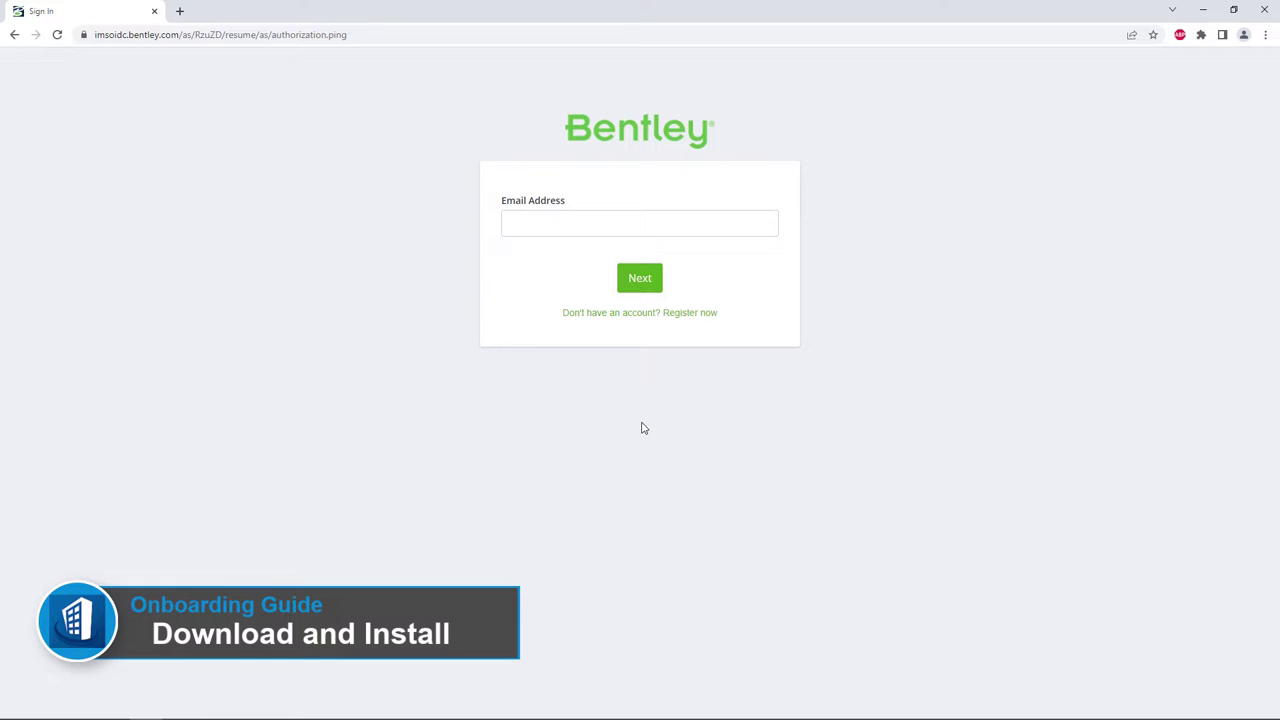
Sign in with the Bentley account's e-mail address and open Software Downloads from My Services in the CONNECT Center
left_click(560, 223)
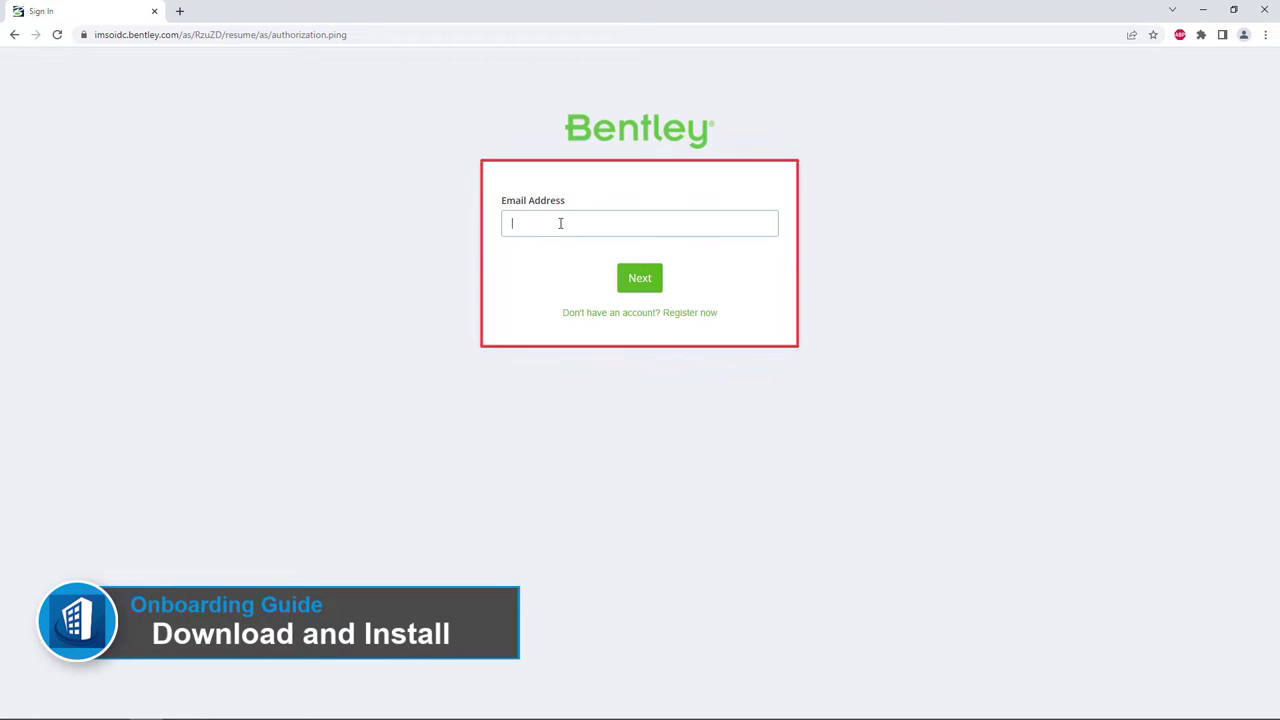
scroll(130, 300, "down", 2)
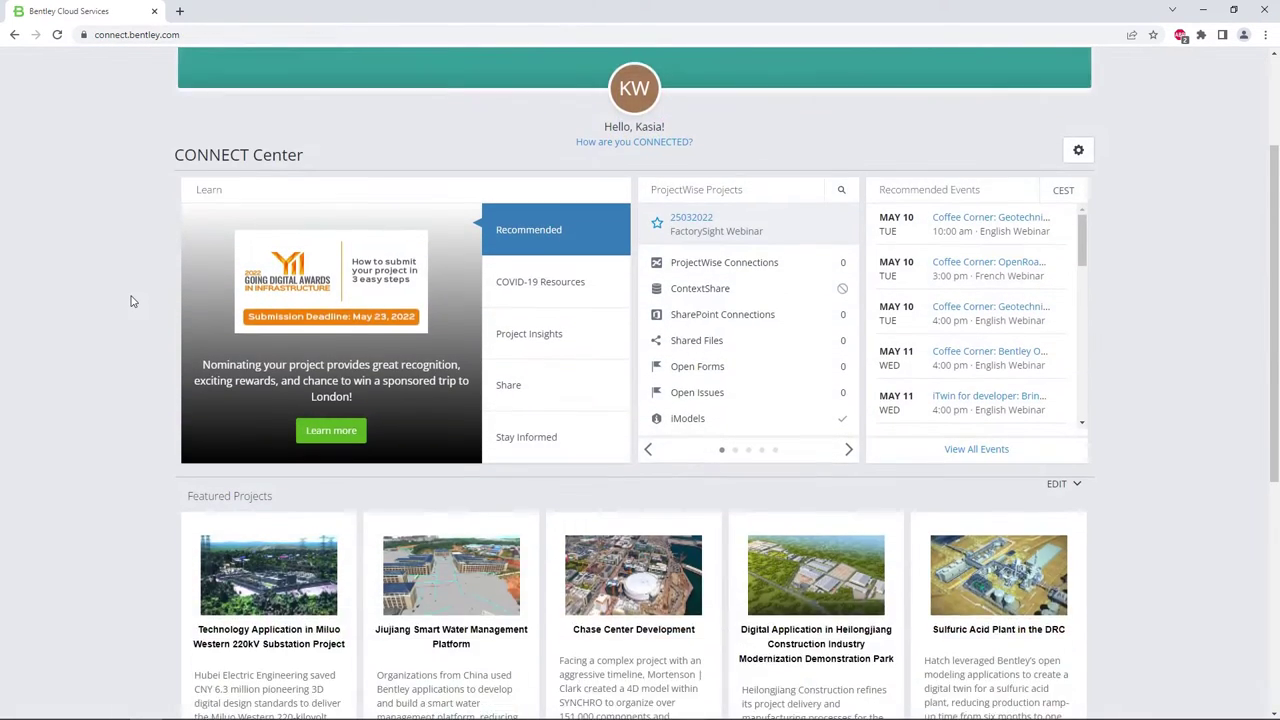
scroll(130, 300, "down", 5)
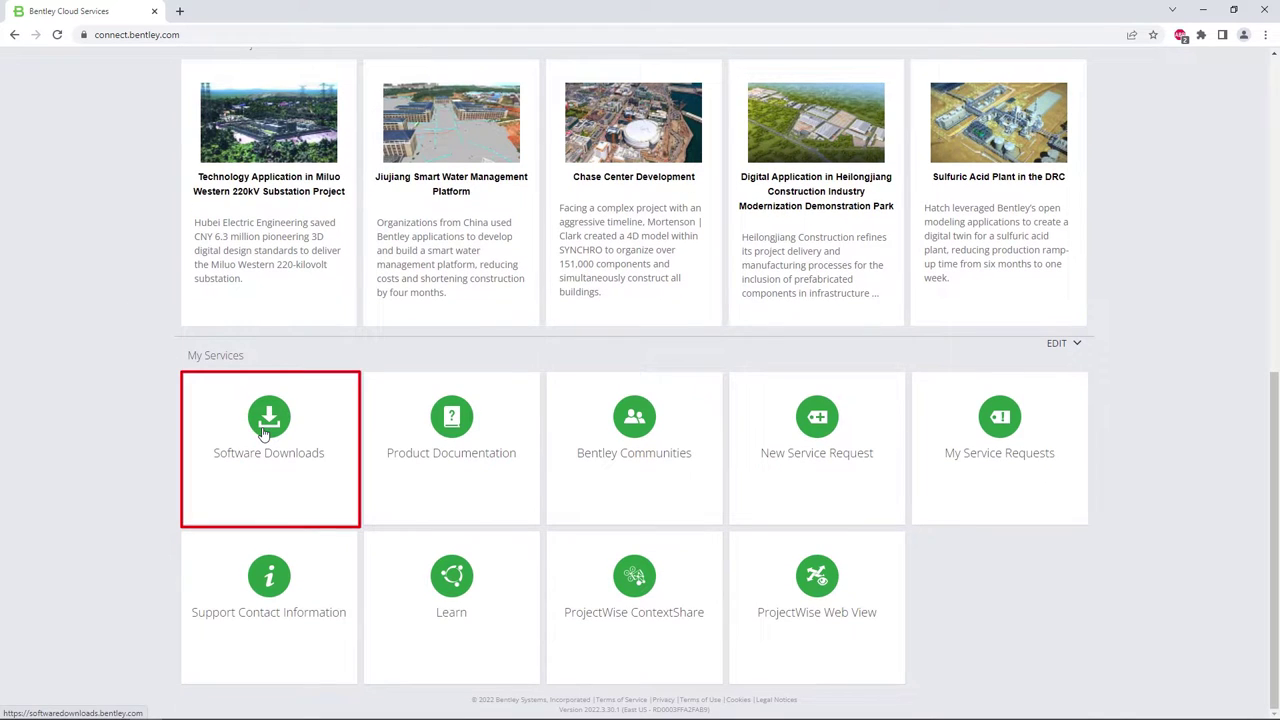
left_click(264, 432)
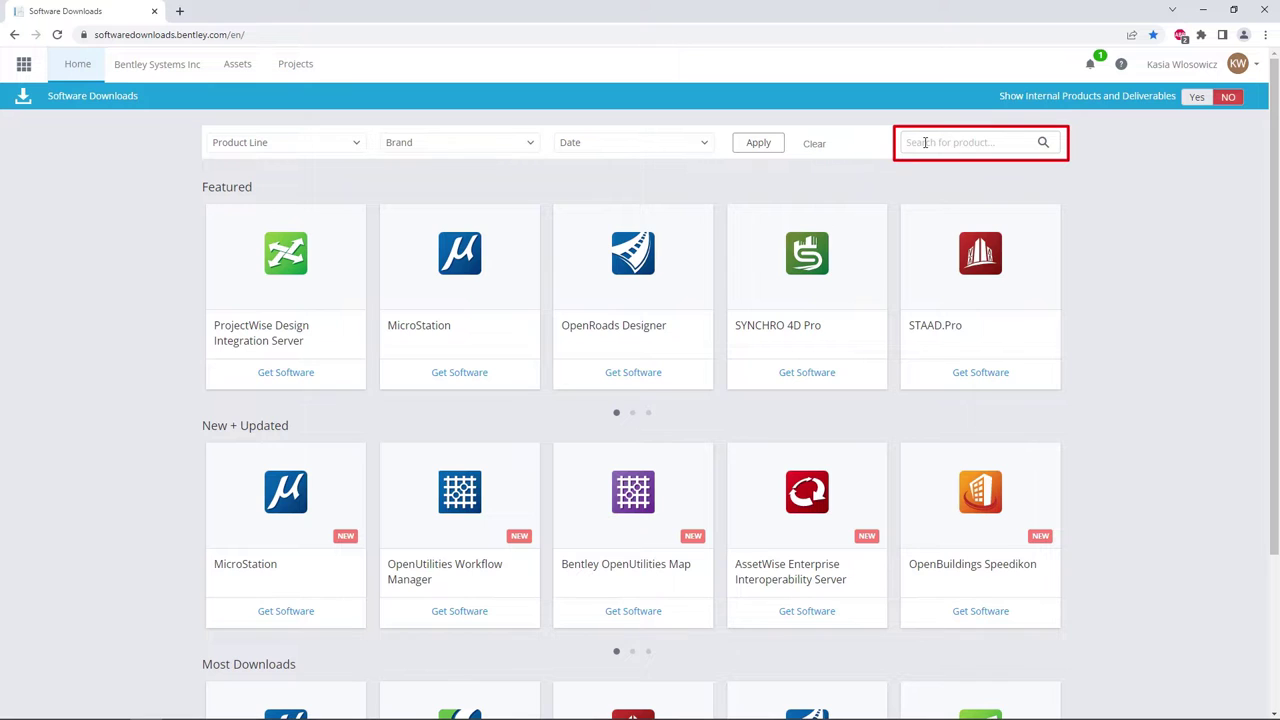
Search the software downloads for OpenBuildings Designer and open its product details
left_click(925, 142)
type("openbui")
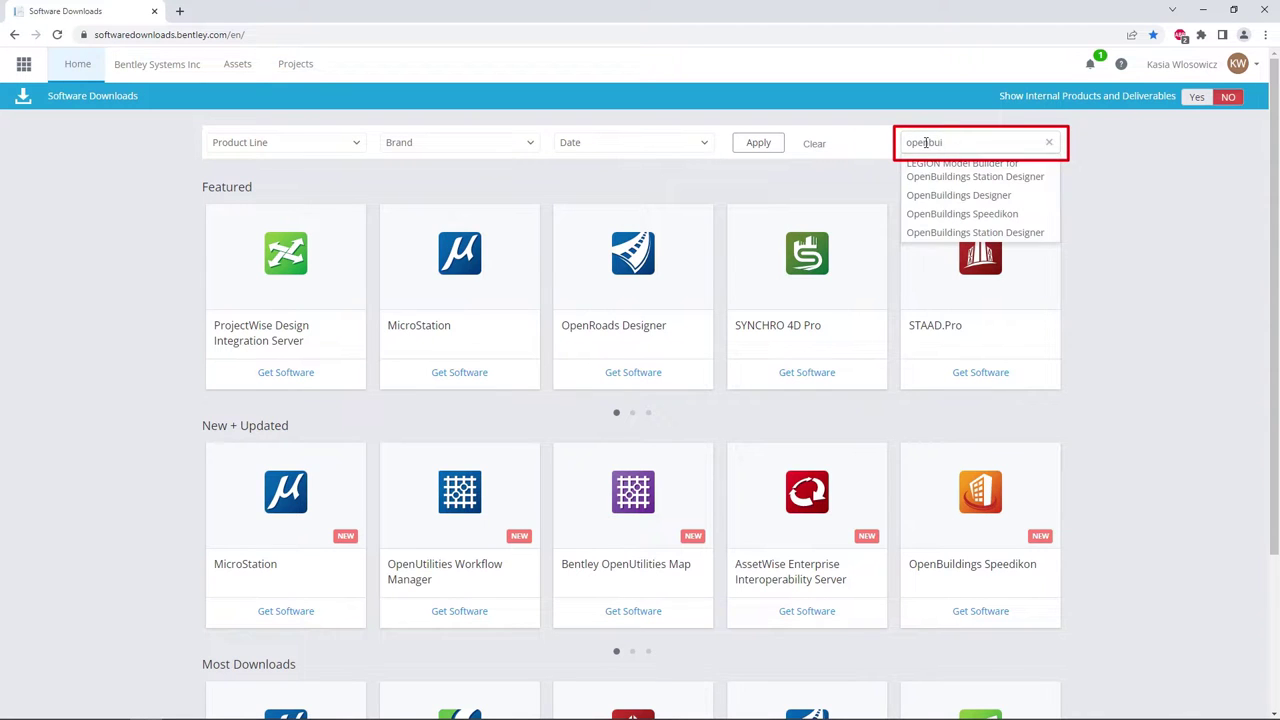
left_click(931, 197)
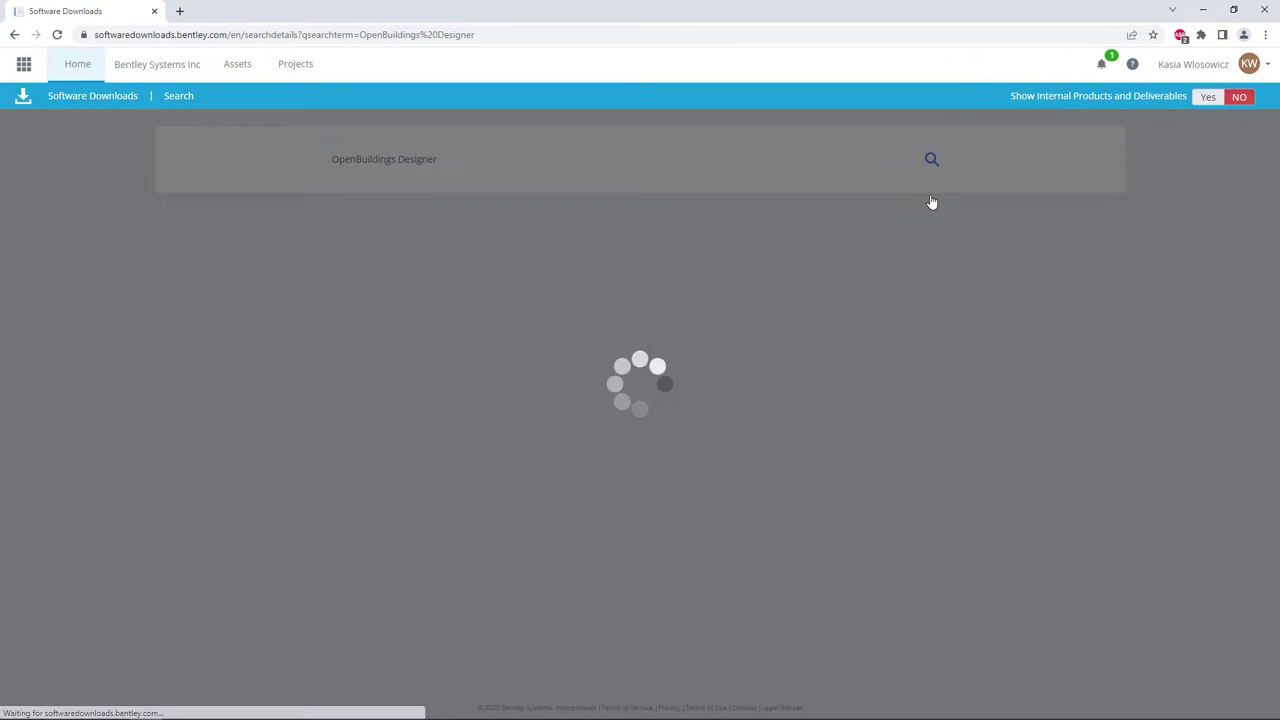
left_click(606, 207)
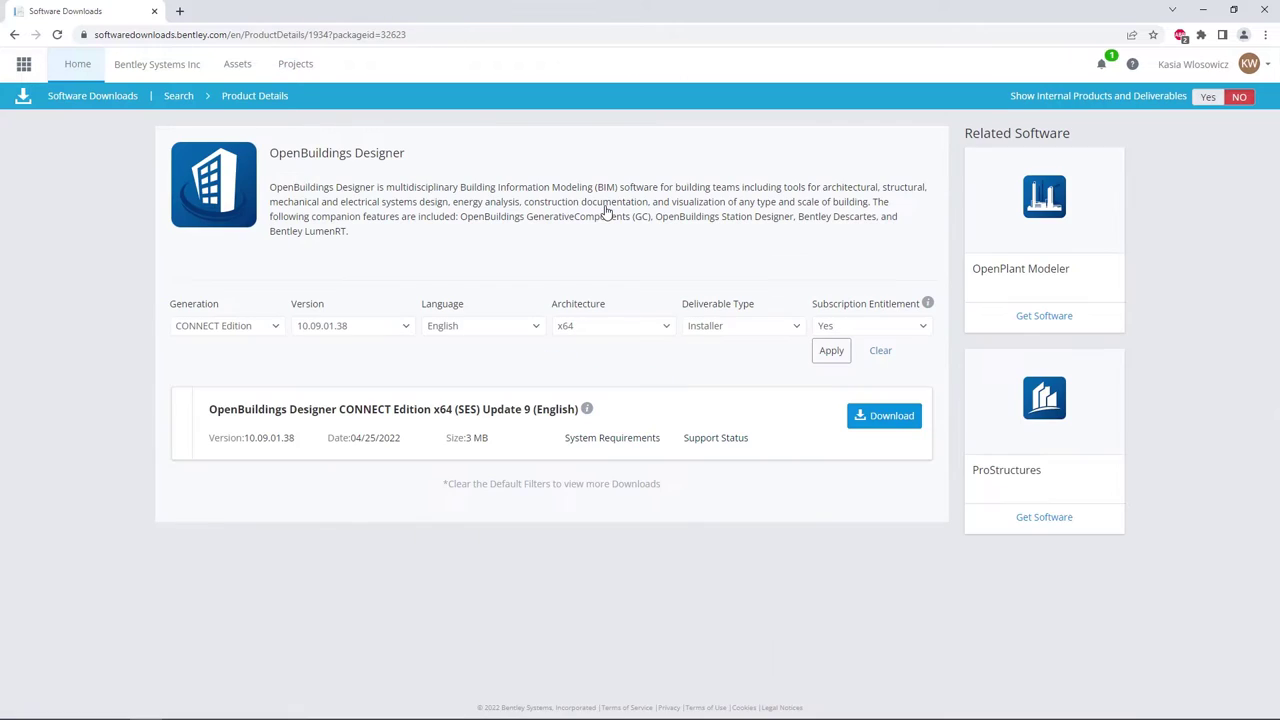
Filter the deliverables to version 10.09.01.38 in English and download the OpenBuildings Designer CONNECT Edition Update 9 installer
left_click(338, 330)
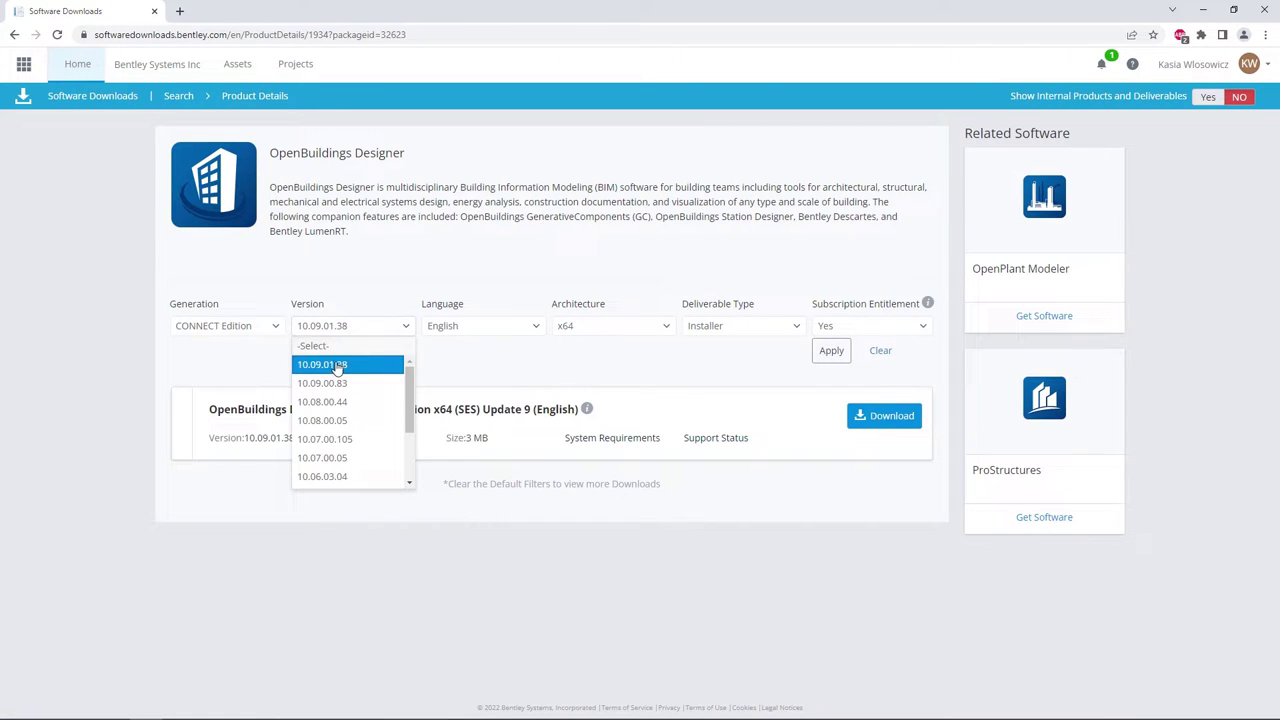
left_click(337, 366)
left_click(503, 330)
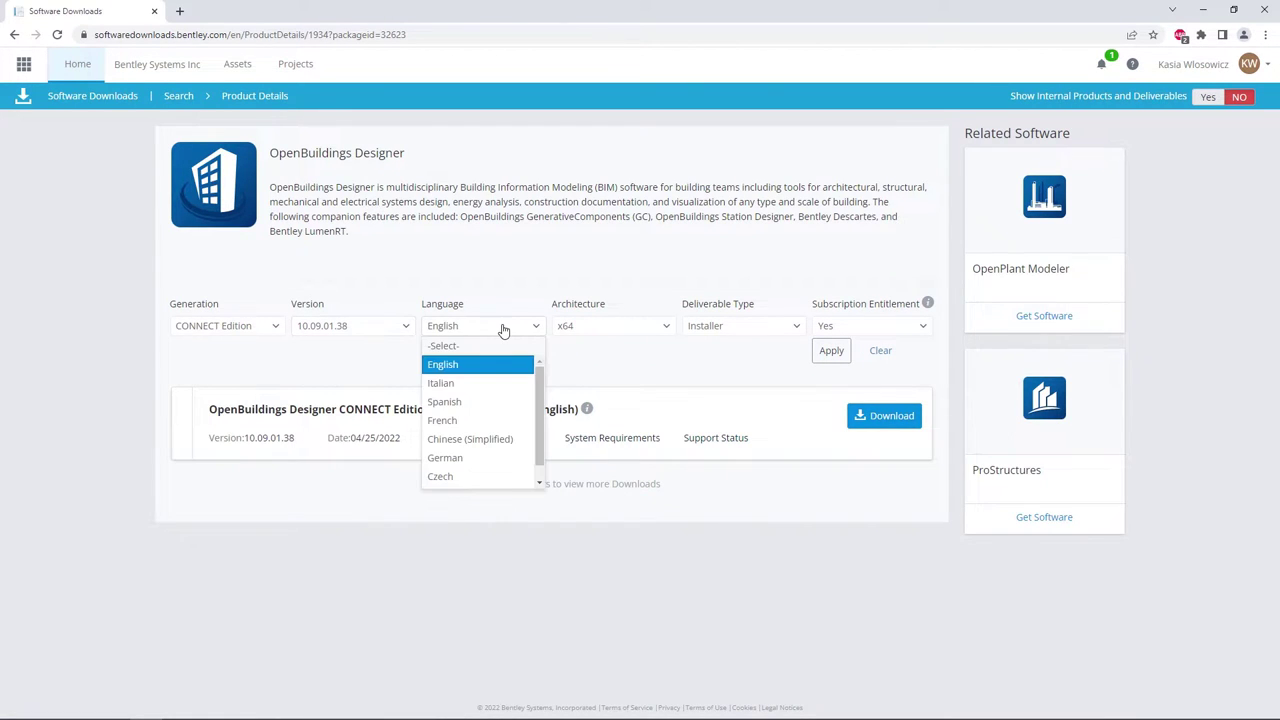
left_click(480, 364)
left_click(845, 354)
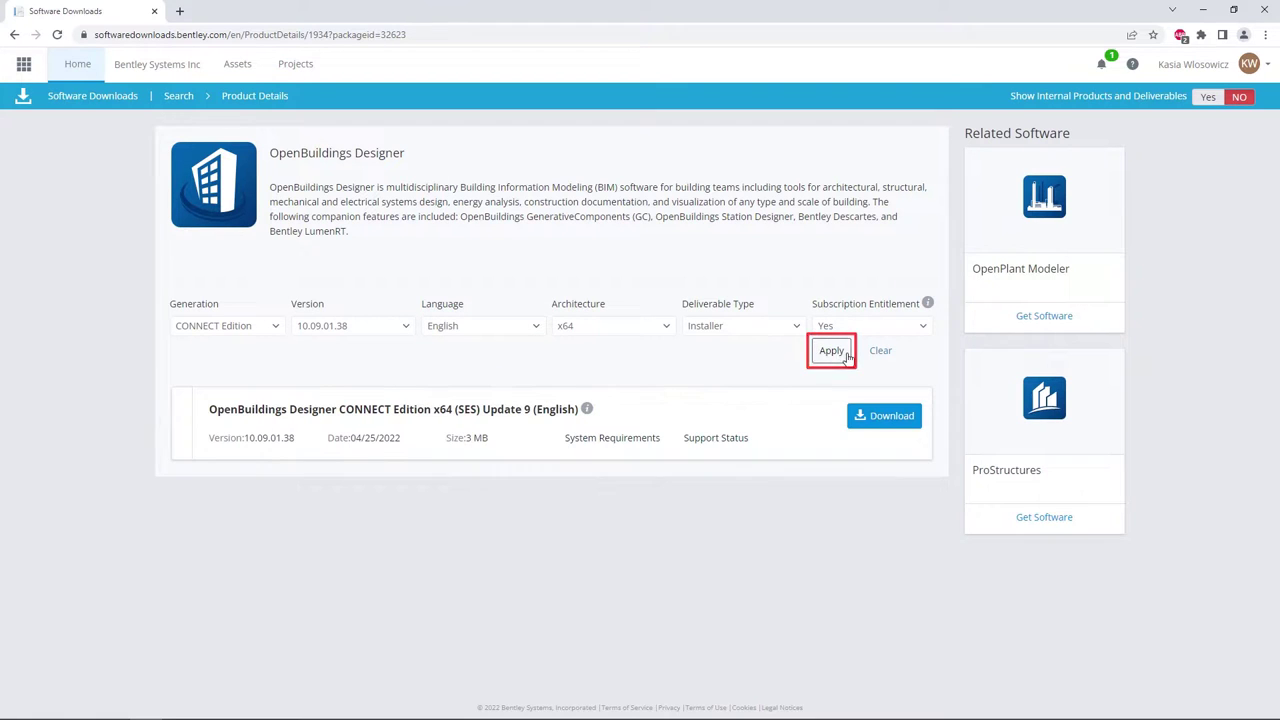
left_click(878, 415)
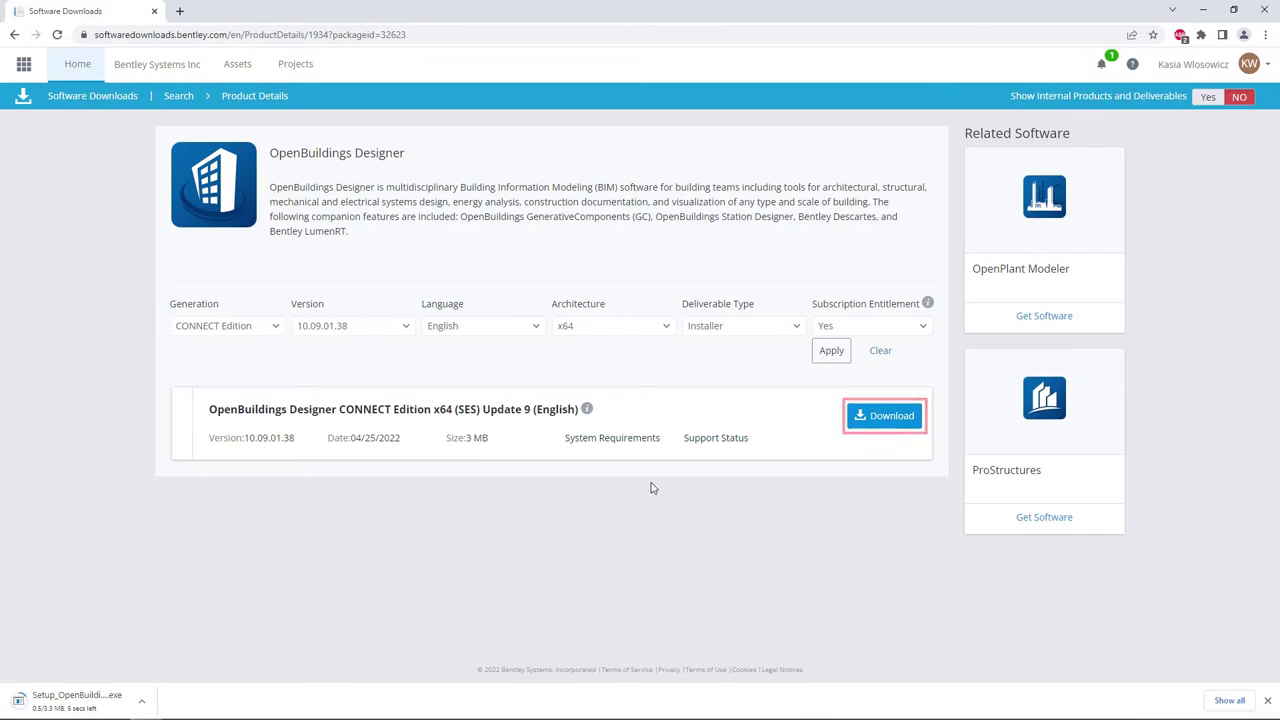
Launch the downloaded installer and configure it to include Bentley LumenRT CONNECT Edition - Update 14 with the Delivered Configuration
left_click(78, 696)
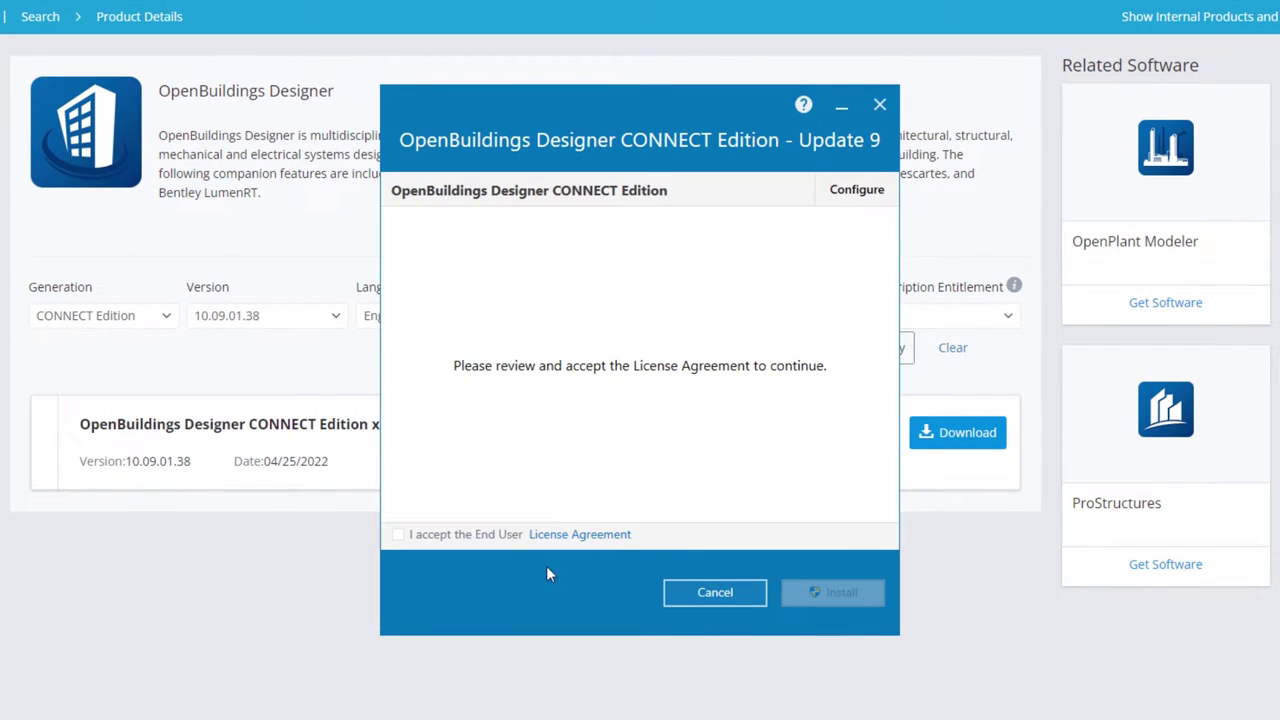
left_click(842, 192)
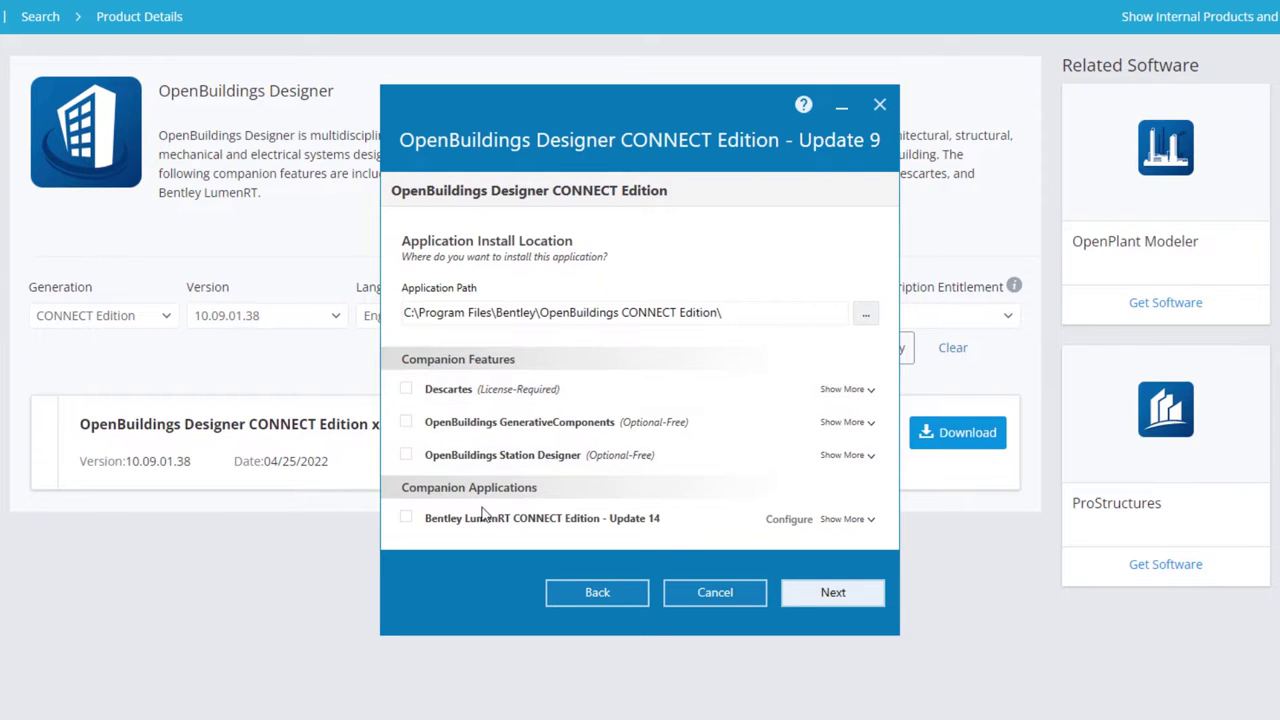
left_click(406, 518)
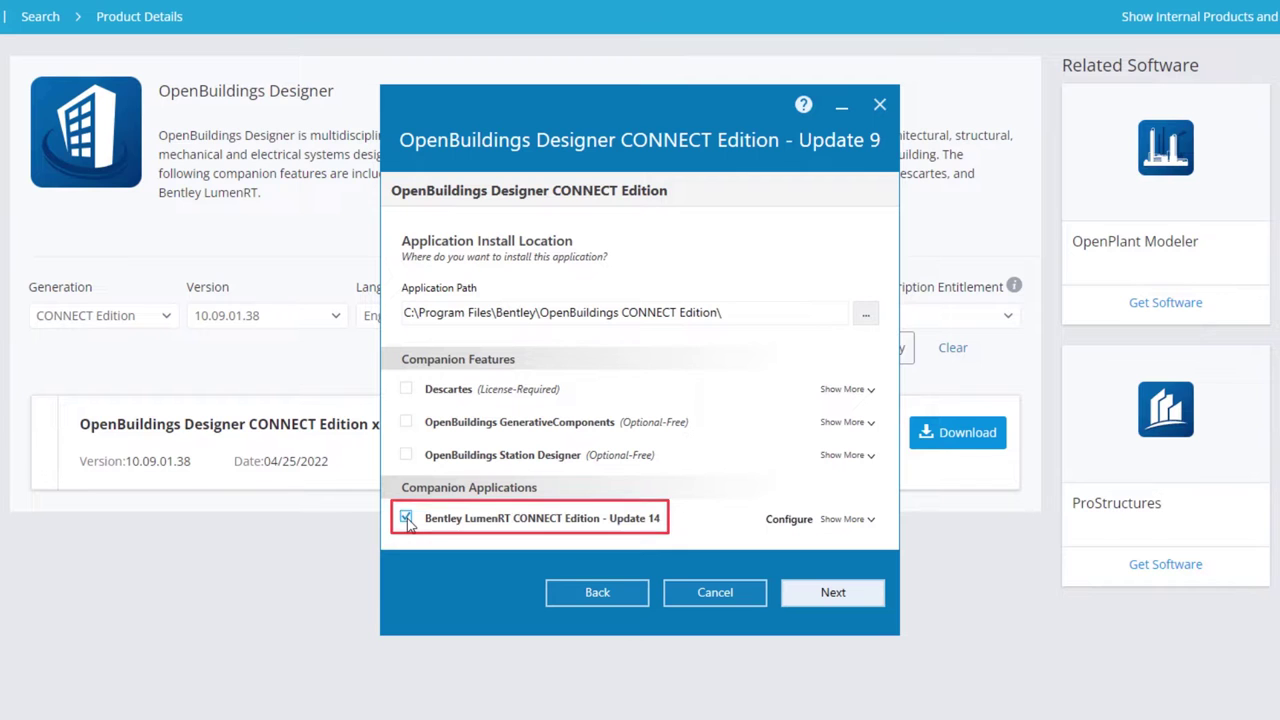
left_click(833, 593)
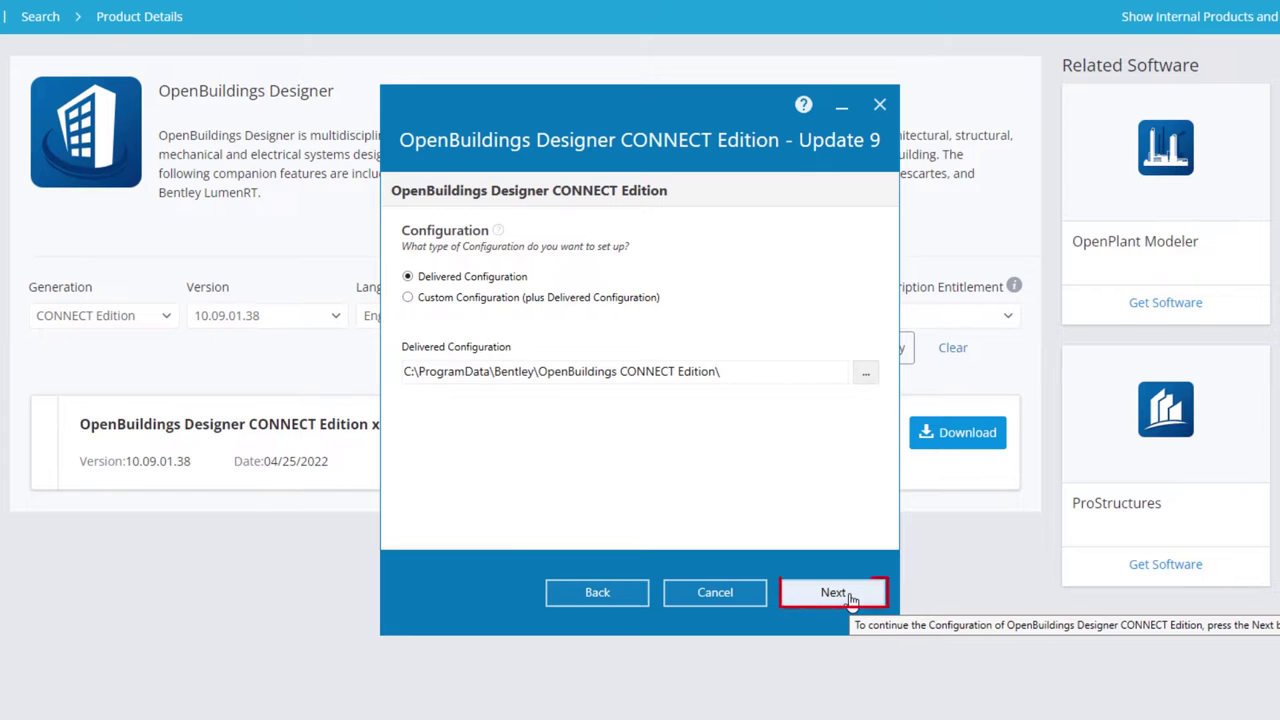
left_click(848, 594)
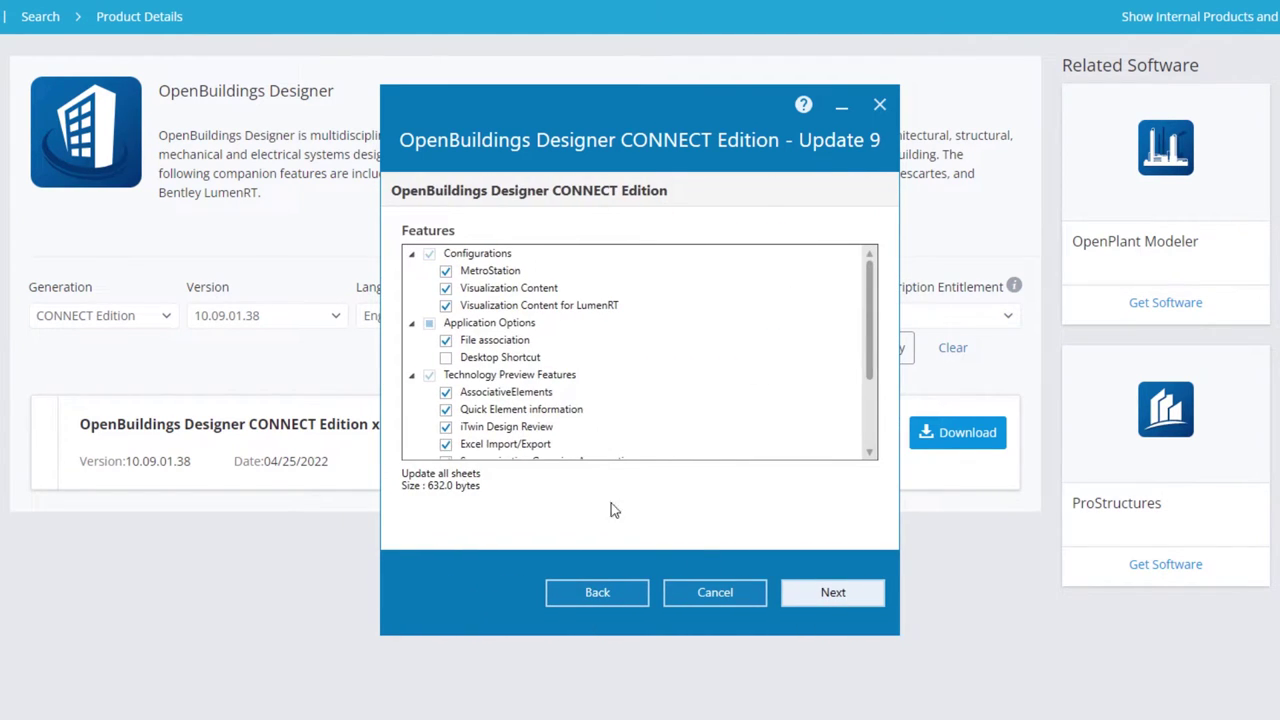
Add the Desktop Shortcut feature and the Neutral Metric (NM) dataset to the installation, and complete the configuration
left_click(446, 358)
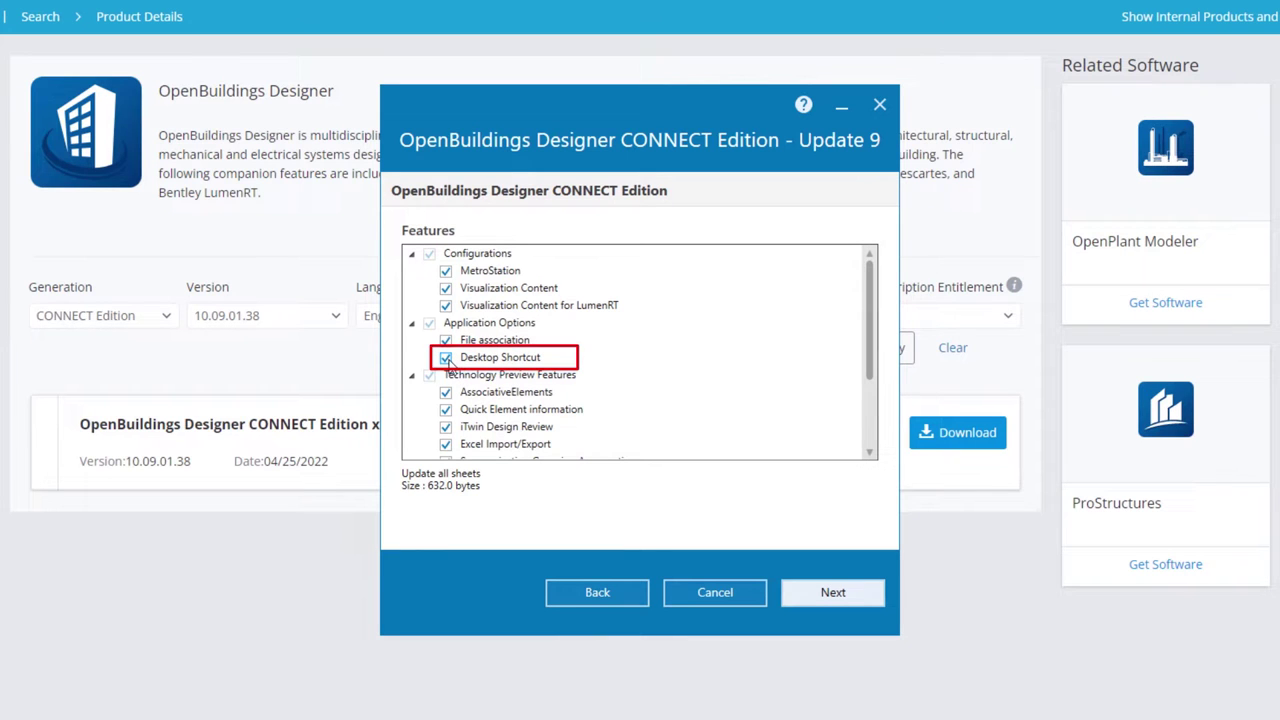
left_click(837, 594)
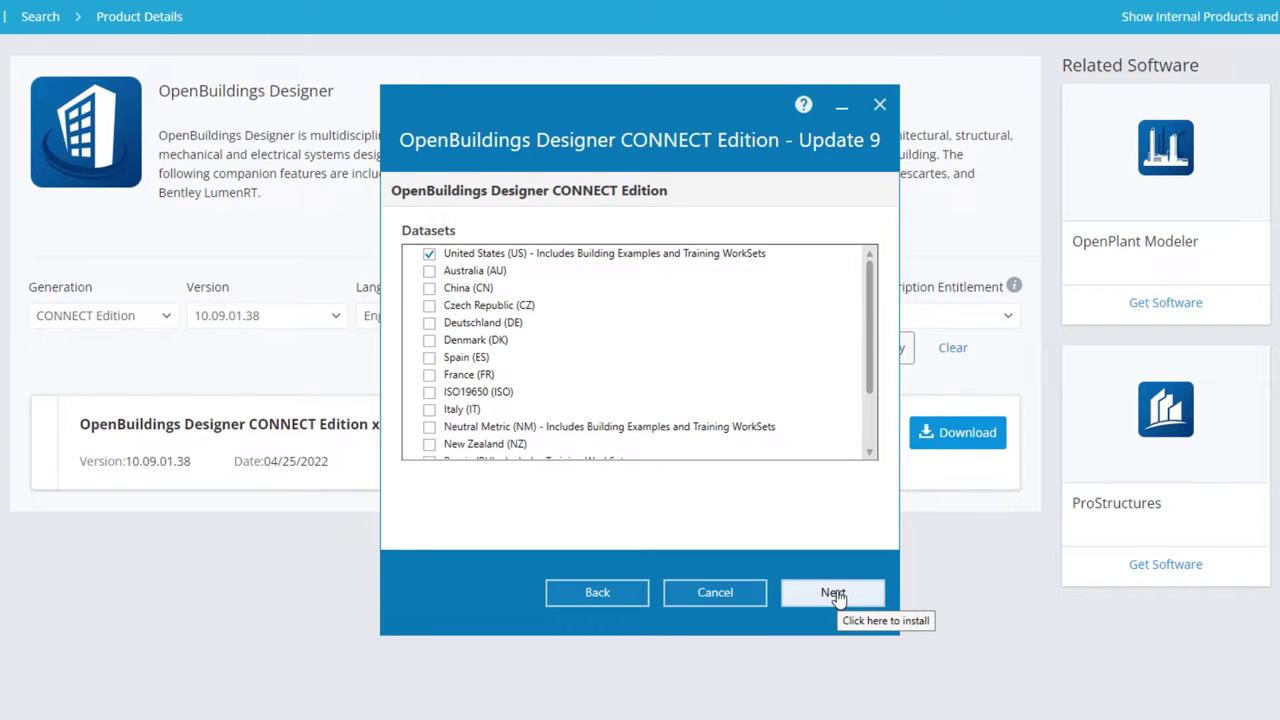
left_click(429, 427)
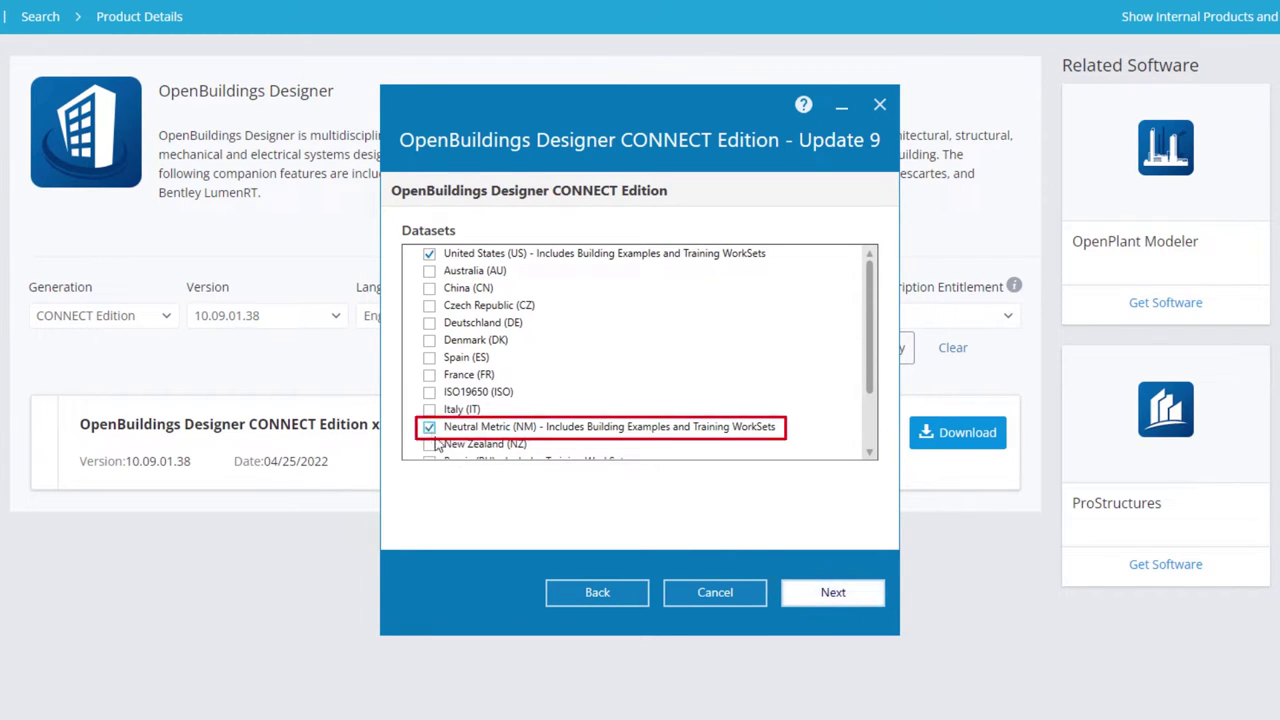
left_click(835, 593)
left_click(835, 593)
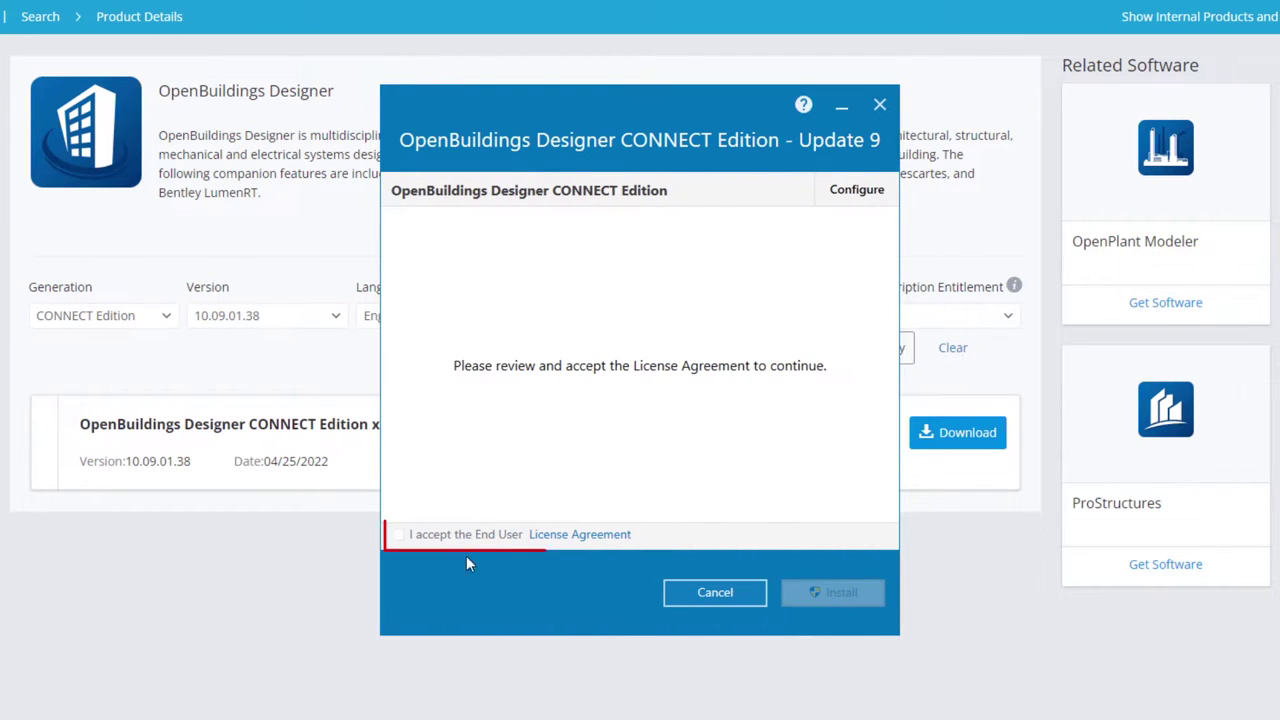
Accept the End User License Agreement, install OpenBuildings Designer and finish the installer
left_click(398, 534)
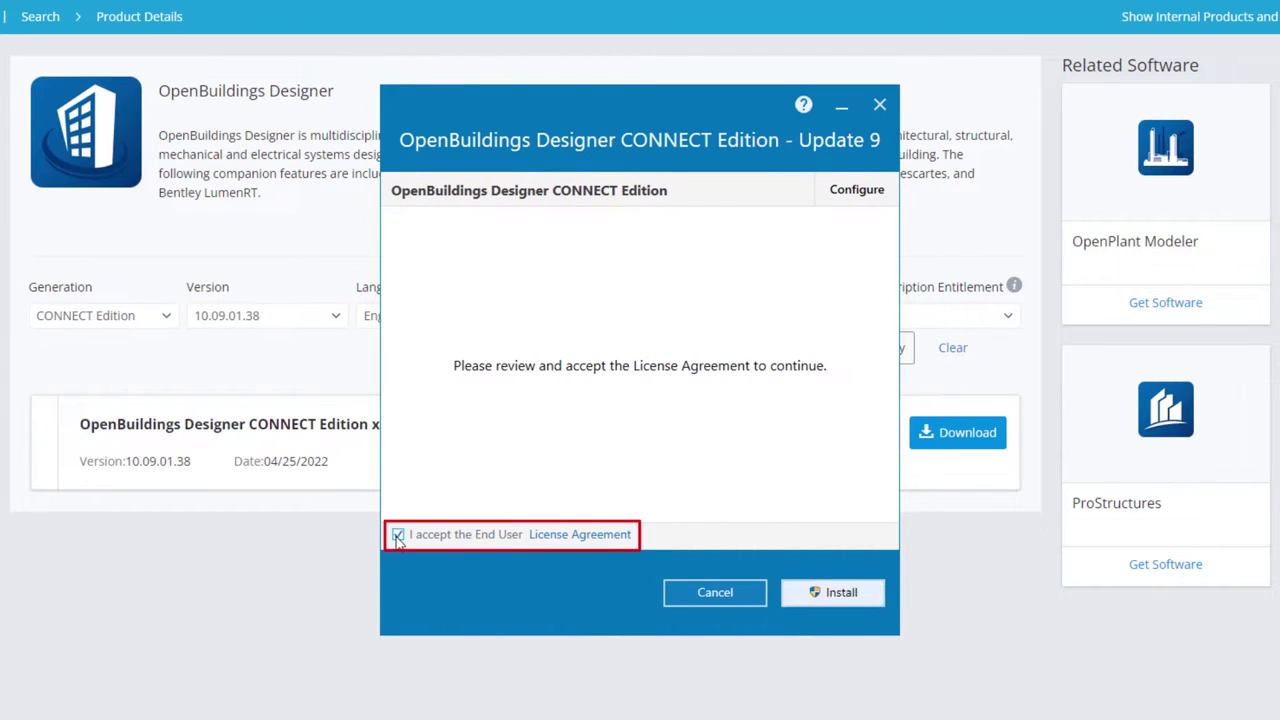
left_click(843, 594)
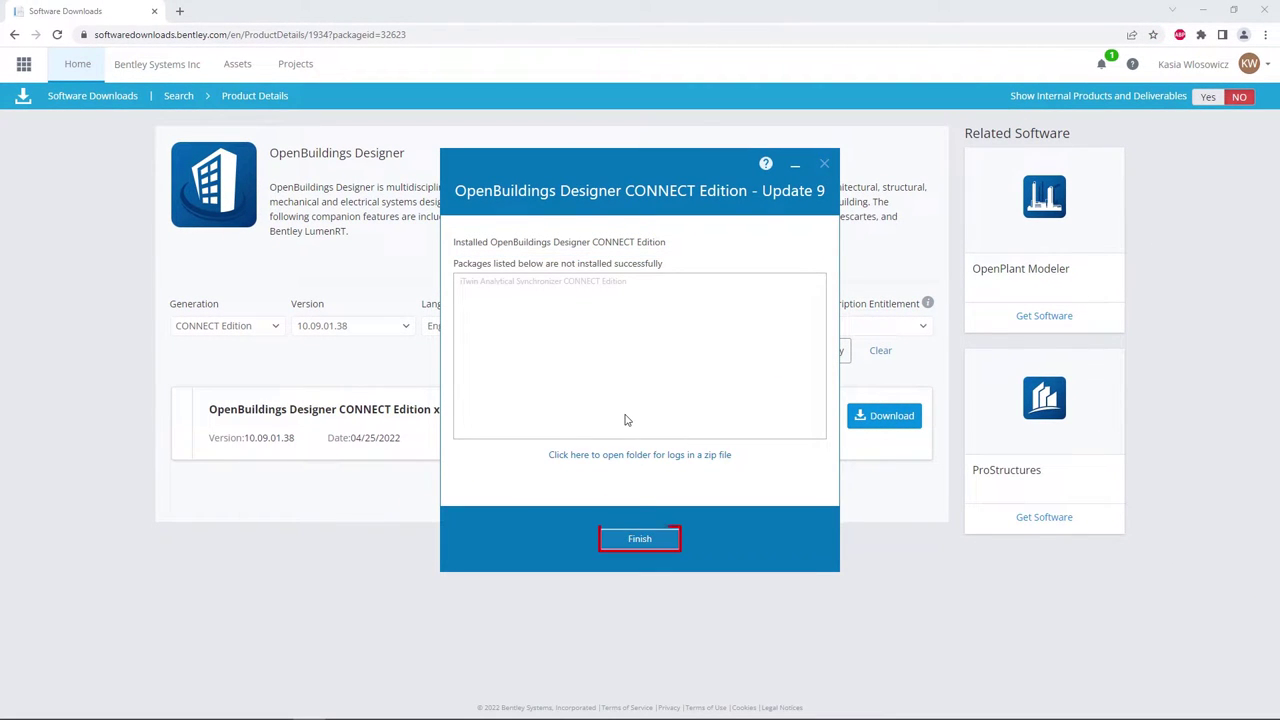
left_click(645, 538)
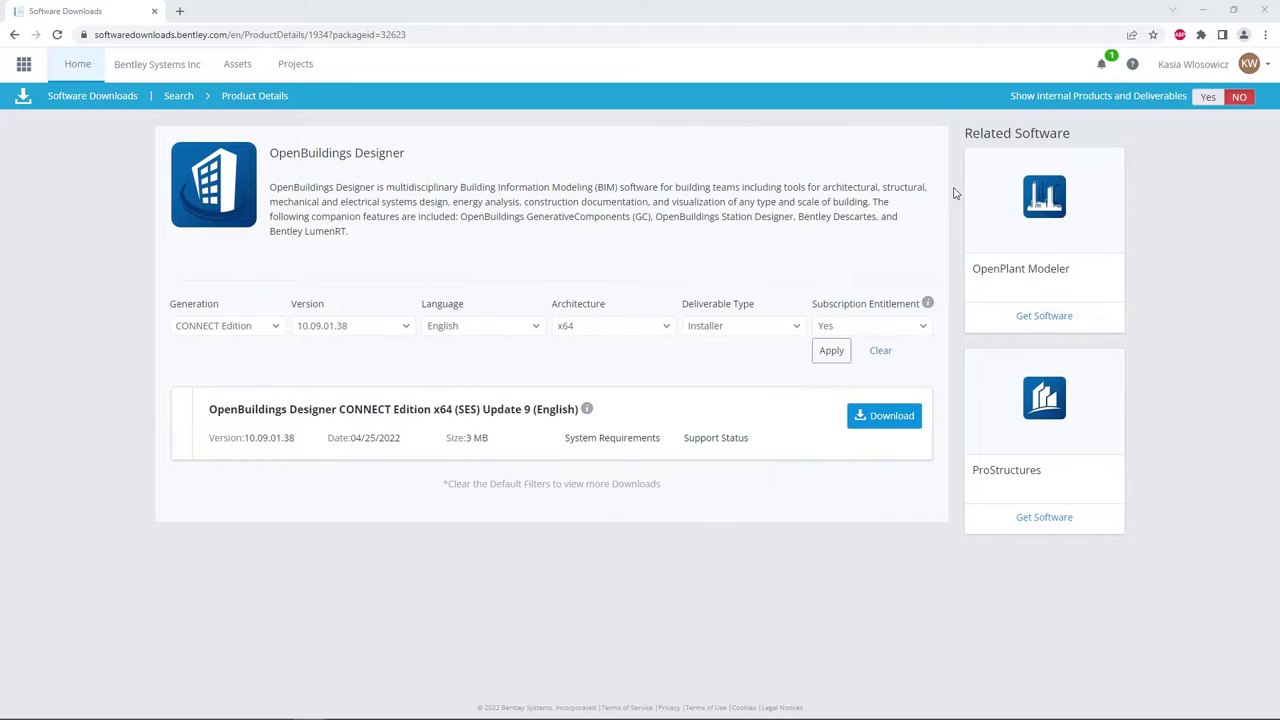
Close the browser, launch OpenBuildings Designer from the desktop and maximize its window
left_click(1263, 11)
double_click(26, 30)
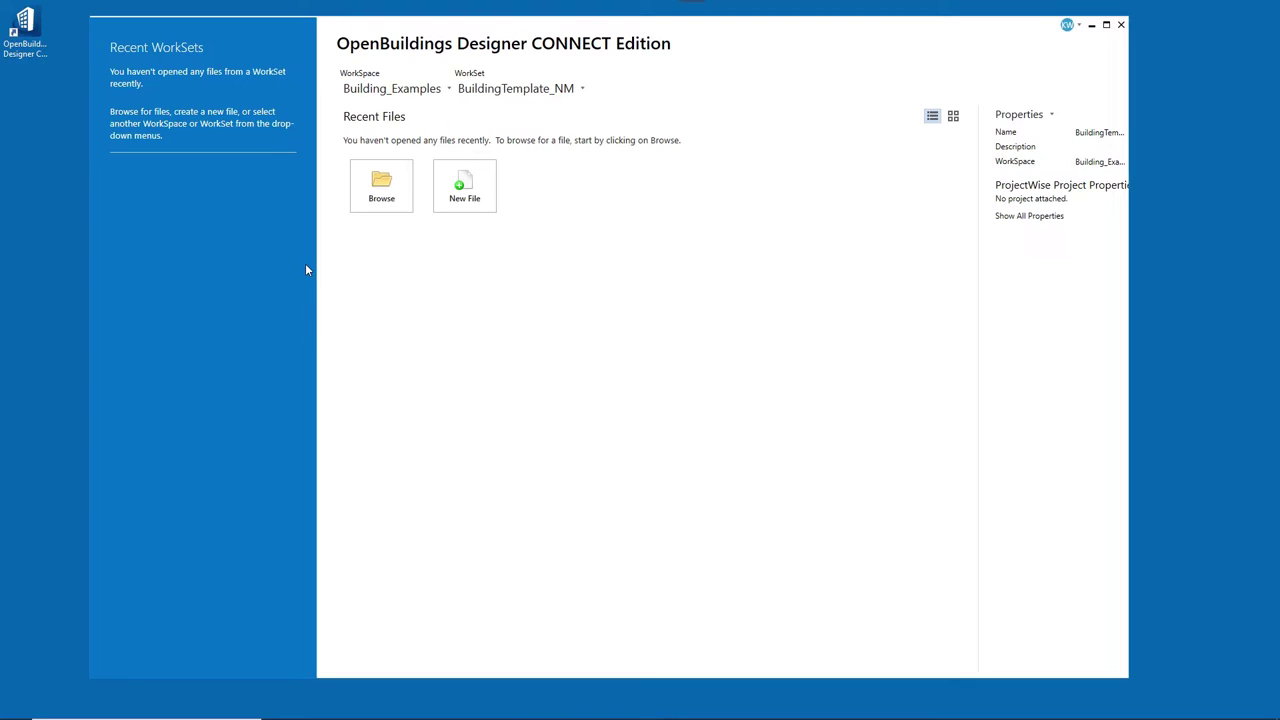
left_click(1112, 34)
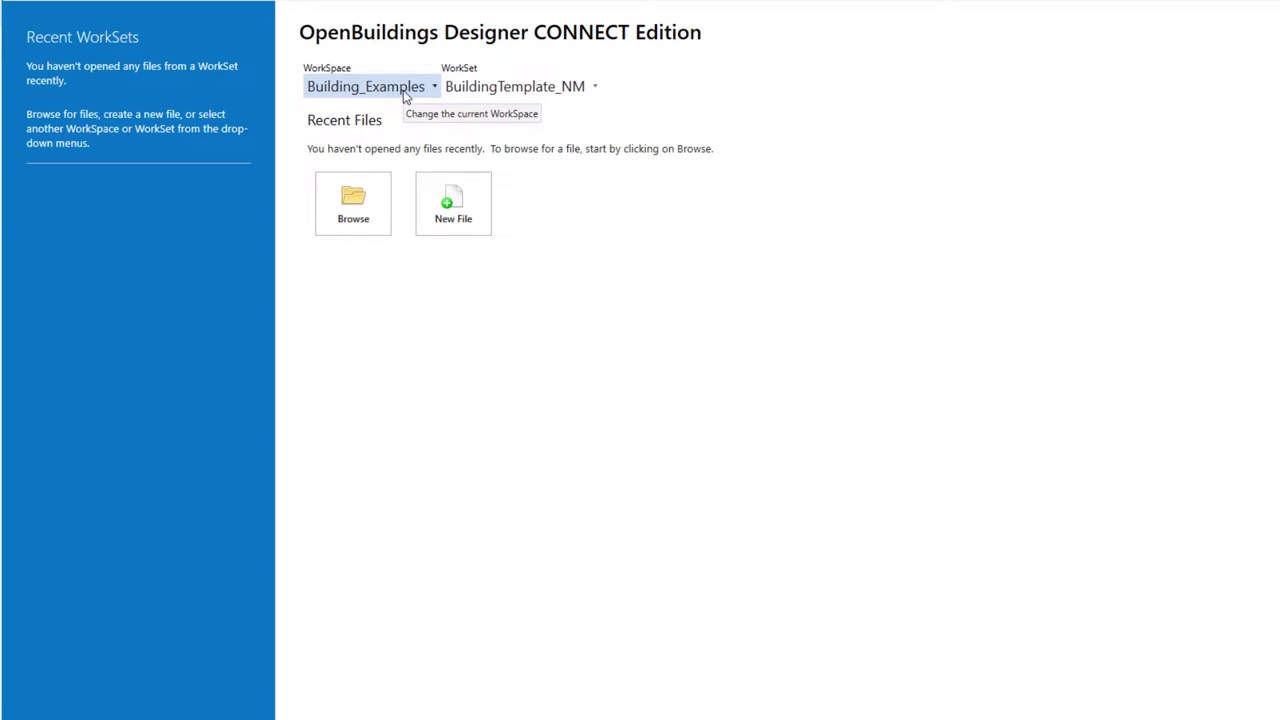
Create a WorkSet named Farnsworth House with the description Training, based on the BuildingTemplate_NM template
left_click(595, 88)
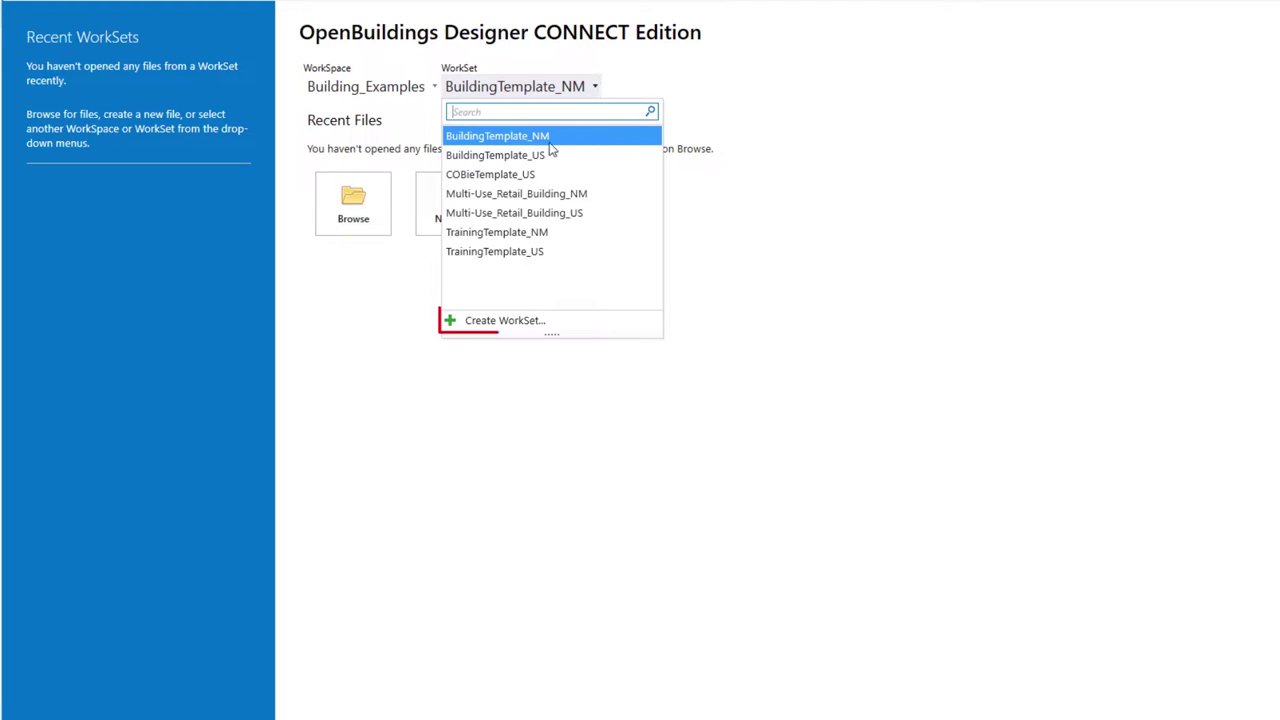
left_click(478, 321)
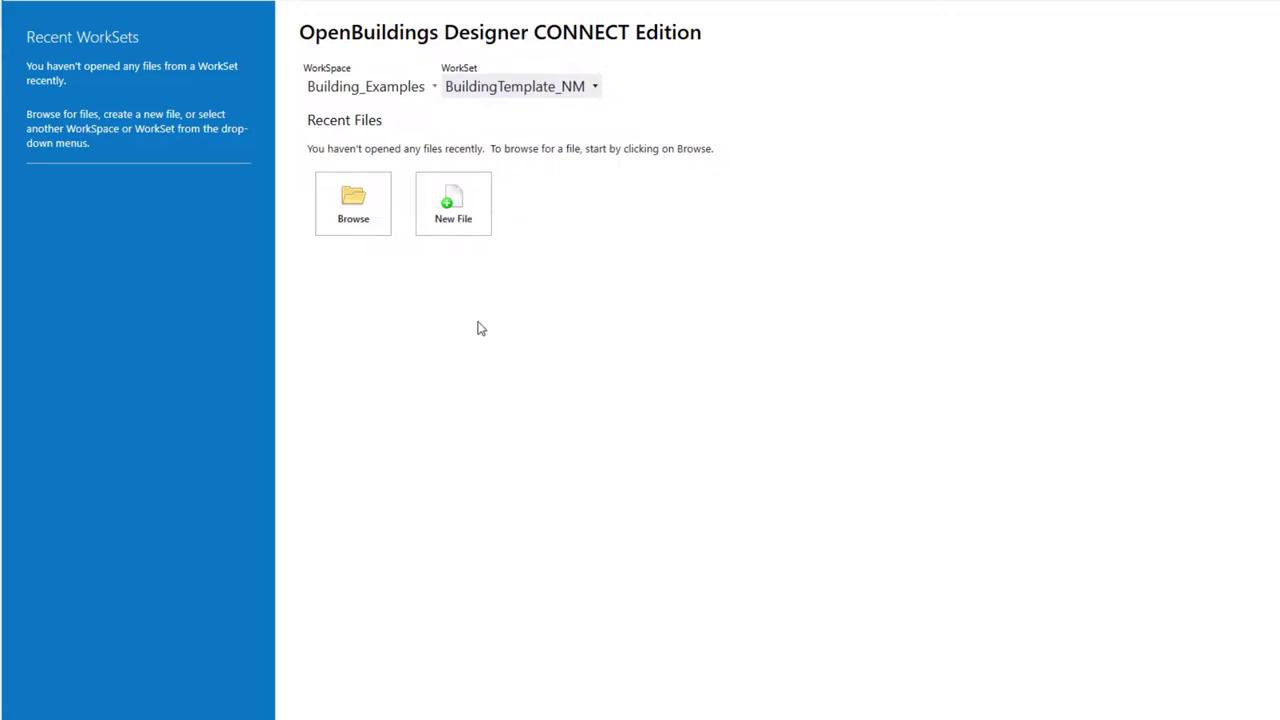
type("Farnsworth House")
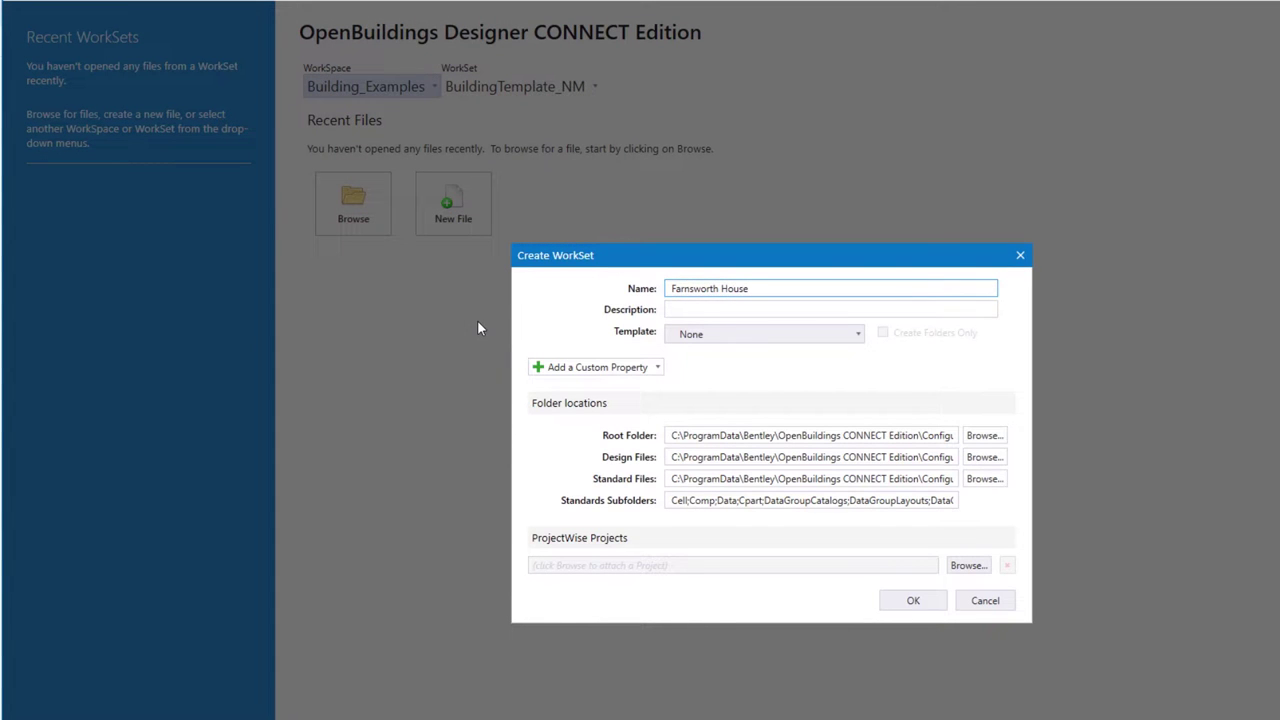
left_click(691, 309)
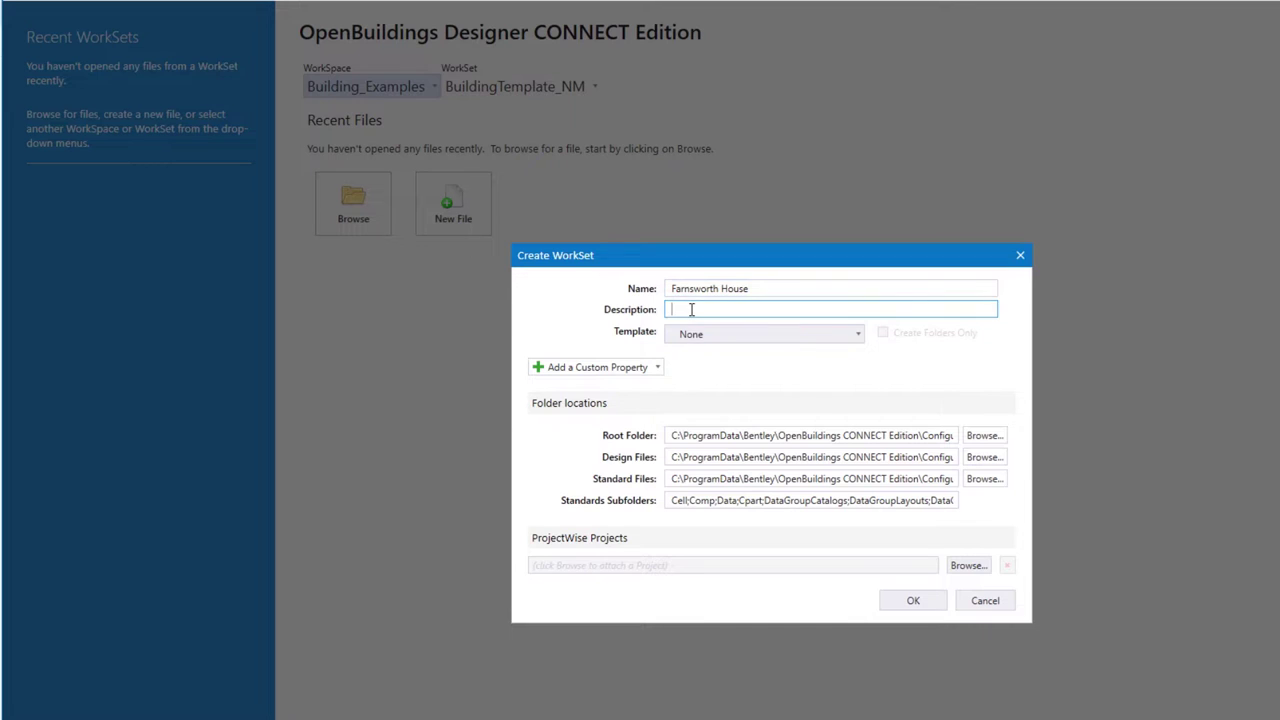
type("Training")
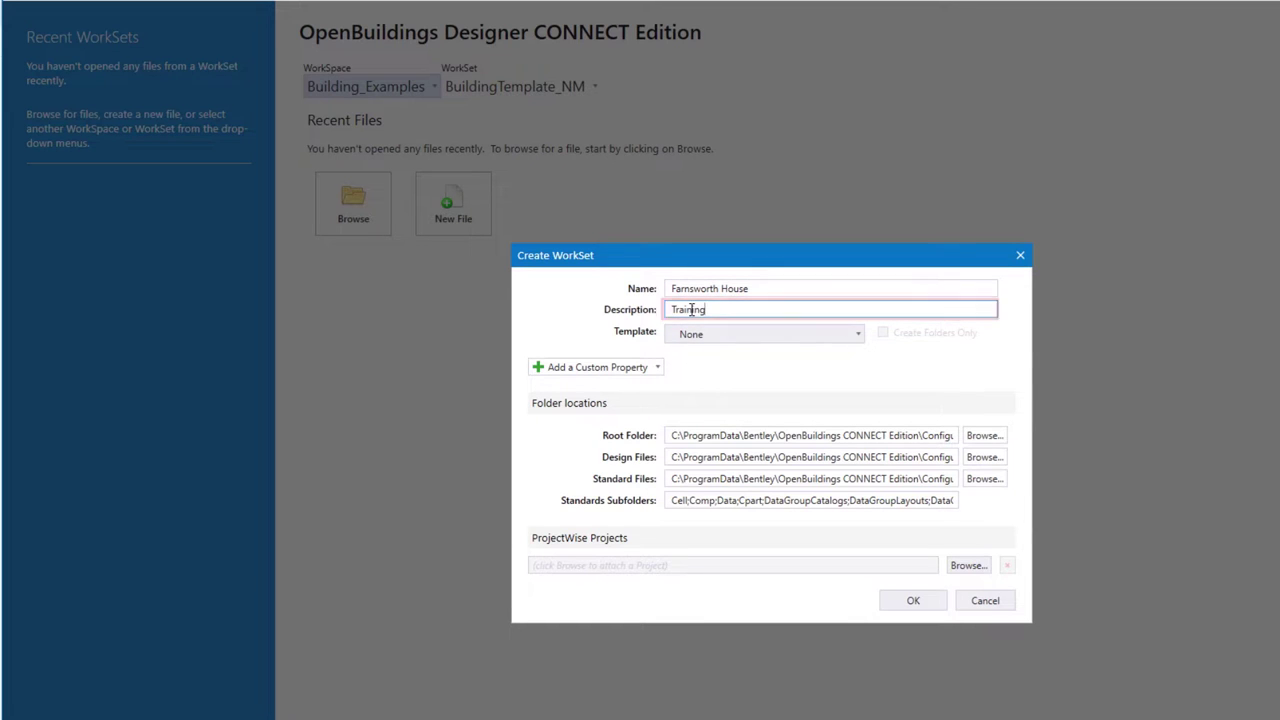
left_click(723, 334)
left_click(723, 338)
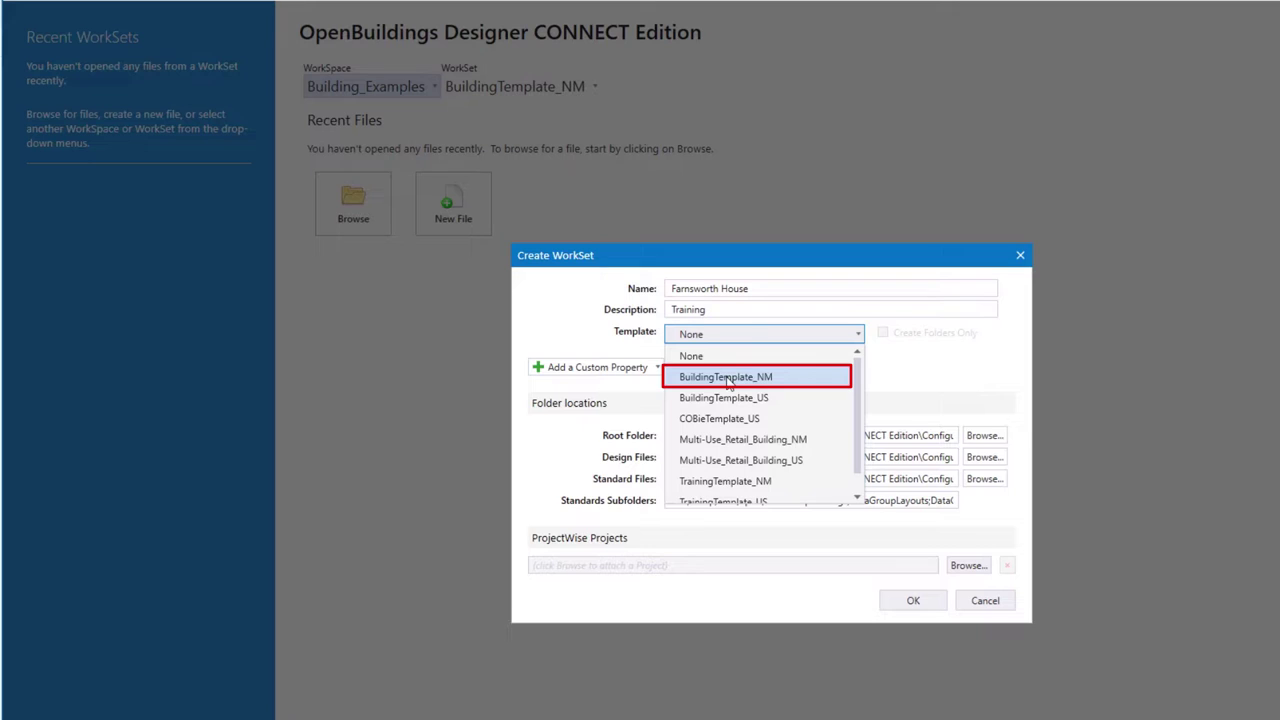
left_click(727, 378)
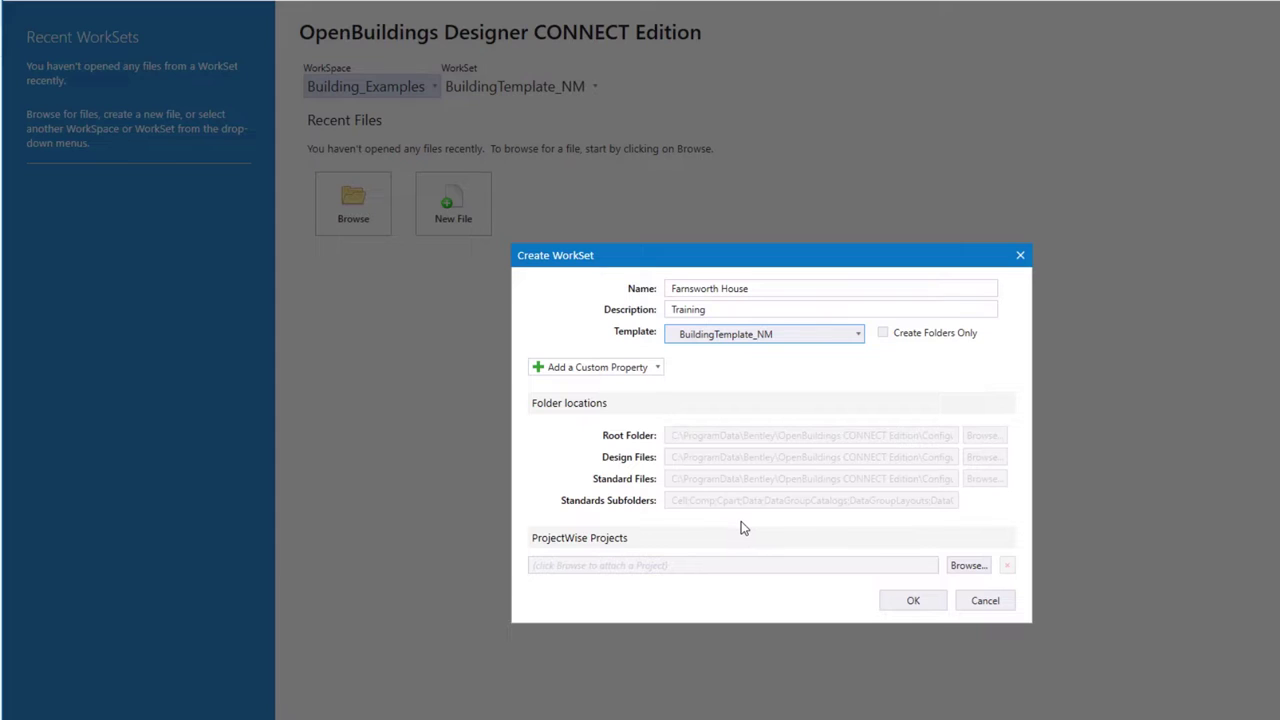
left_click(923, 605)
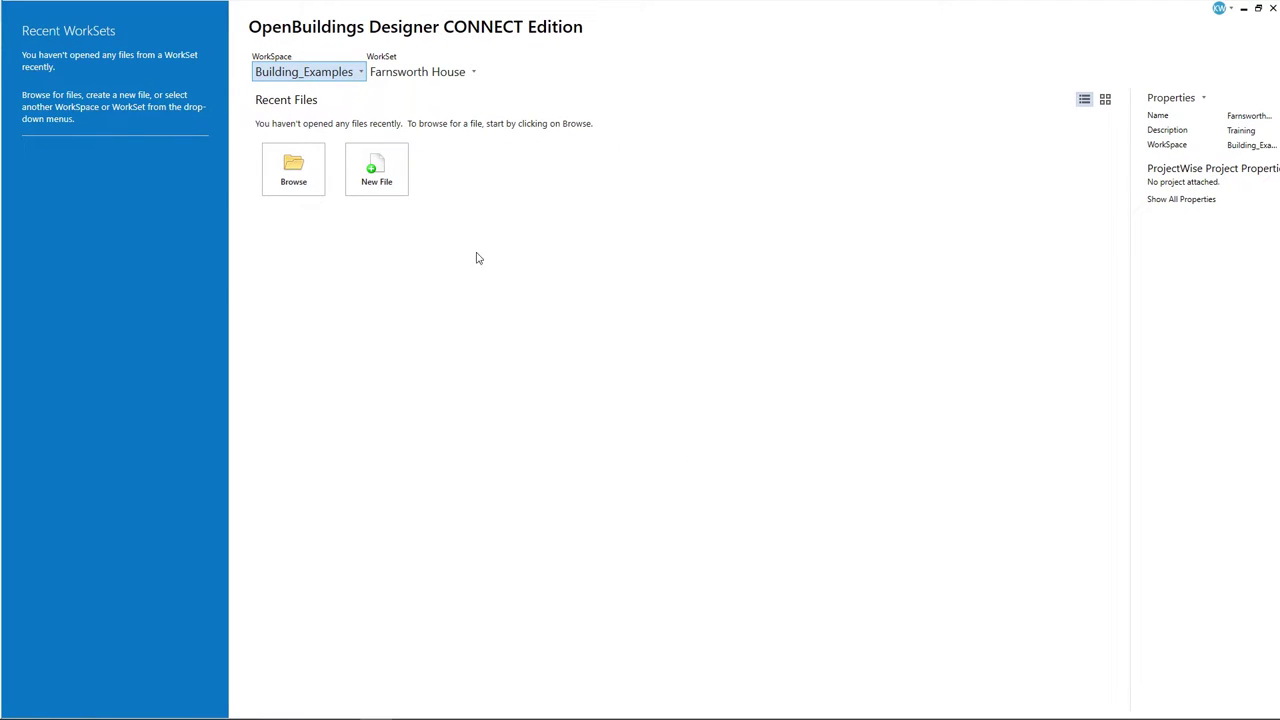
Create a new design file named GCS in the Farnsworth House Designs folder
left_click(397, 180)
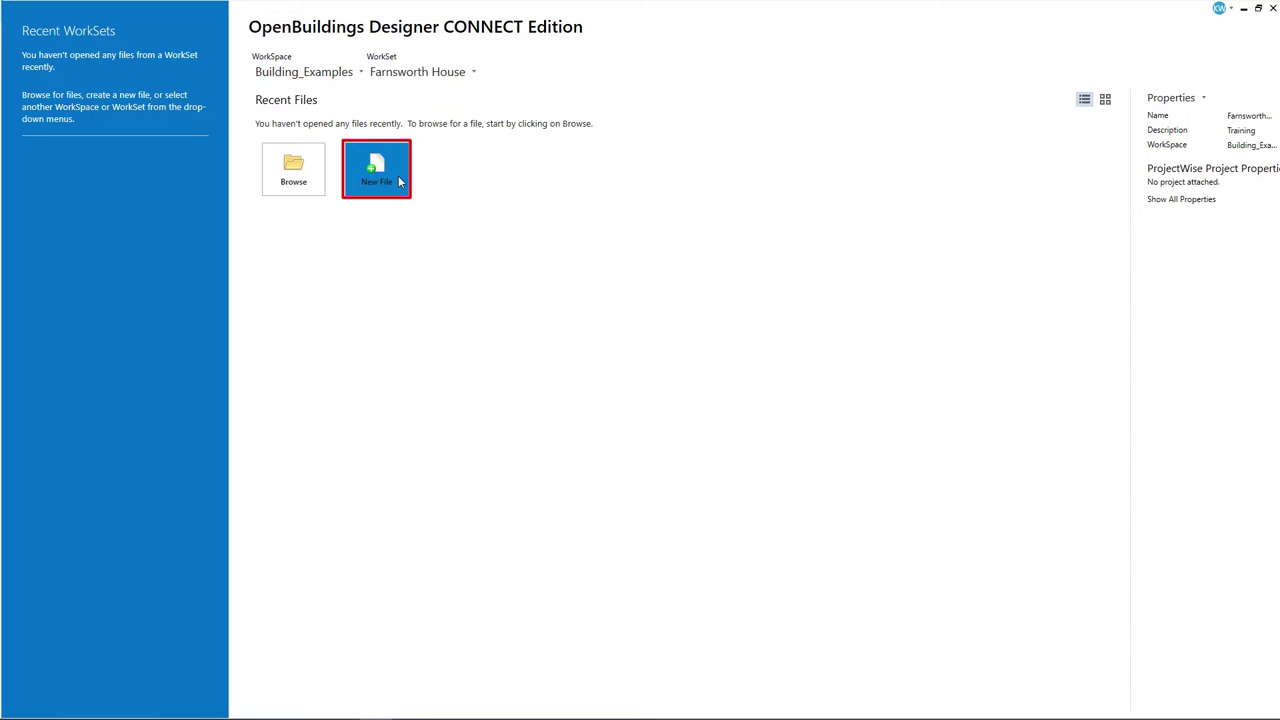
left_click(419, 599)
type("GCS")
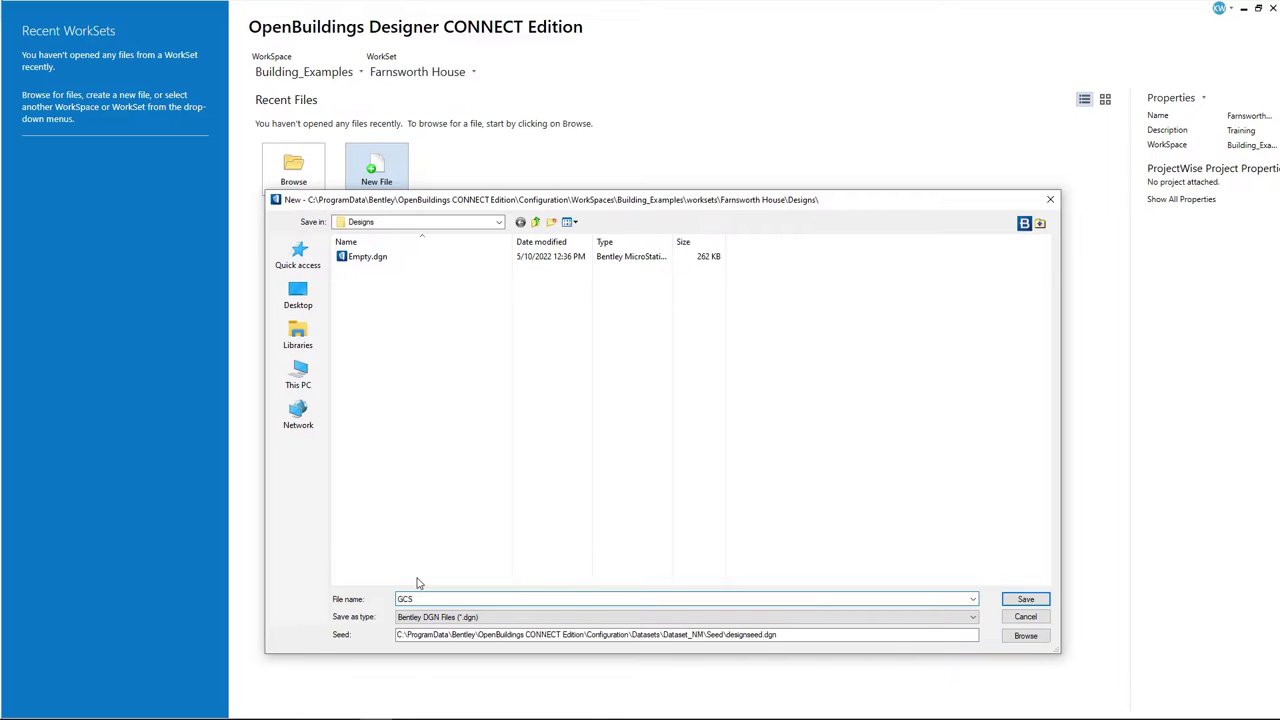
left_click(1023, 599)
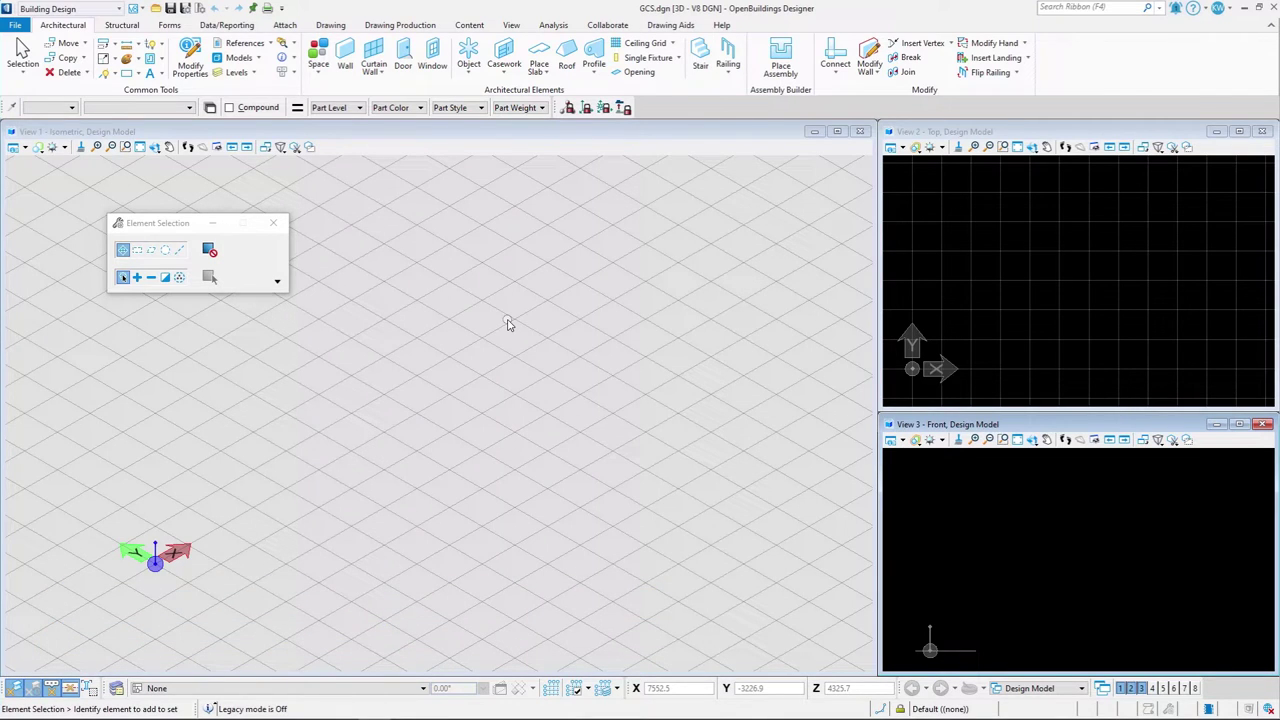
Browse the geographic coordinate system library to the projected systems for North America, United States of America, Illinois
left_click(664, 25)
left_click(518, 66)
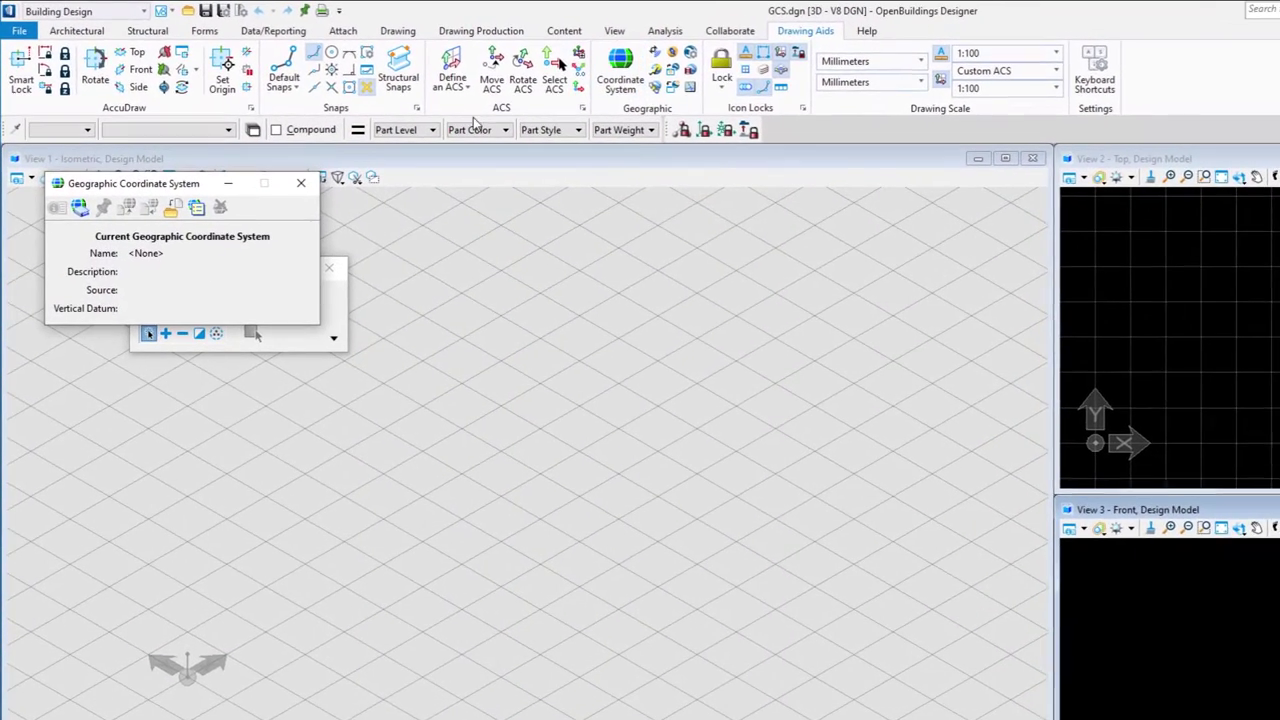
left_click(79, 207)
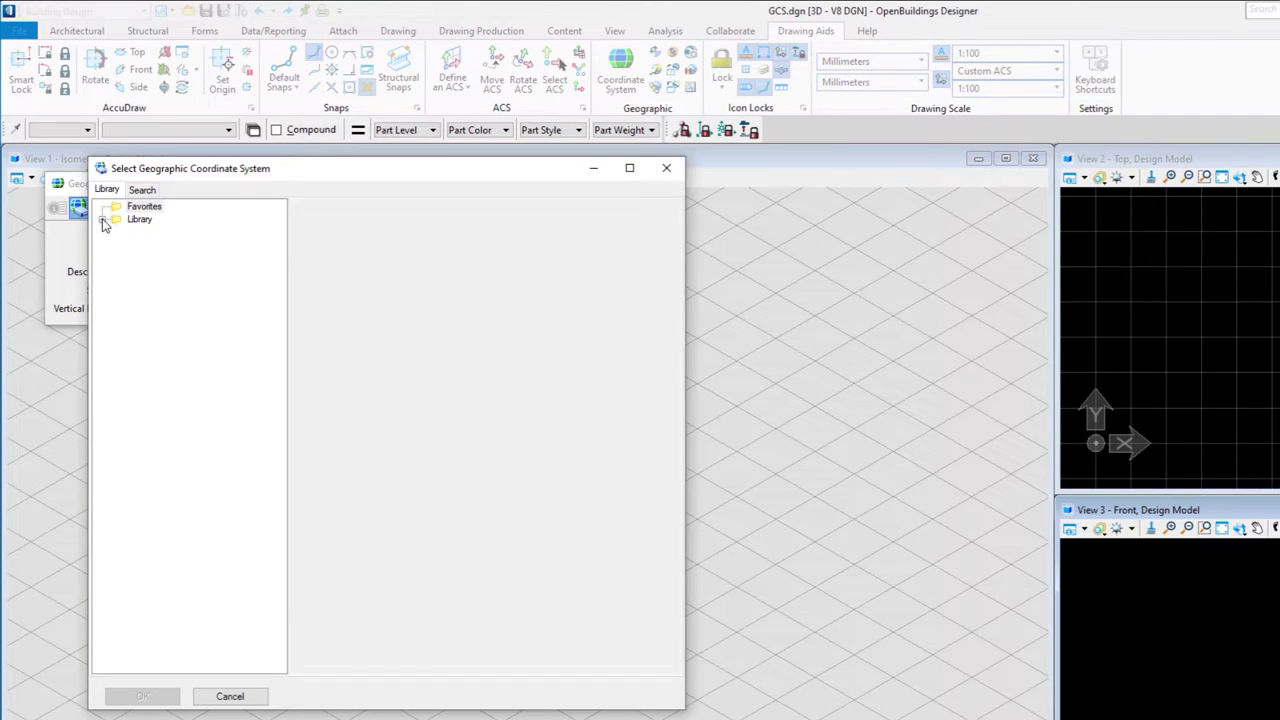
left_click(101, 219)
left_click(117, 232)
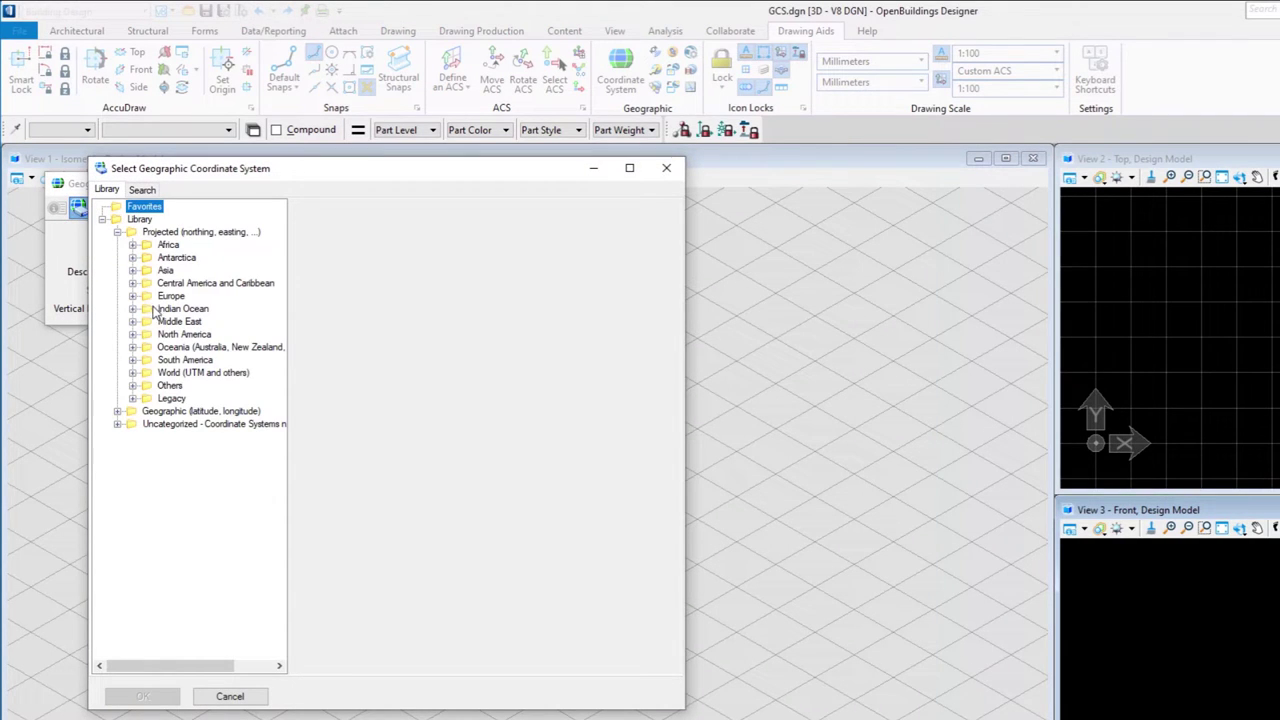
left_click(133, 334)
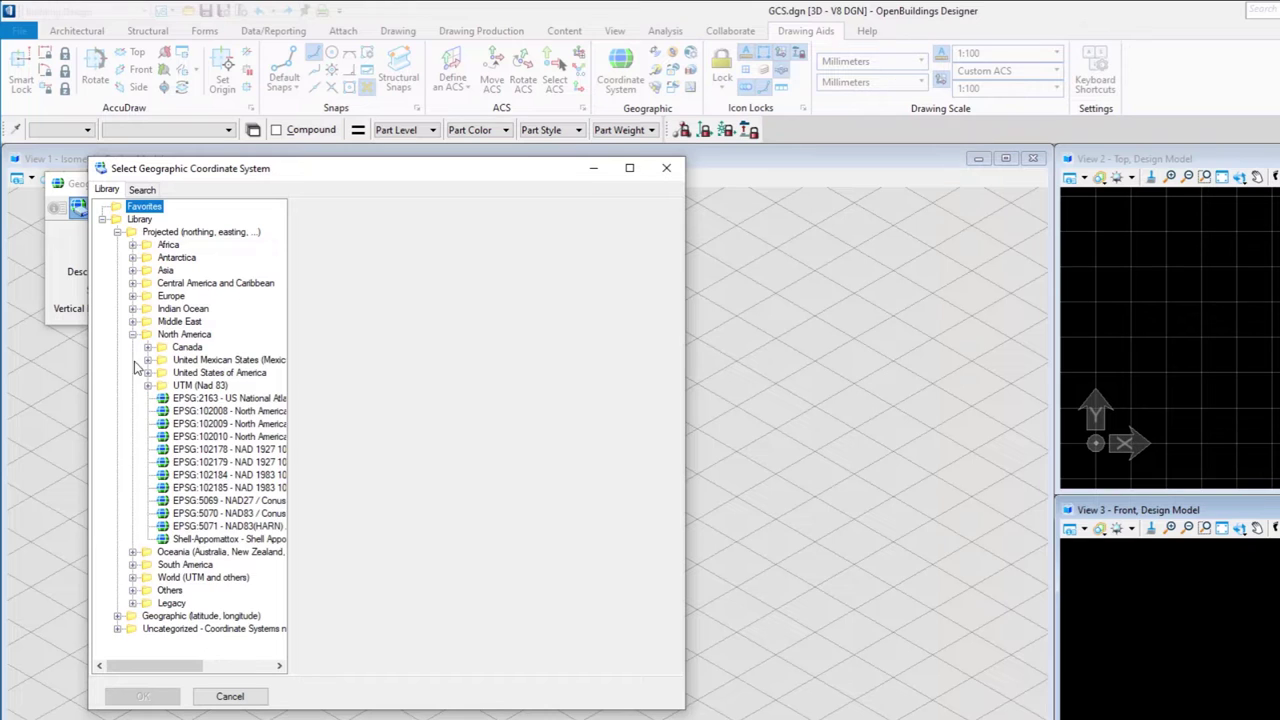
left_click(147, 386)
left_click(148, 375)
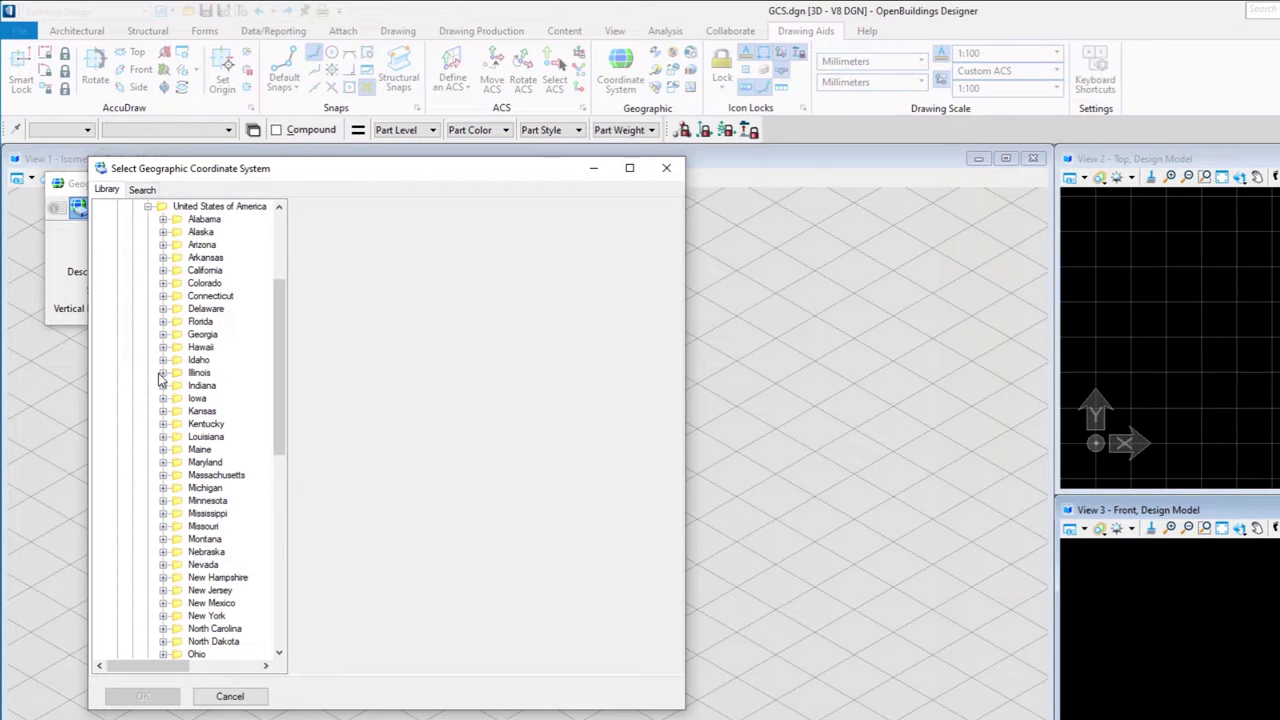
left_click(162, 373)
left_click_drag(286, 346, 458, 357)
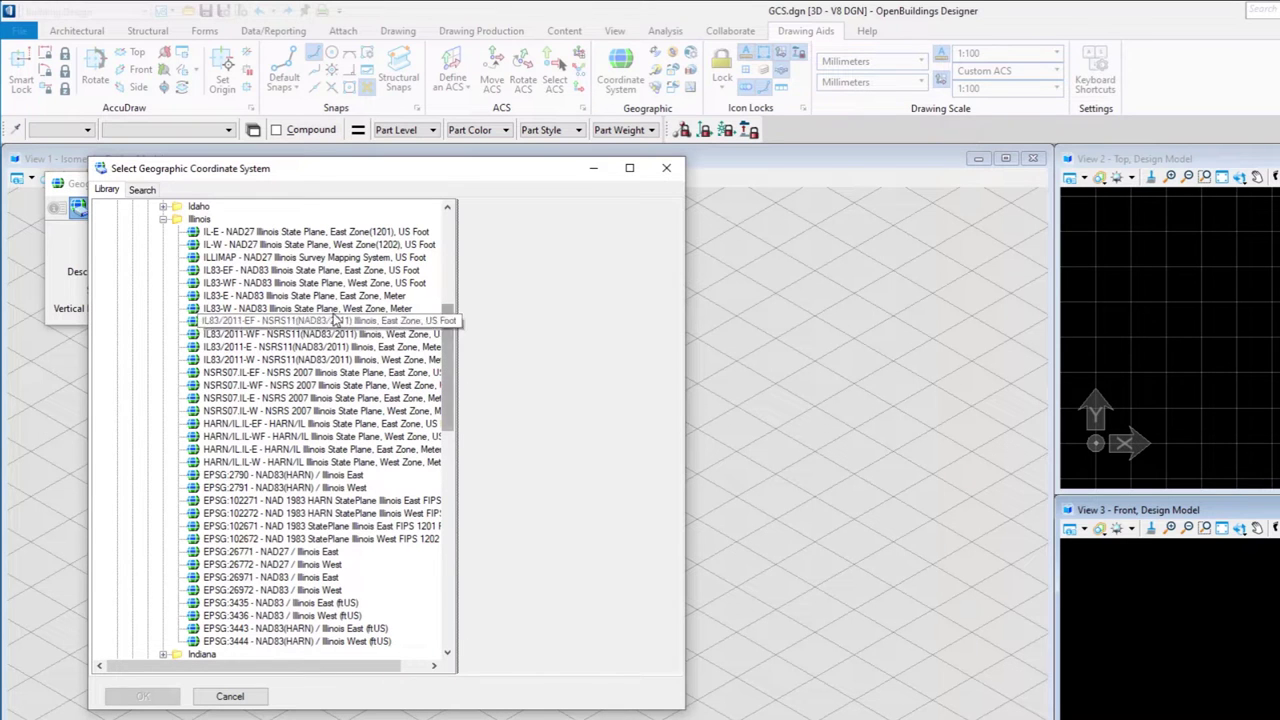
Assign the IL83-E (NAD83 Illinois State Plane, East Zone, Meter) coordinate system, keeping the storage units in millimeters
left_click(262, 297)
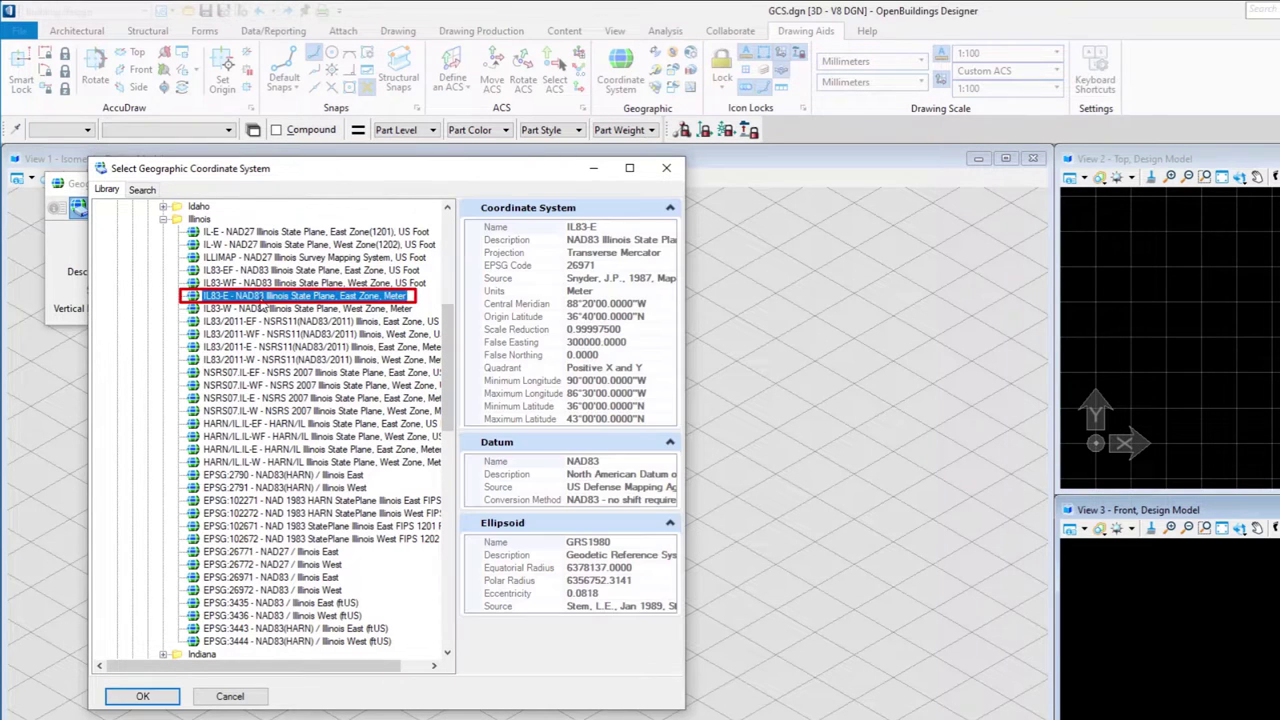
left_click(143, 697)
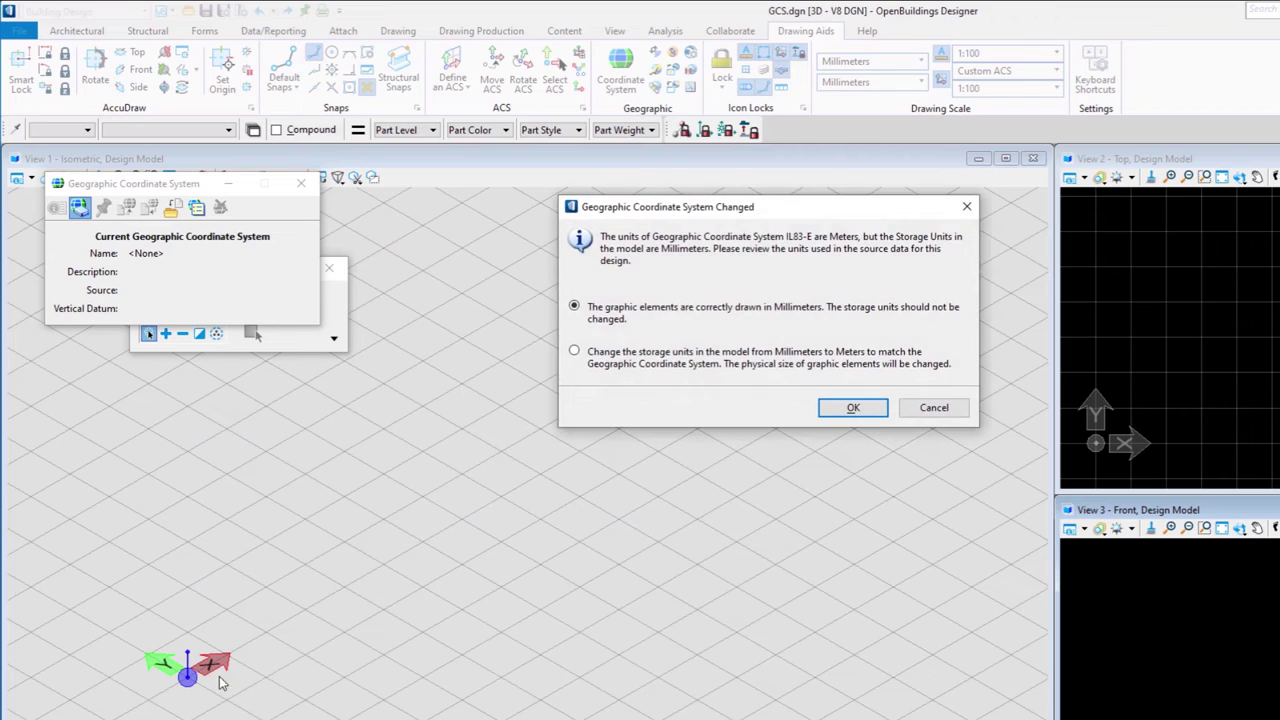
left_click(842, 416)
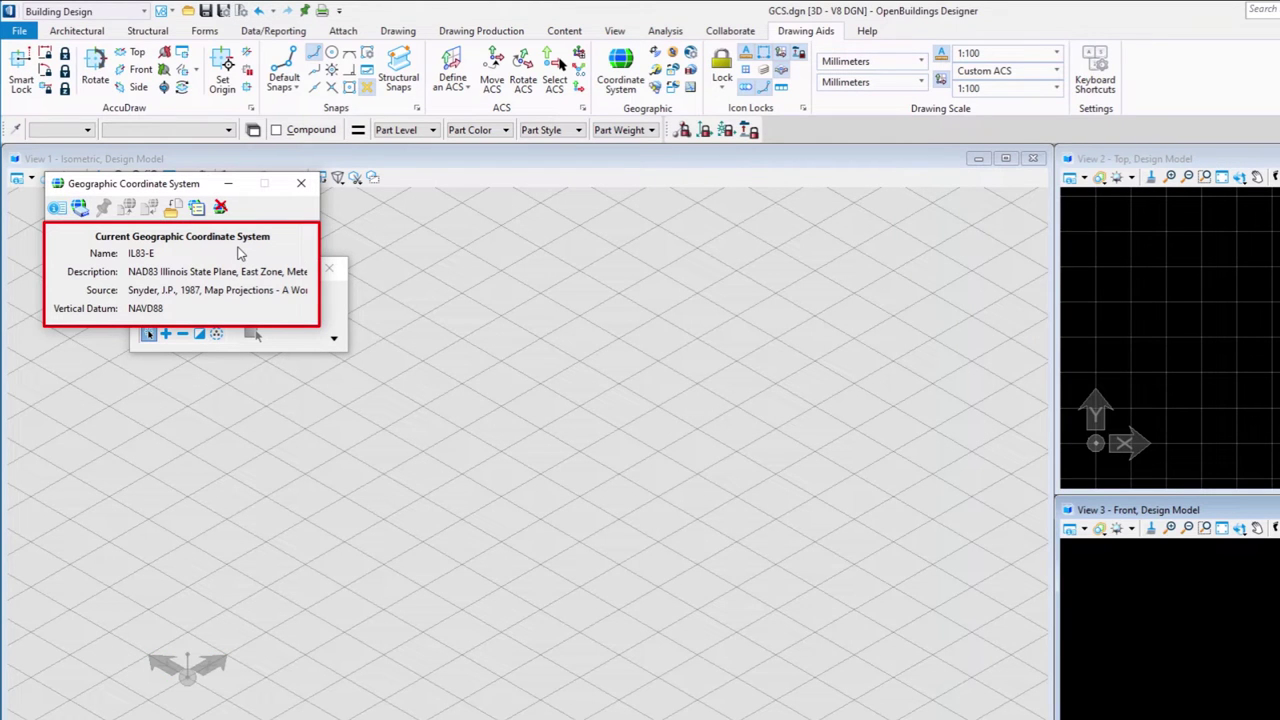
left_click(301, 183)
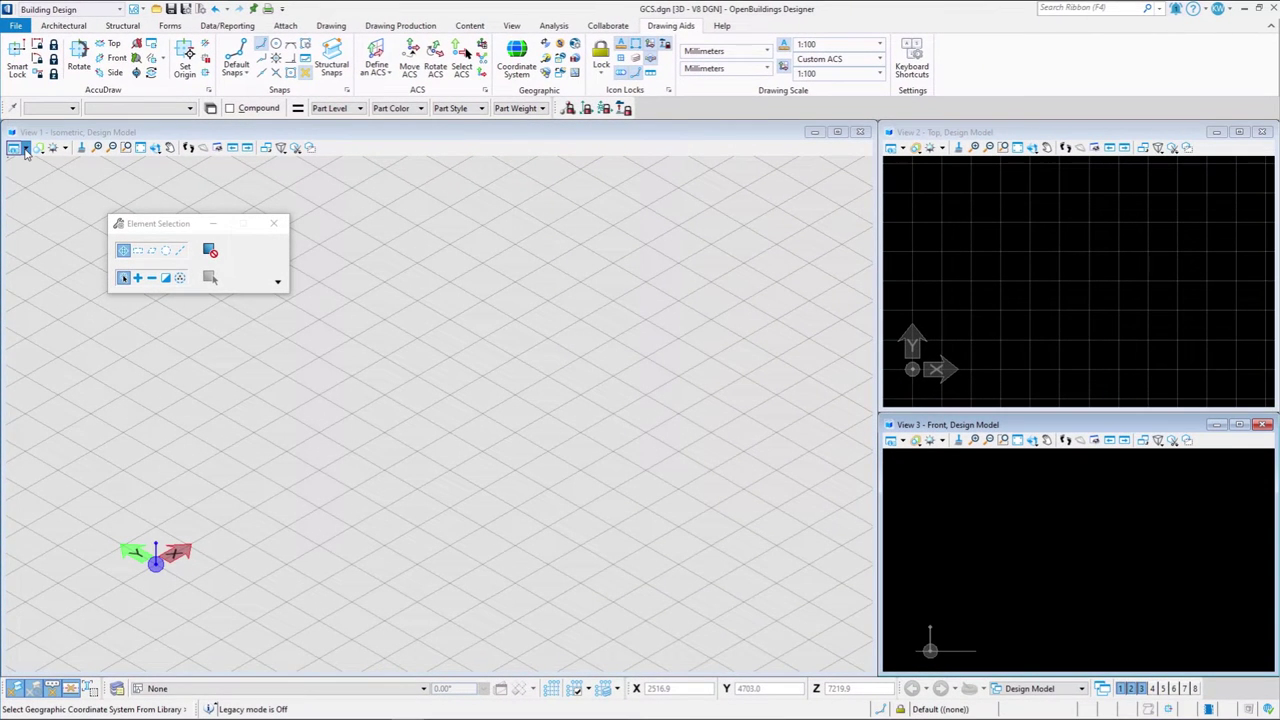
Turn on the background display in View 1 and set its background map type to Hybrid
left_click(18, 171)
left_click(48, 240)
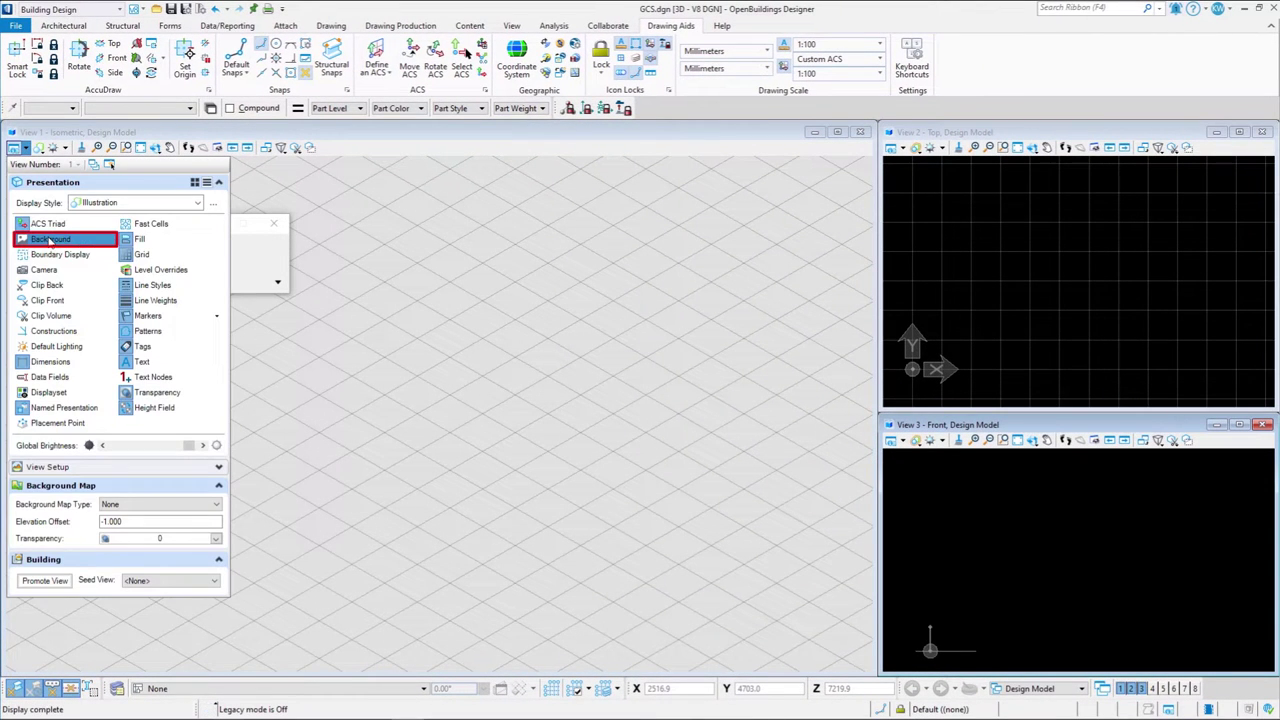
left_click(160, 504)
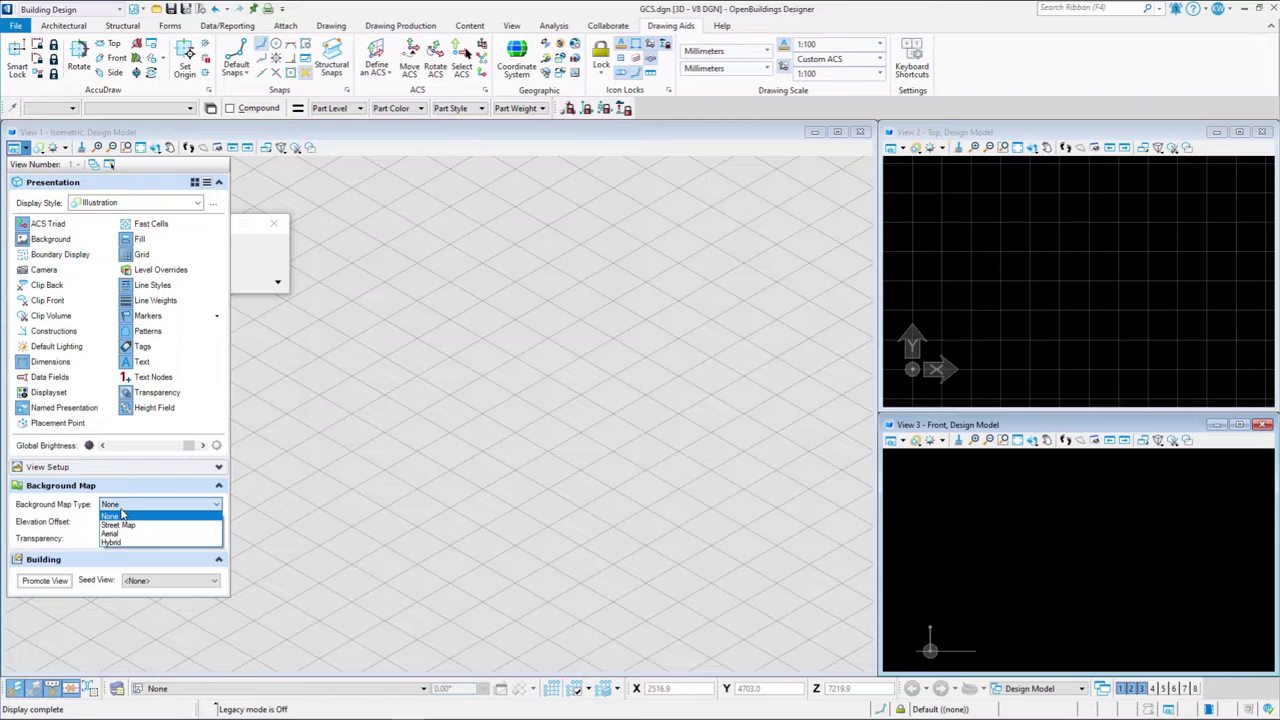
left_click(120, 542)
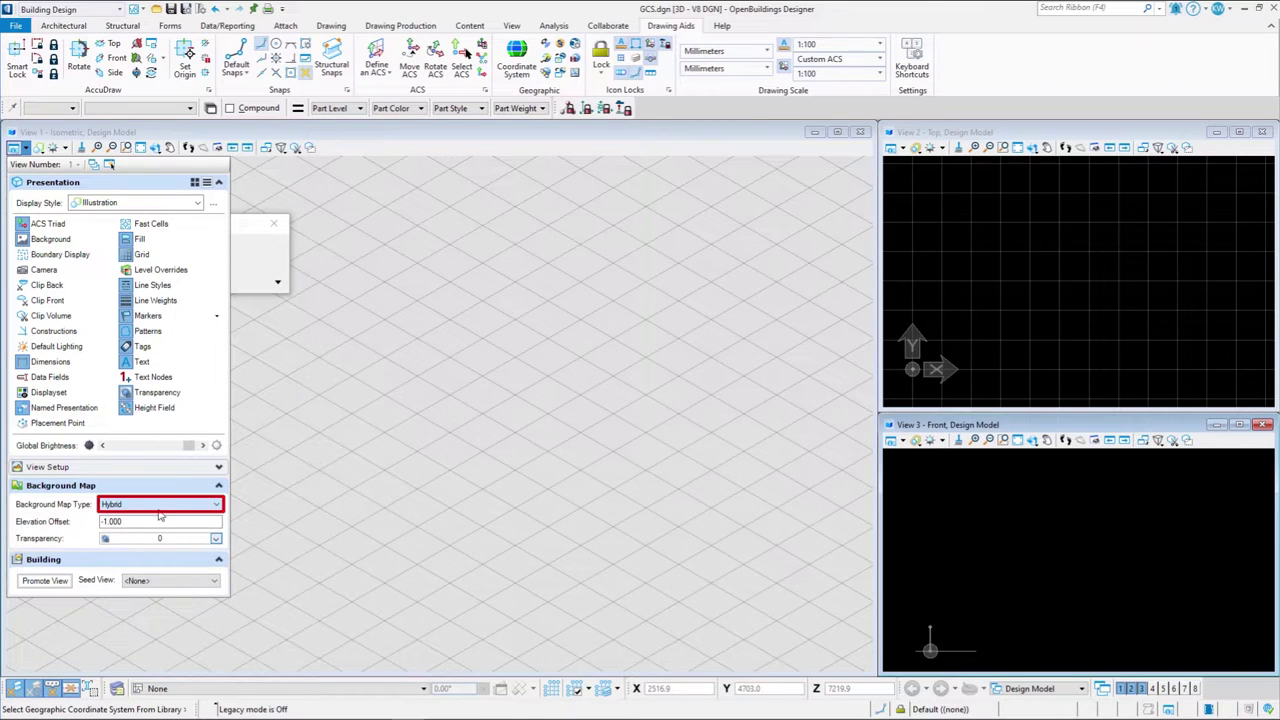
Rotate View 1 to Top and locate the house roof north of the Fox River, beside Fox River Rd
scroll(330, 480, "down", 3)
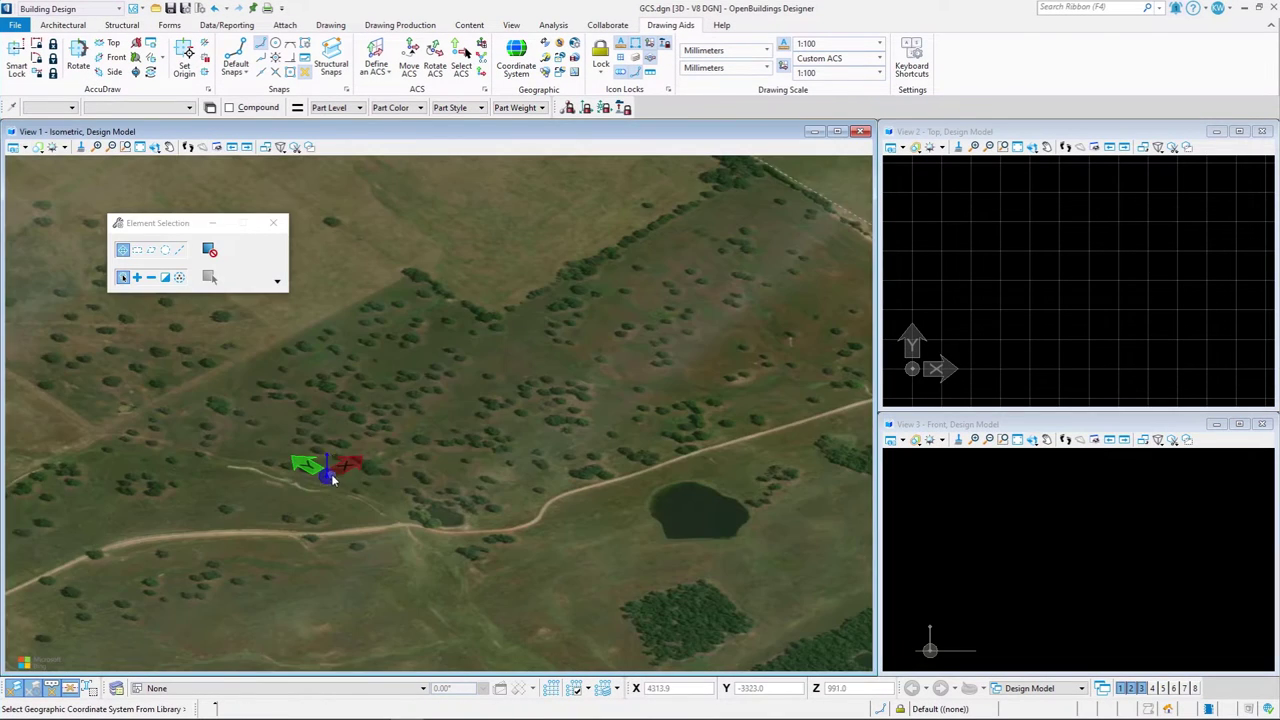
left_click(157, 148)
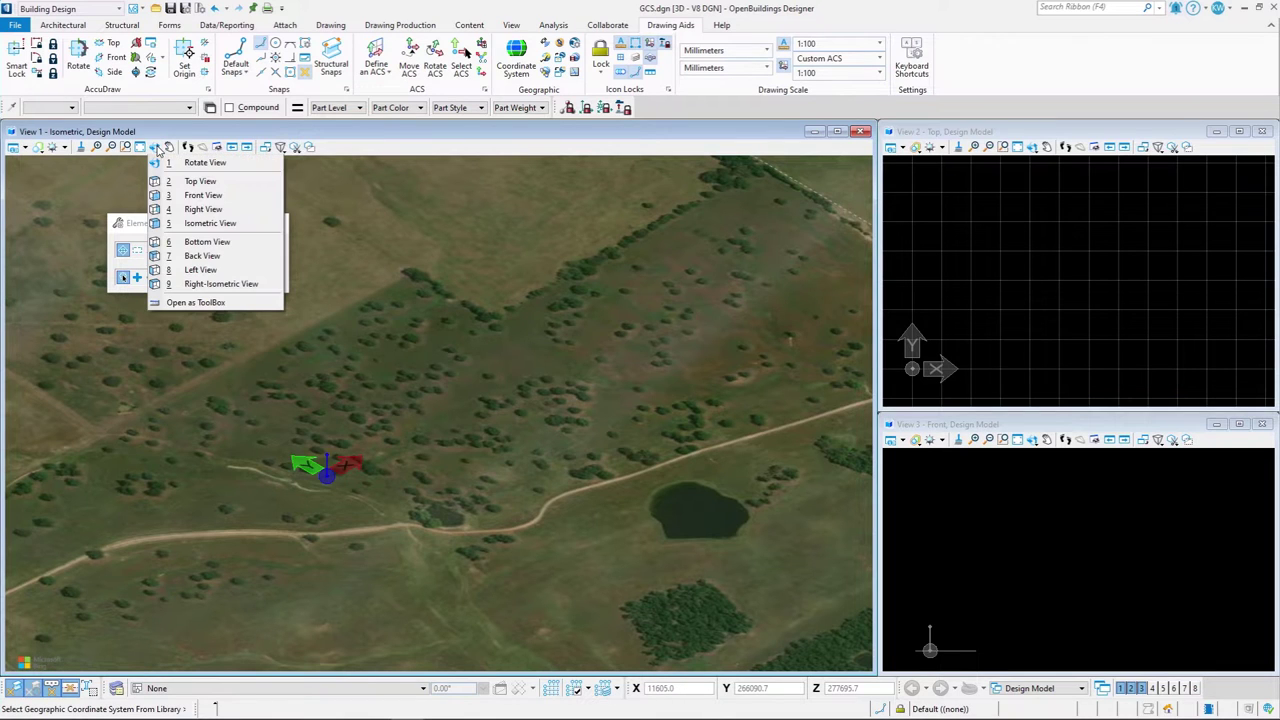
left_click(199, 181)
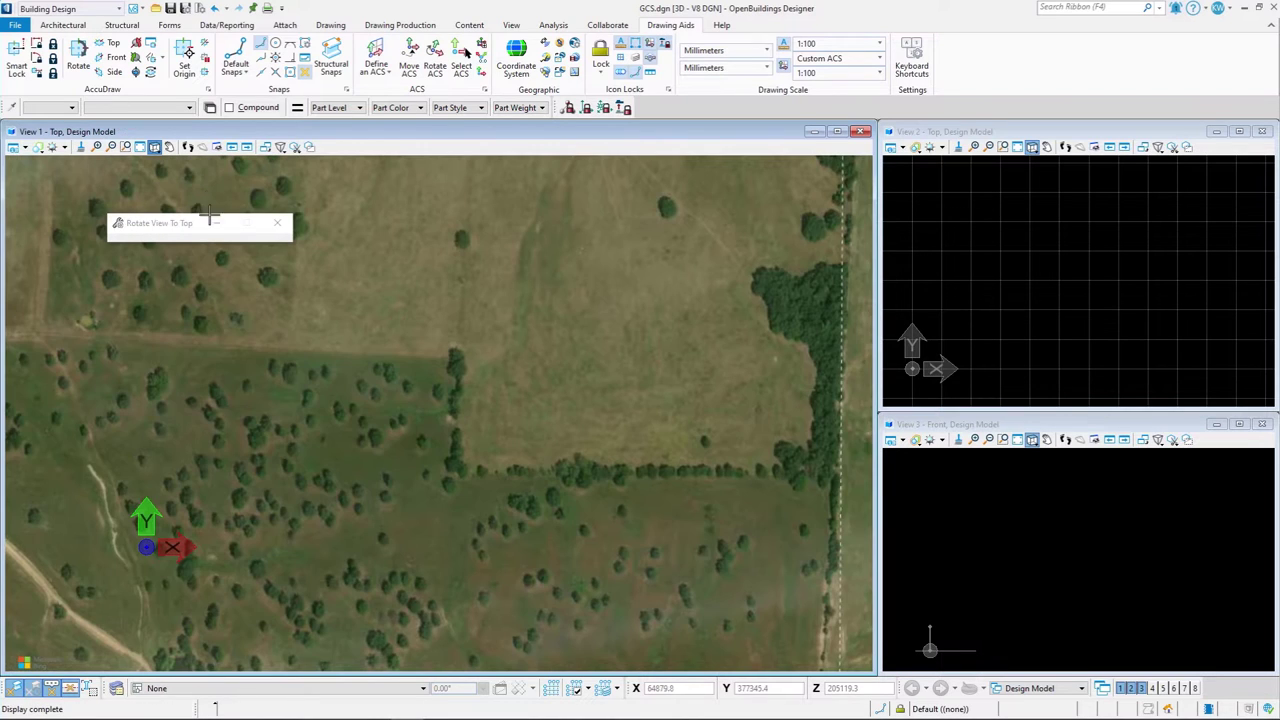
scroll(316, 479, "down", 10)
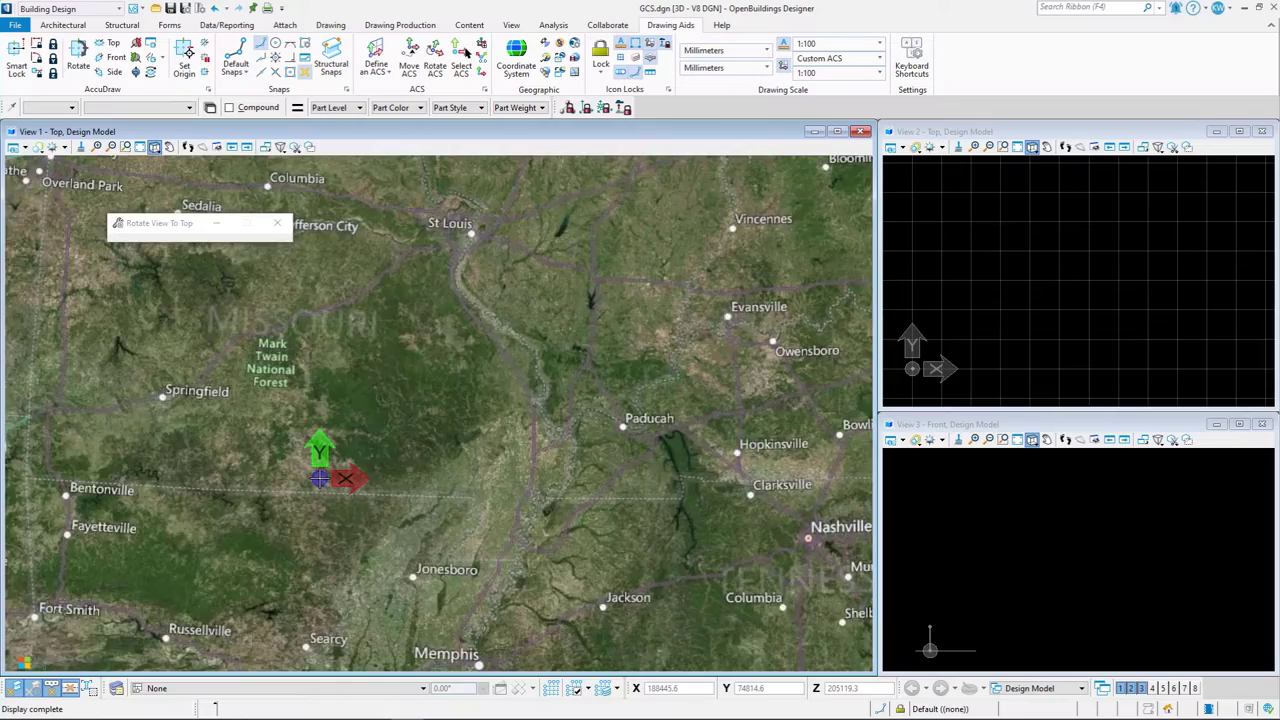
scroll(404, 266, "up", 2)
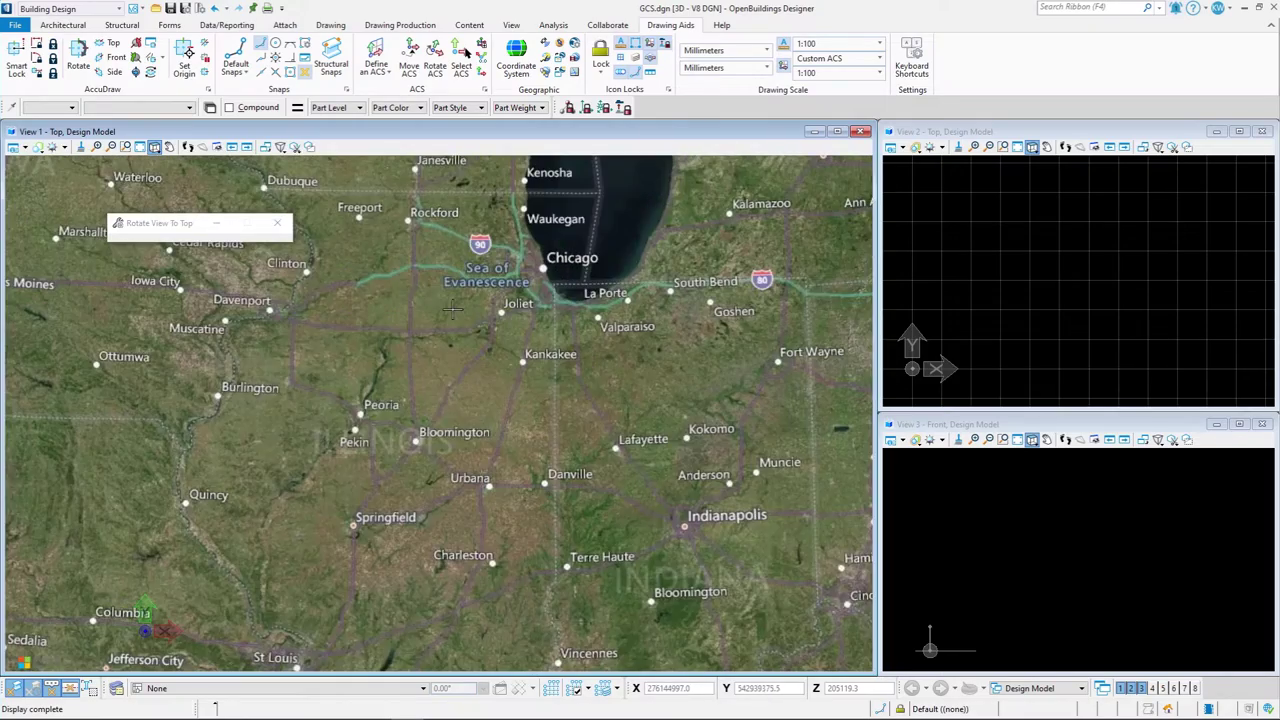
scroll(453, 309, "up", 2)
scroll(487, 284, "up", 3)
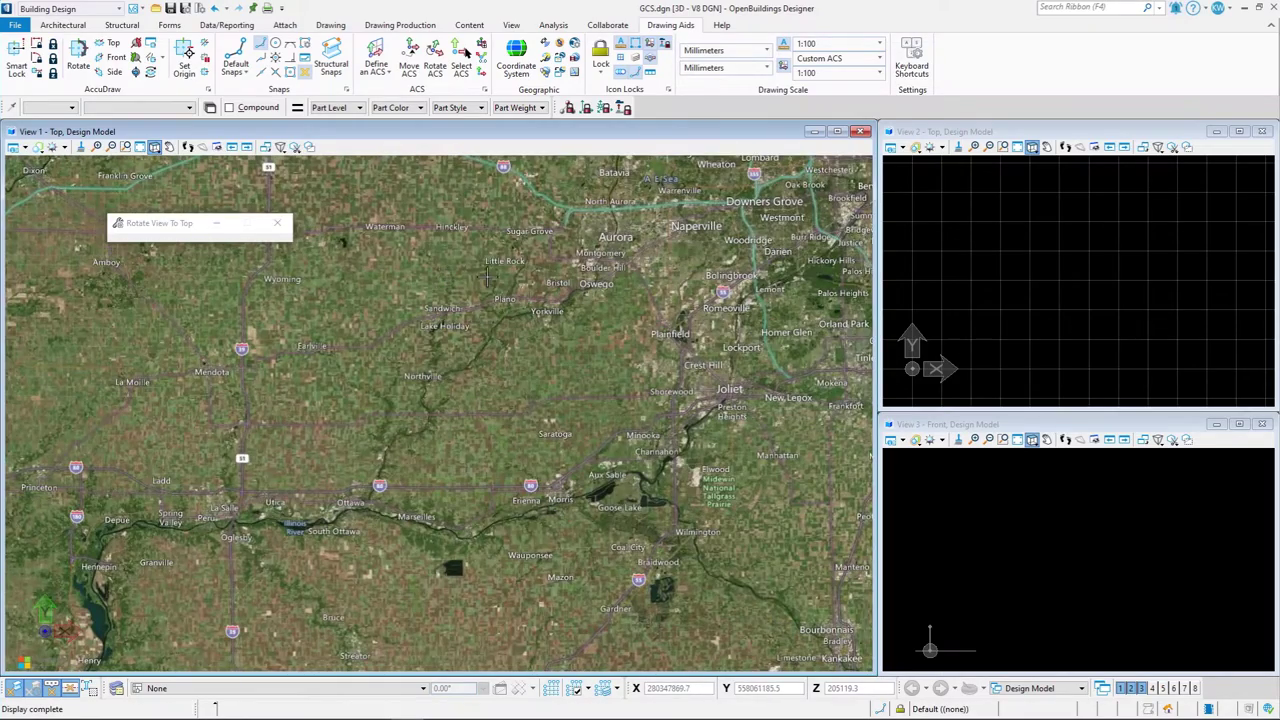
scroll(493, 287, "up", 4)
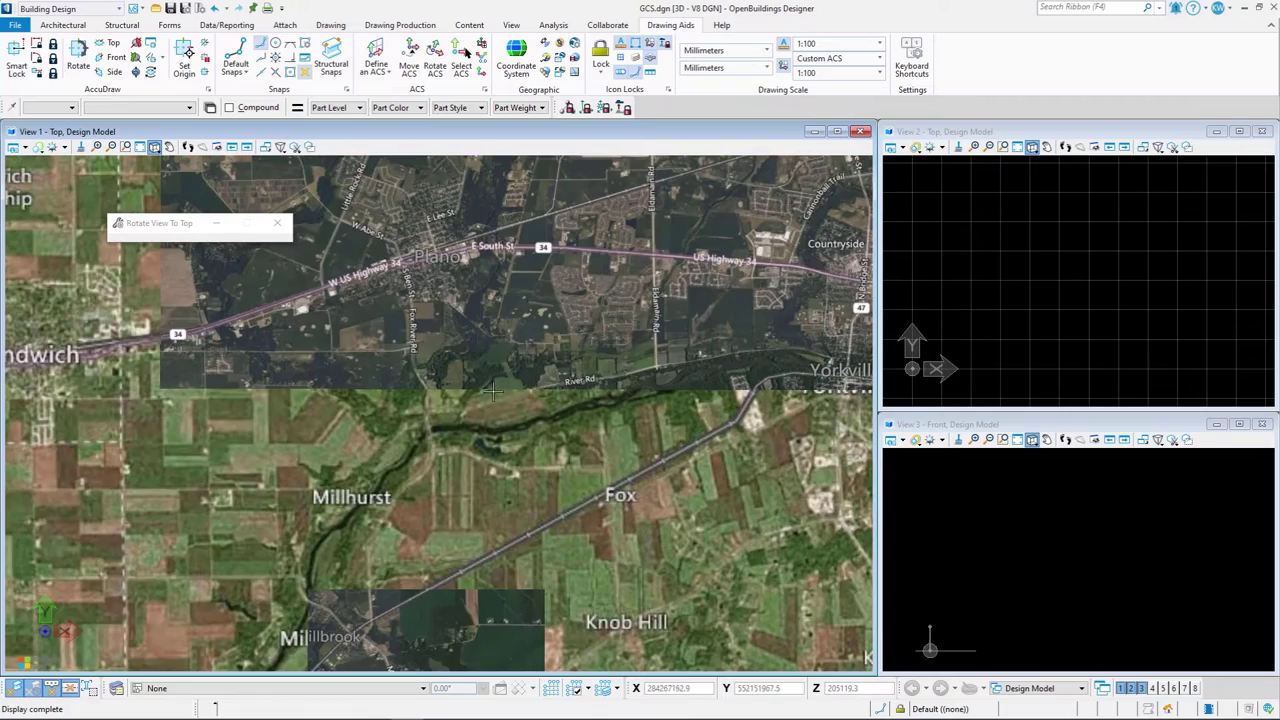
scroll(488, 405, "up", 6)
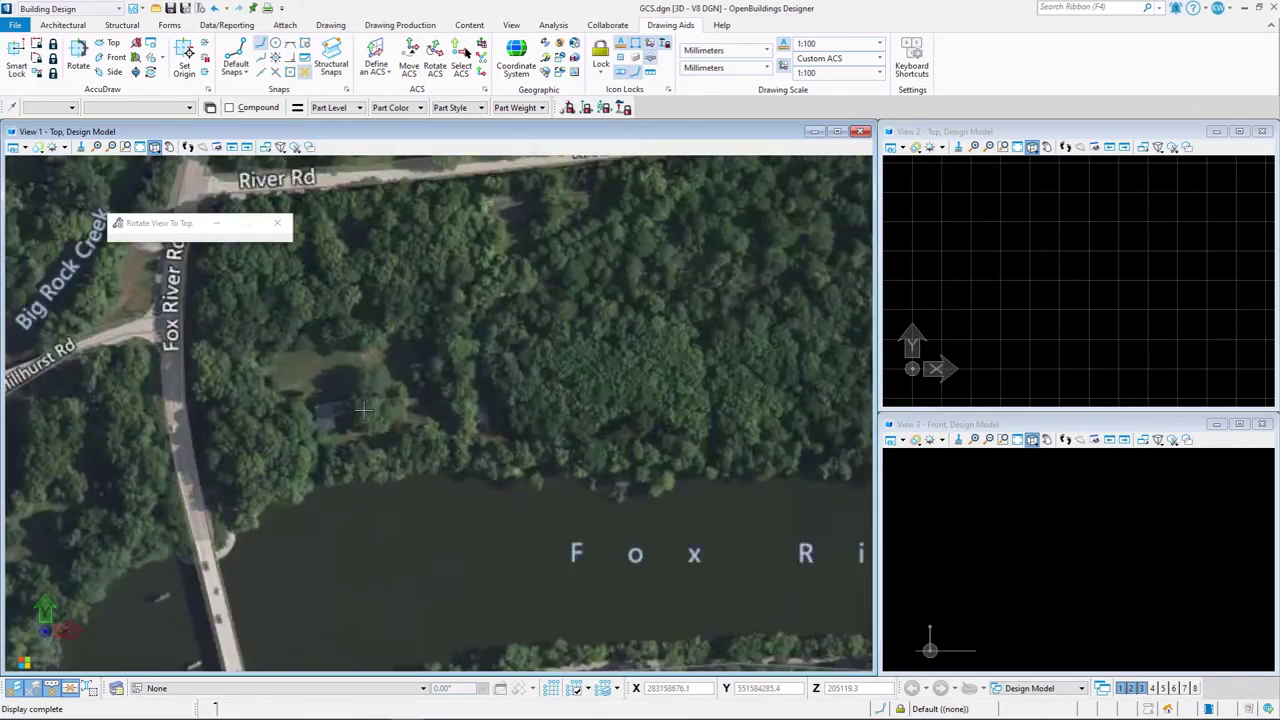
scroll(302, 422, "up", 2)
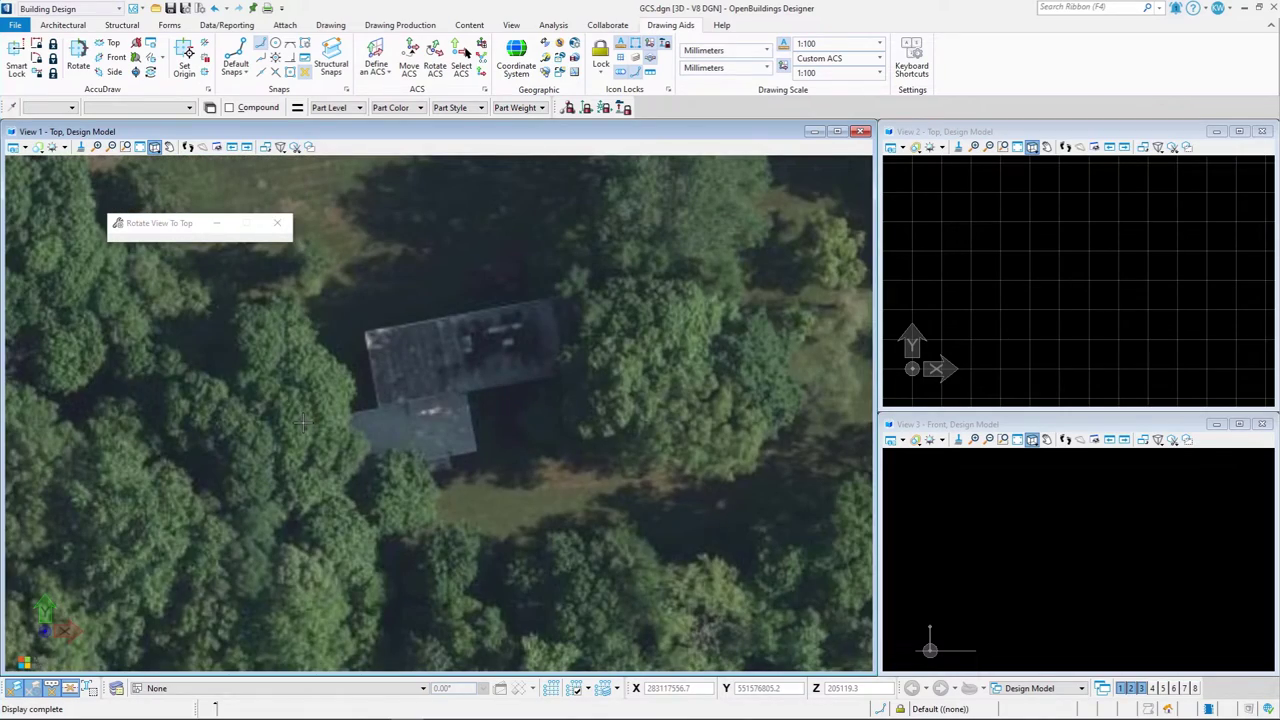
Place a rotated solid block about 6.7 m wide over the house's lower terrace on the map, and save the view settings
left_click(55, 27)
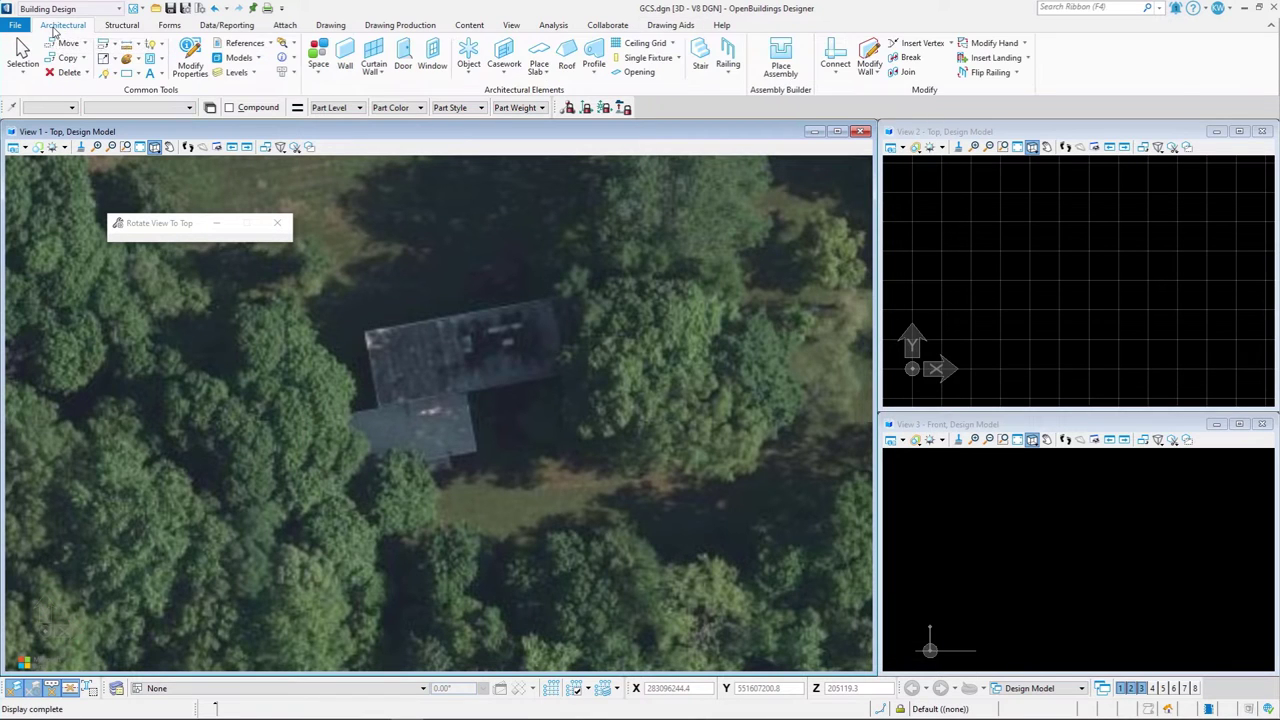
left_click(131, 73)
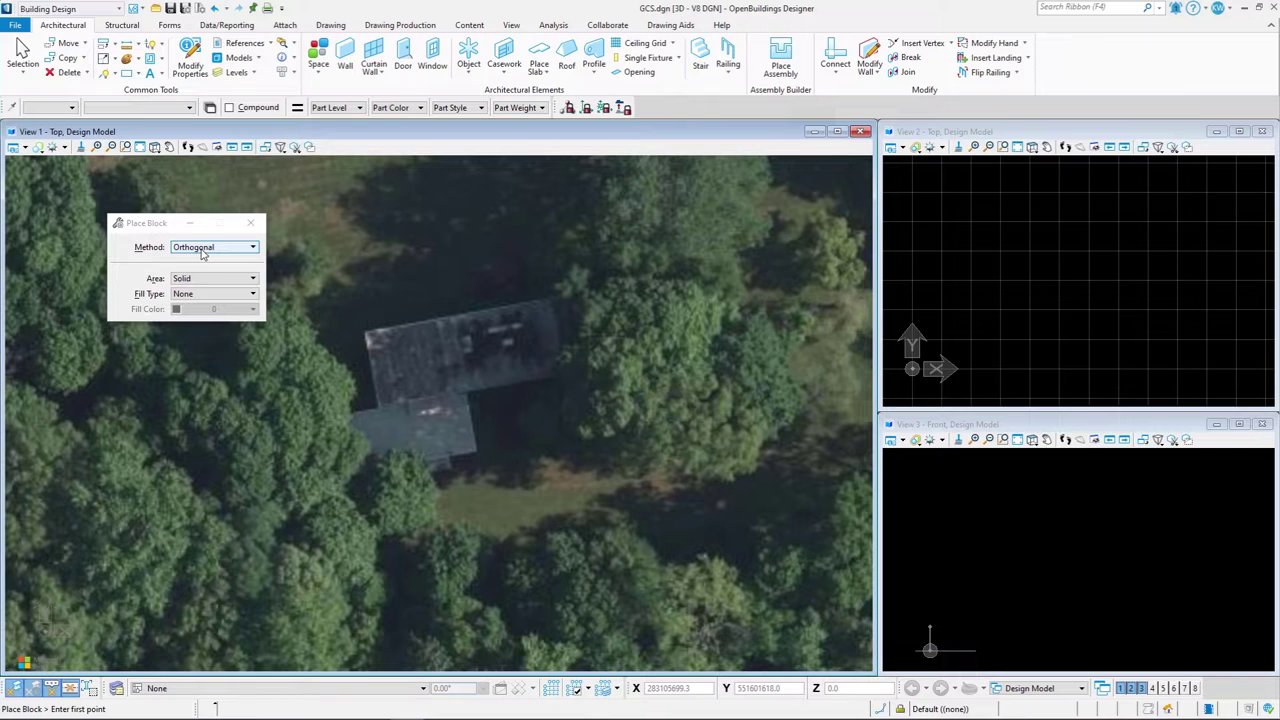
left_click(201, 249)
left_click(200, 259)
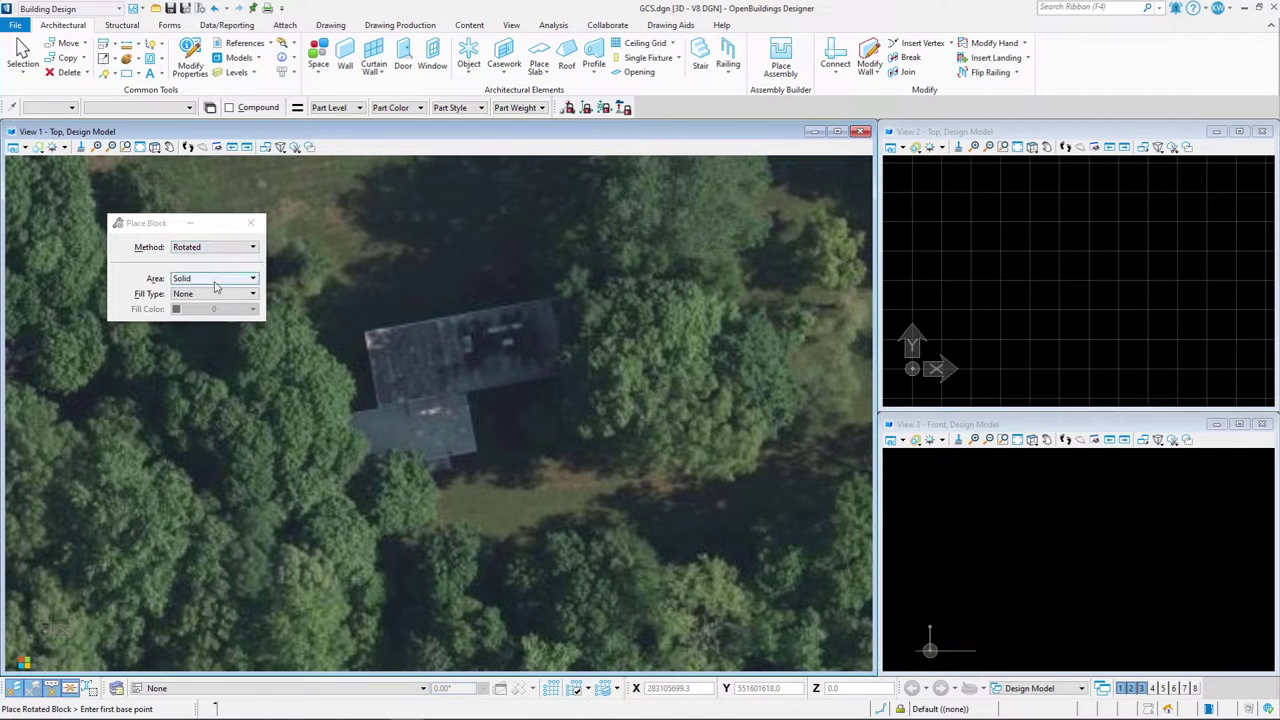
left_click(320, 418)
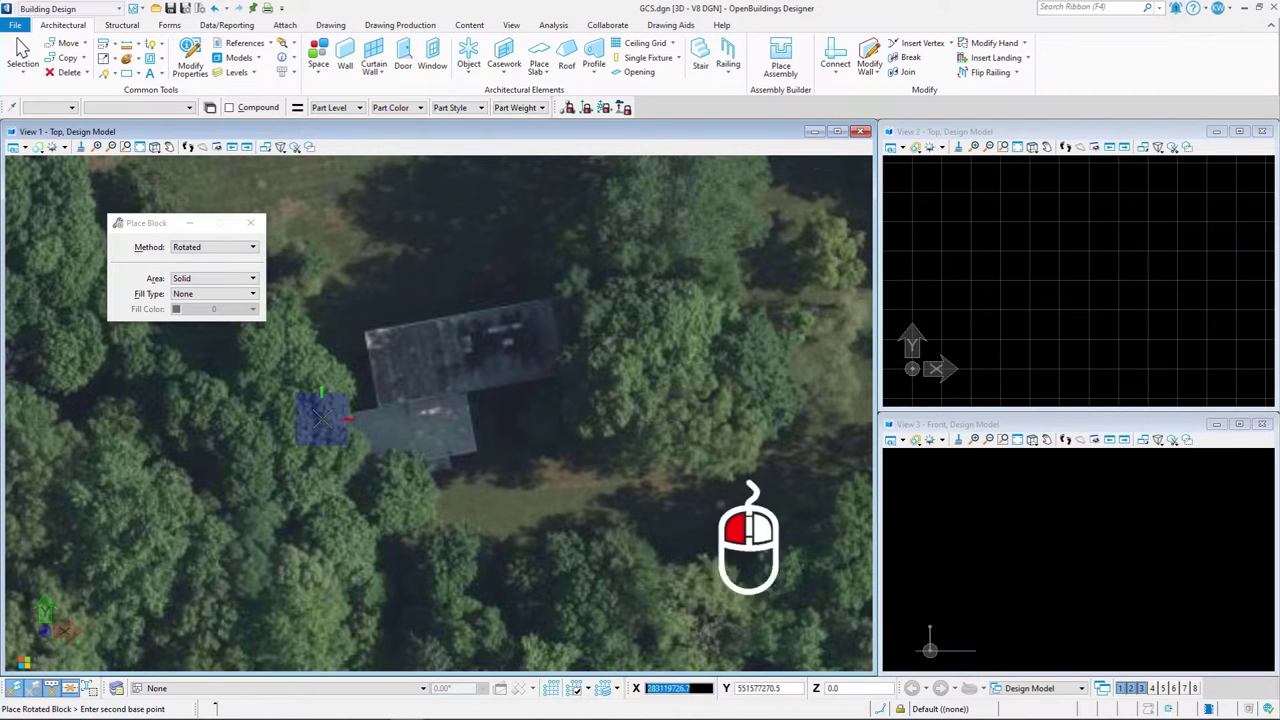
left_click(460, 394)
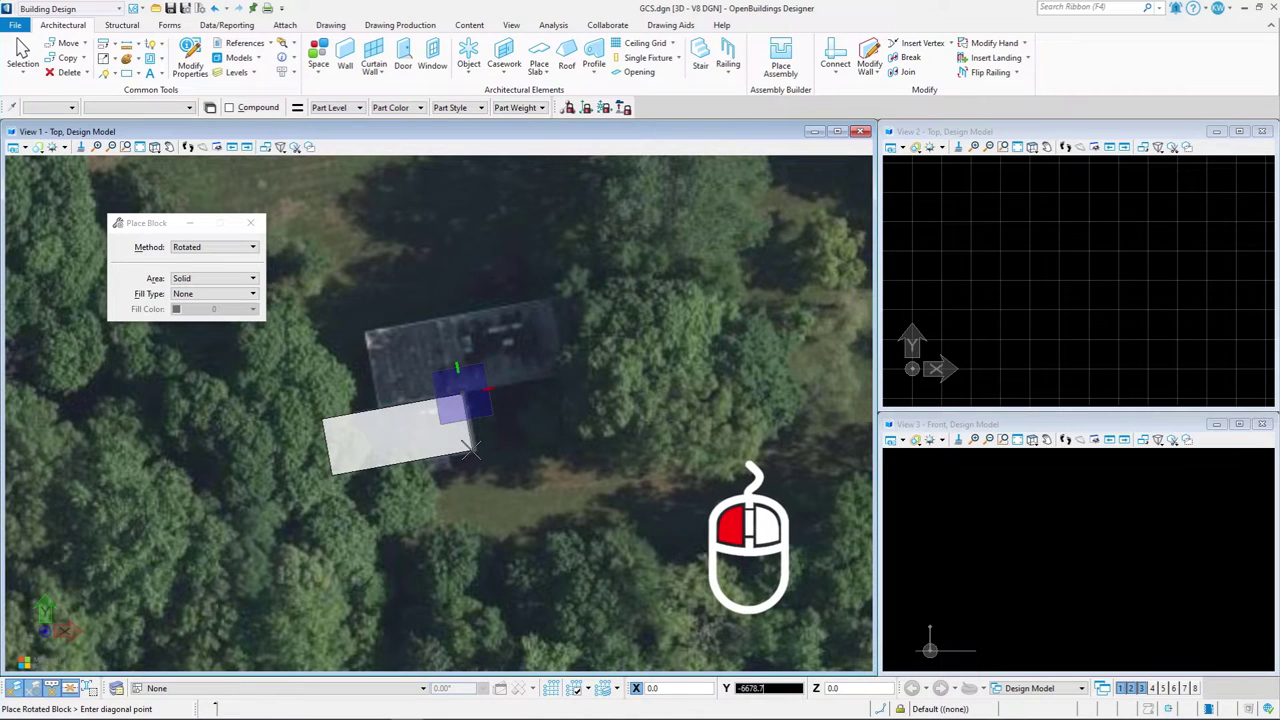
left_click(471, 454)
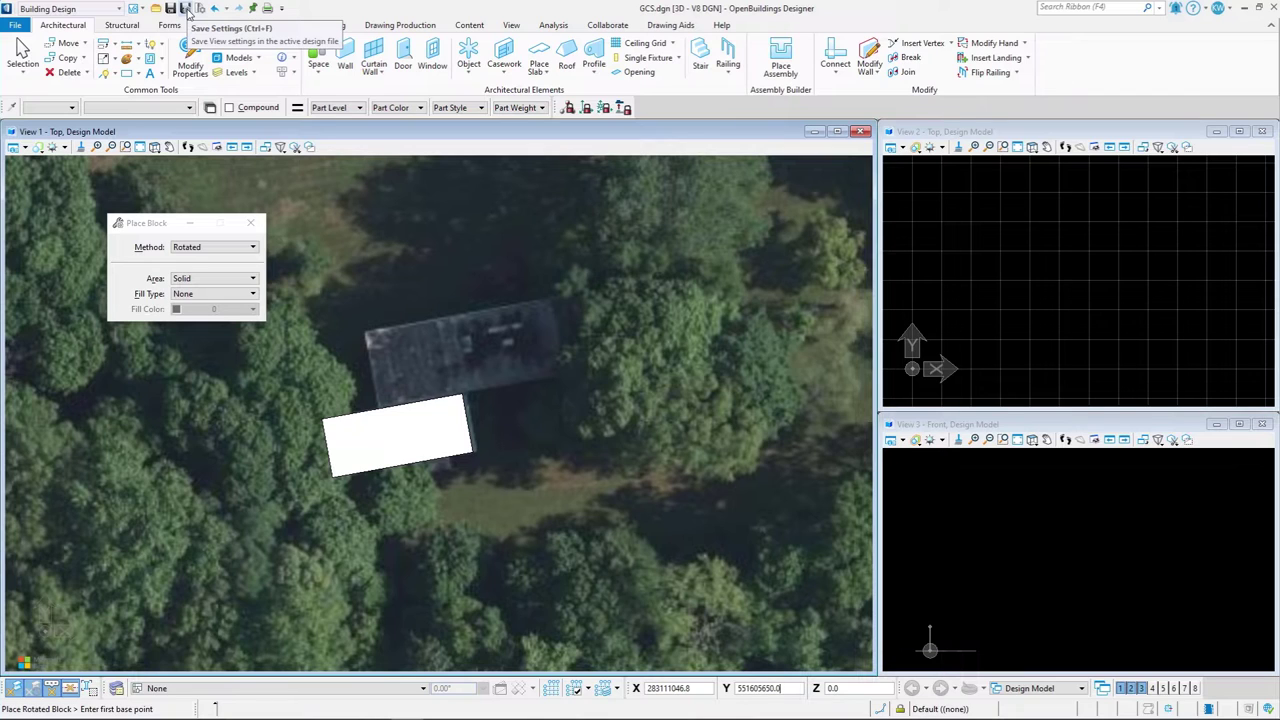
left_click(185, 9)
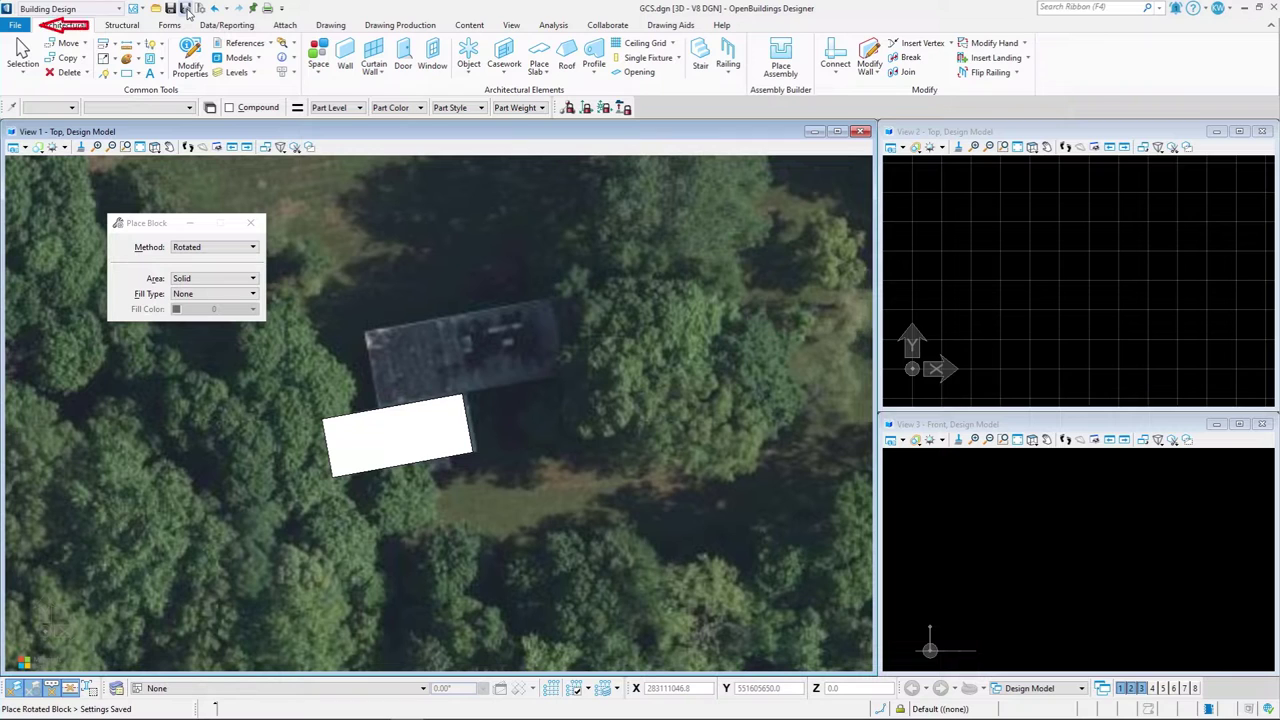
Create a new design file named Site in the Farnsworth House WorkSet
left_click(18, 25)
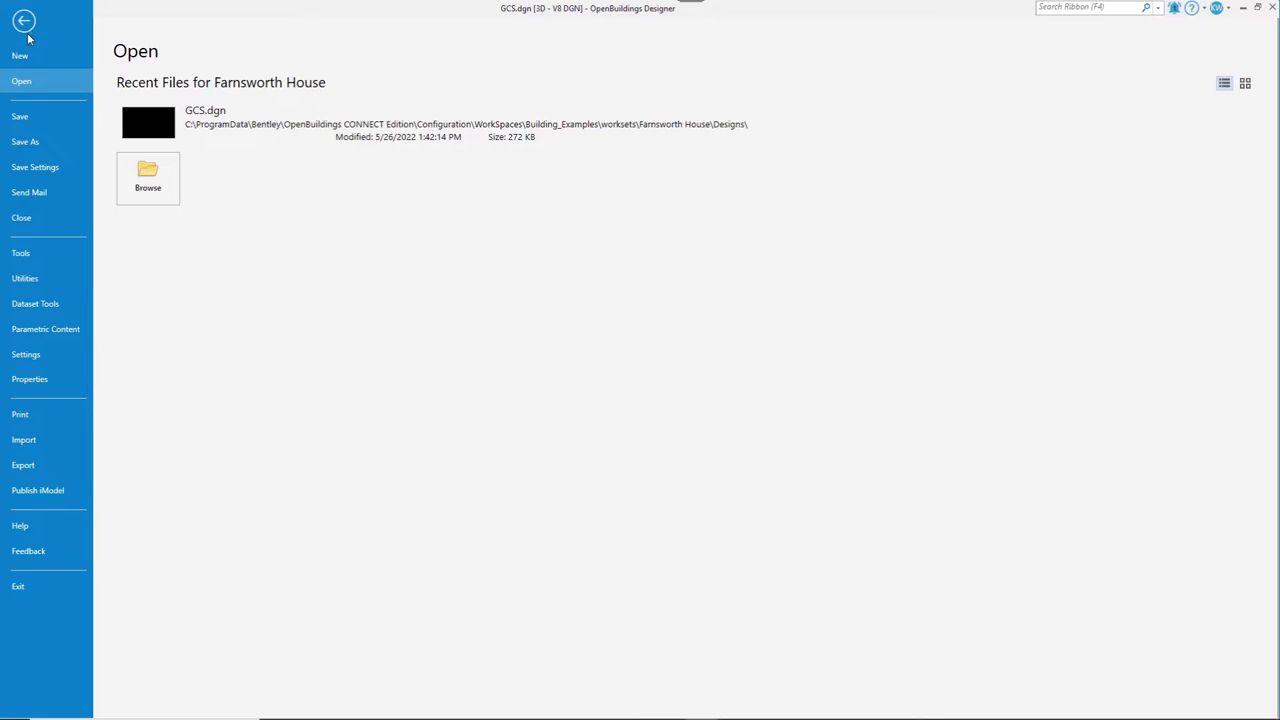
left_click(29, 60)
type("Site")
left_click(733, 512)
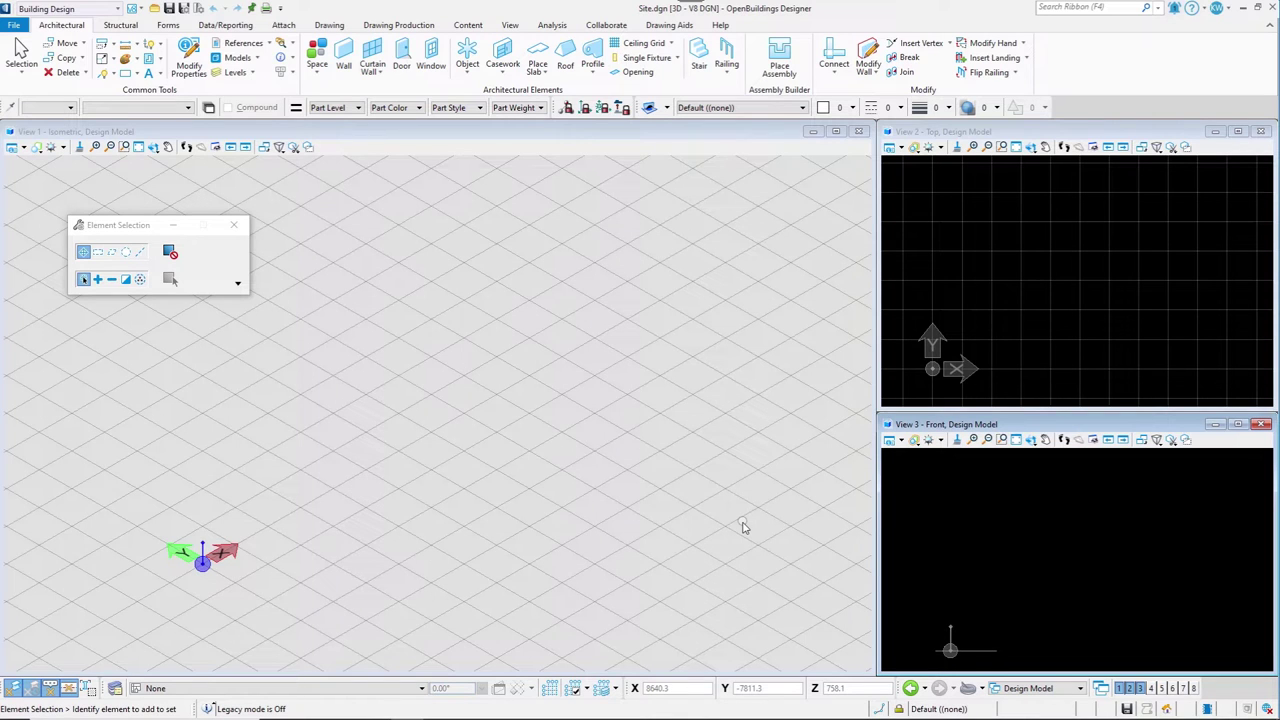
Place an orthogonal solid block 17000 mm along X and 6600 mm along Y, starting from the model origin
left_click(124, 75)
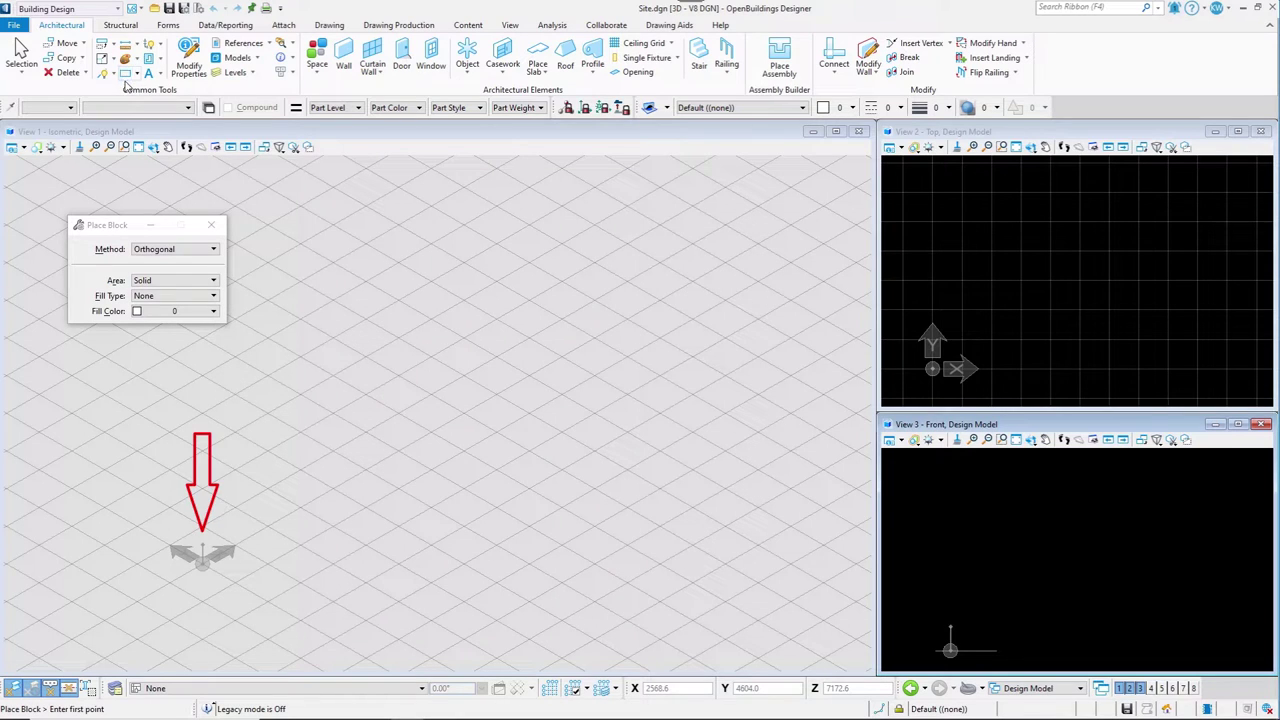
left_click(202, 556)
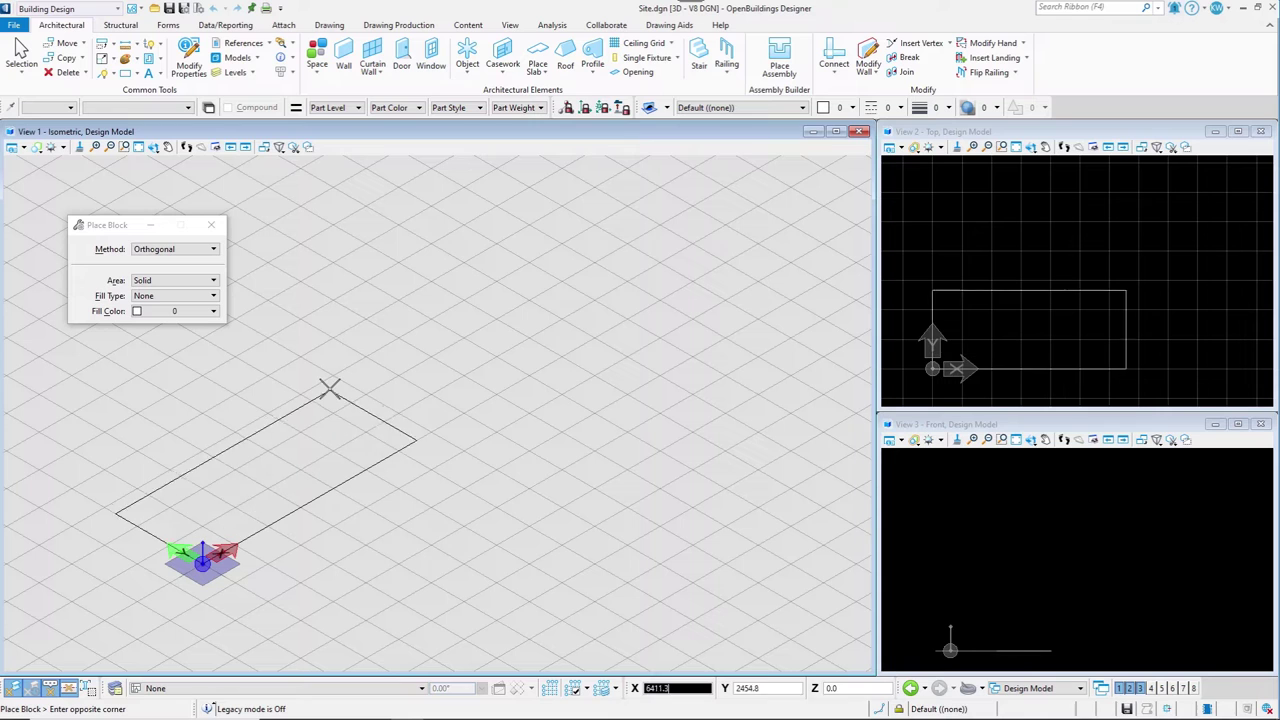
type("17000")
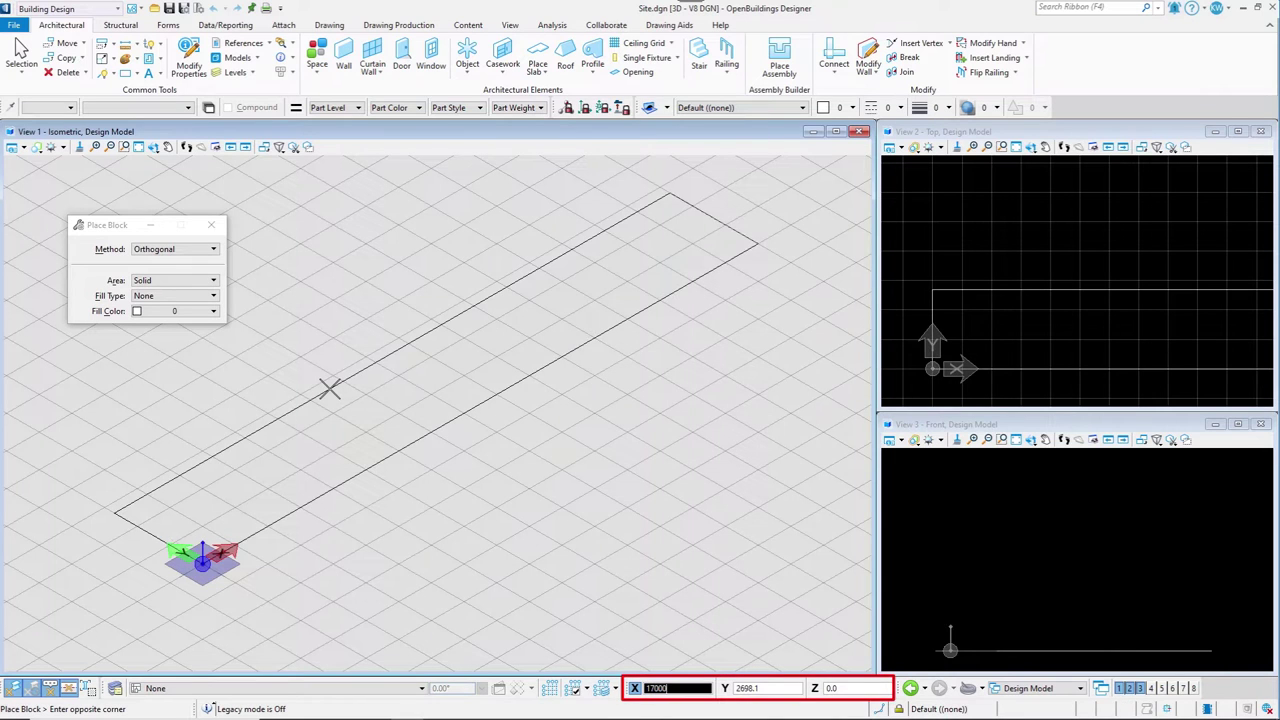
type("6600")
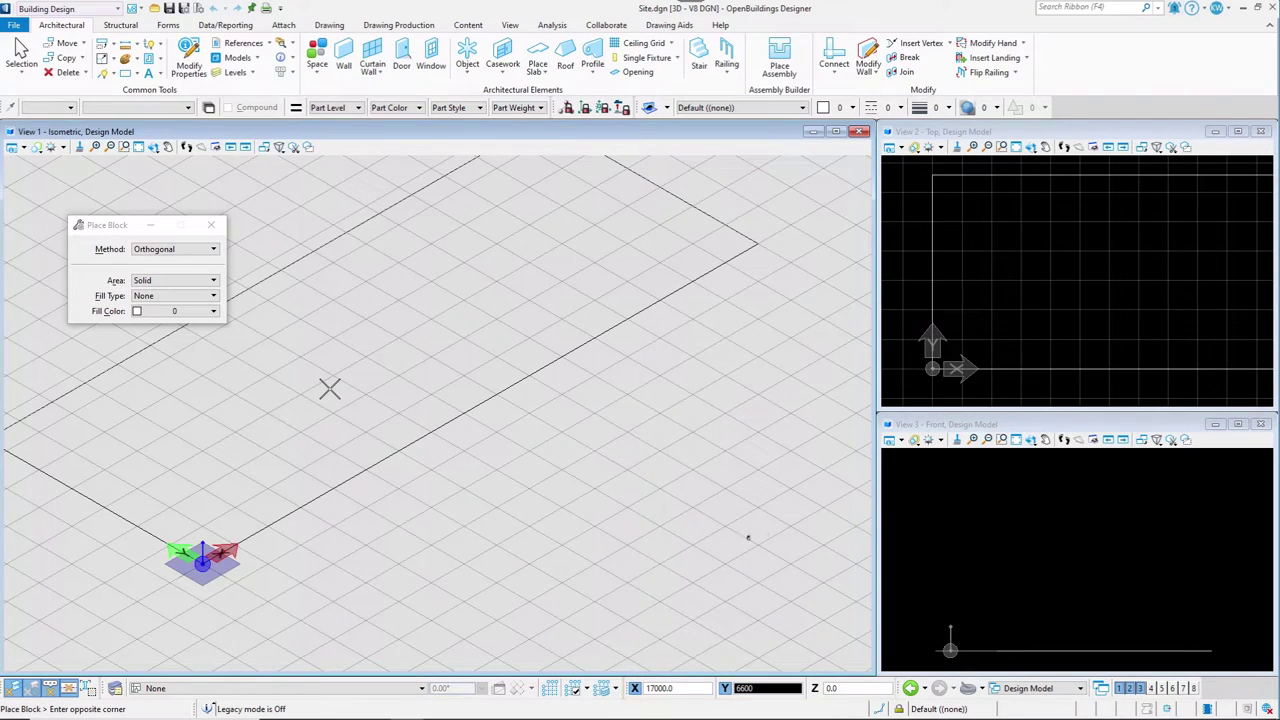
left_click(330, 388)
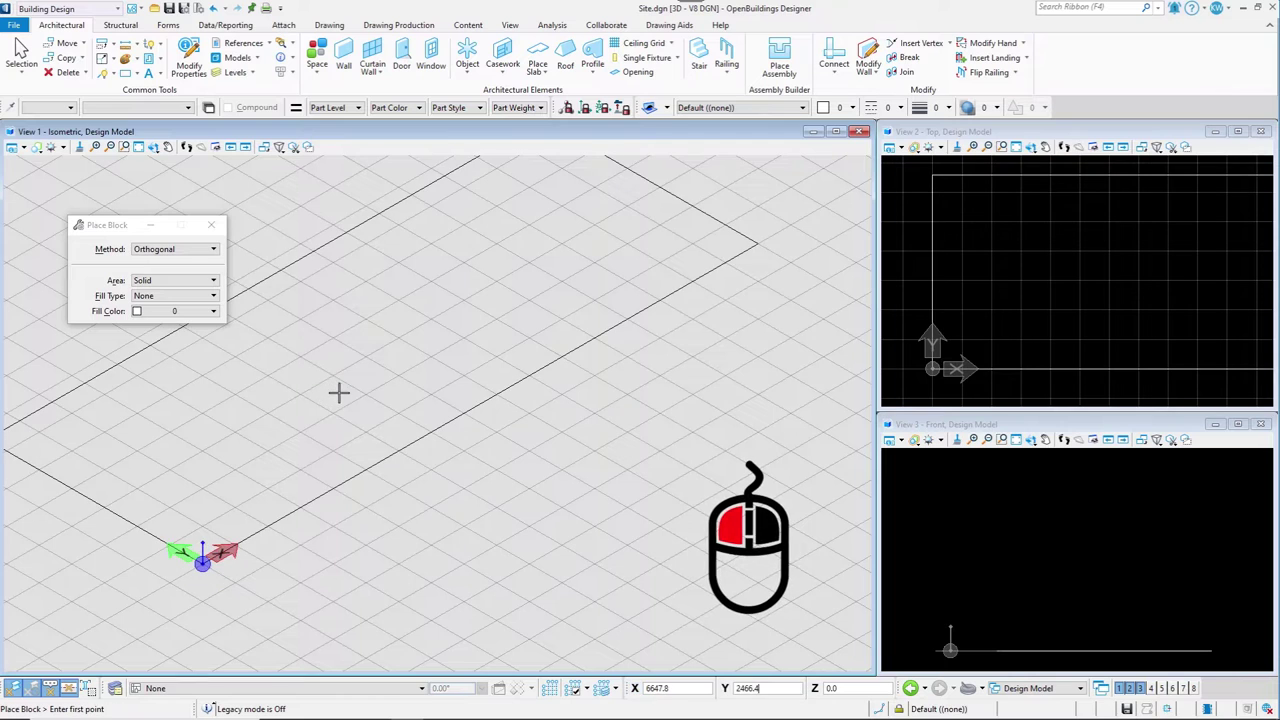
right_click(345, 395)
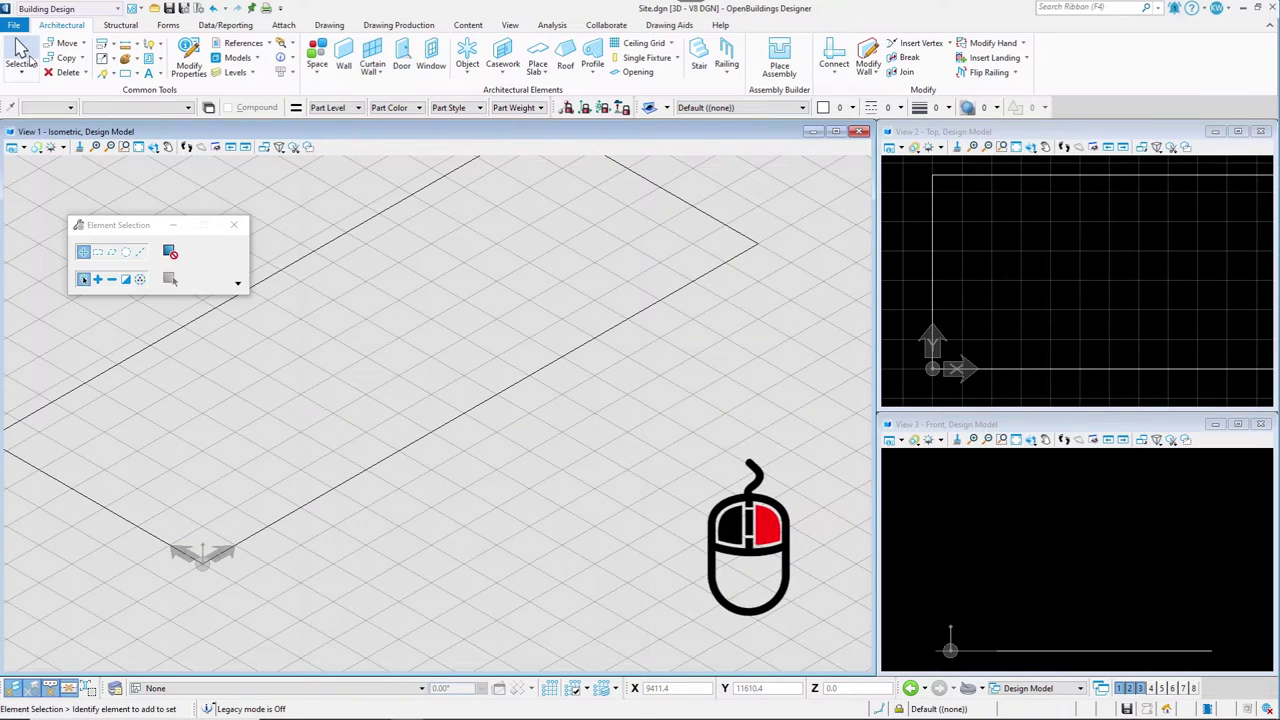
Move the block 1450 mm in the negative X direction from the origin
right_click(412, 463)
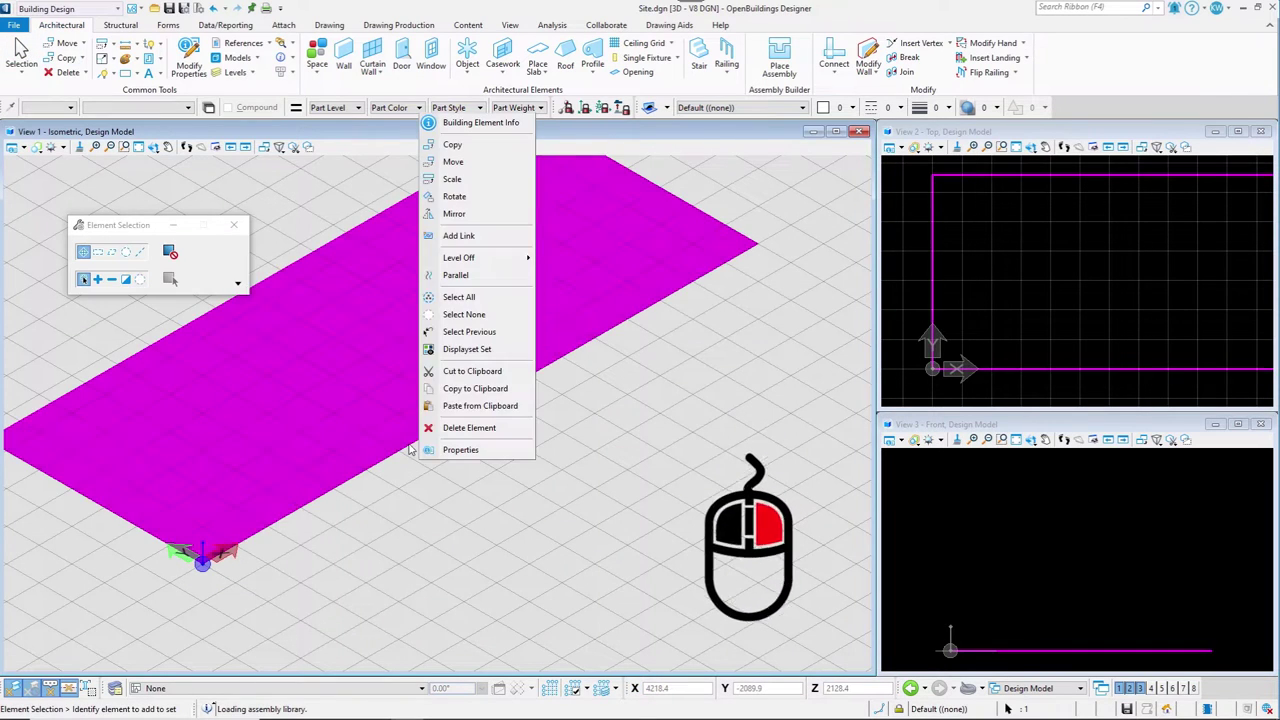
left_click(463, 170)
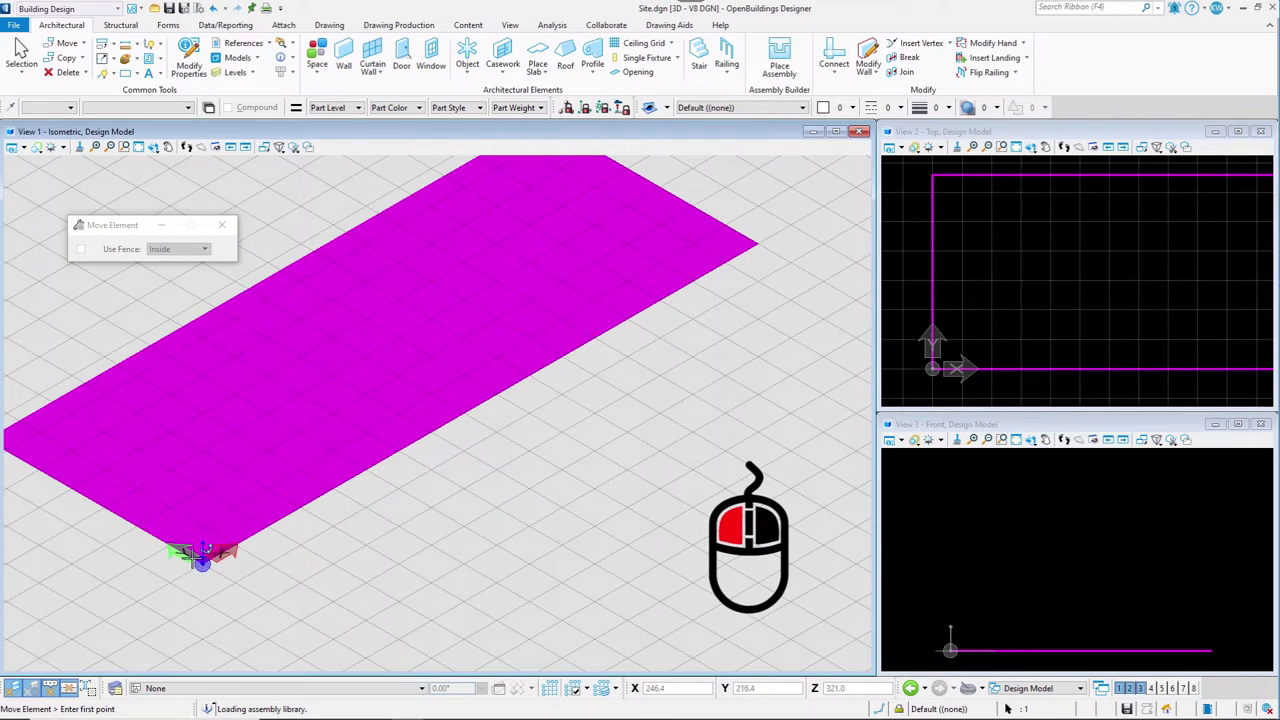
left_click(200, 556)
type("1450")
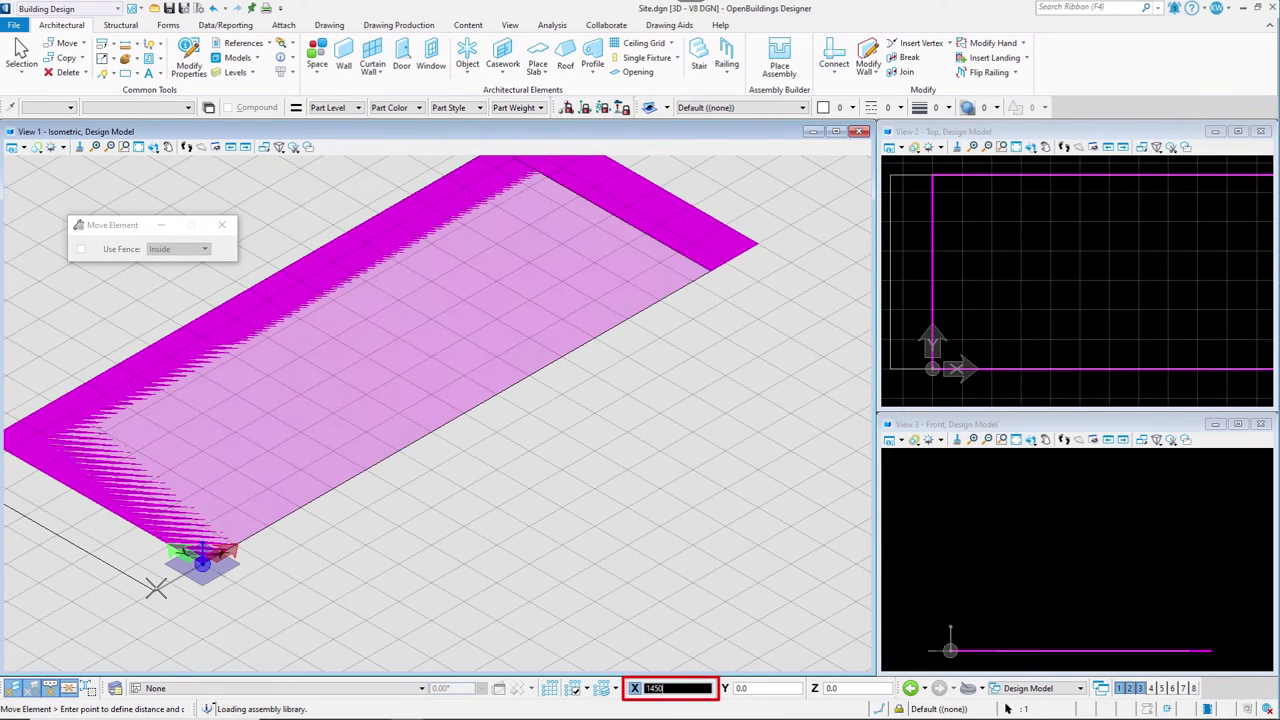
left_click(155, 588)
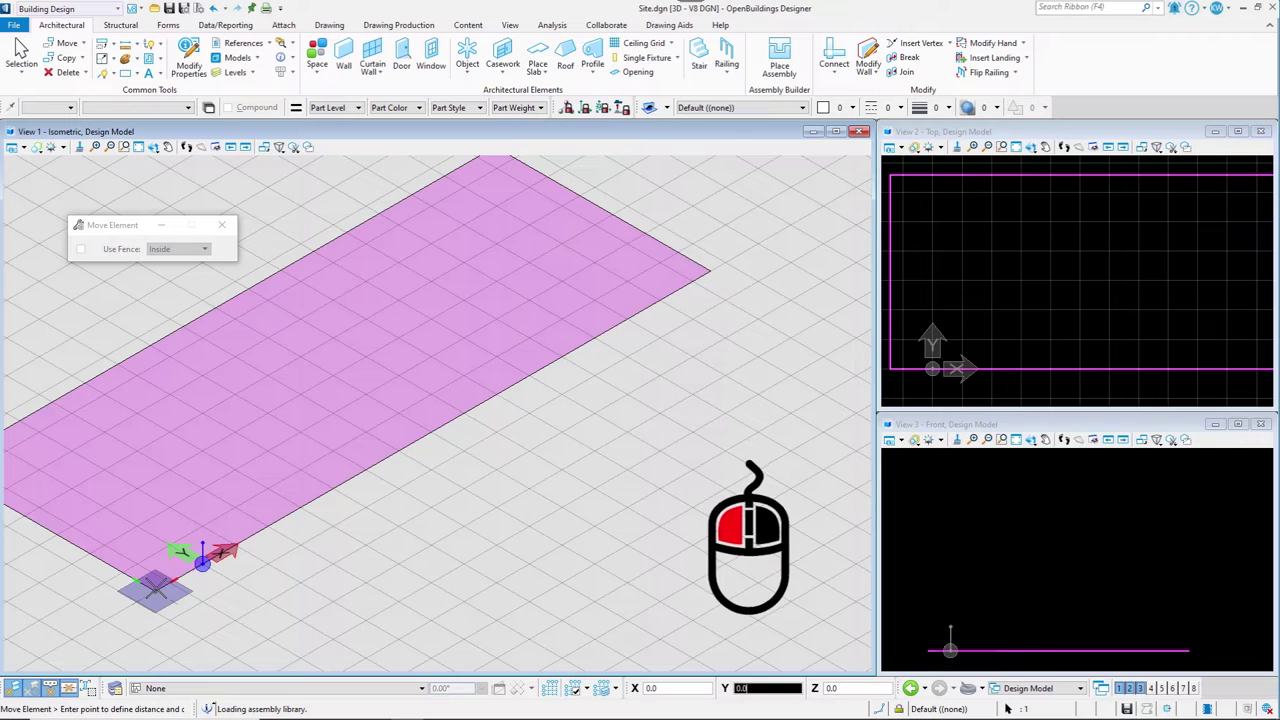
right_click(352, 588)
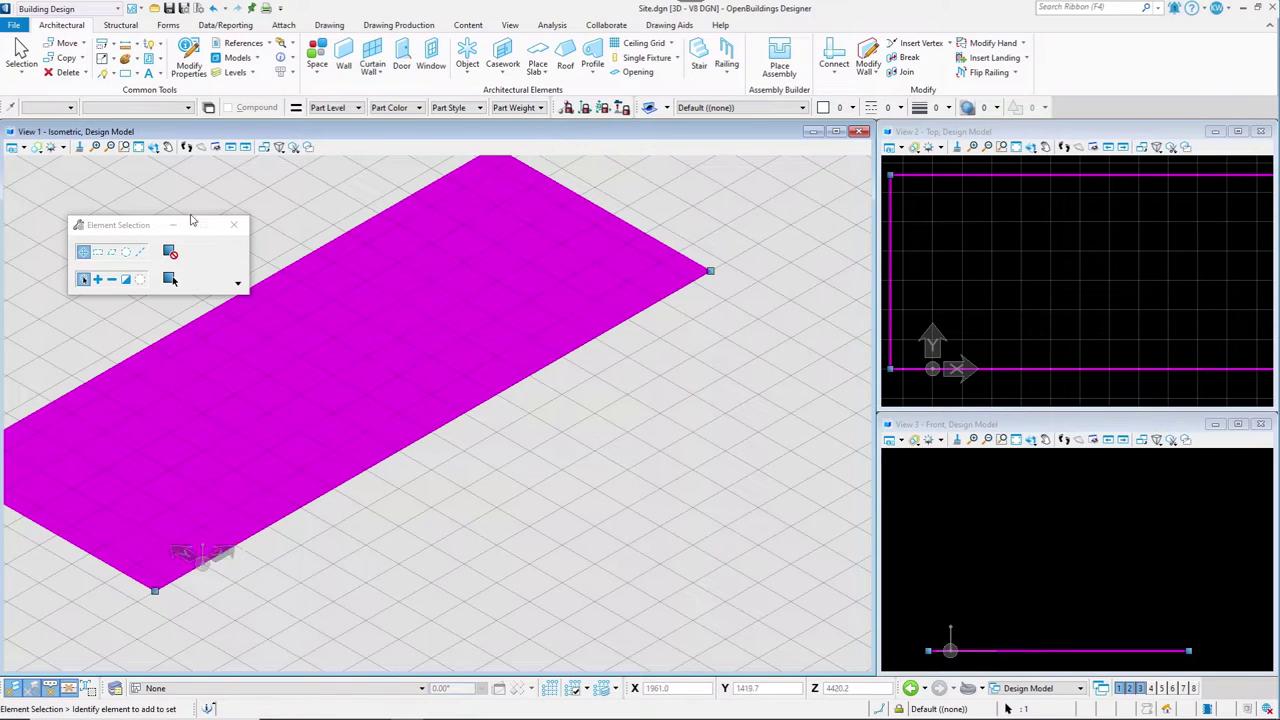
Rotate View 1 to Top and attach GCS.dgn as an interactive reference with its default attachment properties
left_click(153, 148)
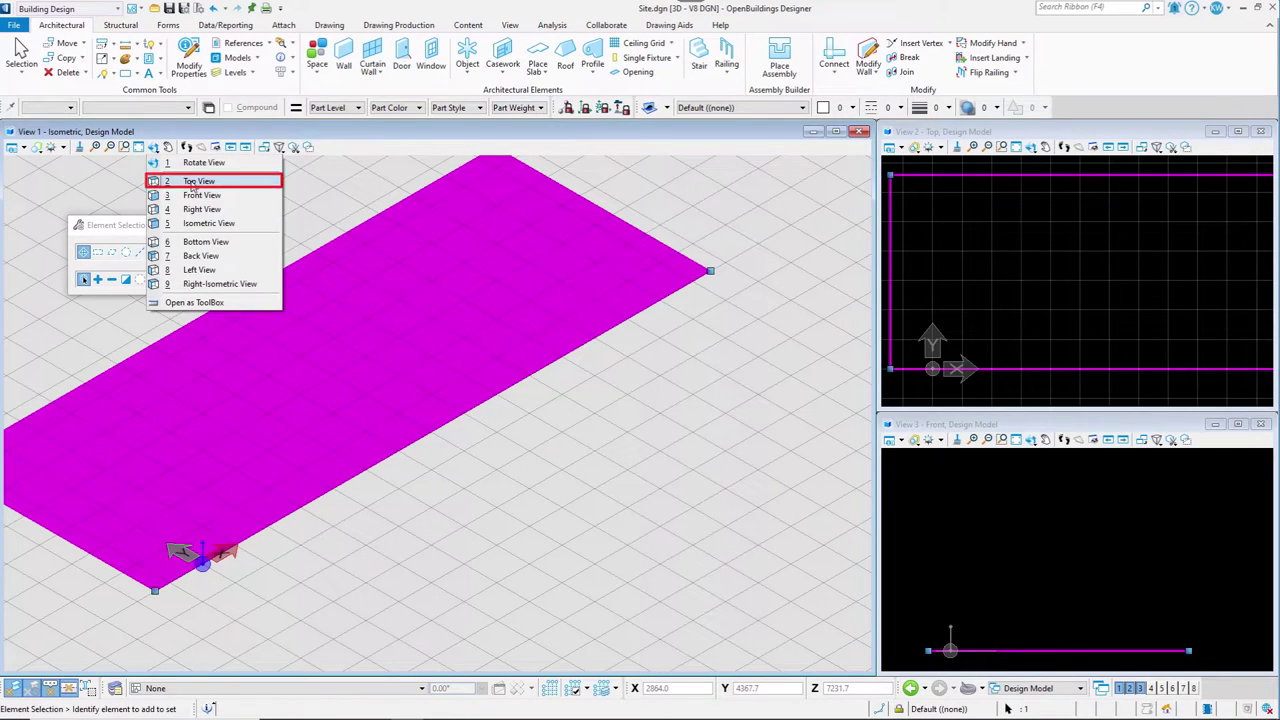
left_click(192, 180)
scroll(425, 522, "down", 2)
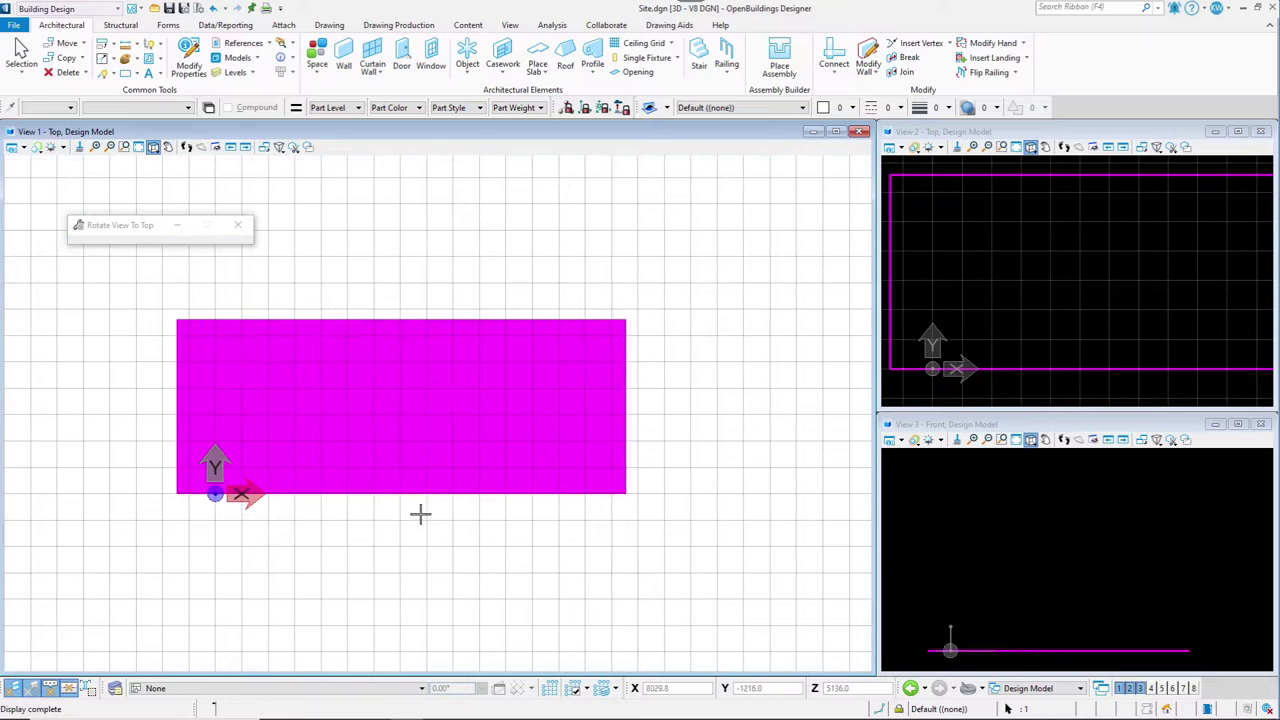
left_click(253, 50)
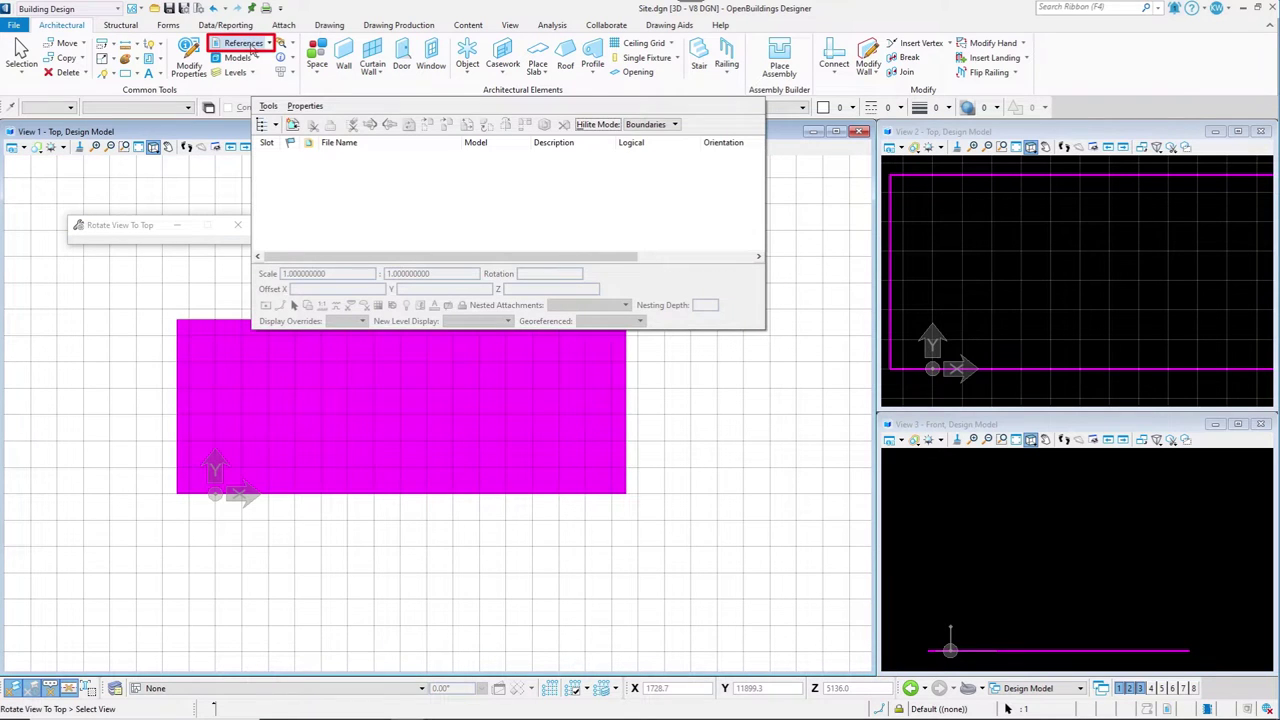
left_click(292, 124)
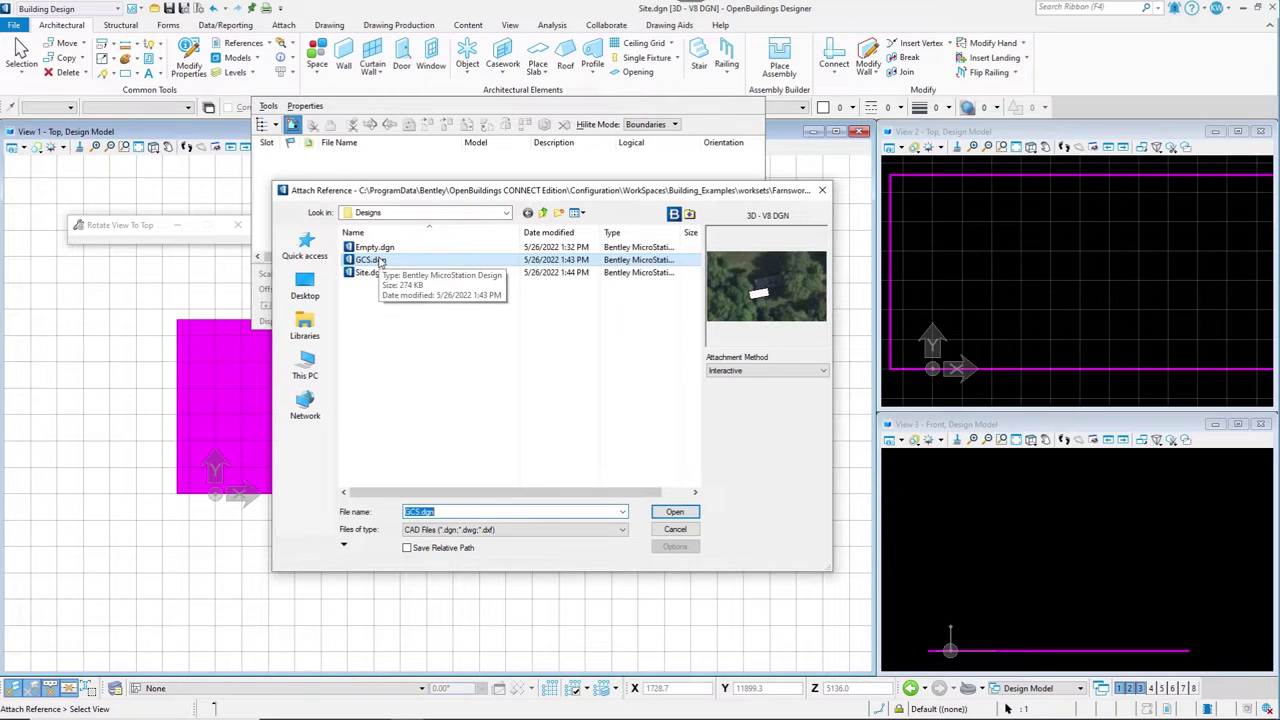
left_click(675, 511)
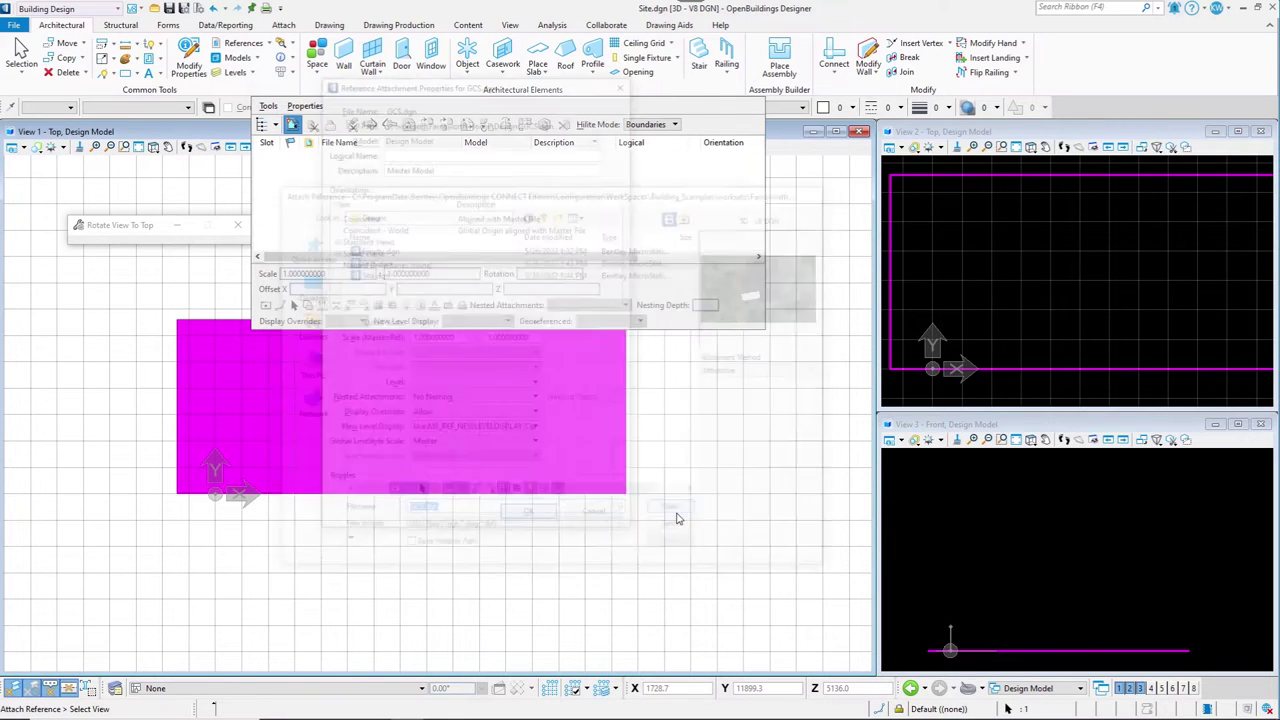
left_click(531, 520)
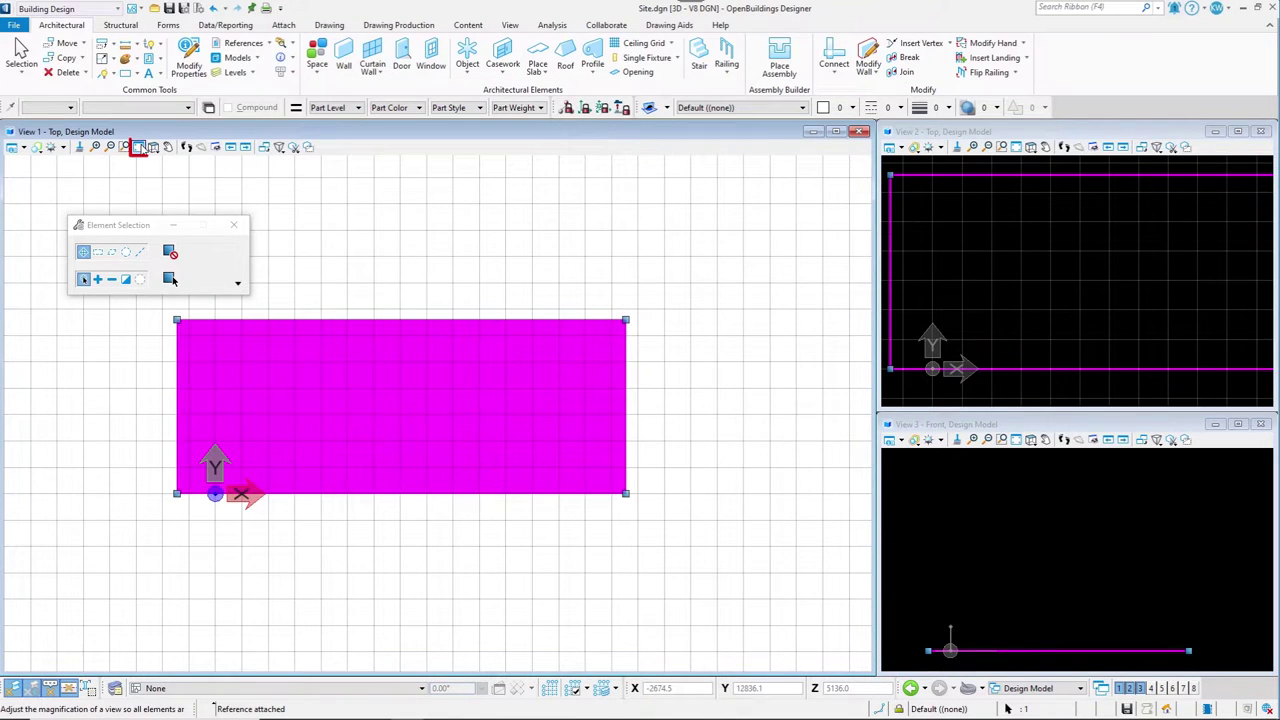
Move the GCS reference so its terrace outline's upper-left corner snaps onto the block's upper-left corner near the origin
left_click(138, 147)
left_click(545, 172)
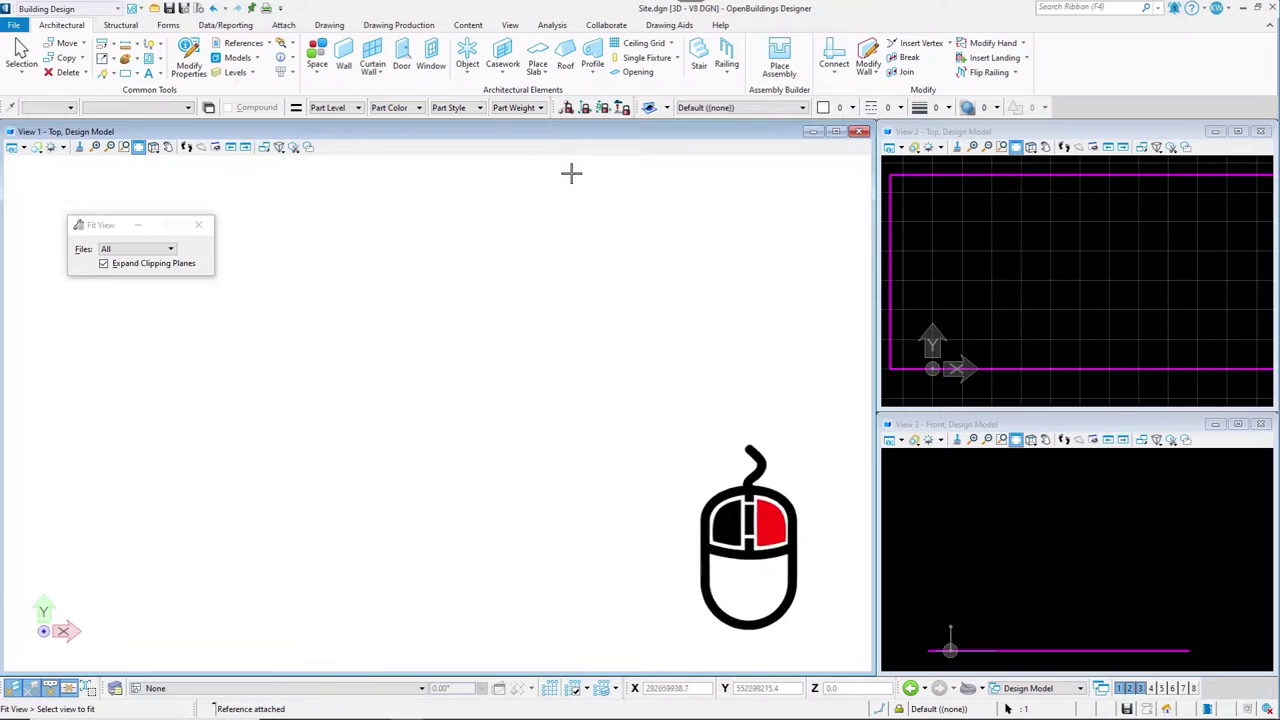
right_click(529, 186)
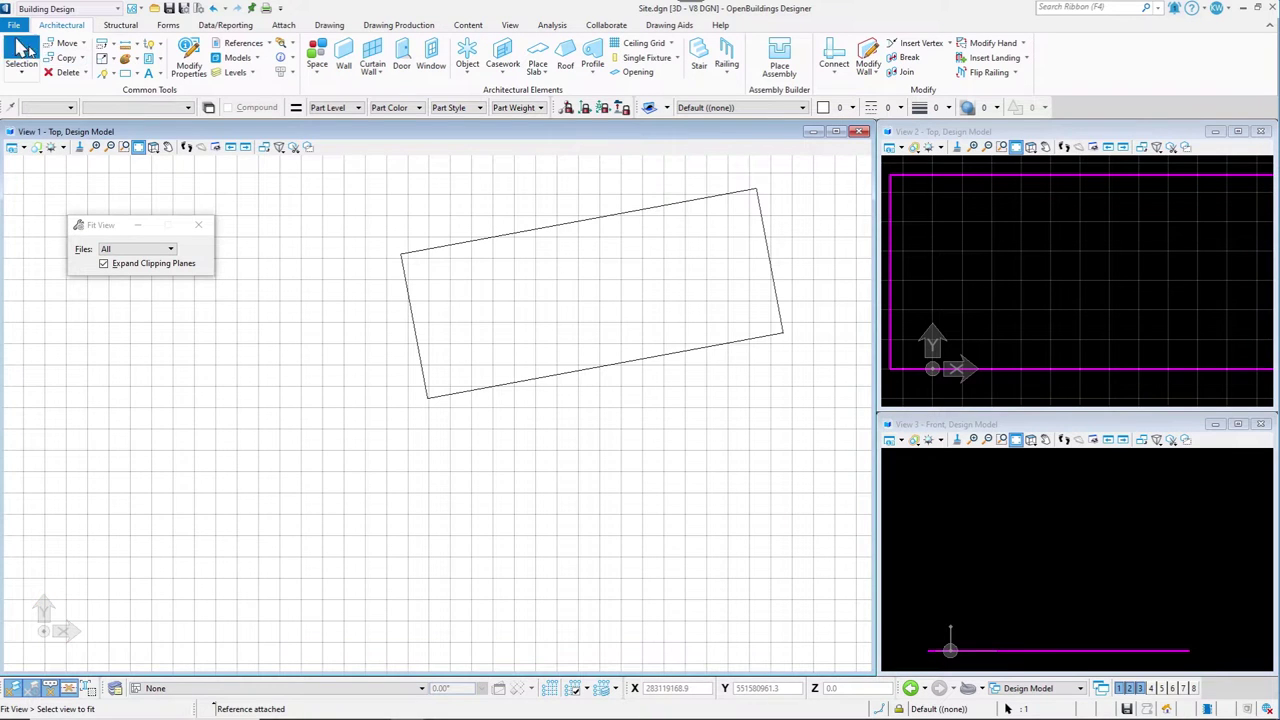
right_click(425, 252)
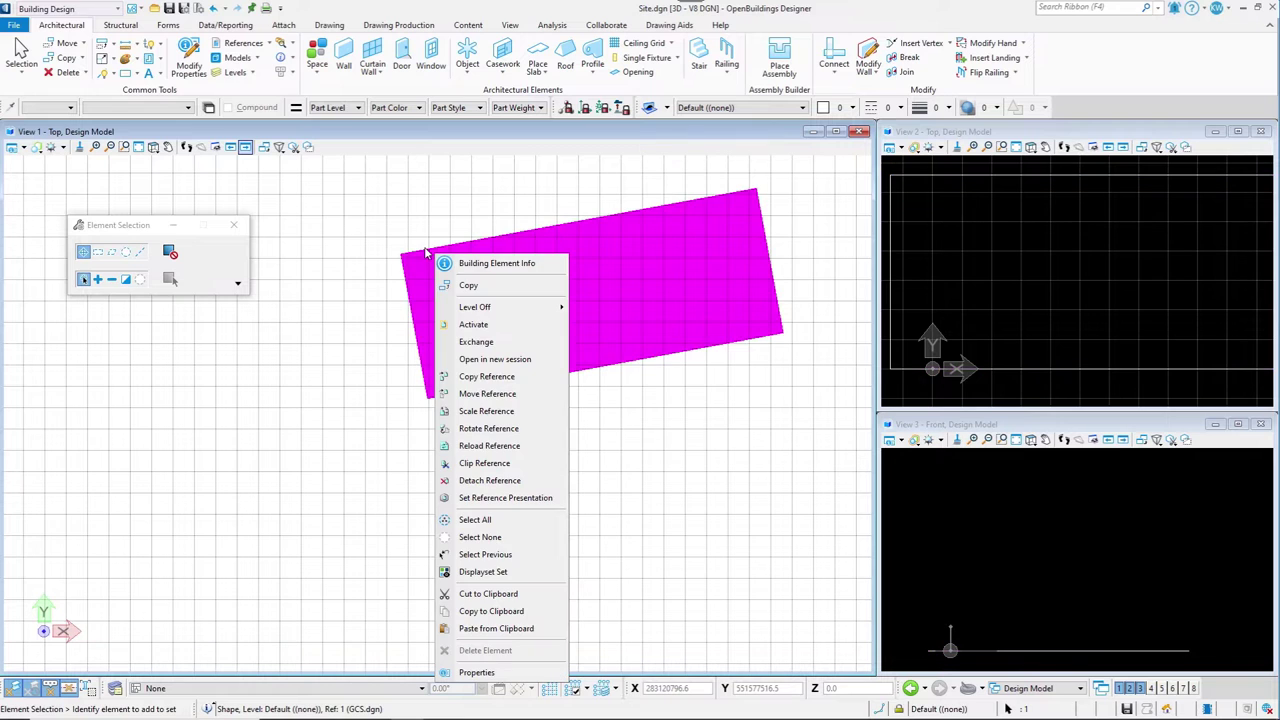
left_click(490, 396)
left_click(400, 254)
scroll(400, 254, "down", 5)
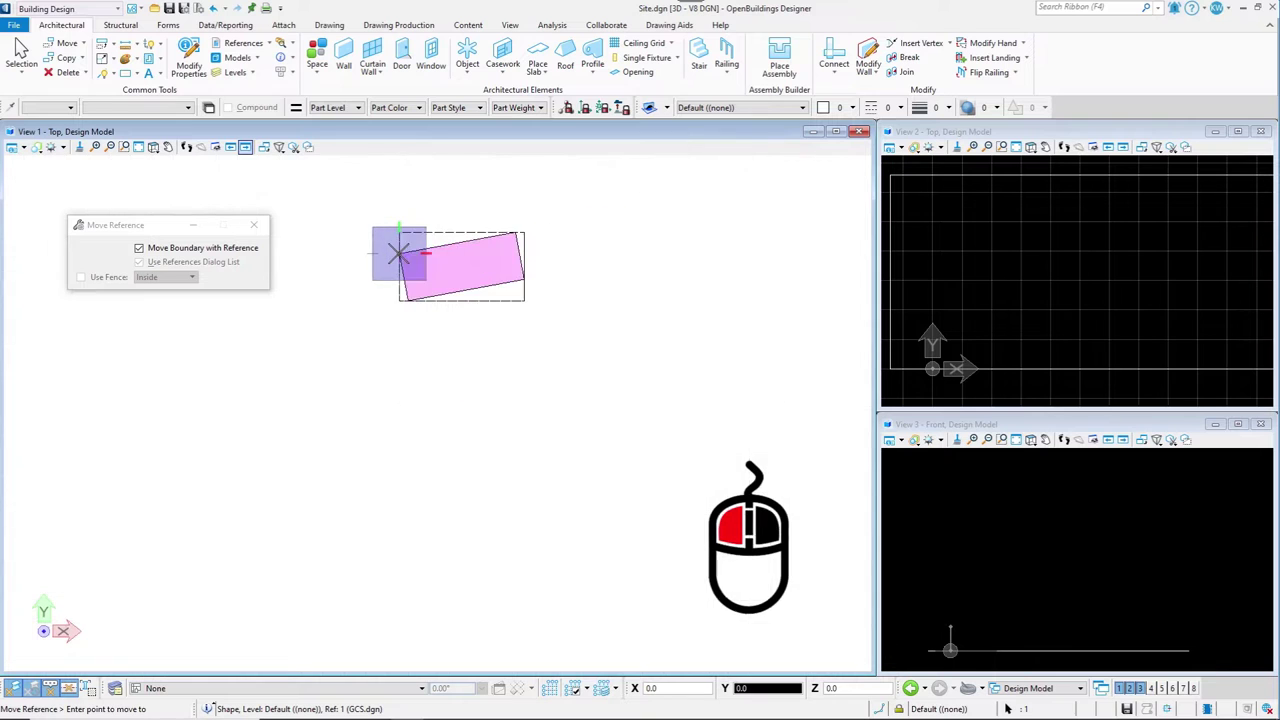
scroll(400, 254, "up", 5)
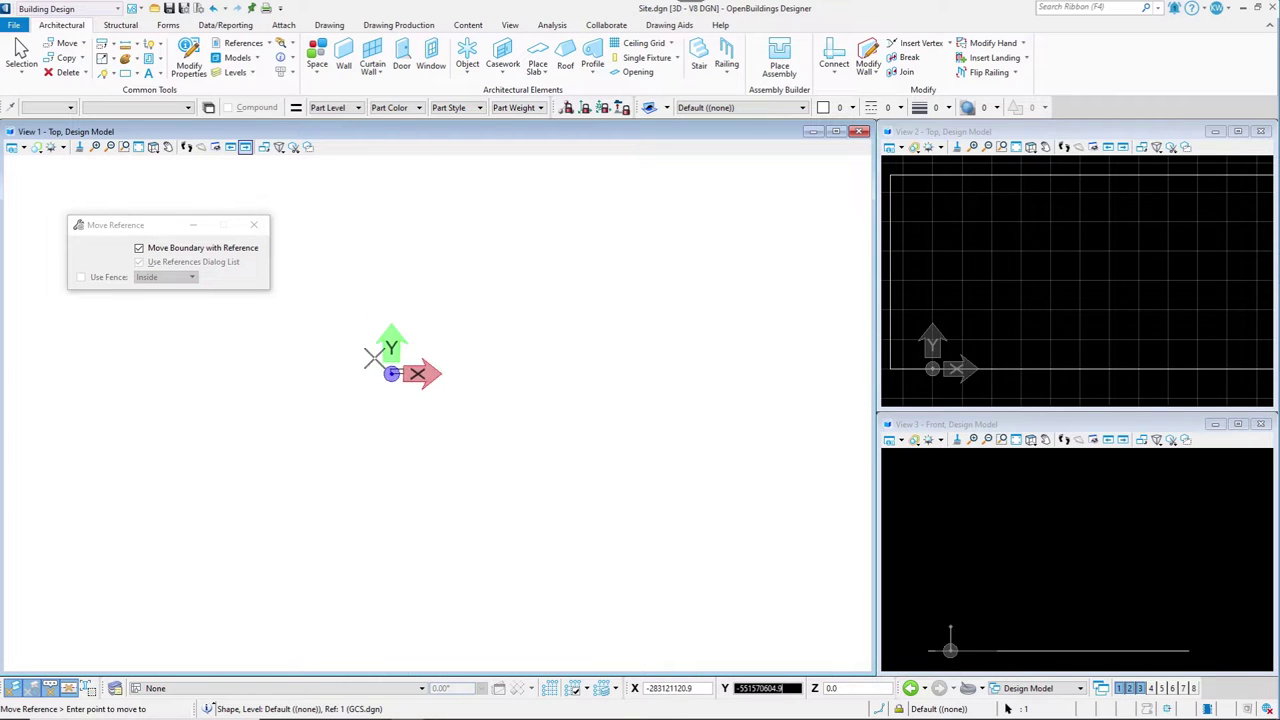
scroll(403, 387, "up", 3)
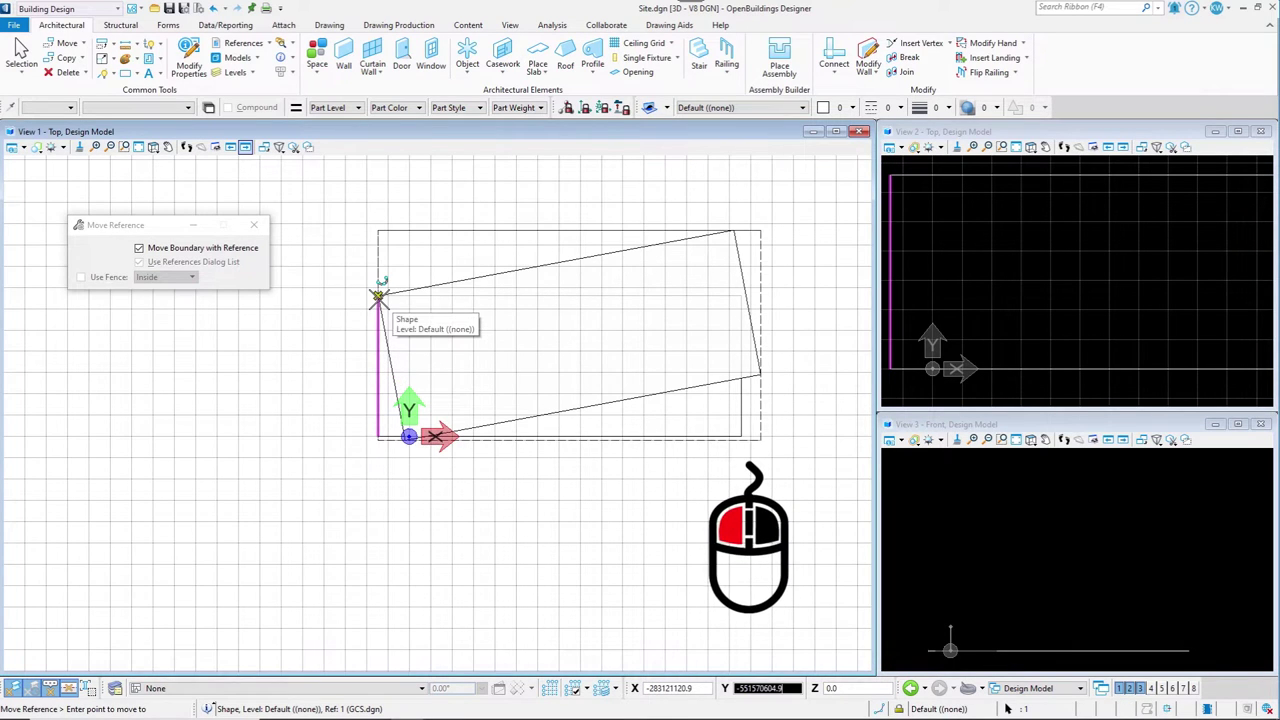
left_click(378, 296)
right_click(488, 332)
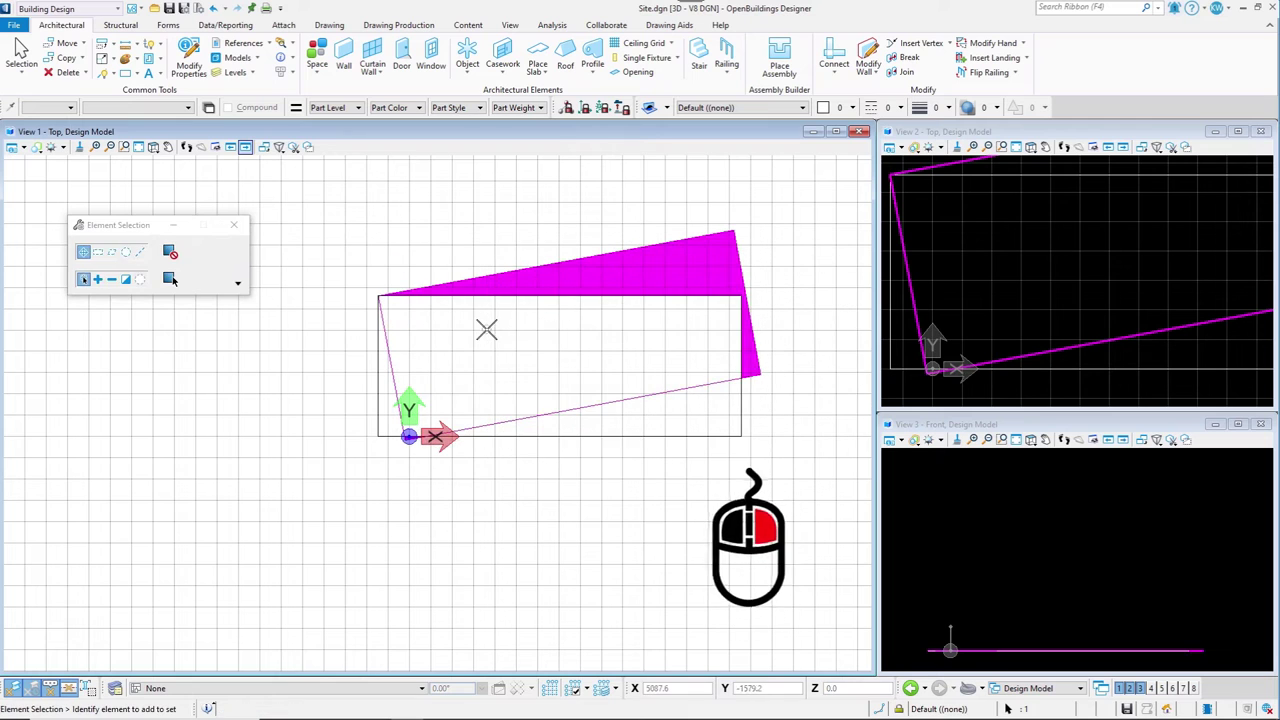
Rotate the GCS reference by points about the shared corner, aligning the terrace outline's upper edge with the block's upper edge
right_click(506, 287)
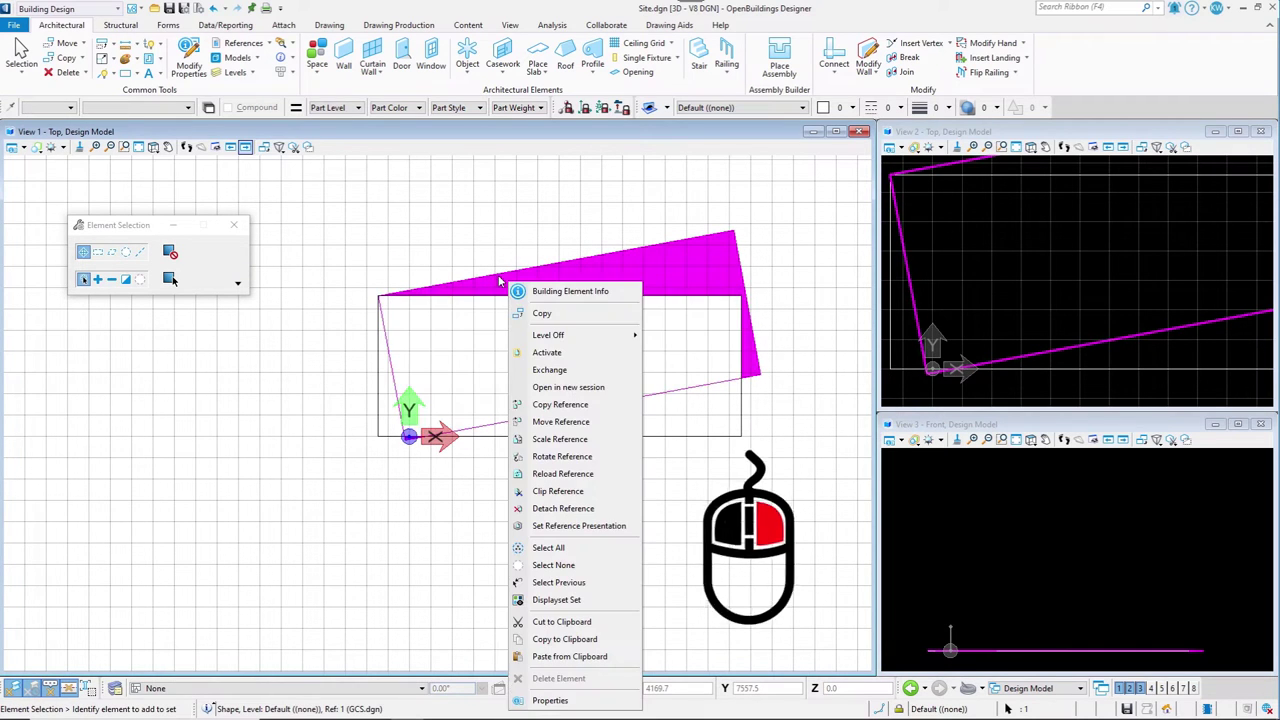
left_click(563, 457)
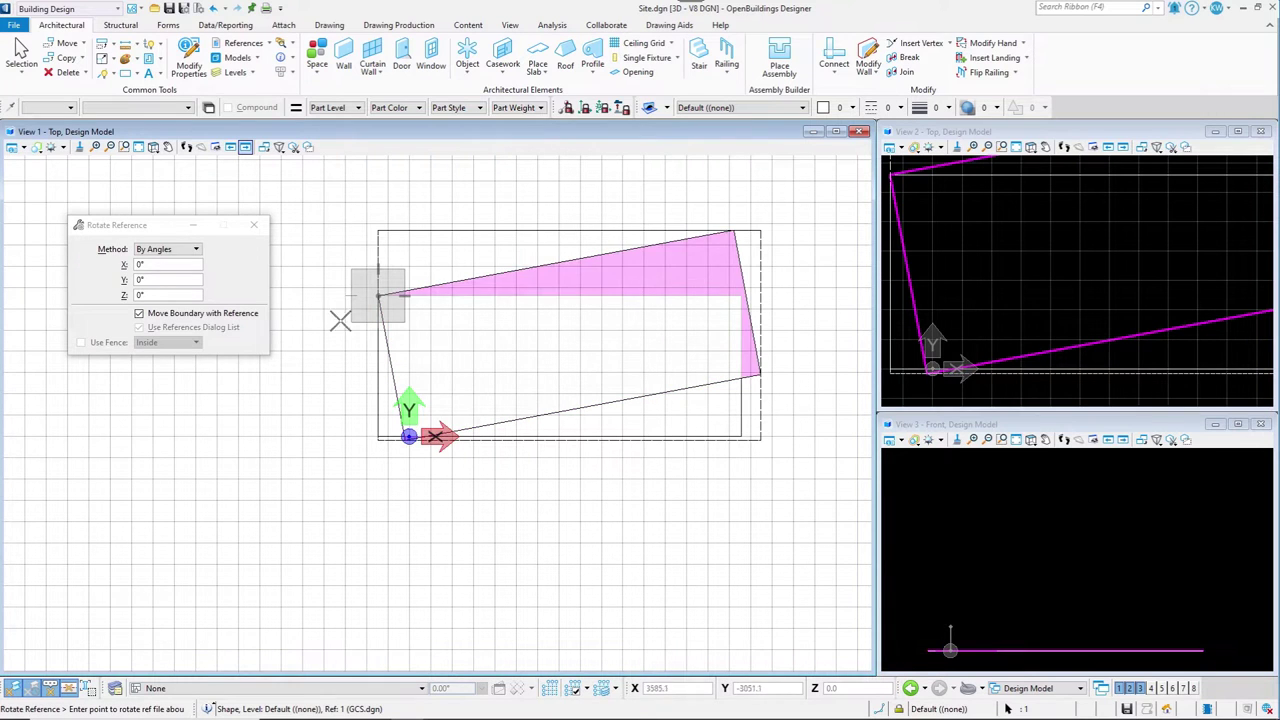
left_click(168, 249)
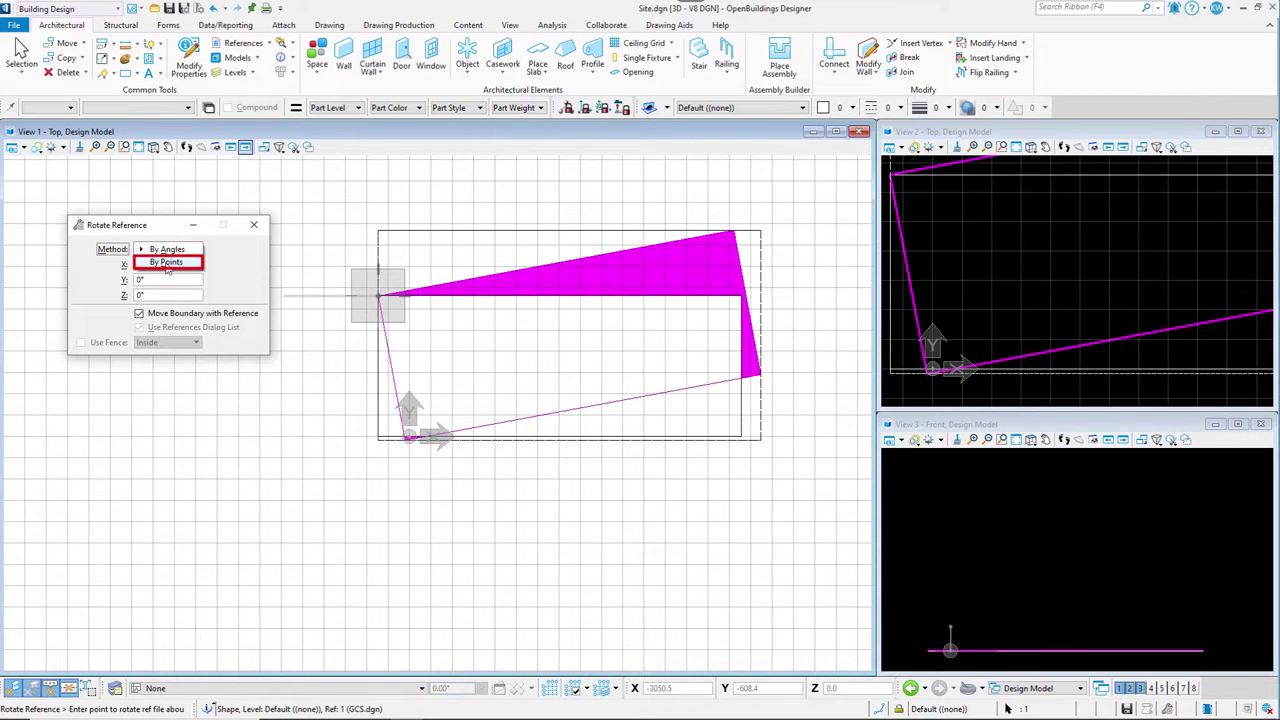
left_click(167, 262)
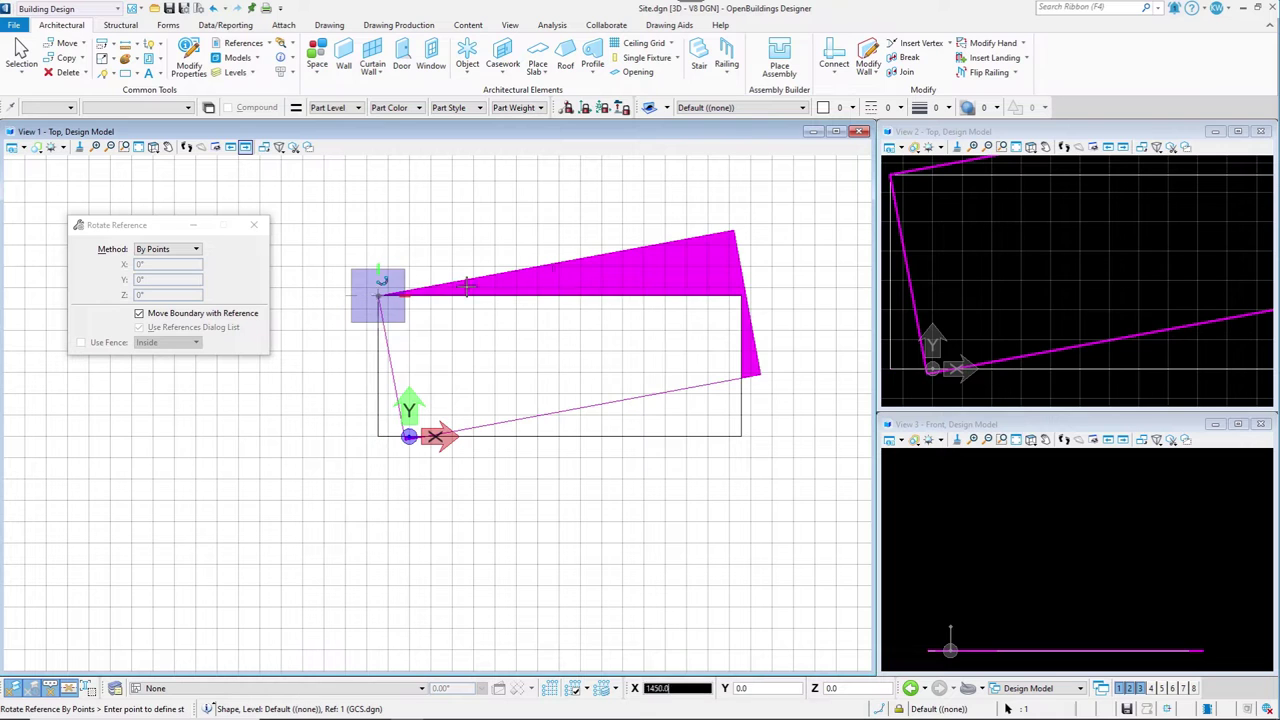
left_click(741, 296)
left_click(799, 301)
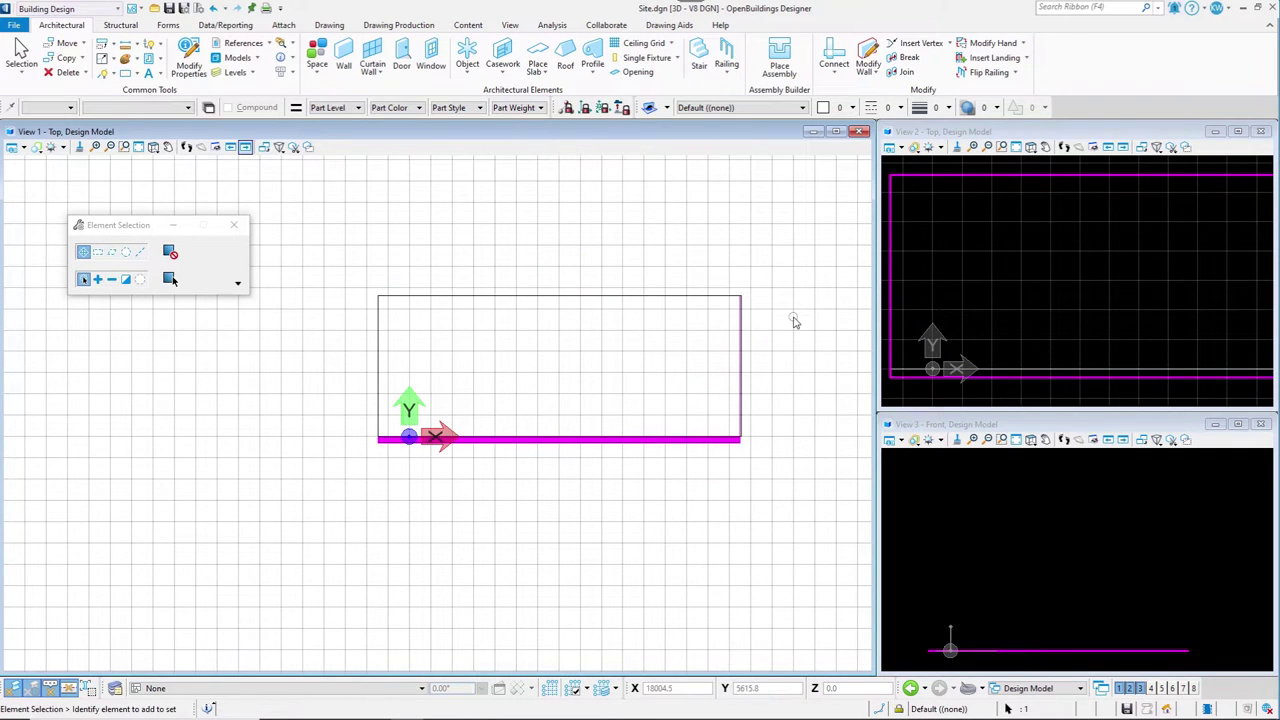
Assign the geographic coordinate system from the GCS reference to the Site model, keeping the storage units in millimeters
left_click(668, 25)
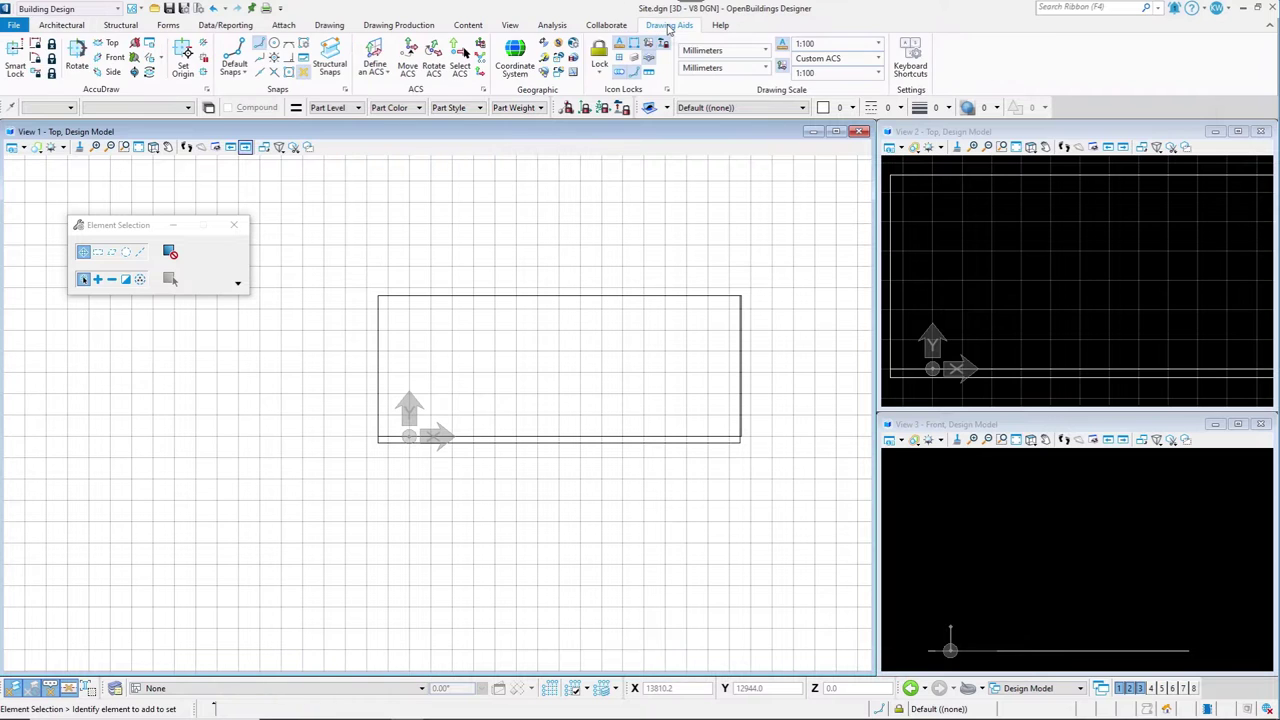
left_click(516, 60)
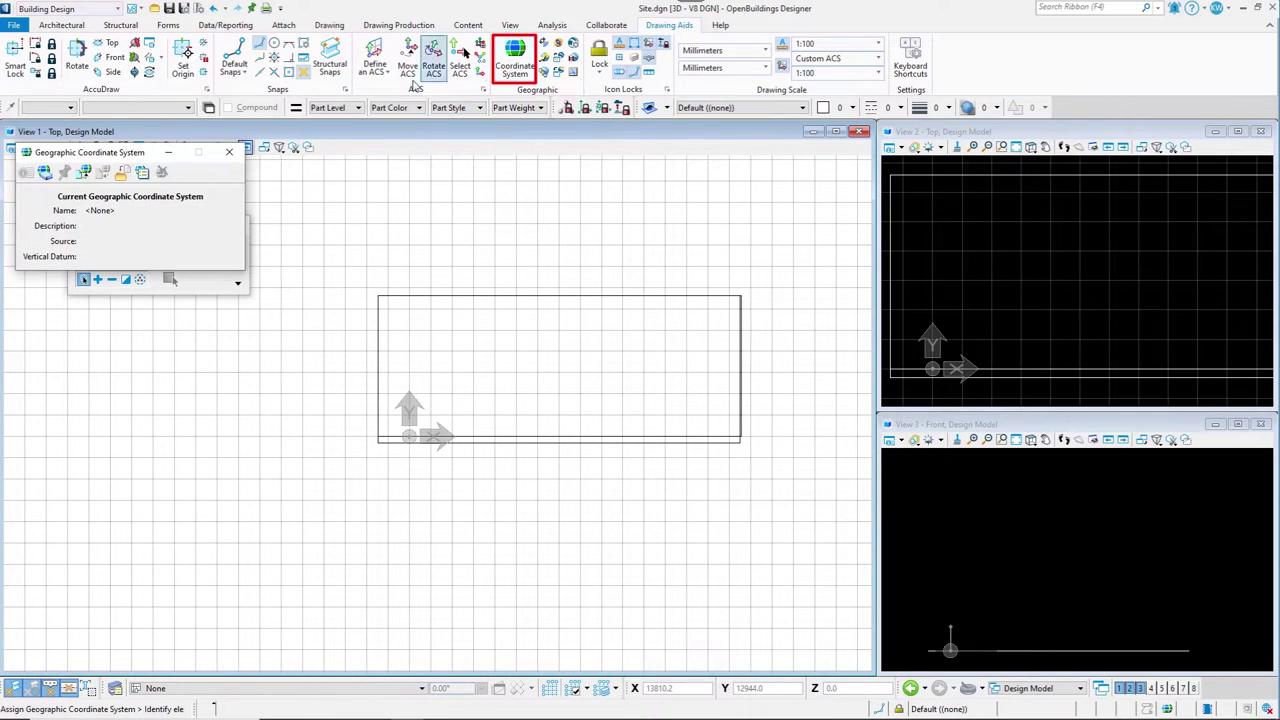
left_click(84, 173)
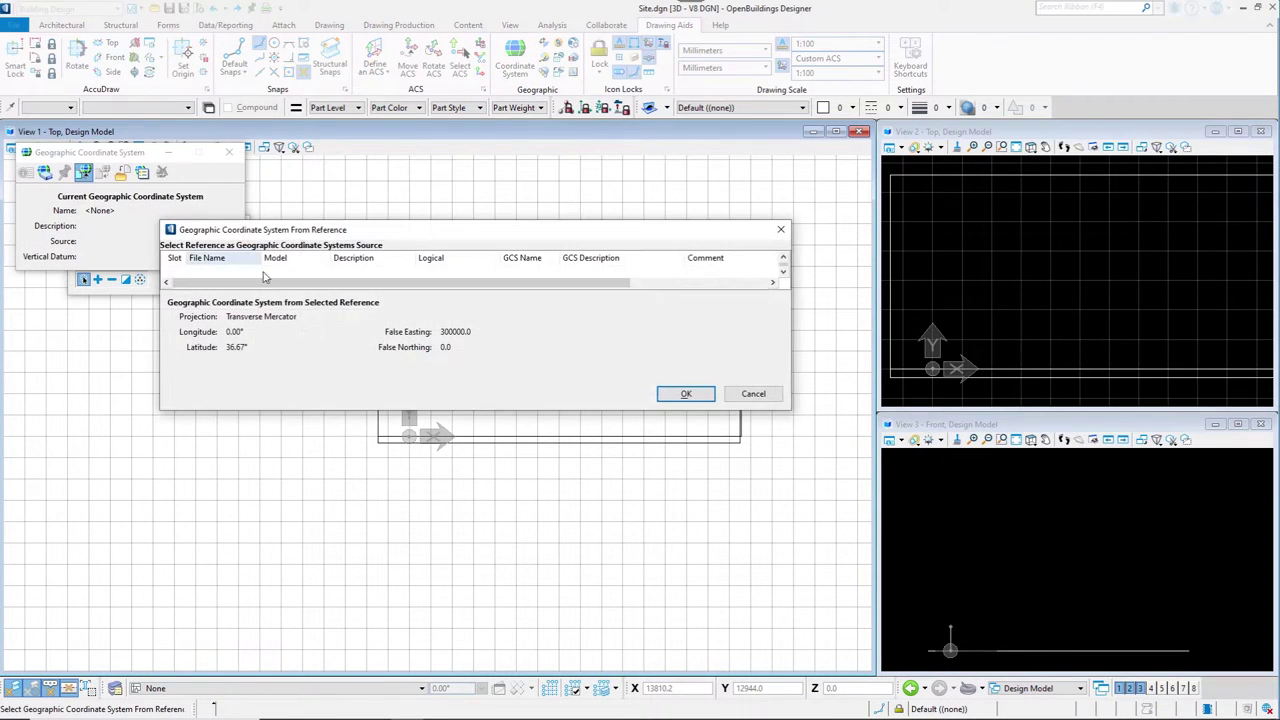
left_click(688, 396)
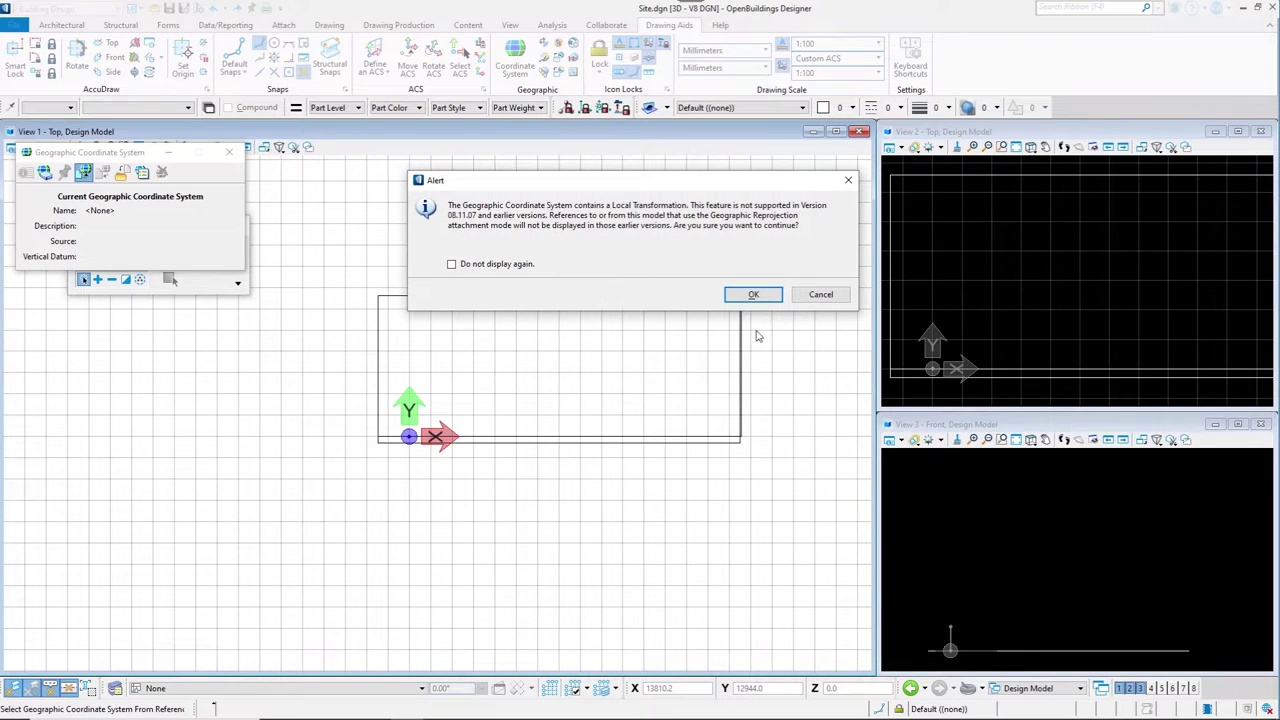
left_click(752, 297)
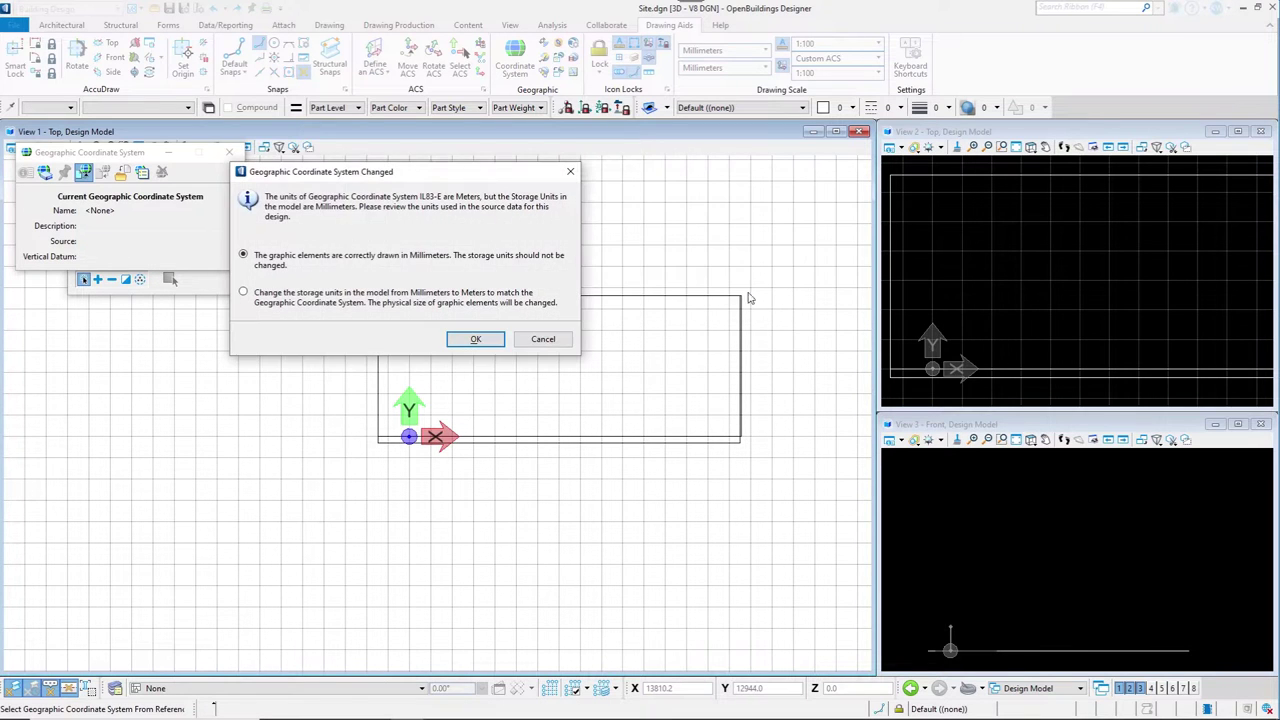
left_click(474, 340)
left_click(145, 232)
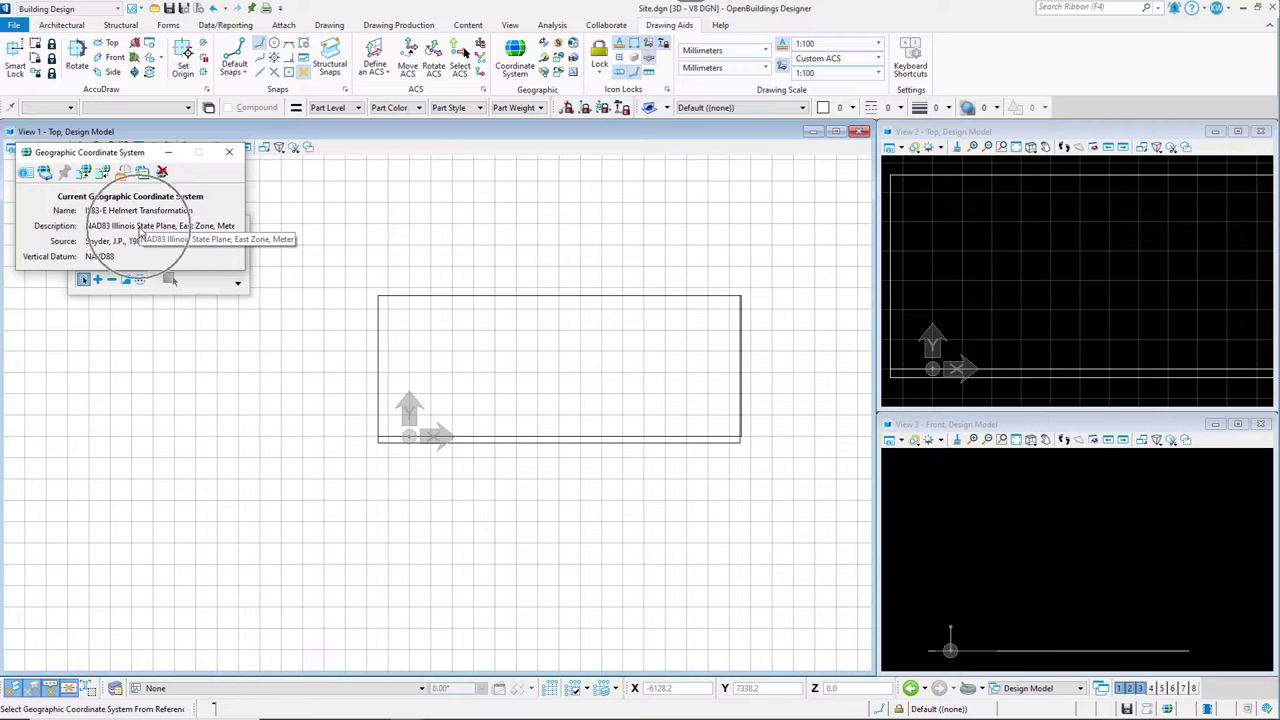
Set View 1's background map type to Hybrid, showing the aerial imagery around the terrace block
left_click(229, 154)
left_click(18, 148)
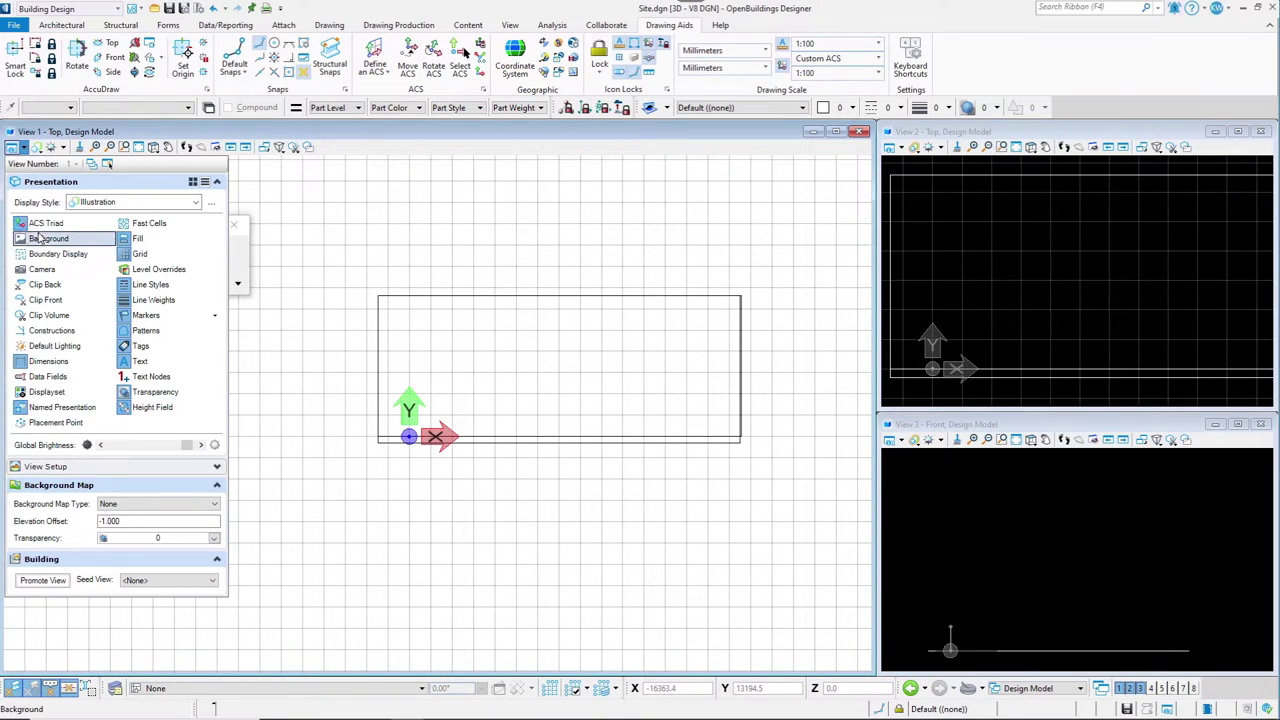
left_click(138, 506)
left_click(130, 543)
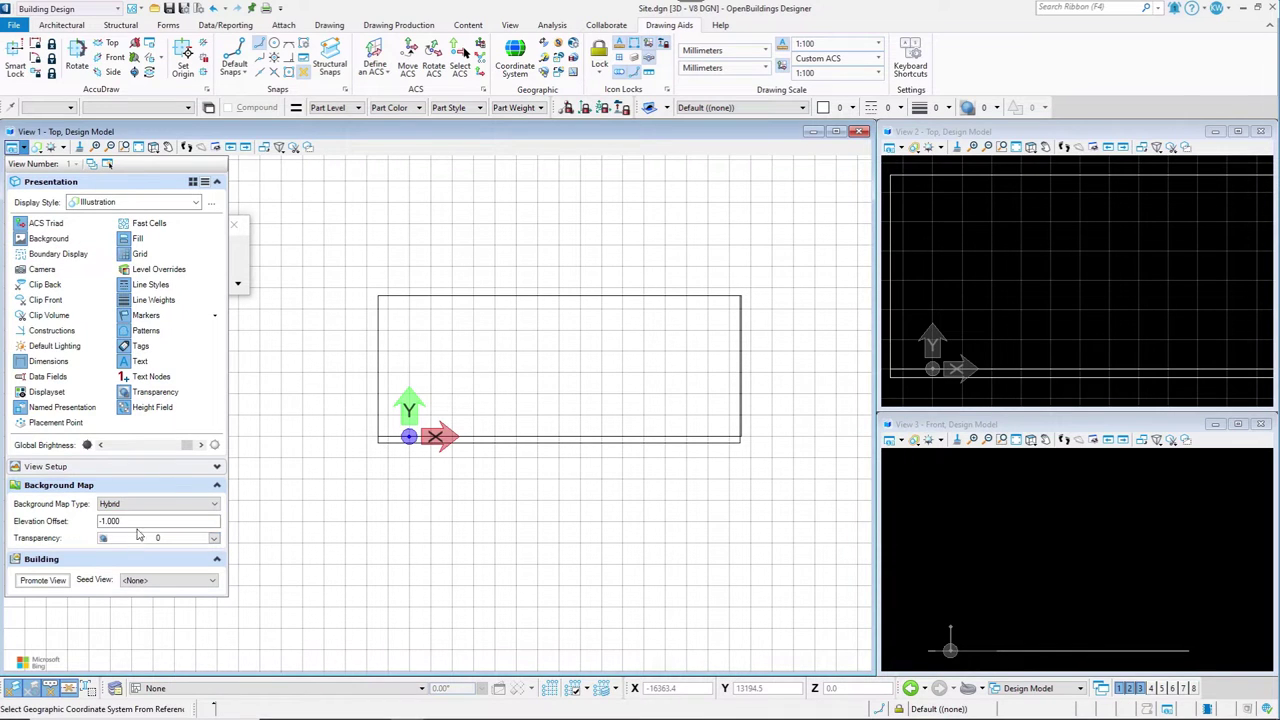
scroll(512, 492, "down", 5)
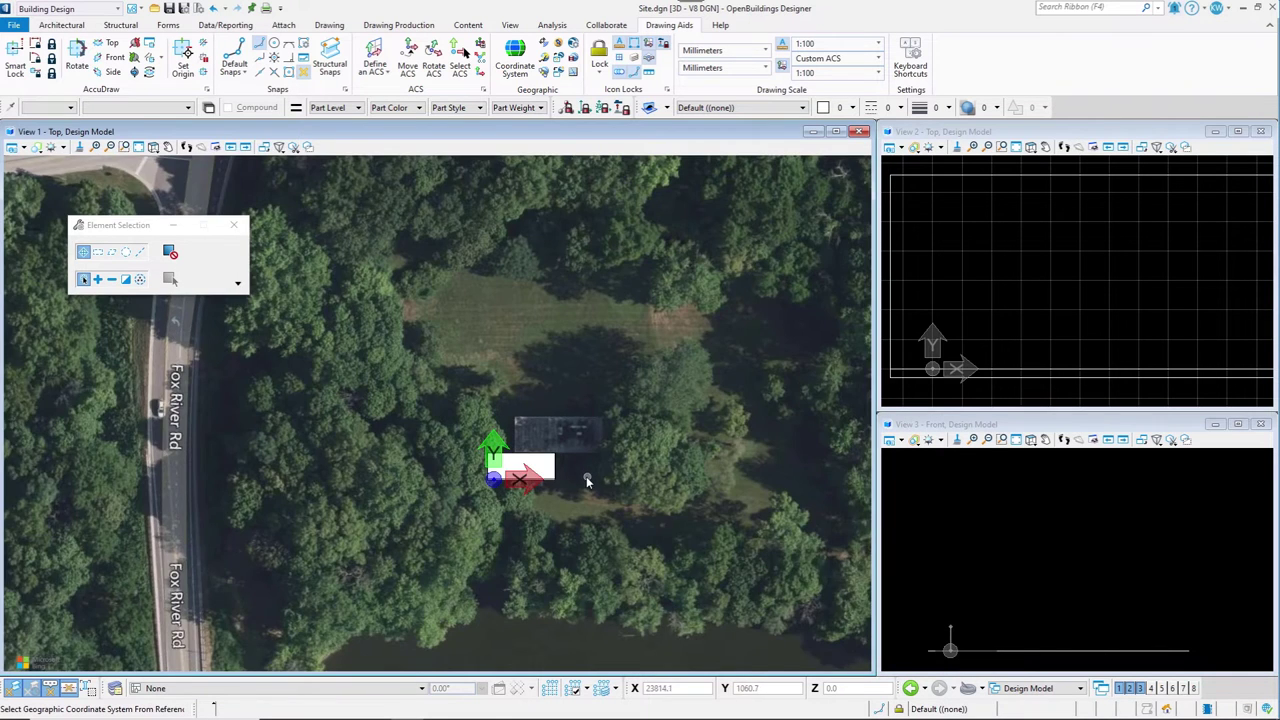
scroll(586, 476, "up", 3)
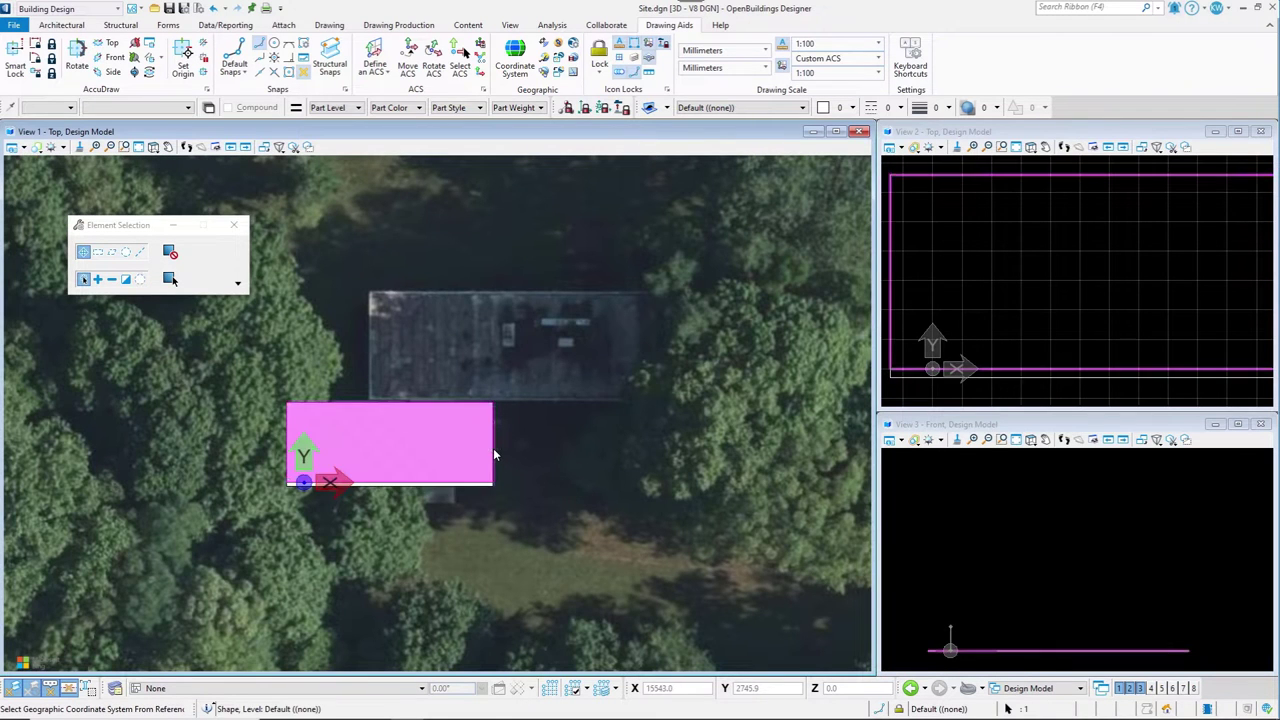
Remove the GCS.dgn reference and the terrace block from the Site model, leaving only the aerial imagery
left_click(79, 27)
left_click(240, 43)
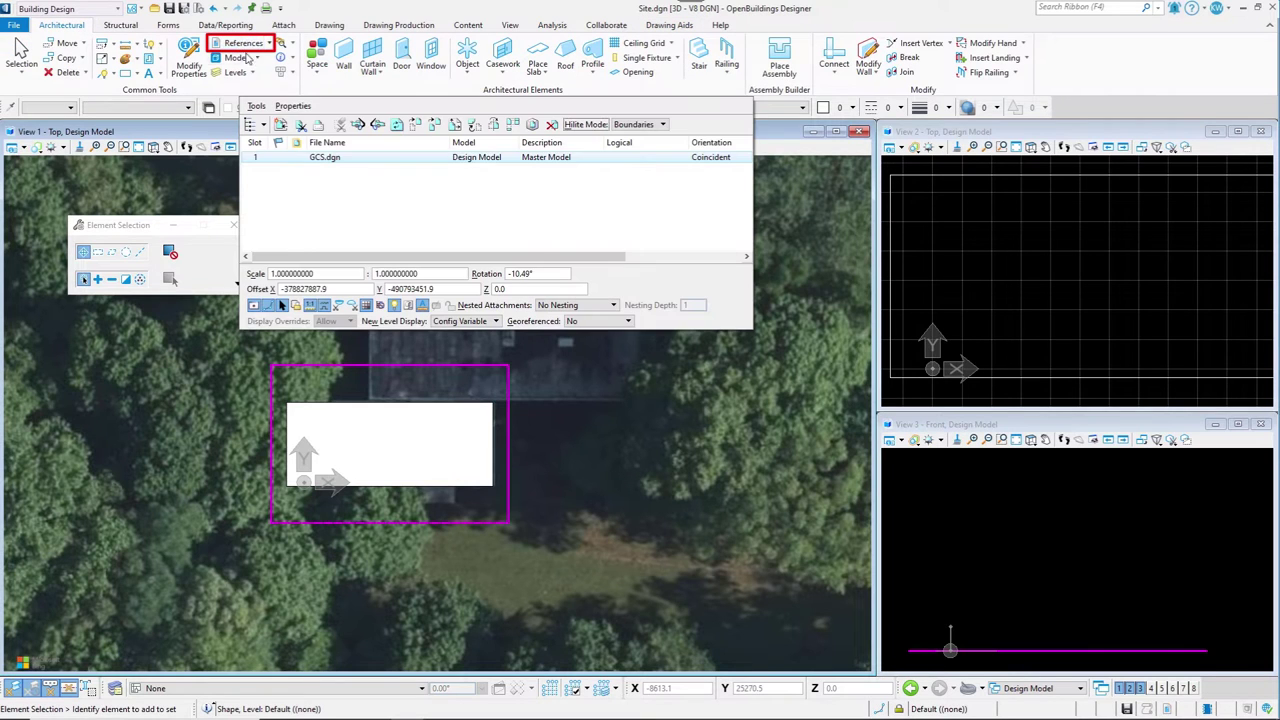
left_click_drag(376, 260, 498, 259)
left_click(681, 160)
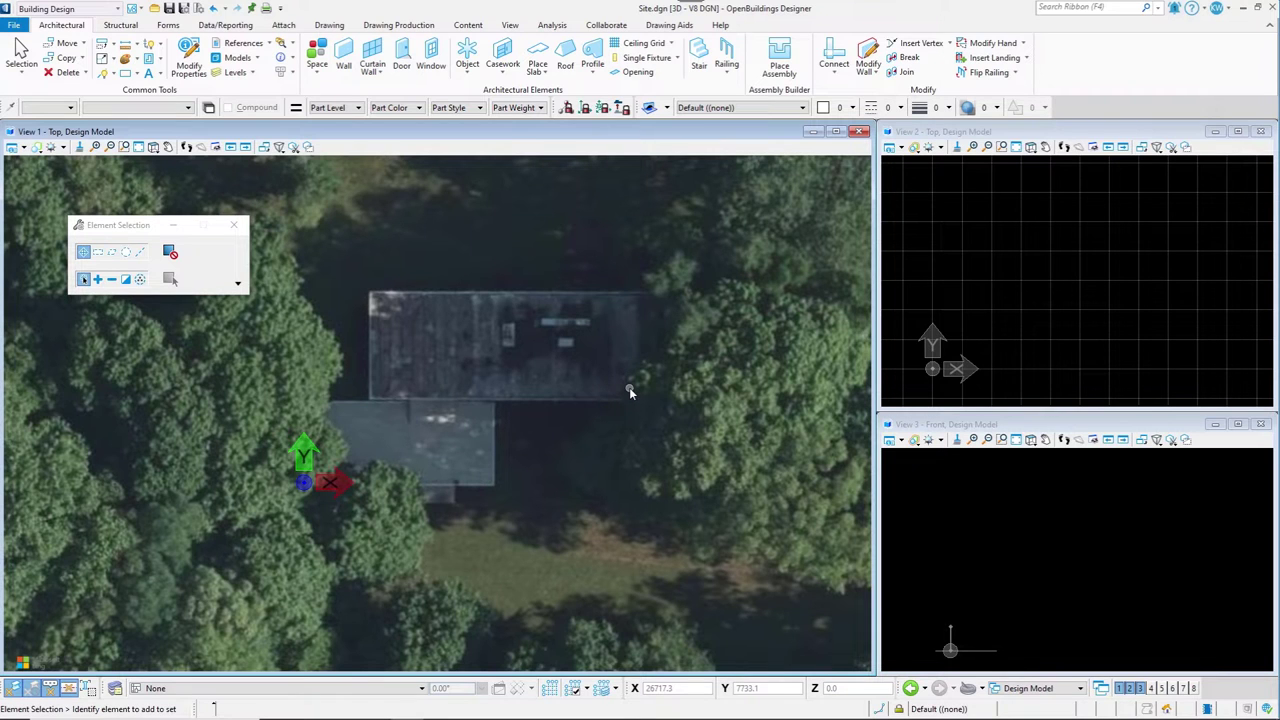
Open the Floor Manager and rename the site's building Bldg 1 as Farnsworth House
left_click(115, 690)
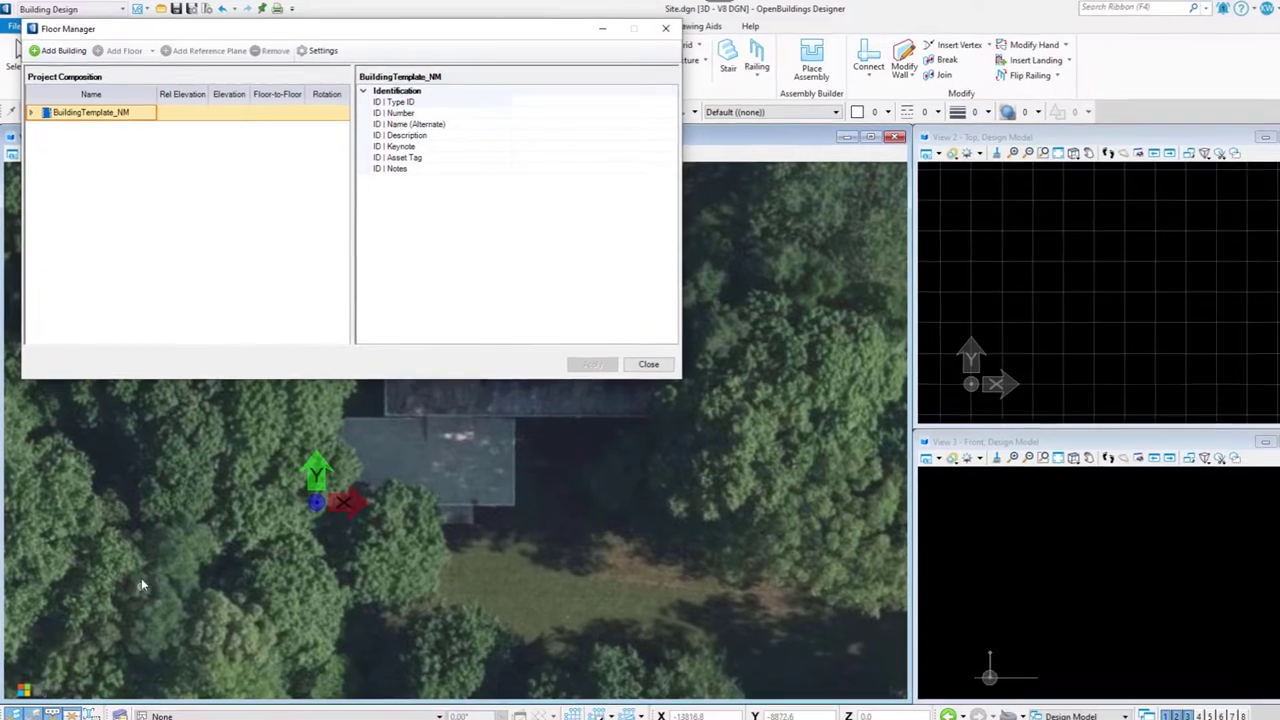
left_click(31, 112)
left_click(73, 127)
left_click(79, 144)
left_click(79, 144)
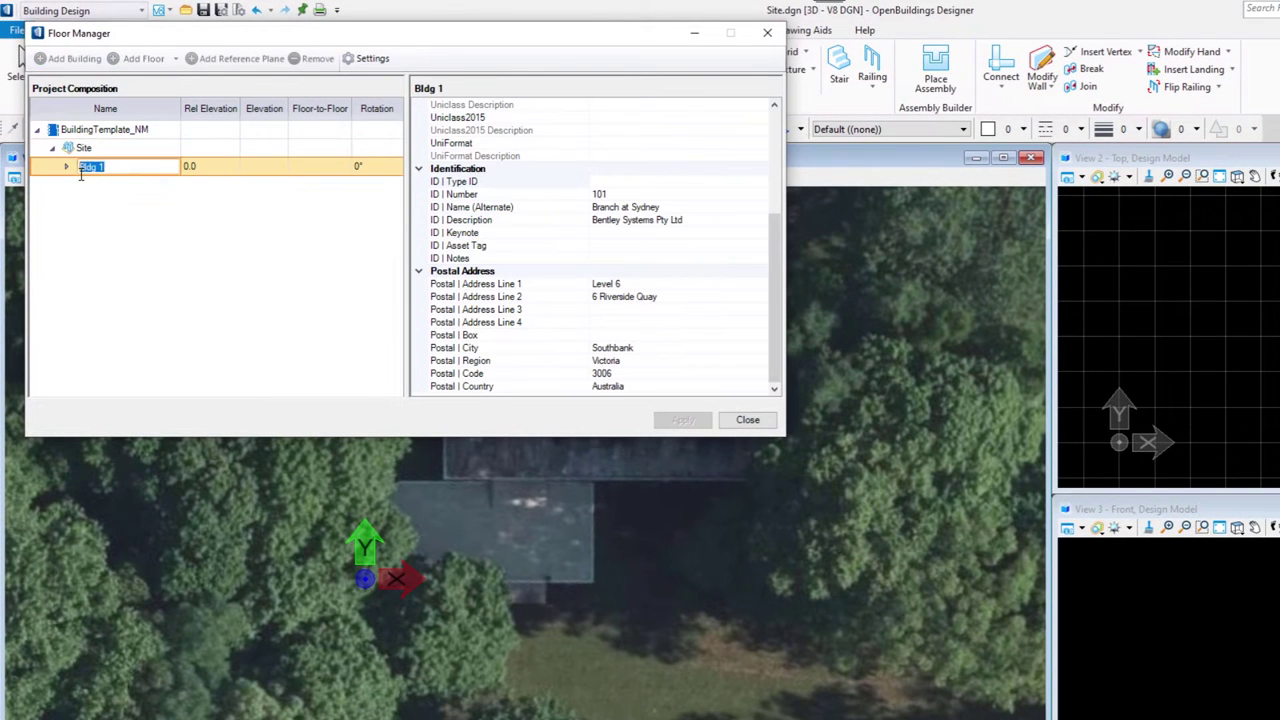
type("Farnsworth House")
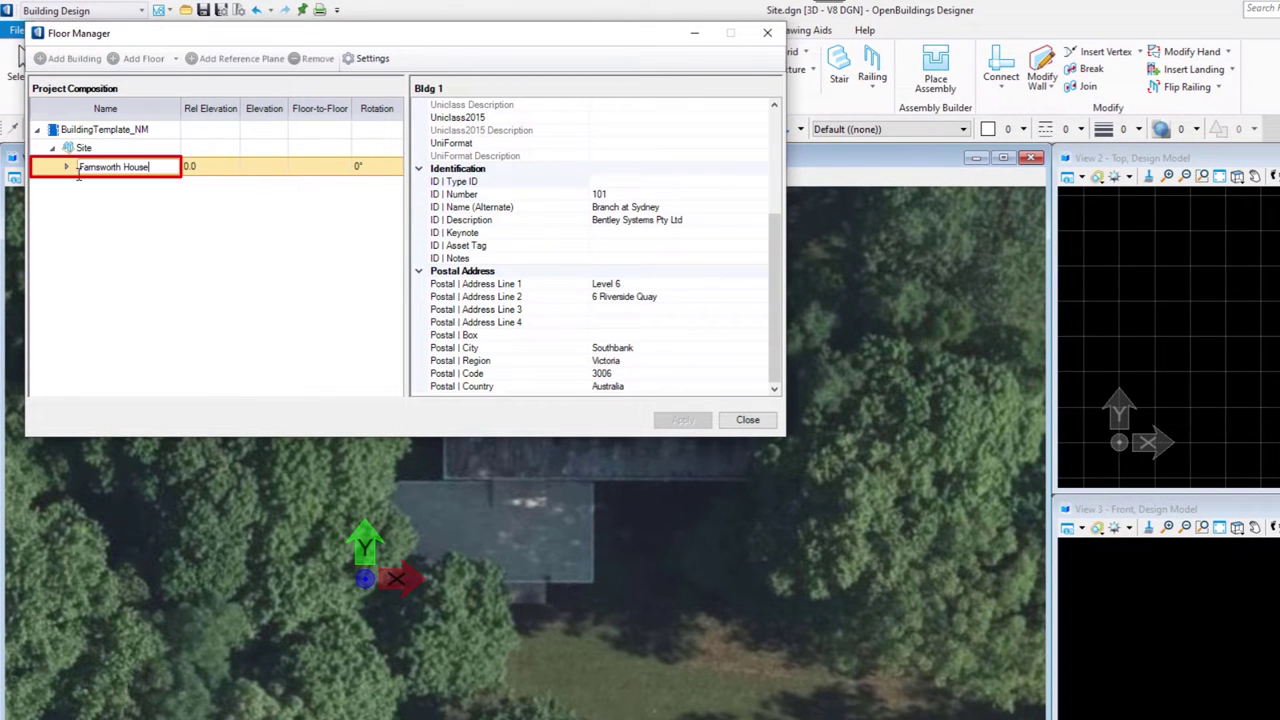
key("Return")
Rename the three floors of Farnsworth House, from lowest to highest, as Ground Level, Lower Terrace and Upper Terrace
left_click(66, 166)
left_click(80, 184)
left_click(80, 184)
type("Ground Level")
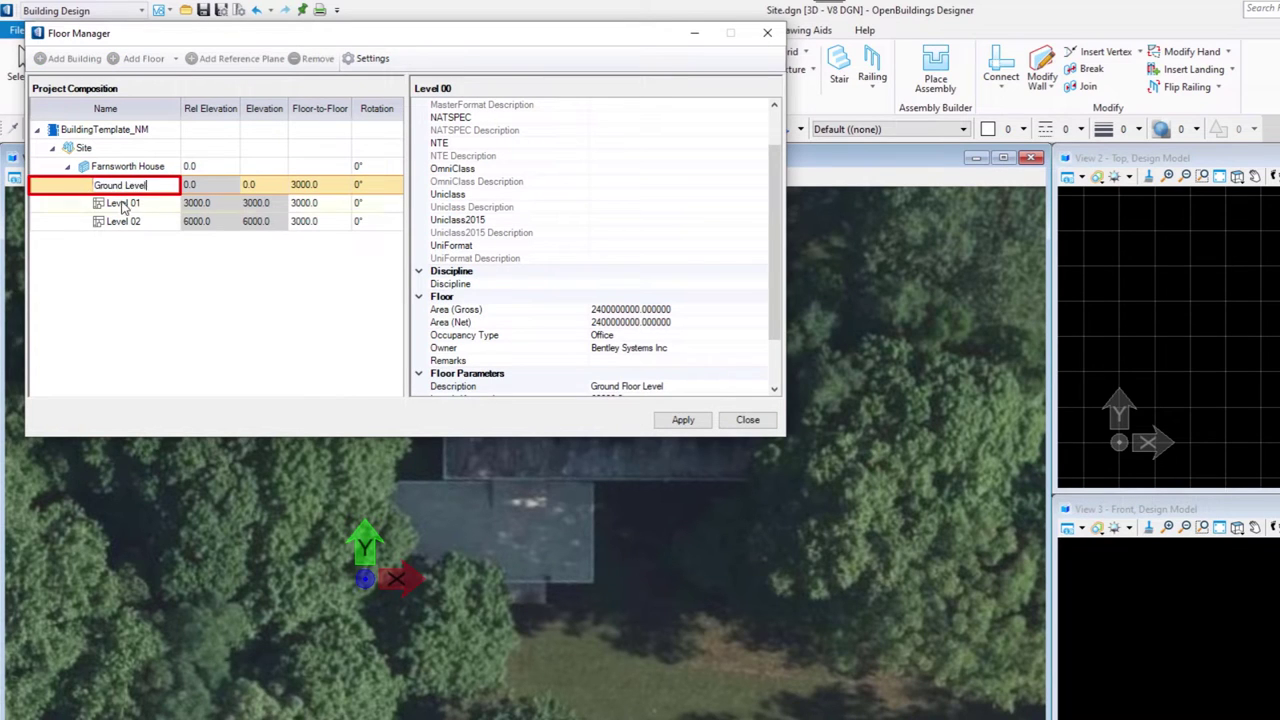
left_click(123, 203)
left_click(123, 203)
type("Lower Terrace")
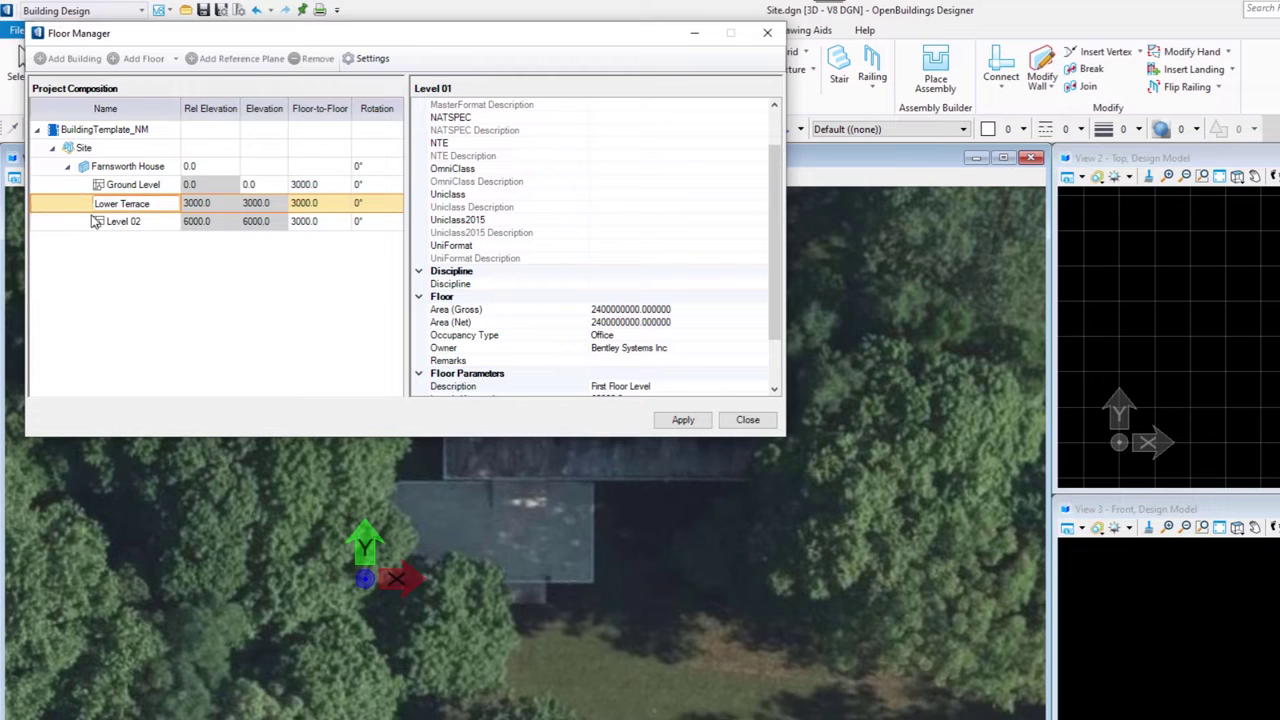
left_click(93, 221)
left_click(50, 221)
type("Upper Terrace")
key("Return")
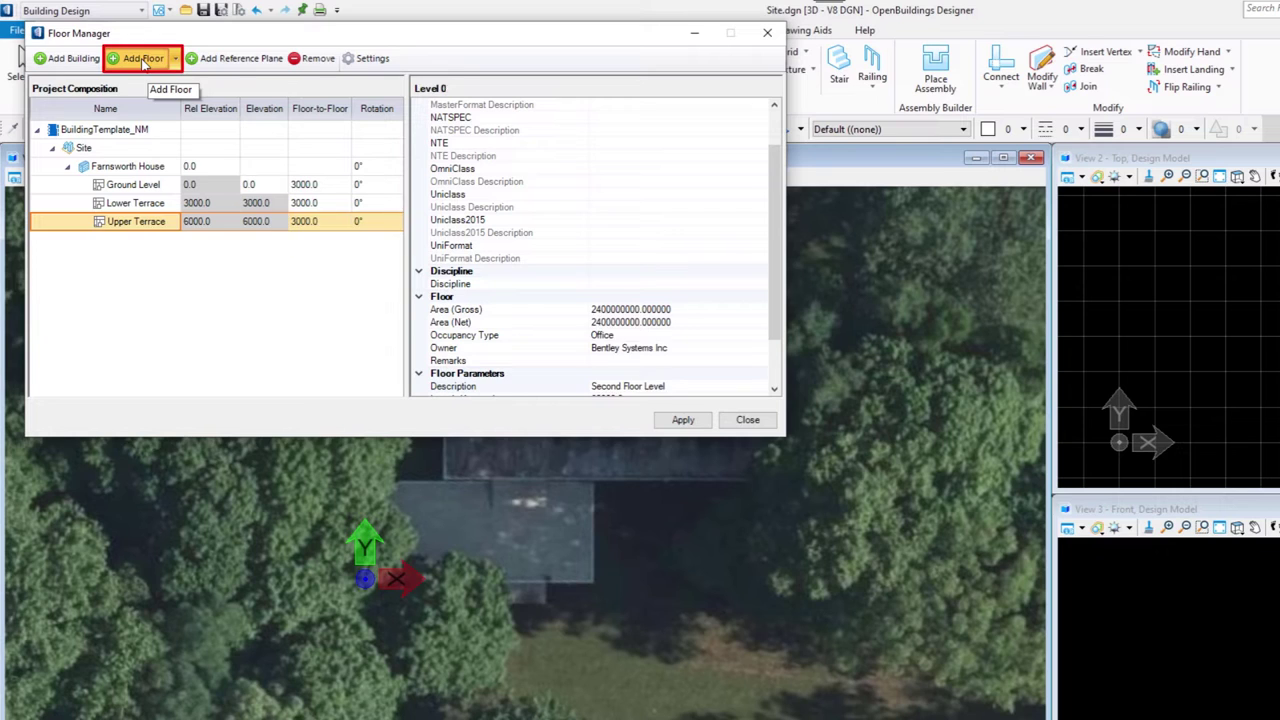
Add a floor above Upper Terrace and name it Roof
left_click(143, 62)
left_click(40, 240)
type("Roof")
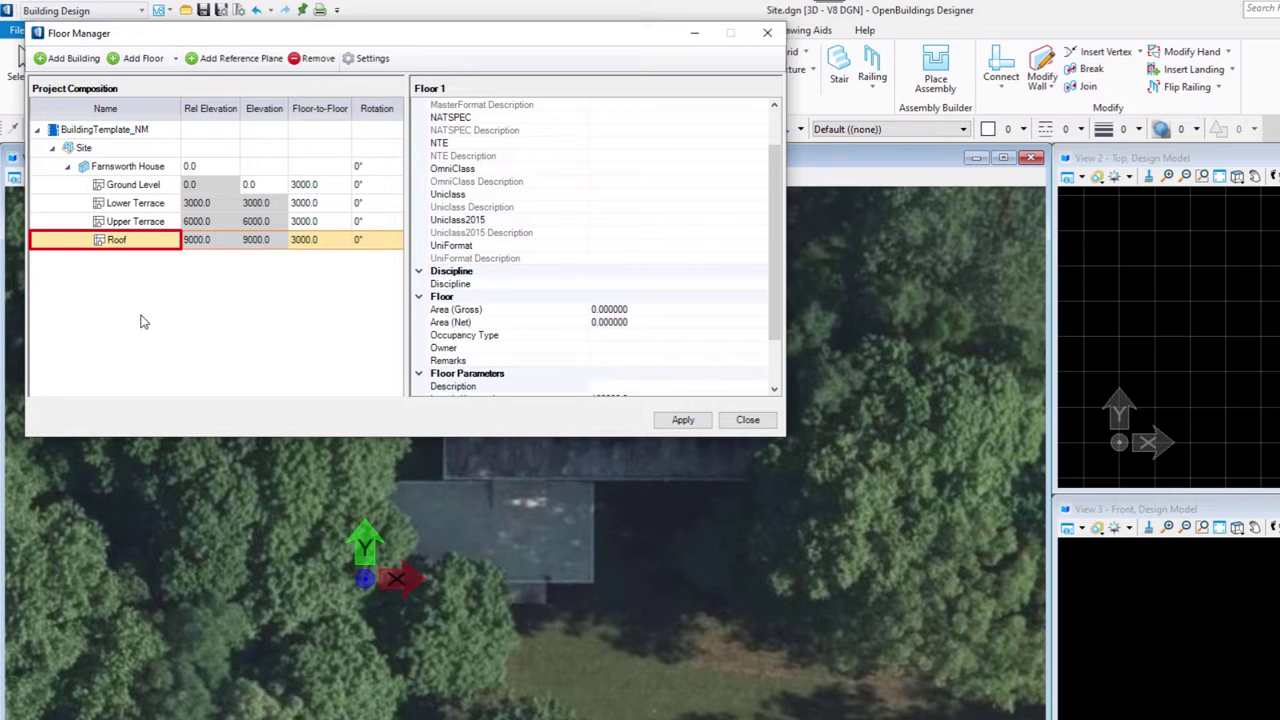
Set floor-to-floor heights of 700 for Ground Level, 870 for Lower Terrace and 3250 for Upper Terrace and Roof, and apply the floor settings
left_click(321, 186)
left_click(321, 186)
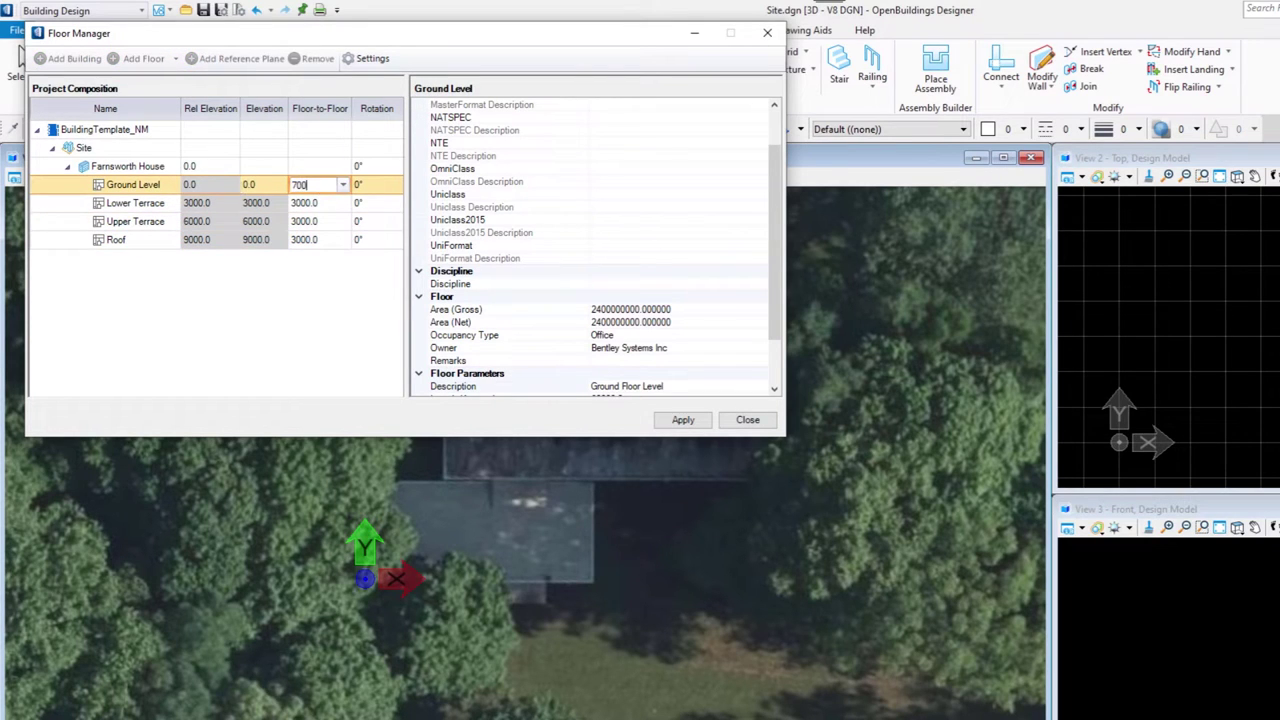
left_click(308, 204)
type("870")
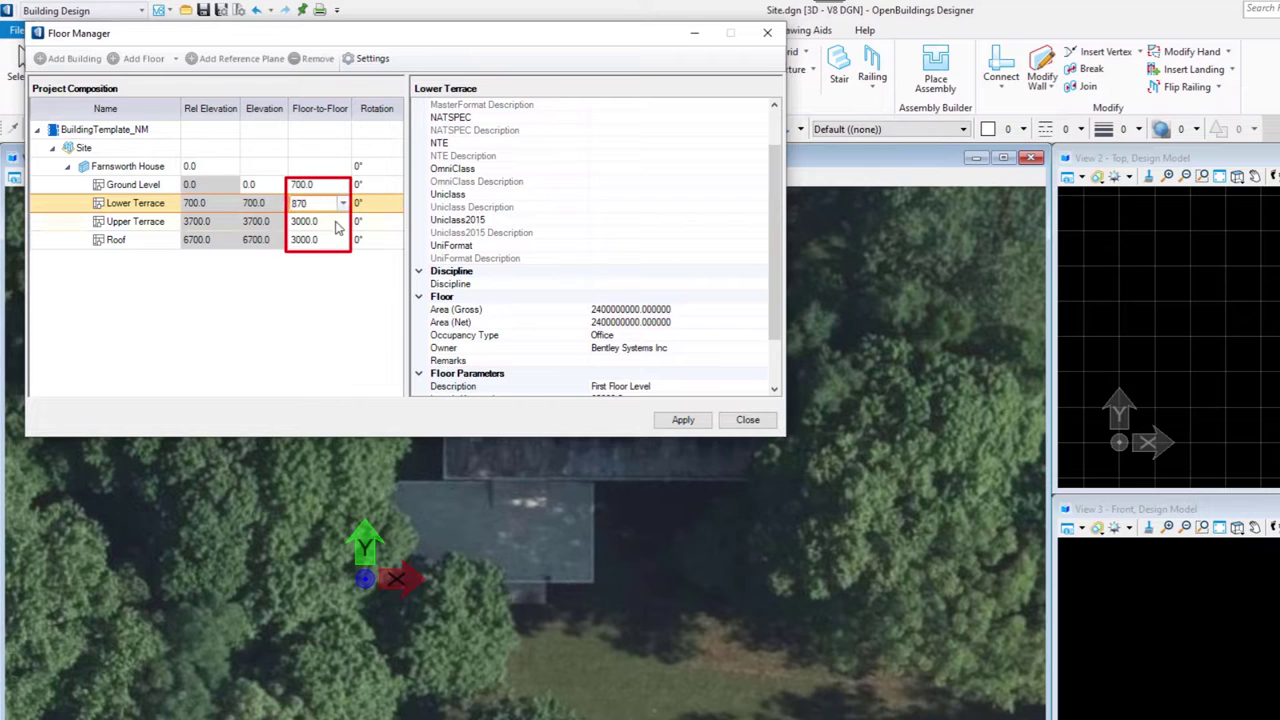
left_click(333, 222)
left_click(321, 240)
type("3250")
left_click(315, 288)
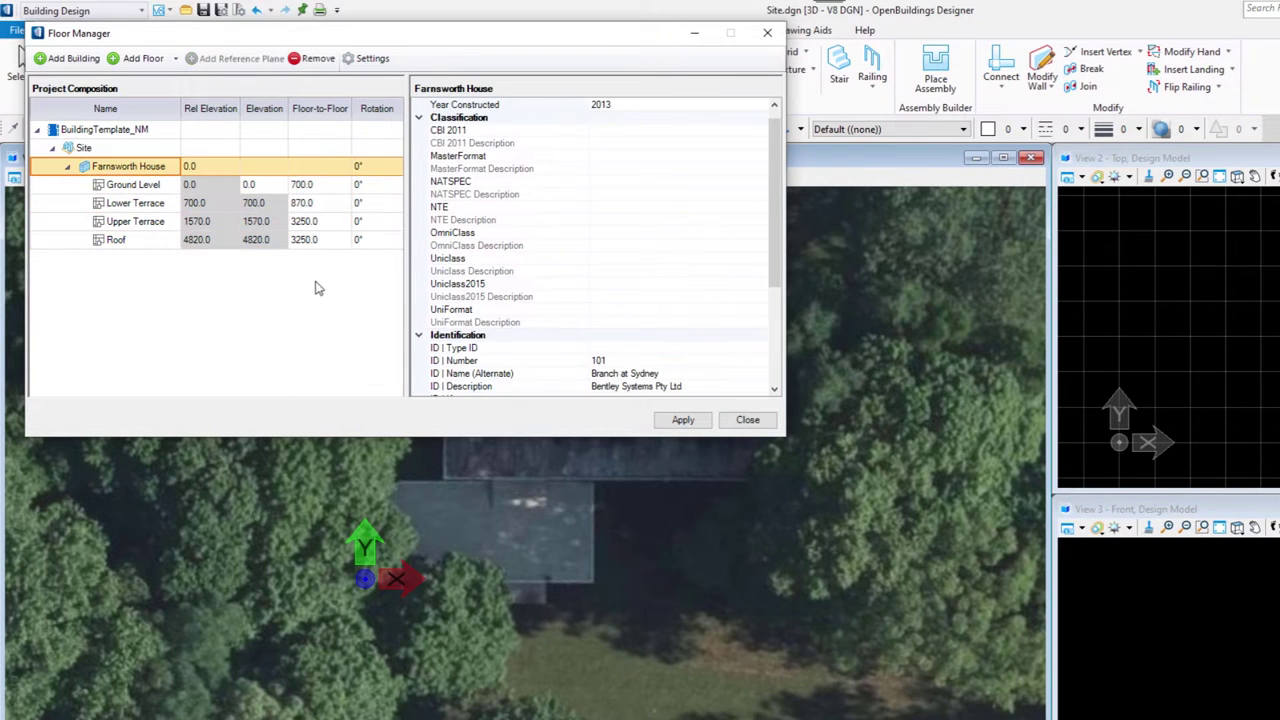
left_click(690, 422)
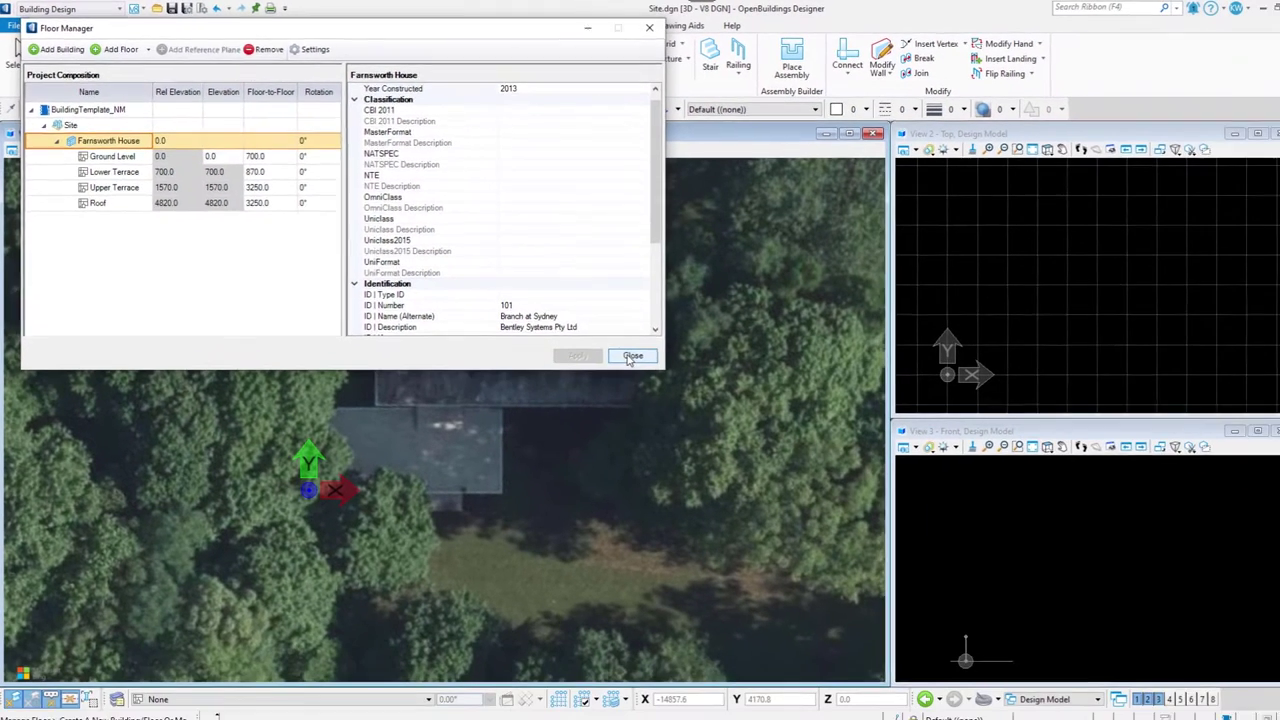
left_click(748, 421)
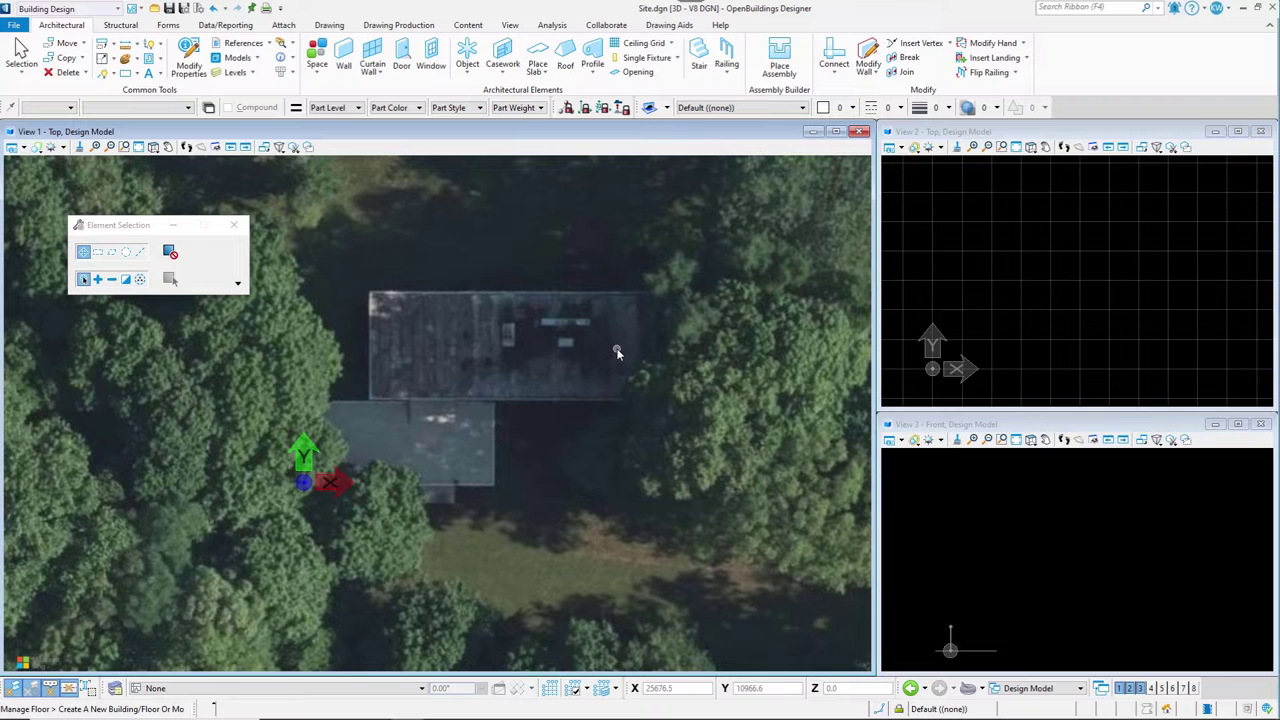
Add an orthogonal grid system for Farnsworth House, starting at Ground Level and ending at Roof
left_click(550, 688)
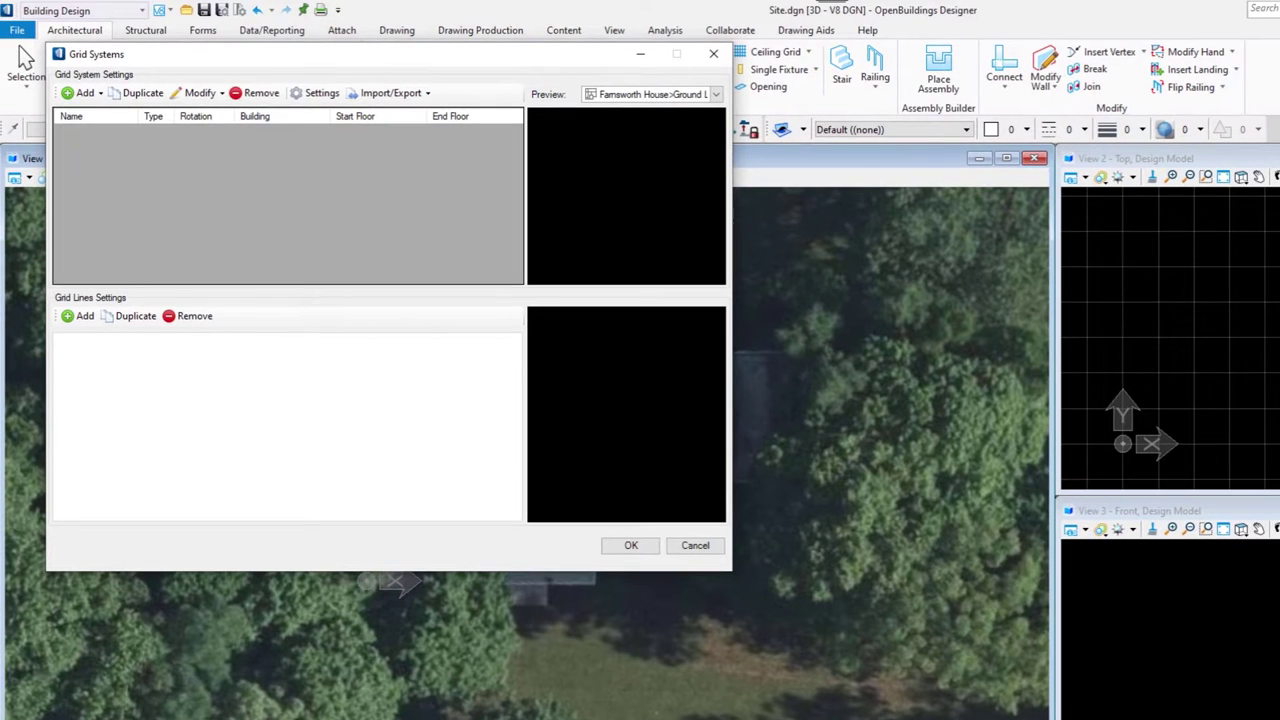
left_click(75, 95)
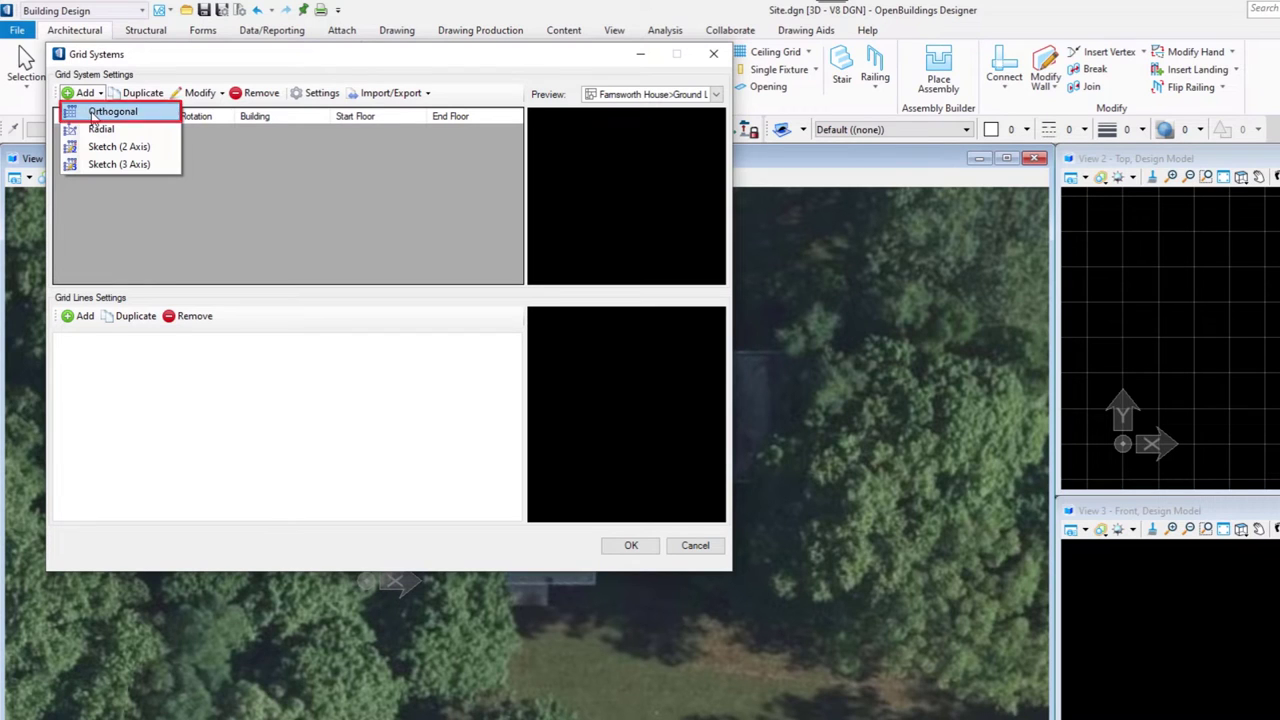
left_click(92, 116)
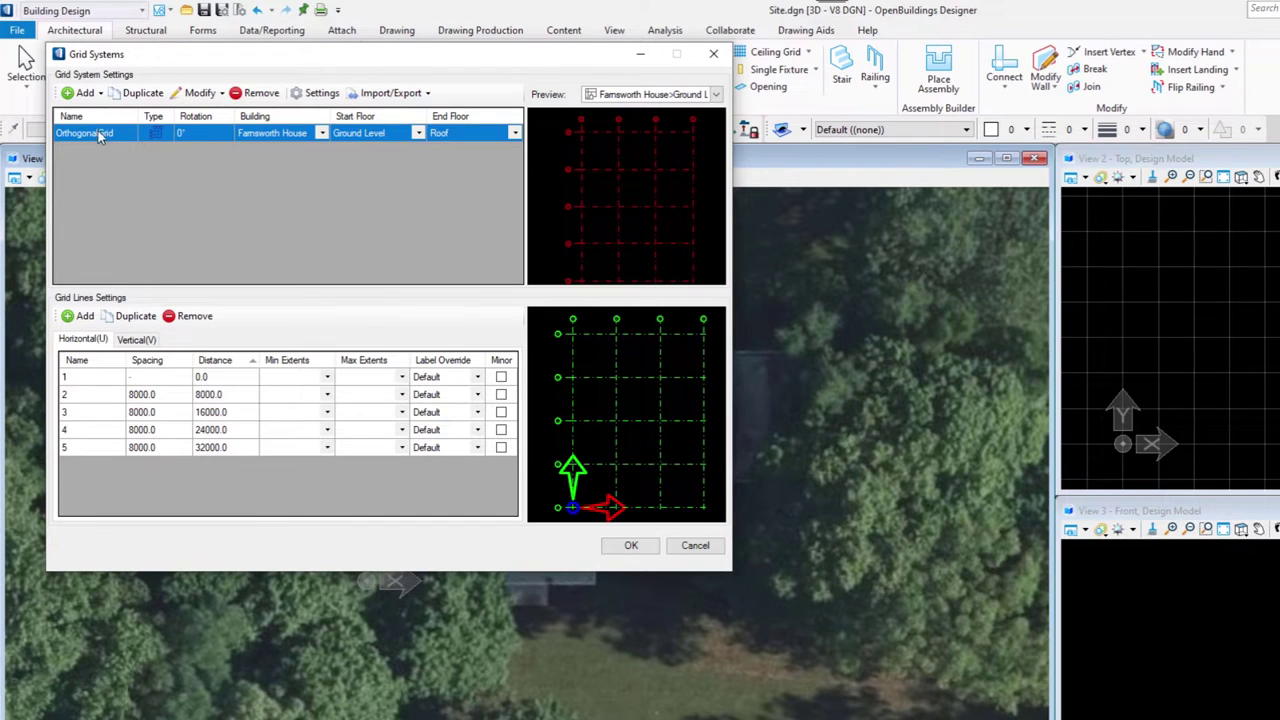
left_click(419, 133)
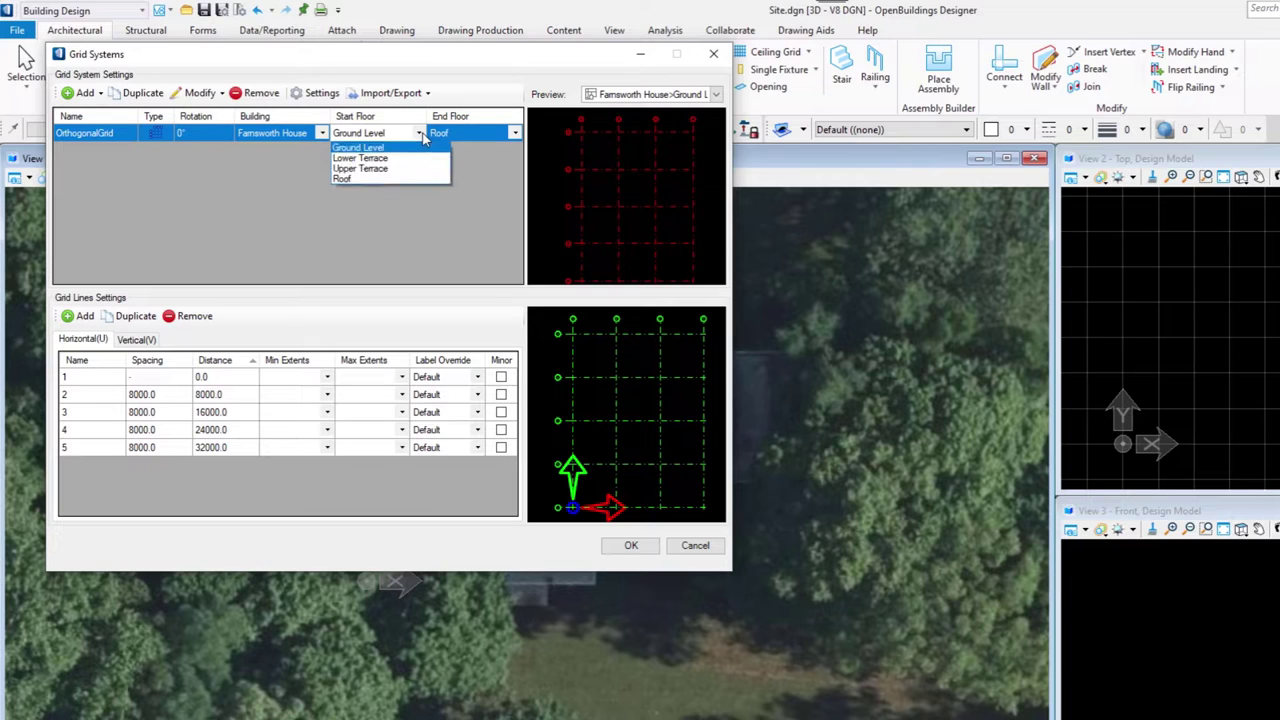
left_click(421, 136)
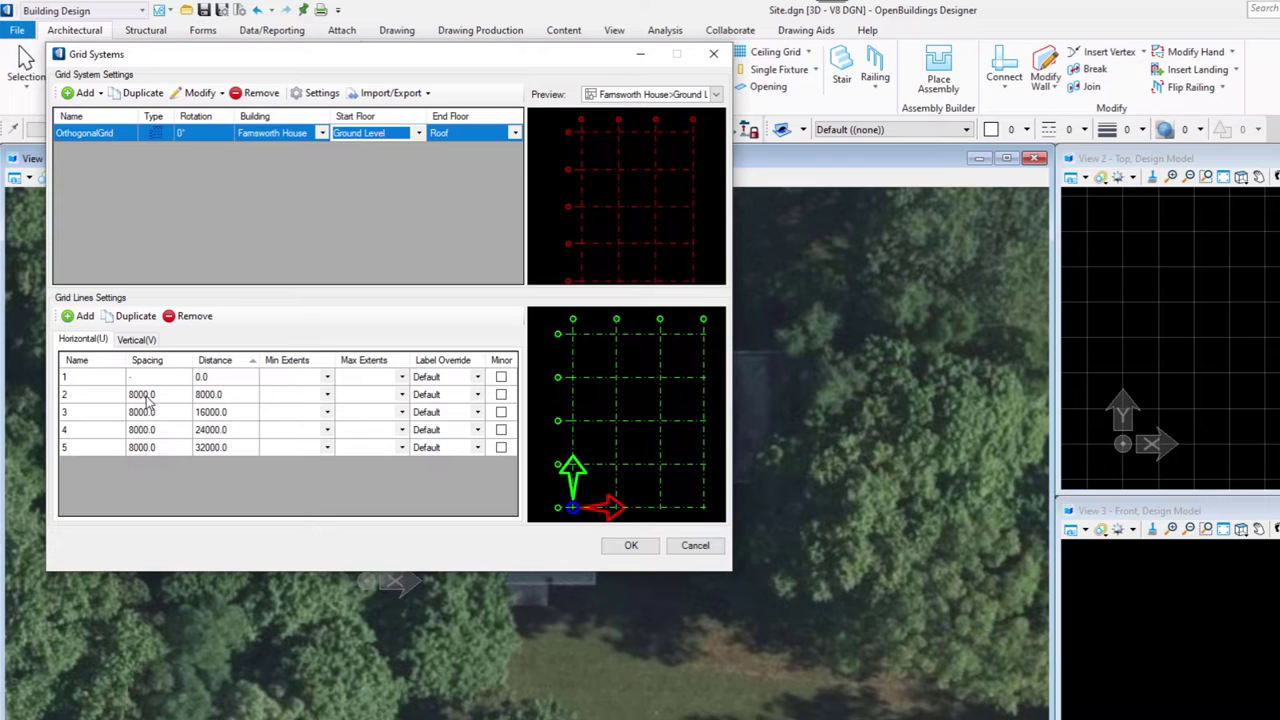
Set the horizontal grid spacing to 6800 for line 2 and 9000 for line 3, and remove lines 4 and 5
left_click(142, 395)
left_click(142, 395)
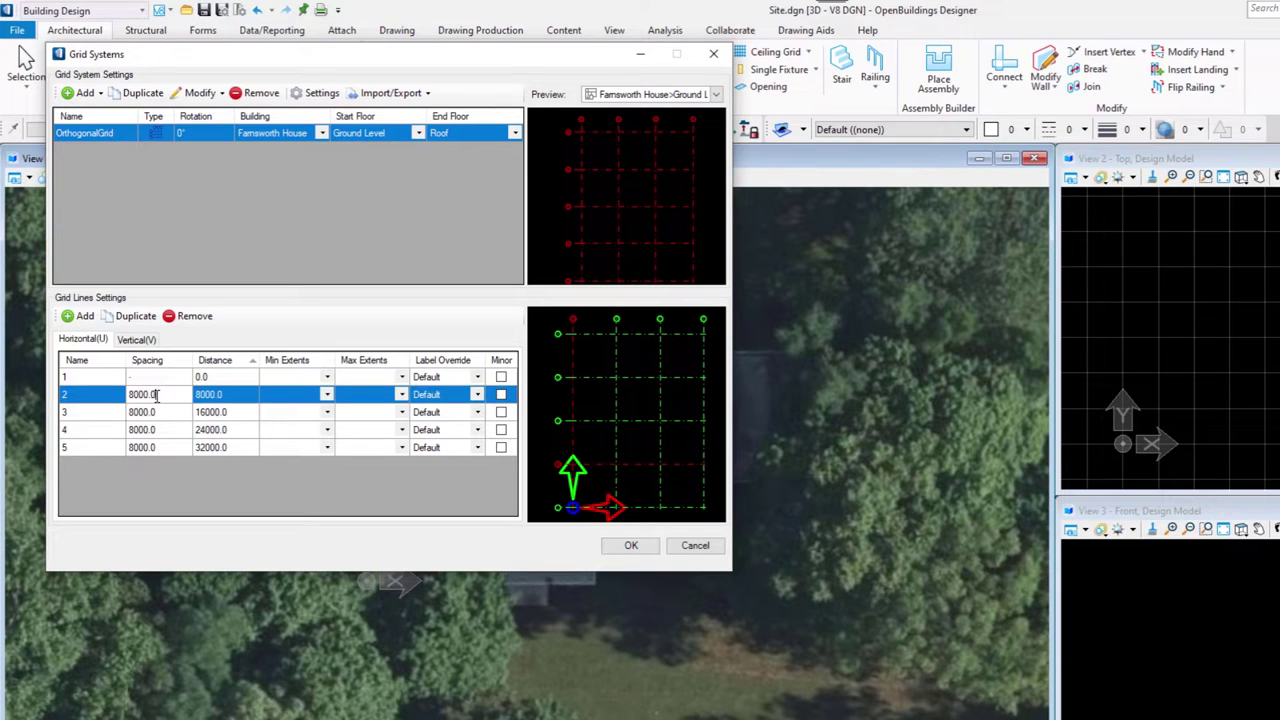
left_click(150, 412)
left_click(172, 412)
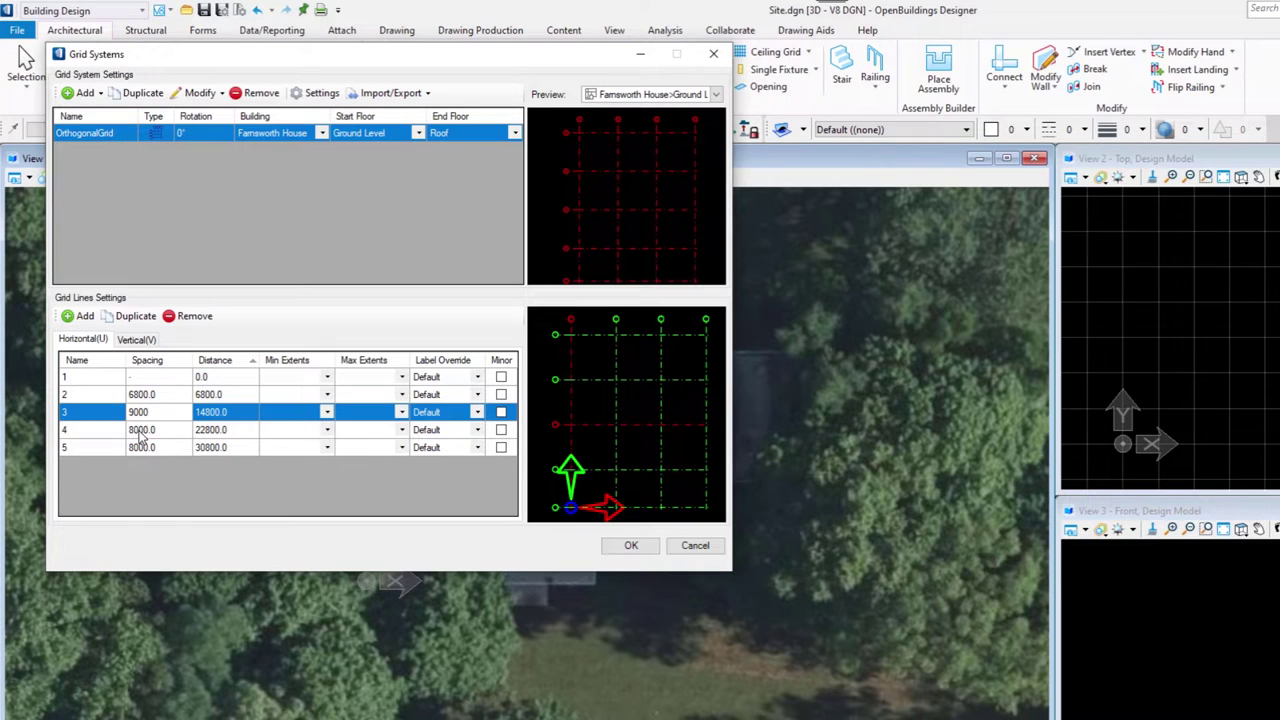
type("9000")
left_click(142, 430)
left_click(190, 316)
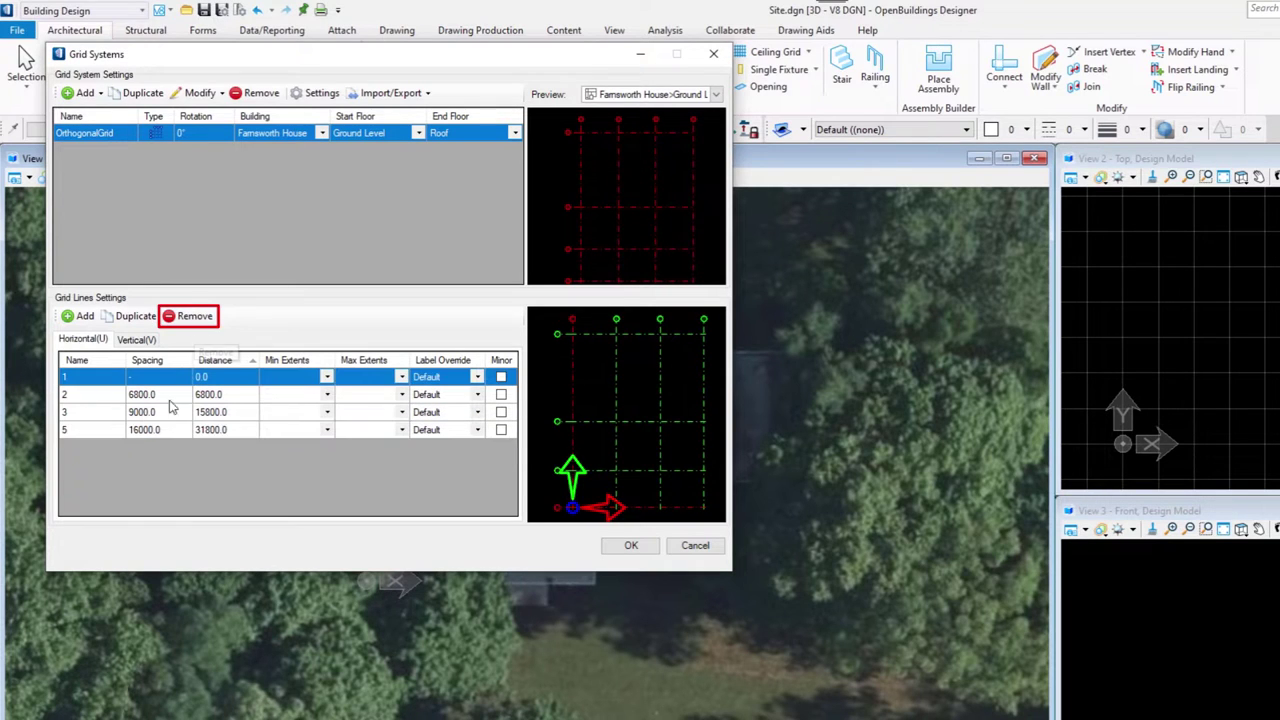
left_click(185, 320)
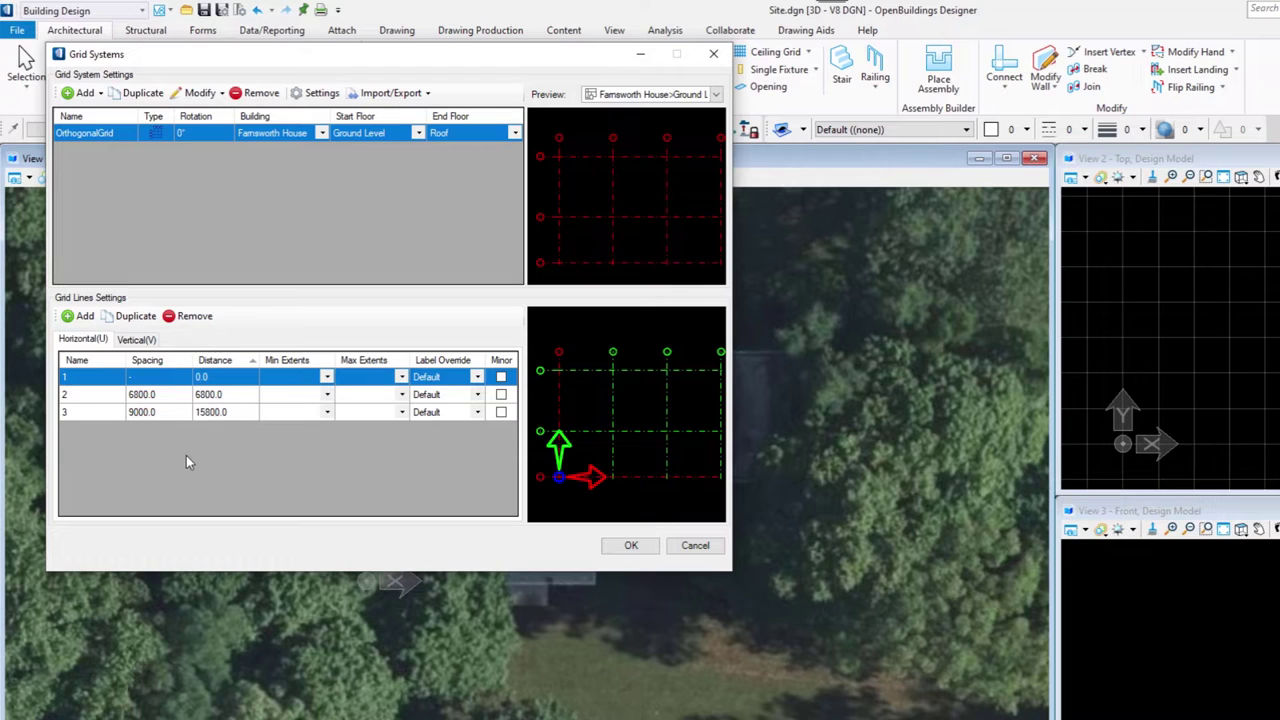
Set vertical grid lines B, C and D to 6800 spacing, add line E at the same spacing, and accept the grid system
left_click(137, 340)
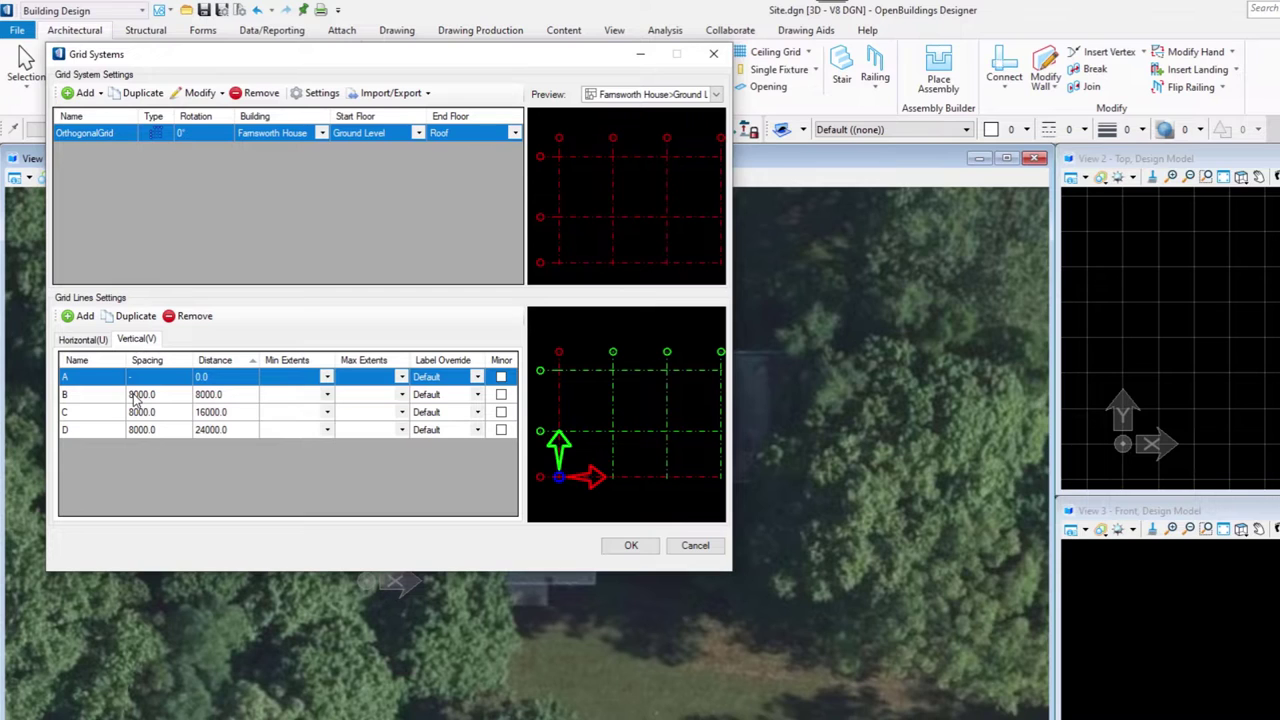
left_click(137, 400)
left_click(137, 400)
type("6800")
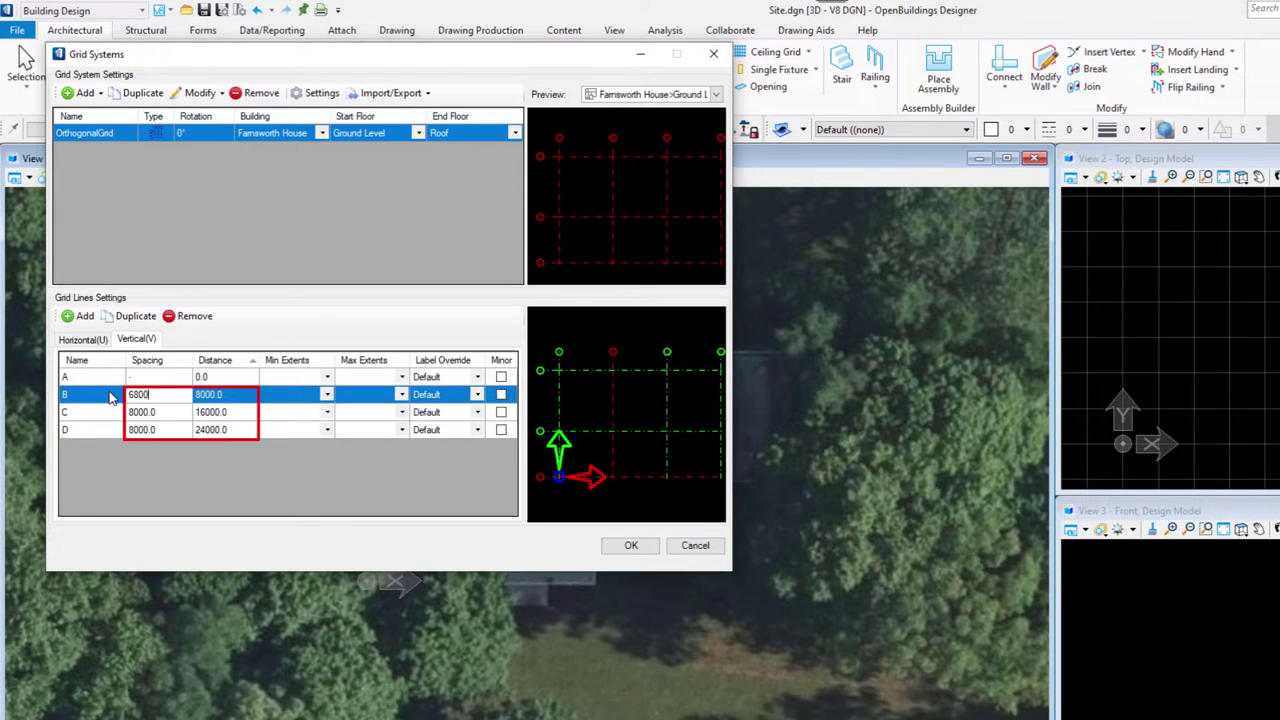
left_click(160, 412)
left_click(166, 412)
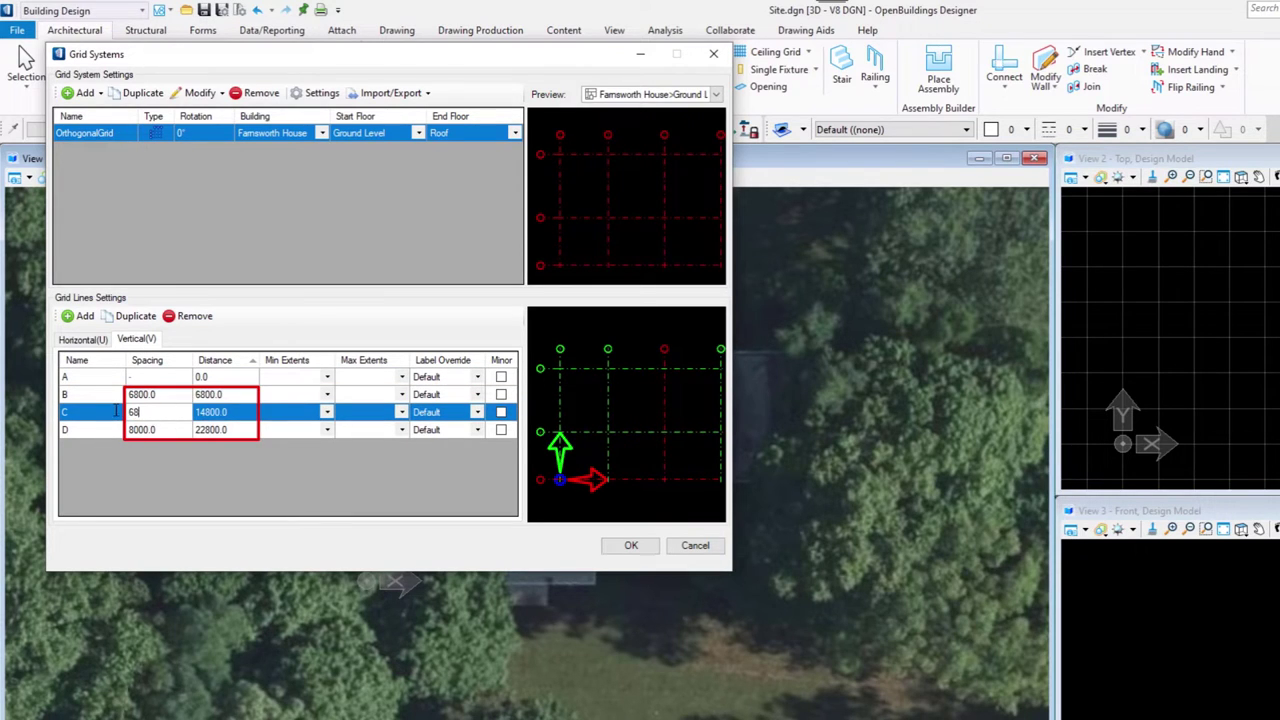
left_click(141, 430)
left_click(141, 430)
type("68")
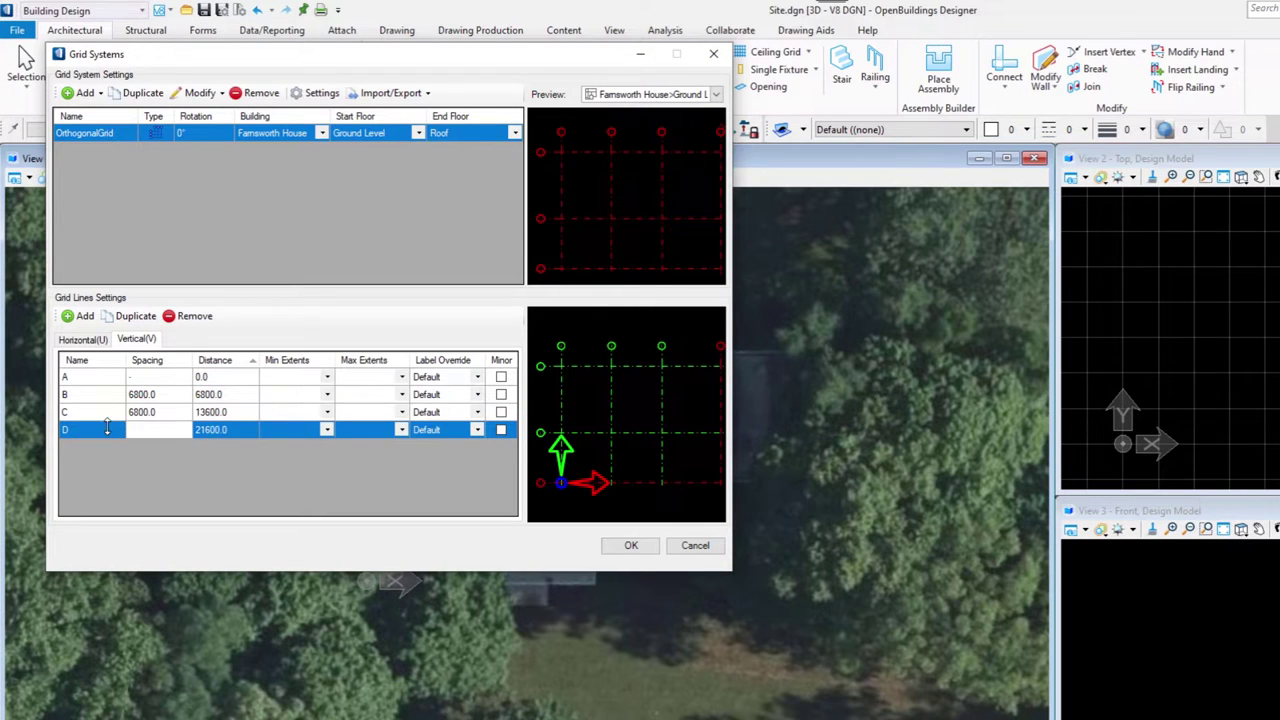
key("Return")
left_click(84, 316)
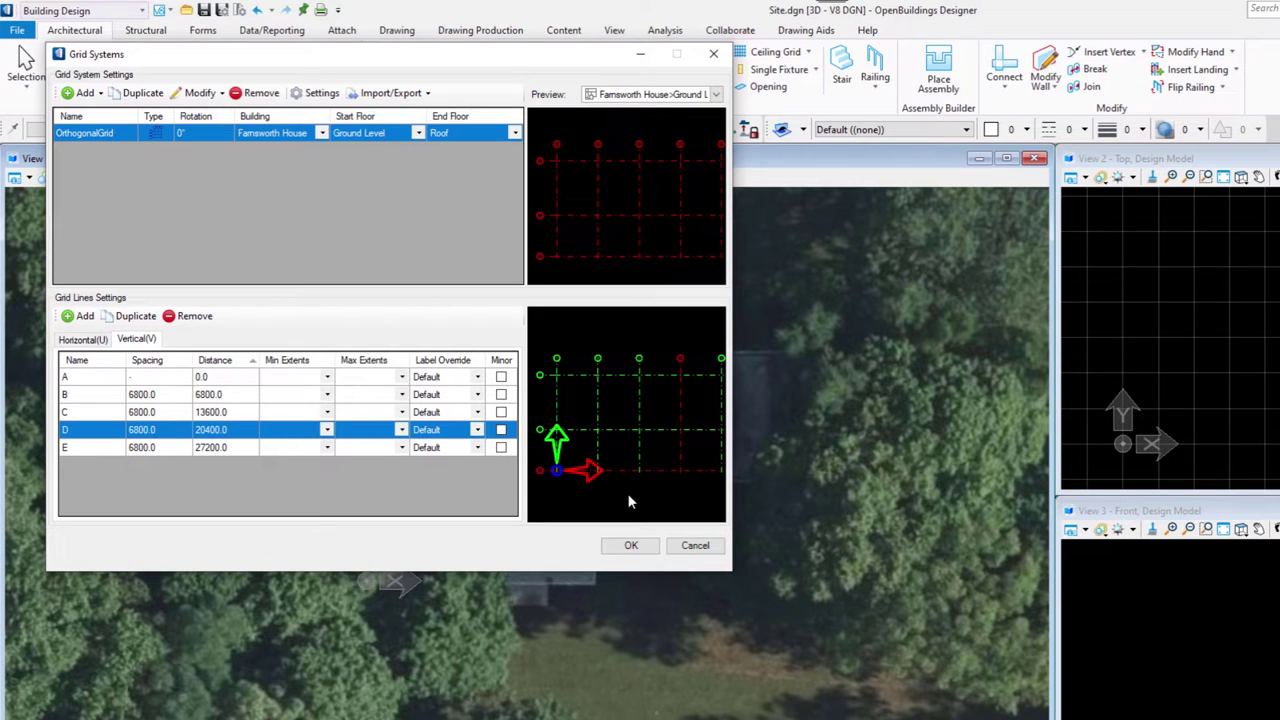
left_click(631, 546)
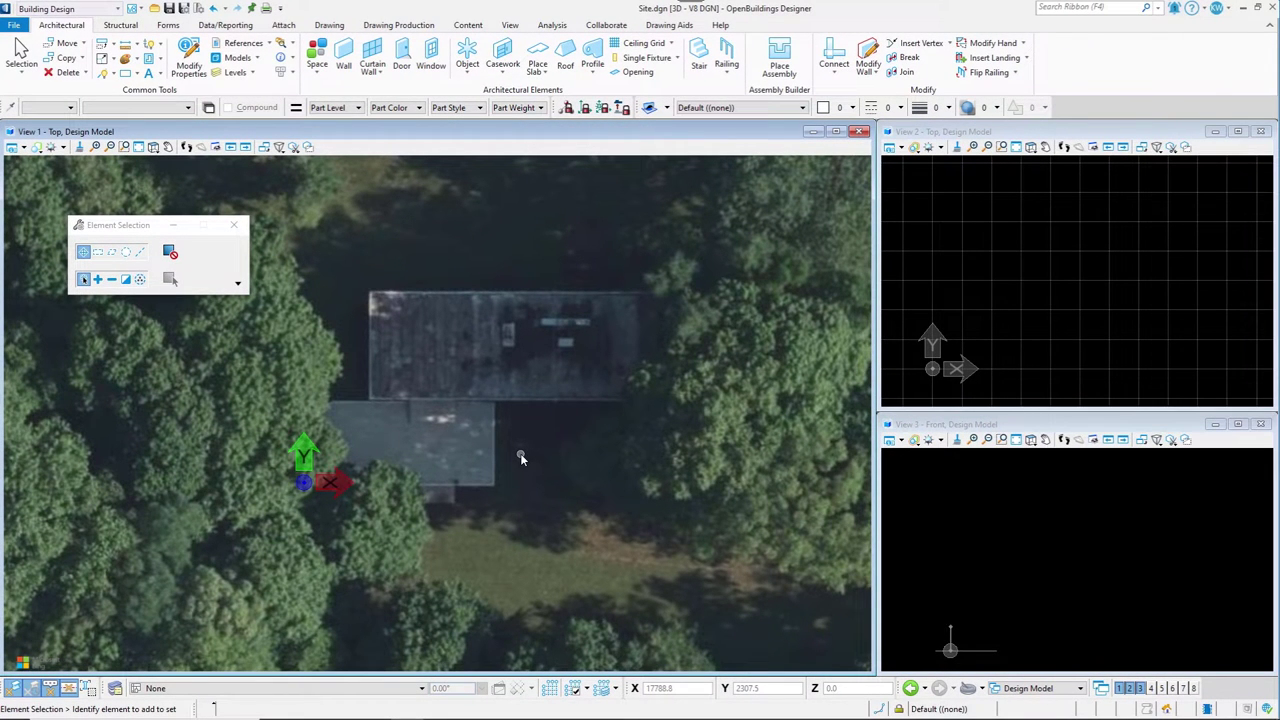
Make Ground Level of Farnsworth House the active floor
left_click(280, 690)
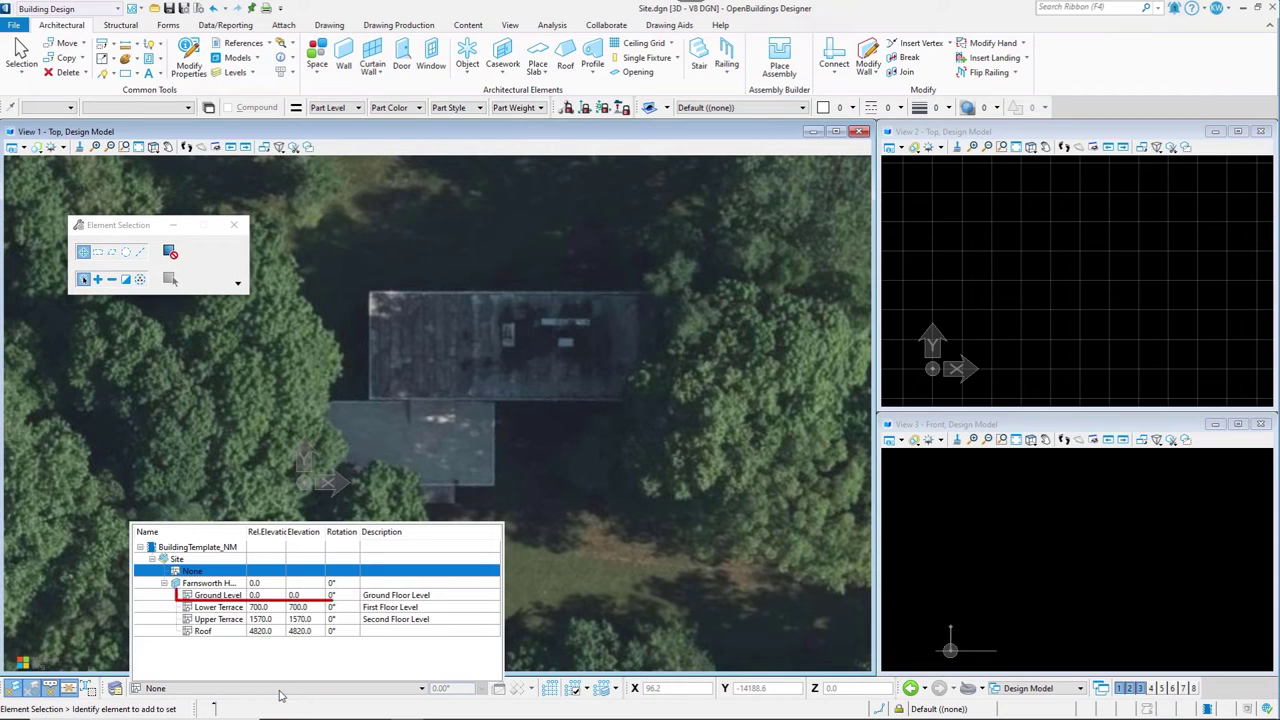
left_click(221, 595)
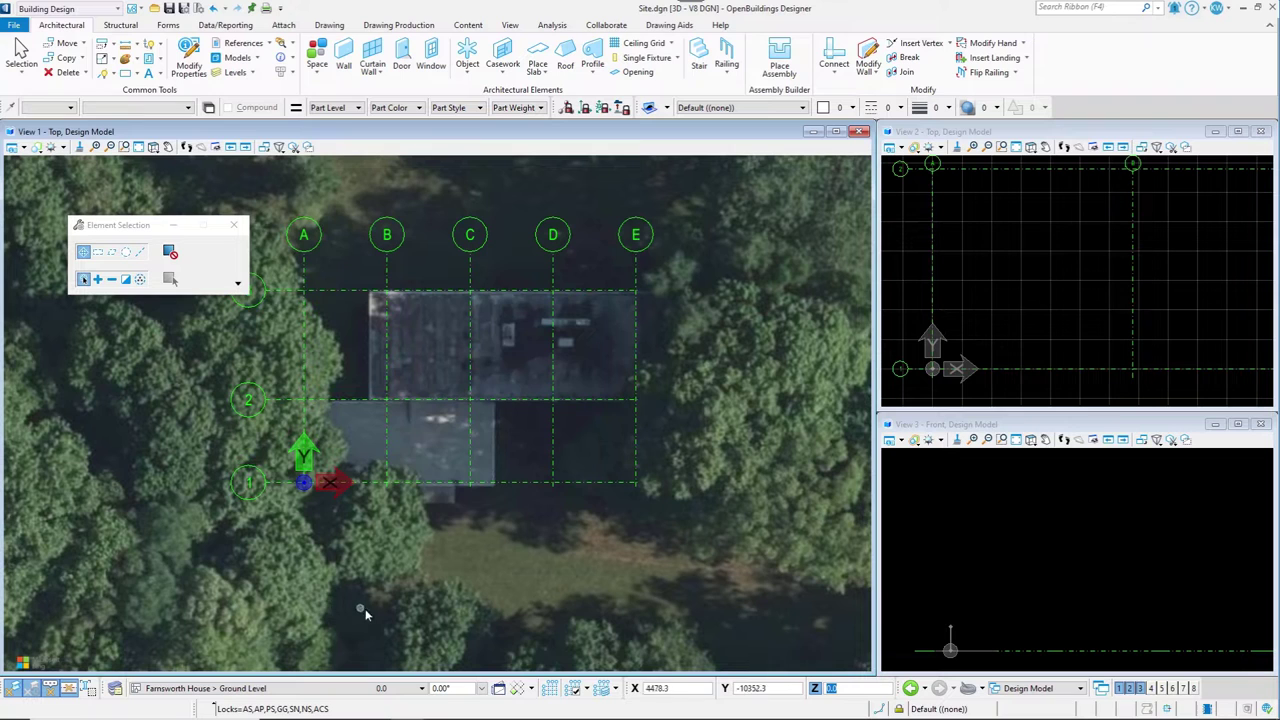
Display the full grid for the active building and rotate View 1 into 3D to inspect the grid on all floors
left_click(604, 690)
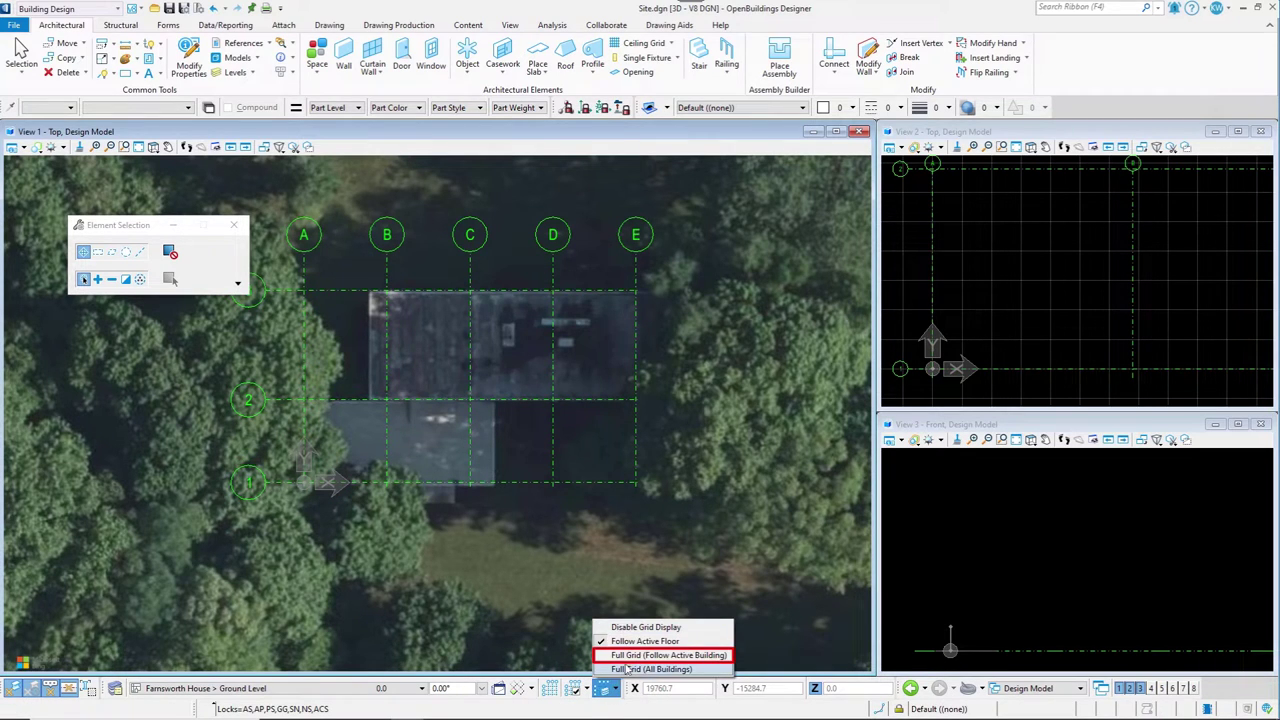
left_click(628, 668)
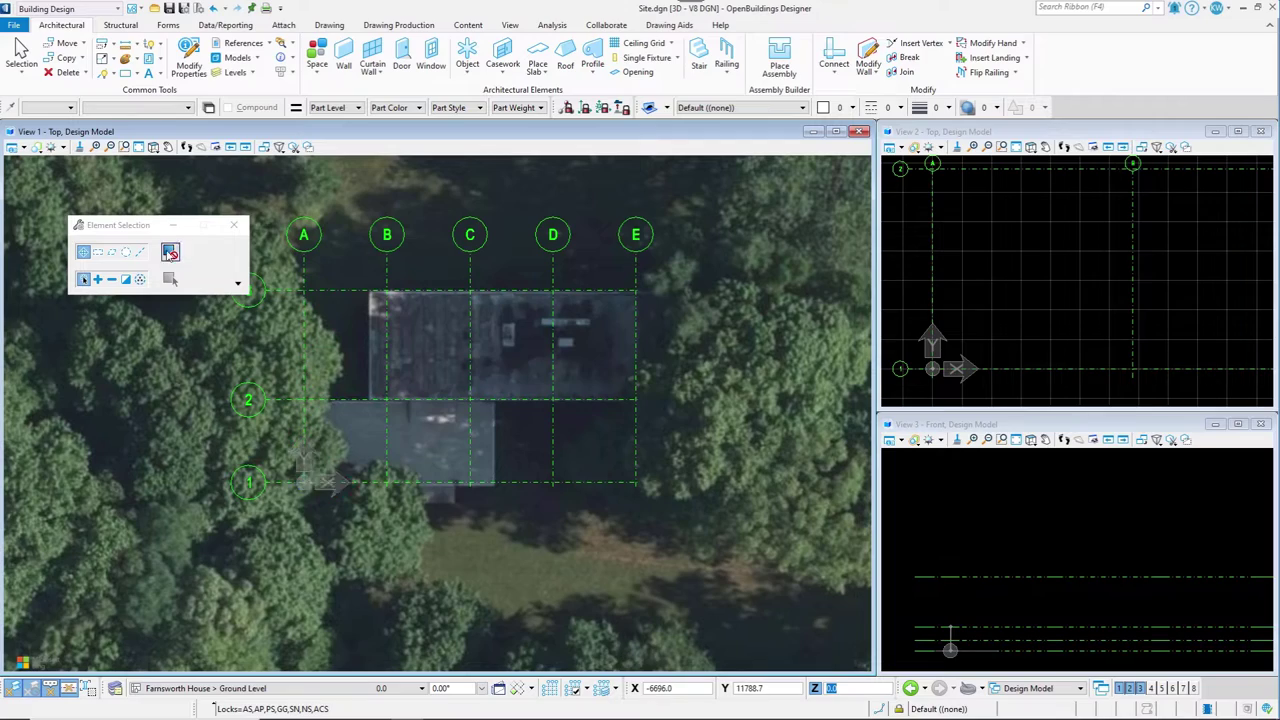
left_click(153, 147)
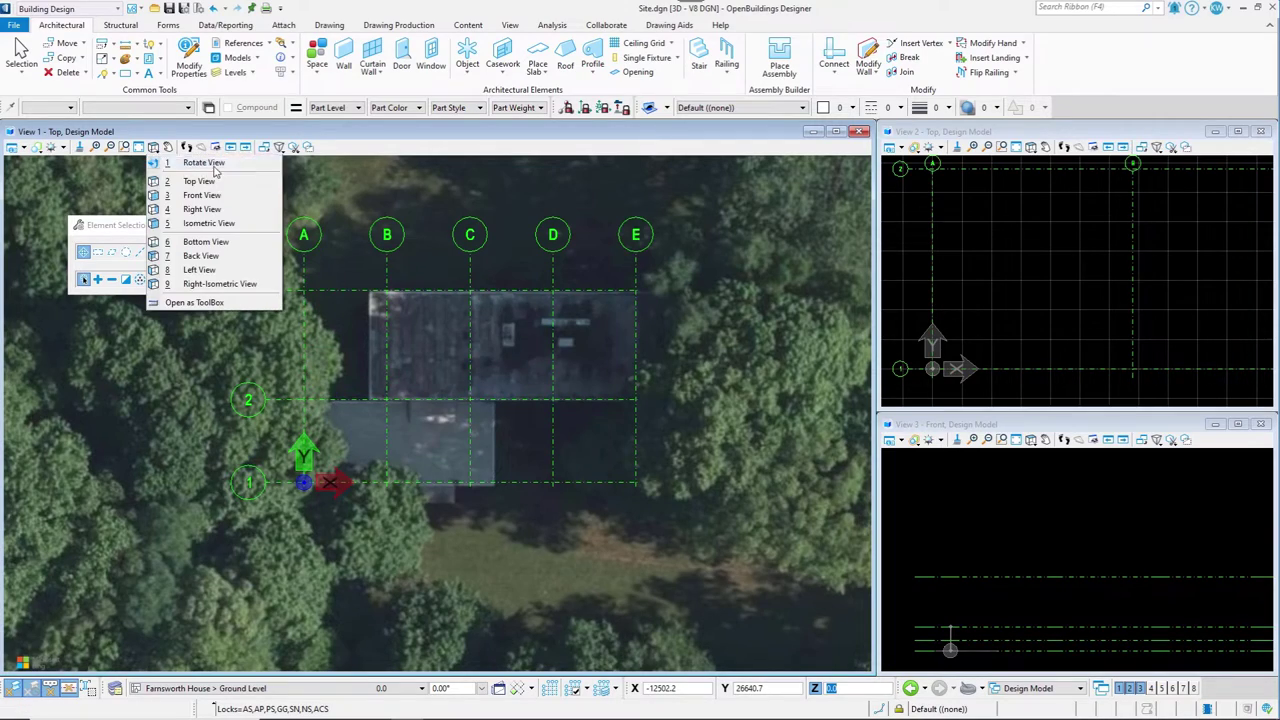
left_click(205, 164)
left_click(290, 400)
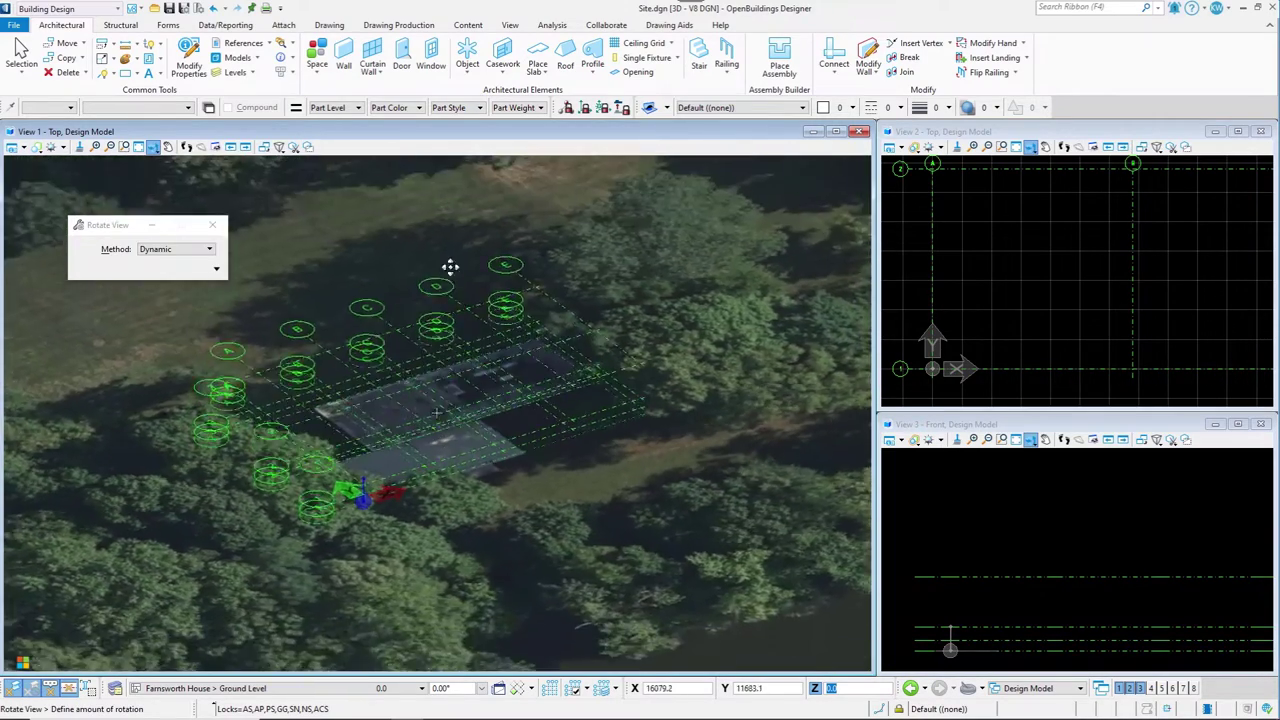
left_click(433, 266)
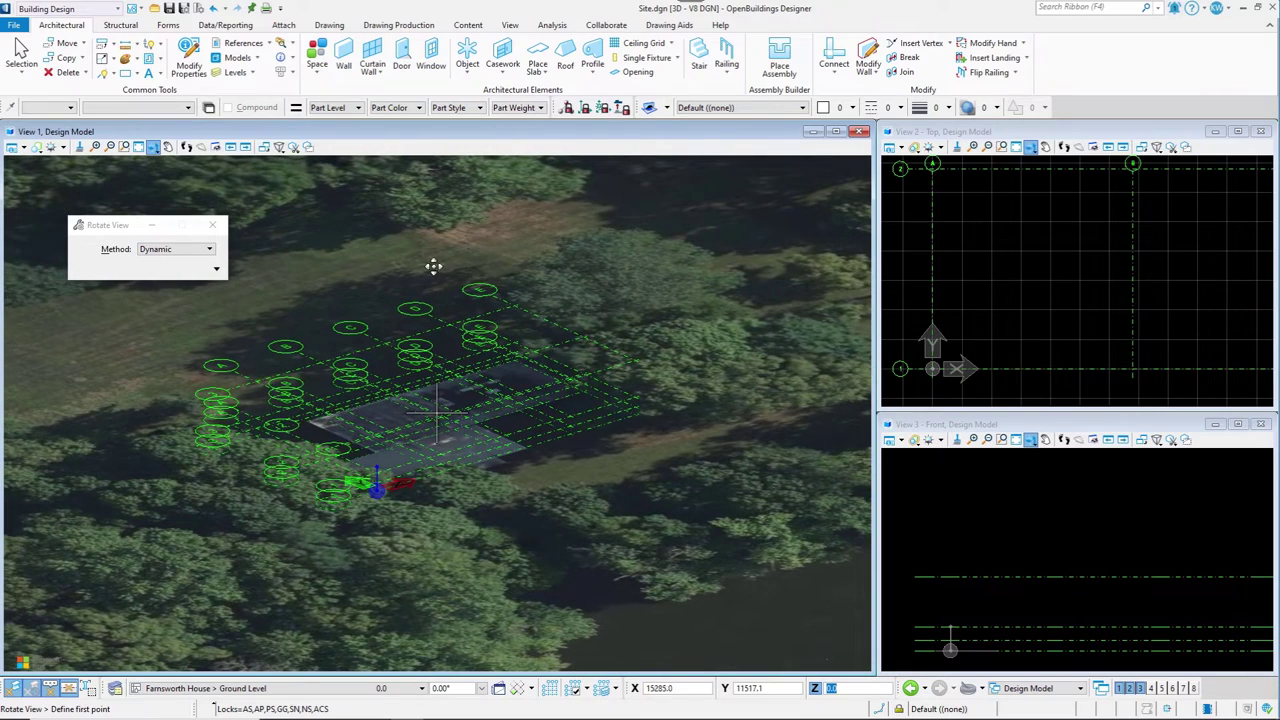
Set the grid display back to follow the active floor and save the Site file's settings
left_click(607, 689)
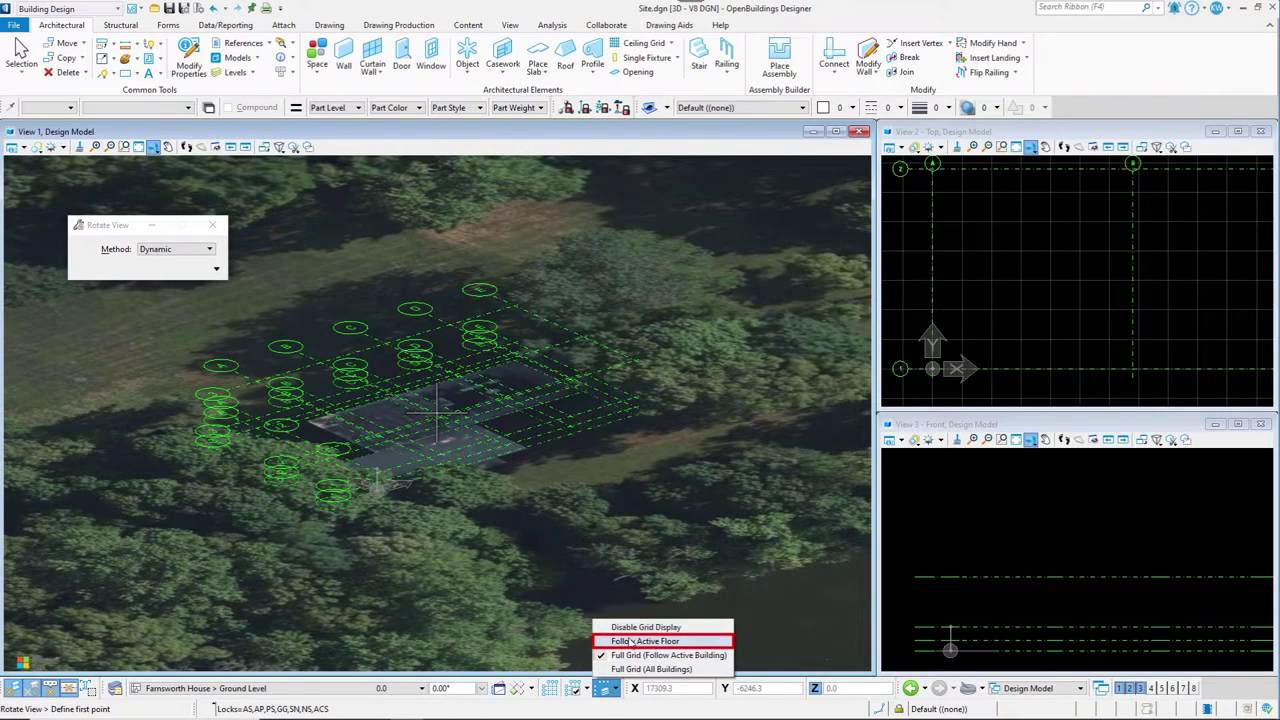
left_click(630, 641)
scroll(410, 447, "up", 2)
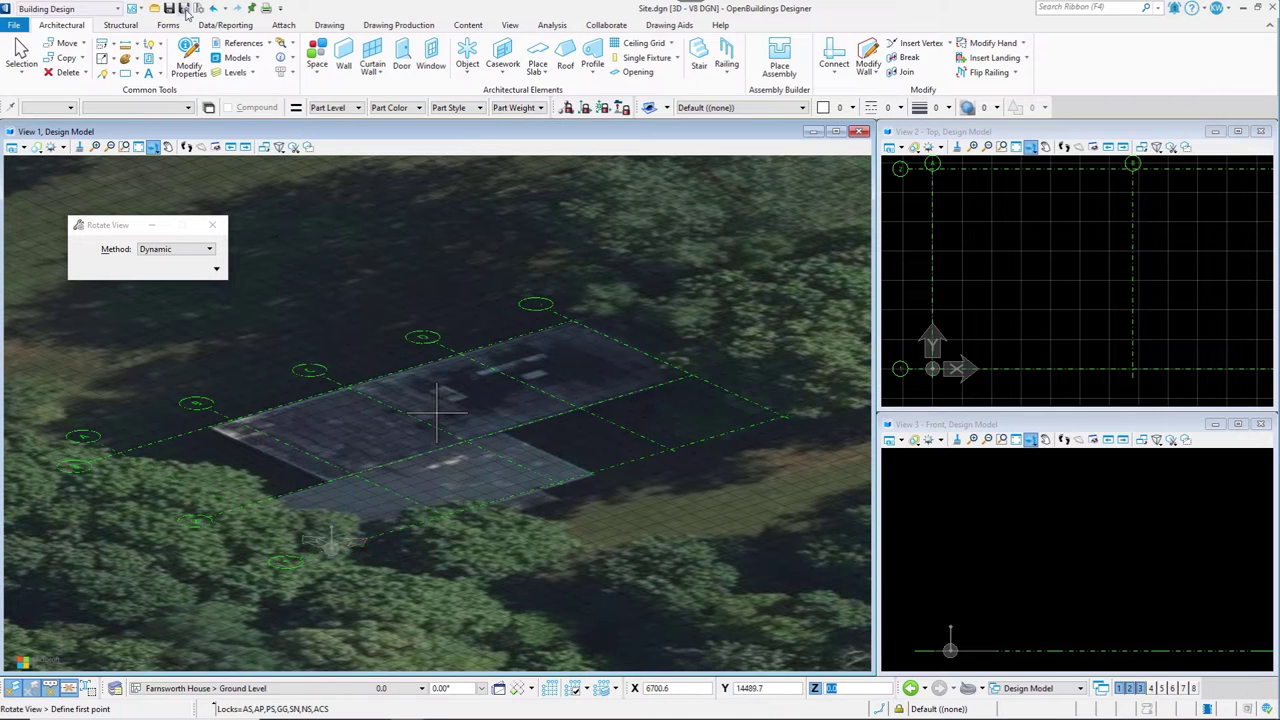
key("ctrl+f")
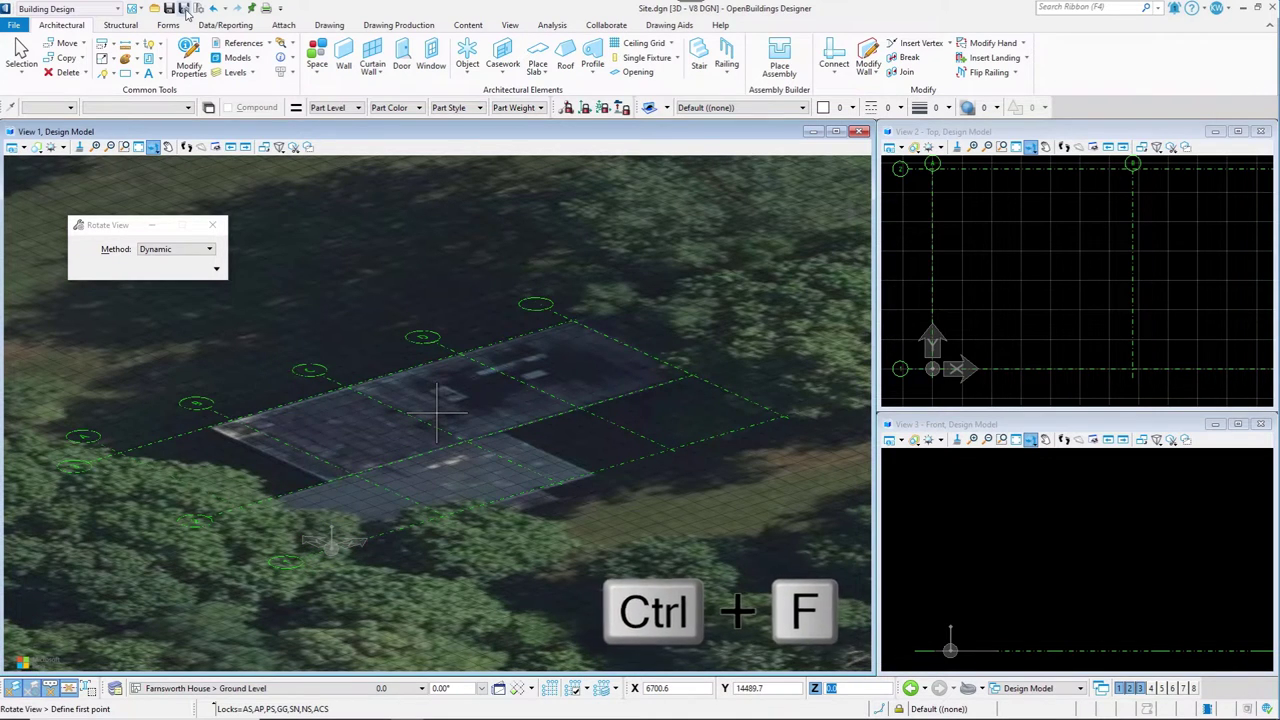
Create a new DGN file named Structural in the Designs folder of the Farnsworth House WorkSet
left_click(16, 25)
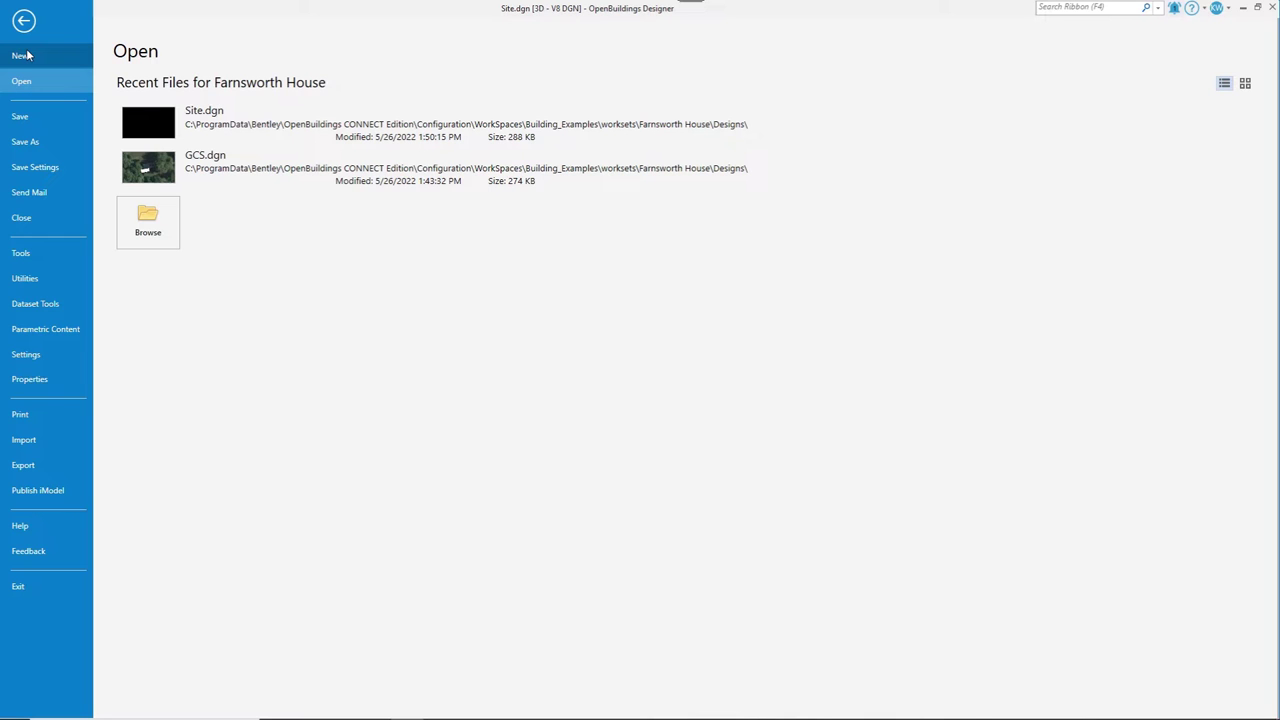
left_click(24, 56)
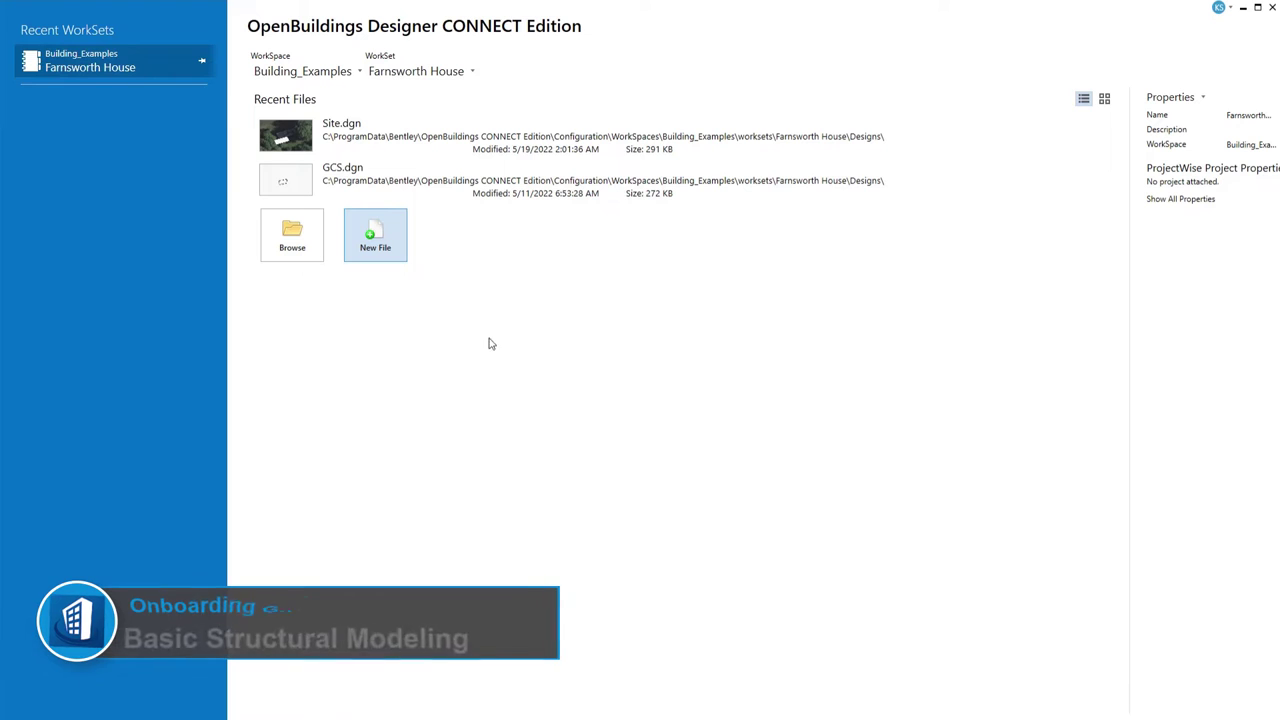
left_click(376, 240)
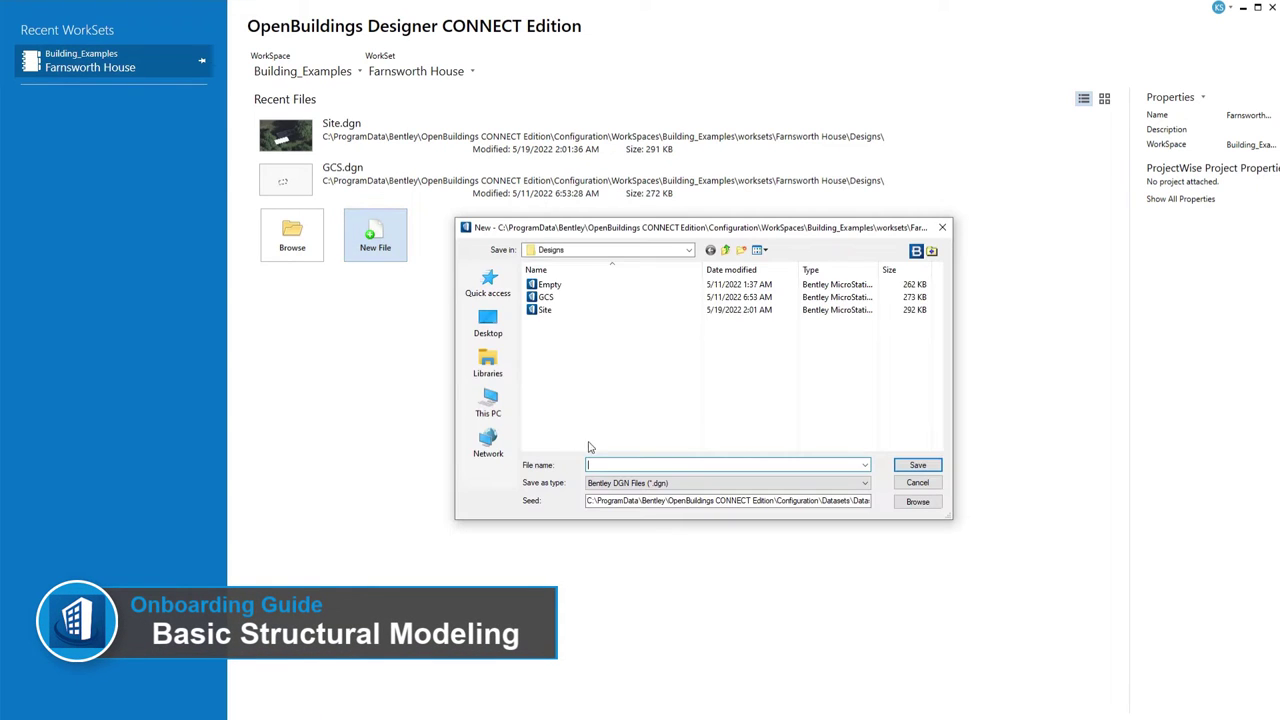
type("Structural")
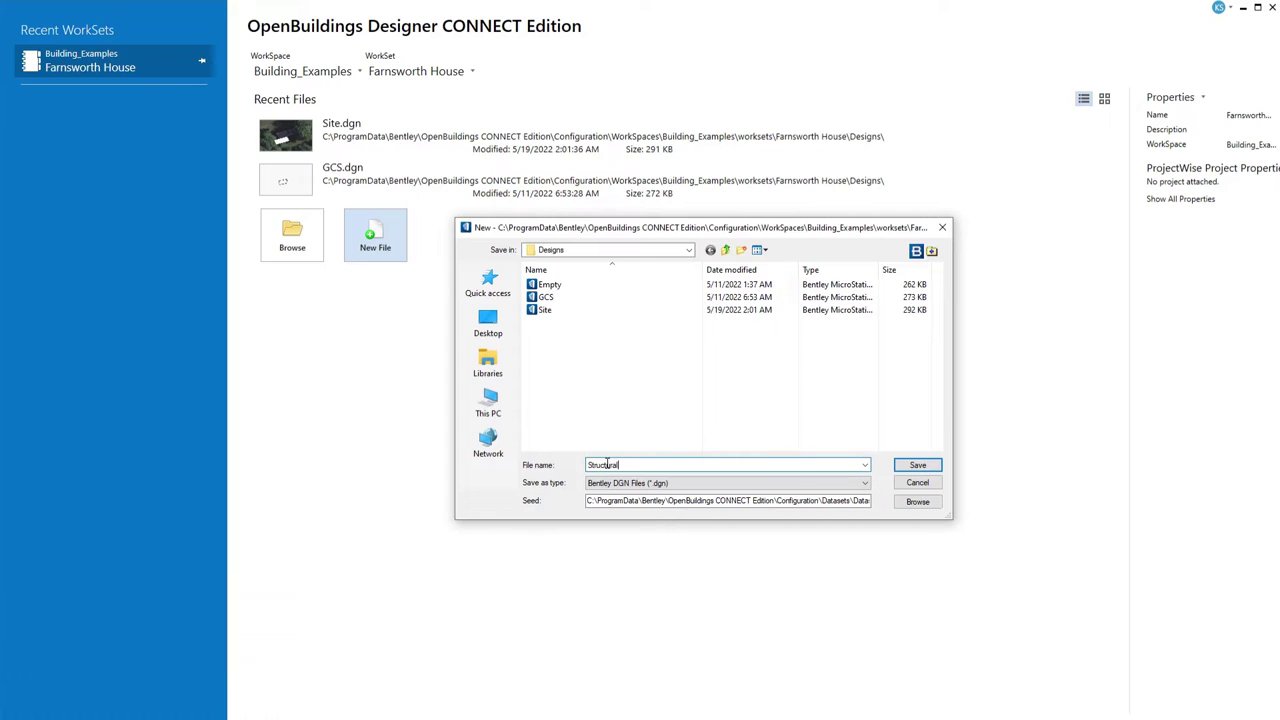
left_click(896, 469)
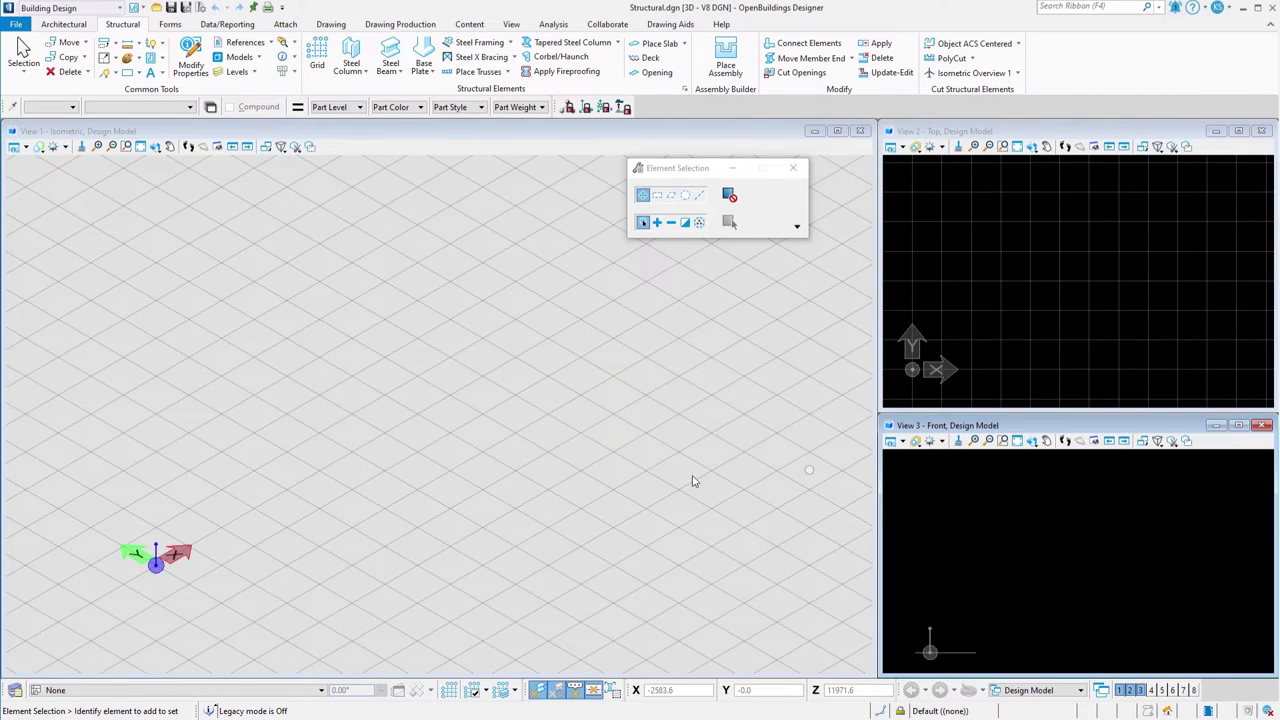
Make Ground Level of Farnsworth House the active floor and fit its grid in the Isometric view
left_click(275, 691)
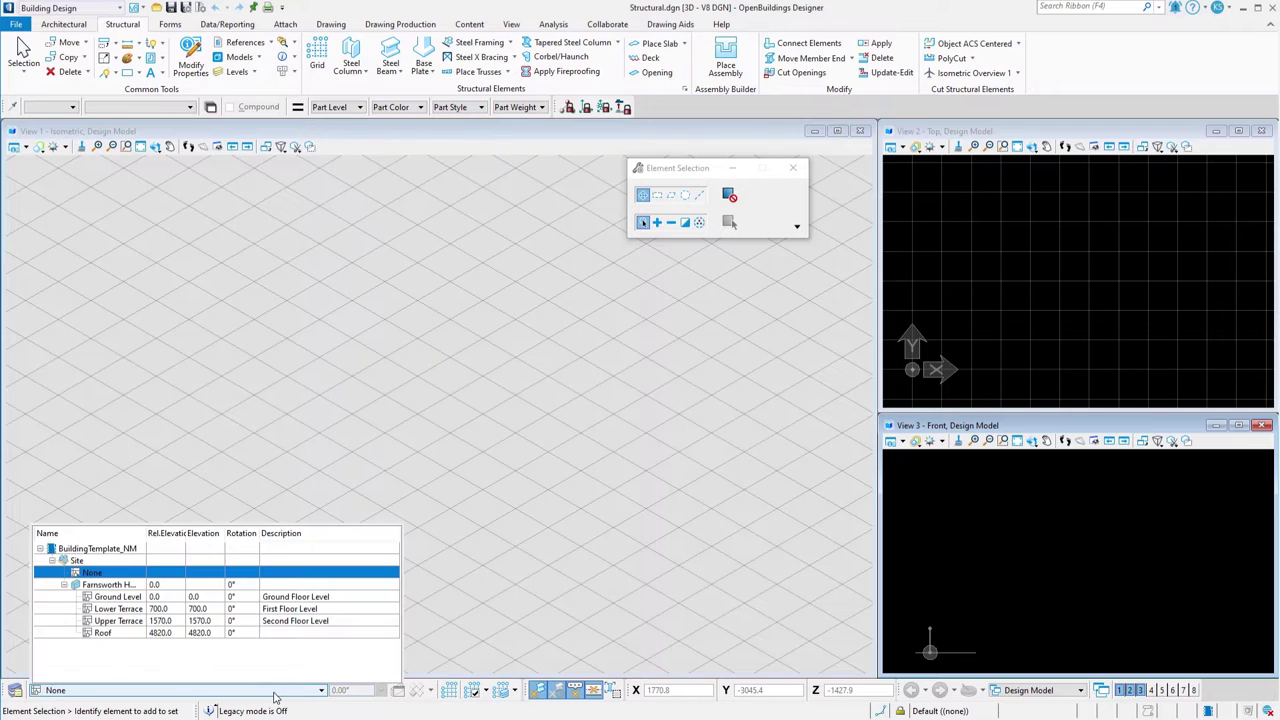
left_click(267, 597)
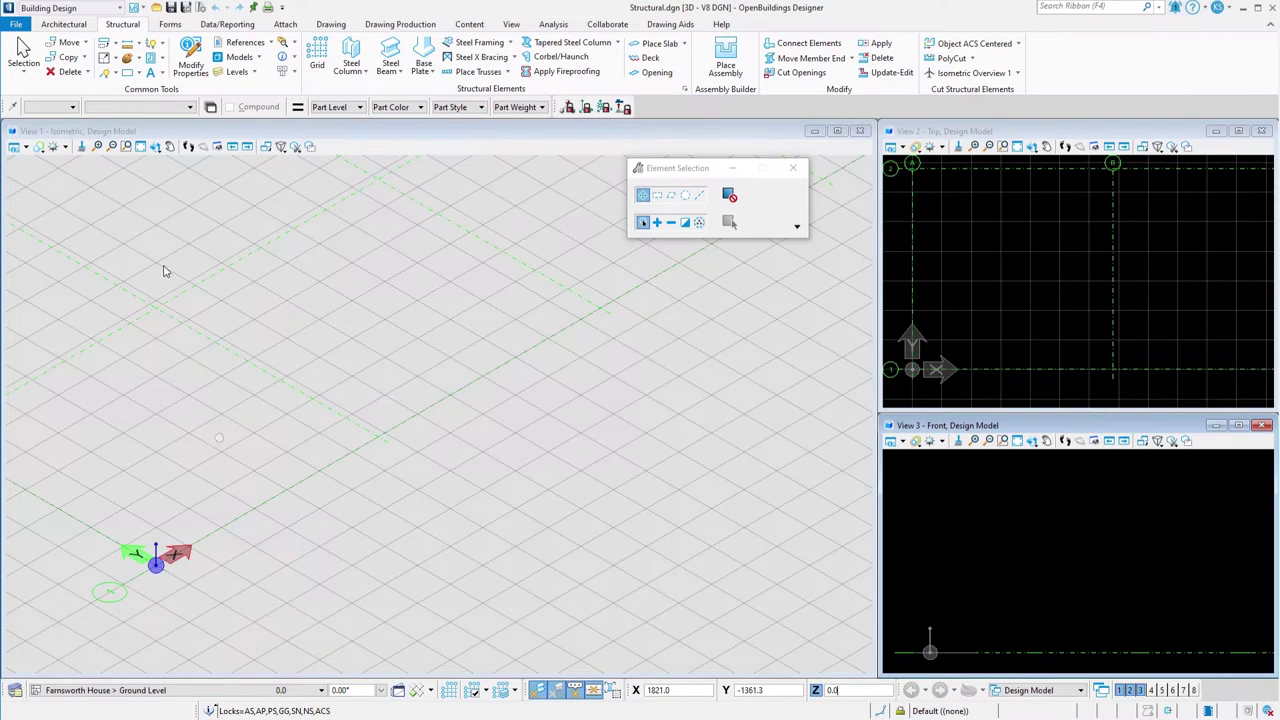
left_click(140, 146)
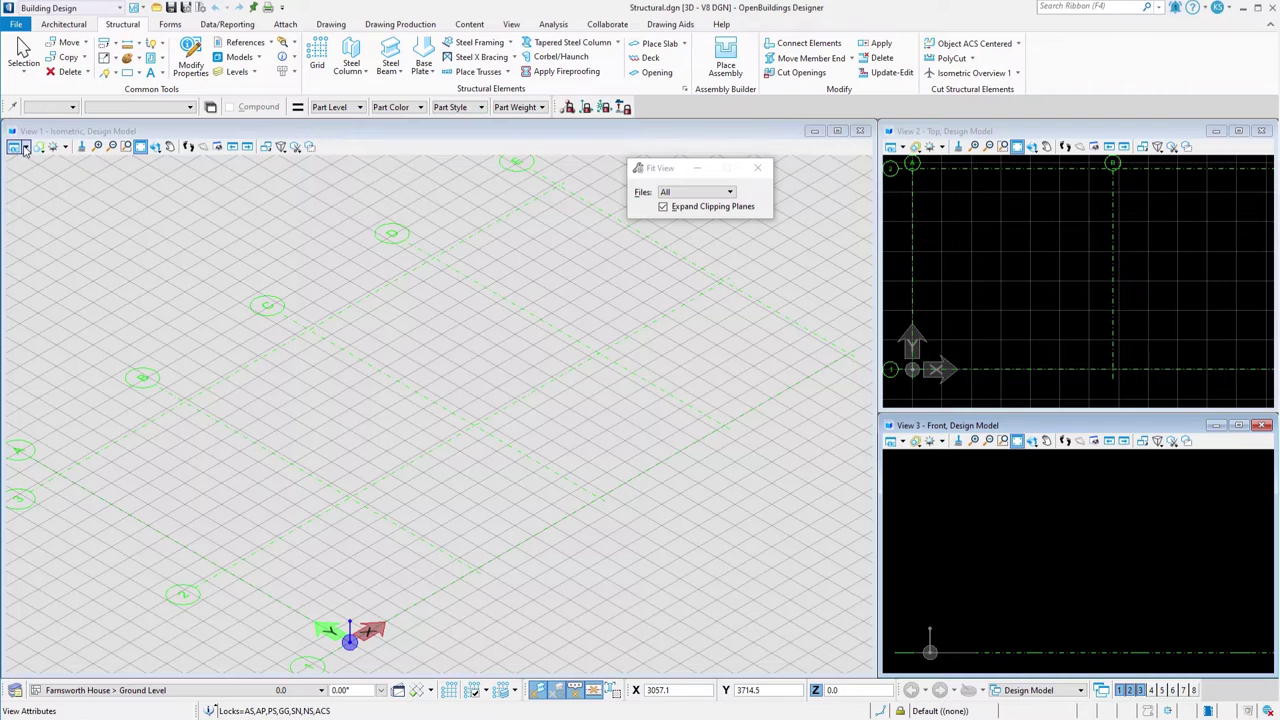
Apply the Illustration:Ignore Lighting display style to the Isometric view and turn off its background grid
left_click(25, 148)
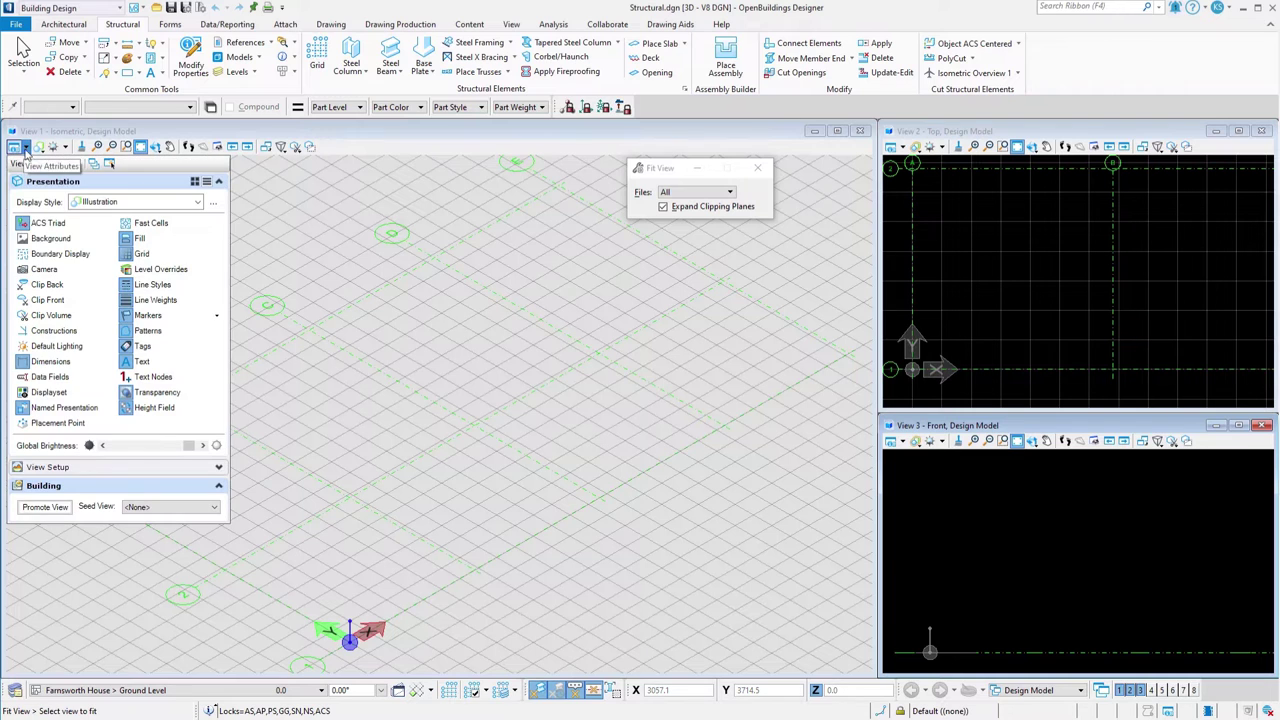
left_click(197, 202)
left_click(165, 251)
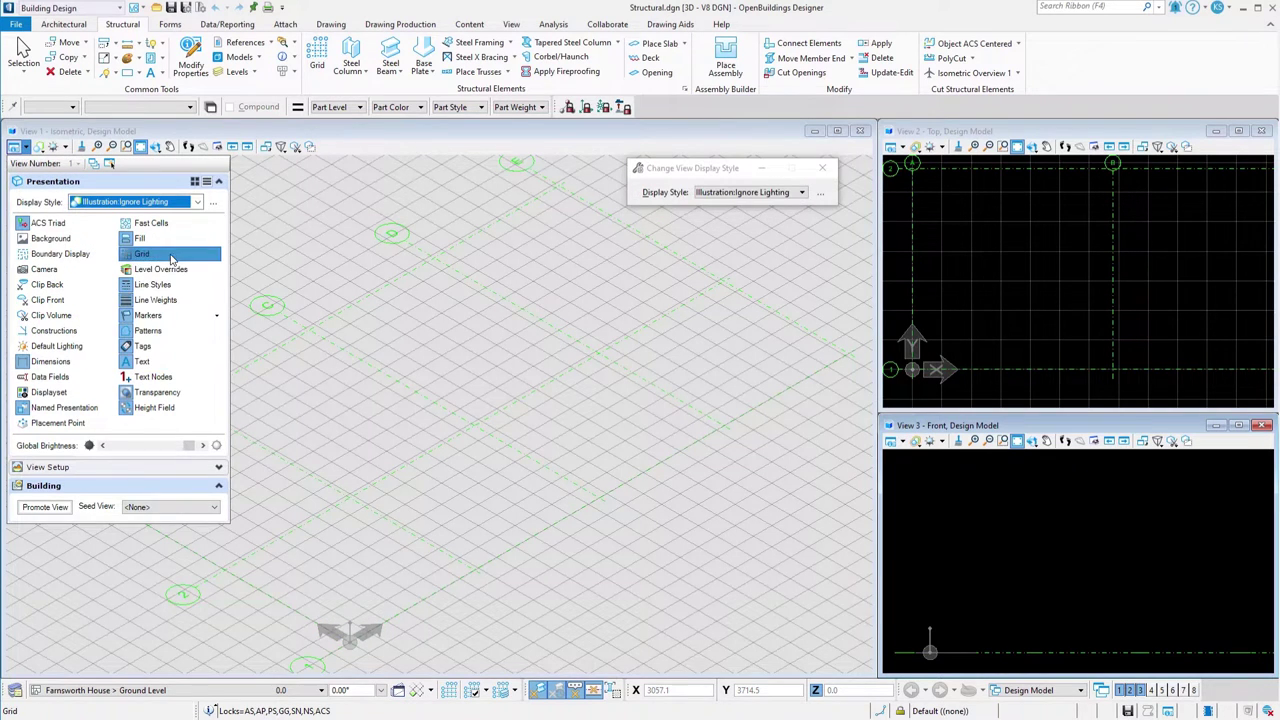
left_click(170, 256)
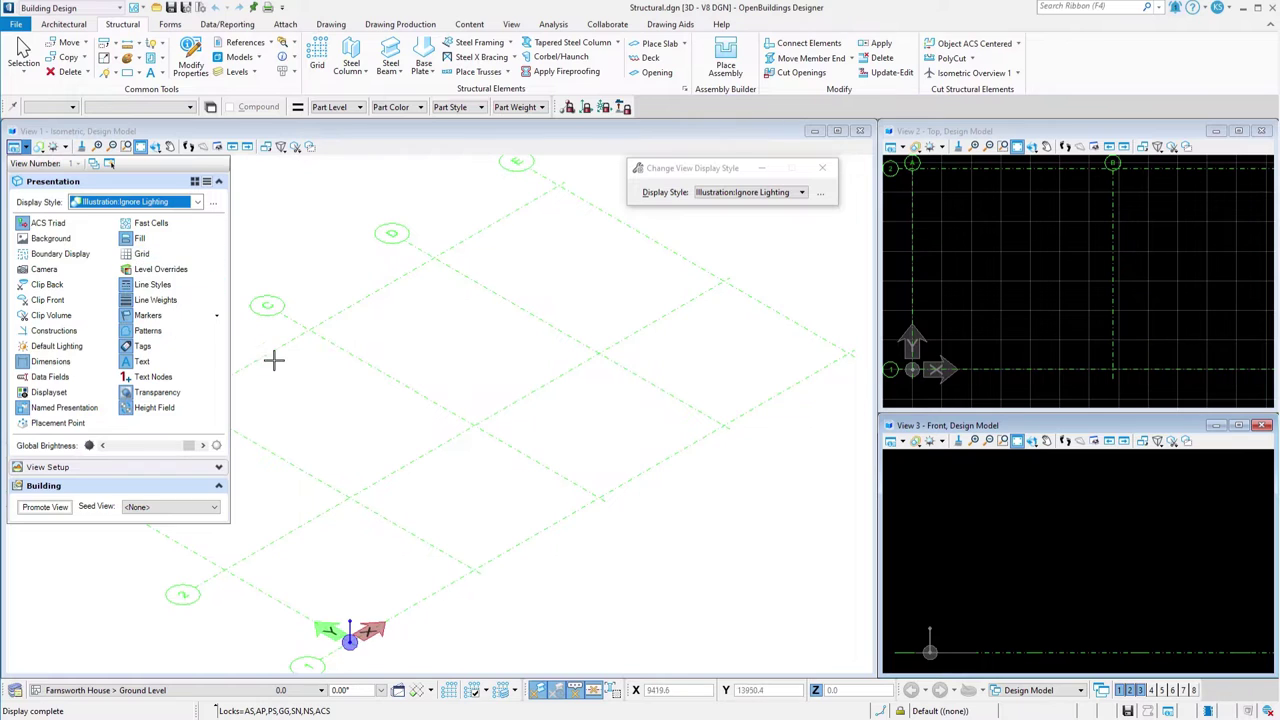
left_click(822, 168)
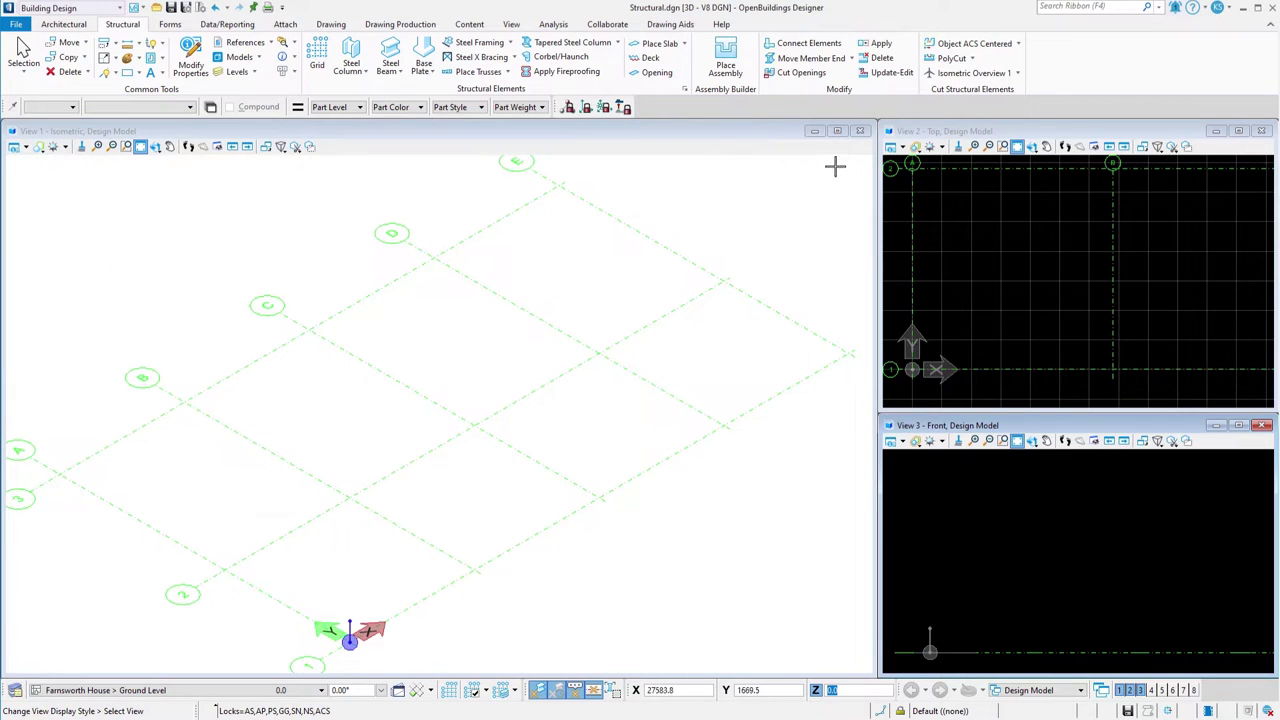
Fit the structural grid in the Top view and apply the Wireframe:White Background display style to the Front view
left_click(1017, 147)
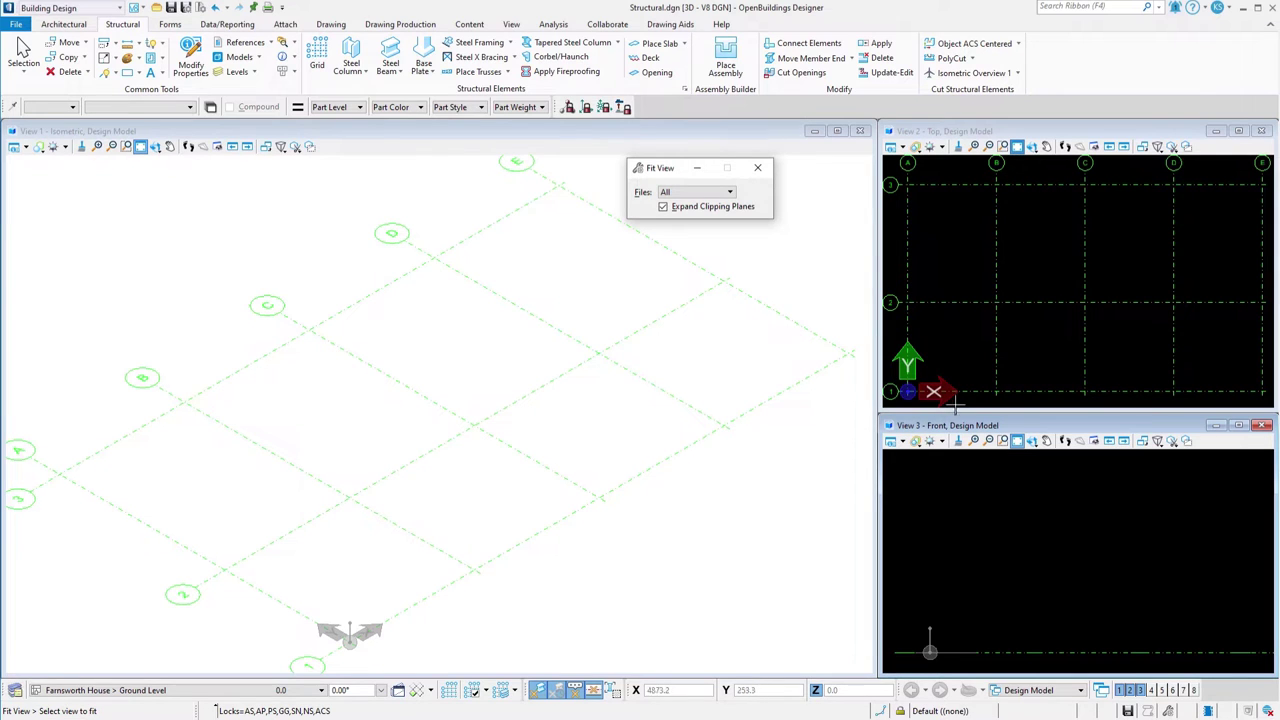
left_click(890, 441)
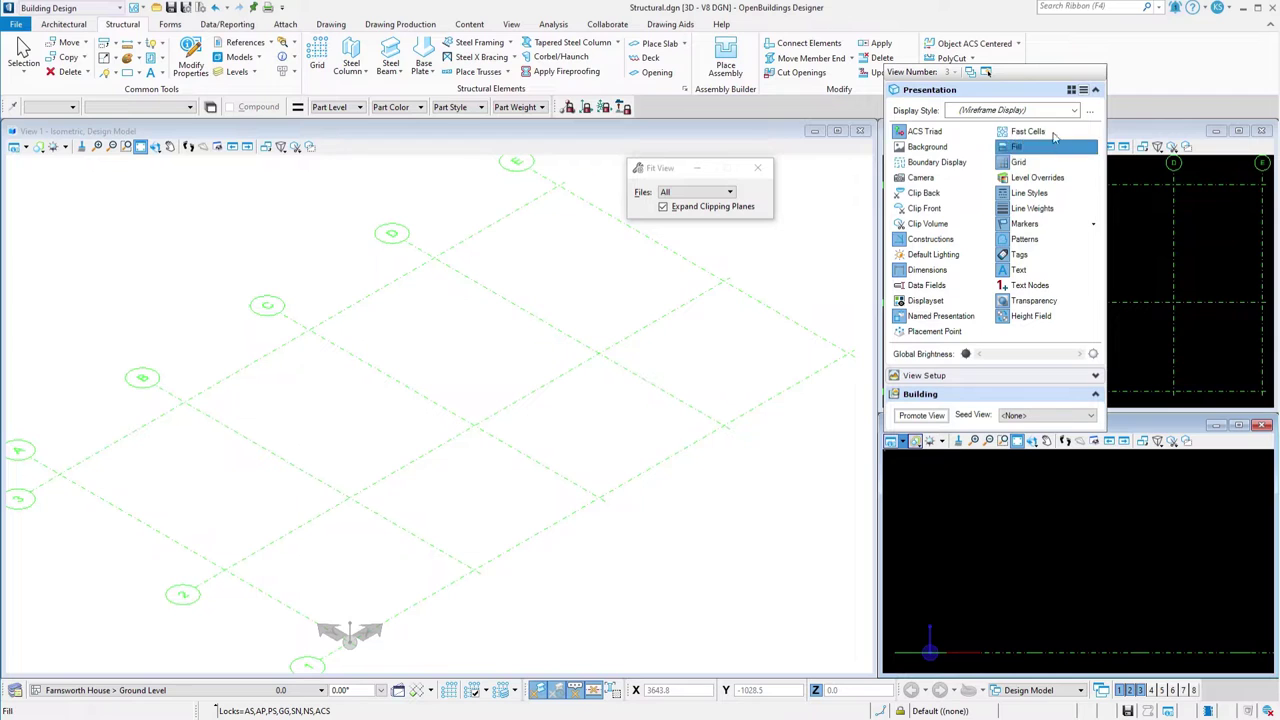
left_click(1073, 110)
left_click_drag(1073, 150, 1072, 258)
left_click(1052, 269)
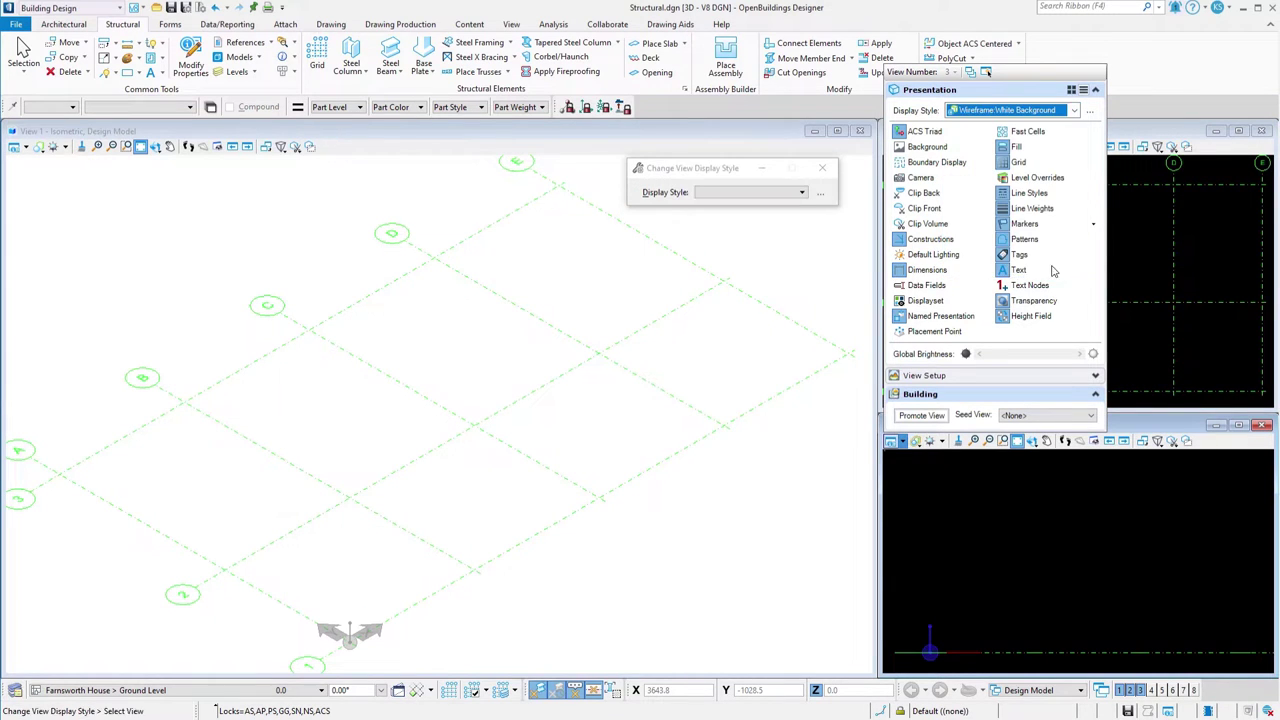
left_click(978, 474)
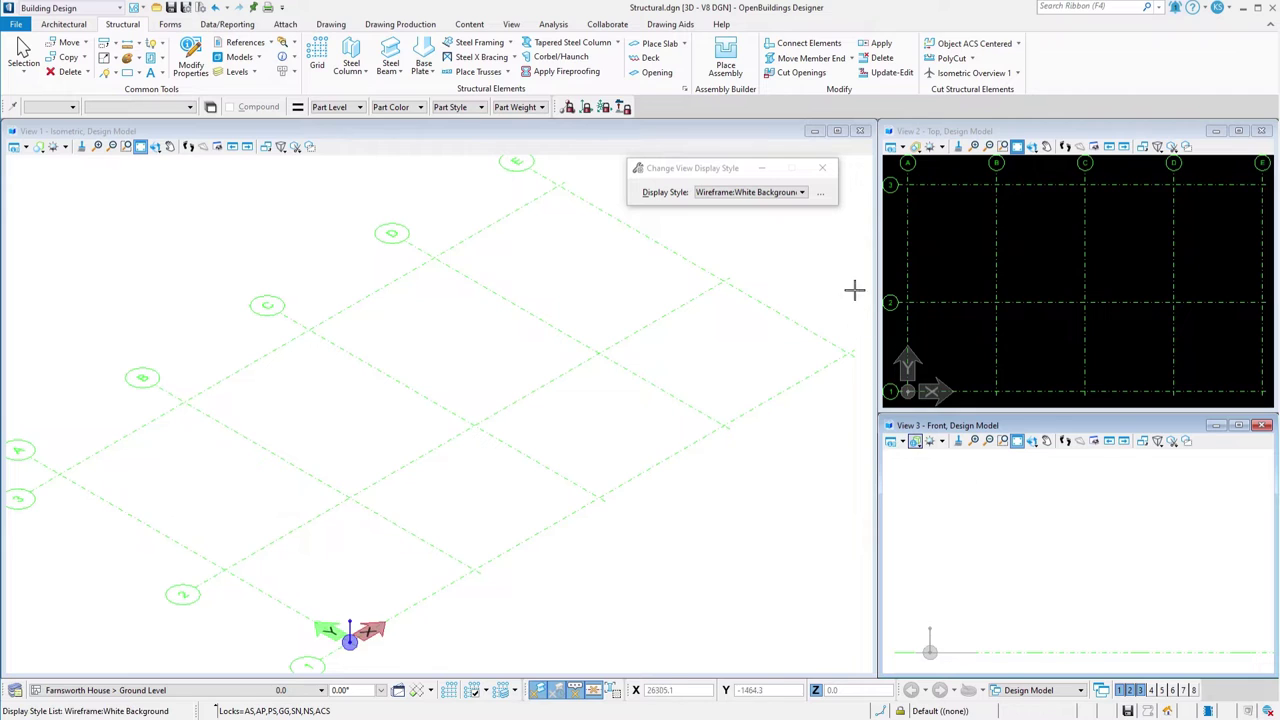
left_click(822, 167)
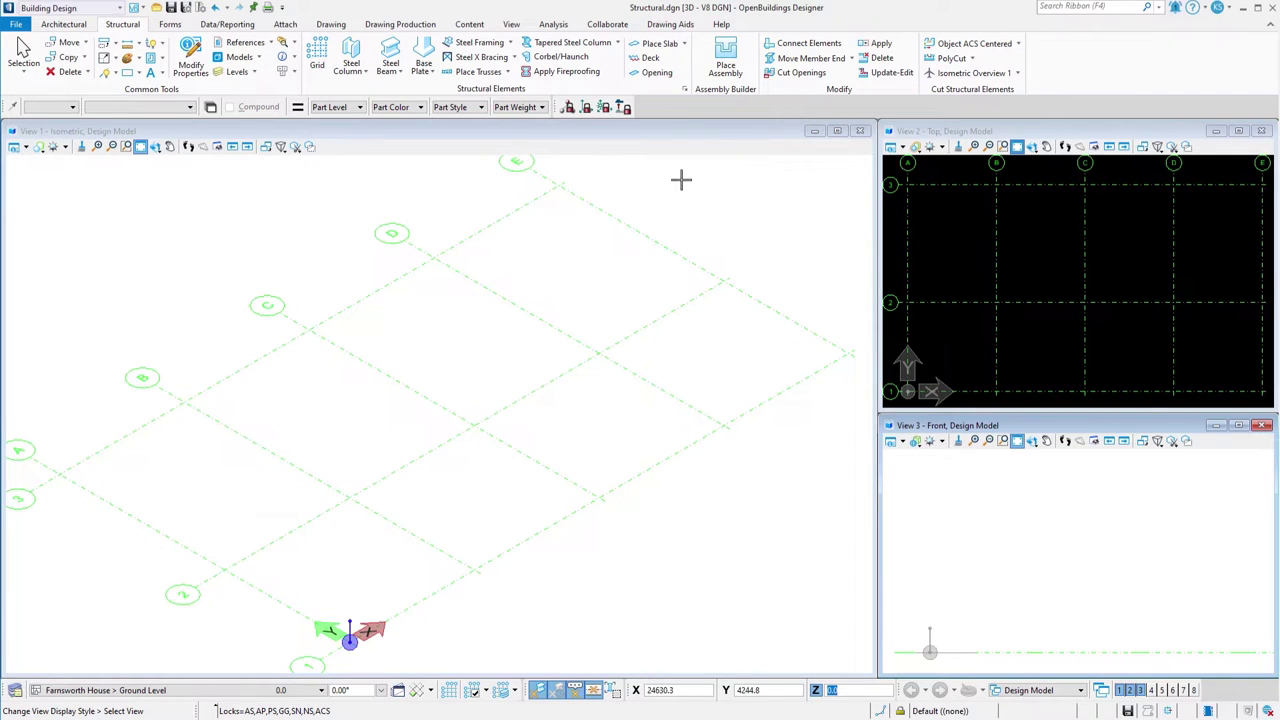
Start the Concrete Column tool, dock its settings, and choose the Rectangular Pier from the Foundation | Concrete Pier catalog type
left_click(364, 72)
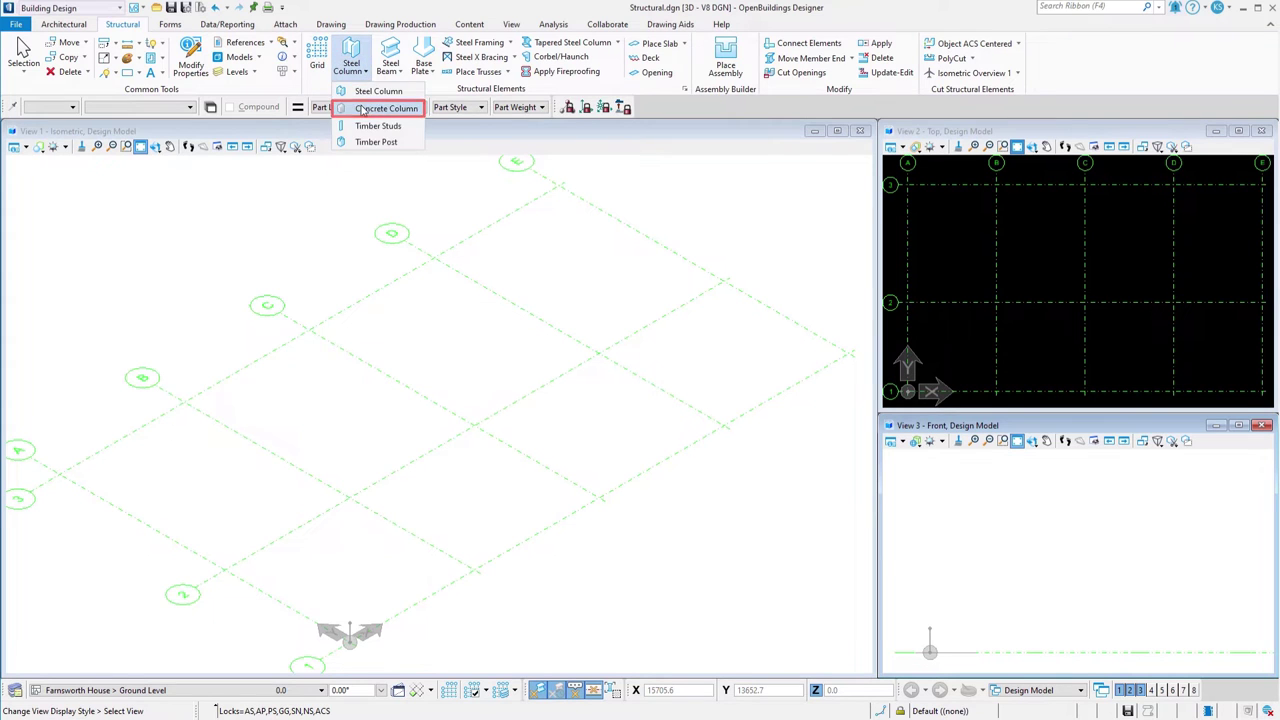
left_click(363, 109)
left_click_drag(314, 213, 27, 400)
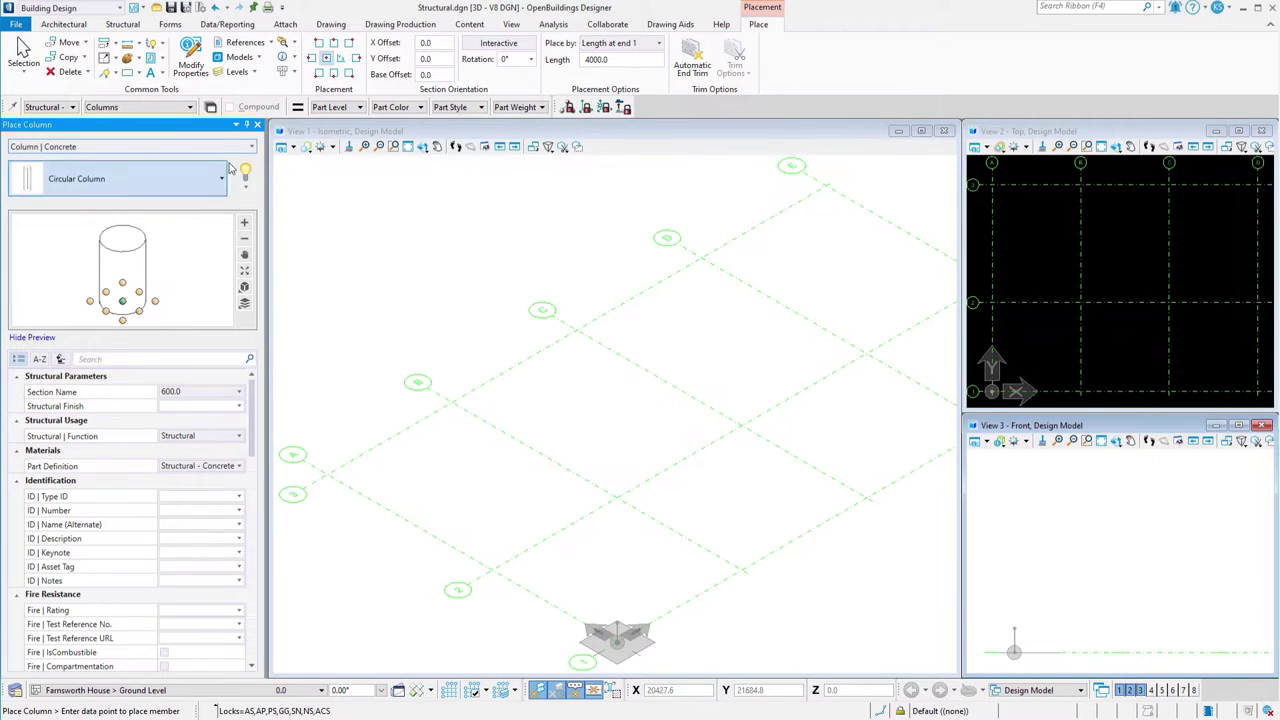
left_click(234, 150)
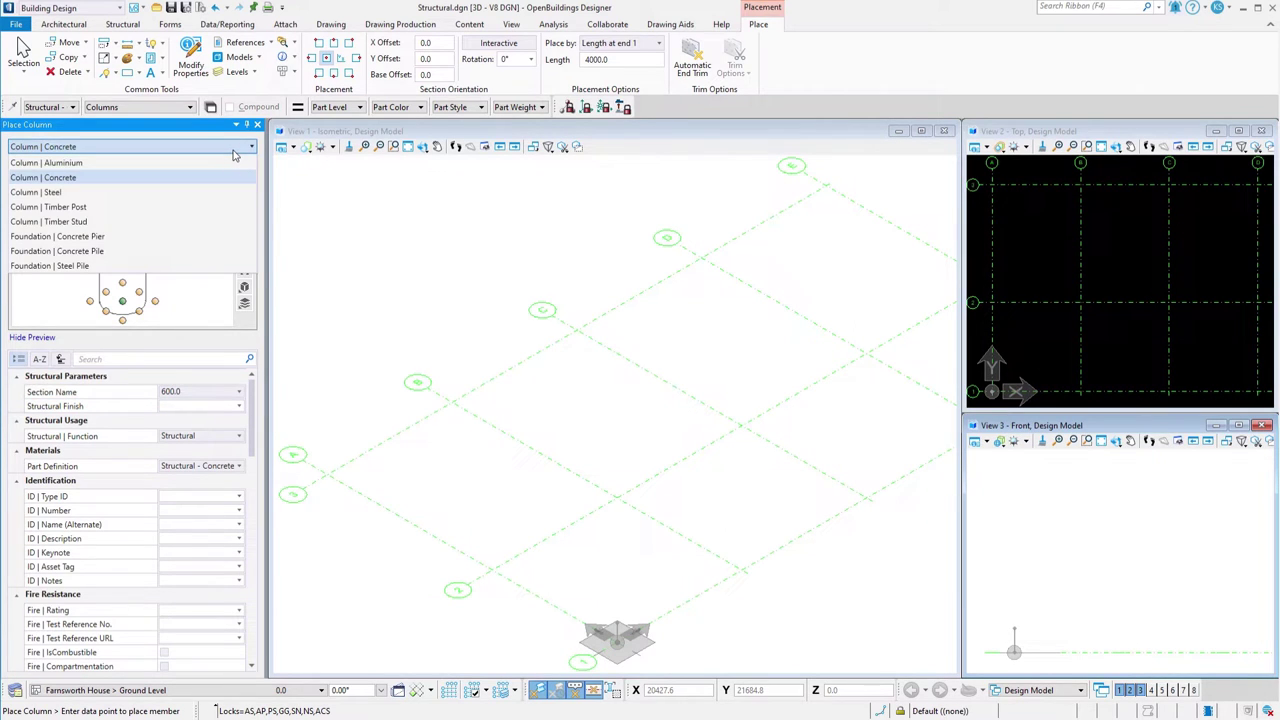
left_click(204, 236)
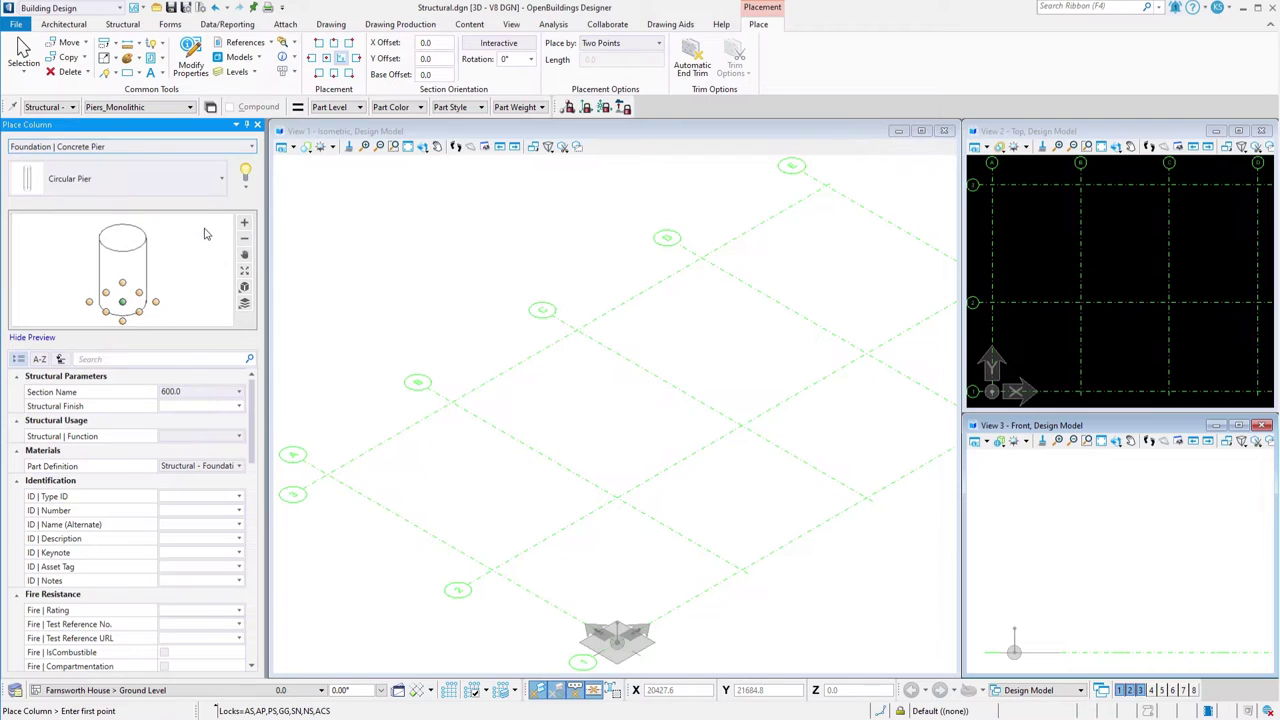
left_click(213, 194)
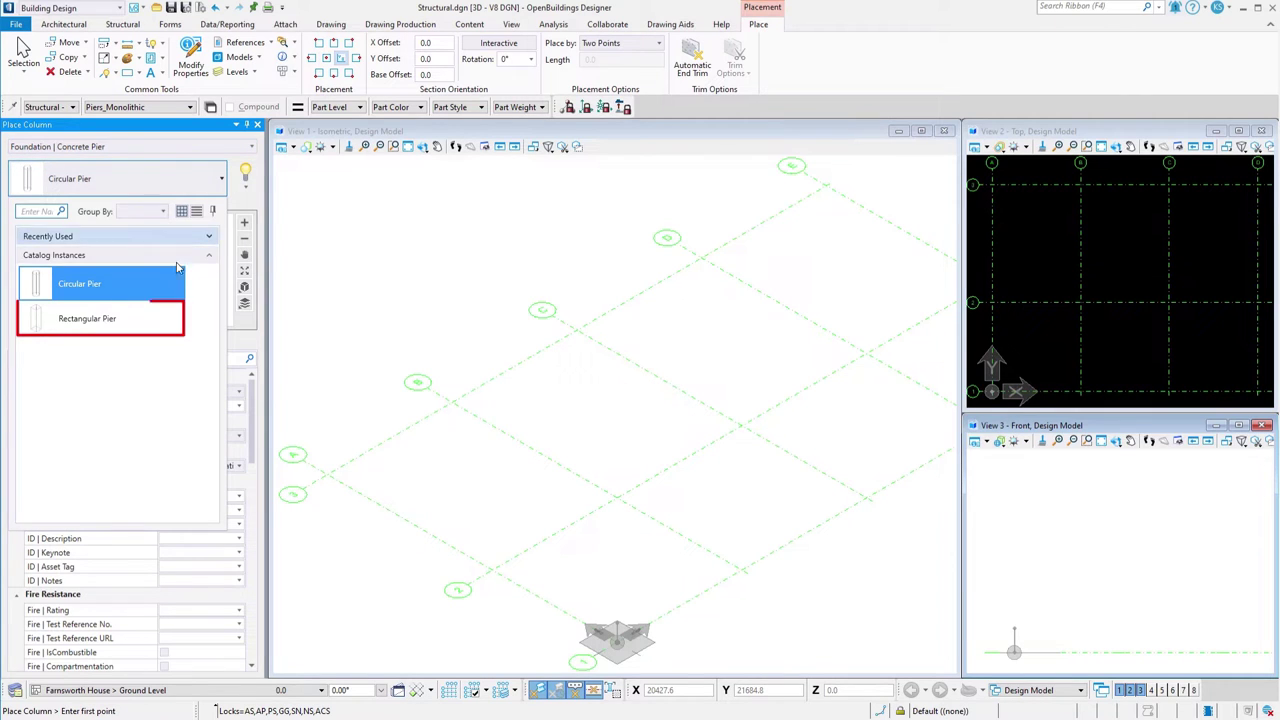
left_click(150, 318)
Review the pier's section dimensions, set its structural function to Structural, and enter F01 as its type ID
left_click(239, 391)
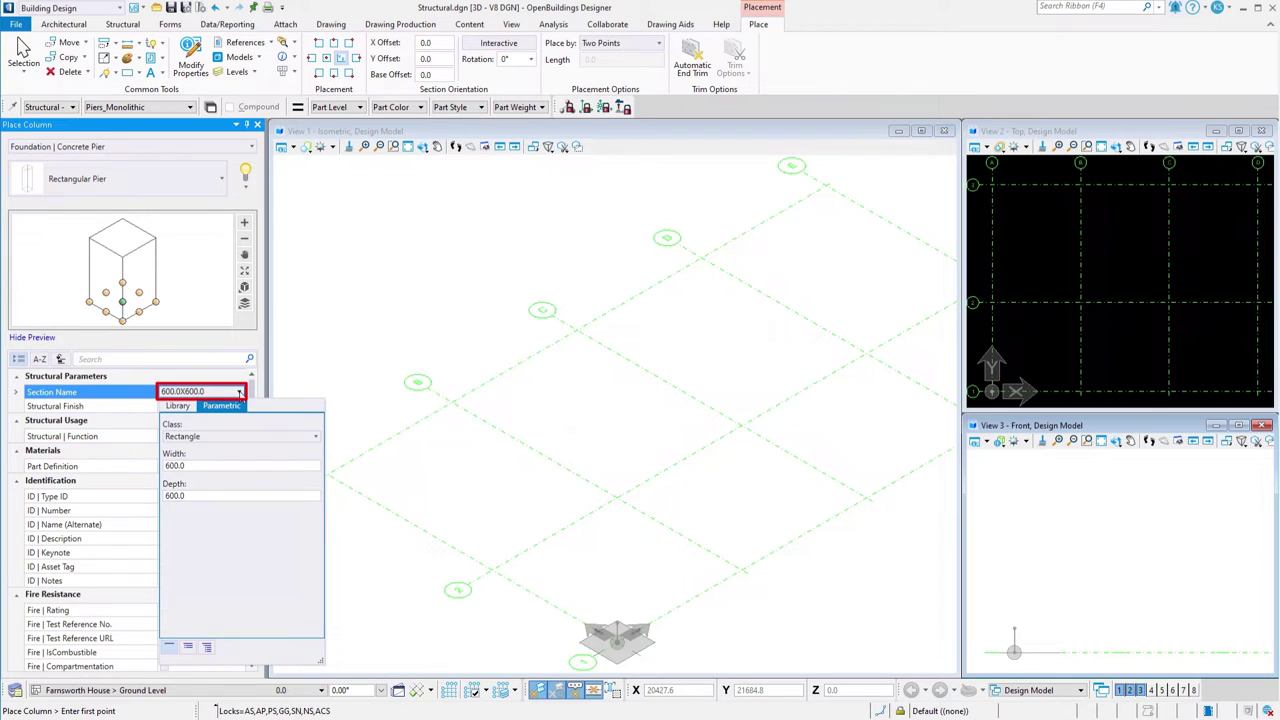
left_click(239, 392)
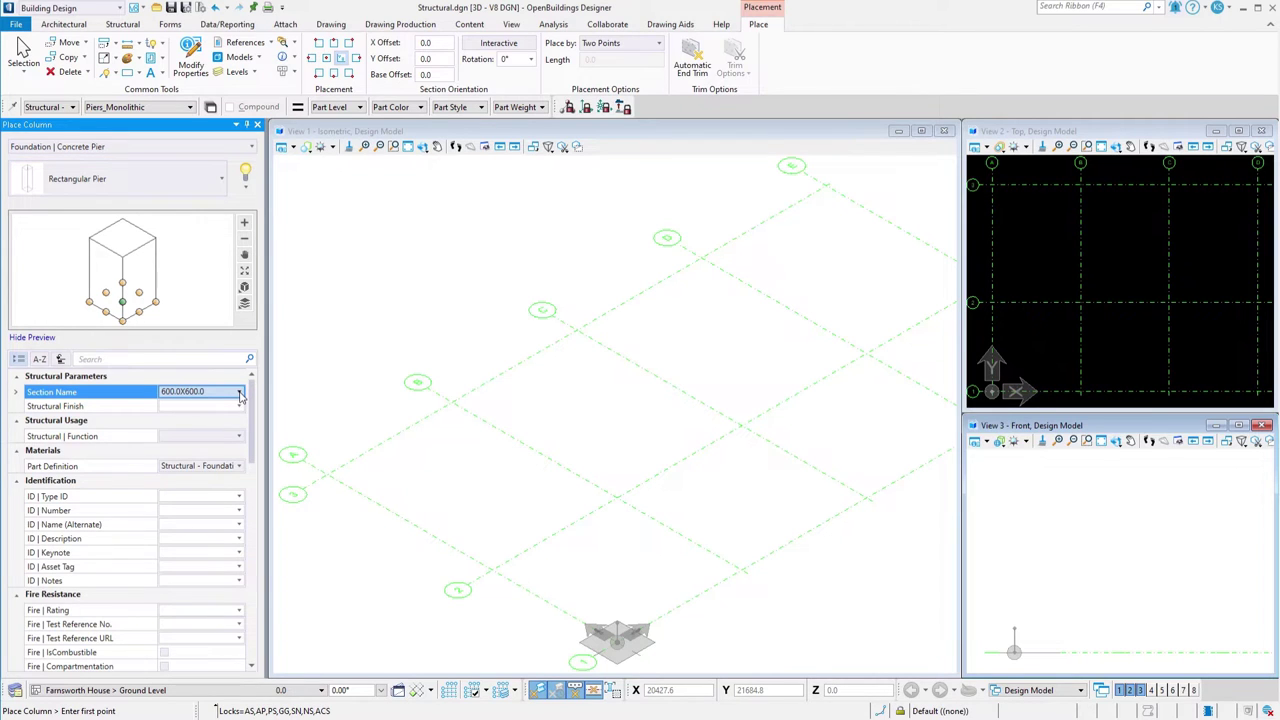
left_click(238, 436)
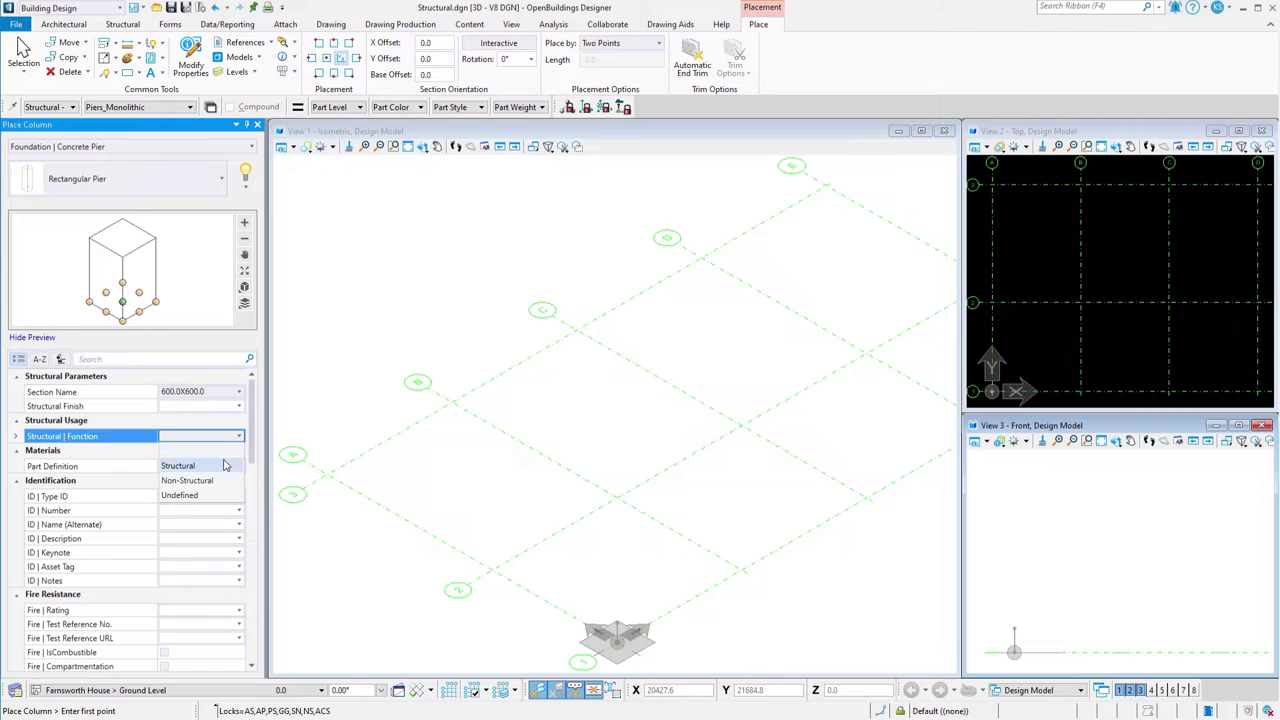
left_click(225, 466)
left_click(213, 497)
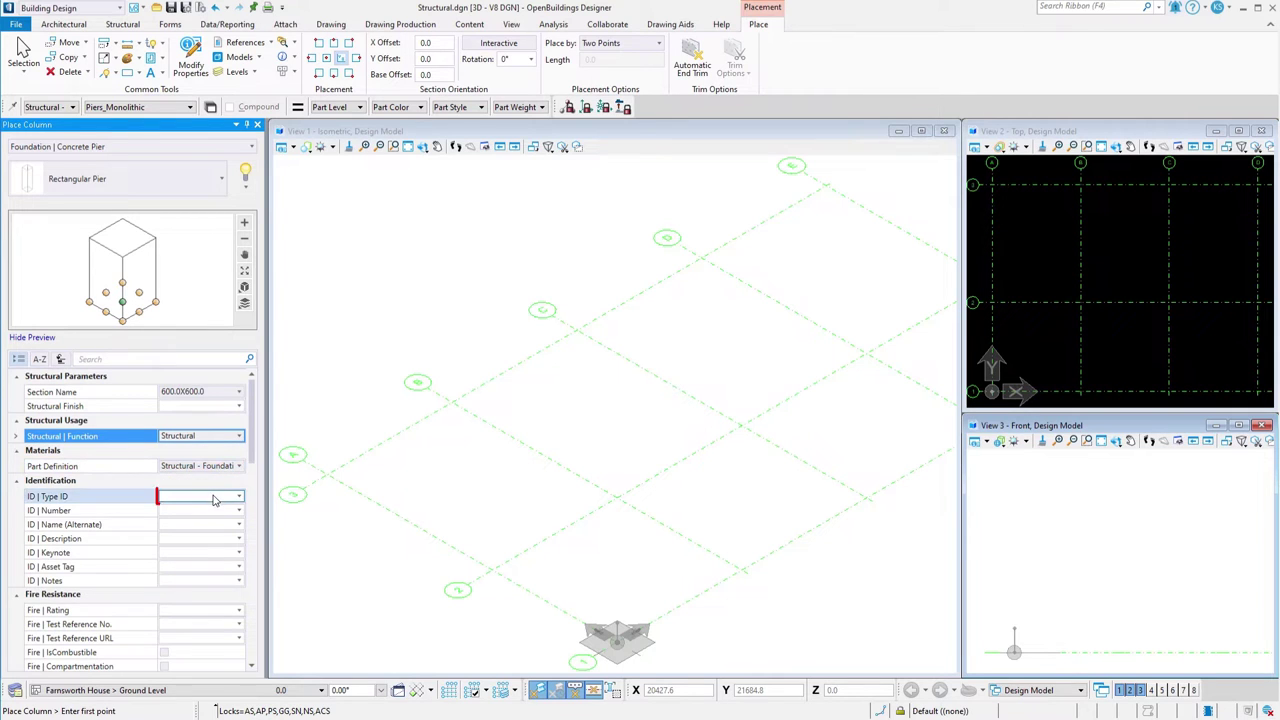
type("F01")
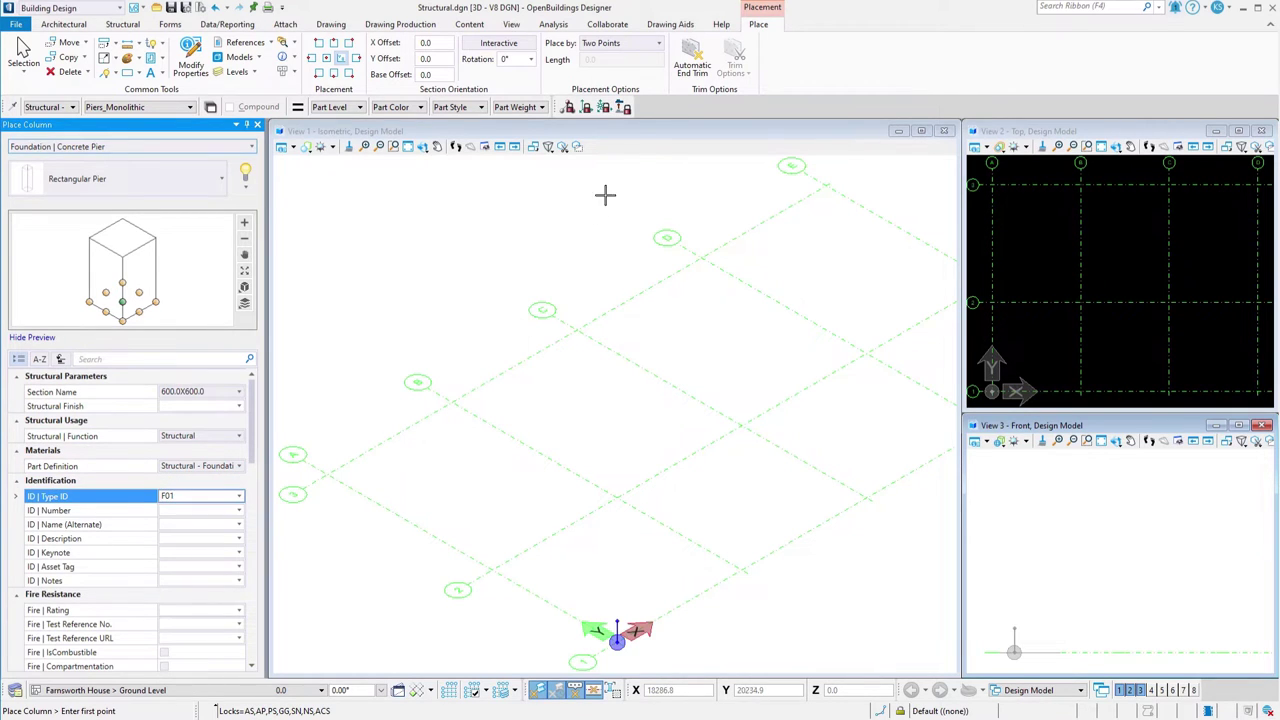
Place 300-long piers by Grid with a base offset of -300 at every intersection of the structural grid
left_click(645, 45)
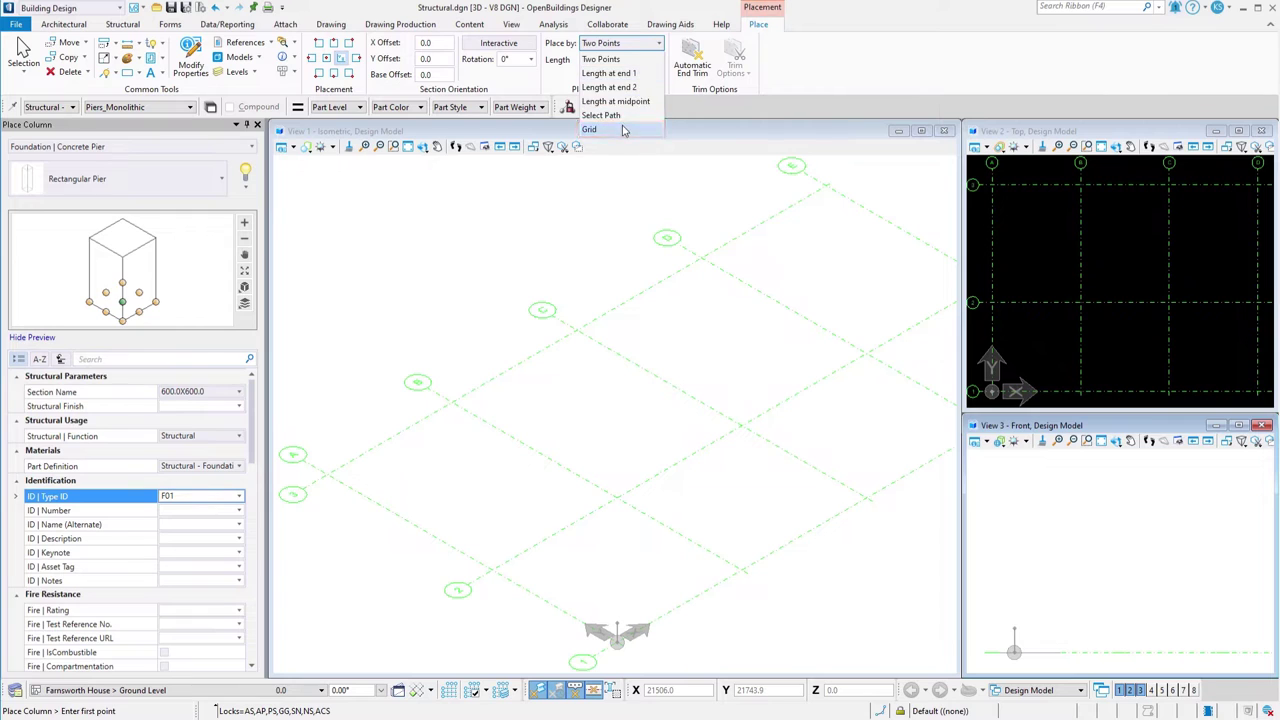
left_click(589, 129)
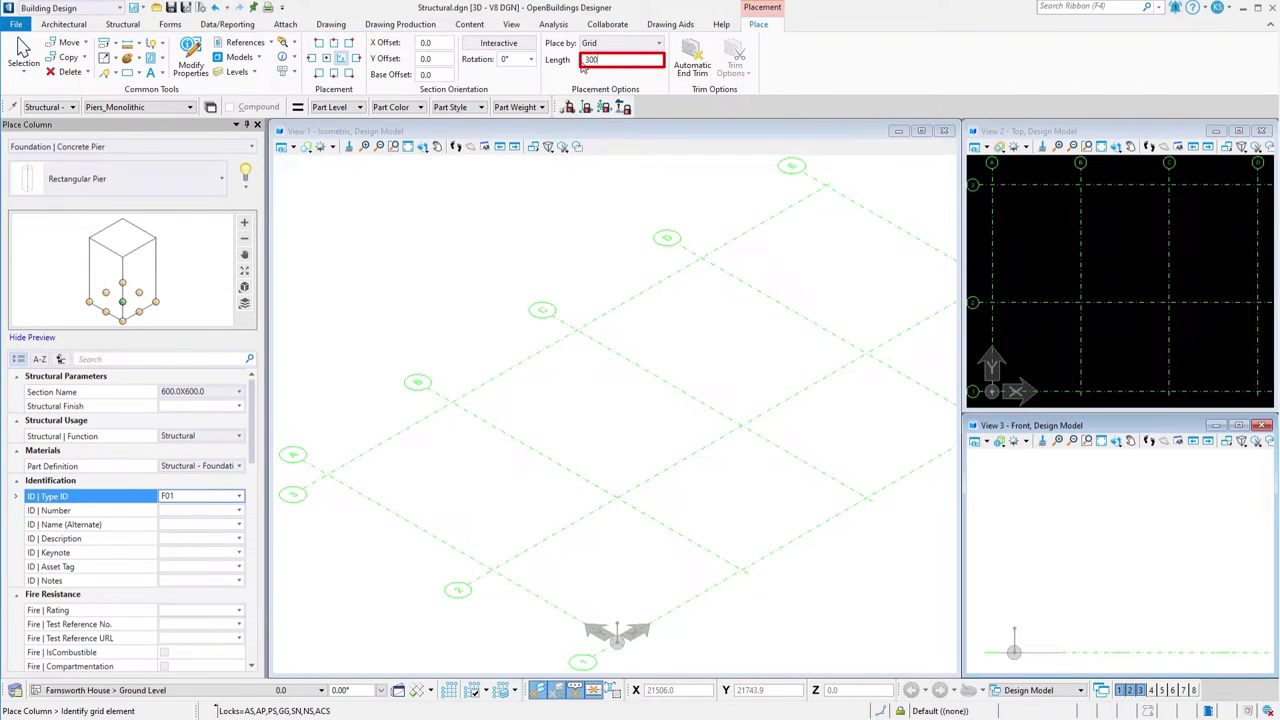
key("Return")
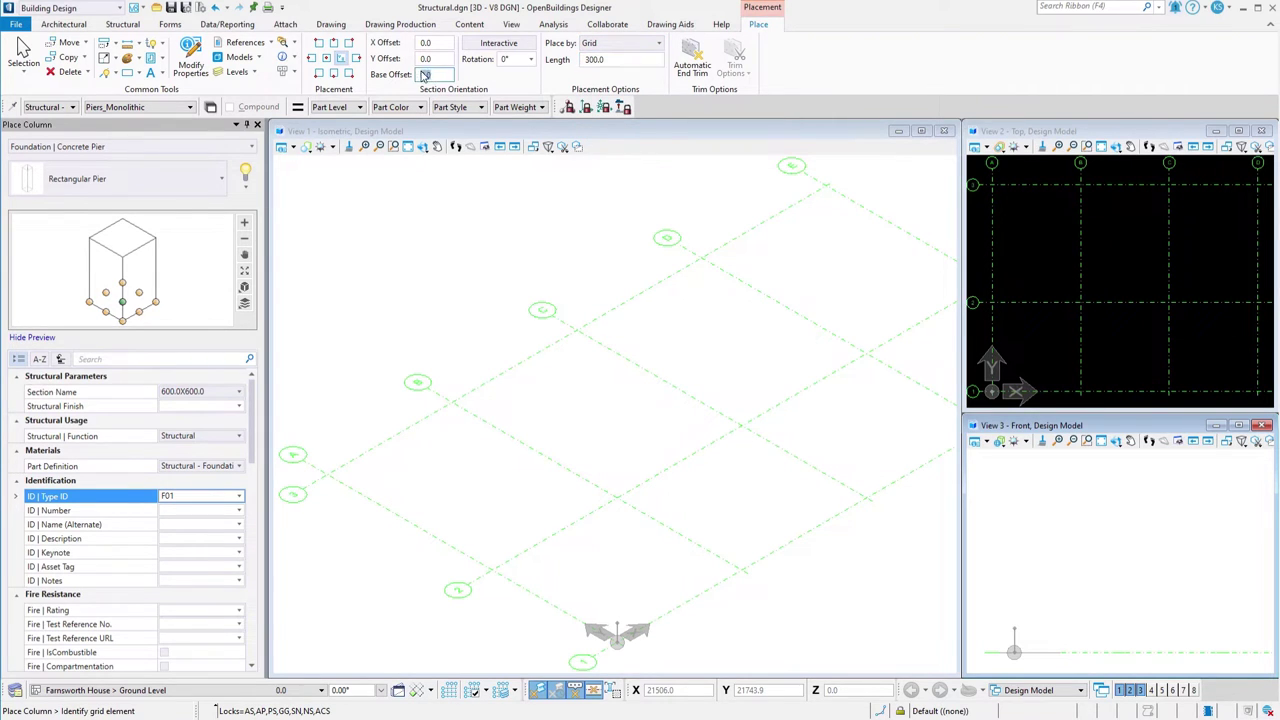
key("Return")
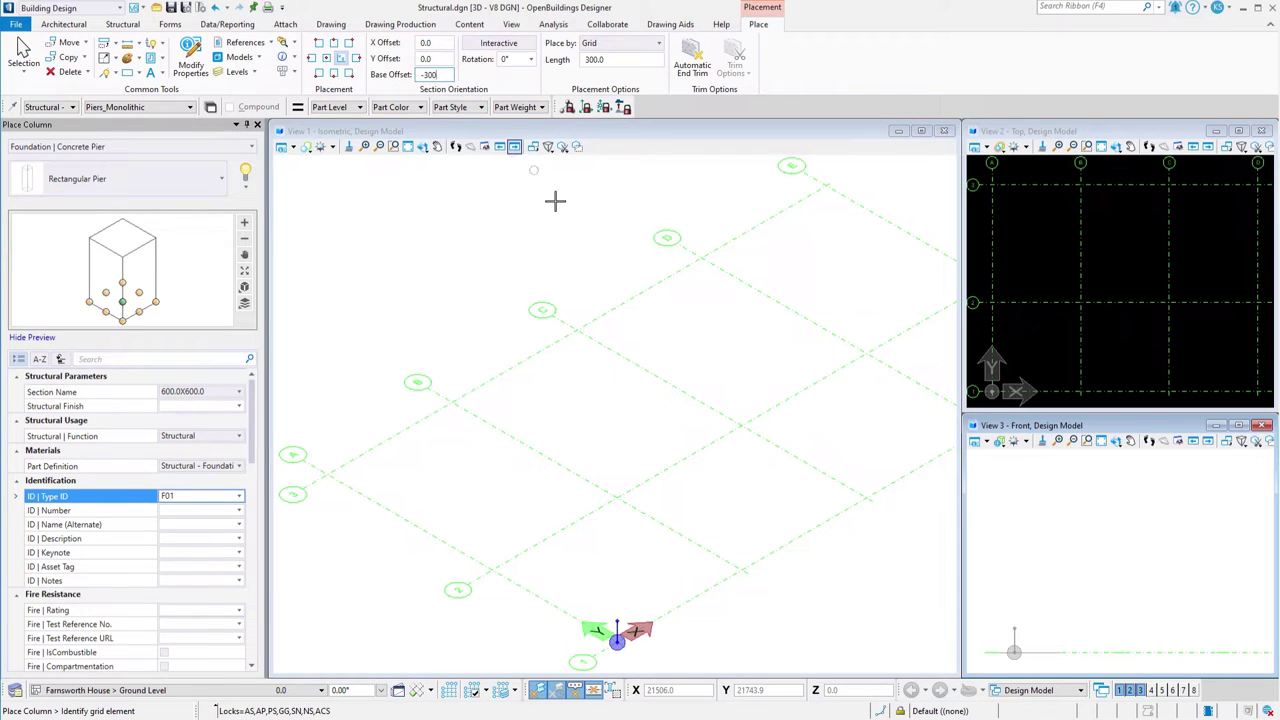
scroll(609, 404, "down", 2)
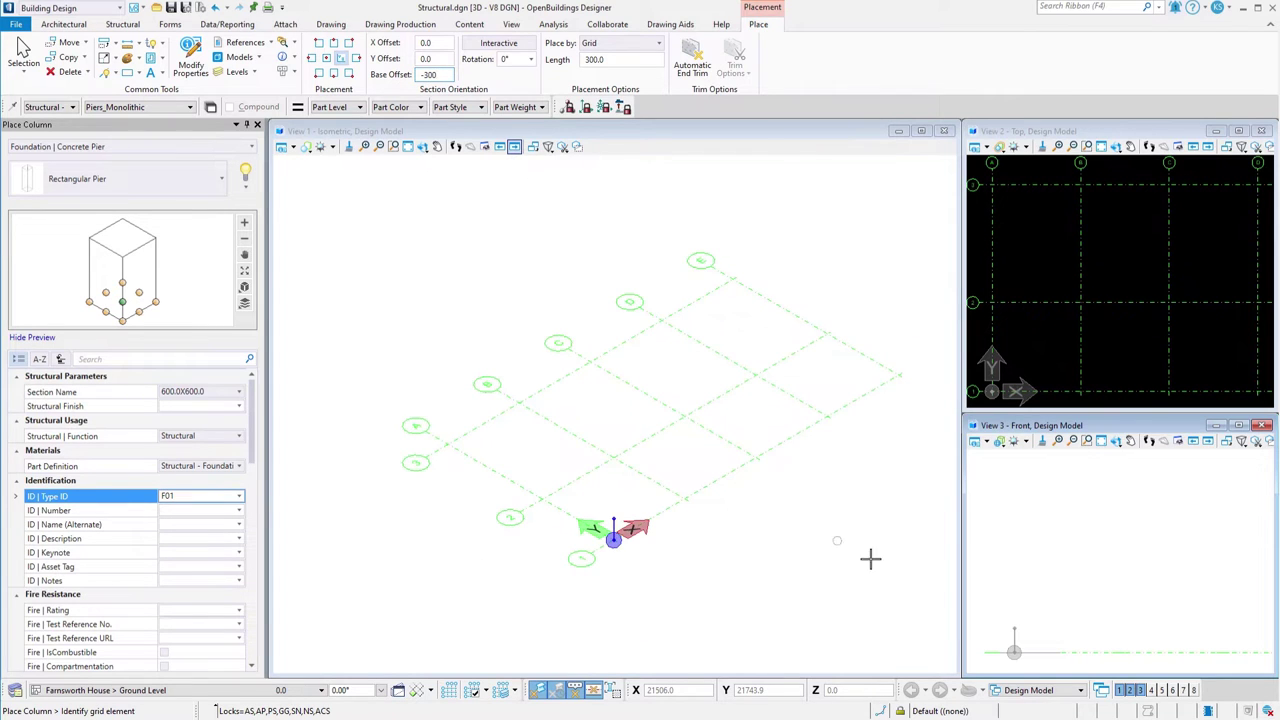
left_click_drag(913, 599, 399, 236)
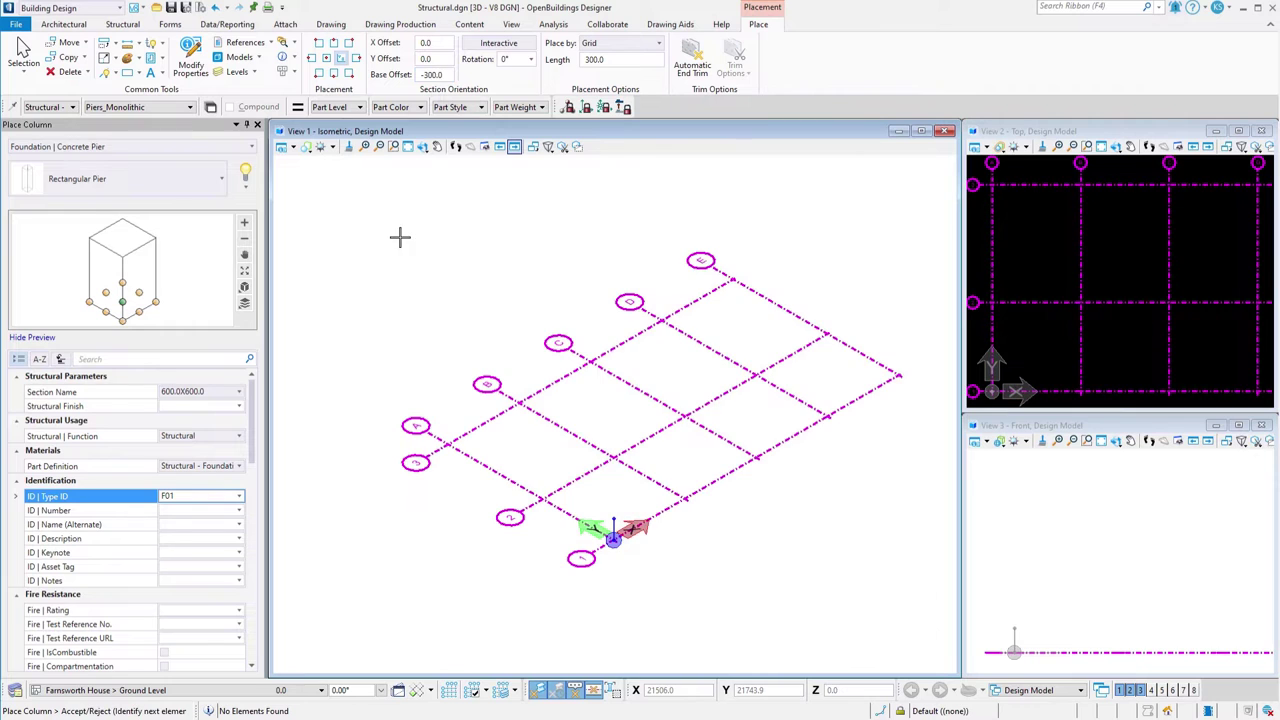
left_click(459, 385)
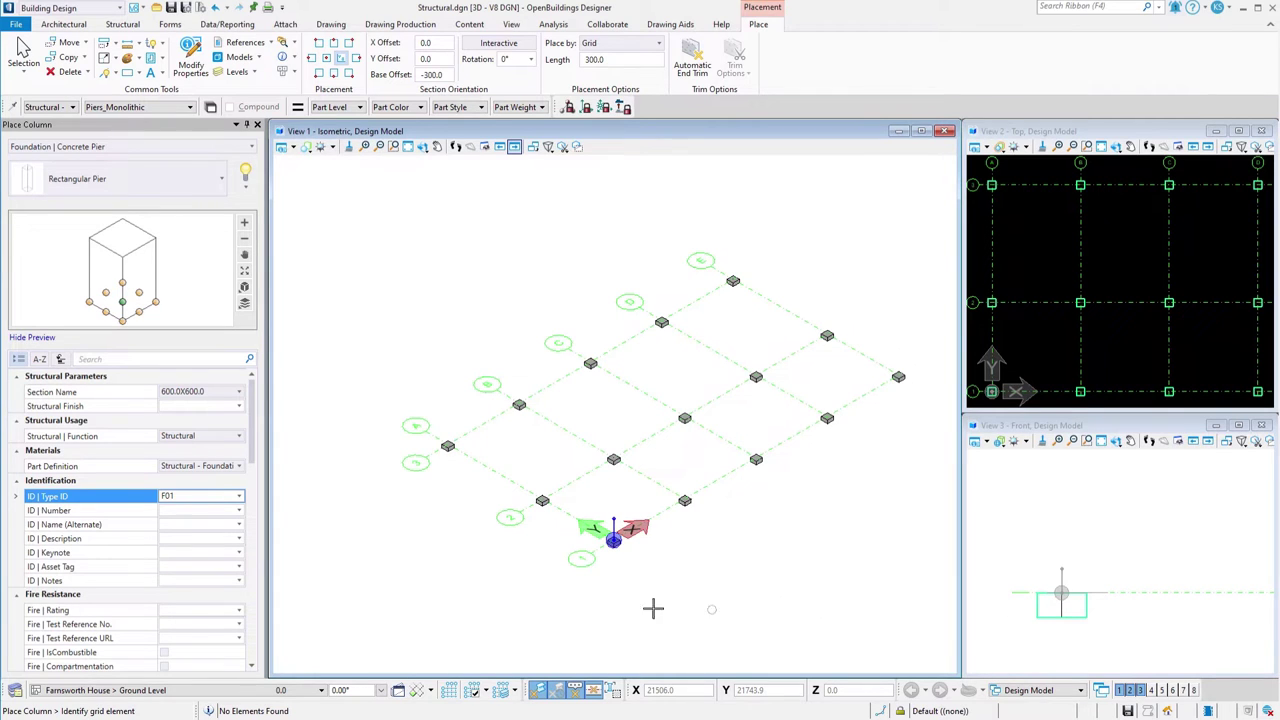
Start the Steel Column tool and choose the HEB 200 section from the standard I-shapes
left_click(123, 25)
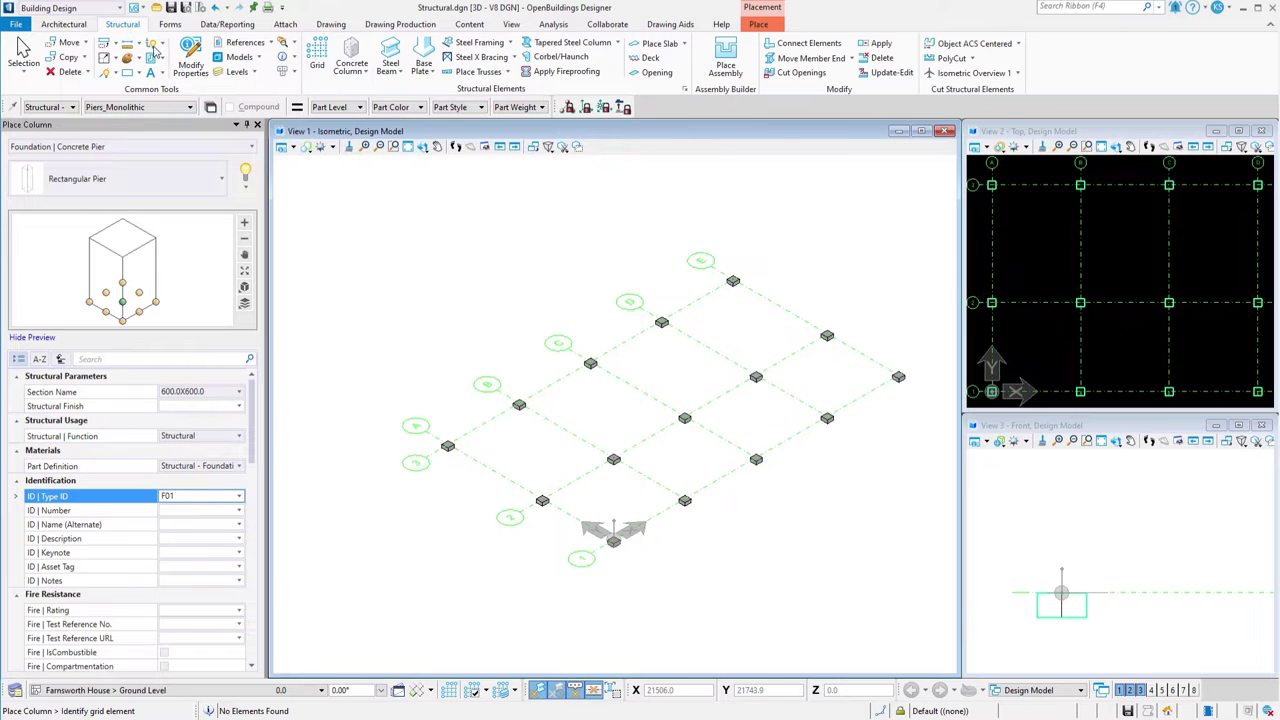
left_click(350, 72)
left_click(378, 91)
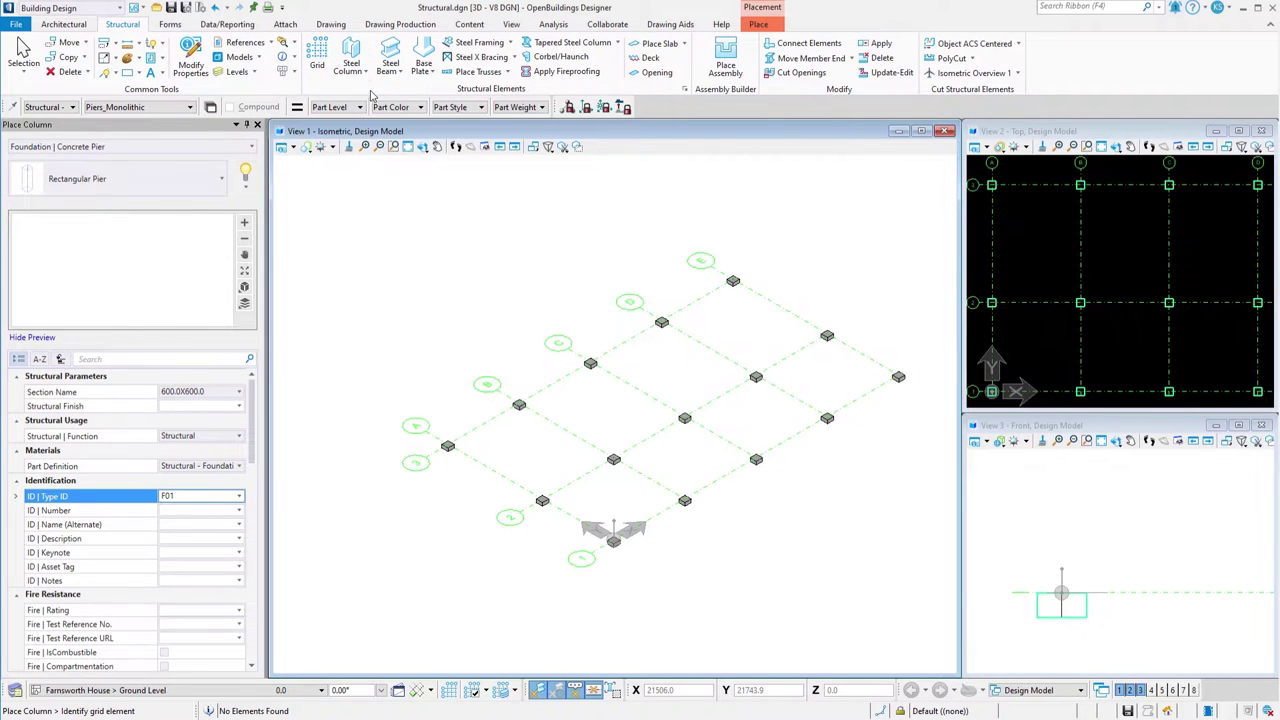
left_click(238, 392)
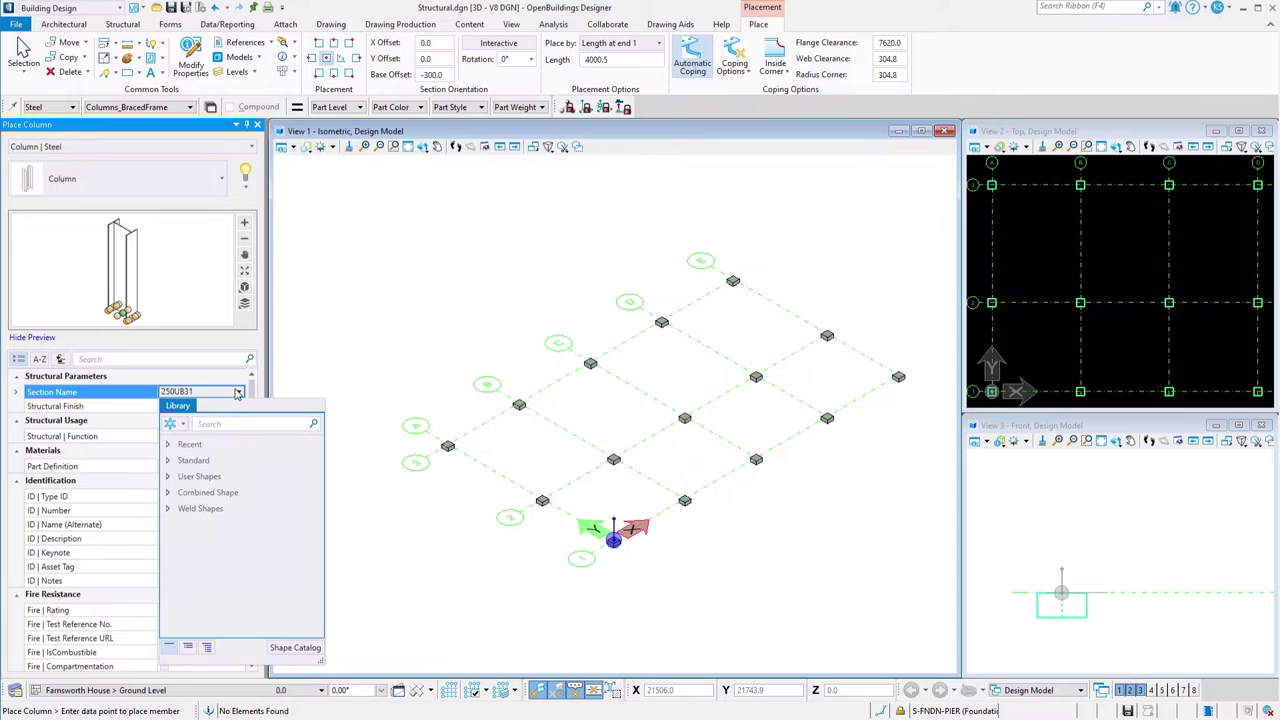
left_click(184, 425)
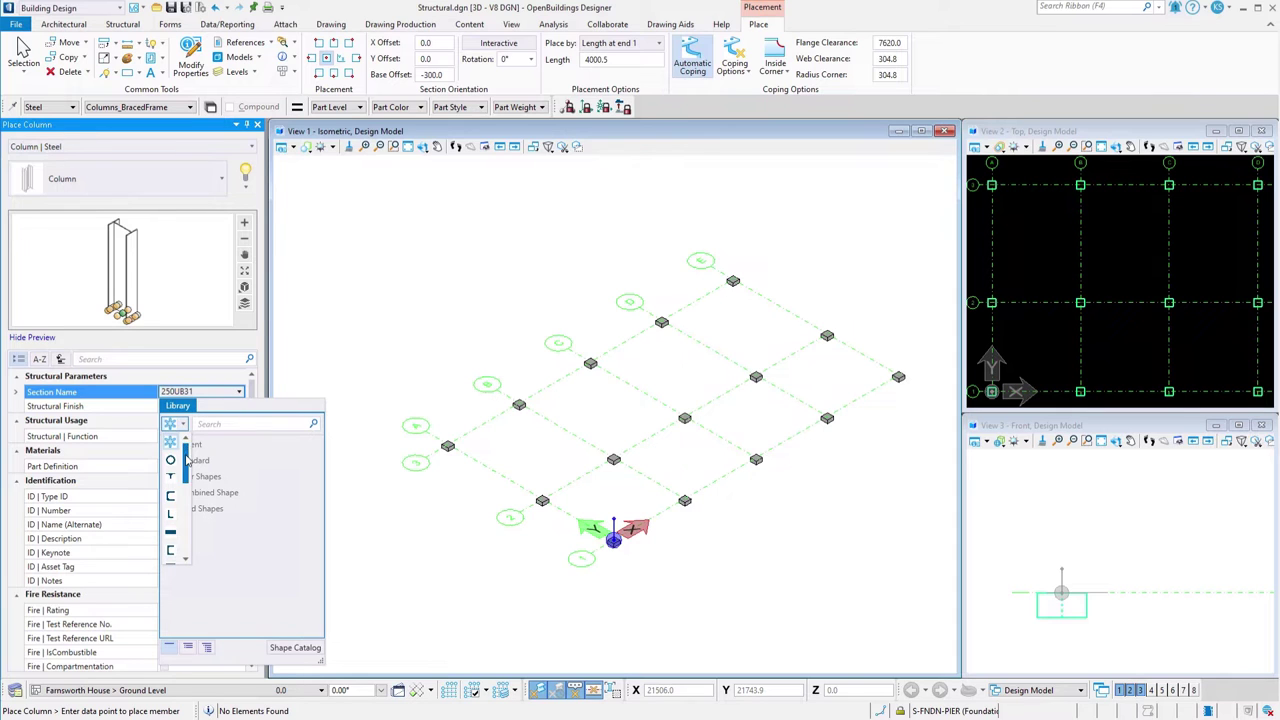
left_click(171, 514)
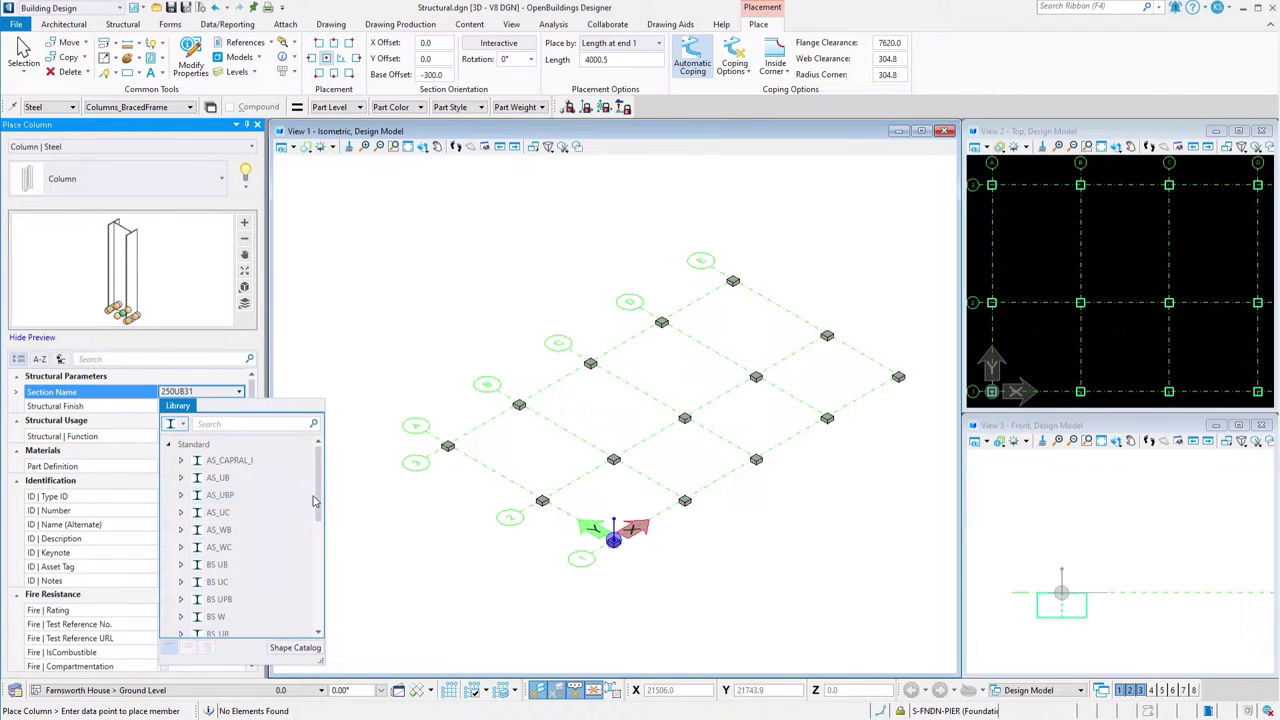
scroll(310, 548, "down", 5)
scroll(310, 560, "down", 3)
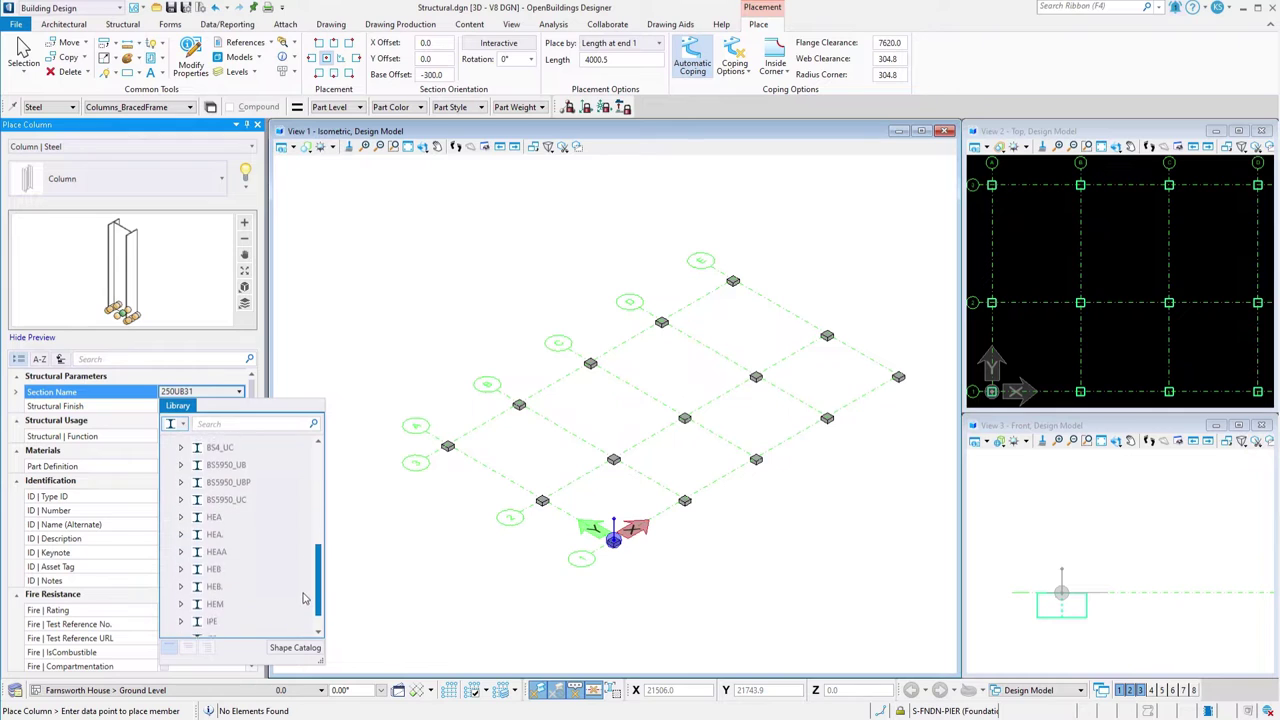
left_click(180, 570)
scroll(300, 625, "down", 1)
left_click(250, 617)
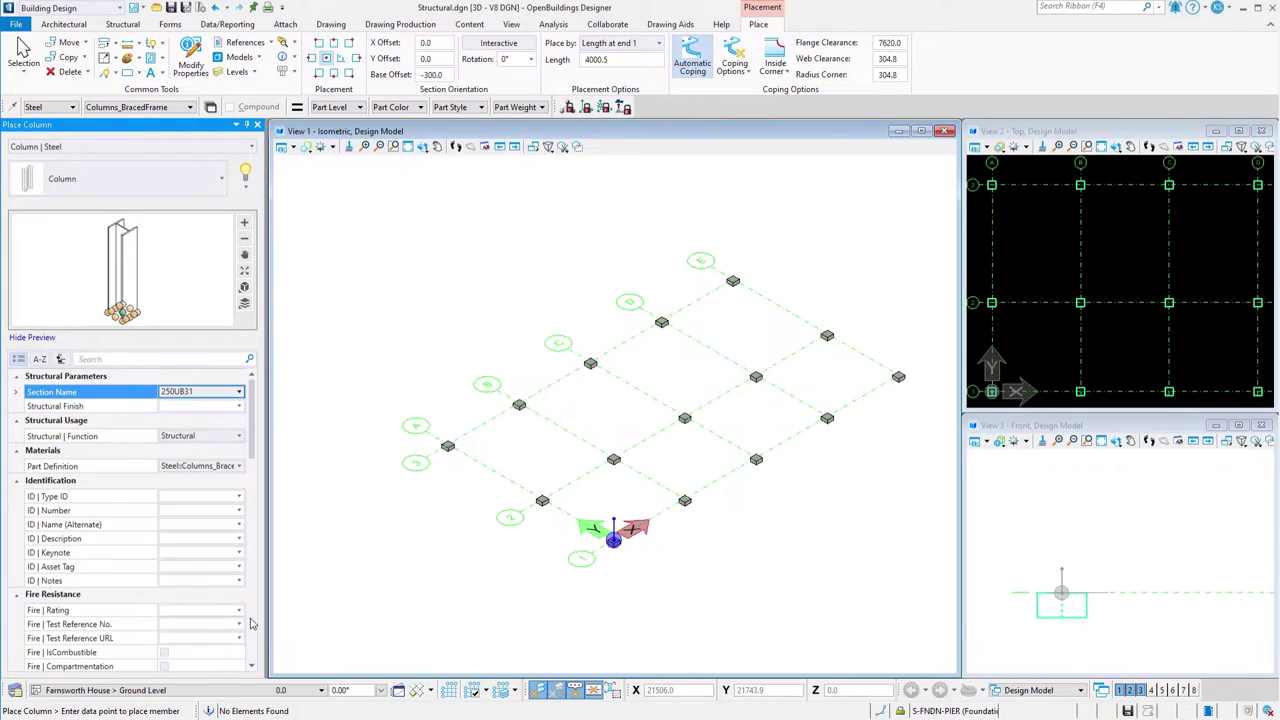
Set the steel column's structural finish to Painted and its type ID to C01
left_click(238, 408)
left_click(238, 408)
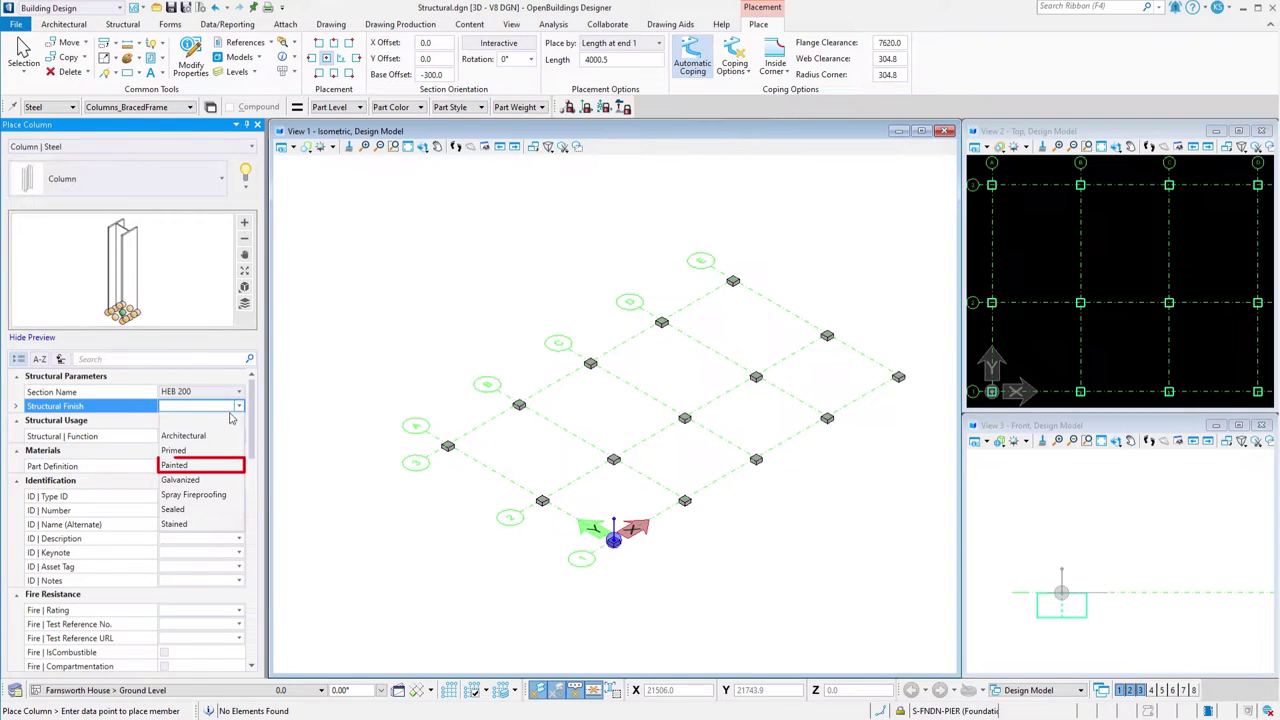
left_click(180, 465)
left_click(212, 498)
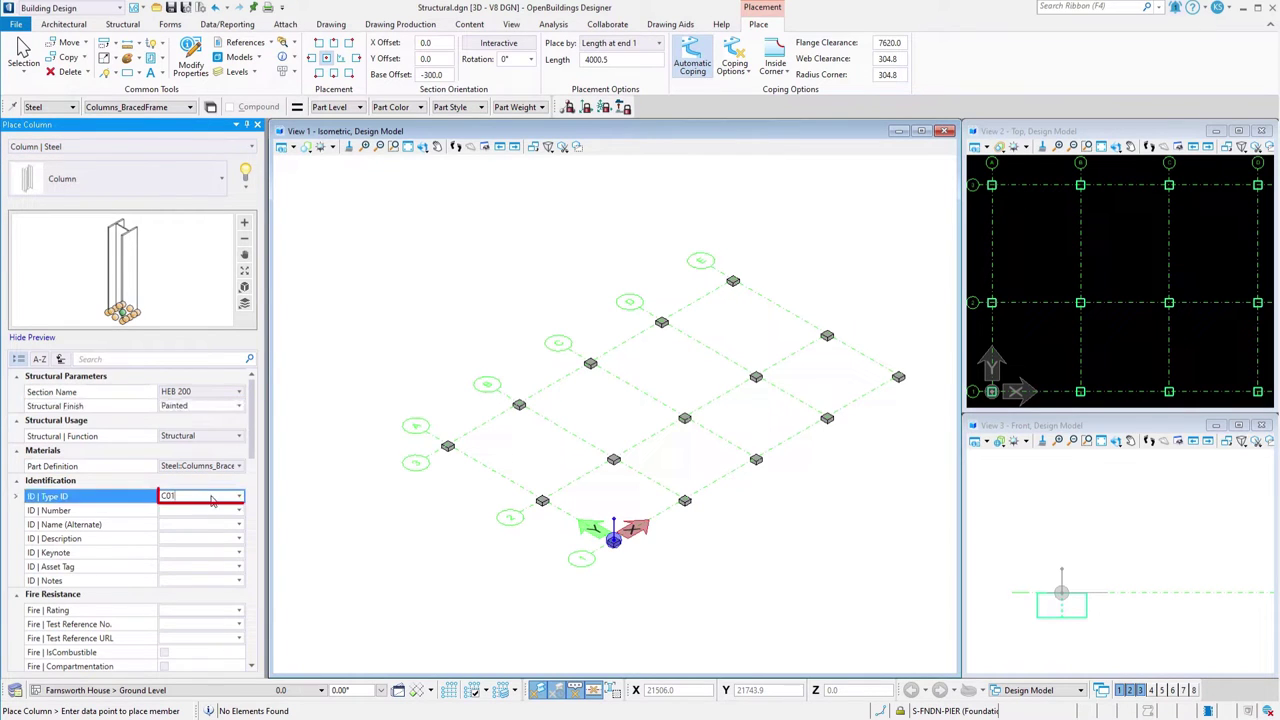
key("Return")
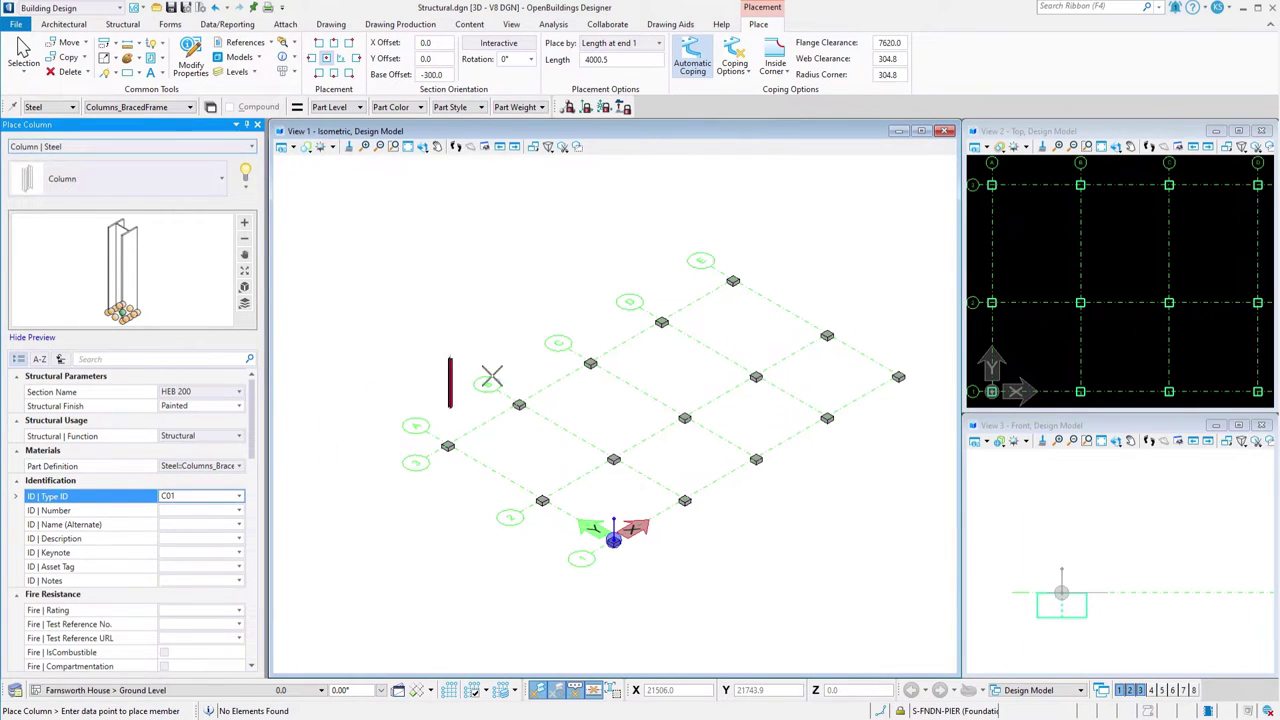
Place 700-long C01 columns by Grid at A1, B1, C1 and A2, with base offset 0 and automatic coping off
left_click(658, 43)
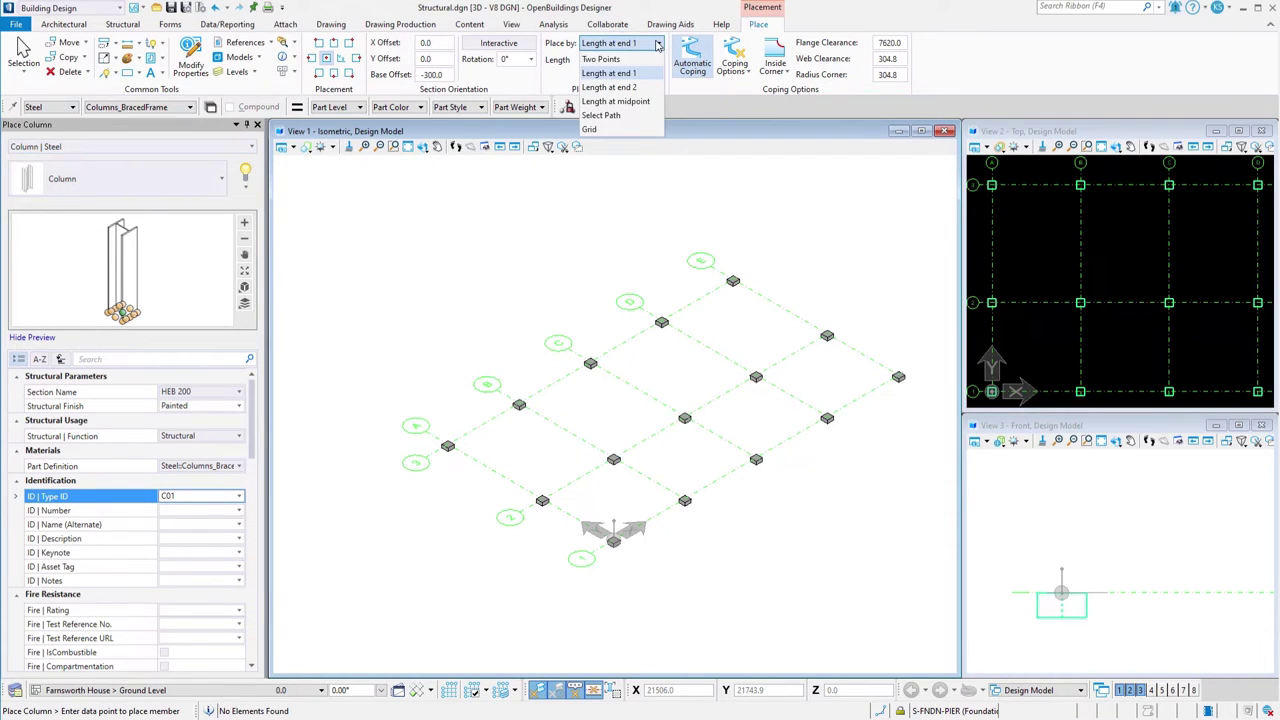
left_click(622, 130)
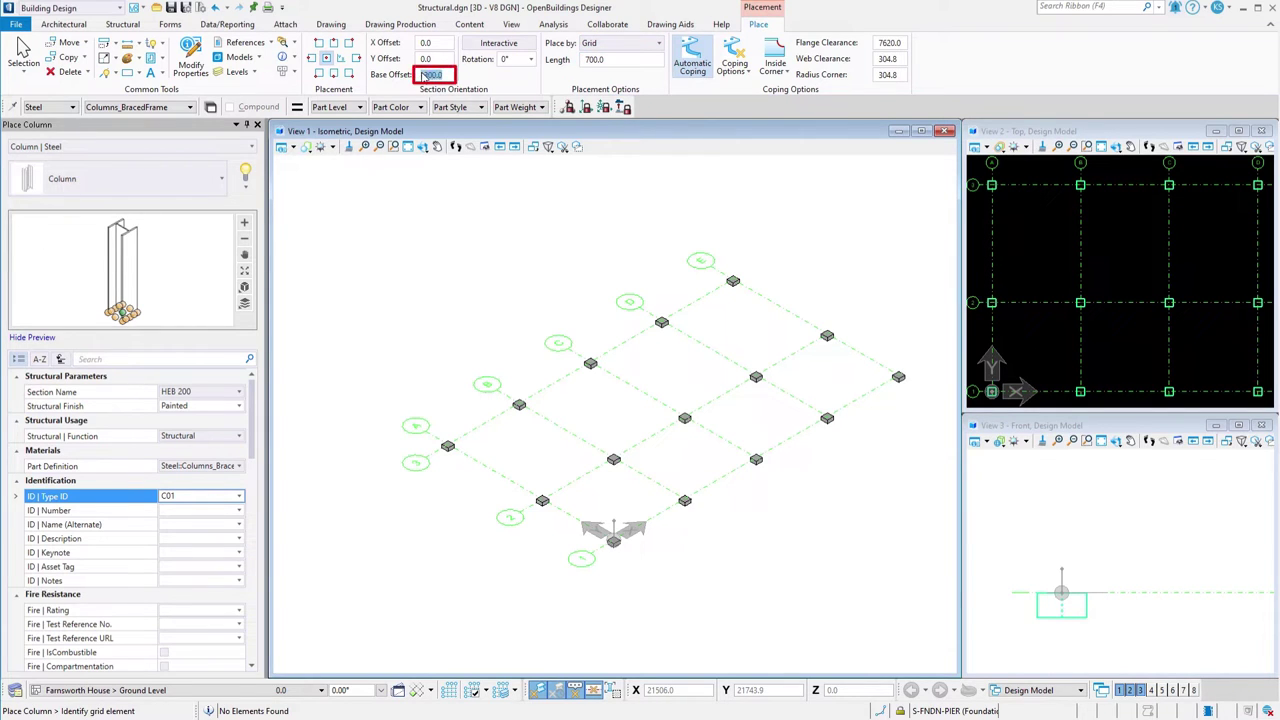
left_click(697, 60)
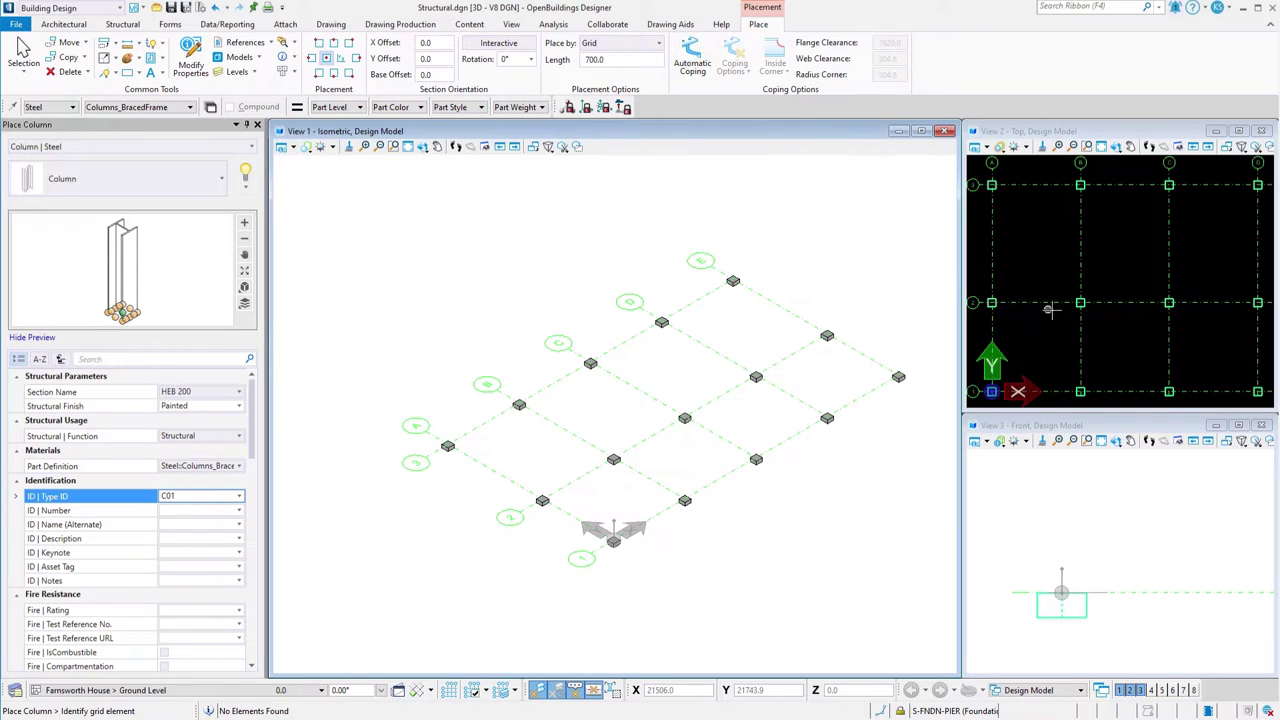
left_click(983, 372)
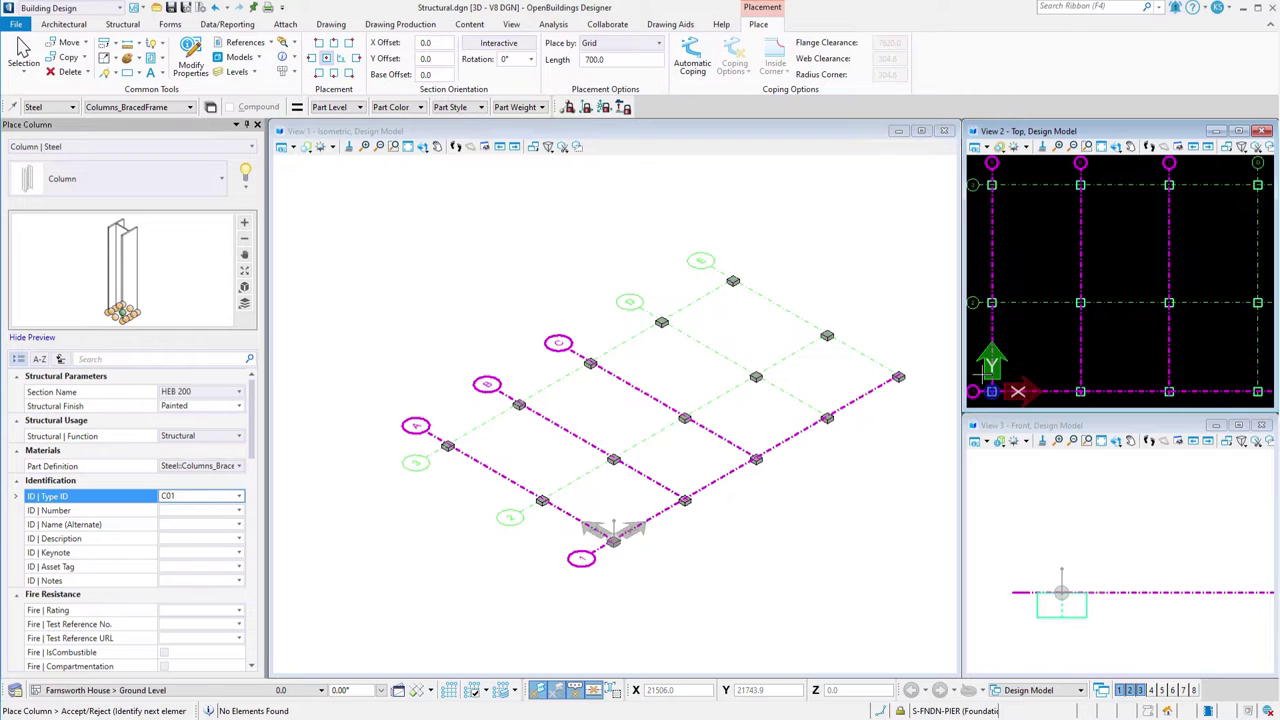
left_click(1045, 368)
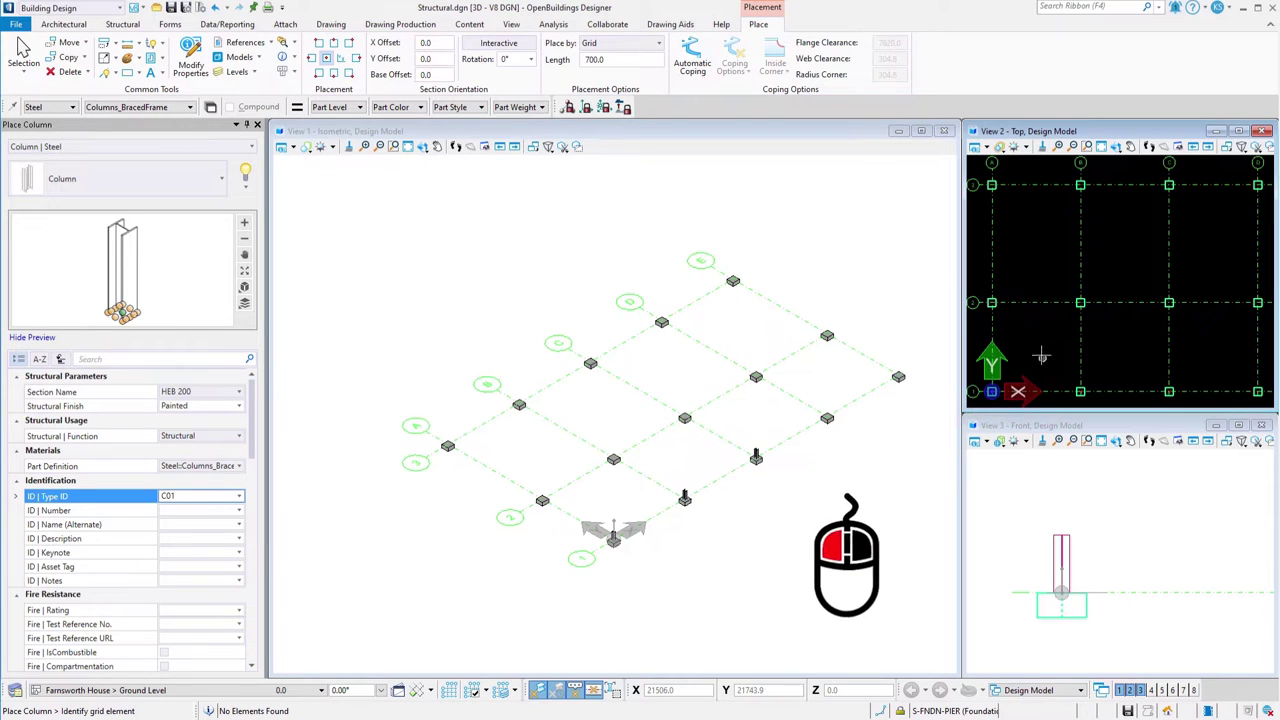
left_click(982, 284)
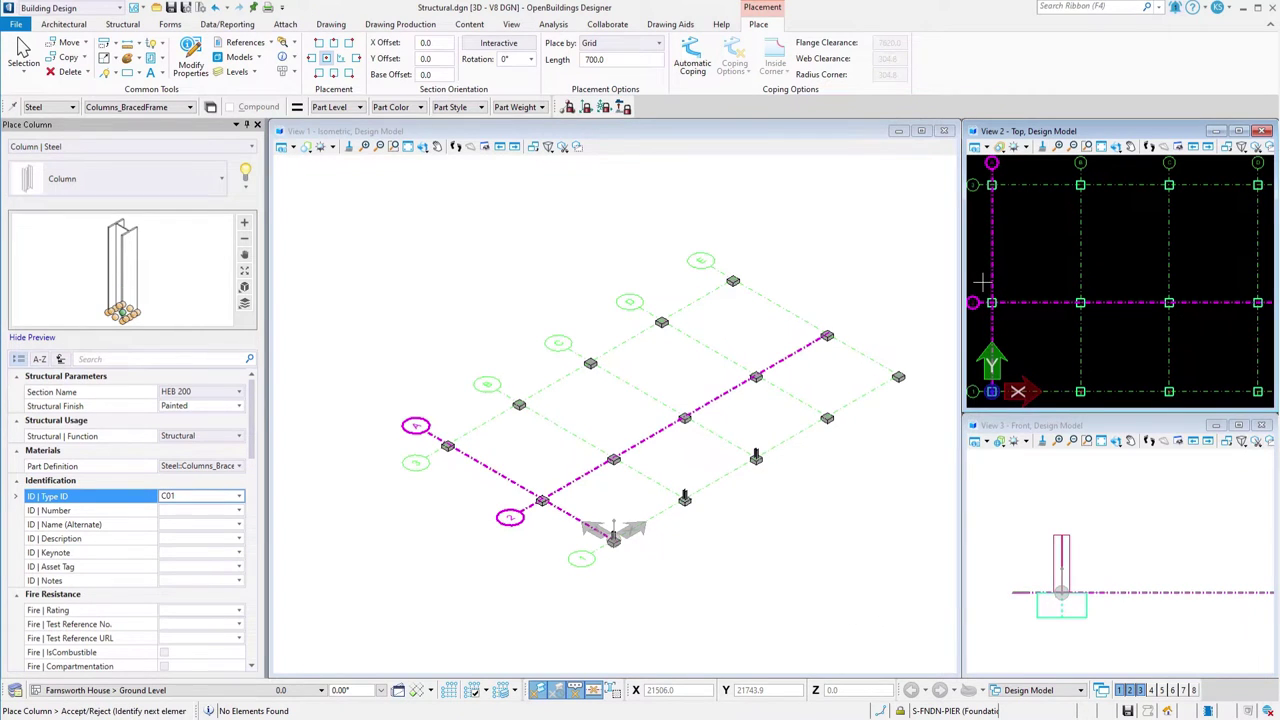
left_click(982, 284)
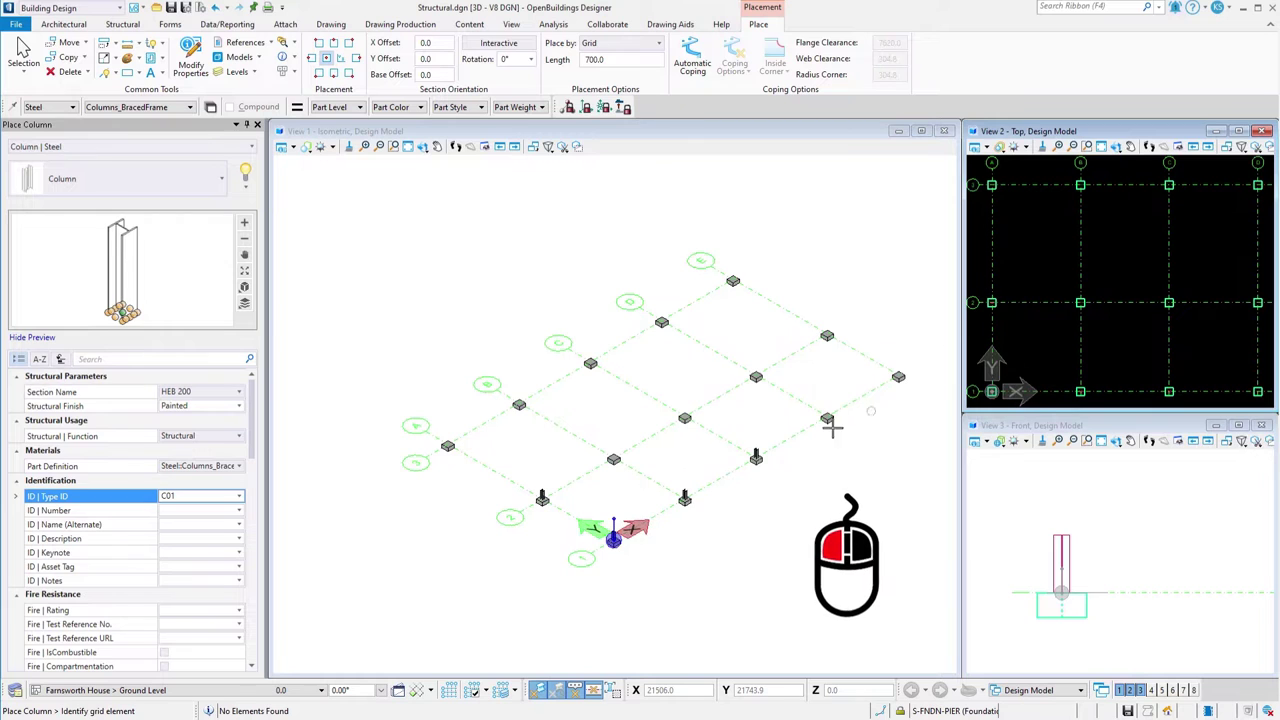
Delete the unneeded concrete piers at grid intersections A3, D1 and E1
left_click(22, 50)
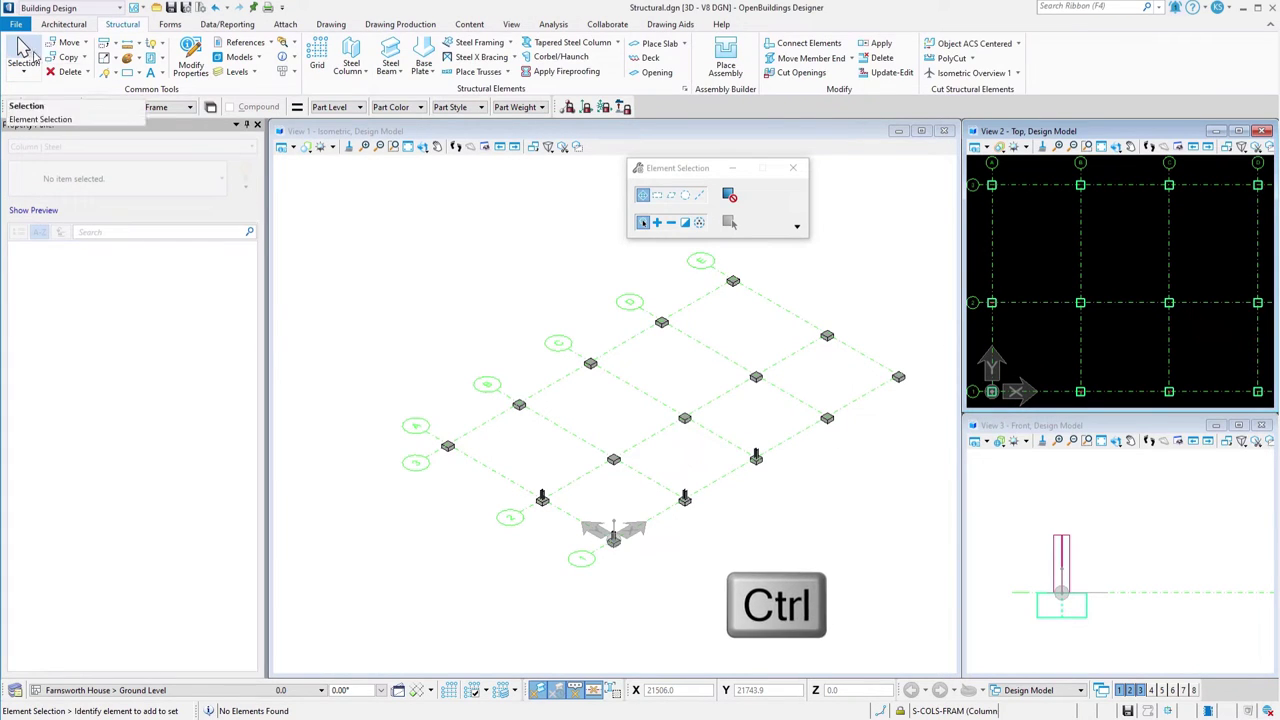
key("Delete")
left_click(448, 445)
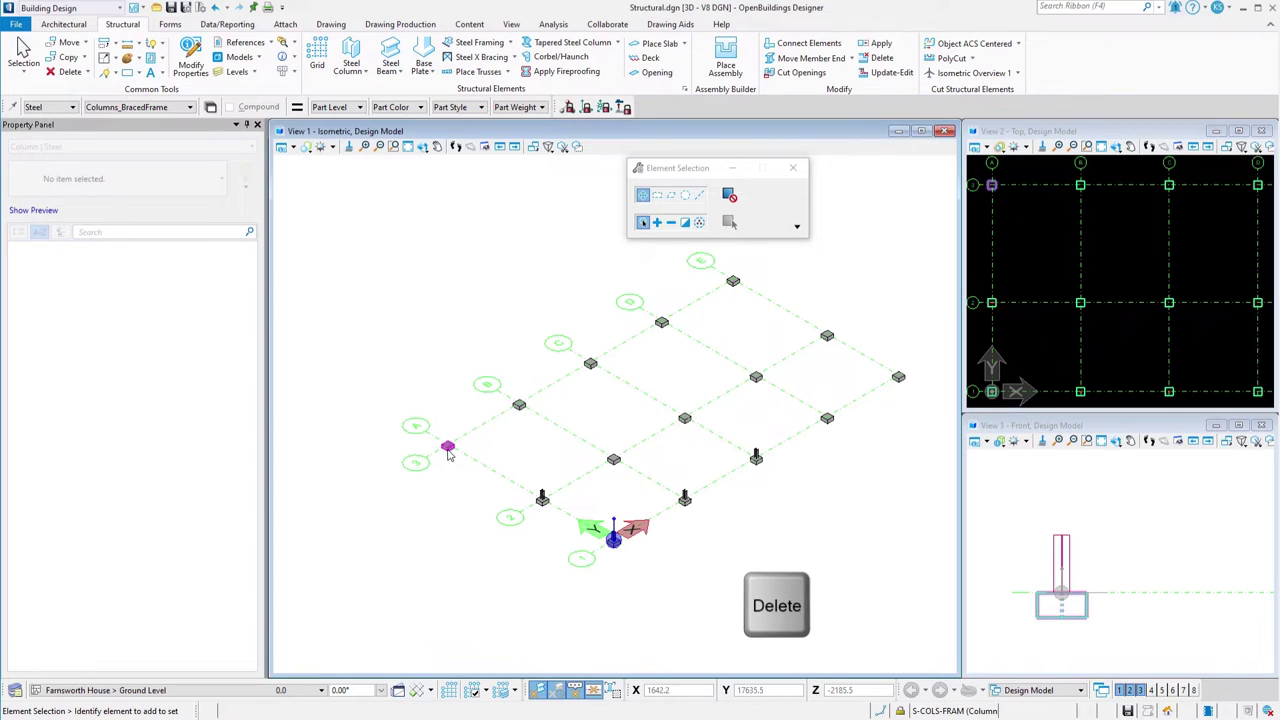
left_click(827, 420, "ctrl")
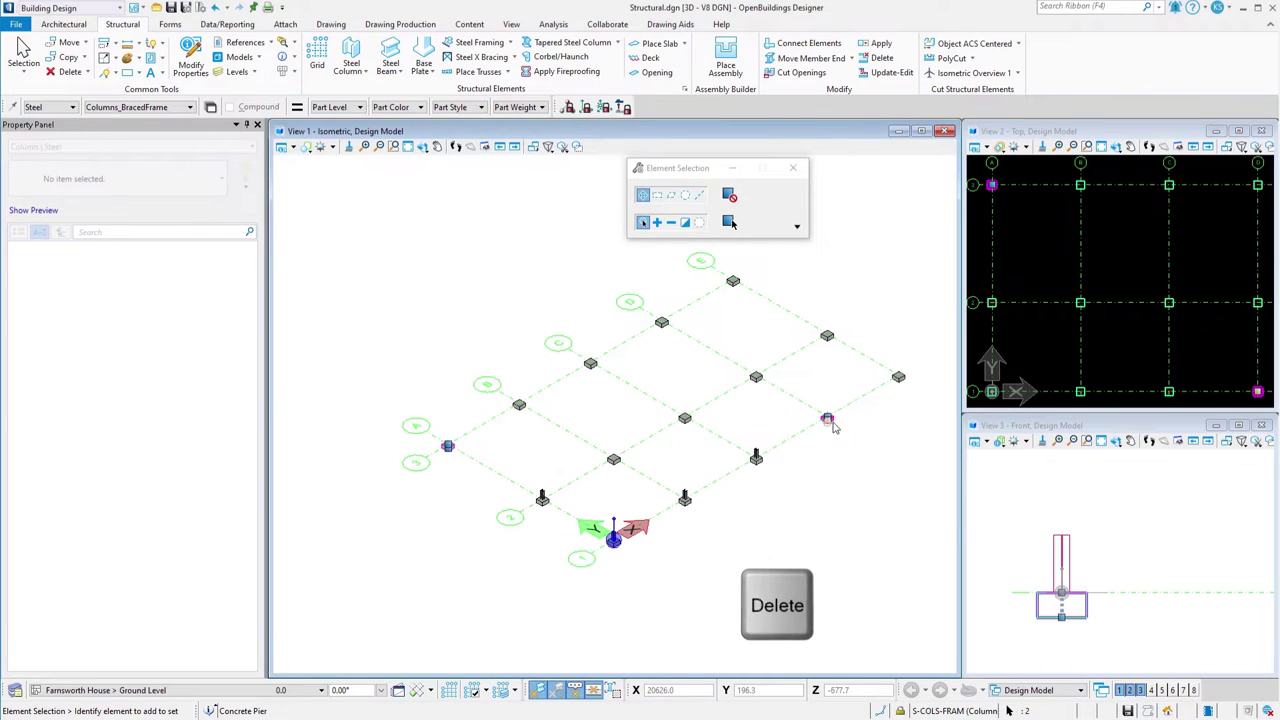
left_click(898, 380, "ctrl")
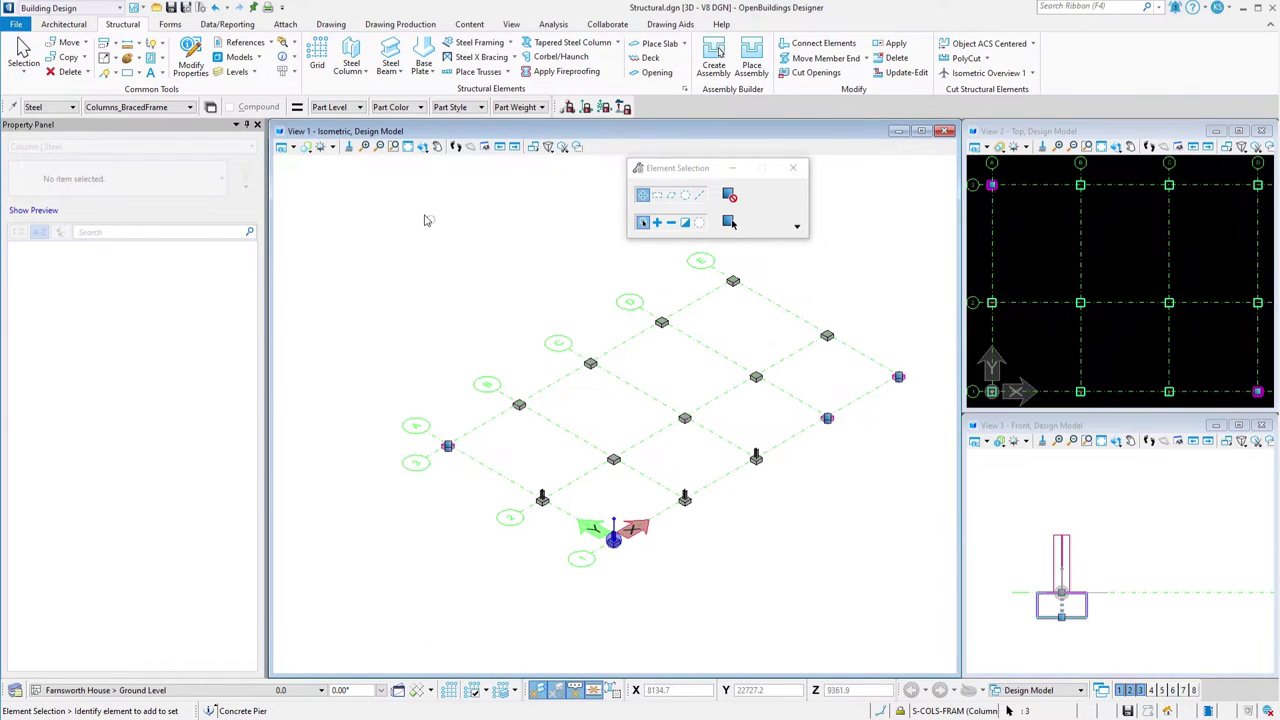
left_click(68, 73)
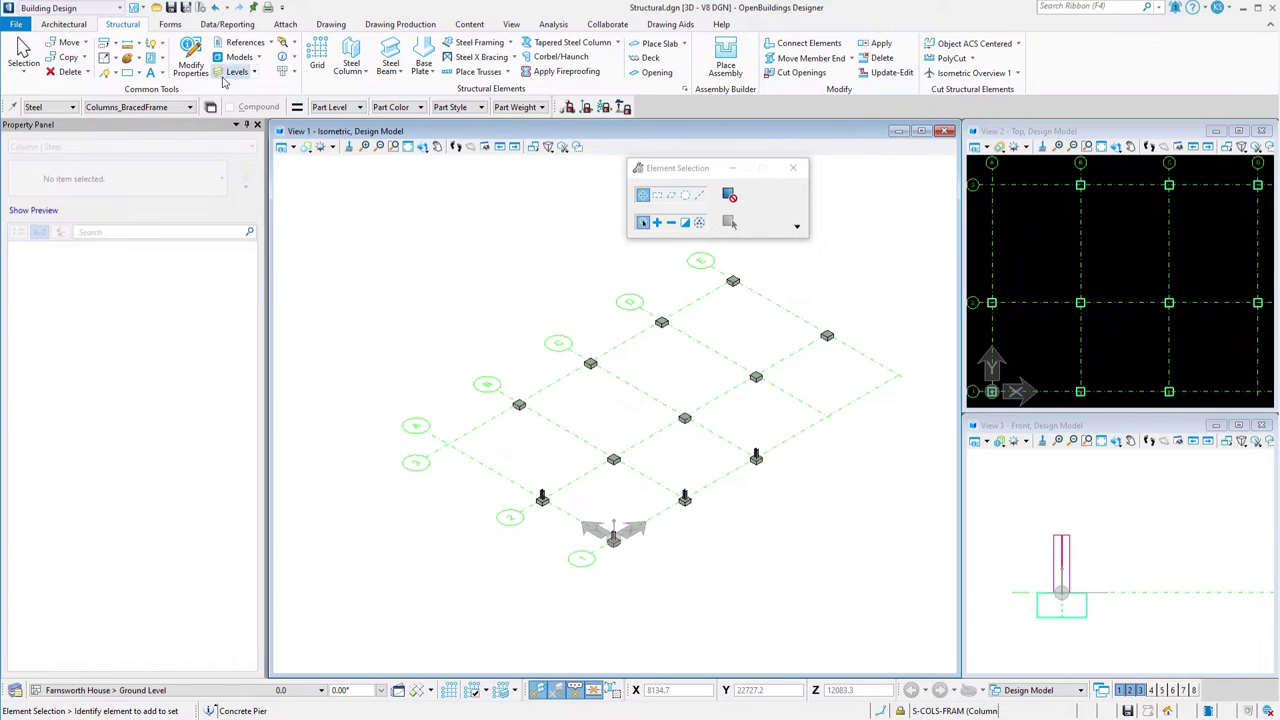
Place 4800-long steel columns with type ID C02 where grid lines B to E cross lines 2 and 3
left_click(351, 52)
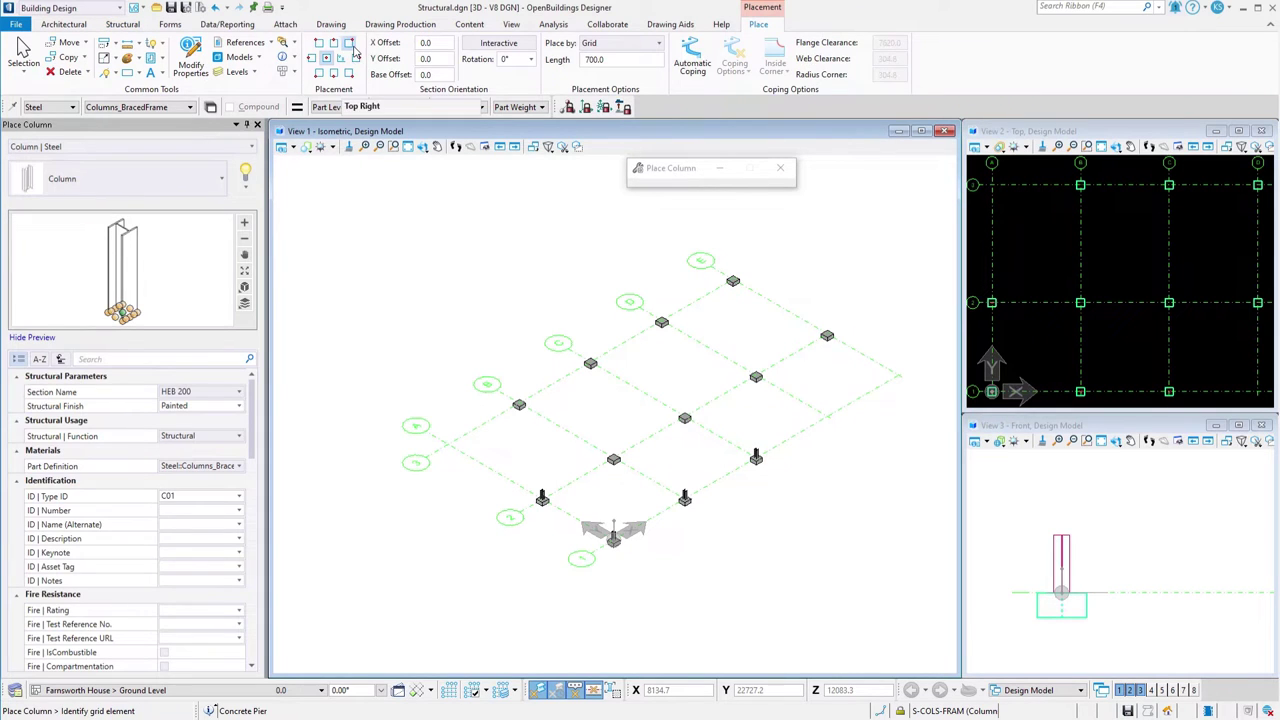
left_click(184, 497)
type("C02")
left_click(581, 60)
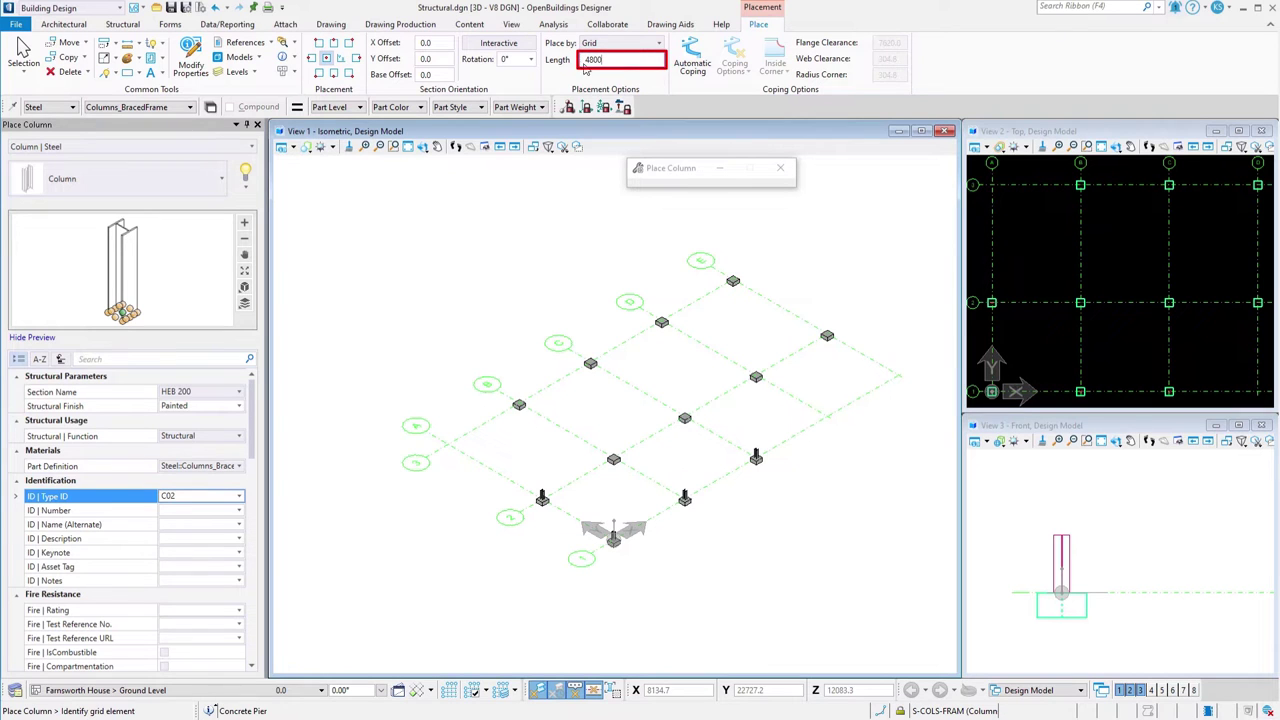
type("4800")
scroll(1113, 334, "down", 2)
left_click_drag(1256, 328, 1066, 238)
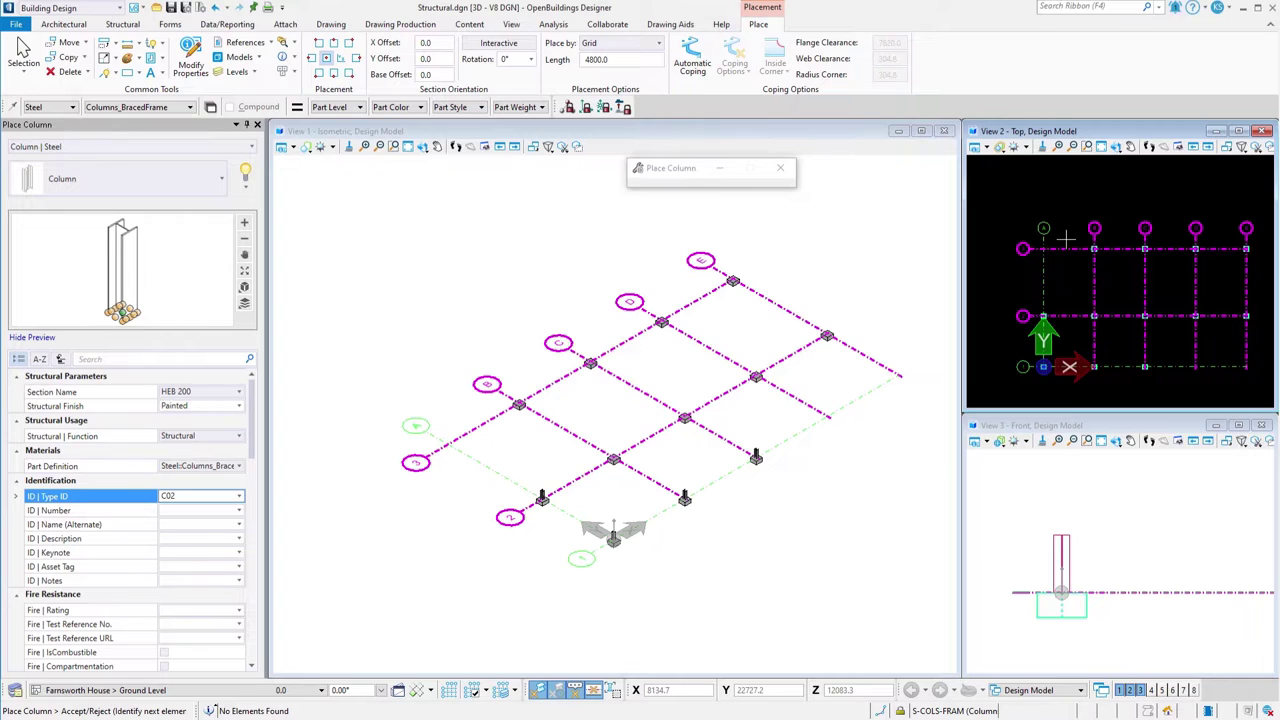
left_click(1066, 229)
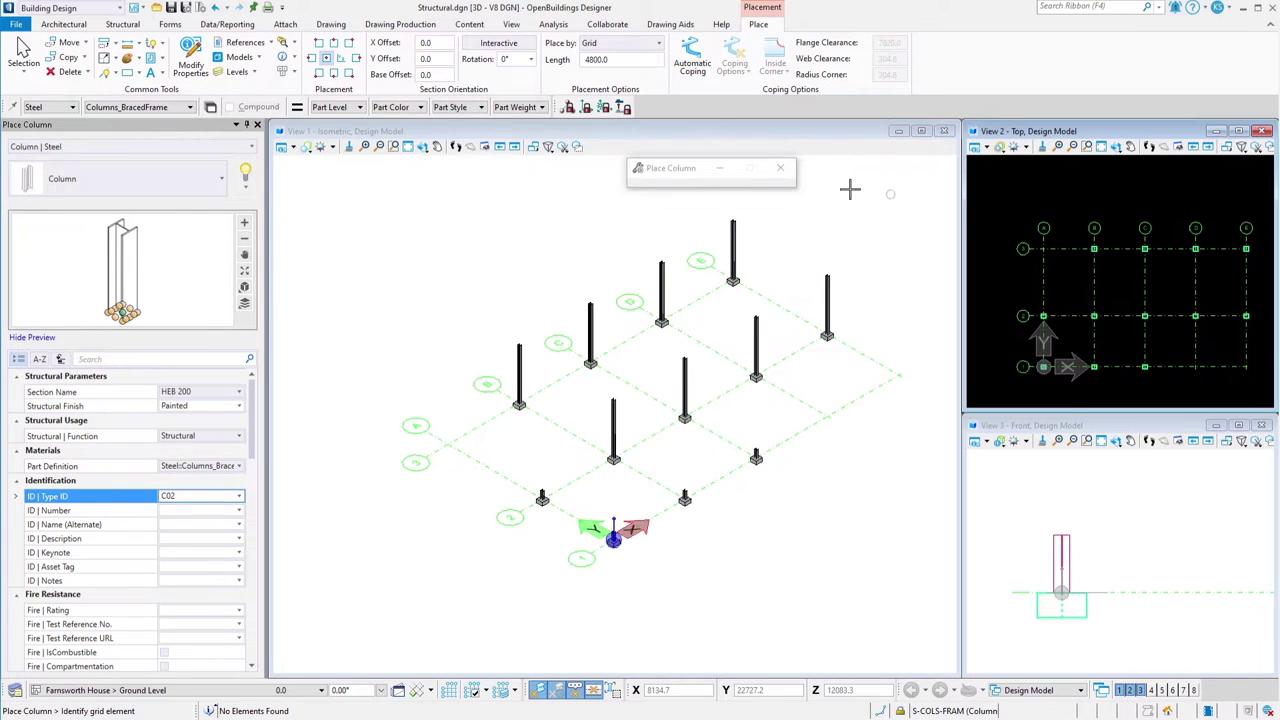
Make Lower Terrace the active floor of the Farnsworth House
left_click(100, 690)
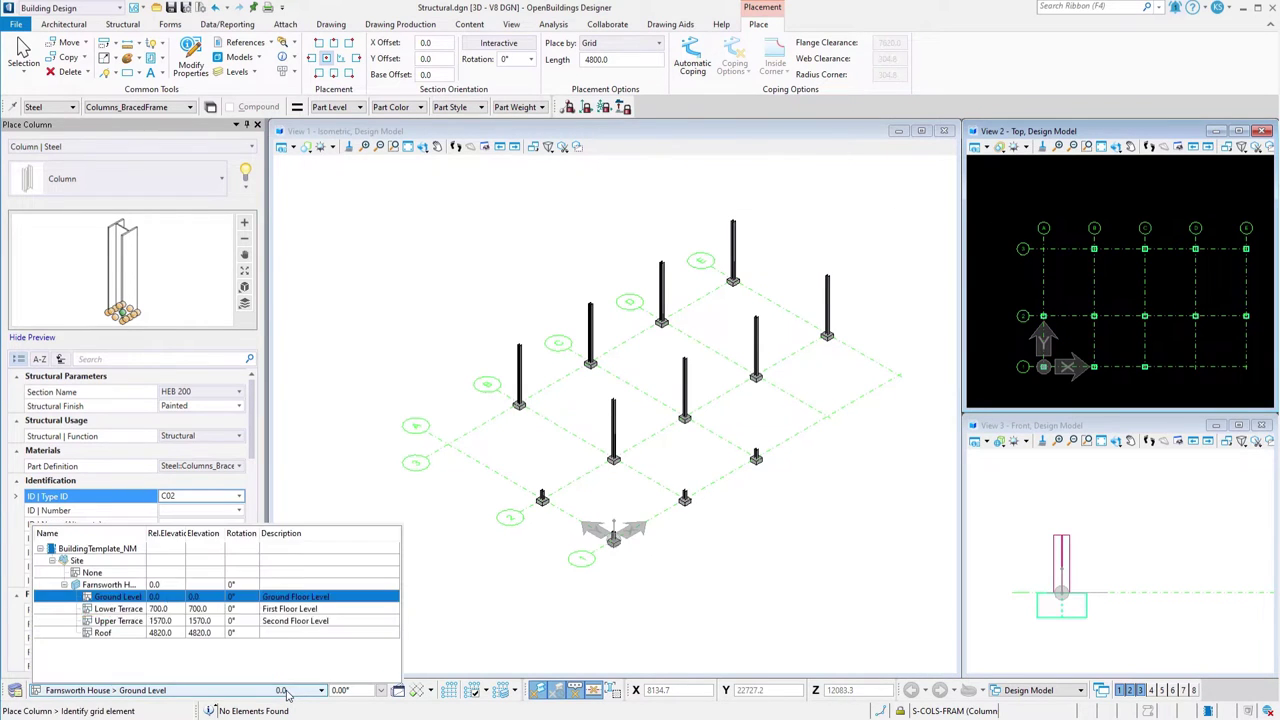
left_click(289, 610)
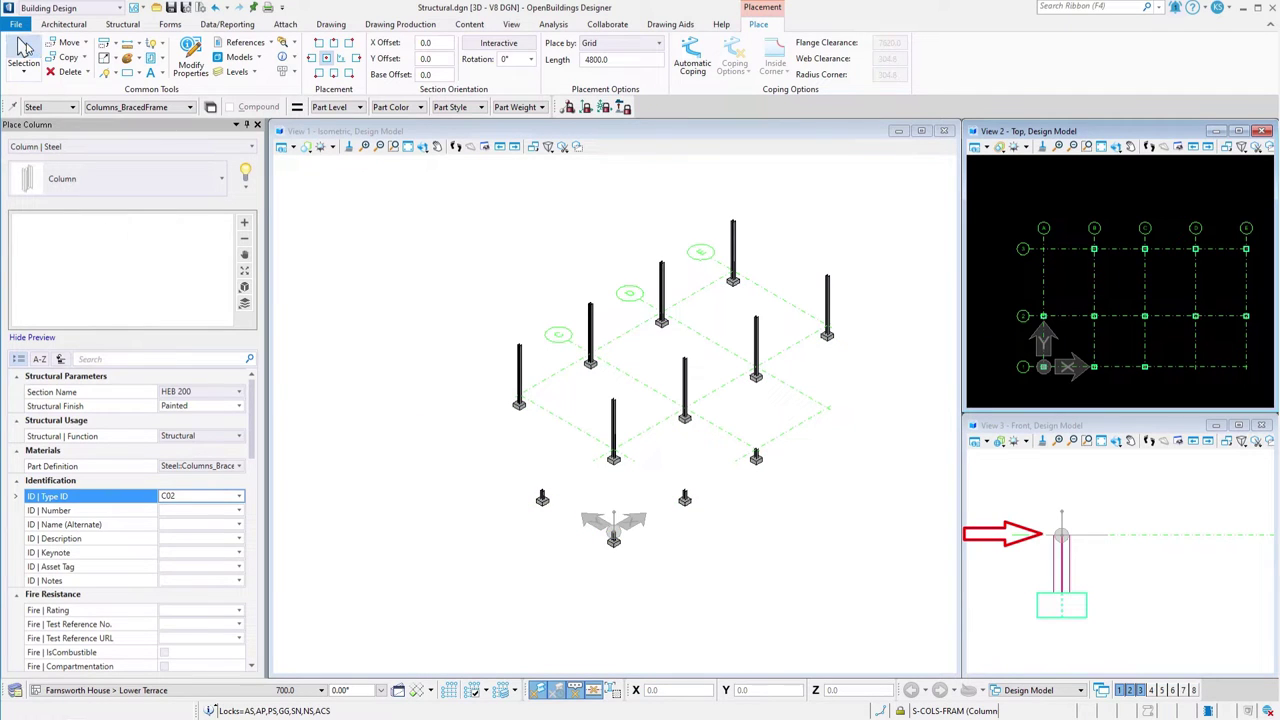
Set up steel beam placement with section UPE 400, structural finish Painted and type ID B01
left_click(24, 50)
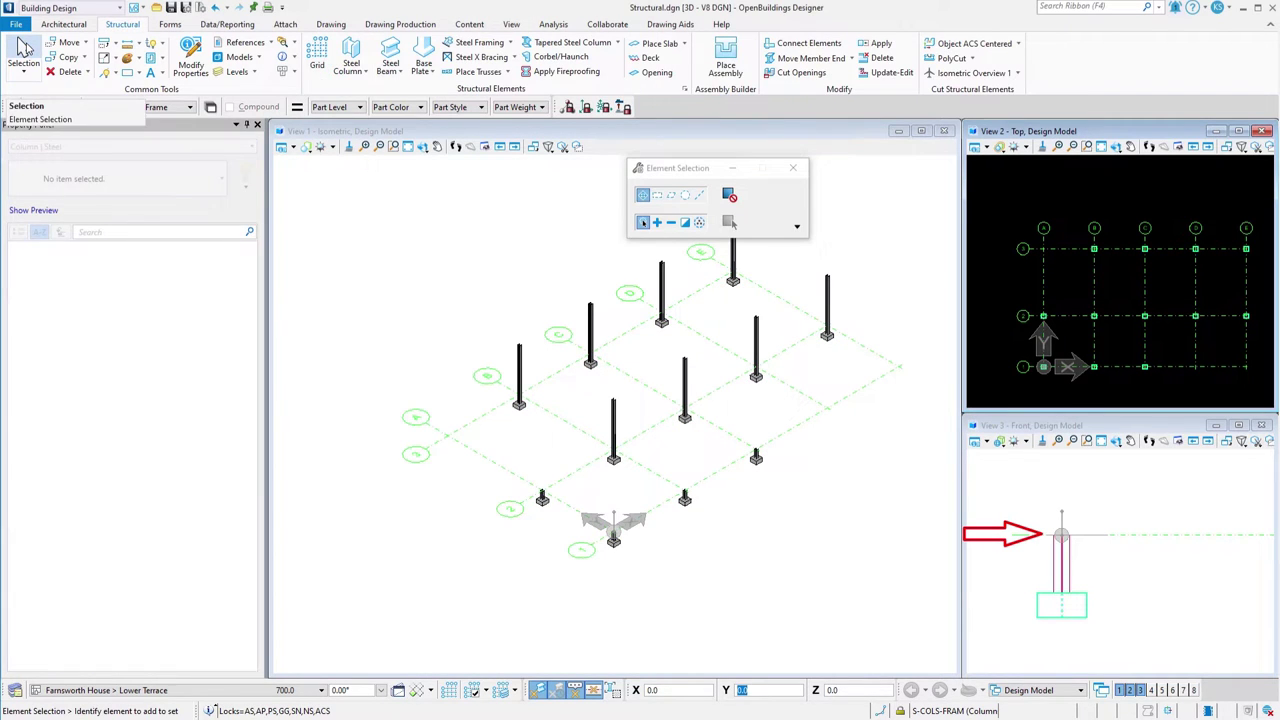
left_click(390, 72)
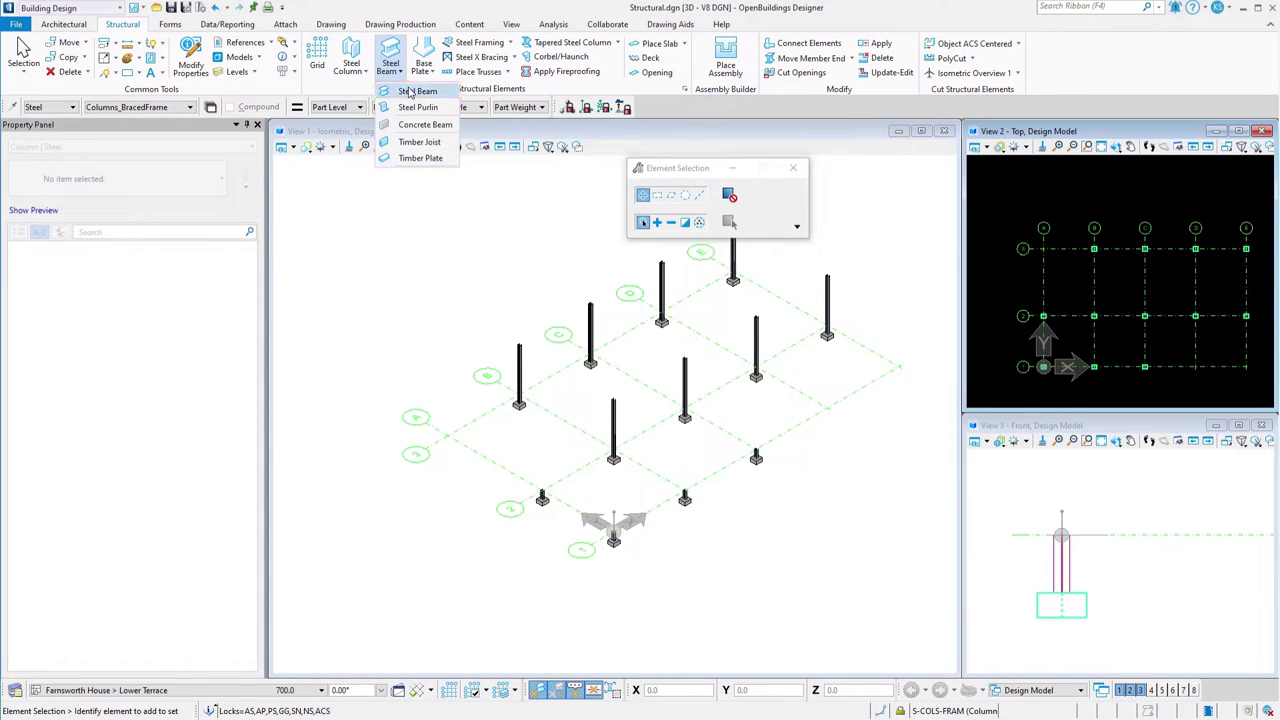
left_click(412, 91)
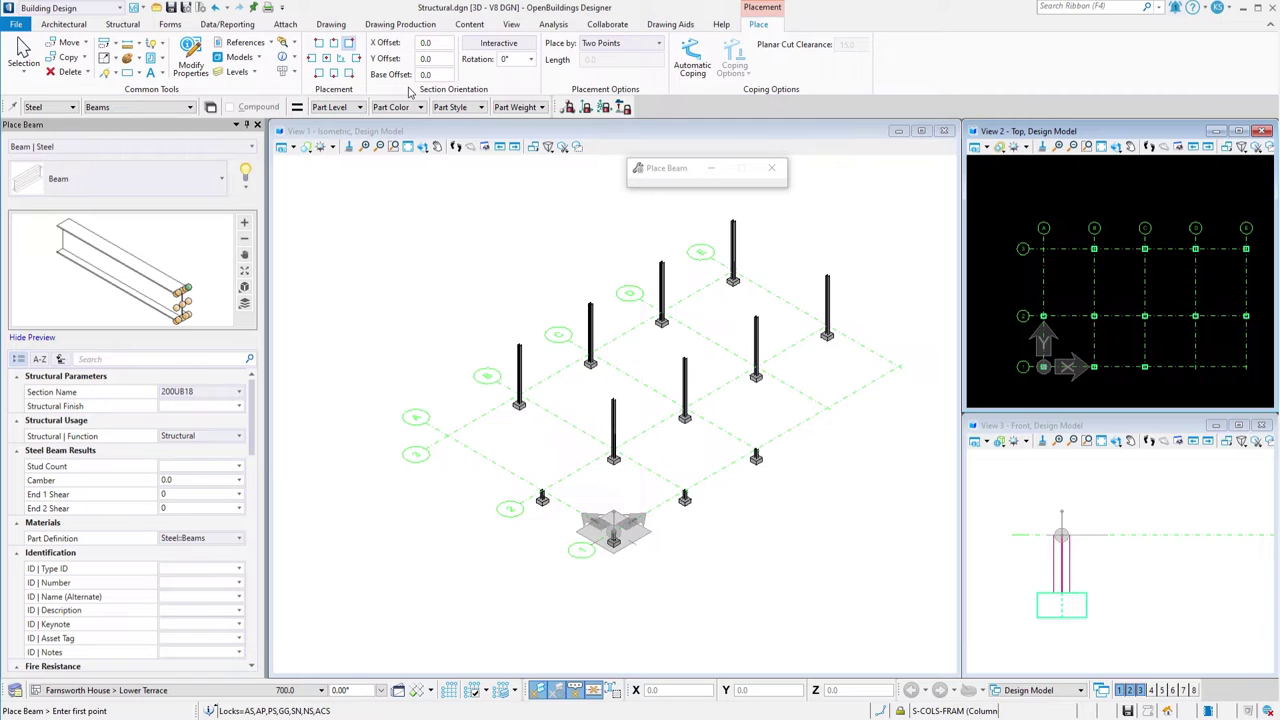
left_click(229, 391)
left_click(220, 424)
type("UPE 400")
left_click(225, 478)
left_click(240, 437)
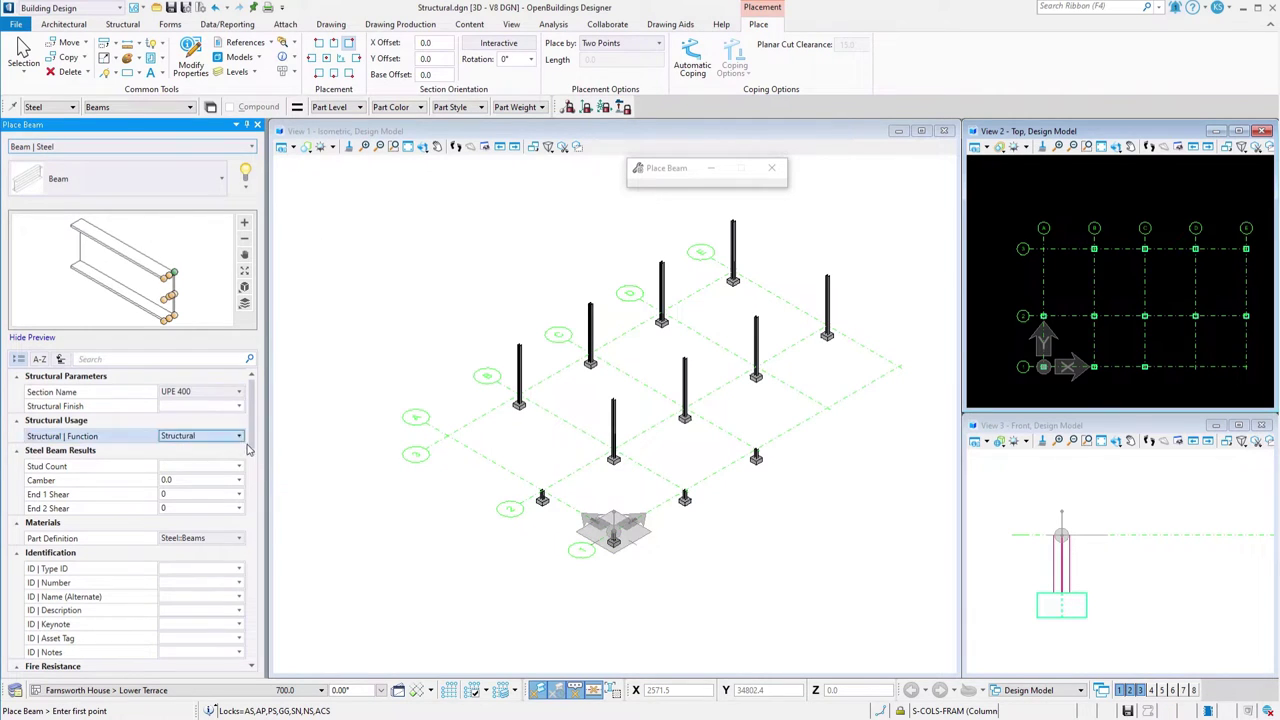
left_click(239, 406)
left_click(200, 465)
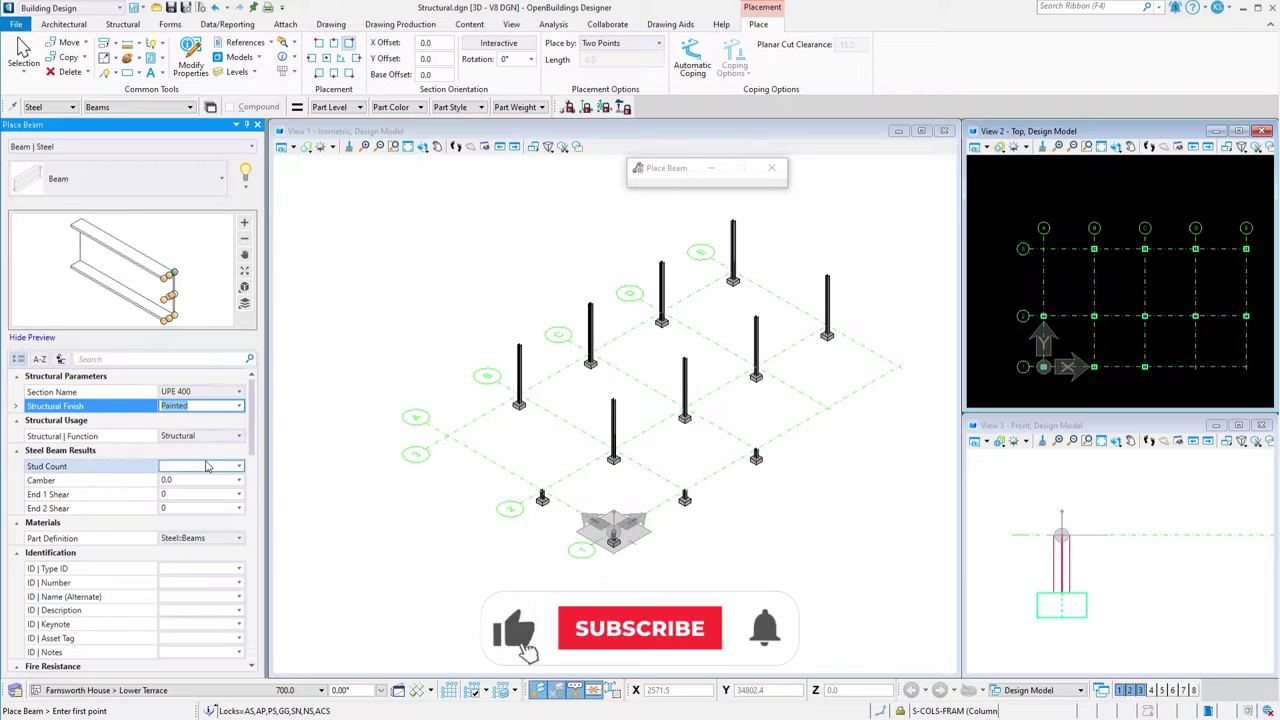
left_click(198, 568)
type("B01")
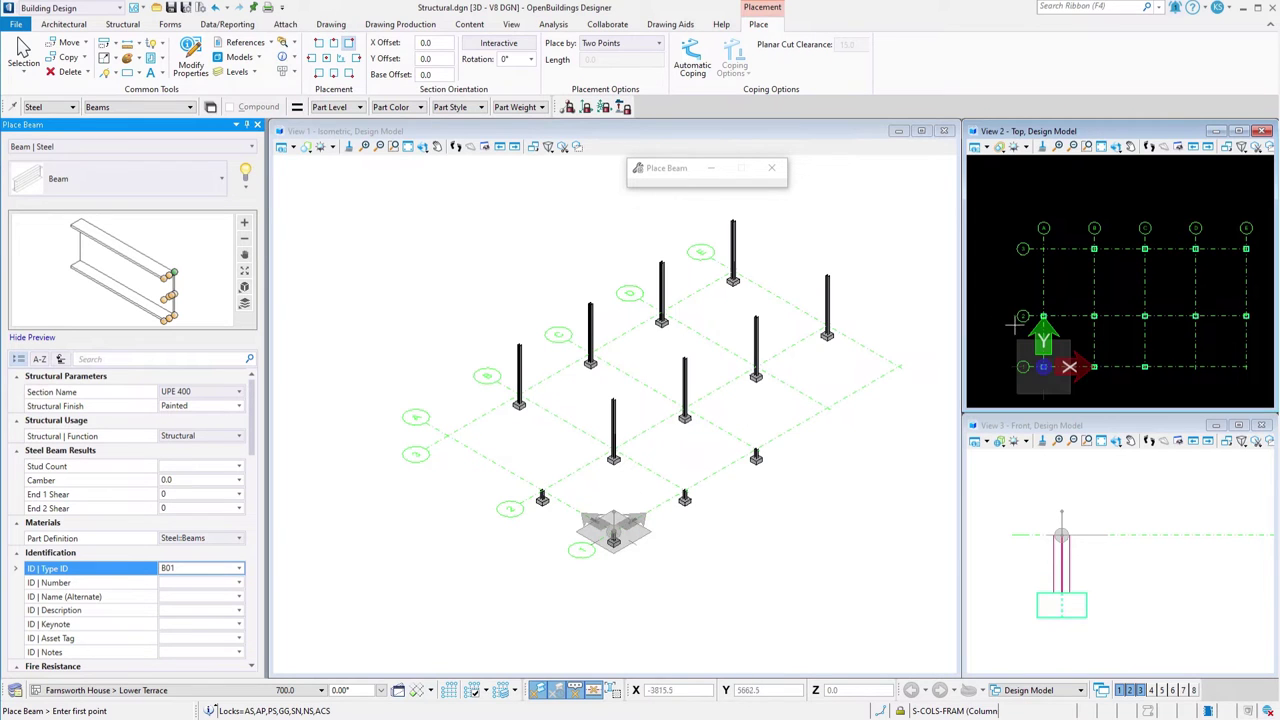
Place a 6700-long B01 beam parallel to grid line A, starting 1700 outside the A2 column's flange and running toward line 1
scroll(1047, 318, "up", 6)
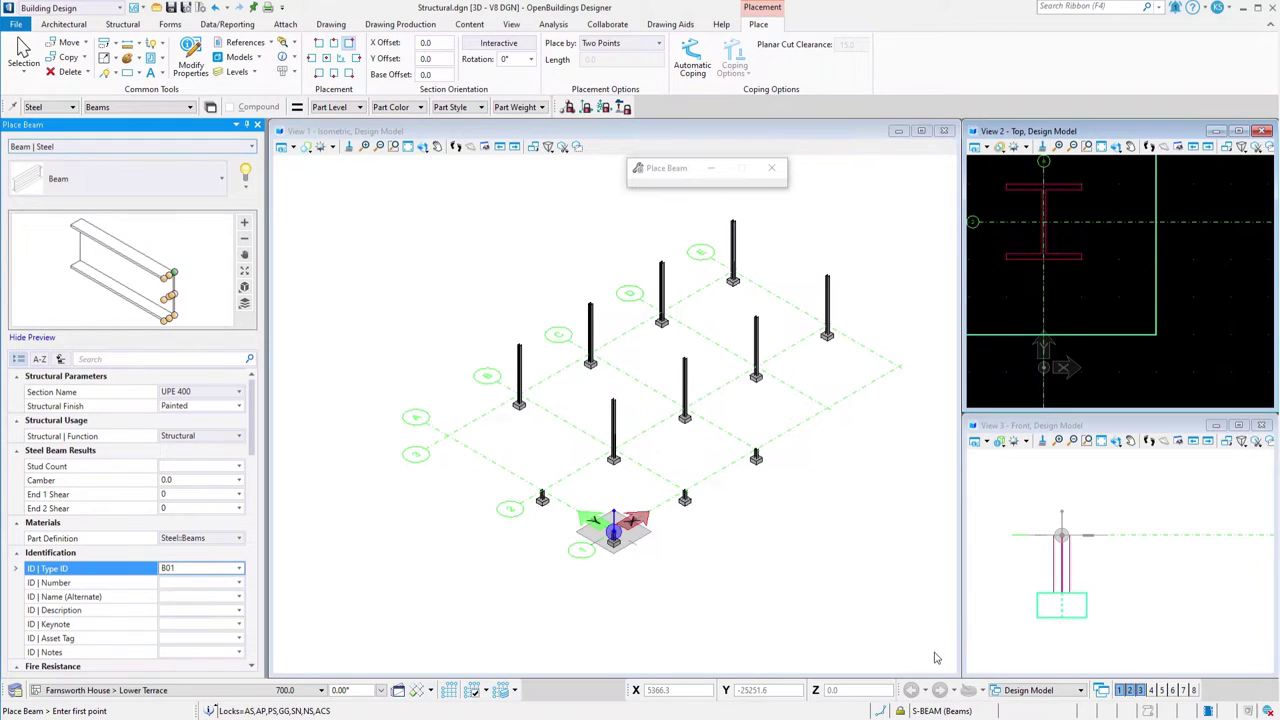
mouse_move(882, 710)
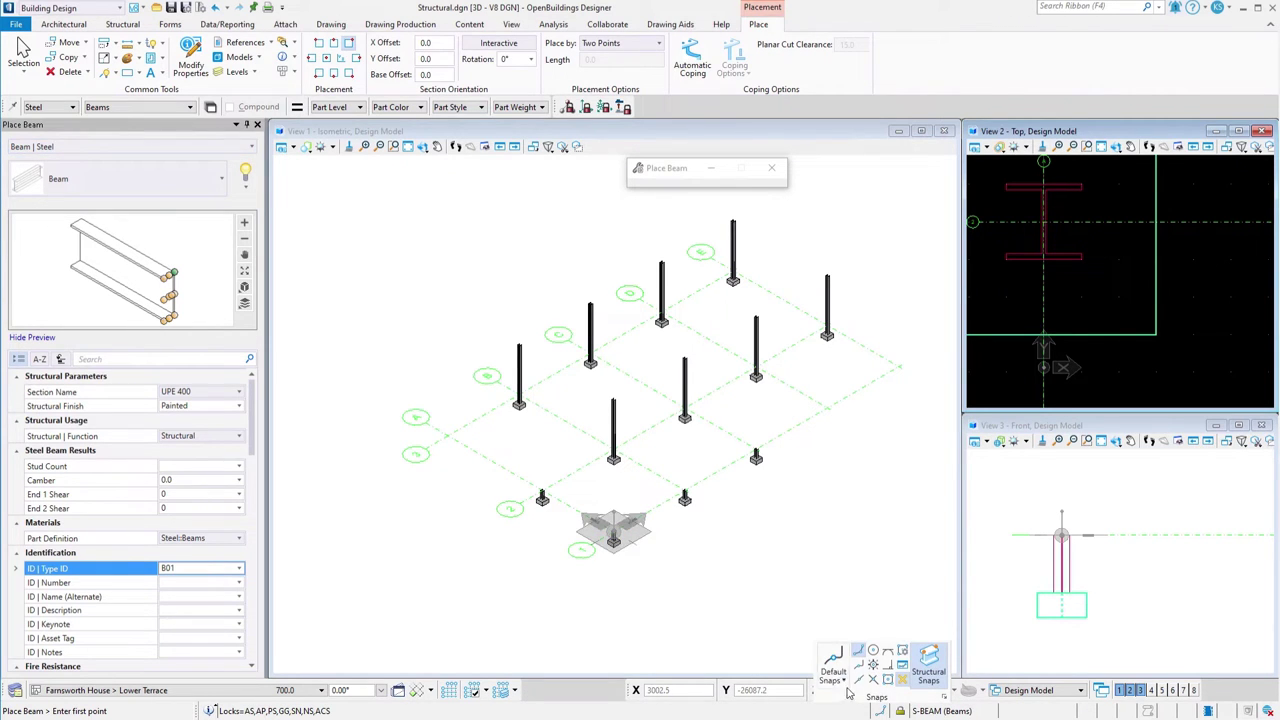
left_click(846, 682)
left_click(857, 602)
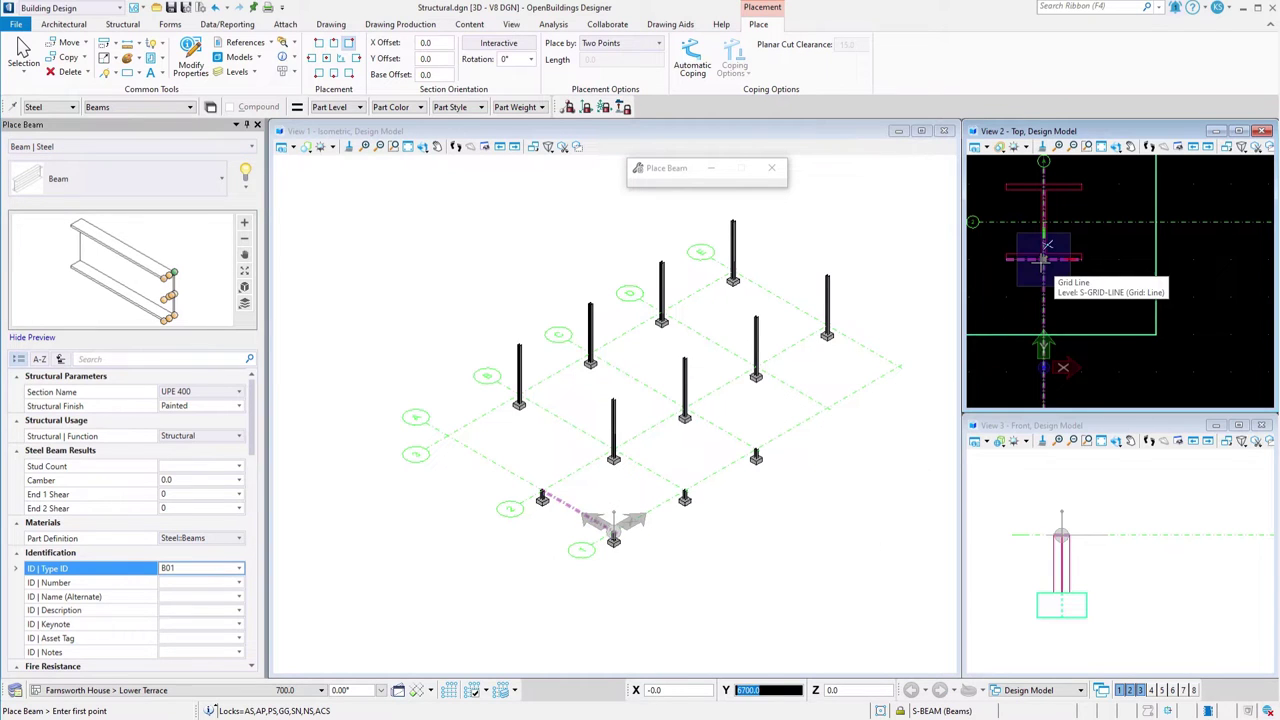
key("o")
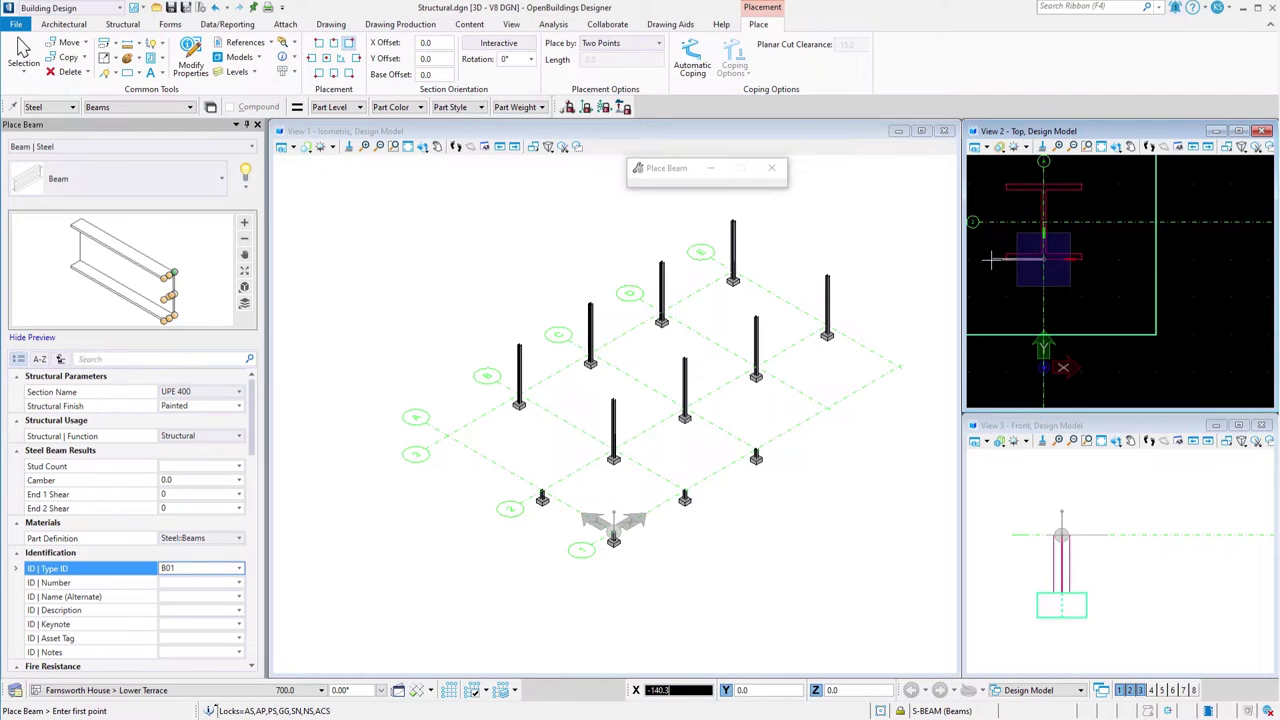
middle_click_drag(1036, 260, 1160, 262)
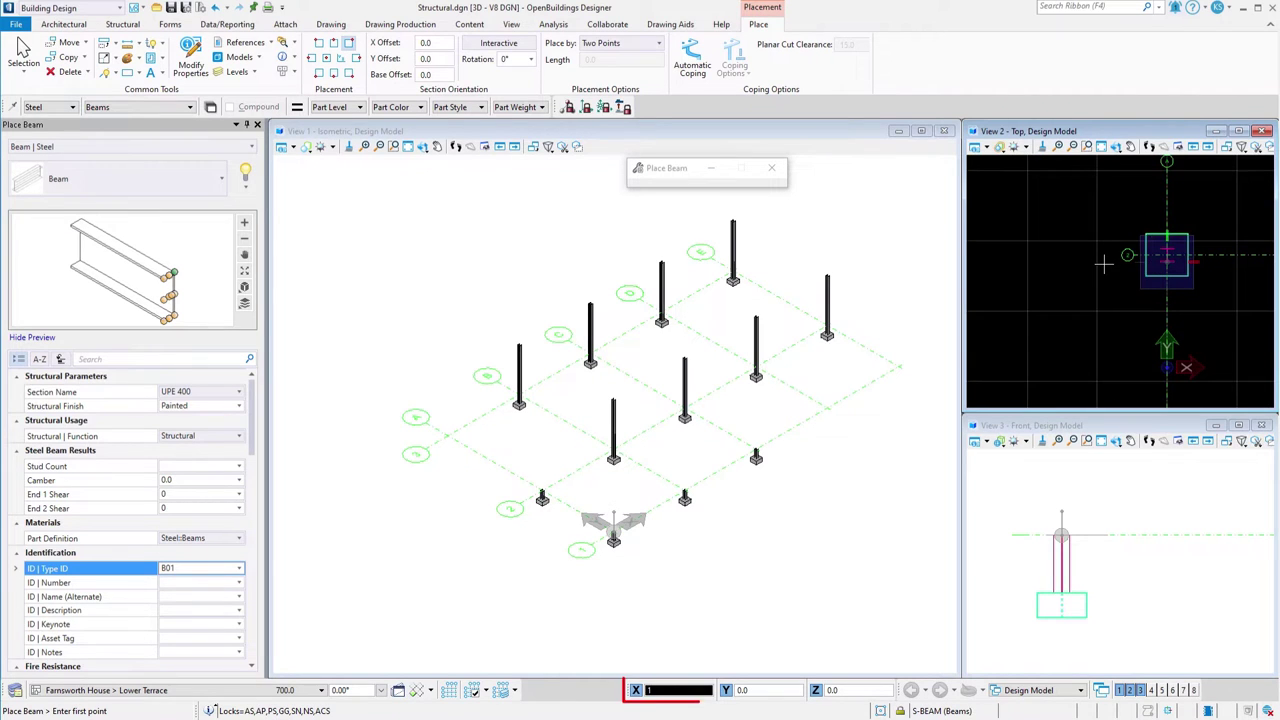
key("Return")
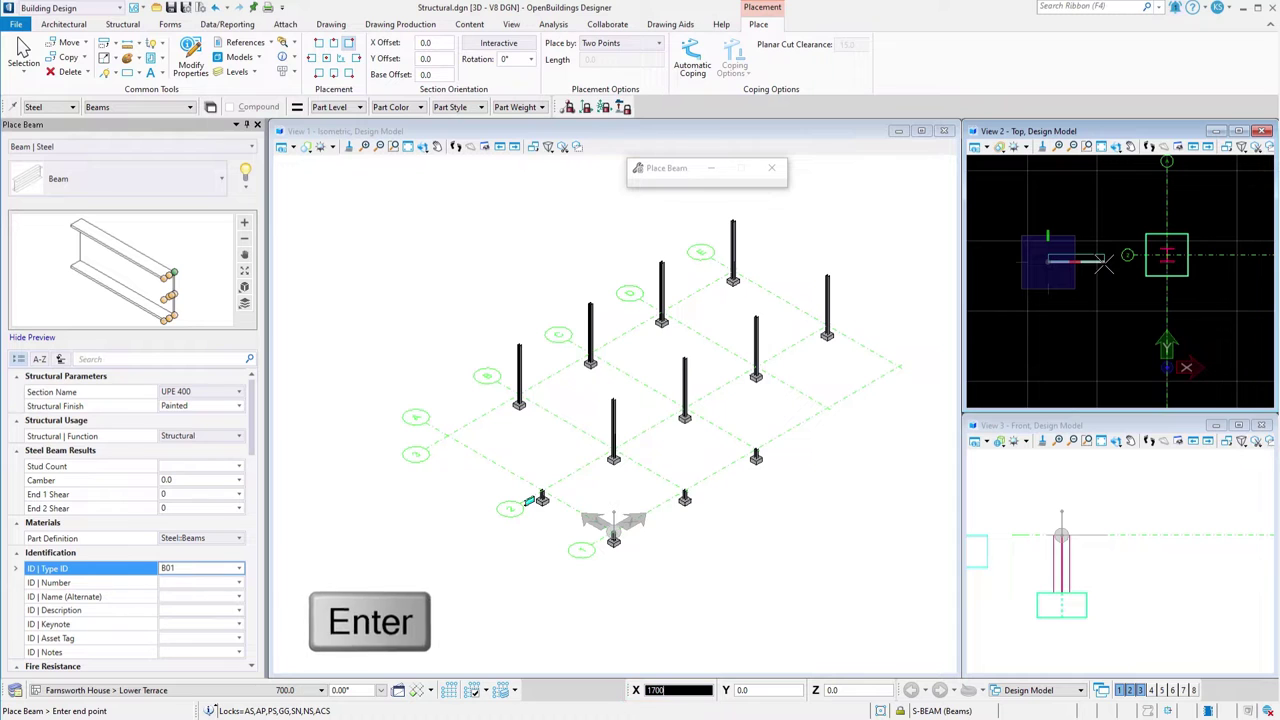
left_click(1104, 263)
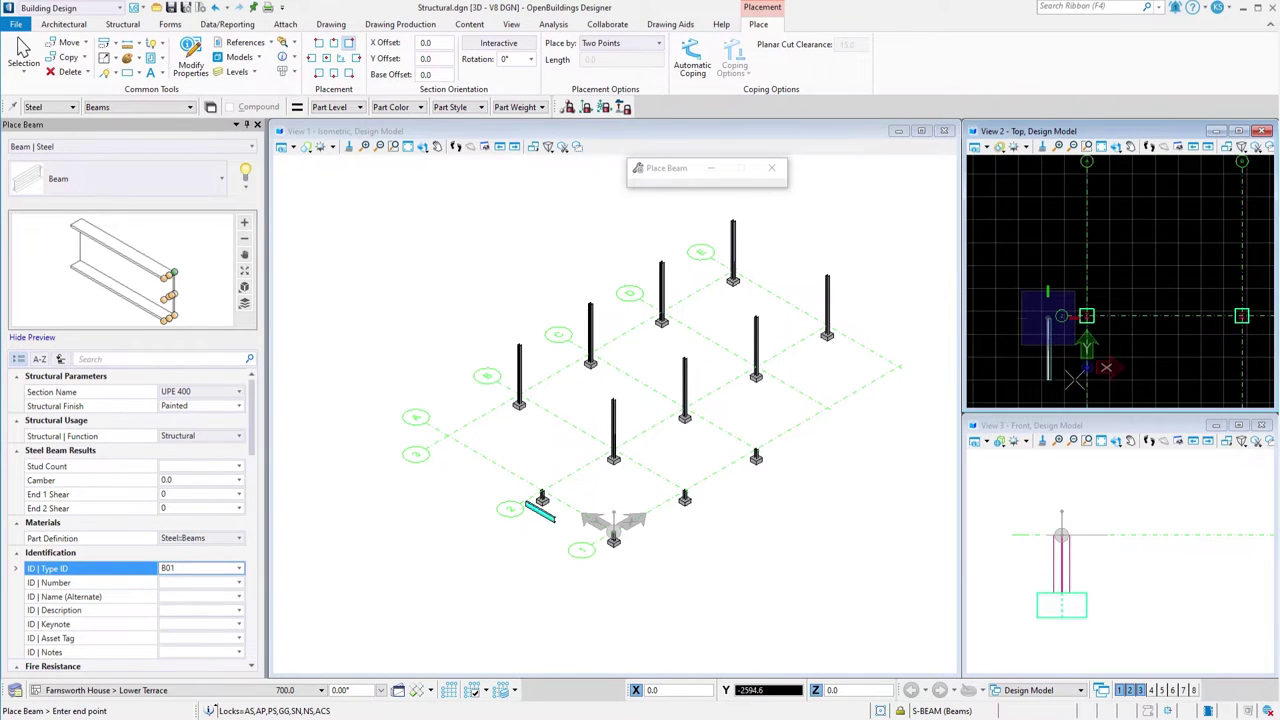
type("6700")
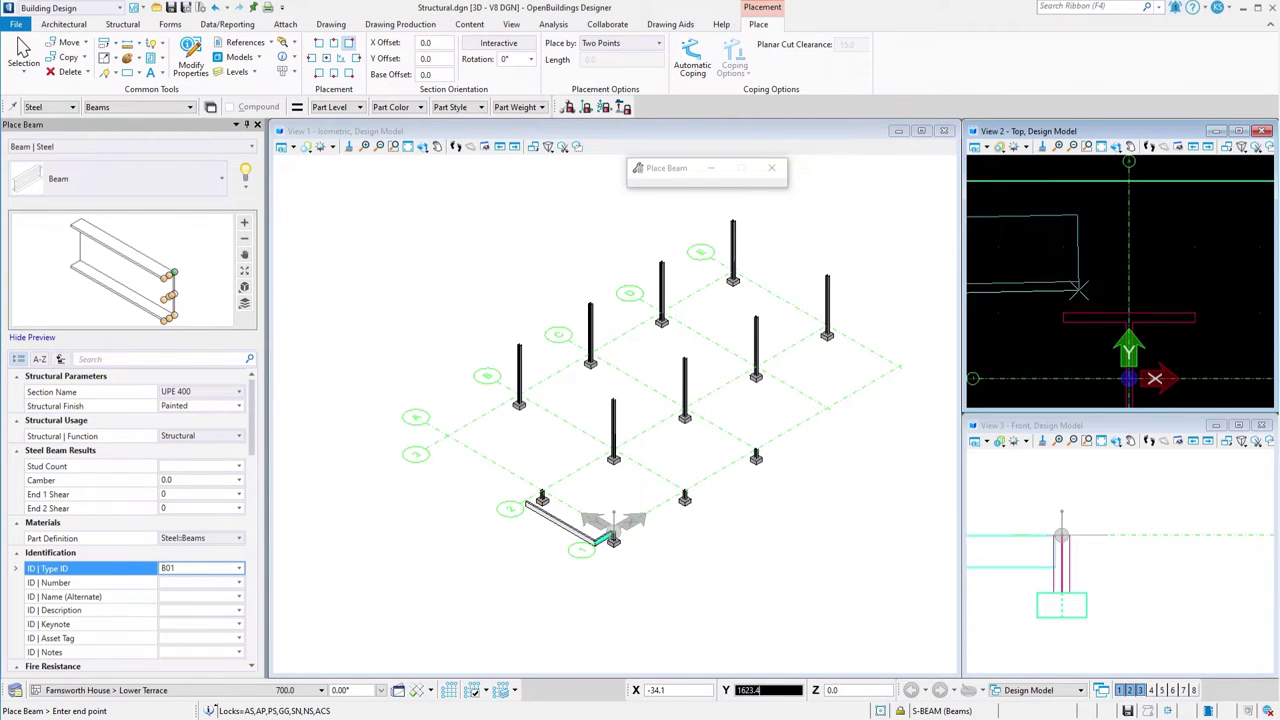
left_click(1078, 290)
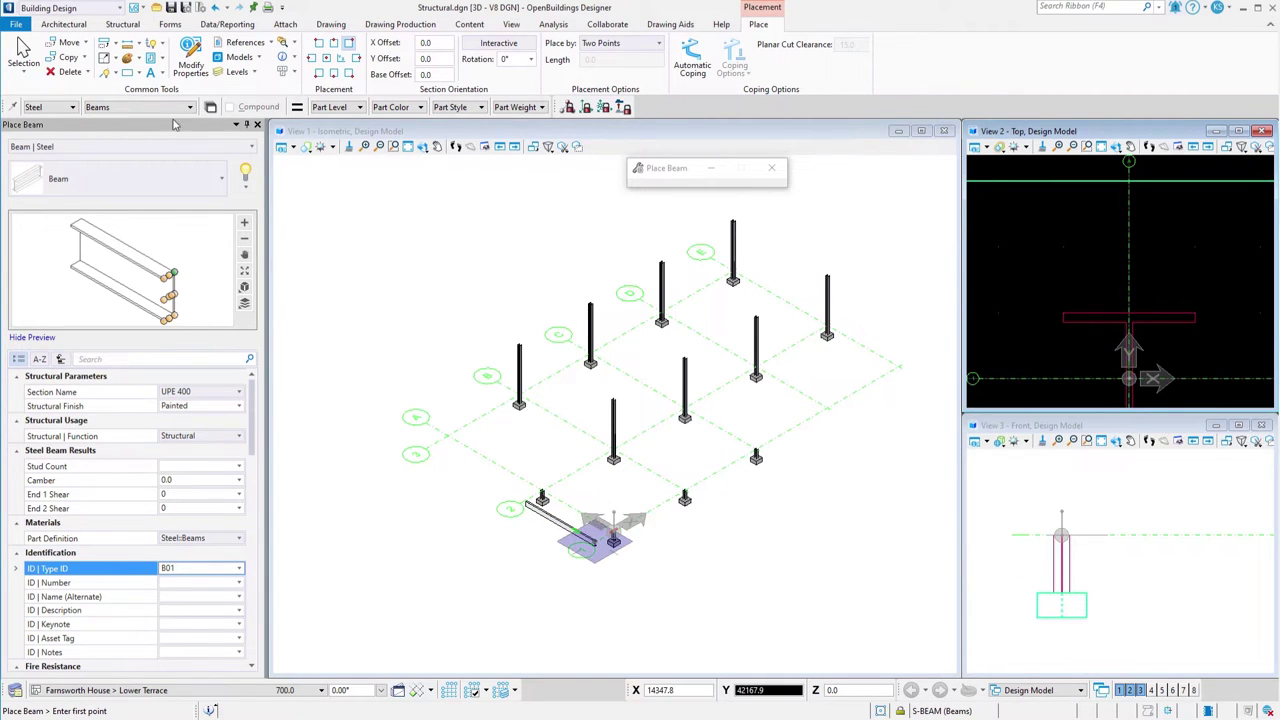
Mirror a copy of the end beam about grid line B, using the Line mirror direction
left_click(120, 46)
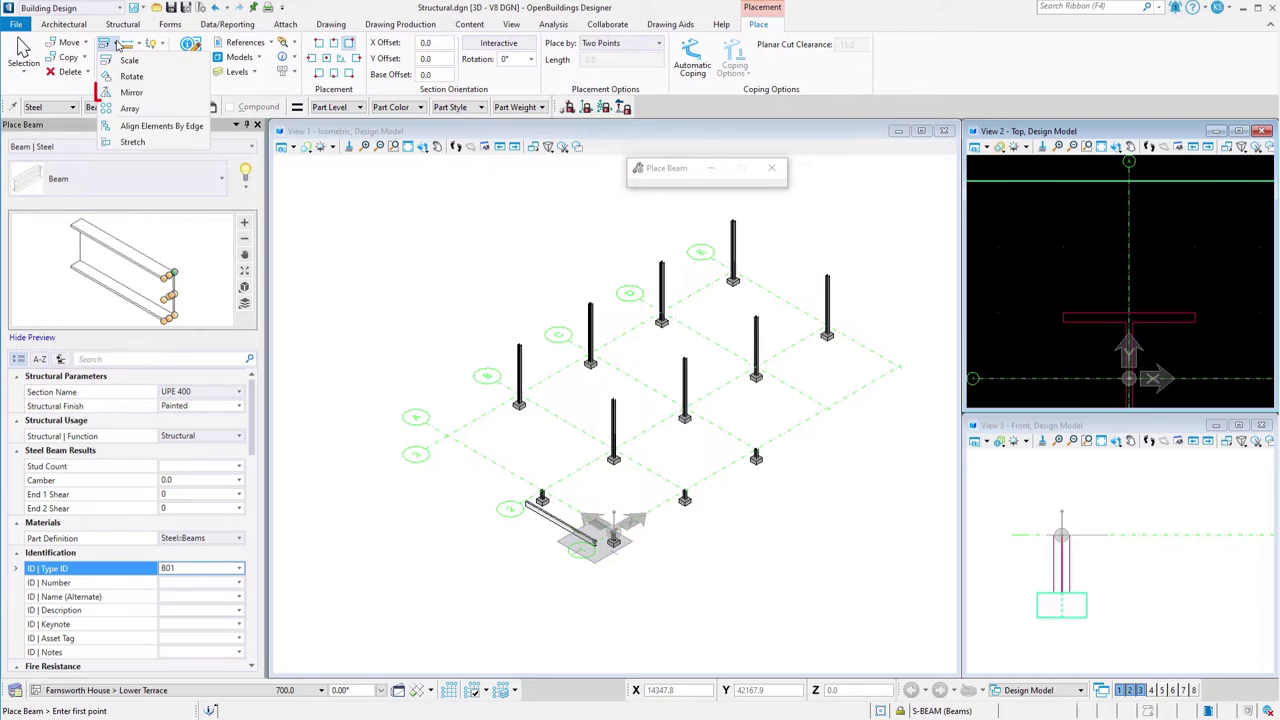
left_click(132, 94)
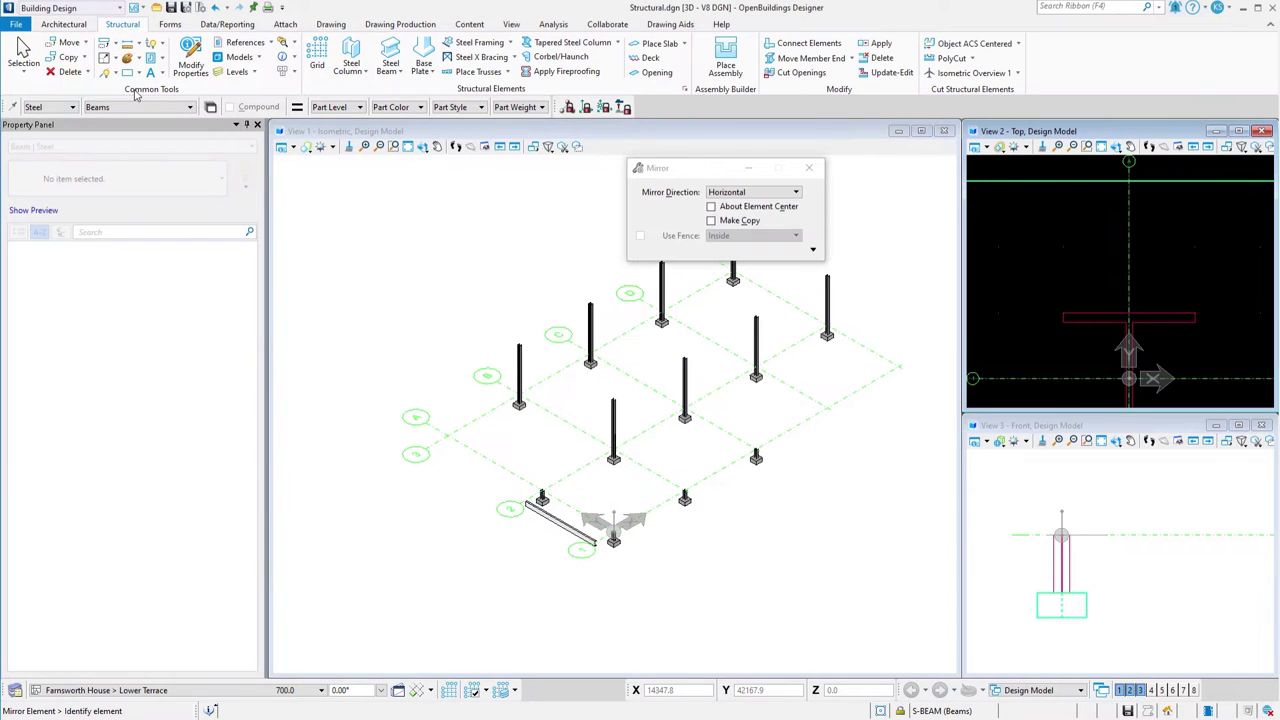
left_click(795, 192)
left_click(745, 243)
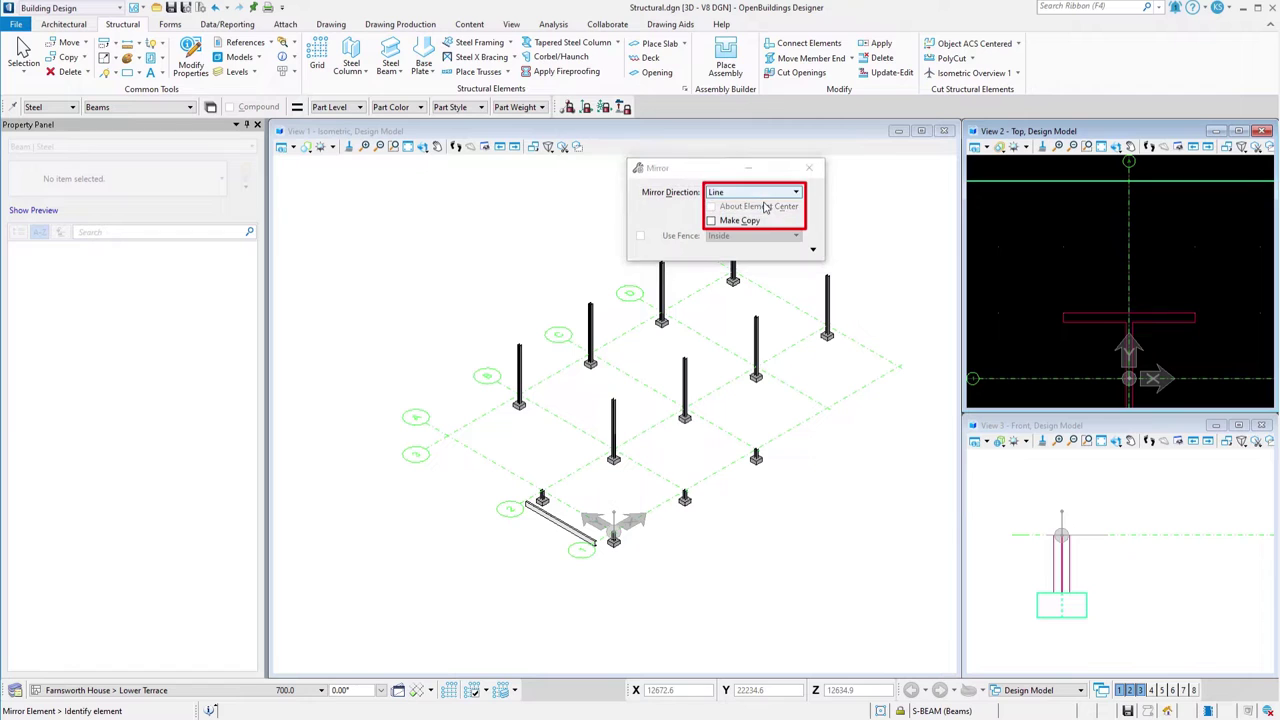
left_click(711, 220)
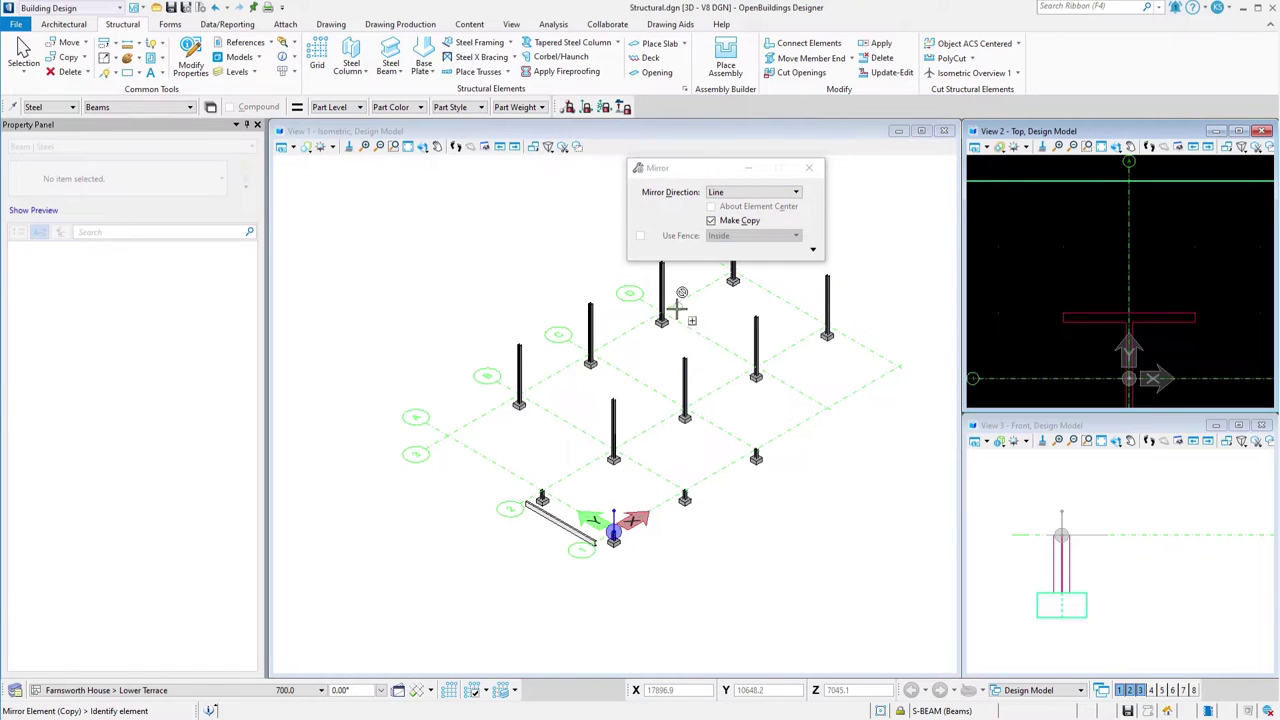
left_click(581, 540)
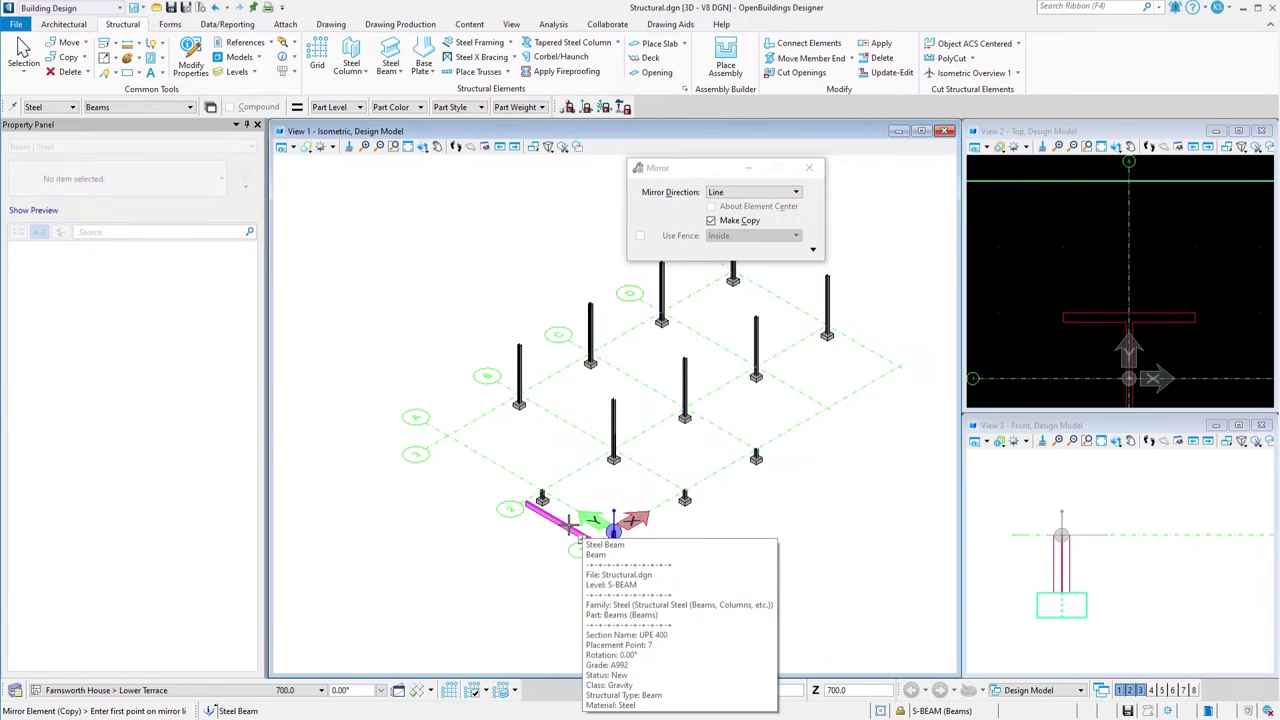
left_click(520, 403)
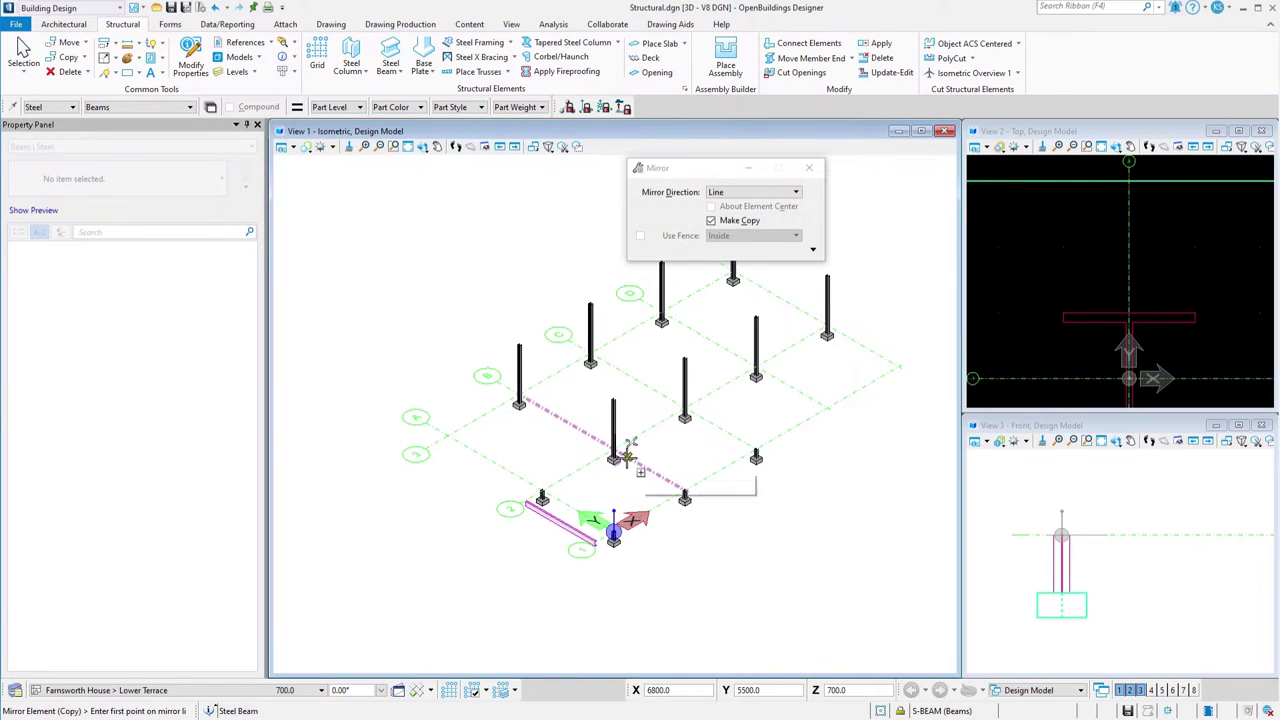
left_click(671, 482)
left_click(808, 167)
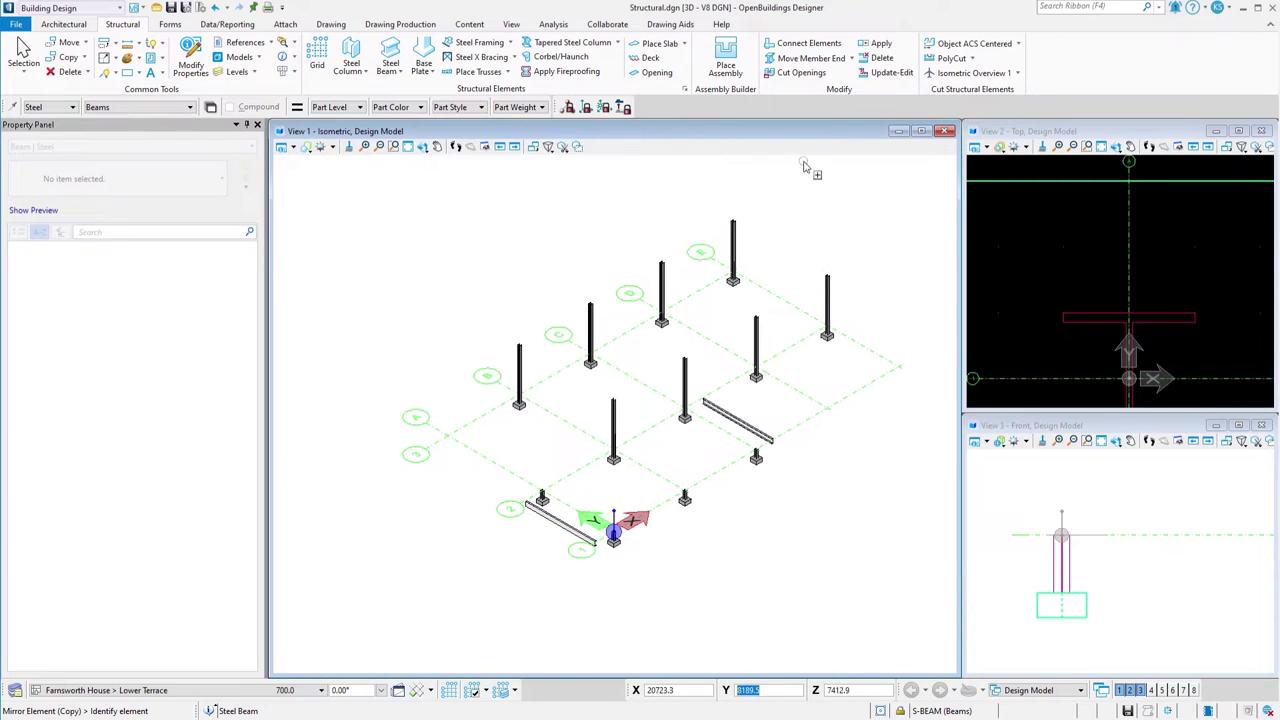
Place a B01 beam along grid line 1, connecting the ends of the original and mirrored end beams
left_click(390, 55)
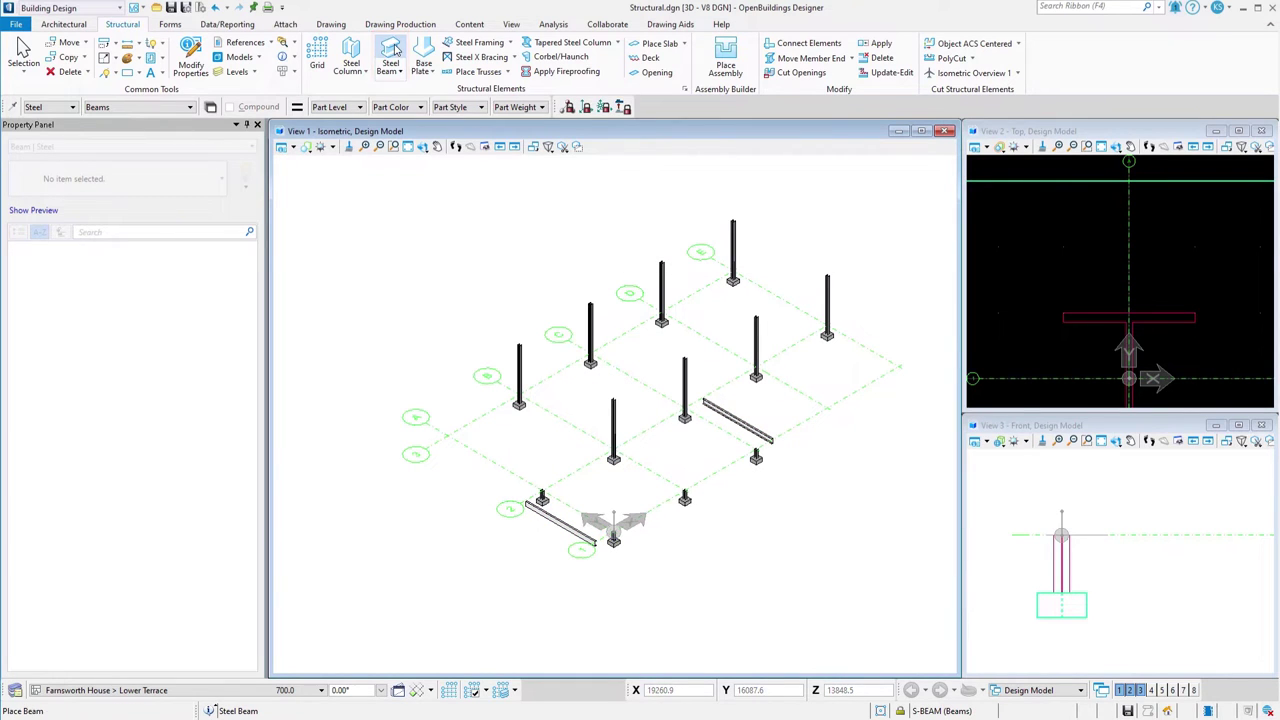
scroll(1007, 318, "down", 5)
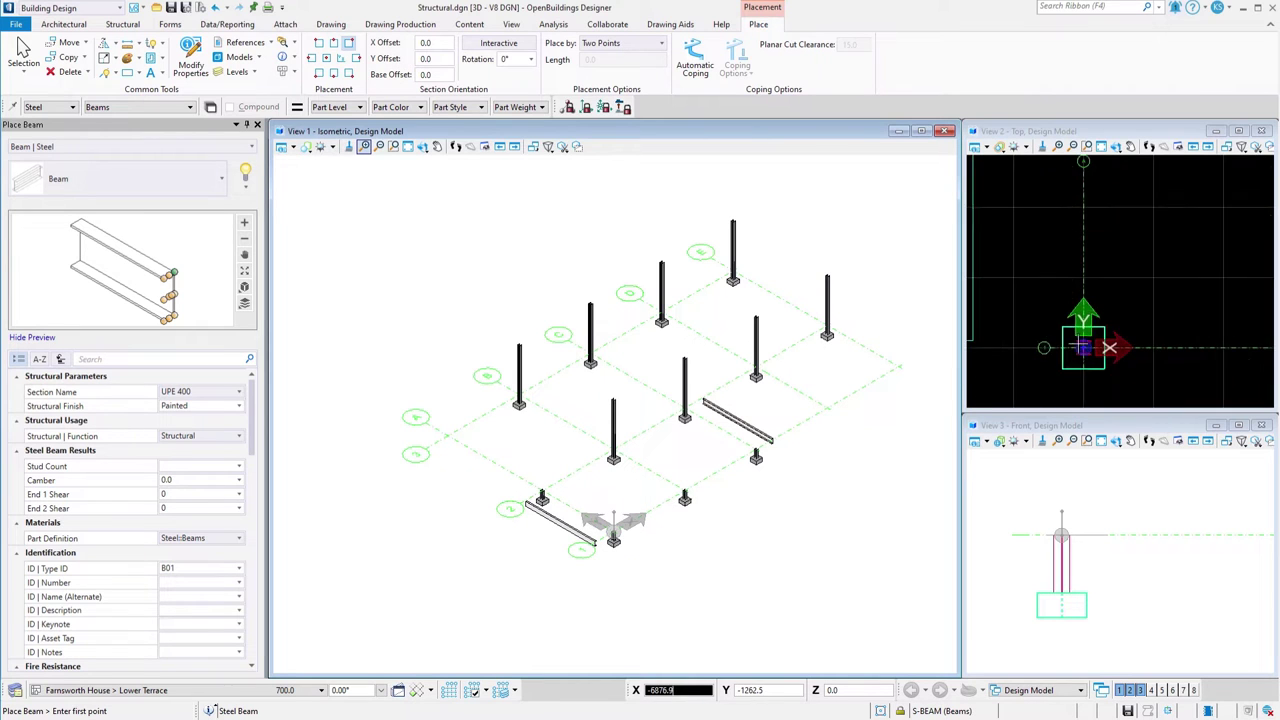
scroll(1007, 318, "up", 3)
middle_click_drag(1060, 316, 1160, 312)
scroll(1160, 312, "down", 3)
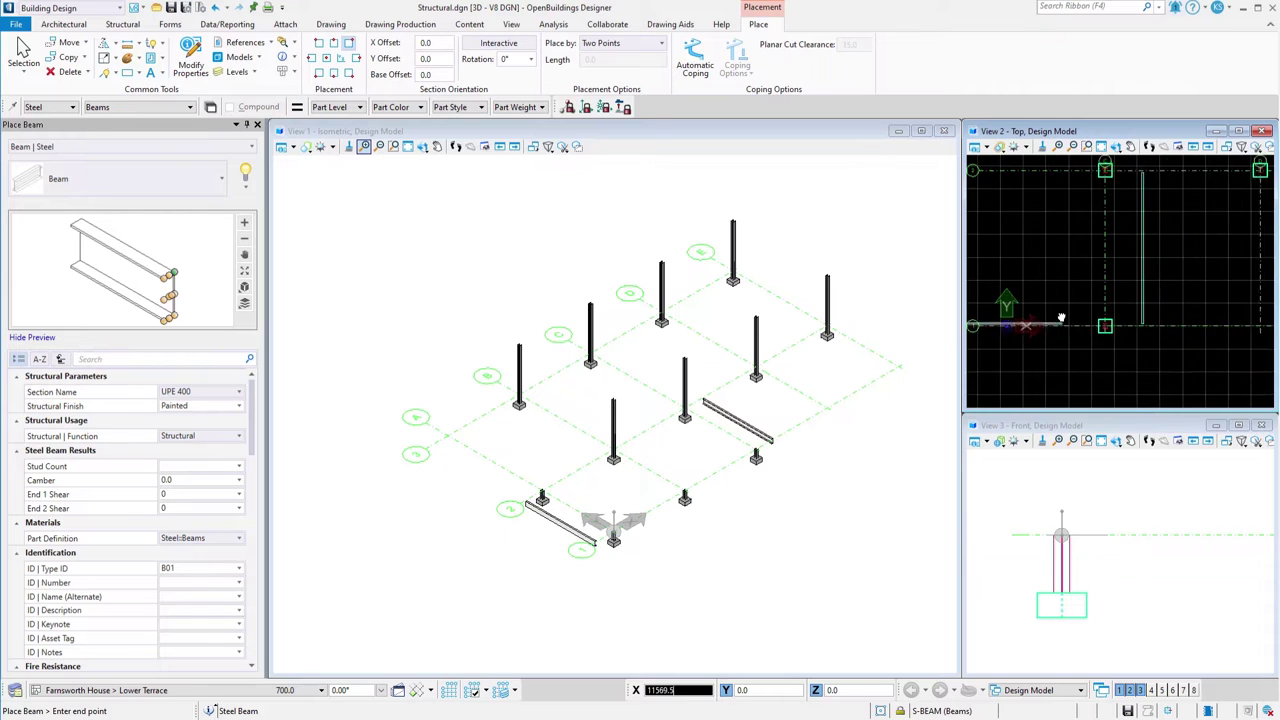
scroll(1158, 285, "up", 3)
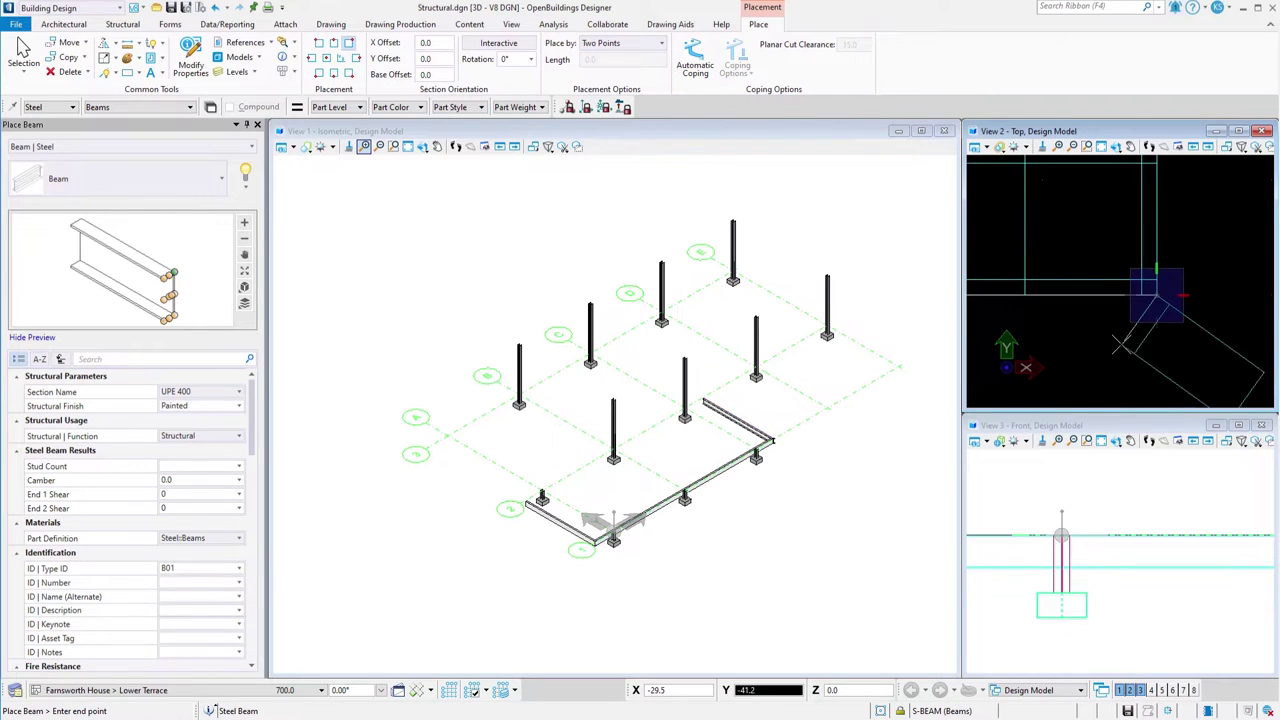
Place a B01 beam along grid line 2 from the mirrored beam's end to the original beam's end, closing the terrace frame
middle_click_drag(1140, 300, 1120, 225)
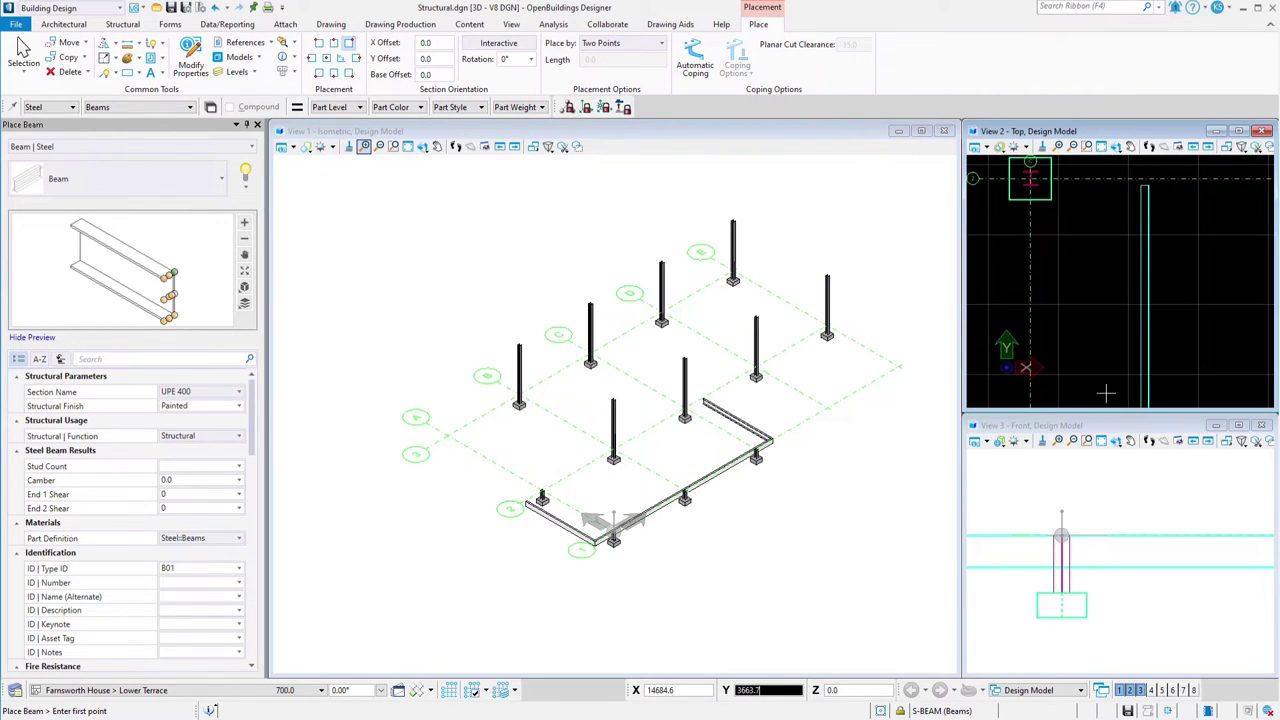
left_click(1186, 228)
scroll(1180, 230, "down", 3)
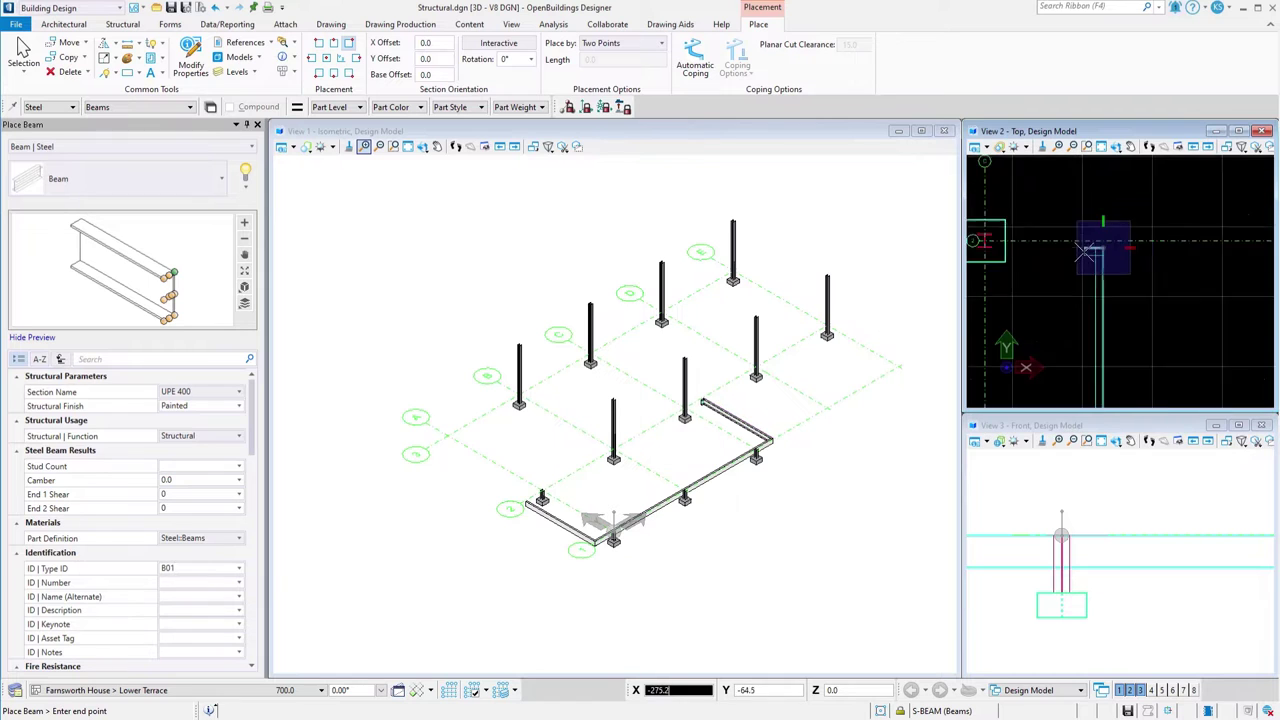
middle_click_drag(1187, 275, 1162, 267)
left_click(1184, 246)
scroll(1183, 295, "up", 3)
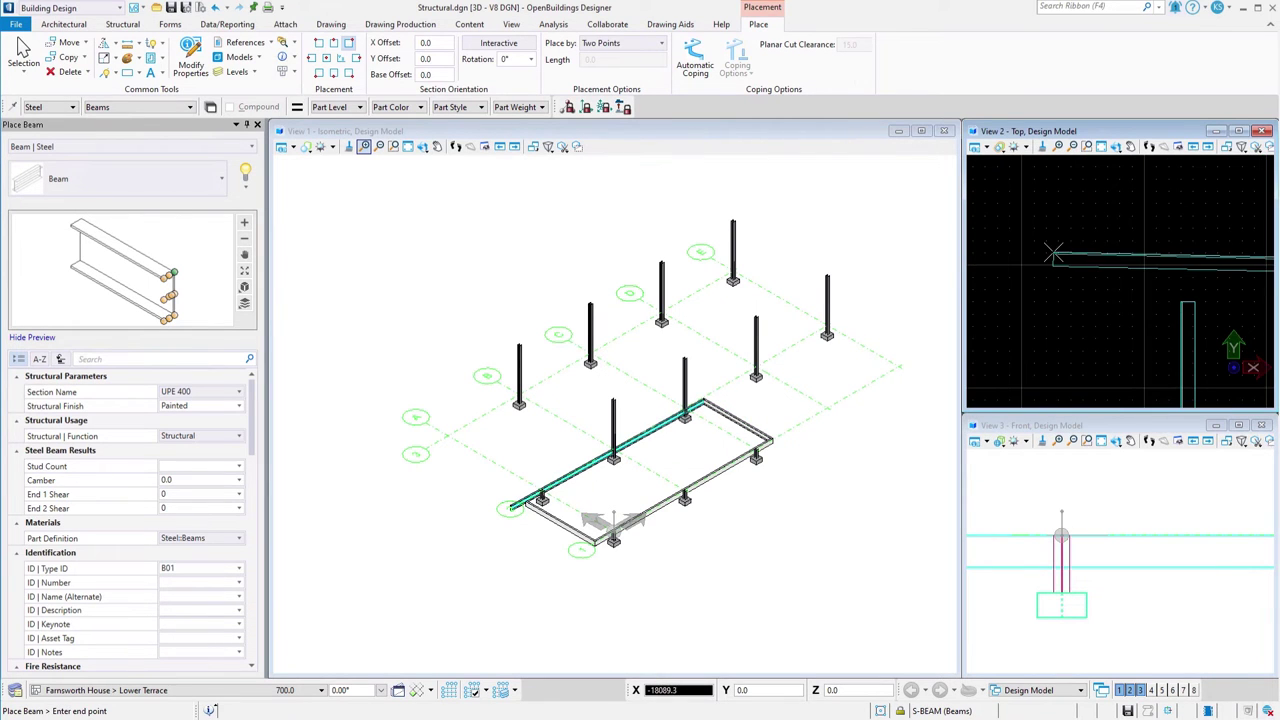
left_click(1102, 147)
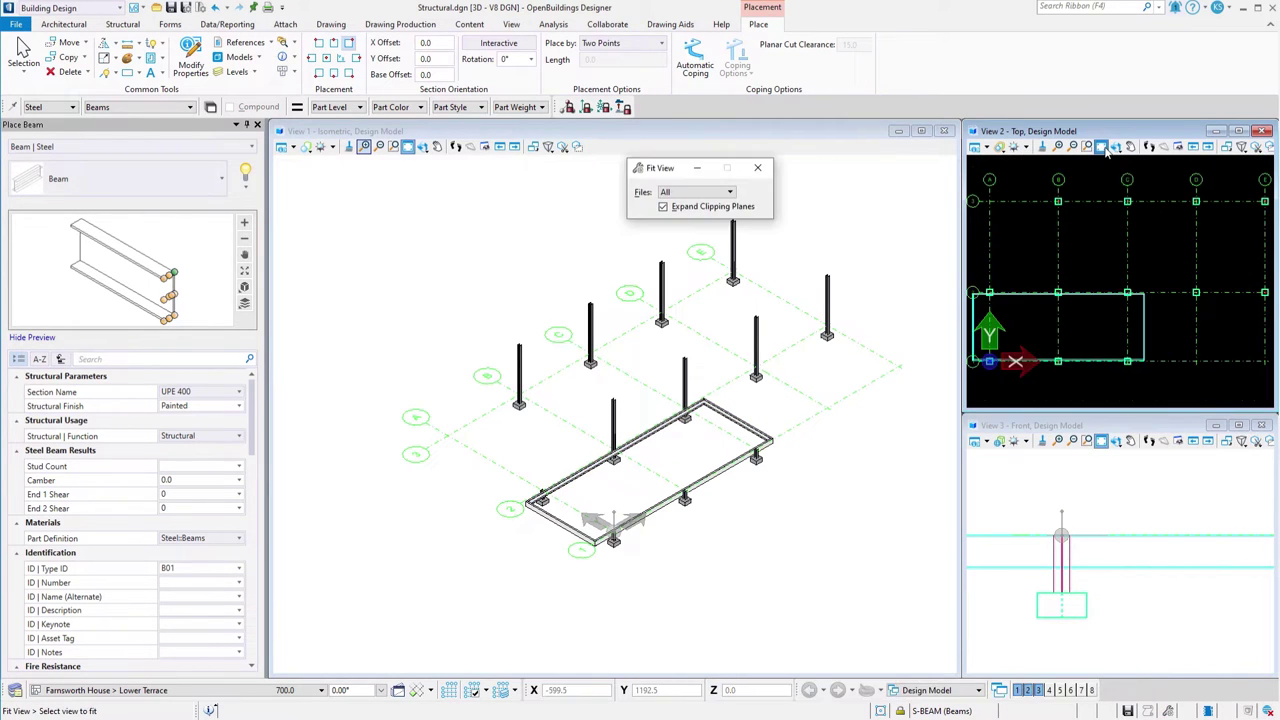
left_click(758, 168)
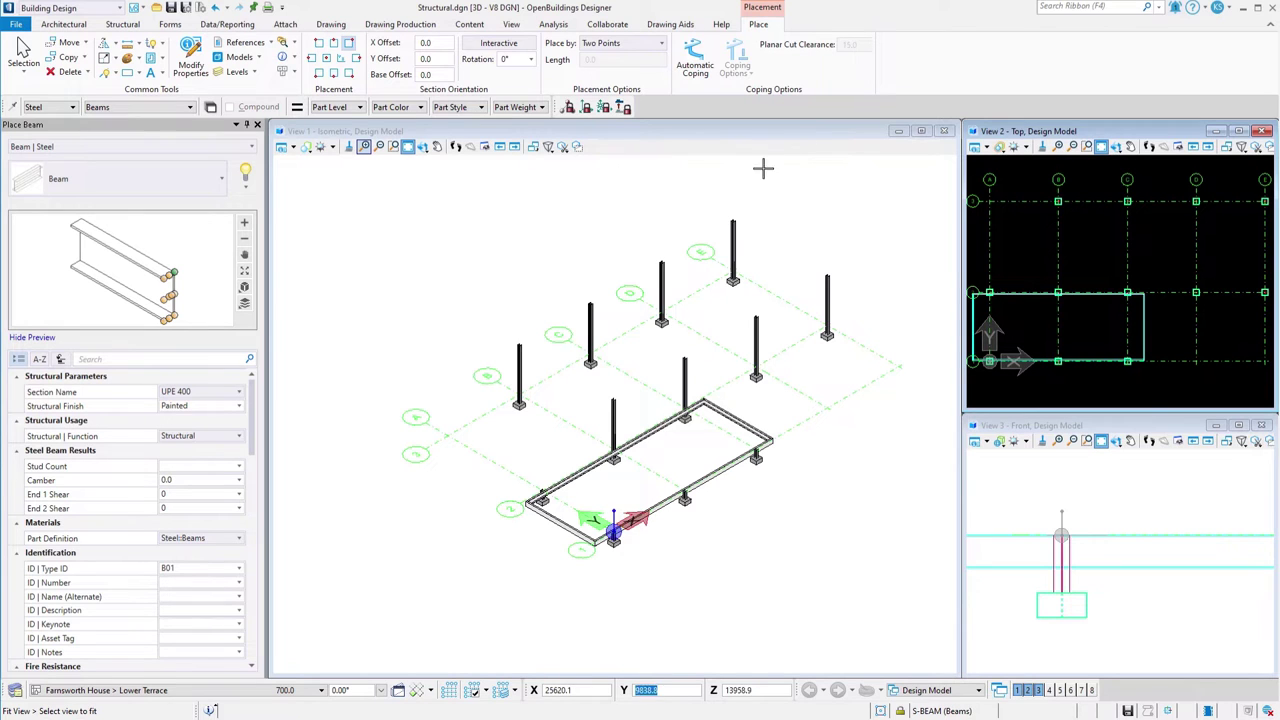
Connect the grid line 2 beam and the end beam beyond grid line C as an L (Bisector) corner
left_click(121, 25)
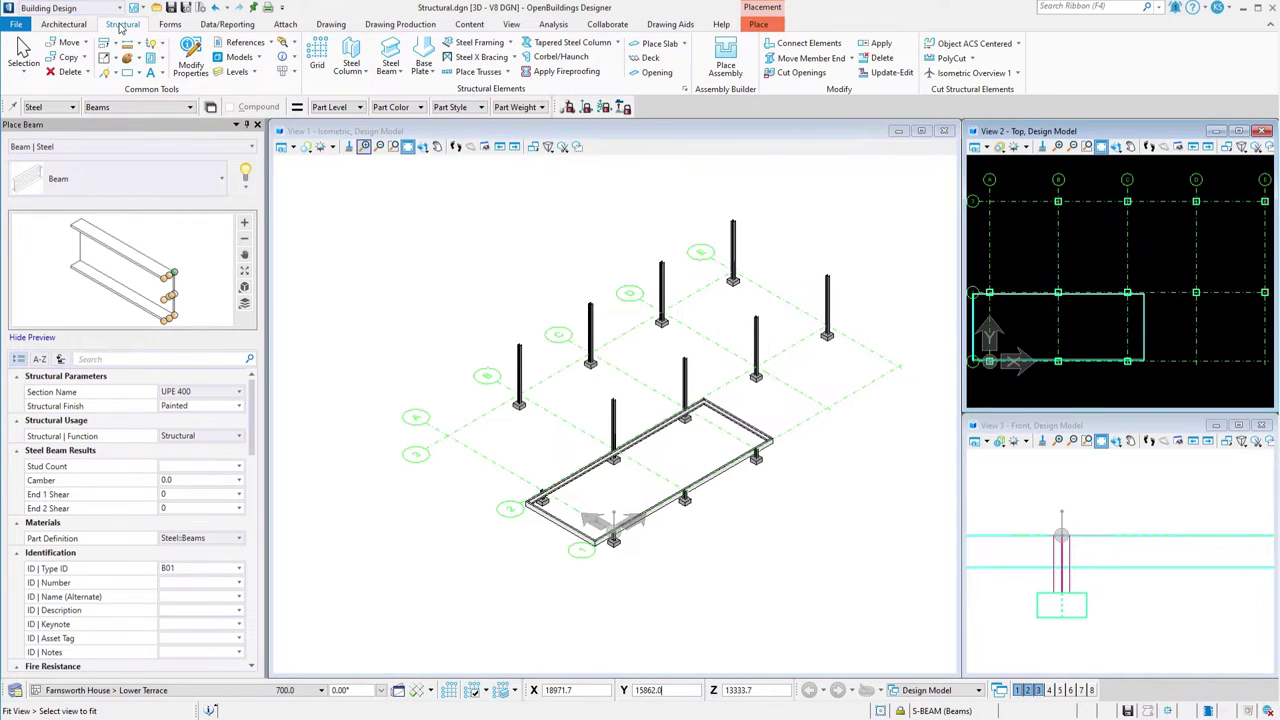
left_click(789, 46)
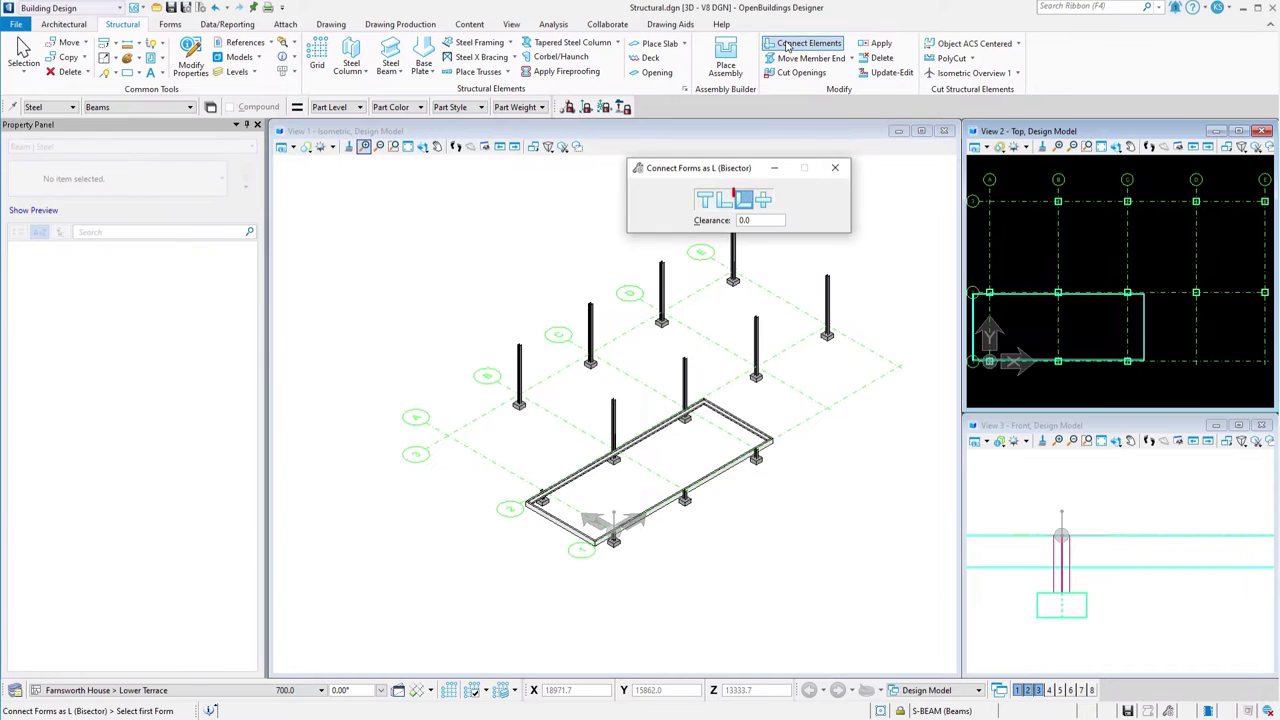
left_click(743, 203)
scroll(700, 387, "up", 5)
left_click(693, 400)
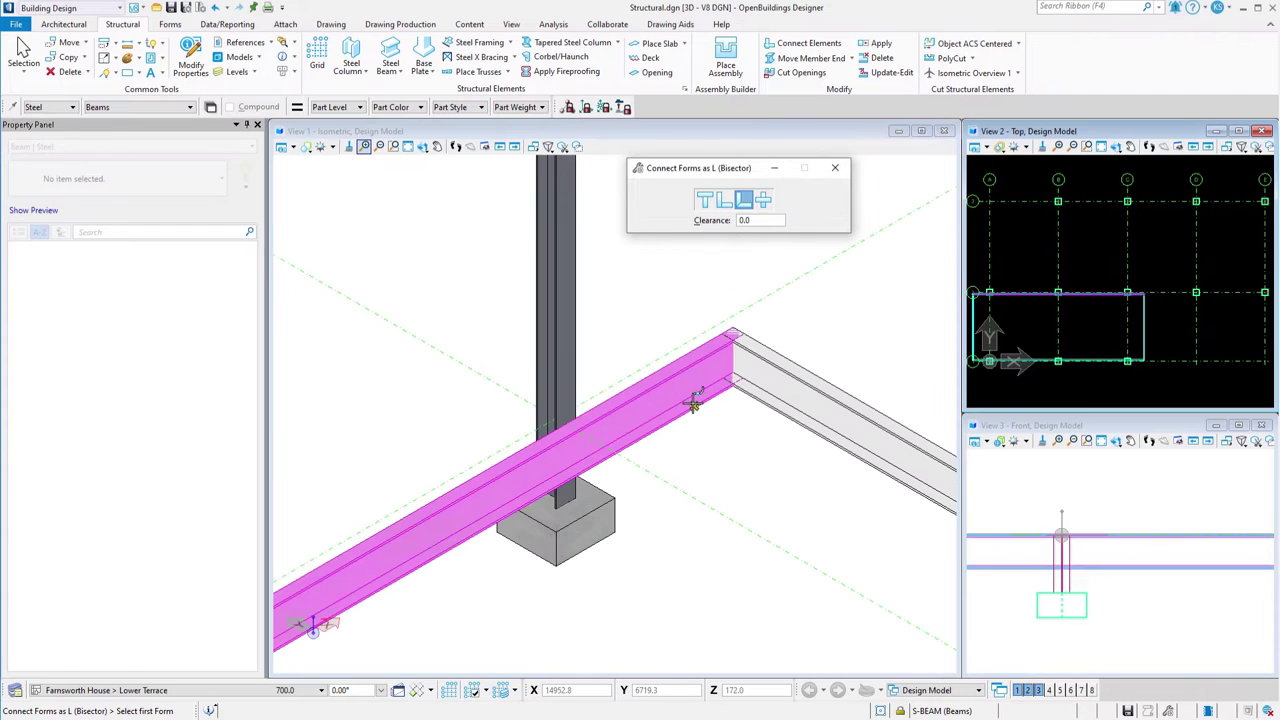
left_click(763, 416)
left_click(740, 432)
scroll(740, 432, "down", 5)
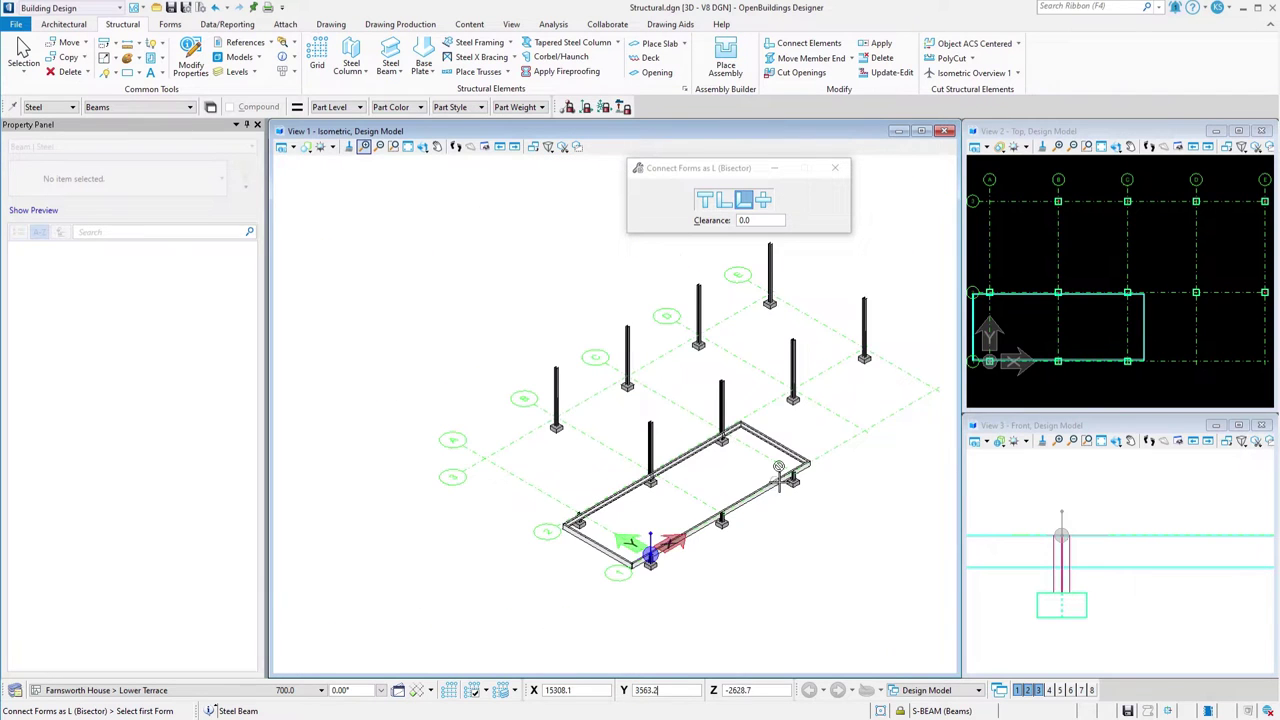
Connect the grid line 1 beam and the end beam beyond grid line C as an L (Bisector) corner
scroll(807, 477, "up", 5)
left_click(742, 372)
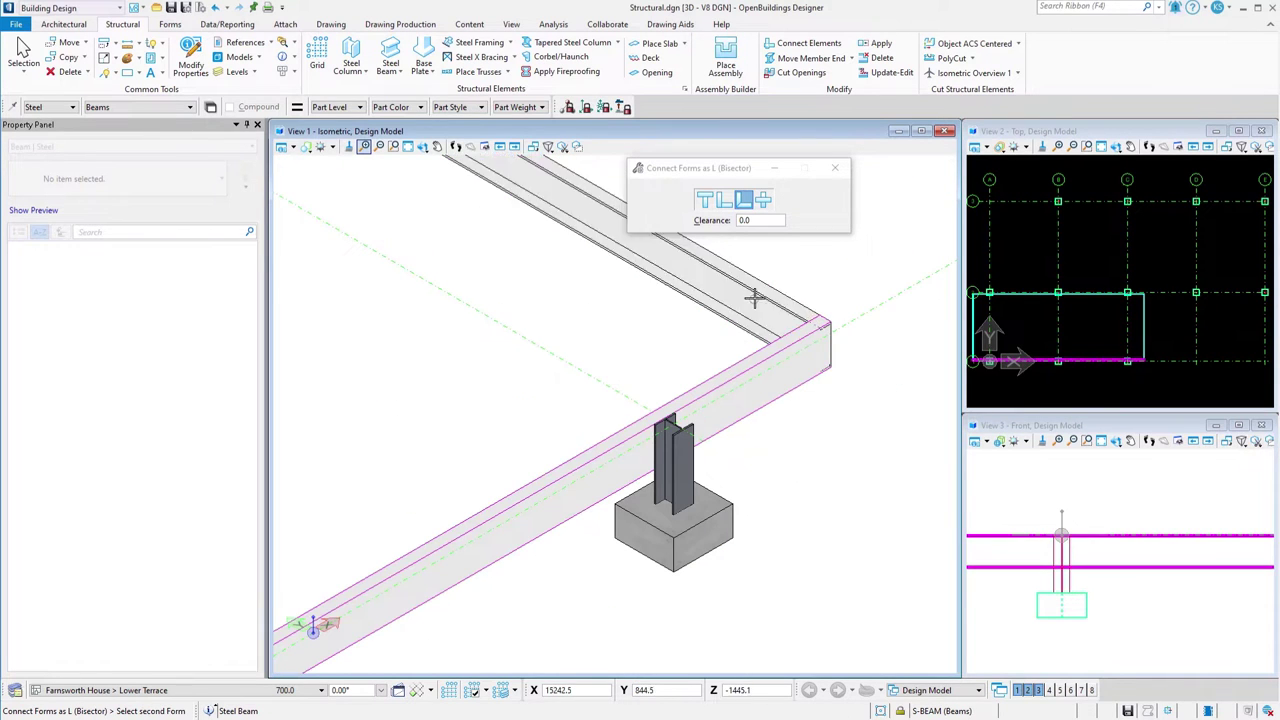
left_click(757, 289)
scroll(686, 342, "down", 5)
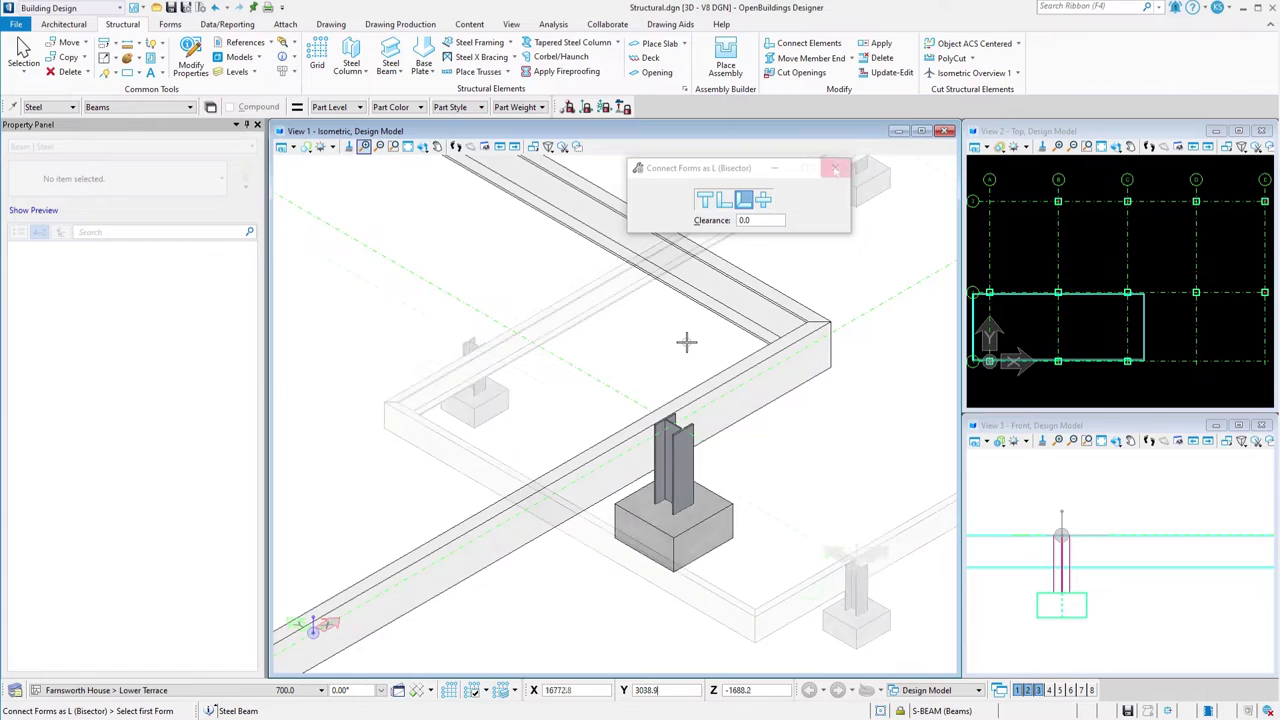
scroll(850, 600, "up", 3)
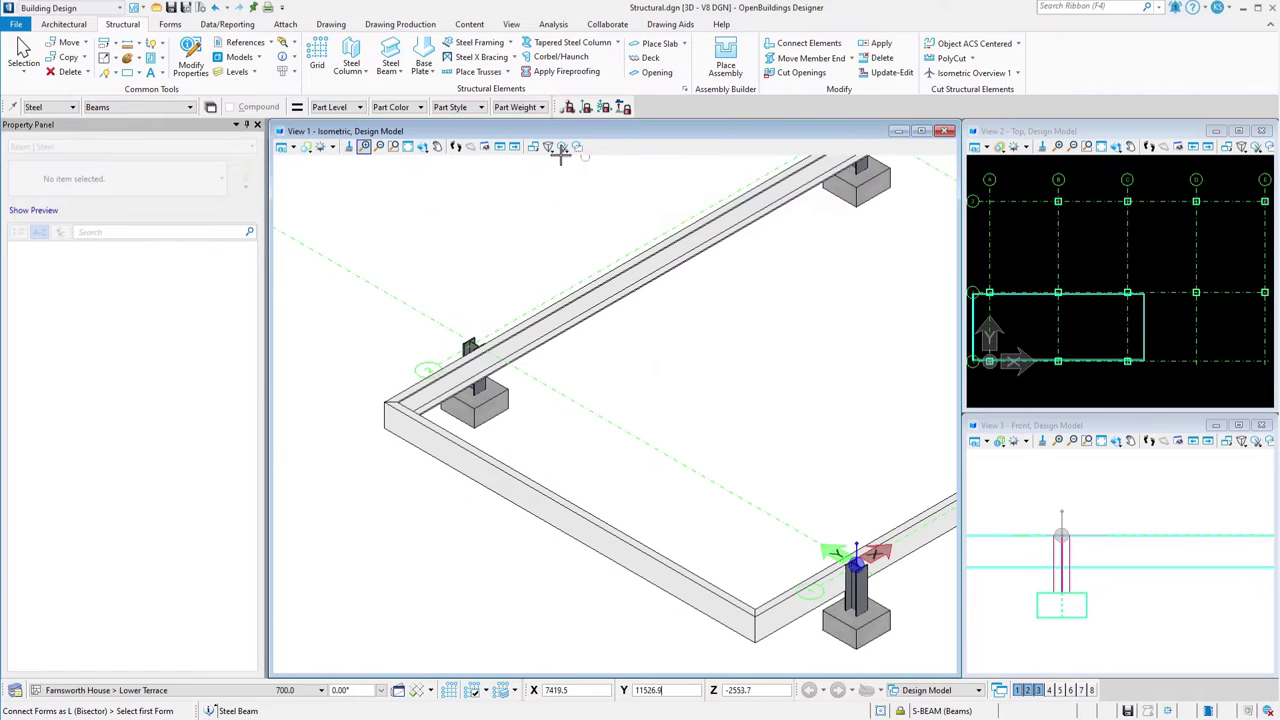
Start a new steel beam with section HEB 300 and Type ID B02
left_click(391, 55)
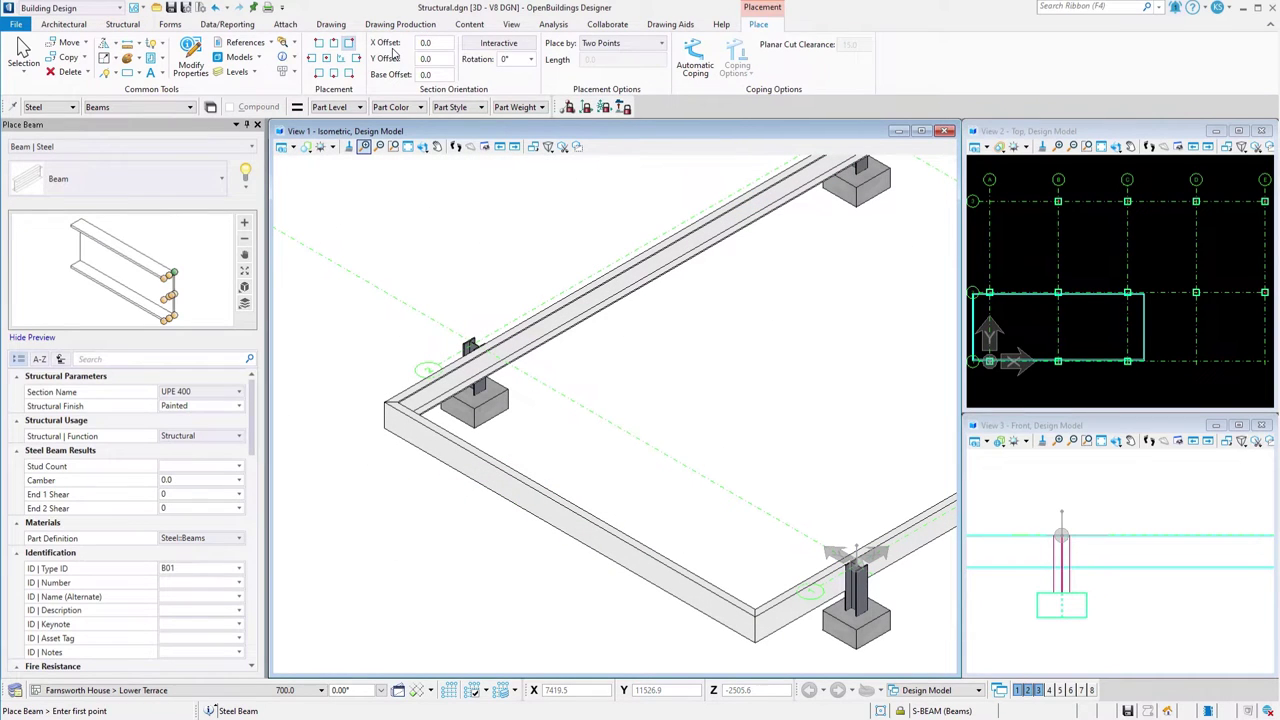
left_click(211, 391)
left_click(224, 423)
type("HEB 3")
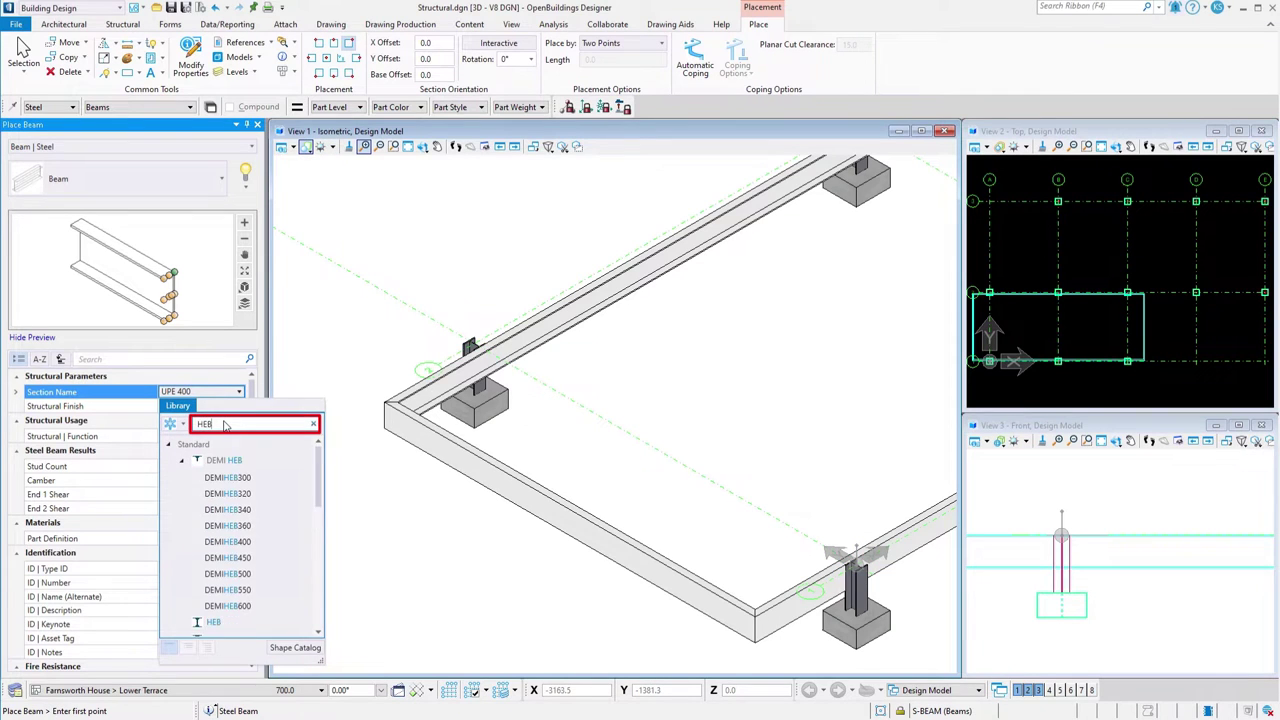
left_click(219, 477)
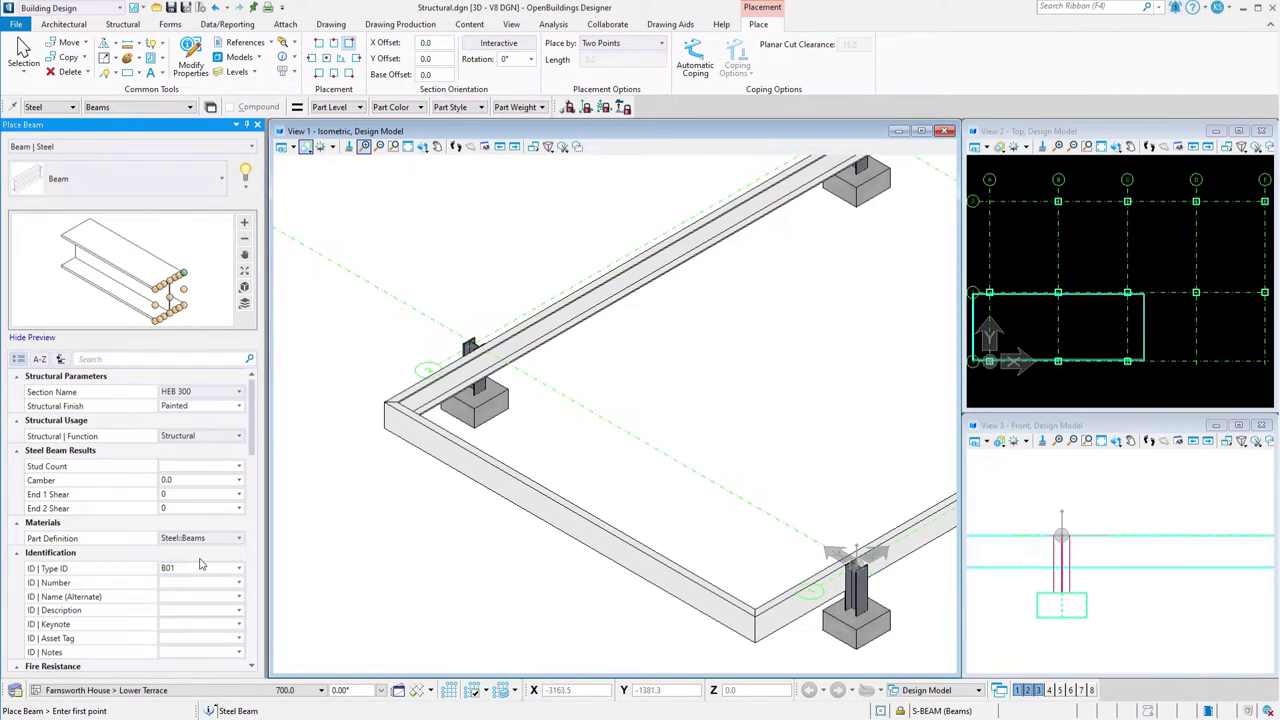
left_click(198, 568)
type("B02")
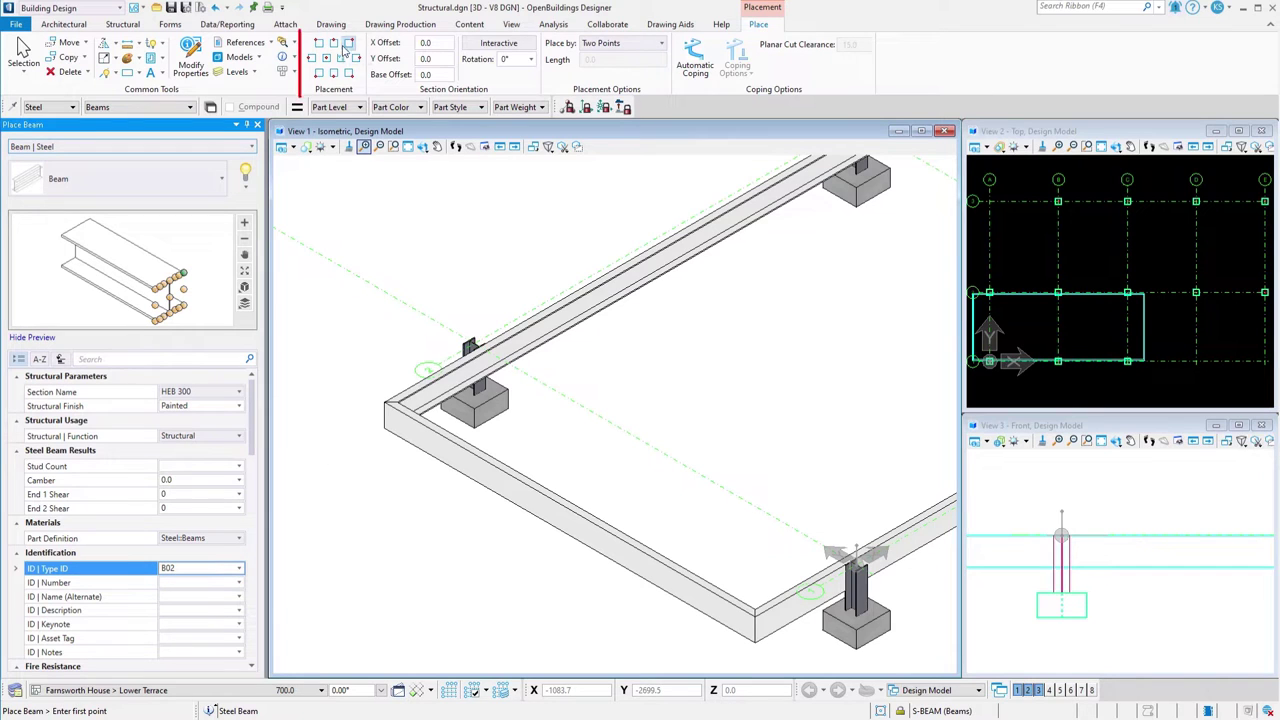
Set the beam's placement point to top centre, Base Offset to -80, and enable automatic coping with Trim to any interfering member
left_click(335, 43)
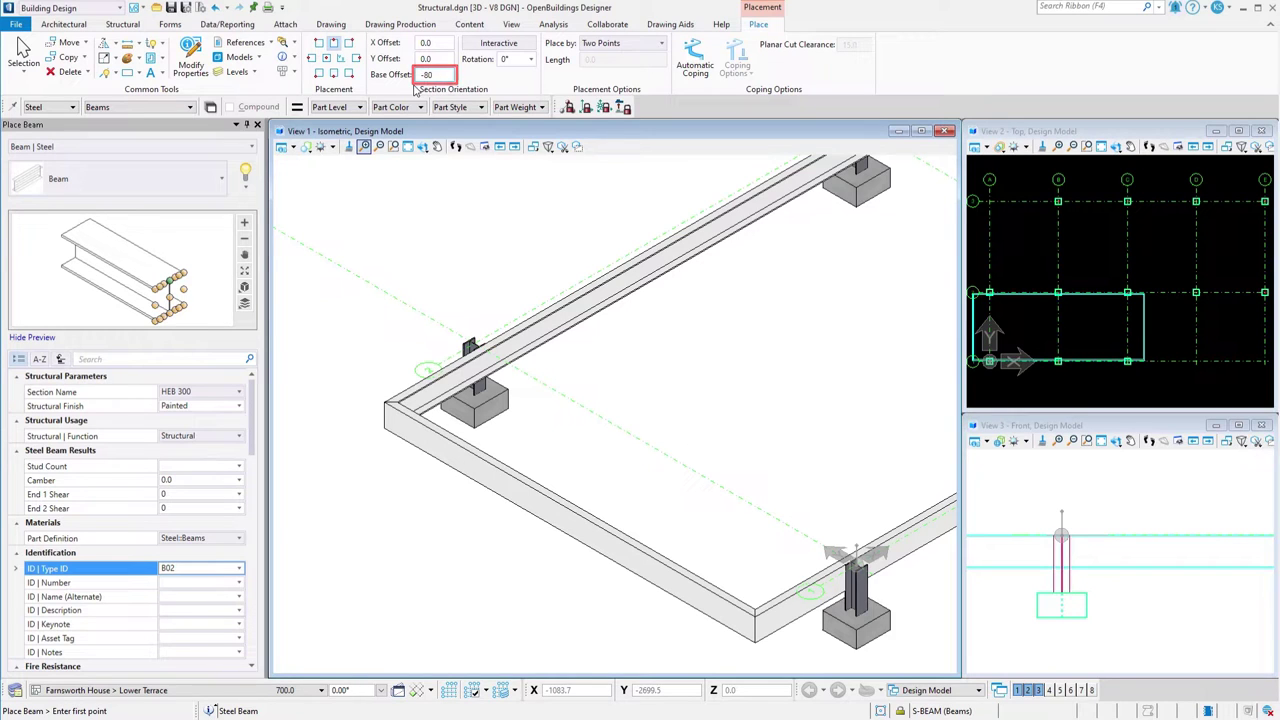
left_click(695, 60)
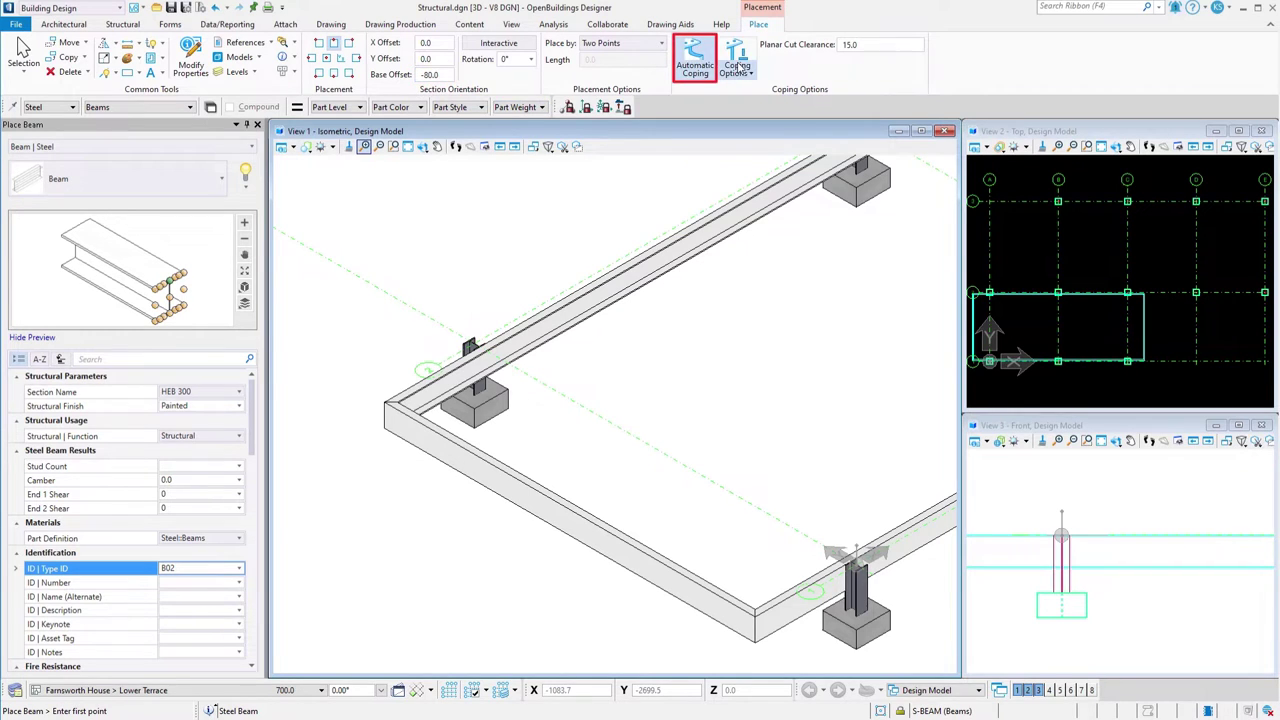
left_click(737, 70)
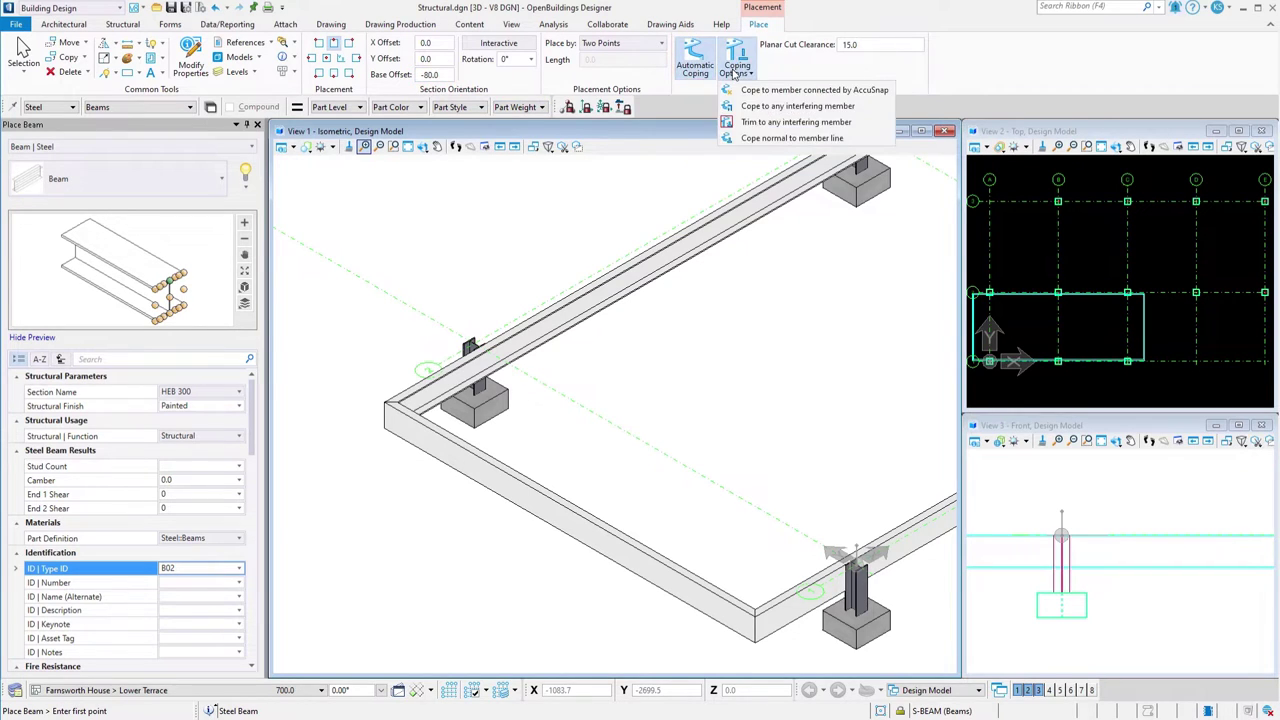
left_click(765, 122)
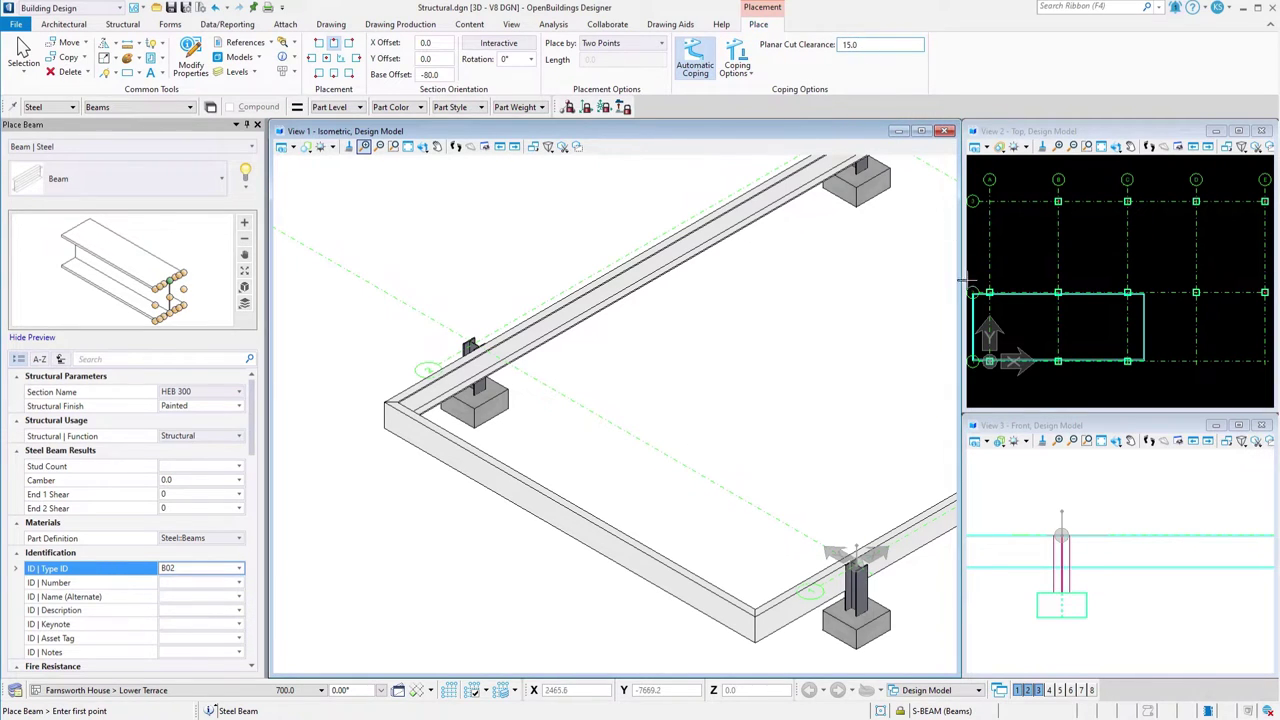
Place the B02 beam along grid line A, spanning from the grid line 2 beam to the grid line 1 beam
scroll(994, 290, "up", 4)
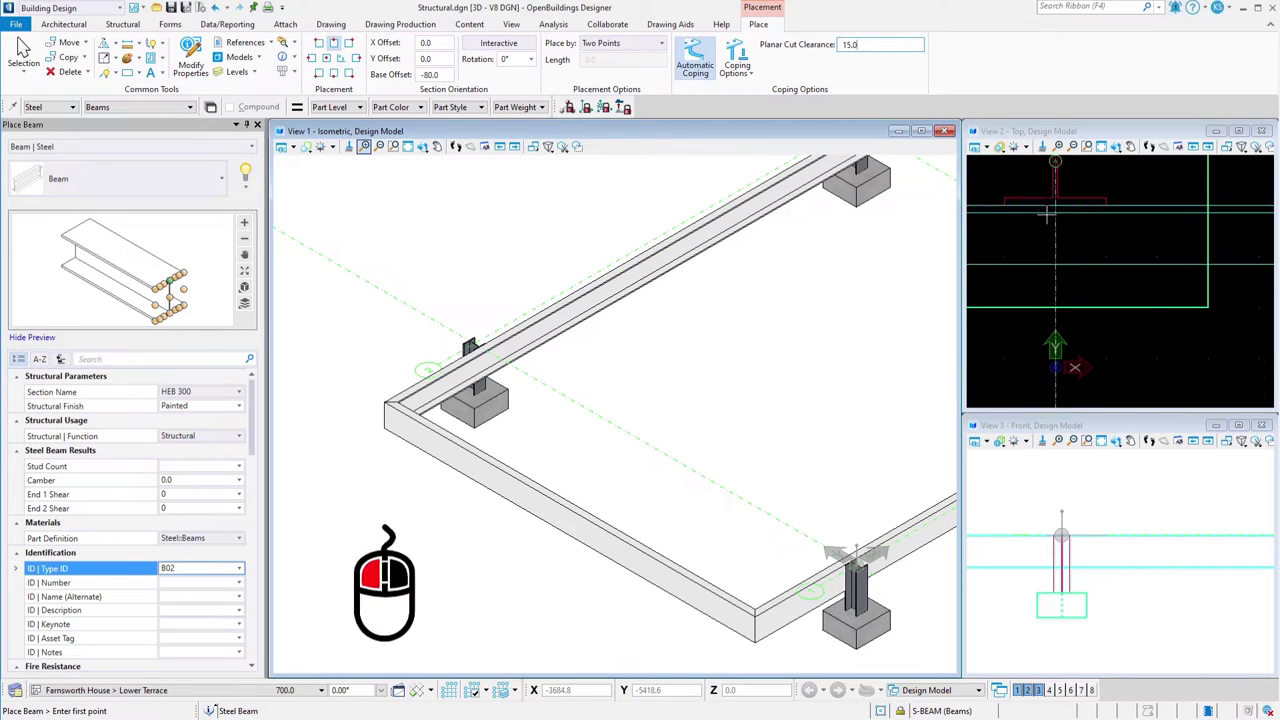
left_click(1056, 202)
key("Return")
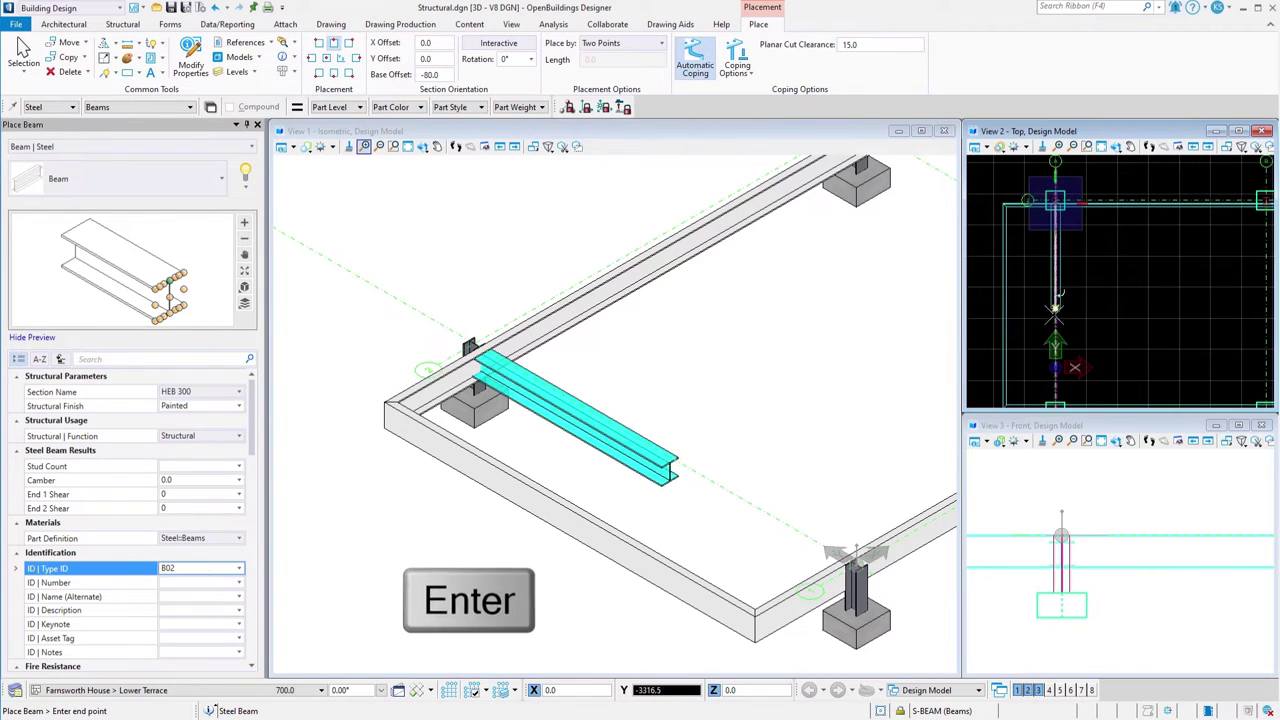
scroll(1050, 286, "up", 4)
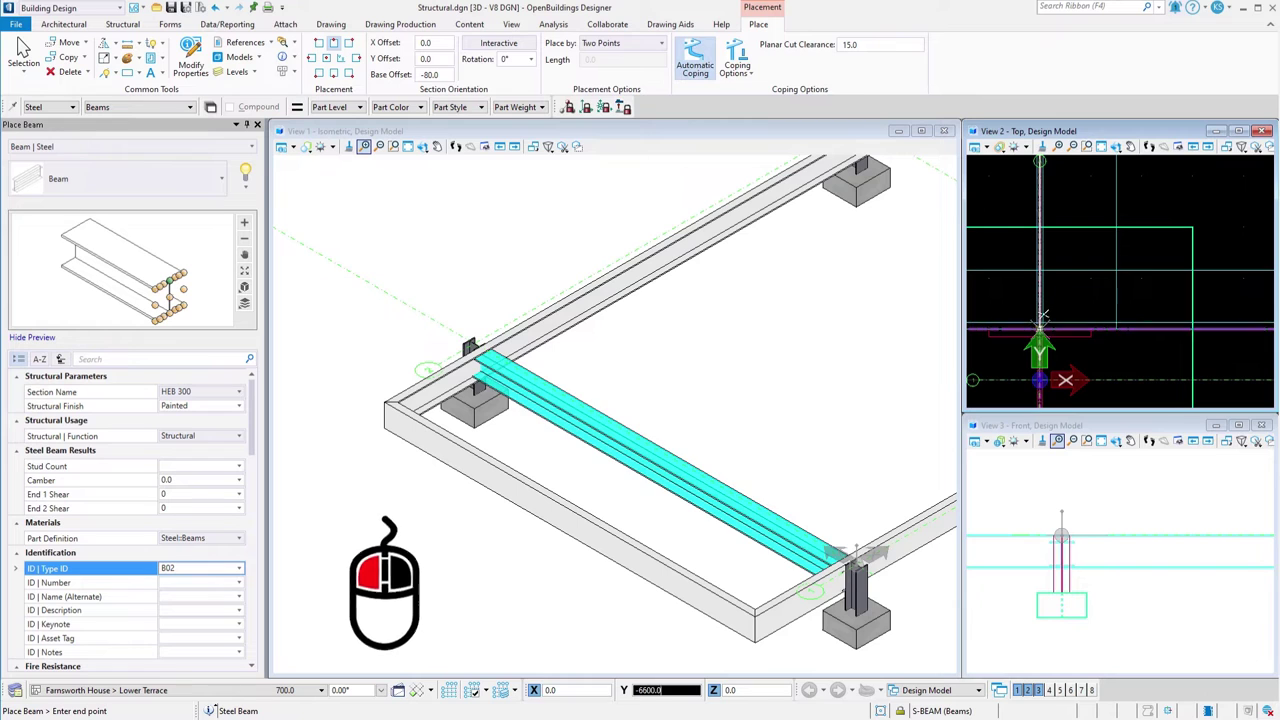
left_click(1038, 320)
left_click(1040, 320)
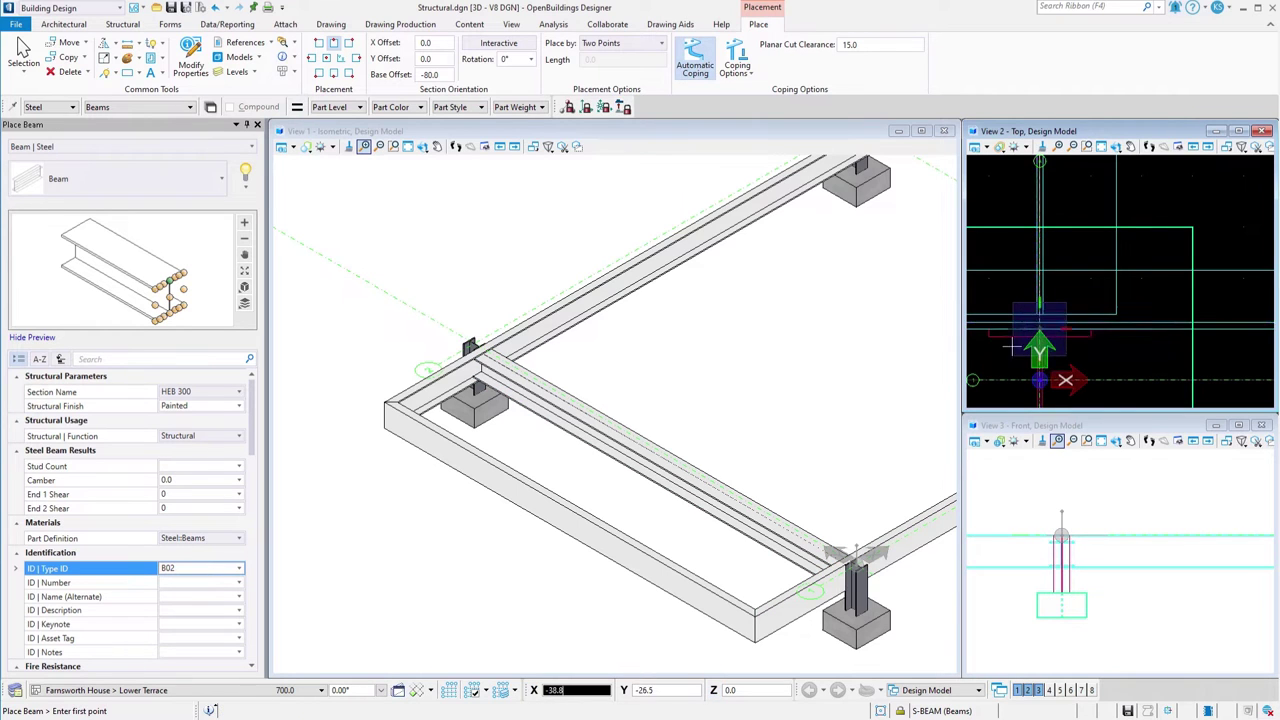
scroll(1050, 575, "up", 5)
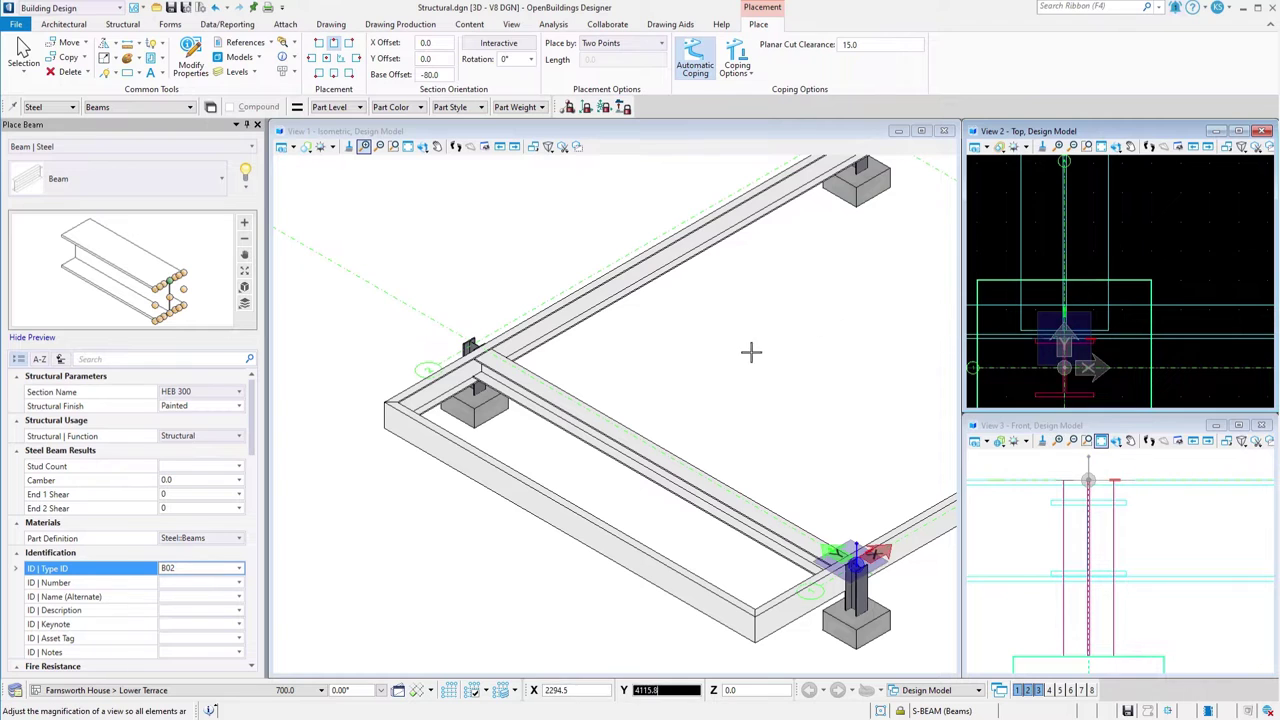
Copy the B02 beam 8 times along the X direction at 1700 spacing across the Lower Terrace frame
left_click(24, 50)
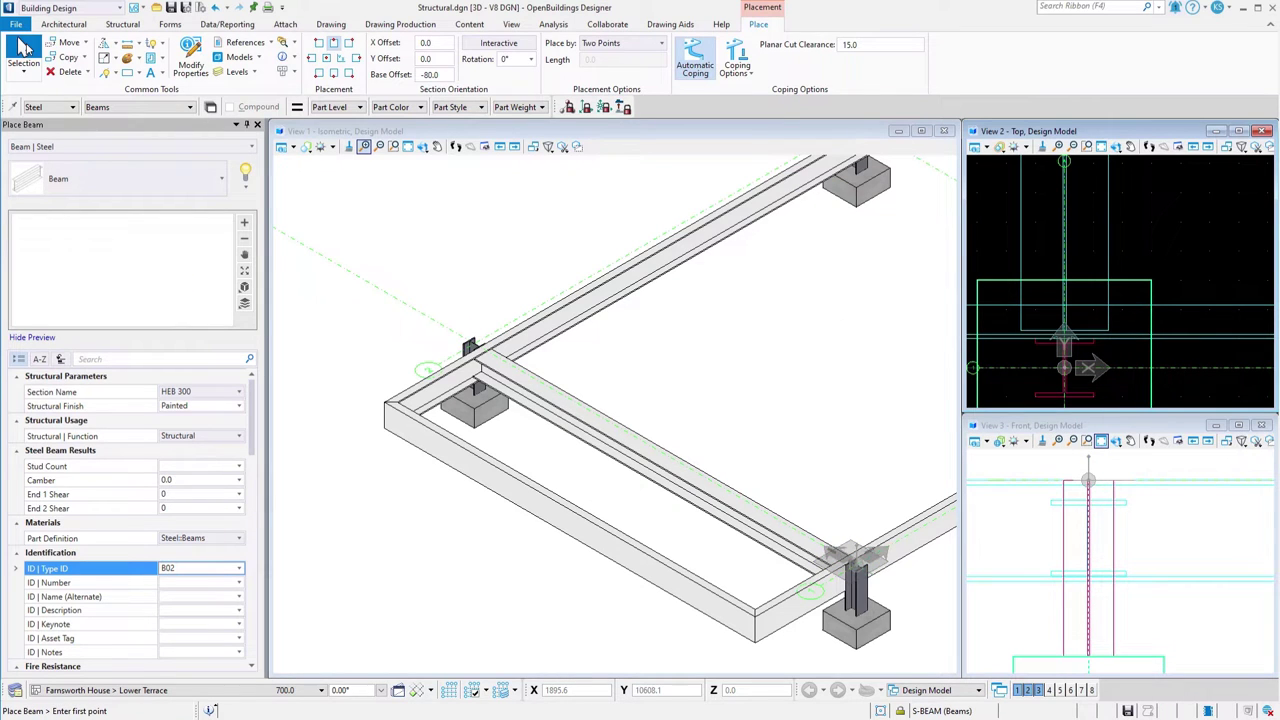
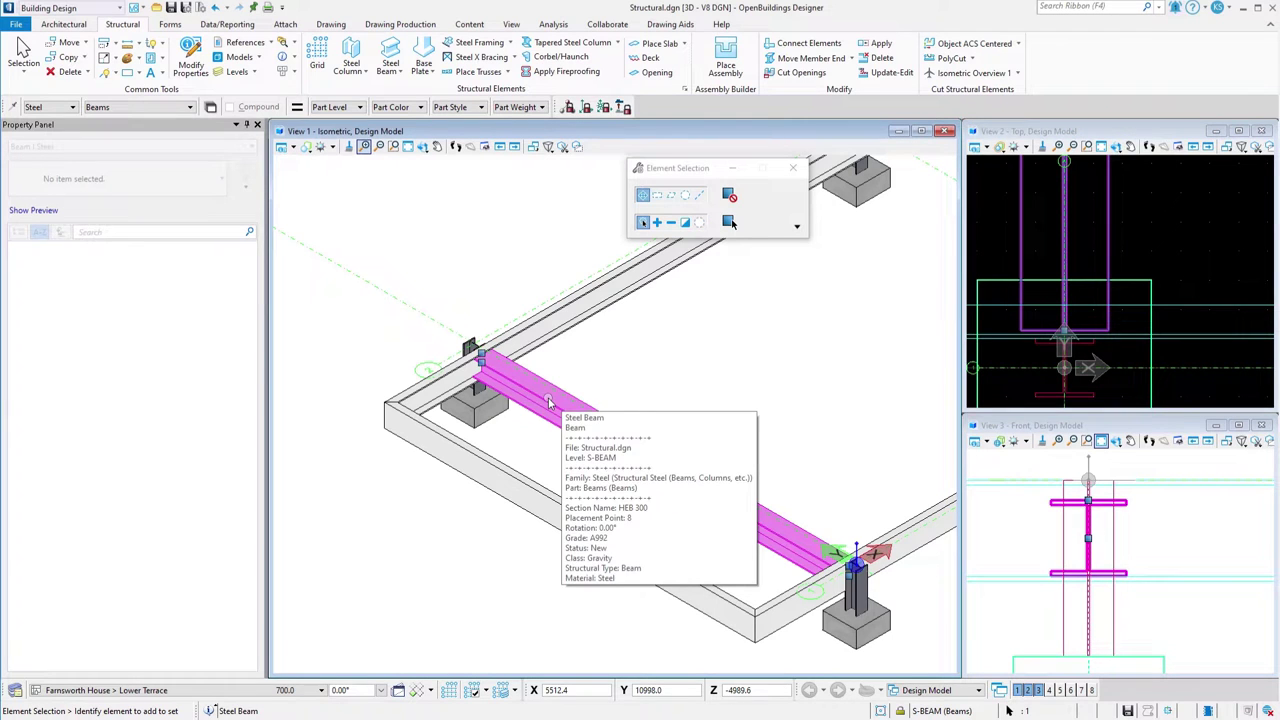
left_click(70, 58)
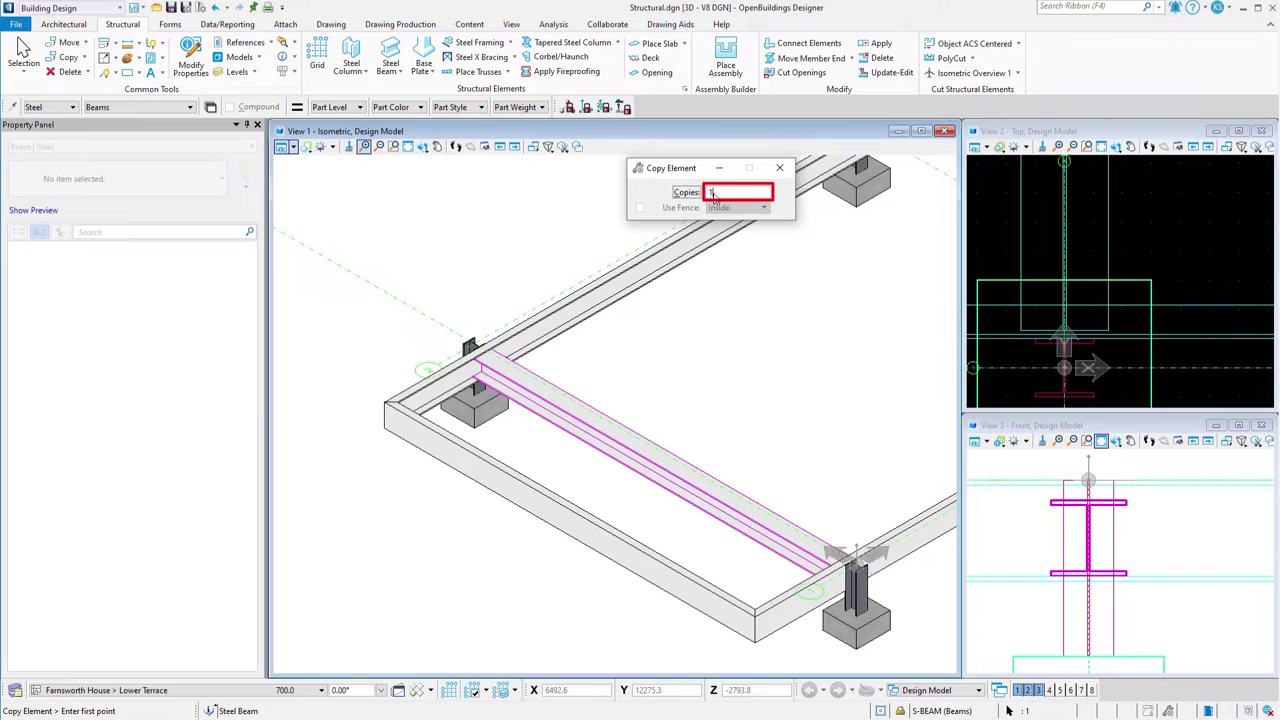
left_click(855, 555)
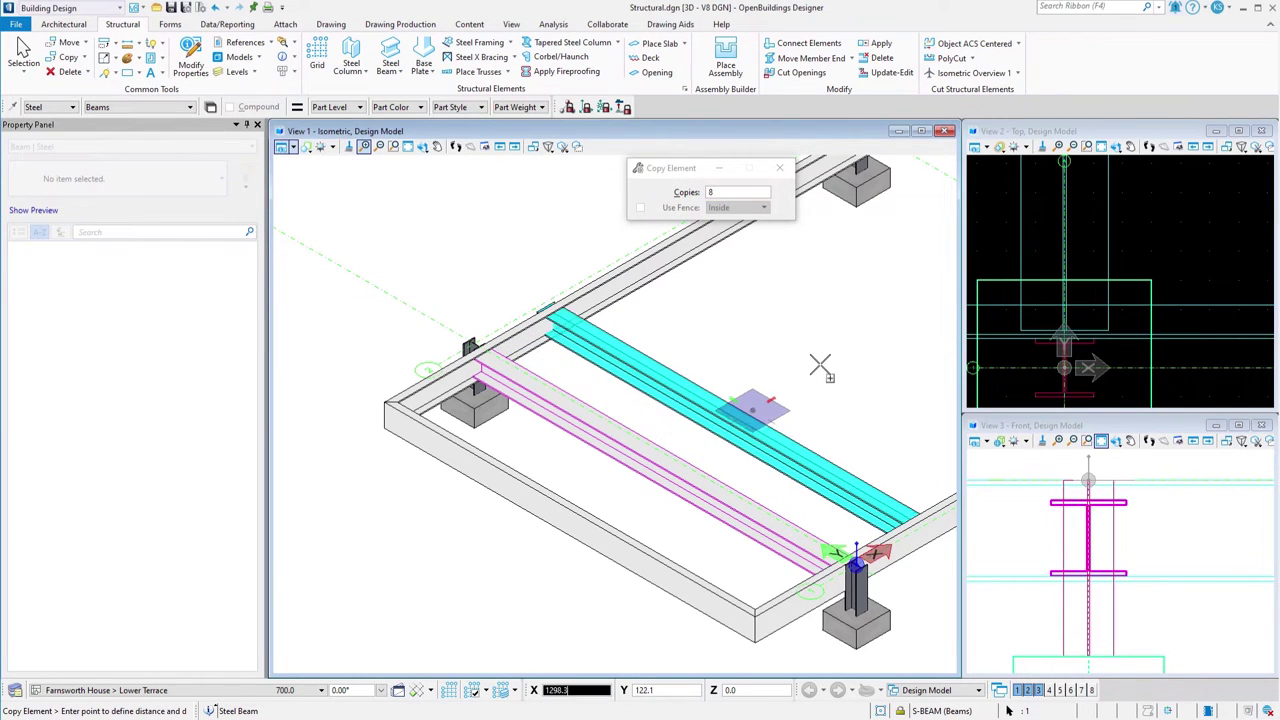
key("Return")
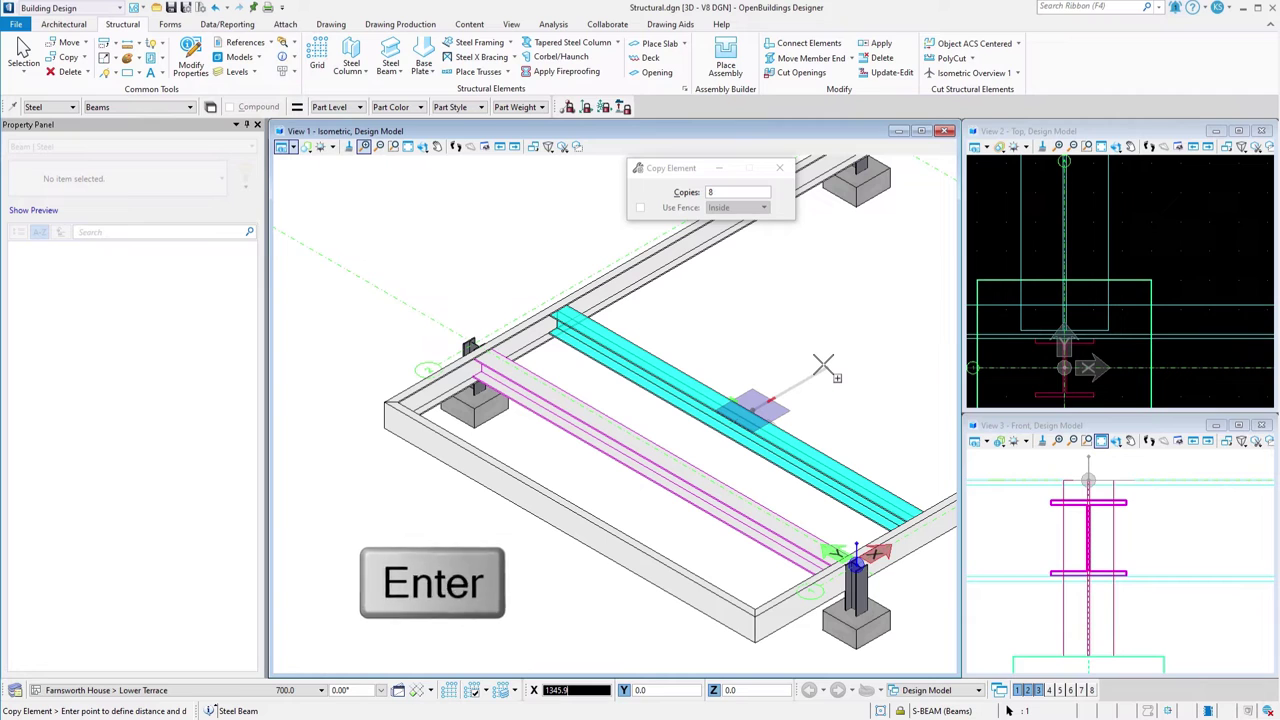
type("1700")
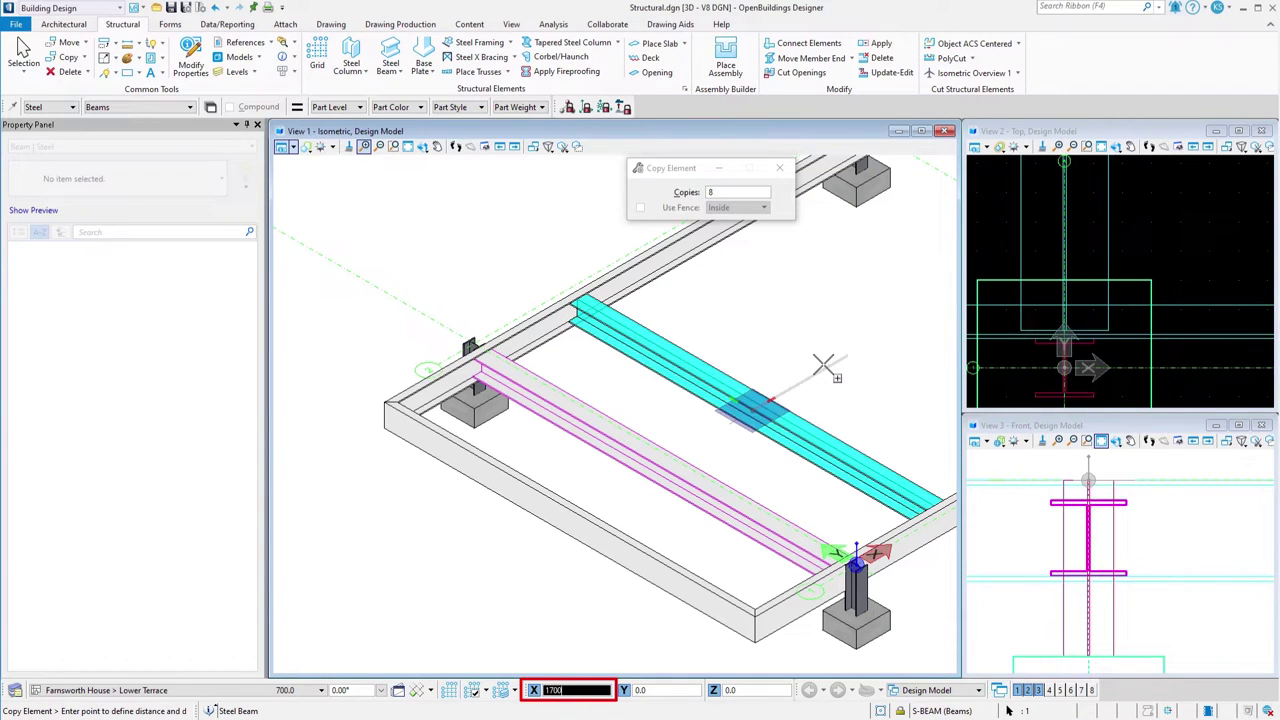
left_click(824, 366)
scroll(824, 366, "down", 5)
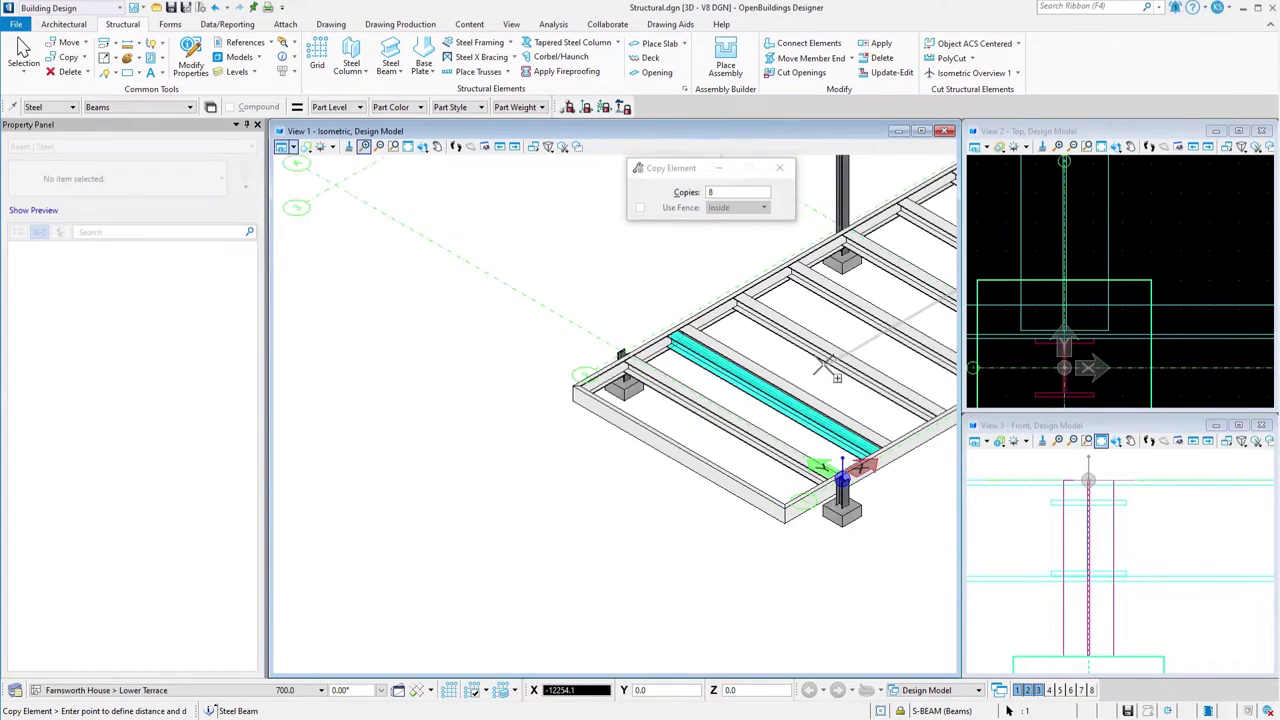
middle_click_drag(800, 372, 716, 405)
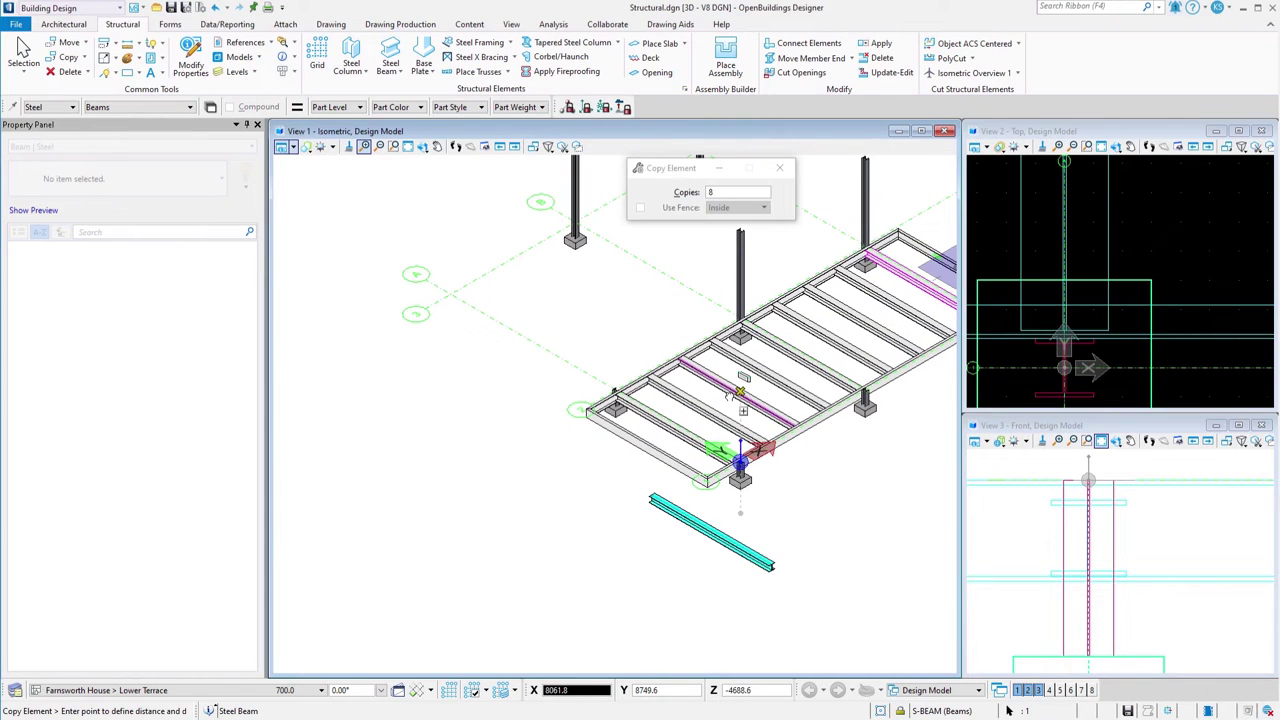
key("Escape")
middle_click_drag(868, 466, 778, 527)
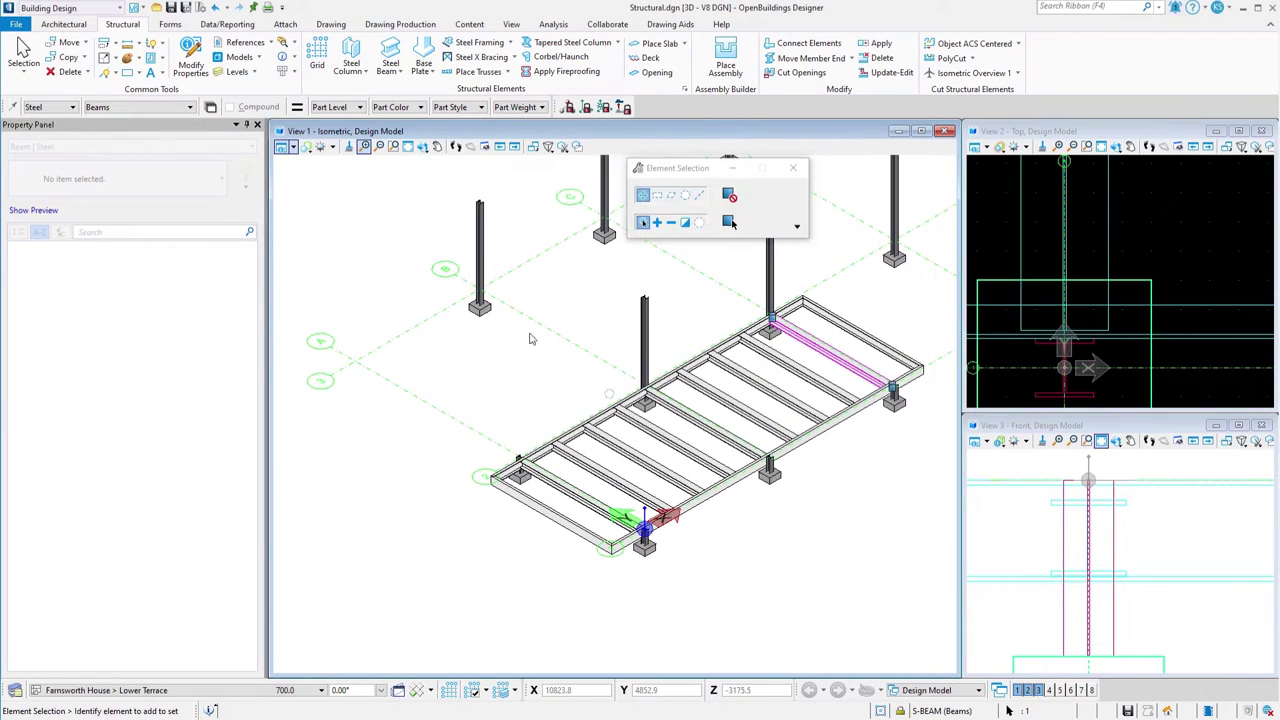
Fit the whole model in the isometric view and make Upper Terrace the active floor
left_click(407, 146)
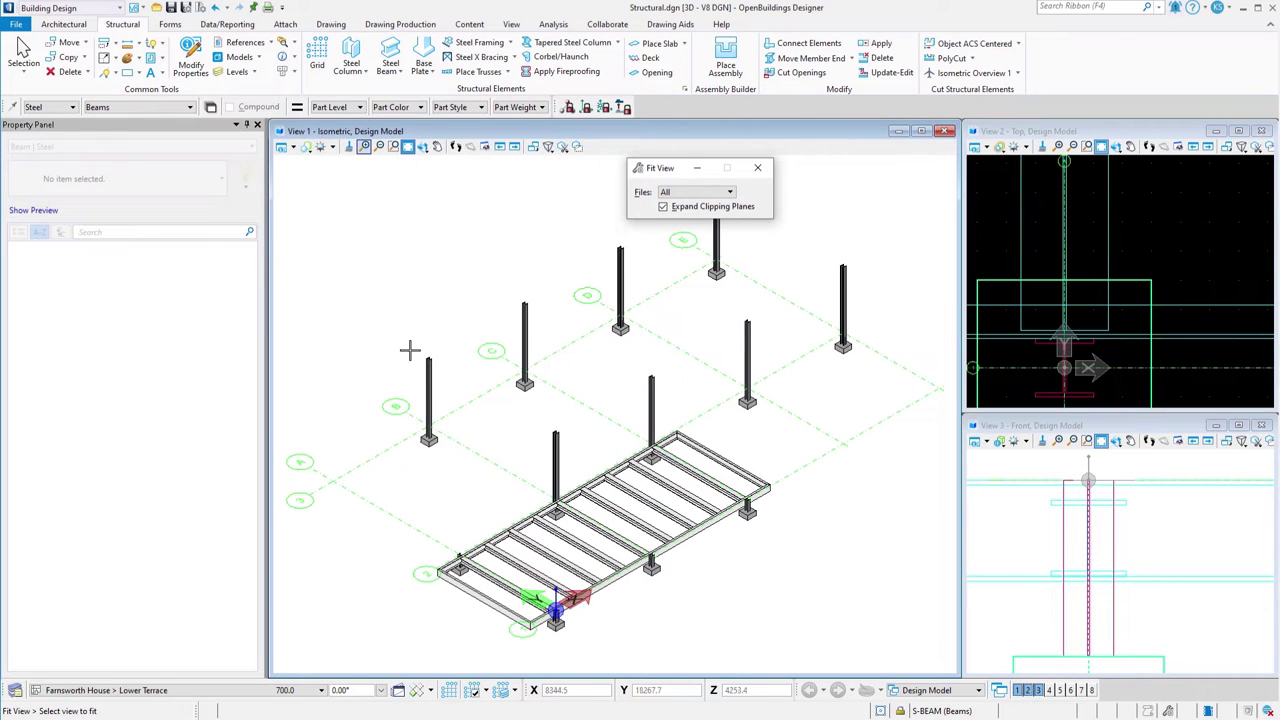
left_click(110, 690)
left_click(245, 621)
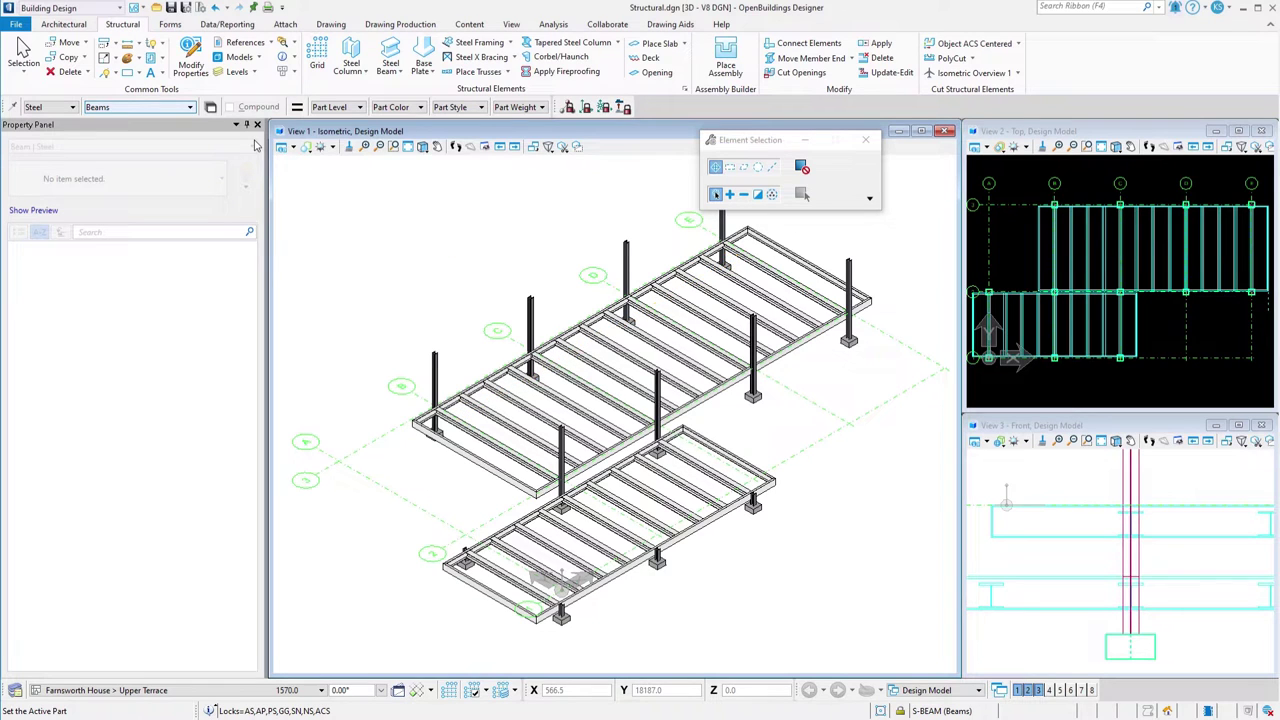
Rotate the main view to Front and make Roof the active floor
left_click(423, 147)
left_click(423, 147)
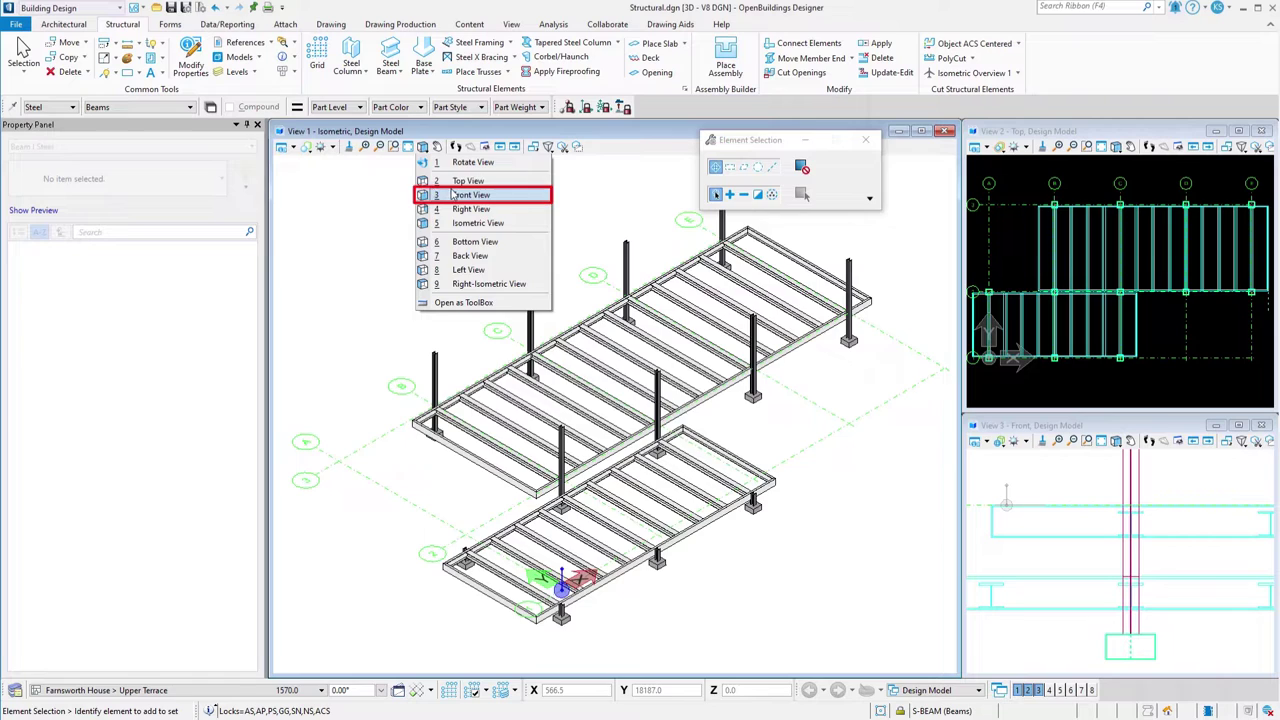
left_click(450, 195)
left_click(295, 690)
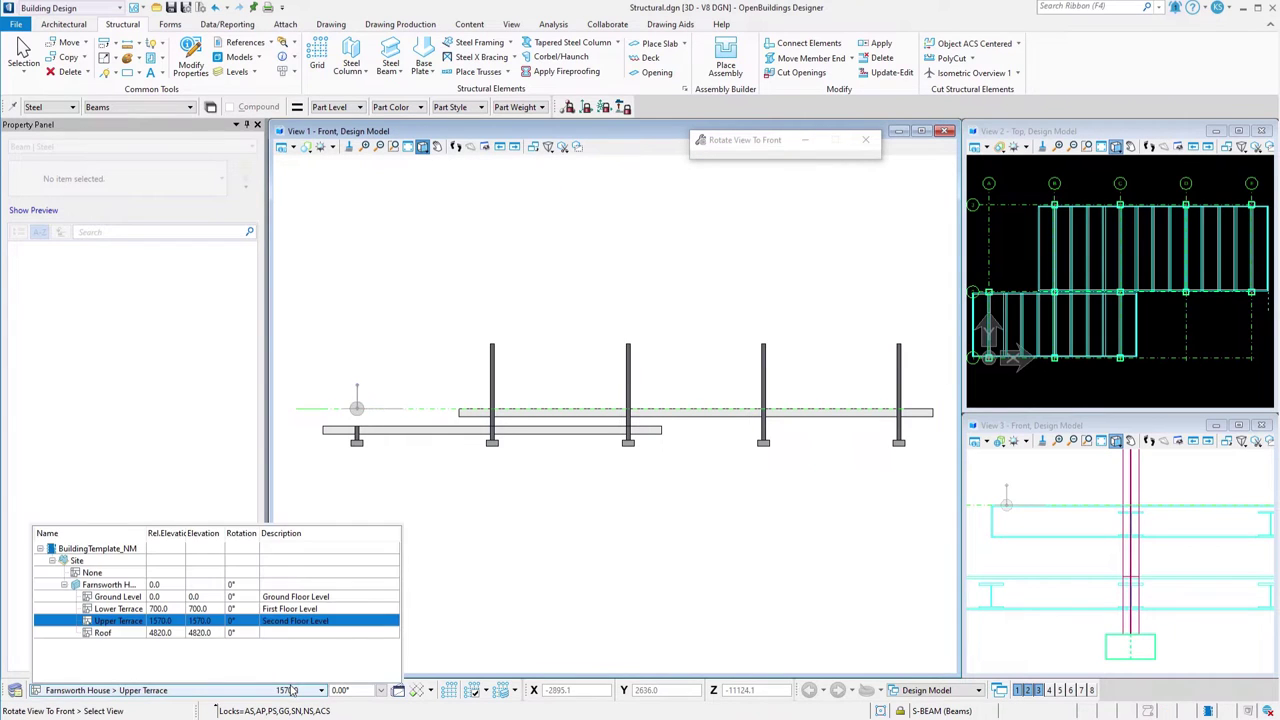
left_click(290, 633)
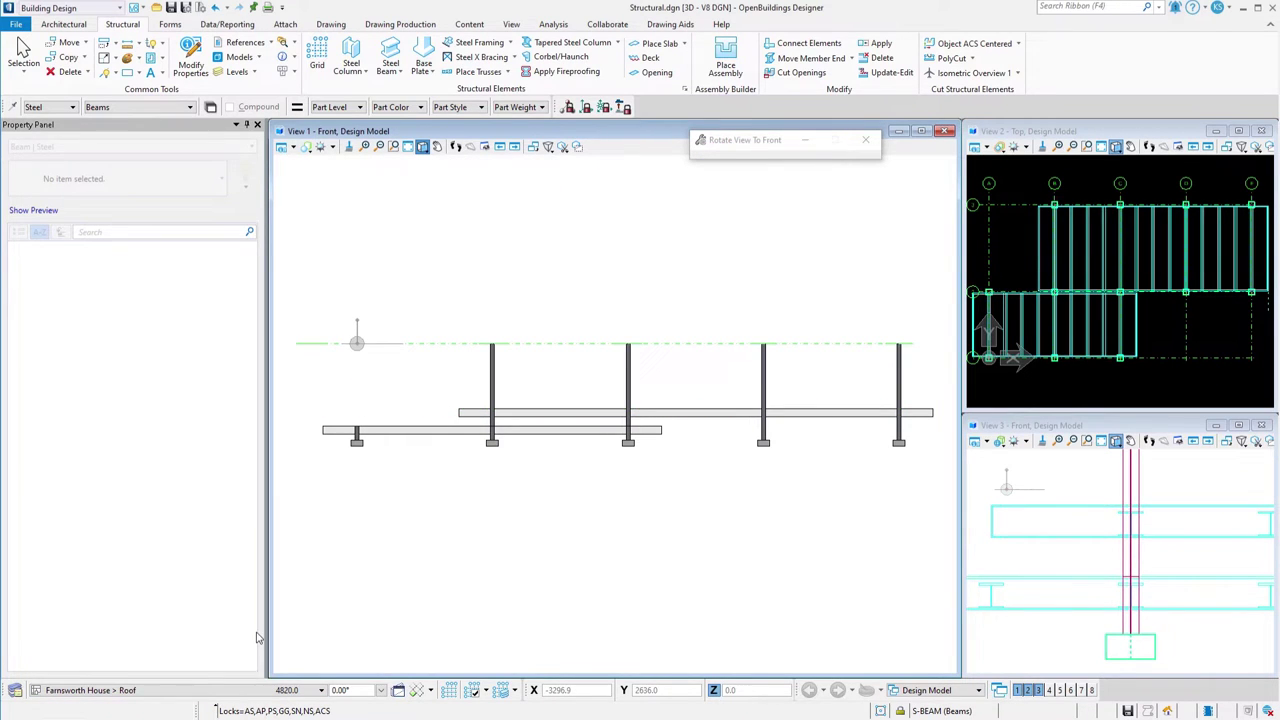
Copy all Upper Terrace frame beams once, straight up 3250 to the Roof level grid line
left_click(24, 50)
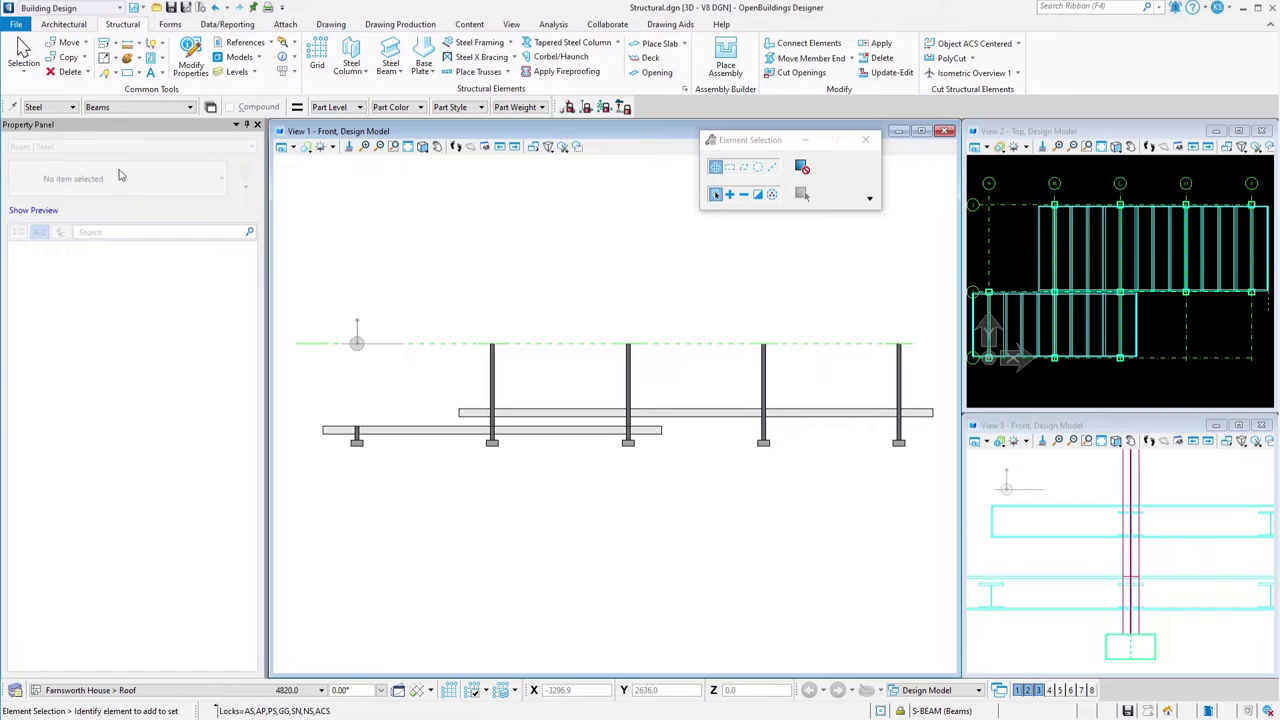
left_click_drag(427, 391, 945, 428)
left_click(66, 57)
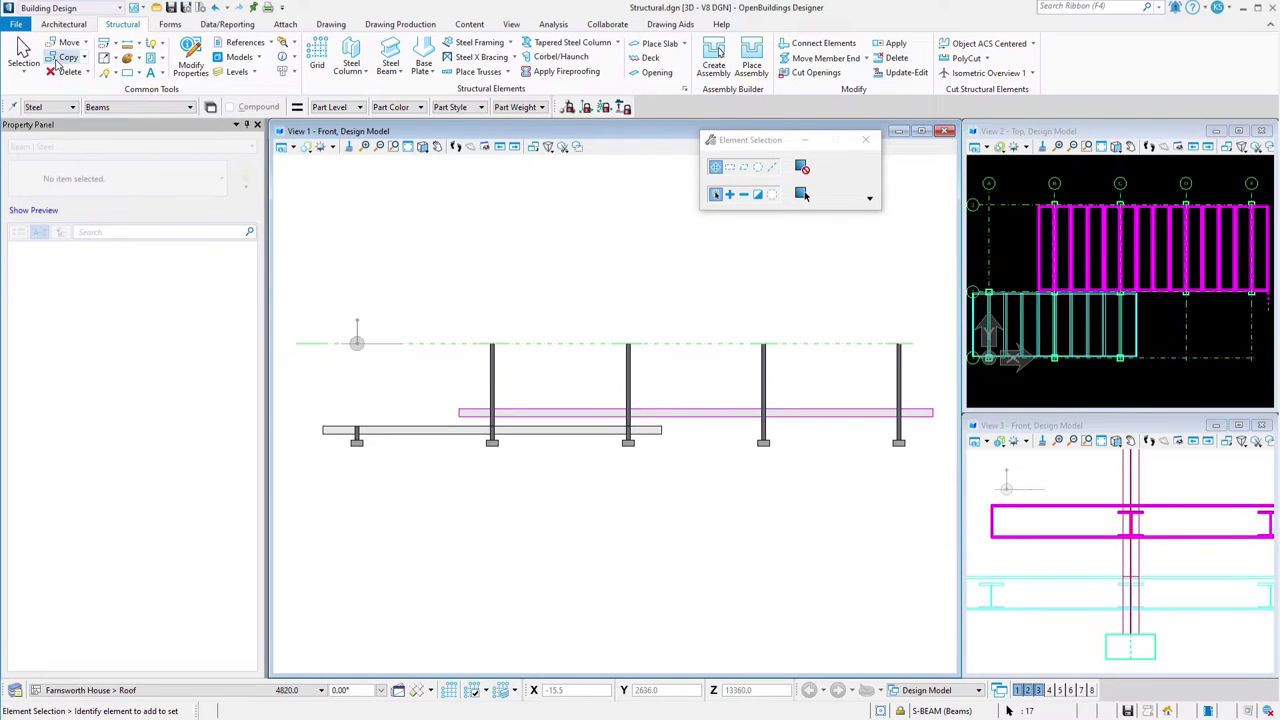
left_click(458, 410)
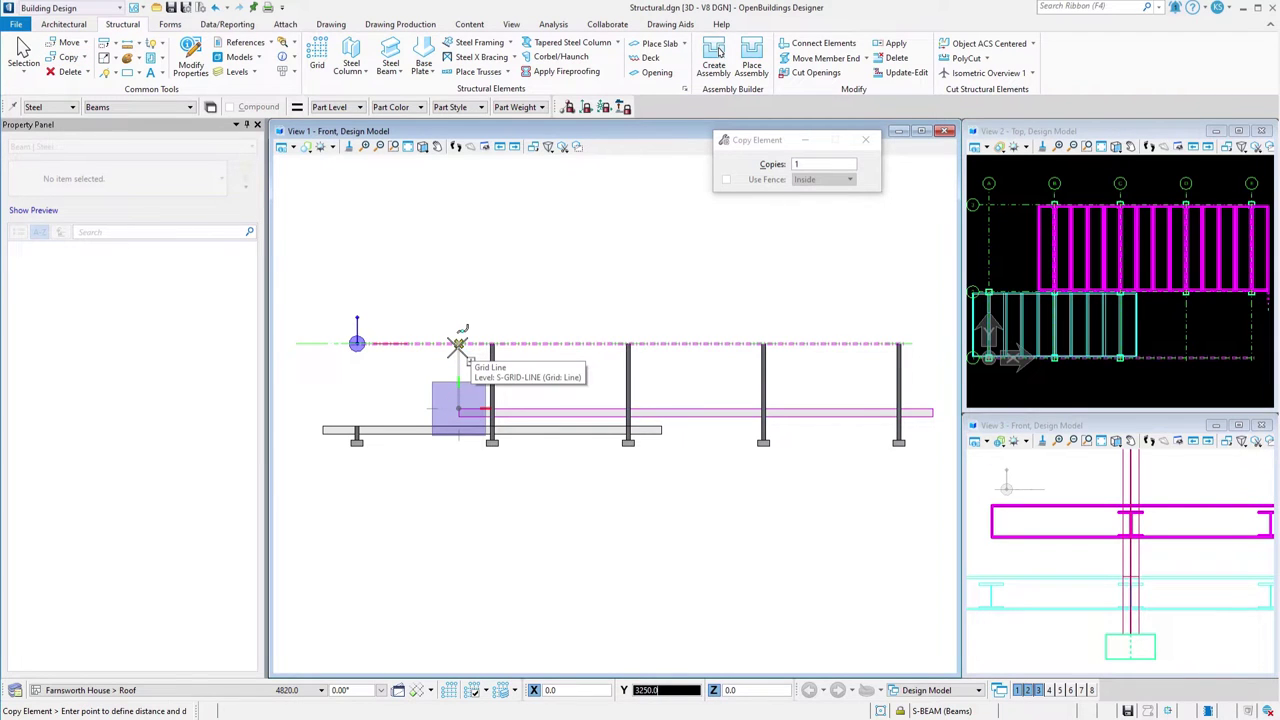
left_click(457, 345)
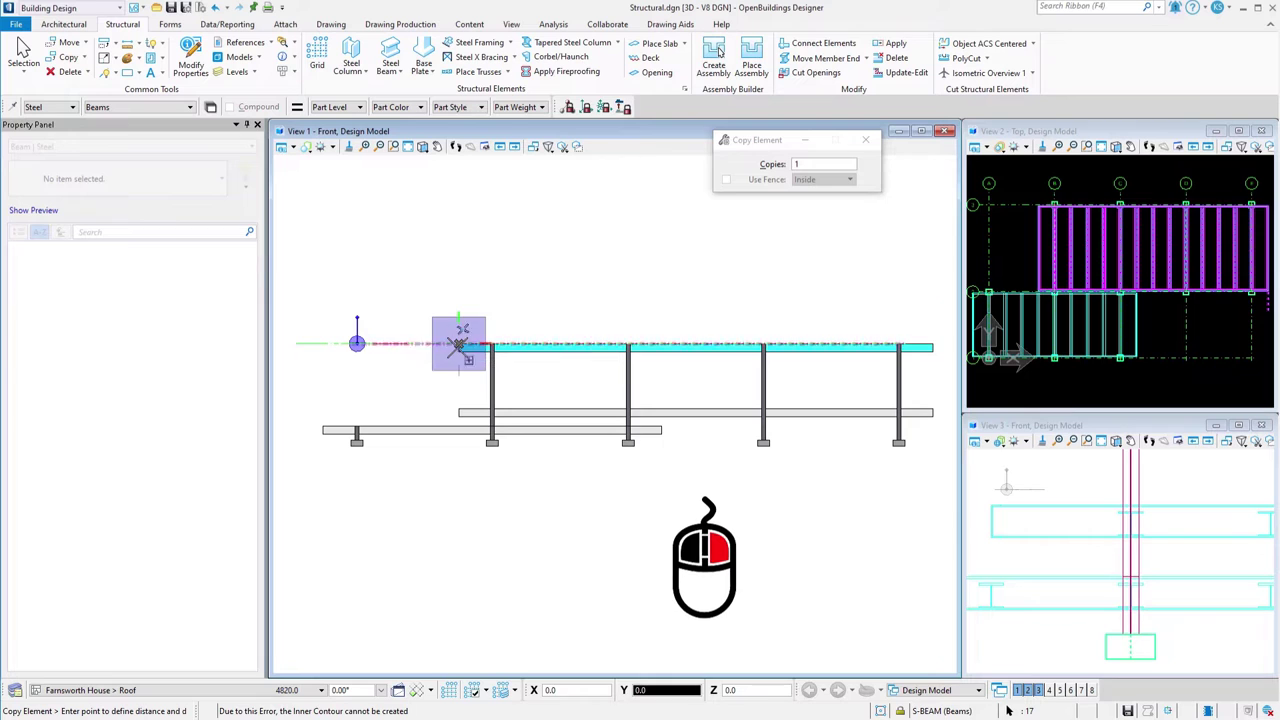
right_click(421, 322)
Rotate the main view to Isometric and deselect all Upper Terrace beams
left_click(423, 147)
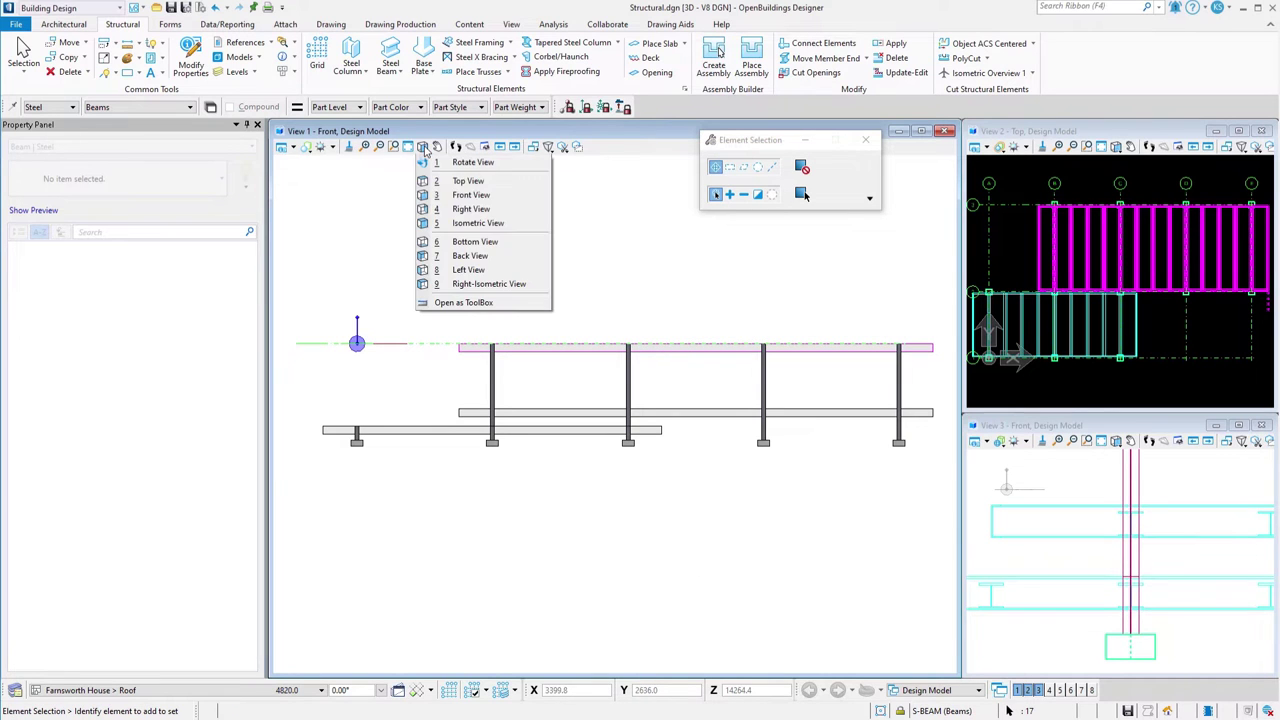
left_click(448, 222)
left_click(802, 194)
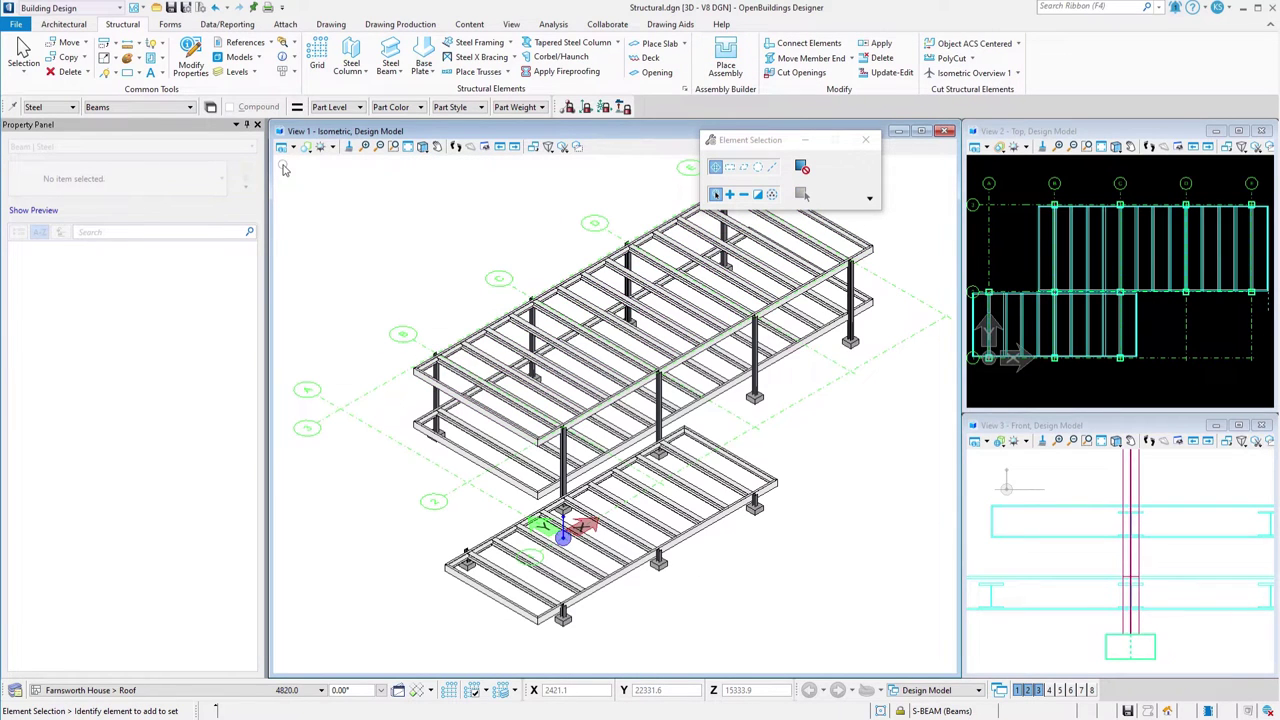
In a front view, select the Lower Terrace frame beams and isolate them with a displayset, turning the view back to 3D
key("f")
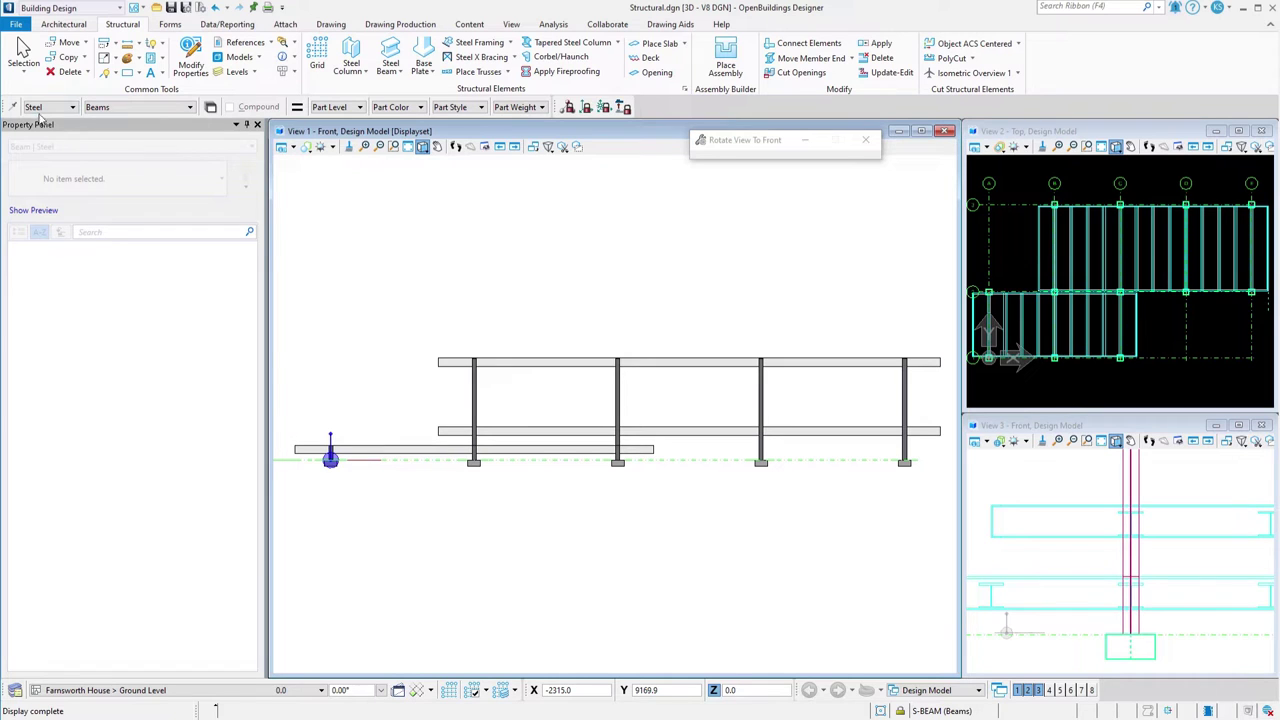
left_click(24, 55)
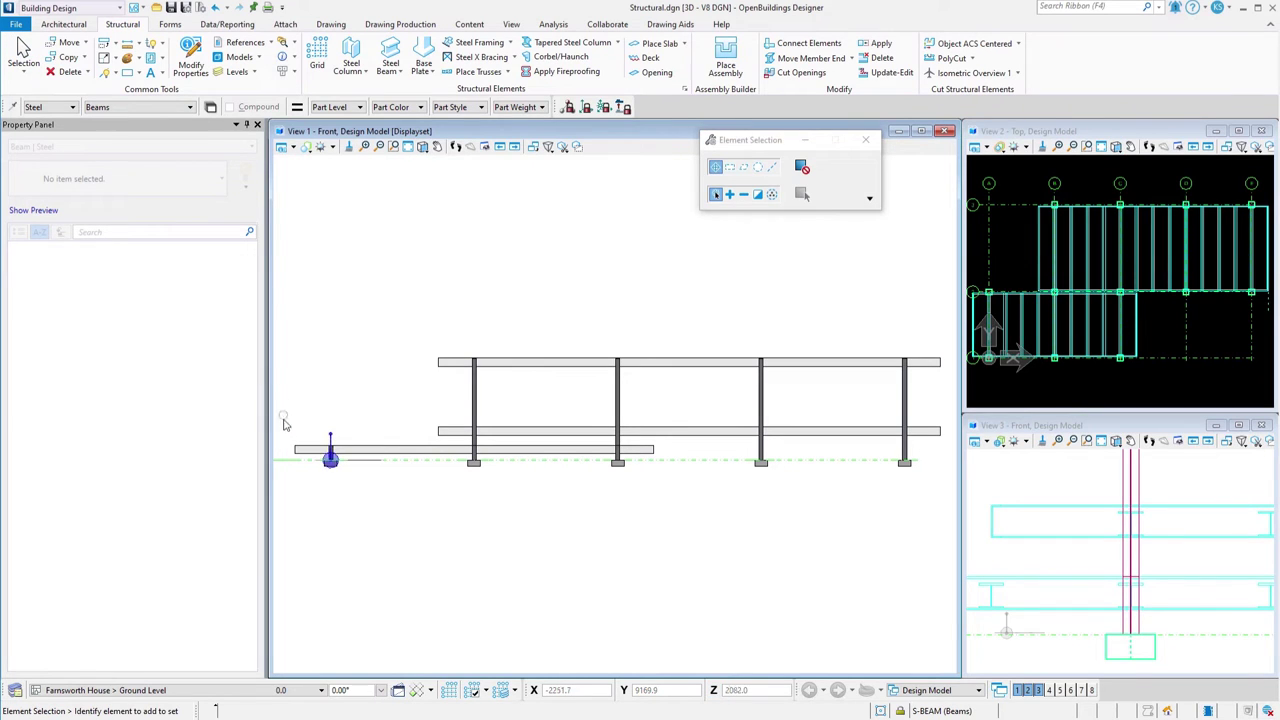
right_click_drag(283, 446, 665, 462)
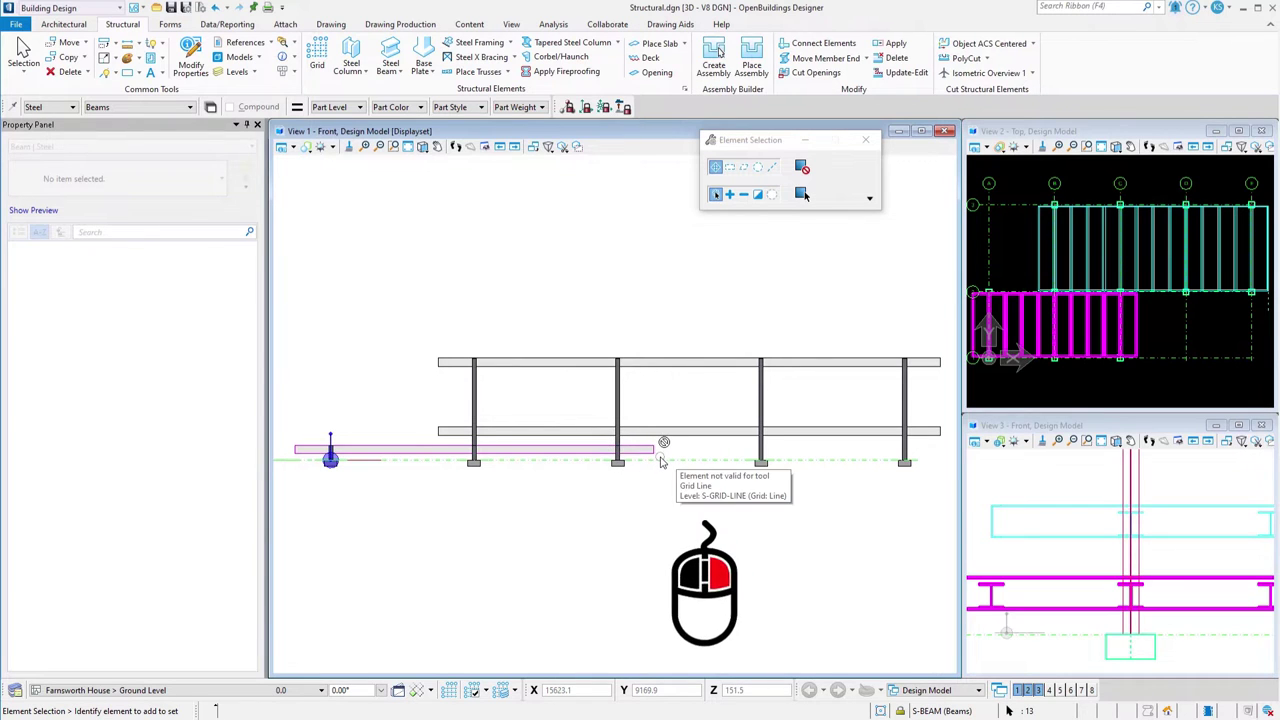
right_click(668, 471)
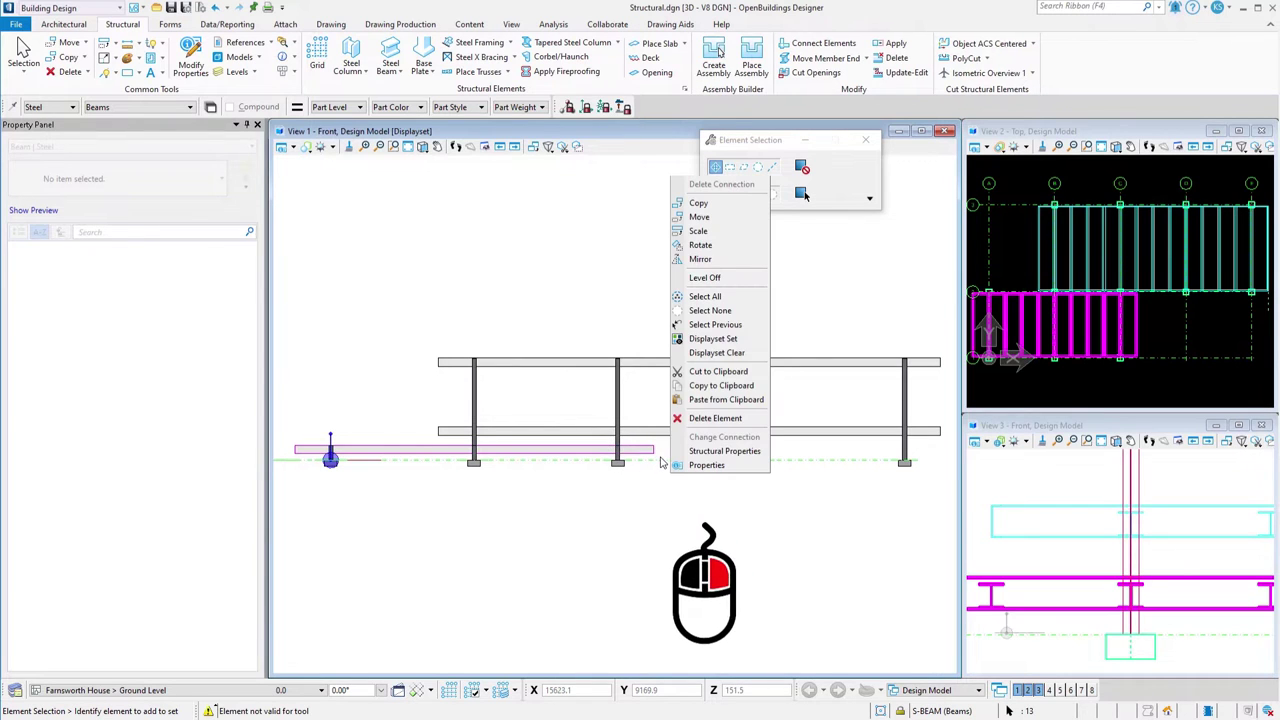
left_click(723, 341)
middle_click_drag(392, 496, 565, 578, "shift")
Set Ground Level as the active floor and choose the Residential Floor Assembly catalog item for a new compound slab
left_click(224, 690)
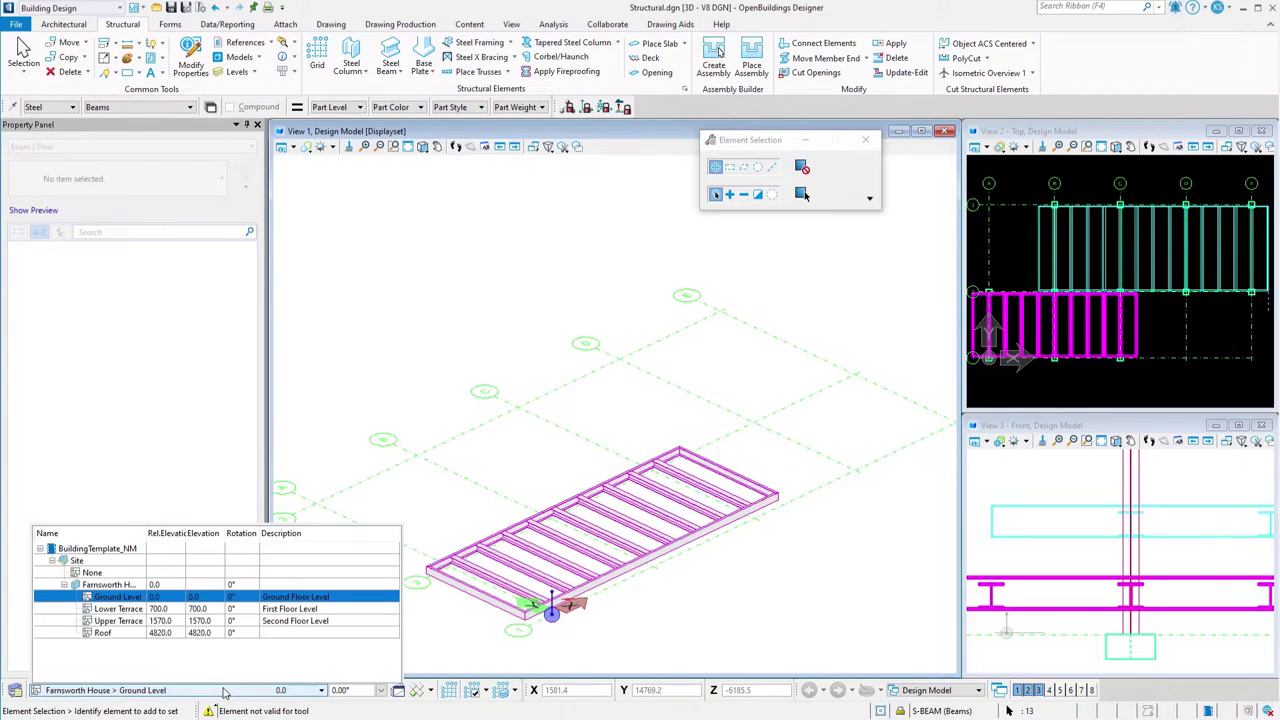
left_click(228, 600)
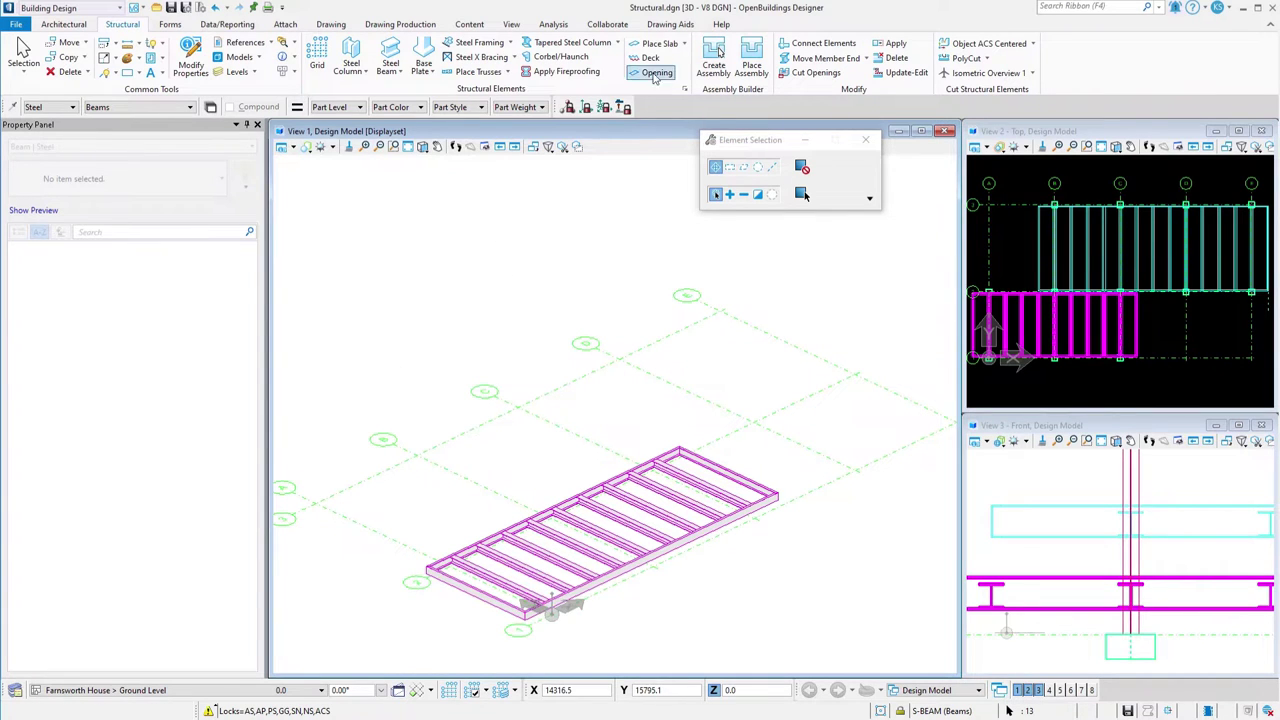
left_click(662, 44)
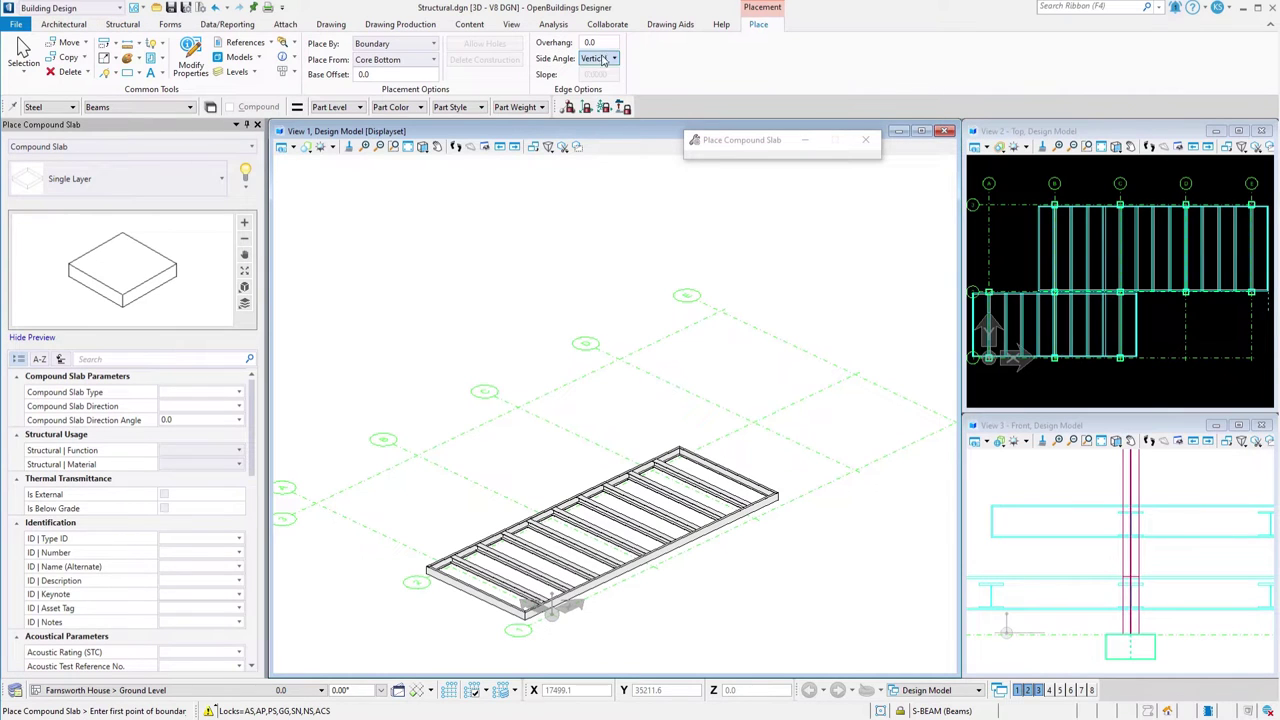
left_click(219, 180)
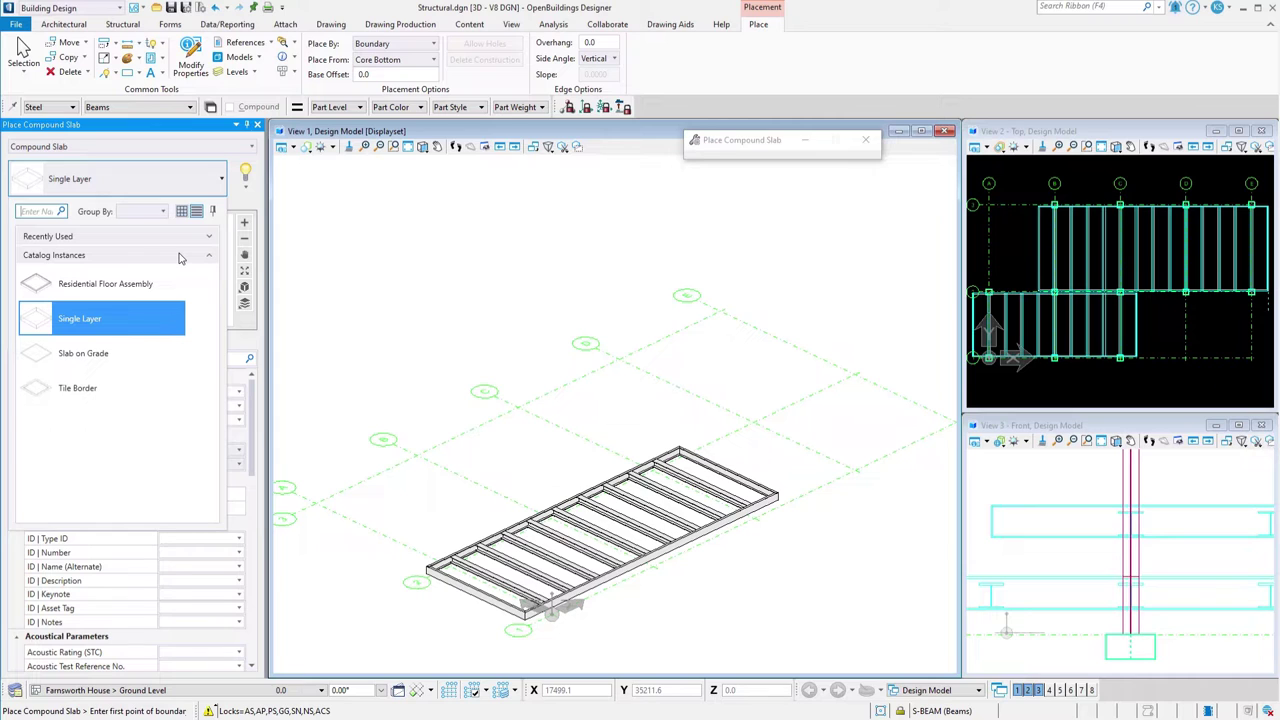
left_click(166, 290)
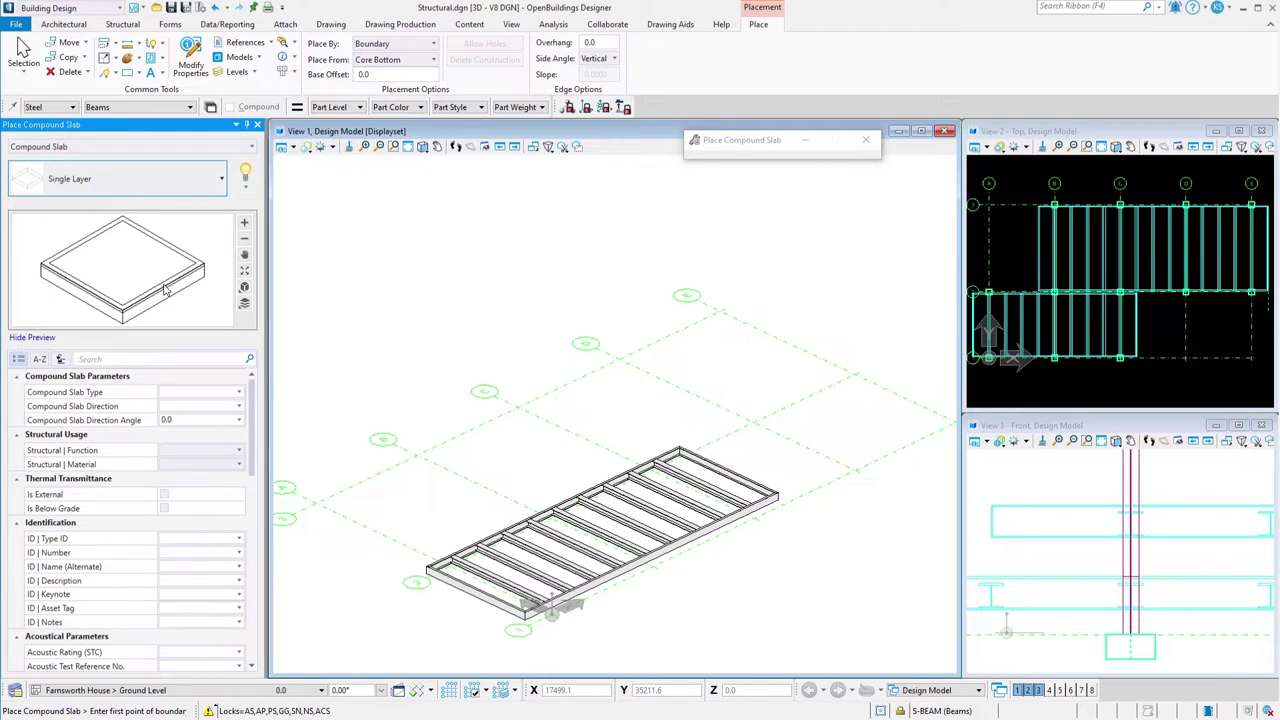
Save the slab catalog item under the new name Lower Terrace
left_click(245, 185)
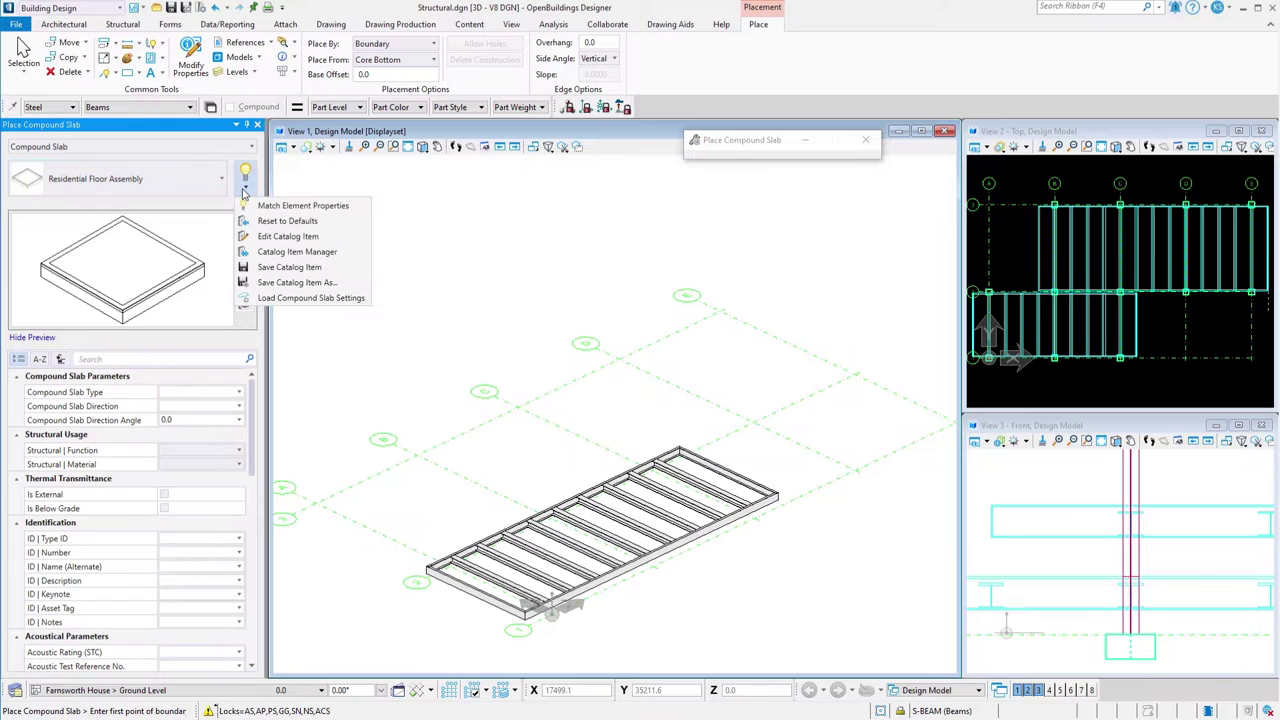
left_click(275, 284)
left_click_drag(725, 357, 566, 358)
type("Lower Terrace")
left_click(574, 379)
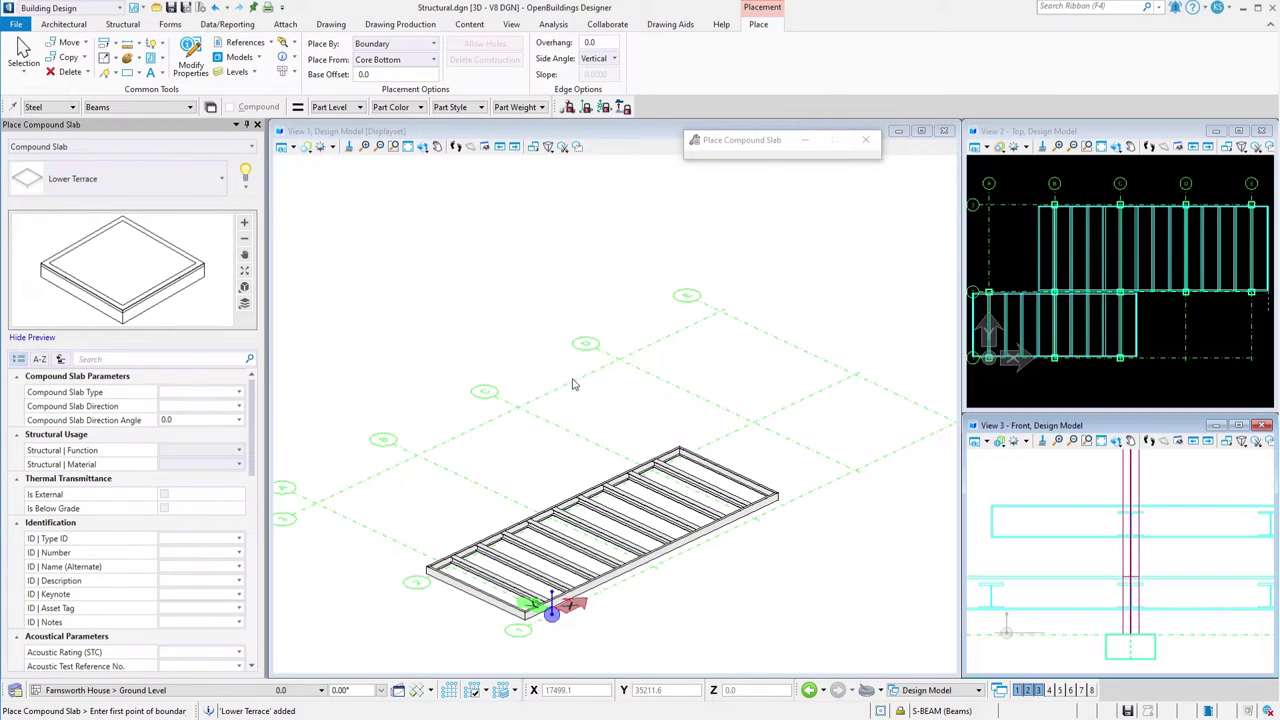
Open the Lower Terrace slab definition for editing and change its top layer's material to Structural Screed from the Finishes family
left_click(245, 189)
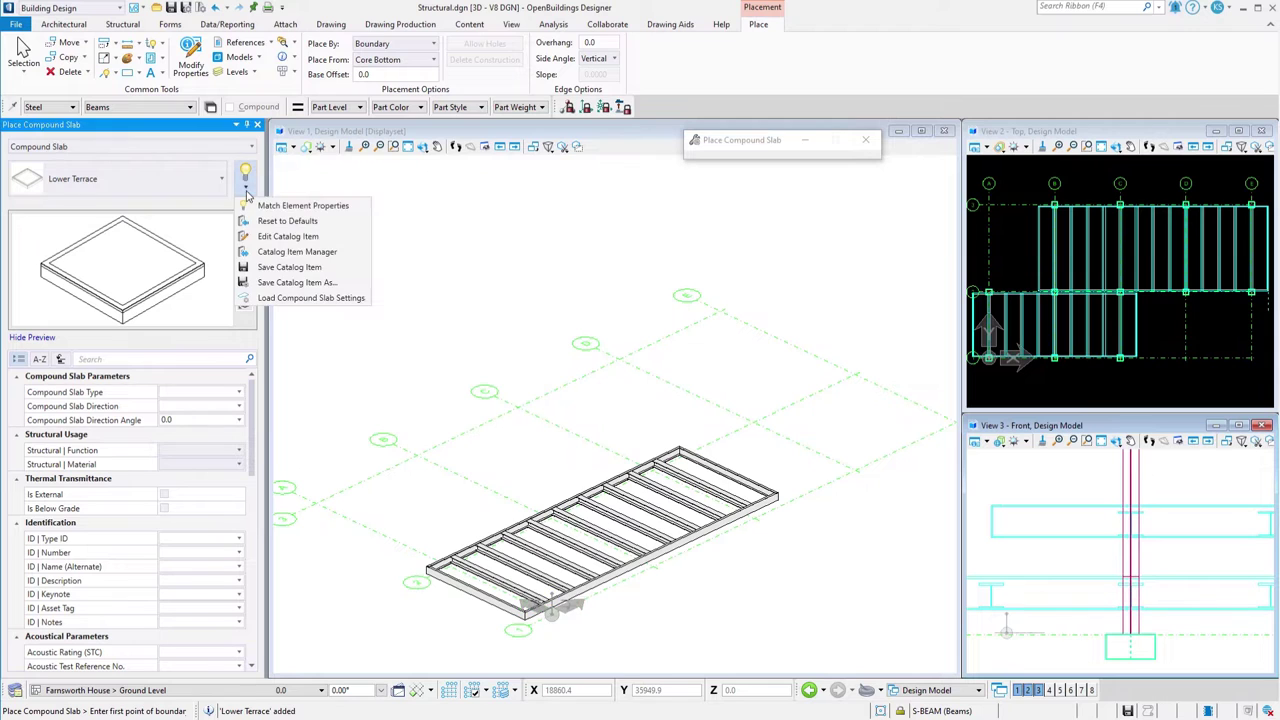
left_click(283, 298)
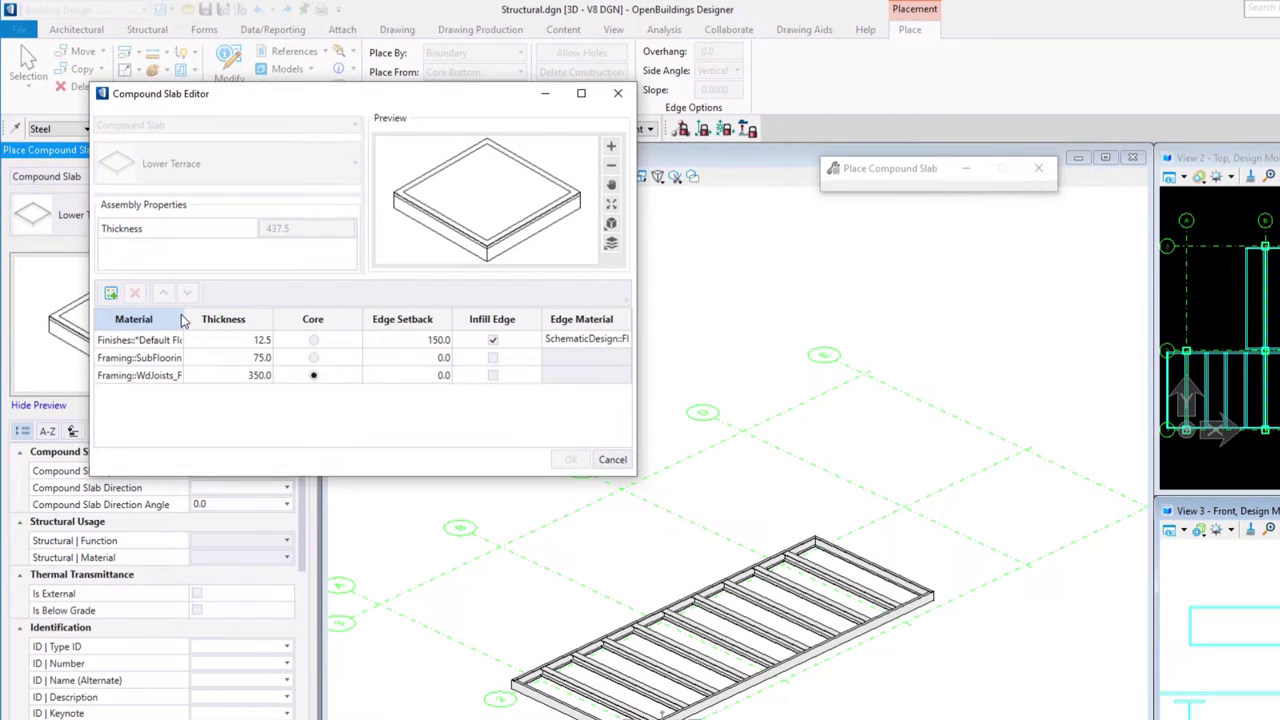
left_click_drag(156, 265, 203, 263)
left_click(170, 340)
left_click(238, 340)
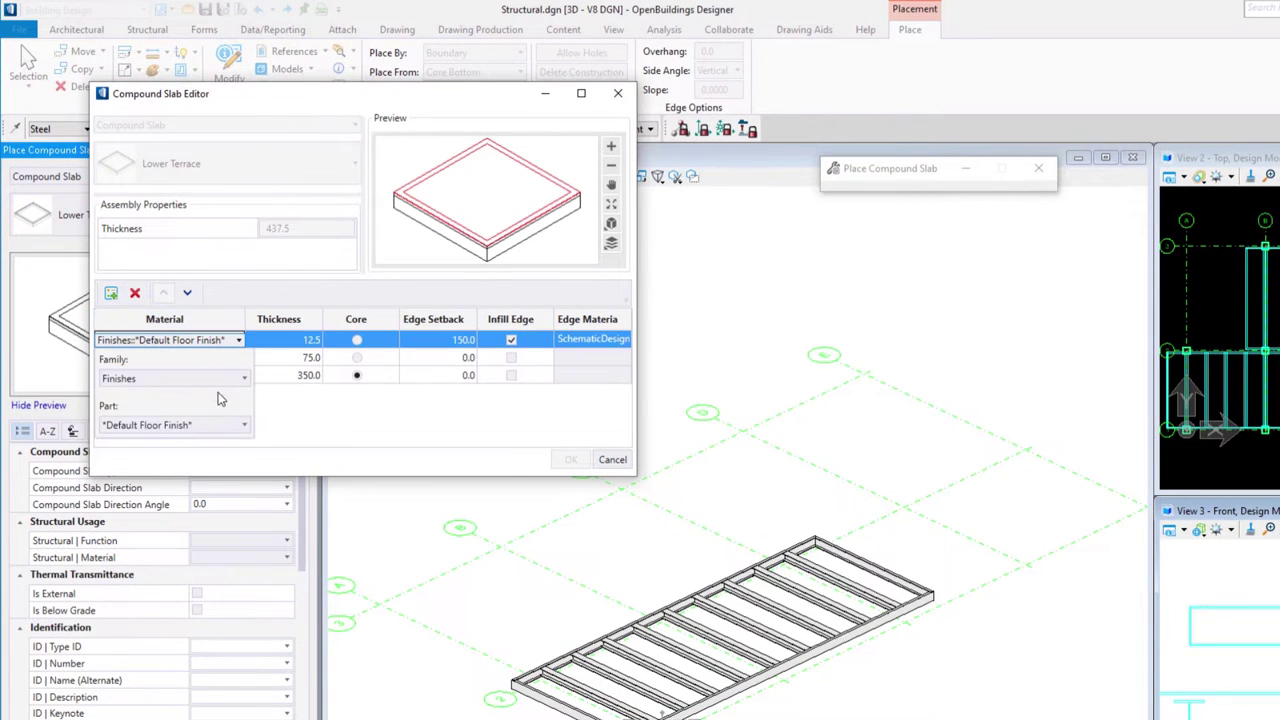
left_click(243, 425)
scroll(243, 483, "down", 1)
scroll(243, 483, "down", 2)
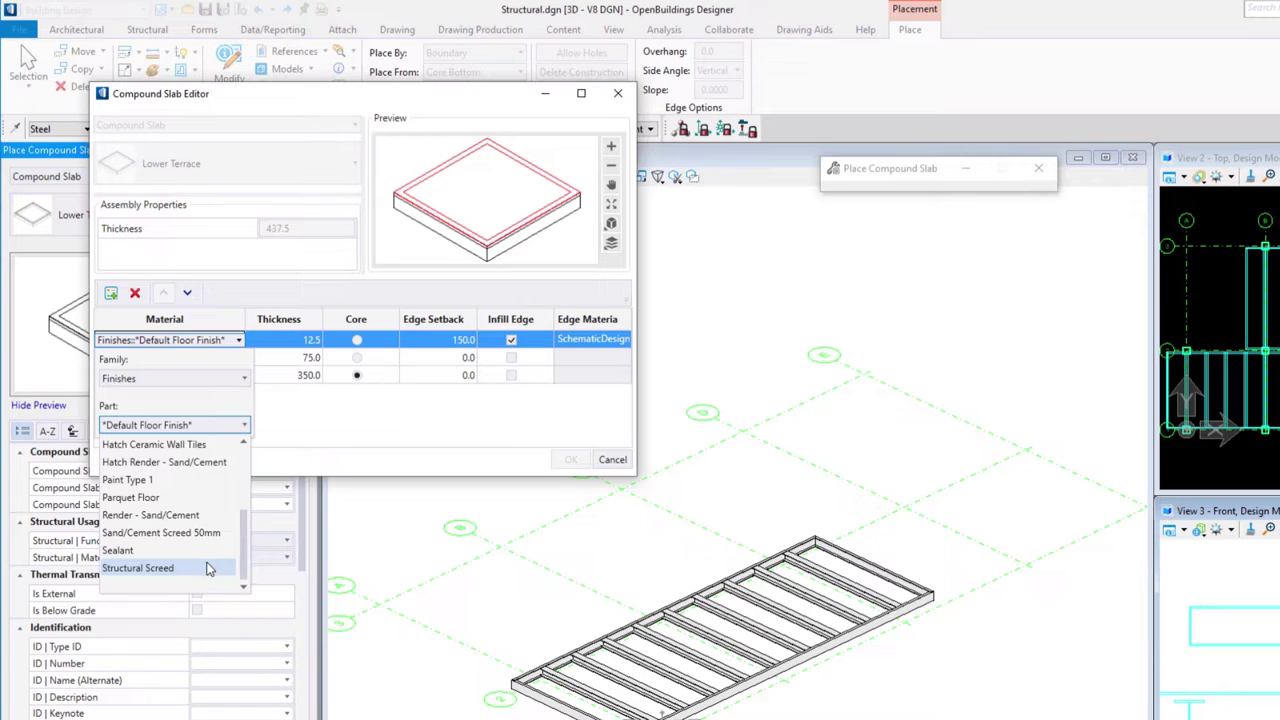
left_click(207, 568)
Give the Structural Screed layer a thickness of 20 and an edge setback of 115, with Infill Edge off
left_click(310, 340)
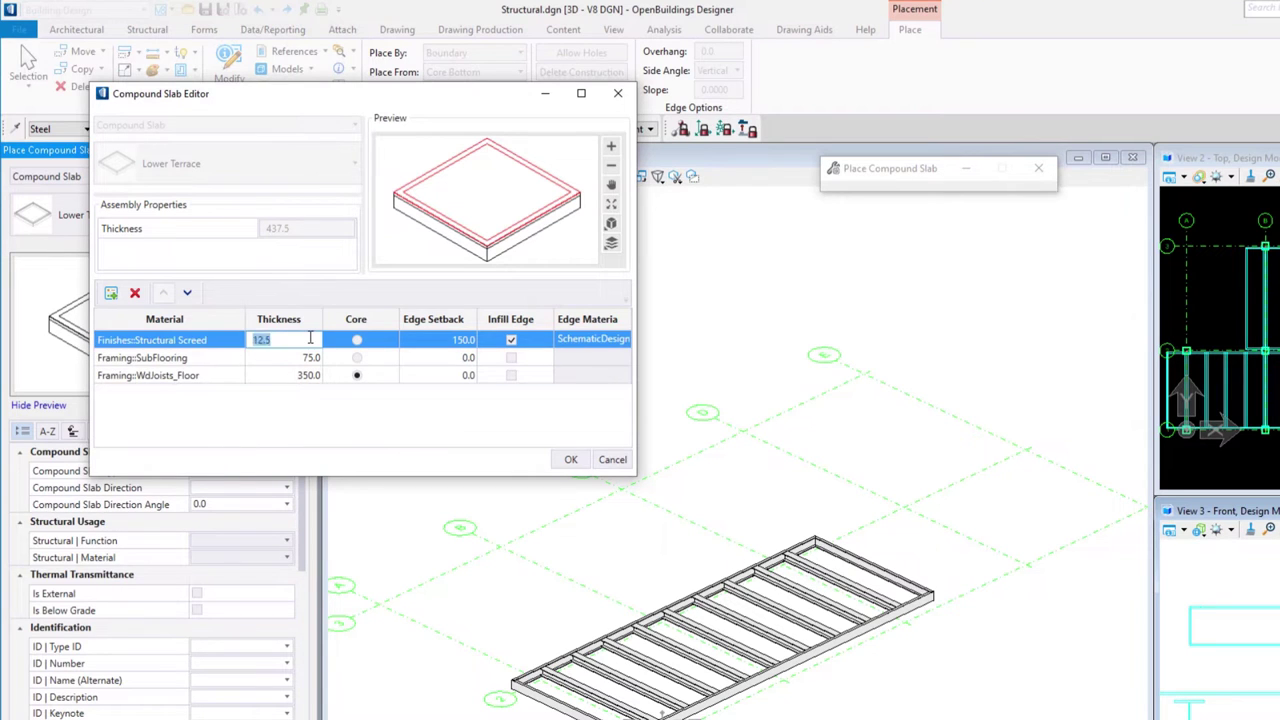
type("20")
left_click(462, 341)
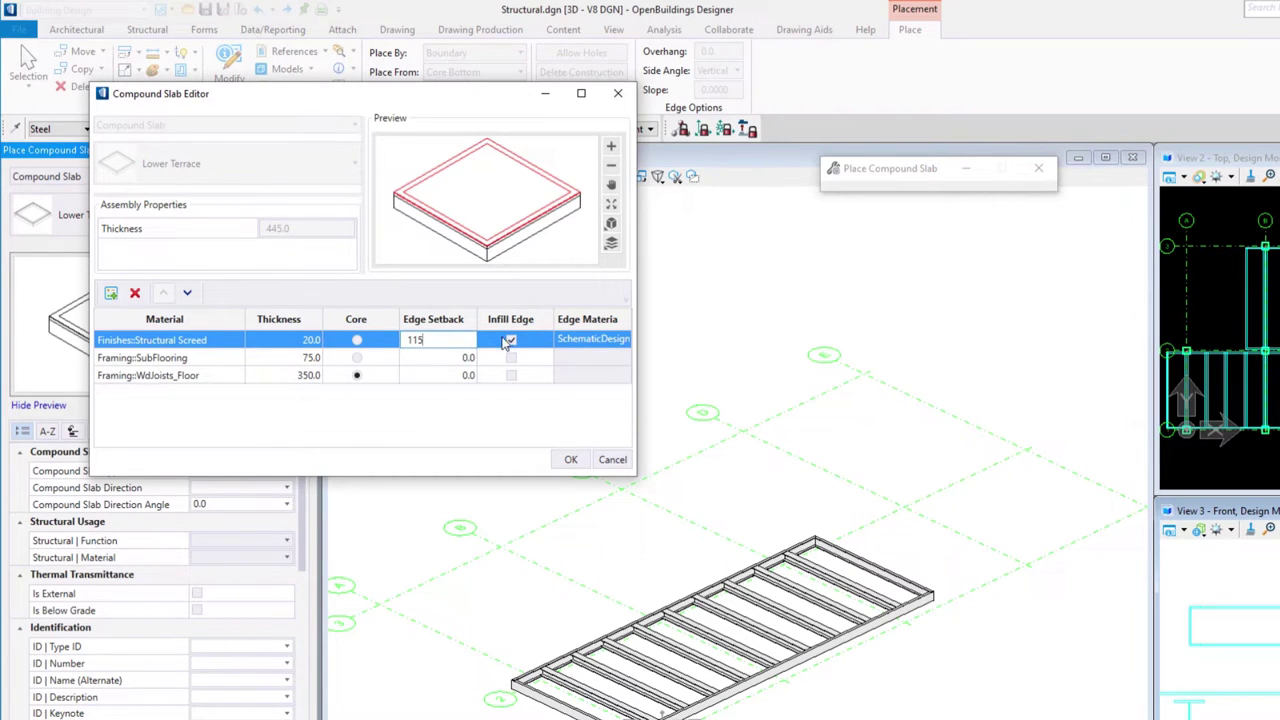
left_click(507, 342)
Change the SubFlooring layer's material to Slabs from the Structural - Concrete family
left_click(196, 358)
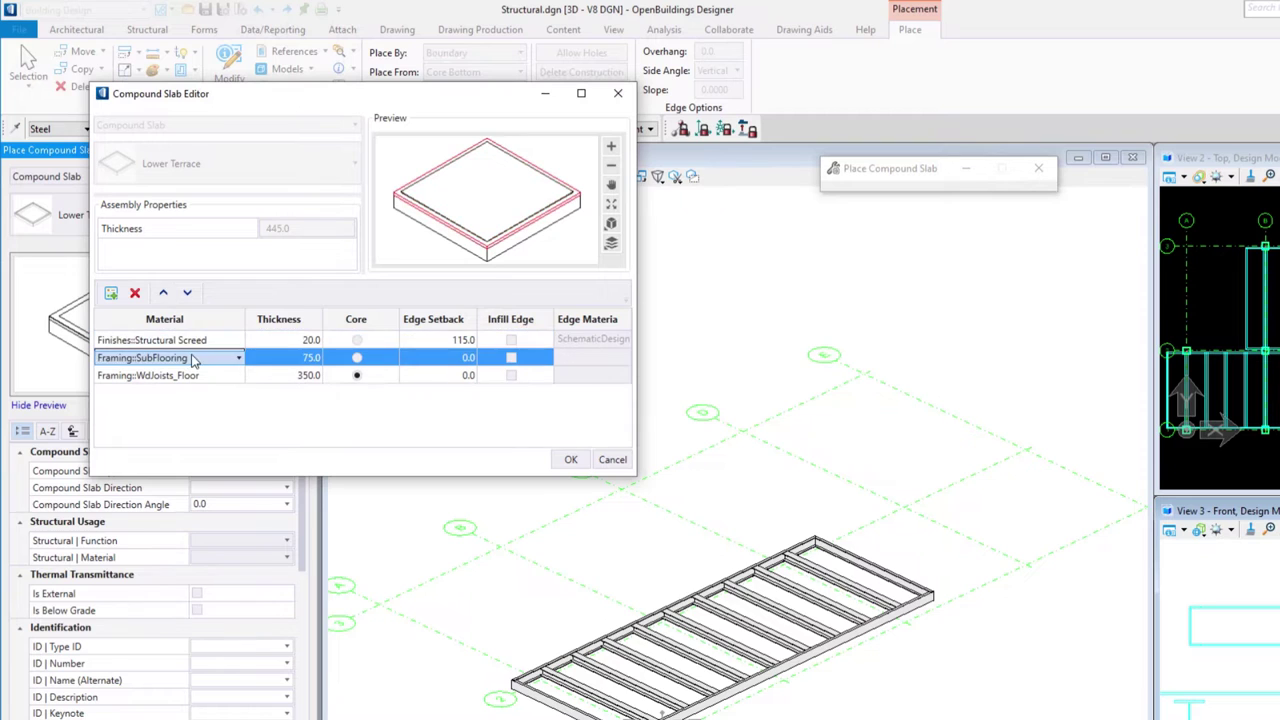
left_click(239, 358)
left_click(241, 397)
left_click_drag(243, 450, 245, 530)
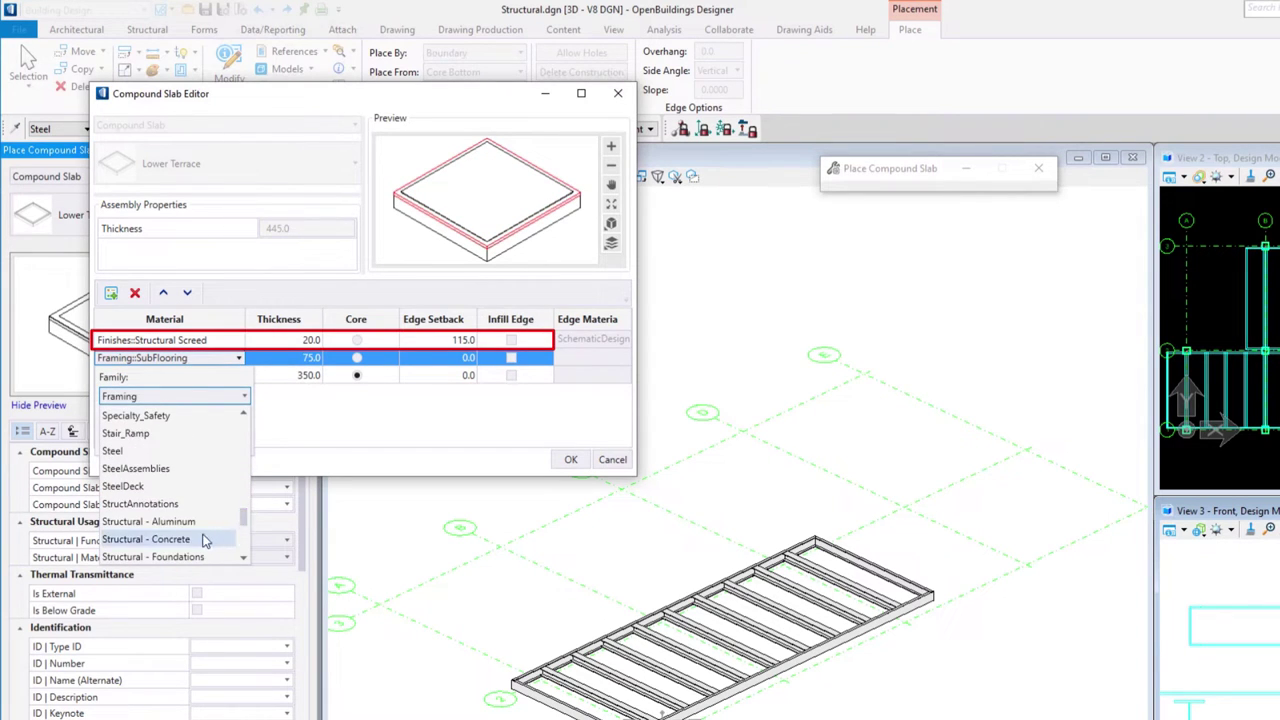
left_click(206, 535)
left_click(224, 441)
scroll(170, 520, "down", 2)
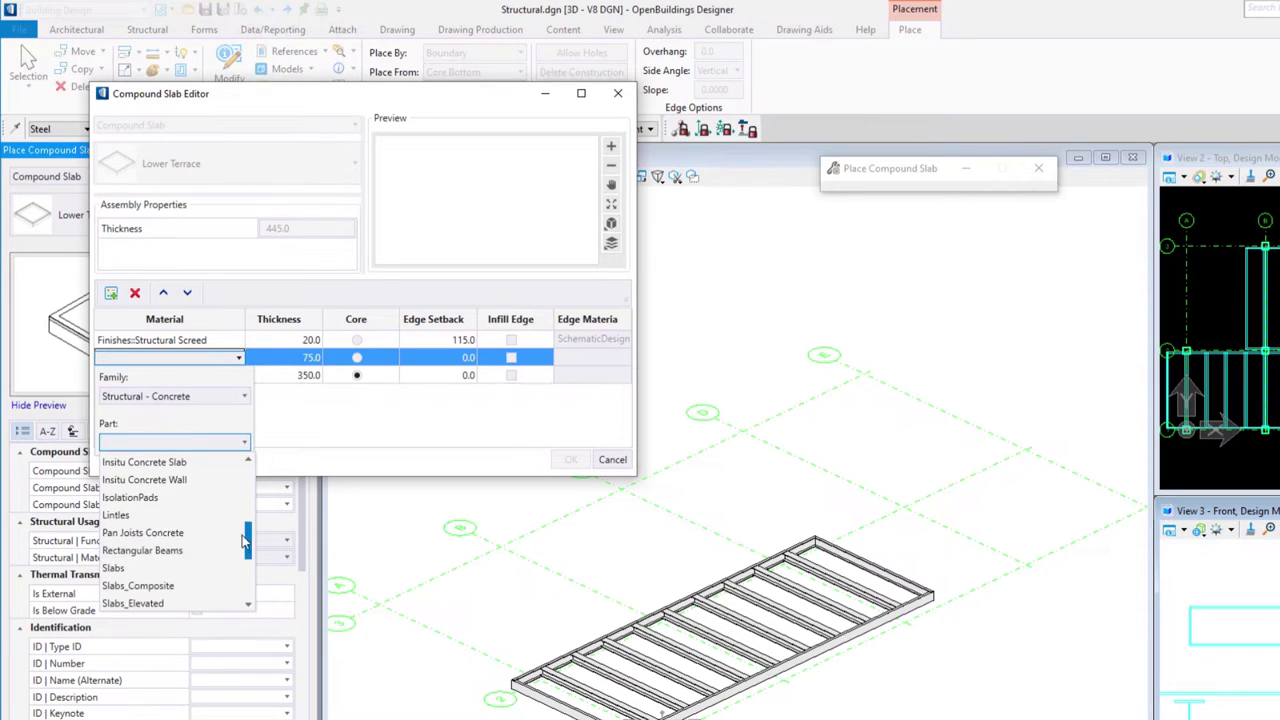
left_click(204, 566)
Make the concrete Slabs layer 60 thick, mark it as the core, and set its edge setback to 50
left_click(306, 358)
type("60")
left_click(357, 358)
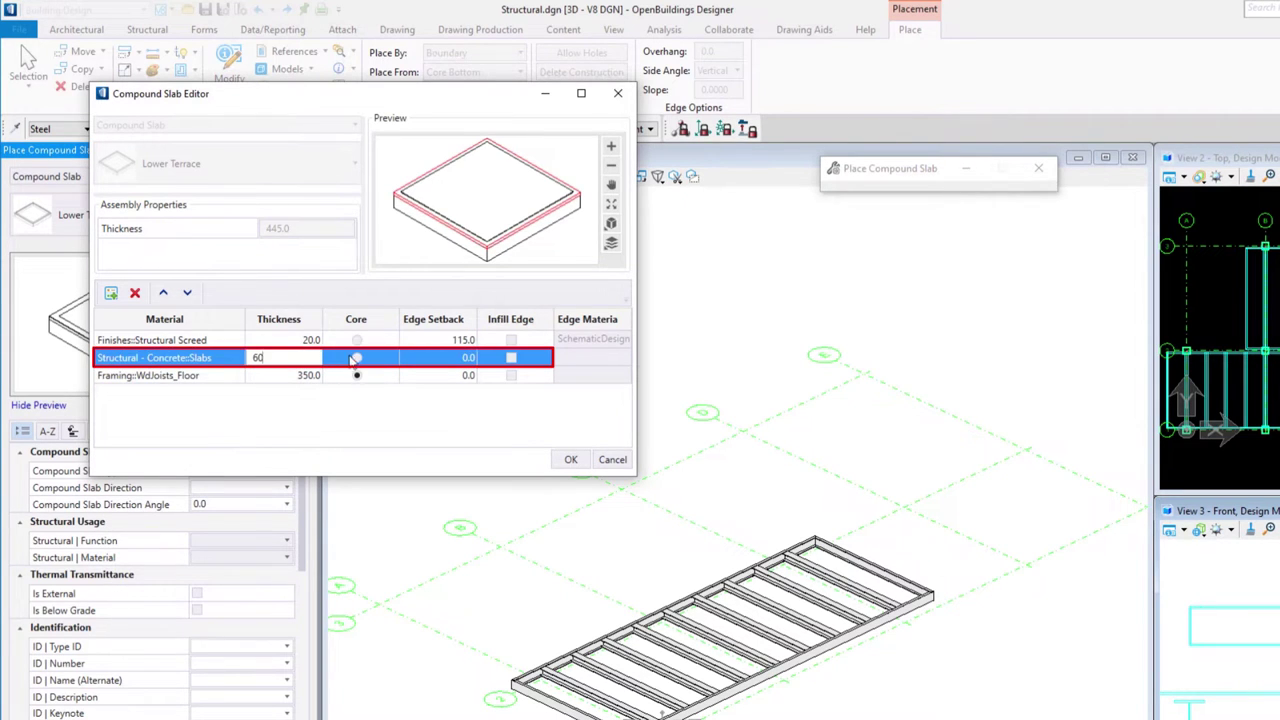
left_click(443, 360)
type("50")
Delete the WdJoists_Floor layer and accept the edited Lower Terrace slab definition
left_click(233, 377)
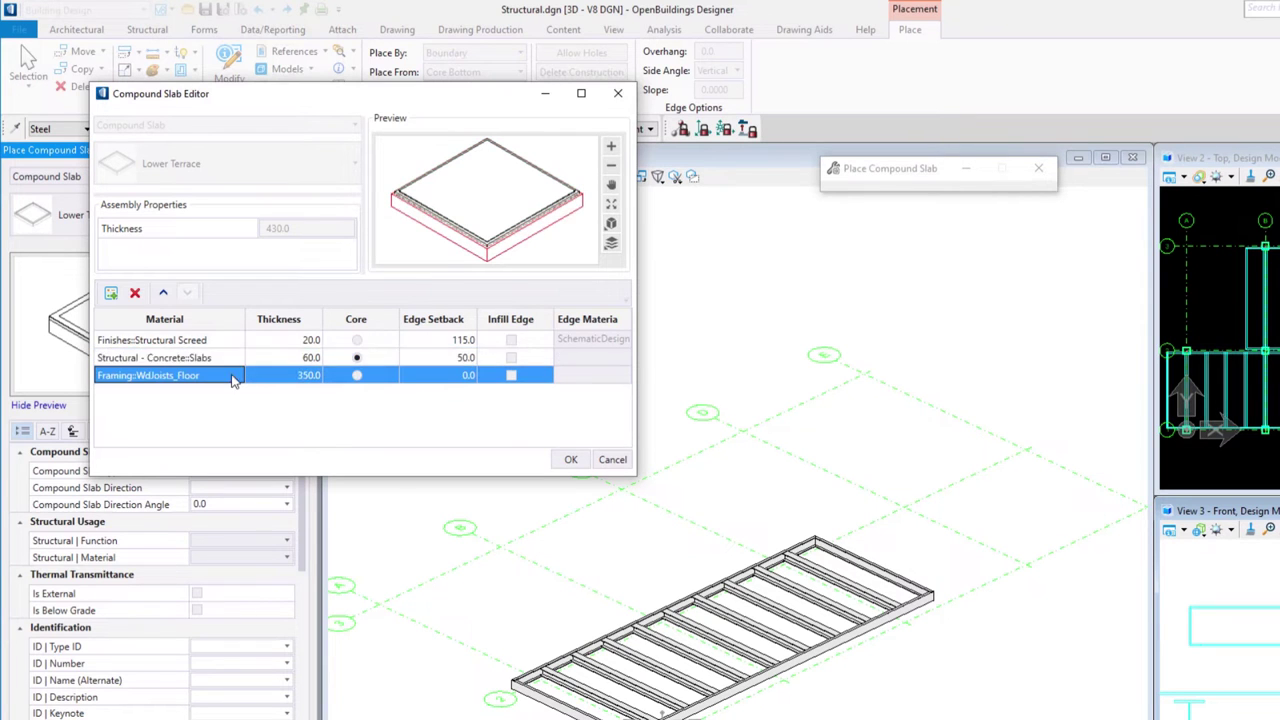
left_click(136, 292)
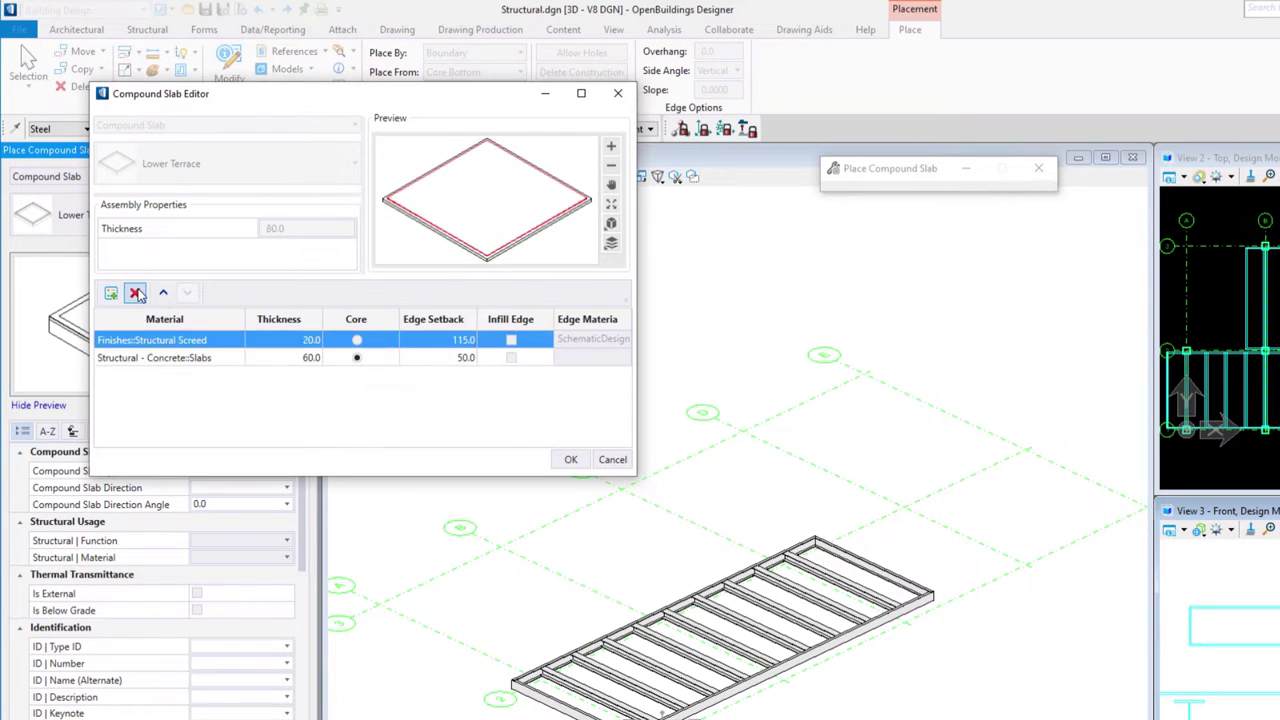
left_click(563, 461)
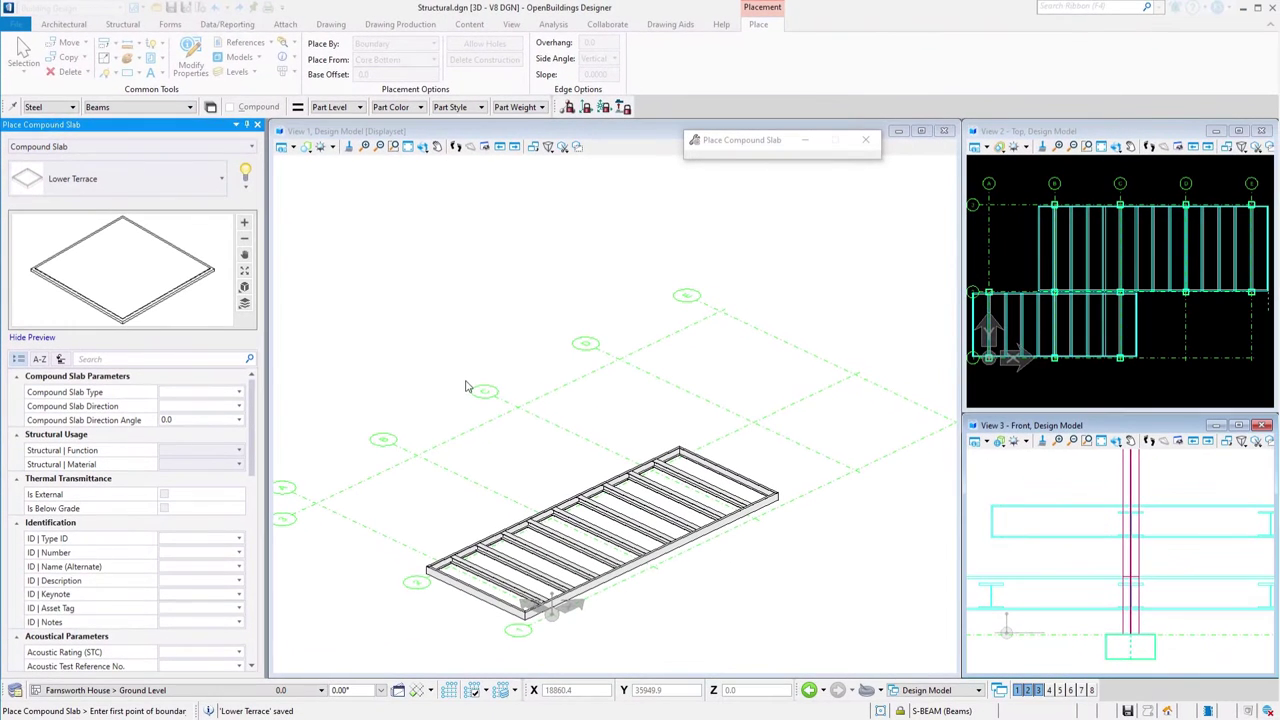
Keep slab placement by Boundary and set it to place from Assembly Top
left_click(426, 46)
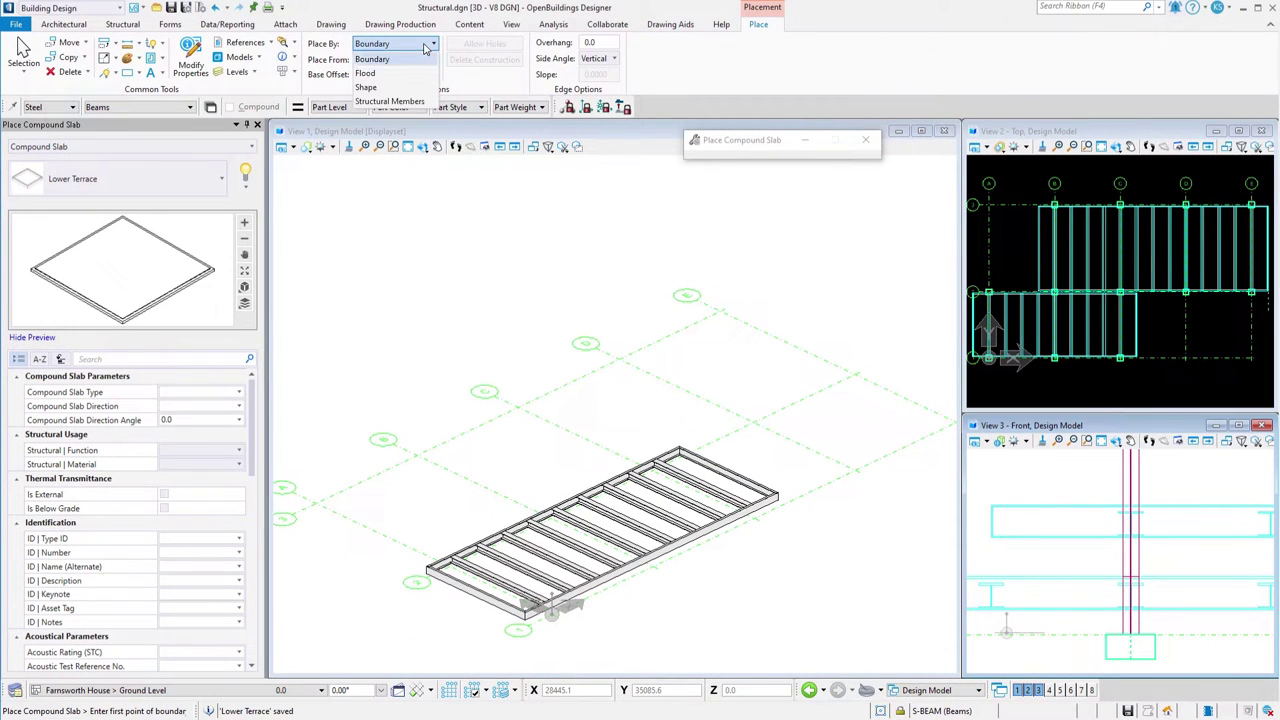
left_click(425, 48)
left_click(422, 62)
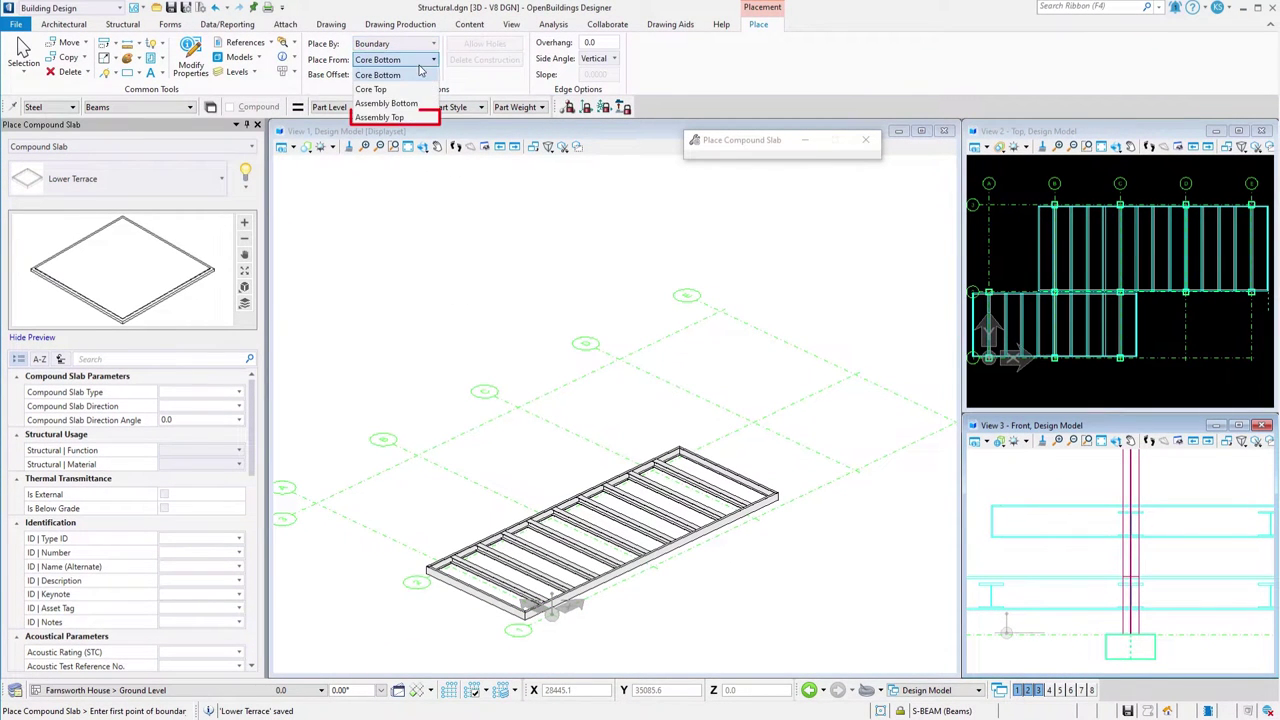
left_click(405, 114)
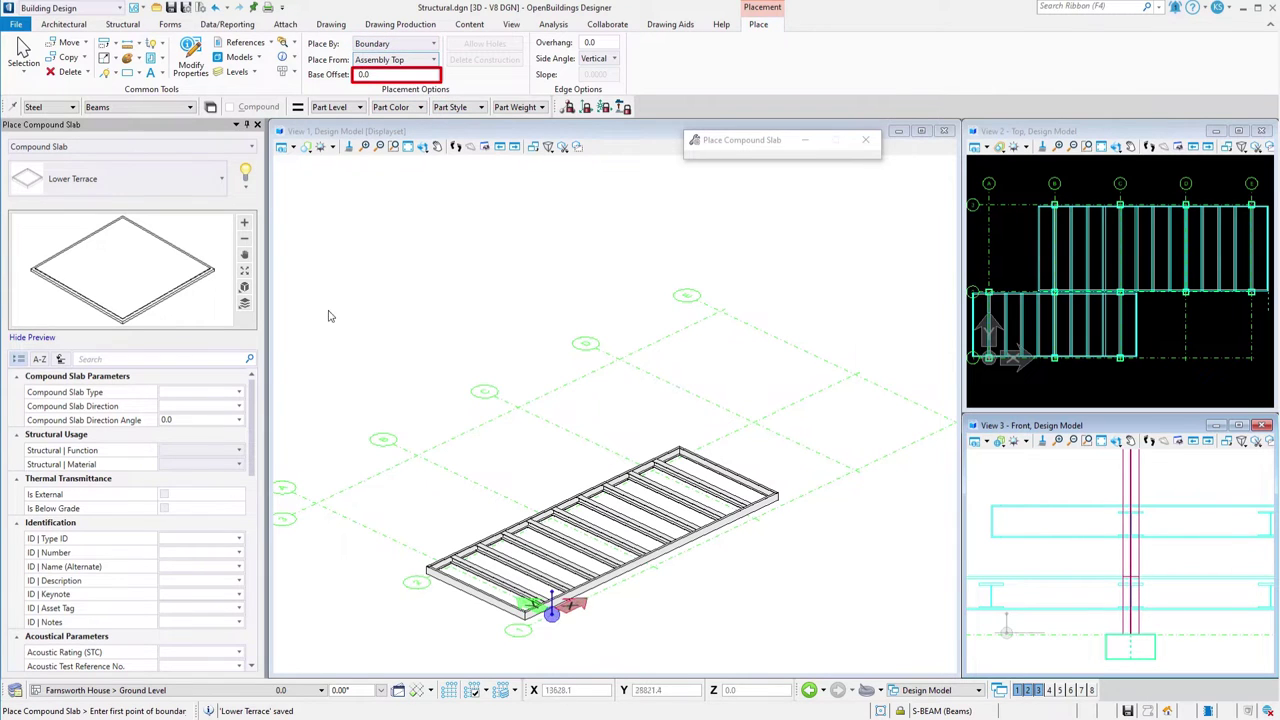
Set the compound slab type to Raised Floor, the structural function to Non-Structural and the Type ID to S01
left_click(219, 395)
left_click(237, 397)
left_click(224, 451)
left_click(237, 453)
left_click(190, 494)
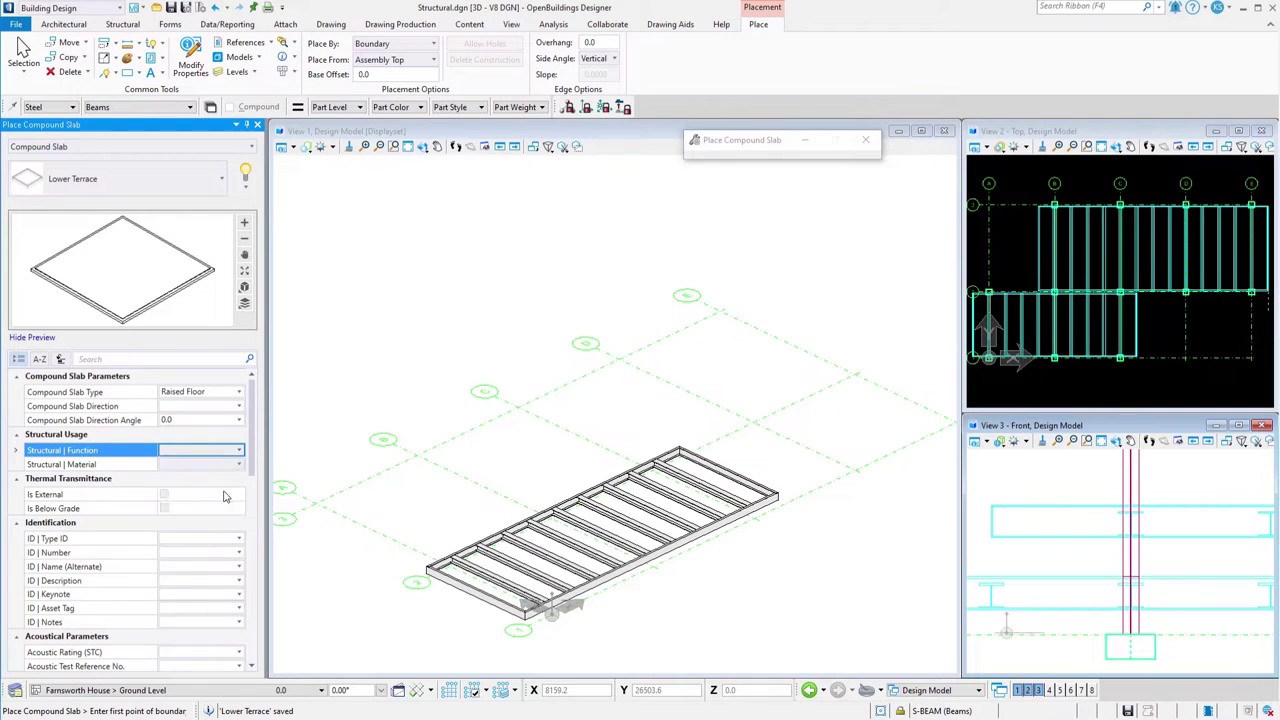
left_click(209, 536)
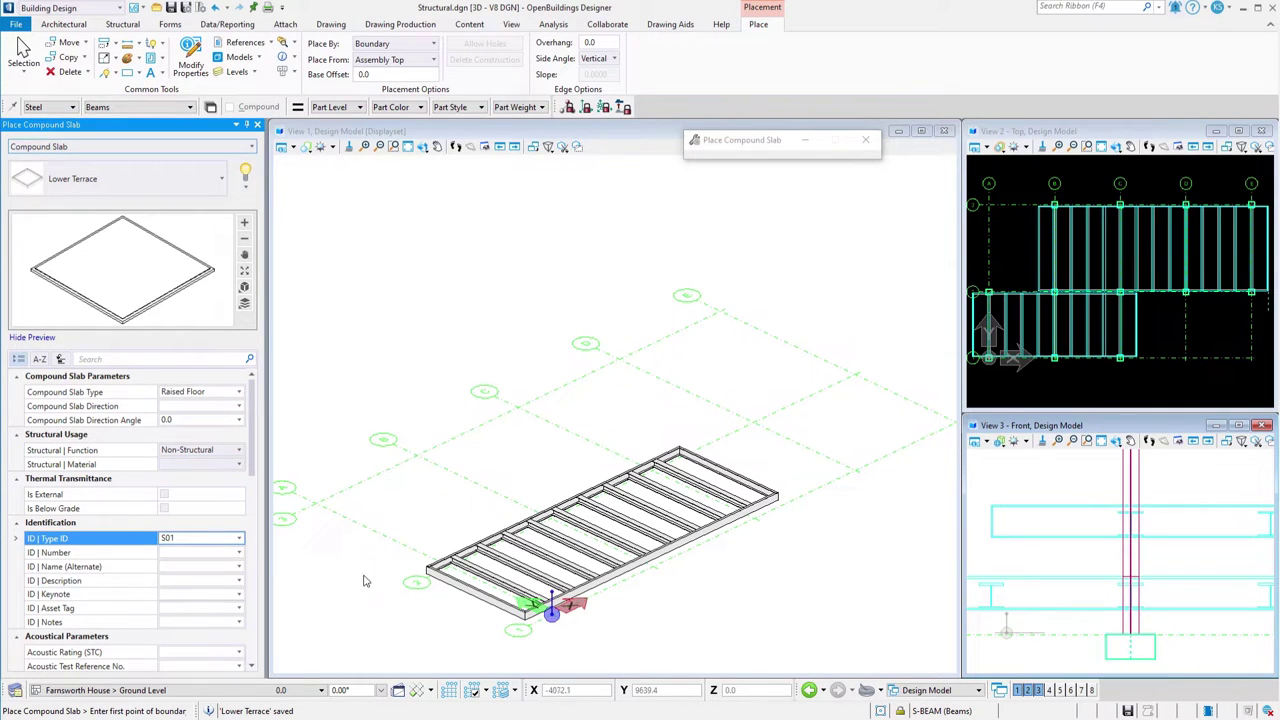
scroll(410, 571, "up", 2)
left_click(440, 578)
type("1700")
key("Tab")
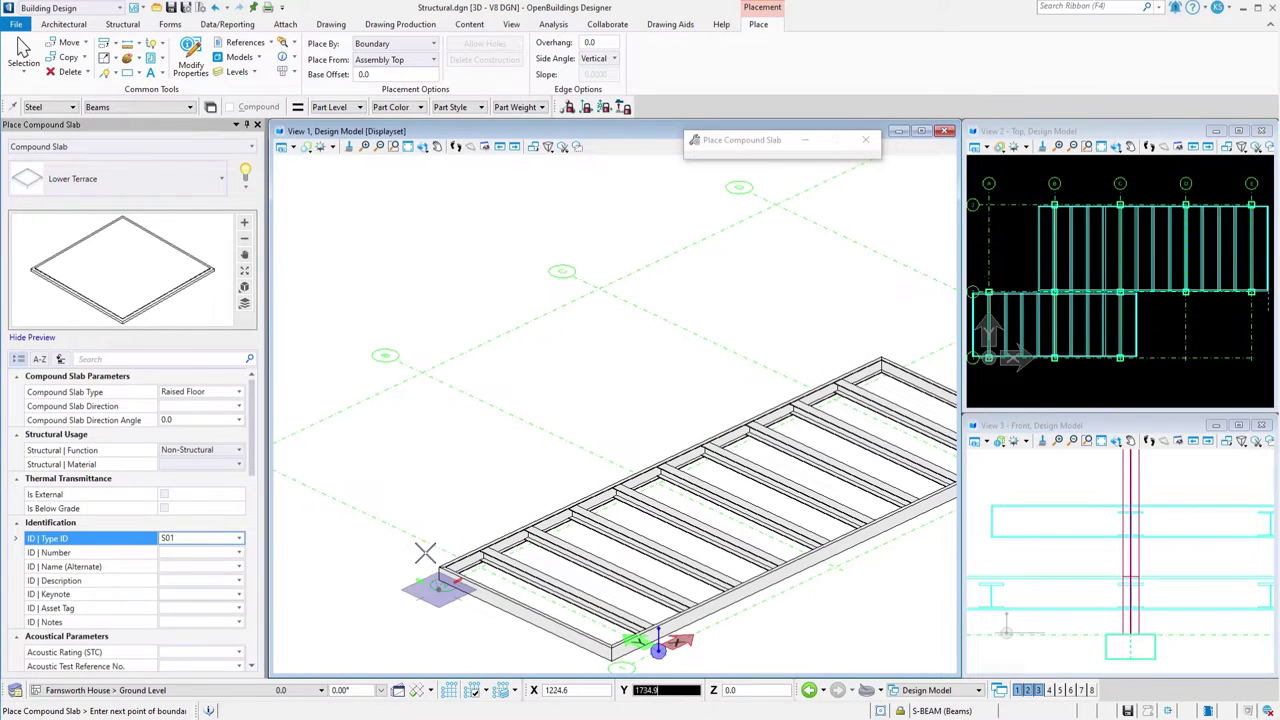
right_click(425, 553)
Make Lower Terrace the active floor and place the Lower Terrace compound slab along the four outer corners of its beam framing
left_click(291, 692)
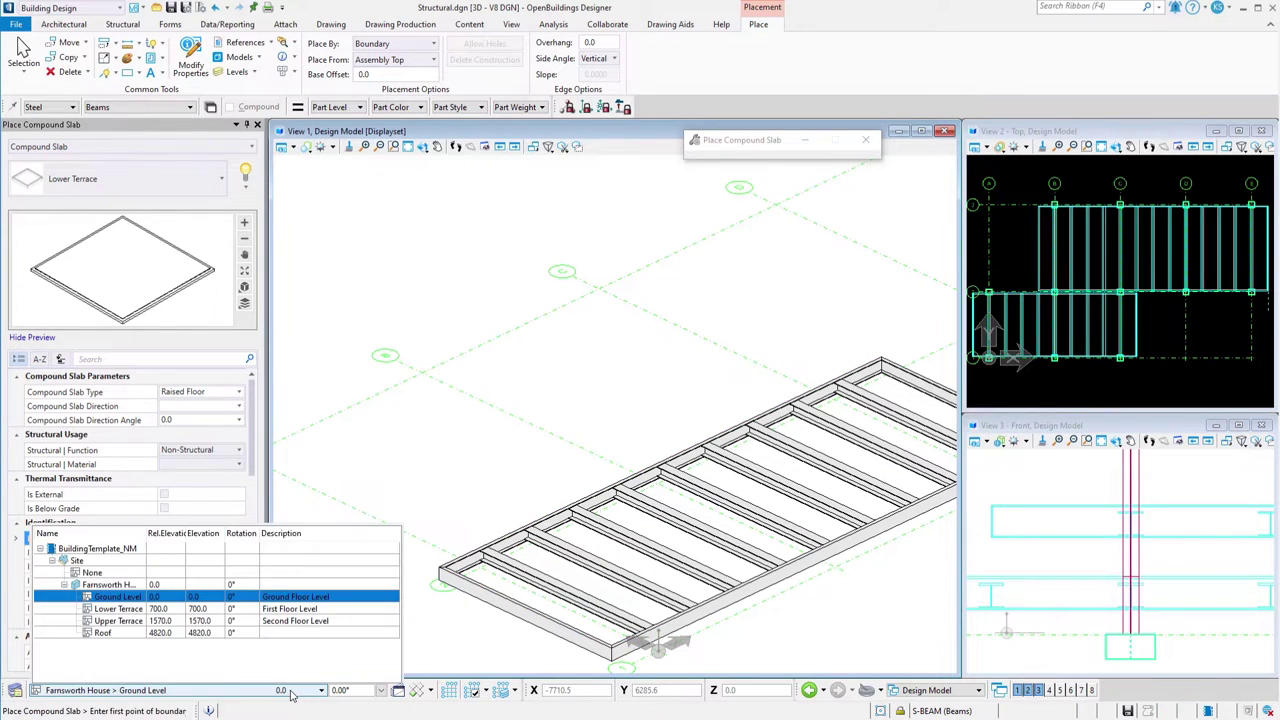
left_click(274, 610)
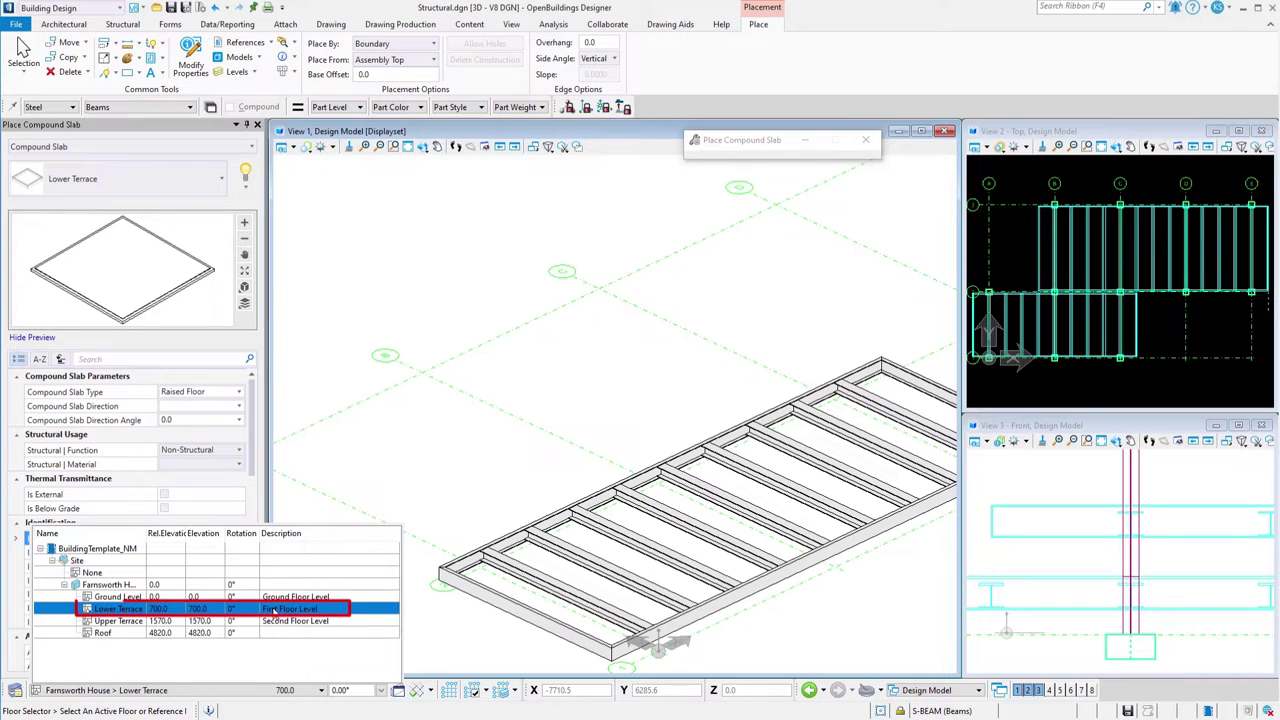
left_click(440, 566)
scroll(860, 358, "up", 1)
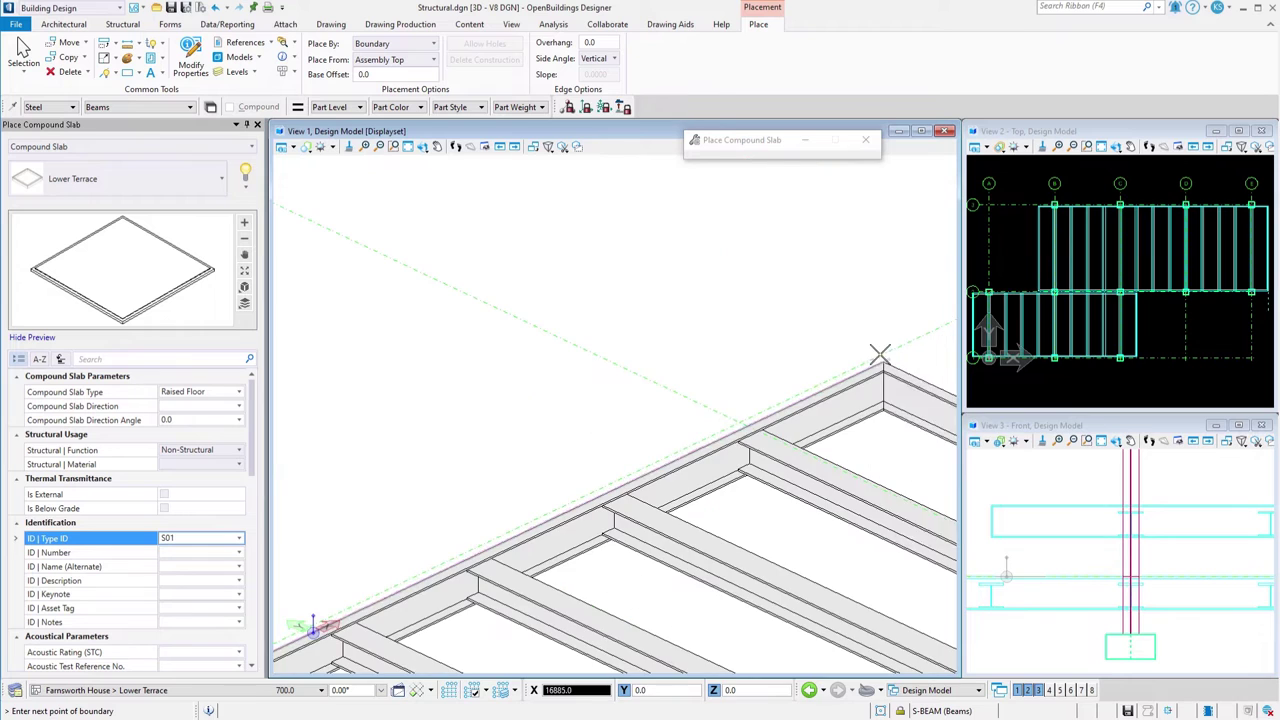
scroll(880, 357, "down", 3)
middle_click_drag(880, 357, 761, 384)
scroll(761, 384, "up", 3)
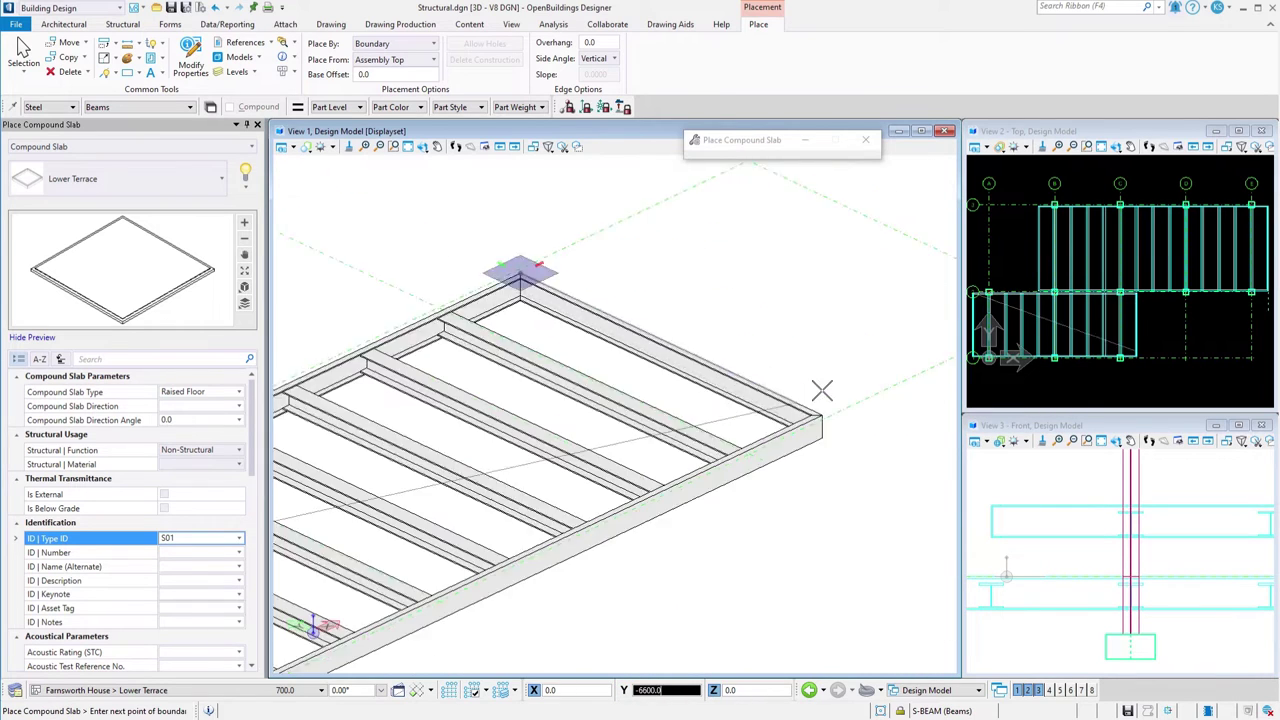
middle_click_drag(514, 276, 829, 425)
scroll(829, 425, "down", 3)
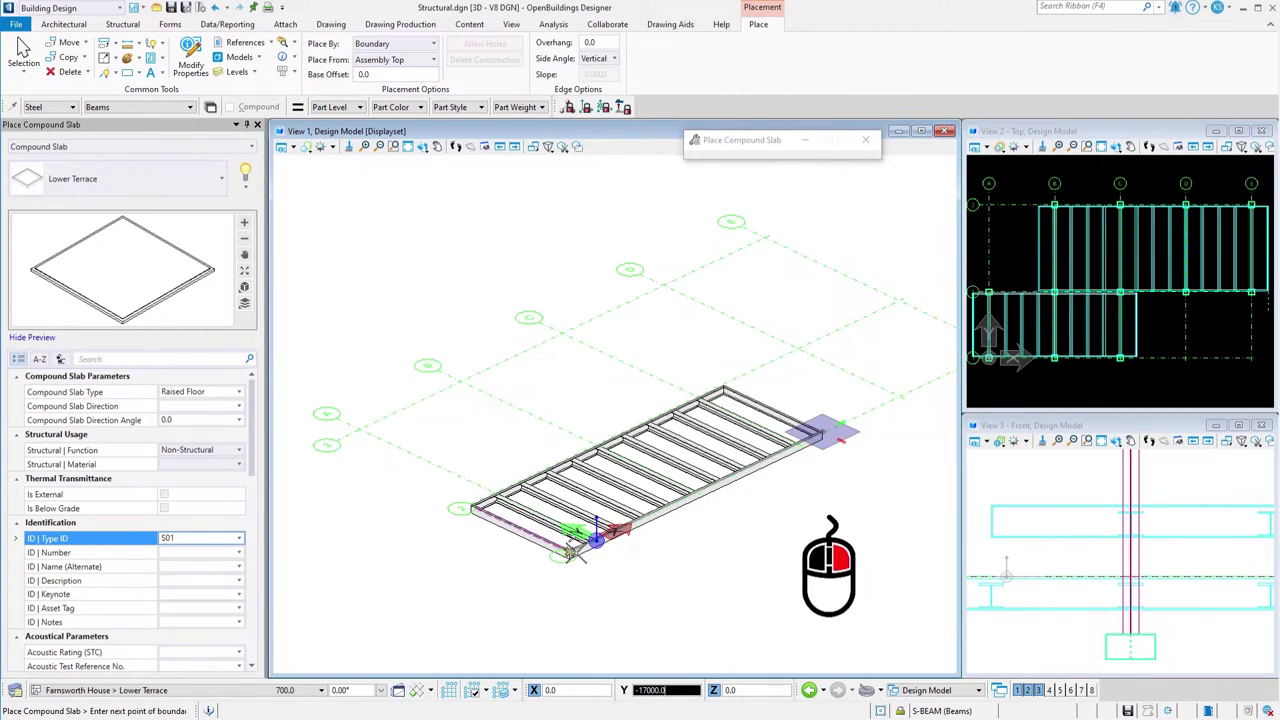
scroll(565, 545, "up", 3)
right_click(408, 582)
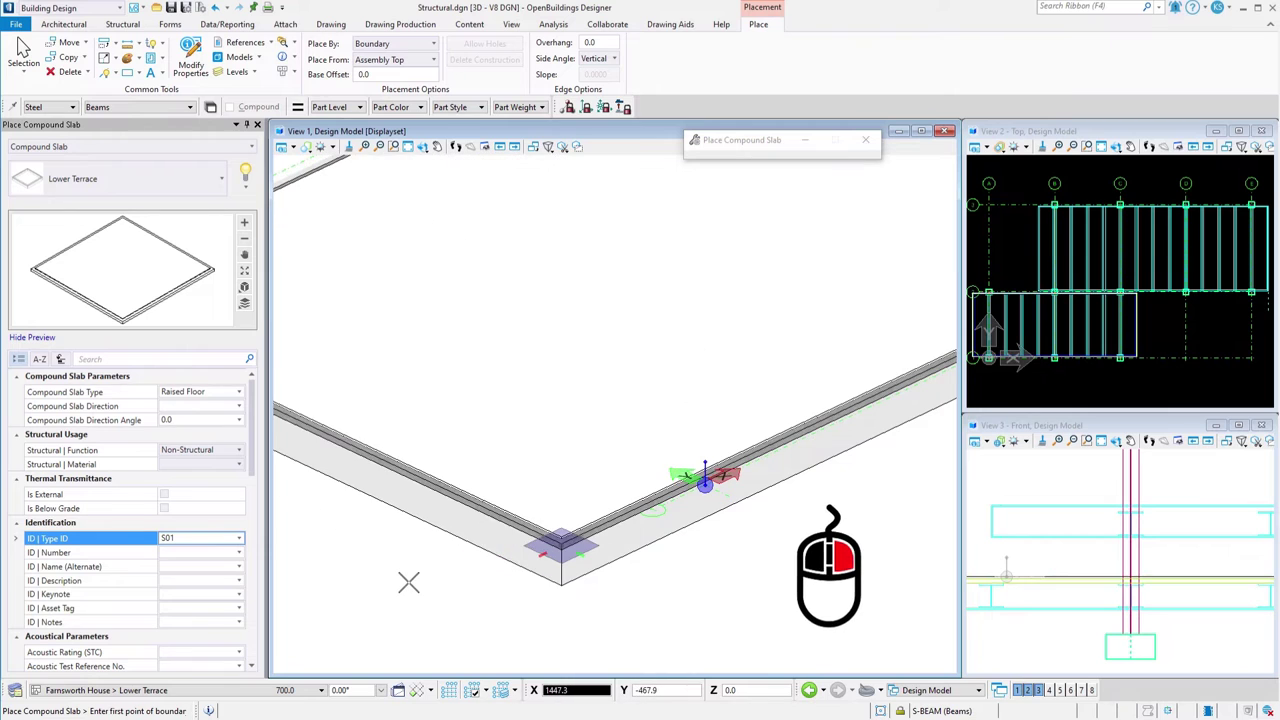
middle_click_drag(371, 534, 631, 554)
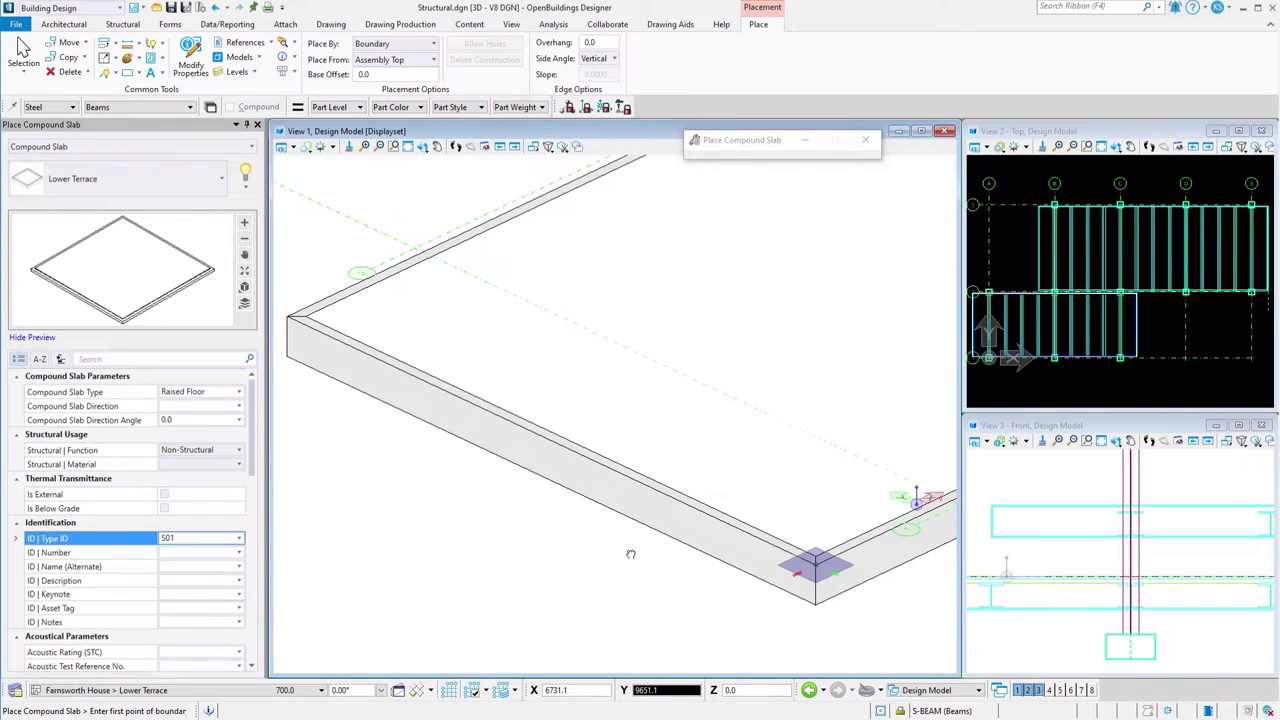
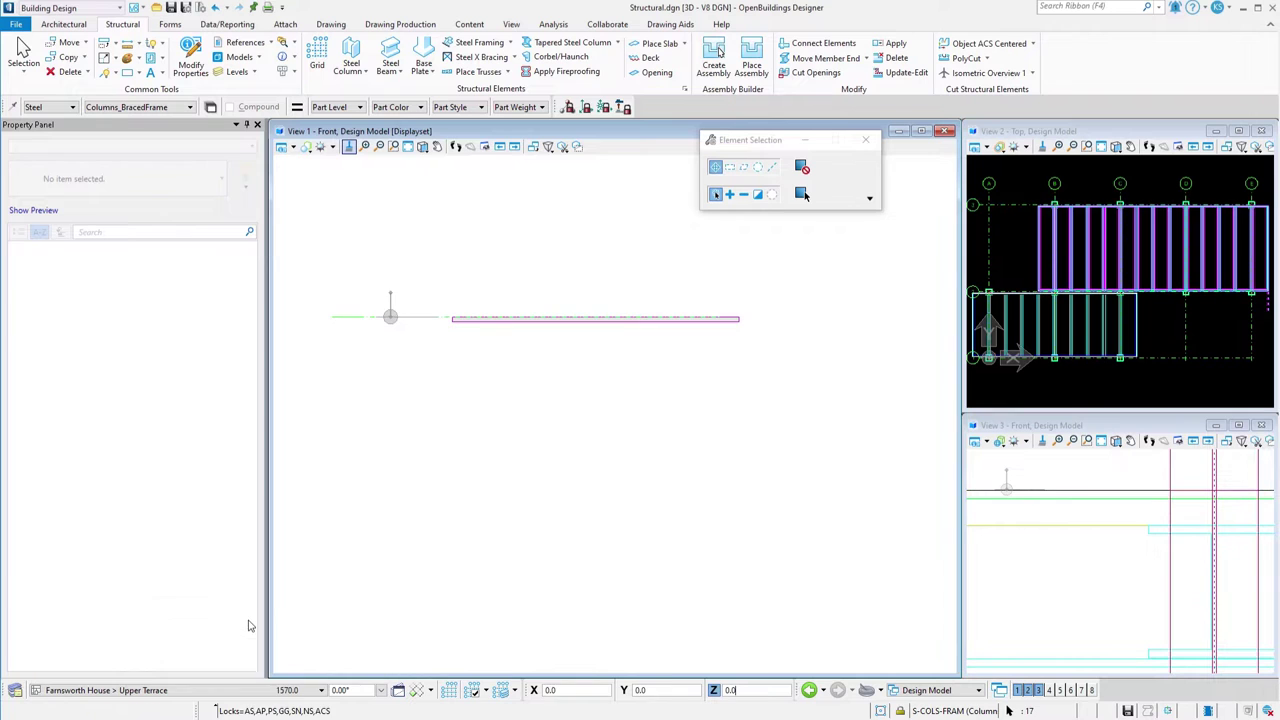
Start placing a compound slab for the Upper Terrace beam framing
middle_click_drag(440, 349, 583, 461, "shift")
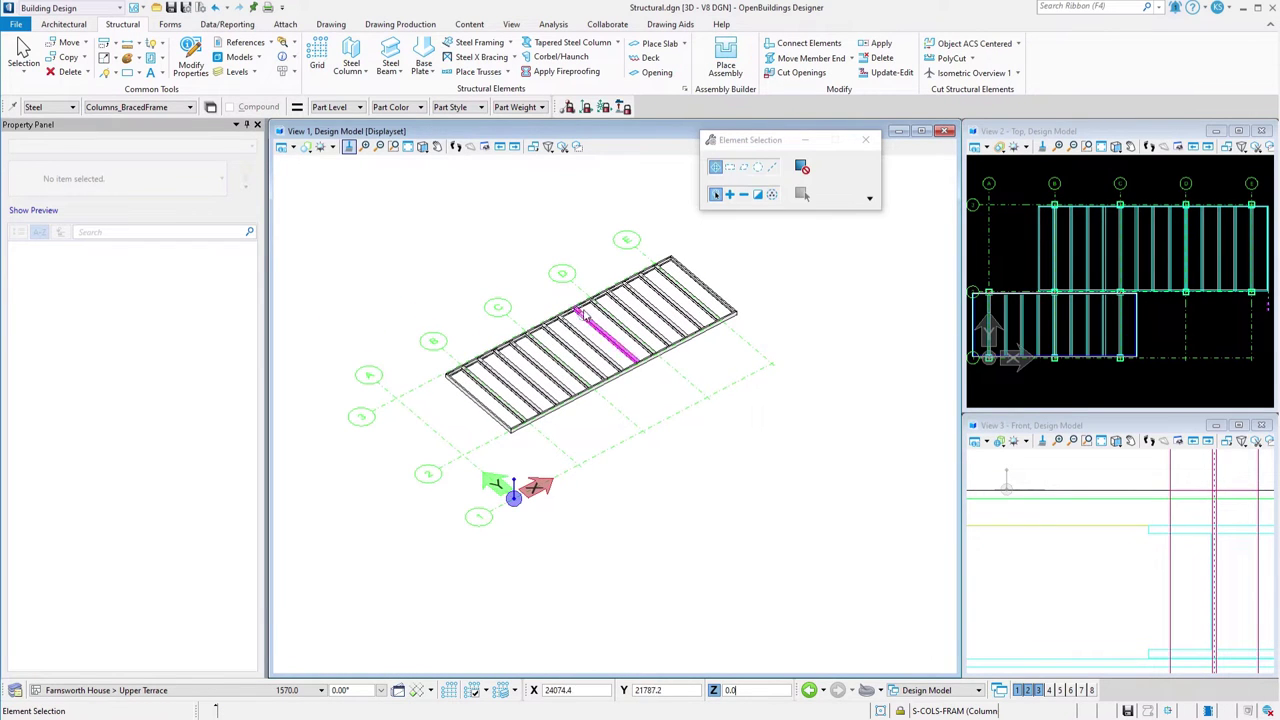
left_click(660, 43)
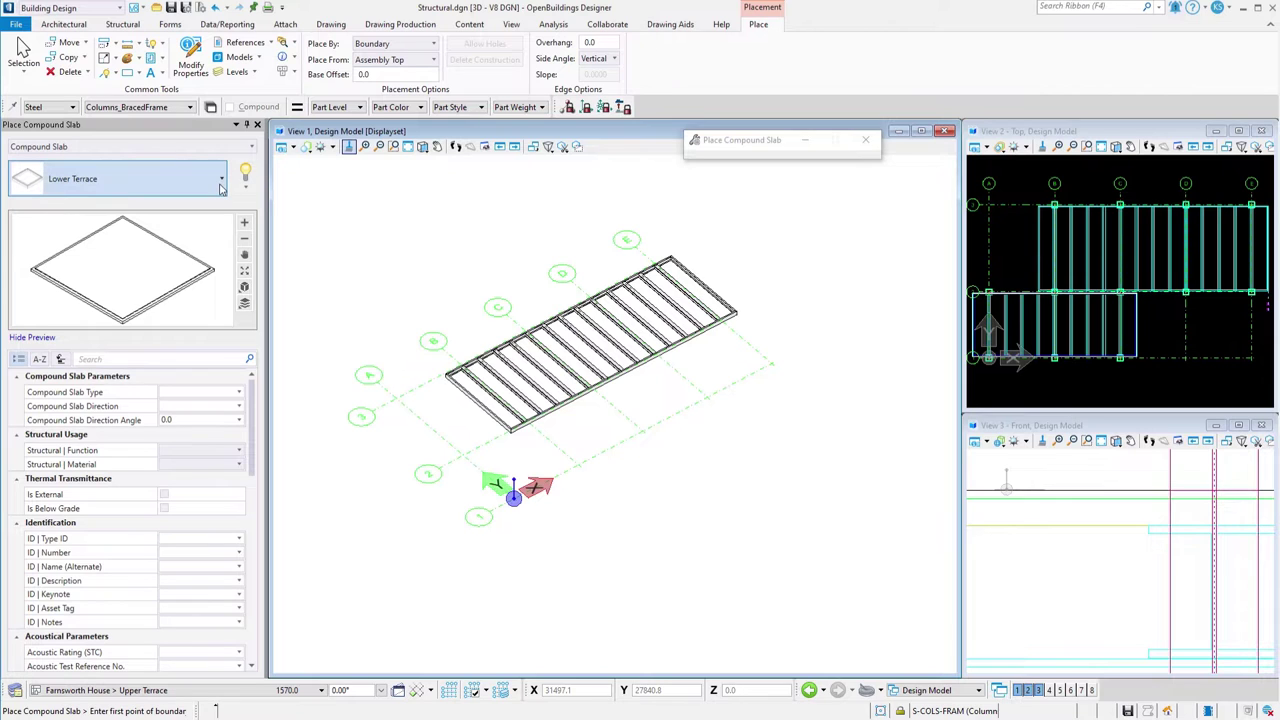
Save the Lower Terrace compound slab as a new catalog item named Upper Terrace
left_click(221, 186)
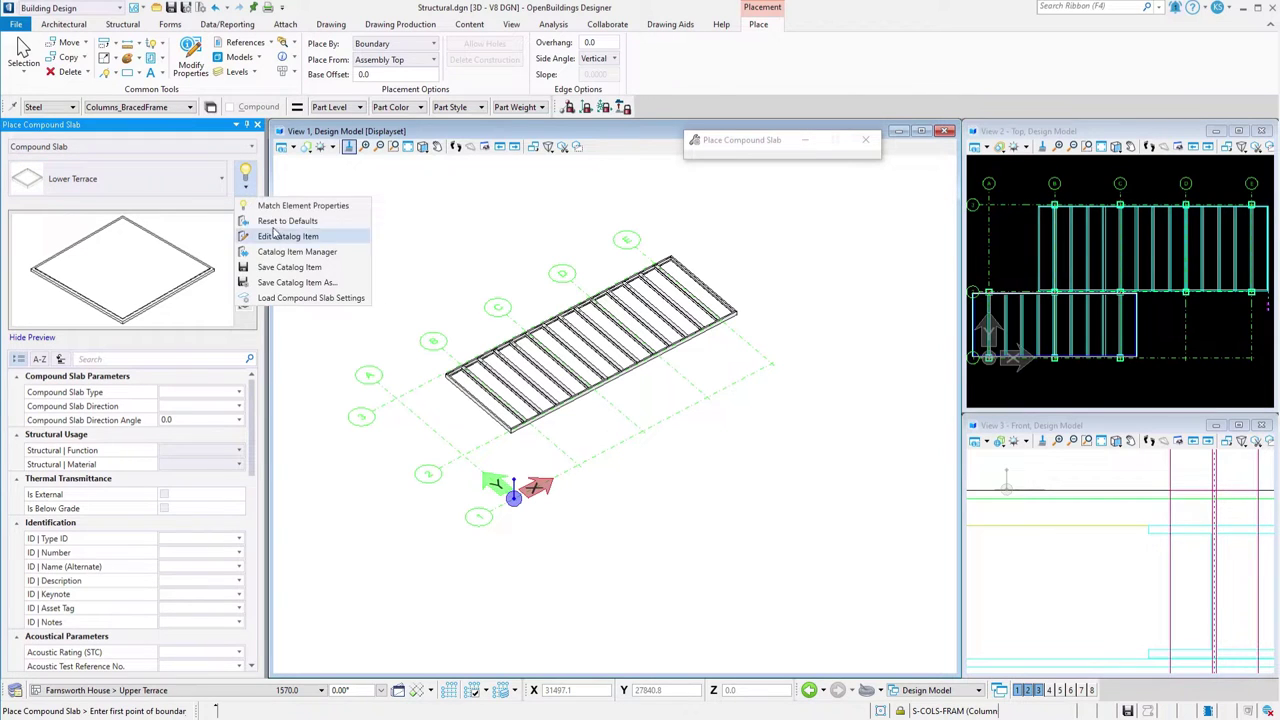
left_click(291, 282)
left_click_drag(639, 357, 590, 352)
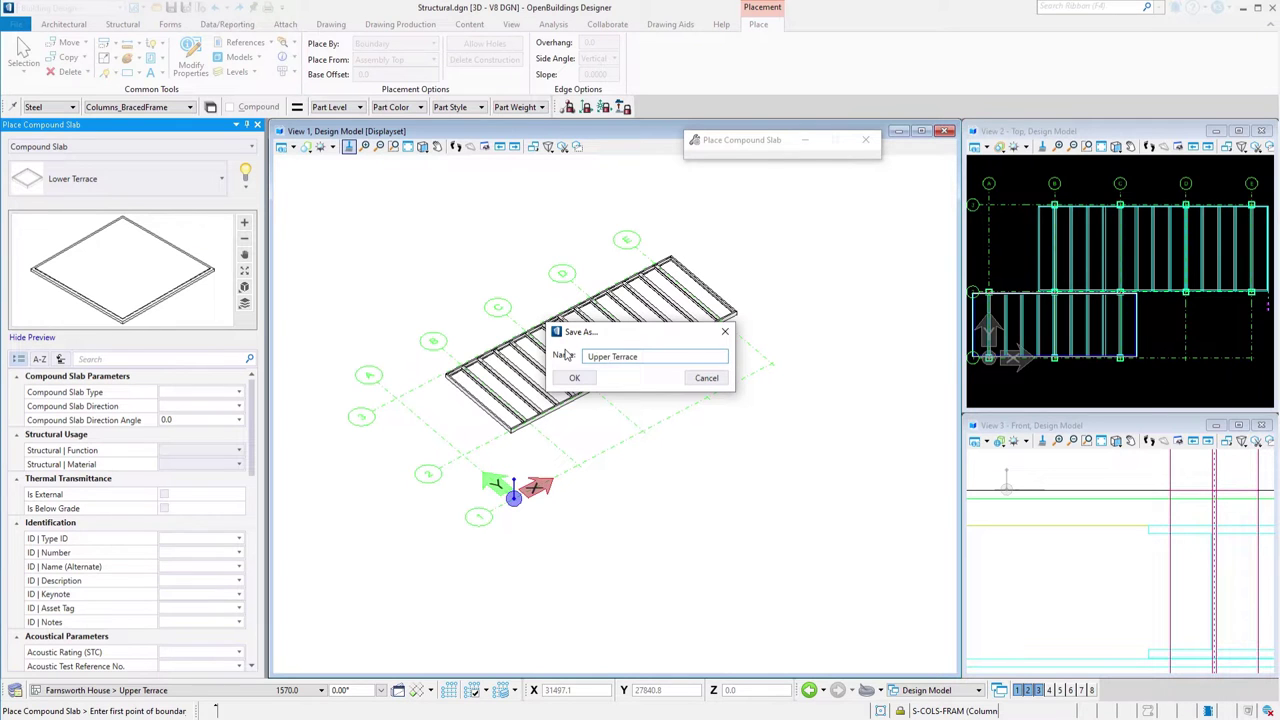
left_click(574, 379)
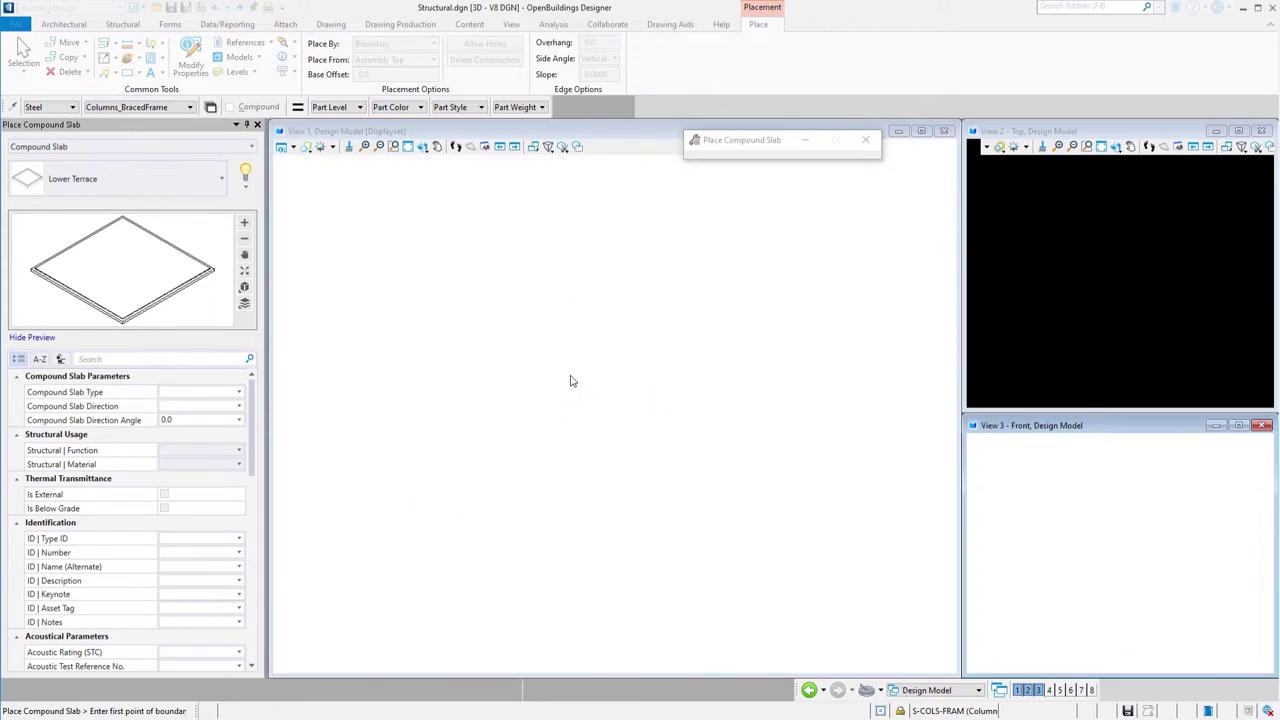
Define the Upper Terrace layers: Structural Screed 20, concrete Slabs core 60, Insulation-GlassWool 230, IsolationPads 50, with edge setbacks 115, 50, 15 and 59
left_click(245, 182)
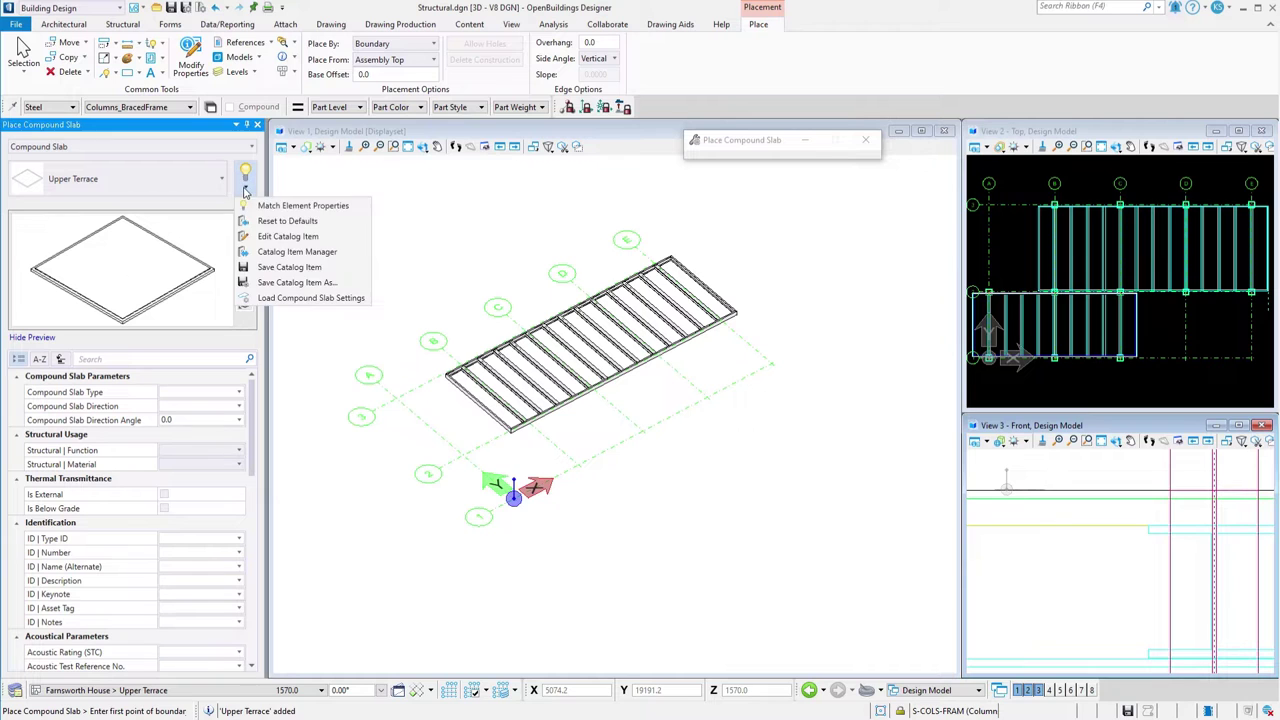
left_click(290, 298)
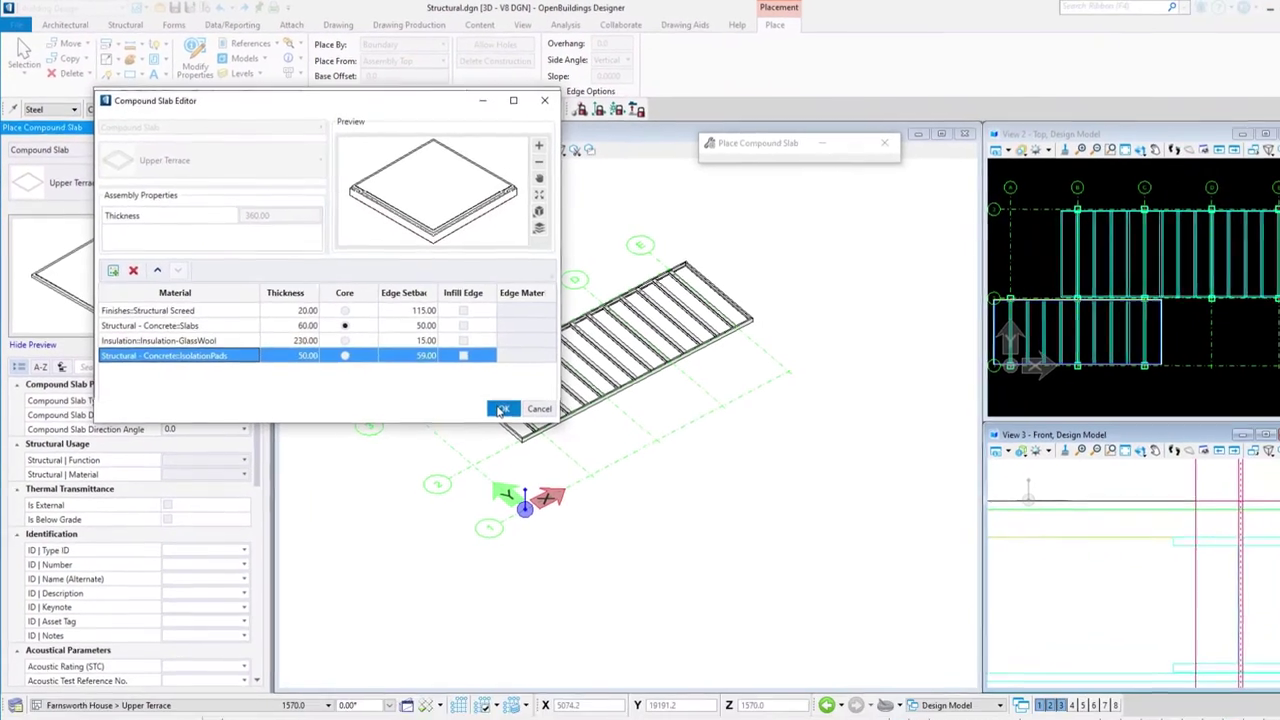
left_click(592, 484)
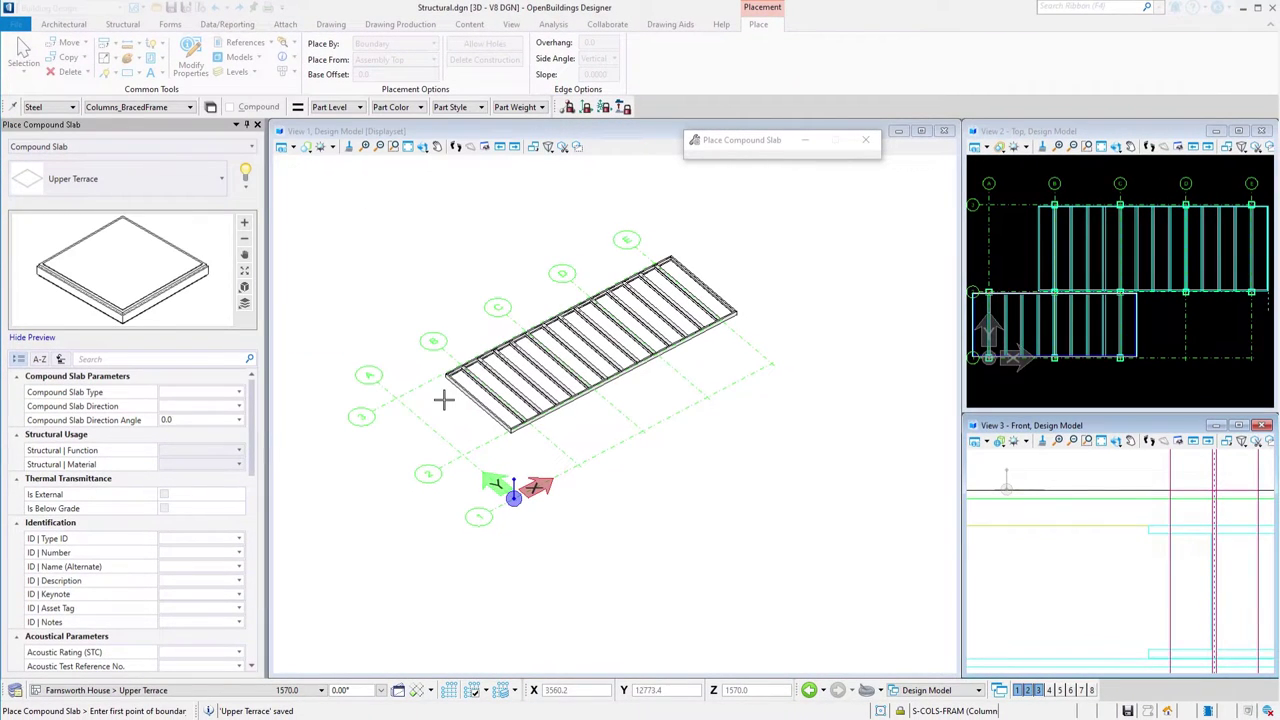
Place the Upper Terrace compound slab by boundary from Assembly Top, through the outer corners of the upper terrace frame
scroll(445, 410, "up", 5)
left_click(476, 328)
scroll(634, 223, "down", 4)
scroll(680, 303, "up", 5)
left_click(800, 488)
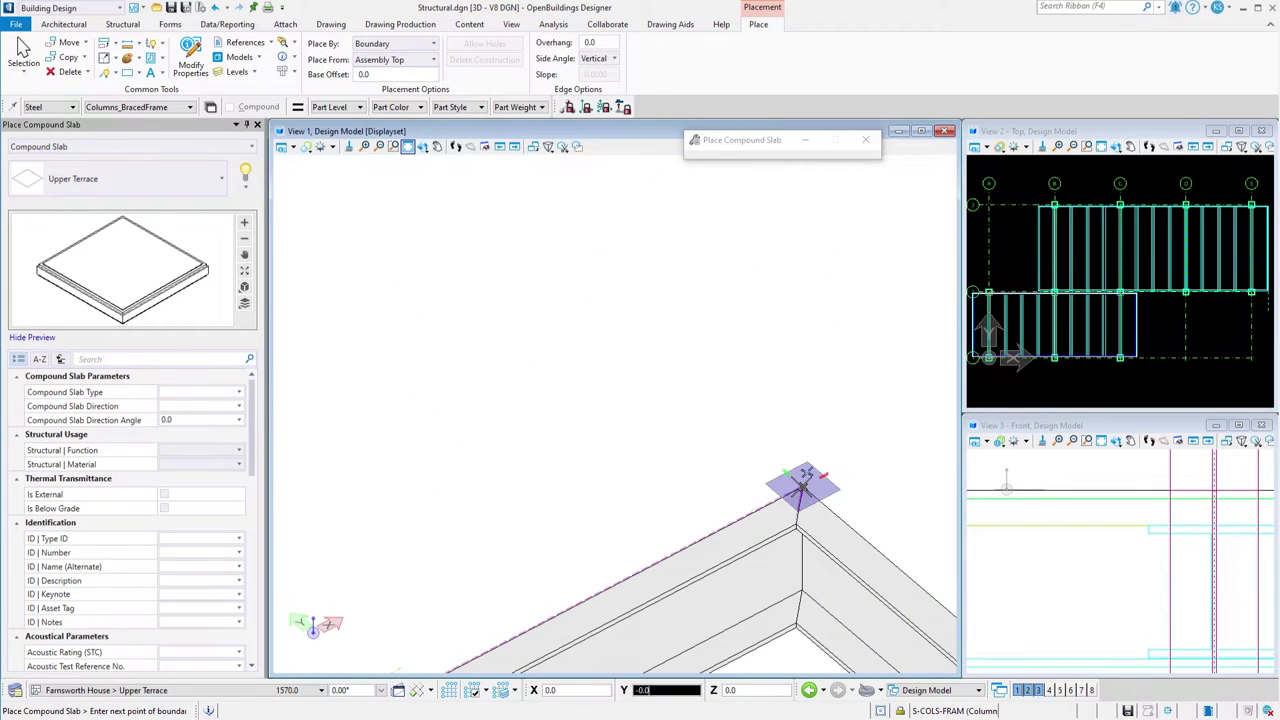
scroll(596, 366, "down", 4)
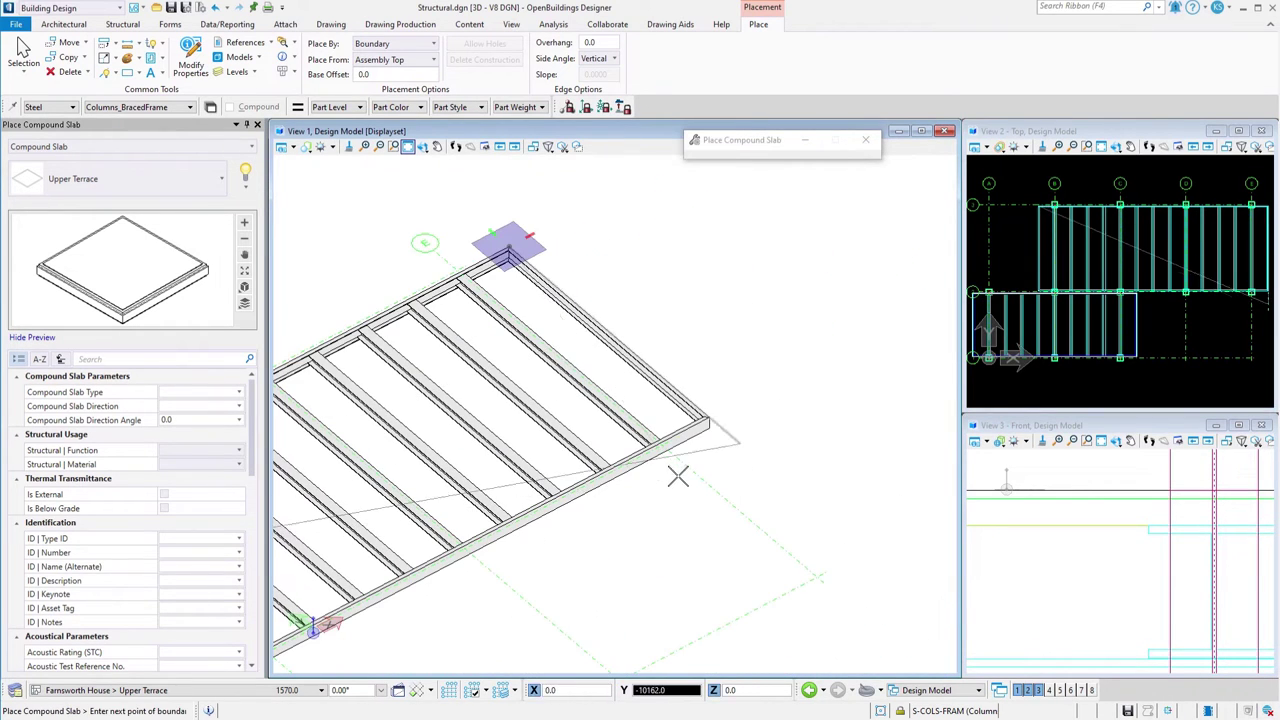
scroll(685, 440, "up", 5)
left_click(700, 402)
scroll(705, 410, "down", 5)
scroll(705, 410, "up", 5)
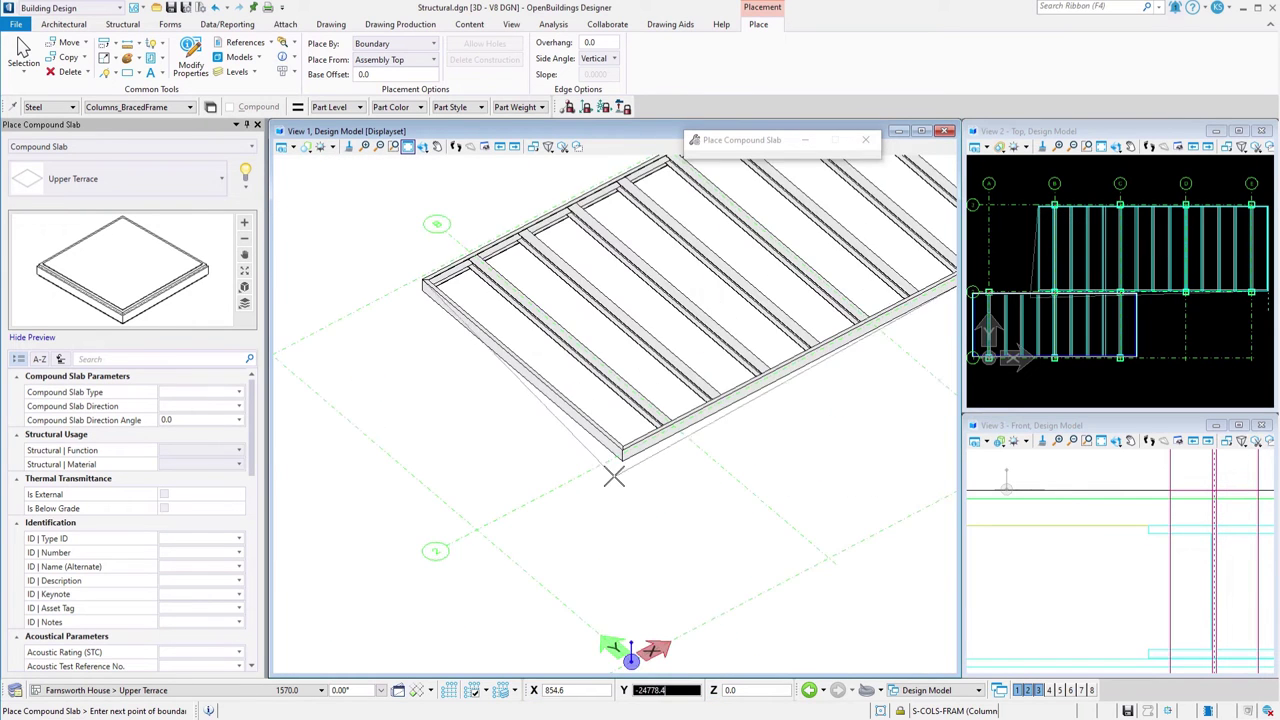
right_click(413, 456)
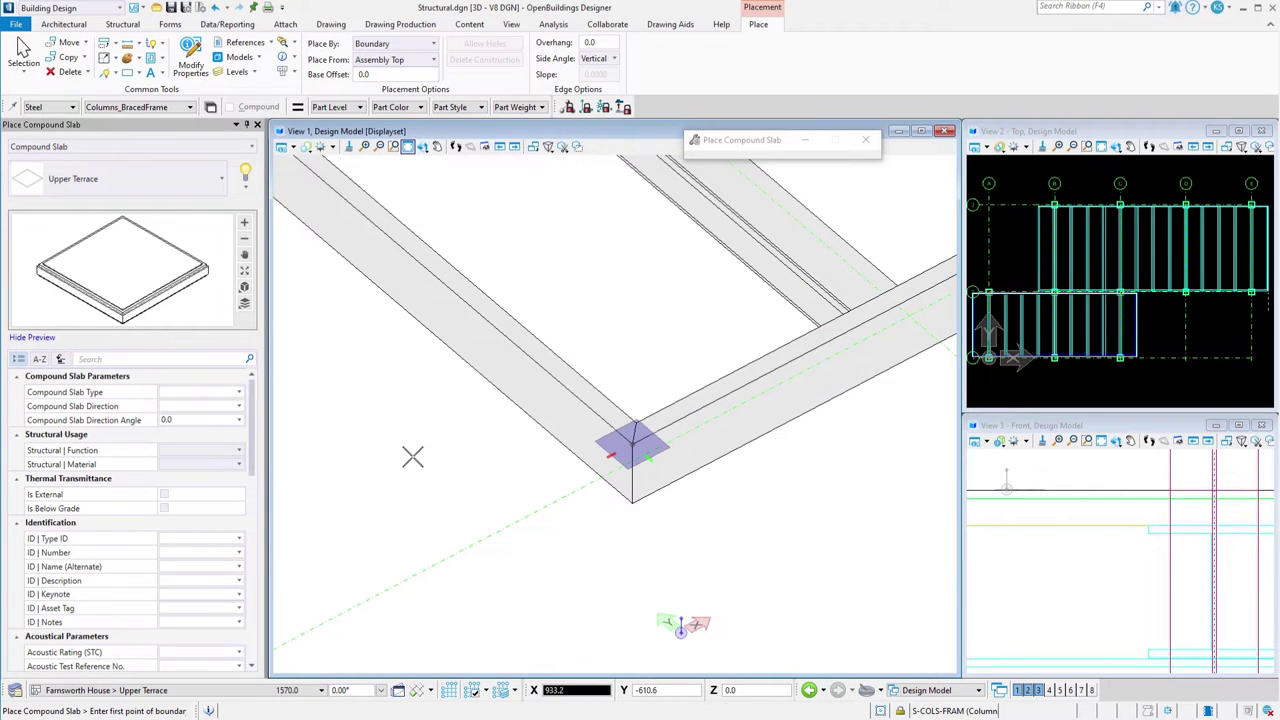
Clear the displayset to show the whole structure and make Roof the active floor of Farnsworth House
right_click(306, 270)
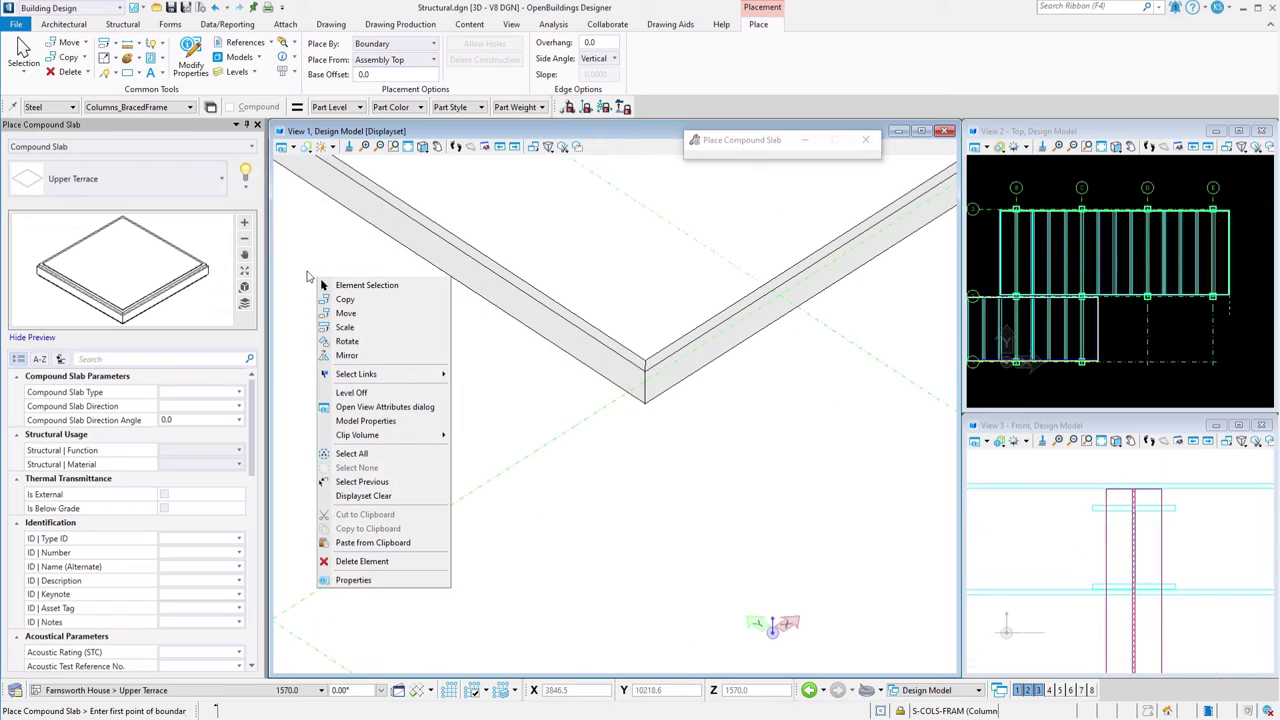
left_click(416, 466)
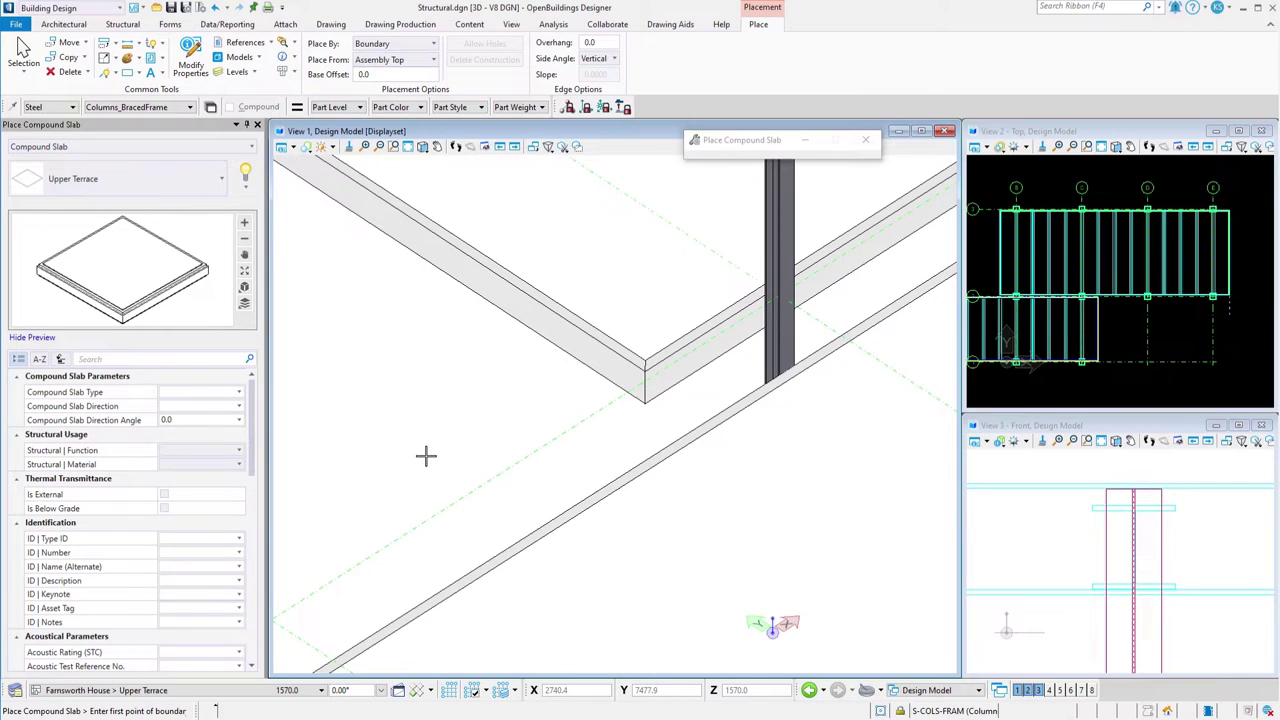
scroll(426, 456, "down", 6)
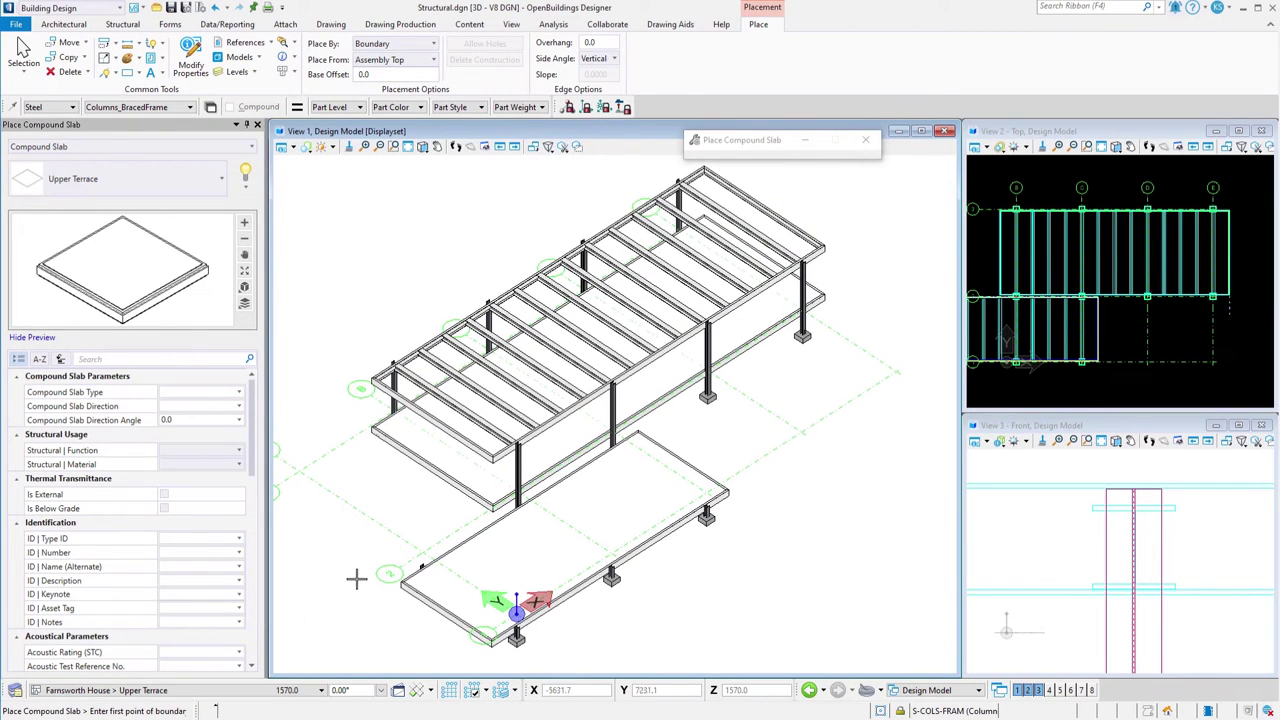
left_click(110, 690)
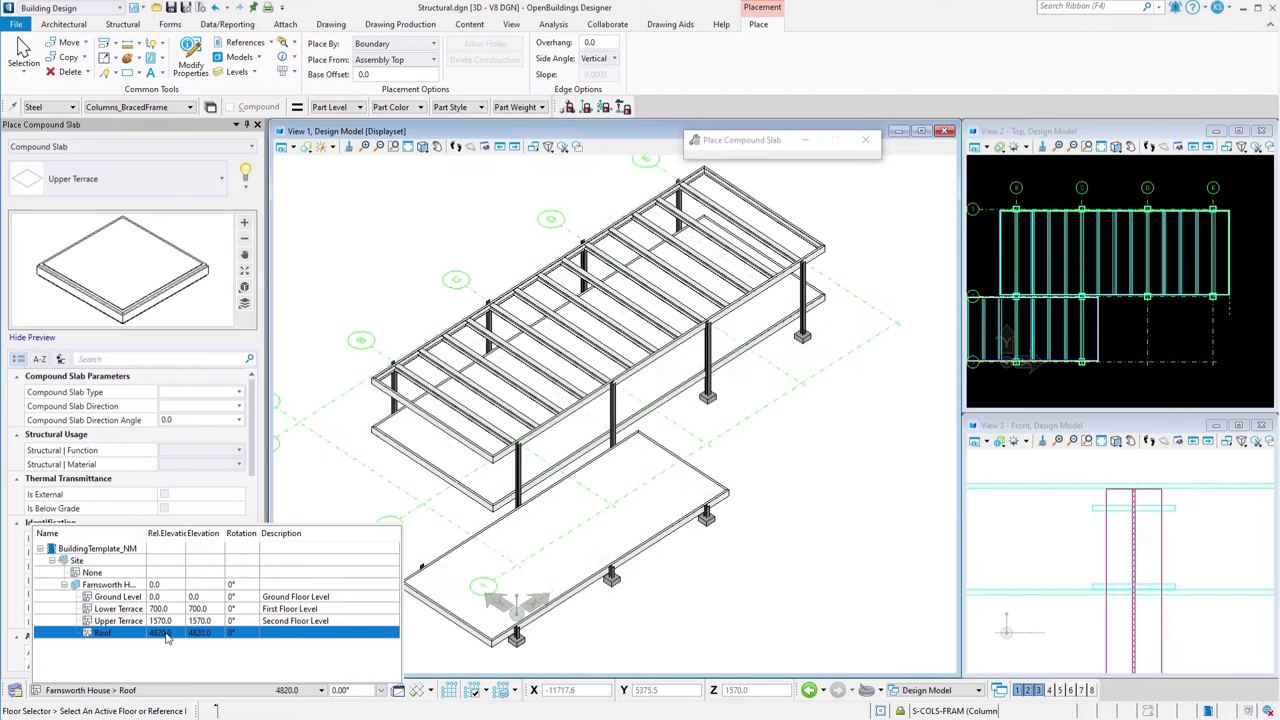
left_click(166, 637)
Save the Upper Terrace compound slab as a new catalog item named Roof
left_click(245, 180)
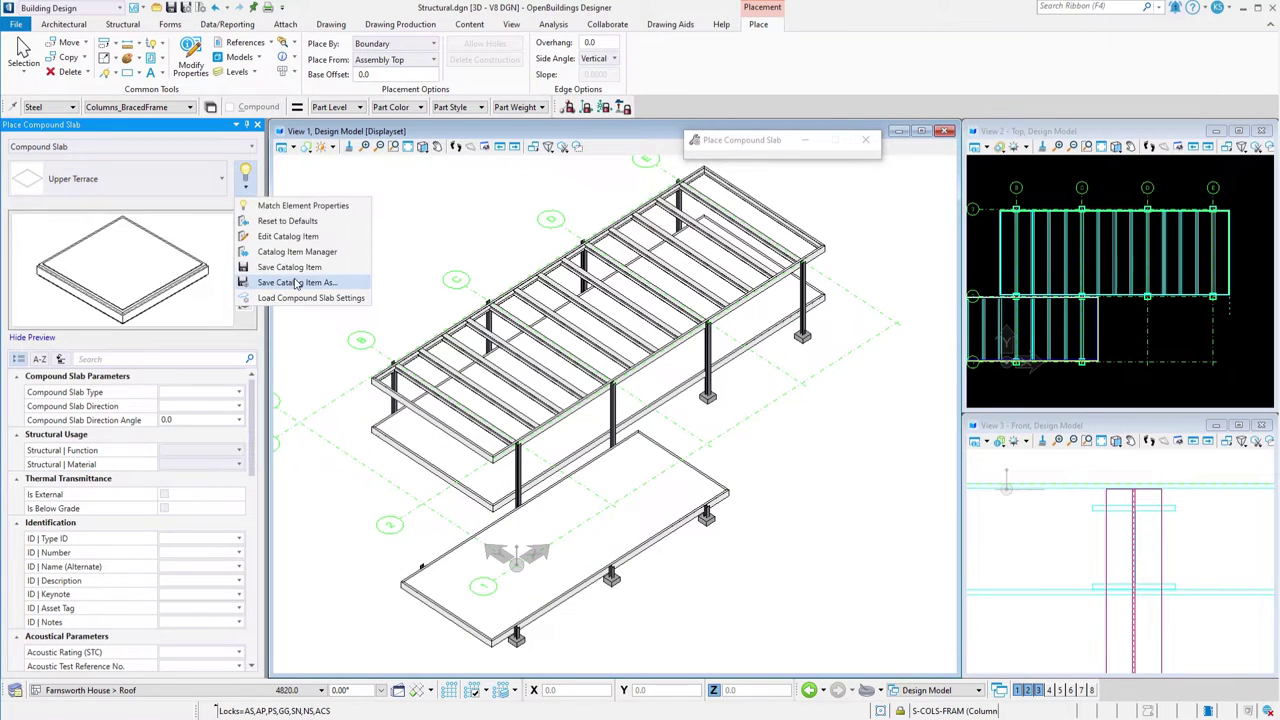
left_click(296, 283)
key("BackSpace")
type("Roof")
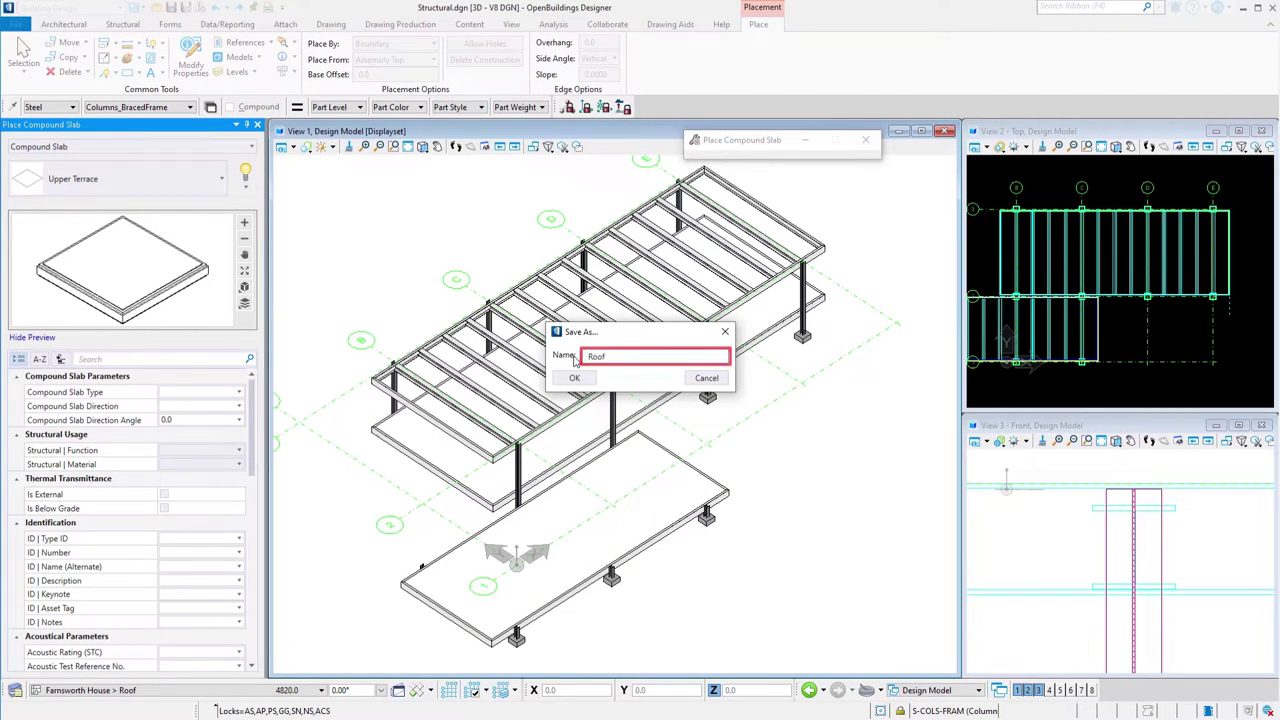
key("Return")
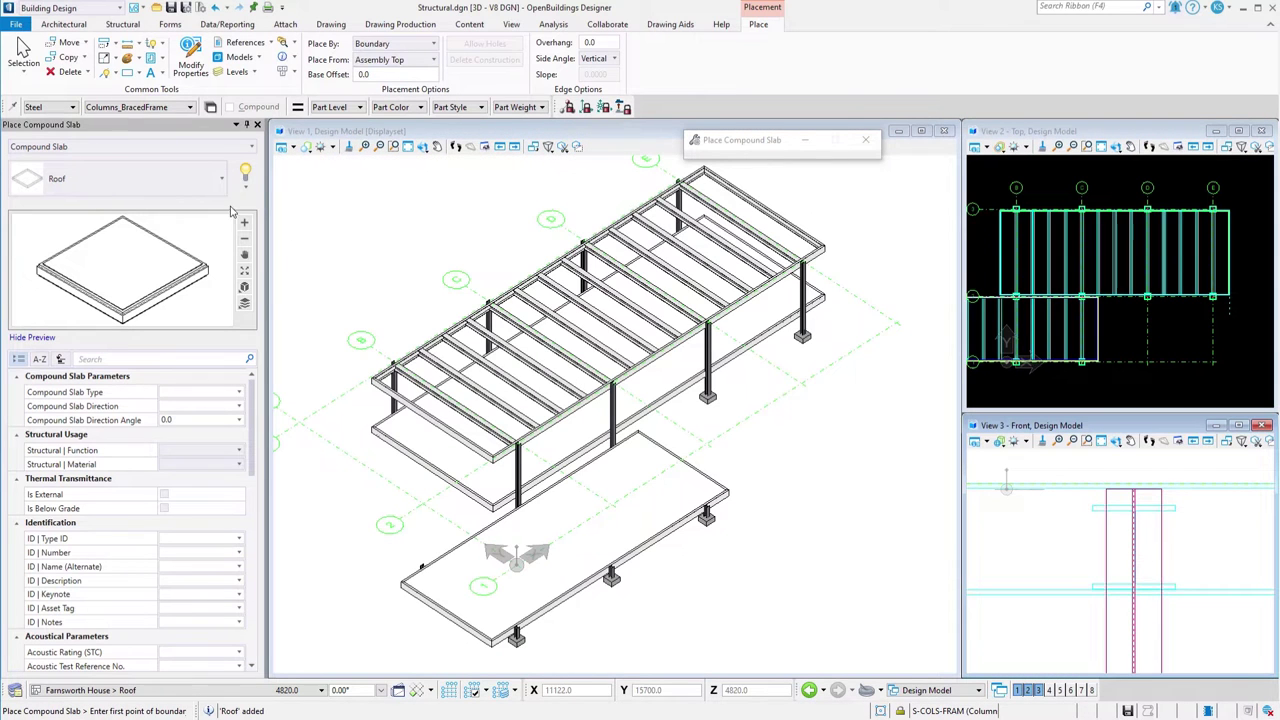
Define the Roof layers: Membrane_Modified_Bitumen 5, concrete Slabs core 80, Insulation-GlassWool 300, Plasterboard Ceiling 20, with edge setbacks 0, 115, 15 and 115
left_click(244, 183)
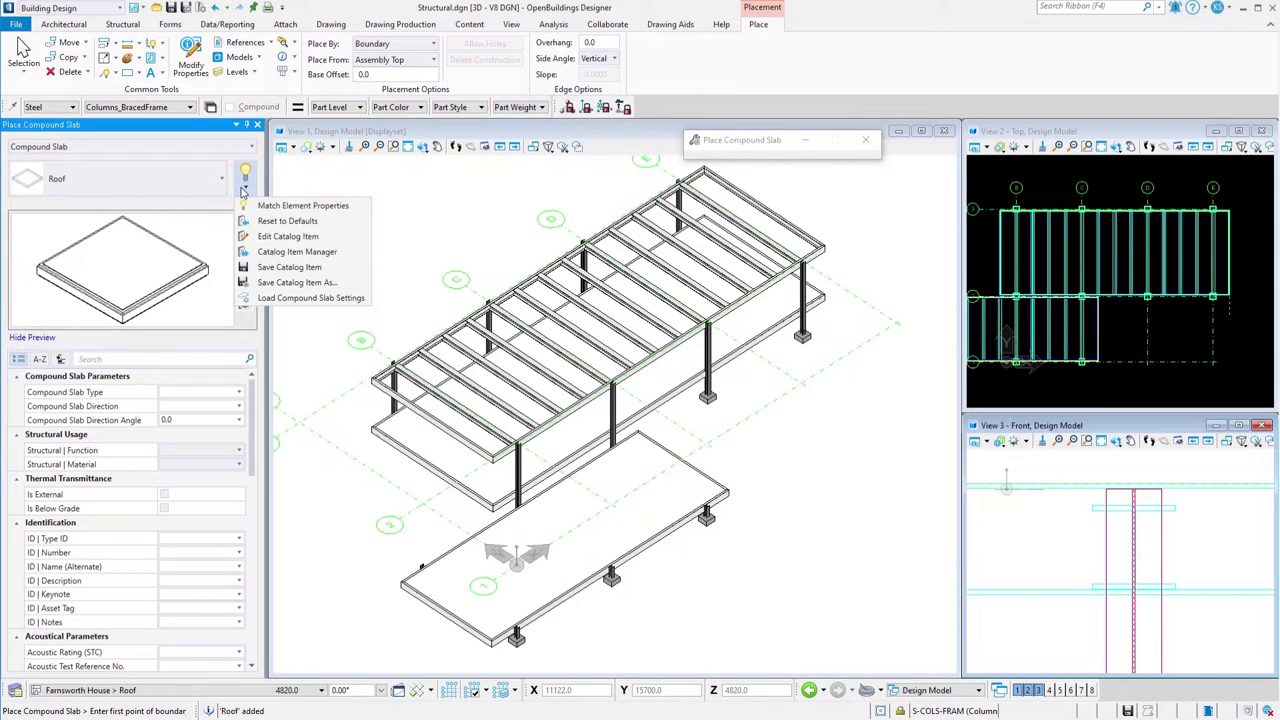
left_click(287, 299)
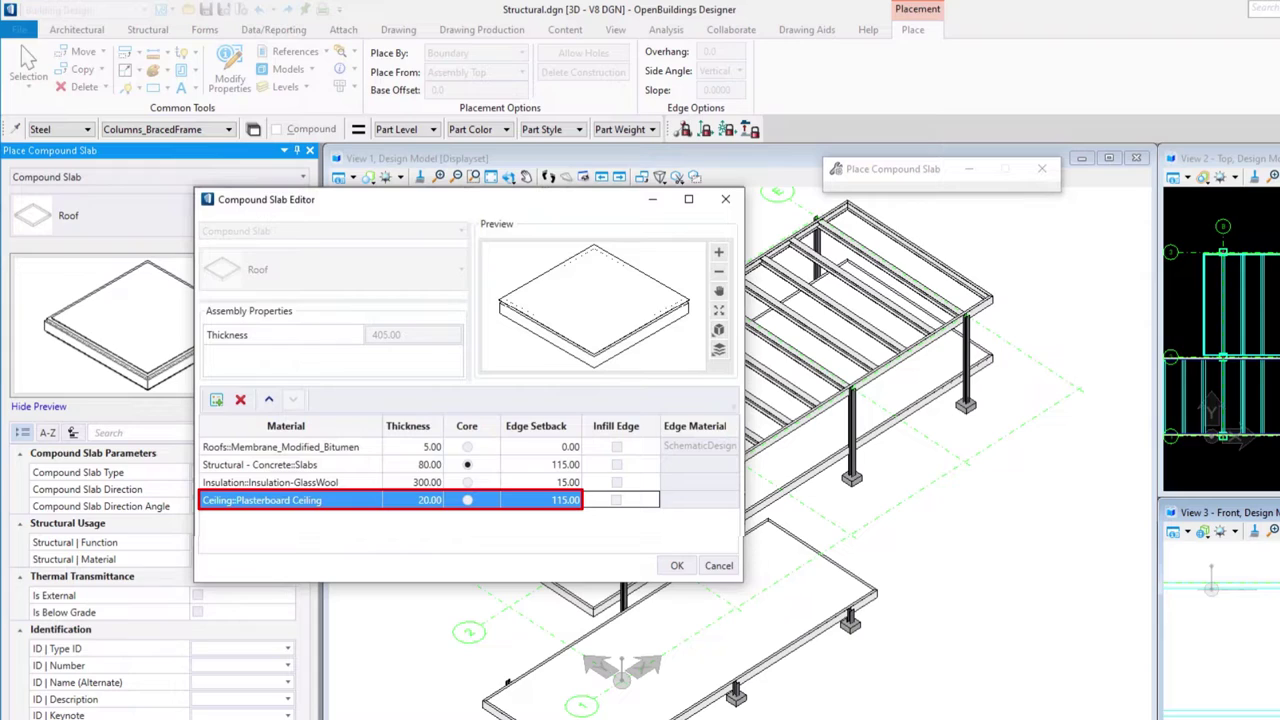
left_click(677, 566)
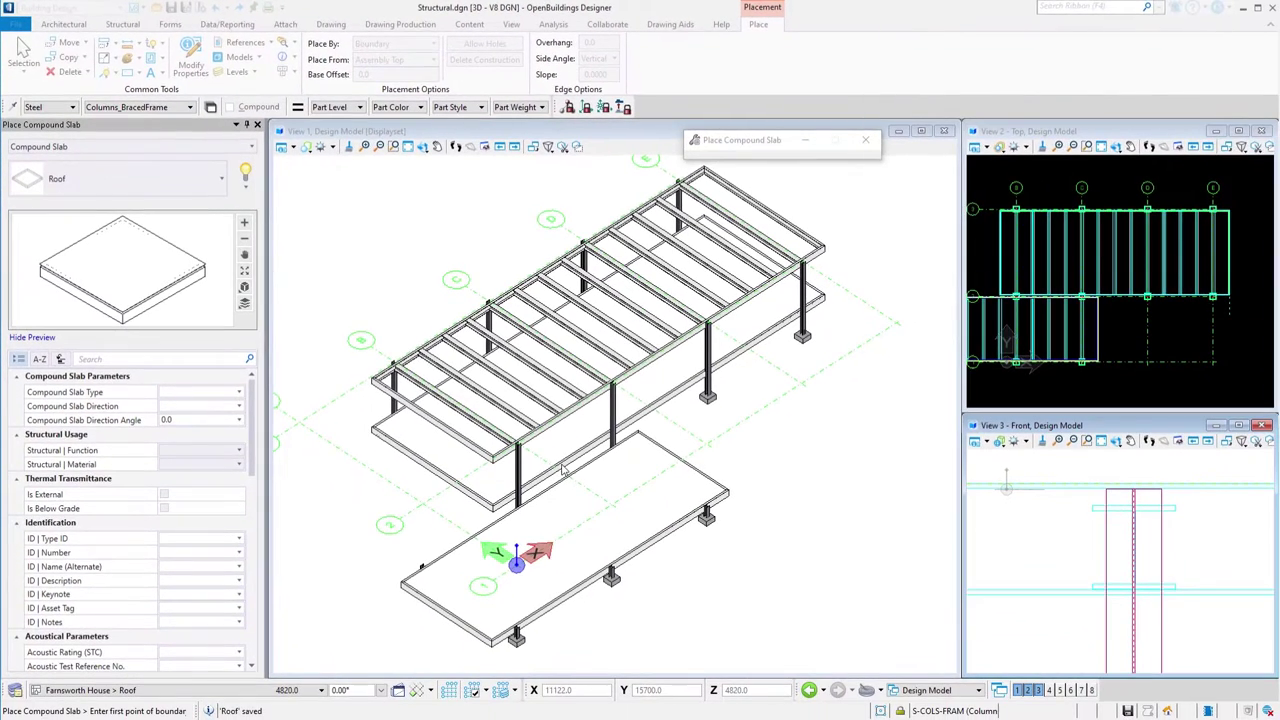
Place the Roof compound slab from Core Top with slab type Roof, following the outer corners of the roof frame
left_click(432, 60)
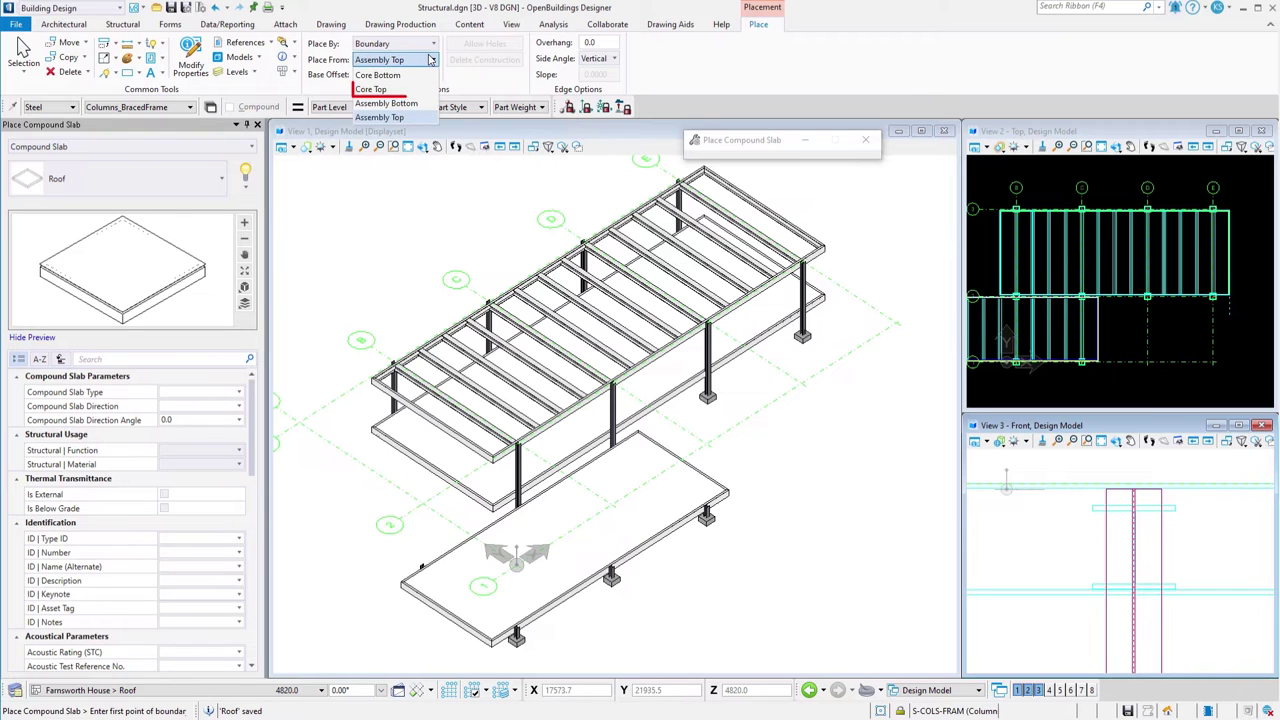
left_click(415, 89)
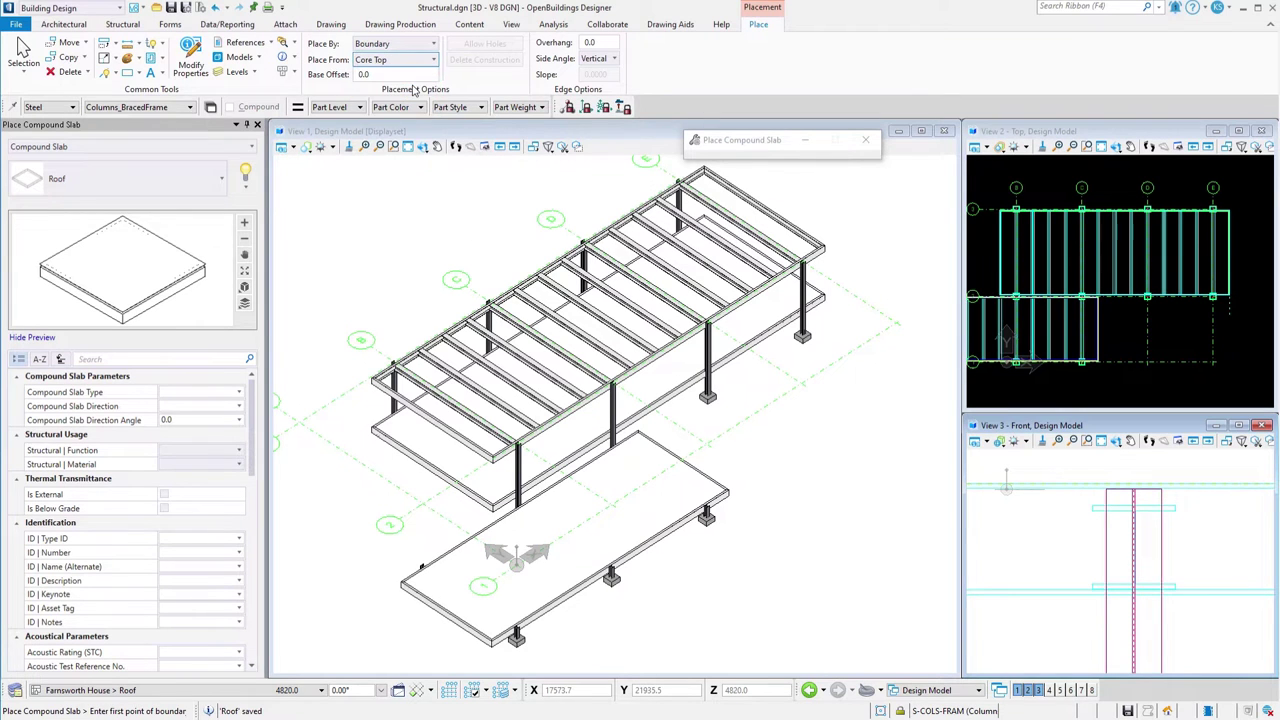
key("ctrl+z")
scroll(447, 388, "up", 3)
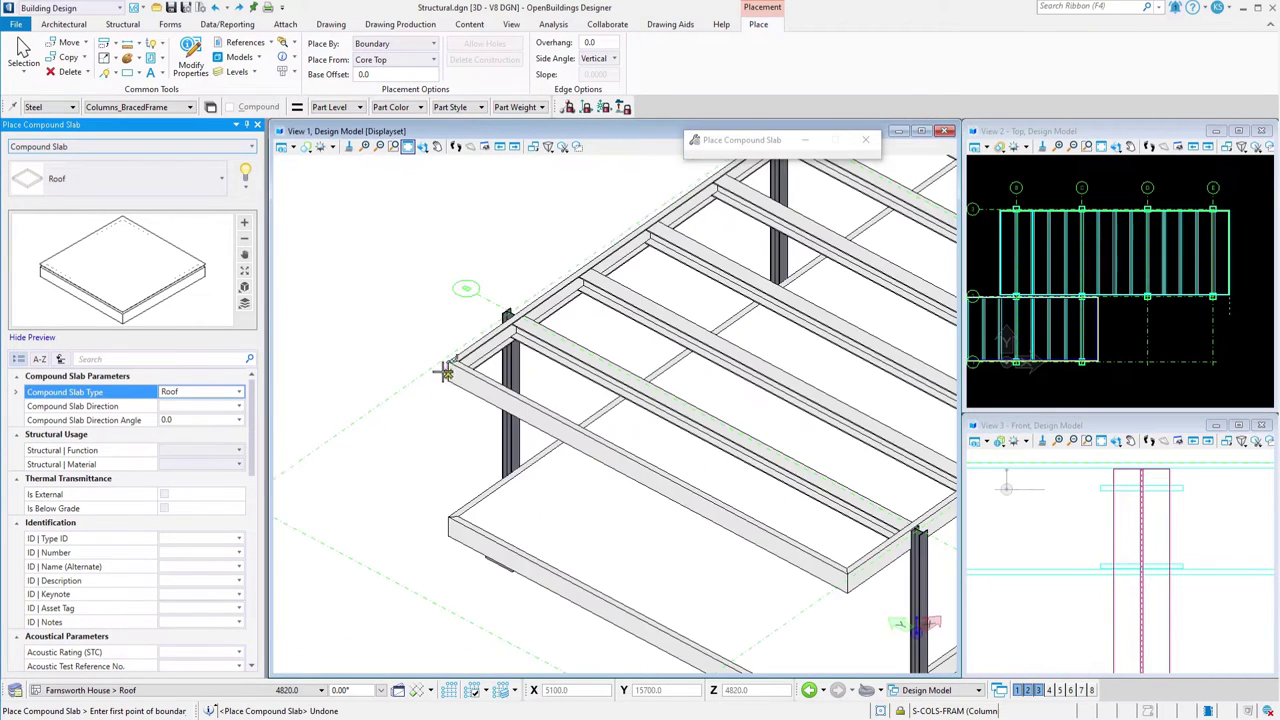
left_click(450, 366)
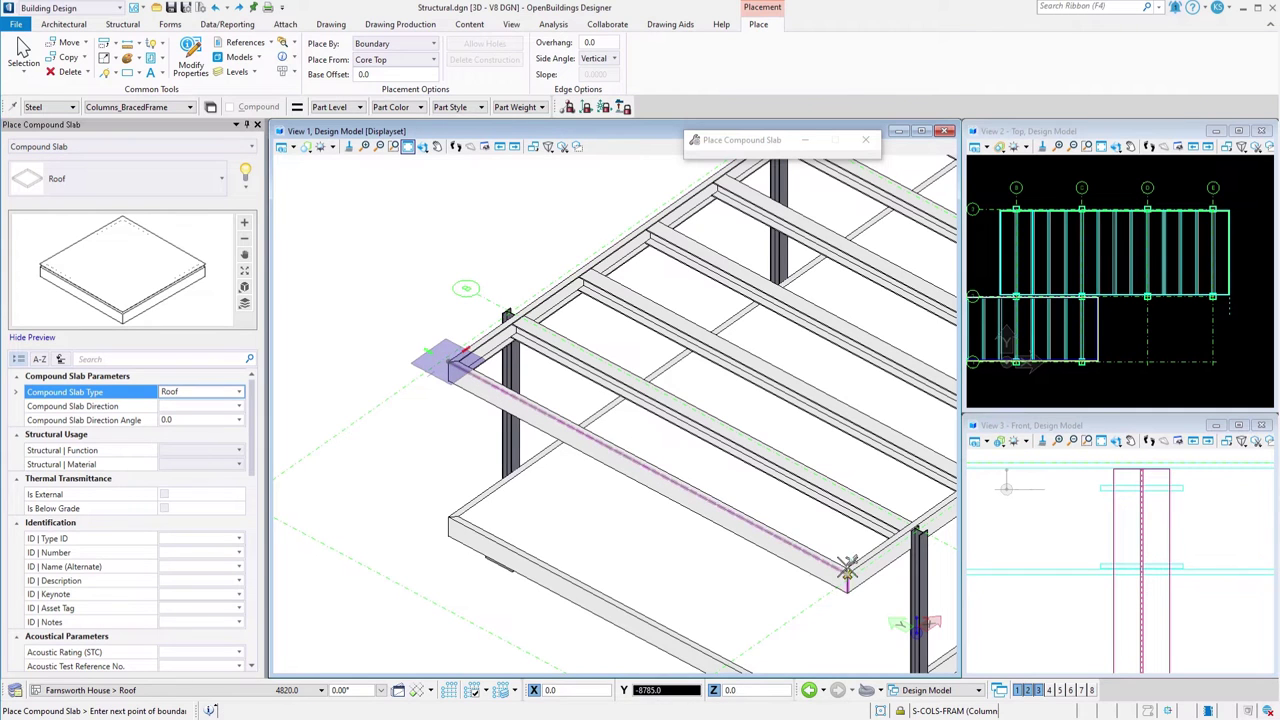
scroll(785, 576, "down", 3)
scroll(785, 576, "down", 2)
scroll(935, 385, "up", 3)
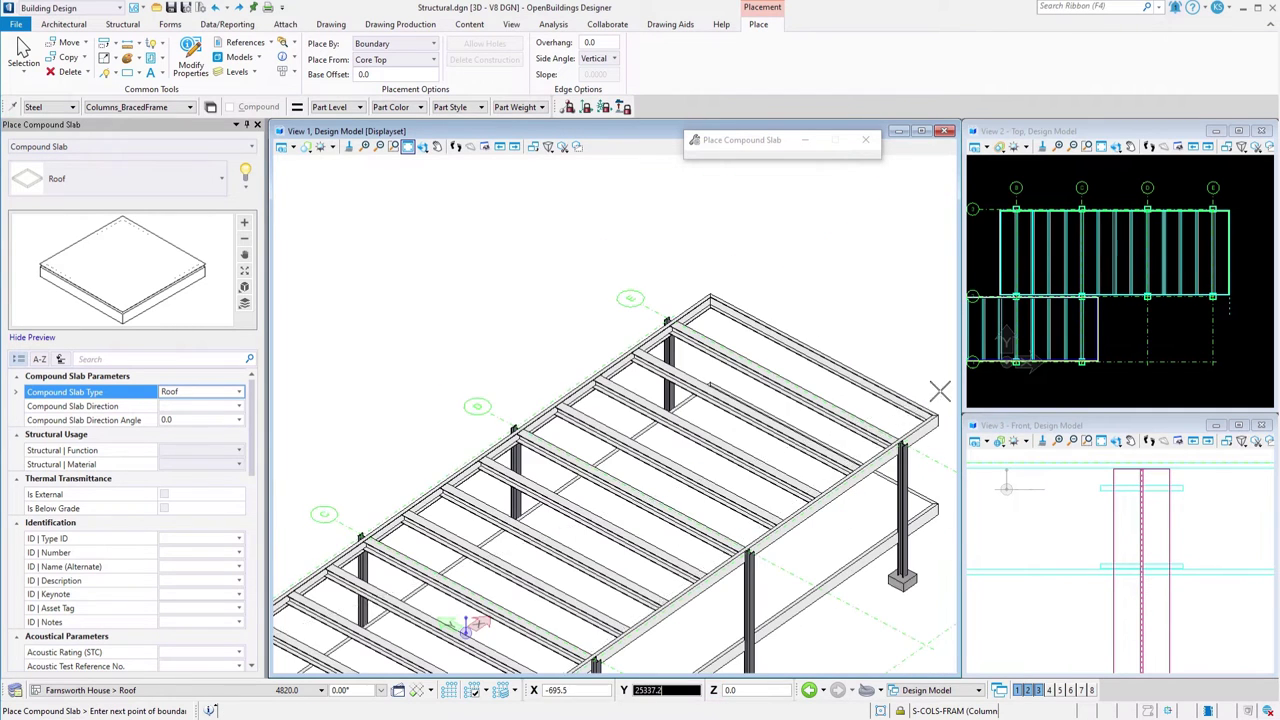
left_click(711, 287)
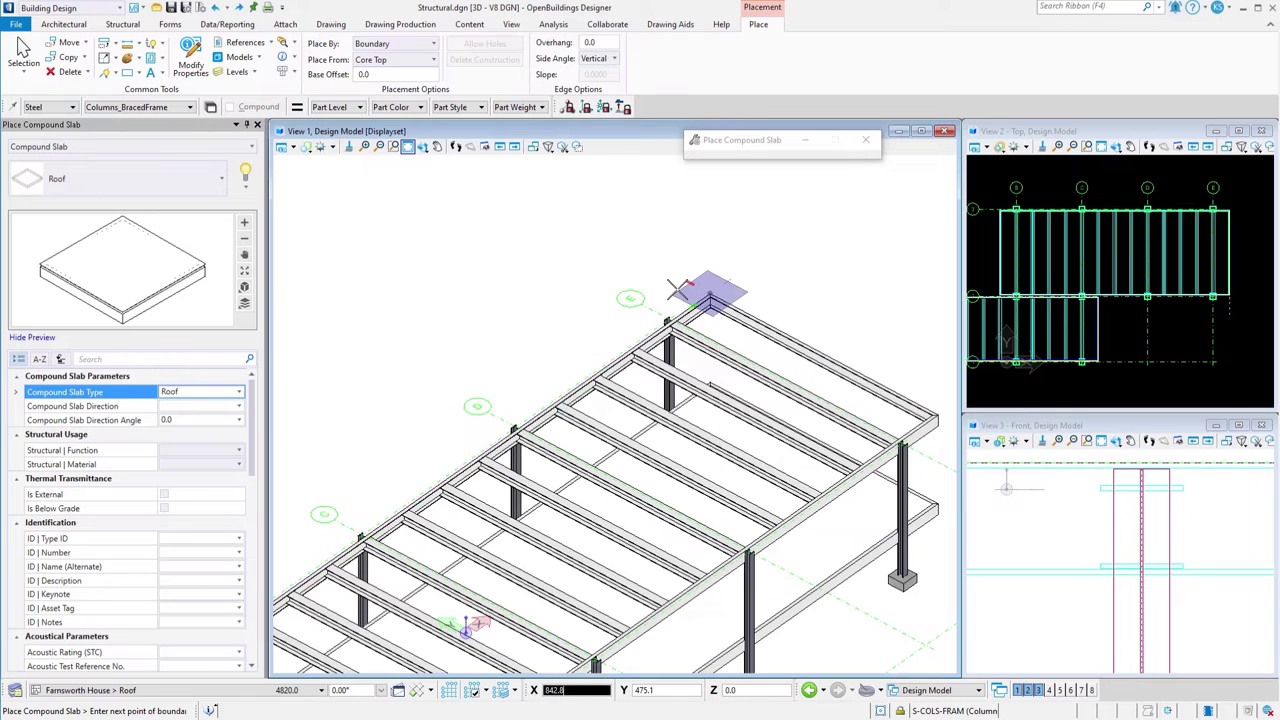
scroll(935, 440, "up", 2)
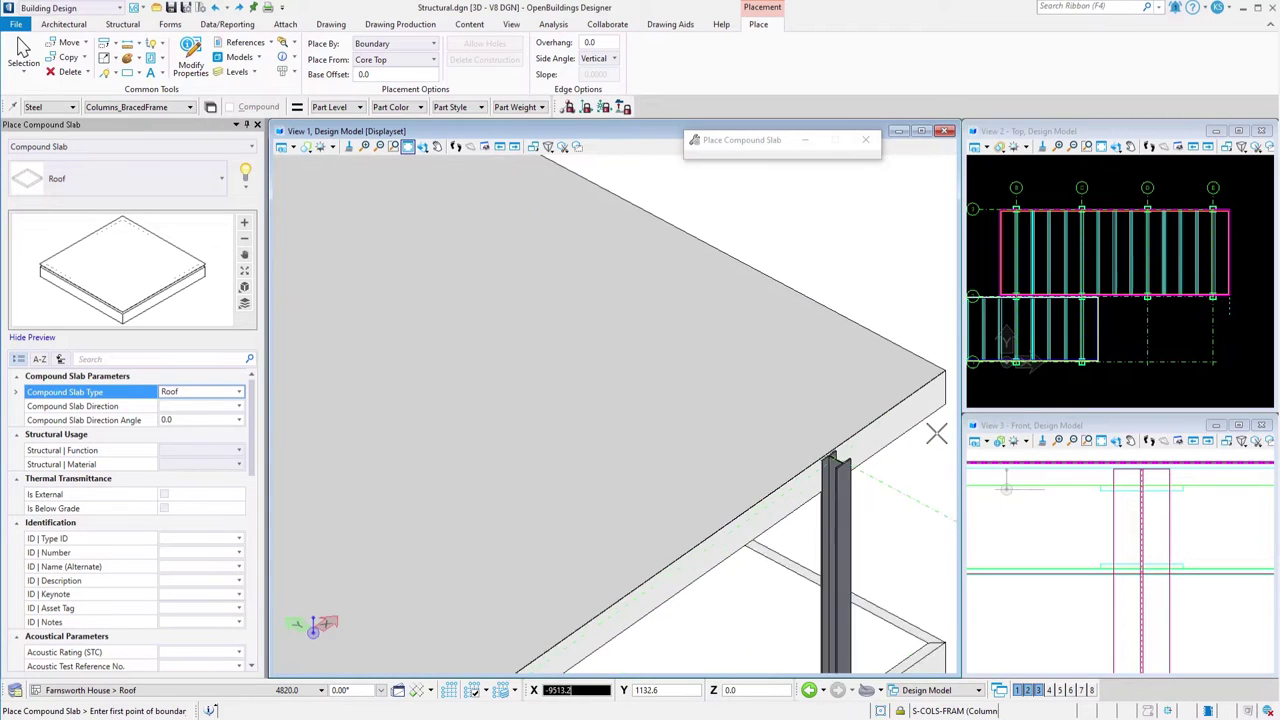
scroll(1165, 540, "up", 2)
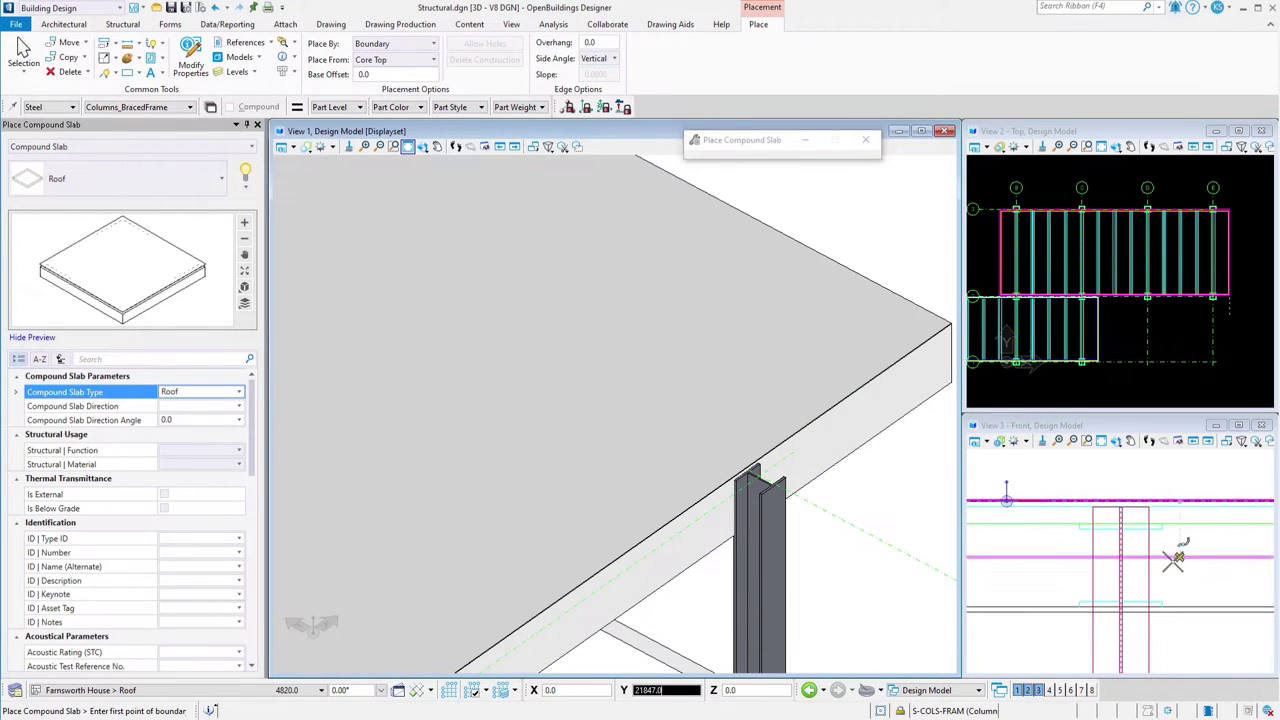
left_click(422, 146)
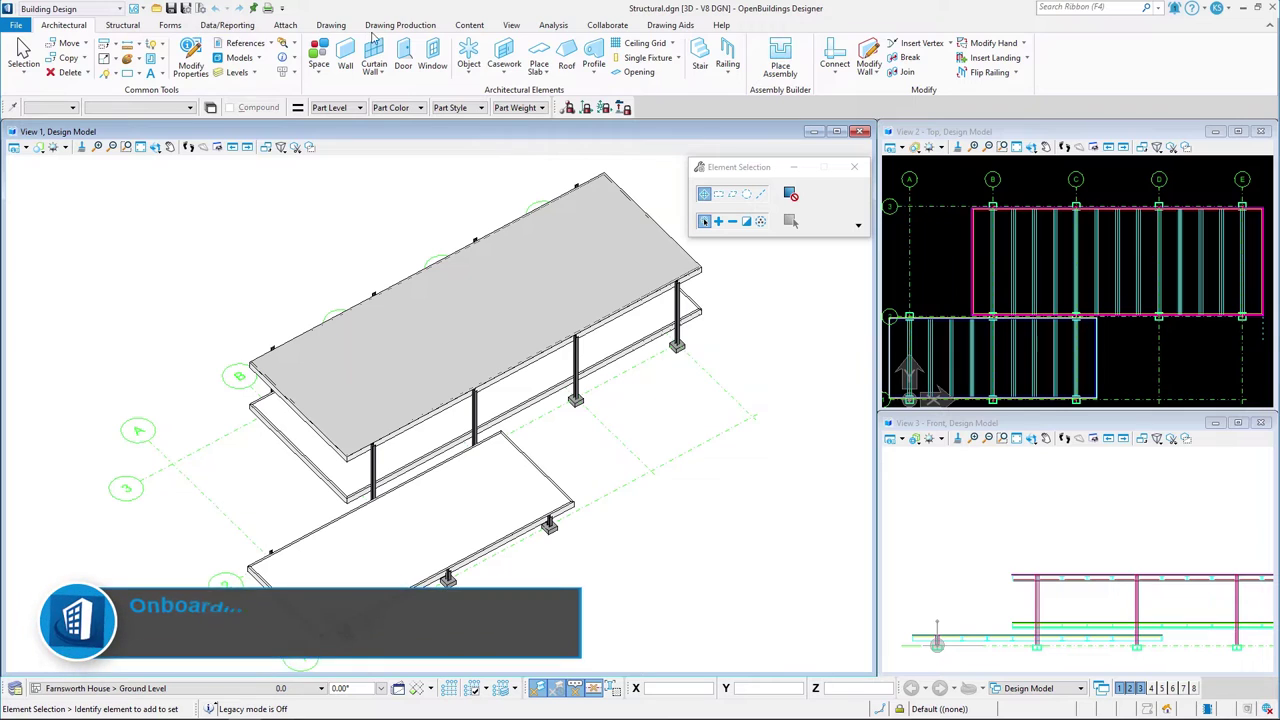
Set up a plan by floor from the Struct - Foundation Plan drawing seed for the Ground Level floor
left_click(400, 25)
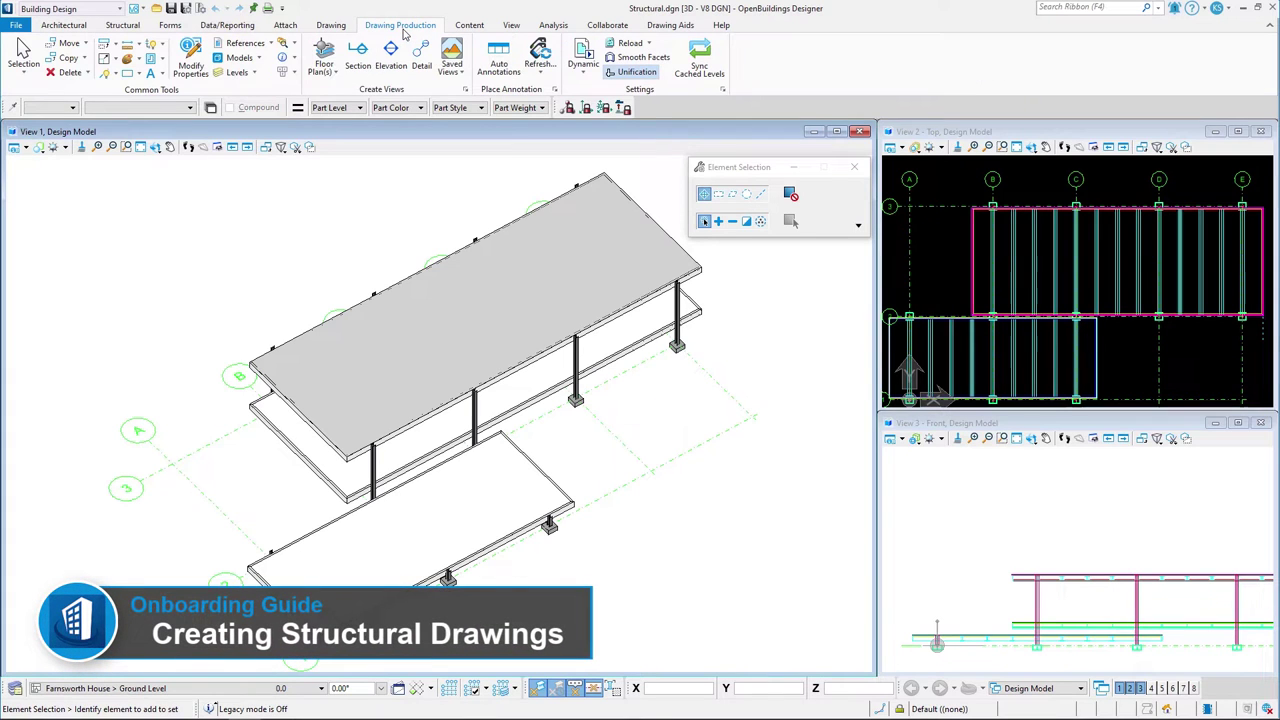
left_click(324, 58)
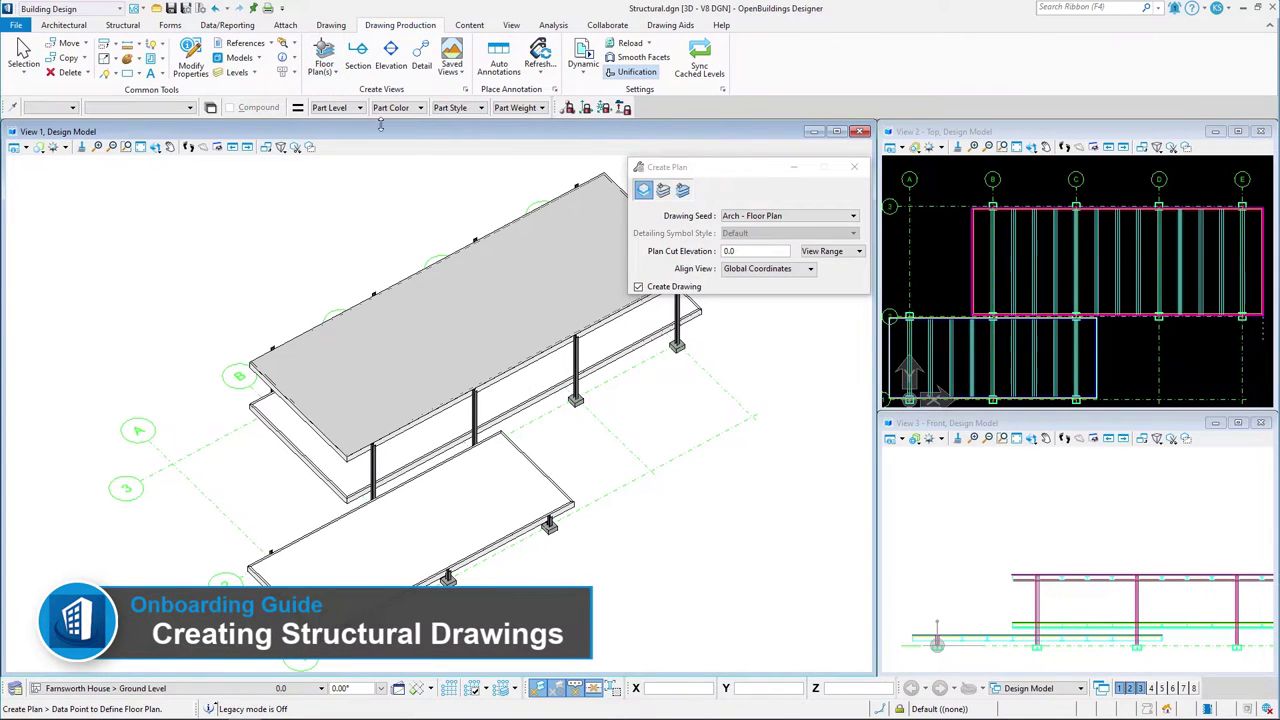
left_click(663, 189)
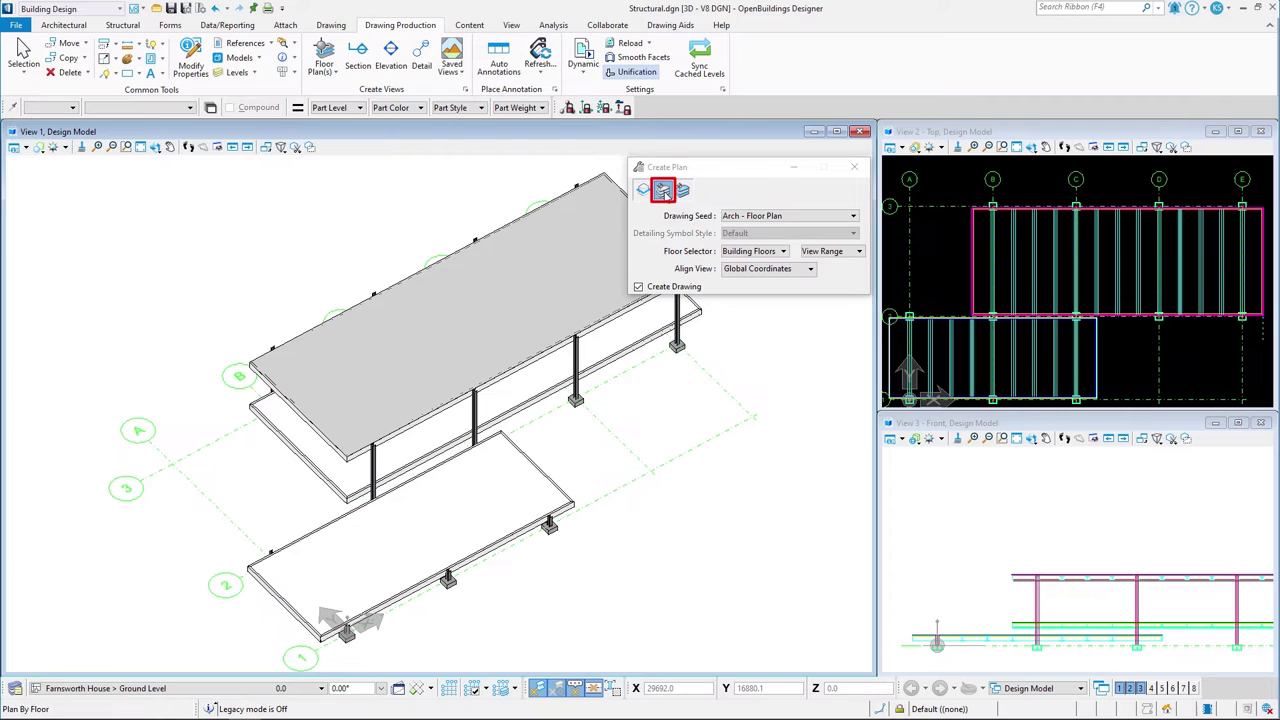
left_click(845, 217)
scroll(790, 320, "down", 1)
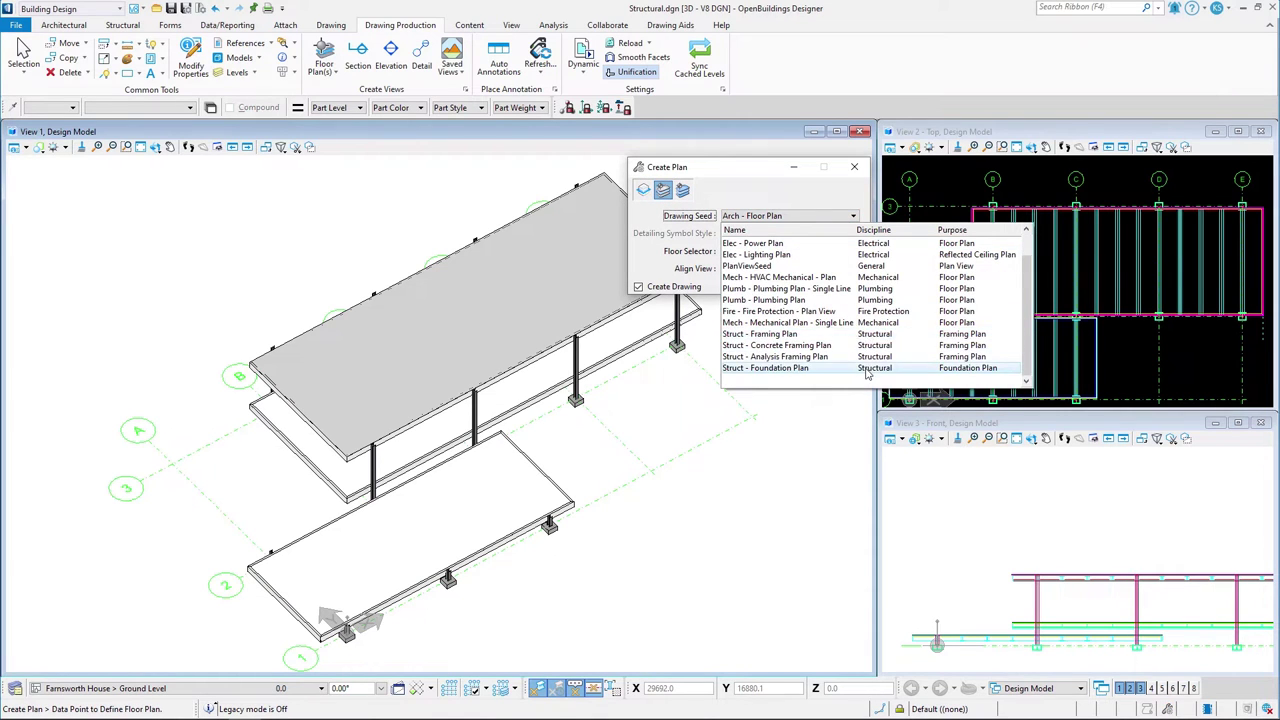
left_click(790, 368)
left_click(783, 251)
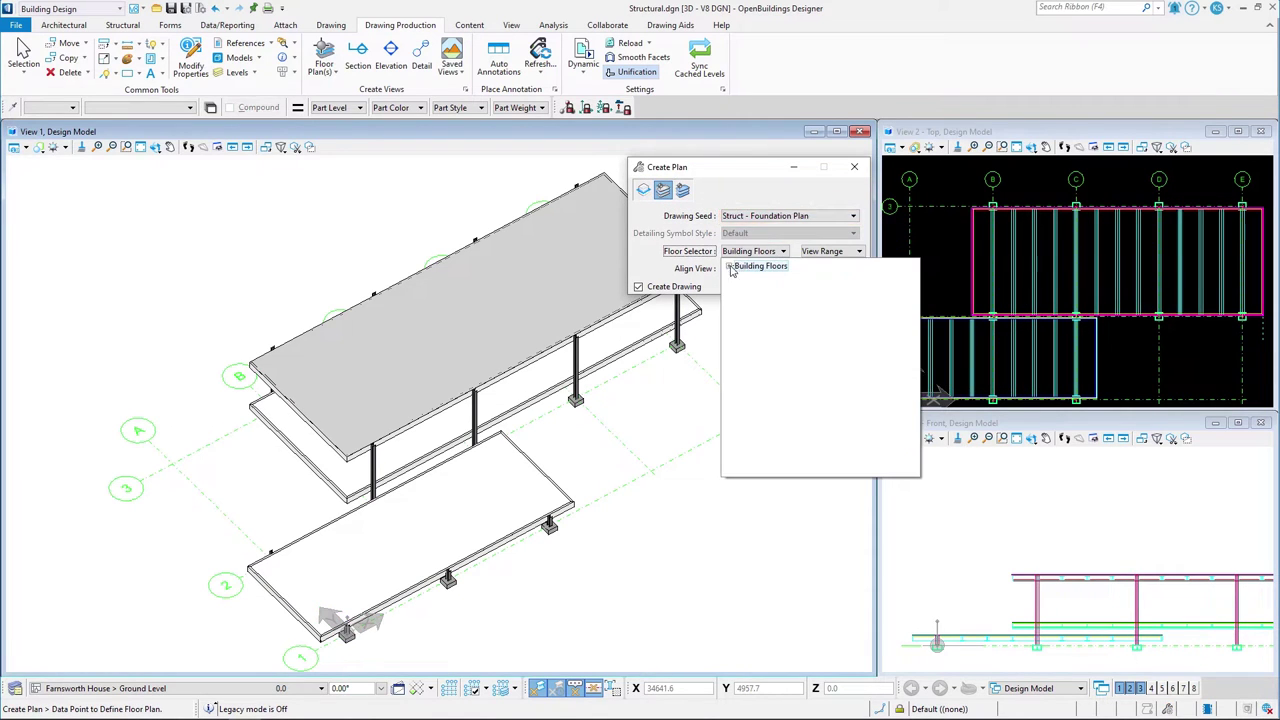
left_click(729, 266)
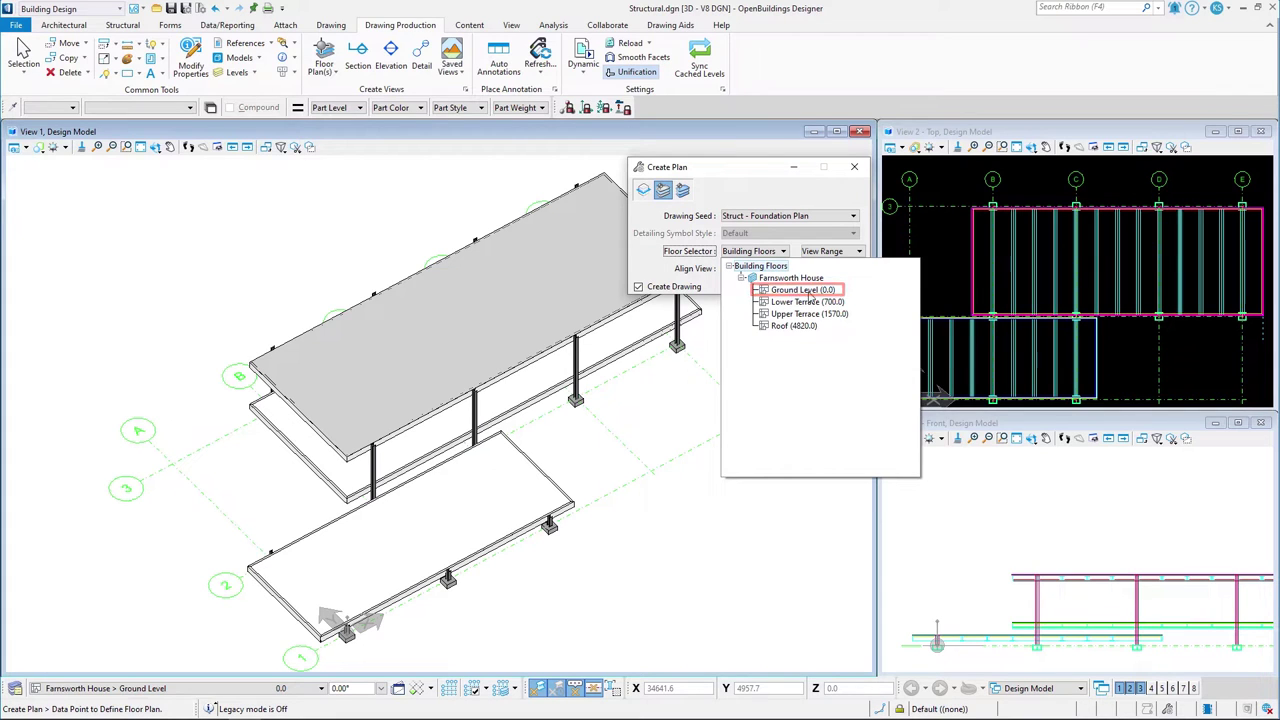
left_click(797, 290)
Set the Drawing Template view range to 700 back, 0 cut and -300 forward, and place the foundation plan callout
left_click(857, 252)
left_click(945, 270)
left_click(910, 287)
type("-3")
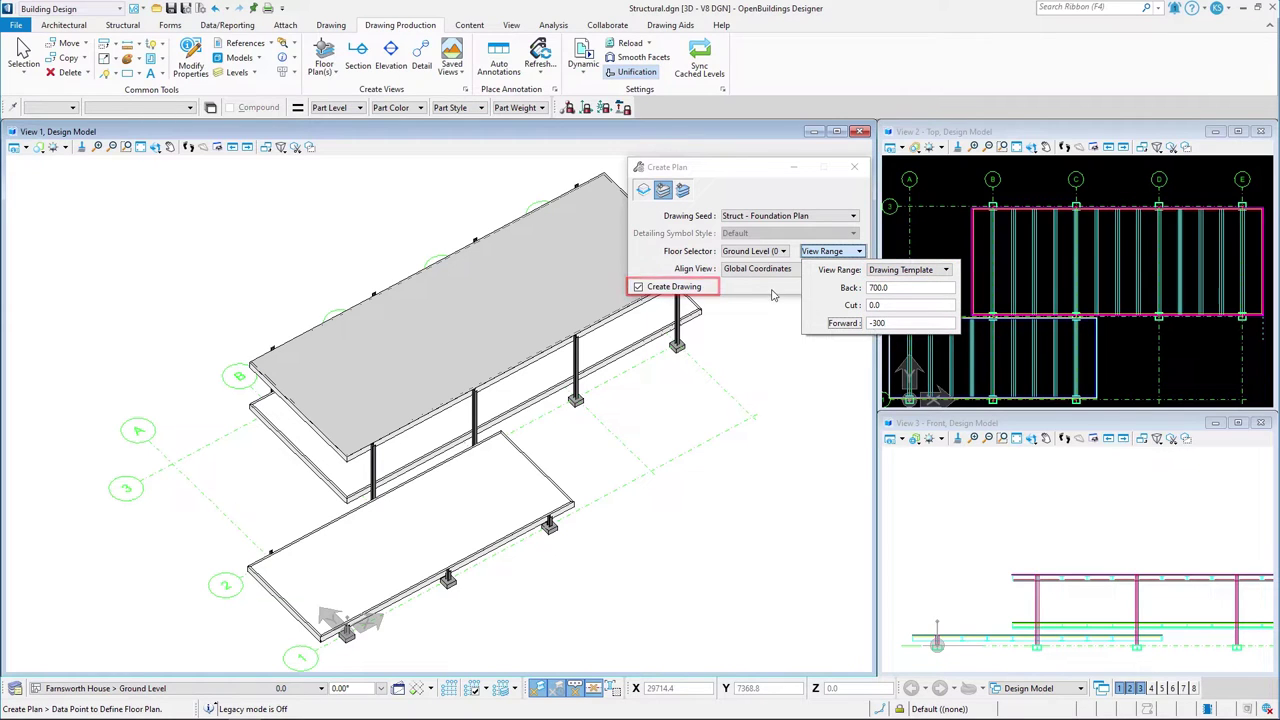
left_click(640, 413)
left_click(640, 413)
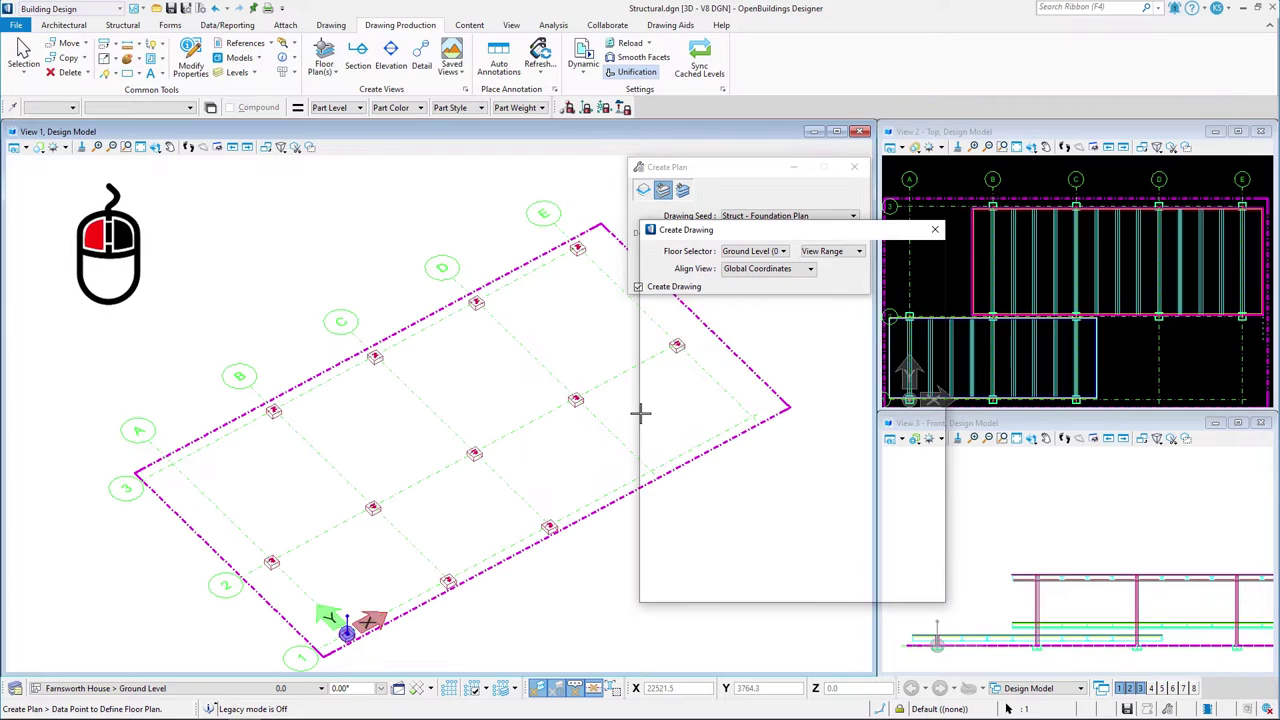
Name the drawing Foundation Plan and save its drawing model to a new file, Foundation_Drawing, in the Drawings folder
left_click_drag(790, 254, 764, 256)
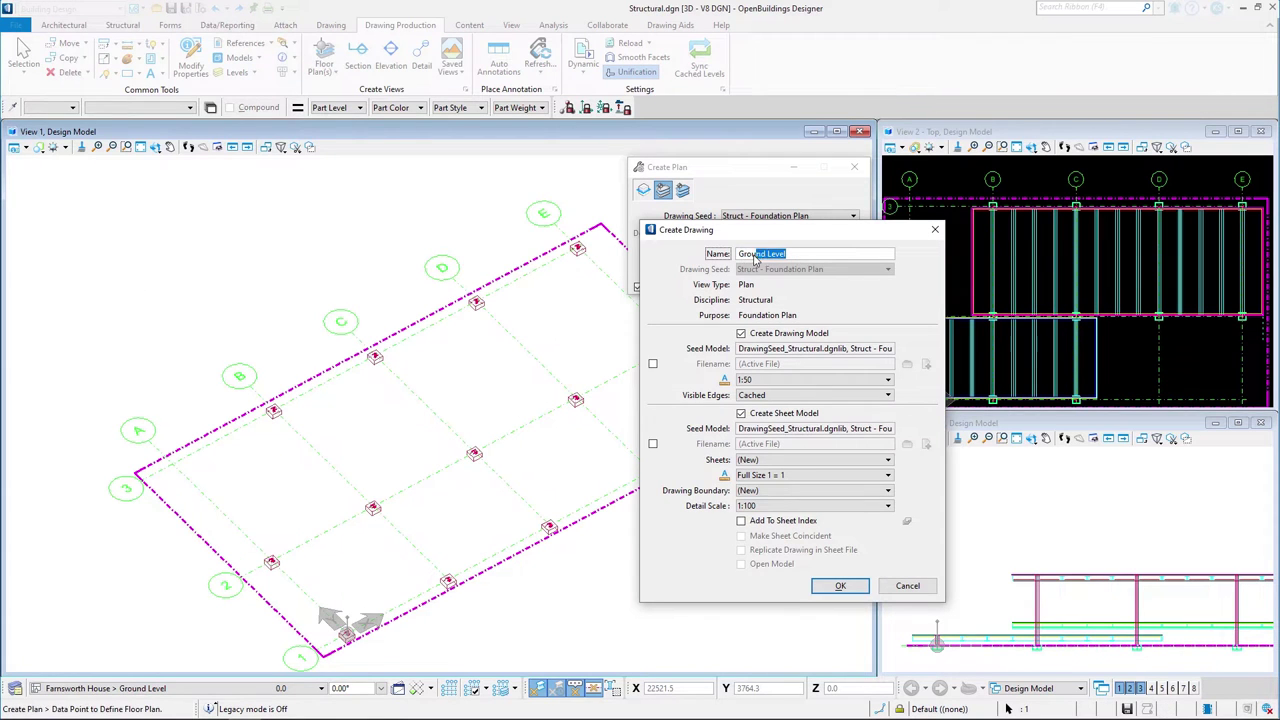
type("Fo")
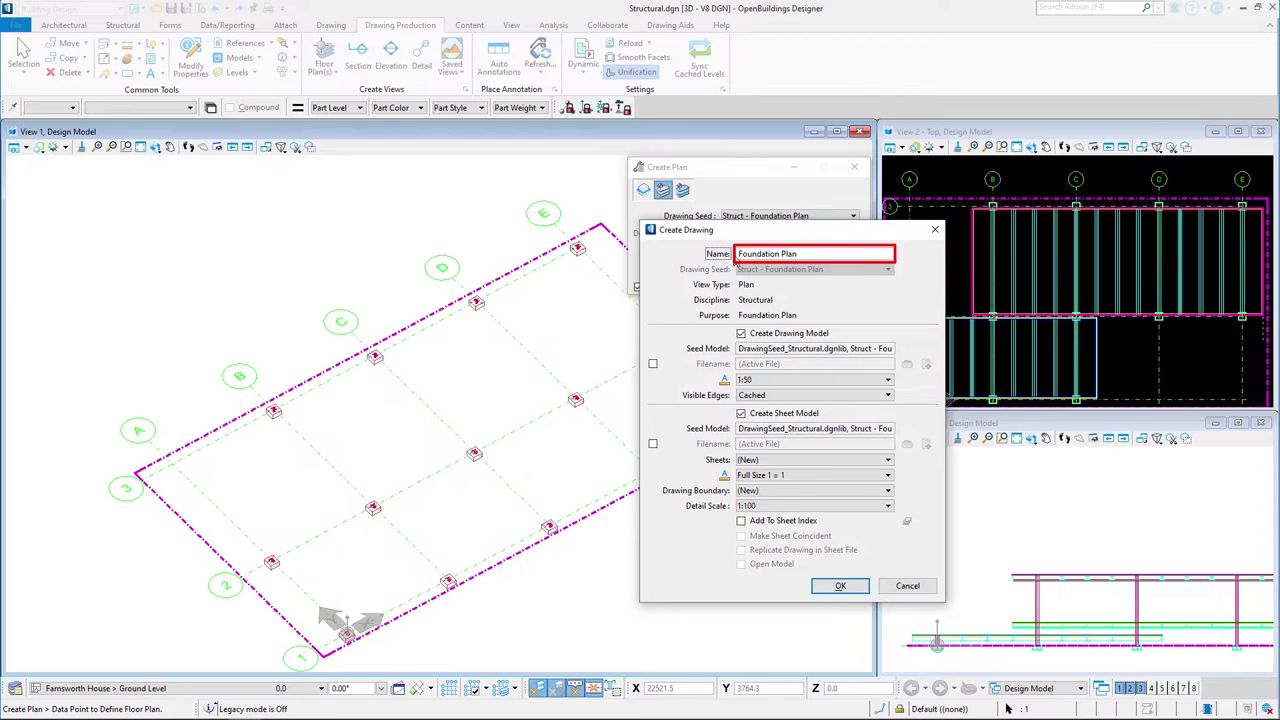
left_click(653, 364)
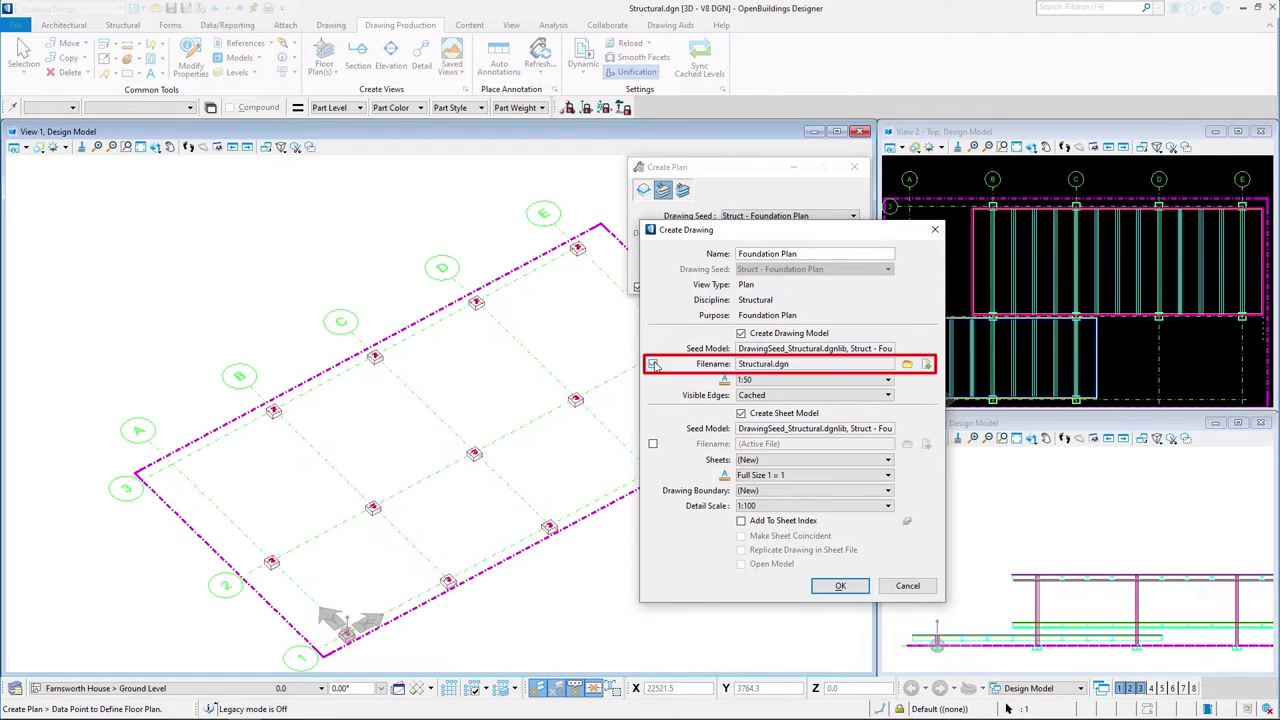
left_click(926, 365)
type("Foundation_Drawing")
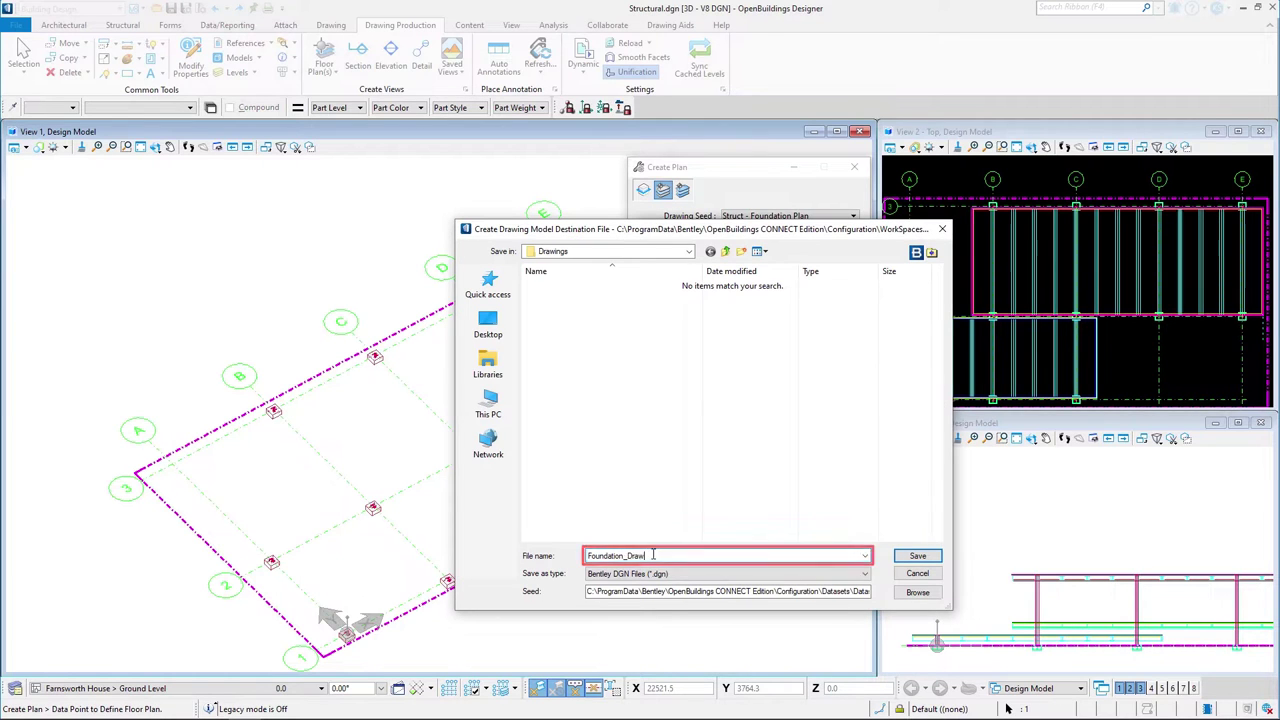
left_click(913, 557)
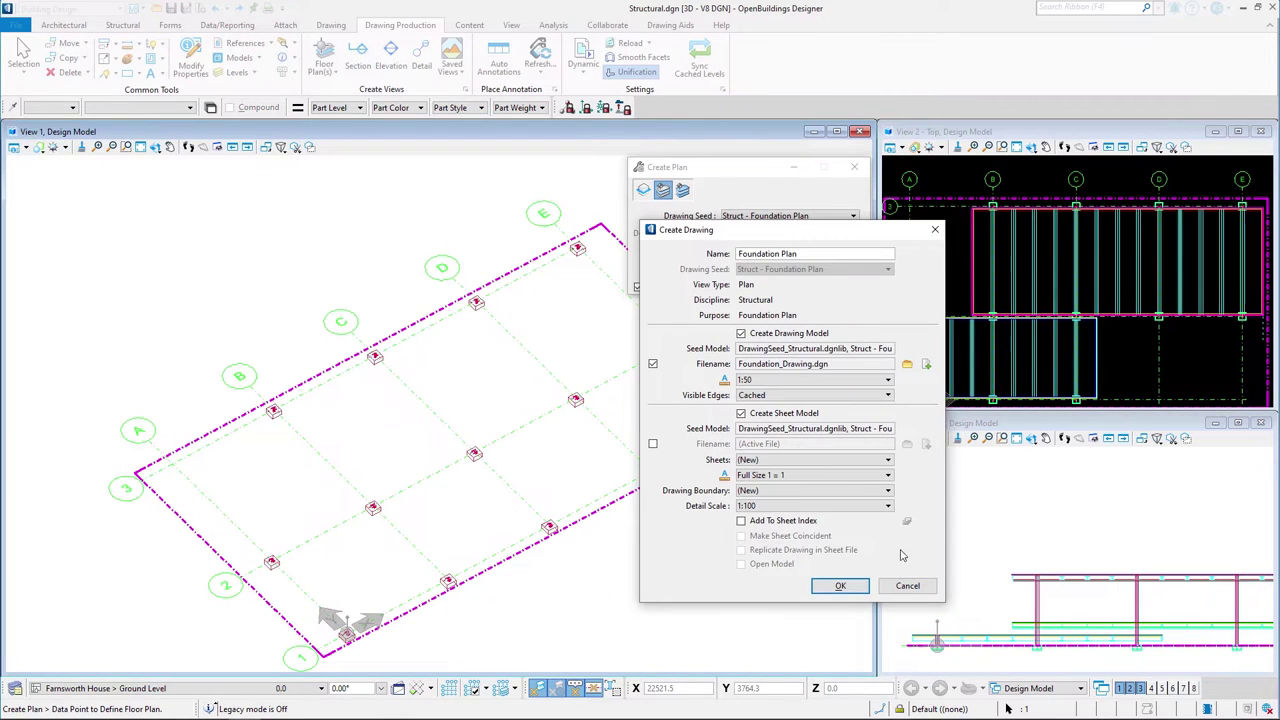
Save the sheet model to a new file, Foundation_Sheet, set the detail scale to 1:50 and create the drawing
left_click(653, 444)
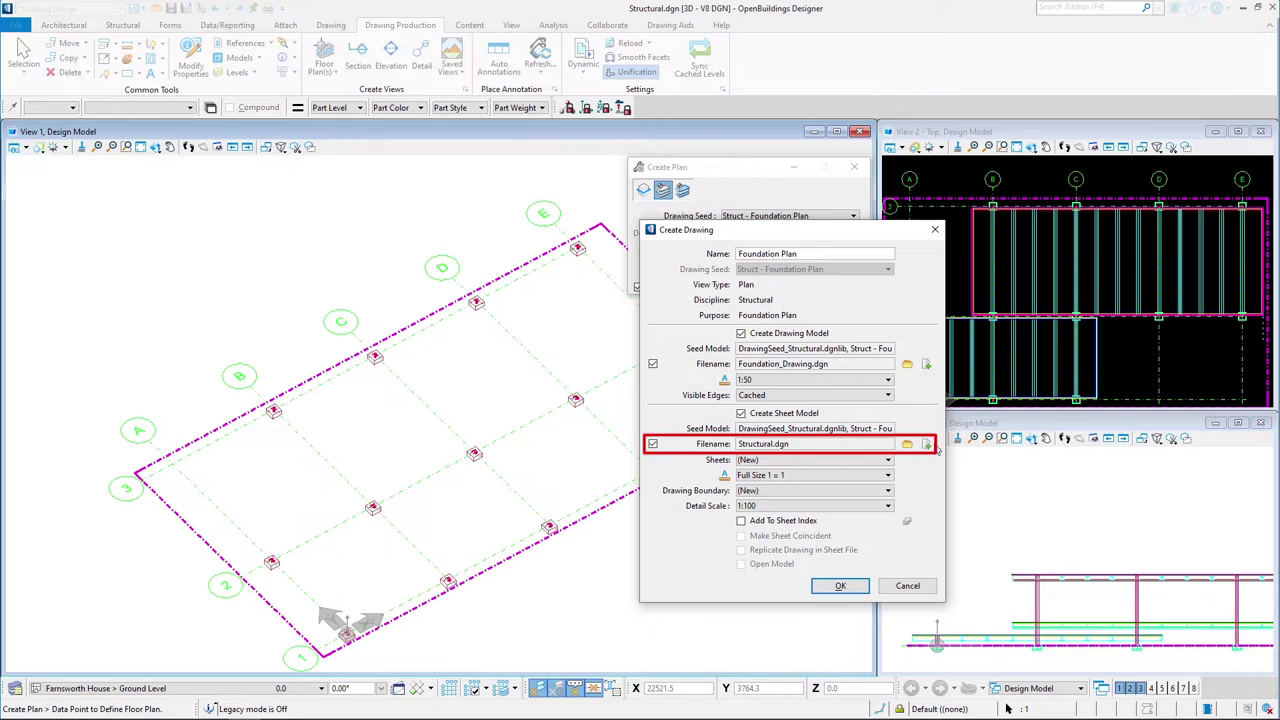
left_click(928, 446)
type("Foundation_Sh")
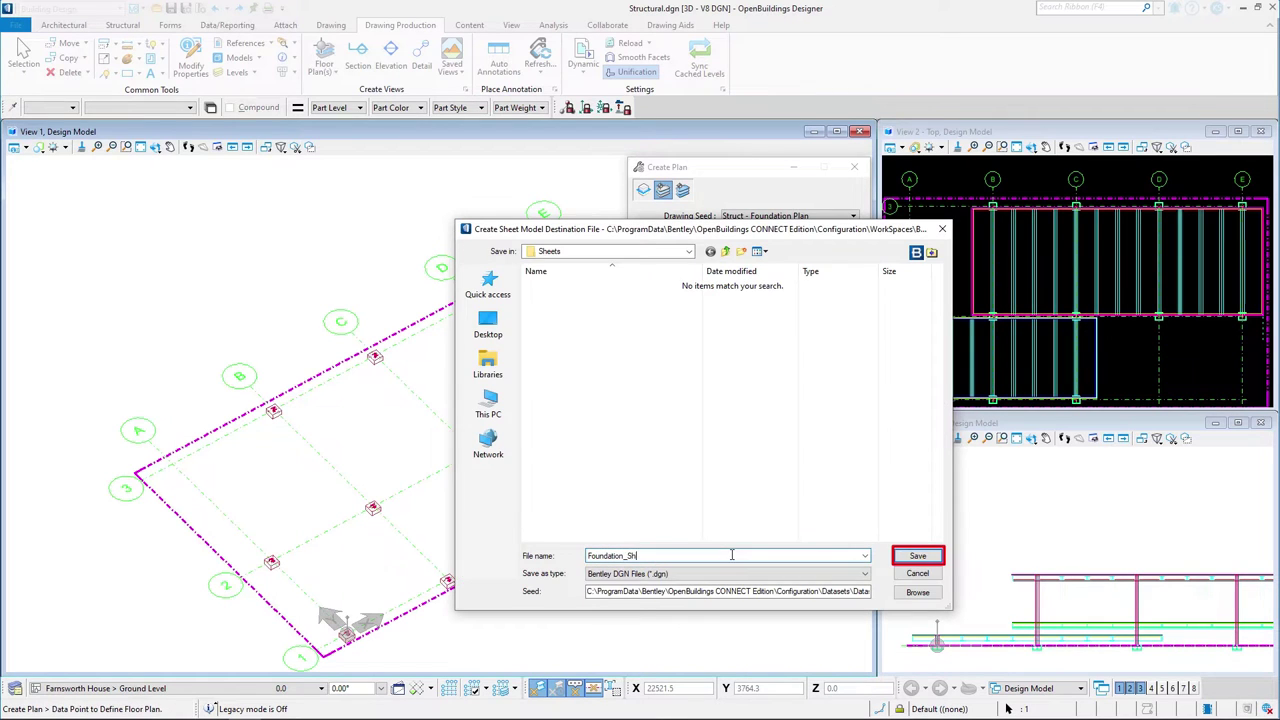
type("eet")
left_click(917, 556)
left_click(887, 505)
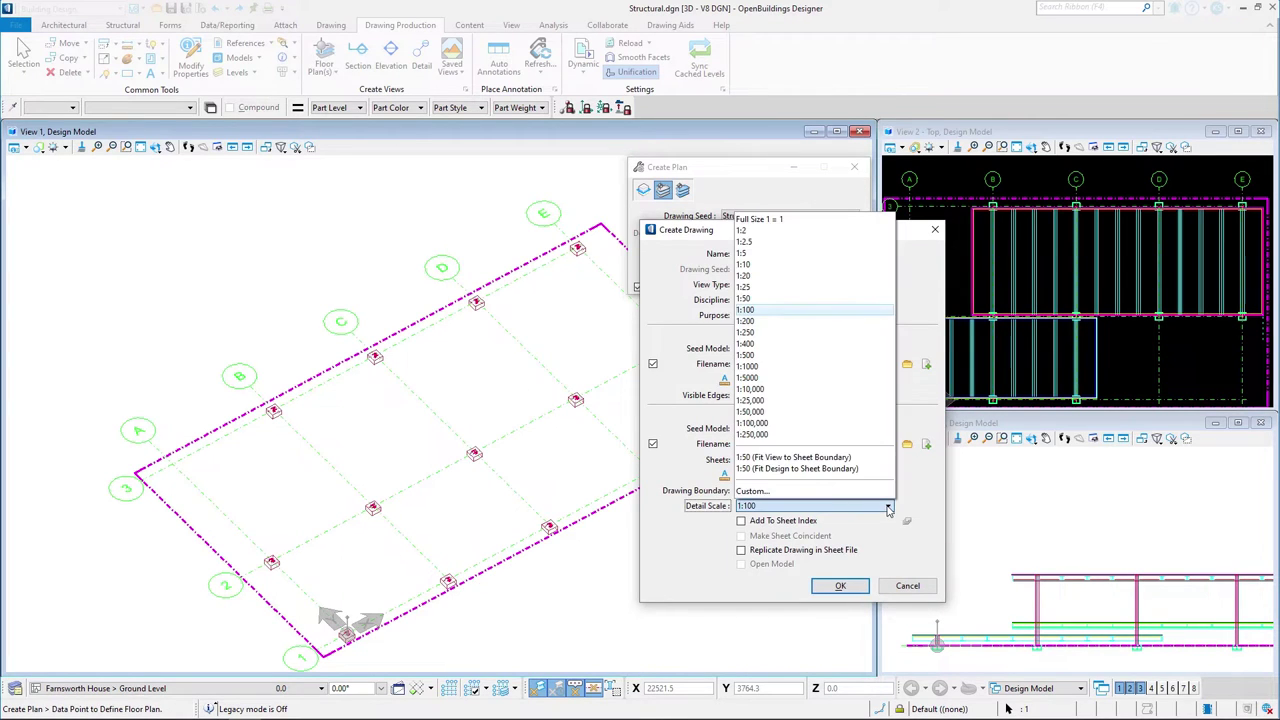
left_click(843, 308)
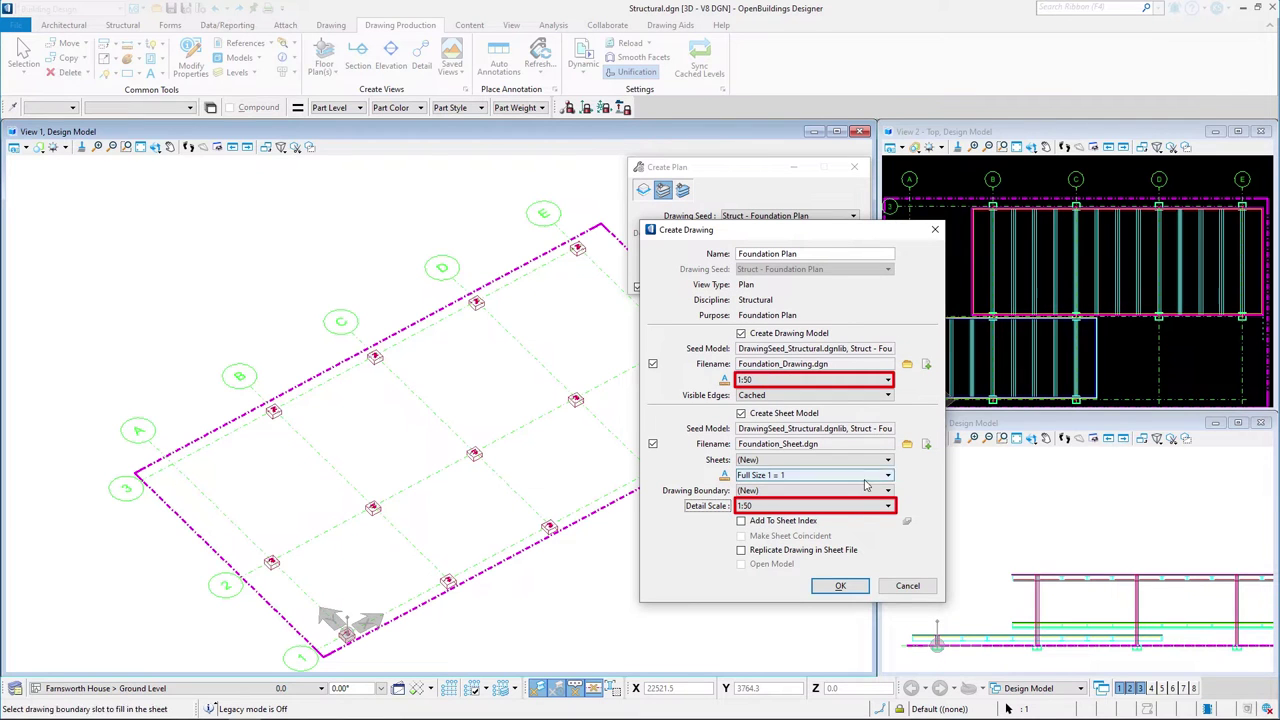
left_click(841, 586)
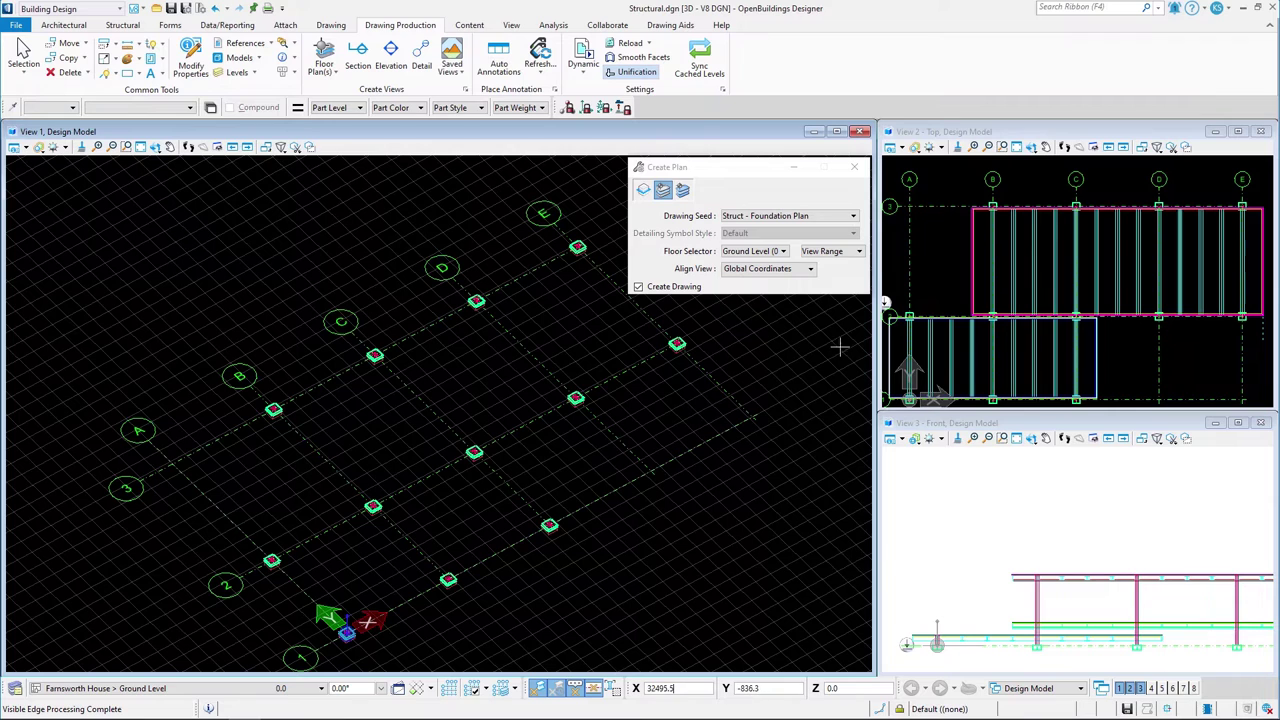
left_click(853, 166)
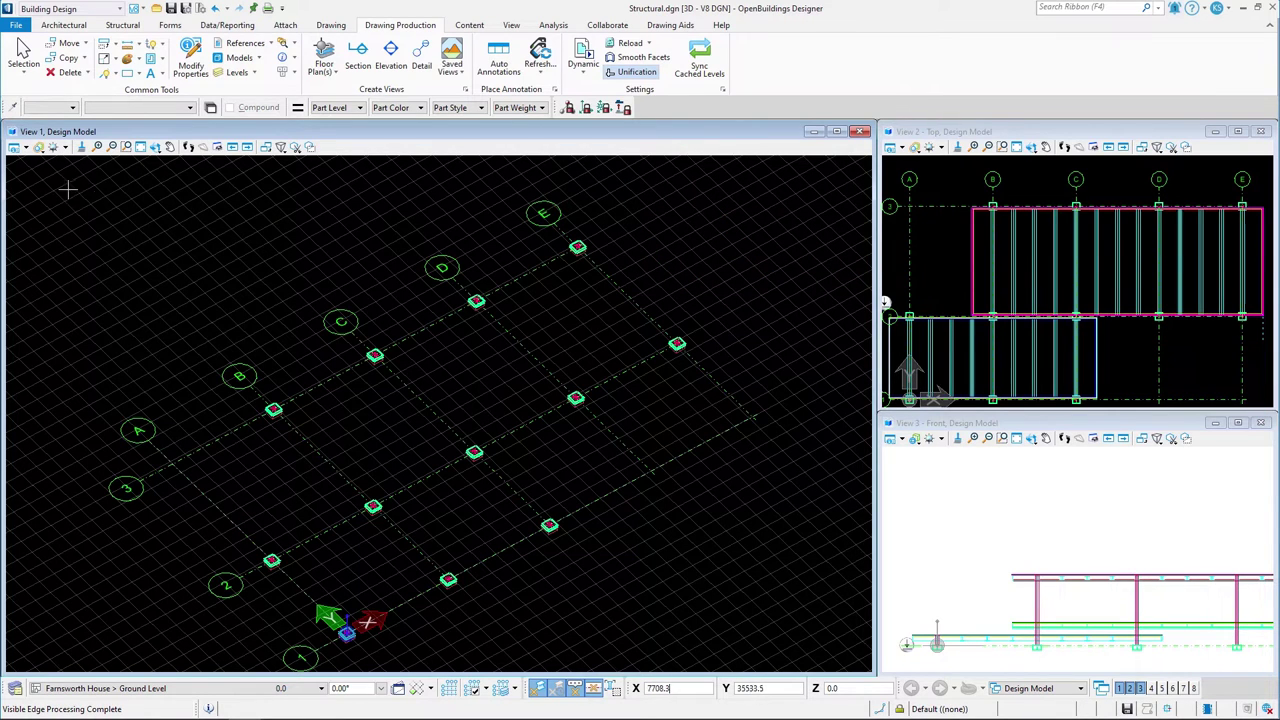
Make sure markers are displayed in View 1 and open the Foundation_Drawing.dgn drawing model from the plan marker
left_click(14, 147)
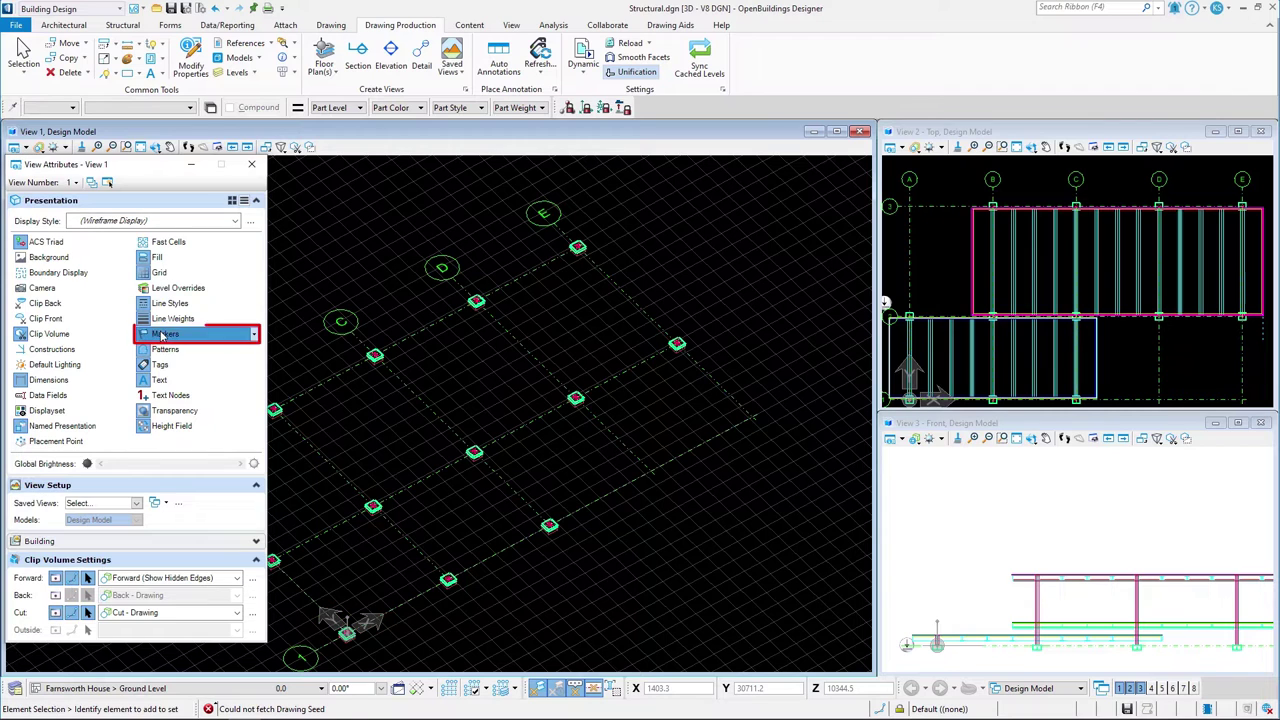
left_click(251, 164)
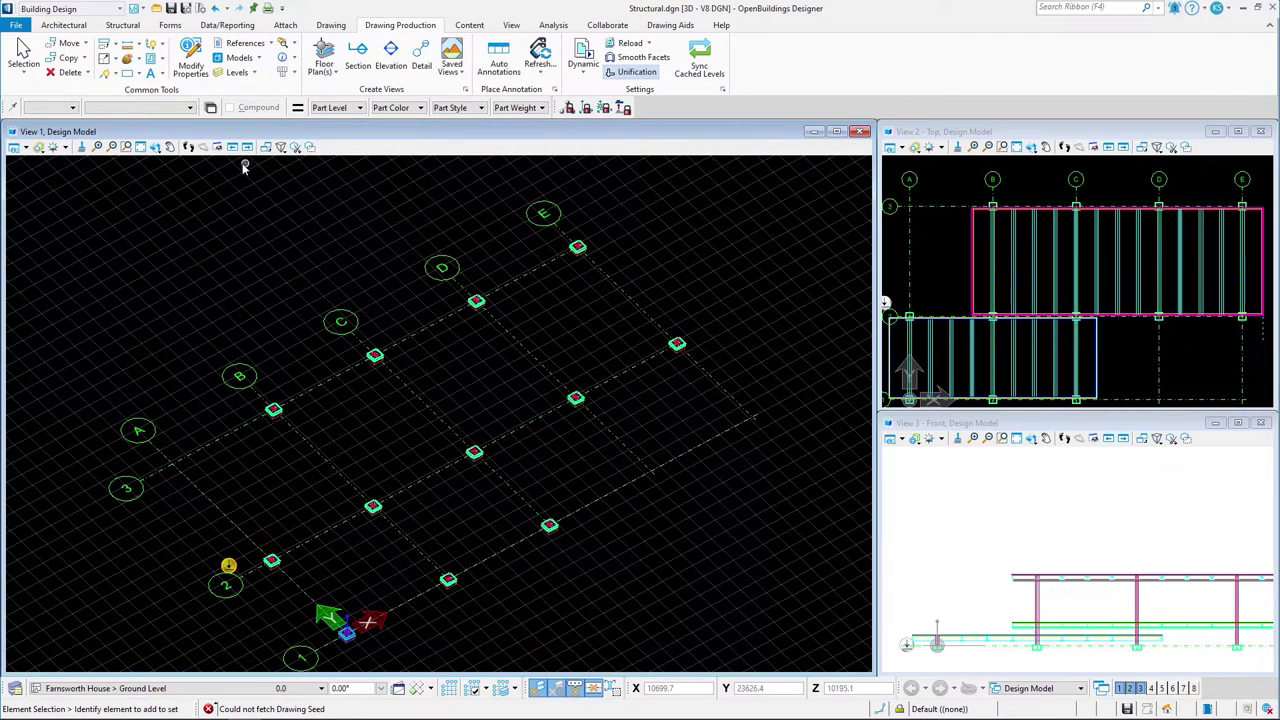
left_click(23, 52)
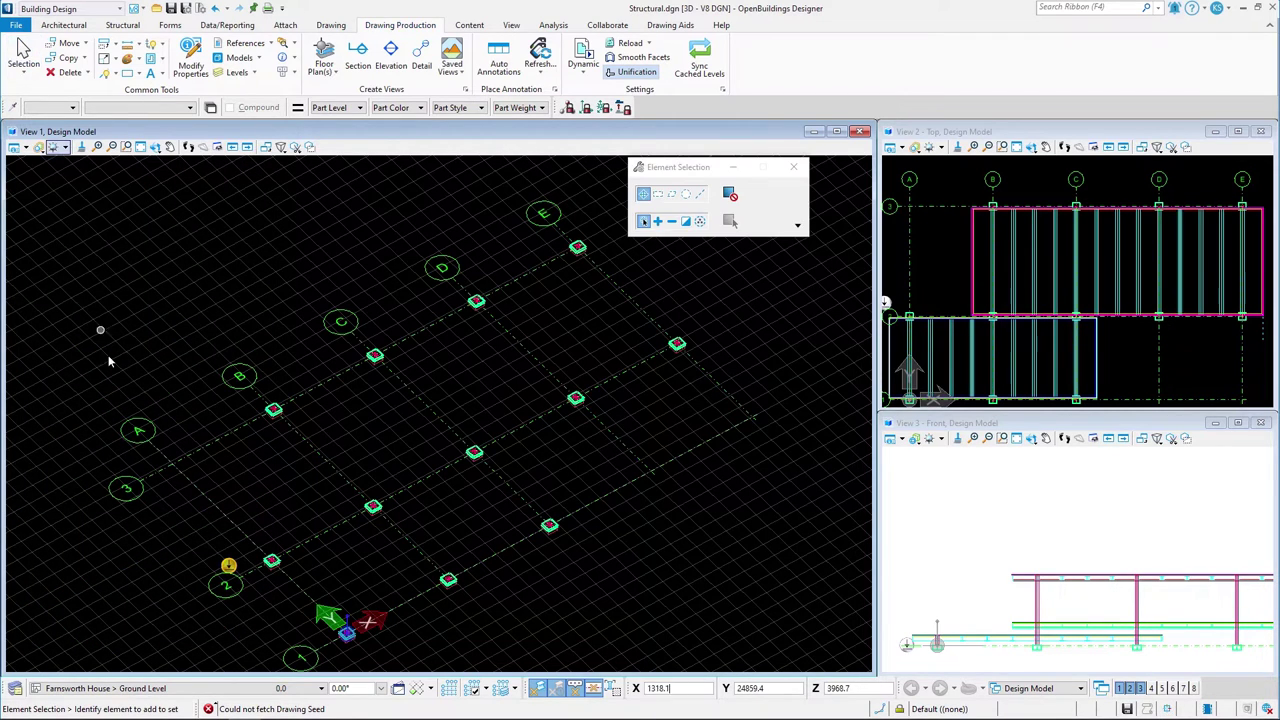
mouse_move(228, 566)
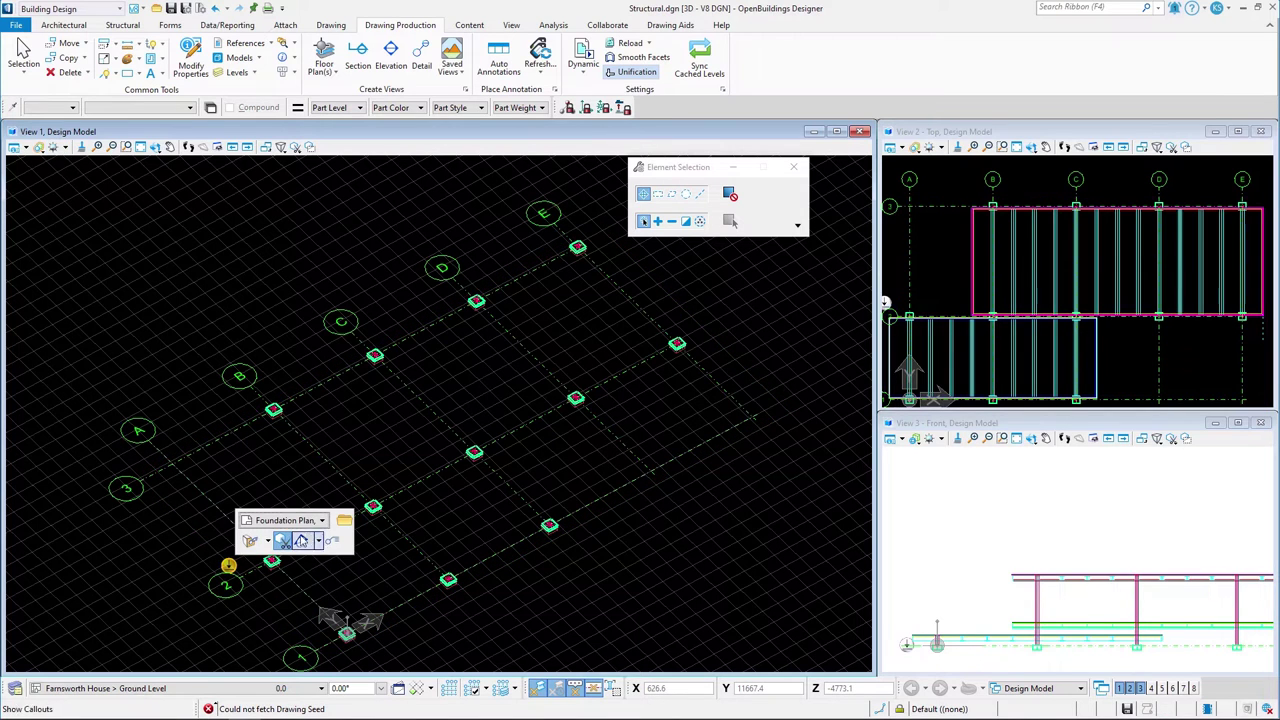
left_click(320, 521)
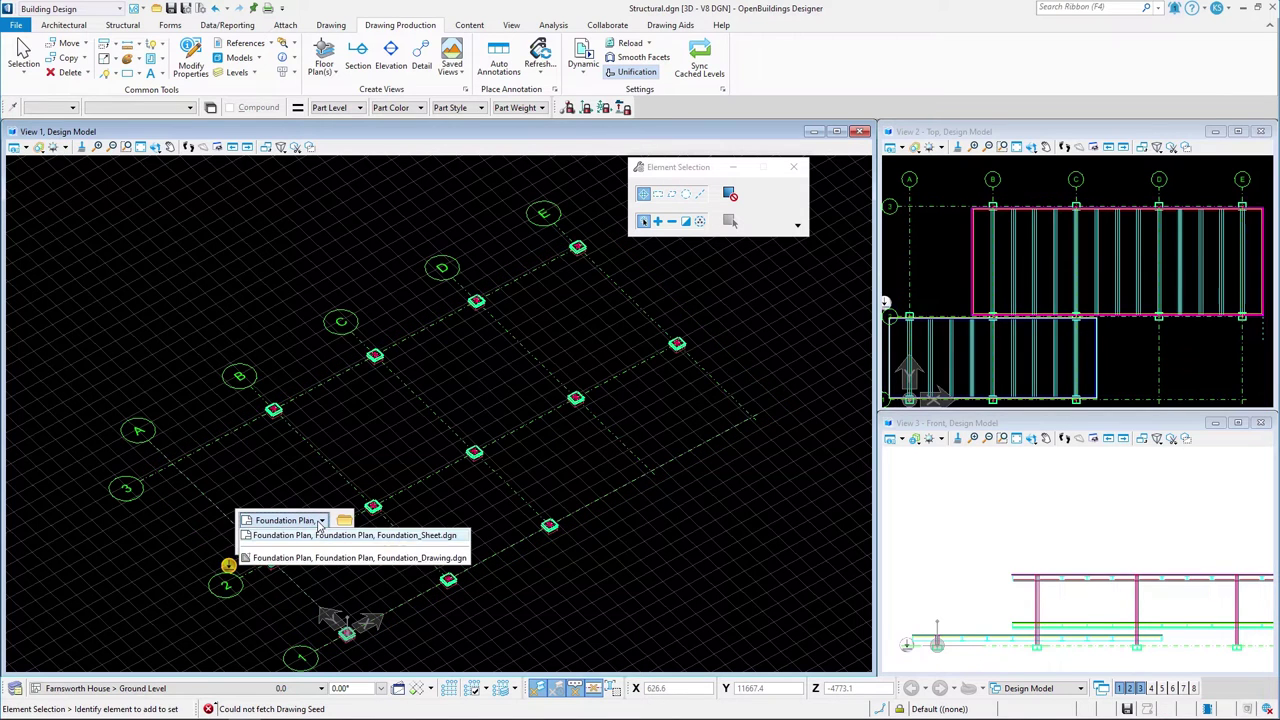
left_click(316, 558)
left_click(342, 522)
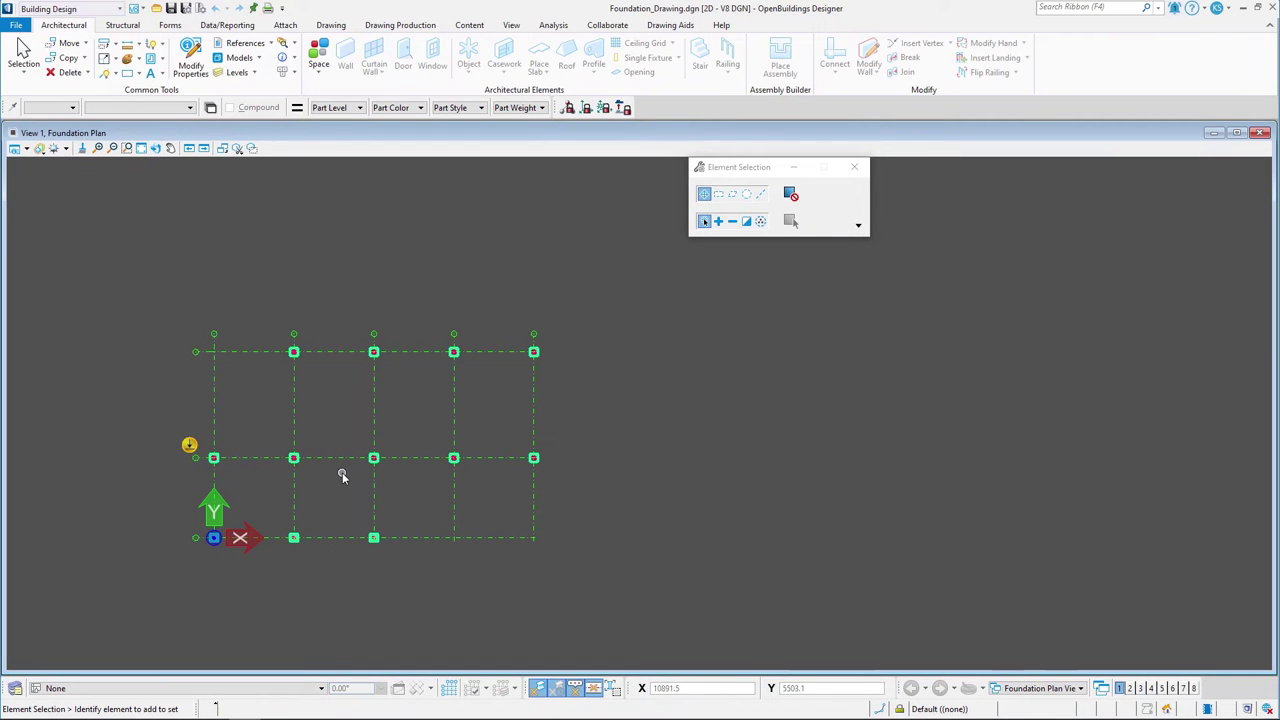
Start Linear Dimensioning on the foundation plan with the ArialNarrow-2.5mm-Con-Arrow dimension style
scroll(342, 472, "up", 2)
scroll(104, 452, "up", 9)
scroll(104, 455, "down", 6)
middle_click_drag(102, 457, 210, 504)
scroll(206, 504, "down", 4)
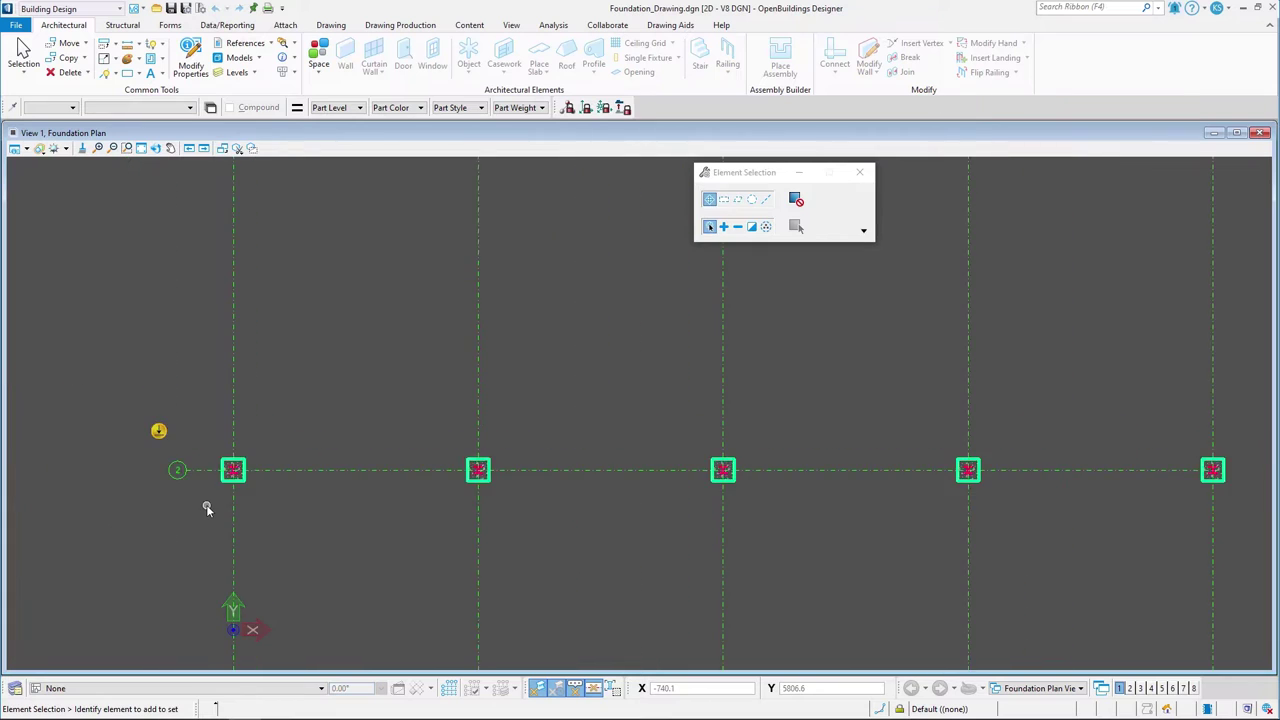
left_click(334, 26)
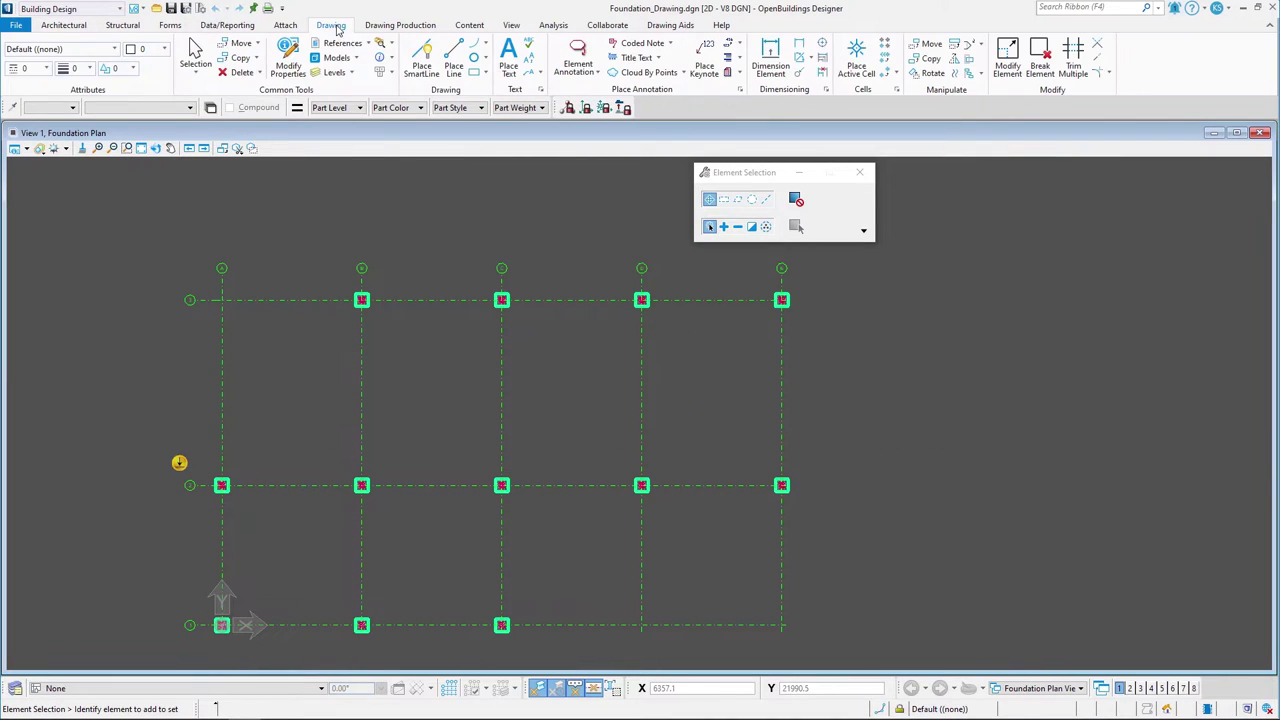
left_click(799, 44)
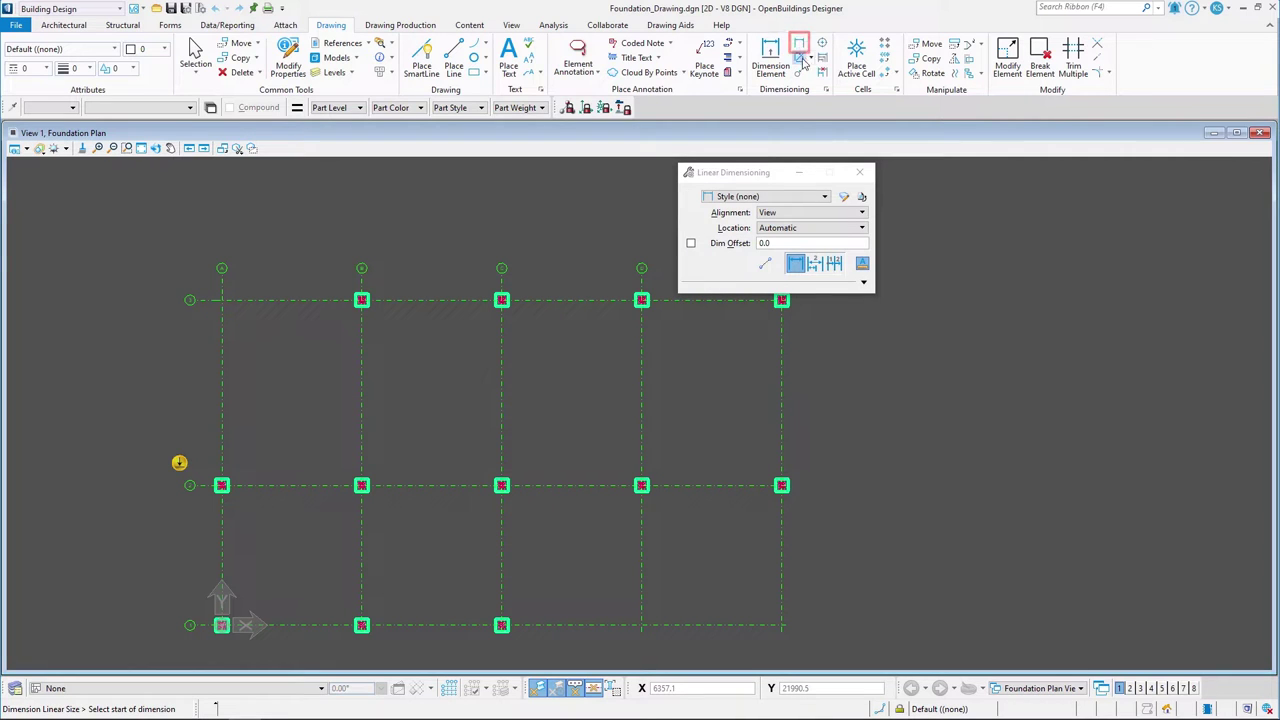
left_click(820, 196)
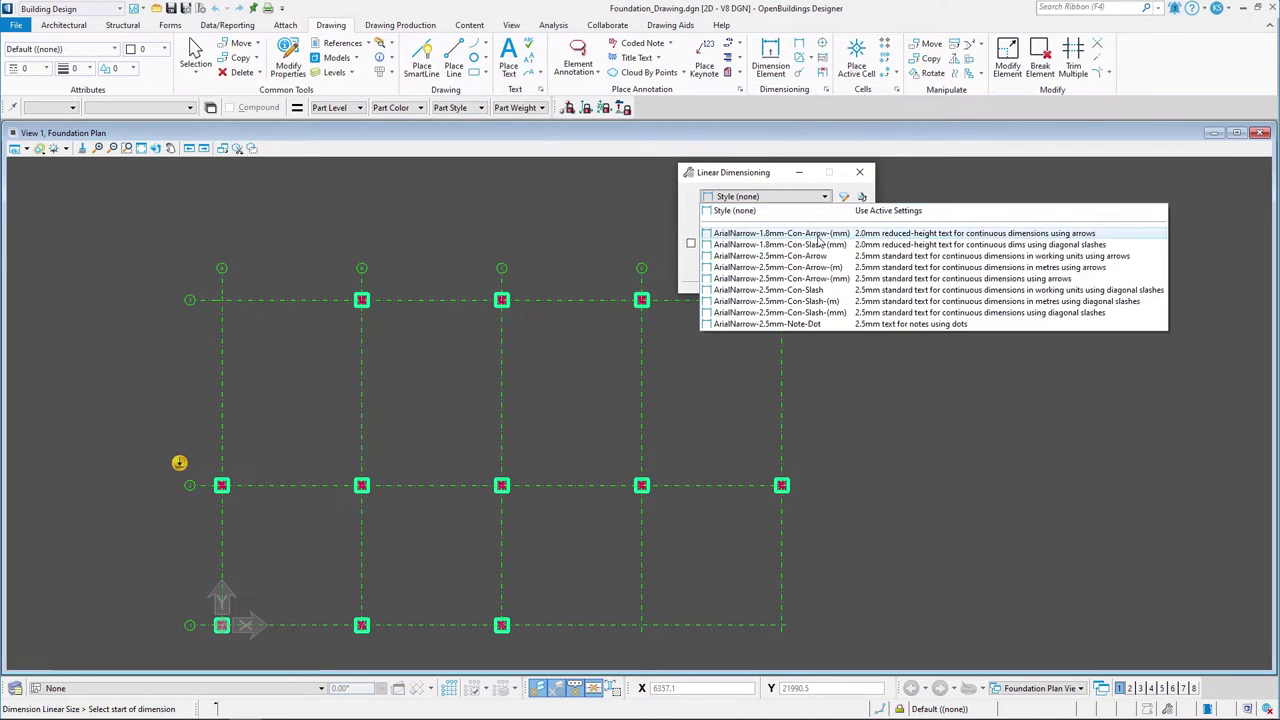
left_click(822, 257)
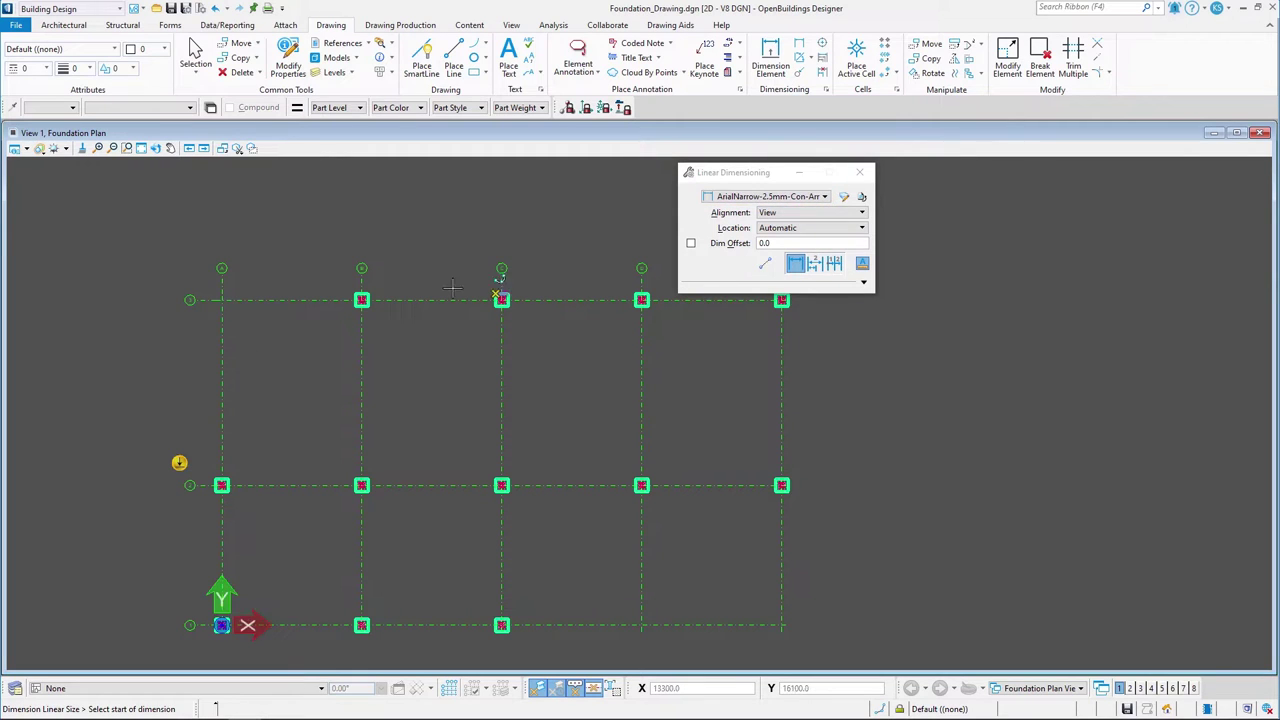
Place continuous dimensions between gridlines A to E above the foundation plan and between gridlines 1 to 3 along its side
left_click(222, 298)
left_click(362, 298)
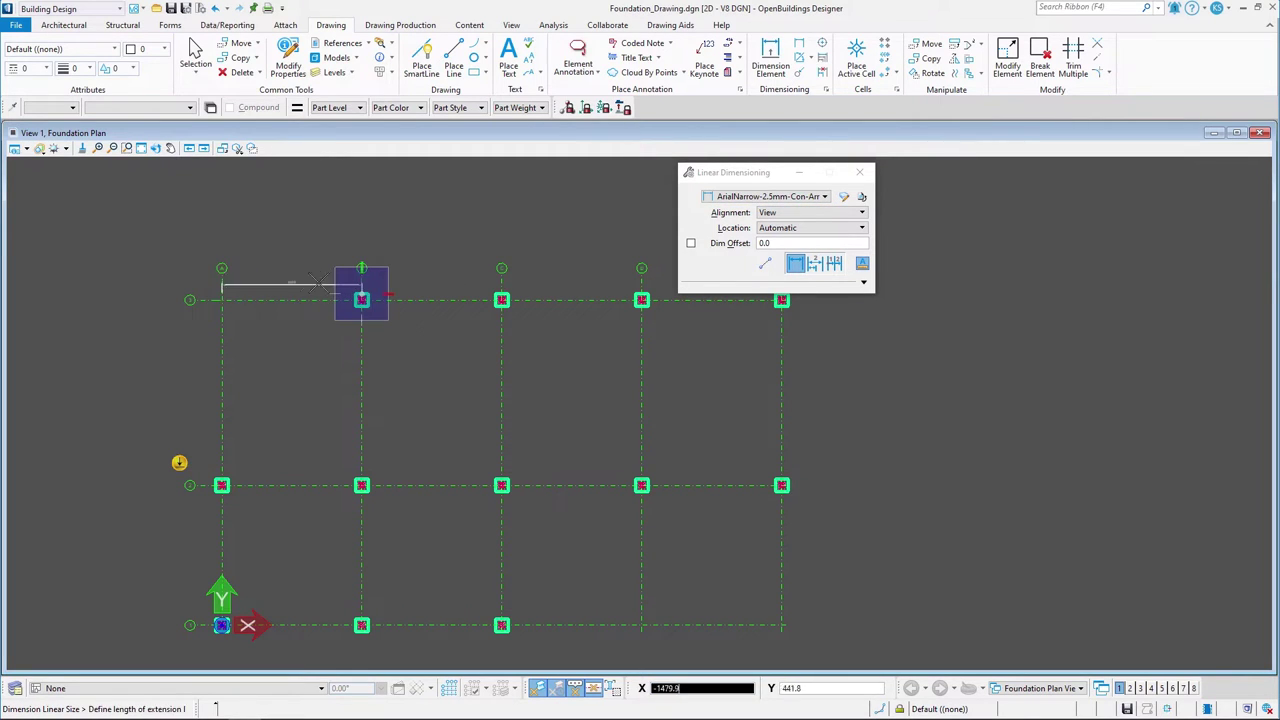
left_click(362, 284)
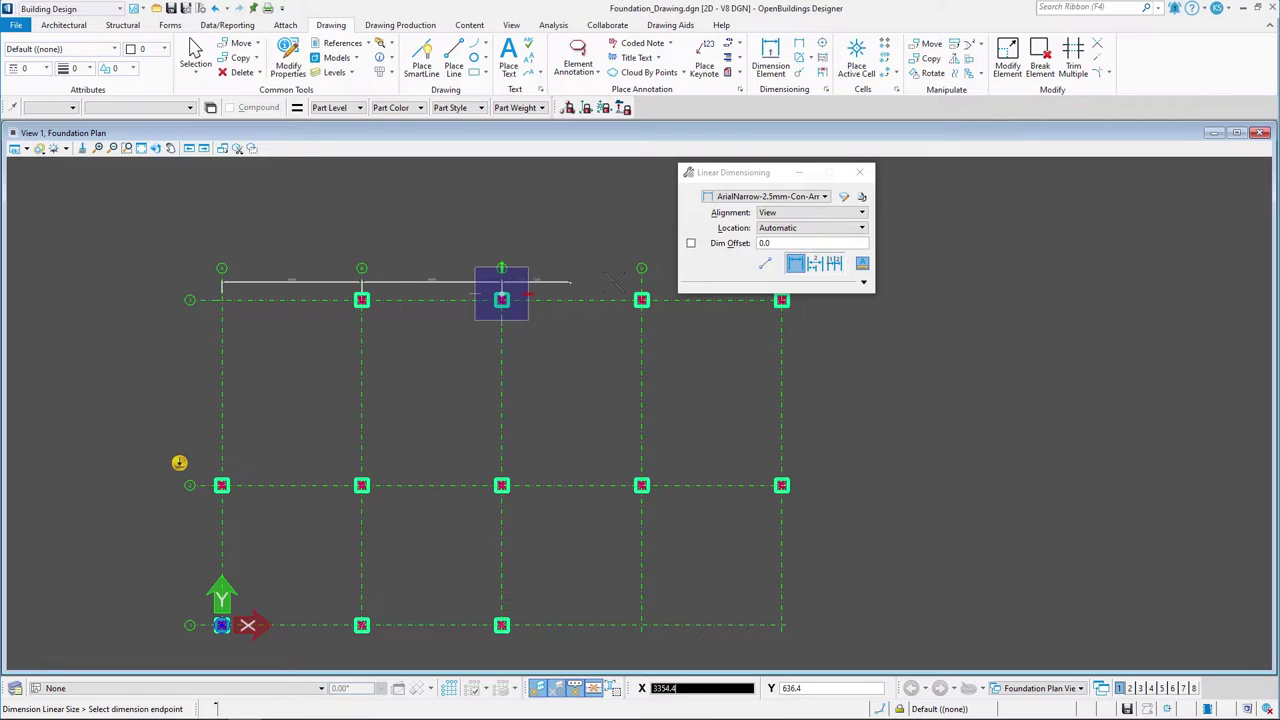
scroll(734, 348, "up", 3)
left_click(723, 365)
scroll(400, 450, "down", 2)
middle_click_drag(300, 460, 345, 445)
scroll(345, 445, "down", 5)
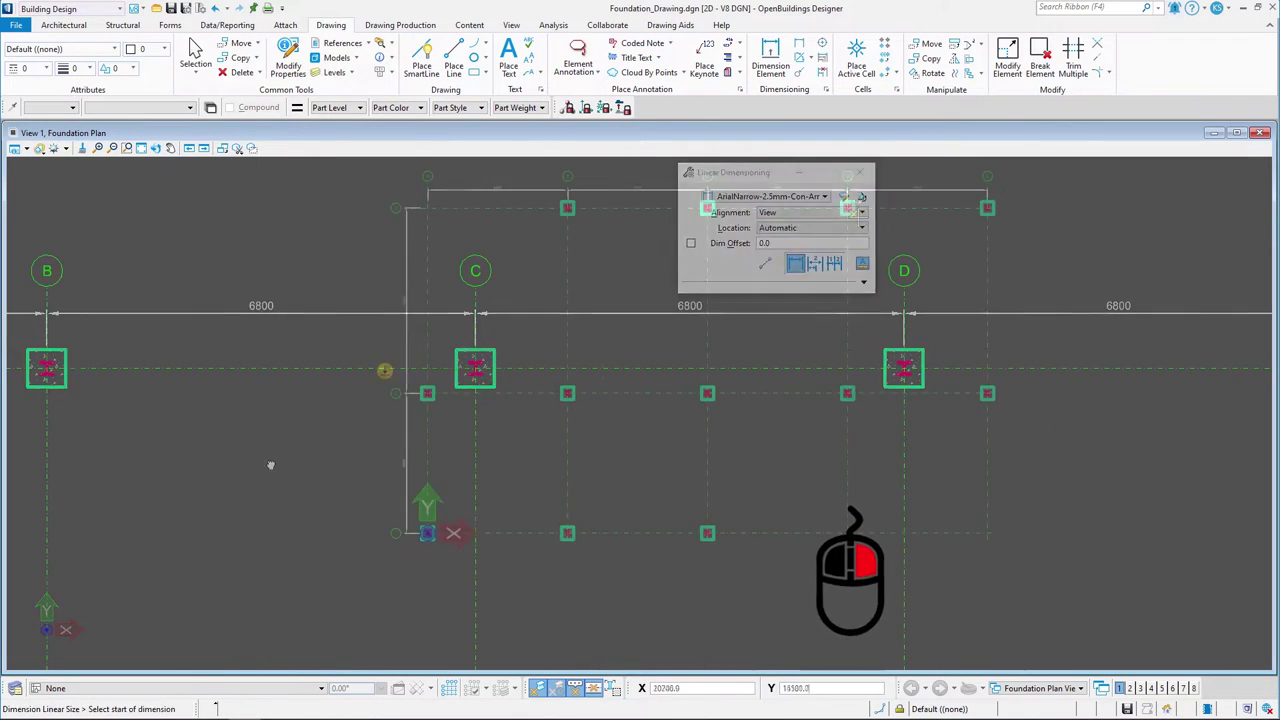
right_click(383, 369)
End the dimensioning and open the Foundation Plan sheet in Foundation_Sheet.dgn from the plan marker
left_click(195, 52)
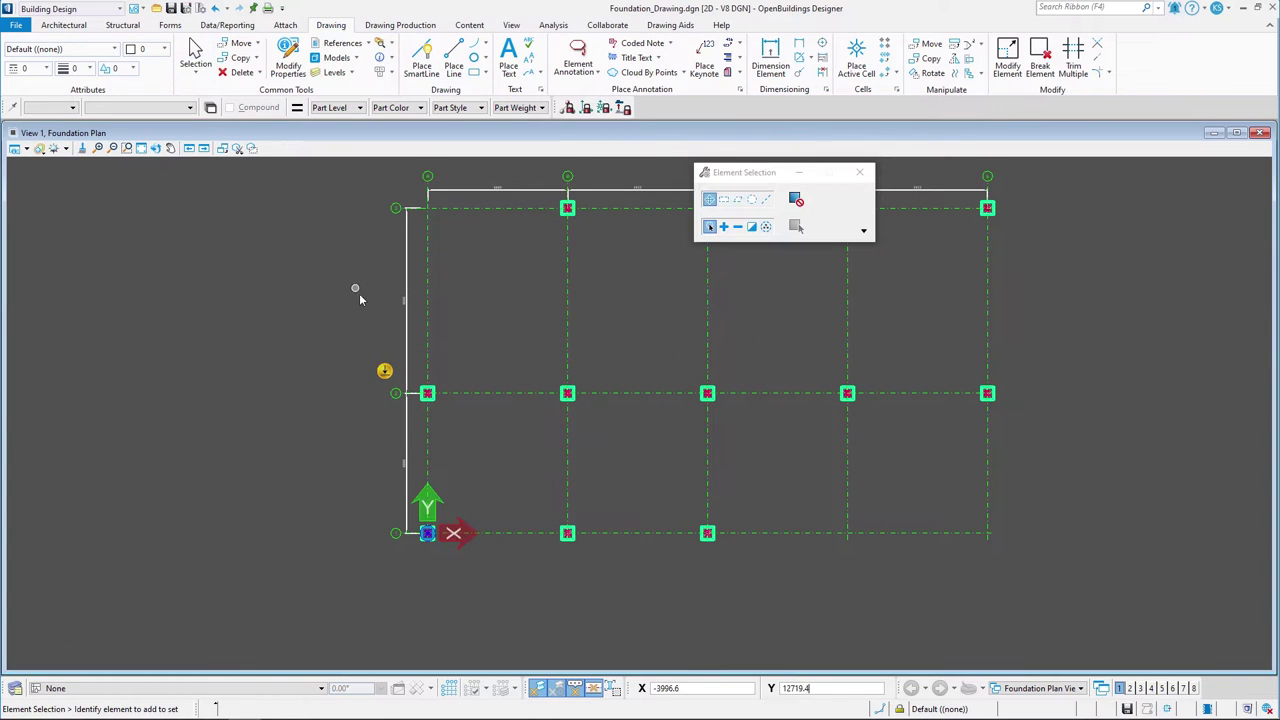
mouse_move(384, 372)
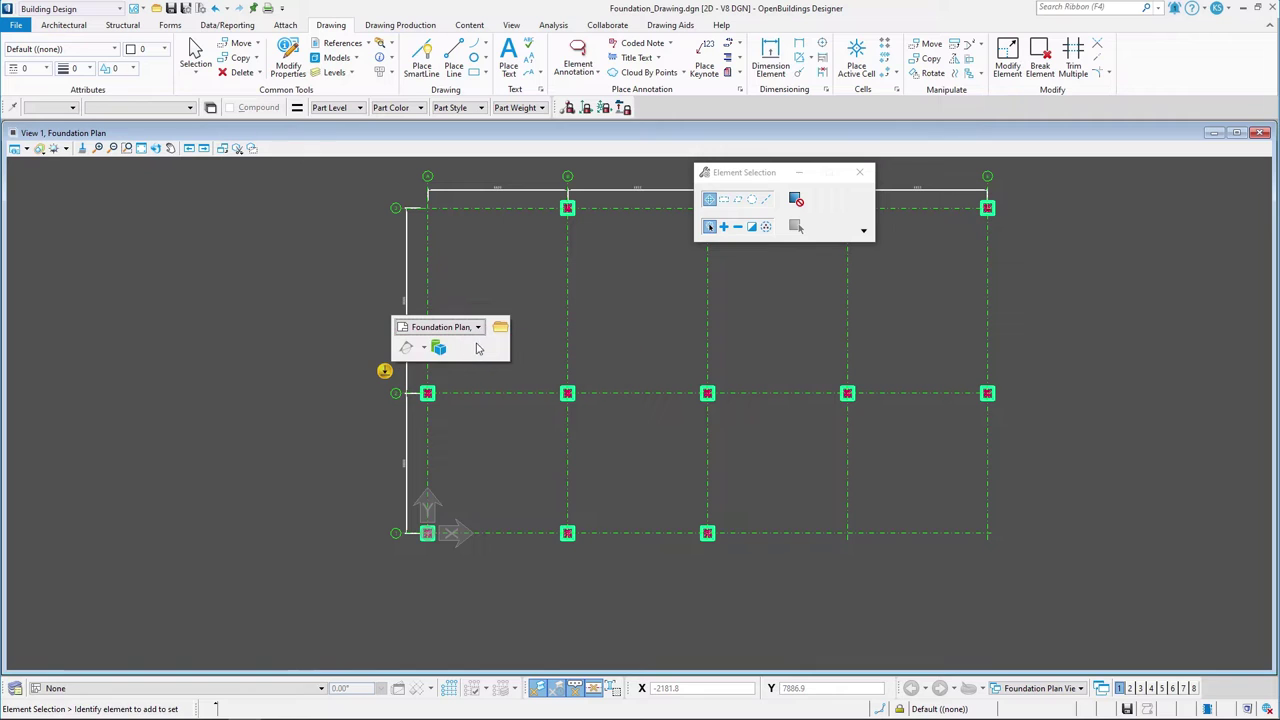
left_click(500, 328)
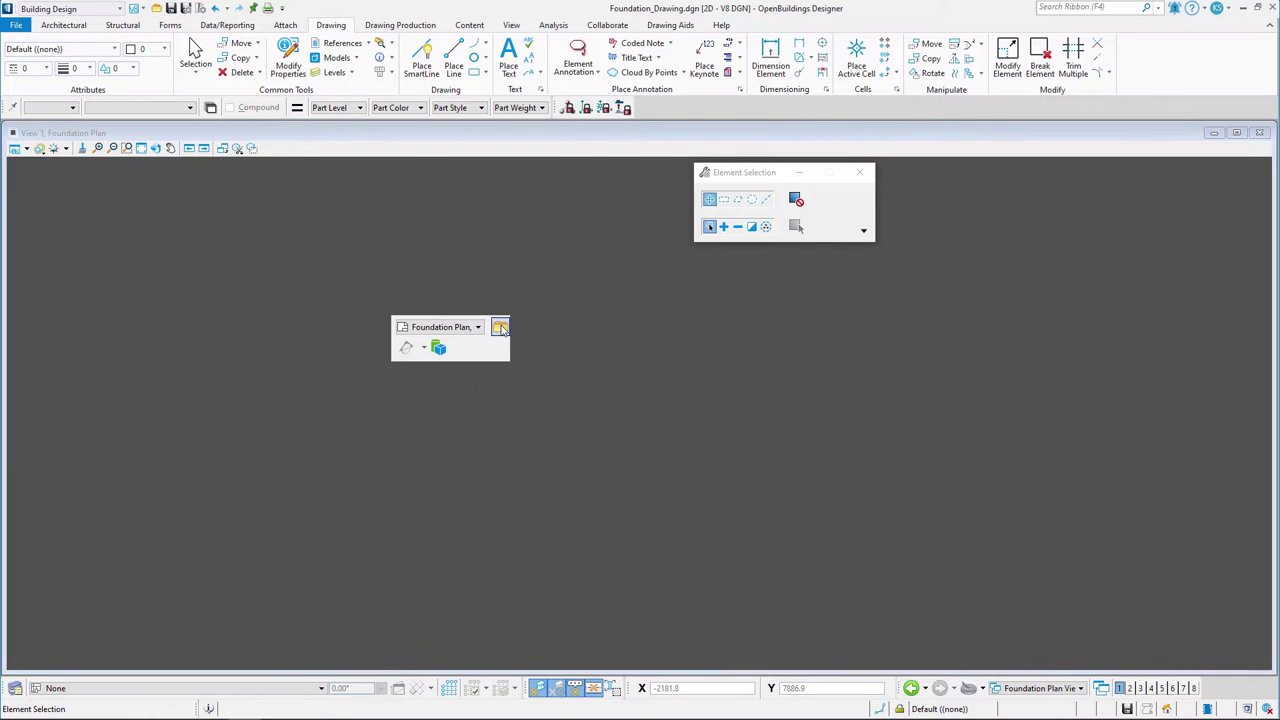
scroll(829, 566, "up", 5)
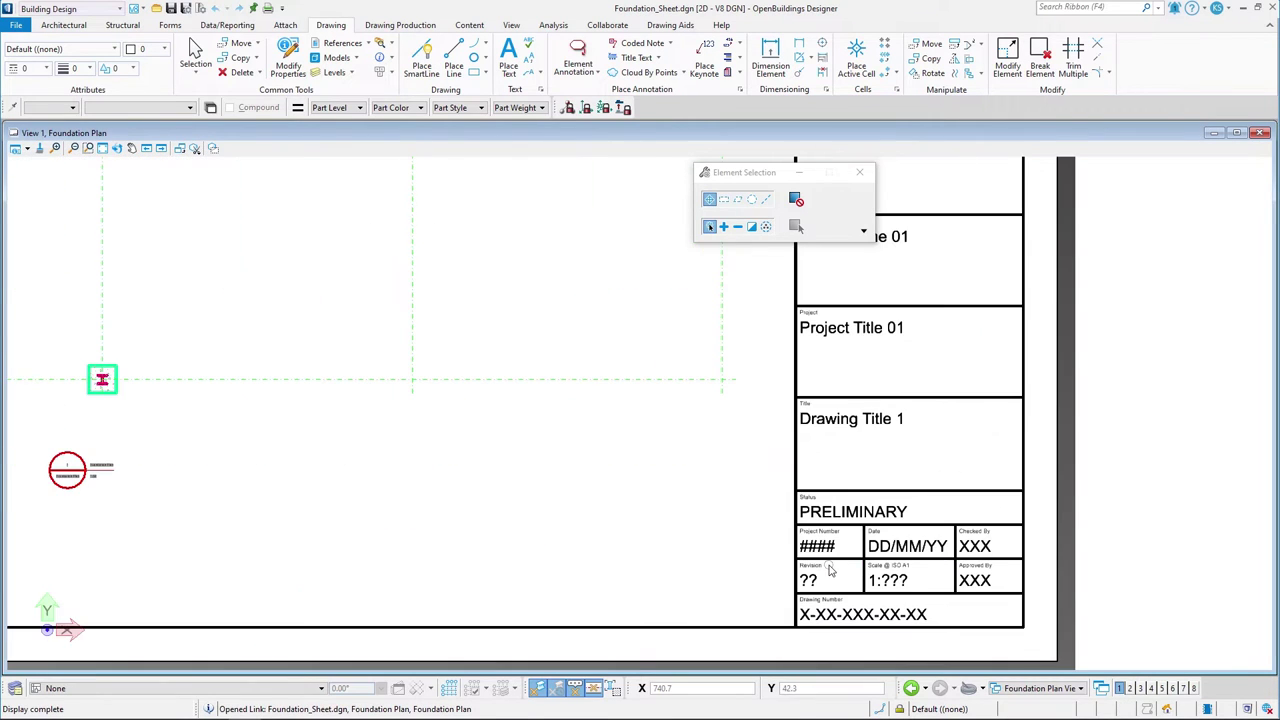
scroll(823, 555, "down", 2)
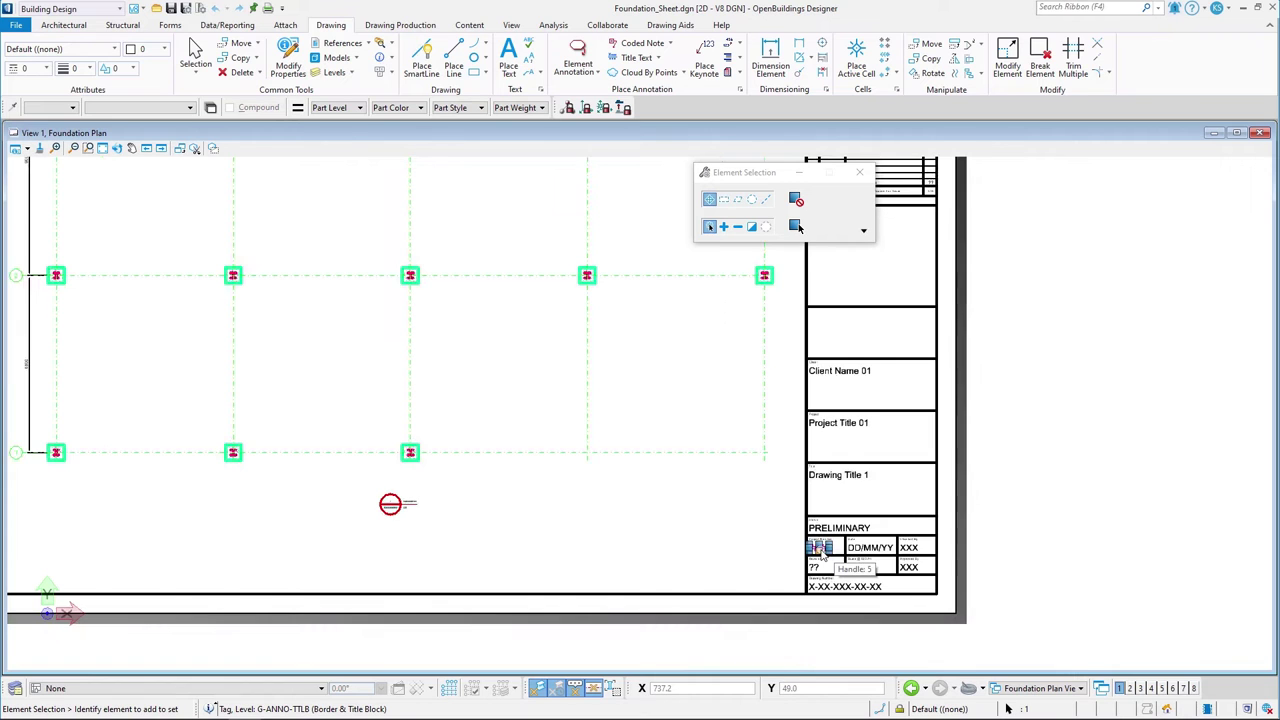
scroll(631, 534, "down", 2)
middle_click_drag(631, 534, 461, 320)
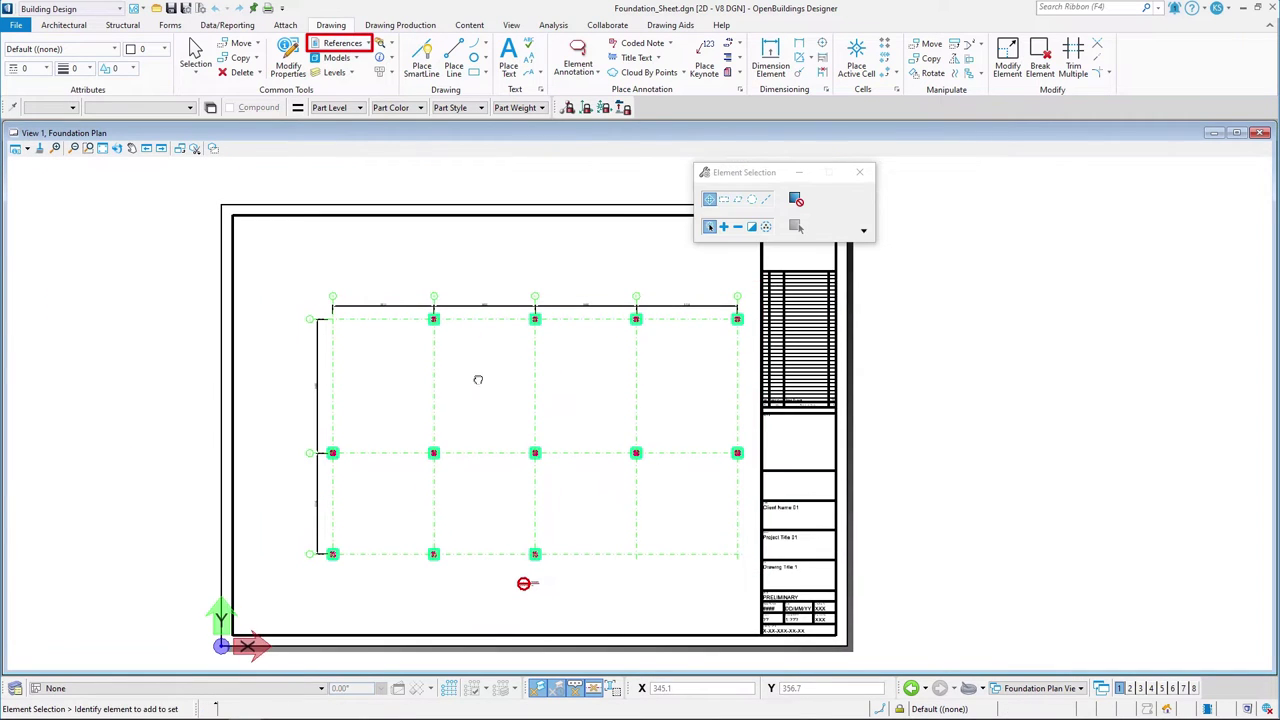
Move the Foundation_Drawing.dgn reference slightly sideways on the sheet, away from the title block
left_click(341, 44)
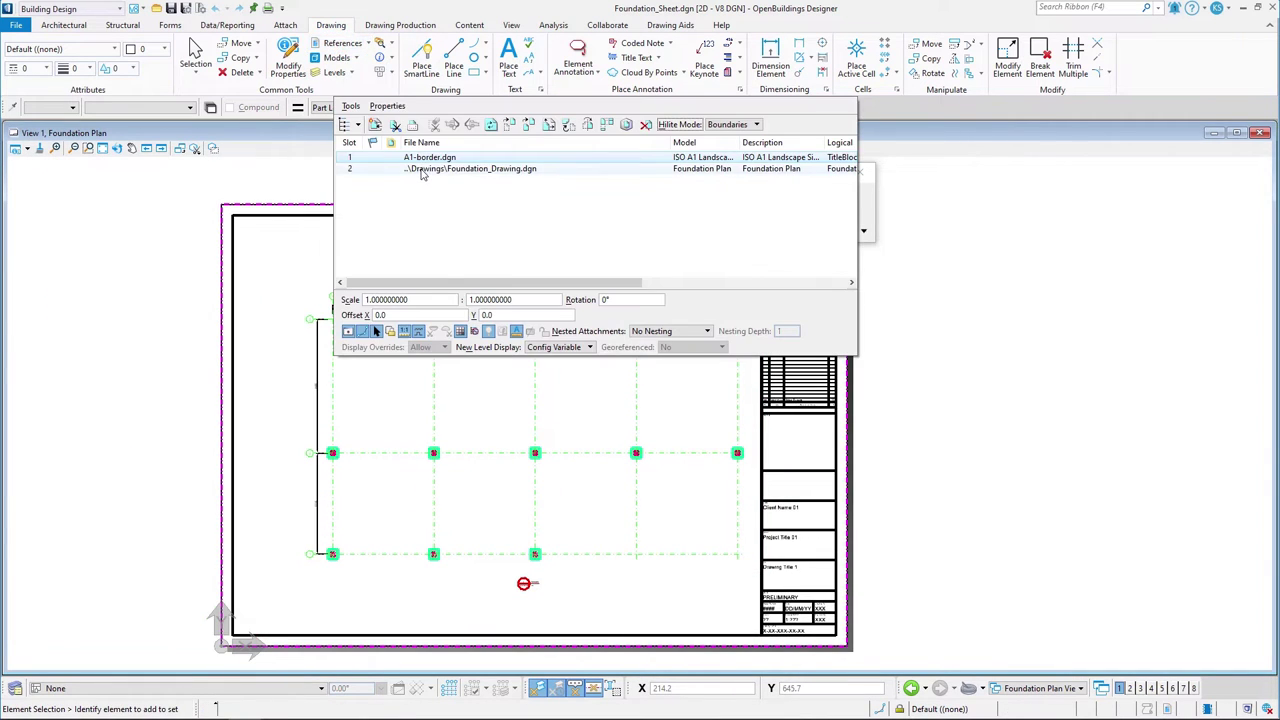
left_click(460, 170)
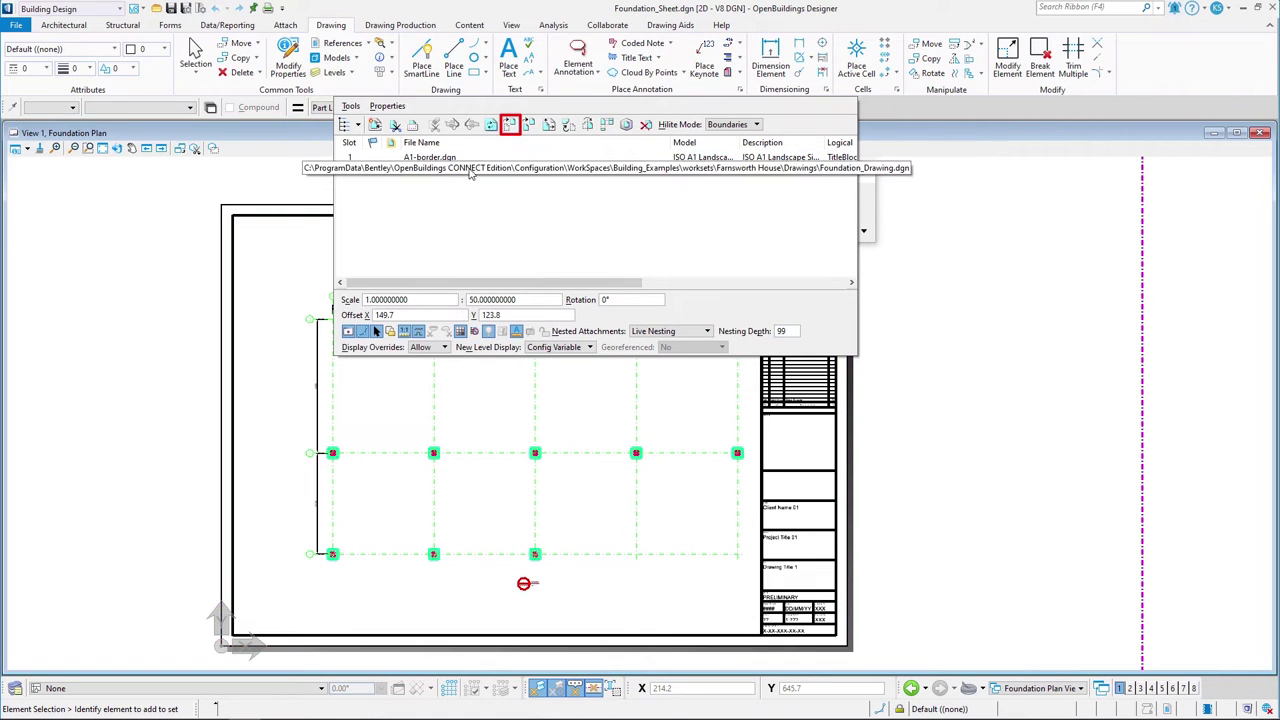
left_click(509, 124)
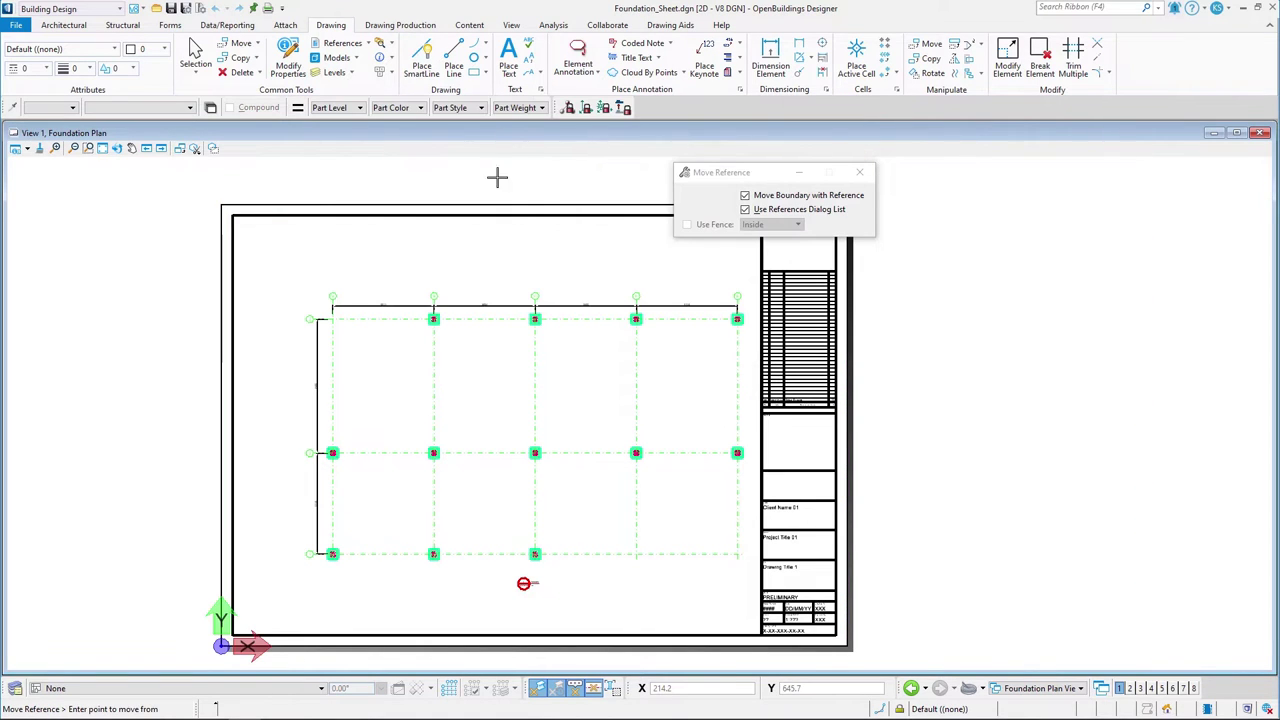
left_click(529, 247)
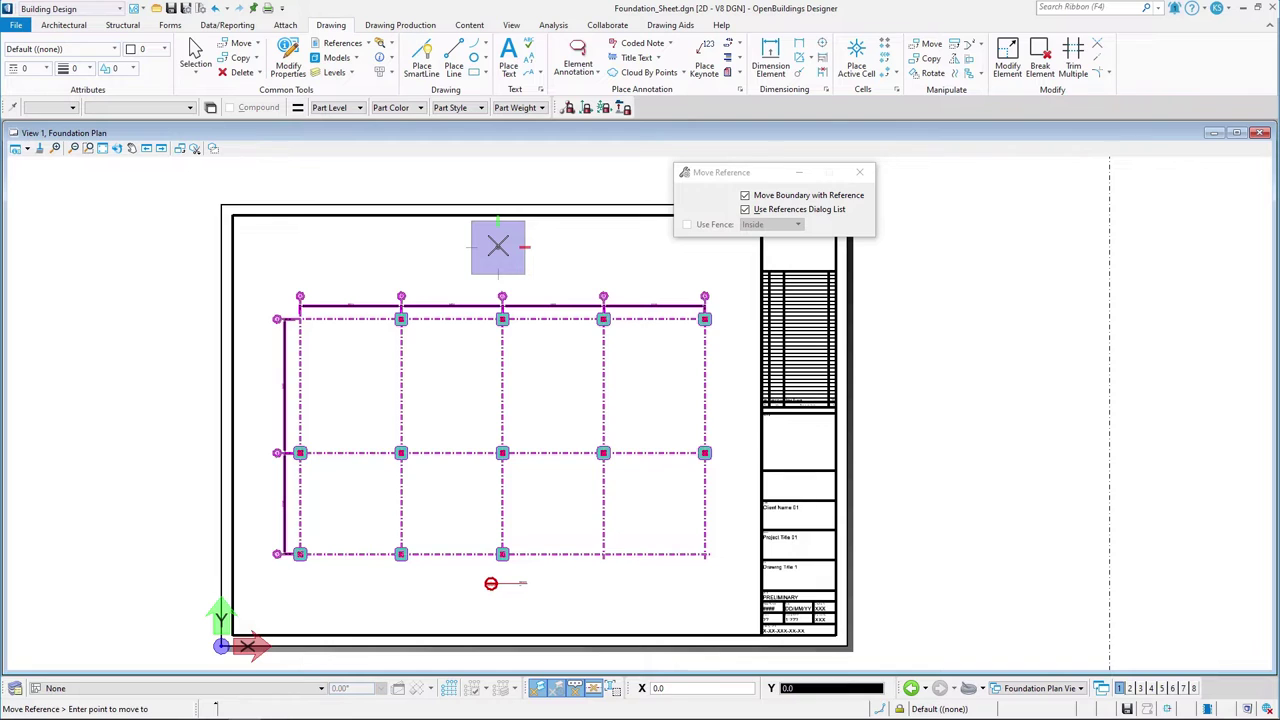
left_click(498, 246)
Open Structural.dgn and start a section callout using the Struct - Framing Section drawing seed
left_click(16, 26)
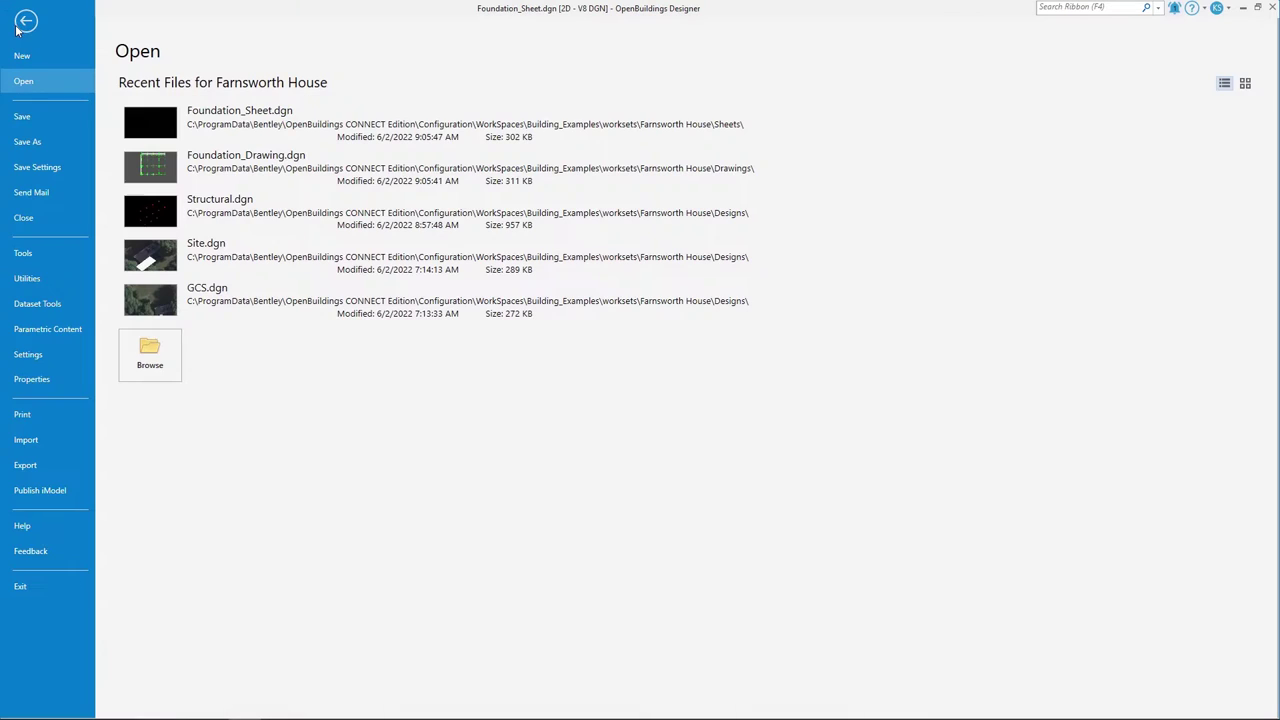
left_click(242, 208)
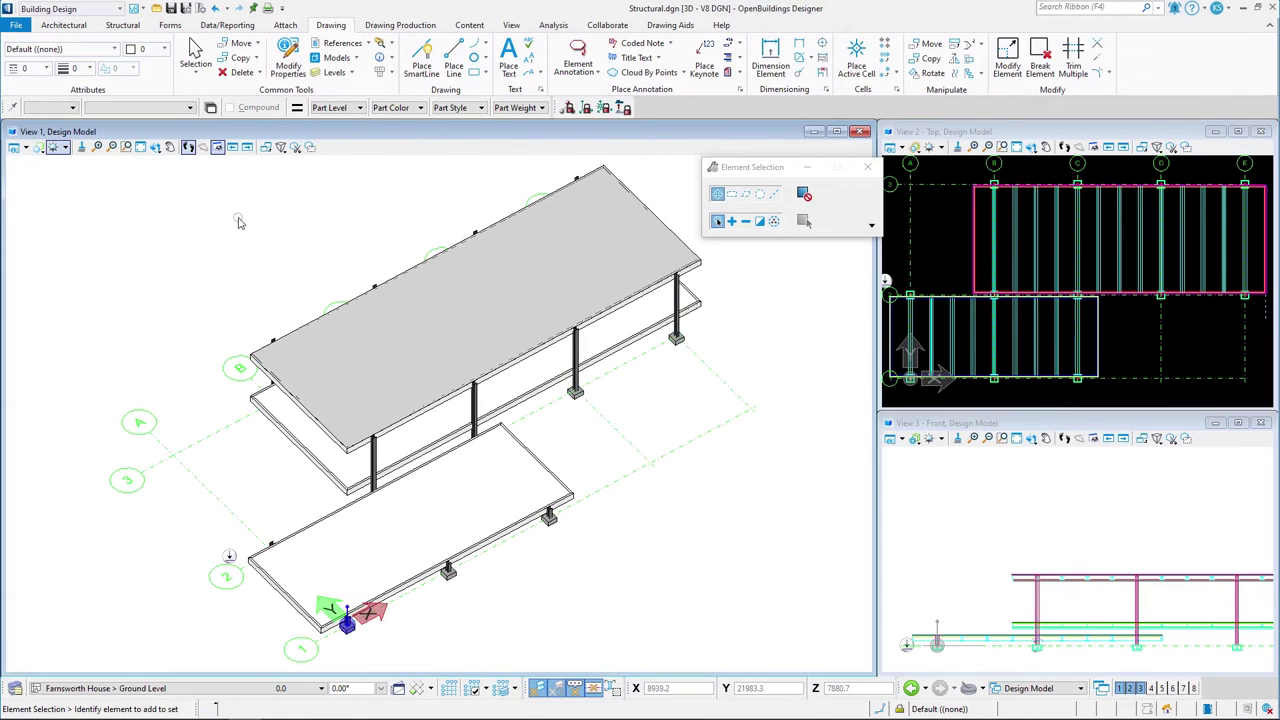
left_click(400, 25)
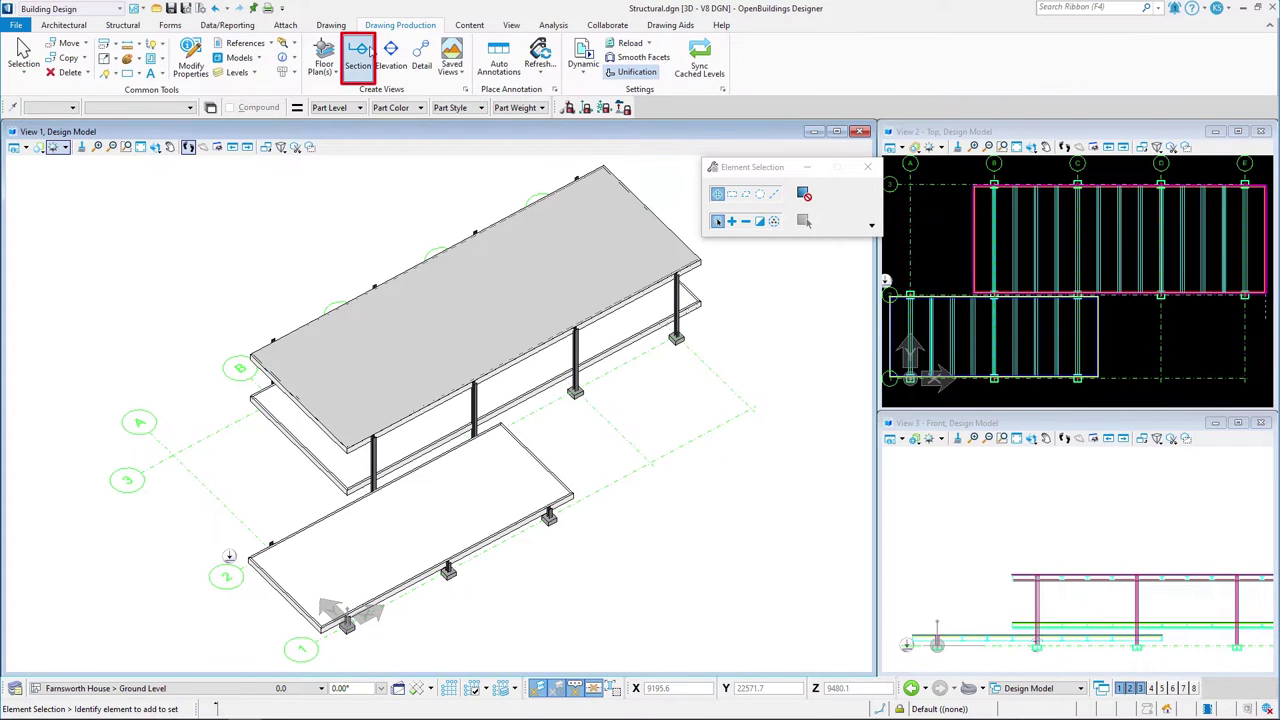
left_click(358, 55)
left_click(790, 191)
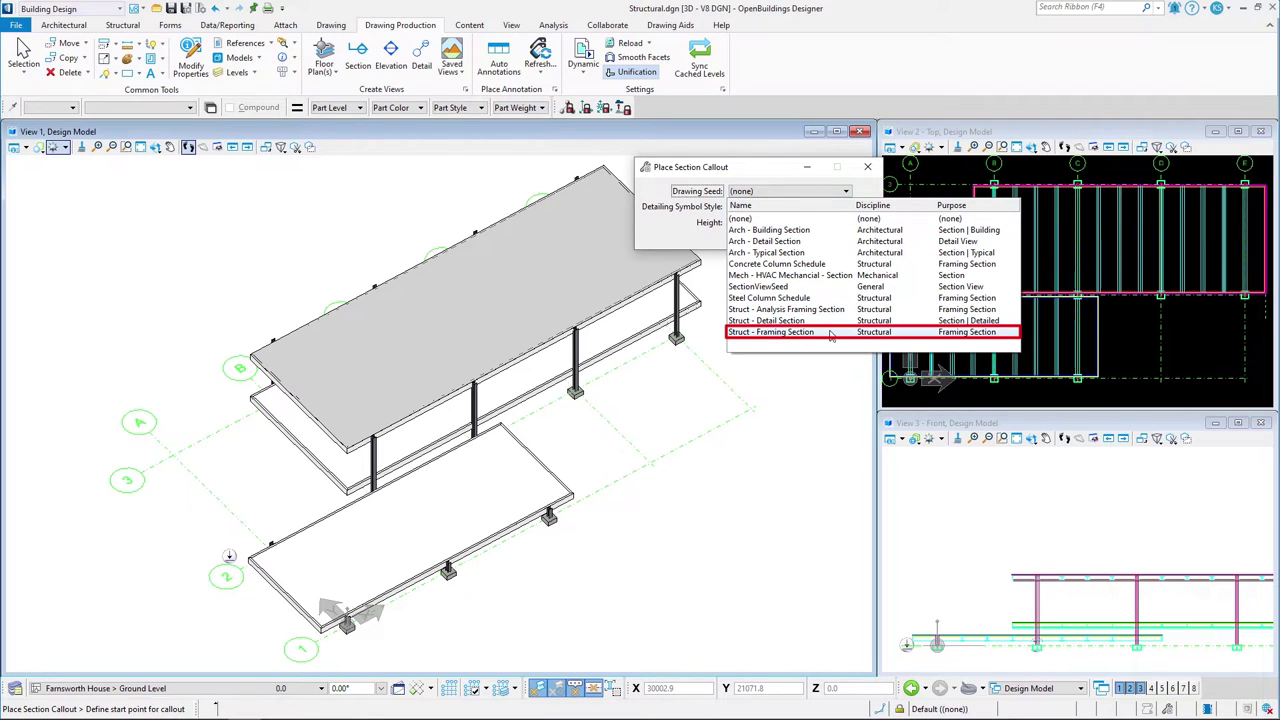
left_click(830, 332)
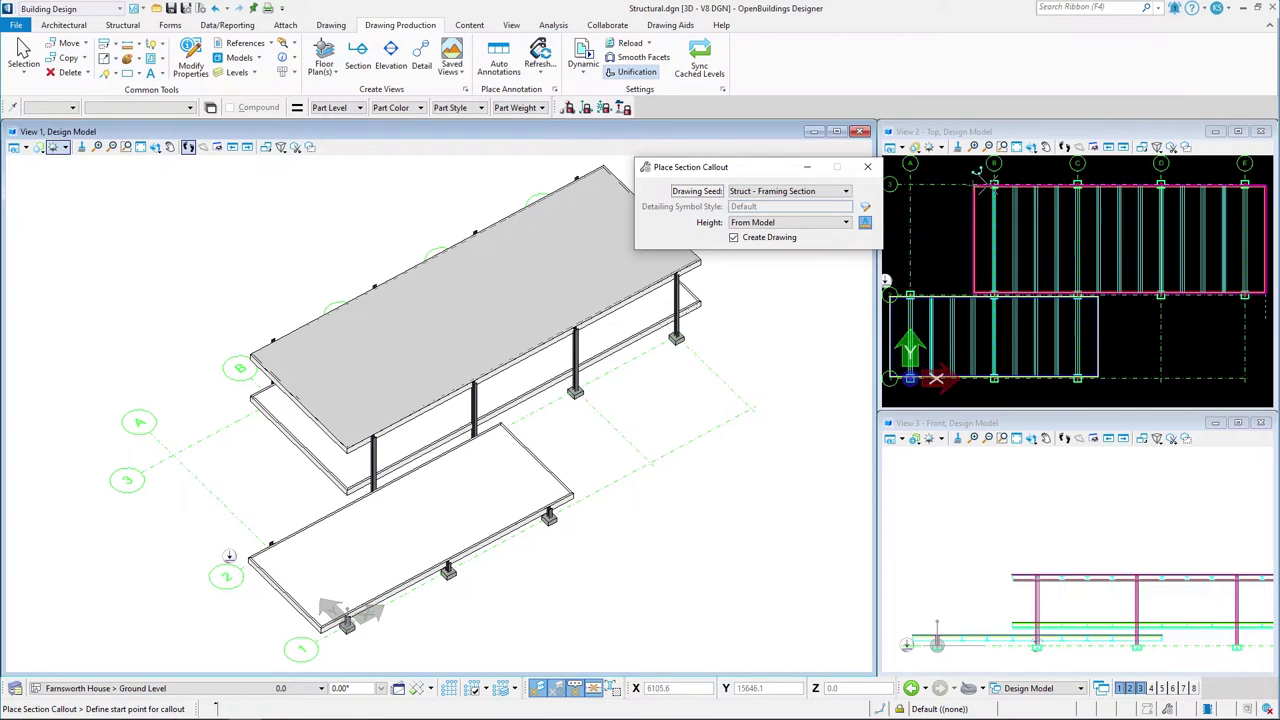
Place the section callout in the Top view along gridline B, from beyond gridline 3 to beyond gridline 1, looking towards gridline A
scroll(995, 175, "up", 2)
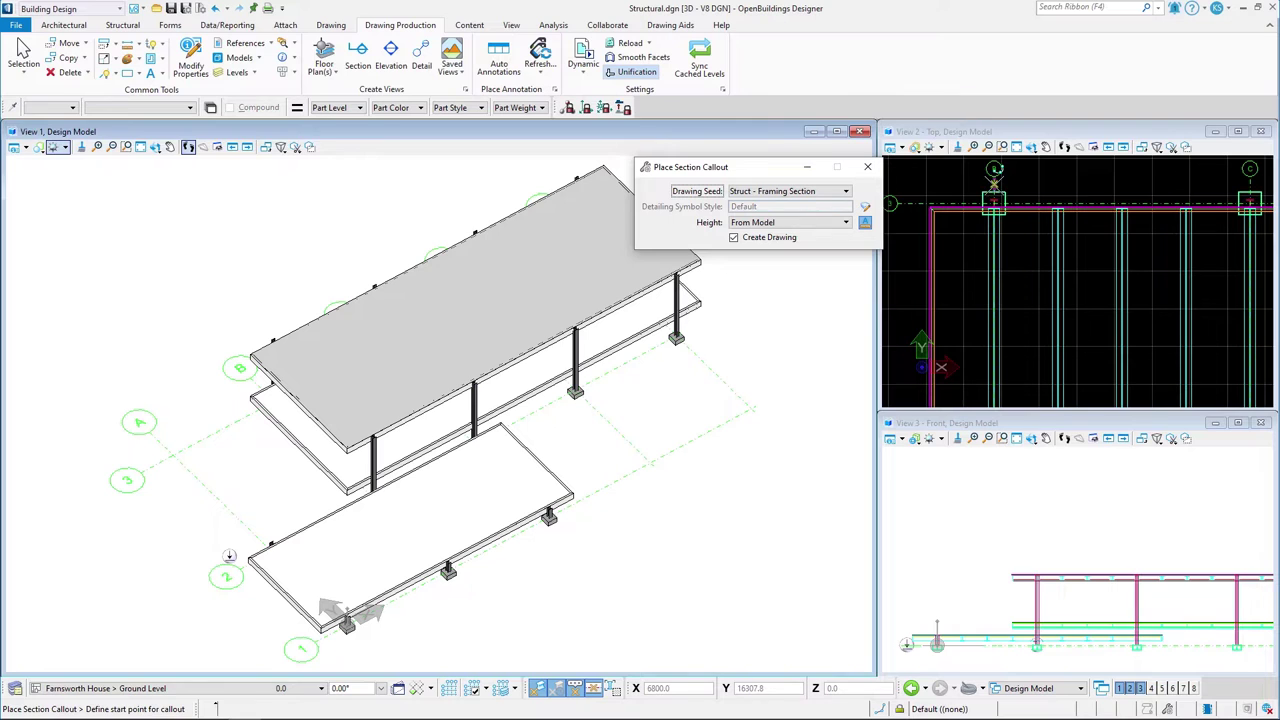
left_click(995, 175)
scroll(995, 175, "down", 3)
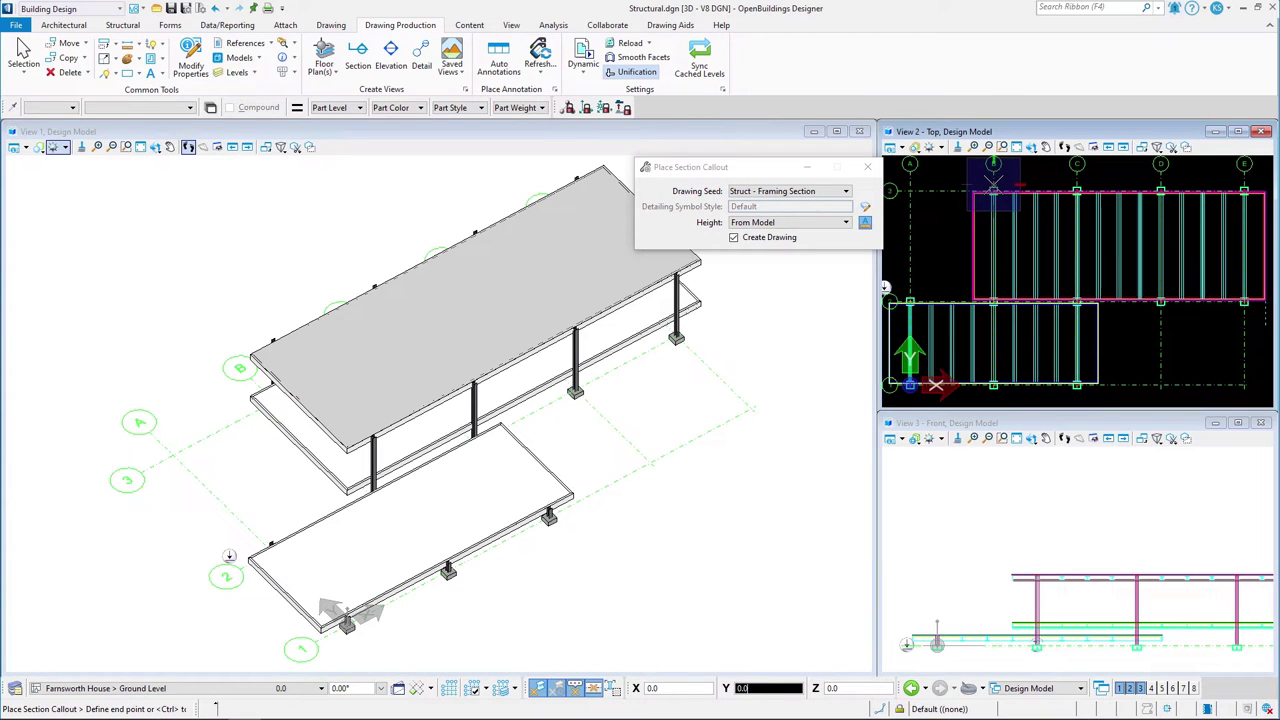
left_click(995, 378)
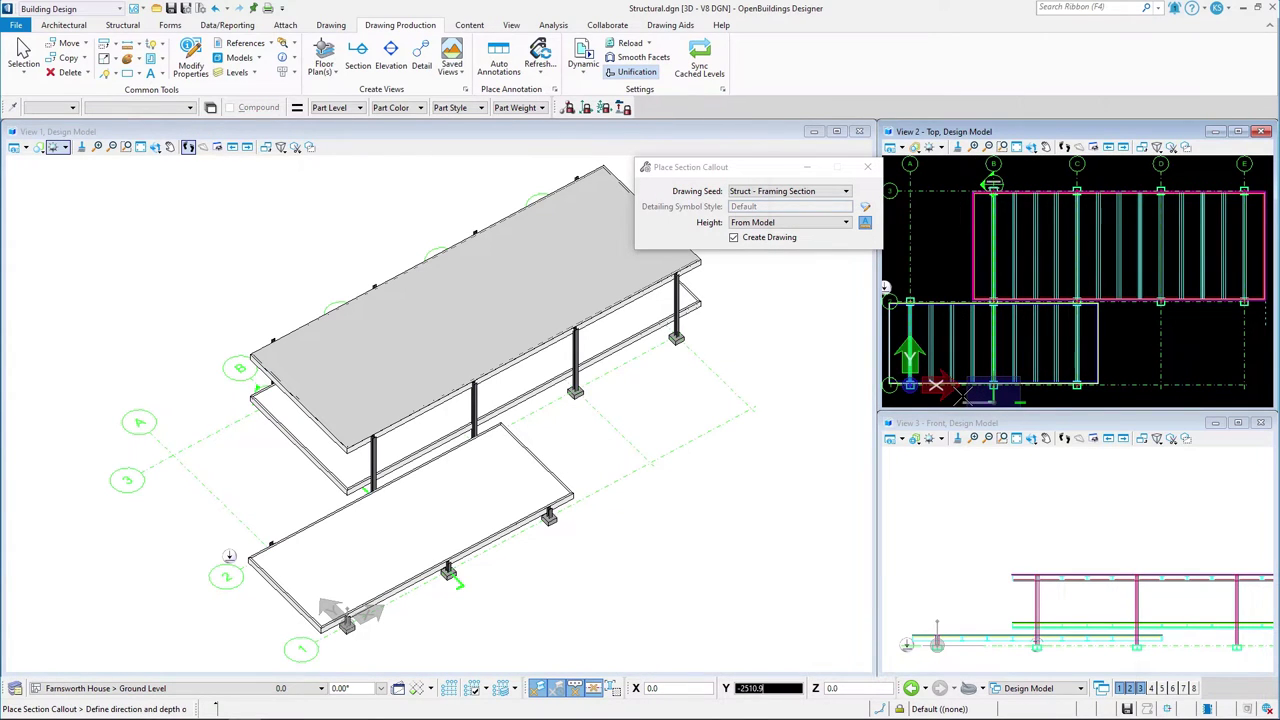
left_click(994, 392)
Create the Framing Section drawing and sheet models in Structural.dgn with a 1:50 detail scale and Open Model enabled
type("framing S")
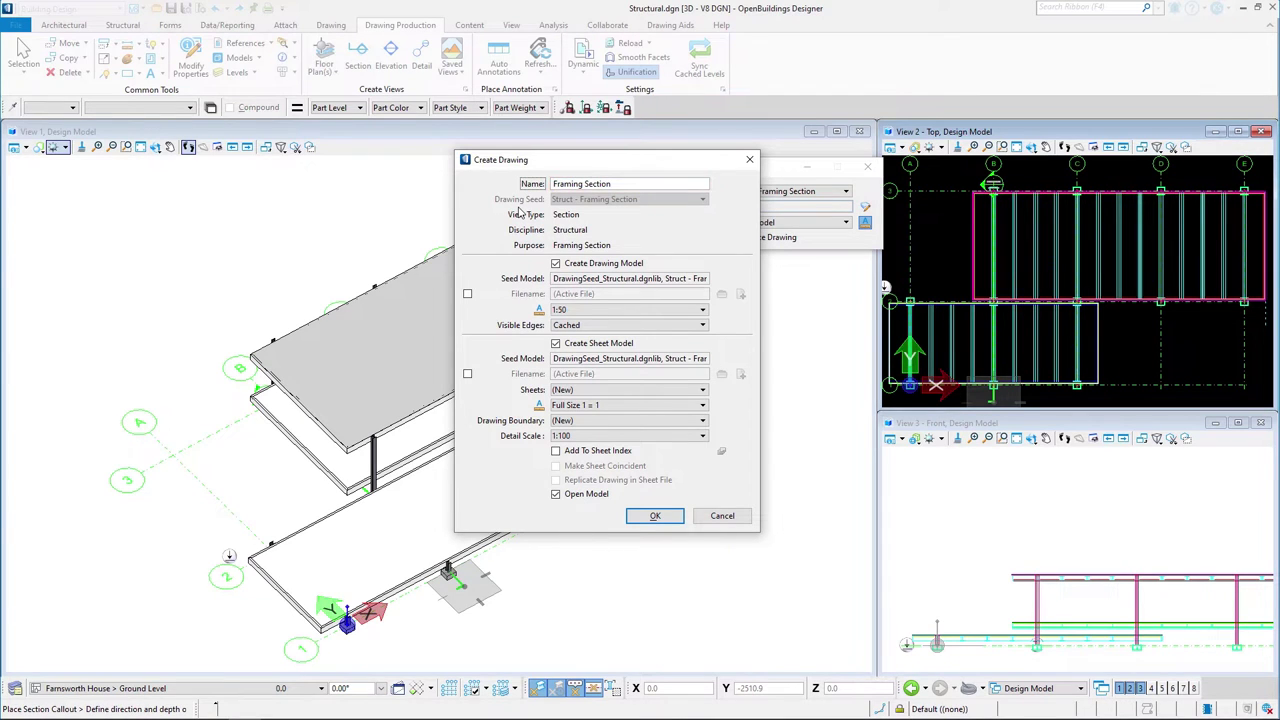
left_click(467, 293)
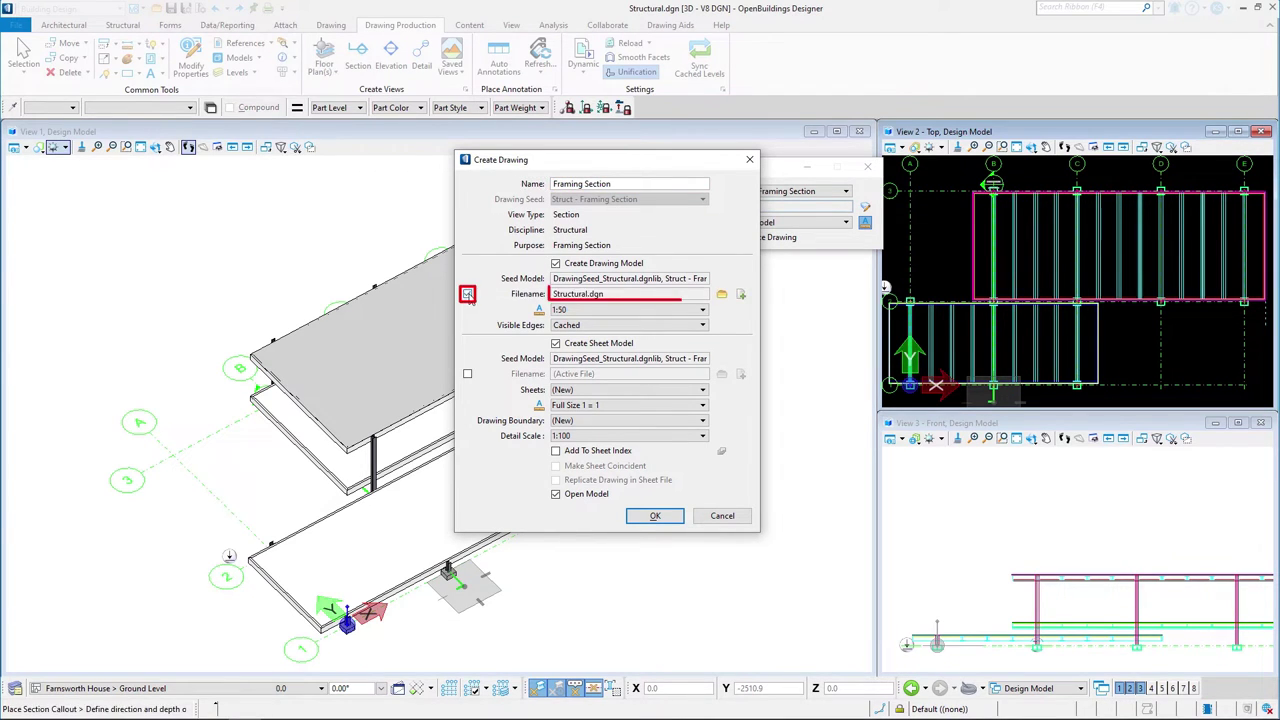
left_click(467, 373)
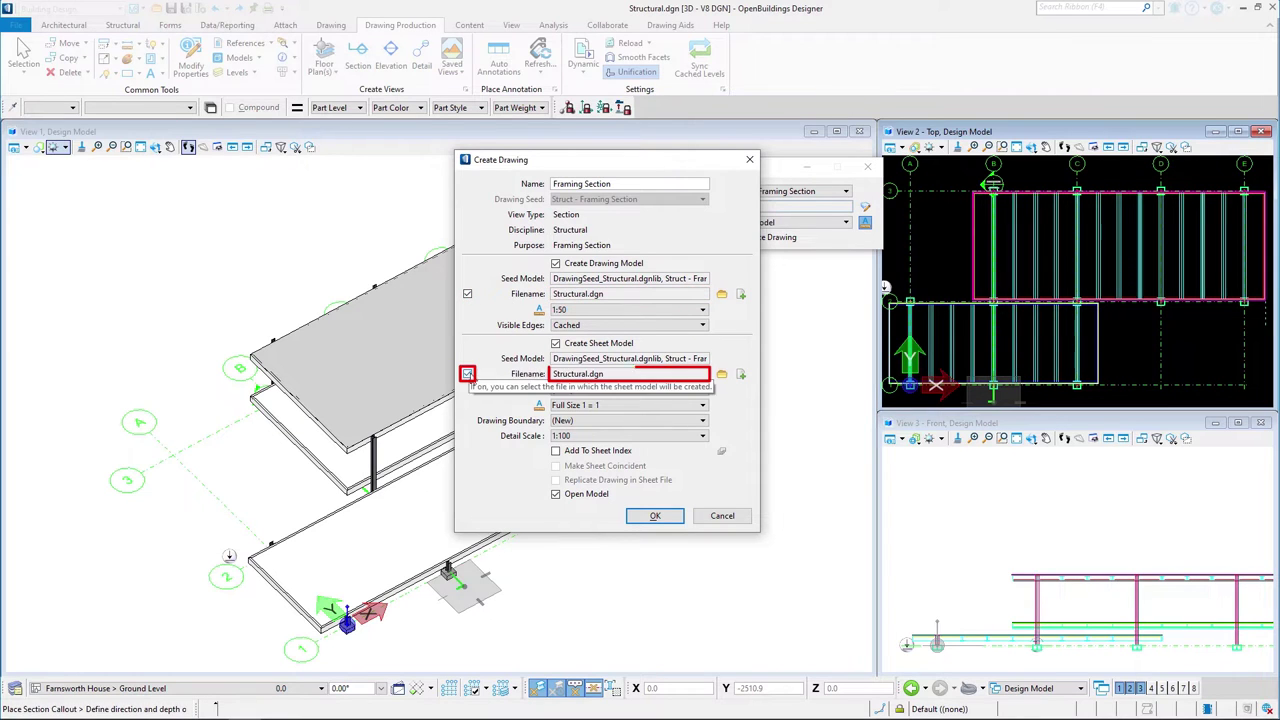
left_click(703, 436)
left_click(670, 229)
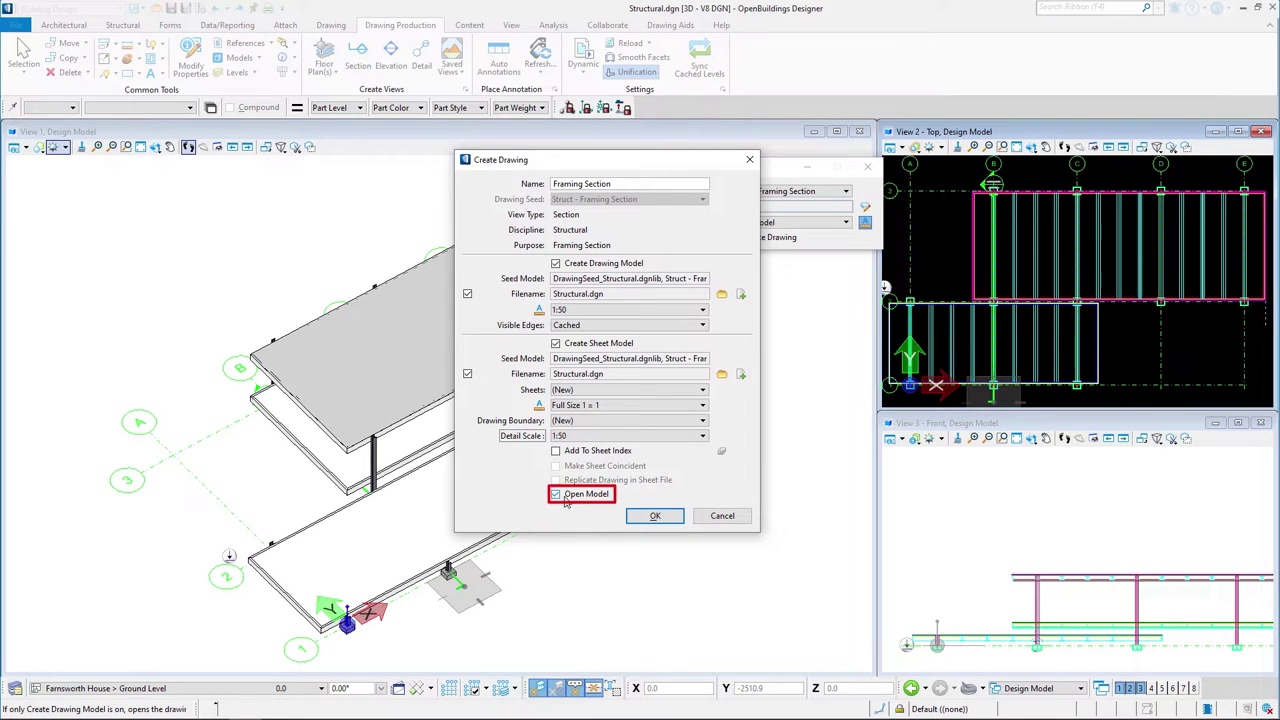
left_click(644, 517)
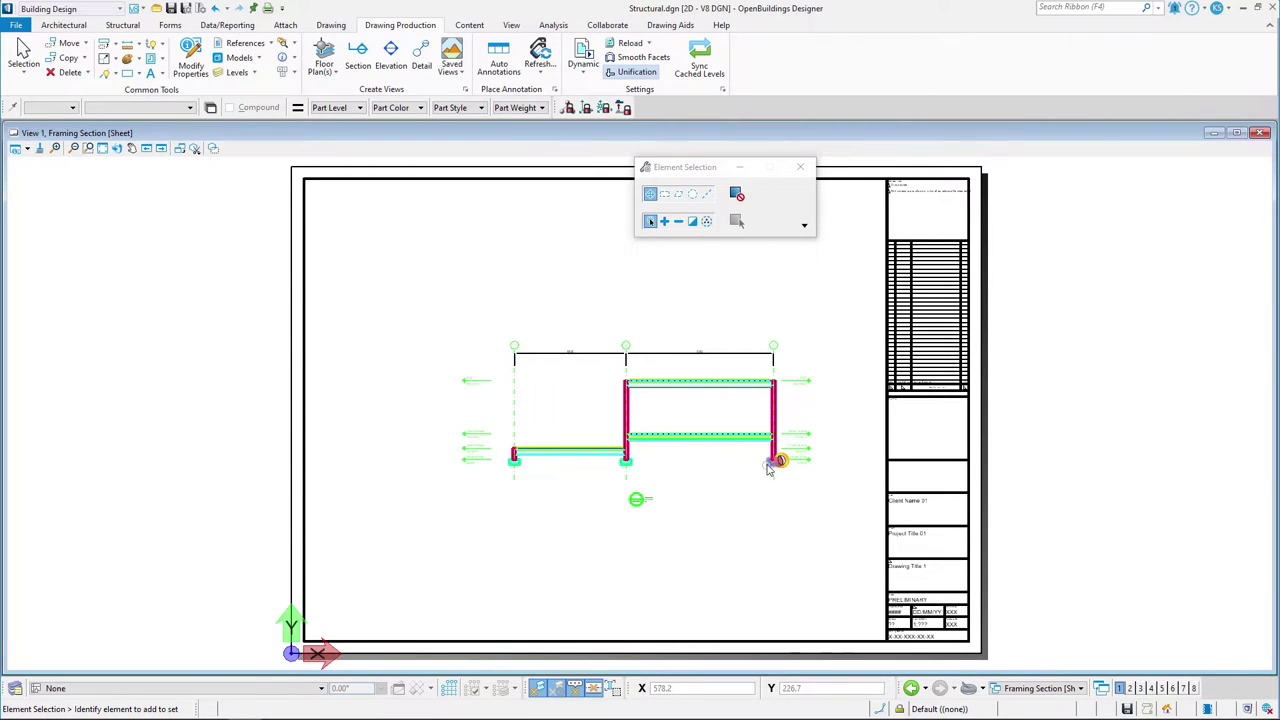
Switch from the Framing Section sheet to the Framing Section drawing model
scroll(780, 463, "up", 3)
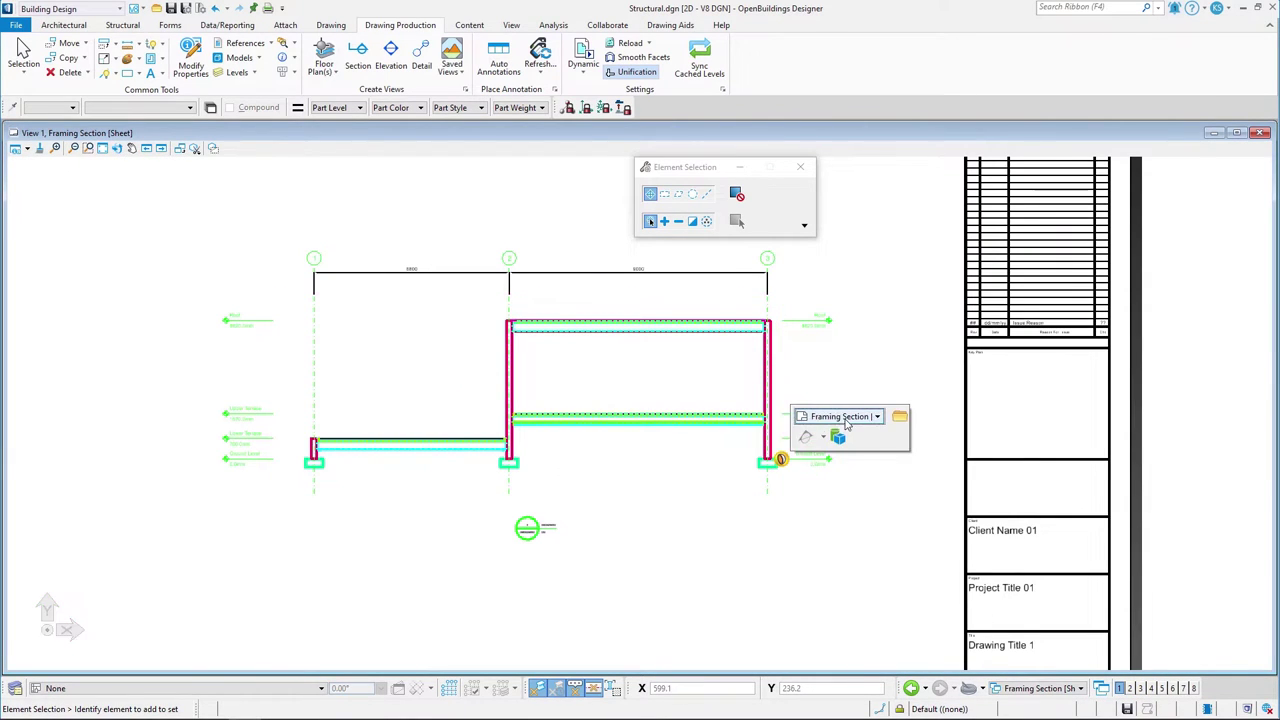
left_click(846, 418)
left_click(846, 438)
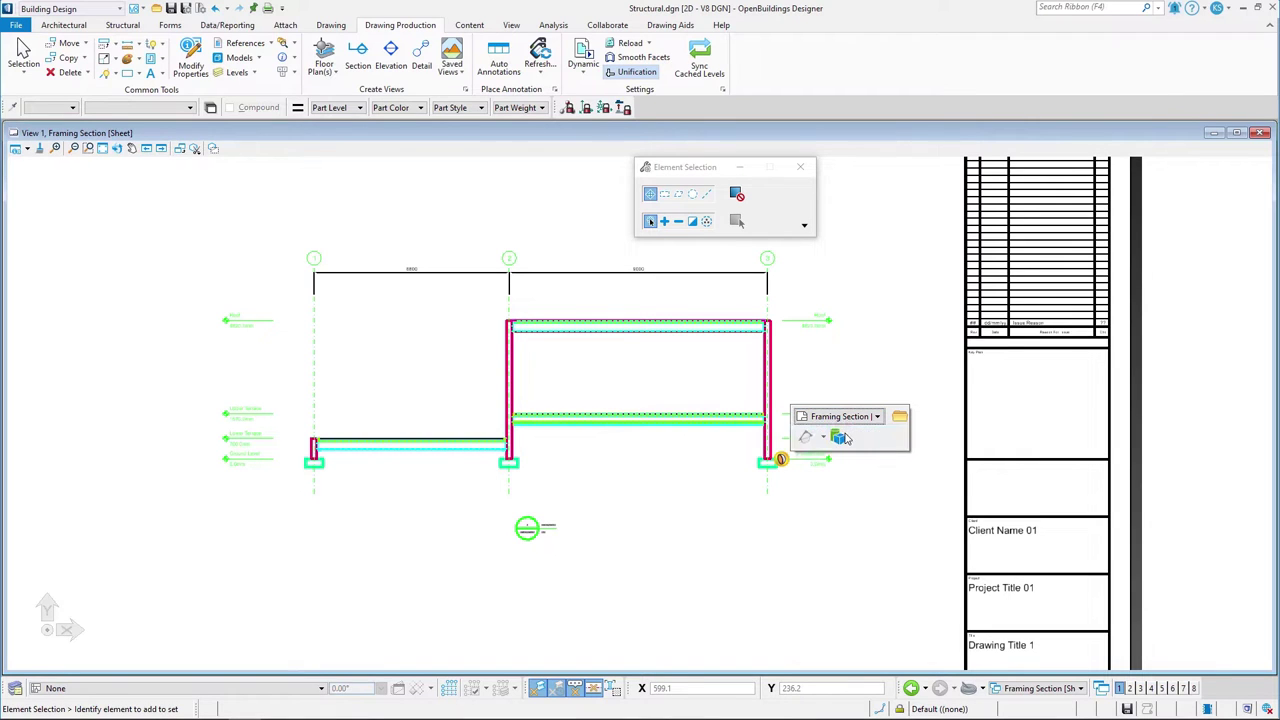
left_click(1042, 689)
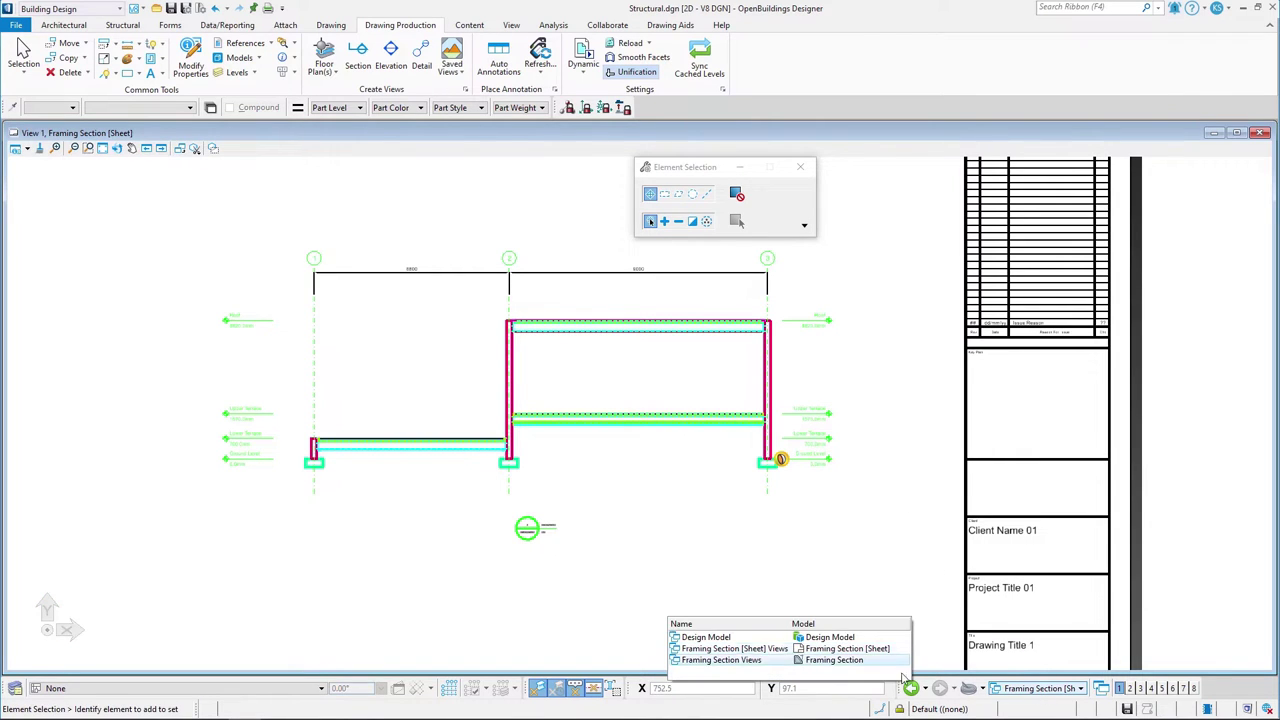
left_click(840, 660)
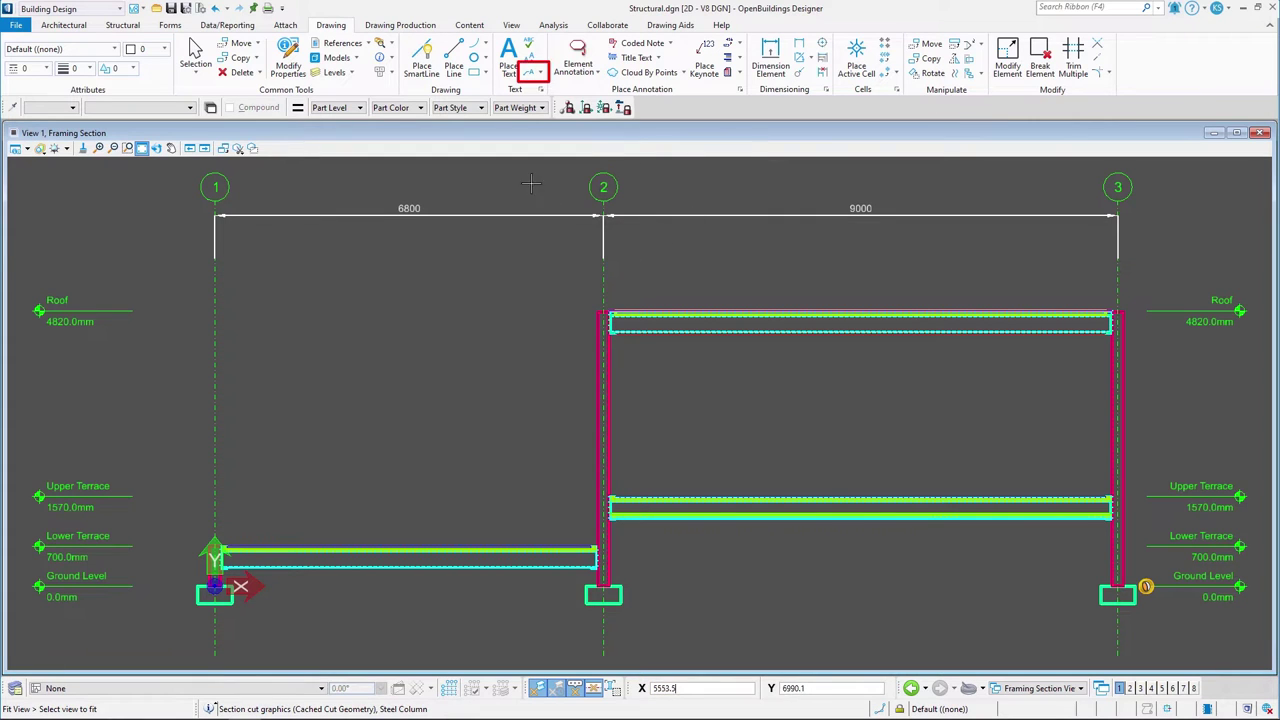
Start Place Note on the framing section and set the text style to ArialNarrow-3.5mm
left_click(530, 73)
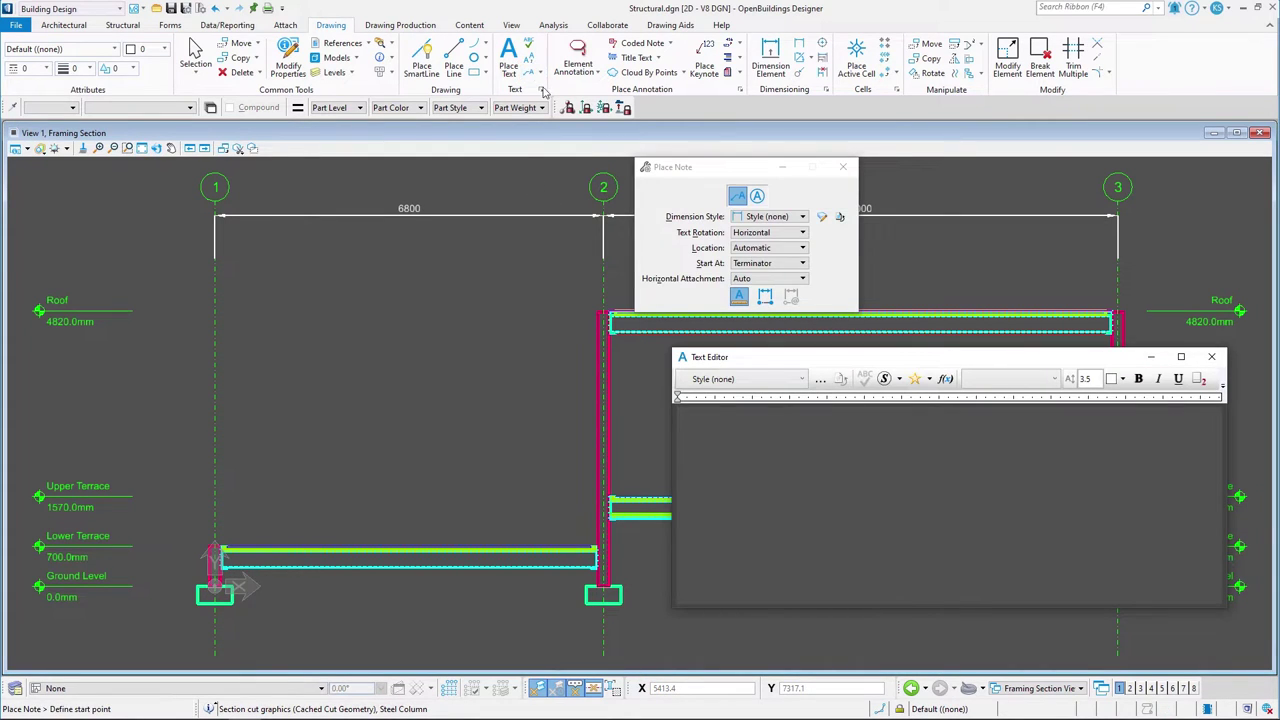
left_click(796, 380)
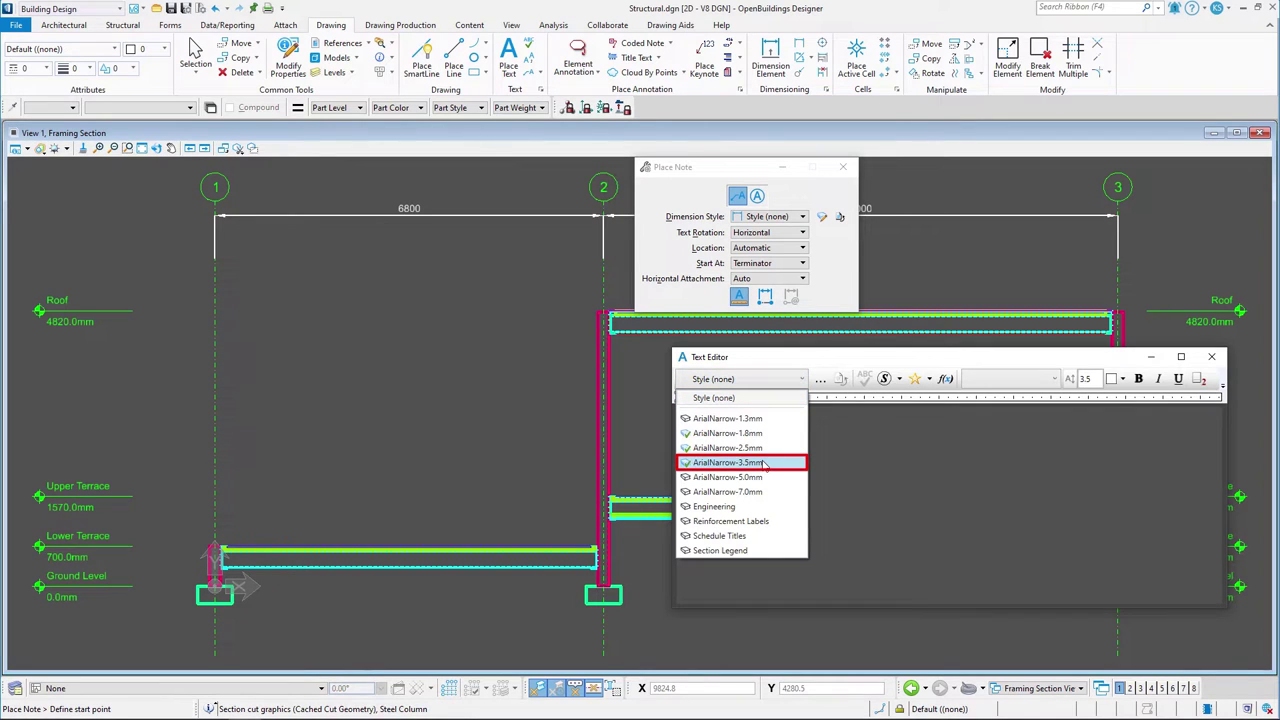
left_click(763, 463)
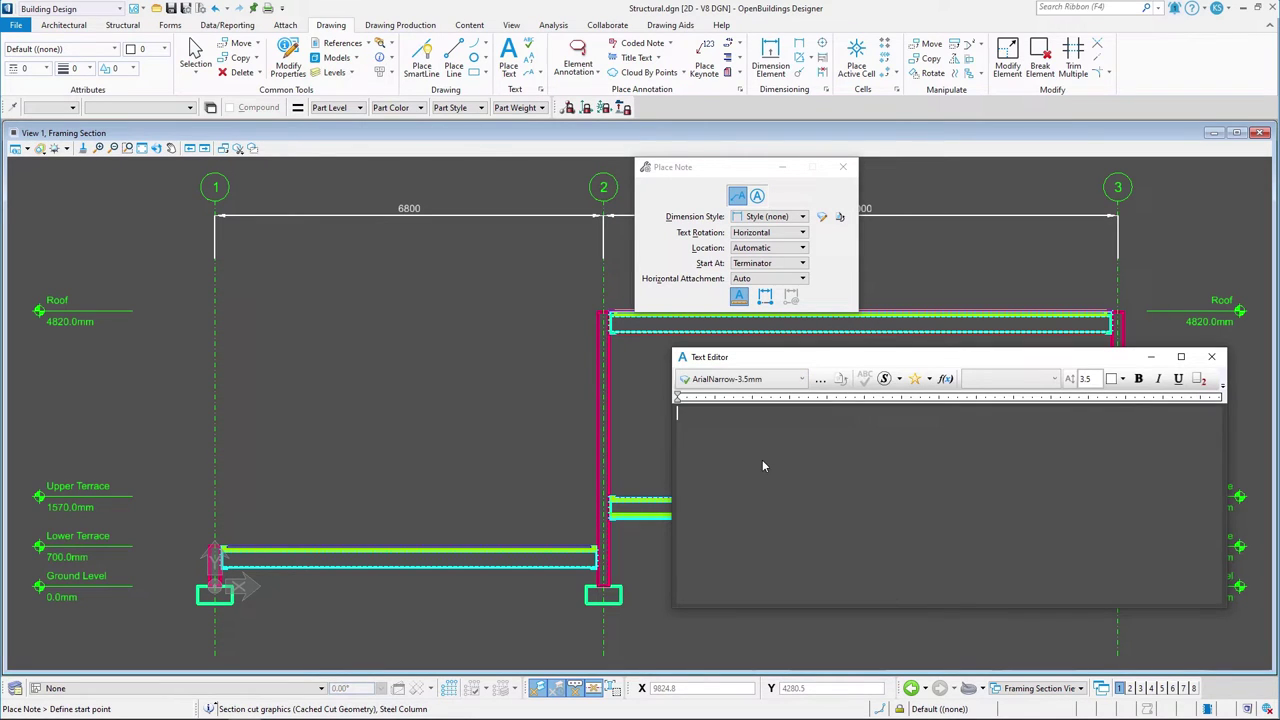
Insert an Element Properties field in the note text, using the Key property of the steel column on gridline 2
left_click(945, 380)
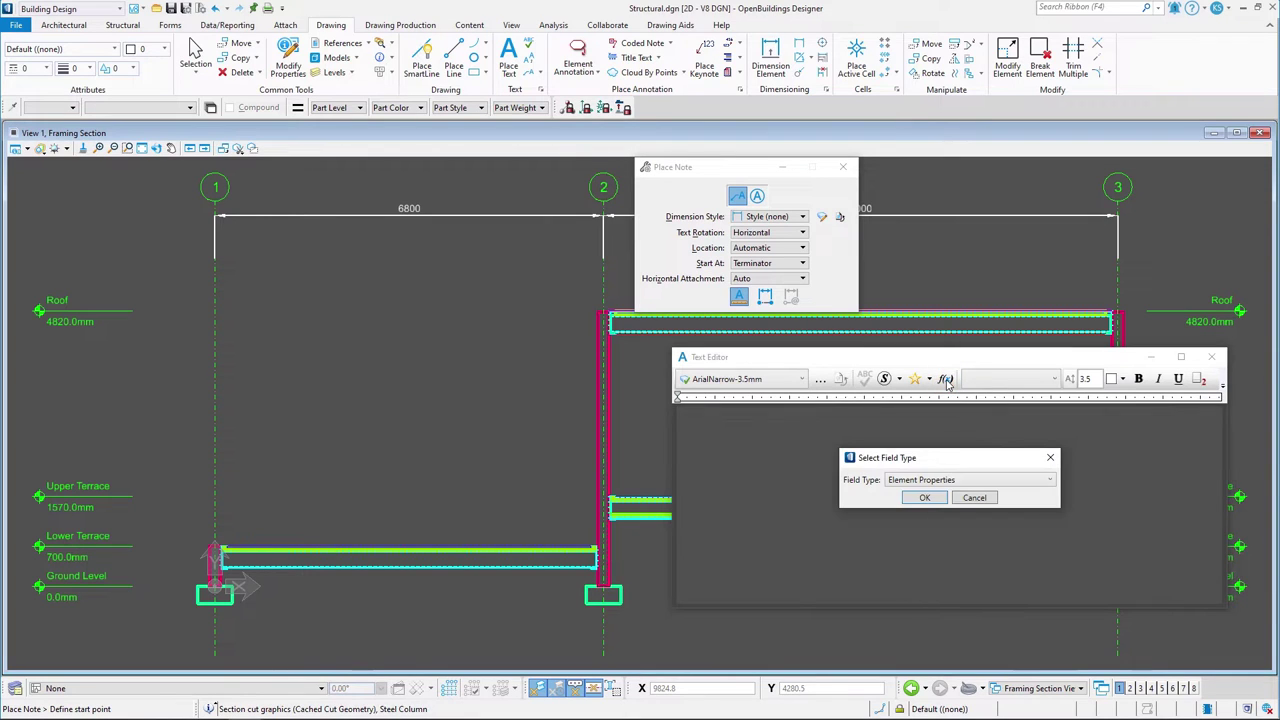
left_click(924, 497)
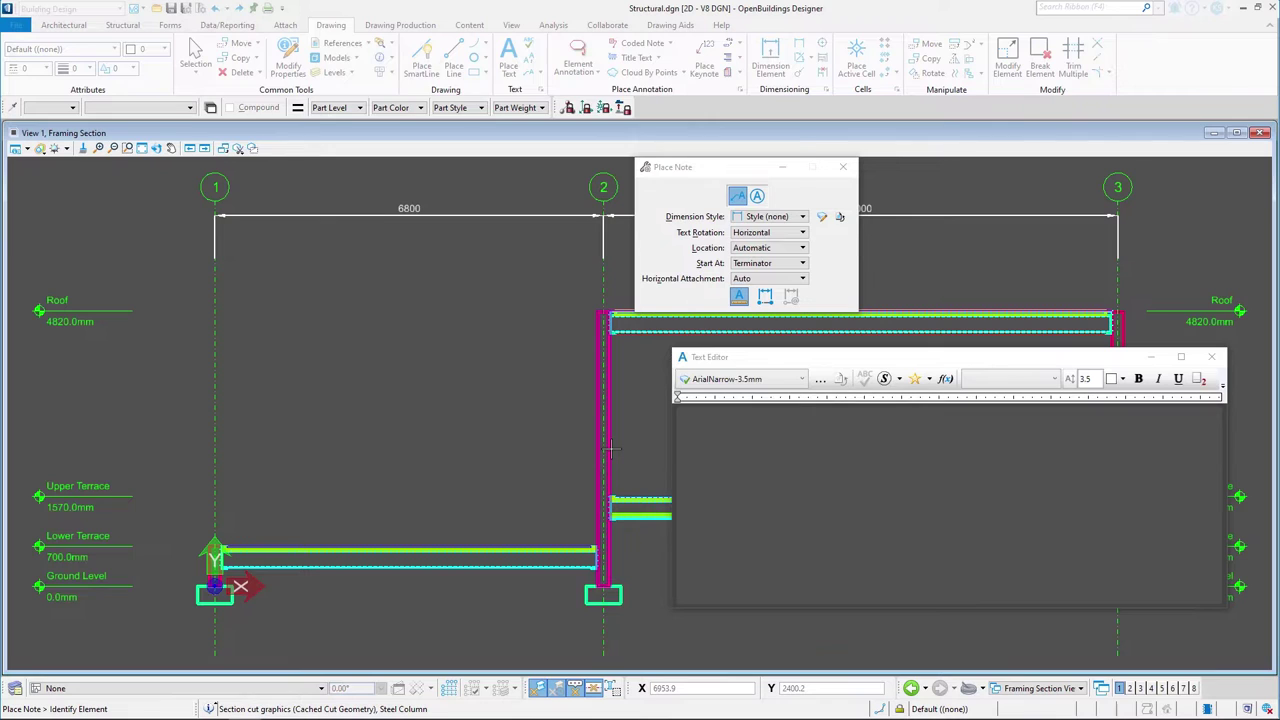
left_click(610, 450)
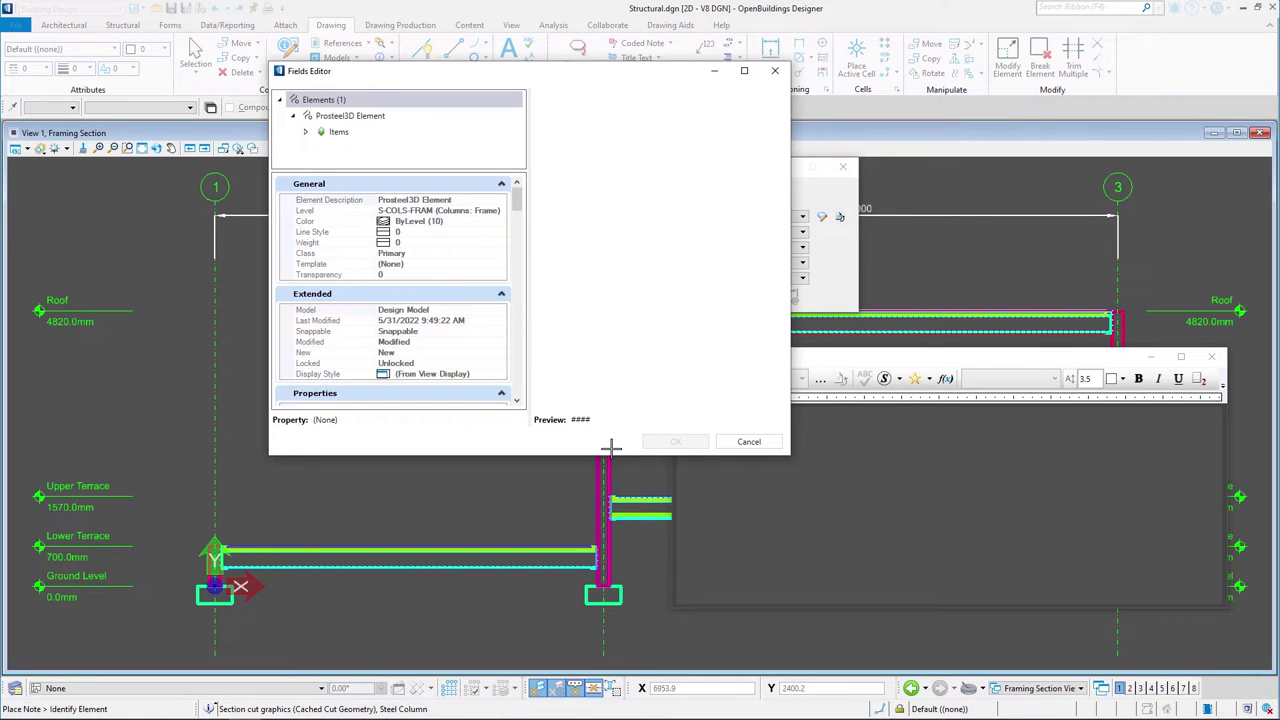
left_click_drag(514, 199, 514, 220)
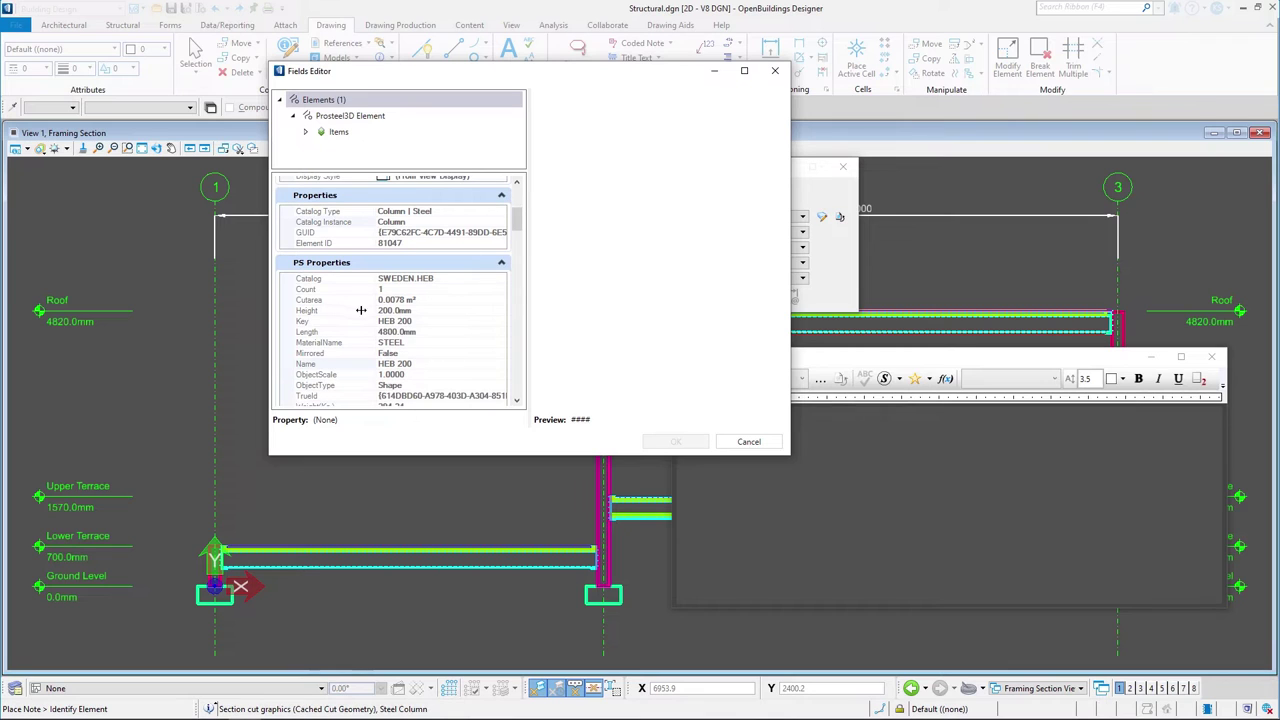
left_click(392, 321)
left_click(676, 441)
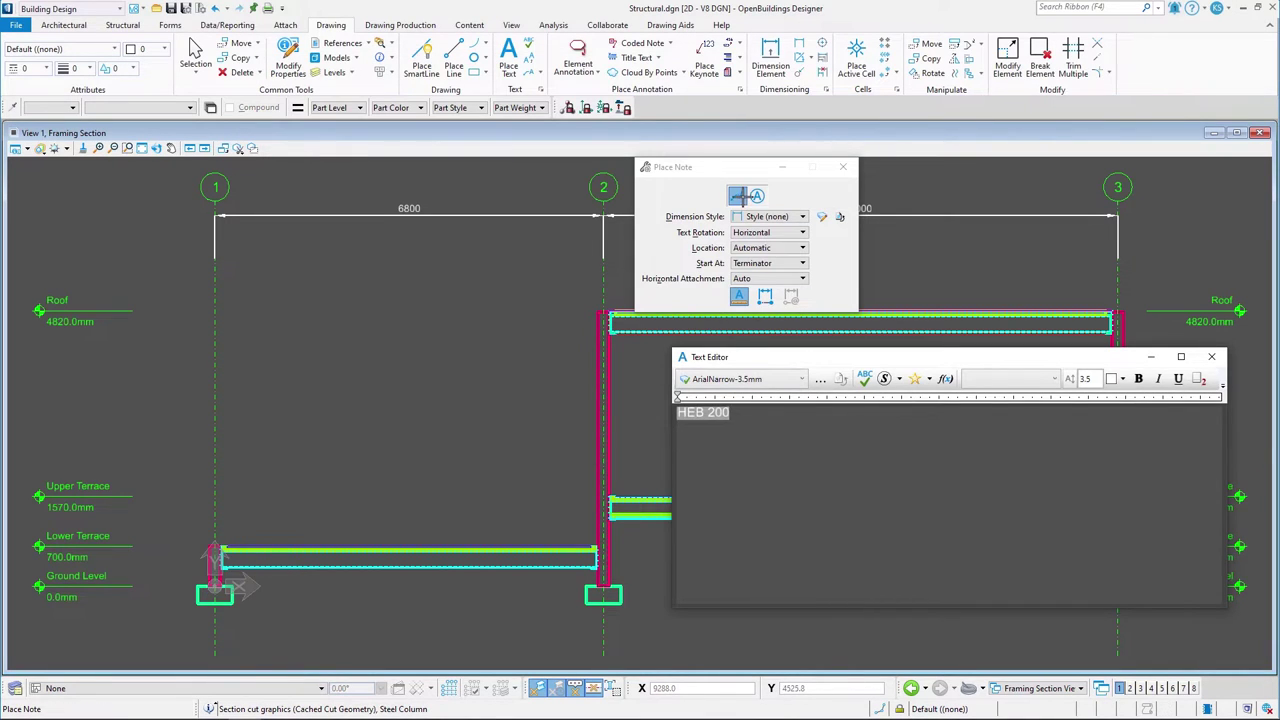
Apply the ArialNarrow dimension style and place the HEB 200 note against the steel column on gridline 2
left_click(800, 216)
left_click(802, 275)
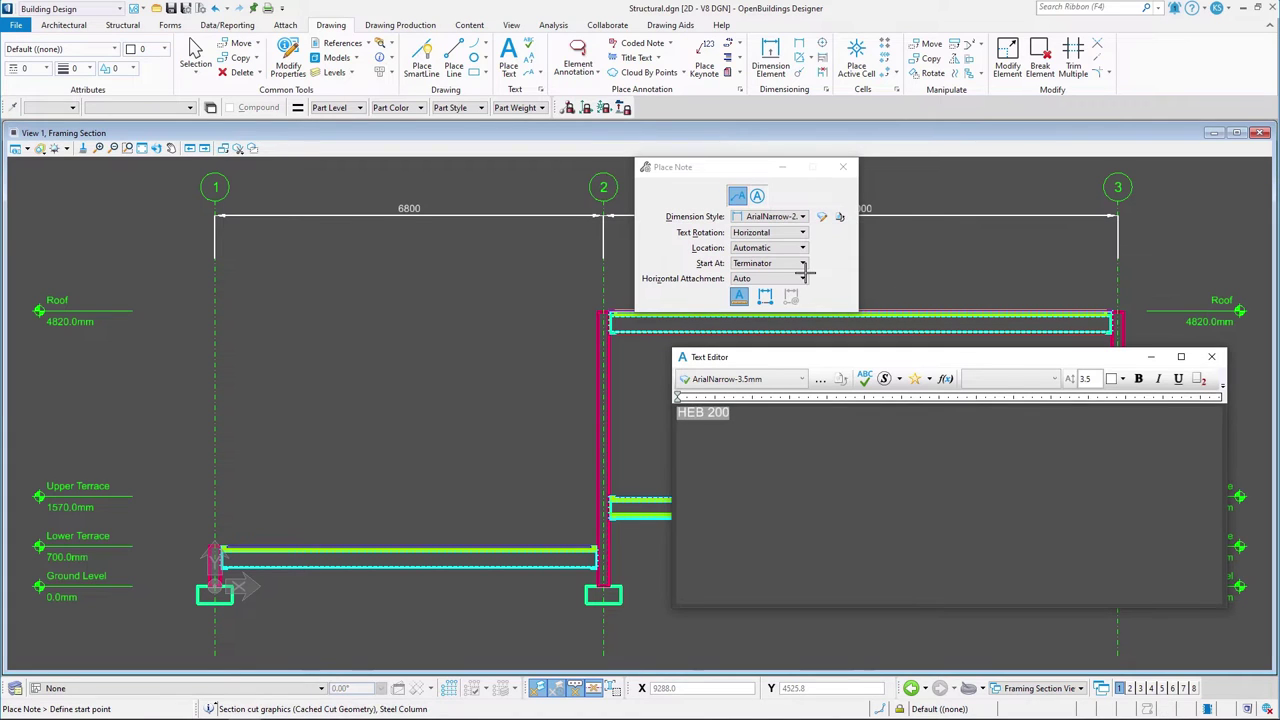
left_click(802, 263)
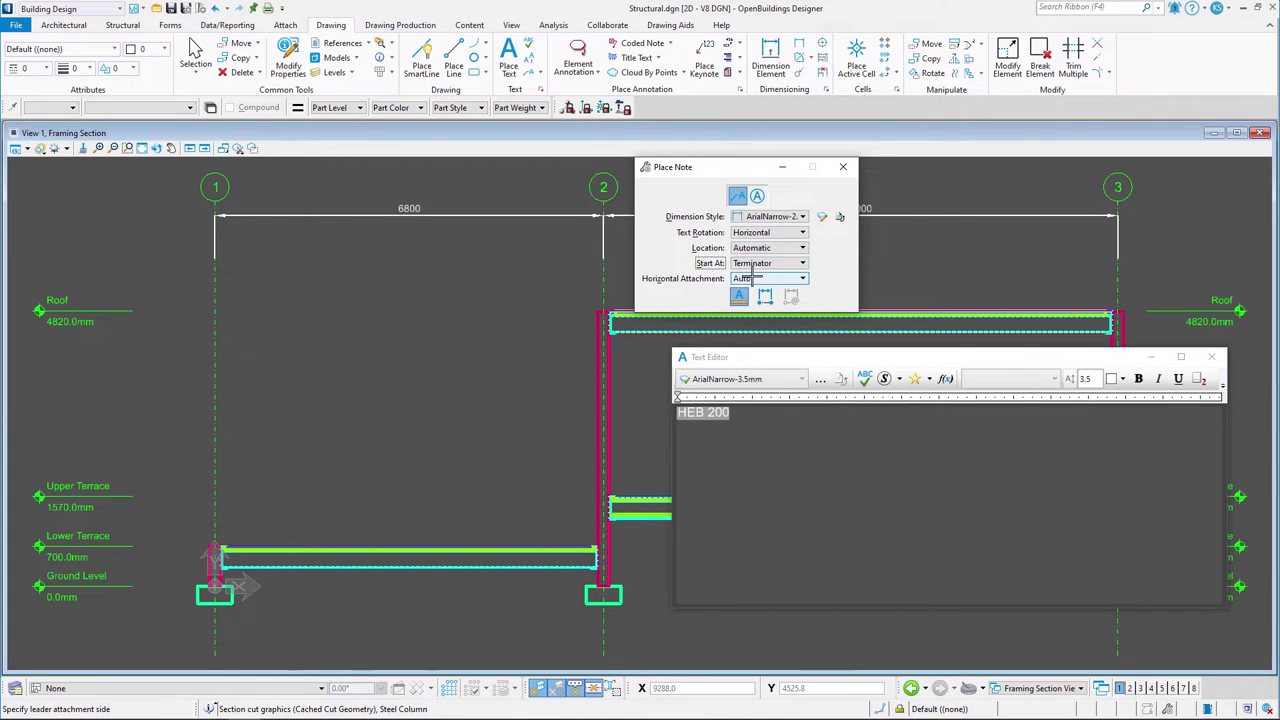
left_click(598, 449)
left_click(573, 416)
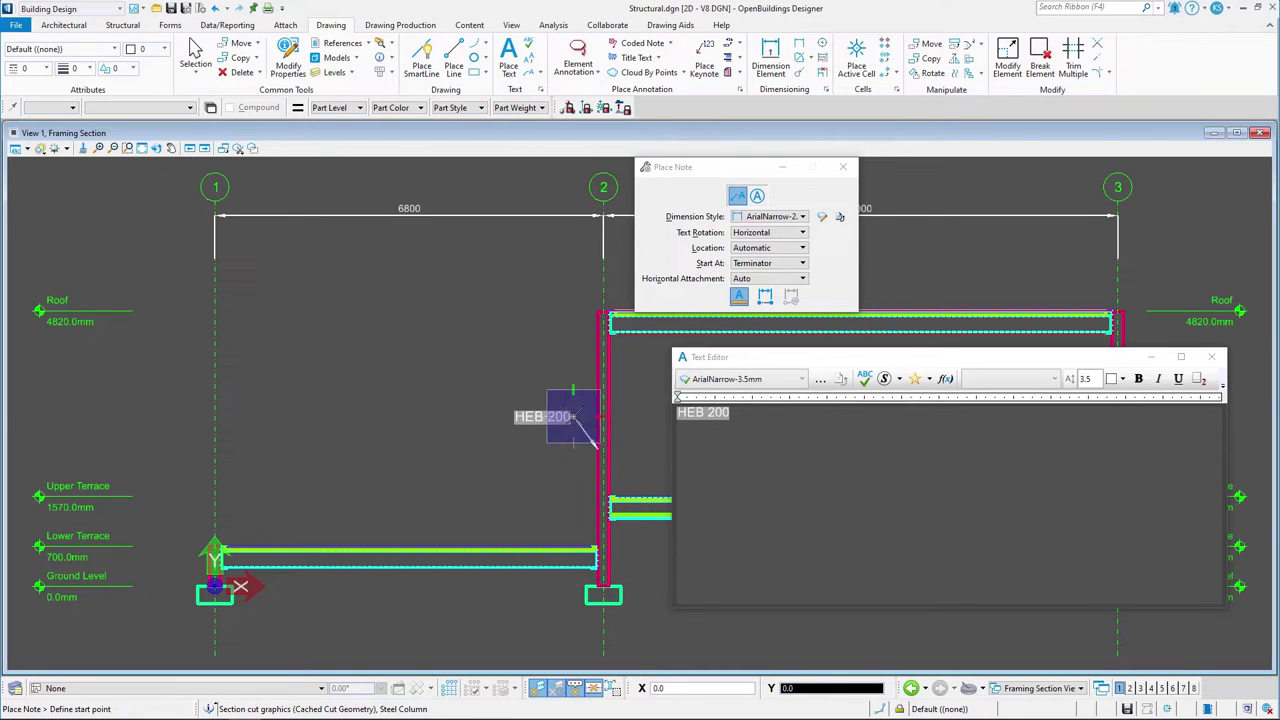
Label the short column on gridline 1 with an HEB 200 note and the channel at the adjoining Lower Terrace beam's end with UPE 400
scroll(200, 565, "up", 5)
left_click(226, 568)
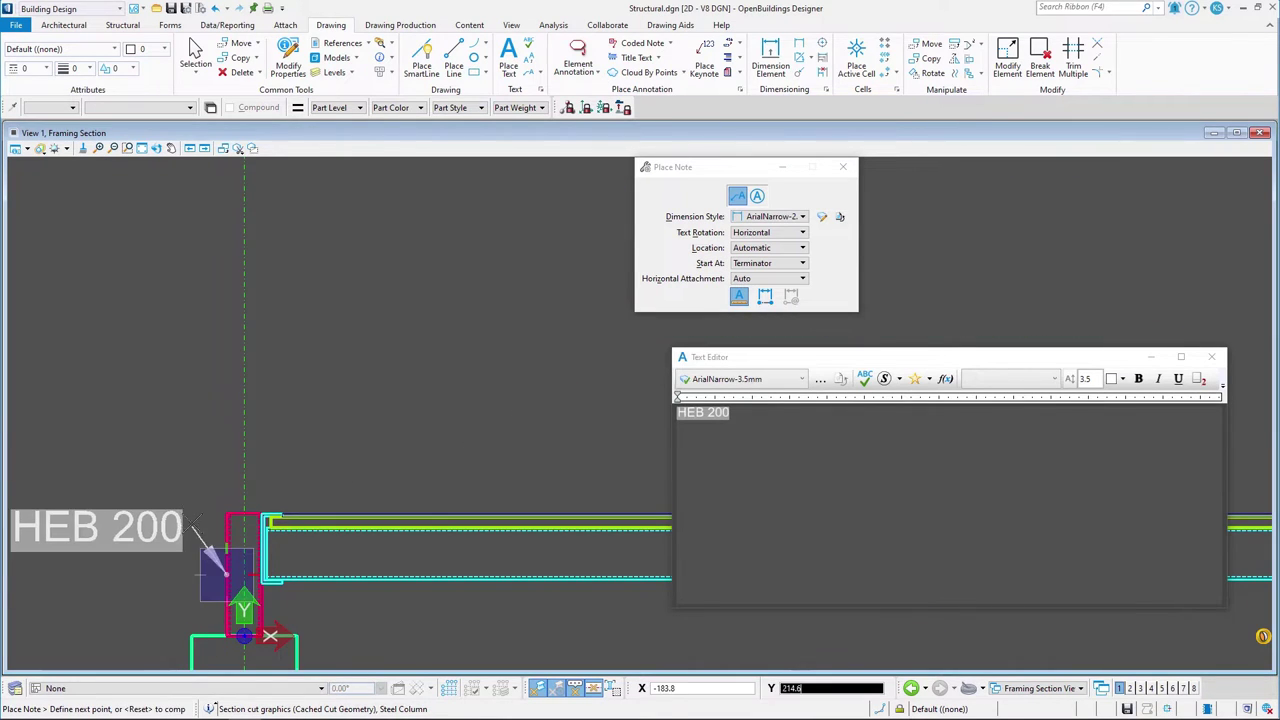
left_click(192, 478)
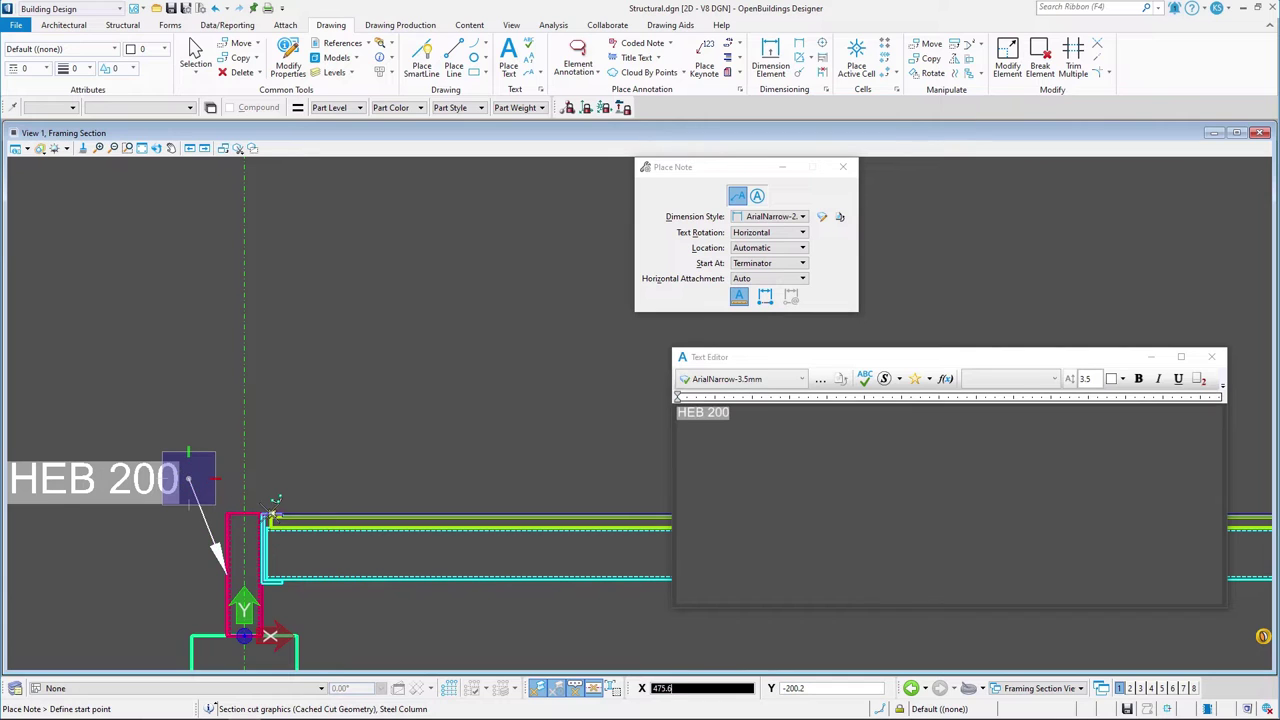
left_click(272, 512)
type("UPE 400")
left_click(368, 424)
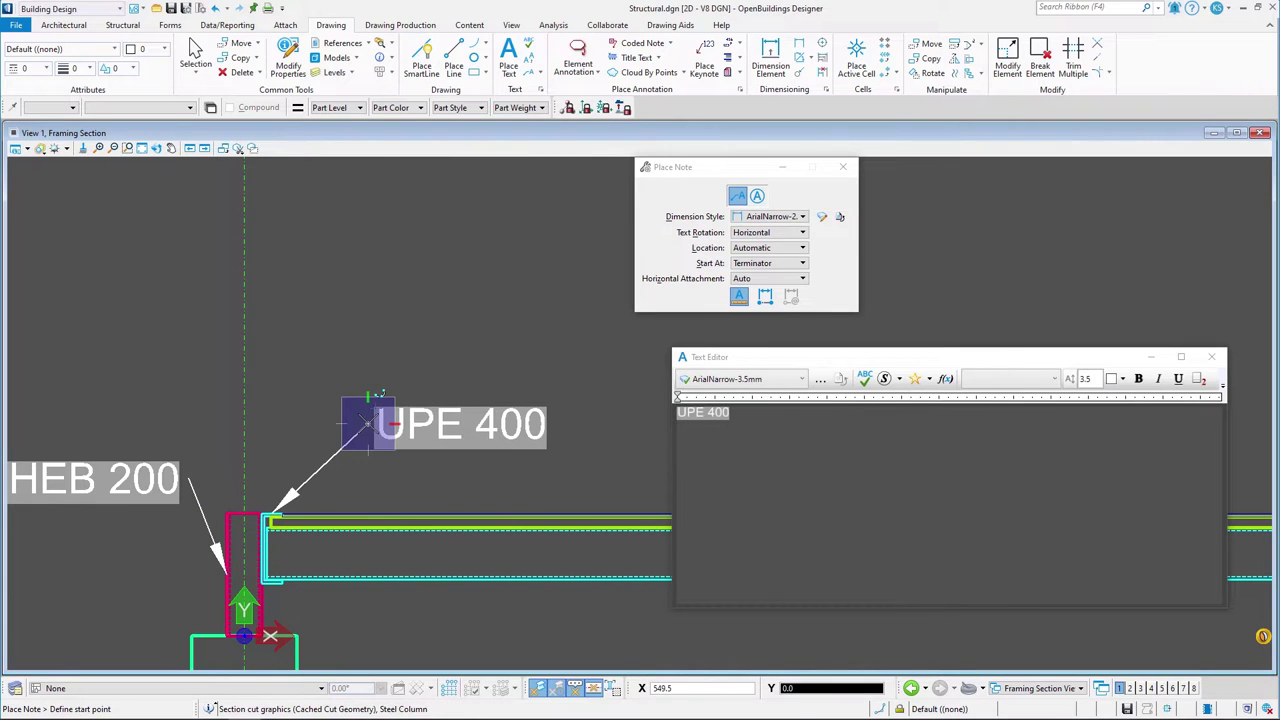
Place an HEB 300 note below the Lower Terrace beam with its leader pointing to the beam's underside
scroll(397, 407, "down", 2)
middle_click_drag(489, 523, 309, 523)
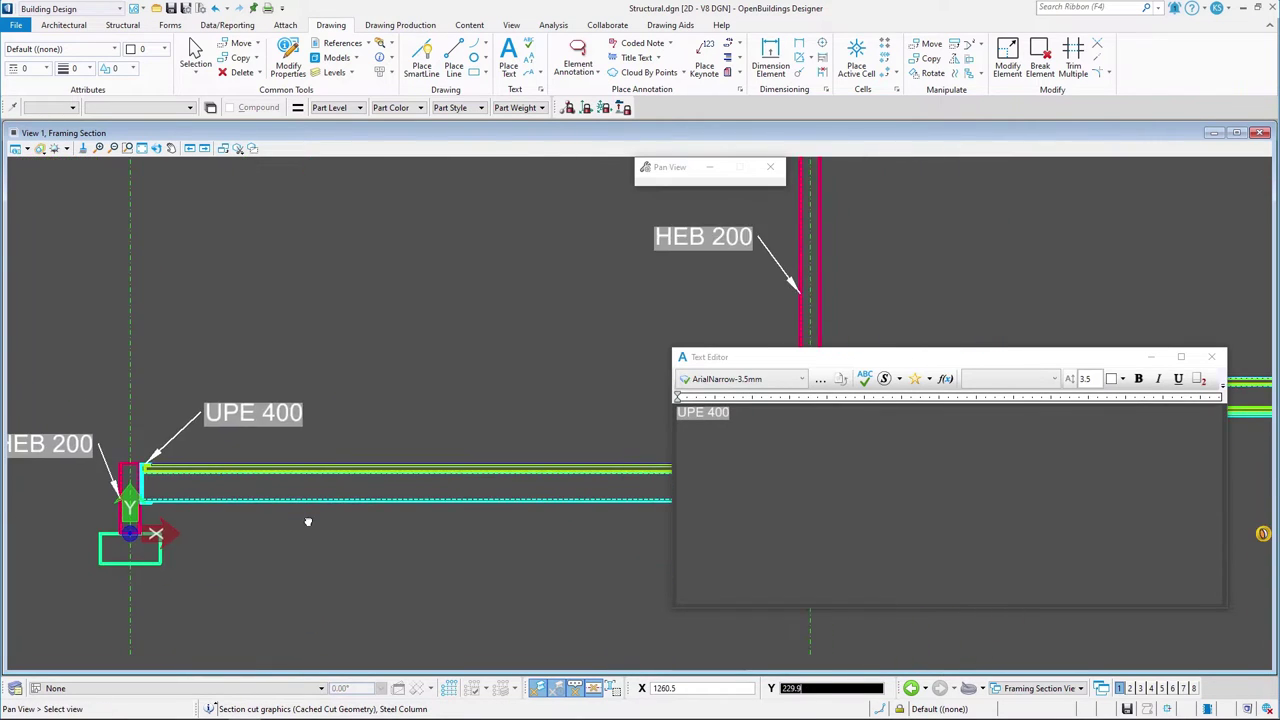
left_click(471, 497)
type("HEB 300")
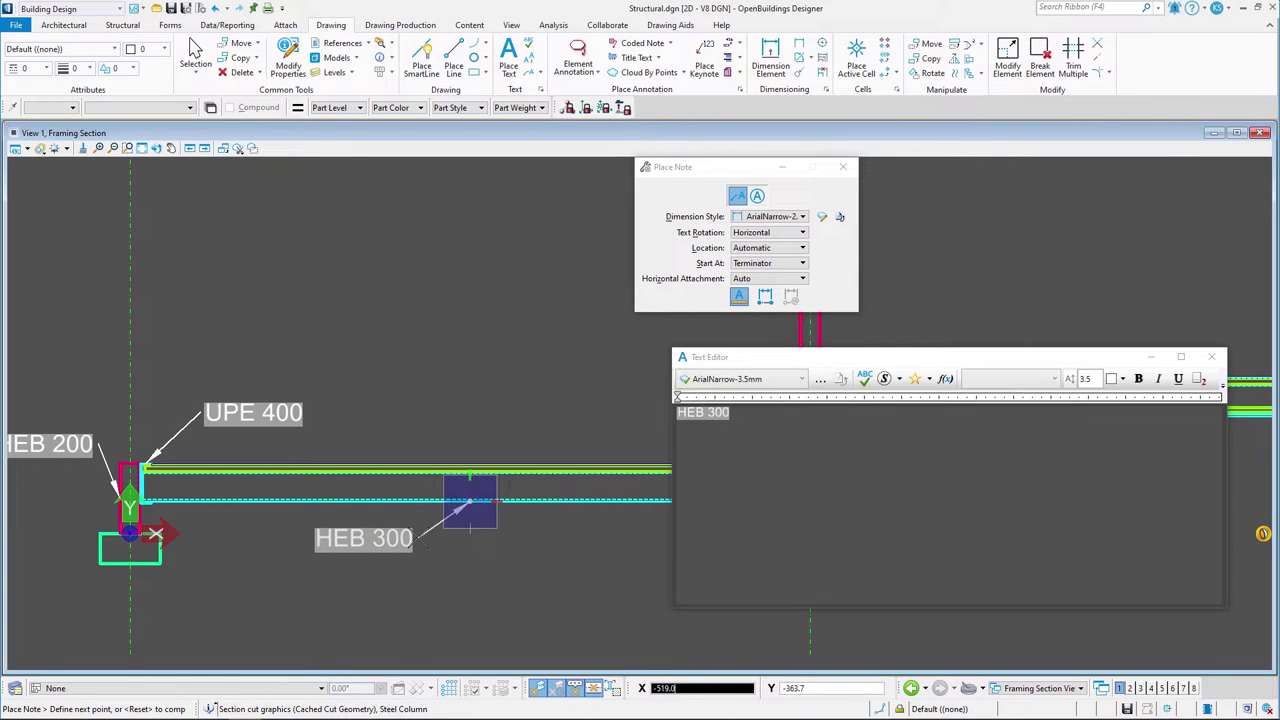
left_click(420, 536)
Place a UPE400 note on the roof beam beside gridline 2 and finish placing notes
scroll(452, 505, "down", 2)
middle_click_drag(464, 500, 289, 575)
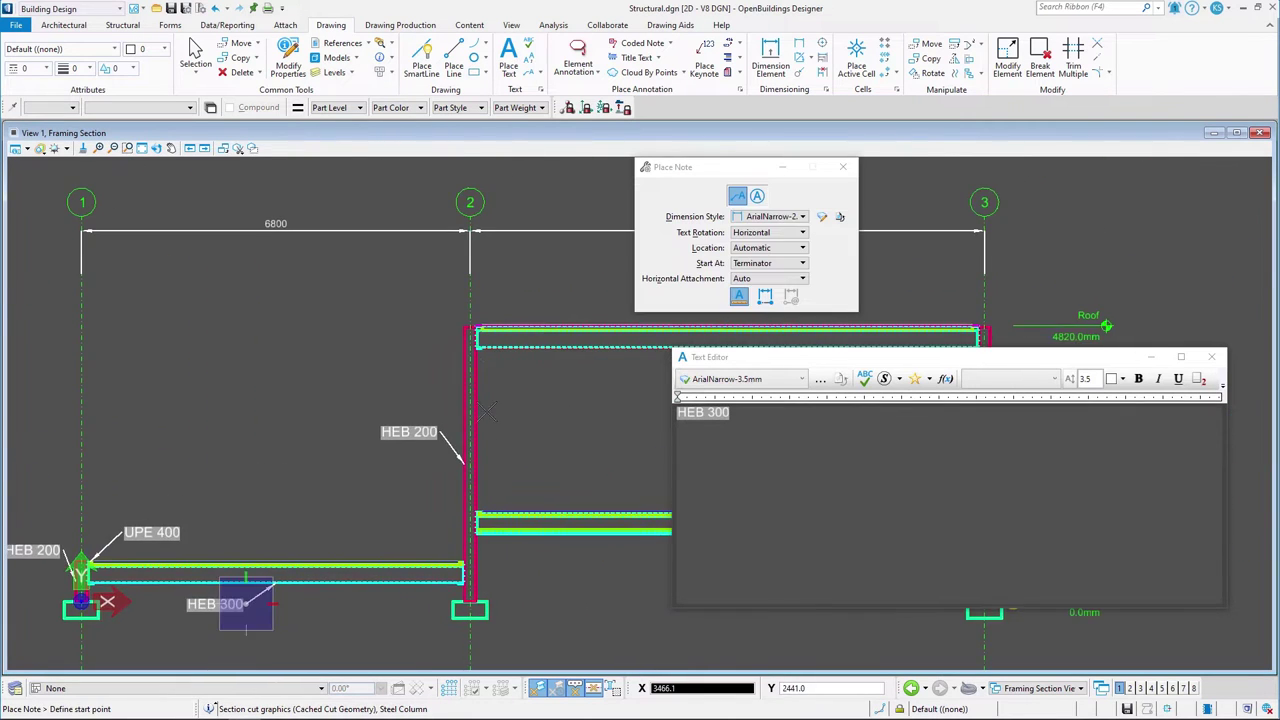
scroll(483, 333, "up", 3)
scroll(479, 300, "down", 4)
key("Escape")
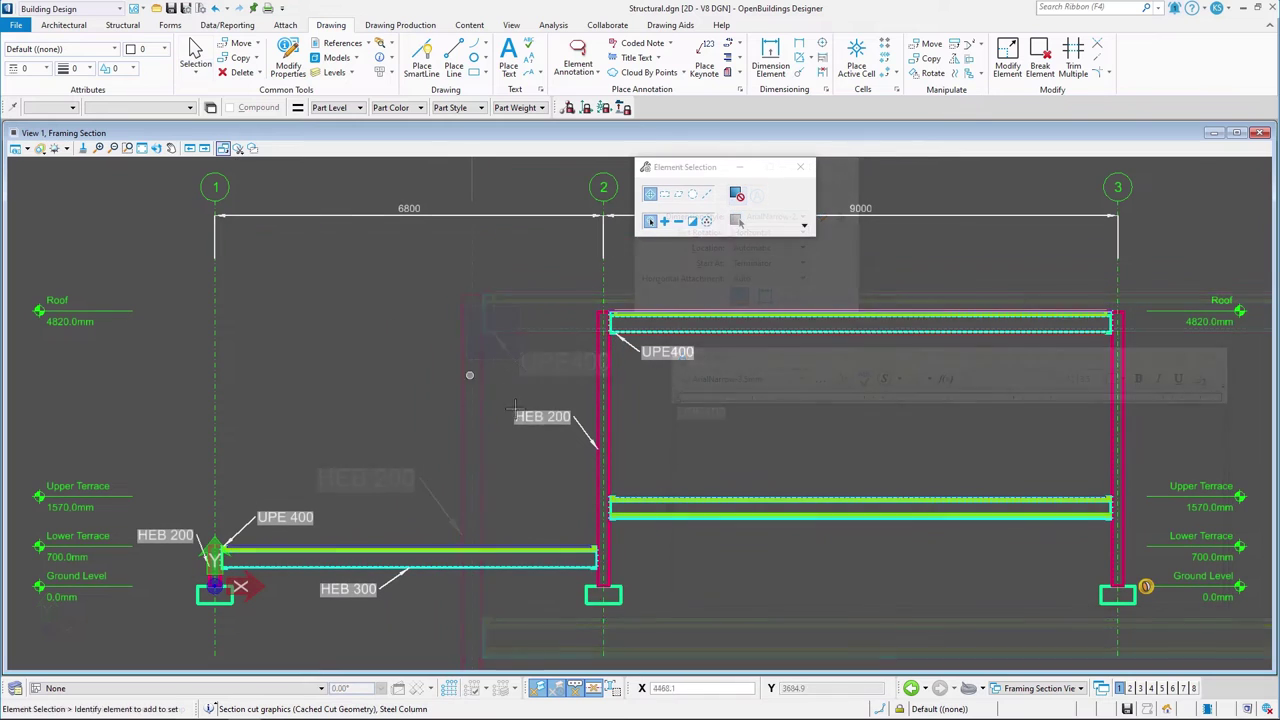
Switch to the Framing Section sheet model and open Print Organizer
left_click(1045, 688)
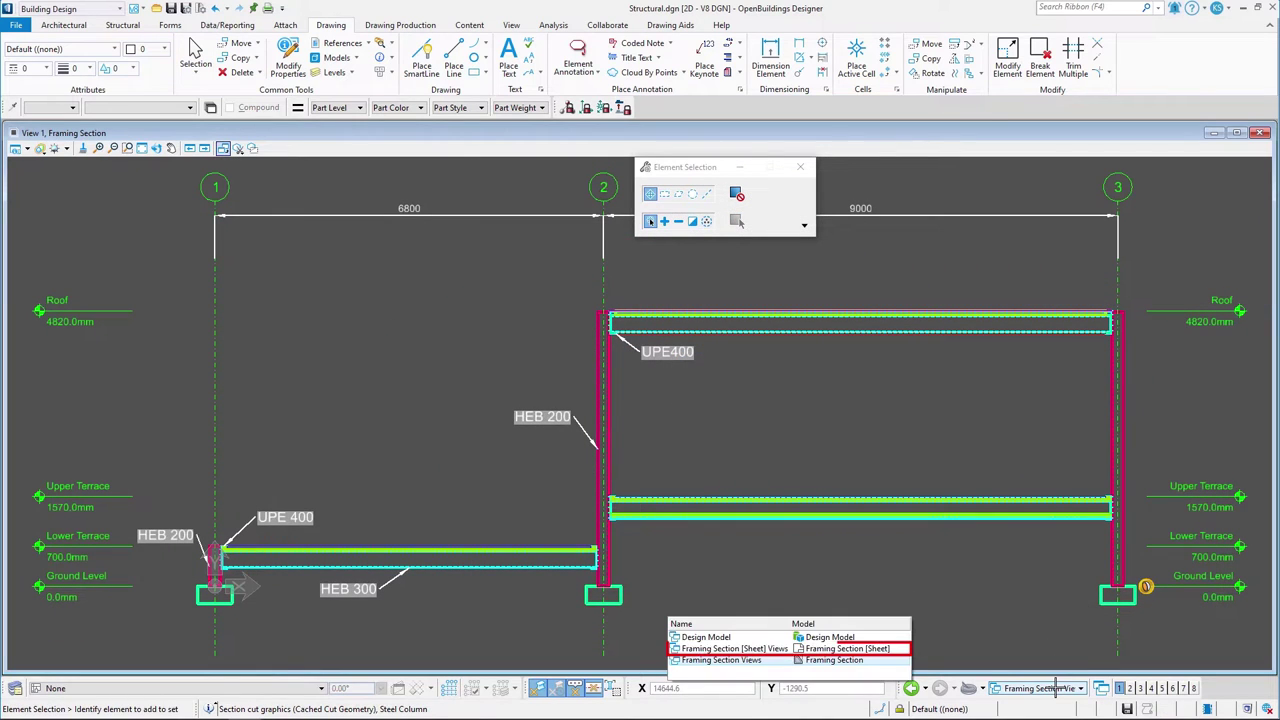
left_click(845, 649)
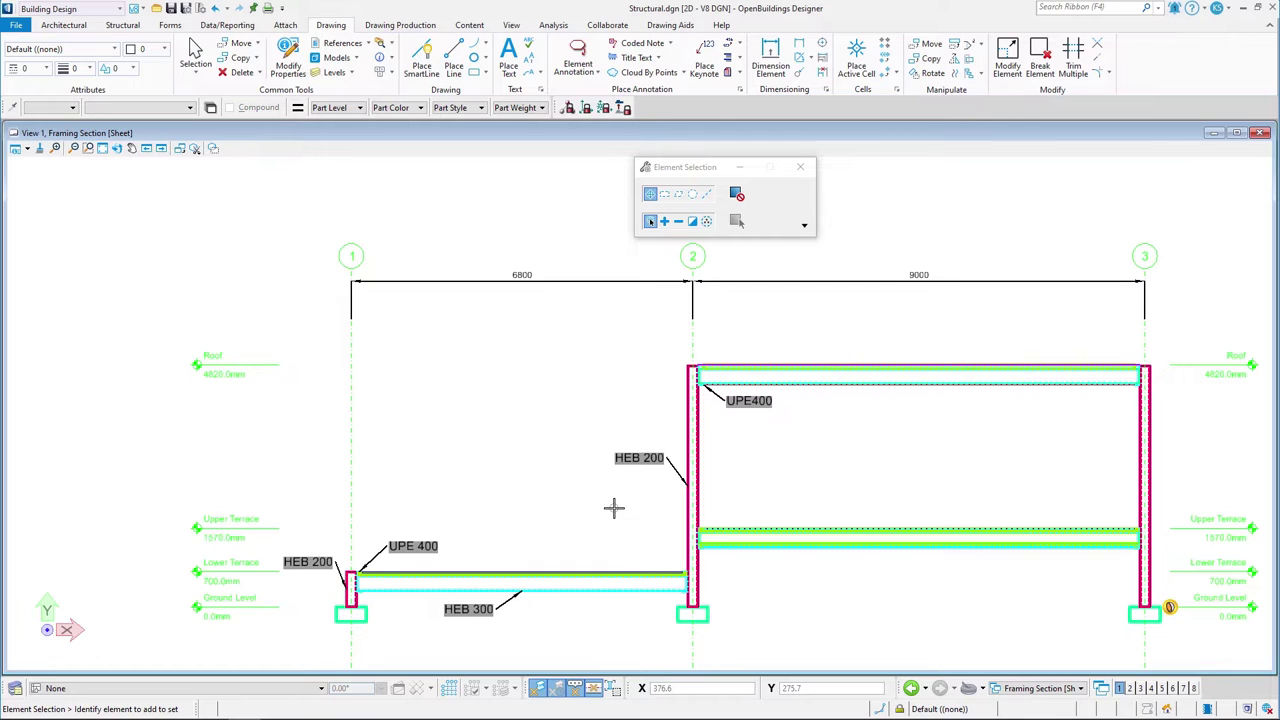
left_click(15, 25)
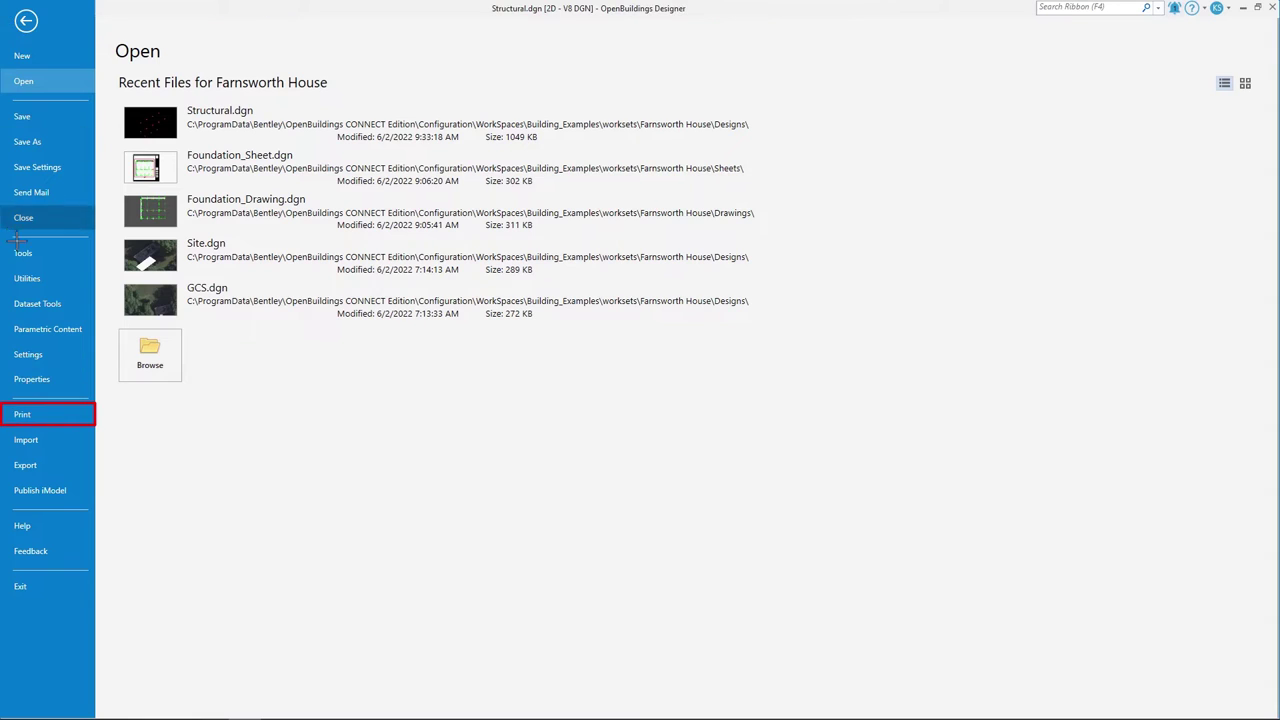
left_click(40, 413)
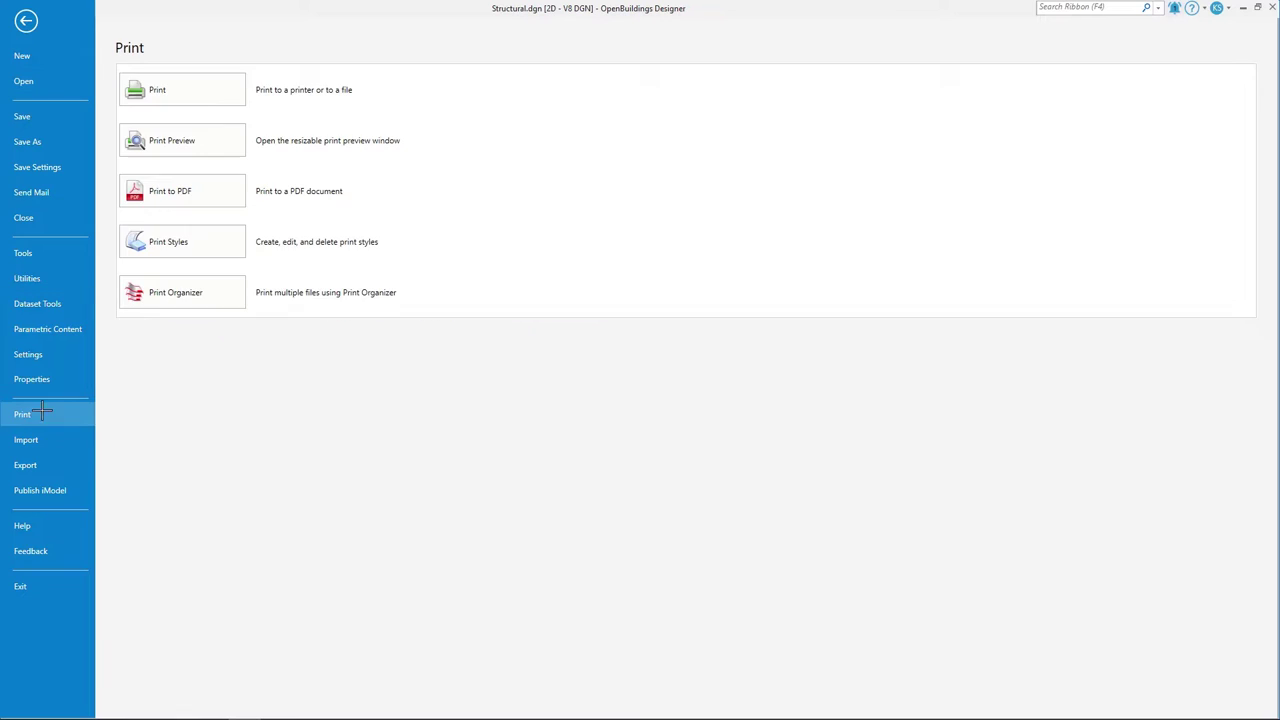
left_click(181, 292)
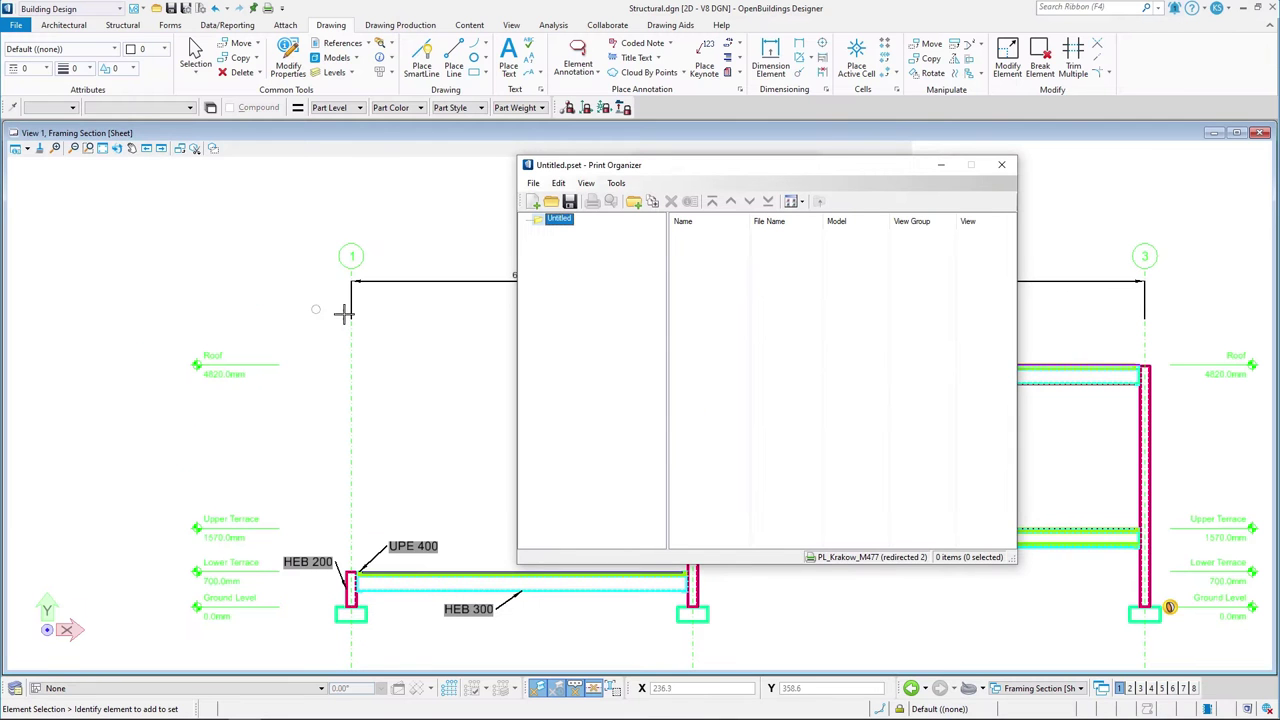
Create print definitions from the Structural file in the Designs folder and the Foundation_Sheet file in the Sheets folder
left_click(652, 201)
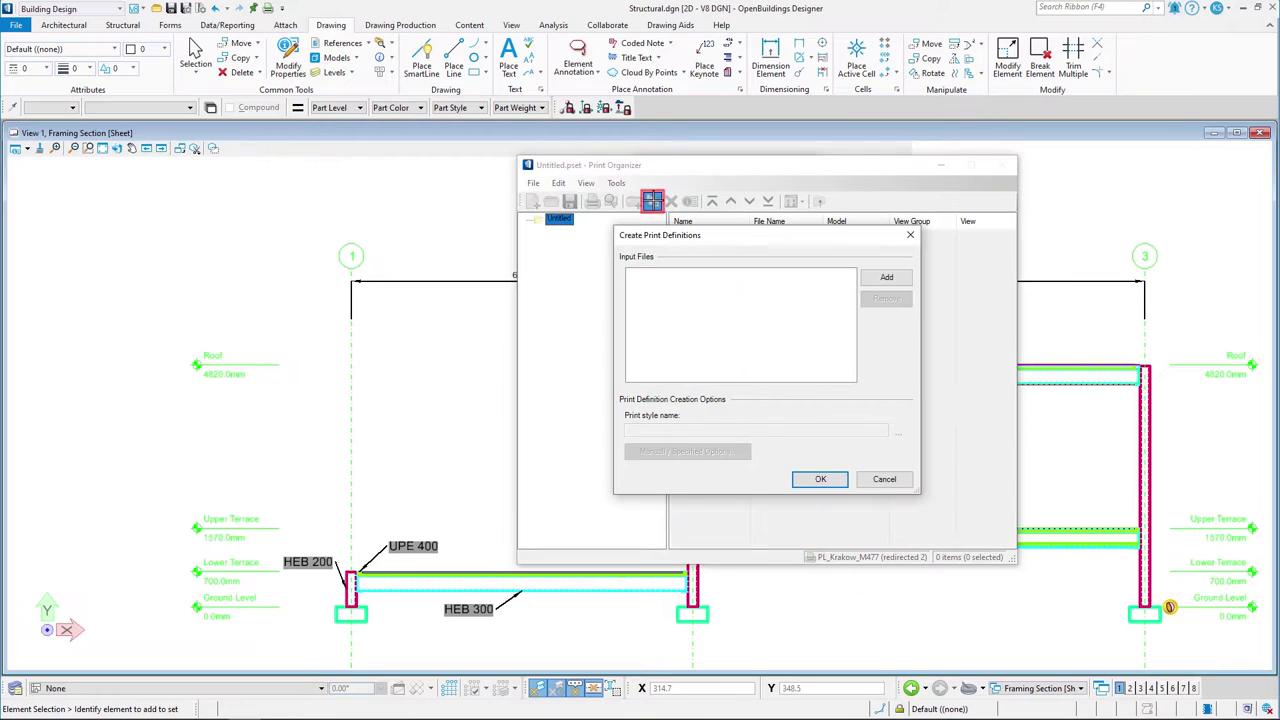
left_click(875, 278)
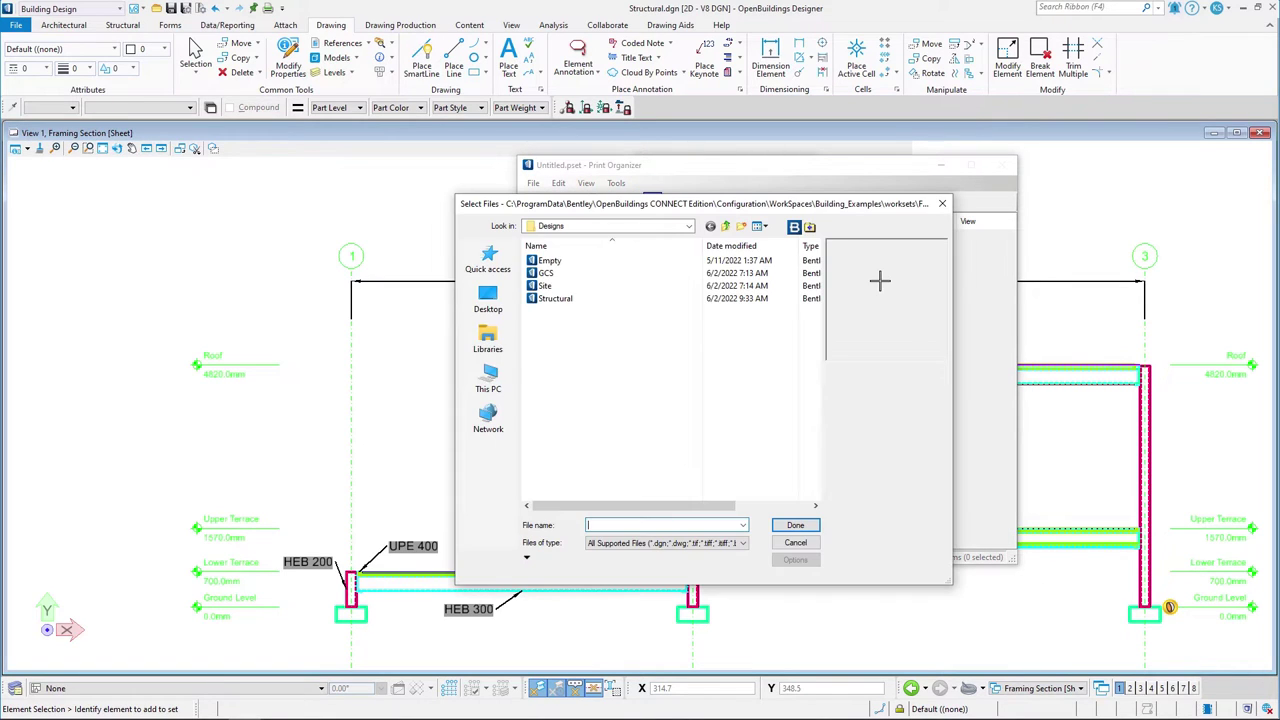
left_click(566, 298)
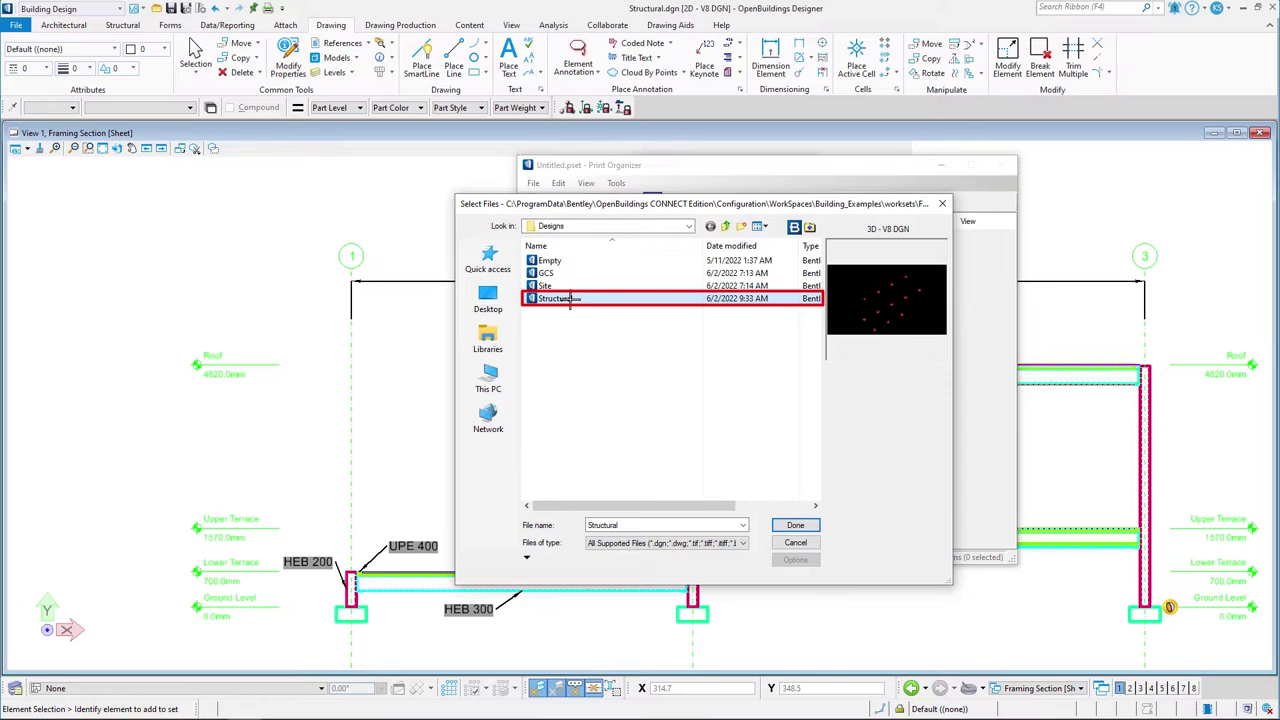
left_click(789, 525)
left_click(886, 277)
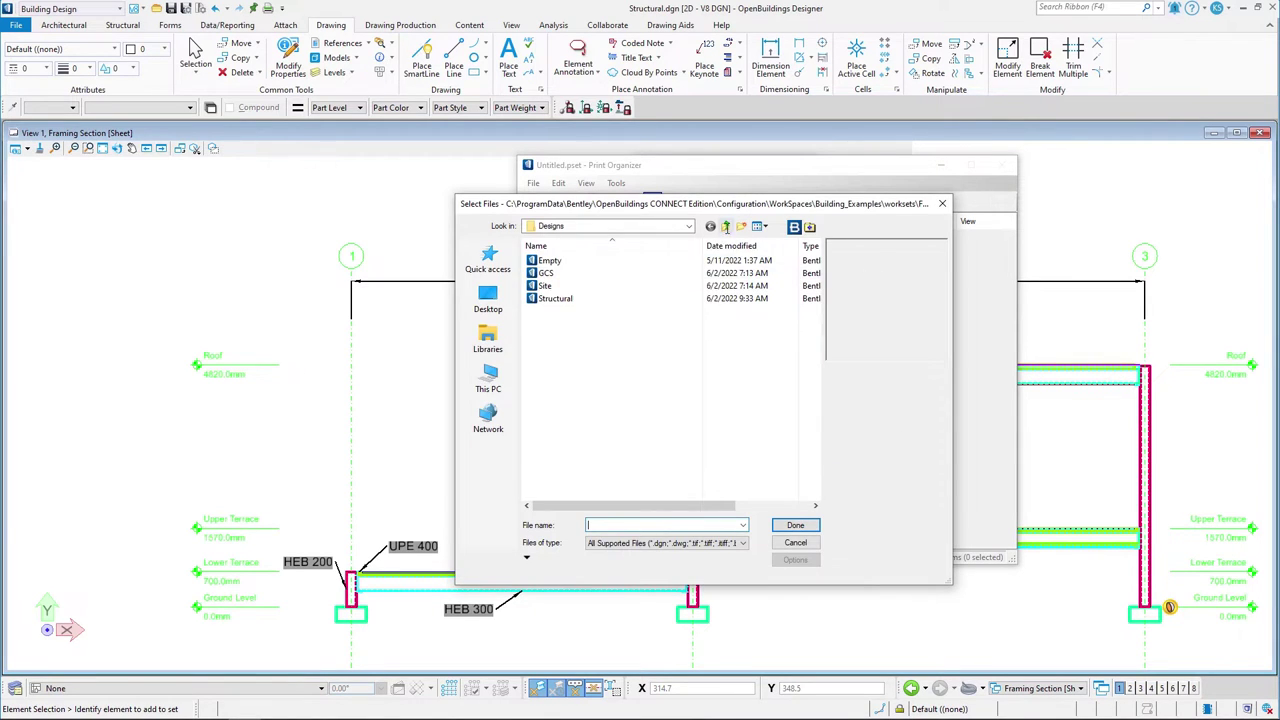
left_click(725, 226)
double_click(604, 311)
left_click(595, 261)
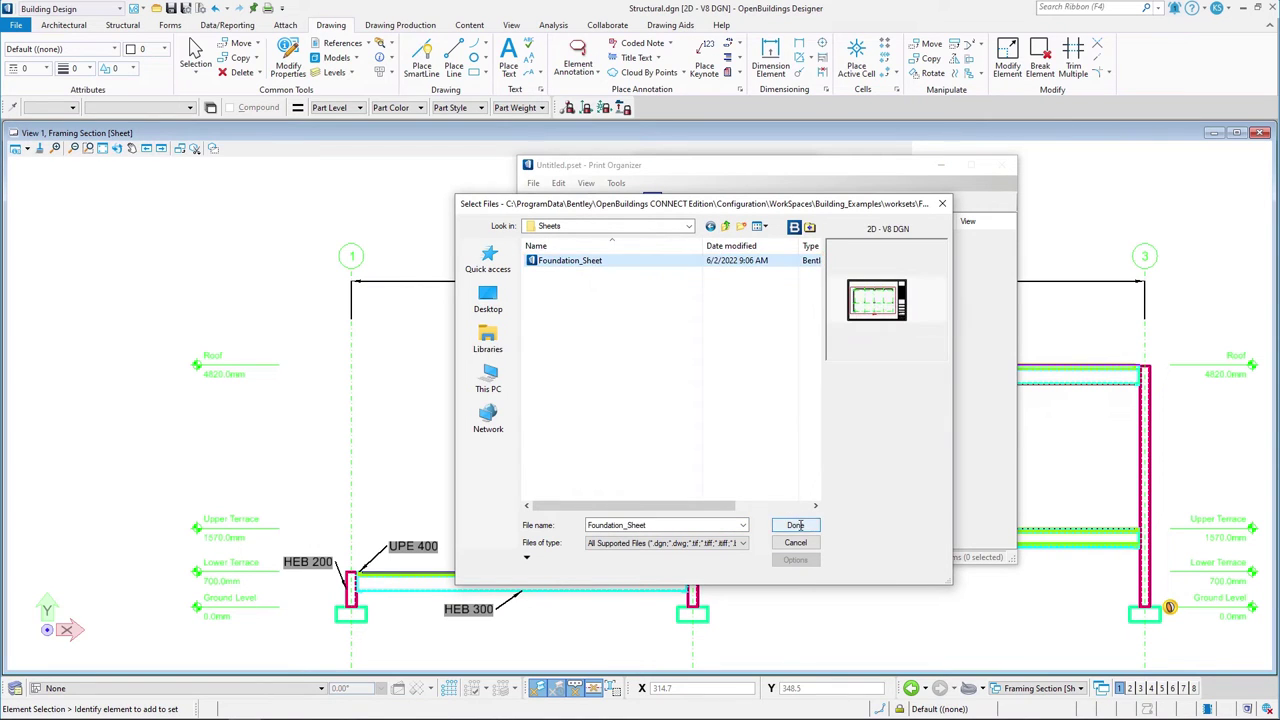
left_click(795, 525)
left_click(820, 479)
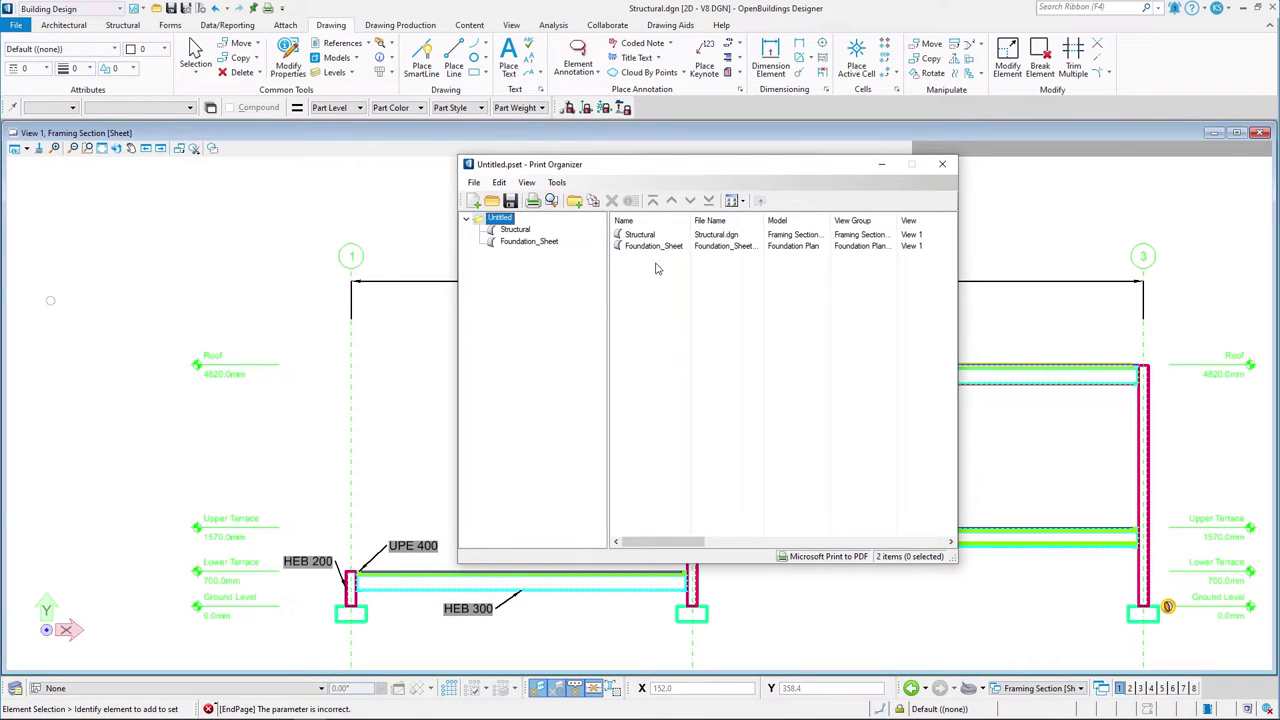
Preview the Structural print definition and check the print properties of Foundation_Sheet
left_click(656, 234)
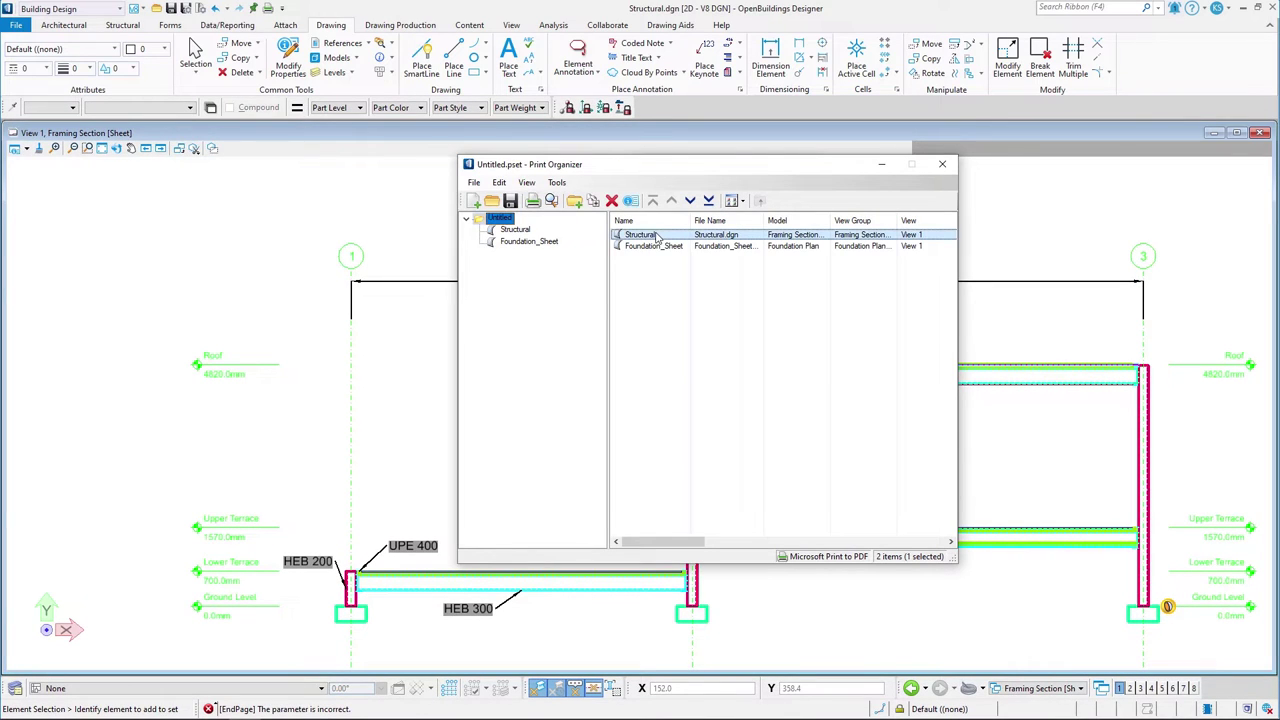
left_click(551, 200)
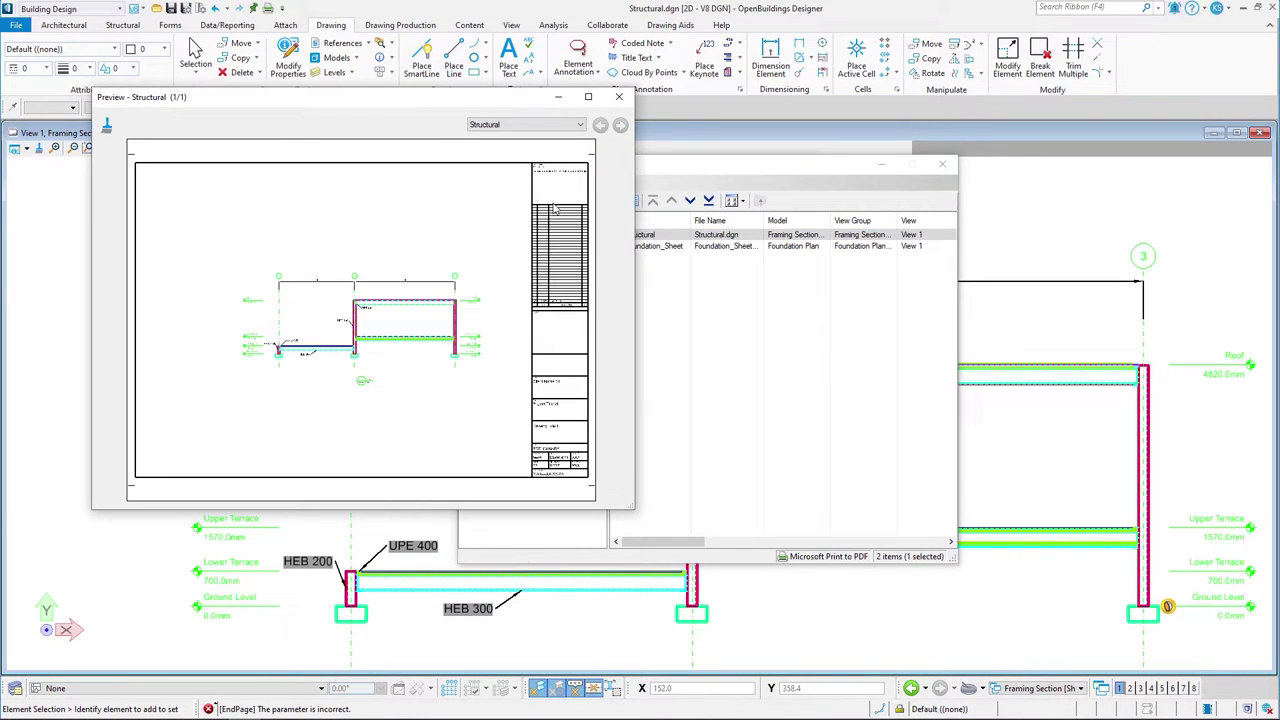
left_click(619, 96)
double_click(666, 246)
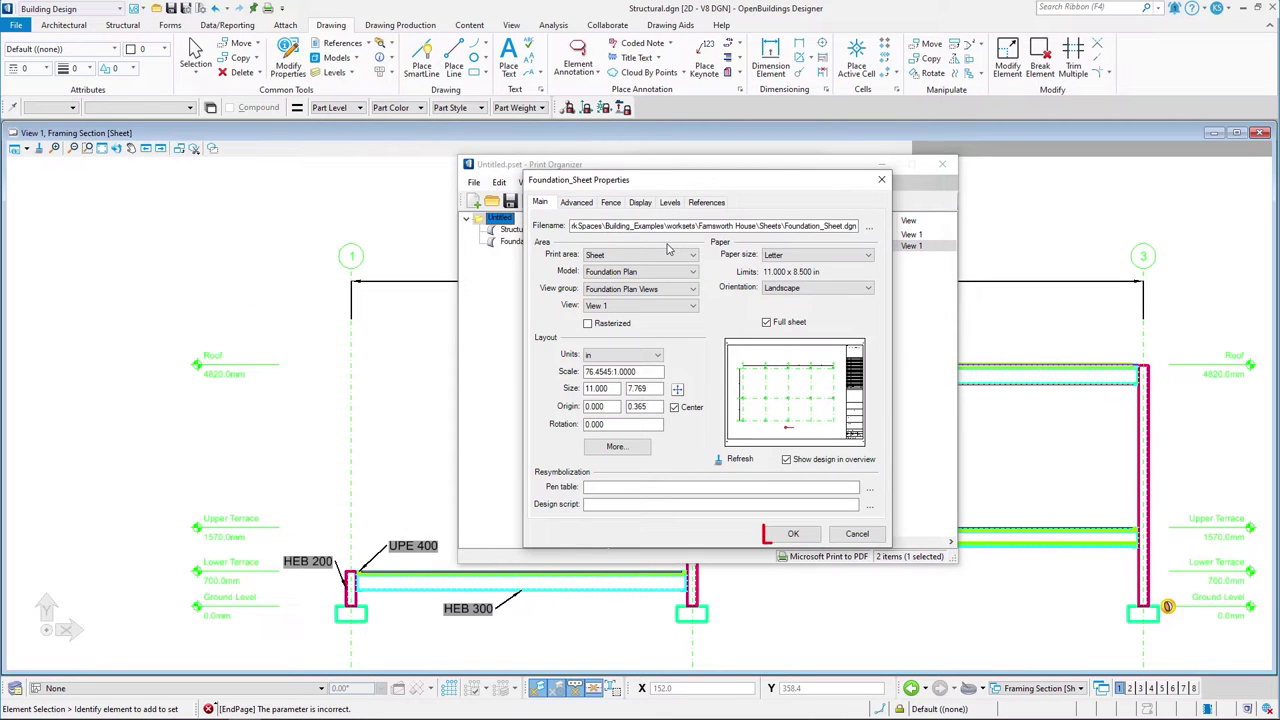
left_click(790, 534)
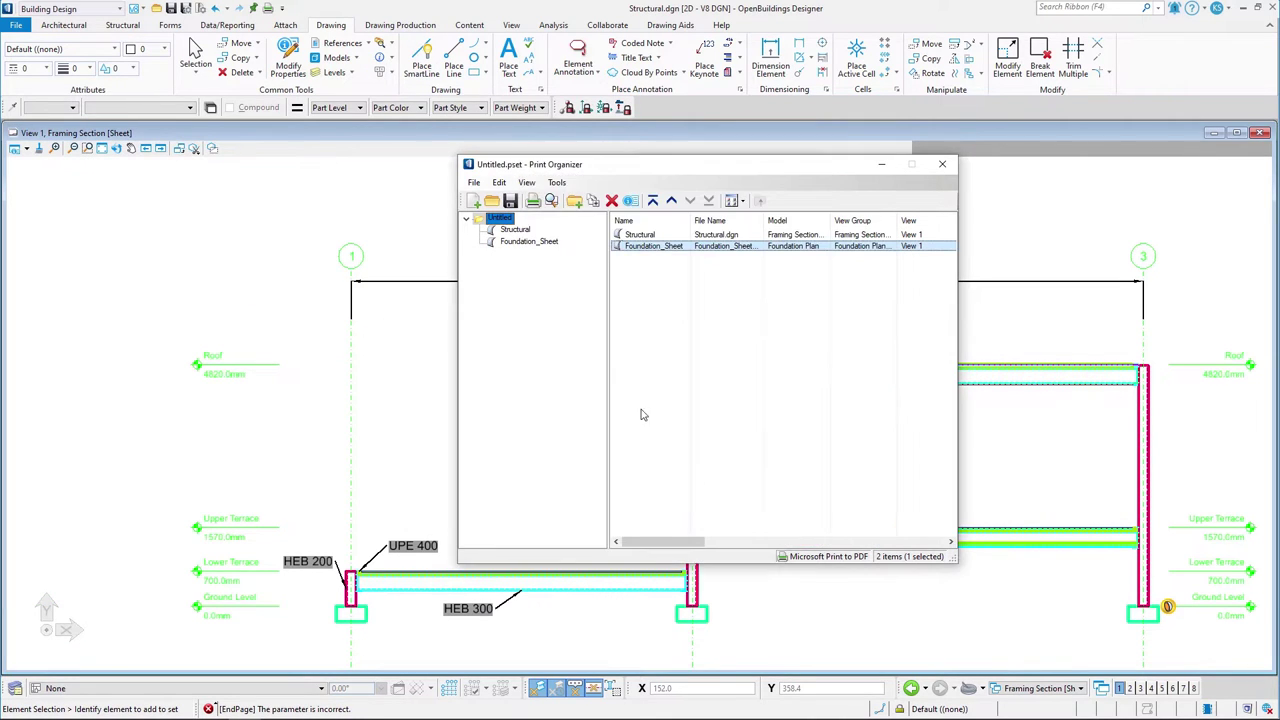
Print with the range set to Selection as a single print job, and review the sheets in the output PDF
left_click(533, 201)
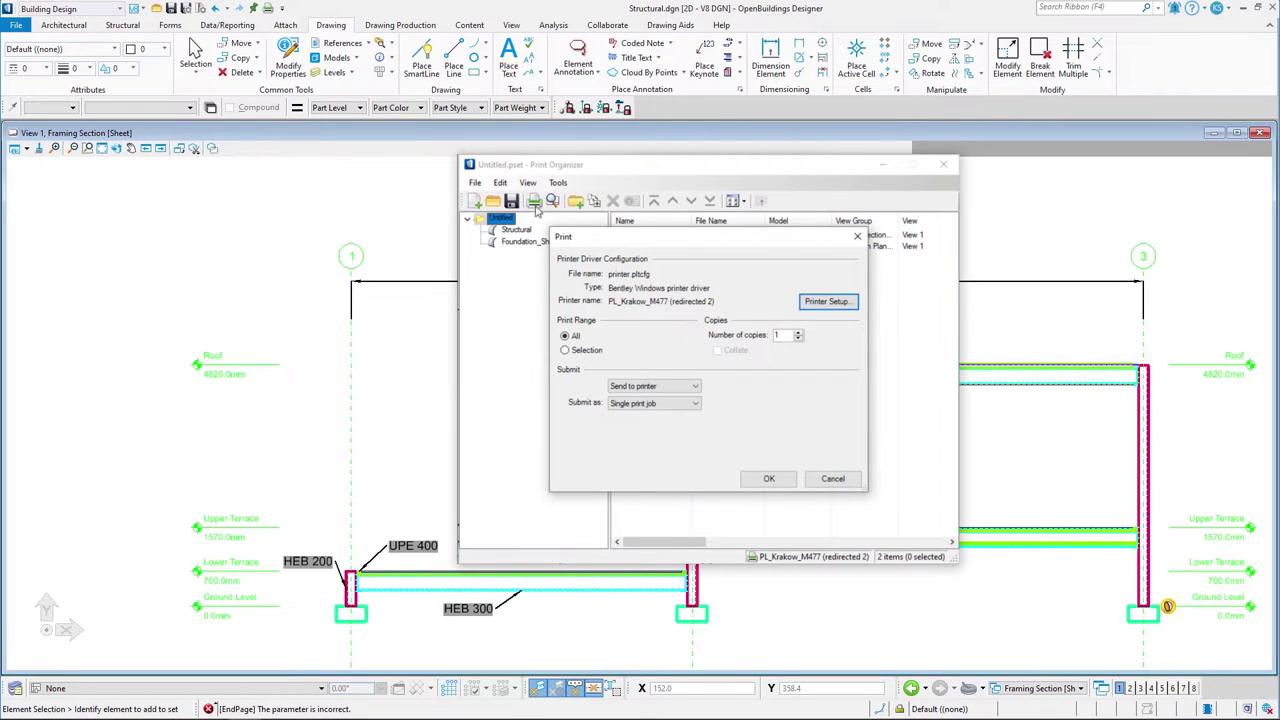
left_click(566, 350)
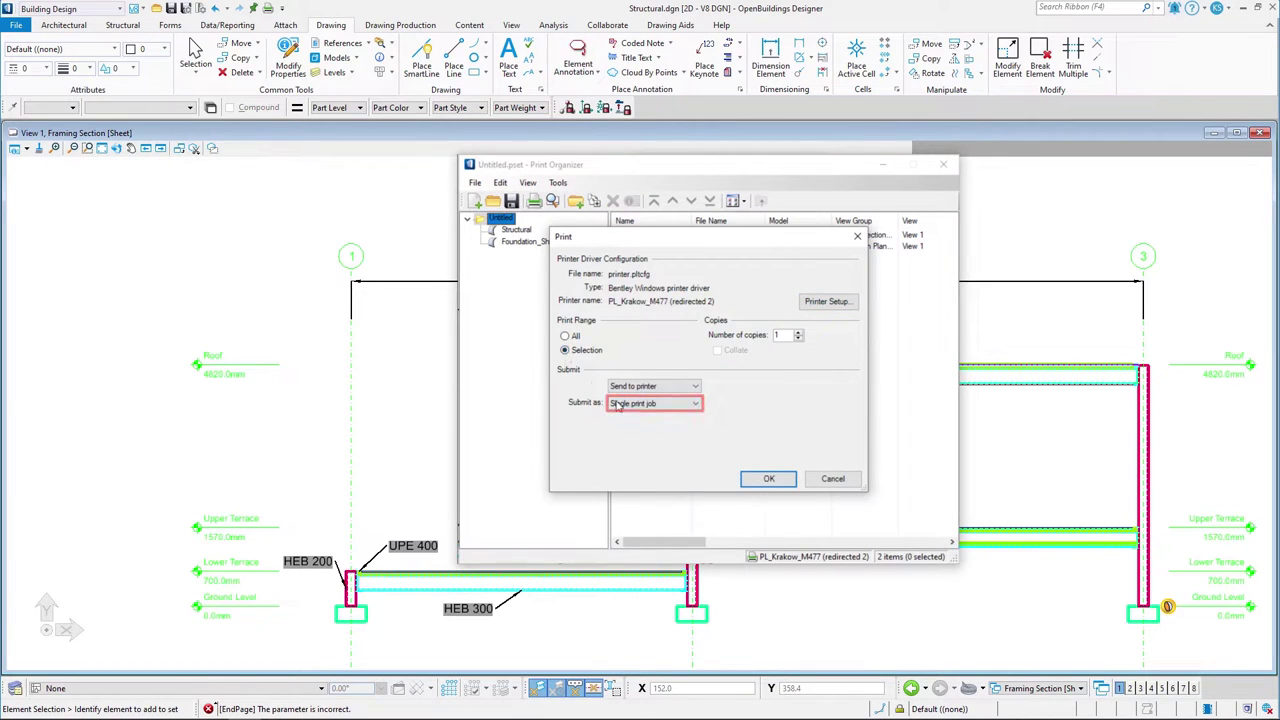
left_click(764, 480)
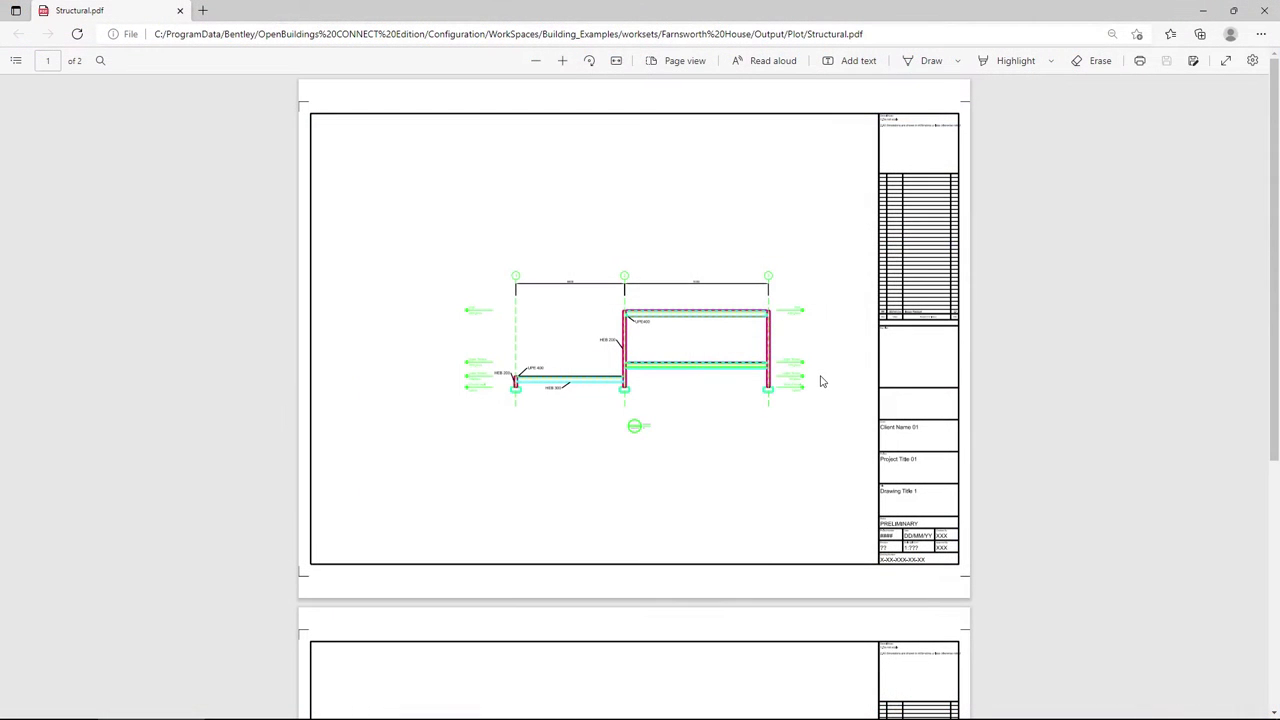
scroll(811, 380, "down", 5)
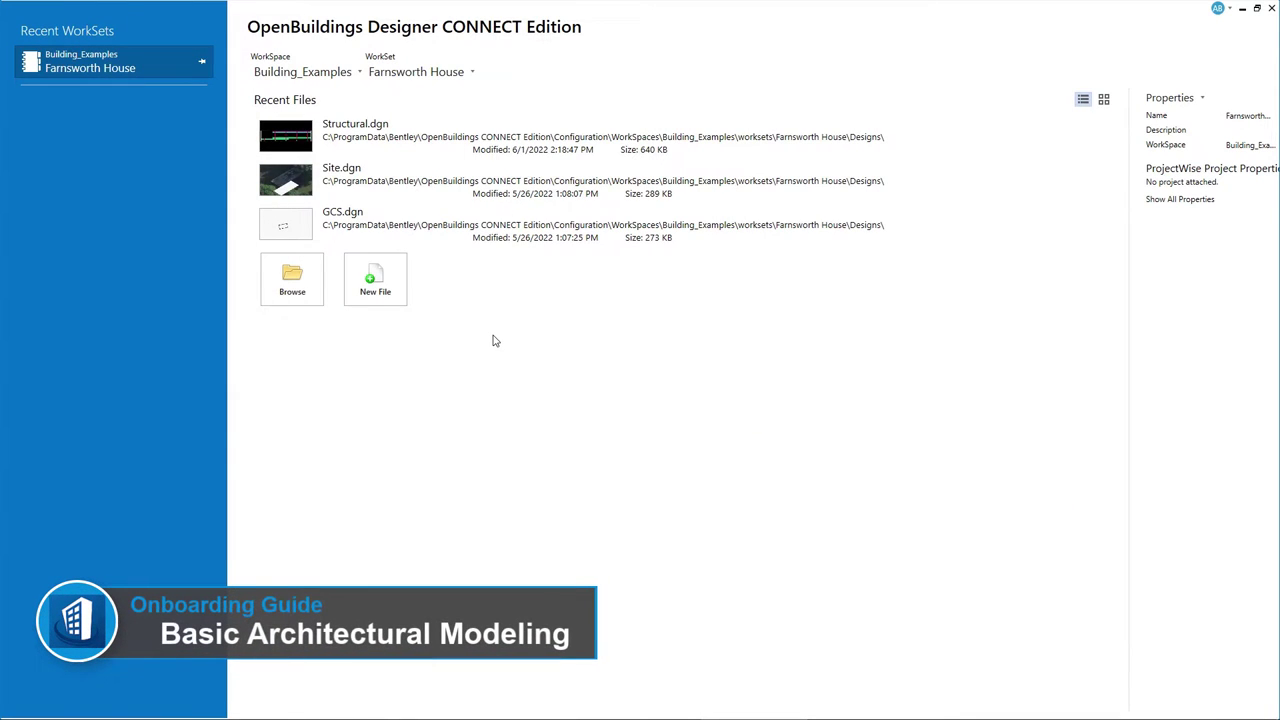
Create a new DGN file named Architectural in the Farnsworth House Designs folder
left_click(392, 288)
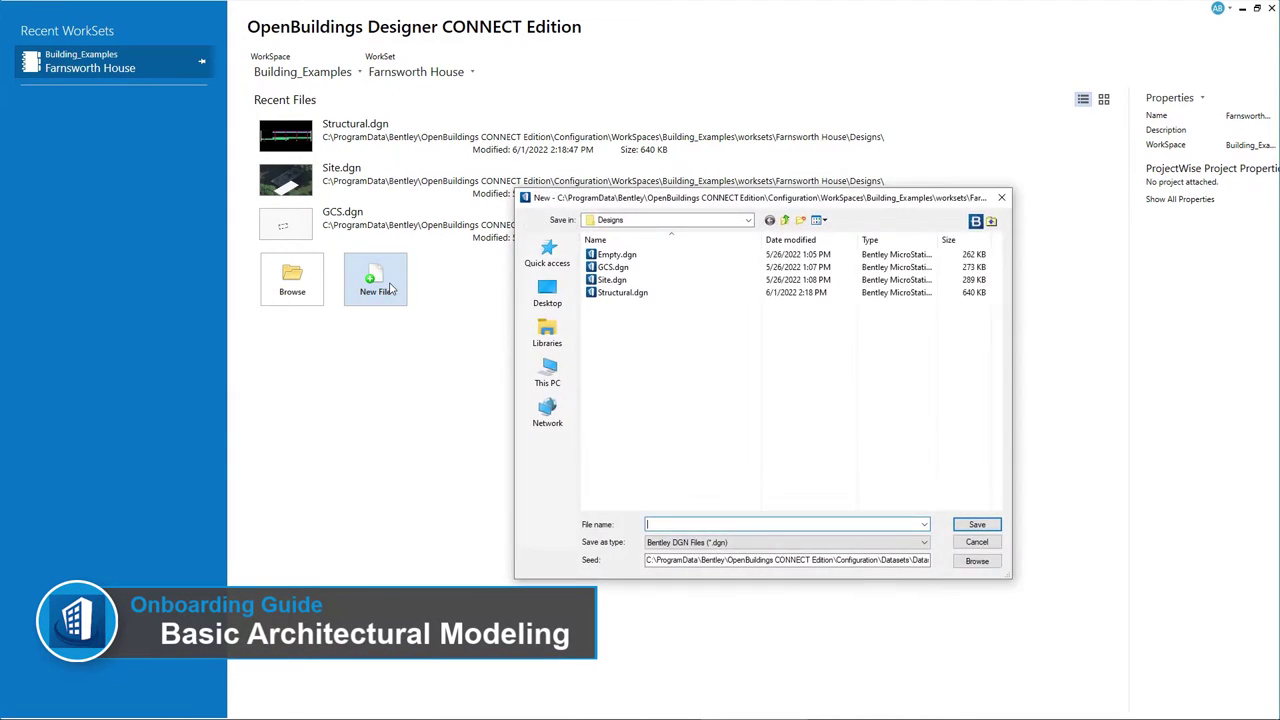
type("Architectural")
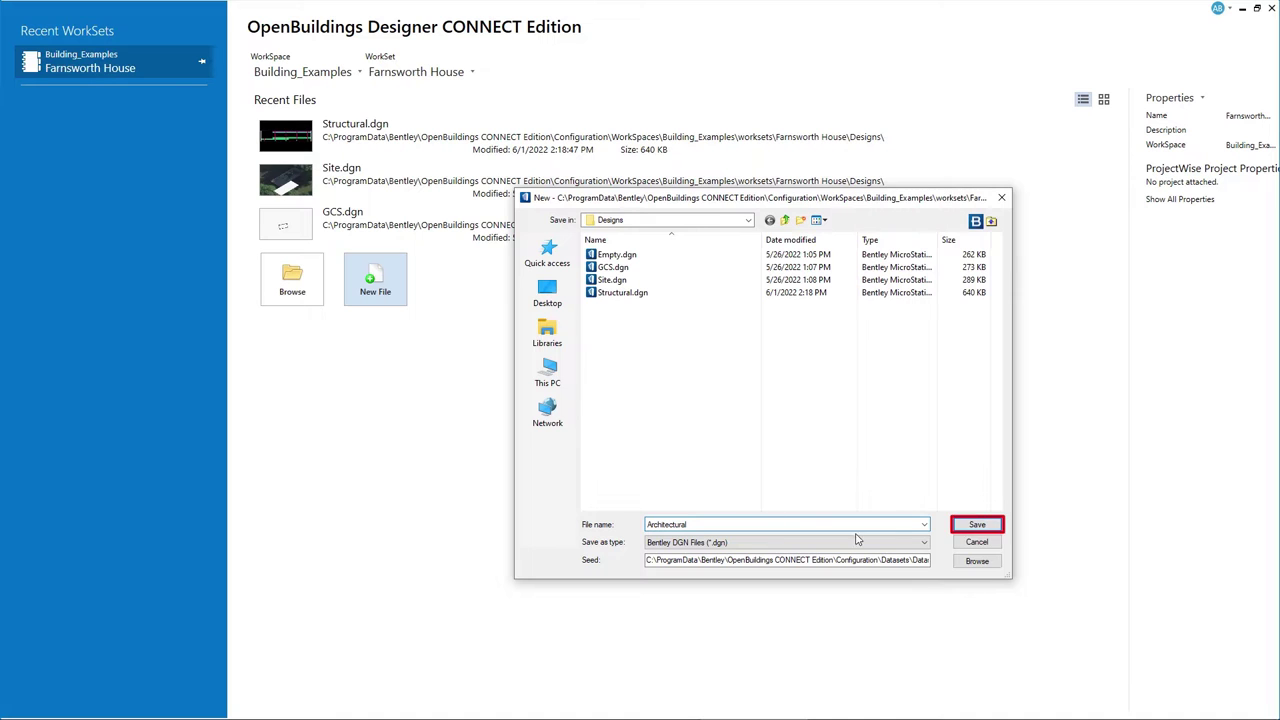
left_click(996, 527)
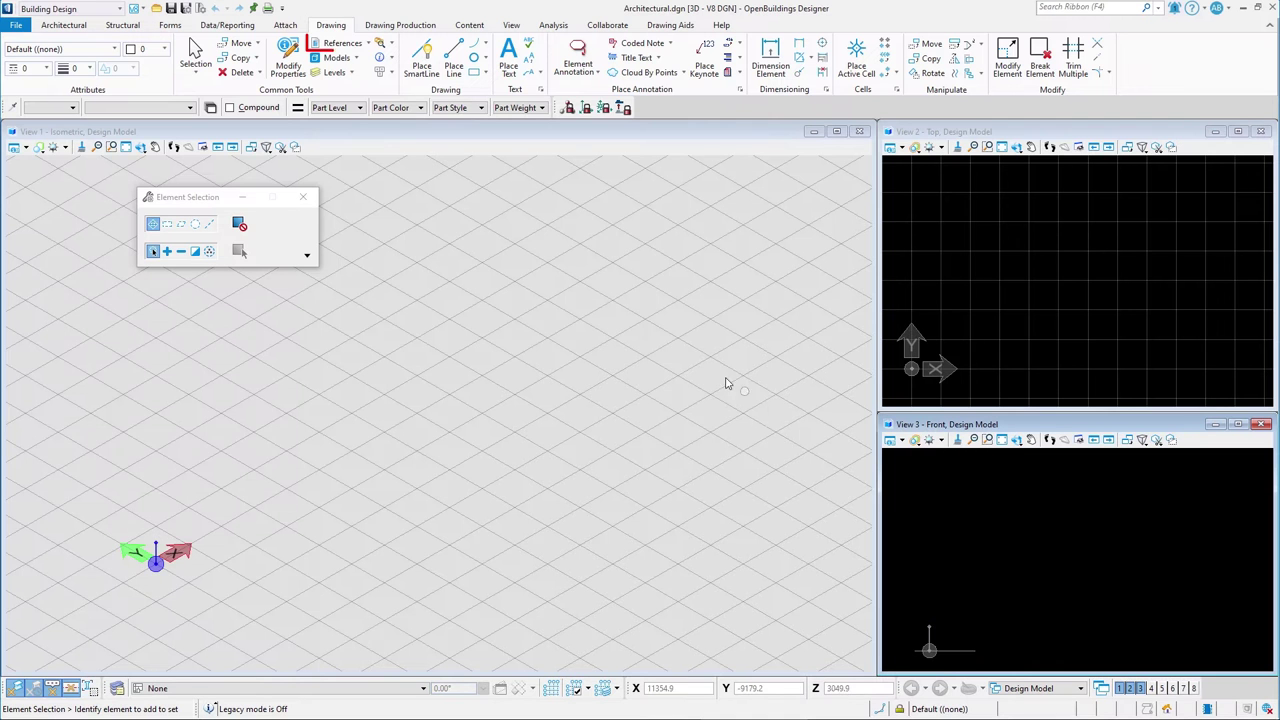
Attach the Design Model of Structural.dgn from the Designs folder as a reference with Coincident orientation
left_click(340, 43)
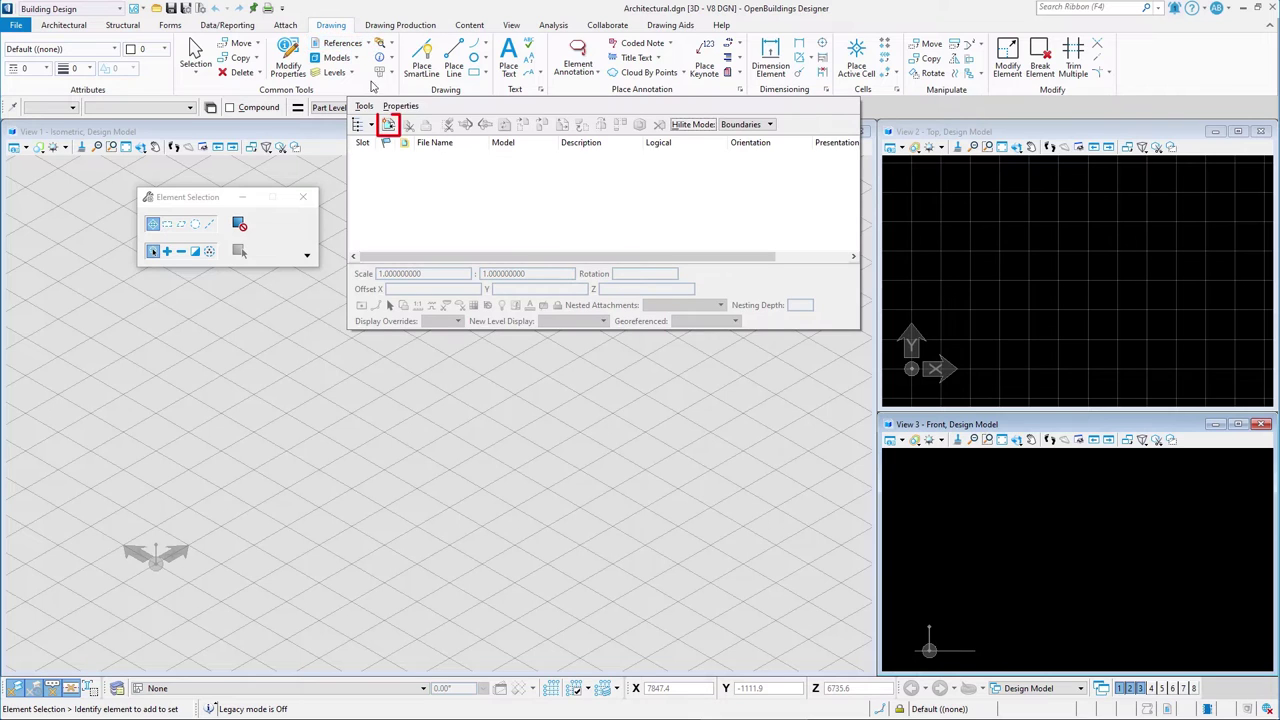
left_click(388, 124)
left_click(907, 310)
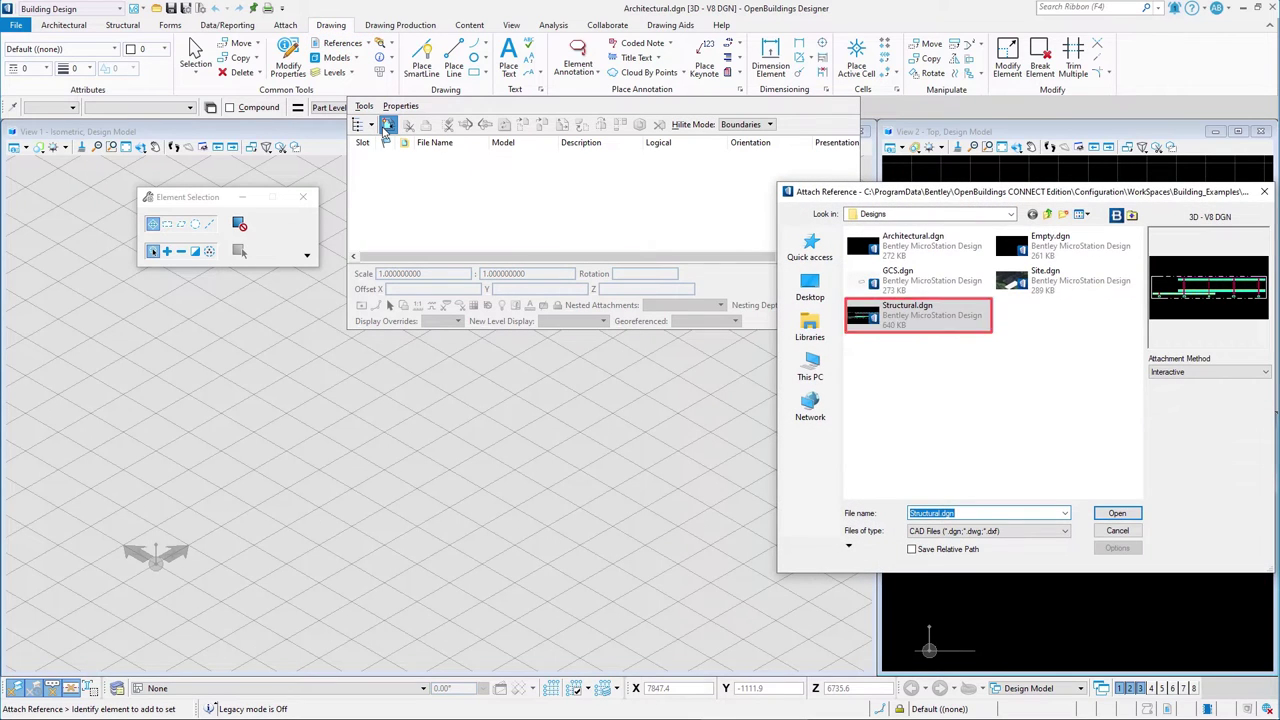
left_click(1118, 513)
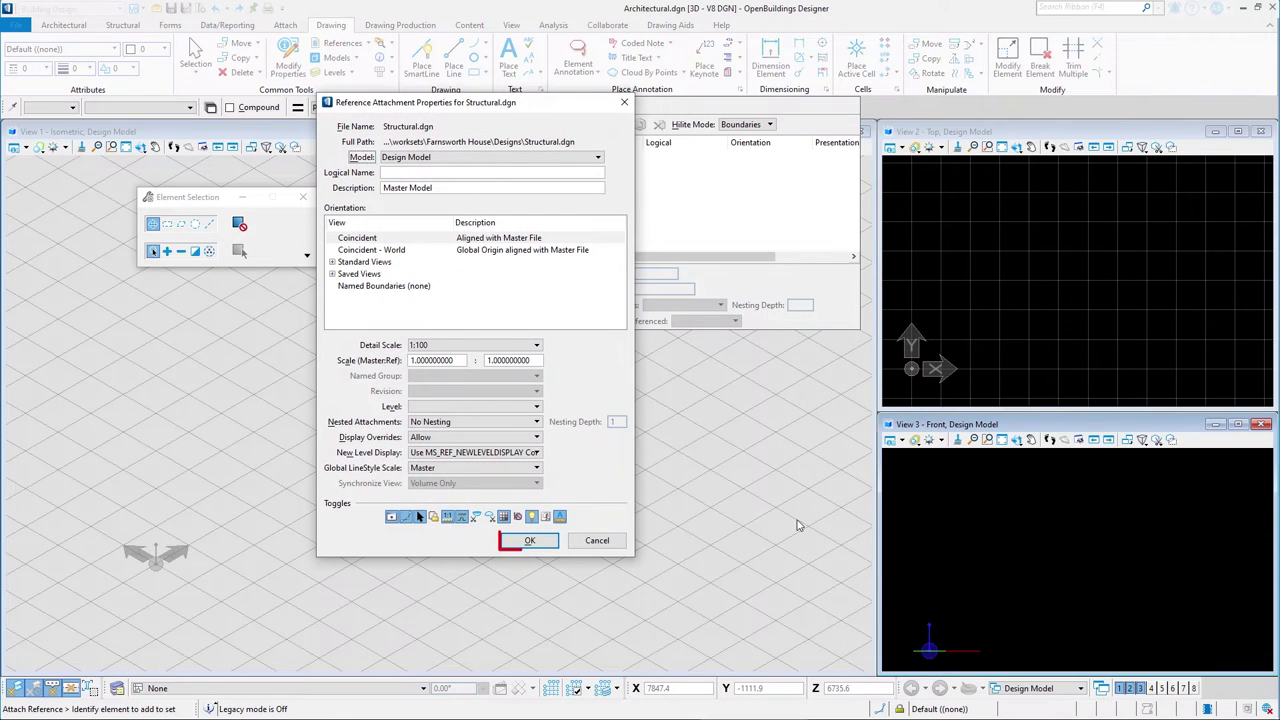
left_click(530, 540)
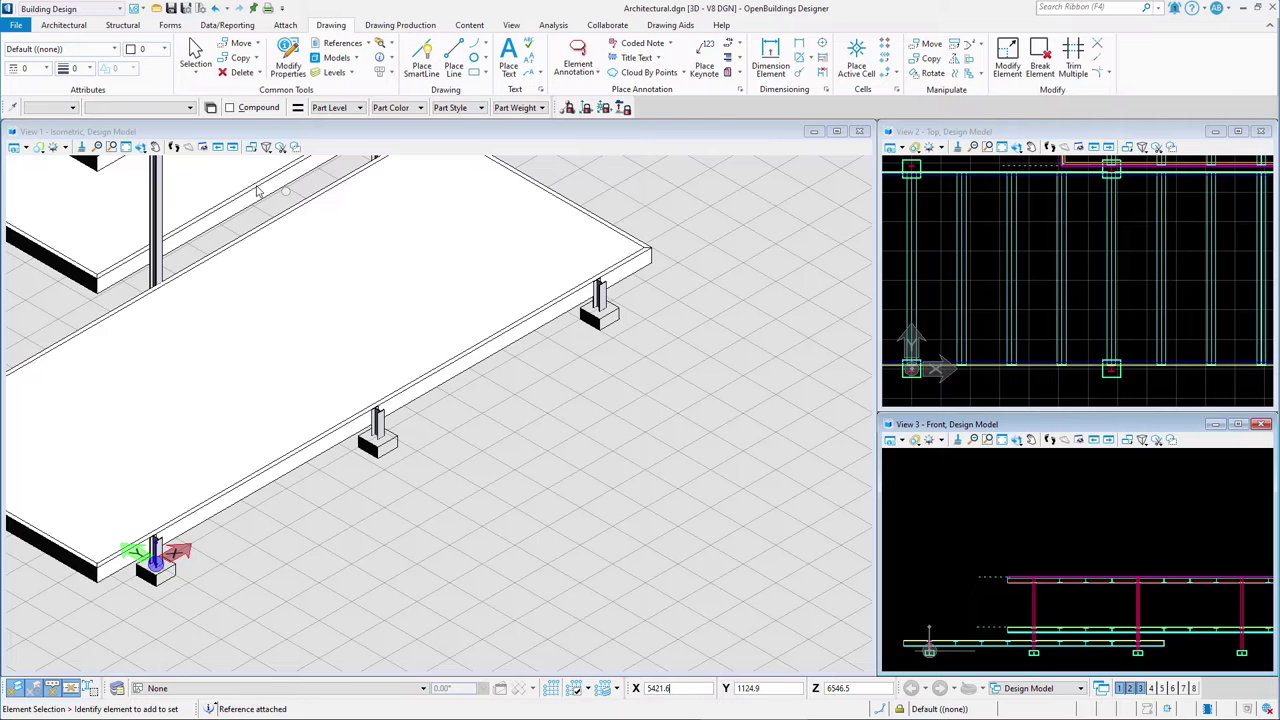
Fit the views to the whole referenced structure and turn off the grid in the isometric view
left_click(125, 147)
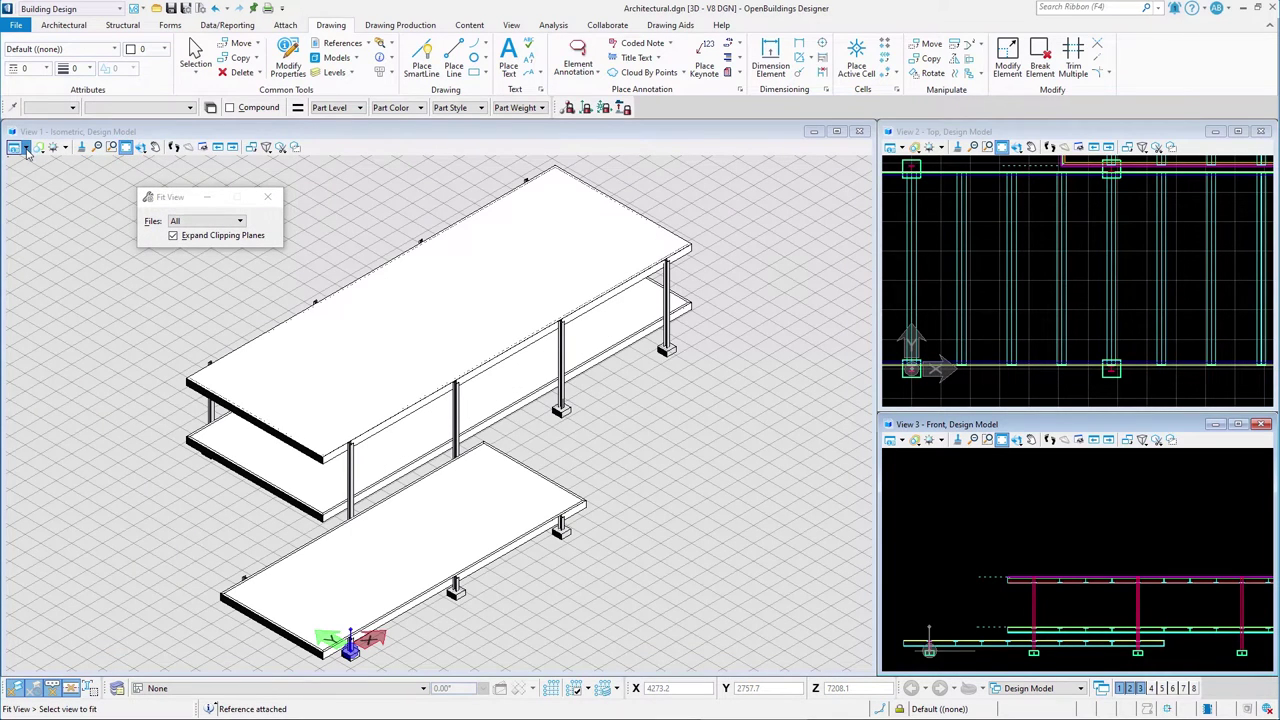
left_click(27, 149)
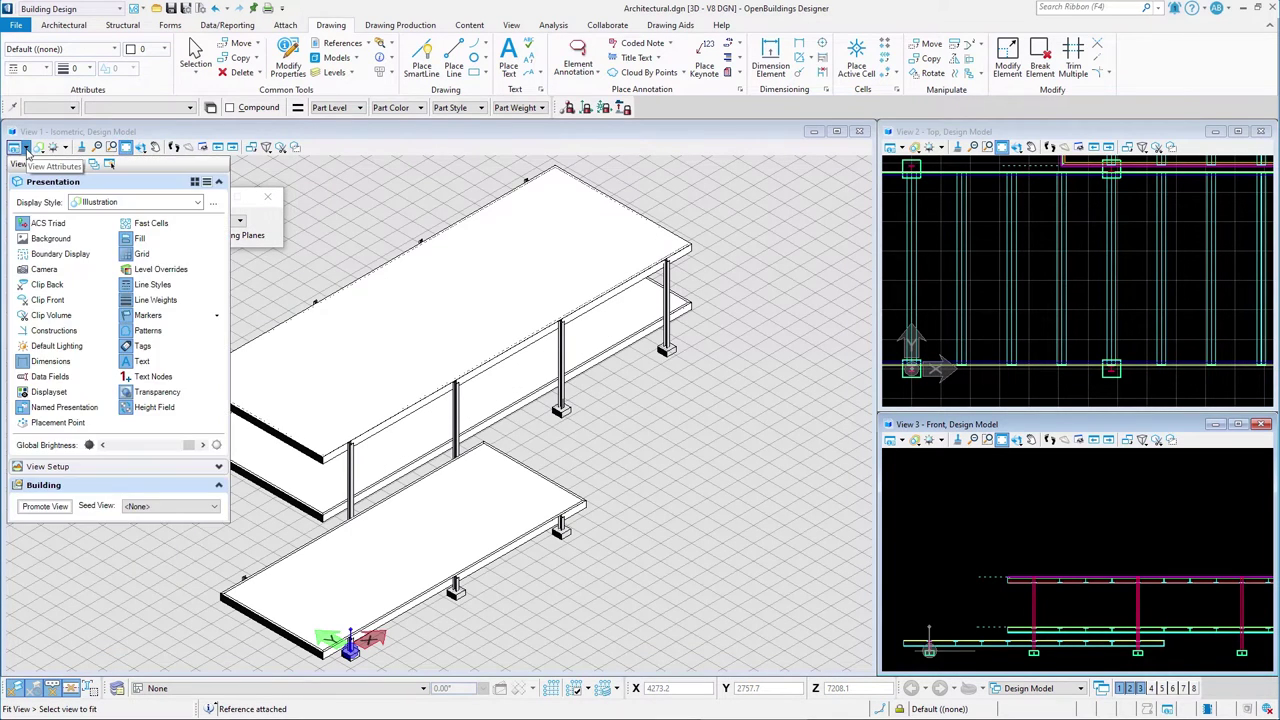
left_click(126, 255)
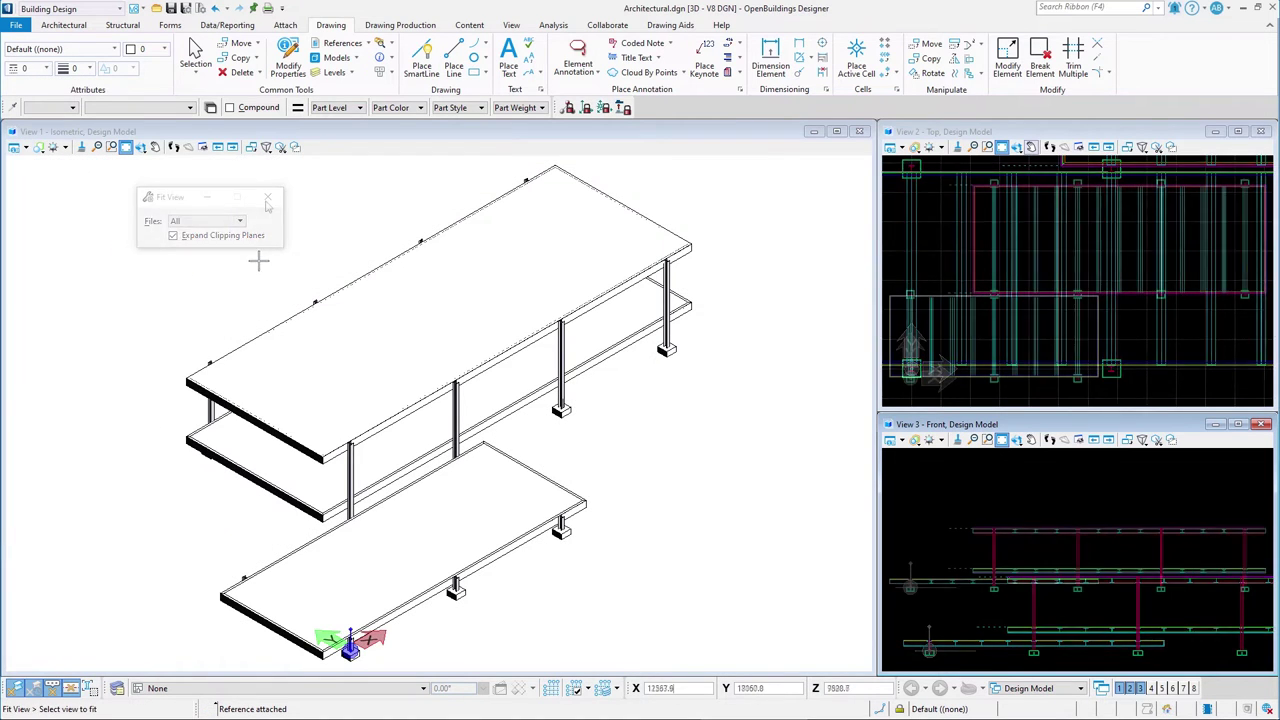
Set up a new stair of type Institutional | SteelTreads_Open with a height of 700 and a width of 3200
left_click(62, 30)
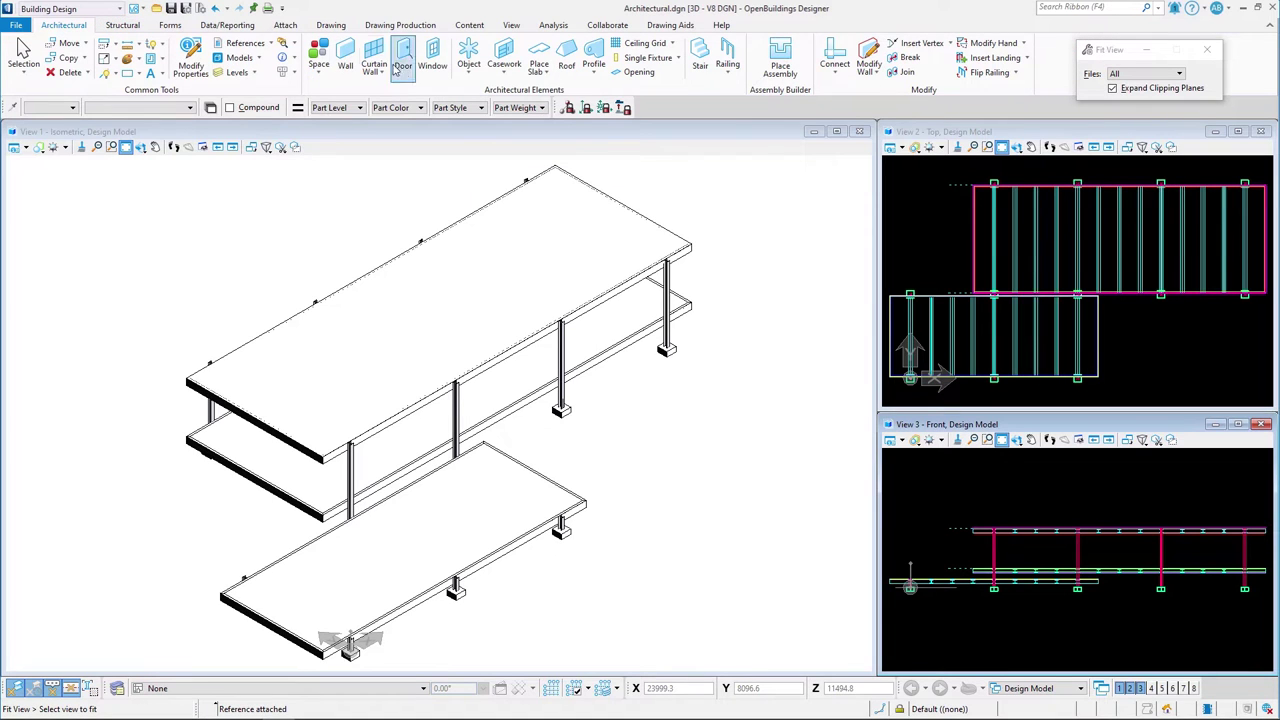
left_click(698, 56)
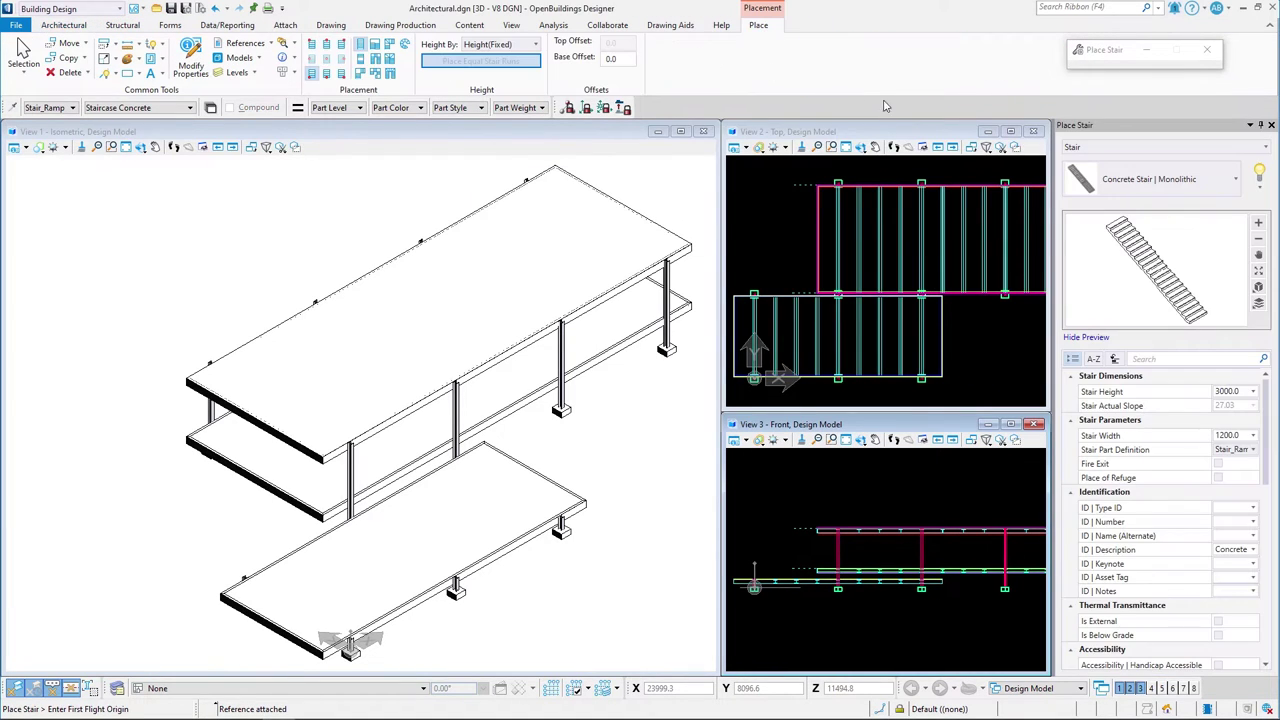
left_click(1127, 180)
scroll(1200, 340, "down", 3)
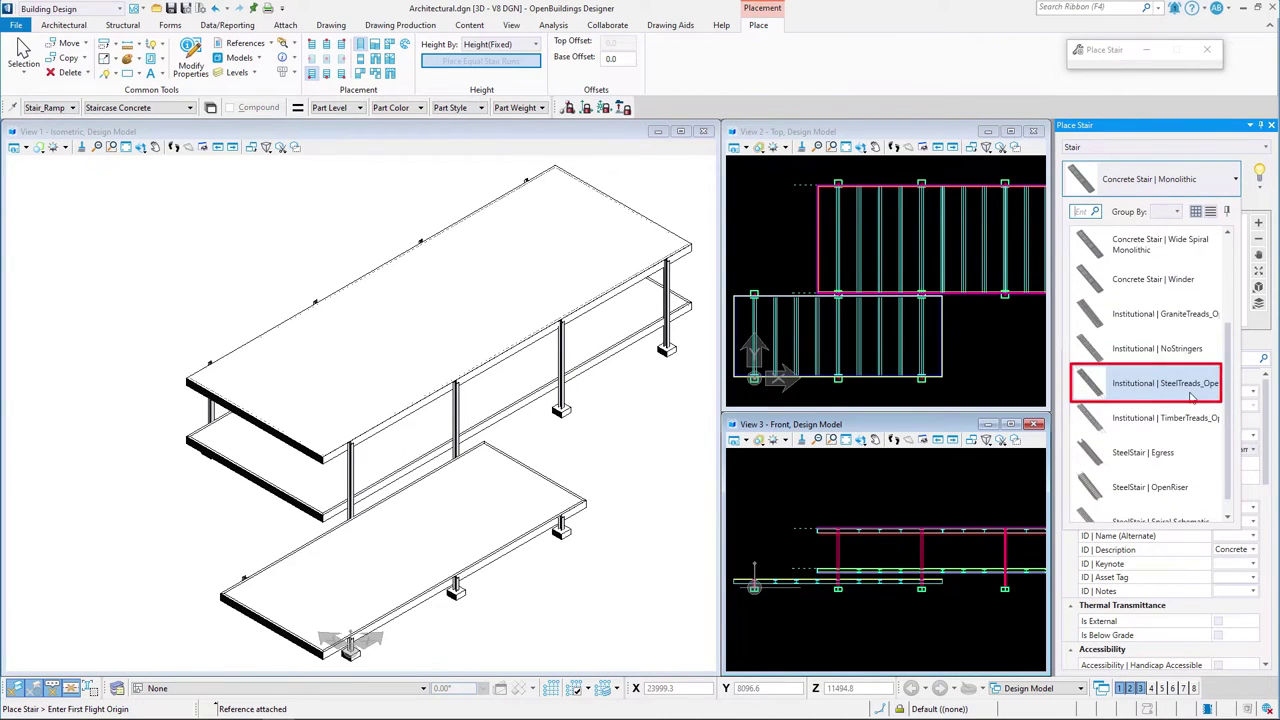
left_click(1190, 390)
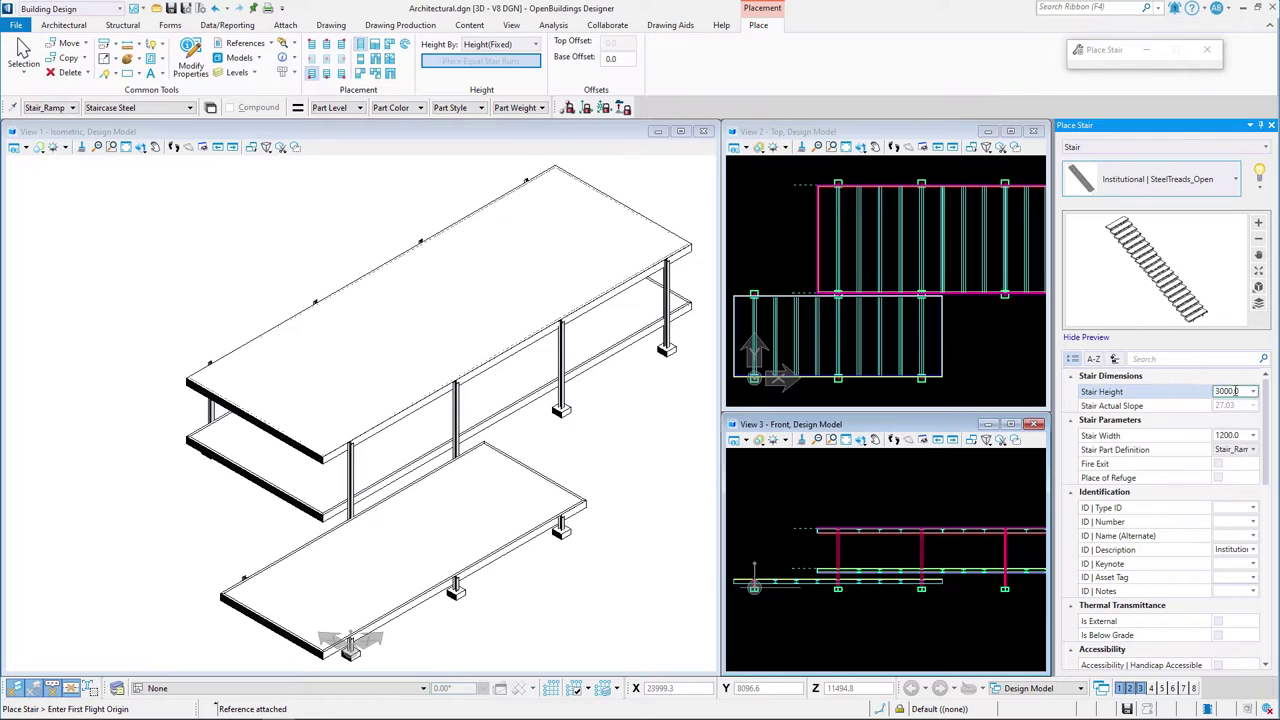
type("700")
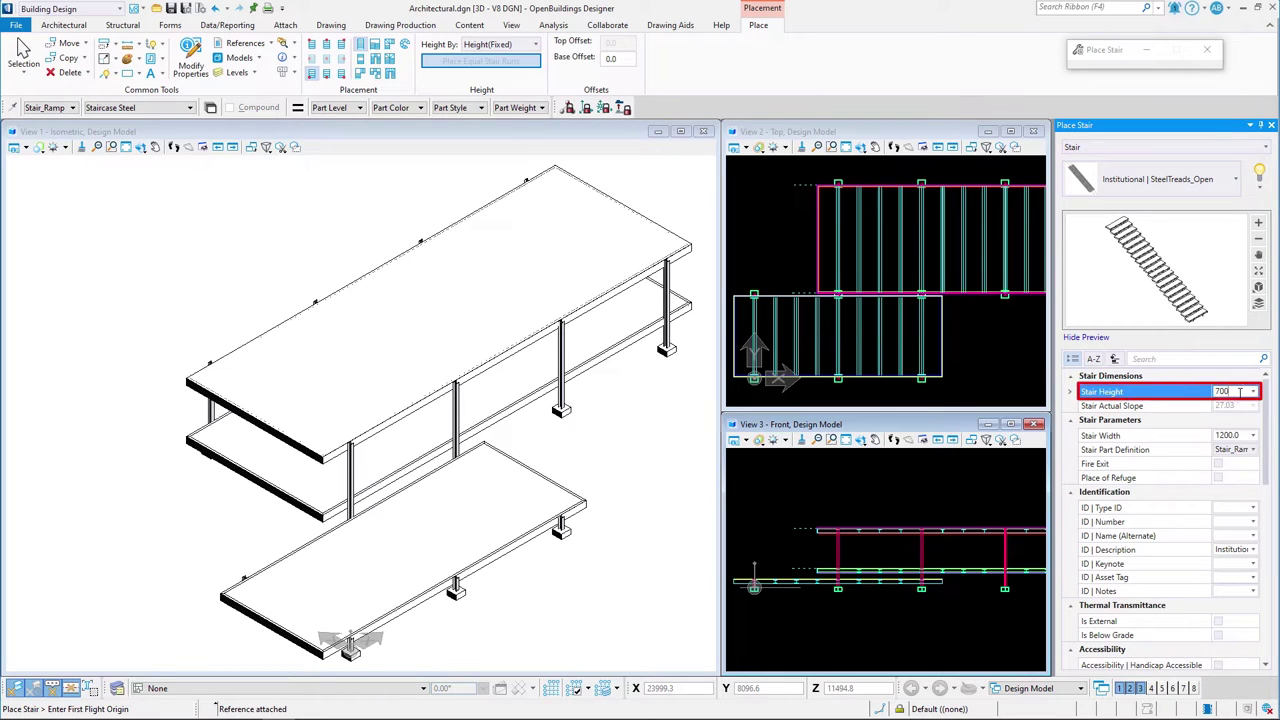
key("Return")
left_click(1240, 436)
type("3200")
key("Return")
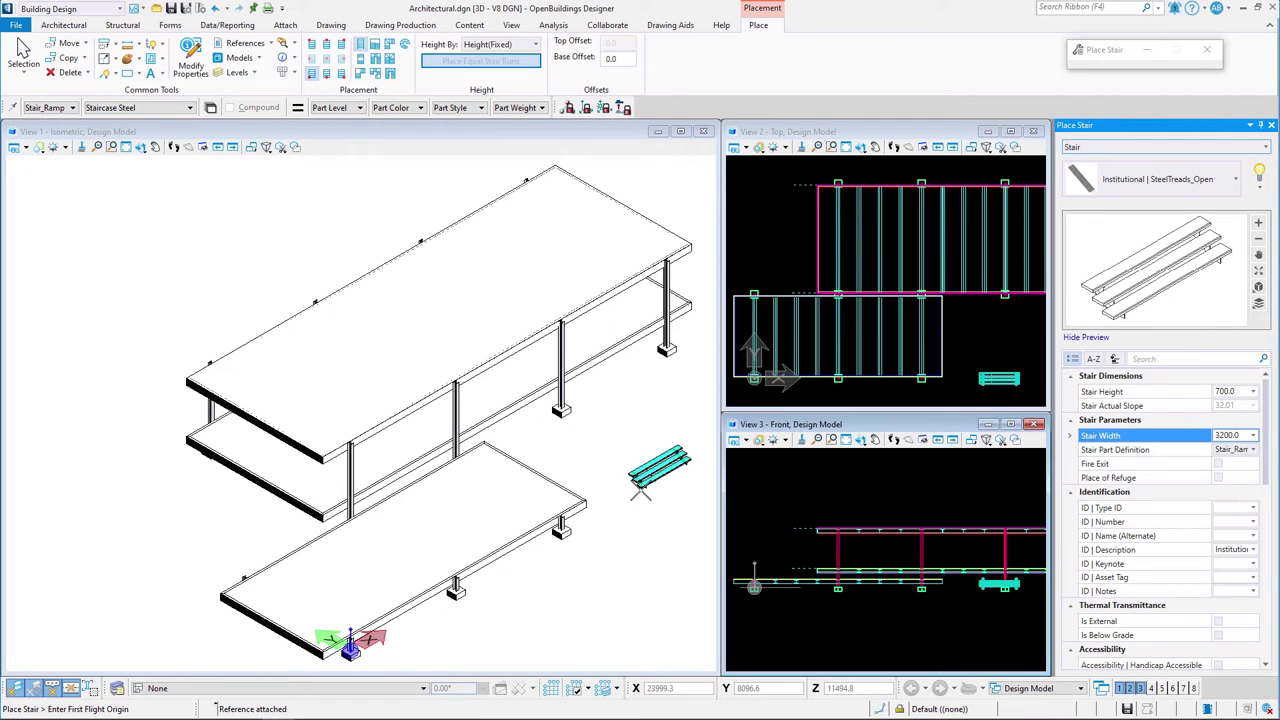
Make Ground Level the active floor and place the stair just in front of the lower terrace, rising toward it
left_click(283, 689)
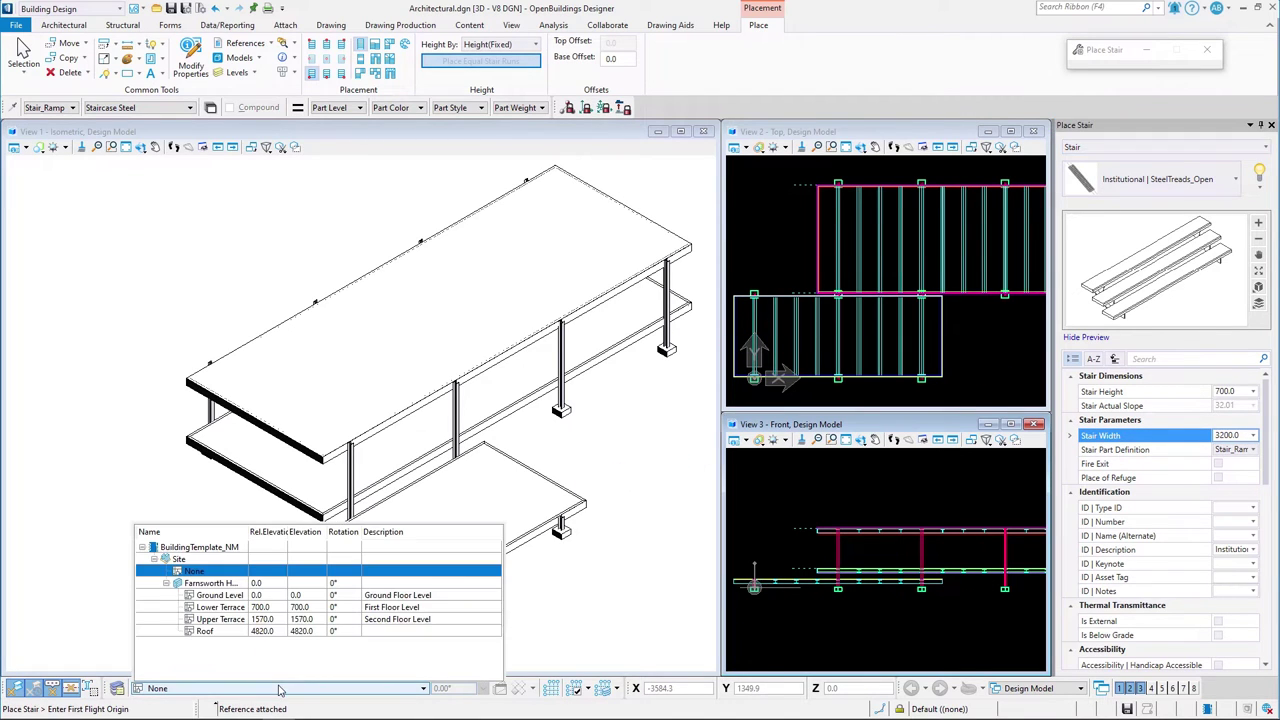
left_click(215, 596)
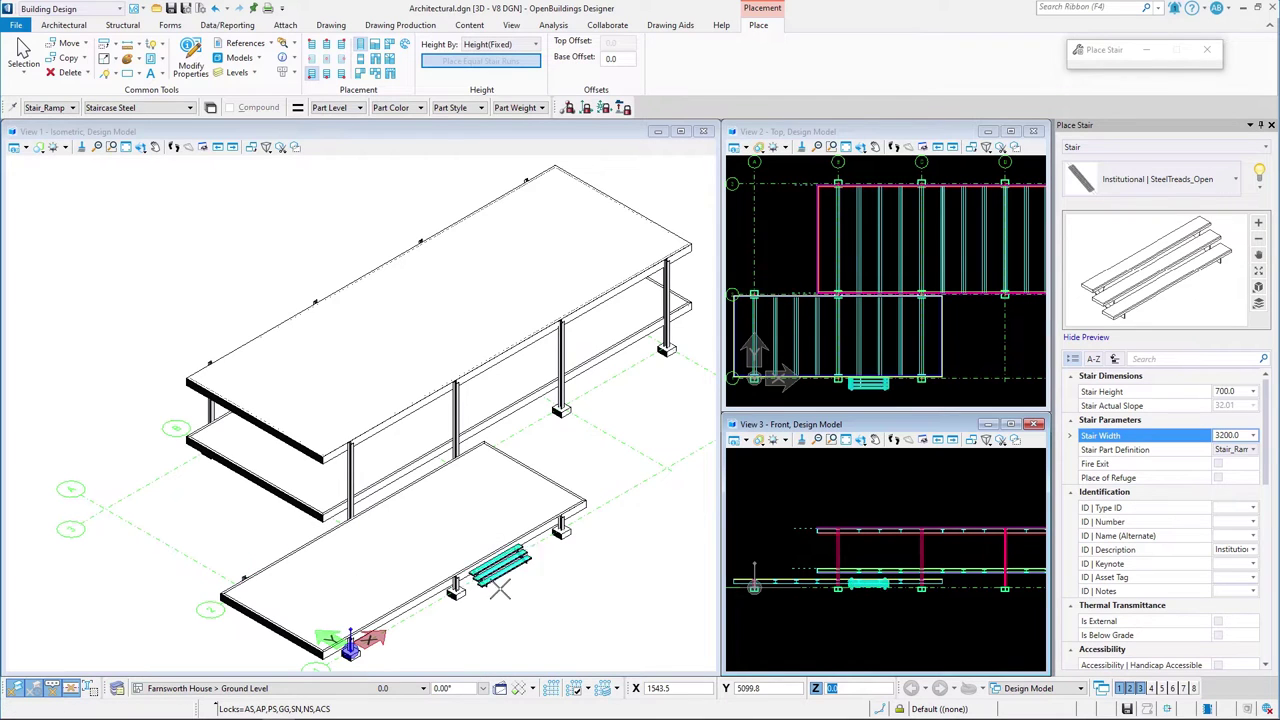
left_click(510, 590)
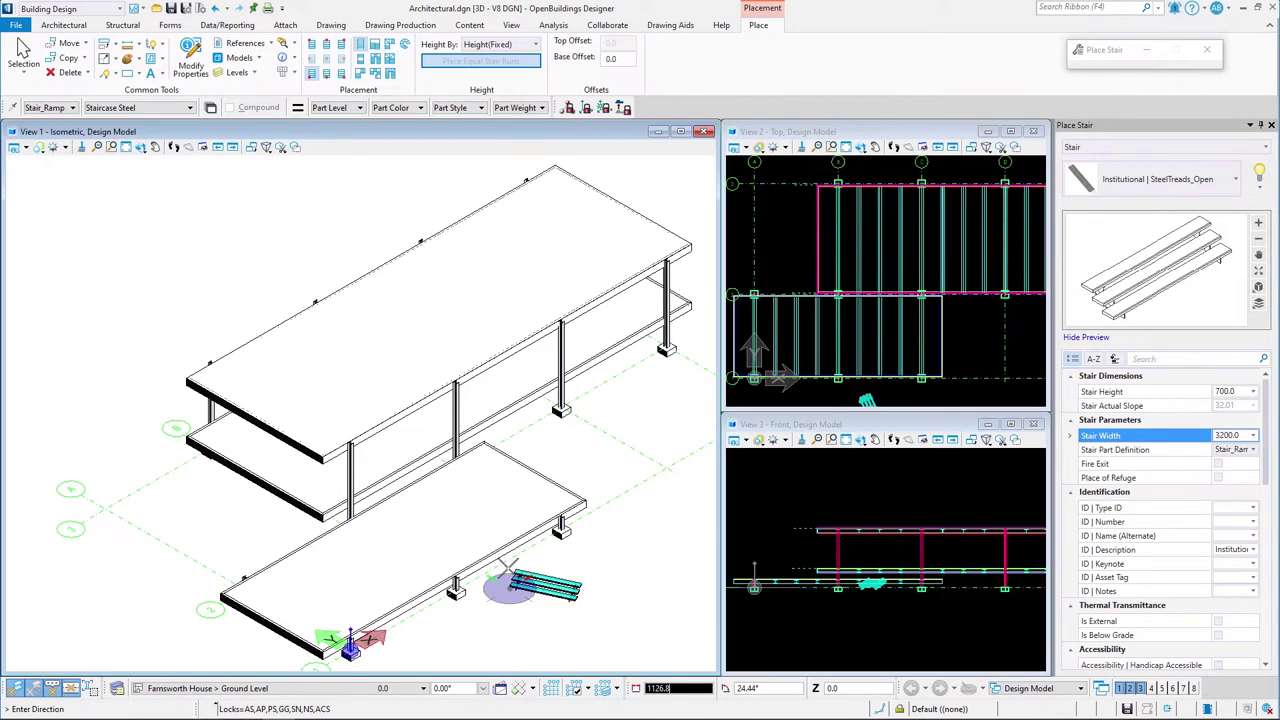
left_click(136, 368)
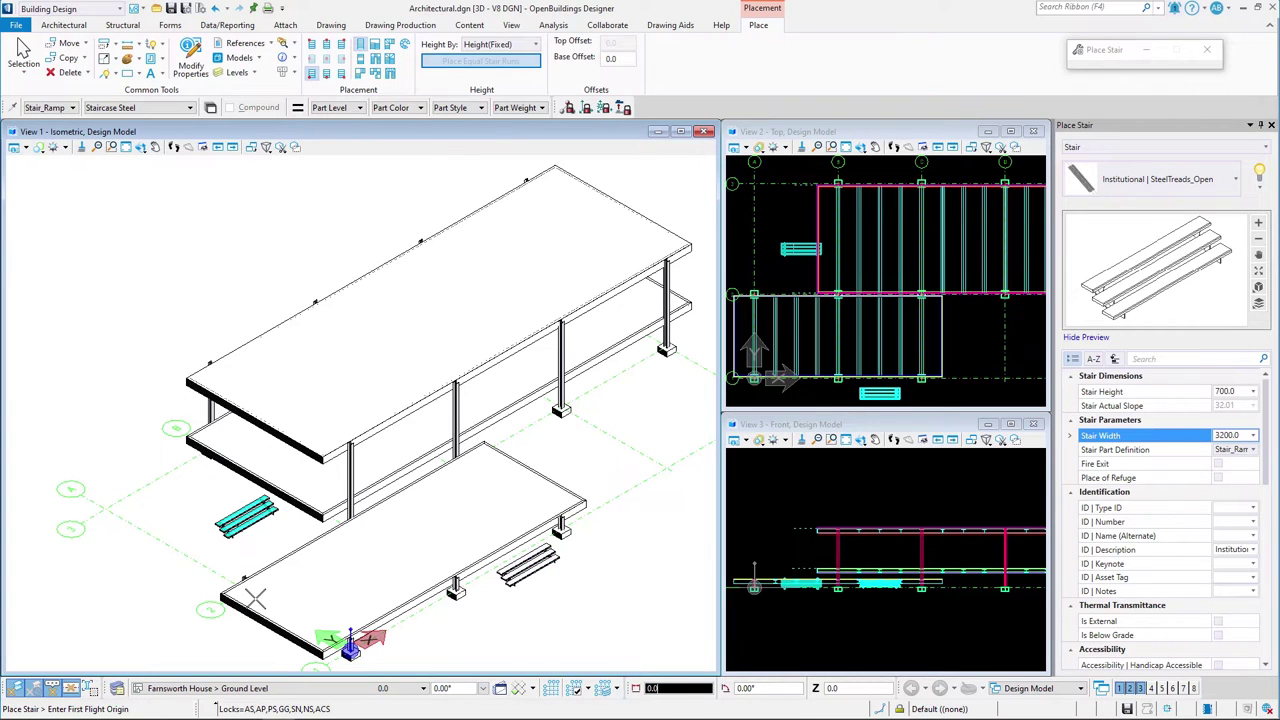
Make Lower Terrace the active floor and place a second stair with a height of 870 on the lower terrace slab
left_click(290, 688)
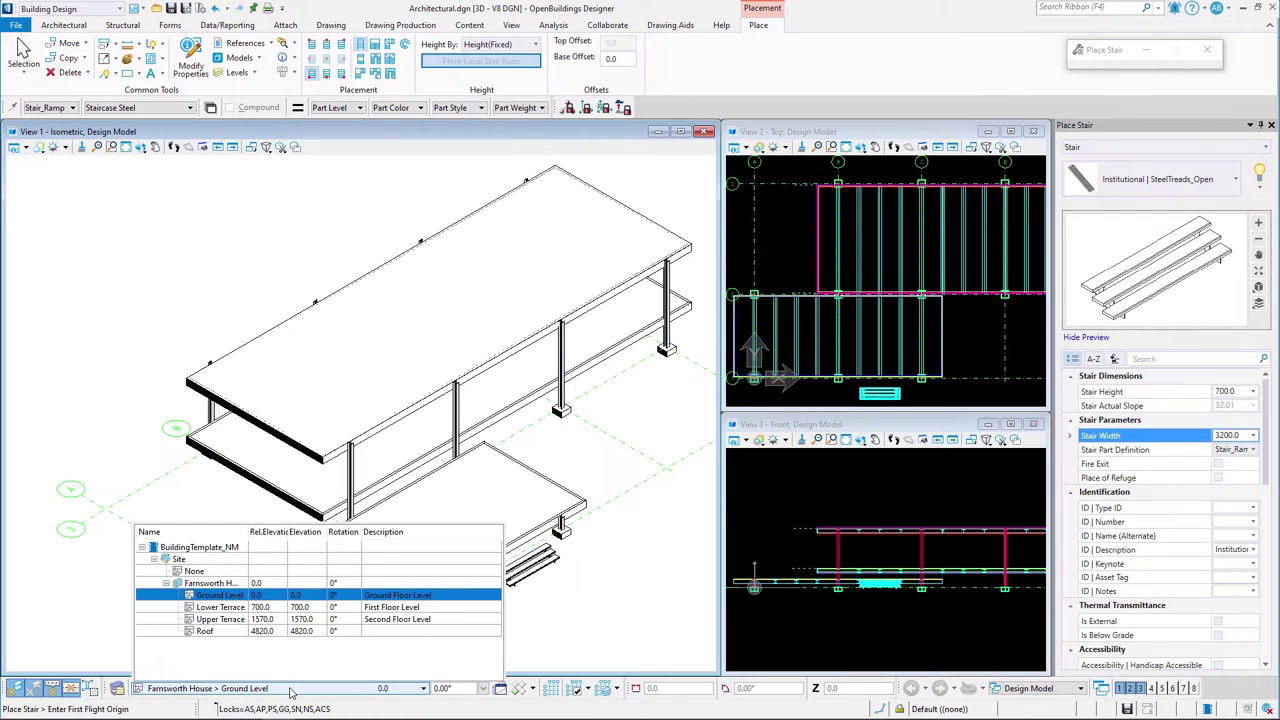
left_click(217, 608)
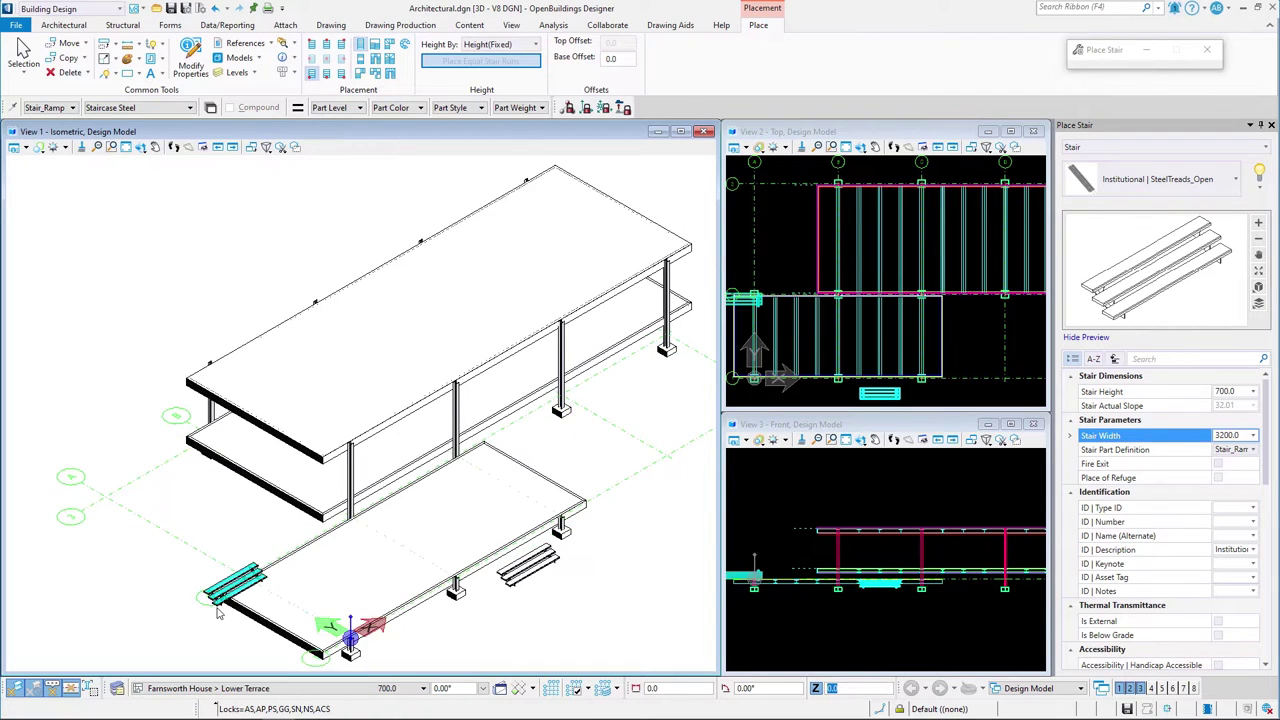
left_click(1224, 392)
type("870")
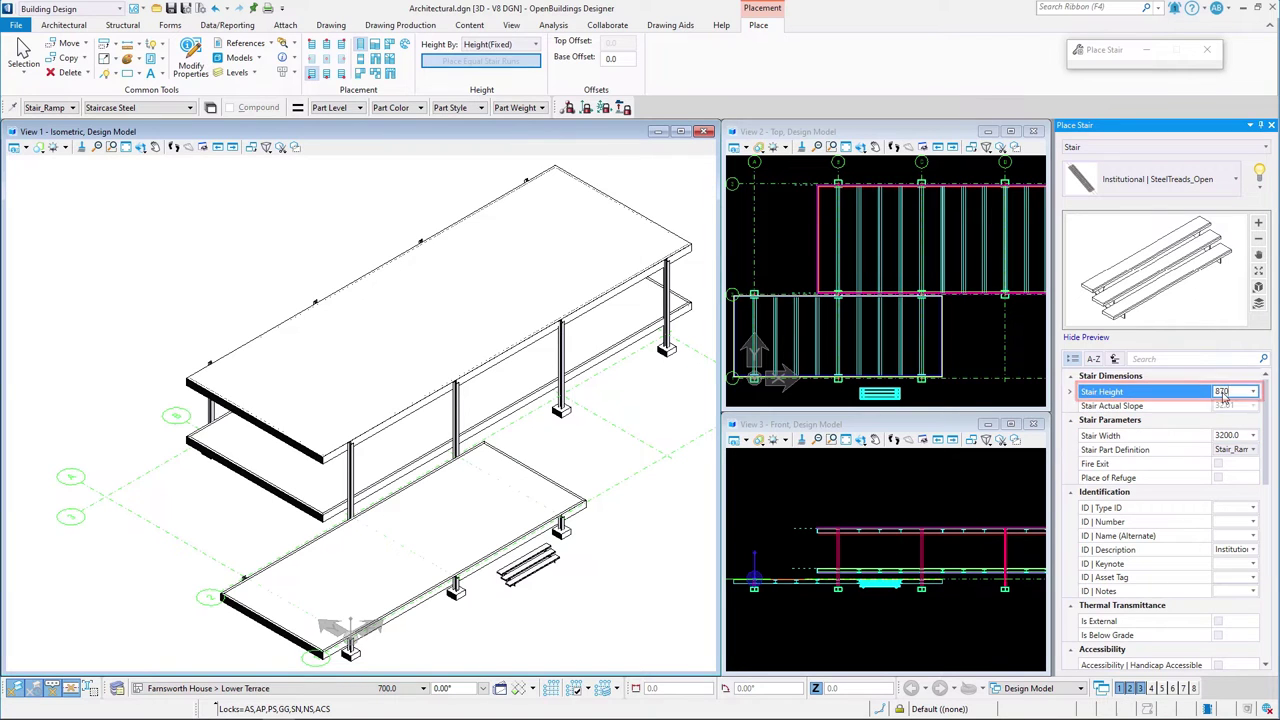
key("Return")
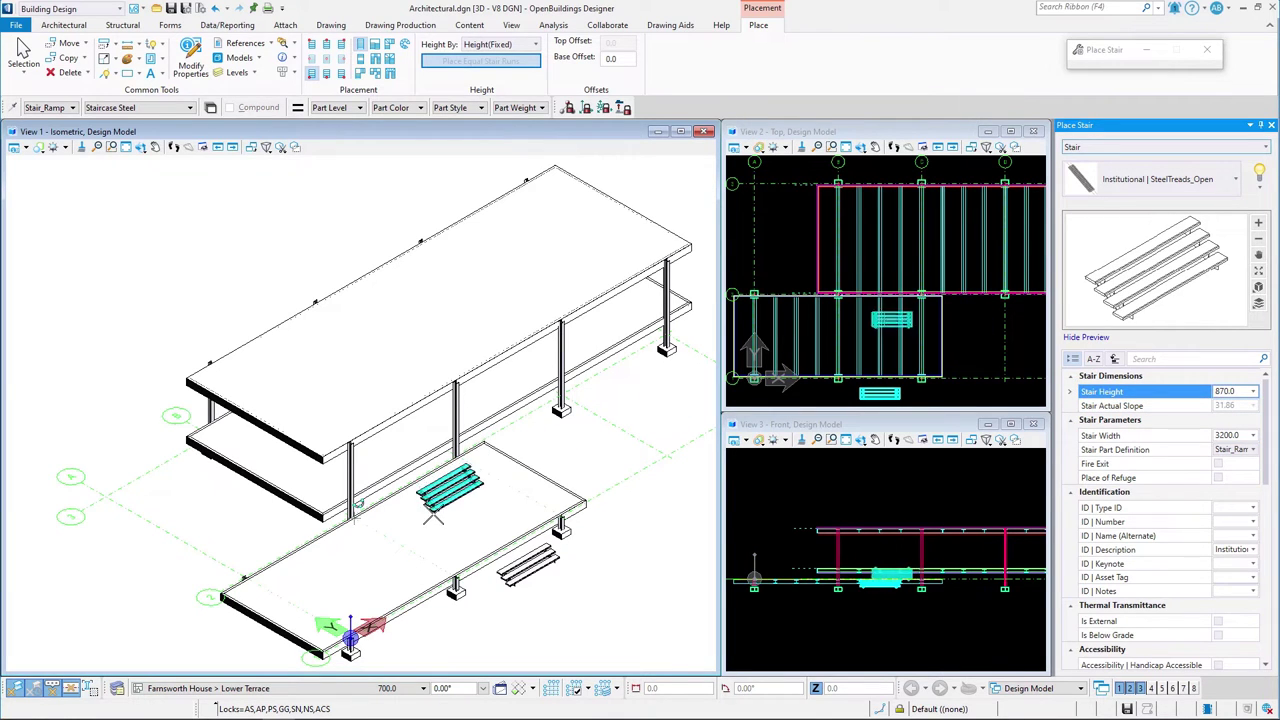
left_click(432, 512)
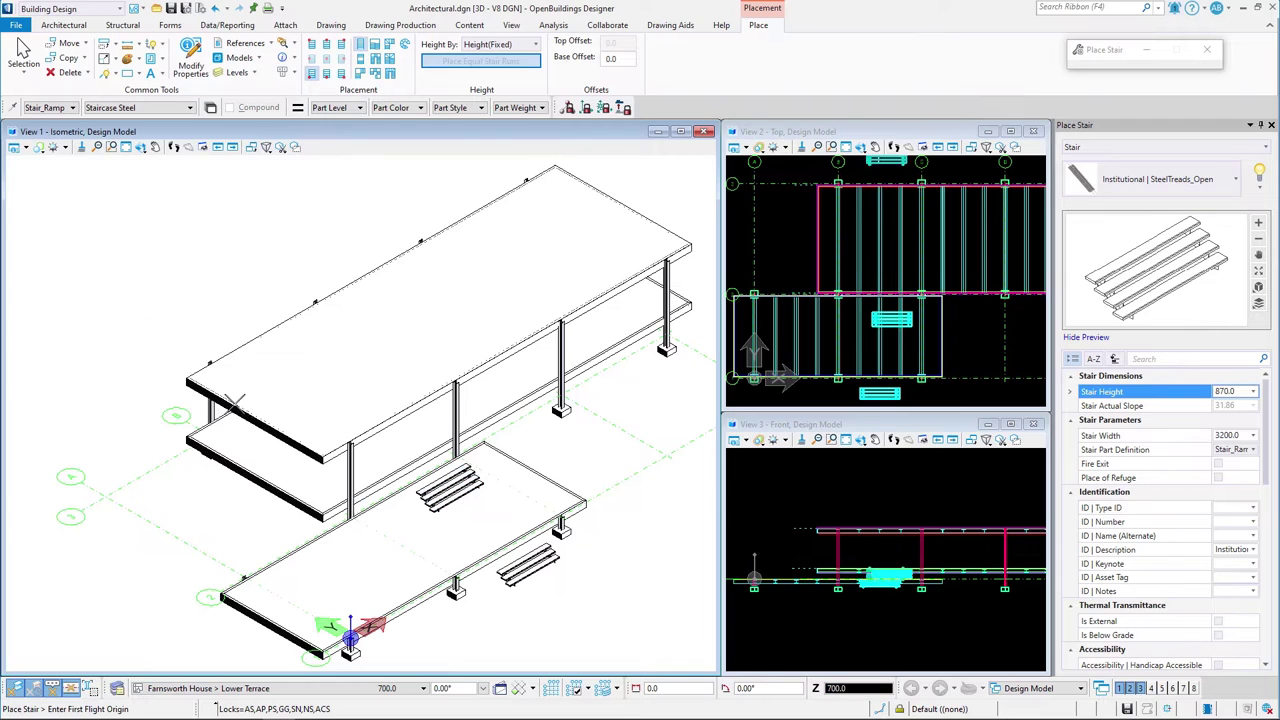
right_click(587, 450)
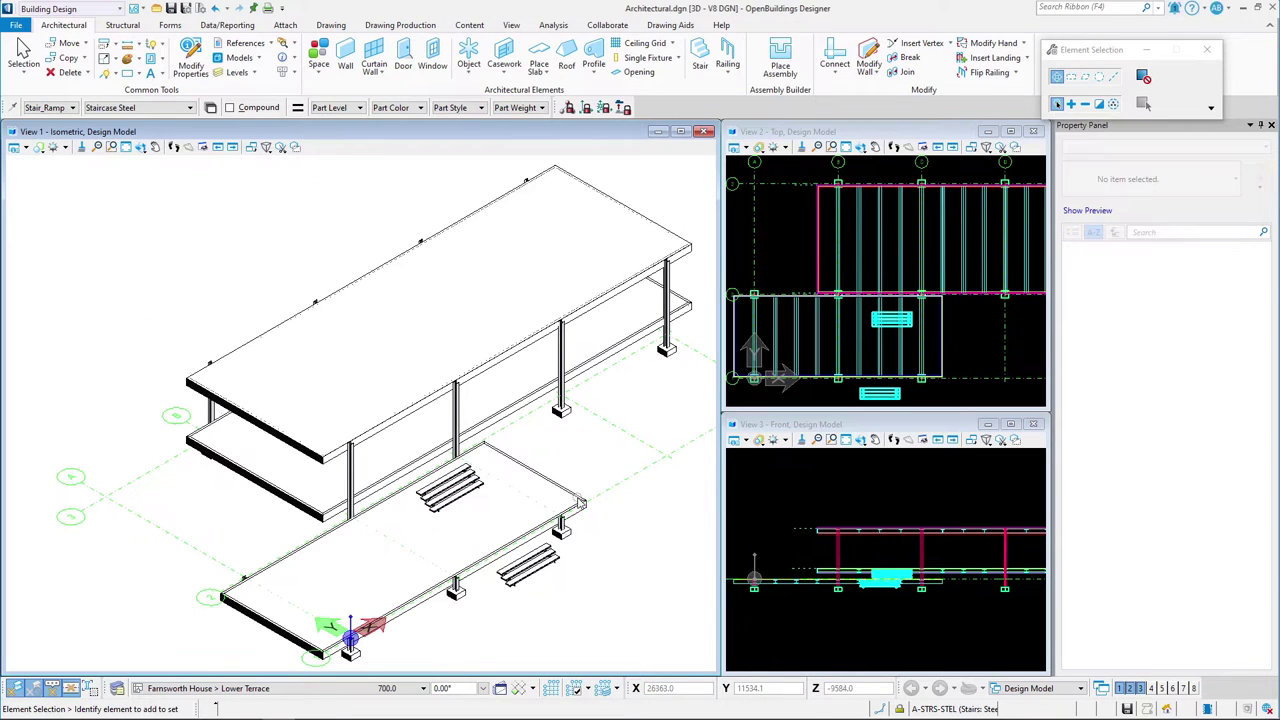
Move the ground-level stair against the front edge of the lower terrace, centred on the middle joist between gridlines B and C
left_click(530, 570)
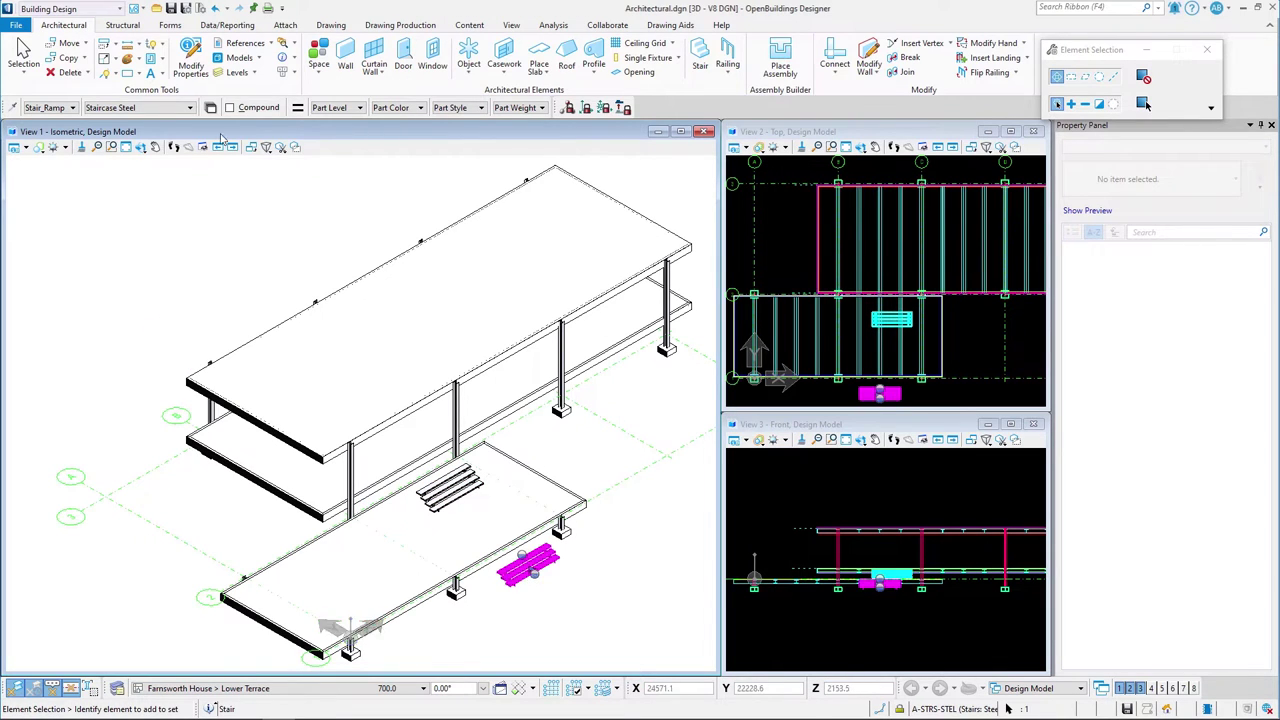
left_click(69, 43)
scroll(888, 390, "up", 3)
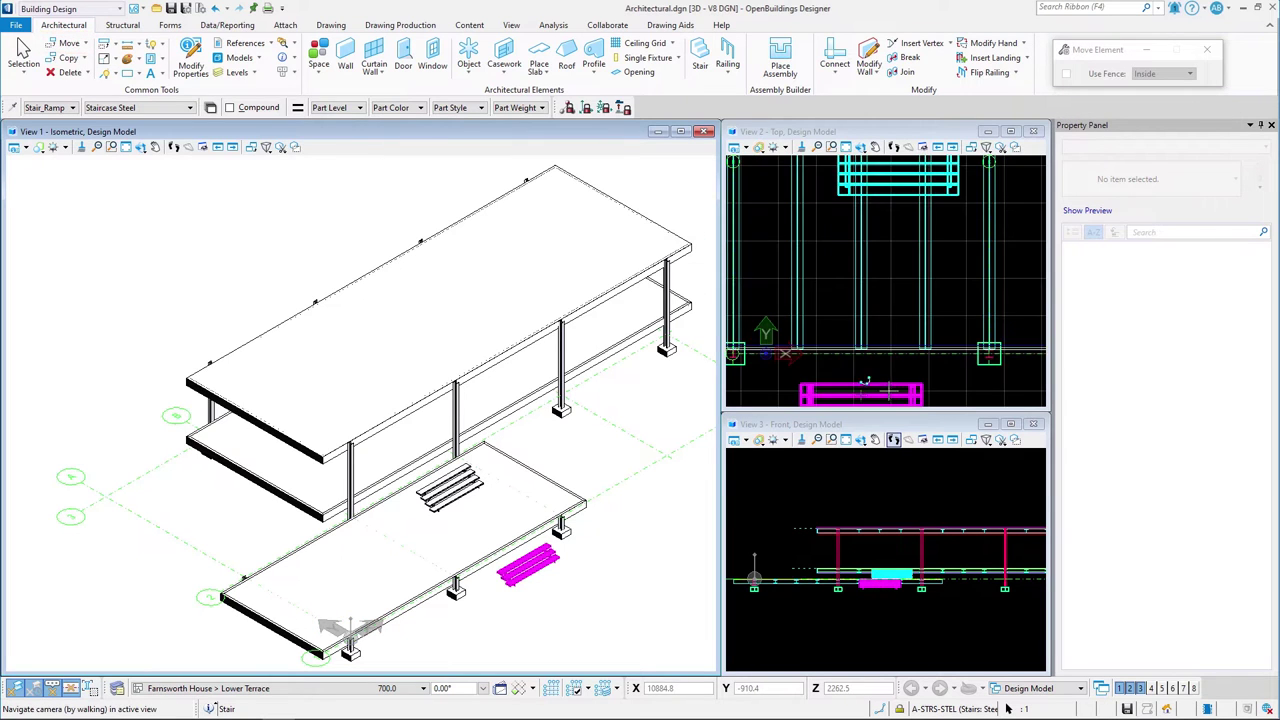
scroll(888, 390, "up", 2)
scroll(840, 362, "down", 5)
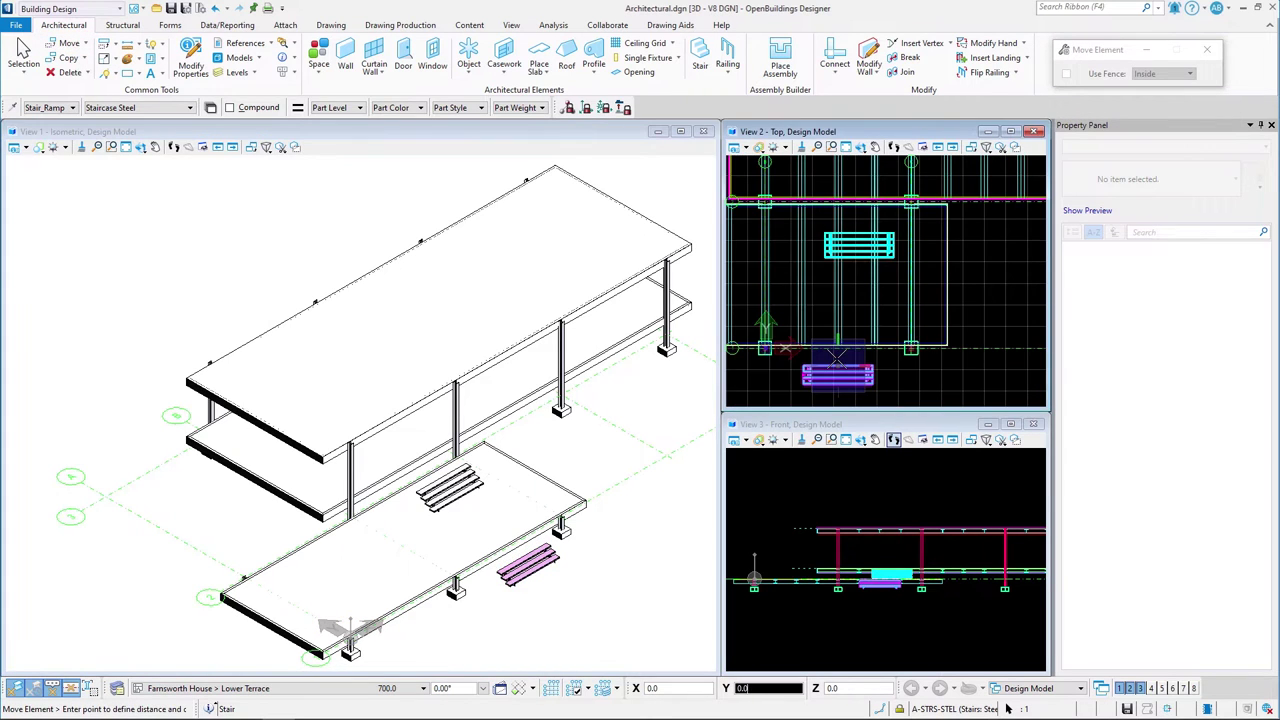
left_click(838, 358)
scroll(838, 358, "up", 2)
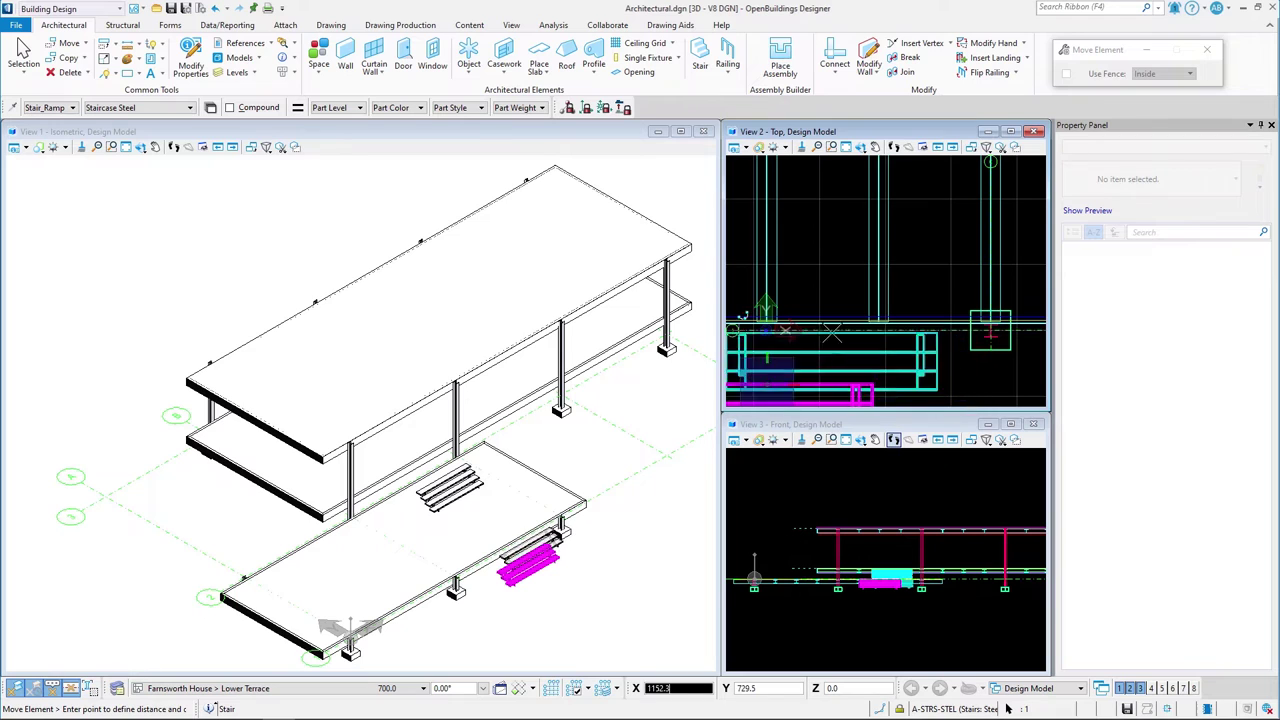
scroll(785, 330, "up", 2)
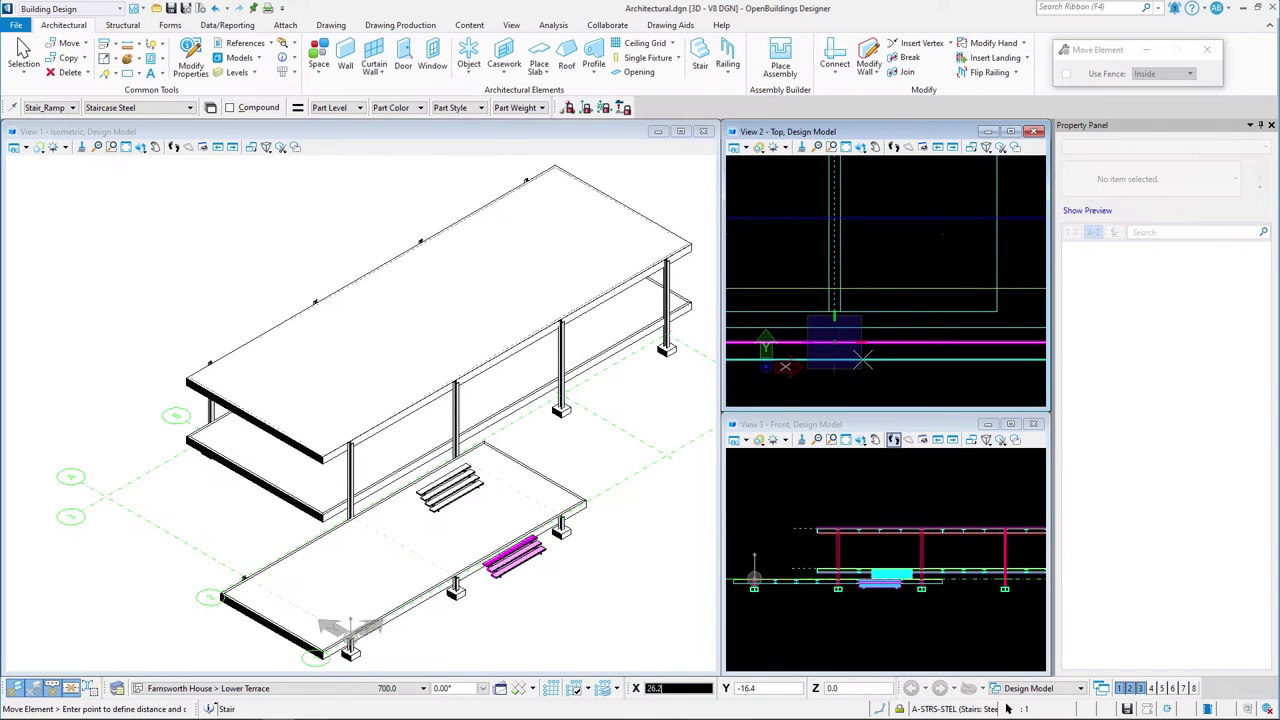
scroll(845, 352, "down", 4)
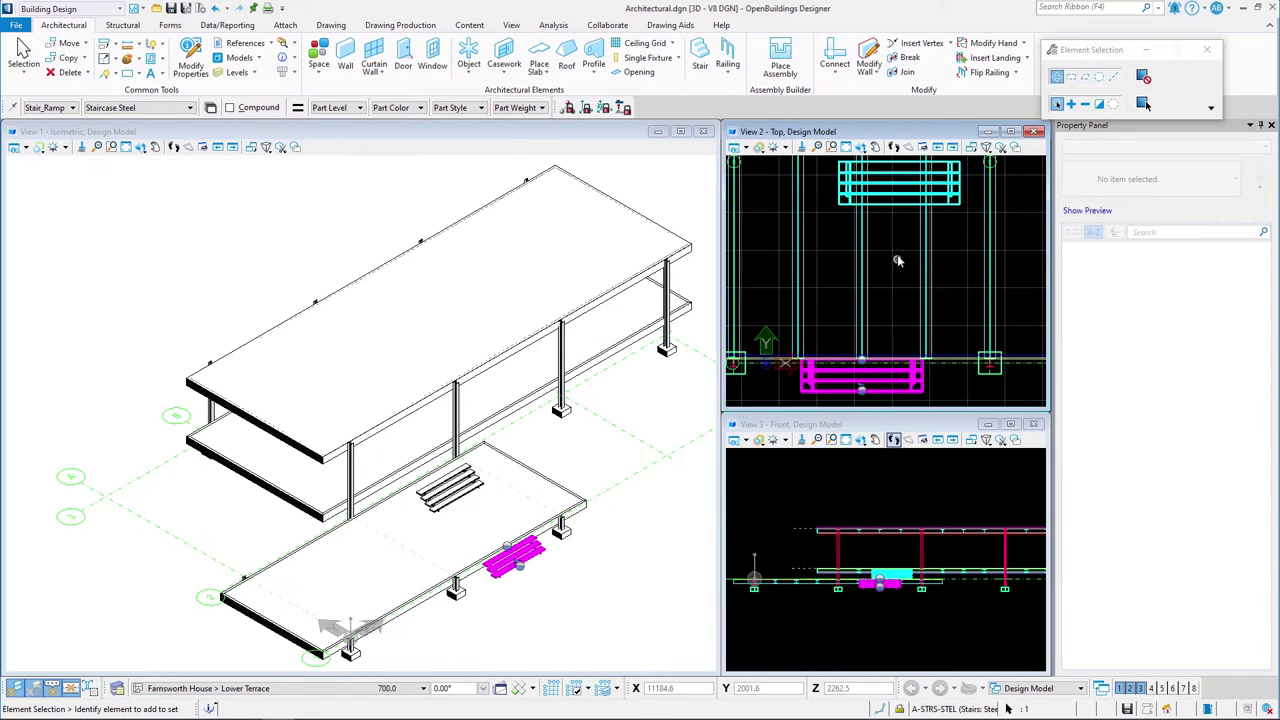
Move the lower-terrace stair against the upper terrace's front edge, centred on the joist between gridlines B and C, and set snapping to Multi-snap 1
left_click(888, 272)
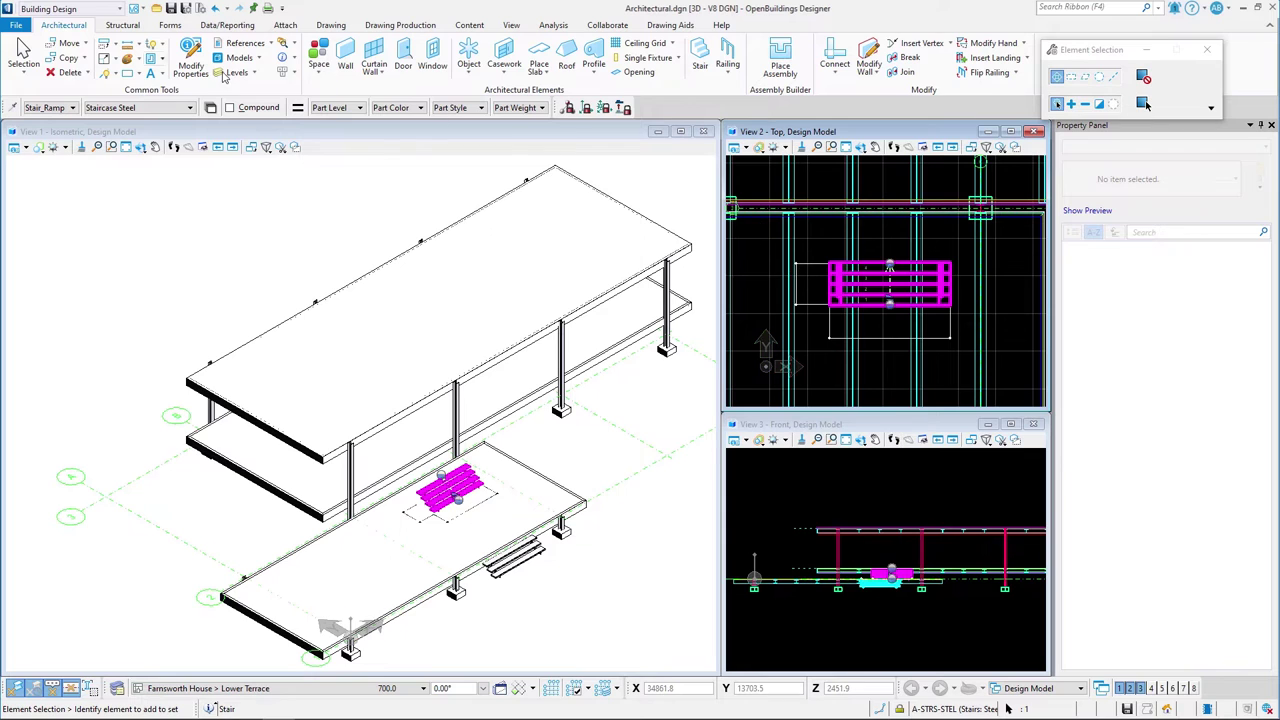
left_click(66, 45)
left_click(893, 250)
scroll(900, 240, "up", 5)
scroll(908, 235, "down", 3)
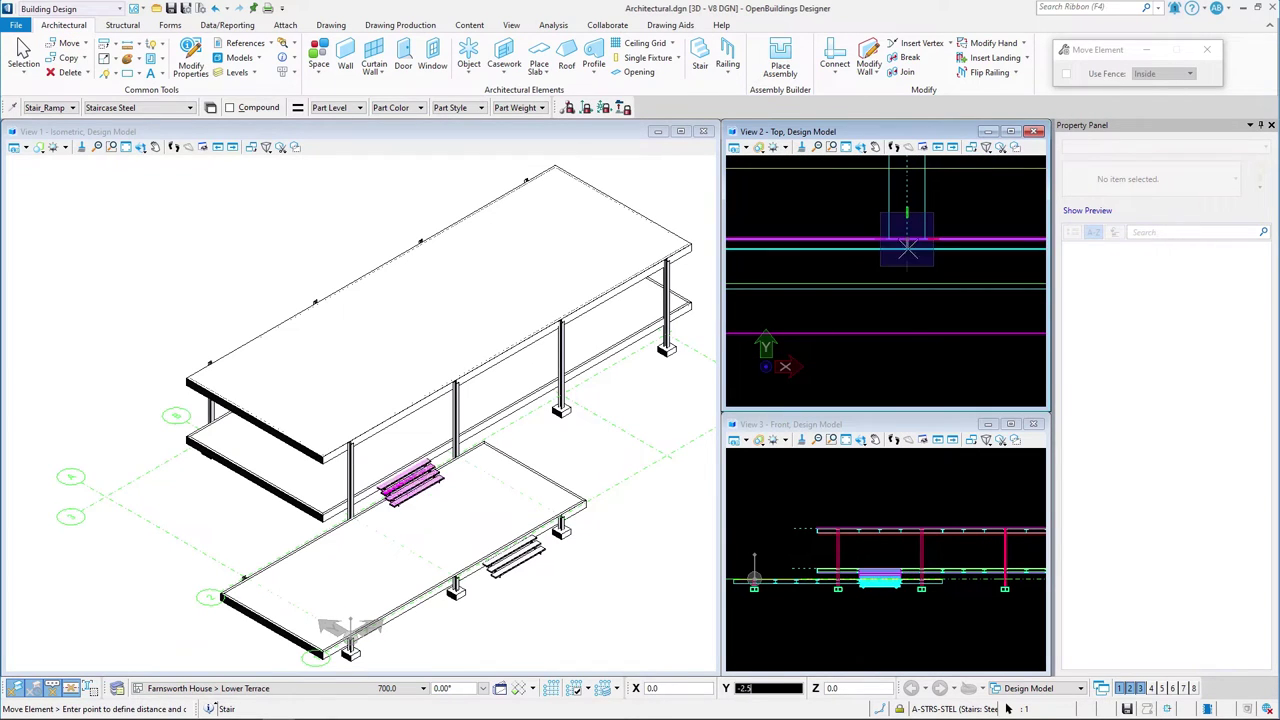
left_click(884, 710)
left_click(838, 670)
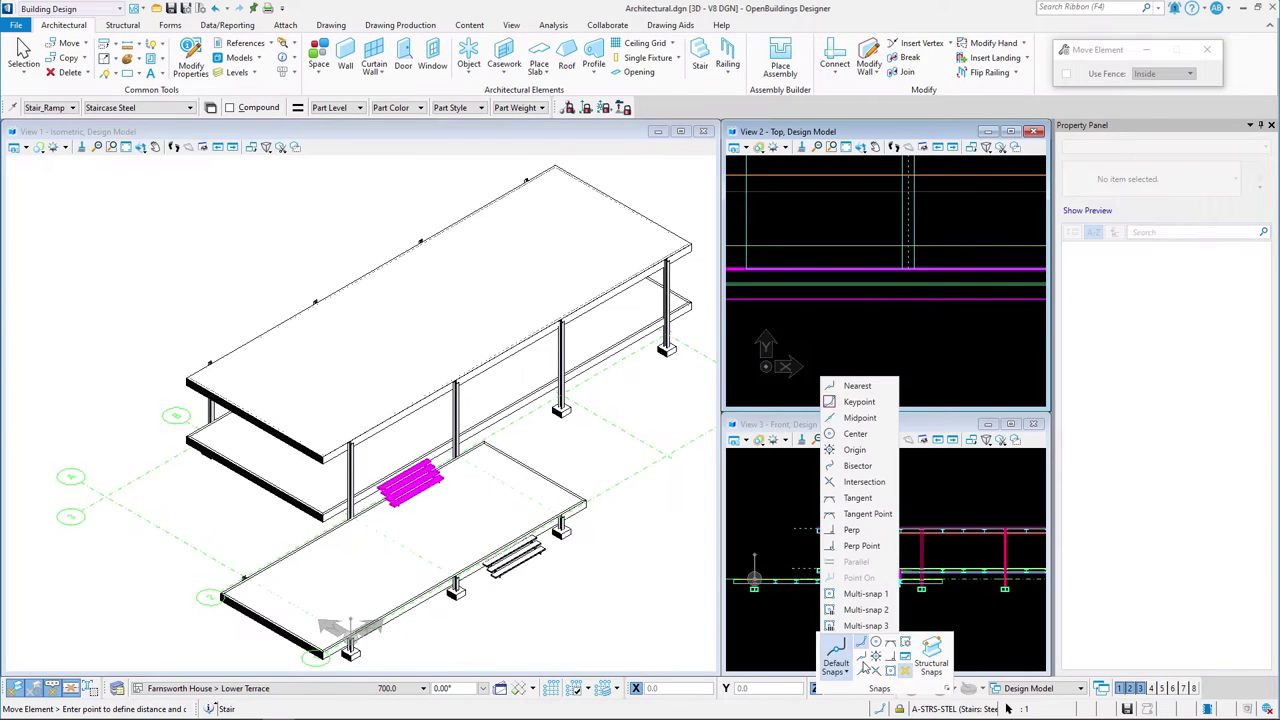
left_click(866, 594)
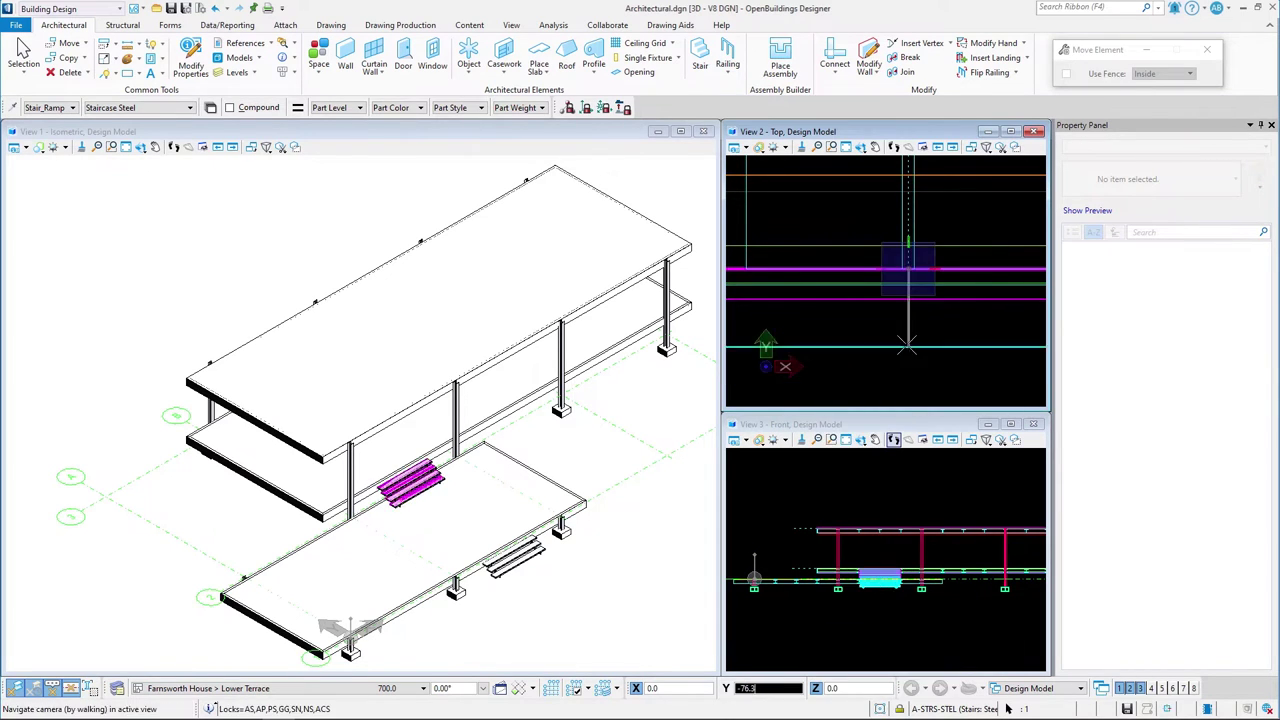
key("Escape")
left_click(846, 148)
left_click(846, 148)
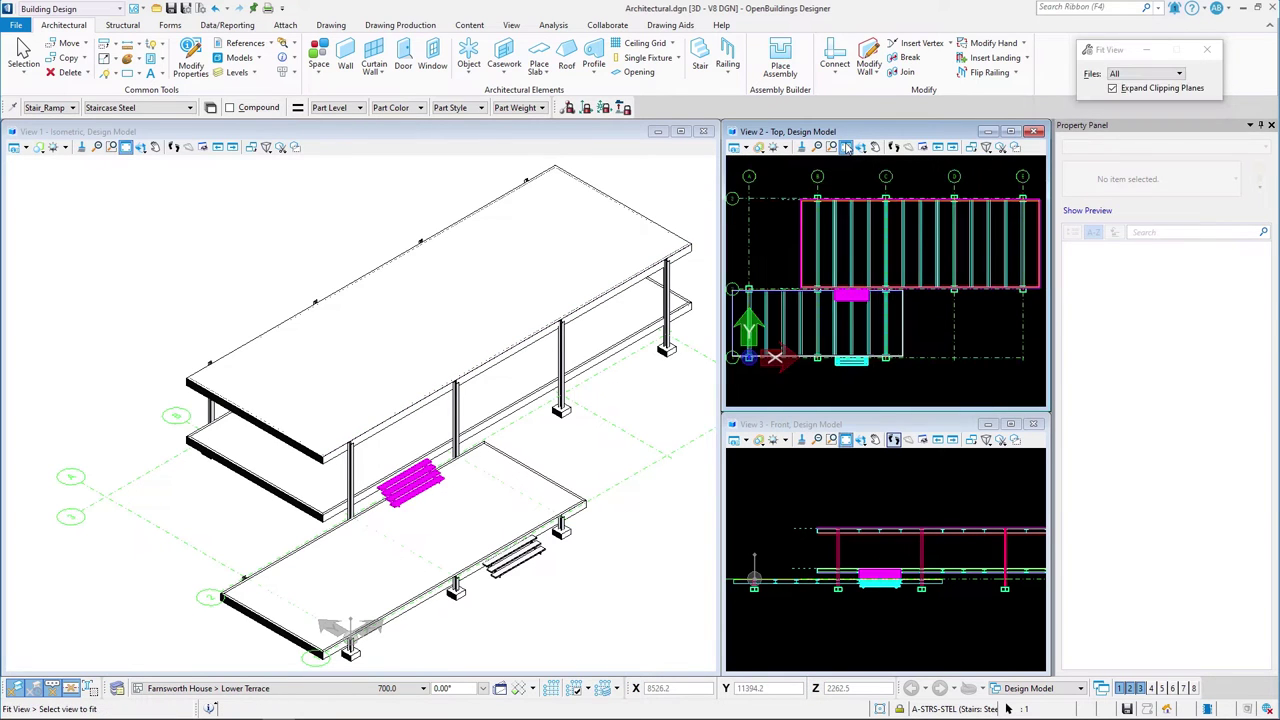
left_click(600, 330)
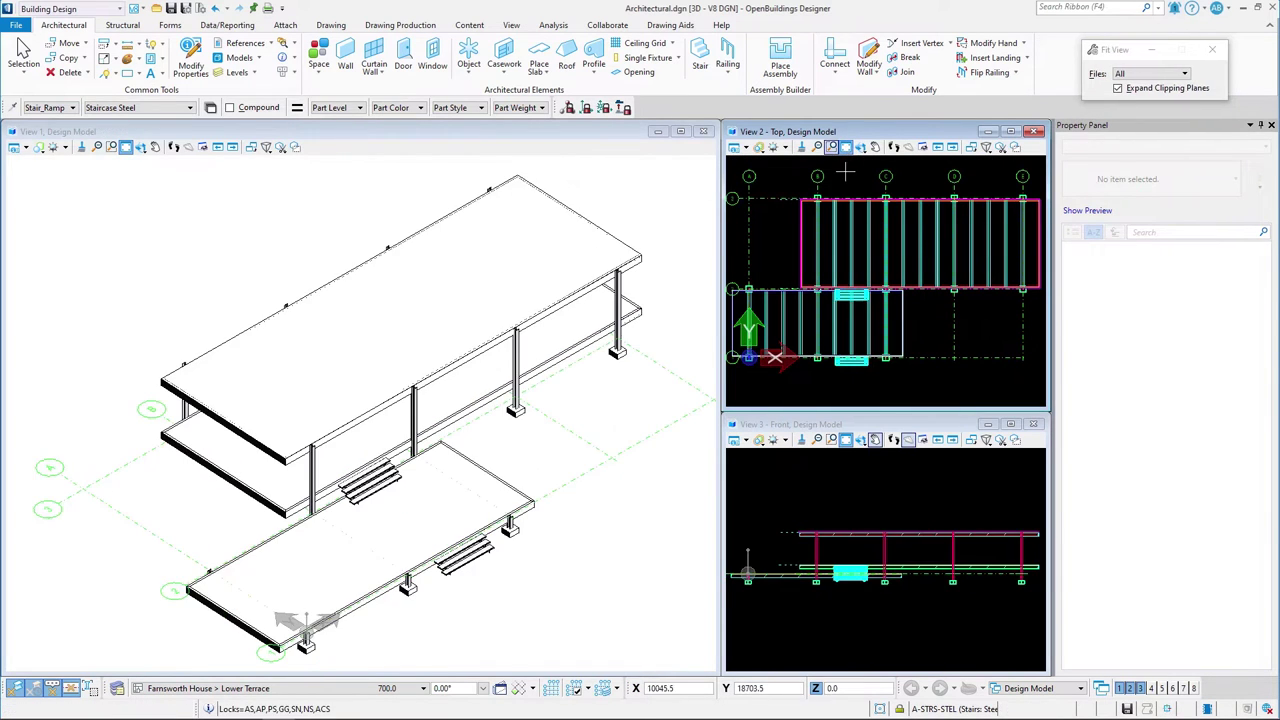
Make Upper Terrace the active floor and set up a curtain wall with horizontal spacing 2850 and vertical spacing 1700
left_click(300, 688)
left_click(222, 619)
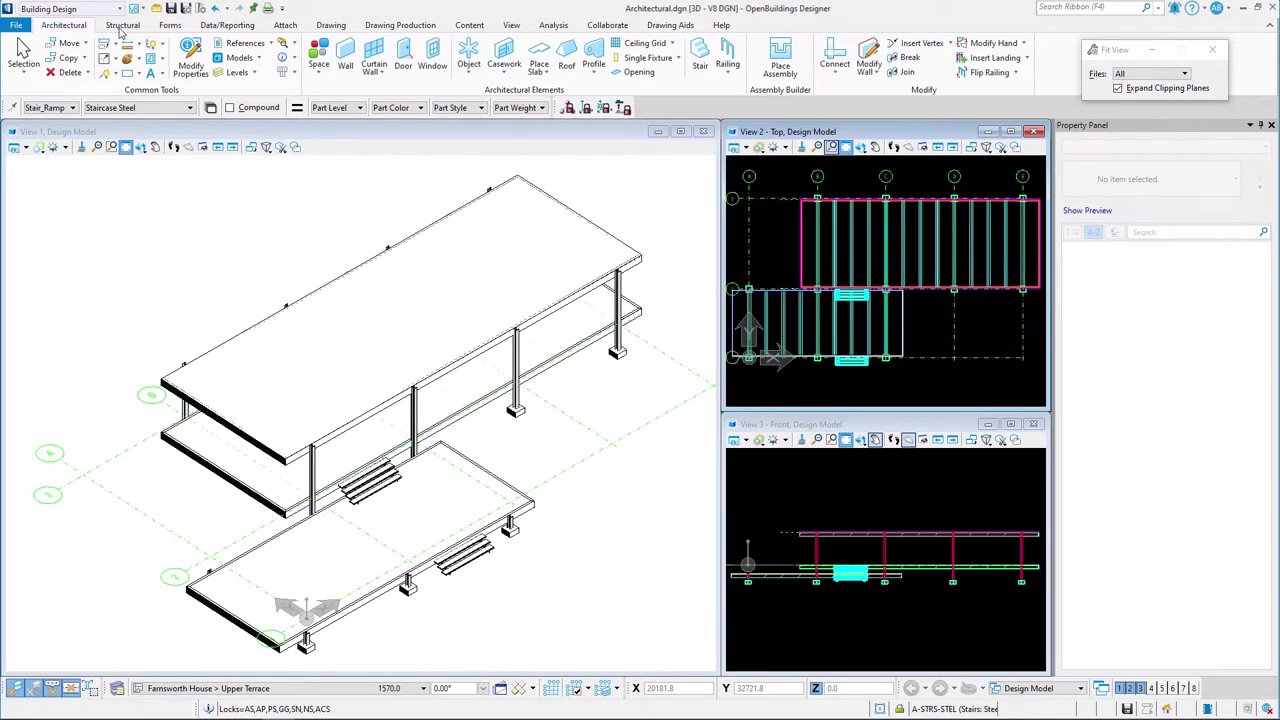
left_click(373, 55)
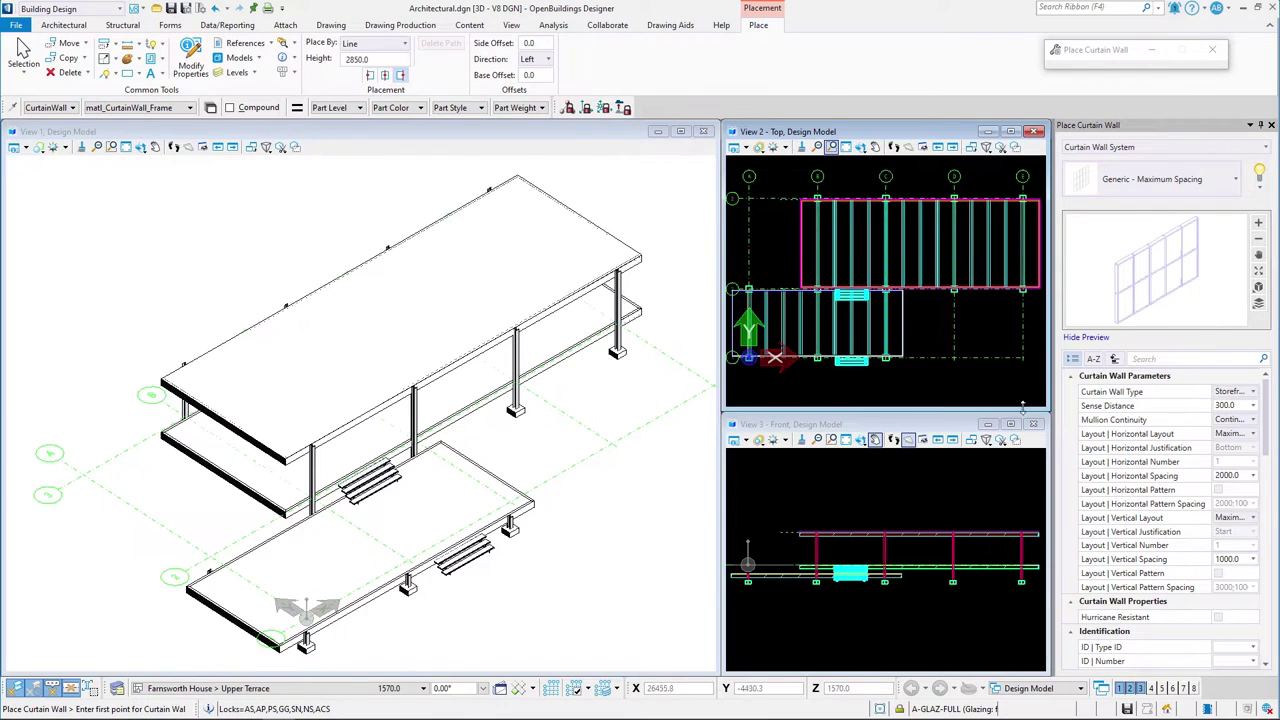
left_click(1239, 476)
type("2850")
left_click(1232, 560)
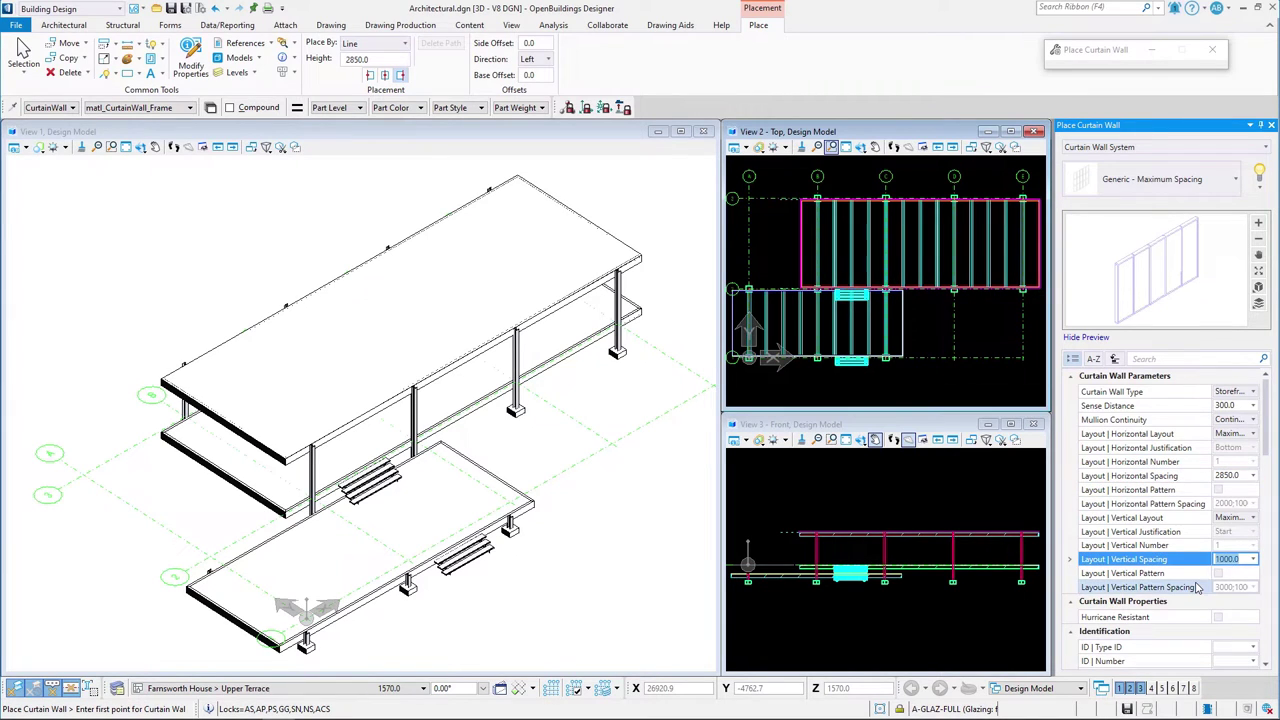
type("1")
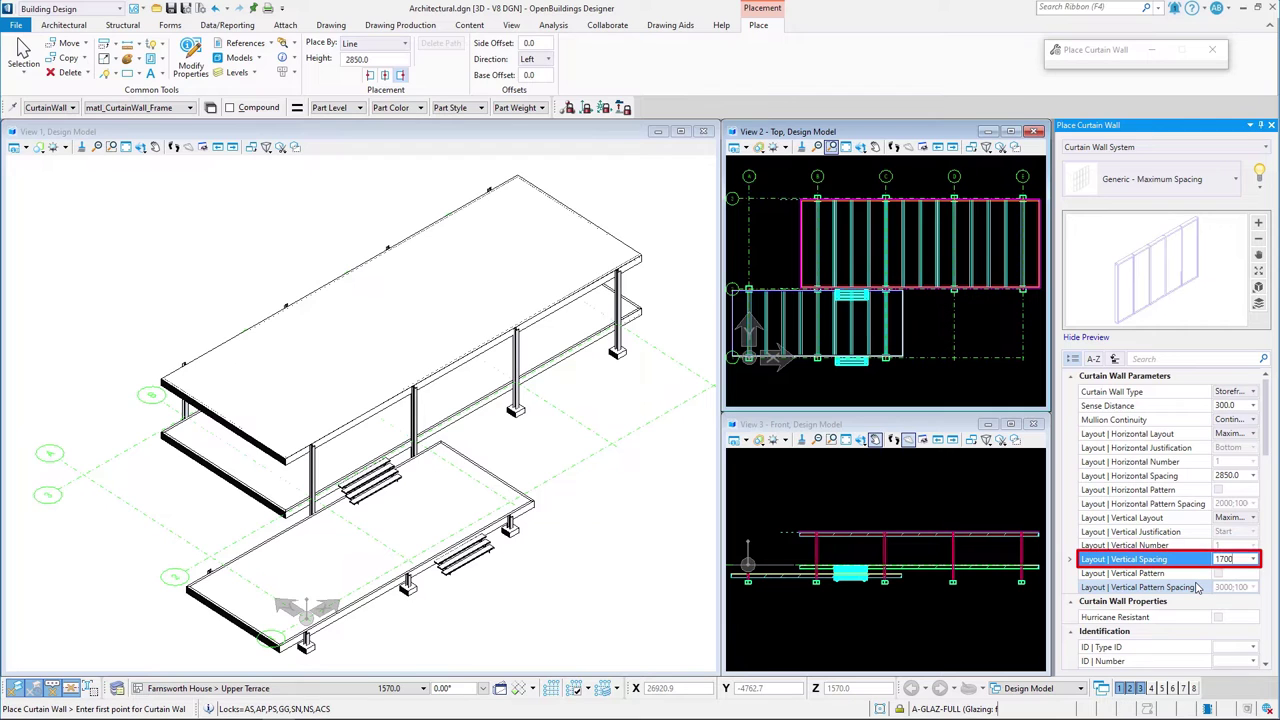
key("Return")
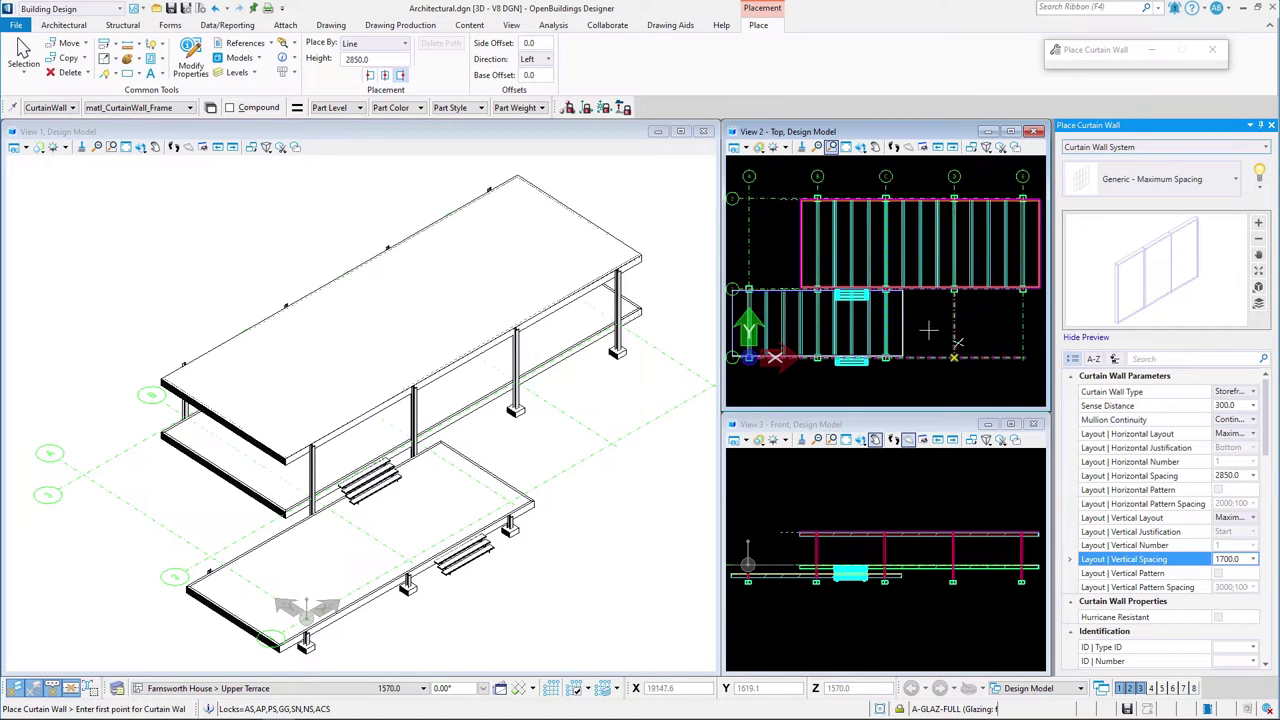
Place a curtain wall along the front roof edge from gridline C to gridline E, extending 25 past each gridline
scroll(891, 278, "up", 5)
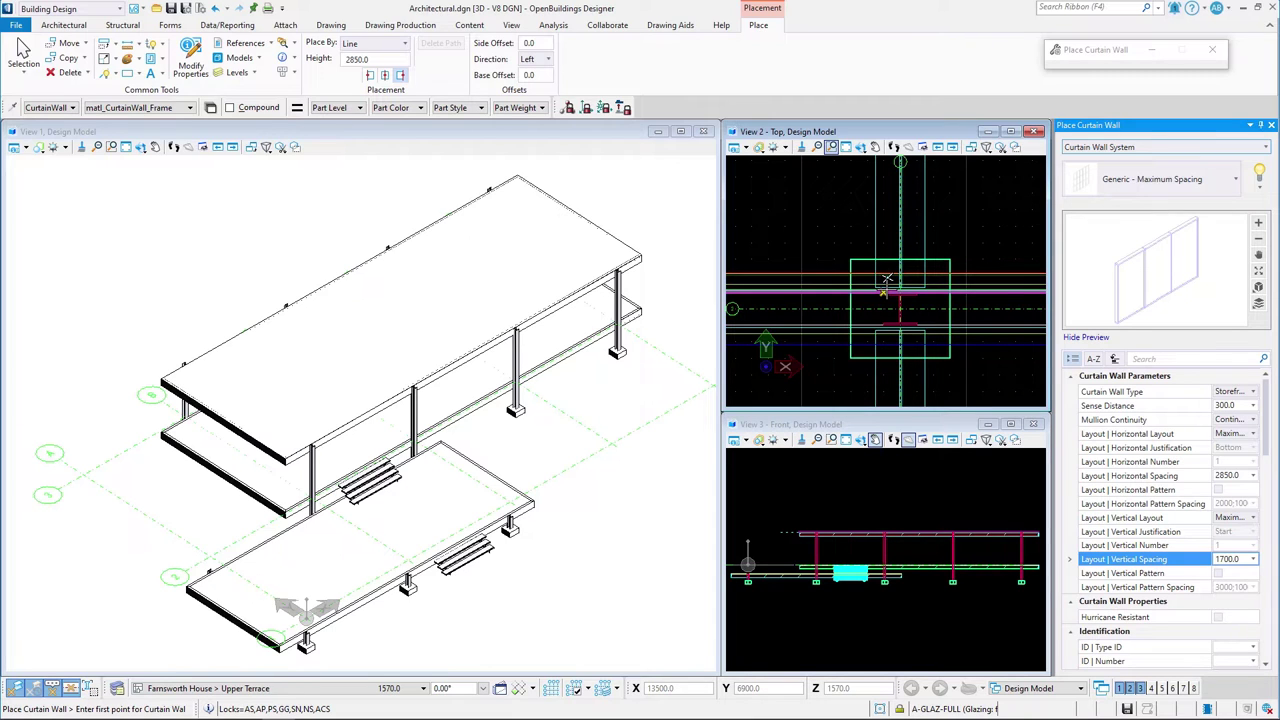
scroll(895, 290, "up", 3)
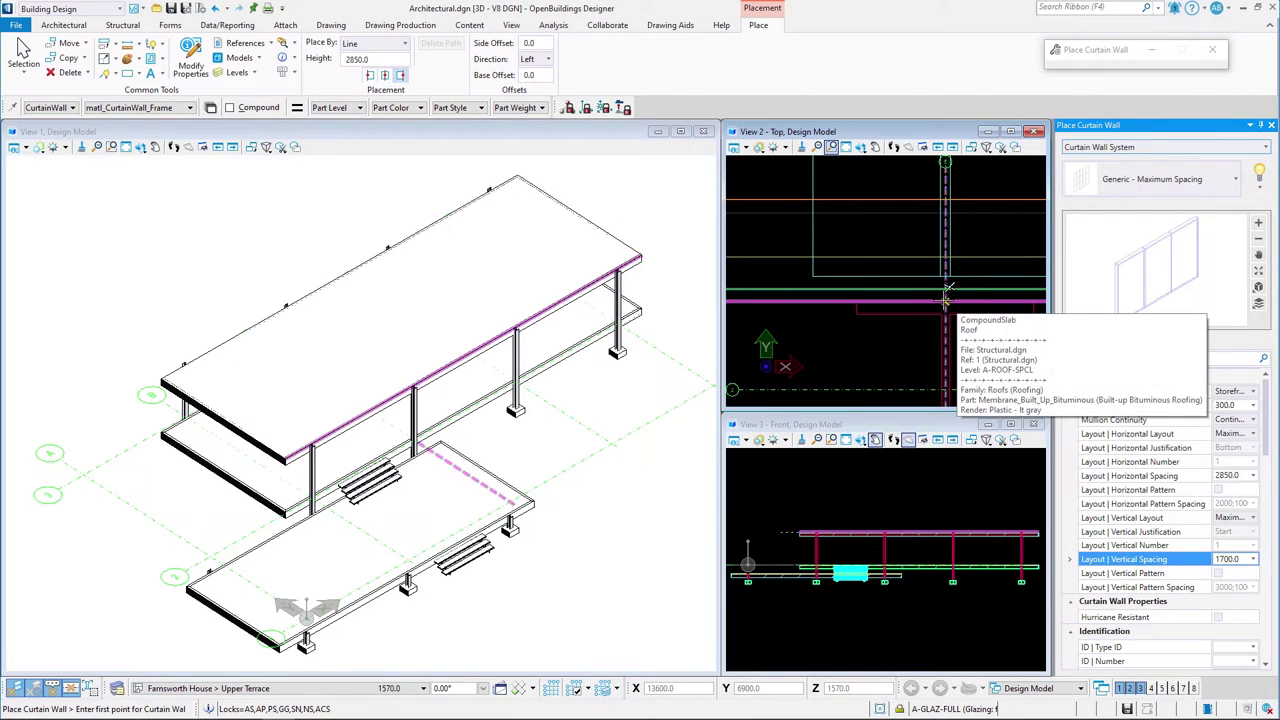
key("F11")
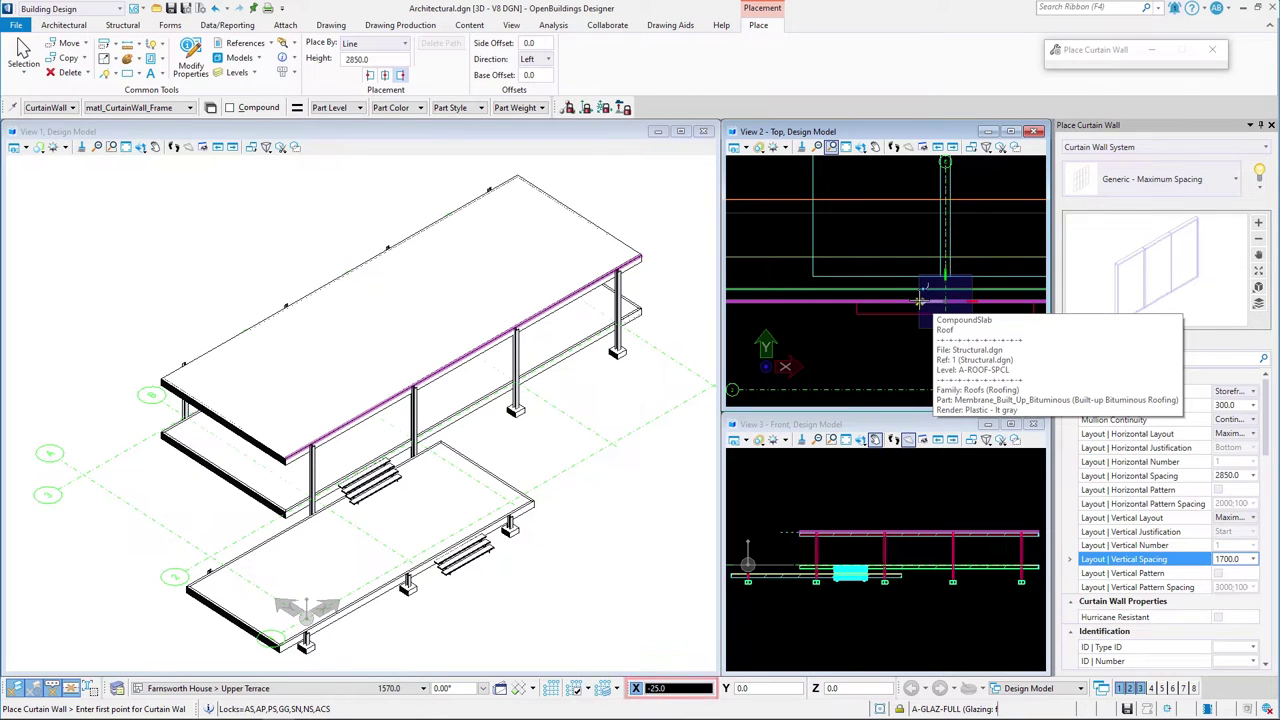
left_click(919, 299)
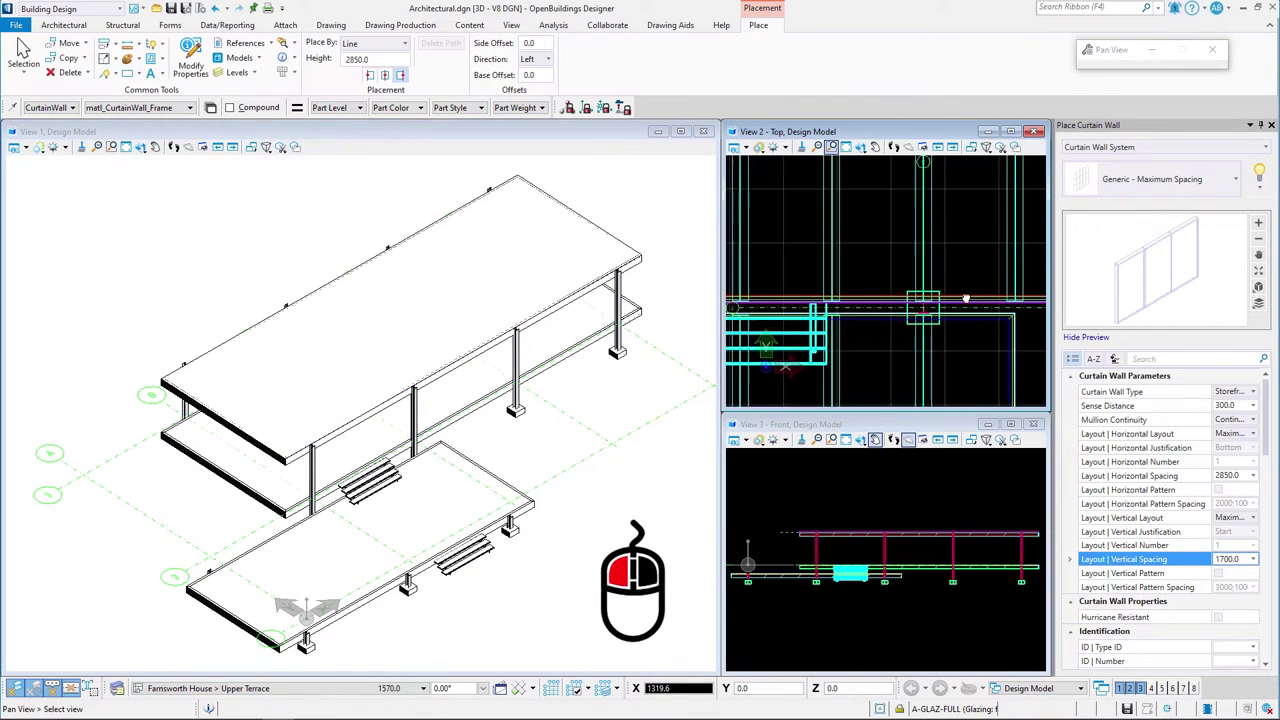
scroll(928, 323, "up", 4)
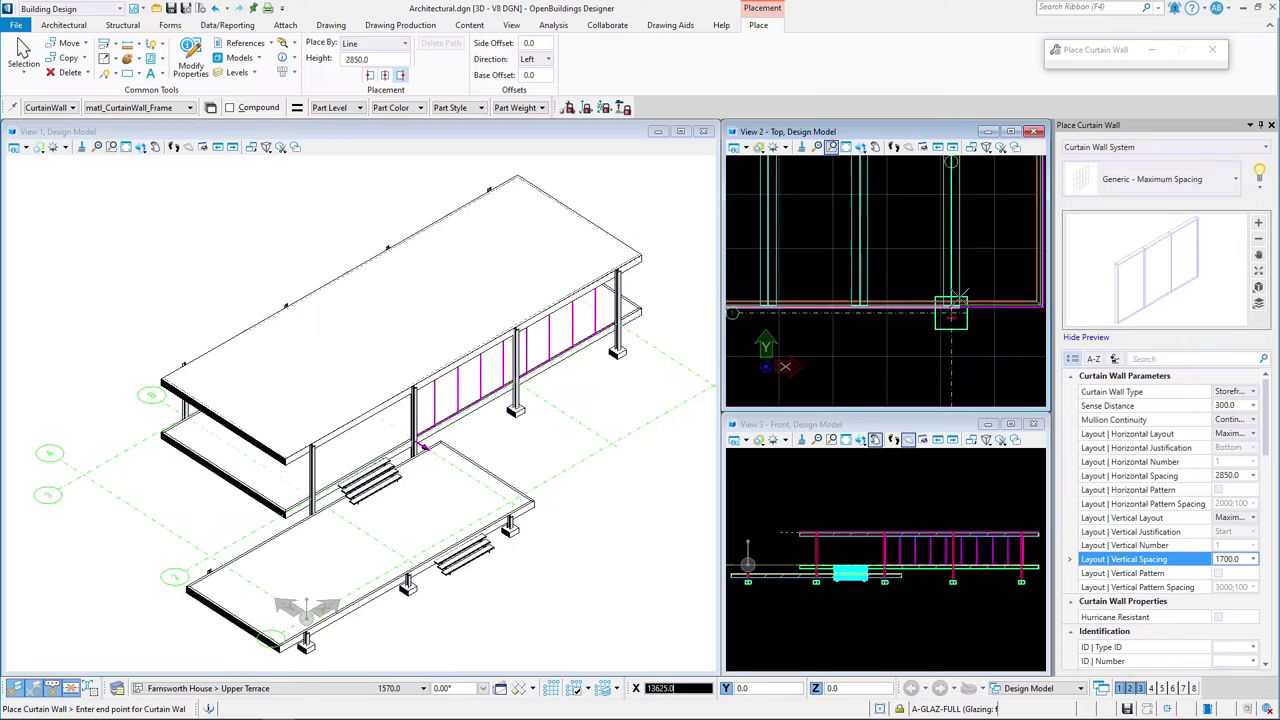
scroll(926, 340, "up", 3)
key("o")
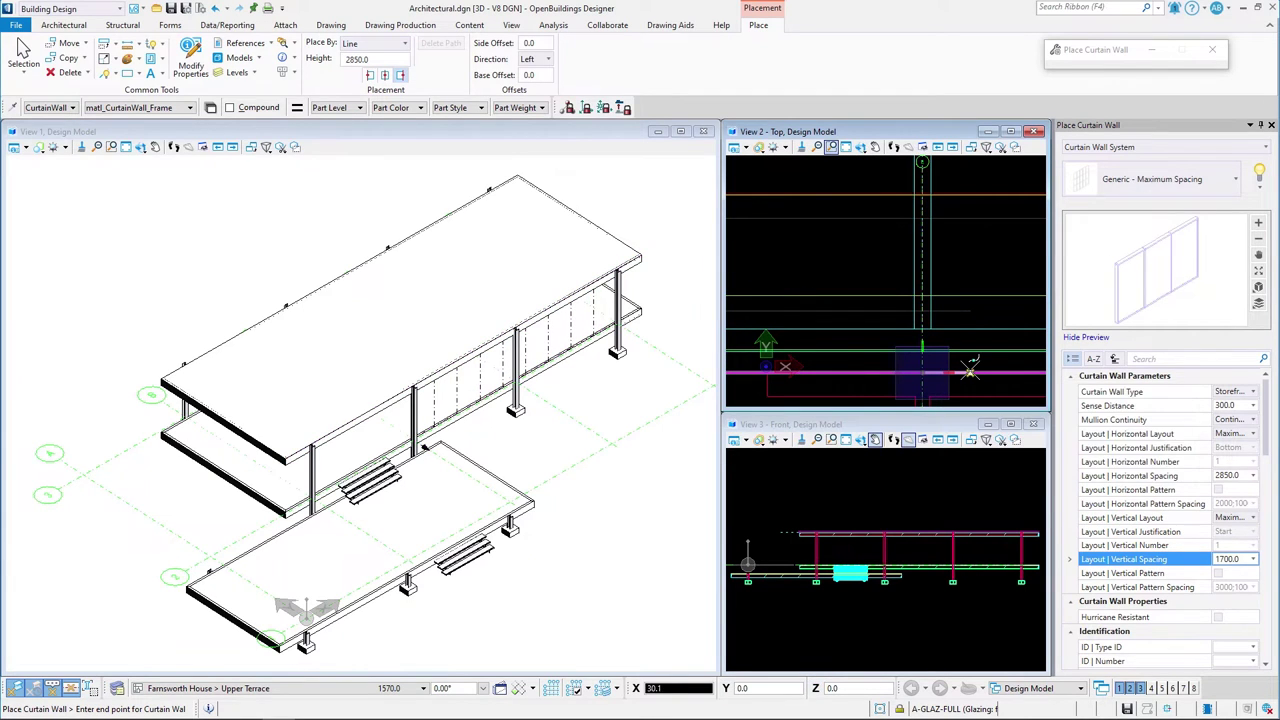
type("28")
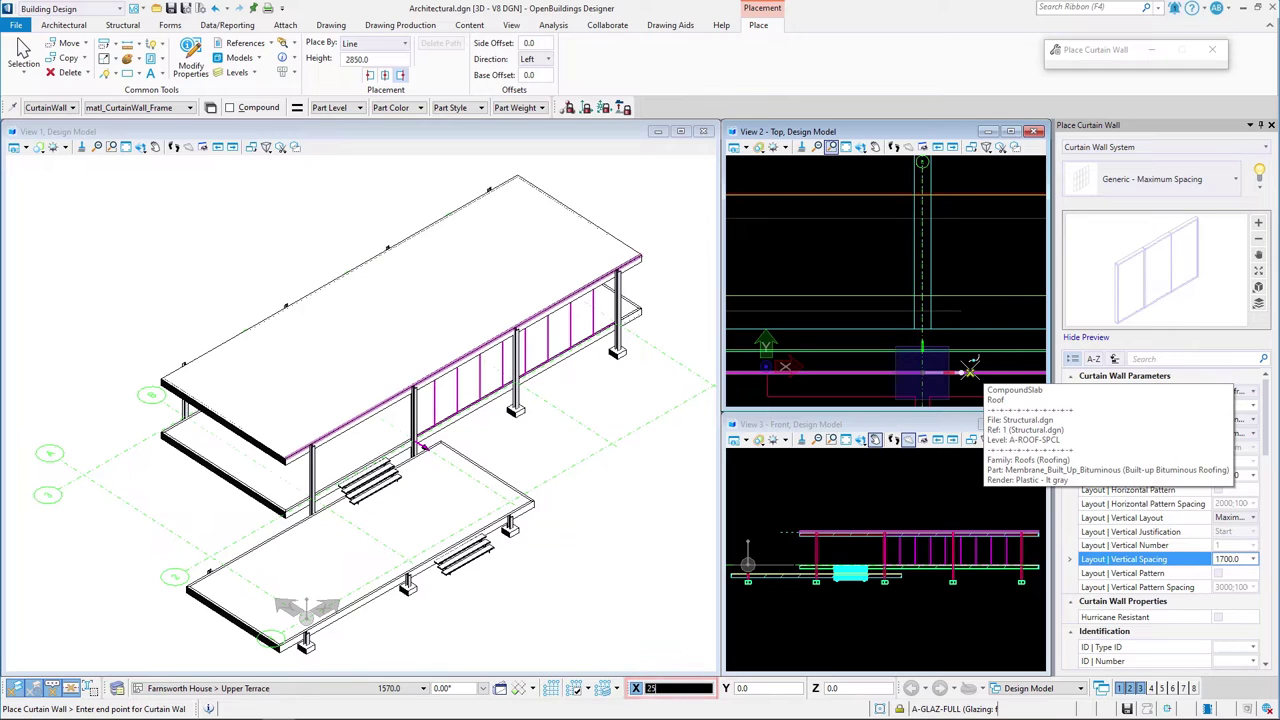
type("5")
left_click(968, 370)
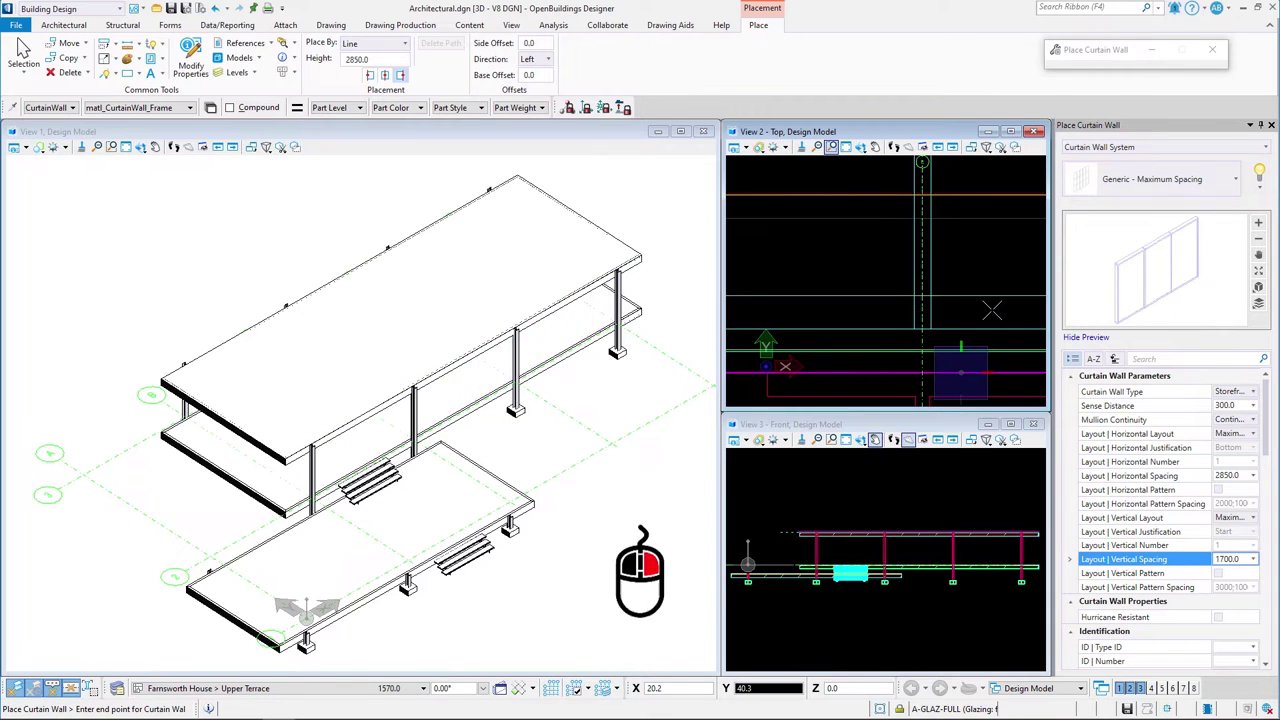
right_click(991, 311)
Place a curtain wall along the rear roof edge from gridline E back to gridline C, extending 25 past each gridline
middle_click_drag(991, 311, 964, 388)
middle_click_drag(989, 194, 914, 301)
scroll(908, 183, "up", 2)
right_click(914, 301)
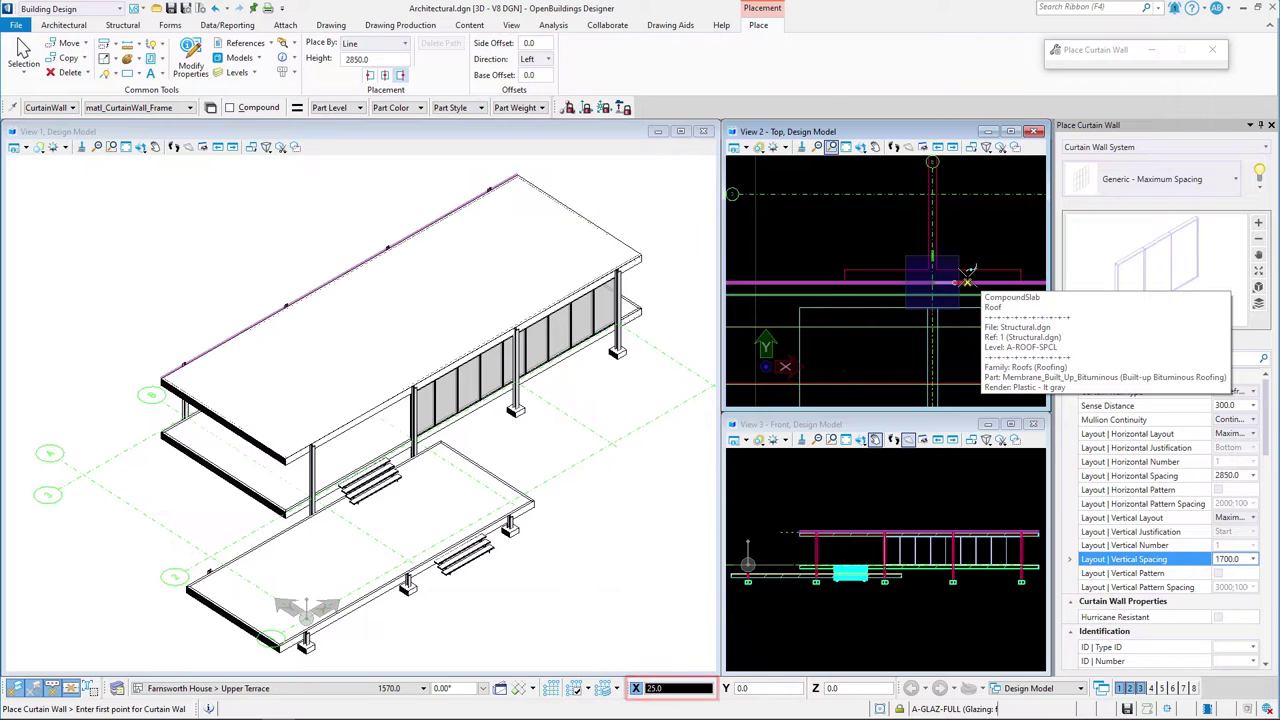
scroll(967, 281, "down", 5)
middle_click_drag(962, 276, 946, 270)
scroll(982, 240, "up", 6)
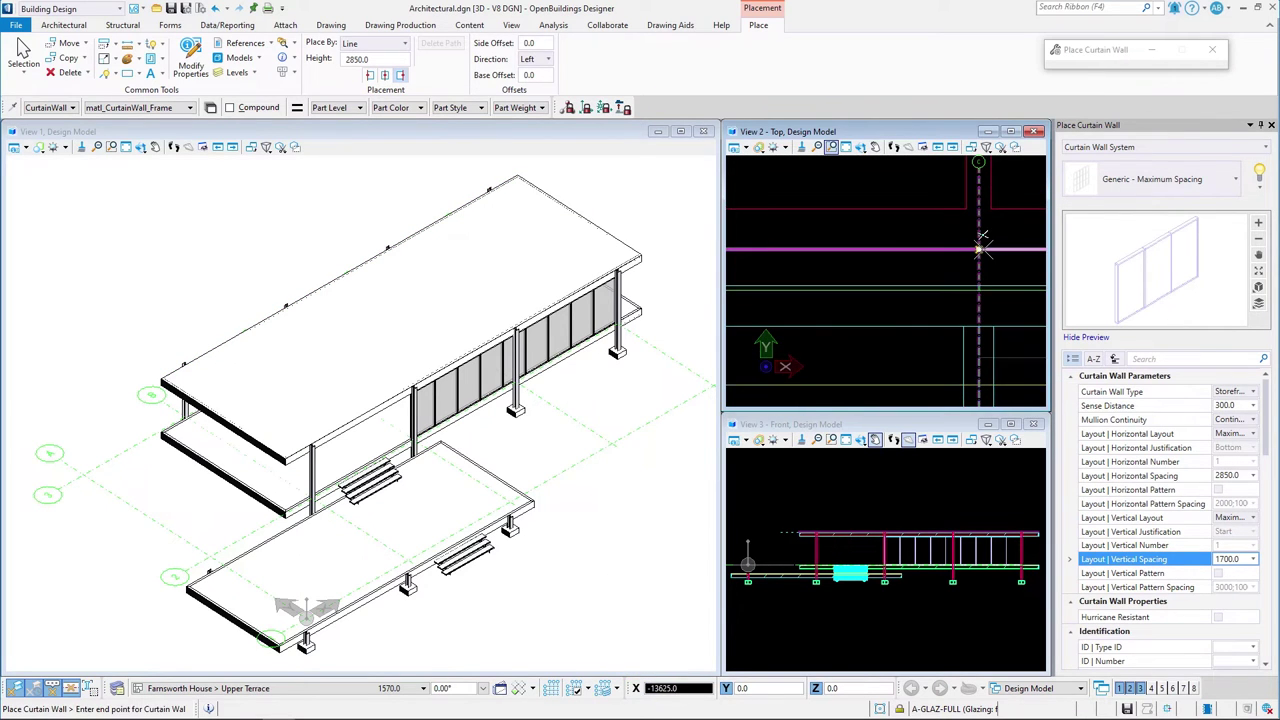
key("o")
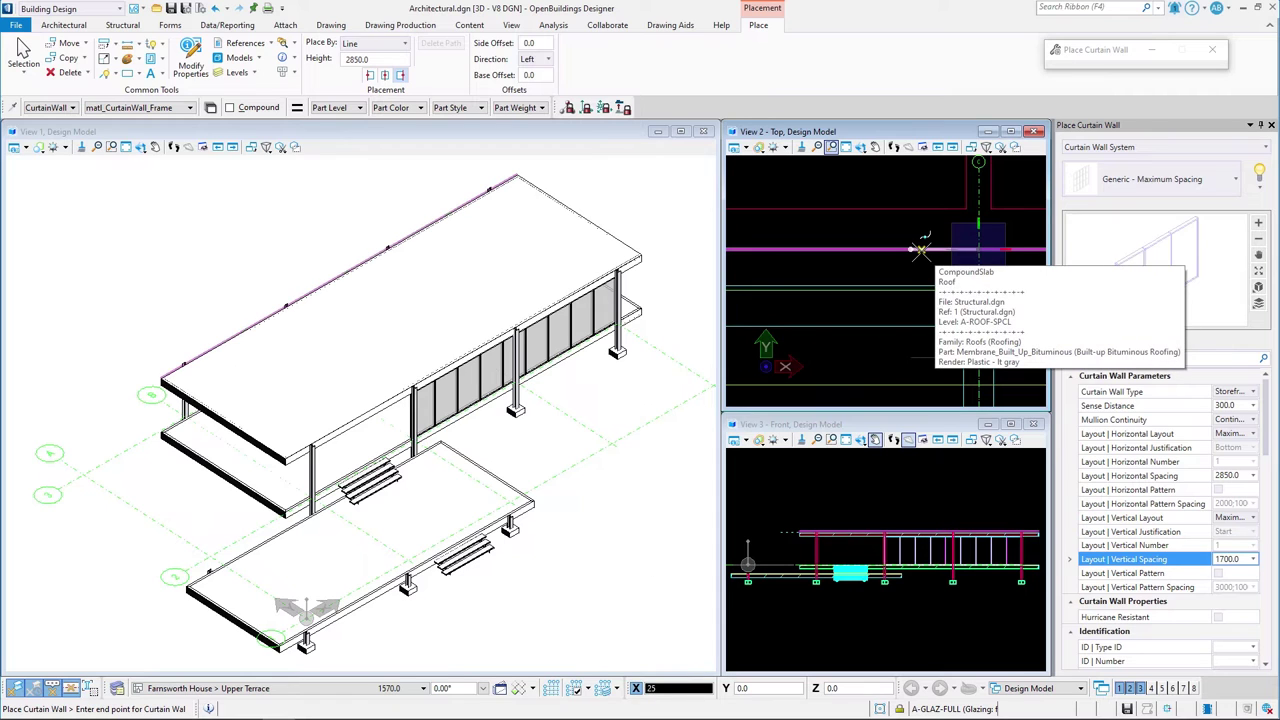
right_click(920, 249)
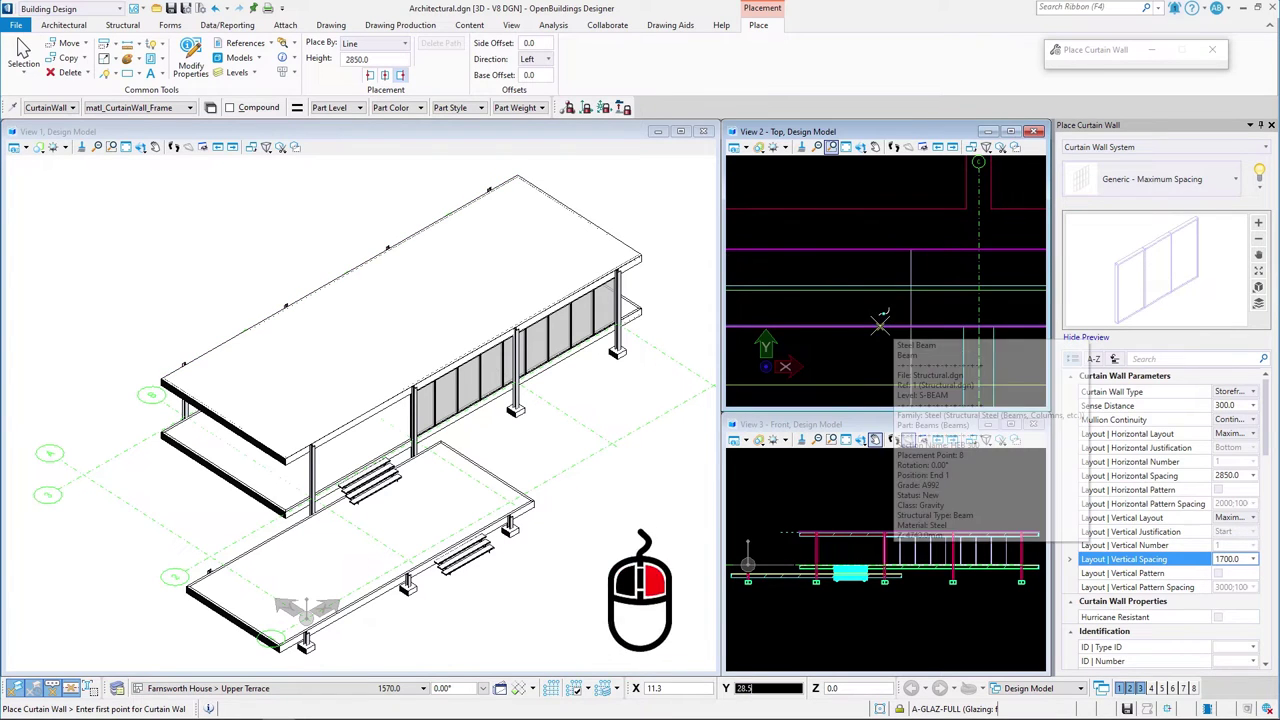
Enclose the west end with chained curtain walls from the rear wall, along the joist just west of gridline C, to the front wall
scroll(928, 294, "down", 3)
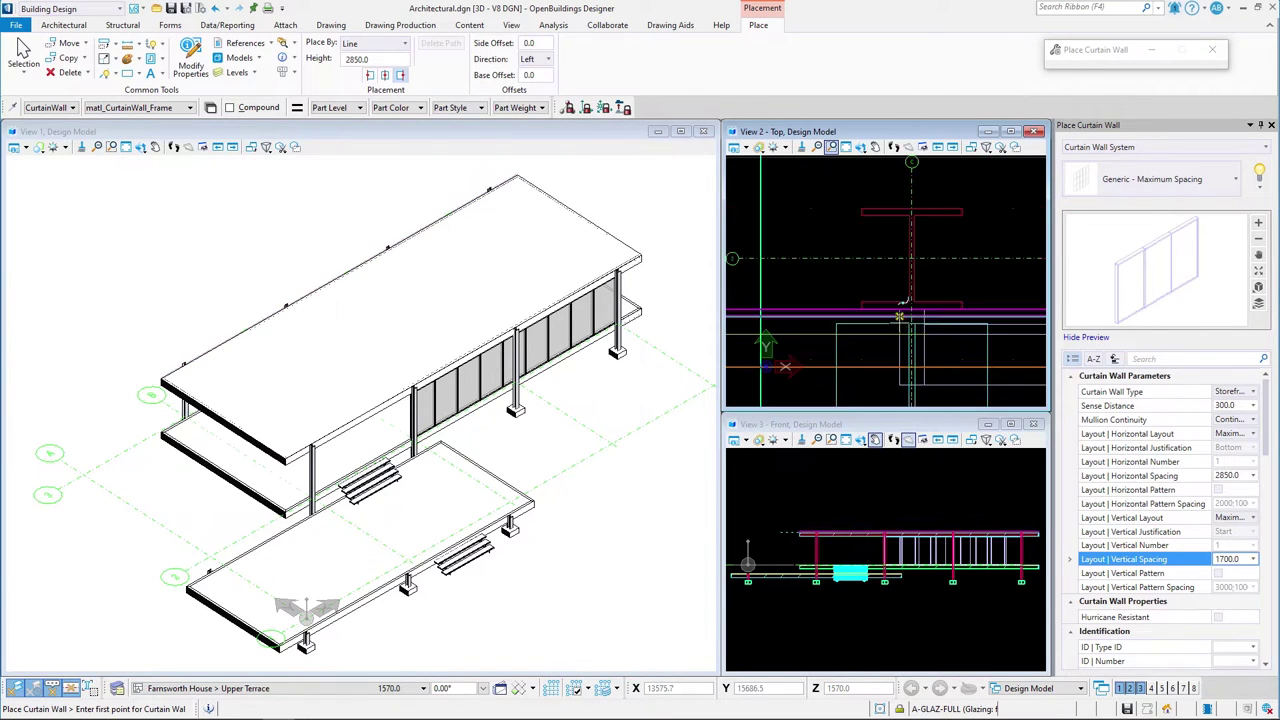
middle_click_drag(928, 294, 957, 298)
scroll(957, 298, "up", 3)
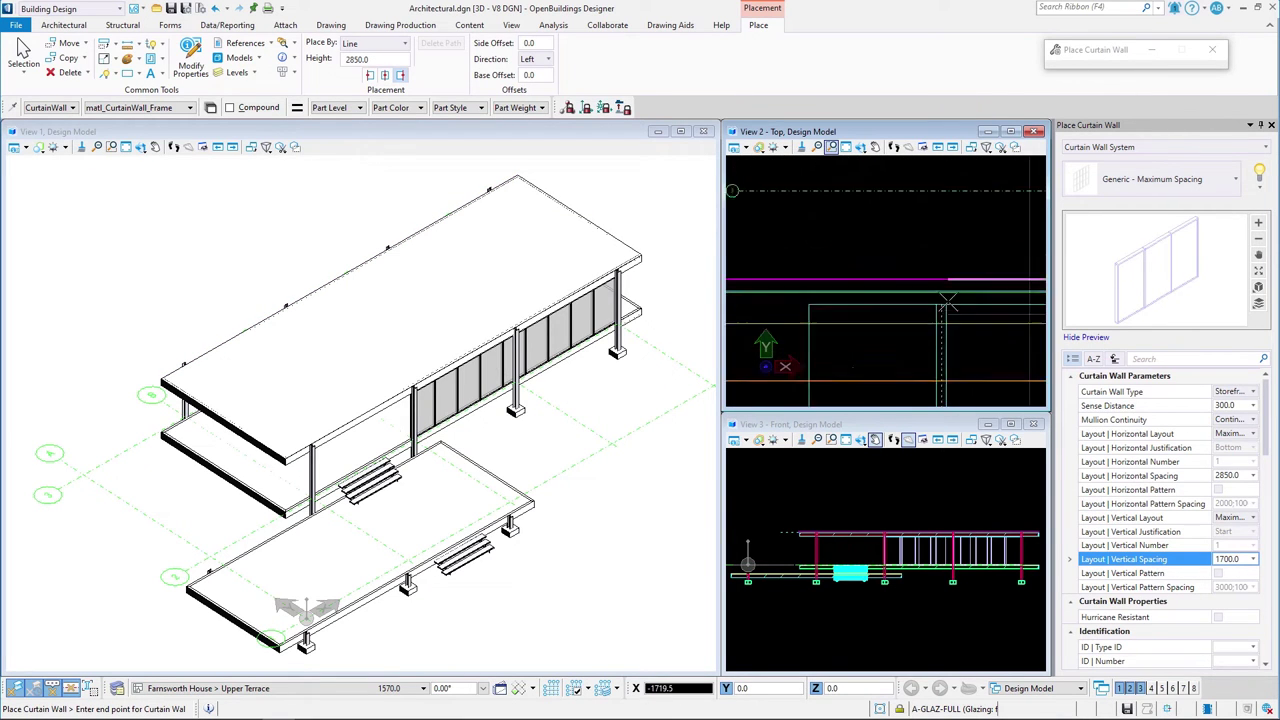
right_click(948, 300)
scroll(930, 330, "down", 2)
scroll(930, 367, "down", 3)
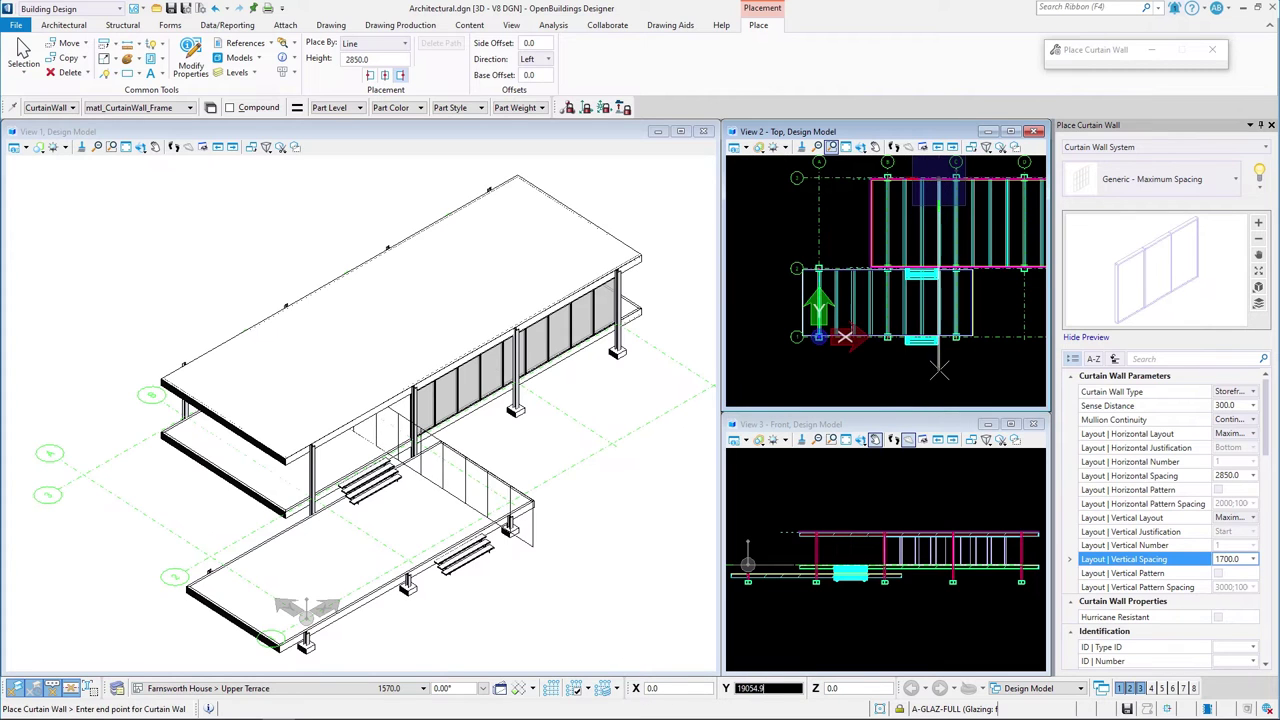
scroll(930, 320, "up", 3)
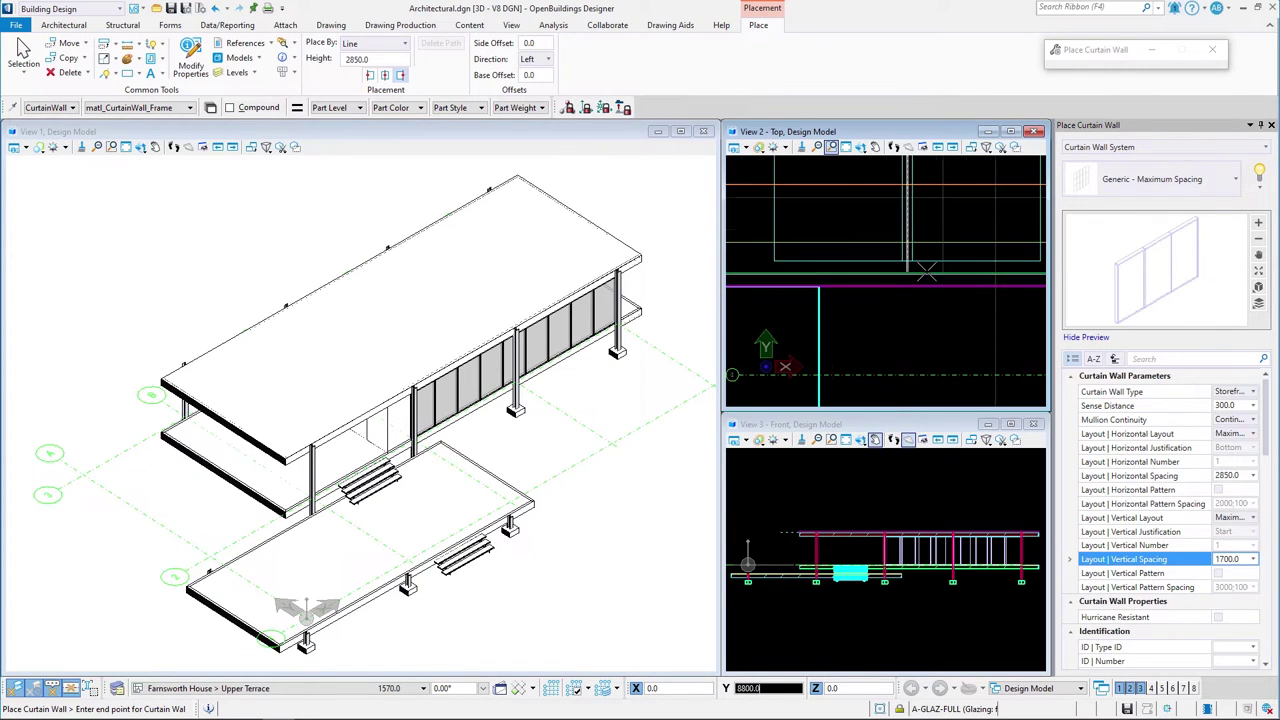
middle_click_drag(907, 285, 802, 287)
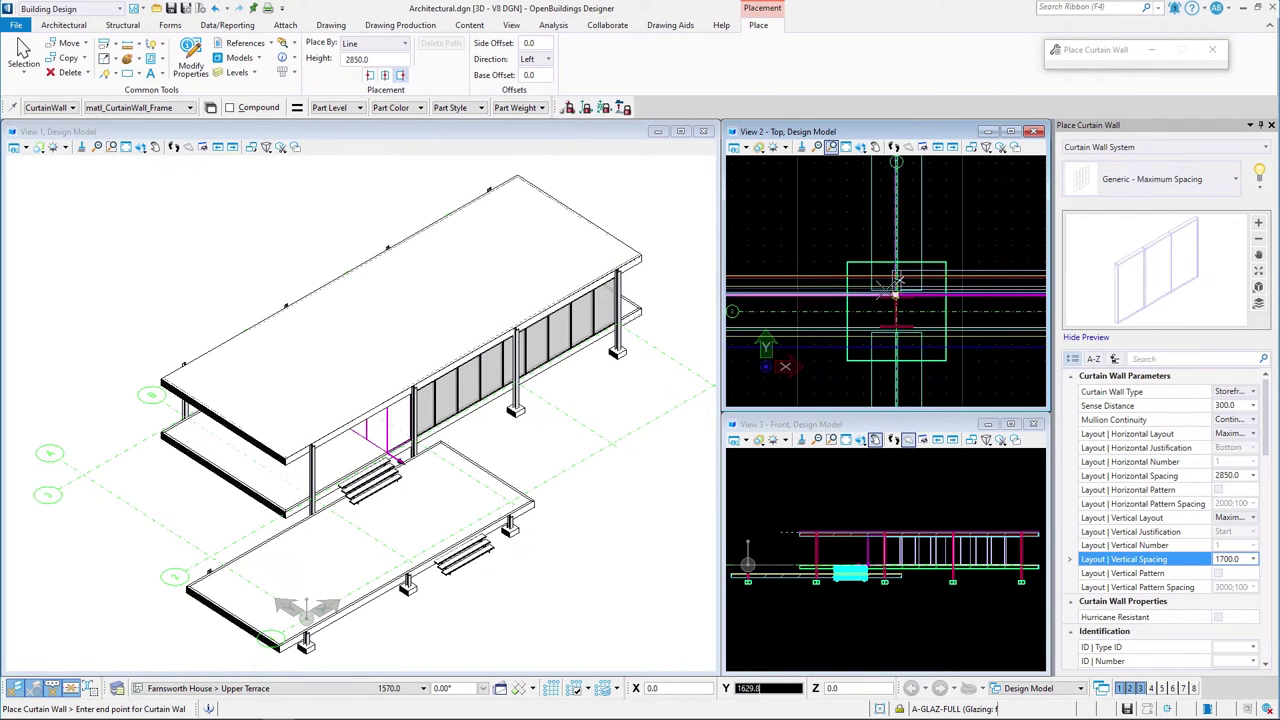
left_click_drag(881, 281, 786, 312)
right_click(915, 326)
right_click(915, 328)
scroll(918, 335, "up", 3)
scroll(920, 342, "down", 5)
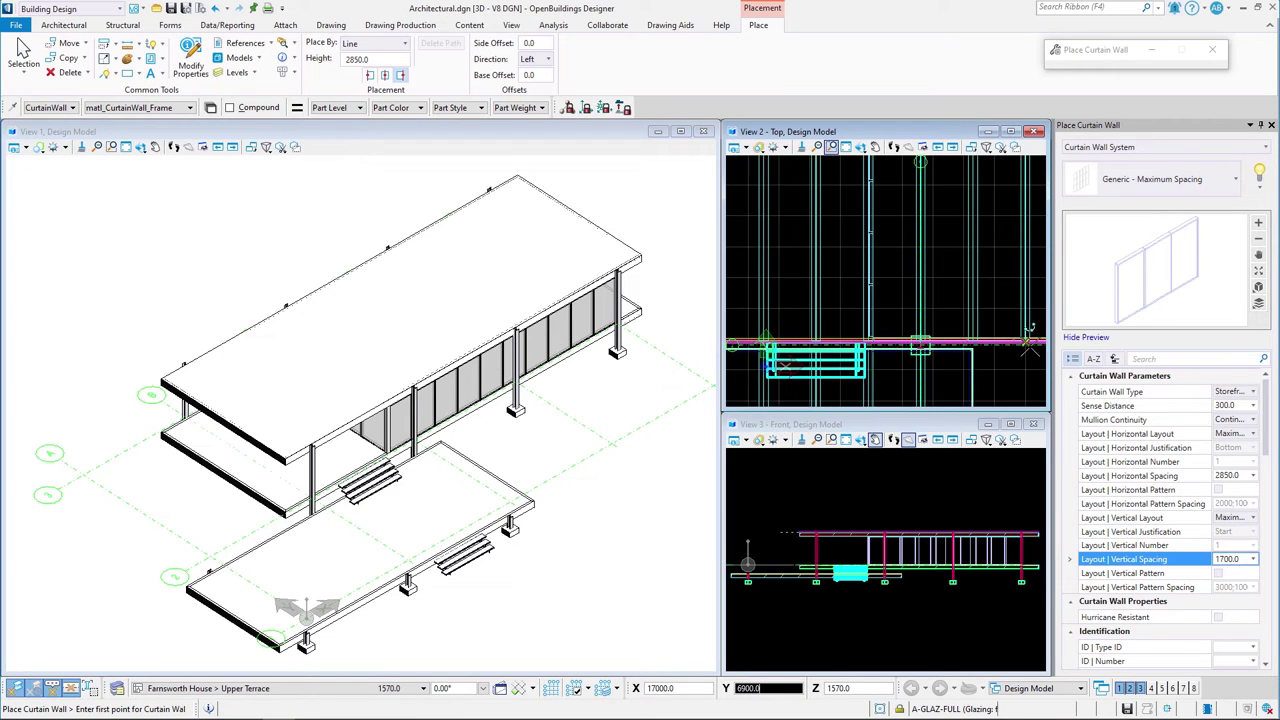
Close the east end with chained curtain walls from the front wall at gridline E, around the roof's east edge, to the rear wall
scroll(835, 312, "up", 5)
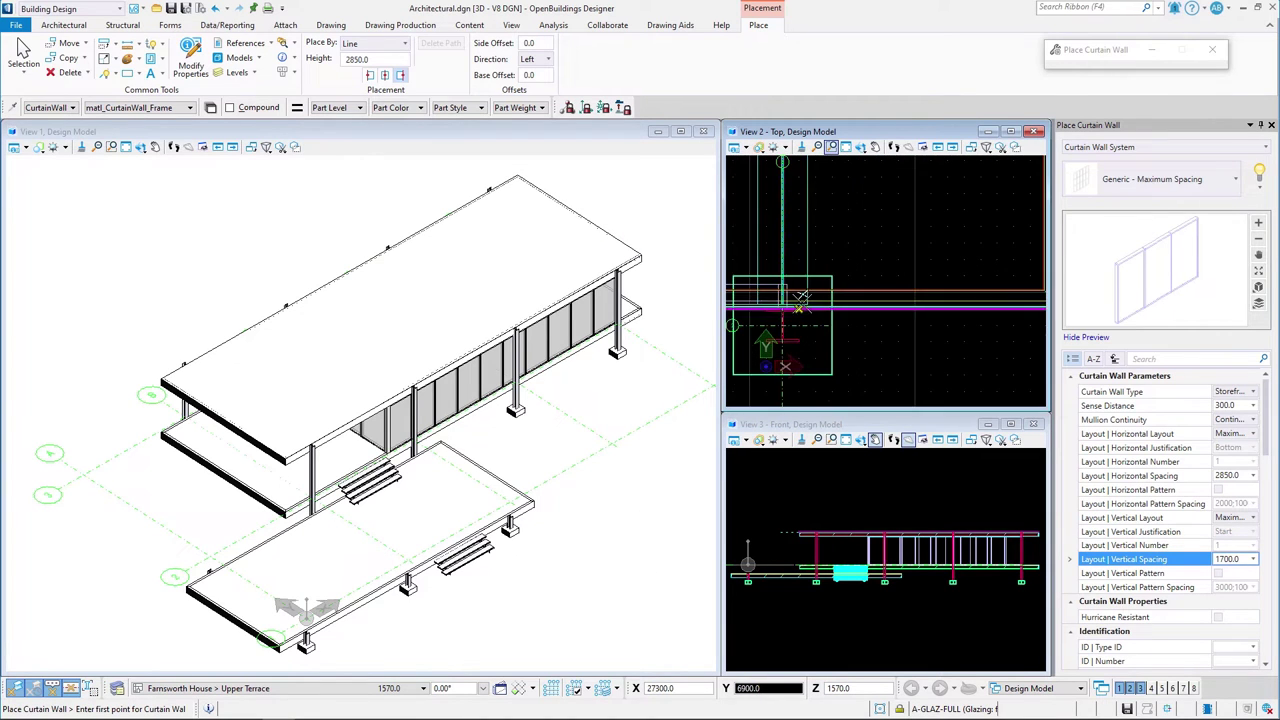
left_click(788, 321)
scroll(790, 320, "down", 3)
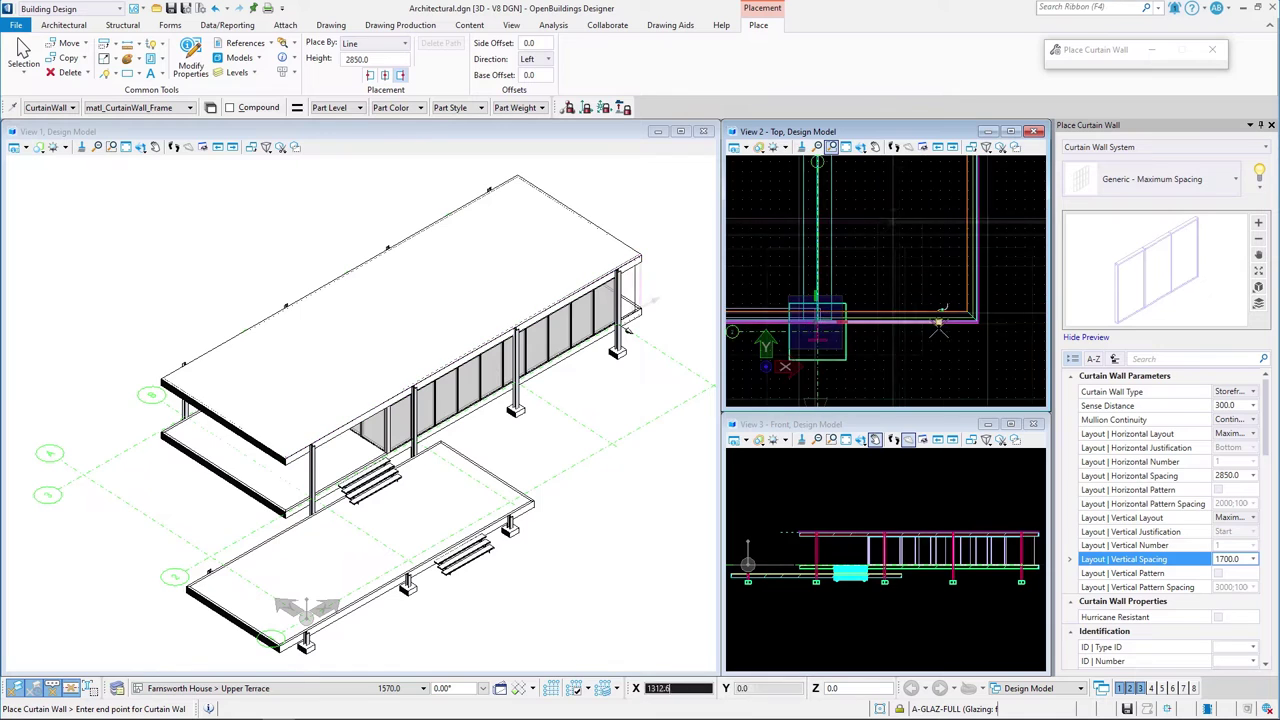
scroll(958, 301, "up", 3)
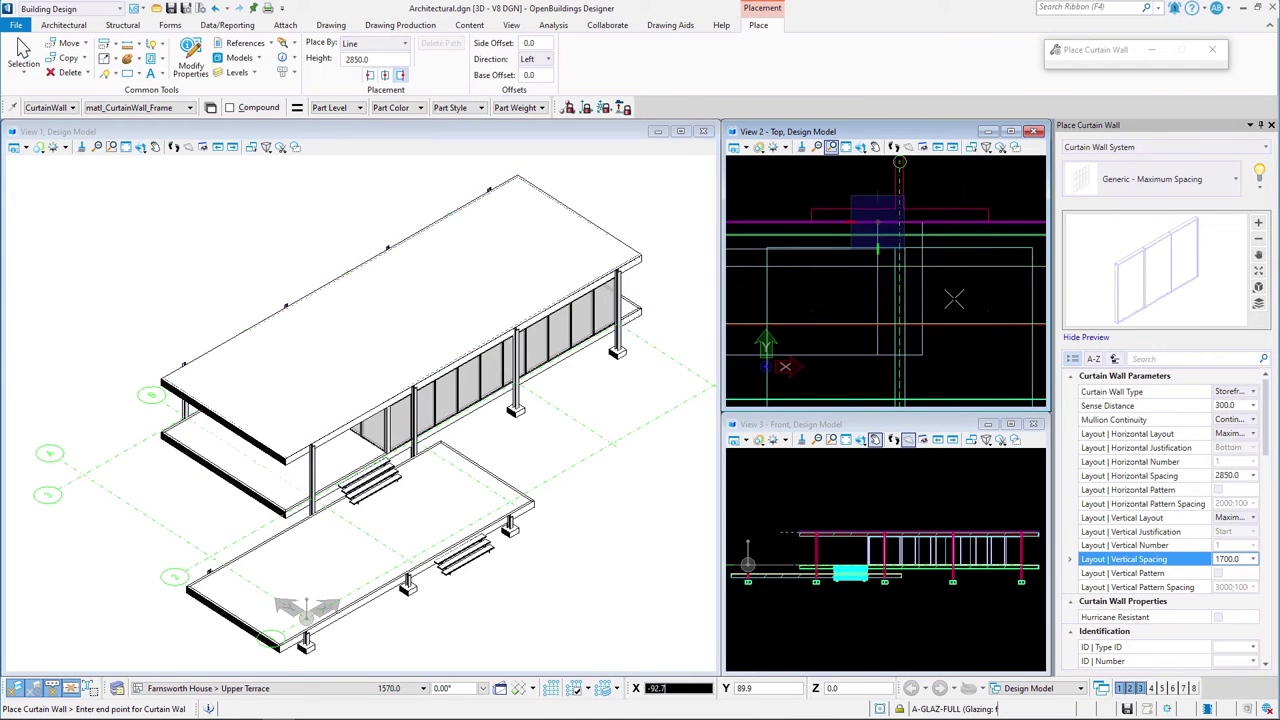
left_click(846, 147)
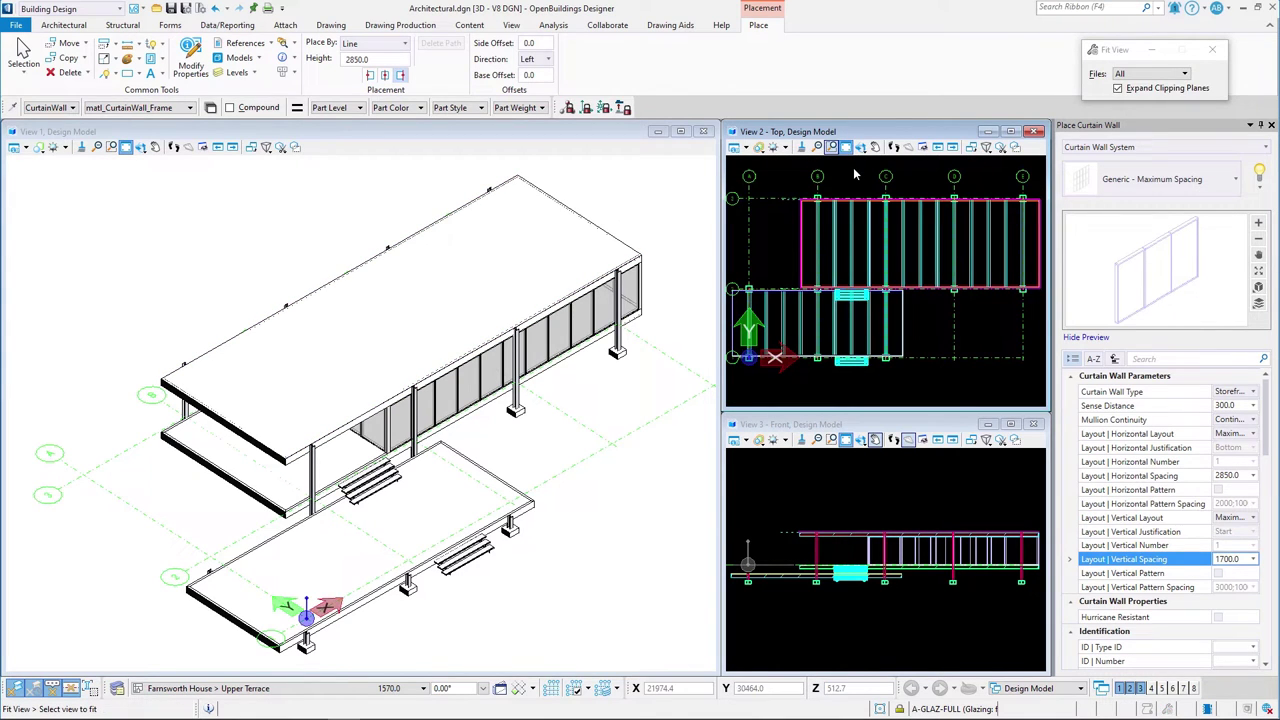
Create a fitted clip volume around the model in the isometric view and lower its top face to just below the roof
left_click(280, 147)
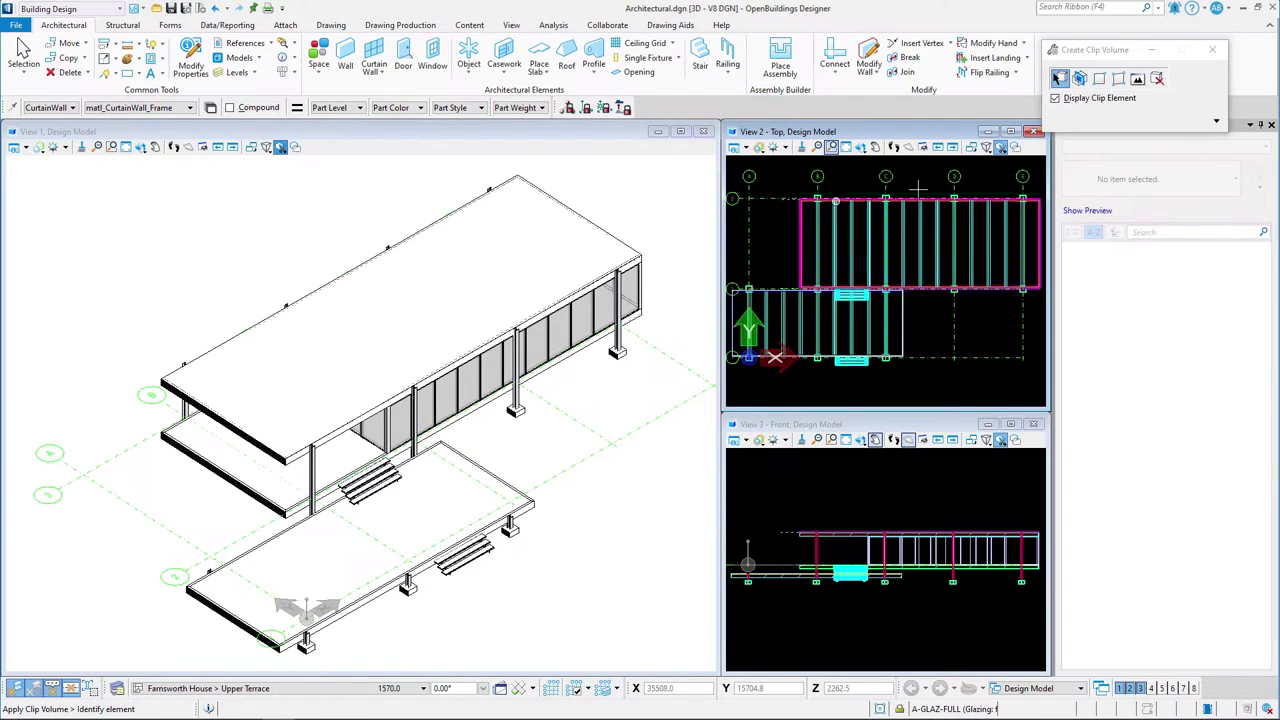
left_click(1139, 80)
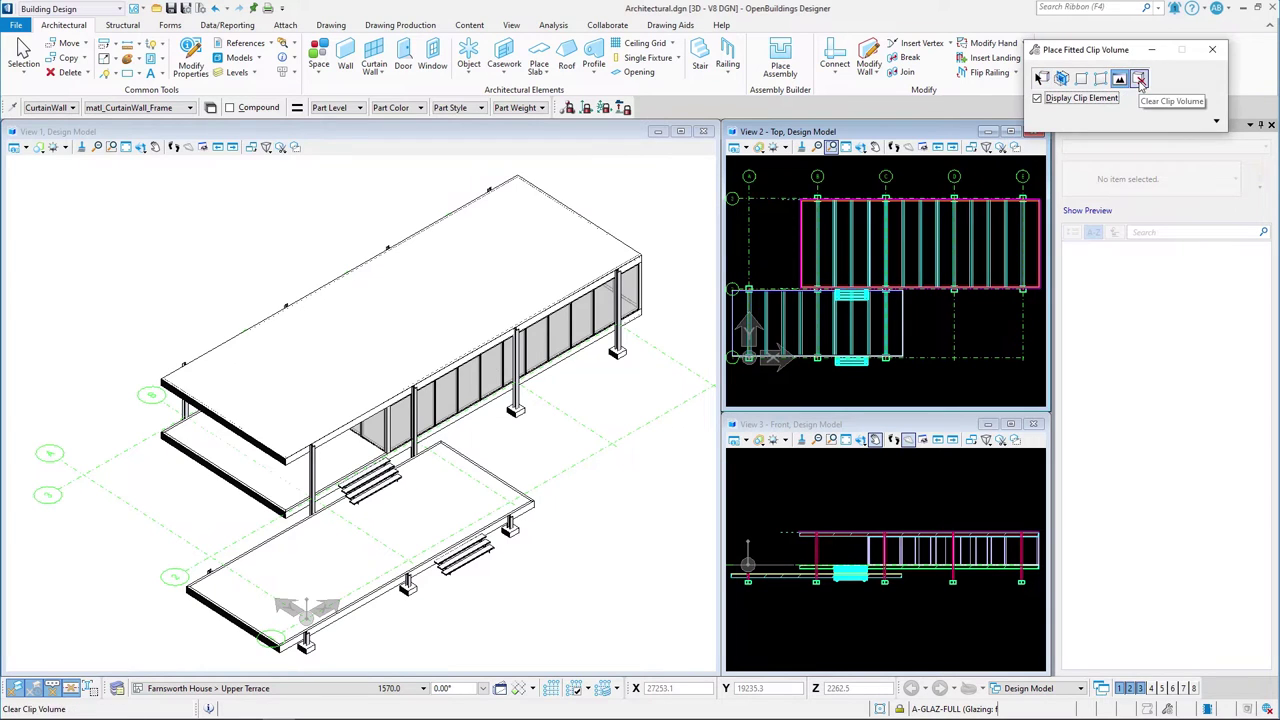
left_click(289, 238)
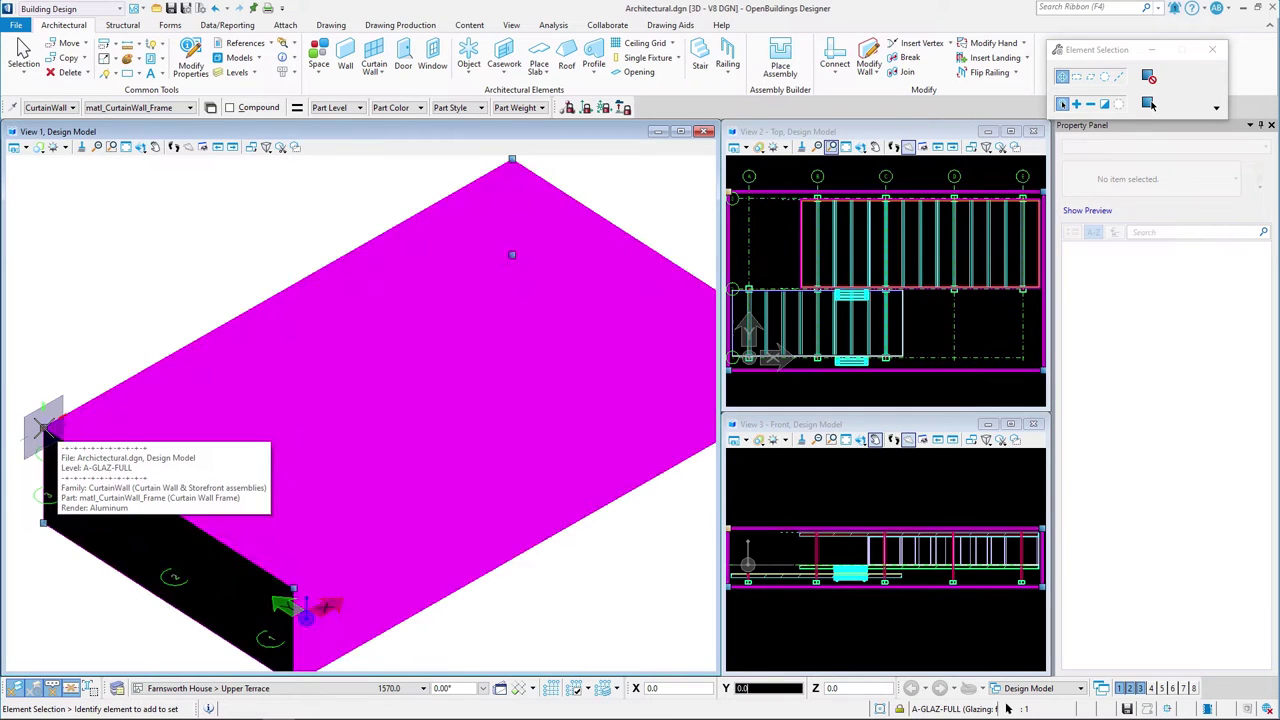
key("f")
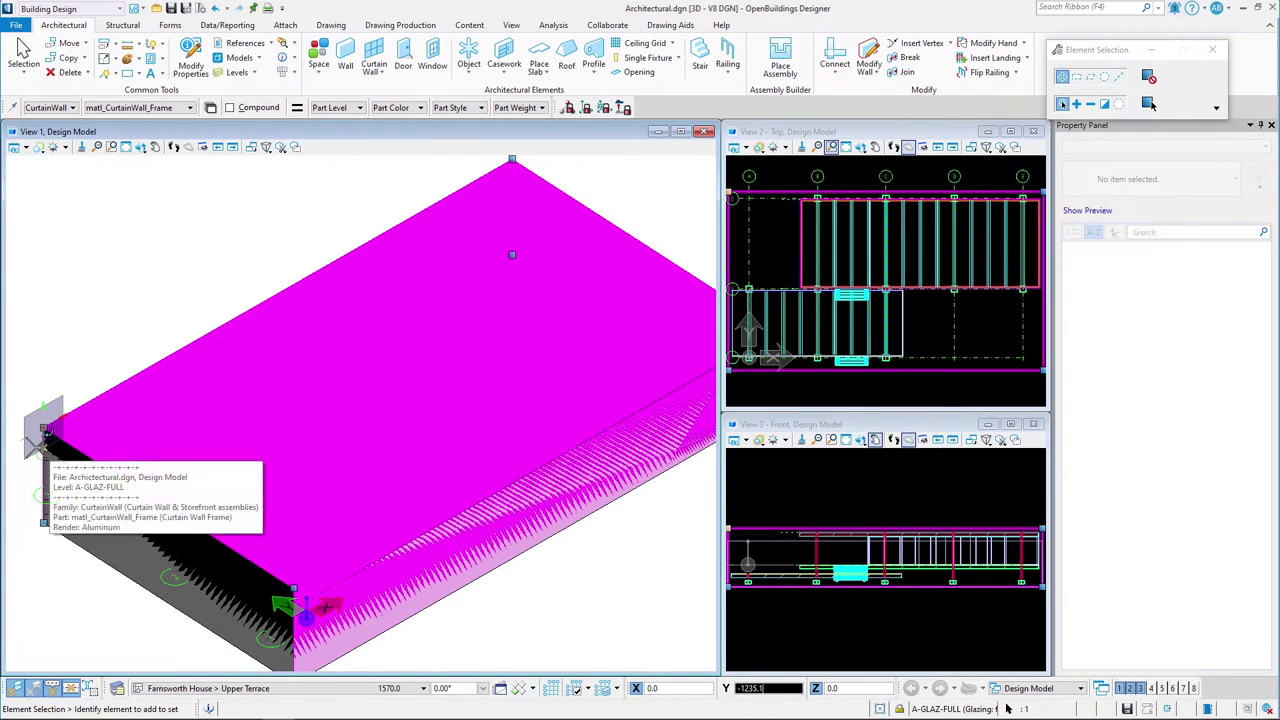
Apply the lowered box as the isometric view's clip volume by element to cut away the roof
left_click(280, 147)
left_click(1058, 78)
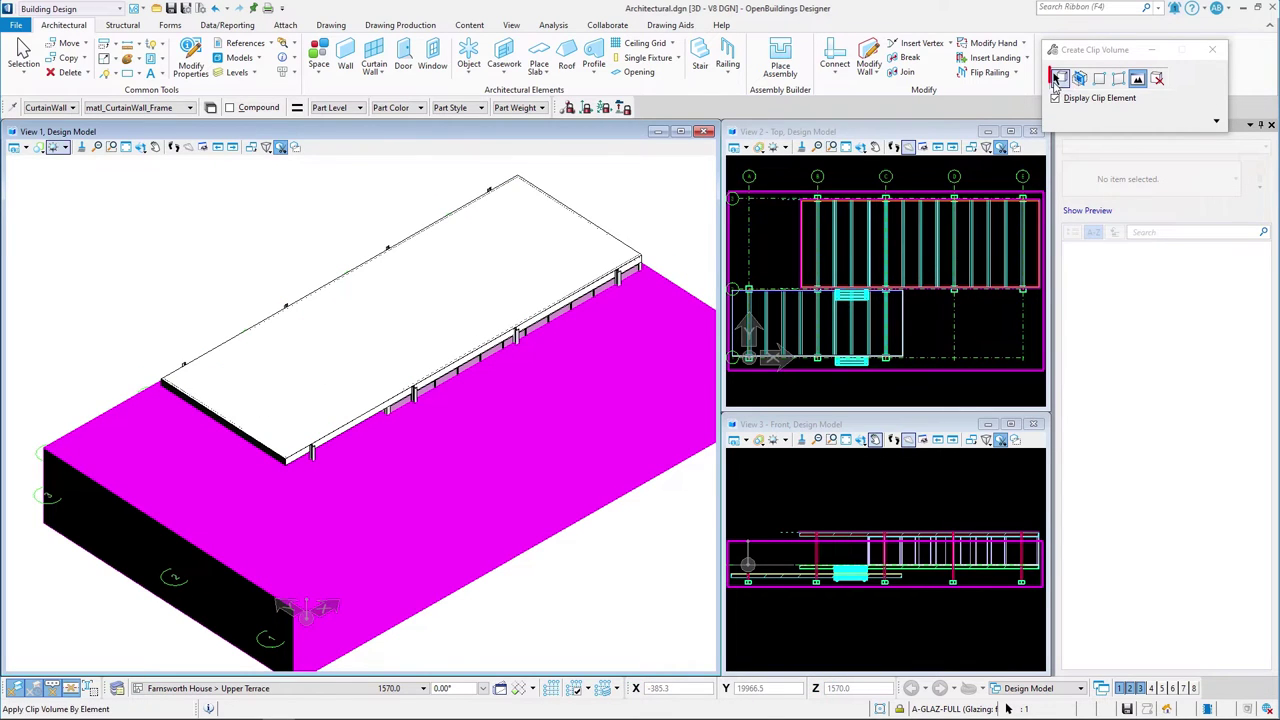
left_click(92, 418)
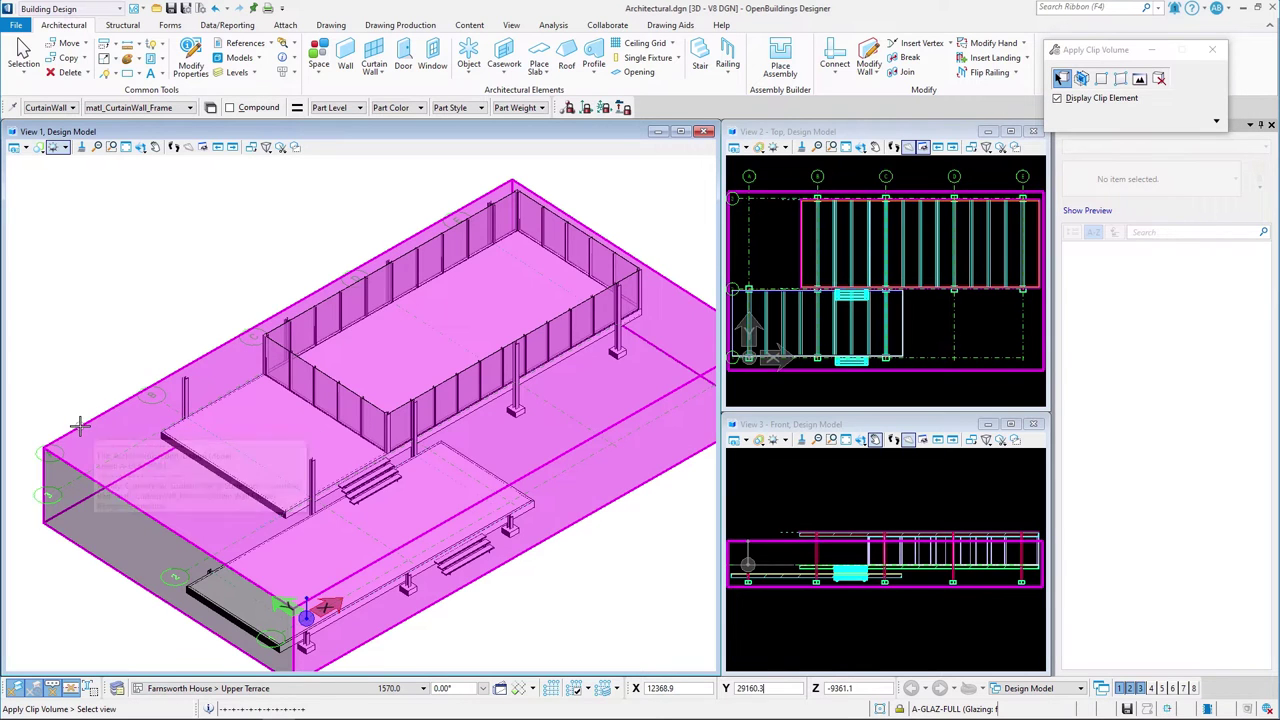
Replace a middle glazing panel in the west curtain wall with the Door-Double catalog panel
left_click(24, 52)
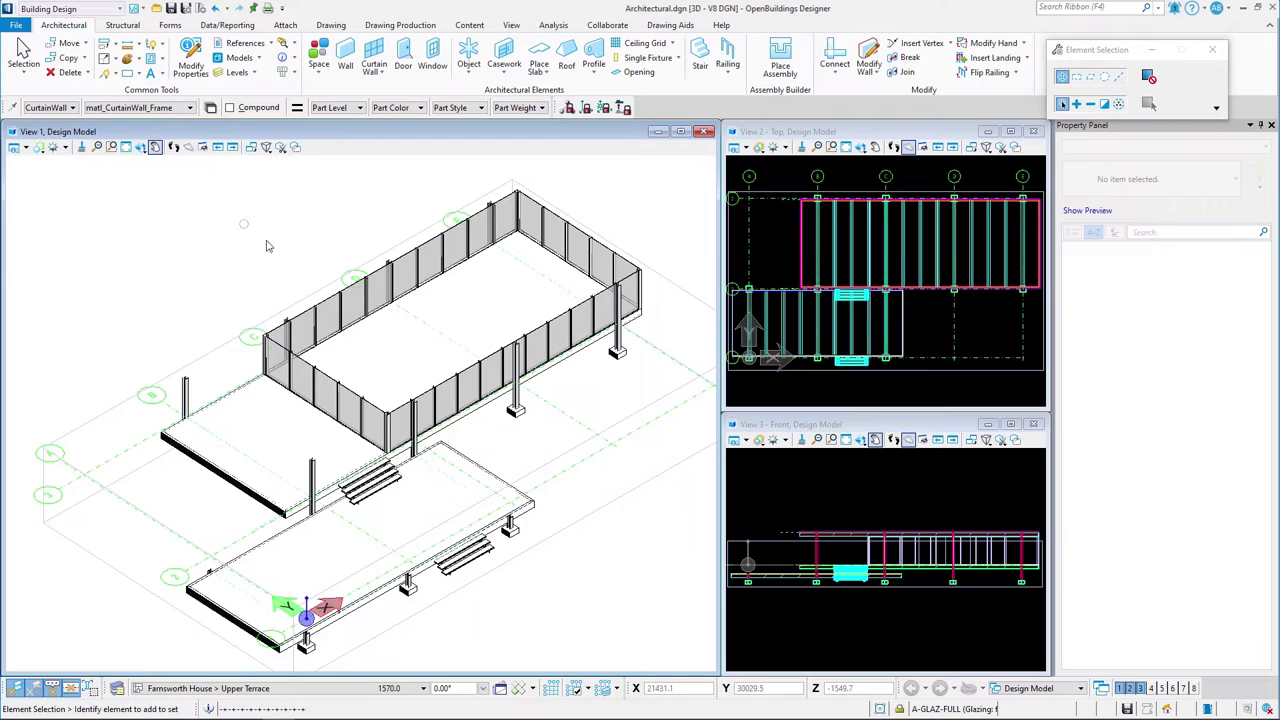
left_click(326, 389)
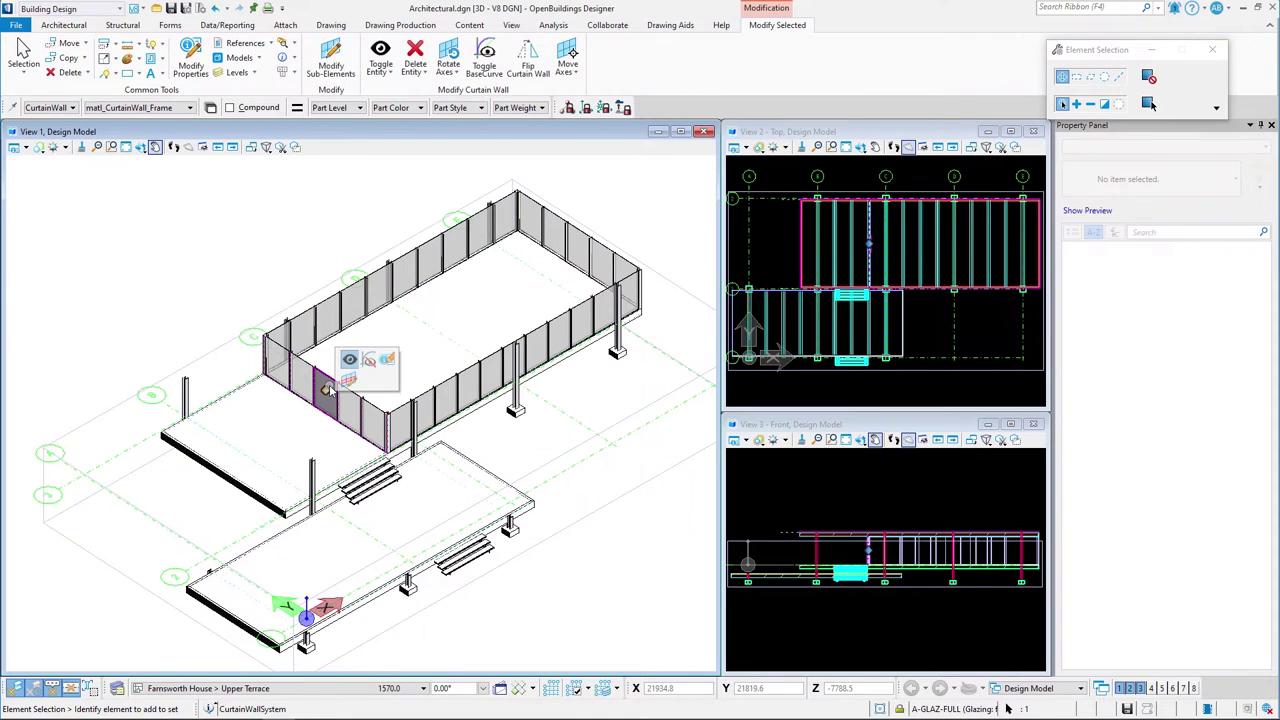
left_click(334, 63)
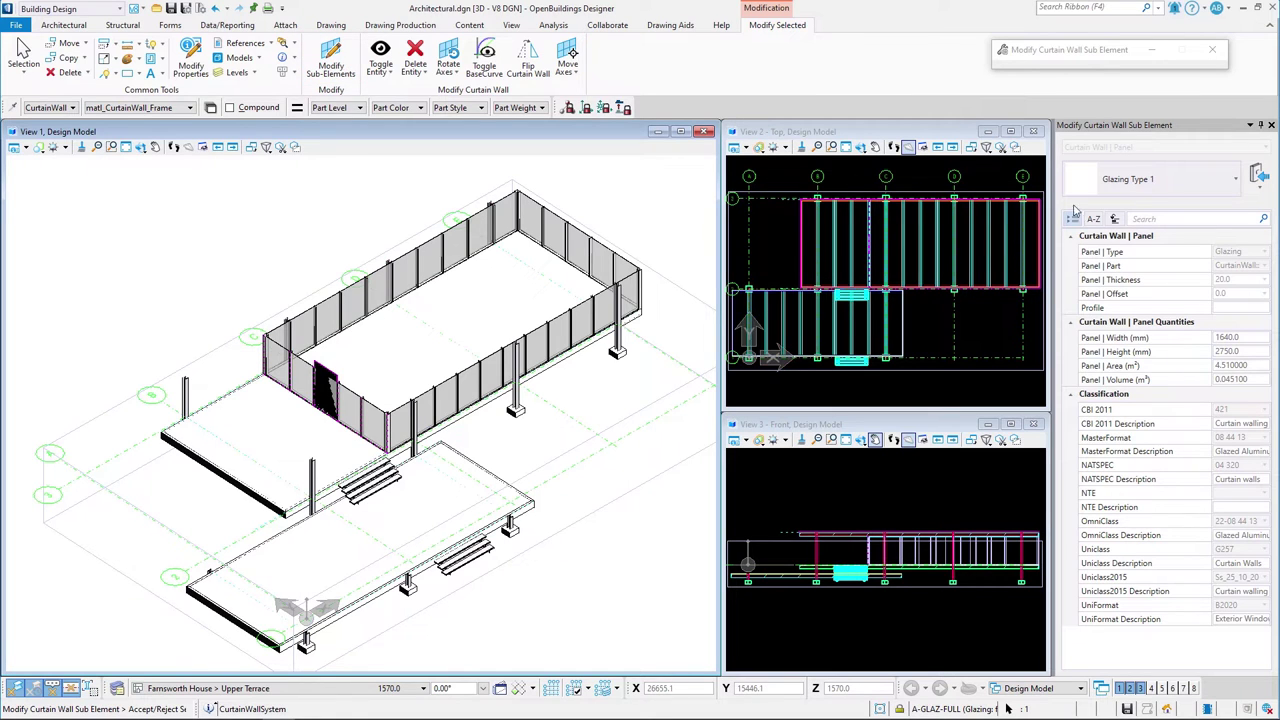
left_click(1160, 189)
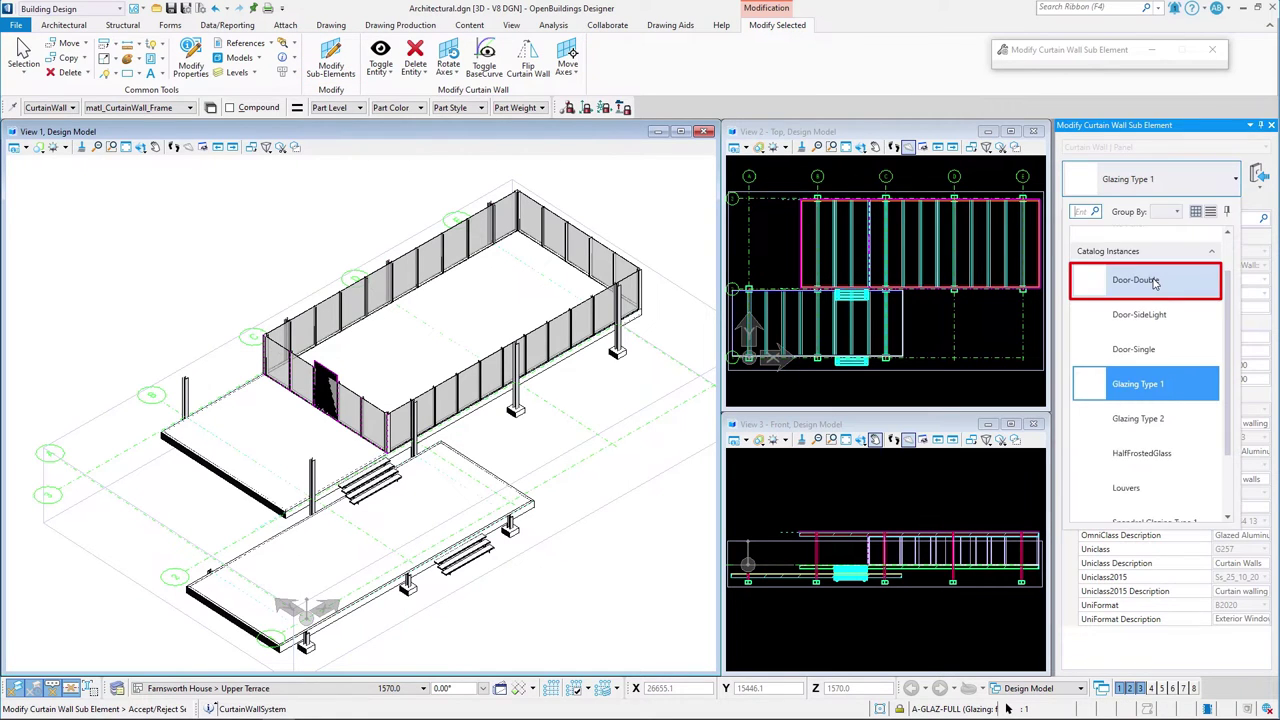
left_click(1150, 281)
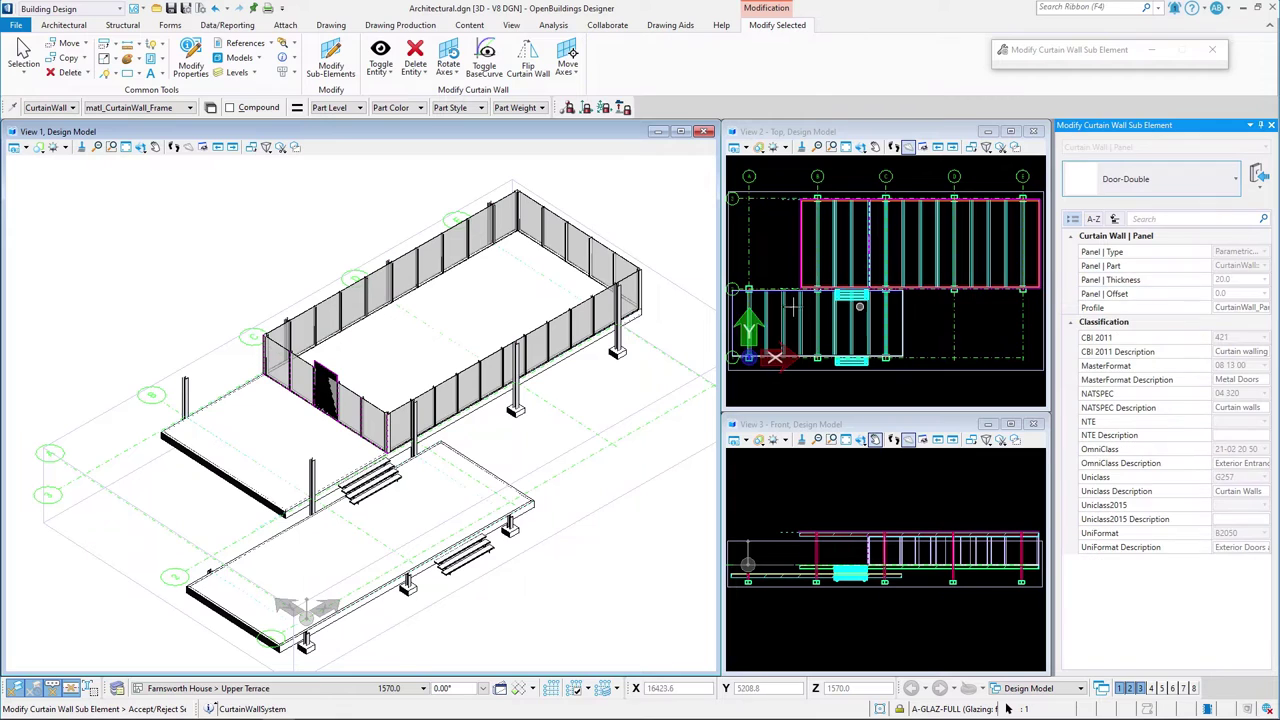
right_click(227, 275)
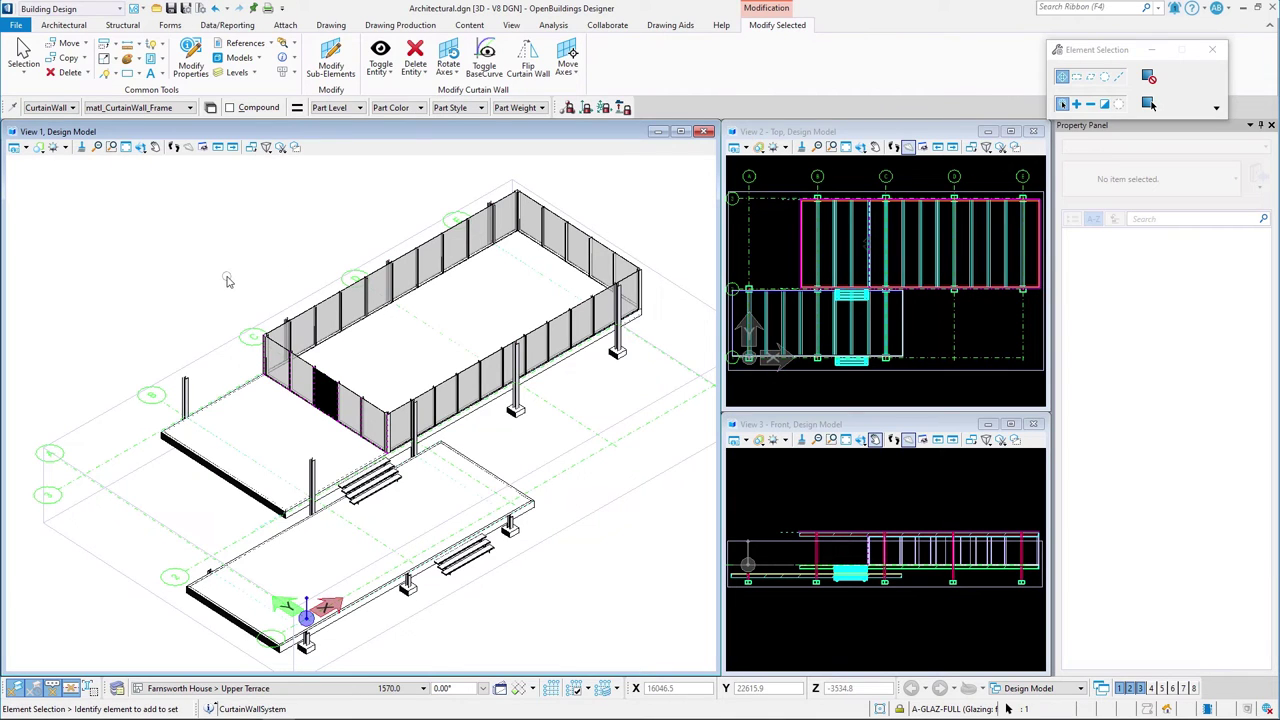
Change the isometric view's display style to Illustration:Ignore Lighting
left_click(39, 147)
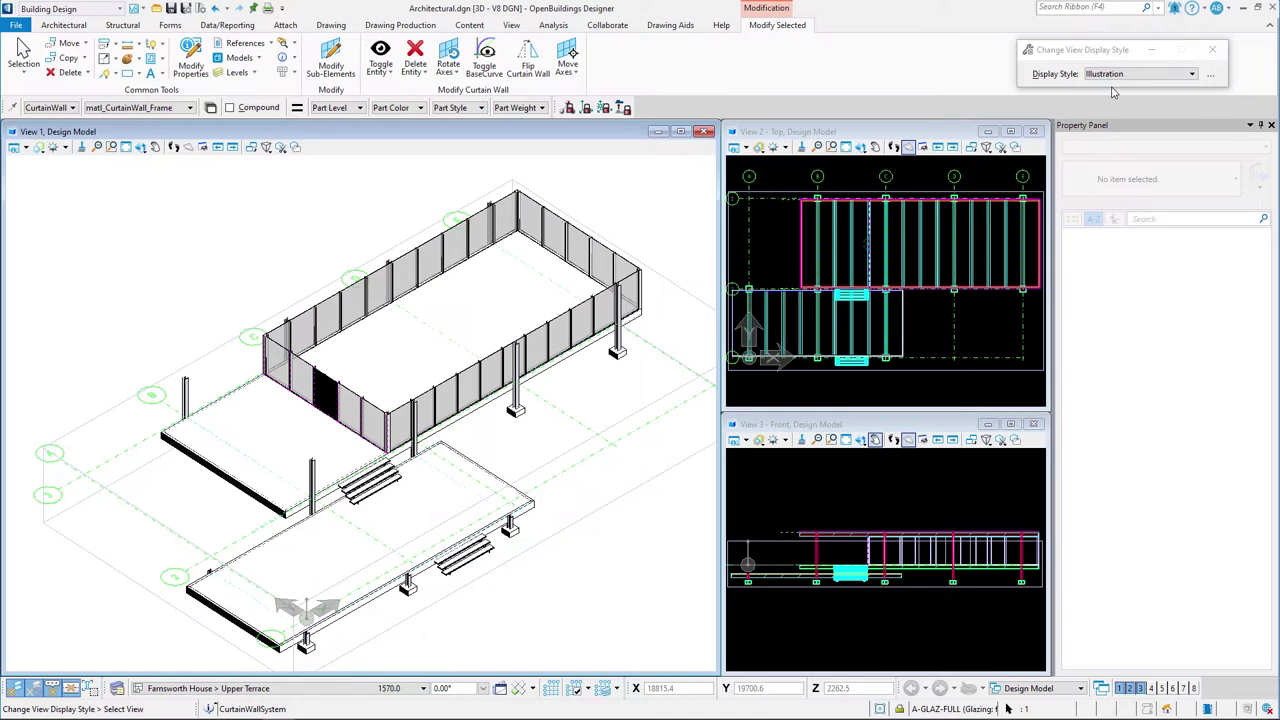
left_click(1150, 73)
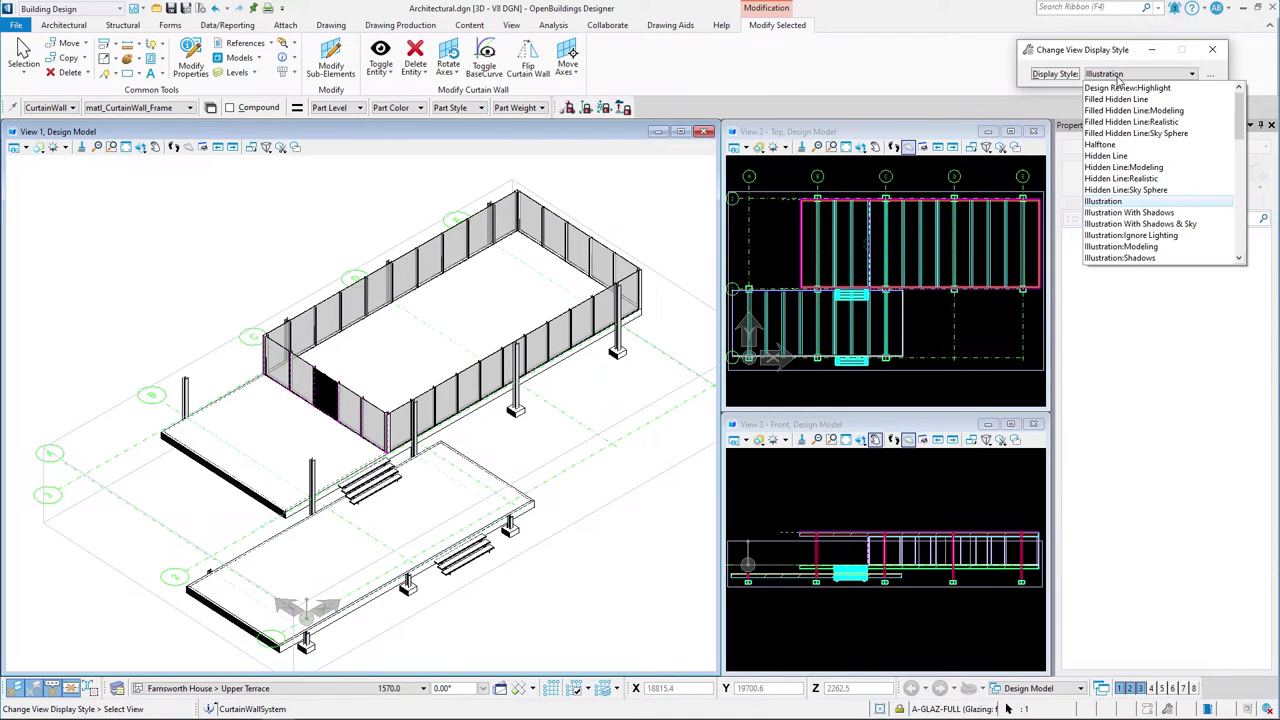
left_click(1138, 236)
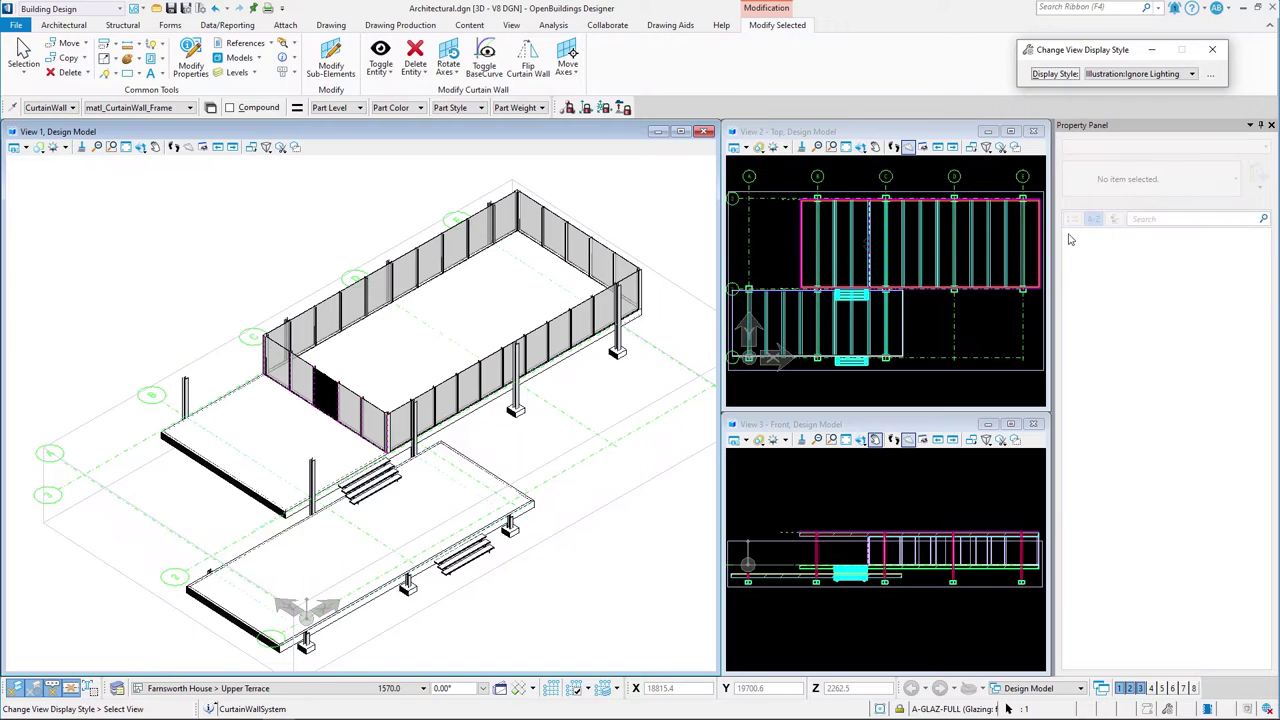
left_click(153, 248)
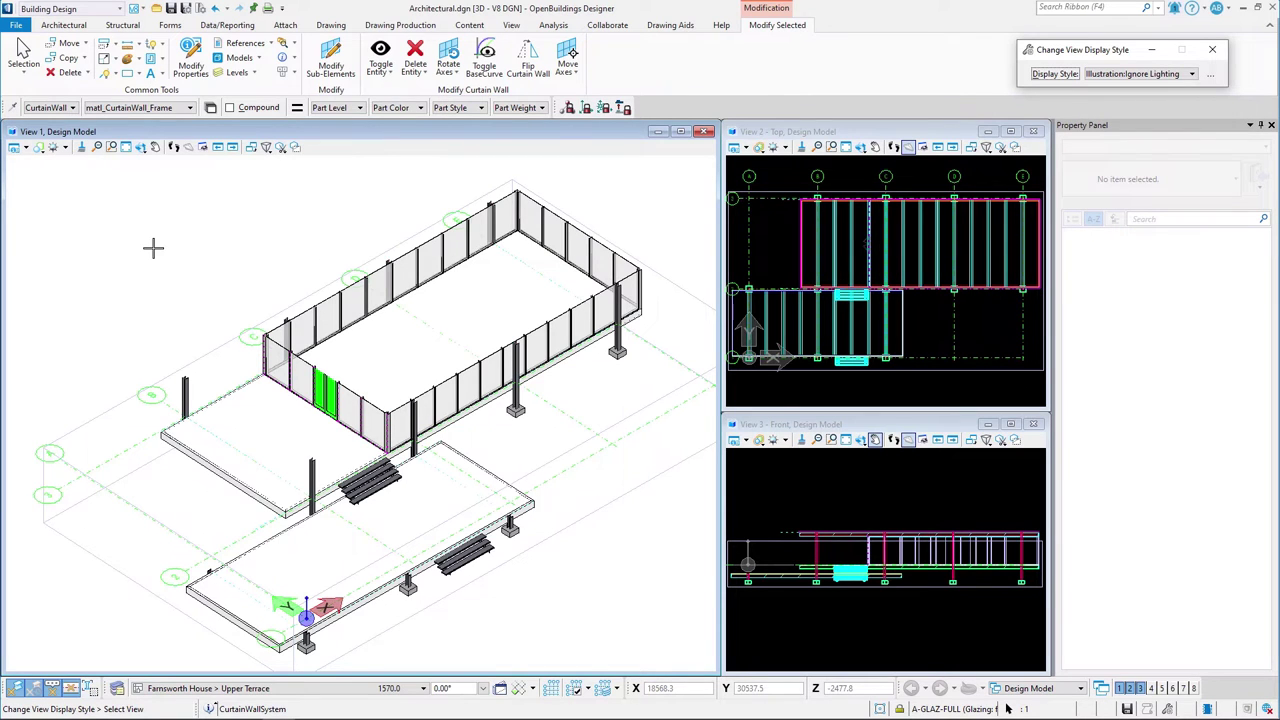
Set up a centre-placed default interior wall with a height of 2850 mm
left_click(82, 29)
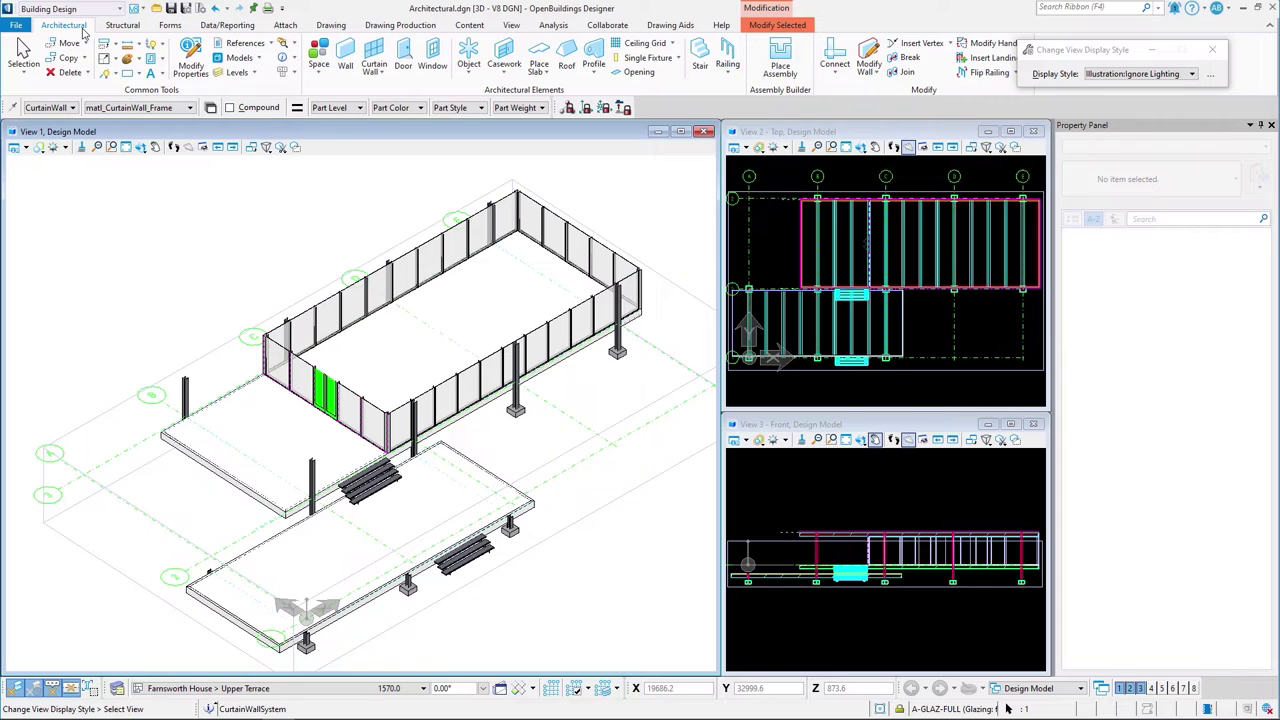
left_click(345, 57)
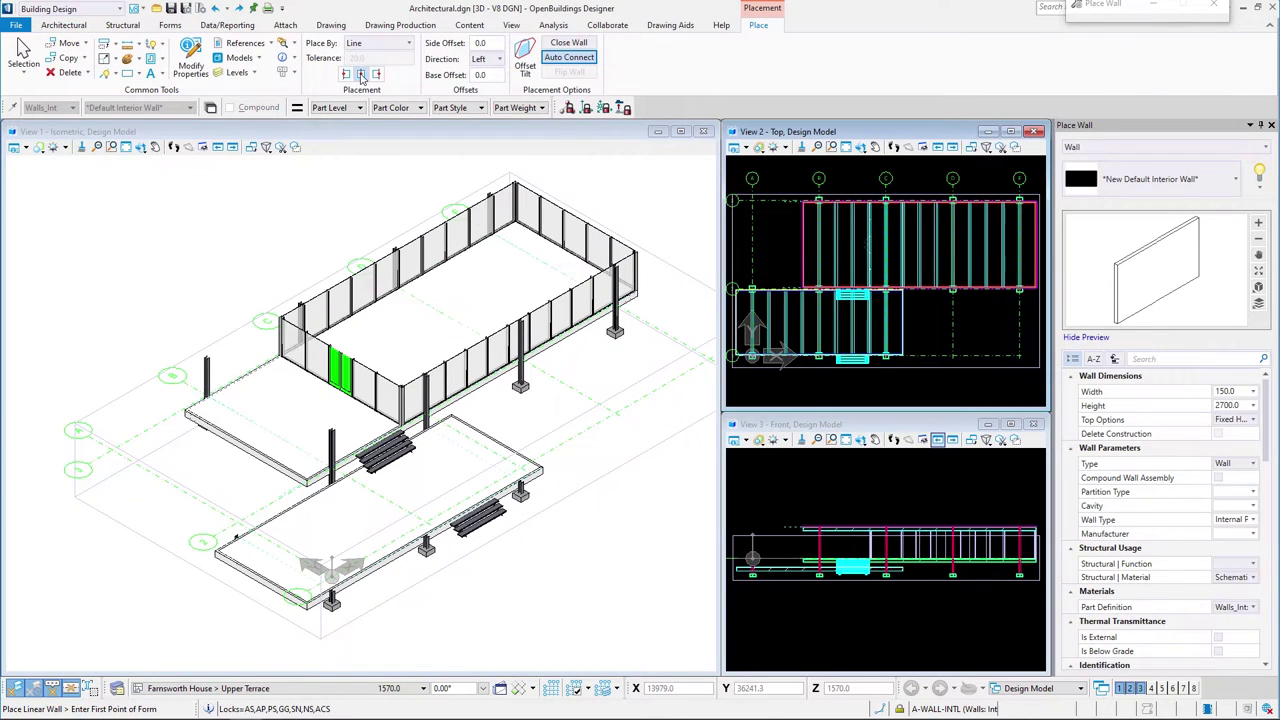
left_click(1191, 406)
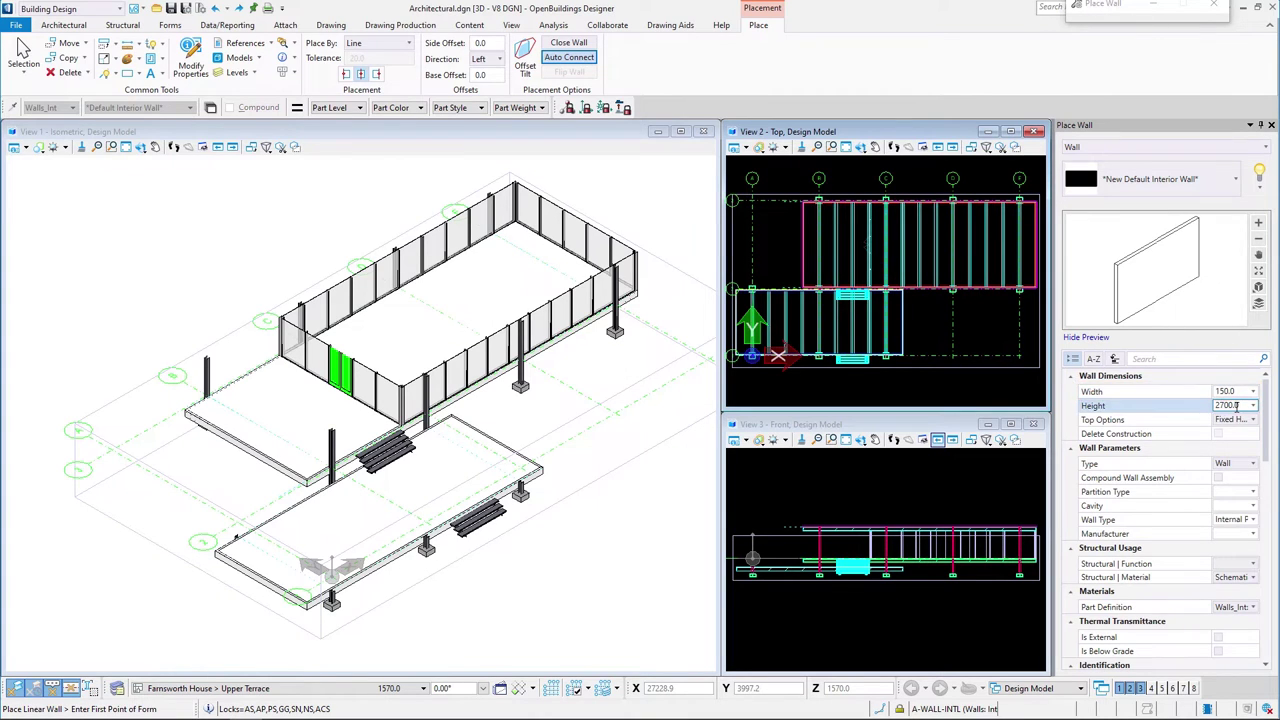
type("28")
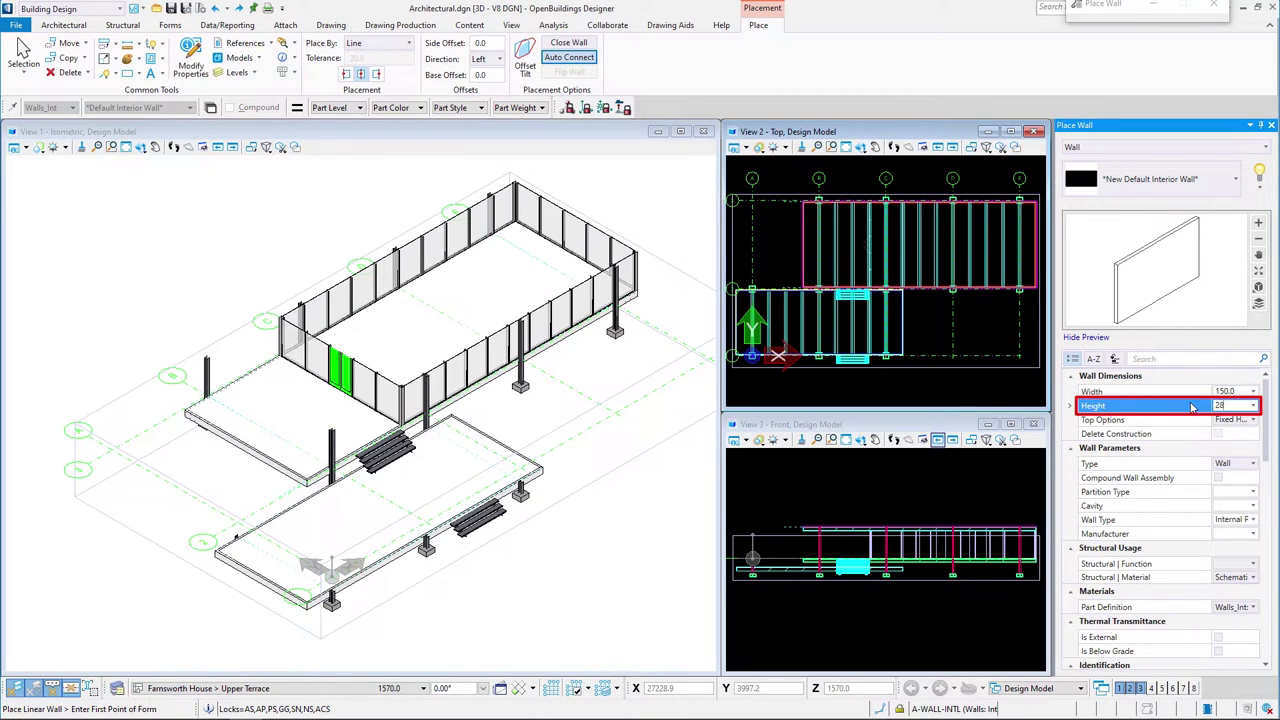
type("50")
key("Return")
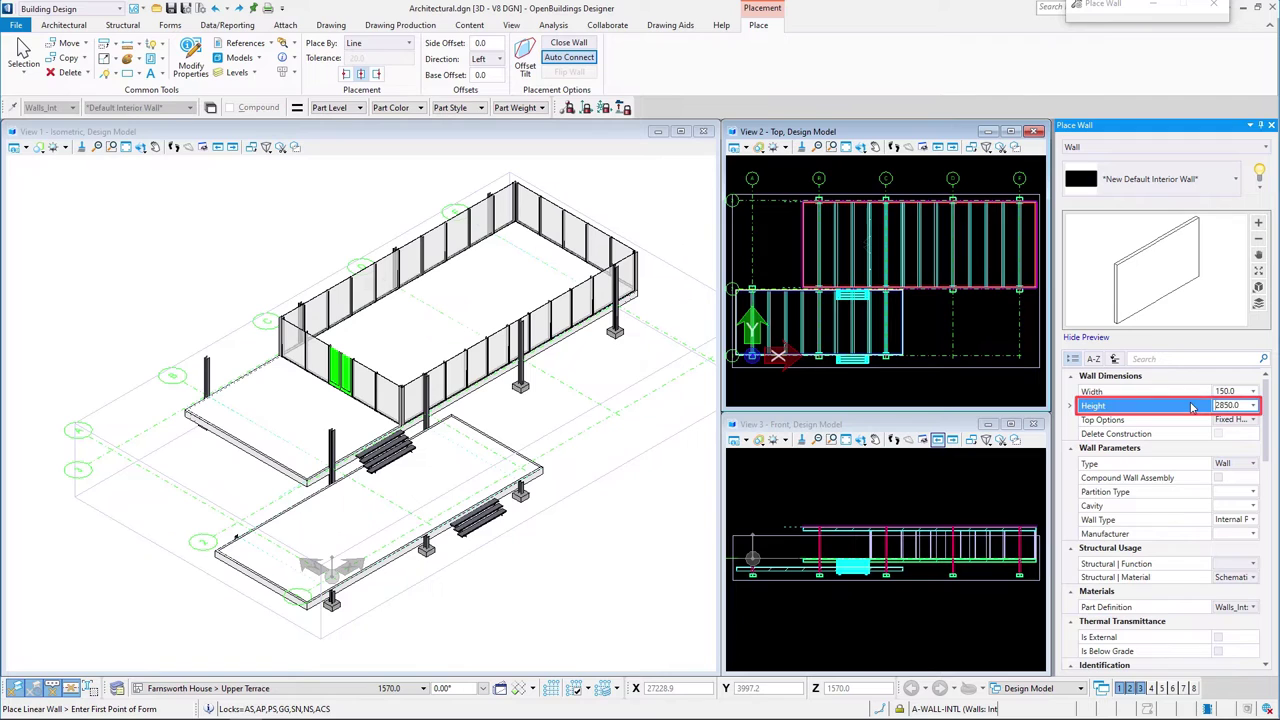
With Multi-snap 1 as the default snap, start the wall on gridline D, 2700 mm in front of the roof's rear edge
left_click(881, 709)
left_click(836, 680)
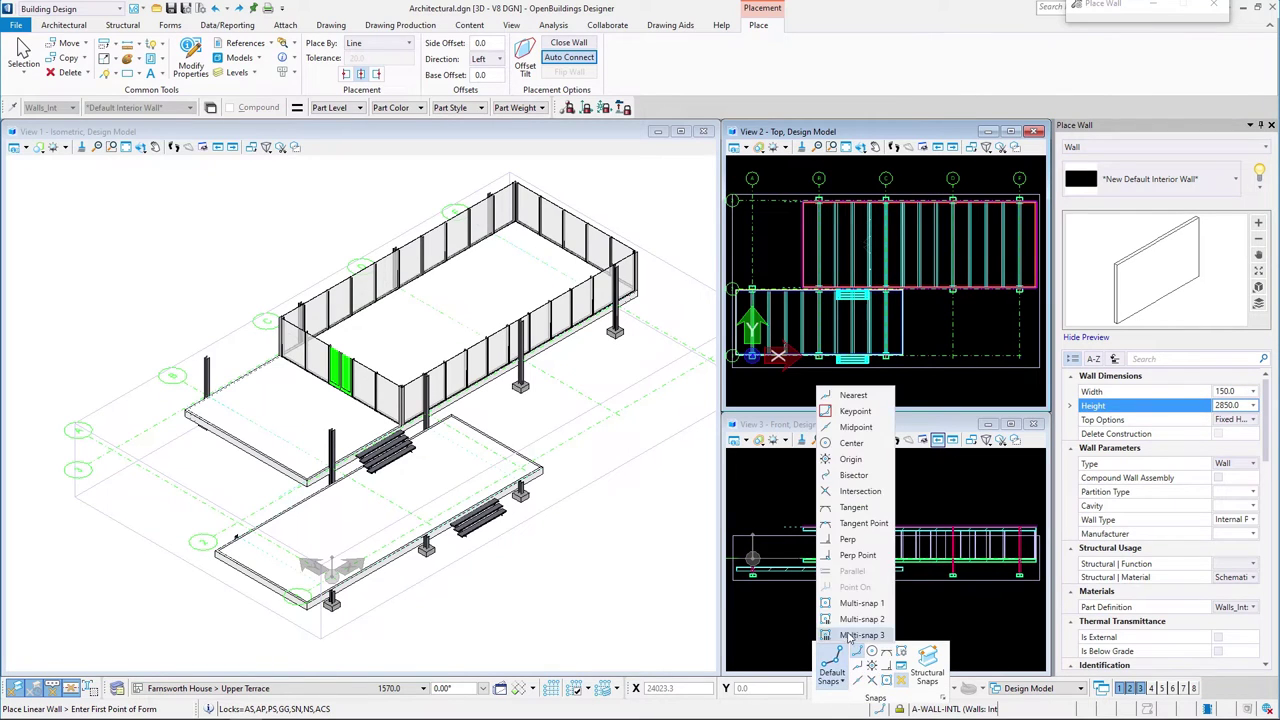
left_click(852, 604)
scroll(853, 285, "up", 5)
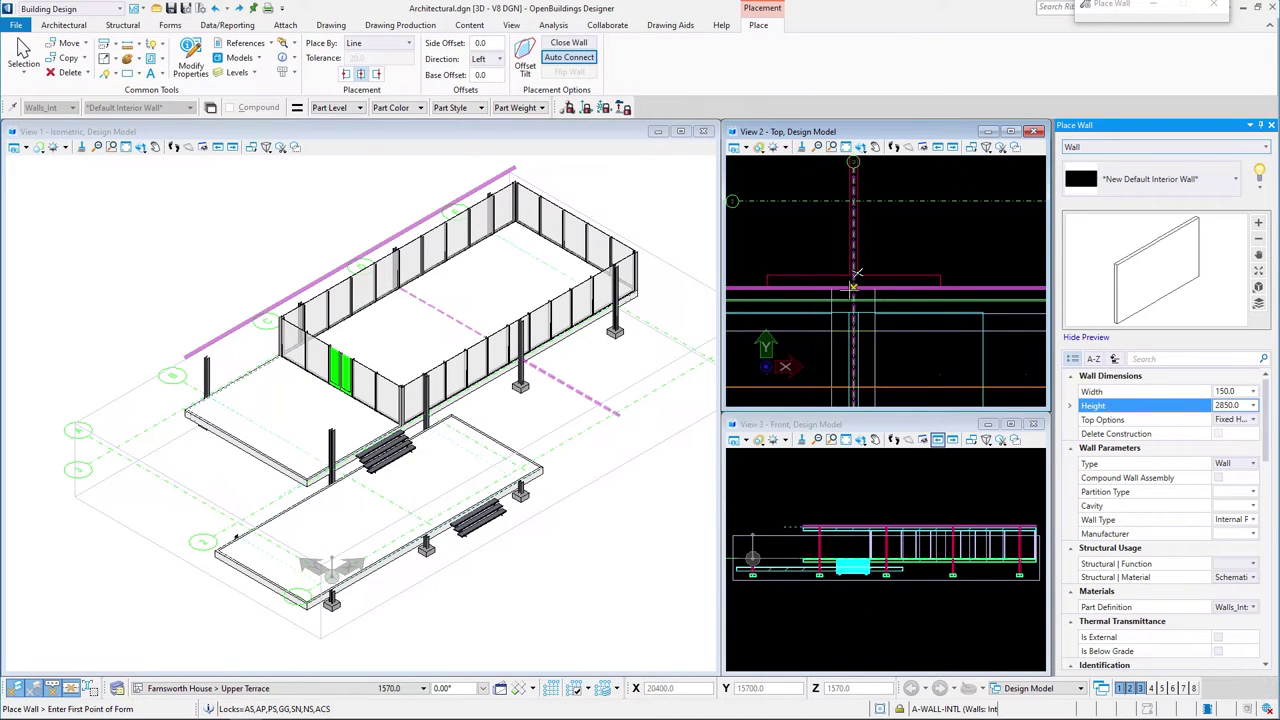
right_click(856, 285, "shift")
key("F11")
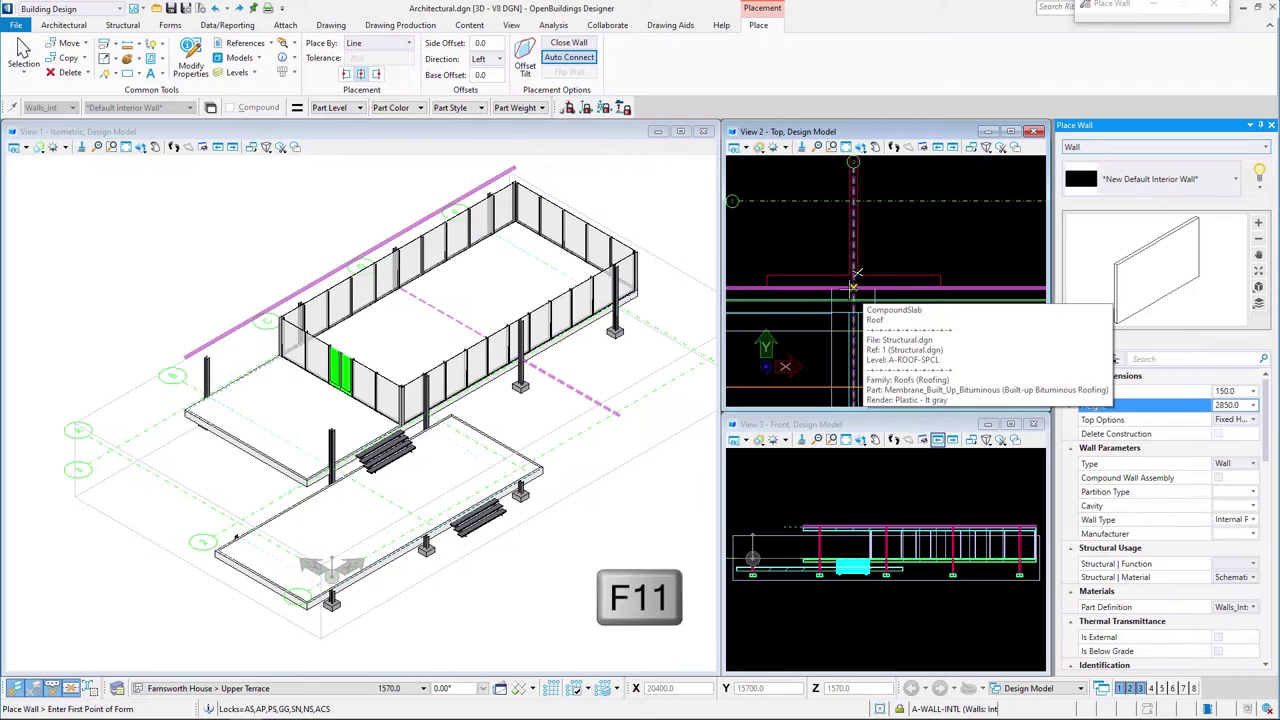
key("o")
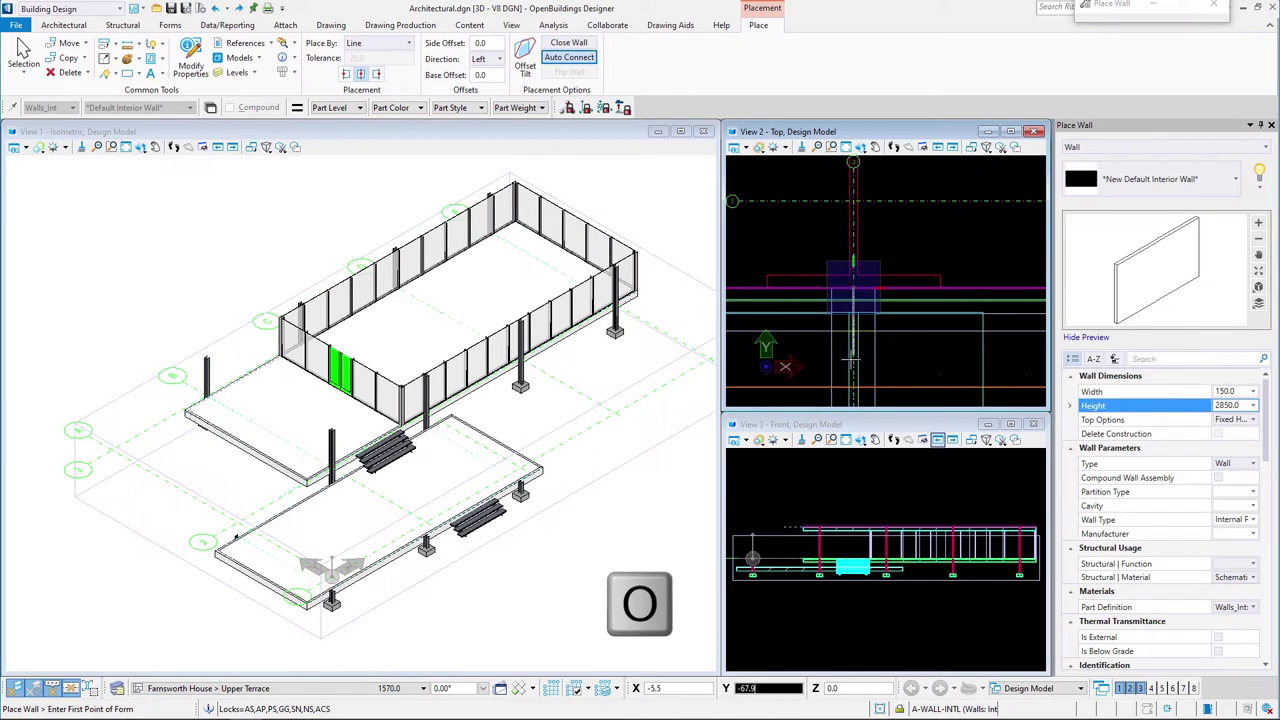
type("2700")
left_click(849, 378)
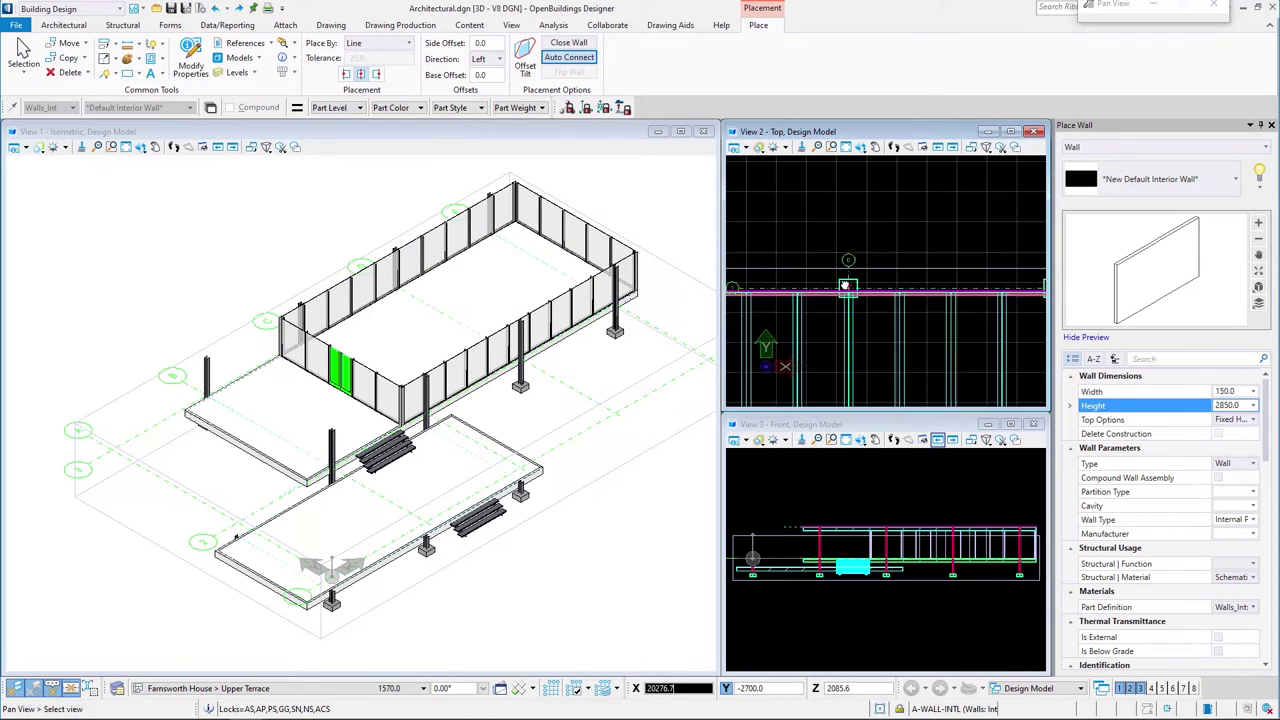
Chain the walls into a closed rectangle east of gridline D, beginning with a 2100 mm segment toward the front
type("2100")
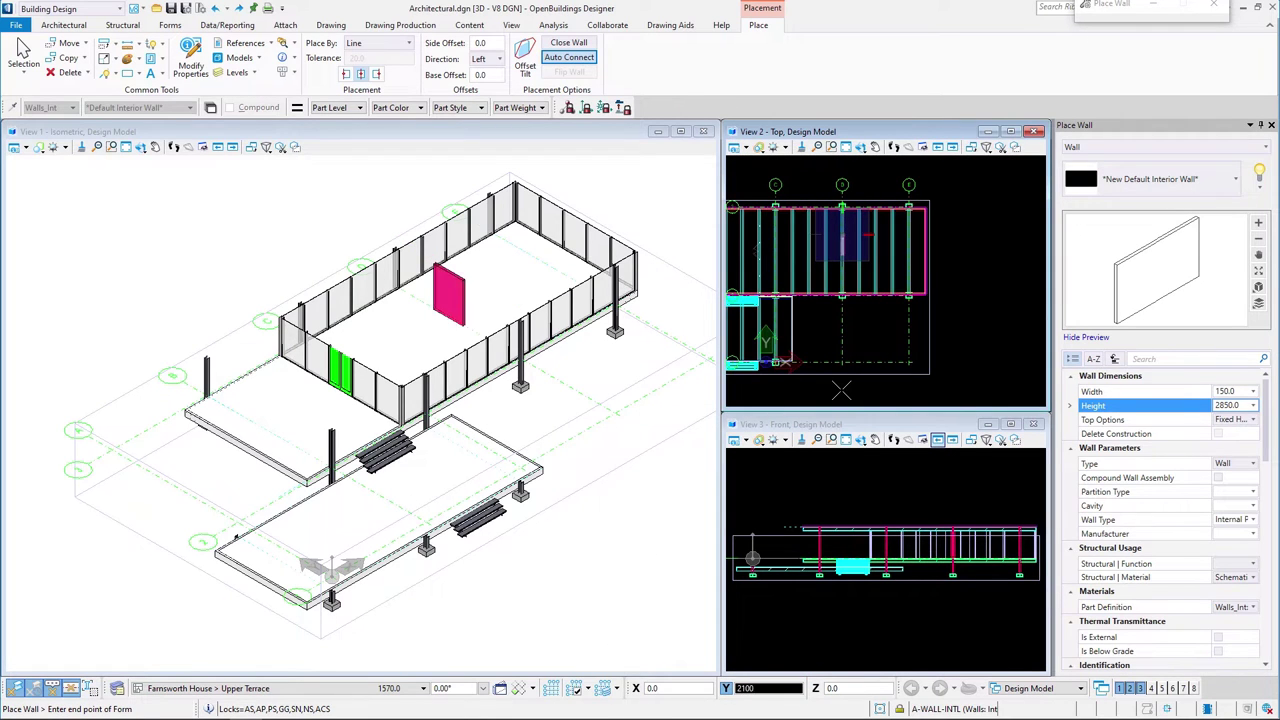
left_click(880, 240)
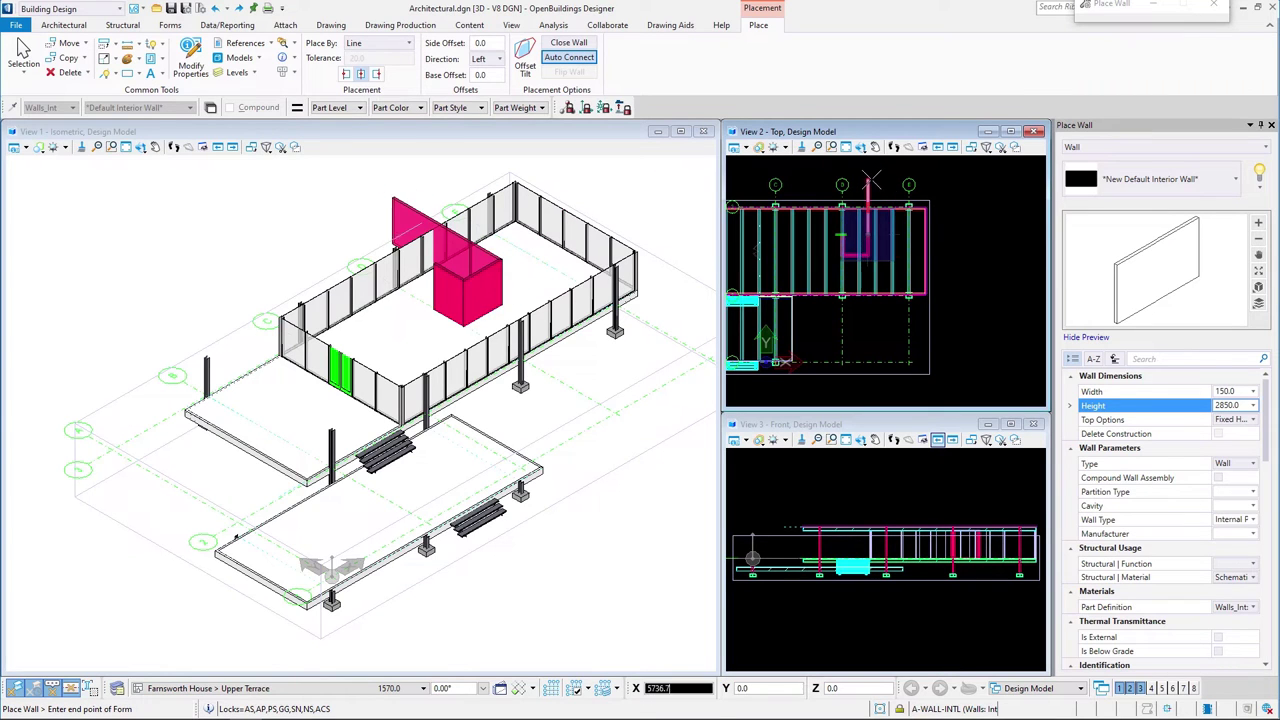
scroll(863, 185, "down", 5)
middle_click_drag(759, 201, 800, 215)
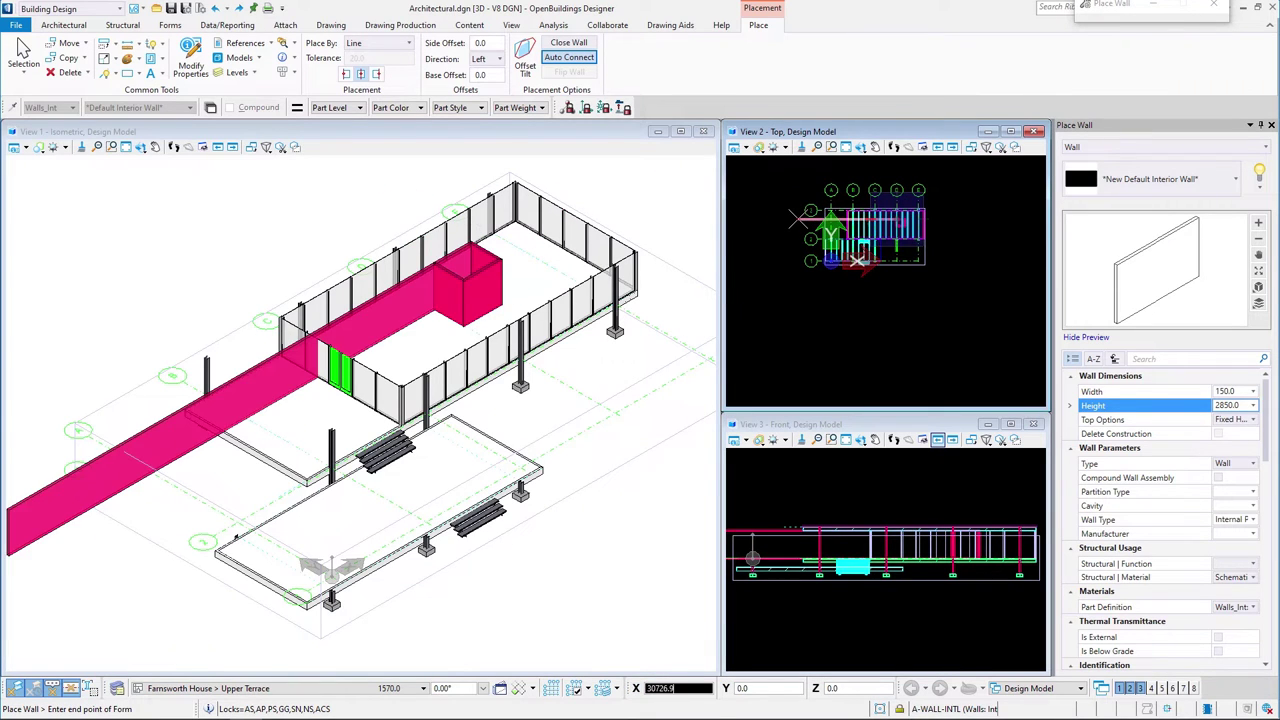
right_click(800, 215)
Place a right-aligned wall 2500 mm high and 2475 mm long, running west from the outer rear corner of the rectangle at gridline D
scroll(800, 215, "up", 6)
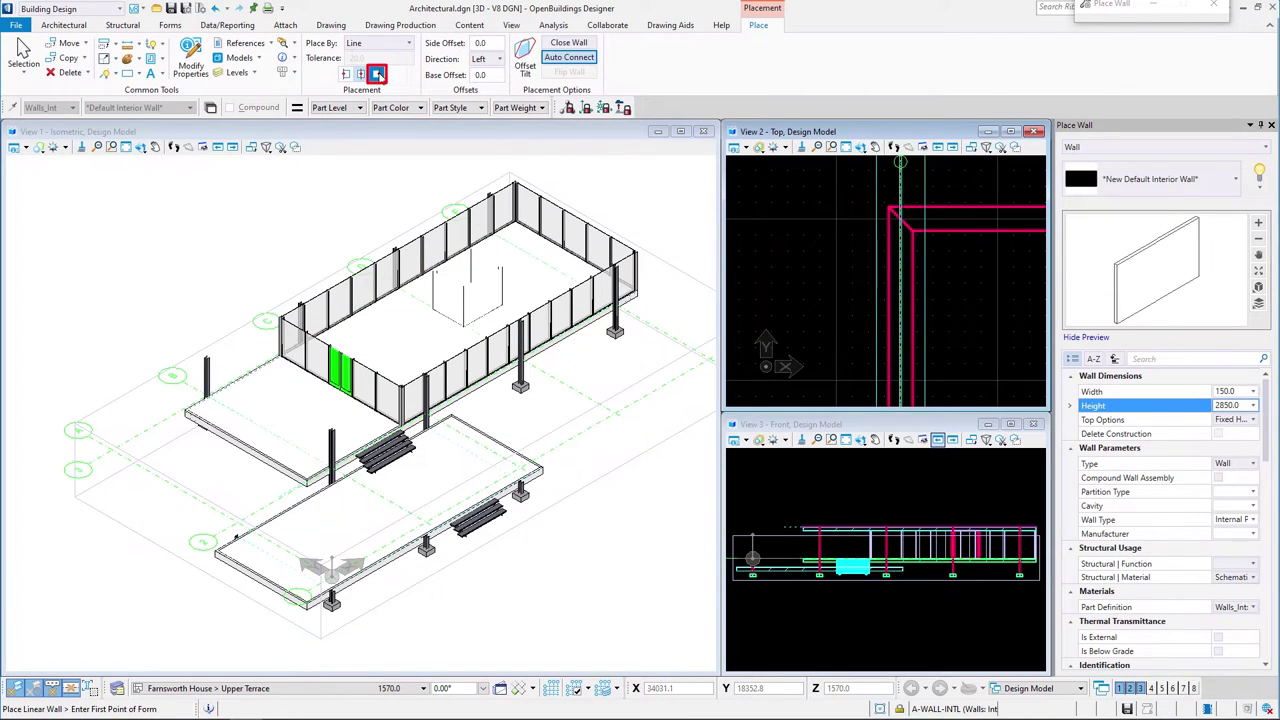
left_click(1228, 405)
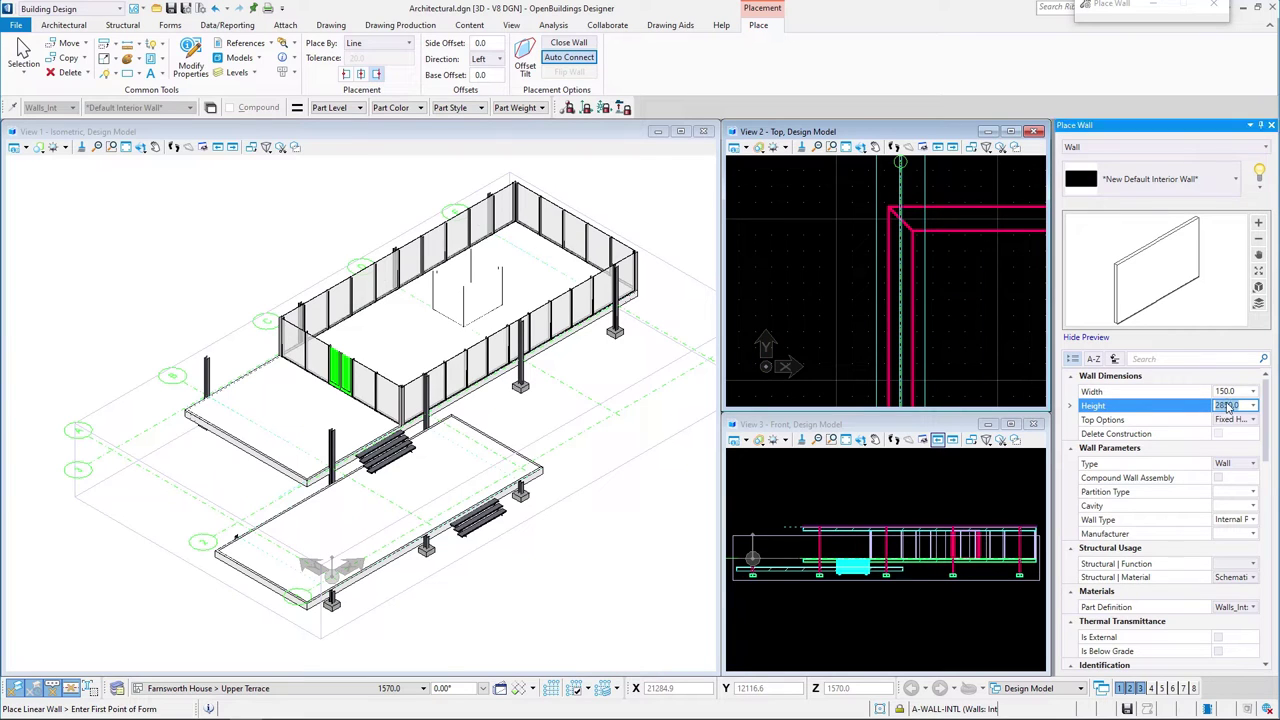
type("25")
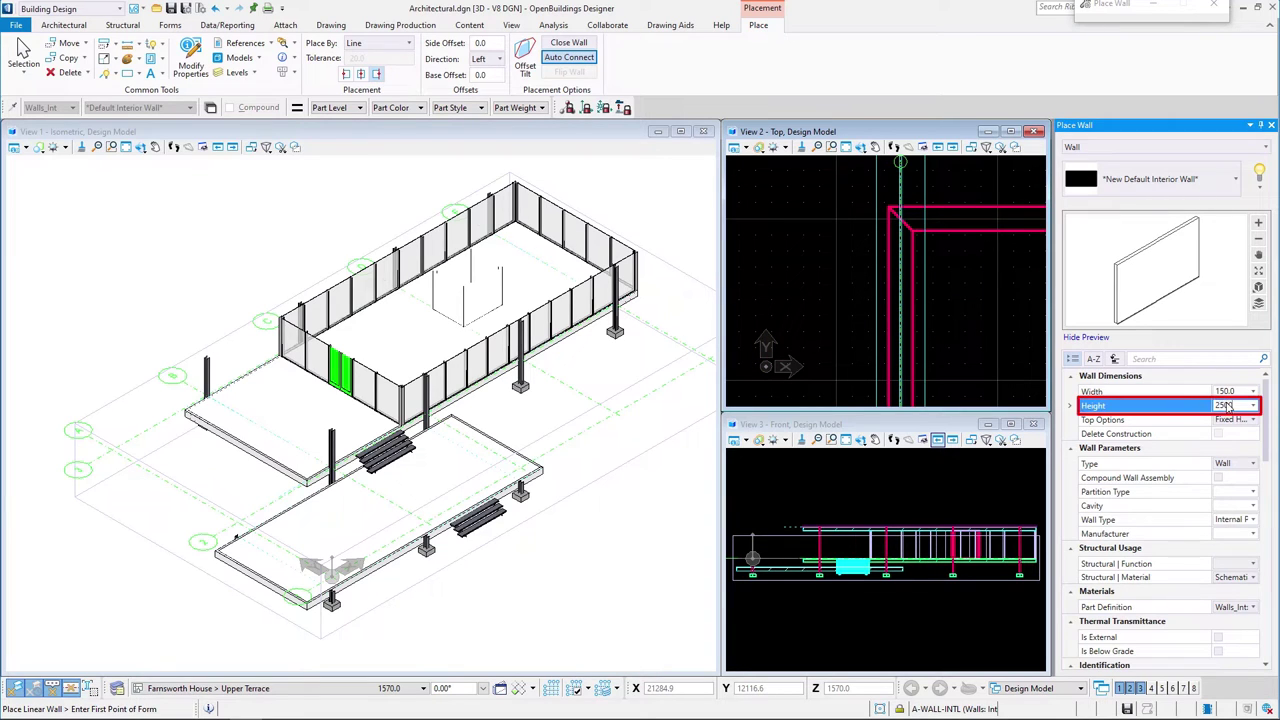
left_click(890, 208)
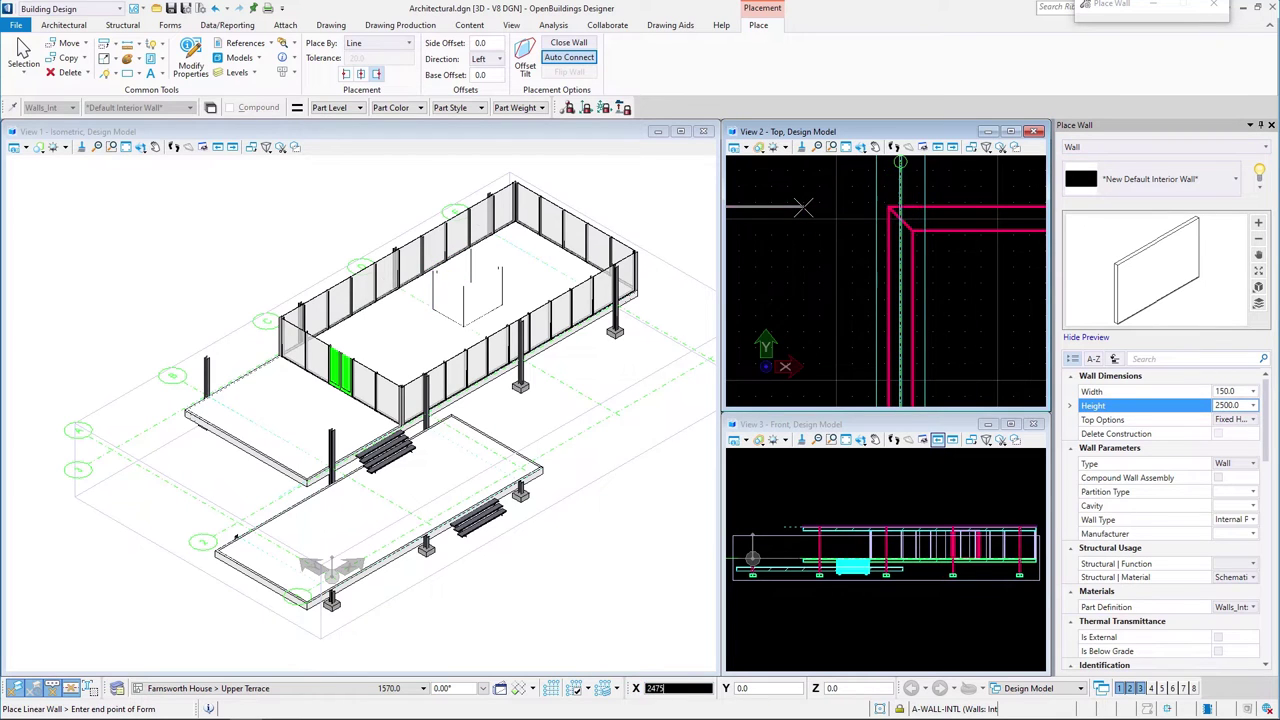
left_click(760, 214)
right_click(760, 214)
Place a matching left-aligned 2475 mm wall west from the rectangle's outer front corner at gridline D and undo the surplus wall operation
scroll(852, 265, "down", 5)
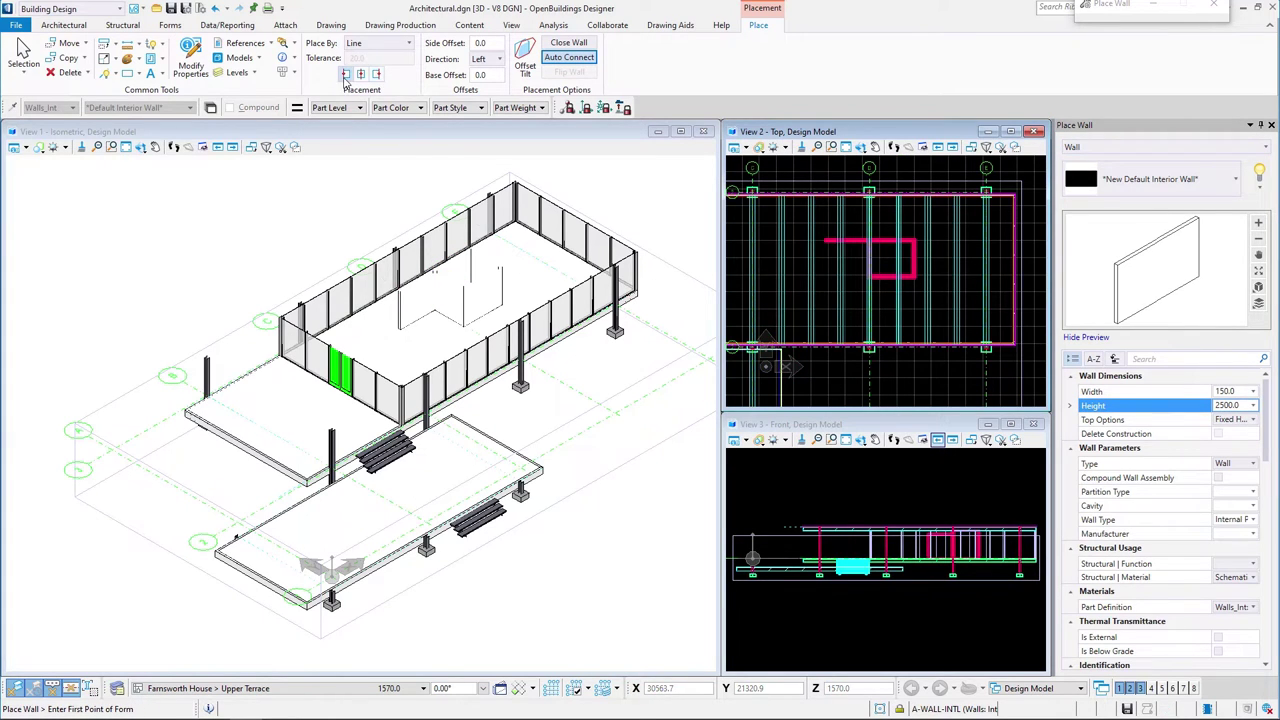
scroll(874, 260, "up", 2)
scroll(874, 260, "up", 2)
left_click(848, 285)
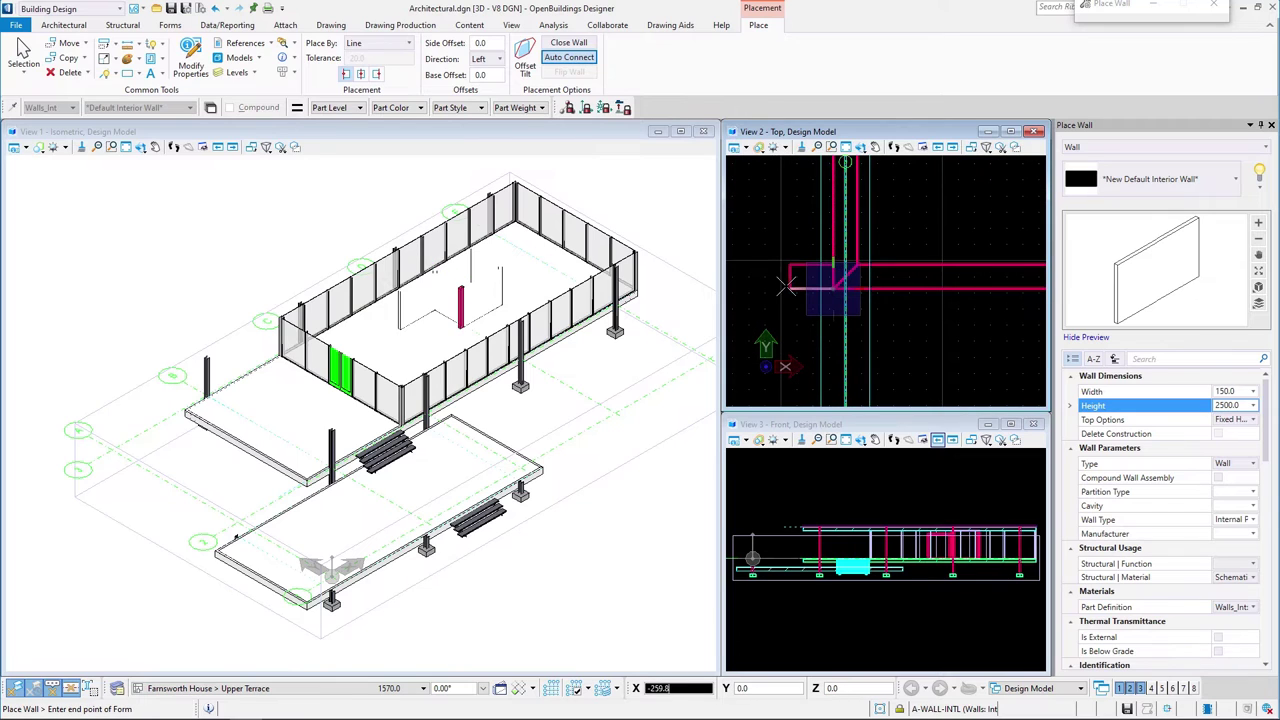
type("2475")
key("ctrl+z")
Set the wall width to 100 mm and start the end wall 800 mm behind the west end of the rear interior wall
scroll(838, 318, "down", 2)
left_click(1231, 393)
type("100")
key("Return")
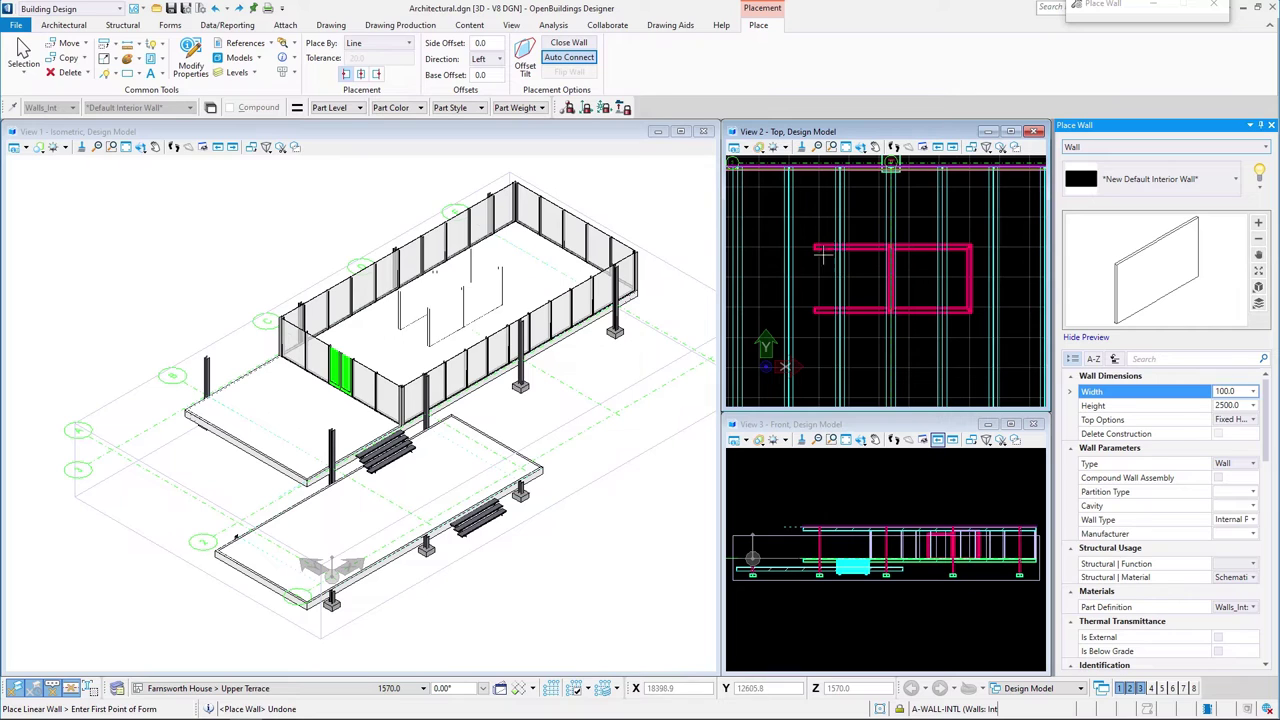
scroll(816, 242, "up", 3)
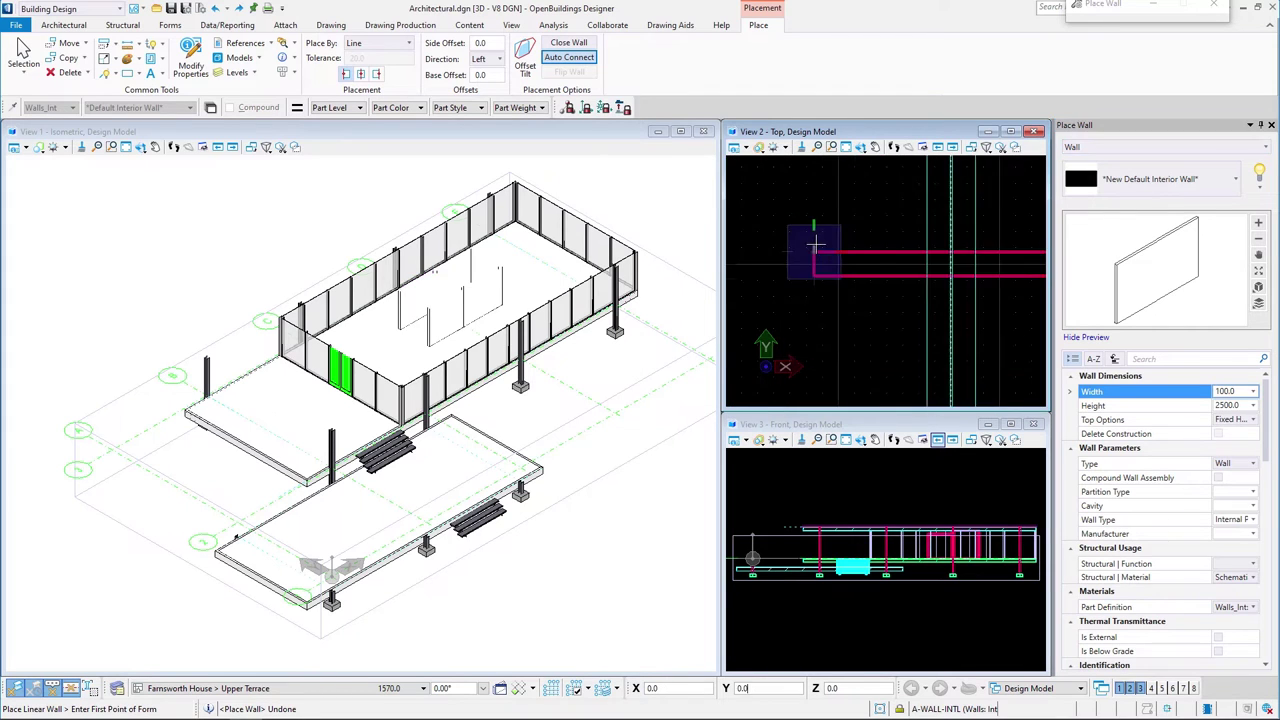
type("800")
left_click(818, 208)
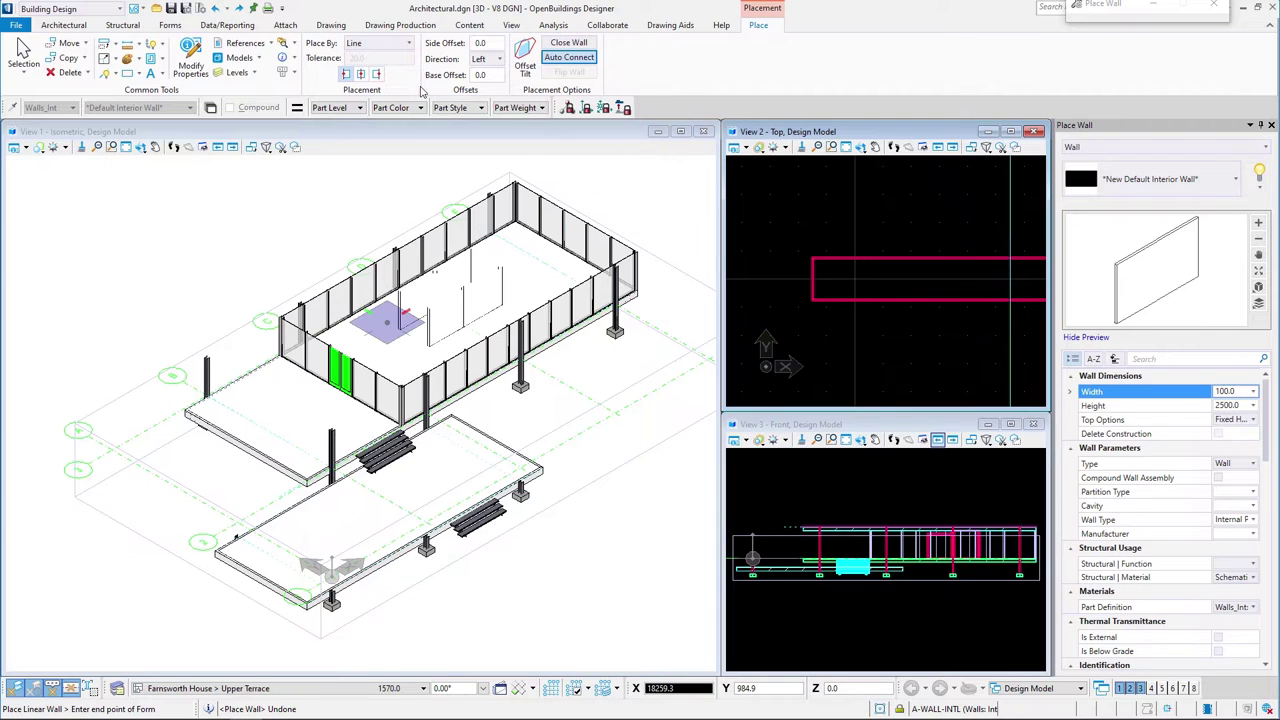
Switch the end wall to right-side placement and draw it 3850 mm toward the front, across both west wall ends
left_click(377, 74)
scroll(815, 272, "down", 3)
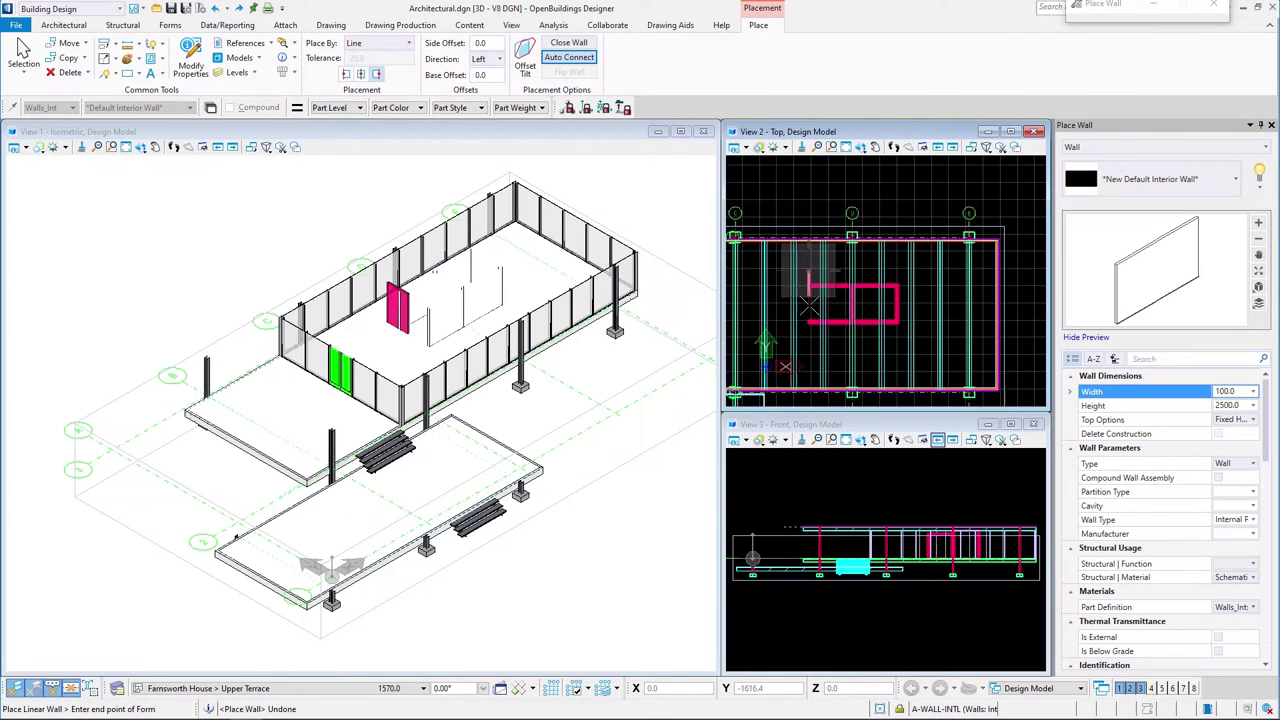
scroll(813, 272, "up", 5)
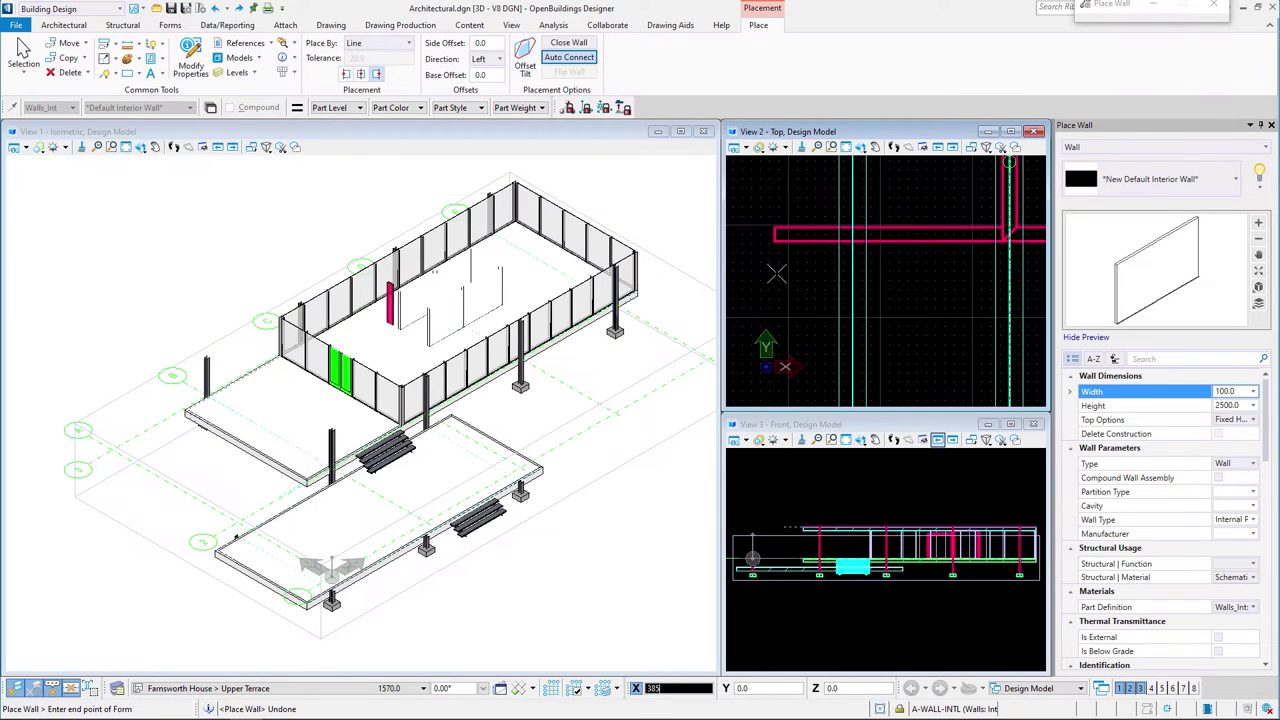
type("0")
left_click(773, 275)
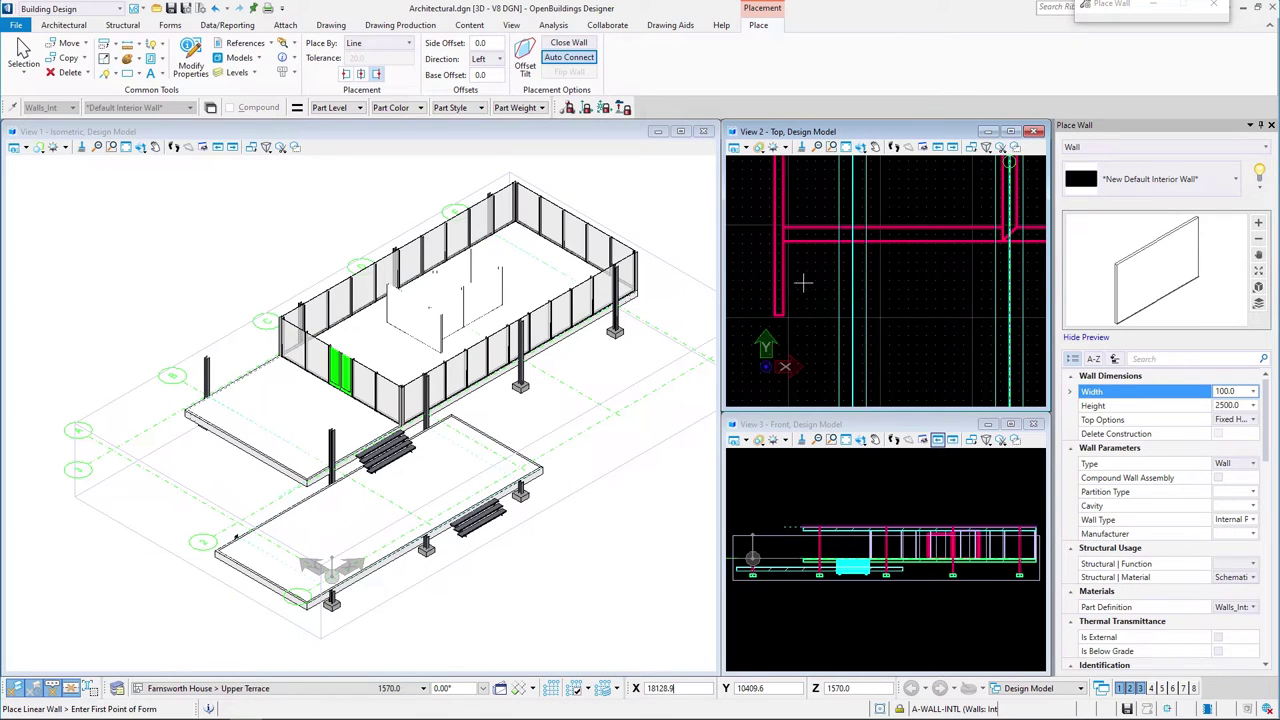
Finish placing walls and set up a SingleDoor-Flush door with an 800 mm leaf width and a new height
key("Escape")
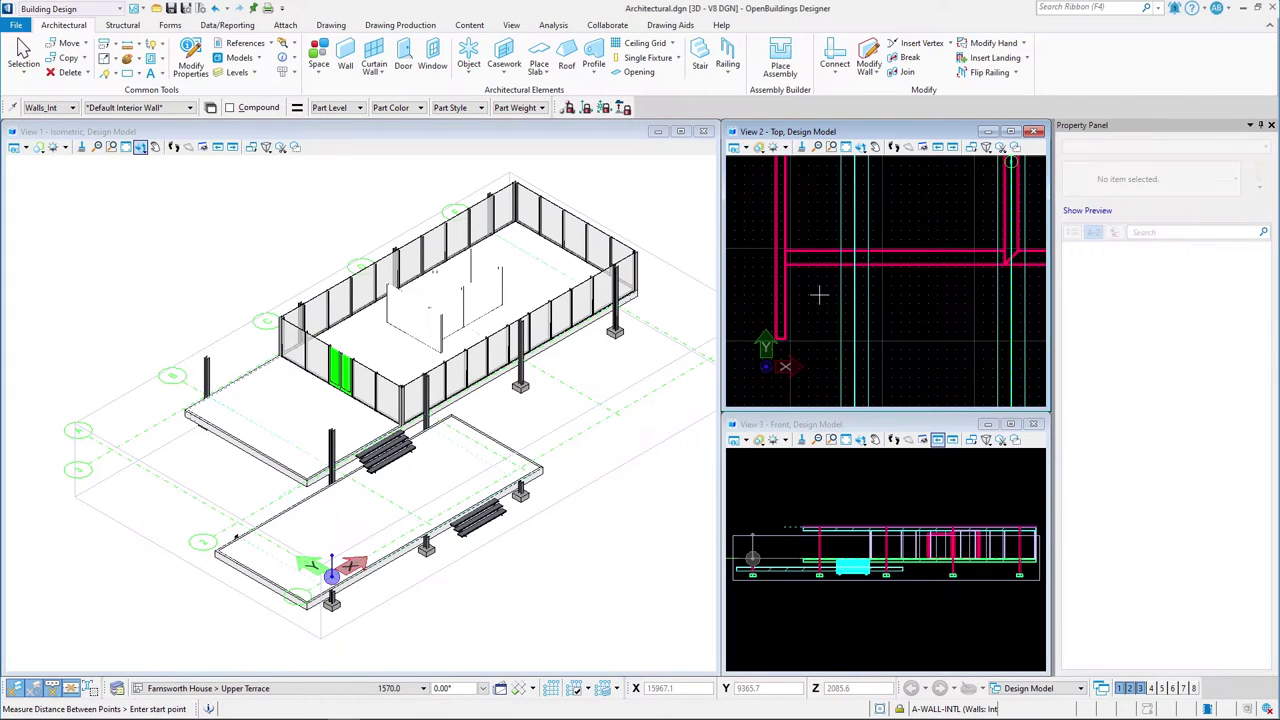
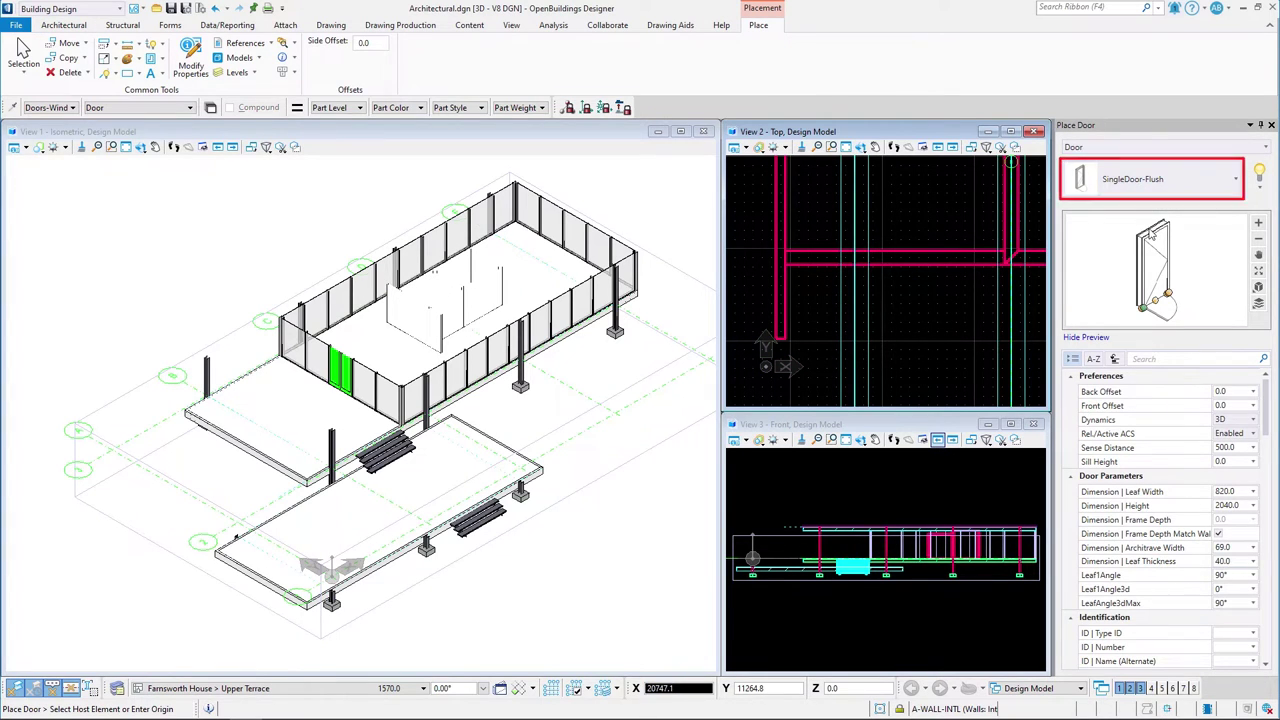
left_click(1233, 491)
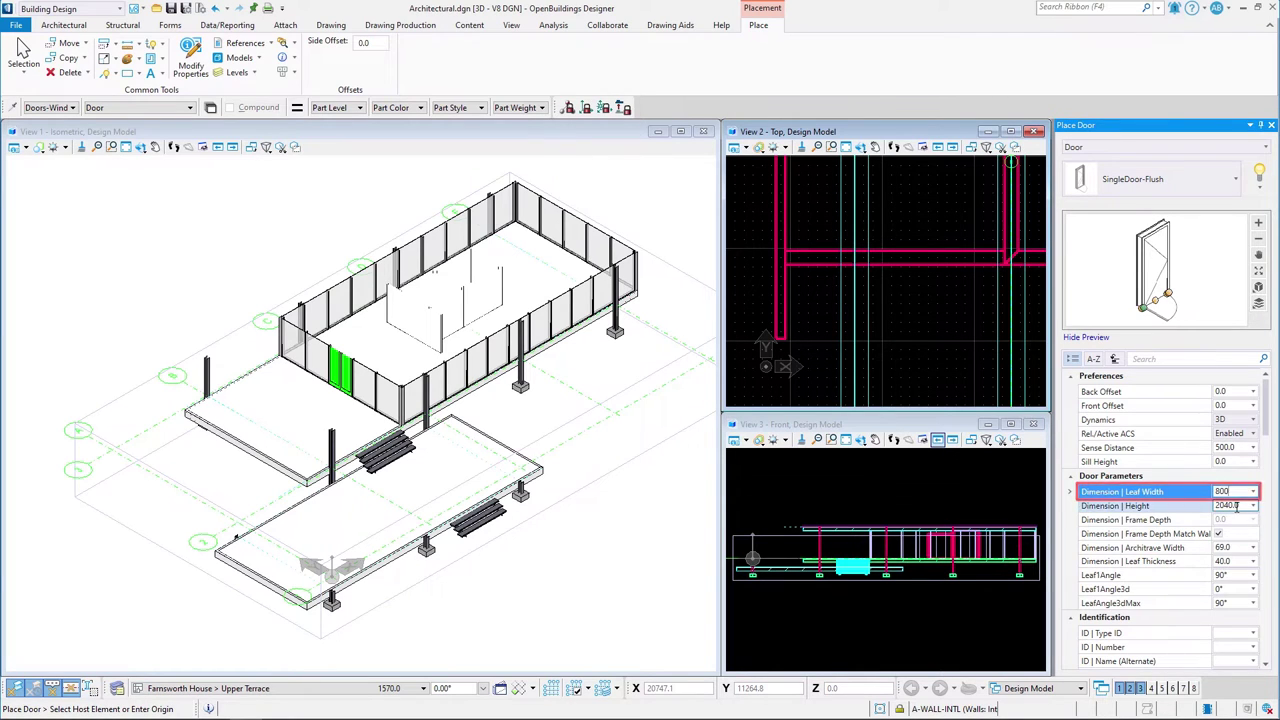
left_click(1237, 506)
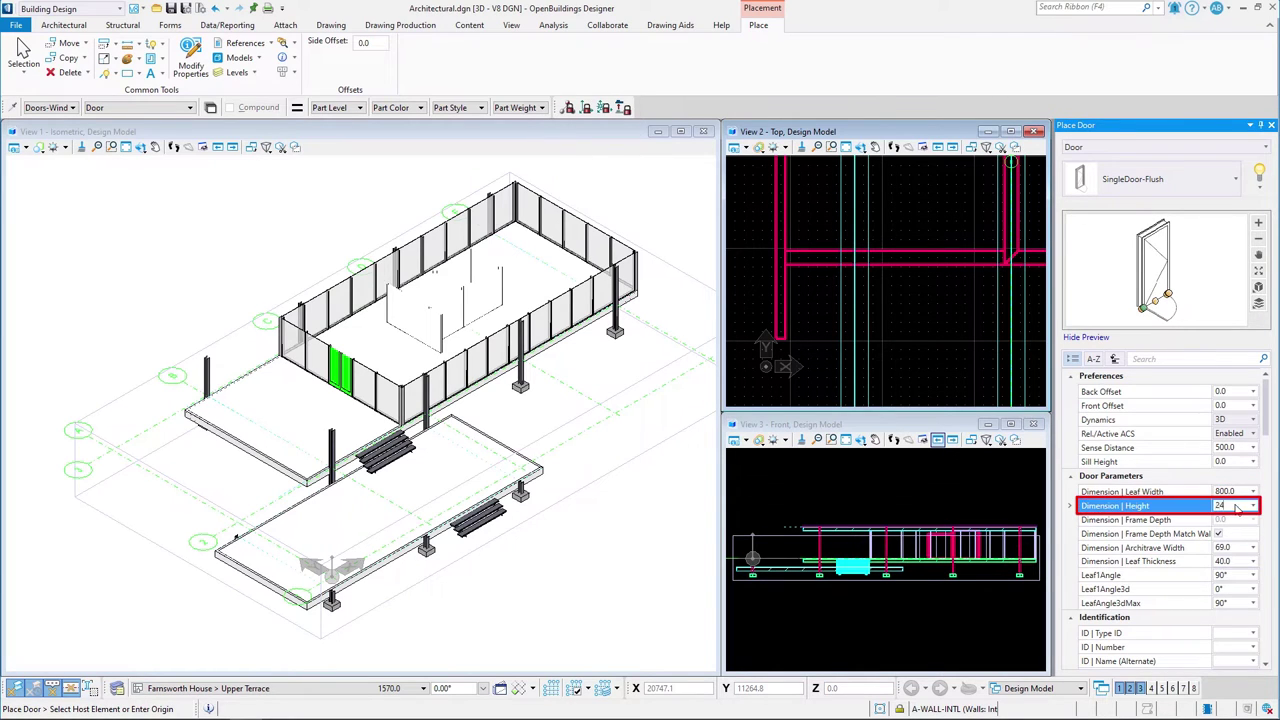
Set the door's frame return depth, rough opening offset, leaf inset, stop depth and stop thickness to 0
left_click_drag(1265, 415, 1261, 565)
left_click(1225, 476)
type("0")
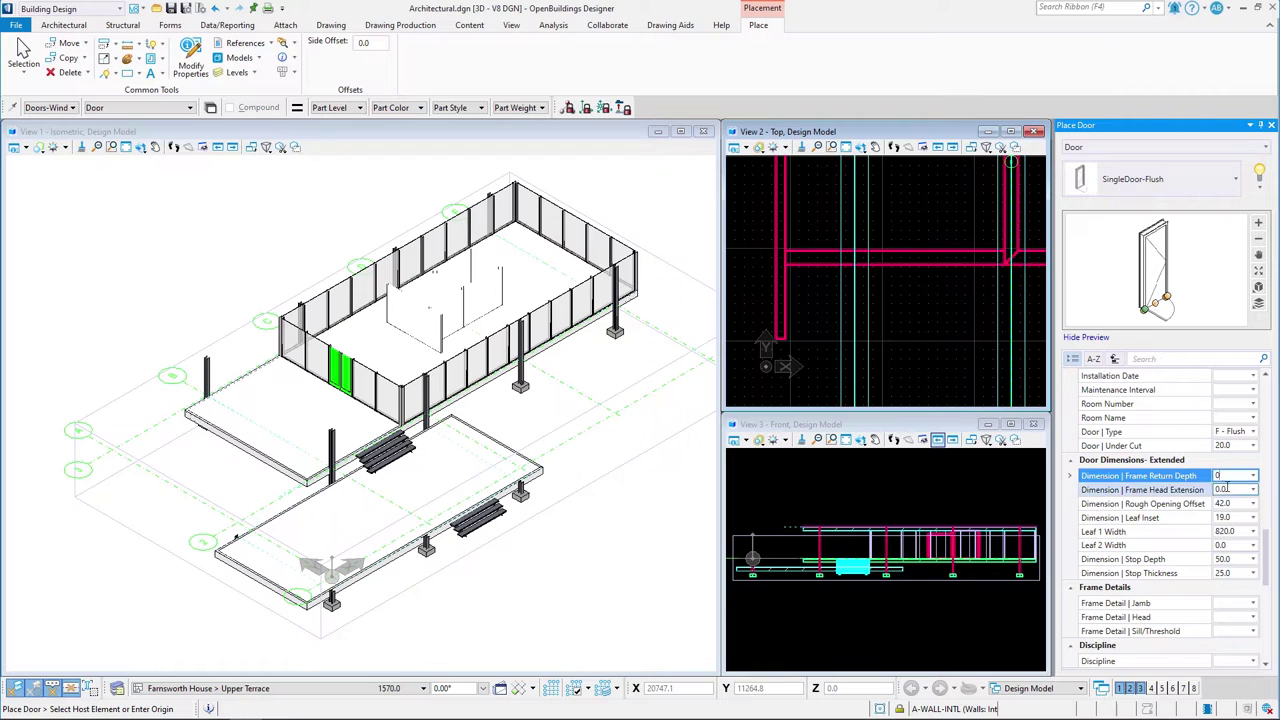
left_click(1228, 504)
type("0")
left_click(1228, 518)
type("0")
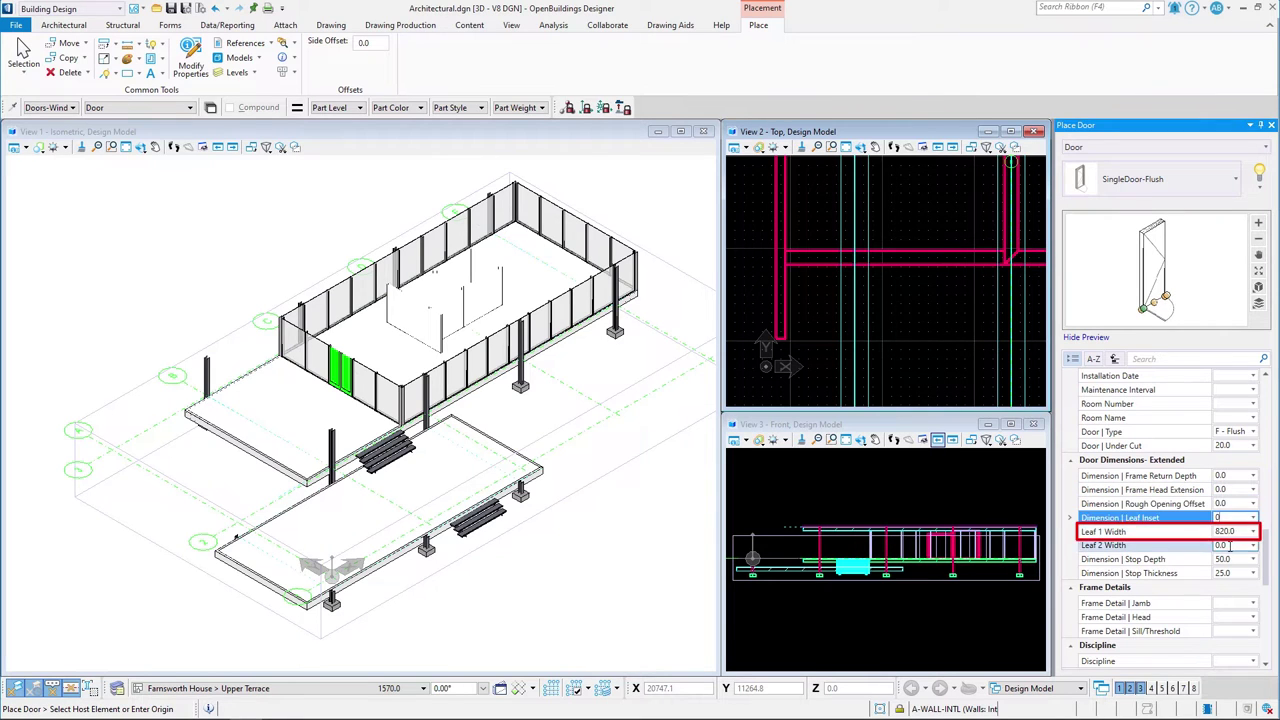
left_click(1228, 559)
type("0")
left_click(1228, 573)
type("0")
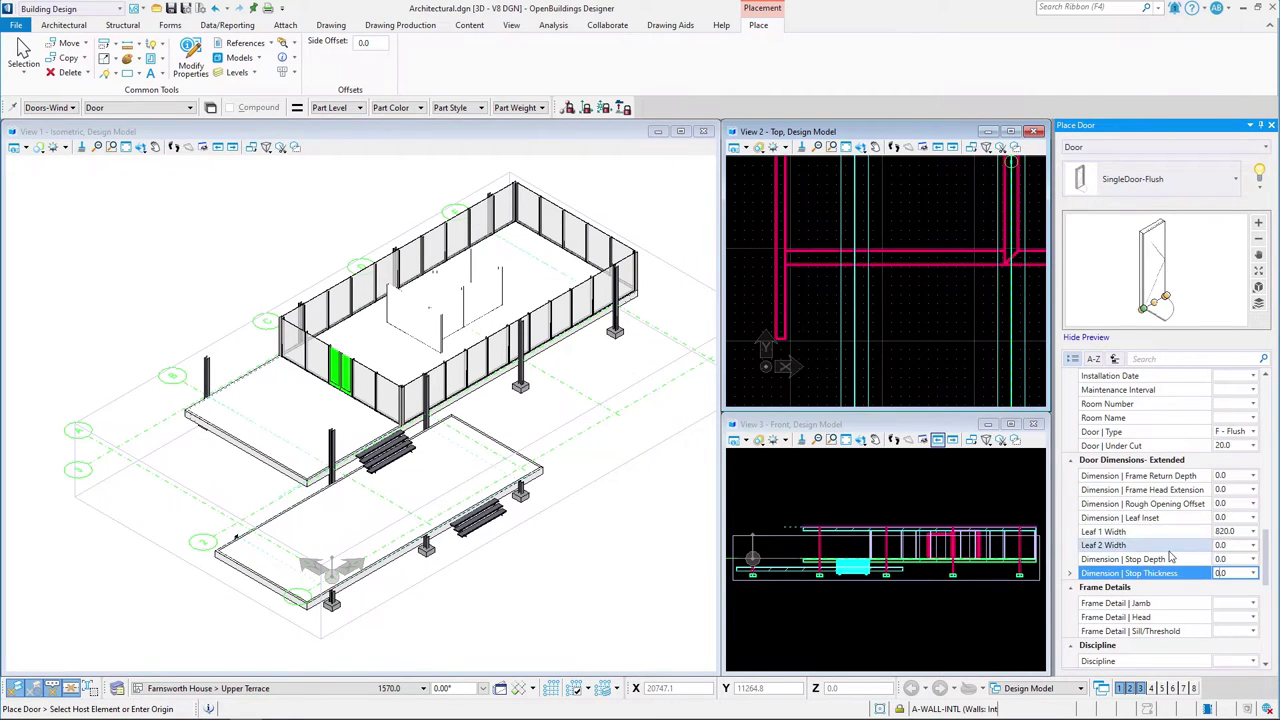
Place the door in the west end wall from the inner corner with the front interior wall, opening outward, and flip its hand
middle_click_drag(754, 244, 750, 304)
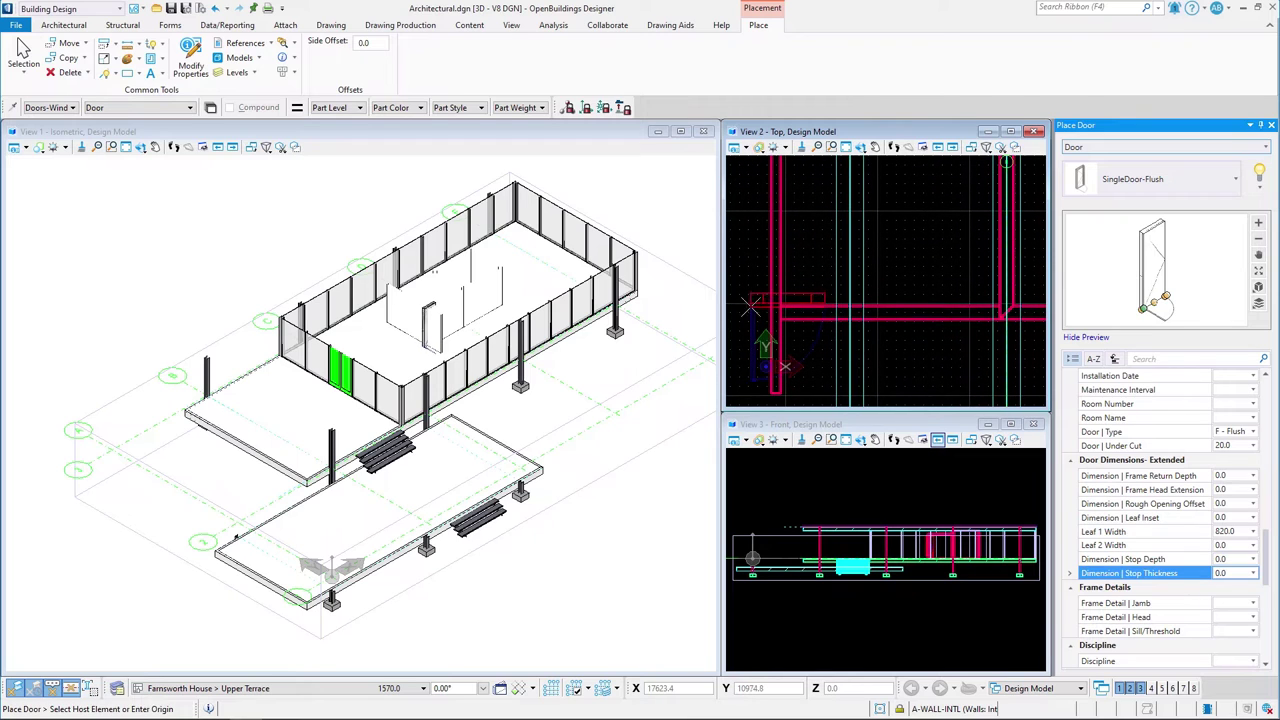
left_click(775, 295)
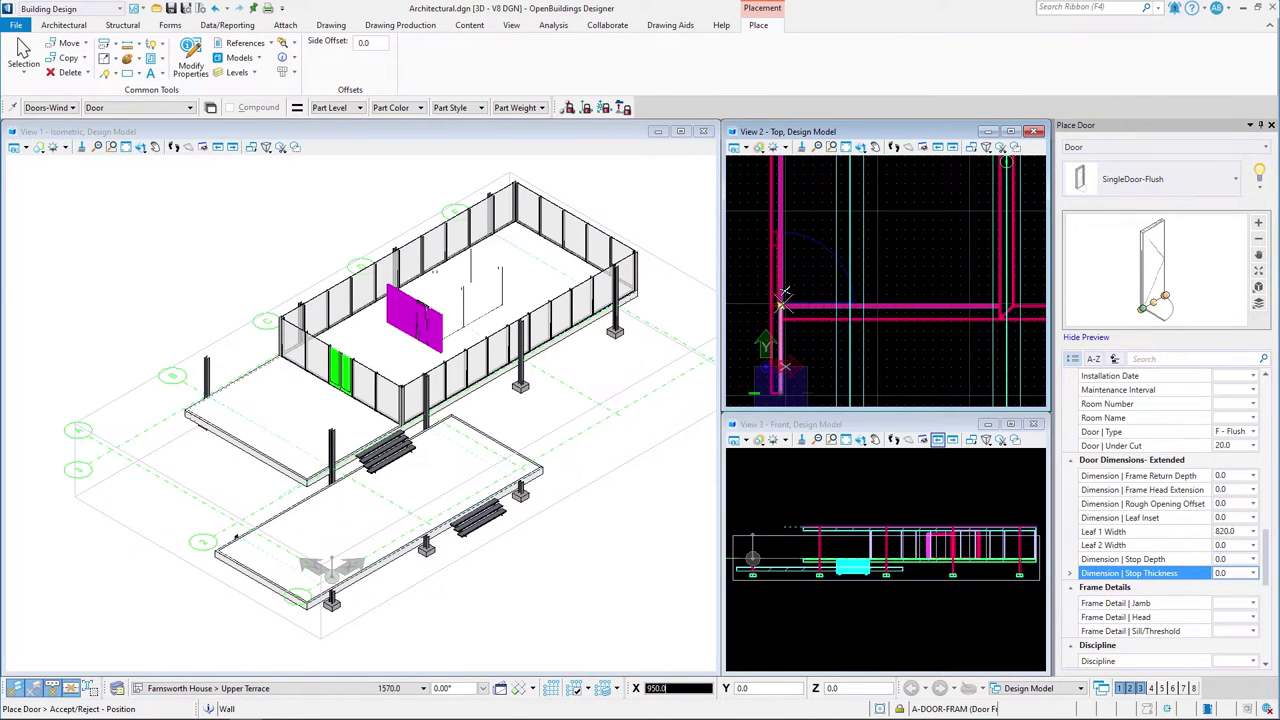
left_click(785, 293)
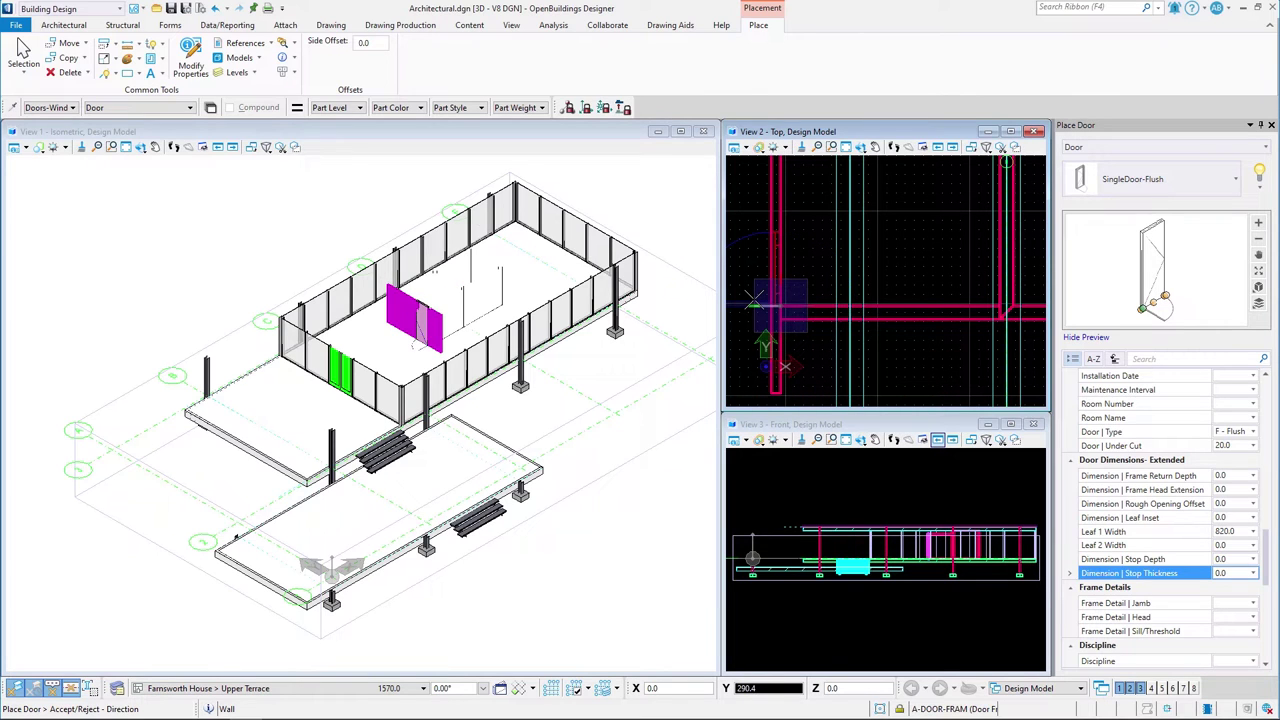
left_click(756, 301)
right_click(758, 303)
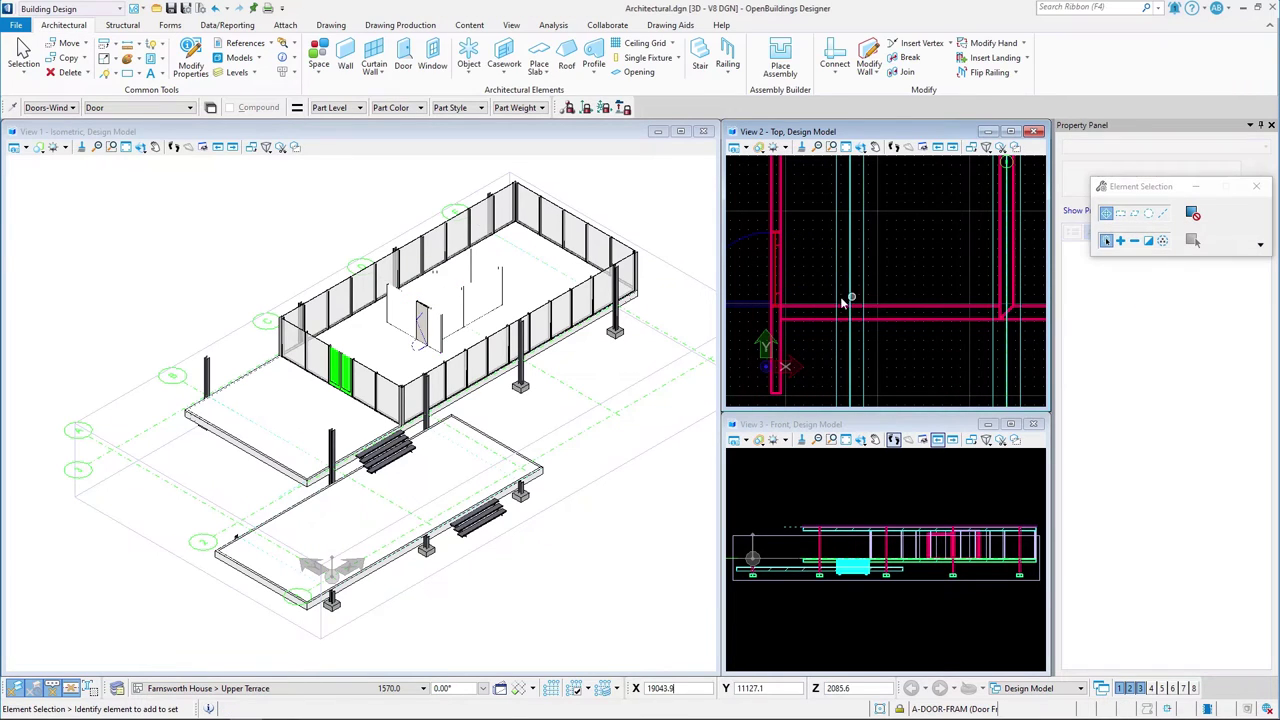
left_click(762, 303)
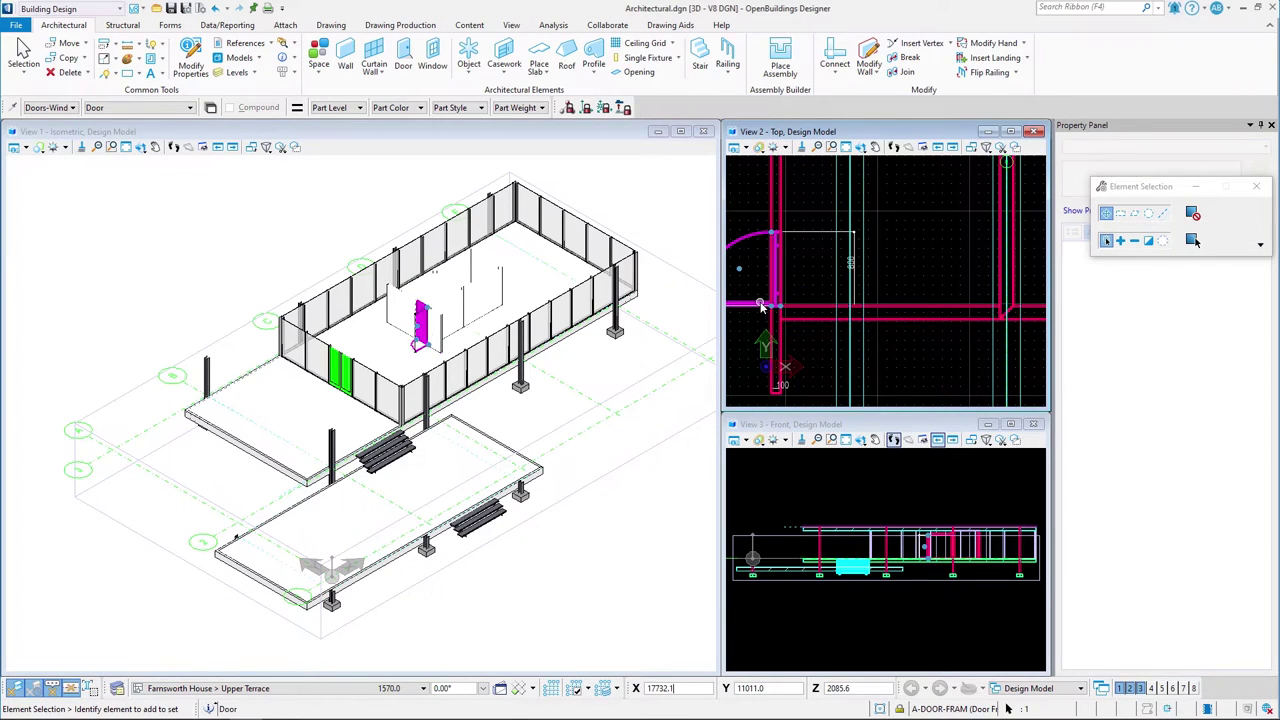
left_click(1000, 47)
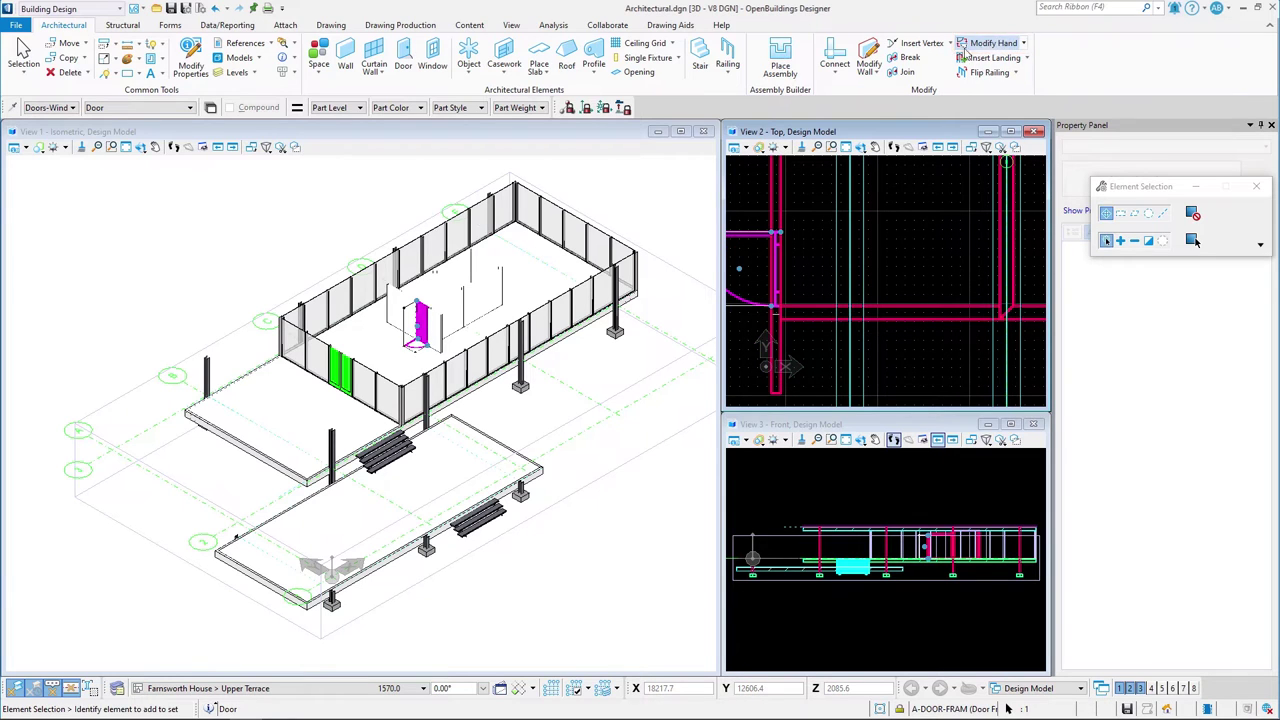
Copy the door 2475 mm east into the parallel interior wall at gridline D
left_click(66, 58)
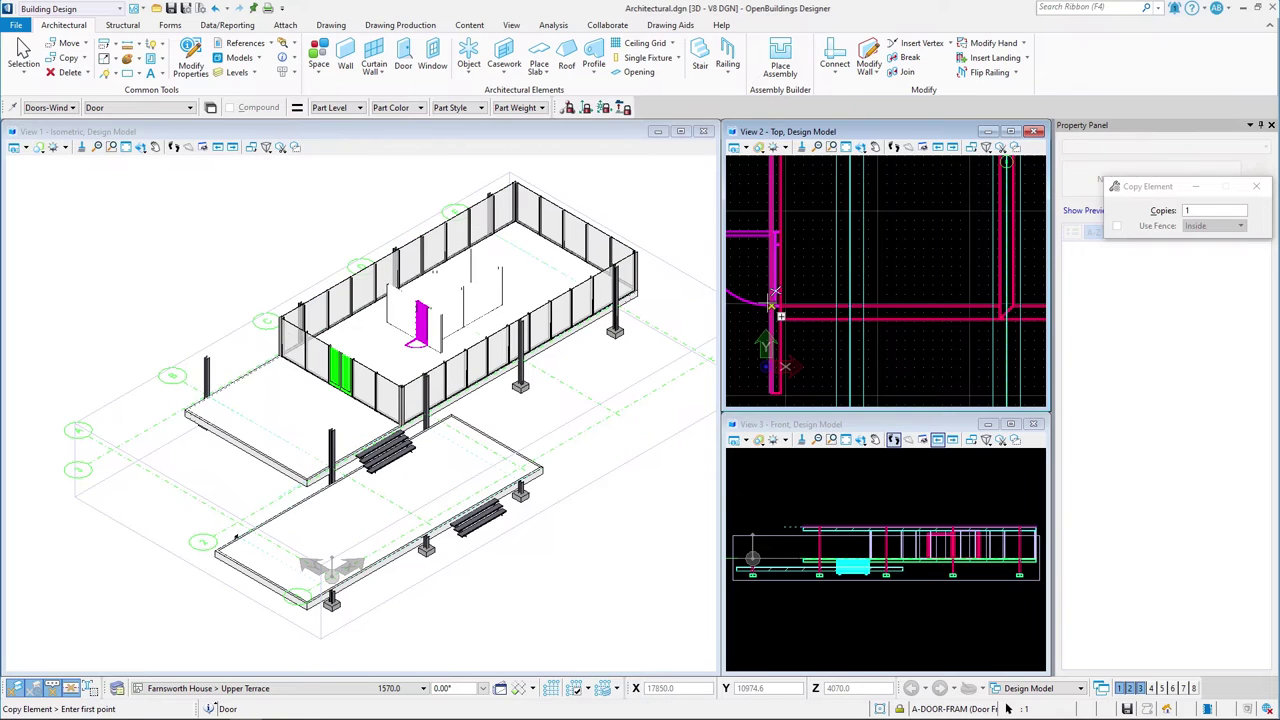
left_click(775, 297)
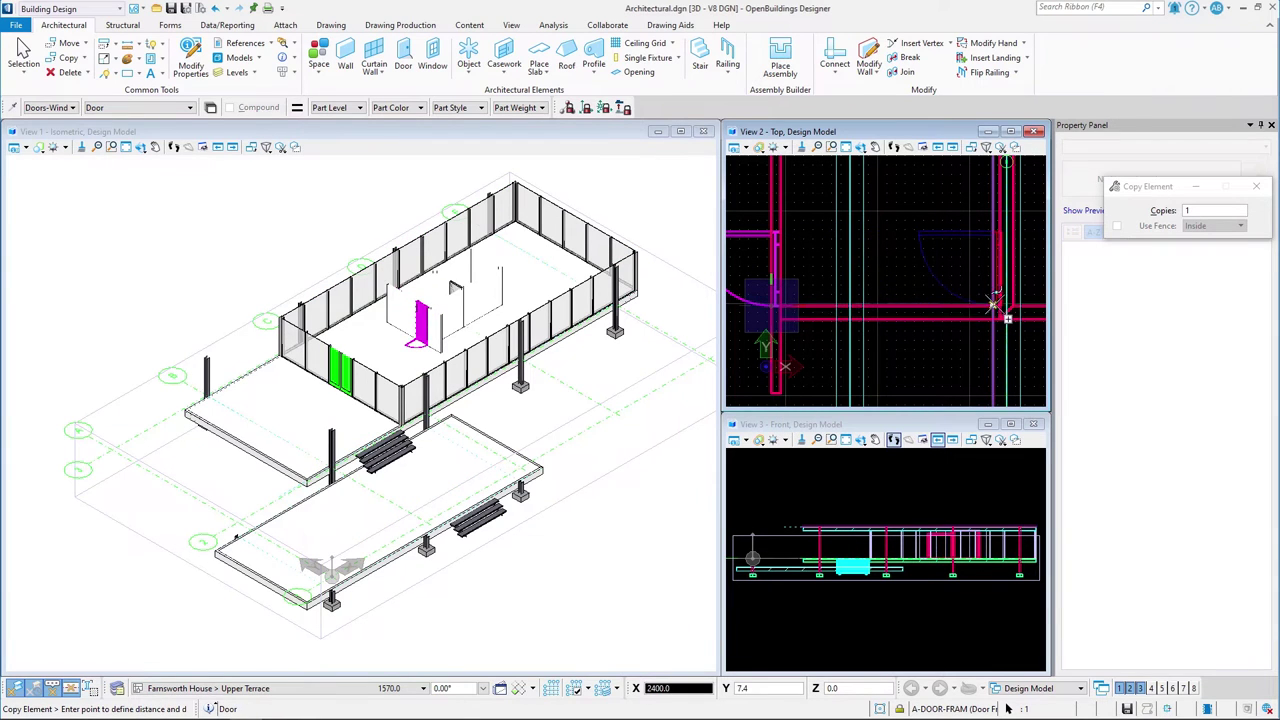
scroll(1003, 306, "up", 3)
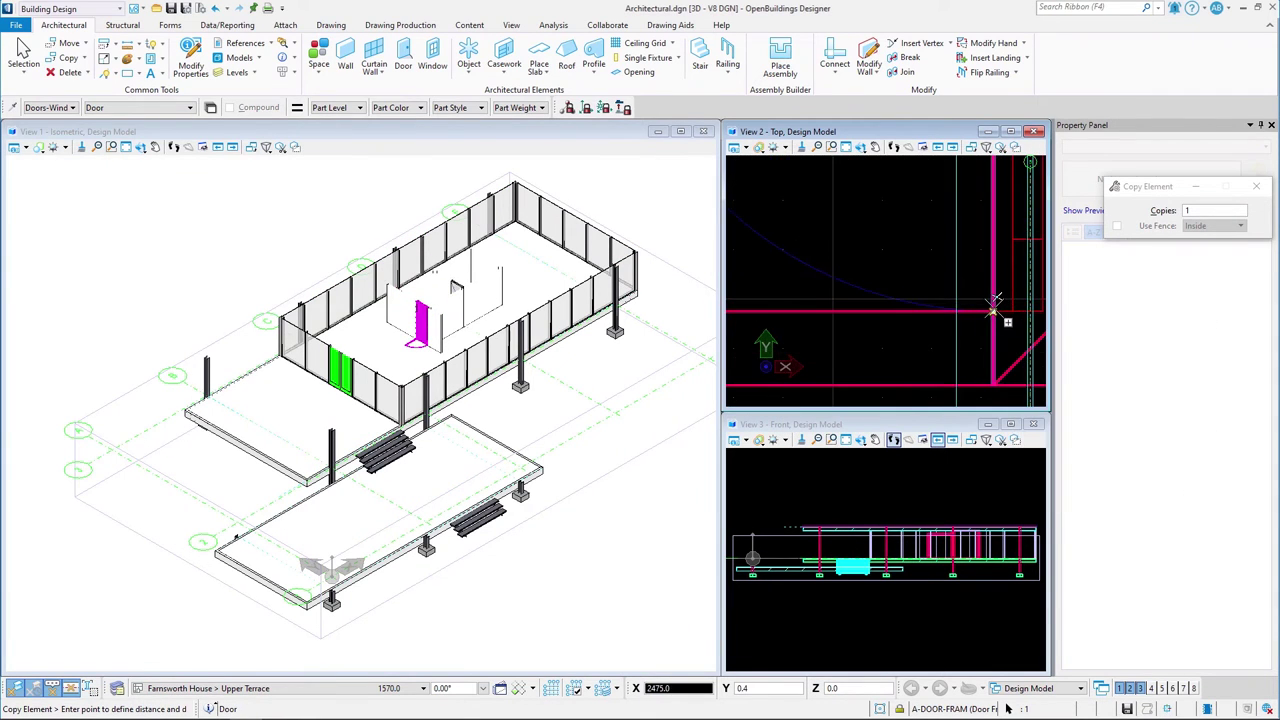
left_click(993, 307)
right_click(993, 307)
scroll(950, 285, "down", 3)
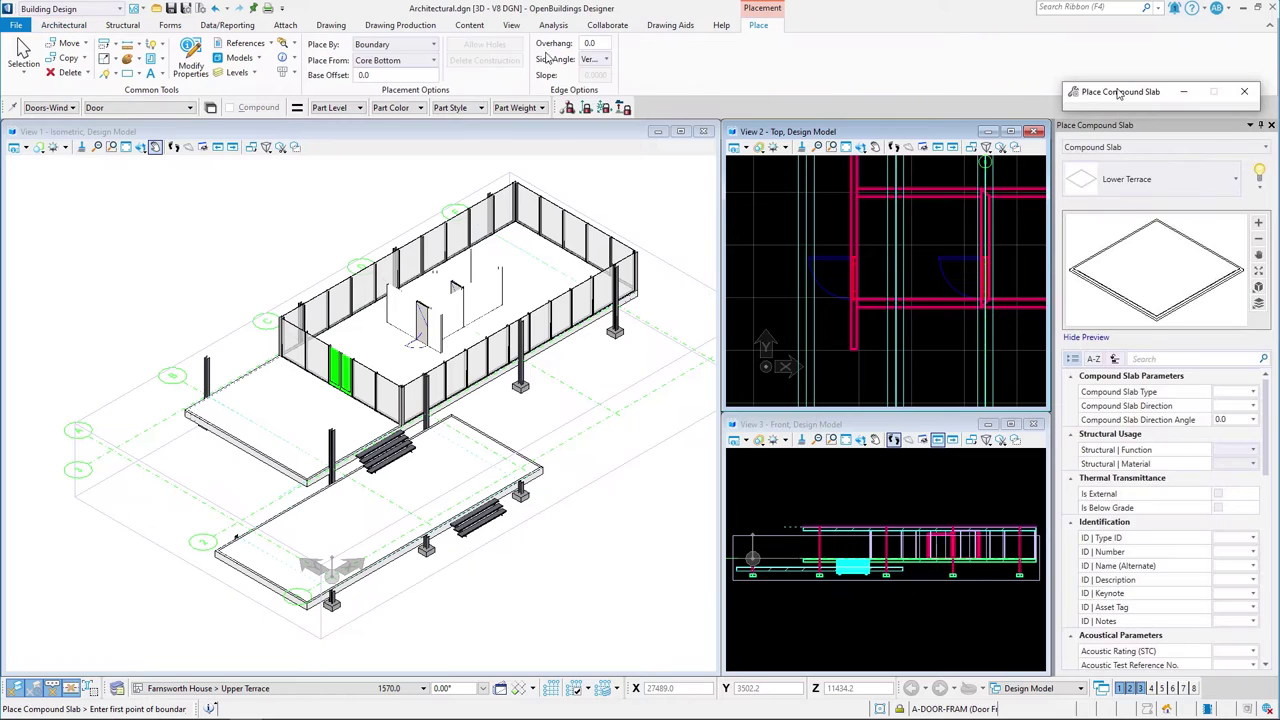
Choose the Single Layer compound slab and save it as a new catalog item named Plasterboard
left_click(1237, 190)
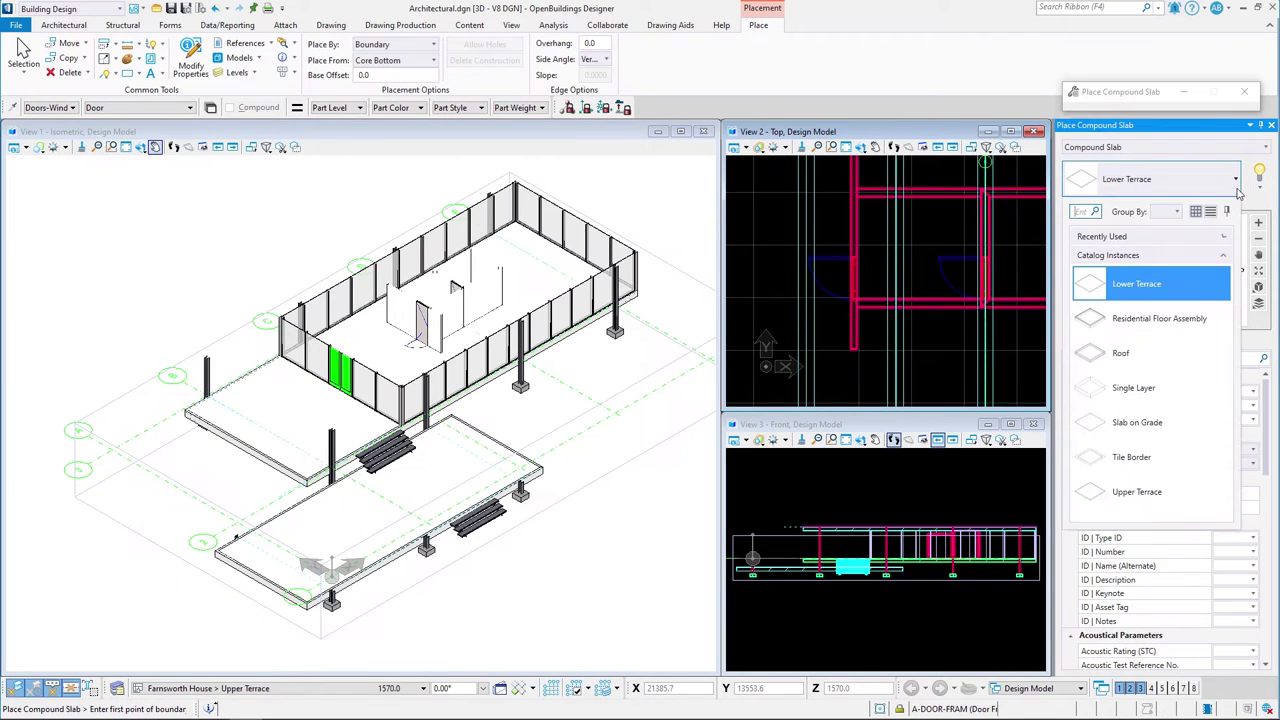
left_click(1147, 393)
left_click(1263, 190)
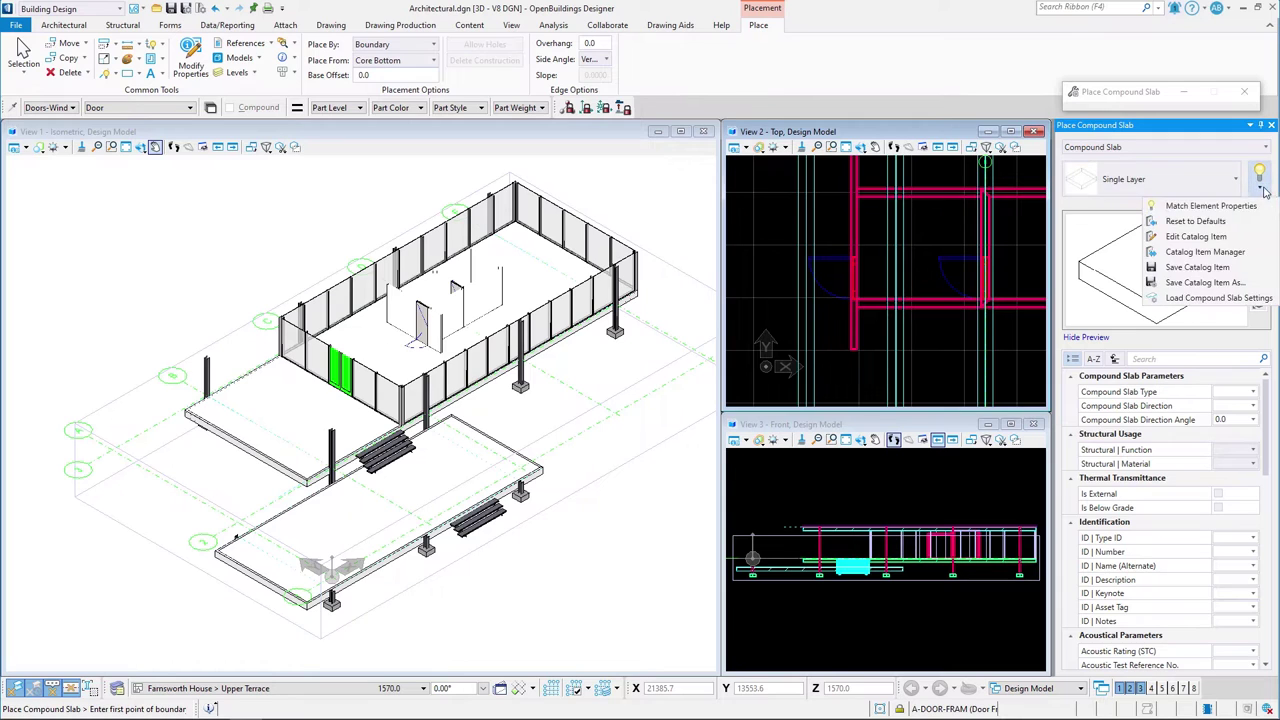
left_click(1218, 285)
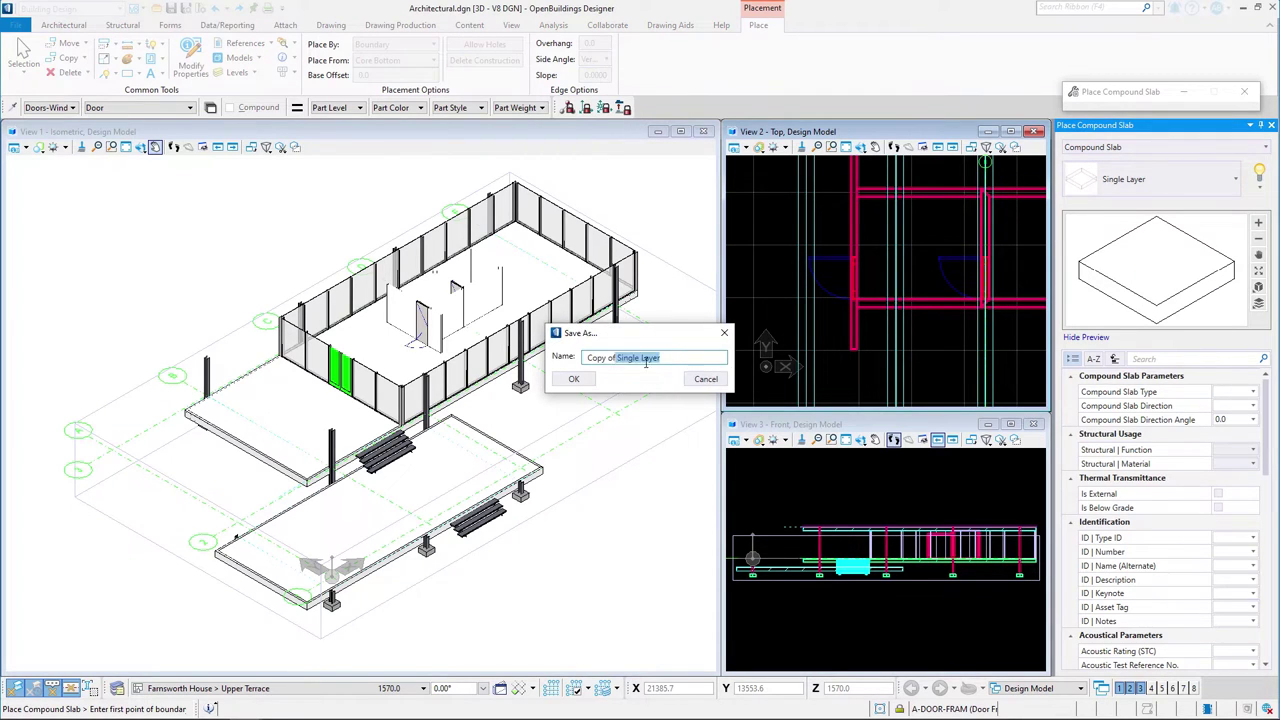
left_click(578, 377)
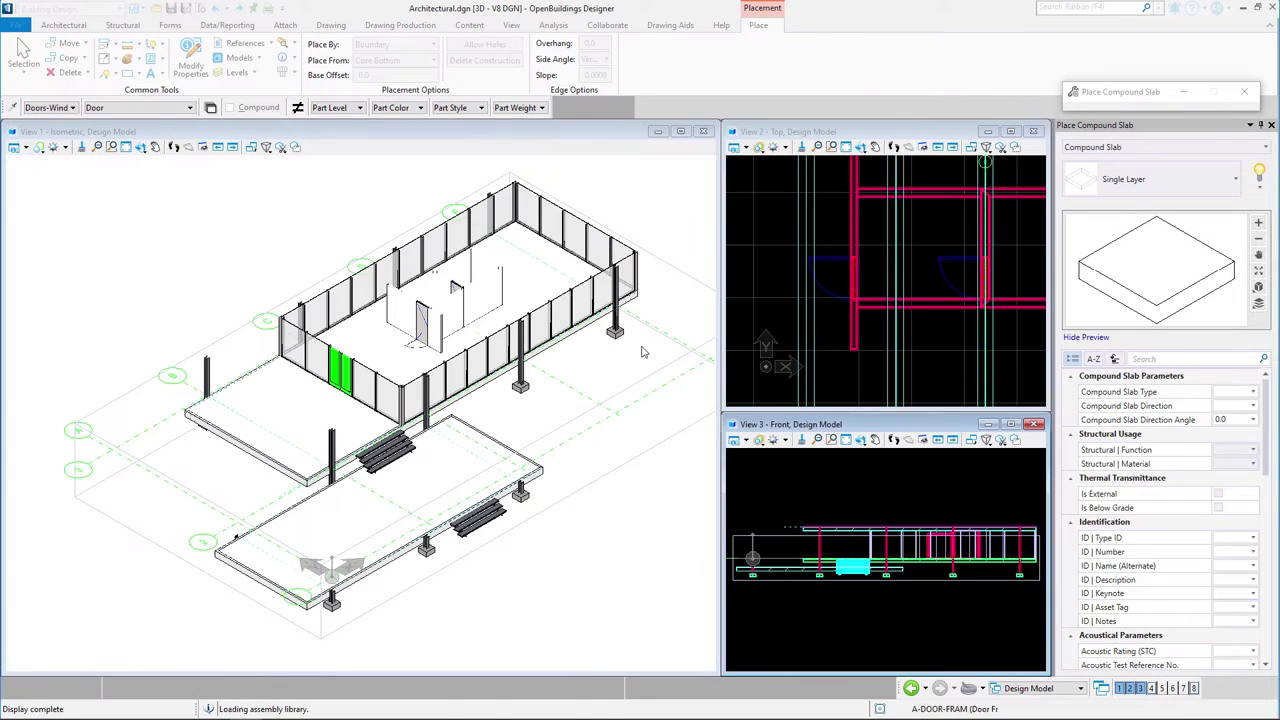
Edit the Plasterboard slab's layer and assign it the Plasterboard part from the Lining family
left_click(1259, 184)
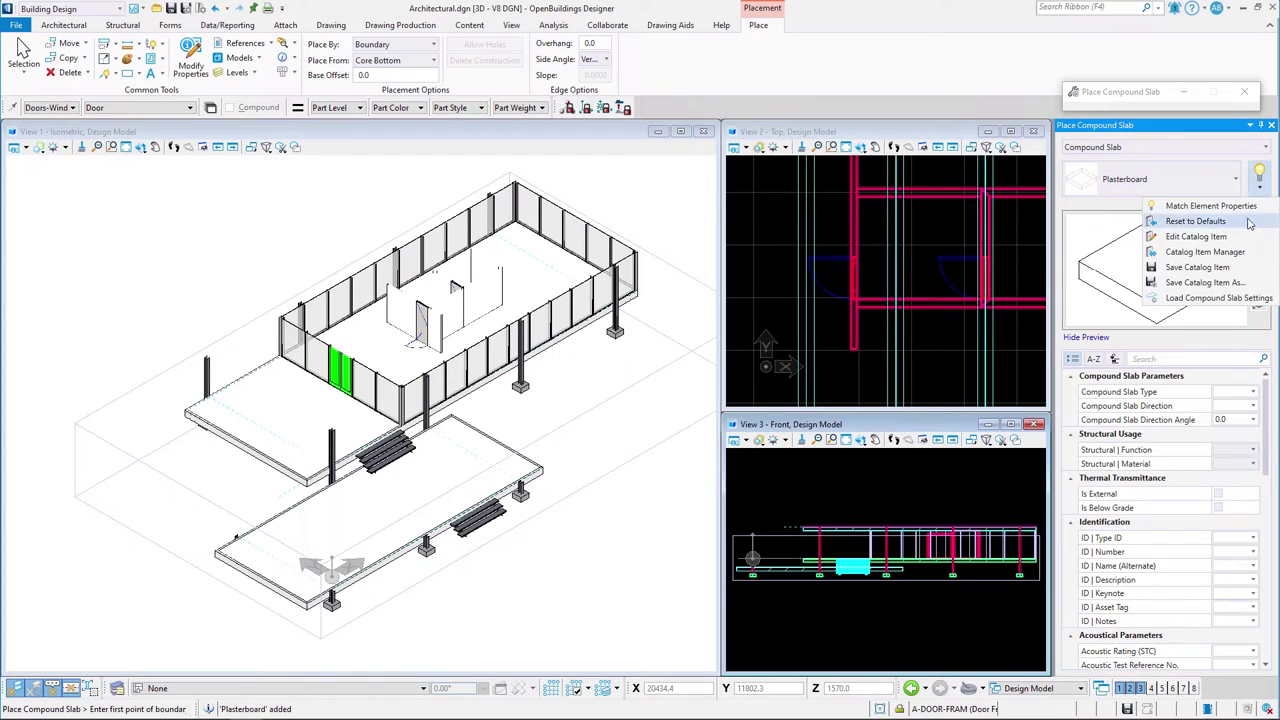
left_click(1222, 298)
left_click(483, 411)
left_click(500, 411)
left_click(522, 434)
scroll(500, 480, "down", 4)
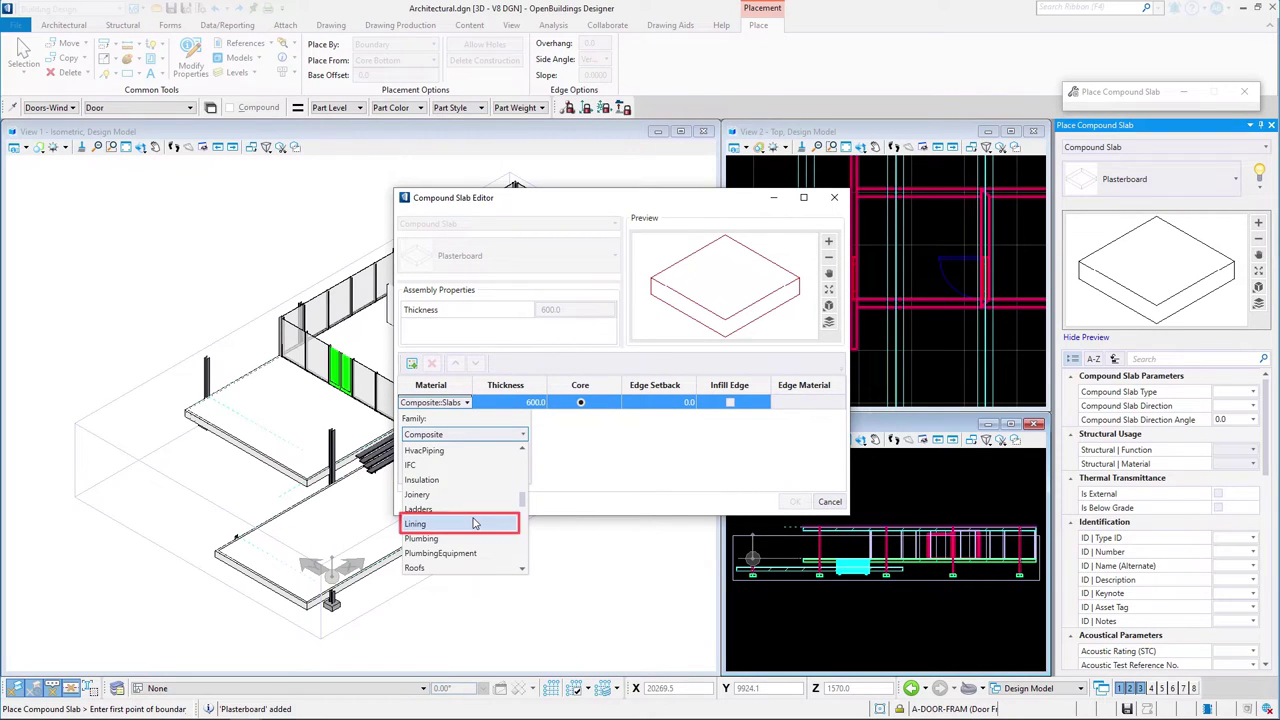
left_click(475, 523)
left_click(522, 472)
scroll(519, 527, "down", 2)
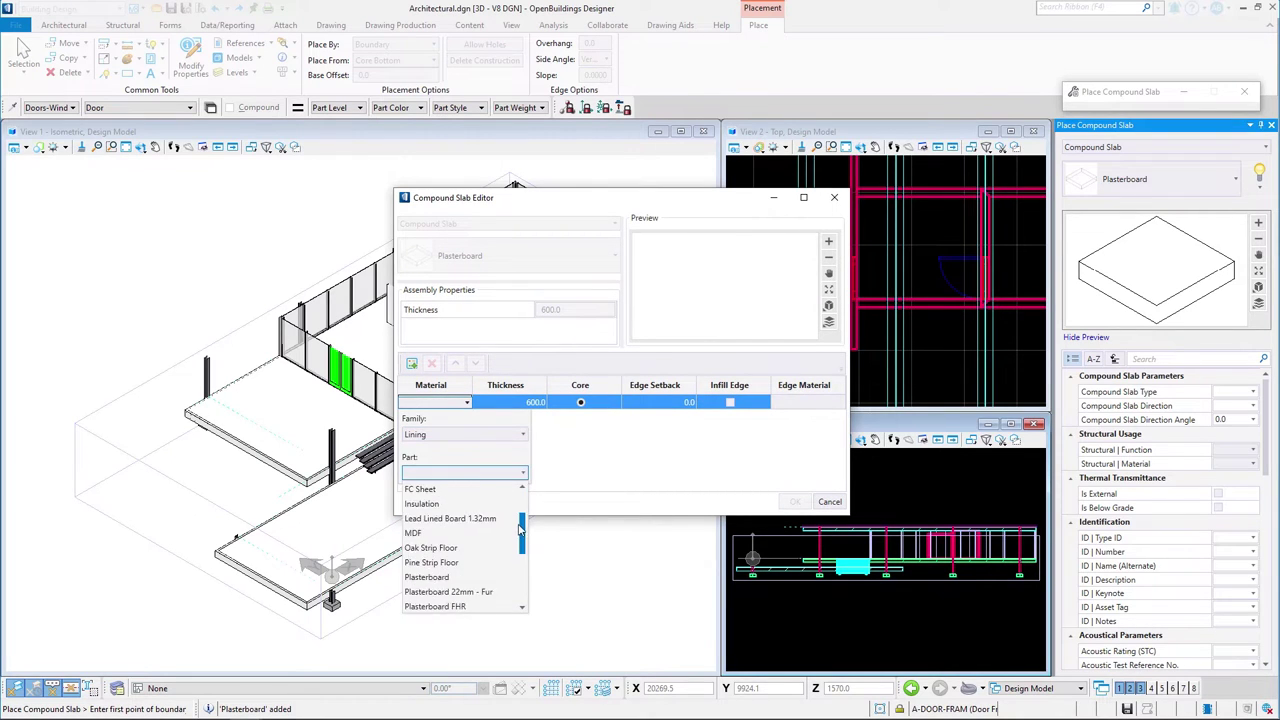
left_click(481, 565)
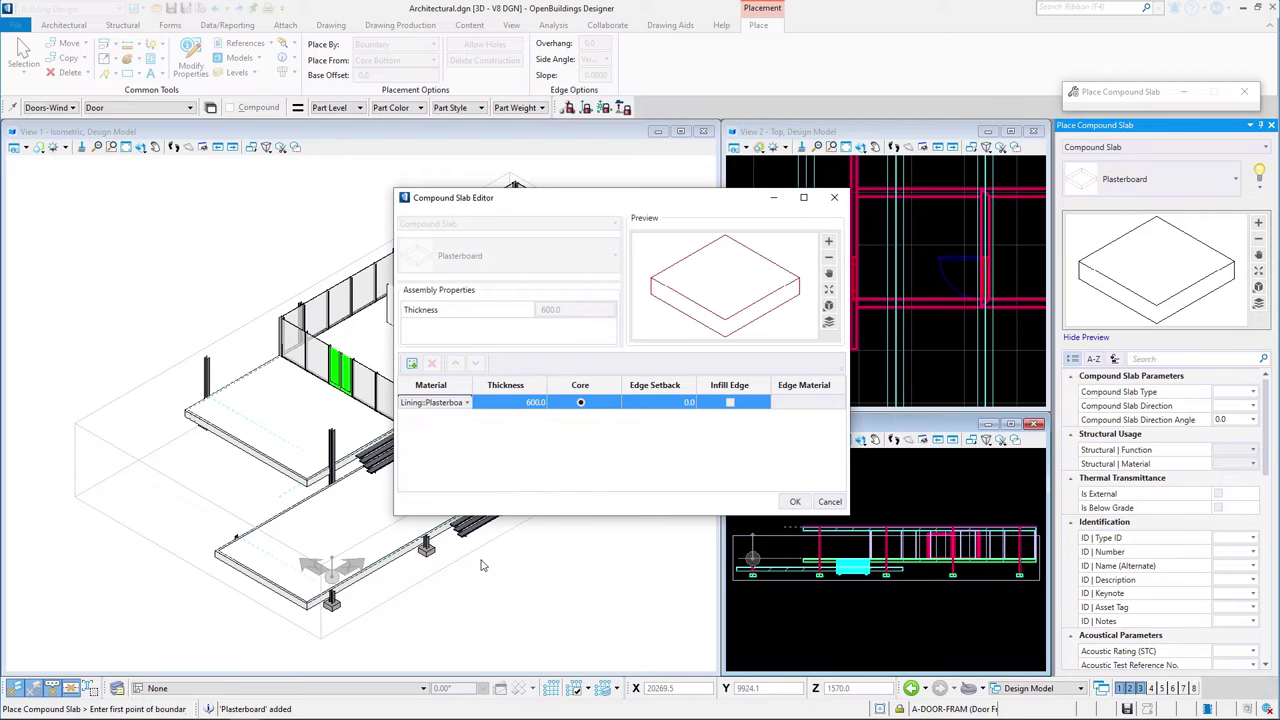
Set the Plasterboard slab's layer thickness to 12 mm and save the assembly
left_click(532, 401)
left_click(557, 436)
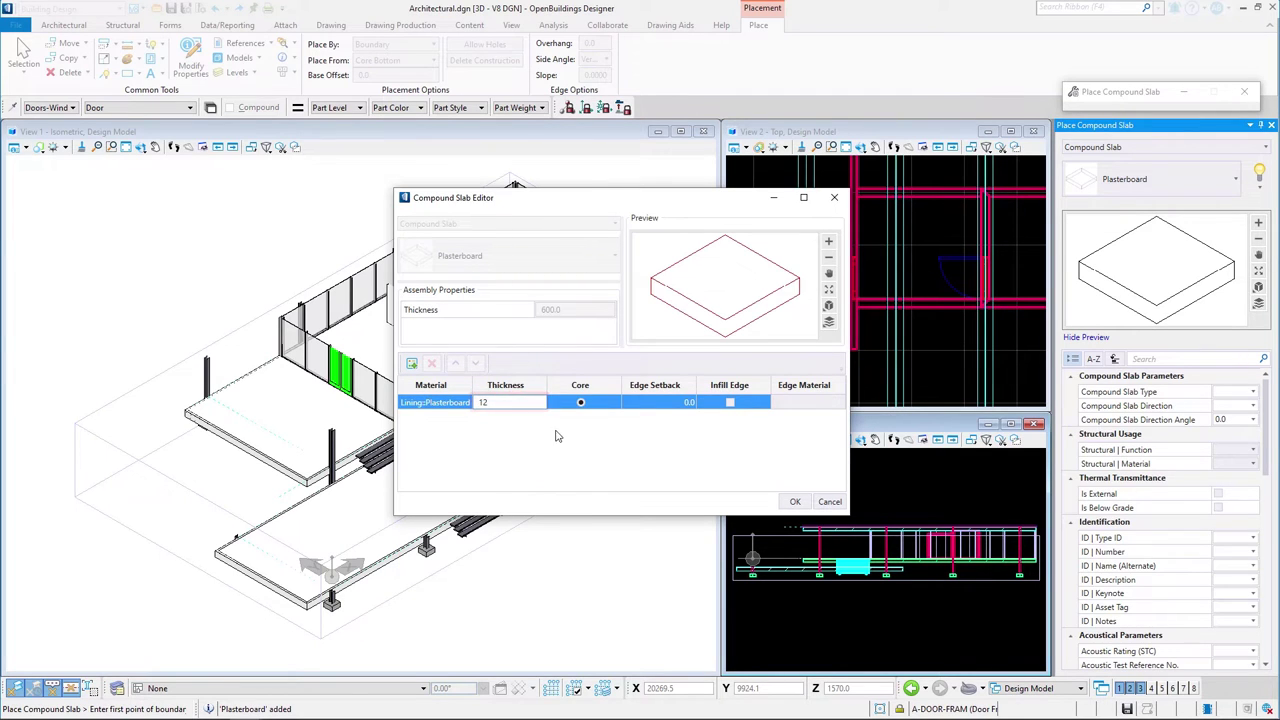
left_click(795, 502)
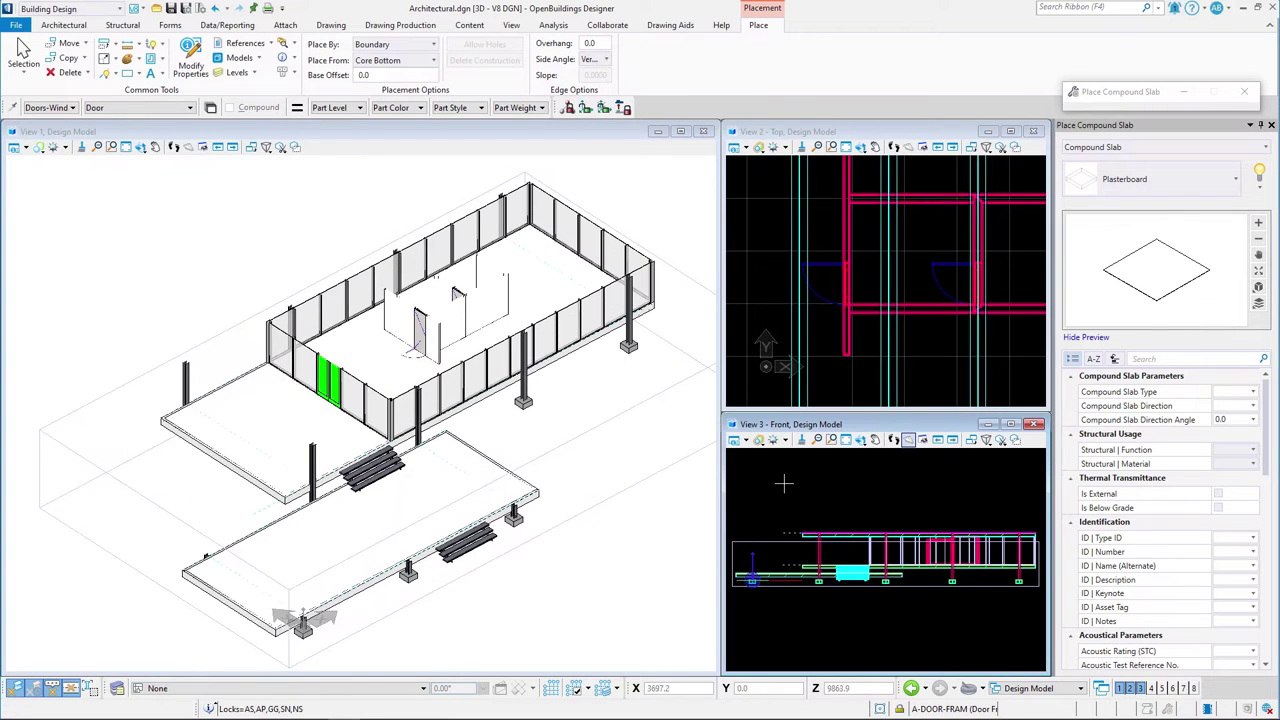
Make Upper Terrace the active floor and set the slab to place from Assembly Top with a 2500 mm base offset
left_click(405, 689)
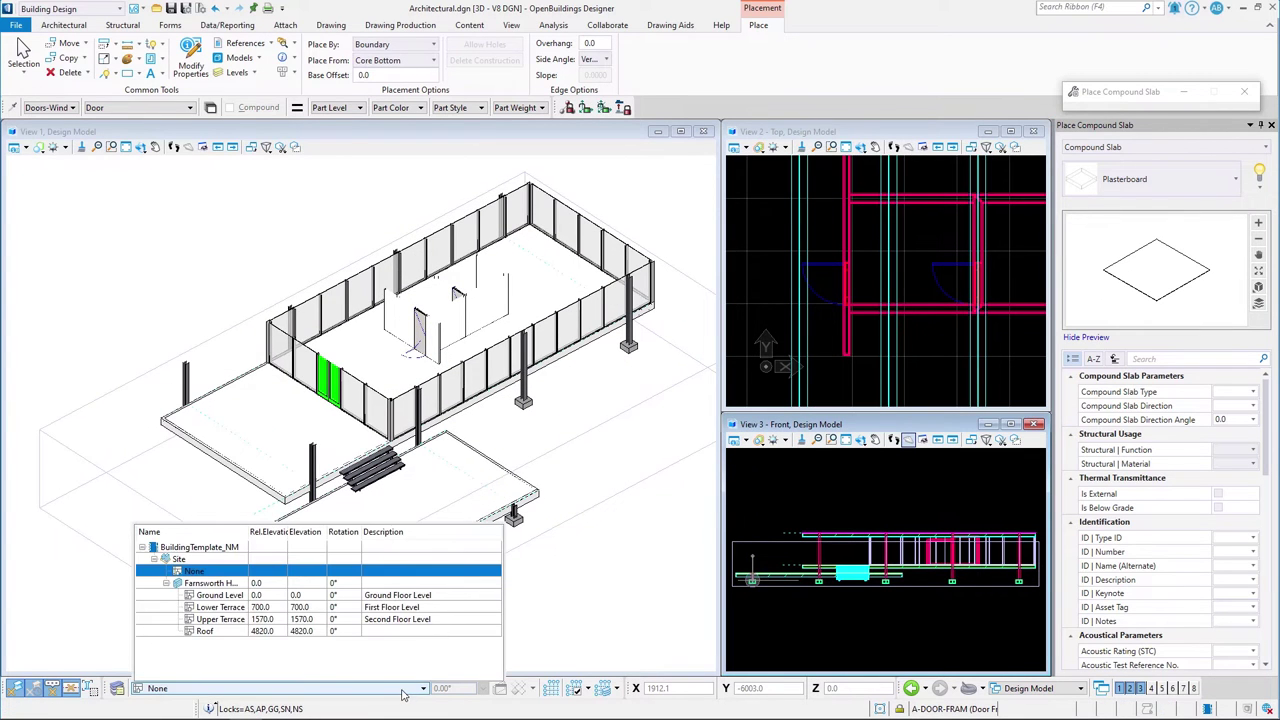
left_click(240, 620)
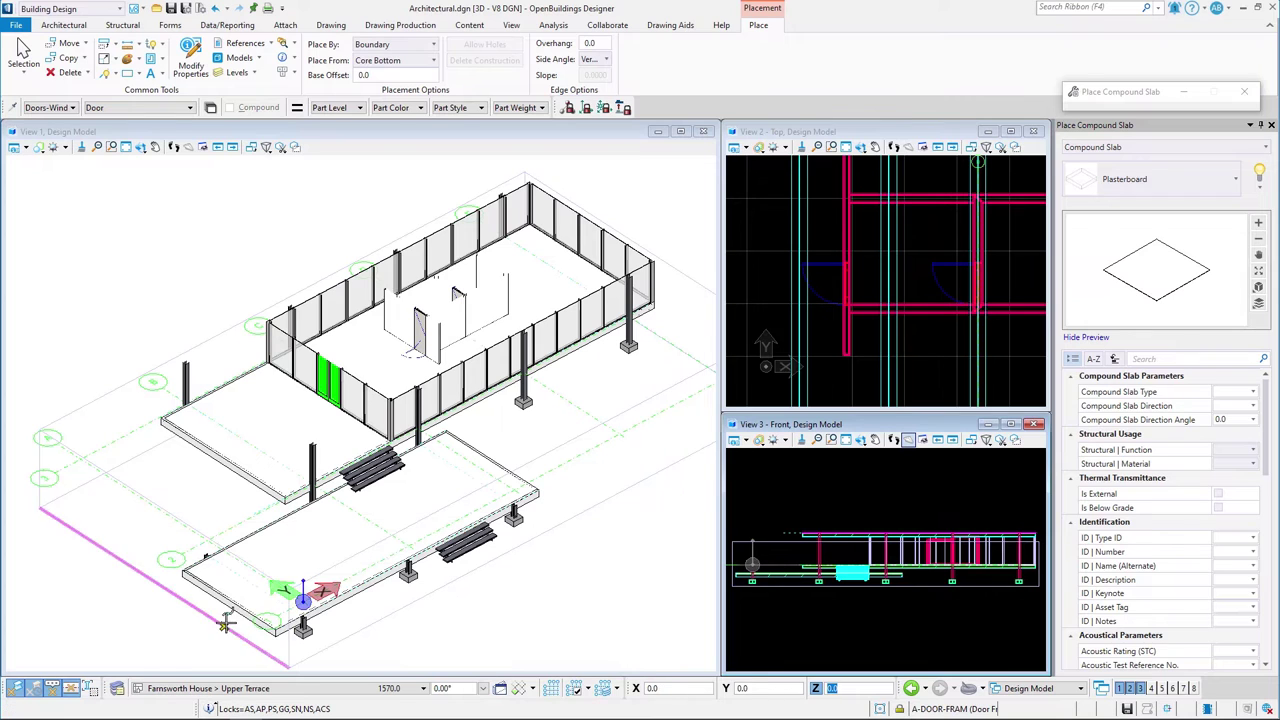
left_click(398, 62)
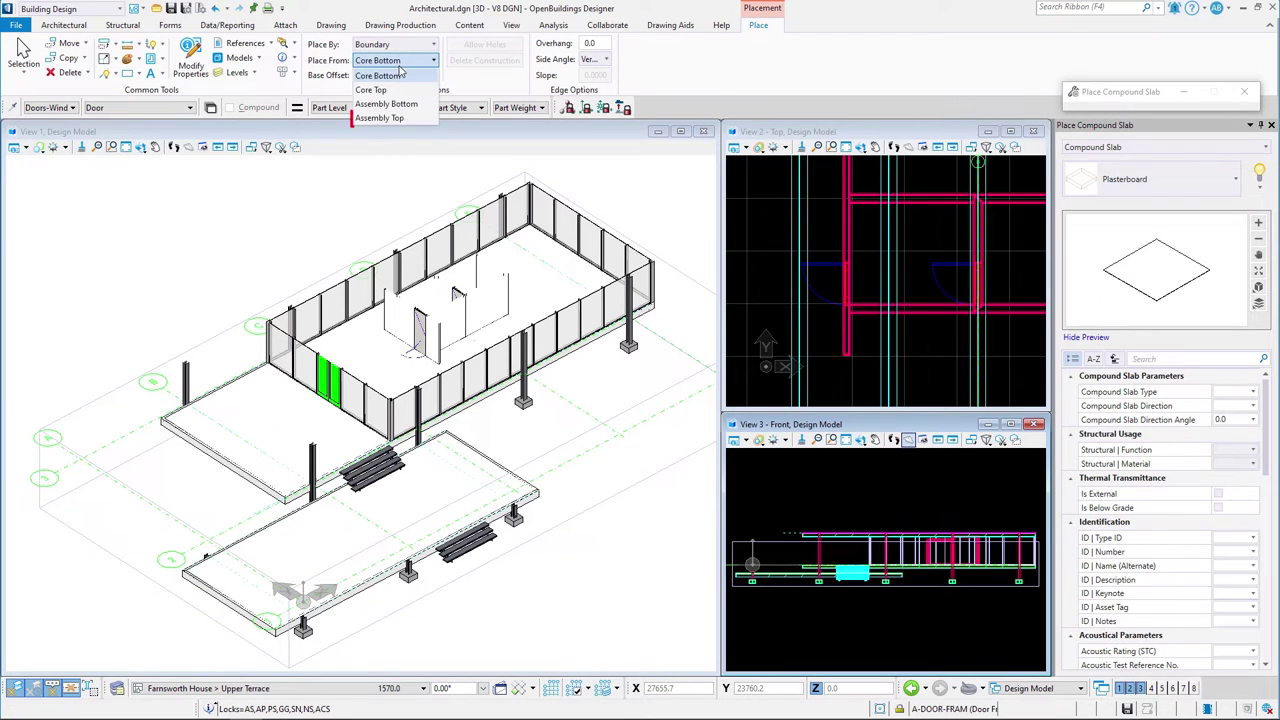
left_click(385, 118)
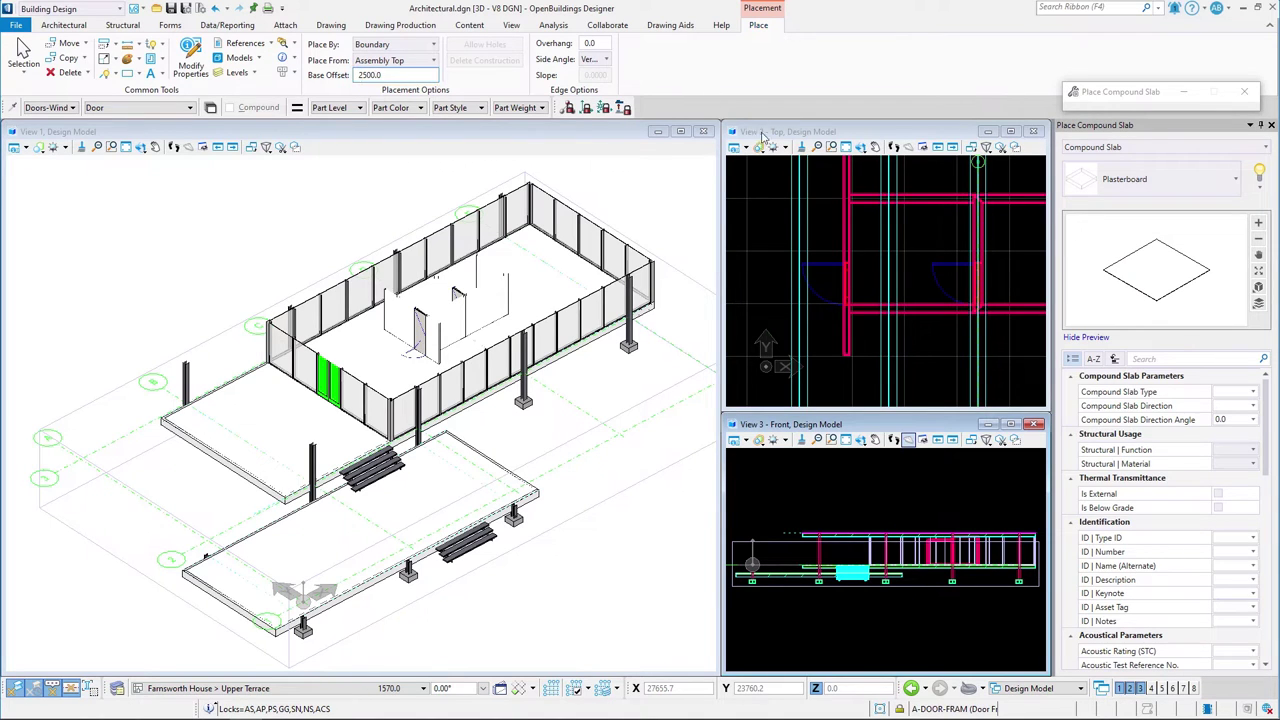
Place the plasterboard slab as a ceiling over the small room between the west end wall and gridline D, following its inner wall corners
left_click(845, 205)
scroll(970, 195, "up", 3)
middle_click_drag(962, 205, 868, 290)
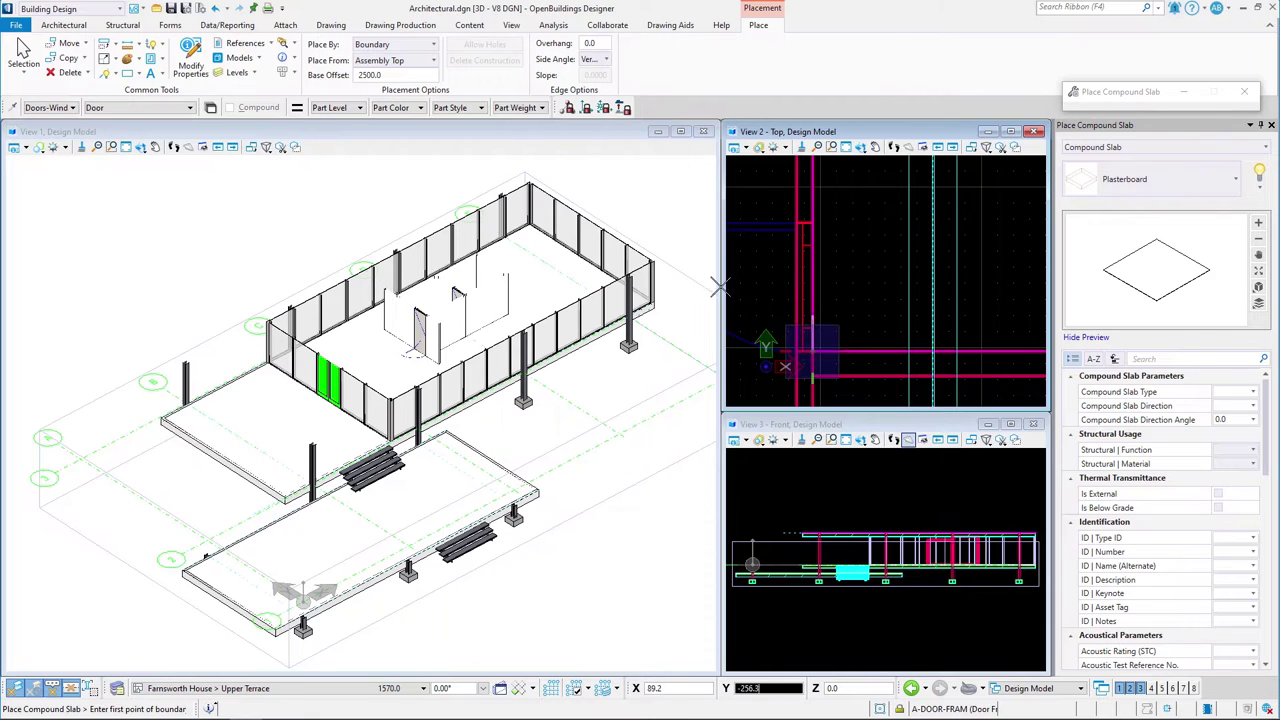
Select the clip volume around the model and raise its upper boundary in the front view
left_click(23, 50)
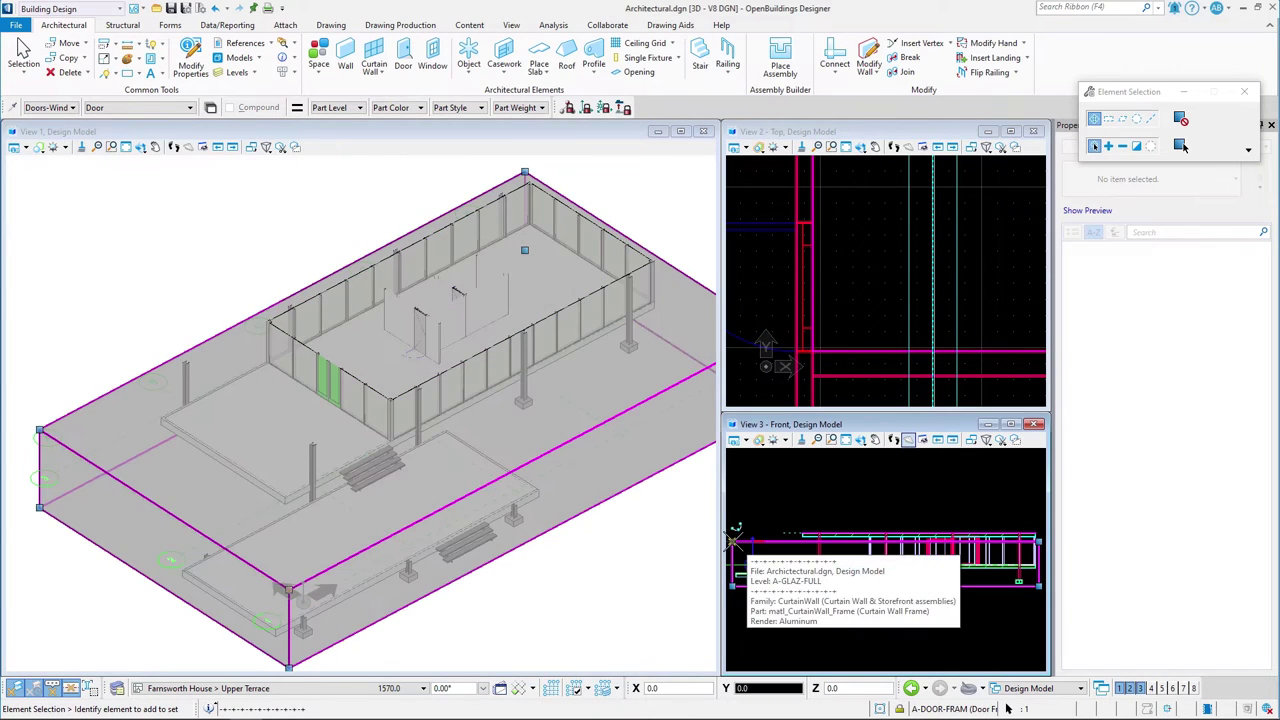
key("f")
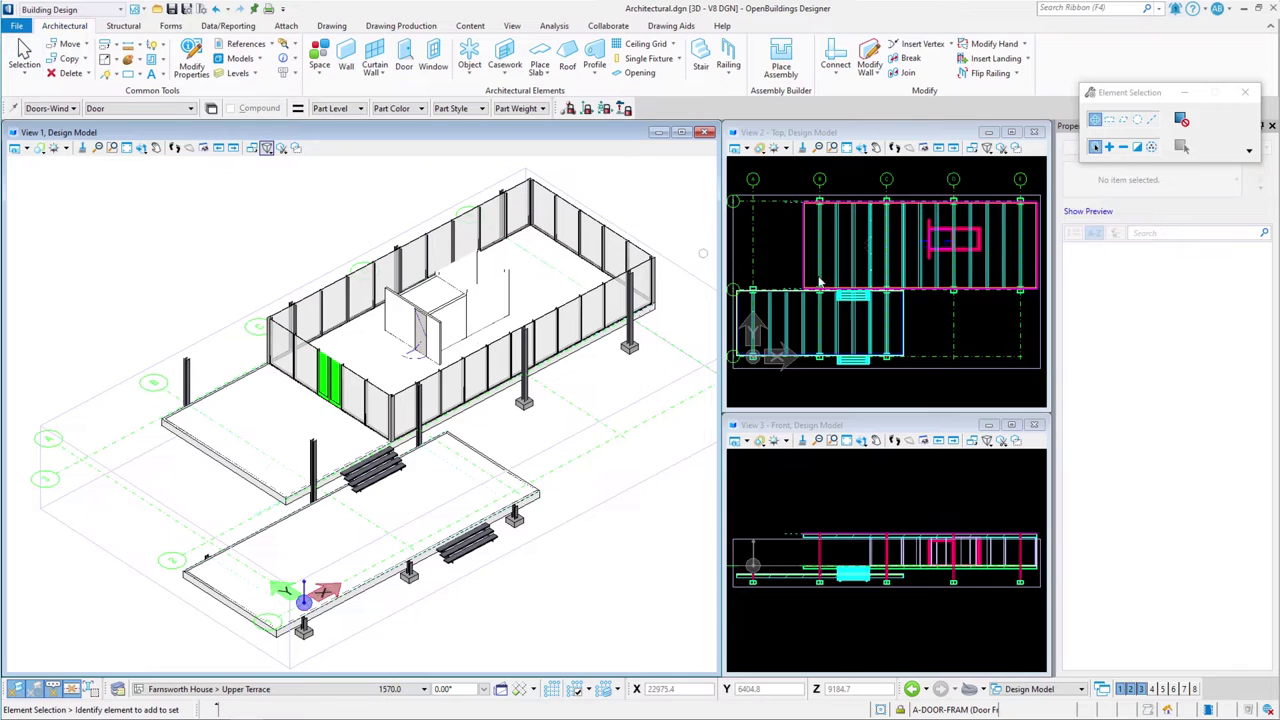
Mirror a copy of the western core room's walls, door and ceiling about a vertical line through the midpoint of the adjoining room's walls
left_click(914, 222)
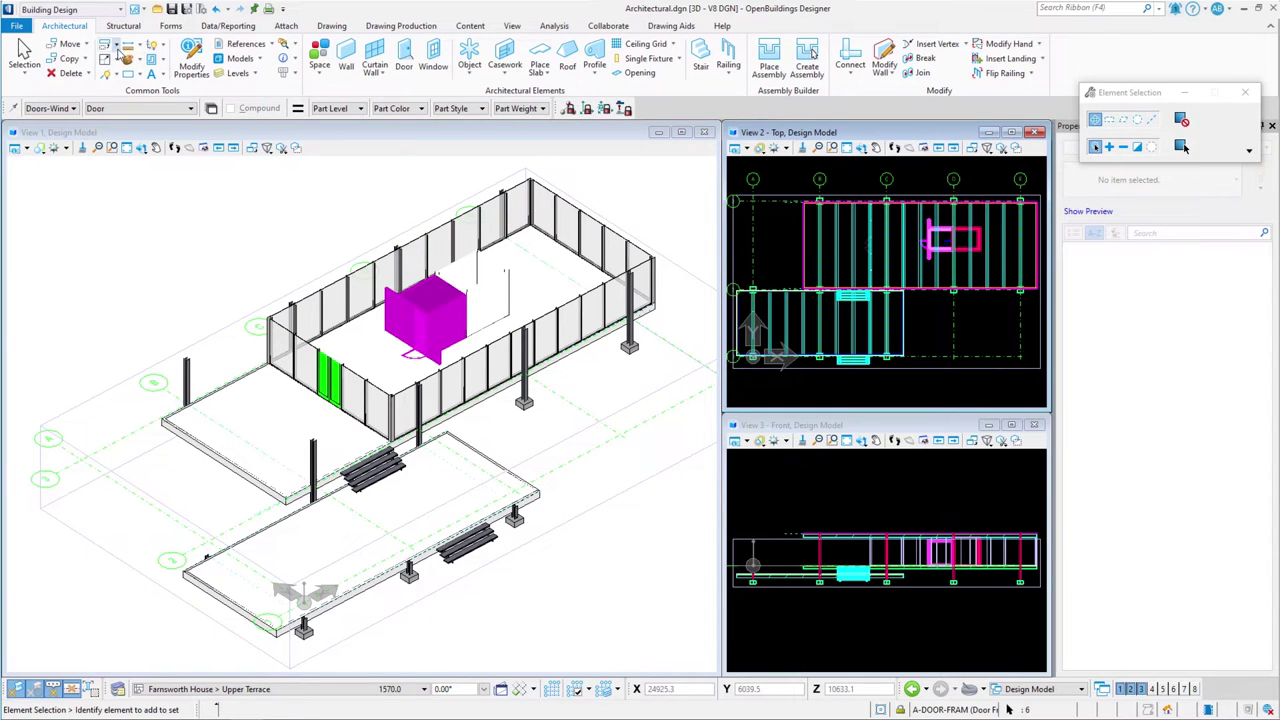
left_click(116, 46)
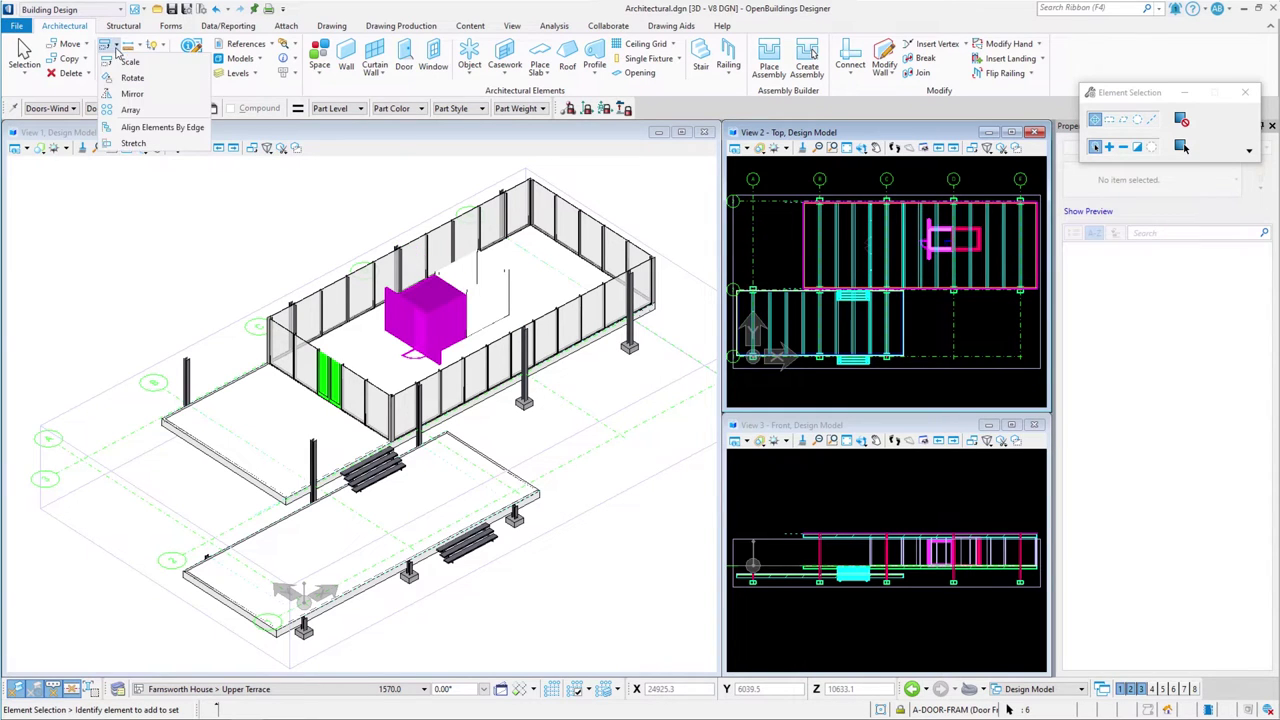
left_click(132, 93)
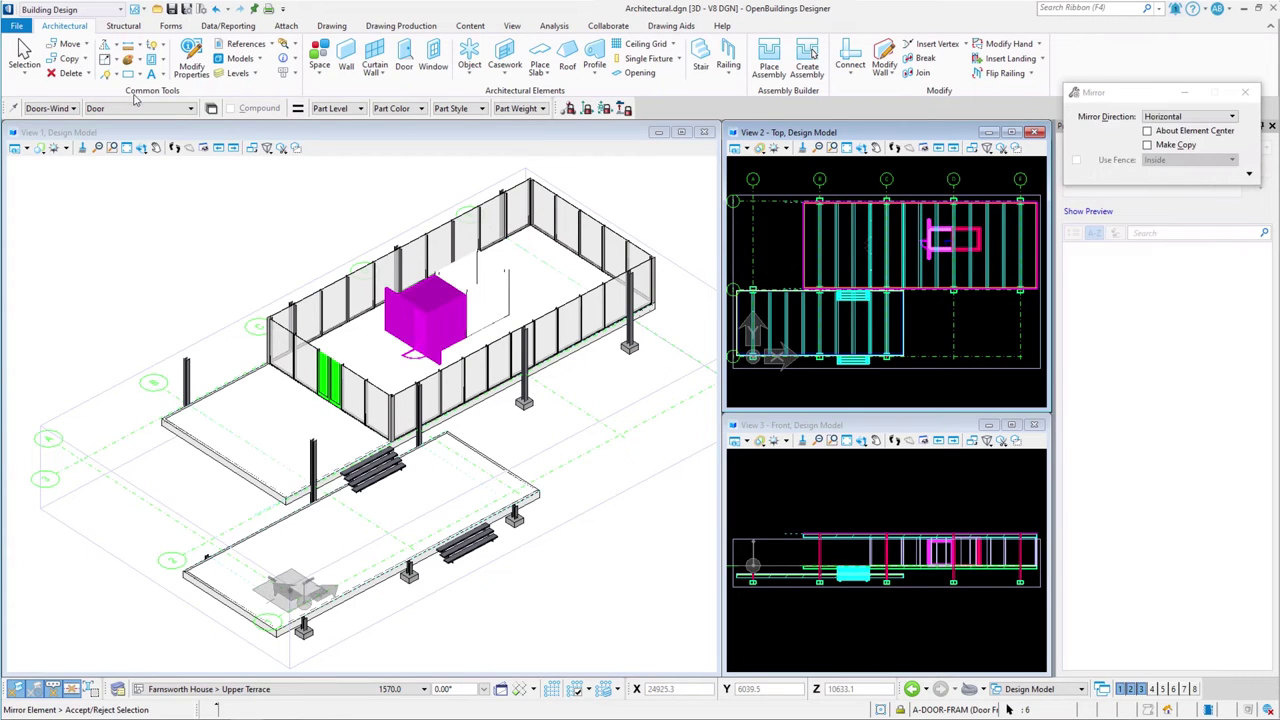
left_click(1195, 117)
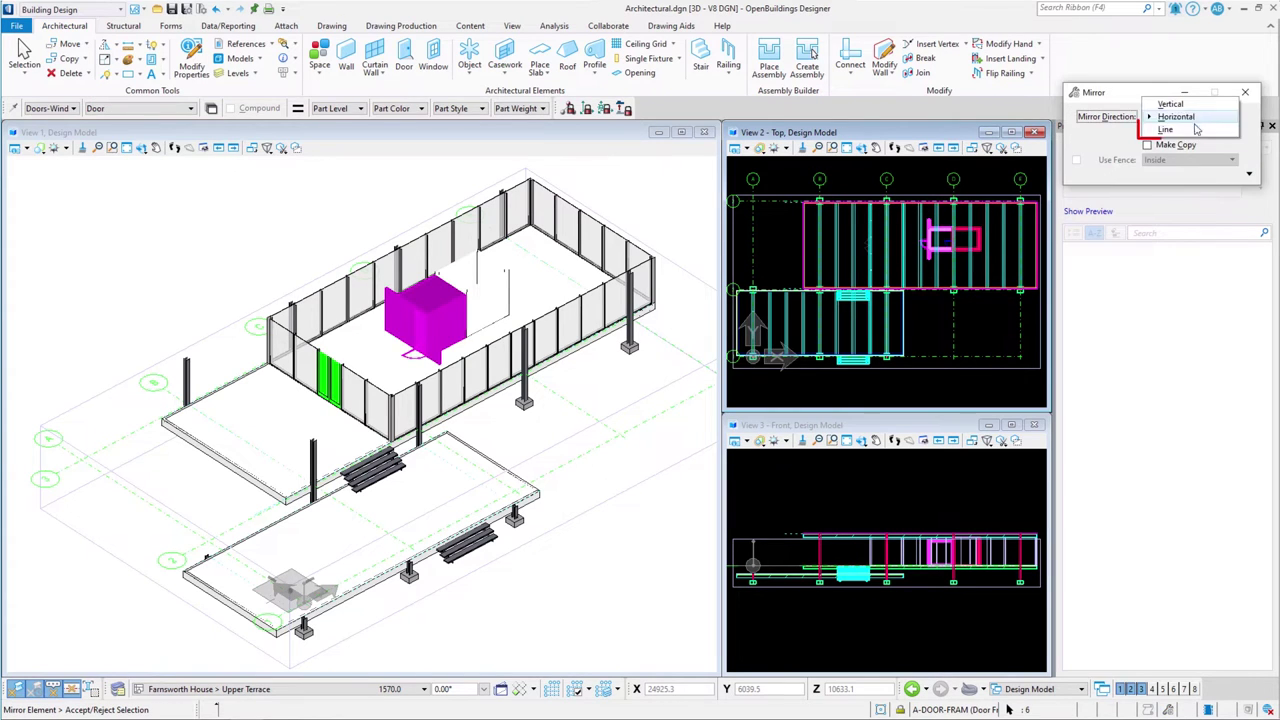
left_click(1189, 132)
left_click(1147, 145)
scroll(974, 246, "up", 3)
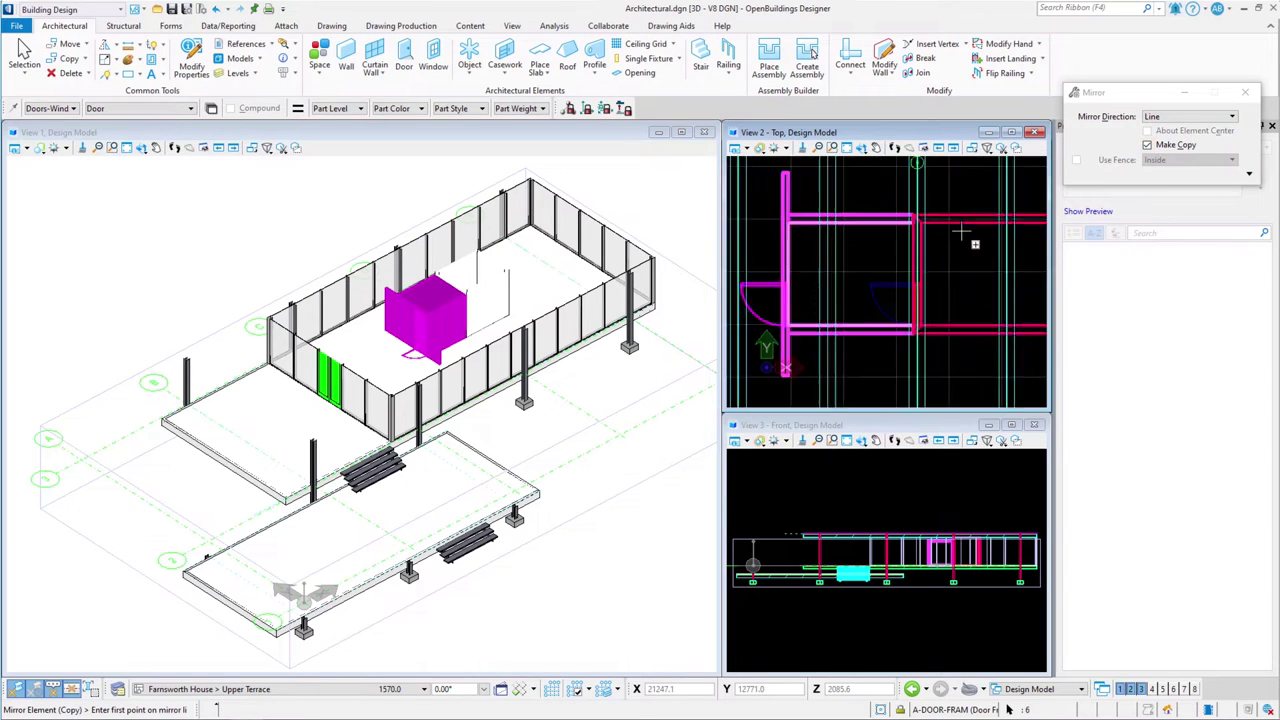
middle_click_drag(997, 226, 908, 204)
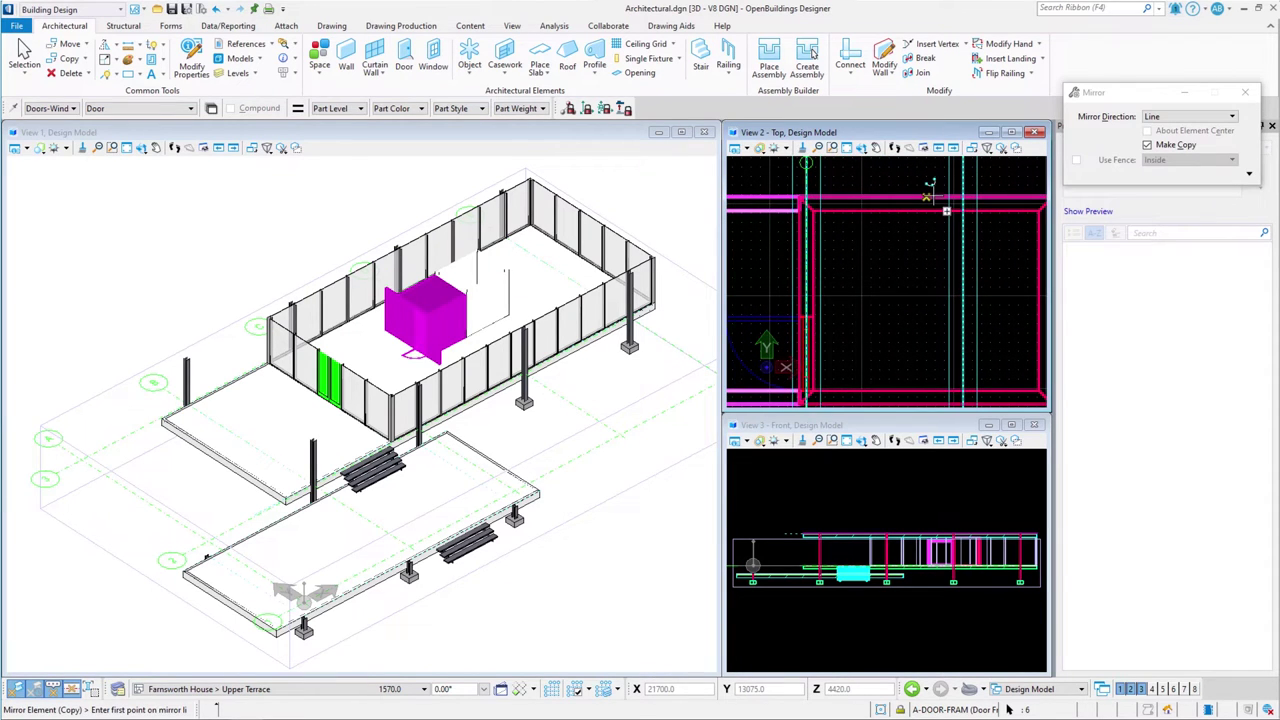
left_click(928, 192)
middle_click_drag(928, 192, 906, 316)
left_click(906, 318)
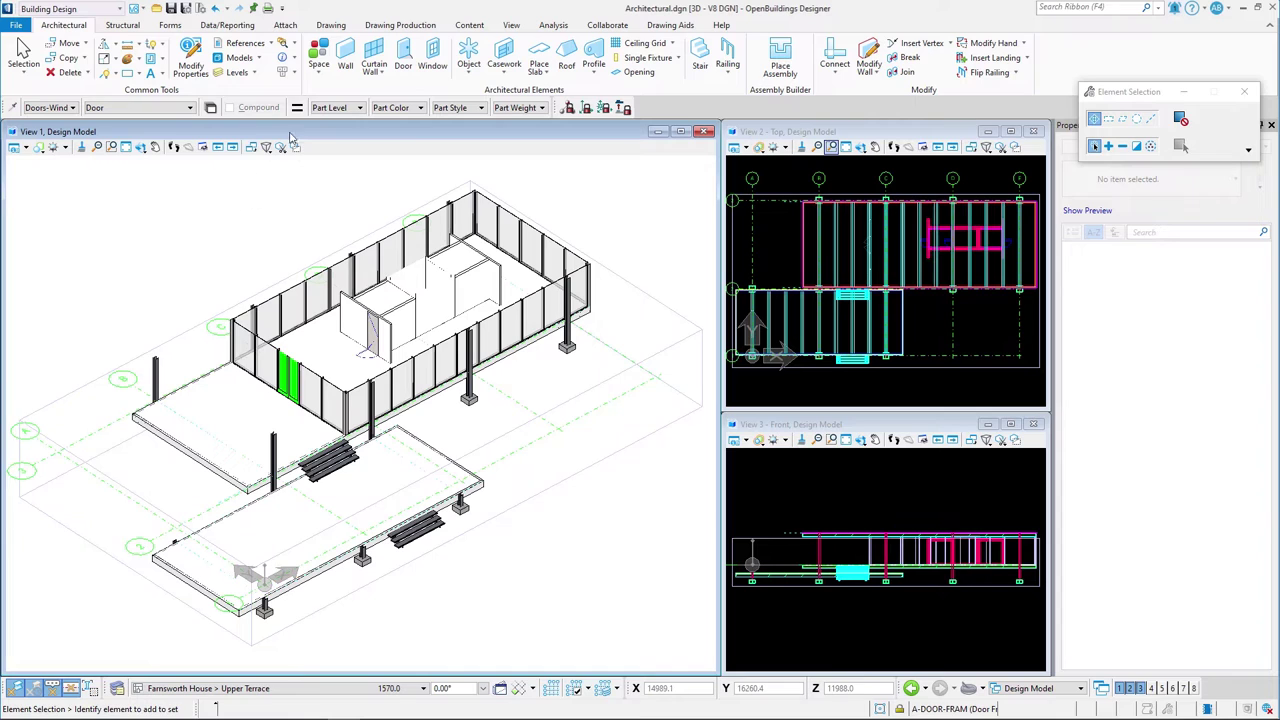
Open the Program Manager and add a space group named Exterior Spaces under Site
left_click(319, 66)
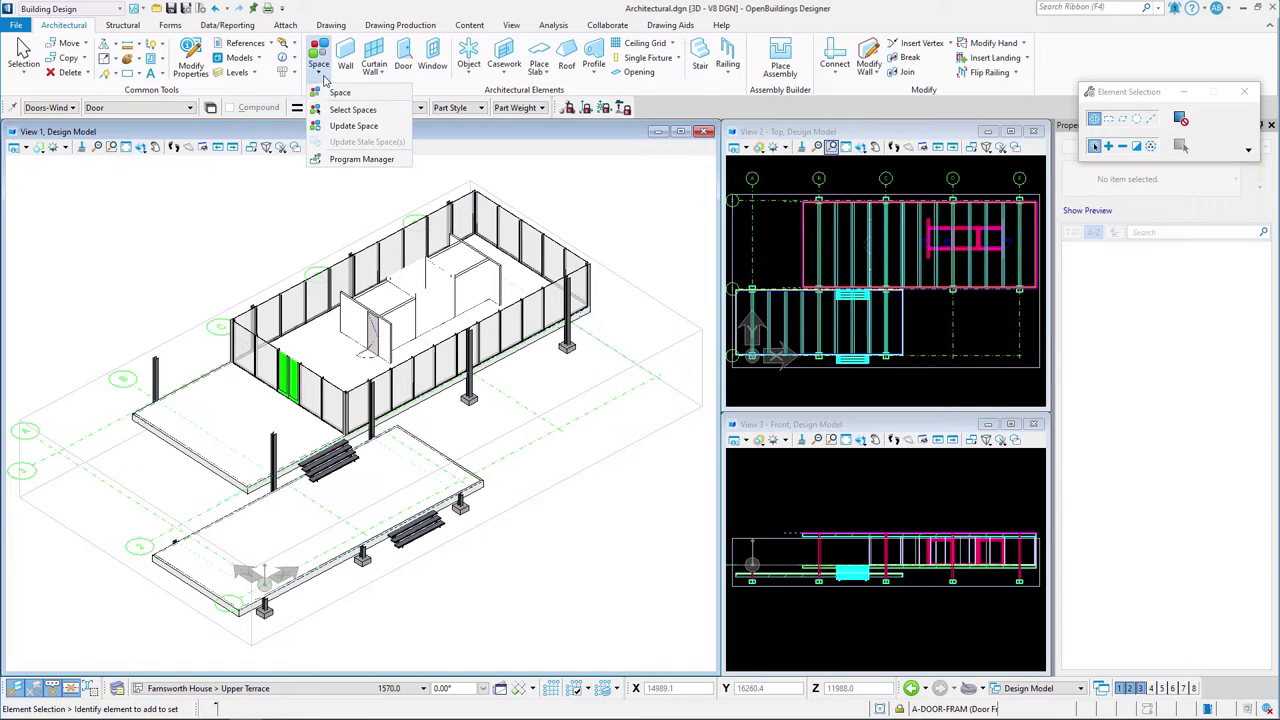
left_click(344, 160)
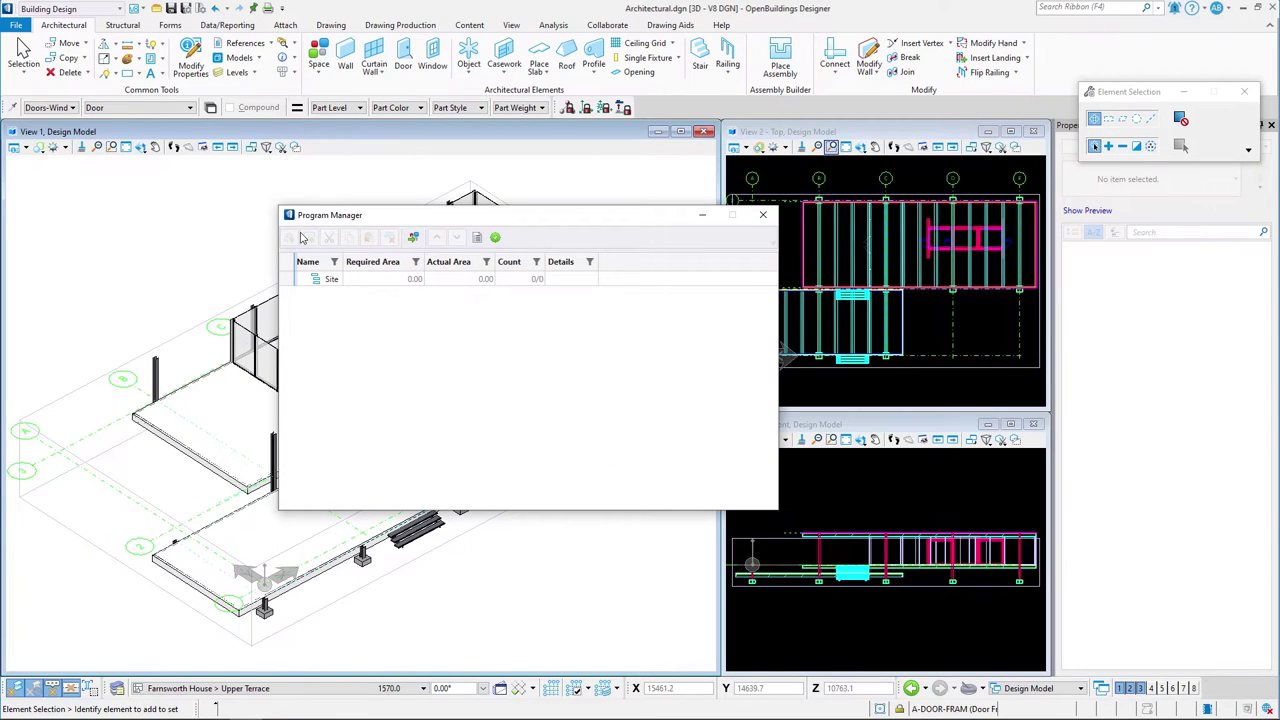
left_click(320, 279)
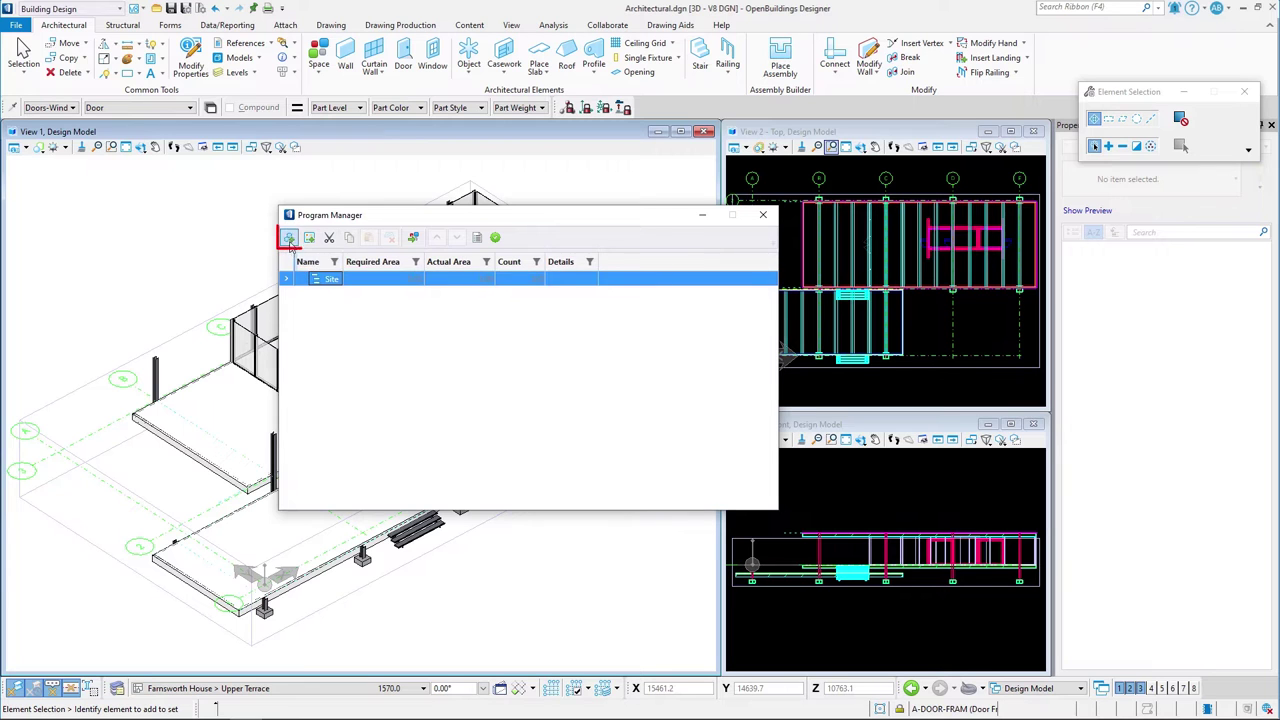
left_click(288, 238)
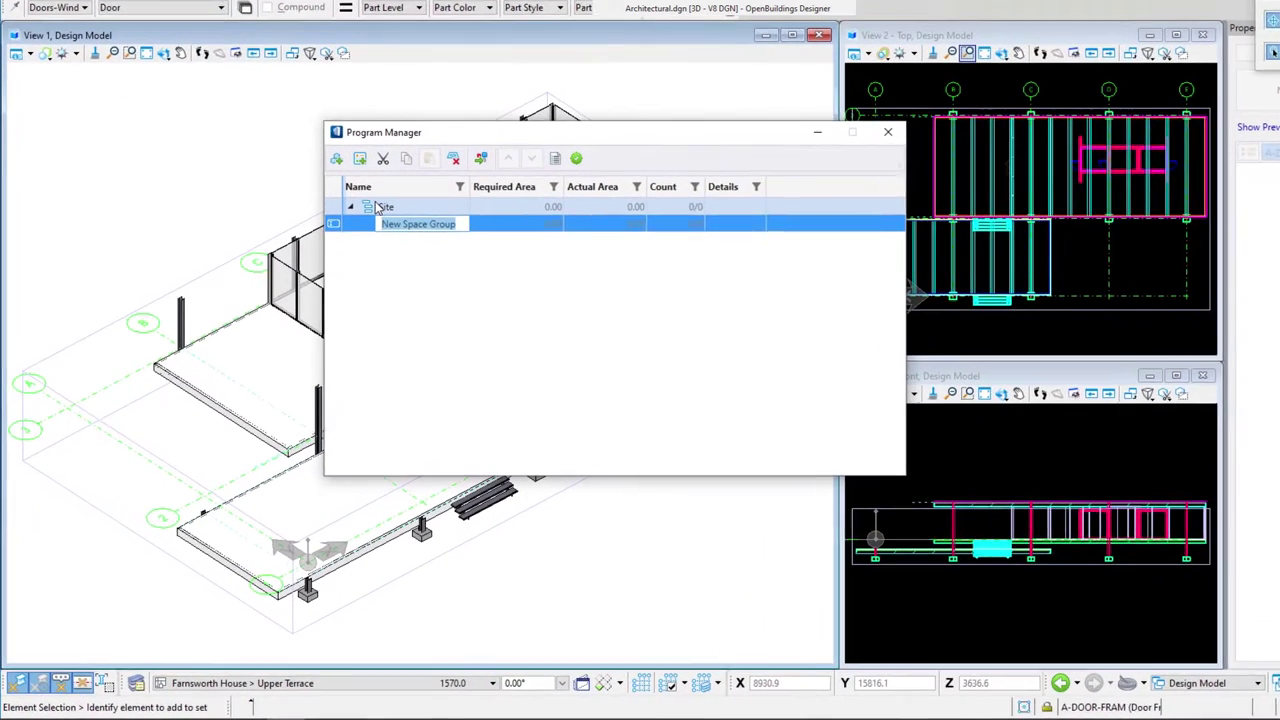
type("Exterior Sp")
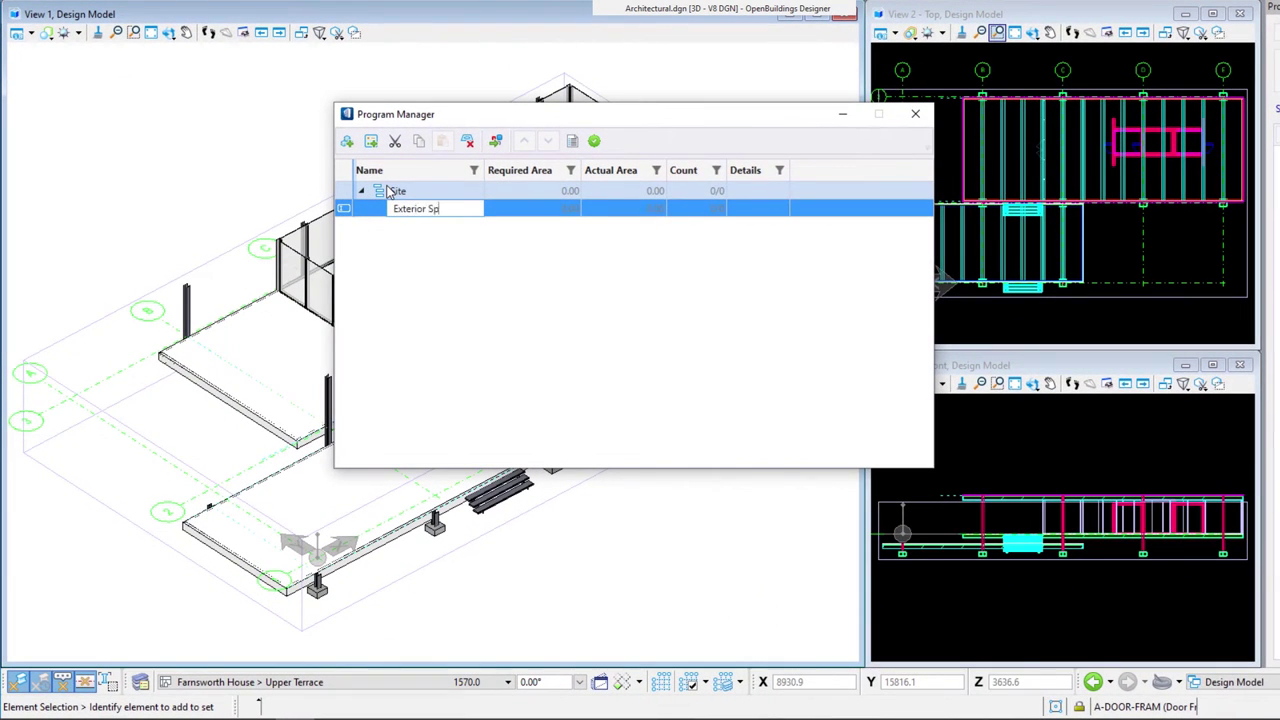
type("aces")
Add a second space group named Interior Spaces under Site
left_click(394, 195)
left_click(346, 142)
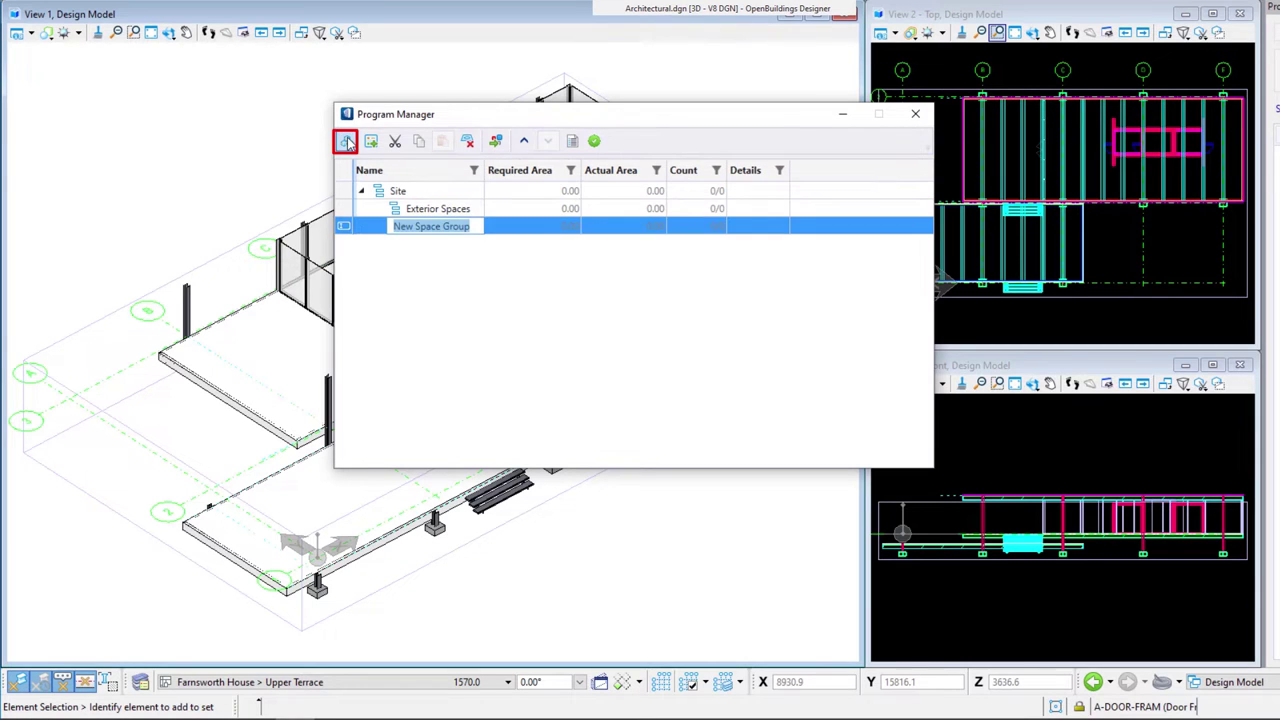
type("Interior")
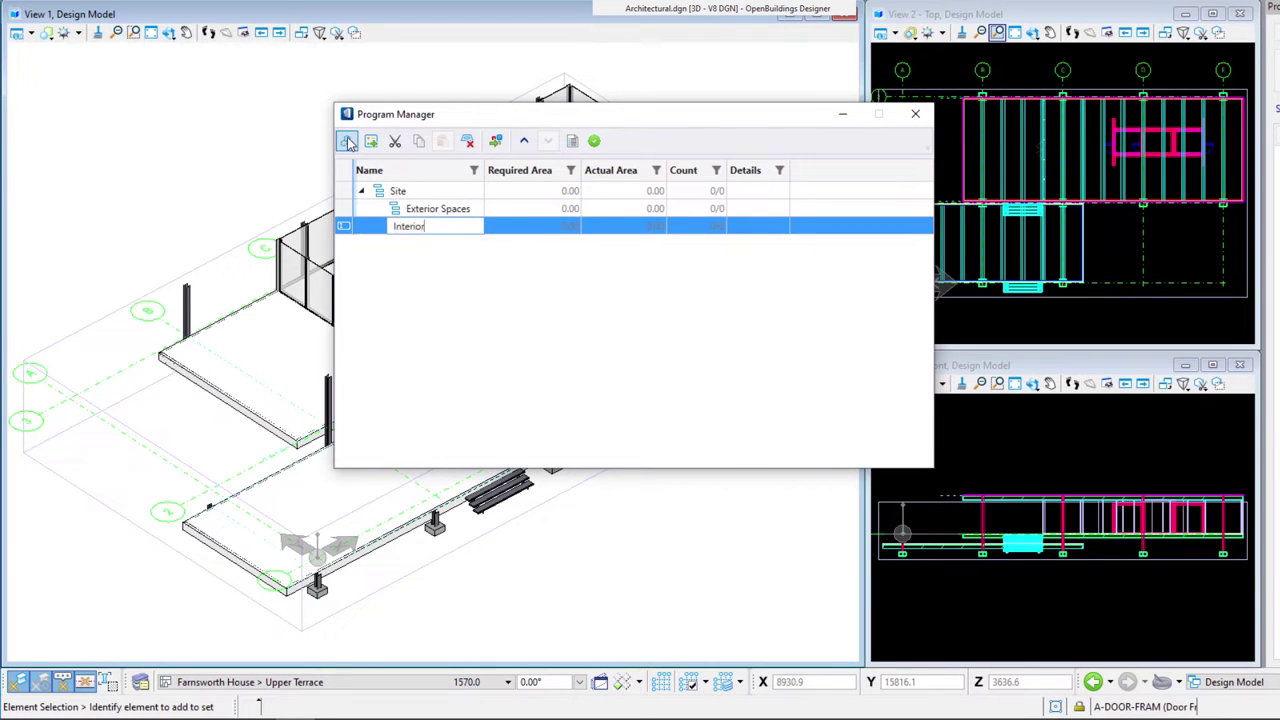
key("Return")
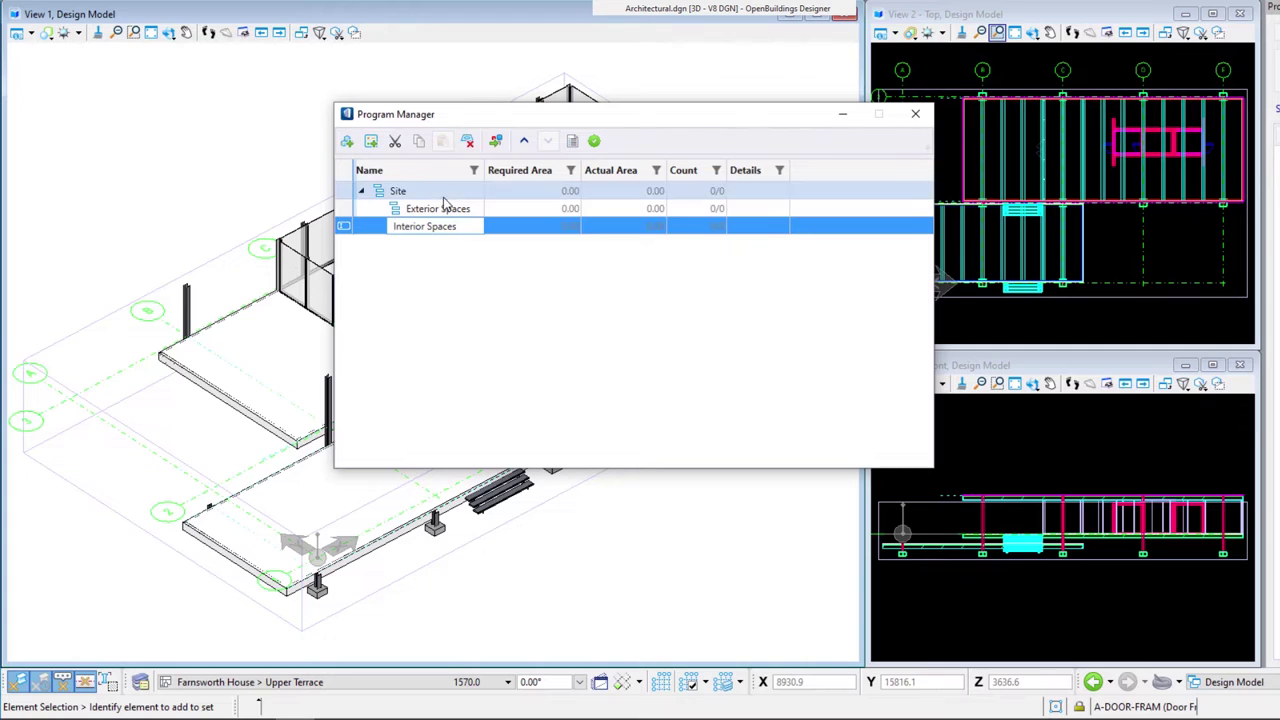
Add two spaces to Exterior Spaces and name the second one Lower Terrace with a required area of 120
left_click(438, 208)
left_click(371, 141)
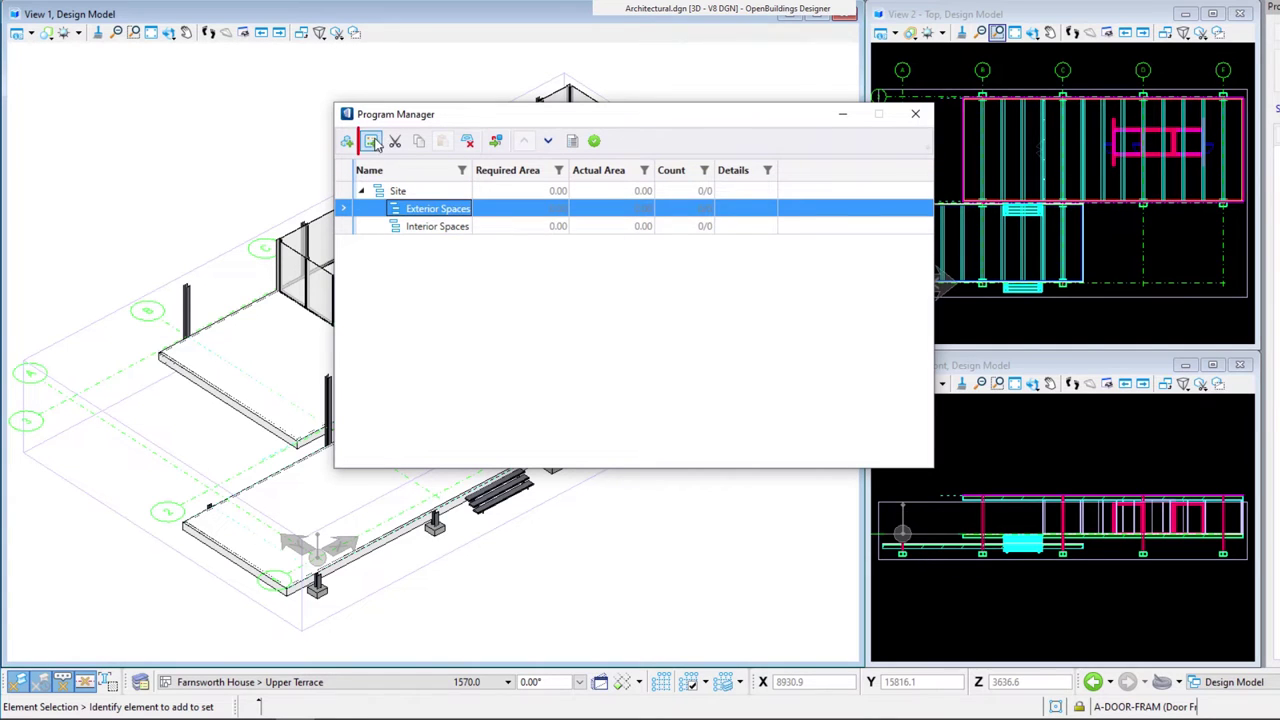
left_click(371, 141)
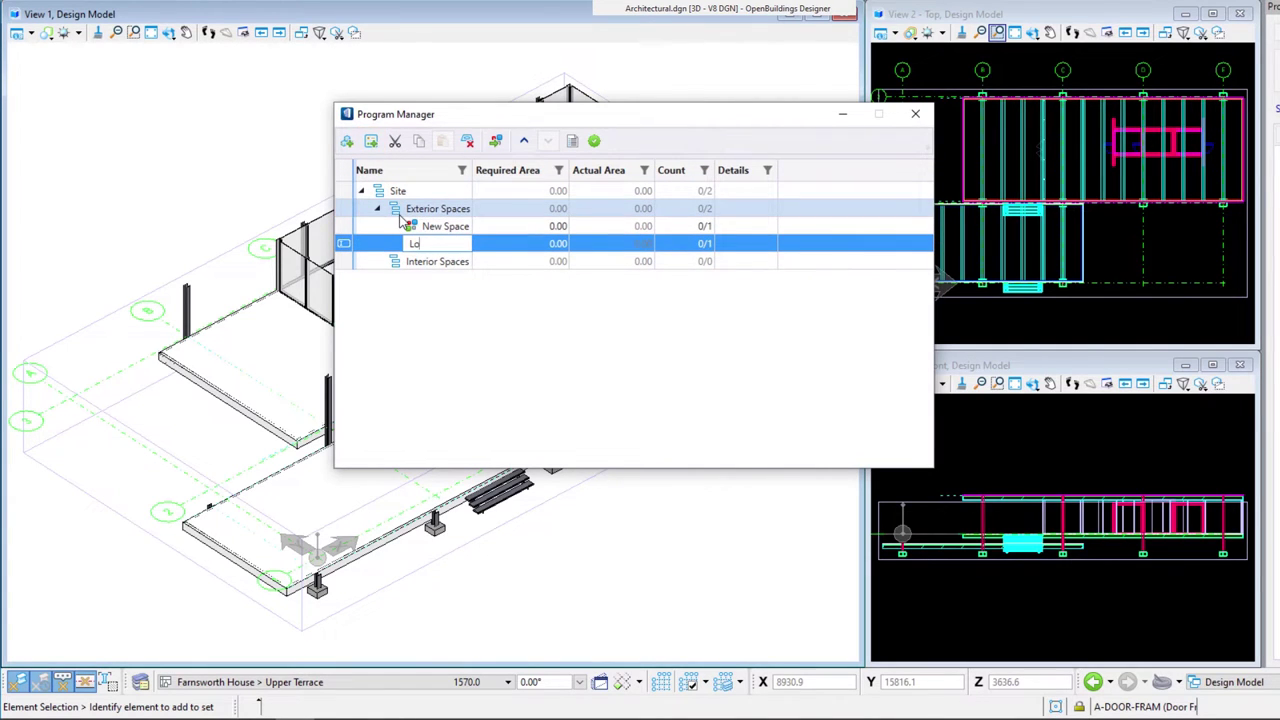
type("Lower Terrace")
key("Tab")
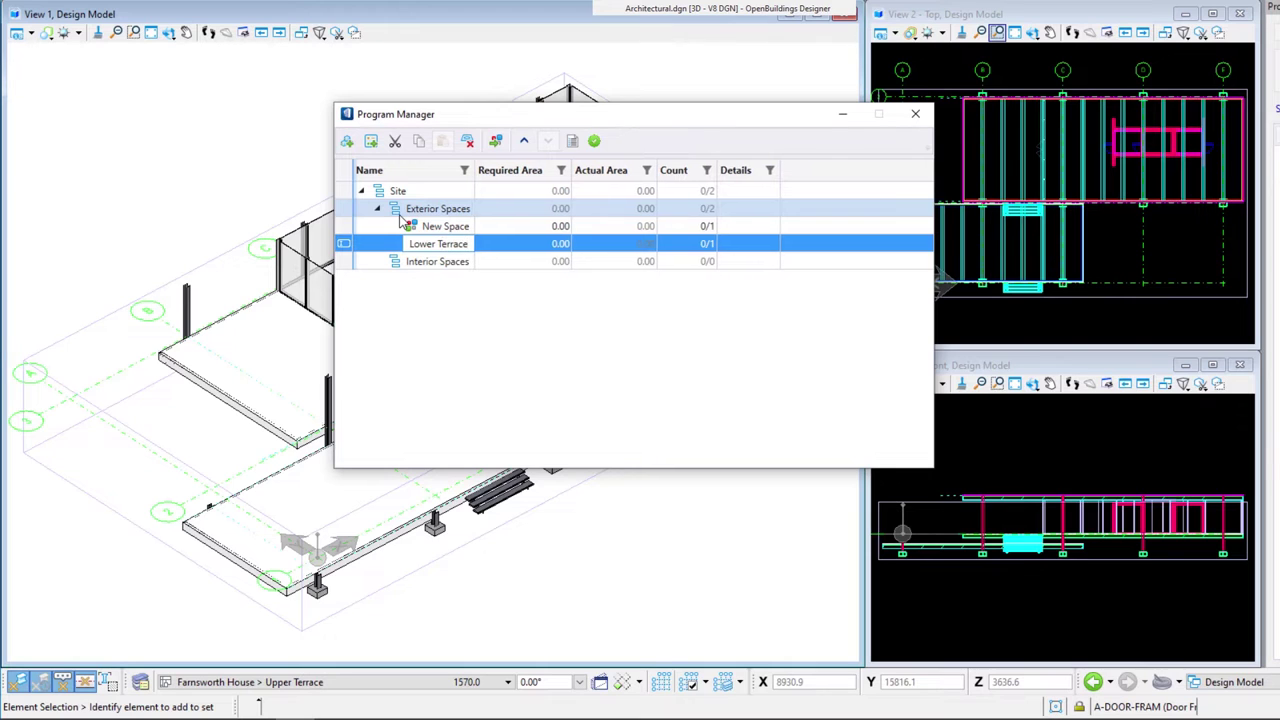
type("120")
Rename the other exterior space as Upper Terrace and set its required area to 60
left_click(460, 228)
type("Up")
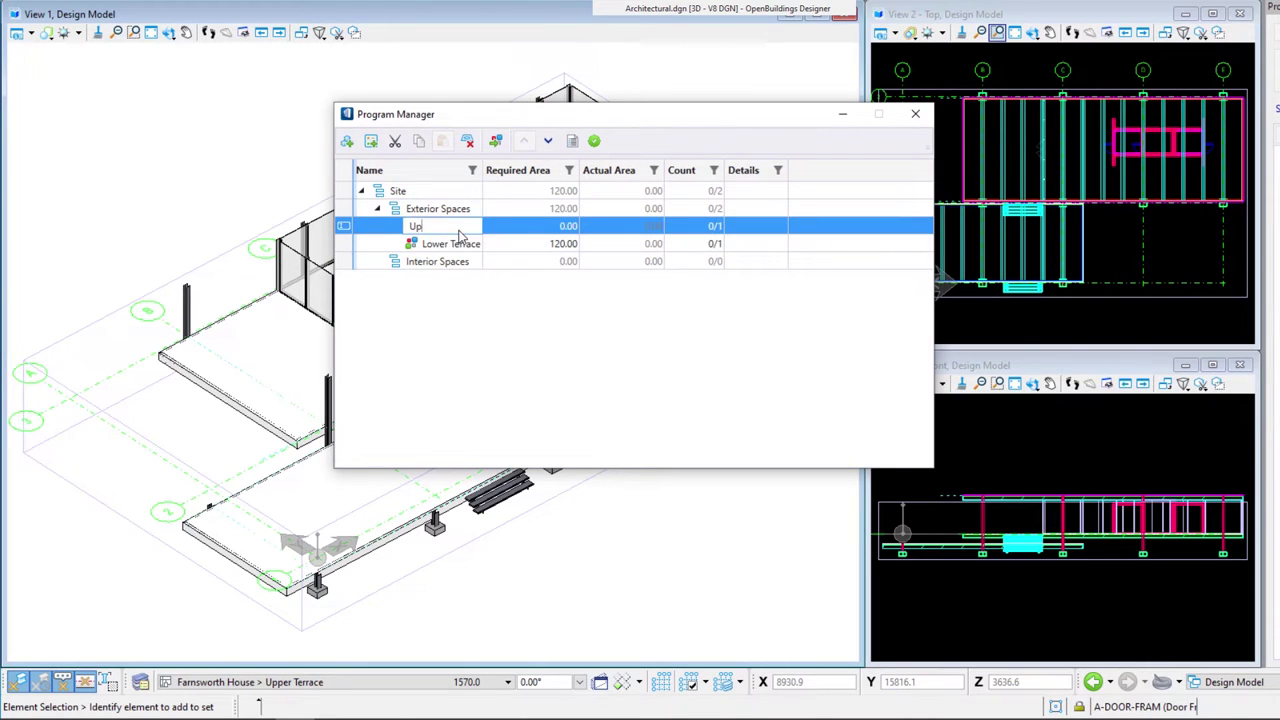
type("per Terrace")
key("Tab")
type("60")
Add eight new spaces to the Interior Spaces group
left_click(437, 260)
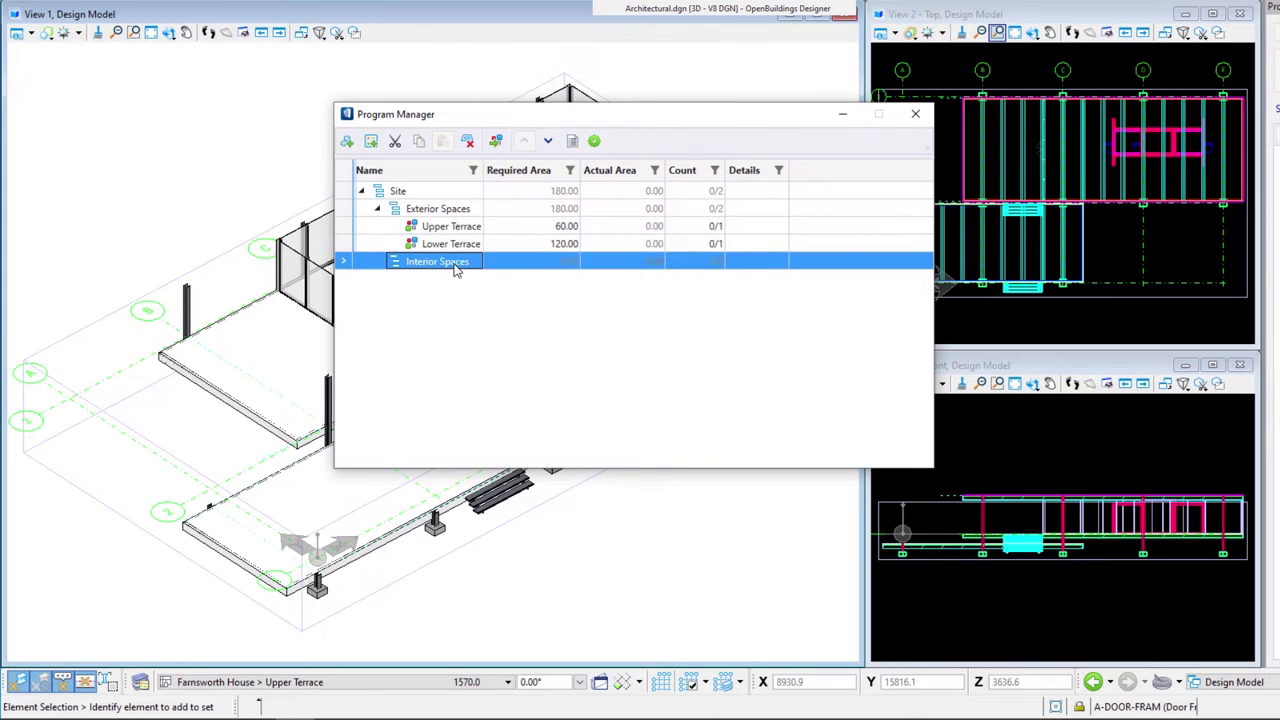
left_click(371, 141)
left_click(371, 141)
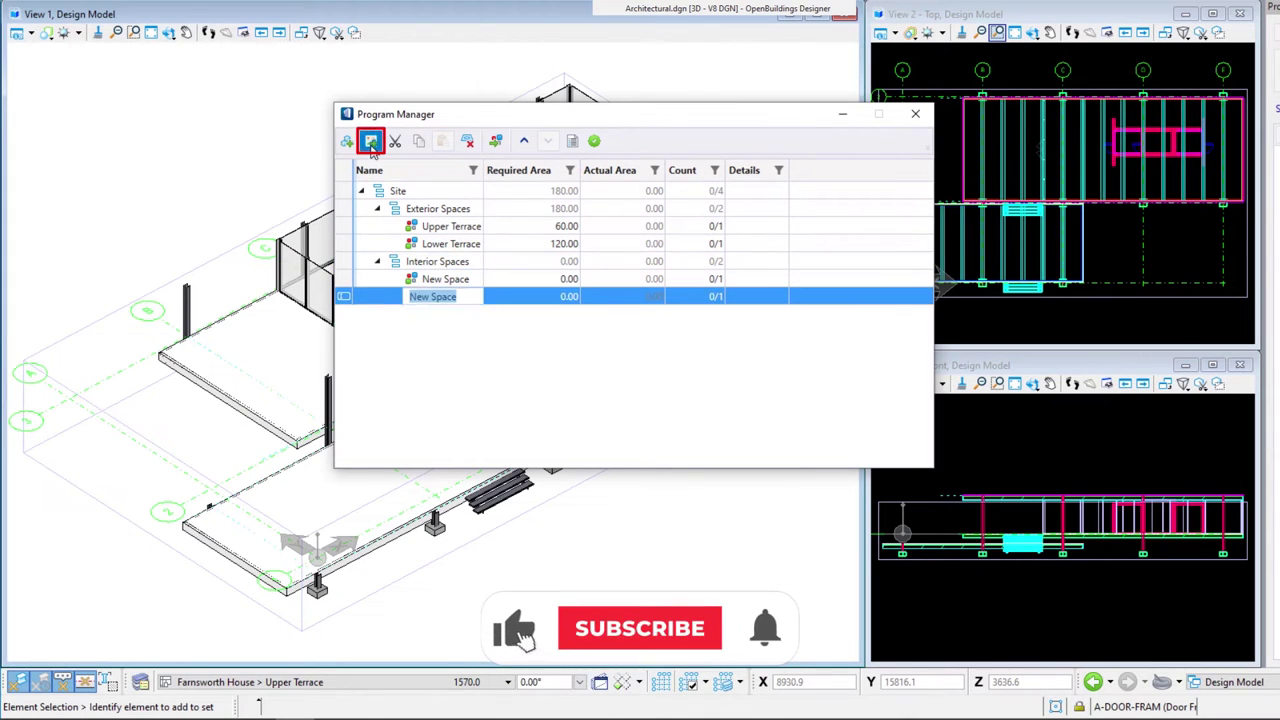
left_click(371, 141)
left_click(371, 141)
left_click(371, 141)
left_click(371, 141)
left_click(371, 141)
left_click(371, 141)
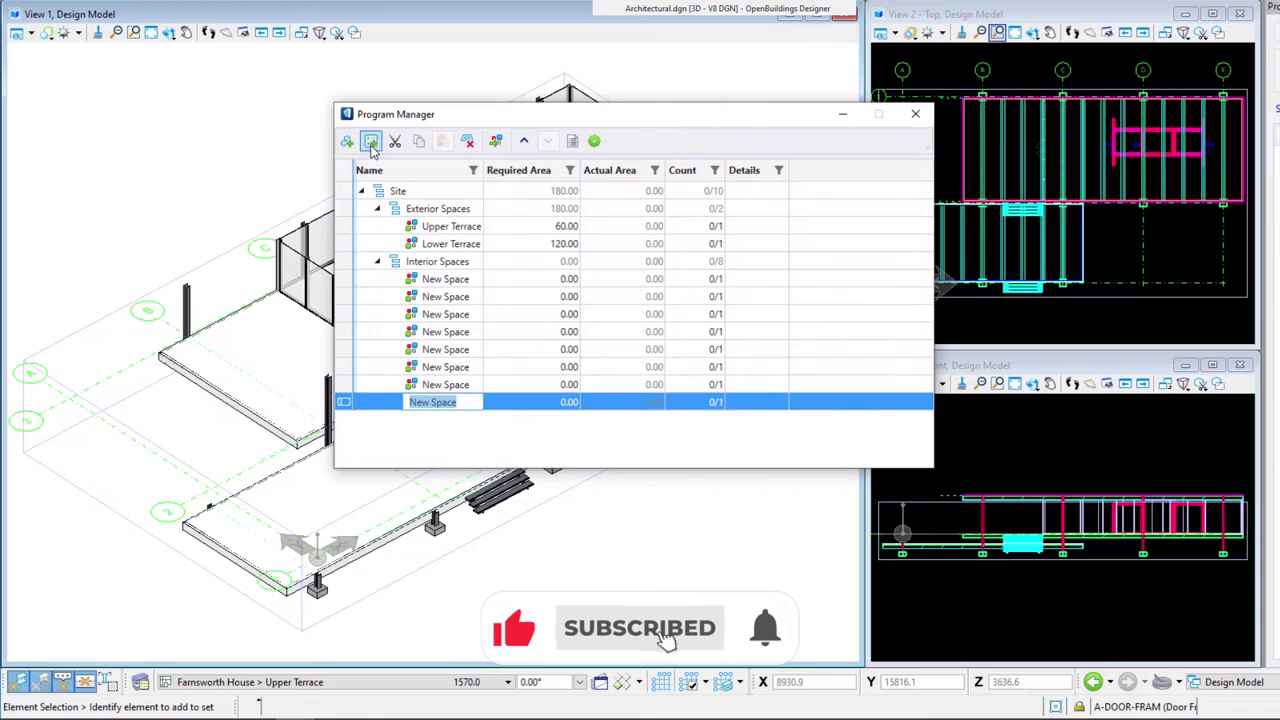
Name the interior spaces with required areas: Bathroom 1, Bathroom 2 and Mechanical Core 5, Kitchen 20, Office 25, Bedroom, Living Room and Dining Room 30
double_click(447, 282)
type("Bathroom 1")
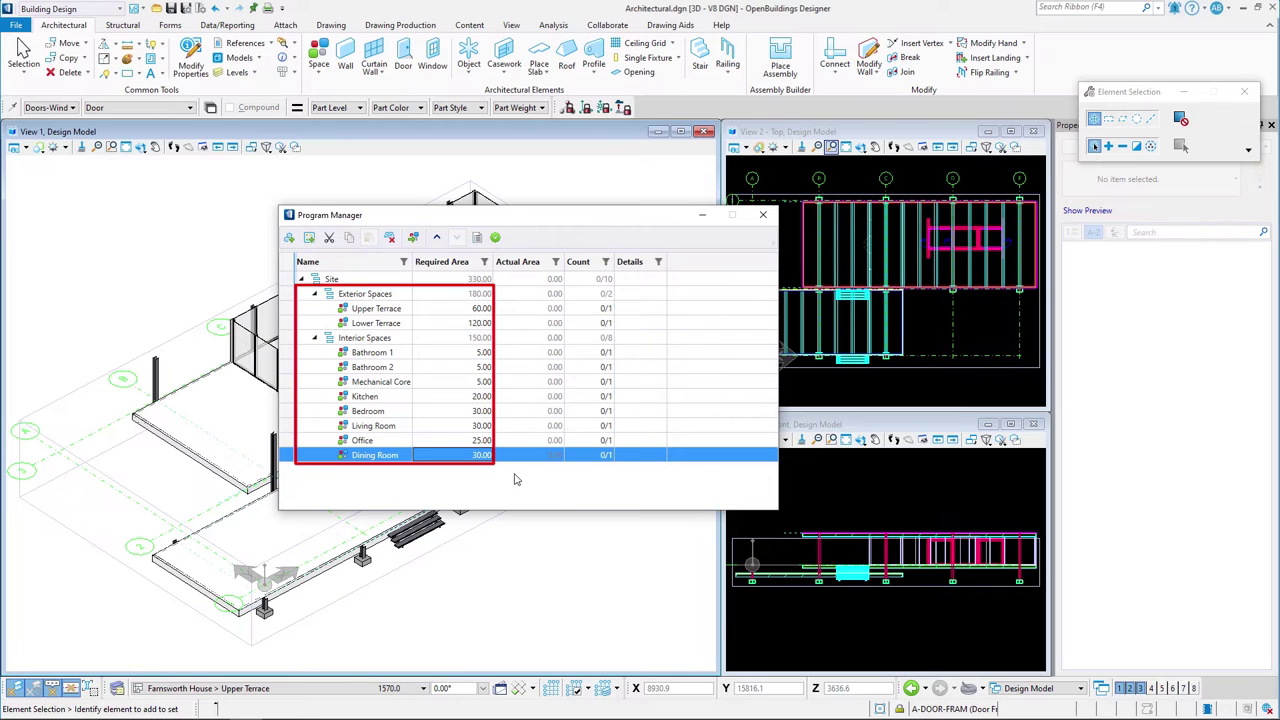
left_click(763, 214)
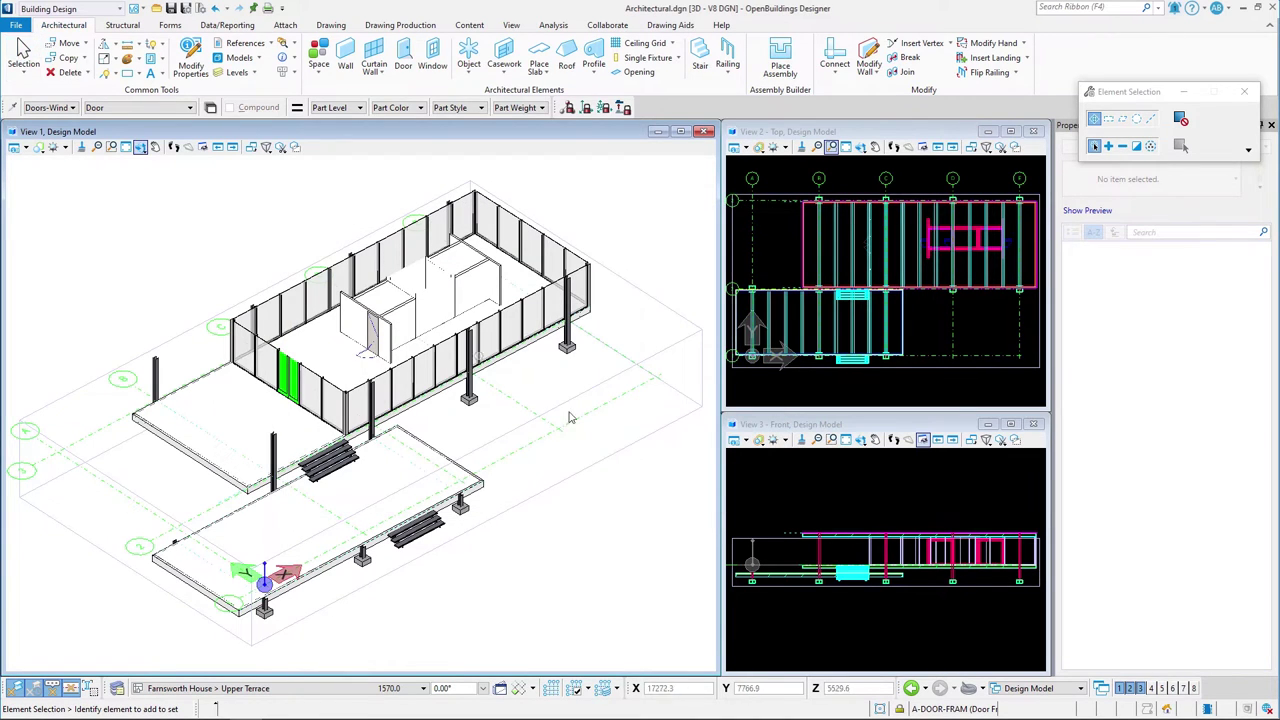
Lower the clip volume's upper boundary in the front view to cut below the ceilings, and fit the views
left_click(743, 547)
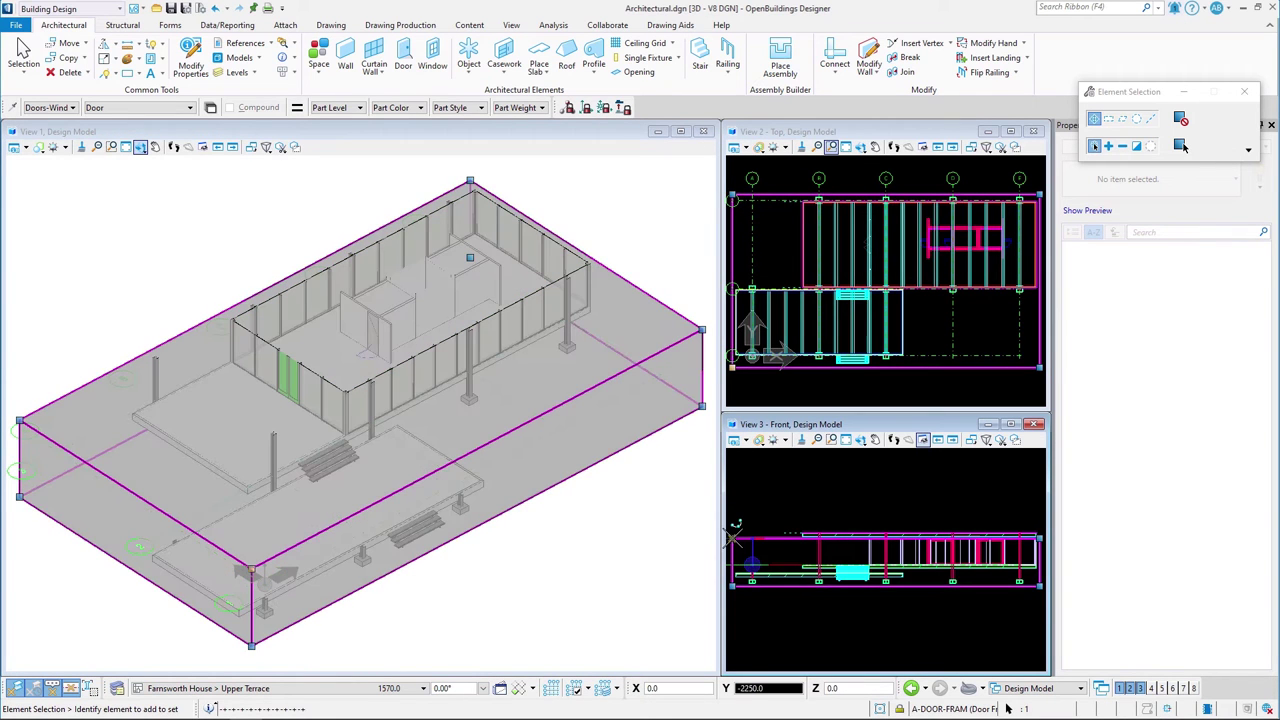
left_click_drag(735, 525, 733, 550)
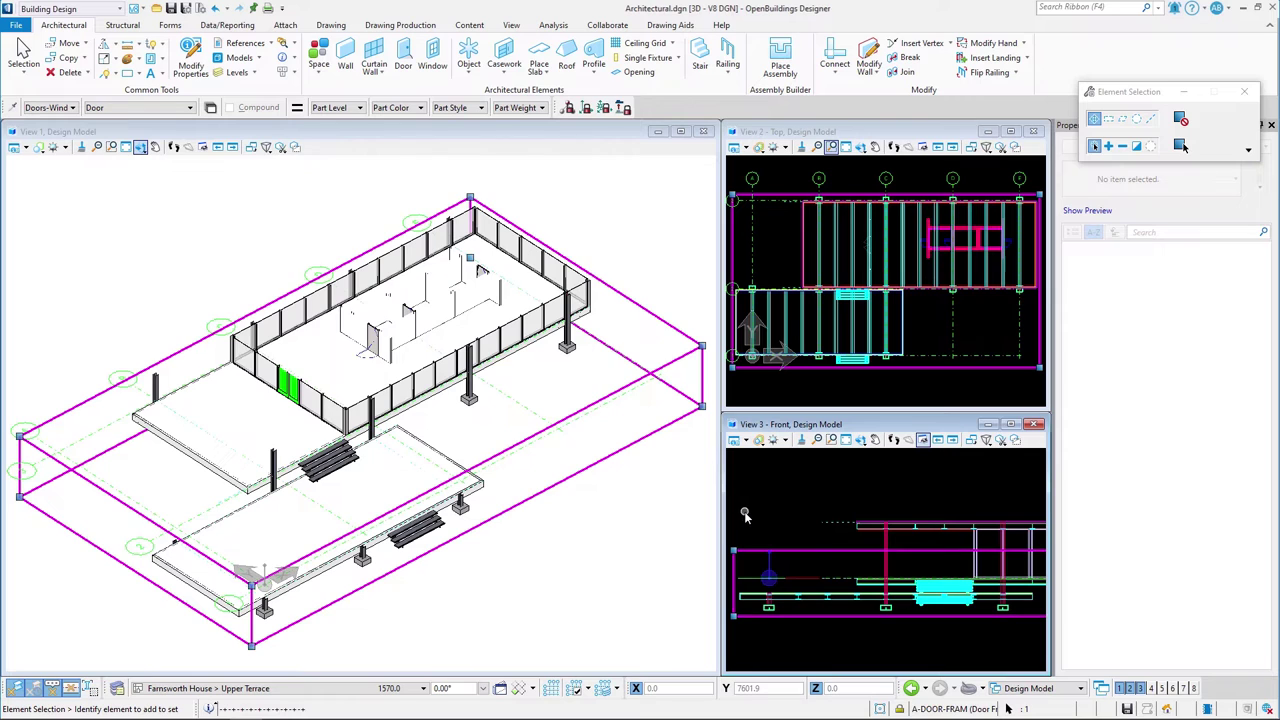
left_click(748, 516)
left_click(845, 440)
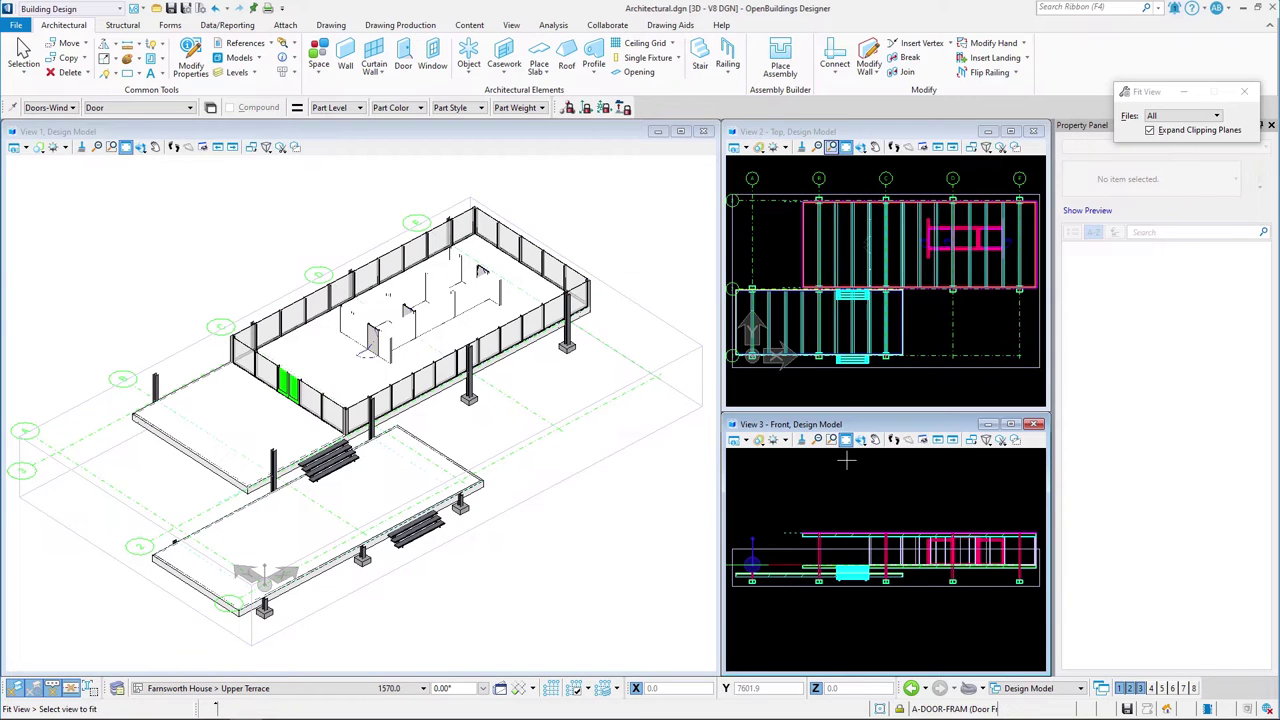
left_click(606, 517)
Make Lower Terrace the active floor and set up the programmed Lower Terrace space for placement with Draw Rectangle
left_click(208, 688)
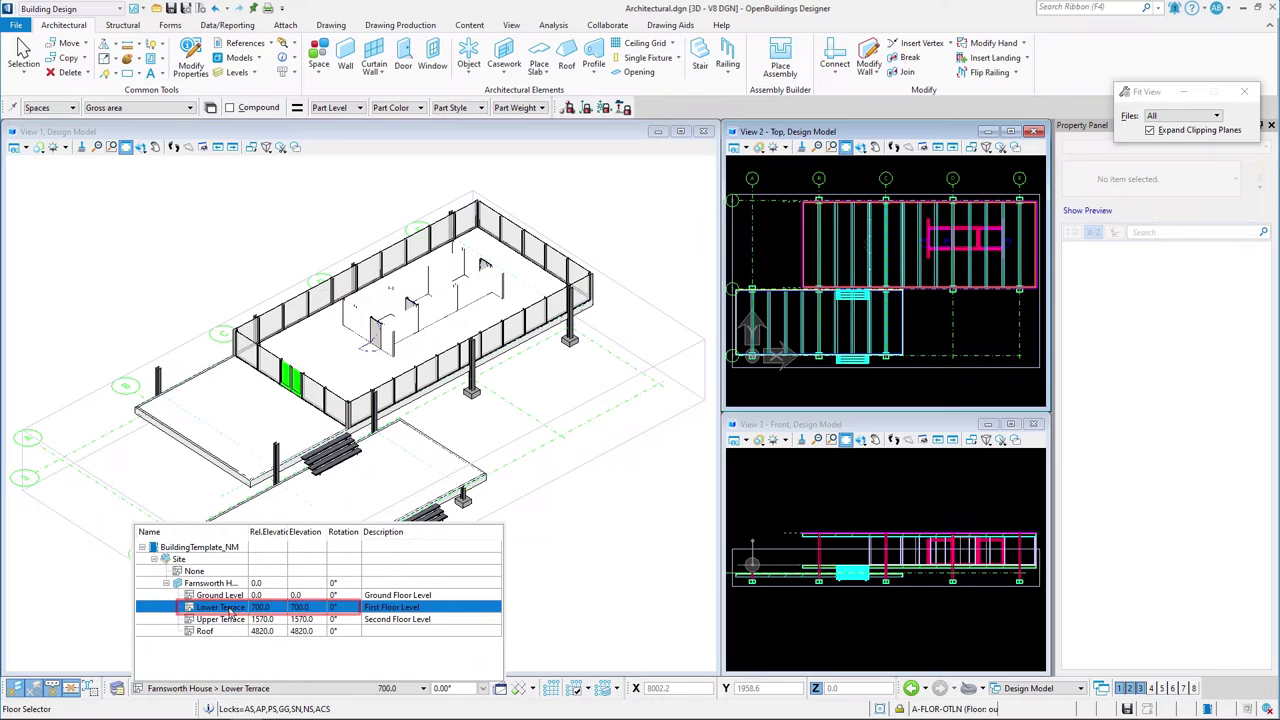
left_click(222, 607)
left_click(319, 52)
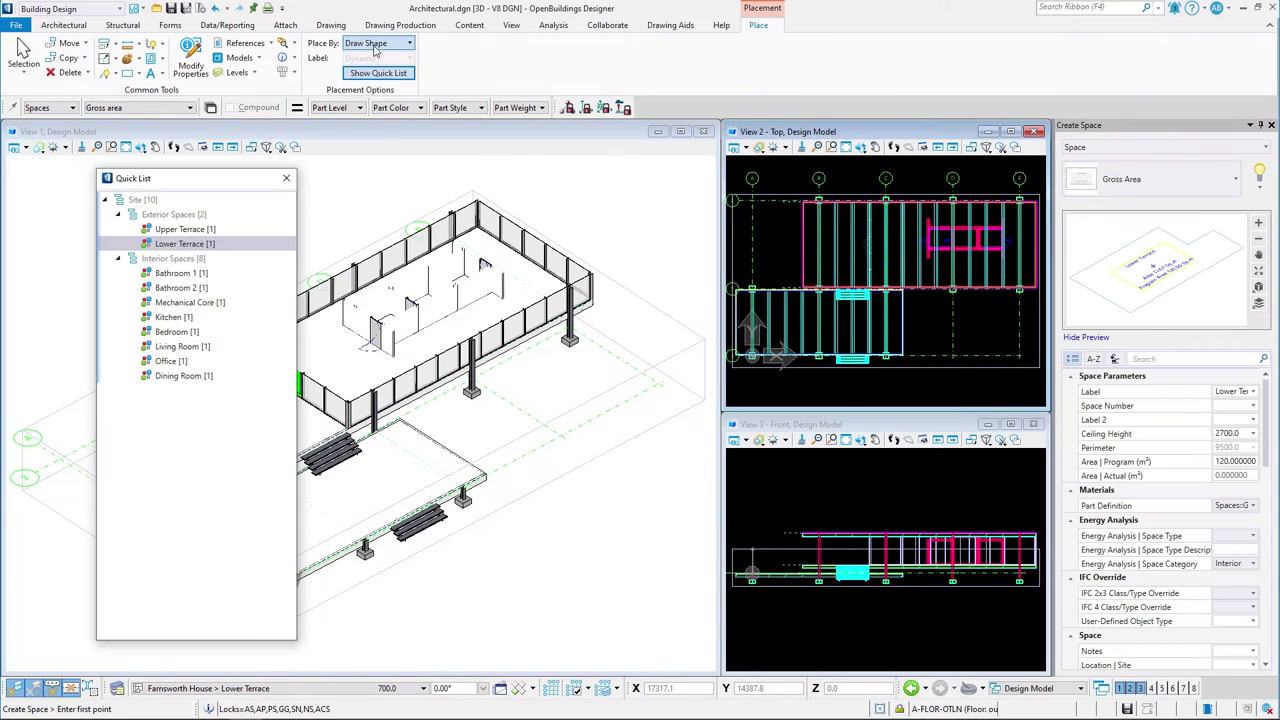
left_click(400, 46)
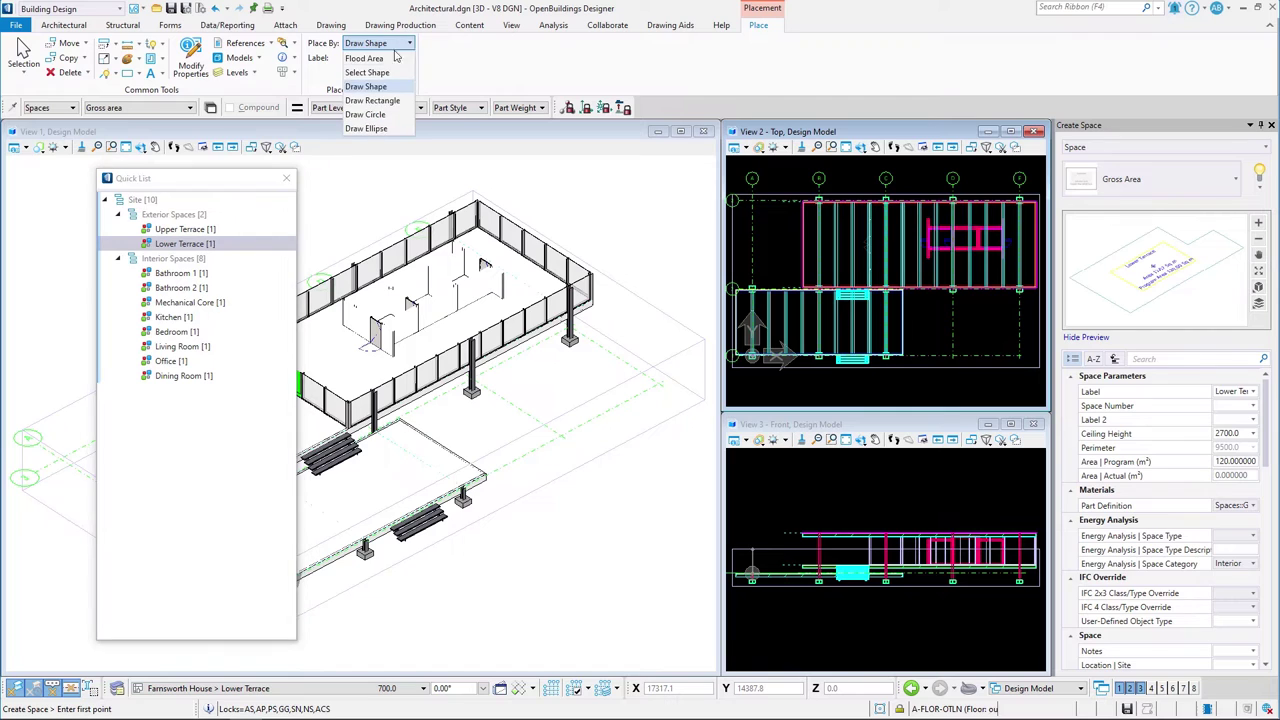
left_click(385, 102)
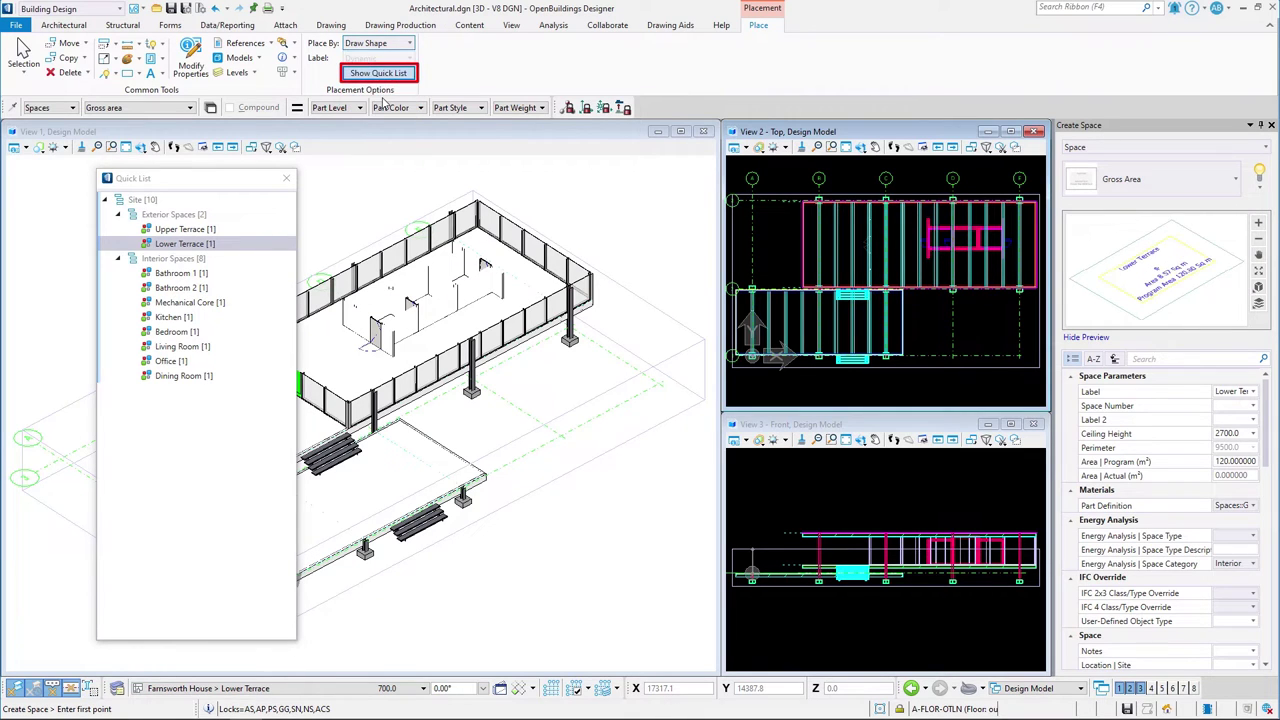
left_click(213, 246)
Place the Lower Terrace space as a 17000 by 6600 mm rectangle between opposite corners of the lower terrace slab in the top view
scroll(760, 290, "up", 5)
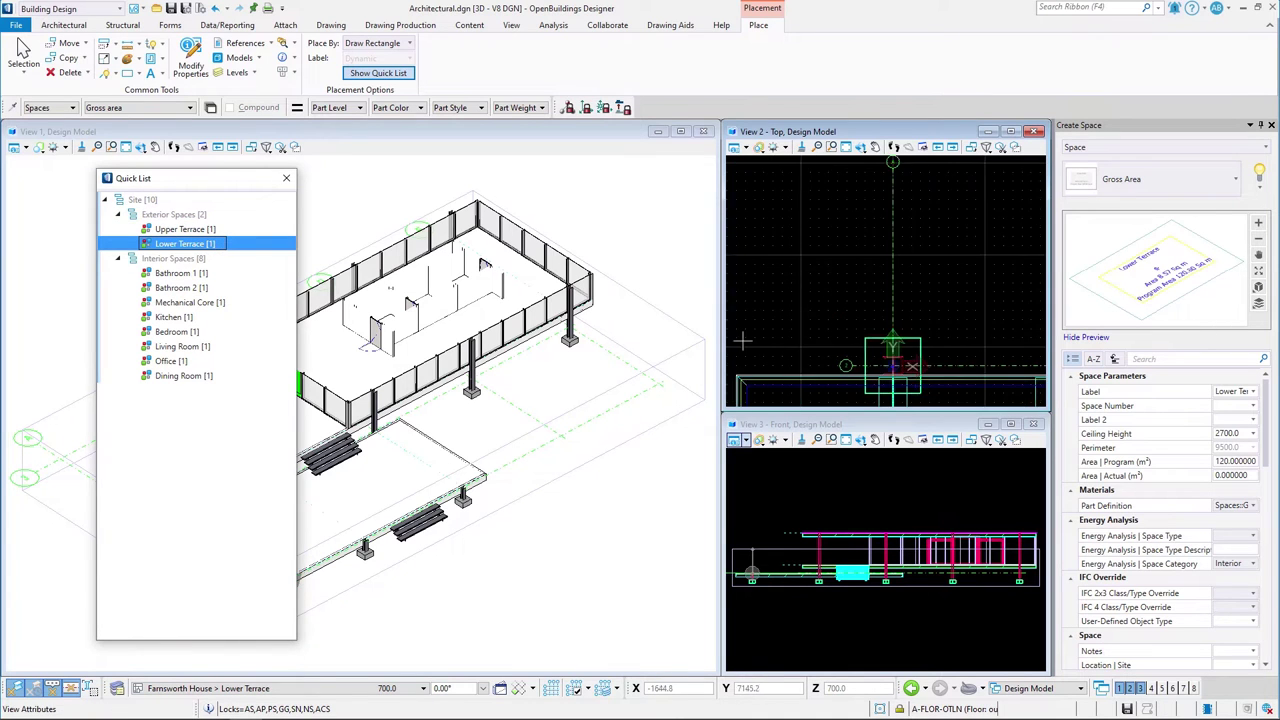
left_click(760, 290)
scroll(760, 290, "down", 5)
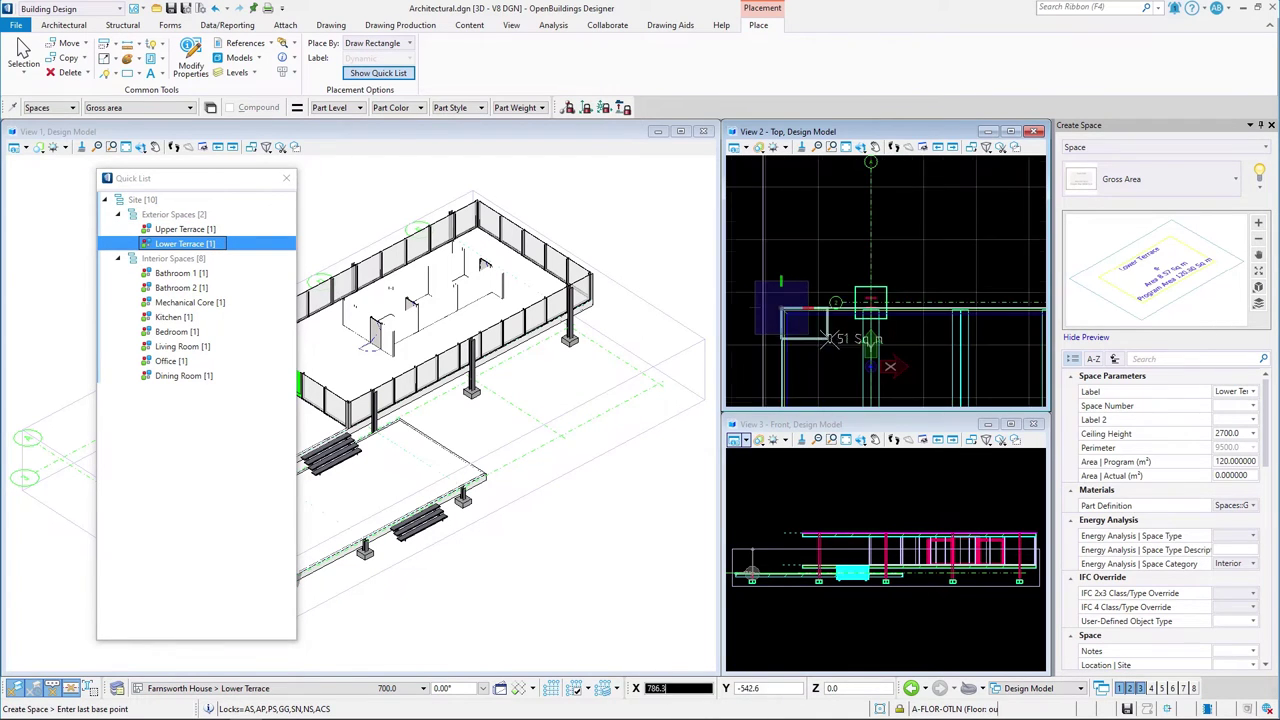
scroll(892, 330, "up", 5)
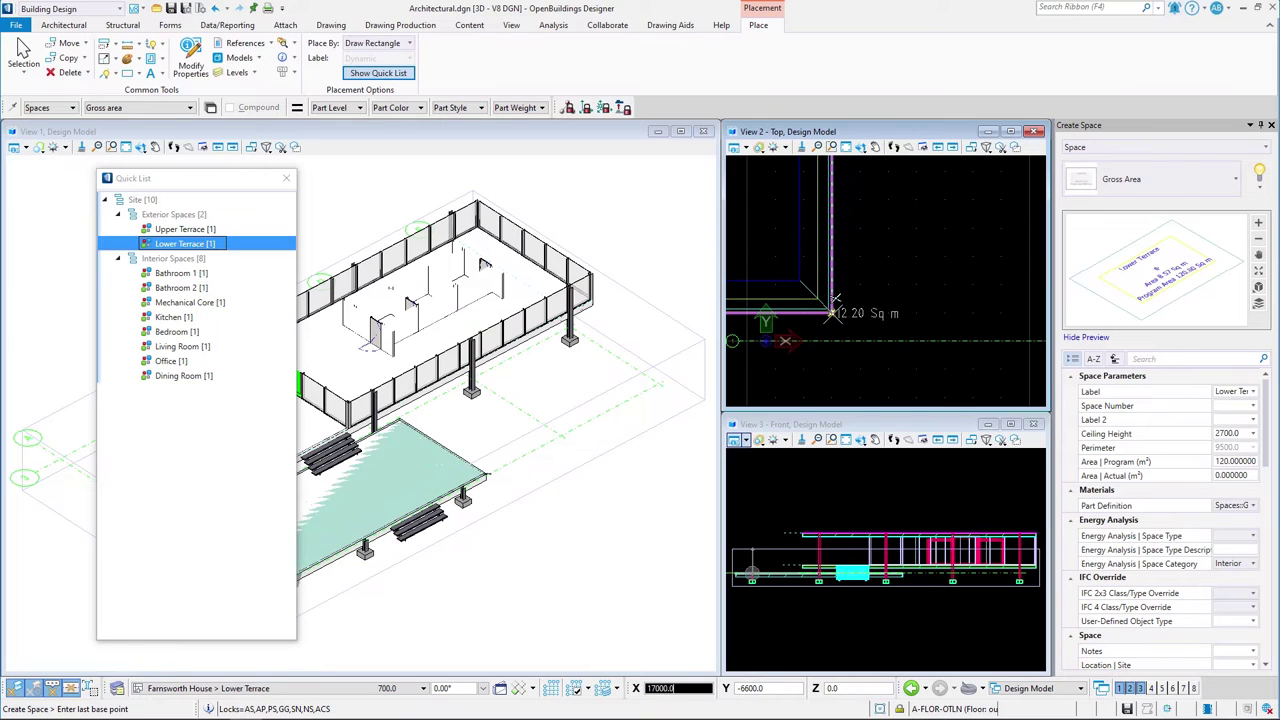
left_click(882, 292)
key("ctrl+z")
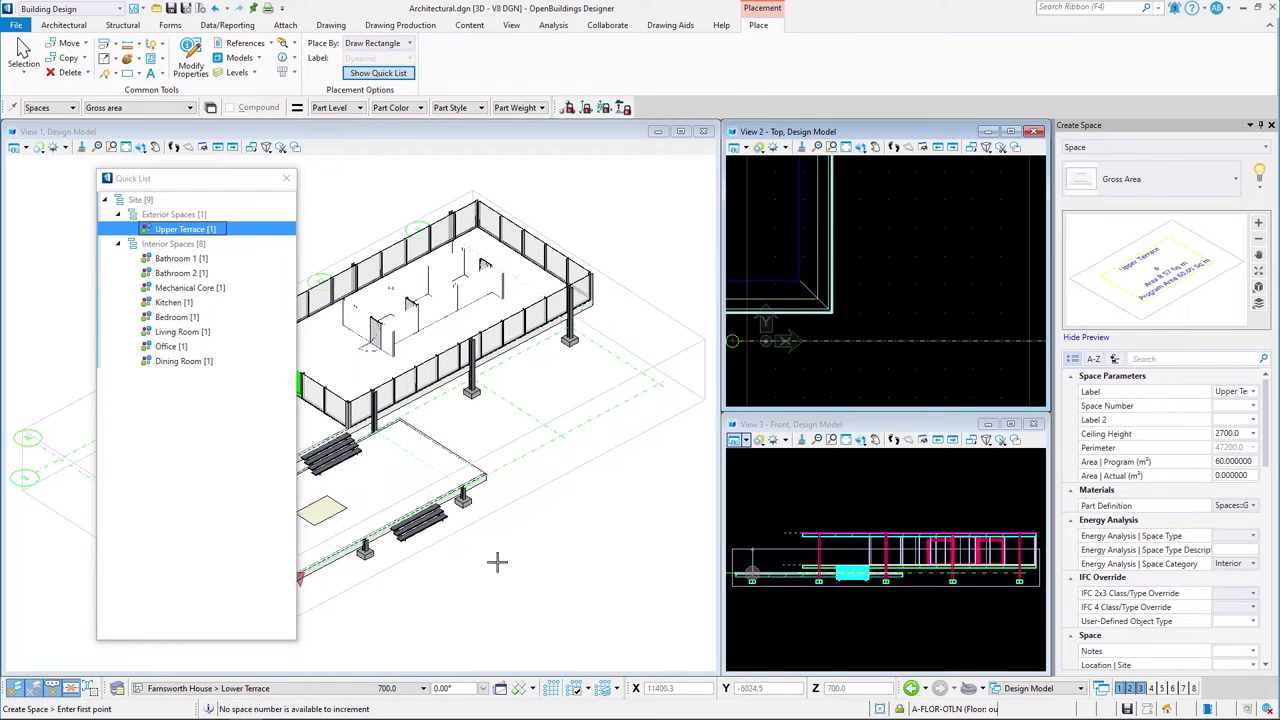
Make Upper Terrace the active floor and place the Upper Terrace space as a rectangle of about 8.5 by 8.8 m on its slab
left_click(300, 688)
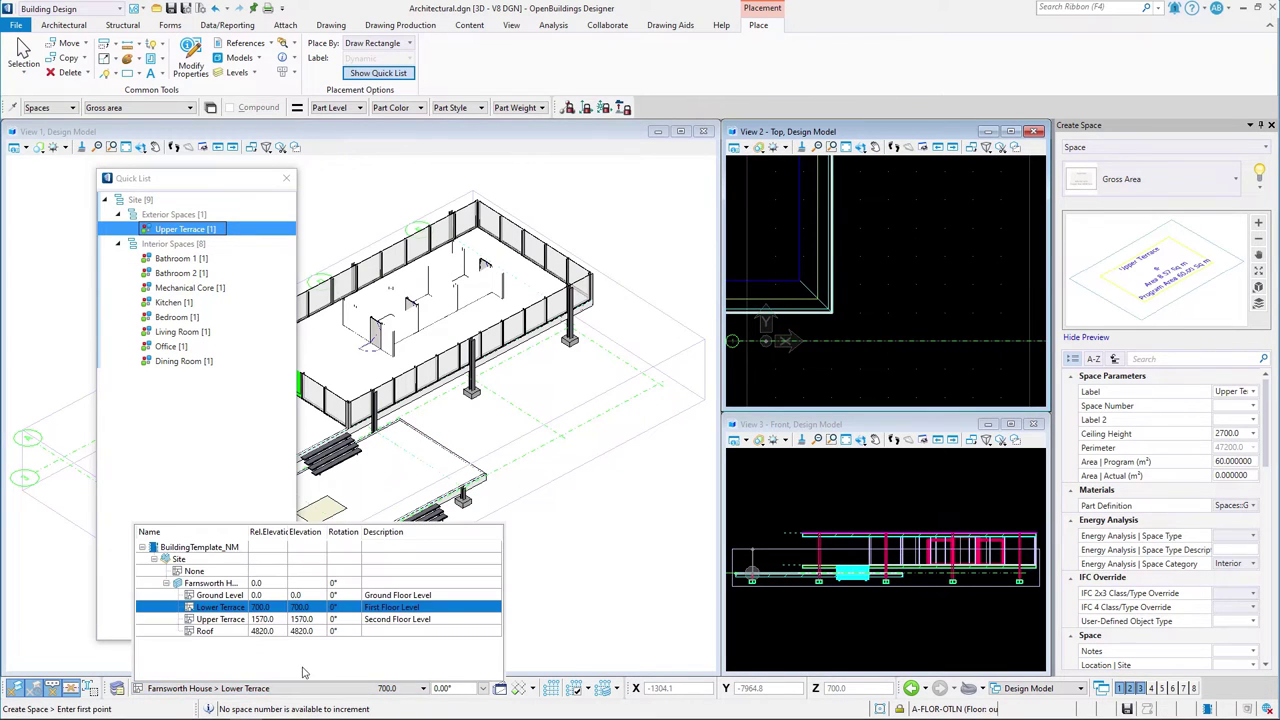
left_click(235, 620)
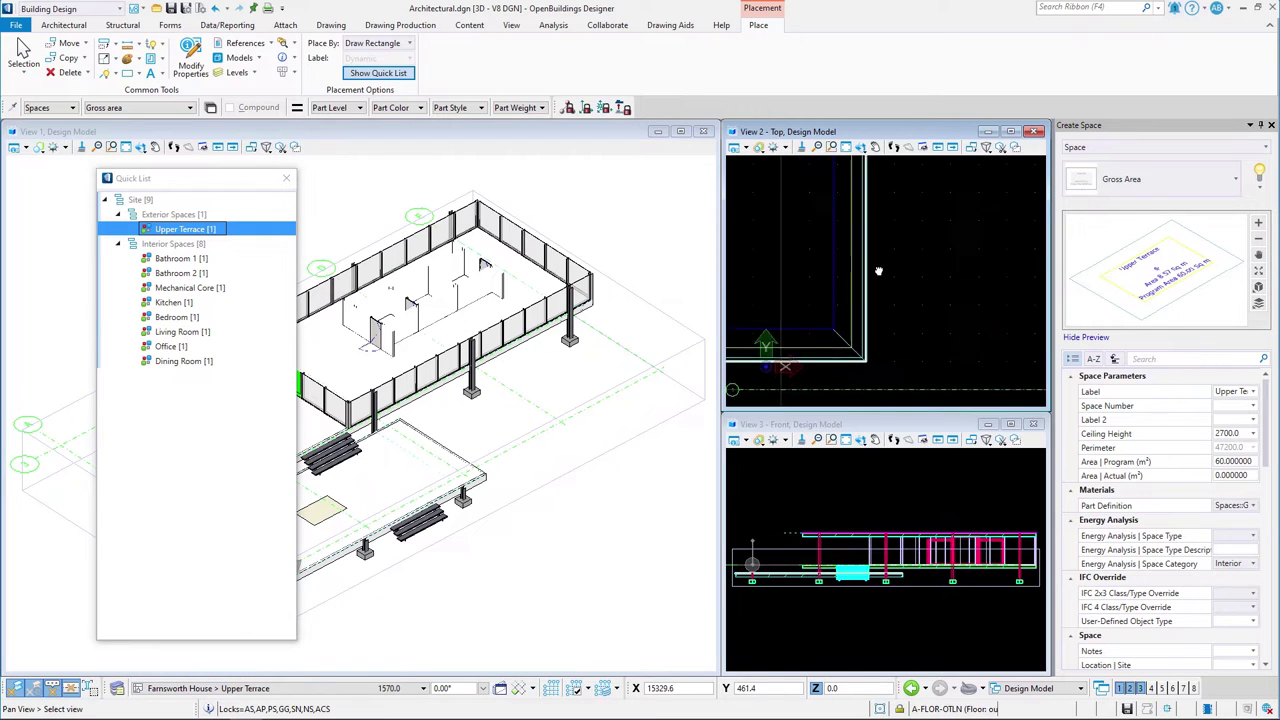
scroll(791, 188, "up", 5)
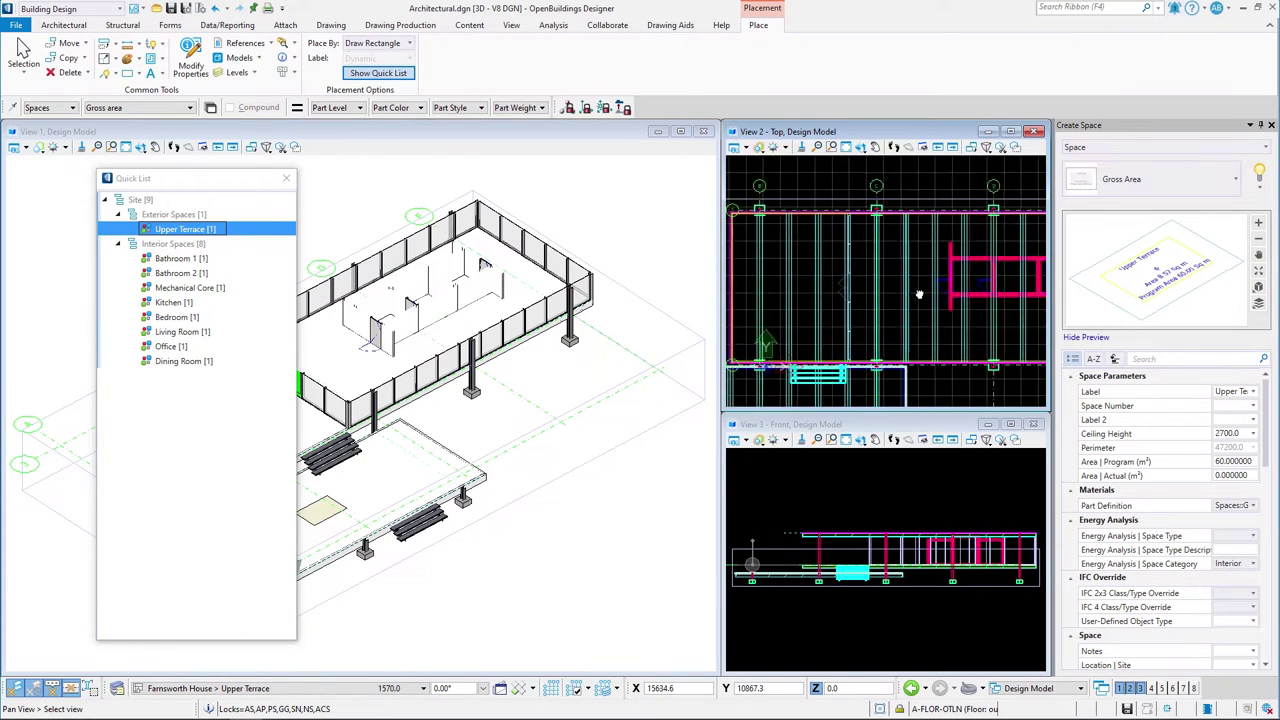
middle_click_drag(791, 188, 841, 232)
scroll(841, 232, "up", 3)
scroll(841, 232, "down", 5)
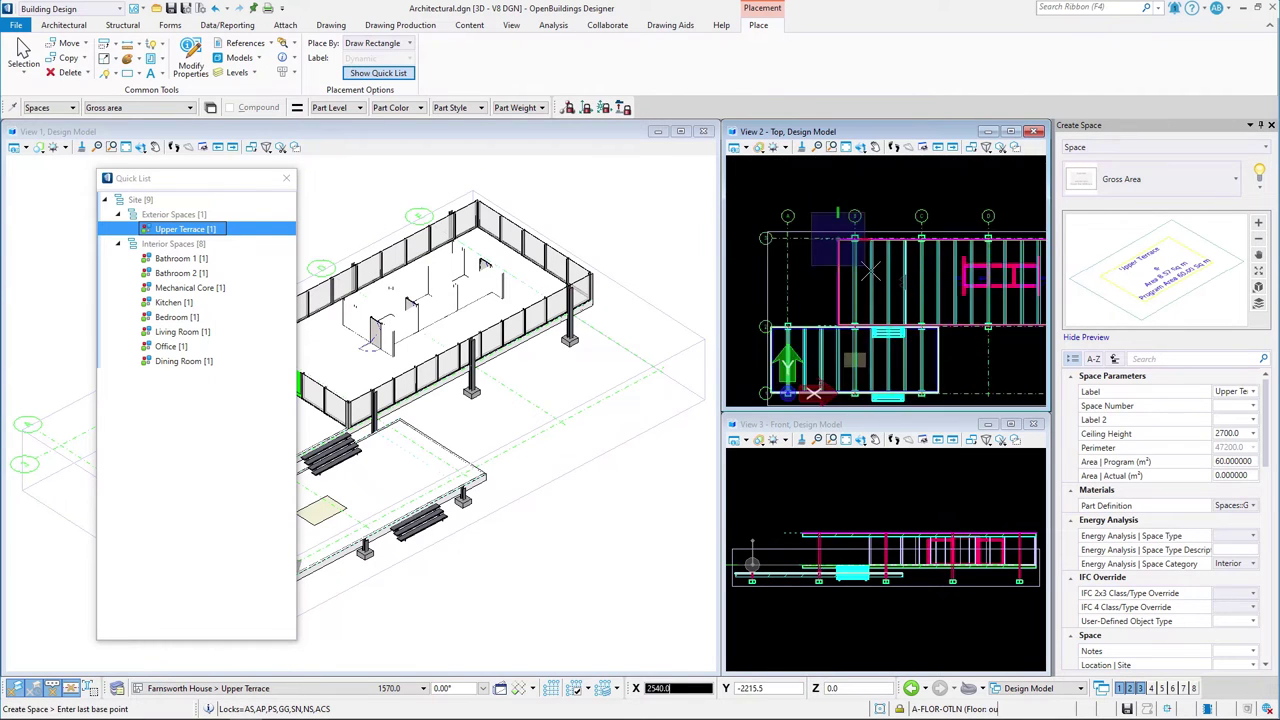
scroll(930, 318, "up", 5)
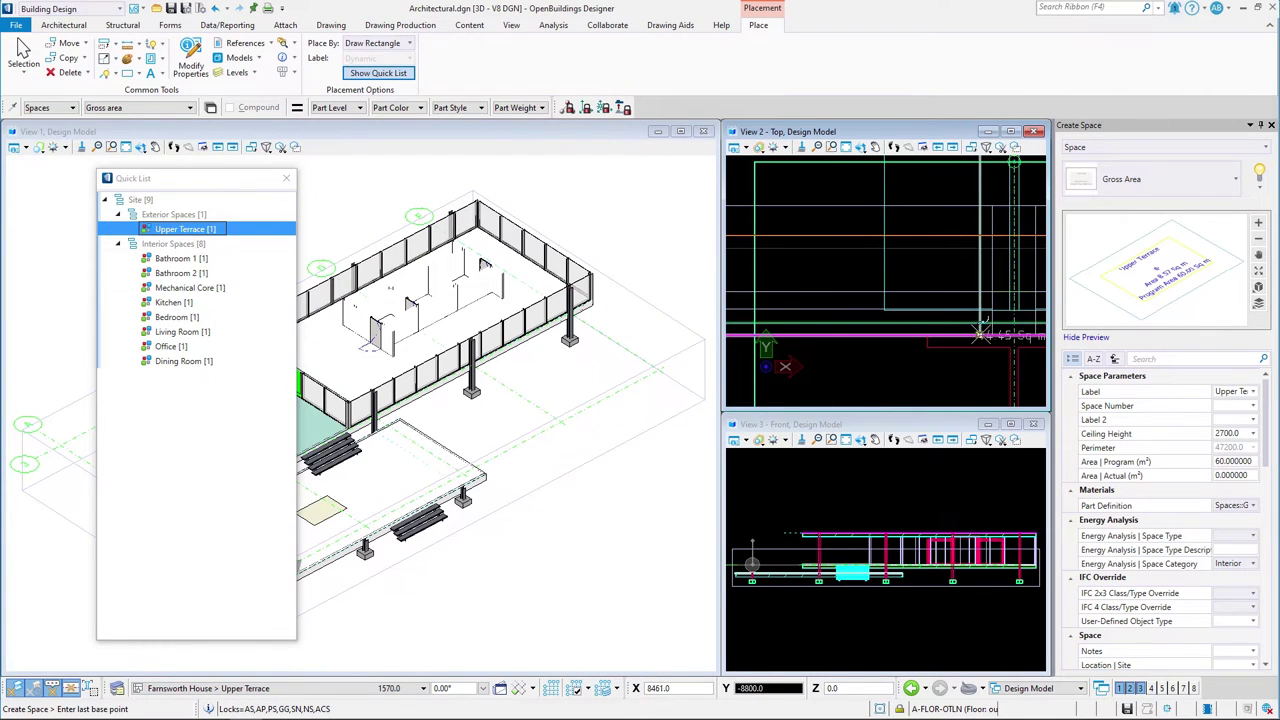
left_click(993, 333)
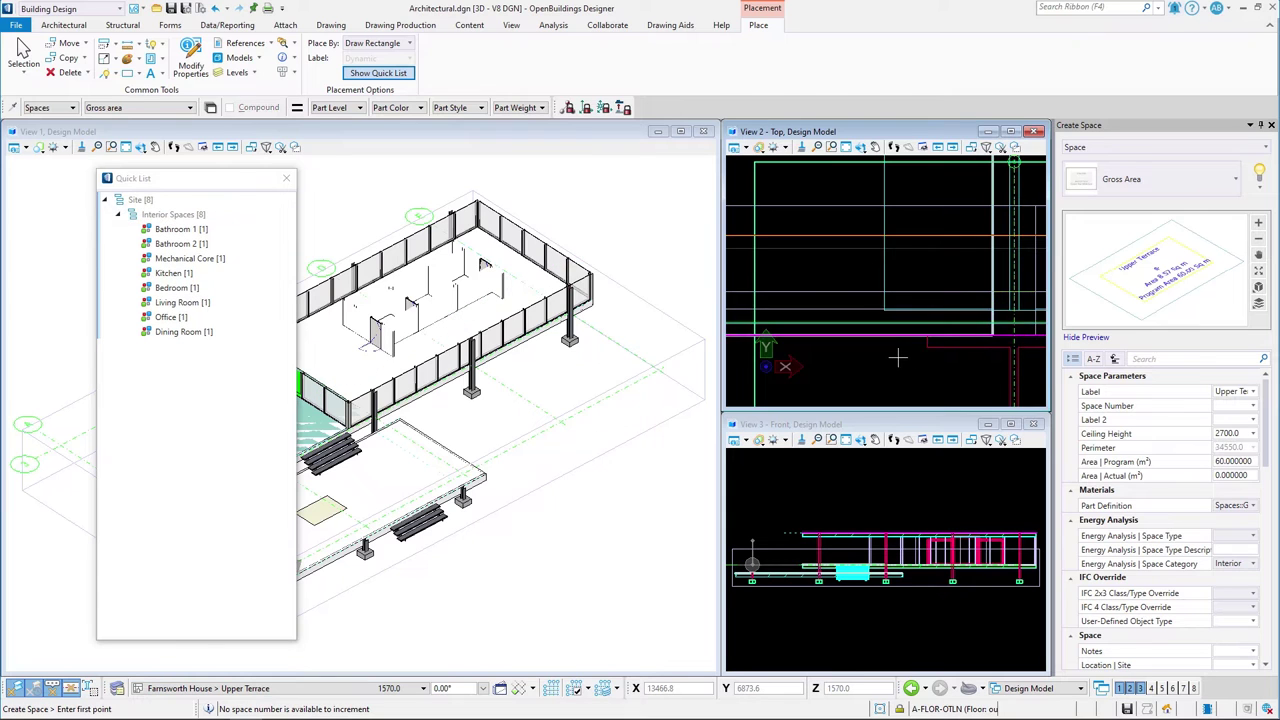
Place the programmed interior spaces from Bathroom 1 through Office within the house plan in the top view
scroll(897, 357, "down", 4)
middle_click_drag(928, 293, 801, 315)
left_click(185, 230)
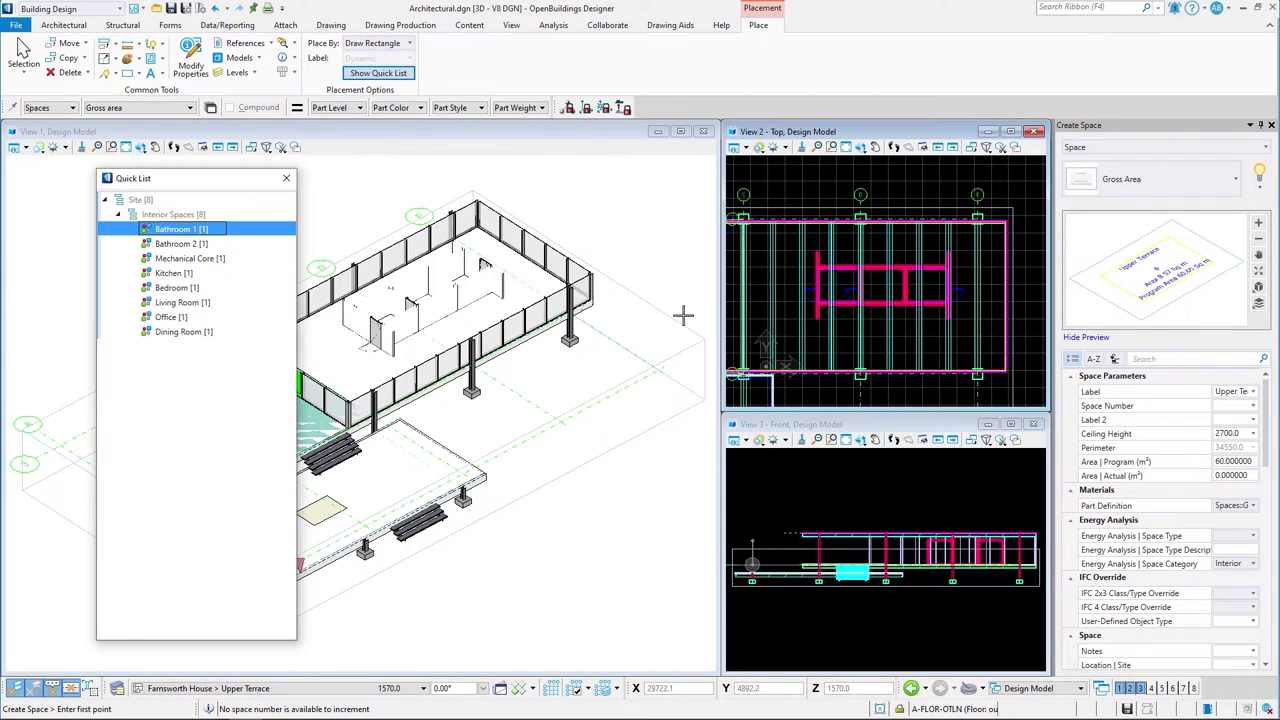
scroll(819, 265, "up", 4)
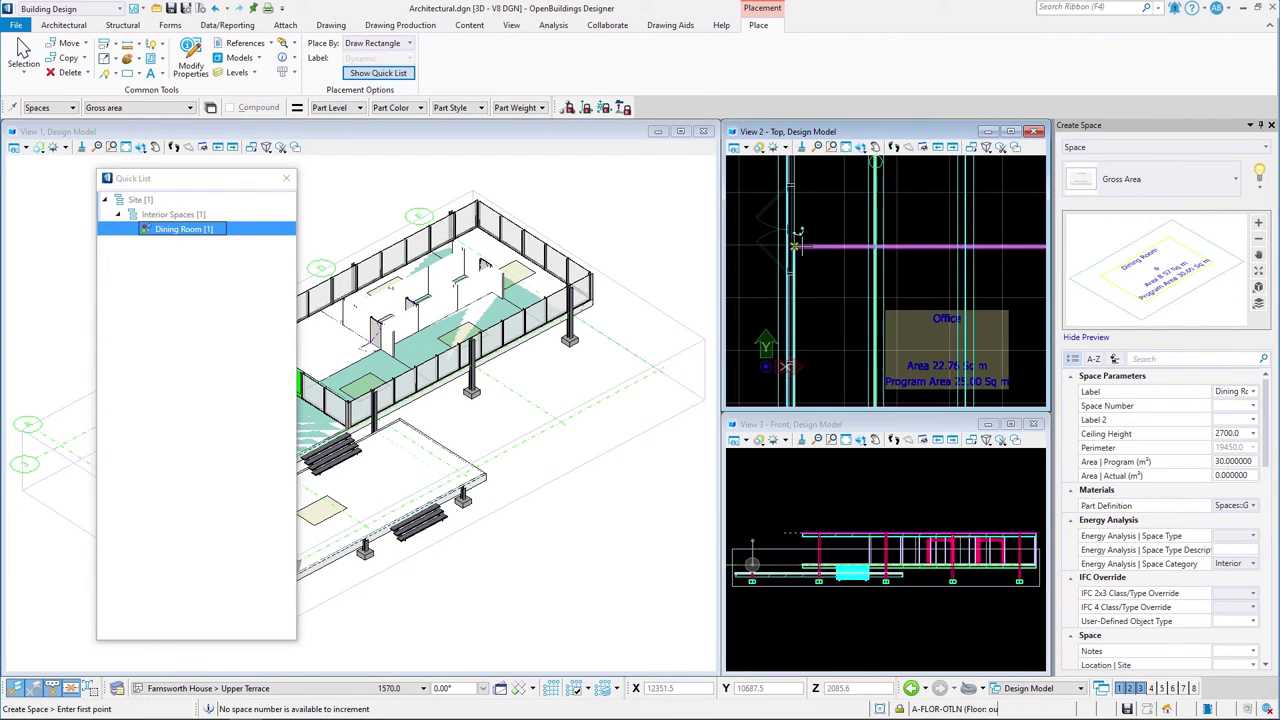
Place the remaining Dining Room space as a 5800 by 4575 mm rectangle beside the core, then fit the top view and close the space list
scroll(797, 245, "up", 3)
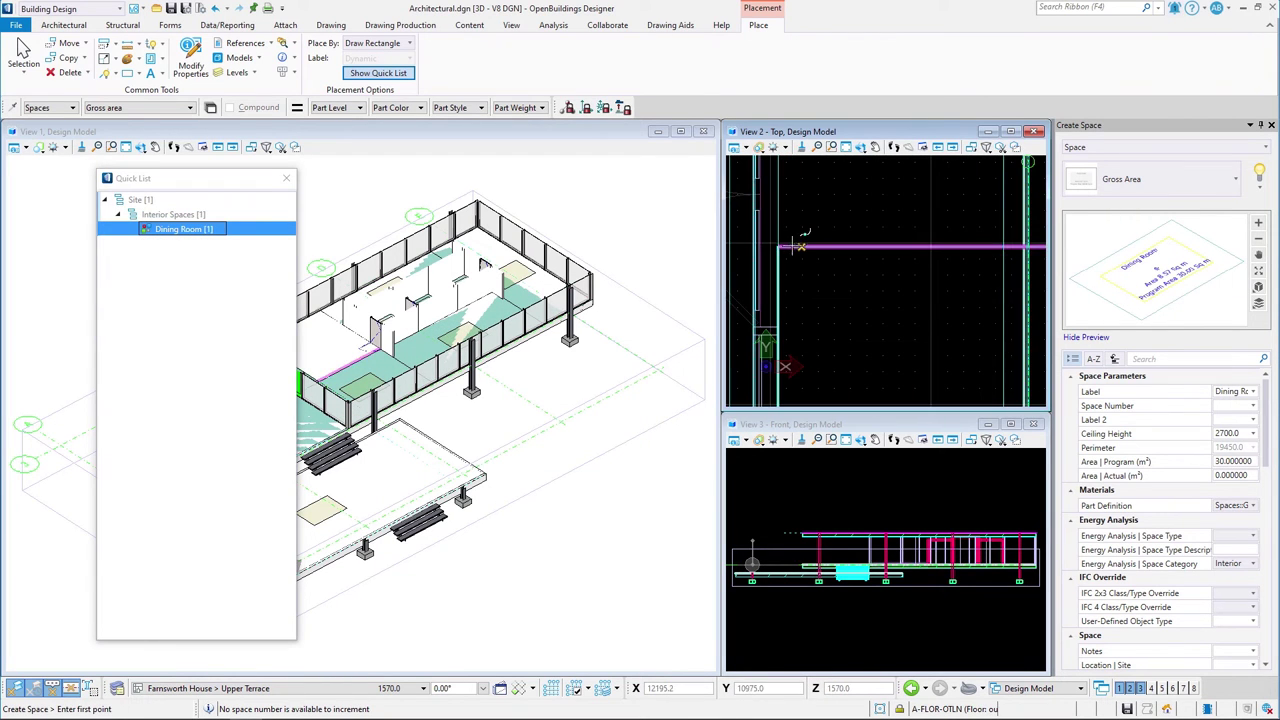
scroll(783, 233, "down", 4)
middle_click_drag(840, 200, 880, 208)
scroll(880, 210, "up", 4)
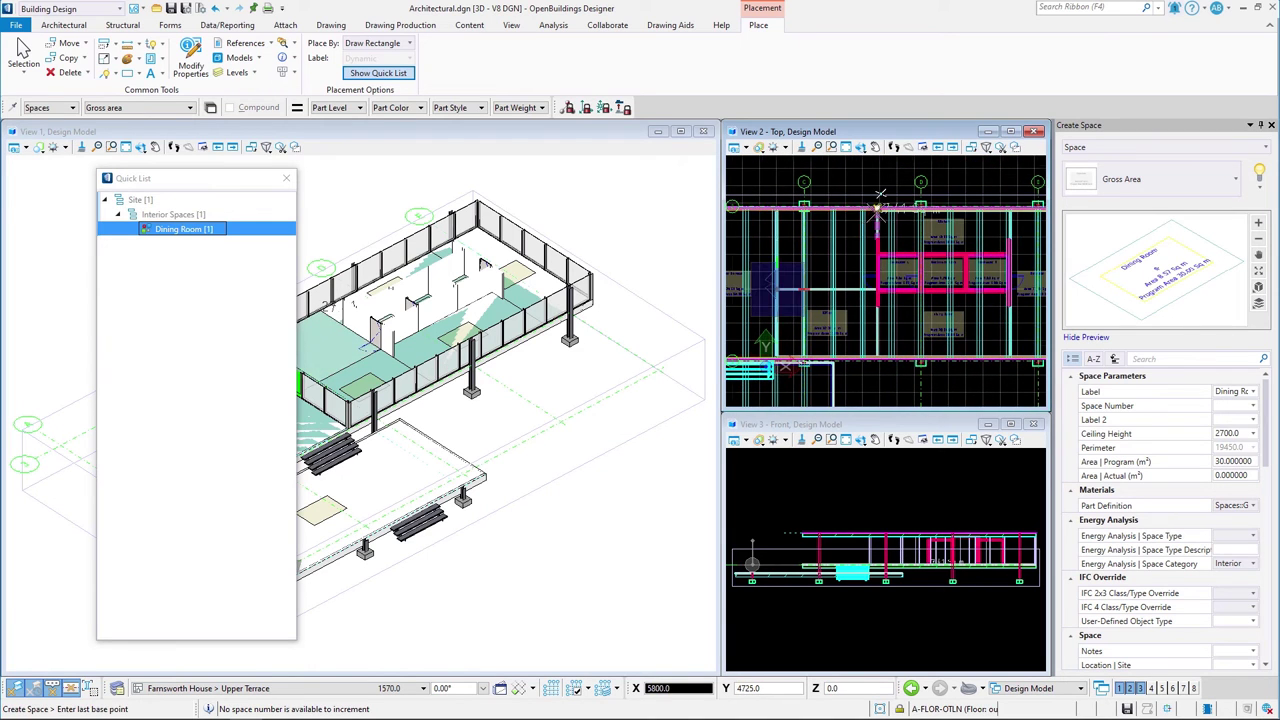
scroll(880, 212, "up", 2)
left_click(840, 228)
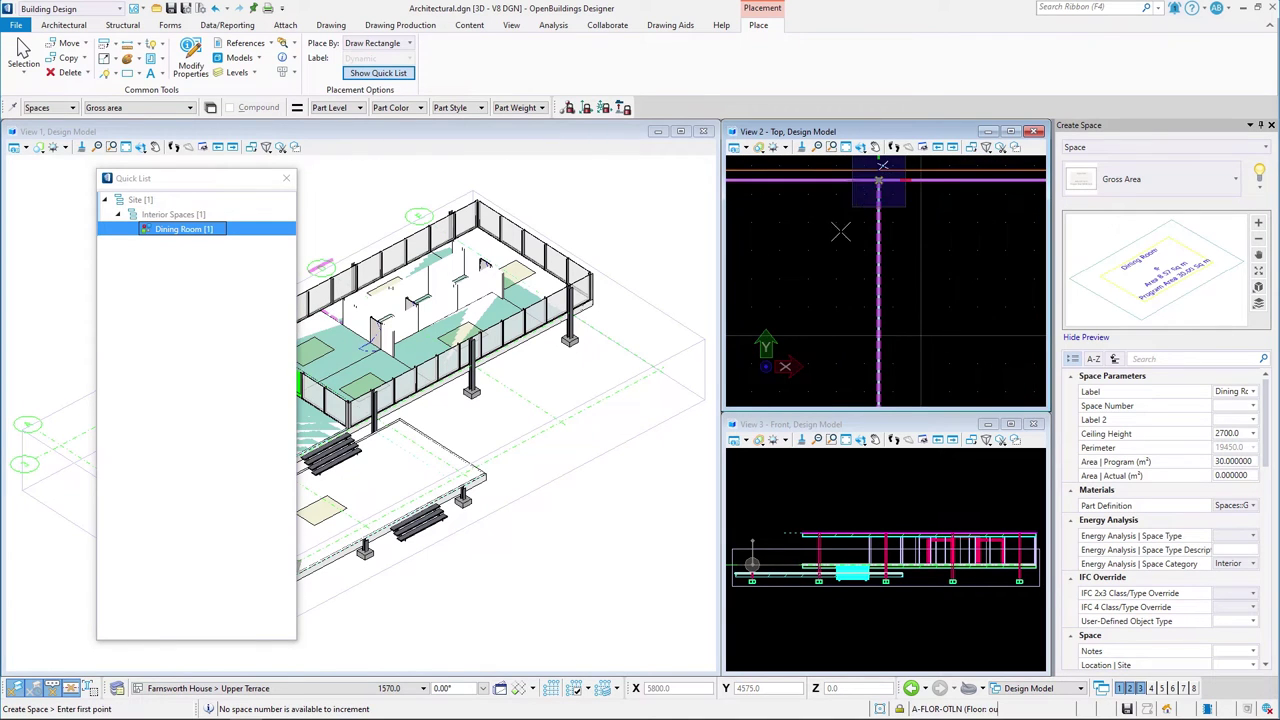
left_click(847, 147)
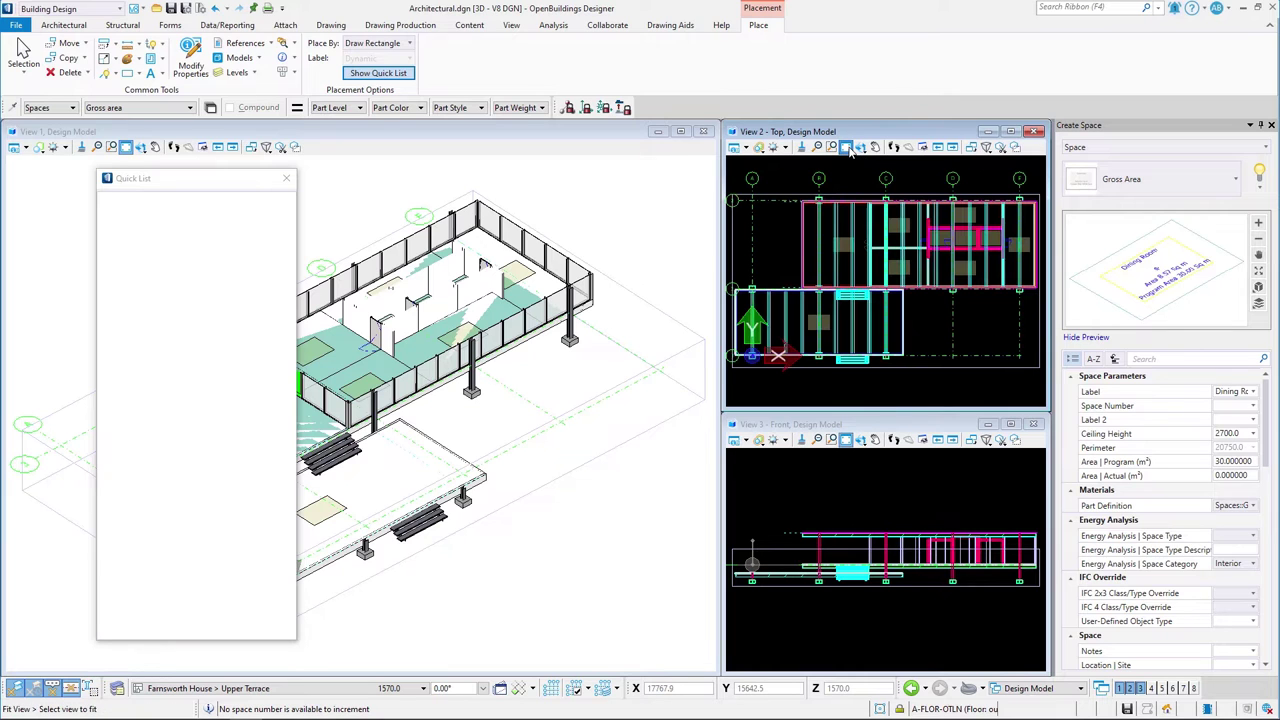
left_click(290, 182)
Leave space placement and raise the clip volume's upper boundary in the front view to show more of the wall height
left_click(22, 47)
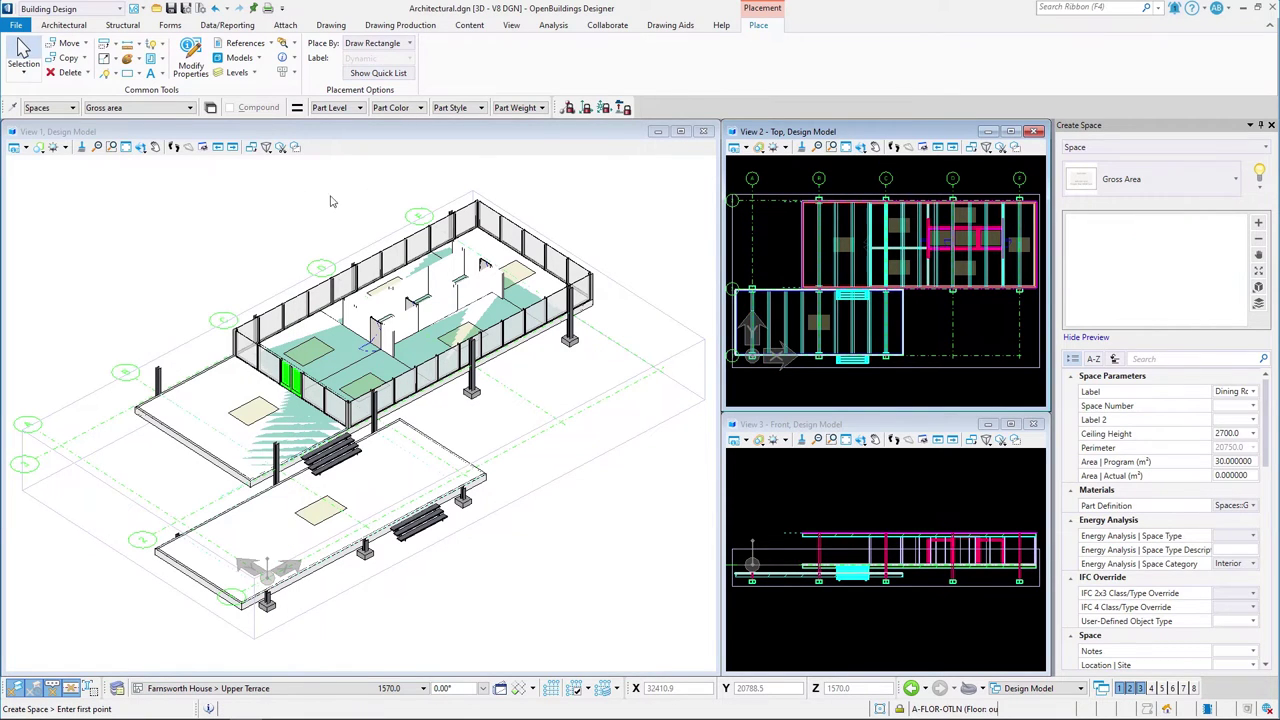
left_click(733, 546)
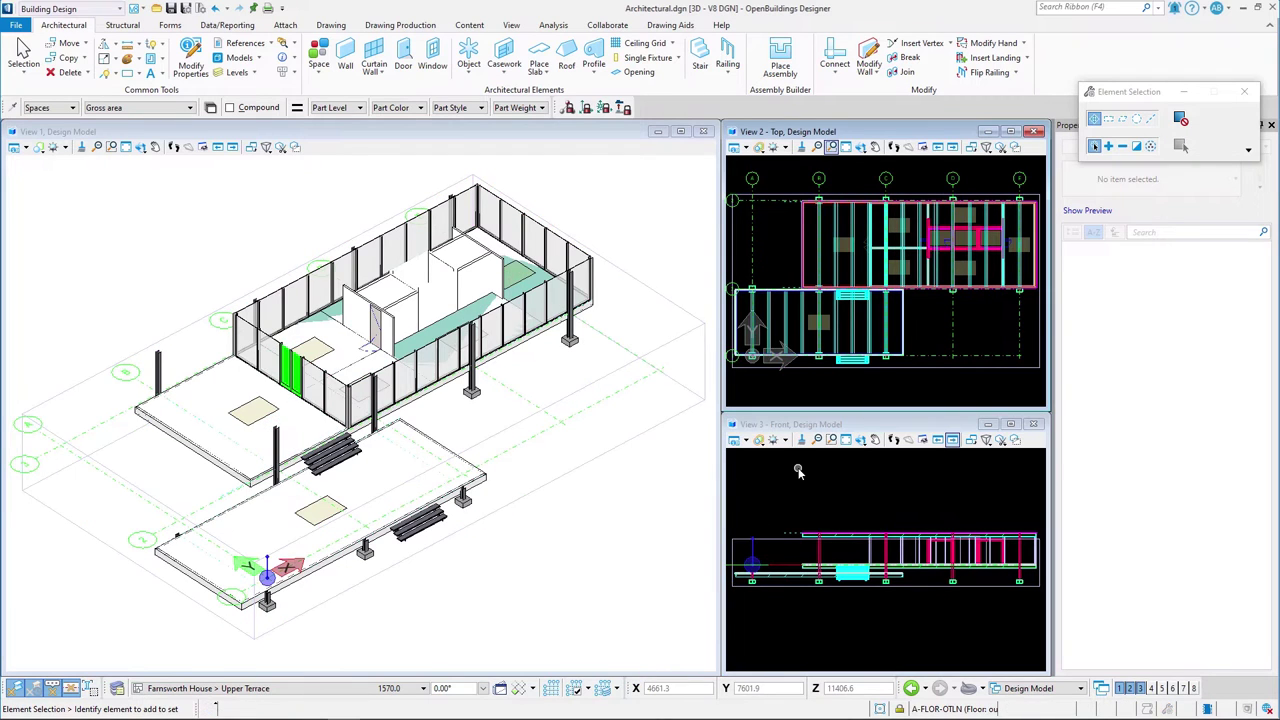
Set up Wall | 1Door casework for placement at 750 mm wide, 2000 mm high and 450 mm deep, with a 500 mm base offset
left_click(504, 52)
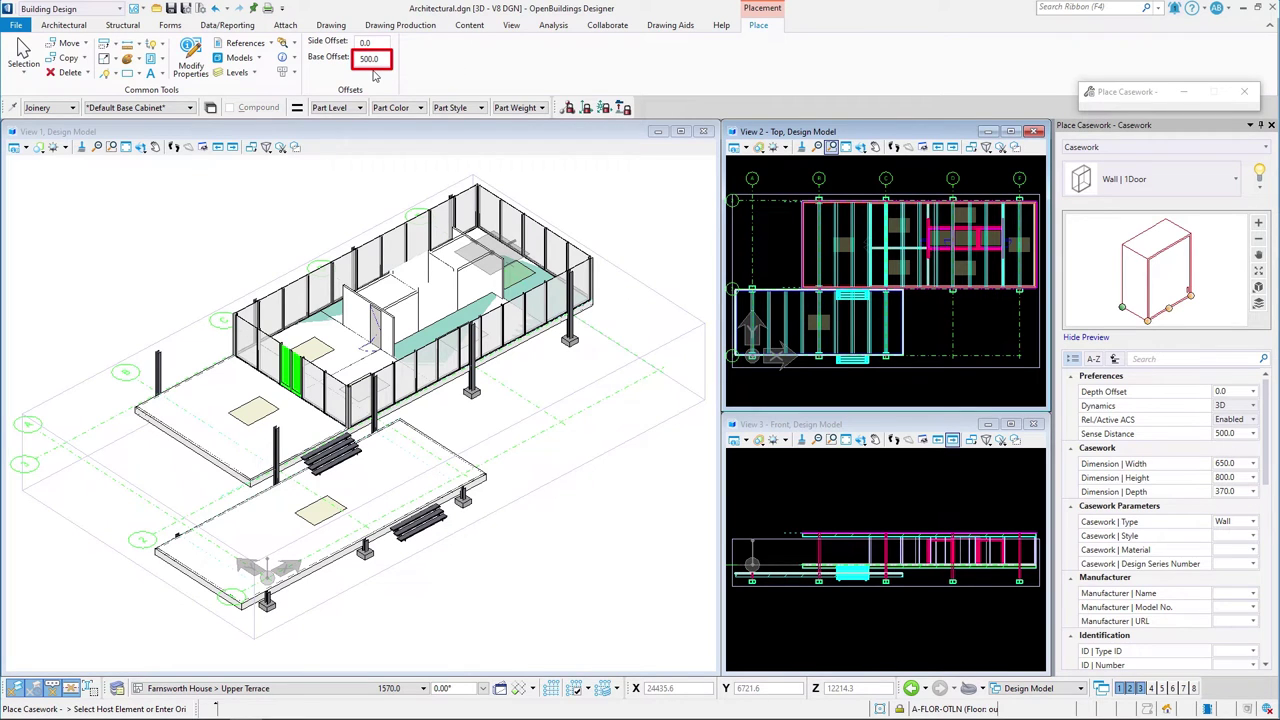
left_click(1228, 462)
type("750")
left_click(1234, 478)
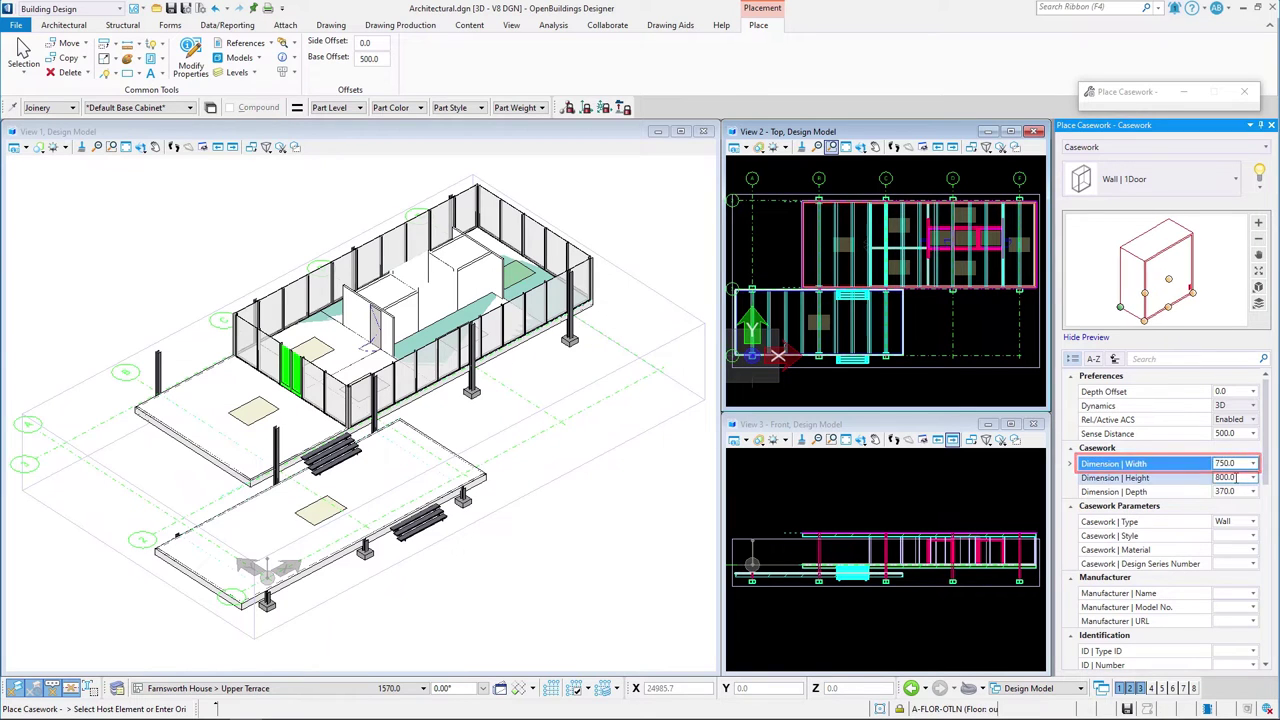
type("2000")
left_click(1226, 490)
type("450")
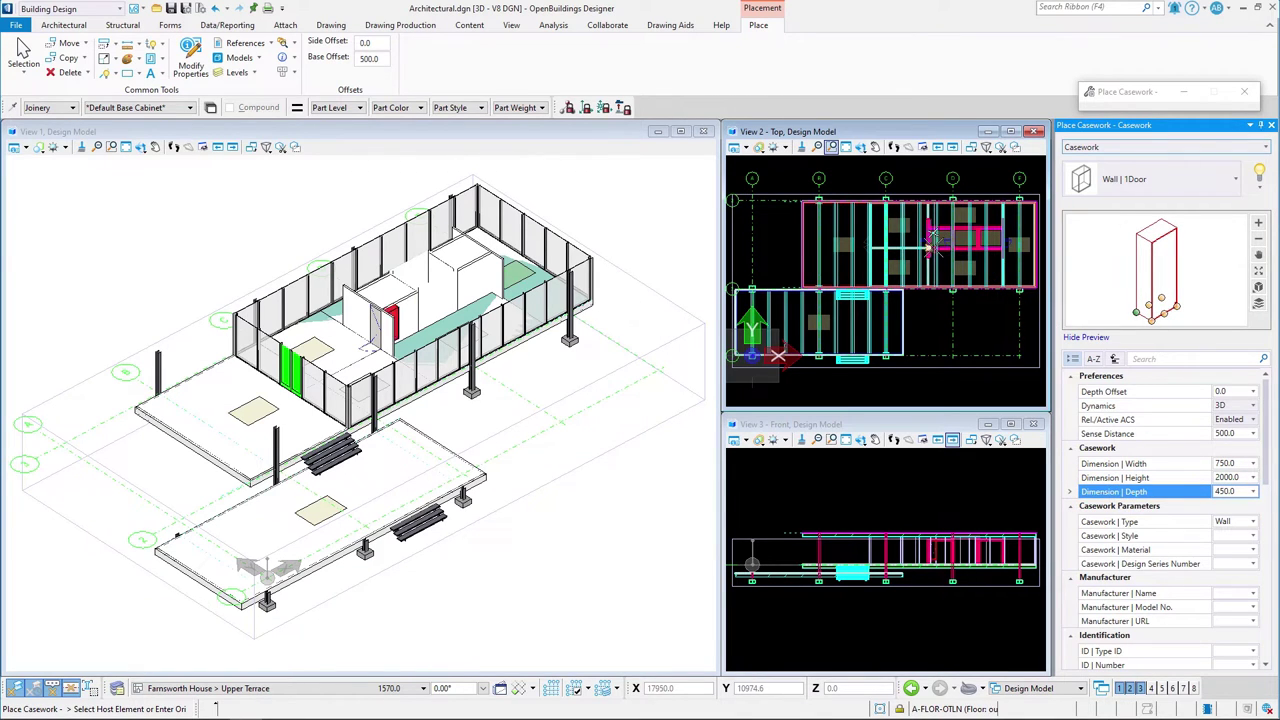
Position the wall cabinet against the core's long wall at its corner with the end wall in the top view
scroll(965, 258, "up", 4)
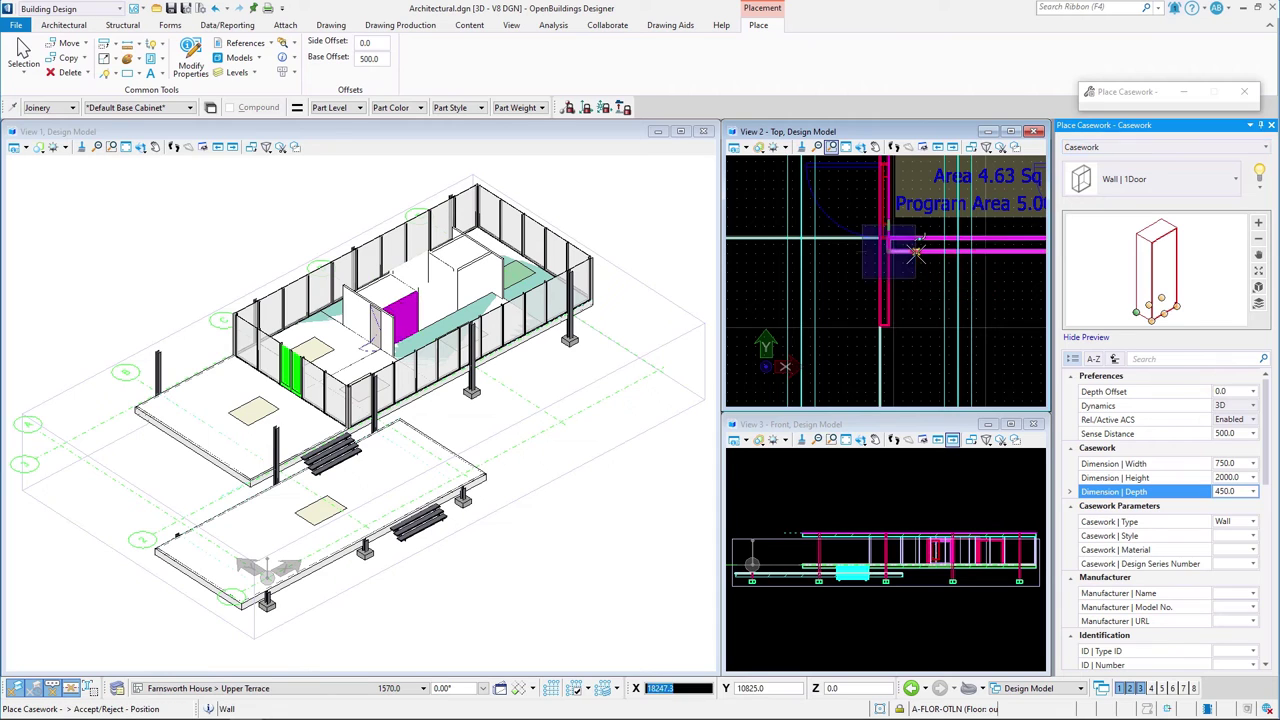
Place the Wall | 1Door cabinet against the living-room side of the Bathroom 1 wall, starting at the wall corner
left_click(890, 245)
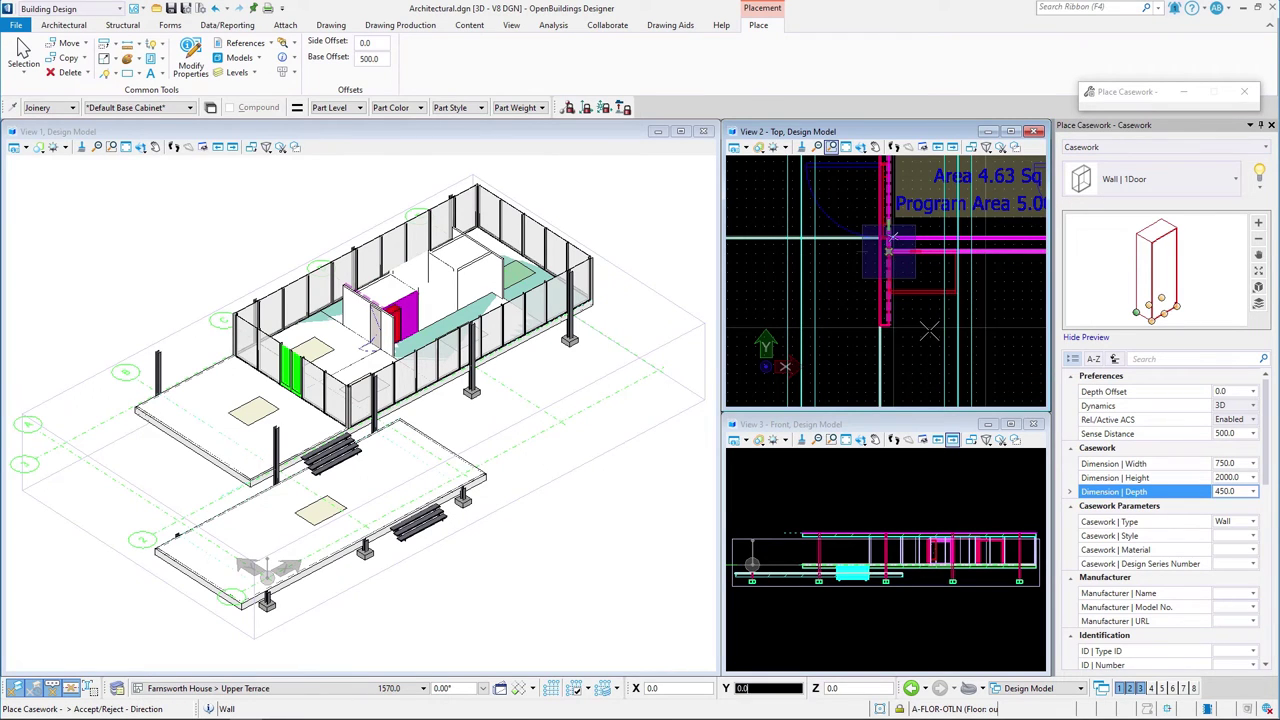
left_click(928, 320)
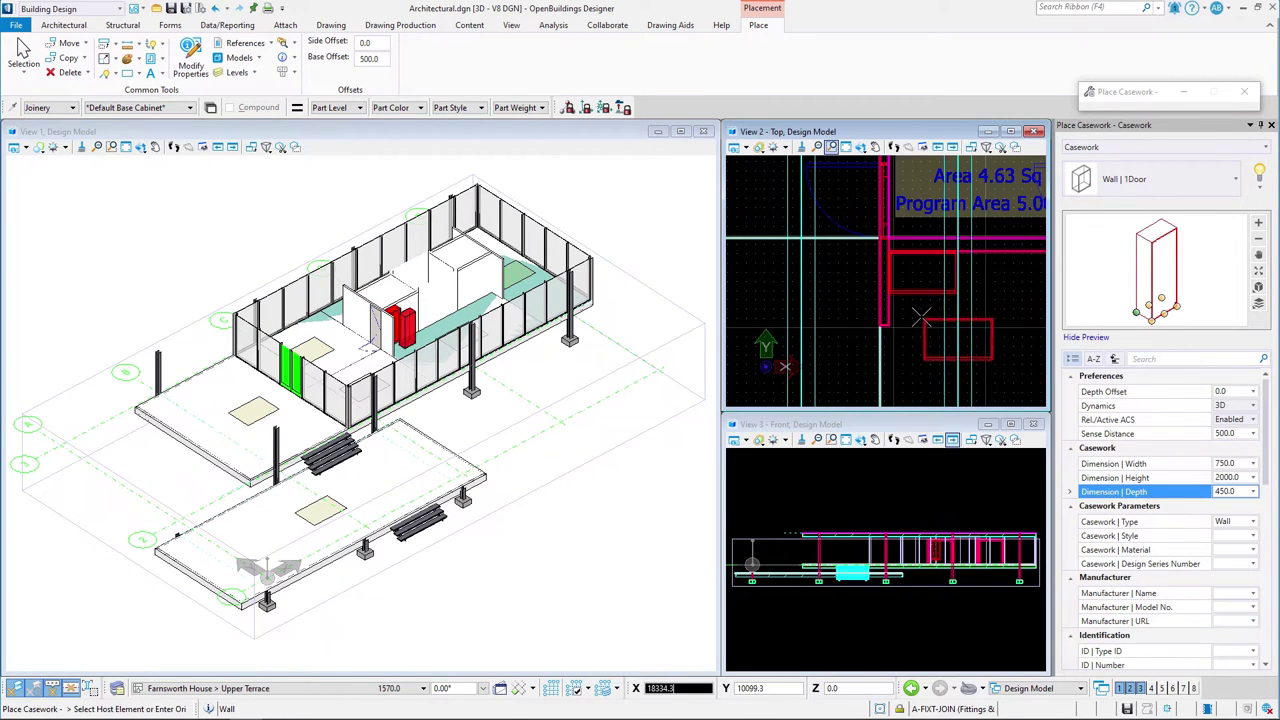
right_click(916, 316)
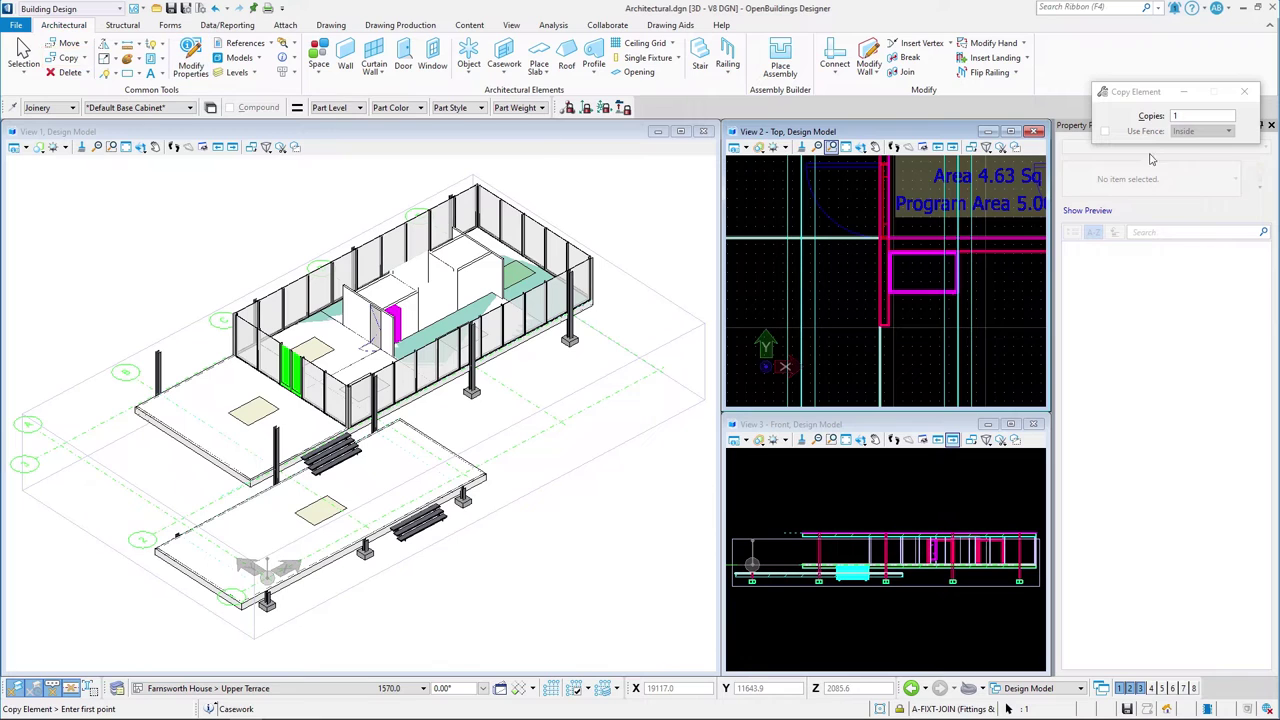
Copy the placed wall cabinet 9 times along the living-room side of the wall, spaced one cabinet width apart
scroll(890, 245, "up", 2)
left_click(890, 240)
scroll(968, 244, "down", 3)
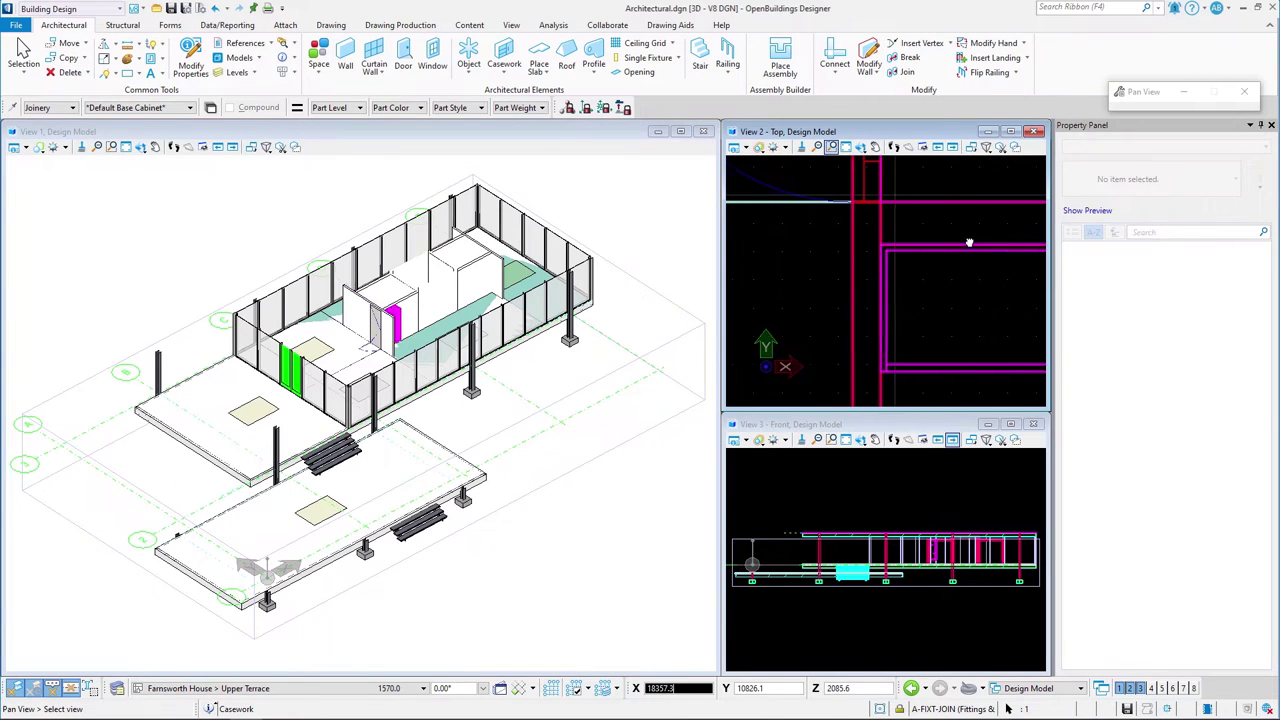
scroll(966, 241, "up", 3)
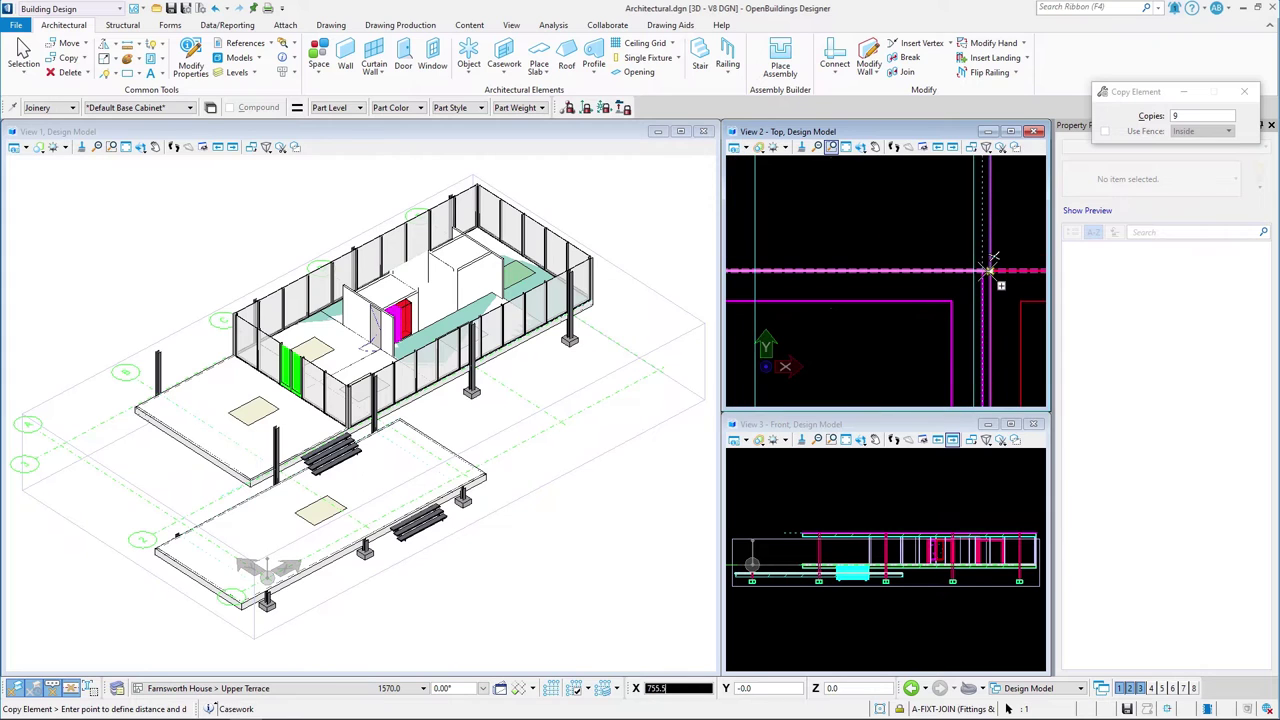
key("Escape")
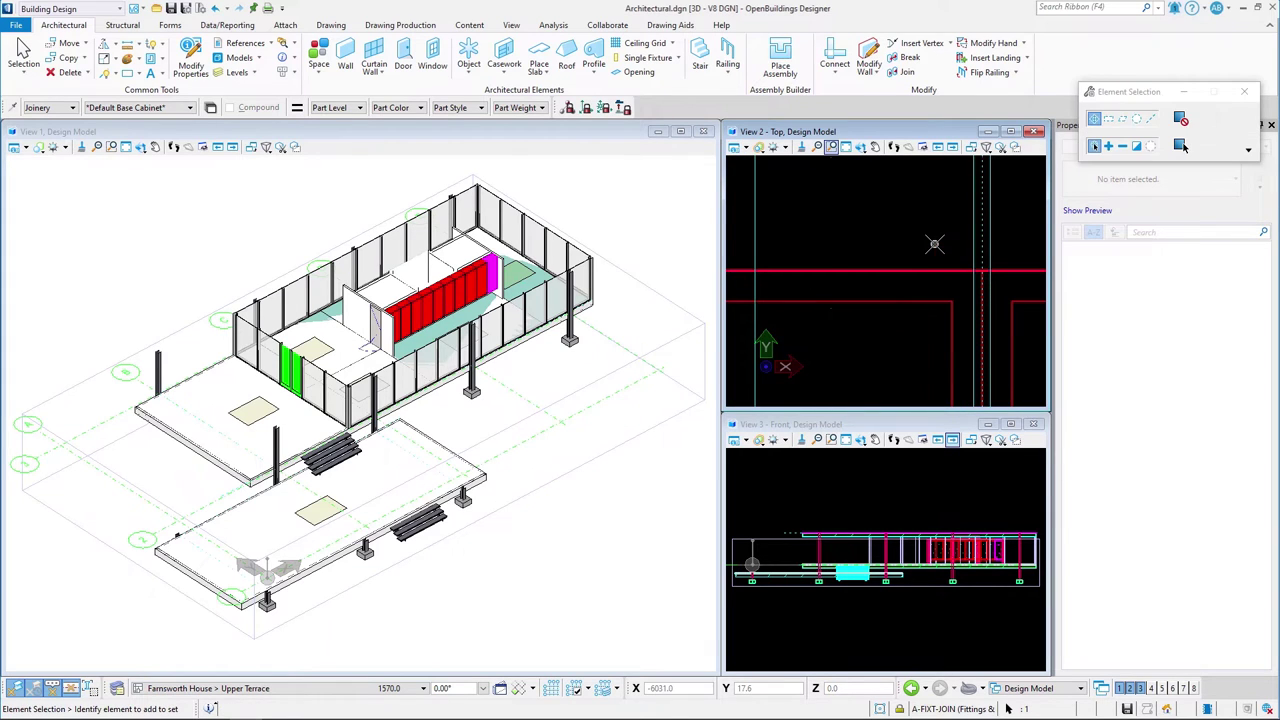
Start placing new casework and choose the Tall | 2Door-4Shelf catalog item
left_click(845, 147)
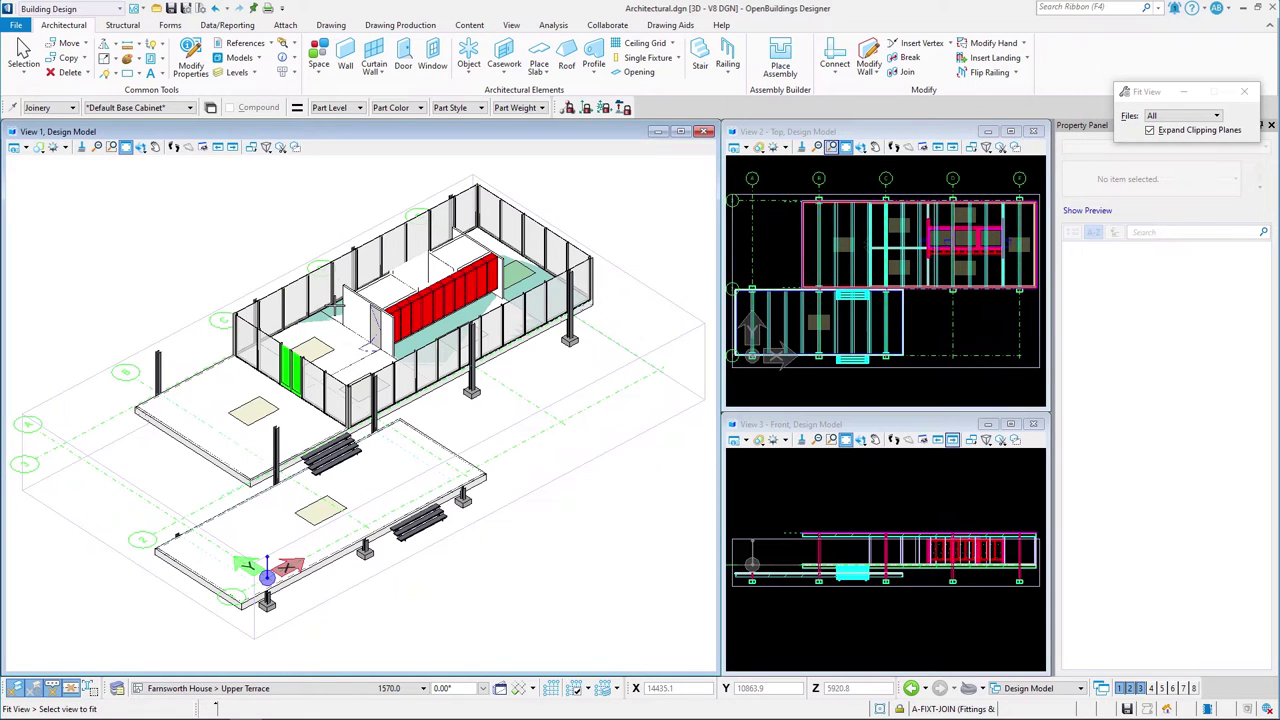
left_click(155, 147)
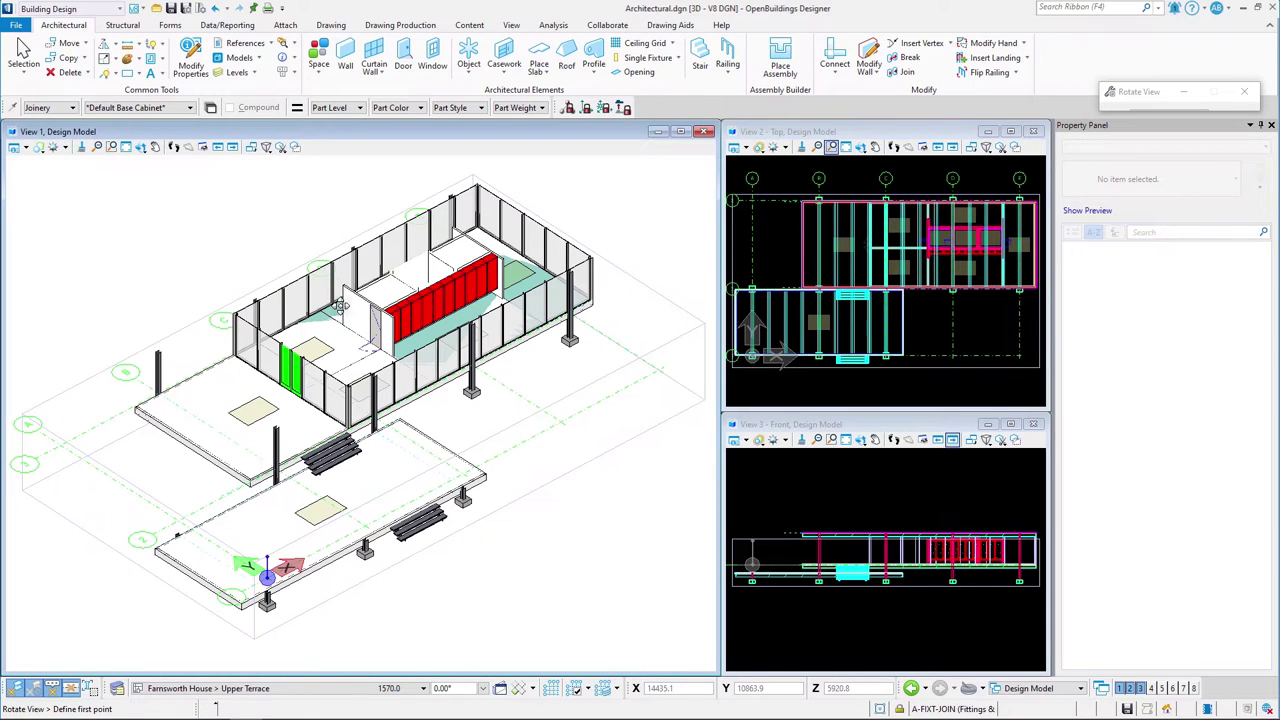
left_click(340, 304)
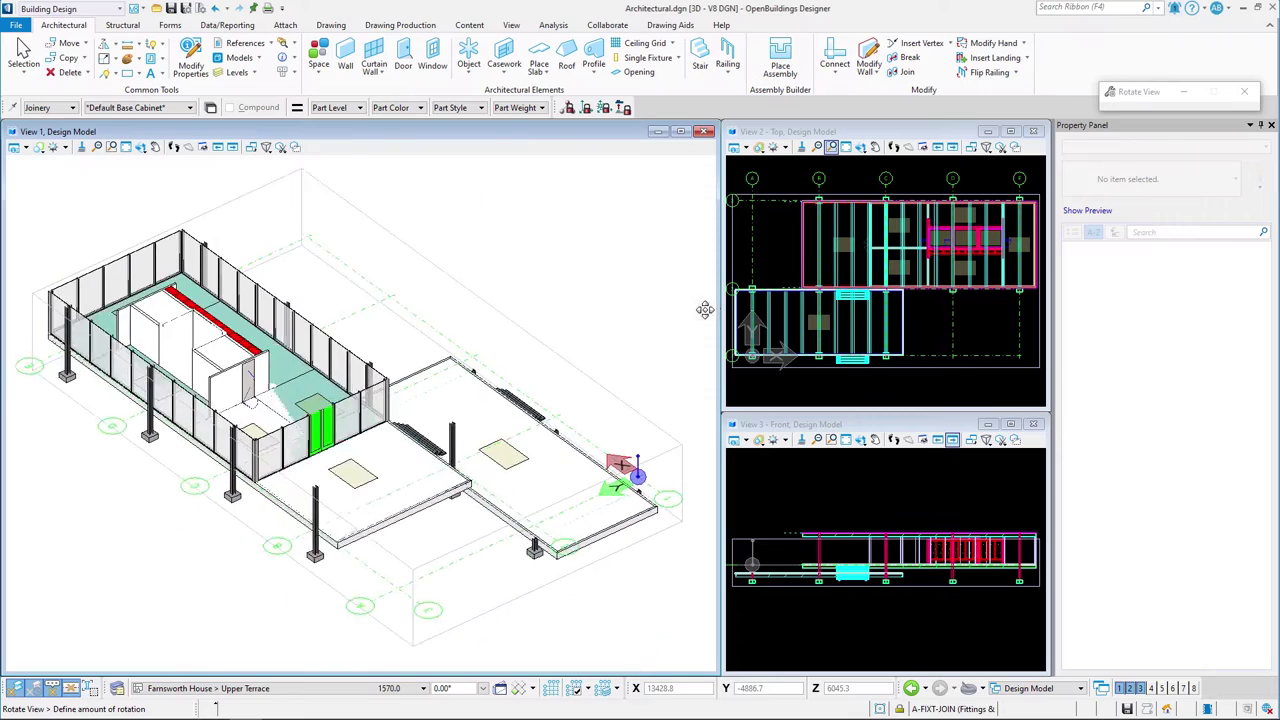
left_click(600, 330)
key("Escape")
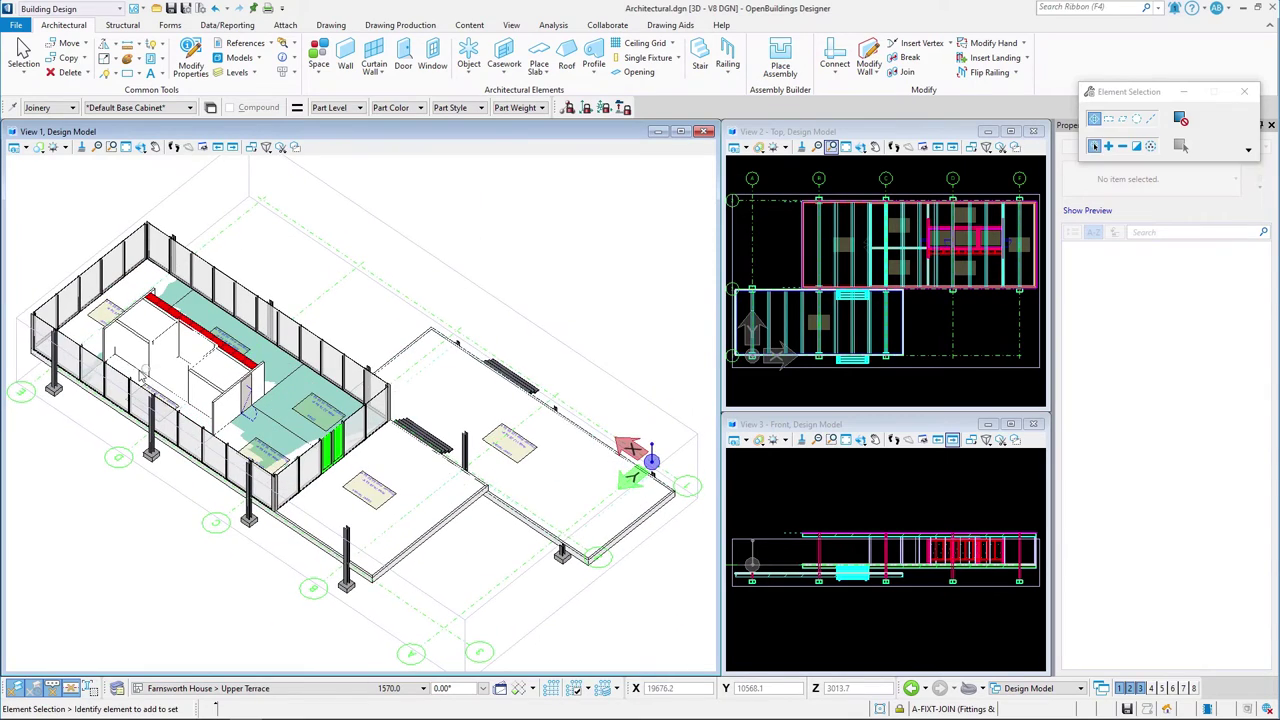
scroll(234, 306, "up", 4)
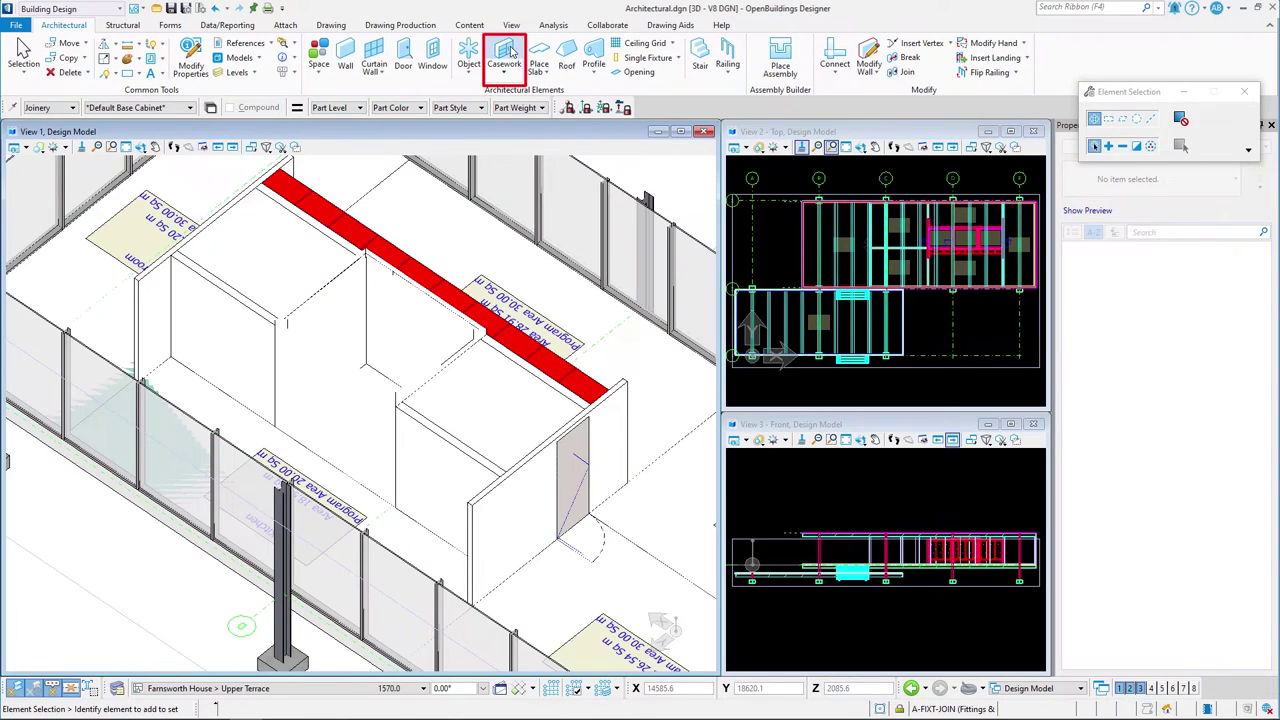
left_click(505, 55)
left_click(1165, 188)
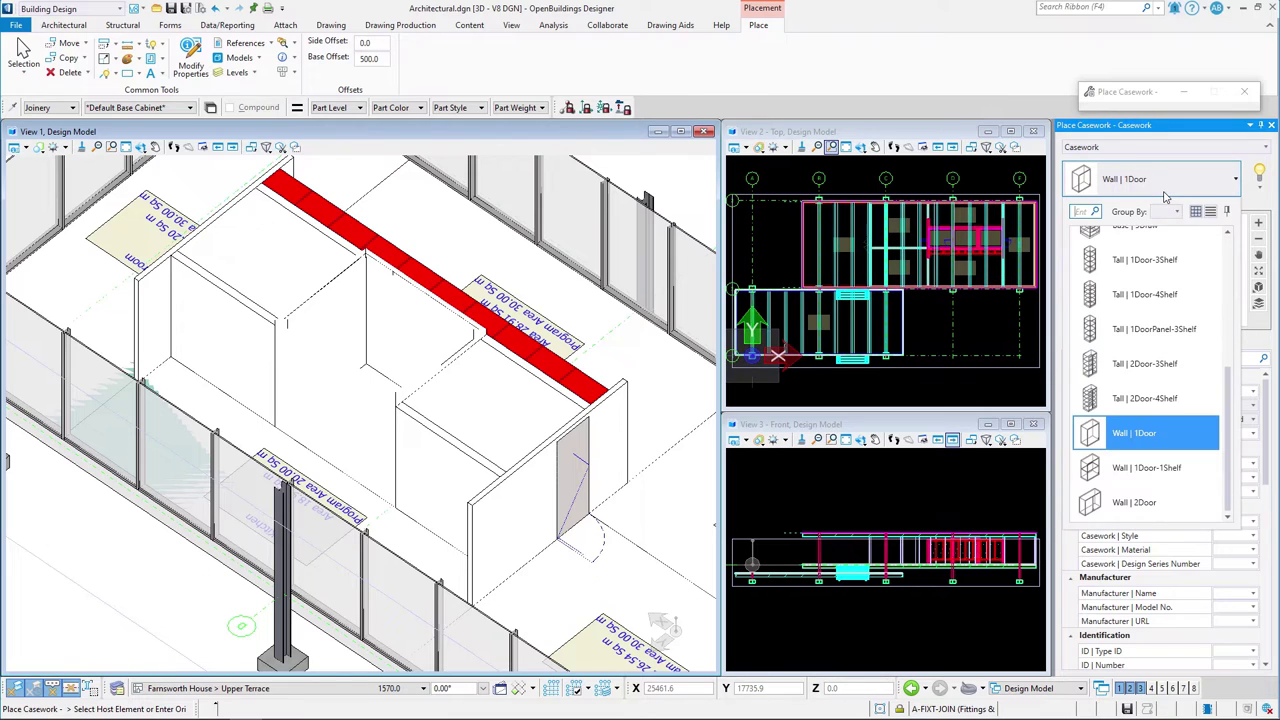
left_click(1202, 415)
Set the tall cabinet's width to 1350 mm, depth to 450 mm and base offset to 0
left_click(1232, 464)
type("1350")
key("Return")
left_click(1224, 491)
type("450")
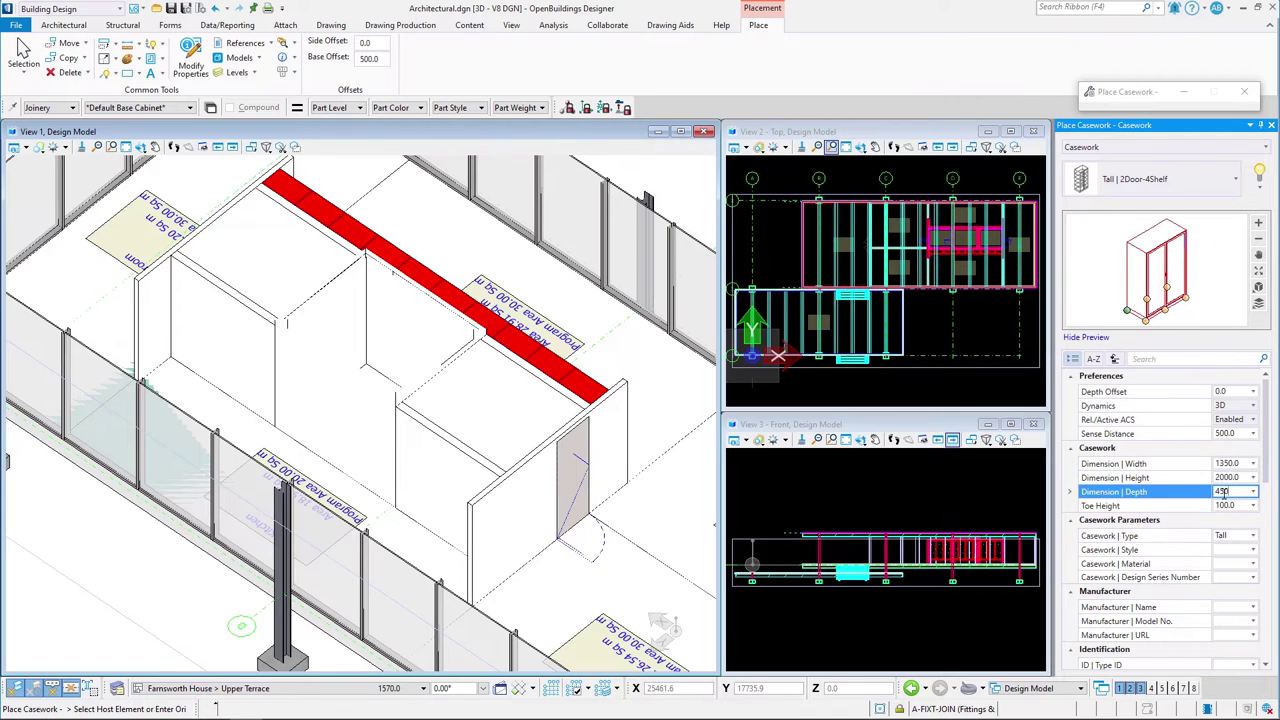
key("Return")
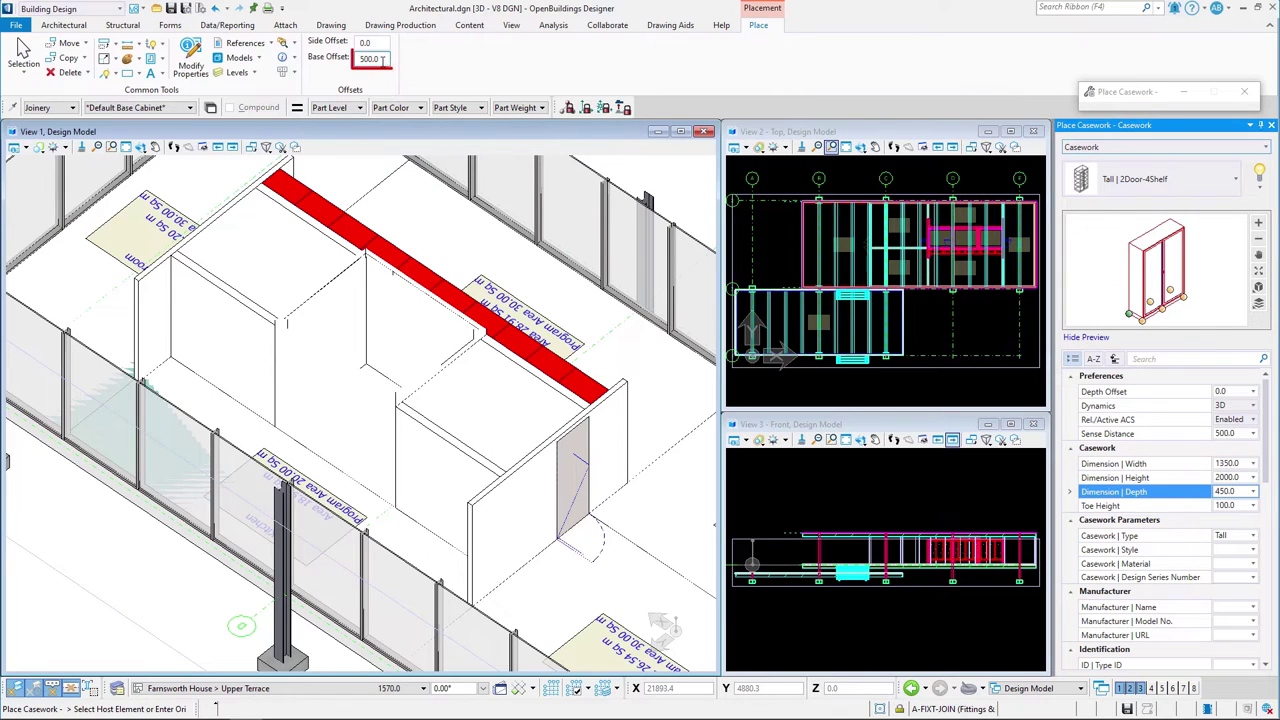
type("0")
Place the tall two-door cabinet against the kitchen side of the Bathroom 1 wall, starting at the wall corner
scroll(876, 265, "up", 5)
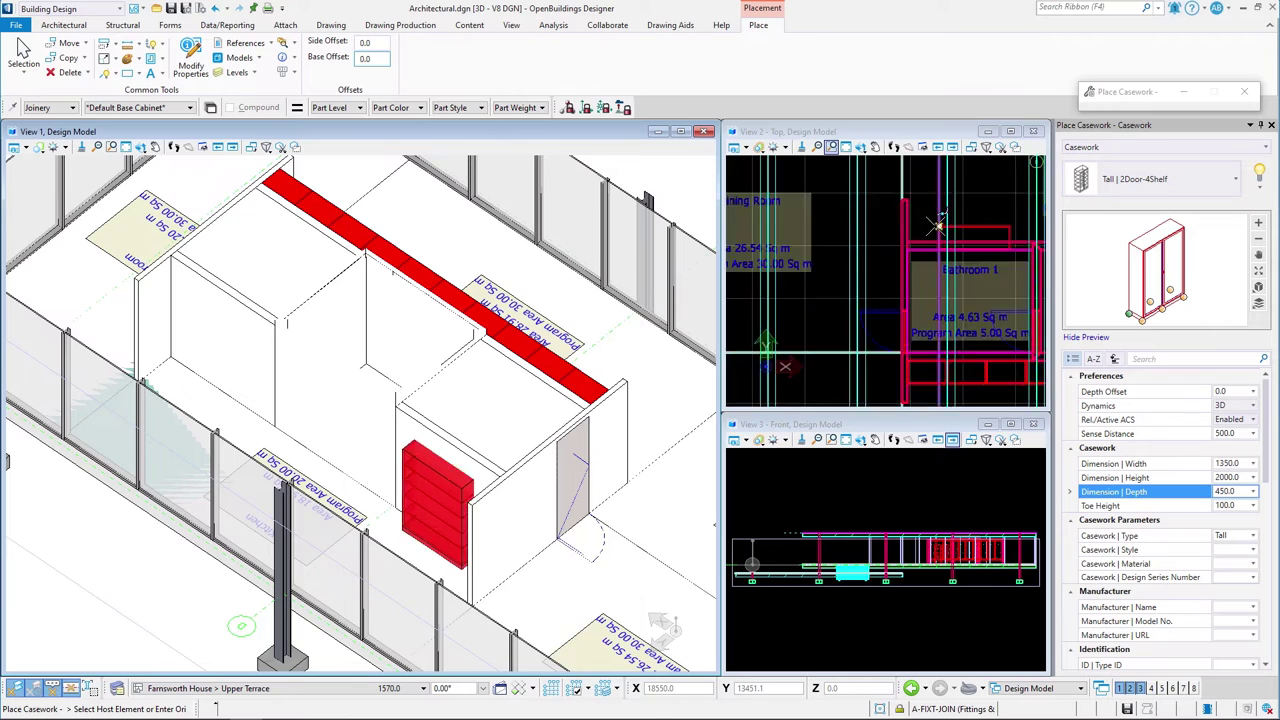
left_click(850, 268)
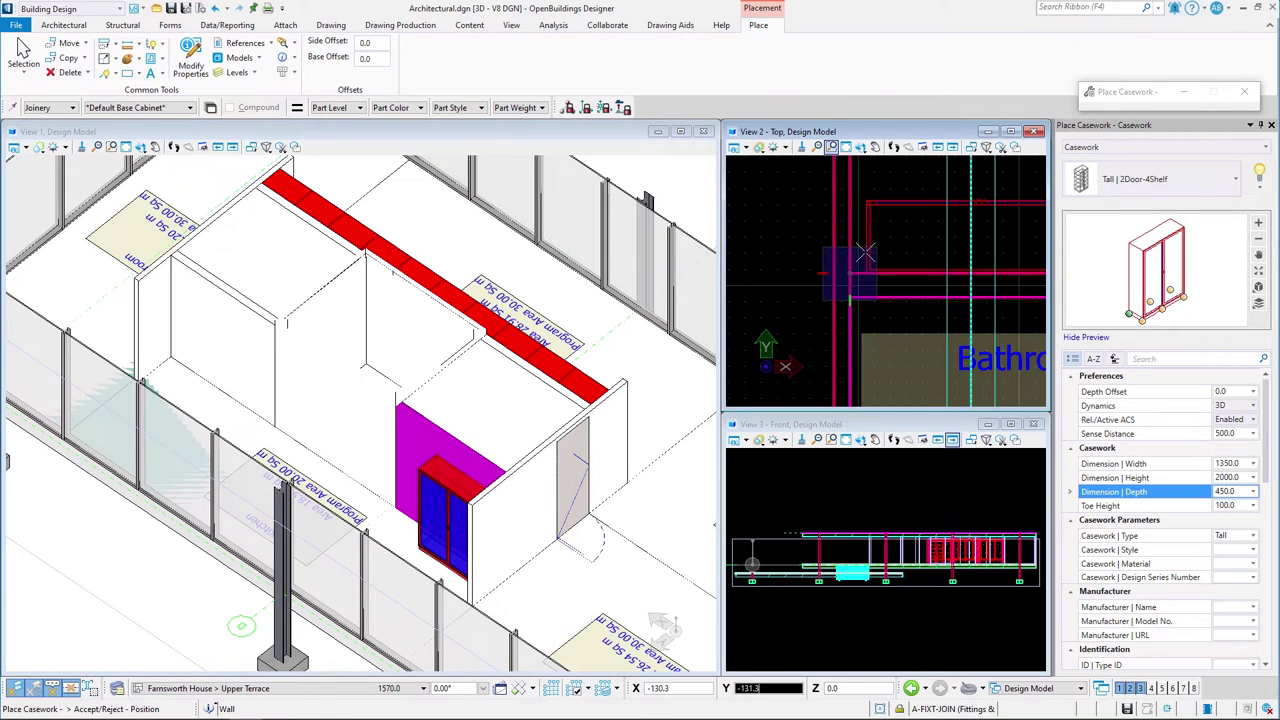
left_click(881, 187)
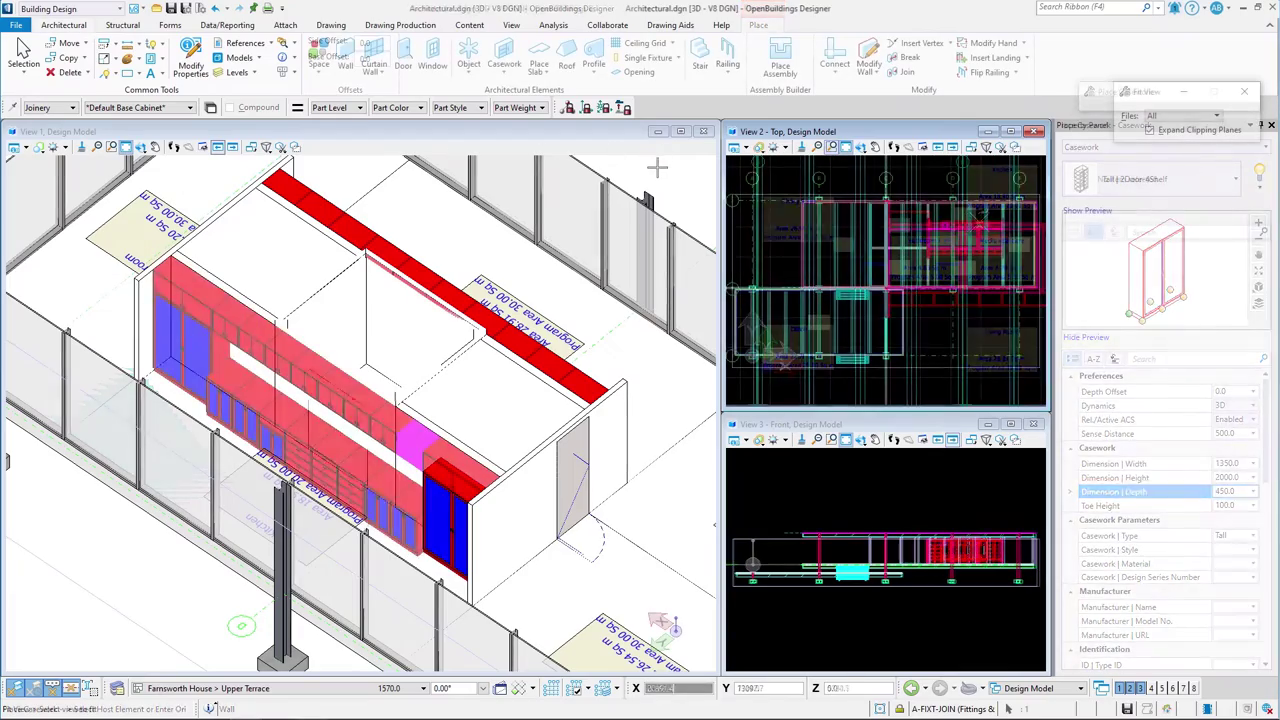
Start placing furniture and choose the Chair | Club Upholstered-1513 catalog item
left_click(653, 177)
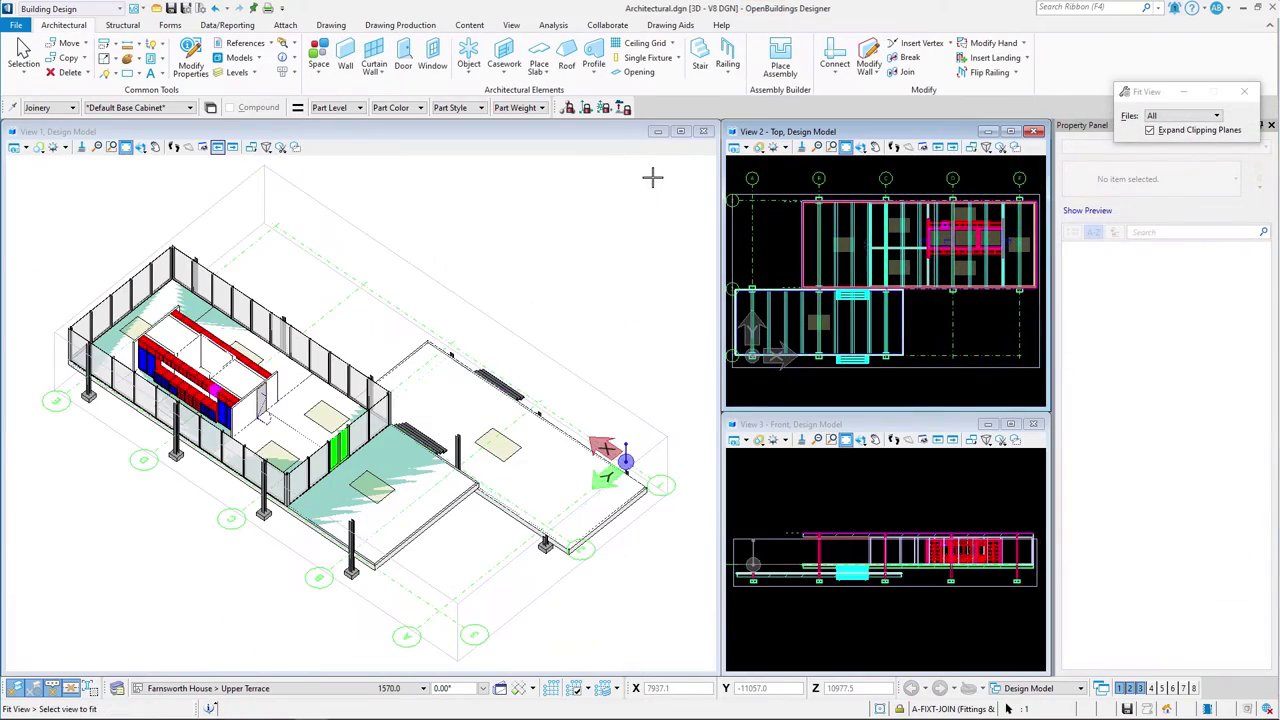
left_click(140, 147)
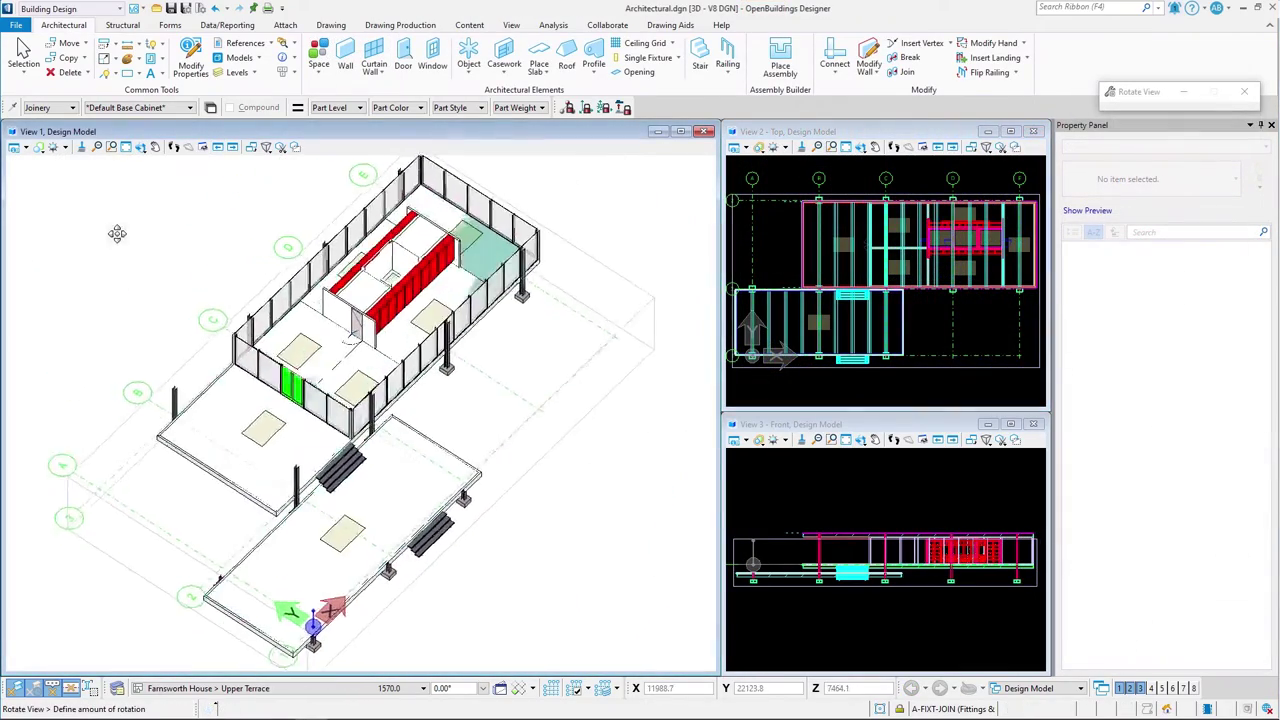
left_click(160, 237)
scroll(465, 340, "up", 4)
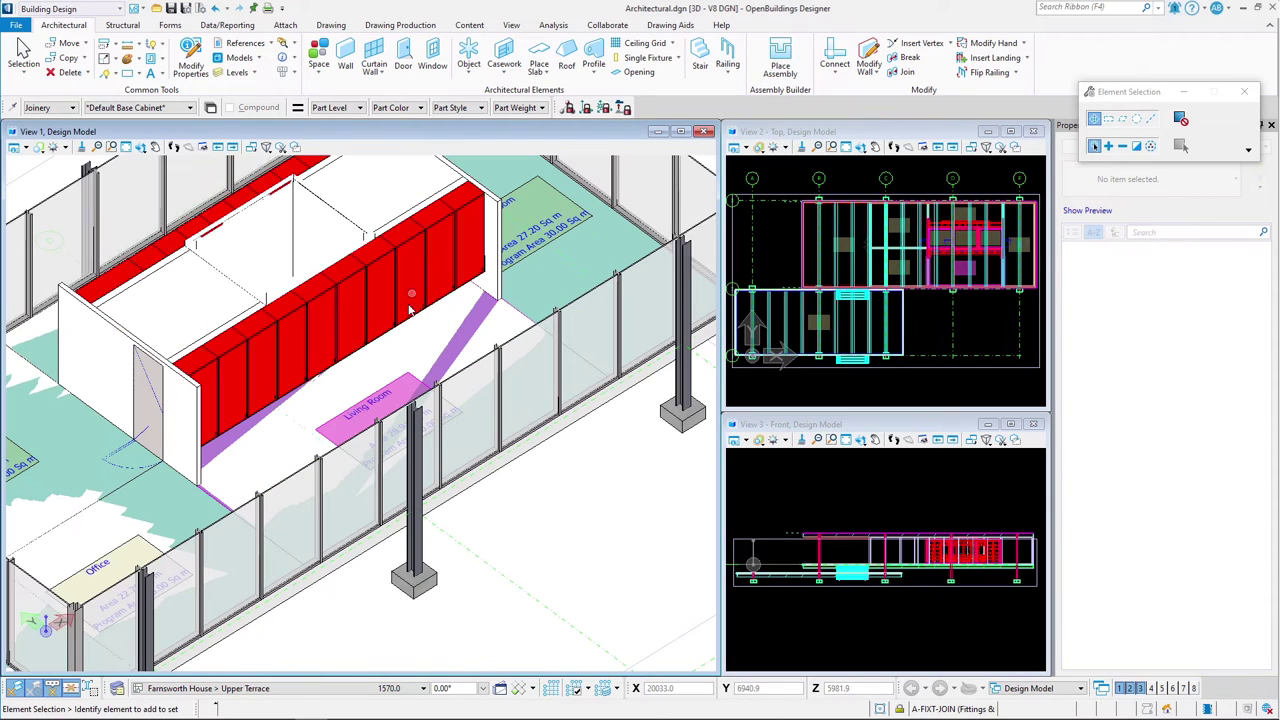
left_click(468, 55)
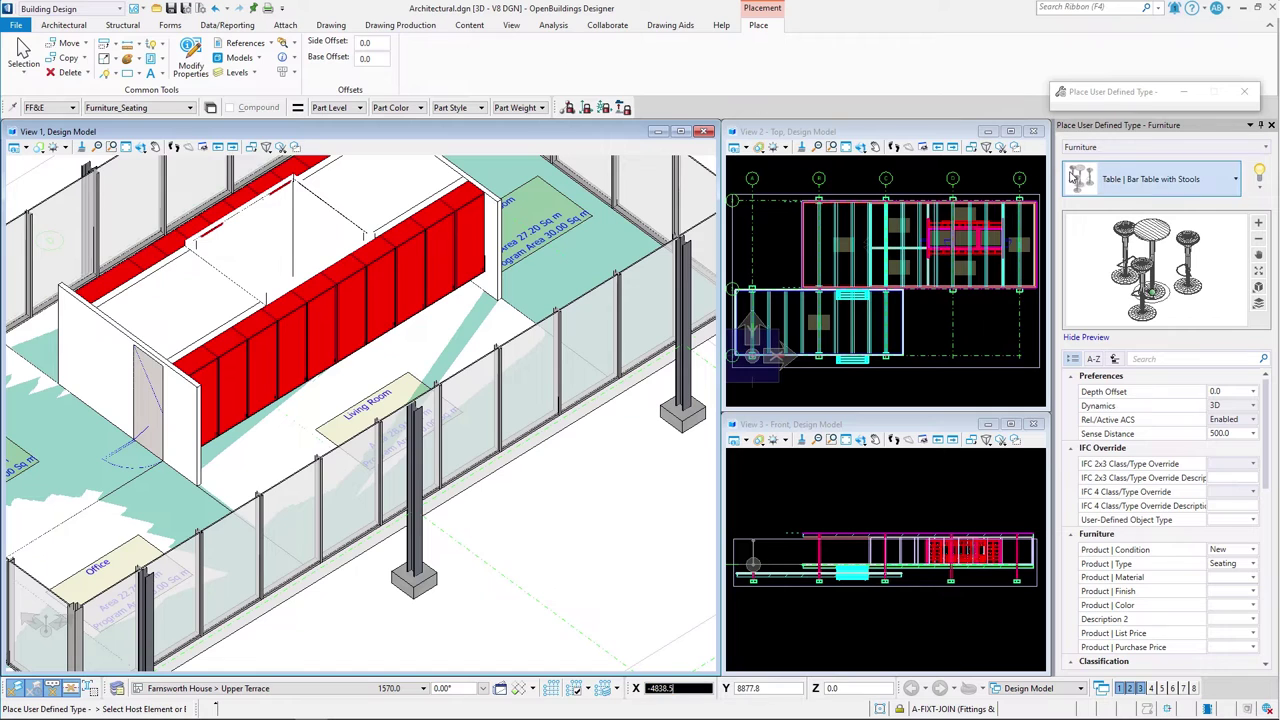
left_click(1197, 185)
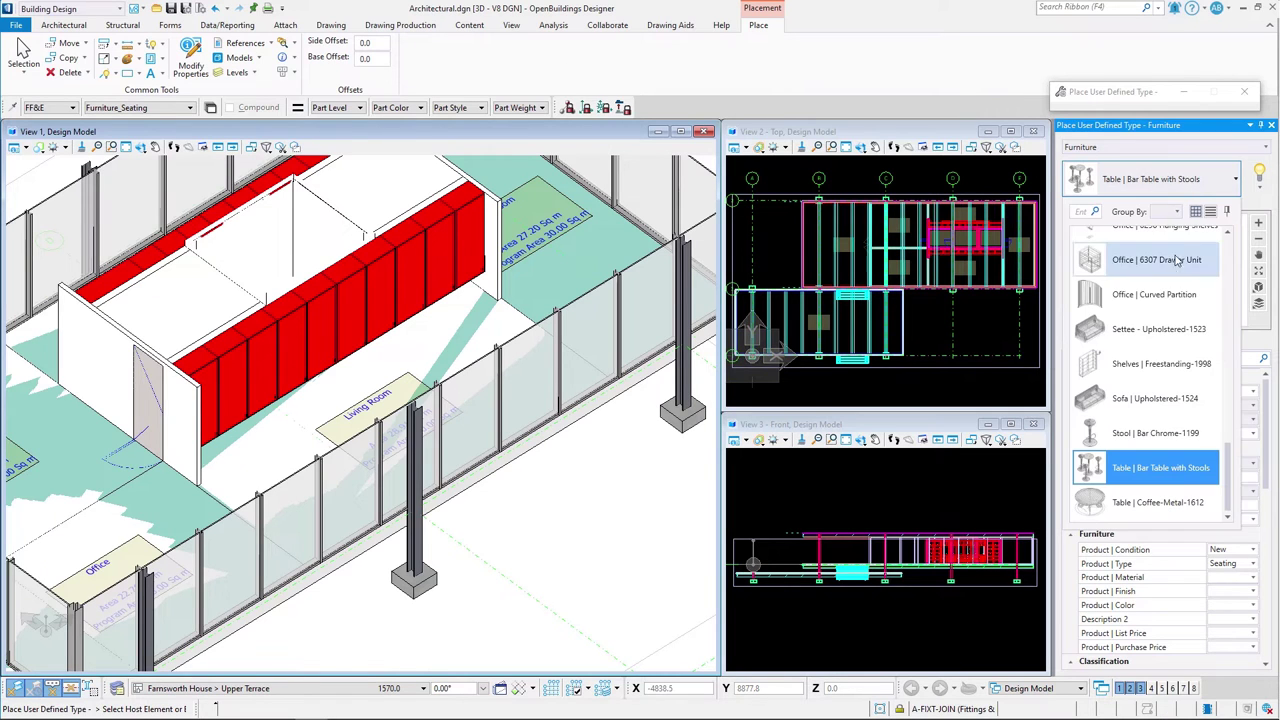
scroll(1172, 272, "up", 5)
scroll(1172, 272, "up", 5)
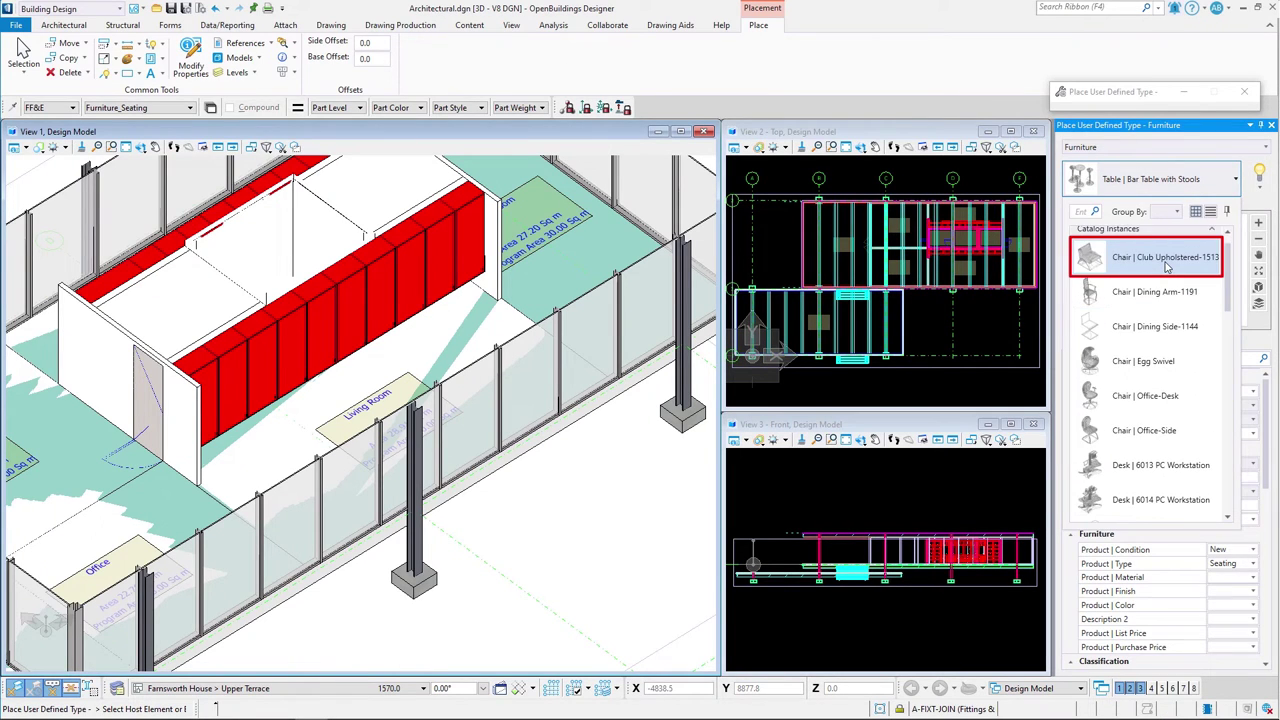
left_click(1166, 260)
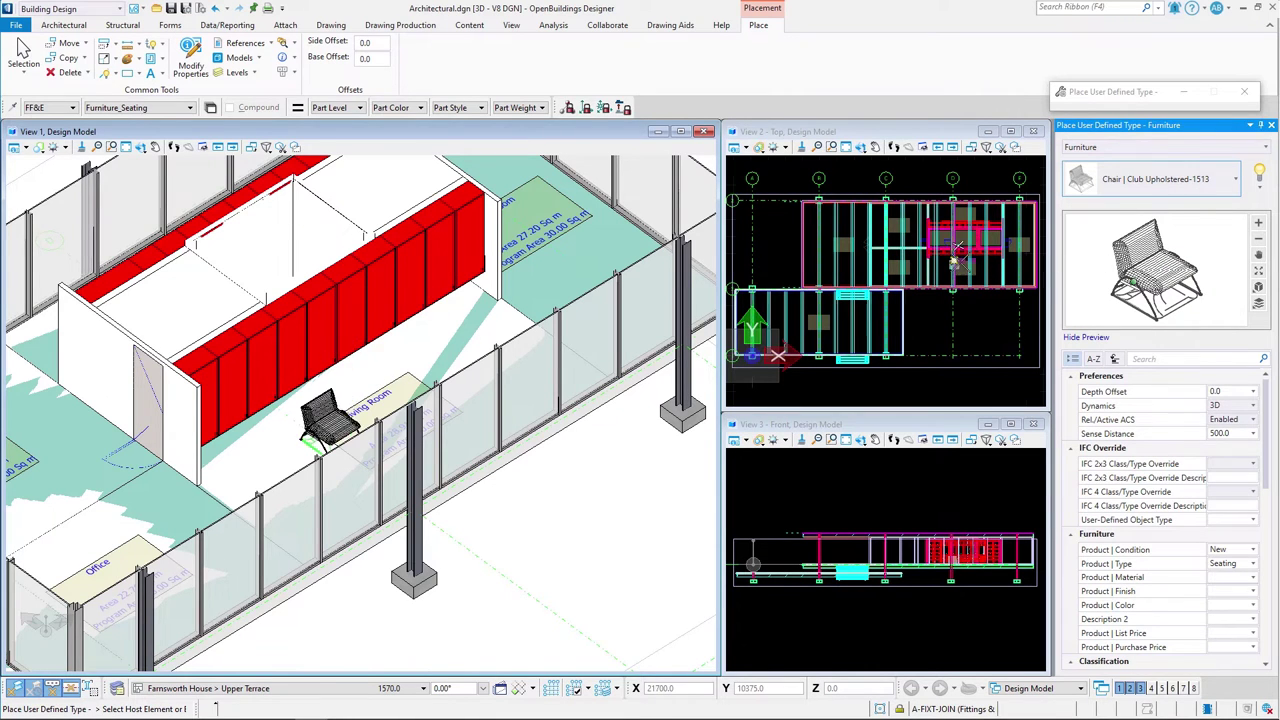
Place the first club chair in the living room, near the row of wall cabinets
scroll(880, 270, "up", 5)
right_click(882, 285)
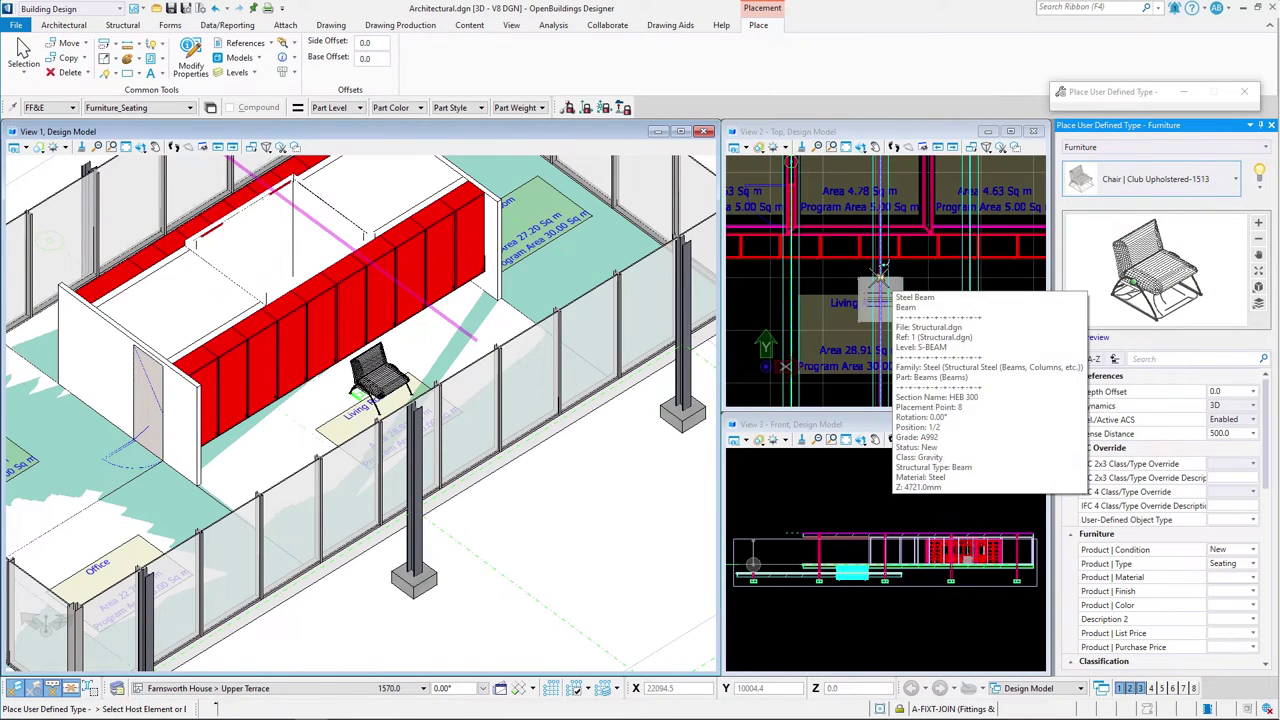
left_click(925, 305)
left_click(928, 302)
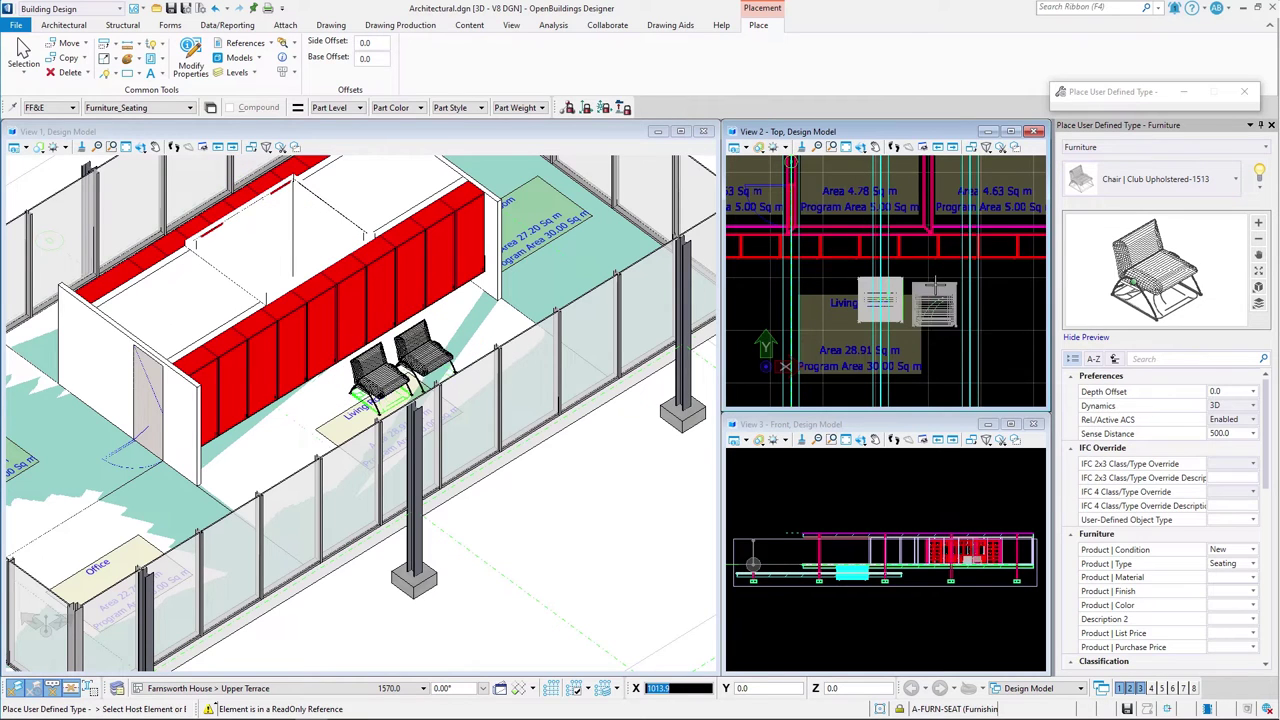
Place a second club chair in the living room, turned 90 degrees to the first, and finish furniture placement
right_click(974, 354)
left_click(965, 342)
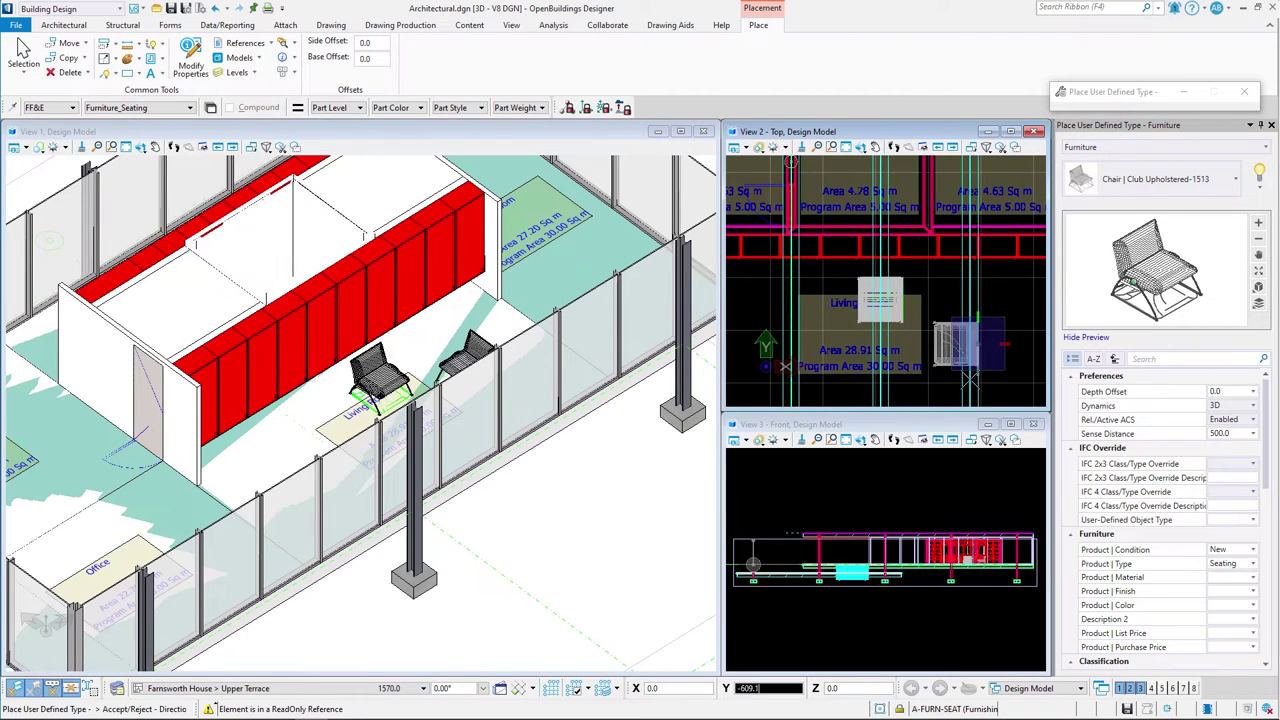
left_click(986, 372)
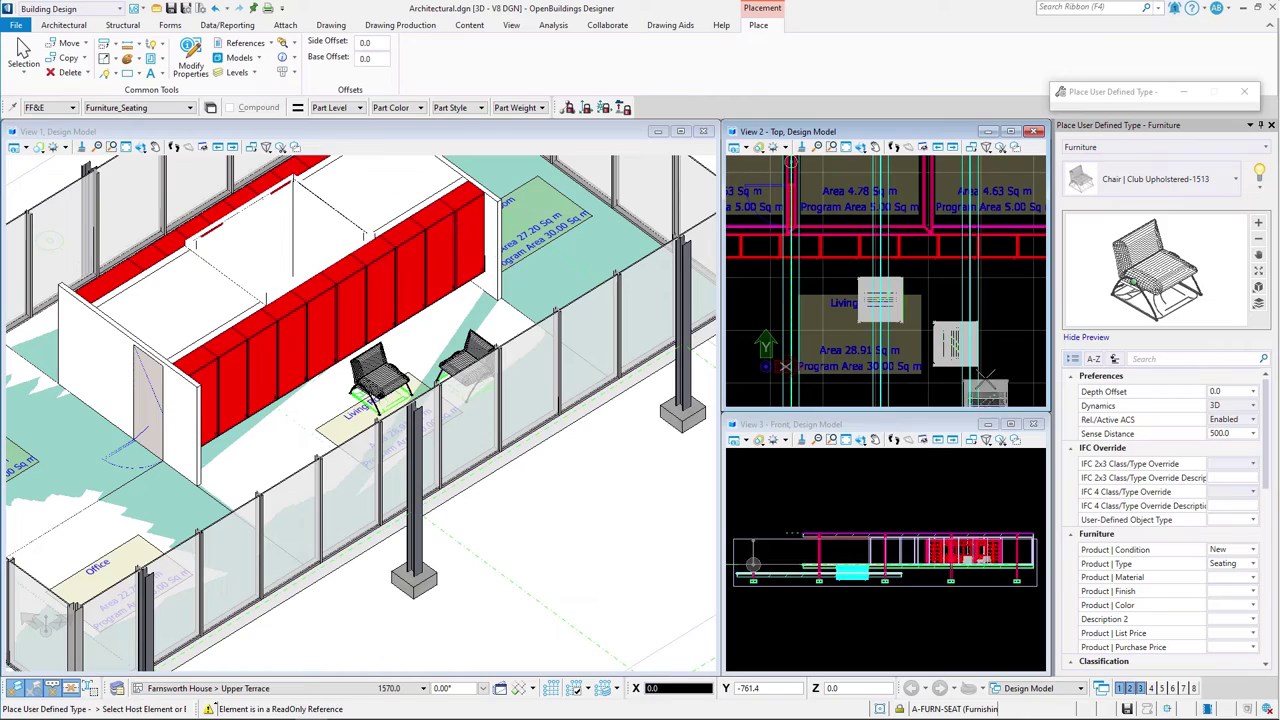
key("Escape")
Copy the two selected dining chairs about 780 mm along the dining table to seat four, and clear the selection
scroll(993, 360, "down", 3)
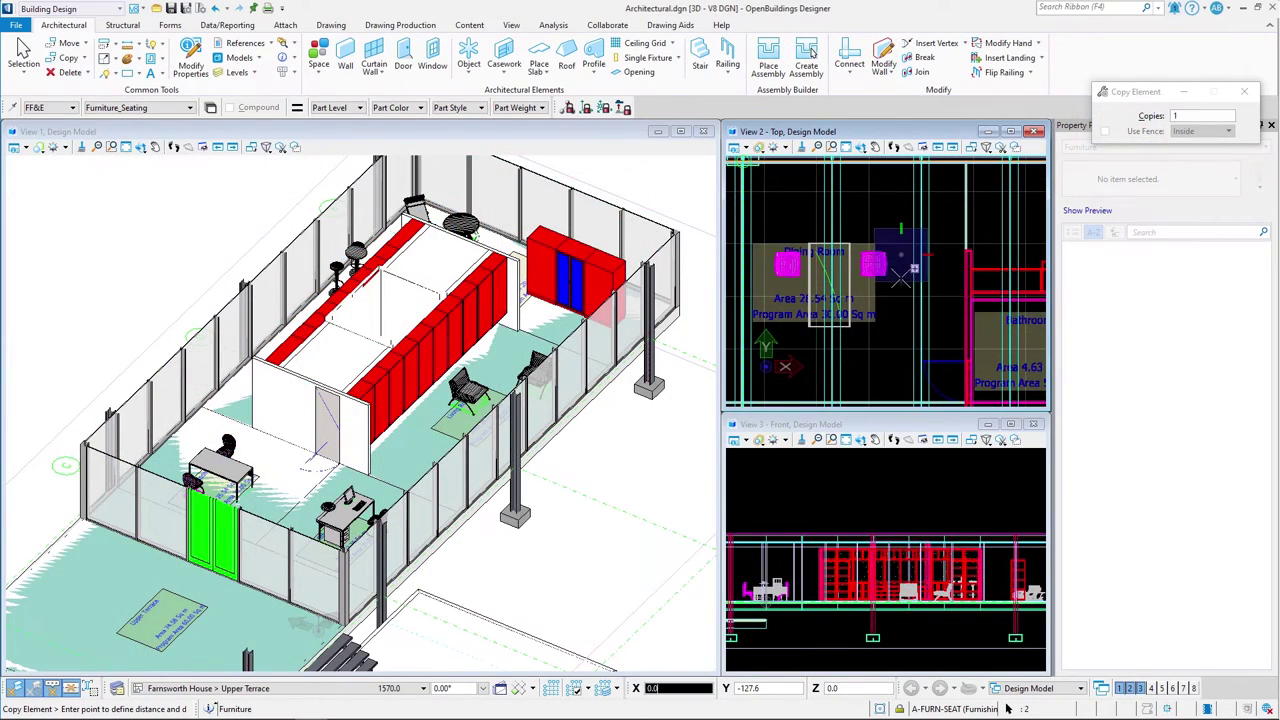
key("Tab")
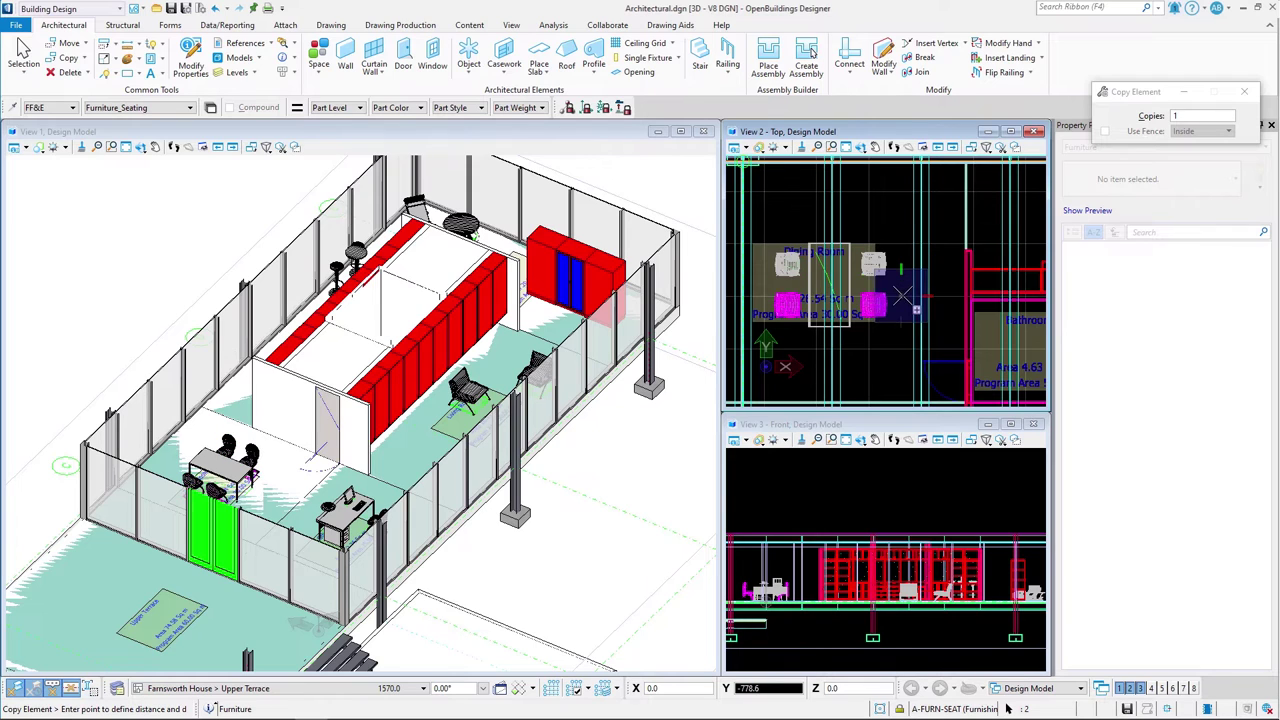
left_click(900, 323)
right_click(900, 323)
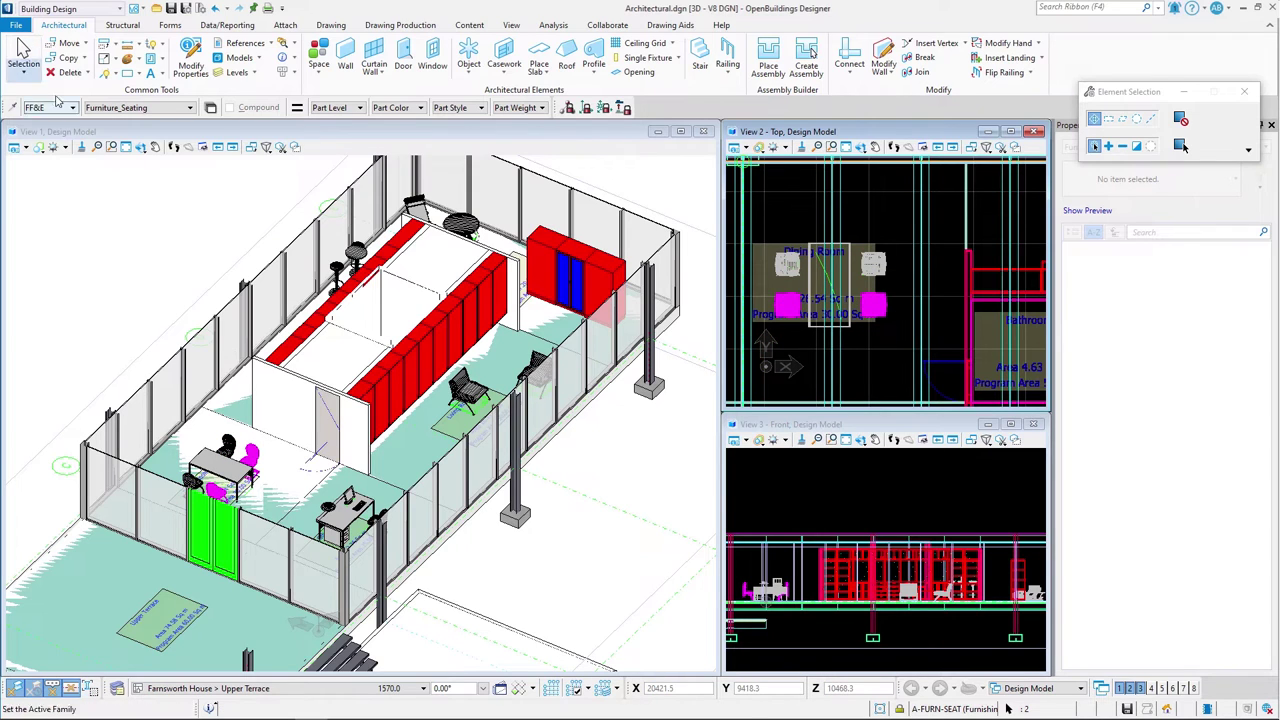
left_click(116, 207)
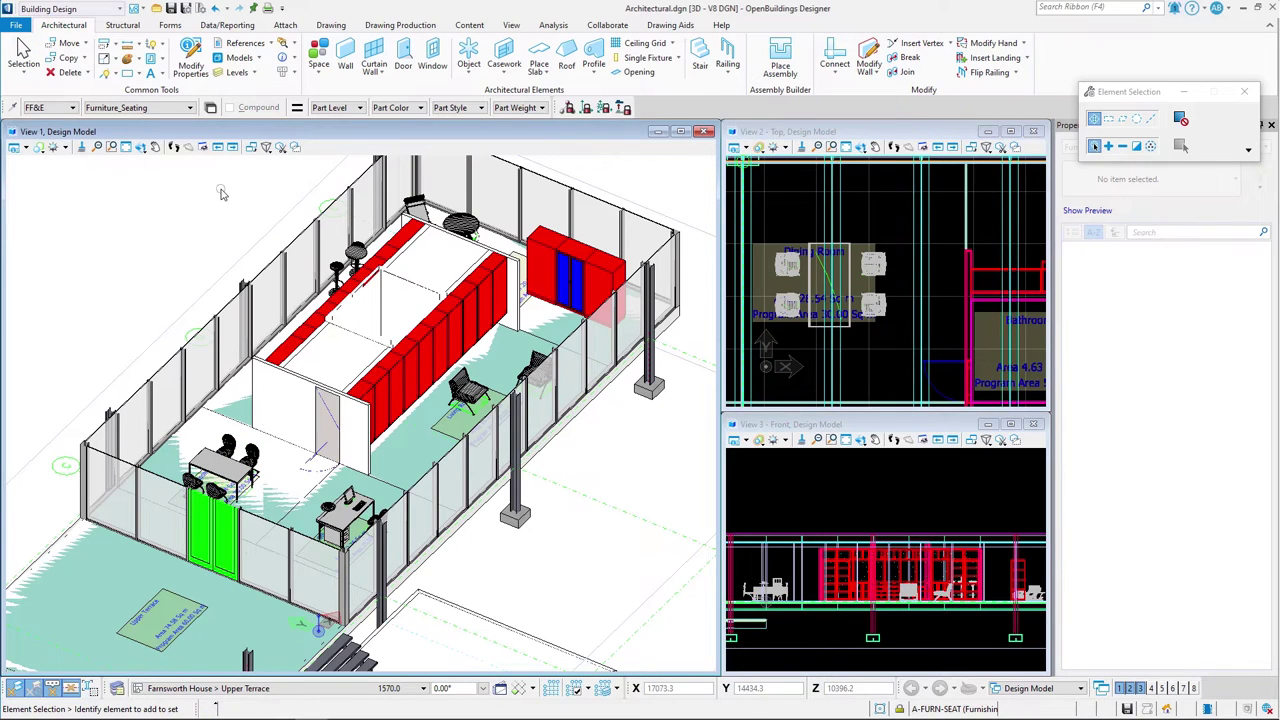
Clear the clip volume from the 3D model view (View 1)
left_click(281, 147)
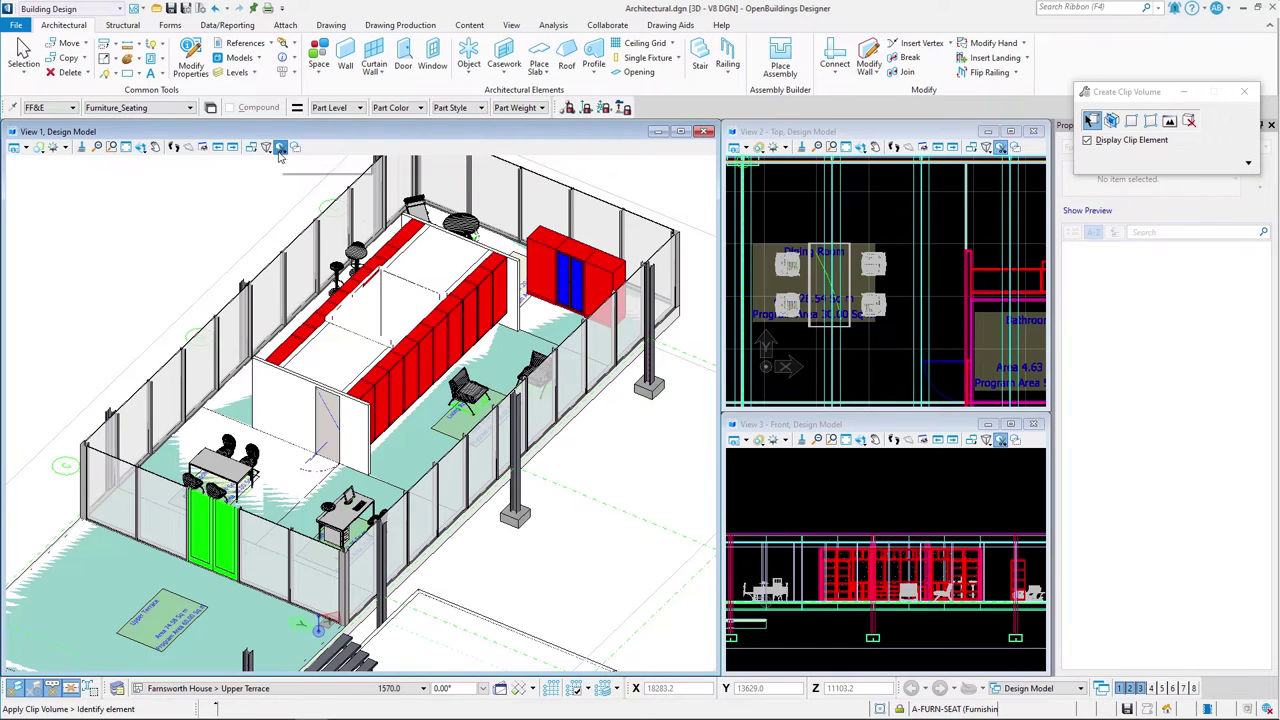
left_click(1189, 121)
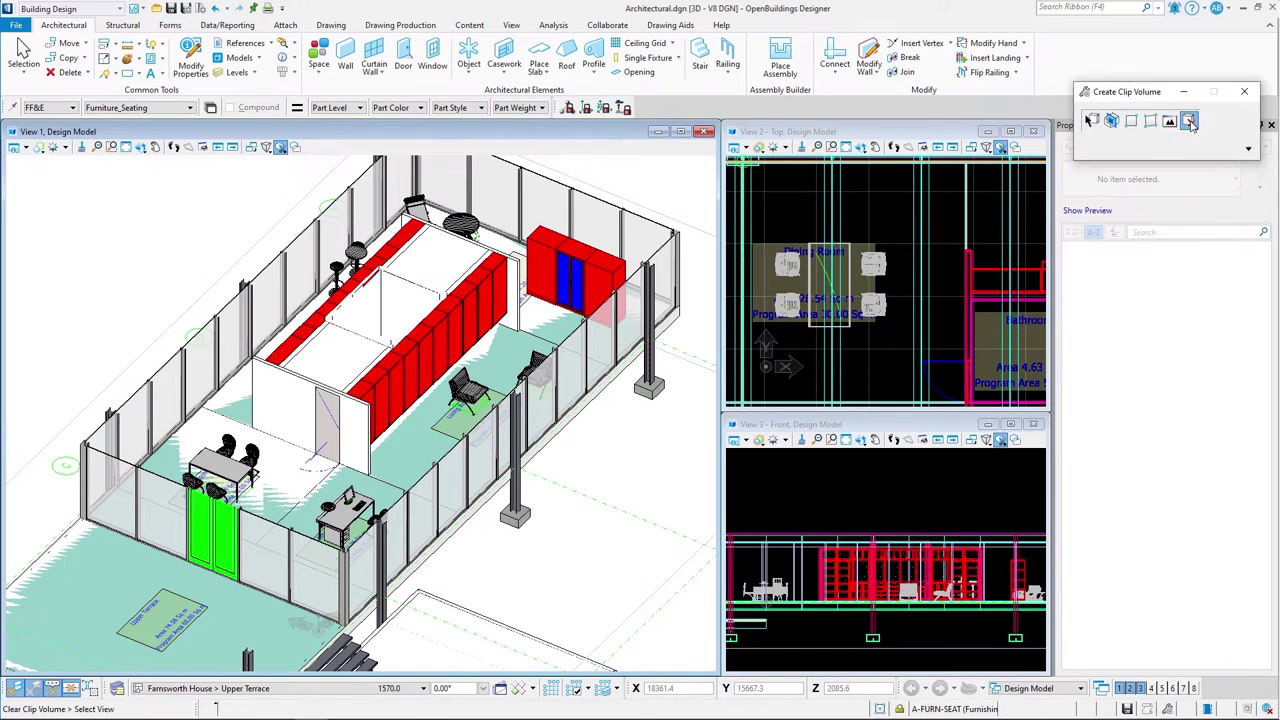
left_click(380, 166)
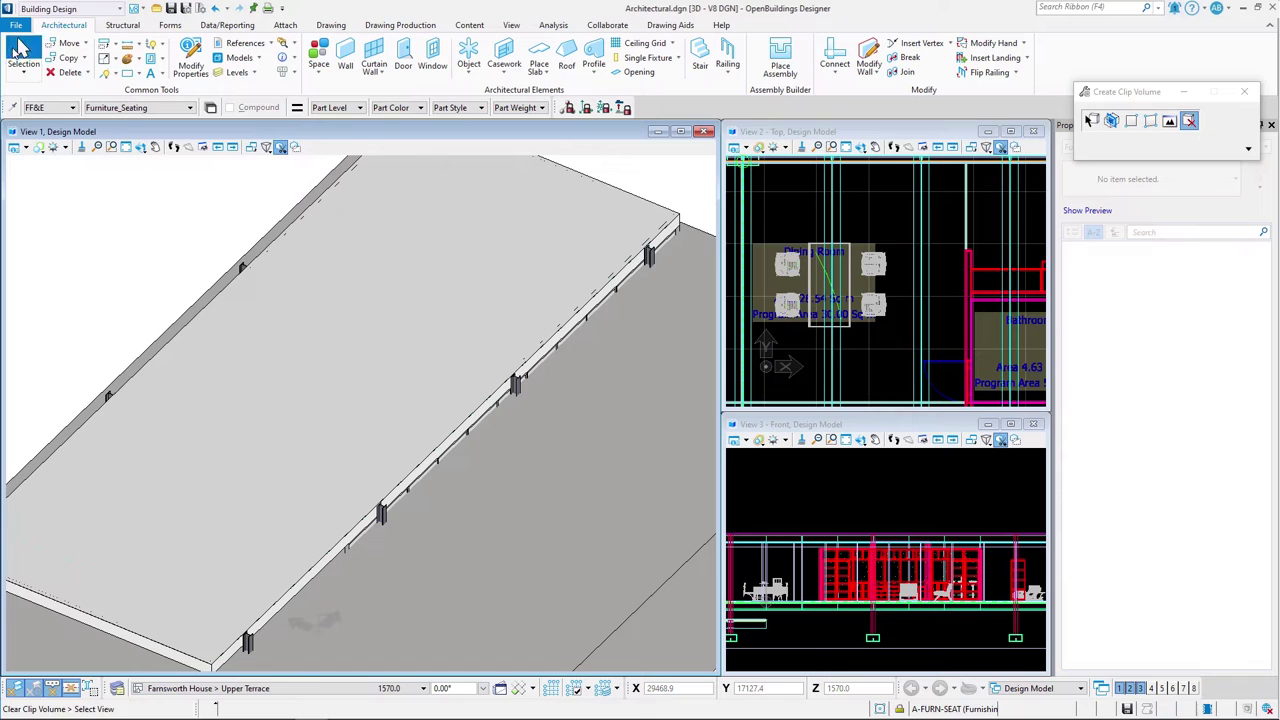
Delete the large ground slab that hides the lower part of the building, and show the whole house in 3D
left_click(686, 235)
key("Delete")
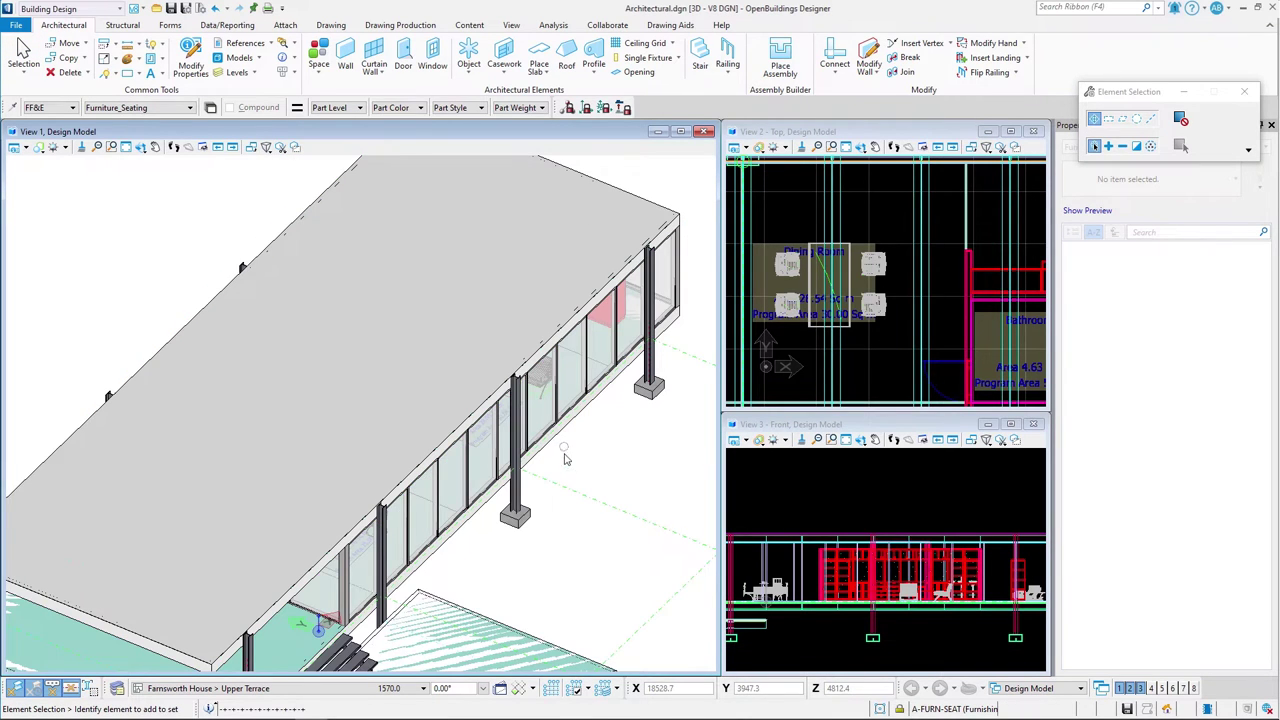
scroll(563, 455, "down", 3)
middle_click_drag(563, 455, 500, 370, "shift")
mouse_move(540, 425)
middle_mouse_down()
mouse_move(566, 453)
mouse_move(541, 450)
middle_mouse_up()
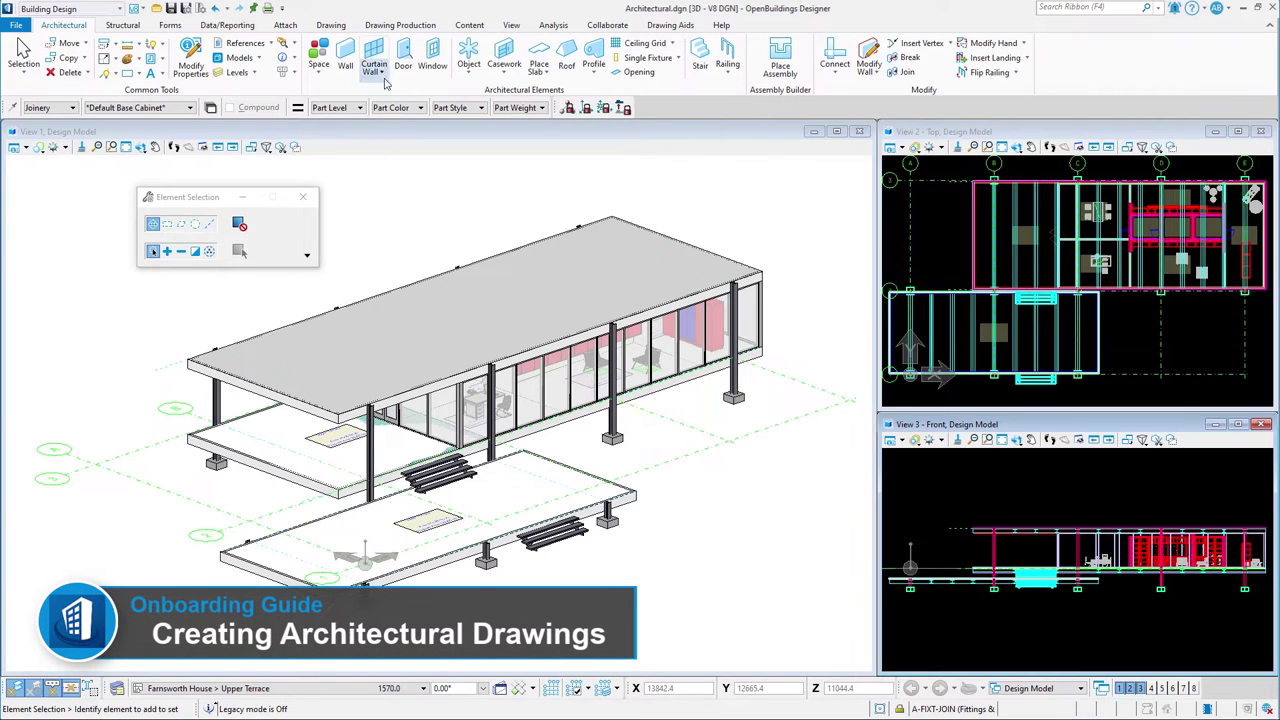
Start creating a plan by floor with the Arch - Floor Plan drawing seed for the Upper Terrace floor (1570.0)
left_click(400, 25)
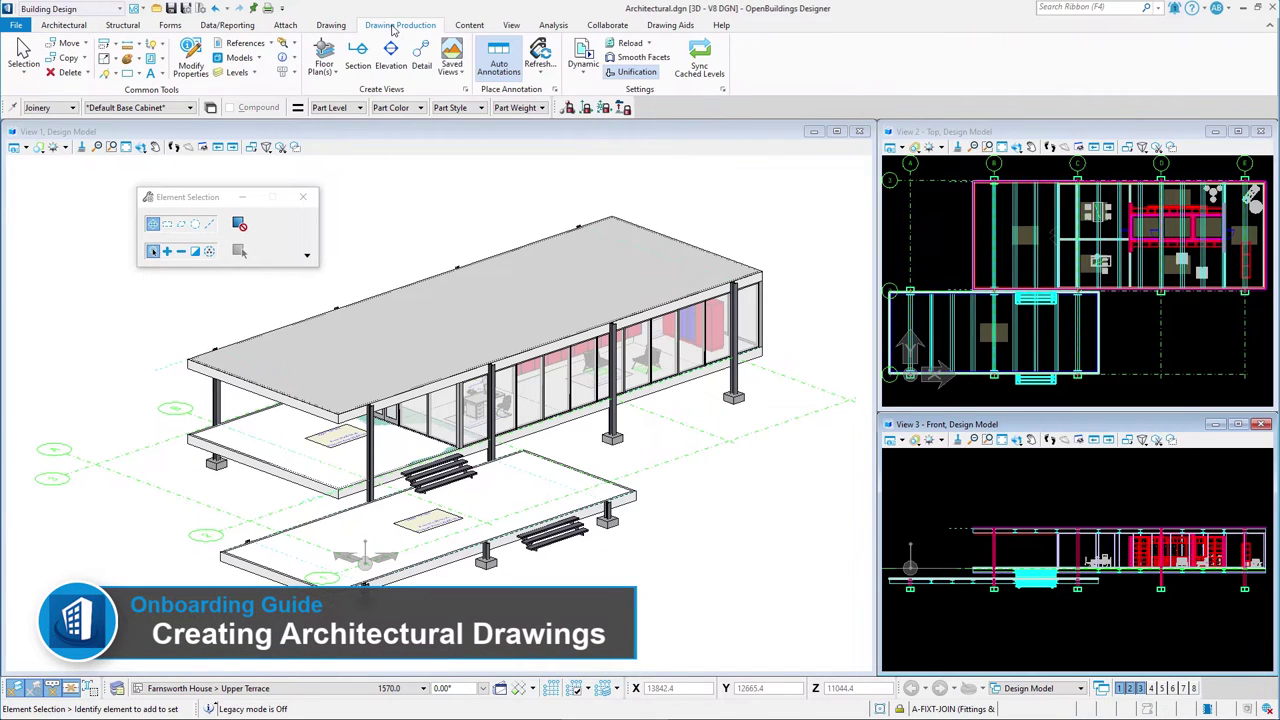
left_click(325, 66)
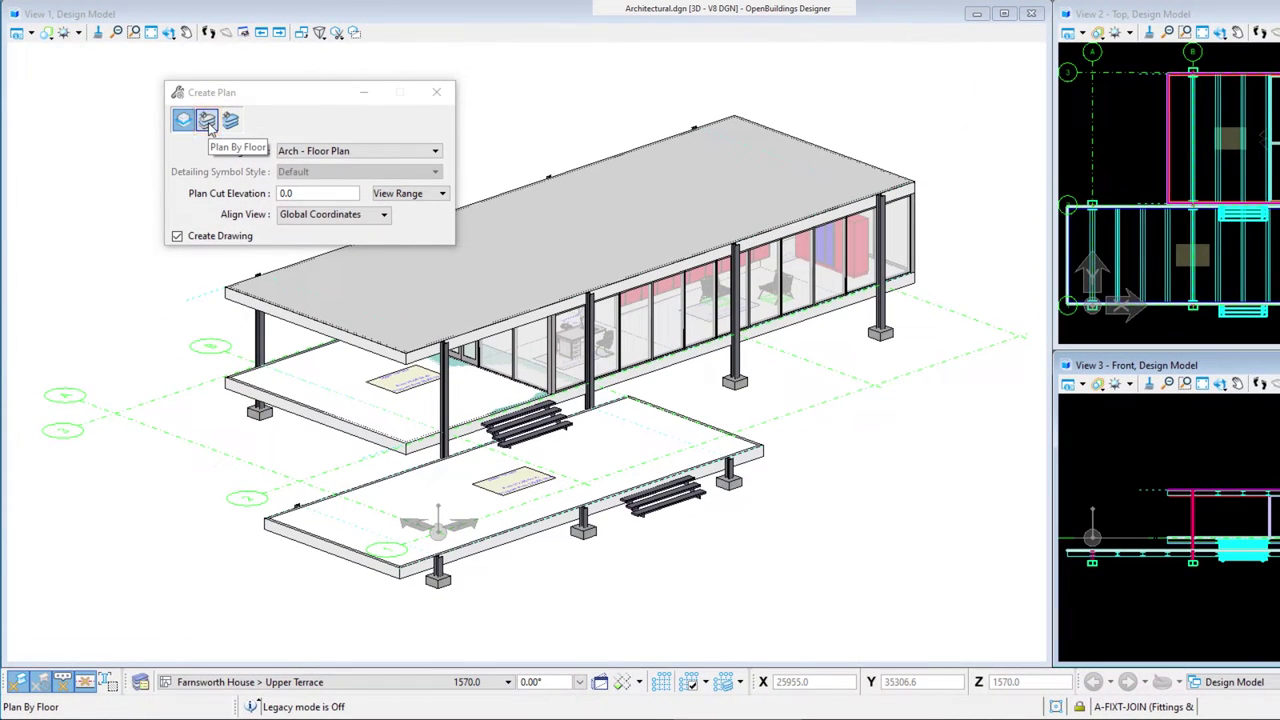
left_click(207, 120)
left_click(428, 151)
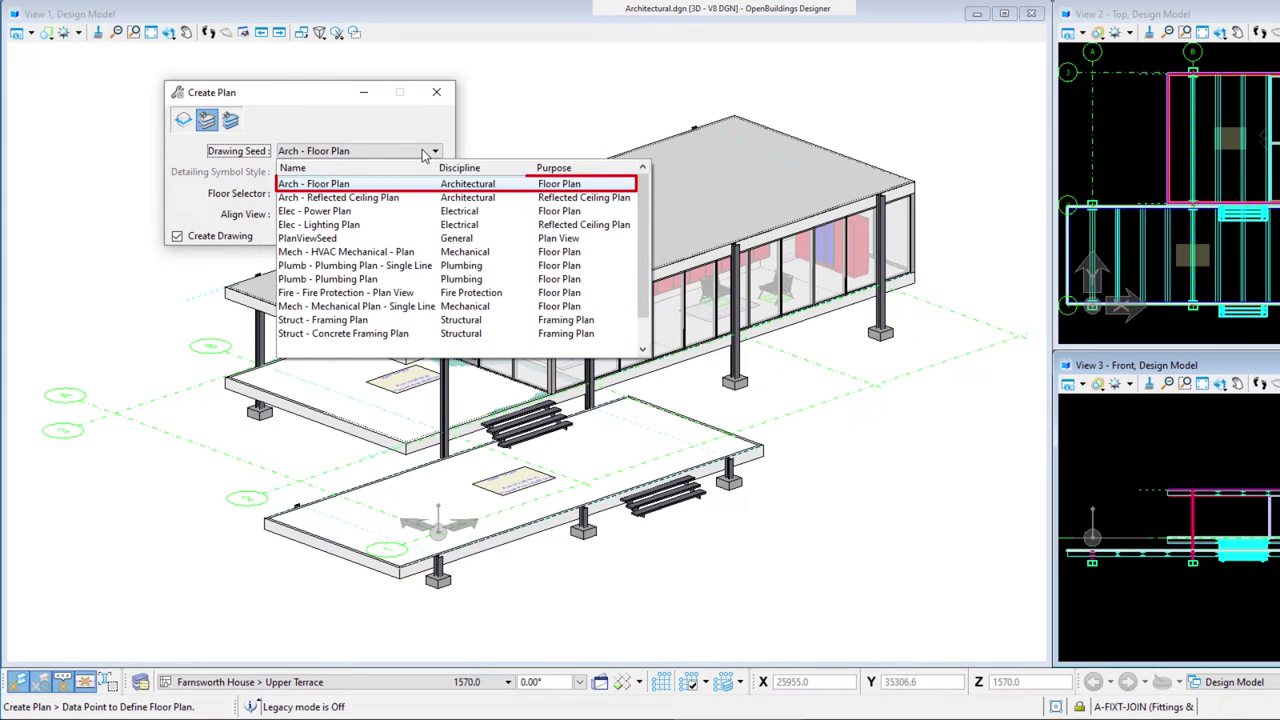
left_click(341, 186)
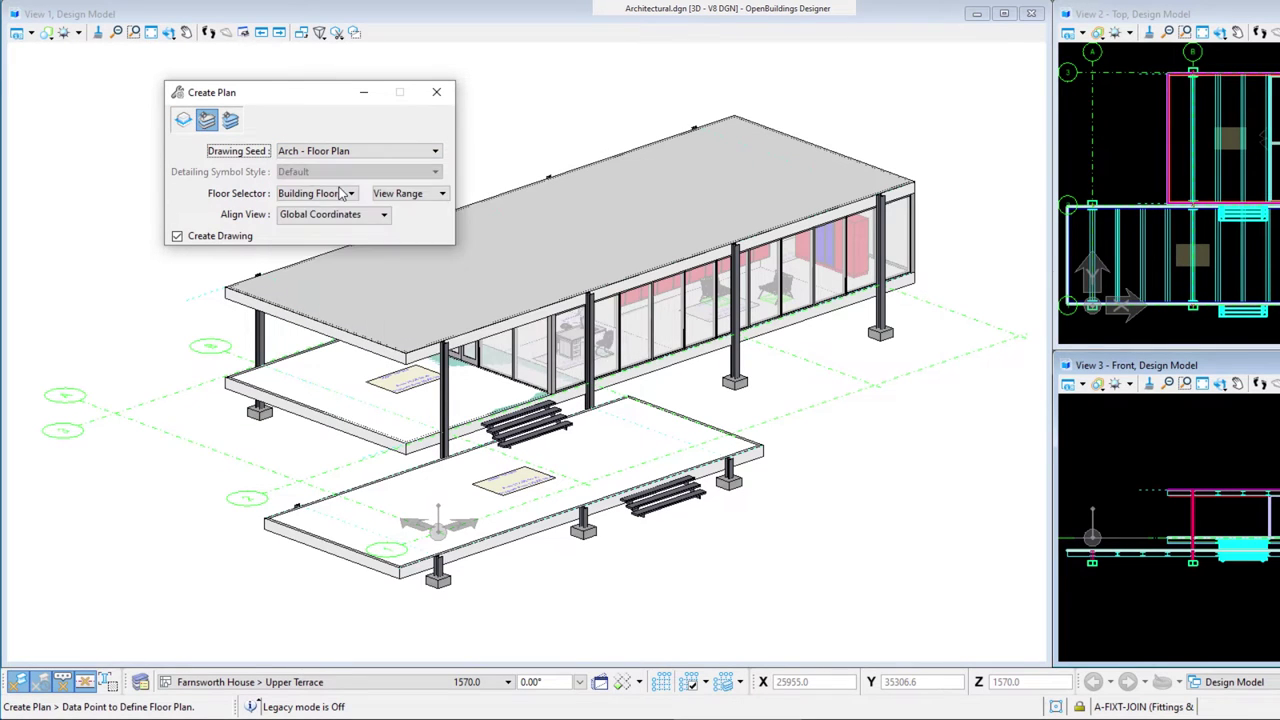
left_click(351, 194)
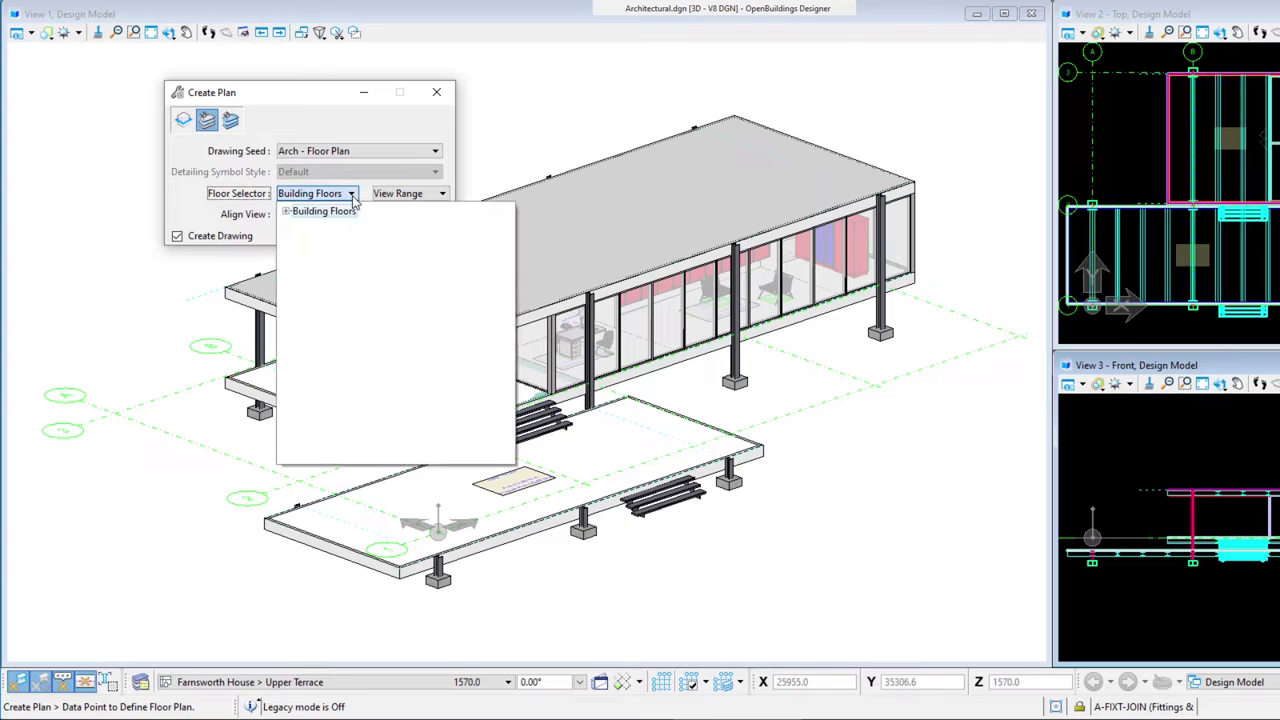
left_click(287, 213)
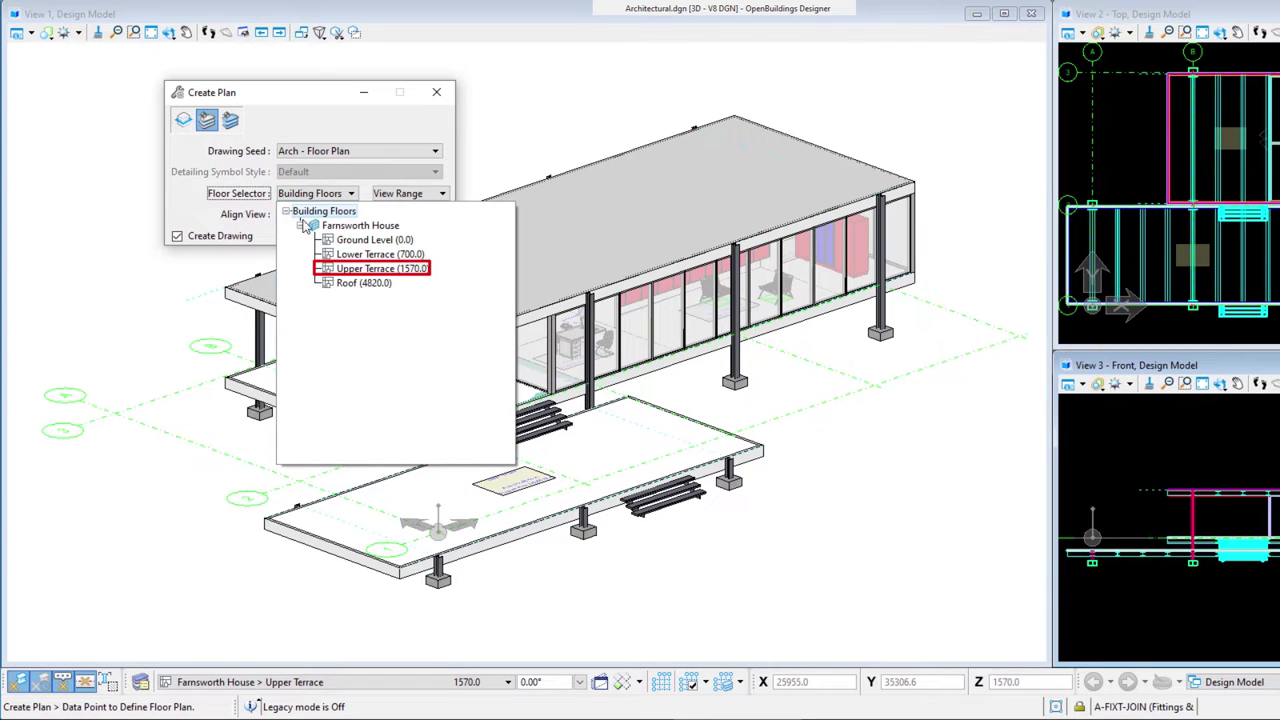
left_click(348, 268)
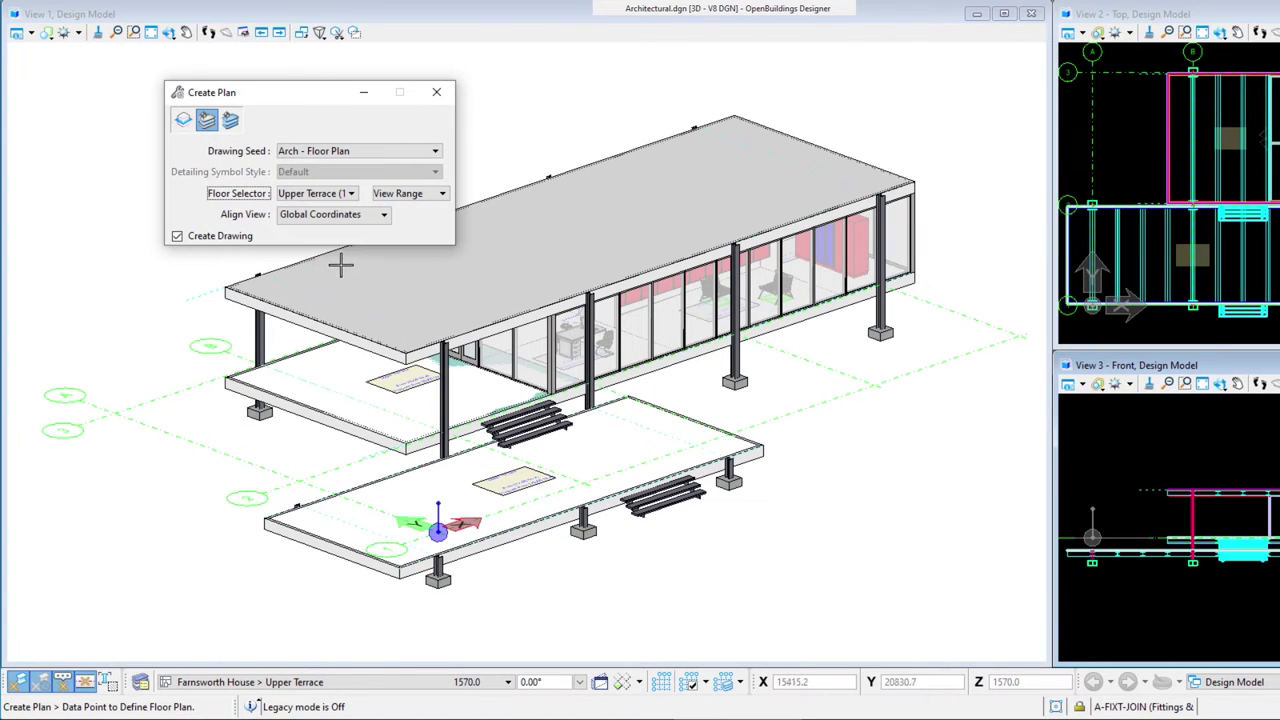
Set the plan's view range to Drawing Template with a Forward value of 5000.0
left_click(434, 197)
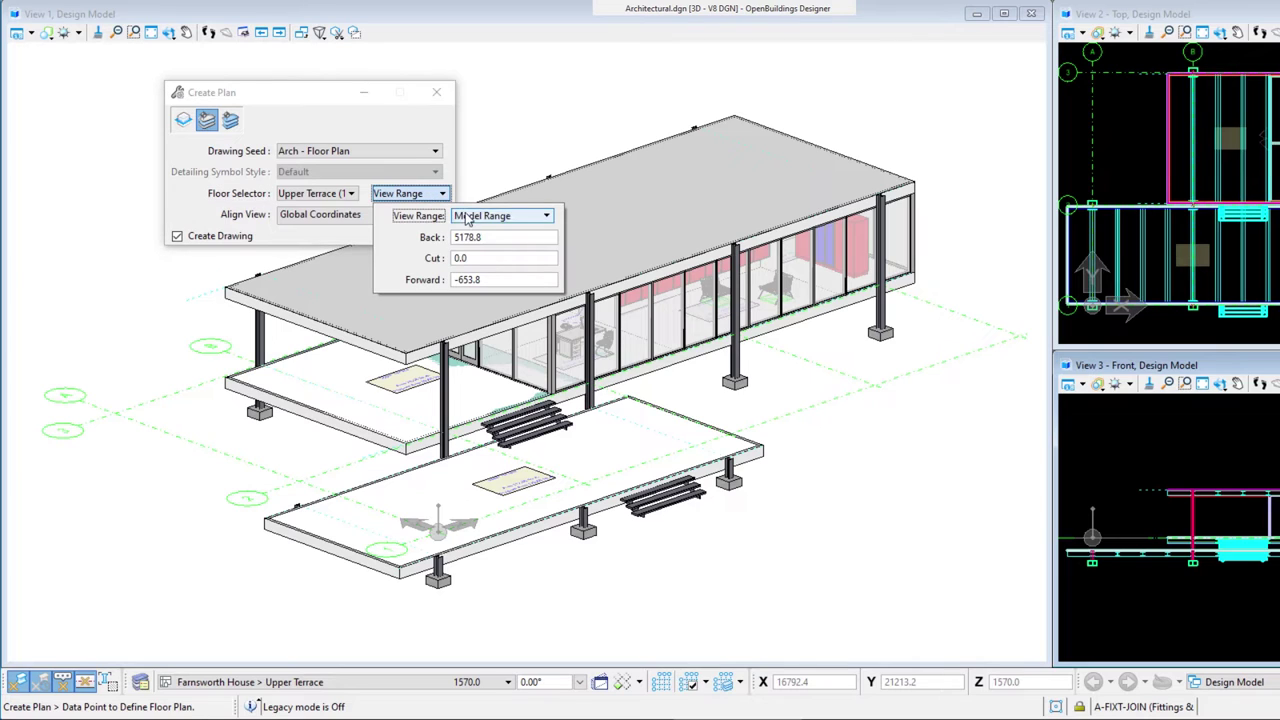
left_click(467, 216)
left_click(478, 231)
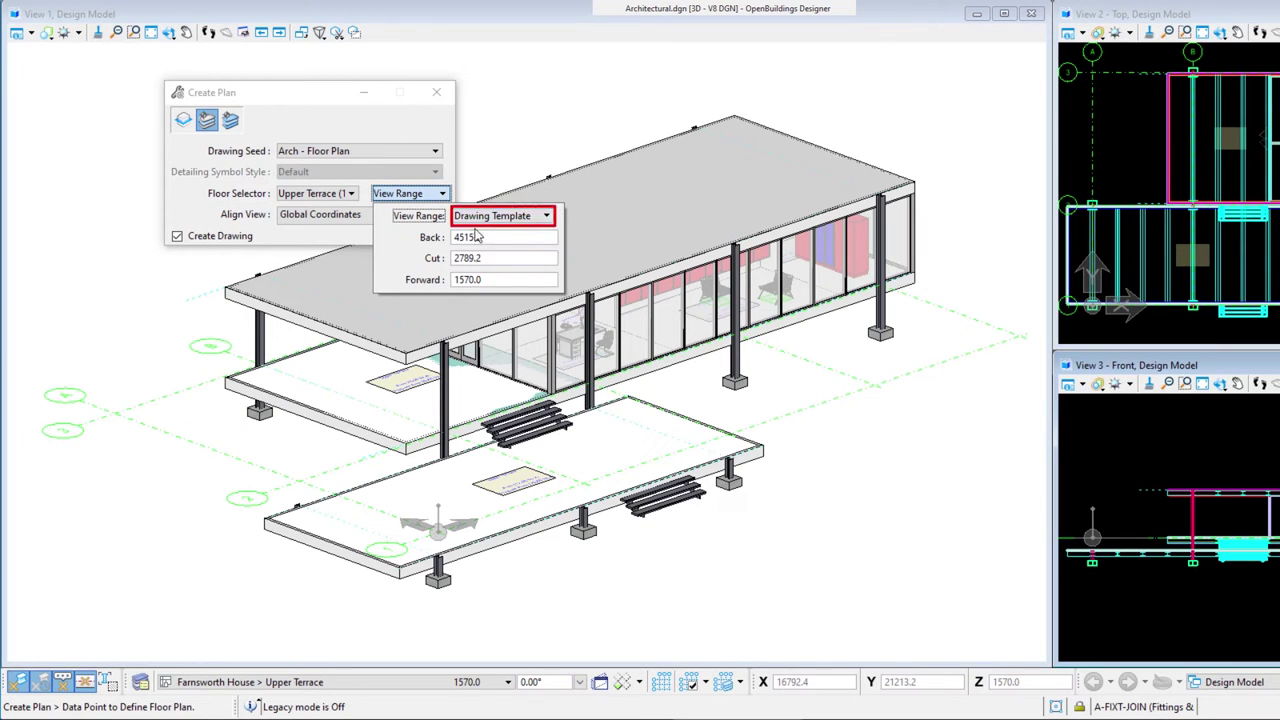
left_click(490, 281)
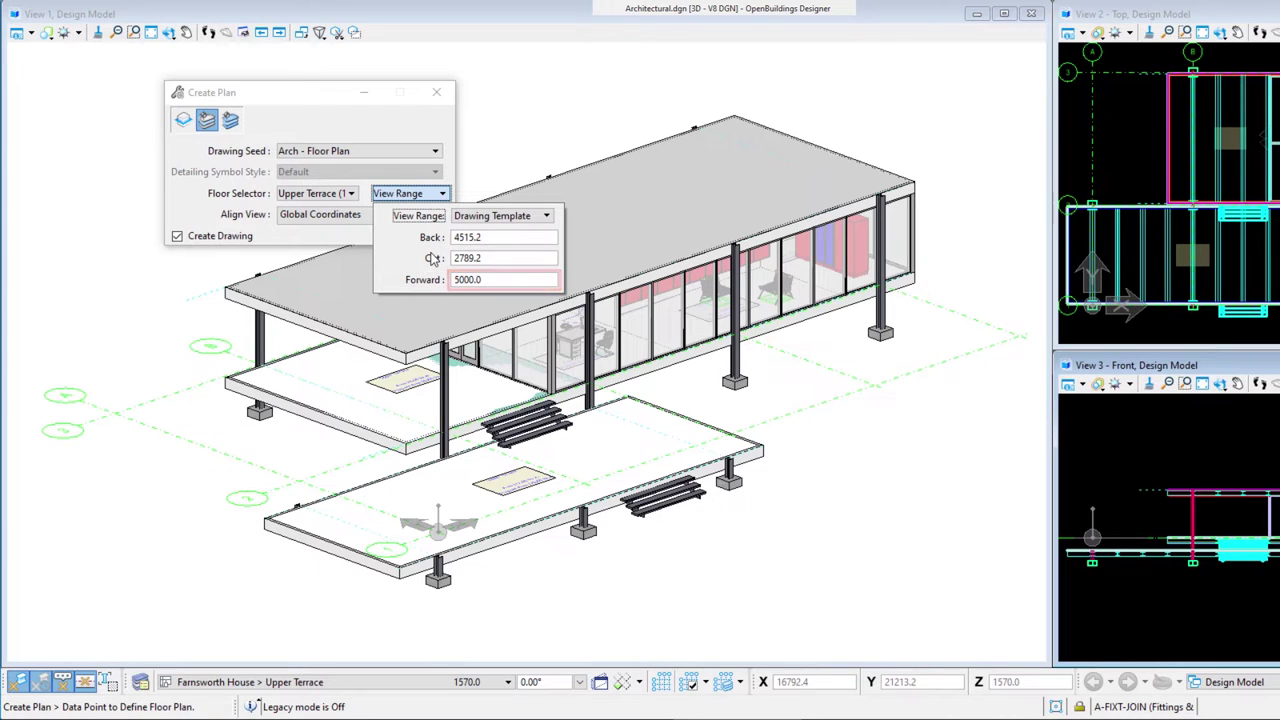
left_click(329, 240)
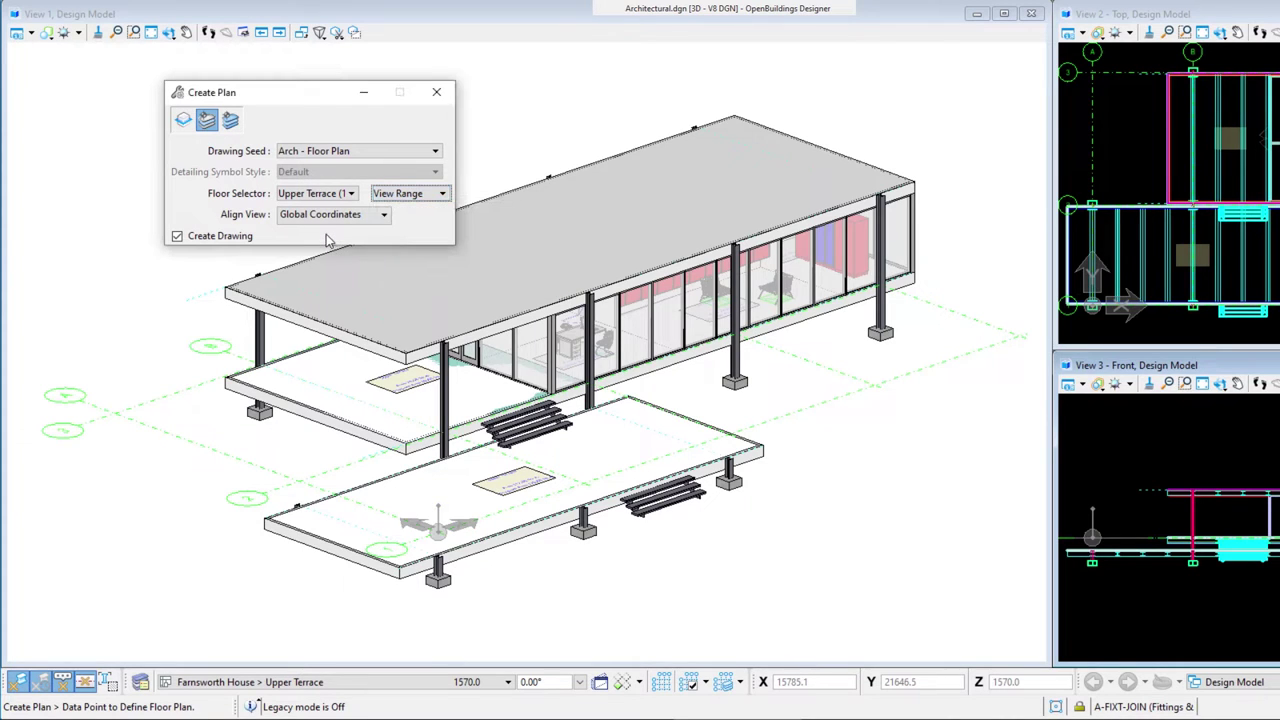
Generate the floor plan aligned to Global Coordinates and name its drawing Architectural Plan
left_click(383, 216)
left_click(383, 222)
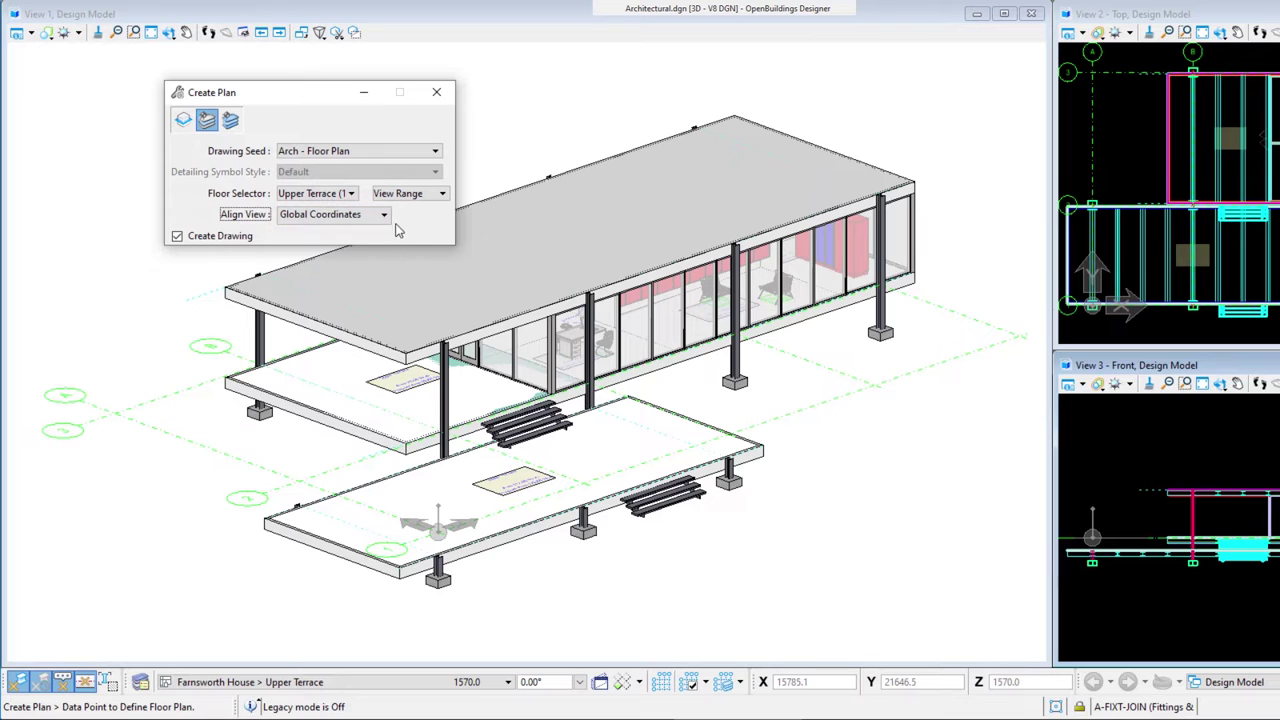
left_click(555, 143)
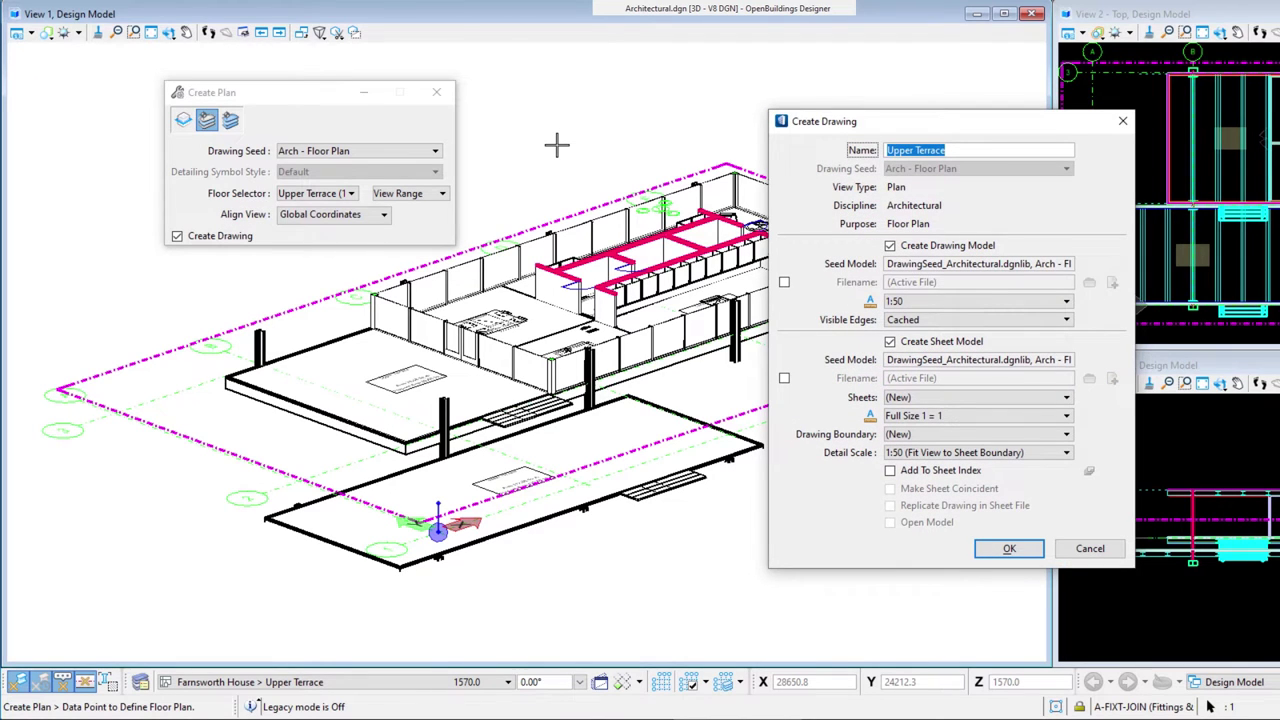
type("Architectural Plan")
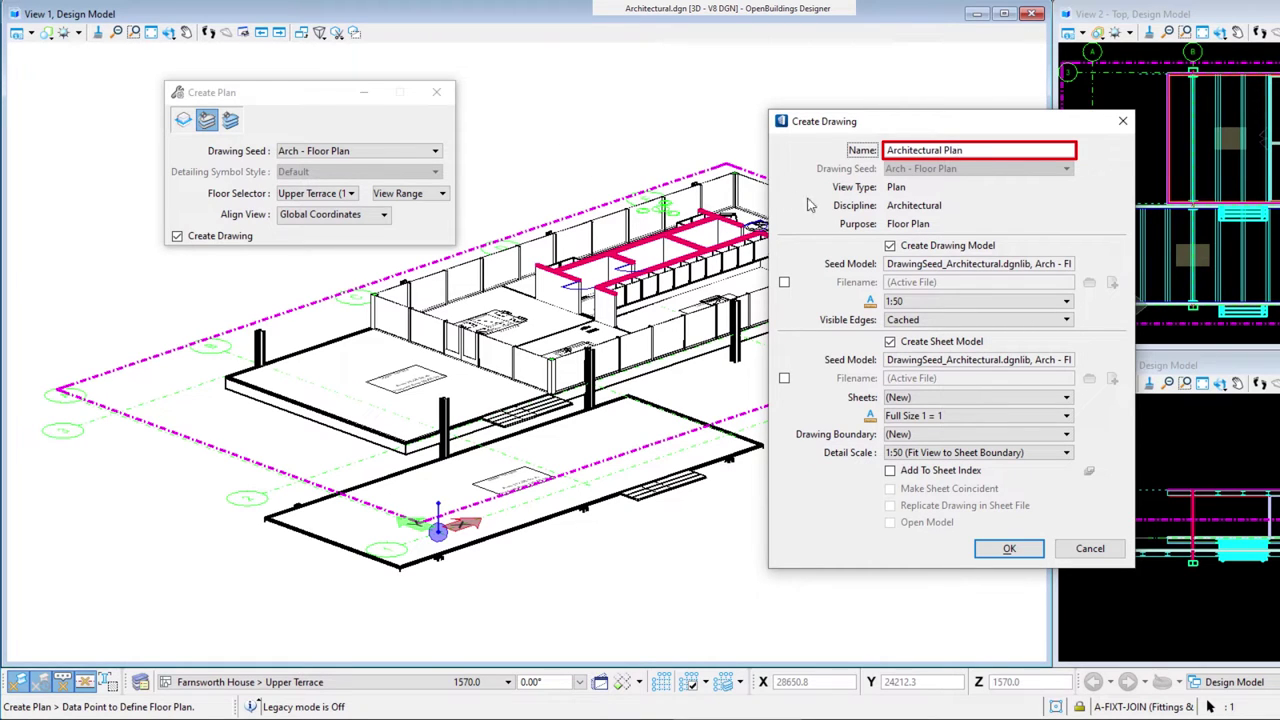
Direct the drawing model to a separate new file named Arch_Plan_Drawing in the Drawings folder
left_click(784, 282)
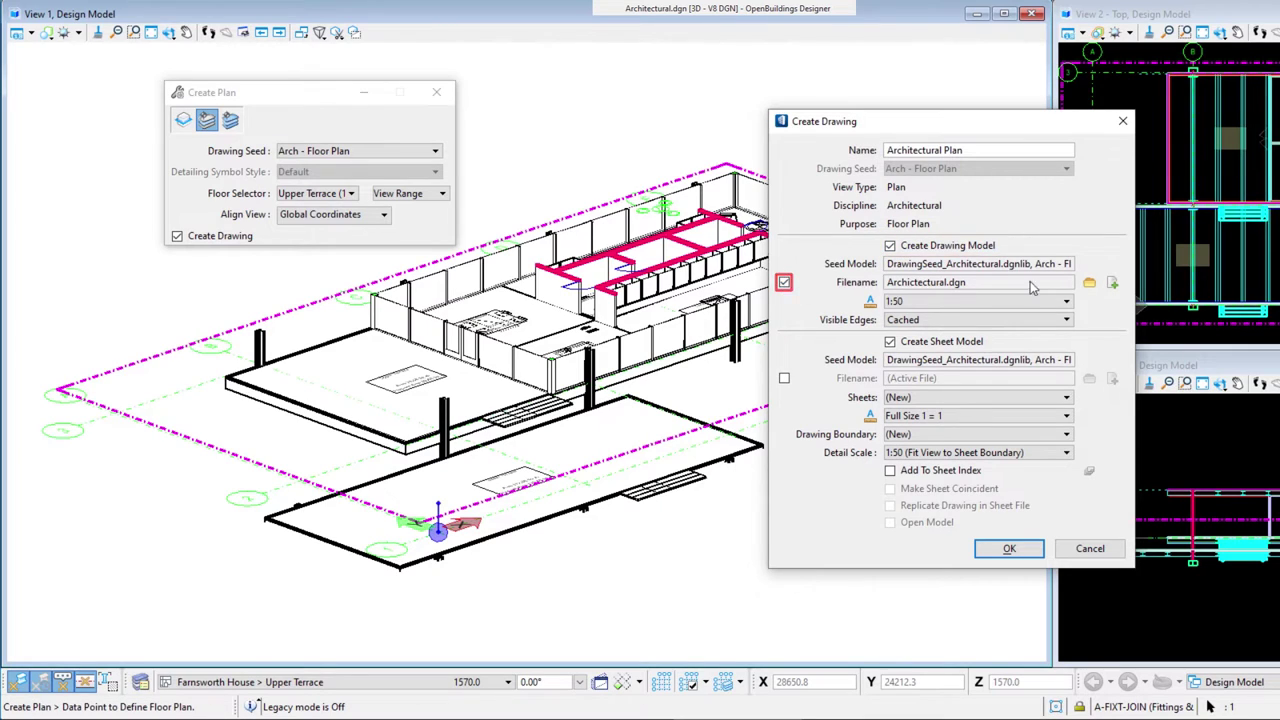
left_click(1111, 283)
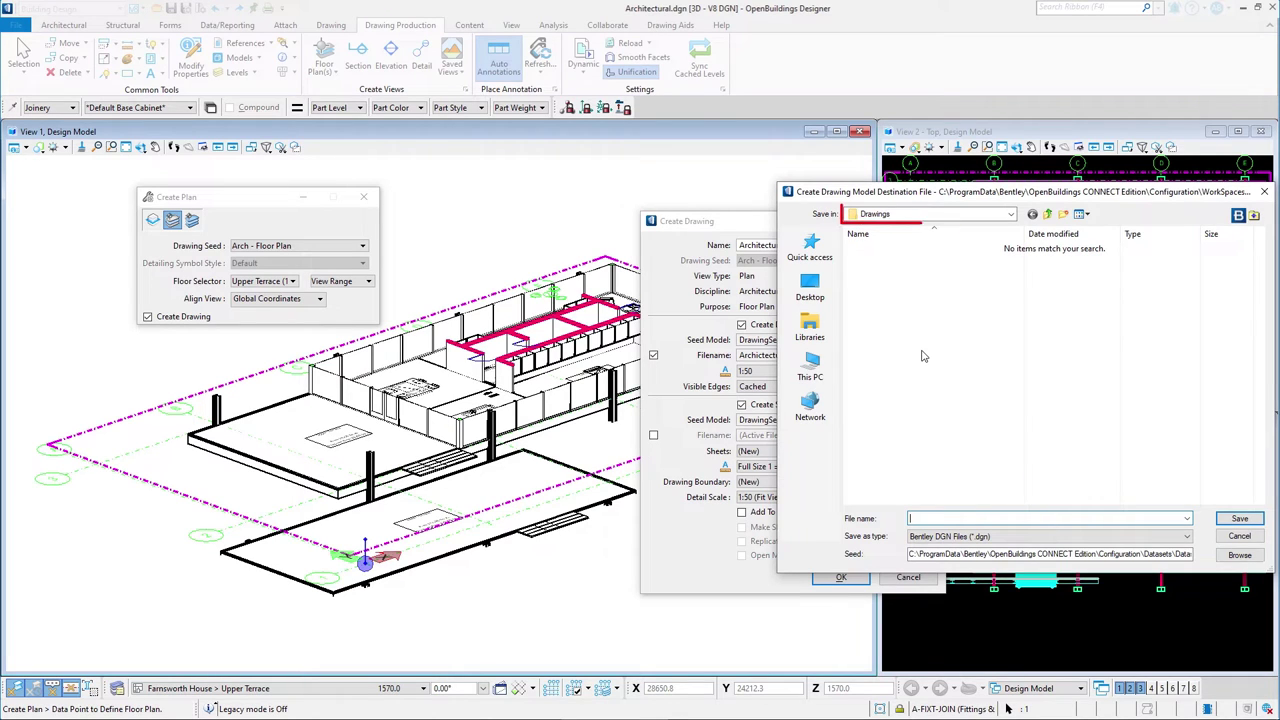
type("Arch_F")
type("lan_Drawing")
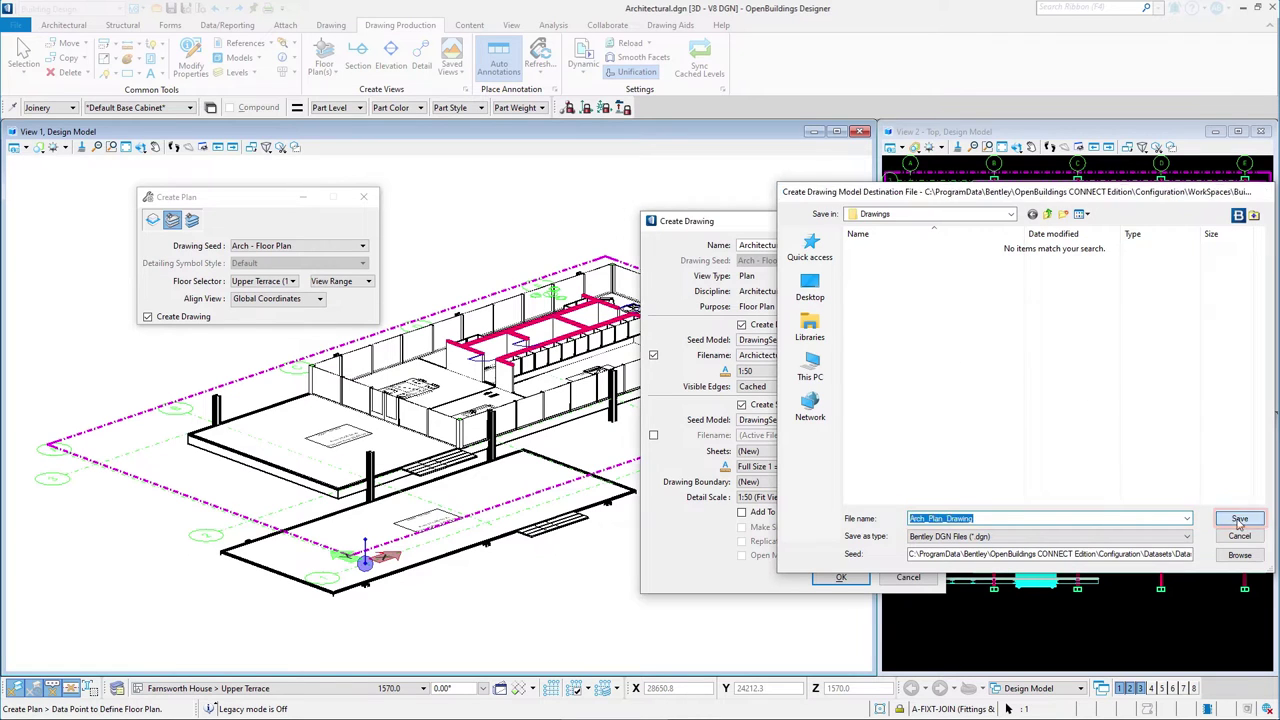
left_click(1238, 519)
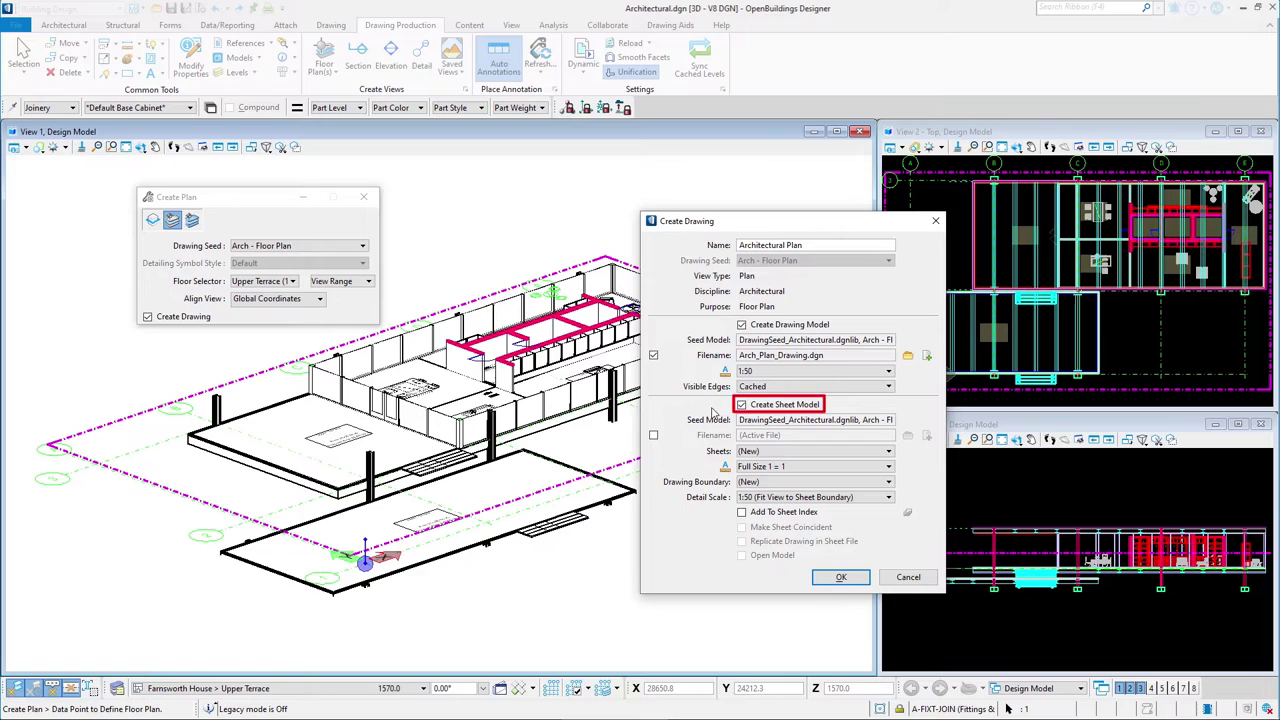
Direct the sheet model to a new file named Arch_Plan_Sheet in the Sheets folder, and create the drawing and sheet
left_click(653, 436)
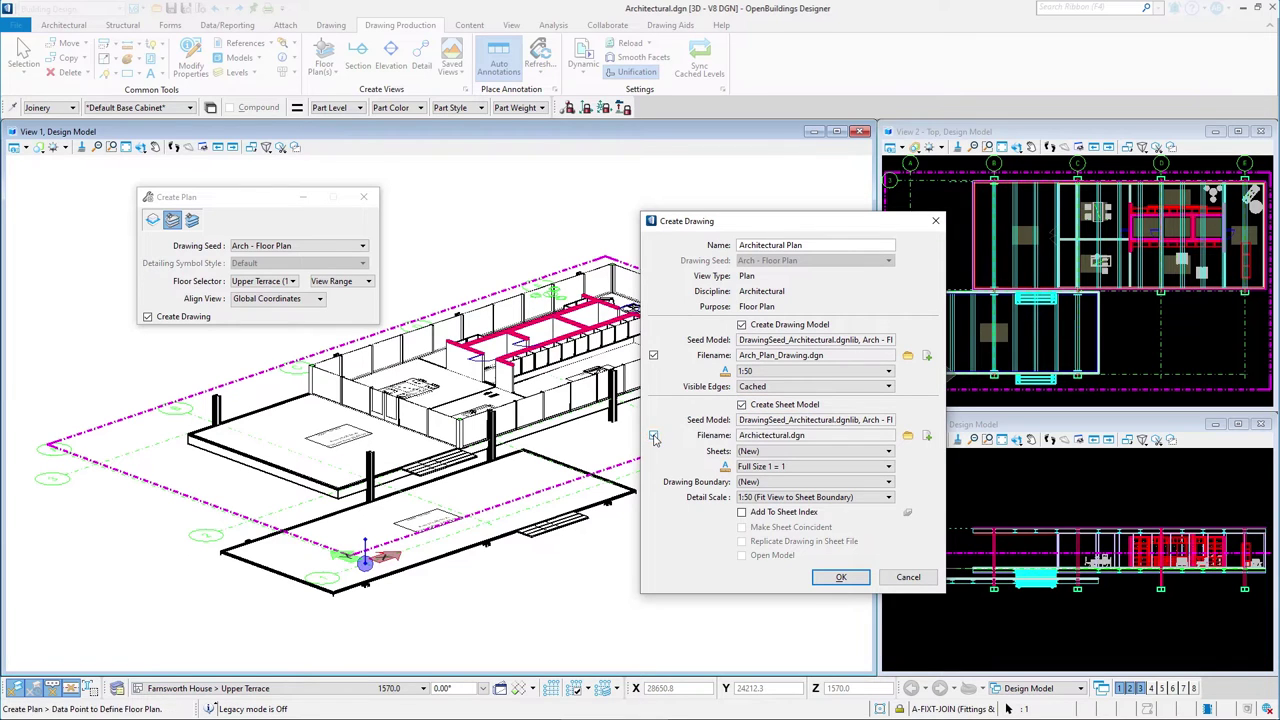
left_click(907, 436)
type("Arch_Plan_Sheet")
left_click(1239, 518)
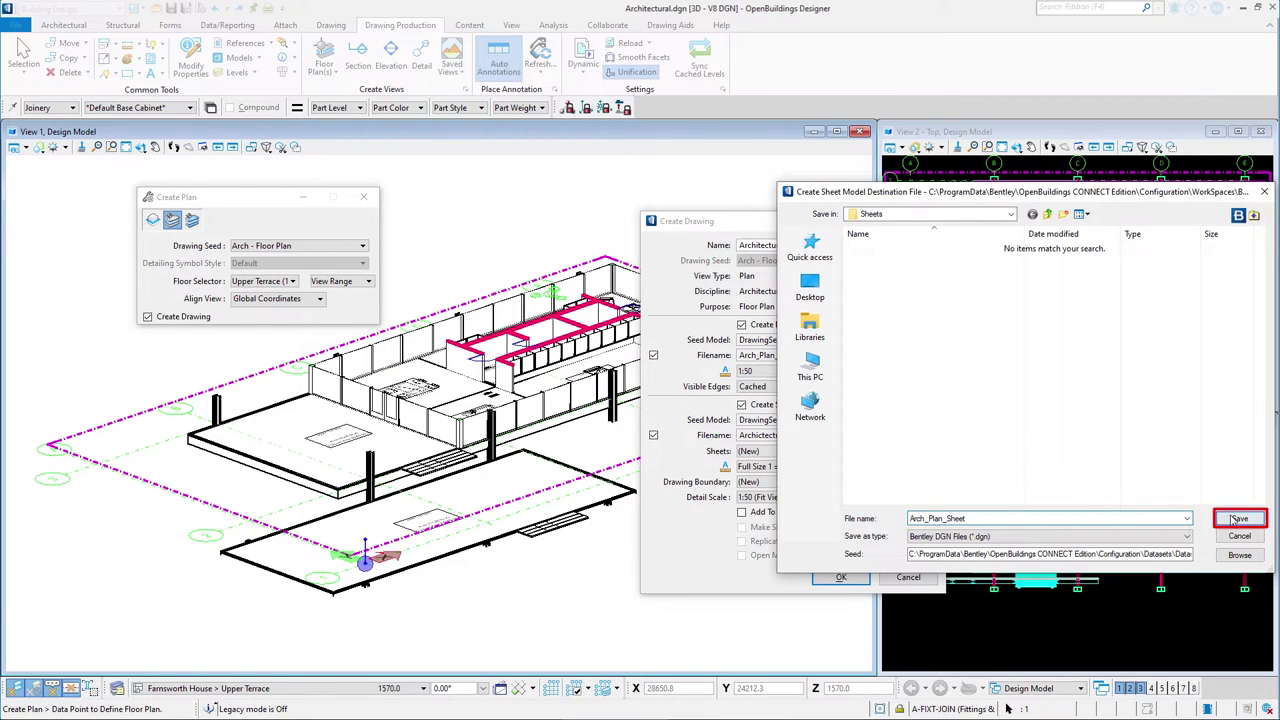
left_click(865, 579)
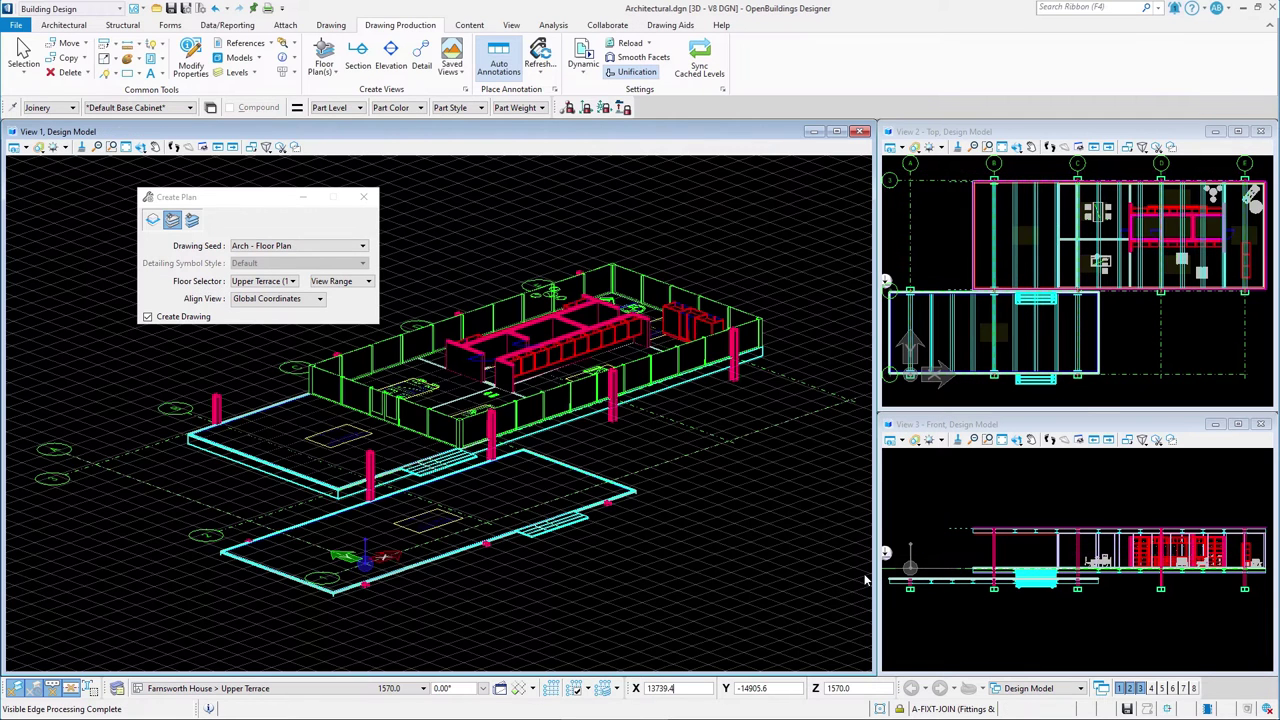
left_click(363, 197)
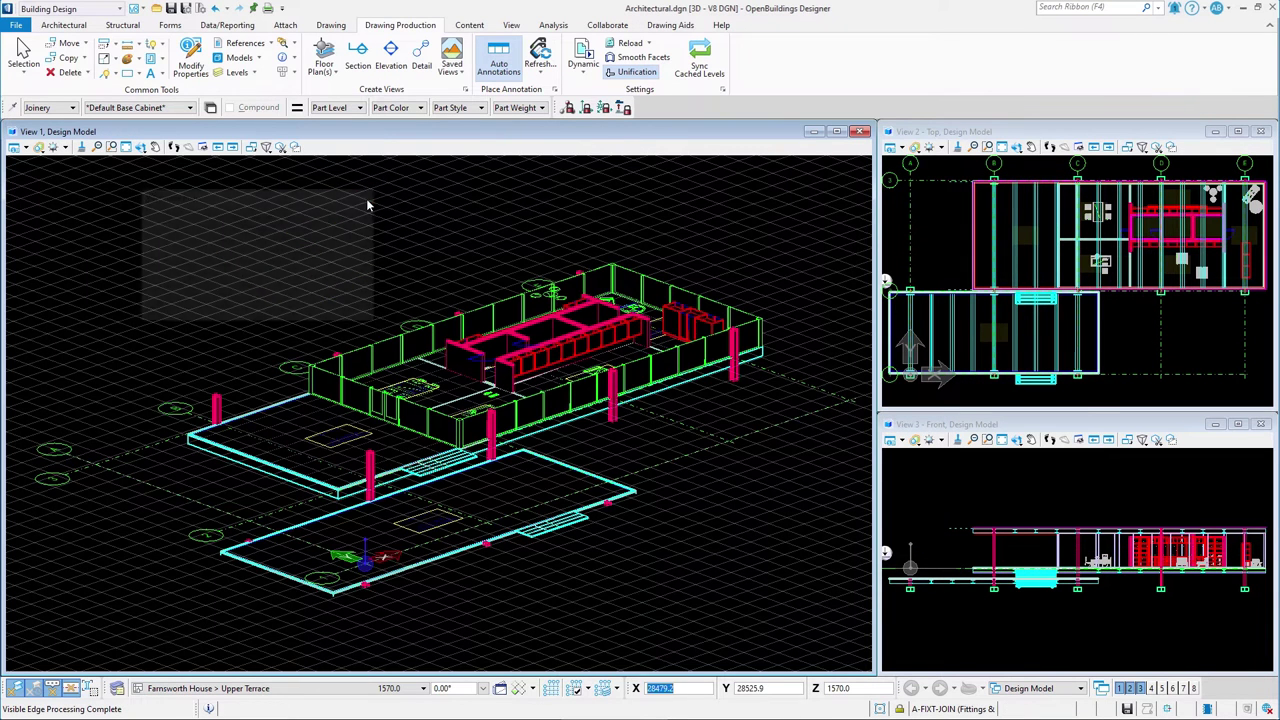
Fit the 3D view and open the Architectural Plan drawing from its plan marker in the model
left_click(22, 150)
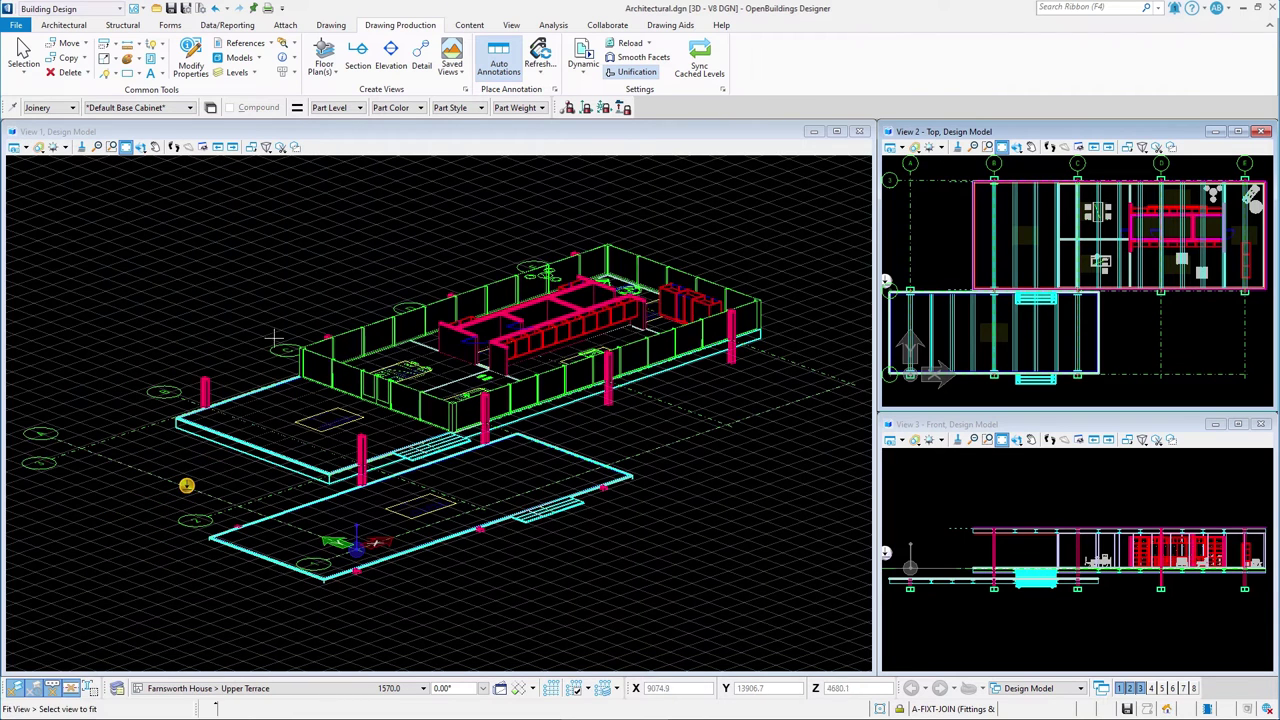
left_click(227, 451)
mouse_move(227, 446)
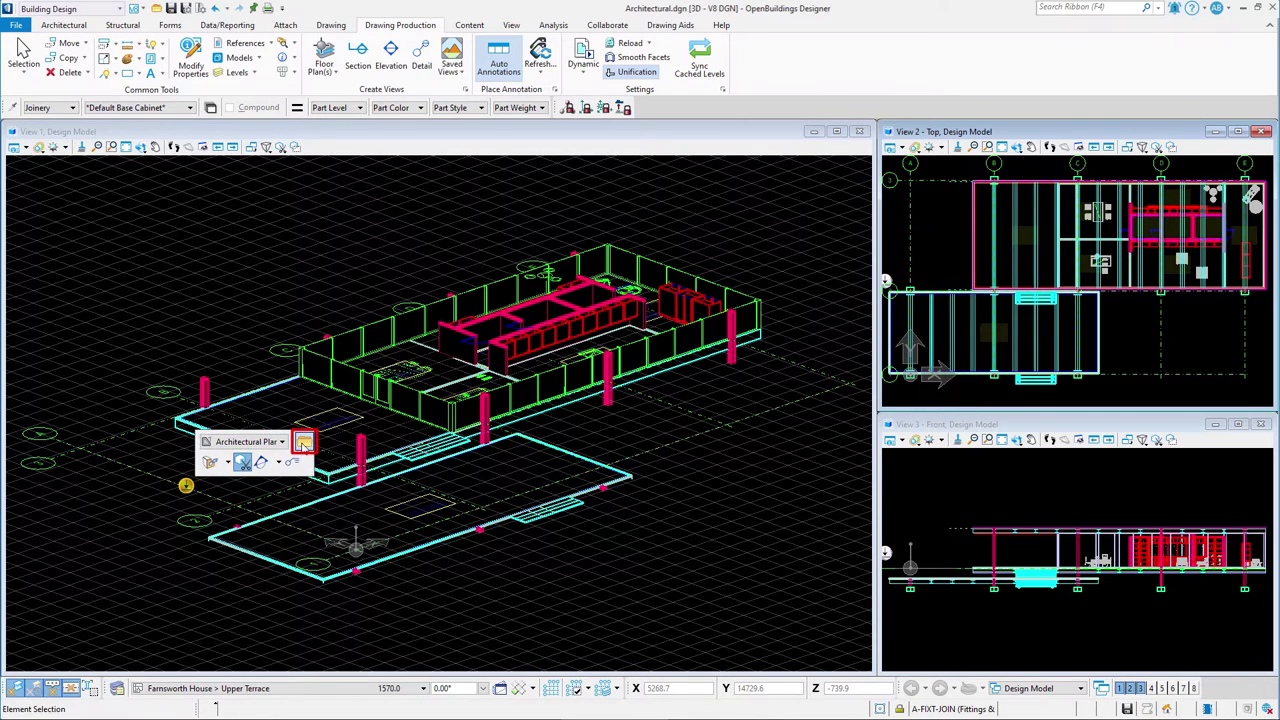
left_click(303, 442)
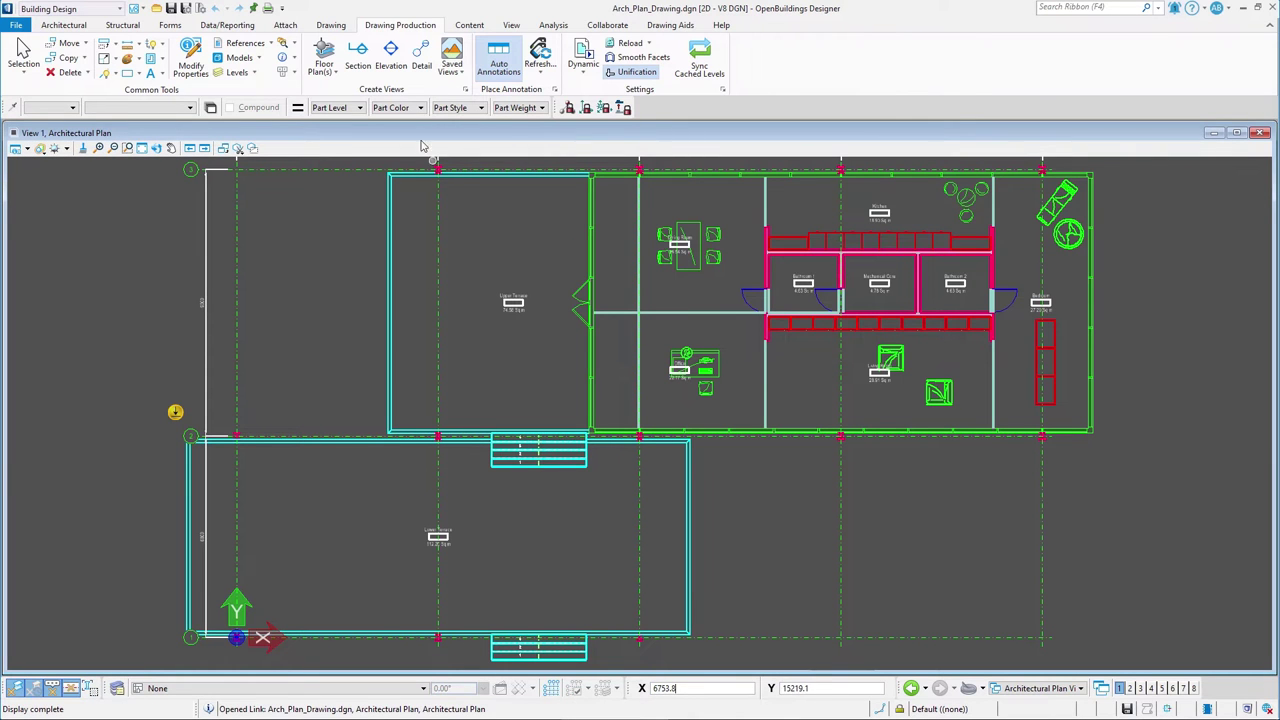
Start linear dimensioning in the plan drawing with the ArialNarrow-2.5mm-Con-Arrow-(mm) dimension style
left_click(331, 25)
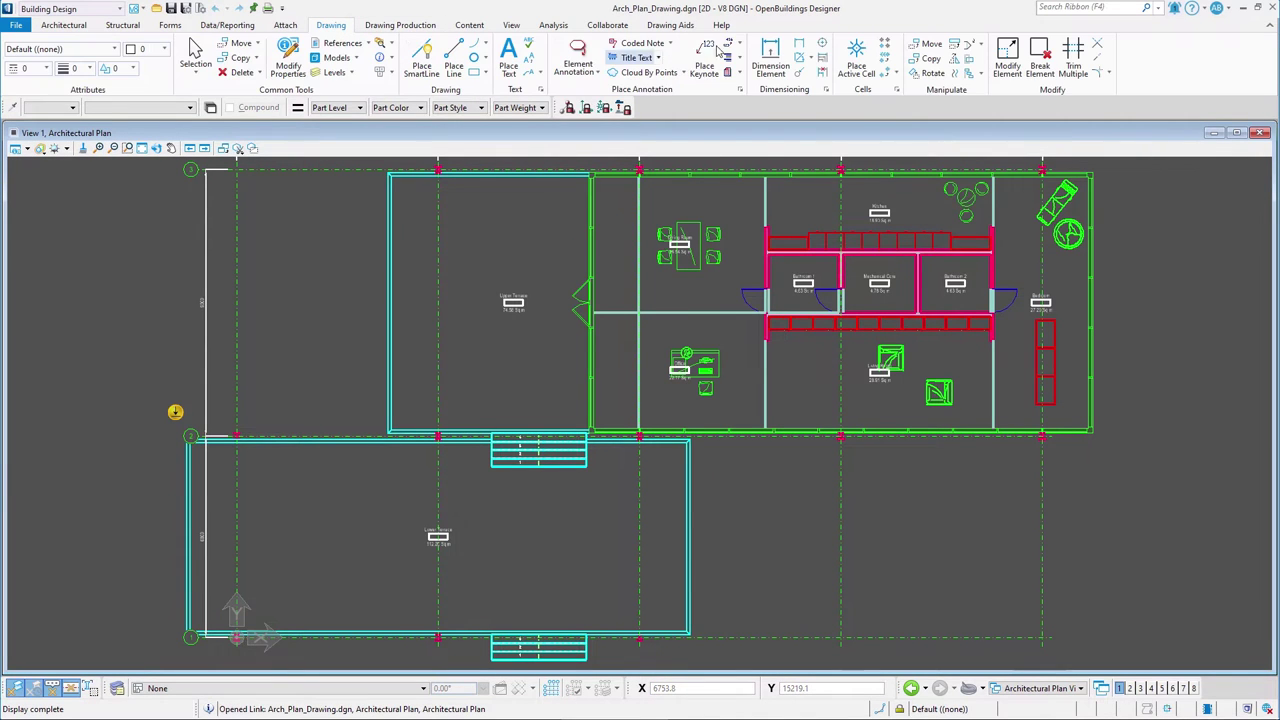
left_click(779, 57)
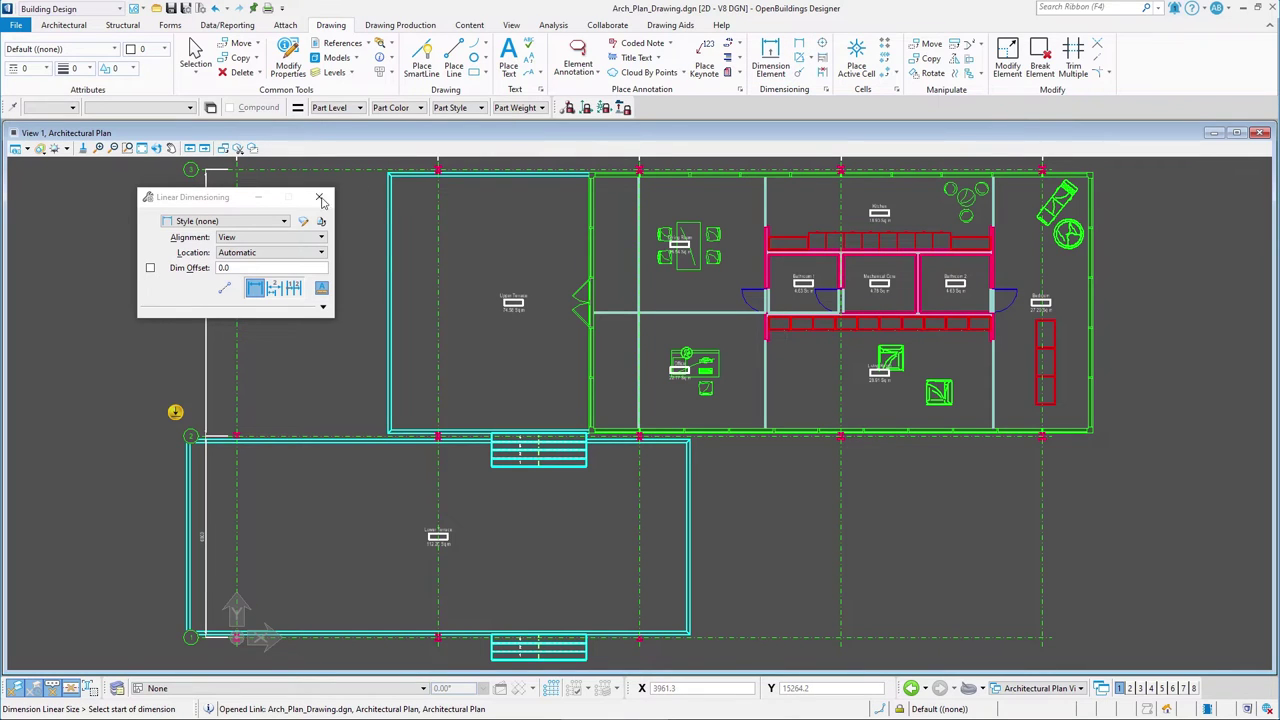
left_click(283, 221)
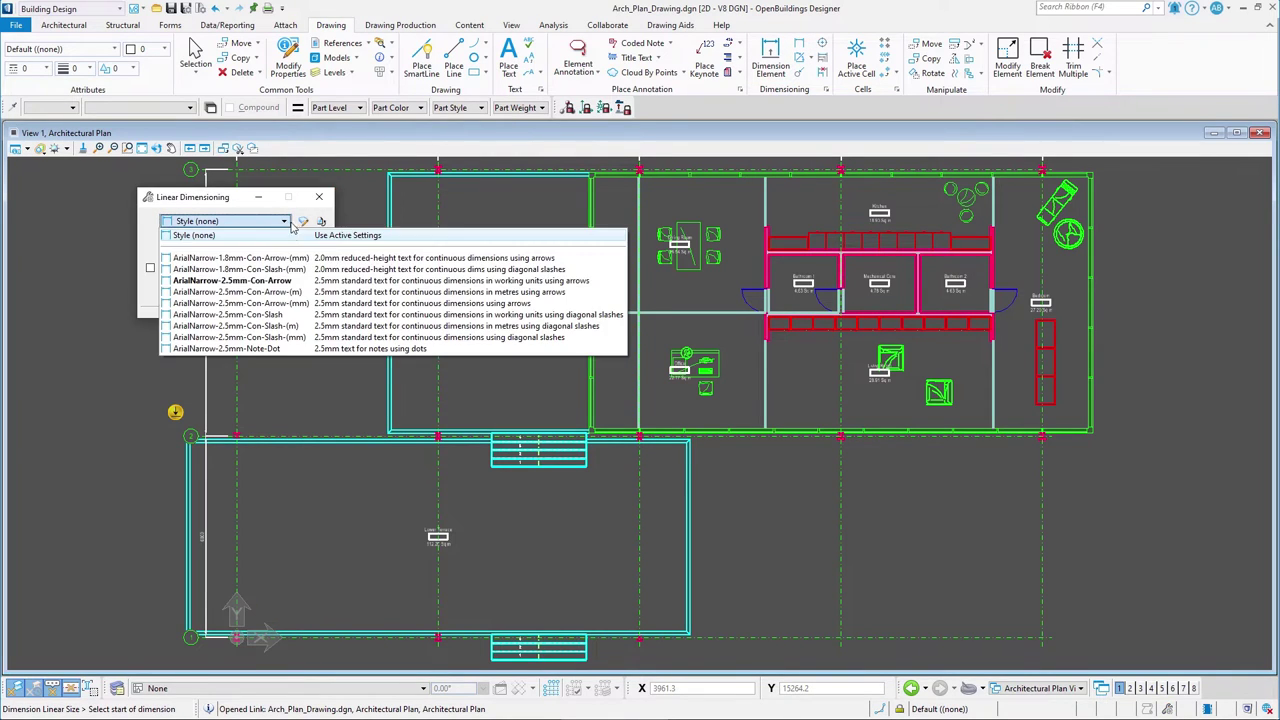
left_click(280, 303)
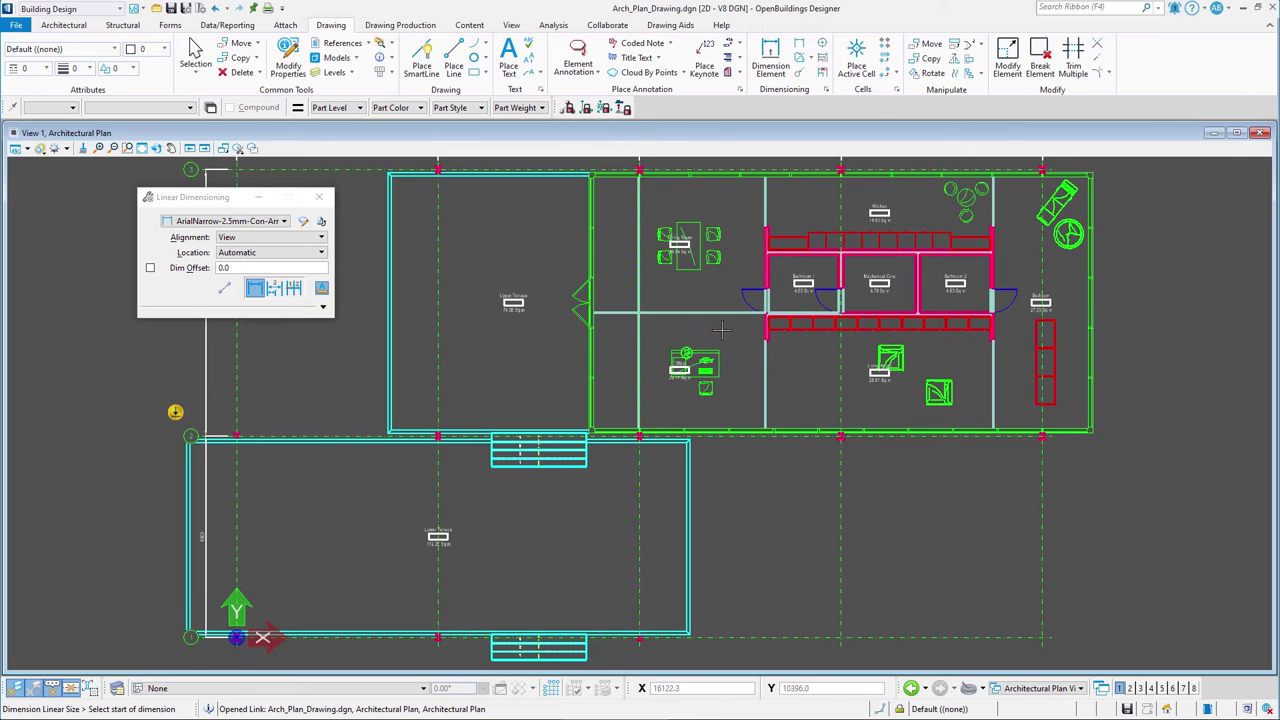
Place vertical dimensions along the core's end wall beside the office, starting from the wall's free end below the cabinet row
scroll(751, 336, "up", 5)
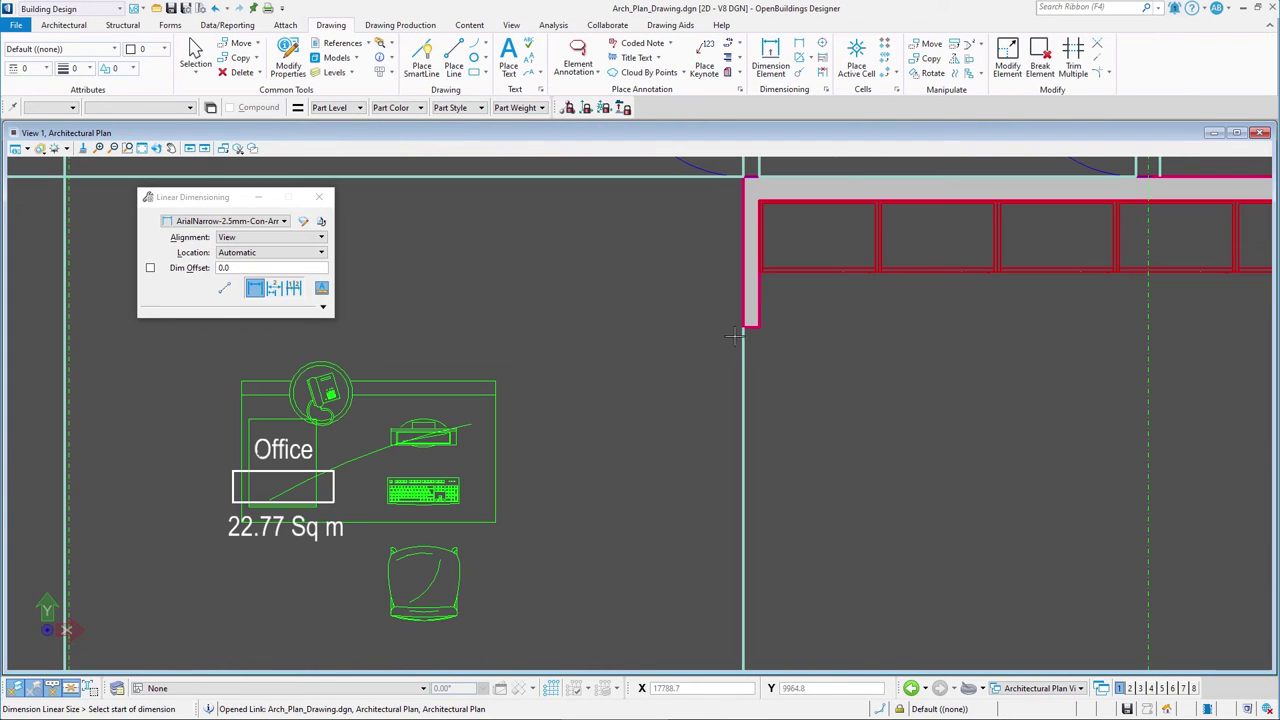
left_click(744, 326)
scroll(740, 320, "up", 4)
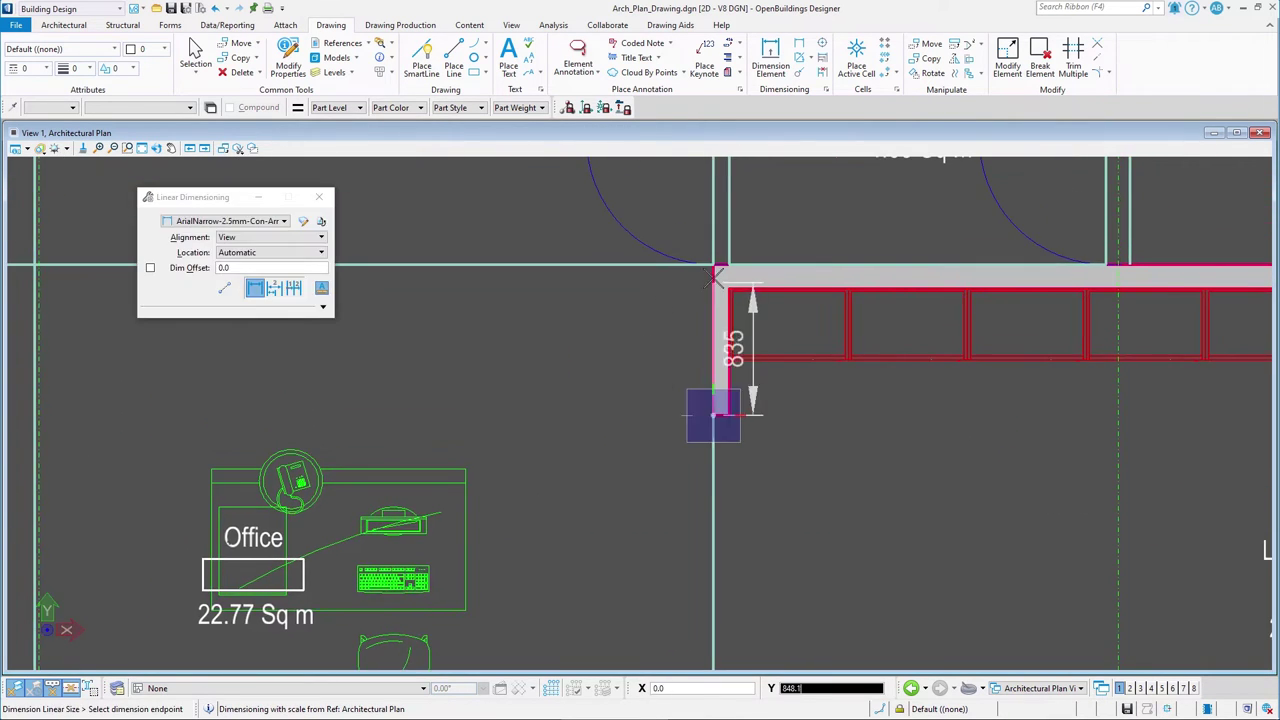
left_click(710, 242)
scroll(700, 250, "down", 4)
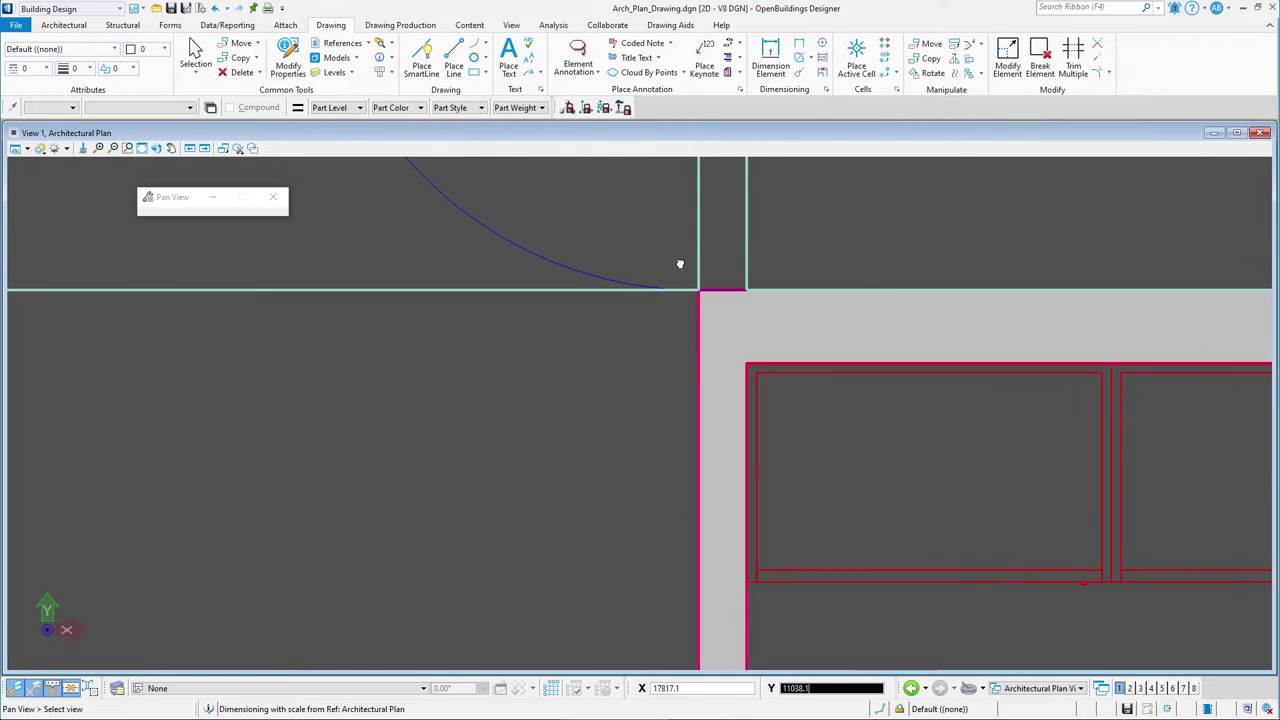
left_click(507, 300)
left_click(674, 277)
scroll(1068, 472, "down", 6)
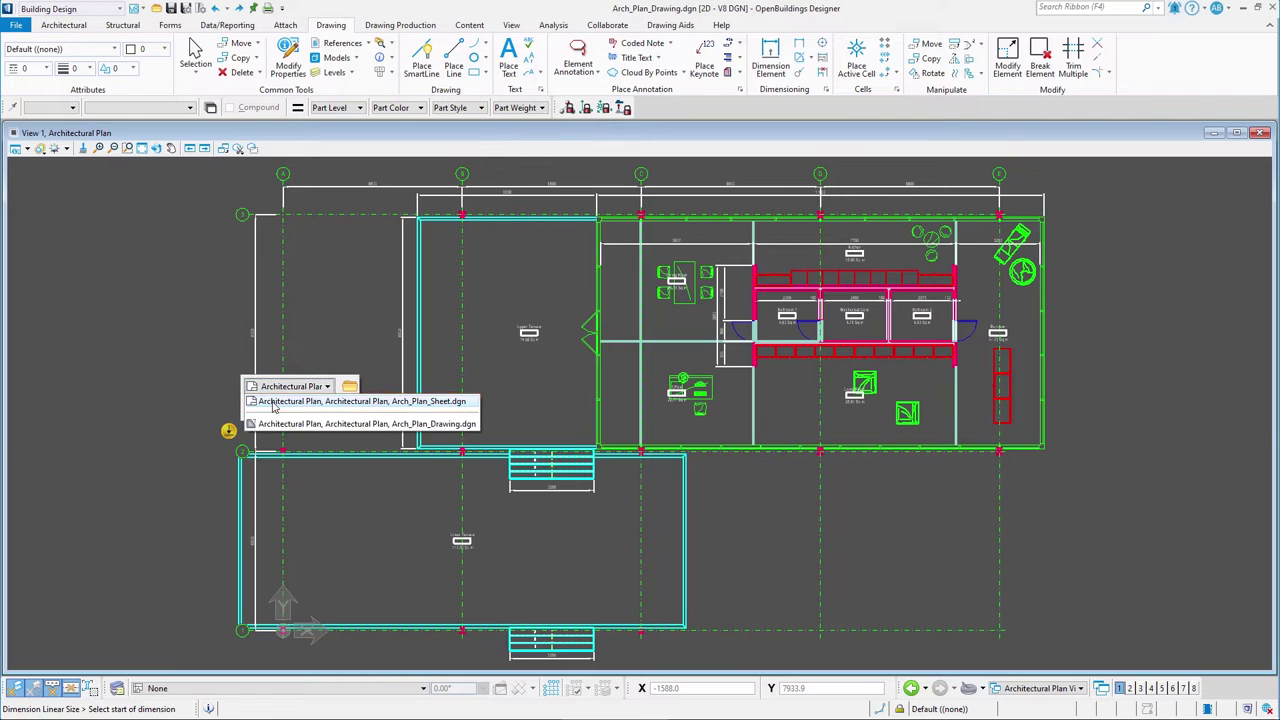
Open the Architectural Plan sheet from the plan marker, fit it in view, and return to the Architectural.dgn model
left_click(347, 393)
left_click(103, 150)
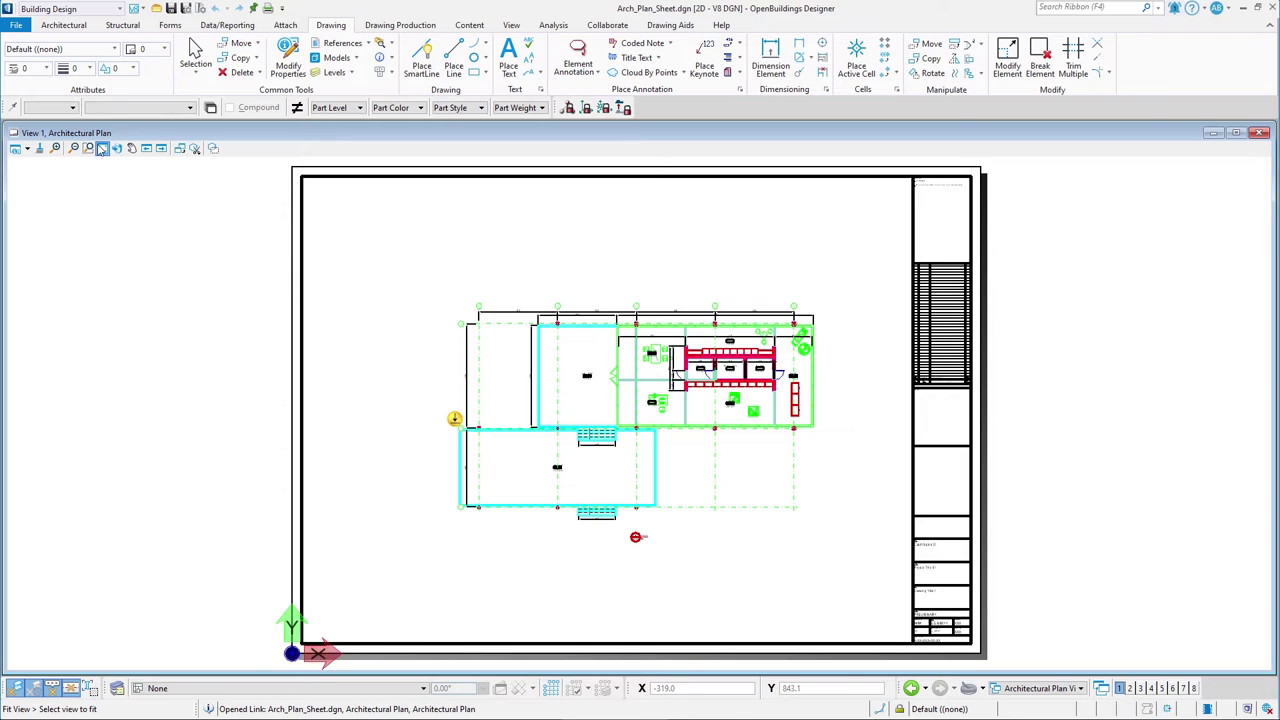
left_click(17, 26)
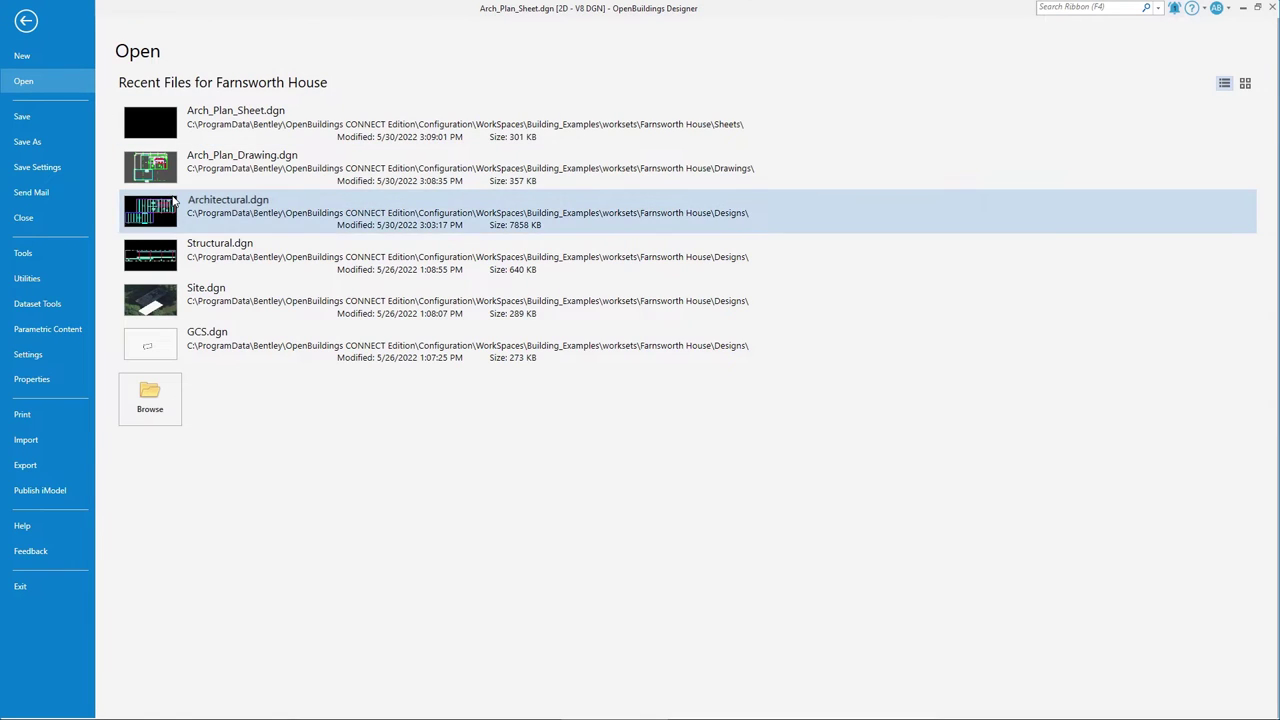
left_click(173, 200)
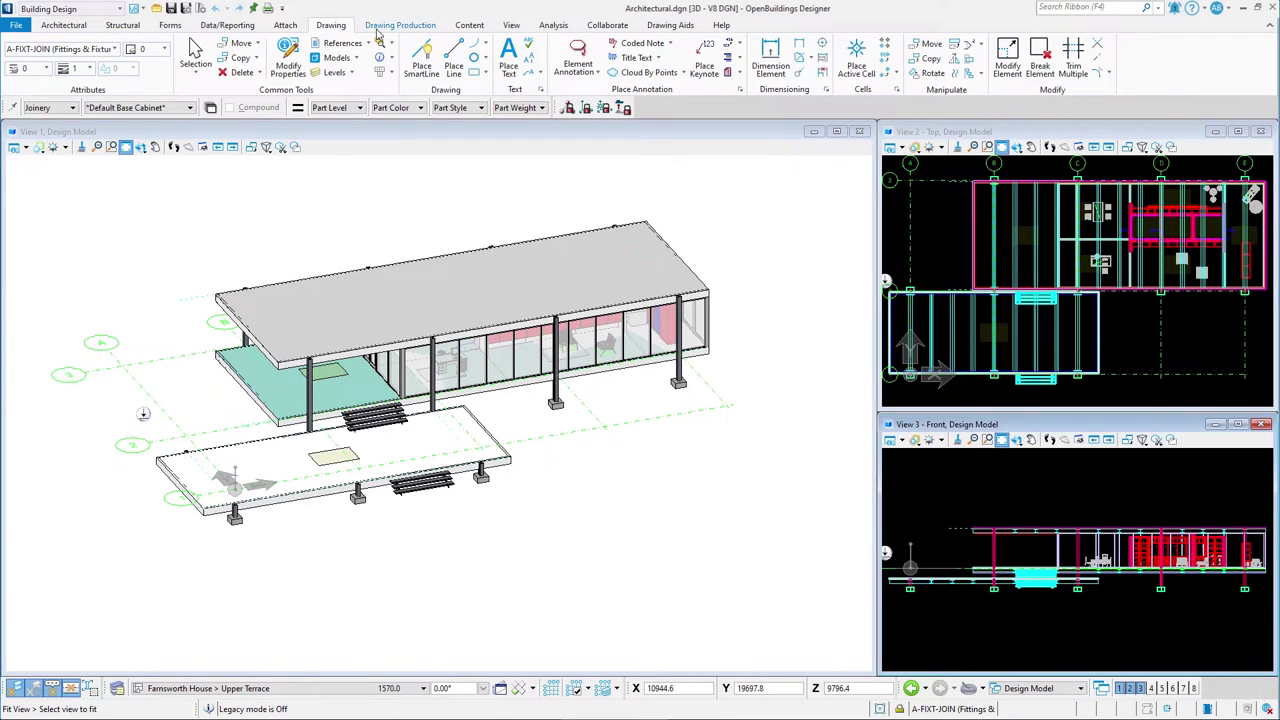
Place an Arch - Building Section callout lengthwise through the house, from outside the upper terrace to beyond grid E, looking toward grid line 3
left_click(400, 25)
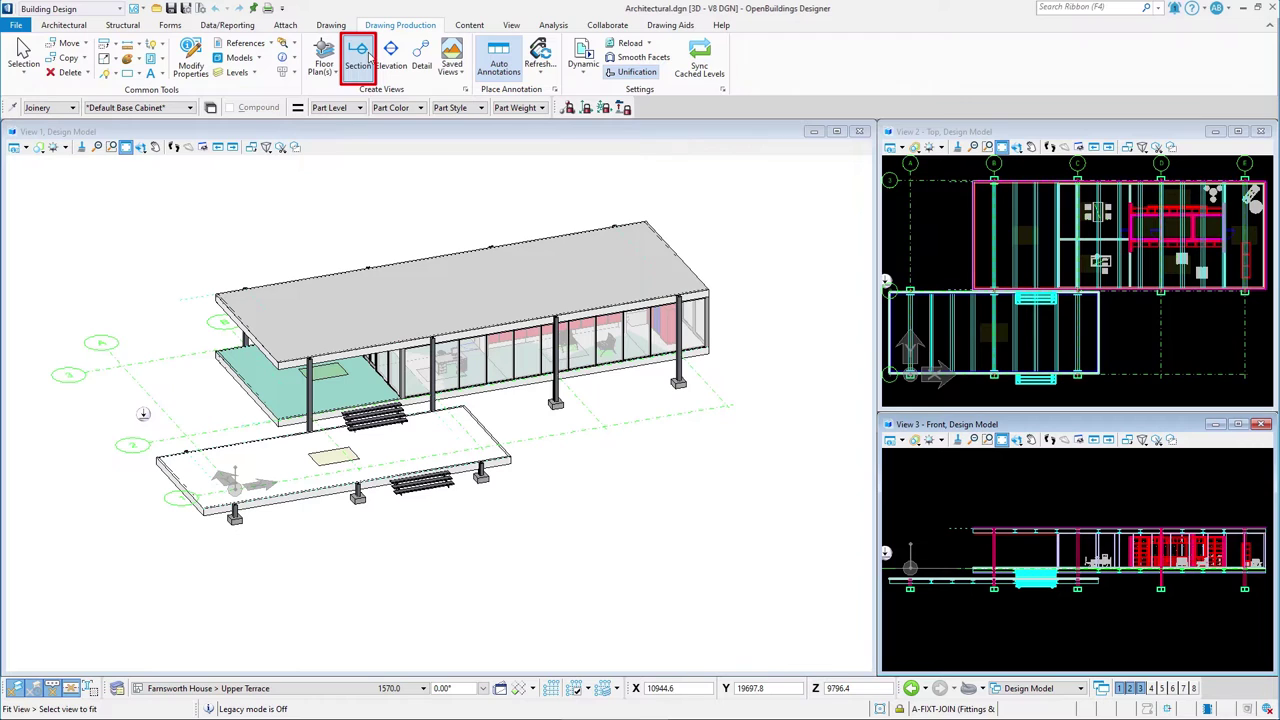
left_click(360, 57)
left_click(328, 220)
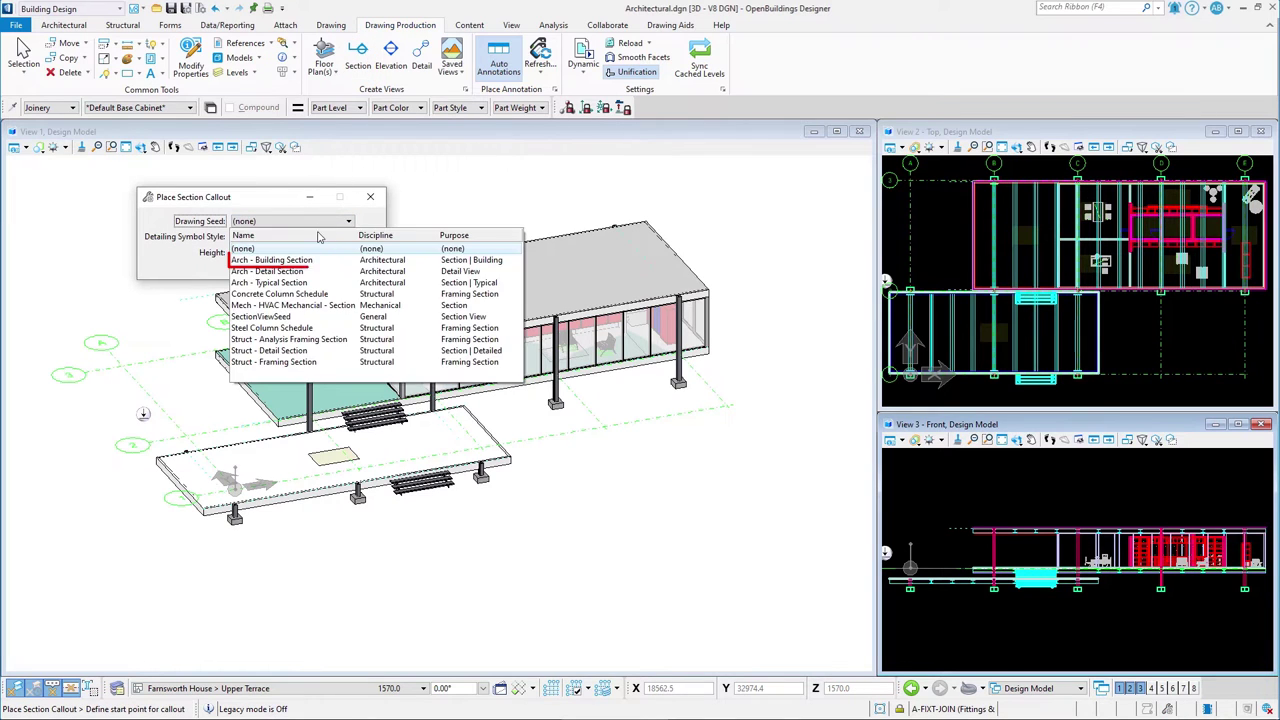
left_click(313, 260)
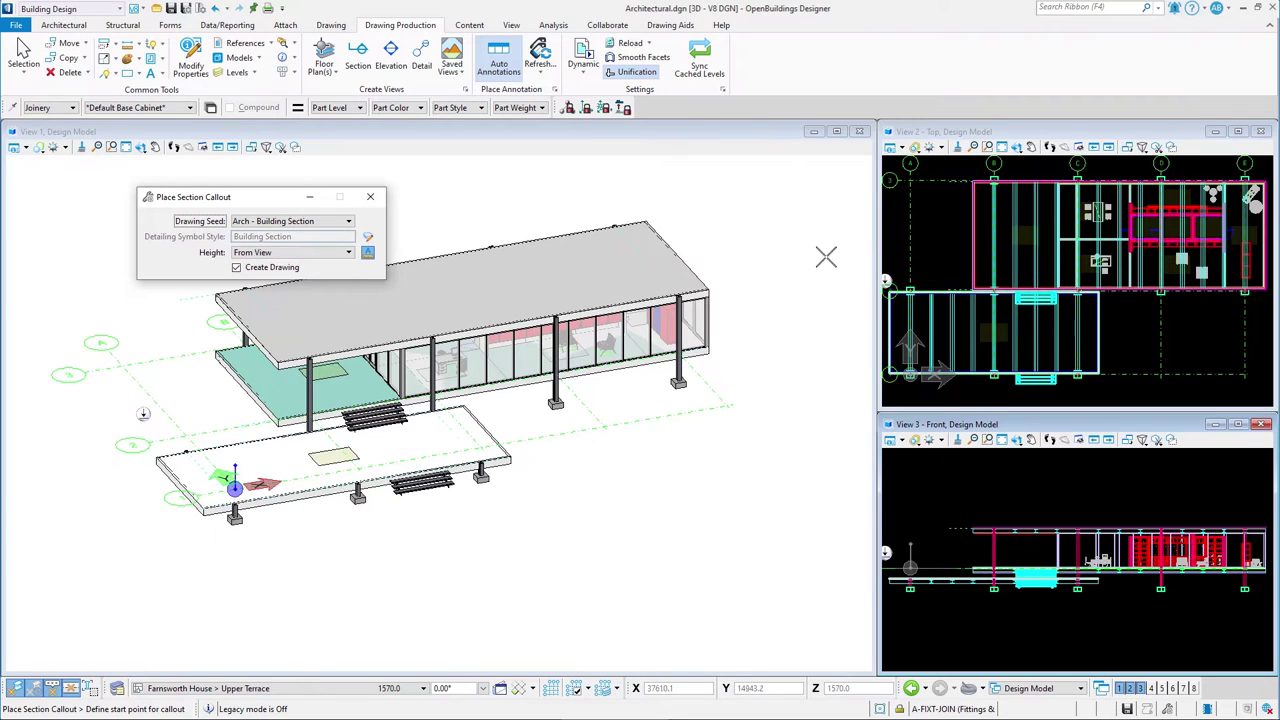
left_click(958, 253)
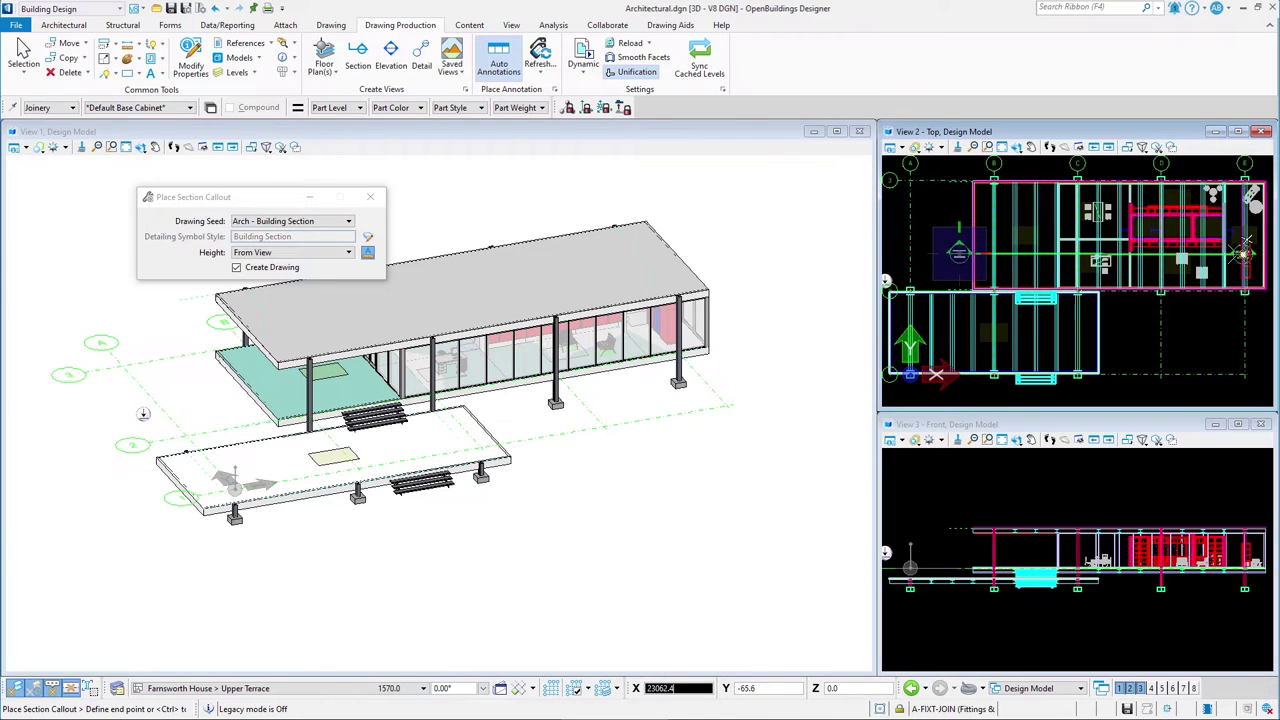
middle_click_drag(1145, 237, 1009, 247)
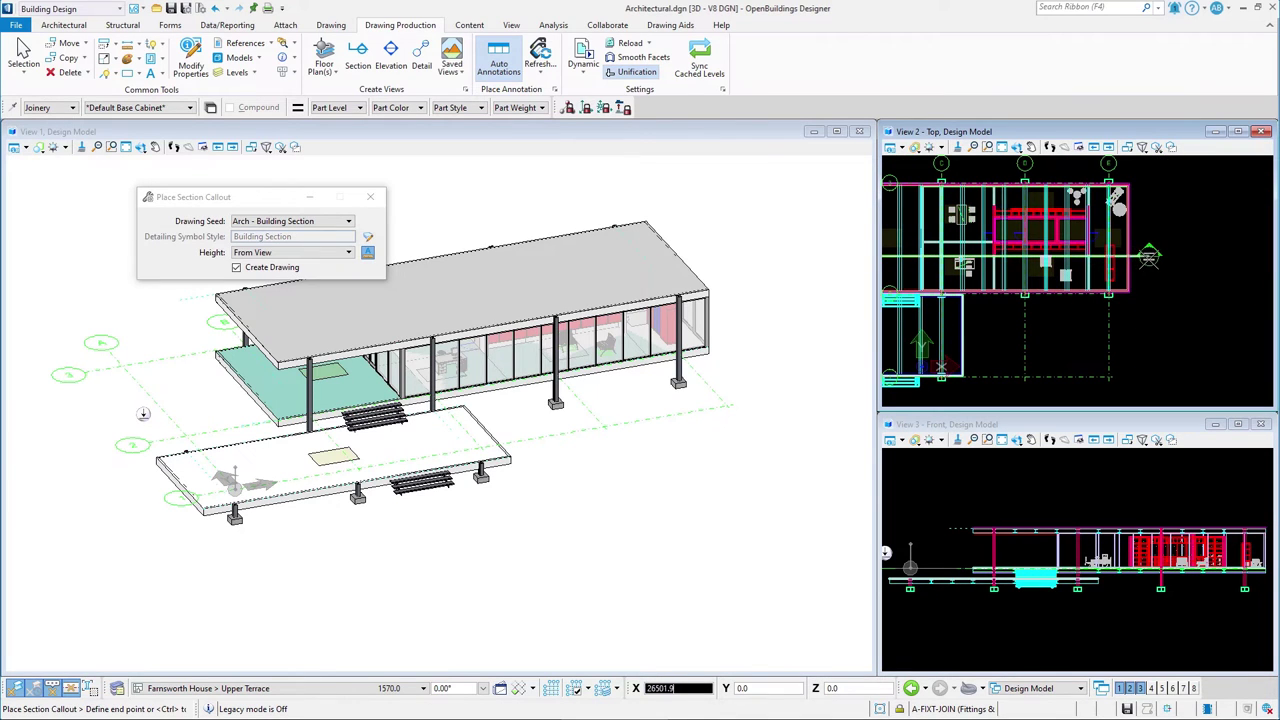
left_click(1148, 256)
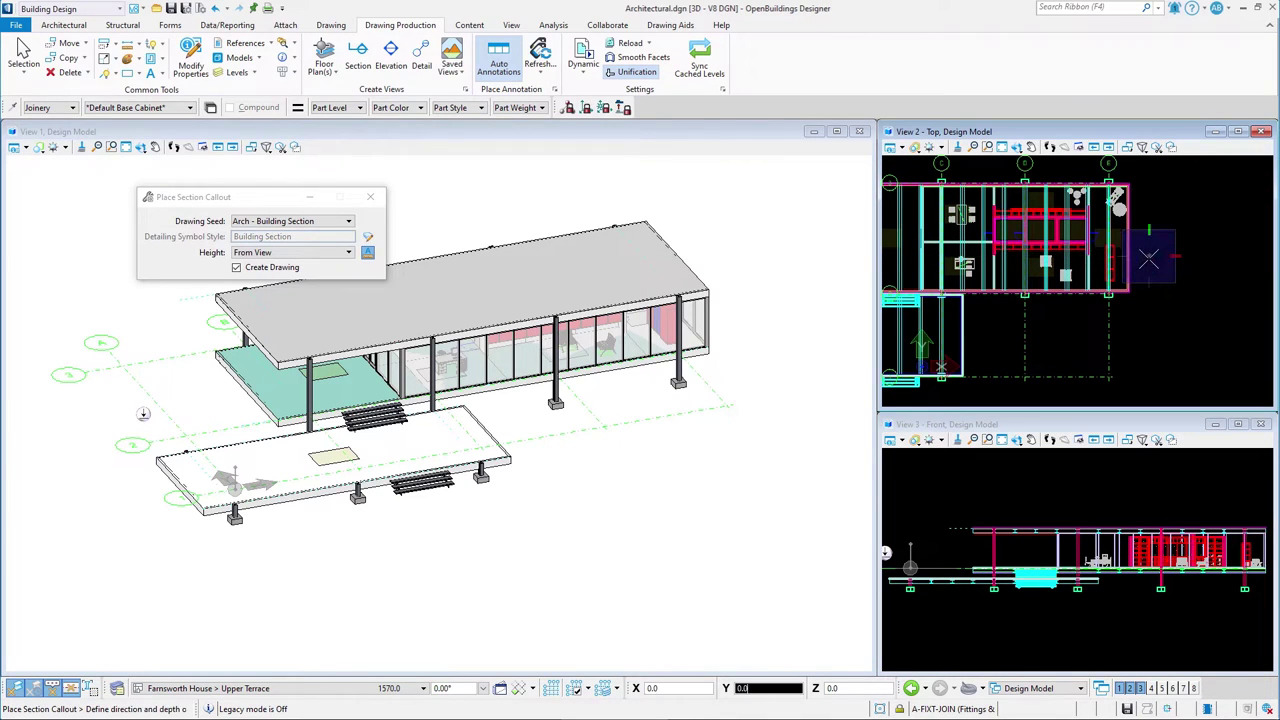
left_click(1150, 178)
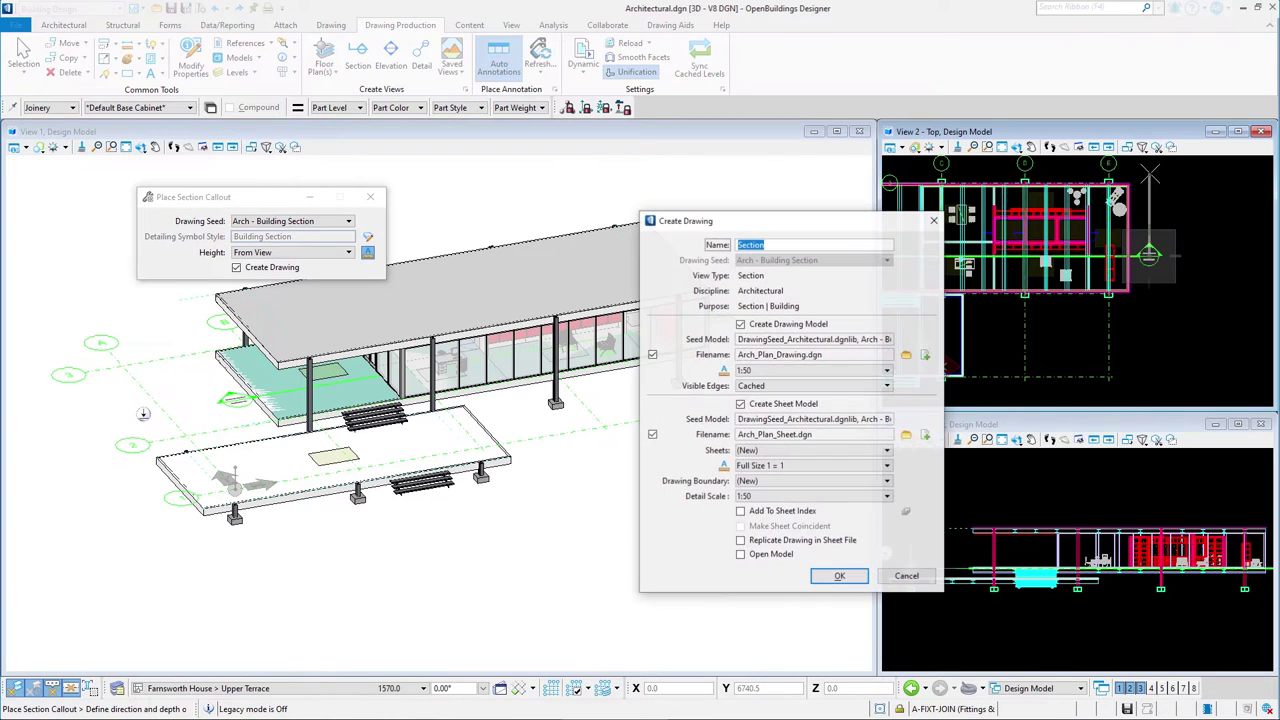
Name the drawing Architectural Section, direct its models to Arch_Section_Drawing.dgn and Arch_Section_Sheet.dgn, and create the drawing and sheet
type("Architectural")
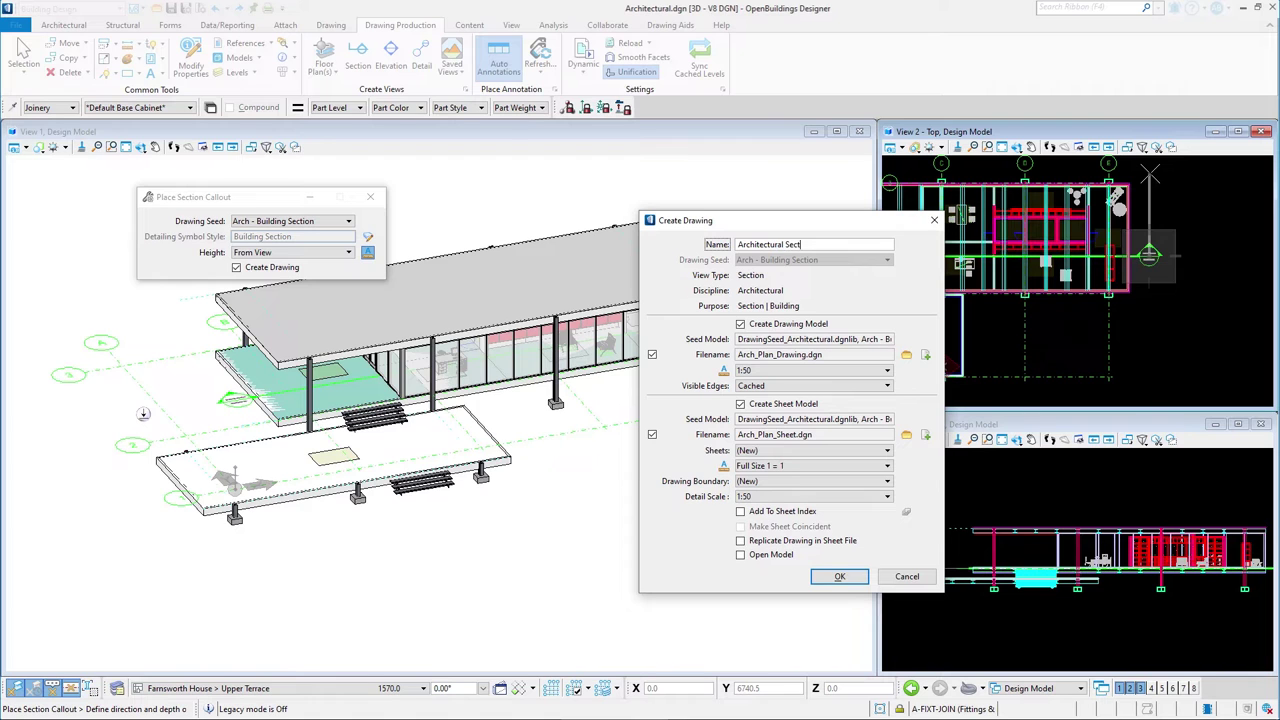
left_click(926, 355)
left_click(910, 252)
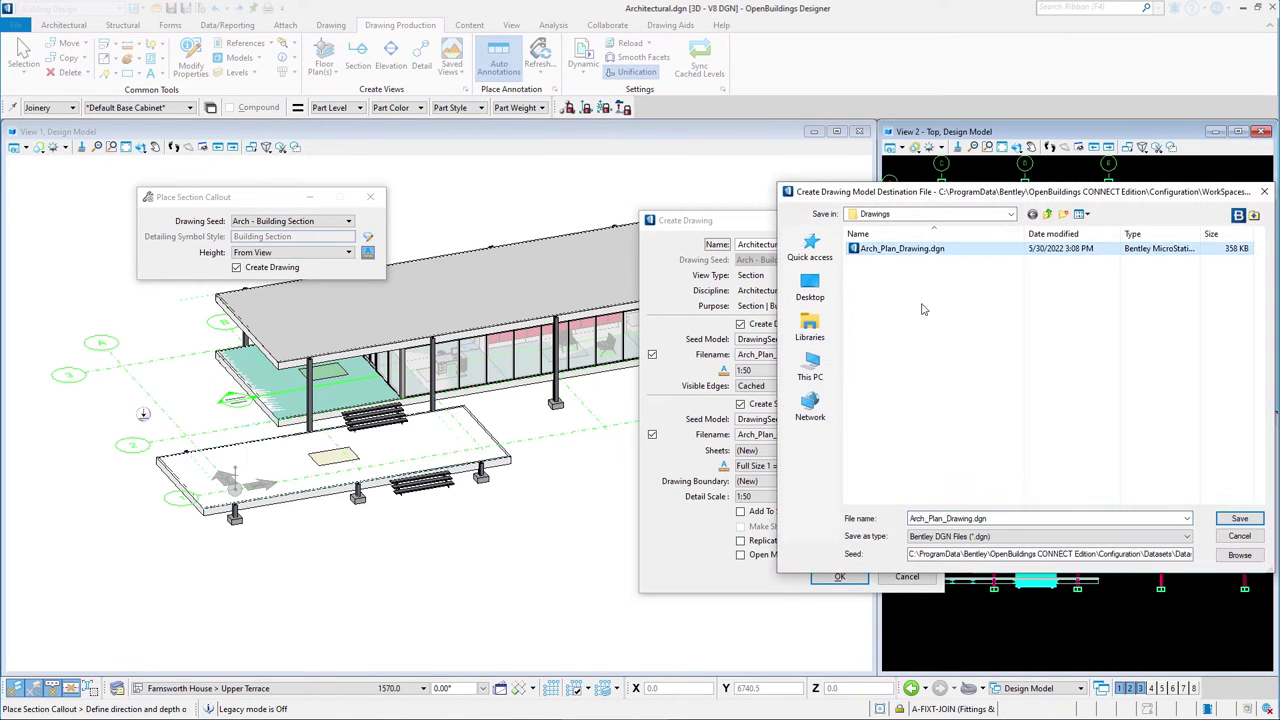
left_click_drag(932, 518, 948, 518)
type("Sectio")
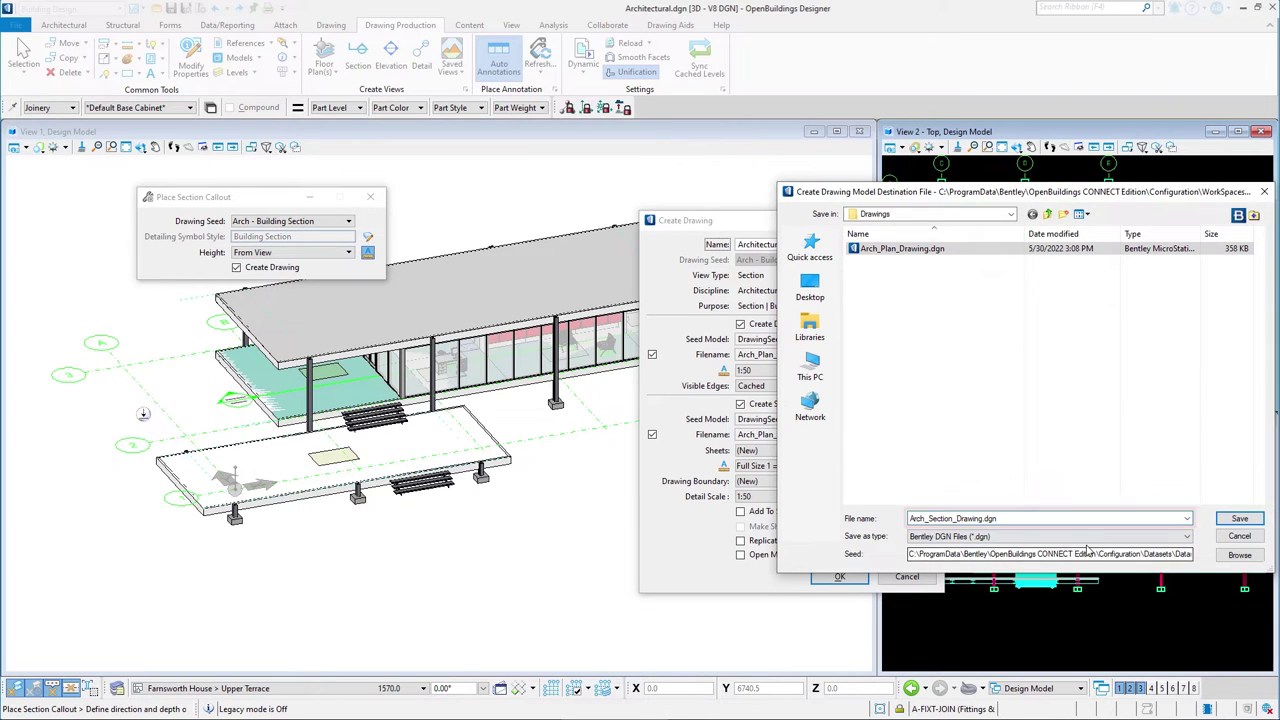
key("Return")
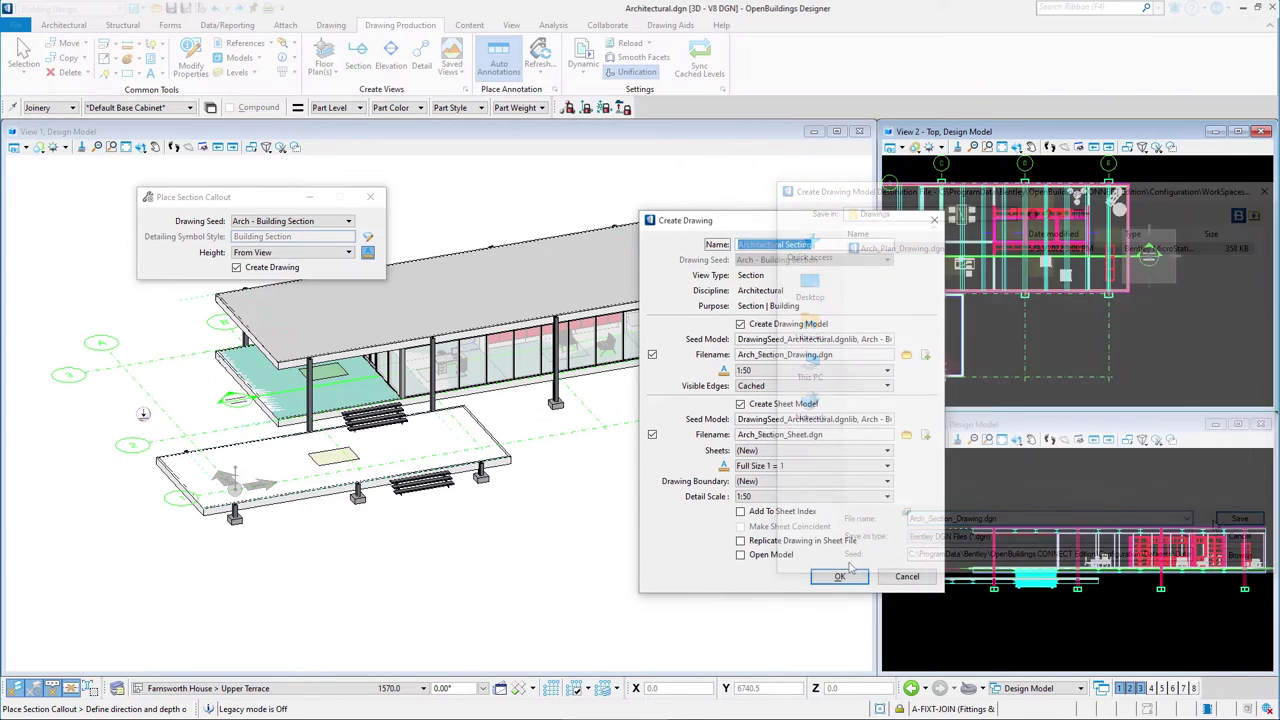
left_click(842, 577)
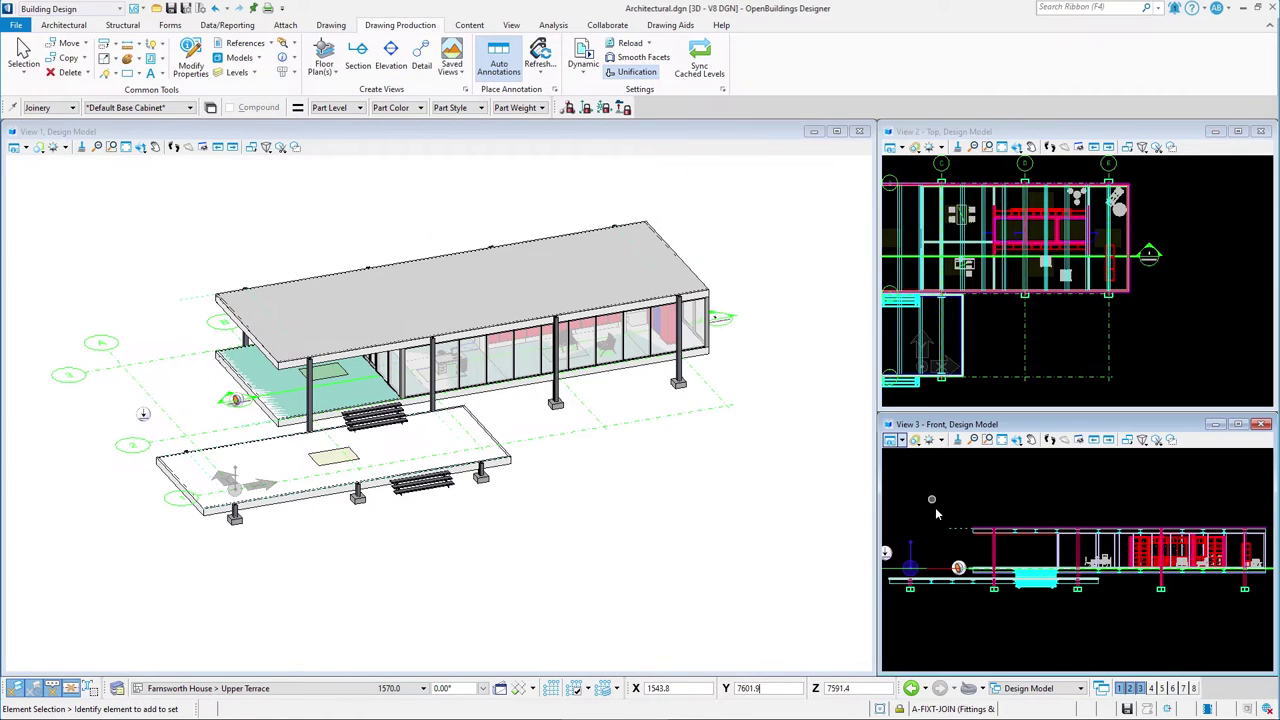
Open the Architectural Section sheet, Arch_Section_Sheet.dgn, from the section callout marker in the front view
mouse_move(958, 571)
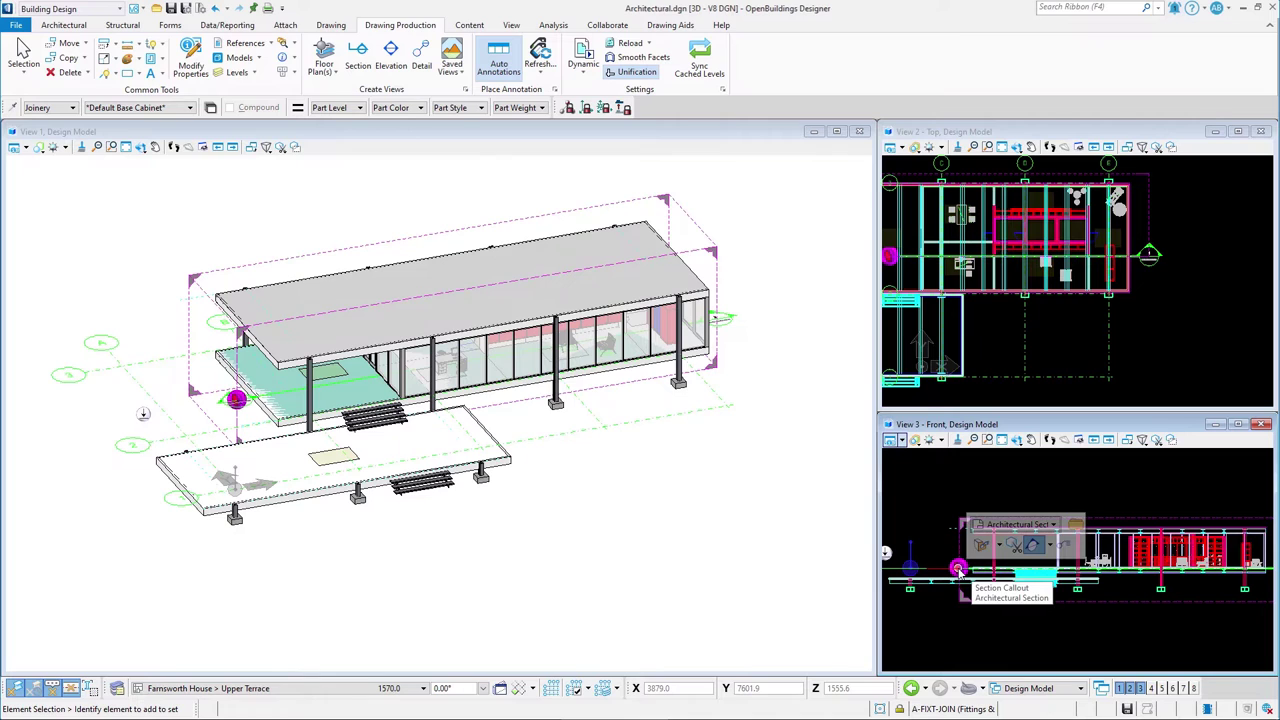
left_click(997, 531)
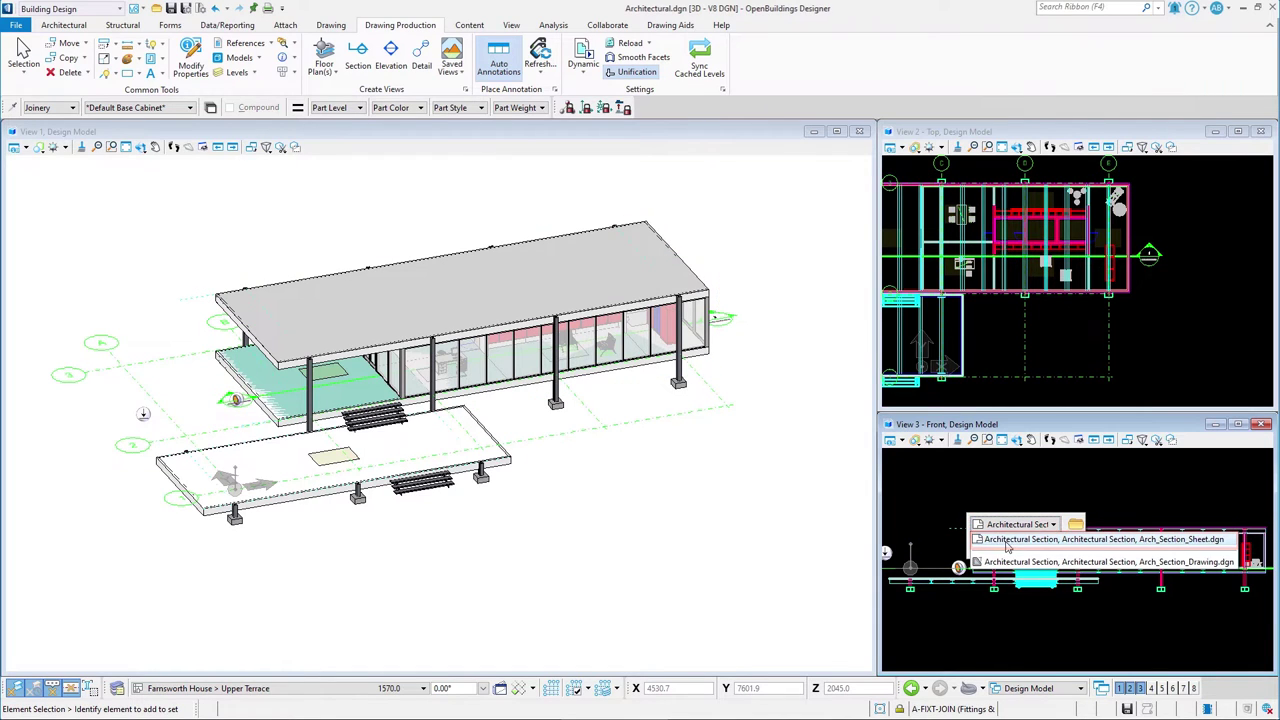
left_click(1075, 526)
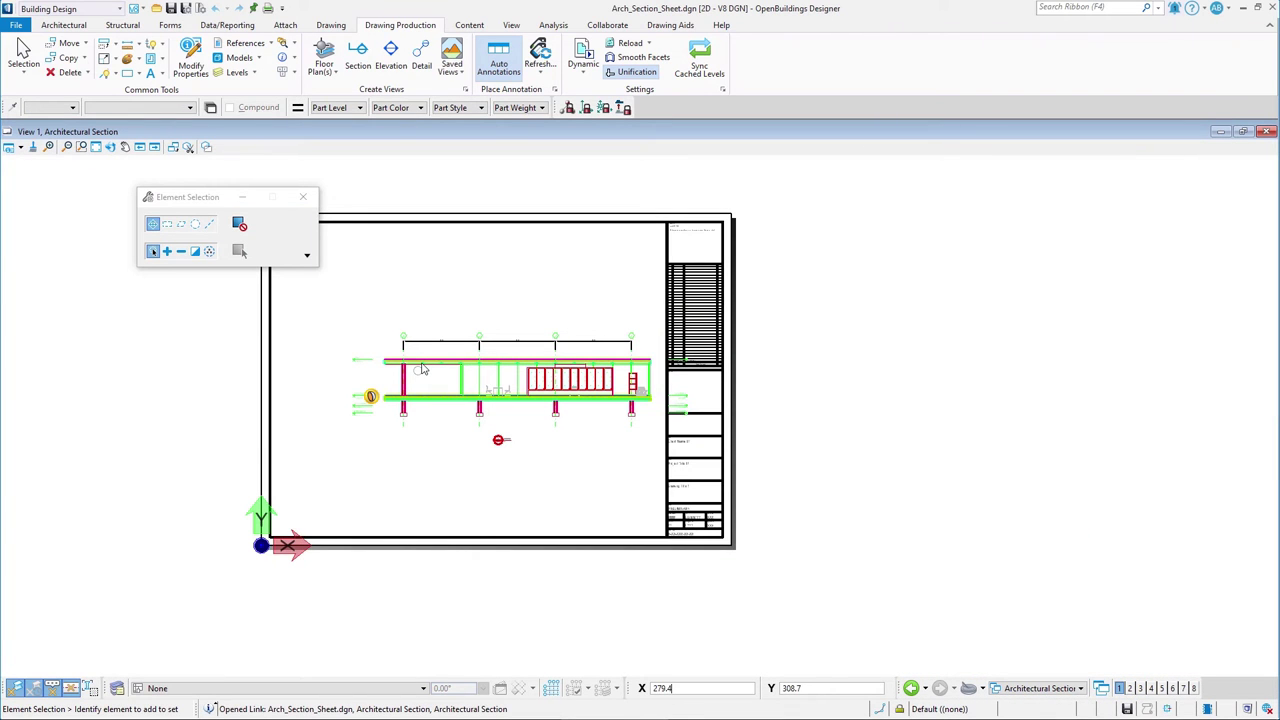
Move the section drawing reference about 81 mm left on the sheet, centring it in the area beside the title block
right_click(426, 368)
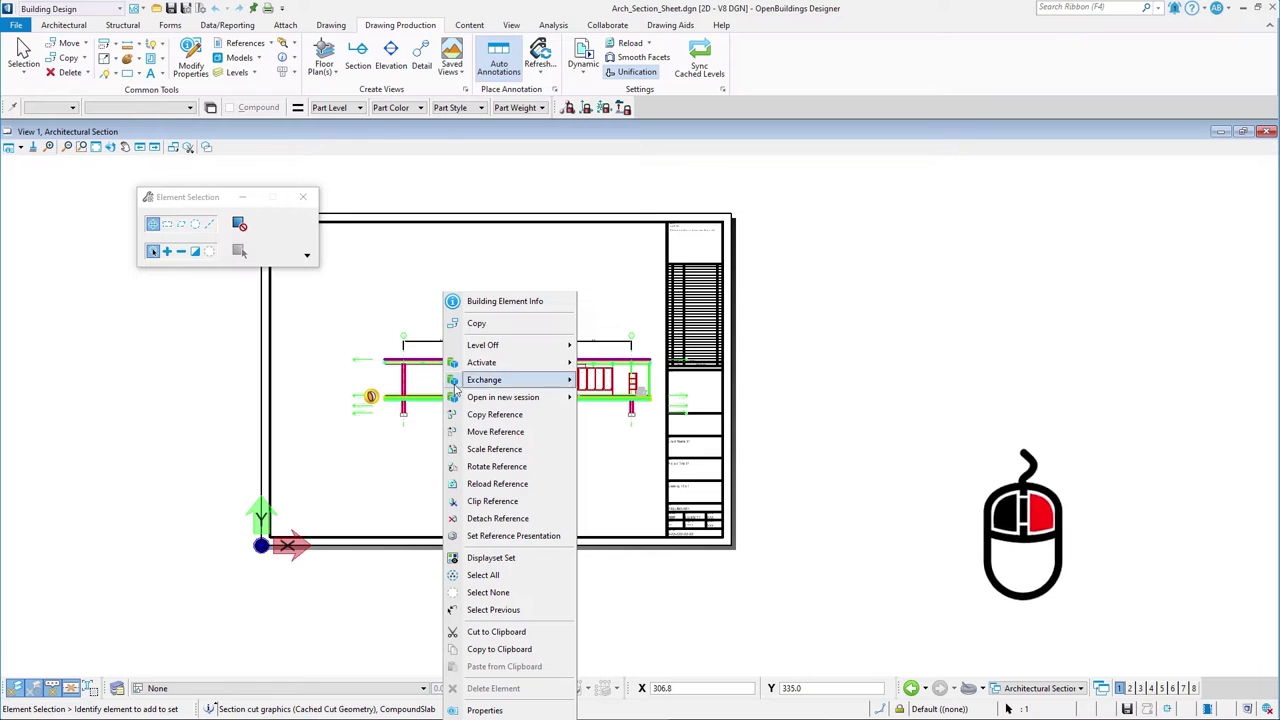
left_click(482, 432)
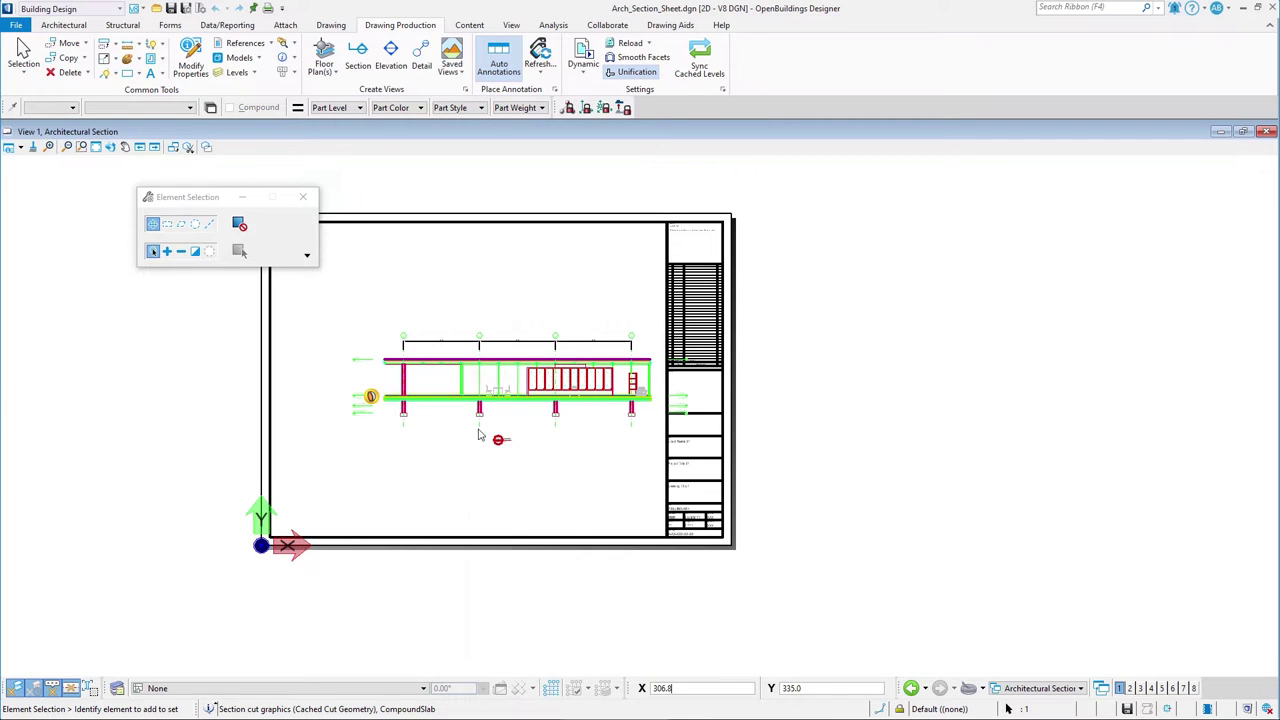
left_click(483, 306)
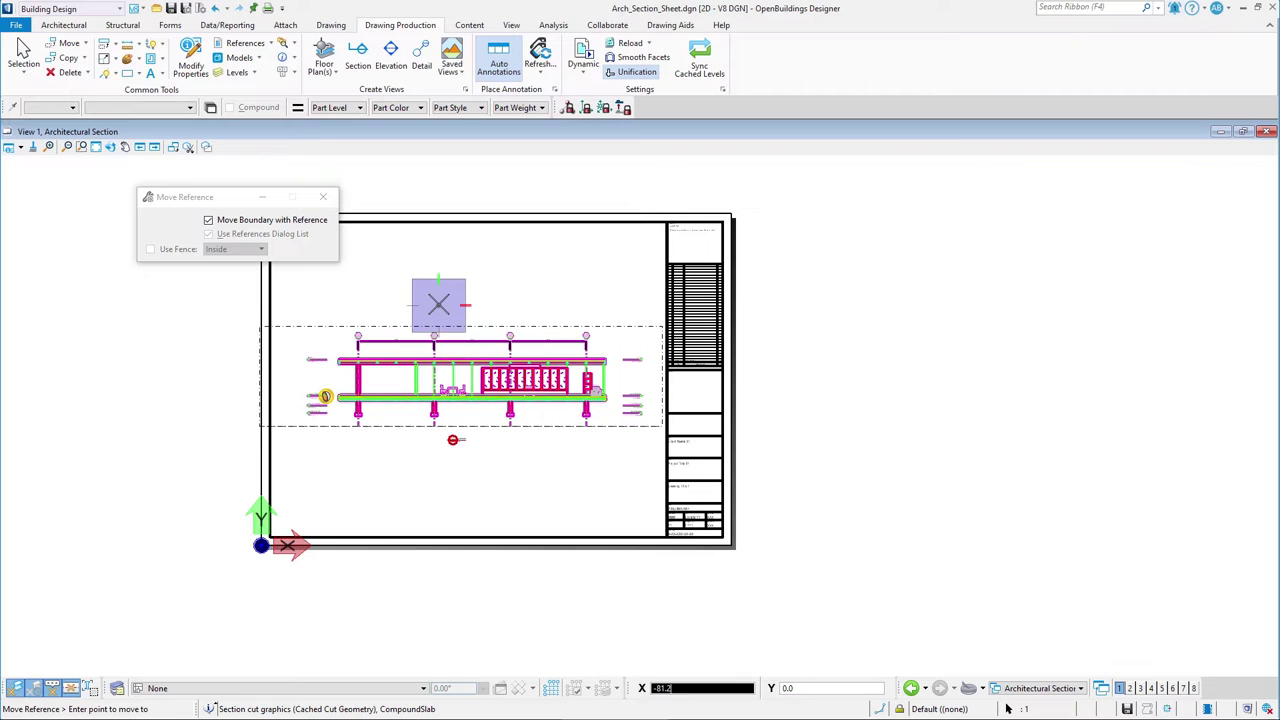
left_click(437, 305)
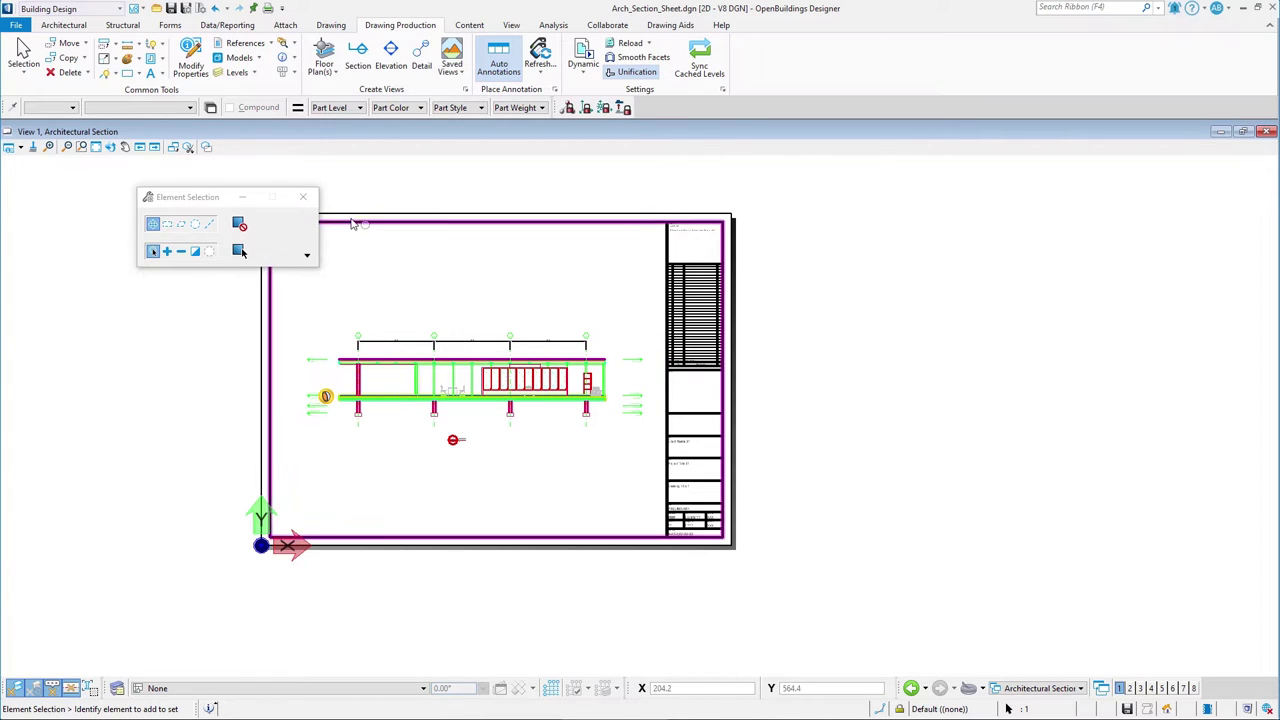
left_click(303, 196)
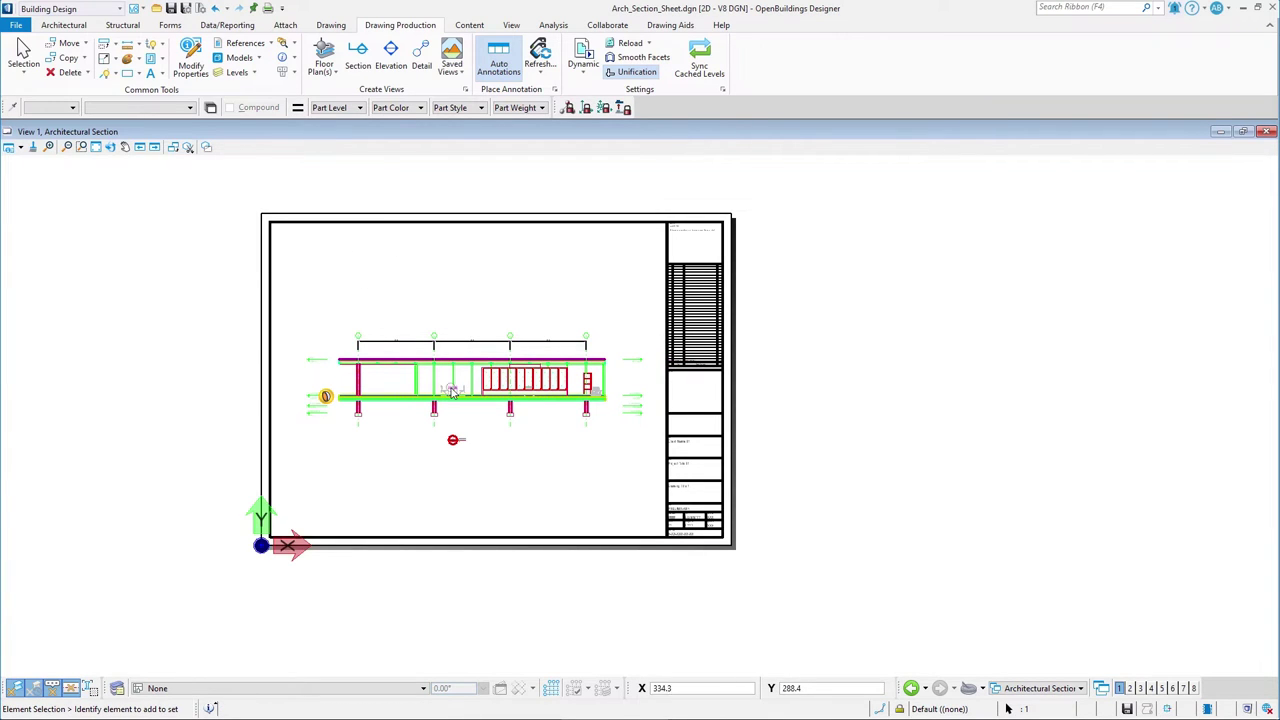
scroll(451, 392, "up", 2)
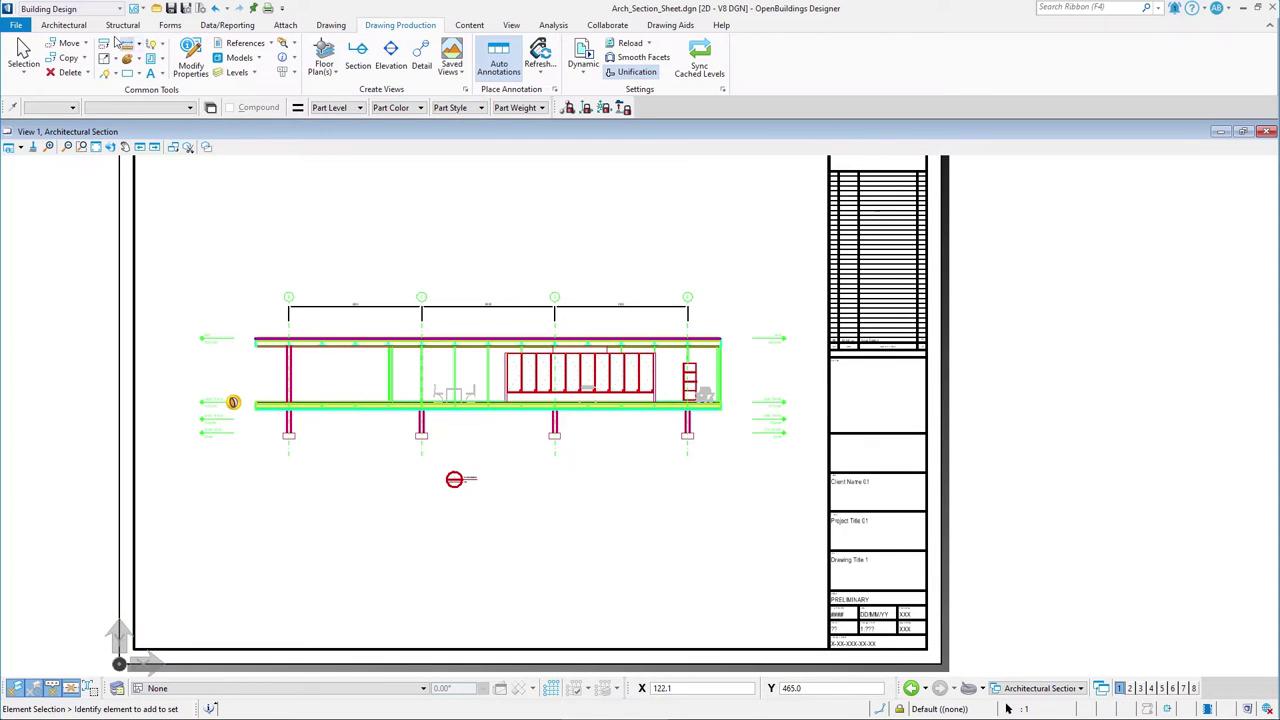
Start new print definitions in Print Organizer and add Arch_Plan_Sheet.dgn and Arch_Section_Sheet.dgn from the Sheets folder as input files
left_click(21, 24)
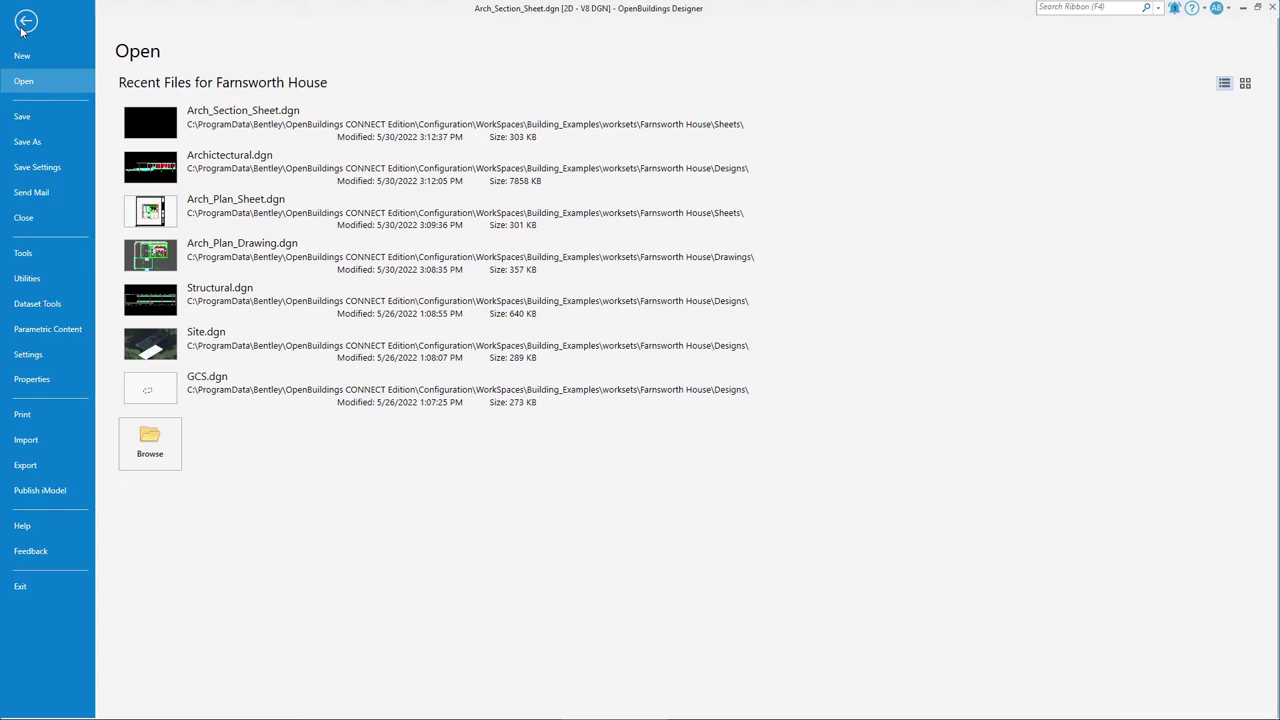
left_click(49, 416)
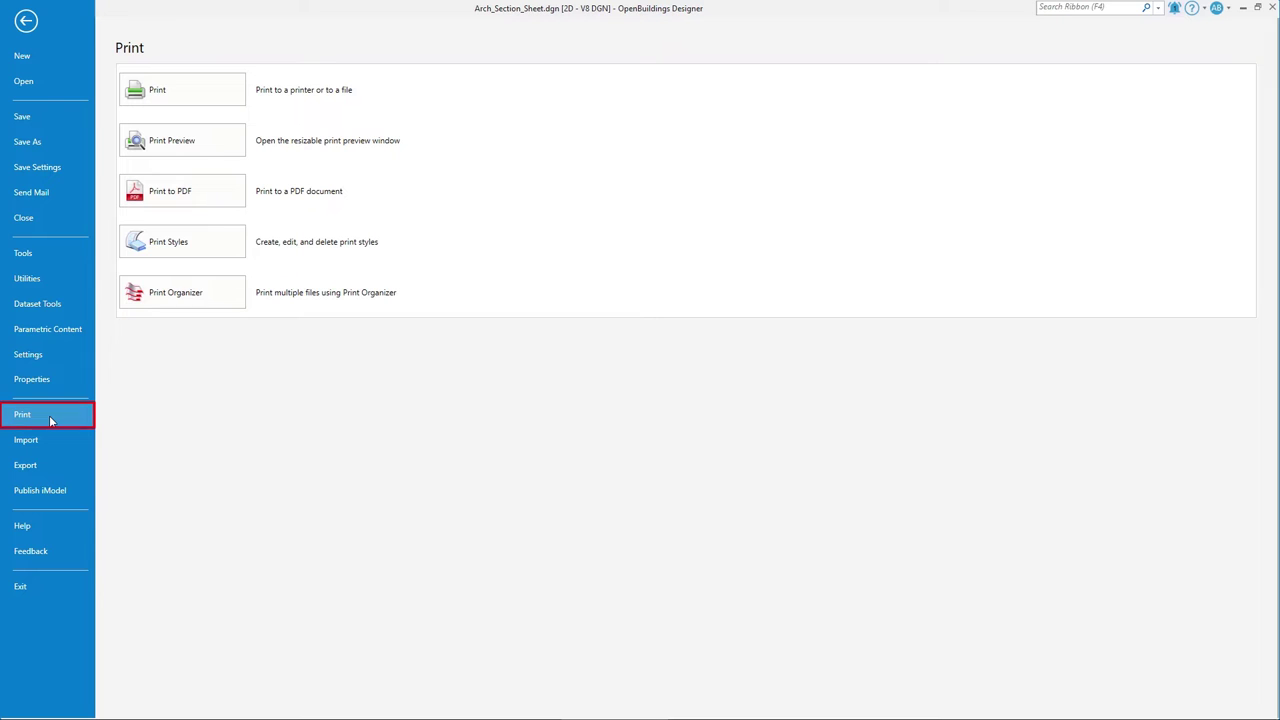
left_click(167, 302)
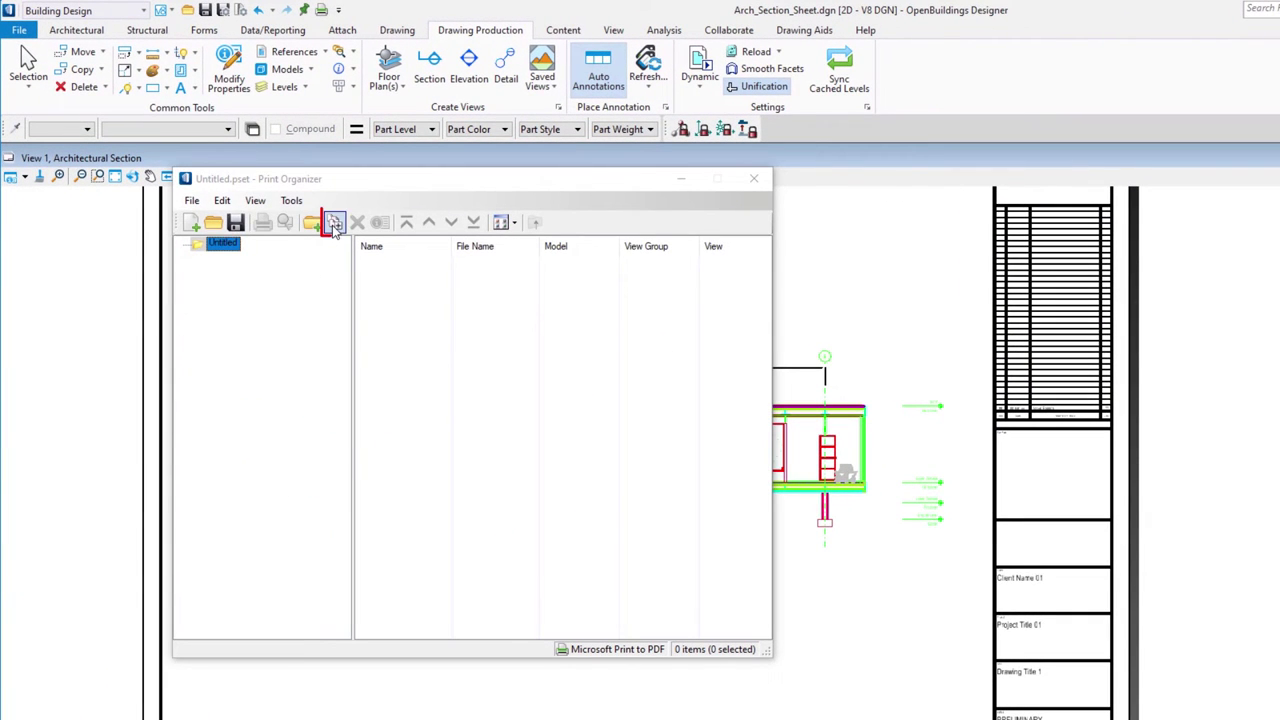
left_click(335, 224)
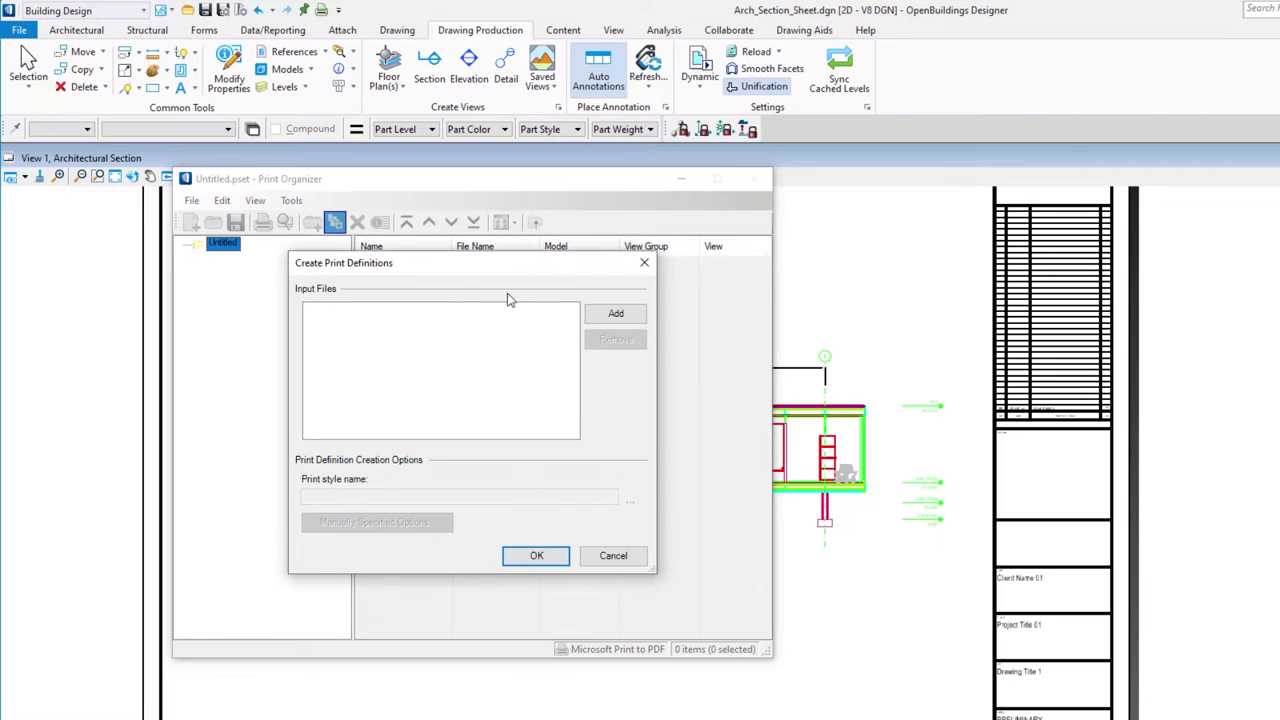
left_click(591, 315)
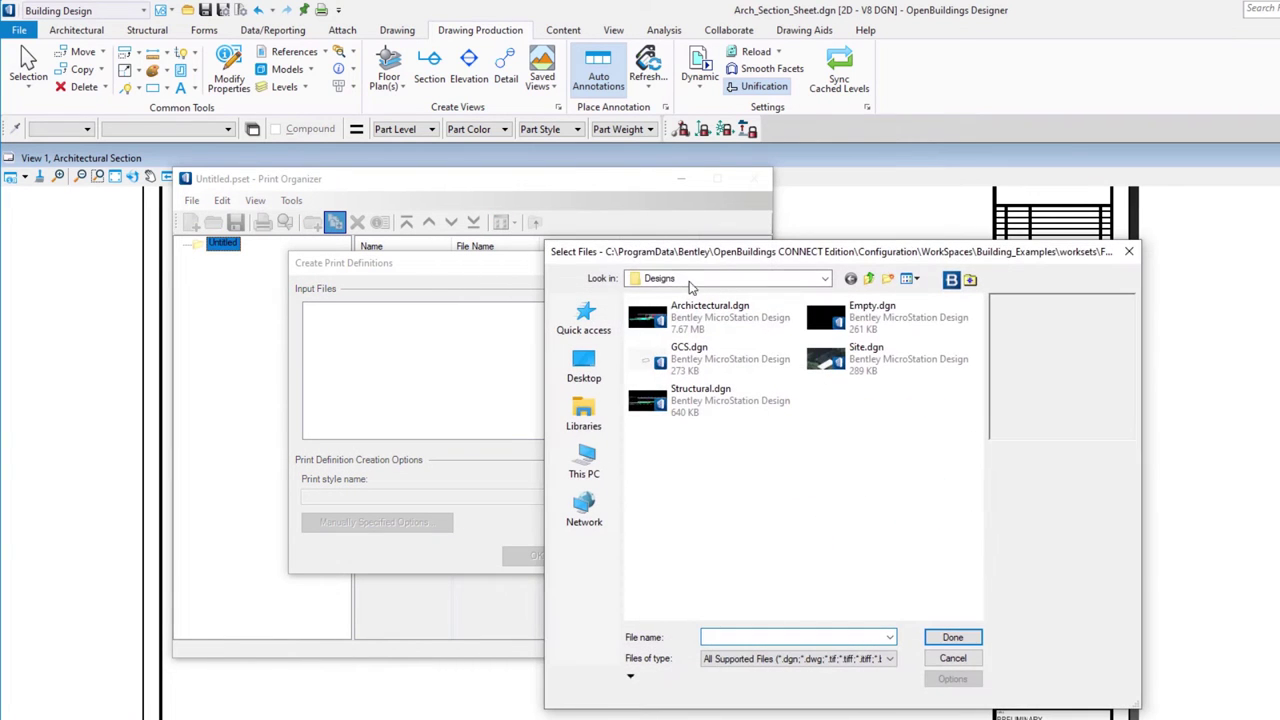
left_click(869, 284)
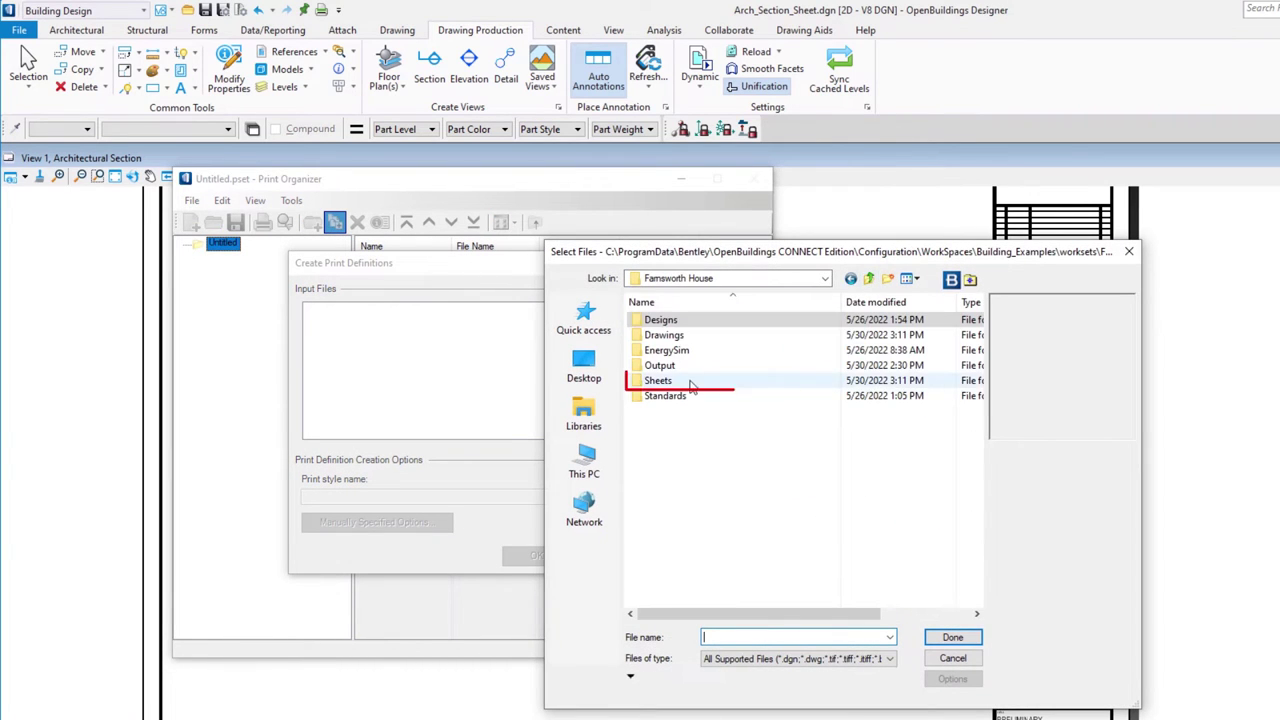
double_click(642, 380)
left_click_drag(712, 396, 662, 320)
left_click(952, 637)
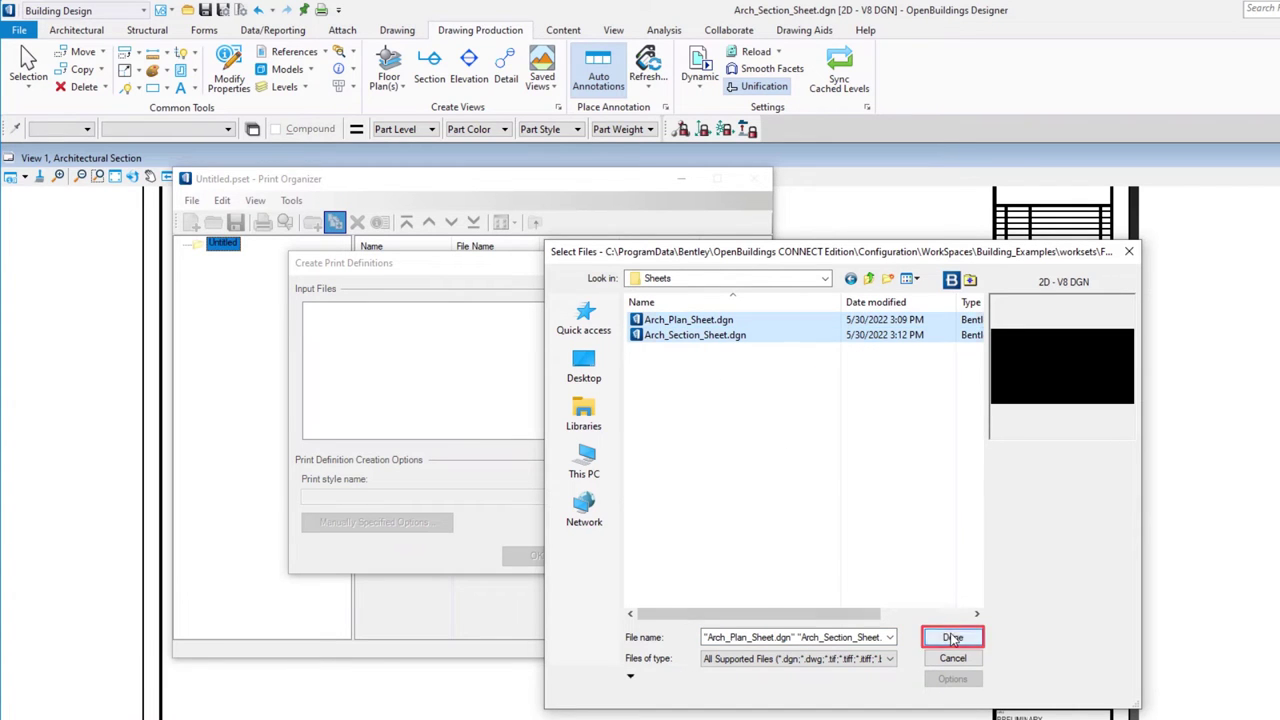
Create the print definitions for both sheets with the PDF print style
left_click(465, 497)
type("PDF")
left_click(525, 556)
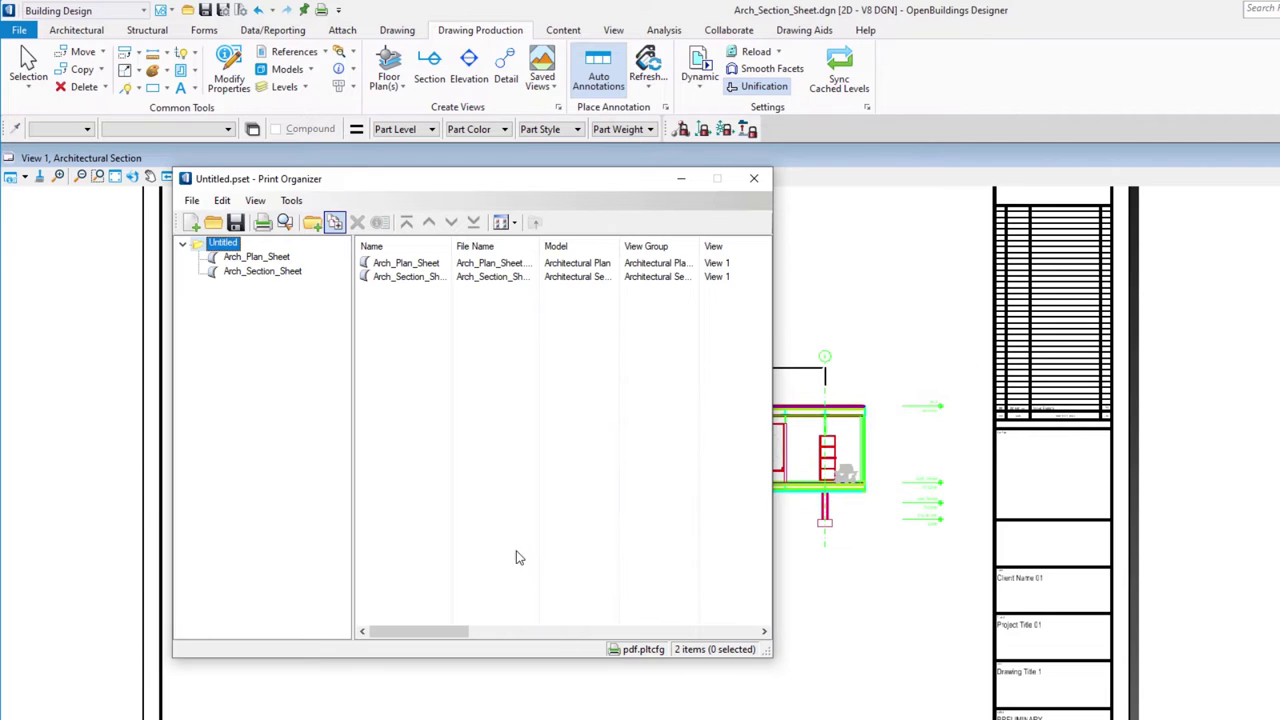
Print all sheets as a single print job to Architectural_Sheets.pdf in the Plot output folder, opening the print file after creation
left_click(263, 222)
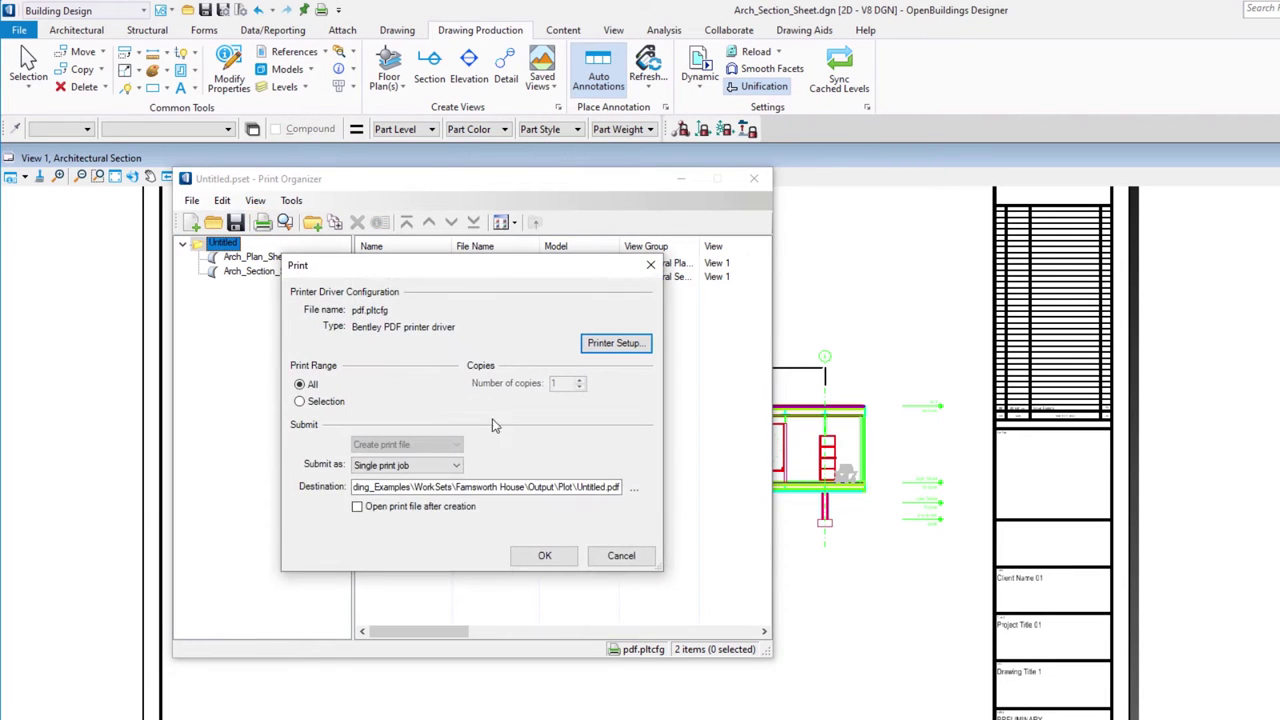
left_click(576, 487)
double_click(597, 487)
type("Architectural_Sheets.pdf")
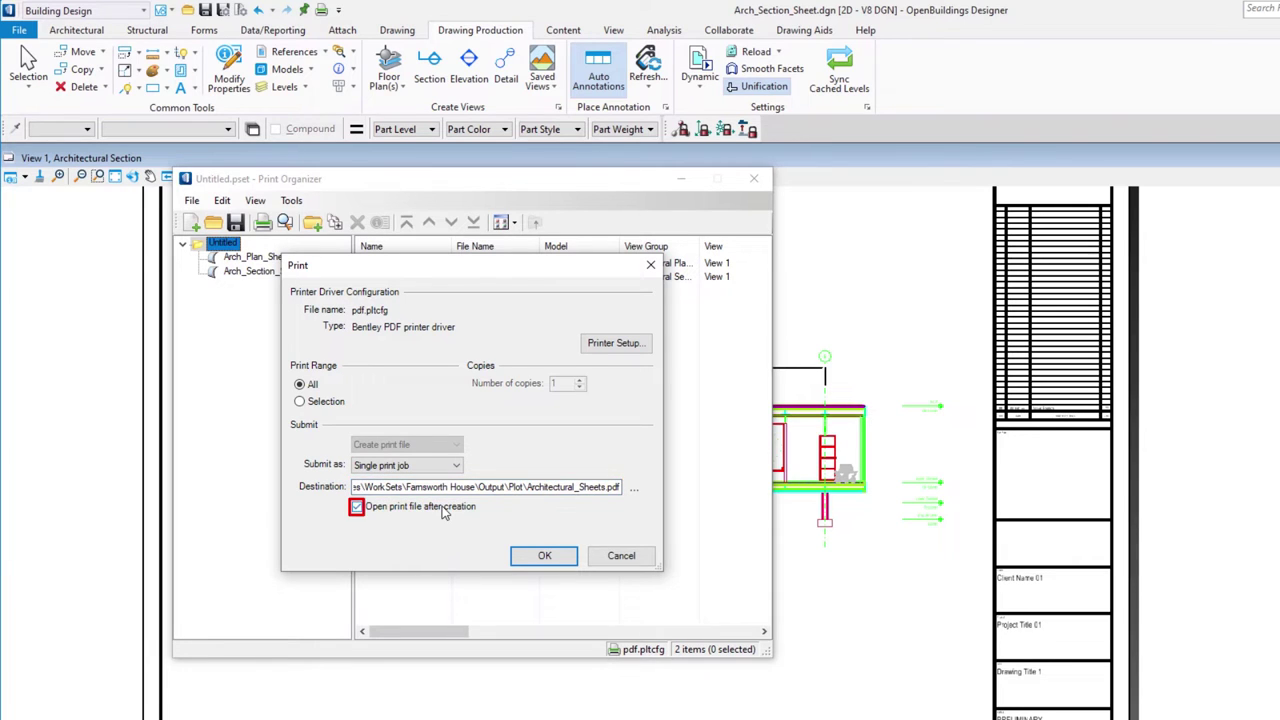
left_click(544, 557)
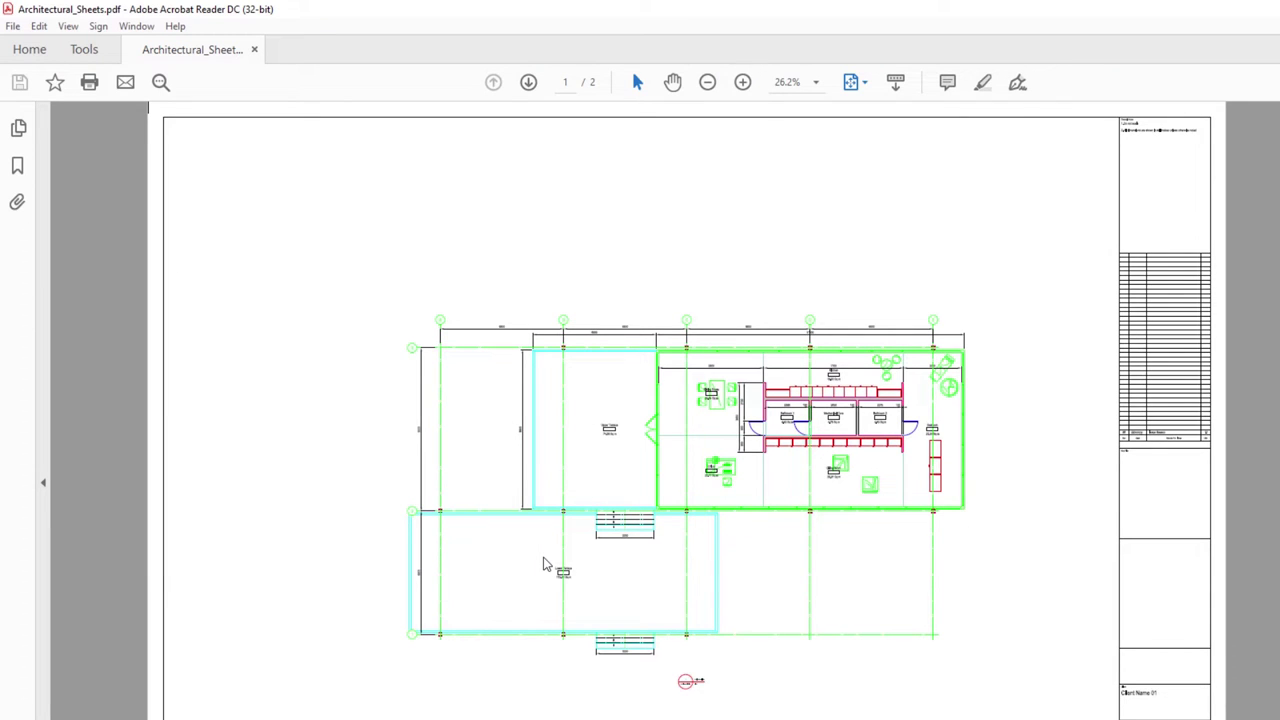
scroll(545, 565, "down", 2)
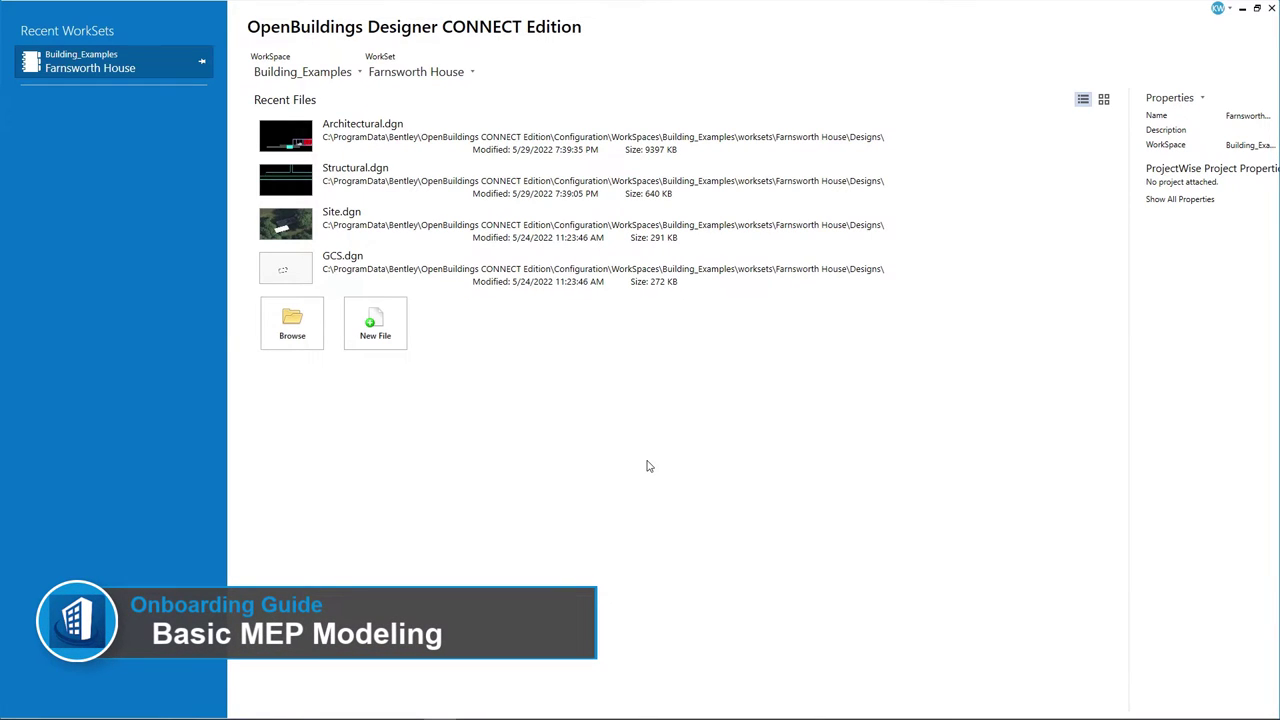
Create a new design file named Mechanical.dgn in the Farnsworth House Designs folder
left_click(372, 328)
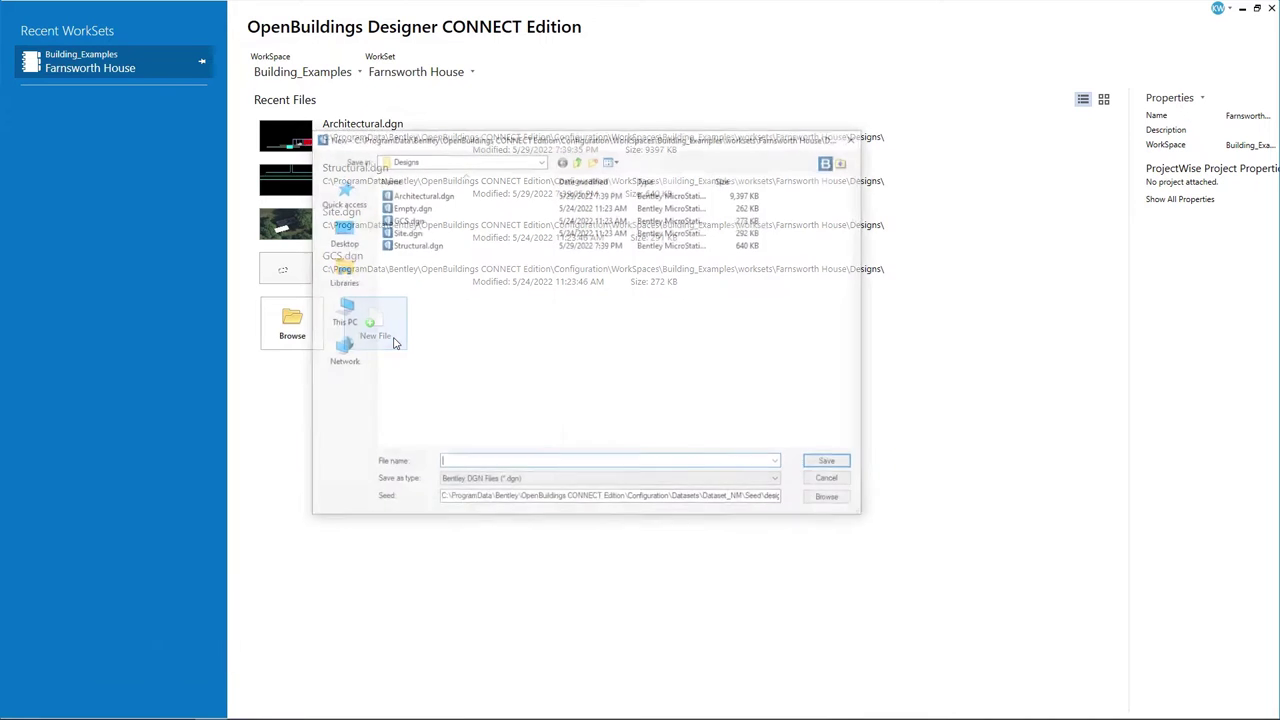
type("Me")
type("cal")
left_click(832, 465)
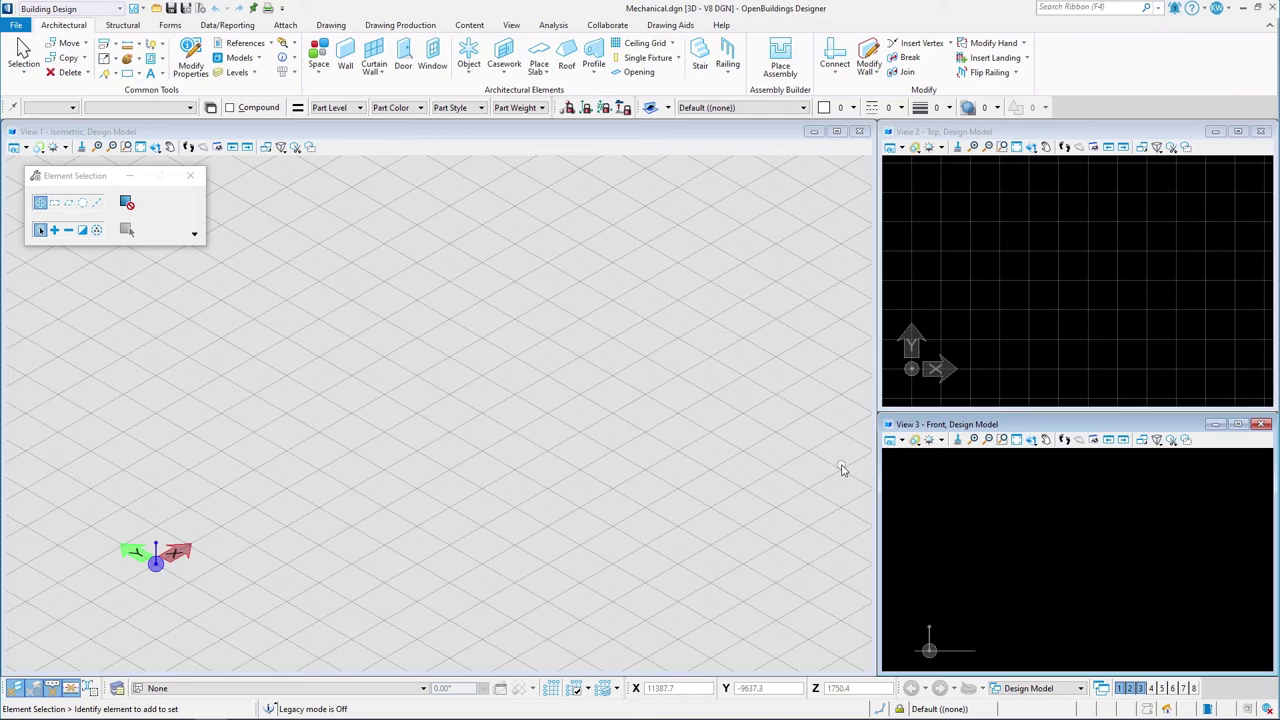
Attach Architectural.dgn and Structural.dgn as coincident references with no nesting, and fit the whole model in the views
left_click(254, 45)
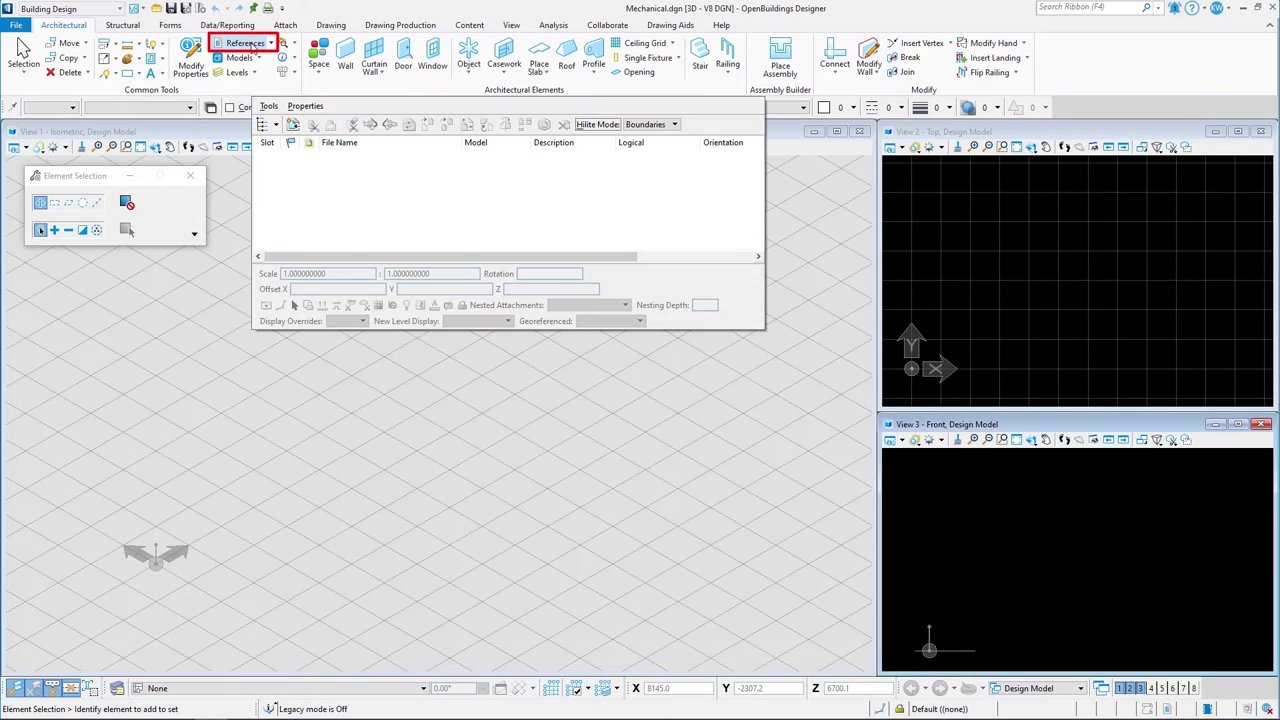
left_click(292, 124)
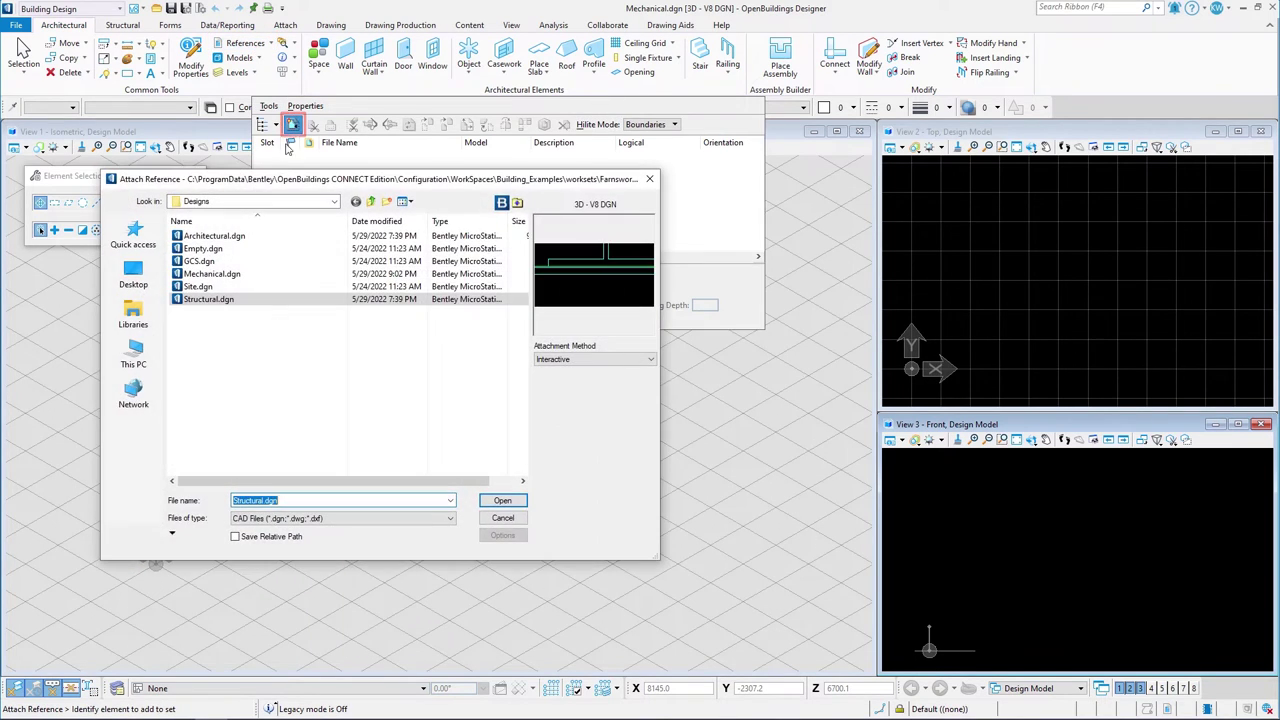
left_click(232, 237)
left_click(215, 300, "ctrl")
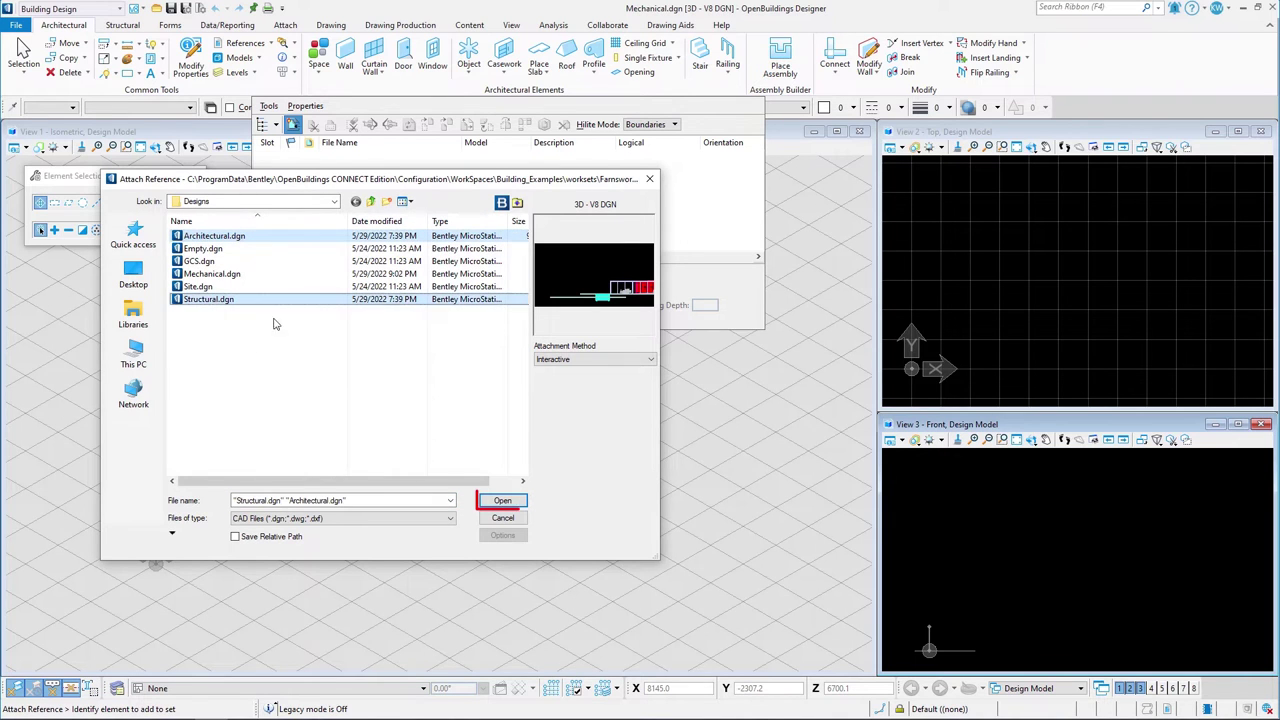
left_click(500, 500)
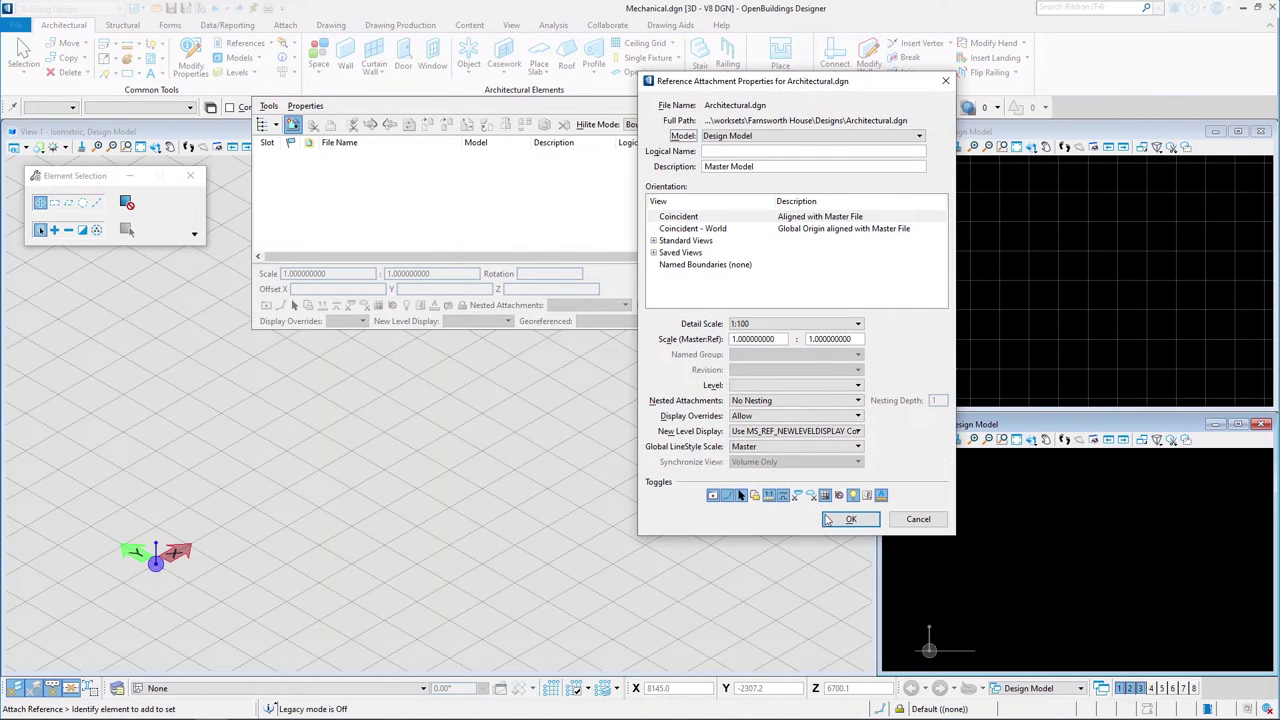
left_click(851, 519)
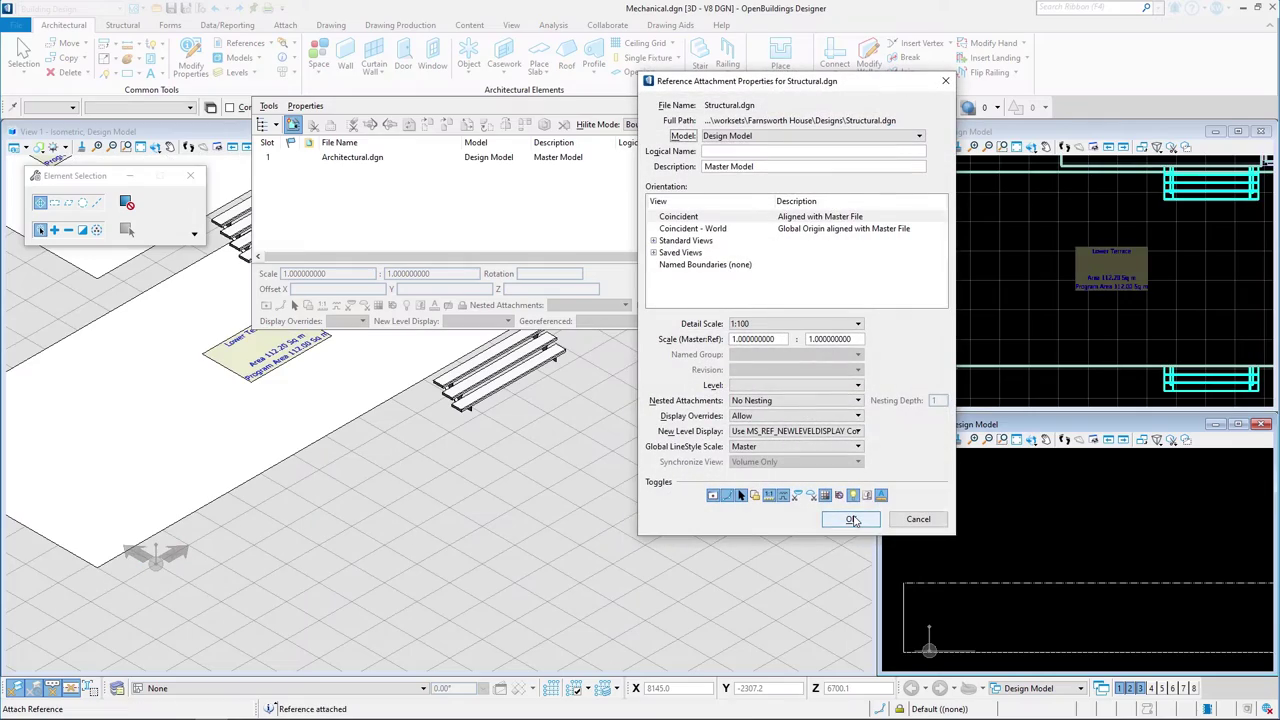
left_click(851, 519)
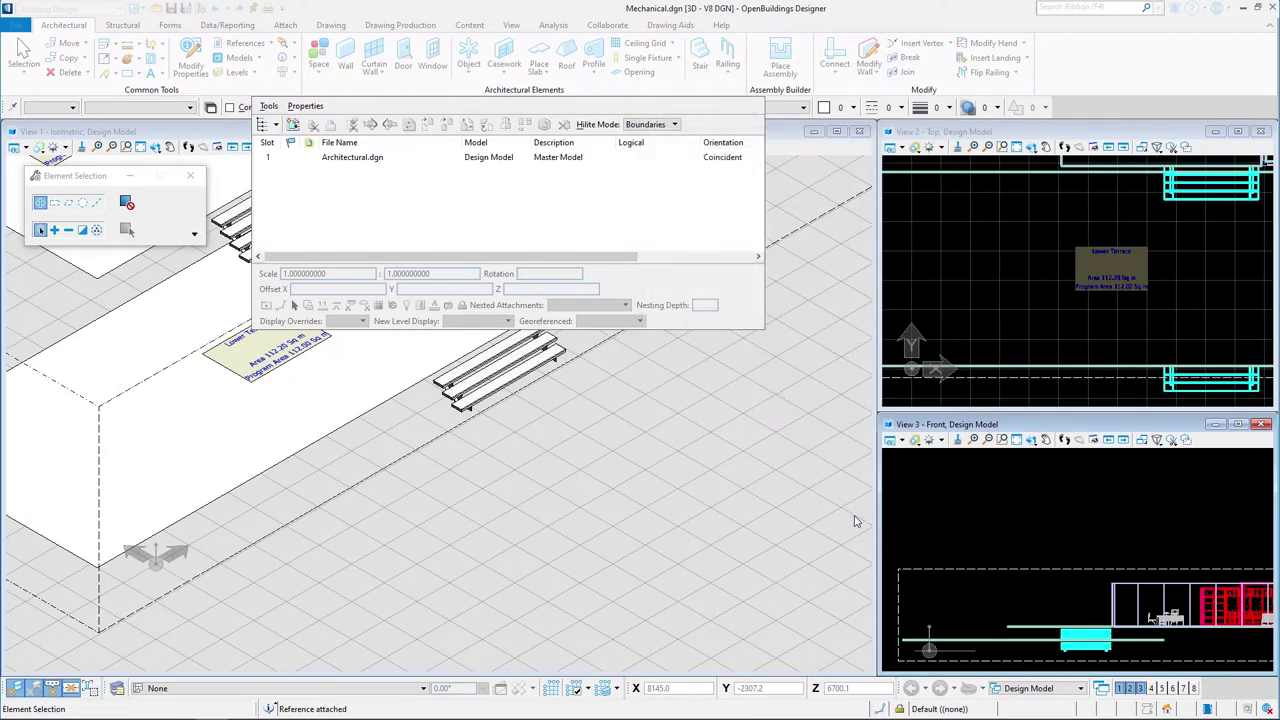
left_click(1016, 440)
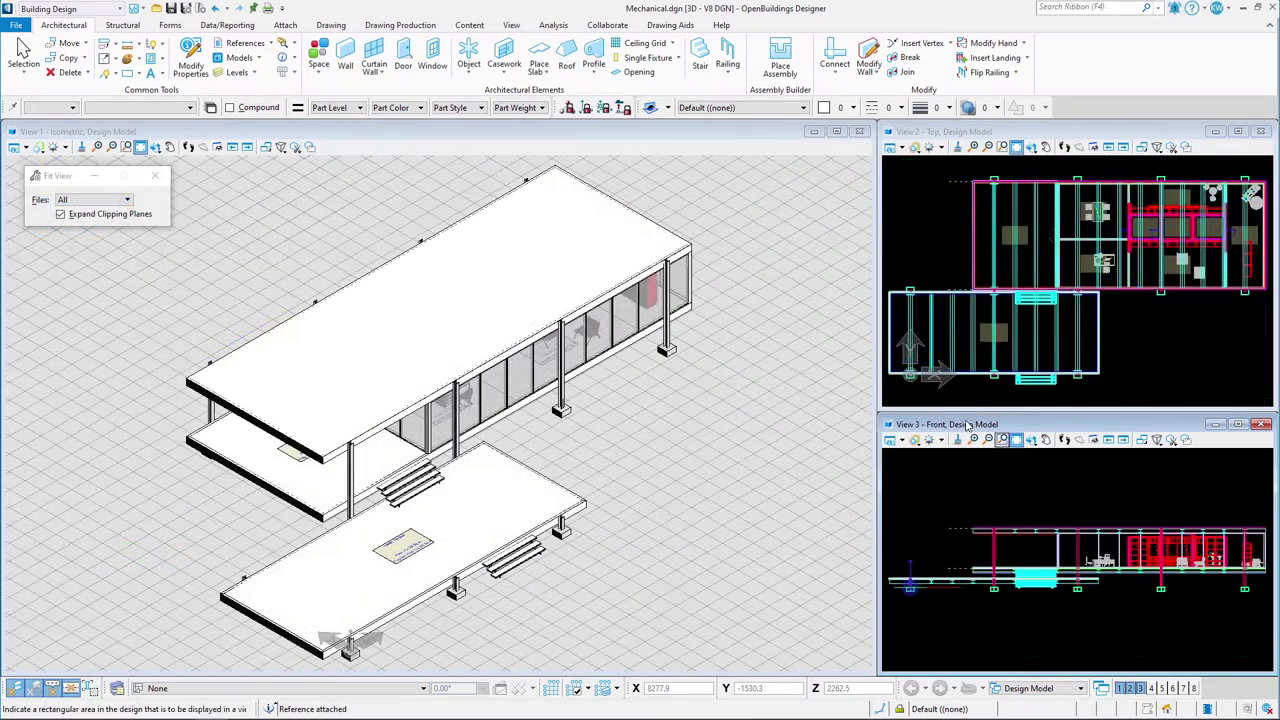
Hide the grid in the isometric view and place a fitted clip volume around the whole model
left_click(37, 147)
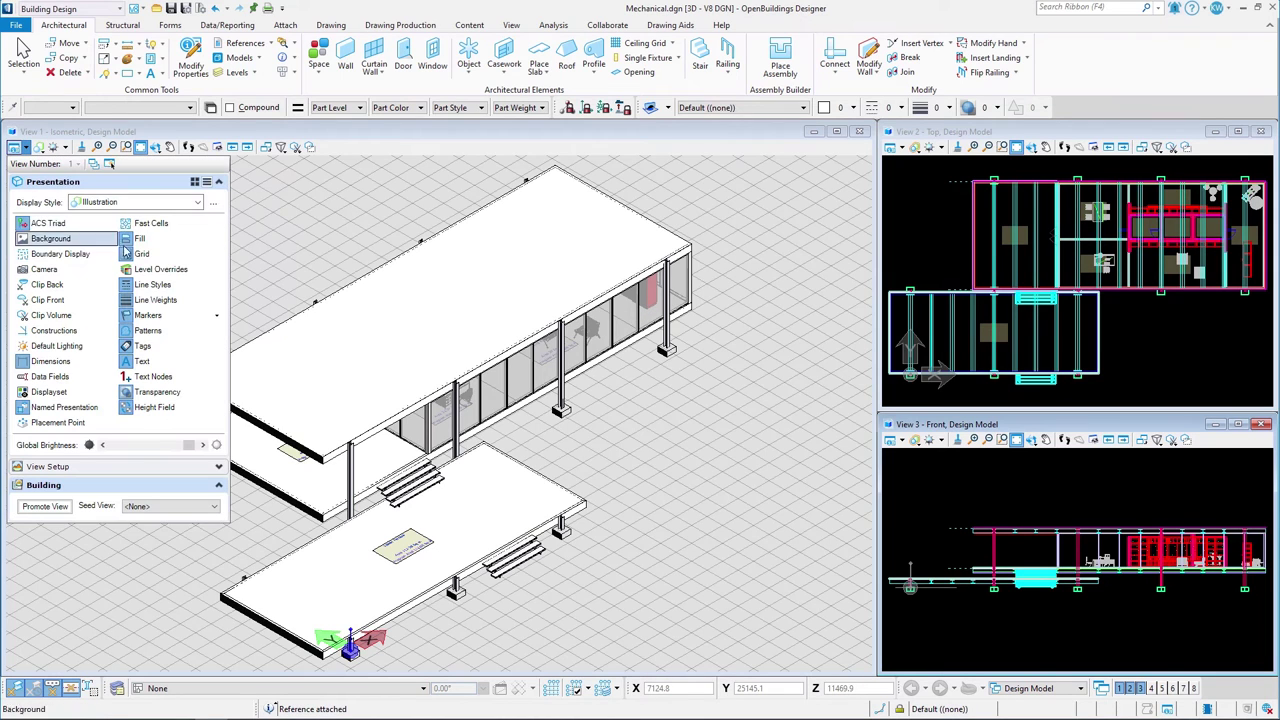
left_click(145, 256)
left_click(296, 146)
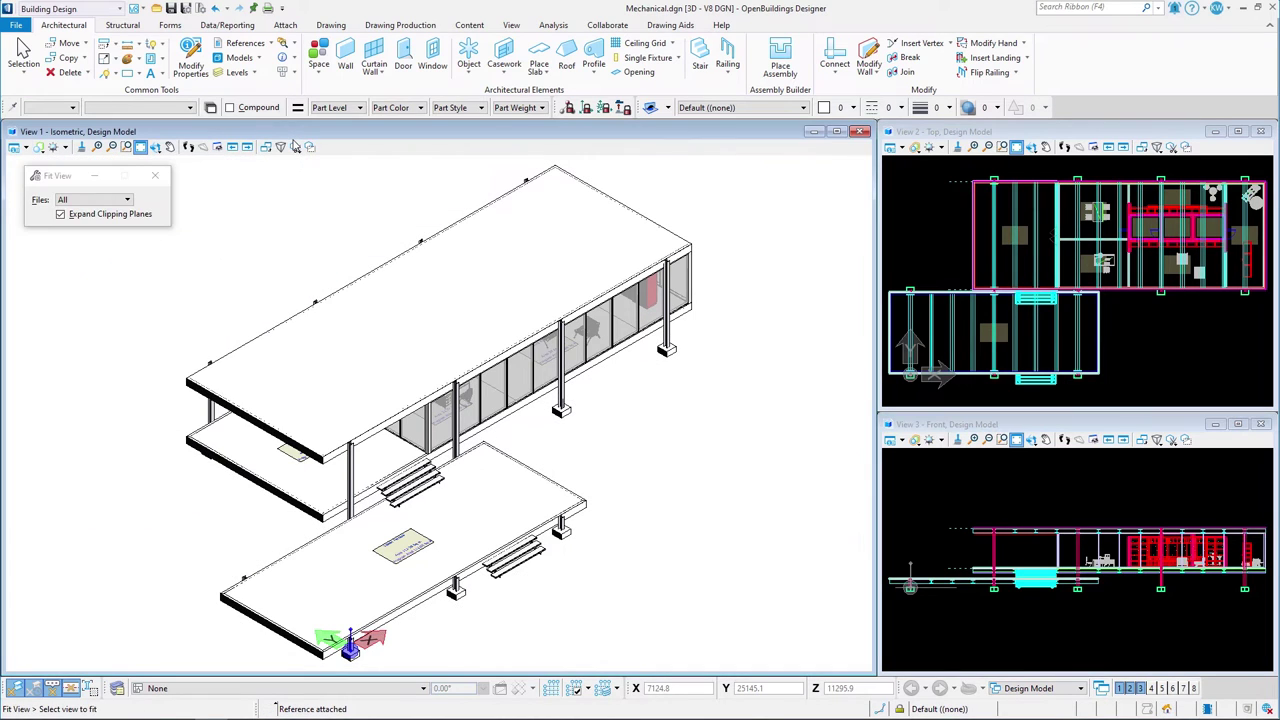
left_click(296, 147)
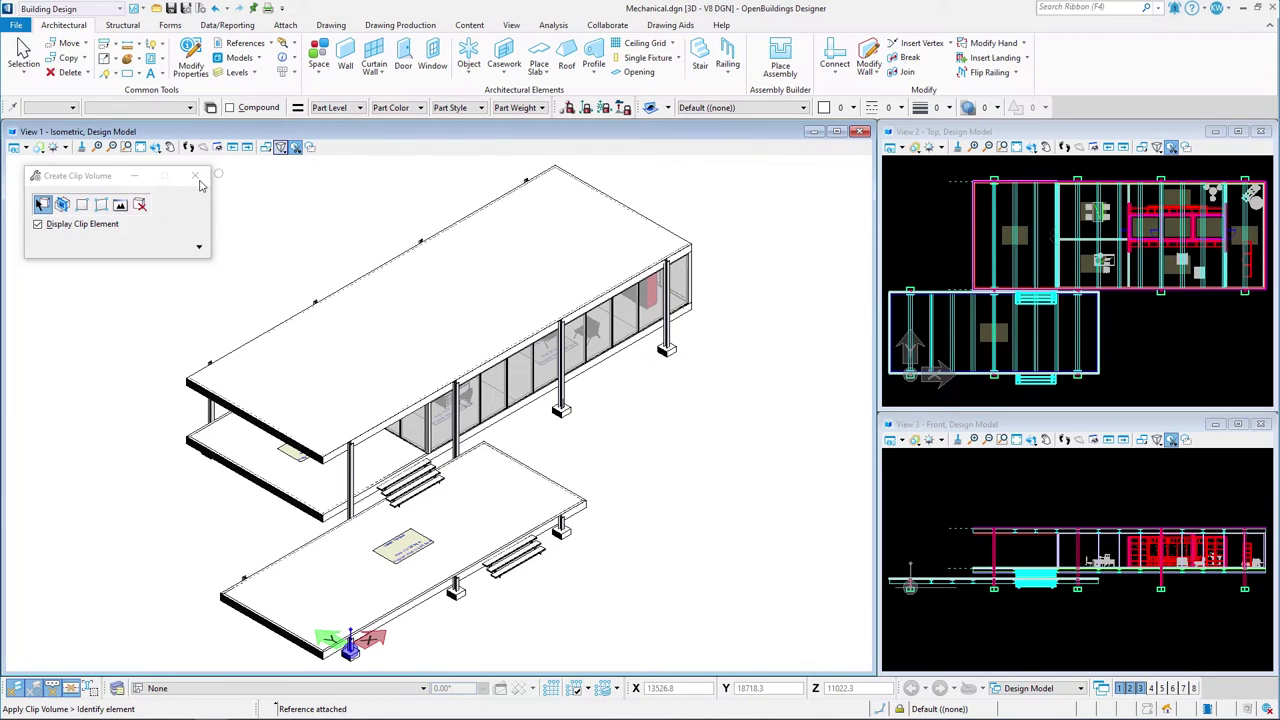
left_click(120, 204)
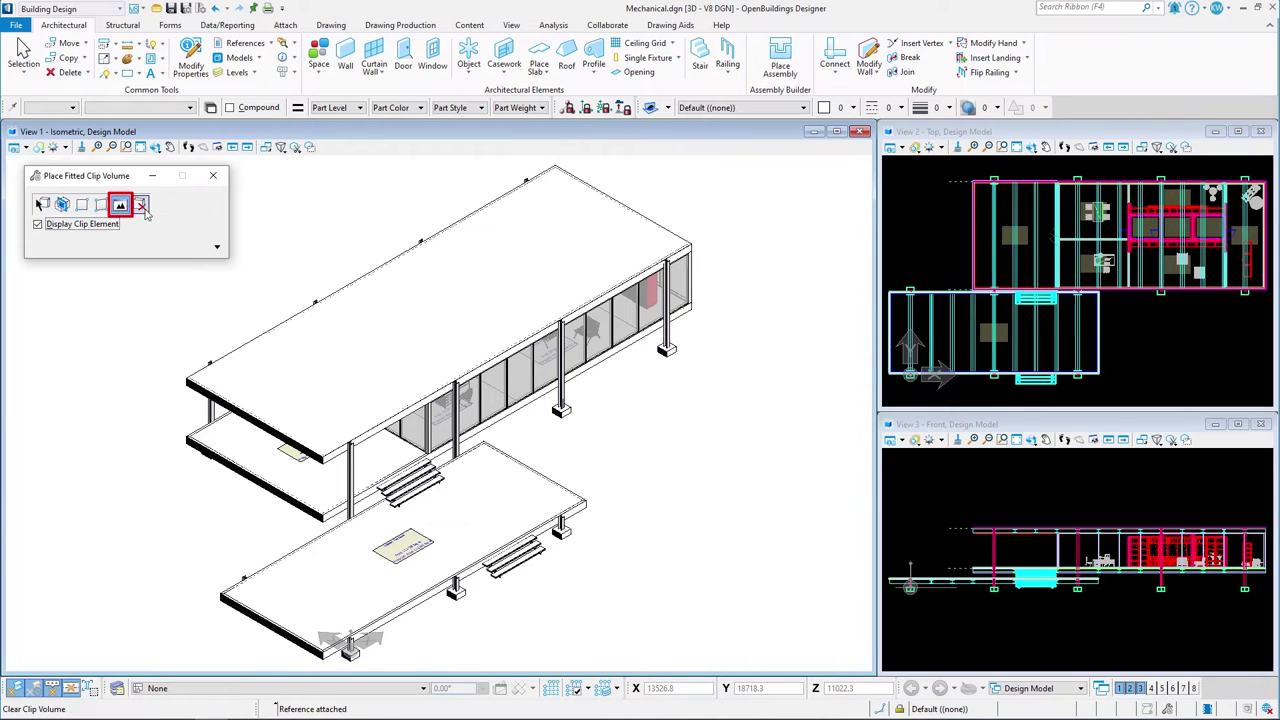
left_click(299, 226)
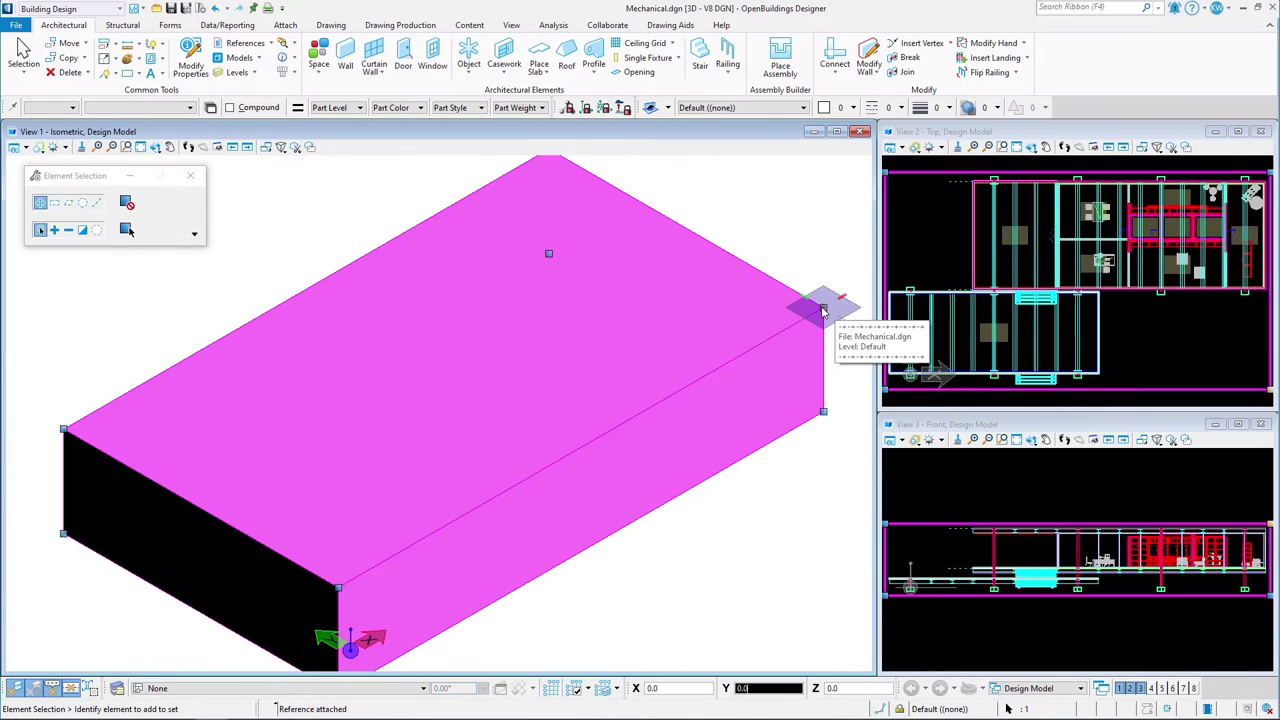
Lower the top of the clip element to cut below the roof and apply it as the isometric view's clip volume
left_click_drag(824, 308, 828, 371)
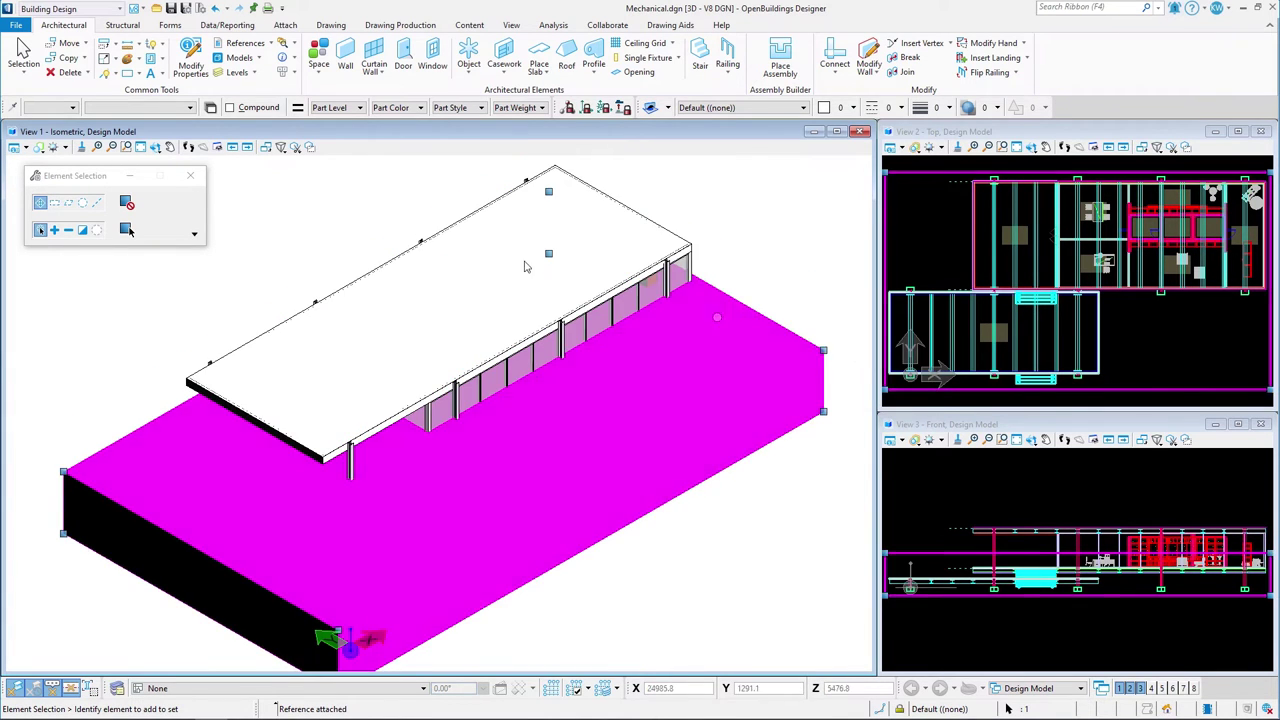
left_click(295, 147)
left_click(42, 205)
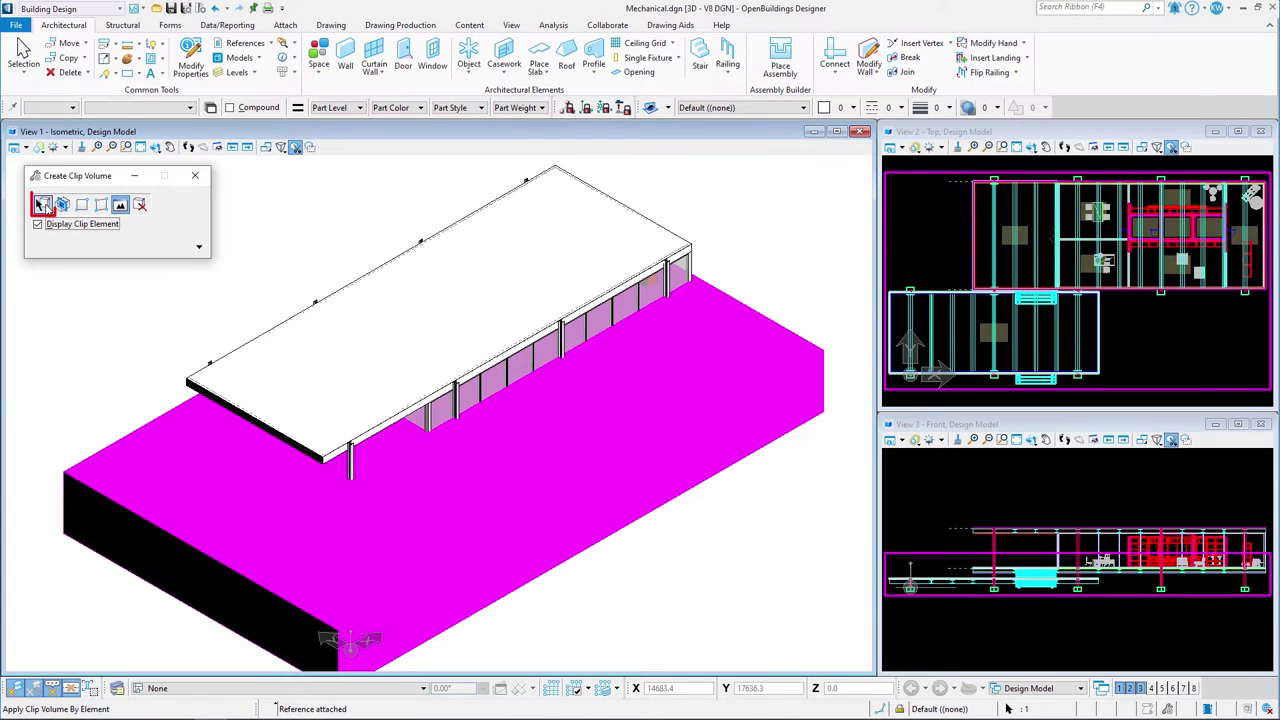
left_click(142, 425)
left_click(193, 175)
Bring the bathrooms and Mechanical Core into close view from above and switch the workflow to Building Systems Design
left_click(155, 147)
left_click(376, 243)
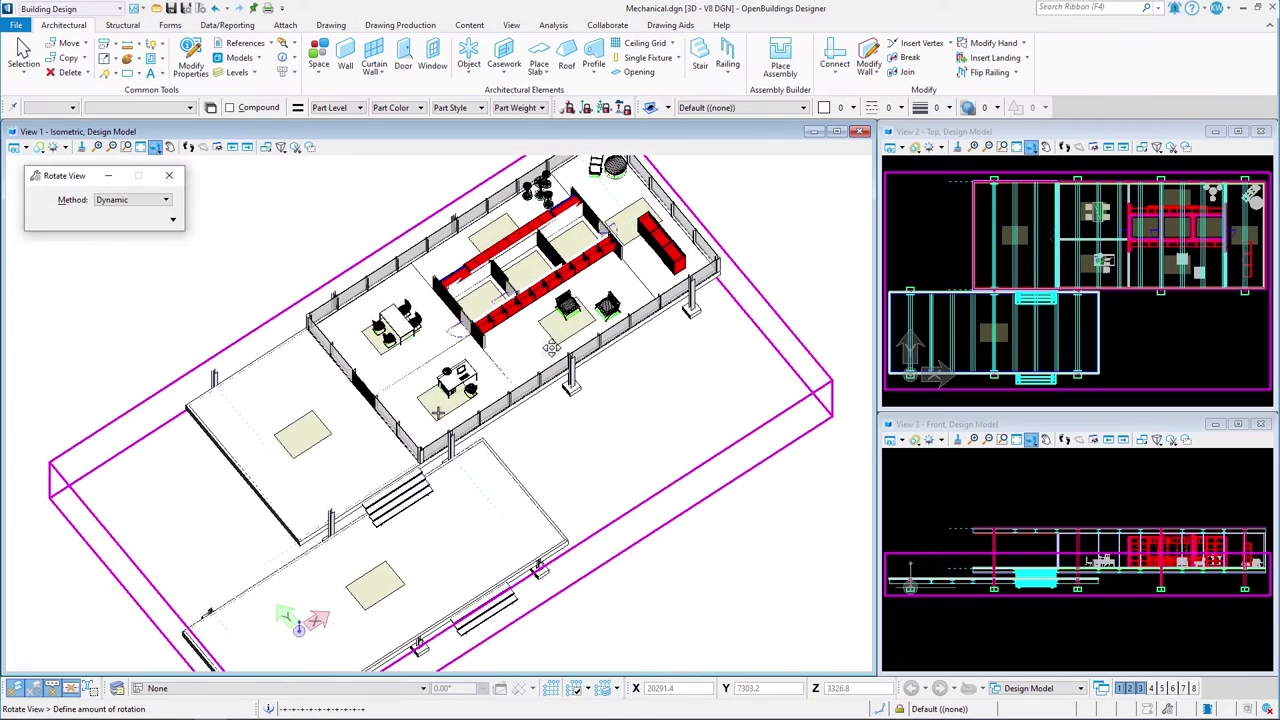
left_click(557, 318)
scroll(540, 238, "up", 5)
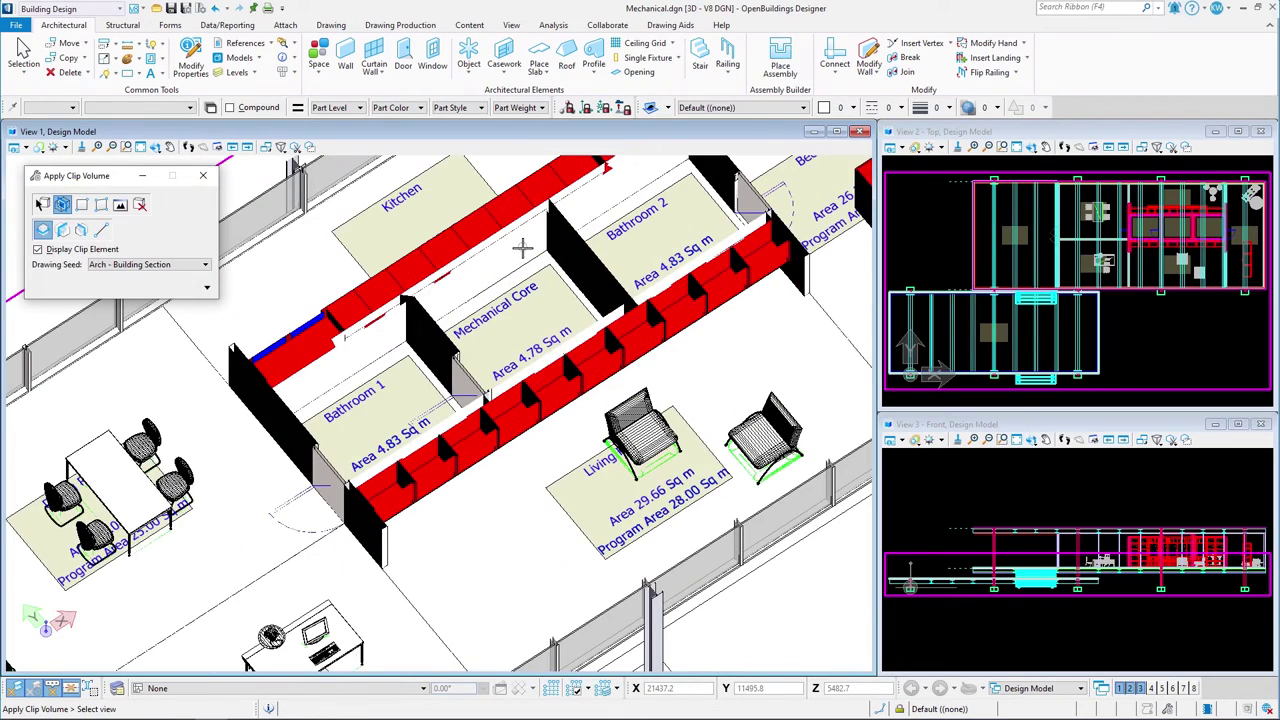
left_click(203, 175)
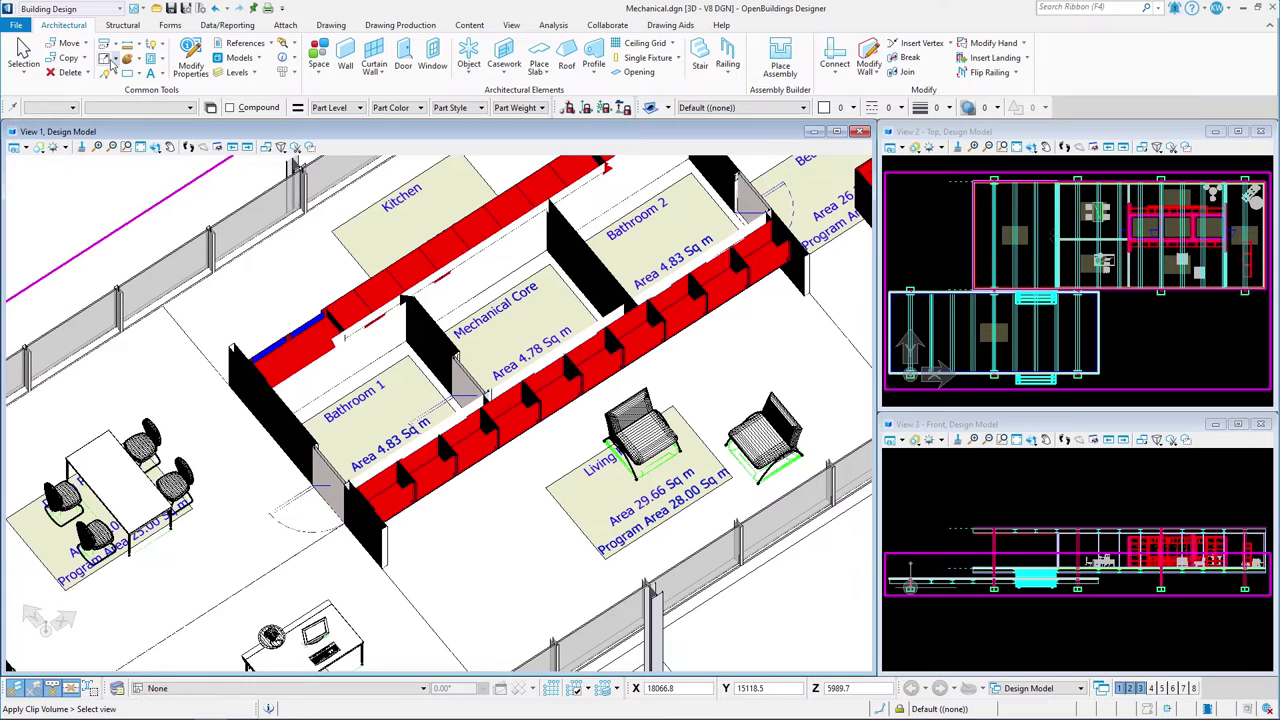
left_click(64, 13)
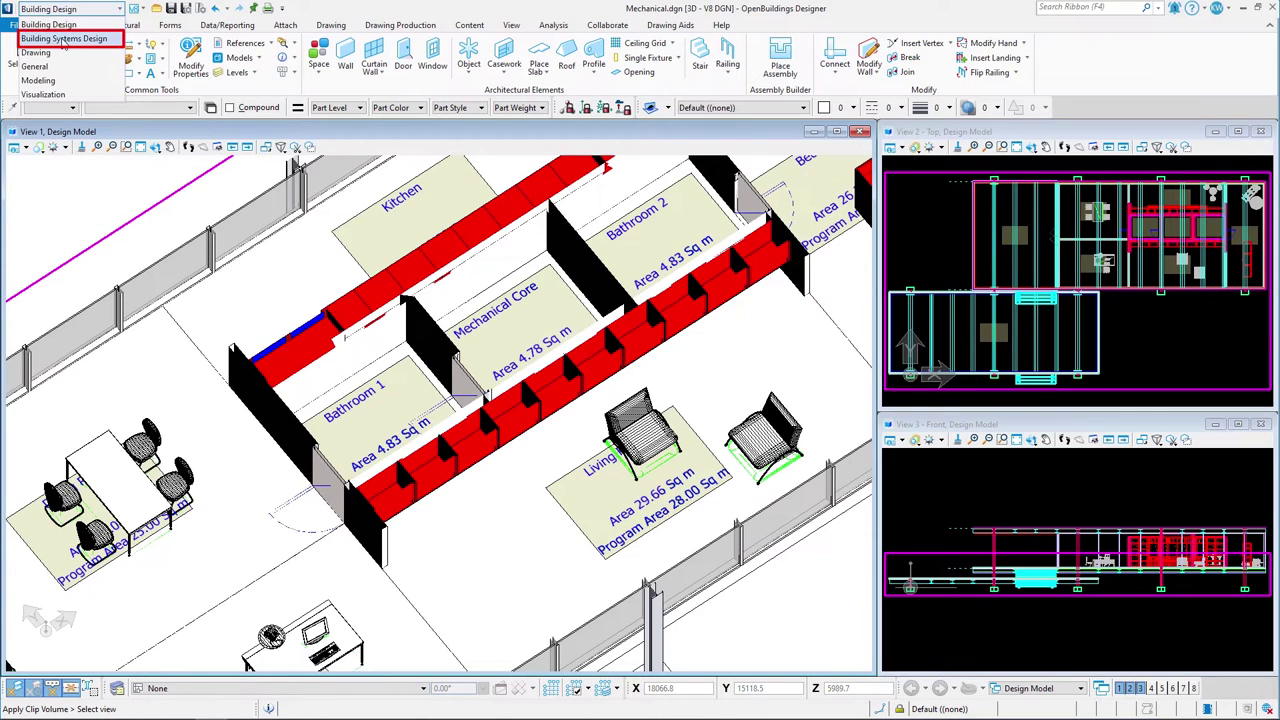
left_click(63, 38)
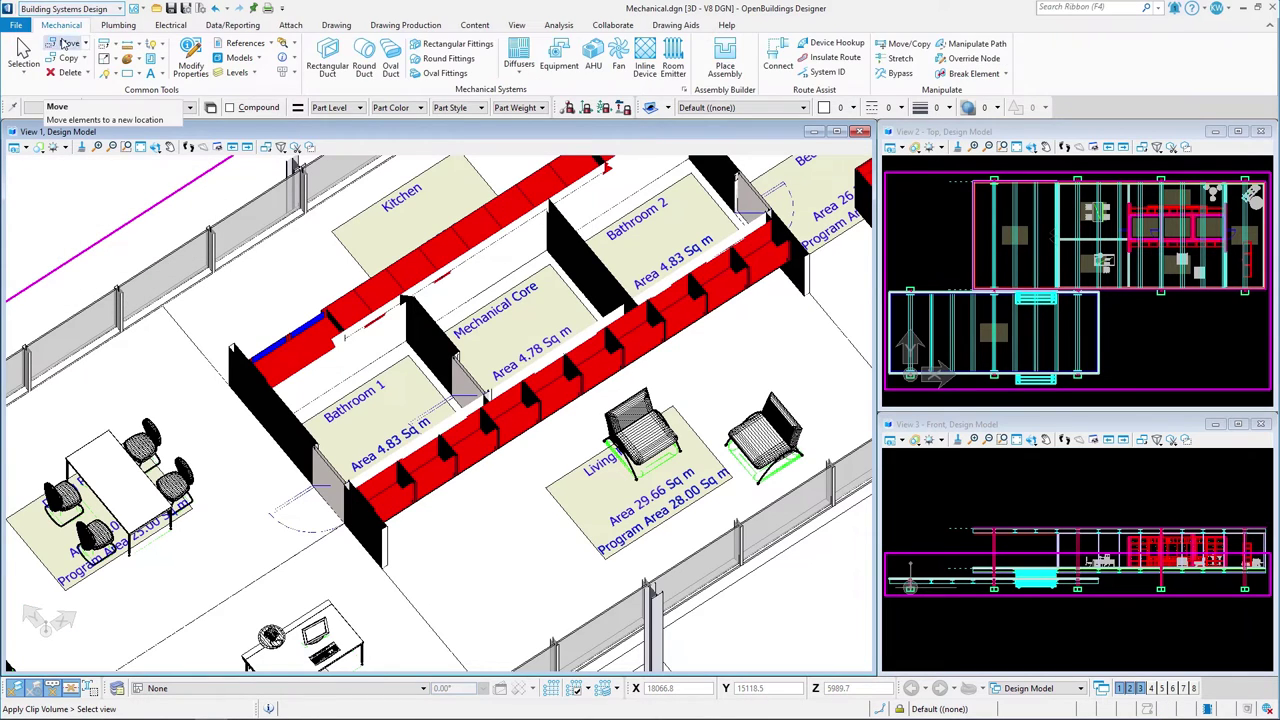
Start placing a plumbing fixture with the Bathtub | Default BathTub catalog item and the Sanitary part Bath Tub
left_click(118, 26)
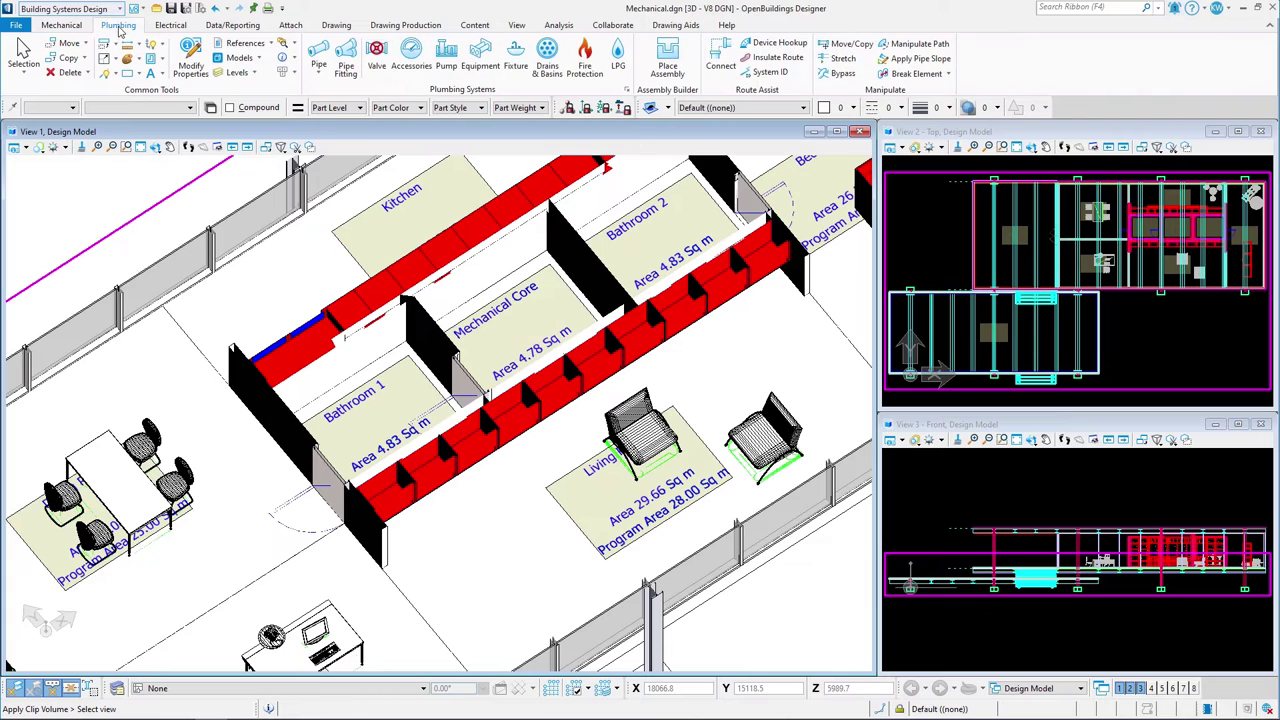
left_click(516, 55)
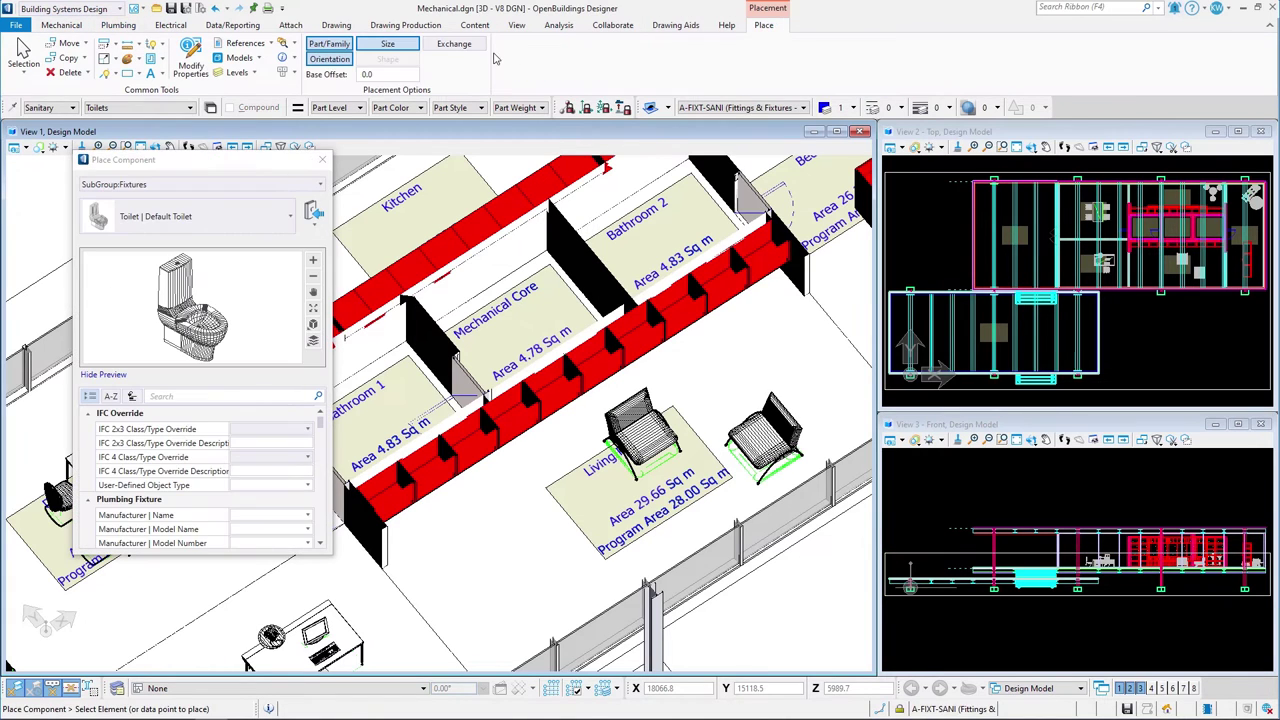
left_click(221, 222)
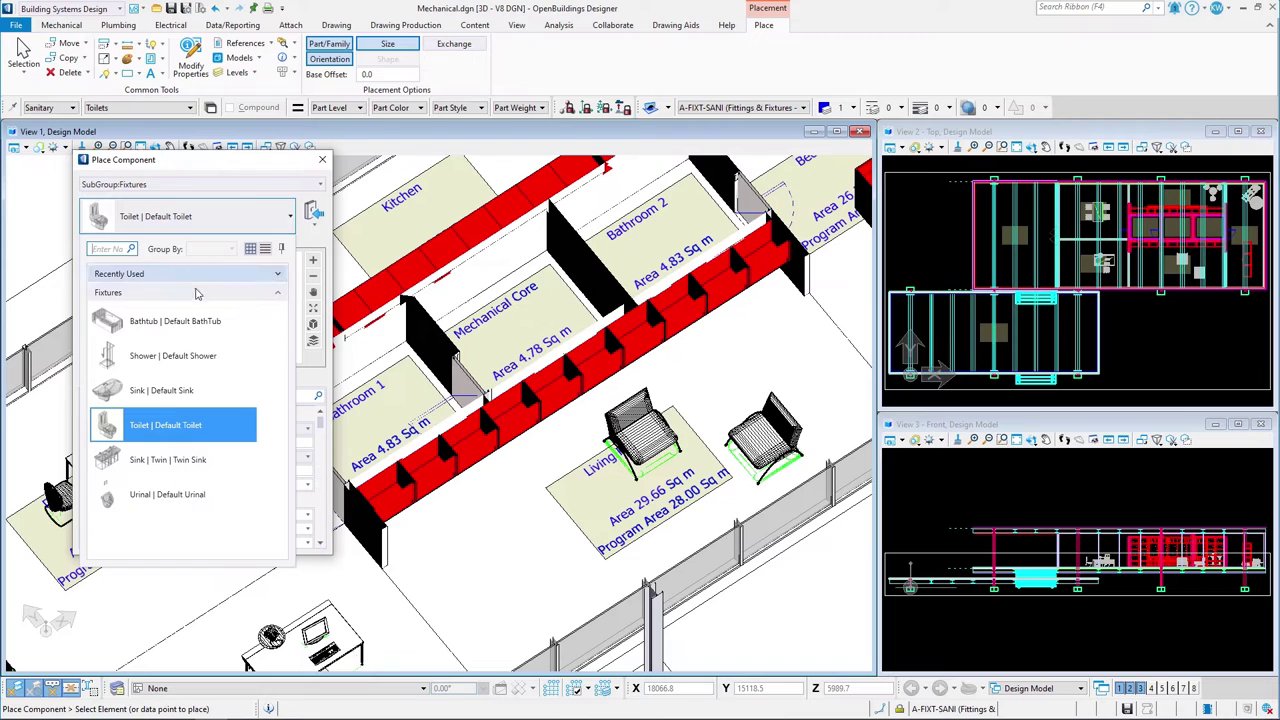
left_click(182, 335)
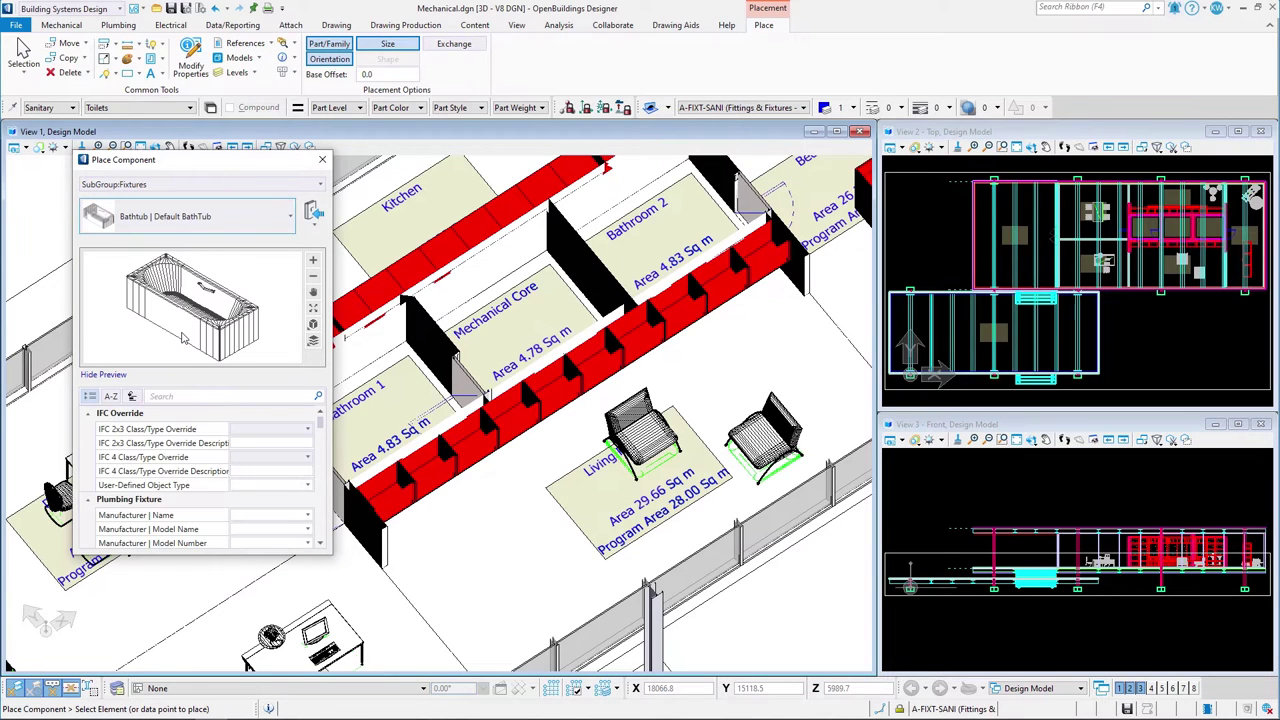
scroll(253, 428, "down", 5)
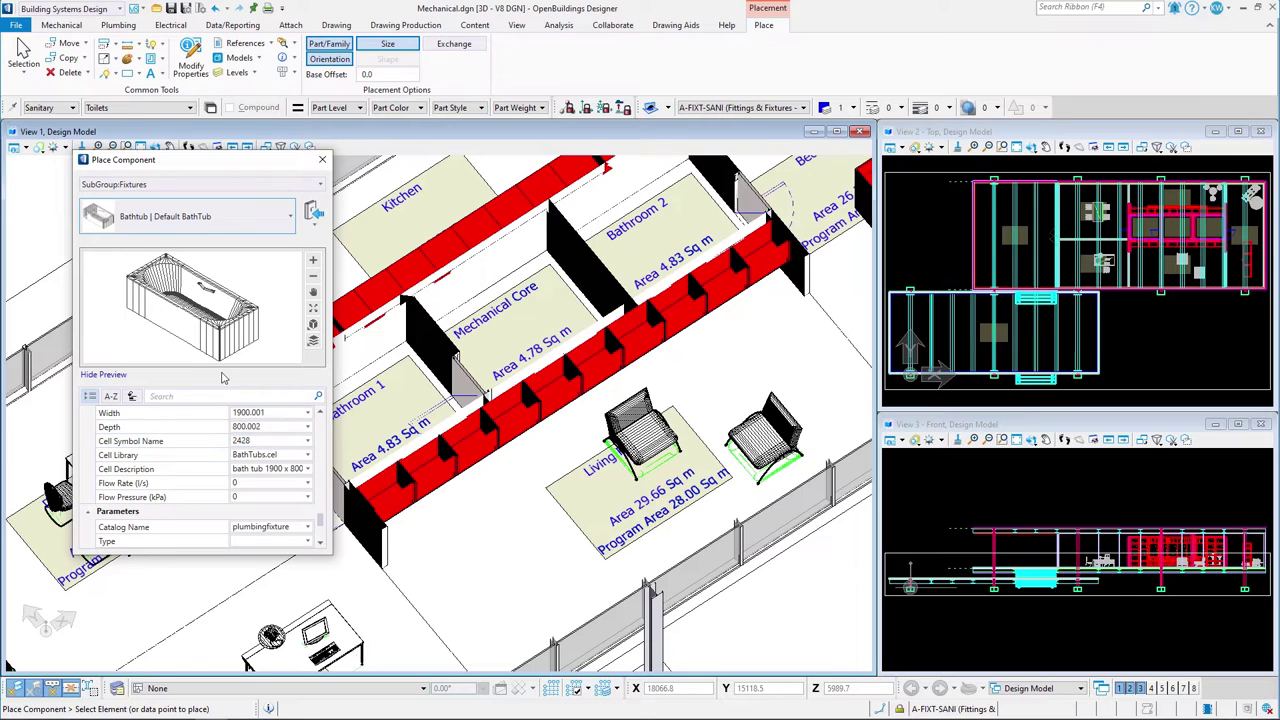
left_click(118, 108)
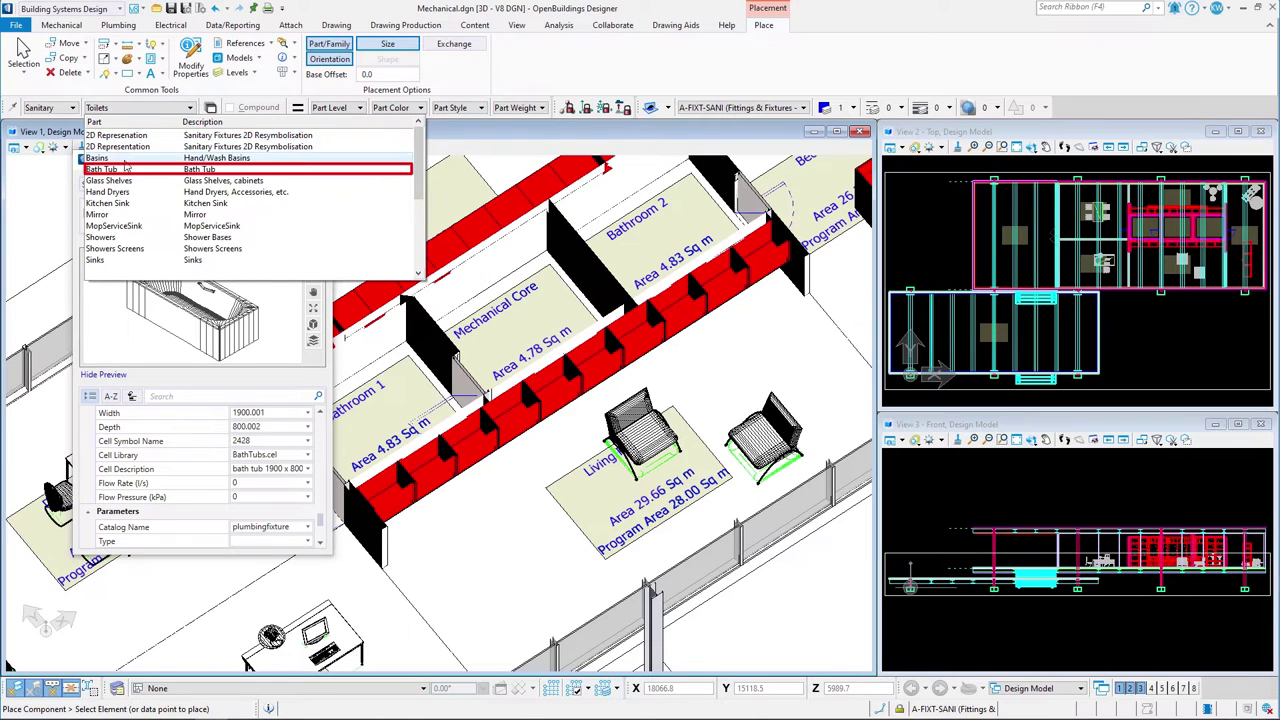
left_click(121, 170)
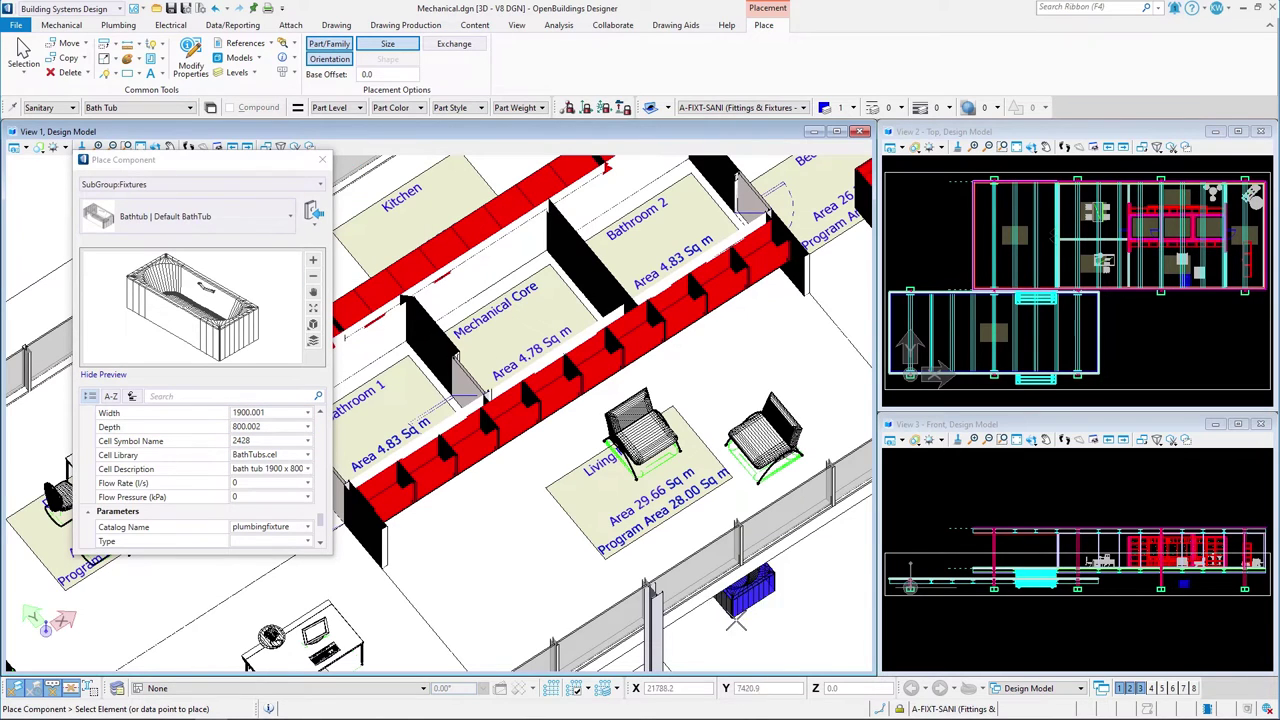
Set the default snap mode to Multi-snap 1 and make the Farnsworth House Upper Terrace the active floor
left_click(878, 708)
left_click(840, 680)
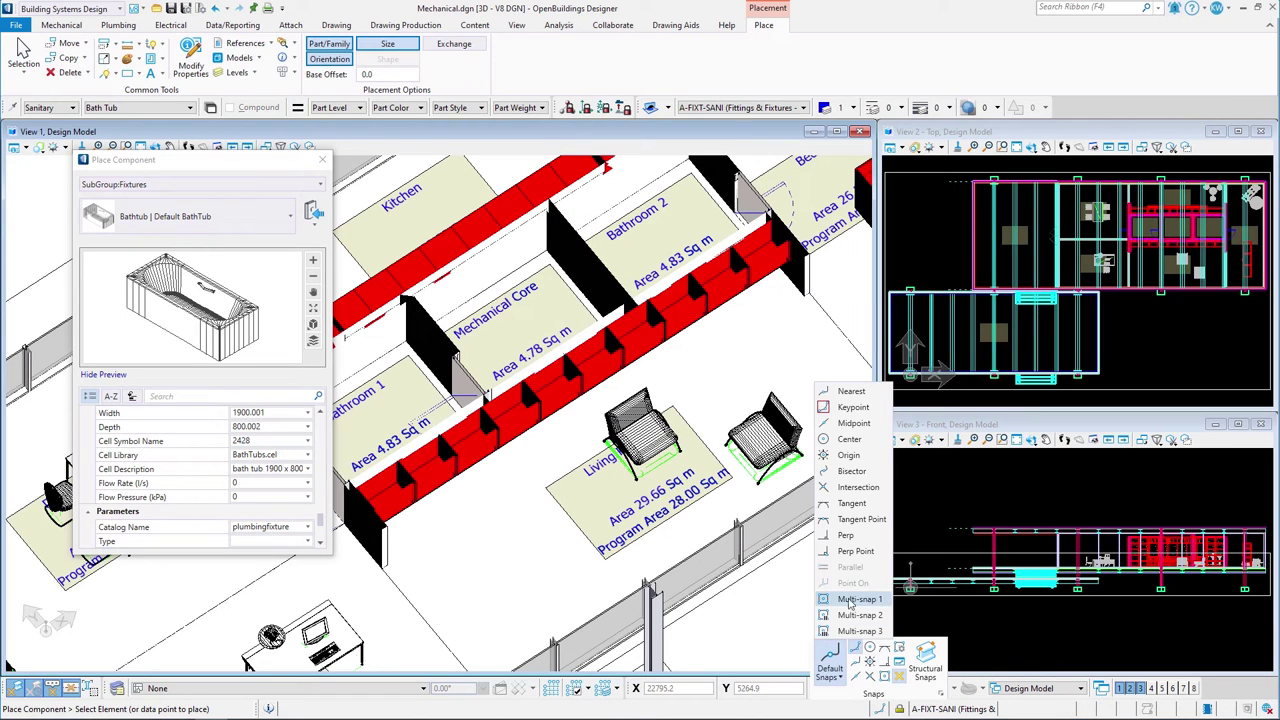
left_click(851, 599)
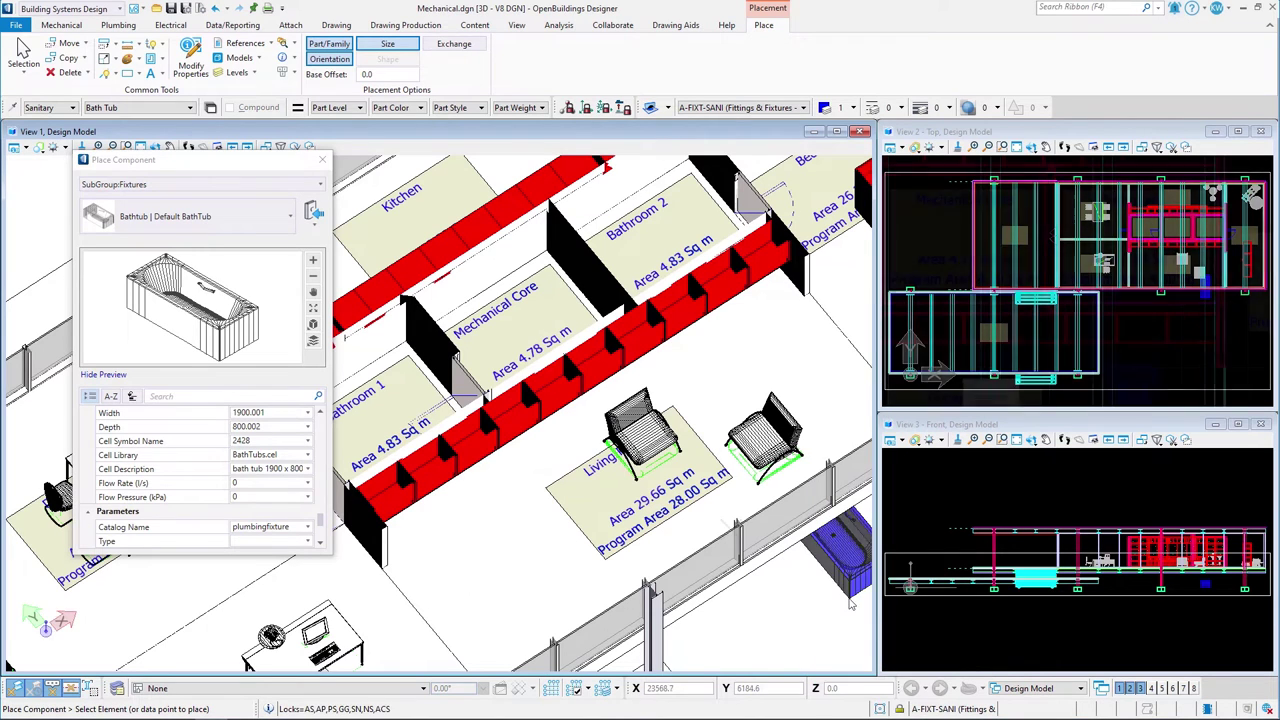
left_click(230, 688)
left_click(209, 619)
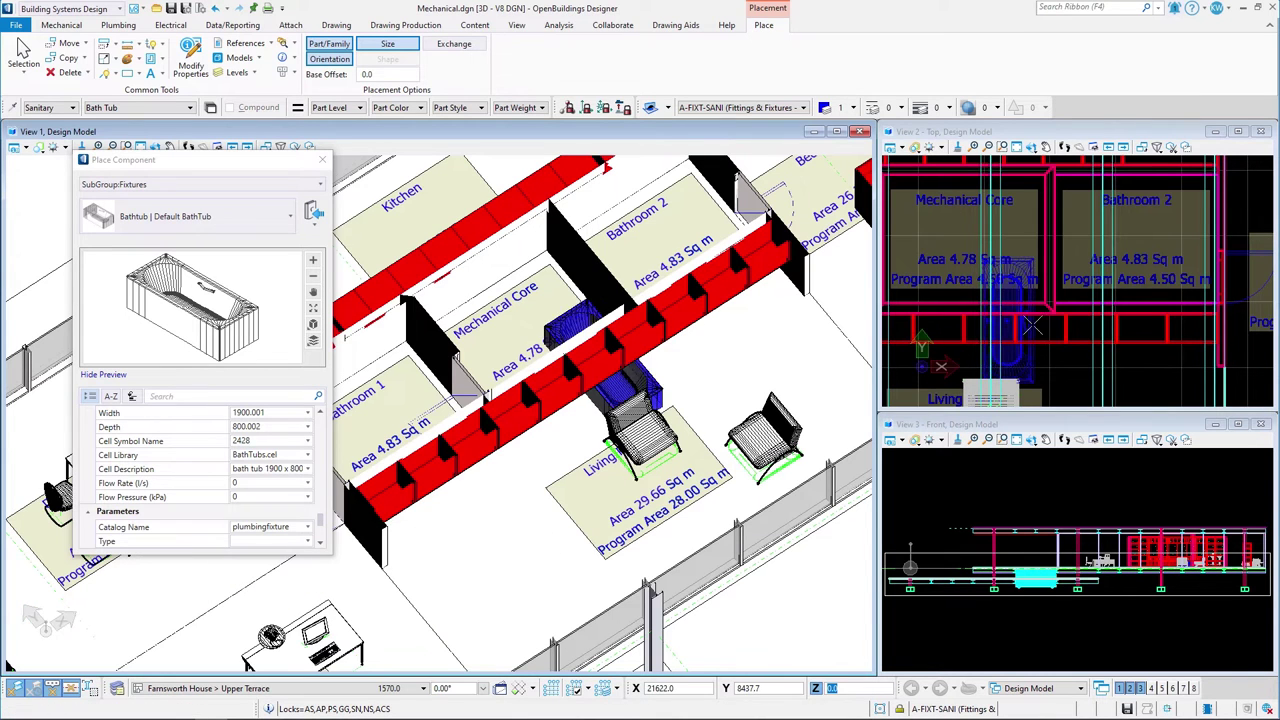
Place the bathtub in Bathroom 2's corner beside the Mechanical Core wall, orienting it parallel to the bathroom's long cabinet-side wall
left_click(1060, 300)
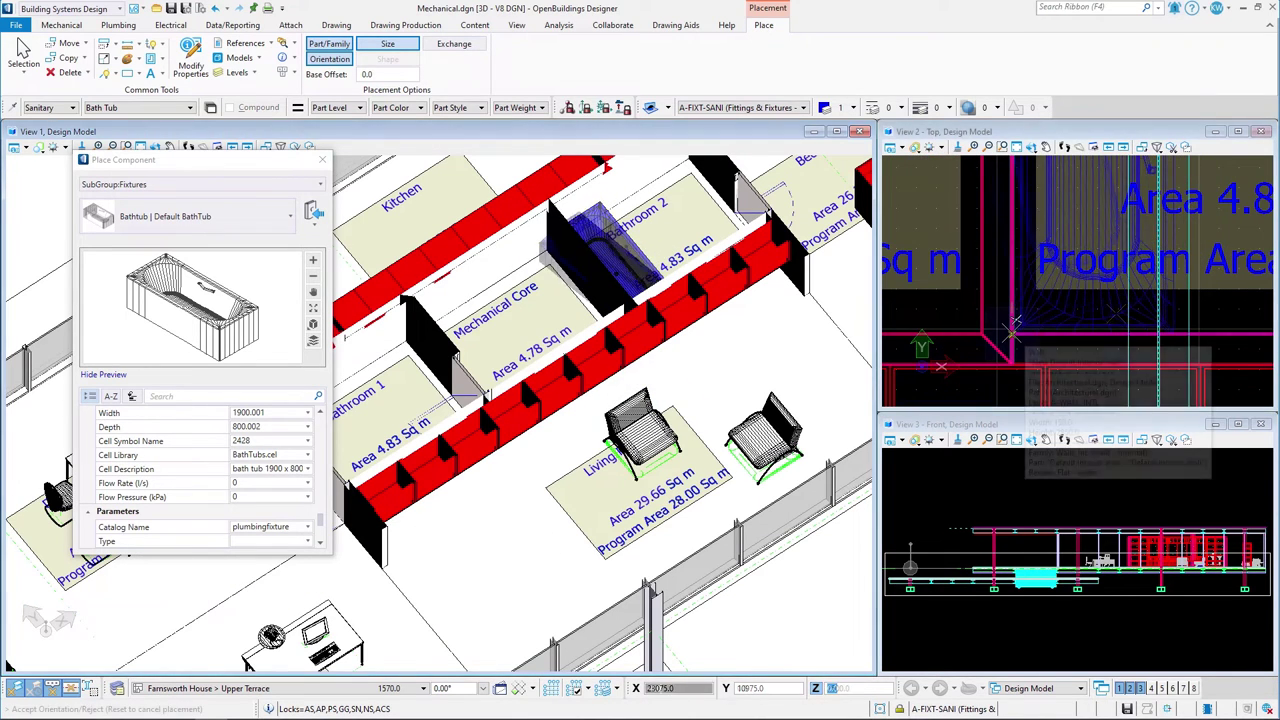
scroll(1225, 330, "down", 2)
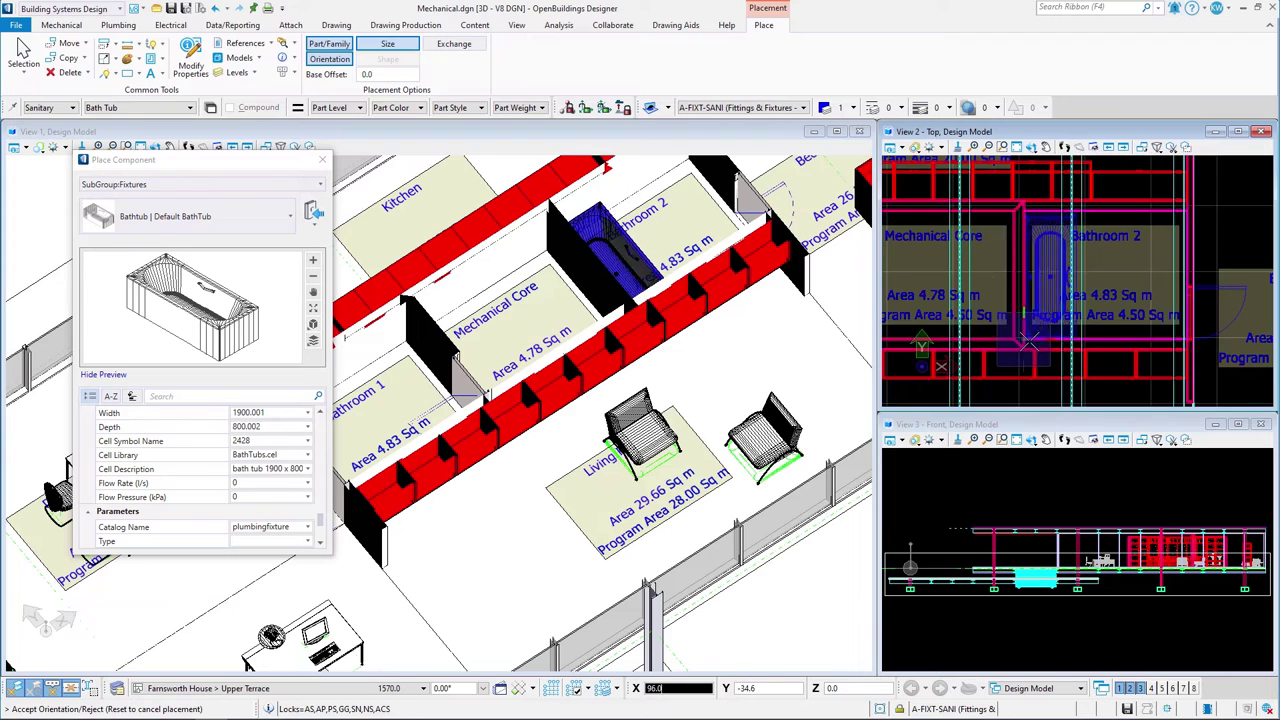
left_click(1205, 341)
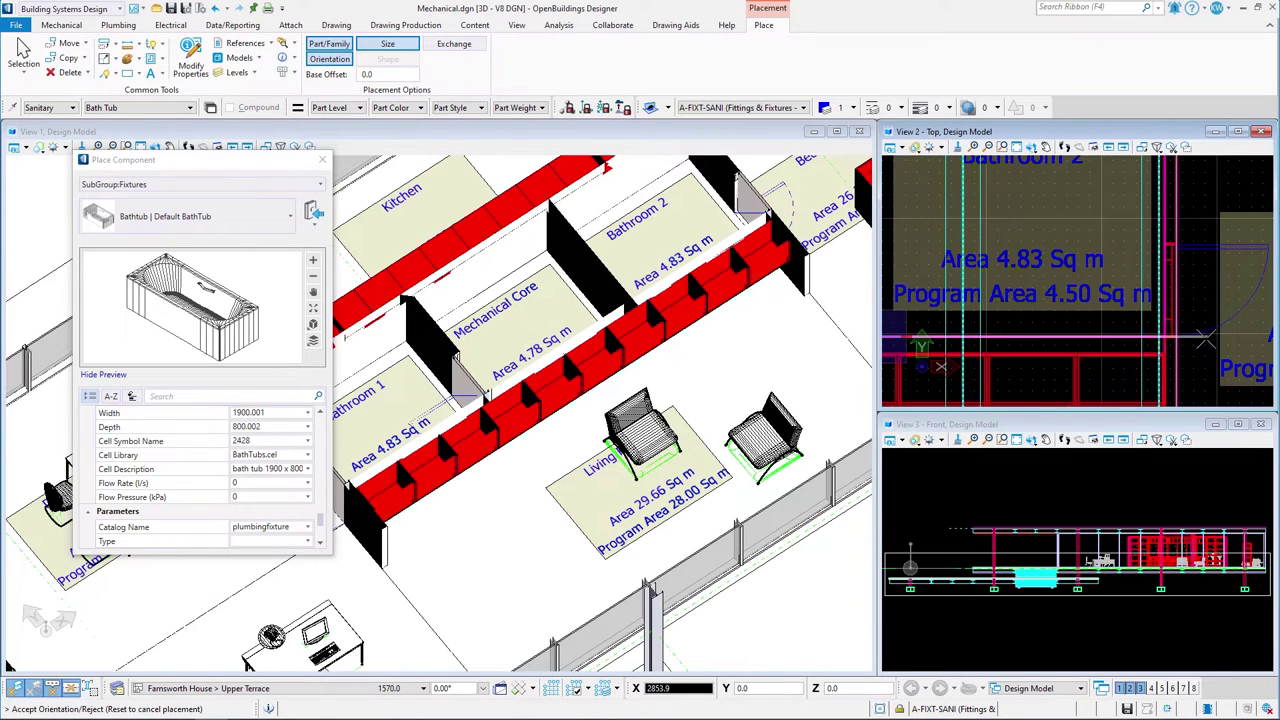
Place a Shower | Default Shower with the Showers part in Bathroom 1's kitchen-side corner beside the Mechanical Core wall
left_click(218, 228)
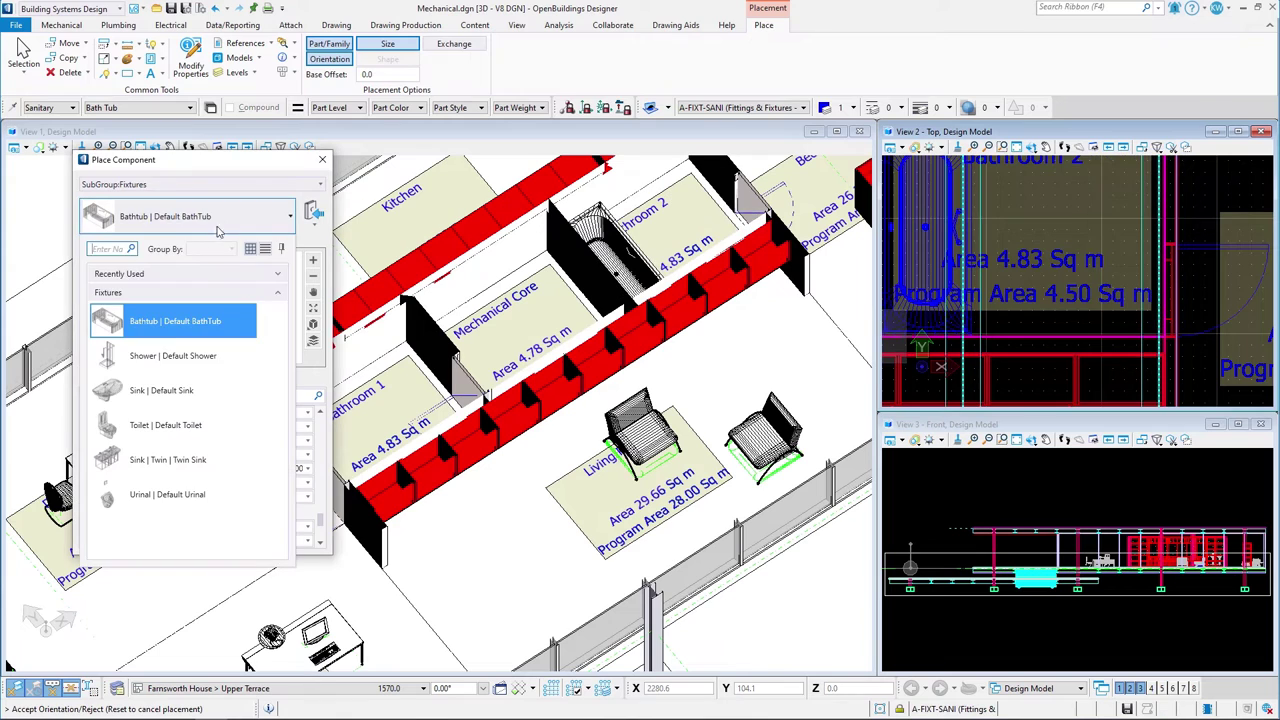
left_click(171, 357)
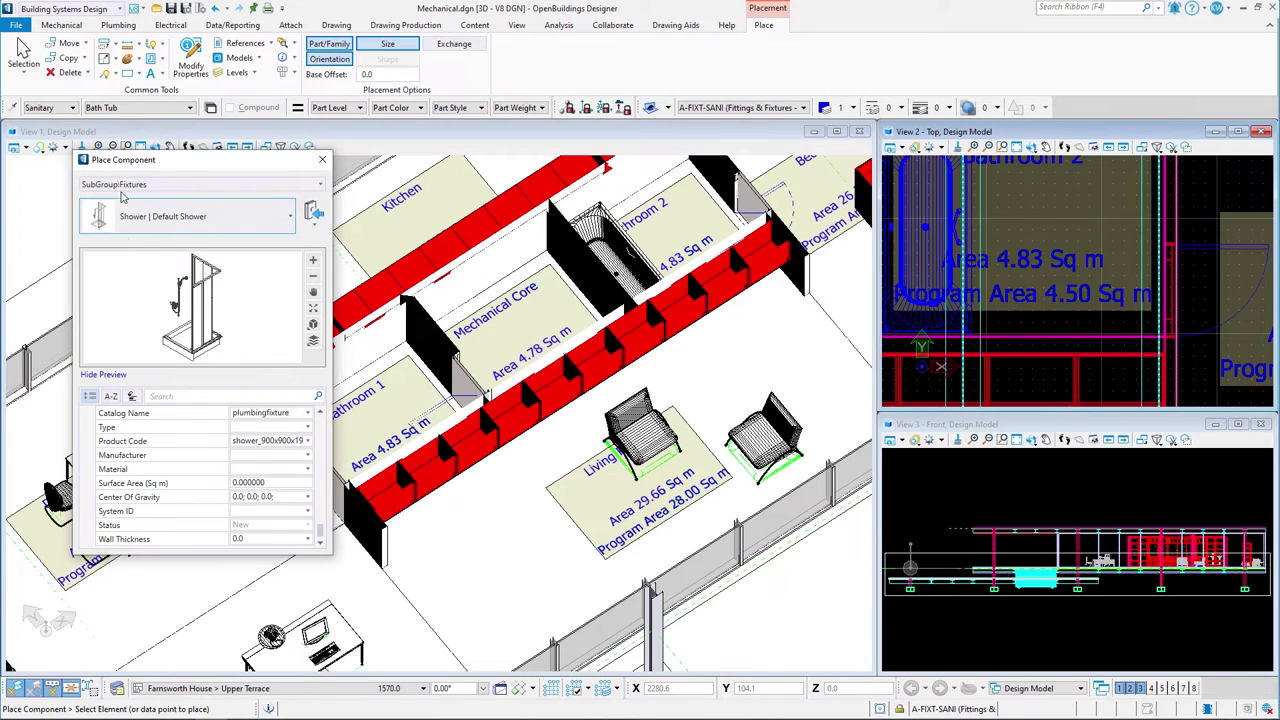
left_click(127, 110)
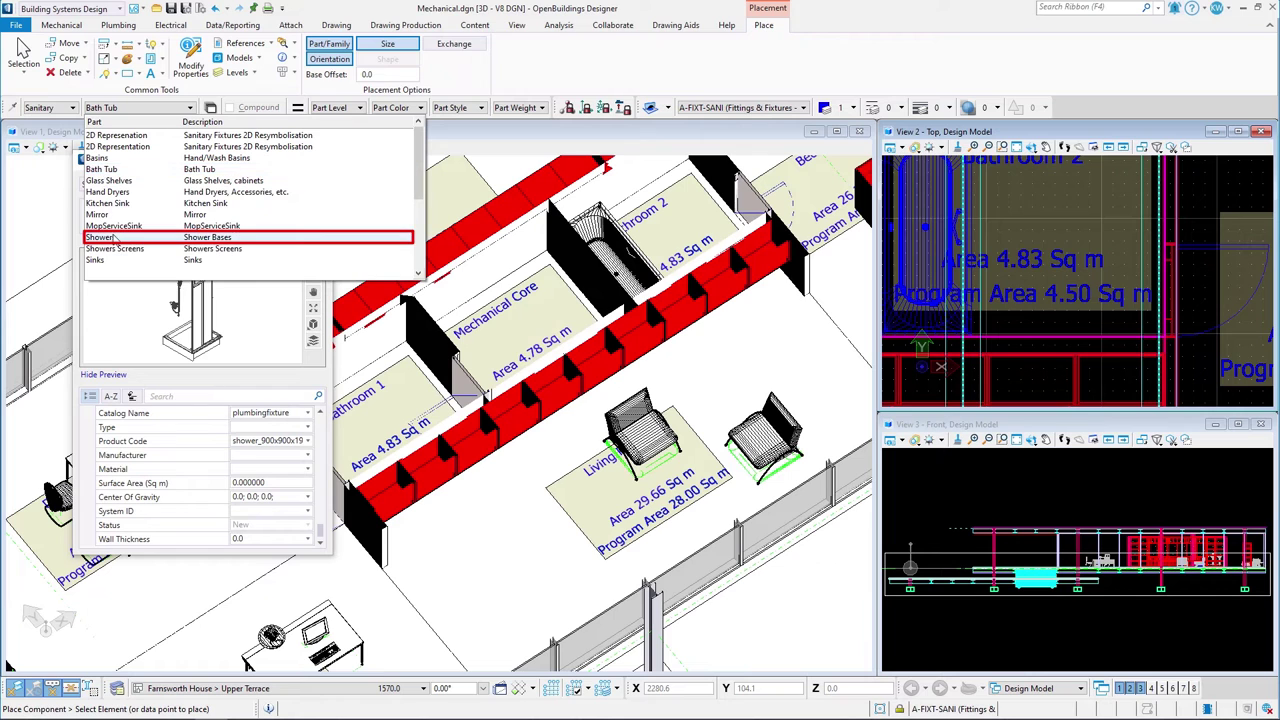
left_click(114, 238)
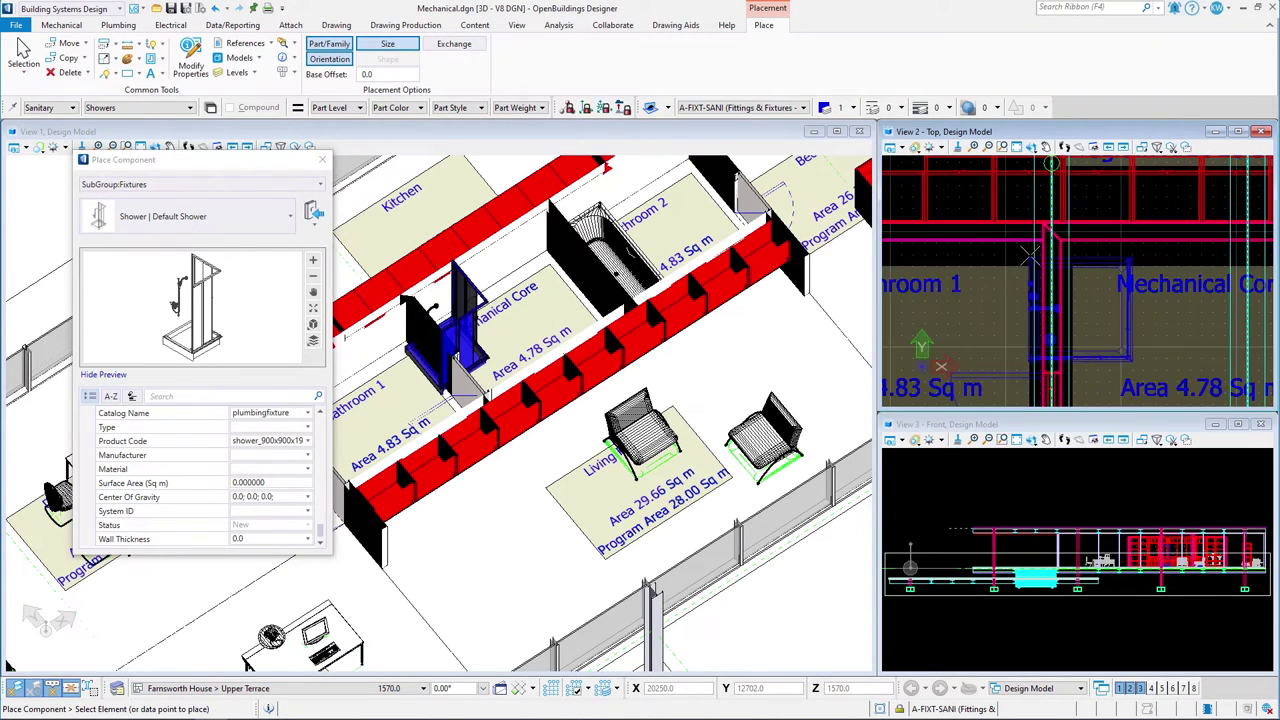
left_click(445, 320)
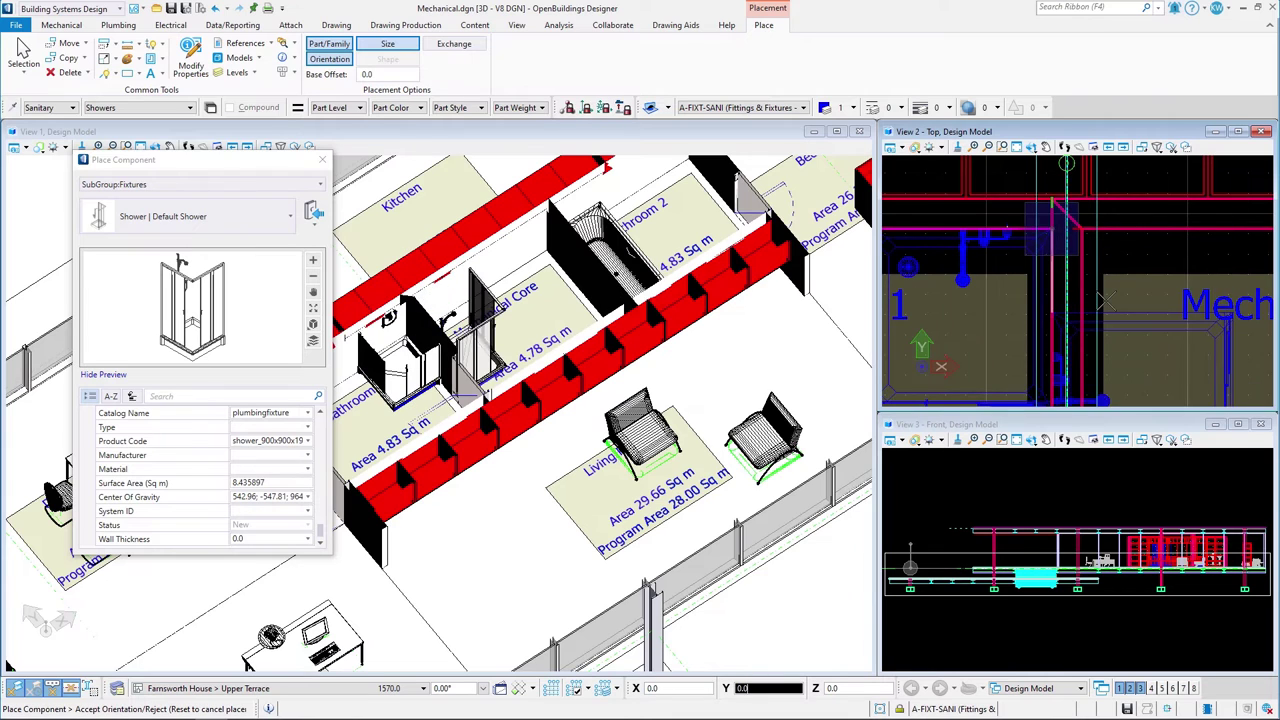
Switch the fixture to the Toilet | Default Toilet catalog item with the Sanitary part Toilets
left_click(220, 229)
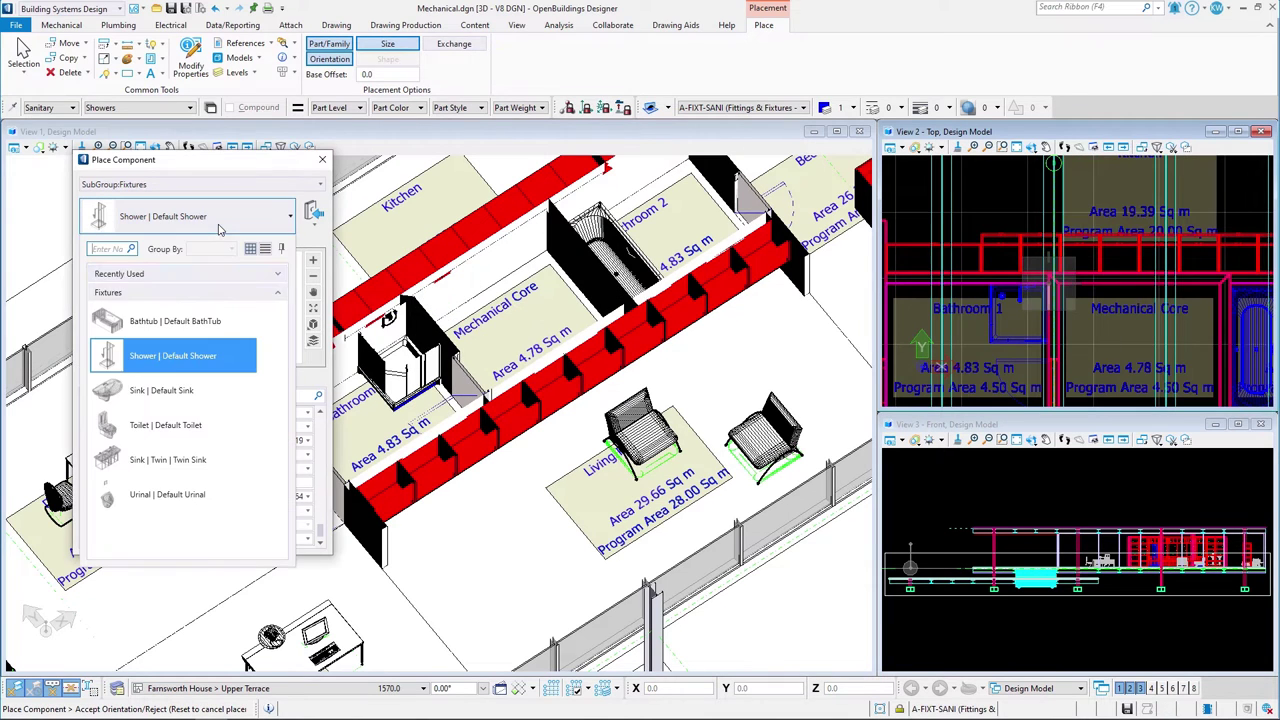
left_click(163, 426)
left_click(140, 107)
scroll(108, 200, "down", 1)
left_click(100, 203)
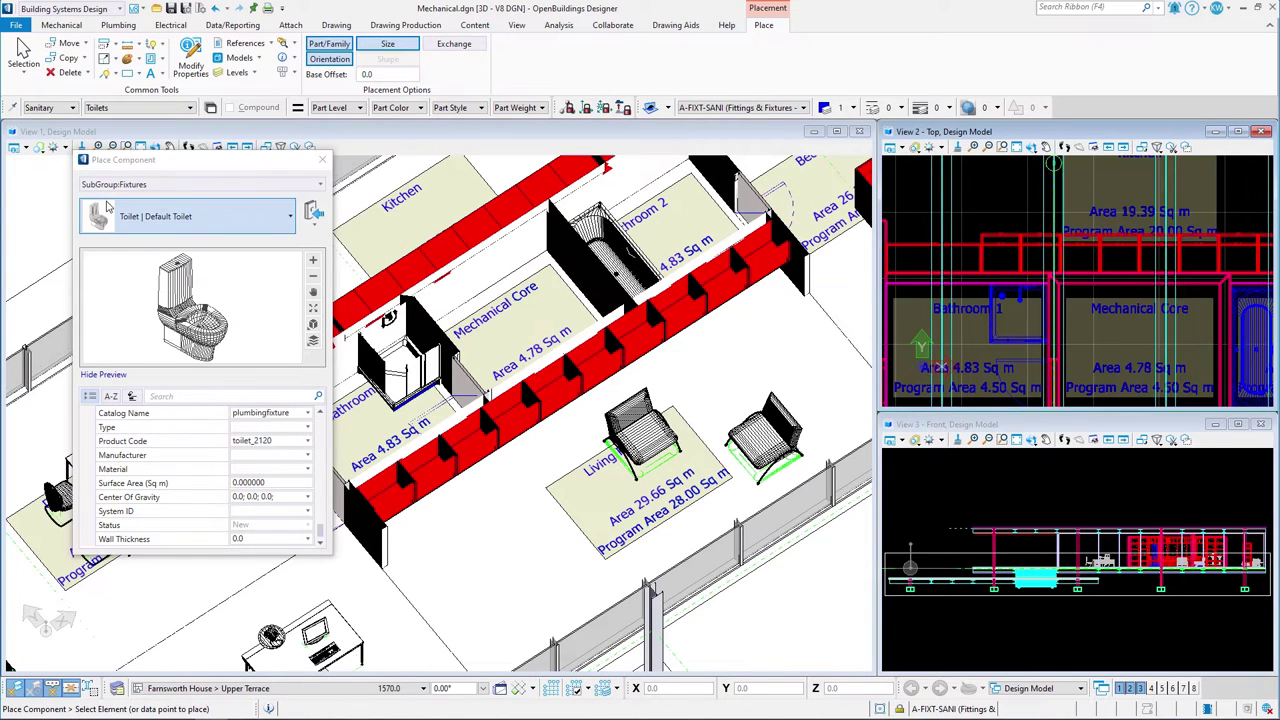
Place a toilet against Bathroom 1's kitchen-side wall, offset 450 mm in X from the corner opposite the shower
key("F11")
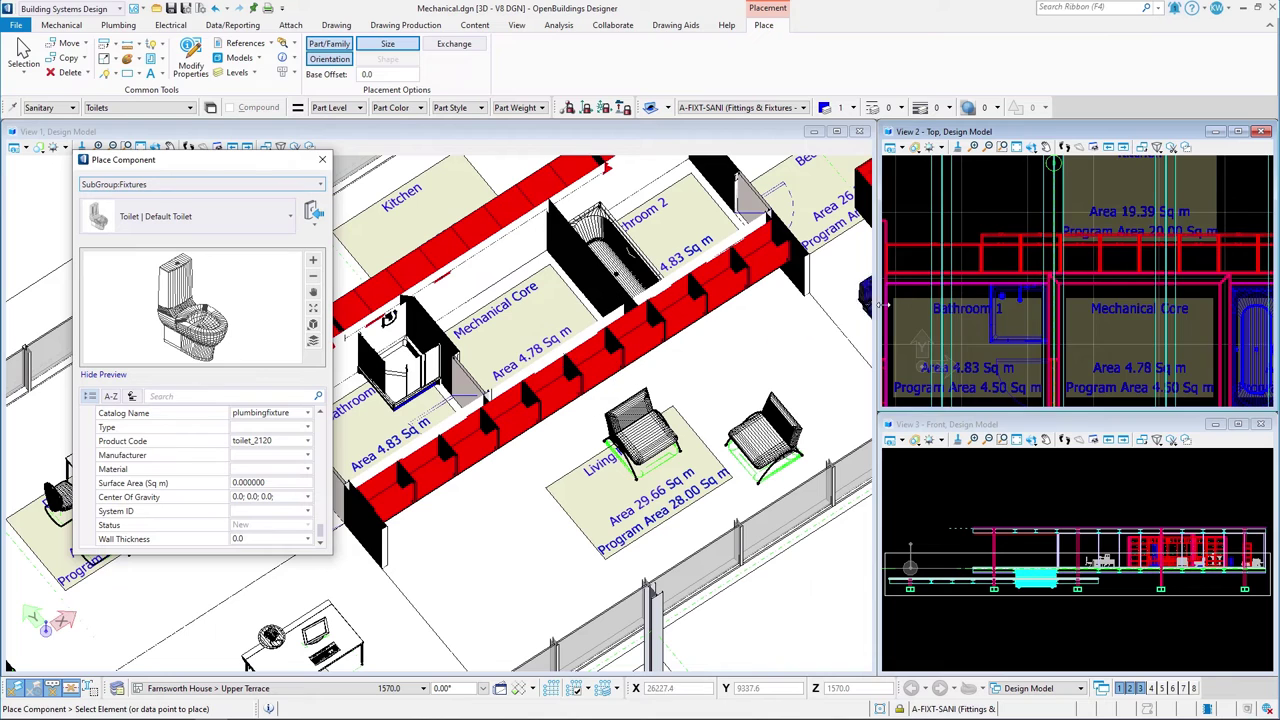
scroll(908, 290, "up", 3)
mouse_move(905, 273)
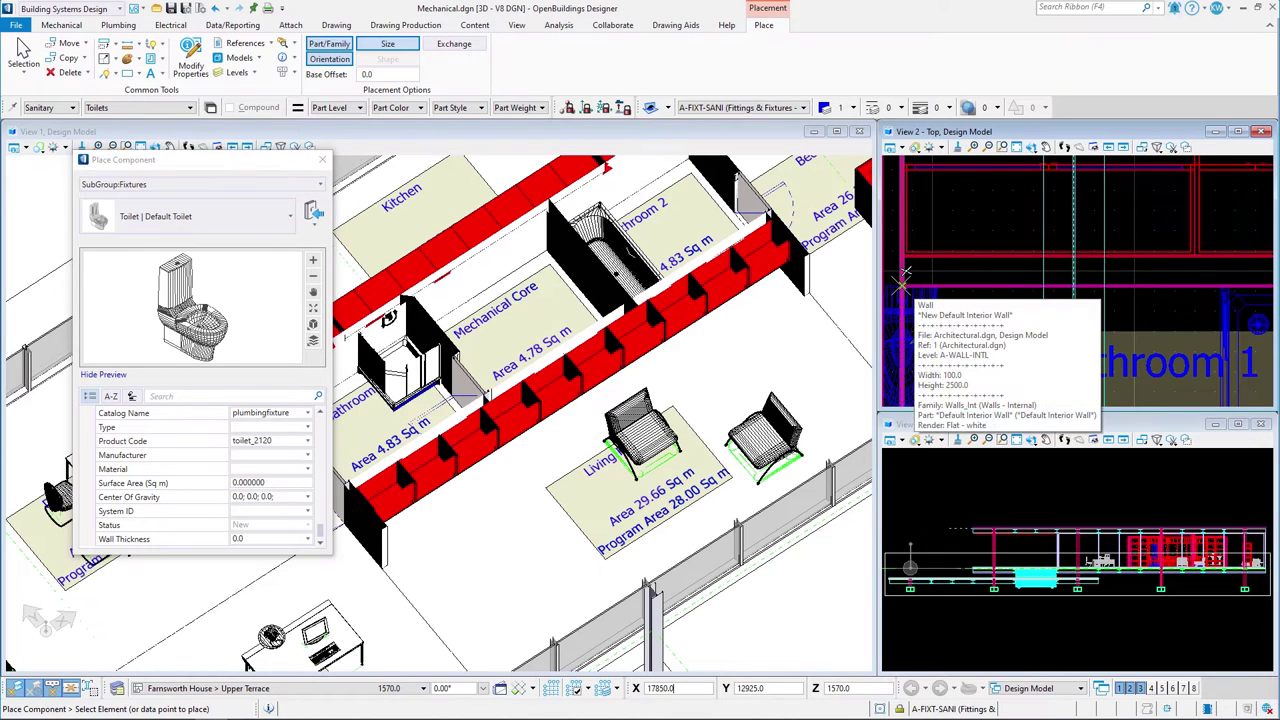
key("o")
mouse_move(1045, 275)
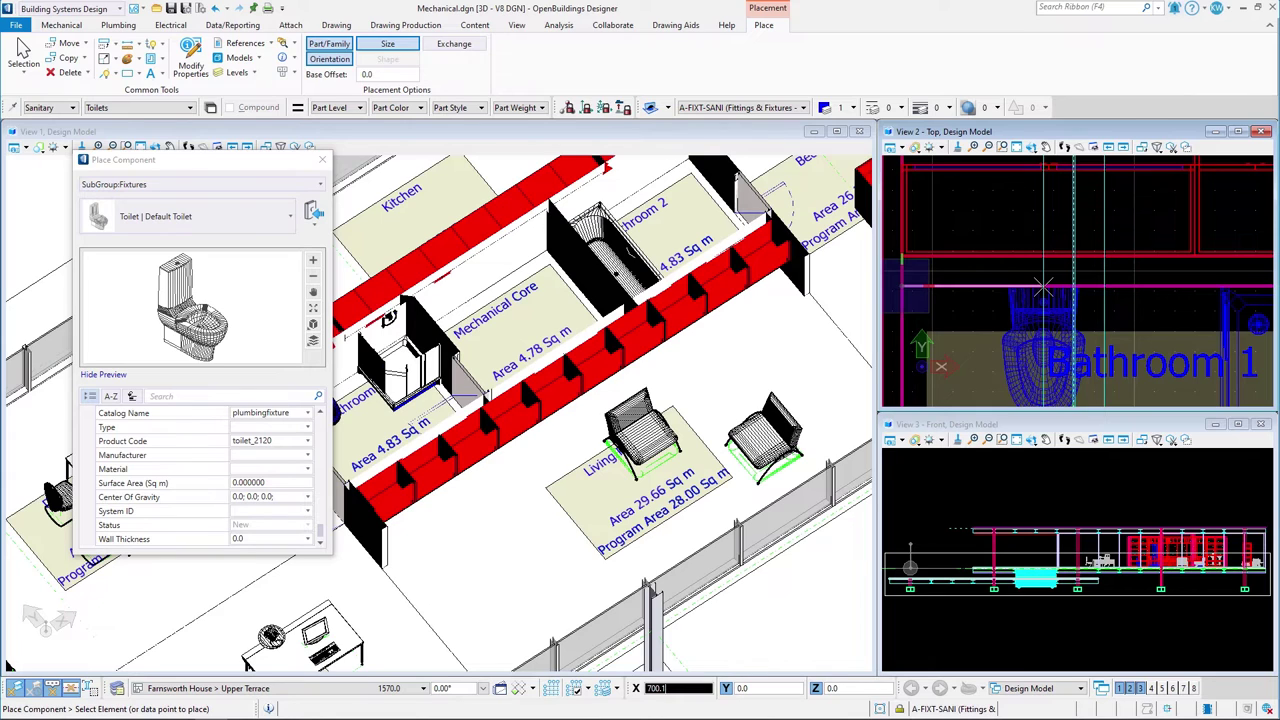
type("450")
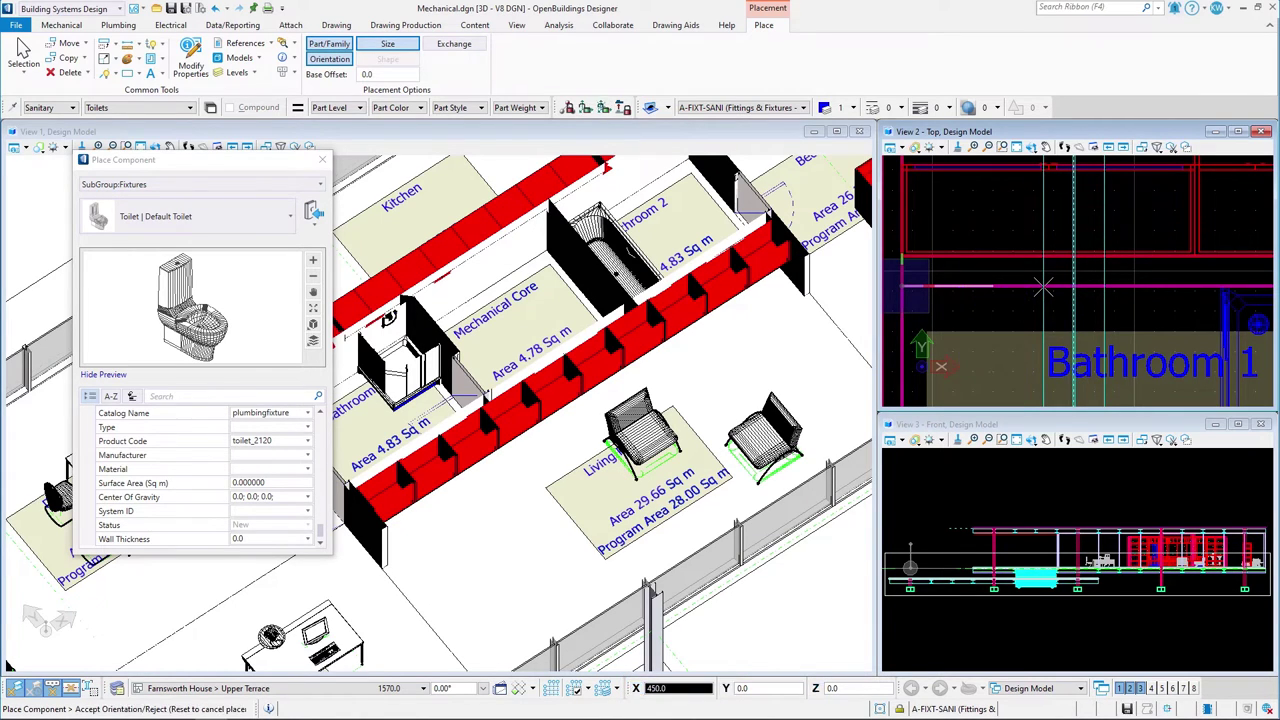
left_click(1043, 289)
left_click(1043, 289)
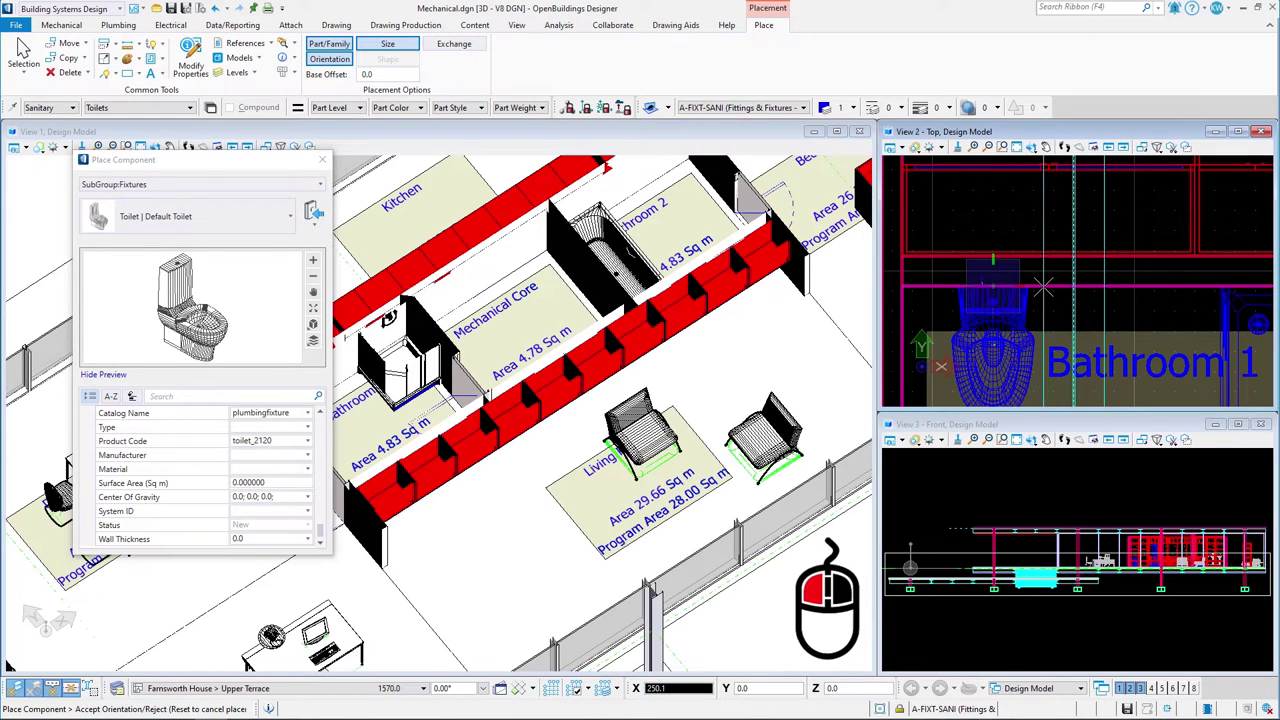
Place a second toilet against Bathroom 2's kitchen-side wall, offset -450 mm in X from the corner on the bedroom side
scroll(1060, 250, "down", 2)
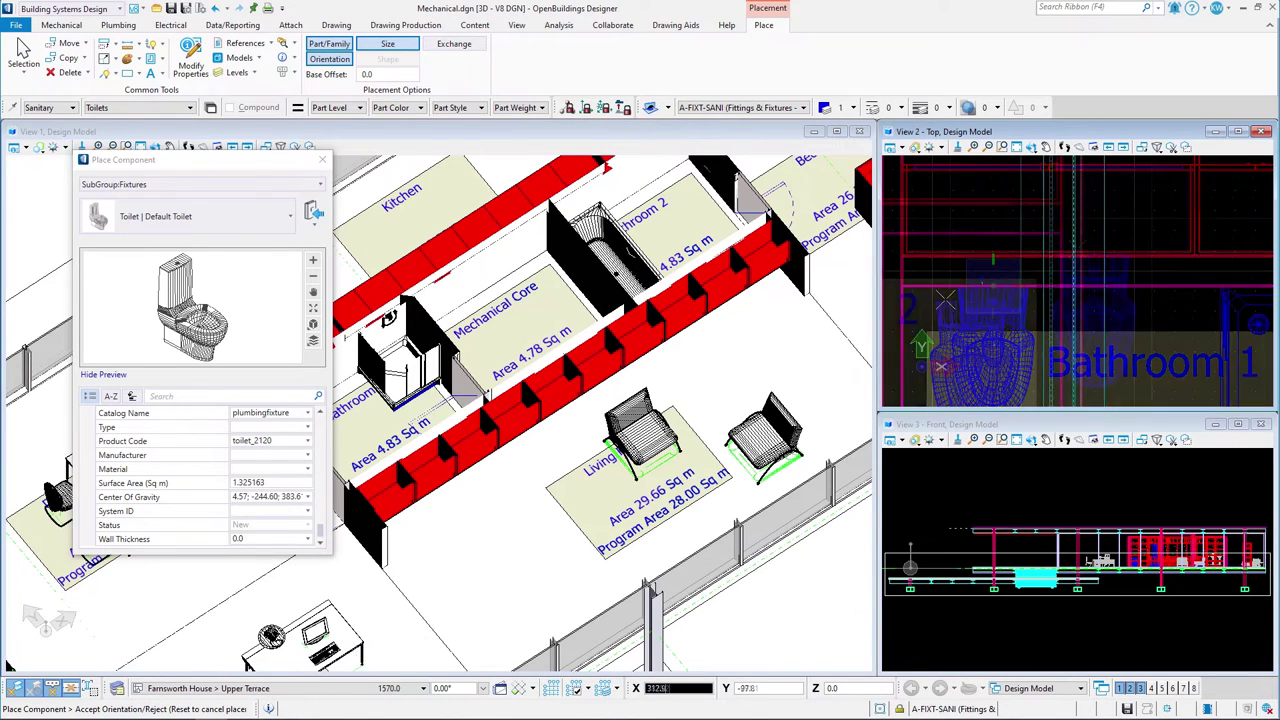
key("o")
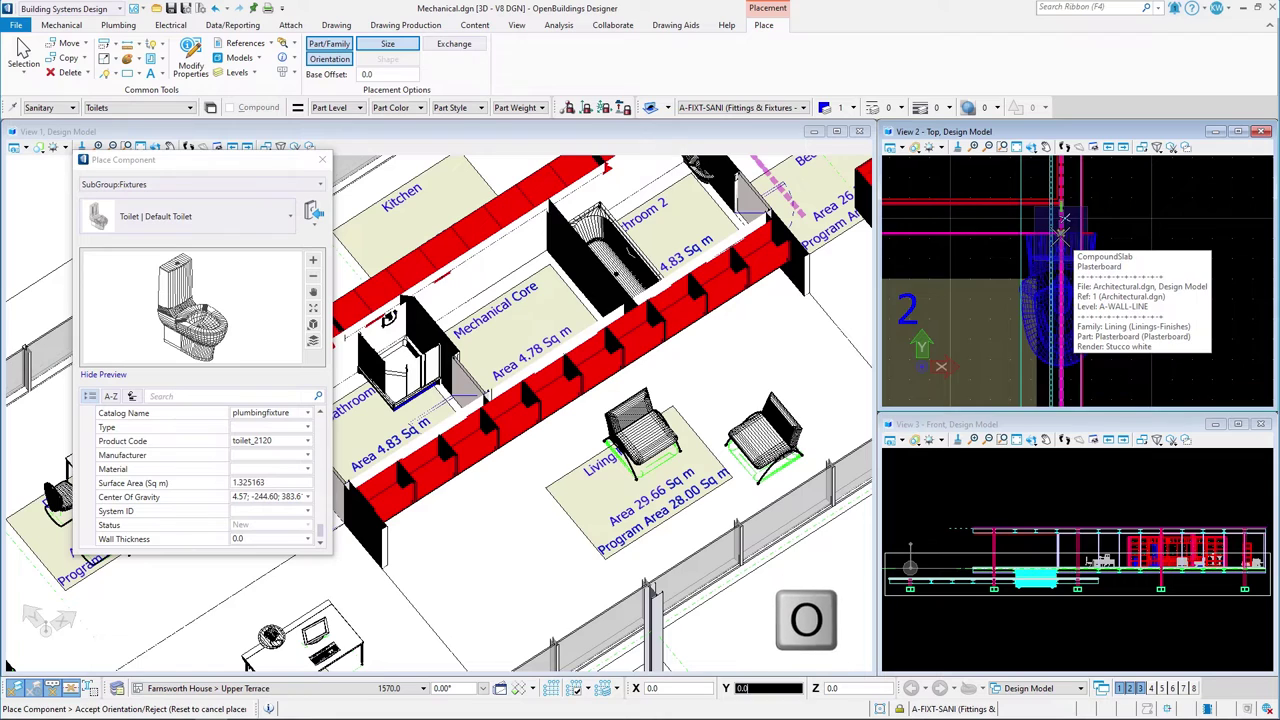
left_click(683, 690)
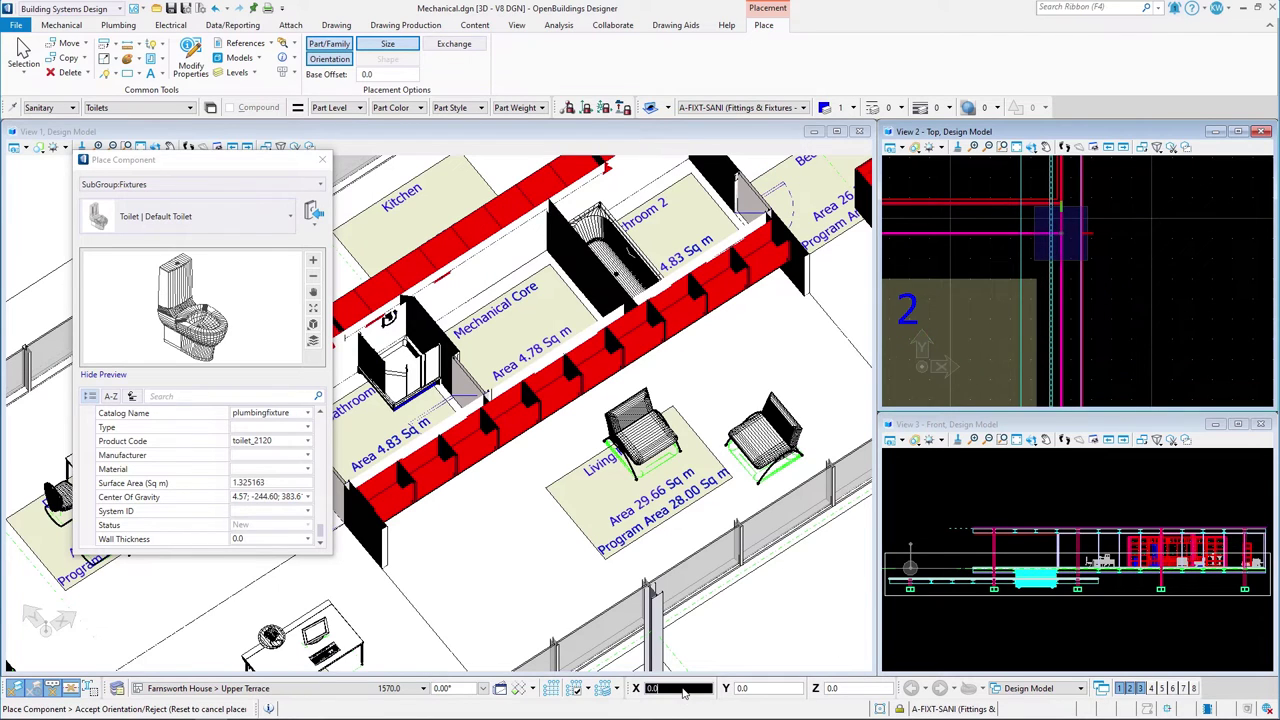
type("-450")
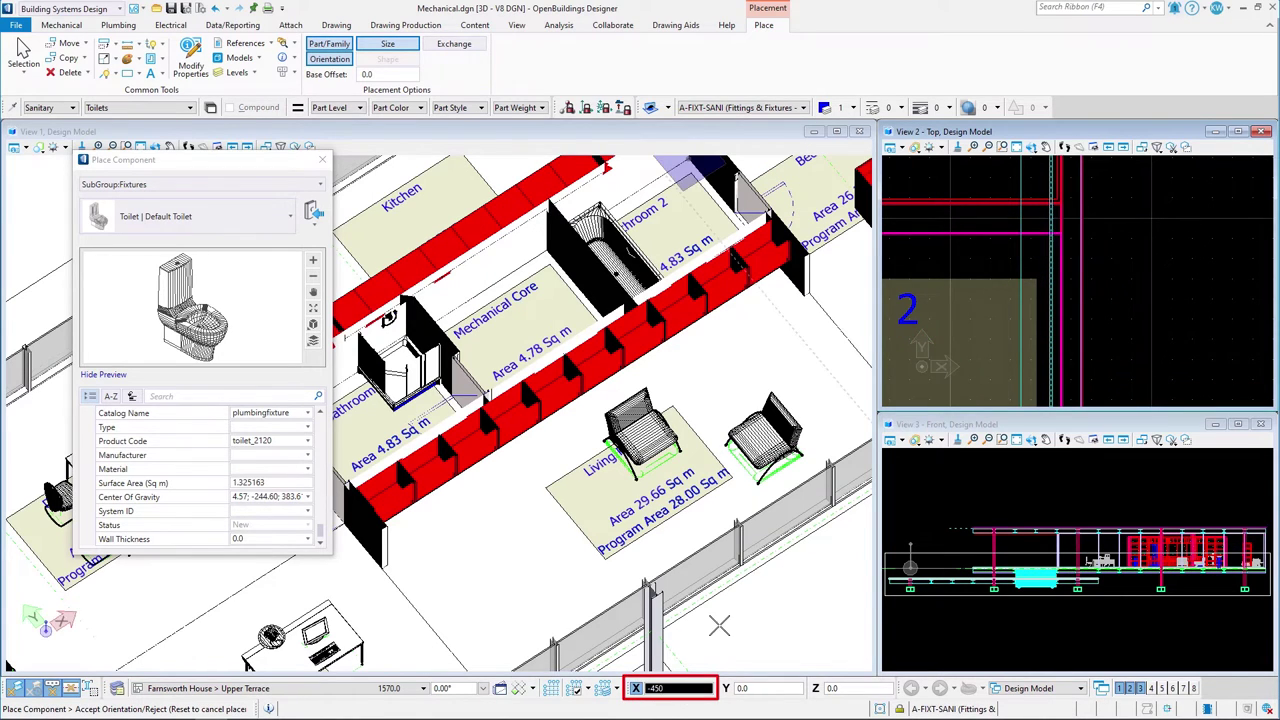
key("Tab")
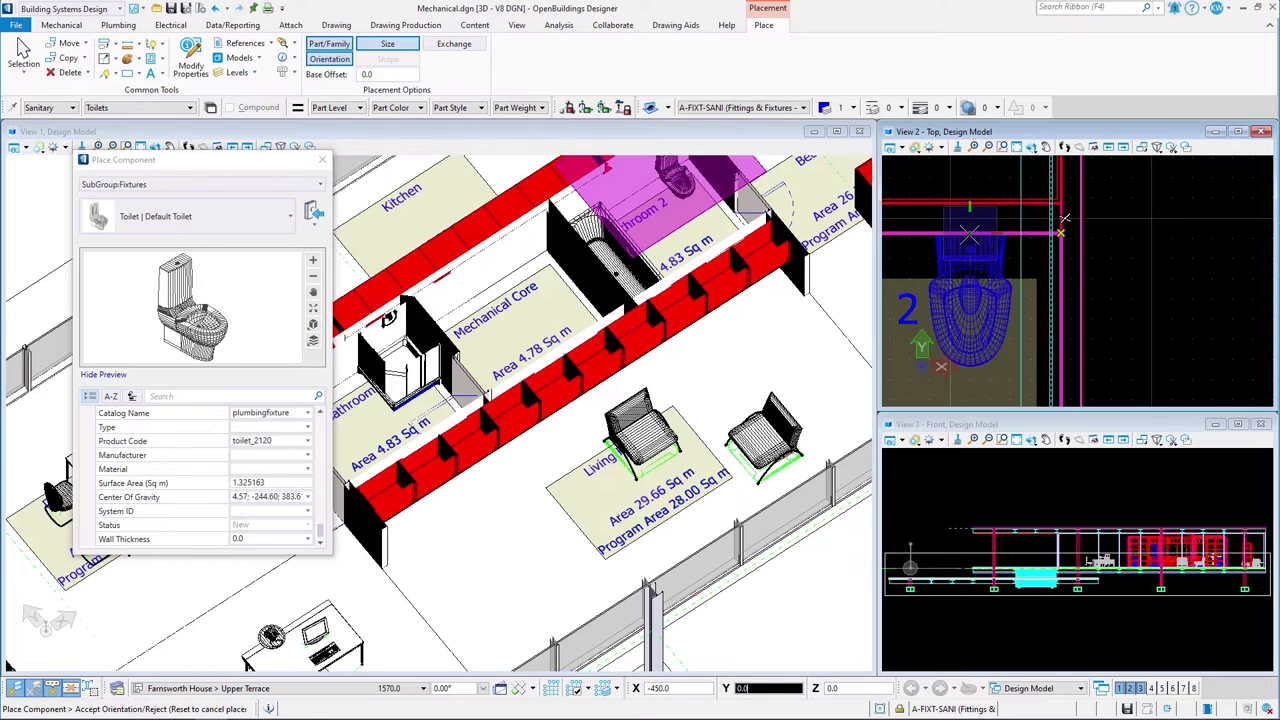
left_click(962, 214)
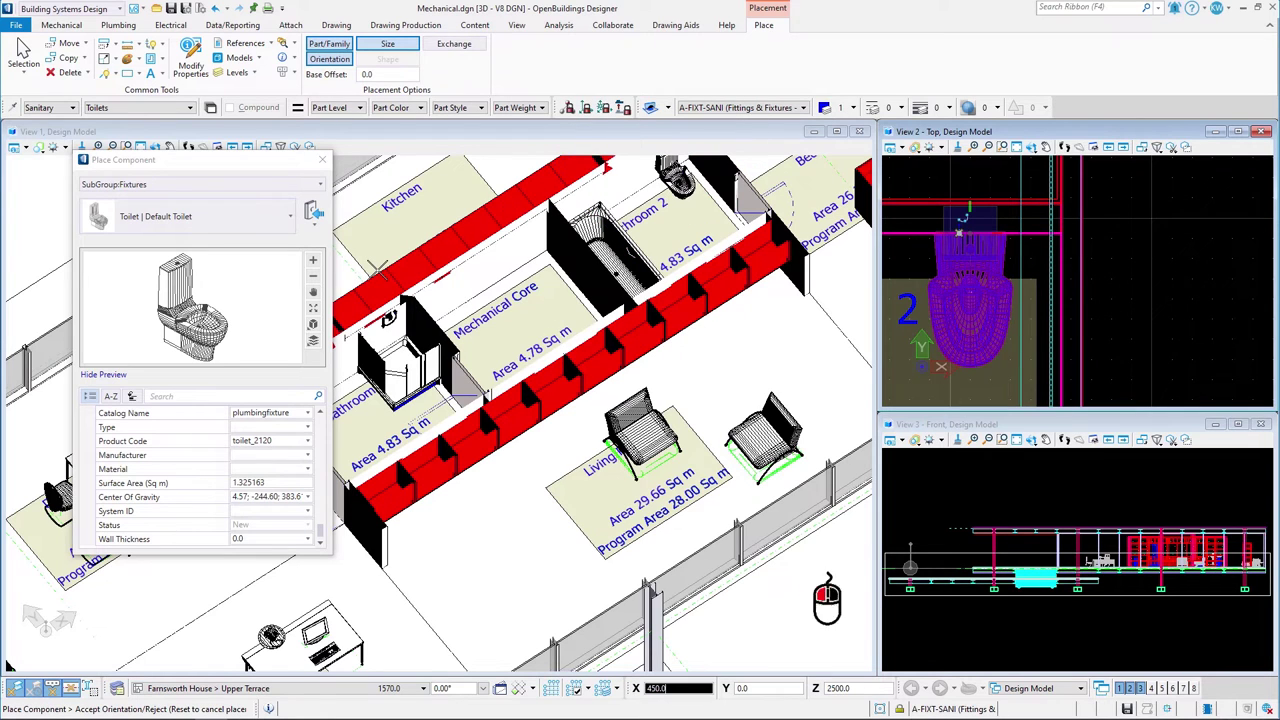
Switch the fixture to the Sink | Default Sink catalog item with the Sanitary part Basins
left_click(163, 226)
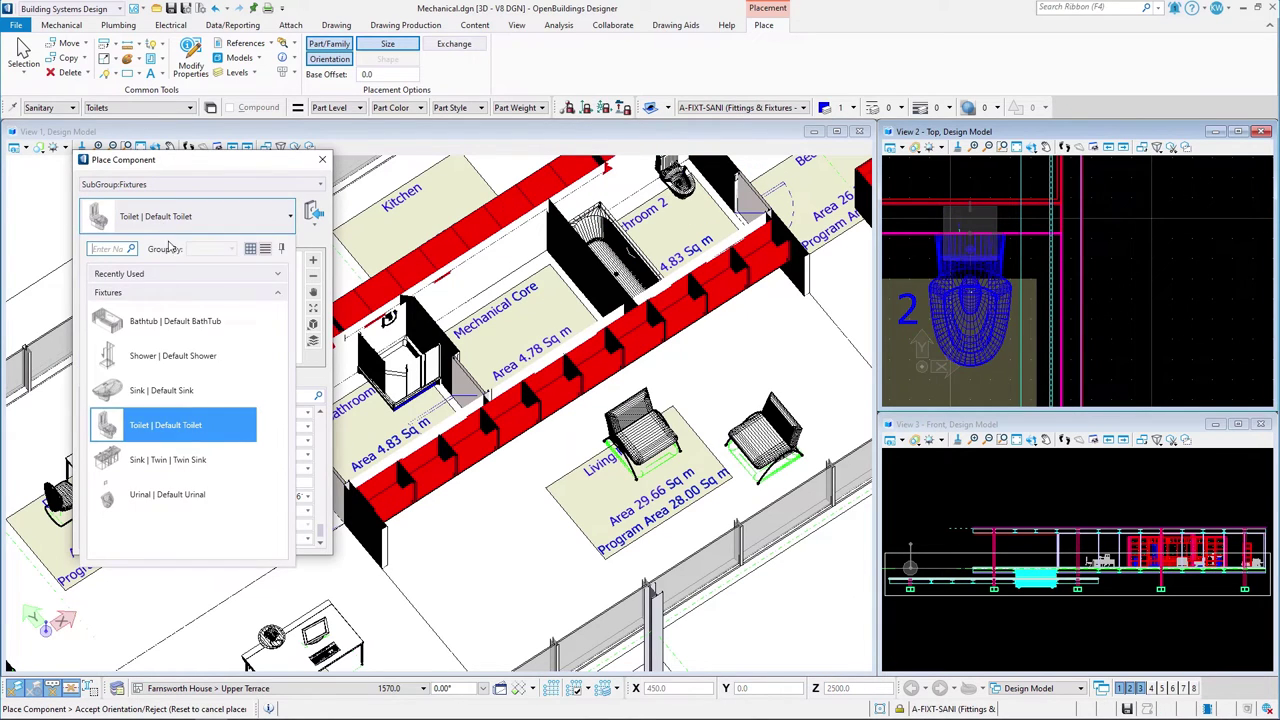
left_click(157, 393)
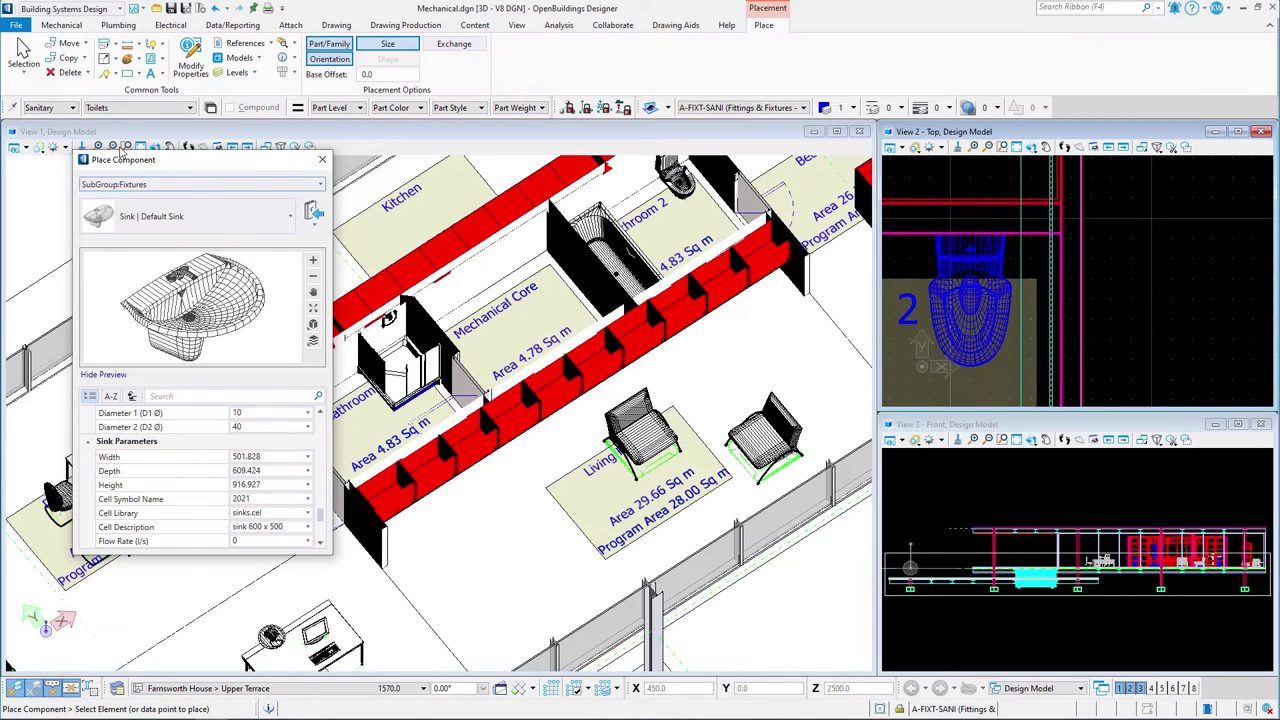
left_click(115, 107)
left_click(98, 158)
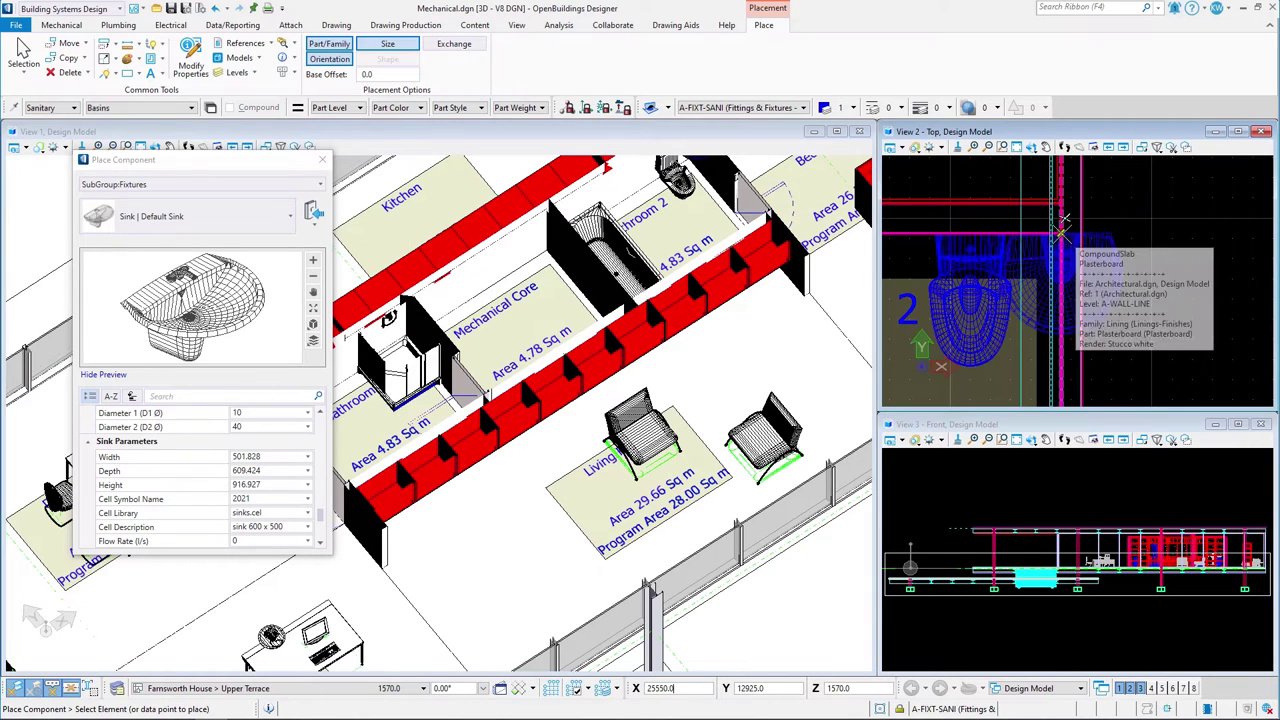
Place a sink beside Bathroom 2's toilet on the same wall, offset -1100 mm in X from the bedroom-side corner
scroll(1000, 240, "down", 3)
left_click(668, 688)
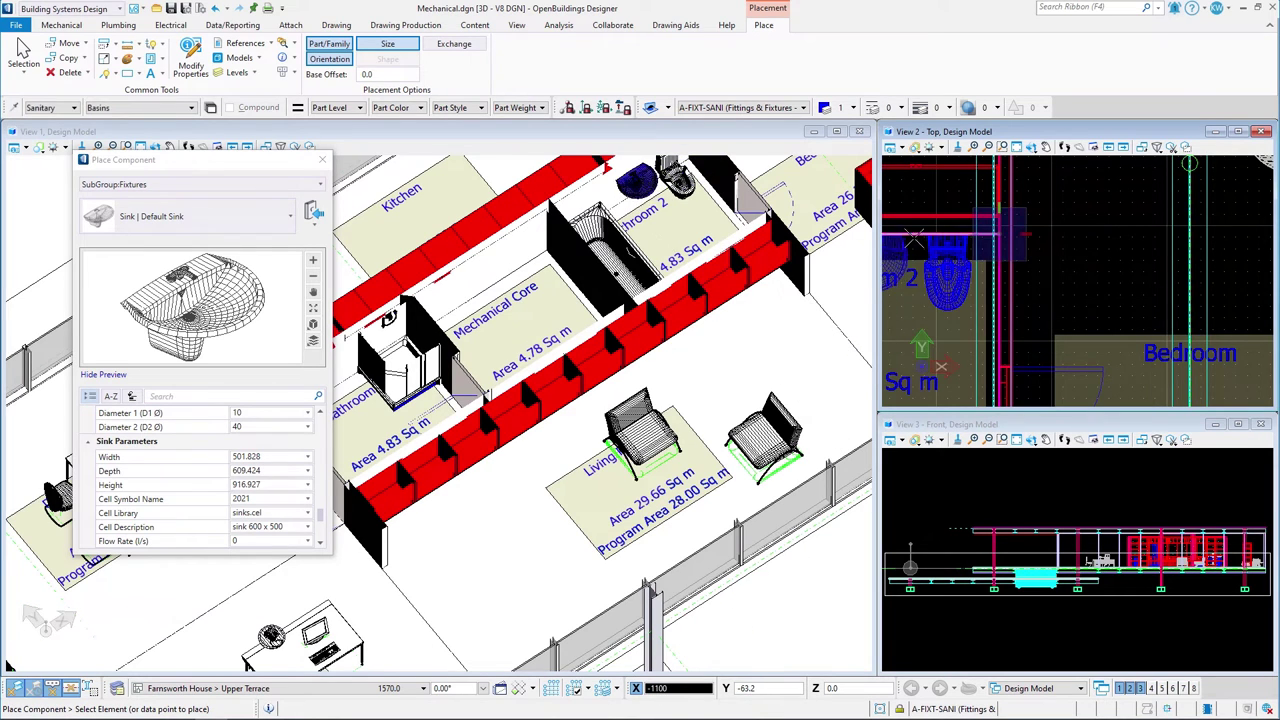
key("Return")
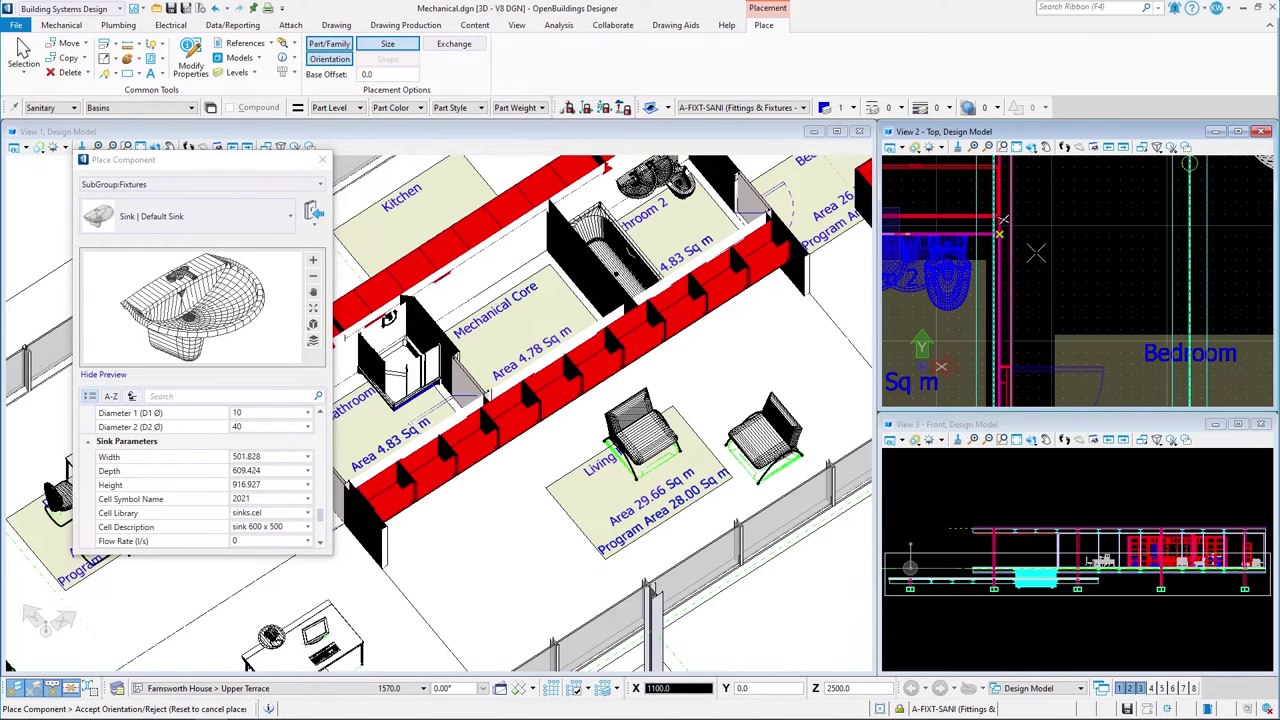
Place a second sink on Bathroom 1's kitchen-side wall between the toilet and the shower, and end fixture placement
scroll(1100, 265, "down", 2)
left_click(1086, 277)
scroll(1086, 277, "up", 3)
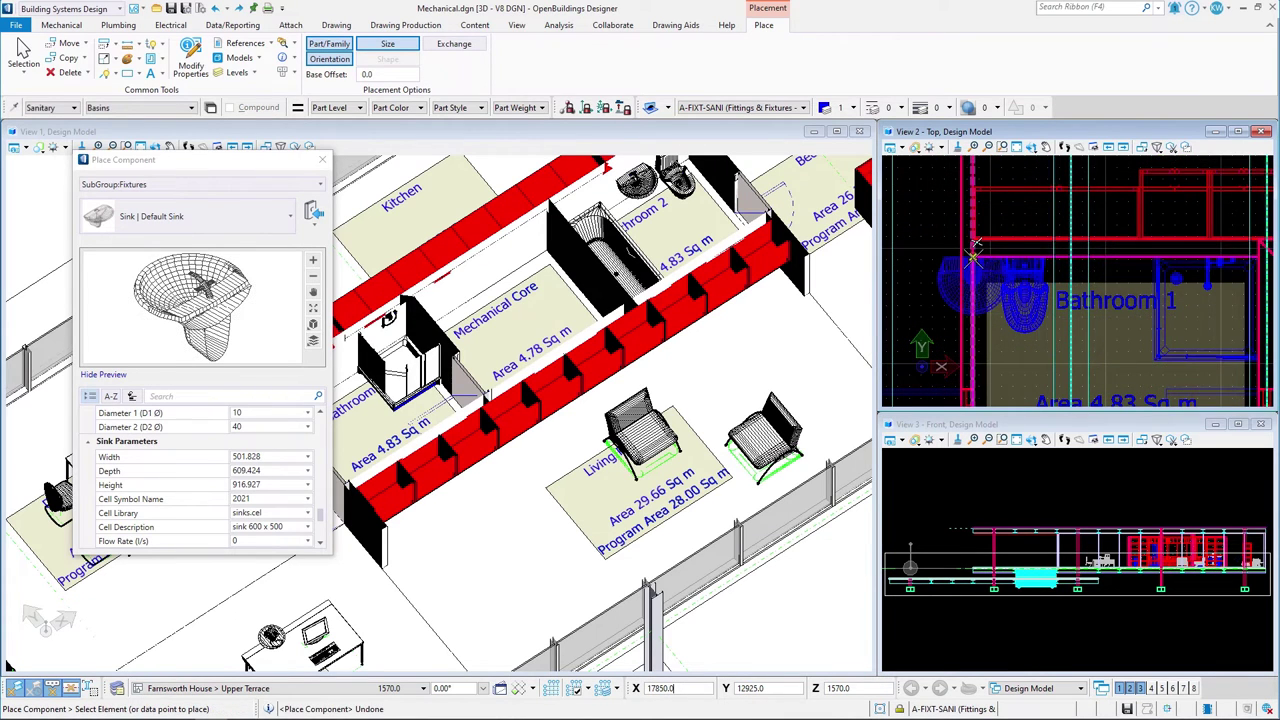
left_click(974, 252)
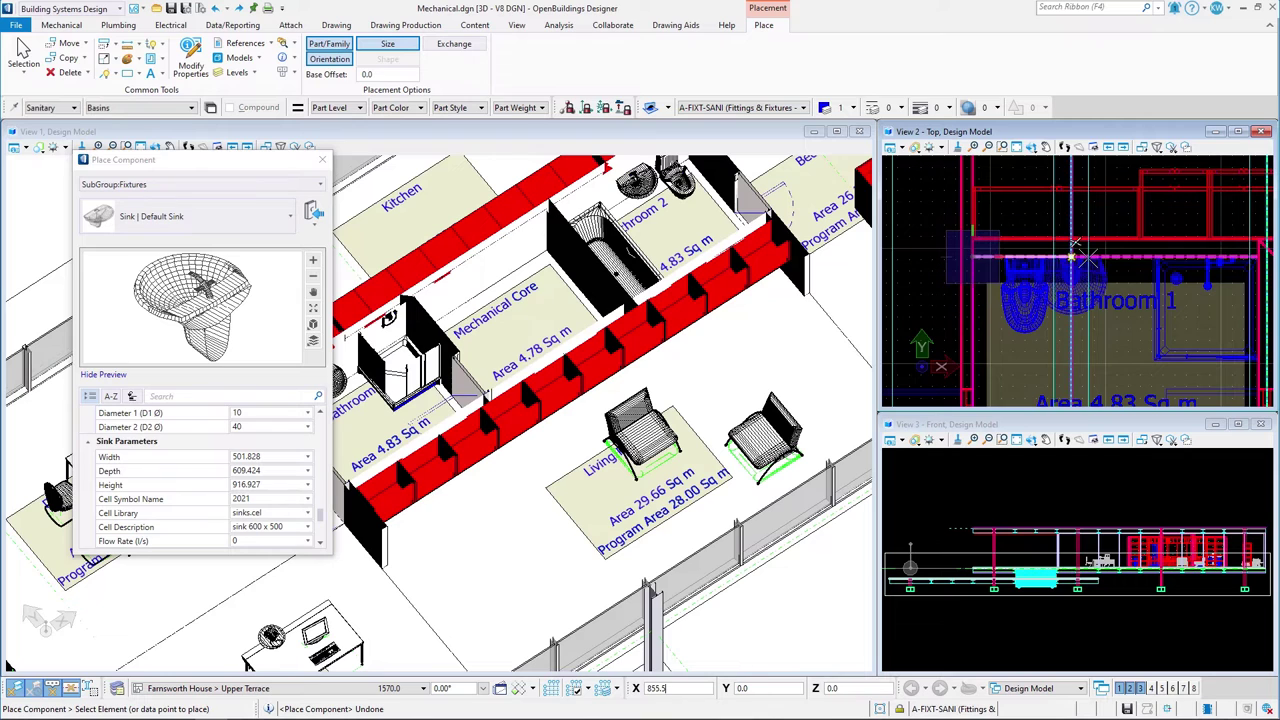
left_click(1082, 324)
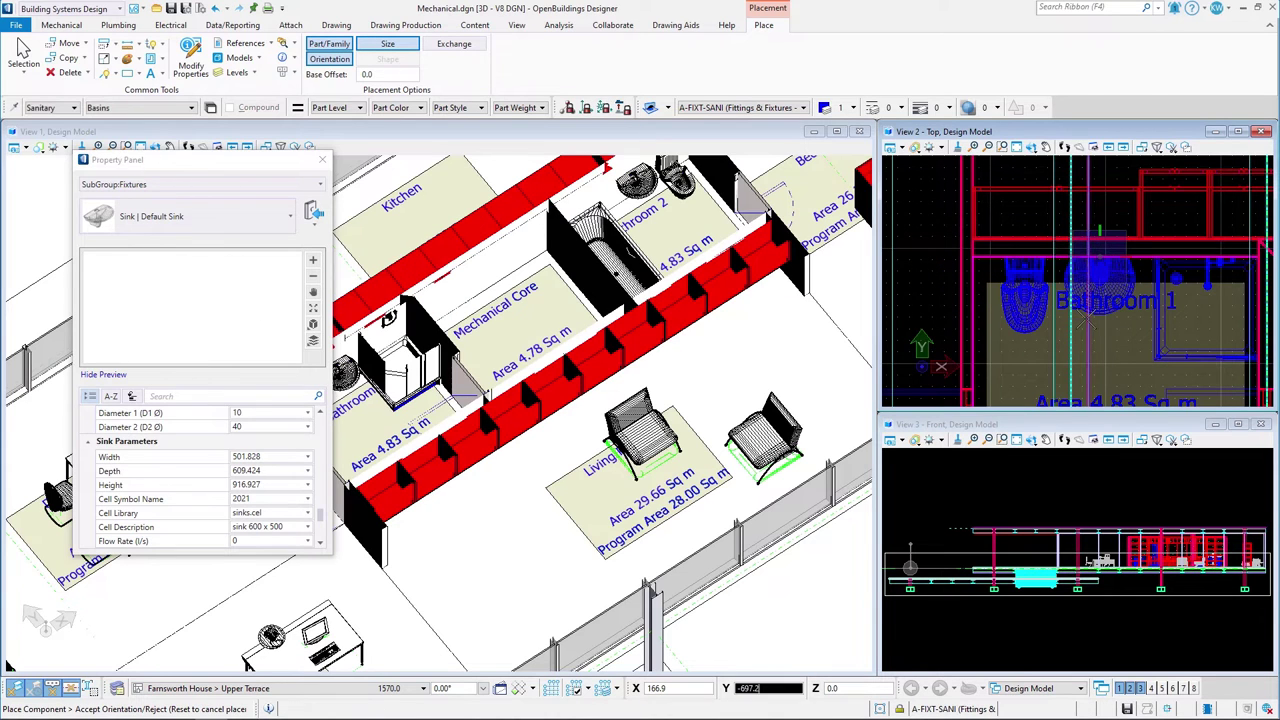
right_click(1082, 324)
left_click(324, 160)
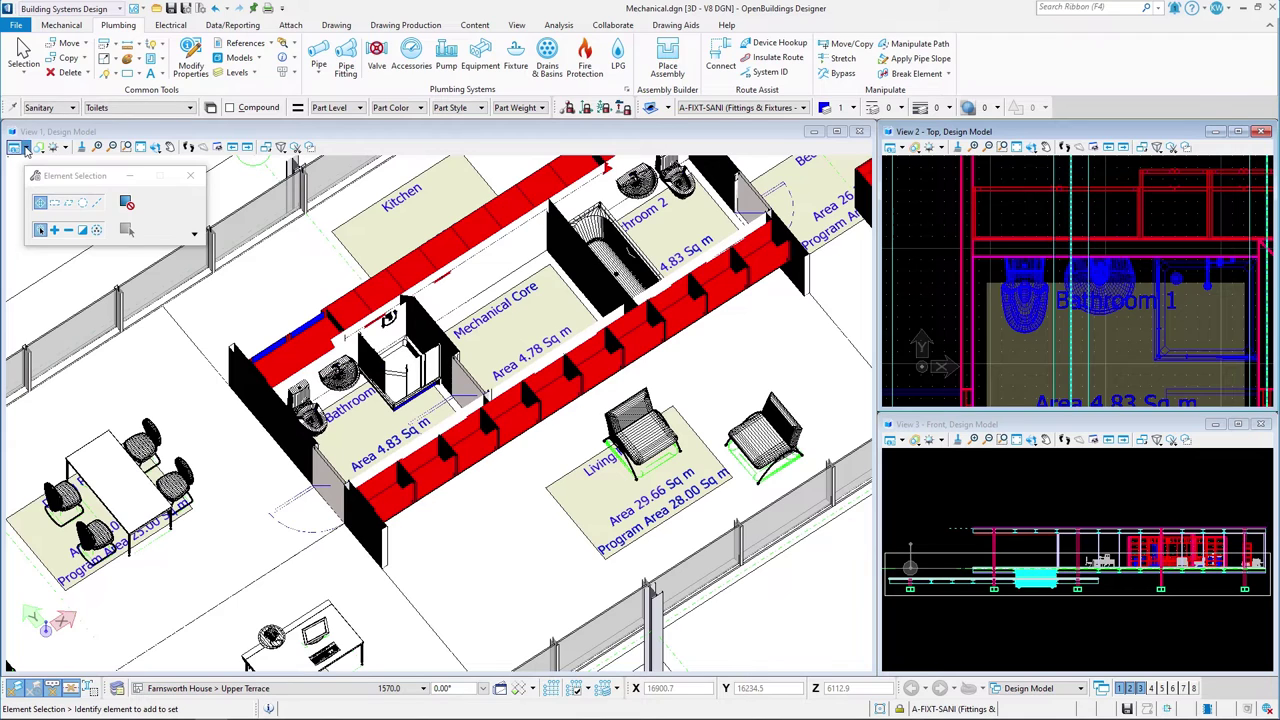
Apply the Modeling:Mechanical display style to View 1 and View 2
left_click(18, 147)
left_click(140, 202)
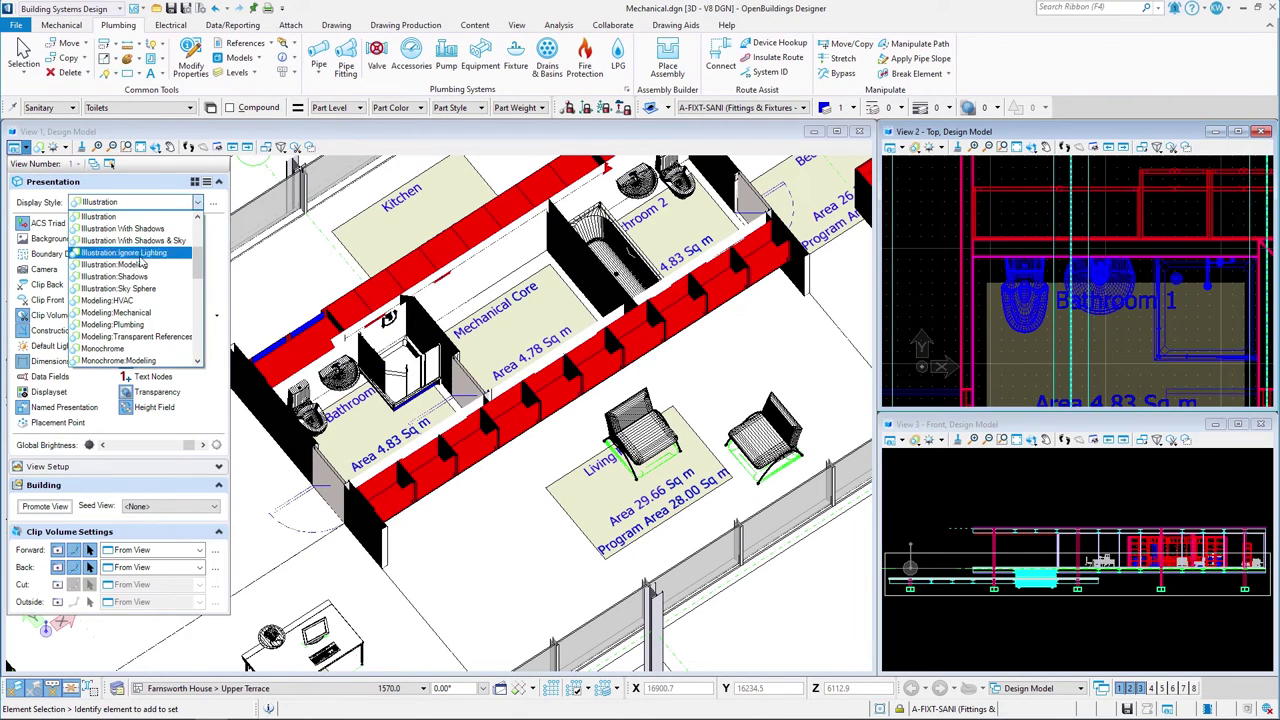
left_click(151, 314)
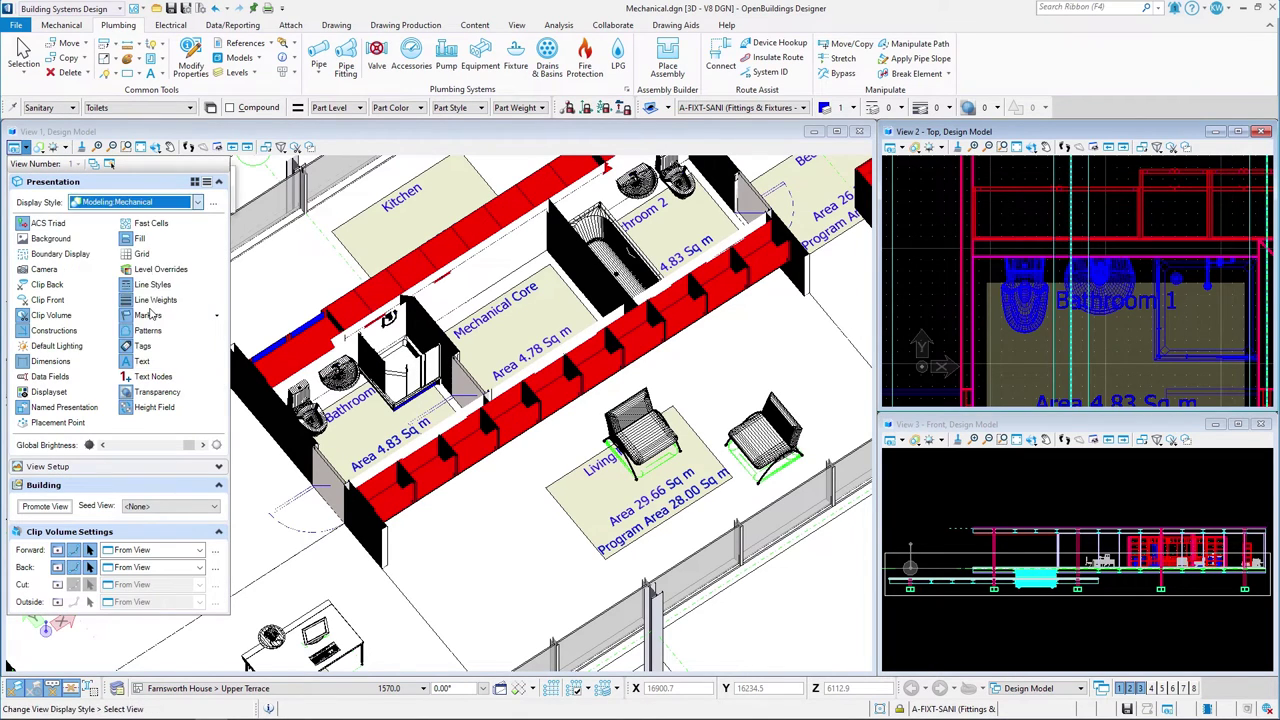
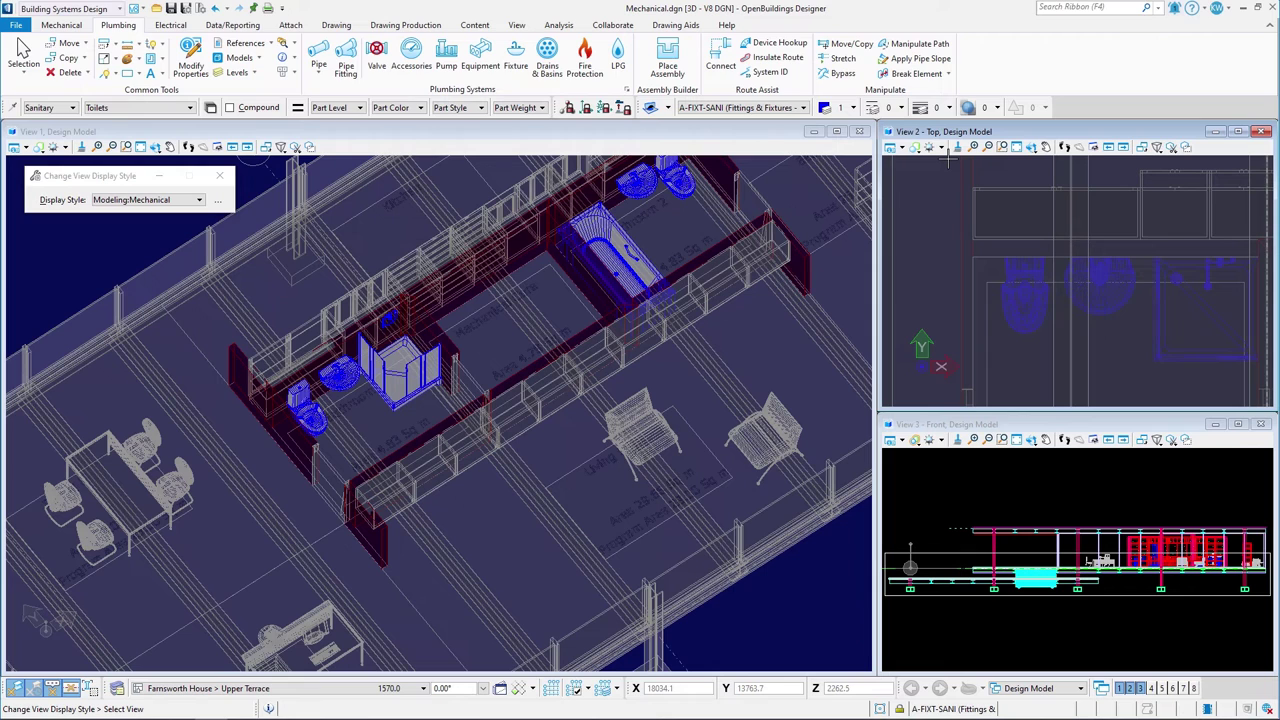
Start placing a StraightPipe | Default Pipe and set its Diameter 1 to 100 mm
left_click(318, 55)
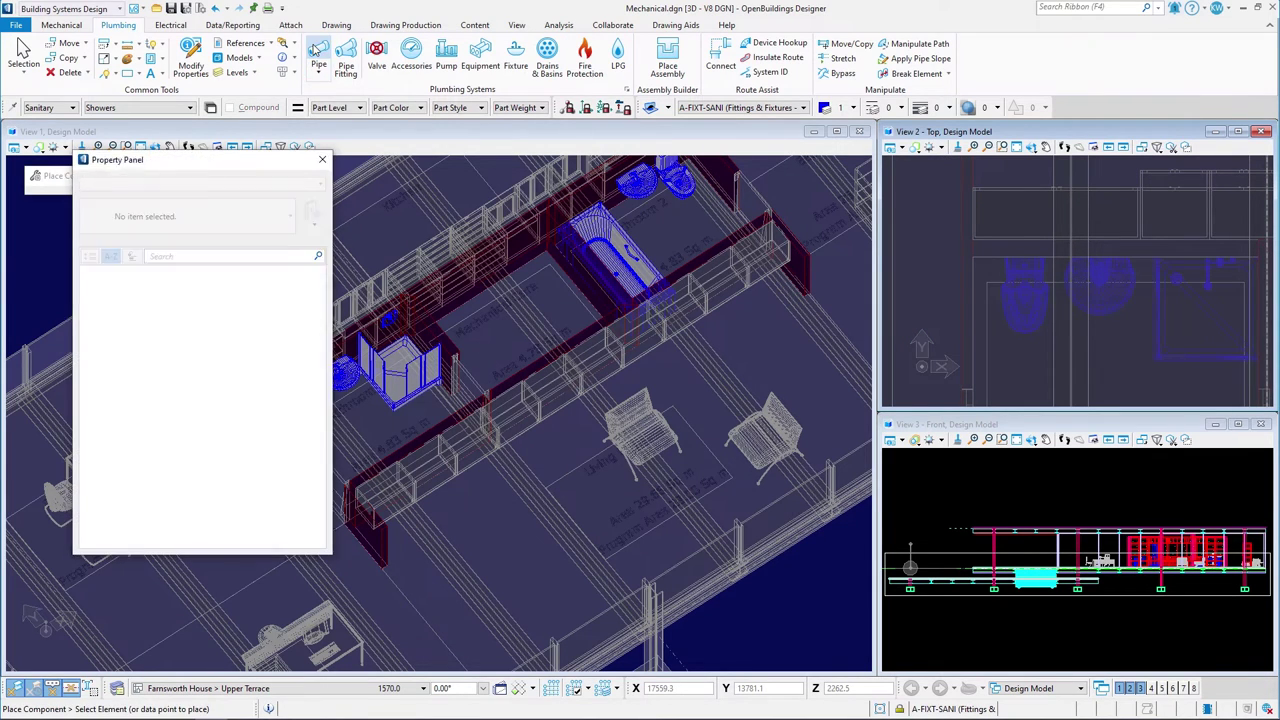
scroll(256, 444, "down", 8)
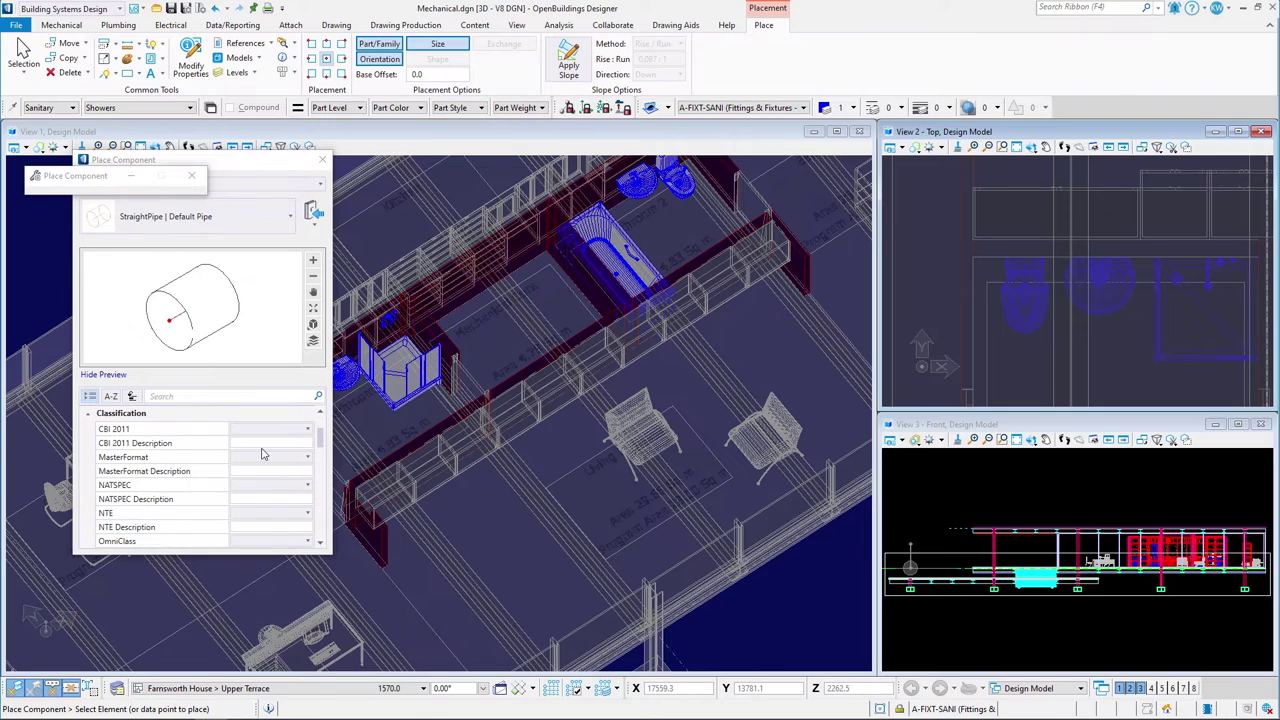
left_click(256, 444)
type("100")
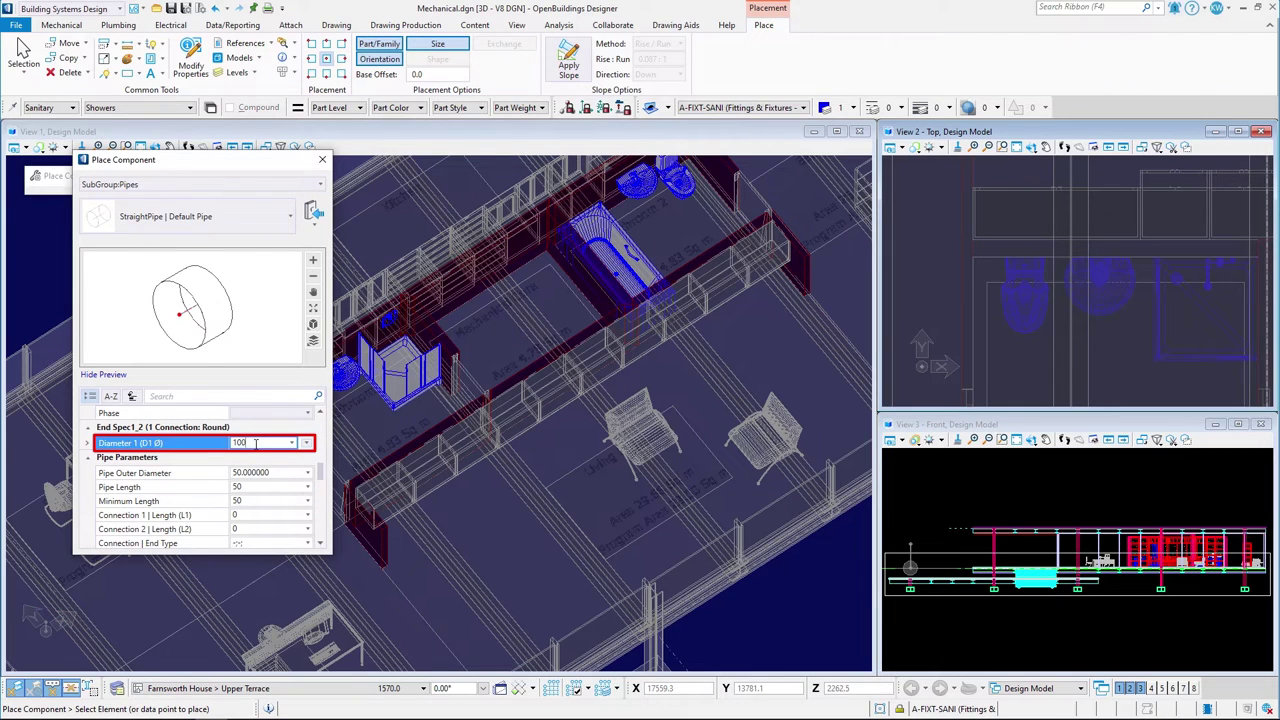
Assign the Plumbing family and the SanitarySewer-New part to the pipe being placed
left_click(72, 107)
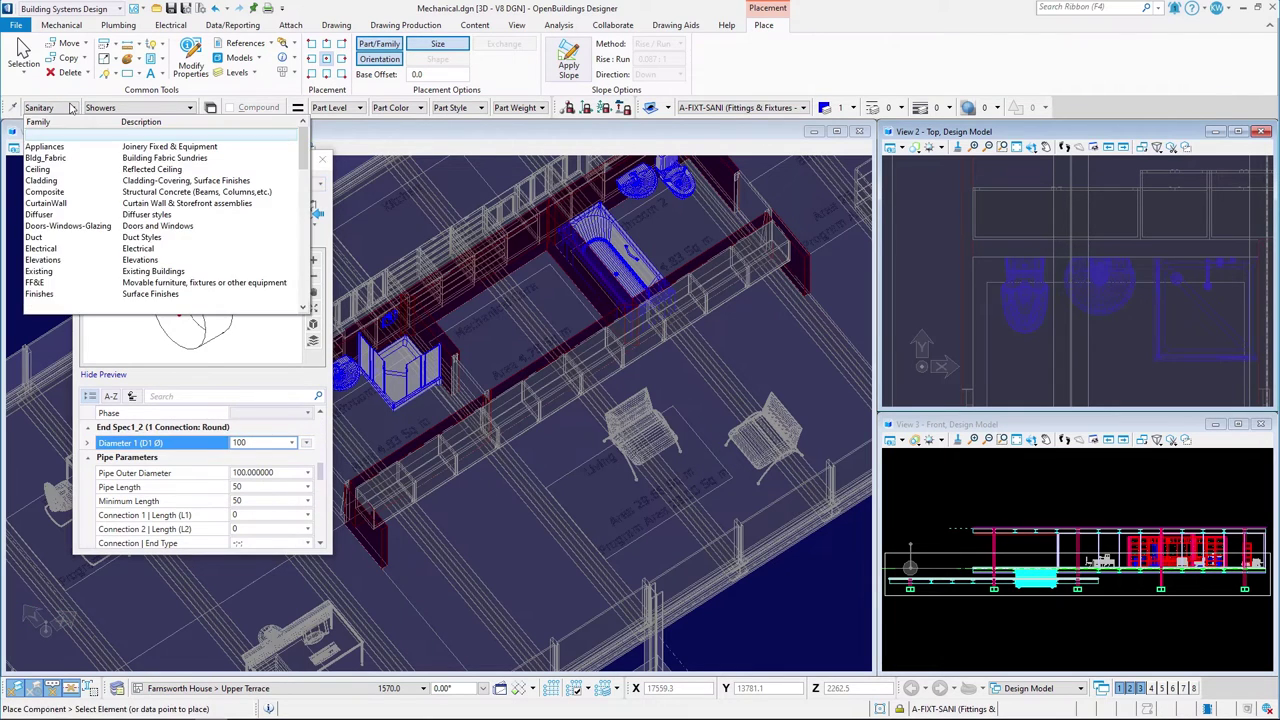
scroll(78, 199, "down", 5)
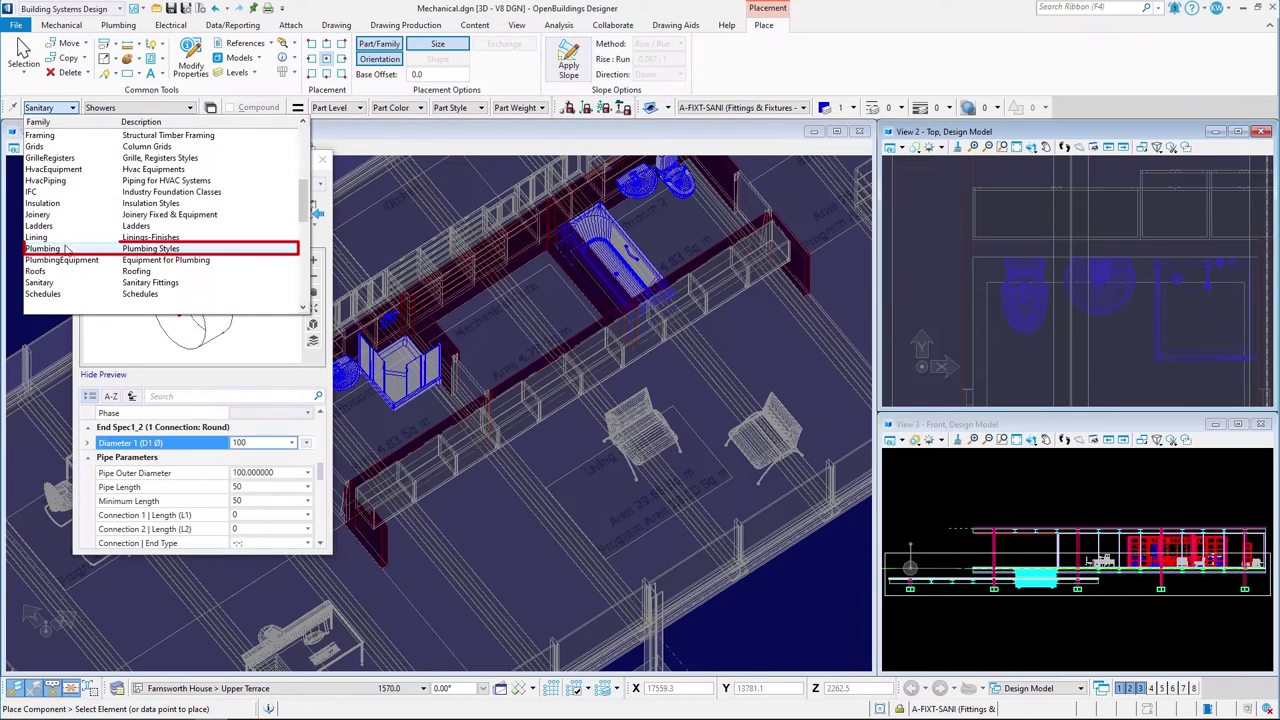
left_click(66, 249)
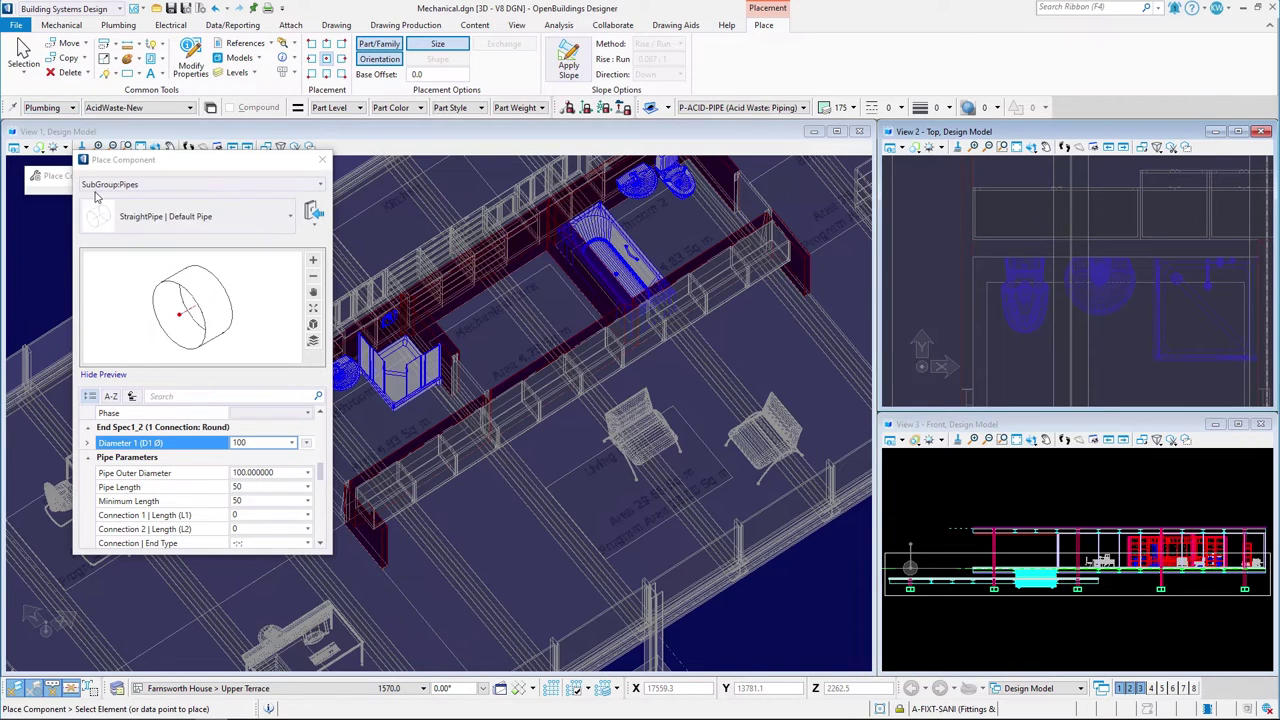
left_click(128, 110)
scroll(130, 240, "down", 1)
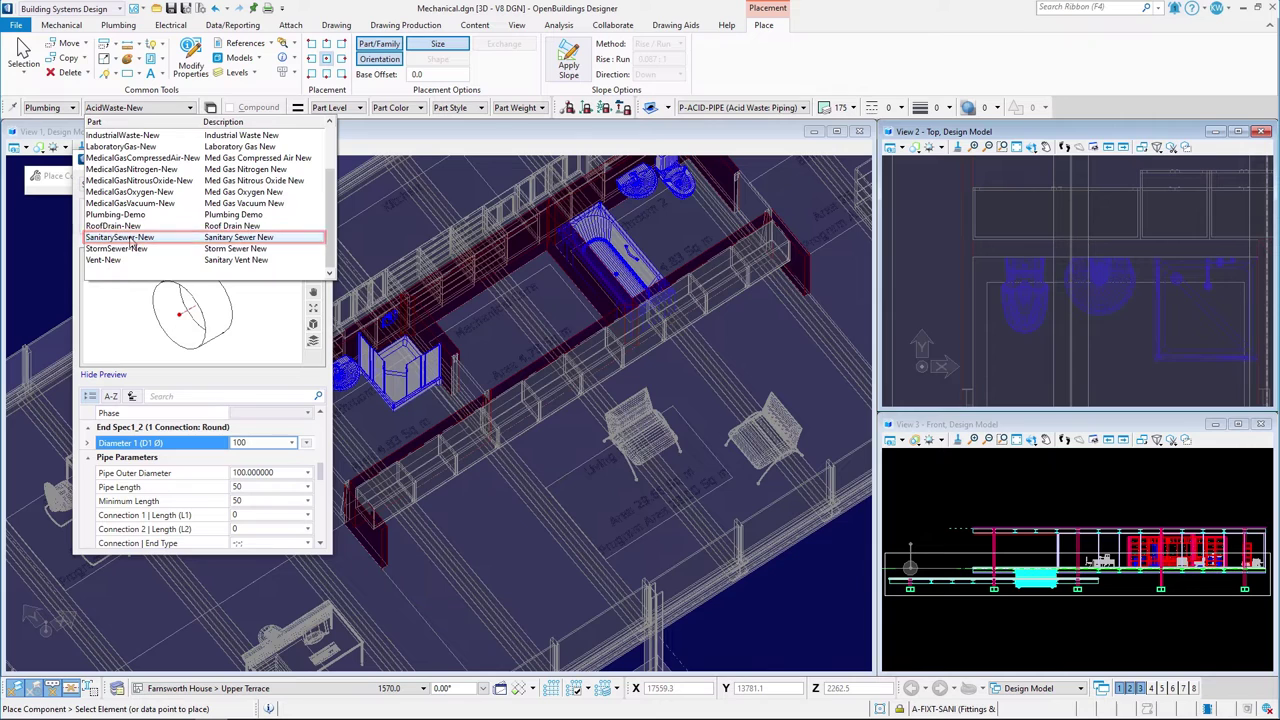
left_click(122, 238)
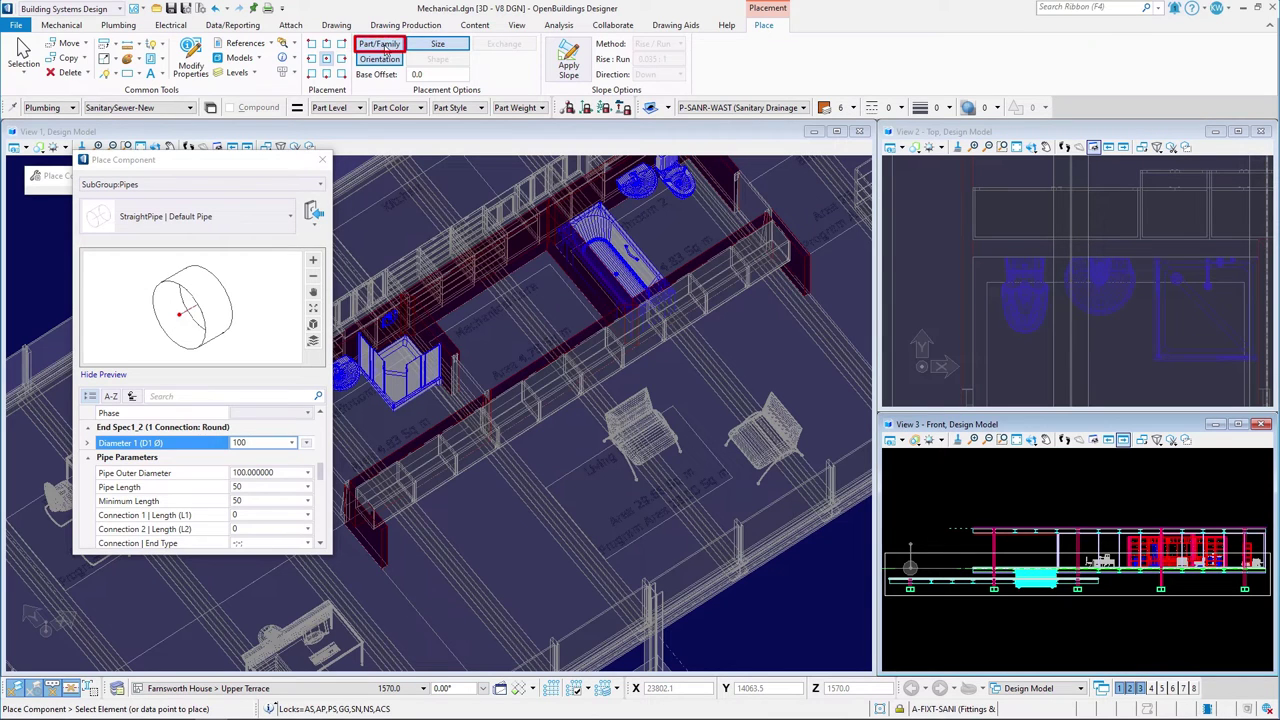
Place a vertical 100 mm pipe about 140 mm long from Bathroom 1's toilet outlet down through the floor
scroll(1005, 300, "up", 2)
left_click(1005, 310)
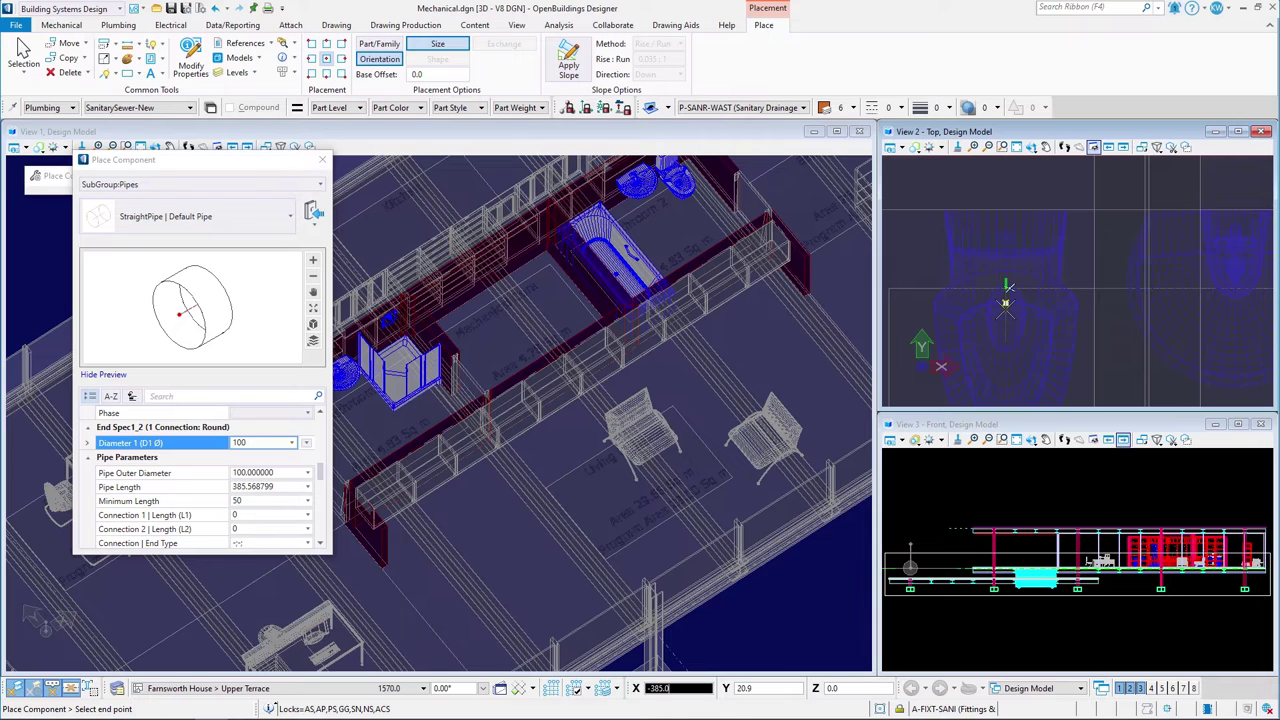
scroll(1060, 510, "up", 4)
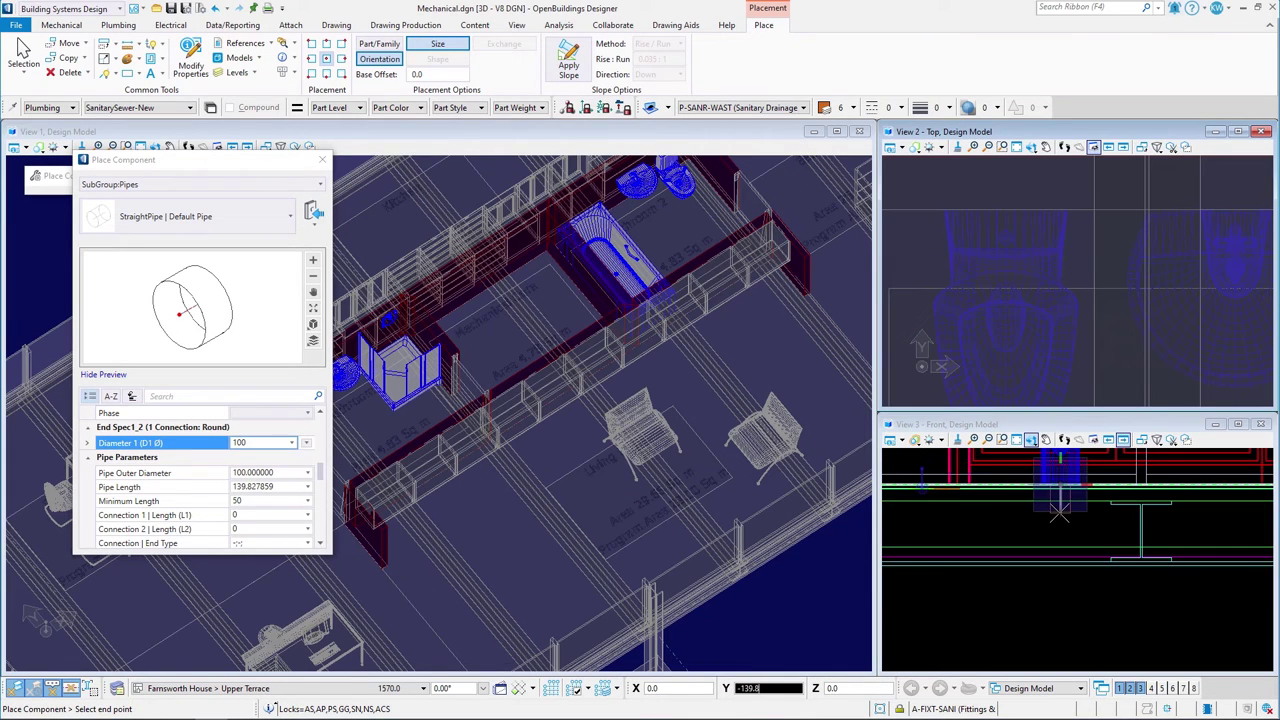
left_click(1060, 512)
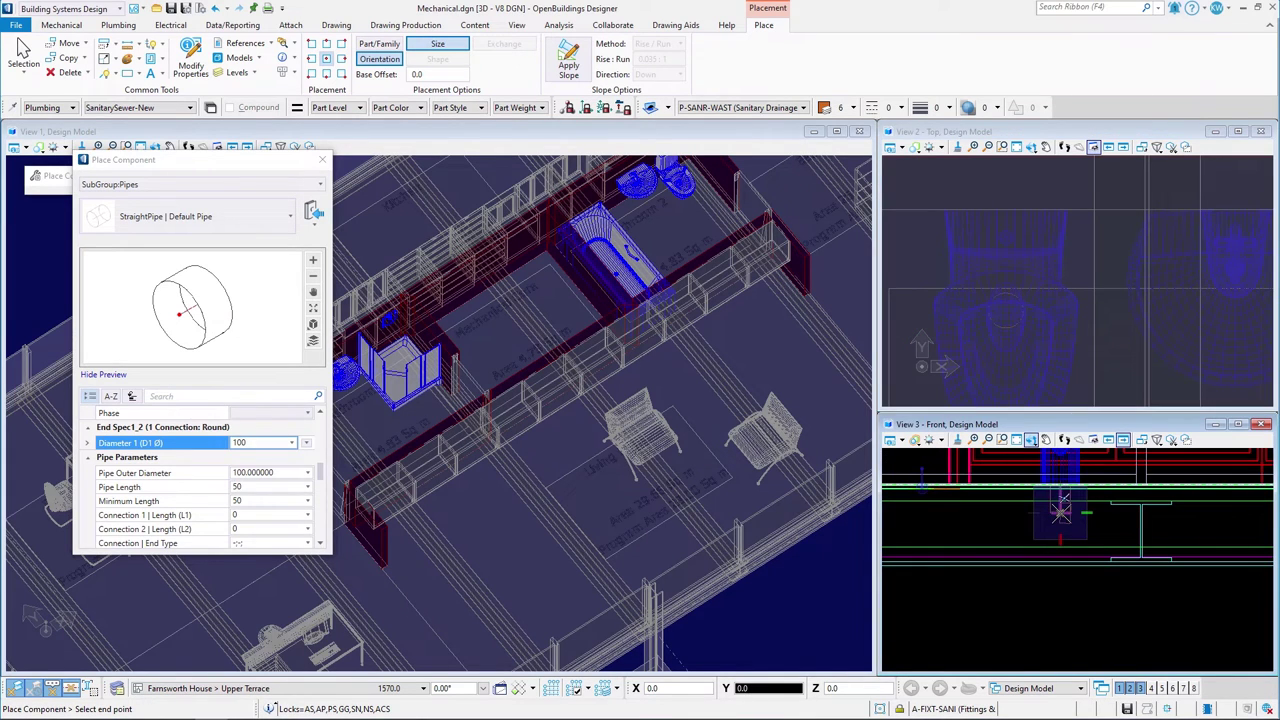
Continue the toilet drain beneath the floor as a pipe sloping down at 2 degrees using the Degree method, and end pipe placement
key("f")
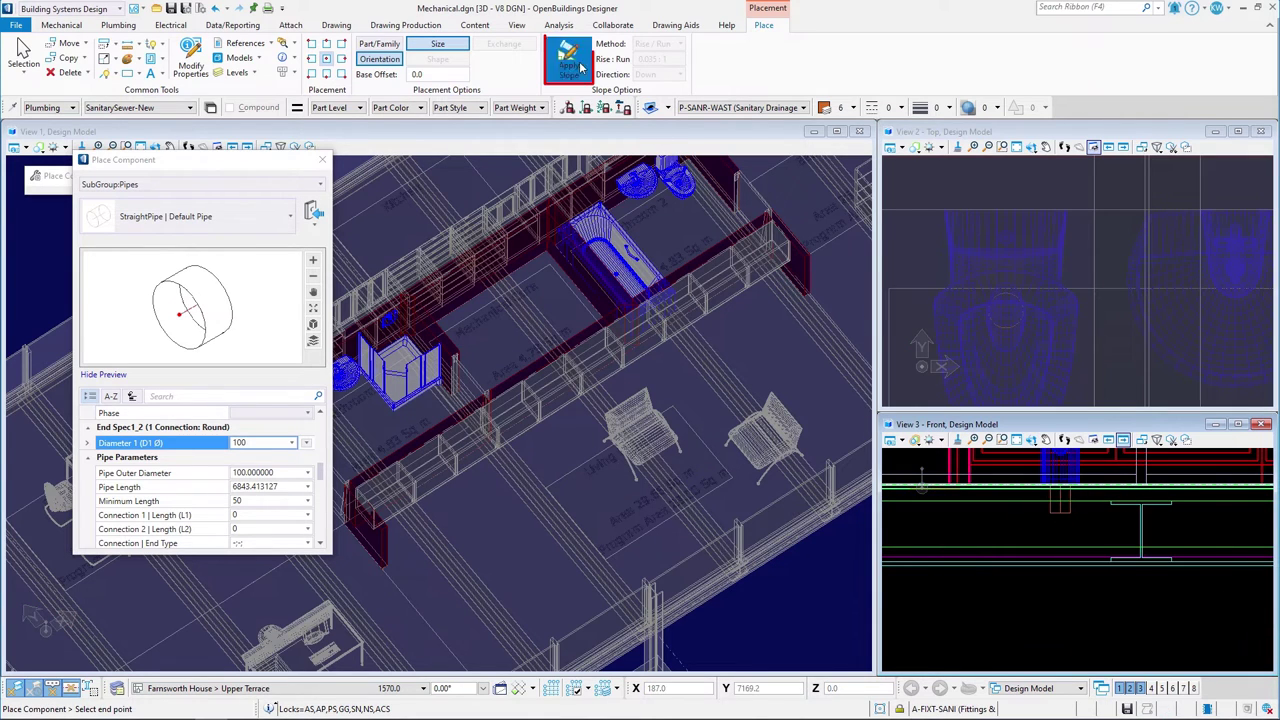
left_click(680, 43)
left_click(655, 70)
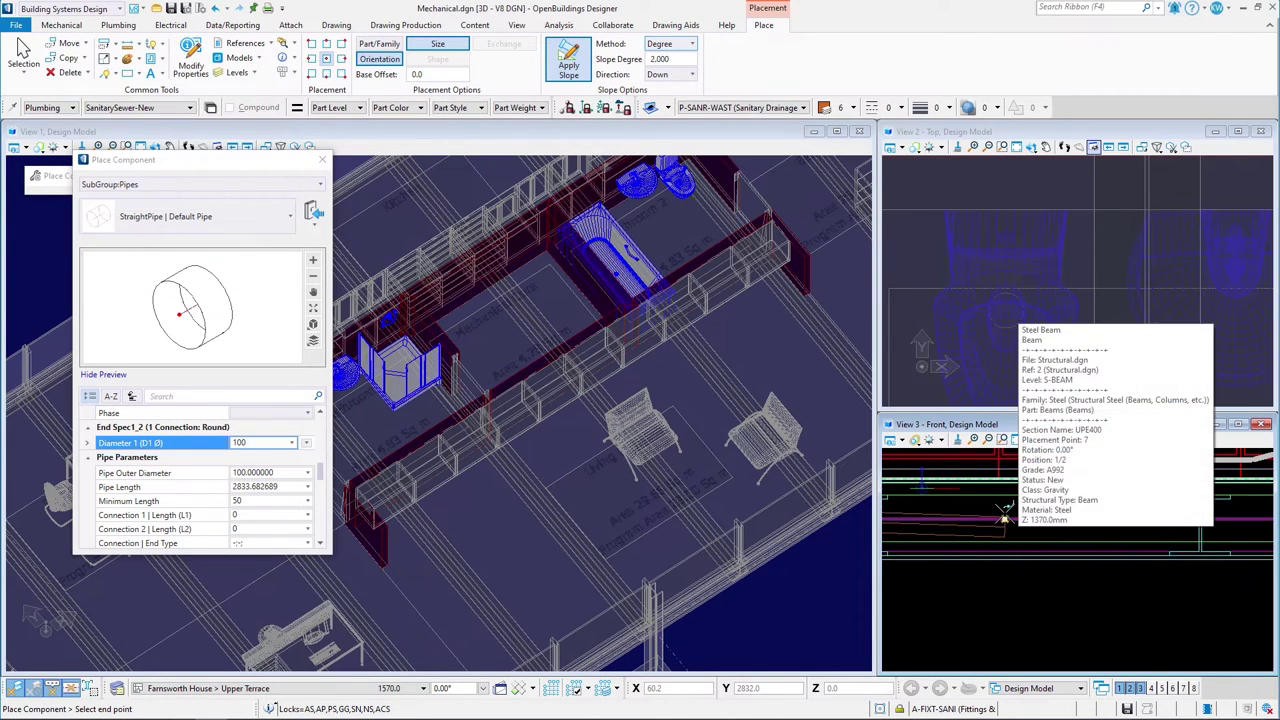
left_click(1003, 516)
scroll(1146, 602, "down", 3)
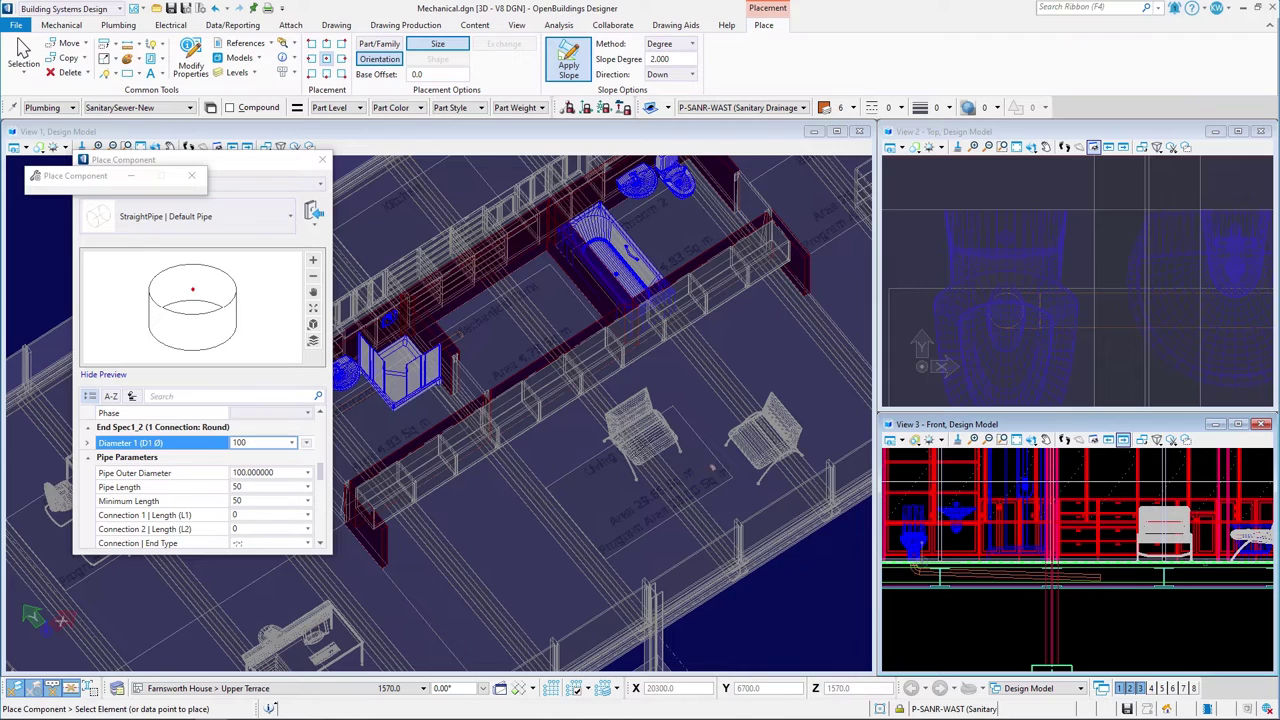
left_click(321, 160)
Place a 40 mm P-Trap 1 | Default Ptrap fitting under Bathroom 1's sink with the ACS Plane Snap lock off
left_click(347, 63)
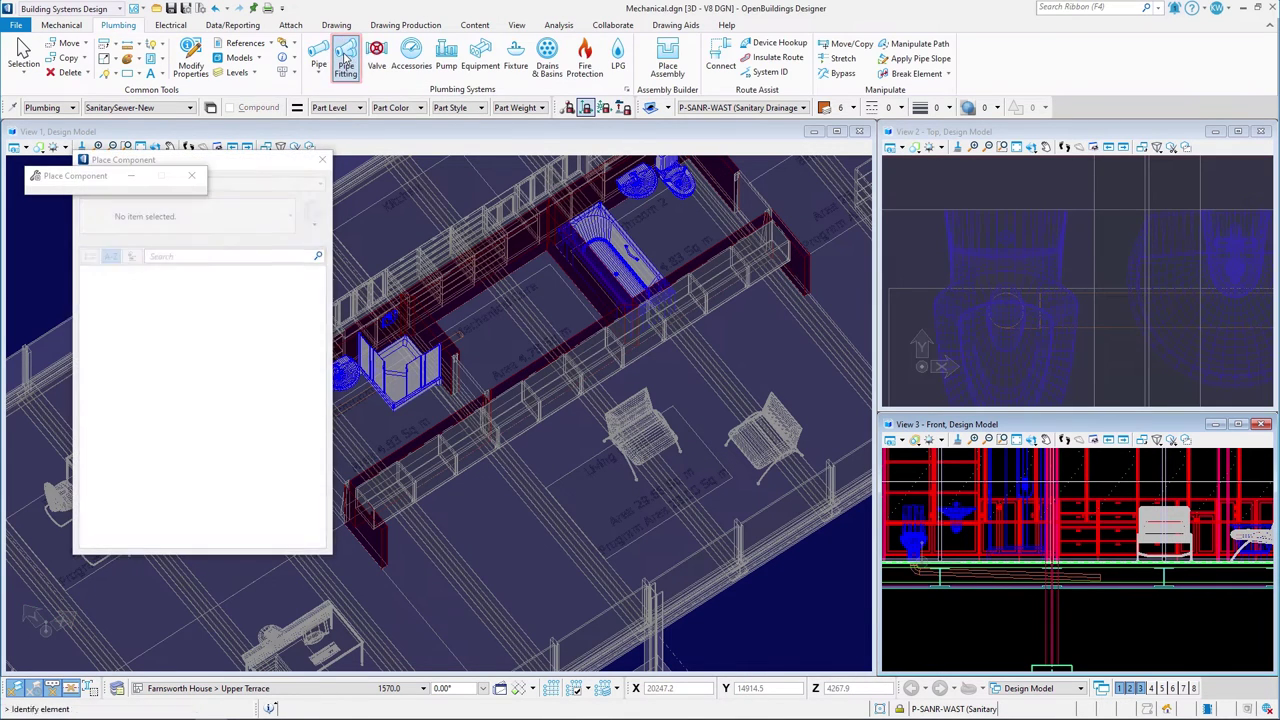
scroll(241, 442, "down", 5)
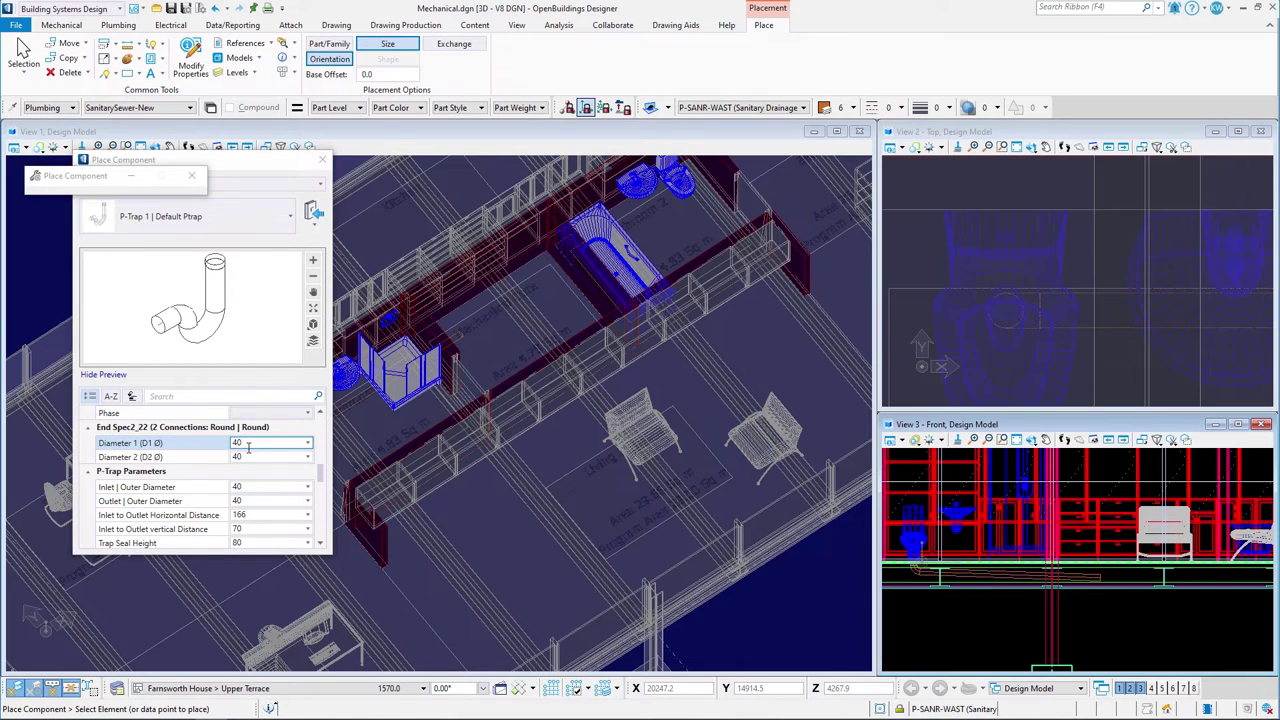
left_click(264, 525)
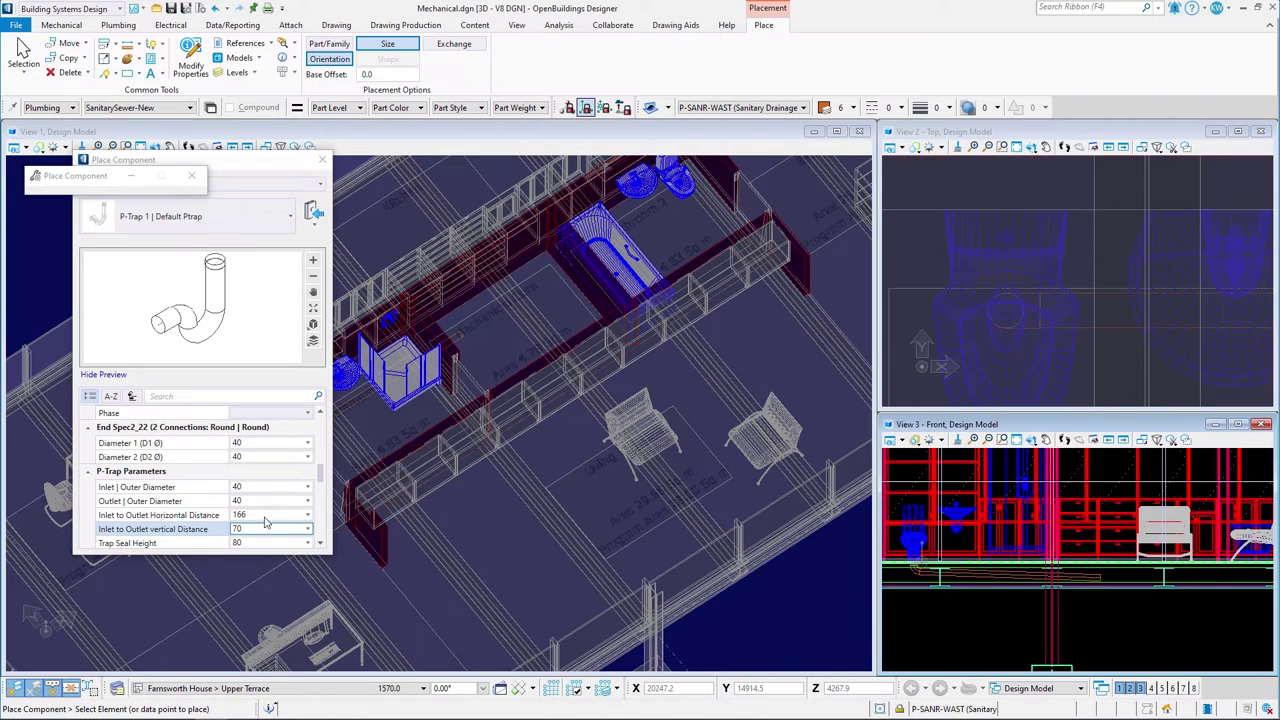
left_click(603, 108)
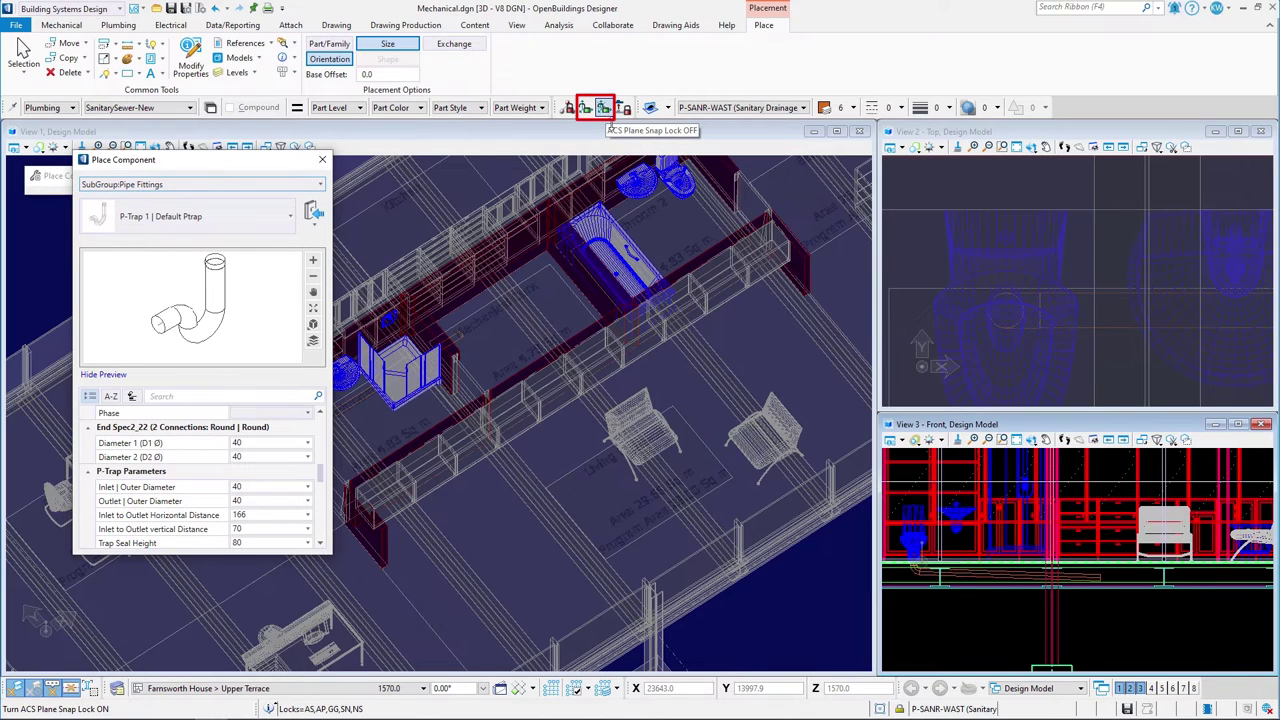
scroll(1097, 295, "down", 2)
scroll(1073, 490, "up", 5)
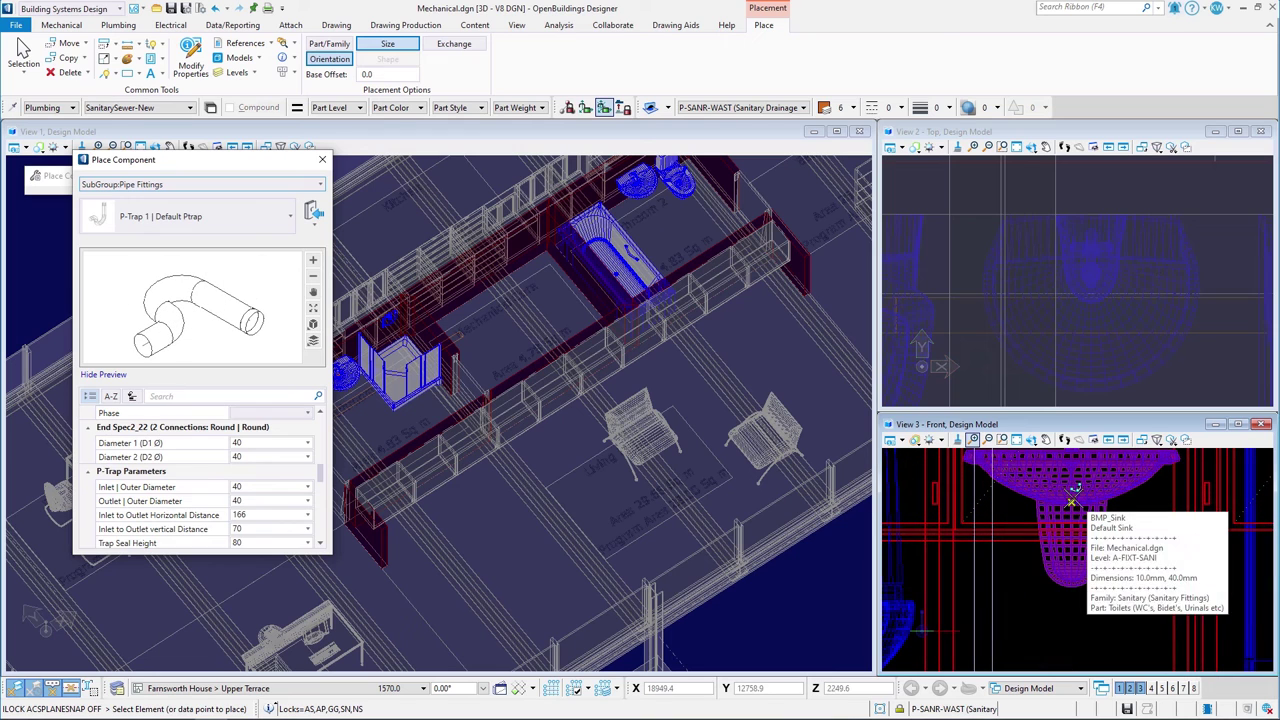
left_click(1073, 491)
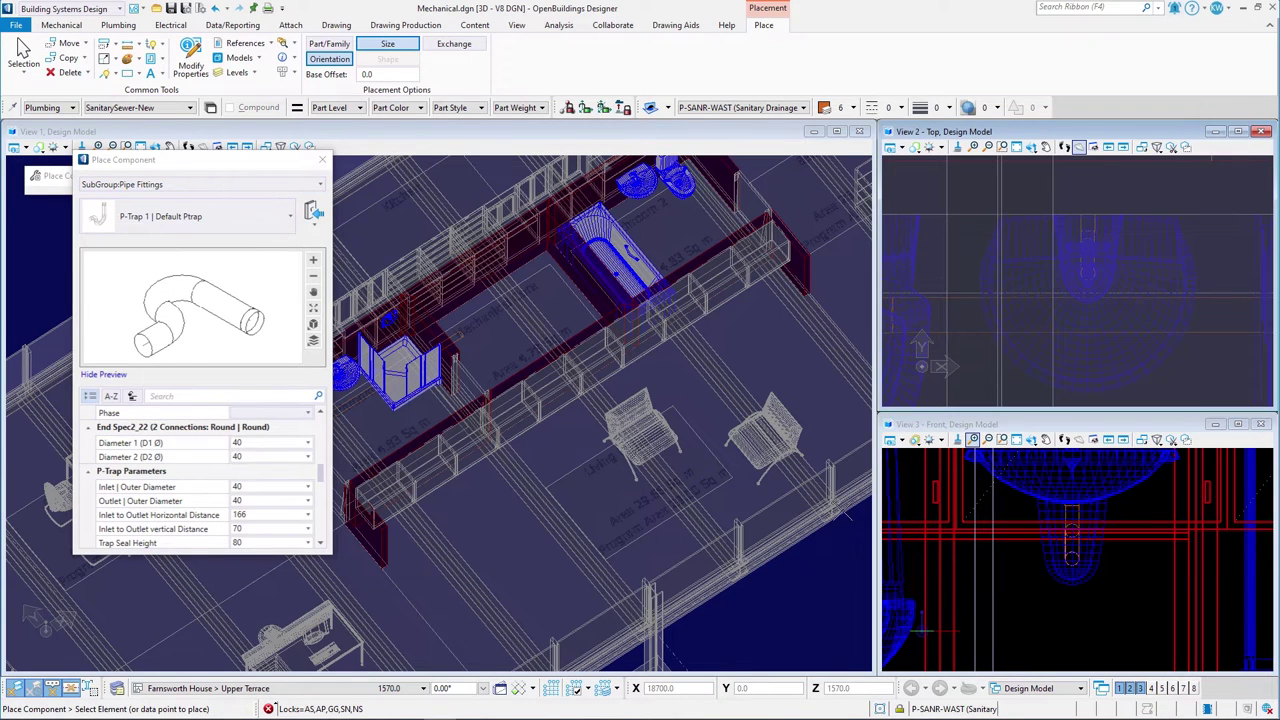
left_click(322, 160)
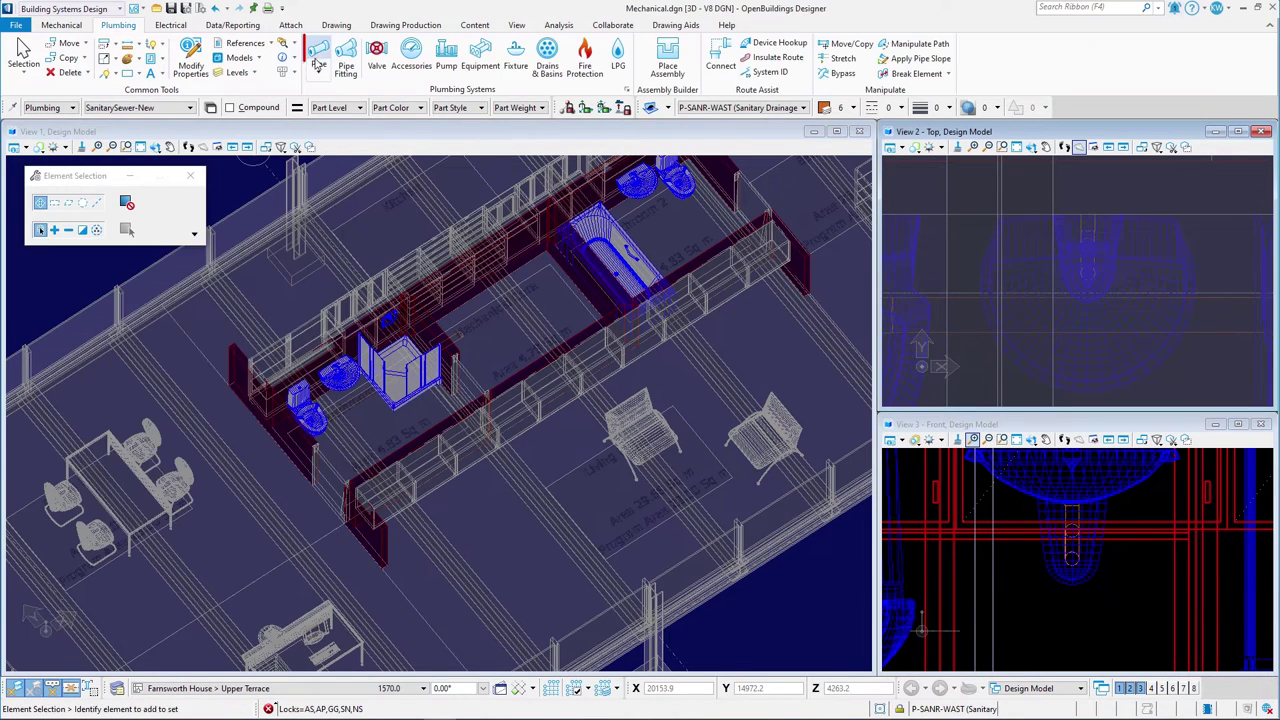
Start another StraightPipe | Default Pipe and set its Diameter 1 to 40 mm
left_click(318, 60)
scroll(267, 436, "down", 1)
scroll(267, 436, "up", 2)
left_click(262, 442)
type("40")
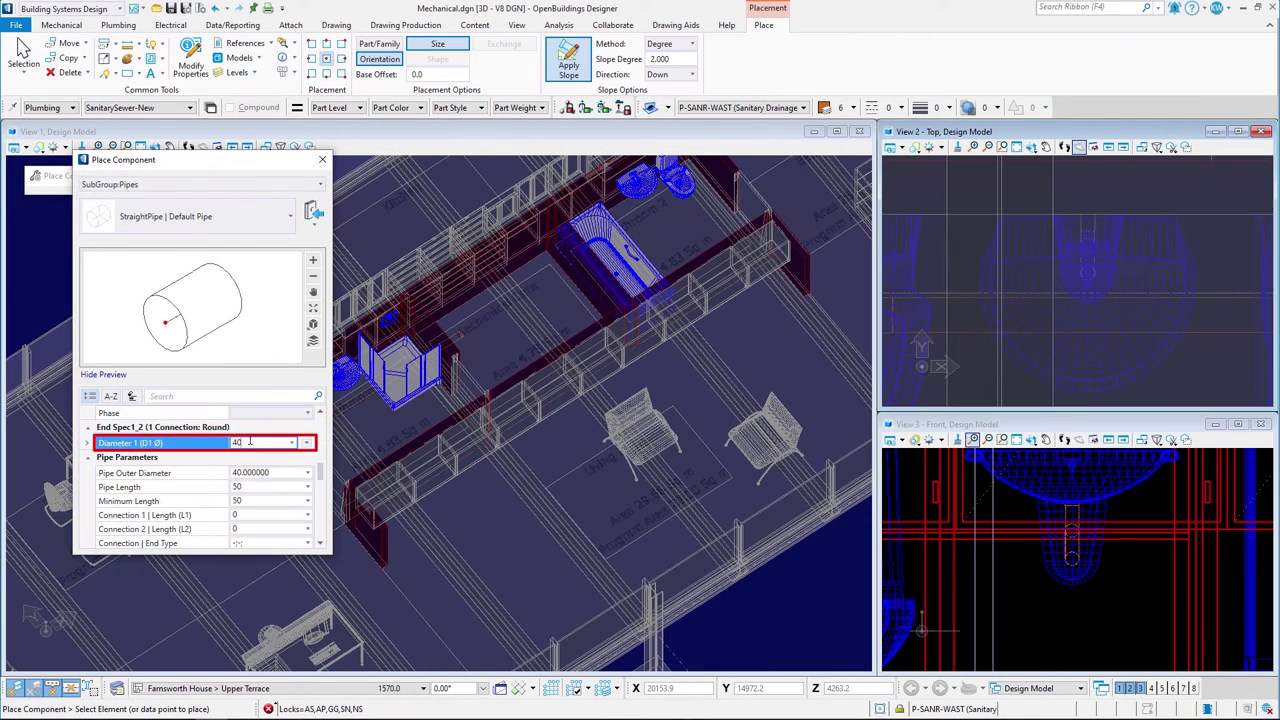
Begin the 40 mm pipe at the P-trap's outlet and switch View 3 to the Right view
scroll(450, 340, "up", 3)
middle_click_drag(450, 340, 811, 266, "shift")
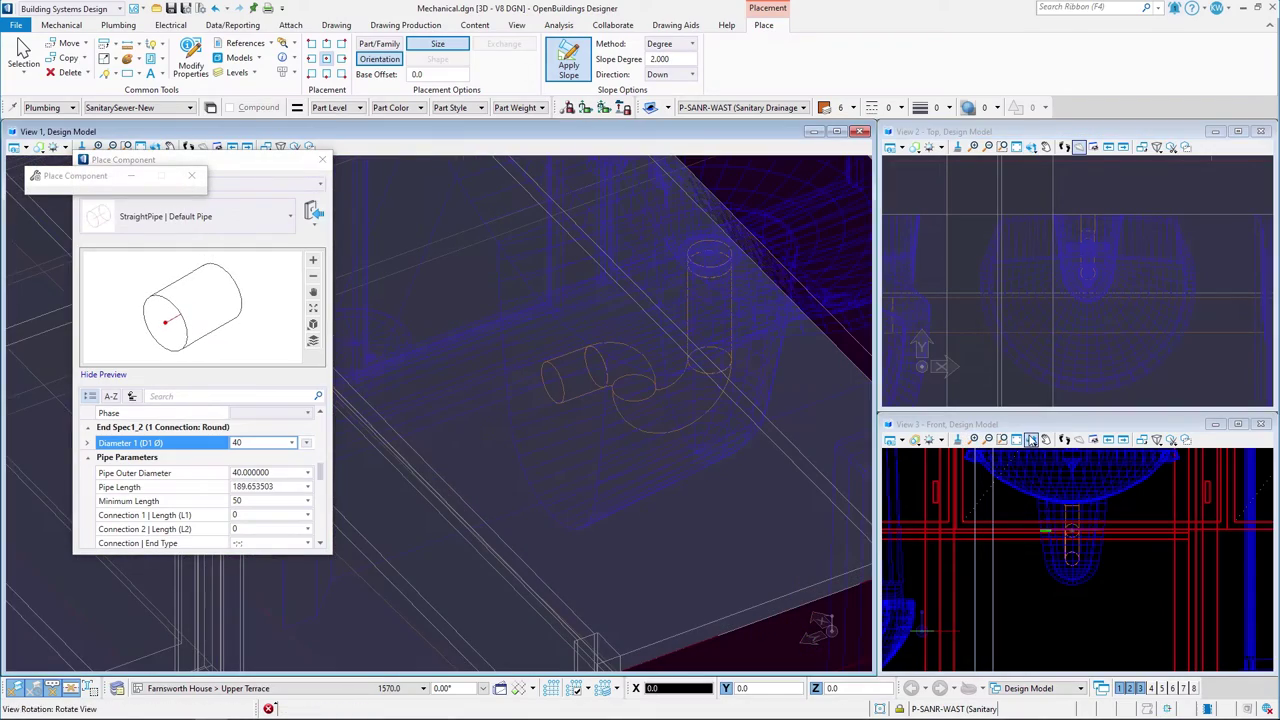
left_click(1031, 441)
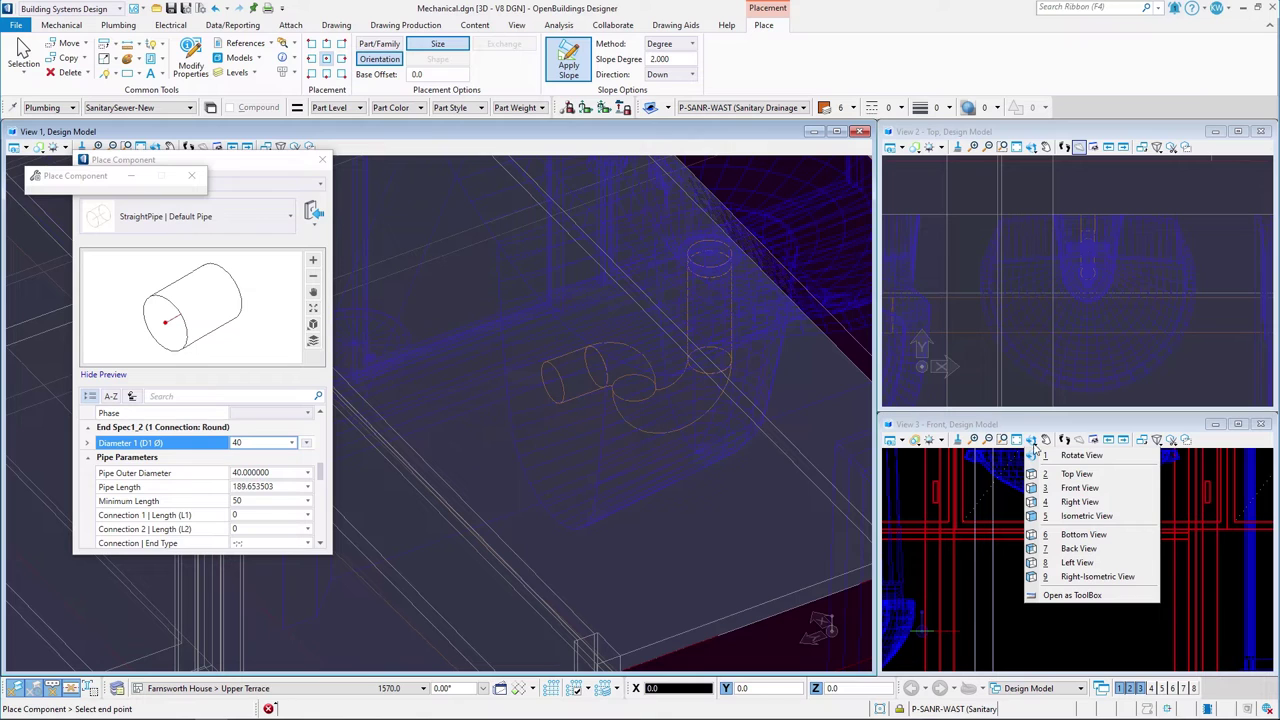
left_click(1080, 503)
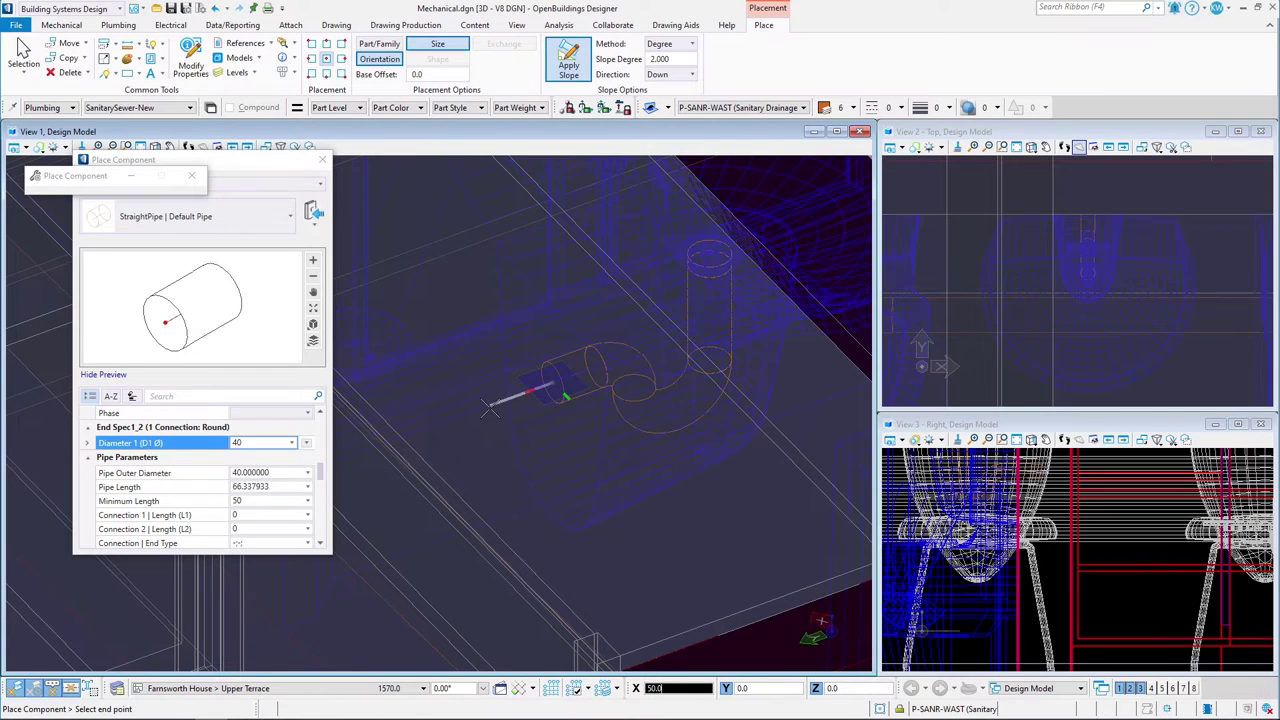
scroll(1000, 485, "up", 2)
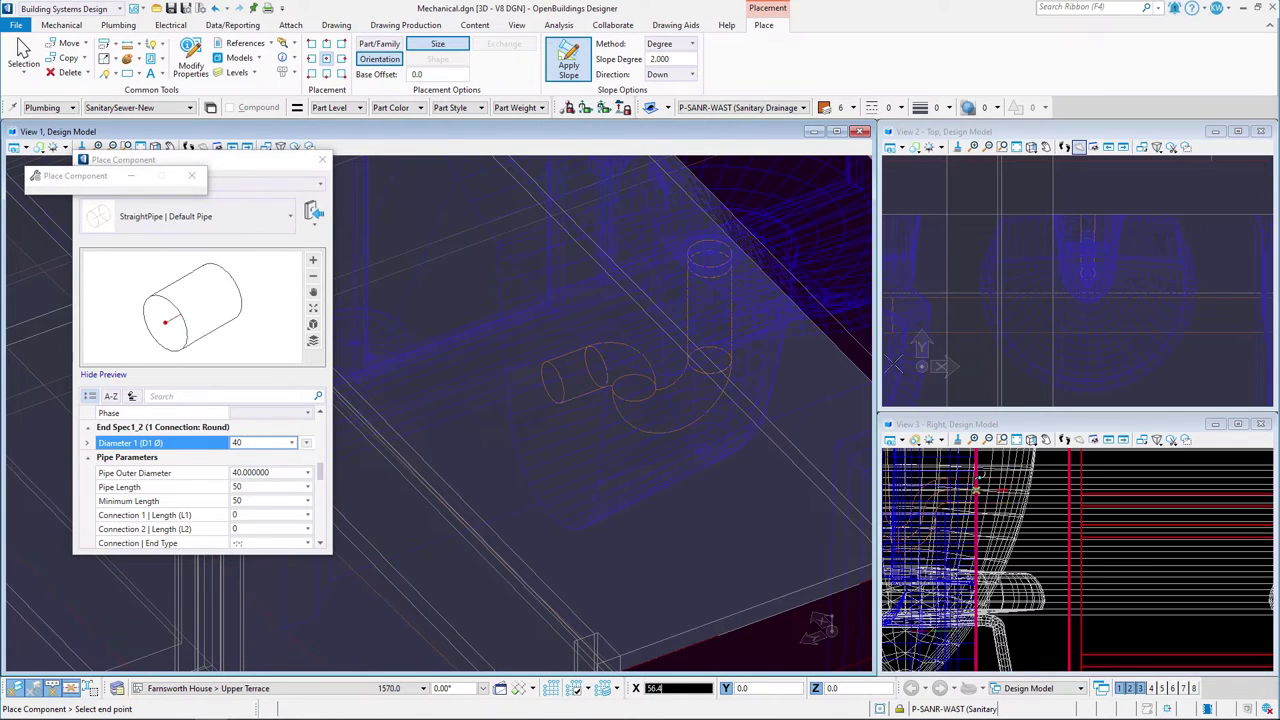
Turn off Apply Slope and run the 40 mm pipe from the trap into the wall and vertically down below the floor
left_click(568, 60)
scroll(1008, 480, "up", 2)
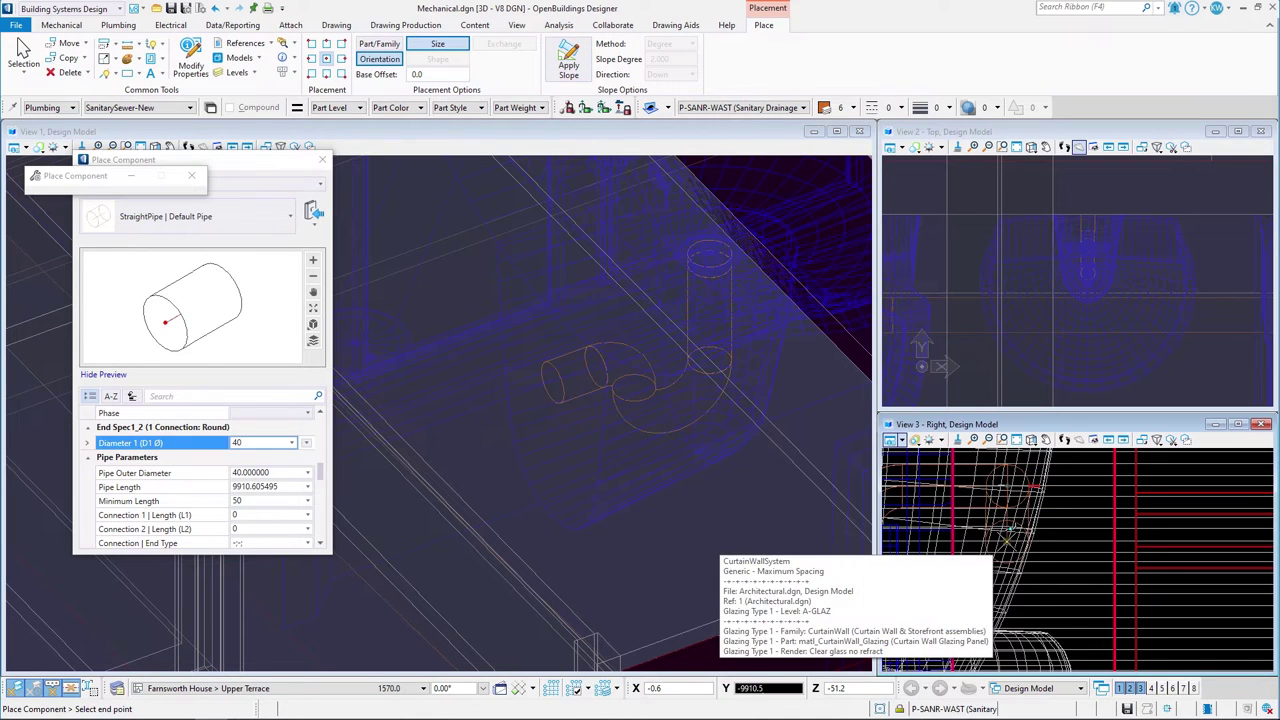
scroll(1010, 530, "down", 4)
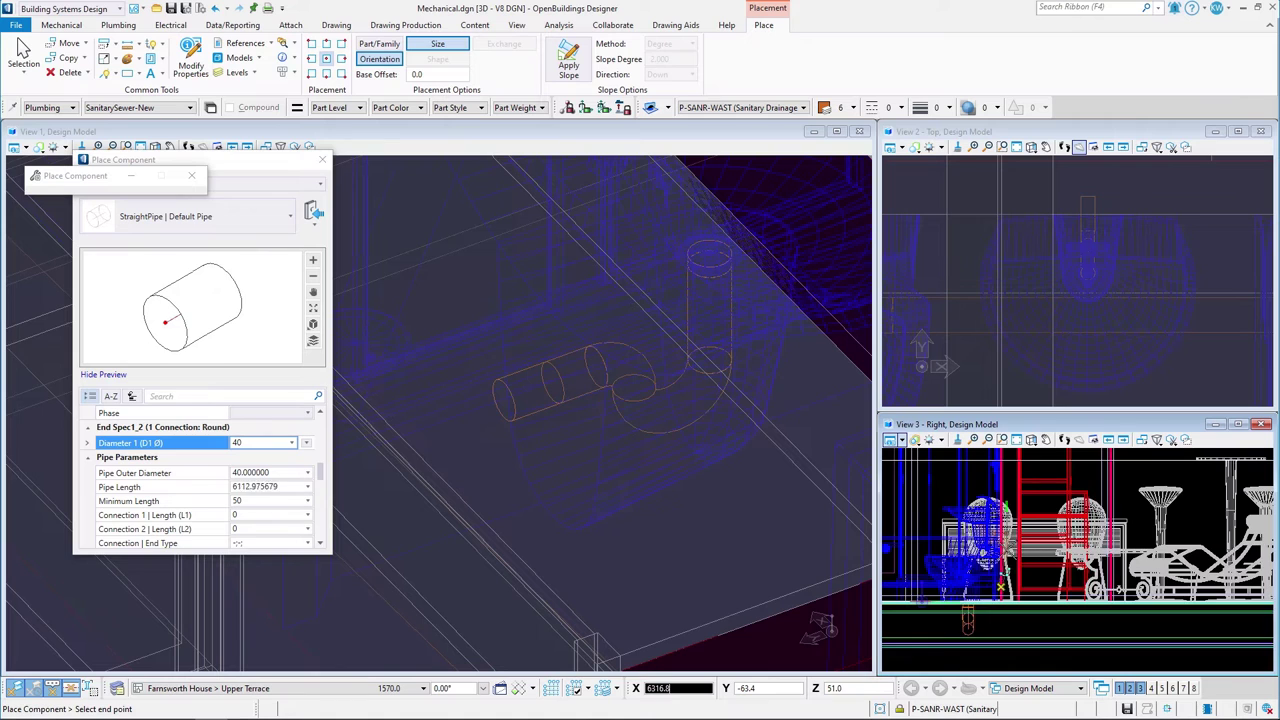
scroll(995, 560, "up", 3)
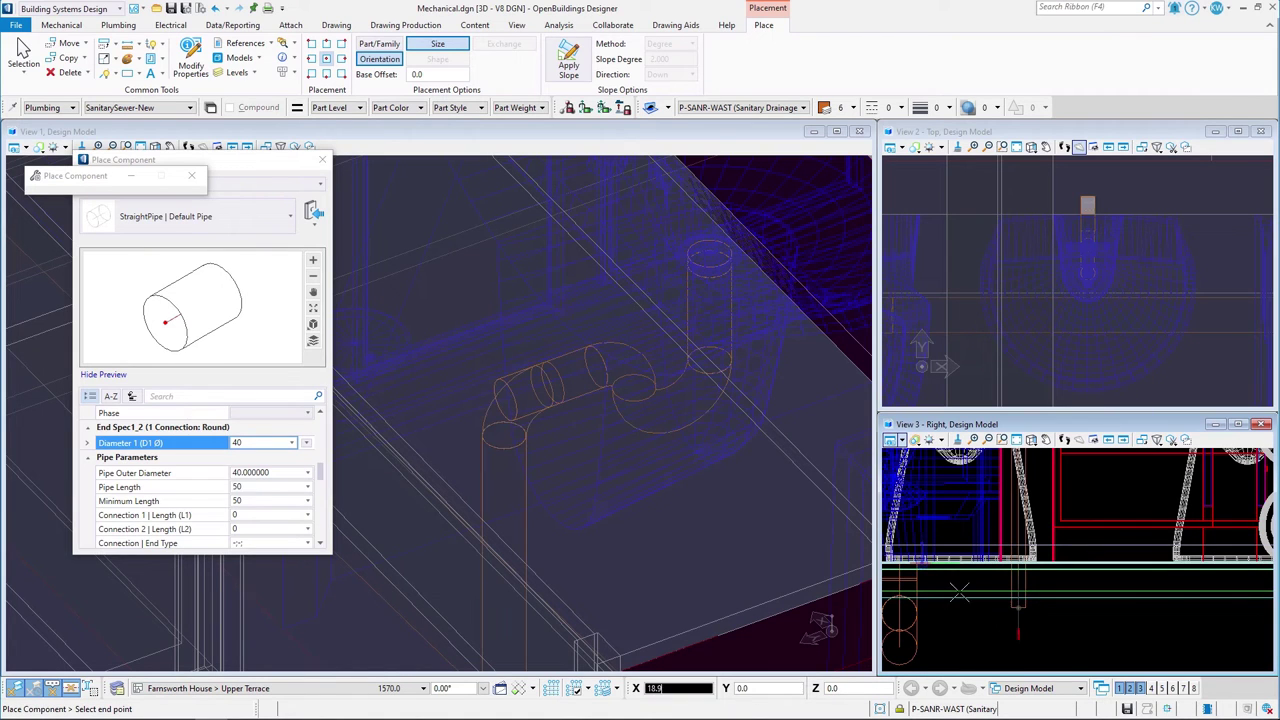
Add a 40 mm pipe about 170 mm long, sloping down 4 degrees toward the toilet drain, and end pipe placement
left_click(560, 62)
double_click(664, 59)
type("4")
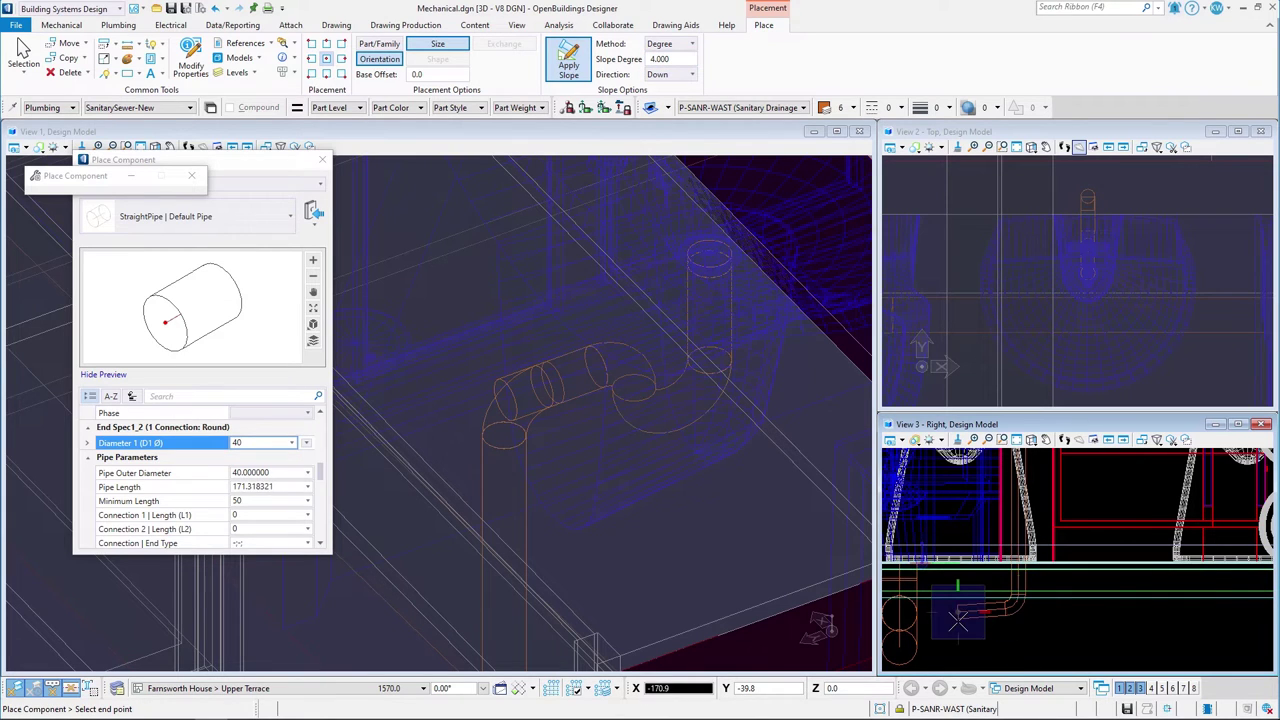
left_click(1045, 623)
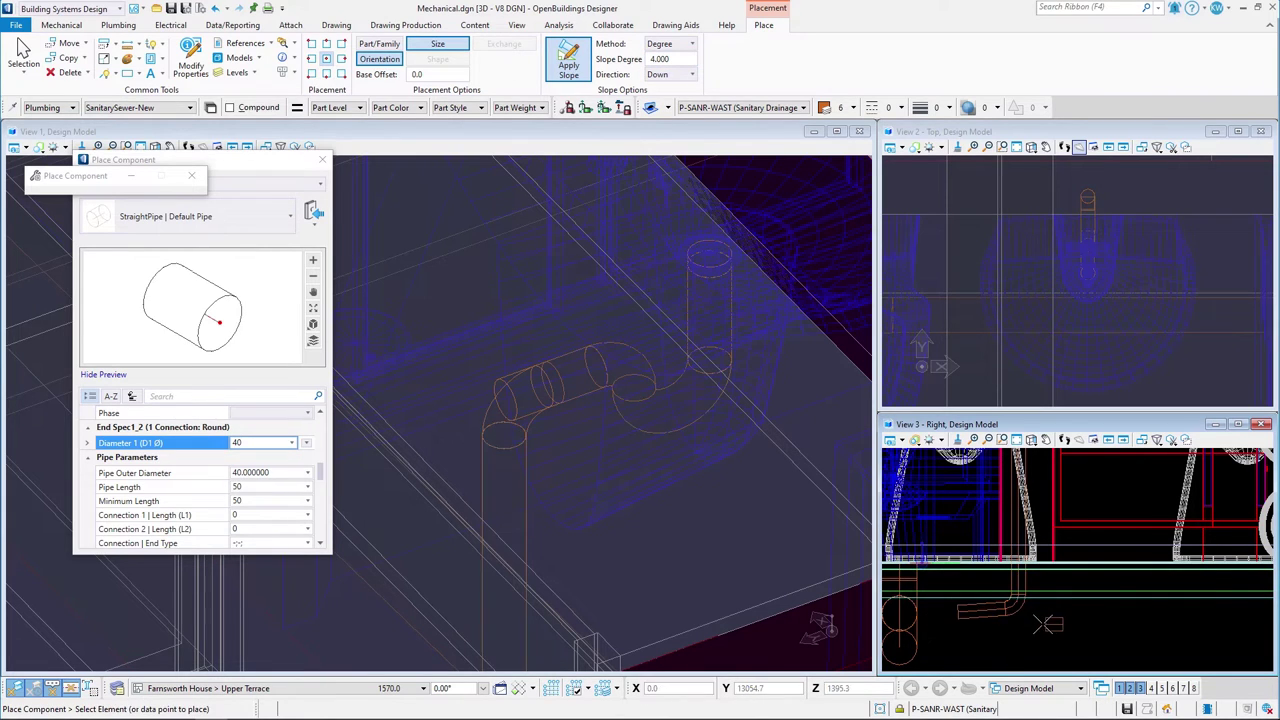
key("Escape")
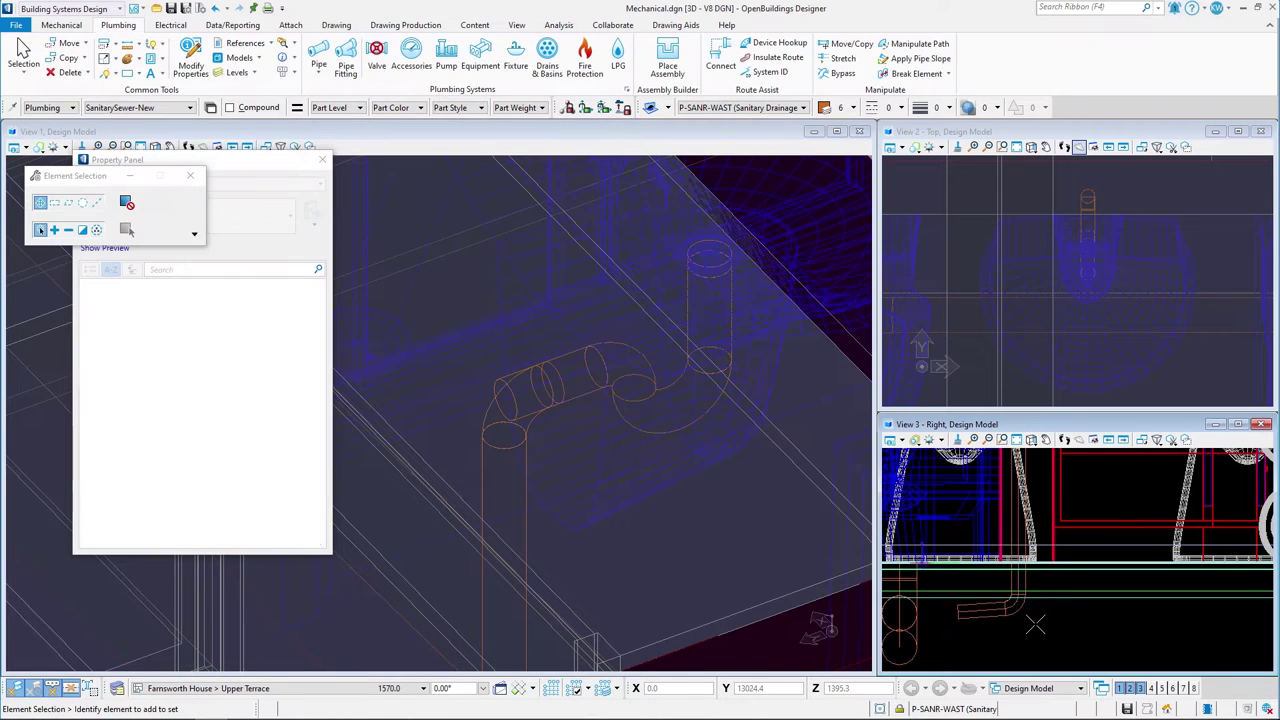
Connect the sloped 40 mm pipe to the 100 mm collector pipe below the toilet using the flanged take-off tee fitting
left_click(720, 57)
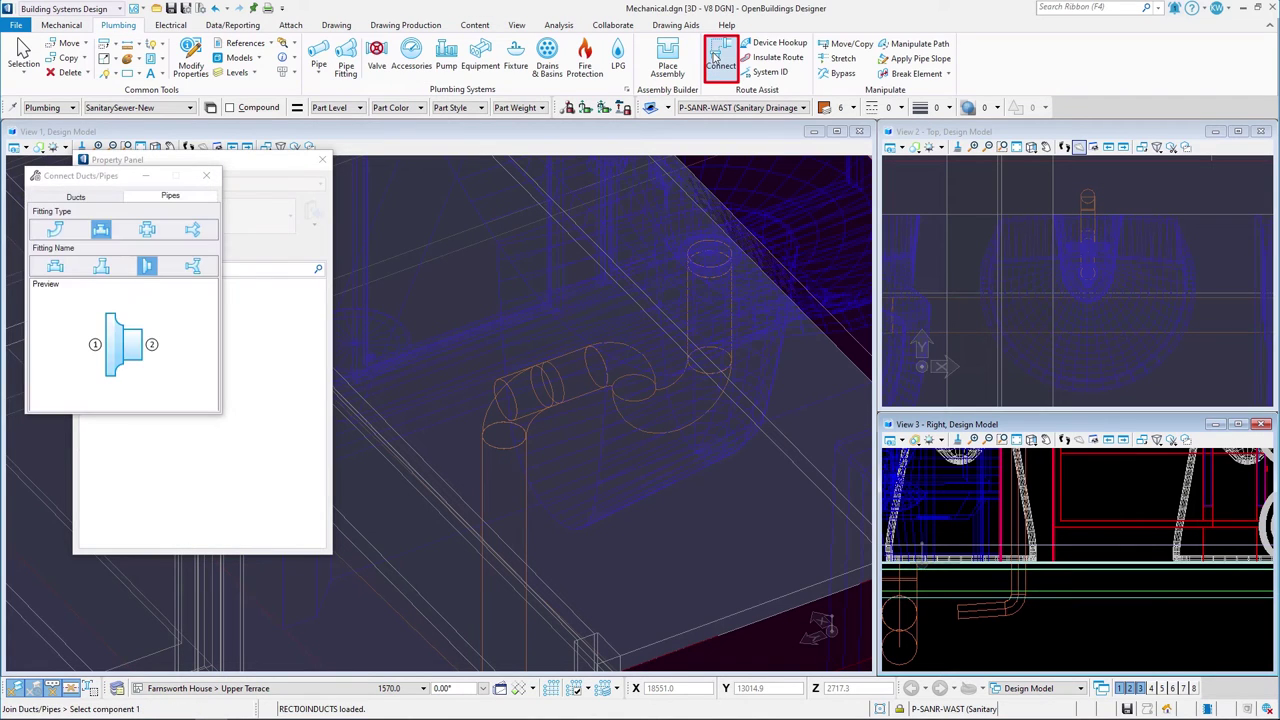
left_click(152, 270)
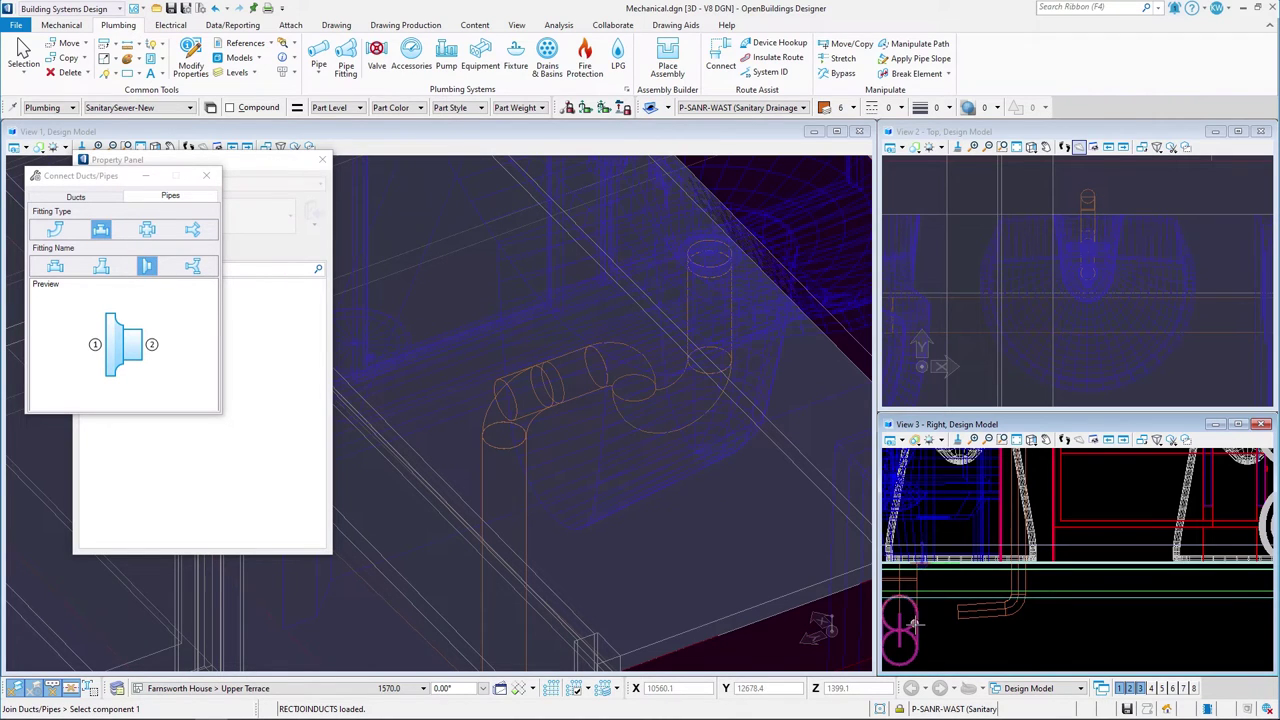
left_click(958, 612)
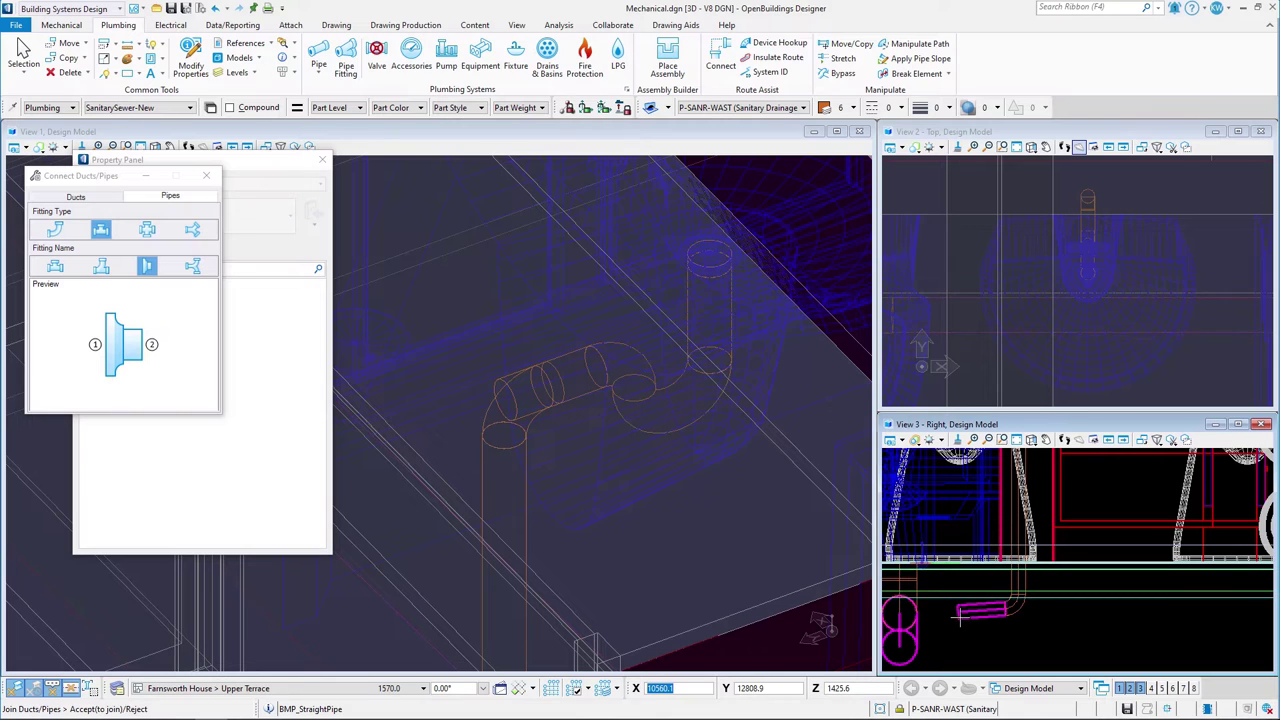
left_click(1008, 642)
scroll(1008, 642, "down", 3)
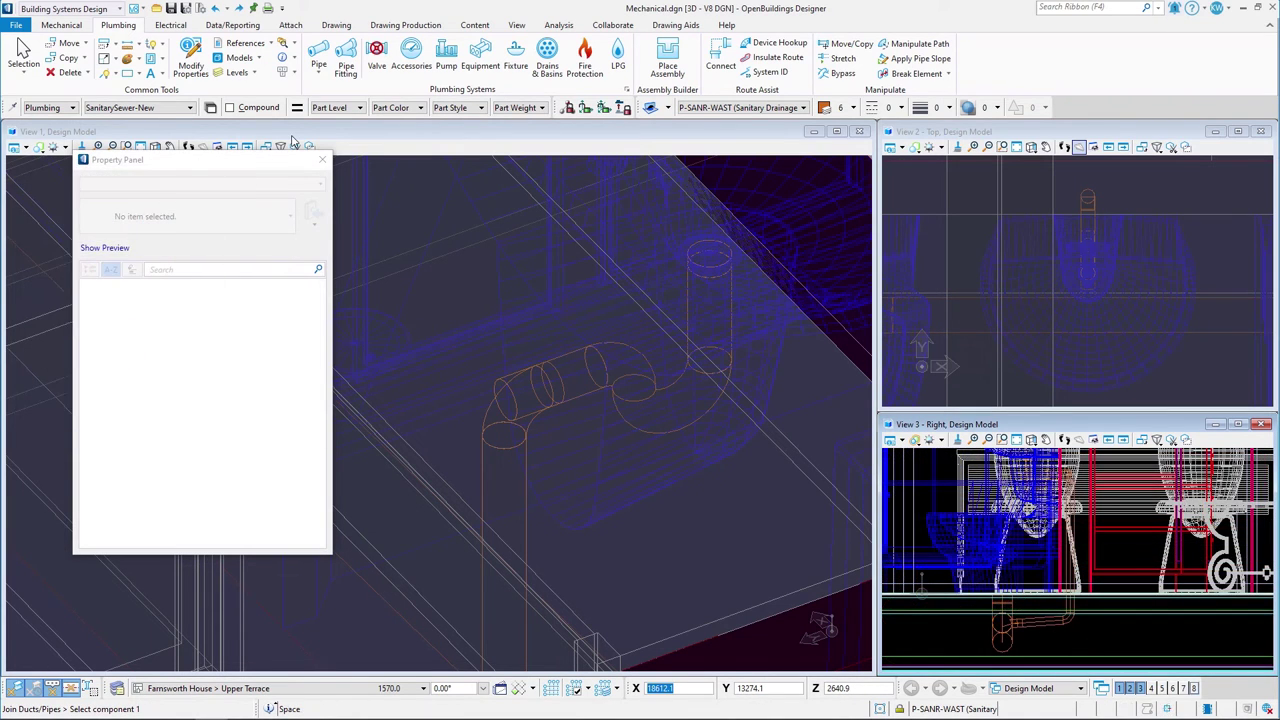
Run a 50 mm StraightPipe | Default Pipe from the shower drain down below the floor and toward the 100 mm collector, without Apply Slope
left_click(318, 52)
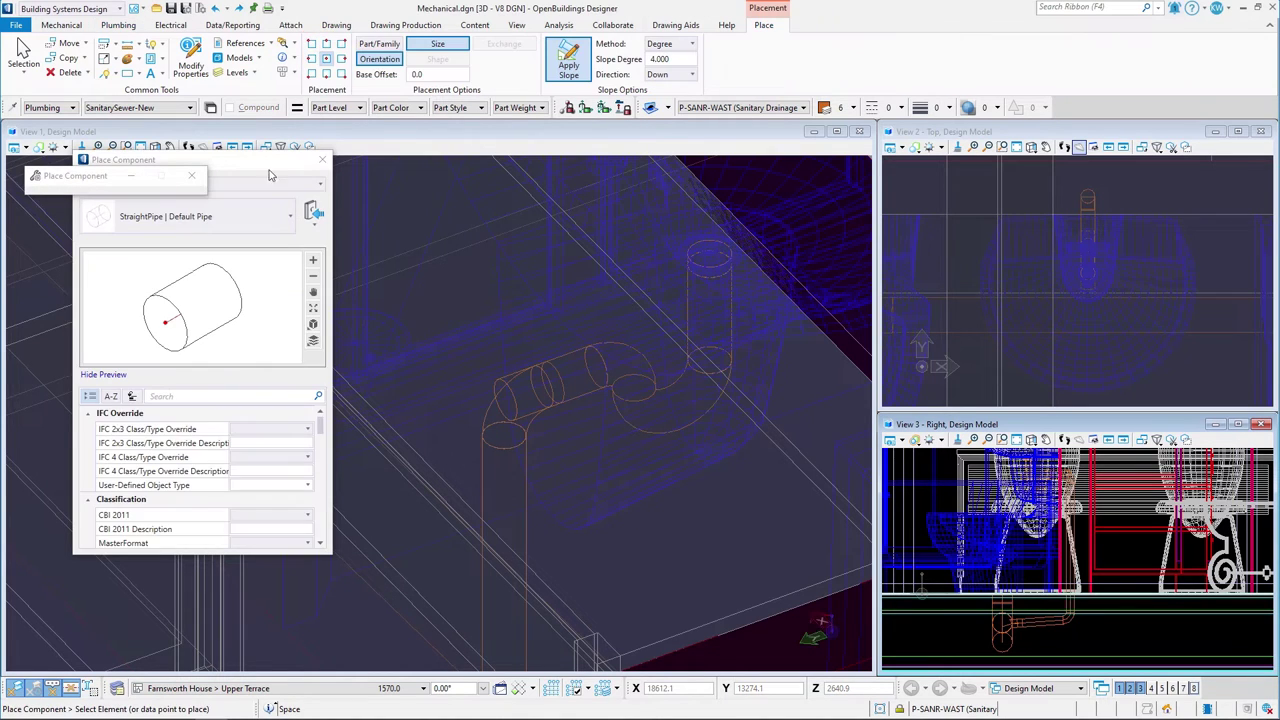
scroll(200, 470, "down", 2)
left_click(251, 442)
type("50")
key("Return")
left_click(569, 65)
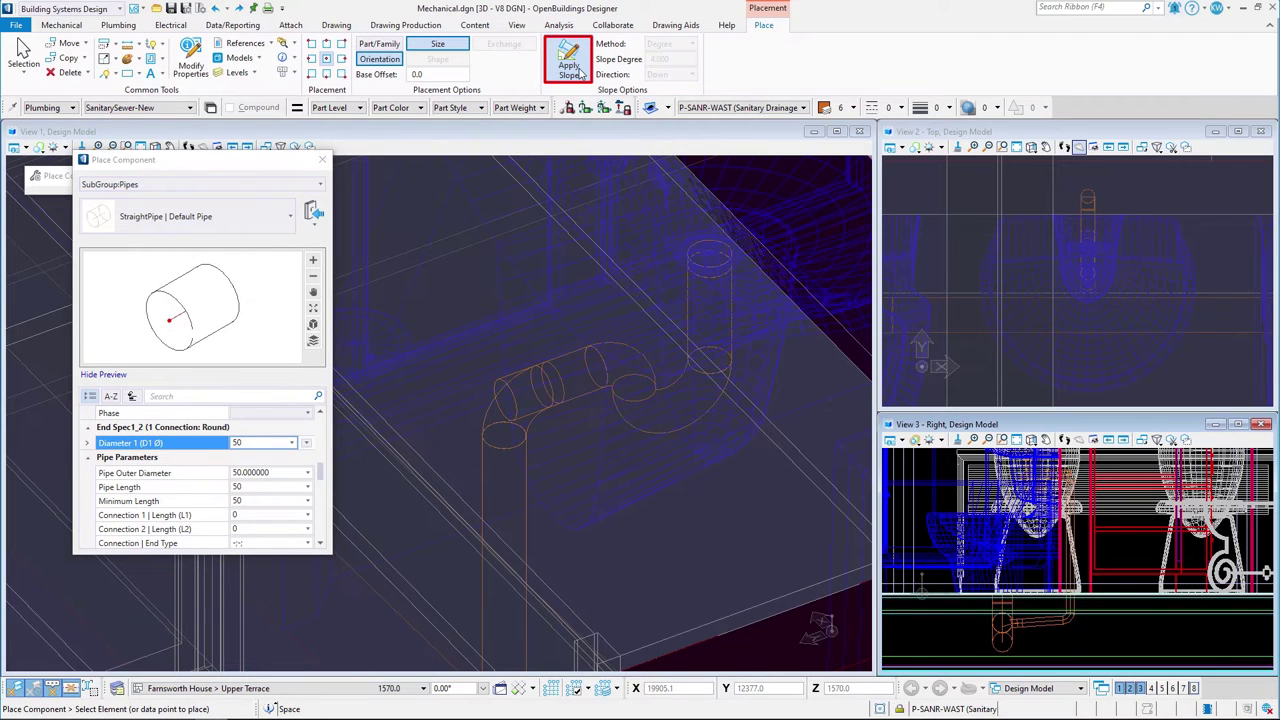
scroll(941, 246, "down", 2)
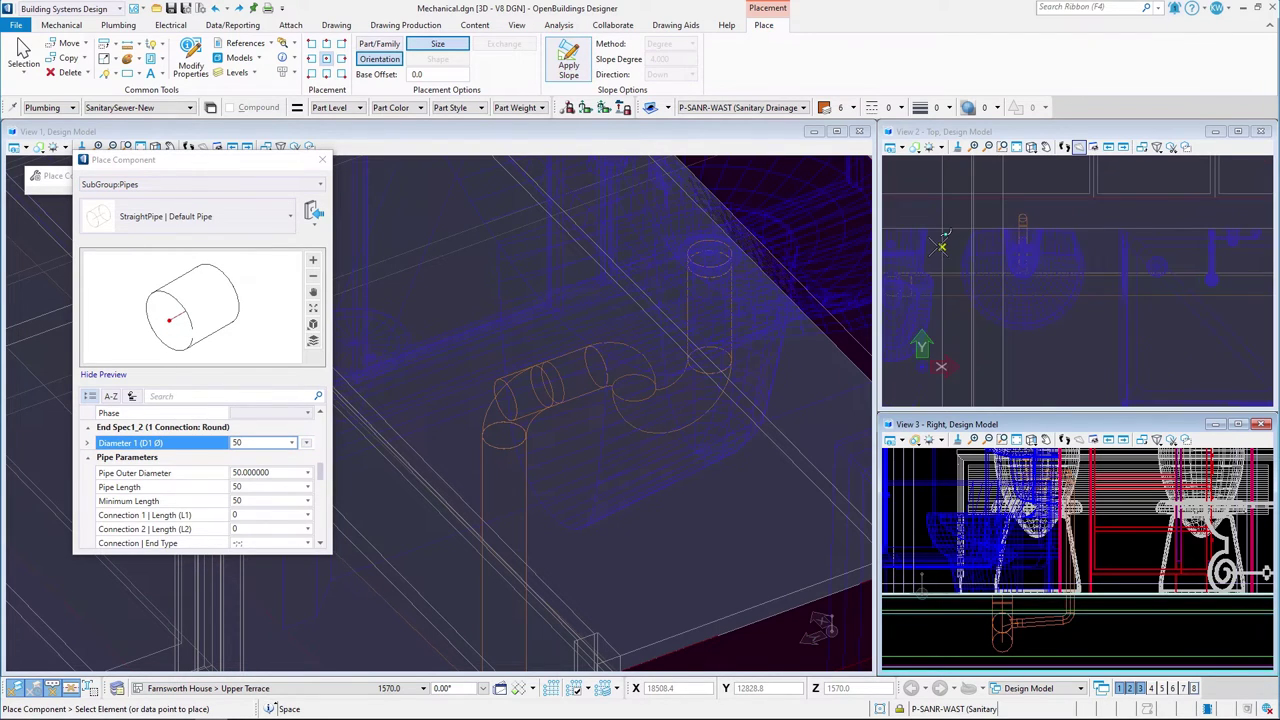
scroll(1150, 278, "down", 2)
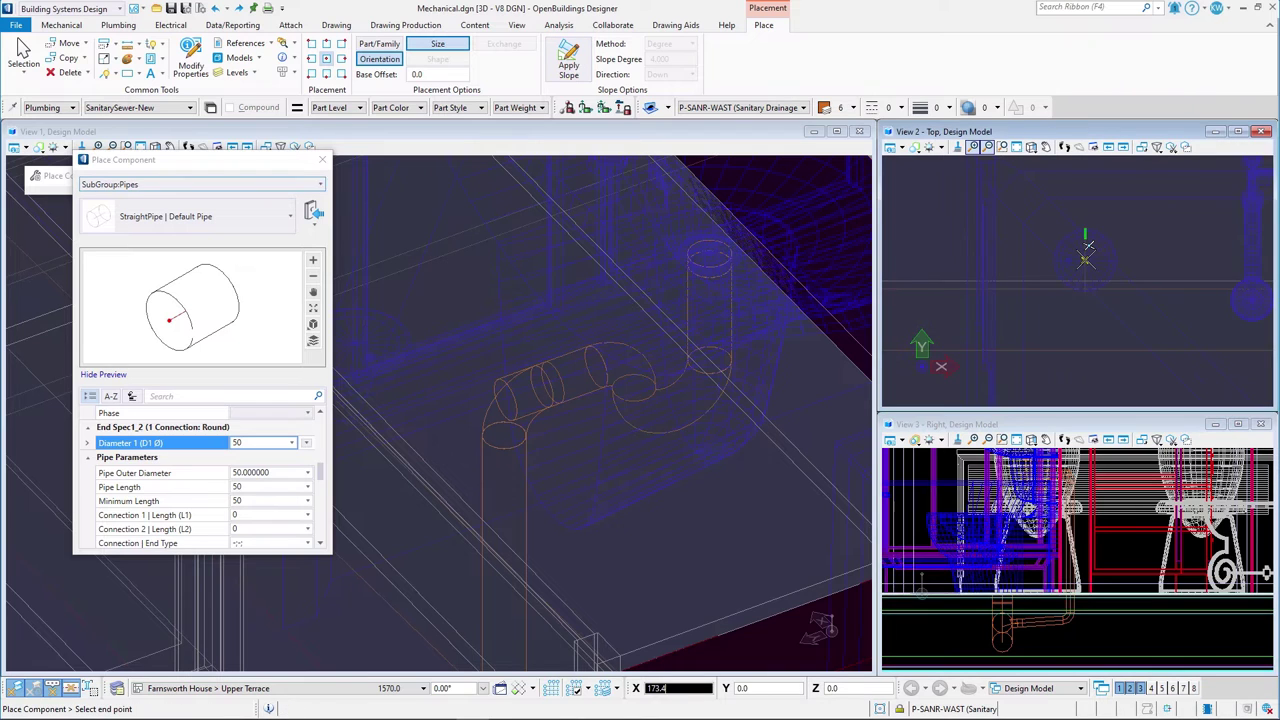
left_click(1088, 246)
scroll(1022, 640, "up", 4)
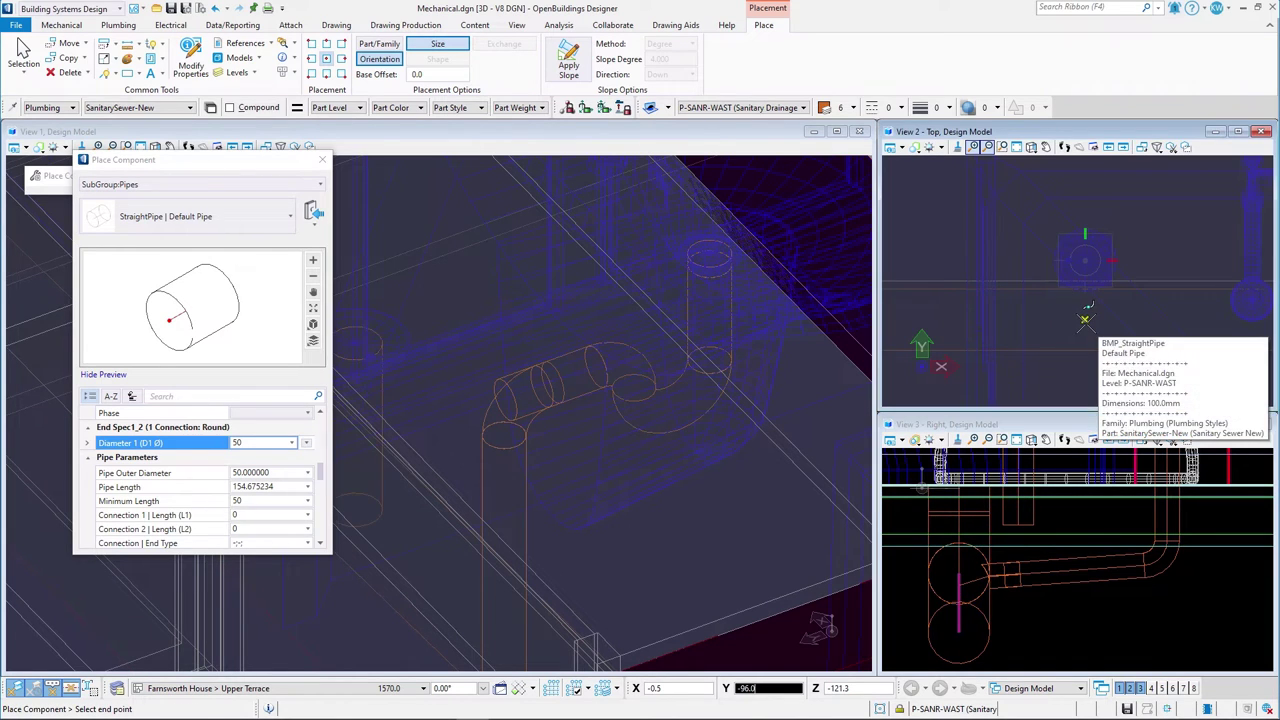
left_click(1086, 320)
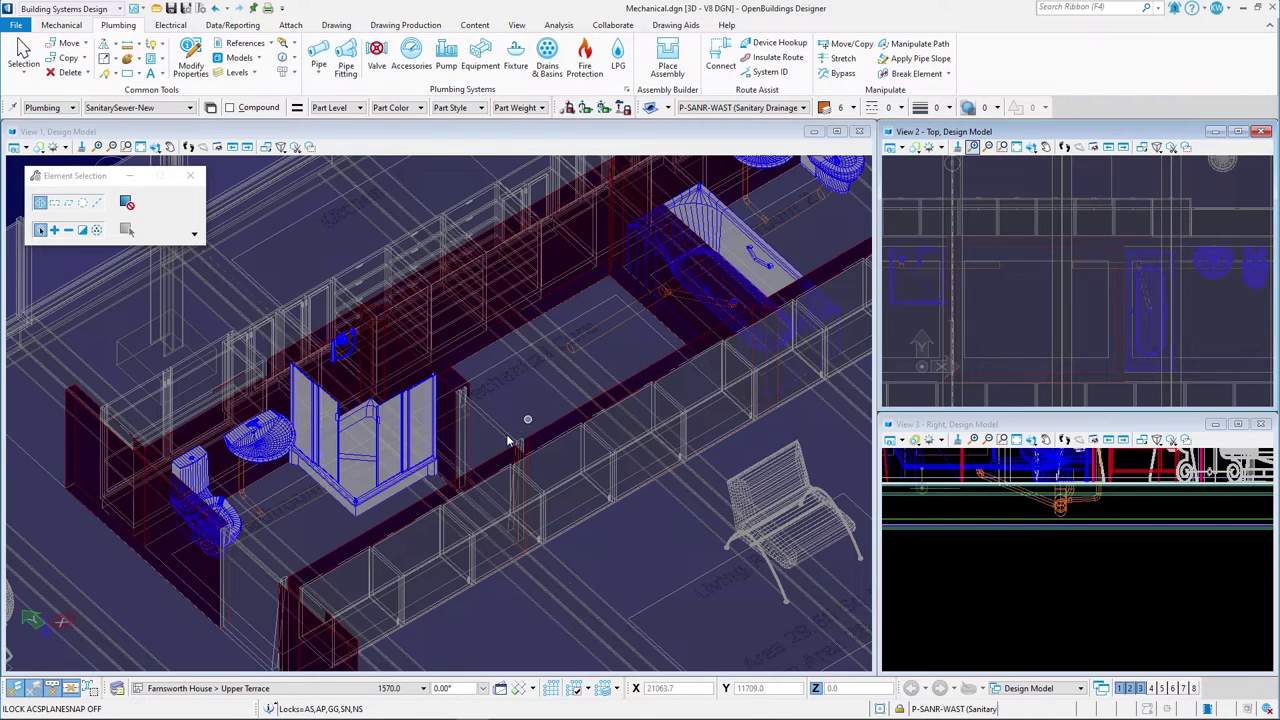
Make Ground Level the active floor and run a 100 mm StraightPipe with Apply Slope off vertically up to beneath the house floor
left_click(215, 688)
left_click(225, 596)
left_click(319, 56)
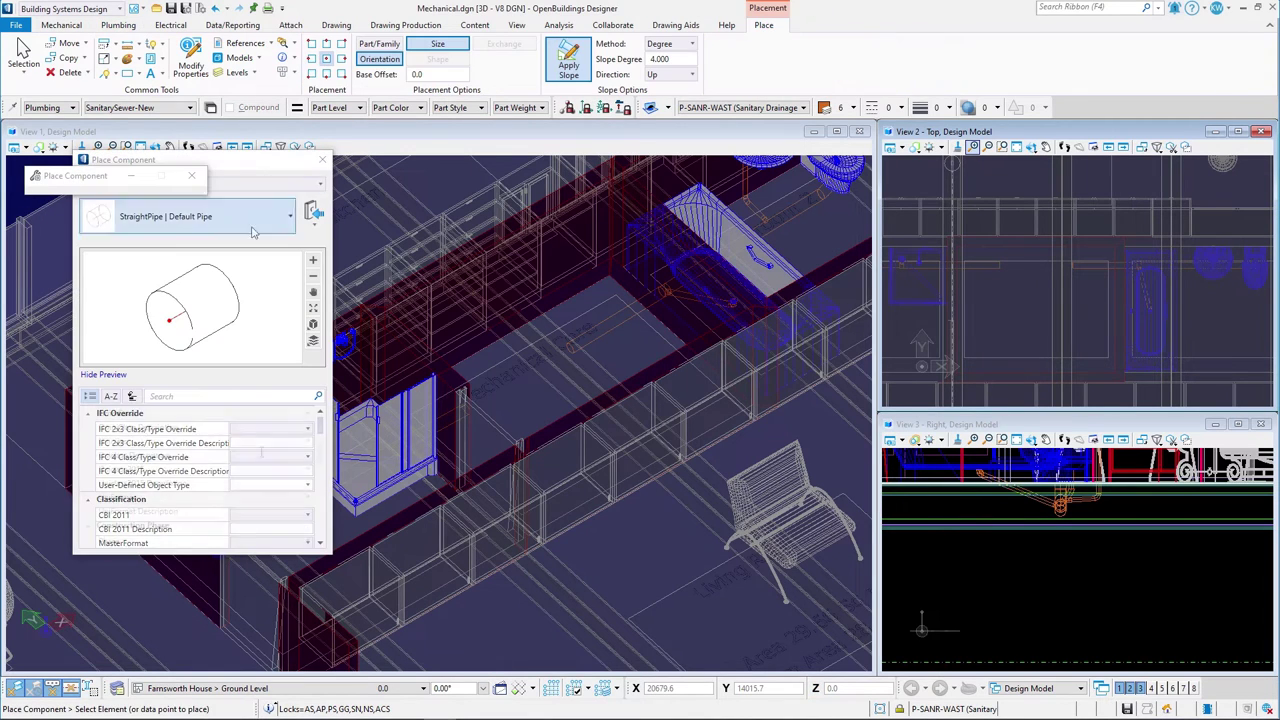
left_click(250, 441)
type("100")
key("Return")
left_click(568, 60)
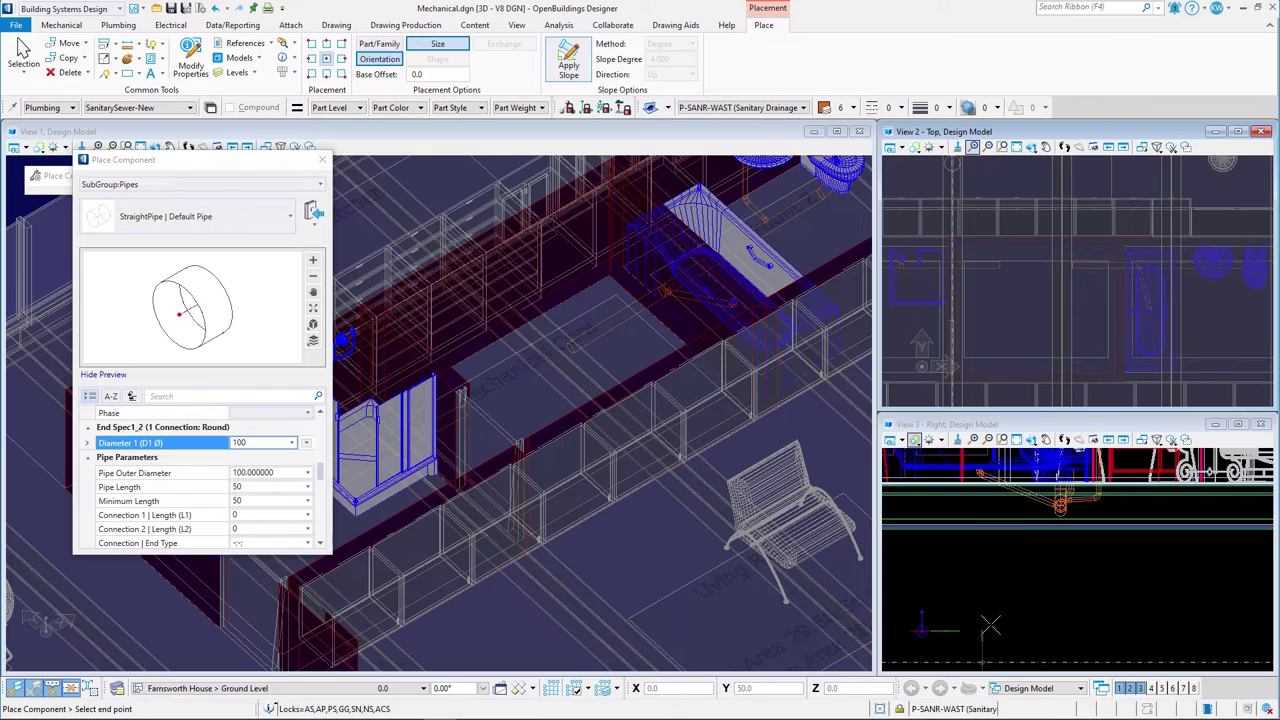
scroll(960, 500, "up", 2)
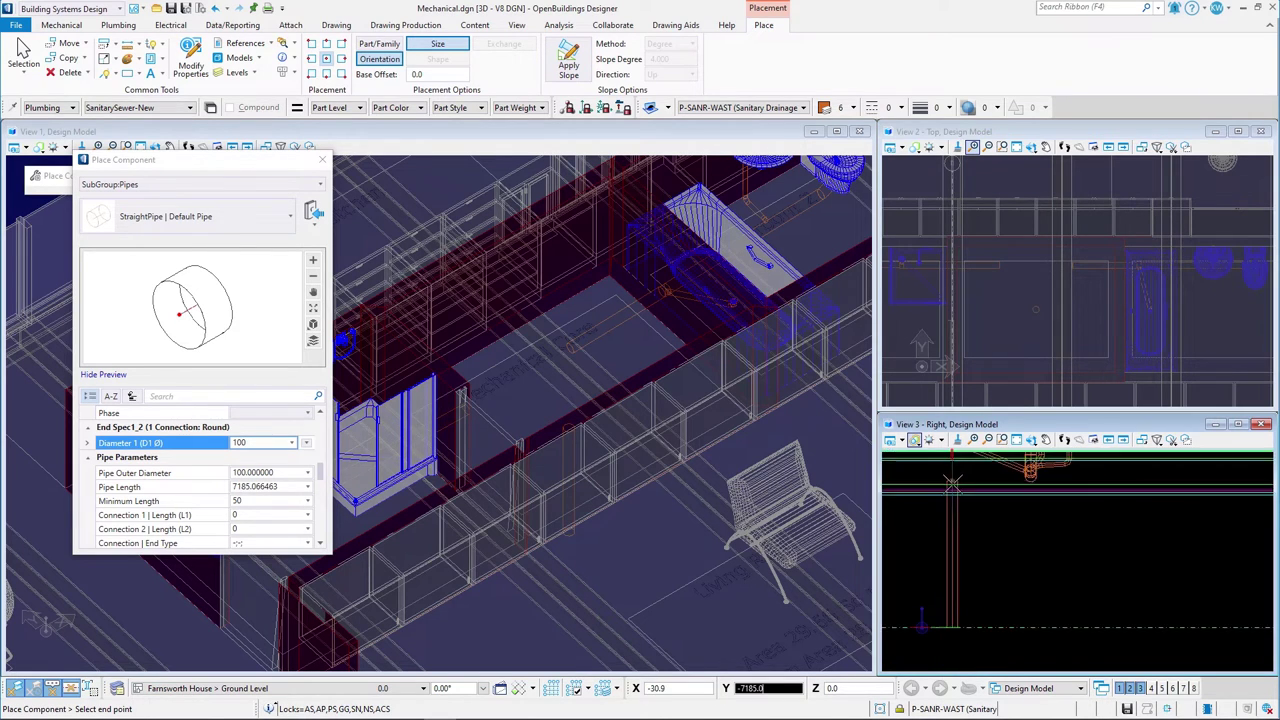
Continue the stack with a 100 mm branch toward the collector line, sloping up 4 degrees, and end pipe placement
left_click(568, 60)
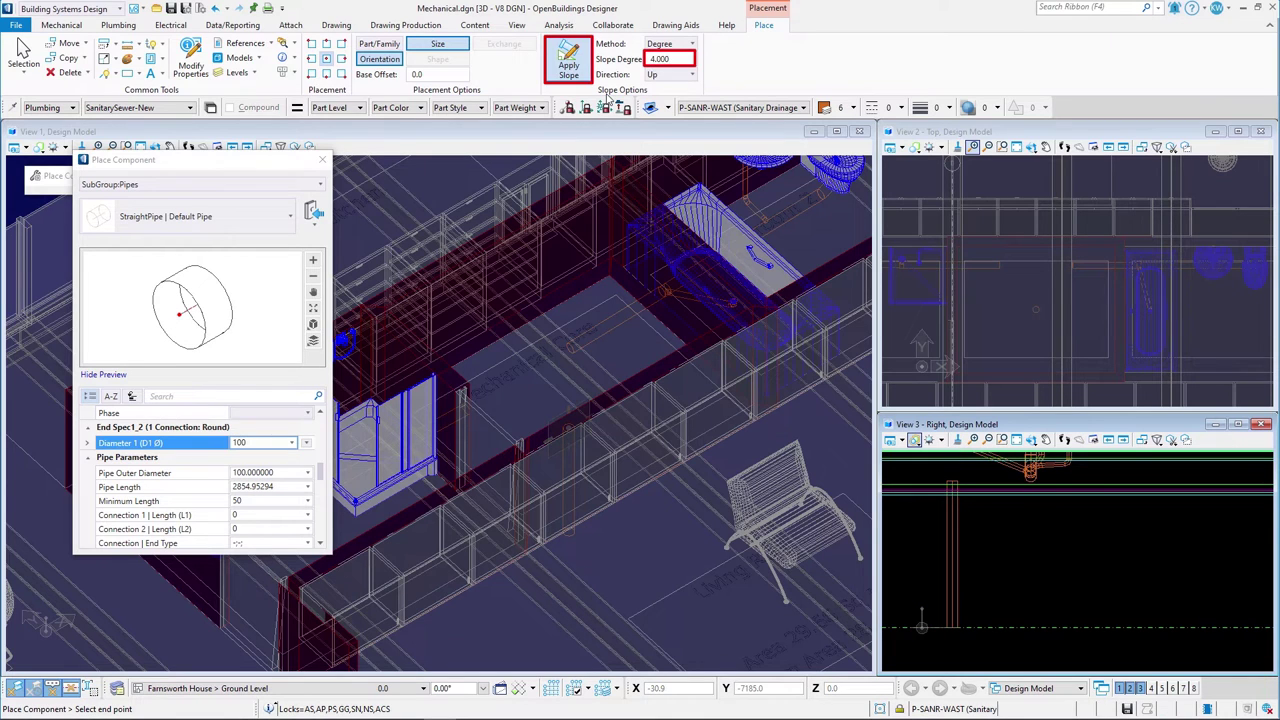
scroll(995, 468, "up", 2)
scroll(995, 472, "down", 3)
right_click(990, 481)
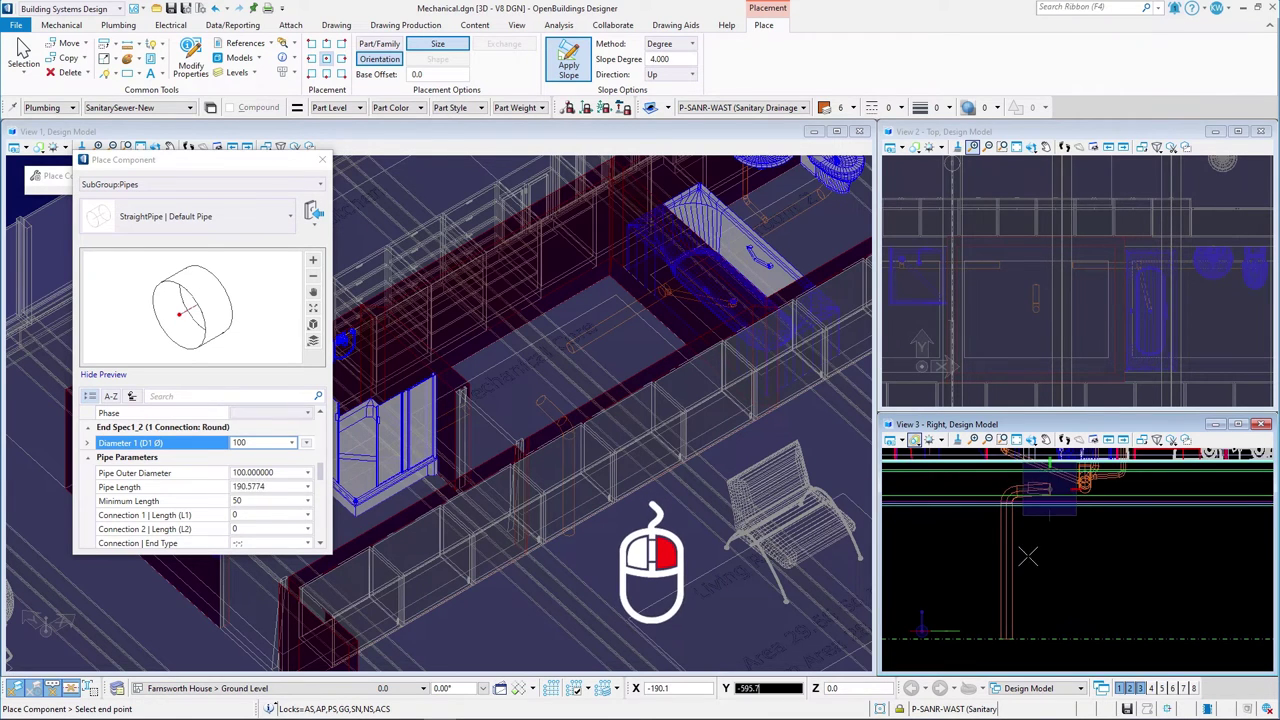
Connect the shower-side collector pipe to the stack's sloped branch using the Y-shaped tee with curved branches
left_click(722, 55)
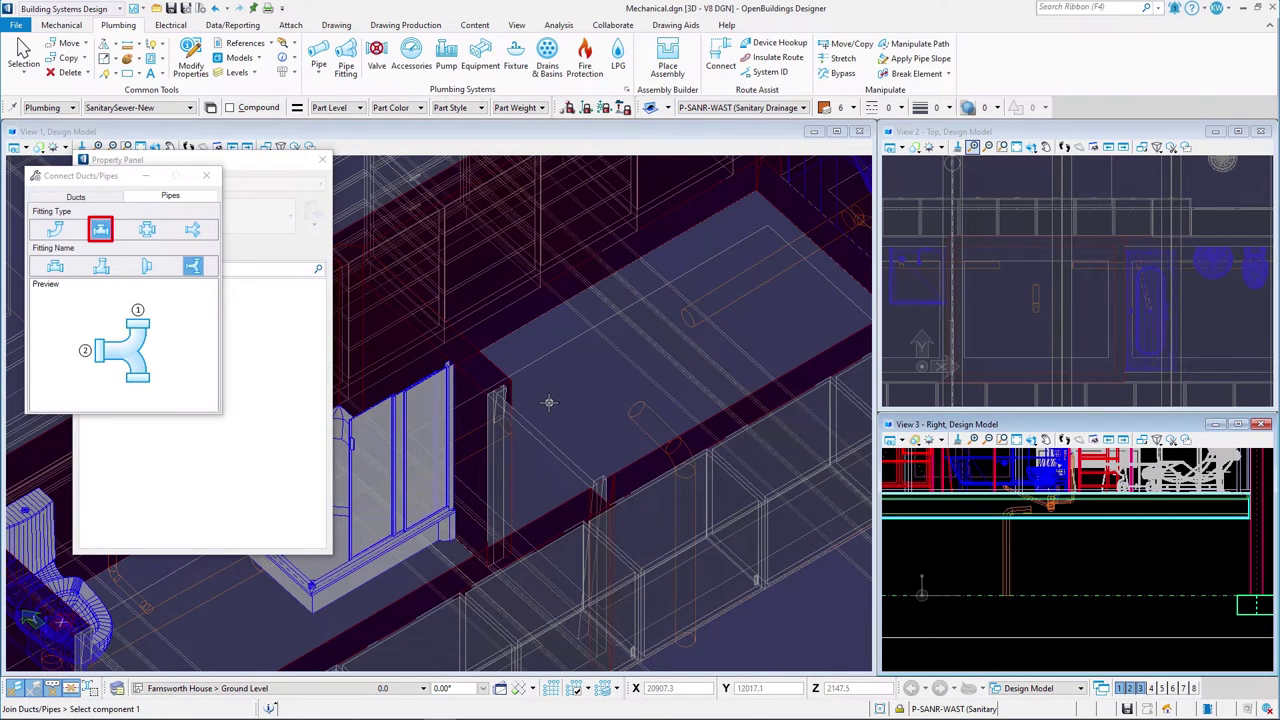
left_click(193, 265)
left_click(995, 268)
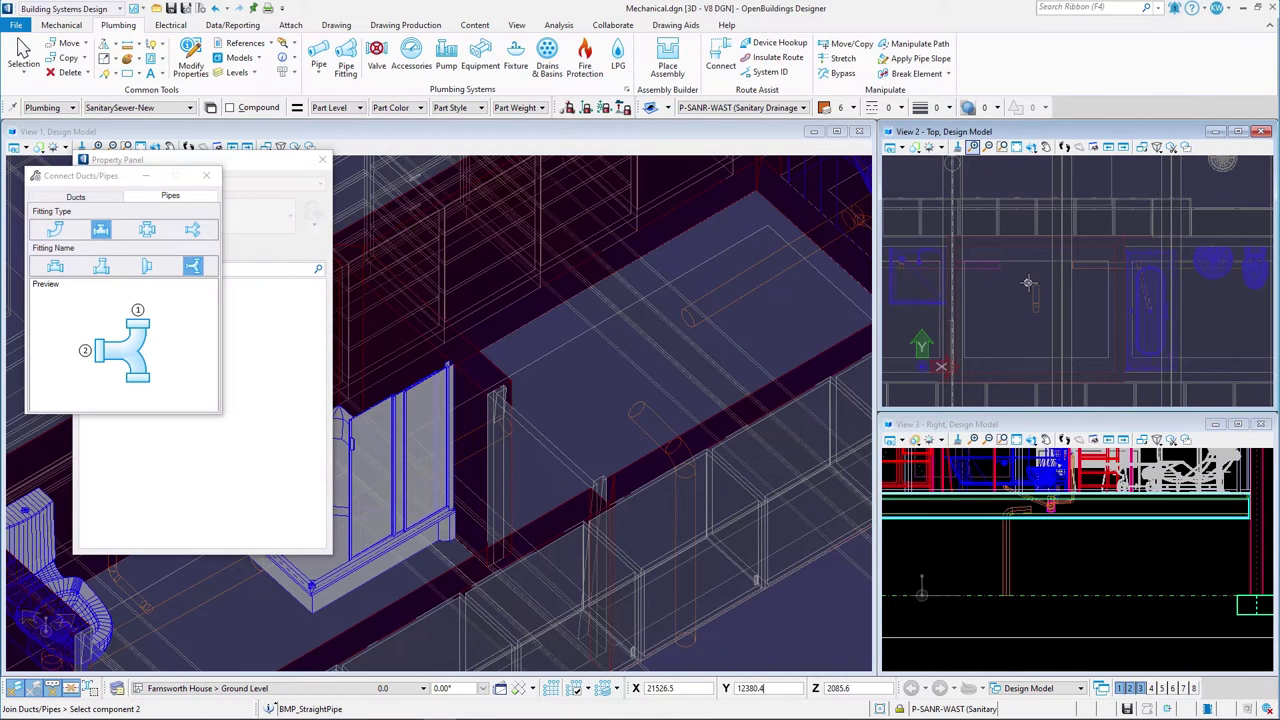
left_click(1001, 302)
right_click(659, 347)
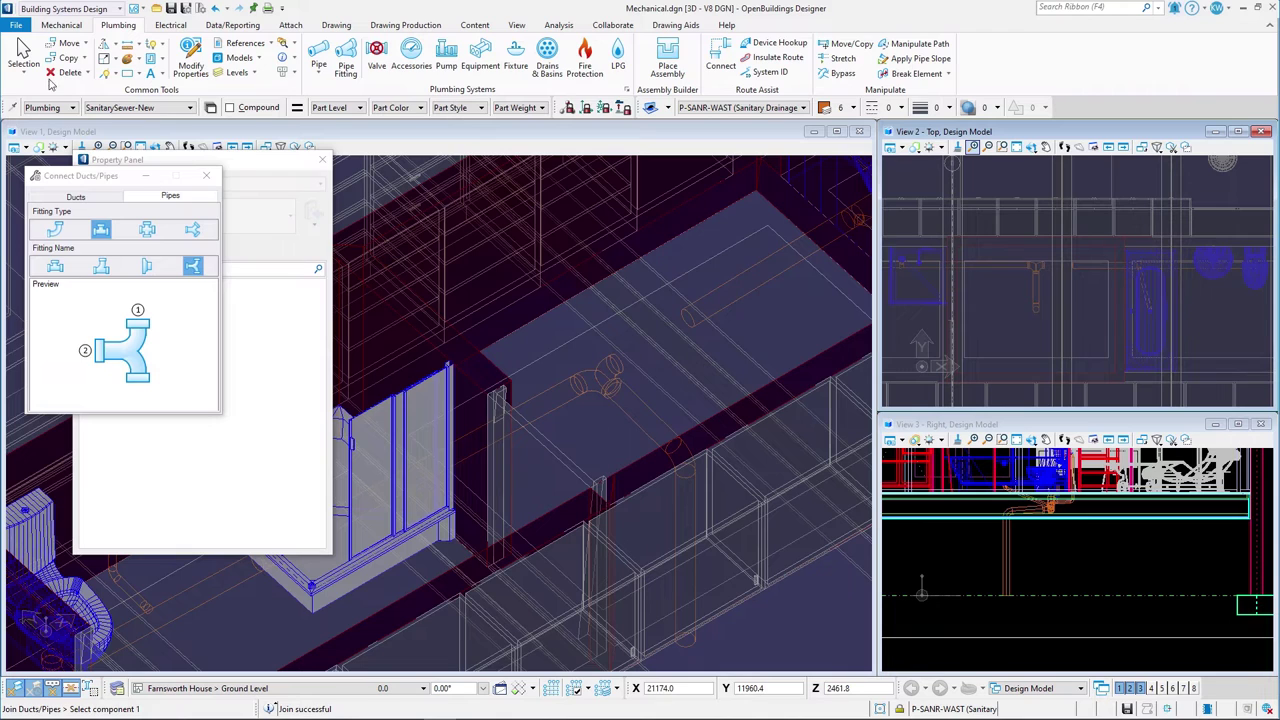
Extend the free end of the bathtub-side collector pipe to the open end of the Y-shaped tee
key("Escape")
left_click(696, 327)
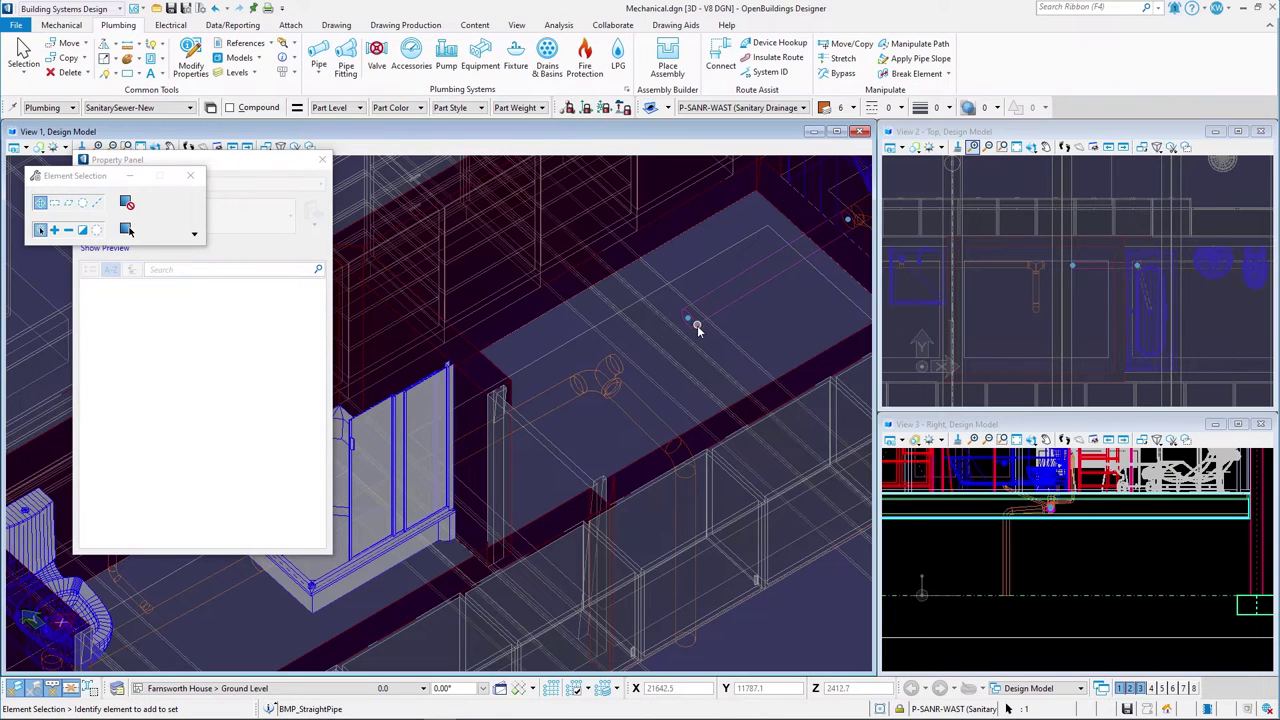
left_click(690, 322)
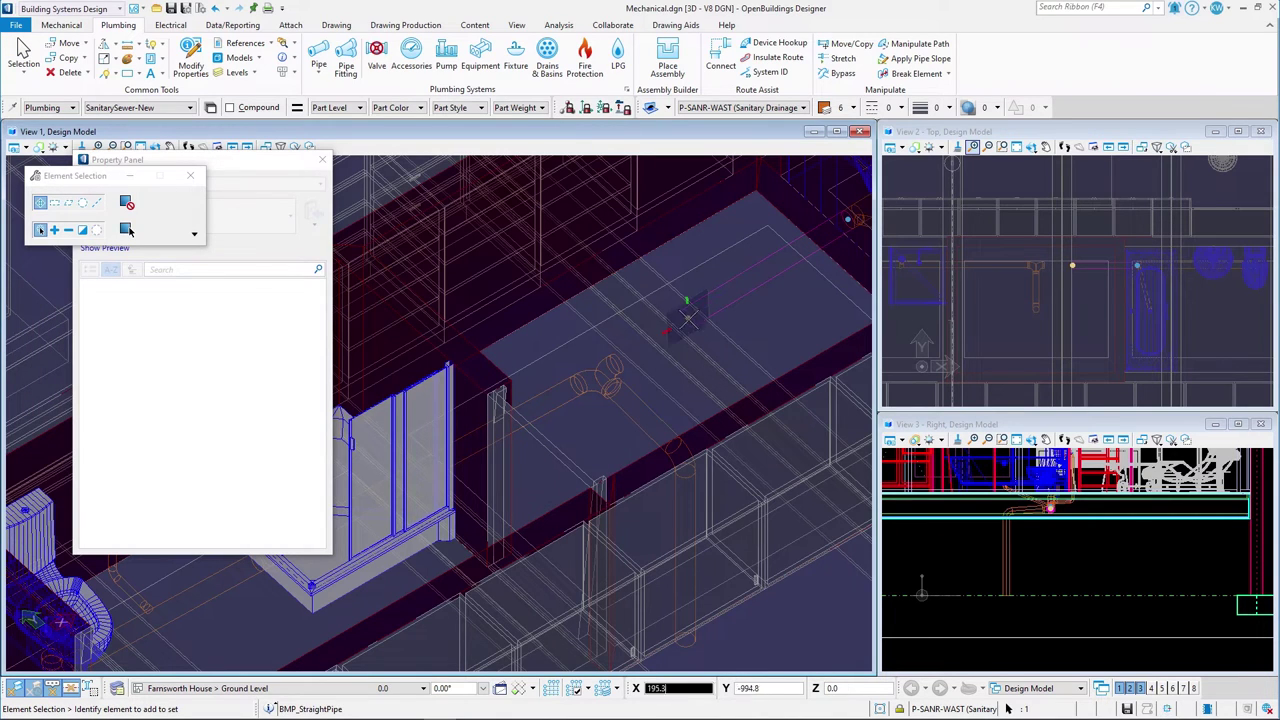
left_click(620, 351)
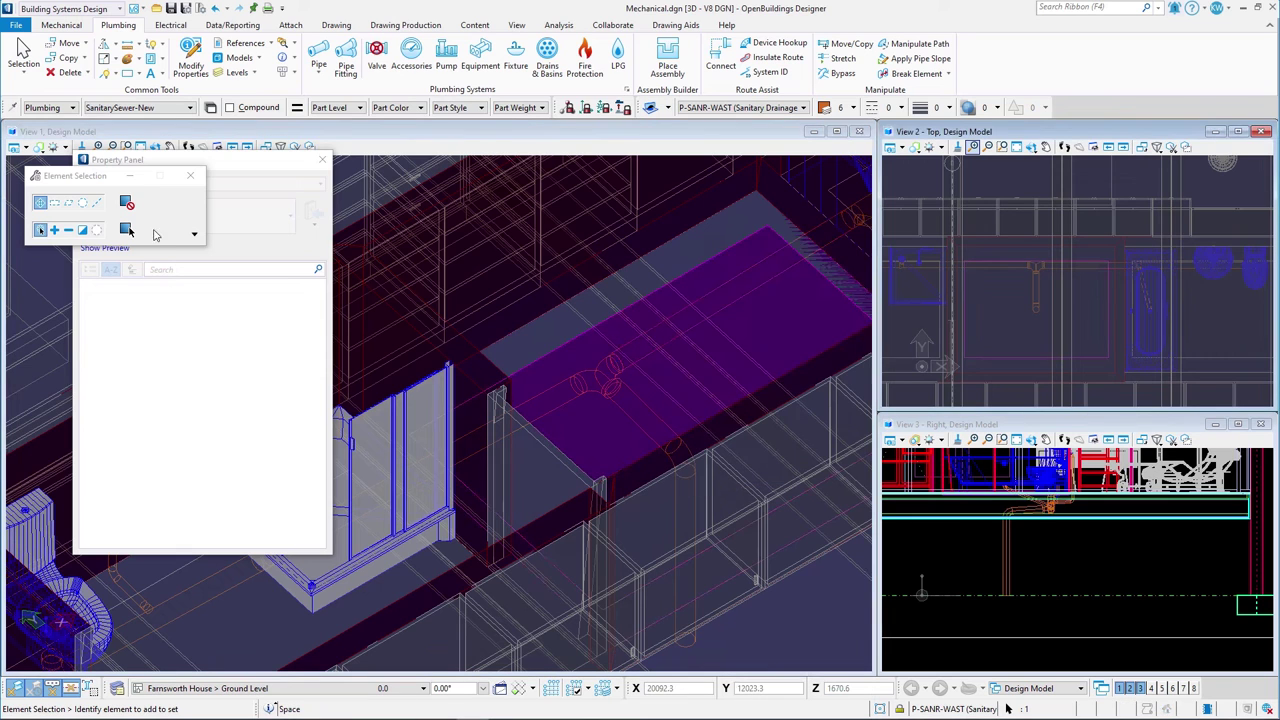
Close the Property Panel and stretch the top of the vertical stack pipe up through the roof
left_click(320, 160)
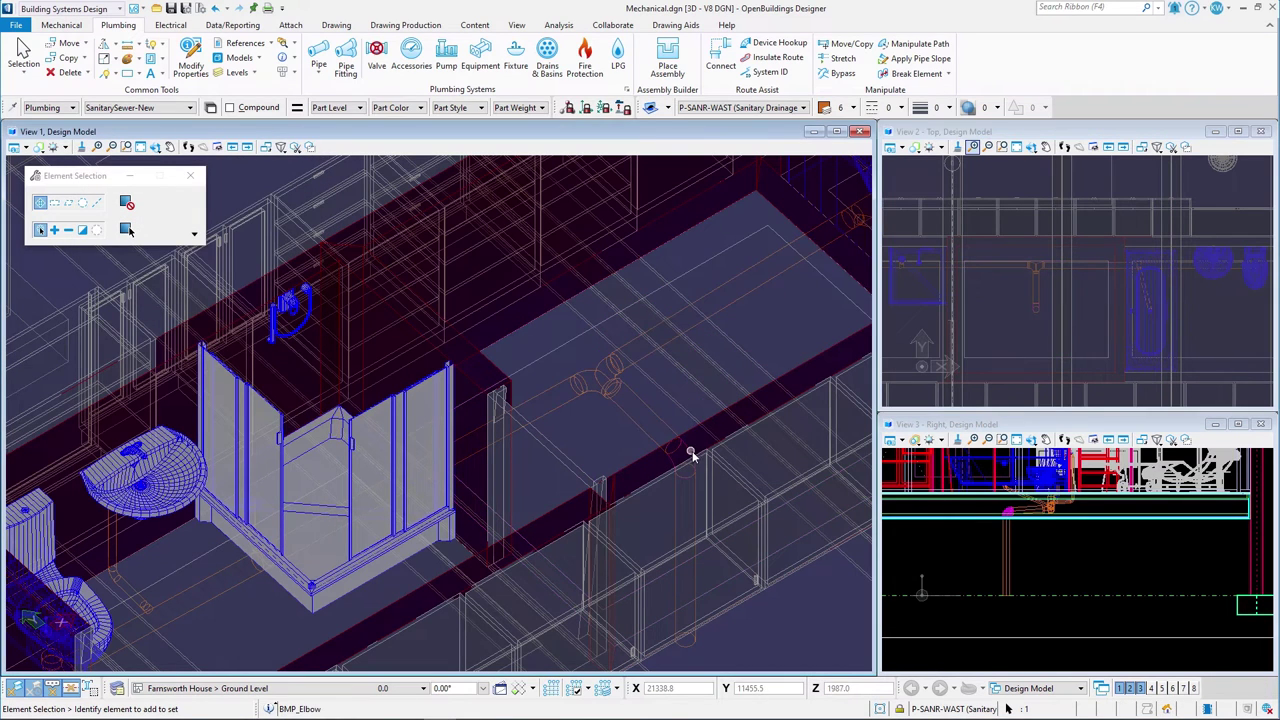
left_click(692, 479)
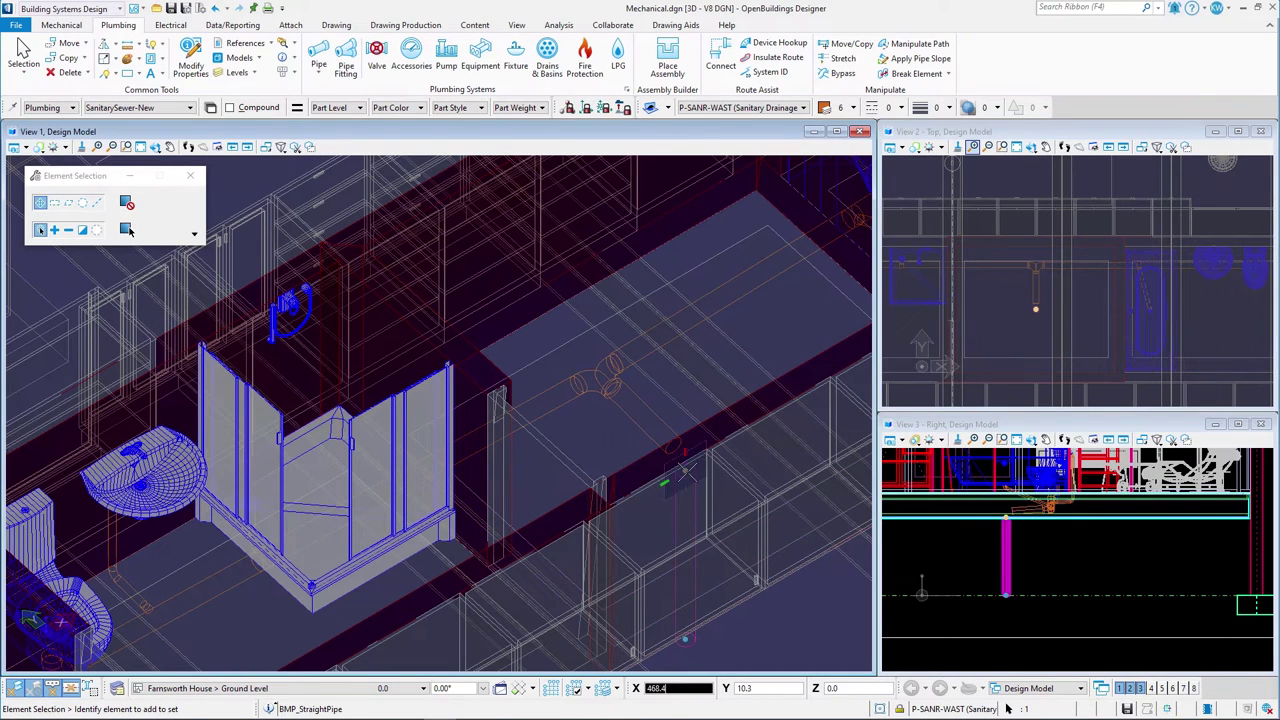
left_click(686, 471)
scroll(975, 530, "up", 5)
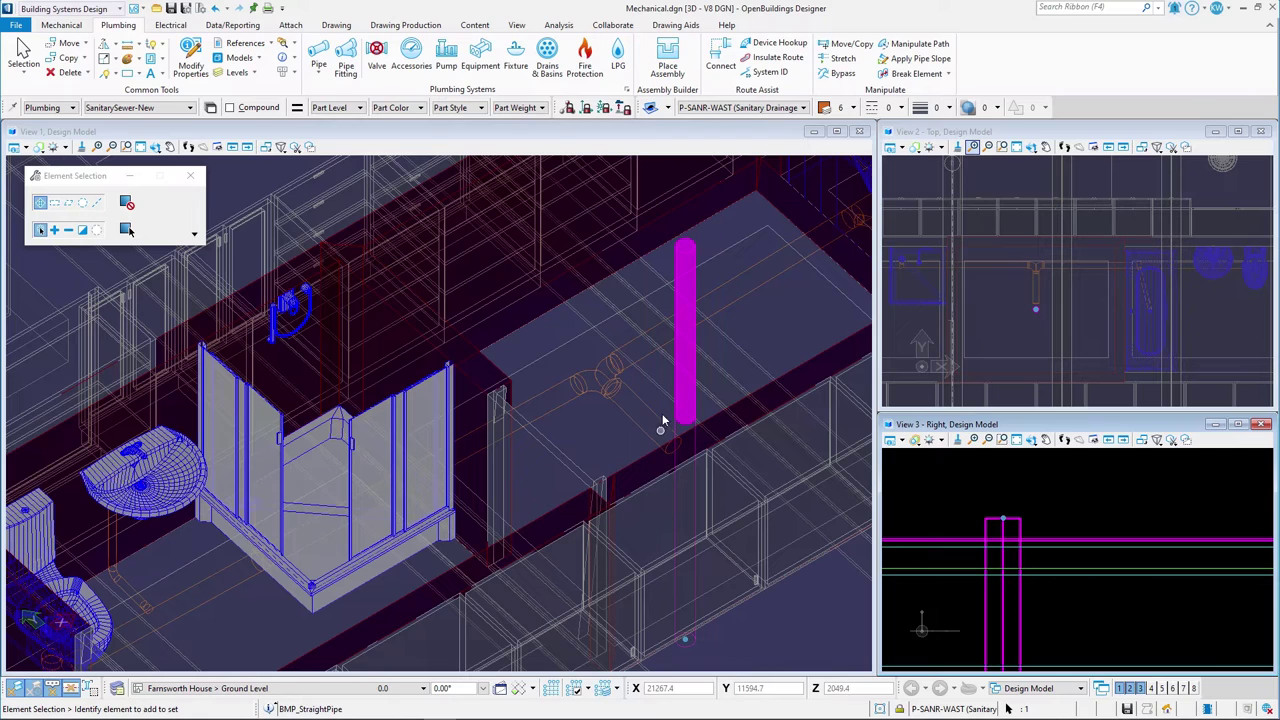
Connect the extended vertical stack to its sloped branch using the straight tee fitting
left_click(721, 58)
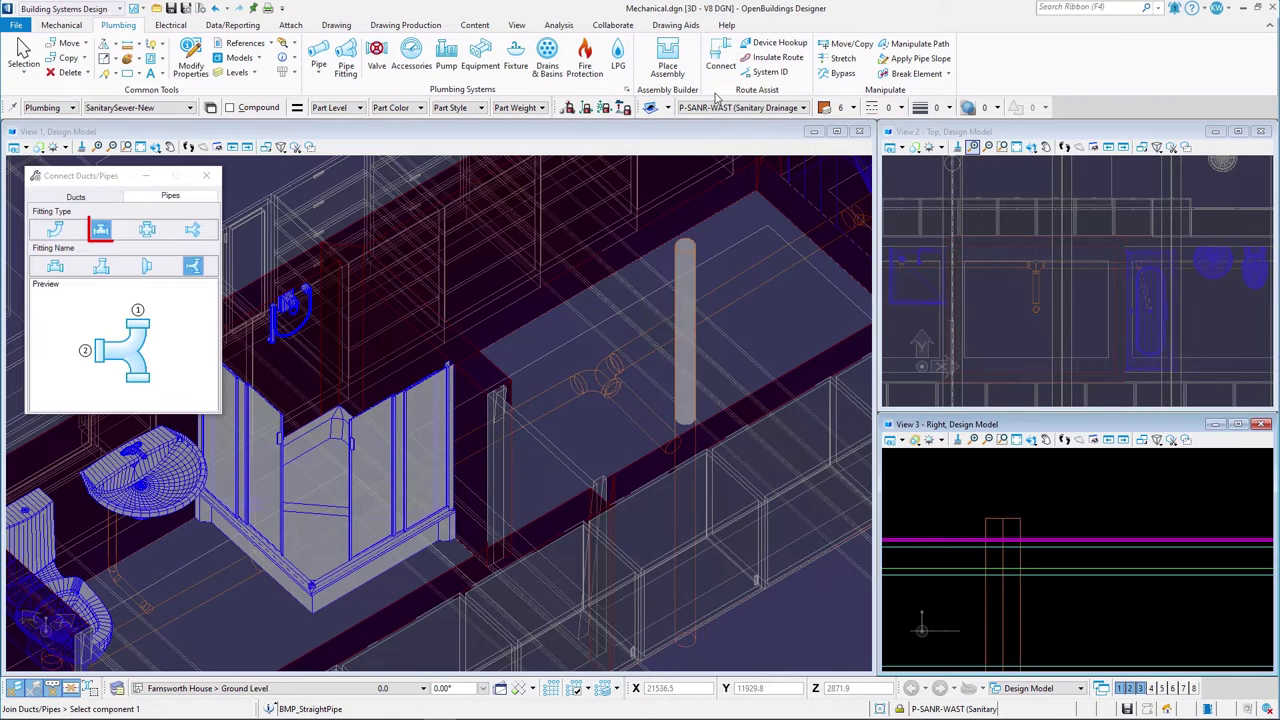
left_click(54, 266)
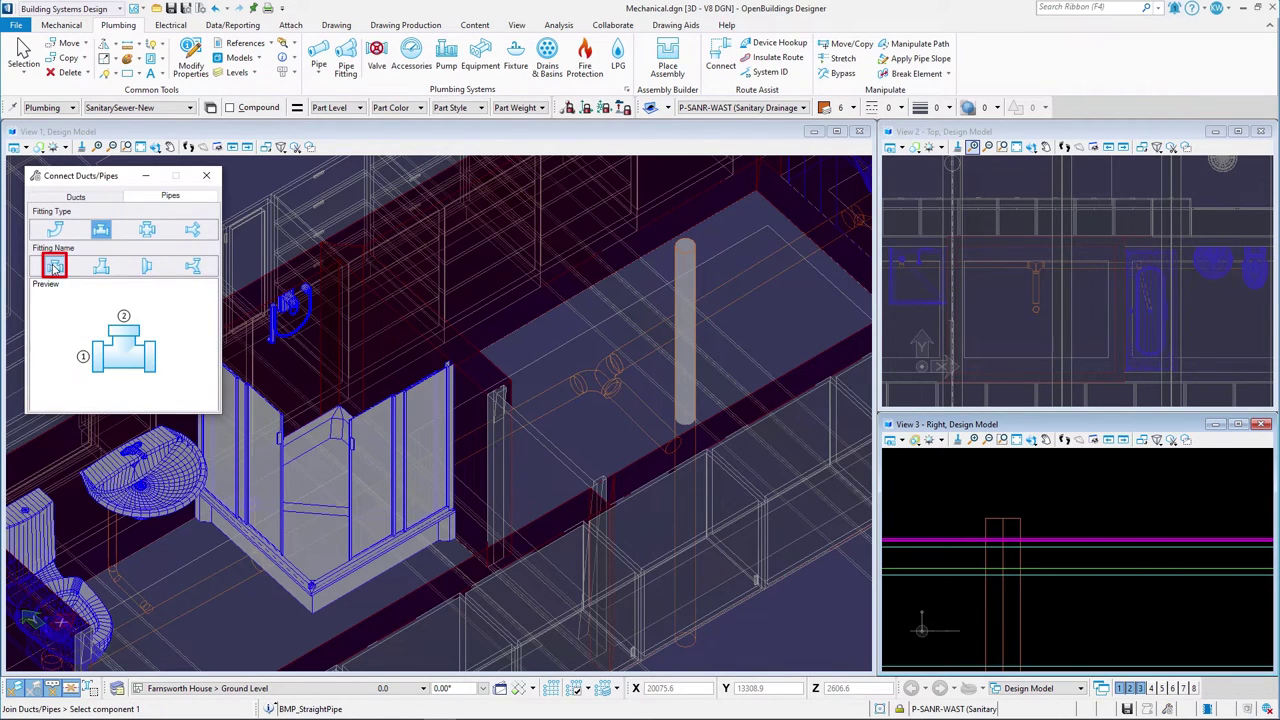
left_click(671, 430)
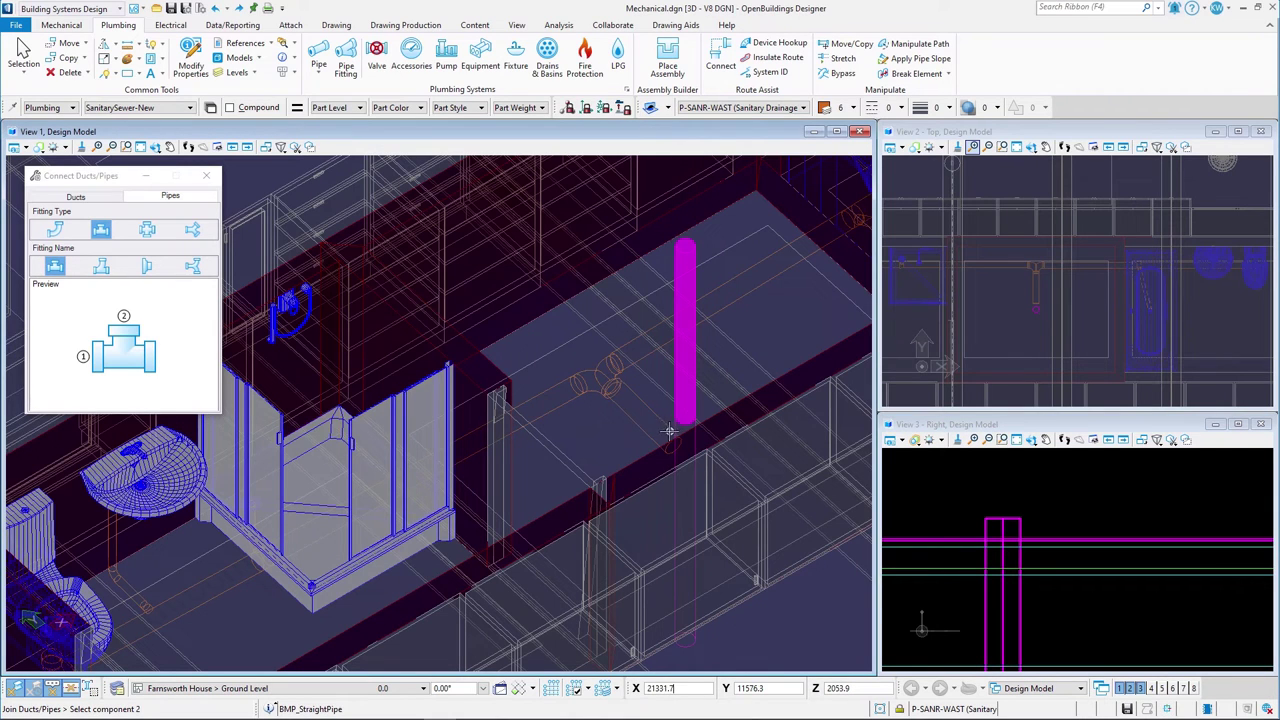
left_click(771, 348)
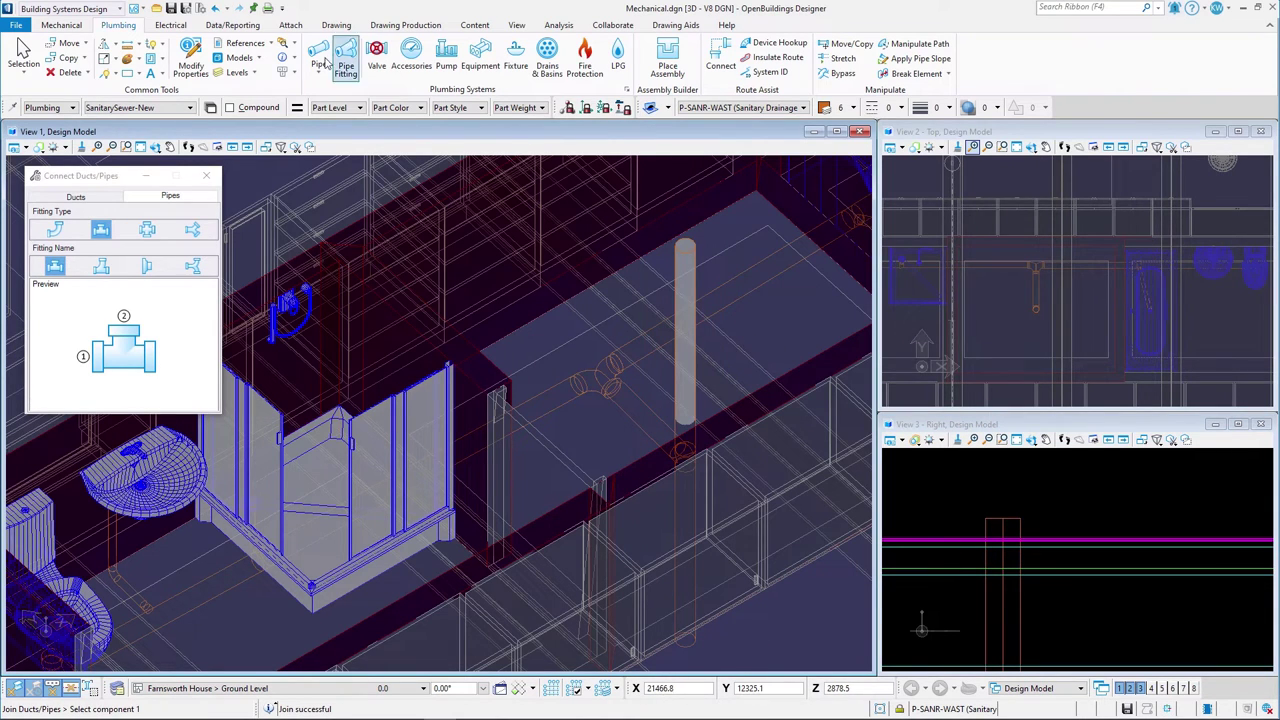
Place a 100 mm diameter Round Chimney Cap on top of the vertical stack with ACS Plane Snap Lock off
left_click(80, 27)
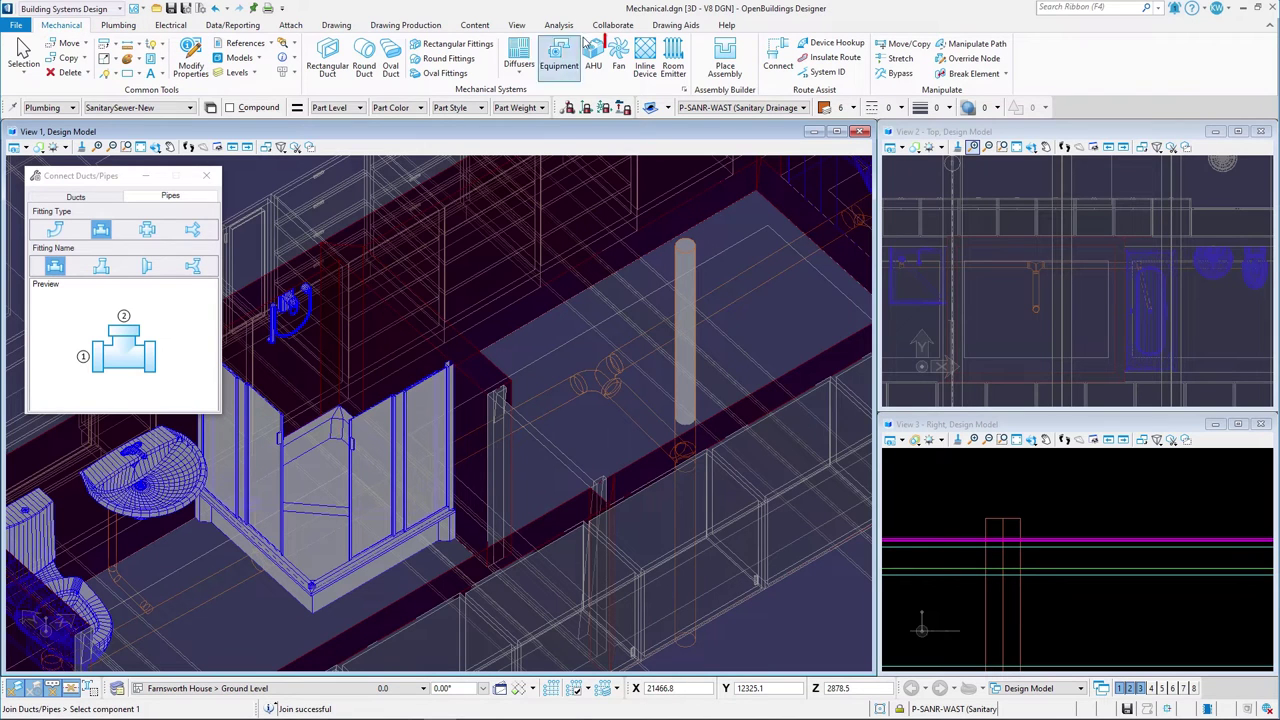
left_click(618, 55)
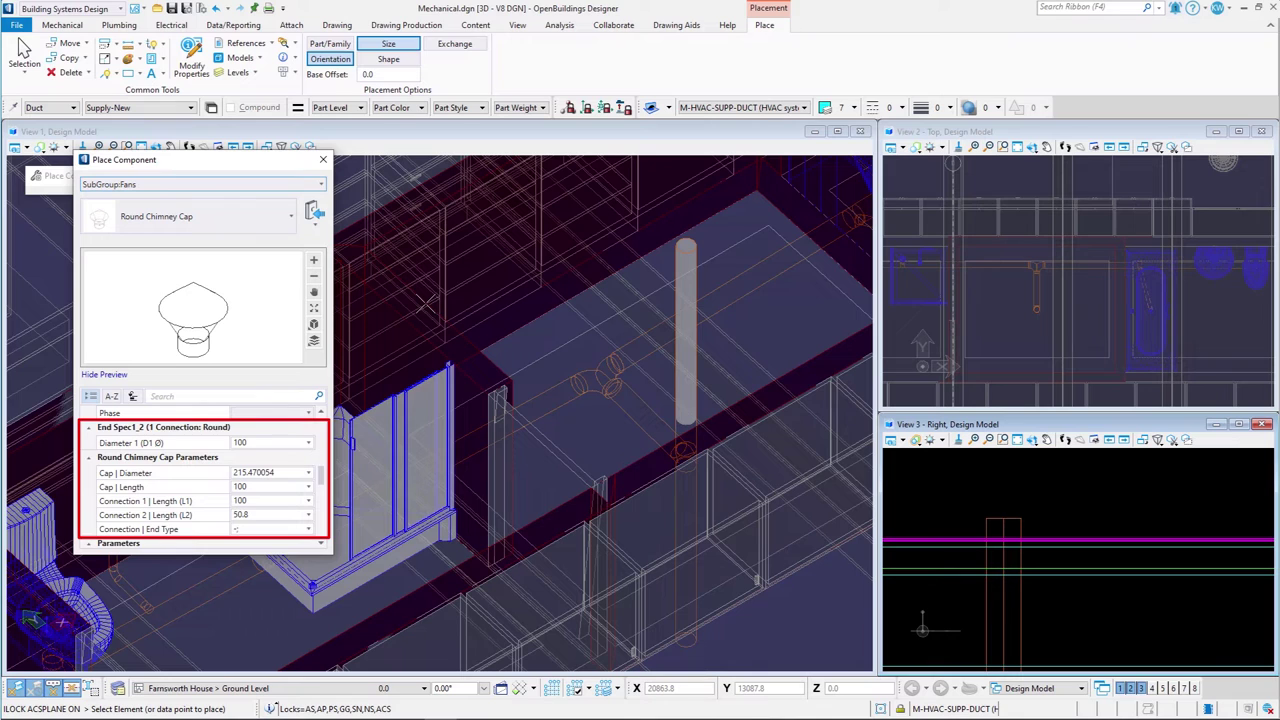
left_click(604, 107)
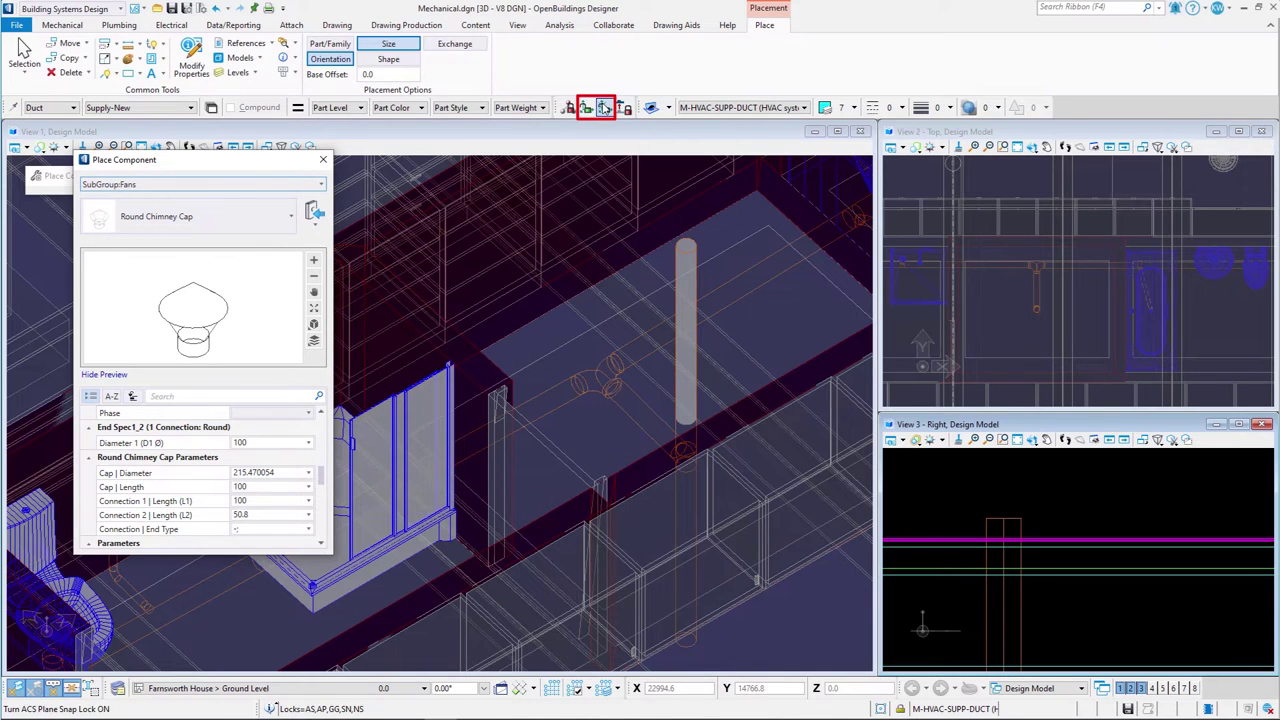
left_click(604, 107)
scroll(1035, 310, "up", 2)
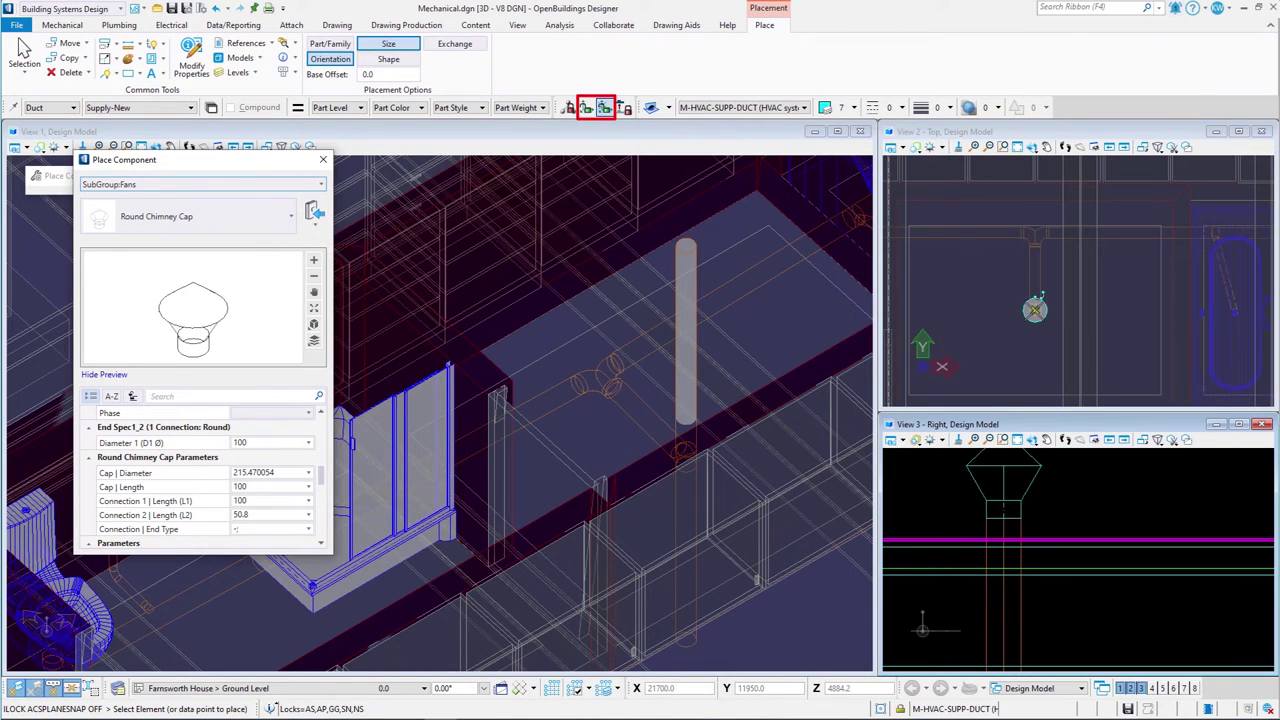
left_click(1035, 310)
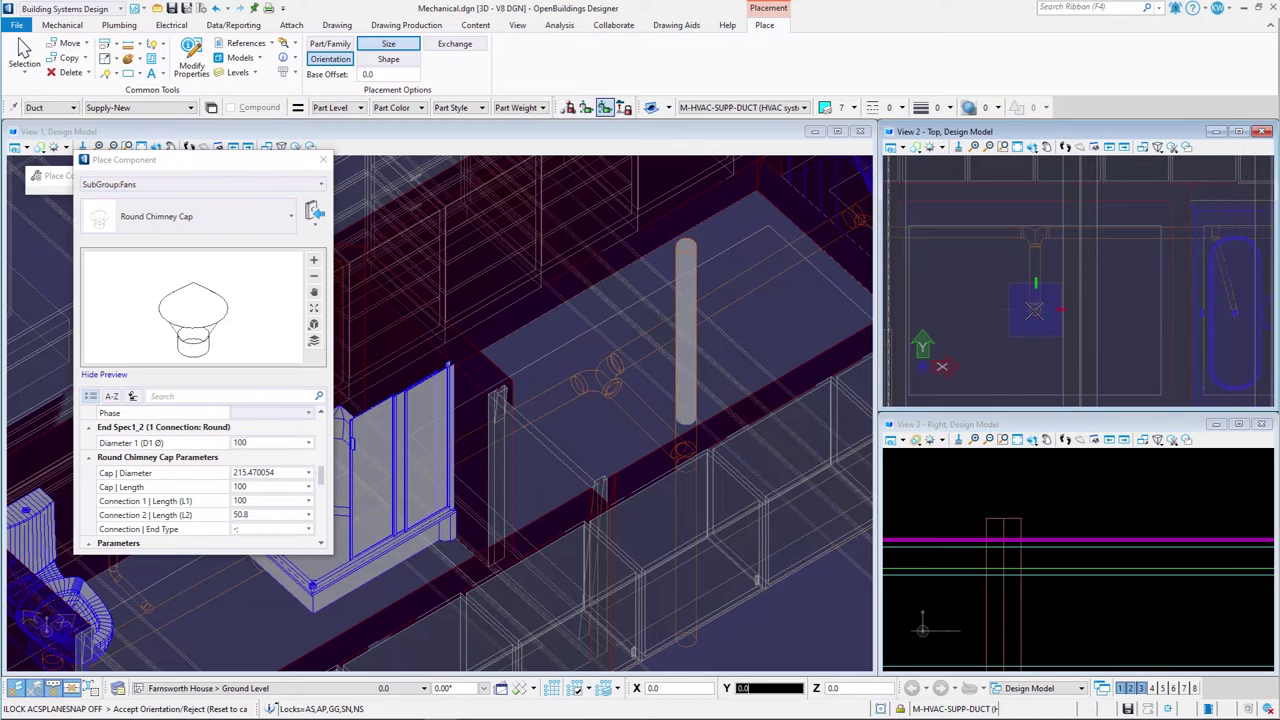
left_click(1035, 310)
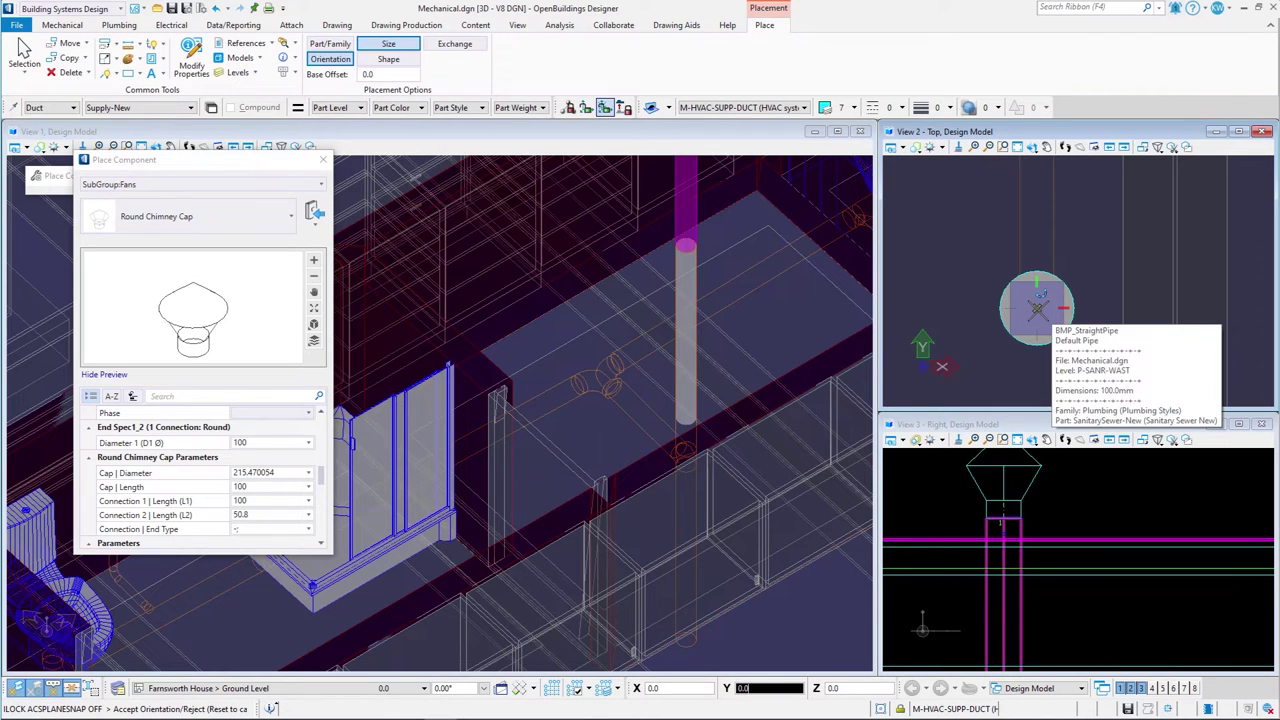
key("Escape")
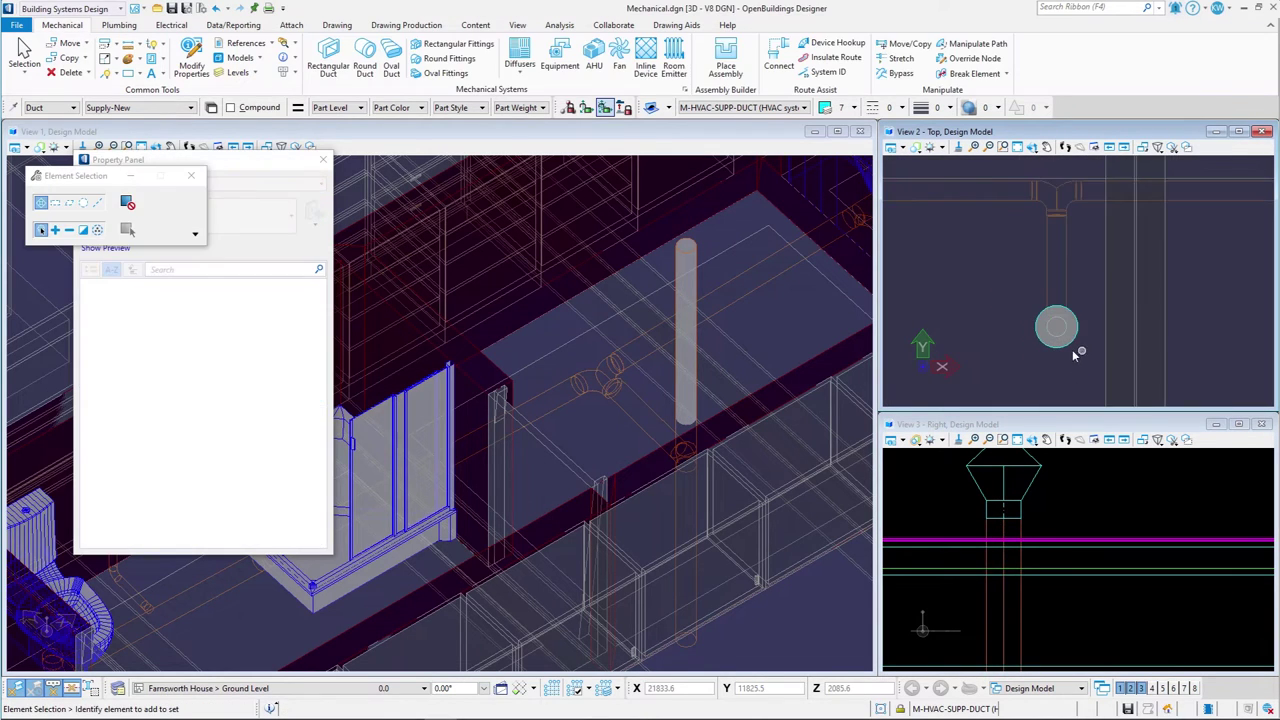
Make Upper Terrace the active floor and place one Water Heater over the drainage tee in the top view
scroll(1032, 352, "down", 2)
scroll(1052, 492, "down", 2)
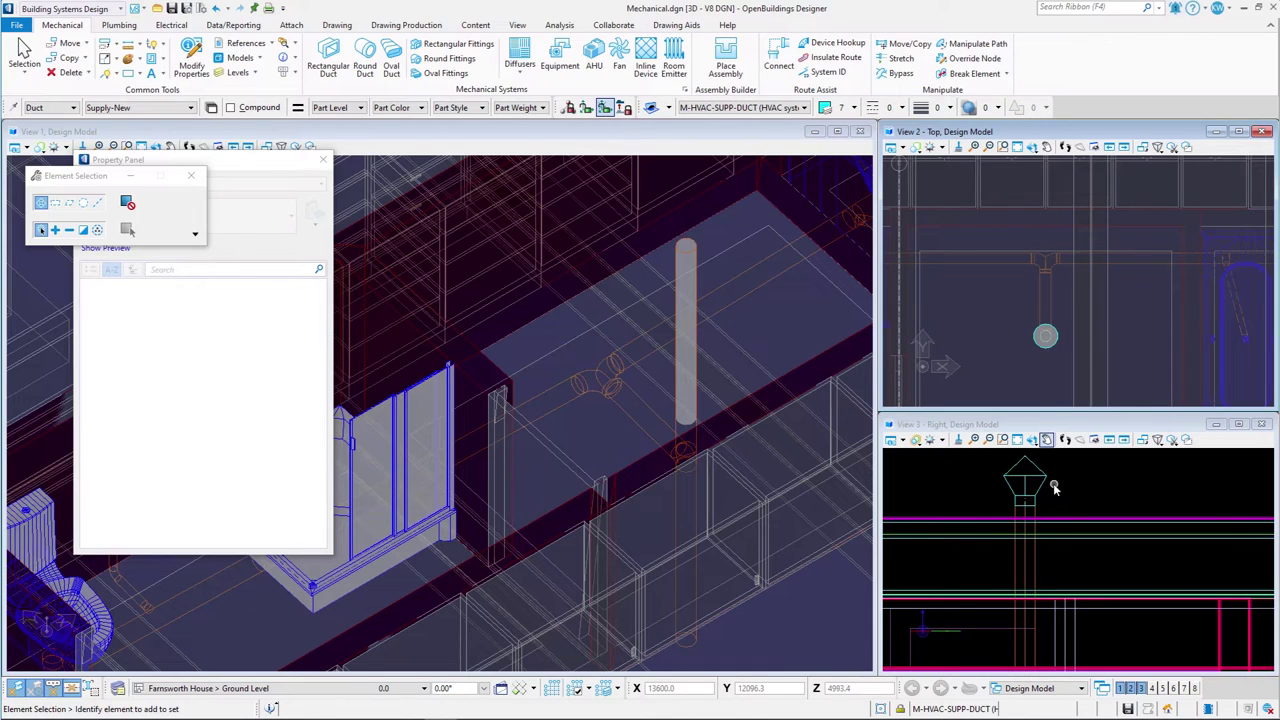
left_click(119, 25)
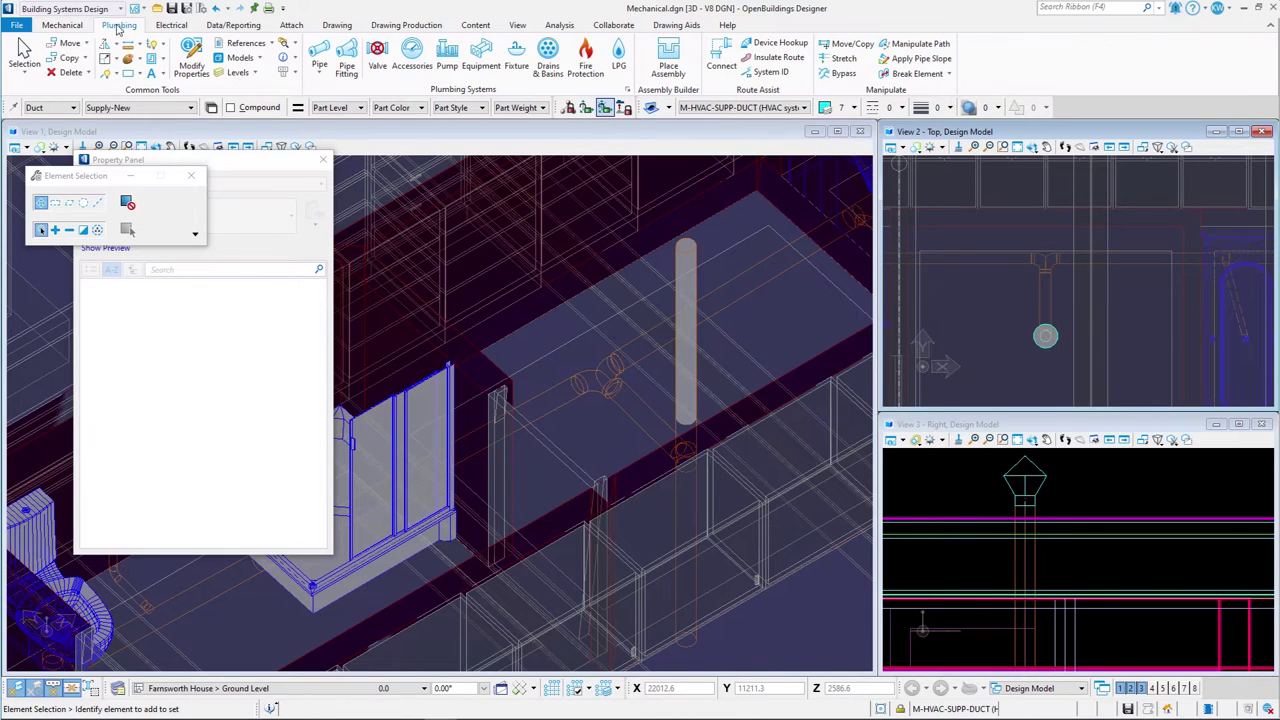
left_click(466, 56)
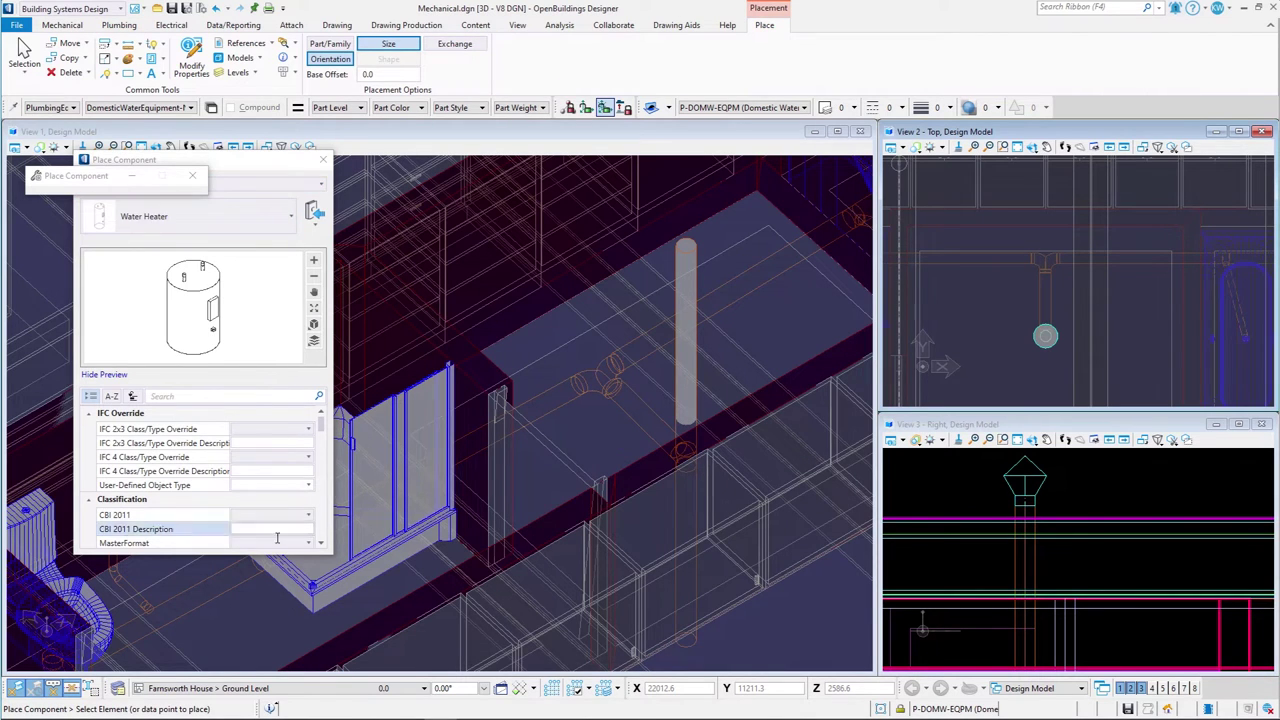
left_click(314, 688)
left_click(232, 620)
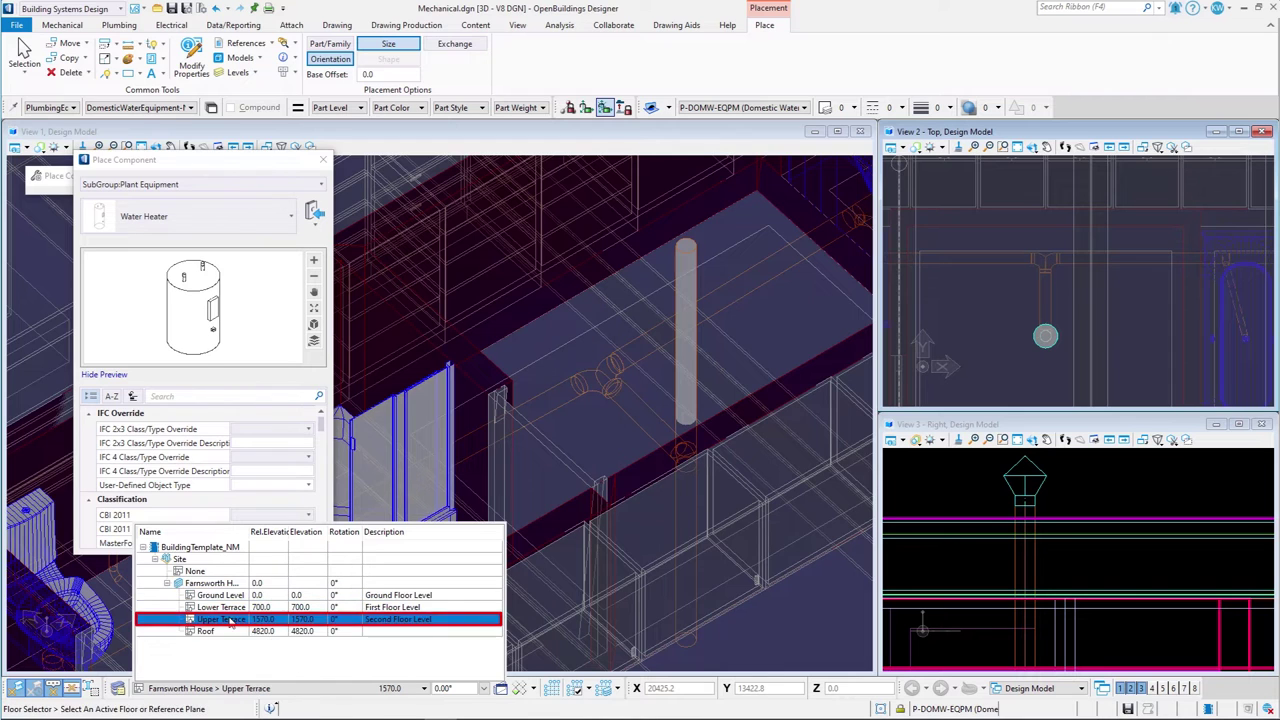
left_click(1048, 263)
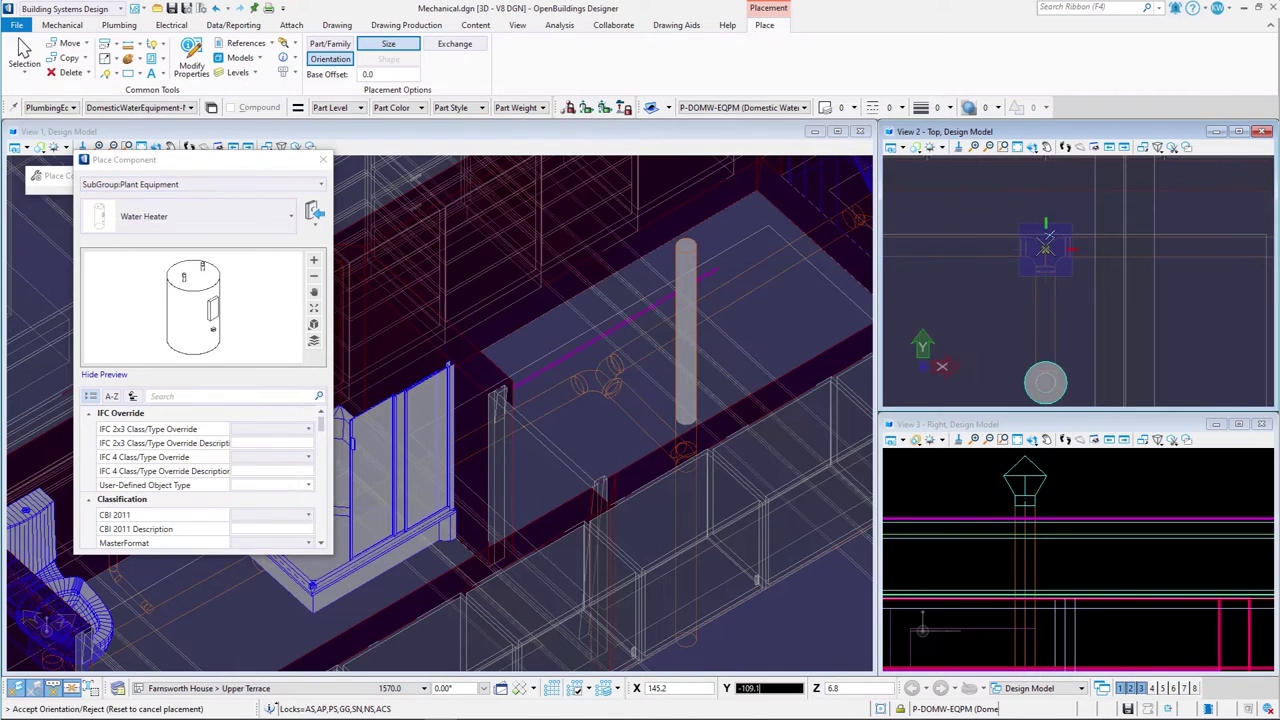
left_click(1160, 260)
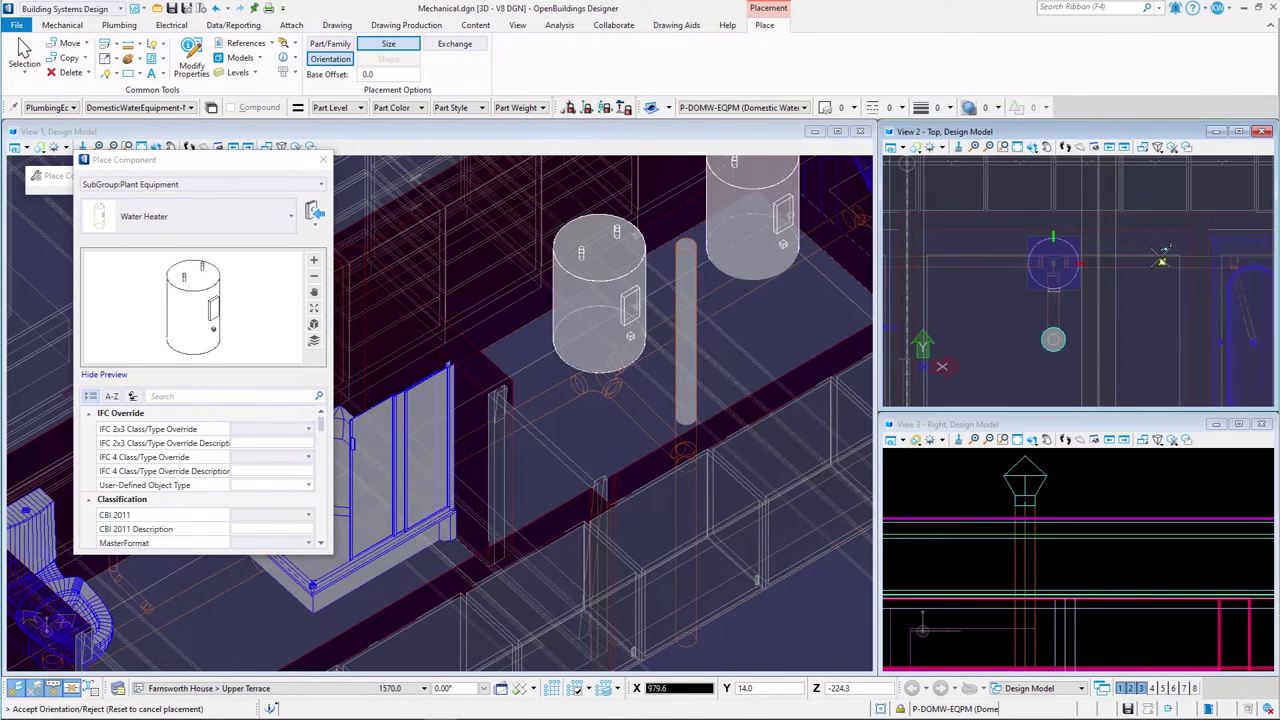
right_click(1135, 296)
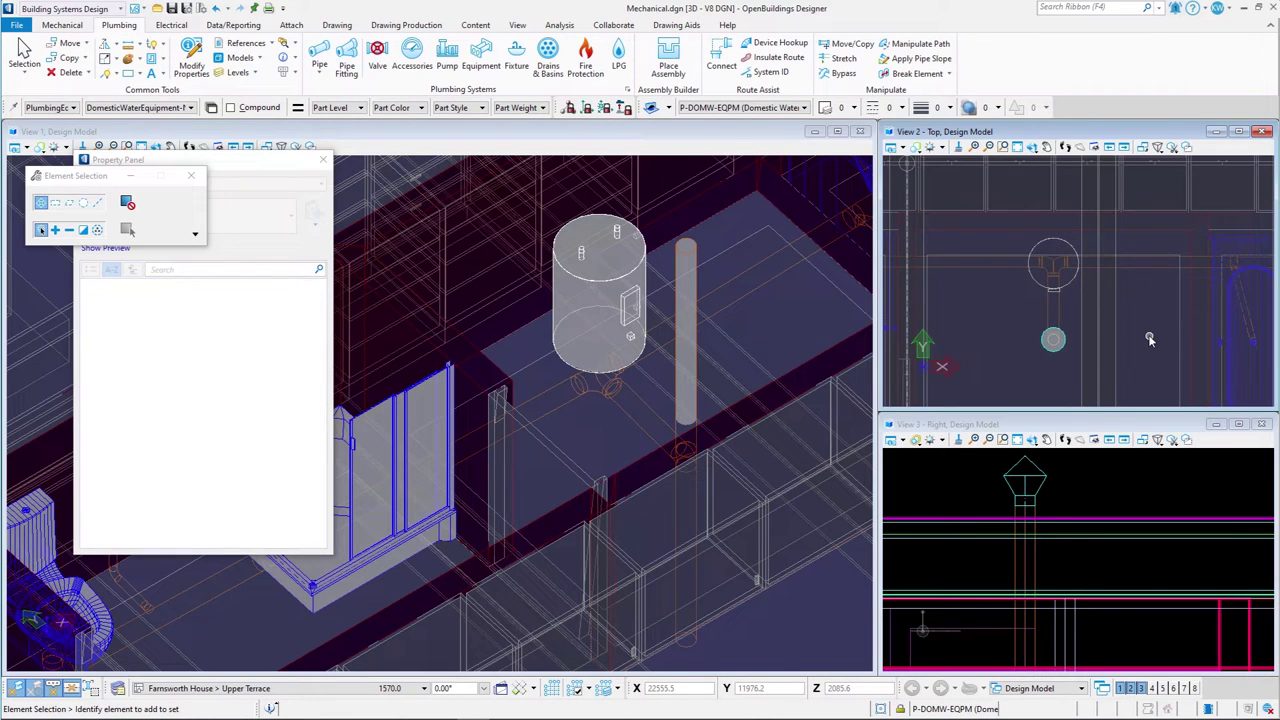
Set up a StraightPipe with 25 mm outer diameter and part DomesticColdWater-New, with ACS Plane Snap Lock and Apply Slope off
left_click(319, 60)
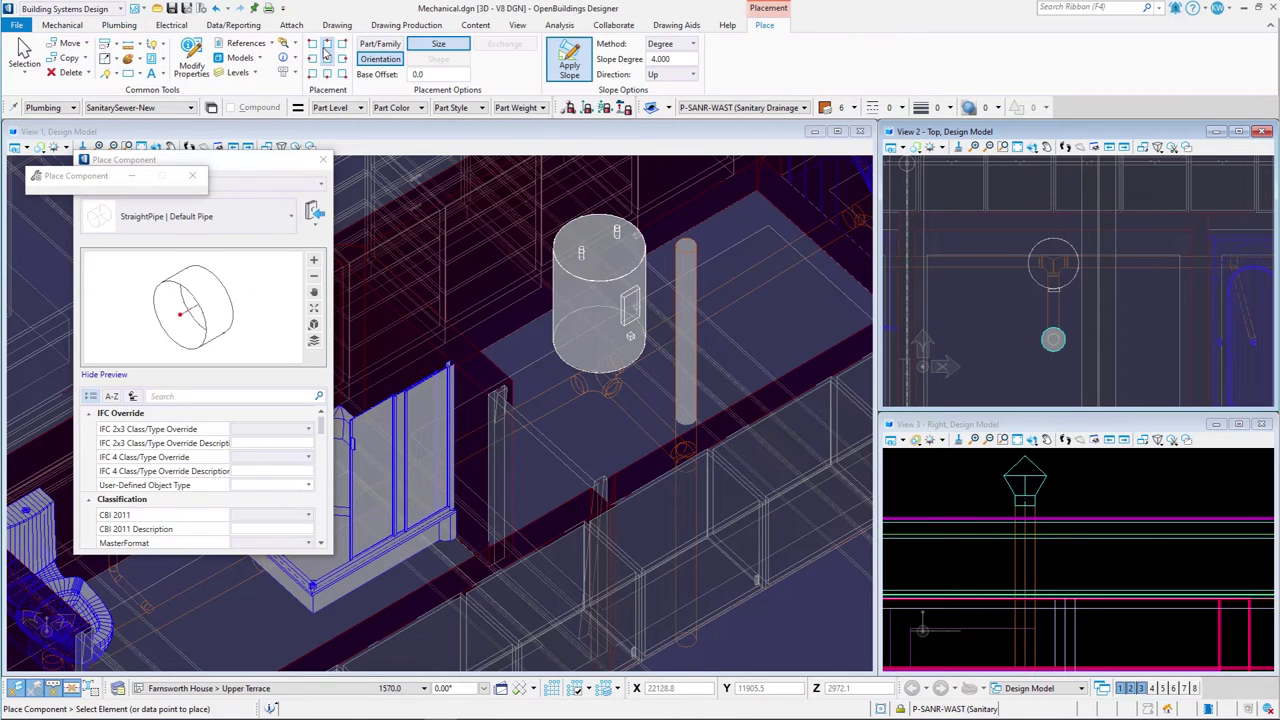
type("25")
key("Return")
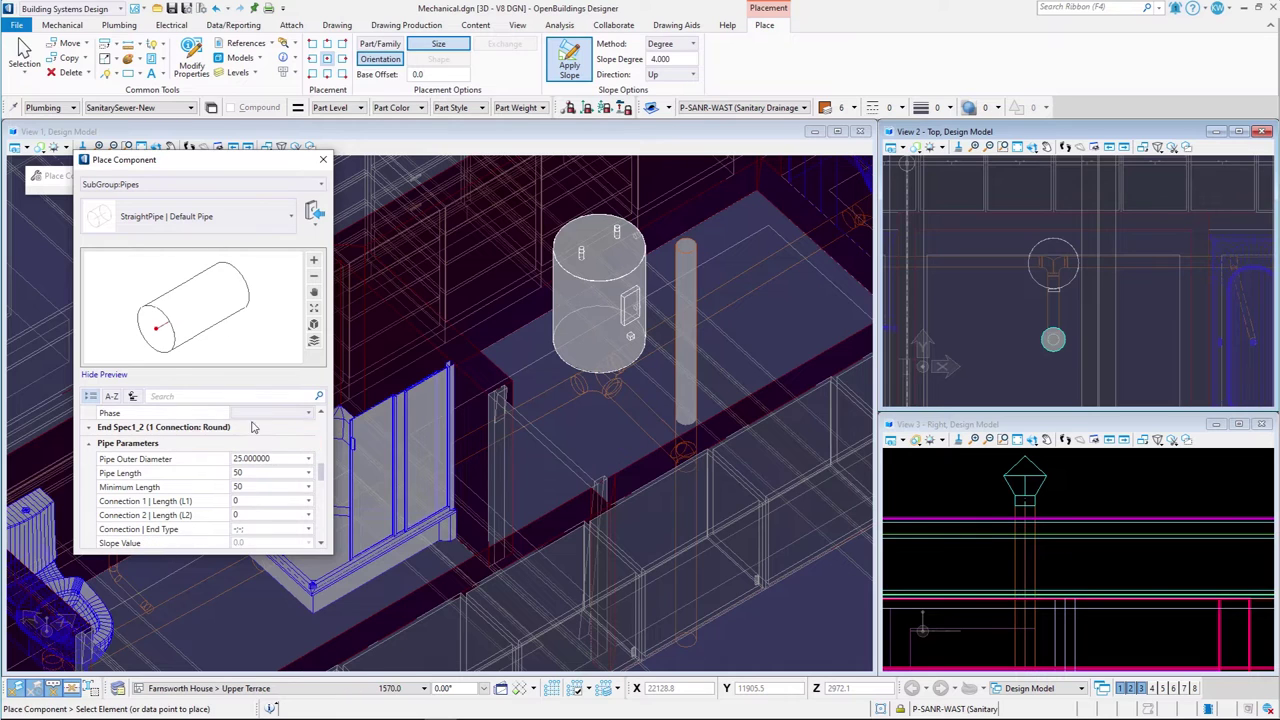
left_click(94, 110)
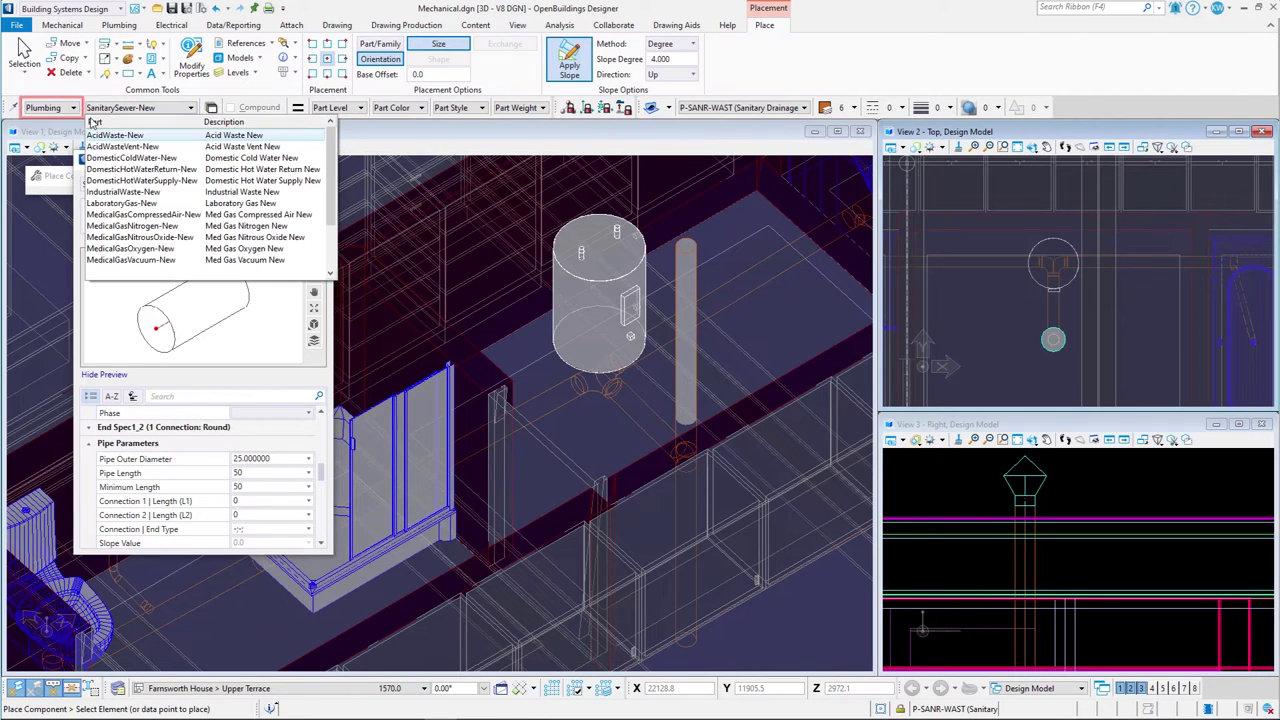
left_click(115, 160)
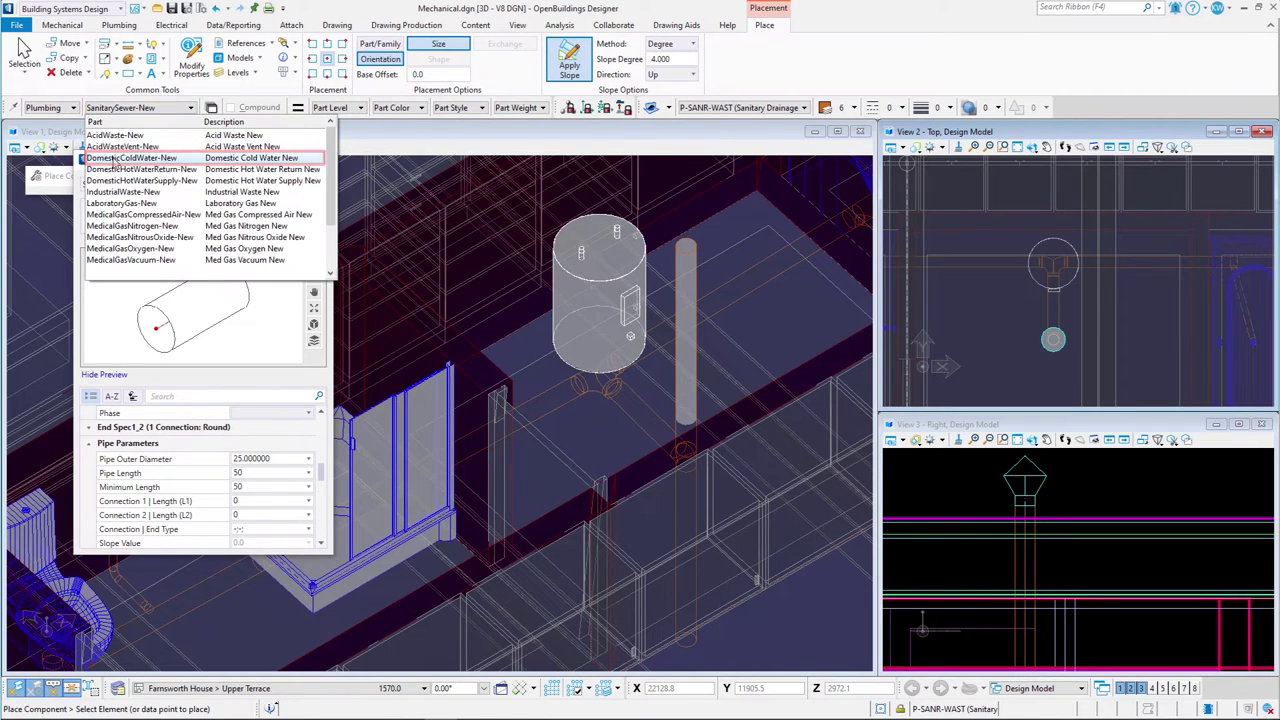
left_click(604, 109)
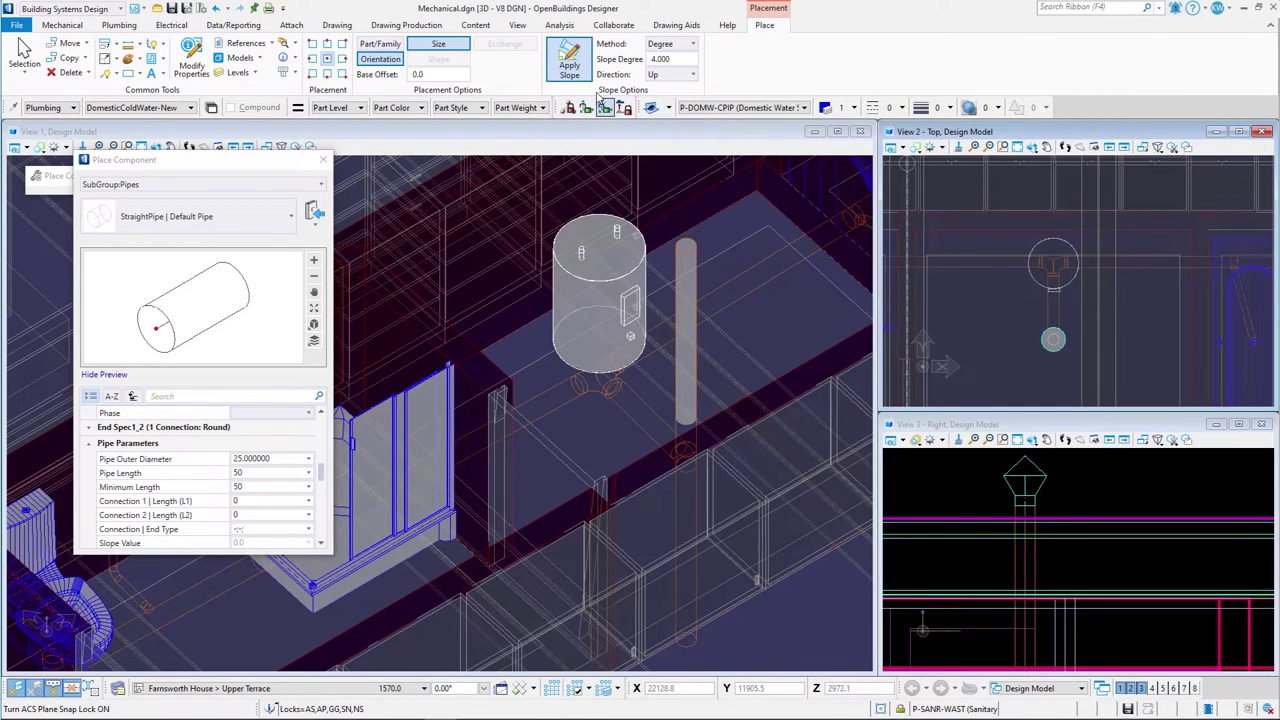
left_click(583, 68)
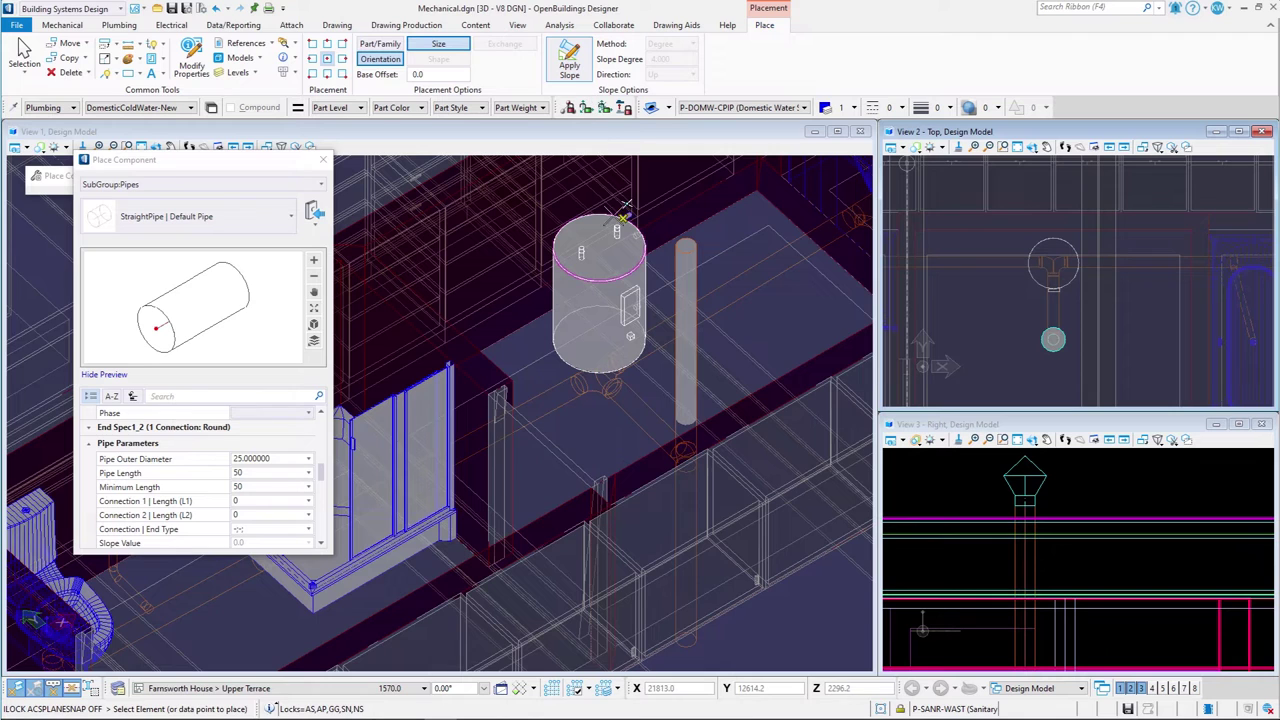
Start the cold water pipe at the water heater's rear top connection and run it about 351 mm into the wall behind
scroll(613, 215, "up", 5)
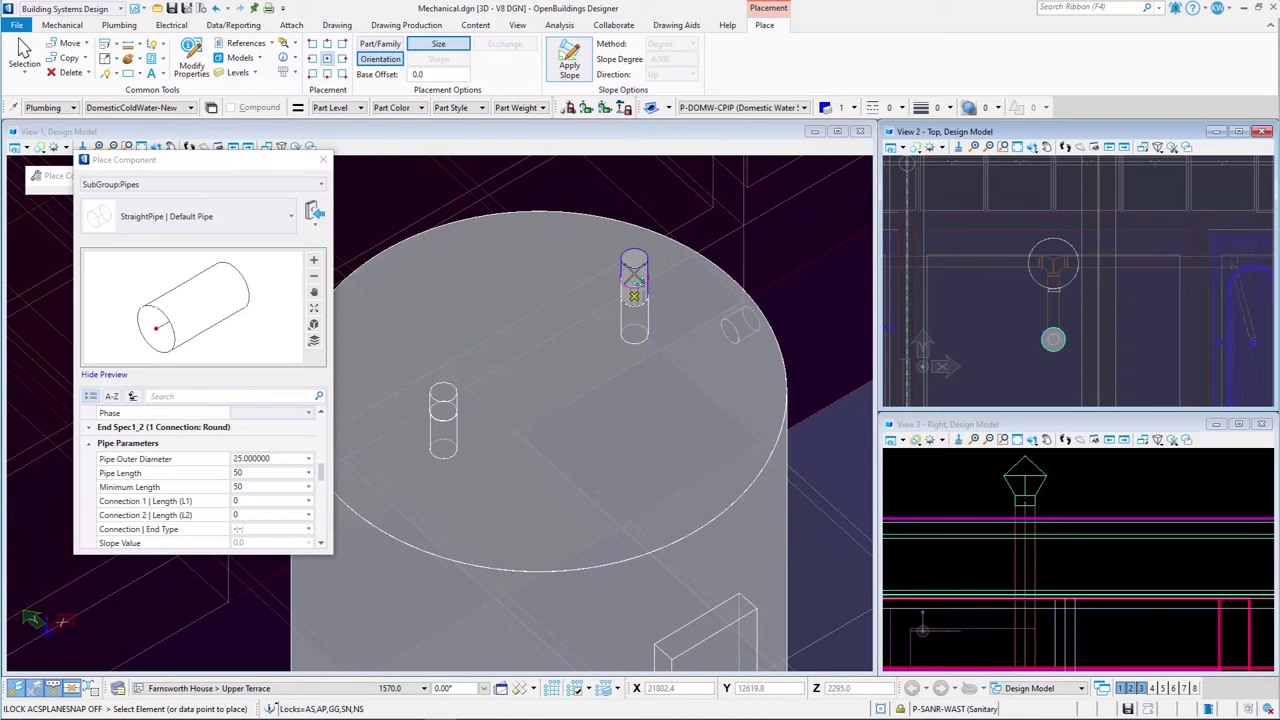
left_click(634, 297)
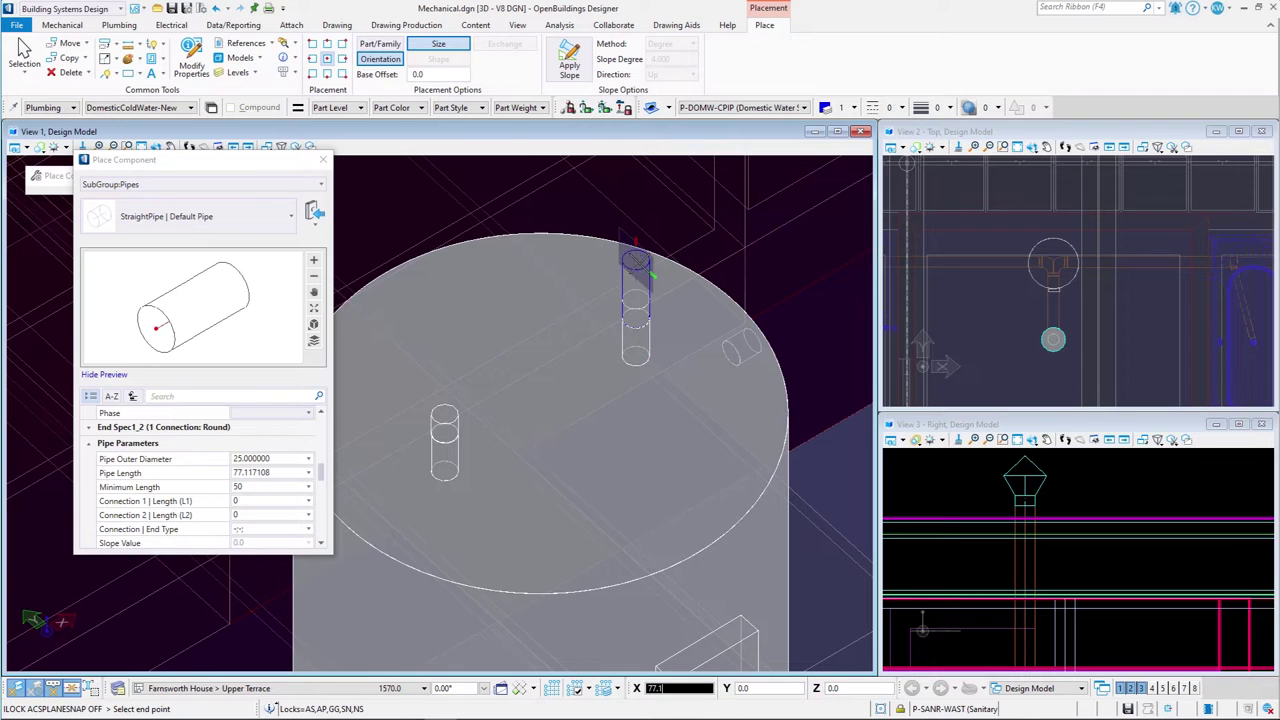
scroll(636, 262, "down", 3)
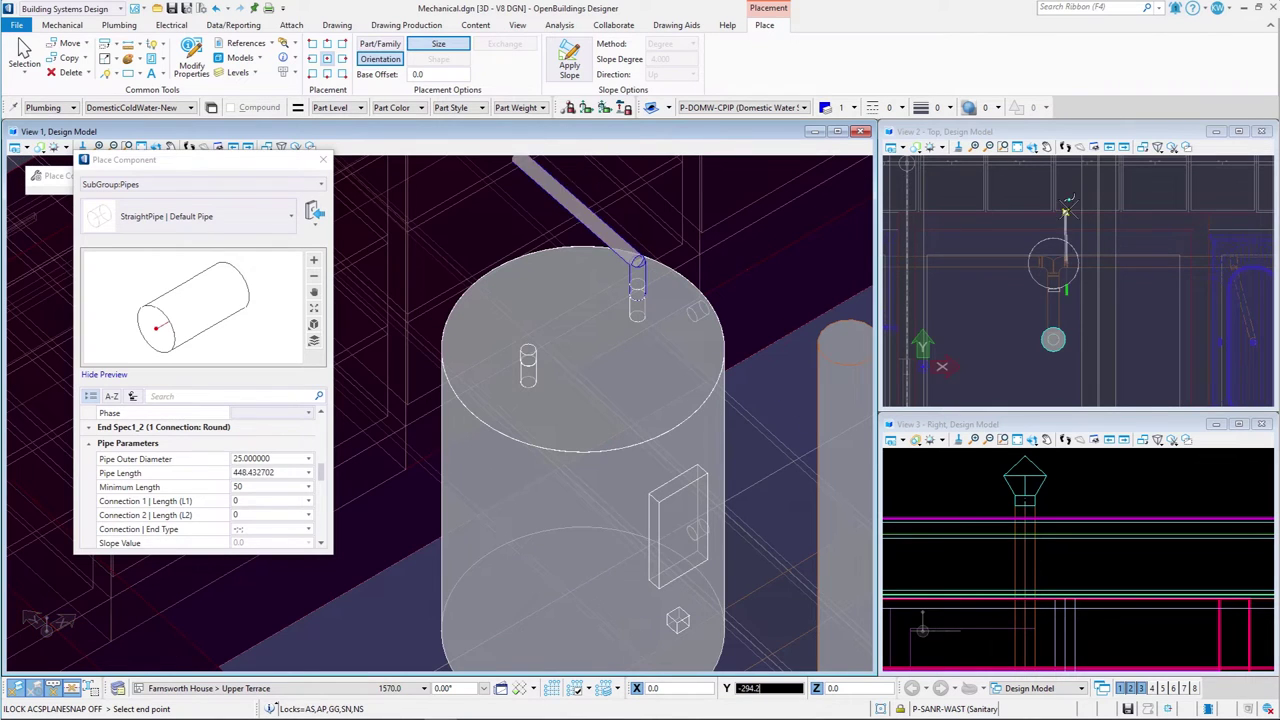
scroll(1066, 232, "up", 4)
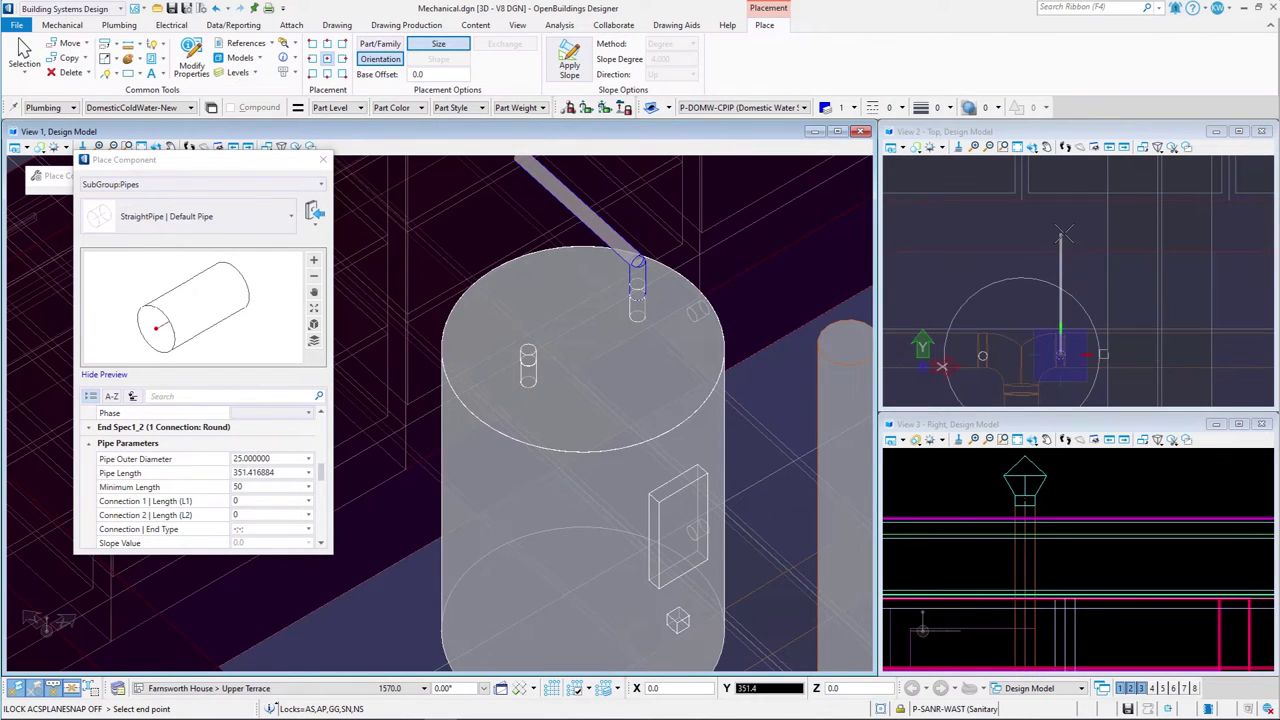
left_click(1063, 234)
Drop the cold water pipe below the floor and route it beside the vertical stack with a 4-degree slope in the Down direction
scroll(1087, 655, "down", 4)
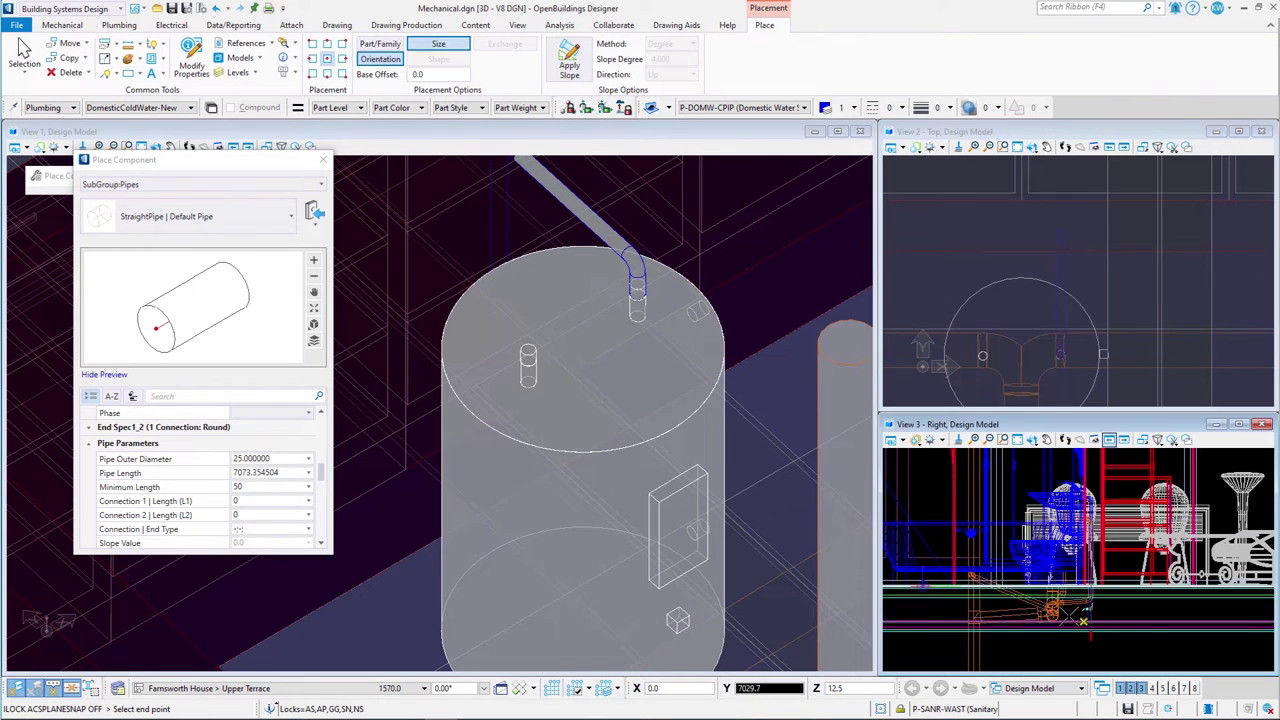
left_click(578, 64)
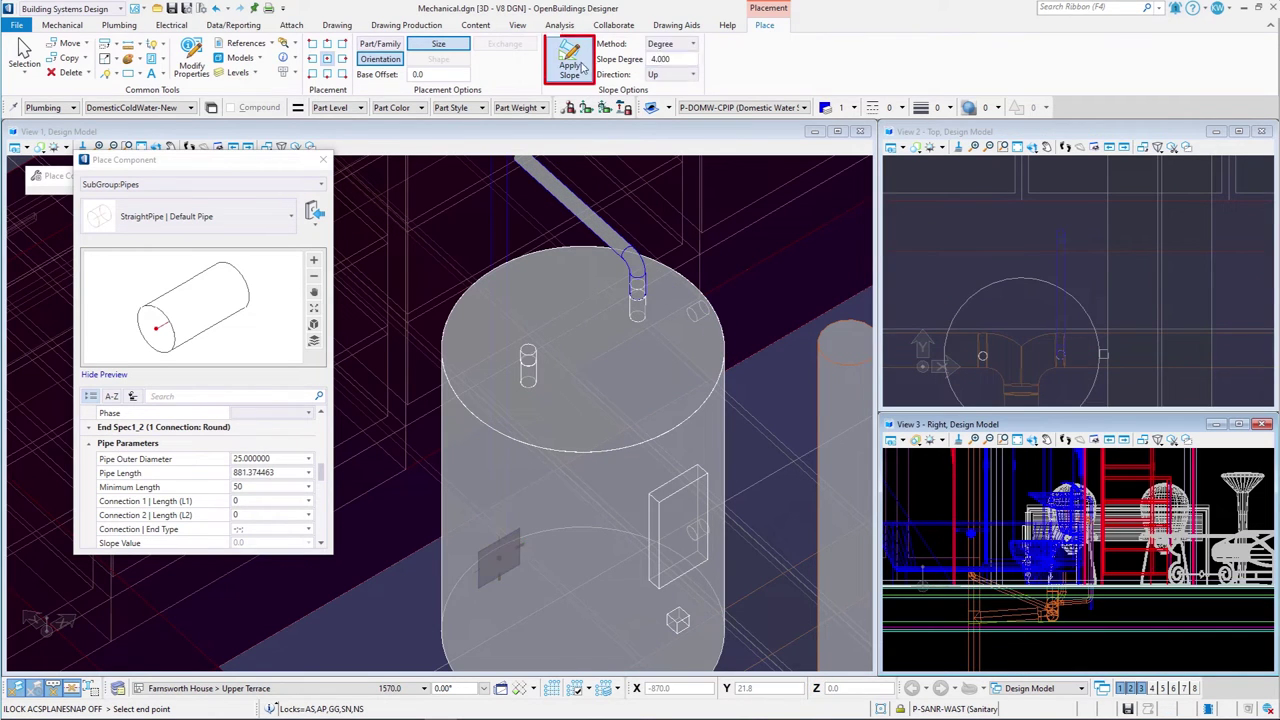
left_click(690, 75)
left_click(665, 98)
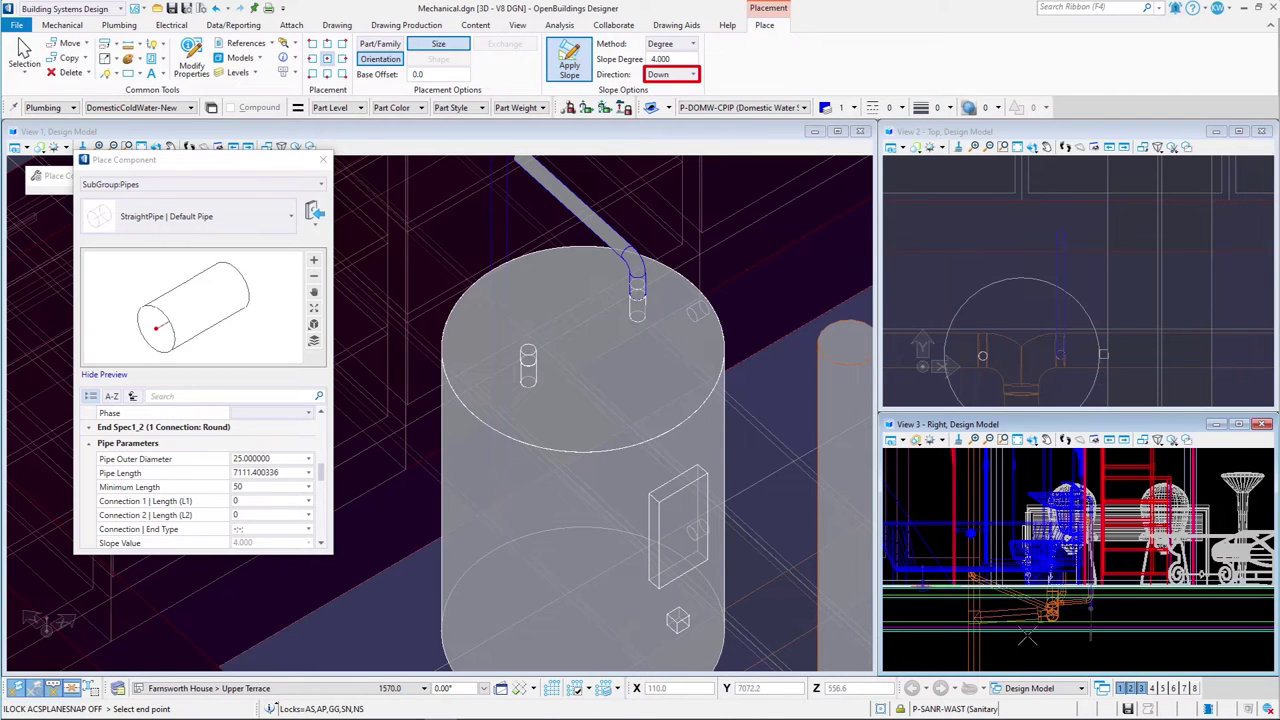
scroll(1027, 632, "up", 2)
scroll(1033, 235, "down", 2)
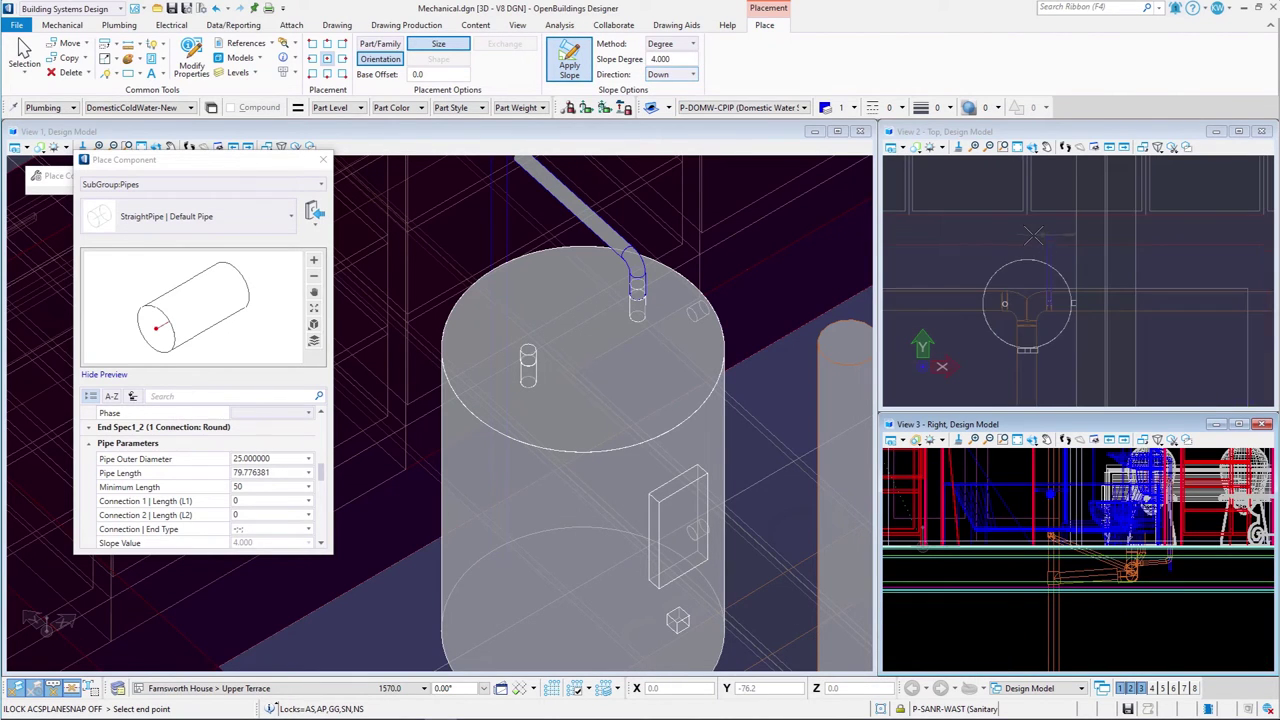
scroll(1033, 235, "down", 2)
scroll(1043, 352, "up", 4)
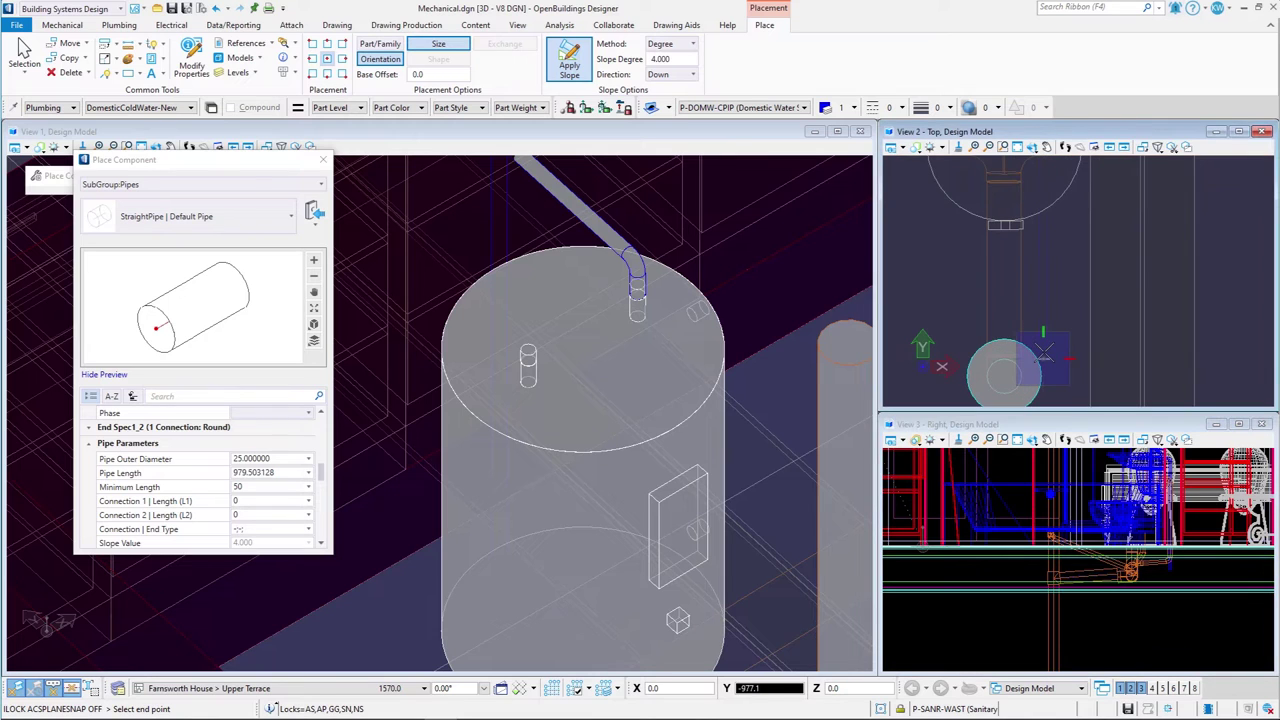
scroll(1063, 632, "down", 2)
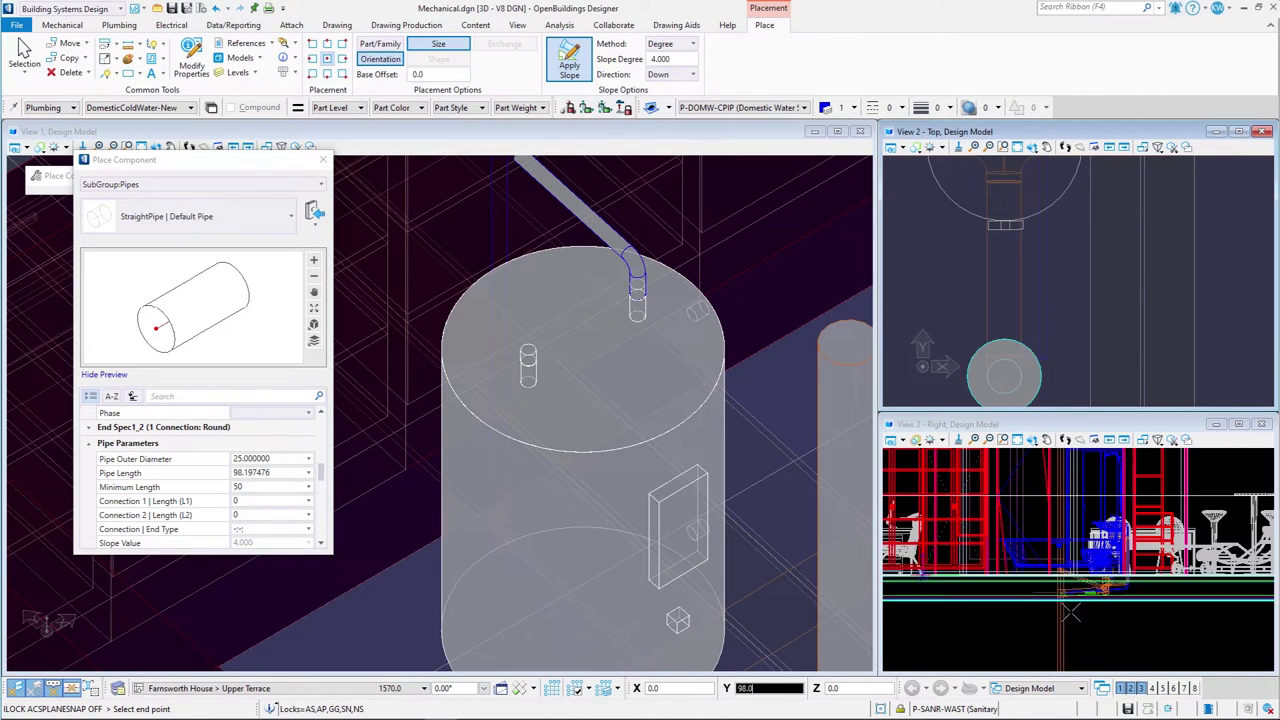
scroll(1063, 632, "up", 2)
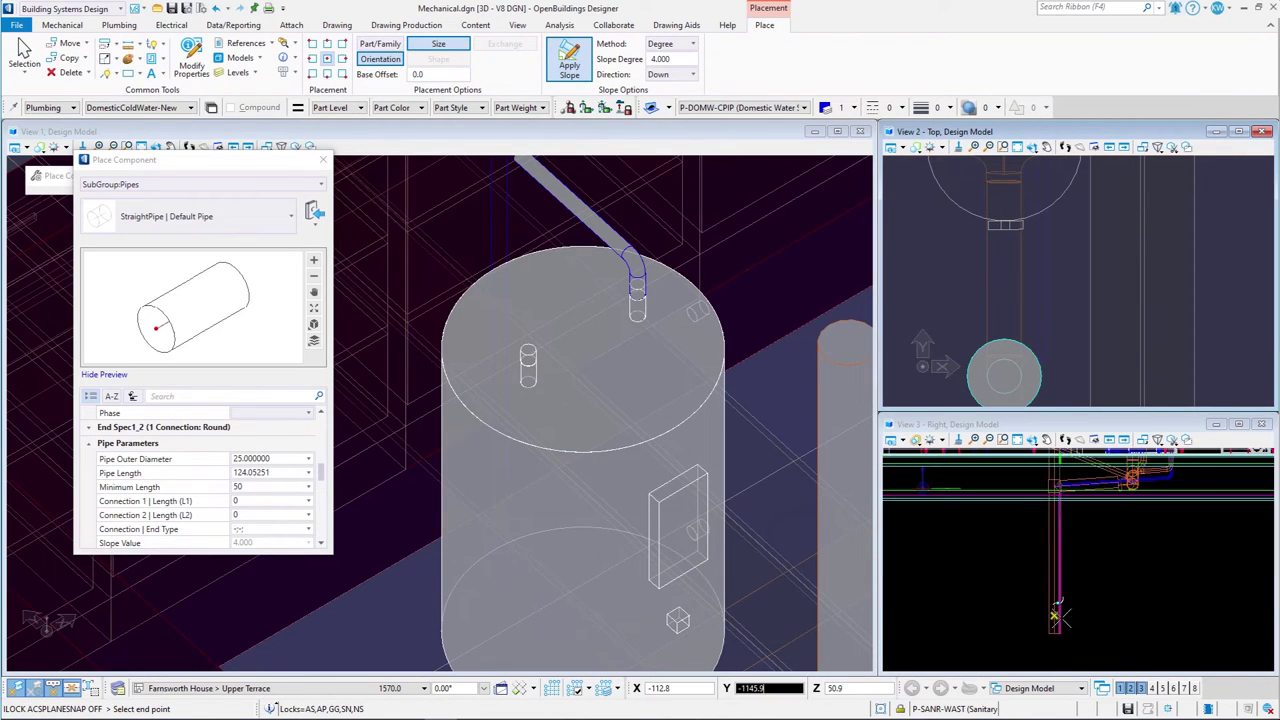
Turn Apply Slope off, run the cold water pipe straight down to the stack's lower end, and undo the last component placement
left_click(568, 72)
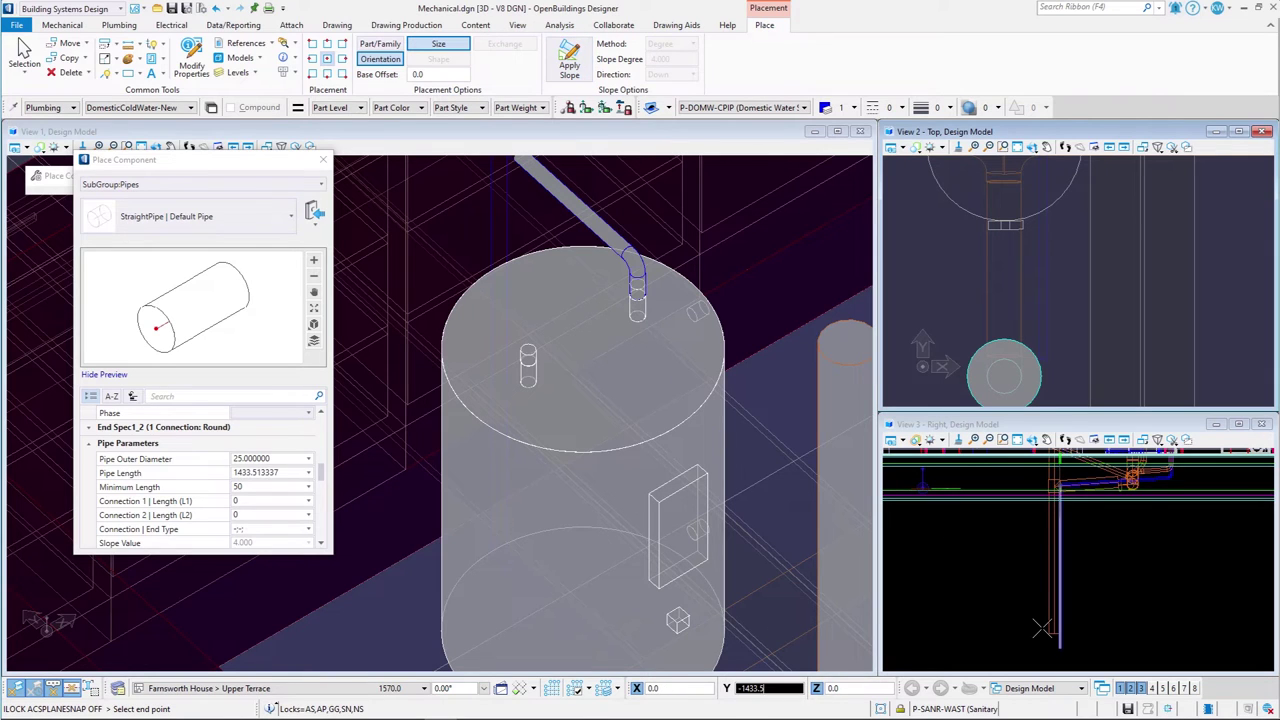
scroll(1043, 627, "up", 3)
left_click(1043, 627)
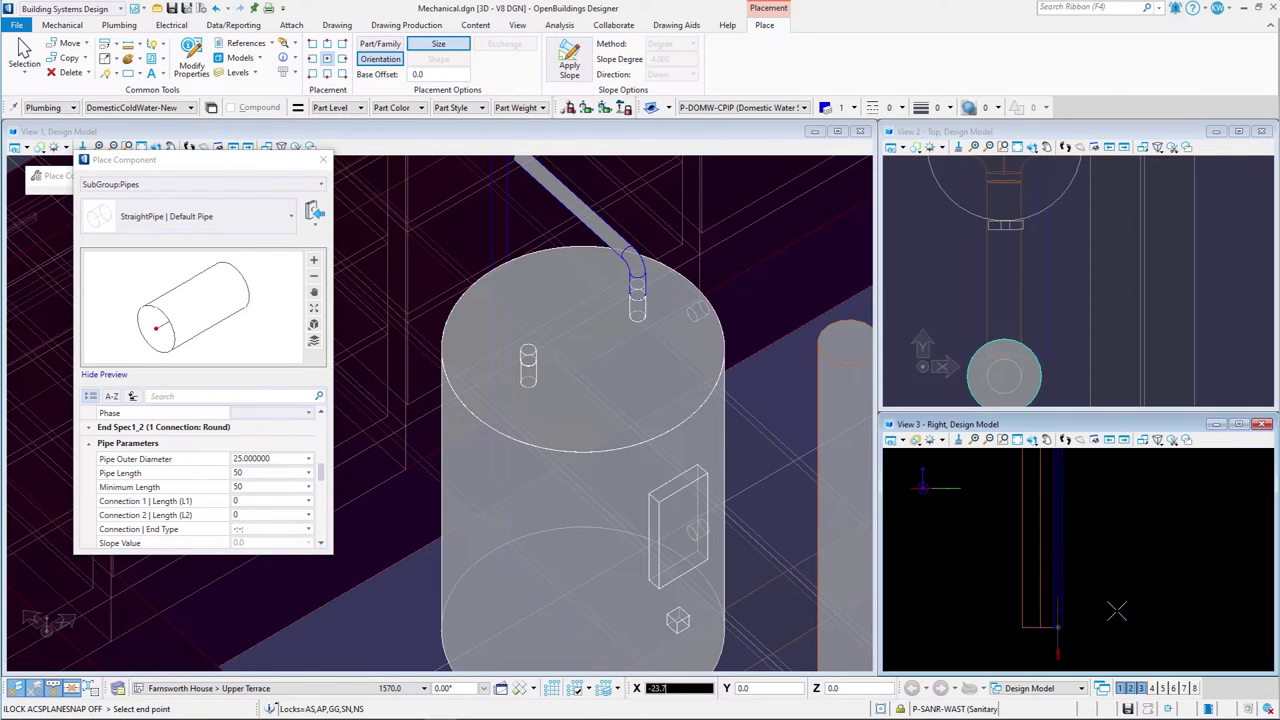
scroll(1117, 610, "down", 5)
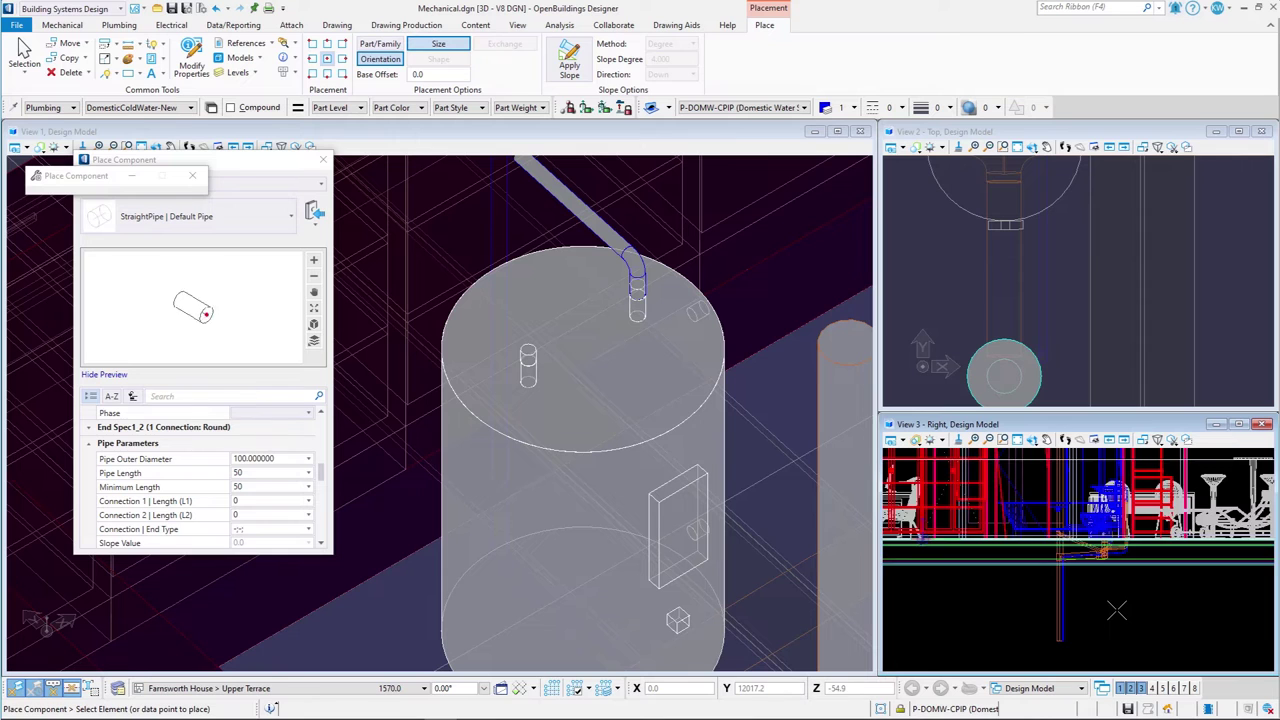
key("ctrl+z")
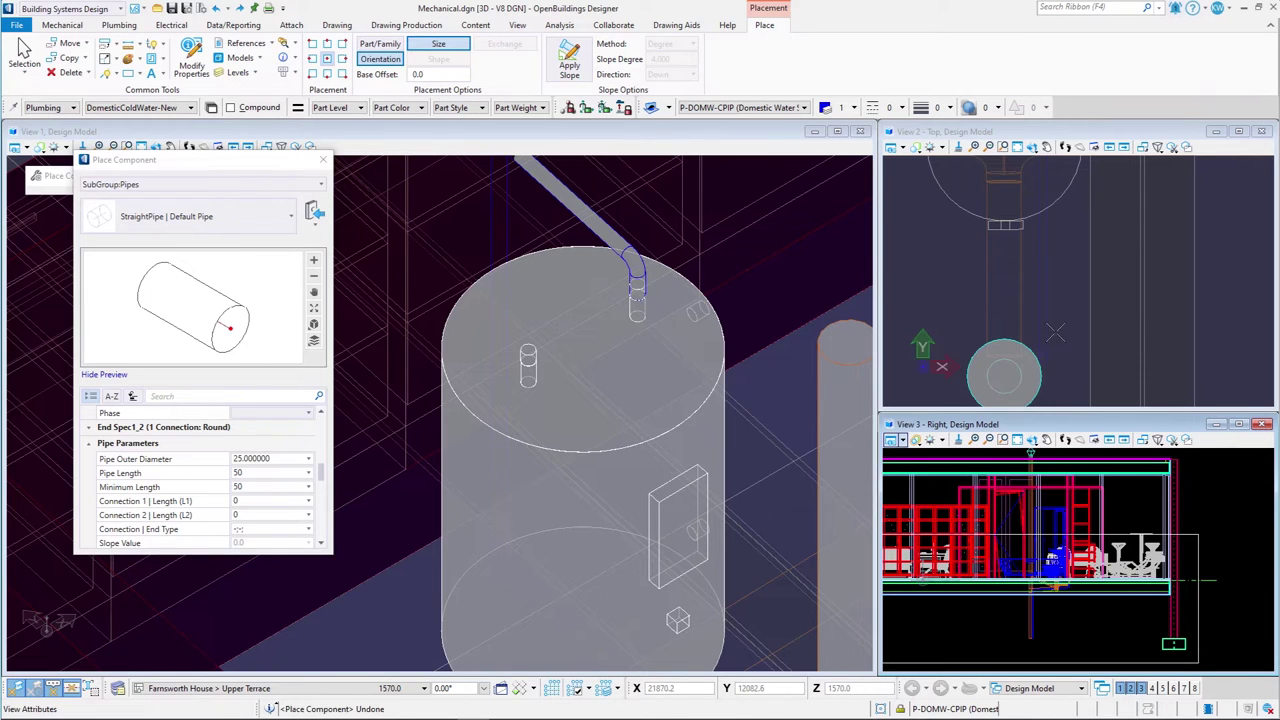
Branch a 25 mm cold water pipe off the vertical pipe in the wall, run it behind the toilet and end at its tank
scroll(572, 370, "down", 2)
scroll(577, 250, "up", 5)
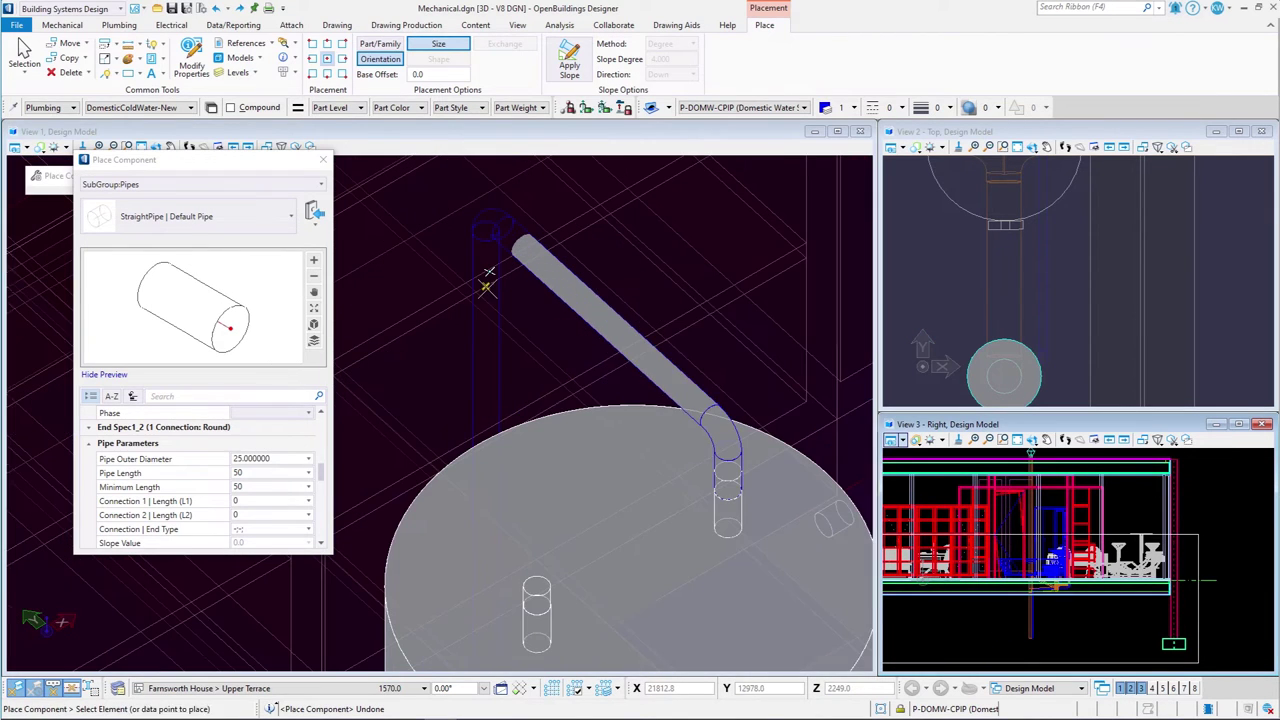
left_click(507, 271)
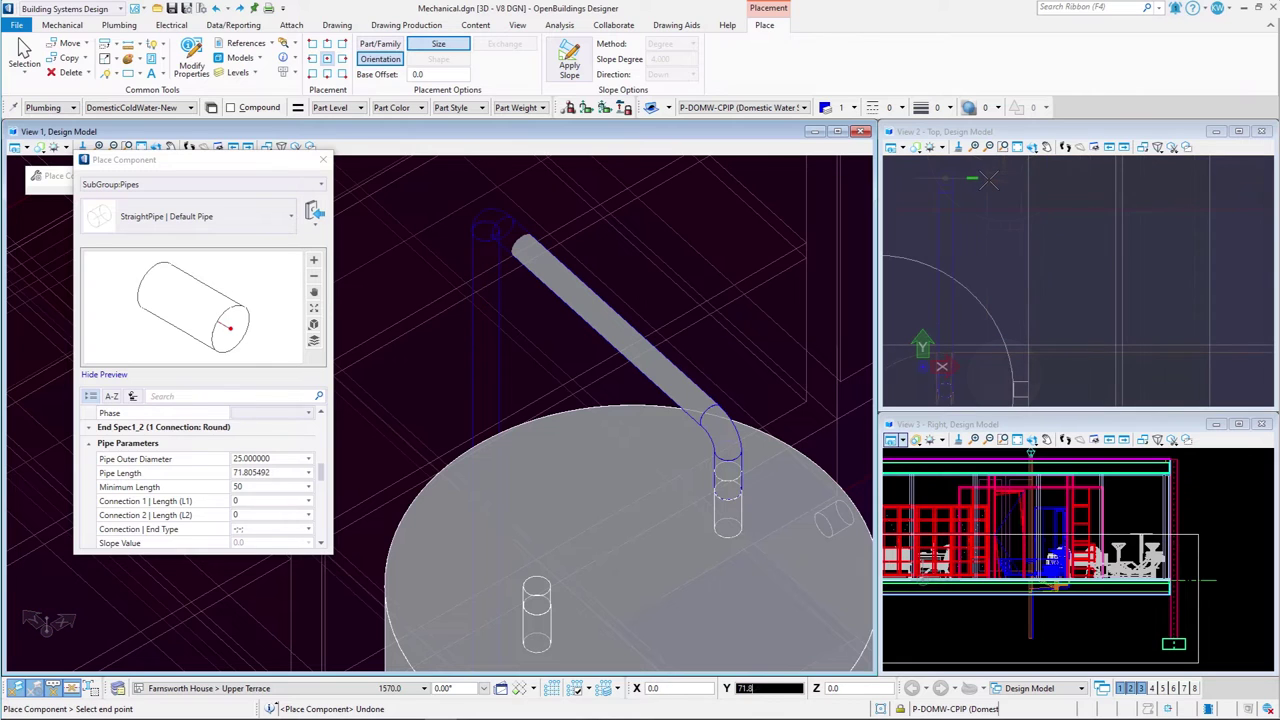
scroll(998, 182, "down", 3)
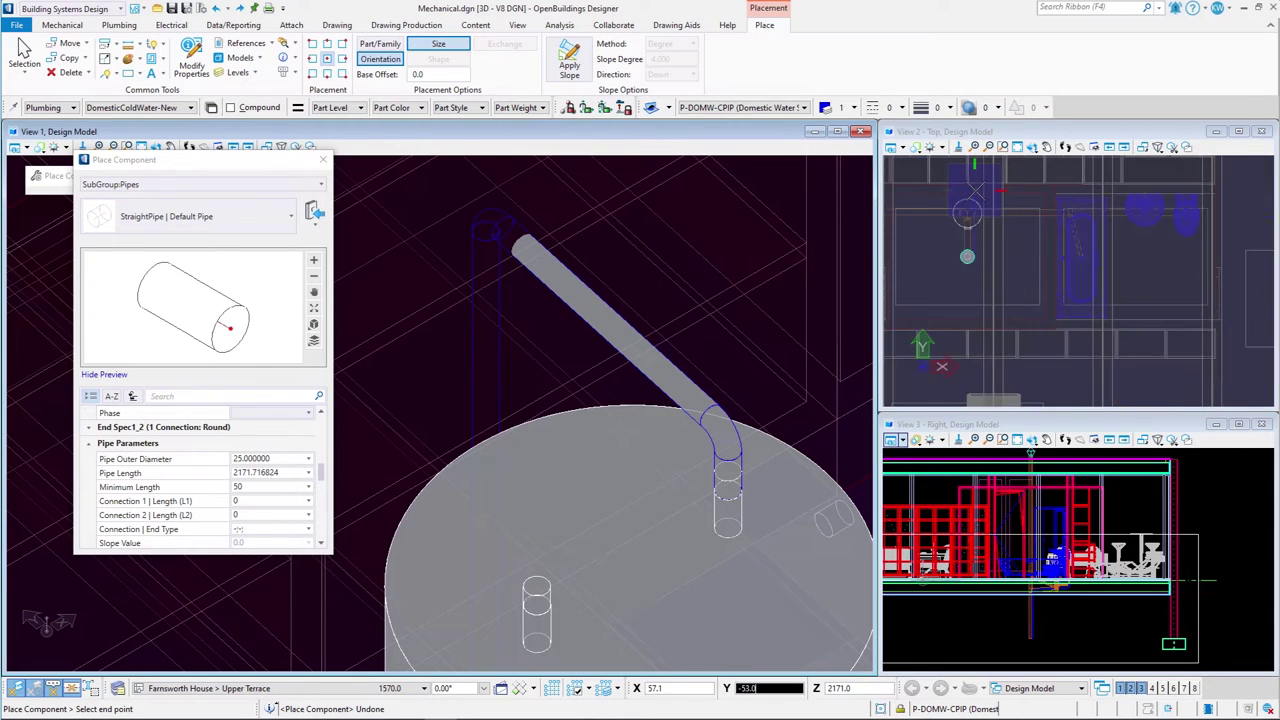
scroll(1069, 220, "up", 4)
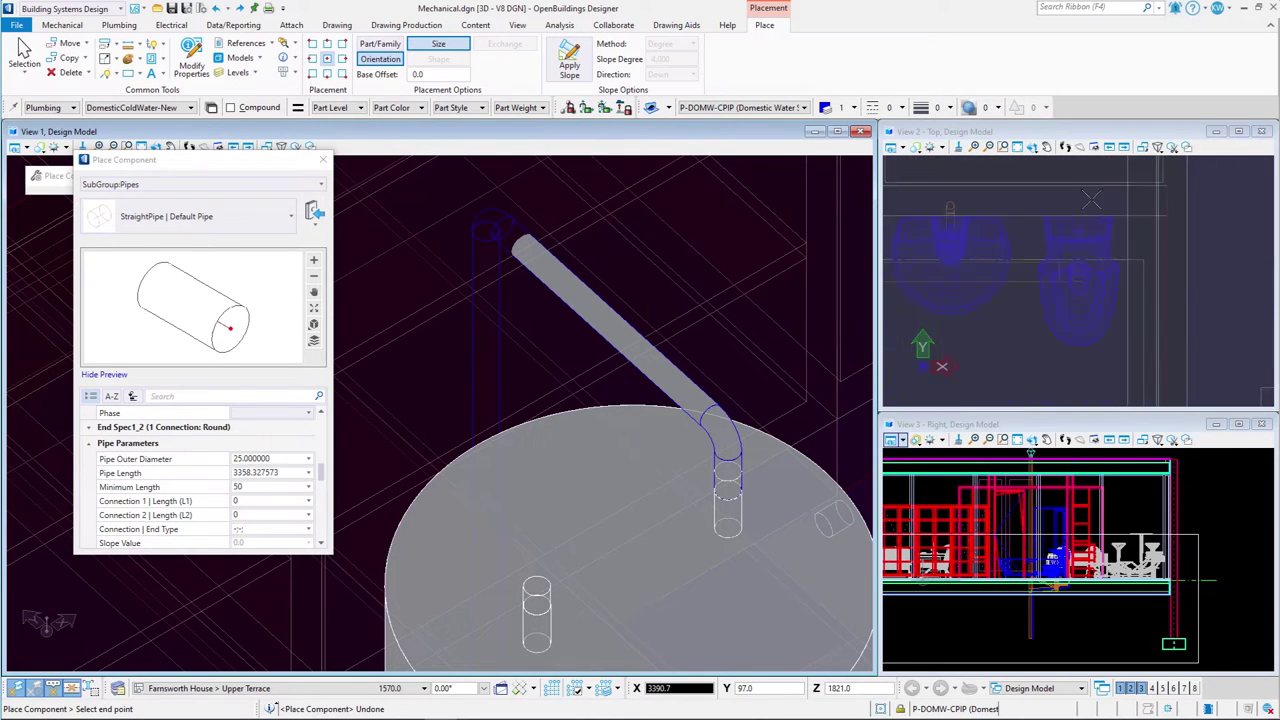
left_click(1069, 220)
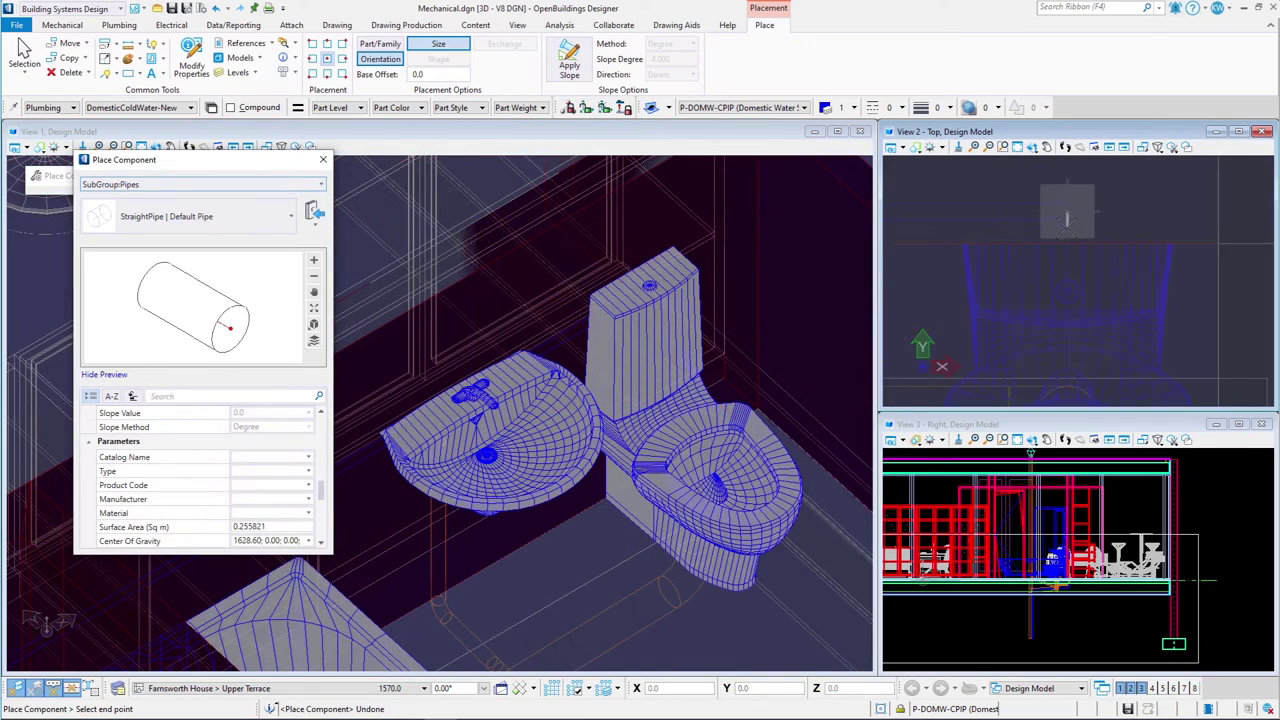
left_click(1068, 252)
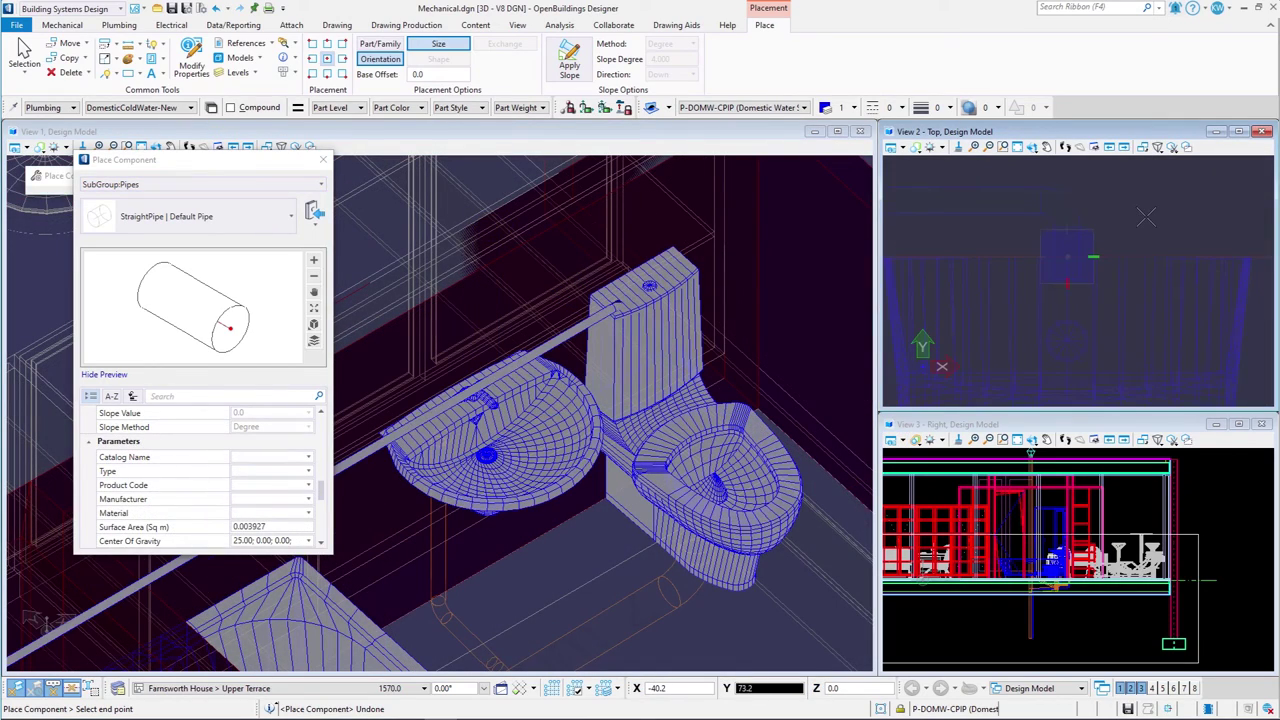
Branch the cold water pipe off toward the washbasin and the bathtub, and undo the last component placement
left_click(974, 245)
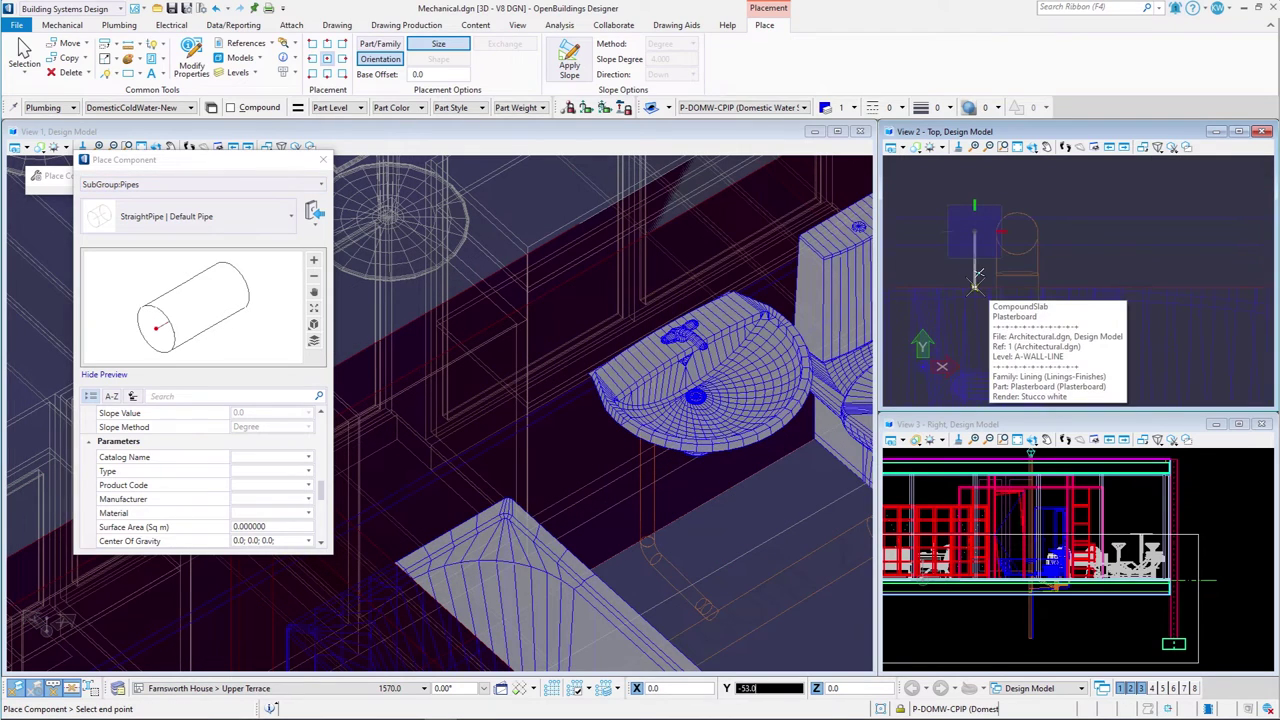
left_click(978, 283)
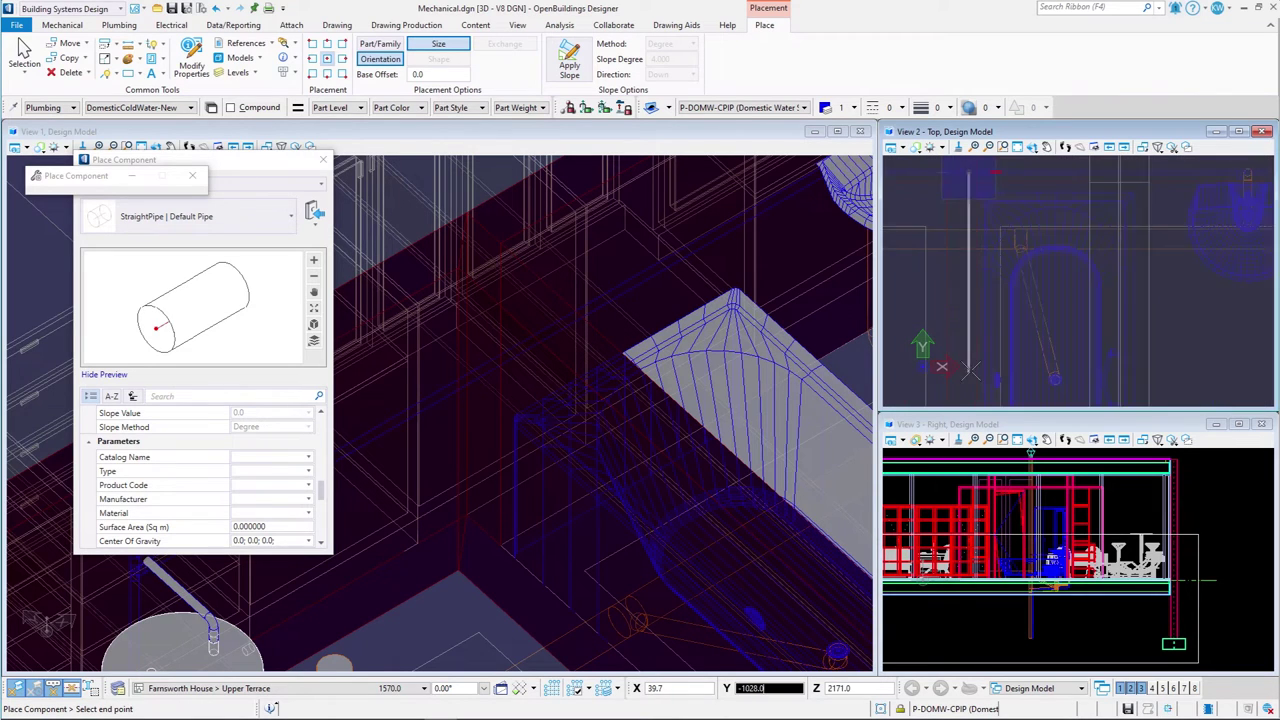
key("ctrl+z")
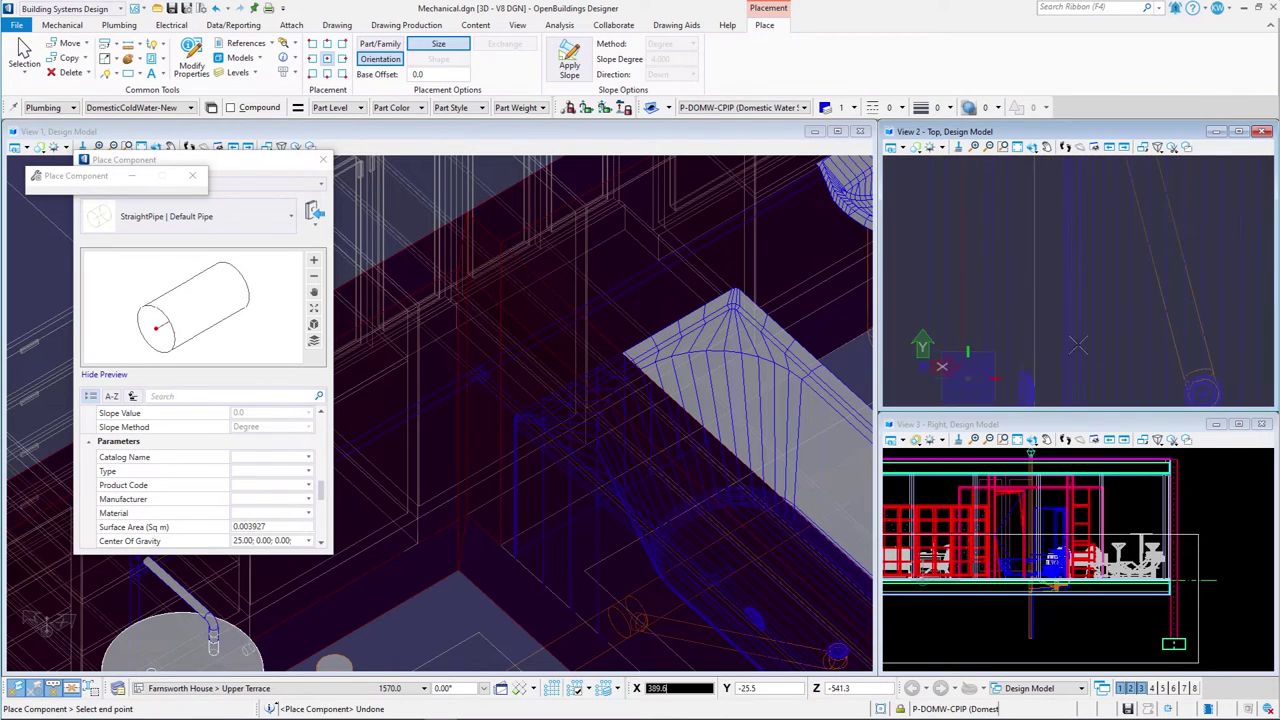
Run a cold water pipe from the elbow in the wall behind the water heater about 3513 mm to the other bathroom's fixtures
scroll(504, 440, "up", 3)
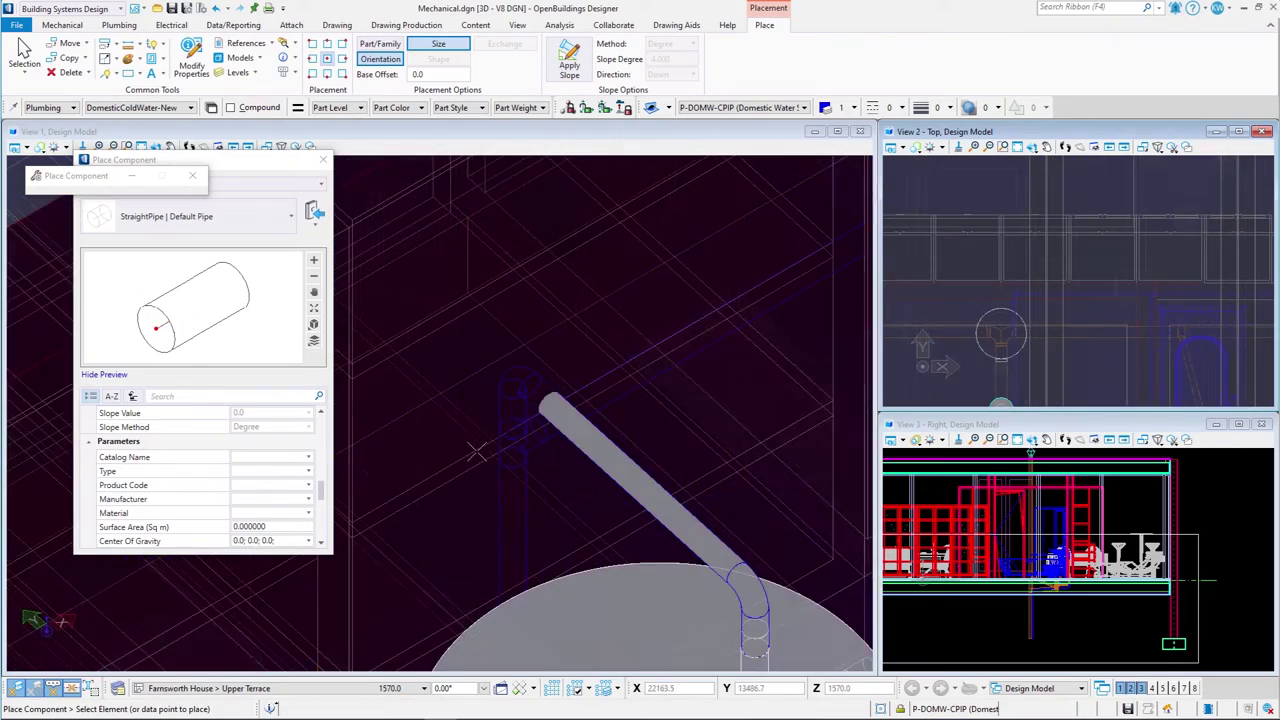
left_click(504, 440)
scroll(504, 440, "down", 6)
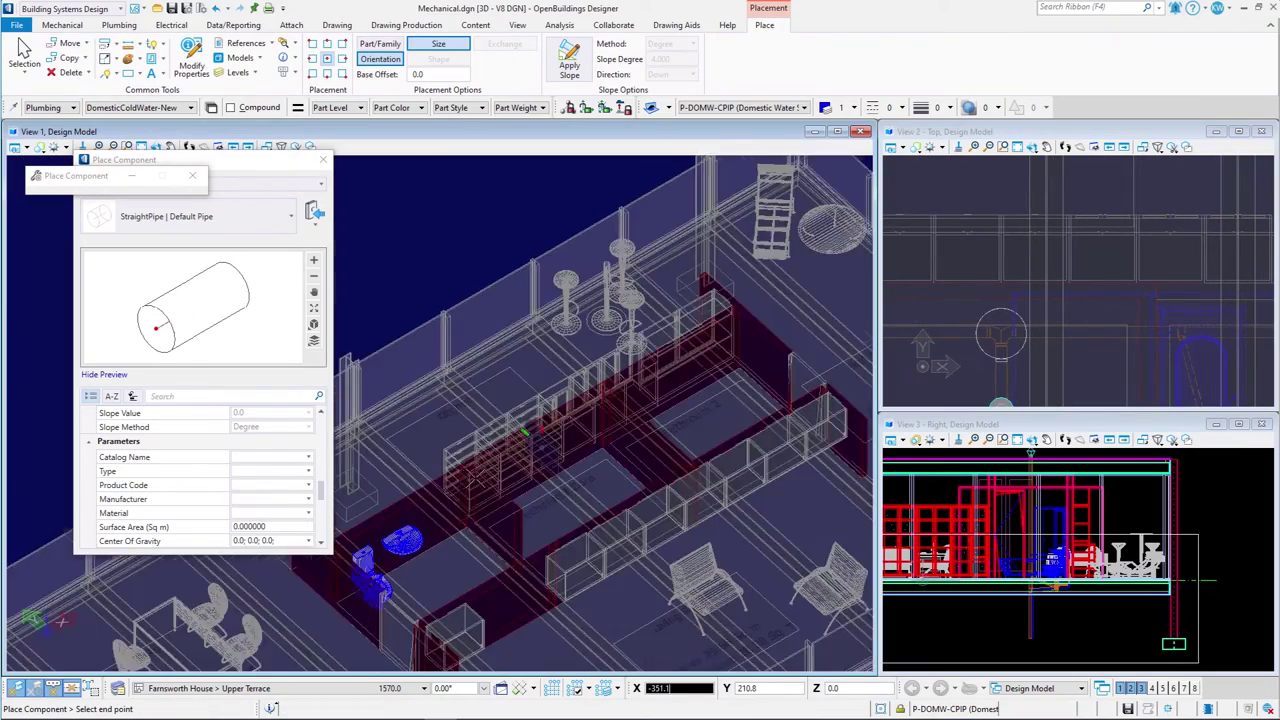
scroll(440, 505, "up", 5)
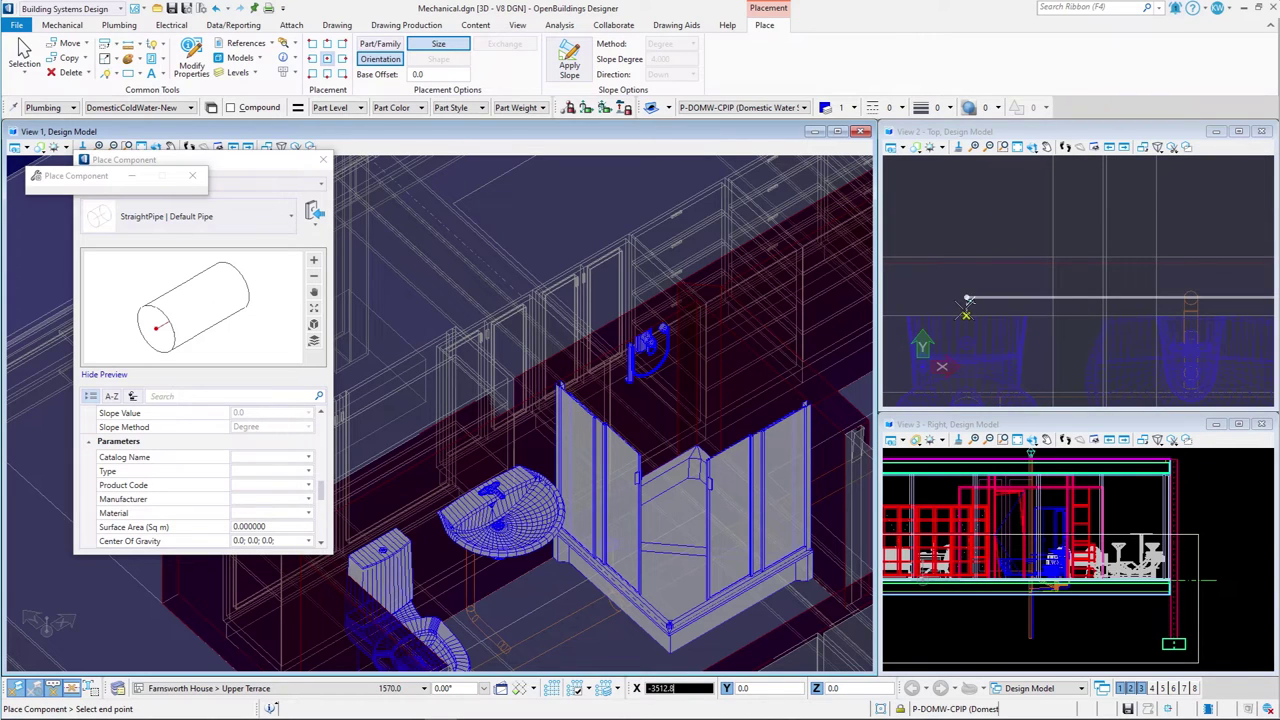
key("Escape")
scroll(622, 242, "up", 3)
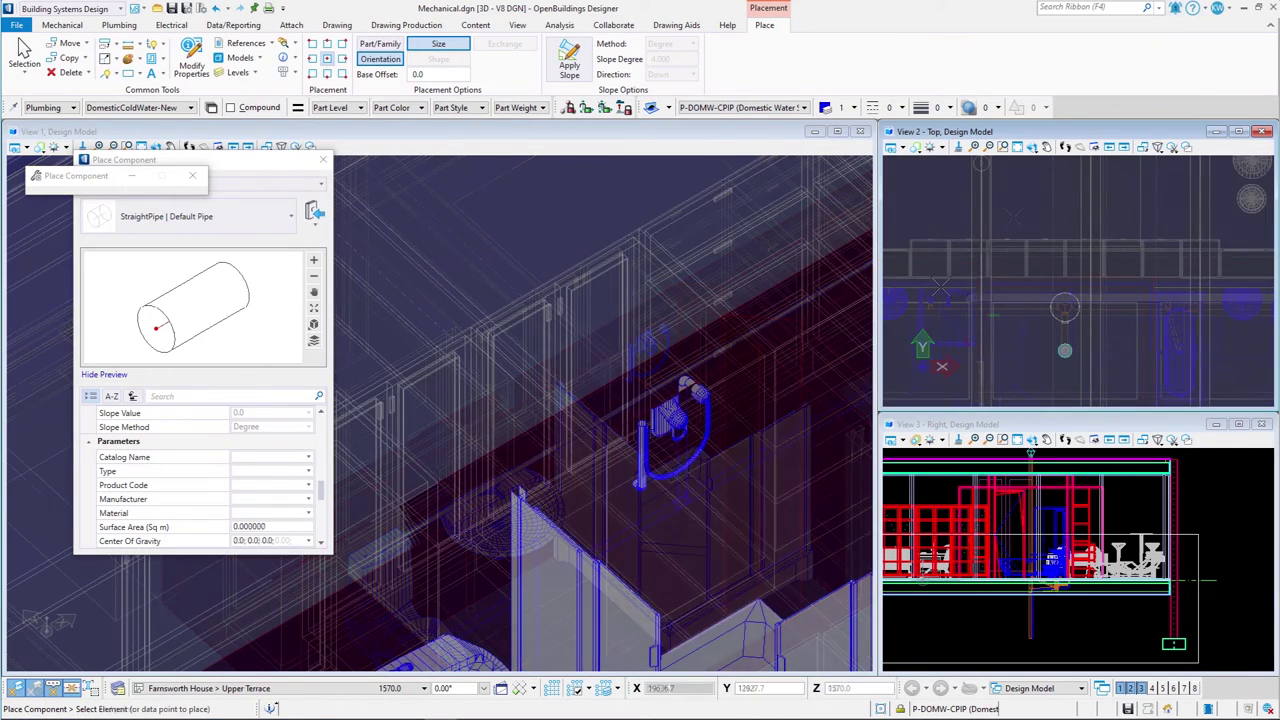
scroll(1069, 293, "up", 2)
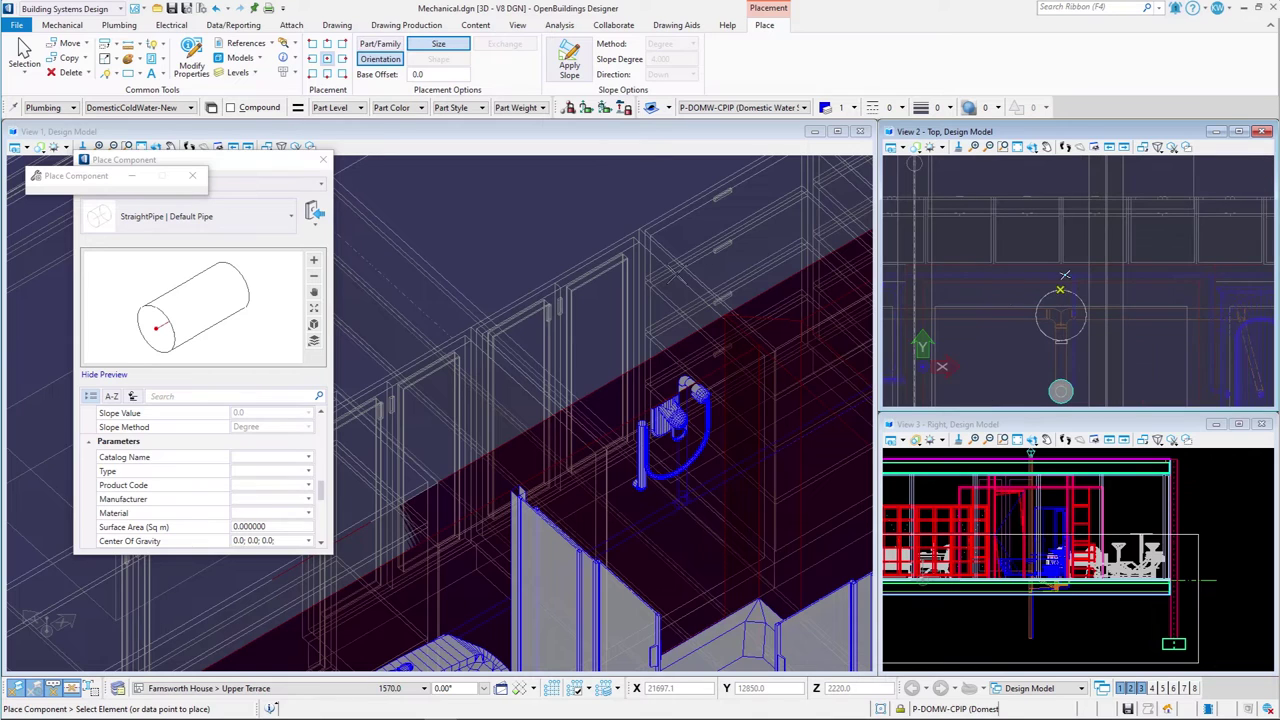
Set the part to DomesticHotWaterSupply-New and run a pipe from the water heater about 355 mm into the wall and along to the bathroom fixtures
left_click(122, 110)
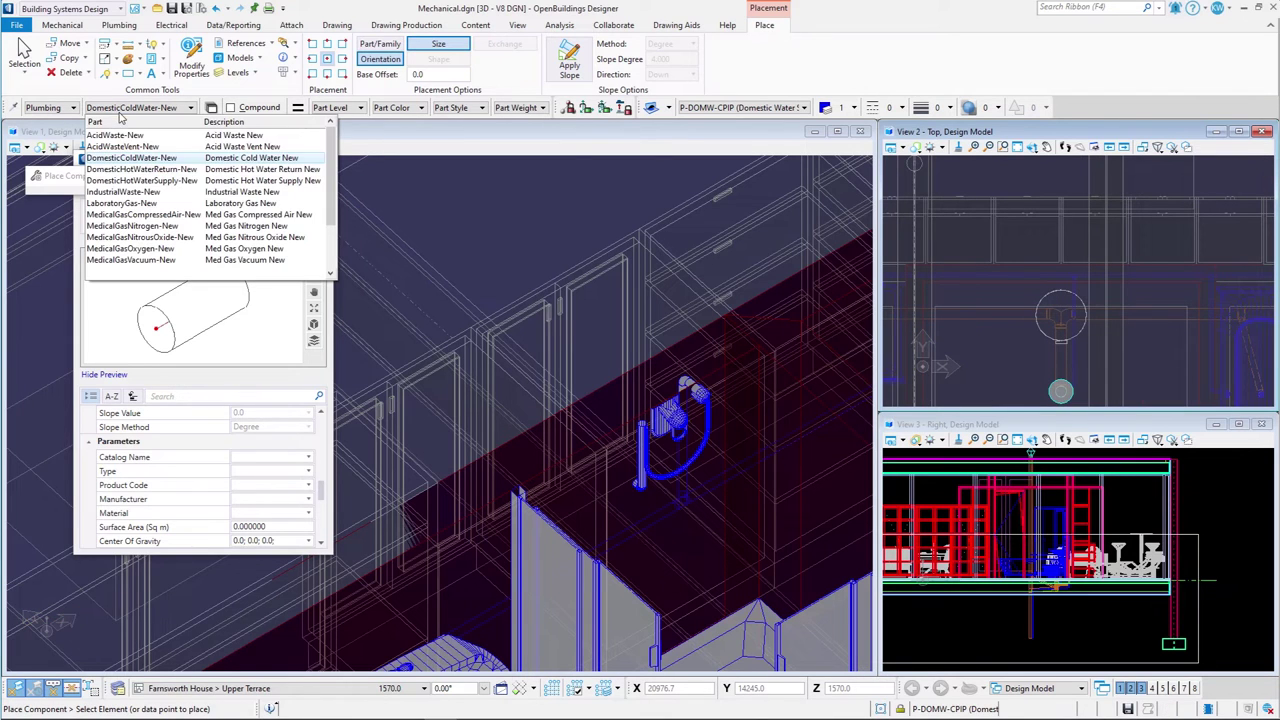
left_click(135, 181)
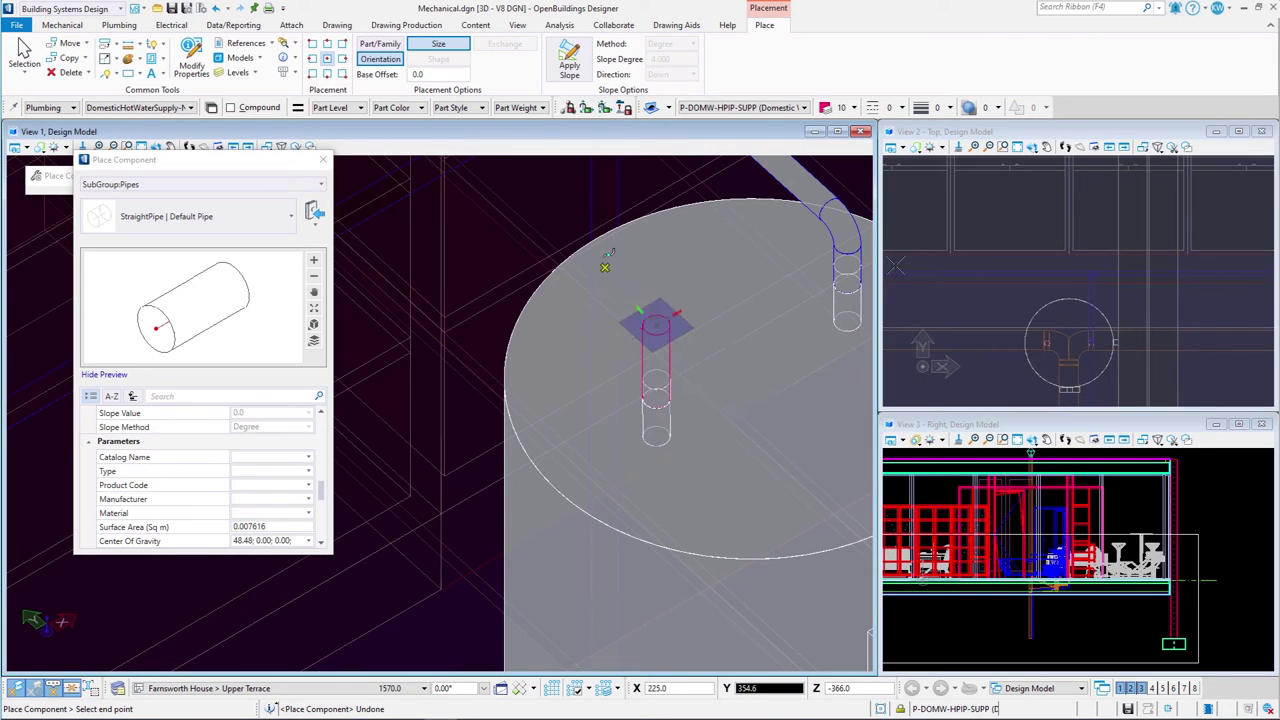
left_click(648, 320)
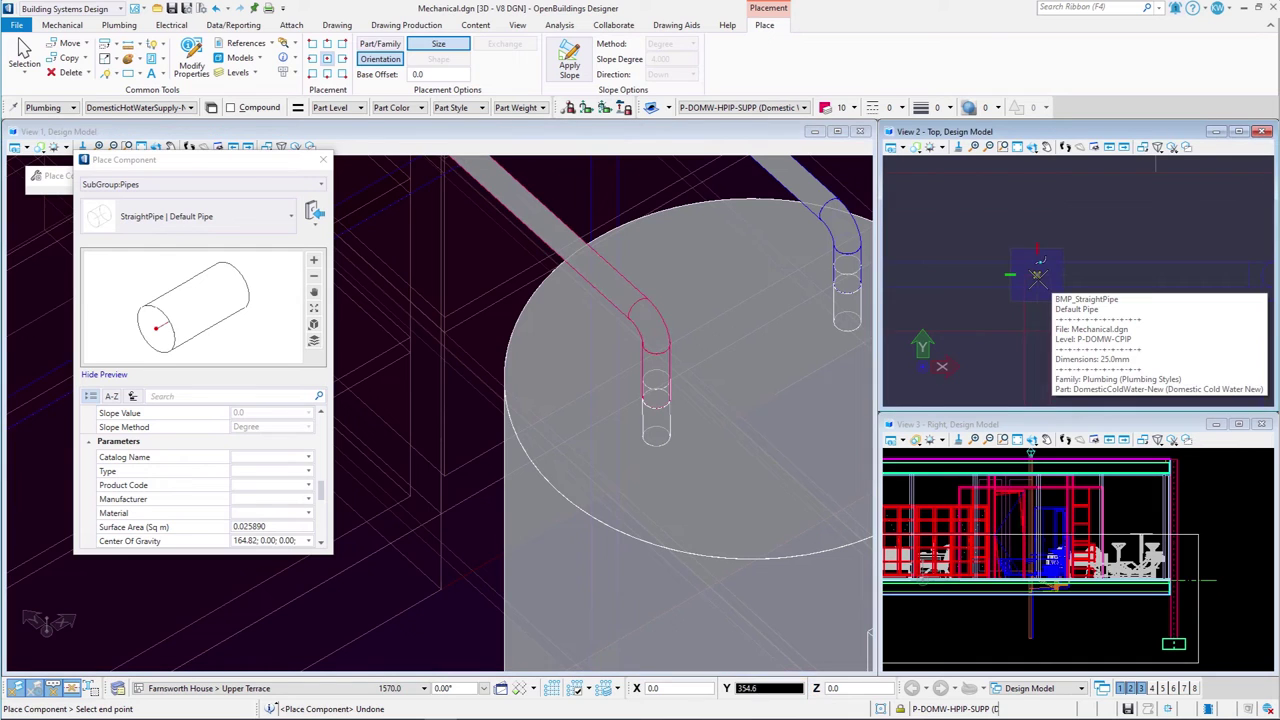
left_click(1135, 282)
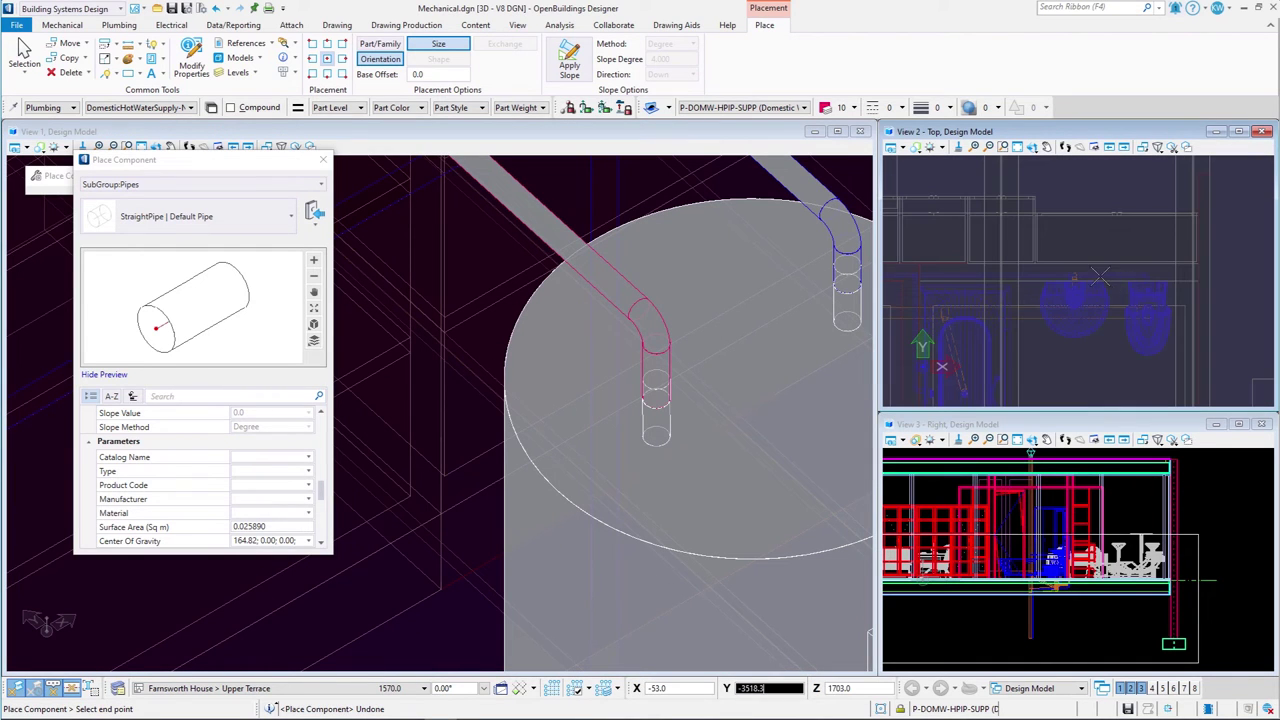
left_click(1038, 270)
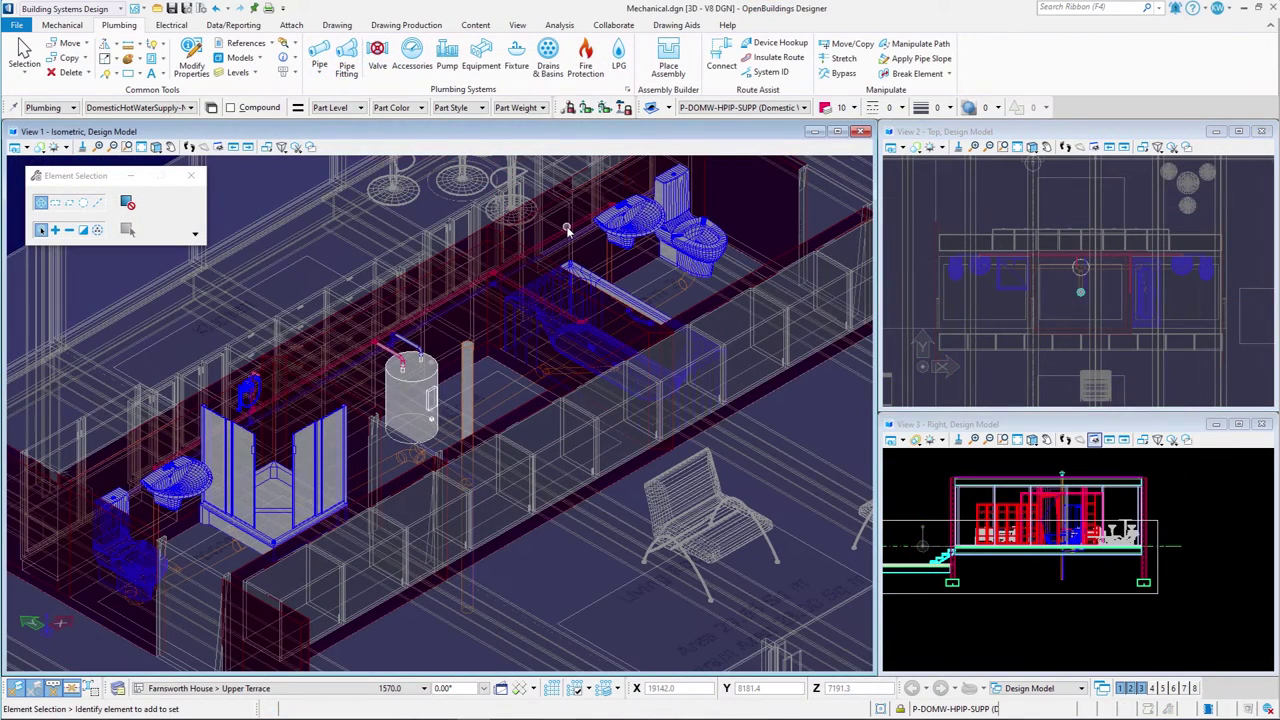
Hide the Architectural.dgn and Structural.dgn references to inspect the finished plumbing, and turn their display back on
left_click(254, 47)
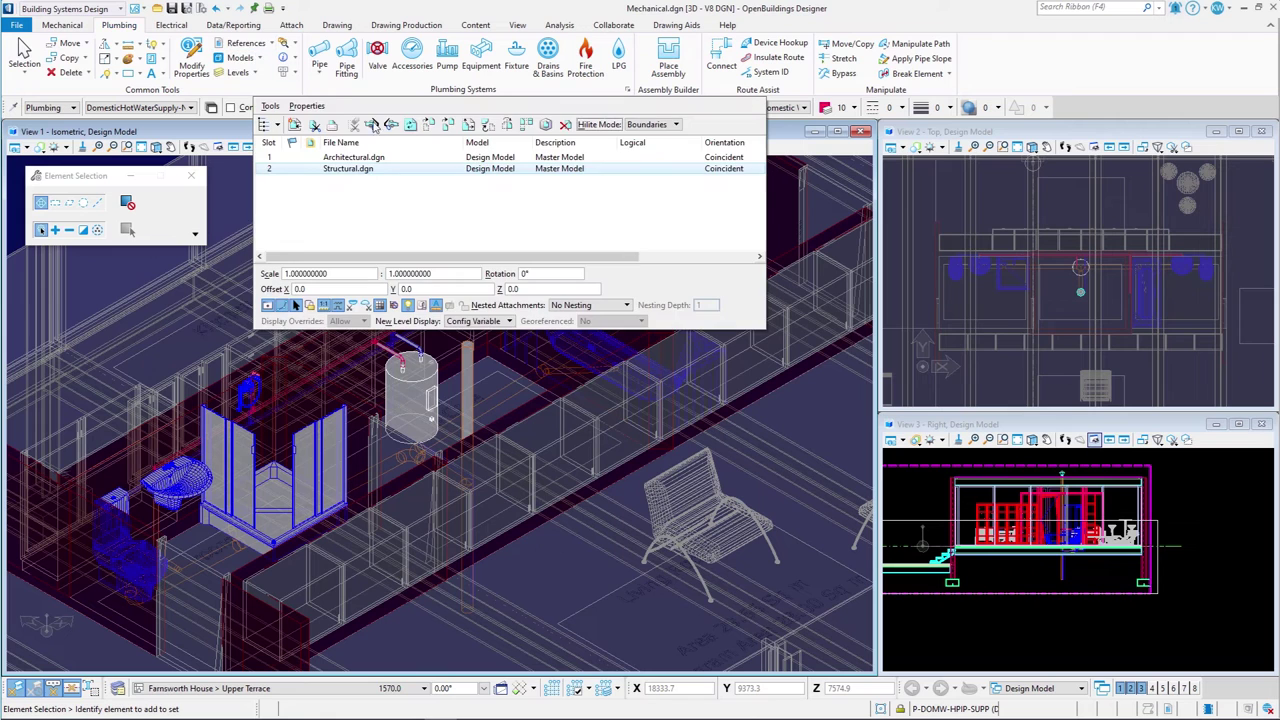
left_click_drag(511, 257, 627, 257)
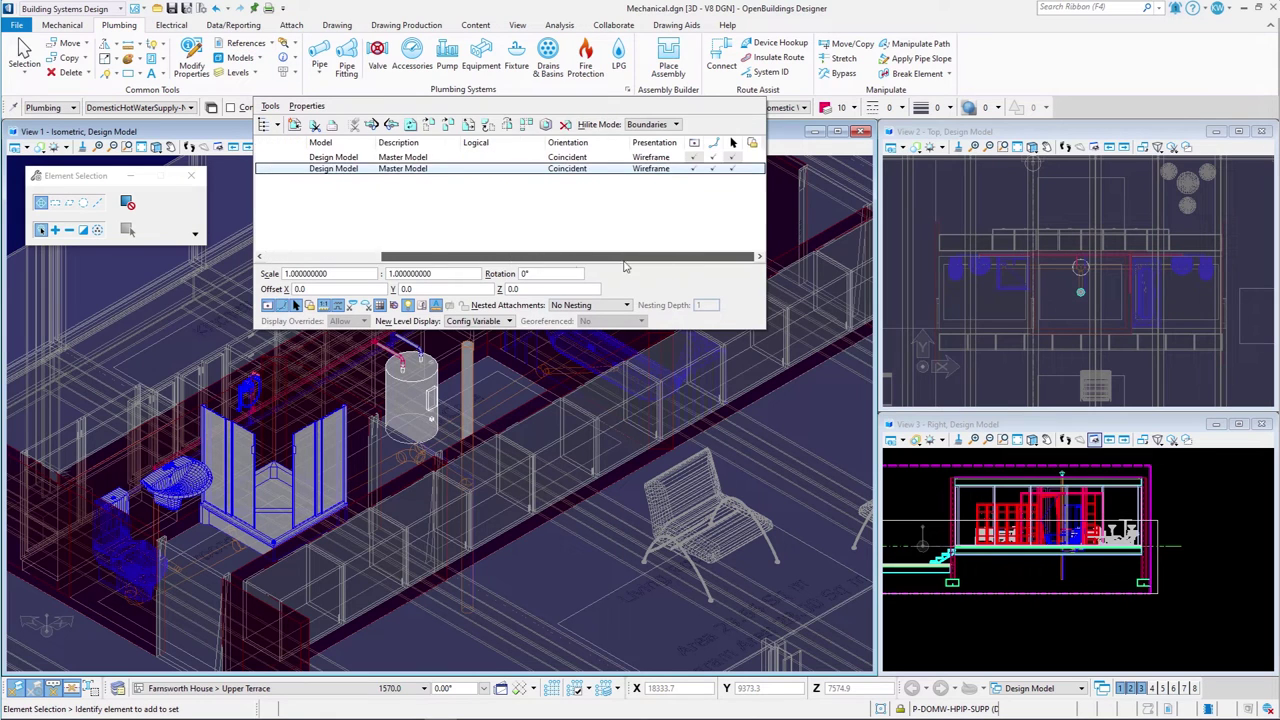
left_click(694, 168)
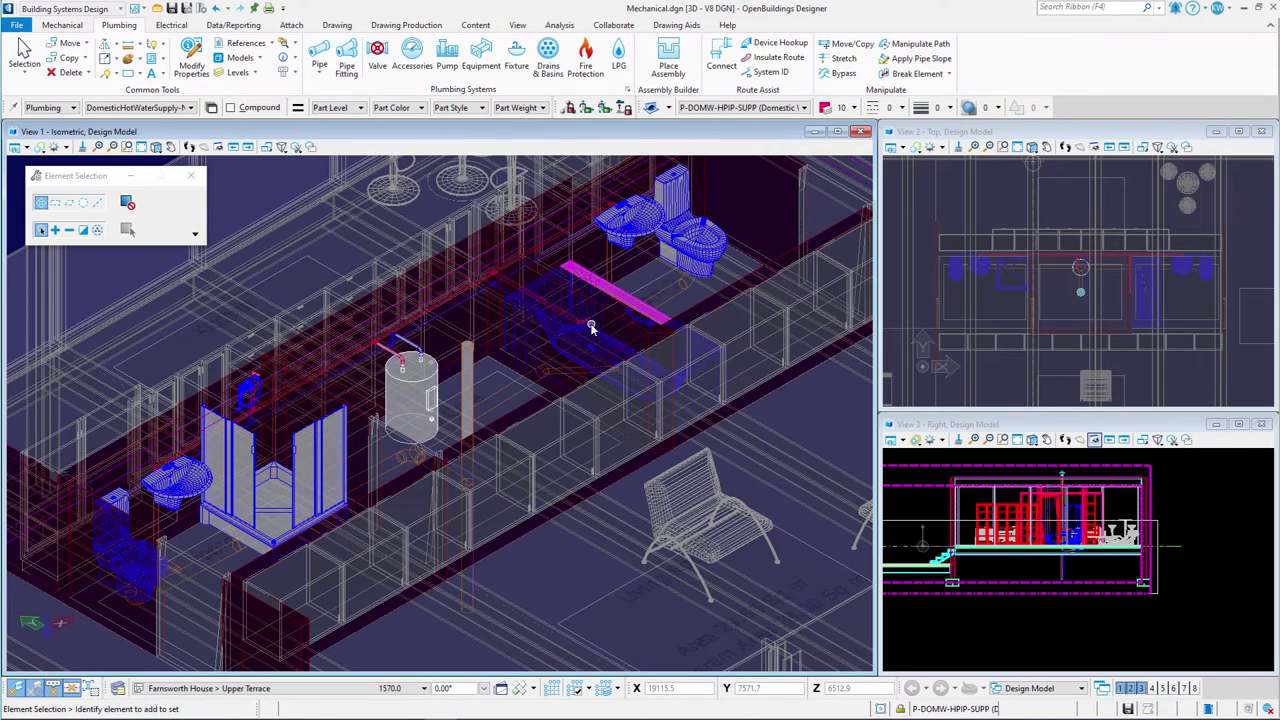
scroll(592, 328, "up", 2)
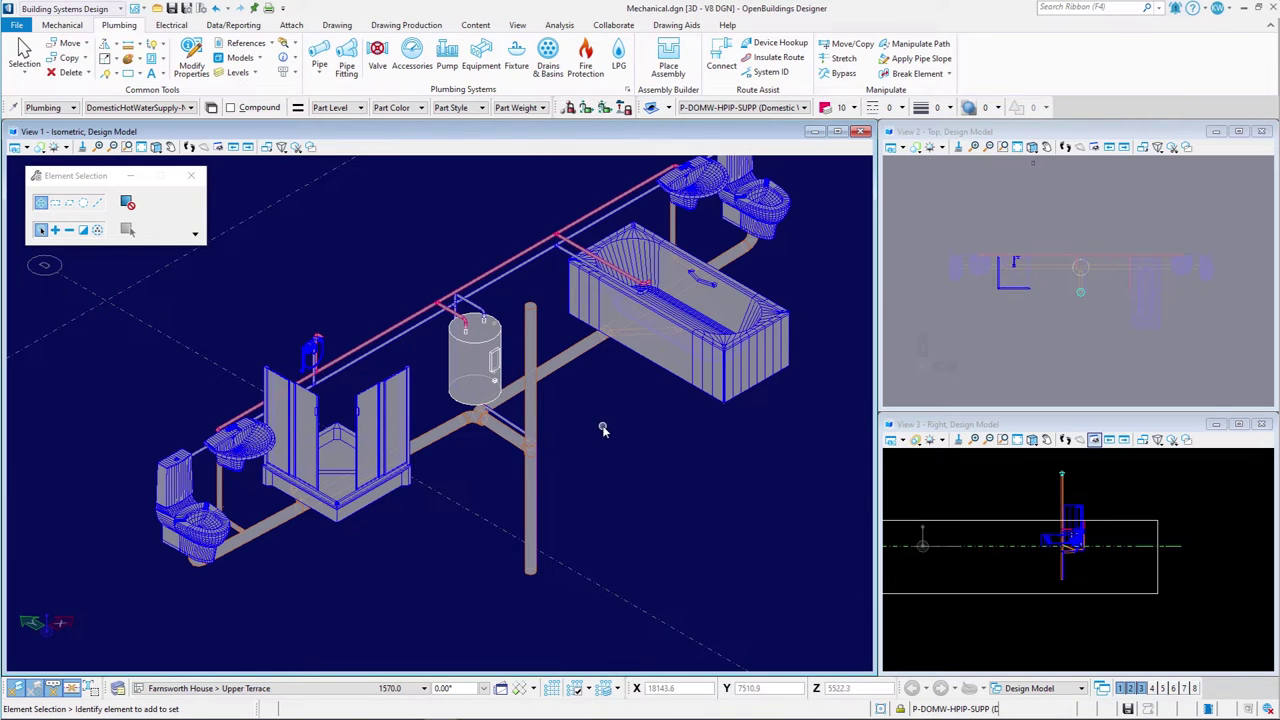
left_click(248, 45)
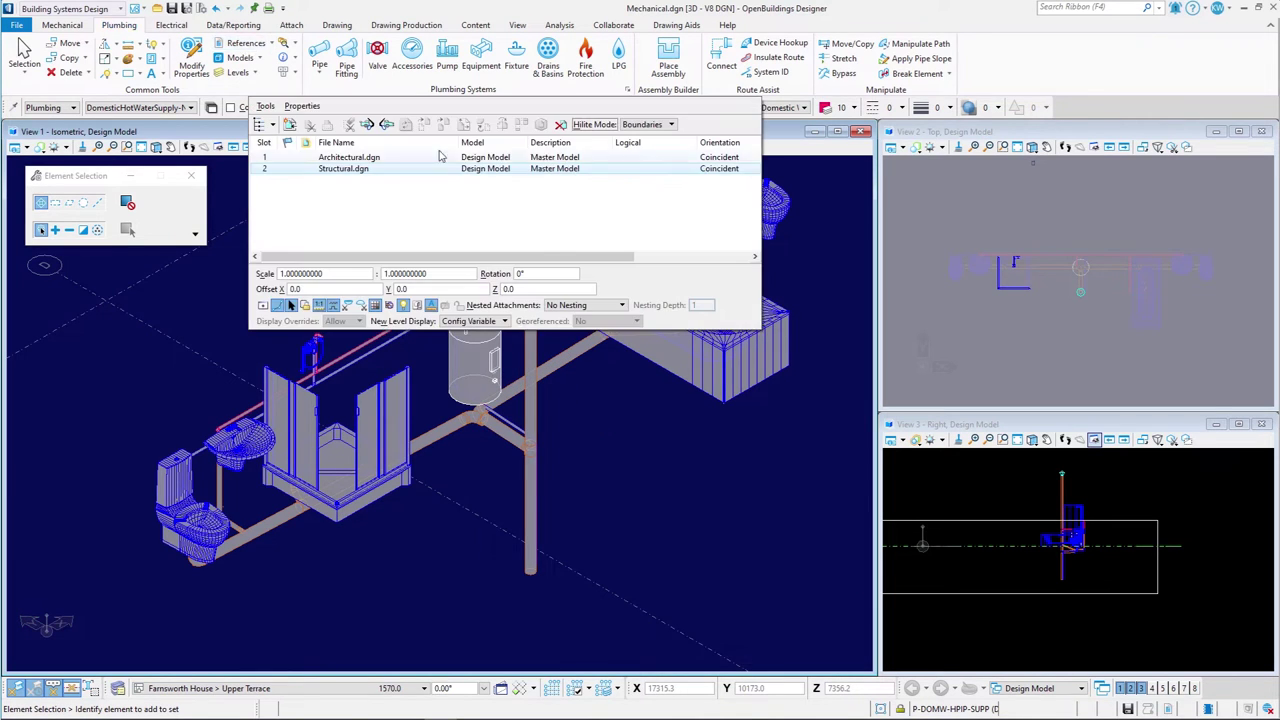
left_click(683, 170)
left_click(690, 168)
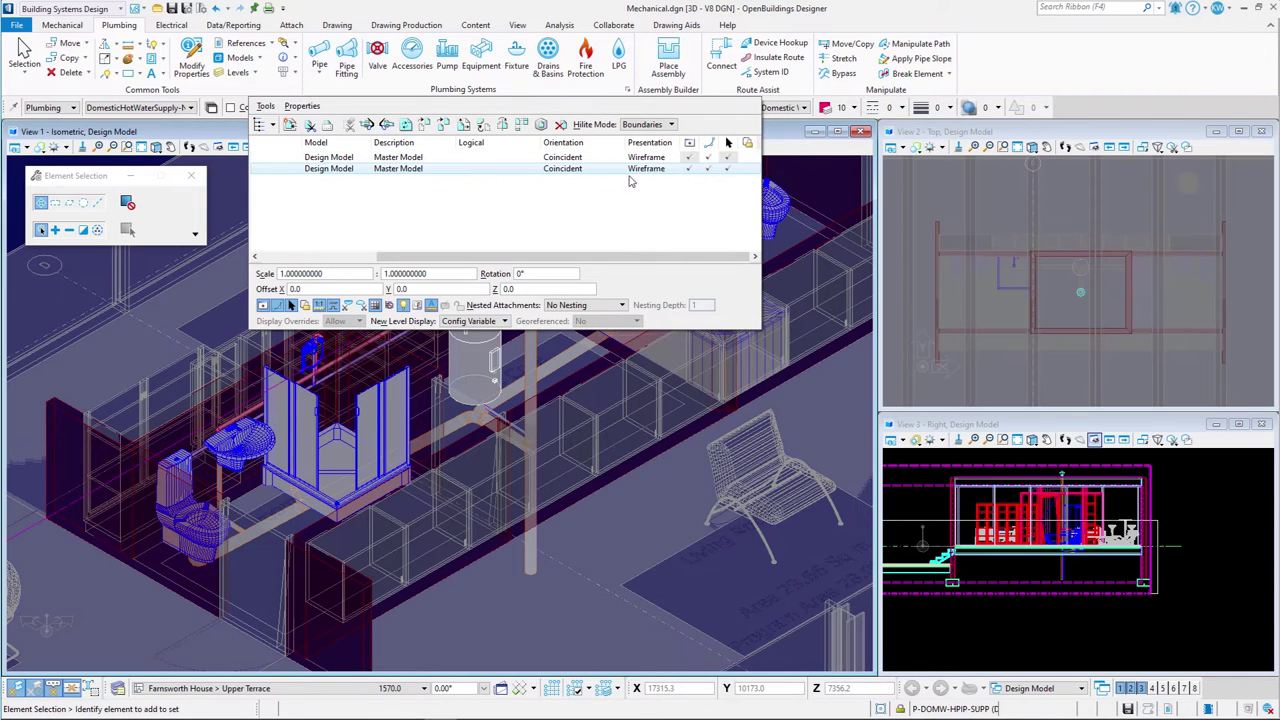
Set the isometric view's display style to Illustration:Ignore Lighting
left_click(14, 147)
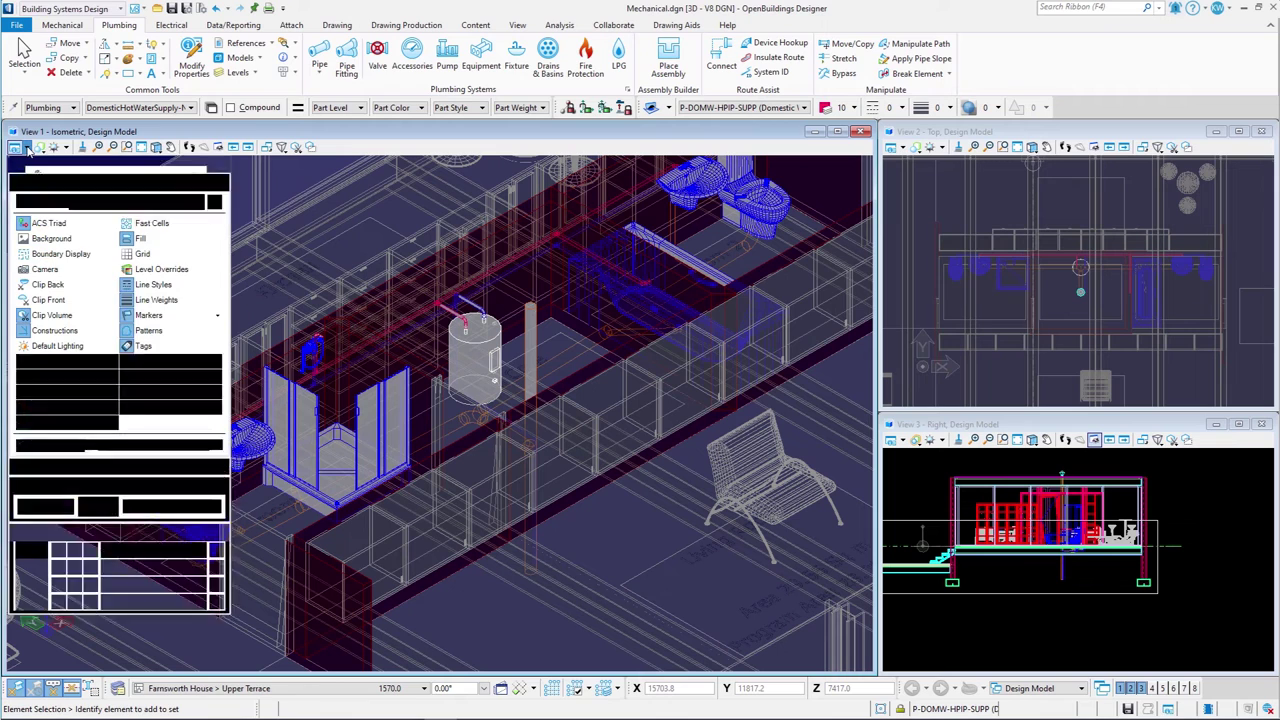
left_click(106, 205)
scroll(140, 272, "up", 3)
left_click(140, 266)
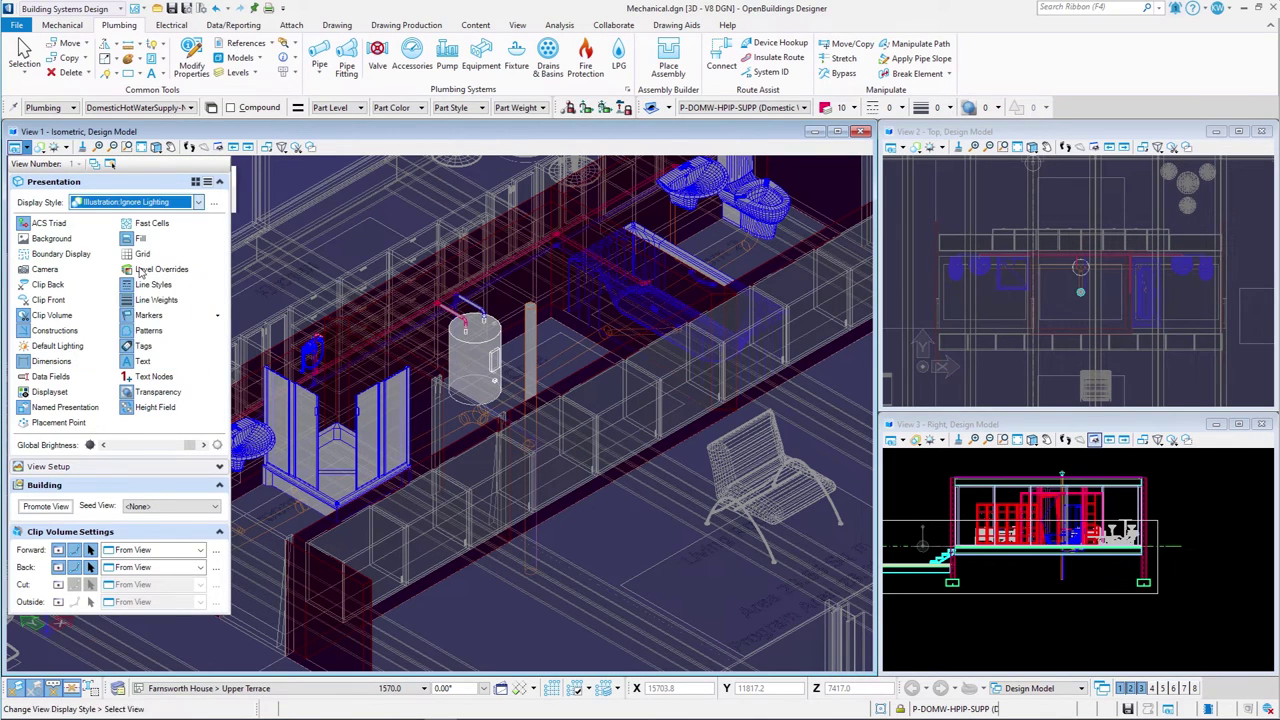
left_click(295, 245)
scroll(389, 363, "down", 10)
key("Escape")
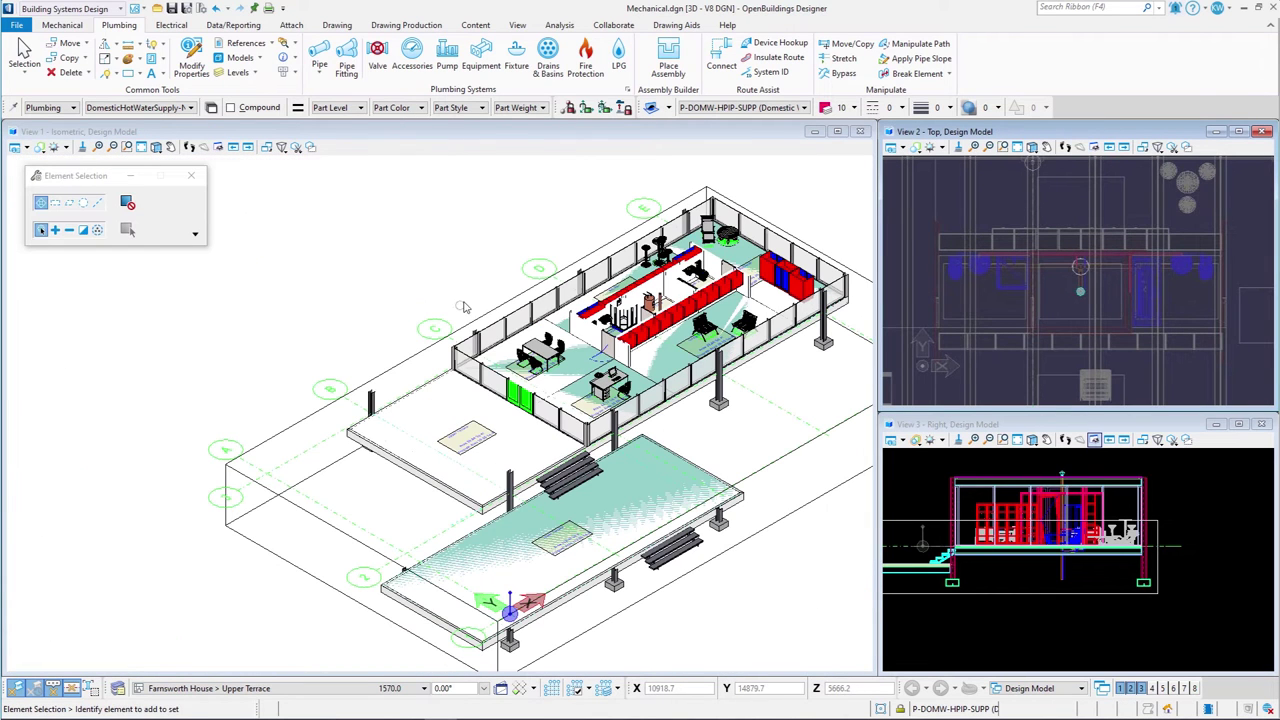
Clear the clip volume from the isometric view and fit the whole house in it
left_click(298, 147)
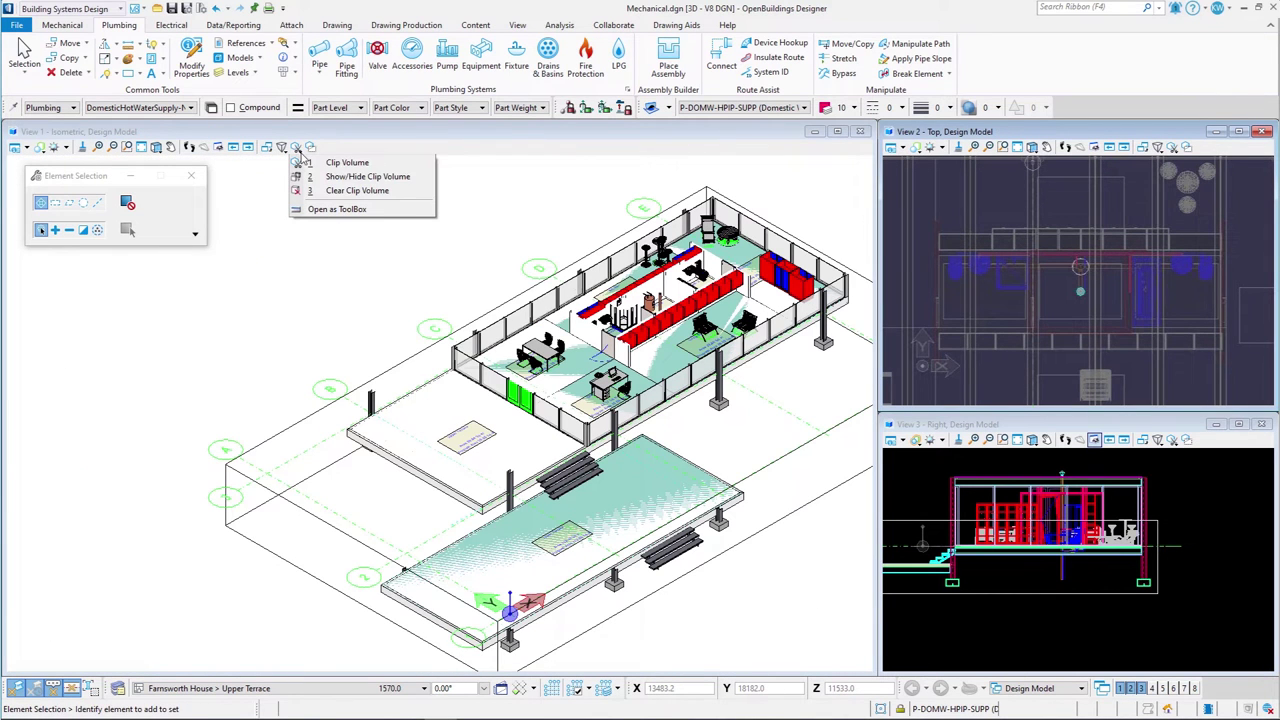
left_click(355, 191)
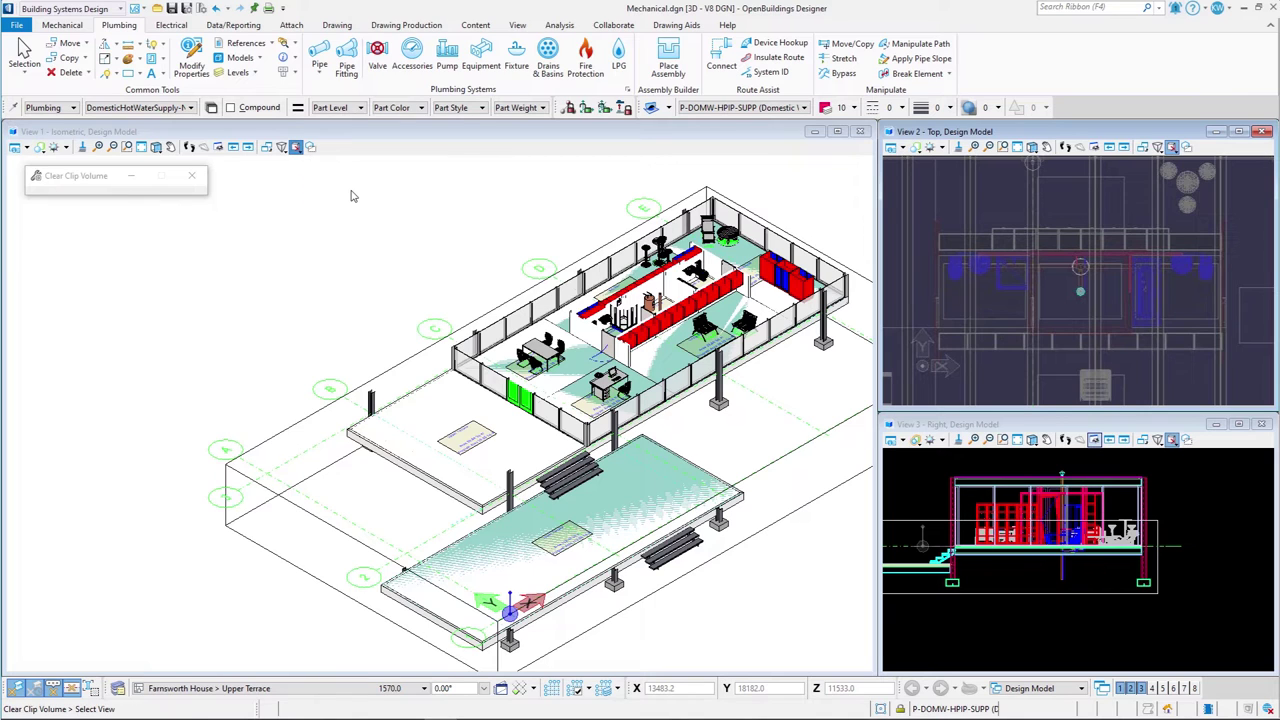
left_click(304, 288)
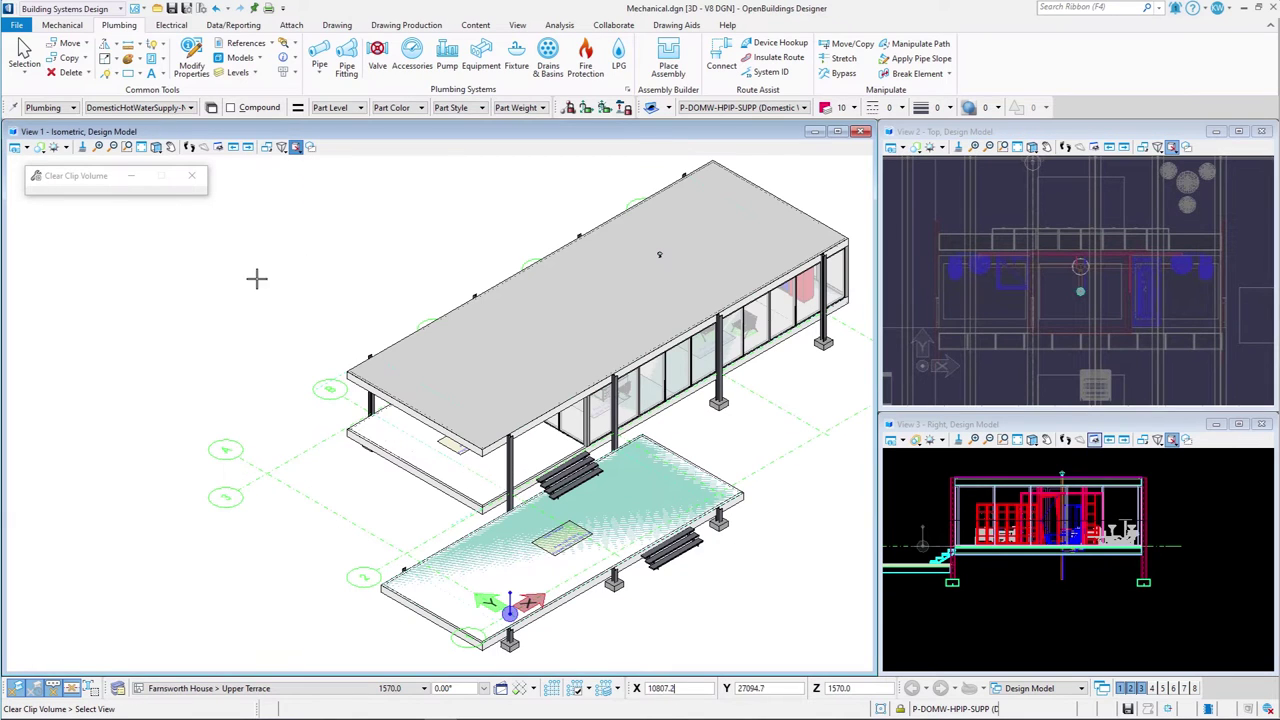
scroll(205, 289, "down", 2)
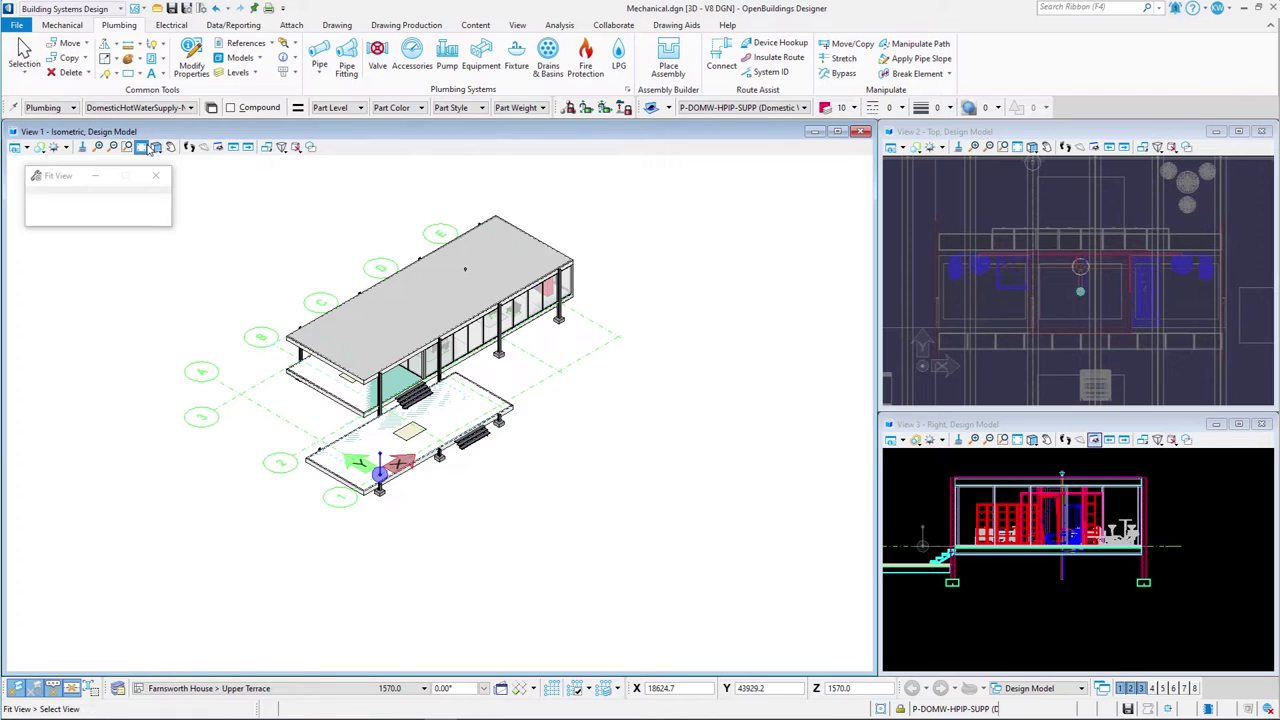
left_click(143, 147)
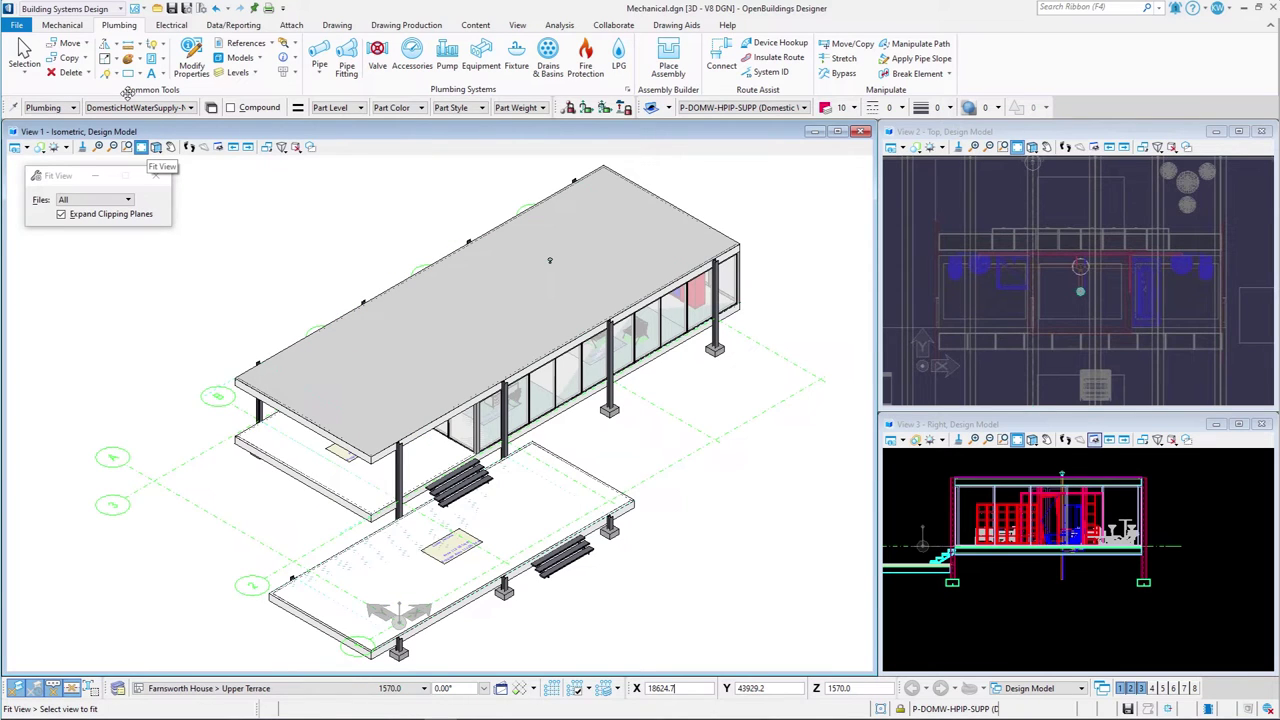
Switch to the Building Design workflow, start placing a wall and make Ground Level the active floor
left_click(78, 12)
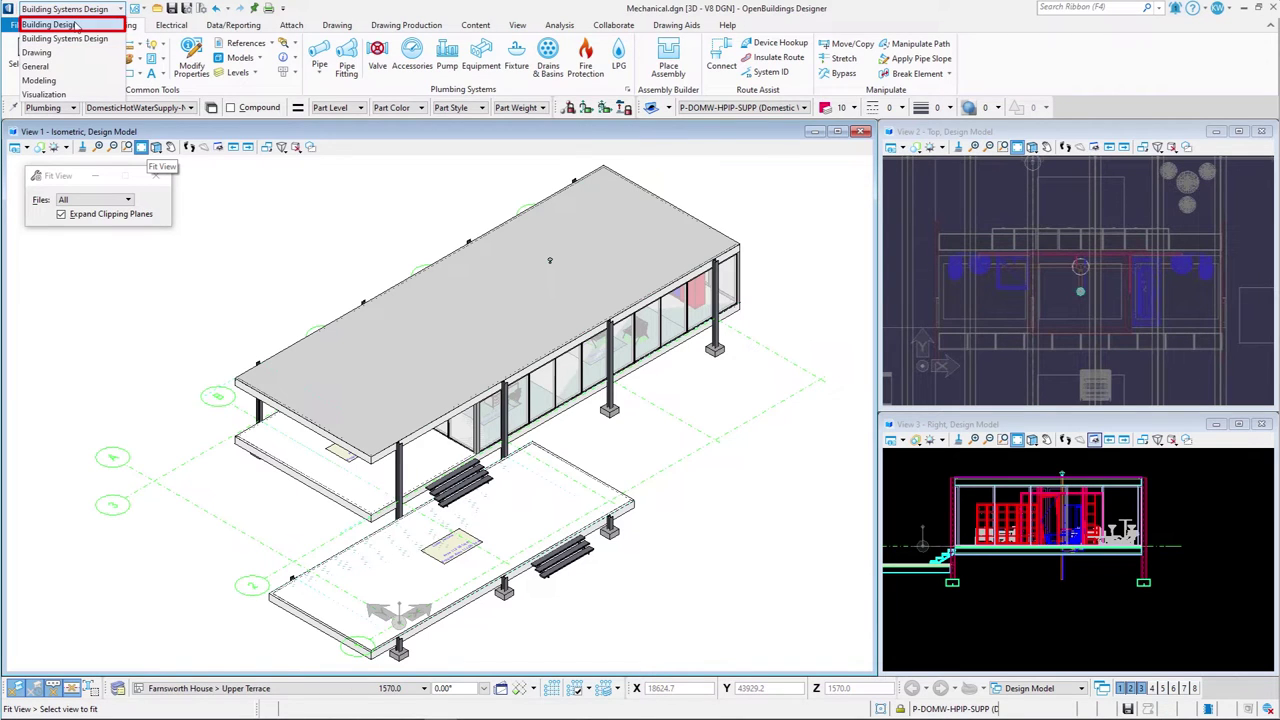
left_click(76, 25)
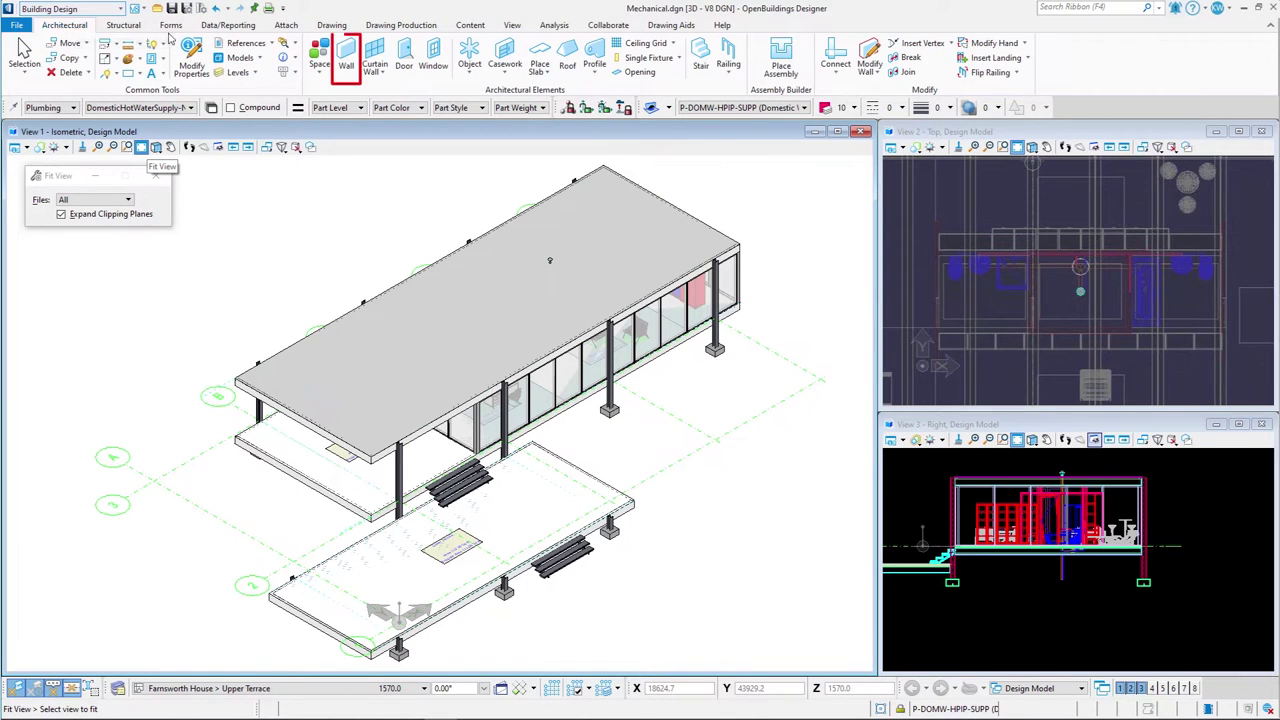
left_click(346, 55)
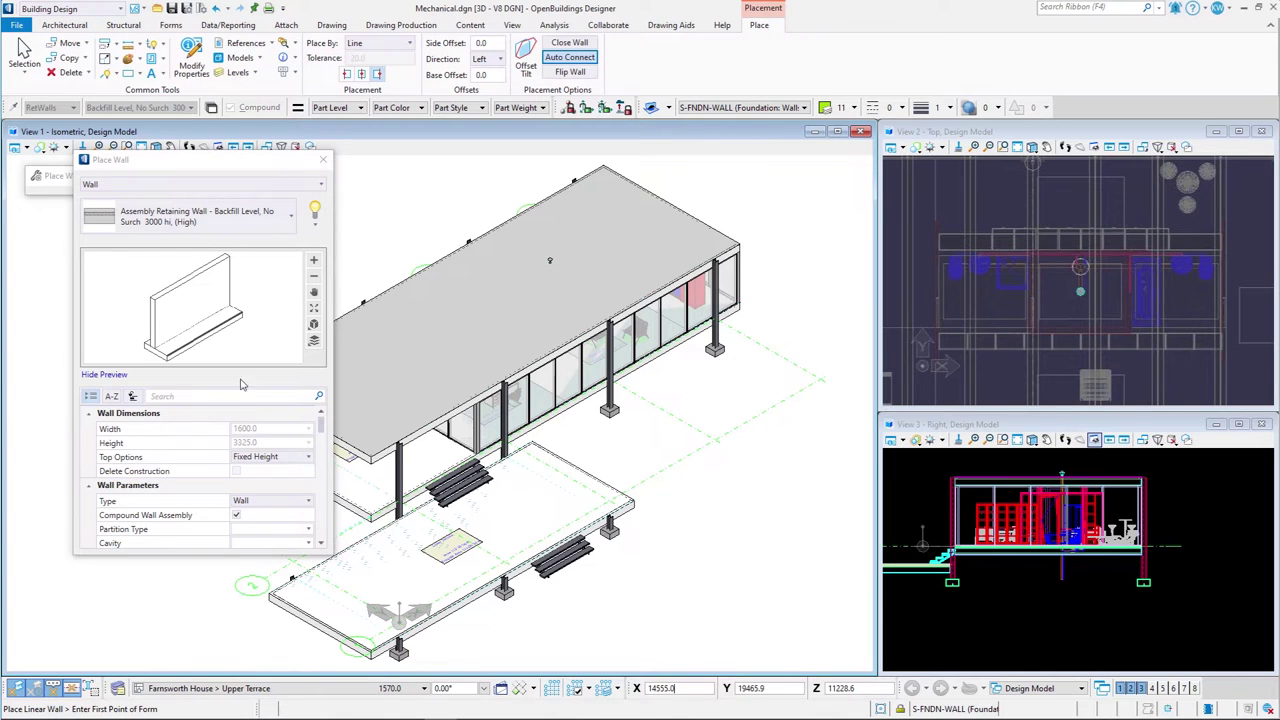
left_click(215, 688)
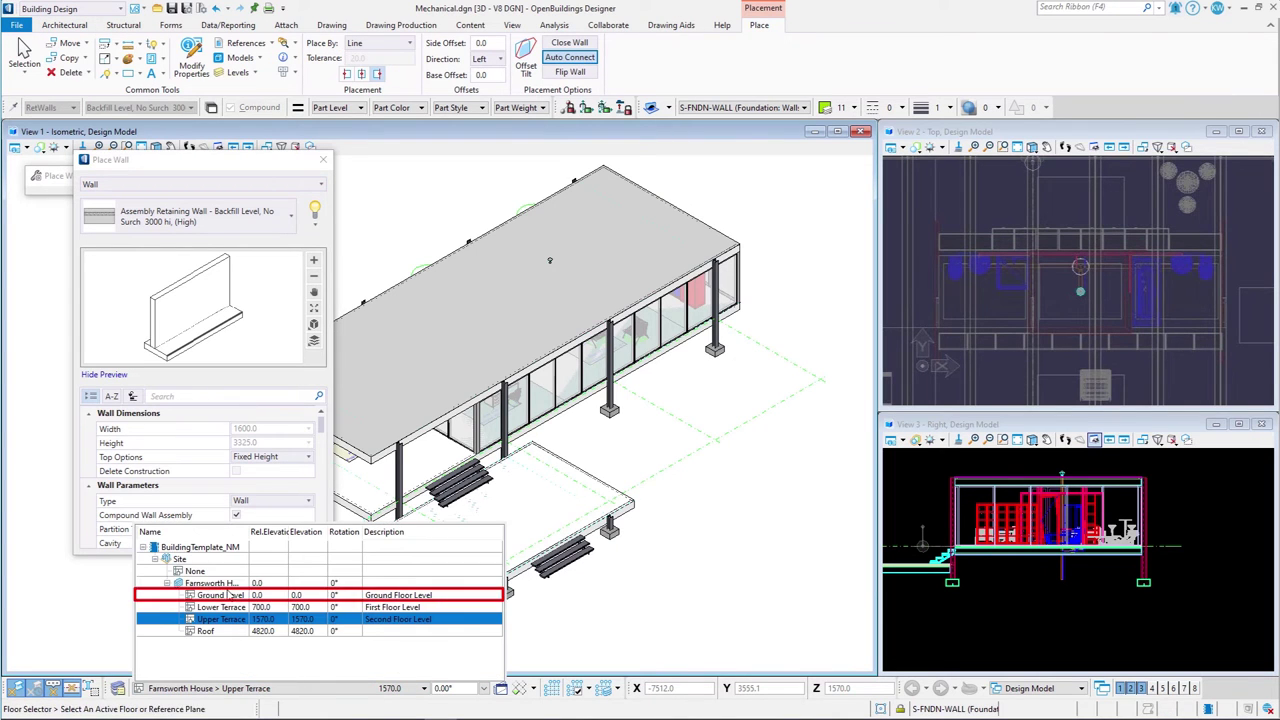
left_click(229, 596)
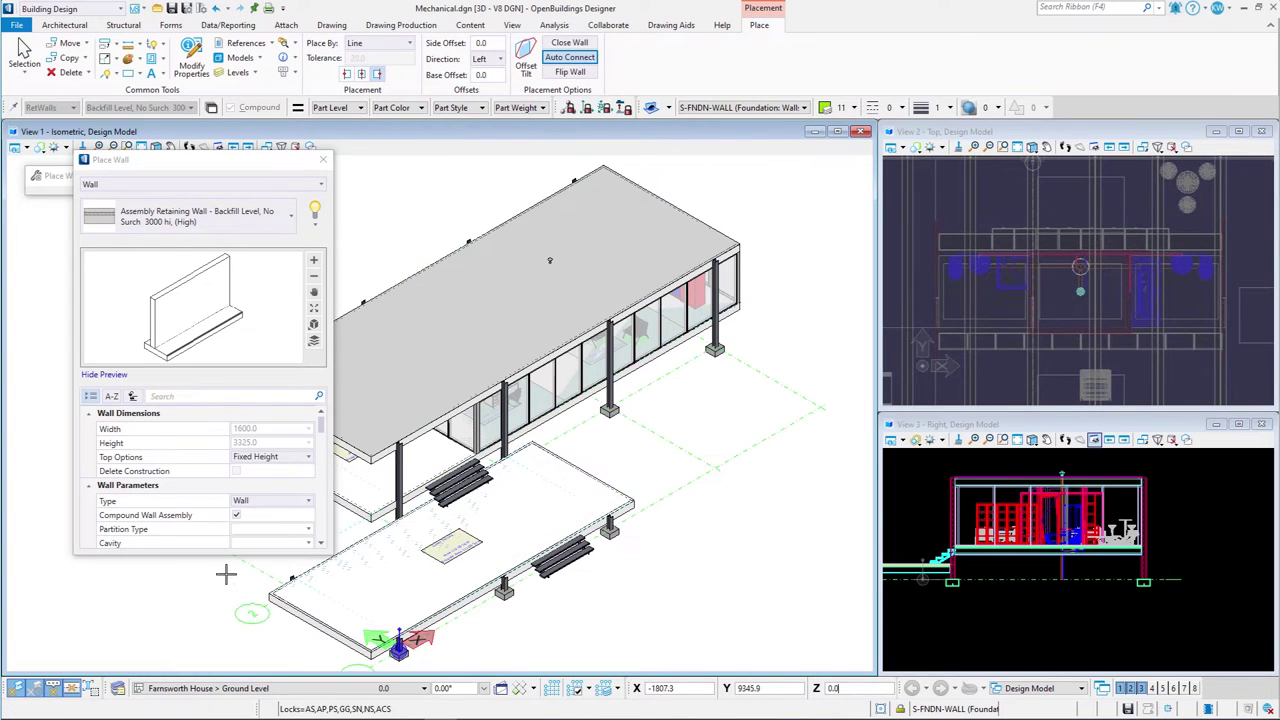
Choose the Insitu Concrete wall type with a width of 80 and a height of 1170
left_click(269, 224)
scroll(229, 391, "up", 6)
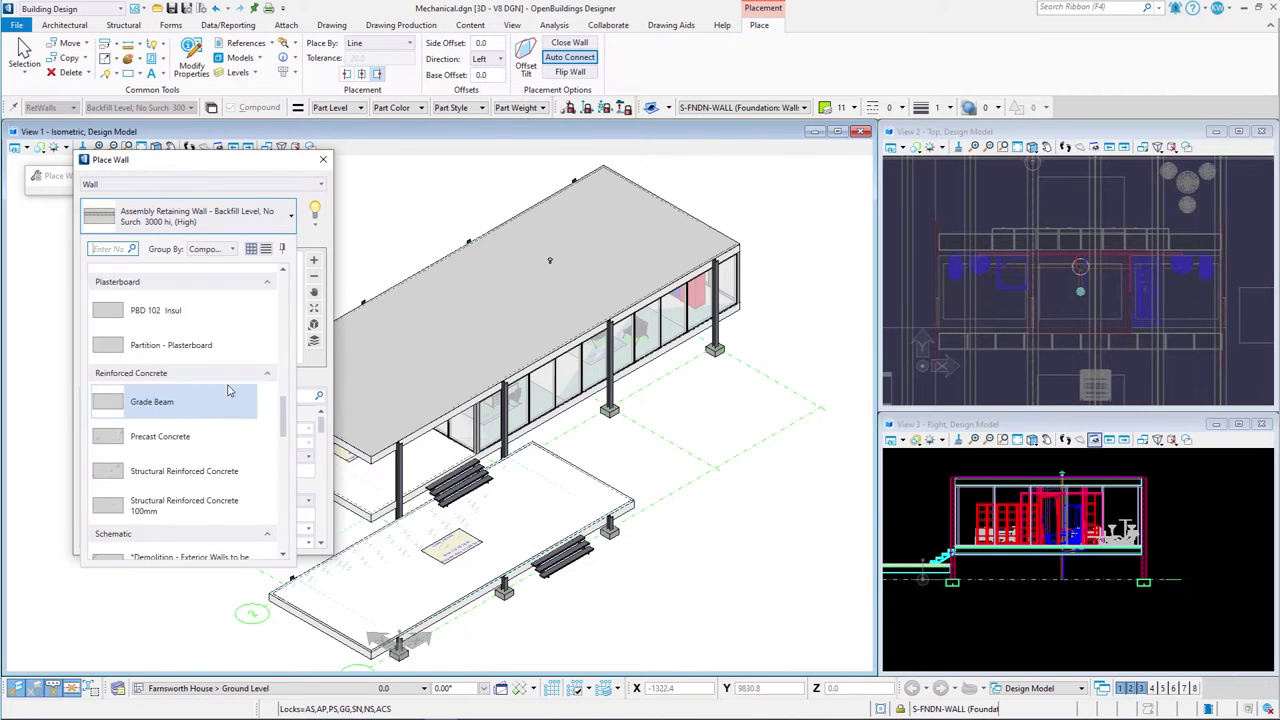
scroll(229, 391, "up", 8)
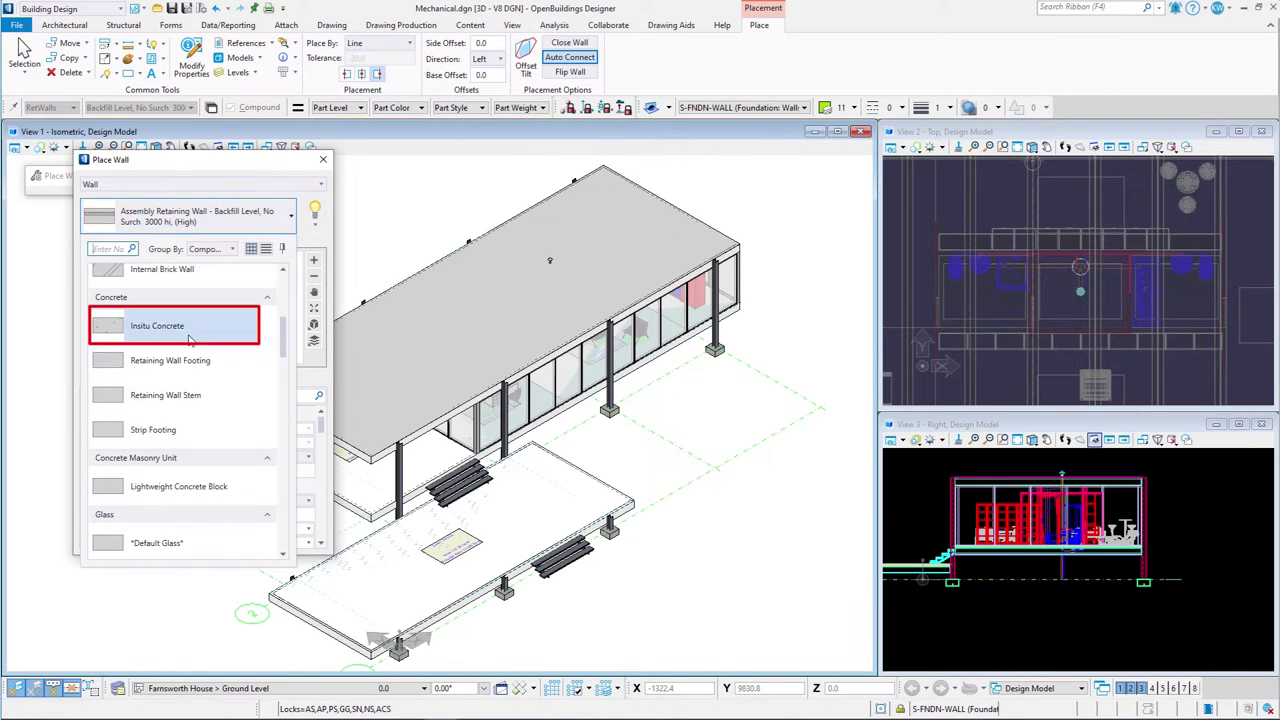
left_click(189, 339)
left_click(257, 428)
left_click(265, 443)
type("1170")
key("Return")
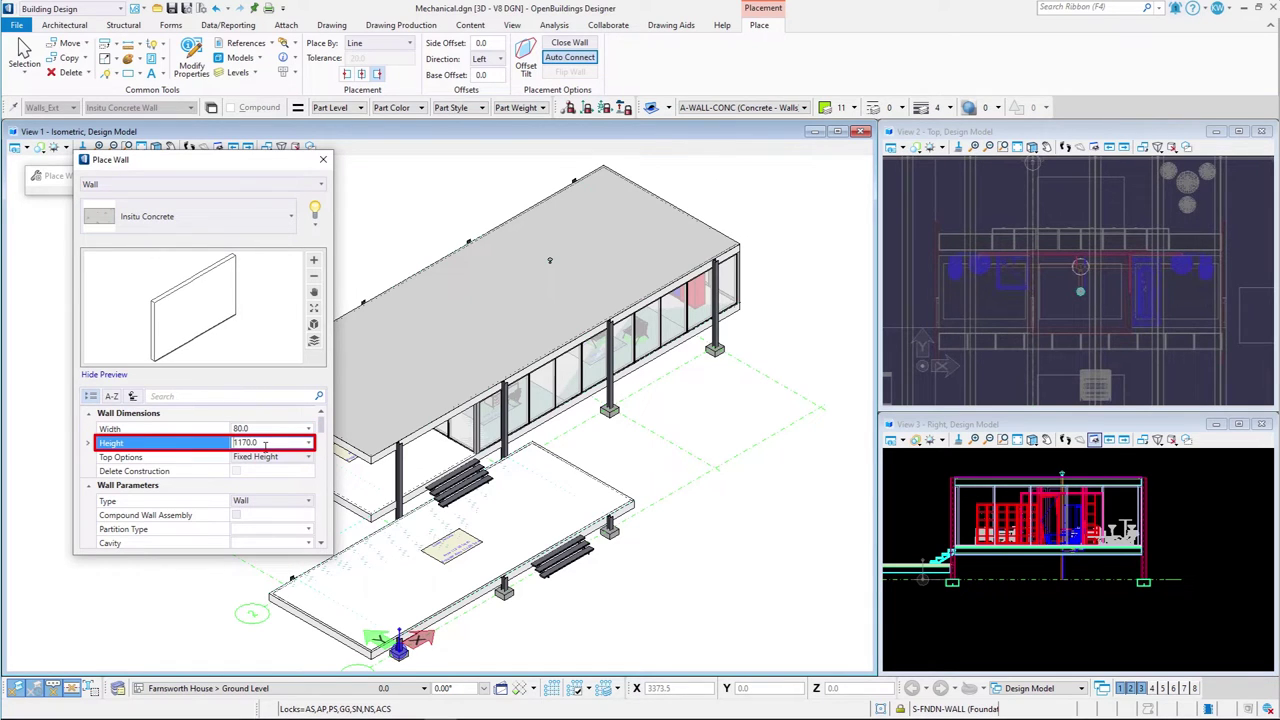
Set the wall to be placed as an Arc - By Center with right justification
left_click(380, 43)
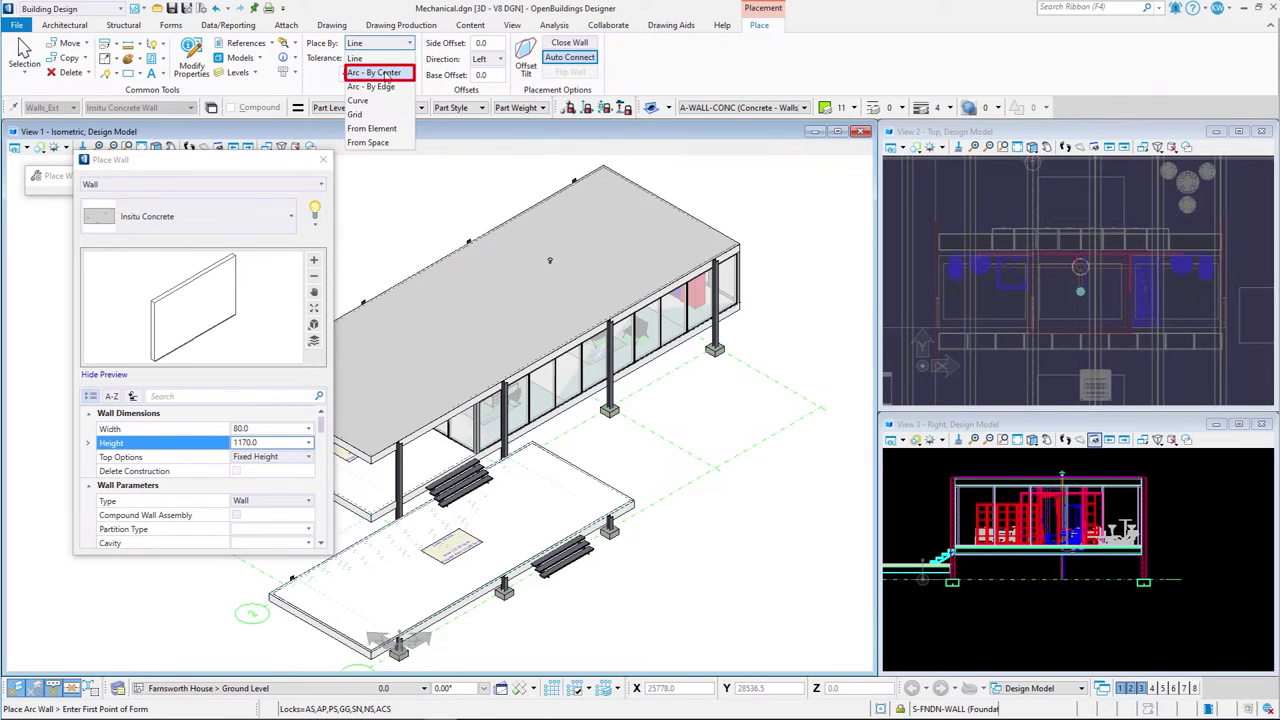
left_click(380, 73)
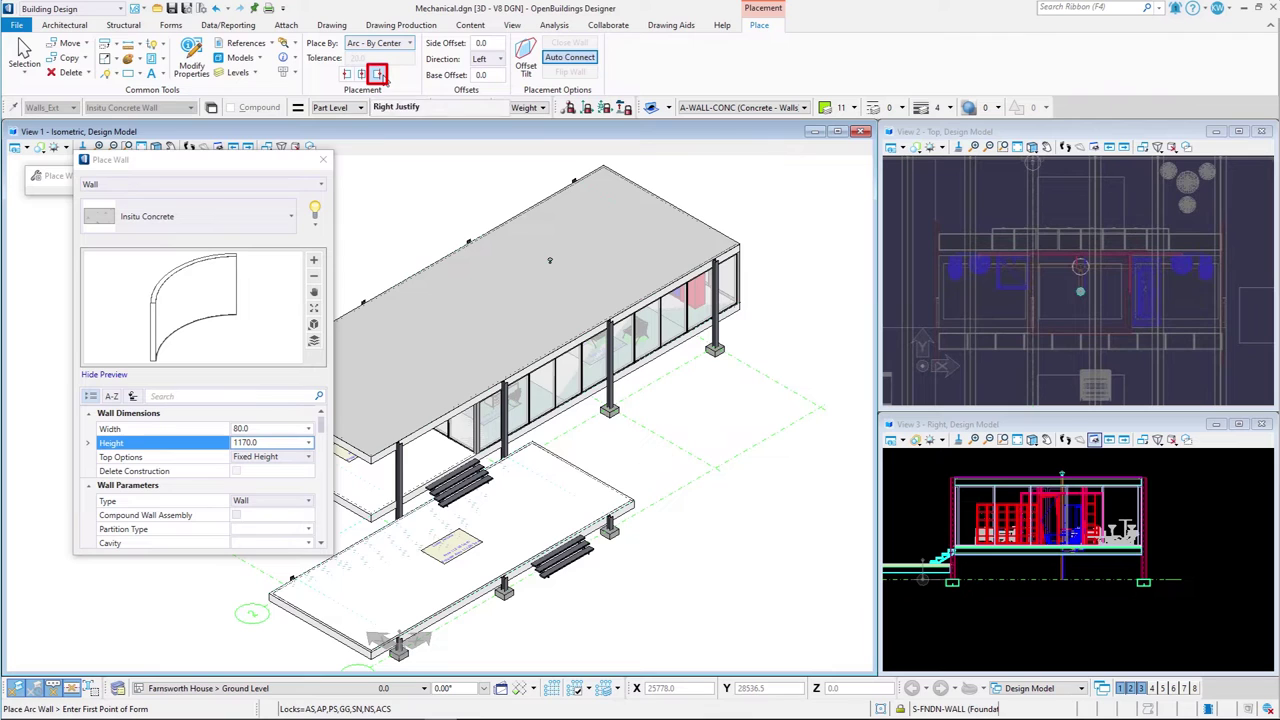
left_click(378, 74)
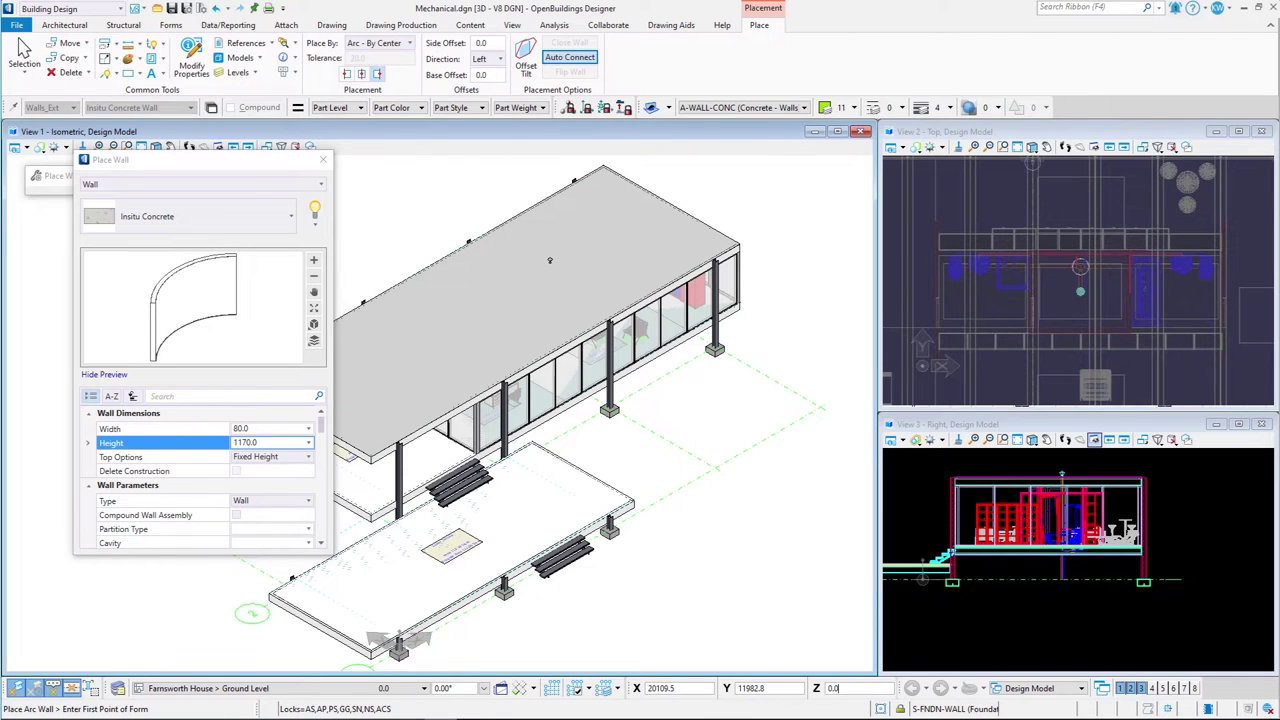
Change the top view's display style to Wireframe
left_click(903, 148)
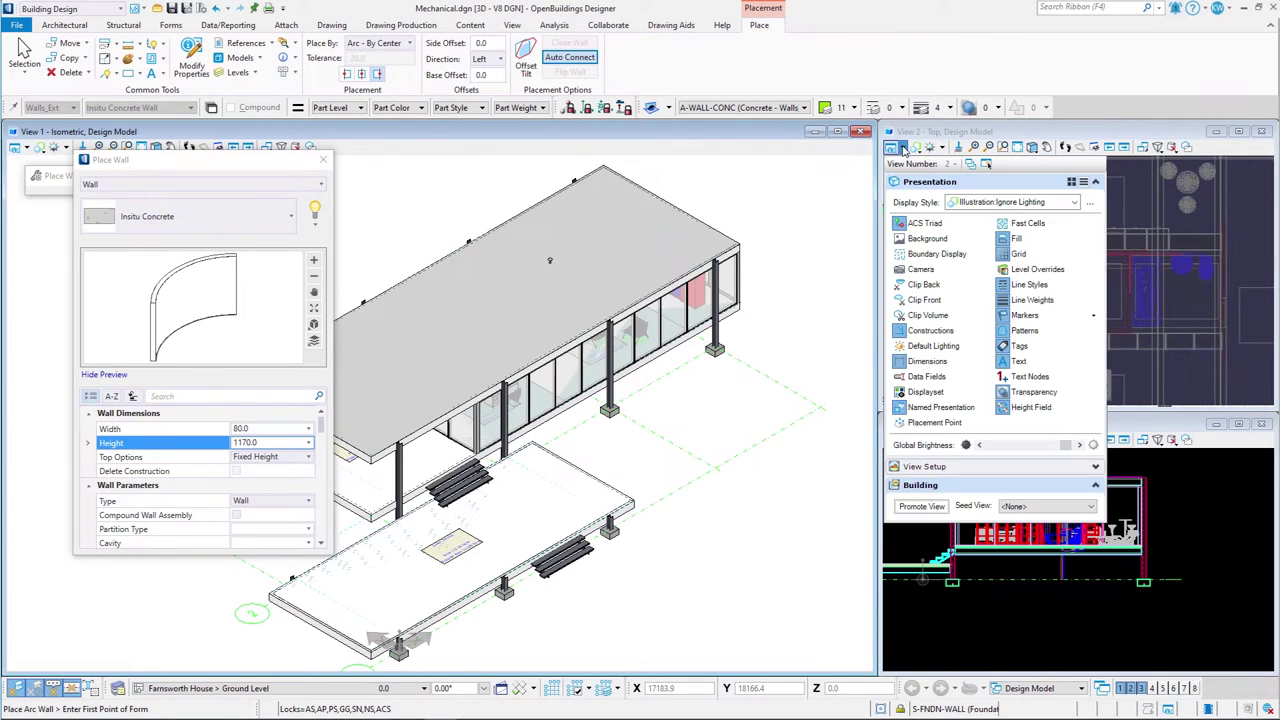
left_click(1012, 202)
scroll(993, 303, "down", 3)
scroll(993, 303, "down", 6)
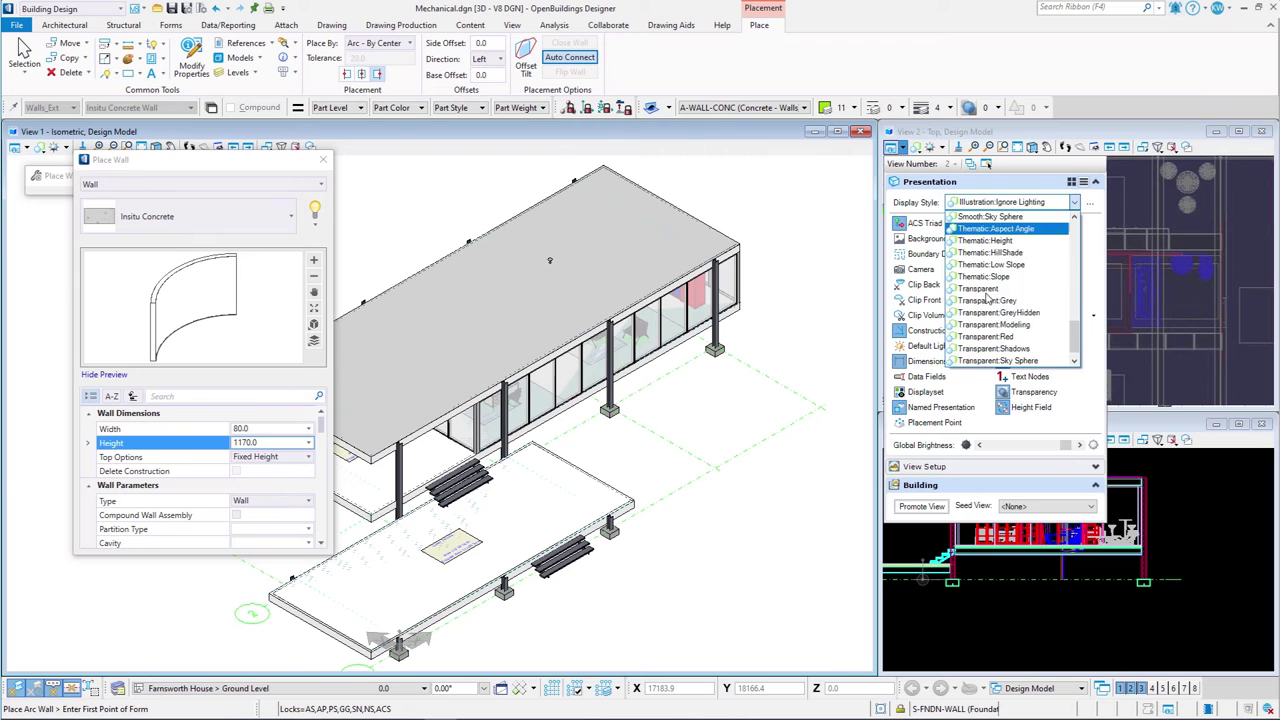
left_click(988, 349)
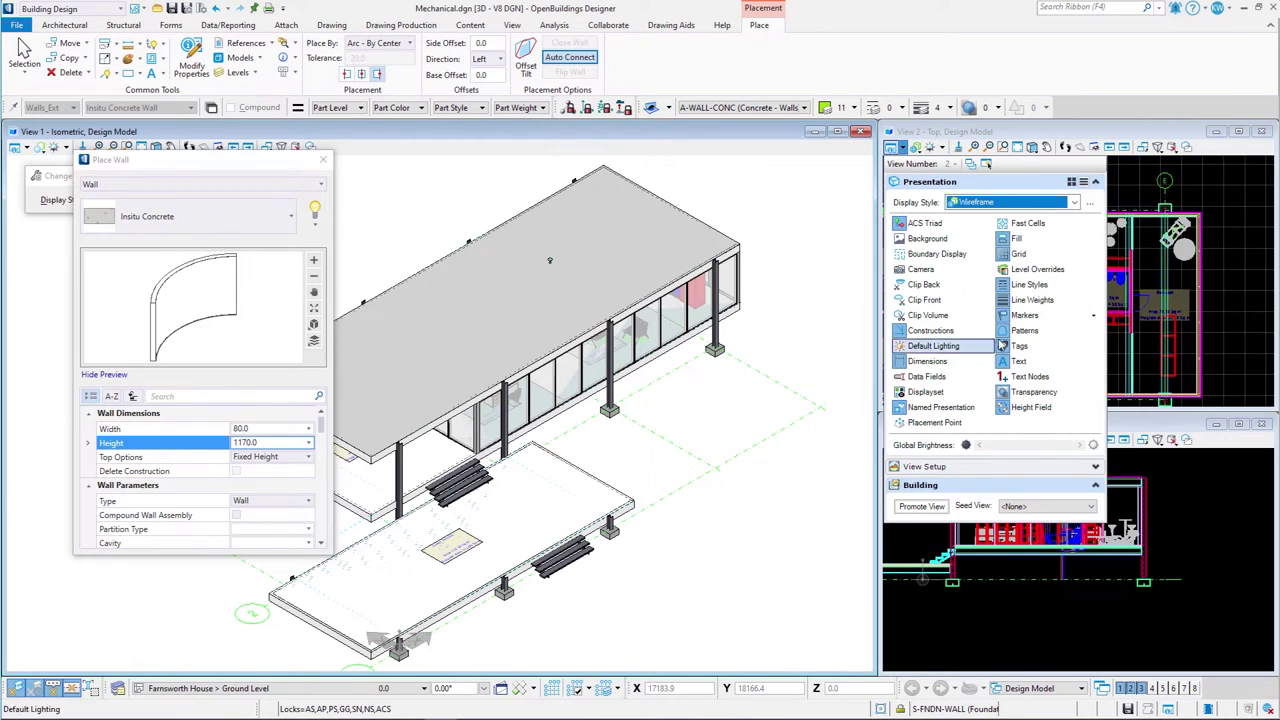
left_click(1112, 141)
Turn off the display of both attached references so only the mechanical model and grid show
left_click(246, 43)
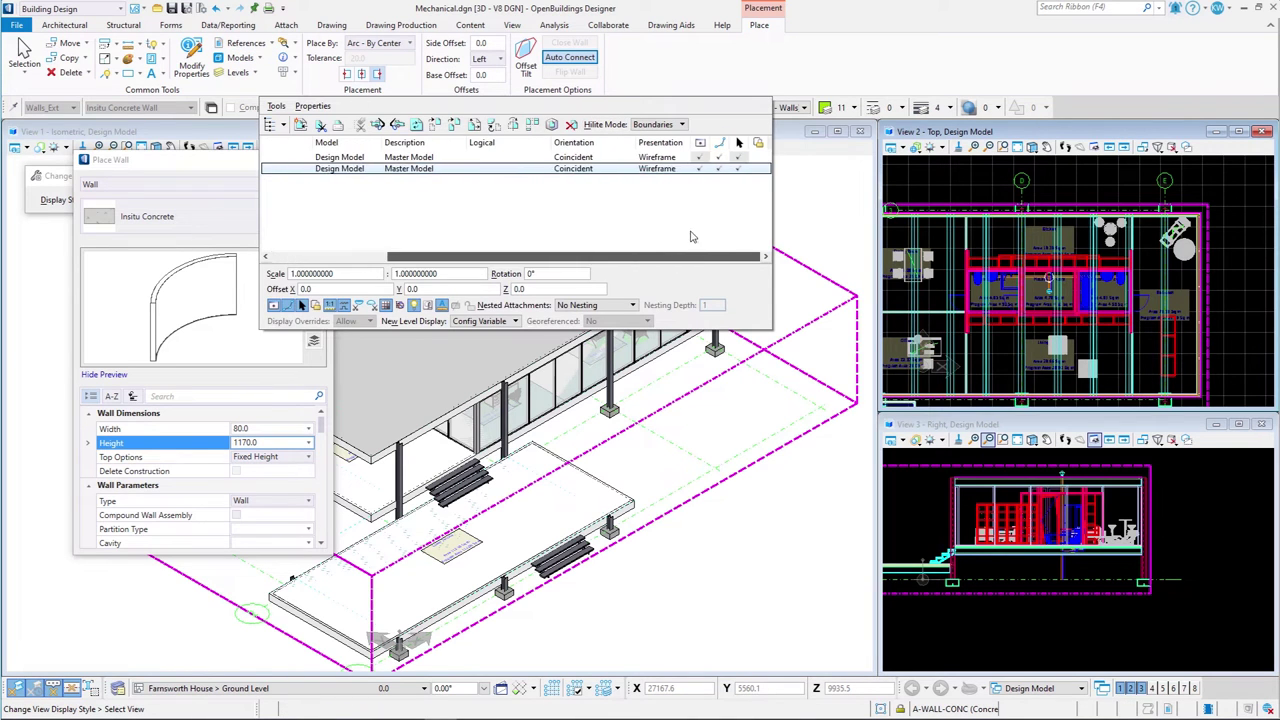
left_click(718, 168)
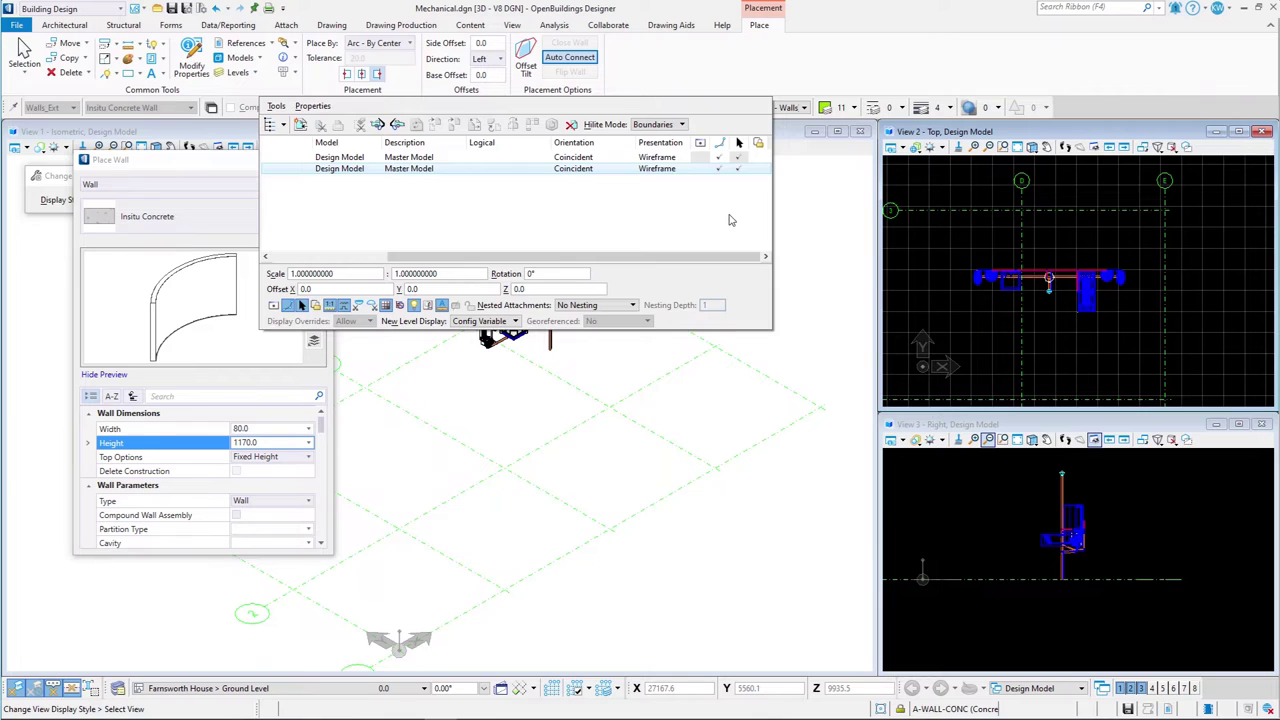
Disable Auto Connect and place a full-circle in-situ concrete wall centred on the vertical pipe in the top view, then finish wall placement
left_click(582, 62)
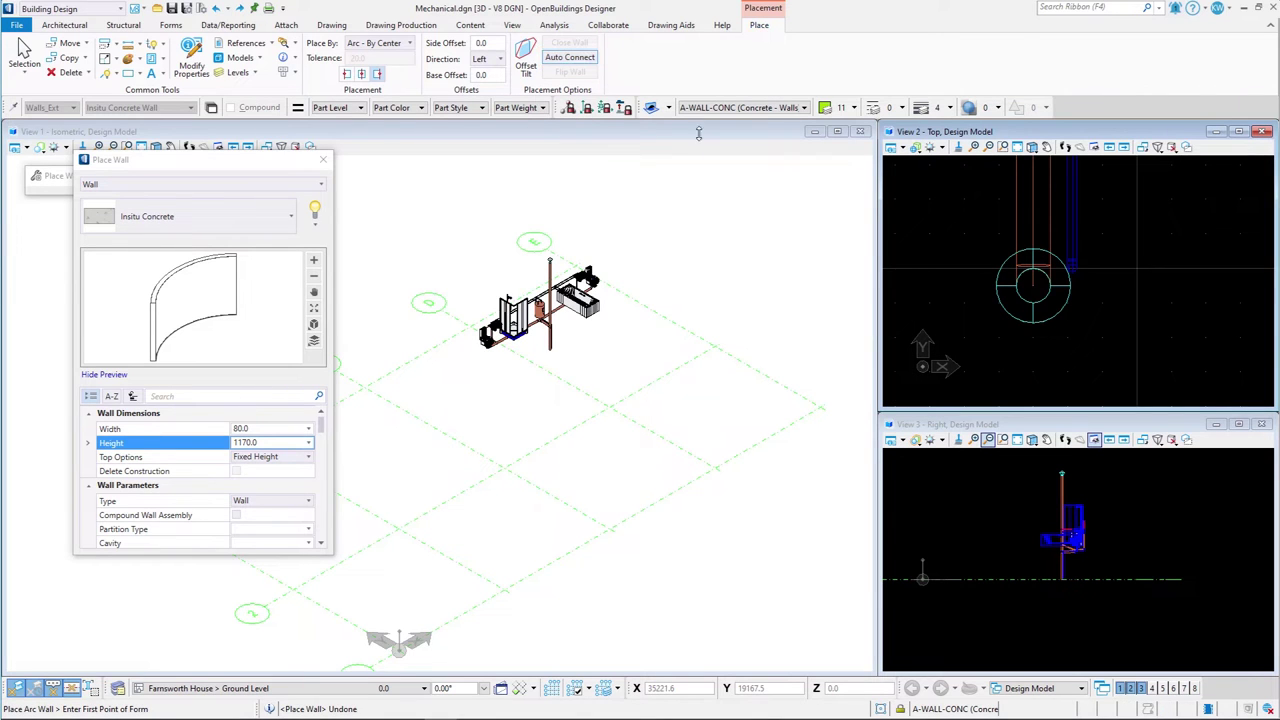
left_click(952, 272)
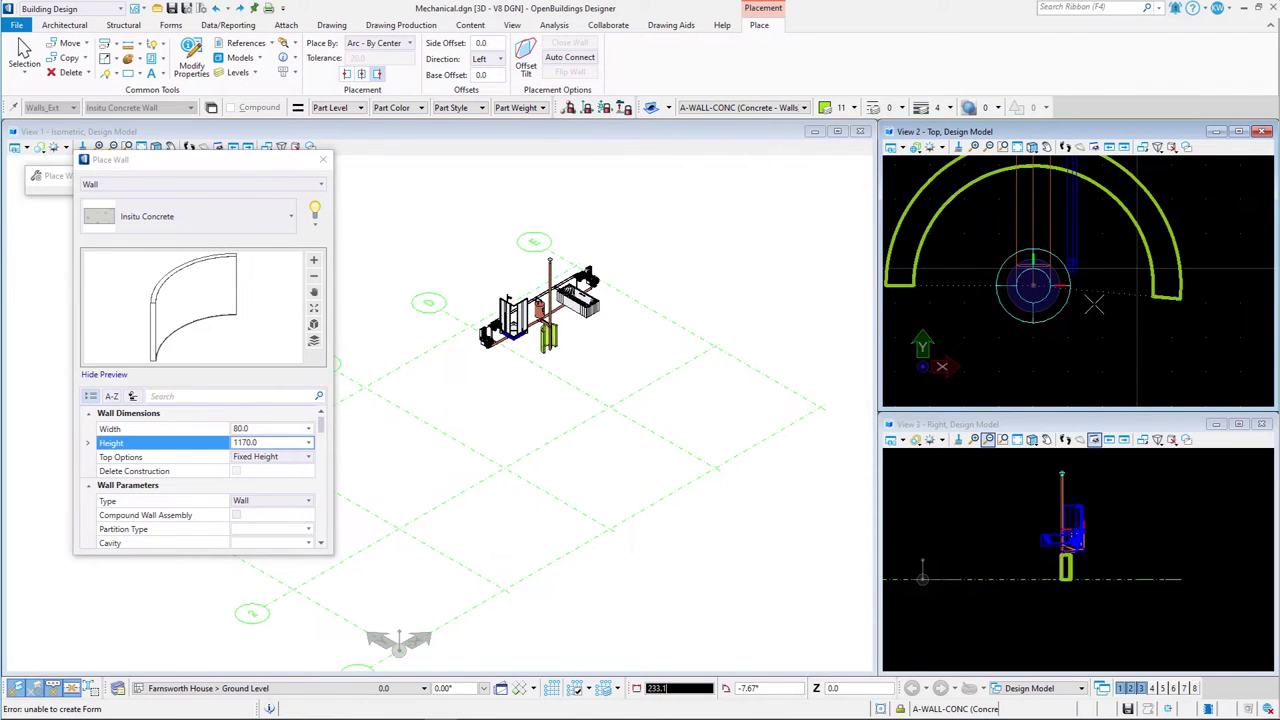
right_click(928, 286)
right_click(928, 286)
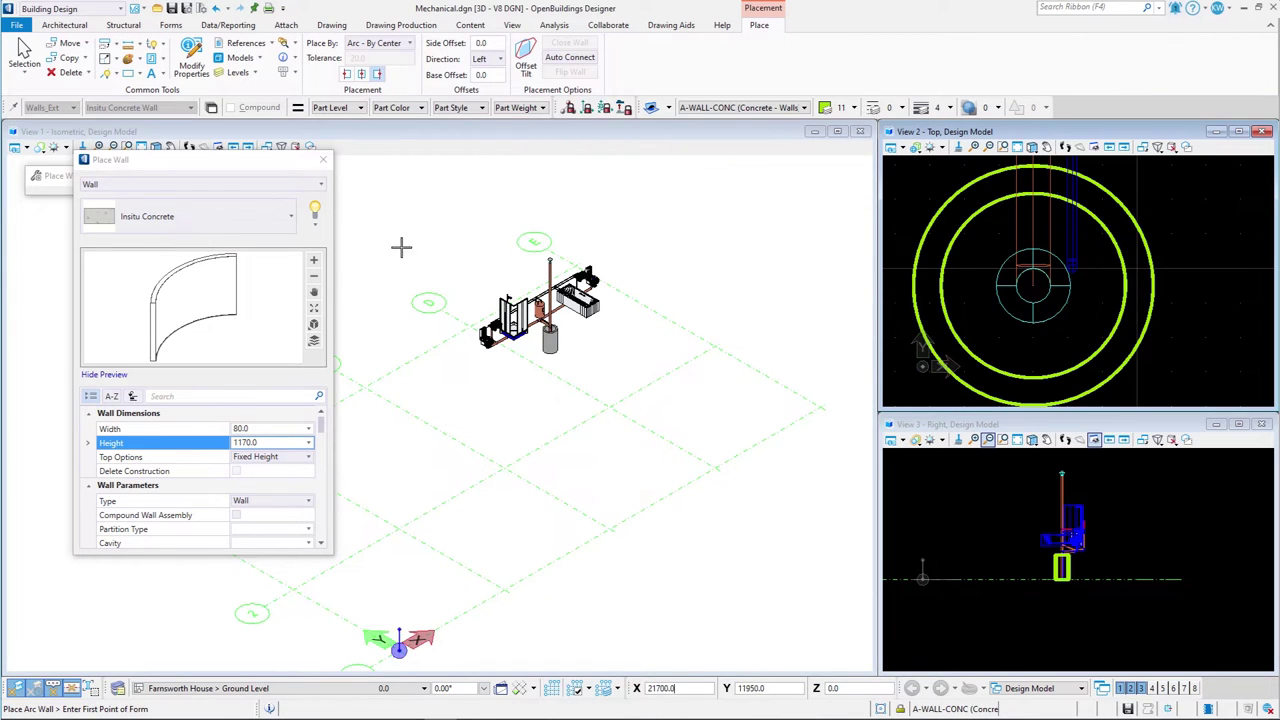
left_click(211, 108)
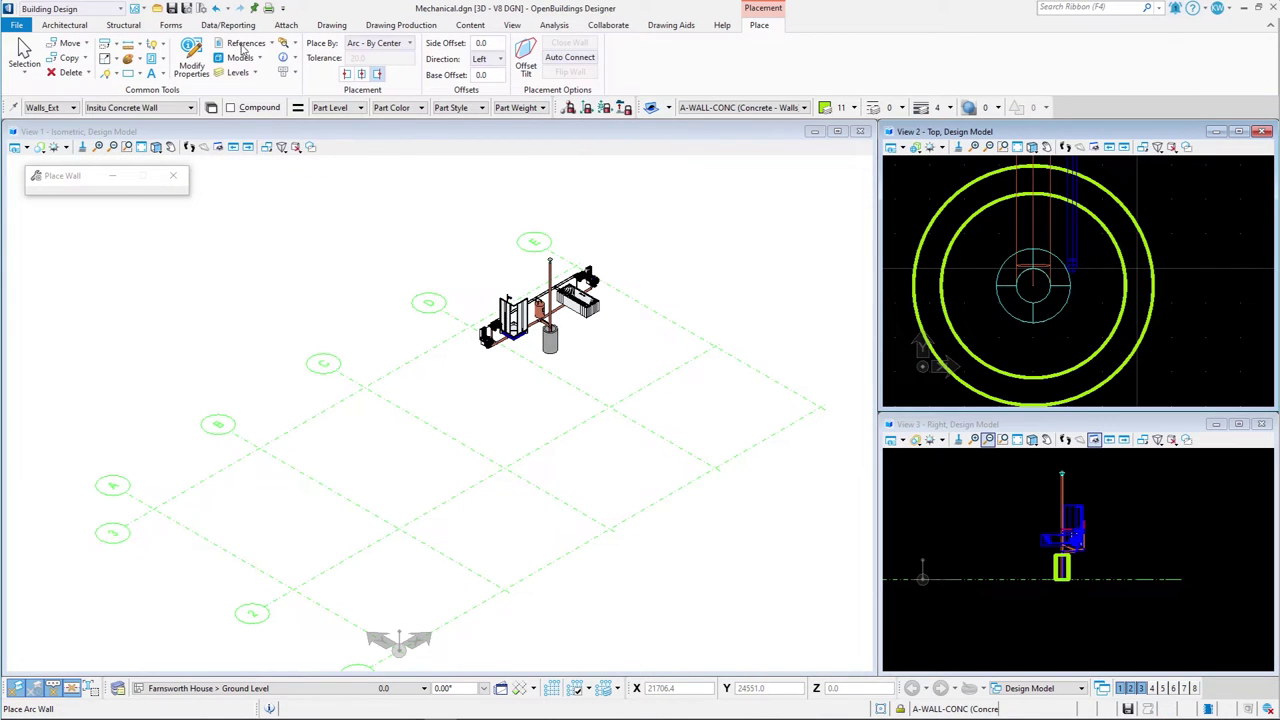
Turn the display of both attached references back on
left_click(242, 45)
left_click_drag(422, 300, 540, 299)
left_click(480, 212)
left_click(480, 212)
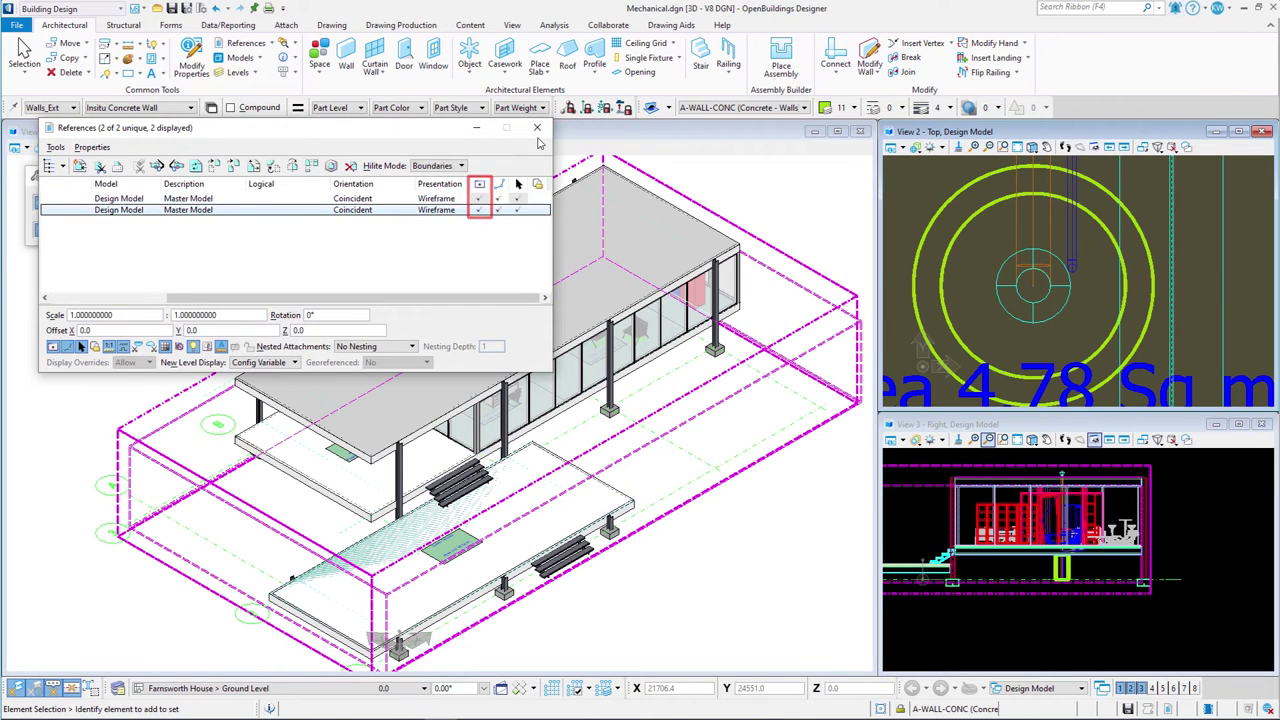
Close the references list, rotate the isometric view to a low side angle, and fit the model in that and the top view
left_click(537, 128)
left_click(155, 147)
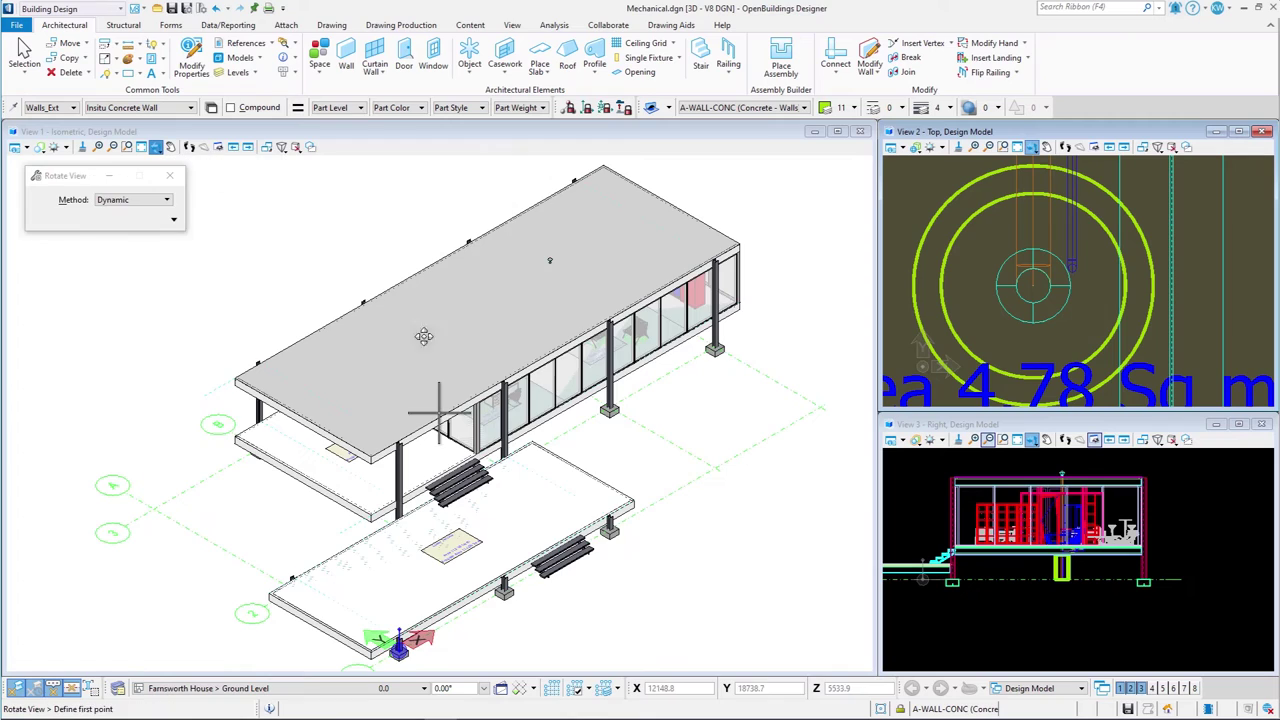
left_click(326, 262)
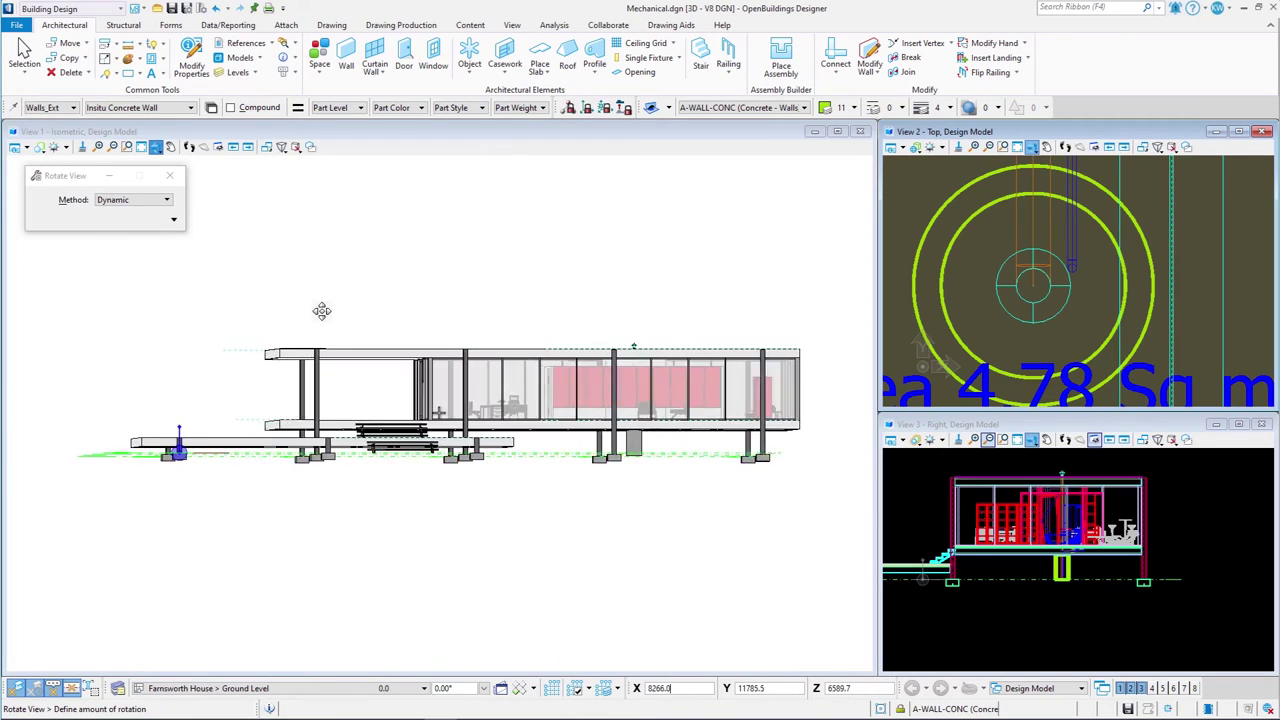
left_click(196, 339)
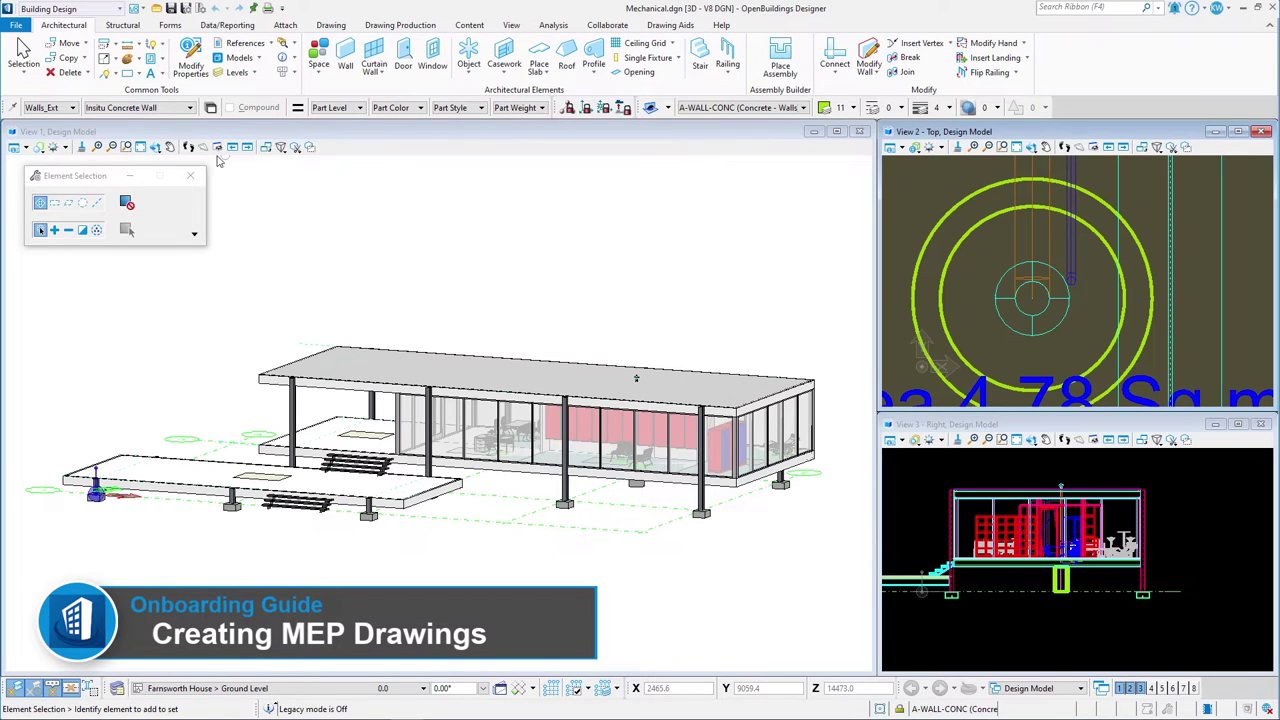
left_click(140, 147)
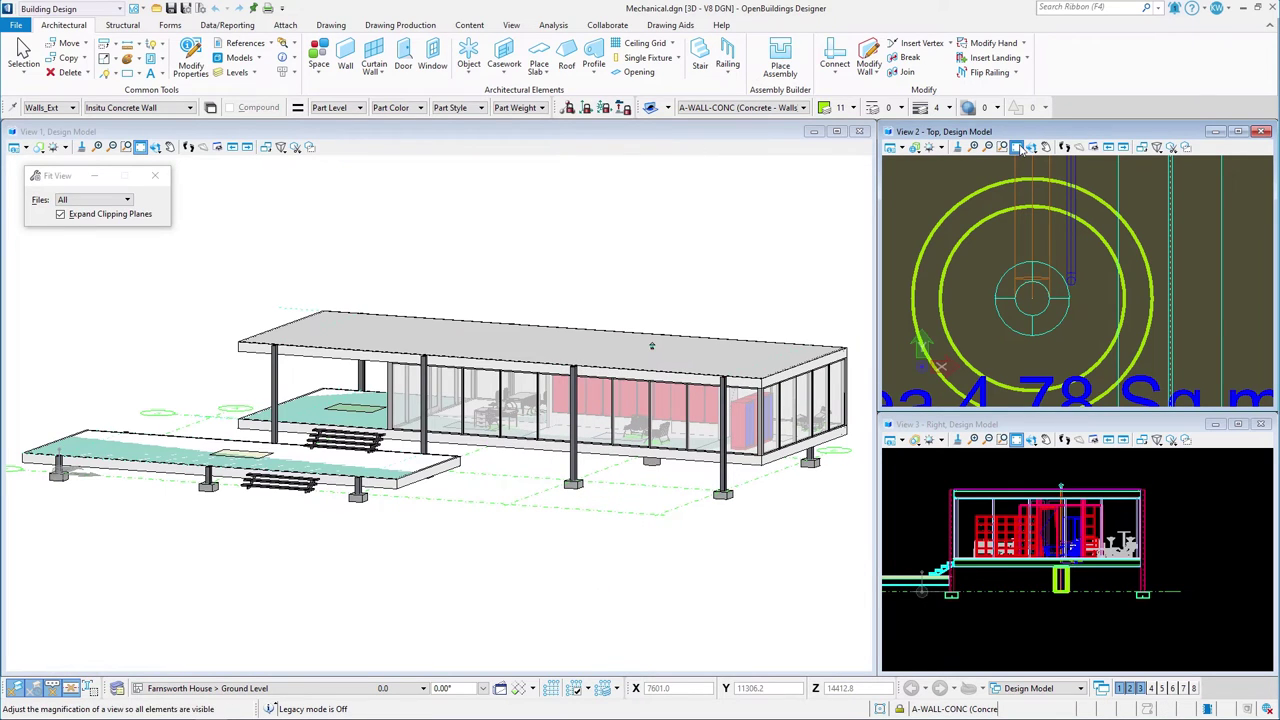
left_click(1018, 147)
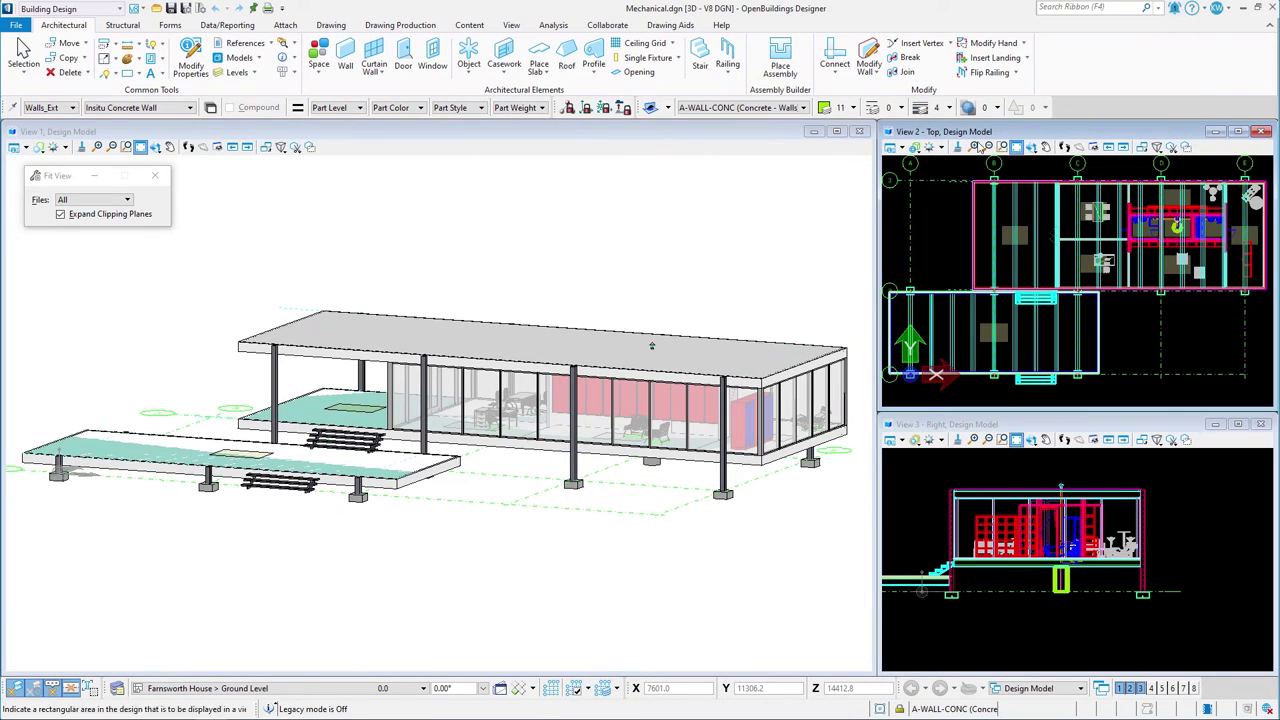
Start a single Elevation callout using the Mech - Interior Elevation drawing seed, keeping the height From View
left_click(406, 29)
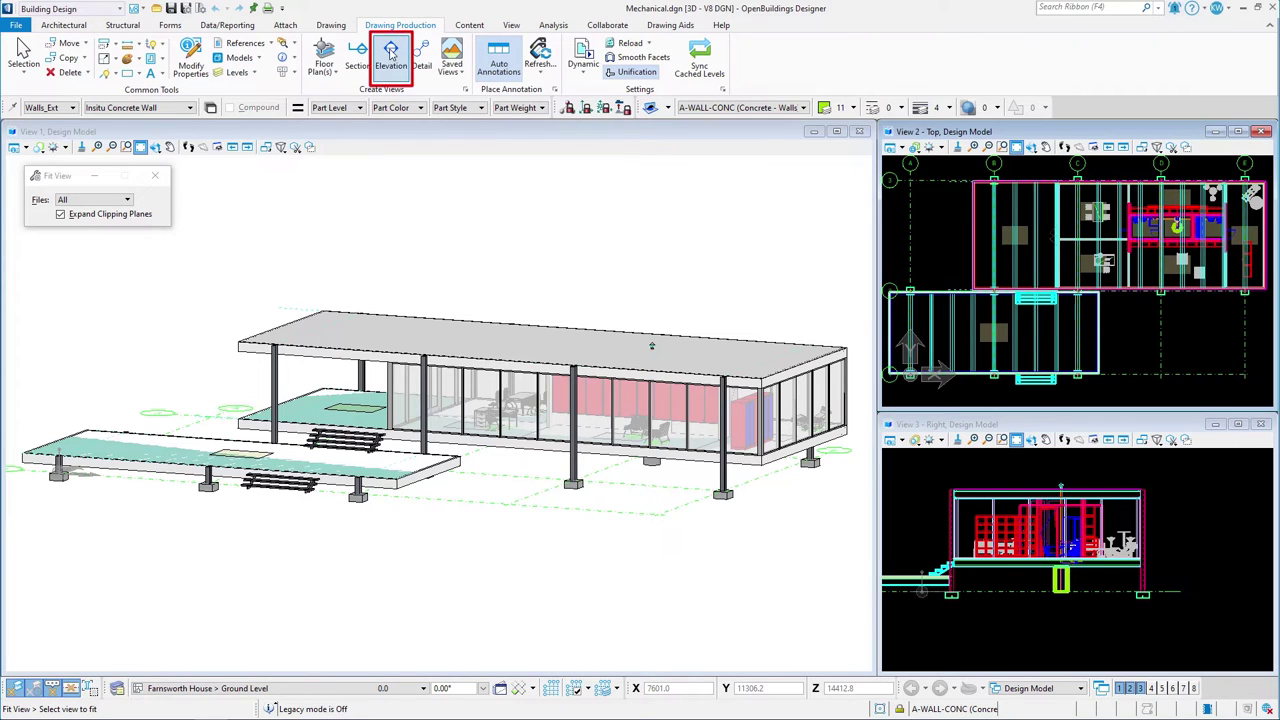
left_click(391, 55)
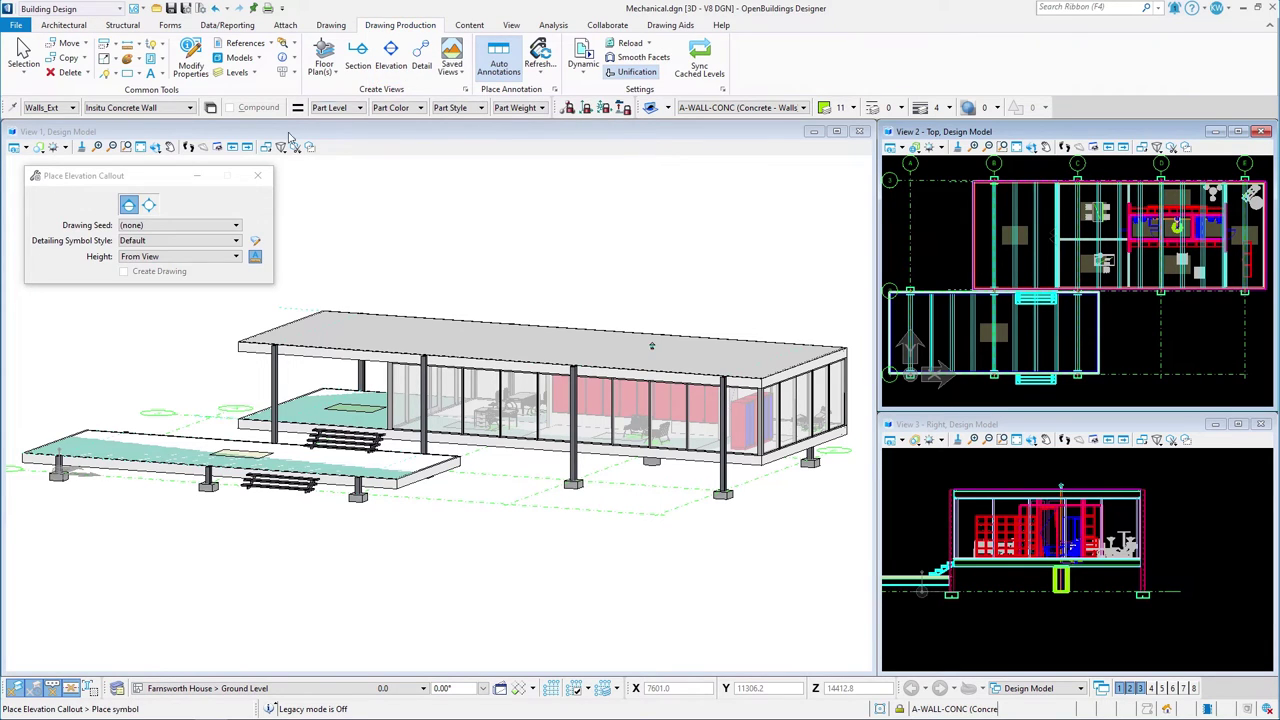
left_click(129, 207)
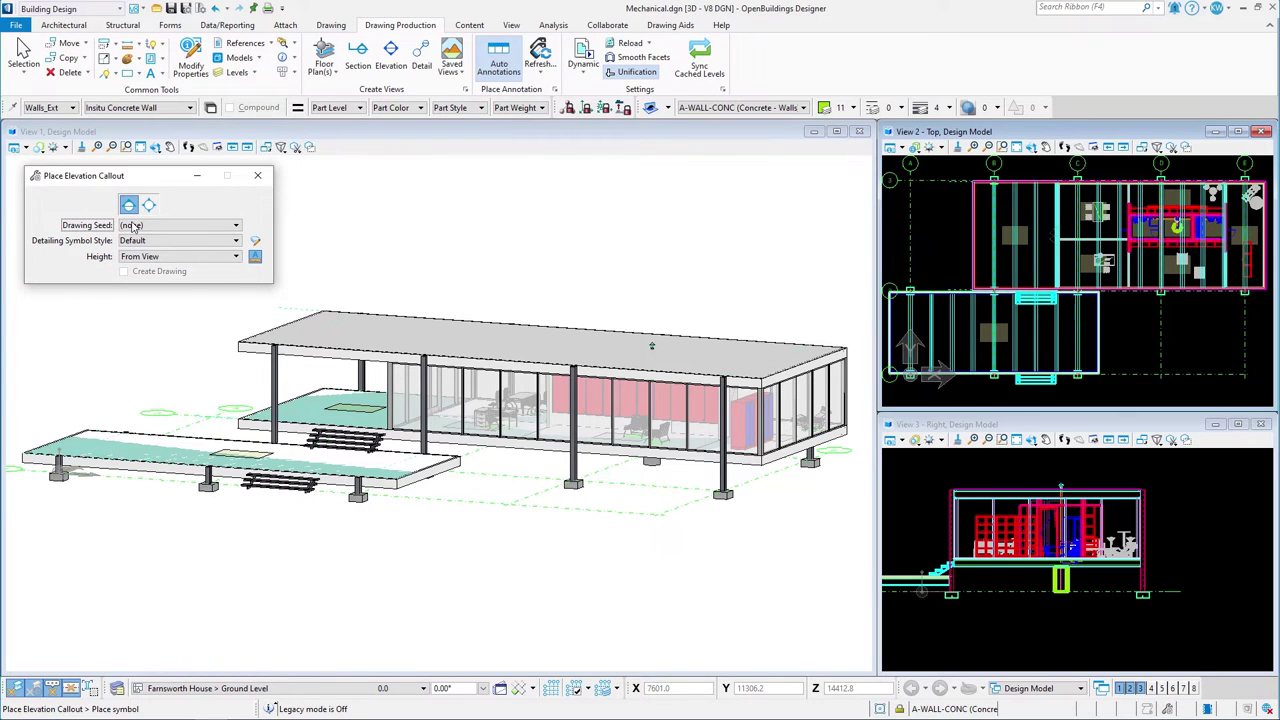
left_click(131, 226)
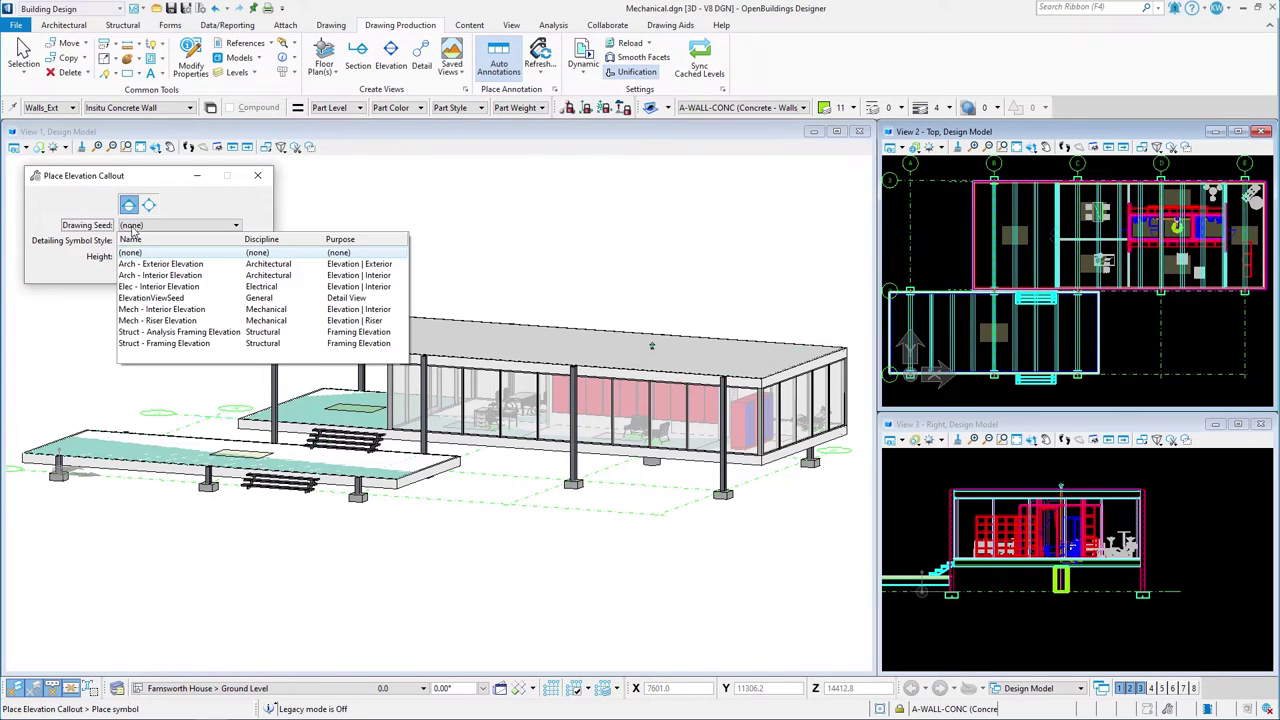
left_click(145, 310)
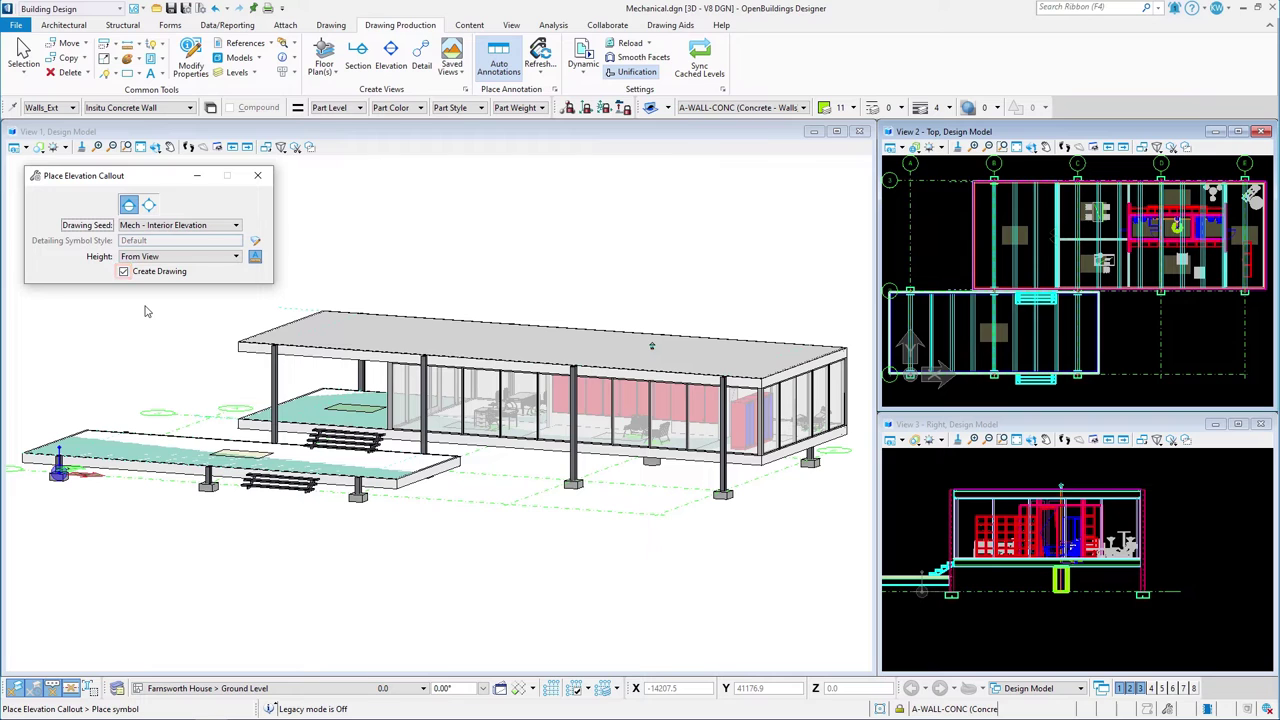
Place the elevation callout in the top view at the centre of the Mechanical Core's circular pipe, looking toward the kitchen
scroll(1200, 215, "up", 5)
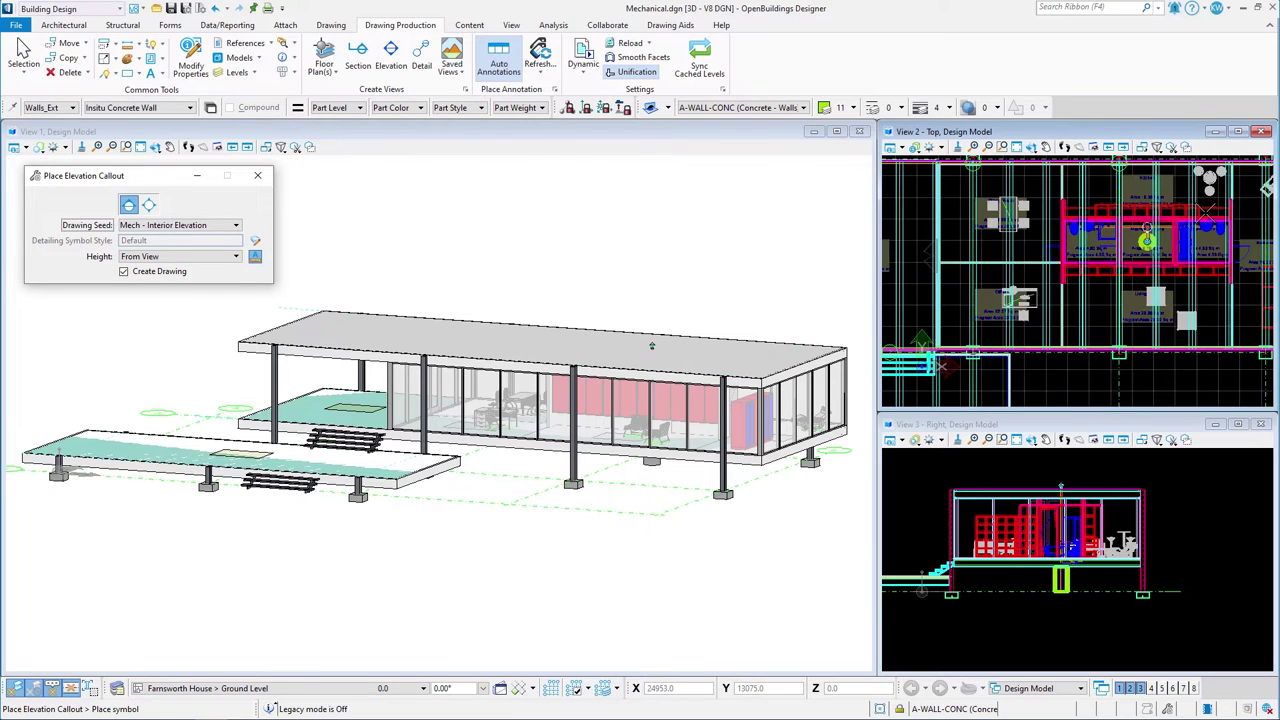
scroll(1138, 233, "up", 3)
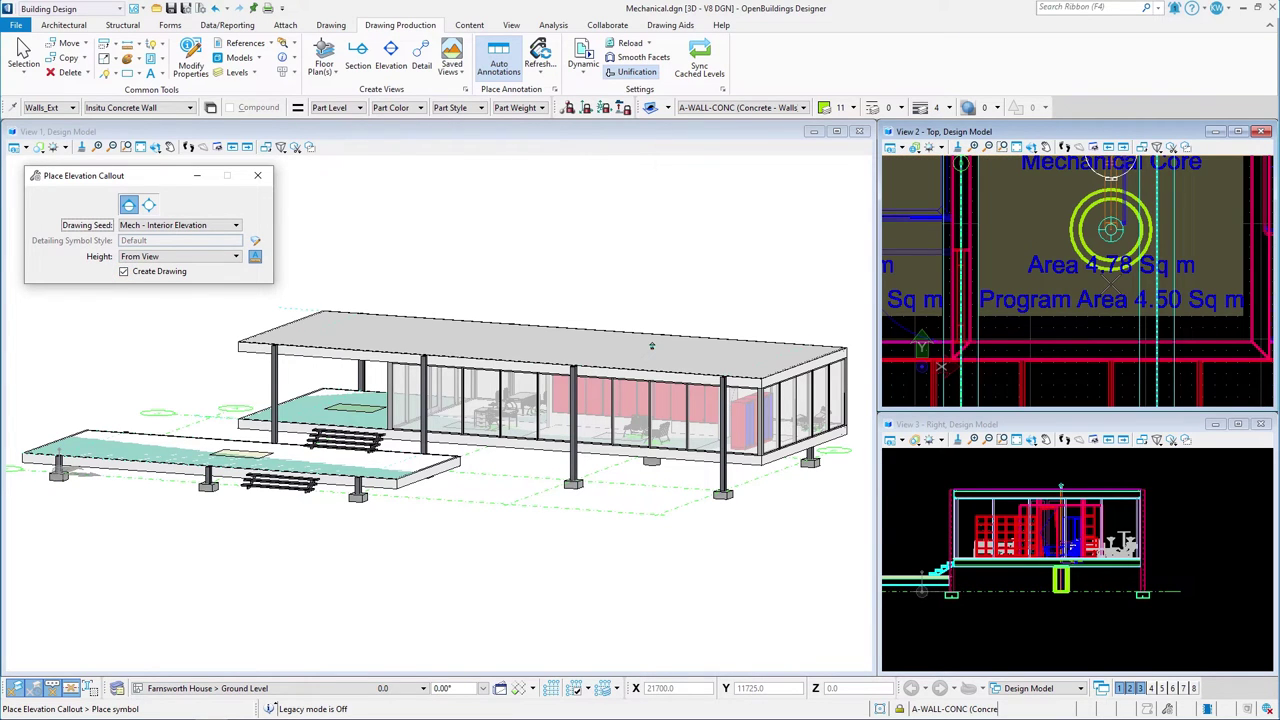
left_click(1110, 230)
scroll(1110, 230, "down", 6)
scroll(1104, 335, "up", 4)
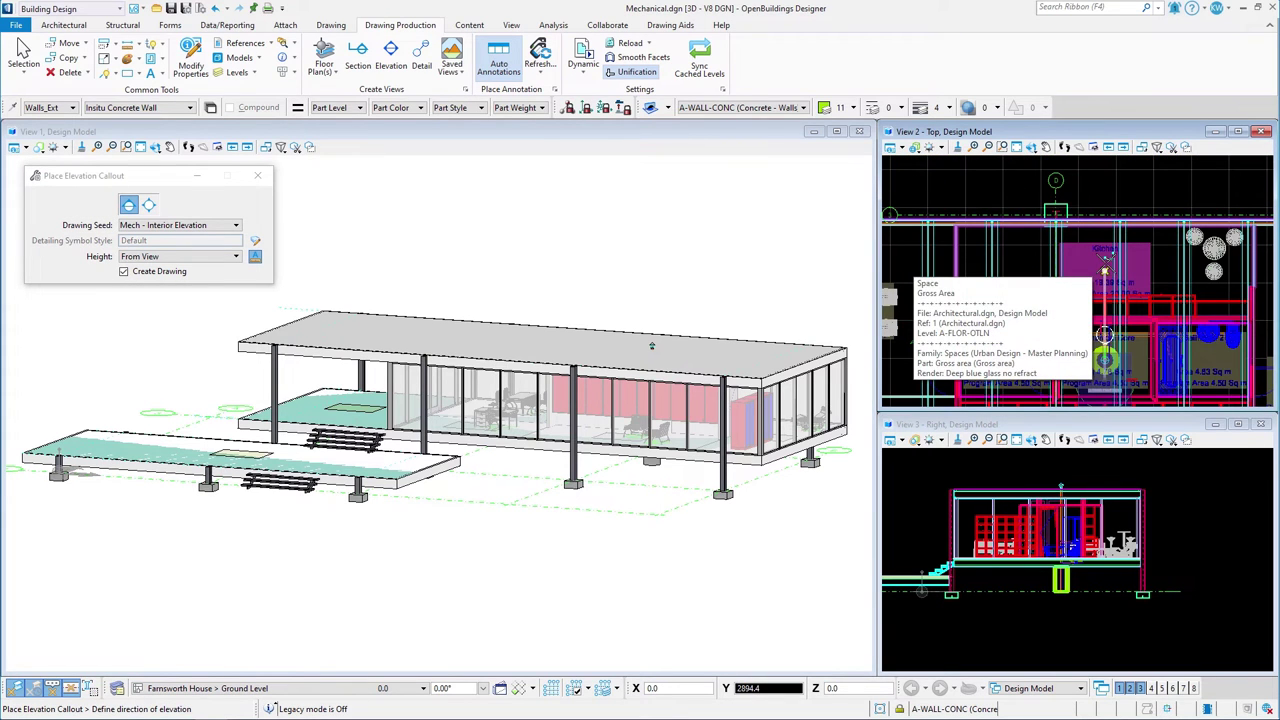
left_click(1104, 335)
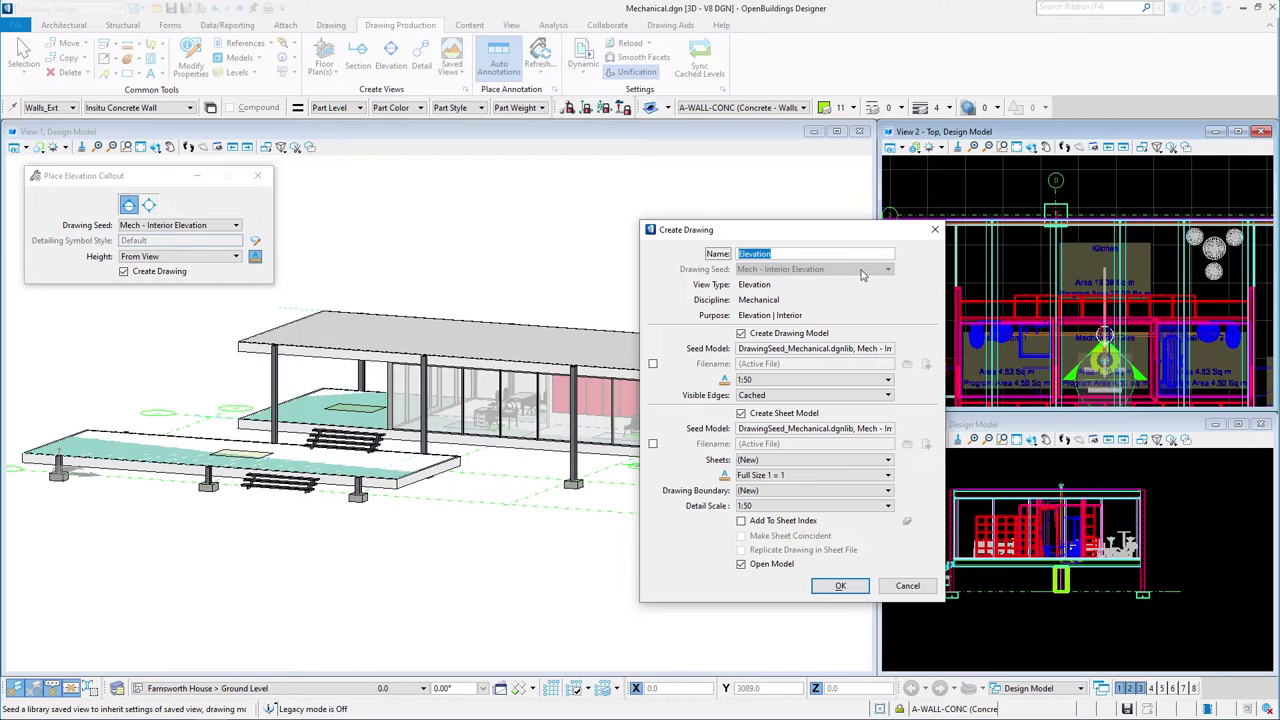
Name the drawing Mechanical Elevation and save its drawing model to a new separate file named Mech_Elevation_Drawing
left_click(741, 256)
type("Mechanical")
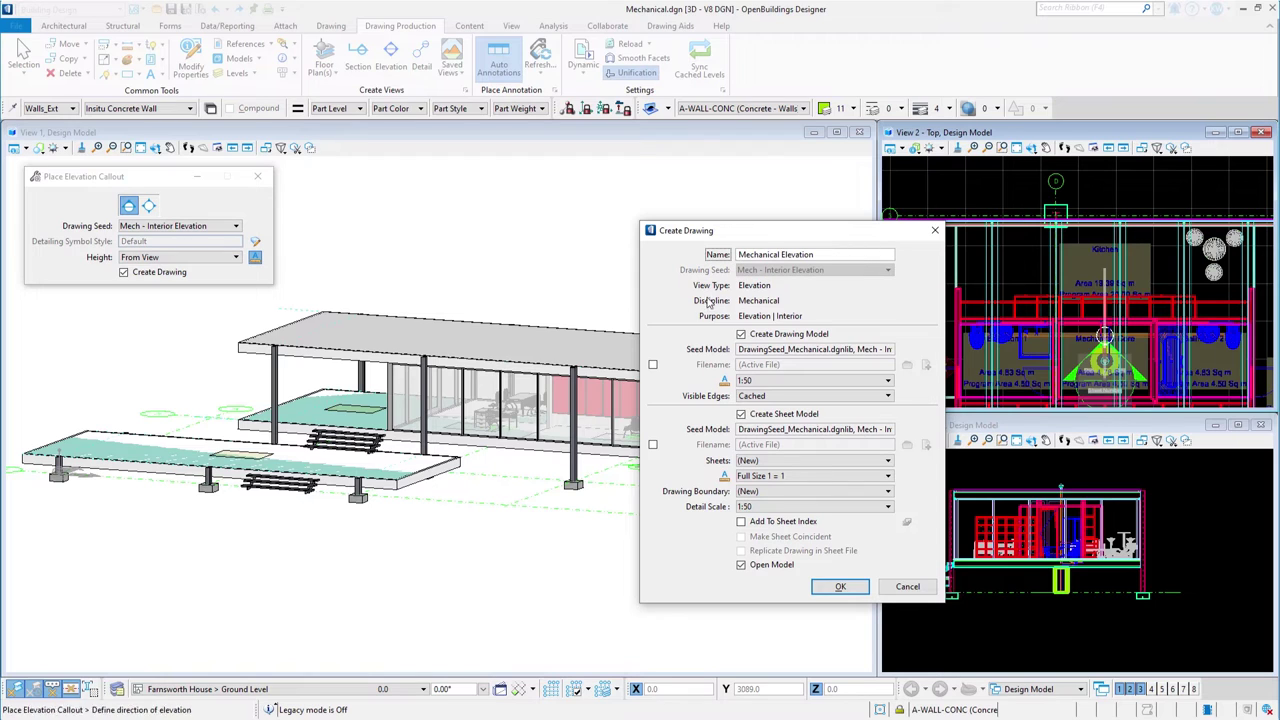
left_click(652, 365)
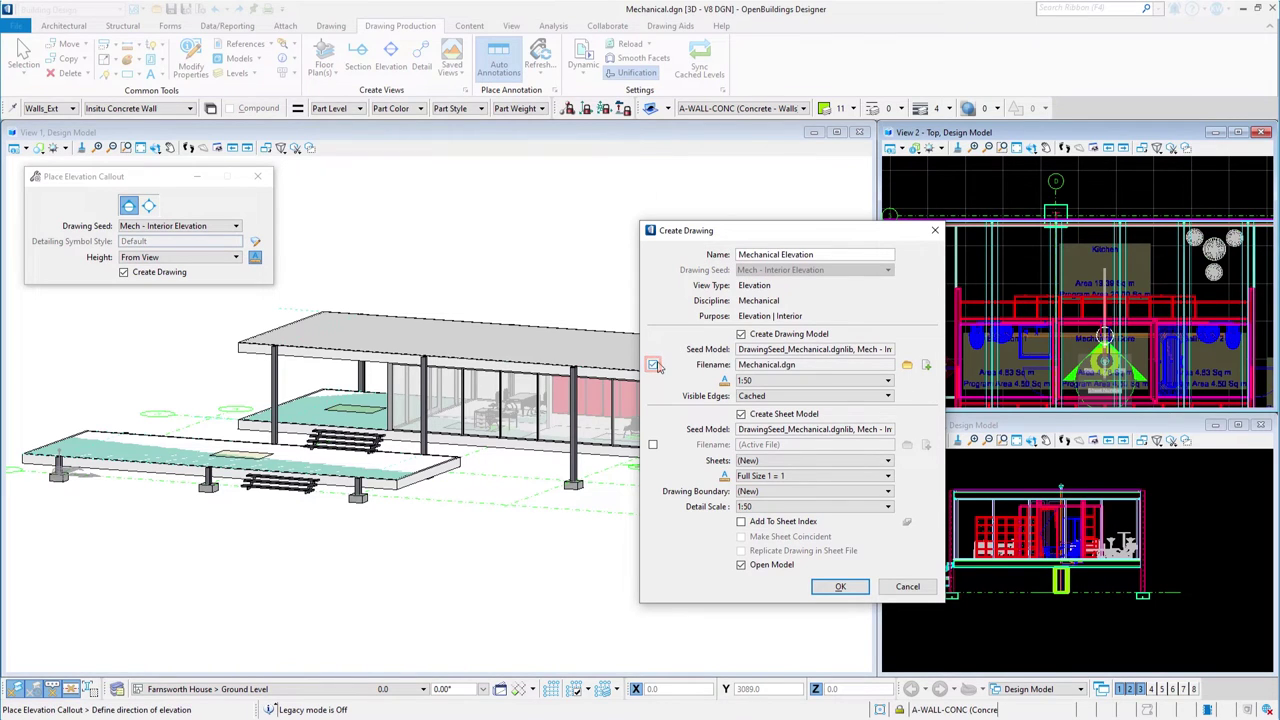
left_click(925, 367)
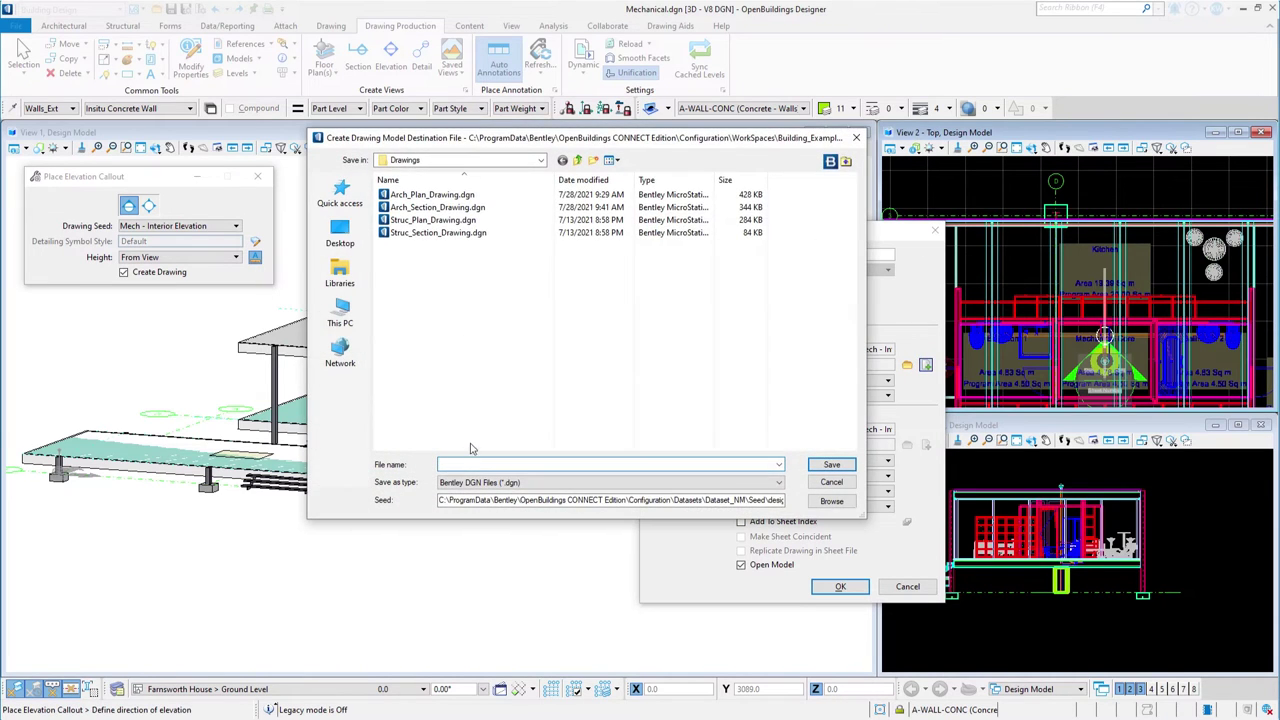
type("Mech_Elevation_Drawing")
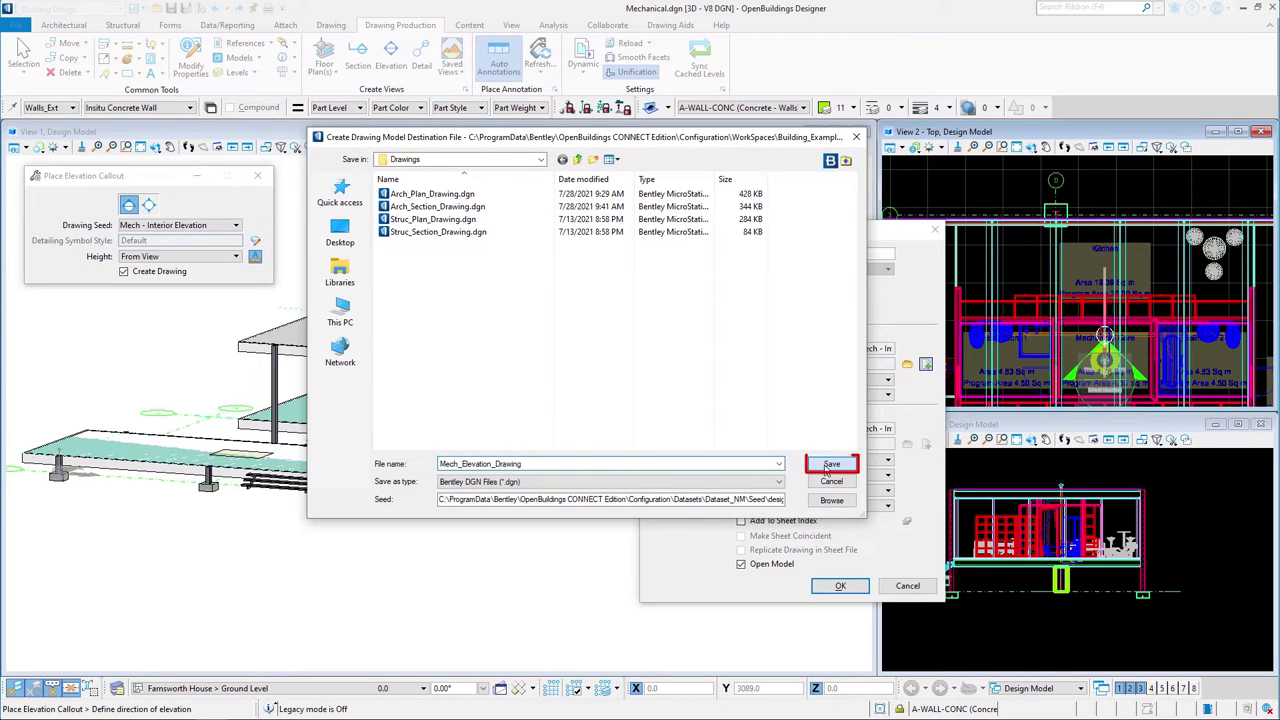
left_click(828, 466)
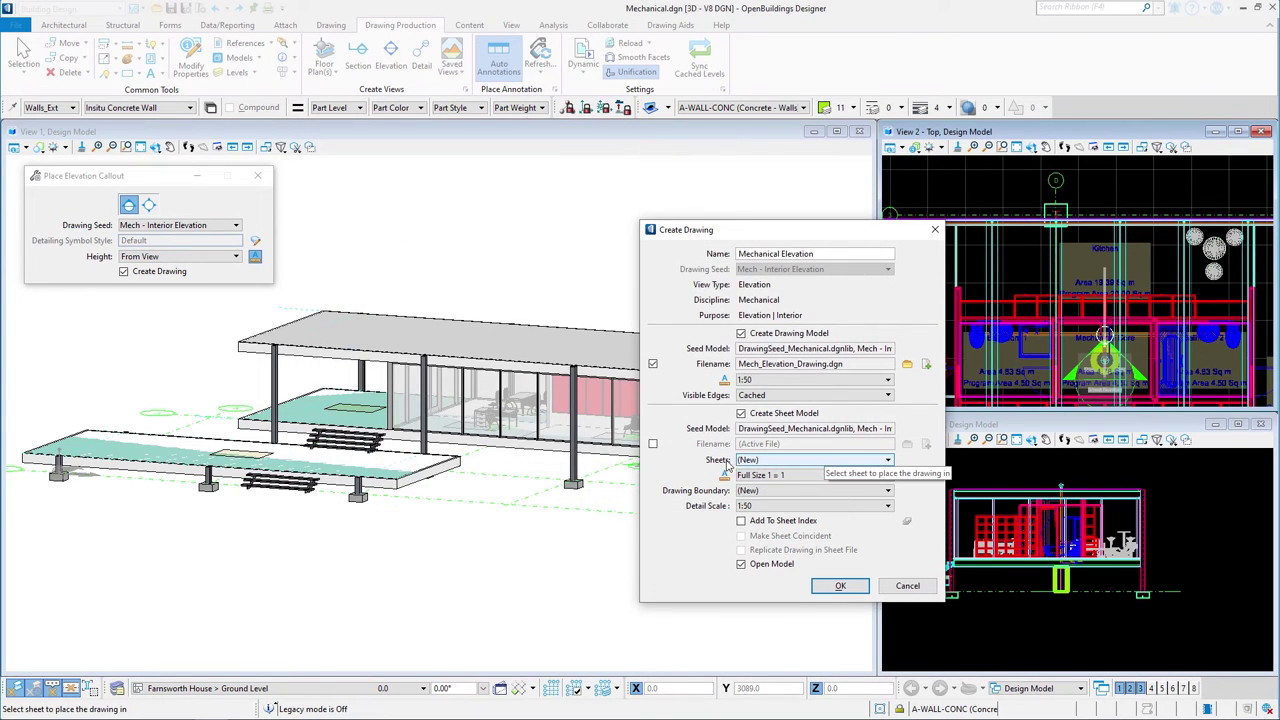
Save the sheet model to a new file named Mech_Elevation_Sheet and create the drawing with Open Model turned off
left_click(652, 443)
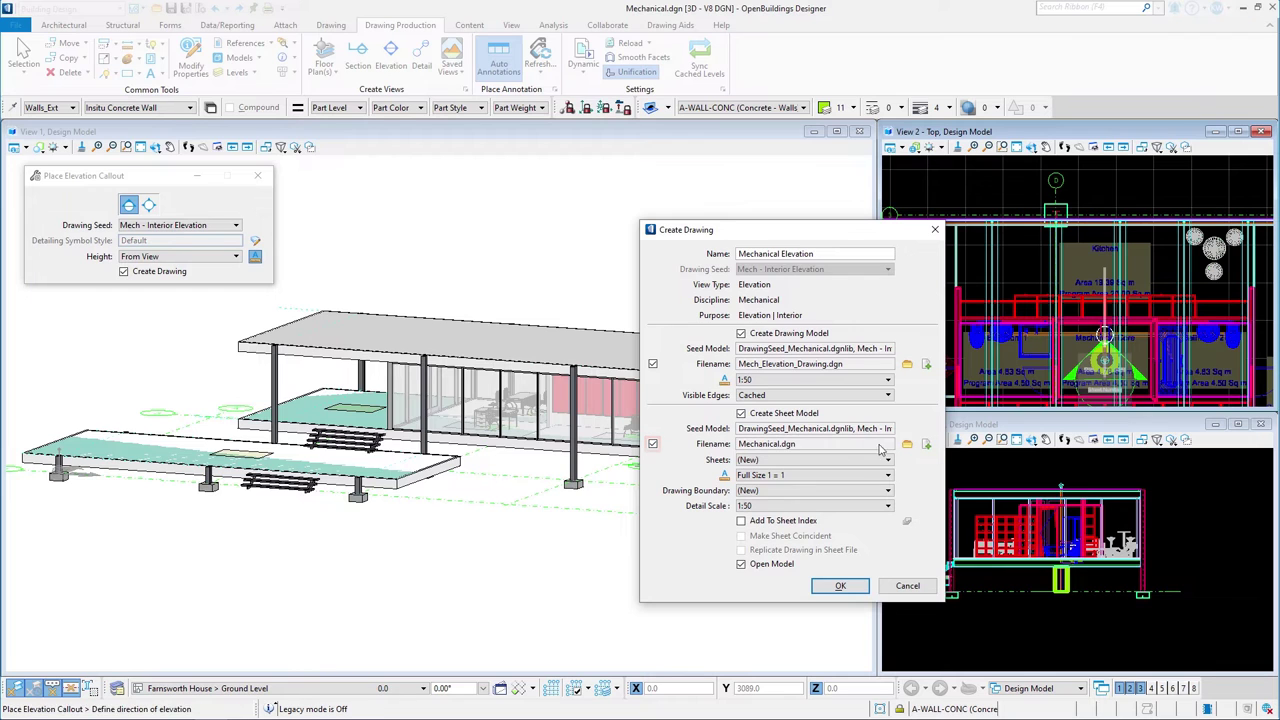
left_click(926, 444)
type("Mech_Elevation_Sheet")
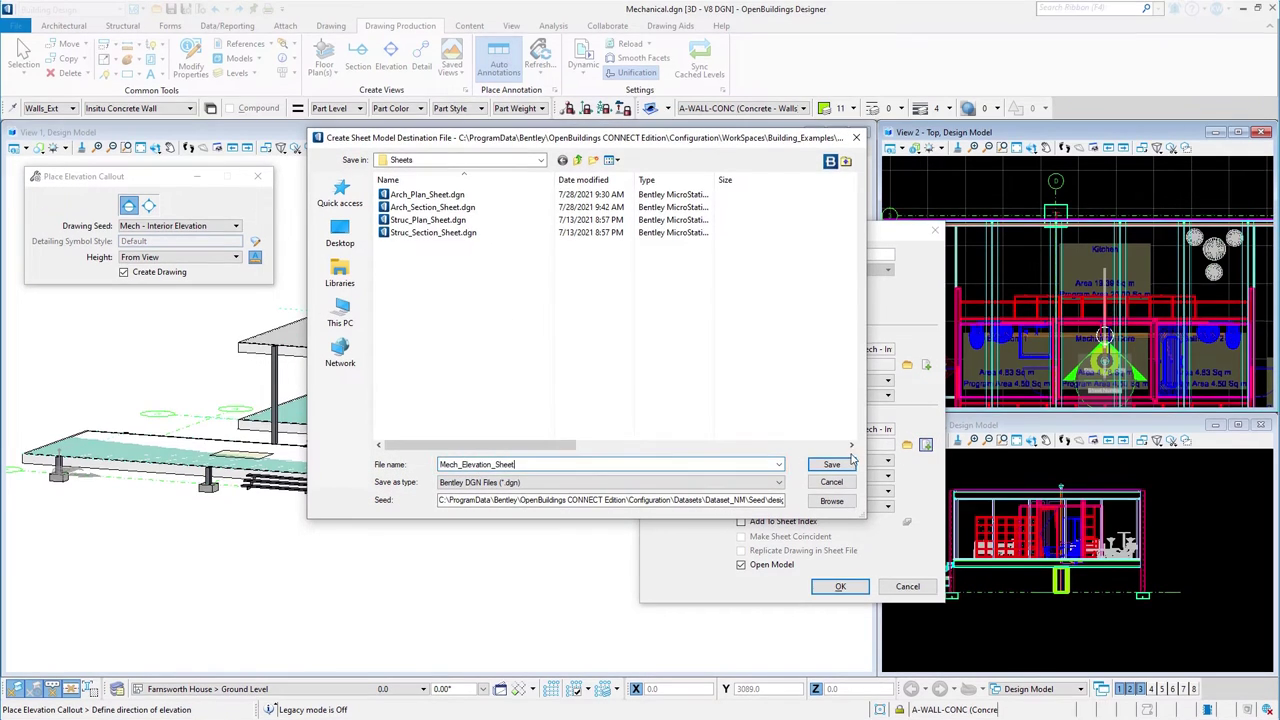
left_click(840, 465)
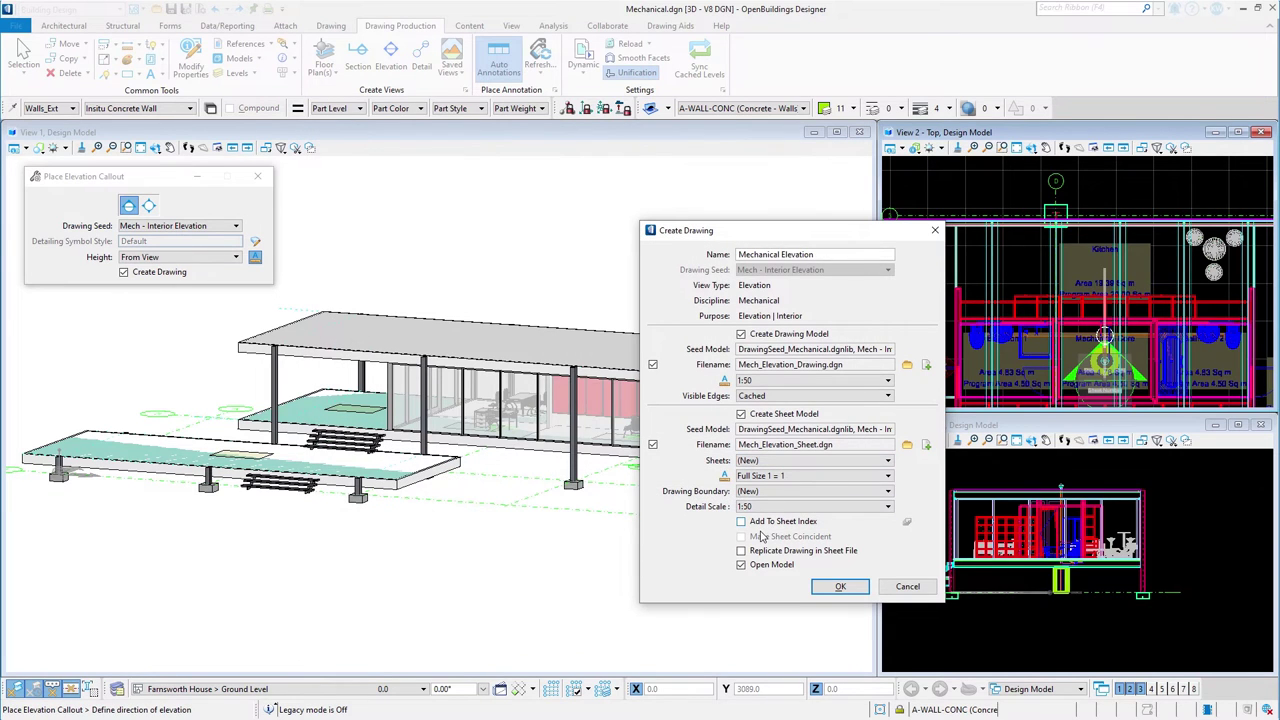
left_click(741, 565)
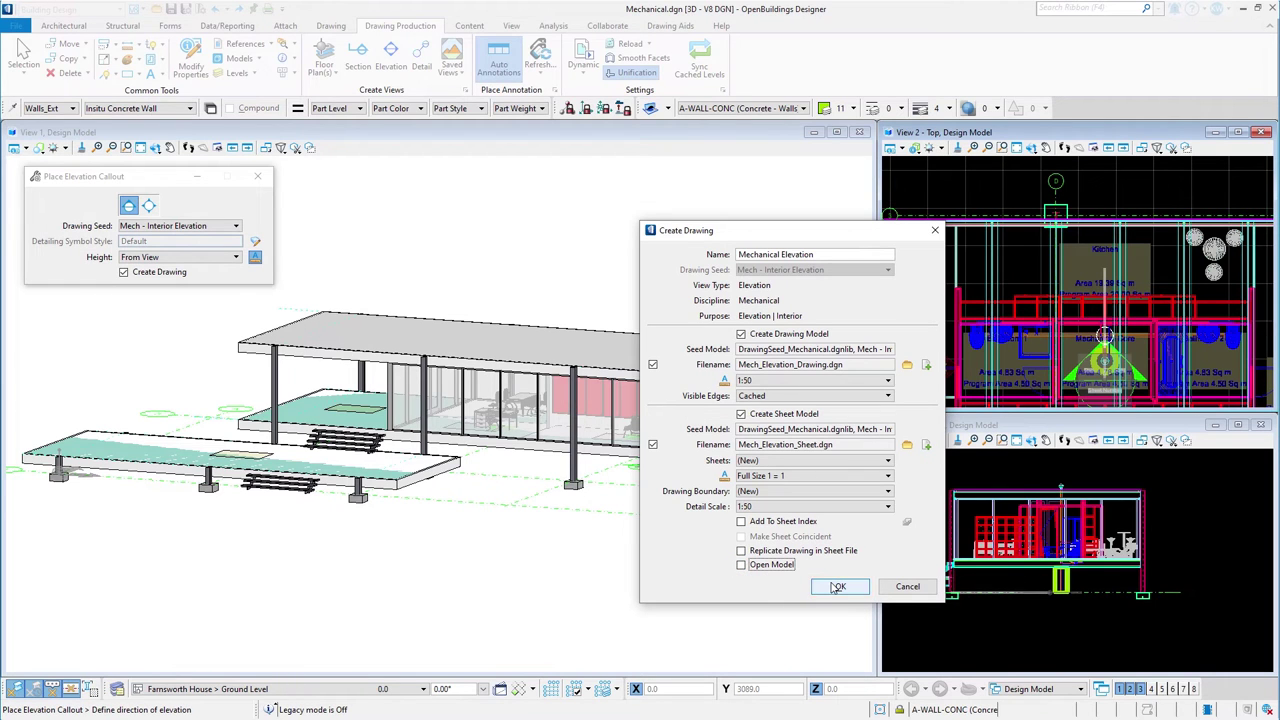
left_click(838, 587)
left_click(845, 521)
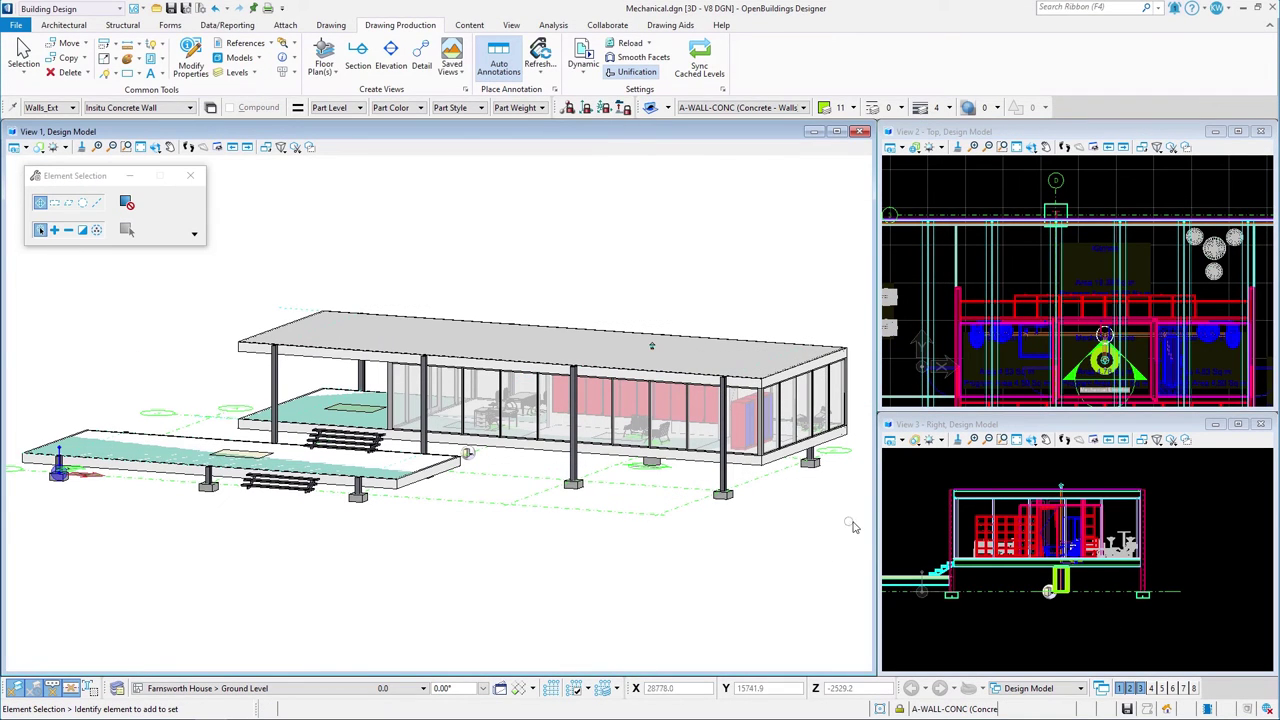
Select the elevation callout in the right-side view and pull its front boundary in close to the mechanical core
left_click(1048, 602)
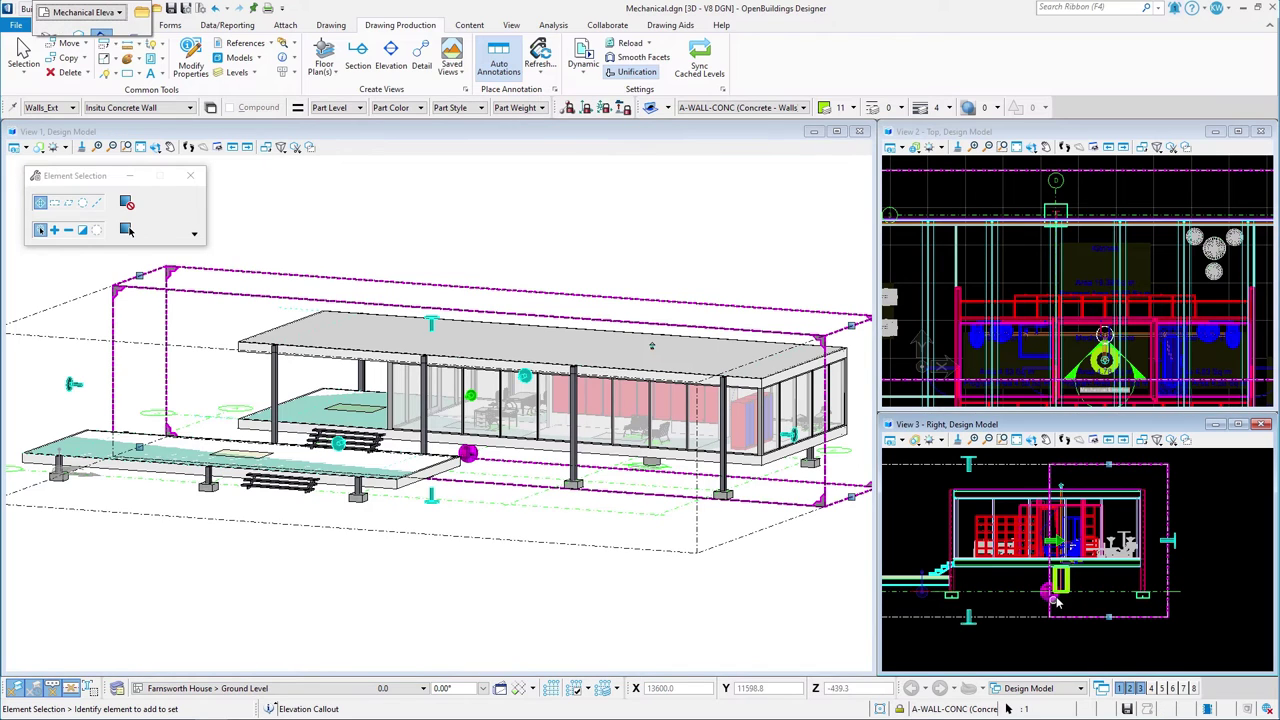
left_click(889, 551)
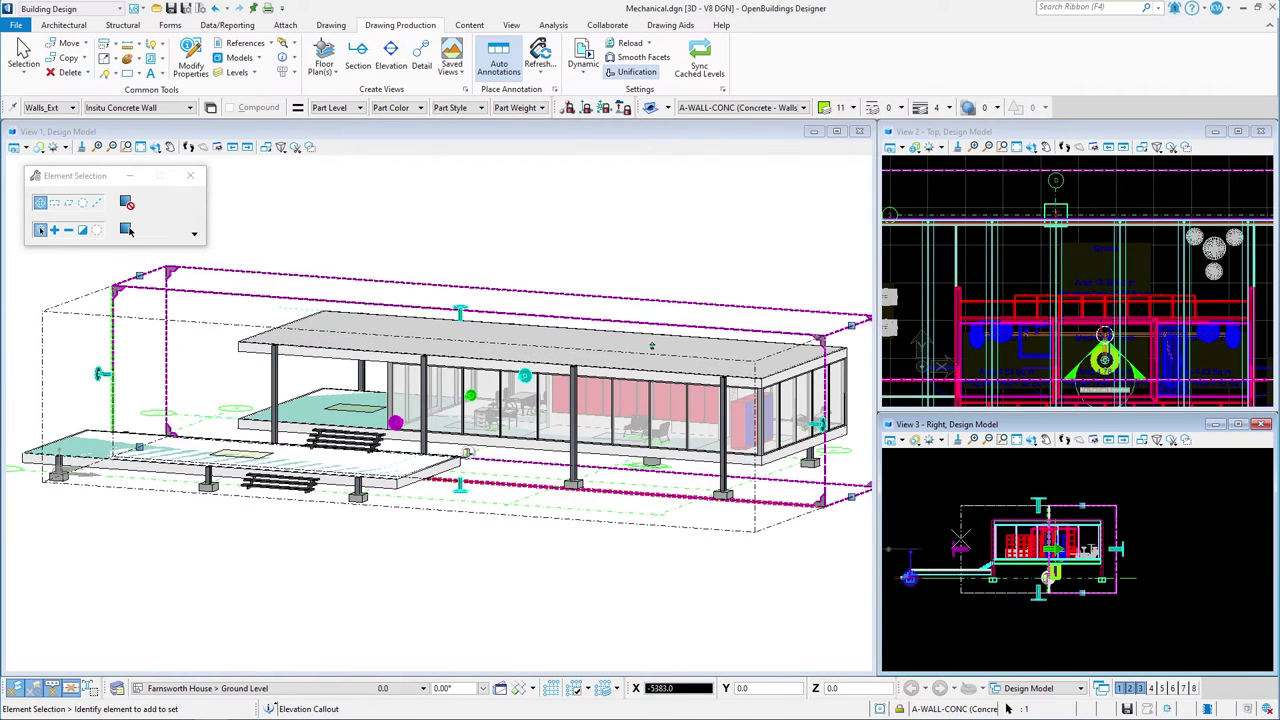
scroll(1035, 528, "up", 2)
scroll(1036, 528, "up", 2)
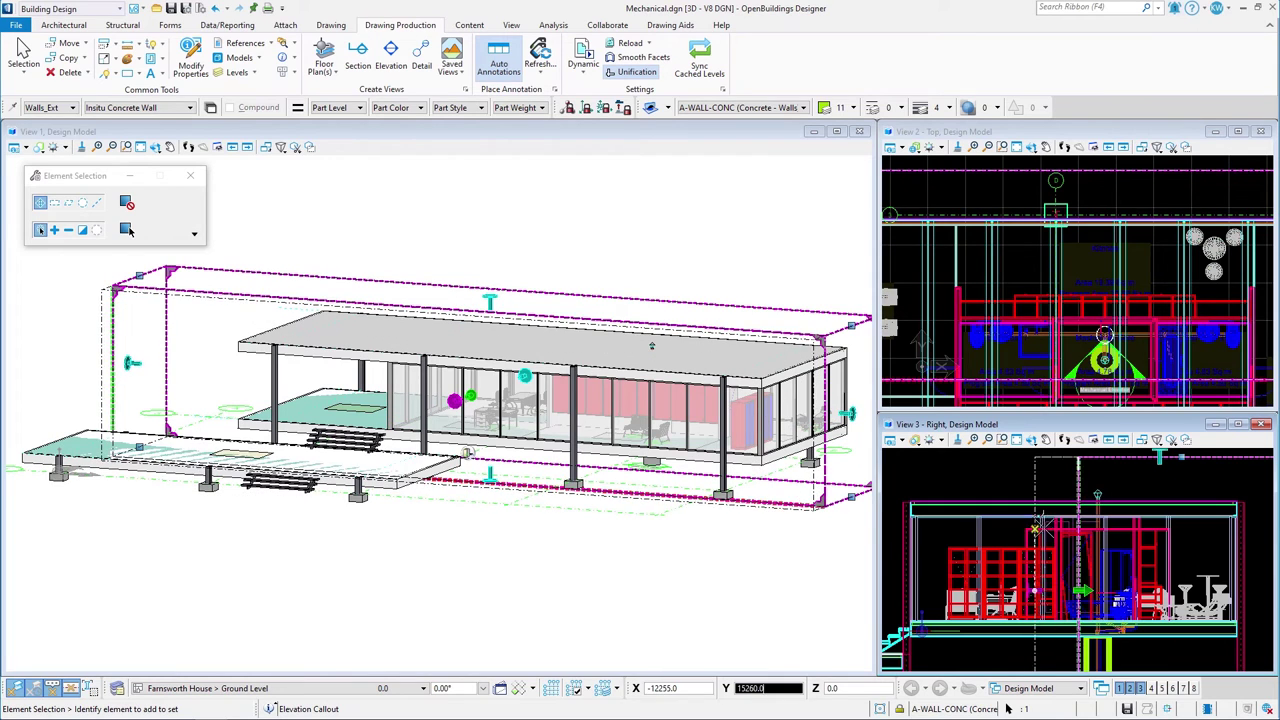
scroll(993, 199, "up", 3)
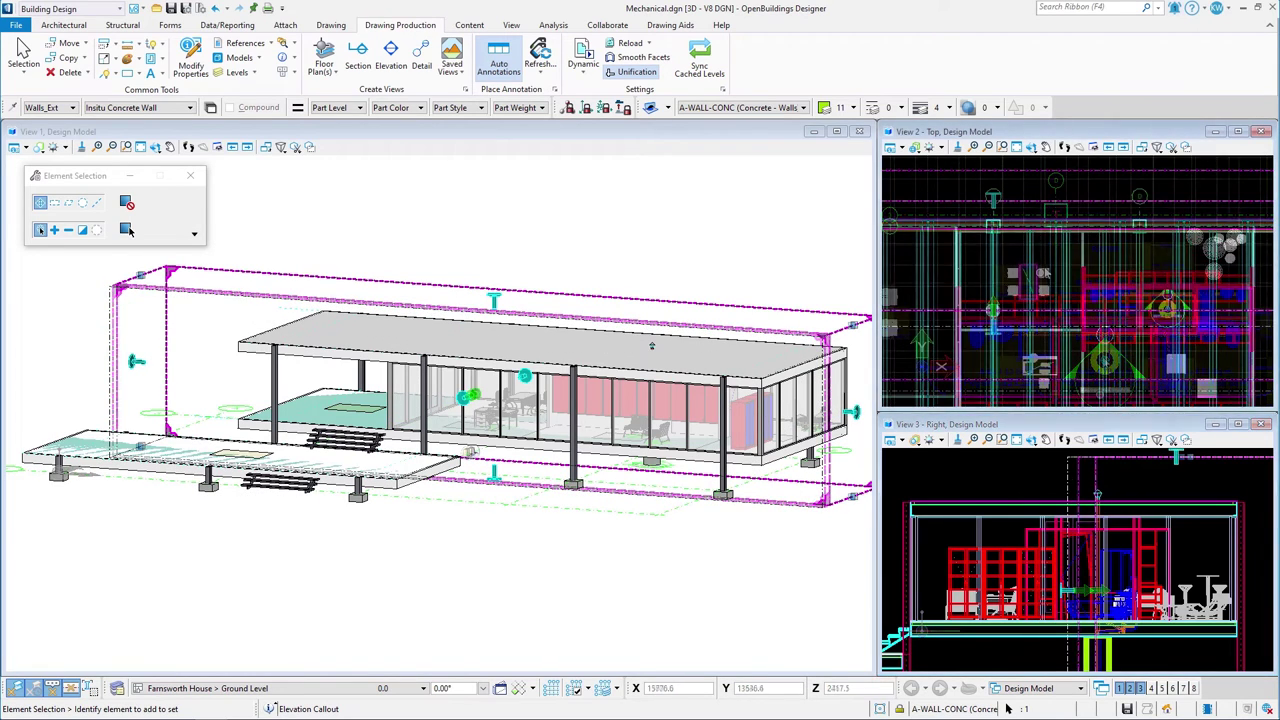
In the top view, pull the callout's back boundary to just behind the Bathroom 1 fixtures and its side boundary to just outside the house near grid B
scroll(993, 199, "up", 4)
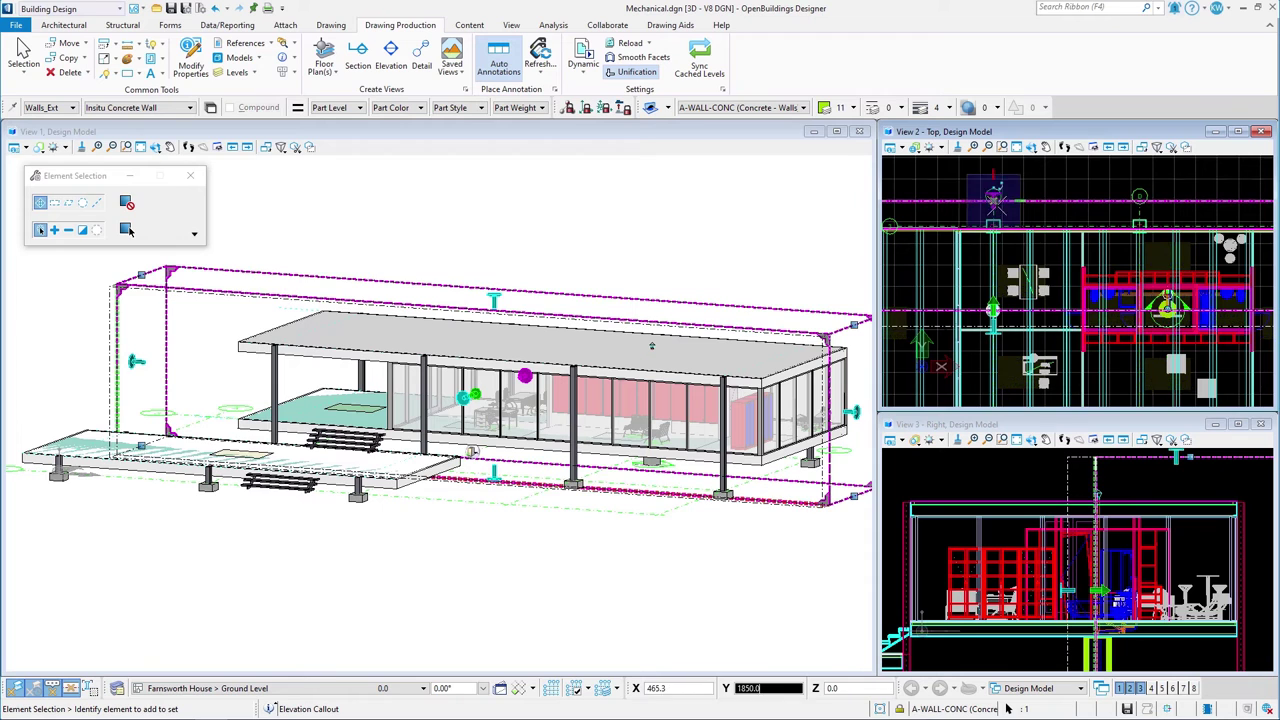
scroll(1030, 287, "up", 2)
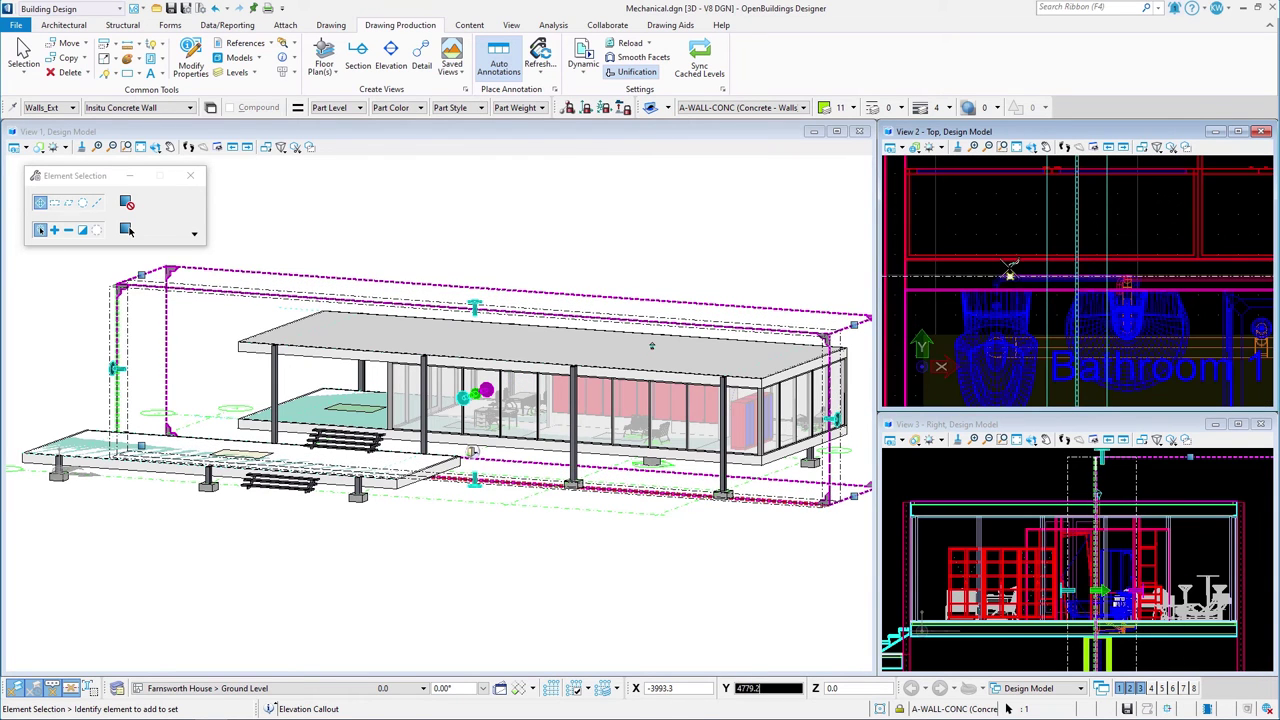
scroll(1183, 323, "down", 6)
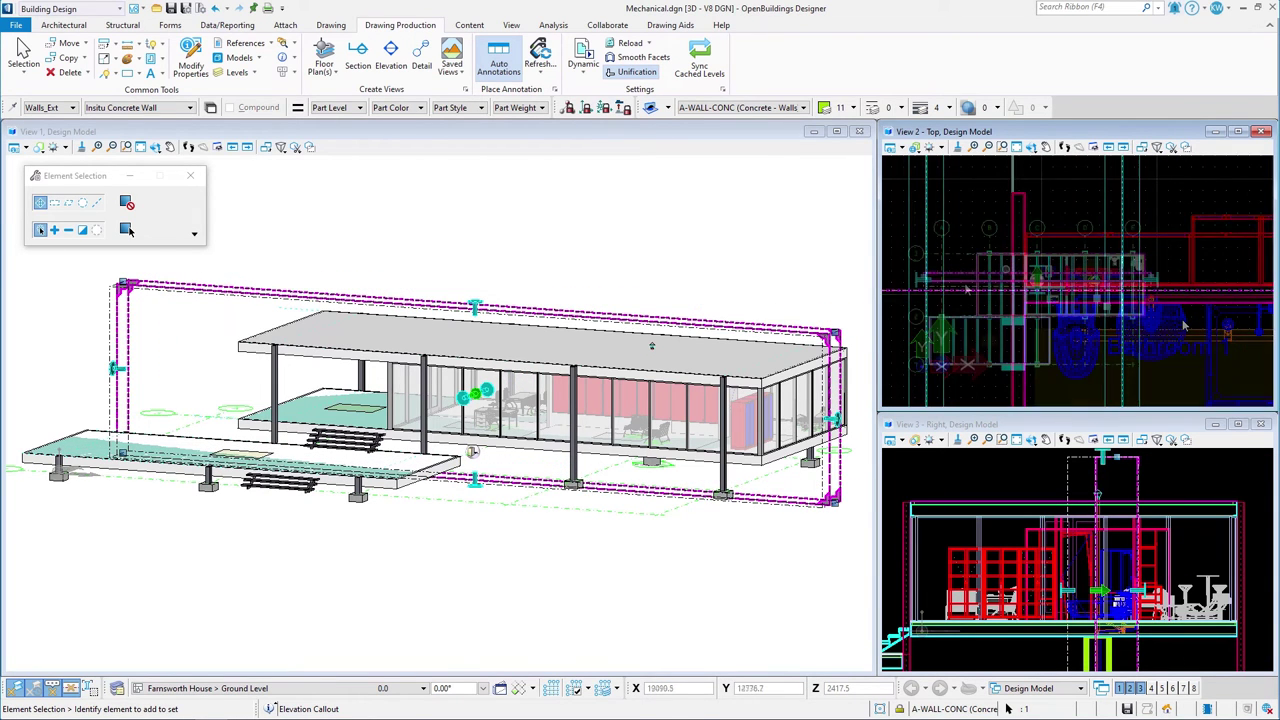
scroll(959, 257, "up", 4)
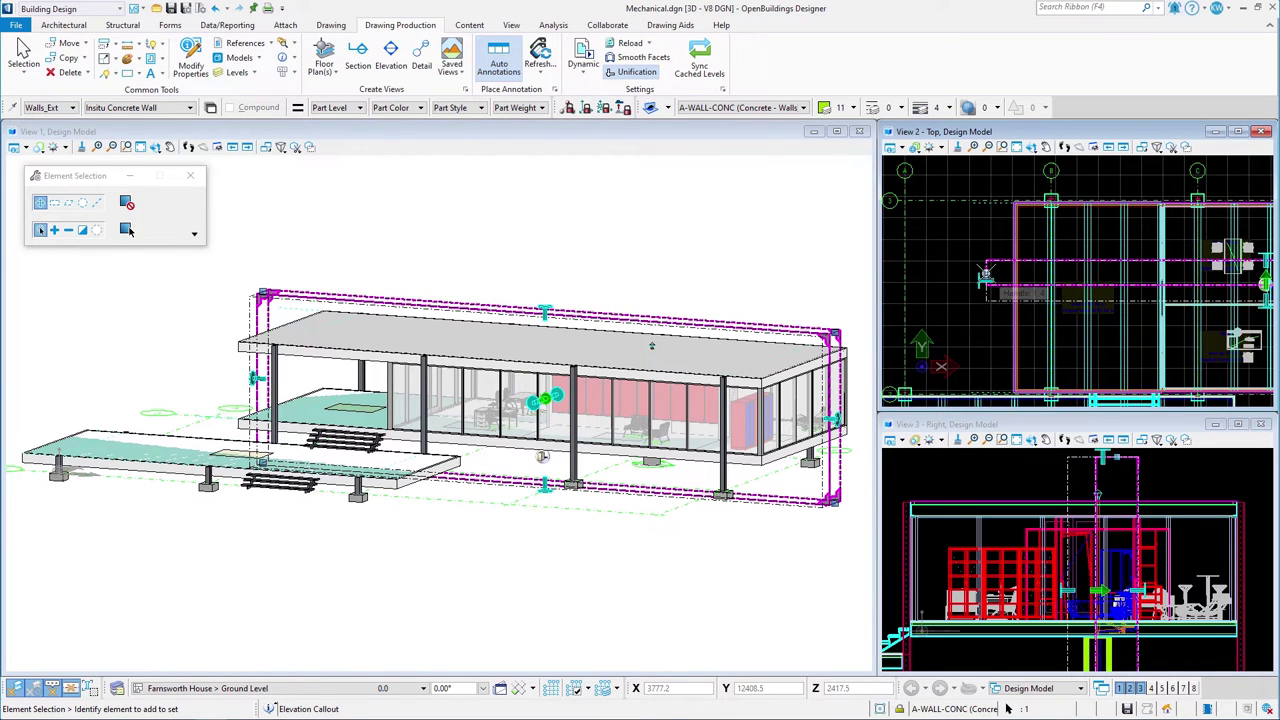
scroll(985, 272, "down", 3)
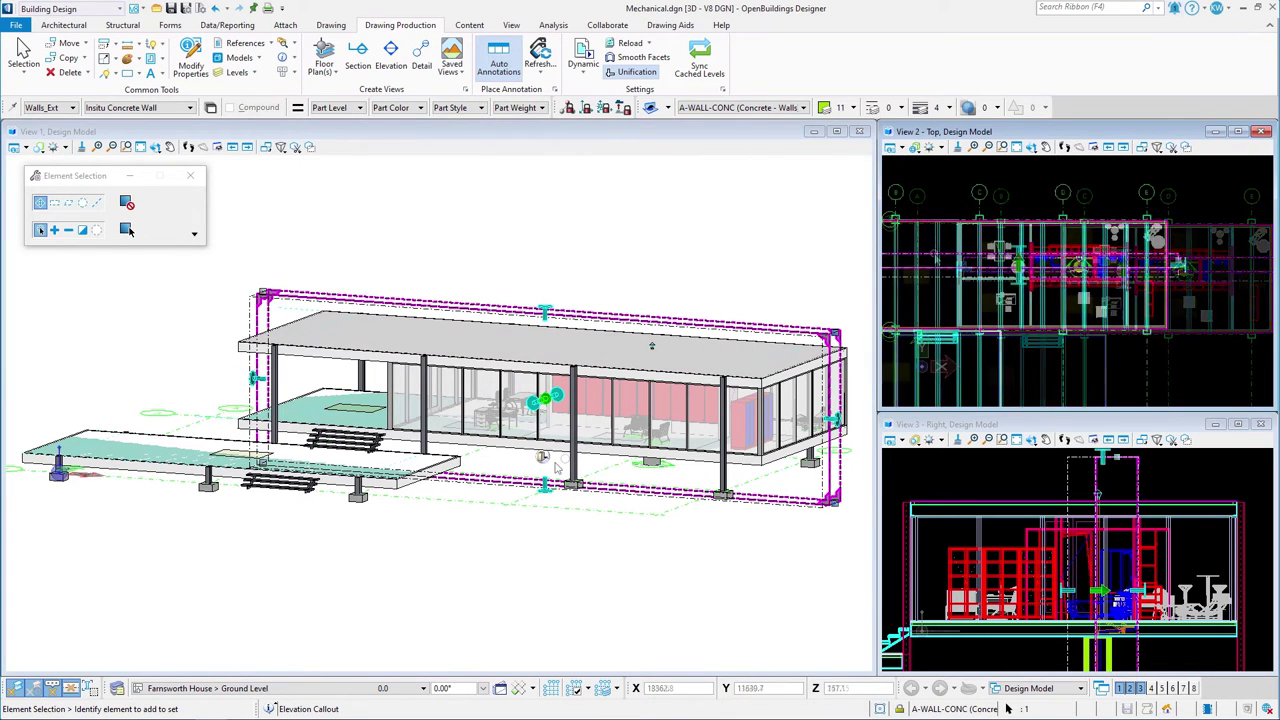
Open the Mechanical Elevation target drawing from the elevation callout marker in the 3D view
mouse_move(542, 456)
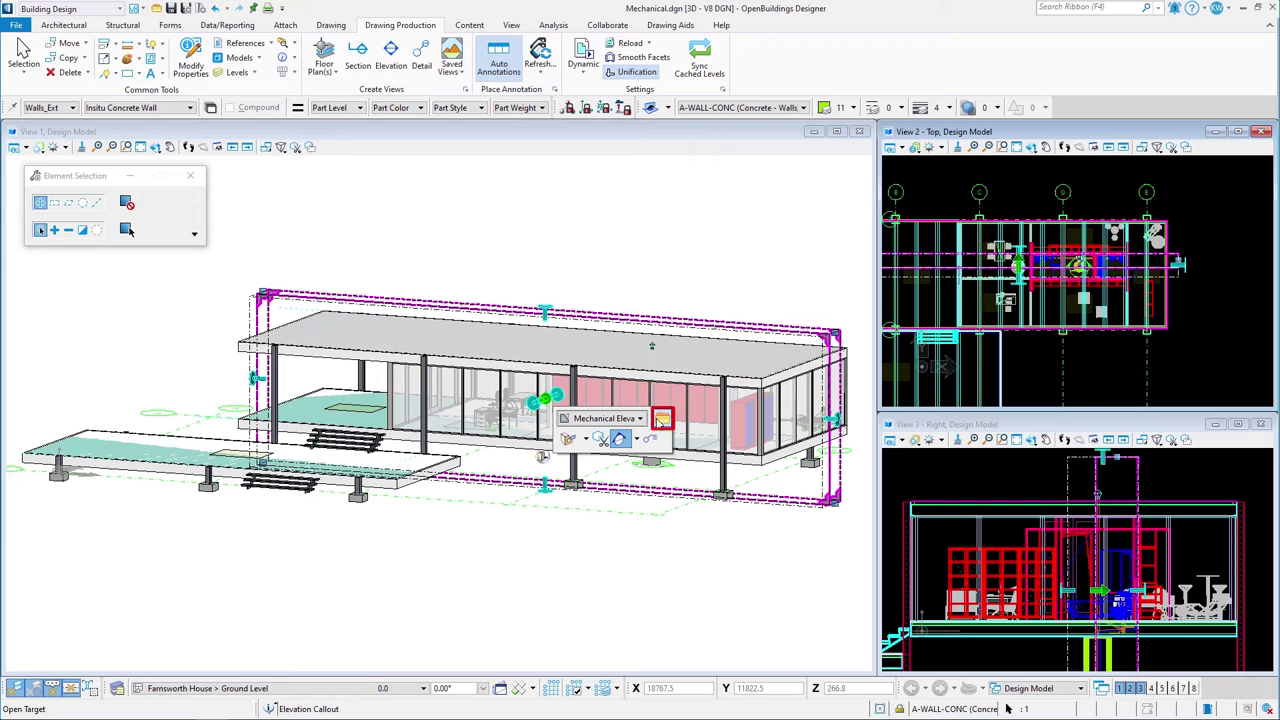
left_click(664, 420)
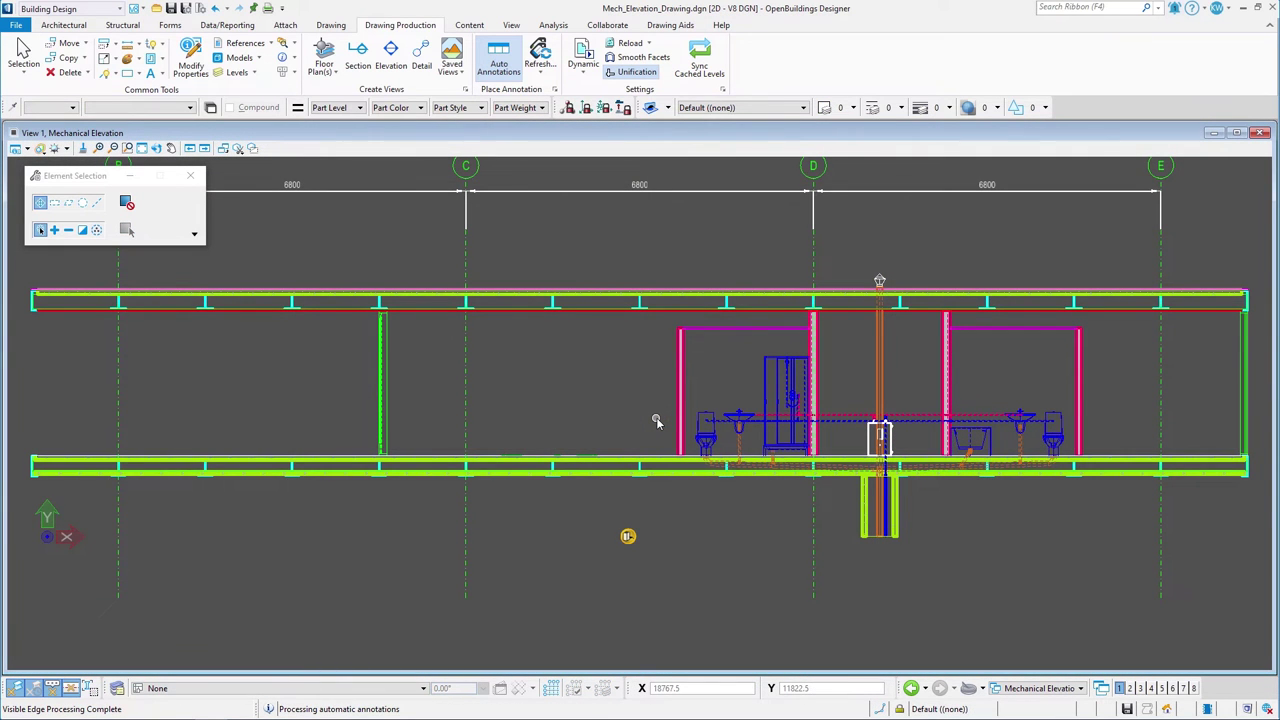
Dimension the height of the water connection above the floor at the toilet near grid E, using the ArialNarrow-2.5mm-Con-Arrow-(mm) linear dimension style
scroll(656, 421, "down", 3)
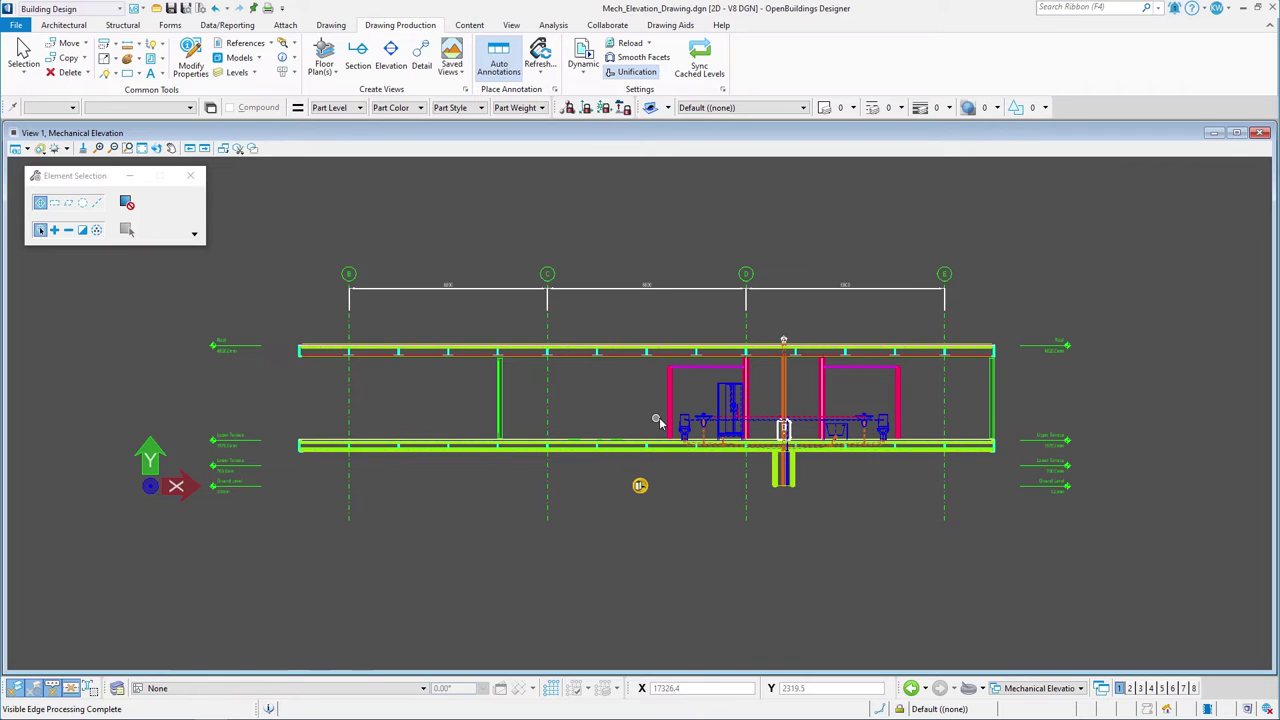
scroll(798, 428, "up", 5)
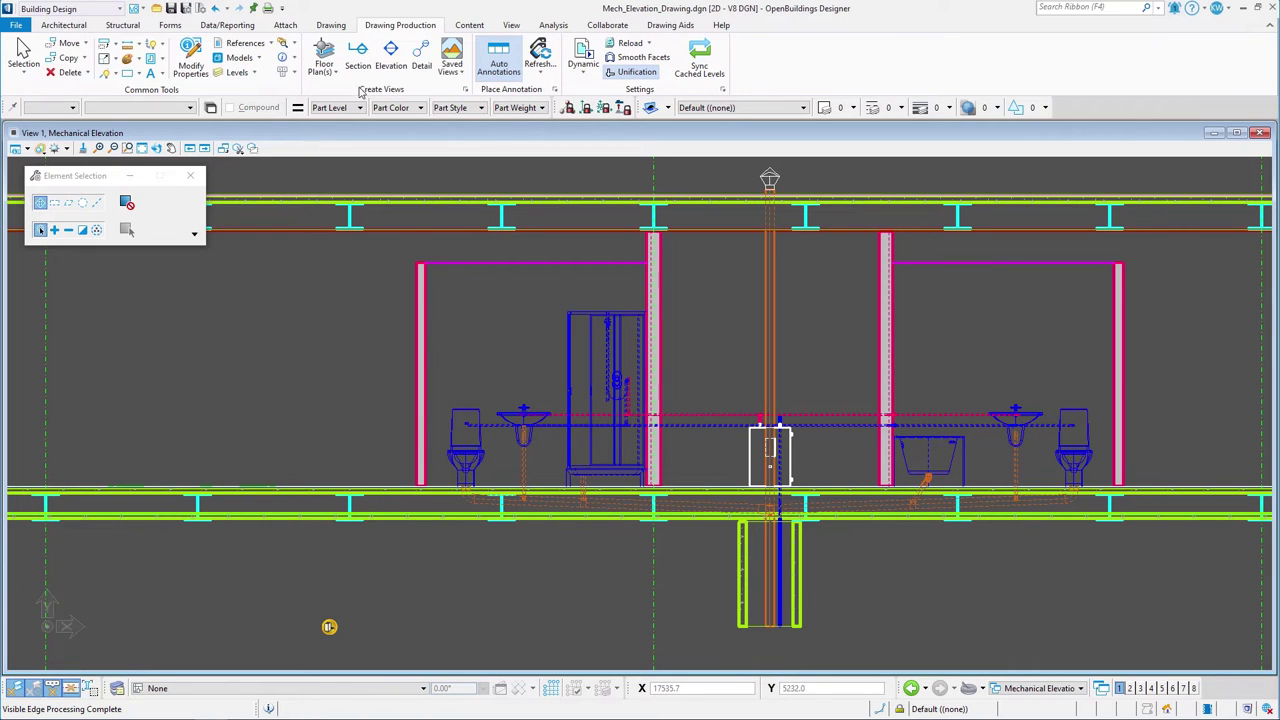
left_click(332, 25)
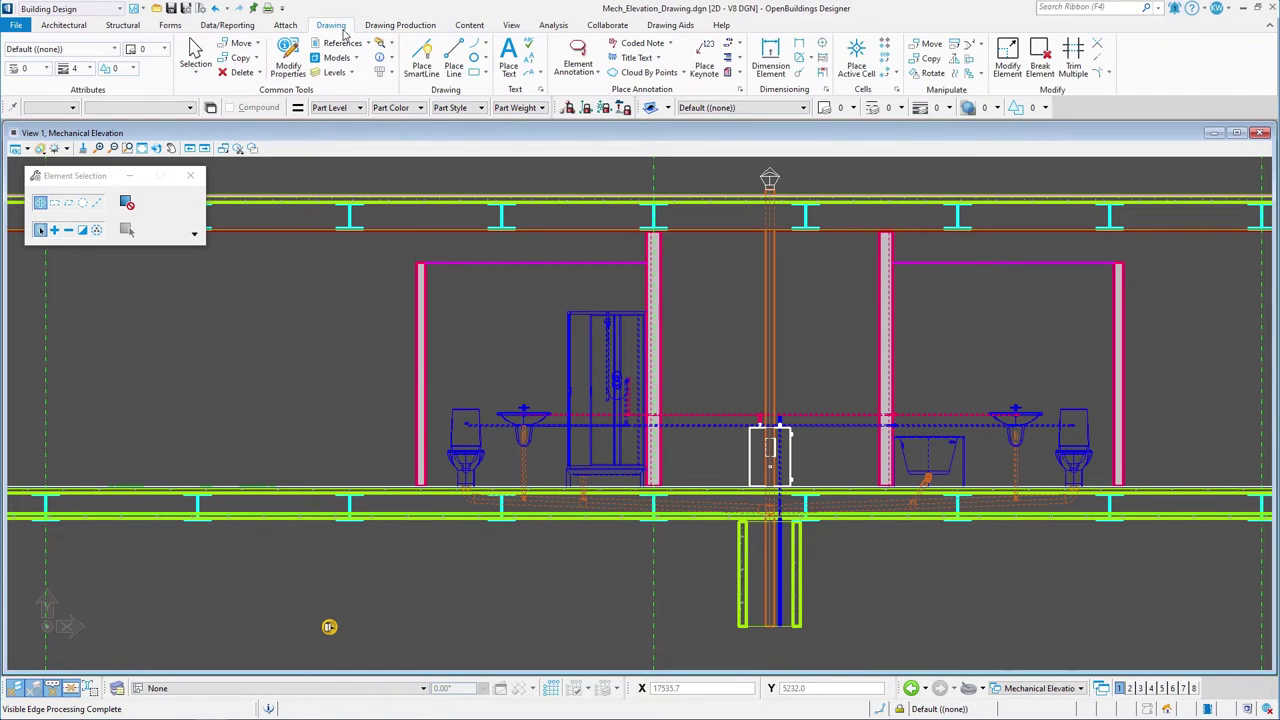
left_click(799, 47)
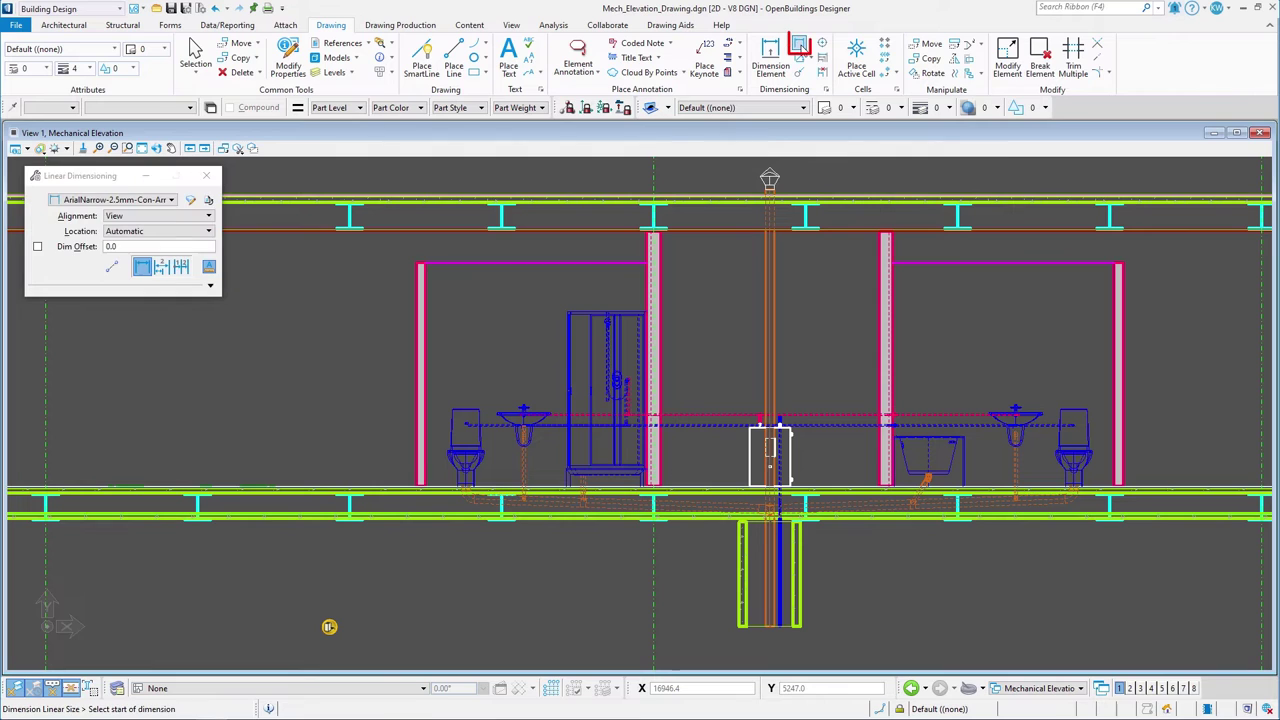
left_click(125, 199)
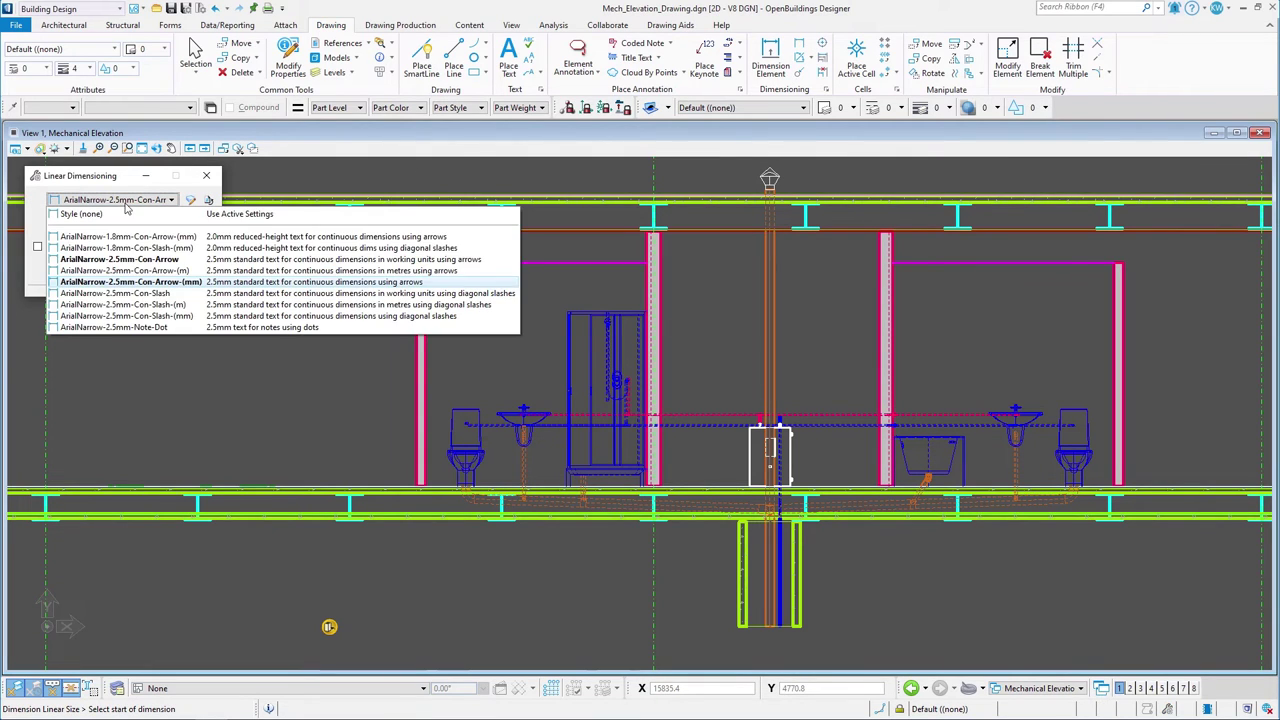
left_click(128, 283)
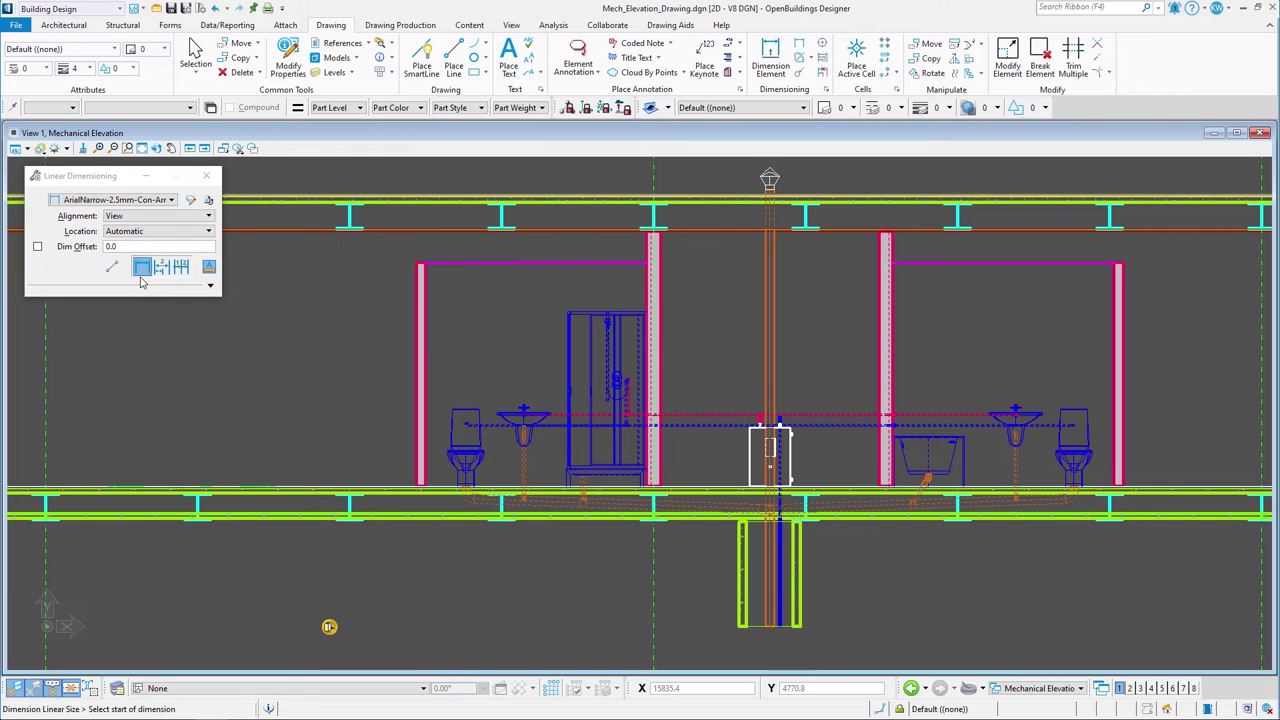
scroll(1094, 428, "up", 8)
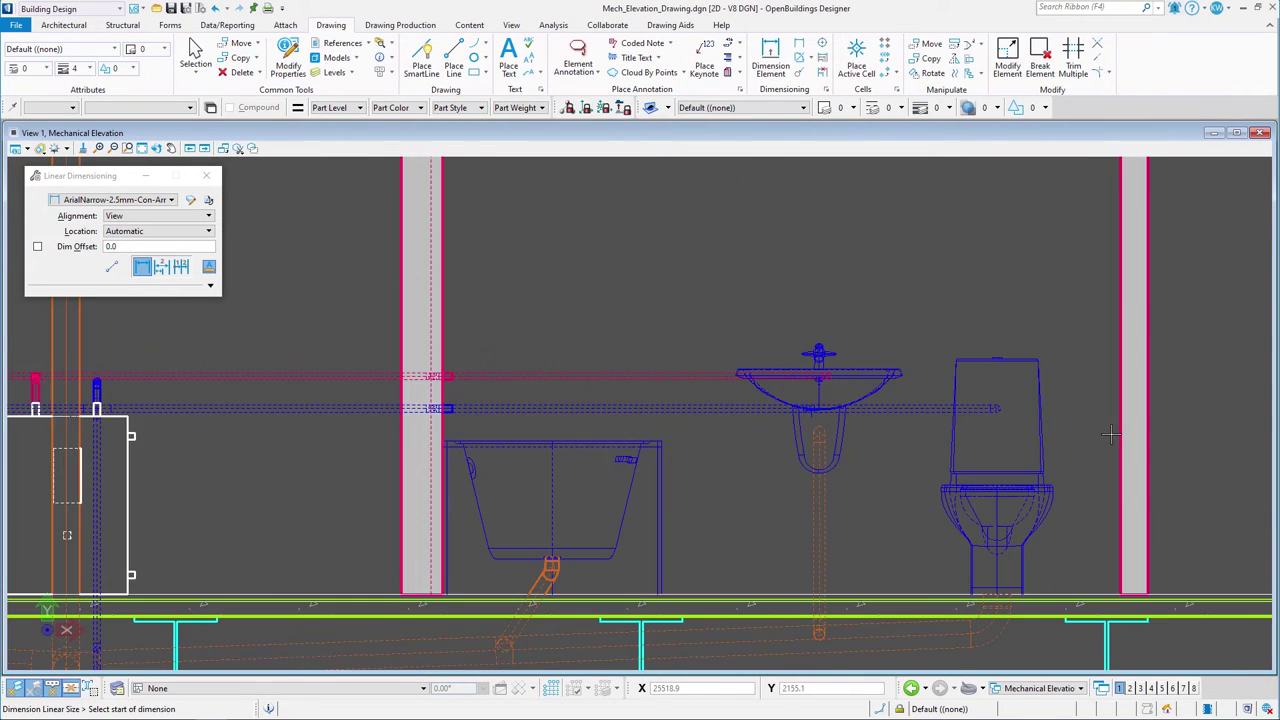
scroll(773, 355, "down", 6)
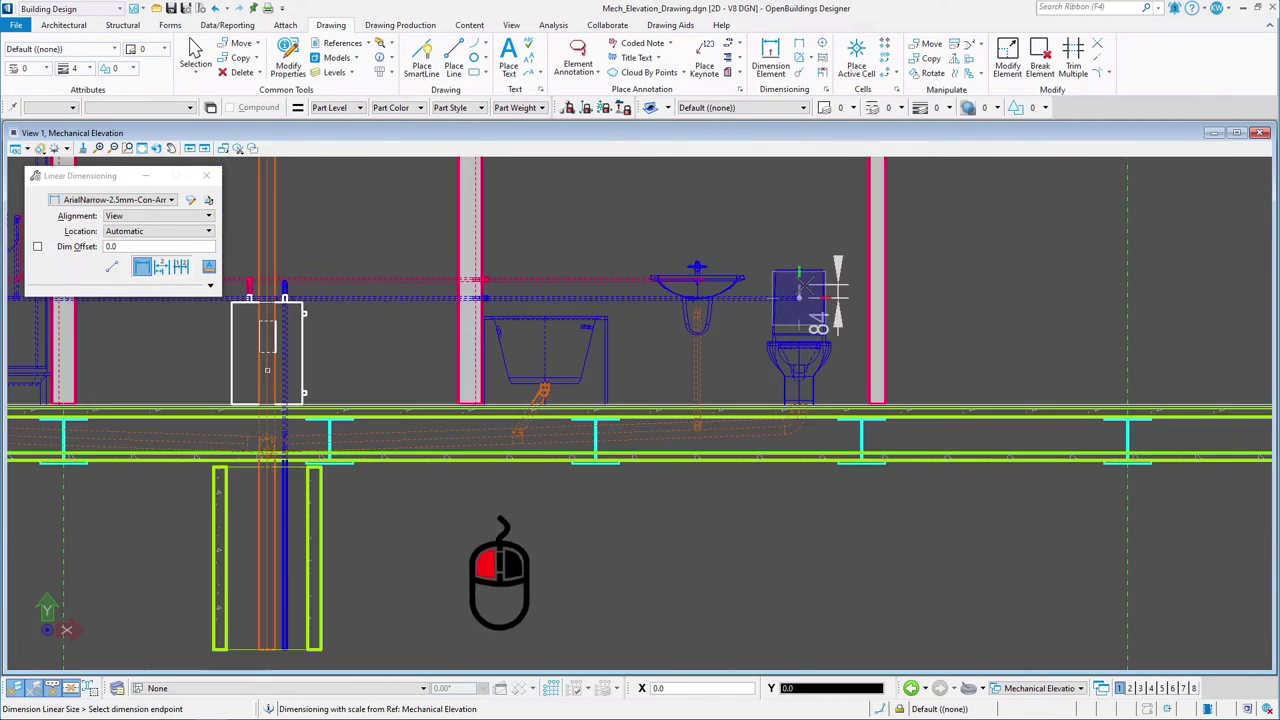
scroll(806, 410, "up", 8)
left_click(806, 410)
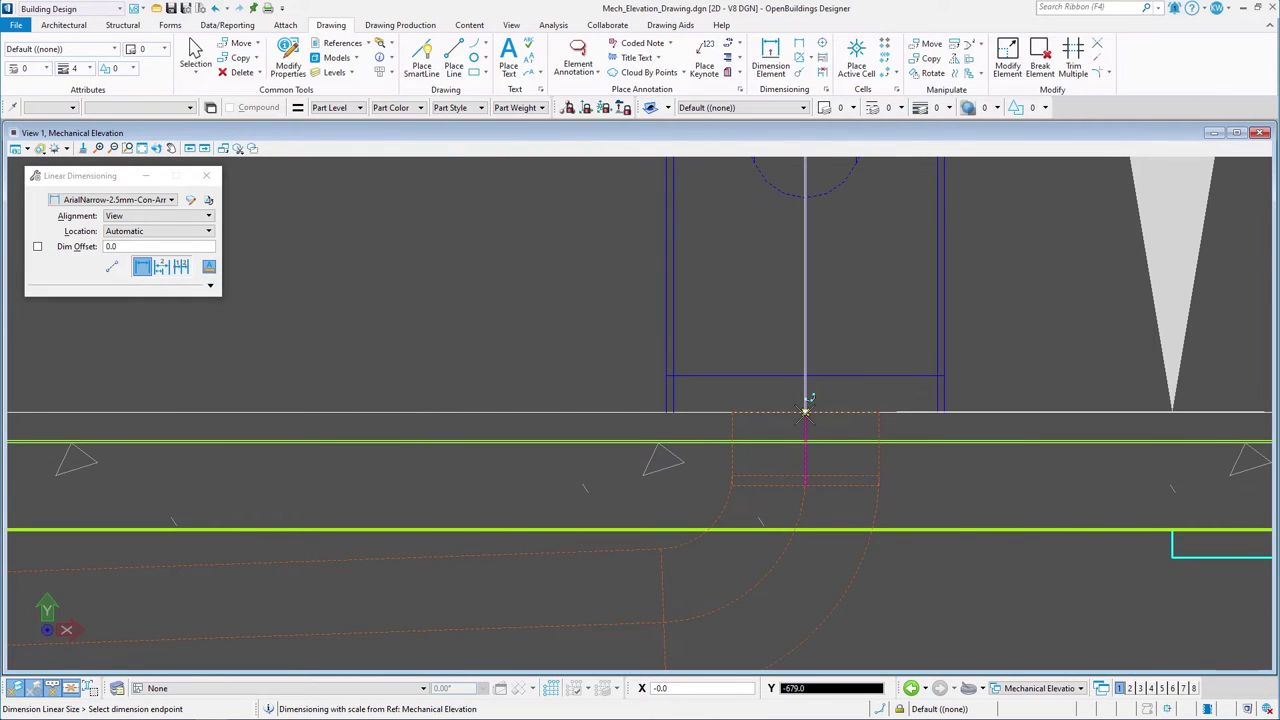
scroll(806, 410, "down", 6)
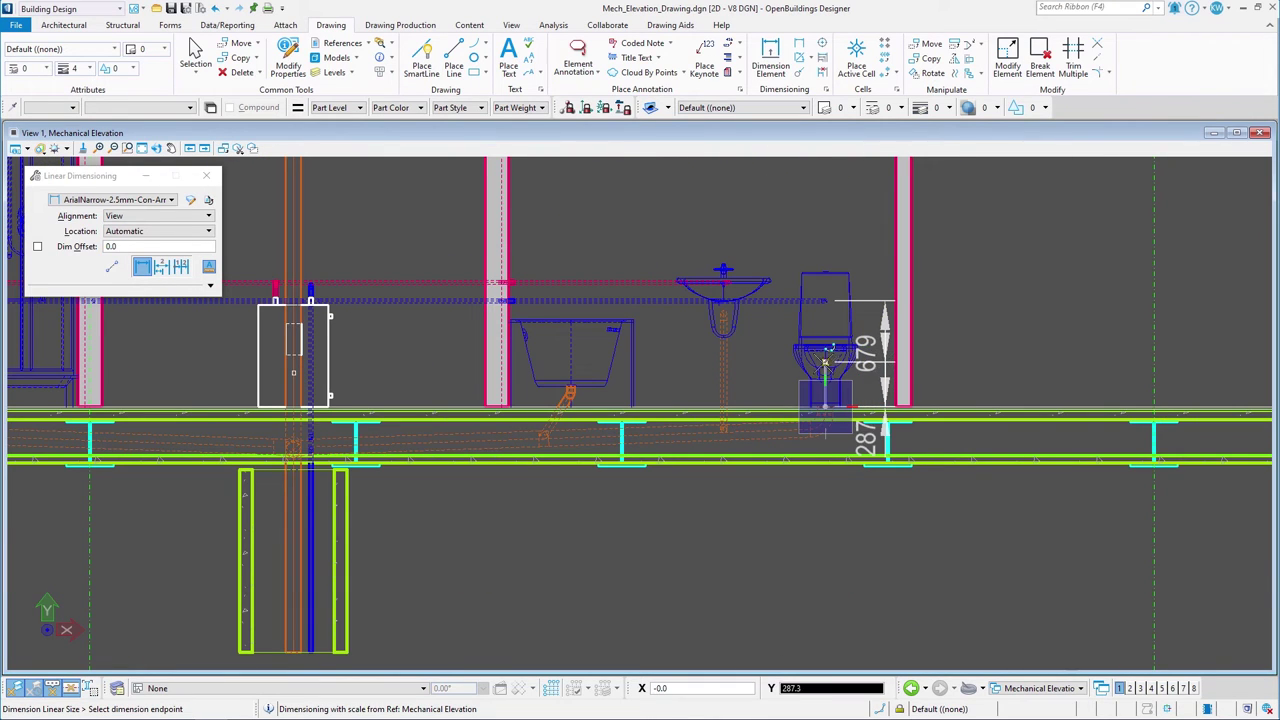
right_click(787, 341)
key("Escape")
Open the Mechanical Elevation sheet from the elevation callout marker below the elevation in the drawing
scroll(277, 636, "down", 5)
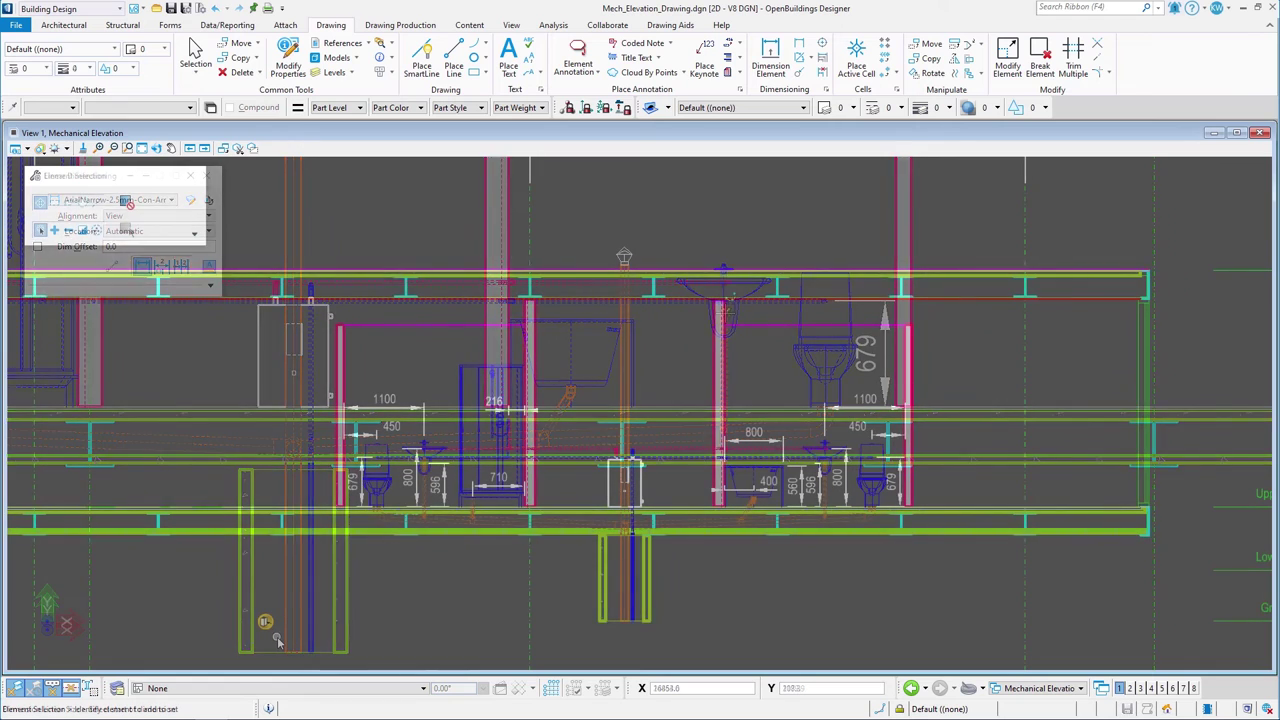
mouse_move(276, 636)
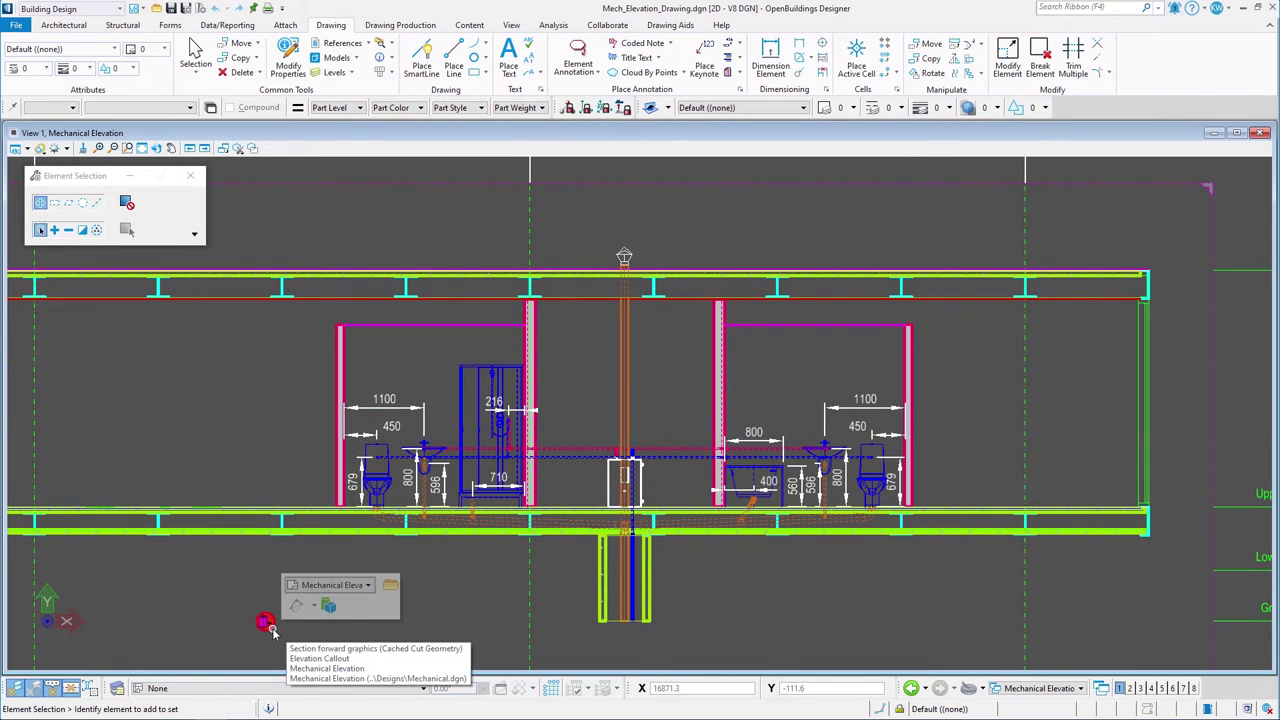
left_click(389, 586)
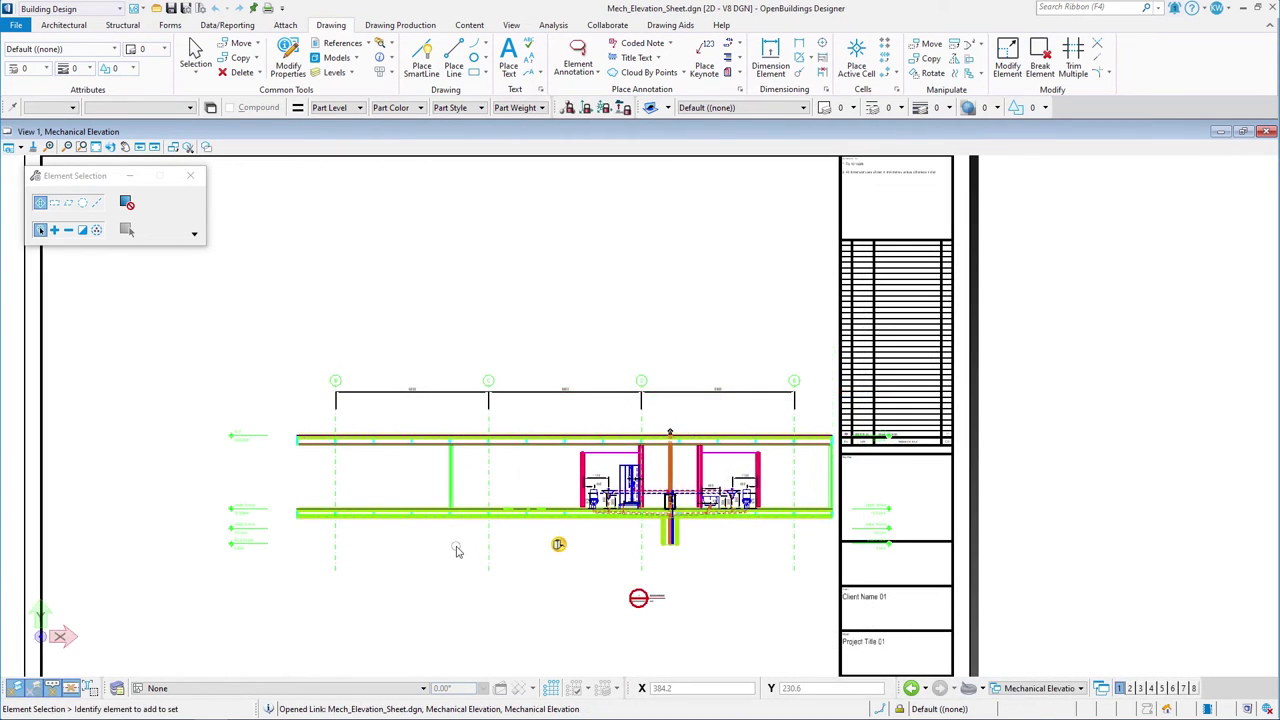
Move the elevation reference horizontally across the sheet, together with its boundary, until its level markers clear the title block
right_click(454, 519)
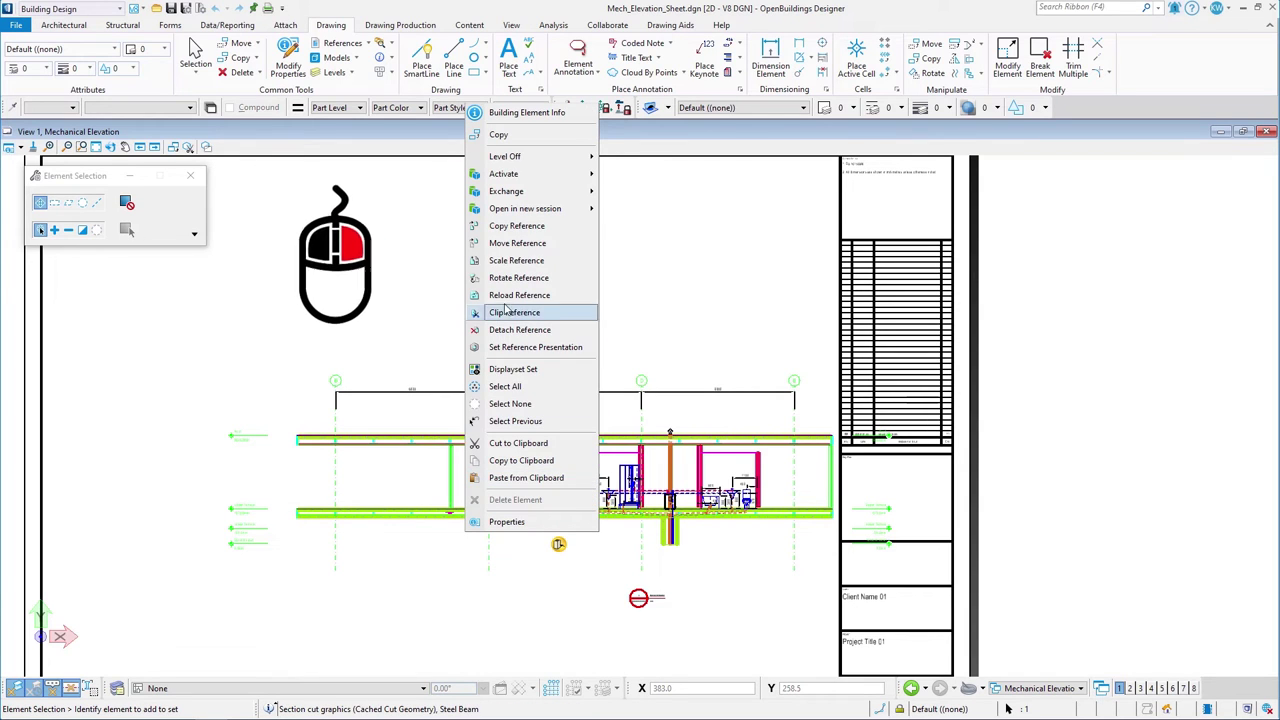
left_click(515, 244)
left_click(604, 318)
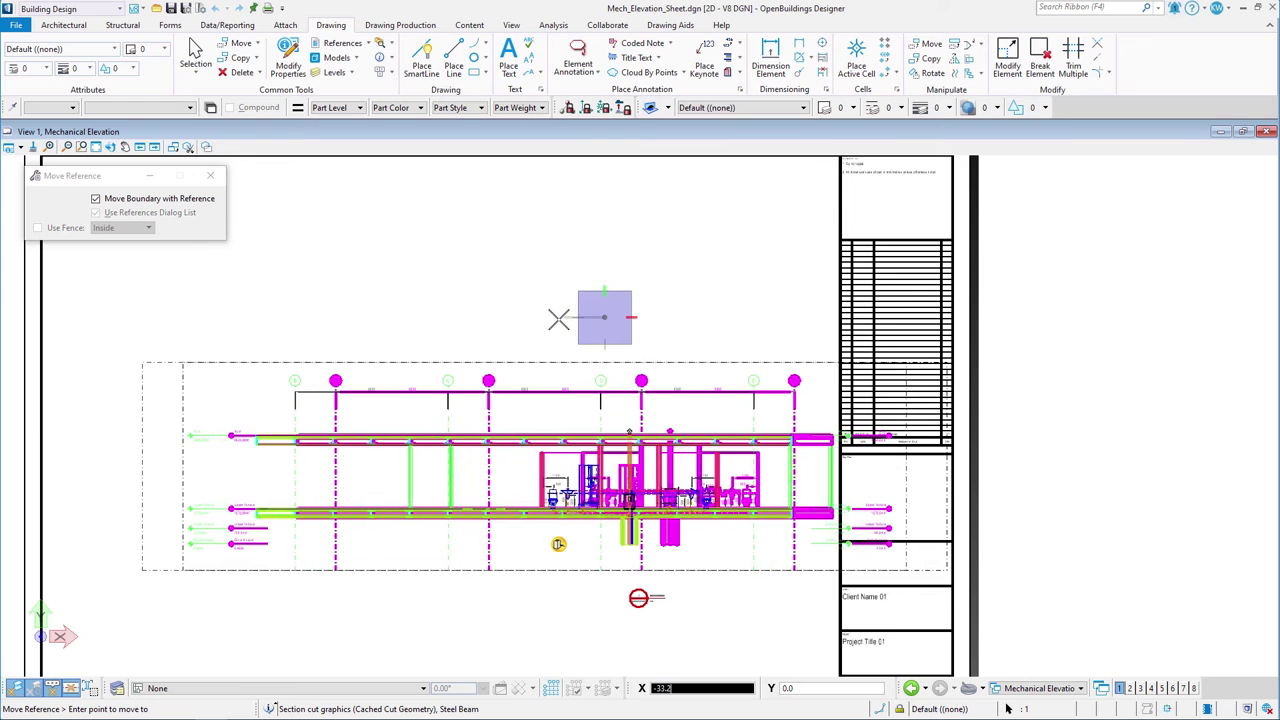
left_click(506, 320)
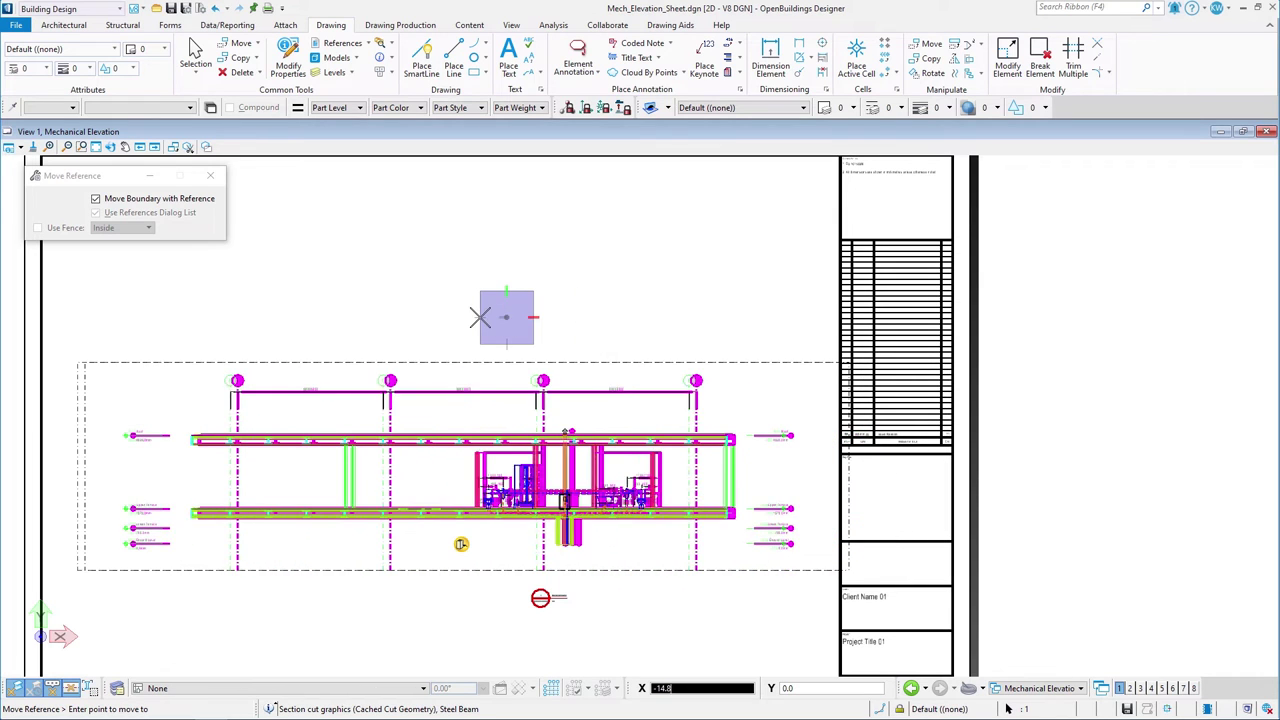
key("Escape")
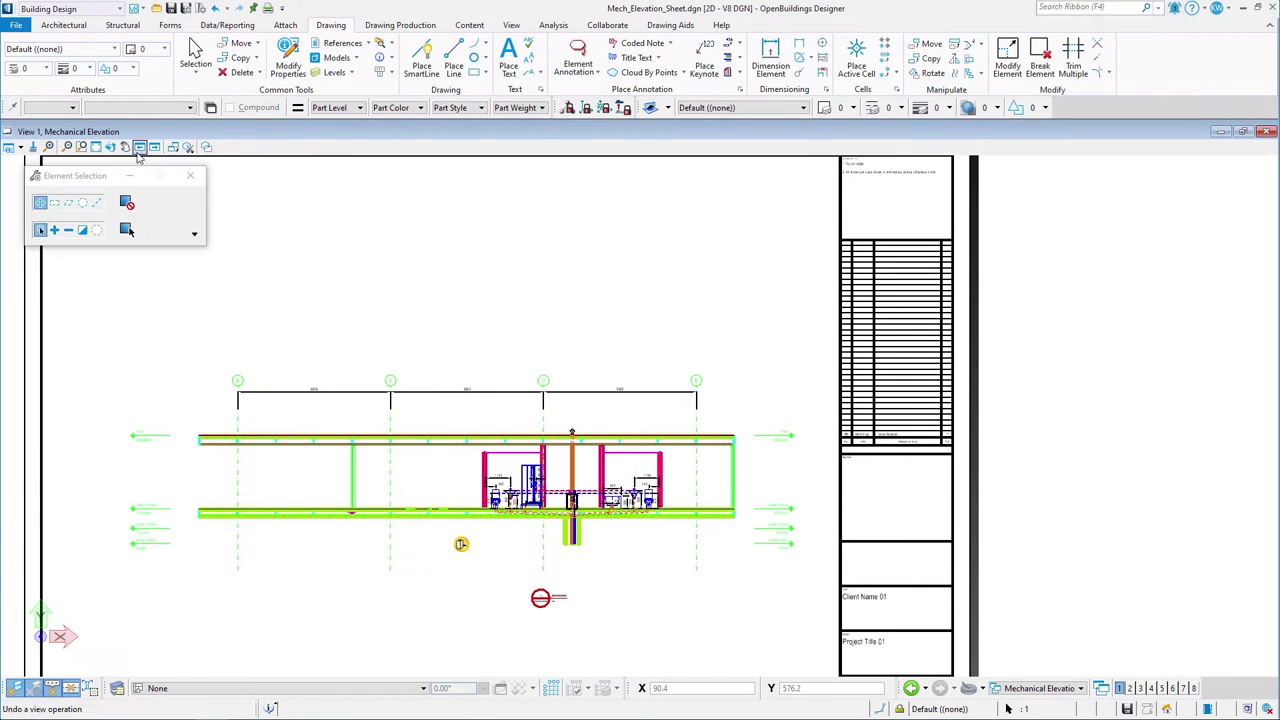
Fit the whole sheet in view and print it to a PDF file named Mechanical Elevation-000.pdf in the Plot folder
left_click(96, 147)
left_click(16, 25)
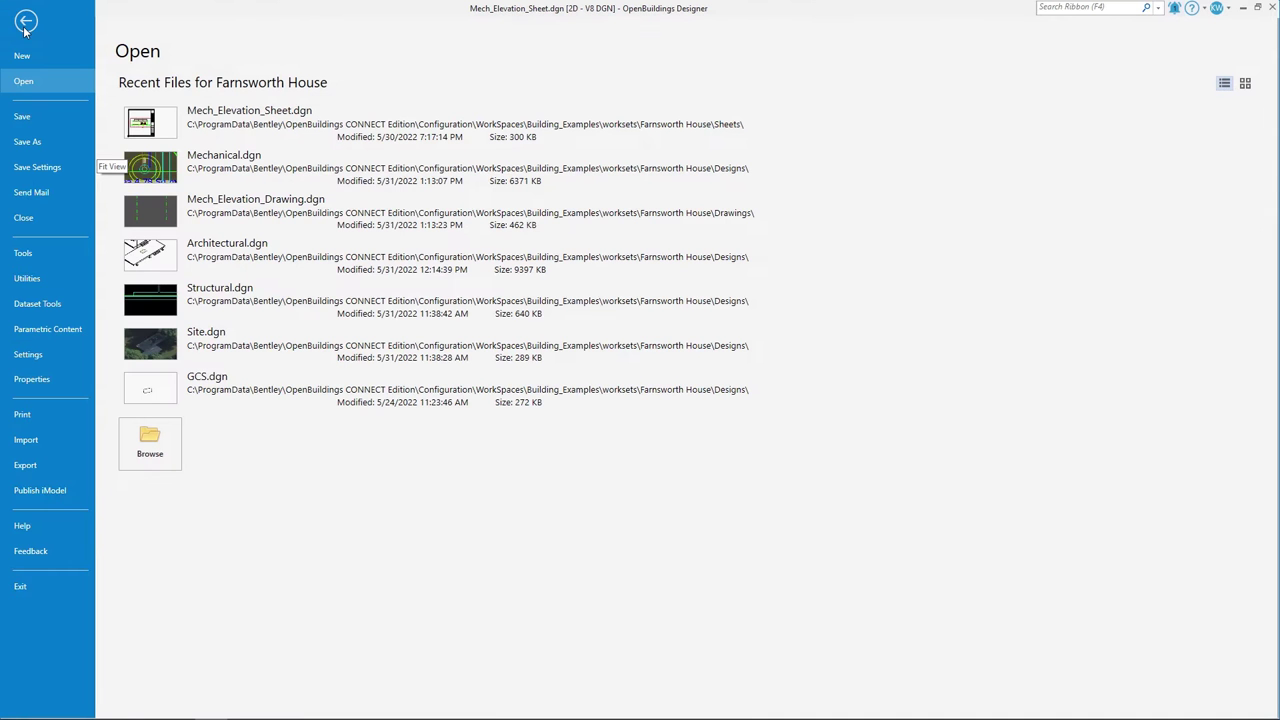
left_click(44, 418)
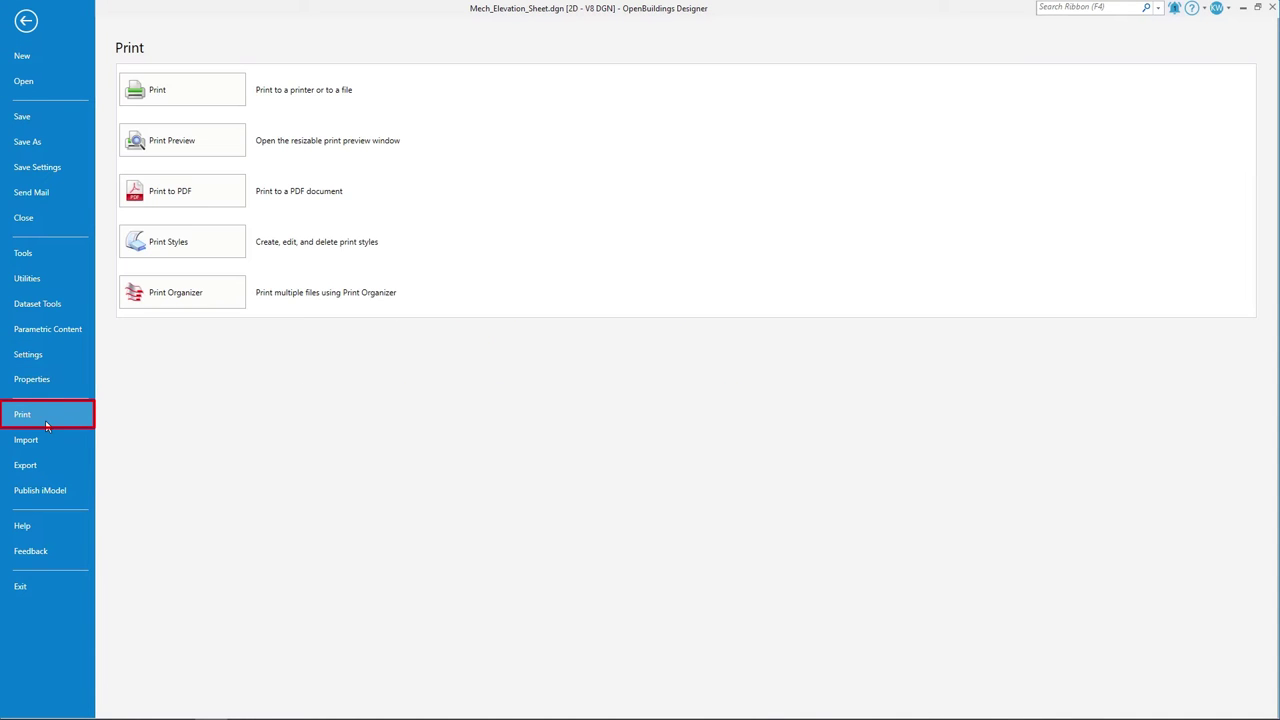
left_click(184, 206)
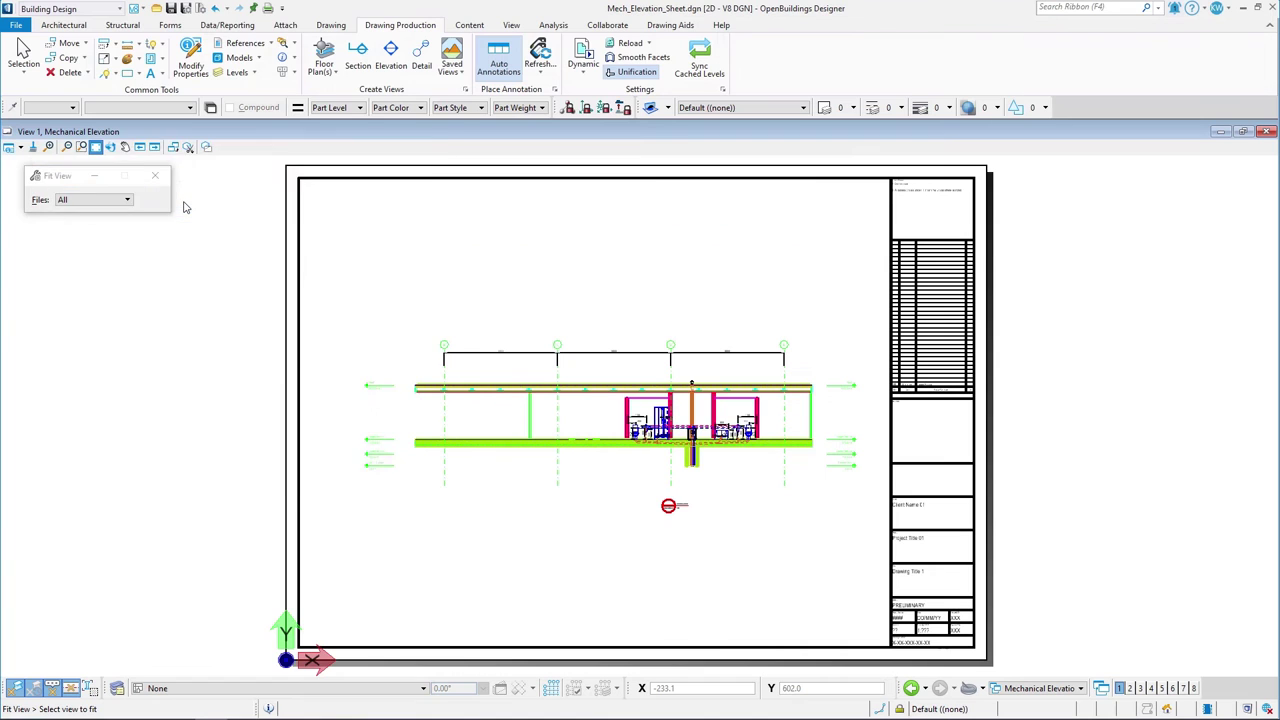
left_click(394, 491)
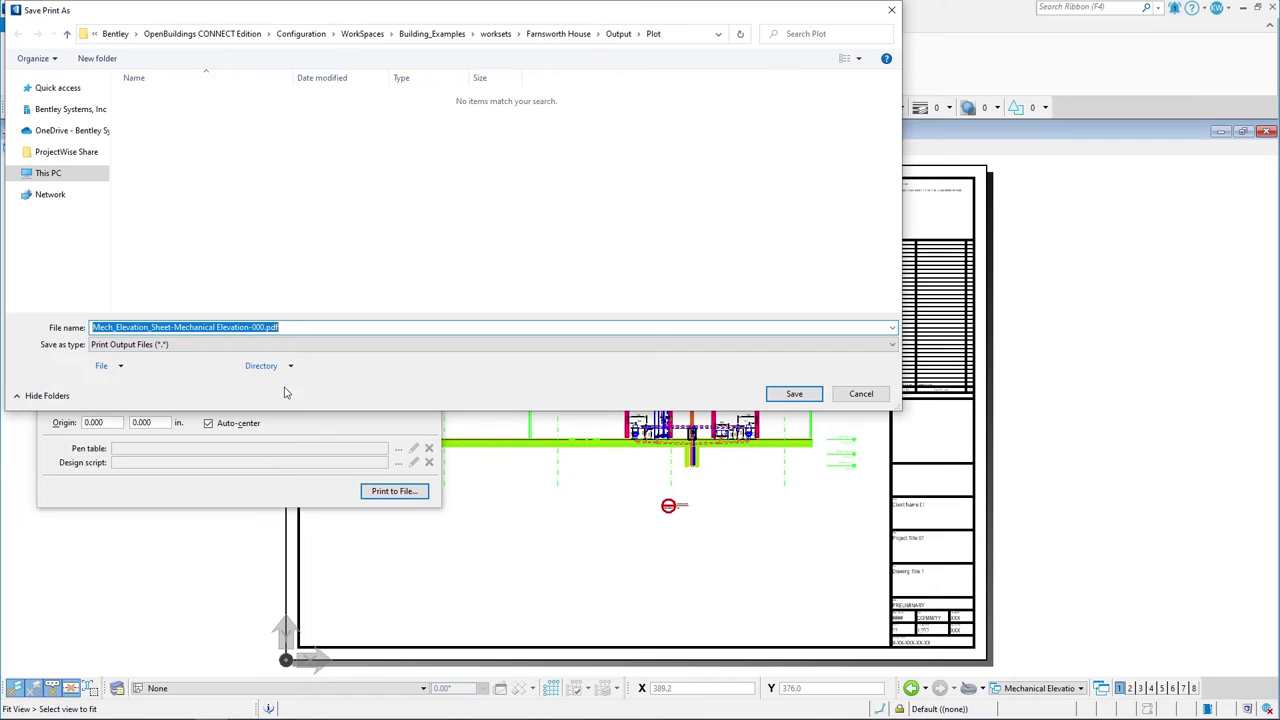
left_click(176, 327)
left_click_drag(176, 327, 60, 327)
key("BackSpace")
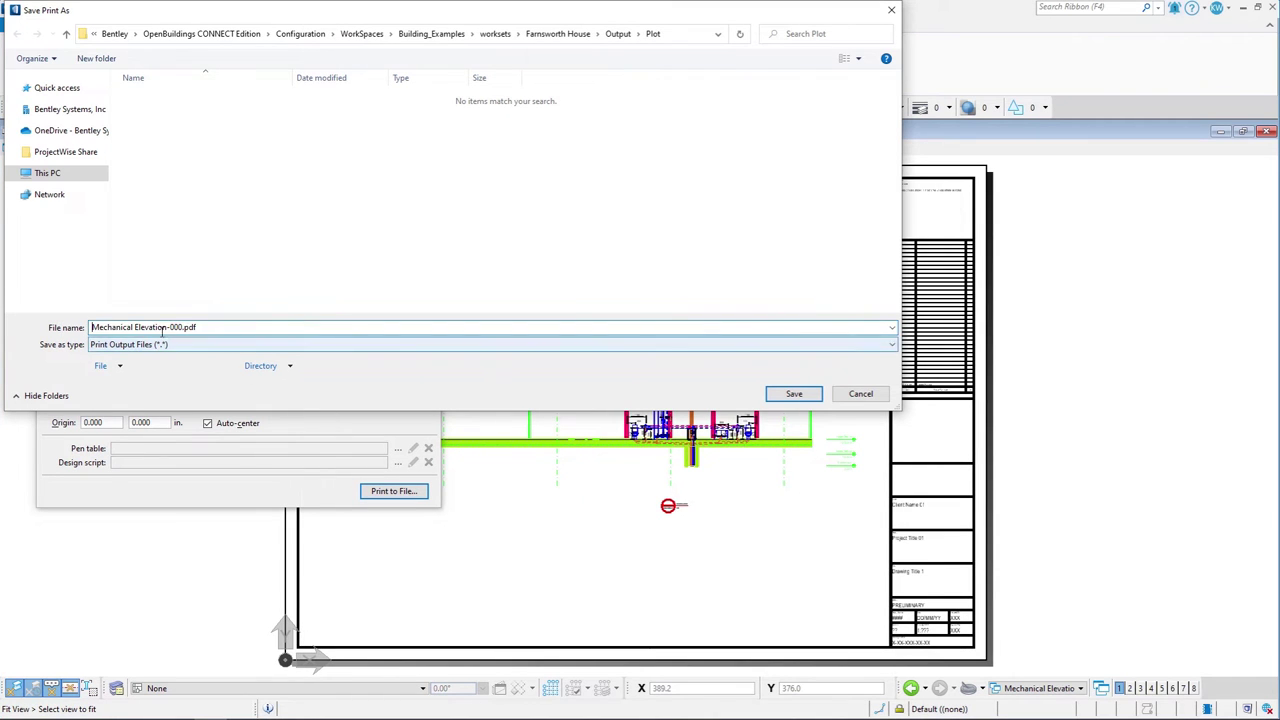
left_click(794, 394)
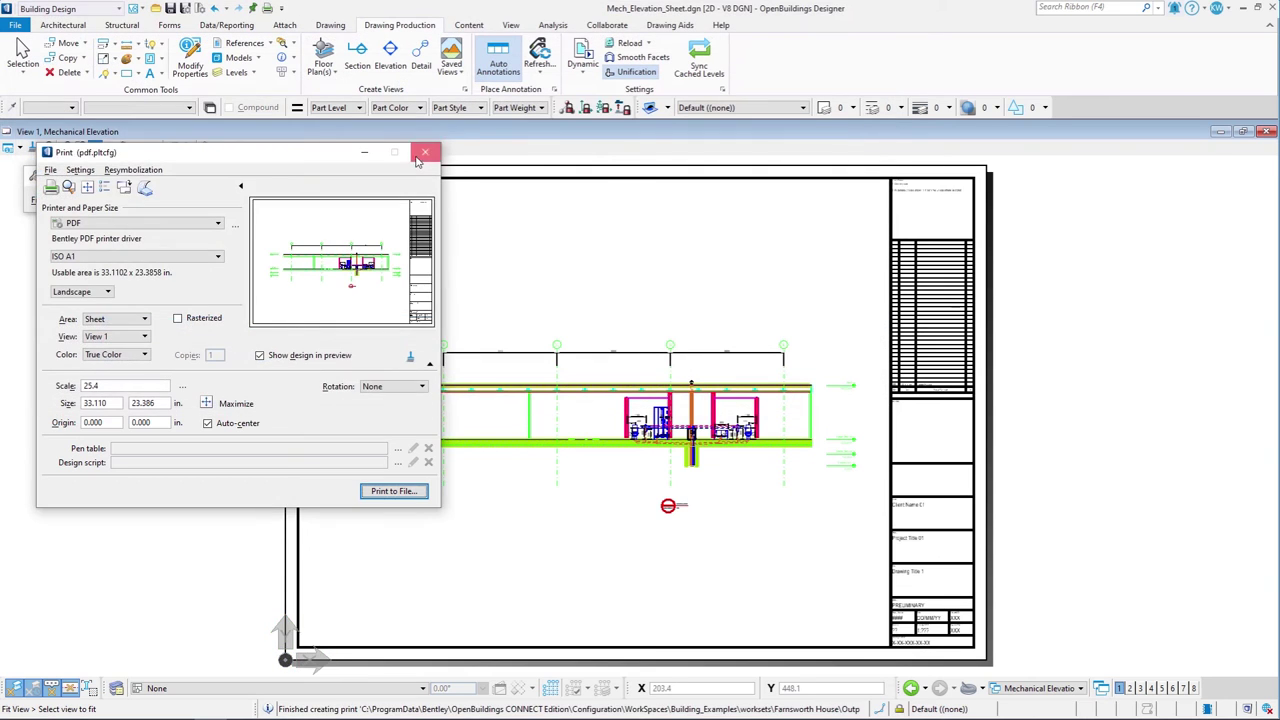
left_click(421, 152)
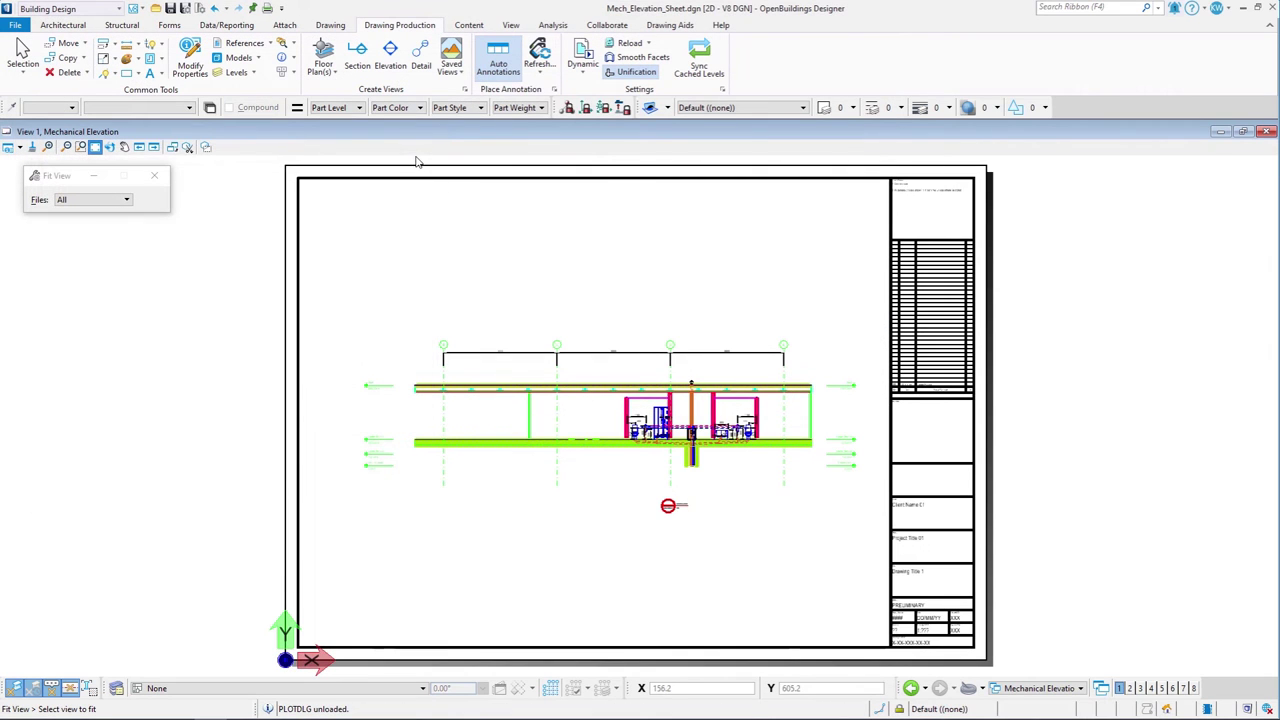
Open Mechanical.dgn and turn off the display of its attached Design Model references, leaving only the mechanical model shown
left_click(12, 25)
left_click(228, 170)
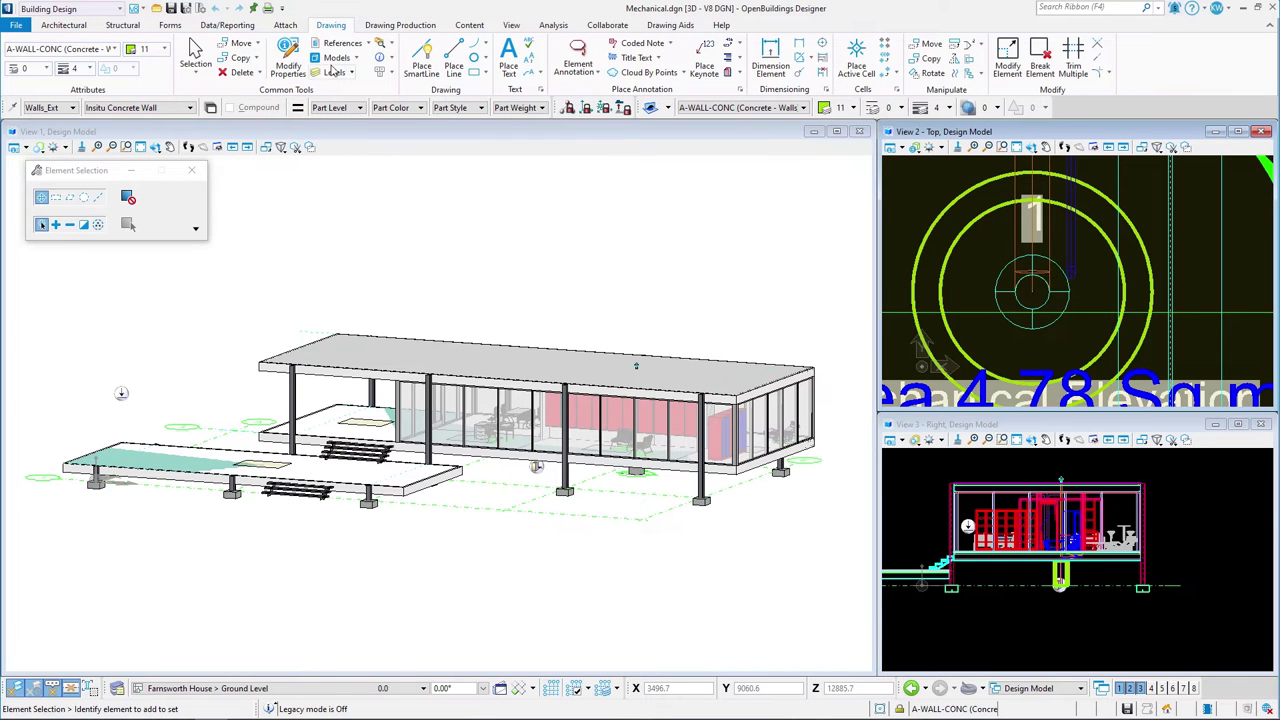
left_click(343, 43)
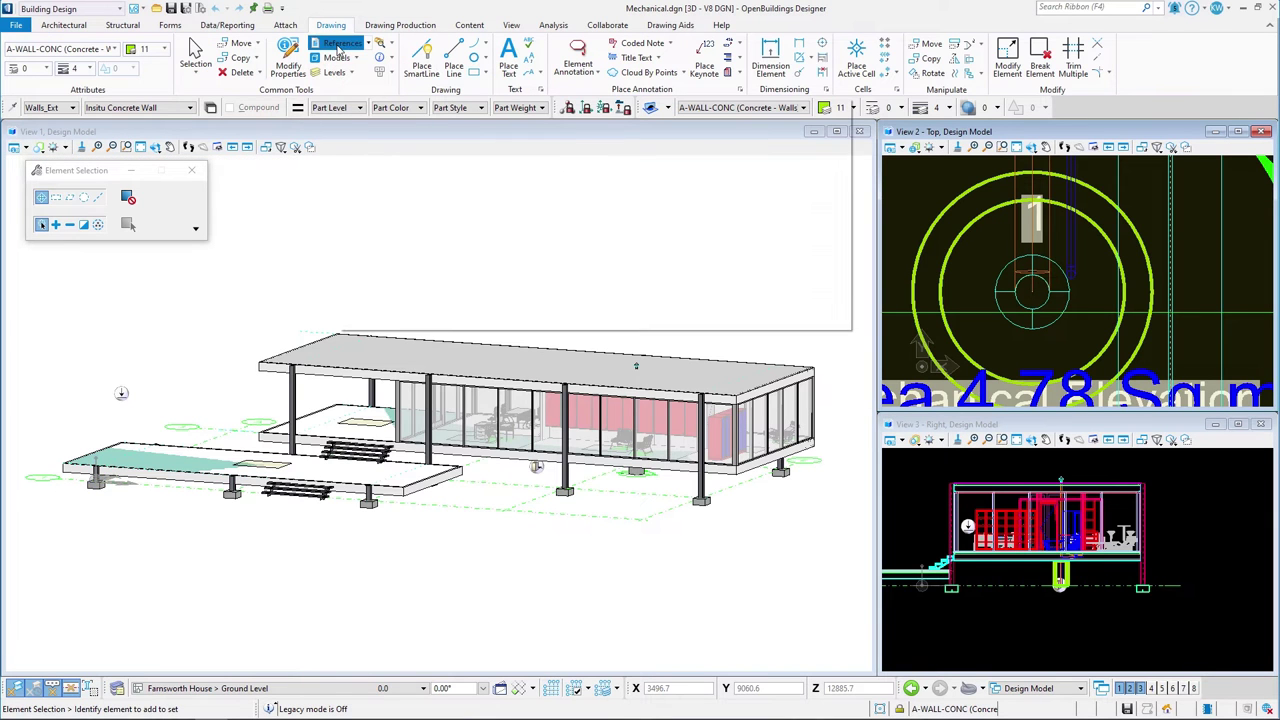
left_click(430, 168)
left_click_drag(515, 258, 633, 258)
left_click(778, 168)
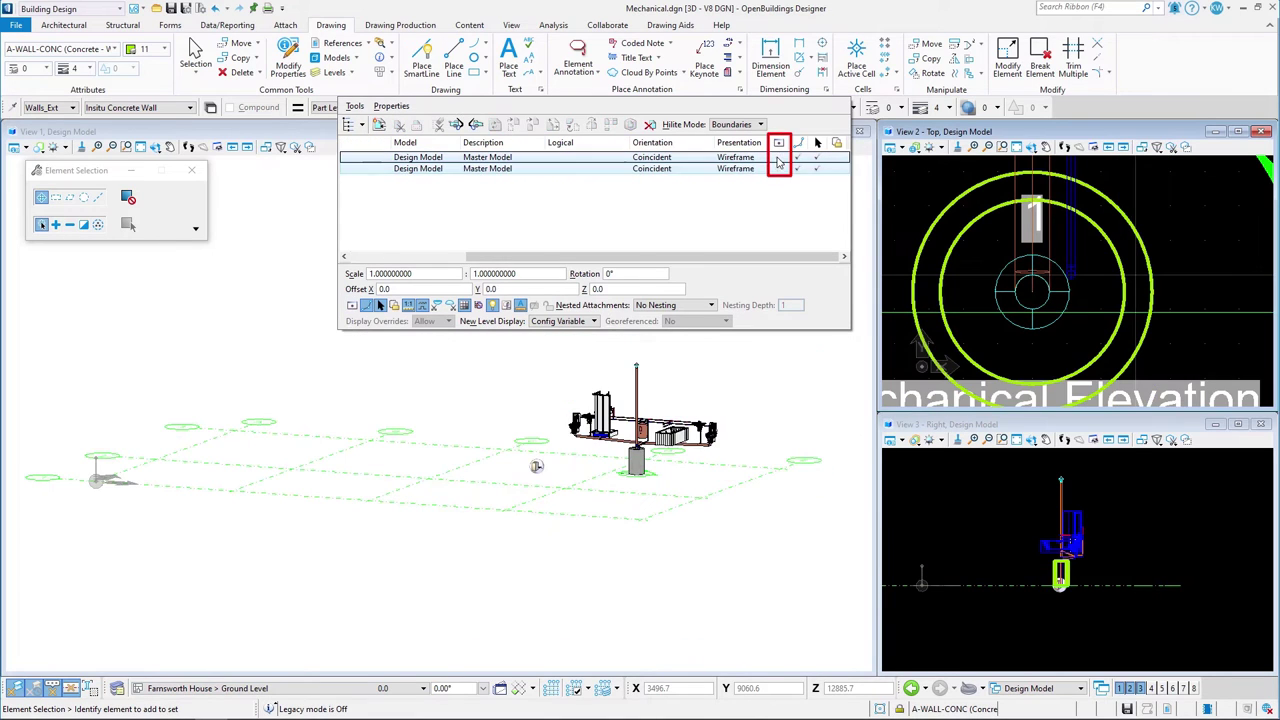
left_click(343, 43)
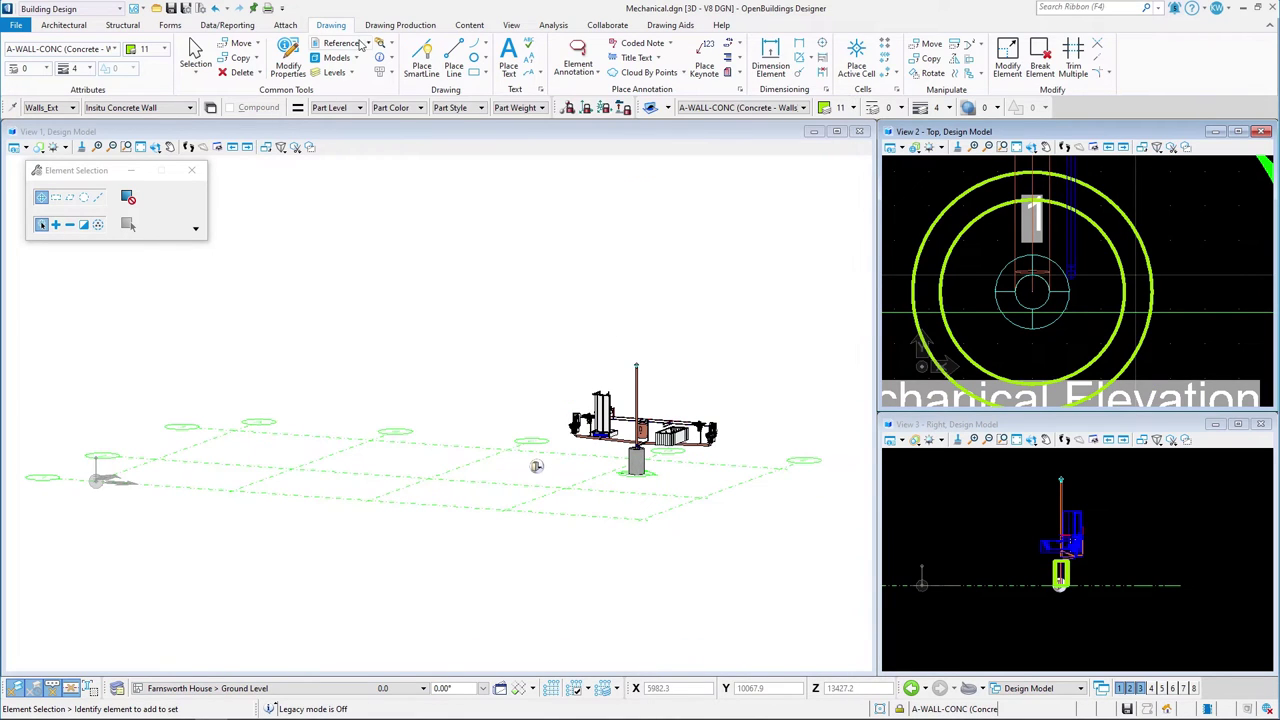
Start a floor plan from the building floors, using the Plumb - Plumbing Plan drawing seed and the Upper Terrace (1570.0) floor
left_click(382, 26)
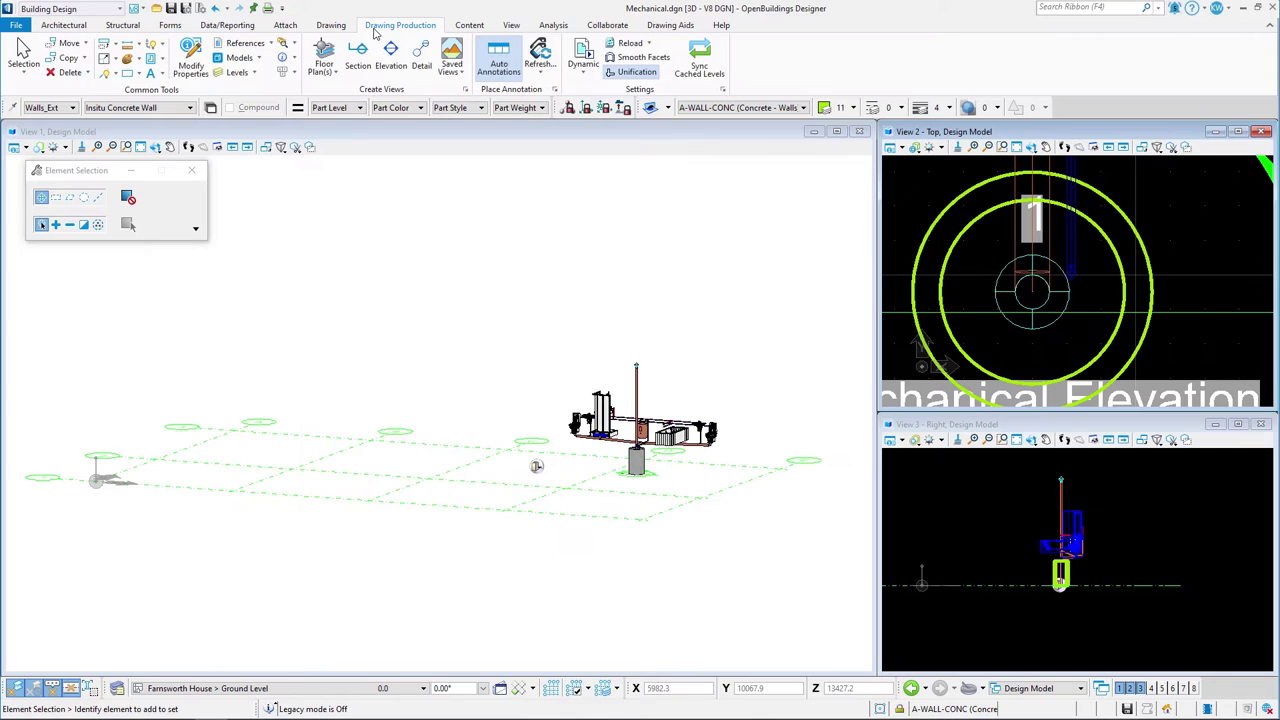
left_click(323, 58)
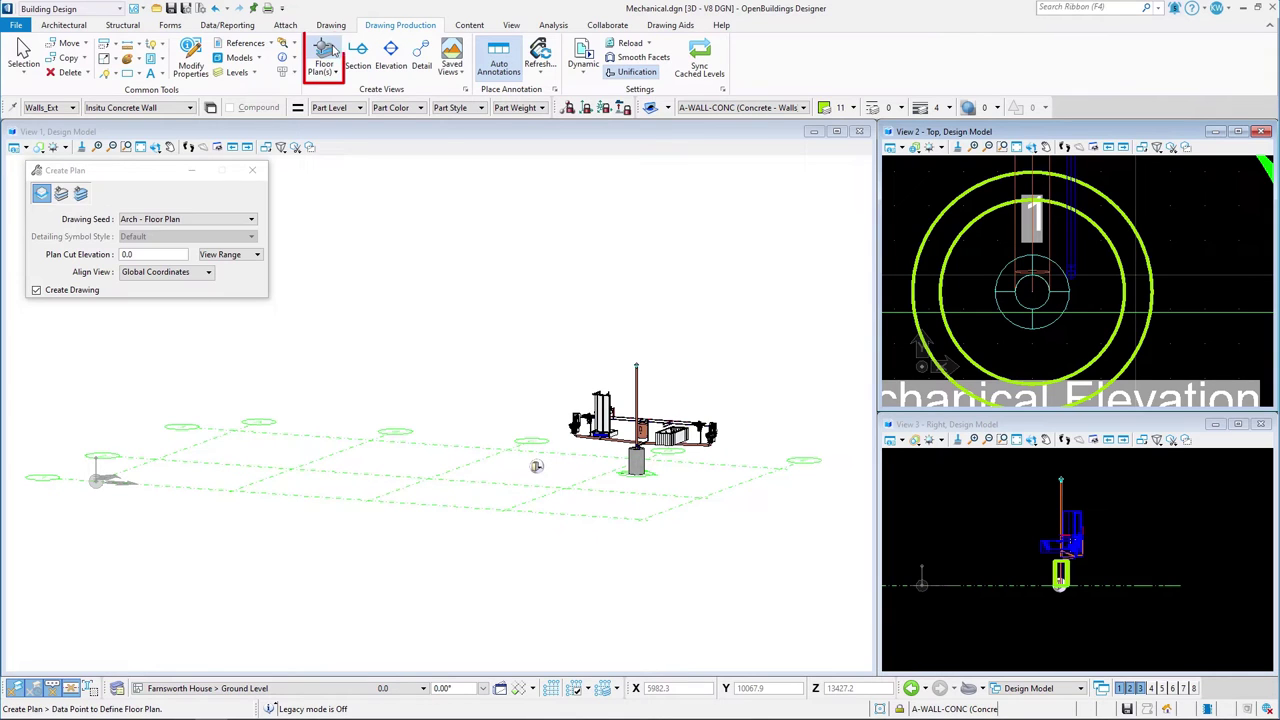
left_click(59, 195)
left_click(140, 220)
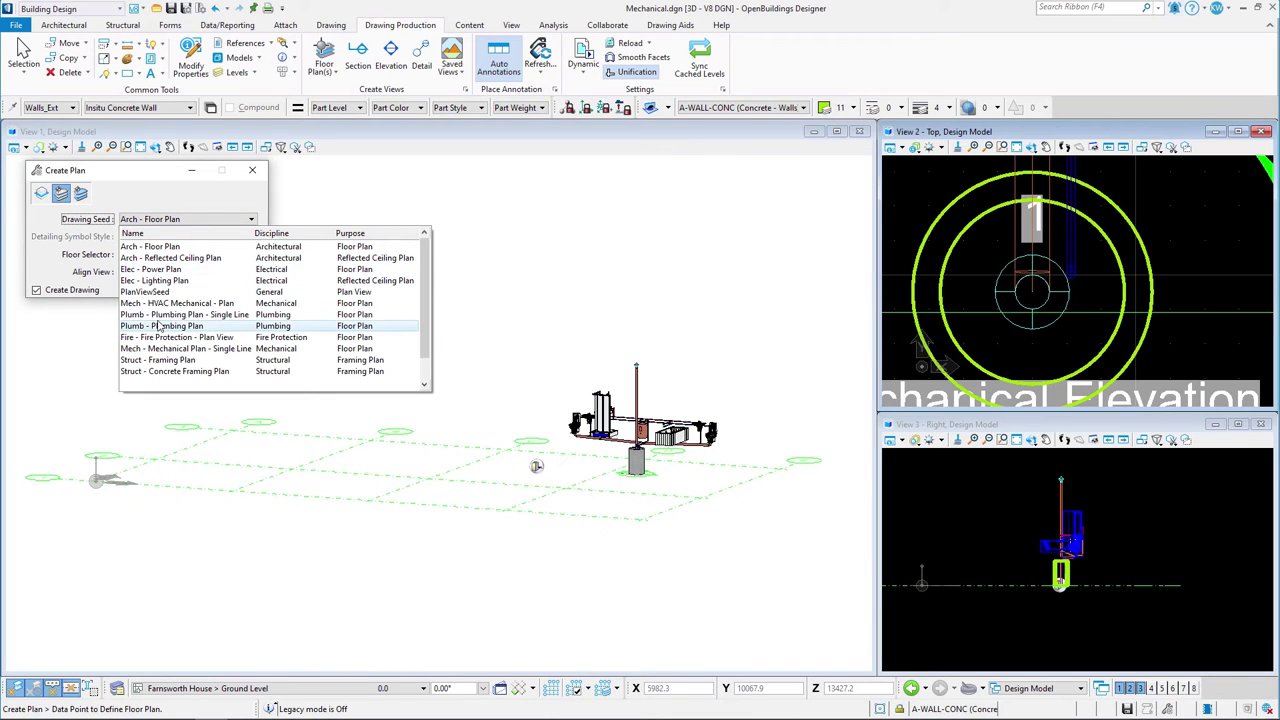
left_click(159, 326)
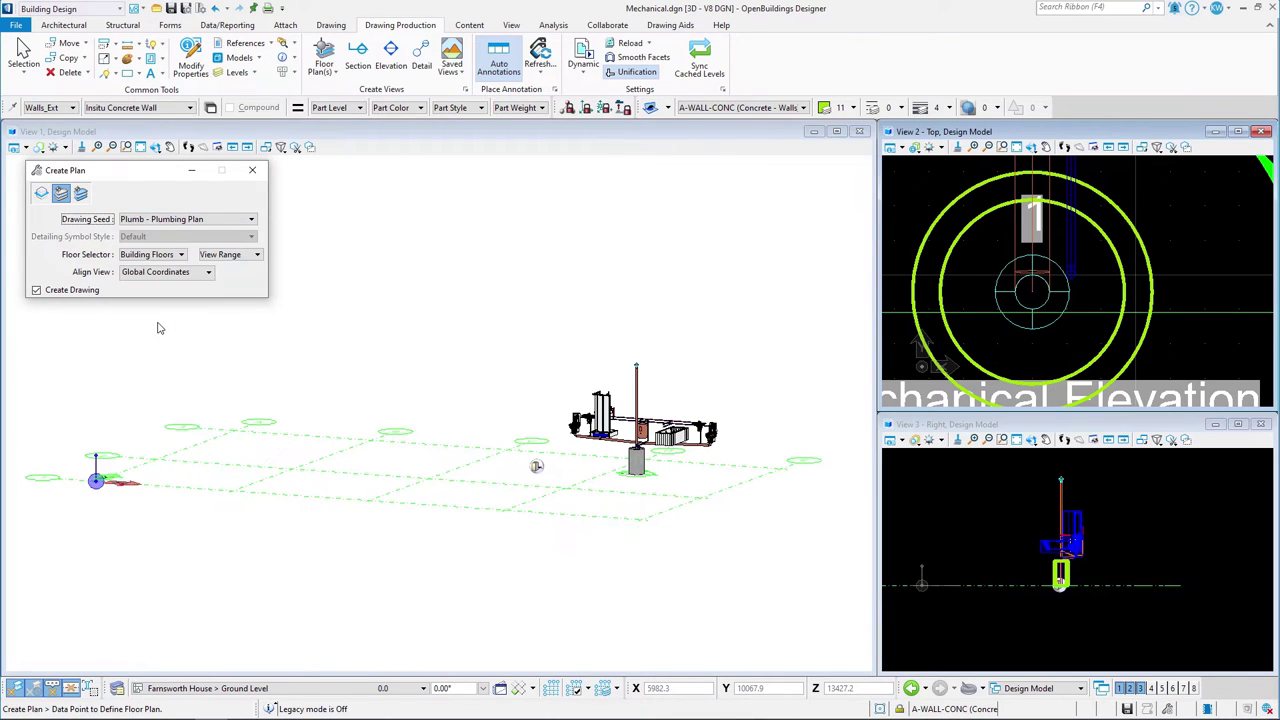
left_click(165, 257)
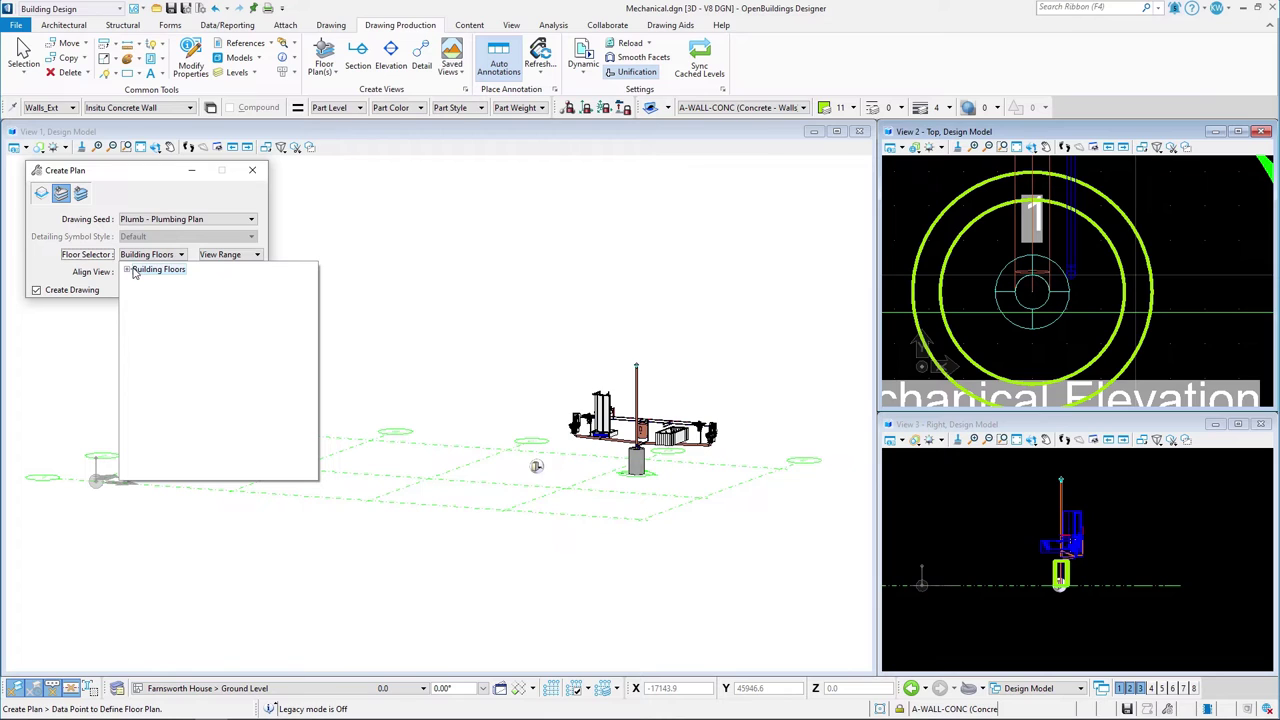
left_click(127, 270)
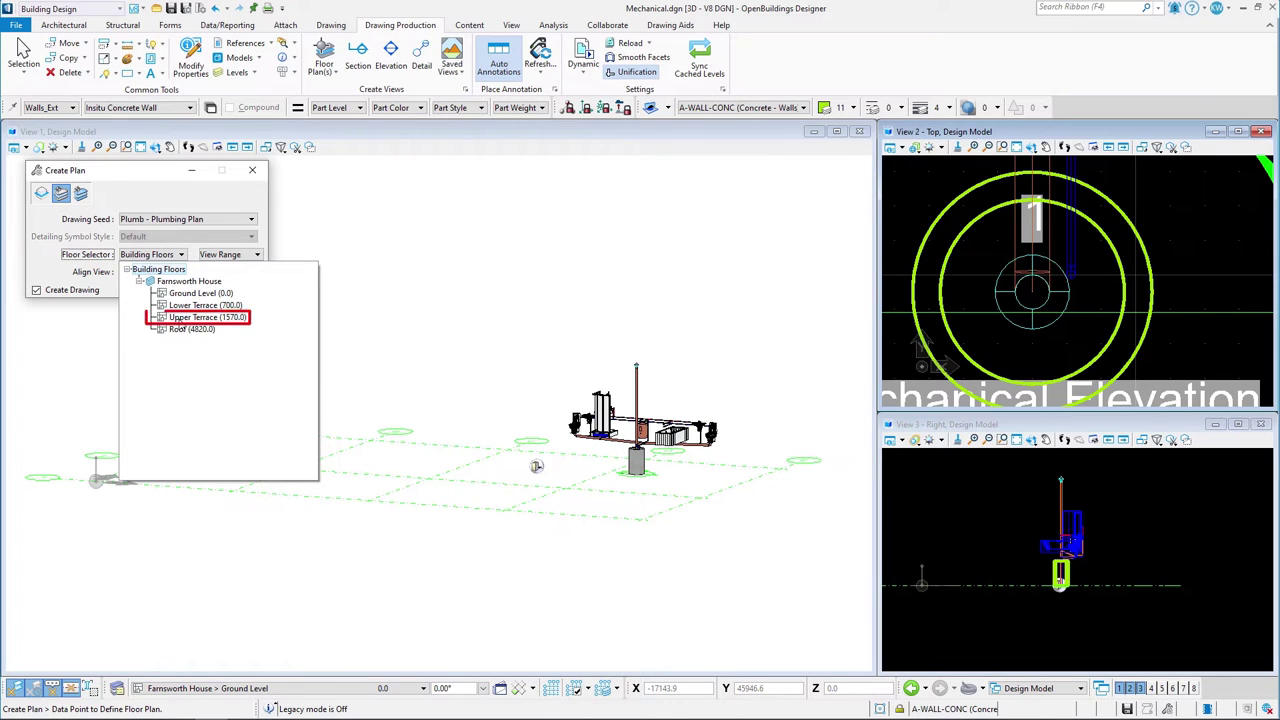
left_click(180, 317)
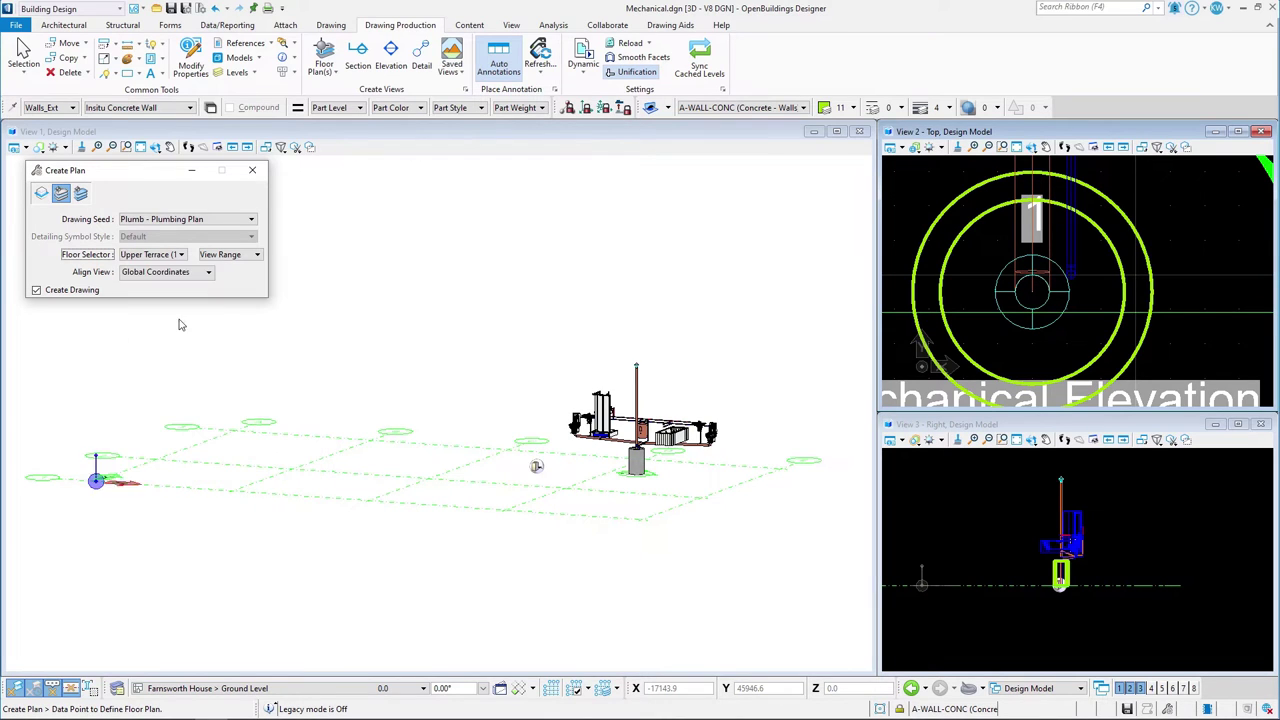
Set the plan's view range to Drawing Template with a Forward distance of 5000 and place the plan in the 3D view
left_click(236, 256)
left_click(300, 273)
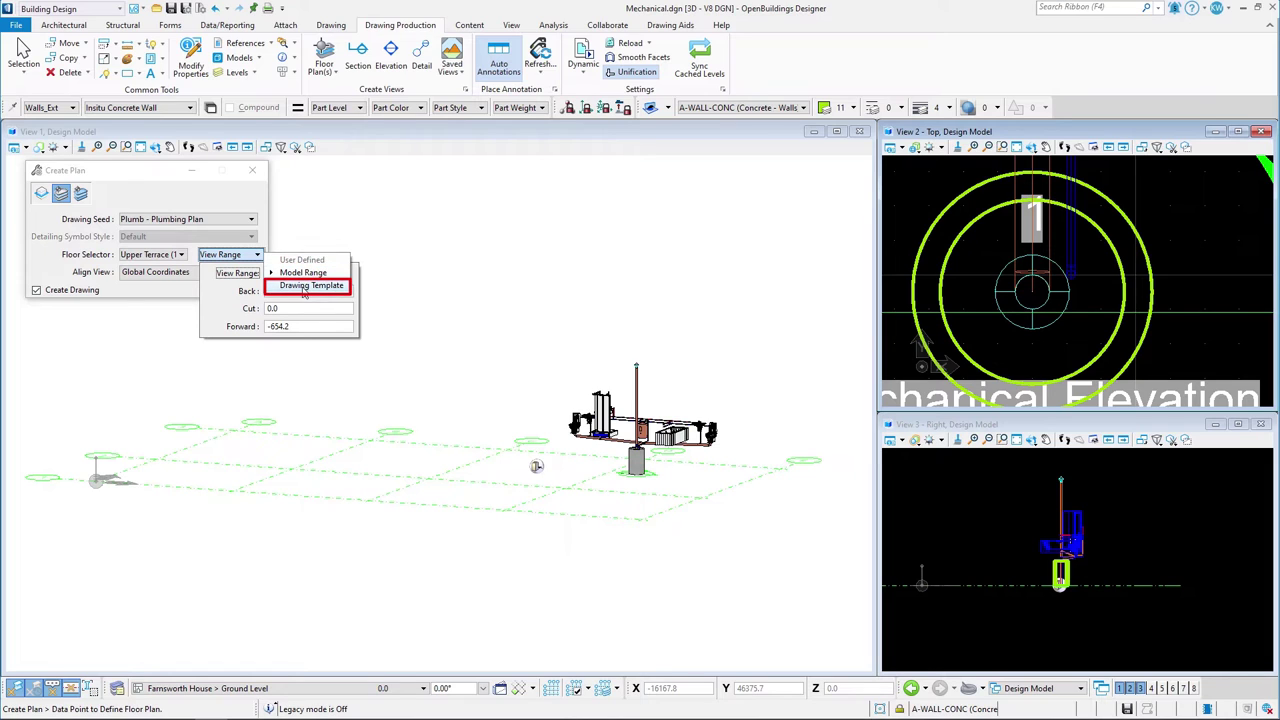
left_click(304, 287)
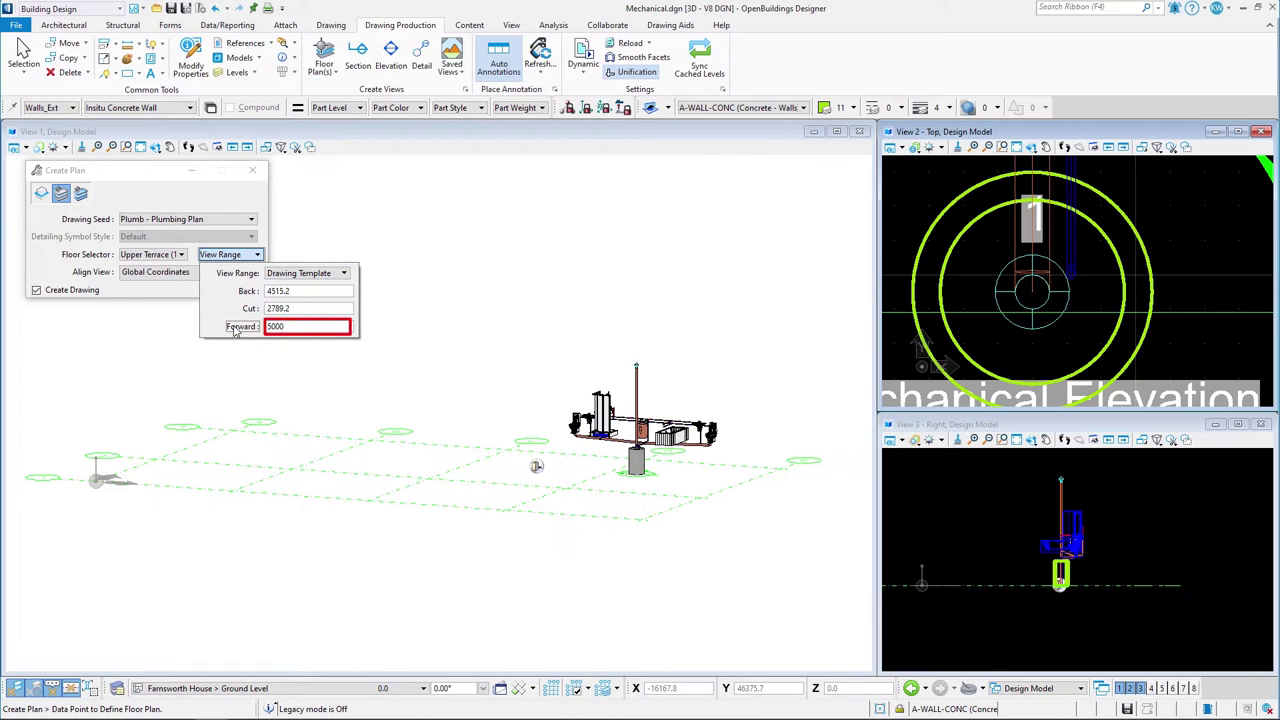
left_click(443, 380)
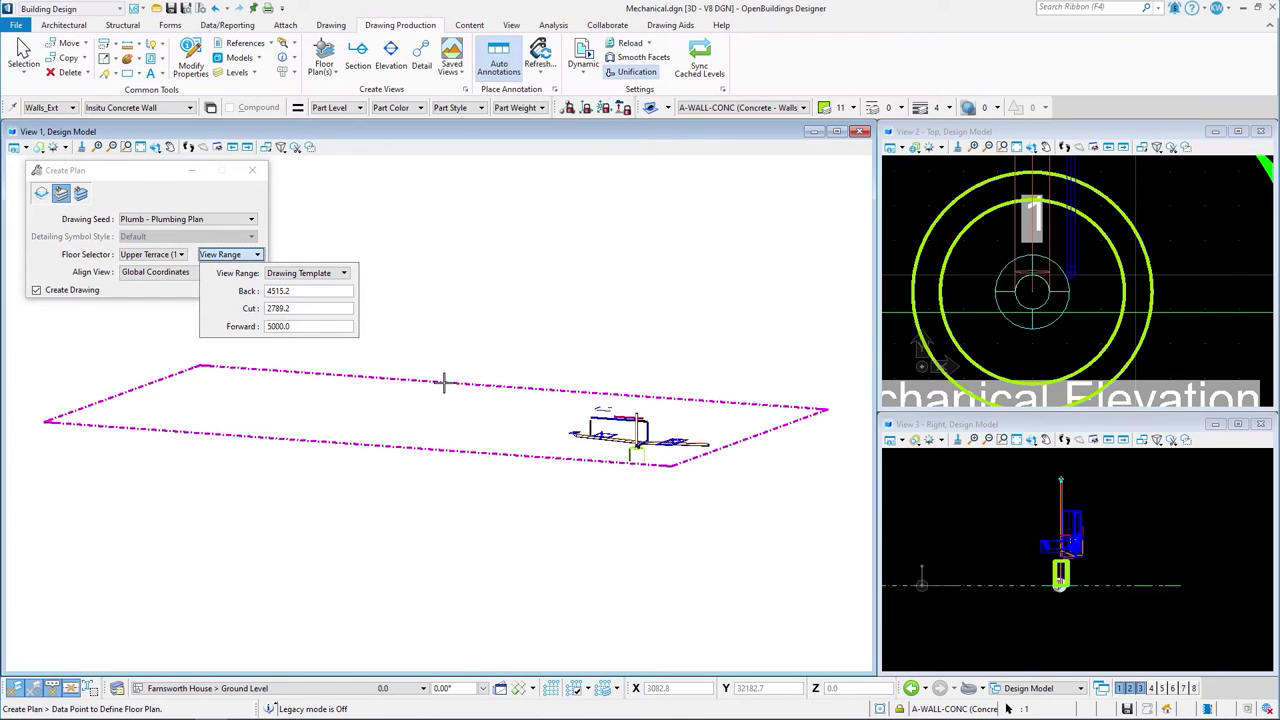
Name the drawing Mechanical Plan and have its drawing model created in a separate new file, Mech_Plan_Drawing, in the Drawings folder
type("Mechanical Plan")
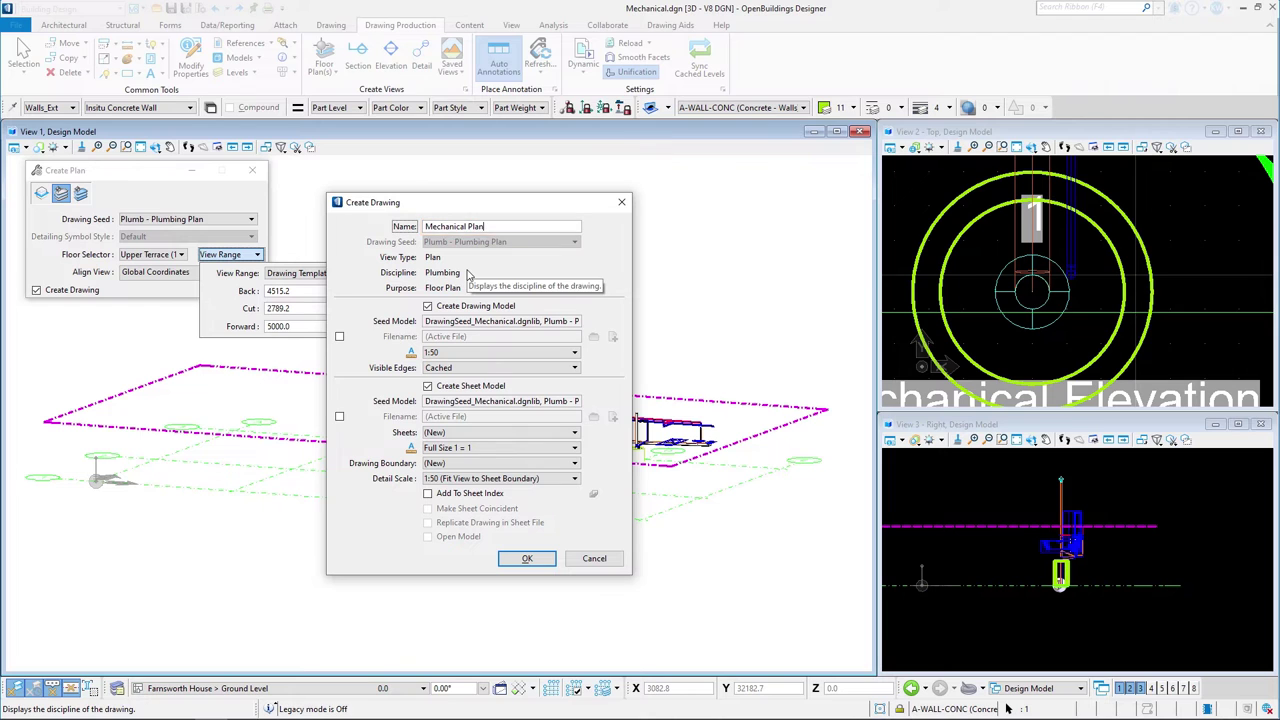
left_click(339, 336)
left_click(613, 337)
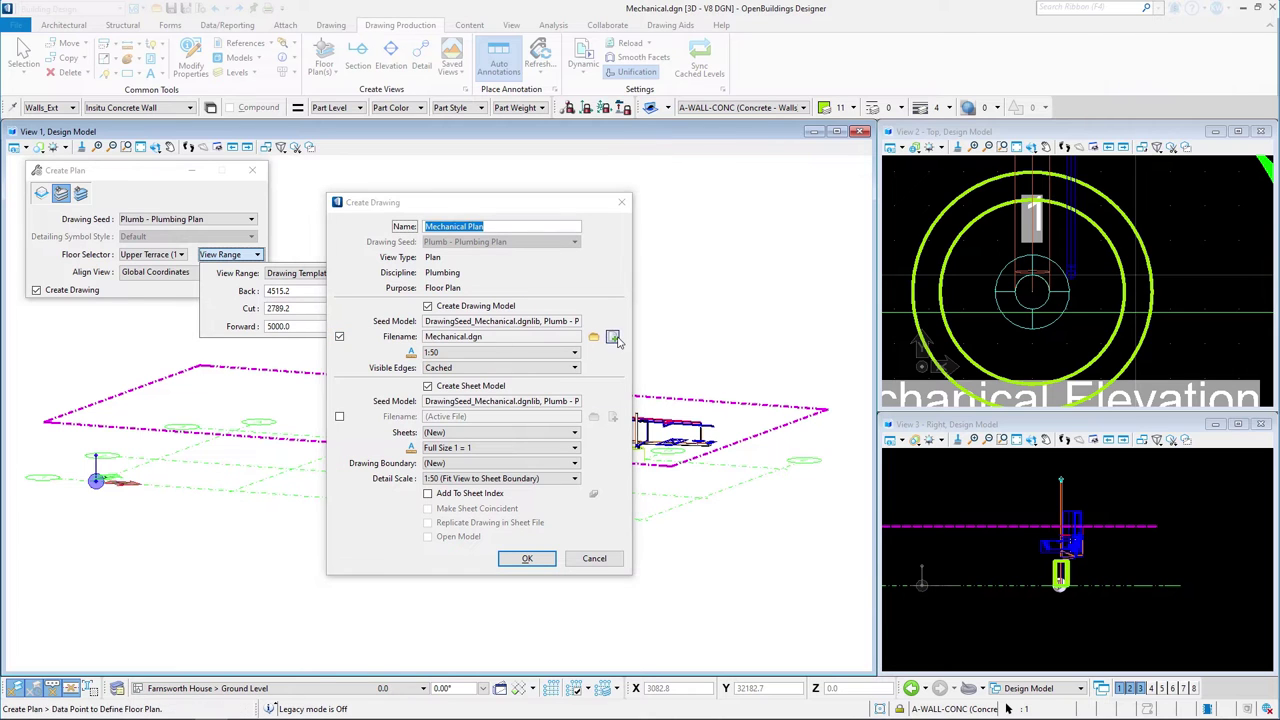
type("Mech")
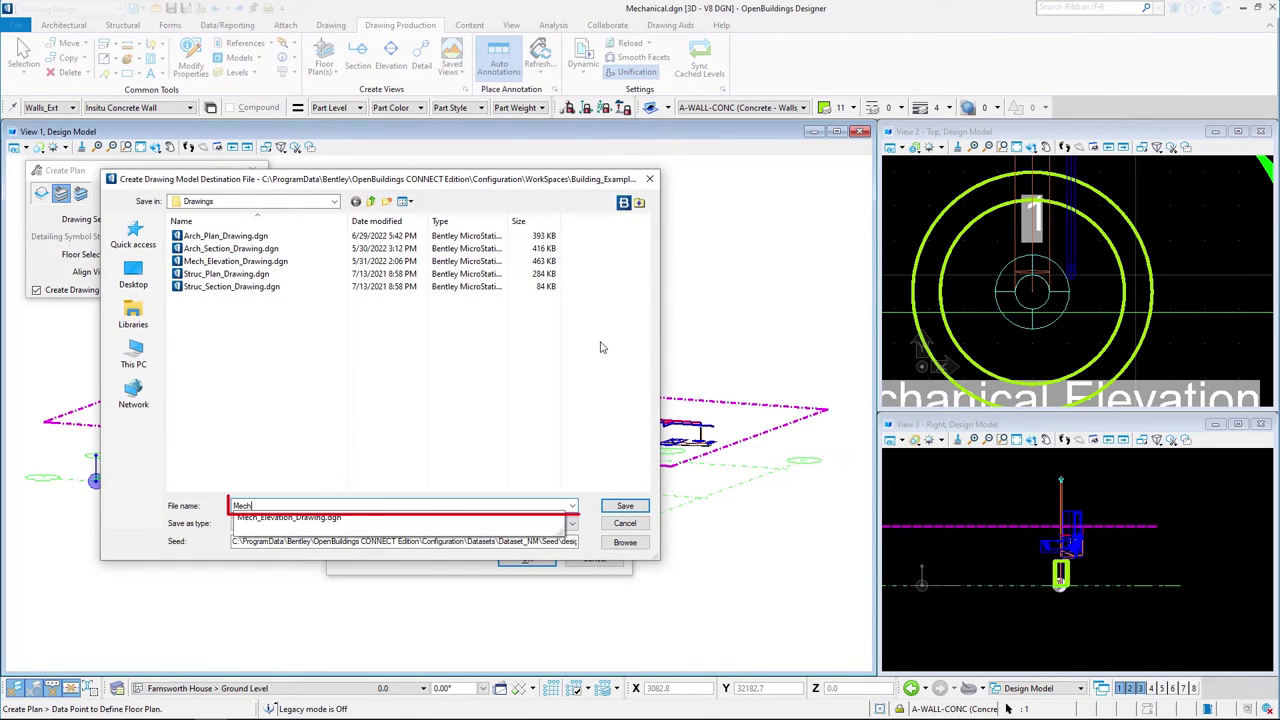
type("_Plan_Drawing")
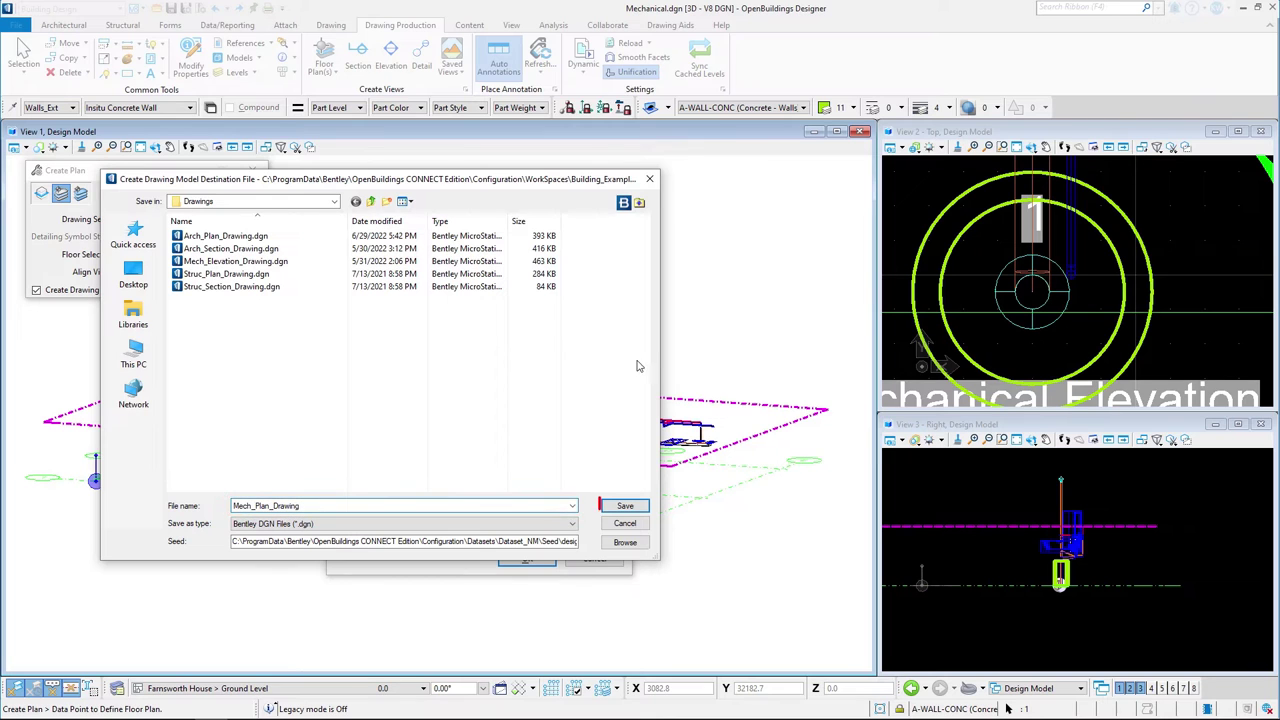
left_click(625, 505)
Store the sheet model in a new Mech_Plan_Sheet file in the Sheets folder, set the detail scale to 1:50, and create the drawing
left_click(339, 416)
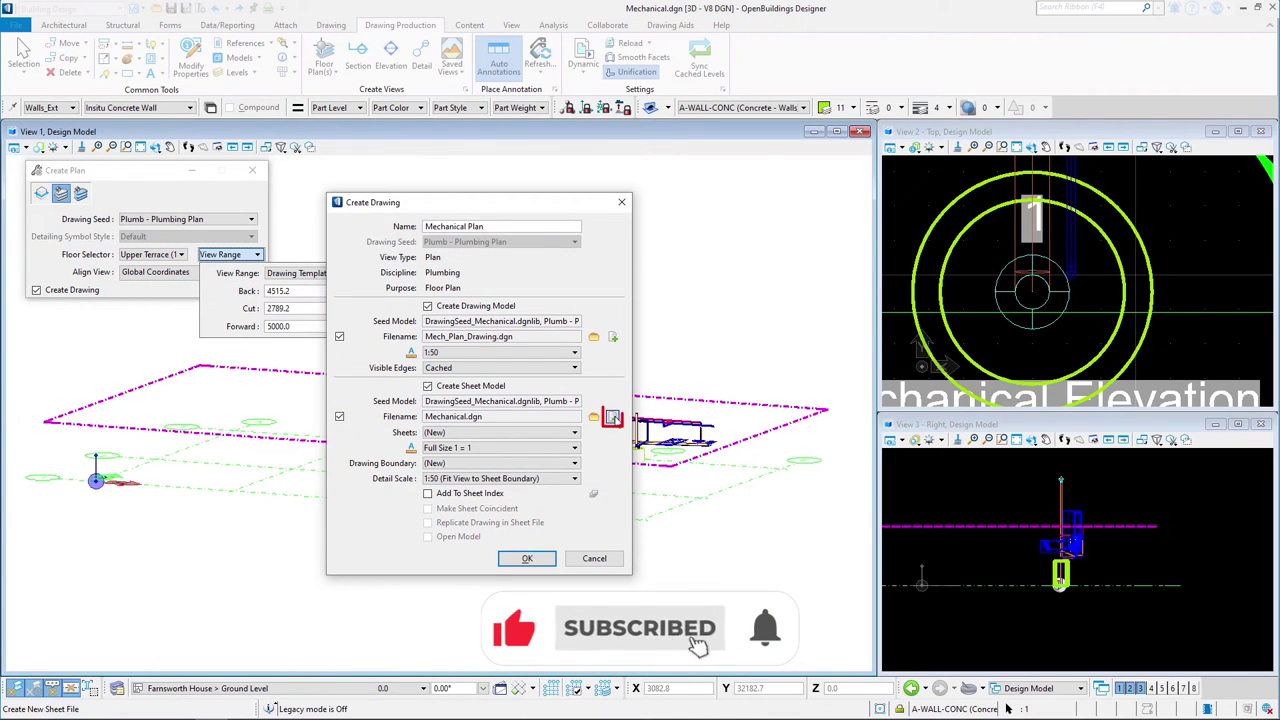
left_click(595, 418)
type("Mech_Plan_Sheet")
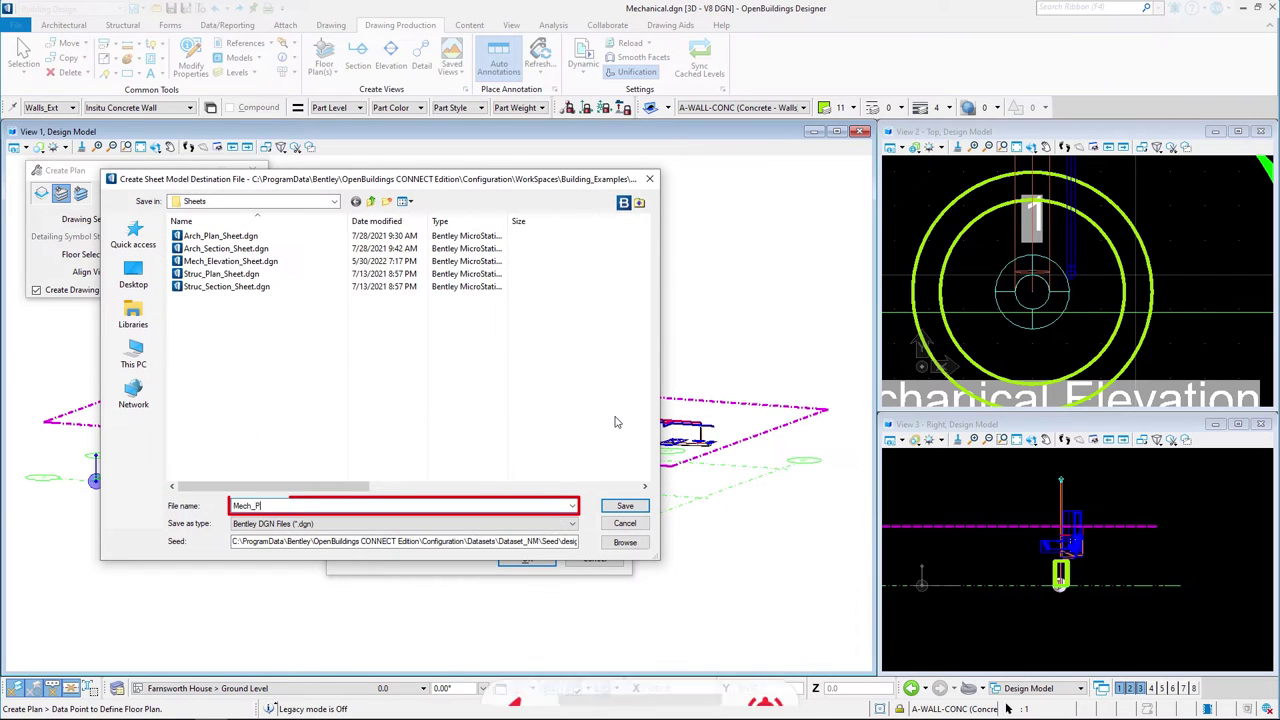
left_click(642, 502)
left_click(500, 478)
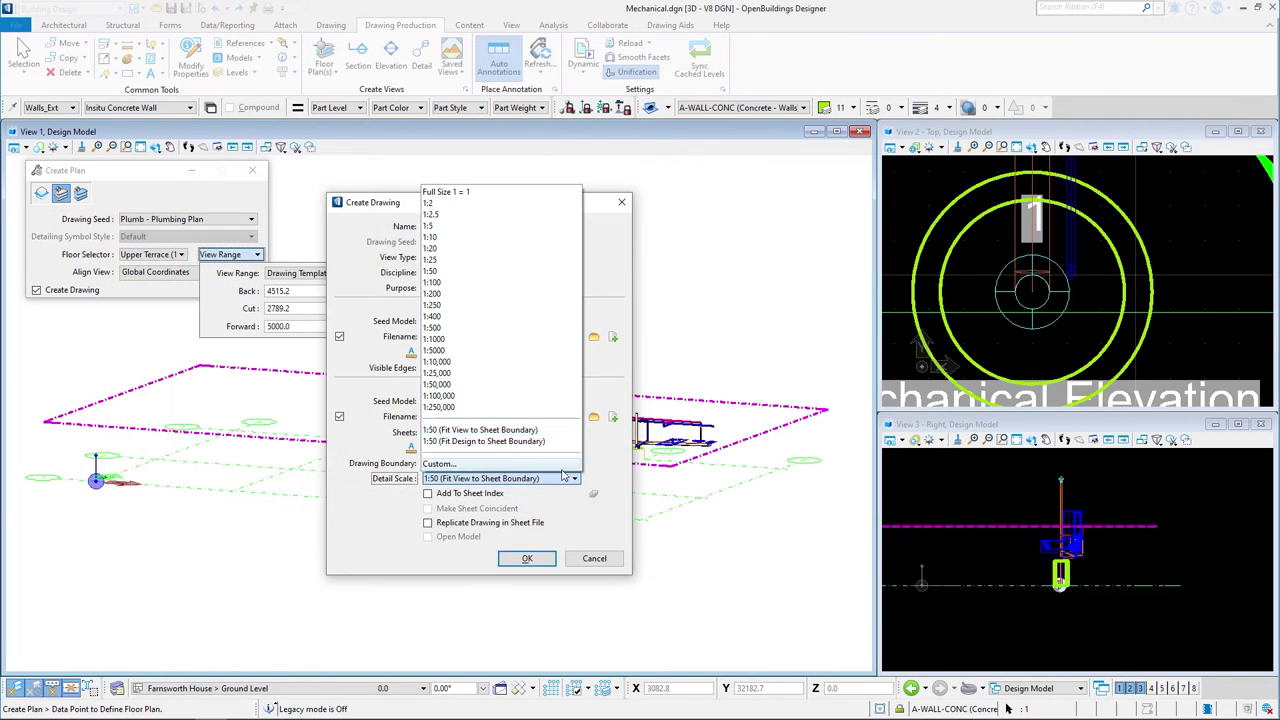
left_click(438, 274)
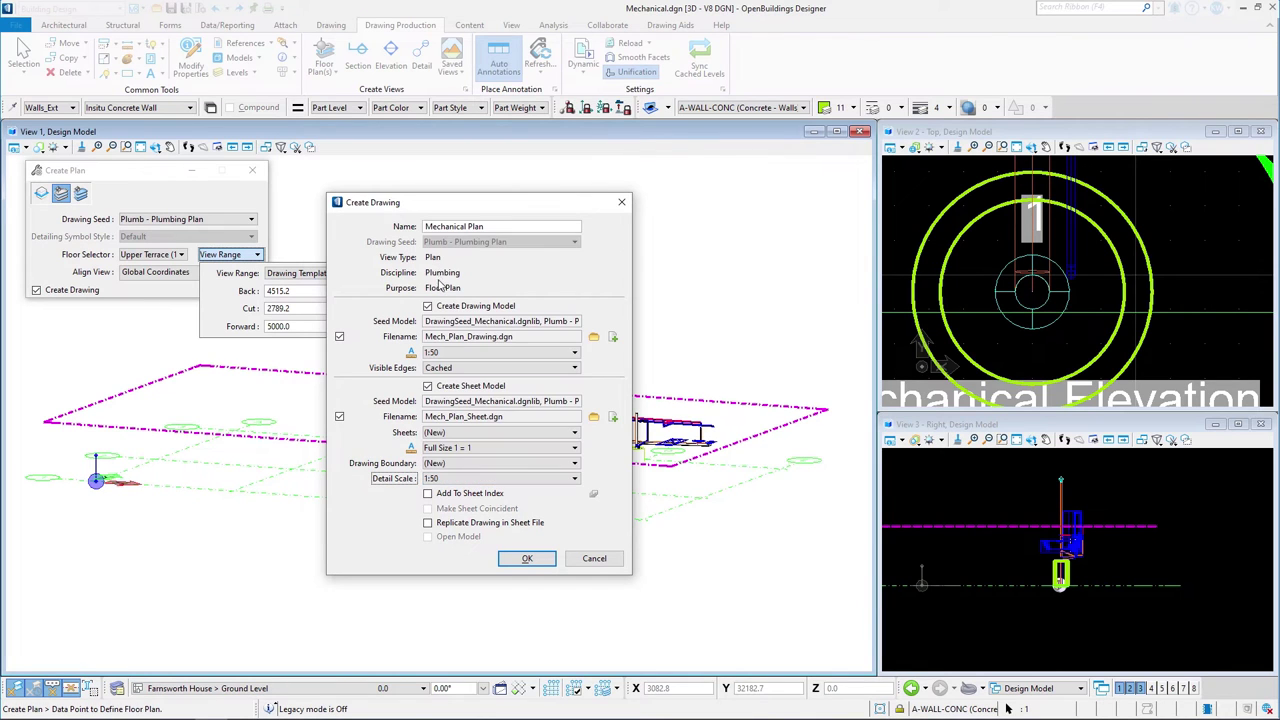
left_click(527, 559)
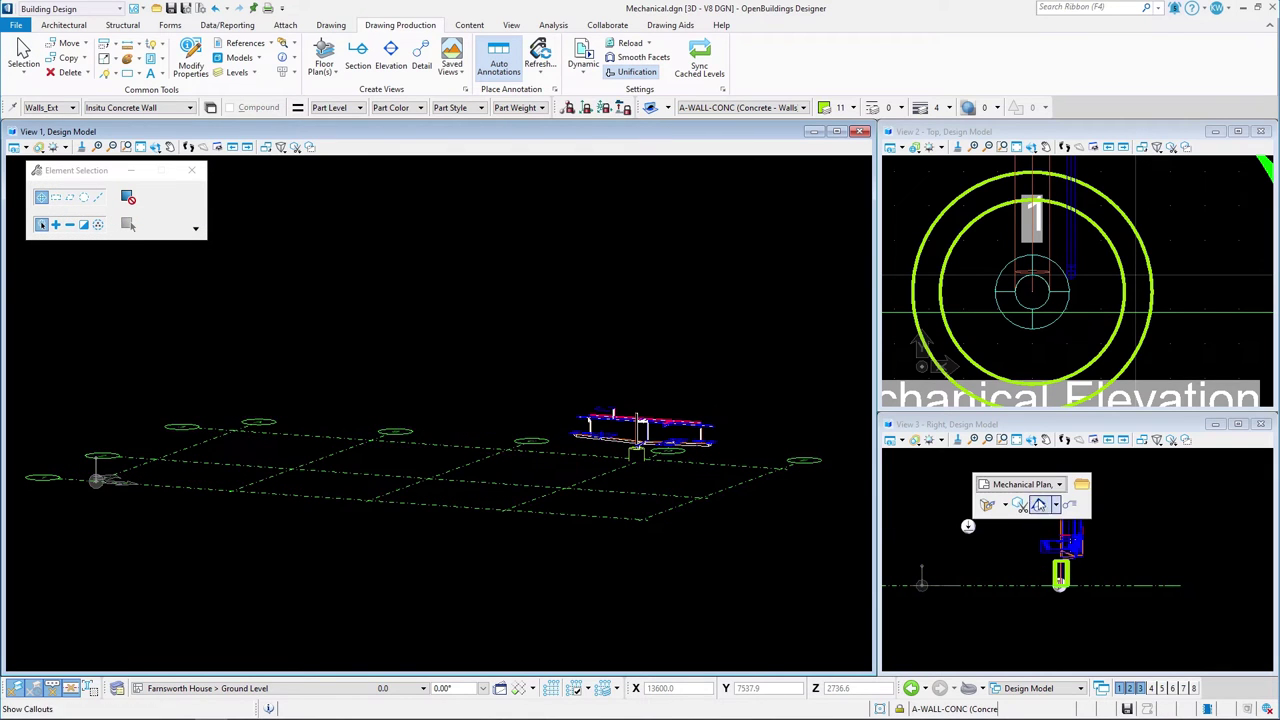
Open the Mech_Plan_Drawing.dgn drawing model from the new plan callout's marker
left_click(1060, 485)
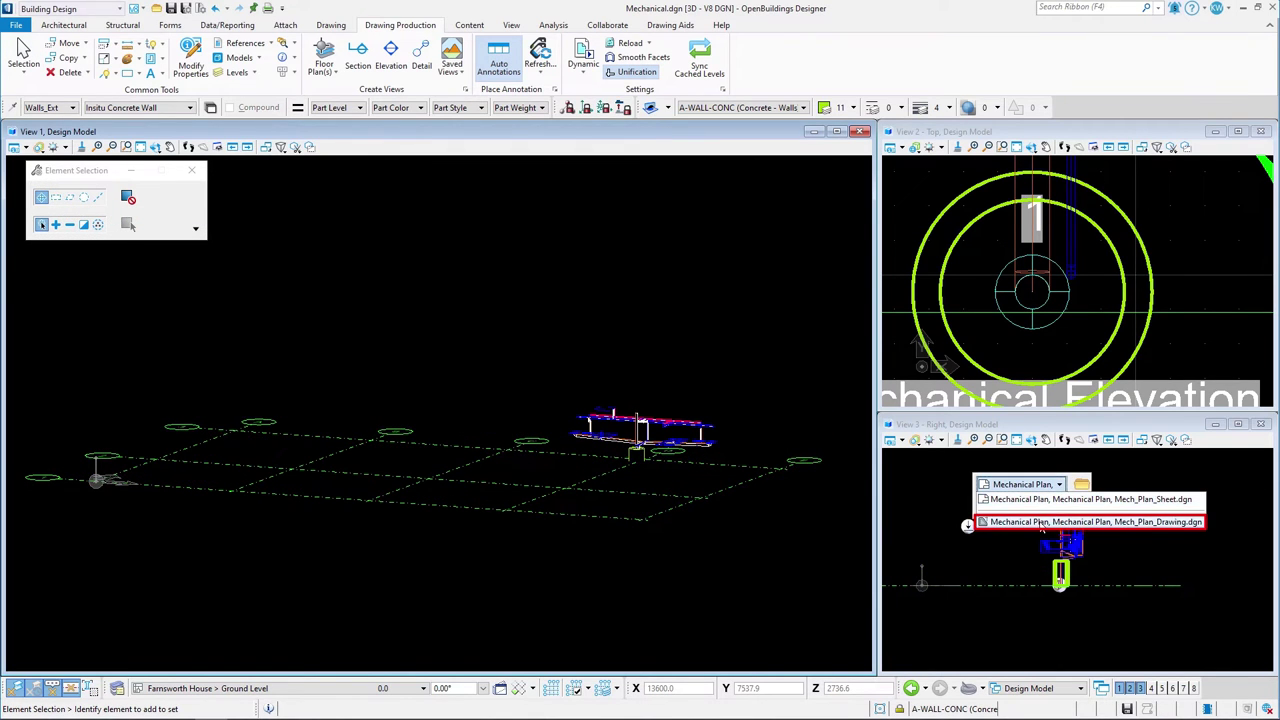
left_click(1040, 525)
left_click(1081, 484)
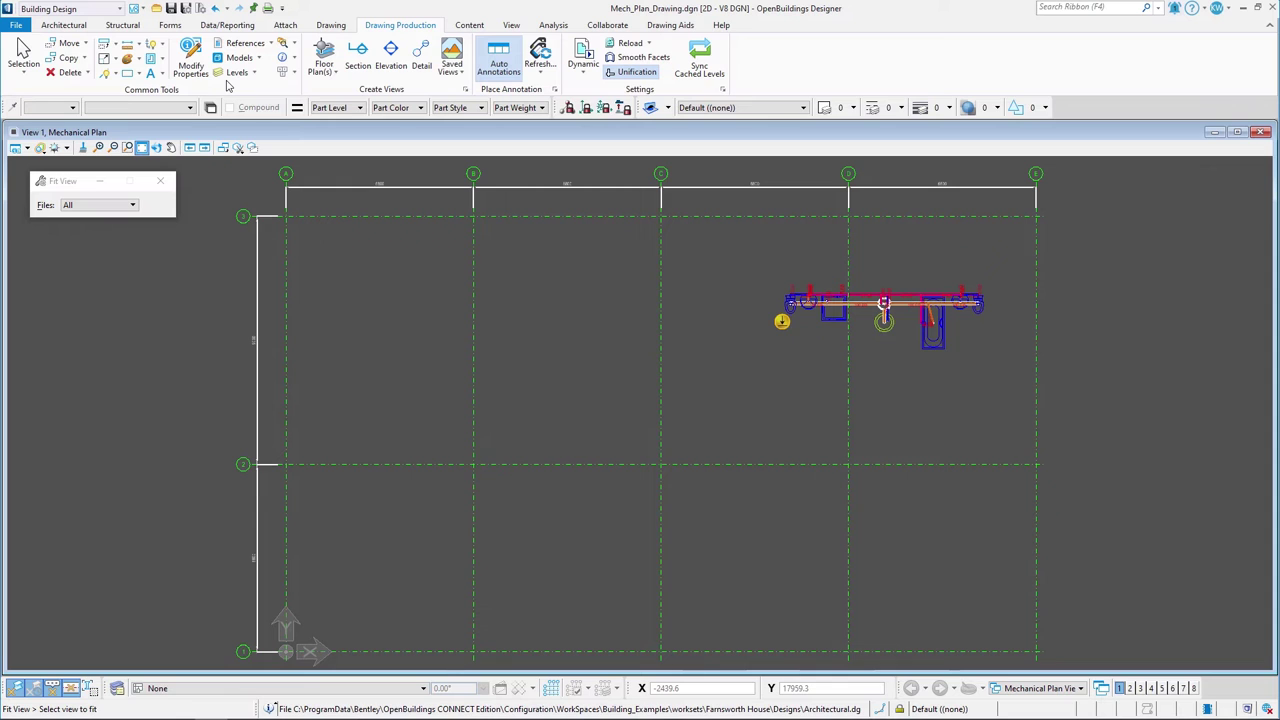
Attach Arch_Plan_Drawing.dgn to the mechanical plan as a coincident reference with Live Nesting
left_click(244, 43)
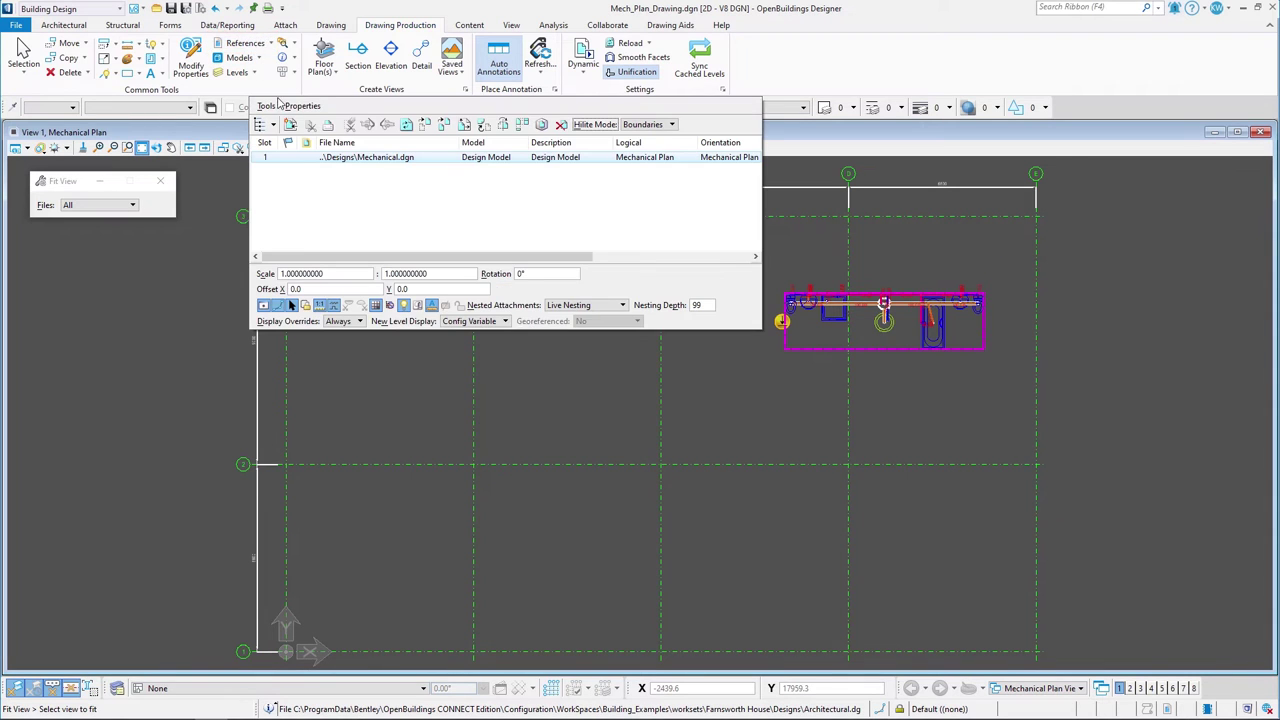
left_click(290, 125)
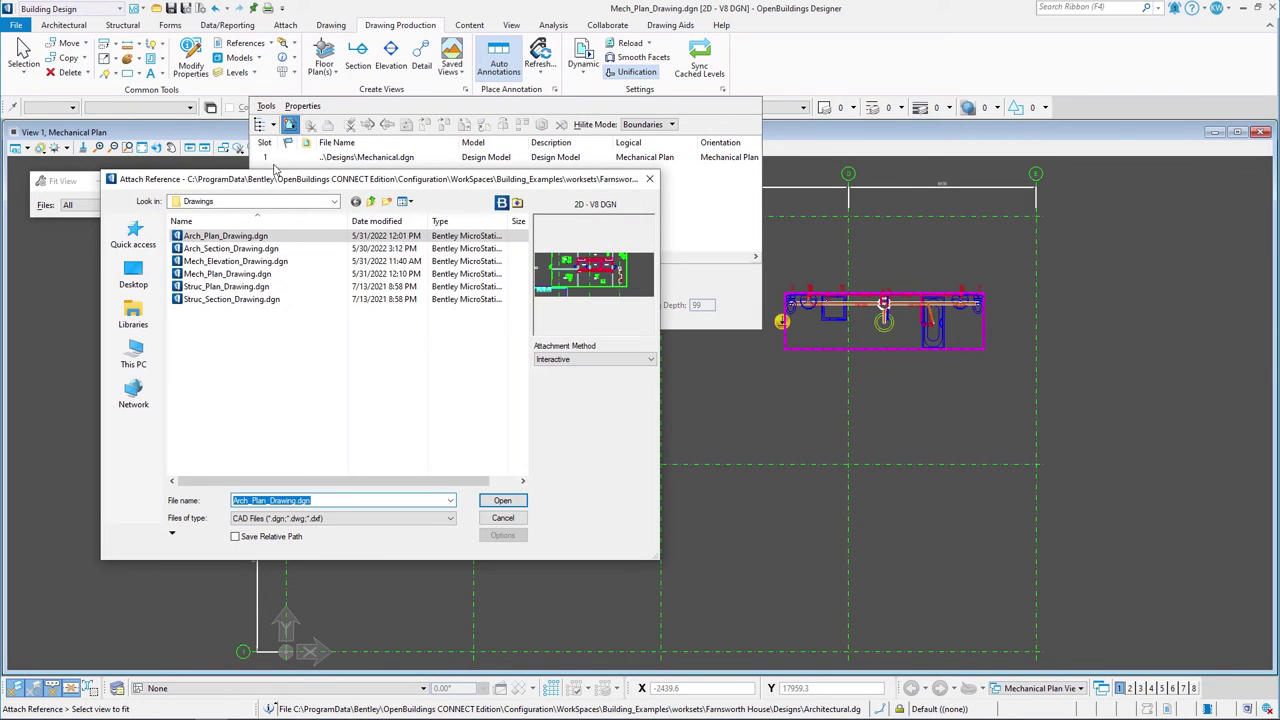
left_click(225, 236)
left_click(500, 500)
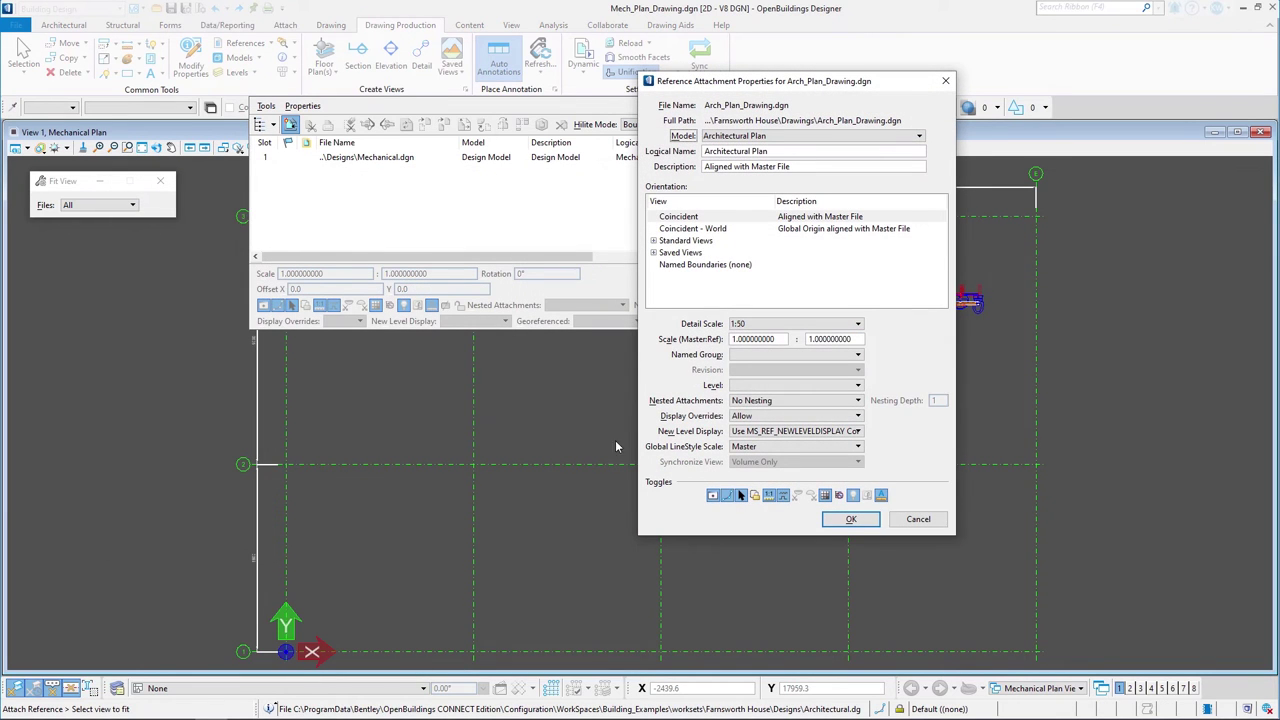
left_click(780, 400)
left_click(766, 414)
left_click(937, 401)
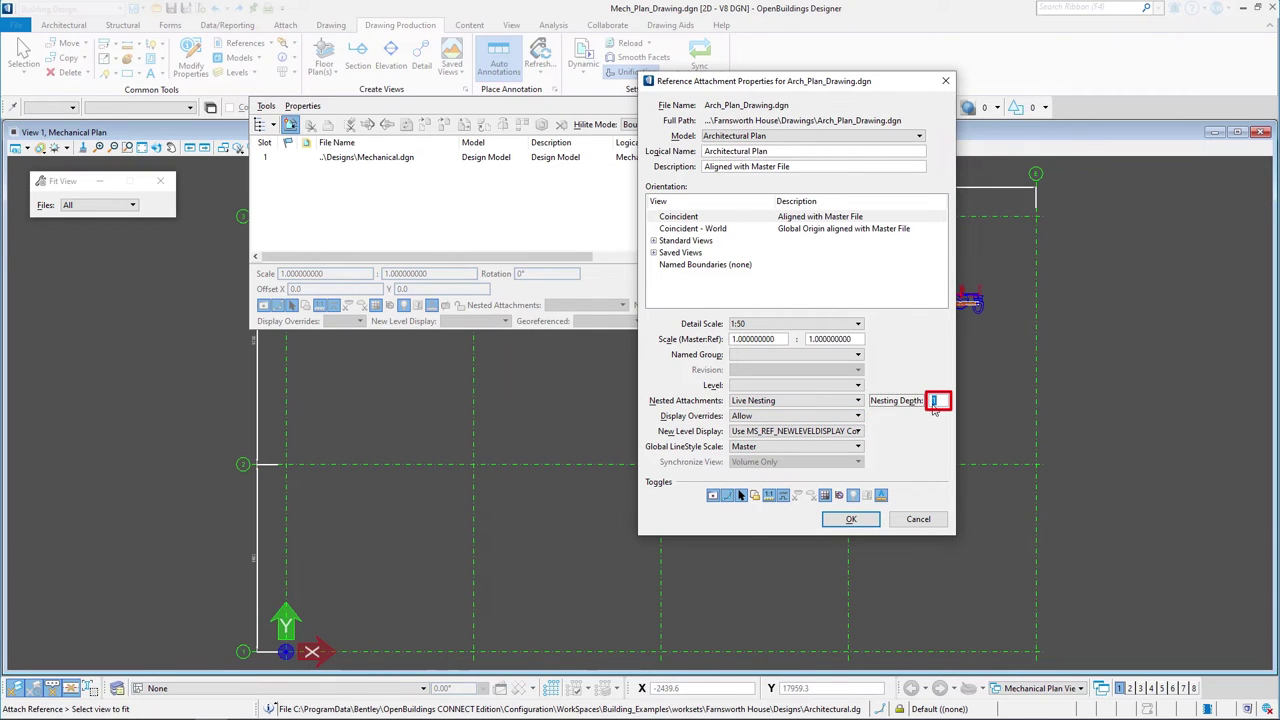
left_click(851, 520)
scroll(912, 302, "up", 2)
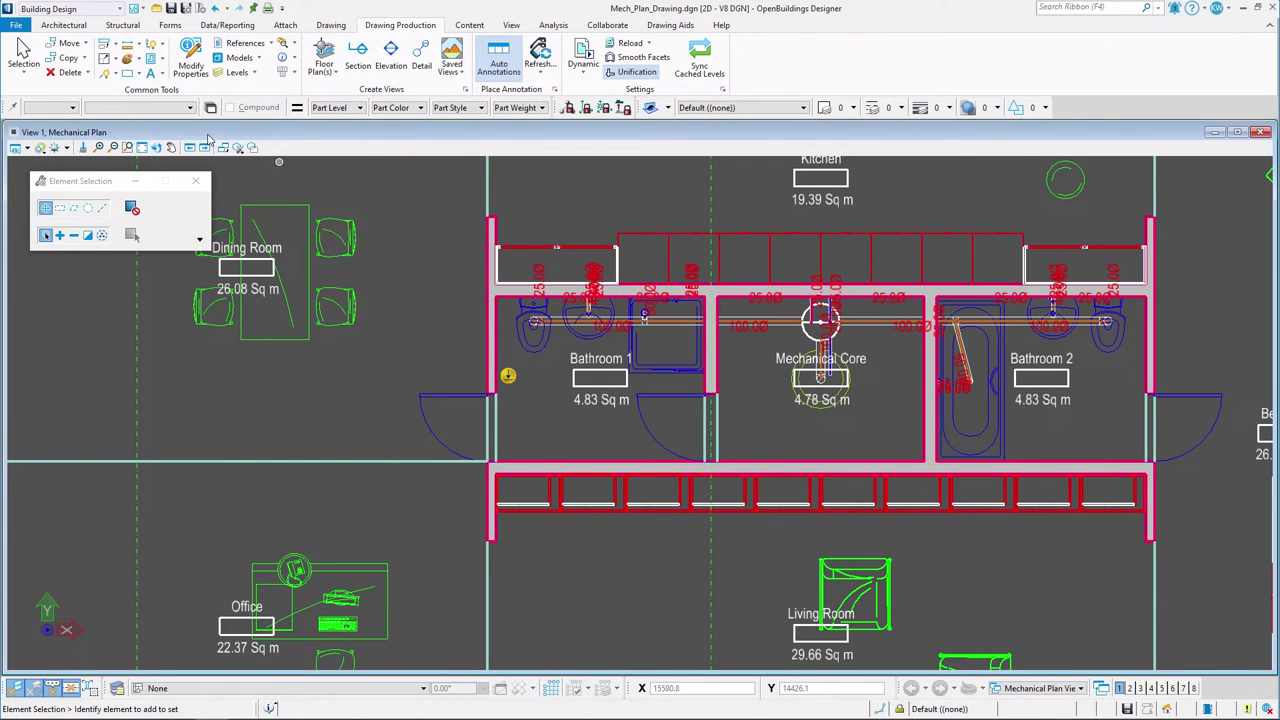
Open Arch_Plan_Drawing.dgn from the Drawings folder
left_click(18, 25)
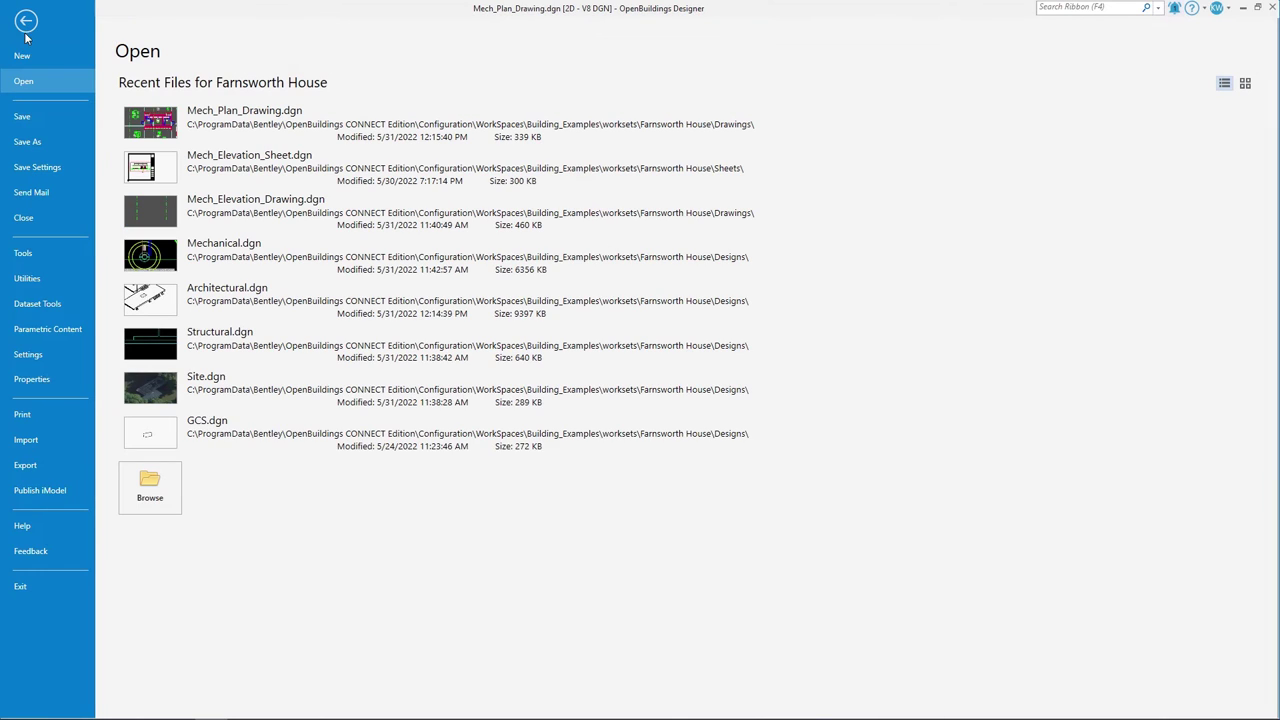
left_click(164, 491)
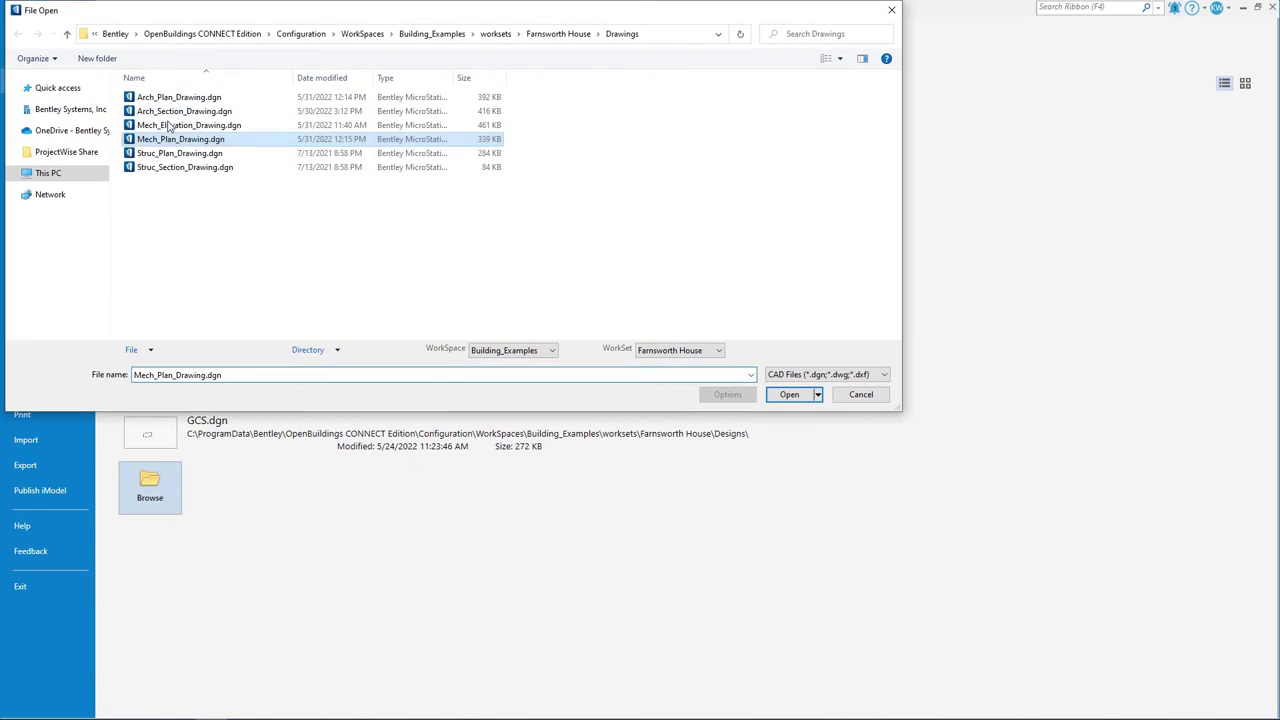
left_click(170, 97)
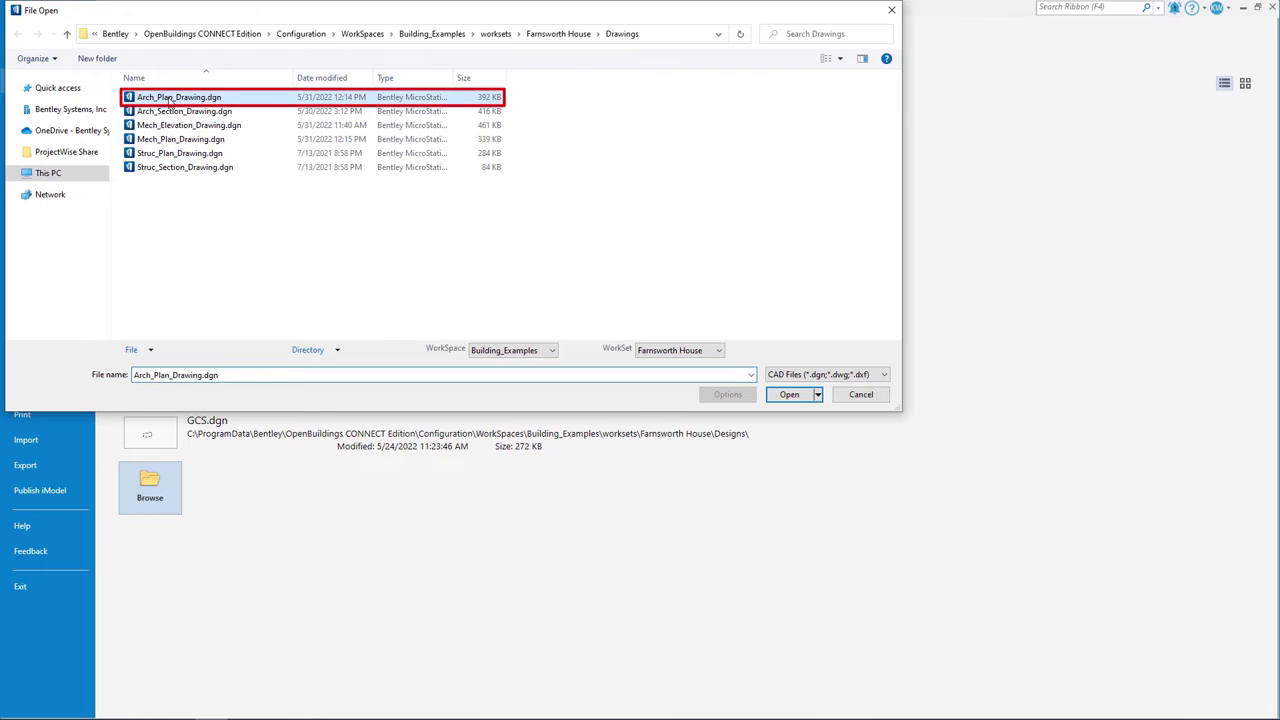
left_click(789, 395)
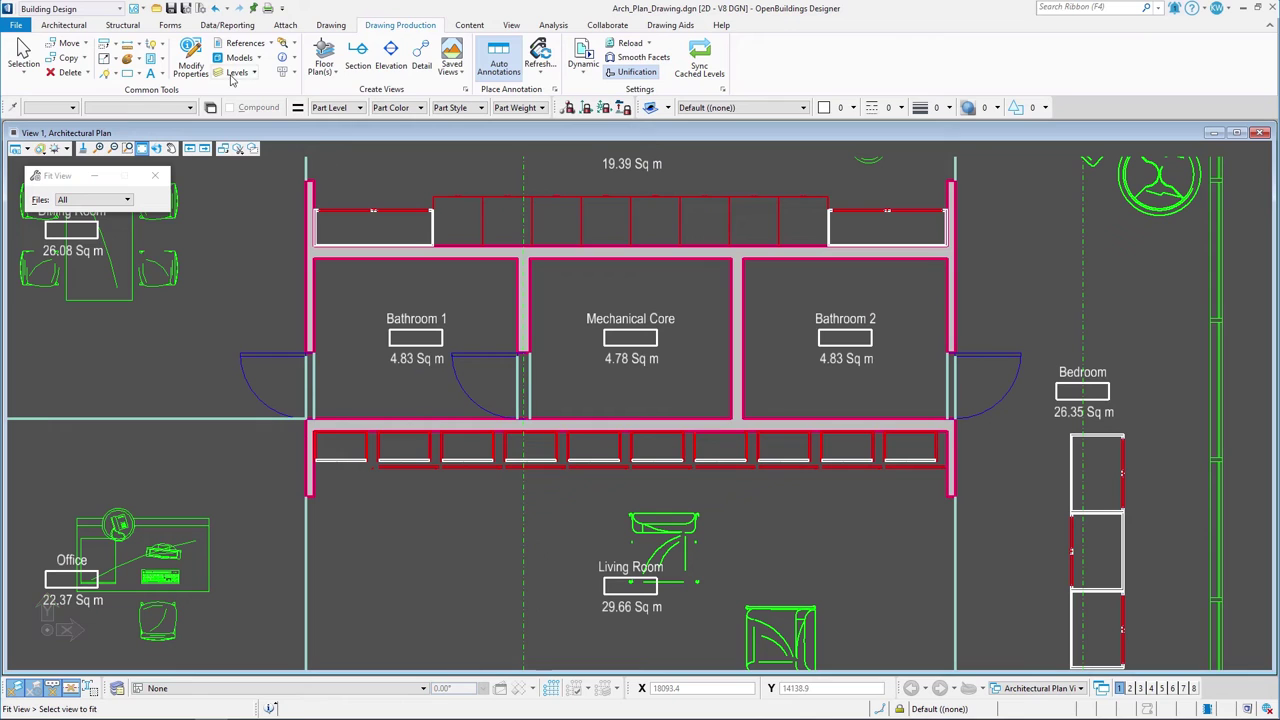
Synchronize the architectural reference with its saved view through its Reference Presentation settings
left_click(270, 44)
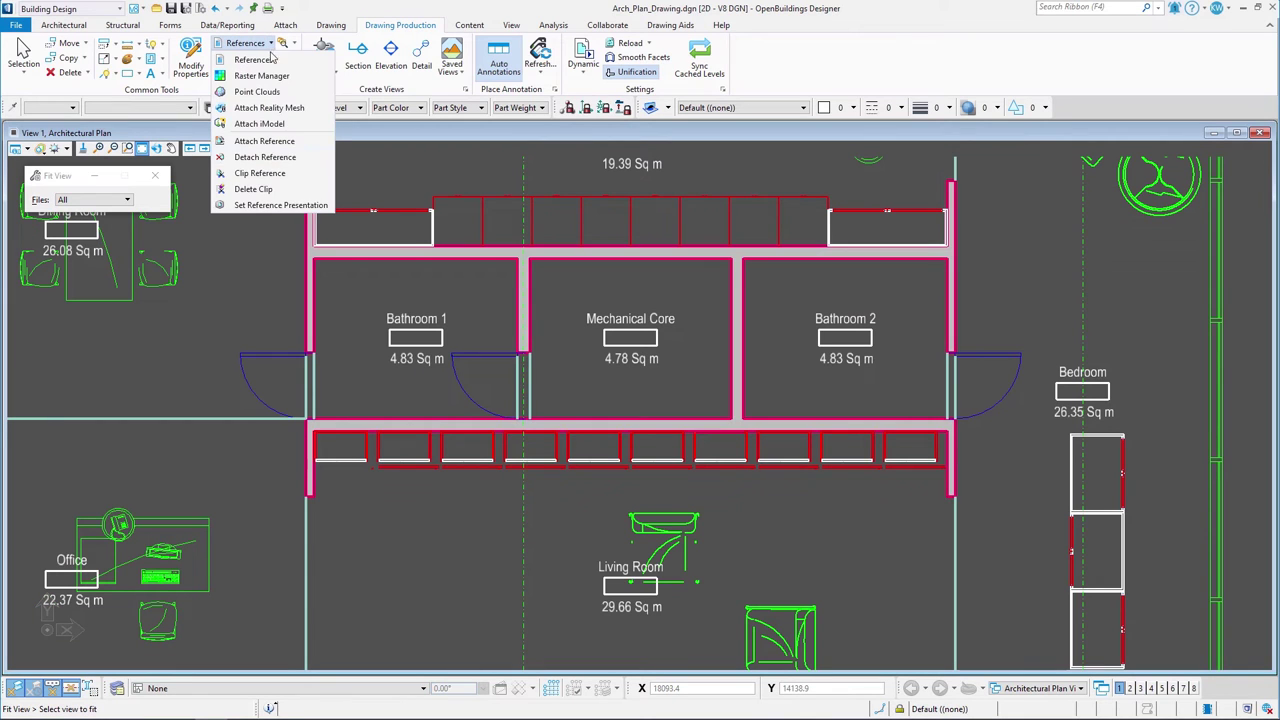
left_click(270, 205)
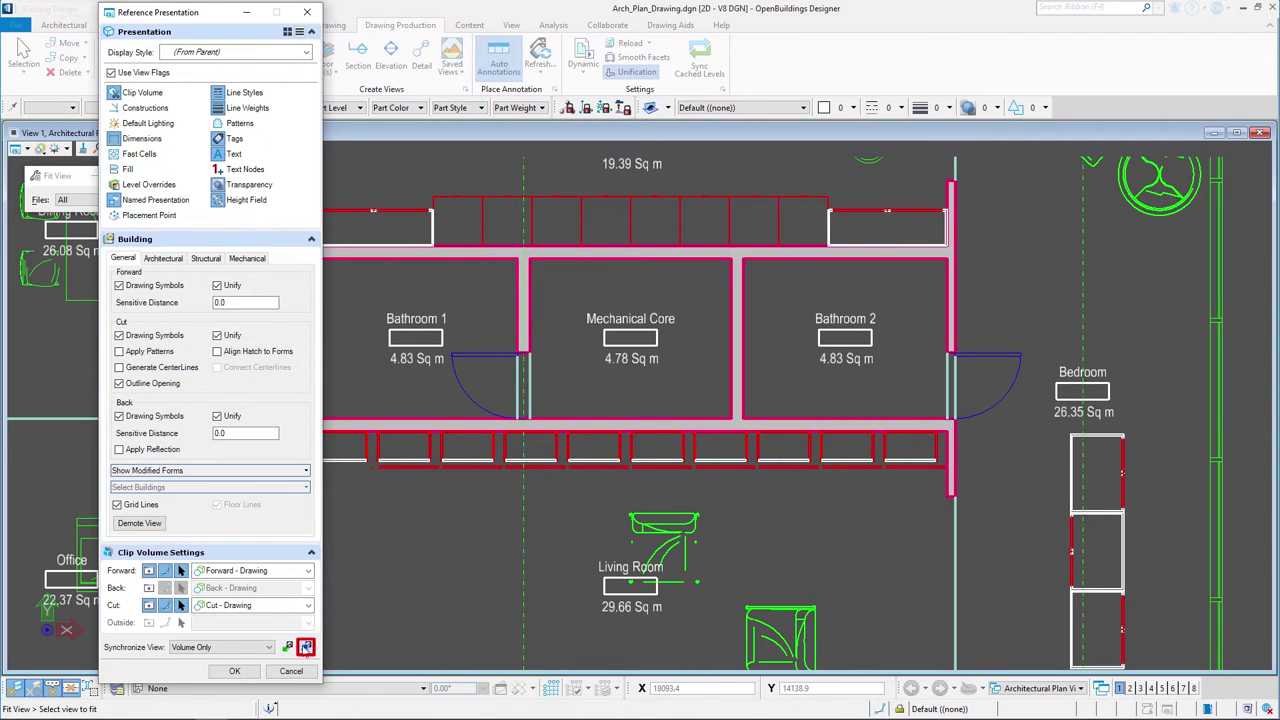
left_click(305, 647)
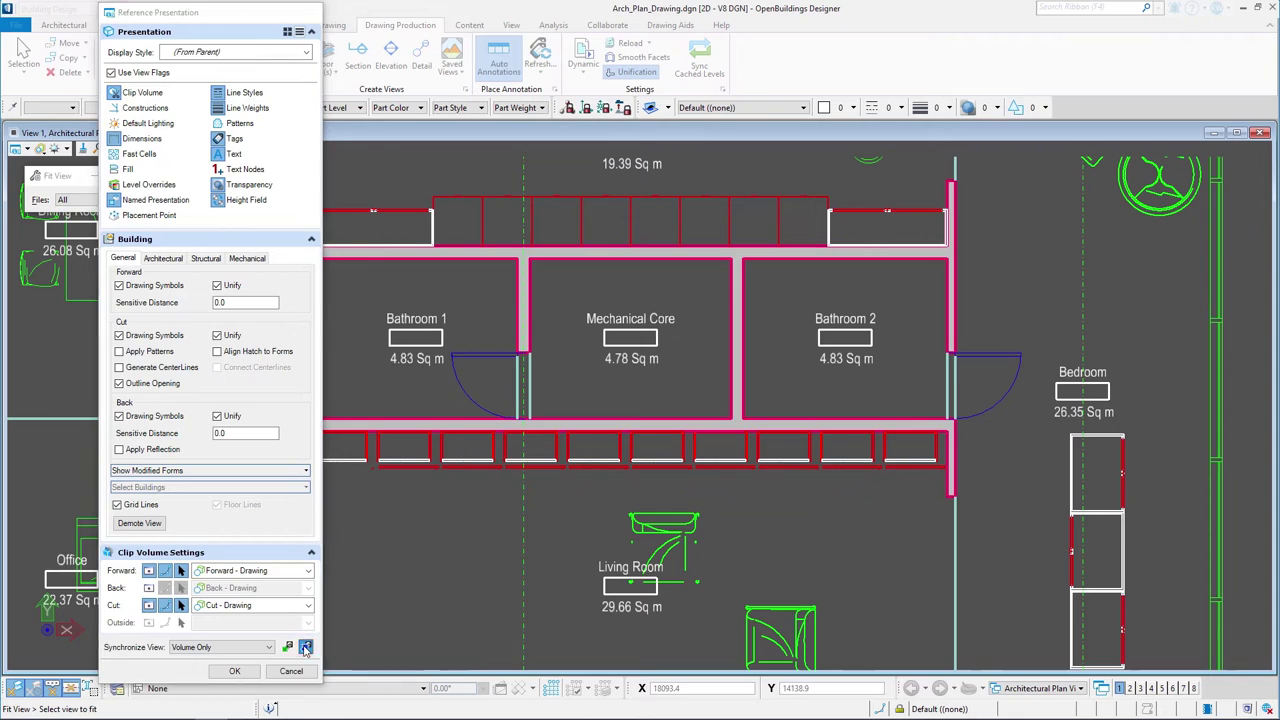
Update the out-of-date visible edges cache of the Architectural.dgn reference
left_click(245, 43)
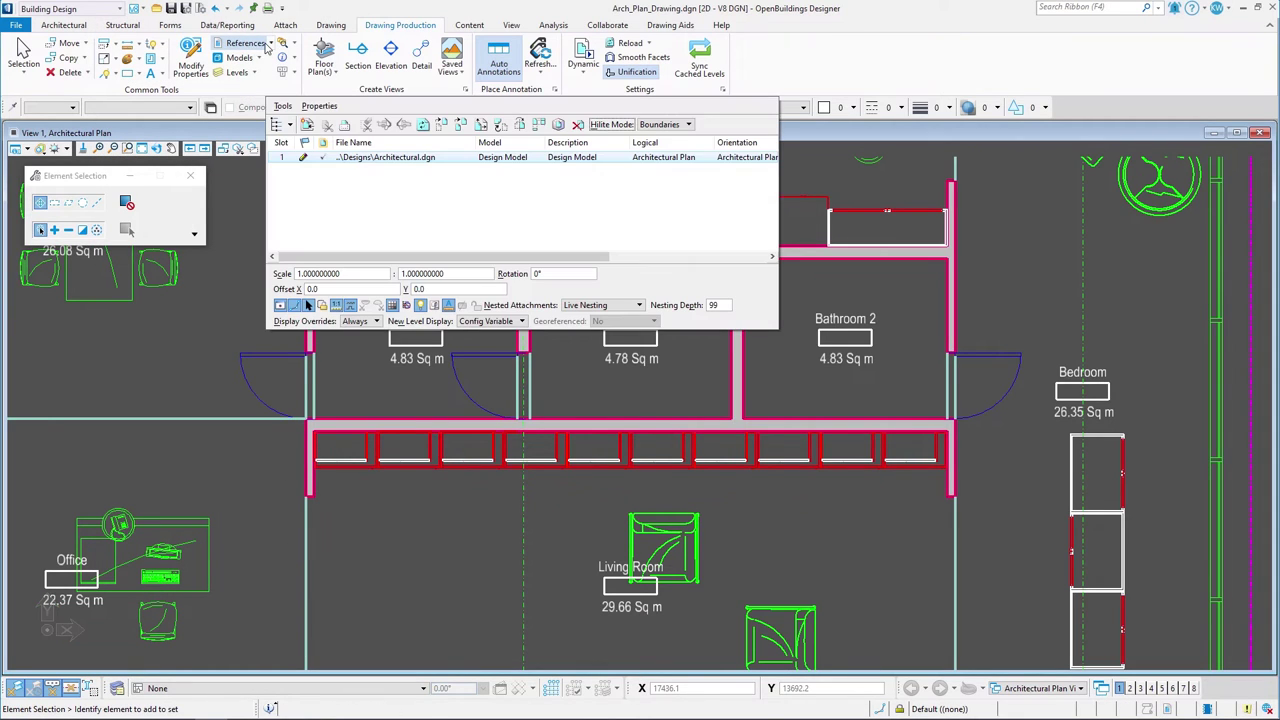
left_click(304, 158)
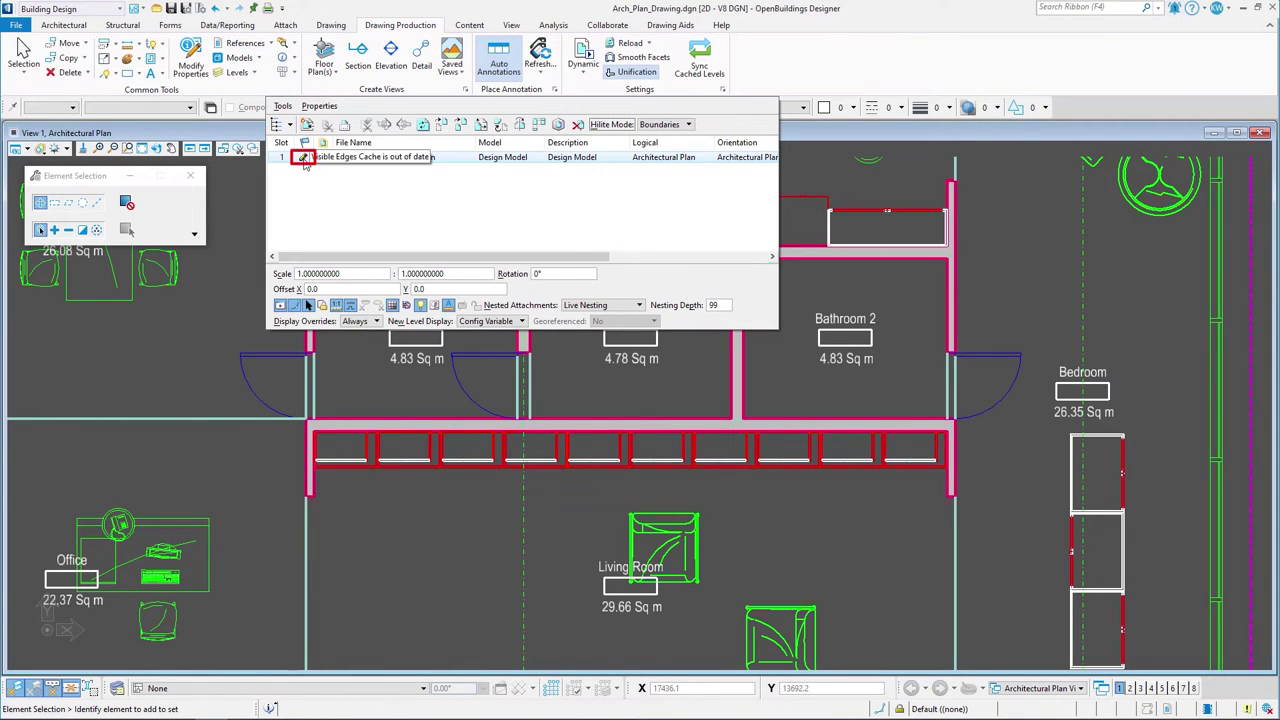
left_click(304, 158)
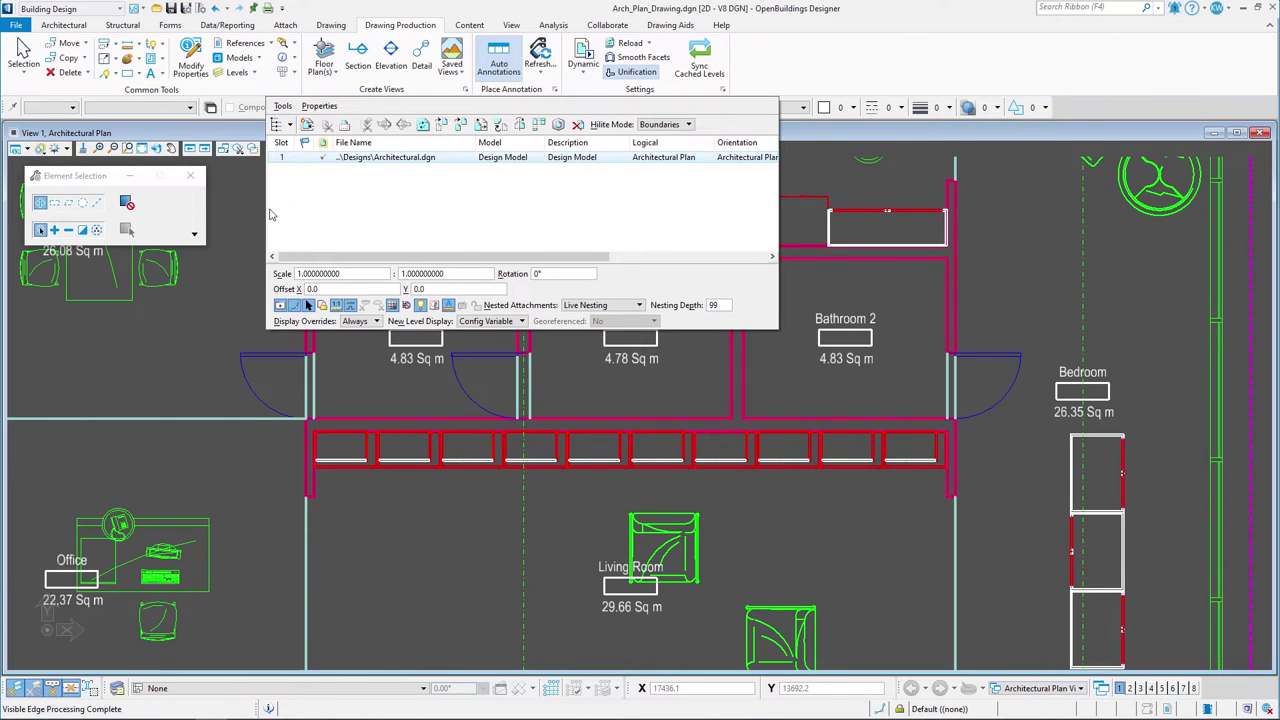
Reopen Mech_Plan_Drawing.dgn and shift the 100.0Ø pipe label in Bathroom 1 towards the toilet, just below the drain pipe
left_click(18, 26)
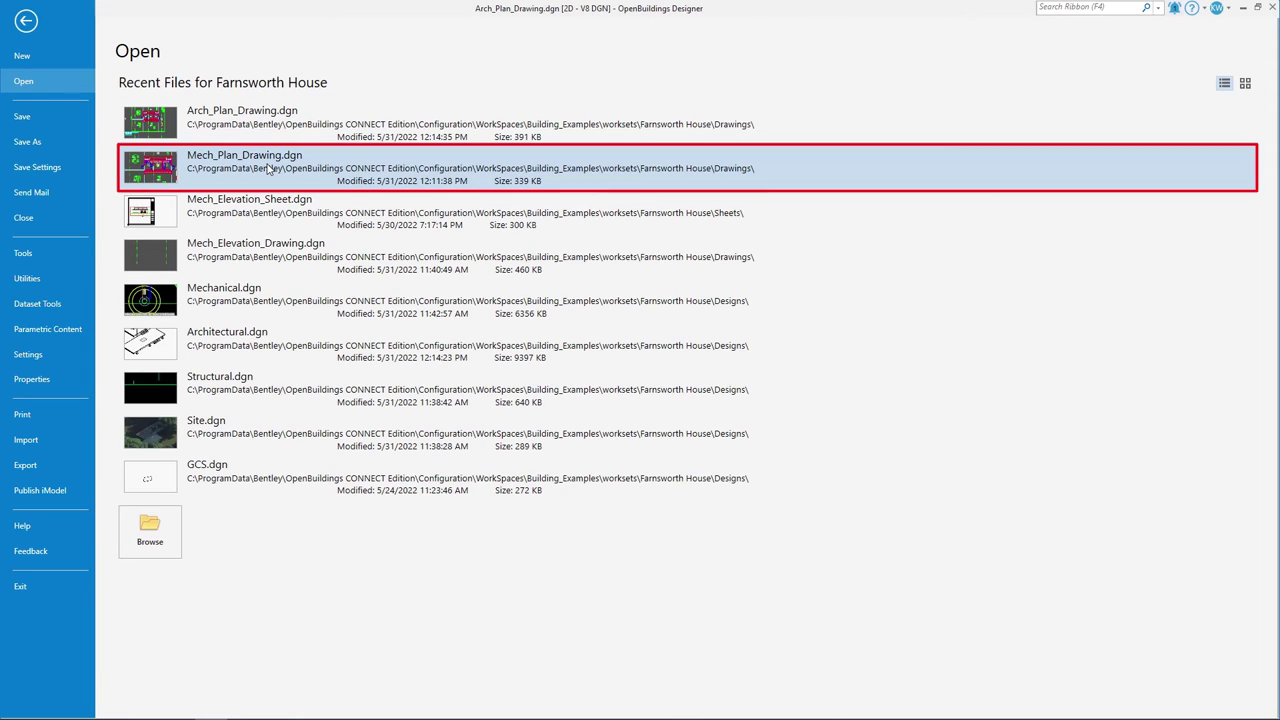
left_click(268, 170)
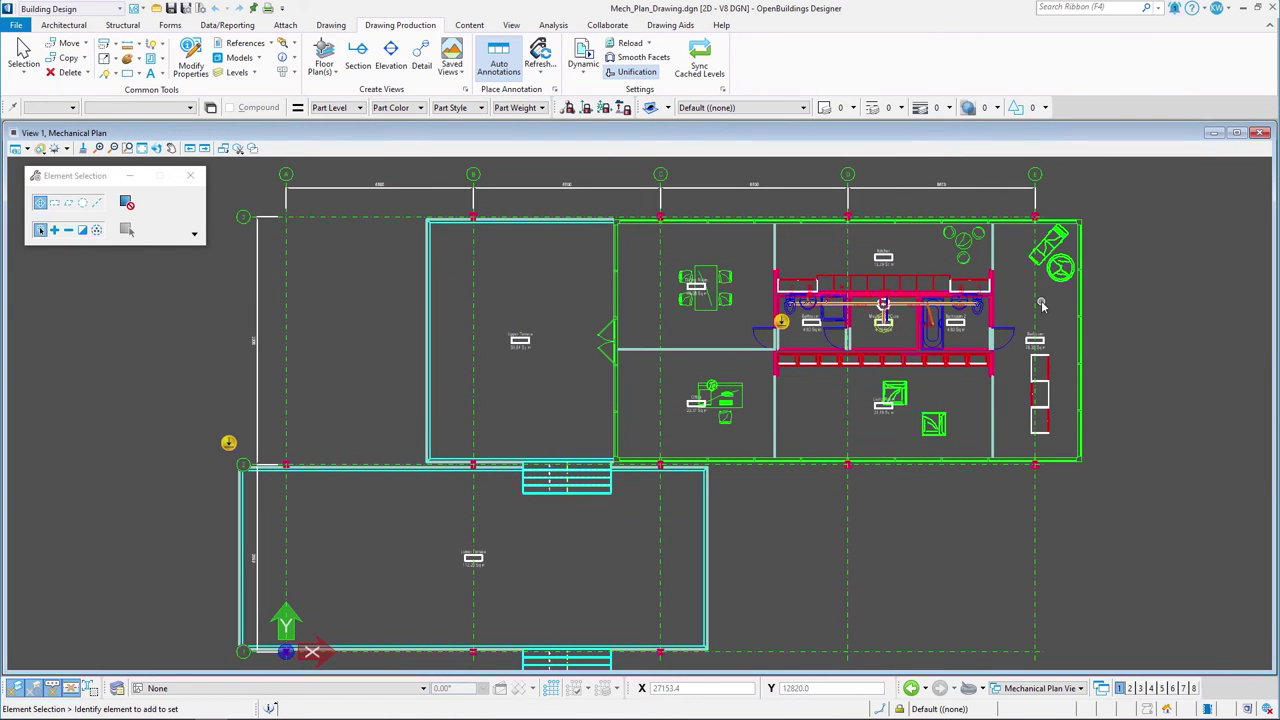
scroll(1022, 307, "up", 2)
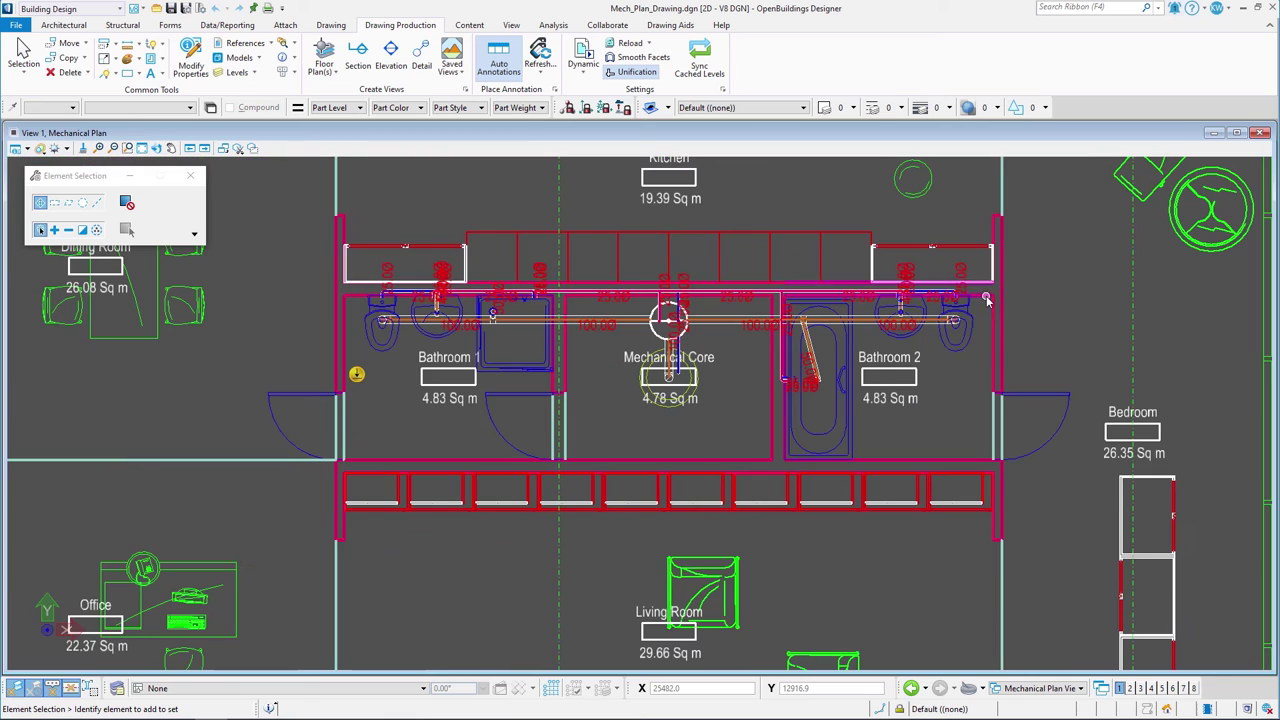
scroll(470, 298, "up", 2)
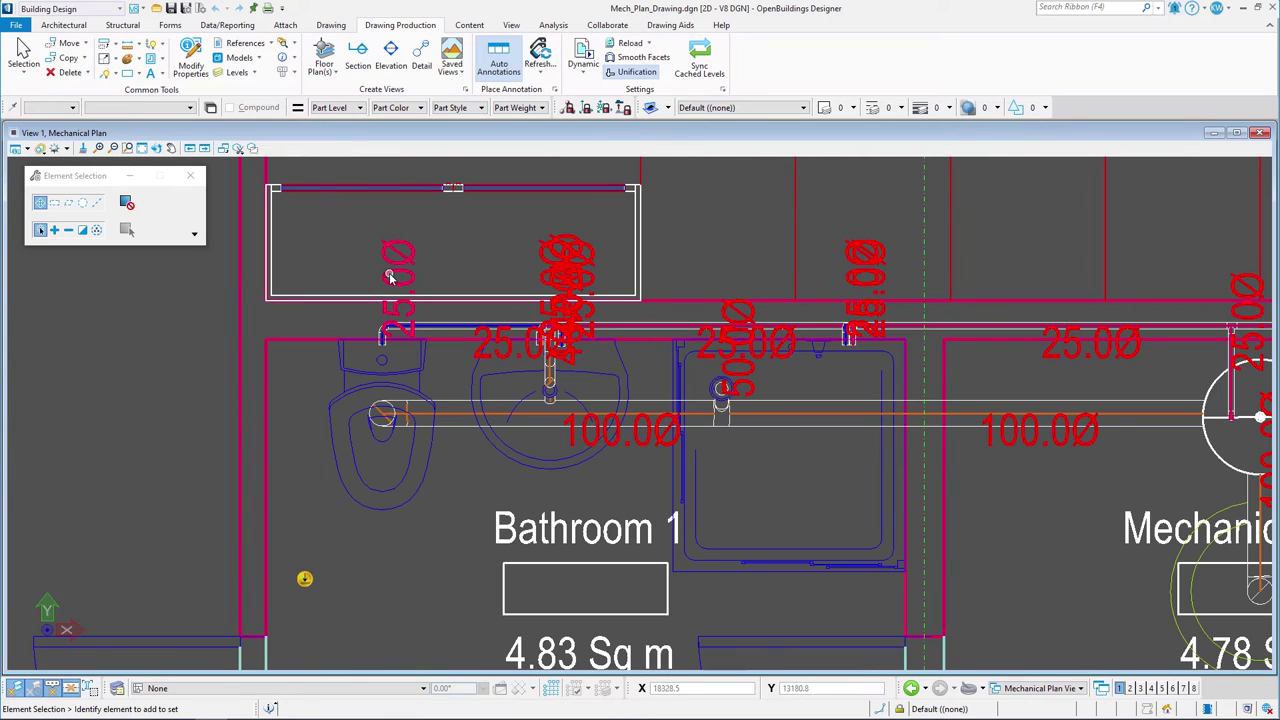
left_click_drag(572, 445, 452, 461)
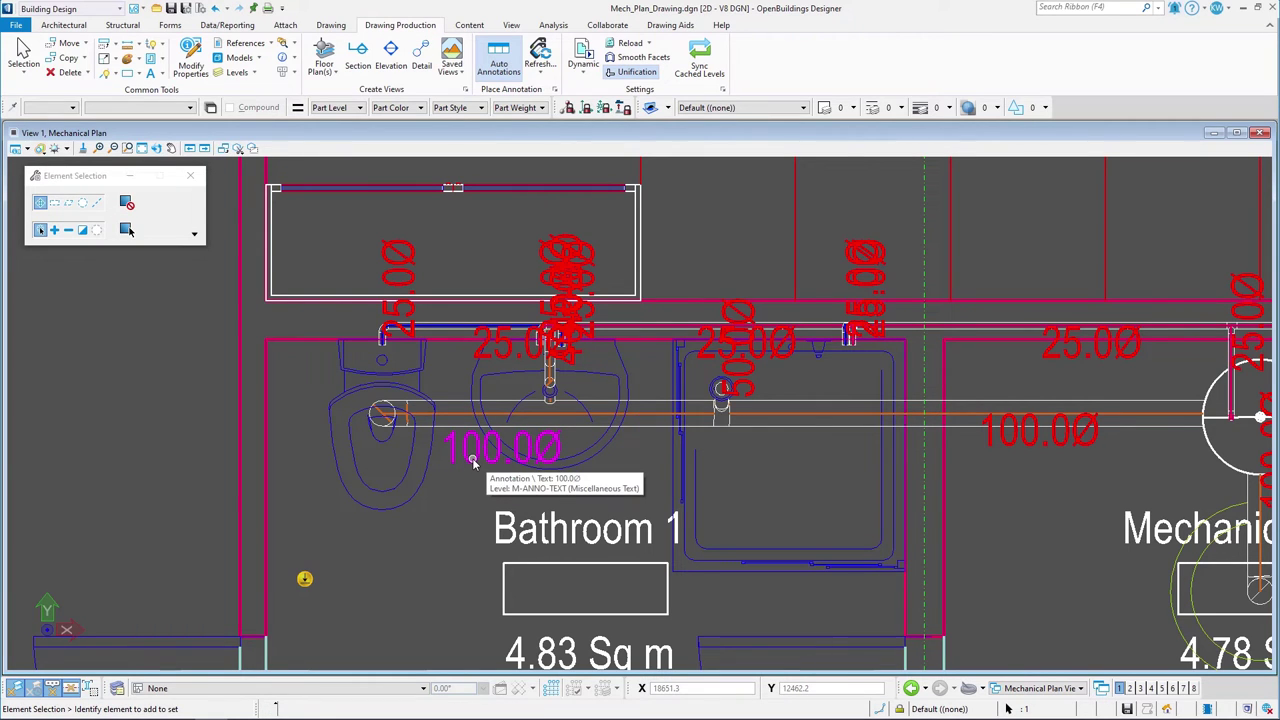
Open the Mech_Plan_Sheet.dgn sheet model from the plan's marker in Bathroom 1
scroll(555, 423, "down", 3)
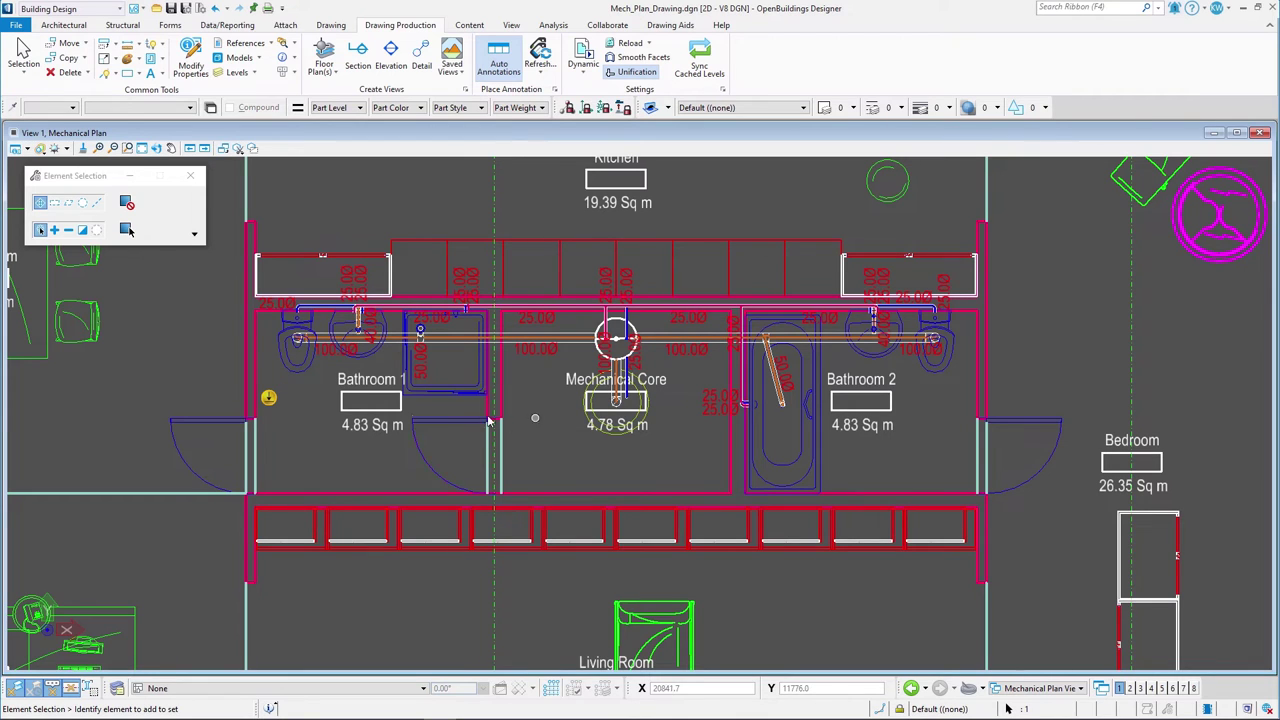
mouse_move(276, 404)
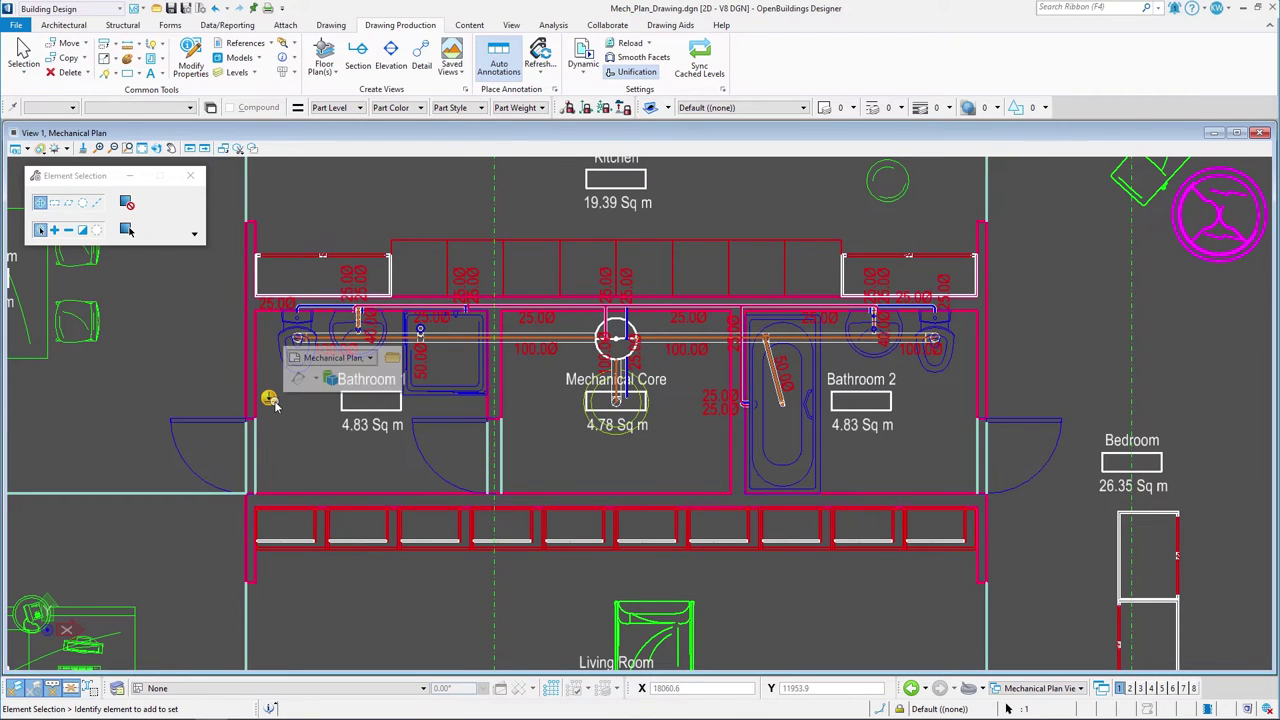
left_click(393, 360)
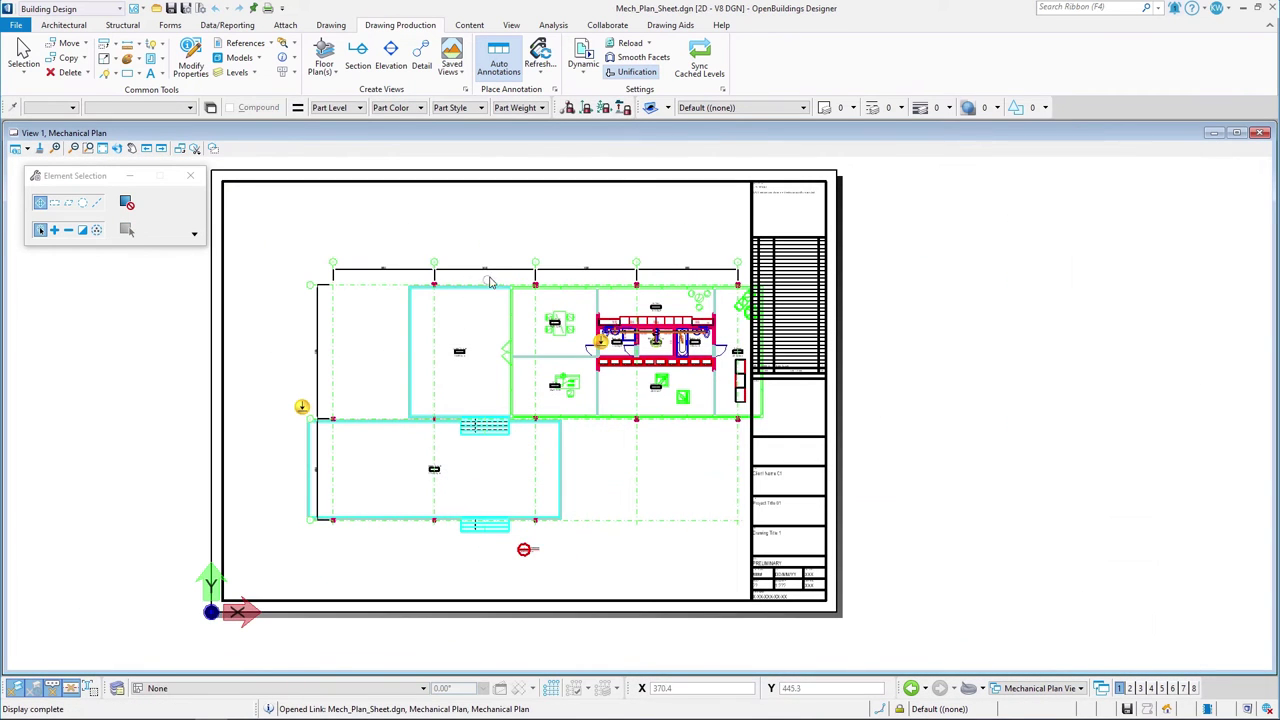
Move the mechanical plan reference with its boundary about 51 mm left on the sheet, clear of the title block
right_click(503, 272)
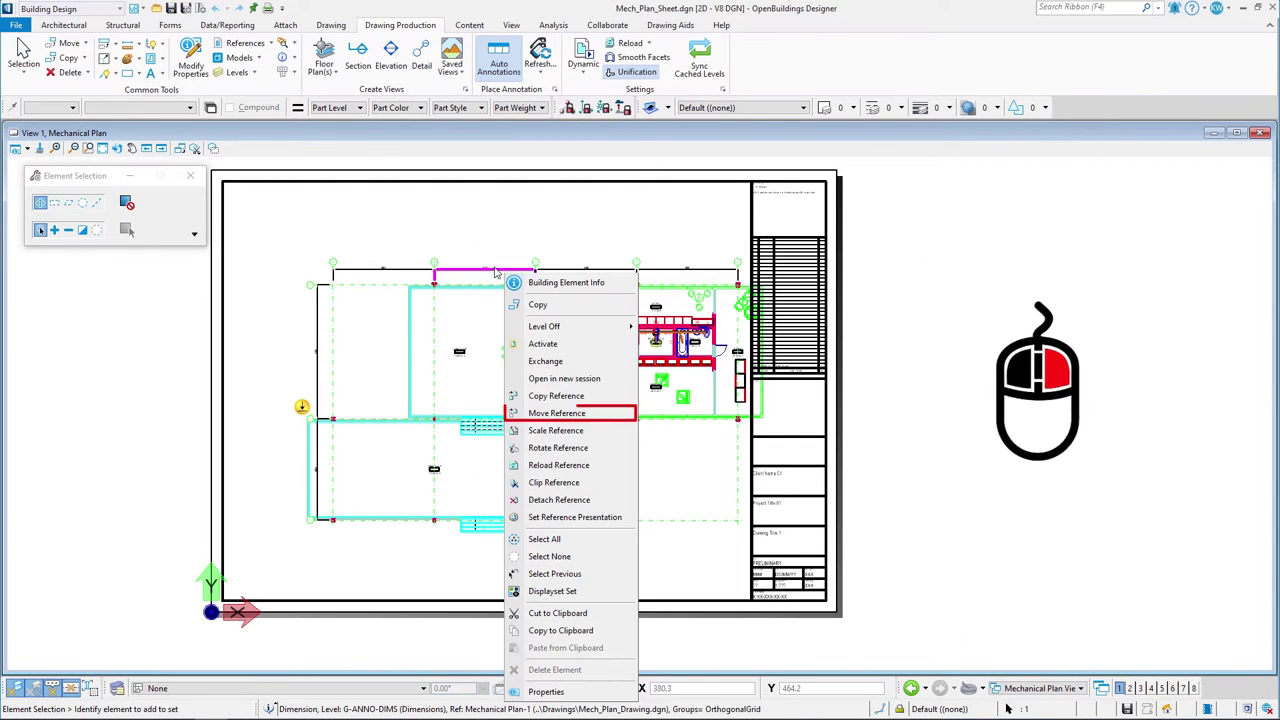
left_click(556, 413)
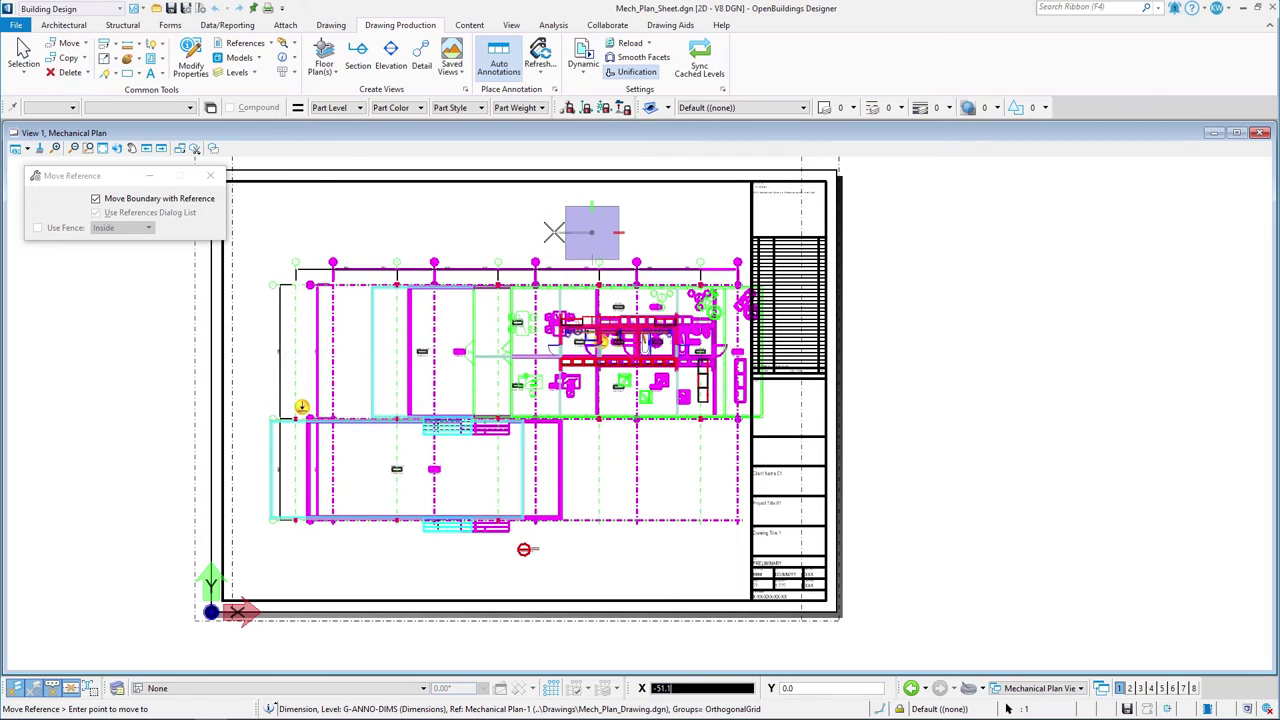
left_click(554, 232)
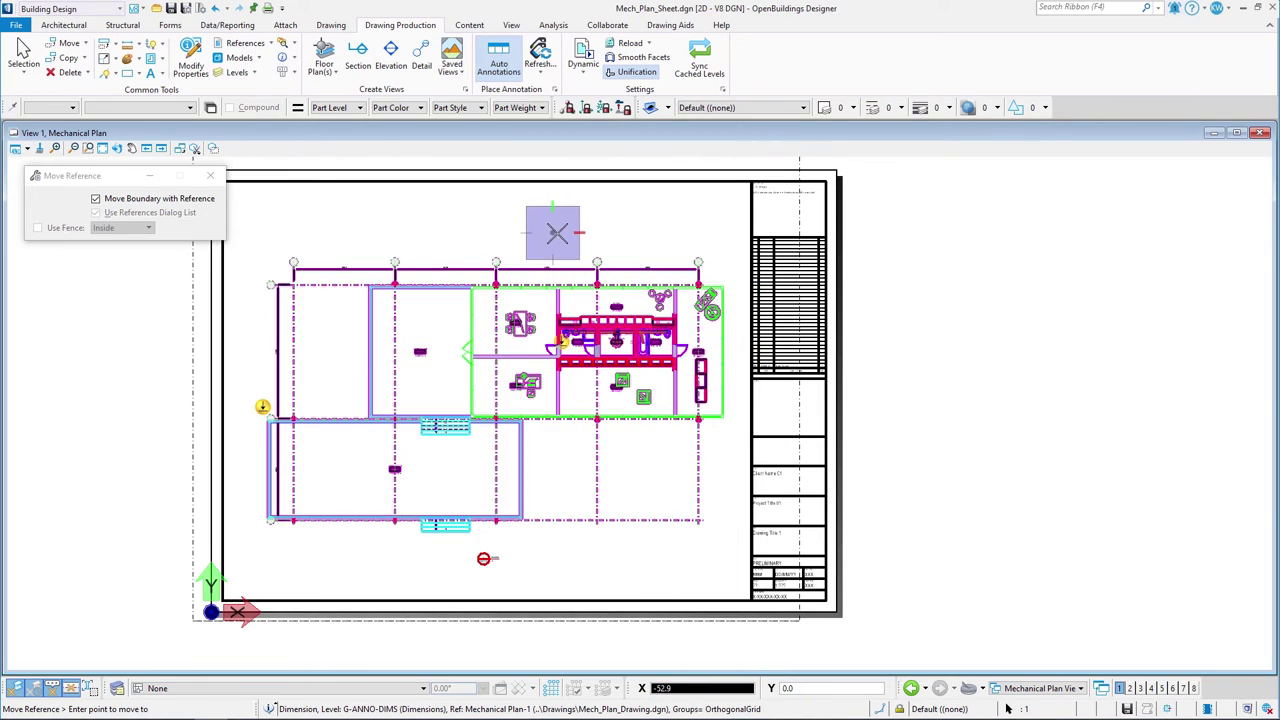
right_click(554, 232)
scroll(648, 335, "up", 7)
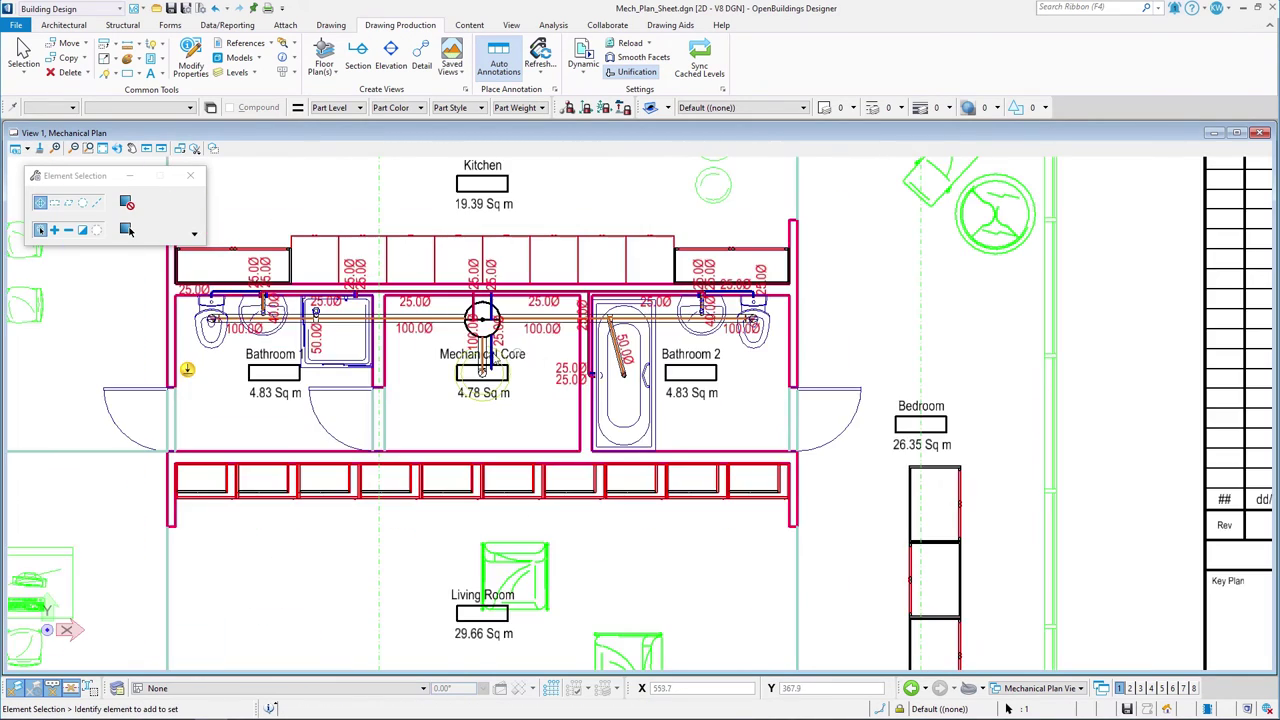
scroll(395, 340, "up", 2)
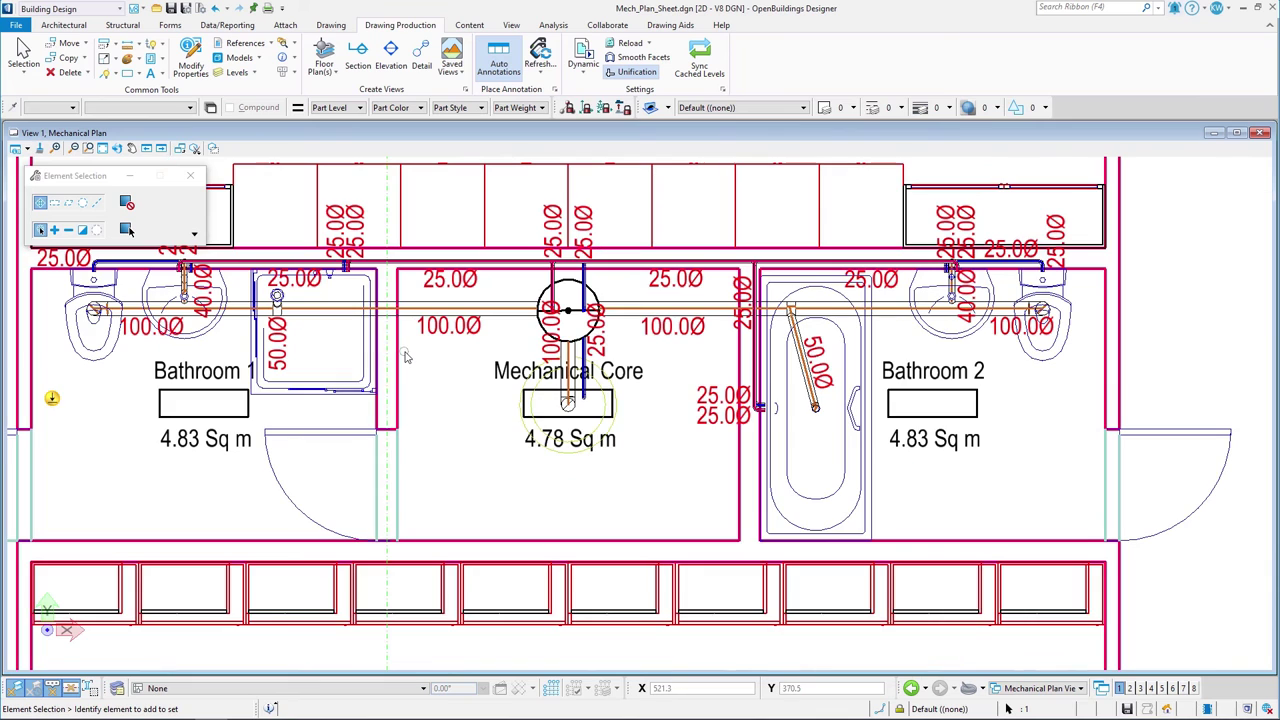
Print the mechanical plan sheet to a PDF file, using the existing print settings
left_click(16, 24)
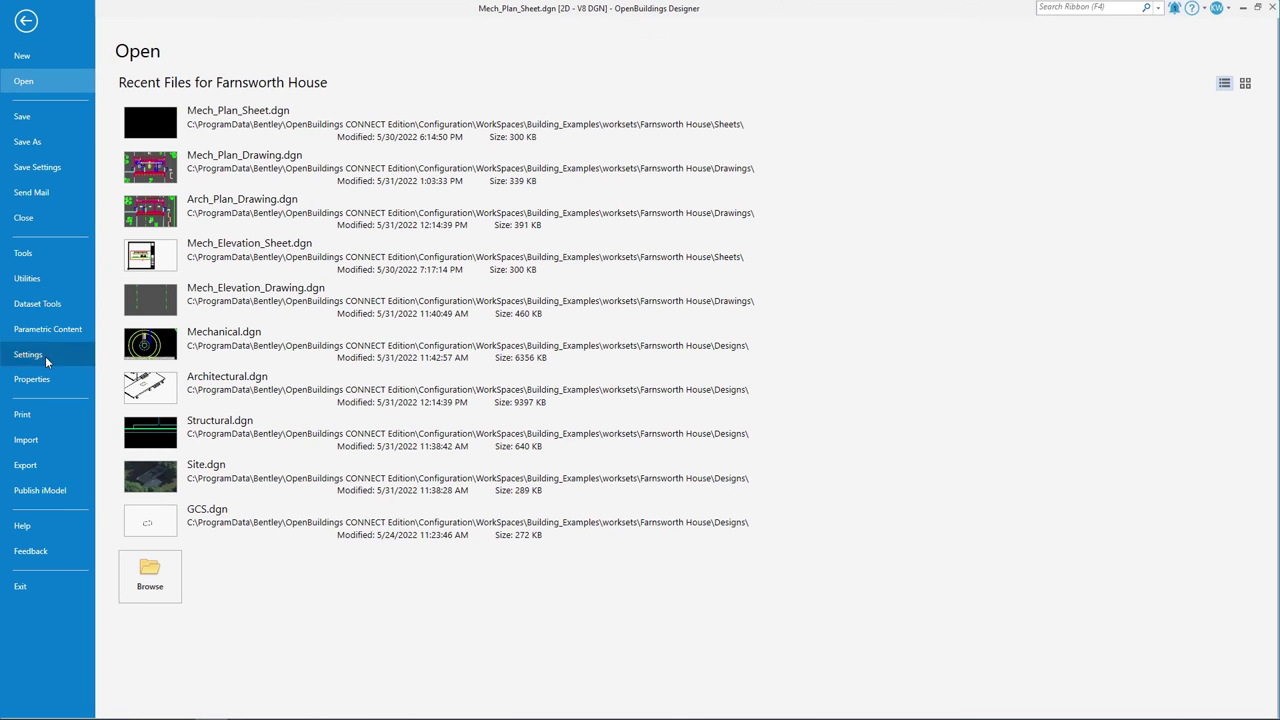
left_click(52, 417)
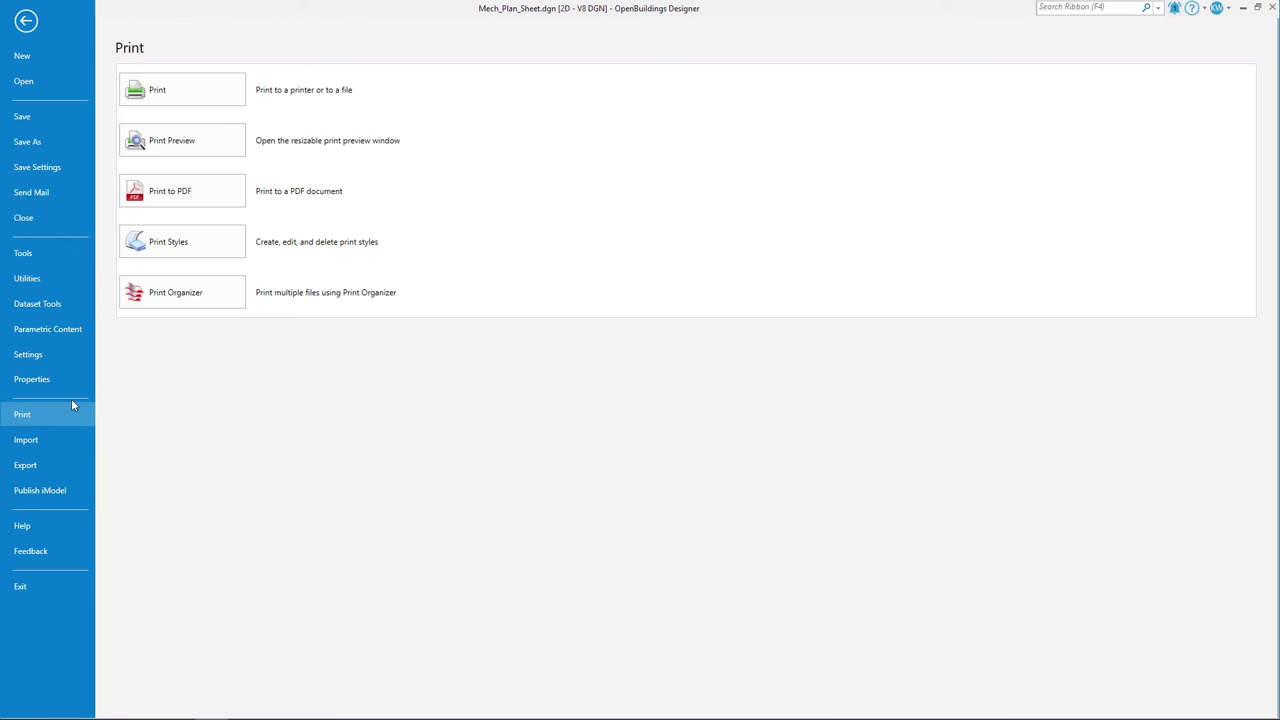
left_click(187, 199)
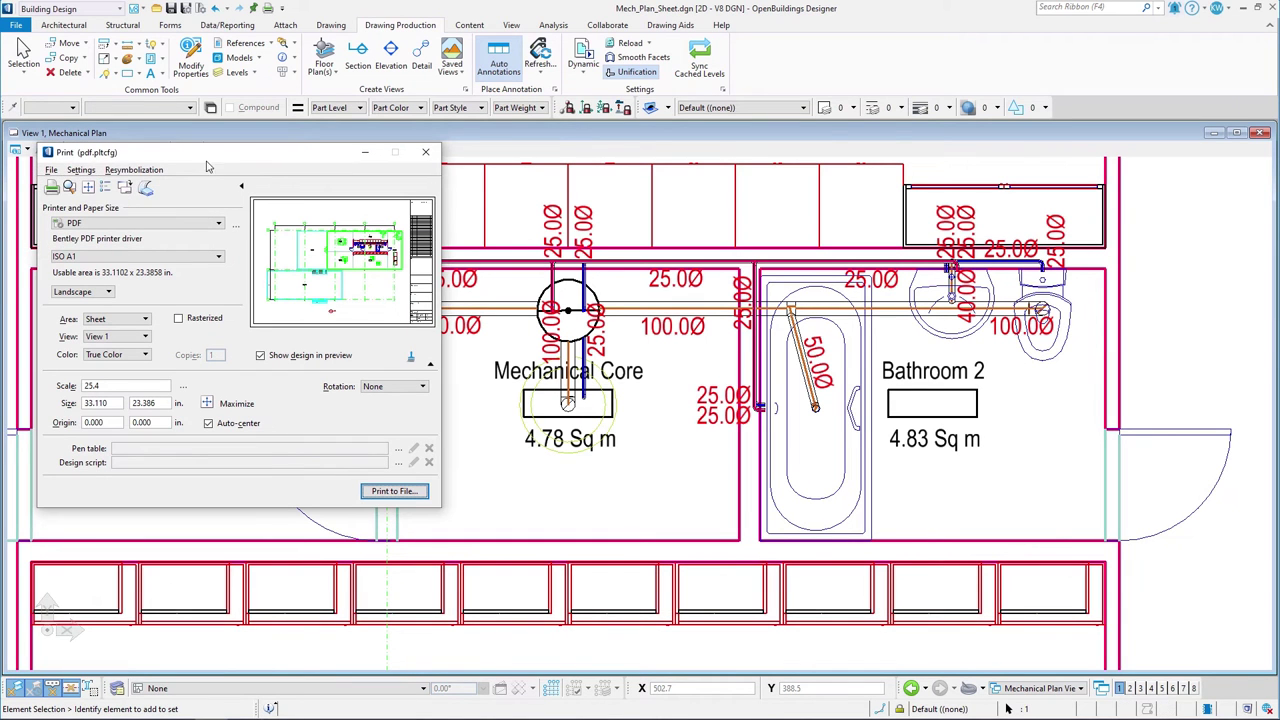
left_click(366, 494)
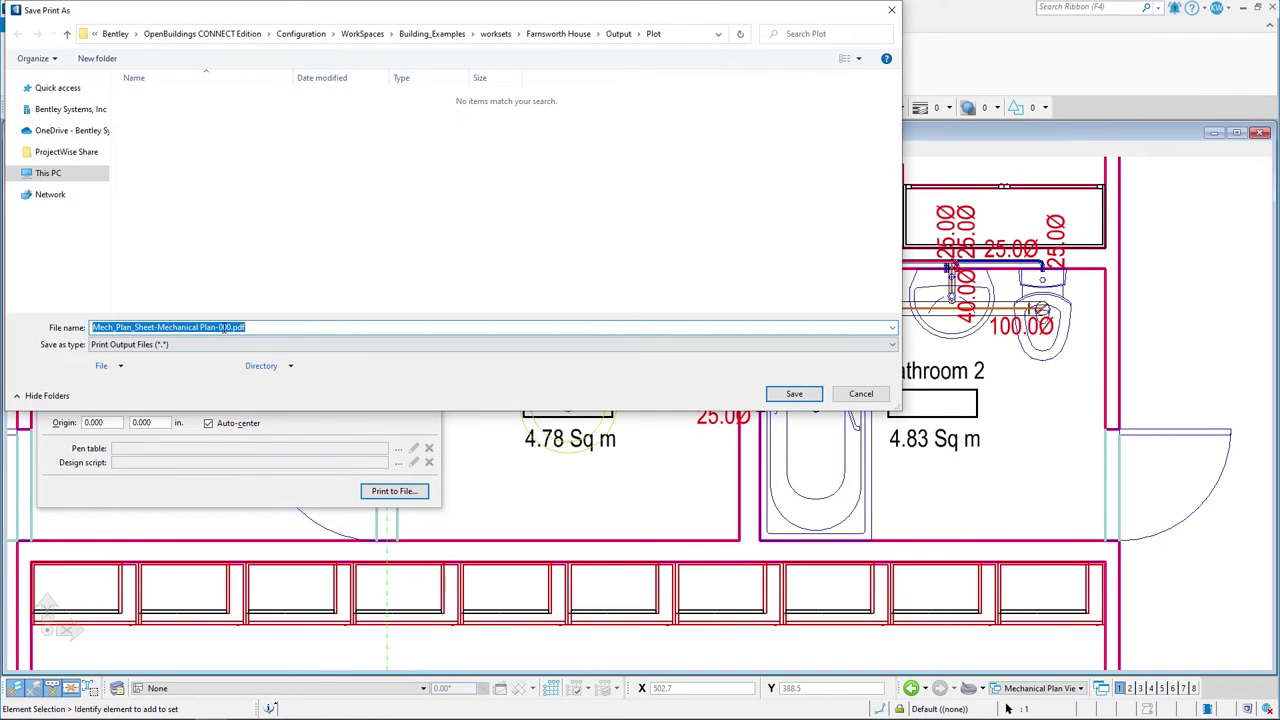
Save the print as Mechanical Plan.pdf in the Plot folder and view it in Adobe Acrobat Reader
key("Home")
key("Delete")
key("Delete")
key("Delete")
key("Delete")
key("Delete")
key("Delete")
key("Delete")
key("Delete")
key("Delete")
key("Delete")
key("Delete")
key("Delete")
key("Delete")
key("Delete")
key("Delete")
key("Delete")
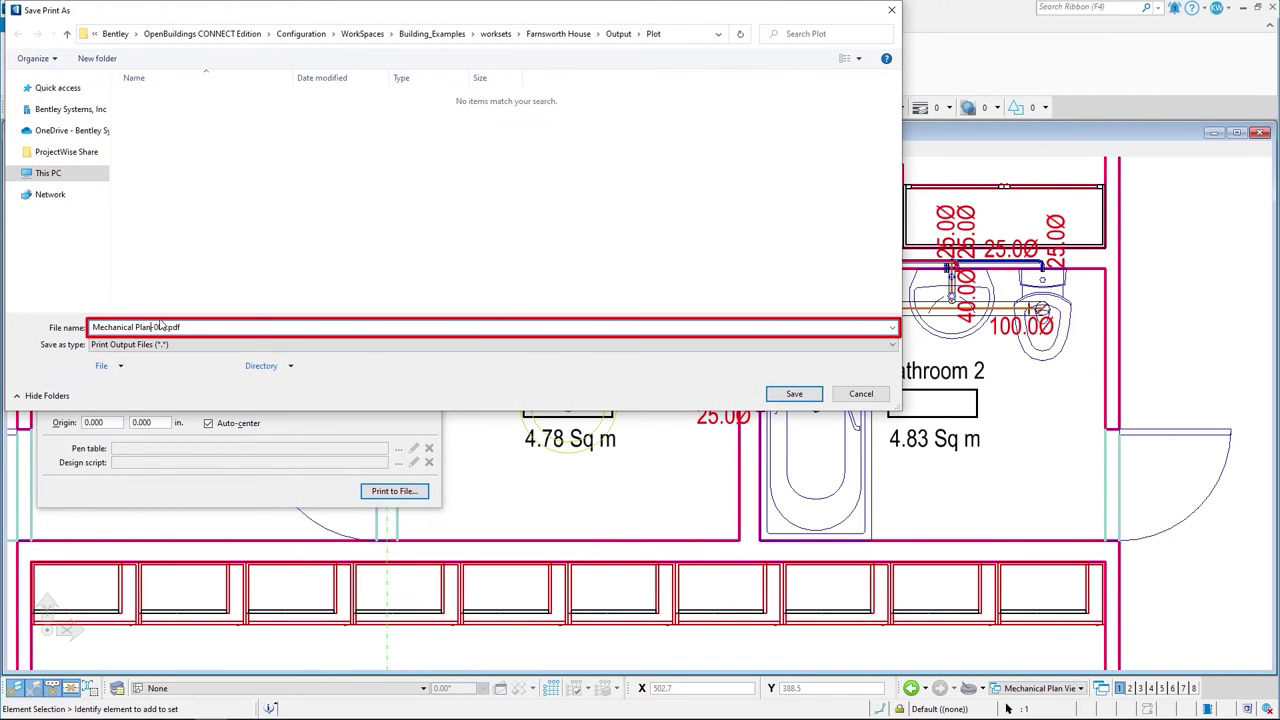
left_click(781, 395)
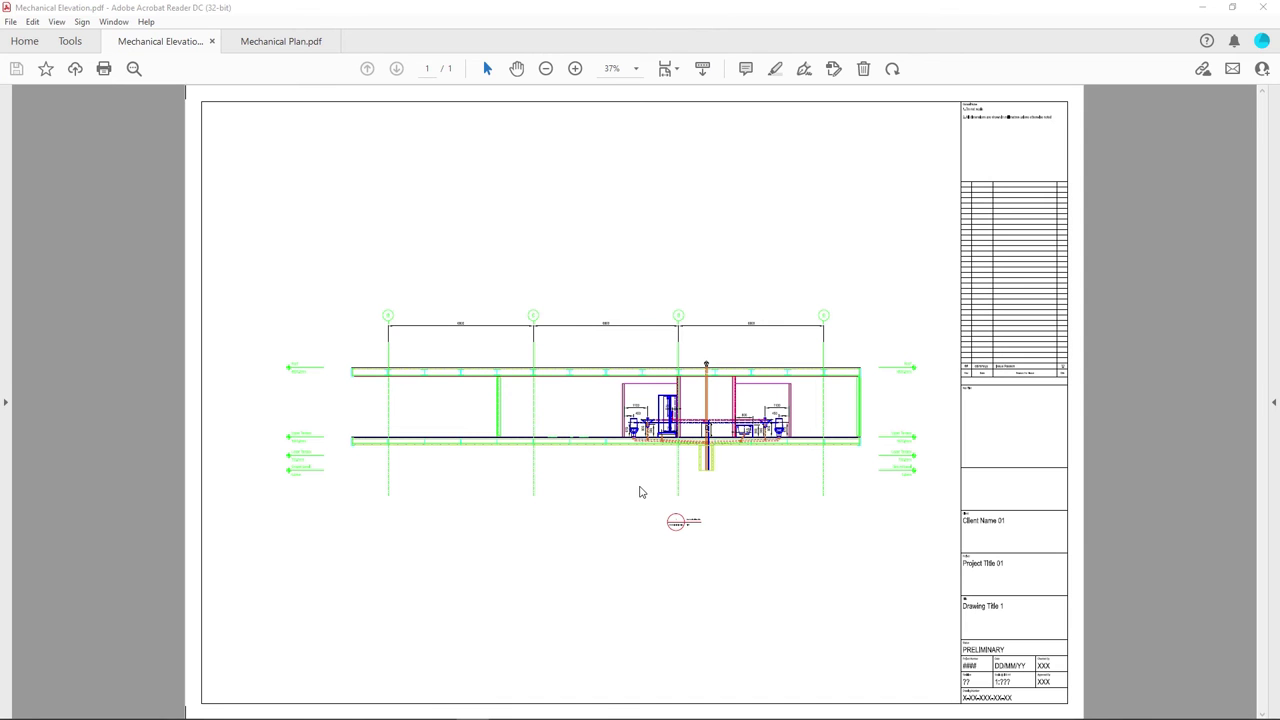
left_click(289, 44)
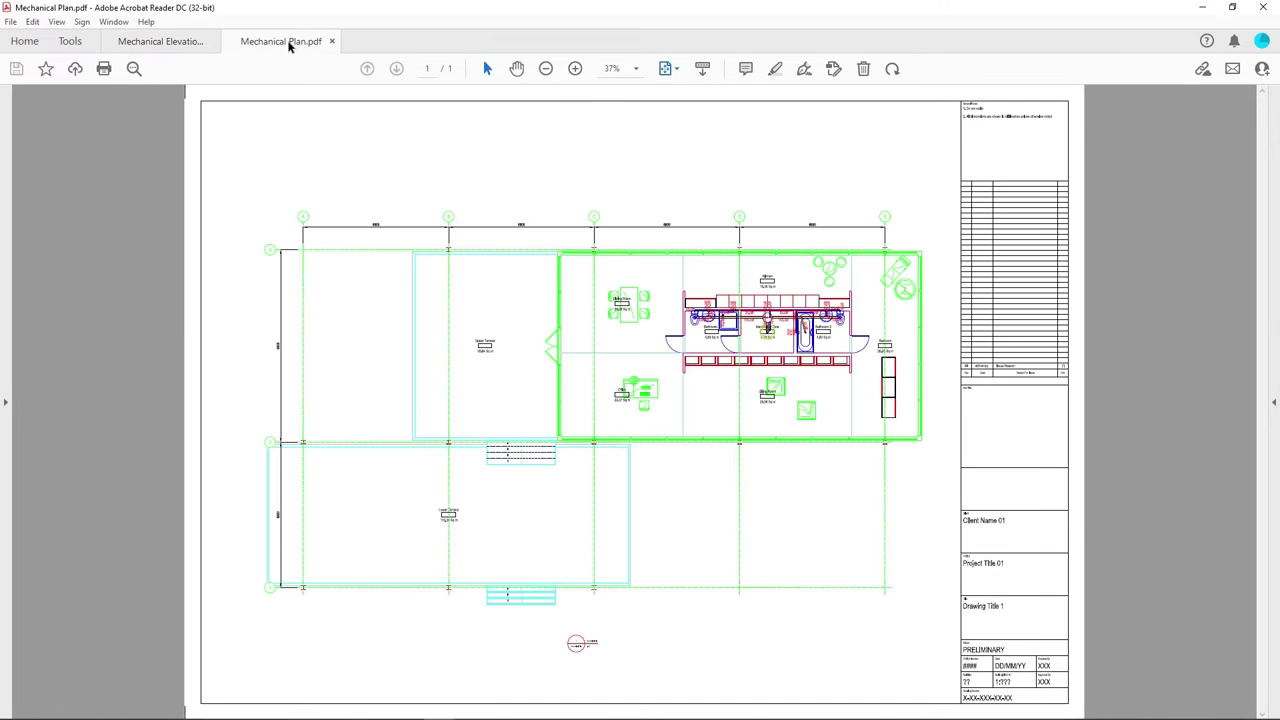
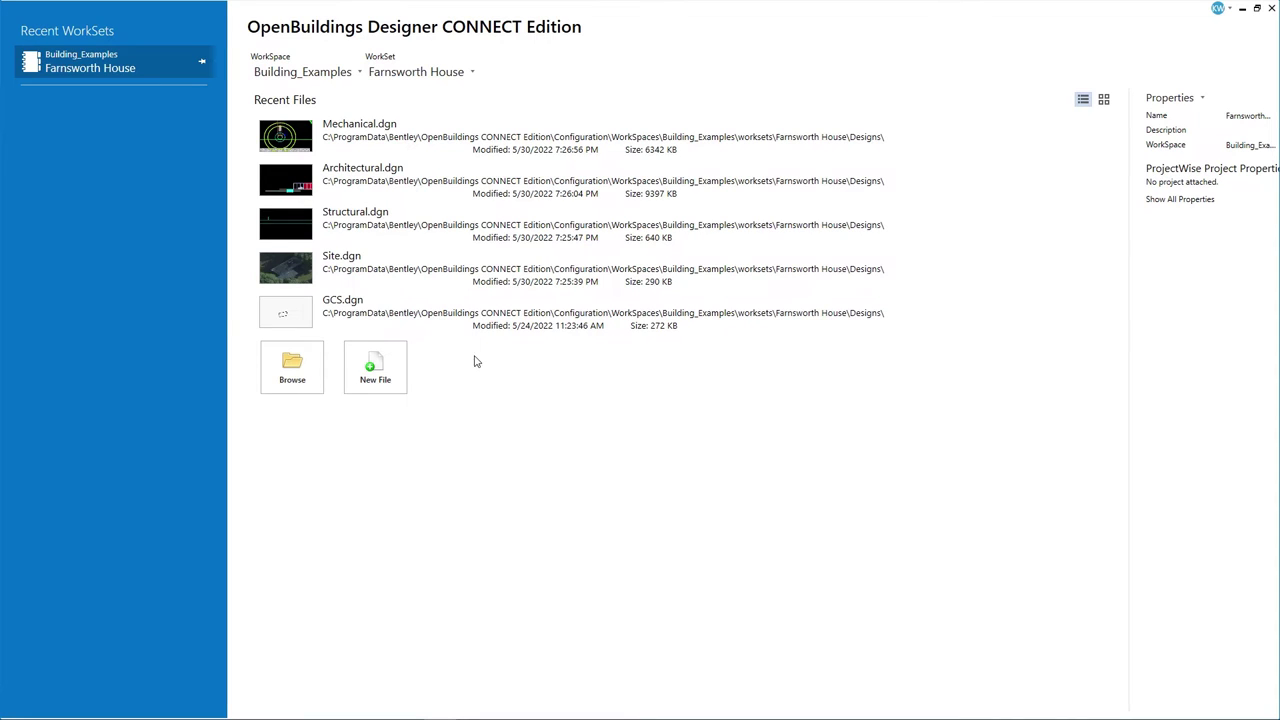
Open Farnsworth House.cfg from the worksets folder above the Mechanical.dgn location, using File Explorer and Notepad
right_click(419, 143)
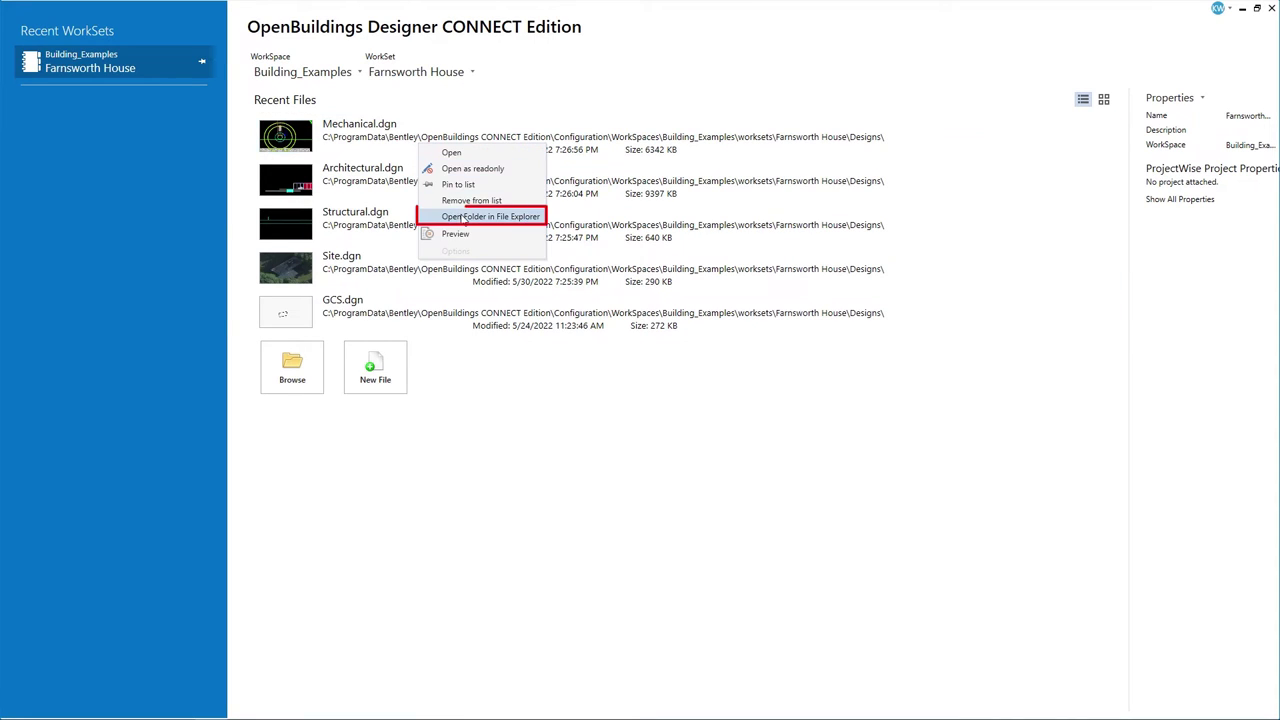
left_click(464, 217)
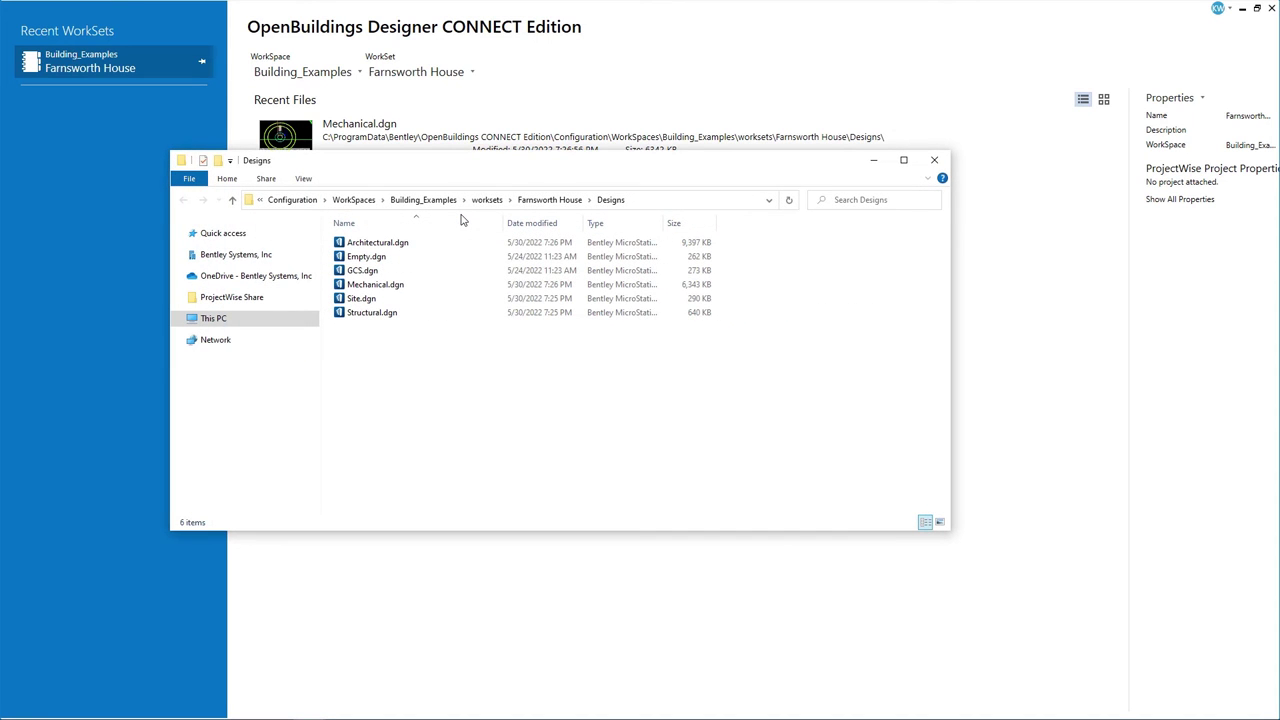
left_click(490, 200)
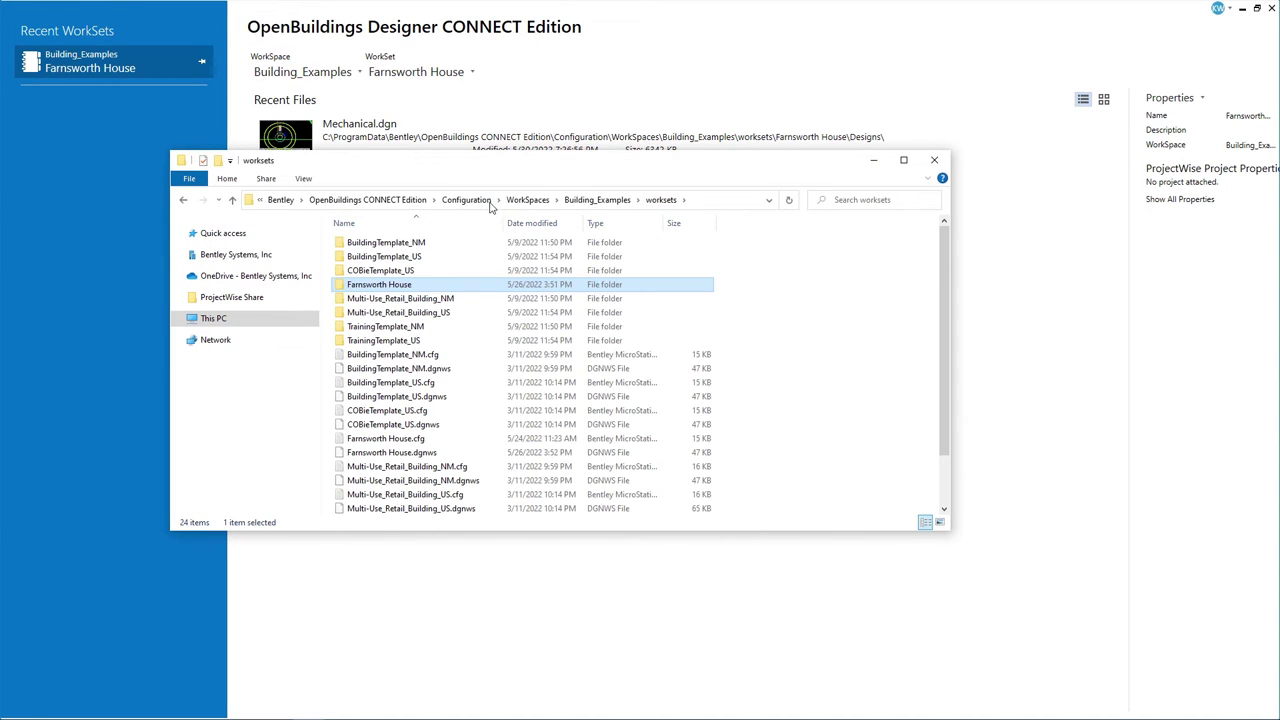
left_click(381, 440)
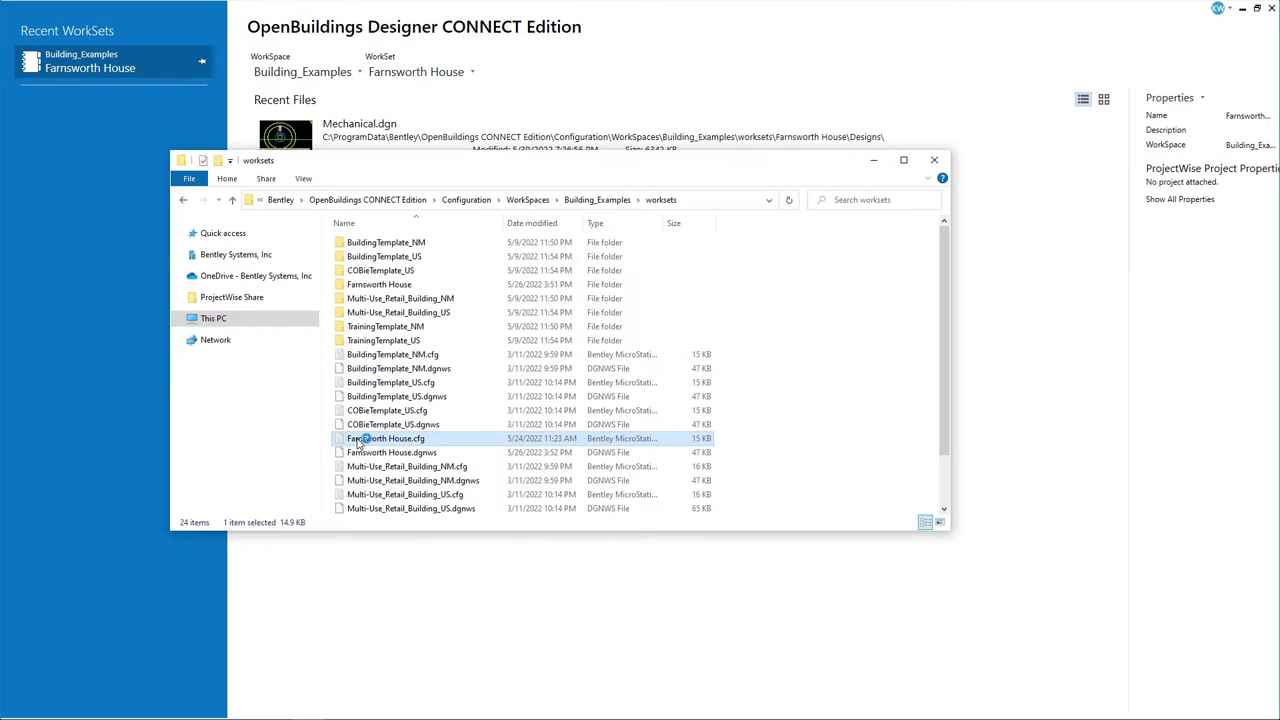
double_click(362, 440)
Set IFC_WORKSET to 2 in the IFC Dataset Extension section, save and close the file, and minimize the folder window
scroll(476, 368, "down", 20)
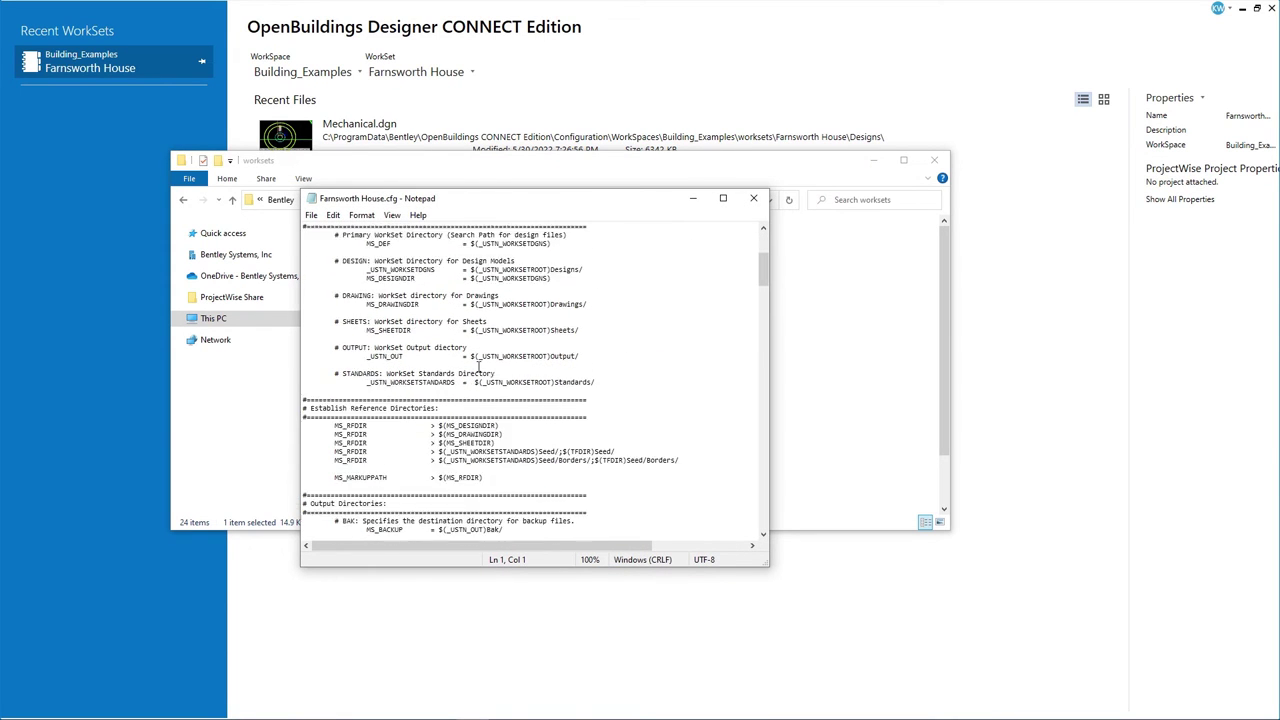
scroll(478, 368, "down", 10)
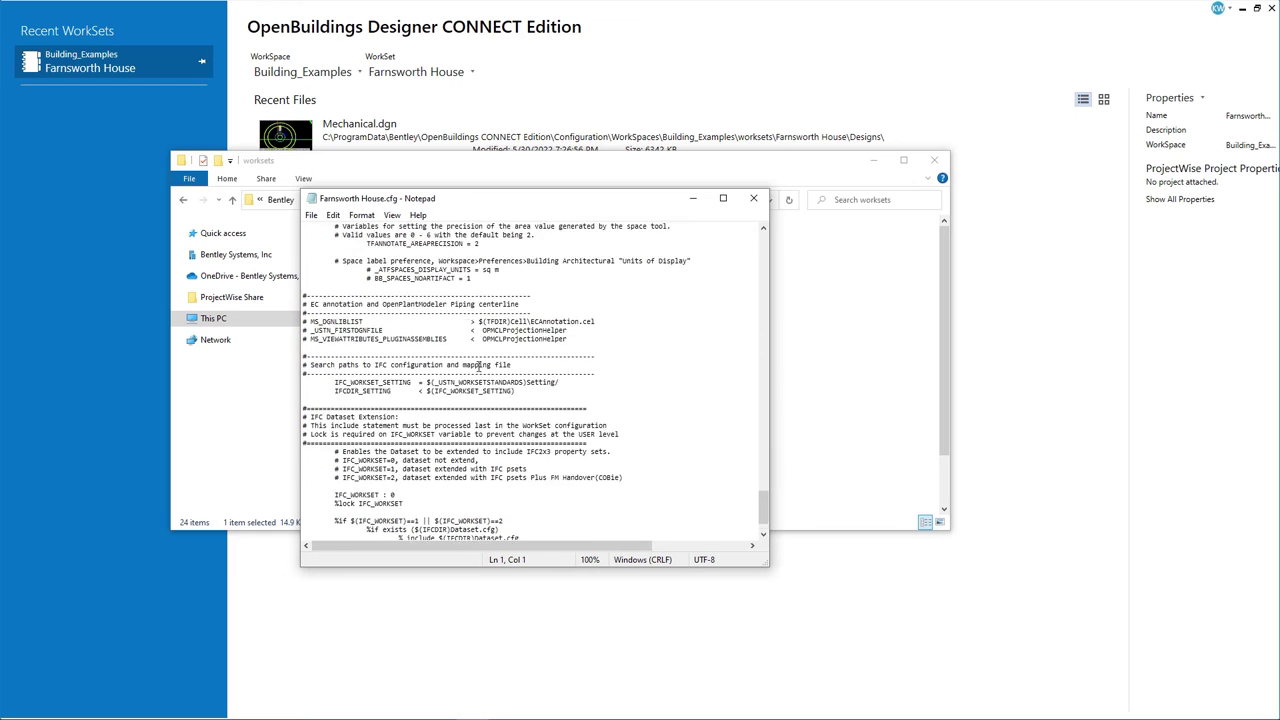
scroll(394, 451, "up", 2, "ctrl")
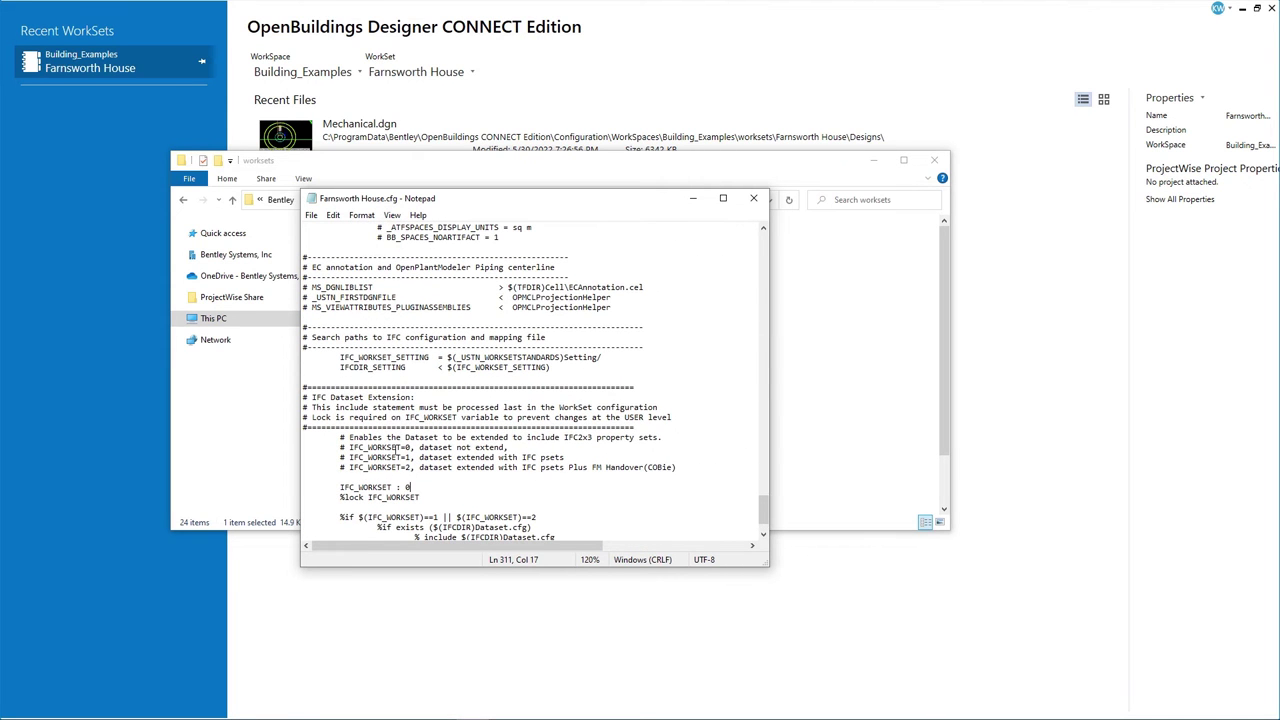
scroll(396, 450, "down", 2)
key("BackSpace")
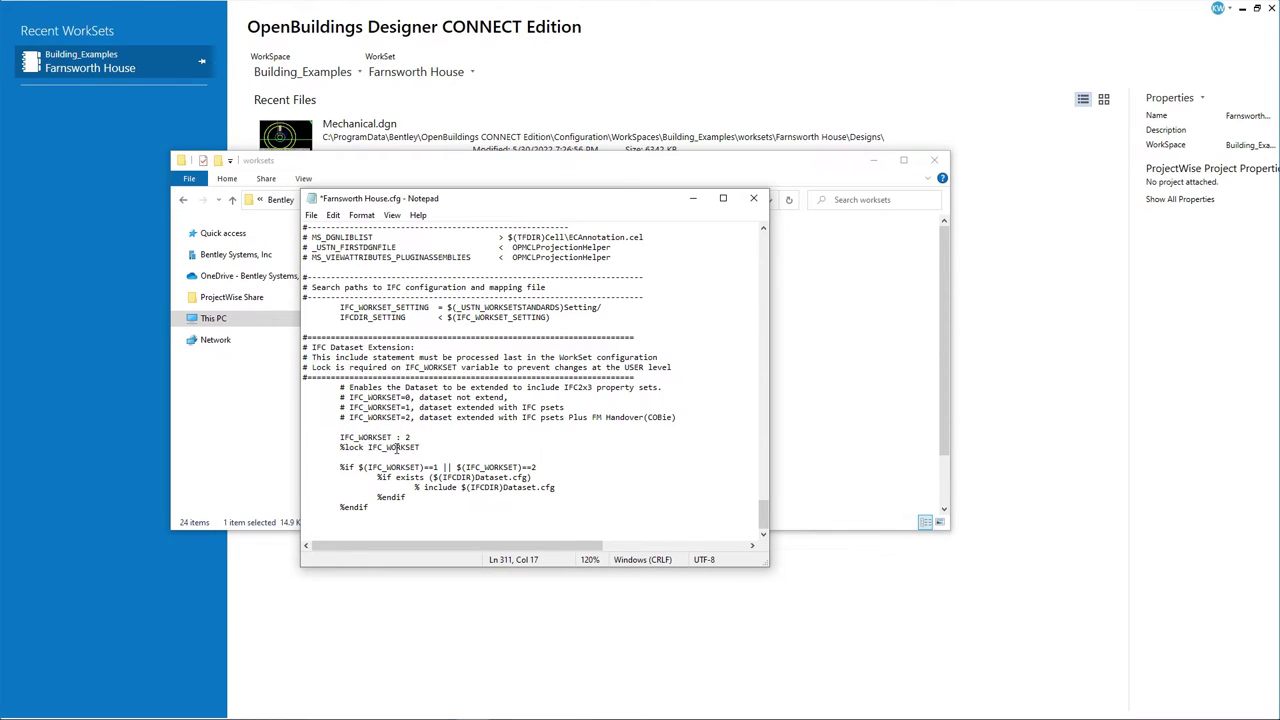
left_click(753, 198)
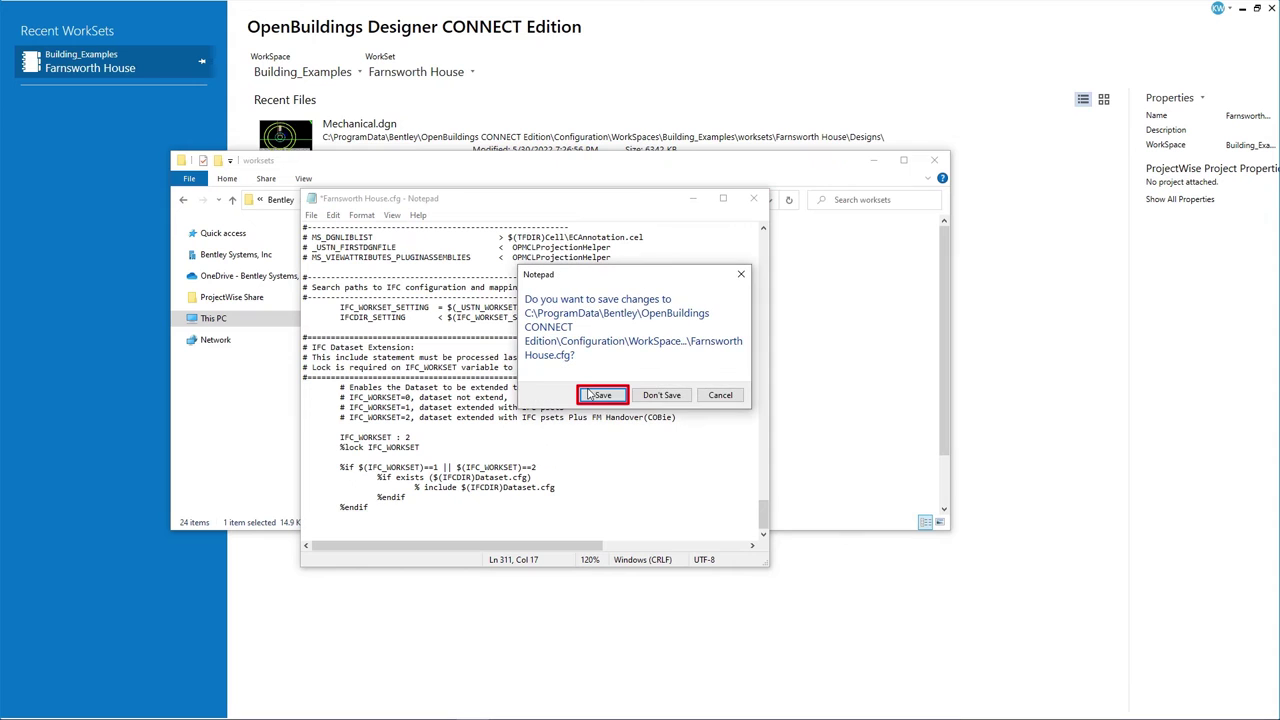
left_click(603, 396)
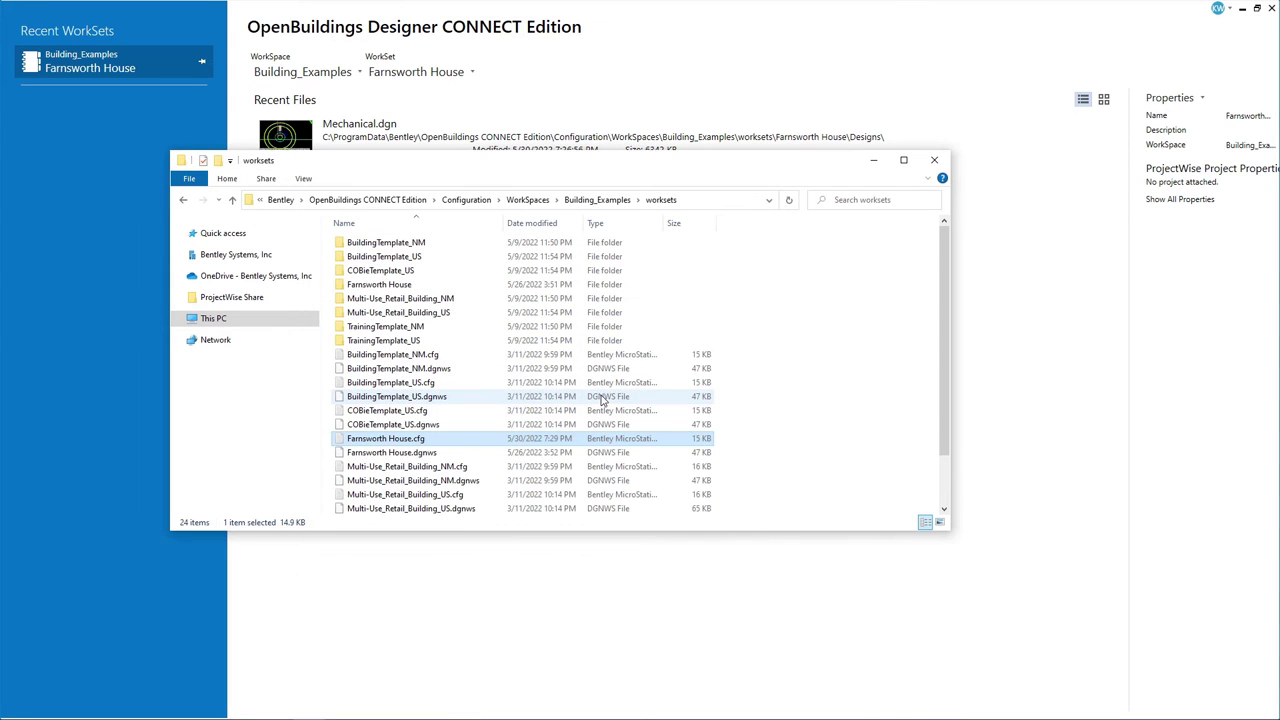
left_click(872, 161)
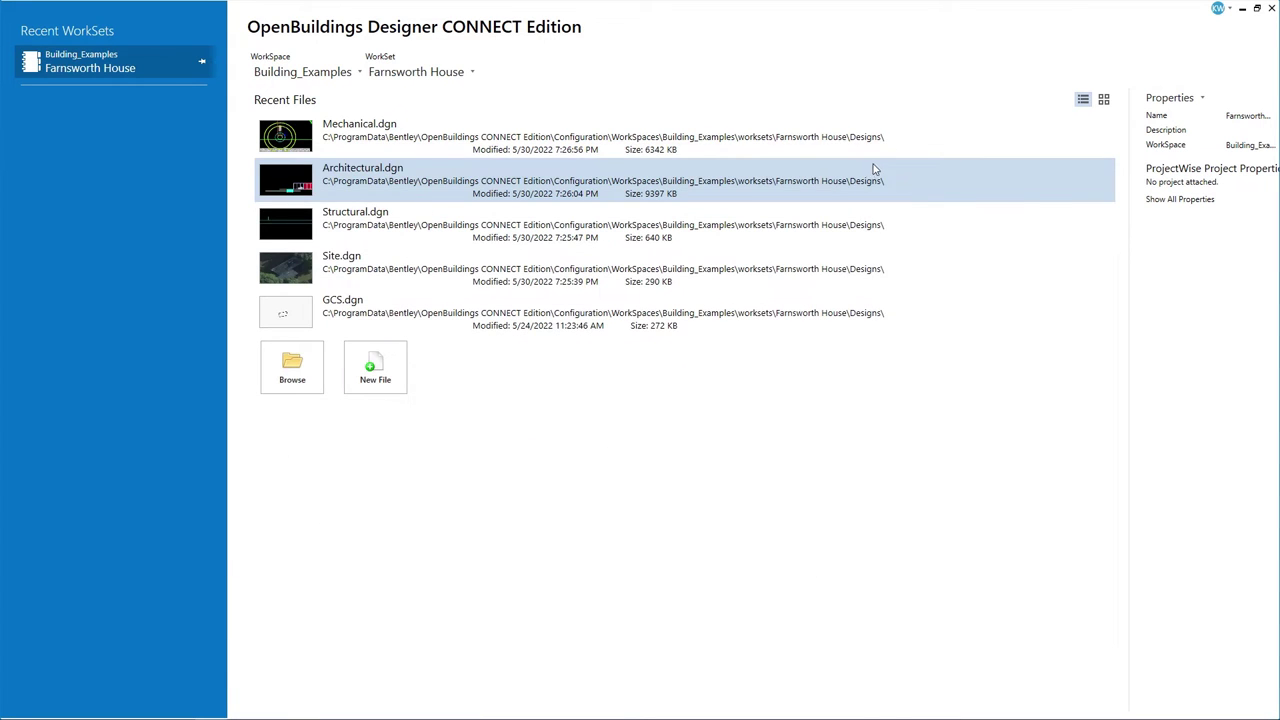
Restart the application and create a new design file named Master model in the Farnsworth House WorkSet
left_click(1273, 10)
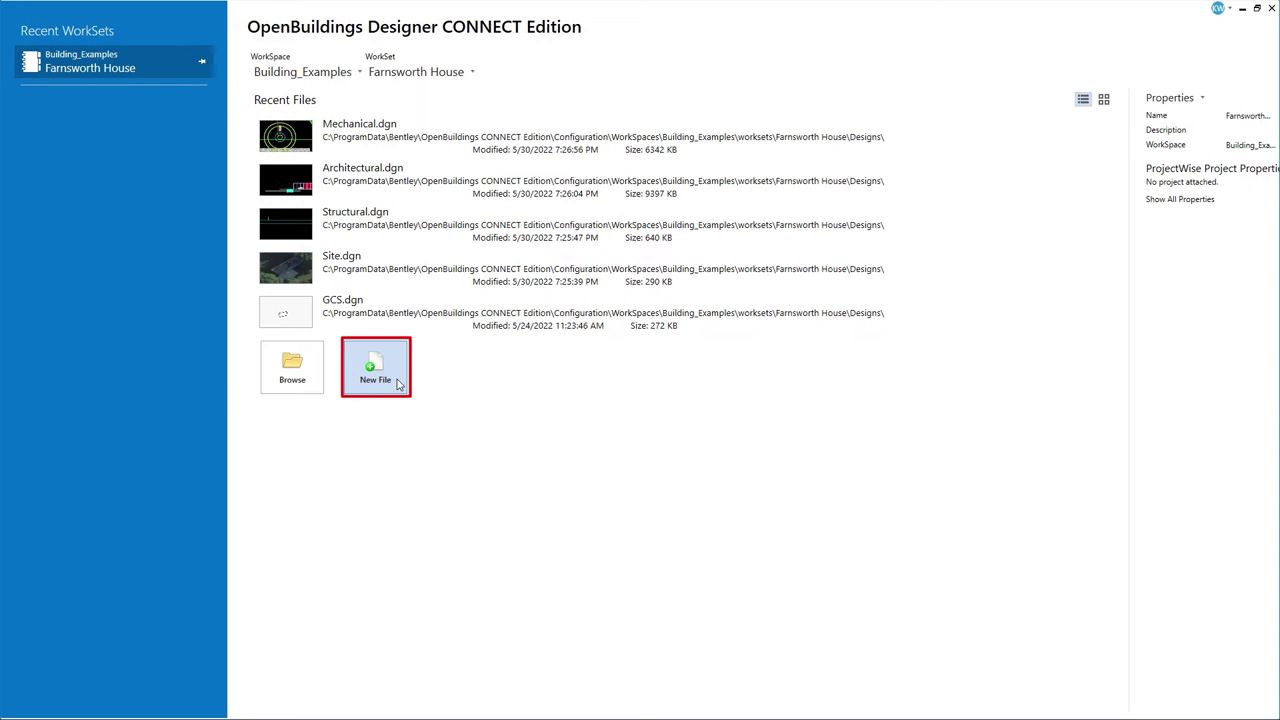
left_click(375, 366)
type("Master model")
left_click(829, 465)
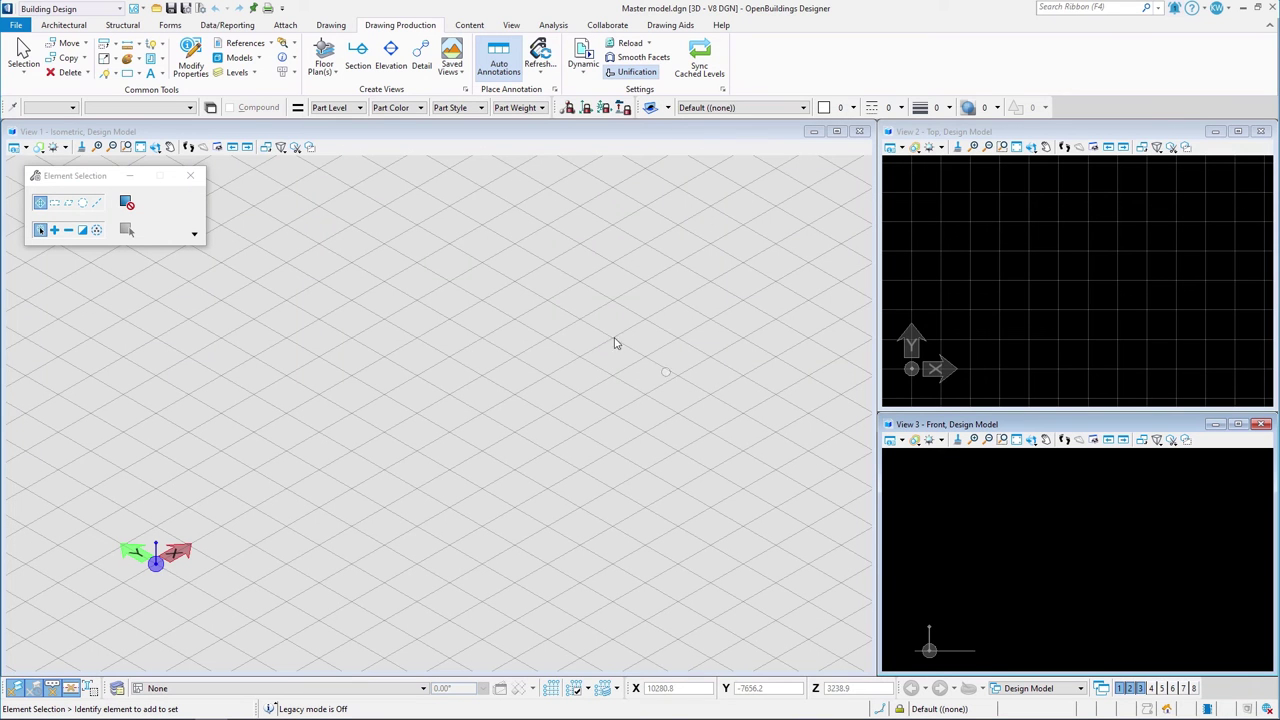
Attach Architectural.dgn, Mechanical.dgn, Site.dgn and Structural.dgn as coincident Design Model references and review the reference list
left_click(258, 44)
left_click(303, 125)
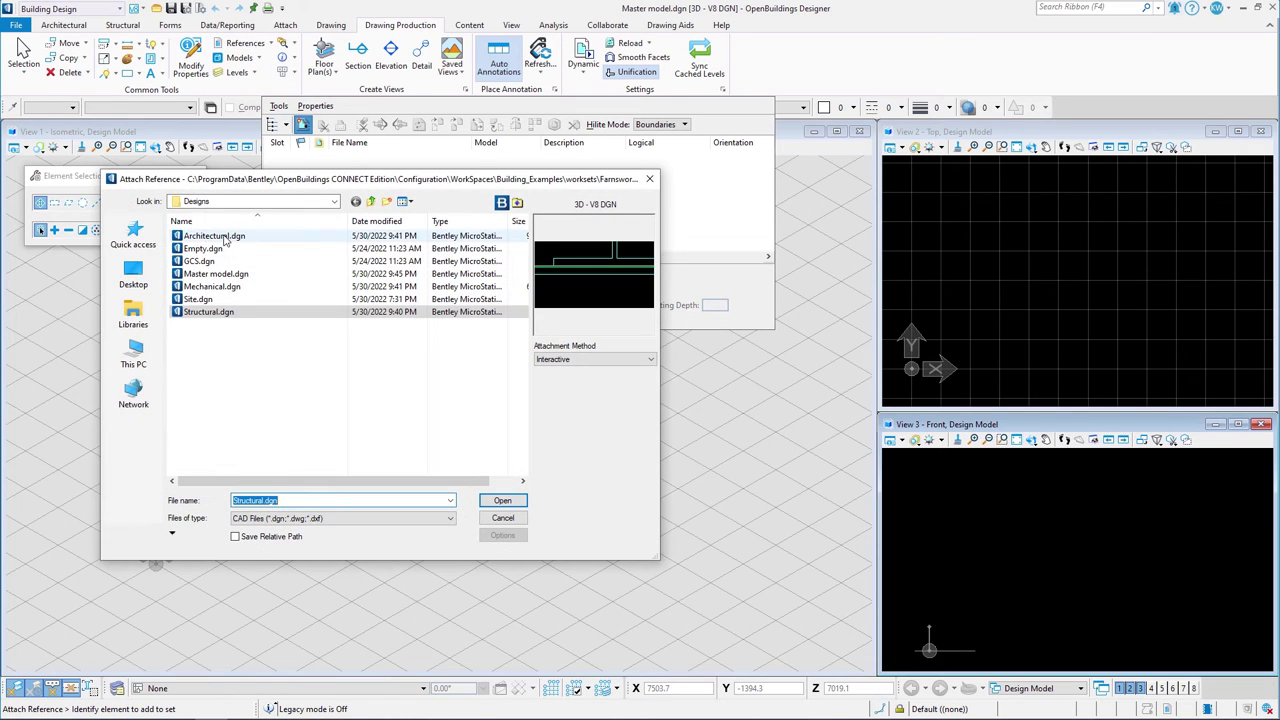
left_click(213, 236, "ctrl")
left_click(211, 287, "ctrl")
left_click(198, 299, "ctrl")
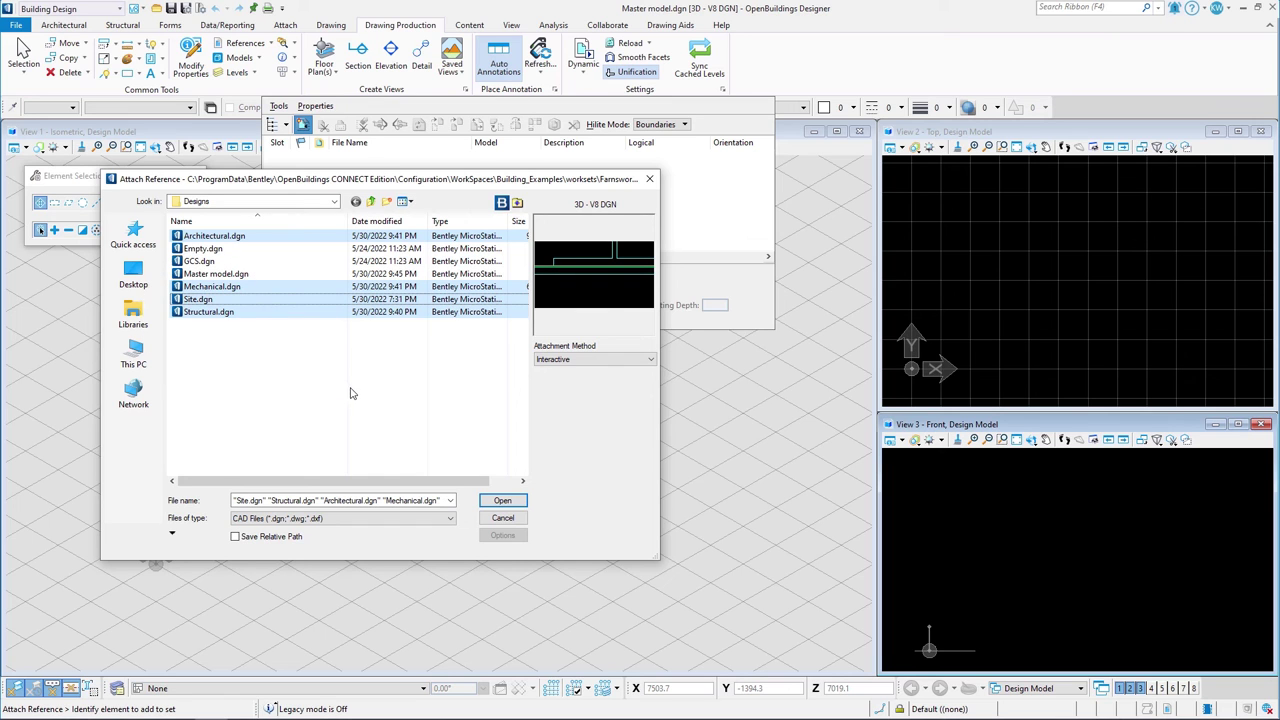
left_click(494, 500)
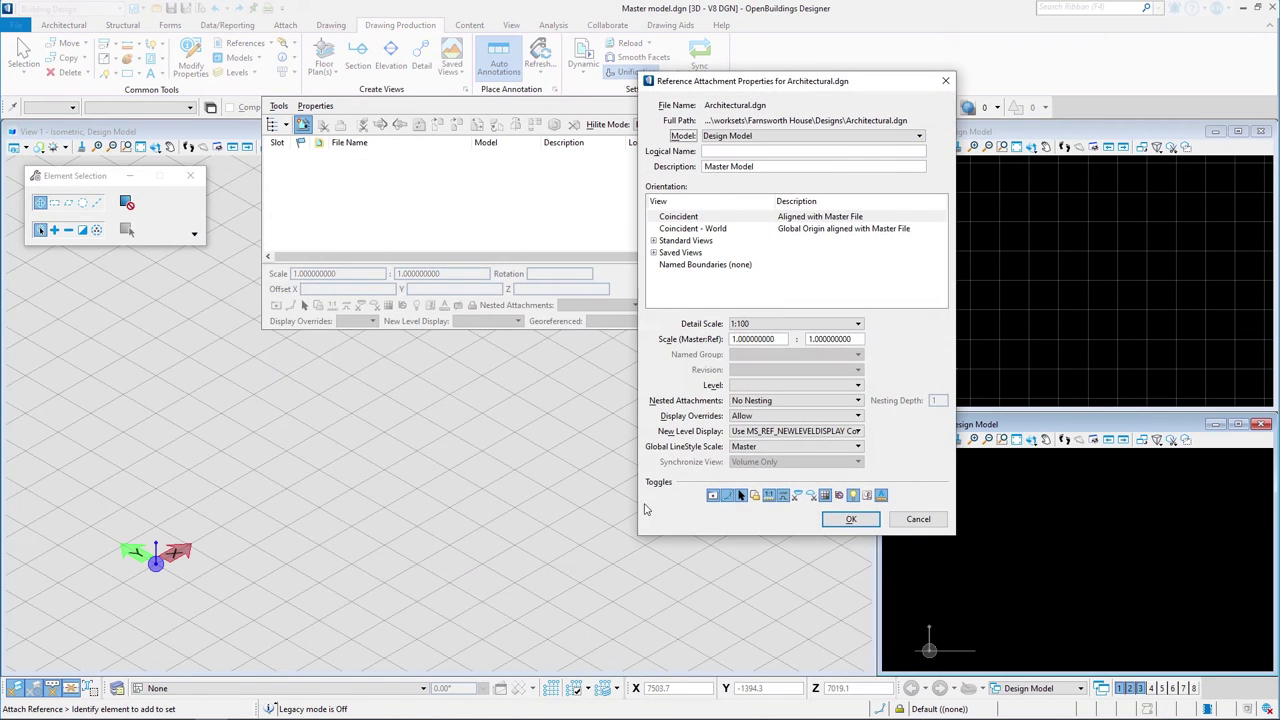
left_click(854, 526)
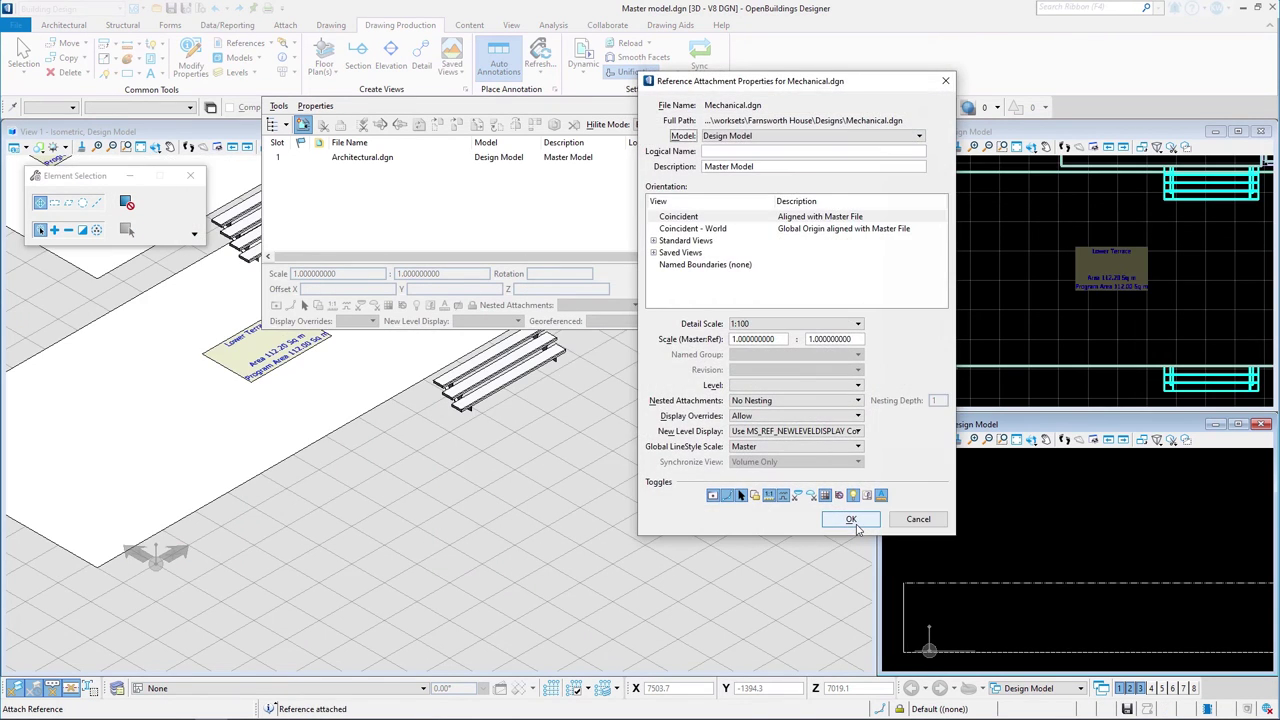
left_click(851, 520)
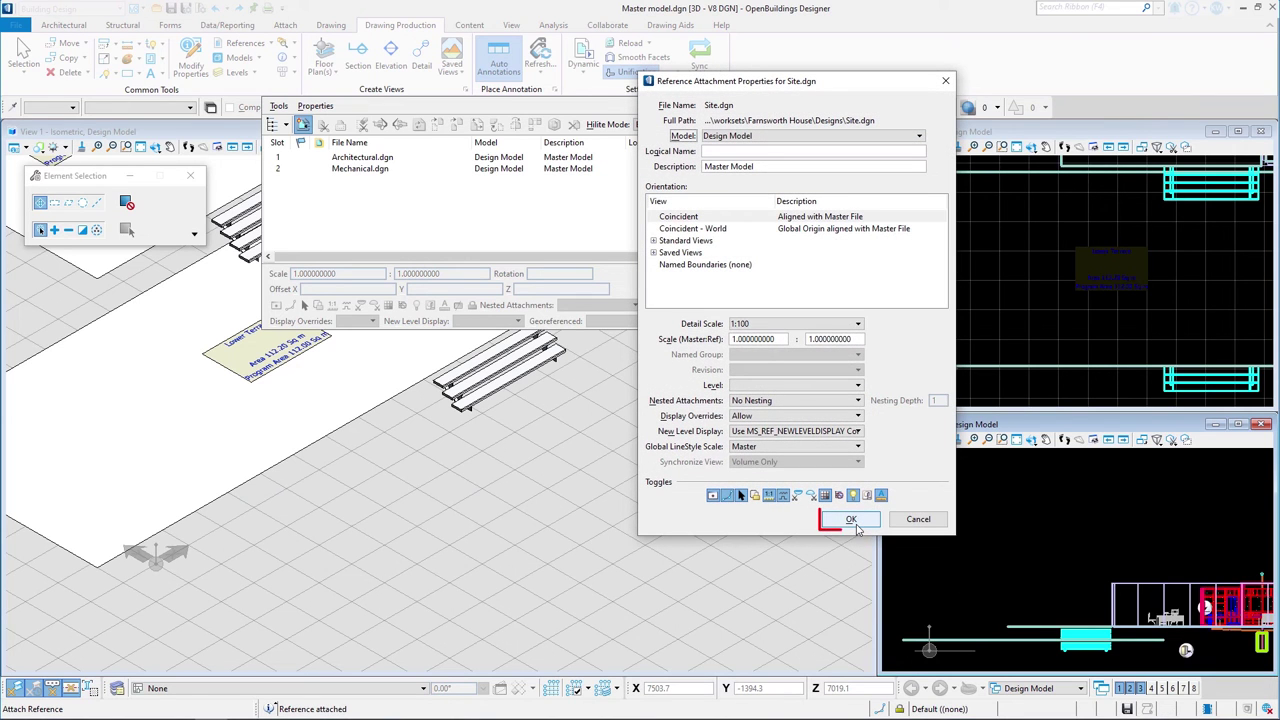
left_click(851, 520)
left_click(851, 520)
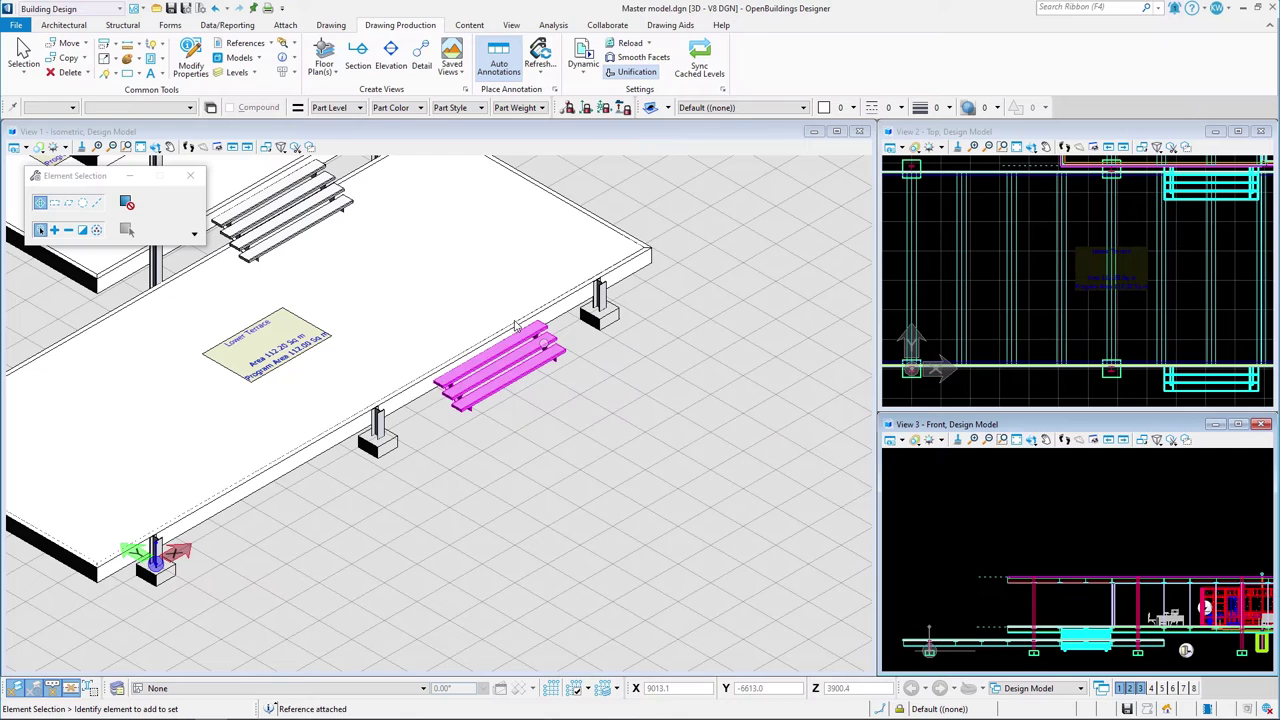
left_click(256, 43)
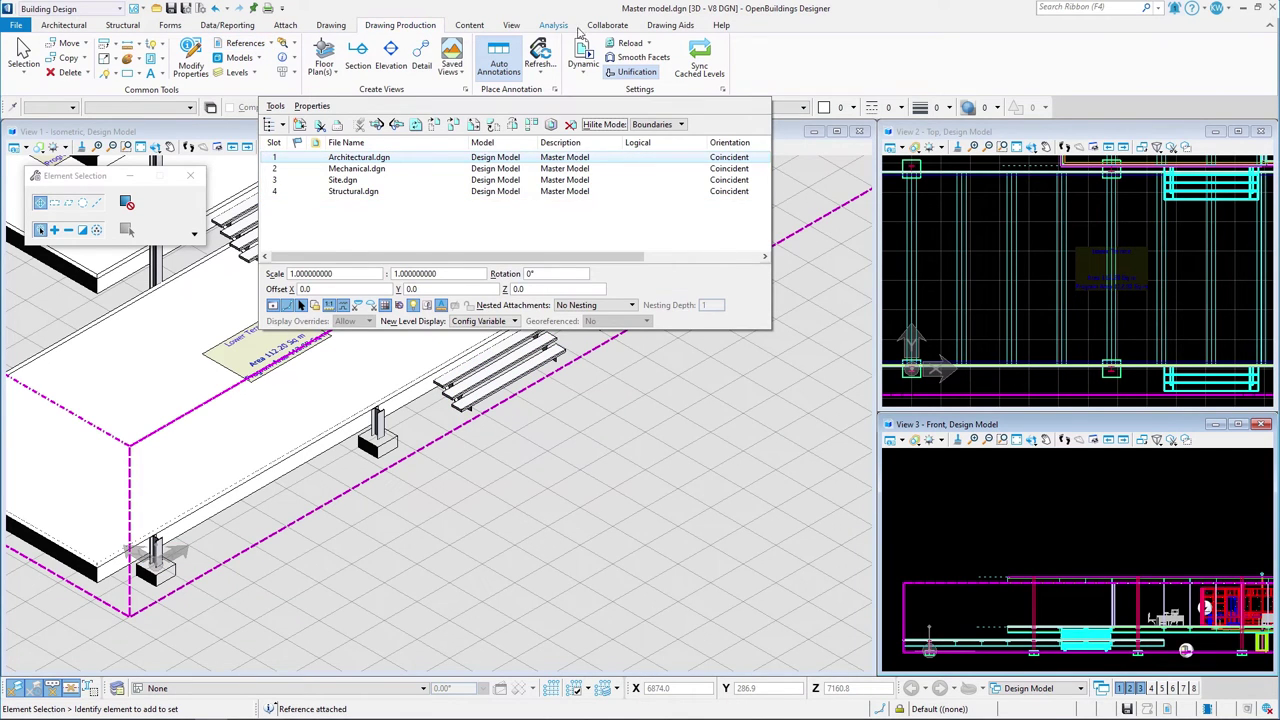
Adopt the geographic coordinate system from the Site.dgn reference, accepting its local transformation and keeping the storage units in millimeters
left_click(665, 25)
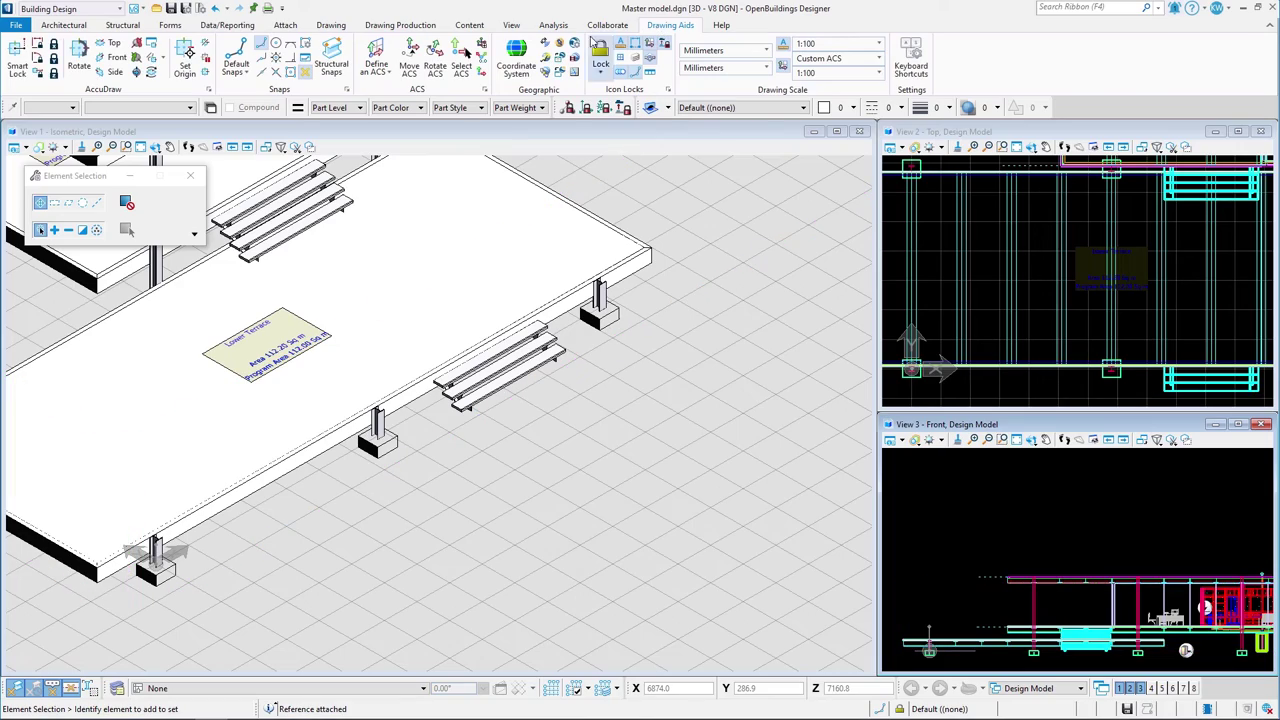
left_click(516, 60)
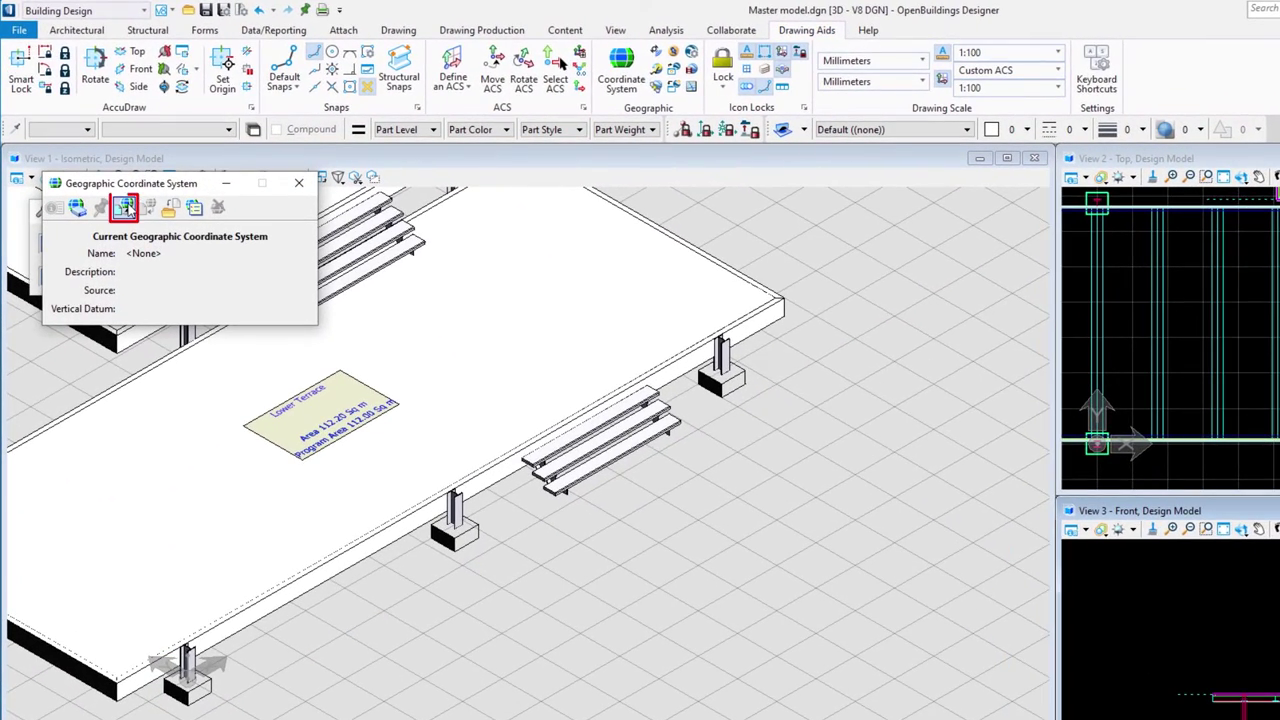
left_click(118, 198)
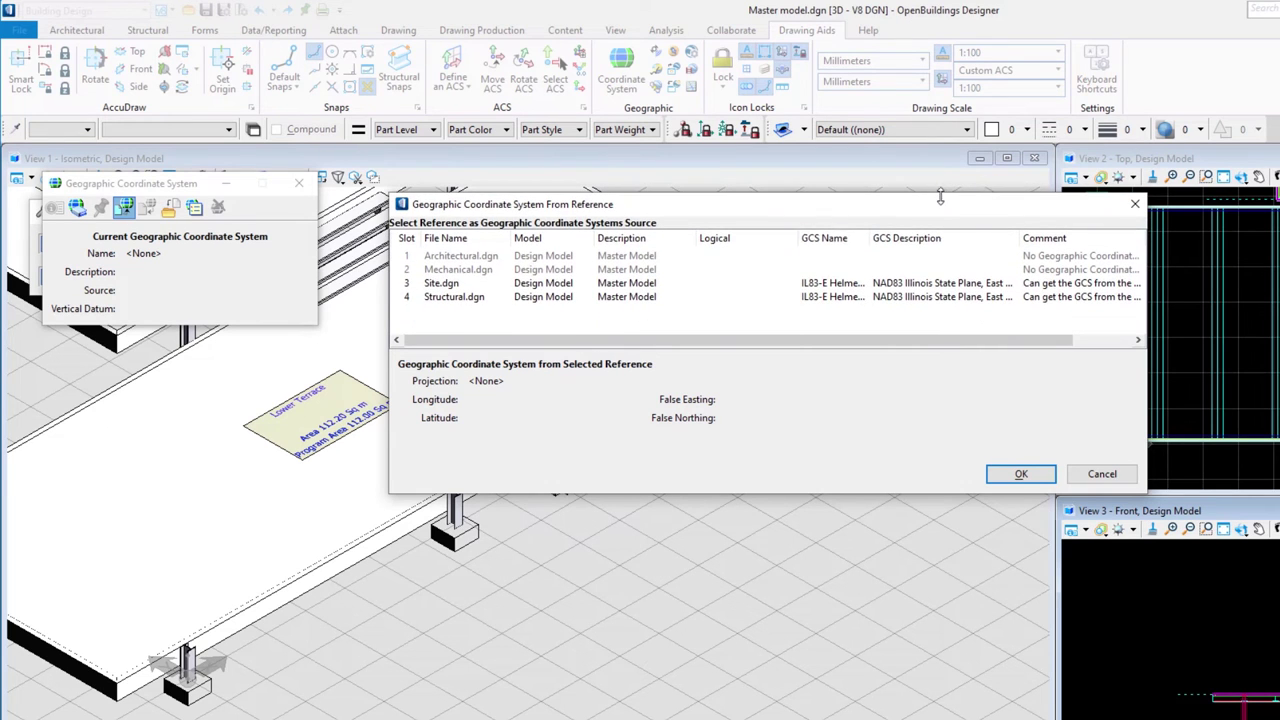
left_click(445, 284)
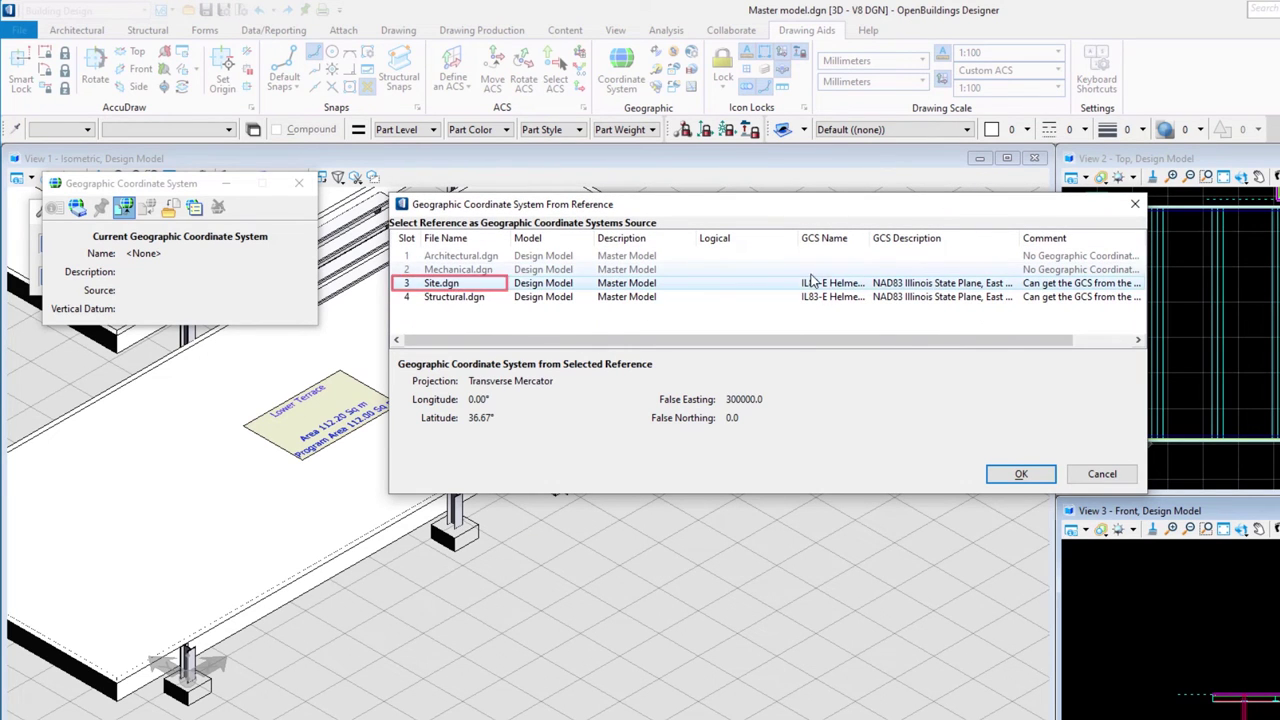
left_click(1005, 477)
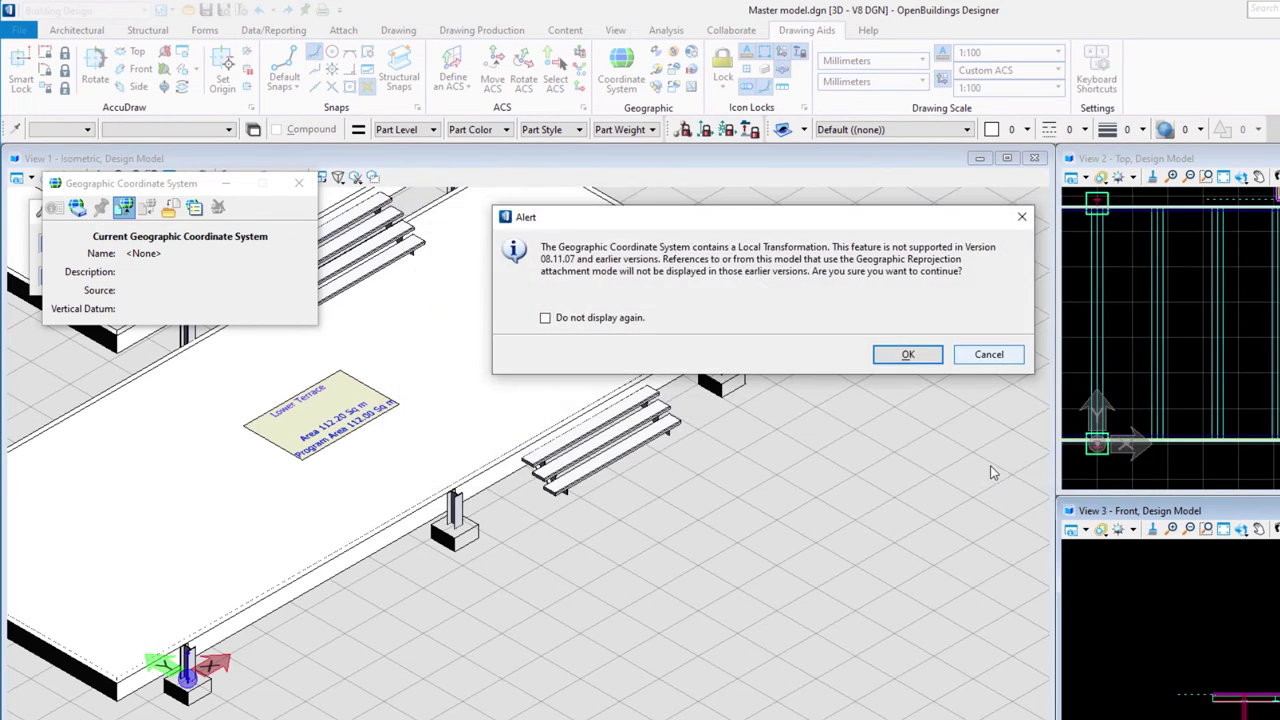
left_click(907, 357)
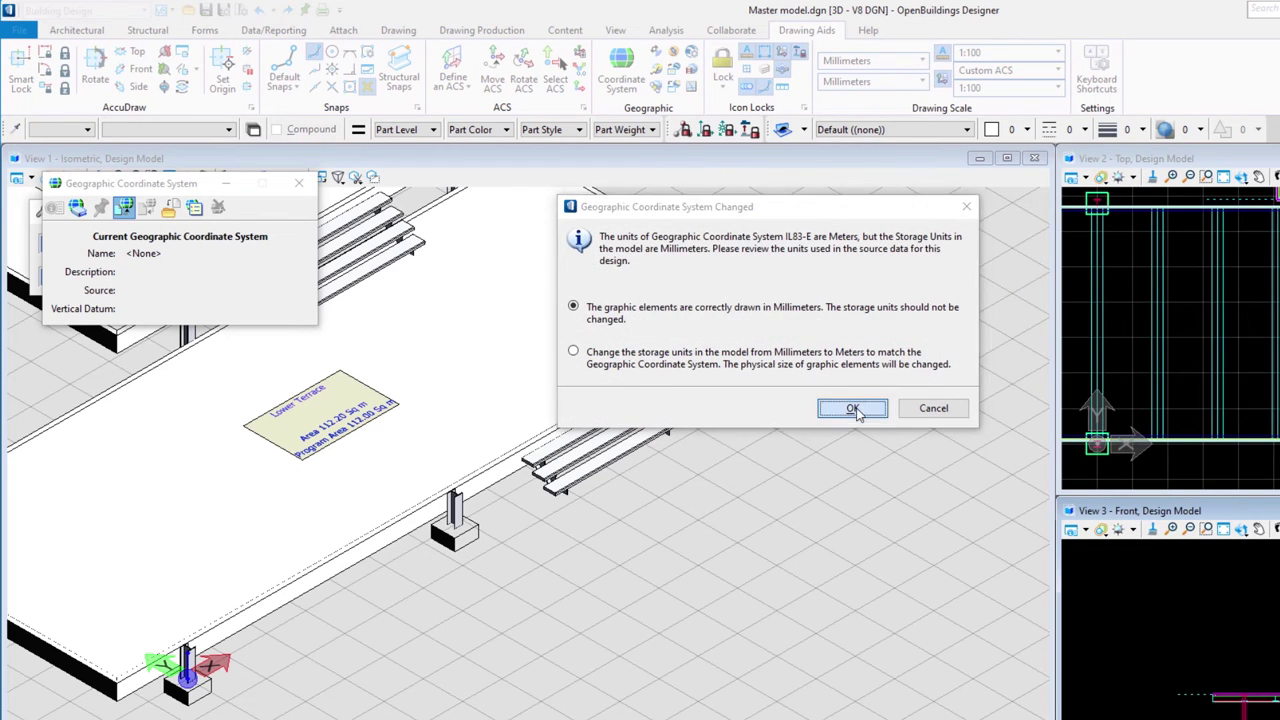
left_click(854, 409)
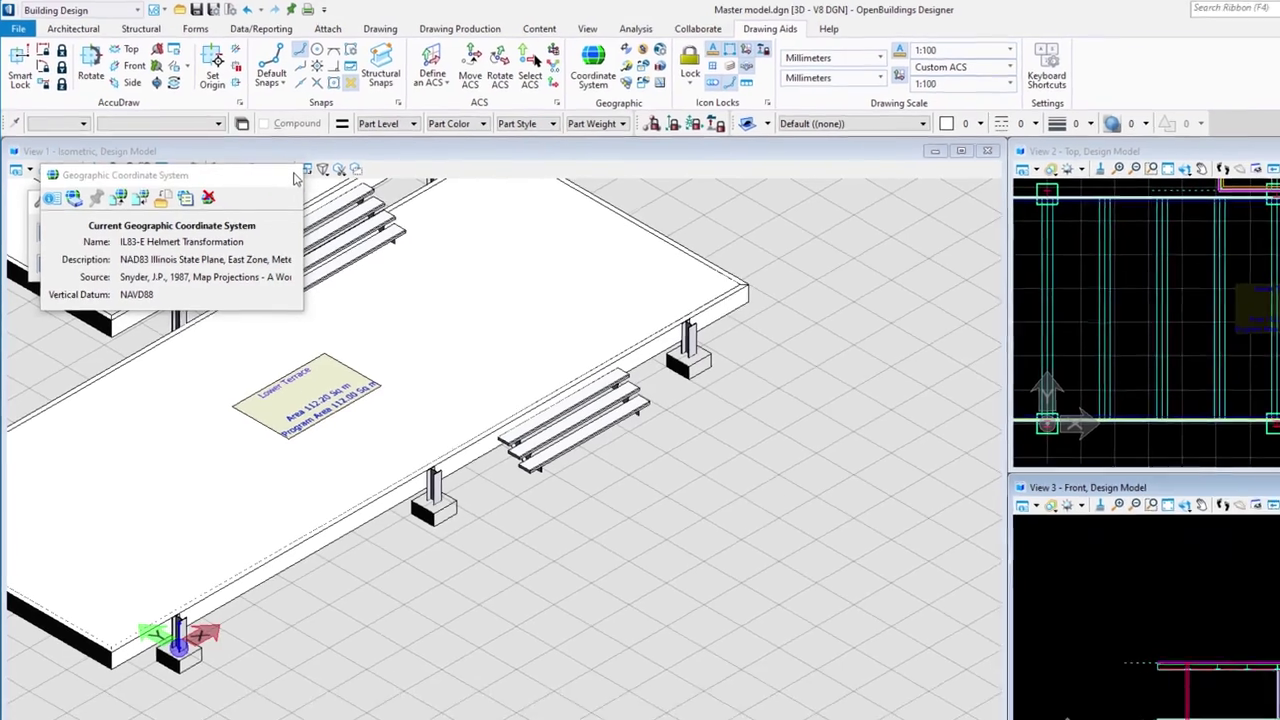
left_click(77, 206)
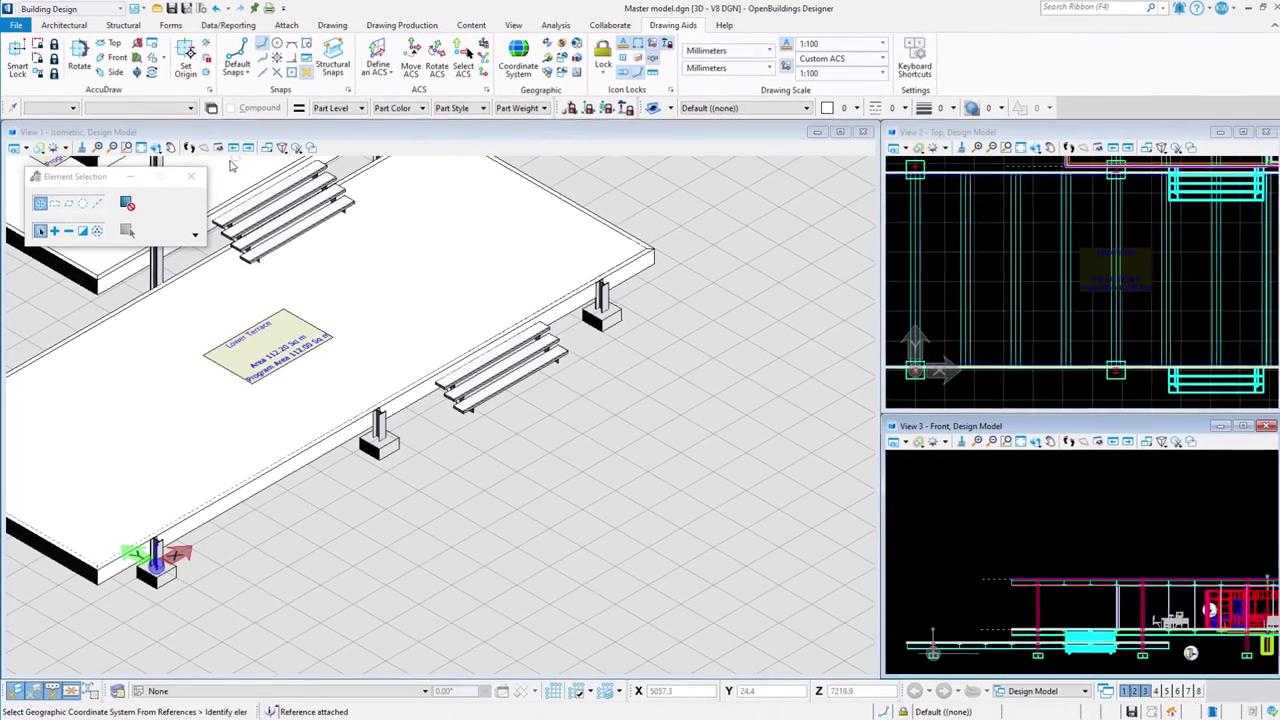
Turn on the background and an aerial background map for the isometric view
left_click(25, 148)
left_click(50, 238)
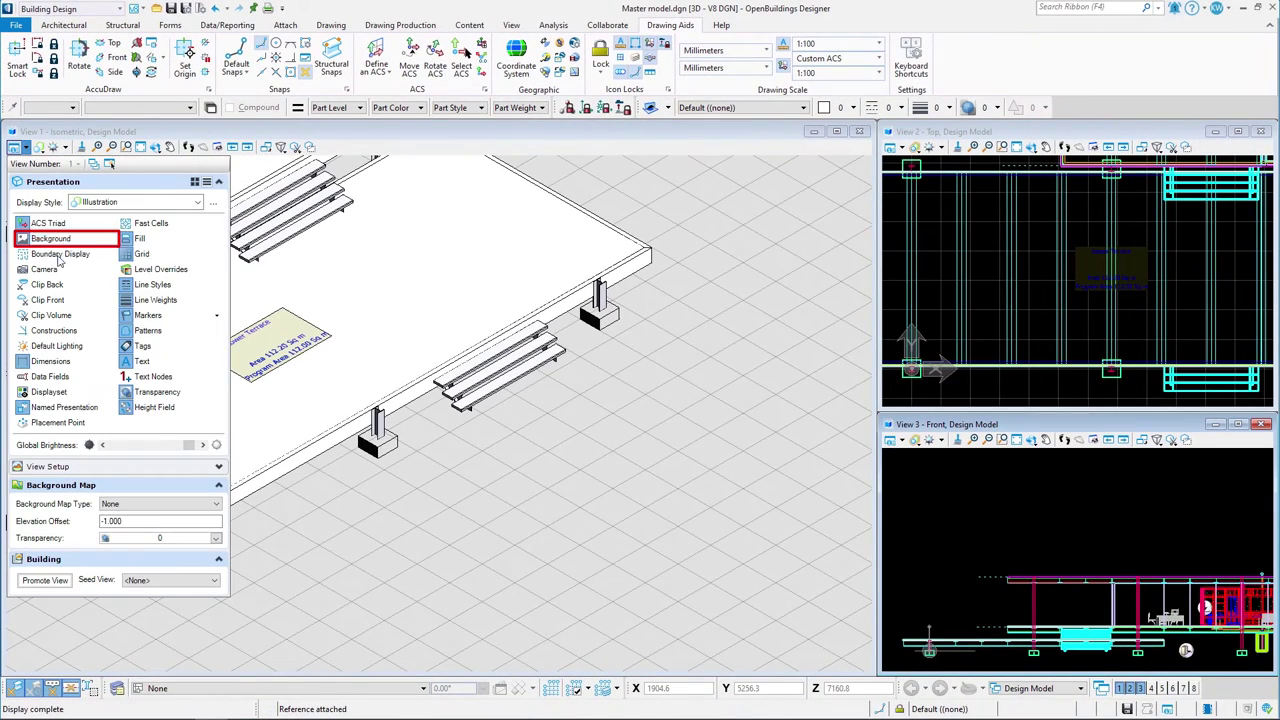
left_click(130, 504)
left_click(128, 545)
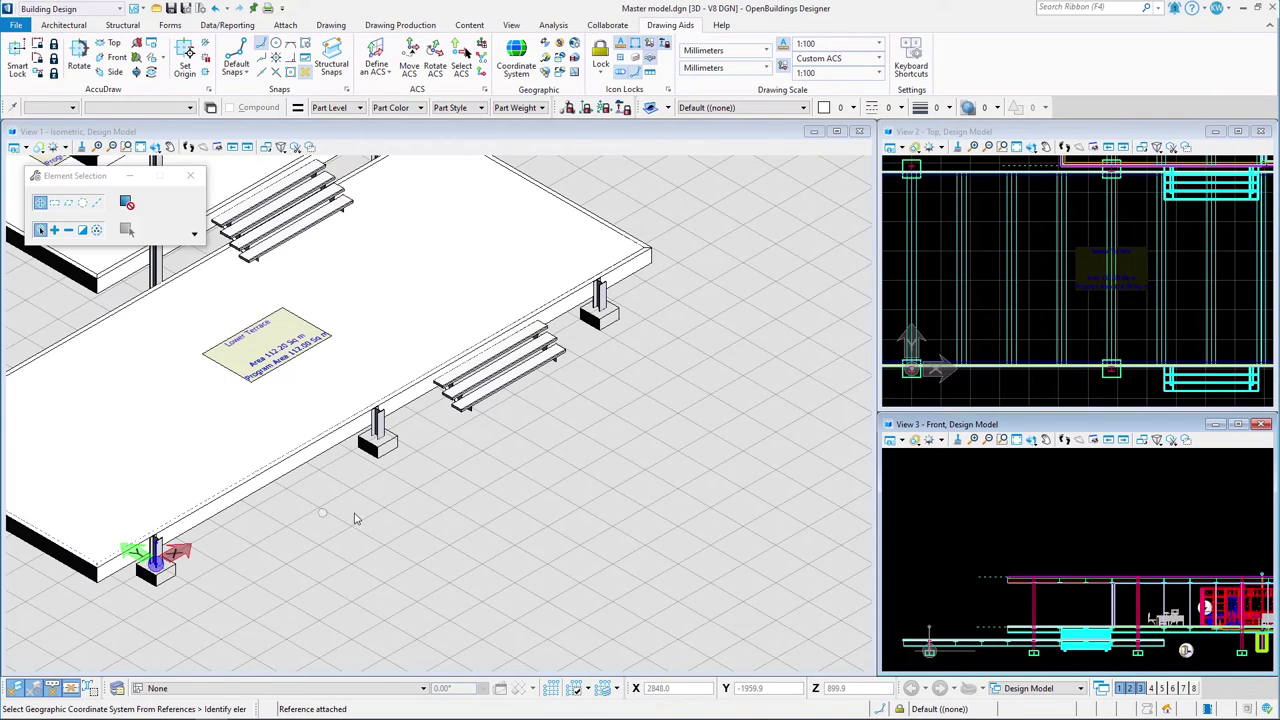
Rotate the main 3D view to a lower angle, fit the whole house in it and save the view settings
scroll(500, 506, "down", 5)
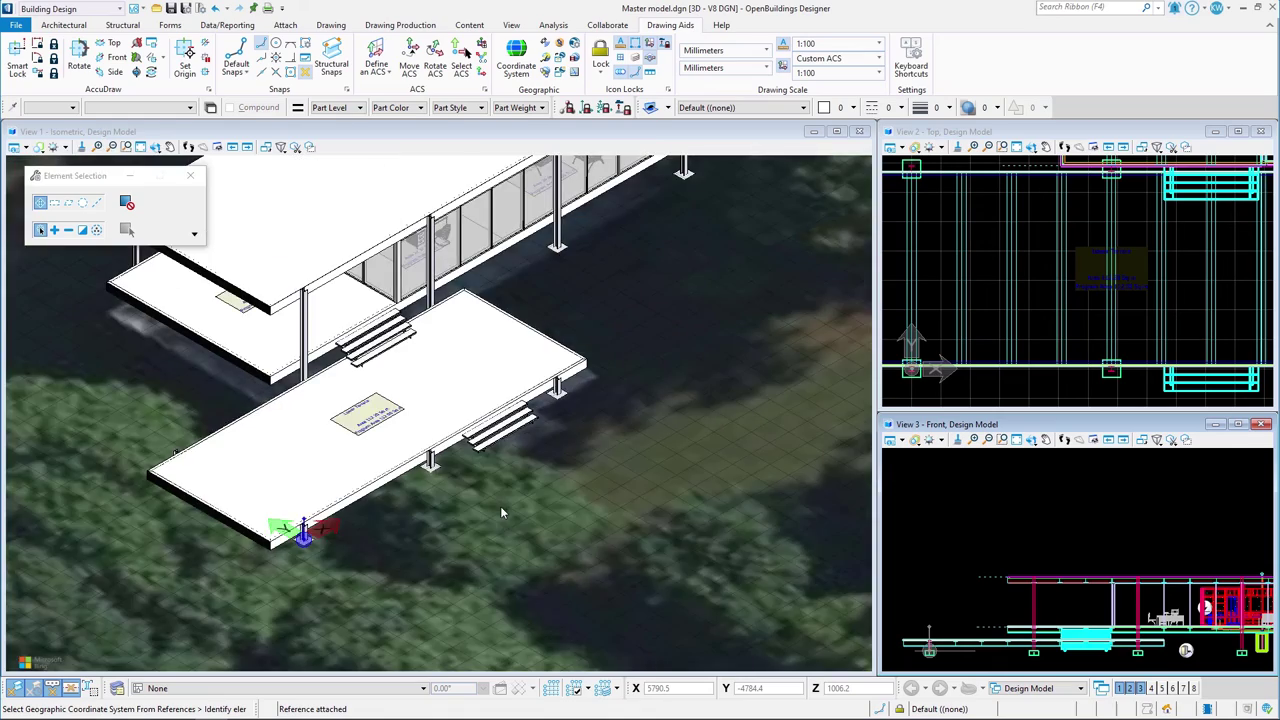
middle_click_drag(500, 506, 574, 477, "shift")
scroll(430, 420, "up", 4)
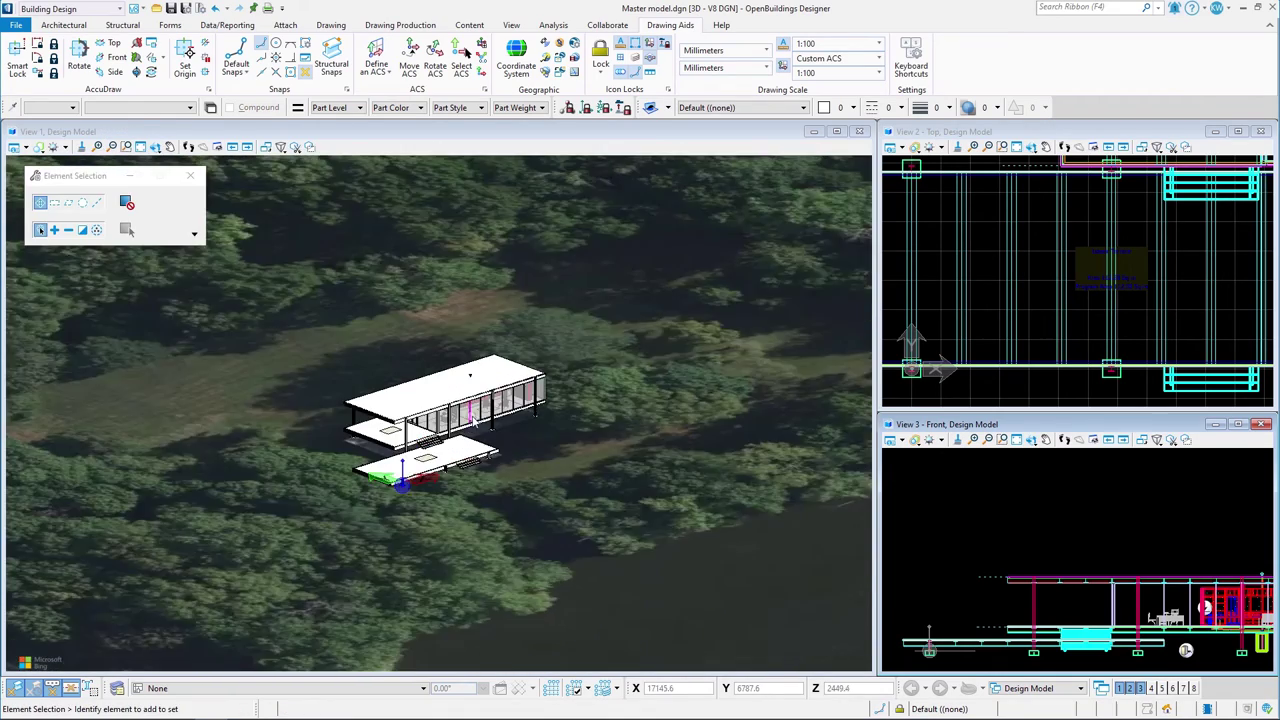
left_click(141, 147)
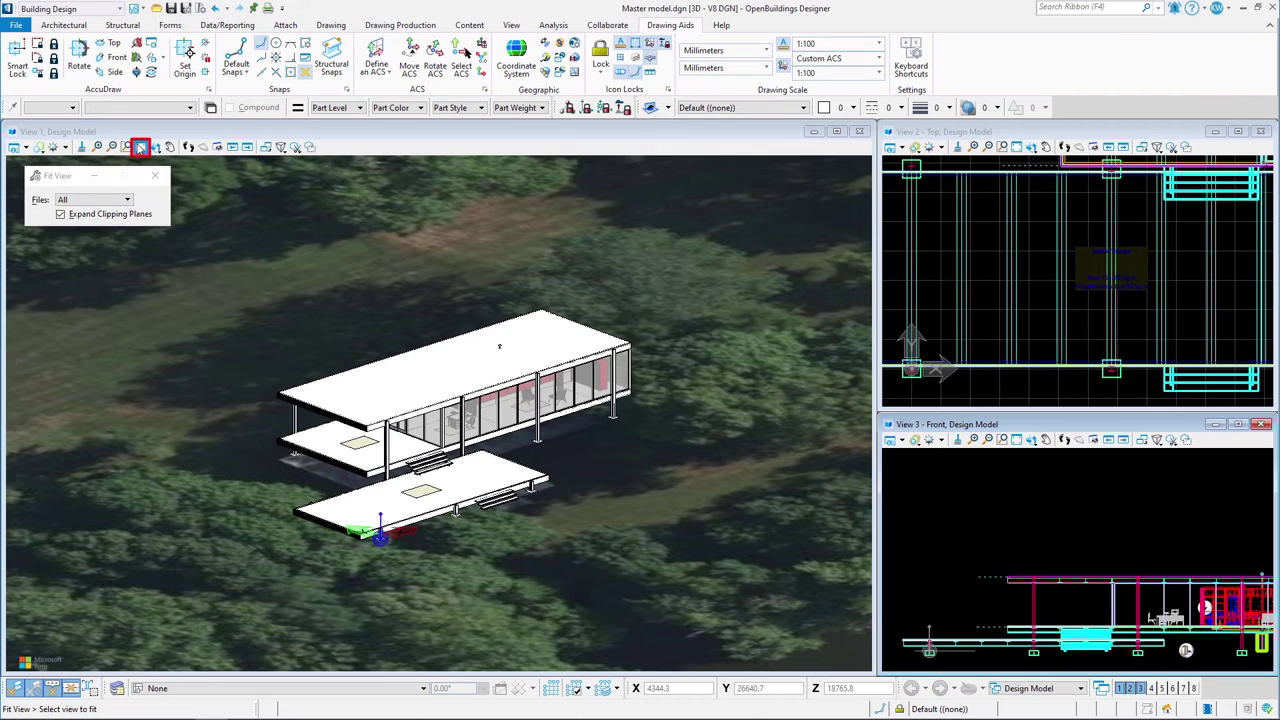
left_click(185, 8)
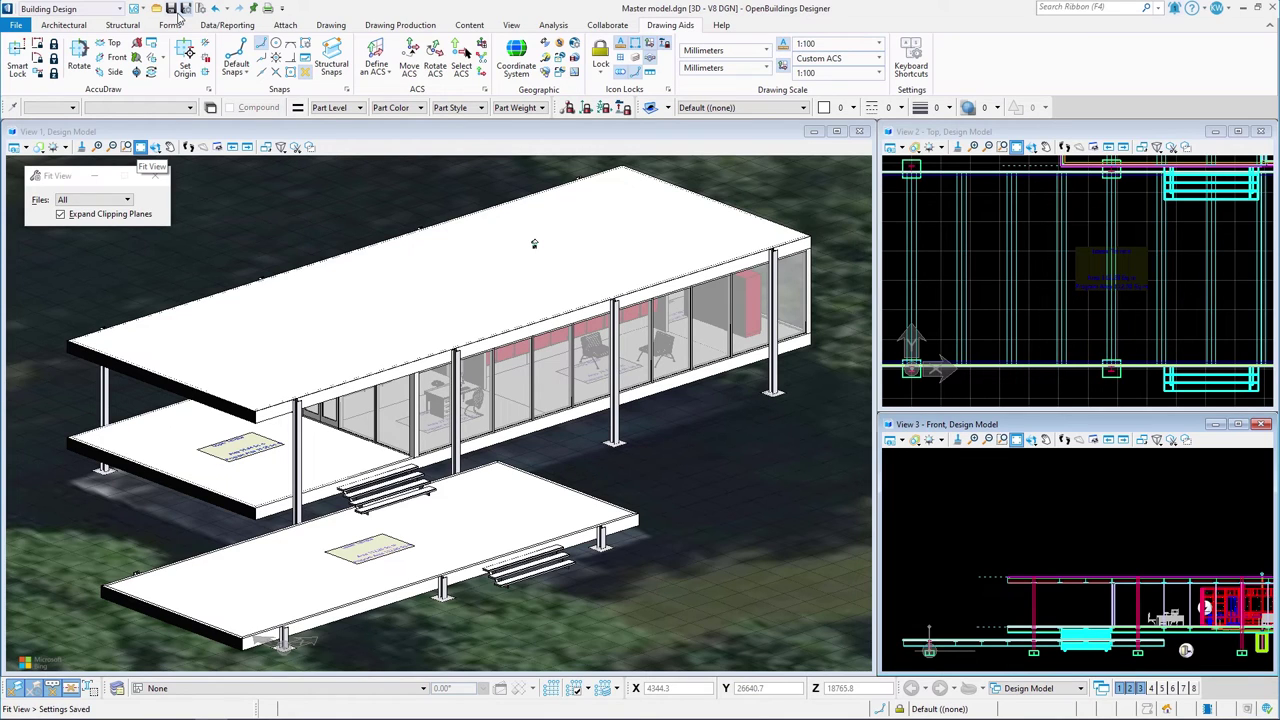
Run the Schema Upgrade Utility on Master model.dgn and its four referenced files, and finish the batch process
left_click(18, 26)
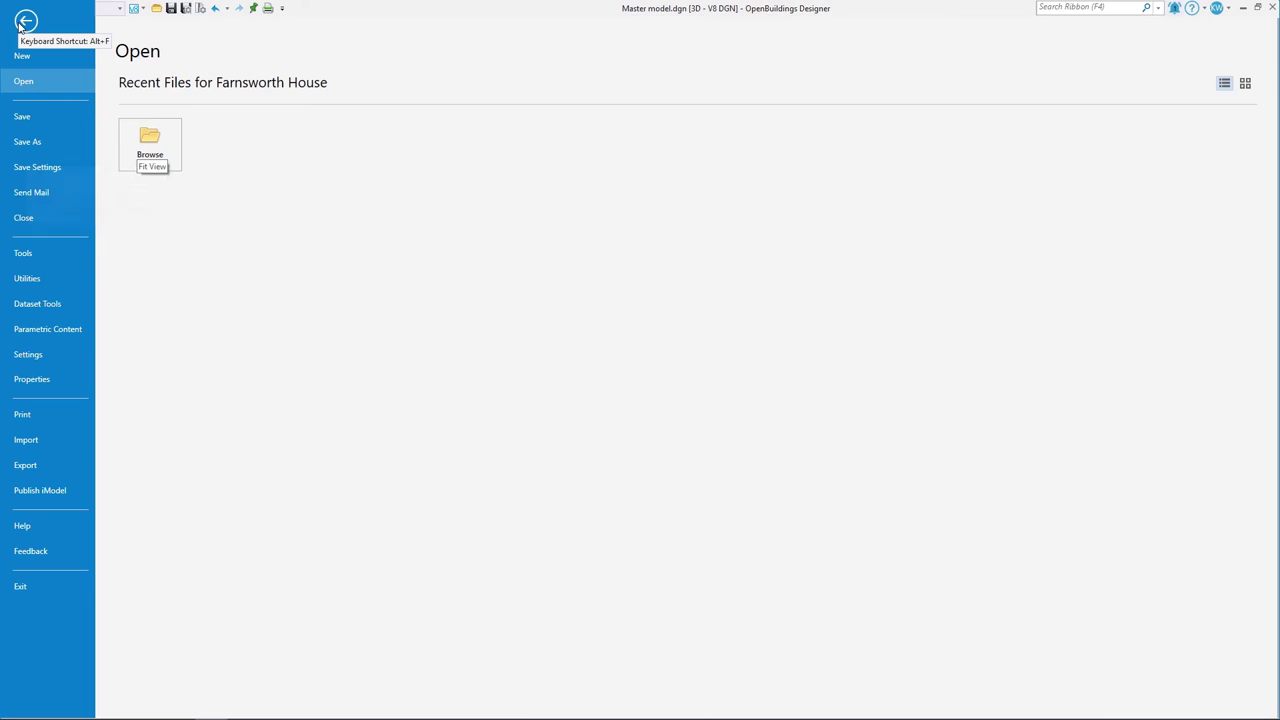
left_click(28, 279)
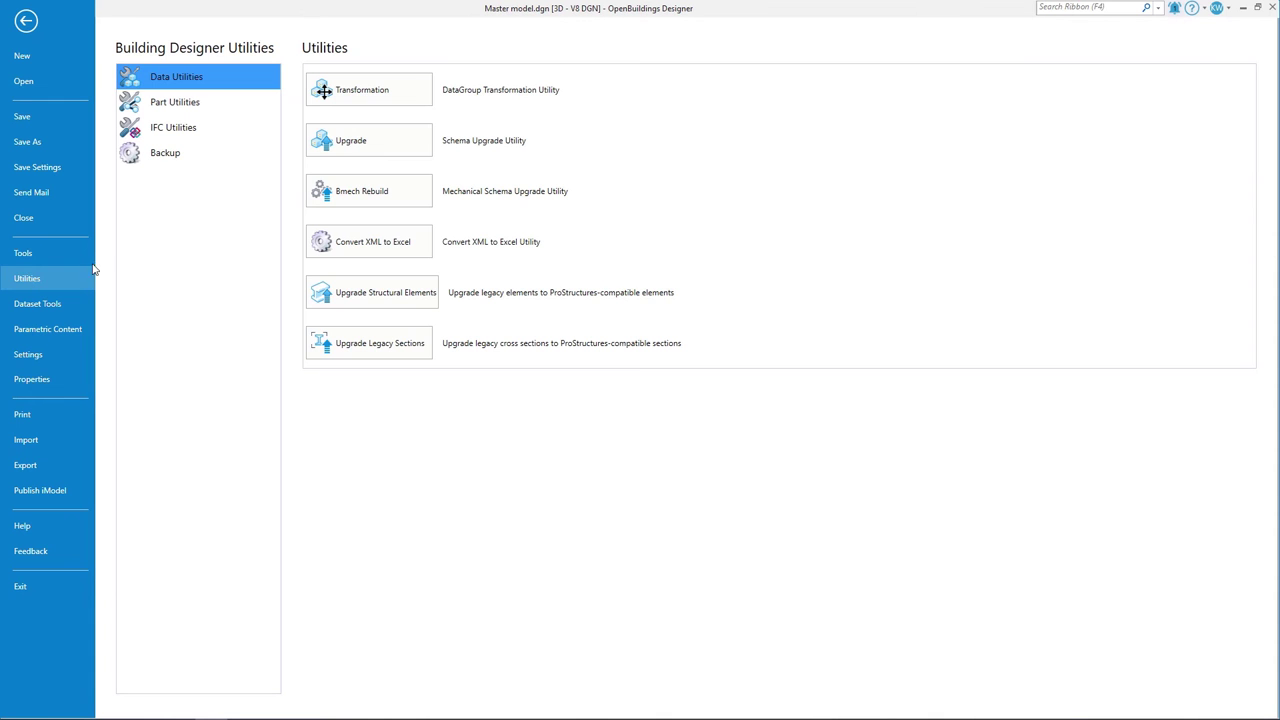
left_click(351, 141)
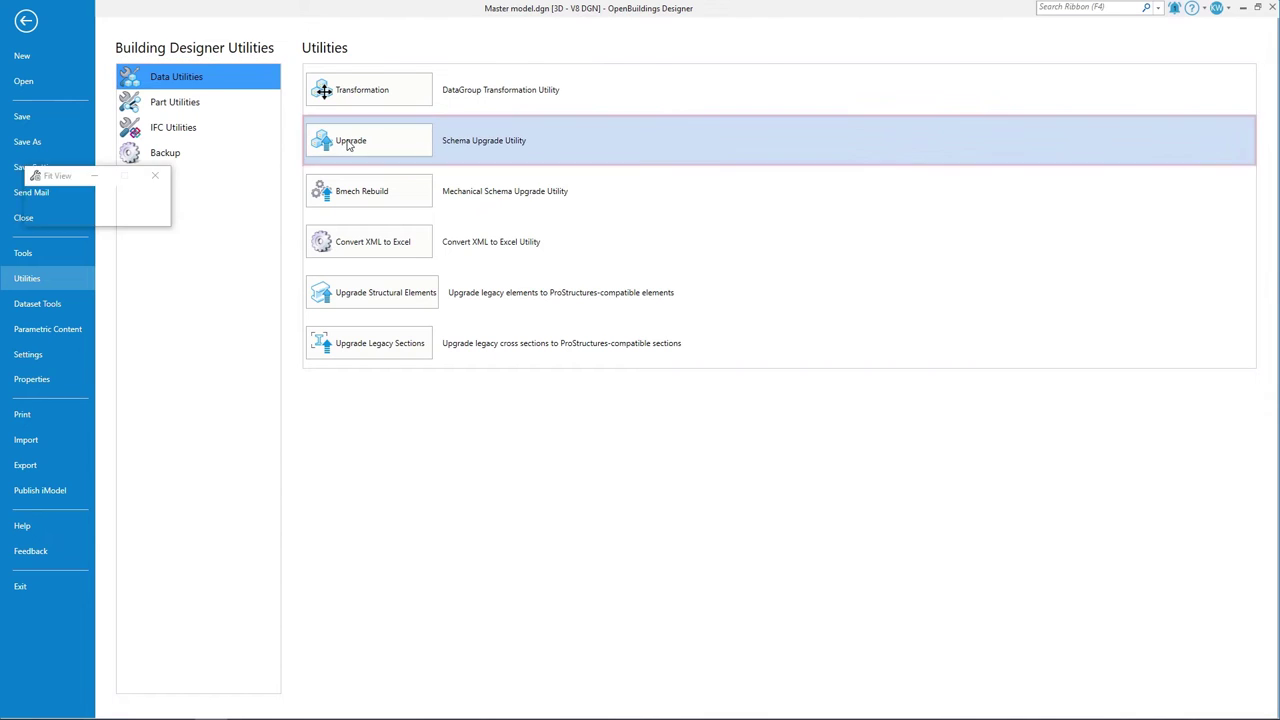
left_click(97, 171)
left_click(91, 189)
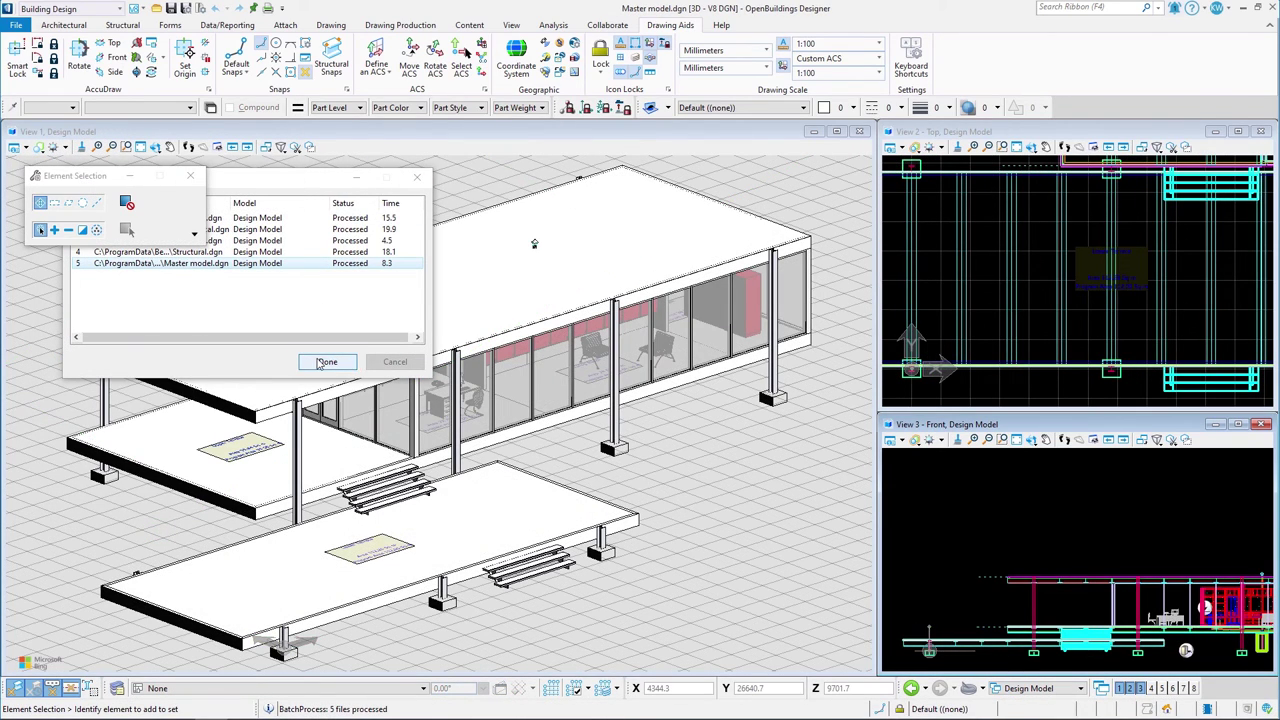
left_click(325, 362)
Examine the IFC property sets of the Insitu Concrete wall, including Pset_WallCommon and Pset_ManufacturerTypeInformation, without placing a wall
left_click(66, 28)
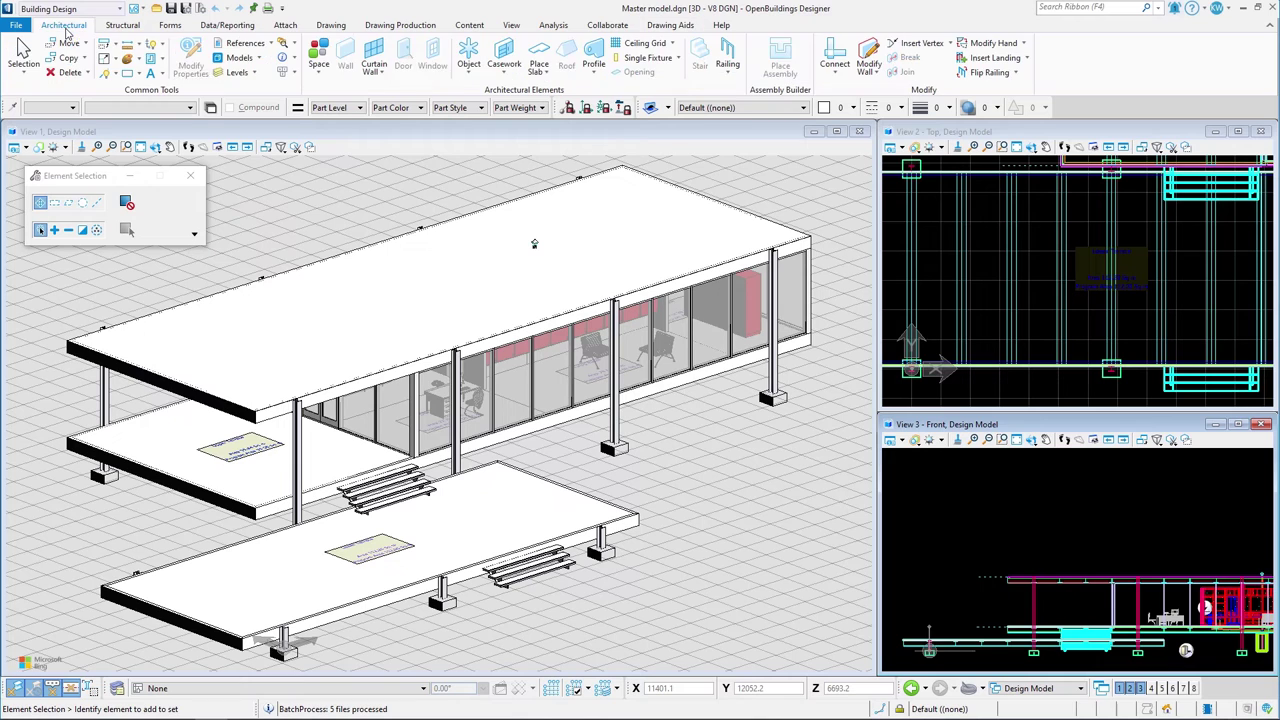
left_click(350, 58)
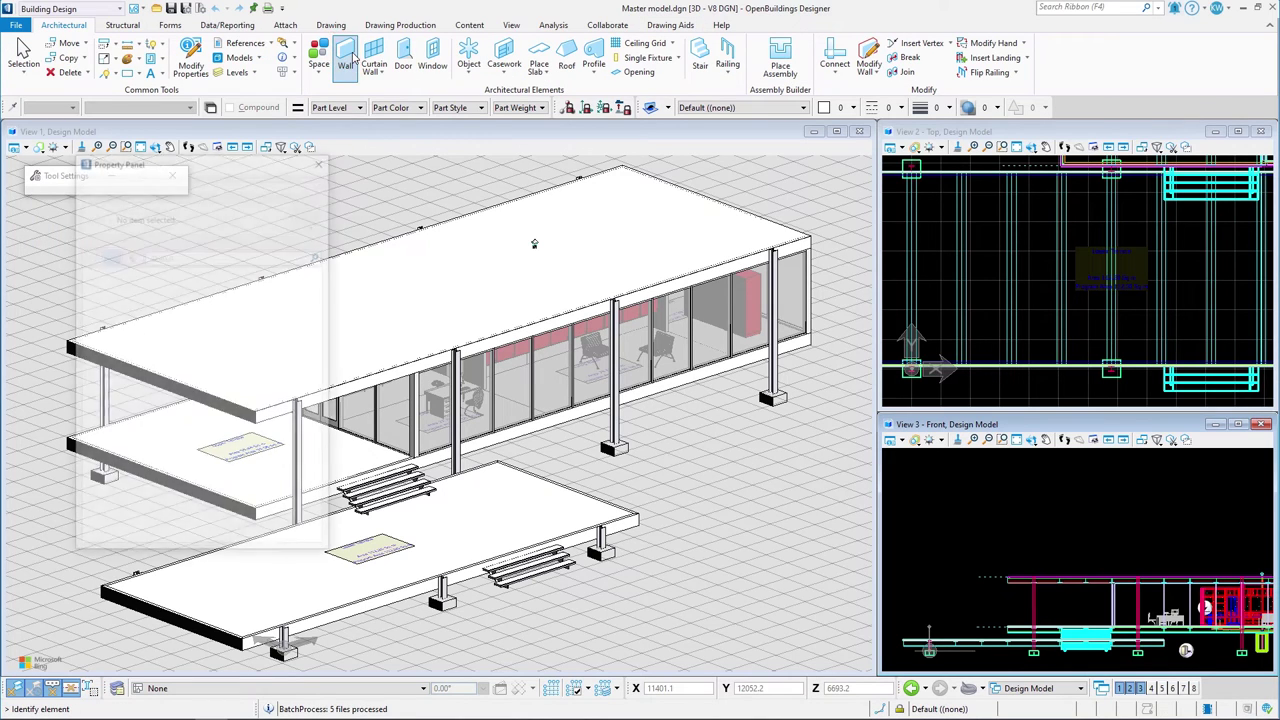
scroll(222, 430, "down", 2)
scroll(222, 430, "down", 5)
scroll(212, 475, "down", 5)
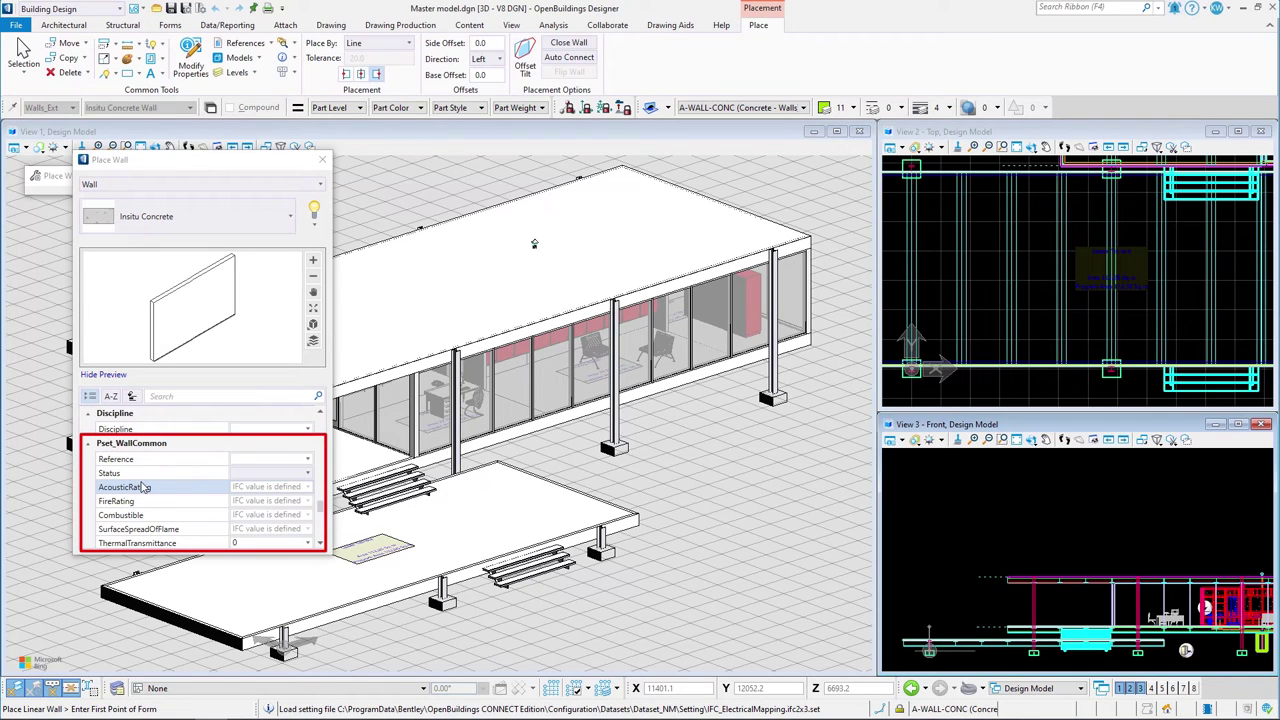
scroll(144, 487, "down", 5)
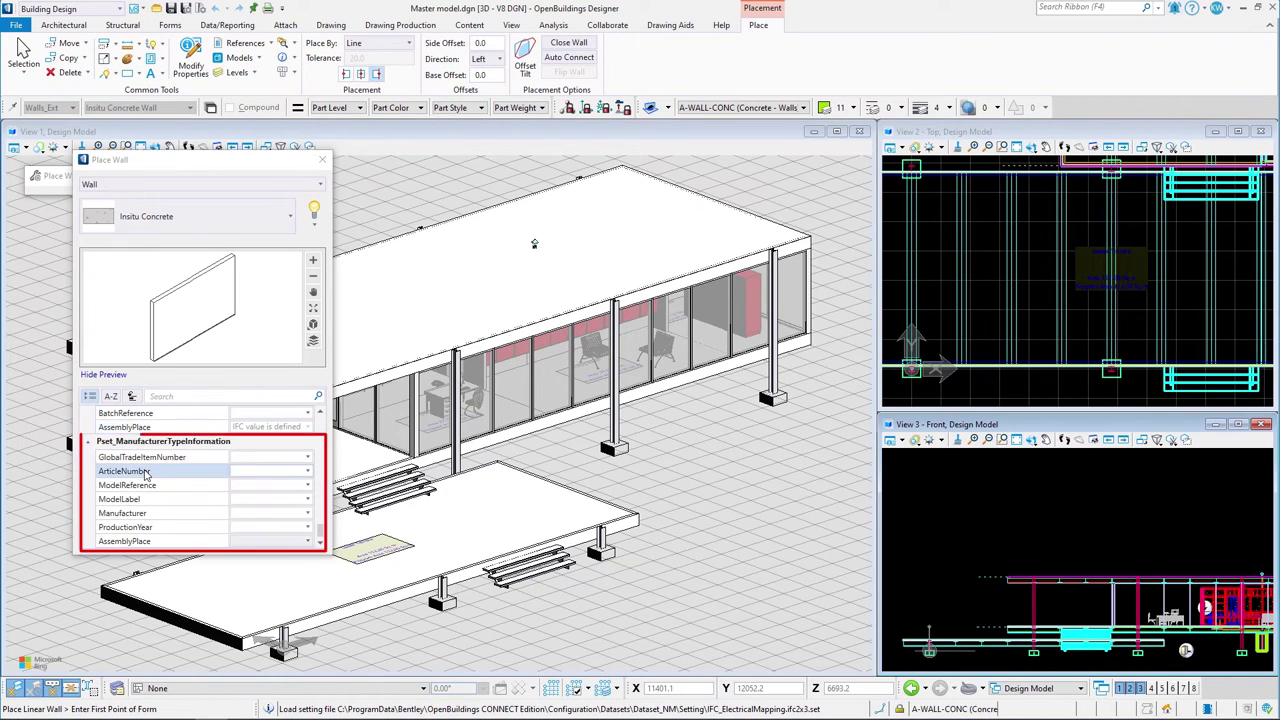
left_click(320, 162)
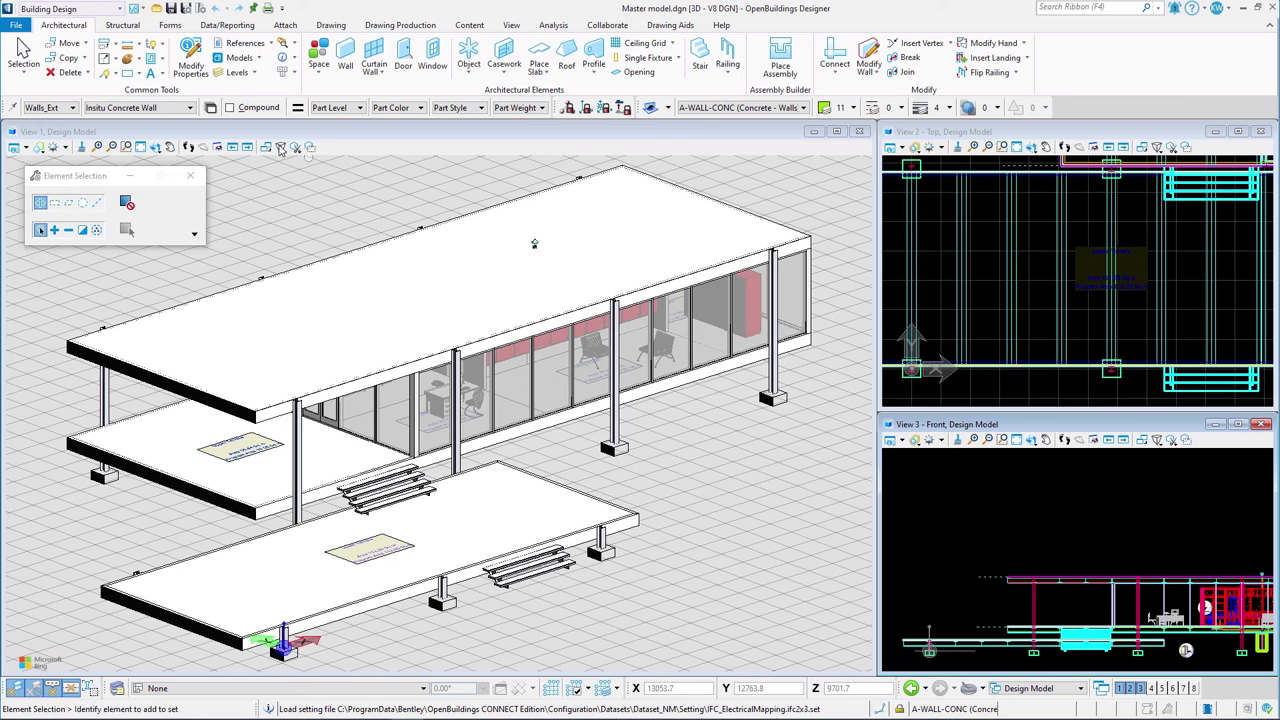
Set up an IFC export with the IFC2x3 Facilities Management Handover definition, creating and opening a COBie spreadsheet and optimizing the IFC file
left_click(16, 25)
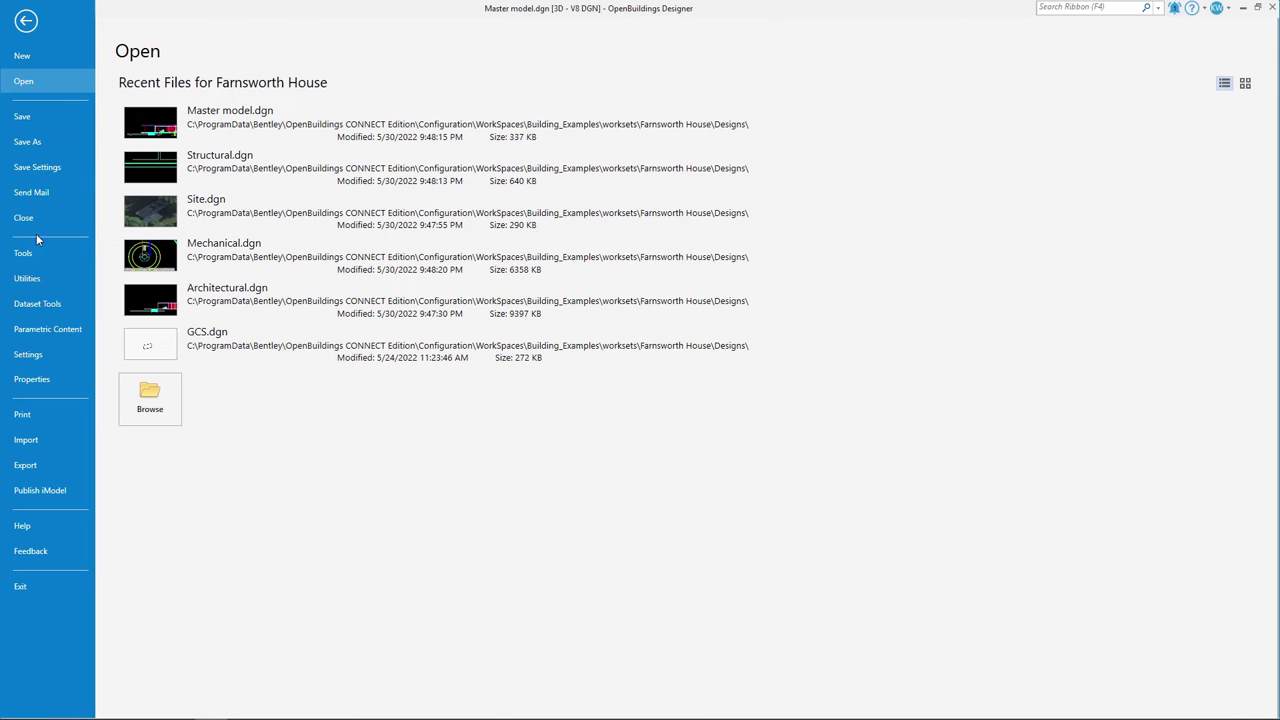
left_click(32, 466)
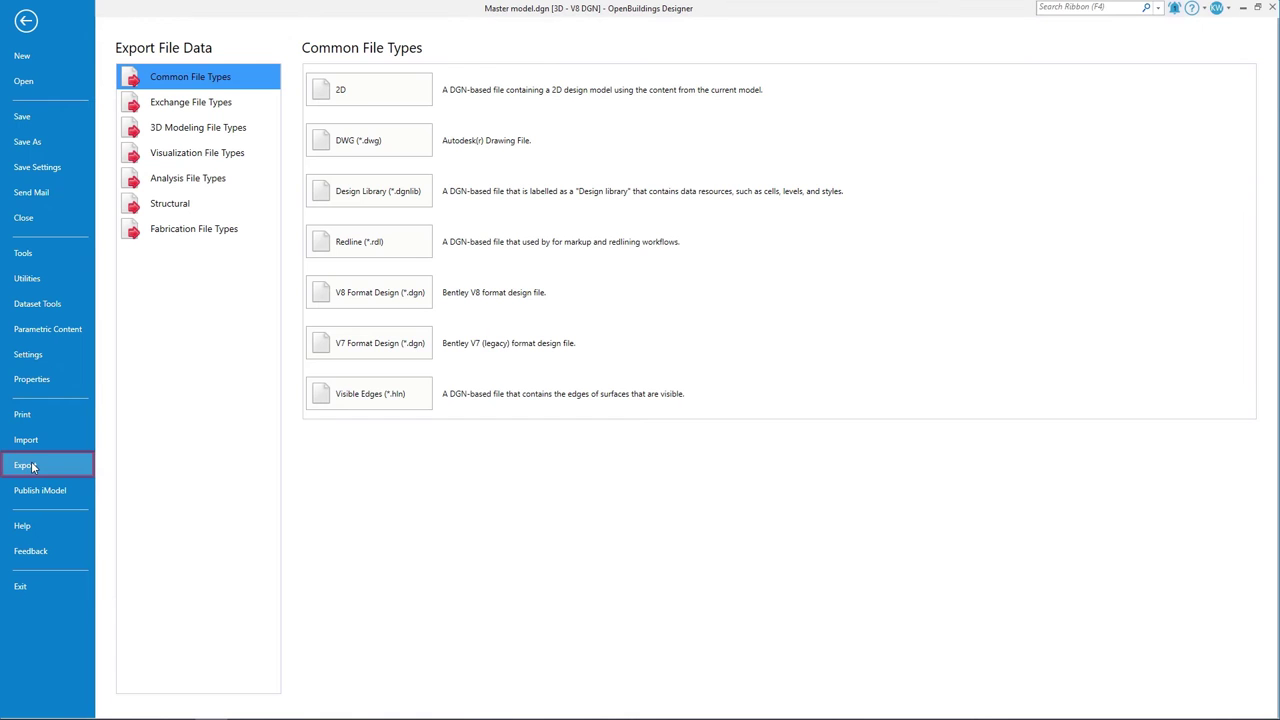
left_click(201, 108)
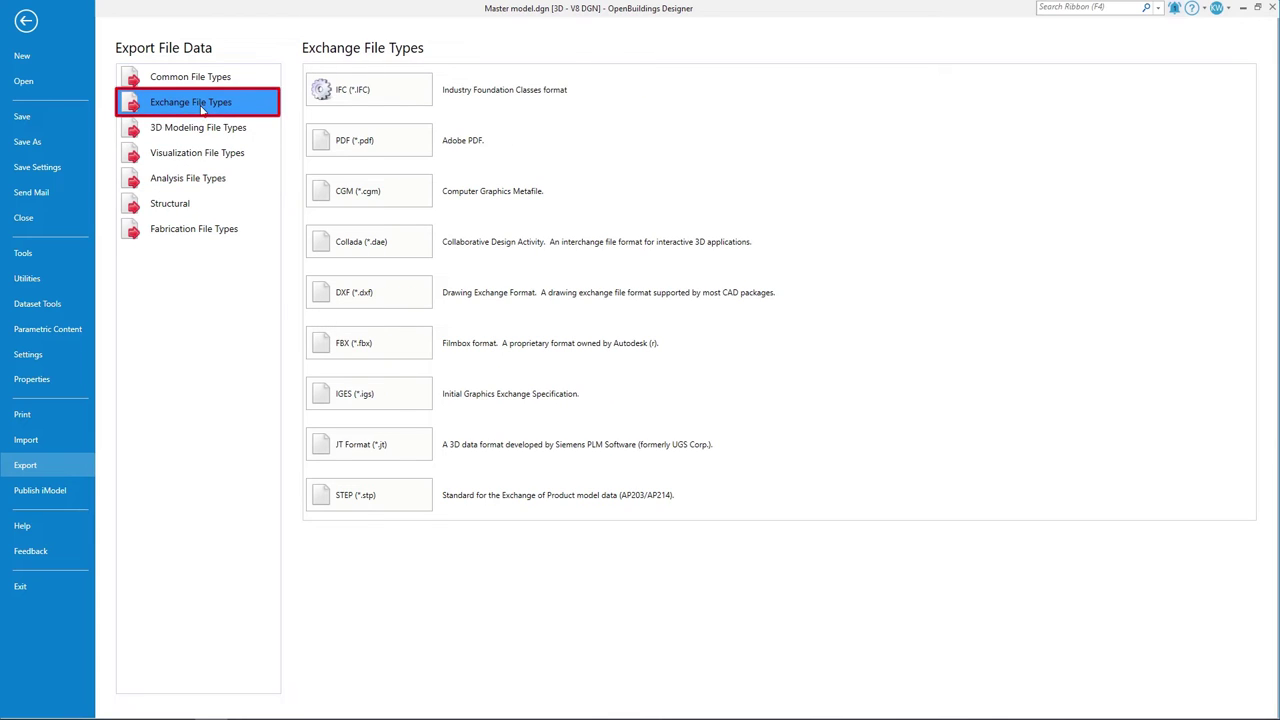
left_click(363, 100)
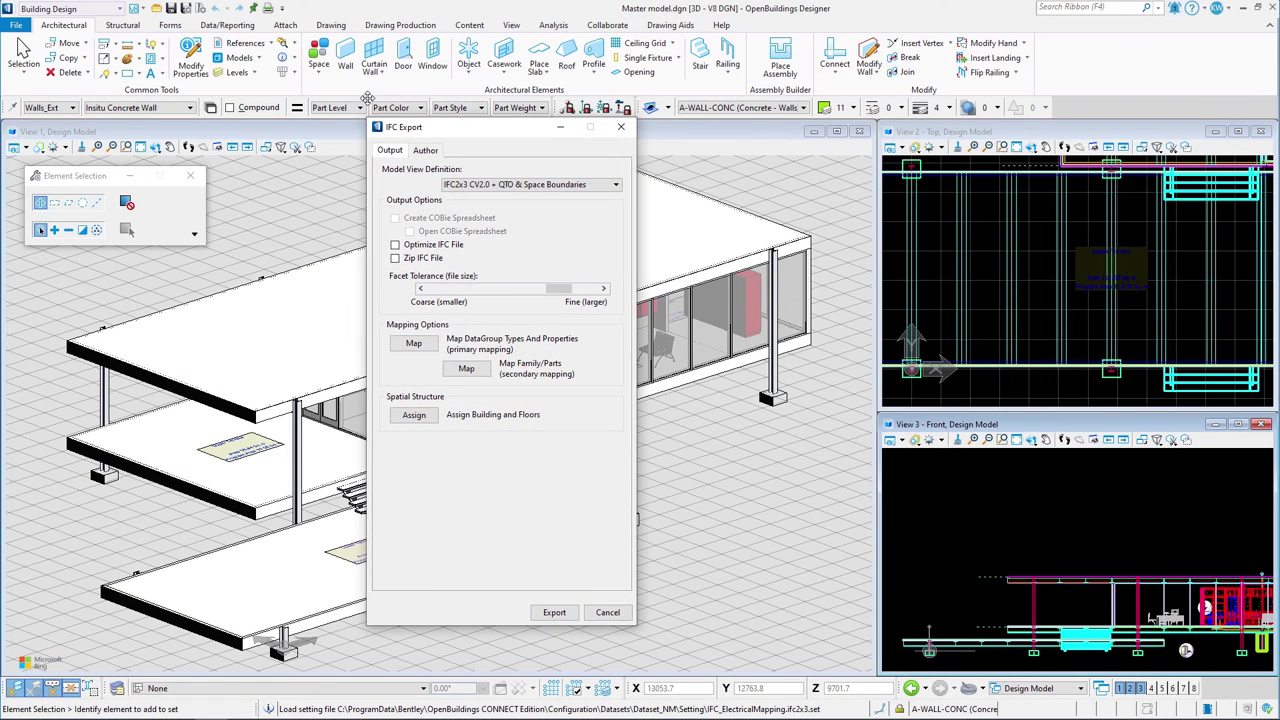
left_click(486, 185)
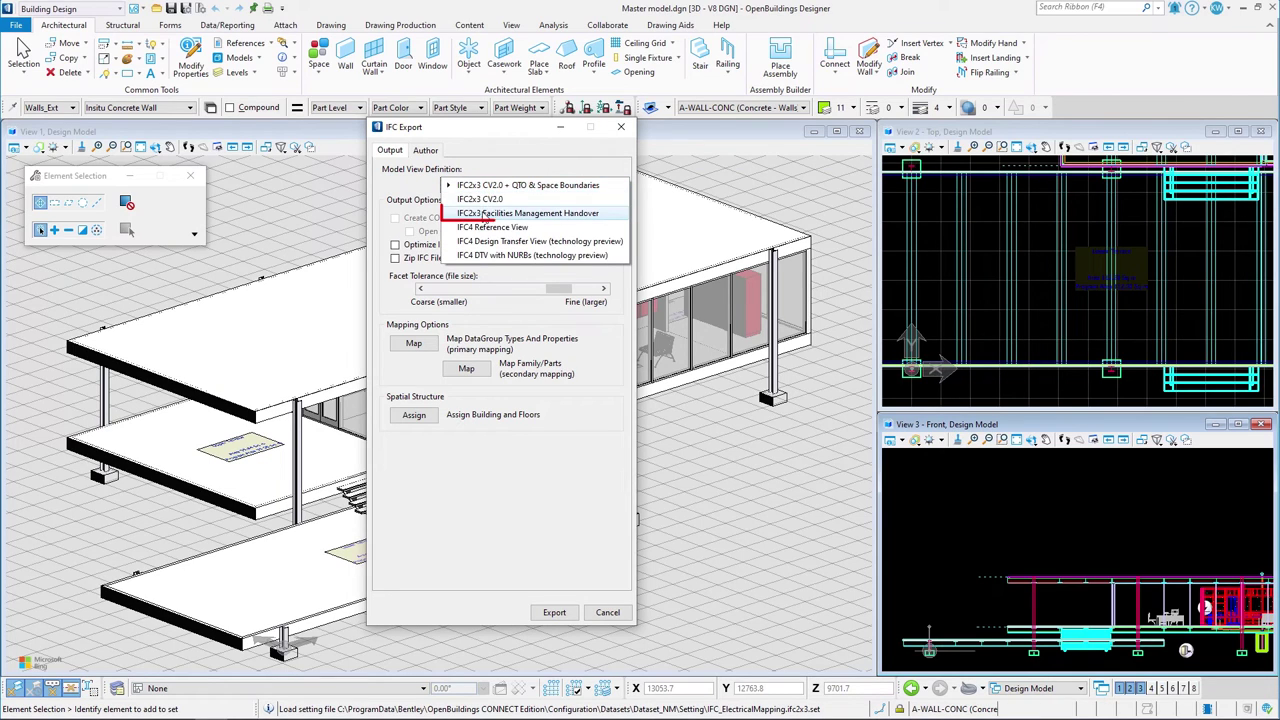
left_click(484, 214)
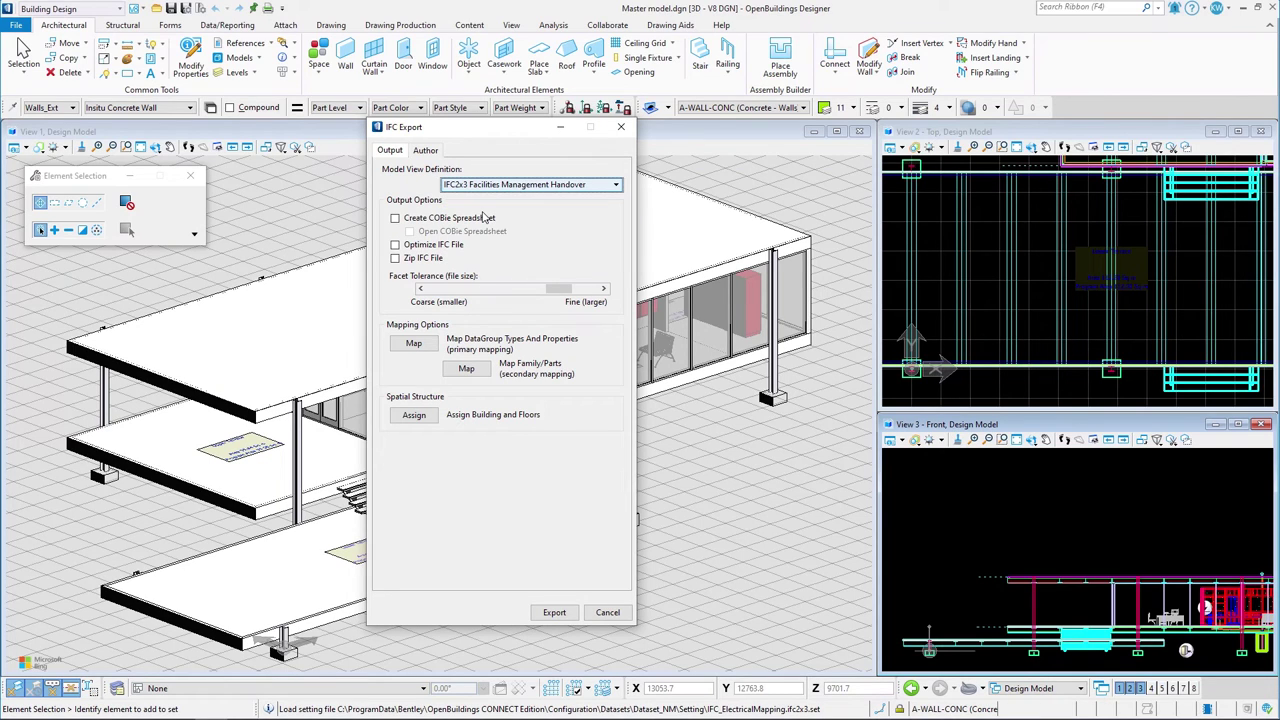
left_click(395, 218)
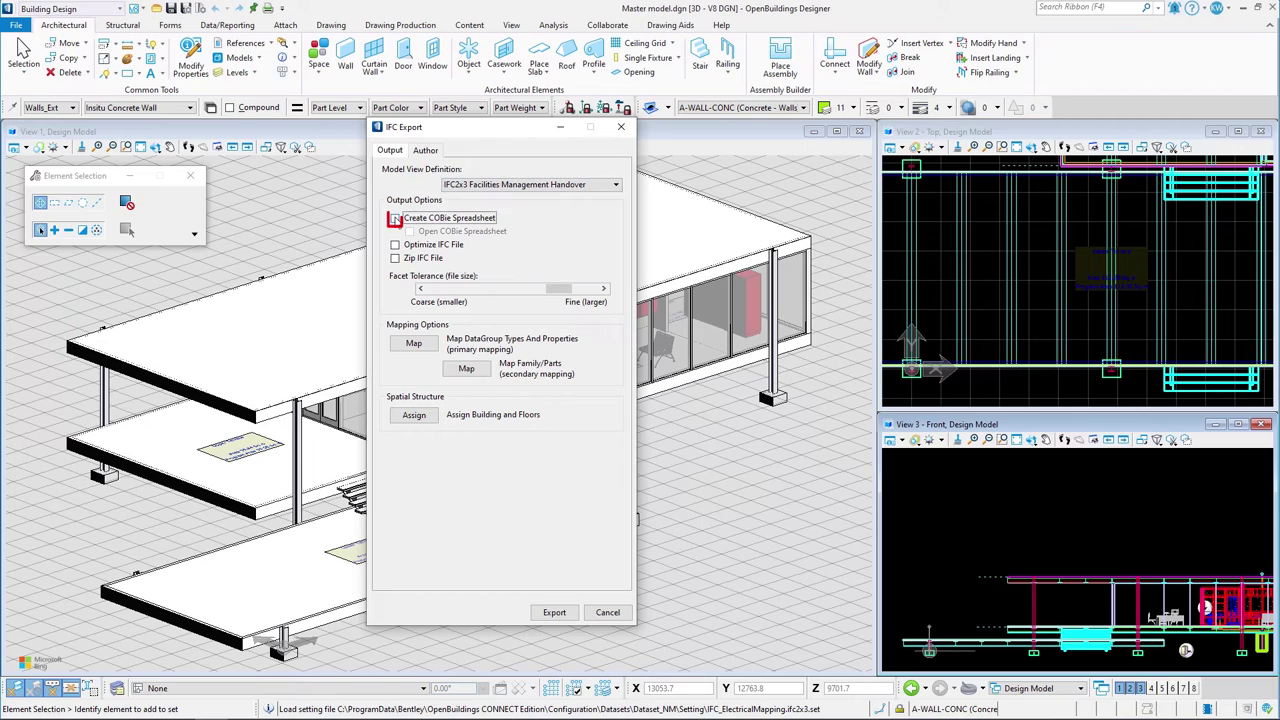
left_click(410, 231)
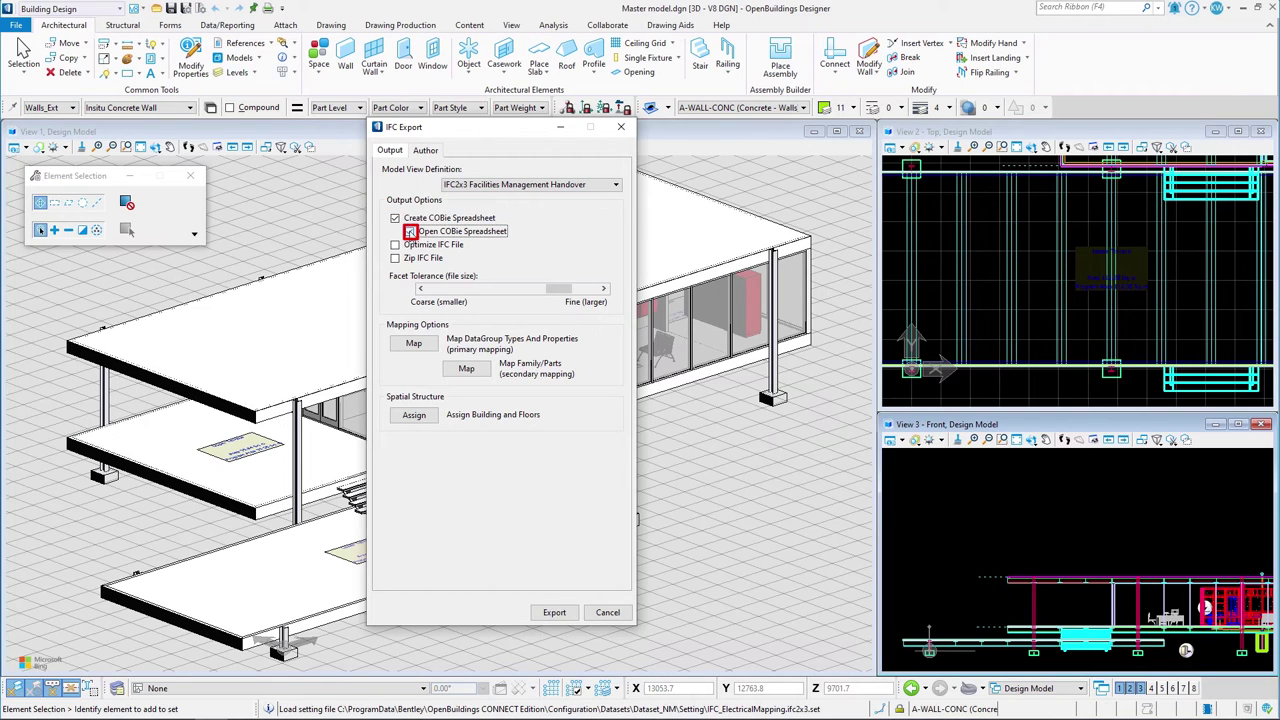
left_click(395, 245)
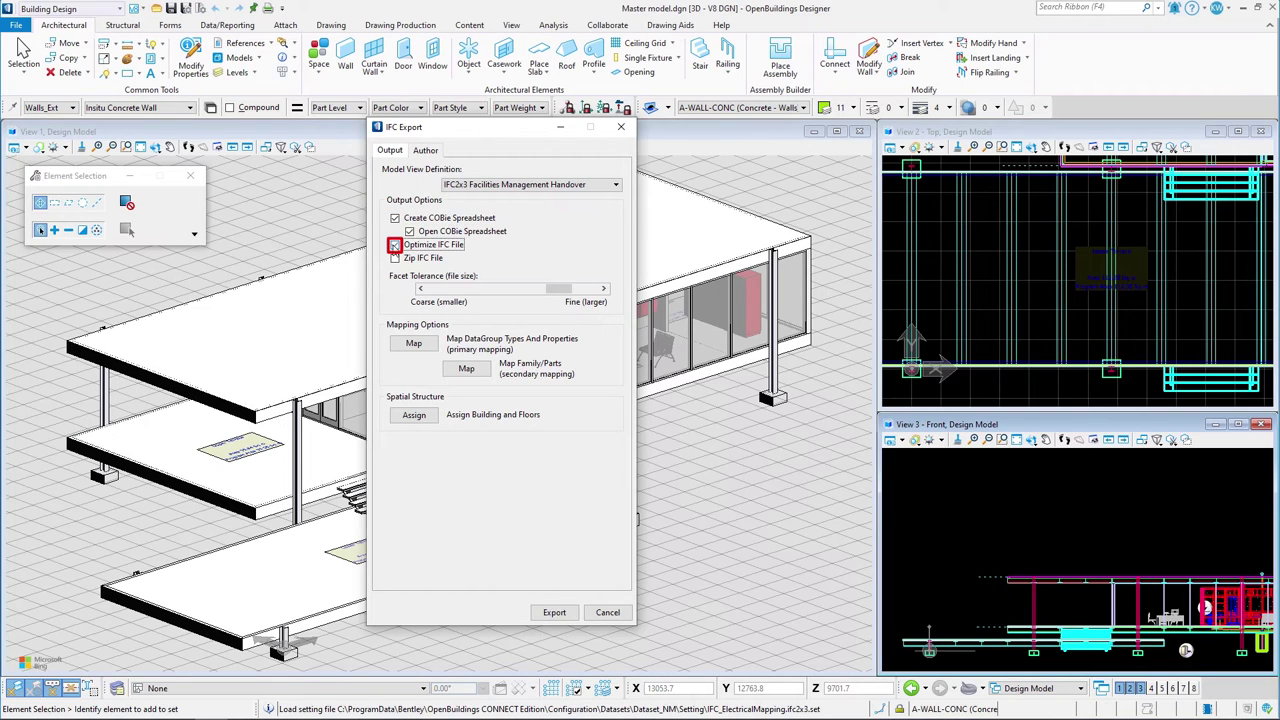
Export the model to Master model.ifc and its COBie spreadsheet to Master model.xlsx in the workset's Output\IFC folder
left_click(553, 613)
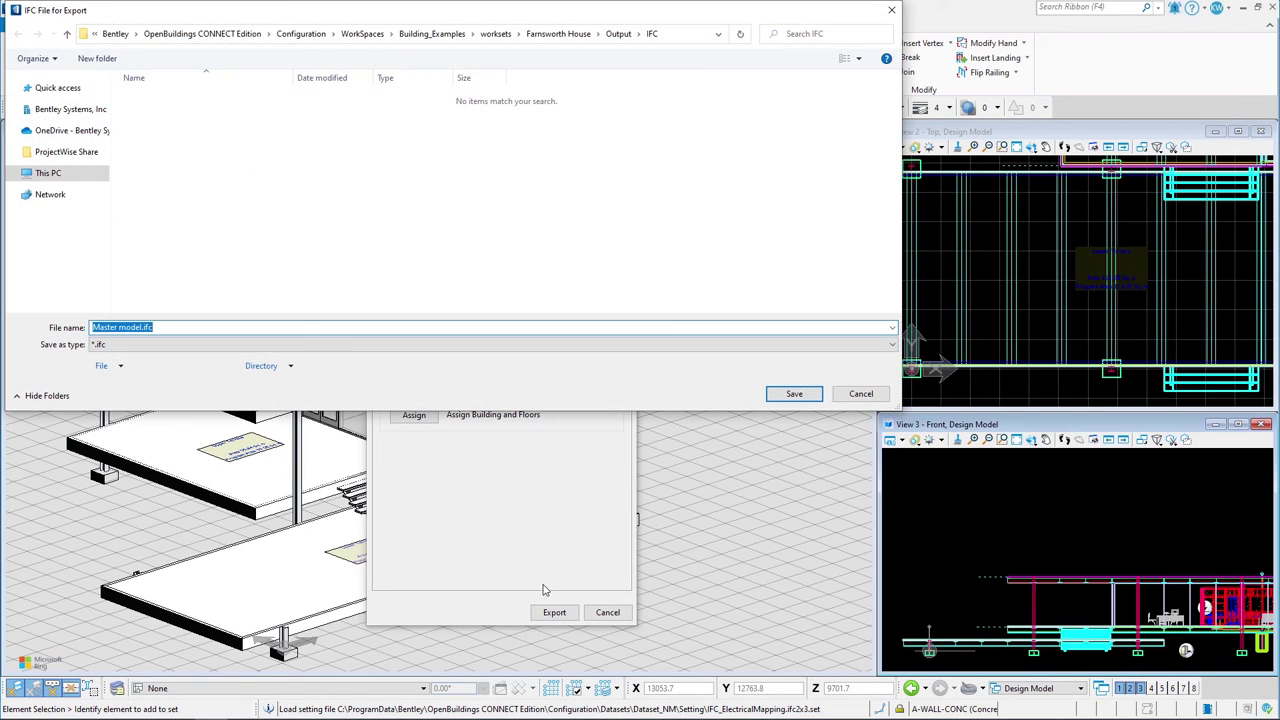
left_click(794, 393)
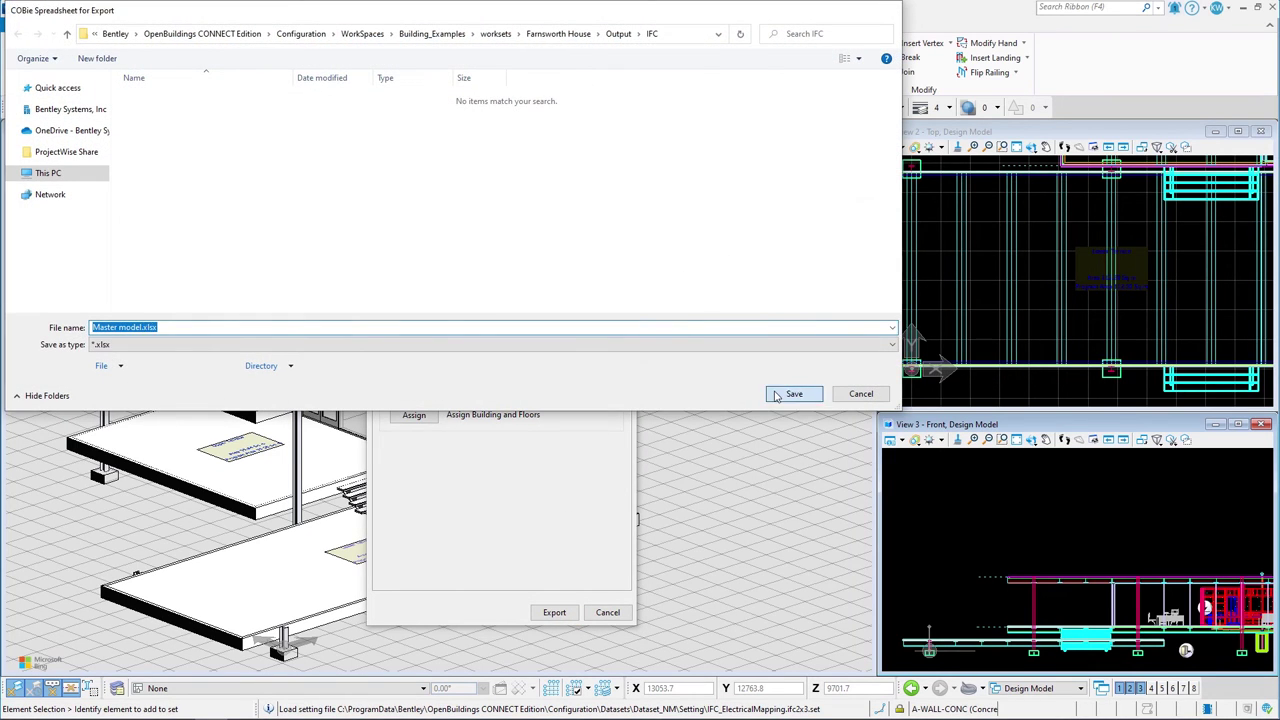
left_click(794, 393)
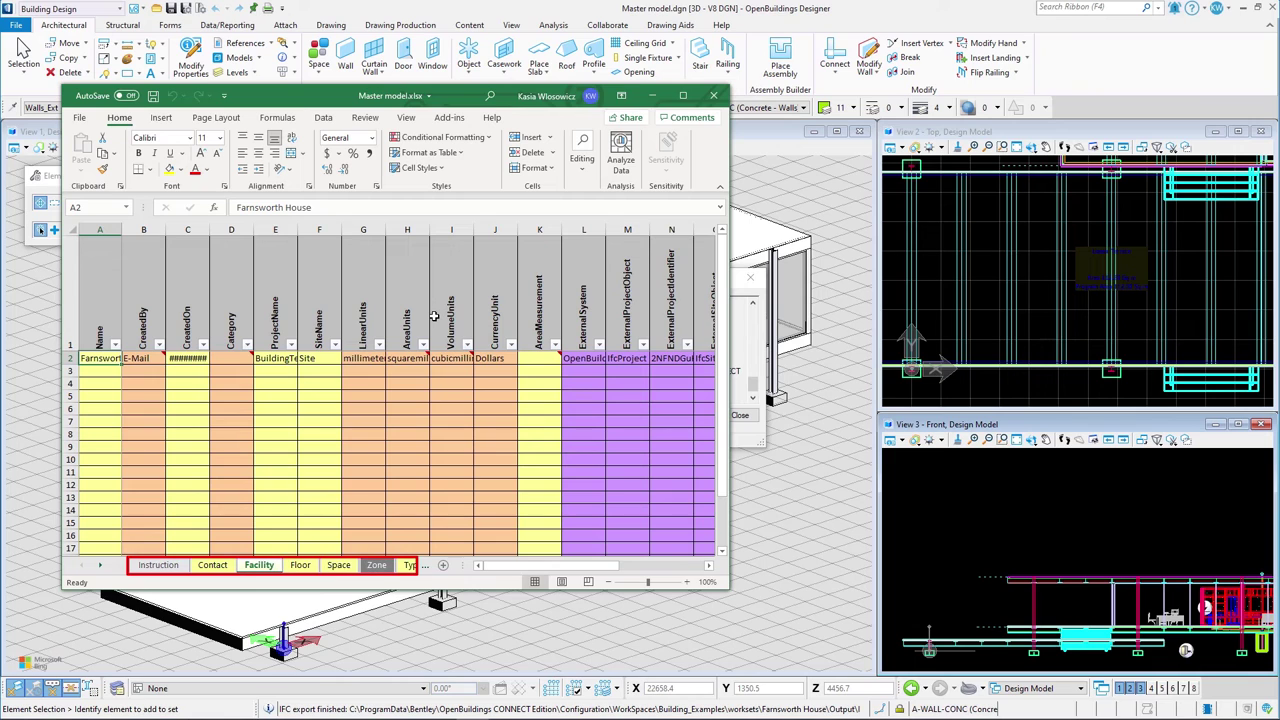
Review the Space and Component sheets of the exported COBie workbook in Excel, widening the Component sheet's Name column to read its entries
left_click(337, 566)
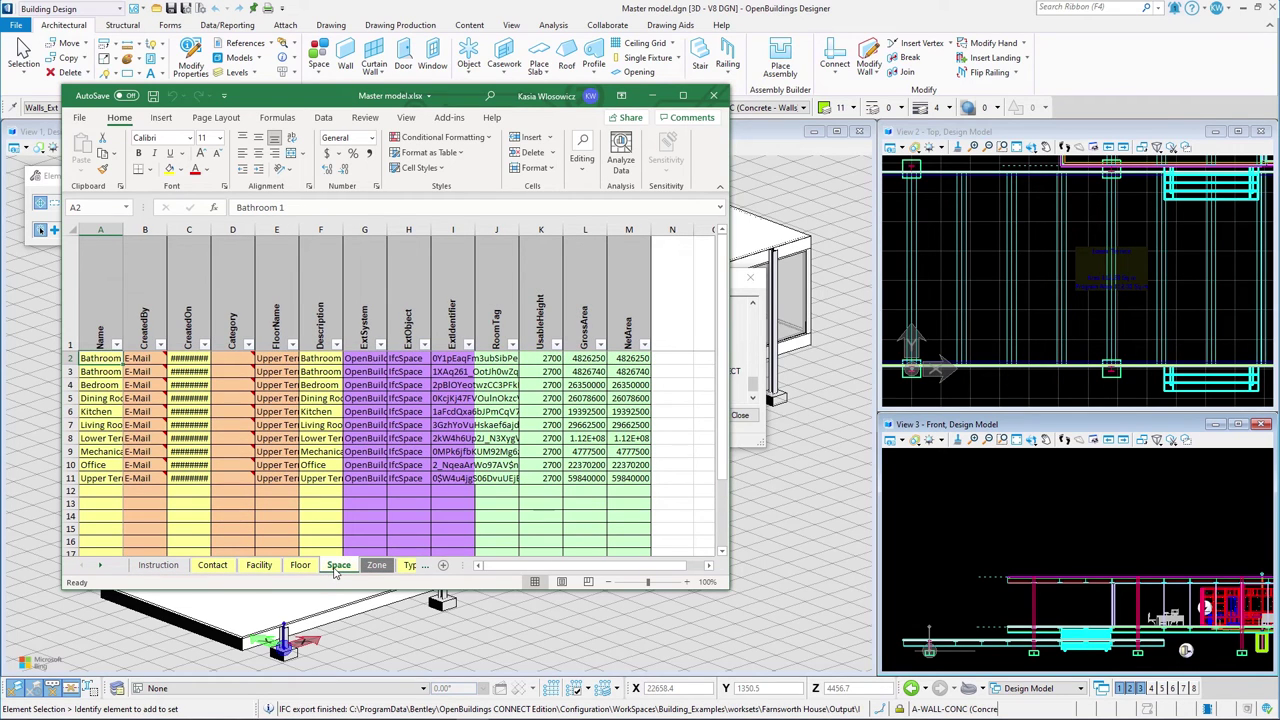
left_click_drag(122, 230, 176, 230)
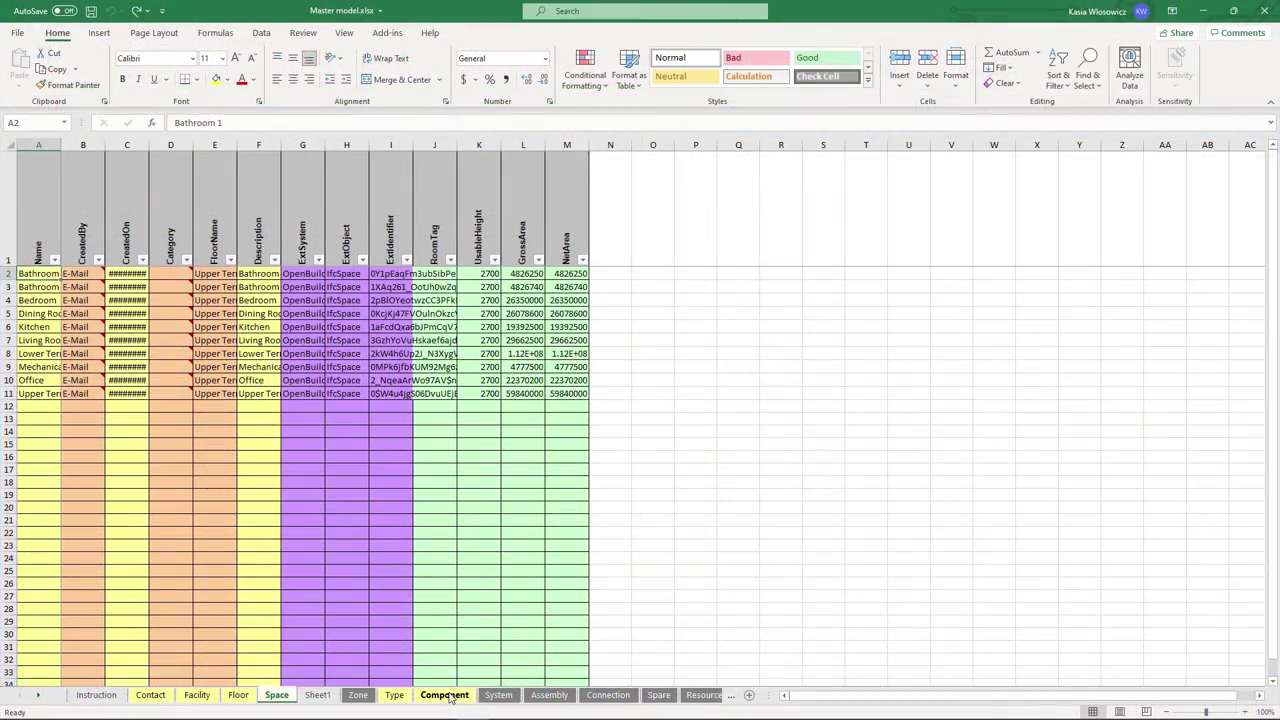
left_click(445, 695)
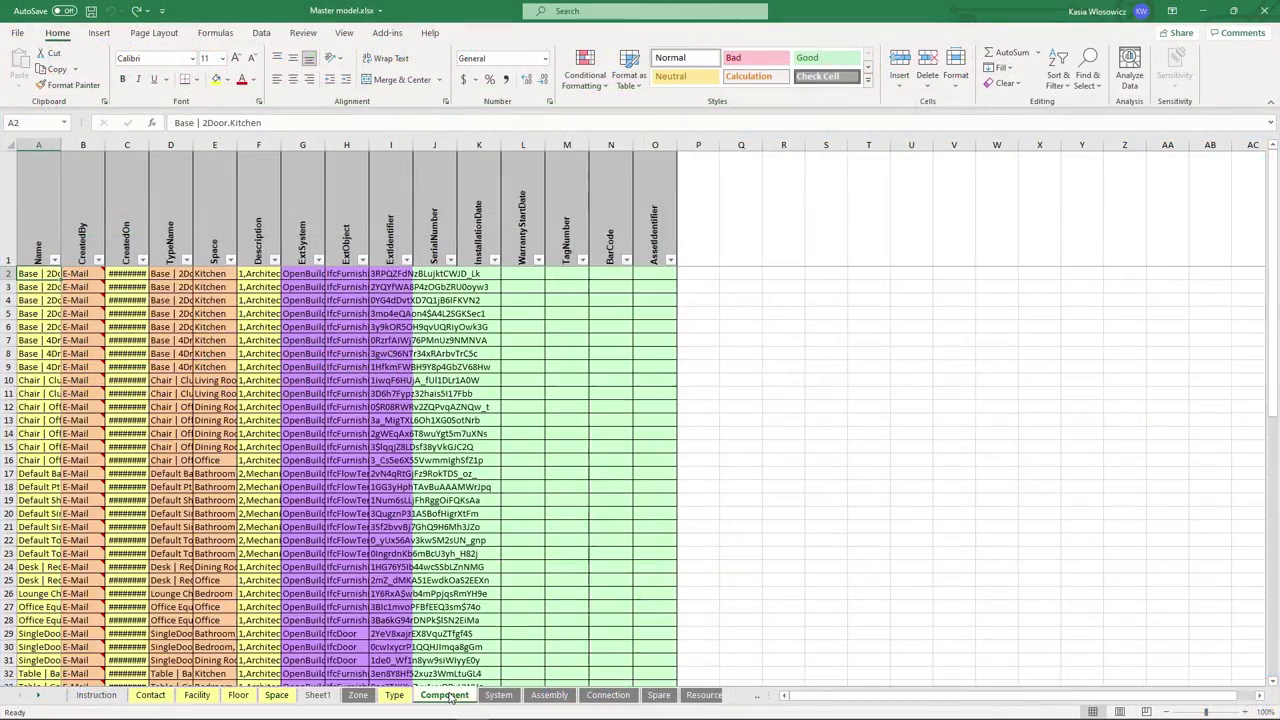
left_click_drag(61, 145, 160, 146)
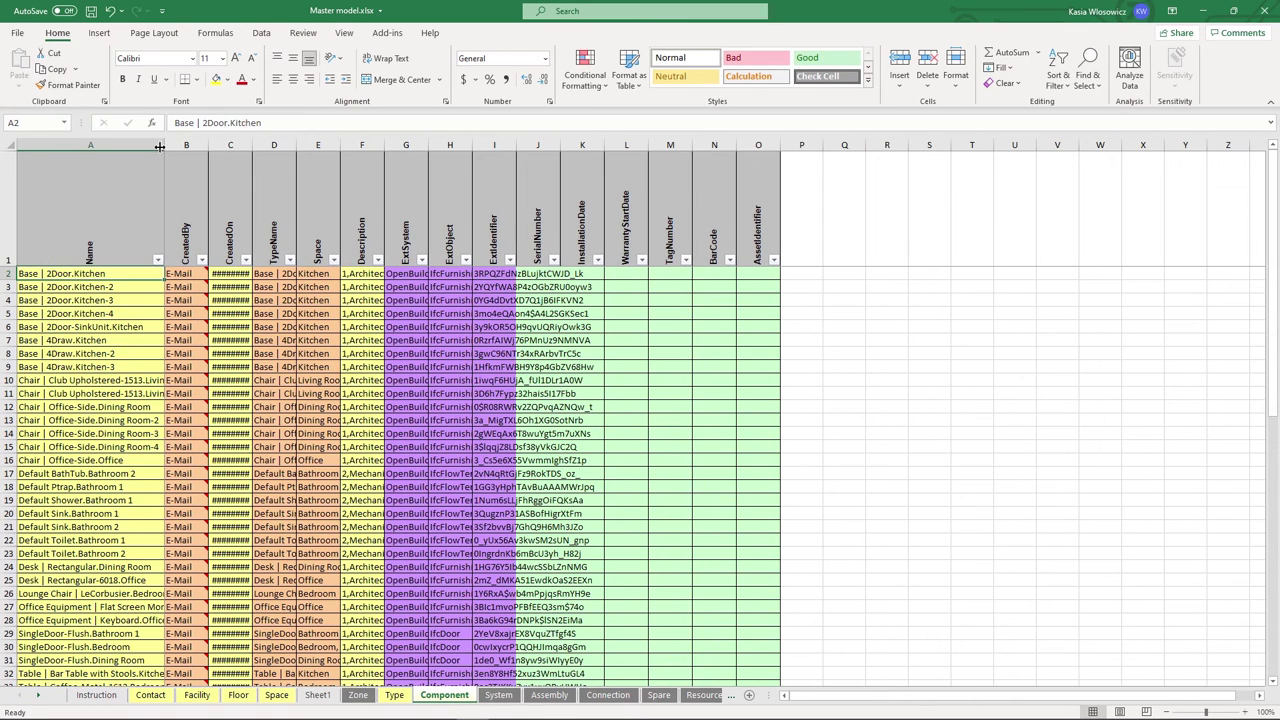
scroll(95, 338, "down", 9)
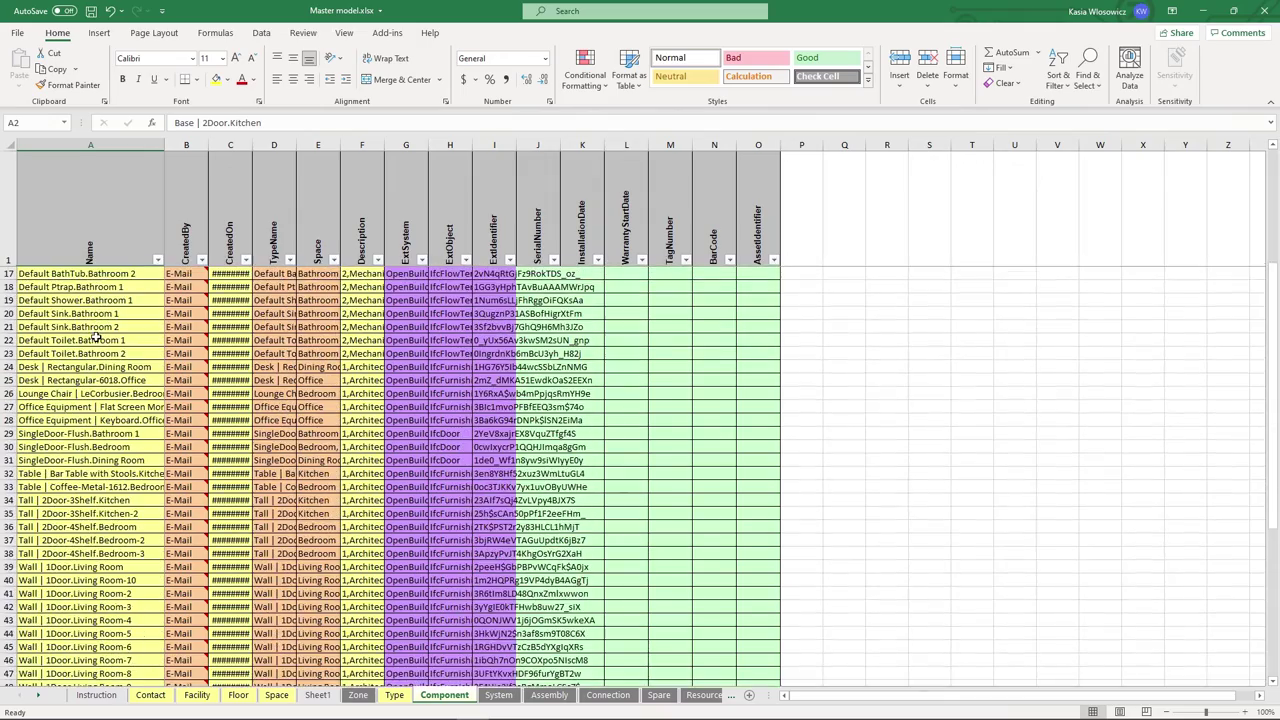
scroll(95, 338, "down", 3)
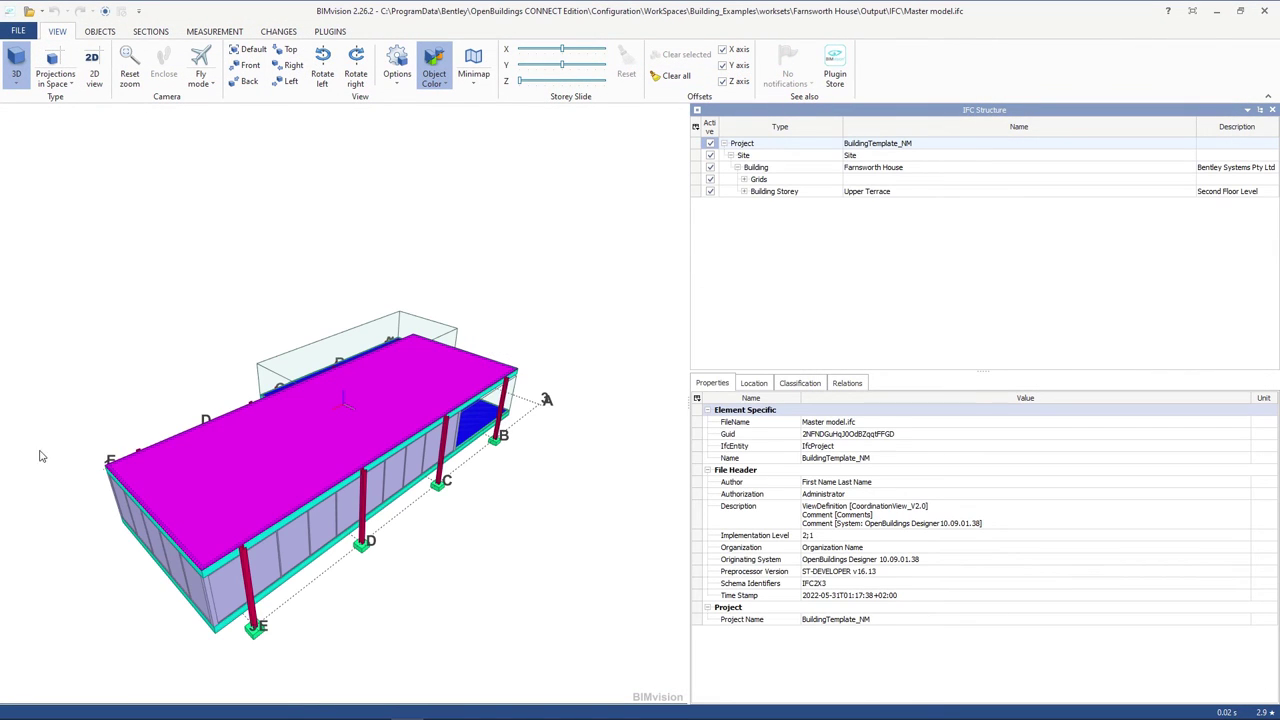
Switch to BIMvision and examine the exported Master model.ifc, including the properties of individual columns in the Upper Terrace storey
left_click_drag(56, 371, 291, 347)
scroll(199, 489, "up", 2)
scroll(196, 491, "up", 2)
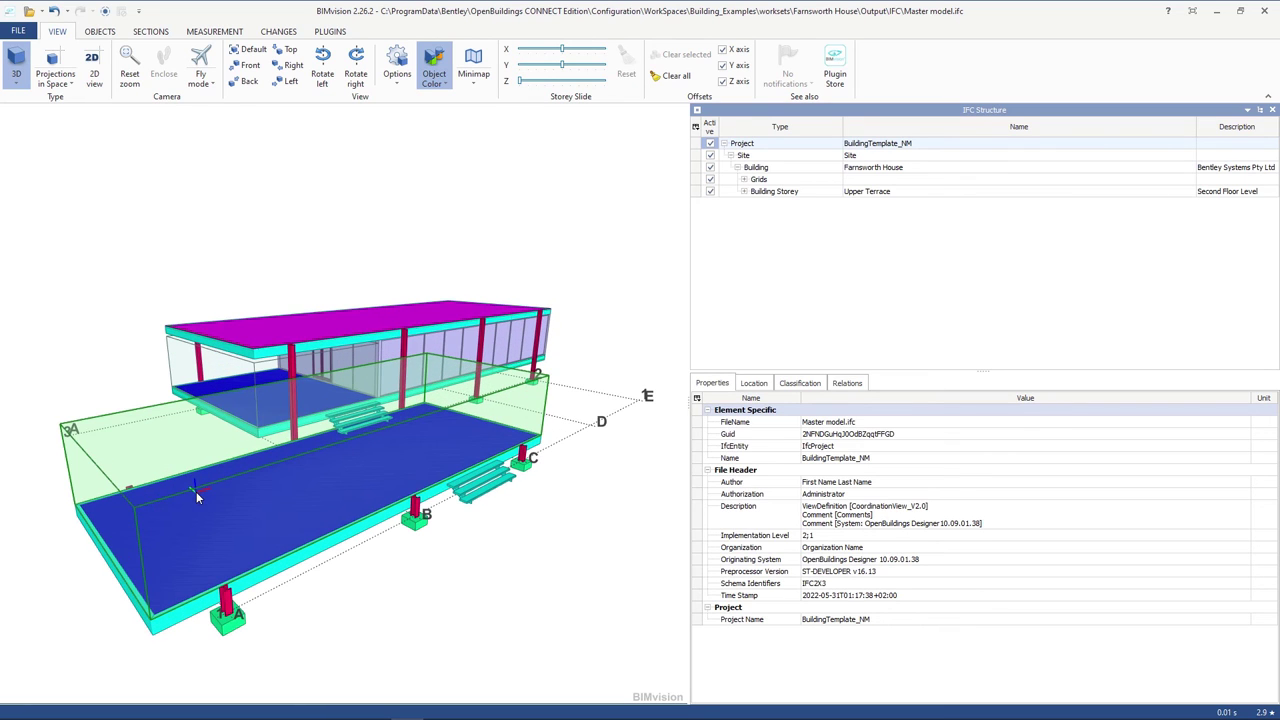
left_click(743, 192)
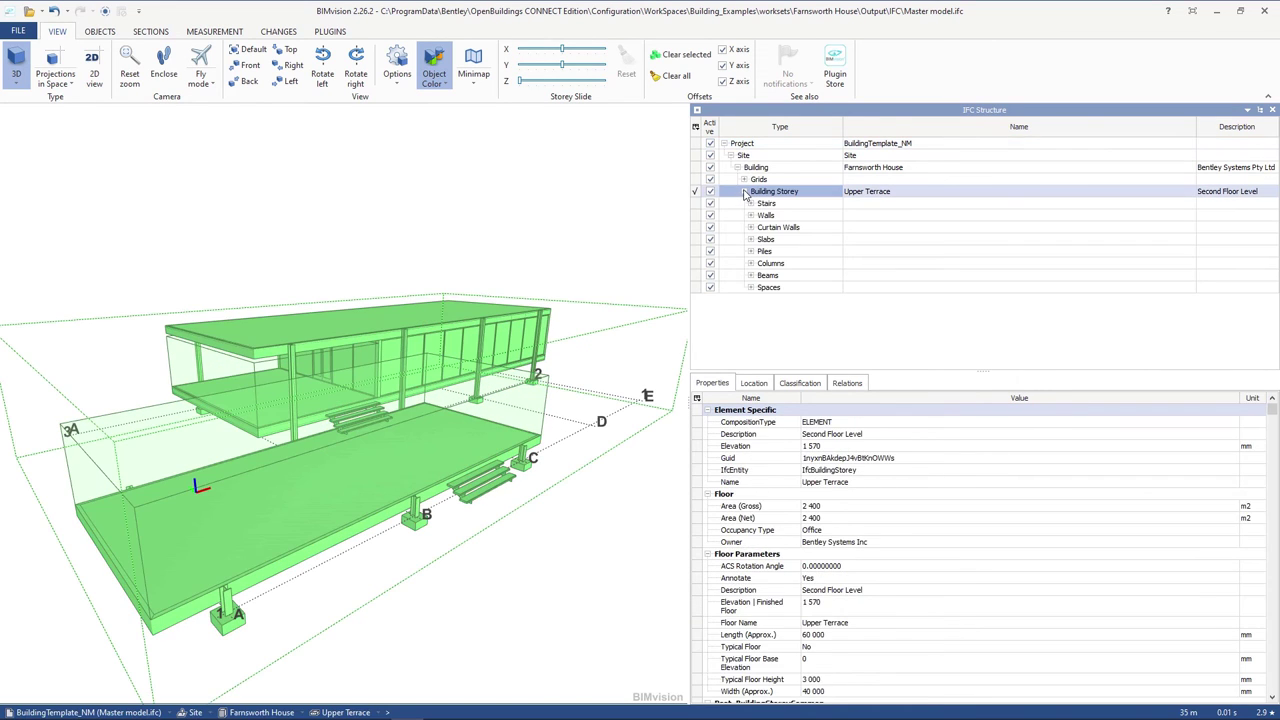
left_click(751, 263)
left_click(871, 288)
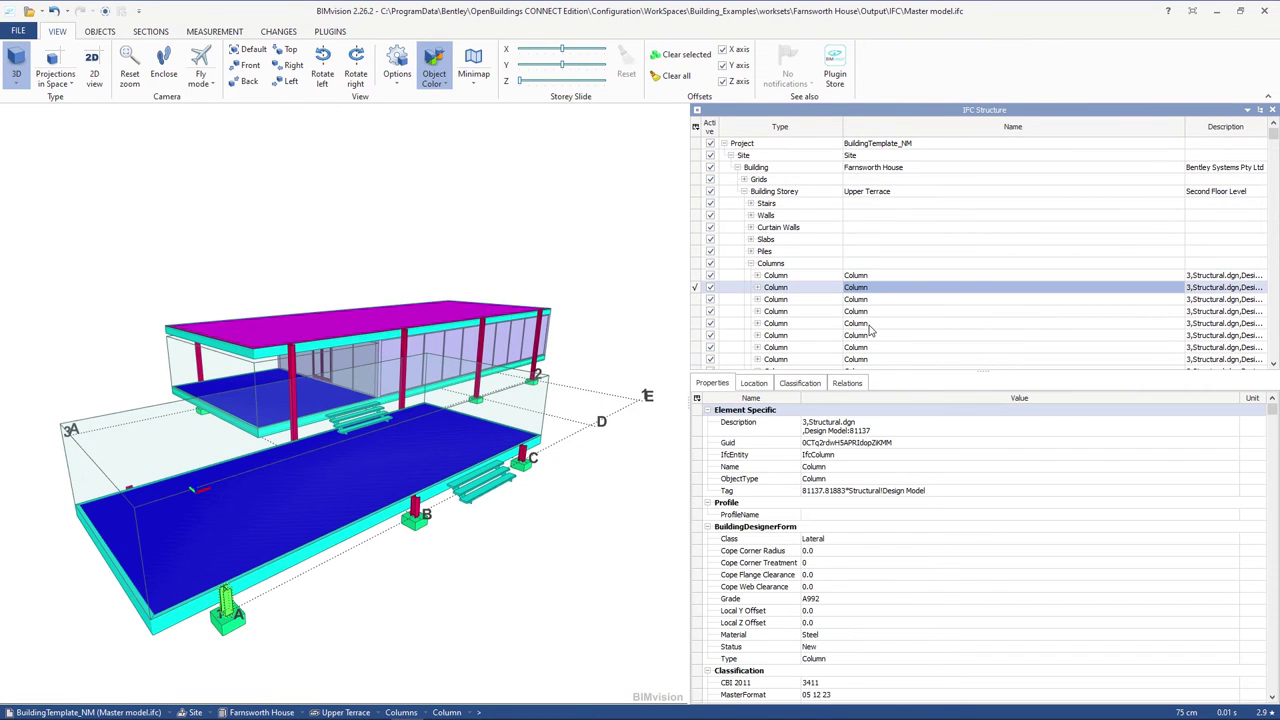
left_click(870, 323)
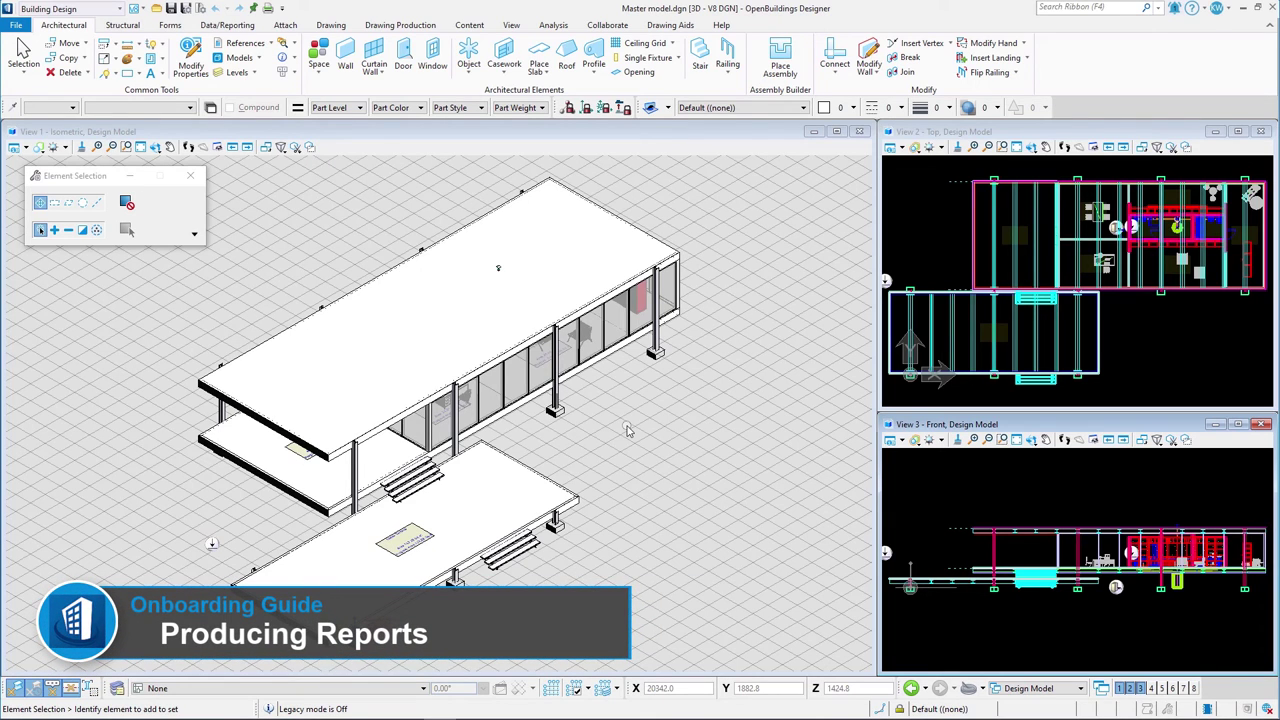
Back in OpenBuildings Designer, open Schedules limited to used catalog types and display the Door Schedule under Openings
left_click(229, 29)
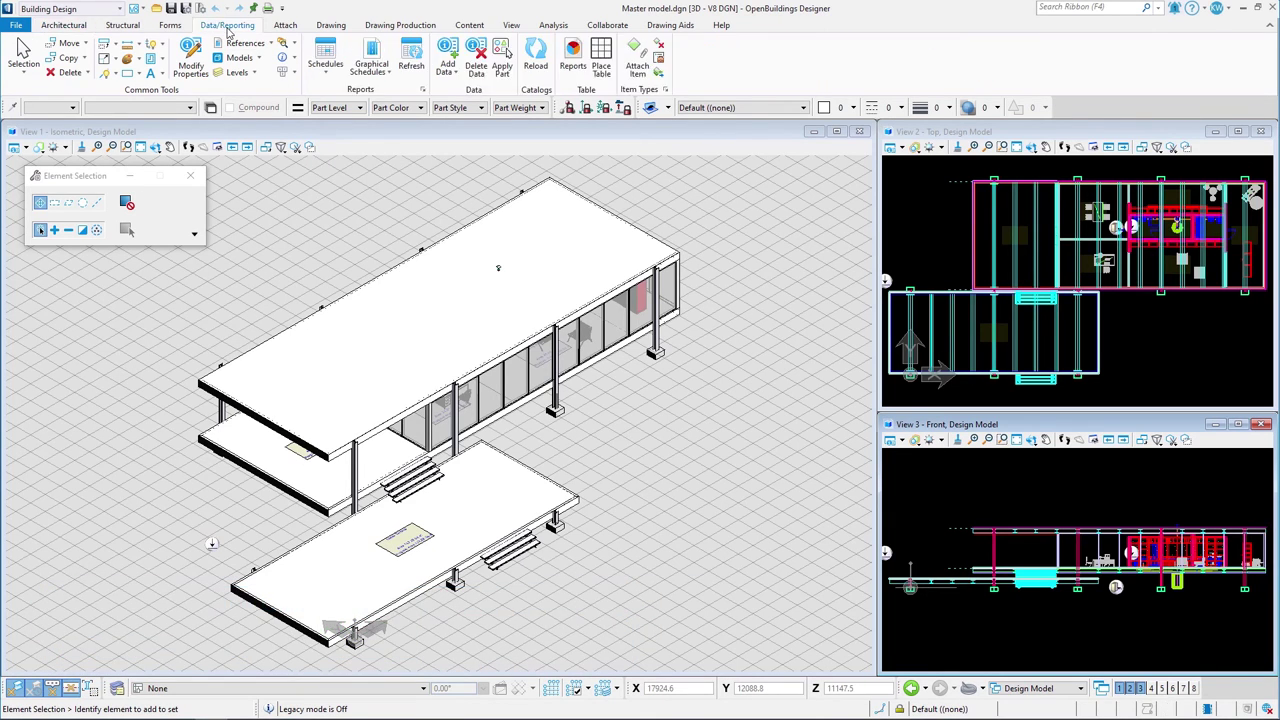
left_click(325, 58)
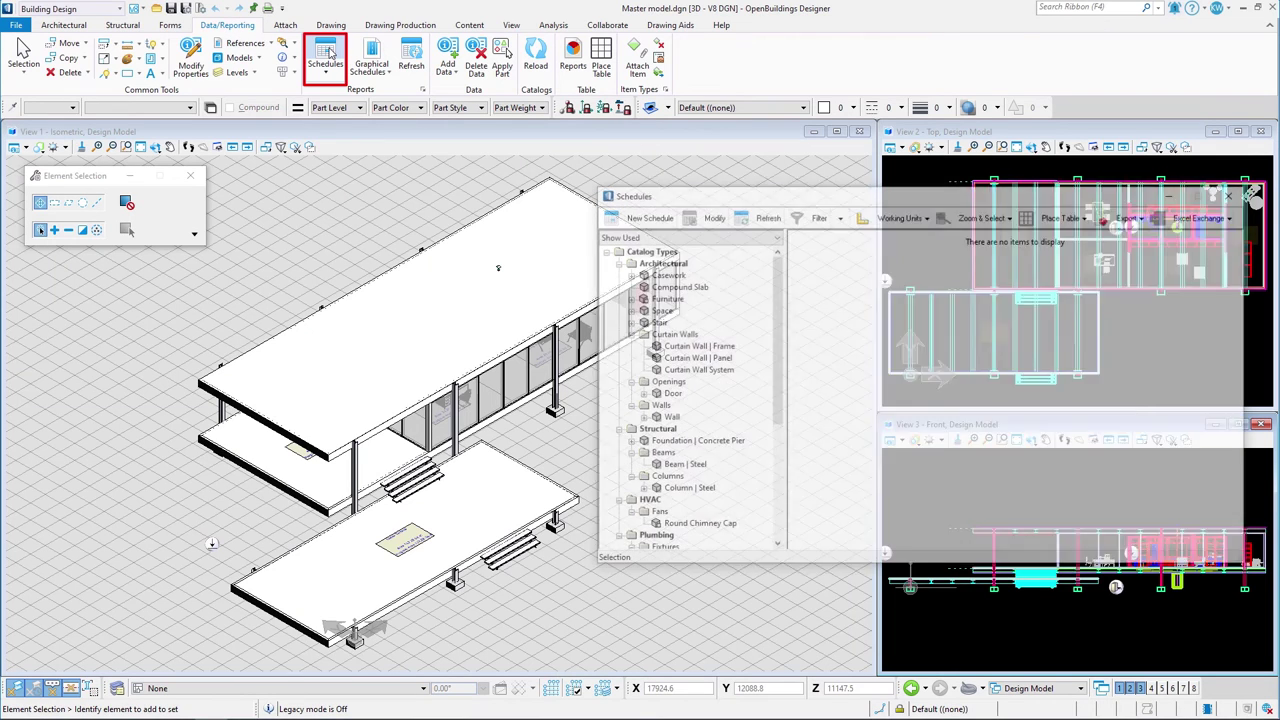
left_click(643, 237)
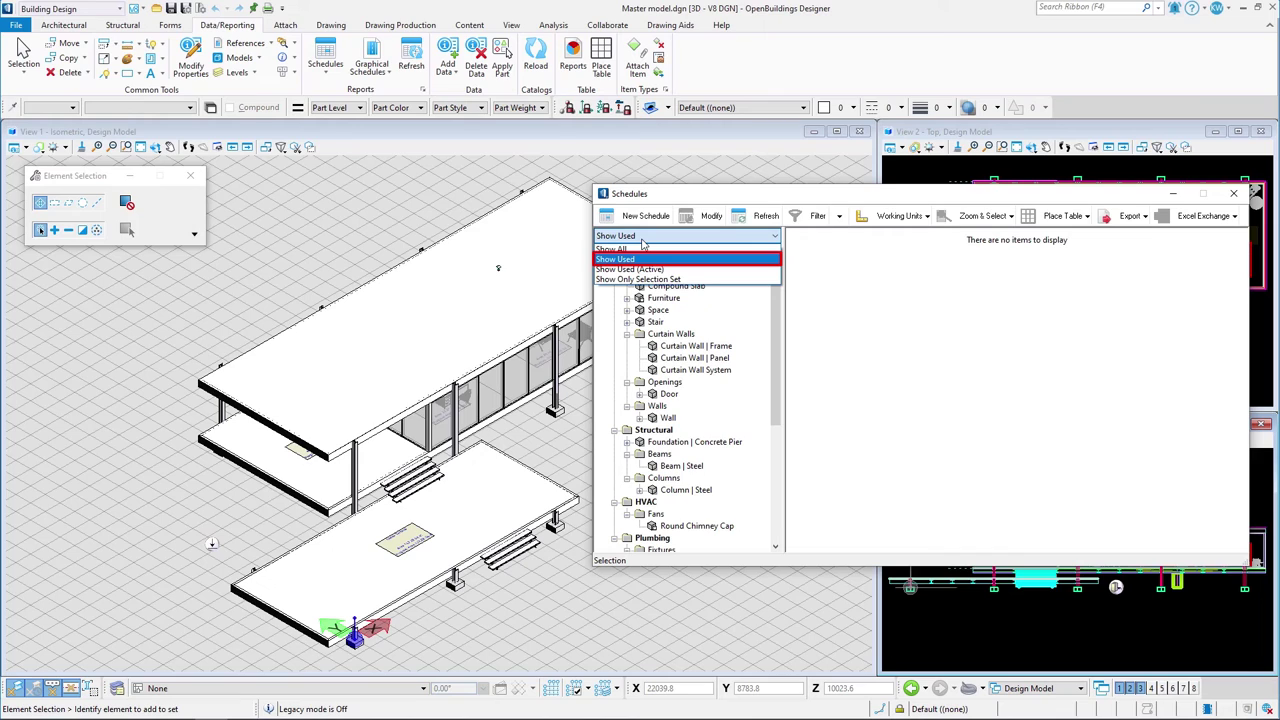
left_click(645, 258)
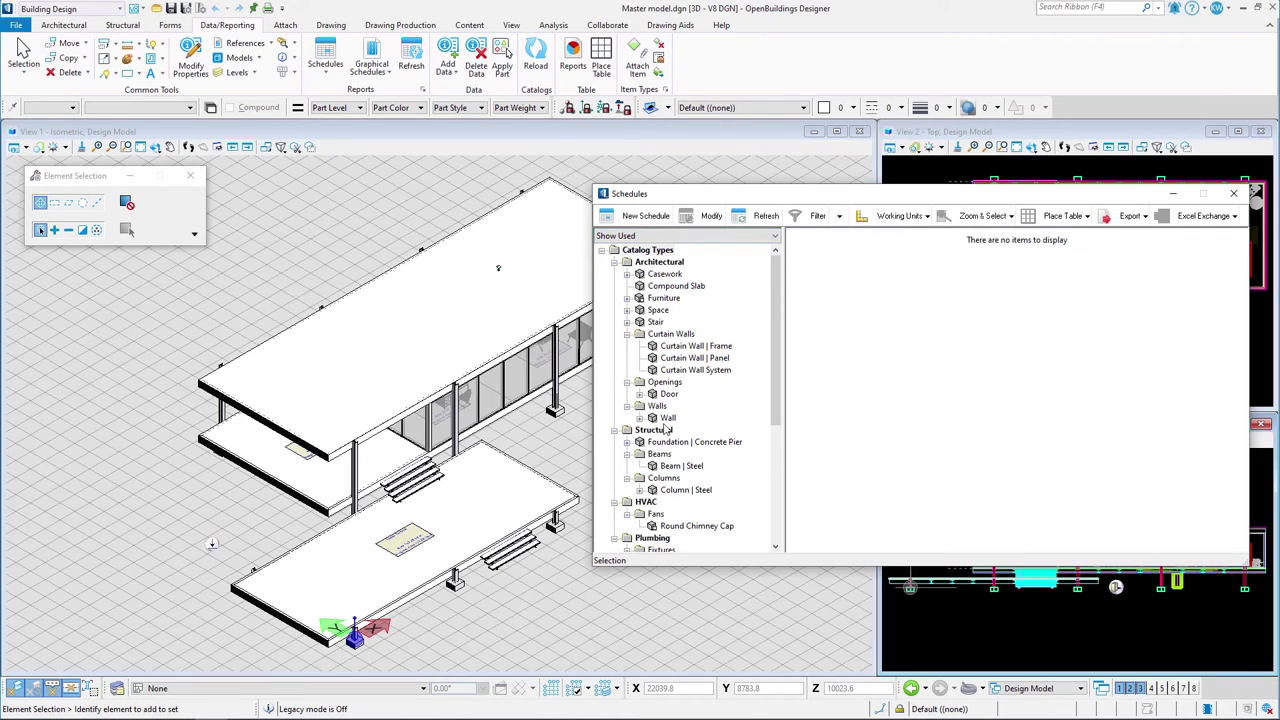
left_click(640, 394)
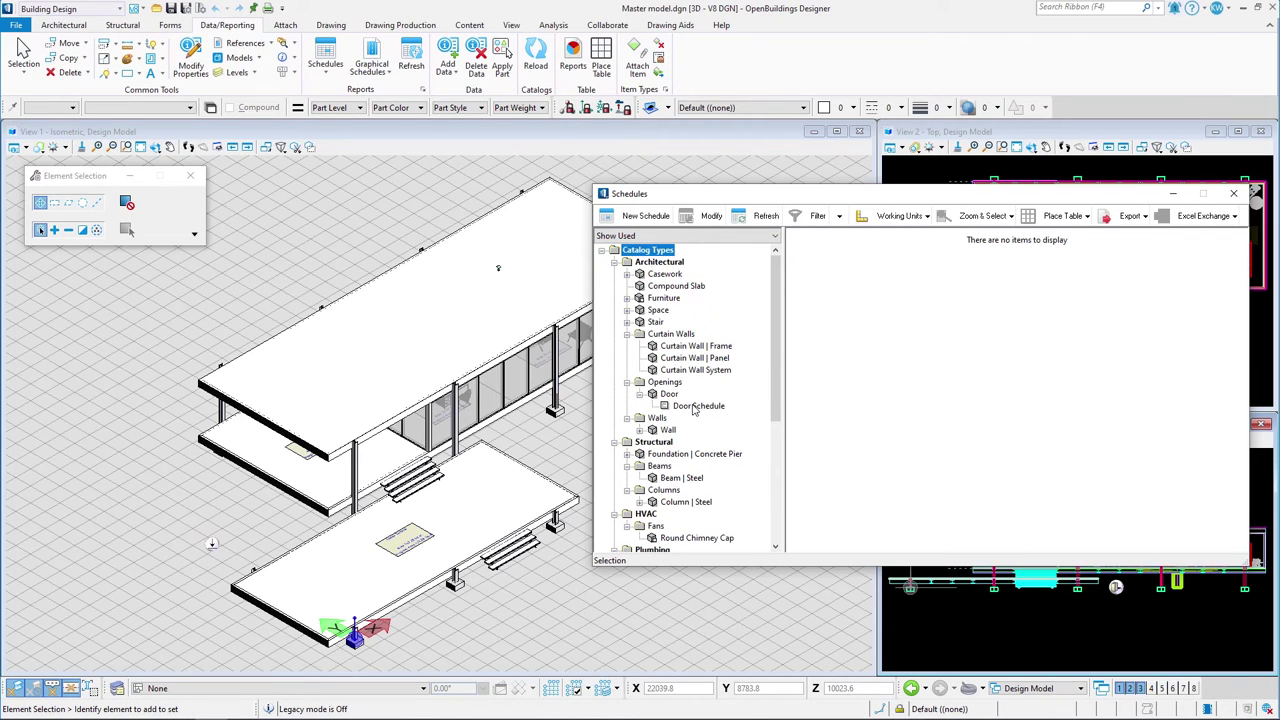
left_click(695, 406)
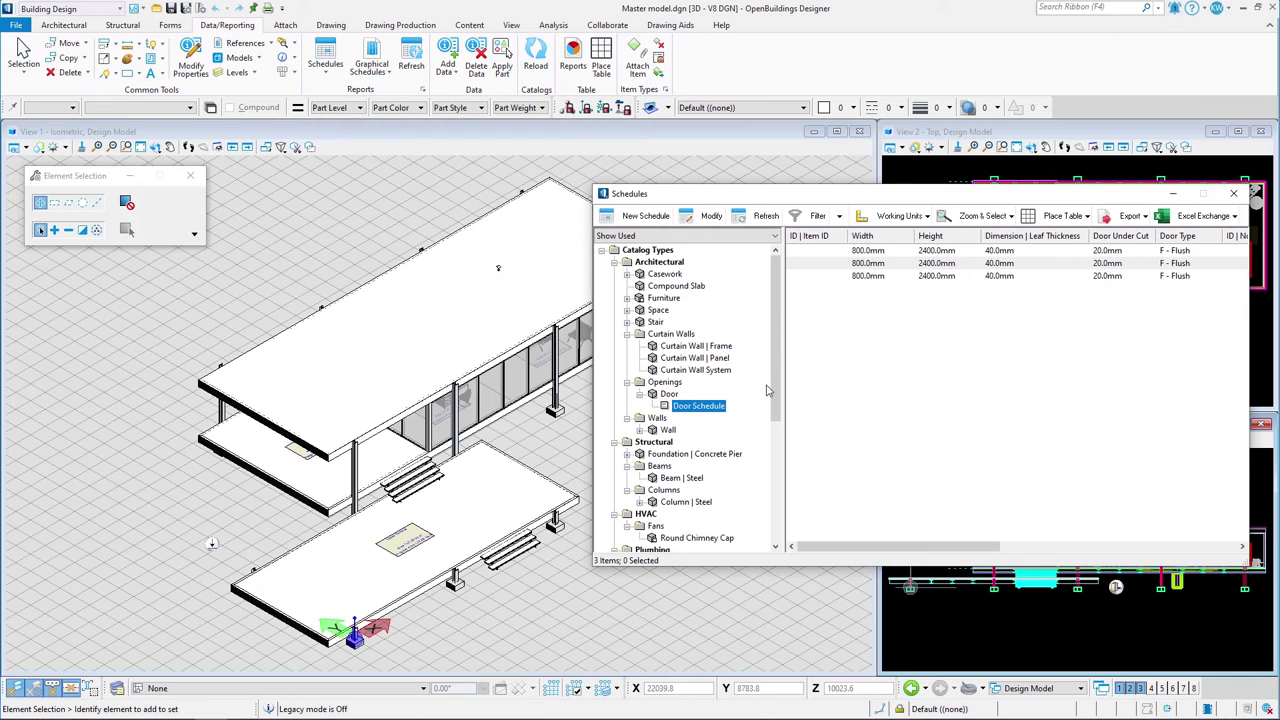
mouse_move(943, 547)
left_mouse_down()
mouse_move(1050, 553)
mouse_move(930, 555)
left_mouse_up()
Set the display style of the isometric view to Transparent Grey
left_click(13, 147)
left_click(197, 202)
scroll(148, 277, "down", 3)
scroll(148, 277, "down", 3)
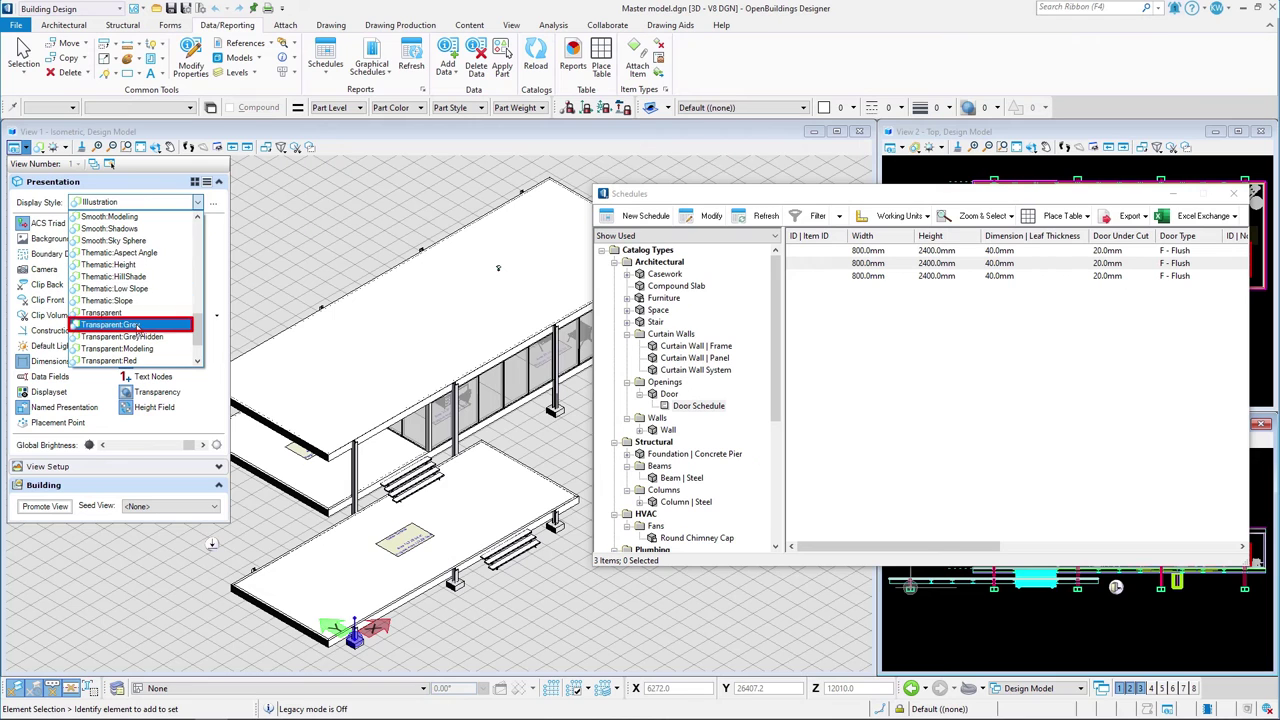
left_click(137, 326)
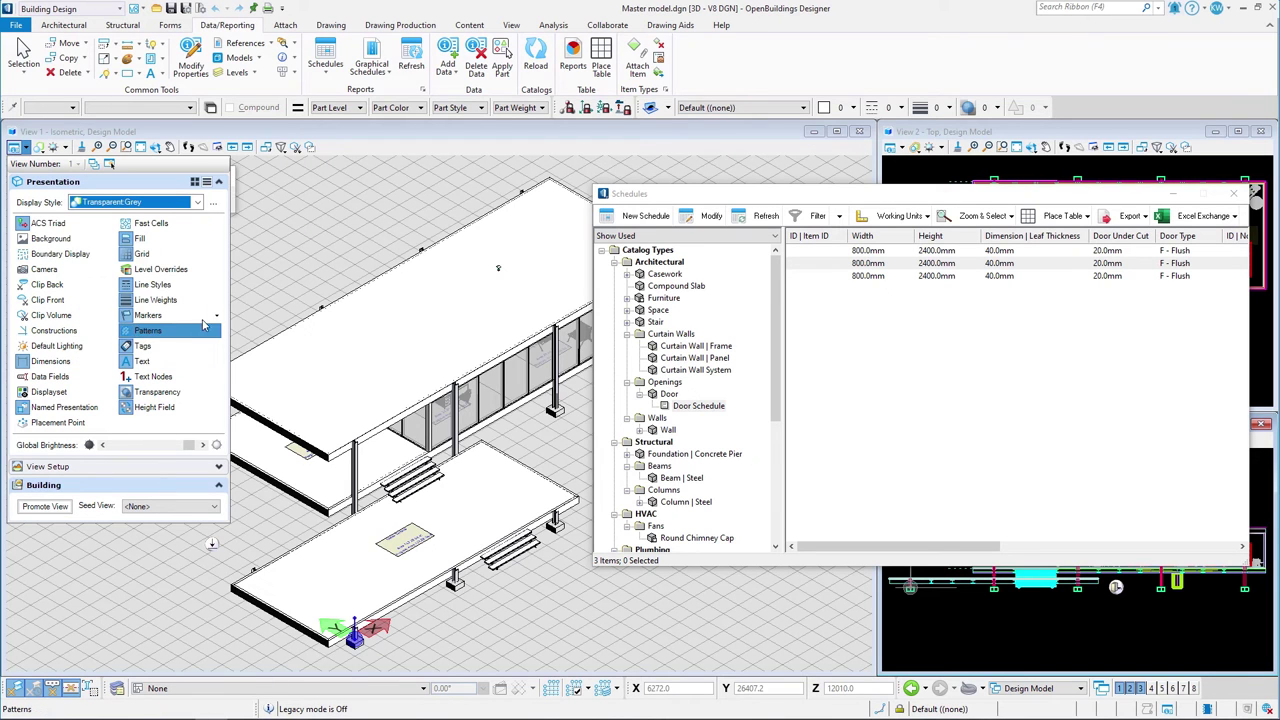
Select each of the three doors in the Door Schedule to locate it in the isometric view
left_click(862, 251)
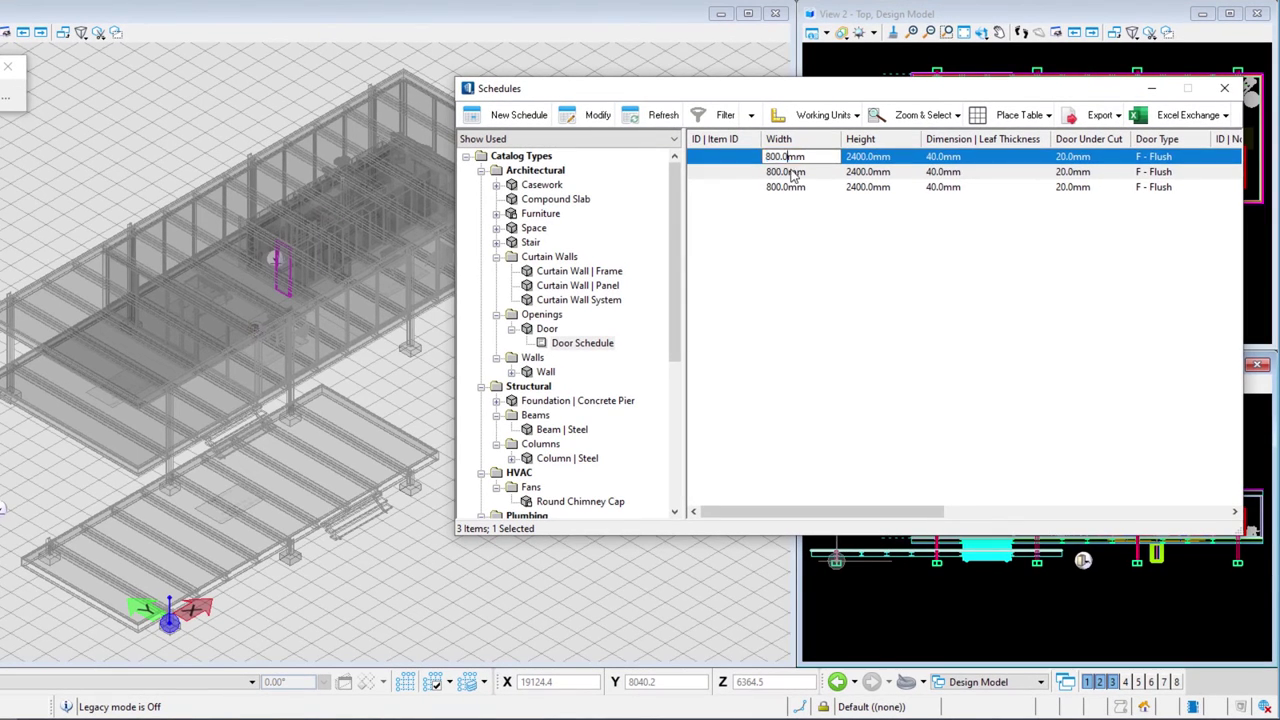
left_click(792, 173)
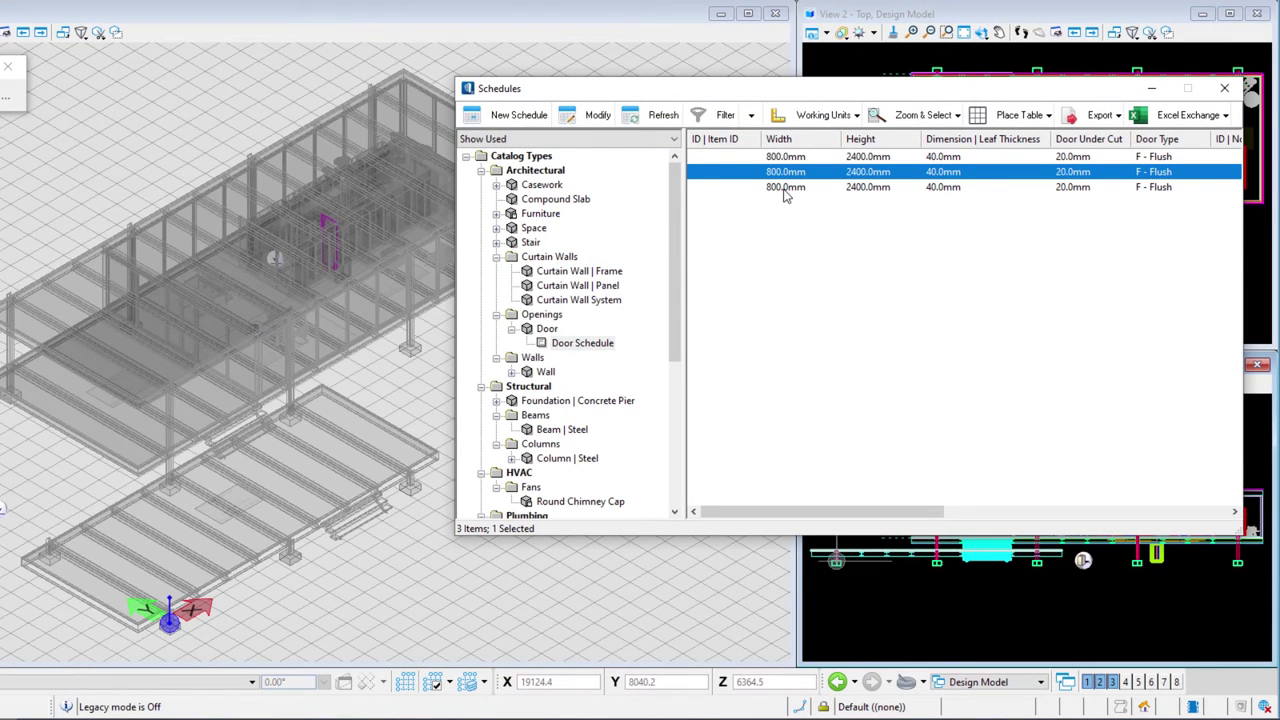
left_click(785, 192)
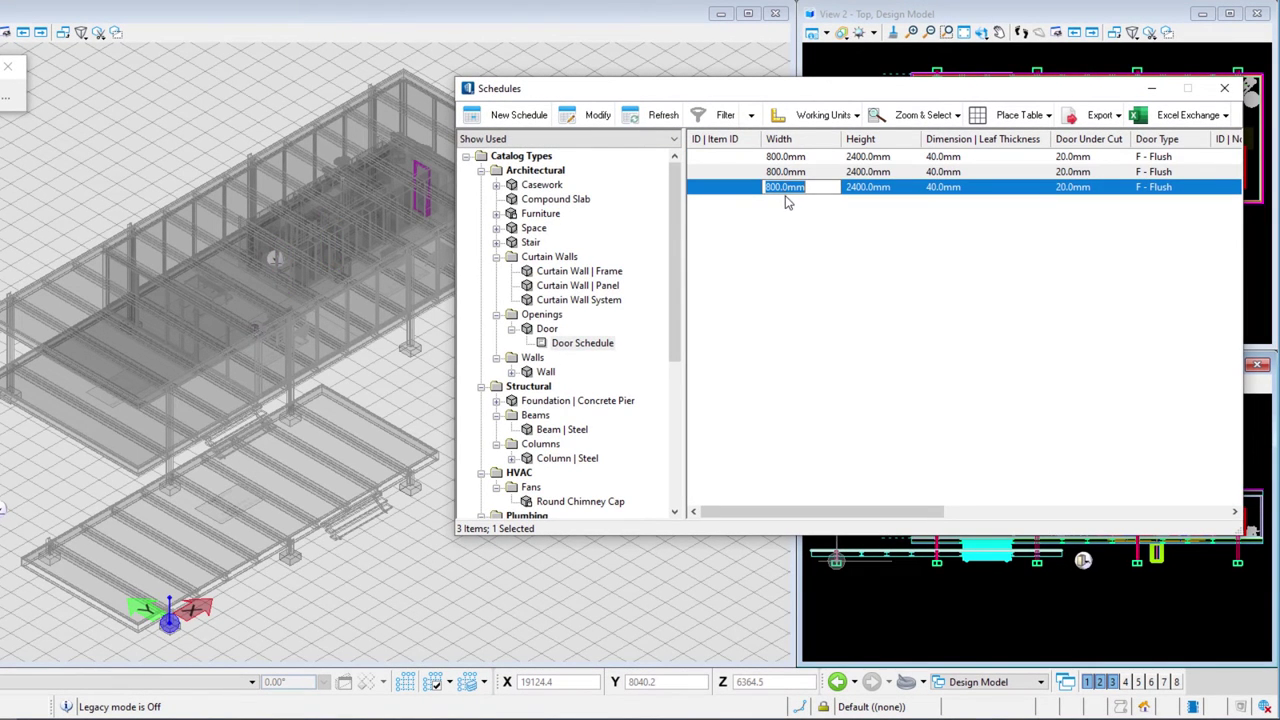
key("Home")
Assign the item IDs D1, D2 and D3 to the three doors in the Door Schedule and refresh the schedule
left_click(712, 158)
type("D1")
left_click(711, 172)
type("D2")
left_click(704, 186)
type("D3")
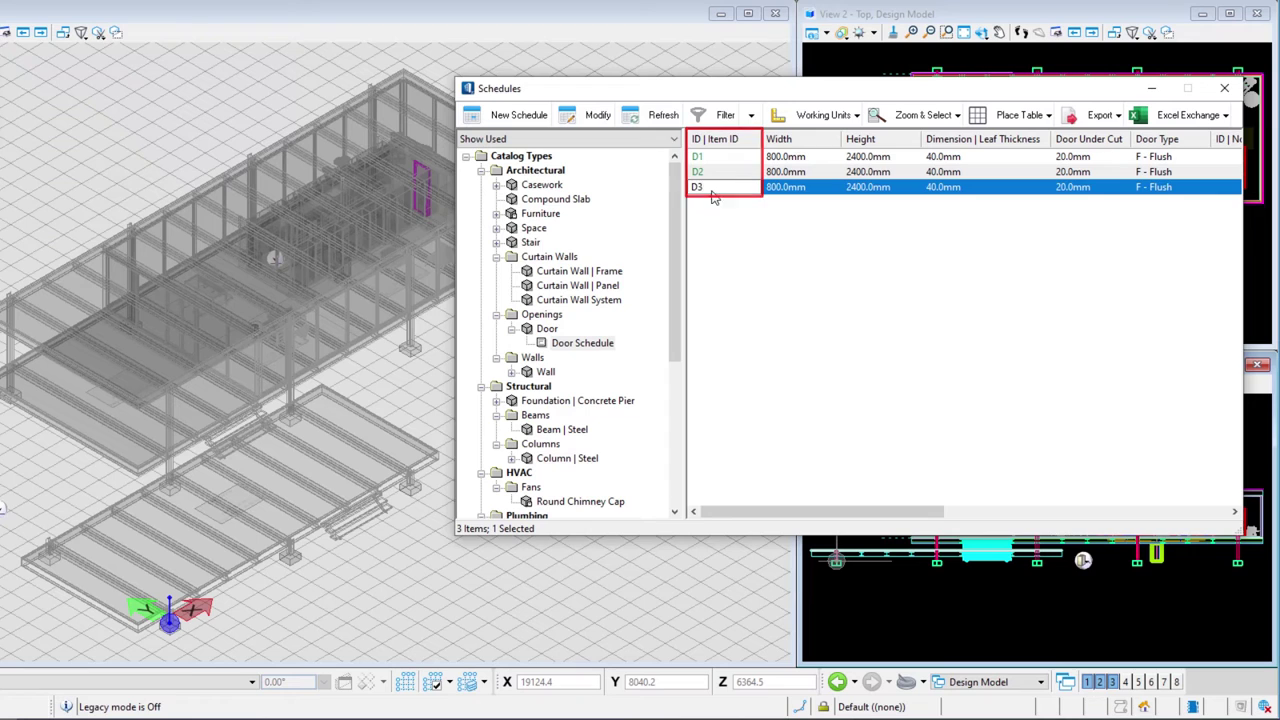
left_click(722, 172)
left_click(663, 117)
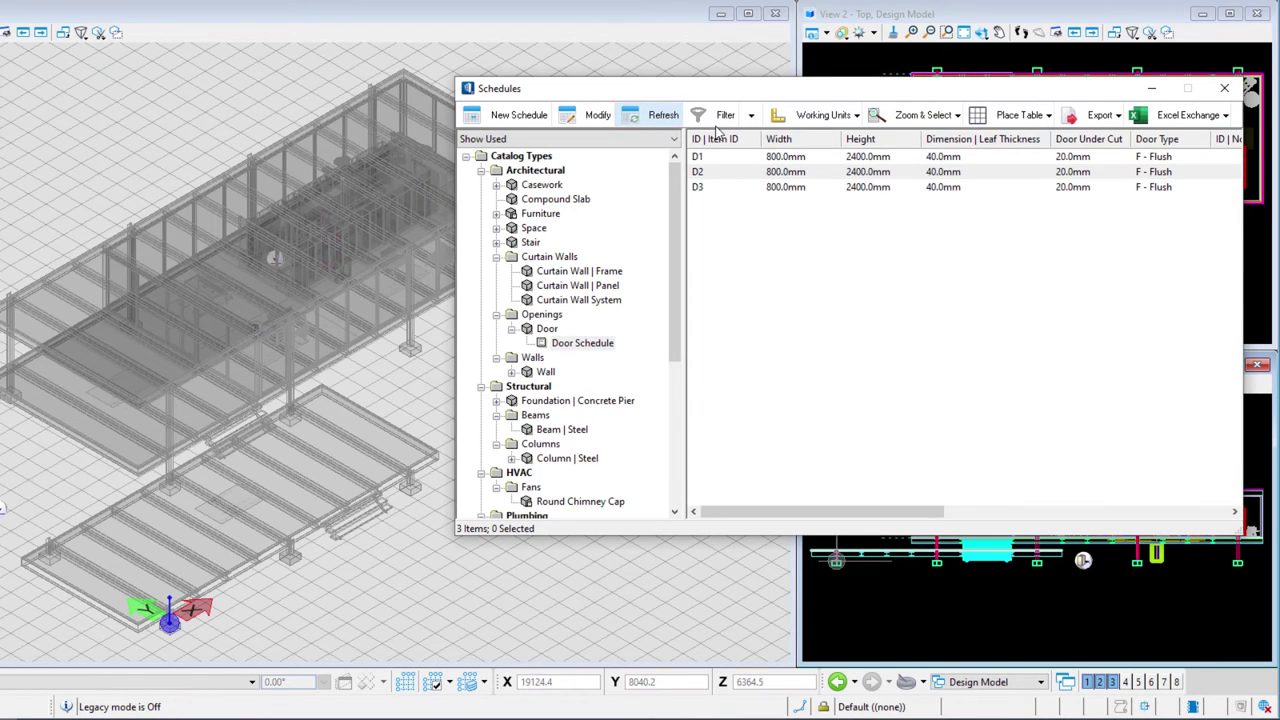
Place the Door Schedule as a Blue Theme Table with retained association below the house in the Top view
left_click(1018, 117)
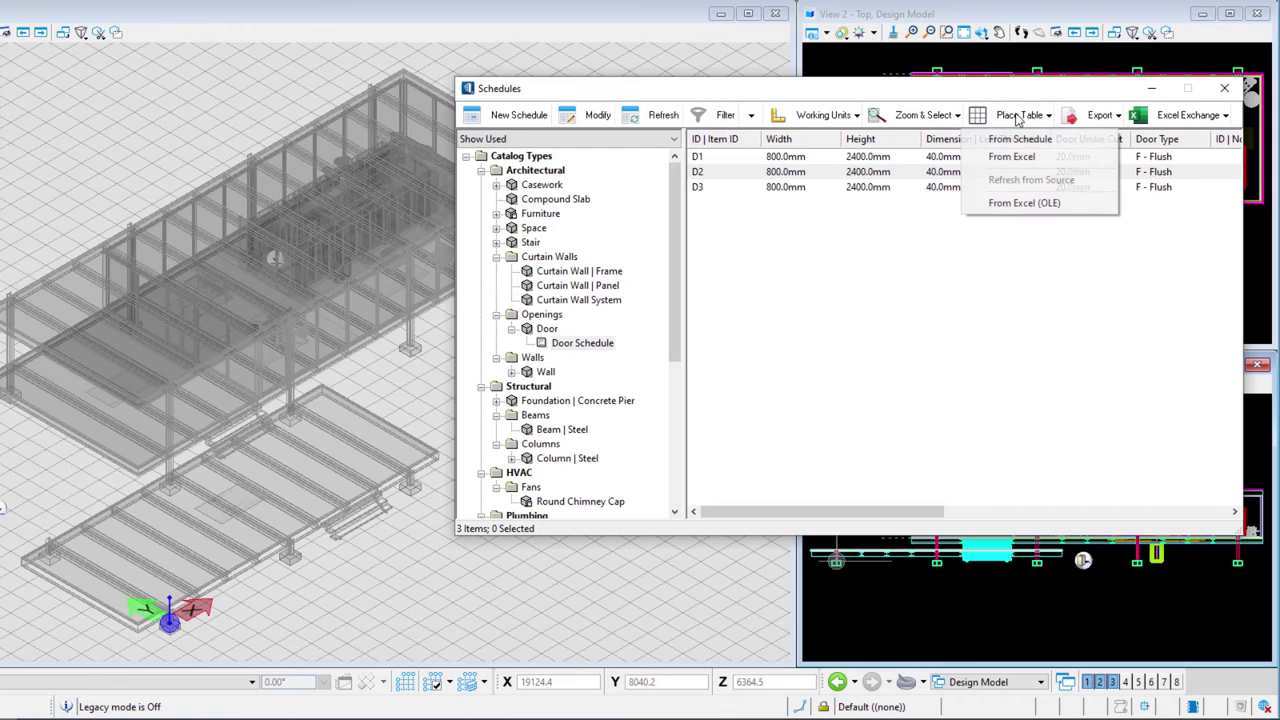
left_click(1012, 146)
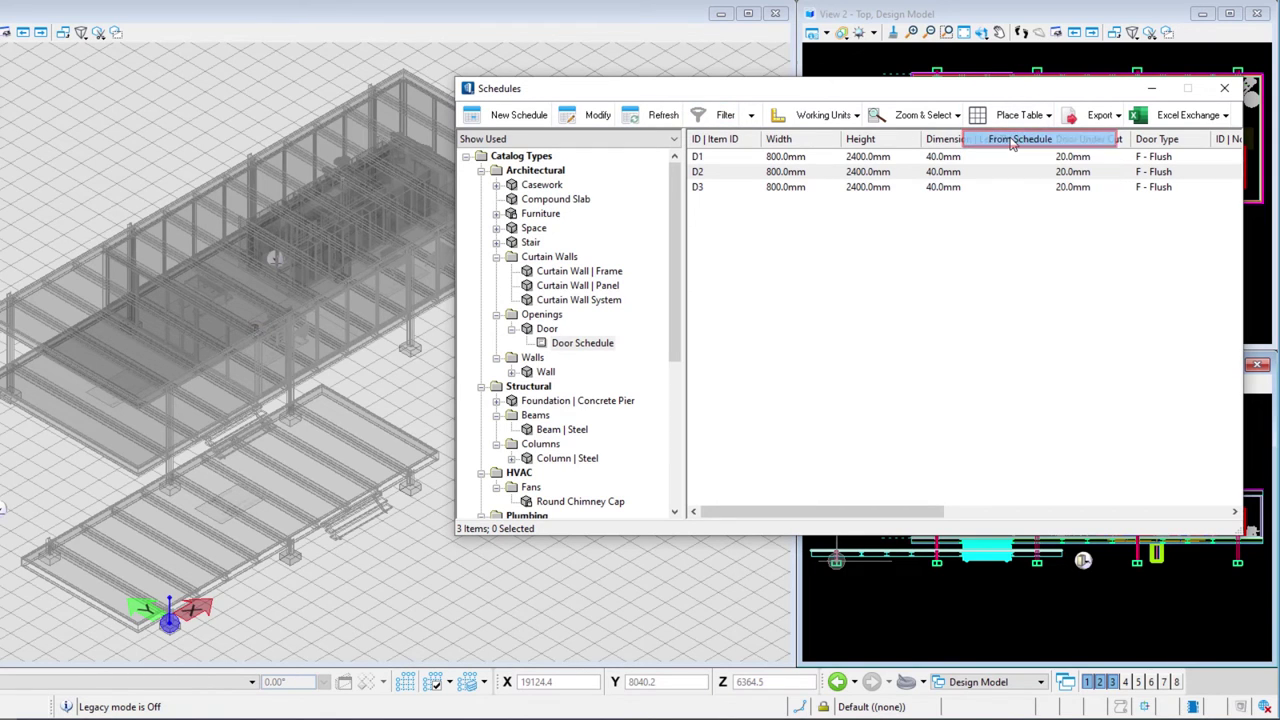
left_click(876, 273)
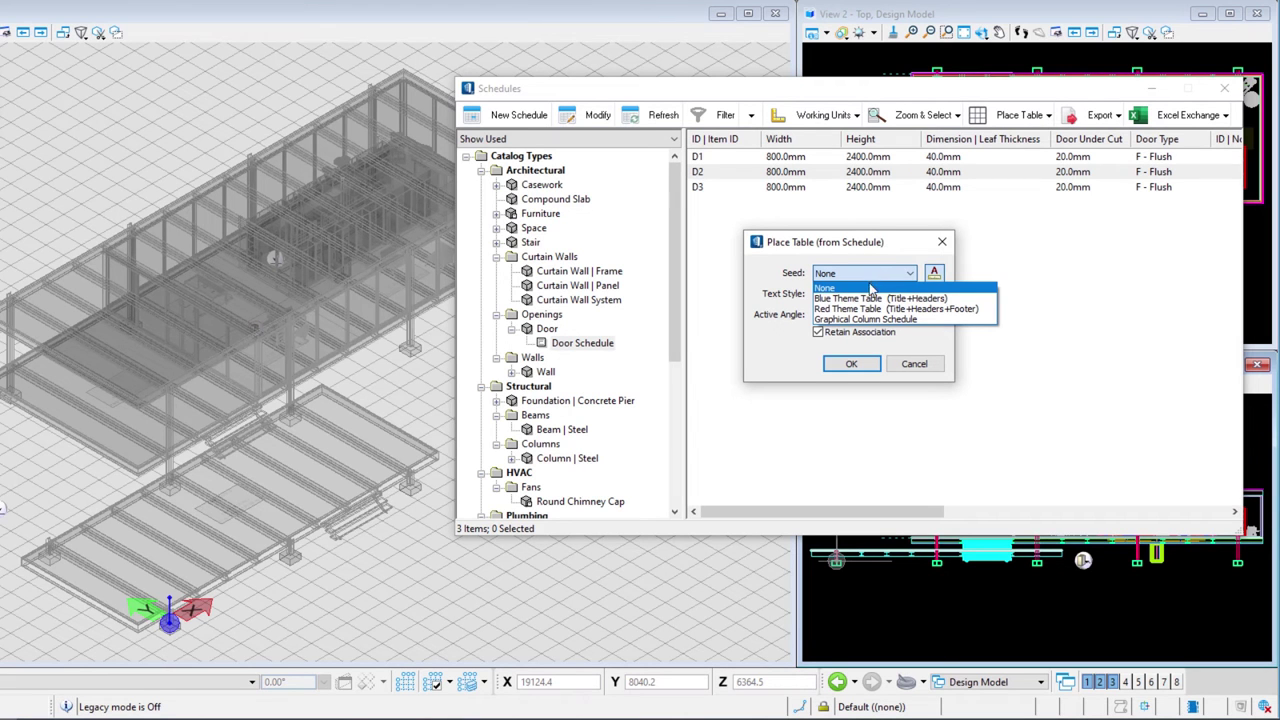
left_click(861, 299)
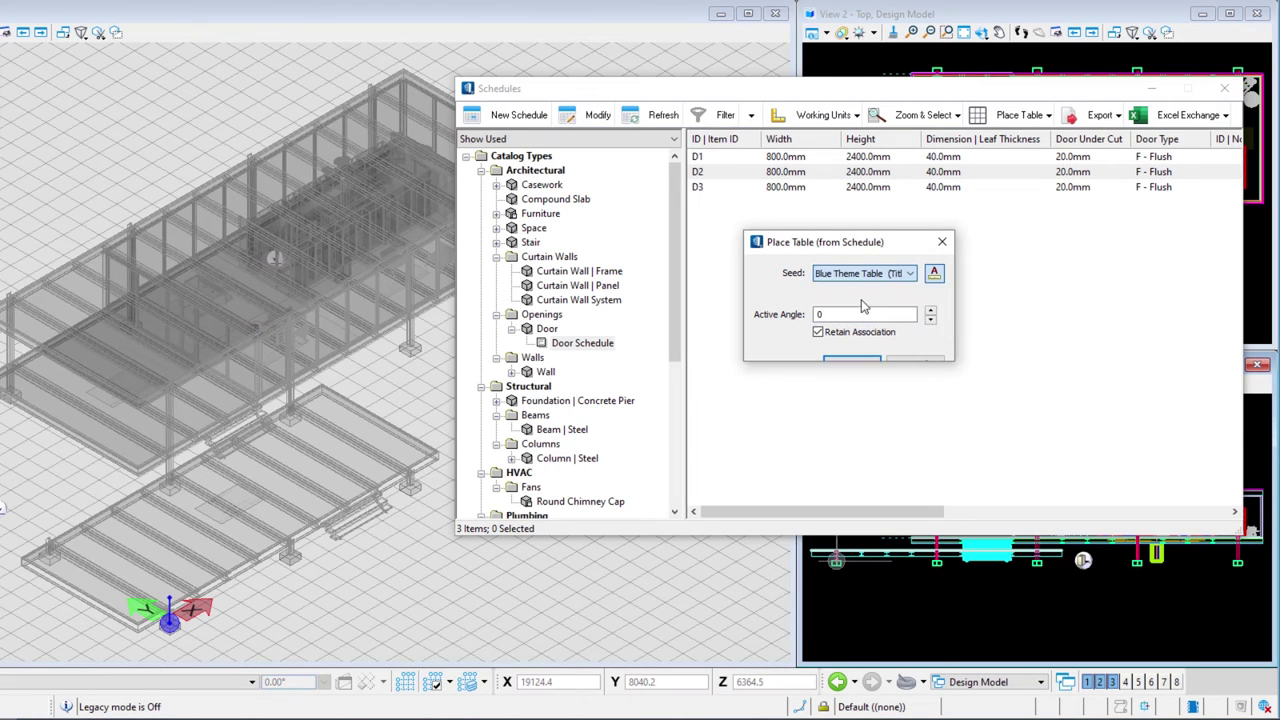
left_click(850, 341)
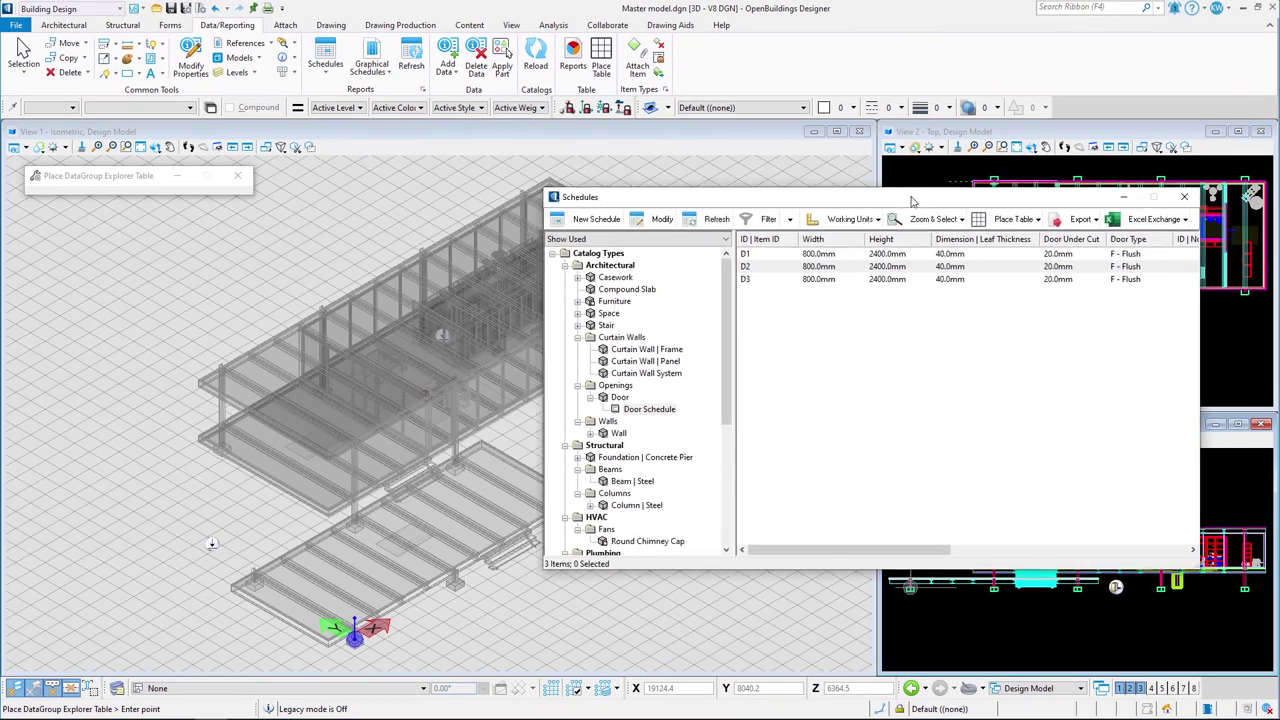
left_click_drag(912, 202, 559, 194)
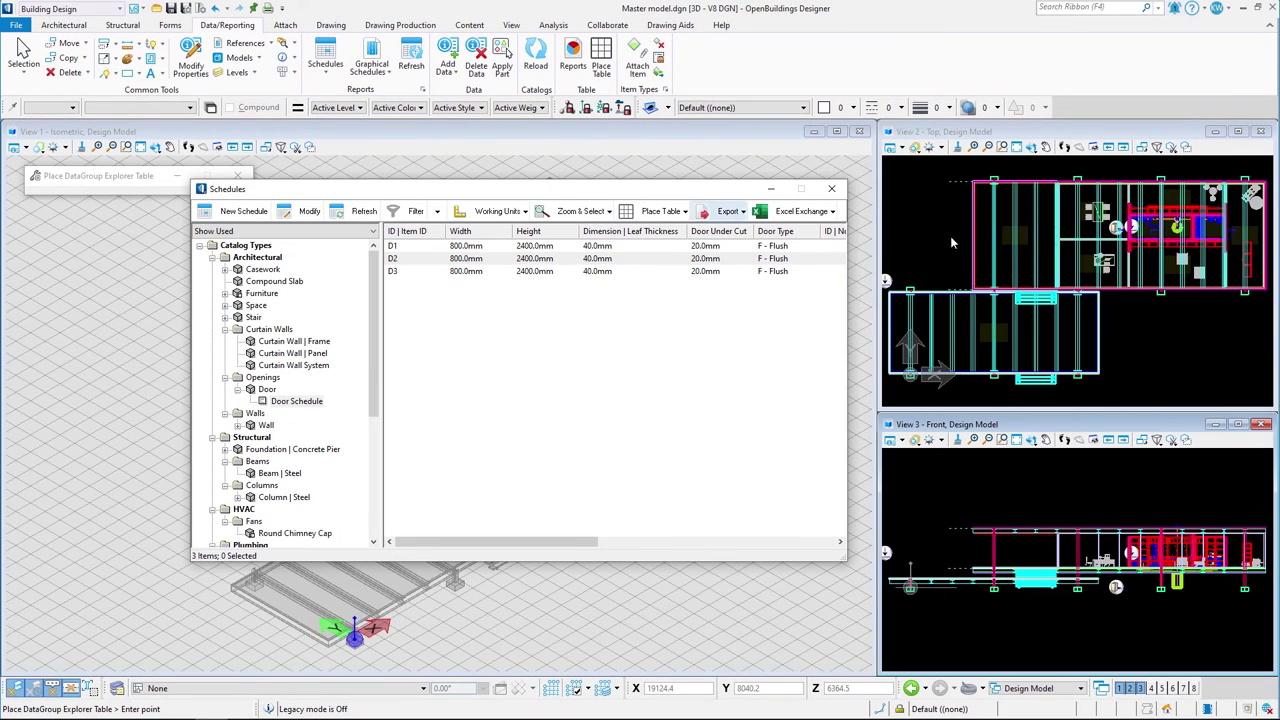
left_click(1145, 335)
scroll(1123, 329, "up", 3)
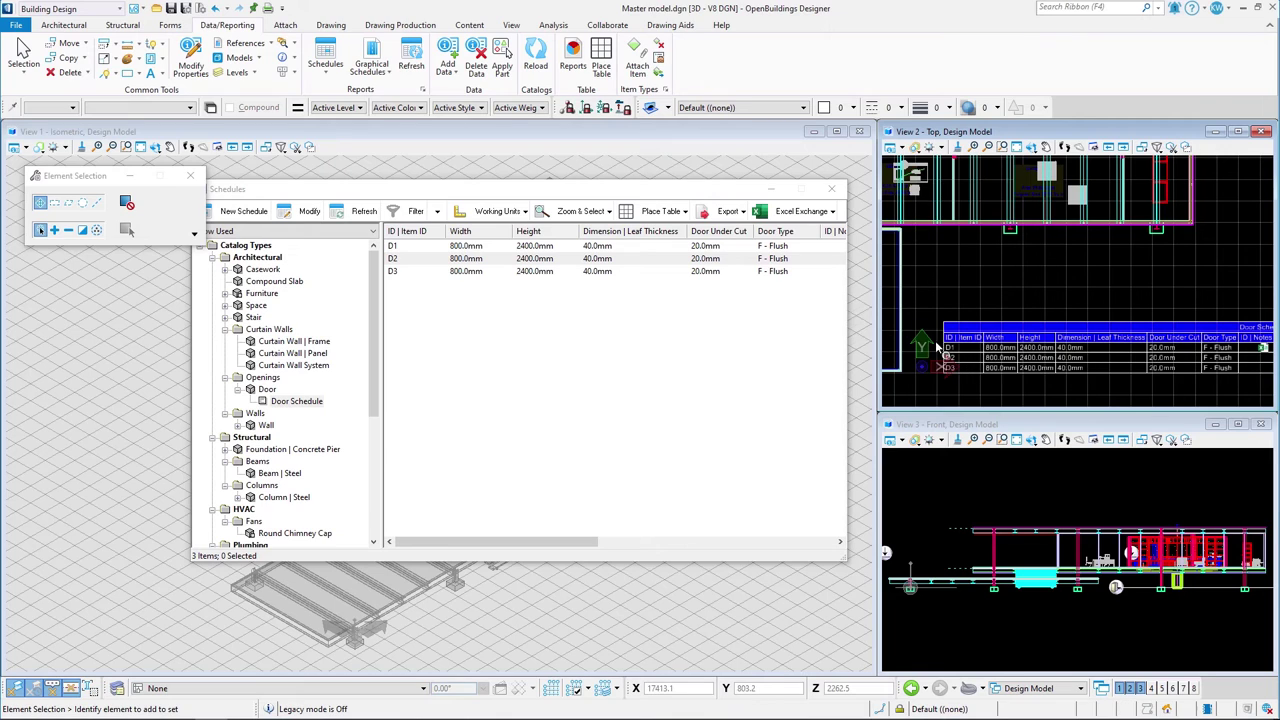
Open the Door Schedule for editing in Excel through Excel Exchange
left_click(742, 211)
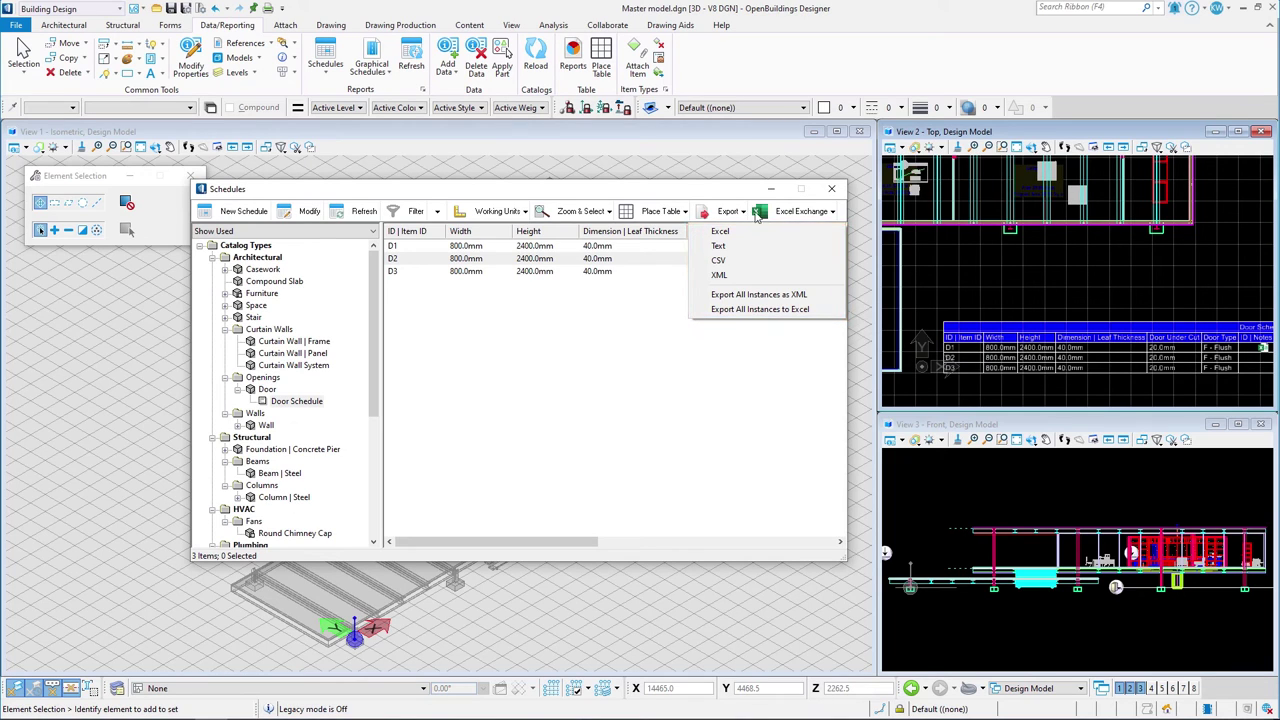
left_click(833, 213)
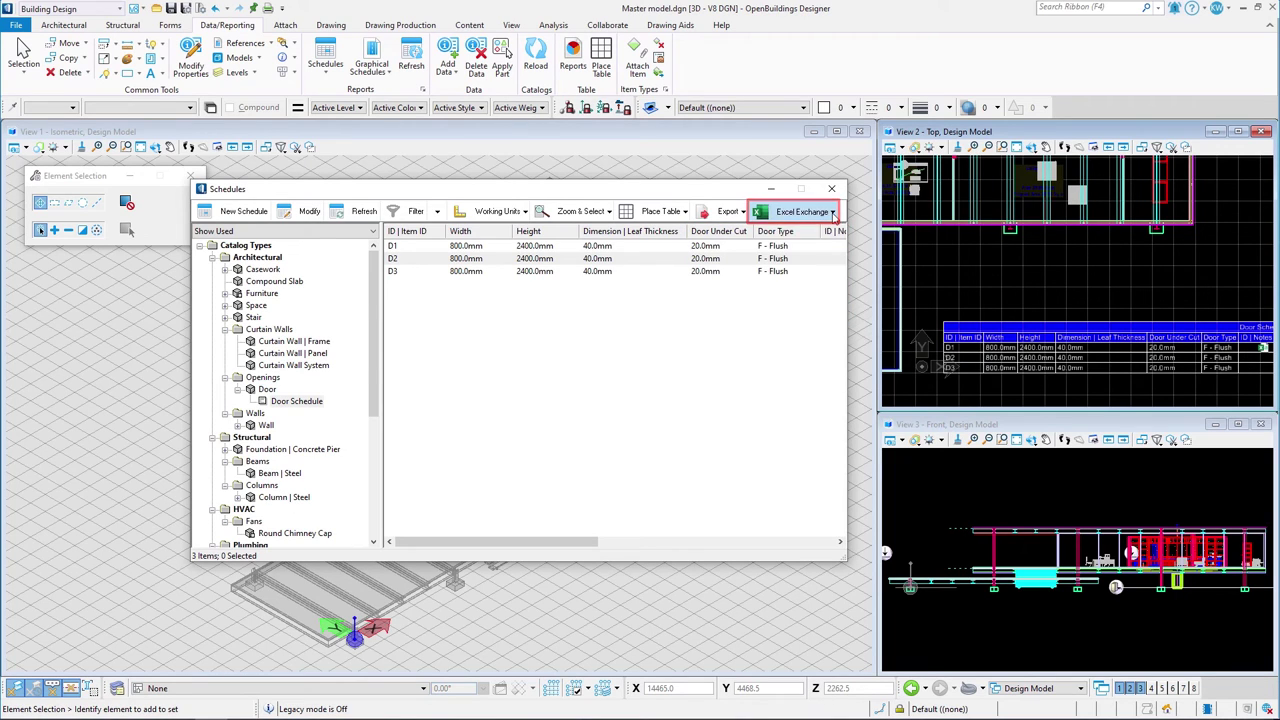
left_click(833, 213)
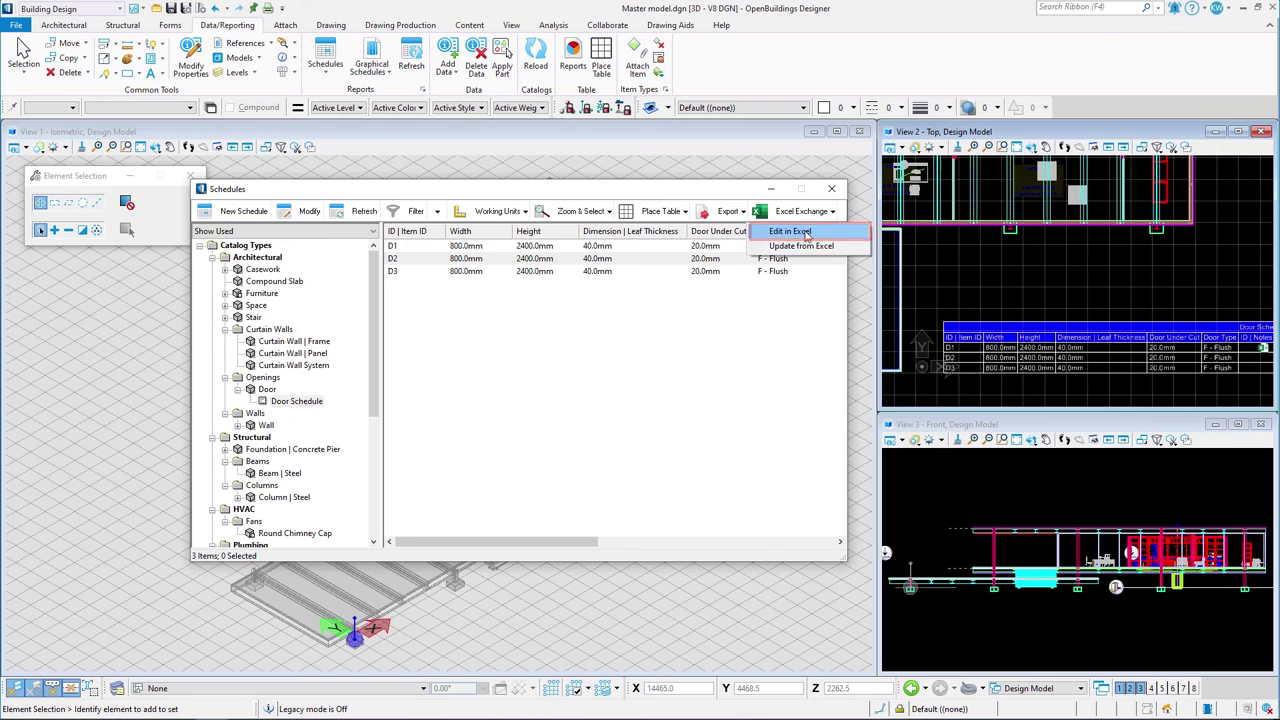
left_click(806, 232)
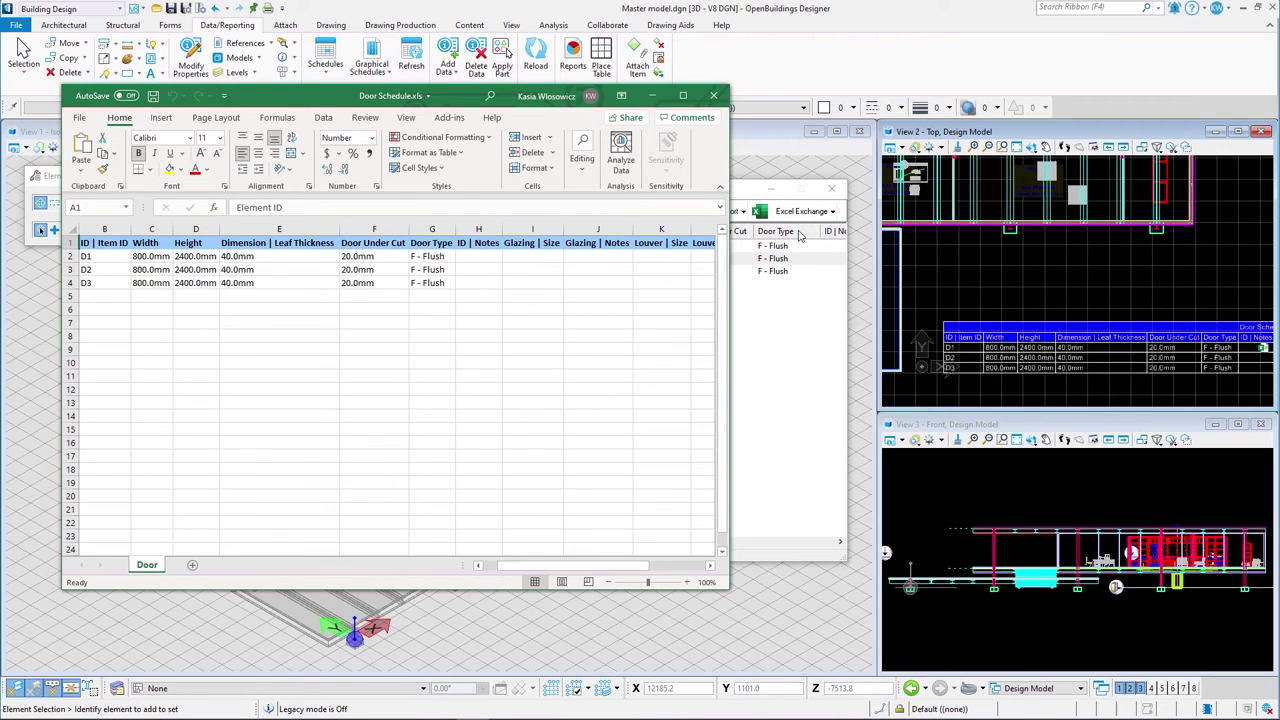
Set the height of doors D1, D2 and D3 to 2300.0mm in the Excel workbook and save it
left_click(198, 258)
left_click(246, 208)
type("3")
left_click_drag(195, 257, 218, 286)
left_click(271, 301)
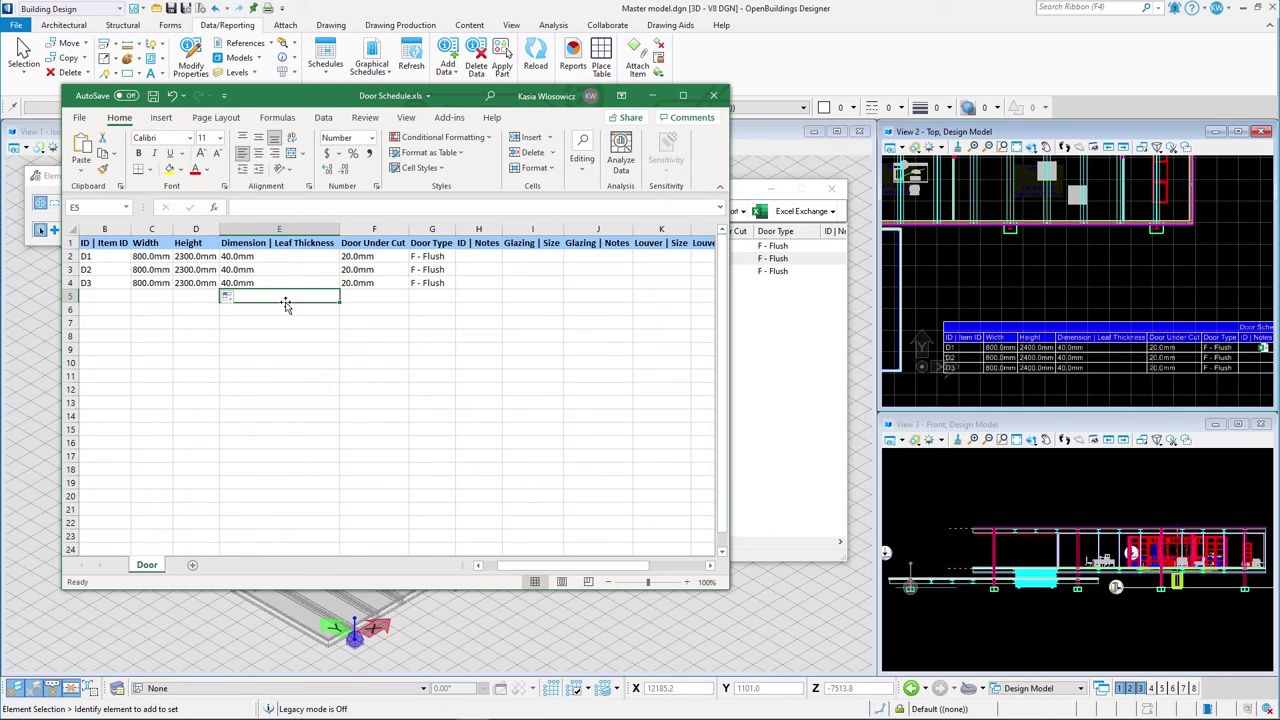
left_click(154, 96)
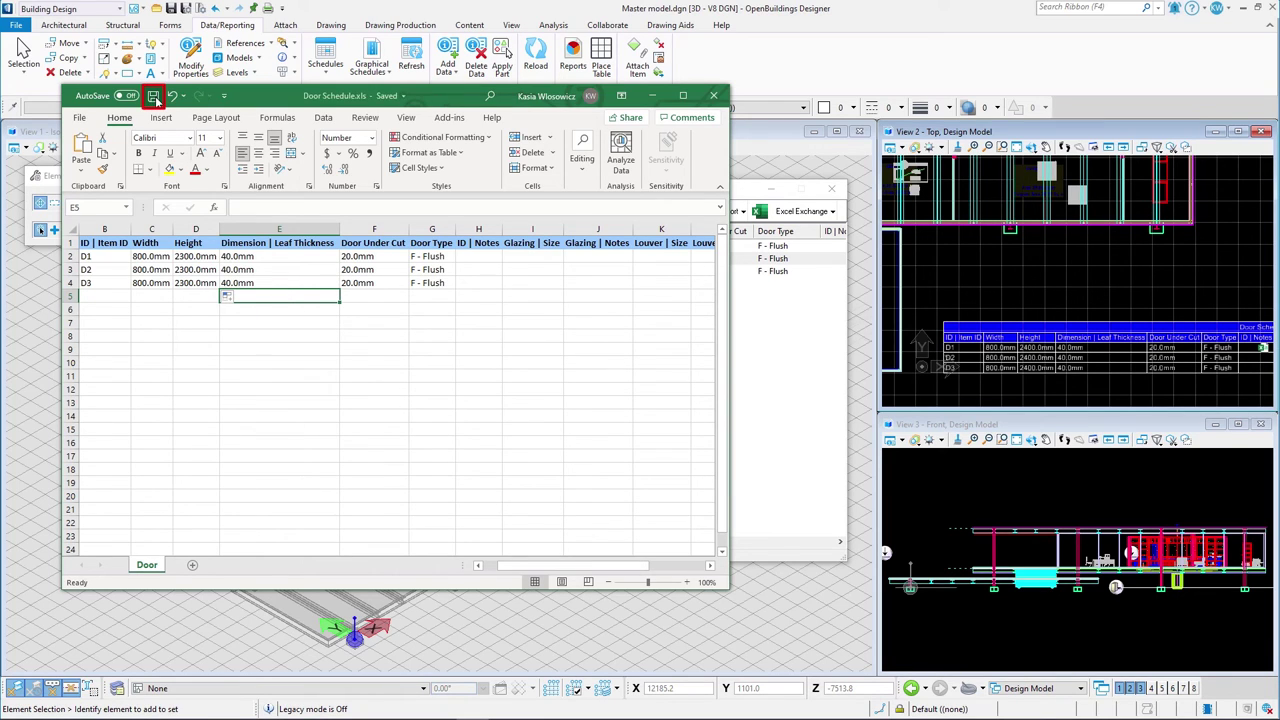
Back in OpenBuildings Designer, update the schedule from Door Schedule.xls and apply all changes, including those to referenced elements
left_click(652, 95)
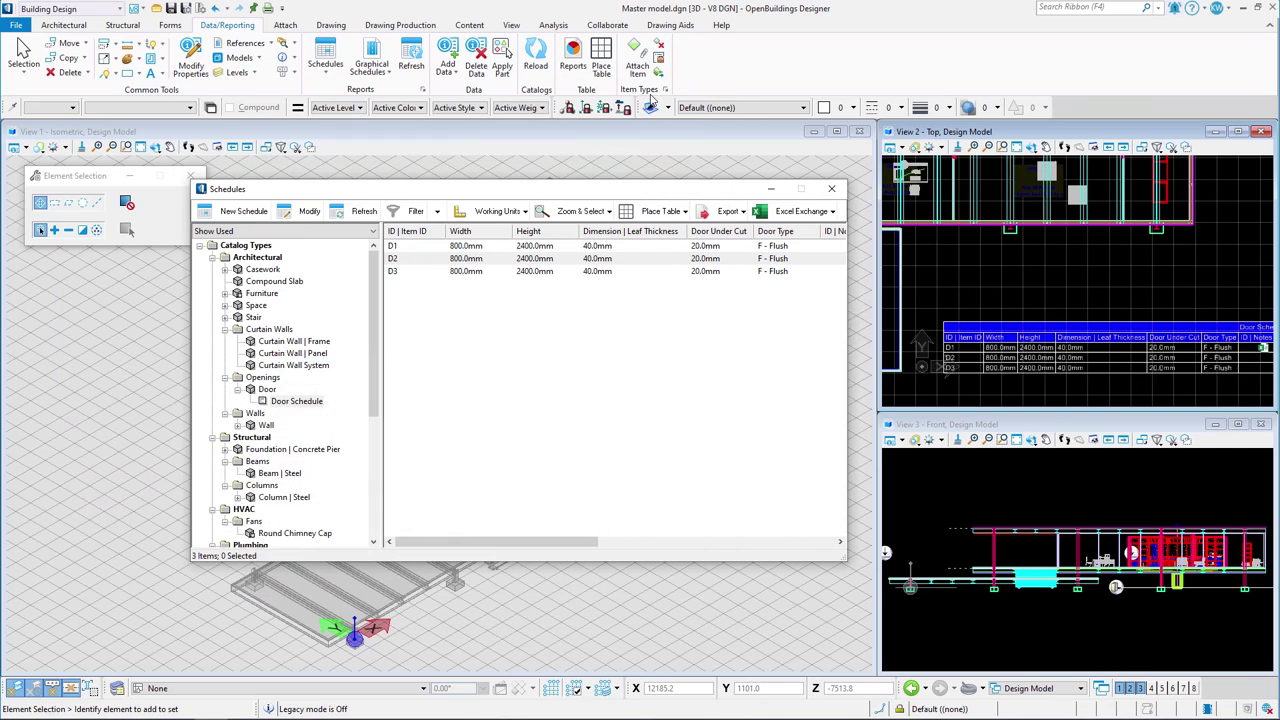
left_click(805, 211)
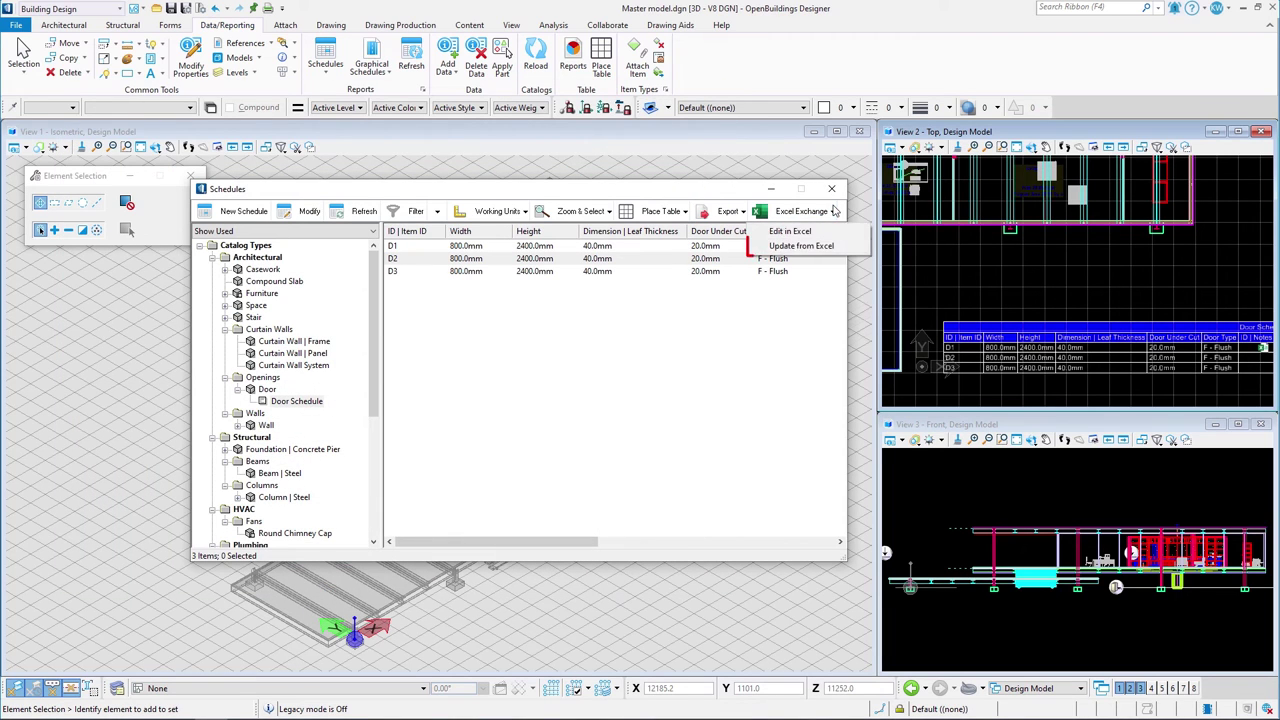
left_click(806, 246)
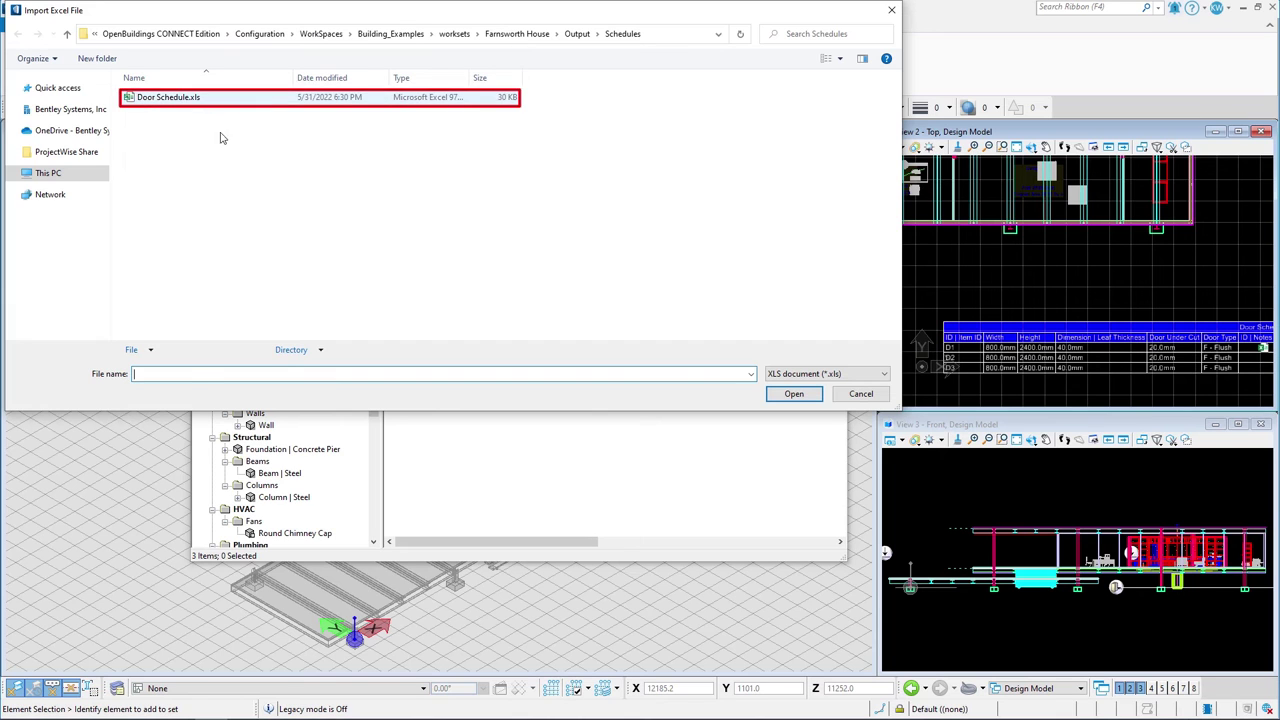
left_click(794, 394)
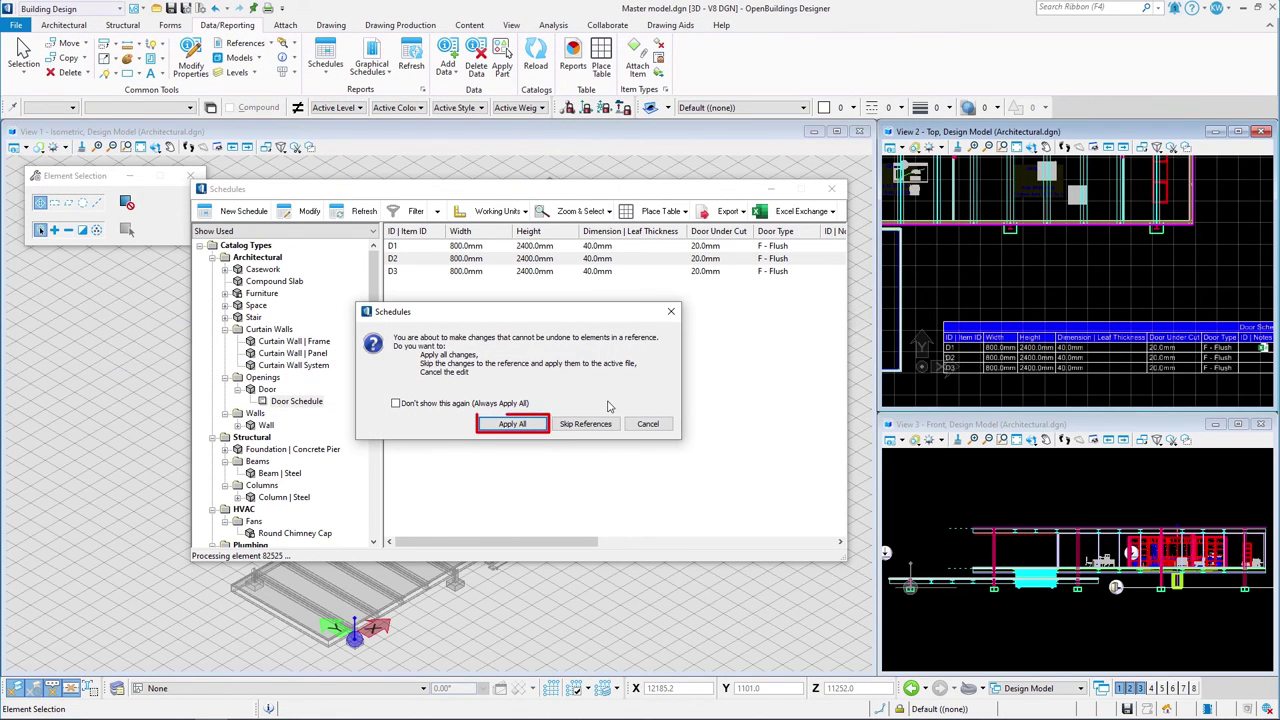
left_click(506, 426)
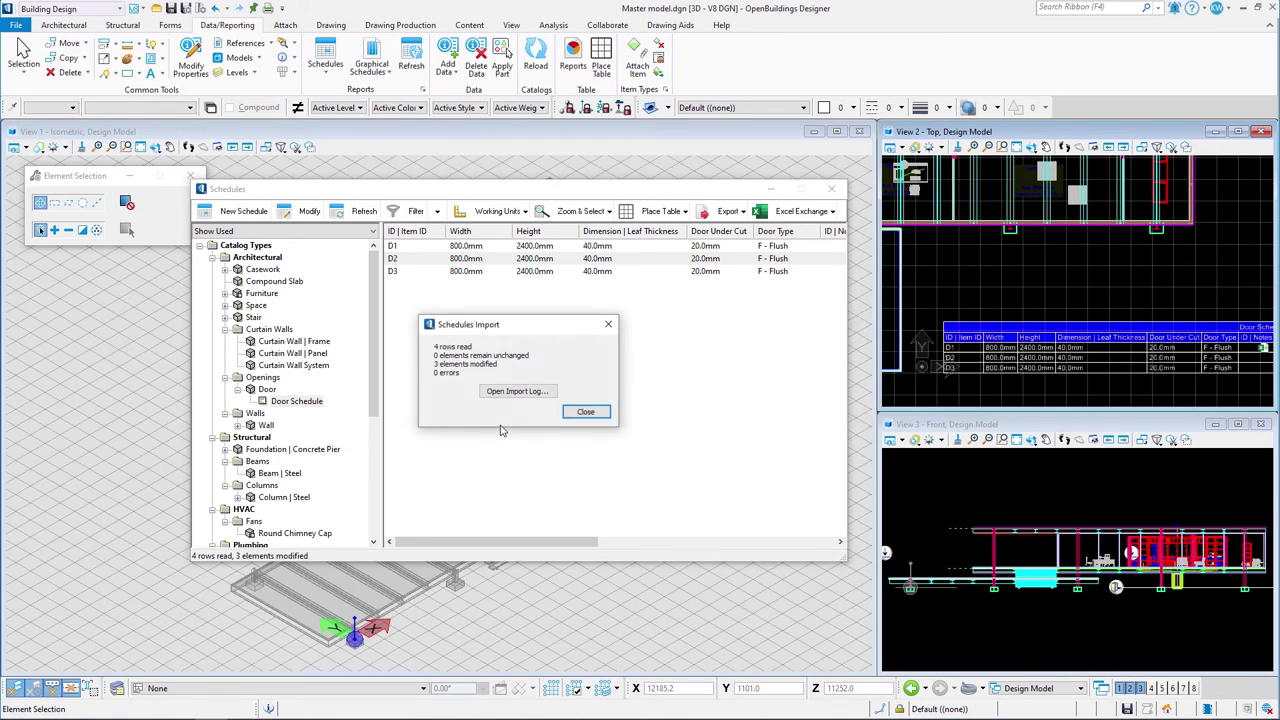
left_click(586, 413)
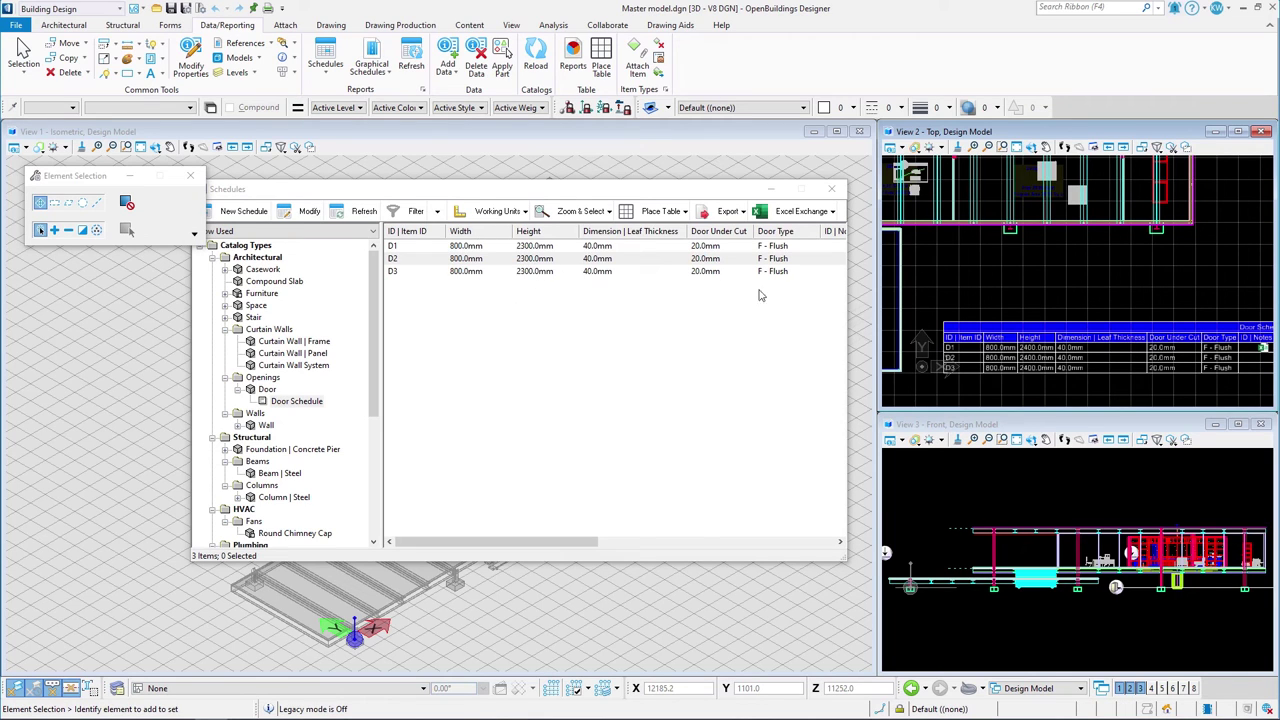
Refresh the placed door schedule table in the Top view from its source and close Schedules
left_click(1033, 350)
right_click(1033, 350)
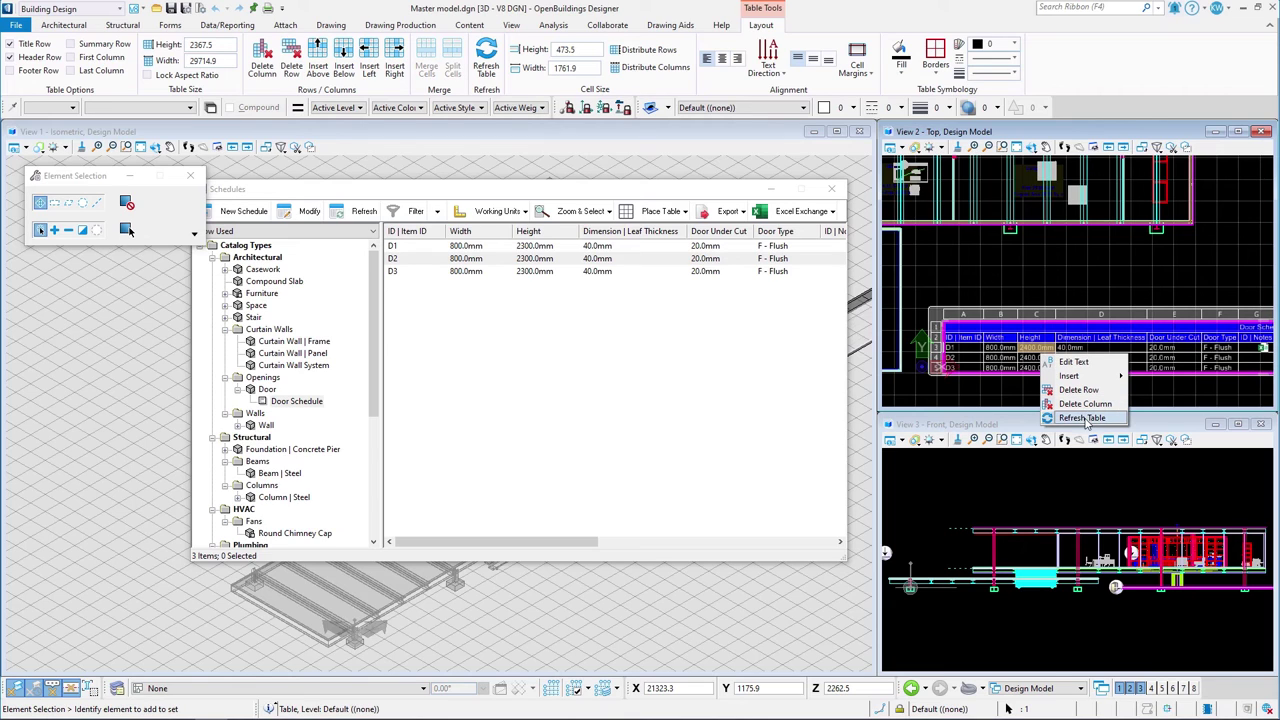
left_click(1083, 418)
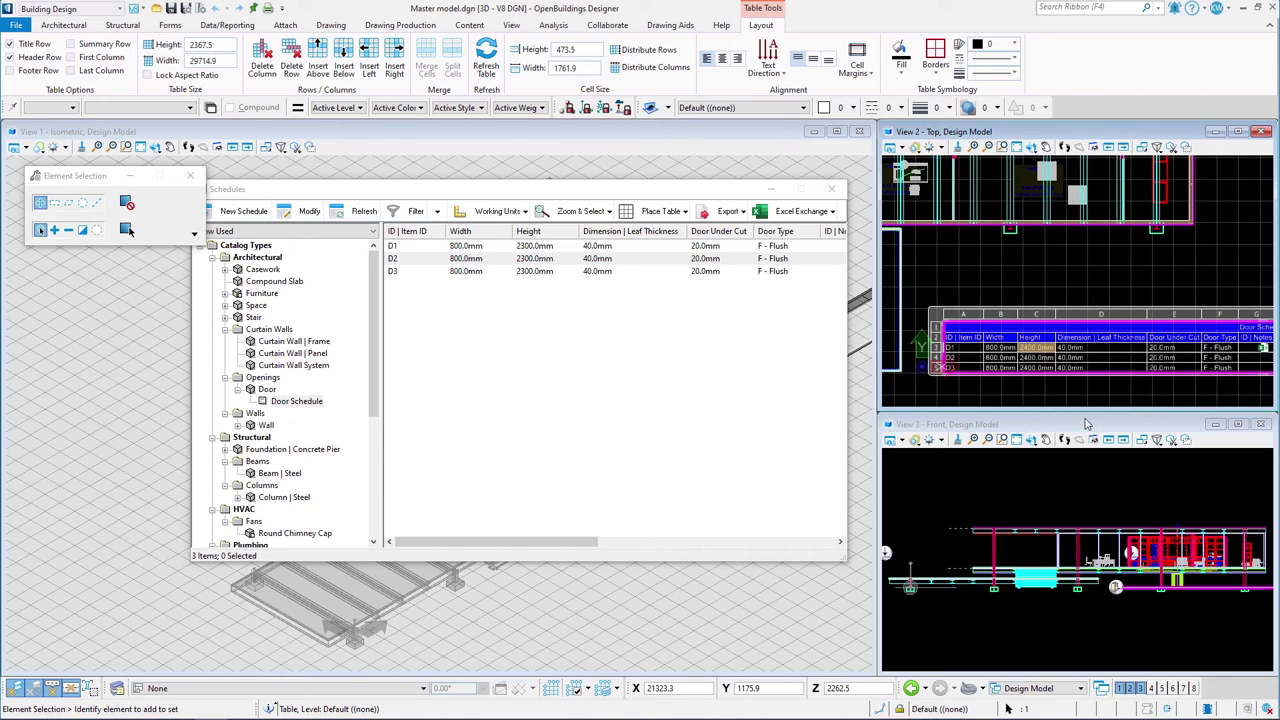
scroll(1035, 358, "up", 3)
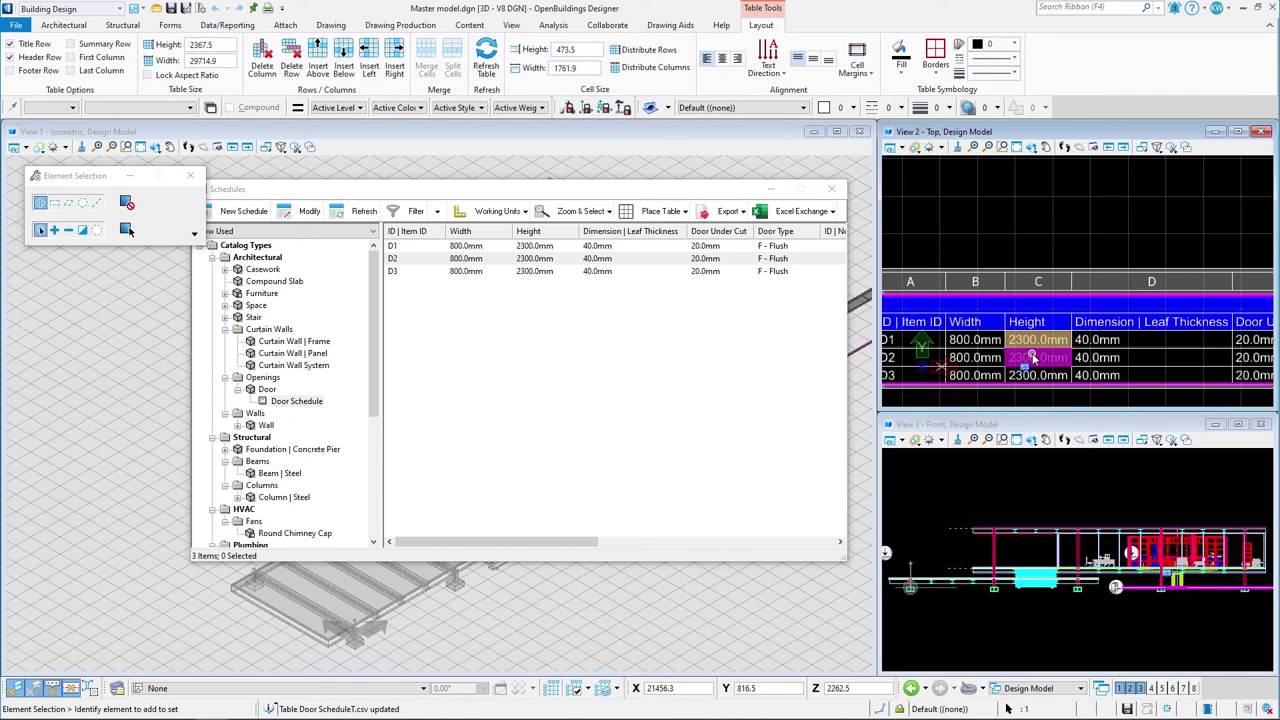
left_click(1059, 226)
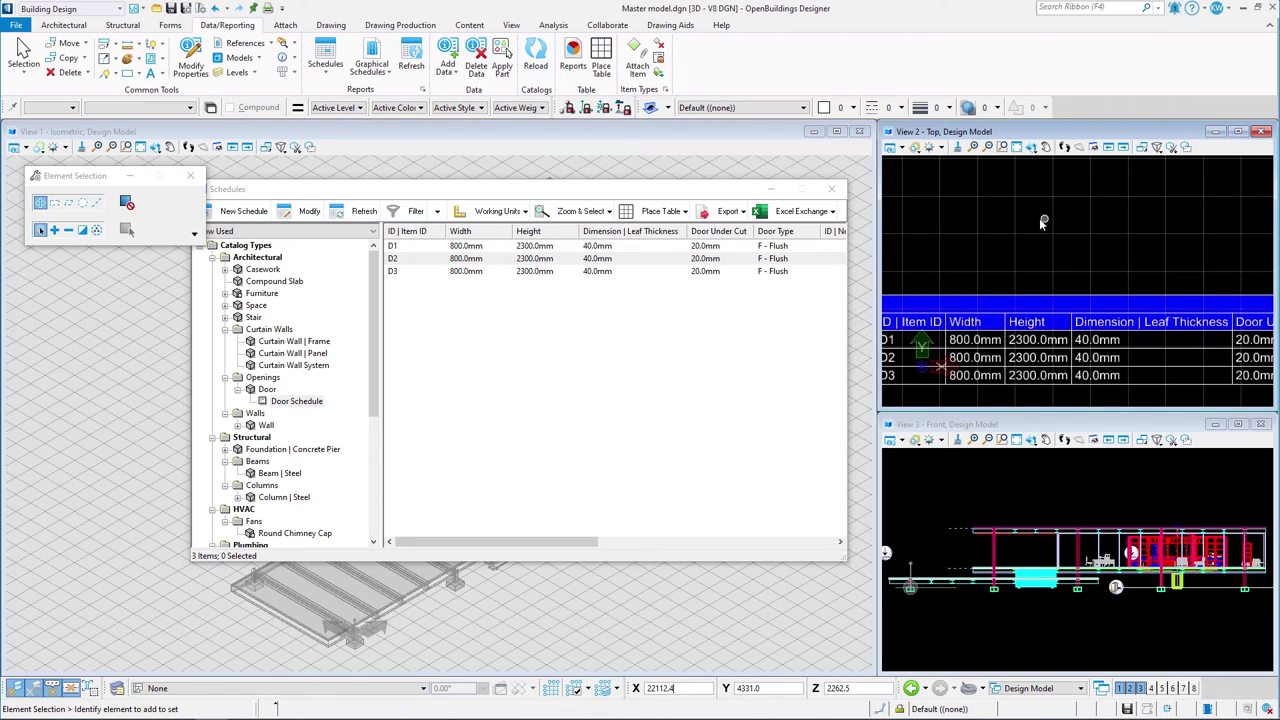
left_click(831, 188)
scroll(899, 259, "down", 5)
scroll(1008, 231, "up", 6)
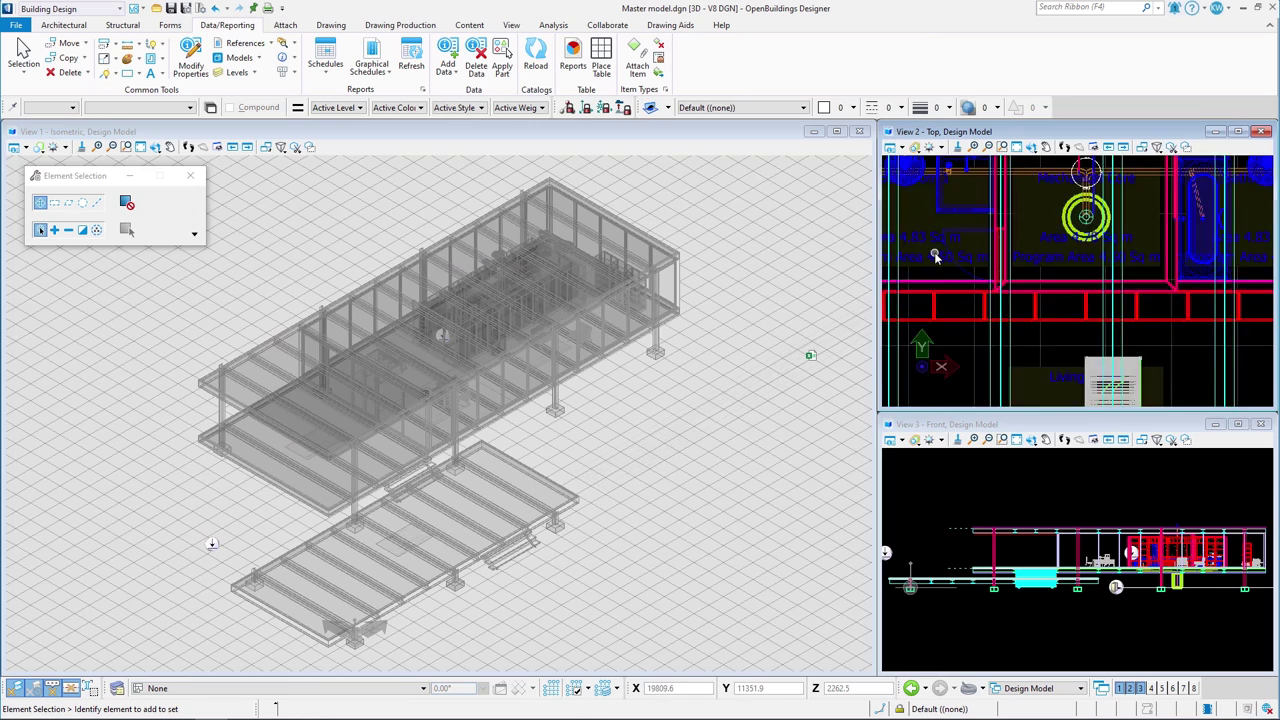
Switch to the Visualization workflow, export the master model to LumenRT Designer and maximize its window
mouse_move(988, 342)
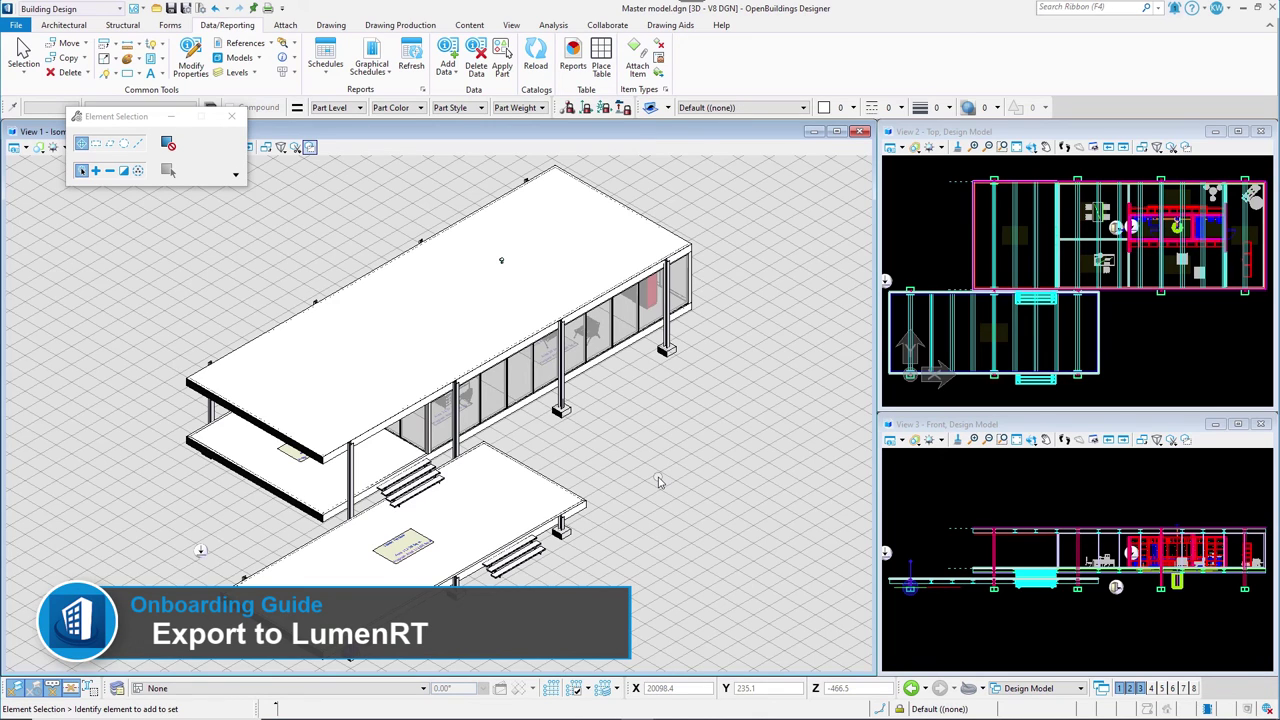
left_click(105, 9)
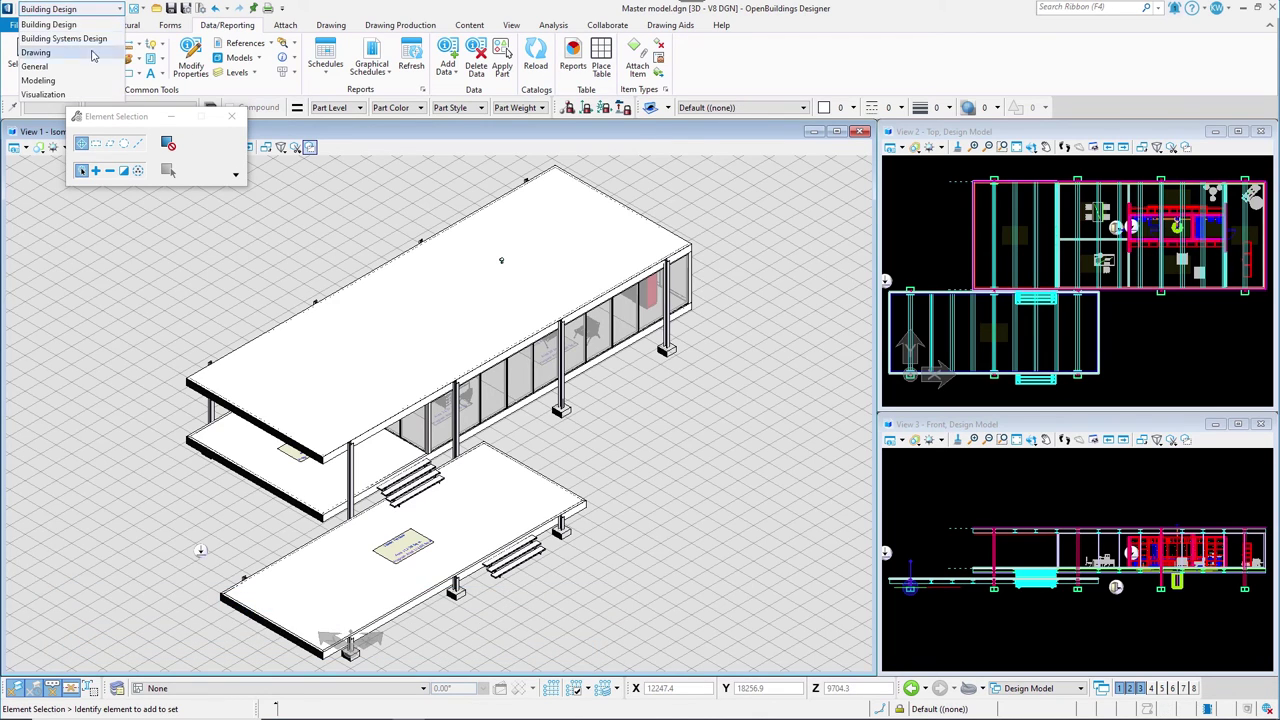
left_click(71, 95)
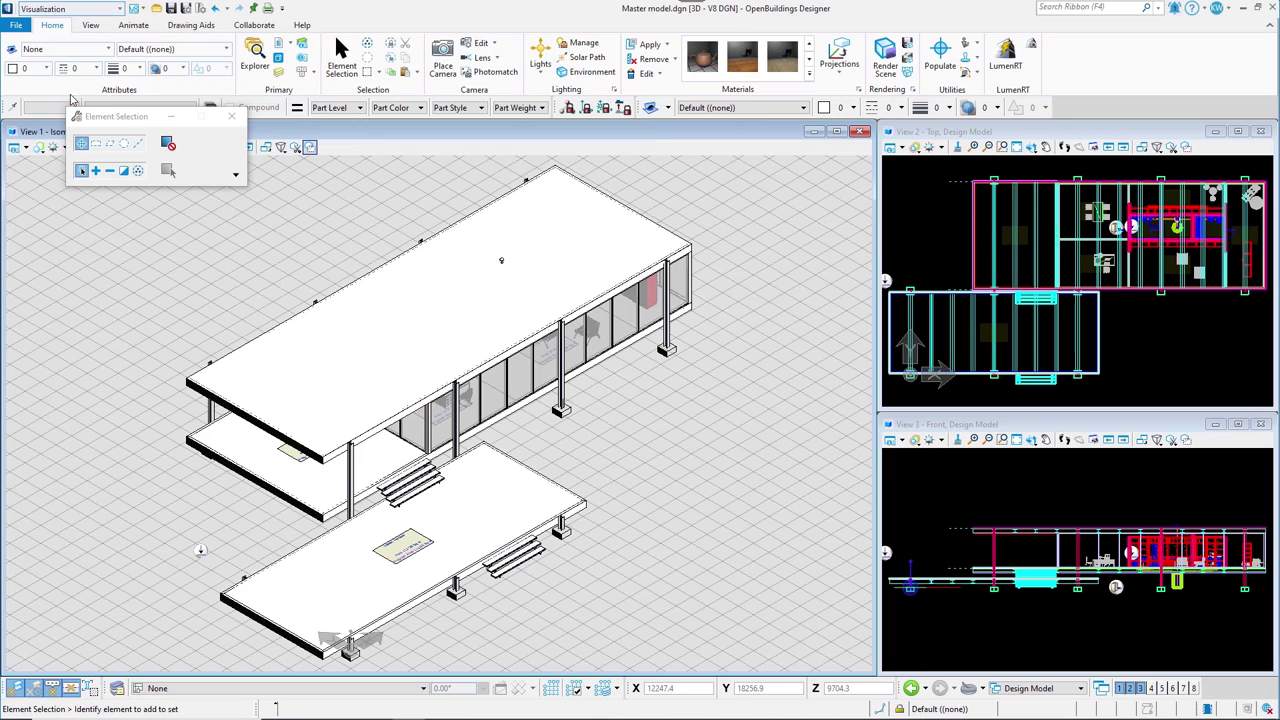
left_click(1005, 62)
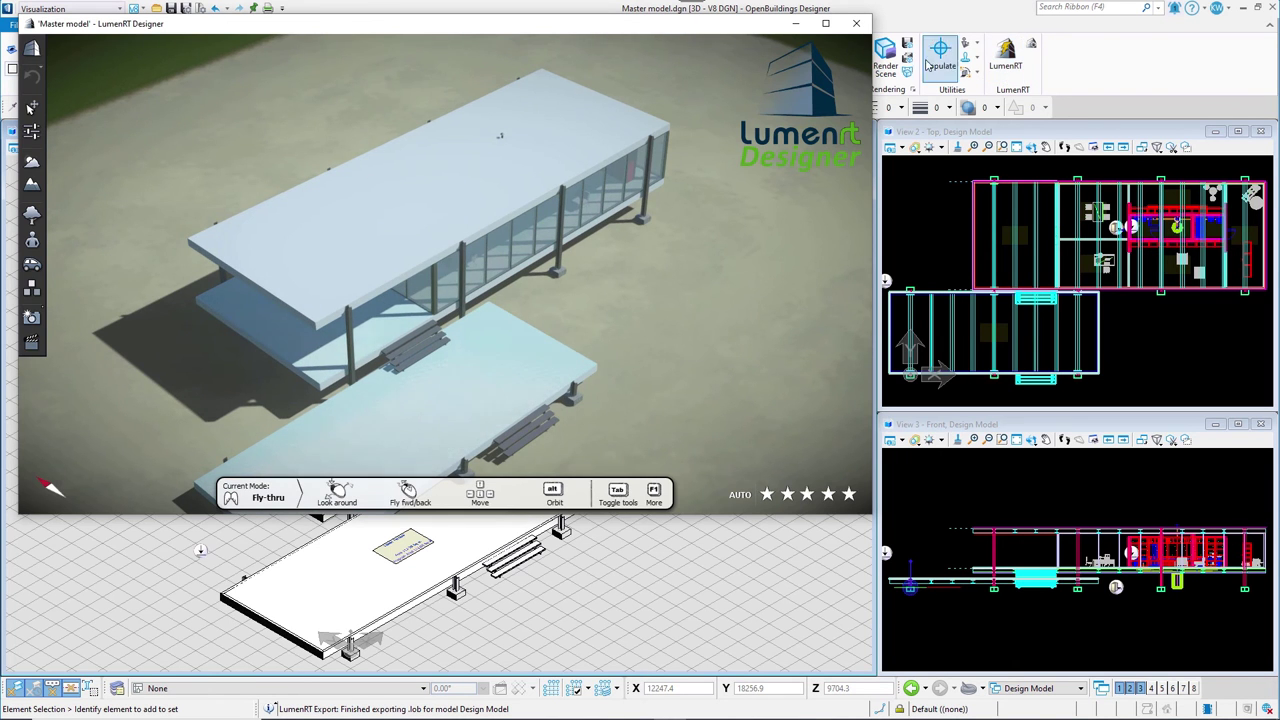
left_click(825, 23)
Sample the Metal painted (White) material from the roof edge and apply it to the Iron columns of the house
scroll(624, 307, "down", 3)
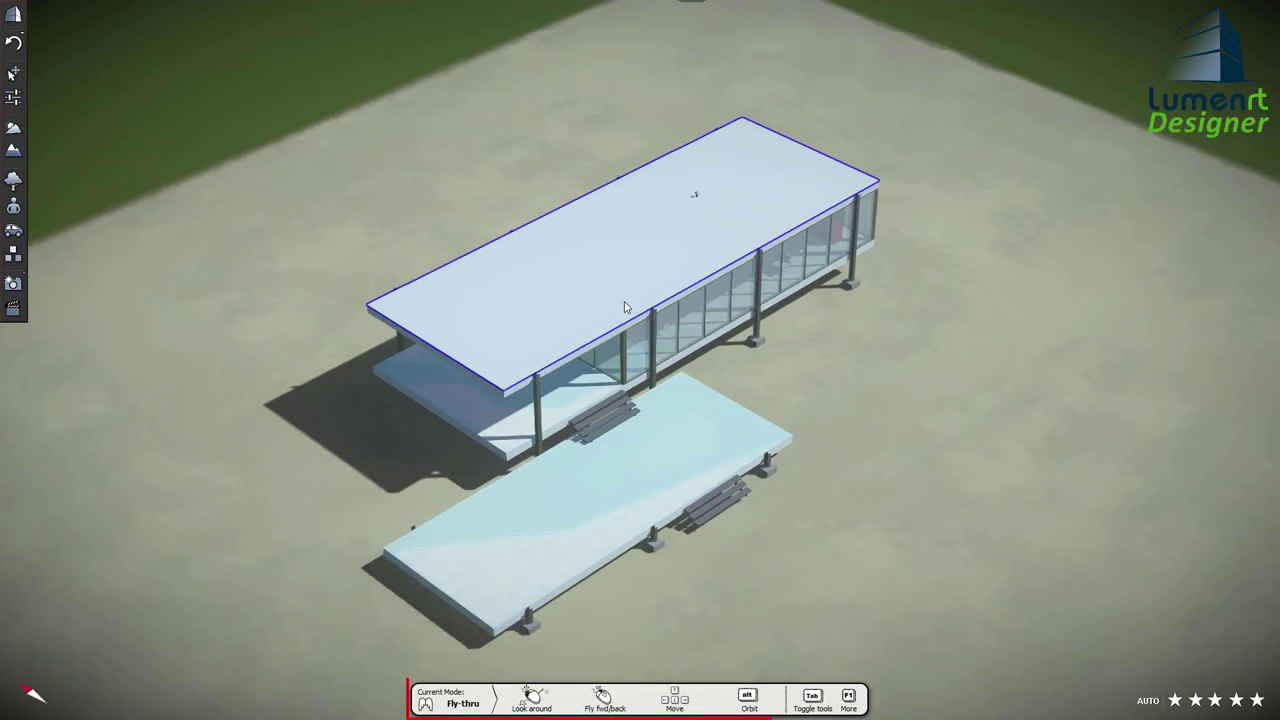
left_click_drag(616, 346, 638, 390, "alt")
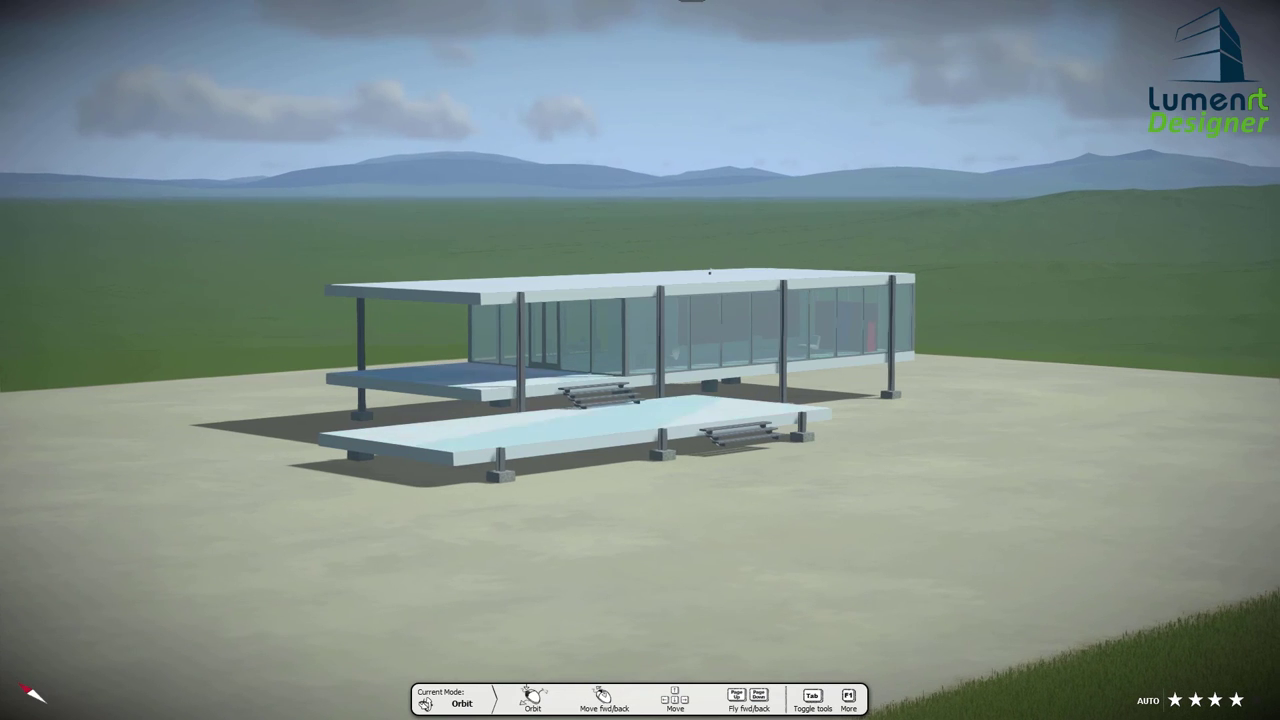
key("Tab")
scroll(570, 345, "up", 5)
scroll(570, 345, "up", 3)
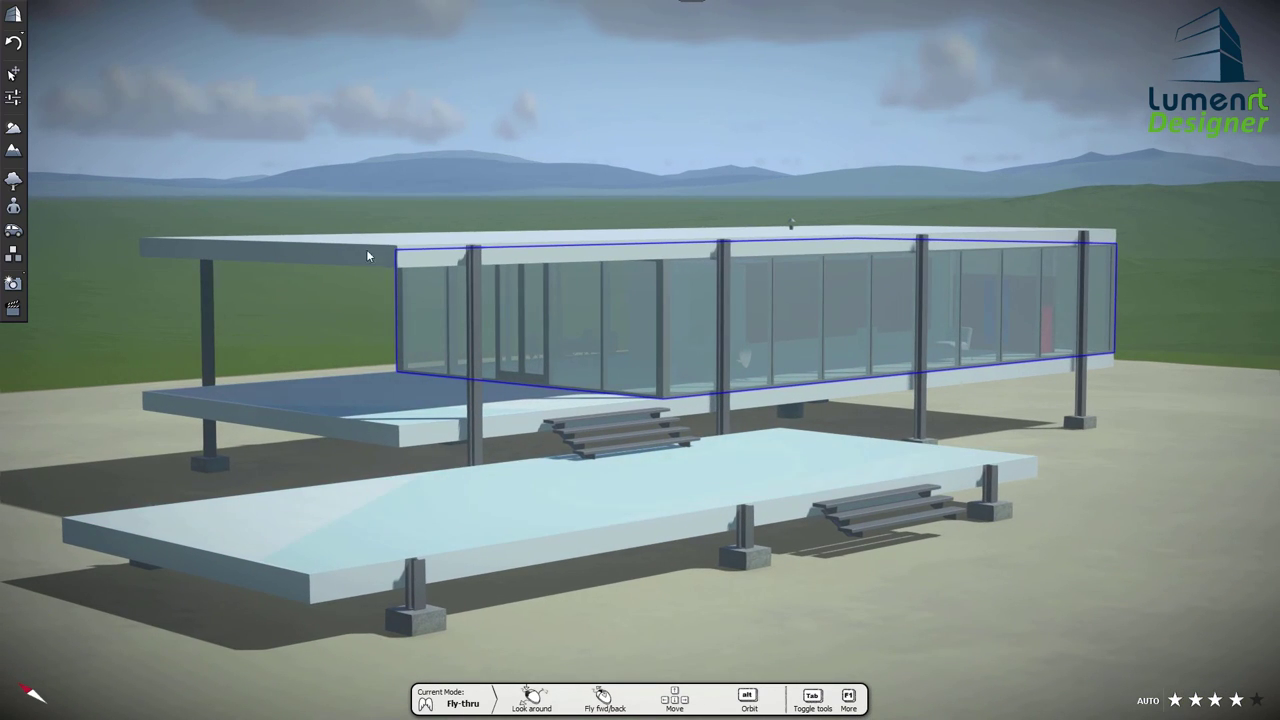
left_click(13, 74)
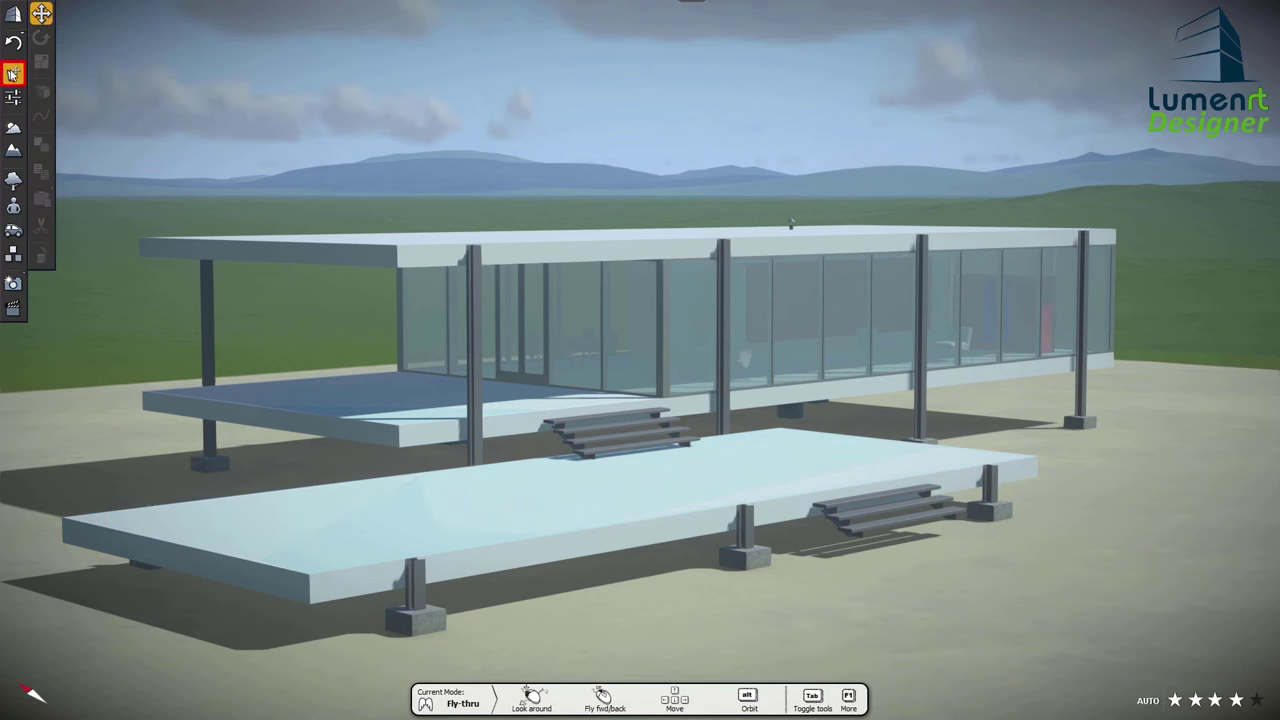
left_click(475, 291)
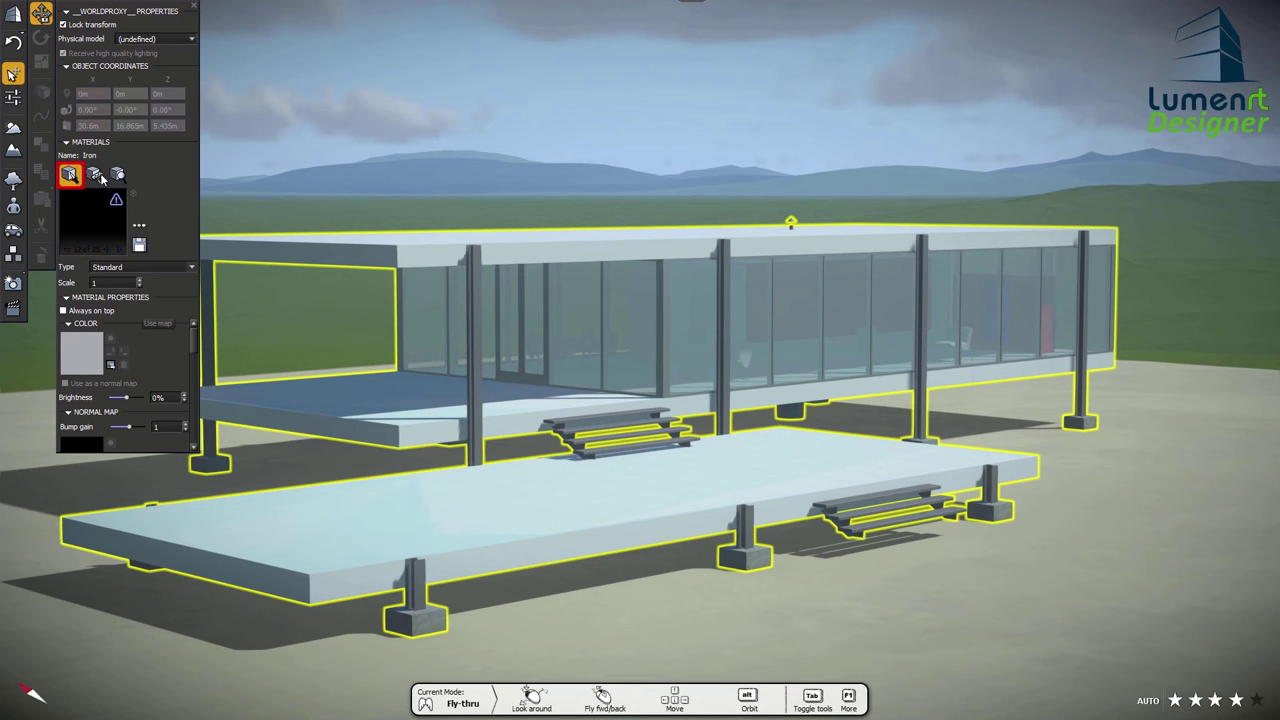
left_click(535, 246)
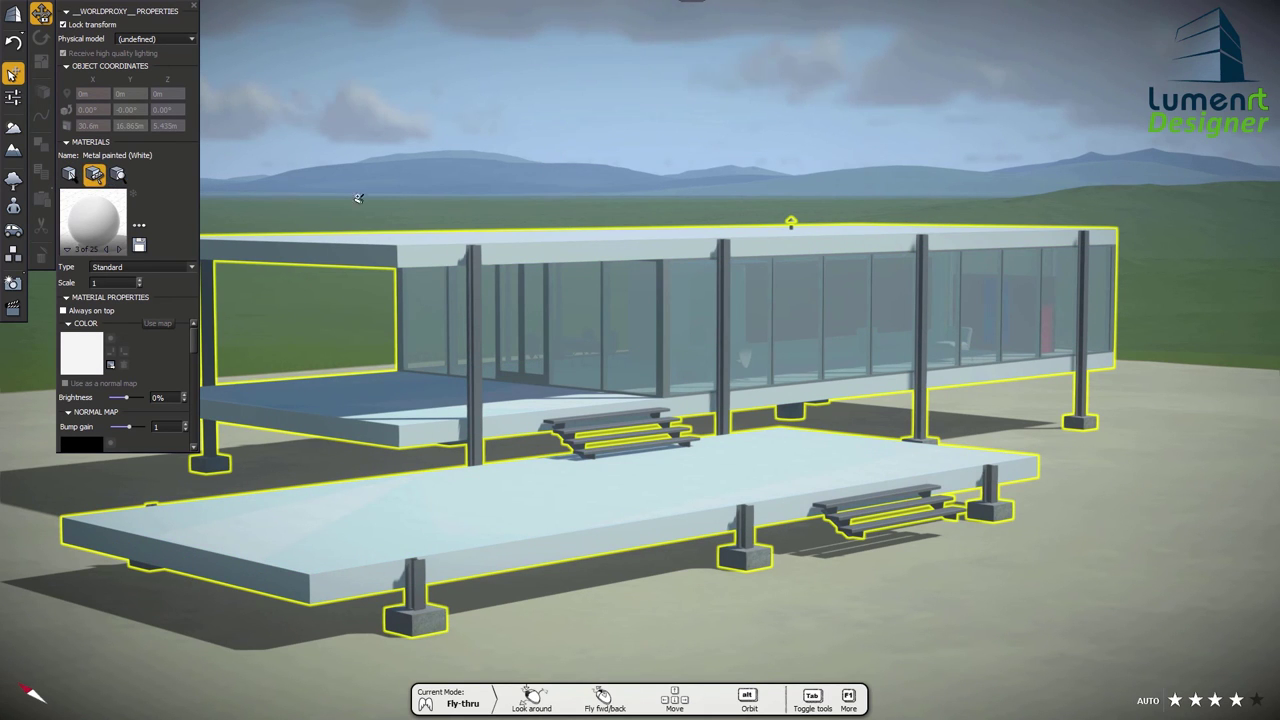
left_click(475, 271)
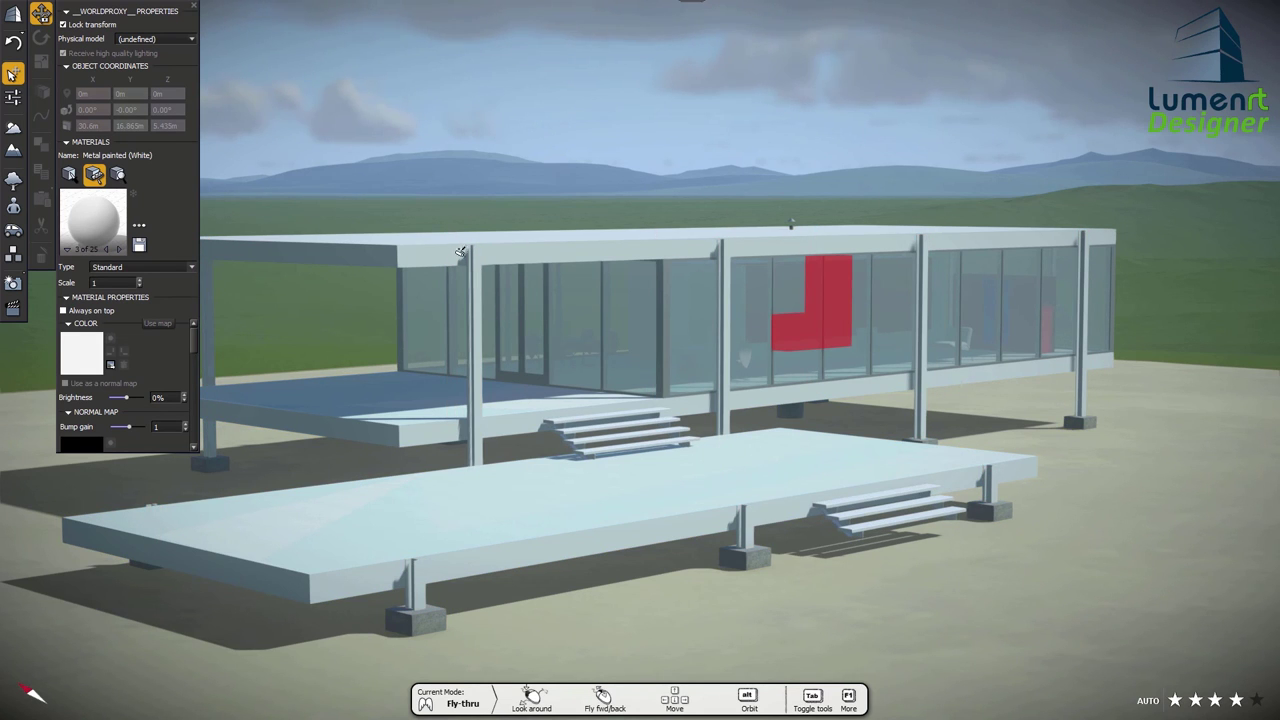
Sample the house's glazing material and replace it with Black Glass from the Transparent category of the material library
left_click(95, 175)
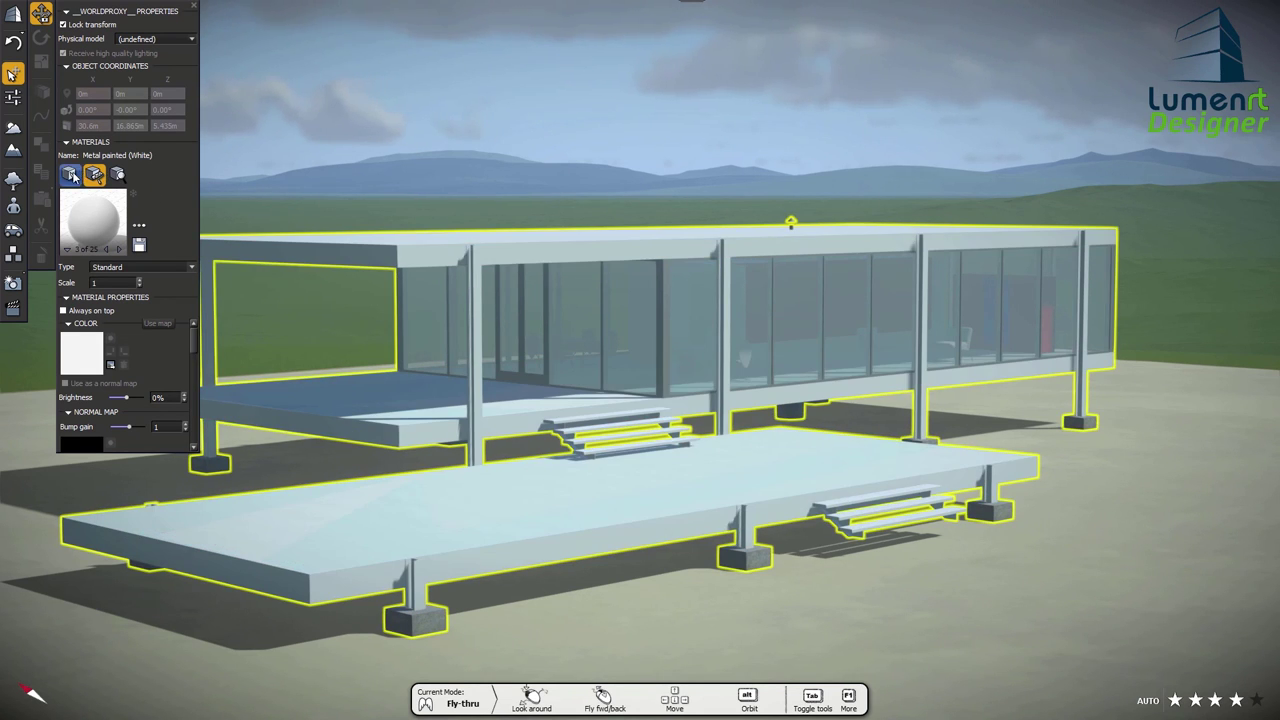
left_click(632, 298)
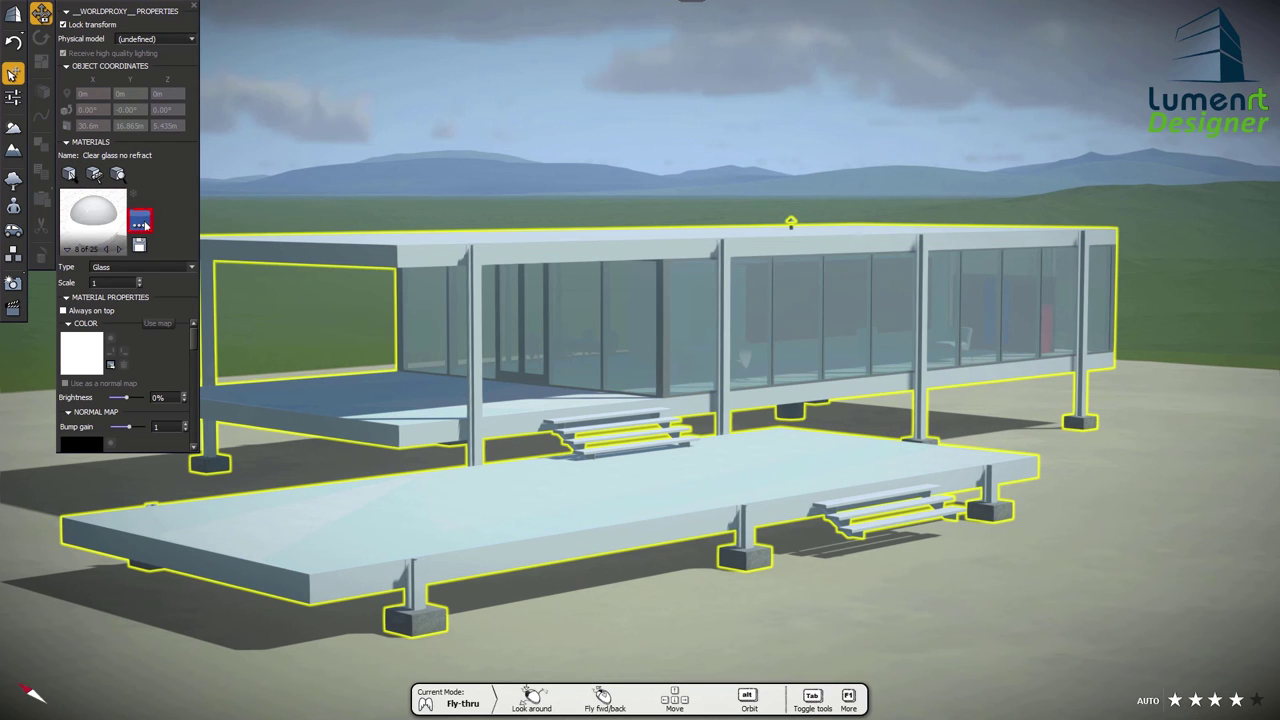
left_click(141, 224)
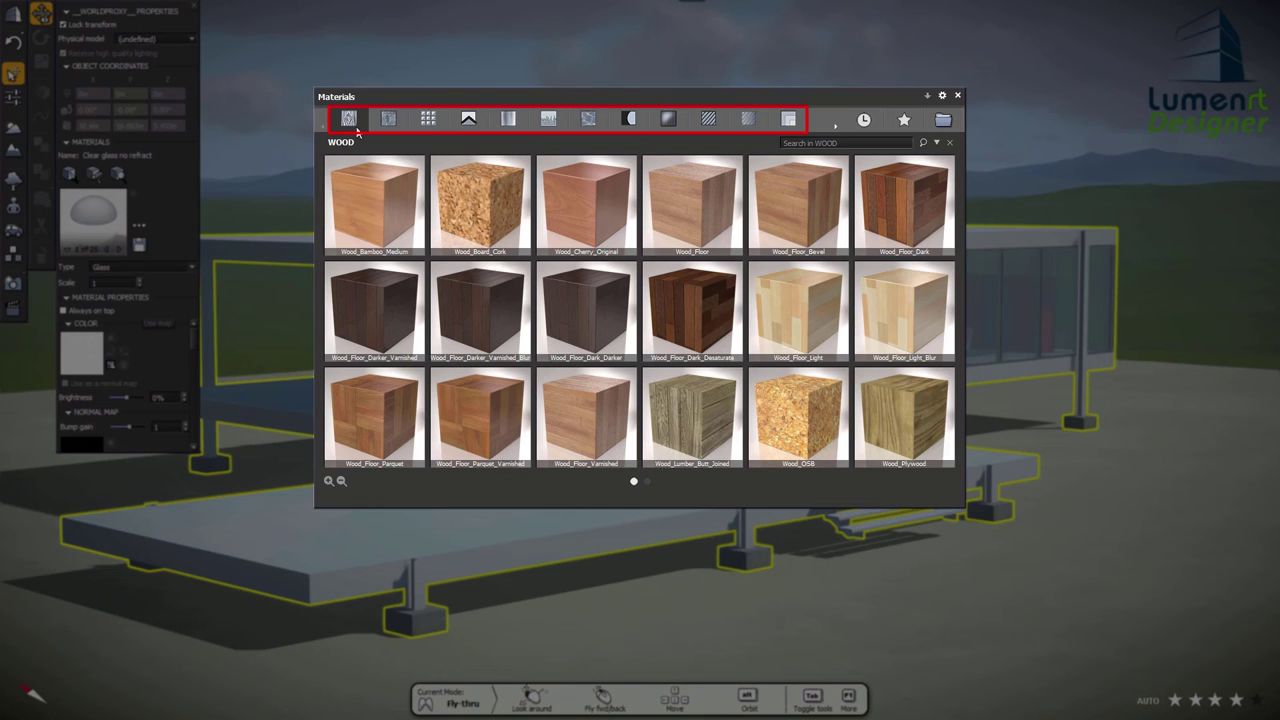
left_click(390, 119)
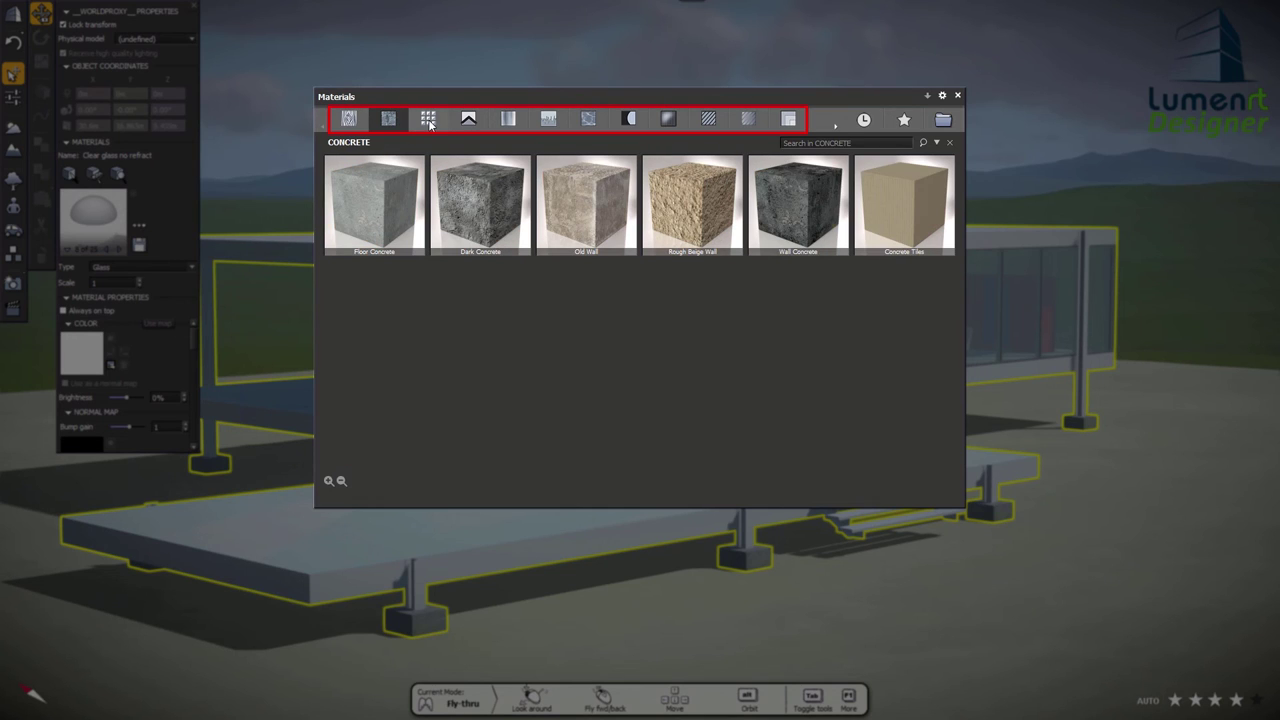
left_click(428, 119)
left_click(469, 119)
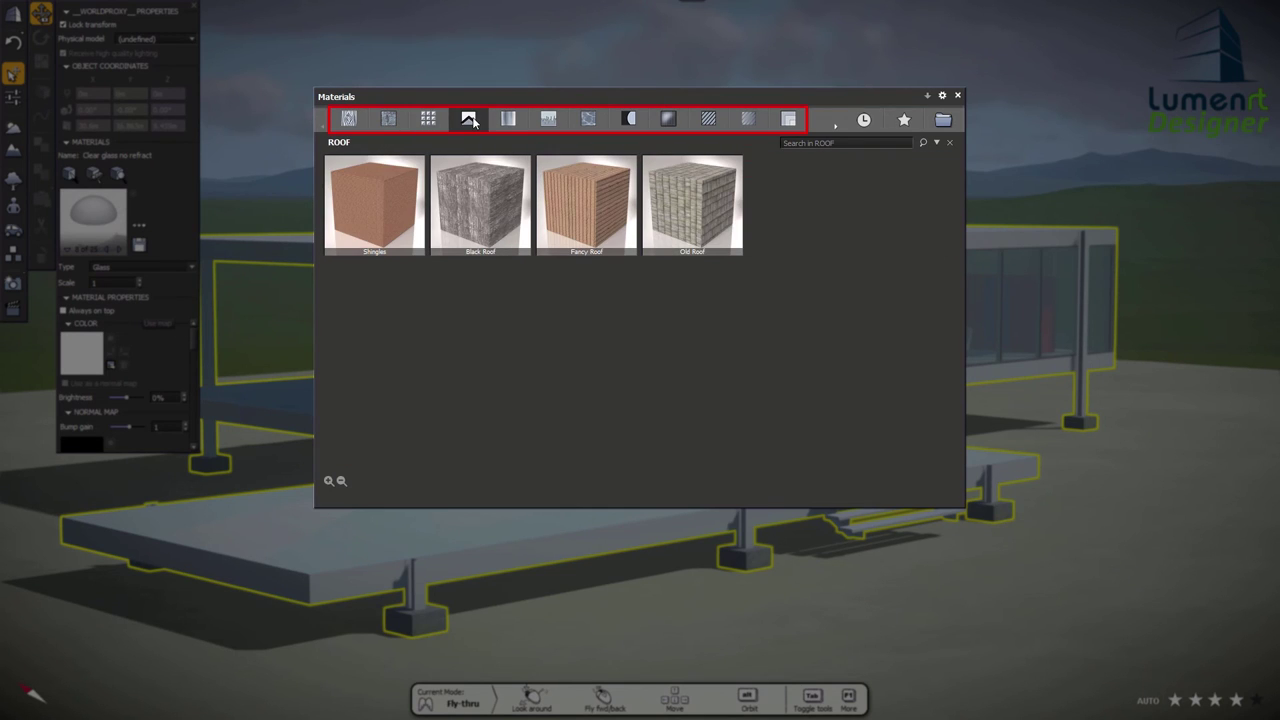
left_click(509, 120)
left_click(549, 120)
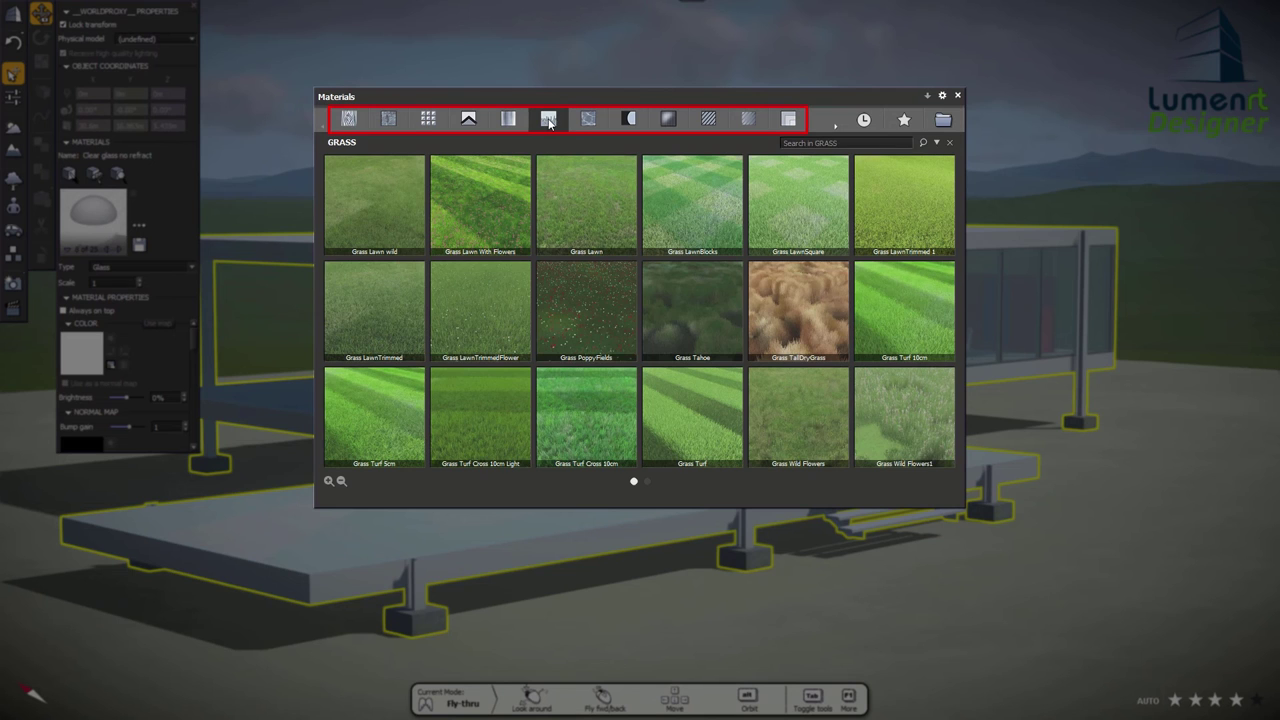
left_click(588, 119)
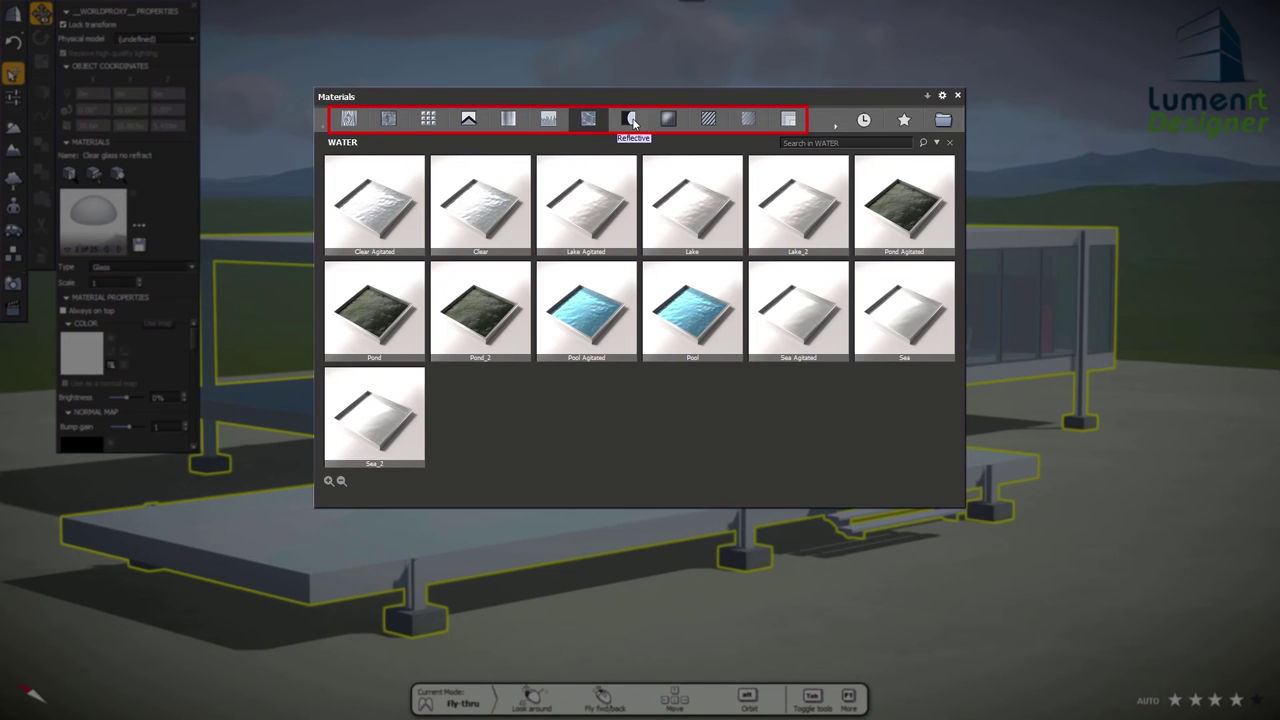
left_click(633, 121)
left_click(668, 121)
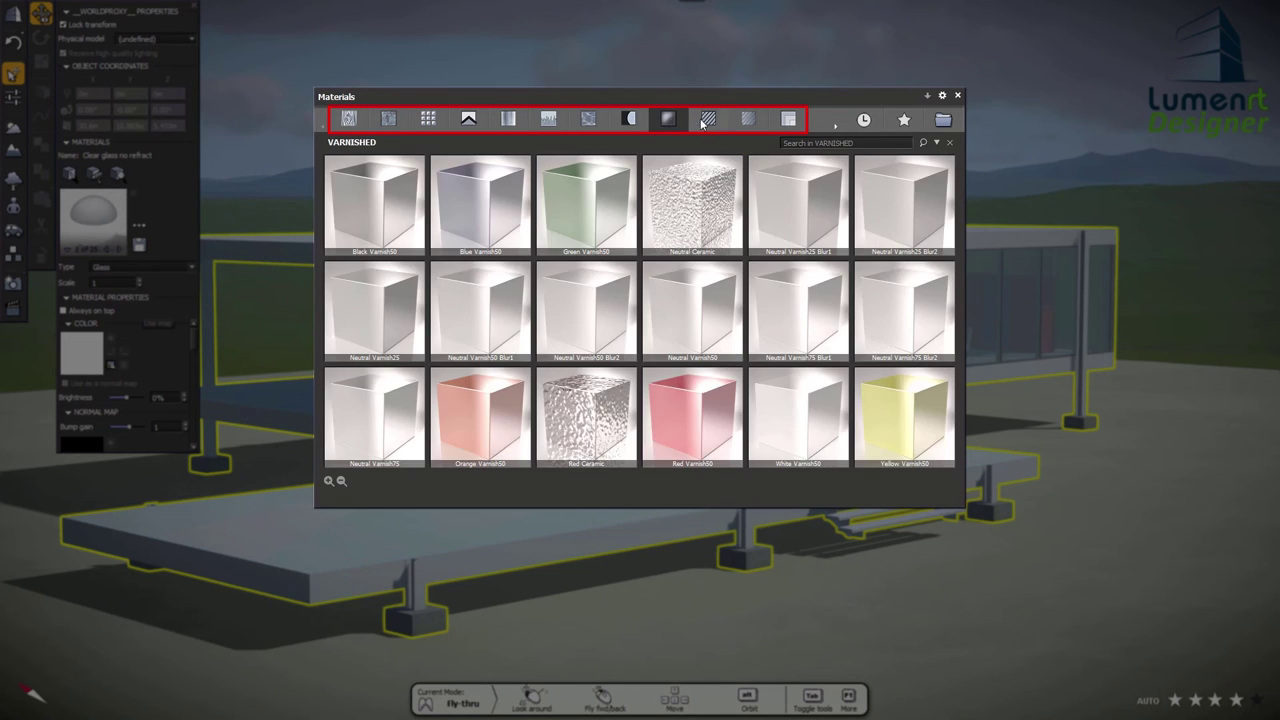
left_click(708, 120)
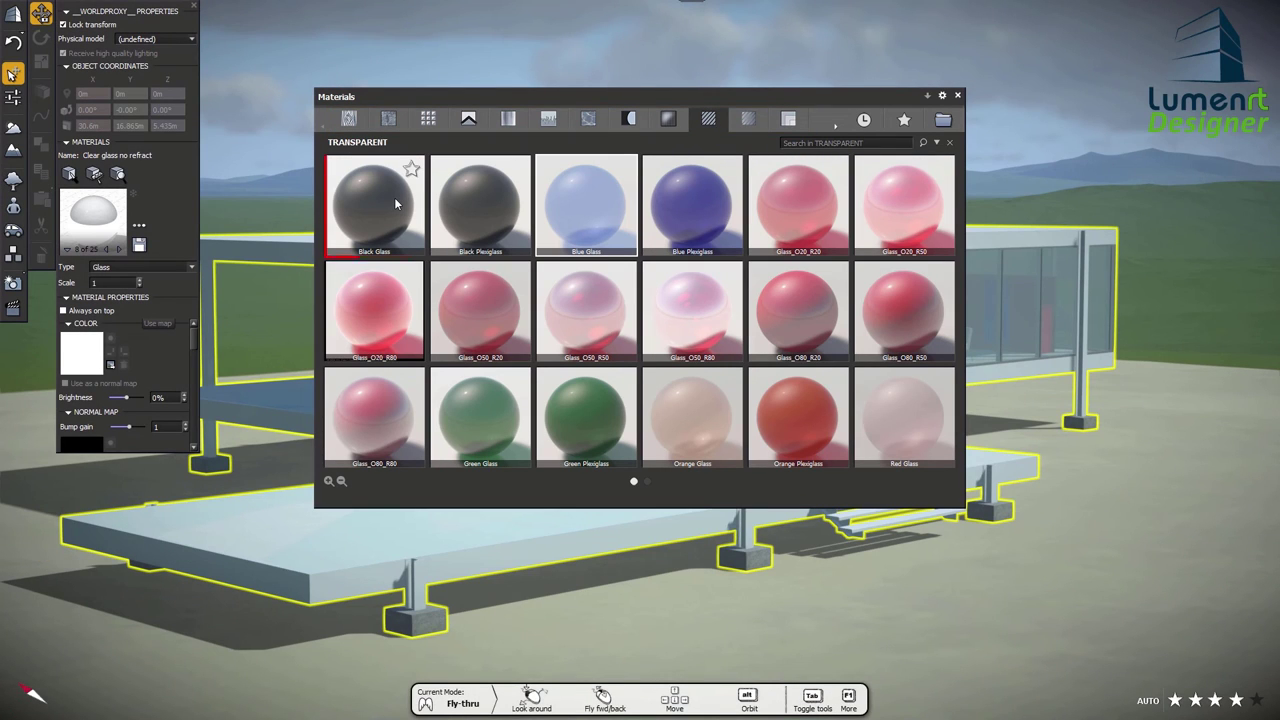
left_click(391, 204)
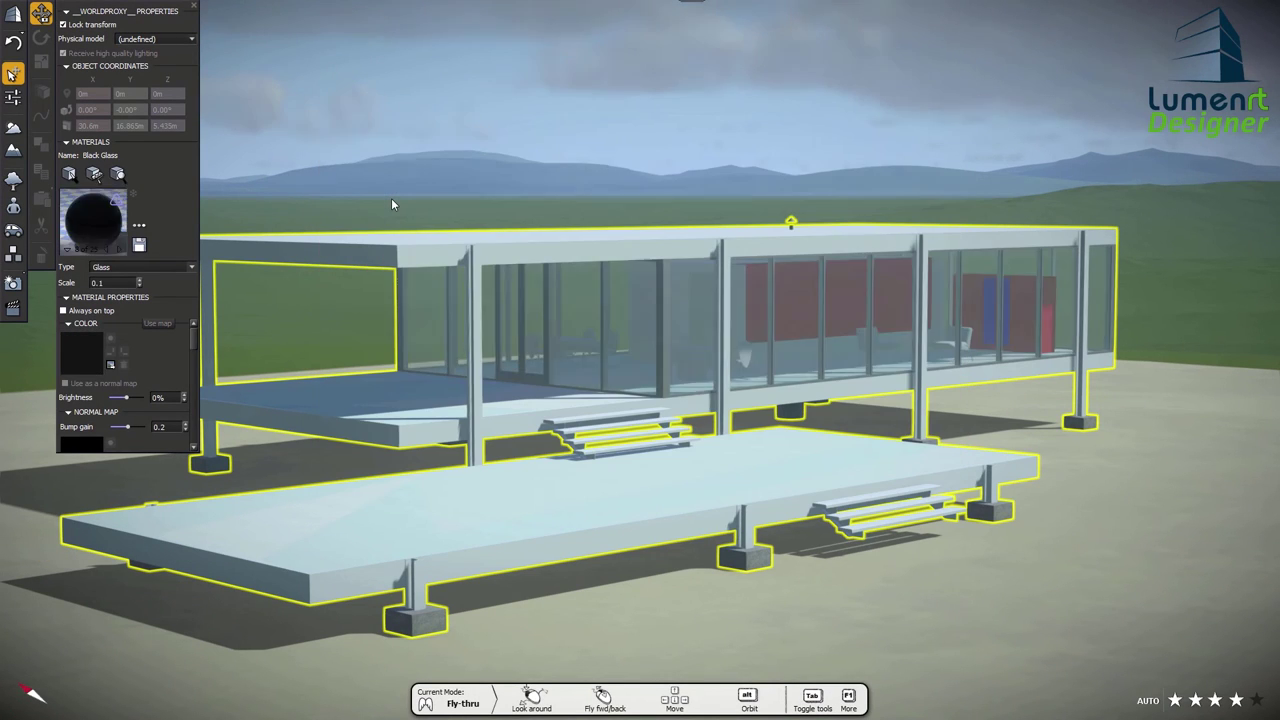
Set the Black Glass transparency to about 53% and its reflection to 23%
scroll(139, 348, "down", 3)
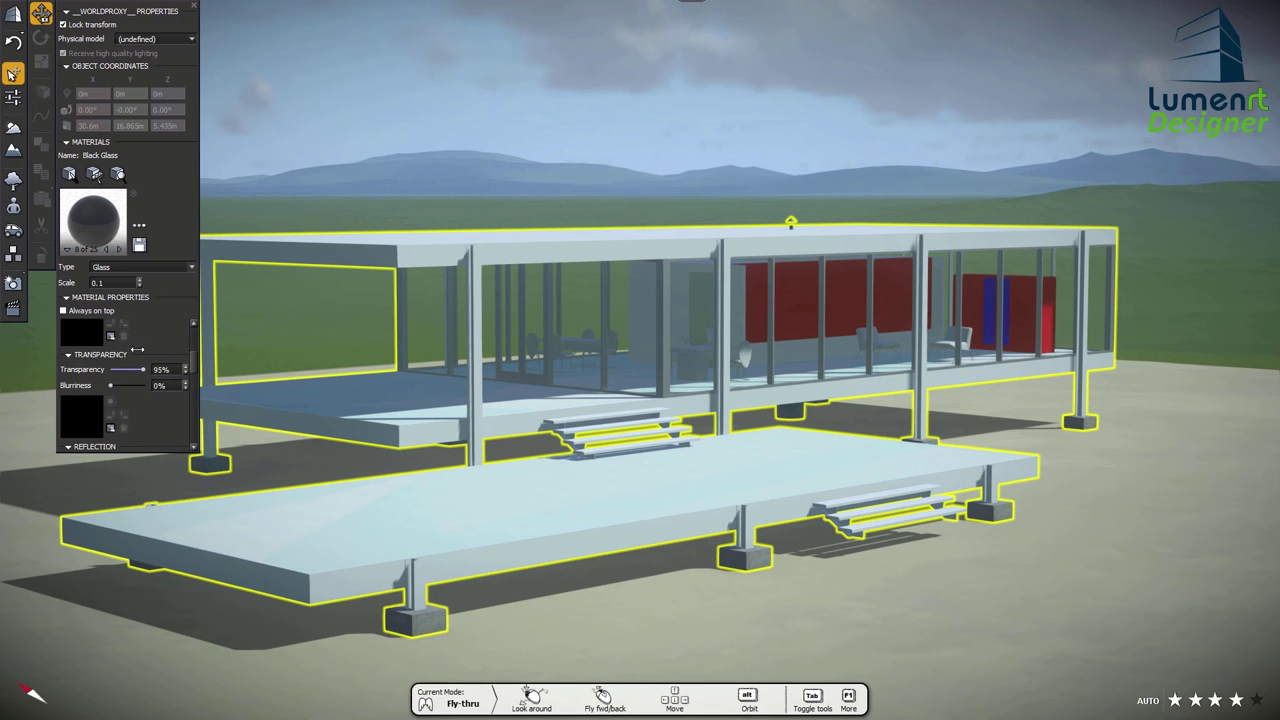
left_click_drag(127, 370, 128, 370)
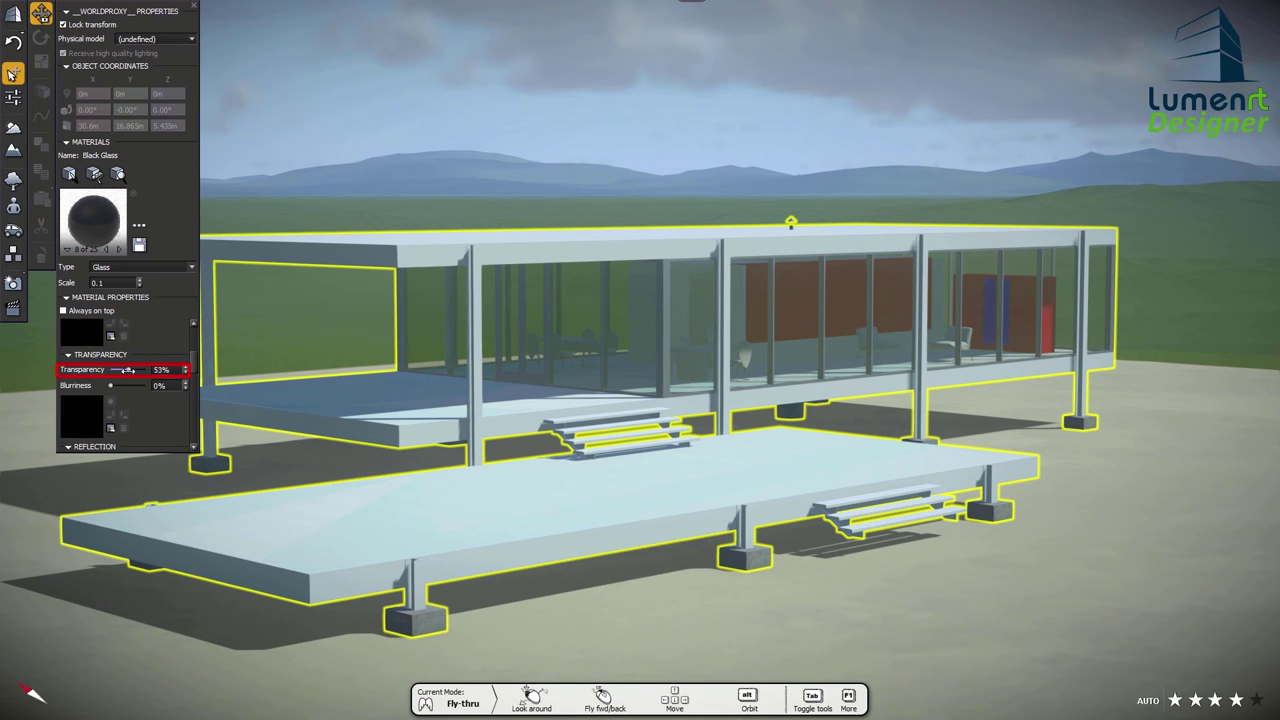
scroll(144, 412, "down", 2)
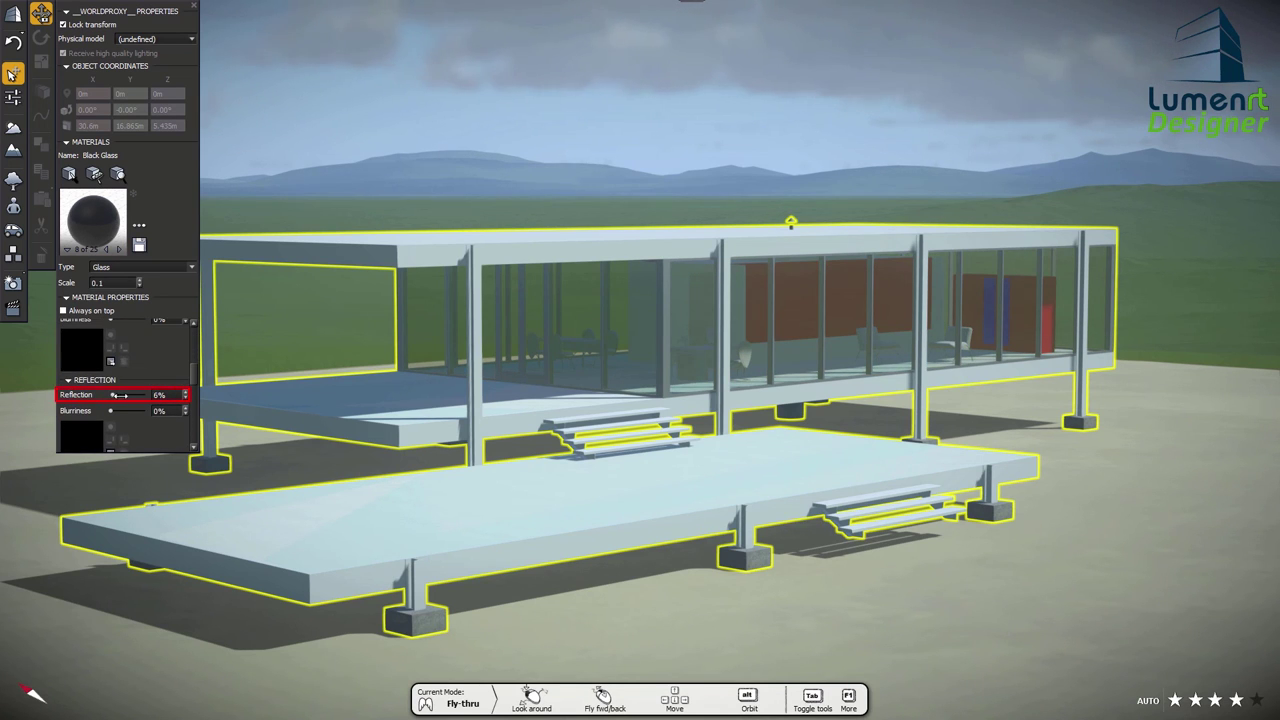
left_click_drag(118, 395, 122, 395)
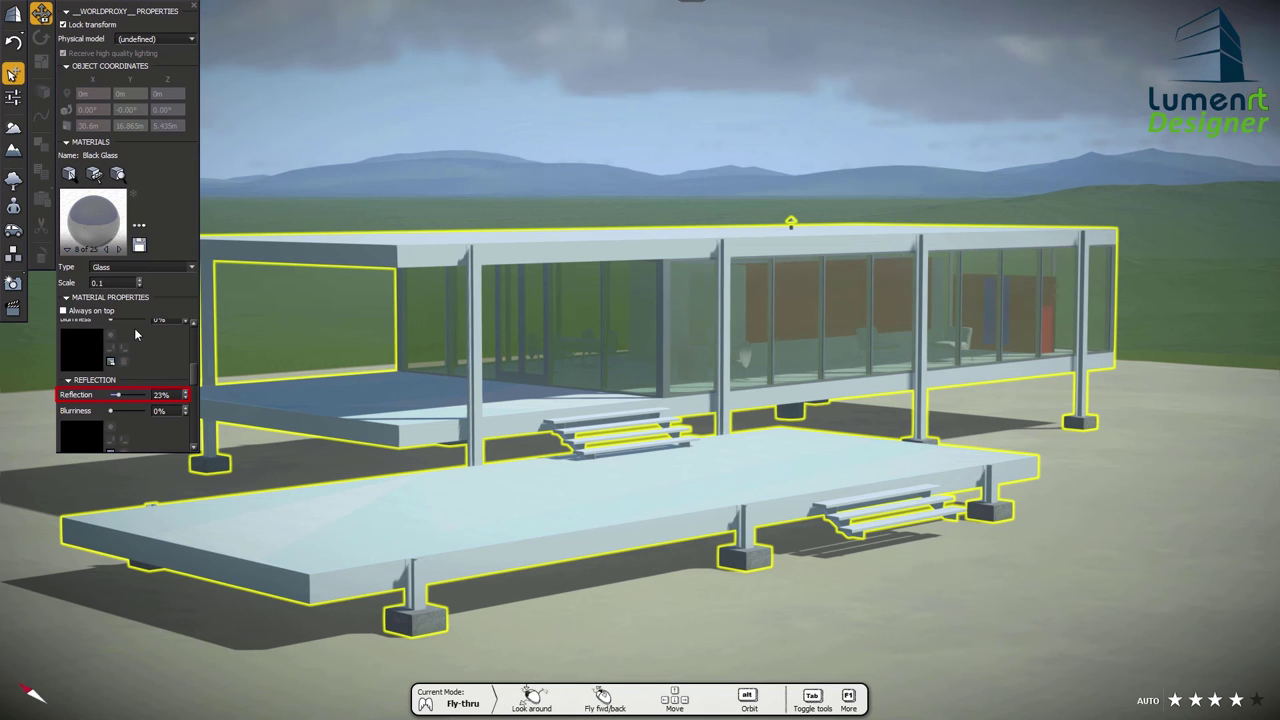
Sample the Stucco beige material from the lower terrace floor and replace it with Floor Concrete from the Concrete category
left_click(70, 175)
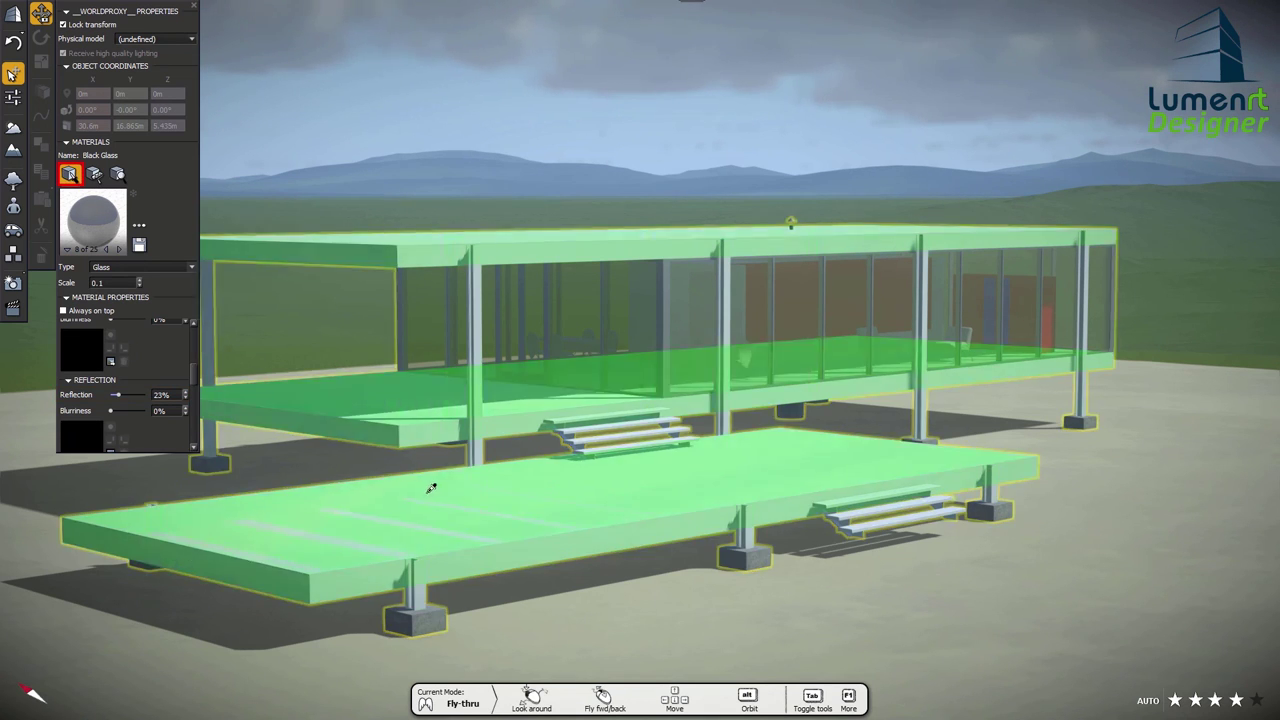
left_click(435, 496)
left_click(145, 238)
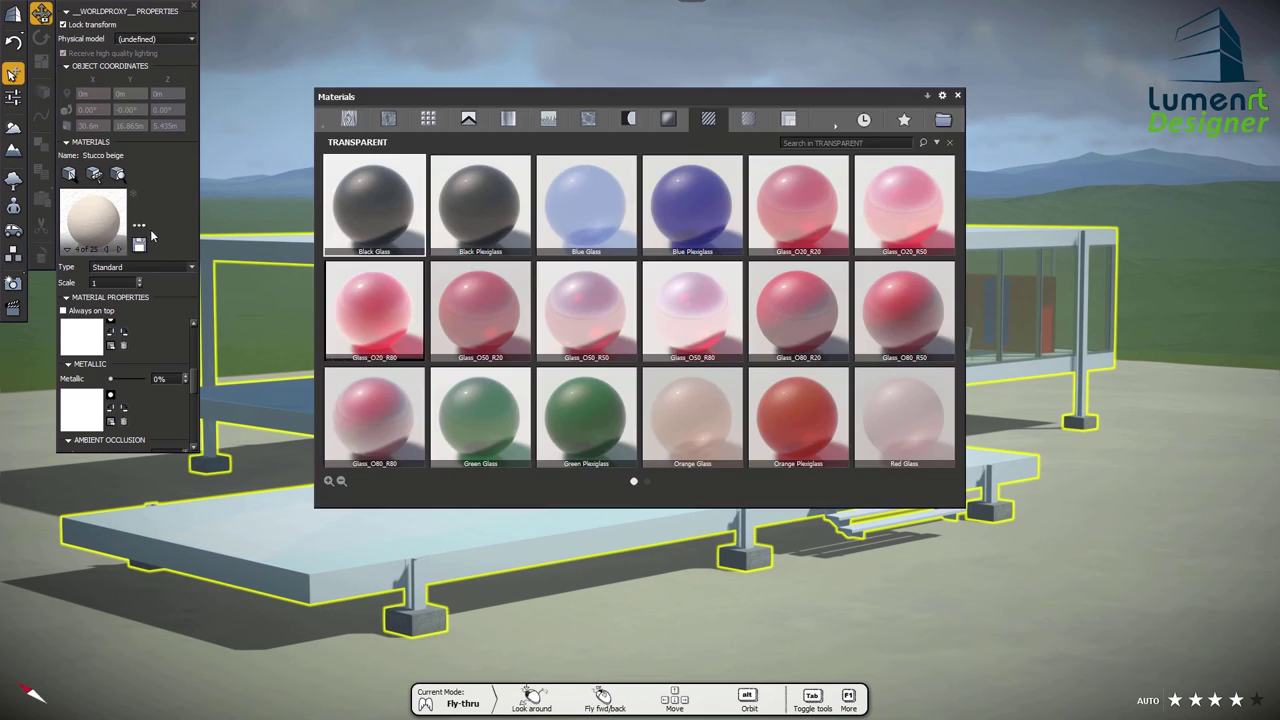
left_click(388, 119)
double_click(369, 198)
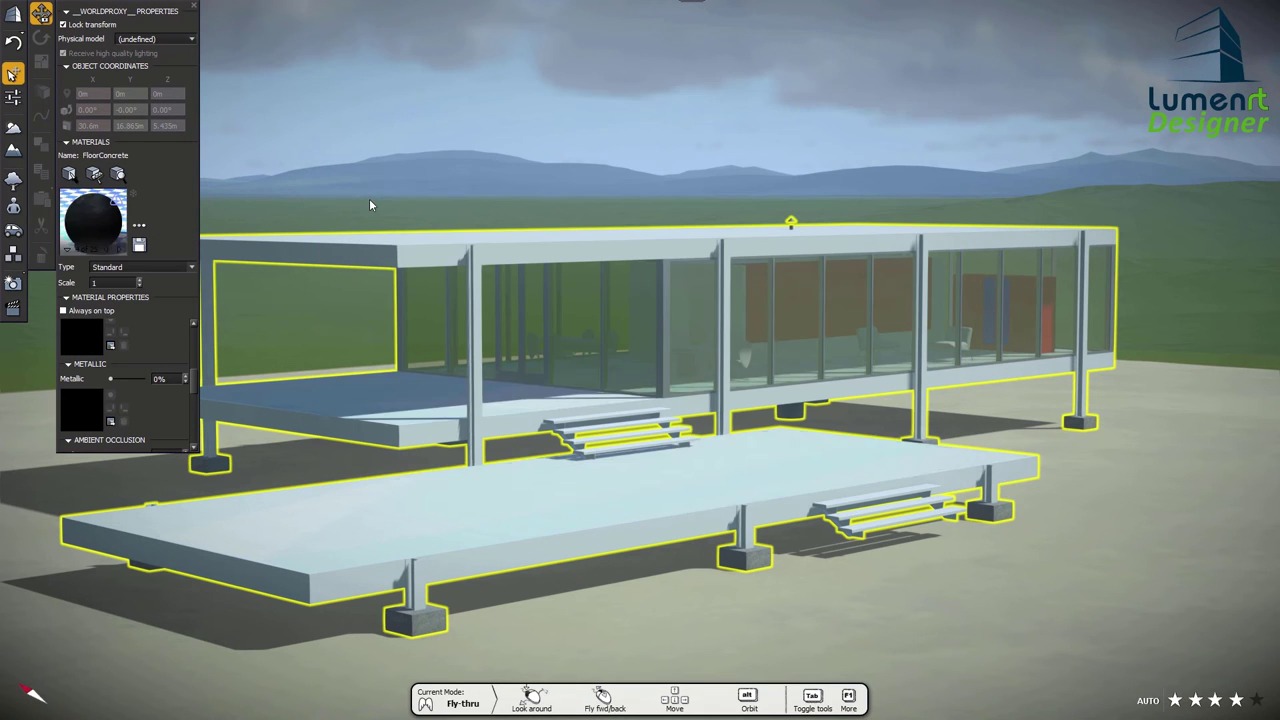
Hide the A-GLAZ-FULL layer to expose the interior of the house
left_click(13, 96)
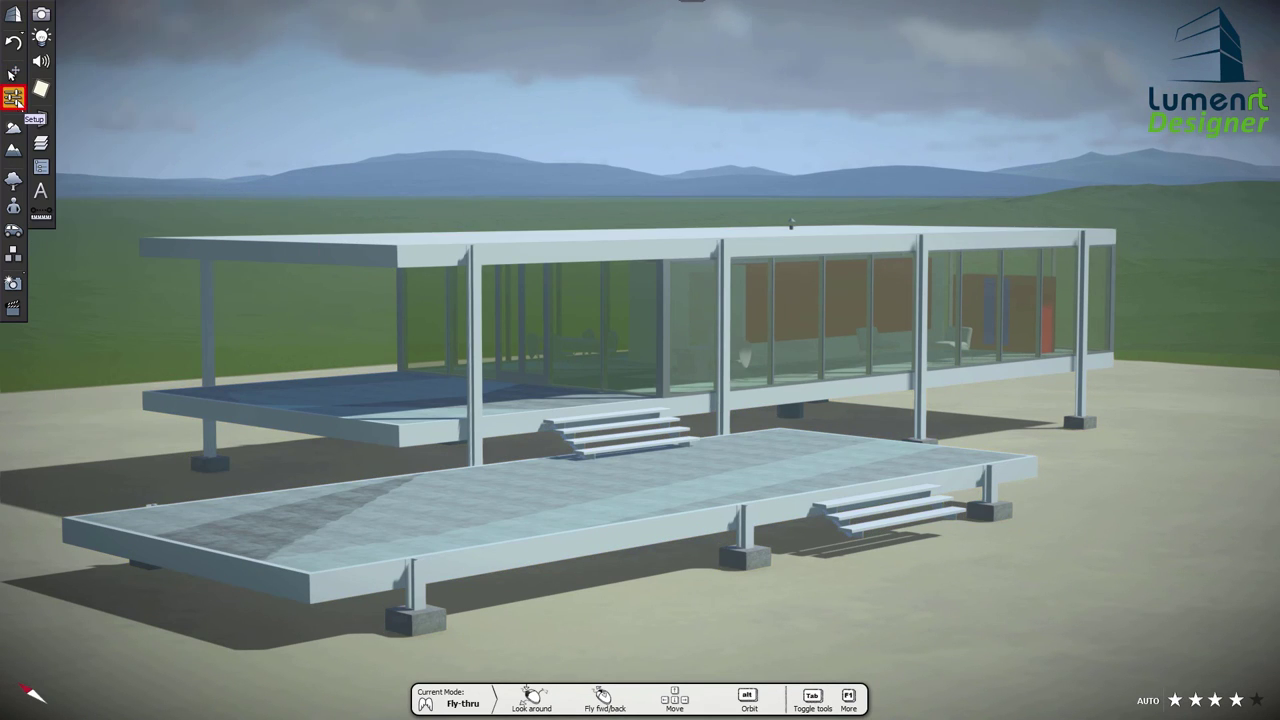
left_click(41, 143)
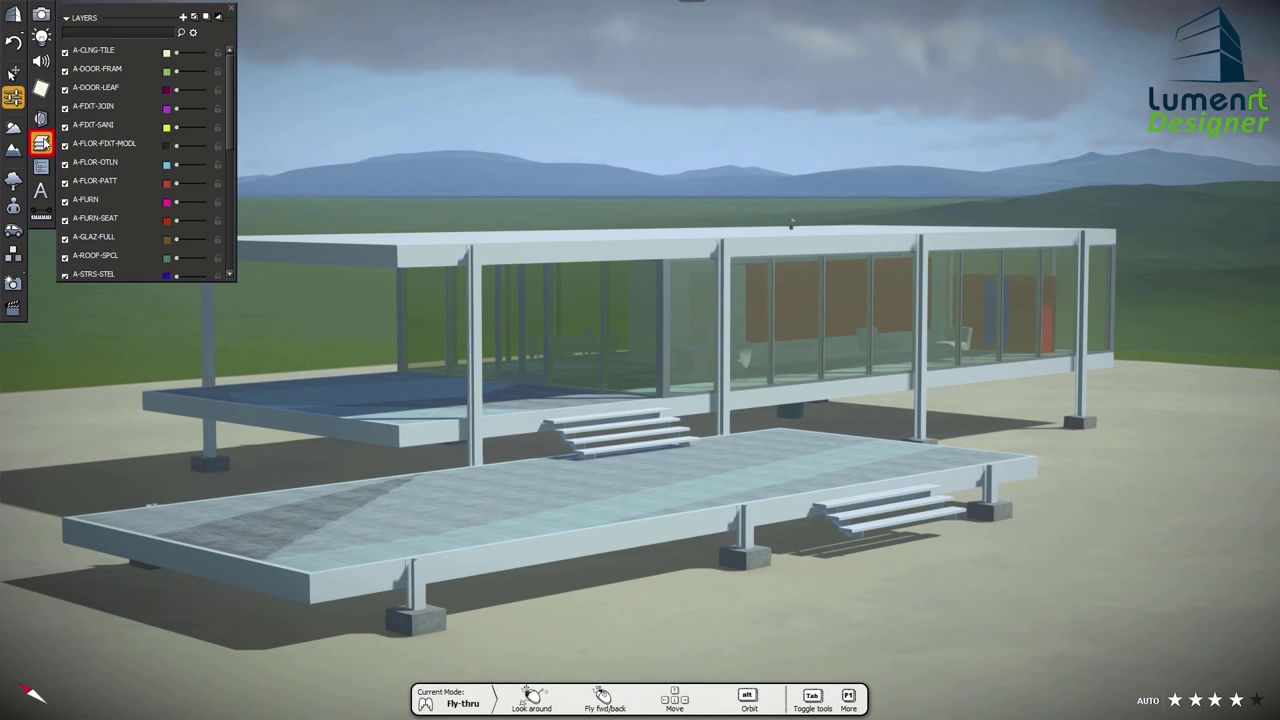
left_click(65, 238)
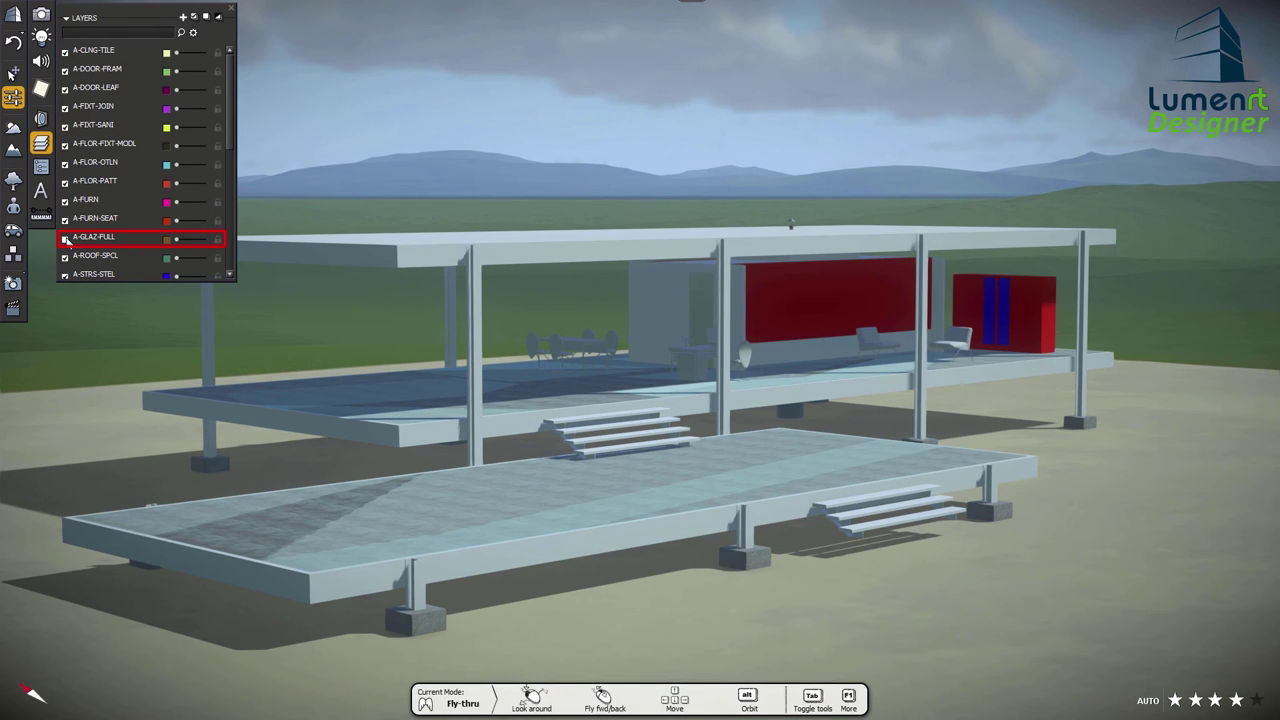
Select the house, sample the red A-FIXT-JOIN joinery material and replace it with Wood_Cherry_Original from the Wood category
left_click(13, 75)
left_click(744, 313)
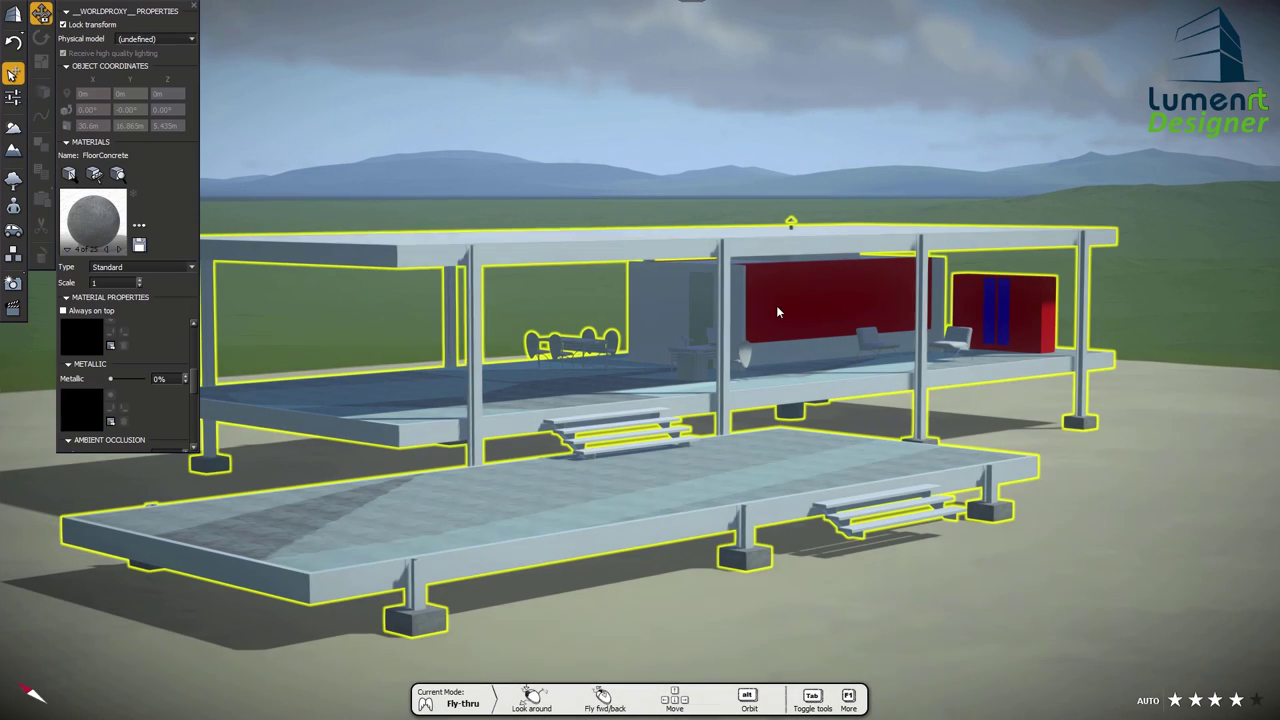
left_click(830, 300)
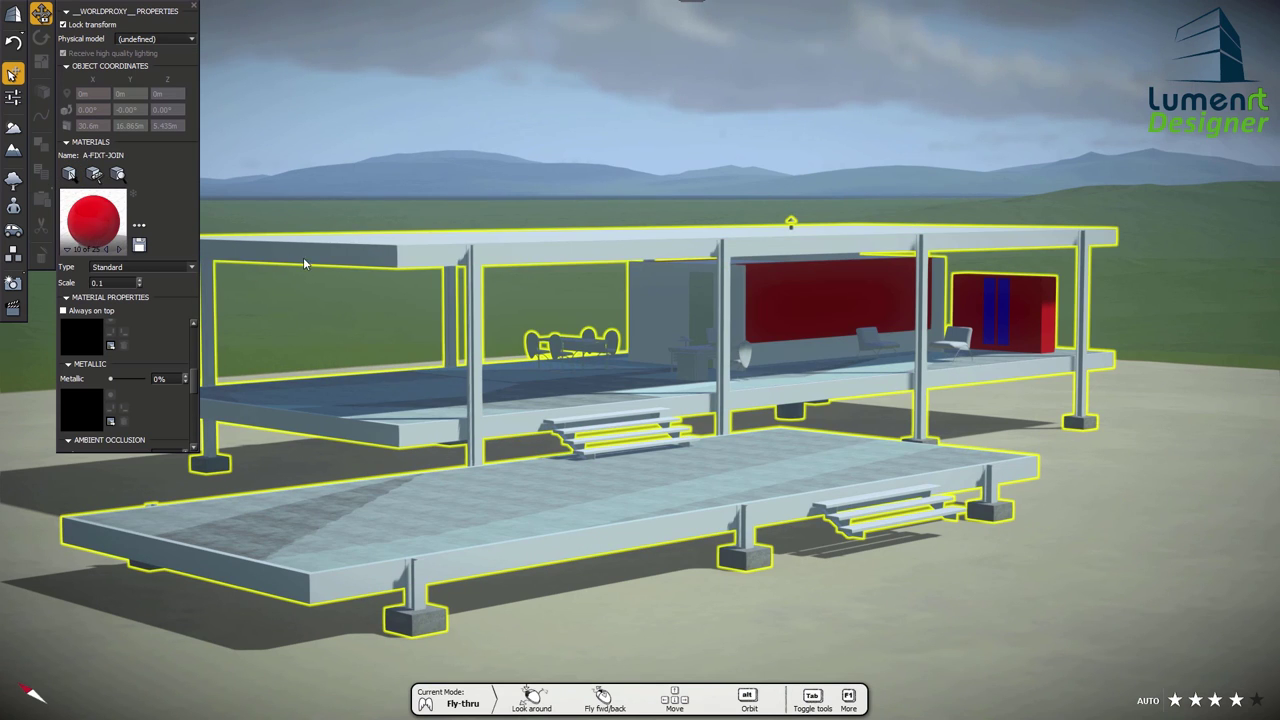
left_click(139, 225)
left_click(352, 126)
left_click(585, 206)
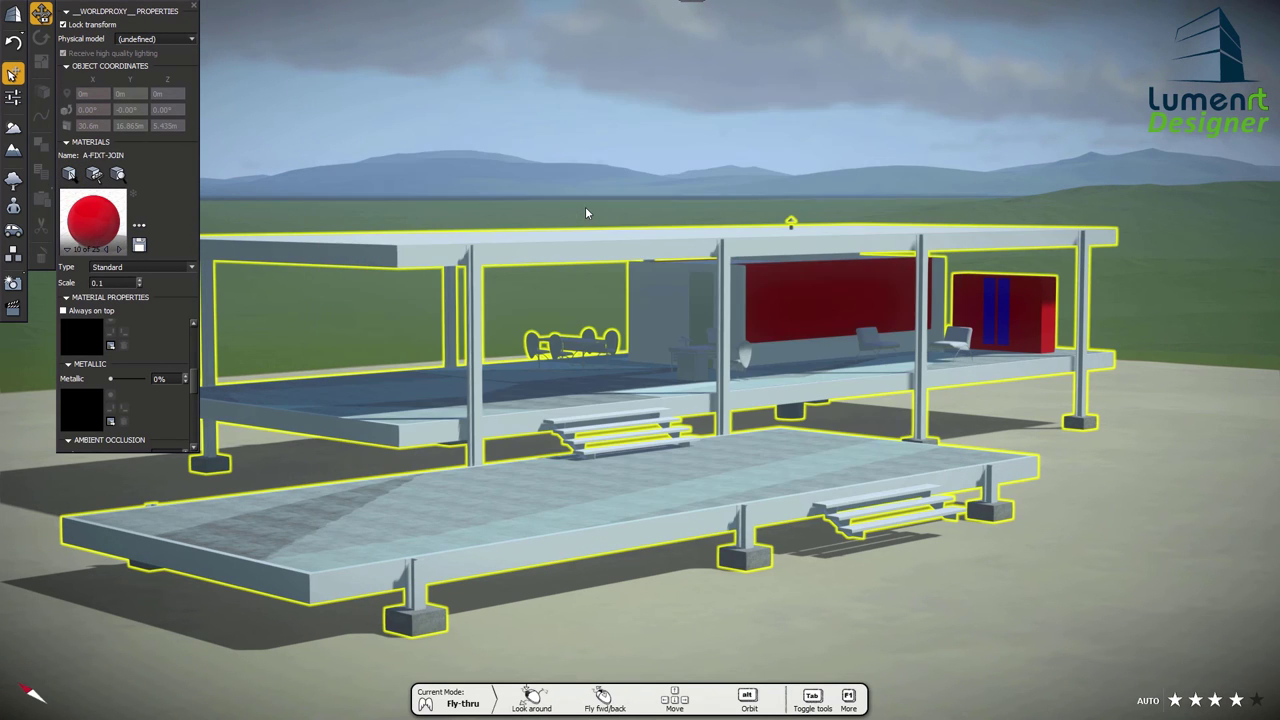
Apply the Wood_Cherry_Original material to the interior core walls, the furniture and the blue cabinet panels
left_click(94, 174)
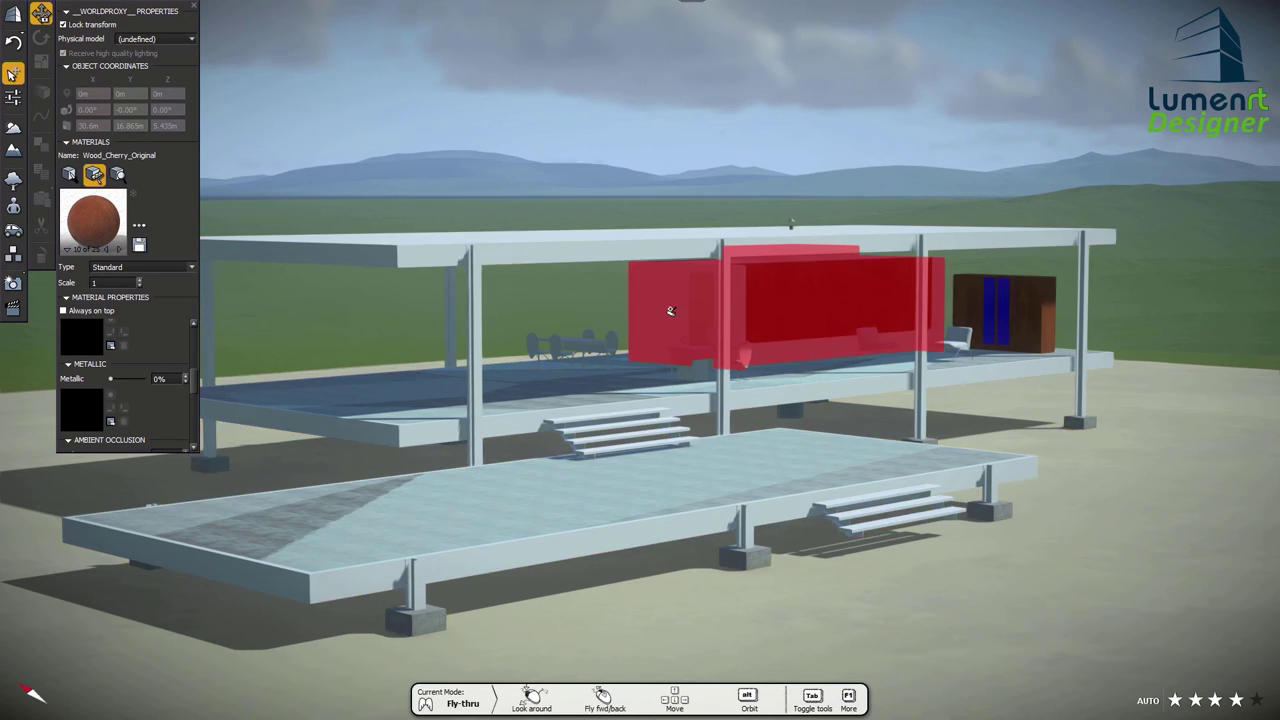
left_click(688, 345)
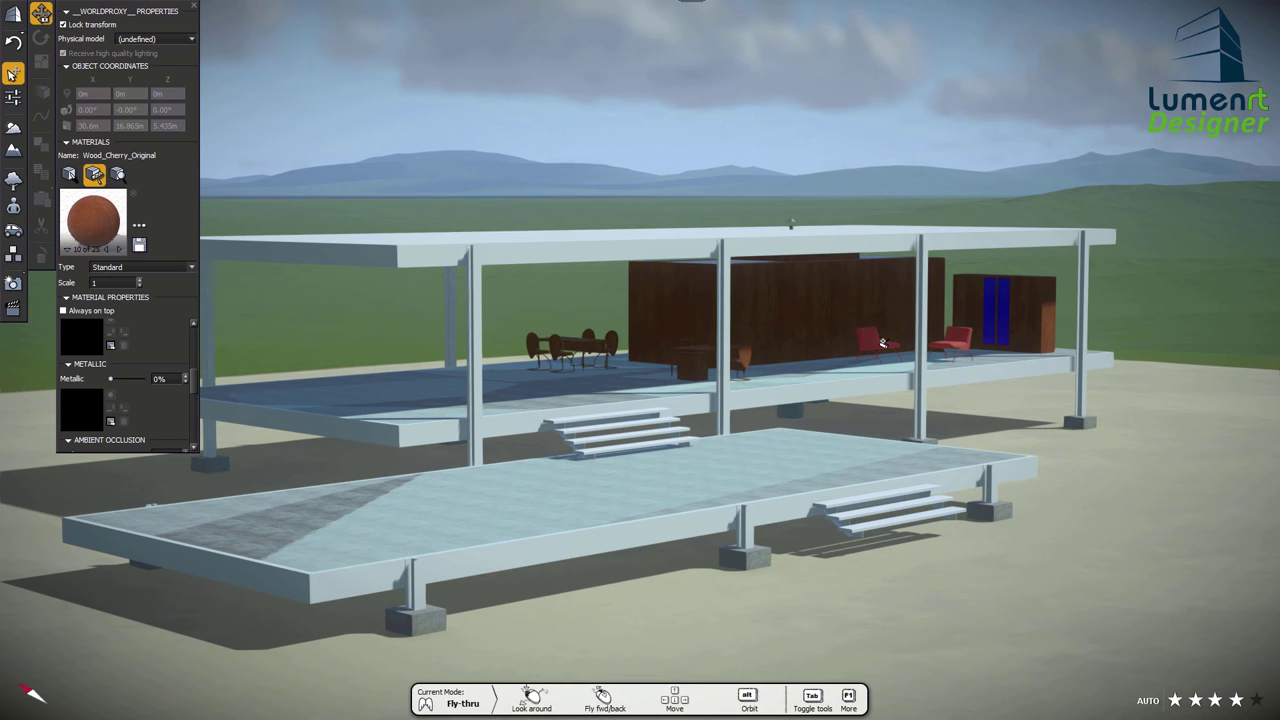
left_click(994, 305)
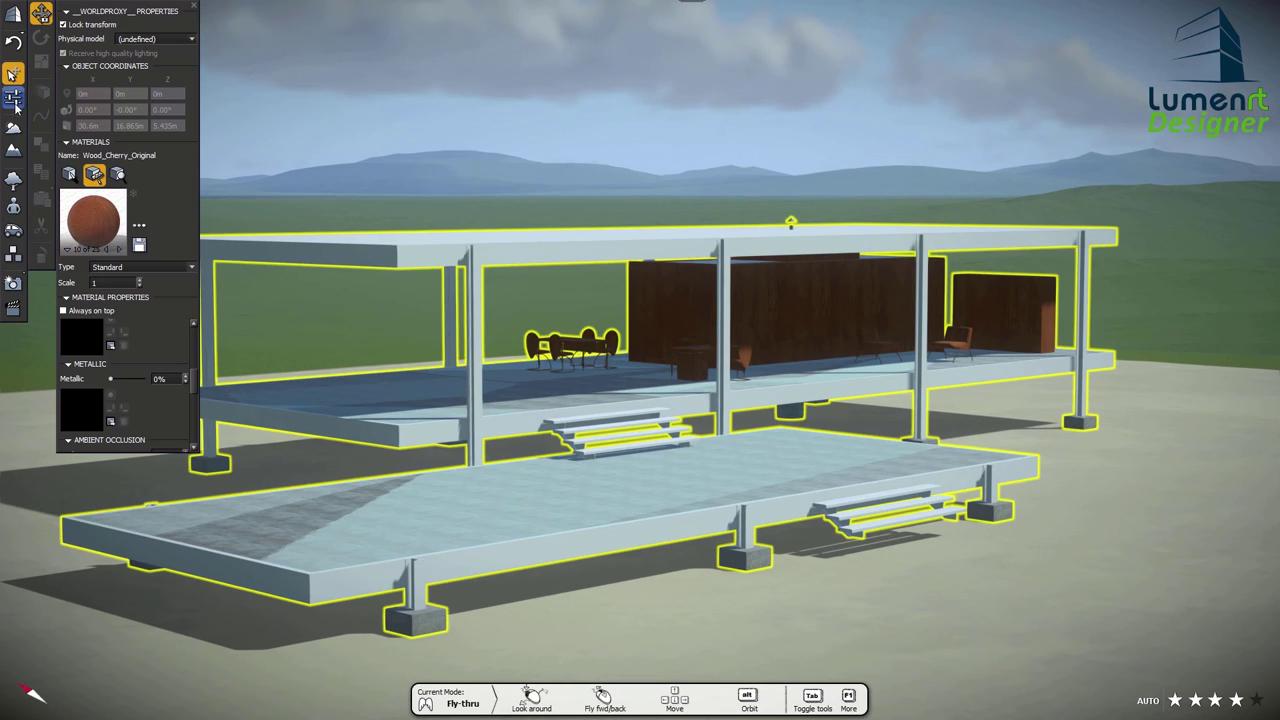
Turn the A-GLAZ-FULL layer back on and return to object selection
left_click(13, 96)
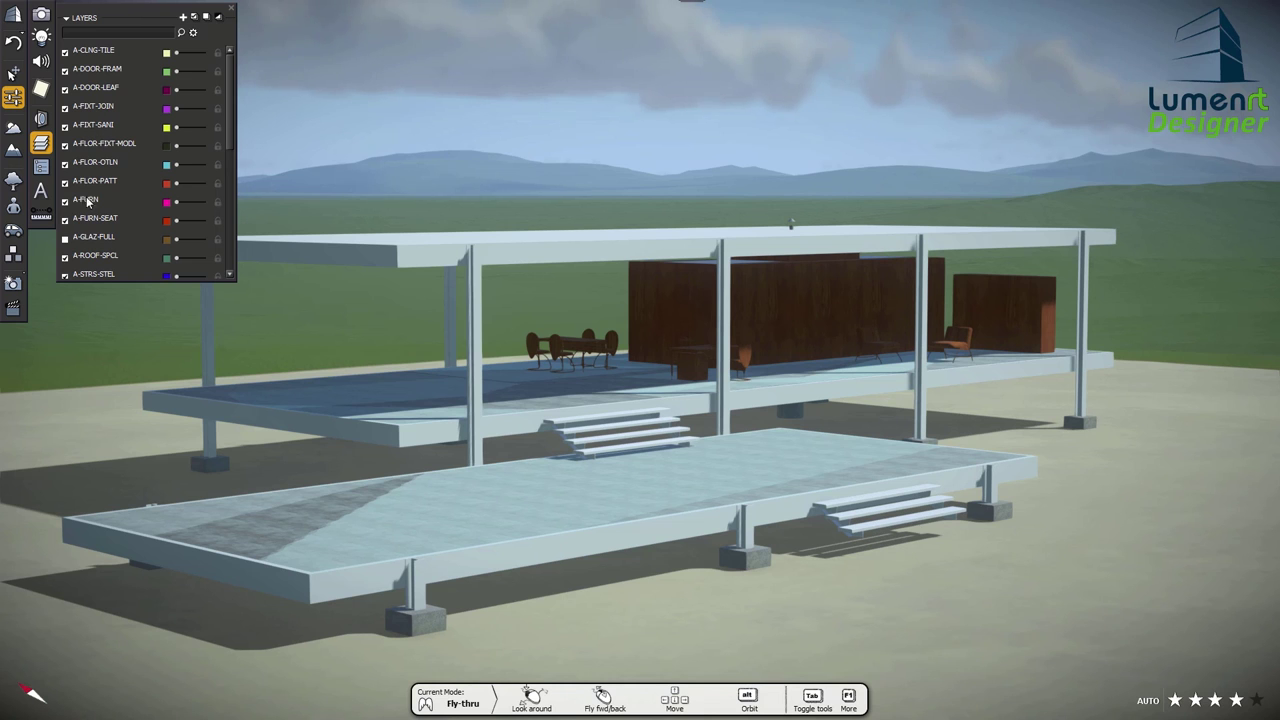
left_click(65, 239)
left_click(13, 74)
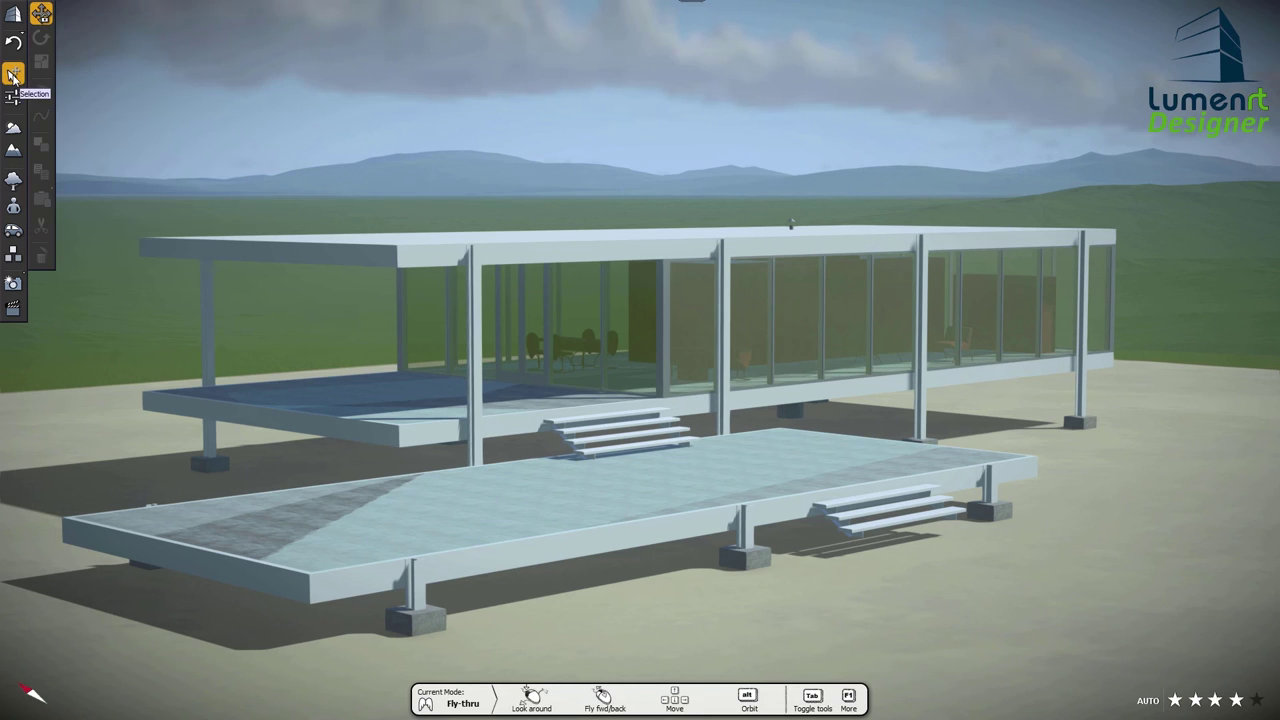
Sample the Metal painted (White) material from a front column and apply it to the window and door frames
left_click(699, 337)
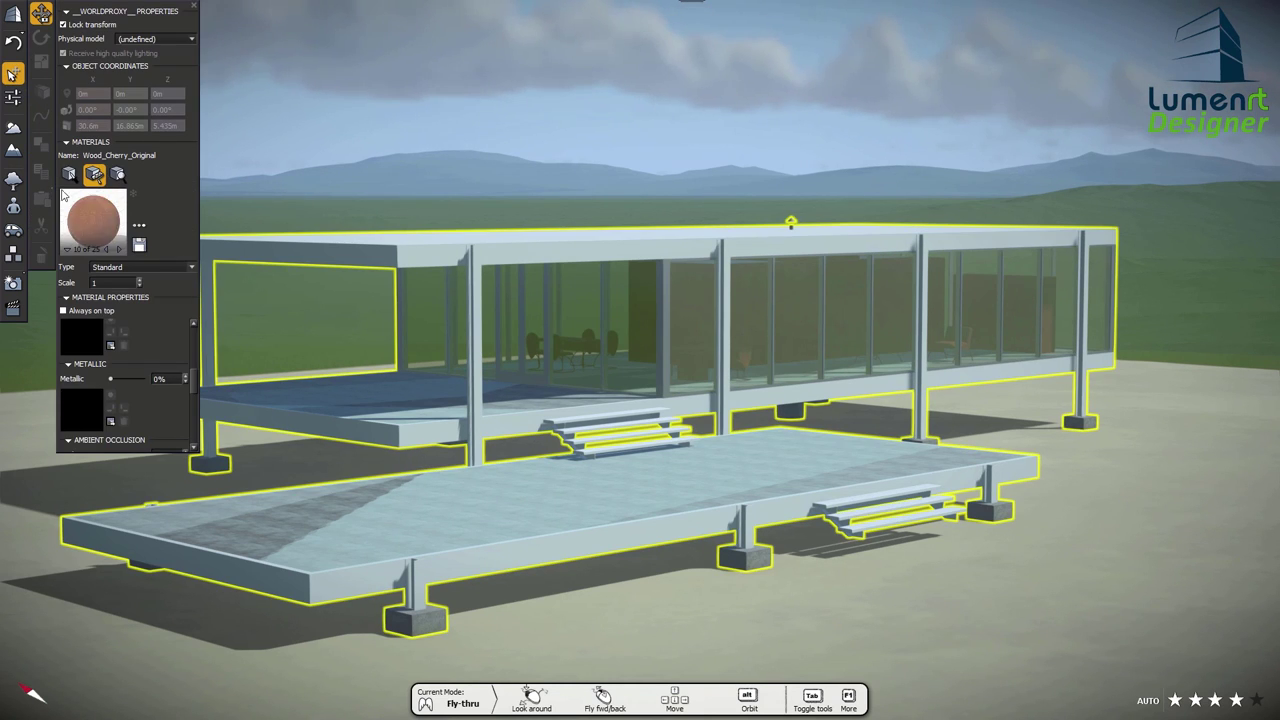
left_click(730, 334)
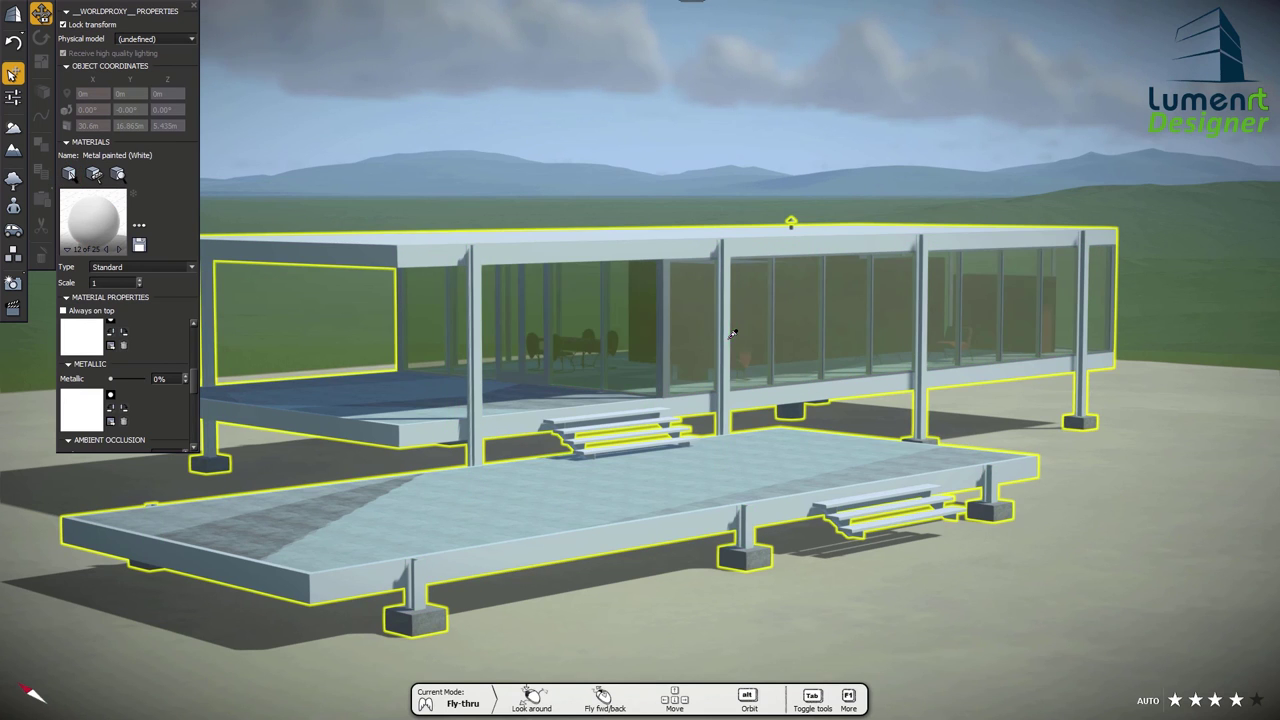
left_click(94, 175)
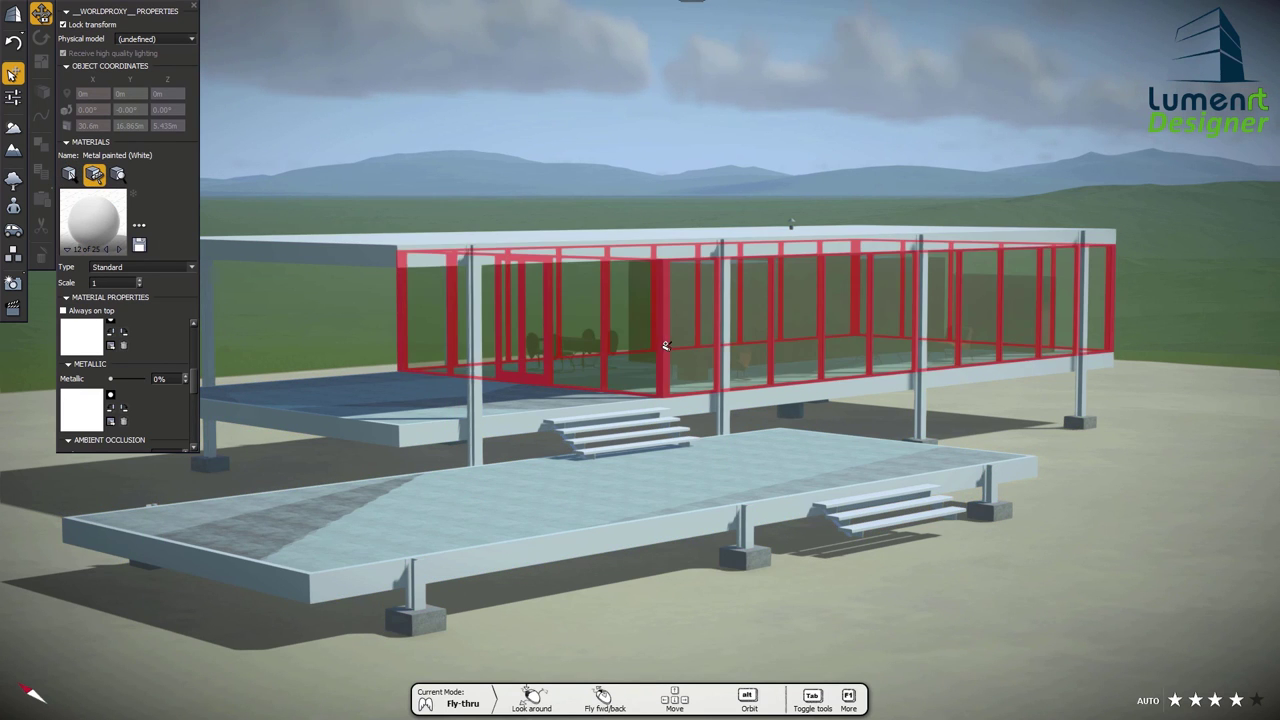
Open the sun and atmosphere settings and expand the HDR Map, Weather, Clouds, Wind in Plants and Birds groups
left_click(13, 128)
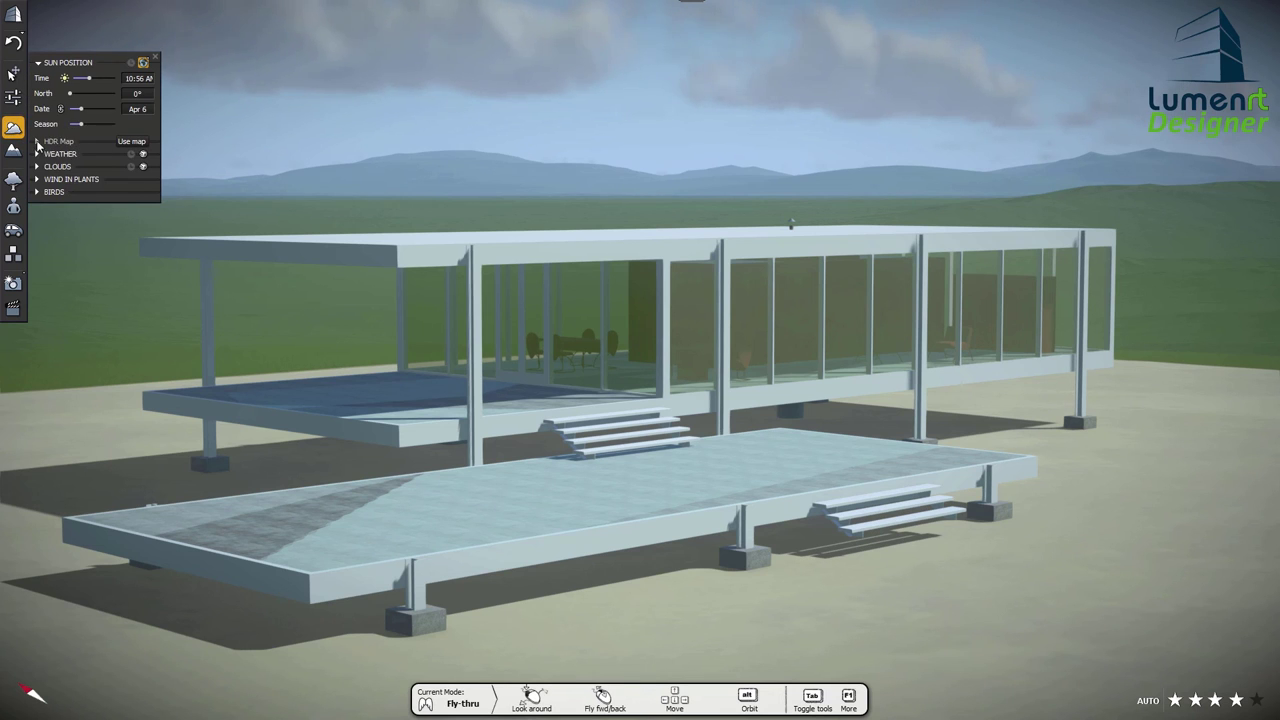
left_click(40, 142)
left_click(38, 174)
left_click(38, 217)
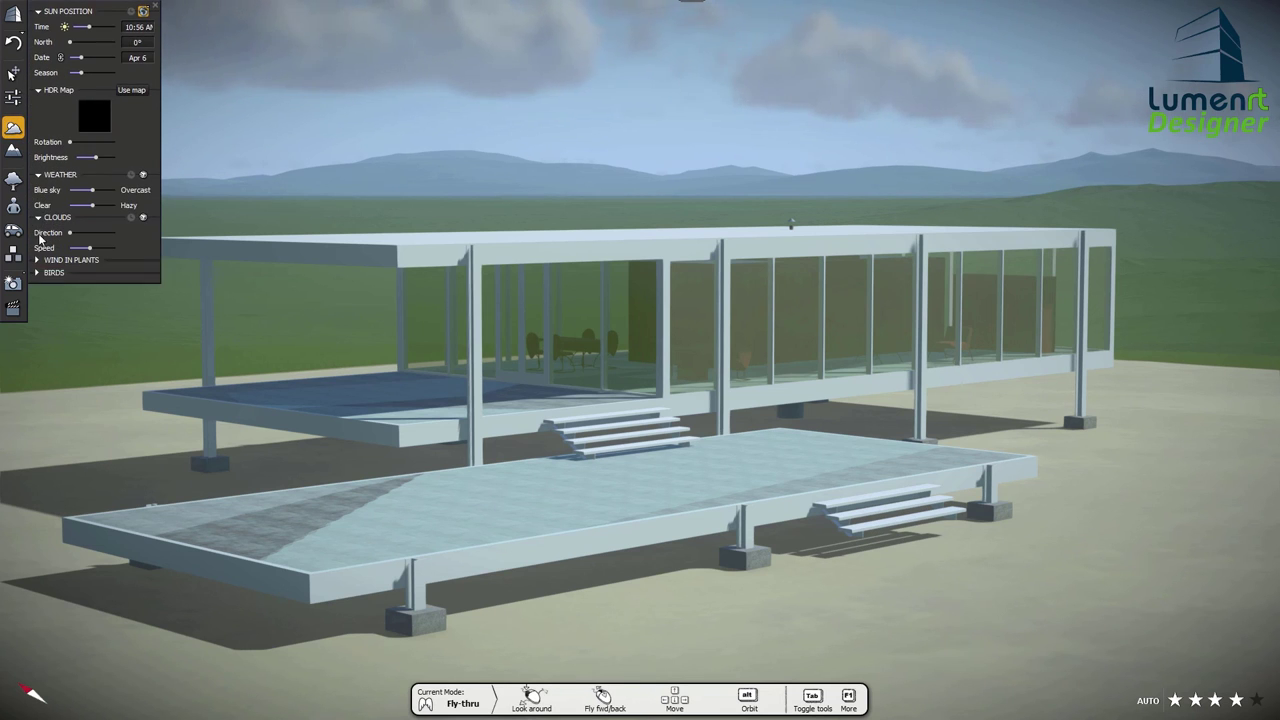
left_click(38, 260)
left_click(38, 293)
Make the weather slightly less overcast and hazy, slow down the clouds and increase the number of birds
mouse_move(92, 190)
left_mouse_down()
mouse_move(71, 190)
mouse_move(89, 190)
left_mouse_up()
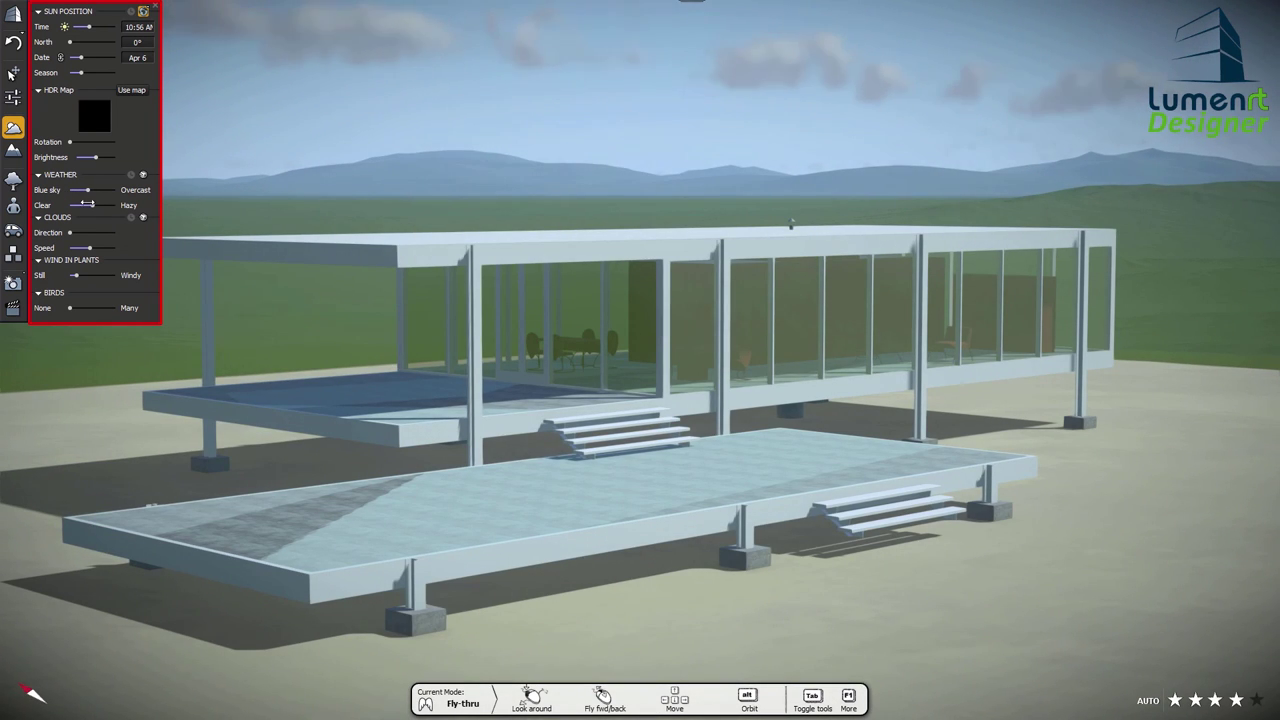
mouse_move(91, 204)
left_mouse_down()
mouse_move(112, 204)
mouse_move(86, 204)
left_mouse_up()
mouse_move(89, 248)
left_mouse_down()
mouse_move(104, 248)
mouse_move(76, 247)
left_mouse_up()
mouse_move(70, 308)
left_mouse_down()
mouse_move(148, 316)
mouse_move(92, 310)
left_mouse_up()
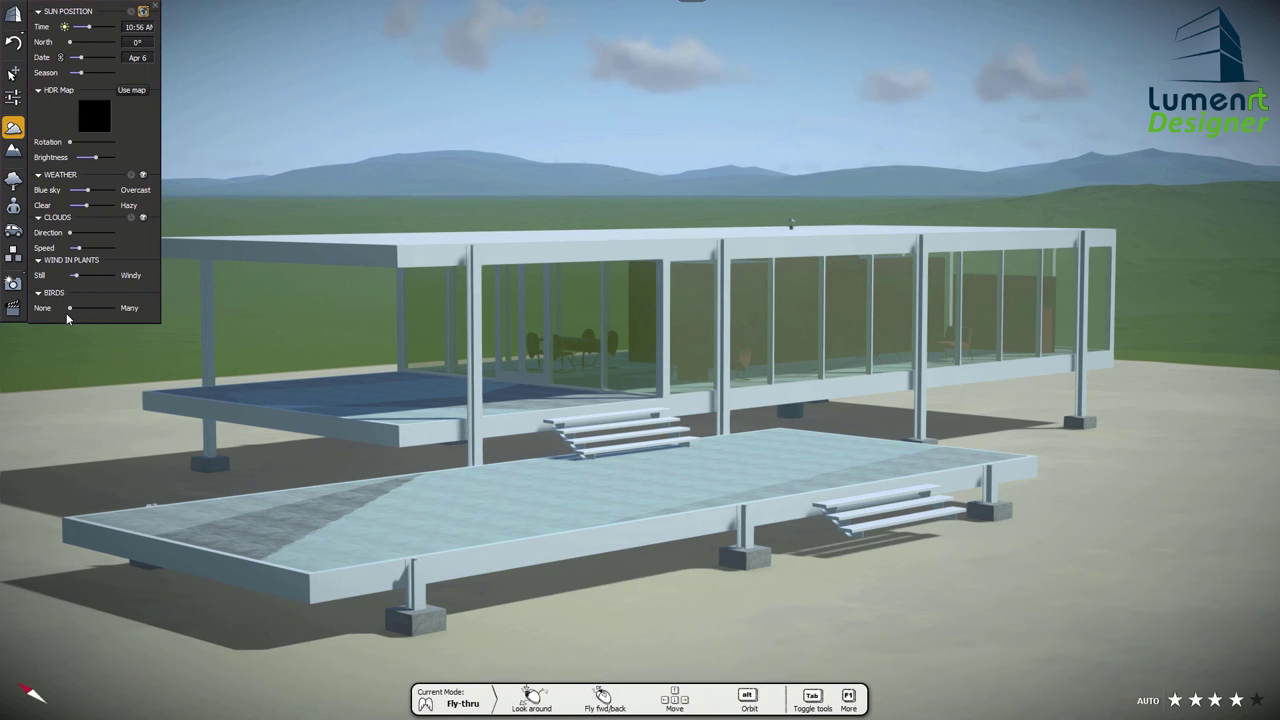
Raise the terrain beneath and around the house with the Raise brush at 6% flow until the column footings are buried
left_click(13, 151)
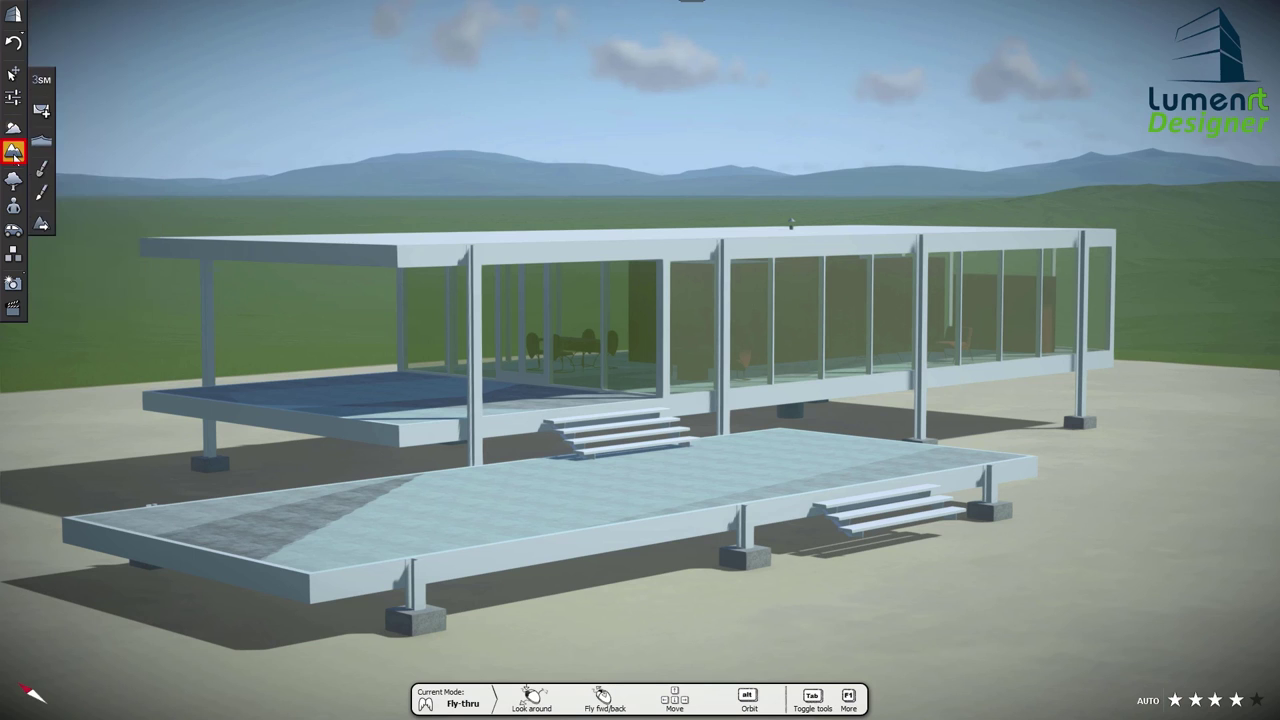
left_click(42, 223)
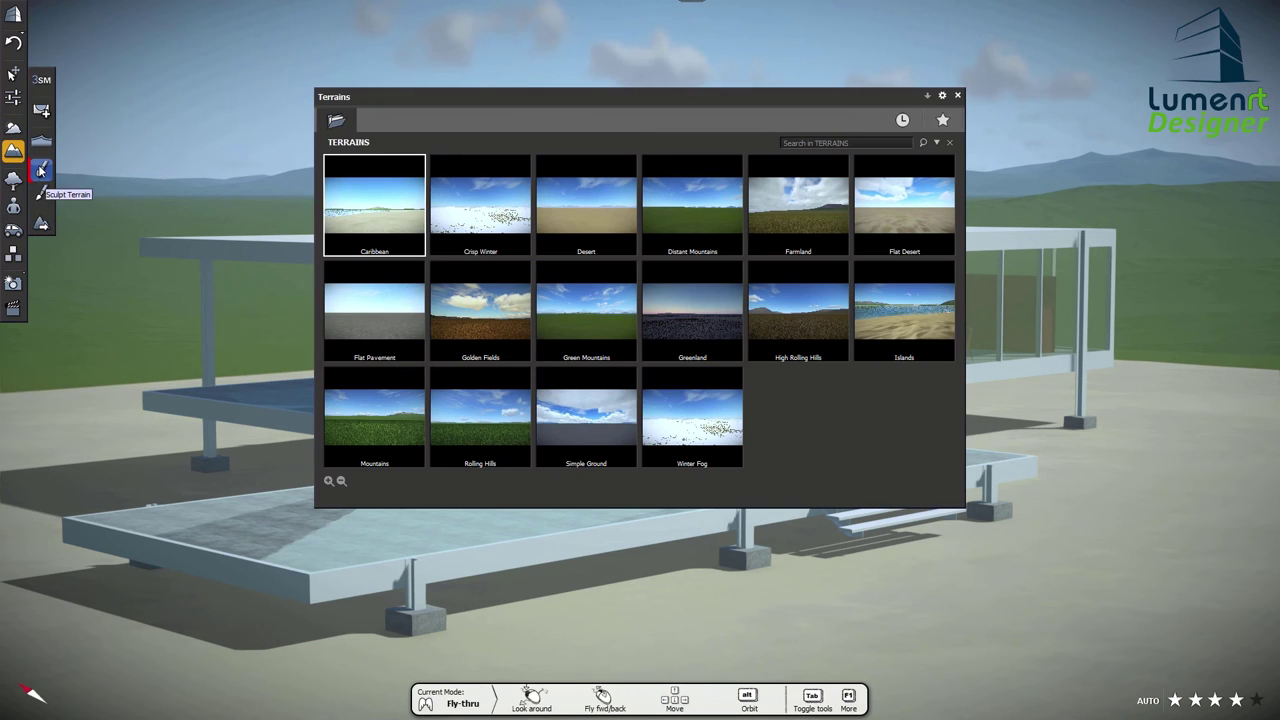
left_click(41, 172)
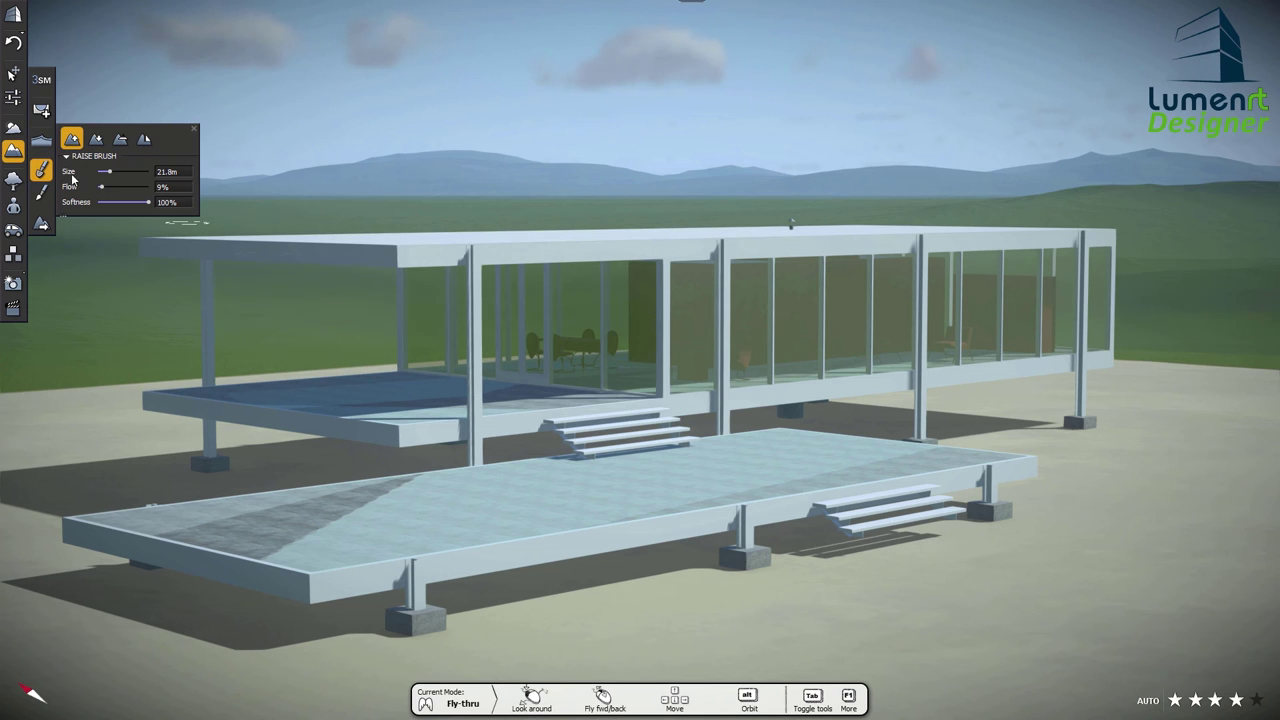
left_click_drag(106, 186, 99, 186)
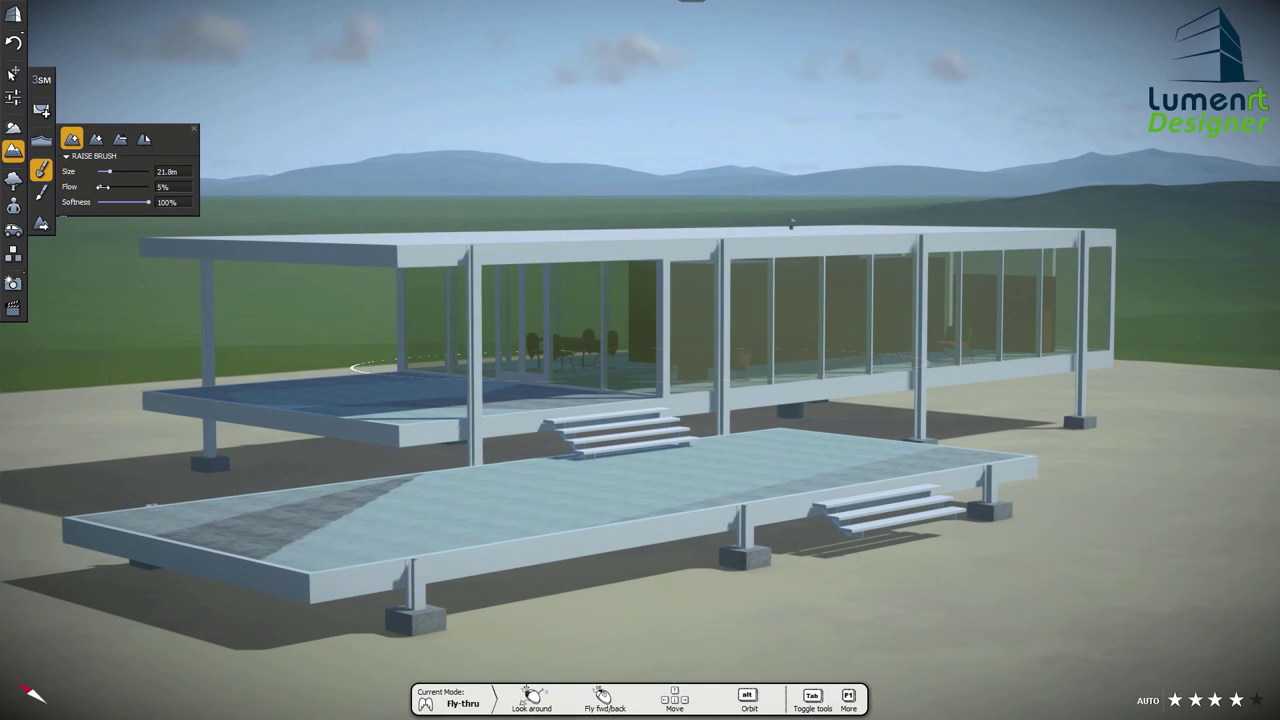
scroll(699, 519, "down", 3)
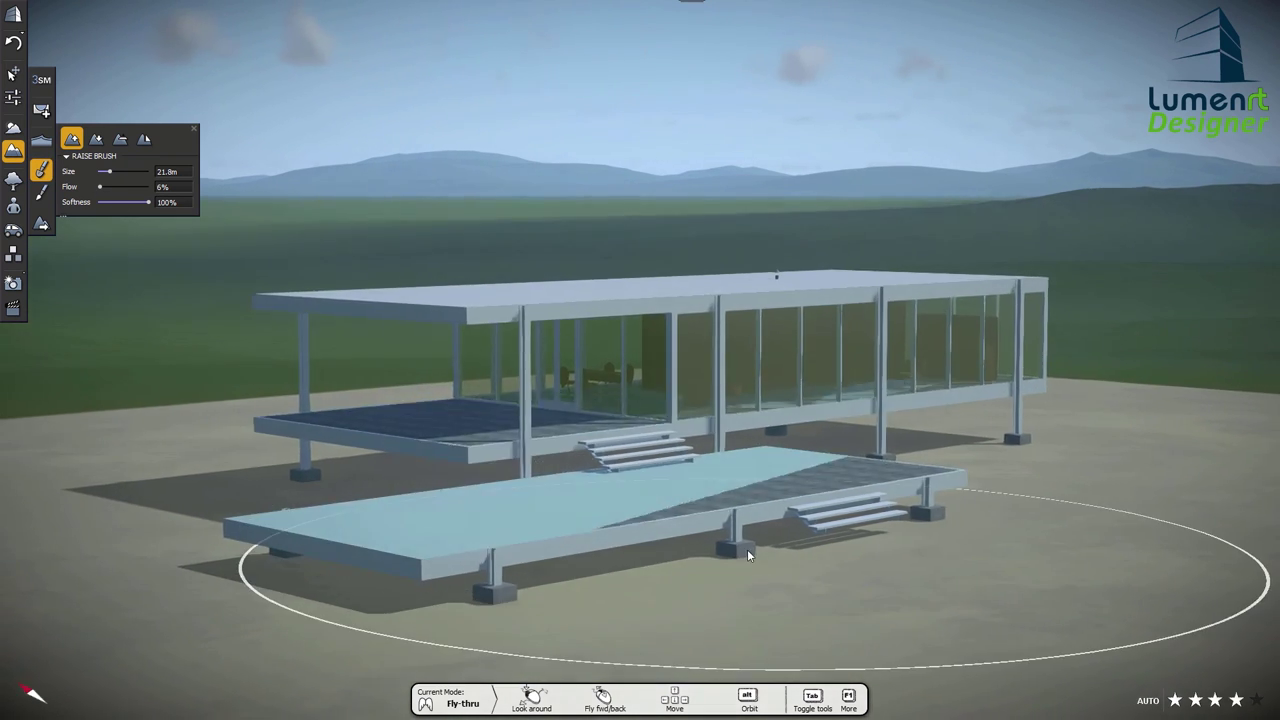
mouse_move(349, 492)
left_mouse_down()
mouse_move(586, 580)
mouse_move(1023, 486)
mouse_move(531, 626)
mouse_move(330, 603)
mouse_move(819, 538)
mouse_move(1060, 470)
left_mouse_up()
mouse_move(282, 483)
left_mouse_down("alt")
mouse_move(340, 480)
mouse_move(365, 502)
mouse_move(187, 497)
left_mouse_up("alt")
left_click_drag(763, 530, 44, 432, "alt")
left_click(120, 138)
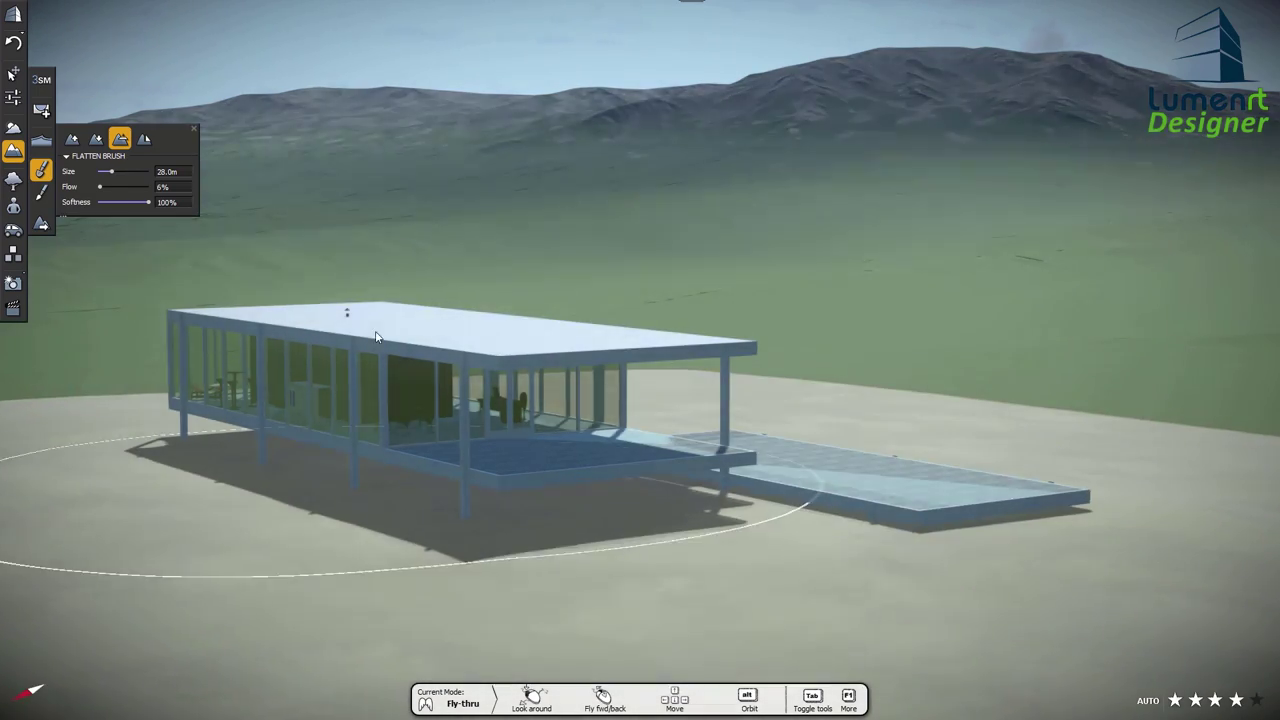
mouse_move(376, 337)
left_mouse_down("alt")
mouse_move(700, 400)
mouse_move(1000, 500)
mouse_move(999, 446)
left_mouse_up("alt")
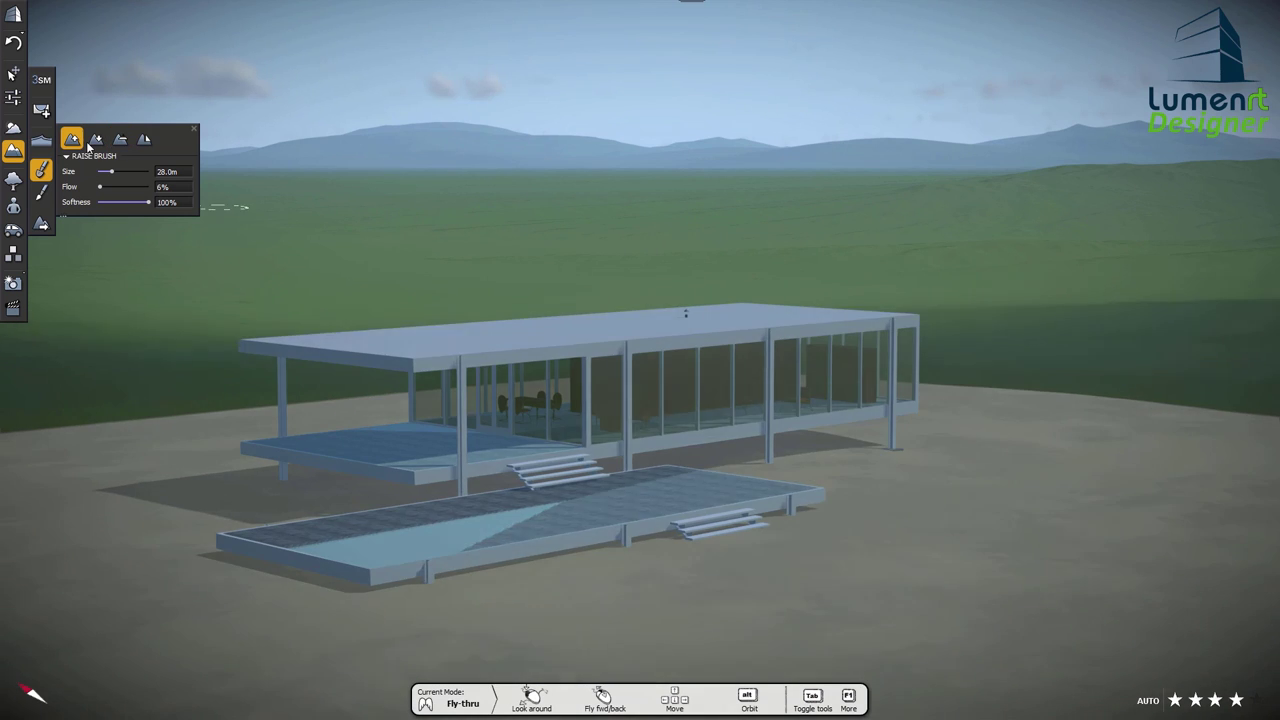
key("1")
Assign the Grass LawnTrimmedFlower material to the fourth terrain painting slot
left_click(41, 194)
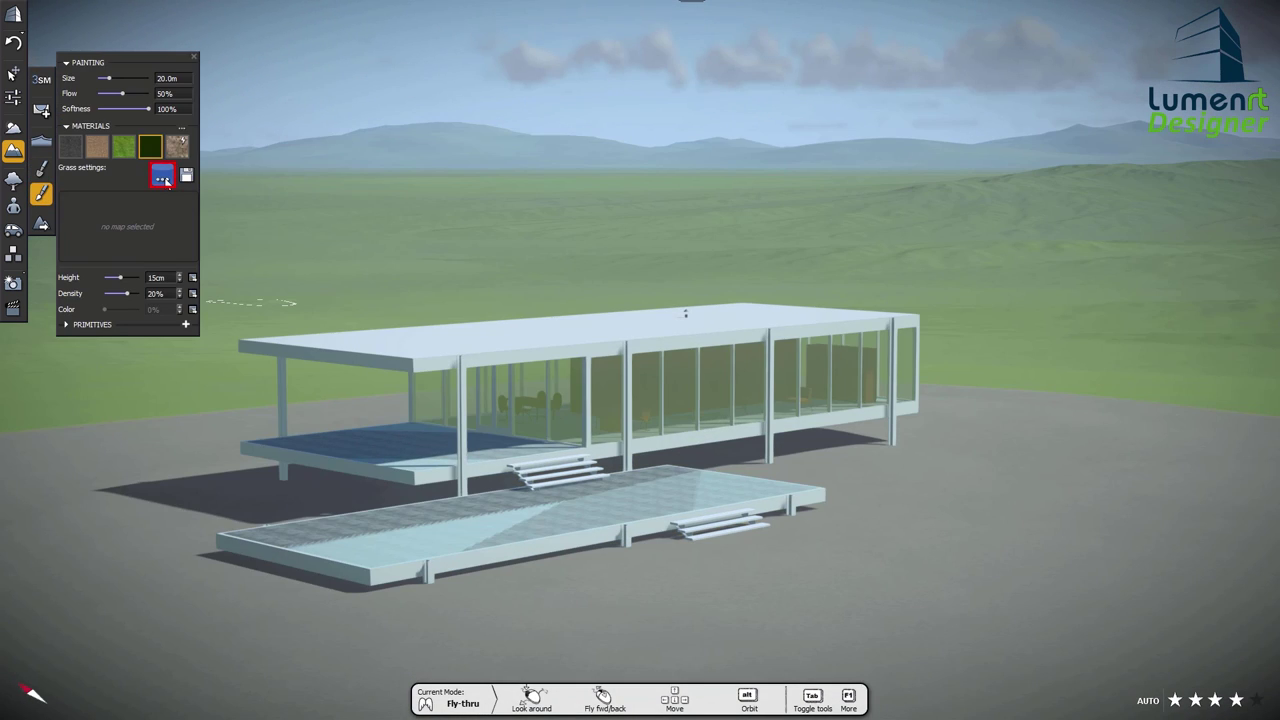
left_click(162, 178)
left_click(548, 119)
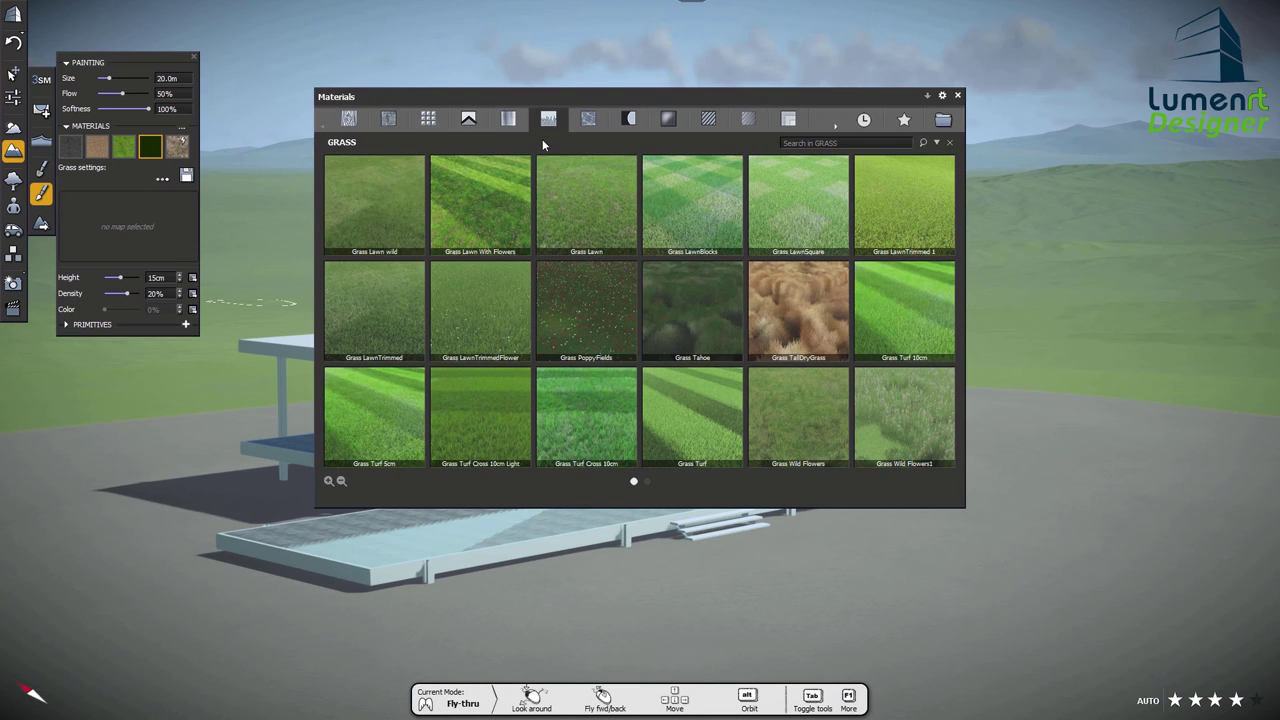
left_click(516, 312)
Paint the bare ground around the house with the grass, using a 54.9 m brush size
scroll(498, 305, "down", 5)
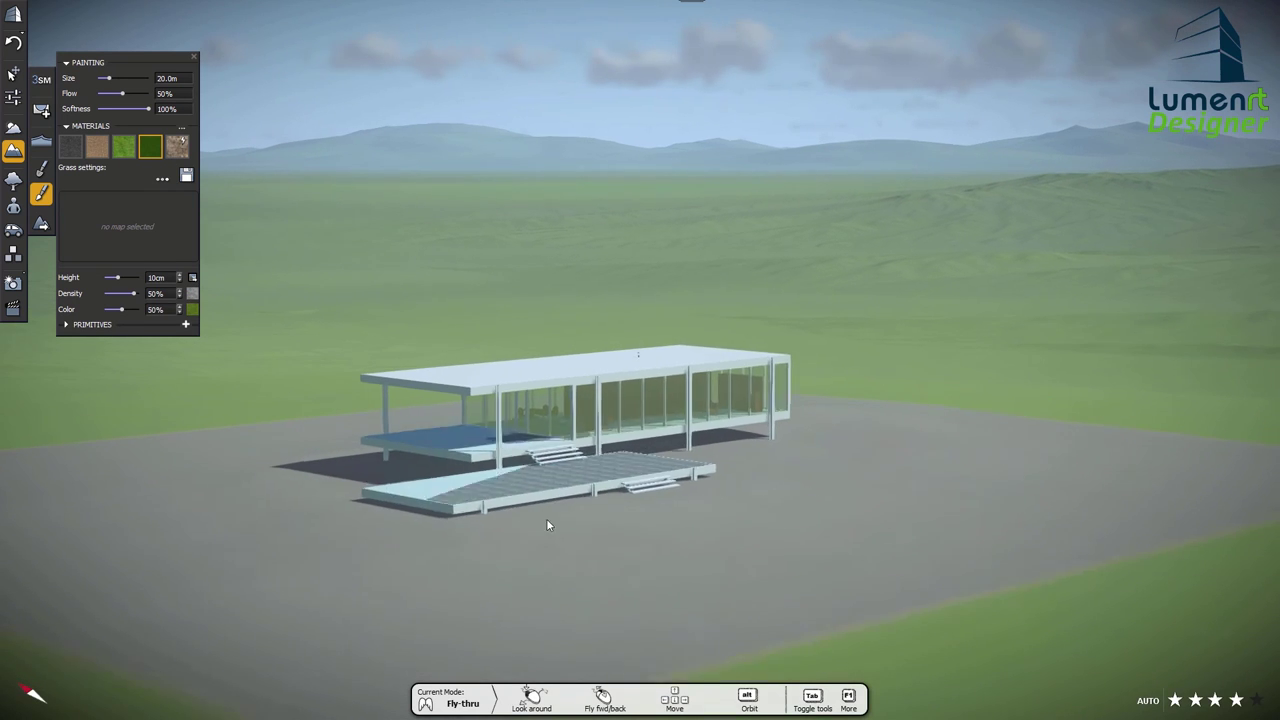
left_click(1030, 500)
left_click_drag(108, 78, 118, 78)
mouse_move(680, 556)
left_mouse_down()
mouse_move(291, 555)
mouse_move(48, 421)
mouse_move(454, 467)
mouse_move(1215, 441)
mouse_move(1151, 457)
mouse_move(831, 440)
mouse_move(731, 490)
mouse_move(271, 487)
mouse_move(368, 455)
mouse_move(1101, 453)
mouse_move(819, 652)
mouse_move(185, 531)
mouse_move(515, 397)
mouse_move(857, 410)
mouse_move(1149, 592)
mouse_move(985, 420)
mouse_move(364, 411)
left_mouse_up()
scroll(364, 411, "up", 6)
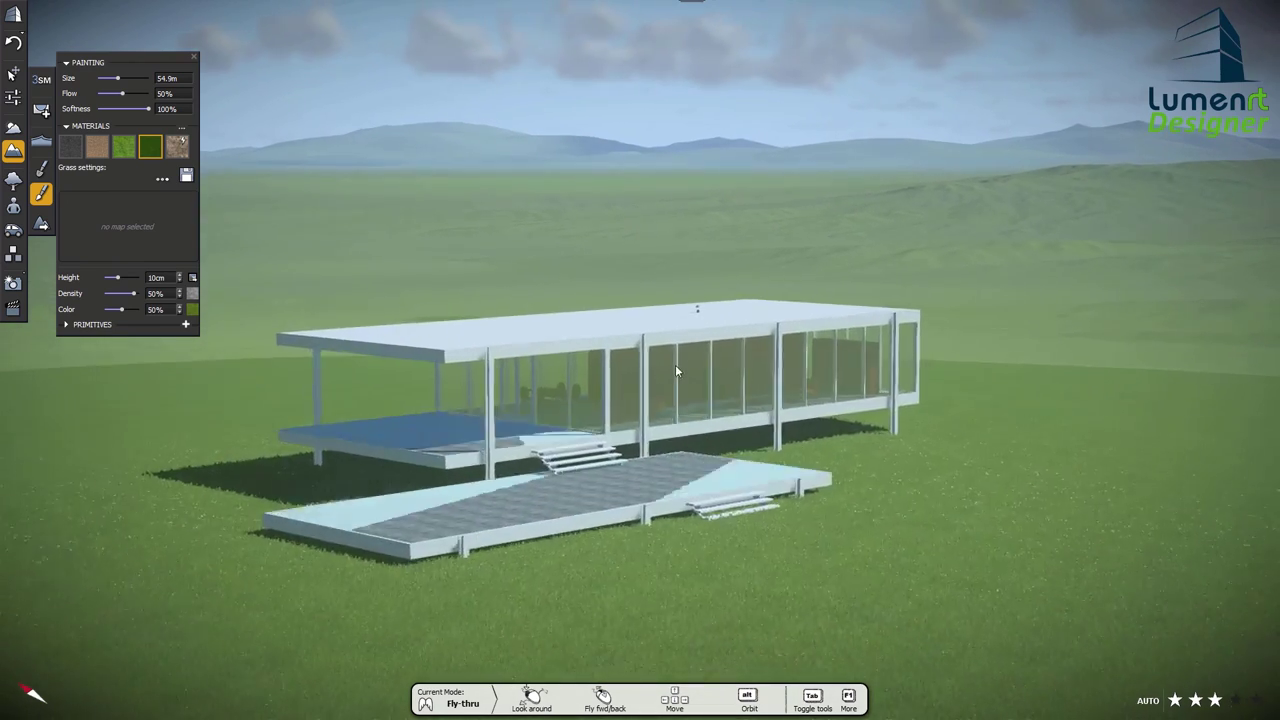
Lower the terrain slightly under the front terrace with the Dig brush at 28.0 m size and 6% flow
left_click(41, 169)
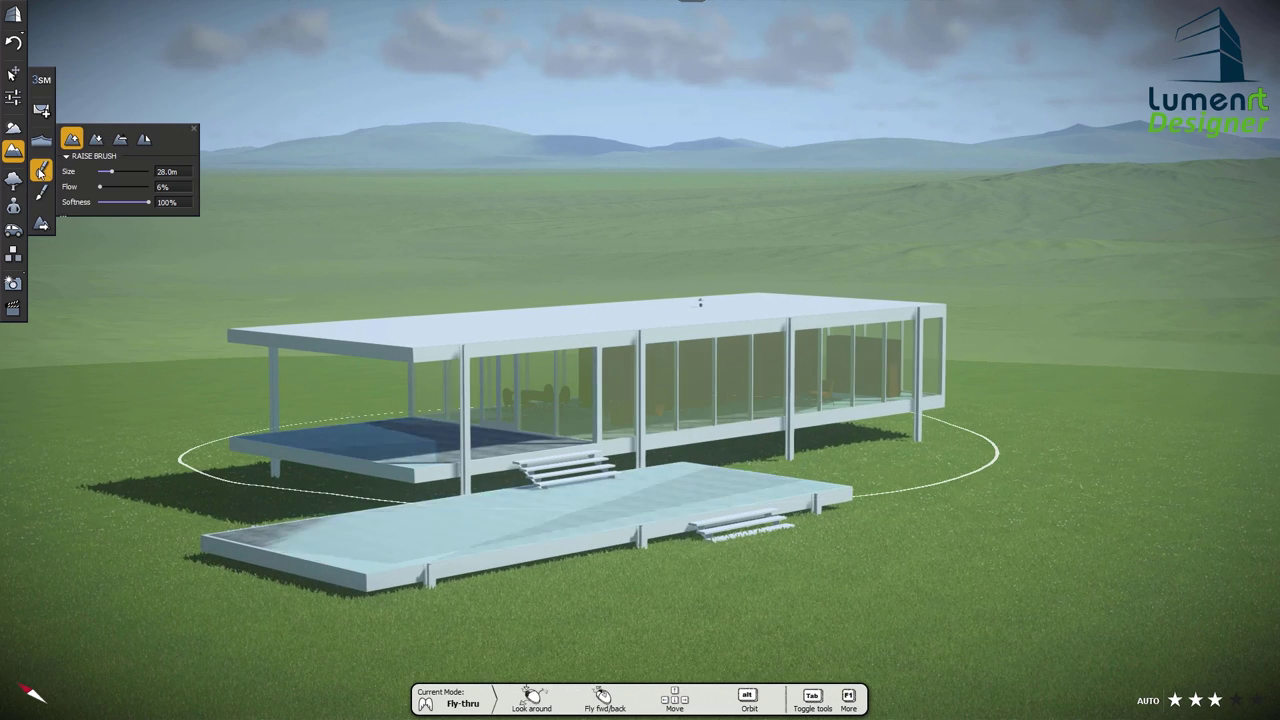
left_click(96, 139)
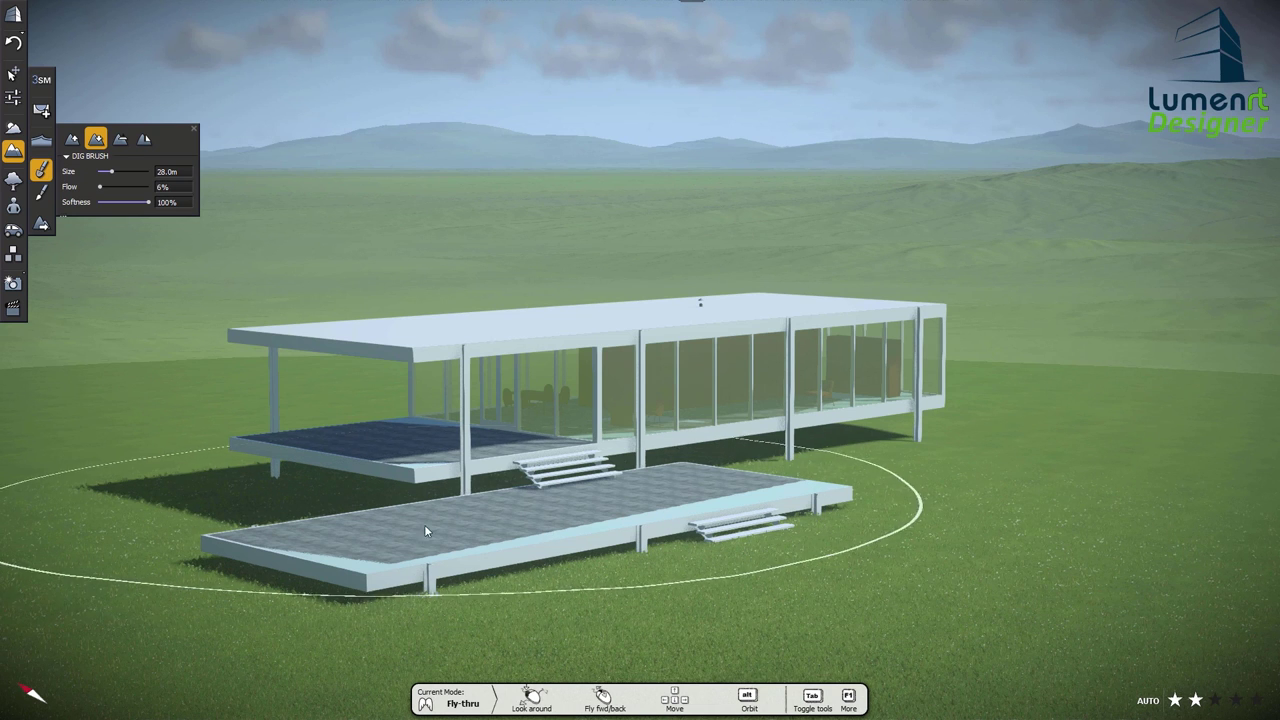
key("Escape")
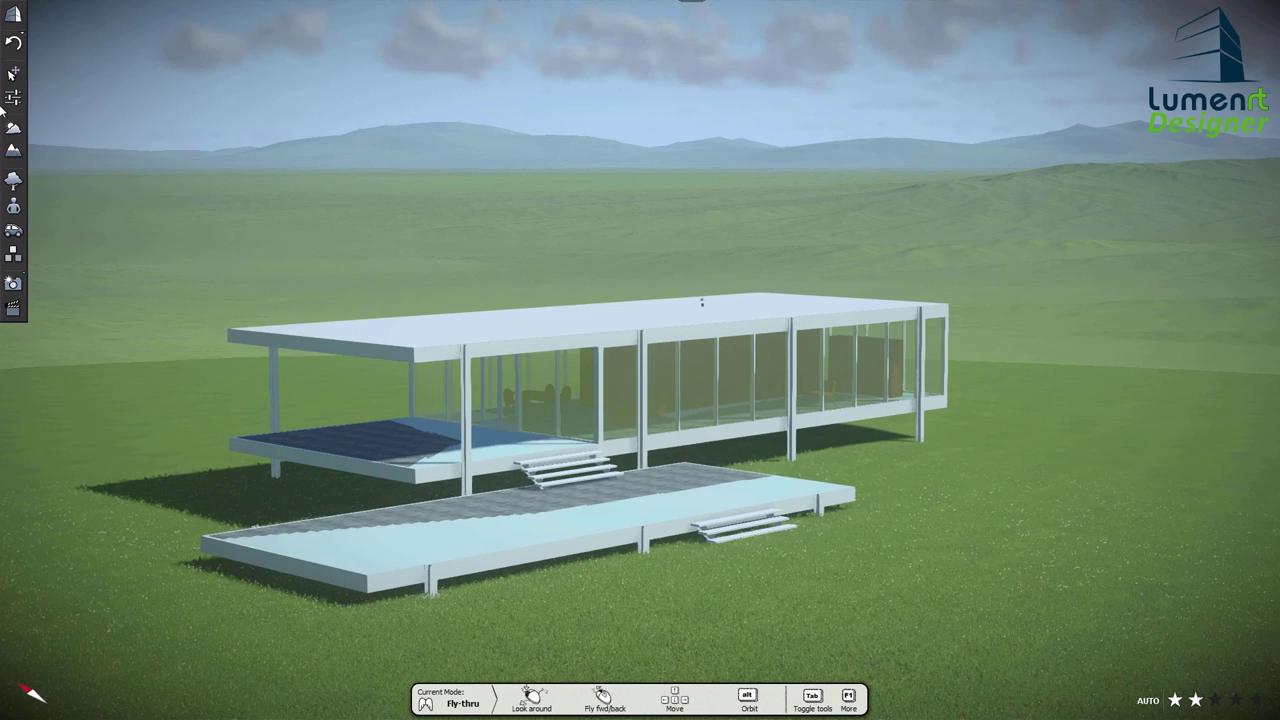
Turn off the A-FLOR-OTLN layer
left_click(12, 98)
scroll(85, 150, "down", 3)
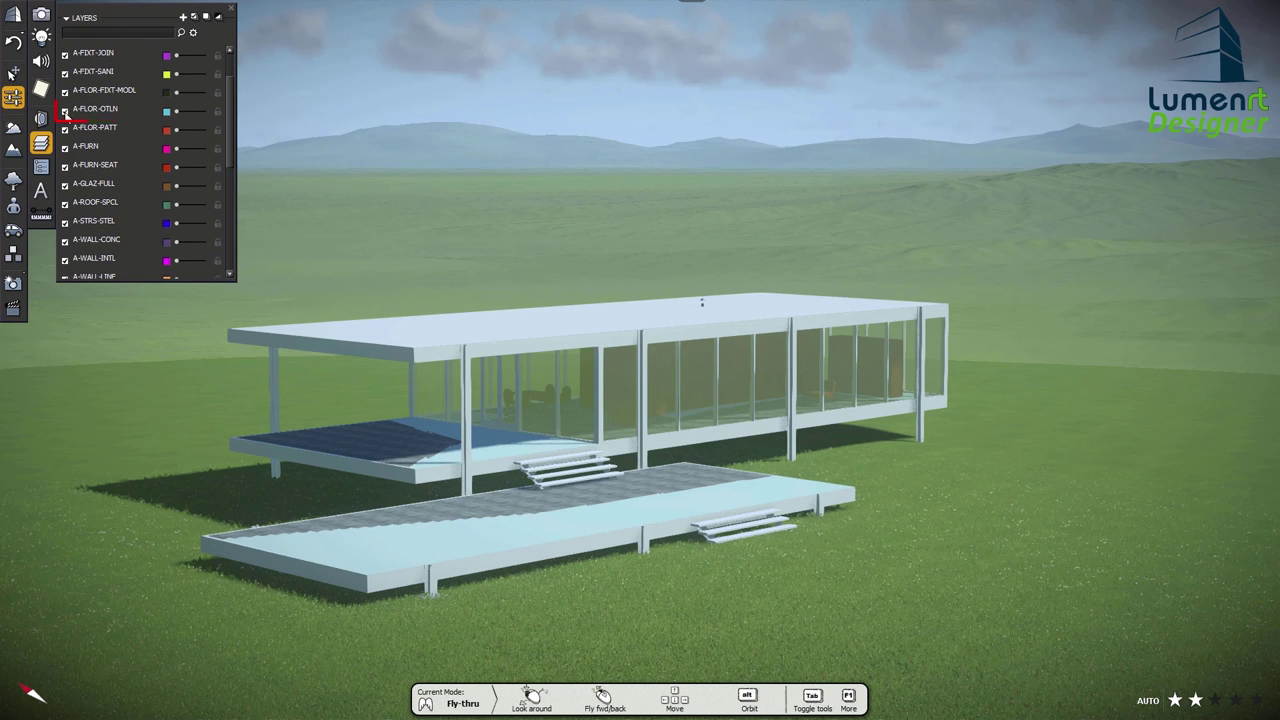
left_click(64, 111)
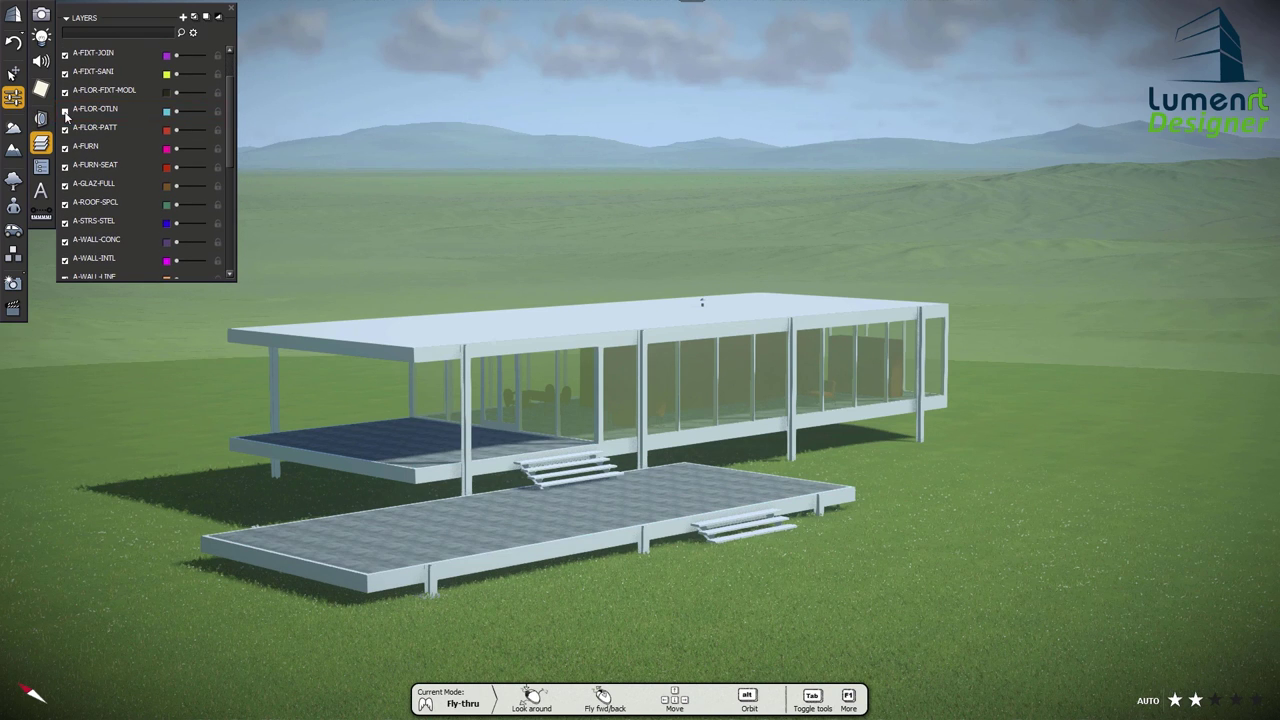
Choose the Hickory tree from the plant library and place one on the lawn beside the house's right end
left_click(13, 179)
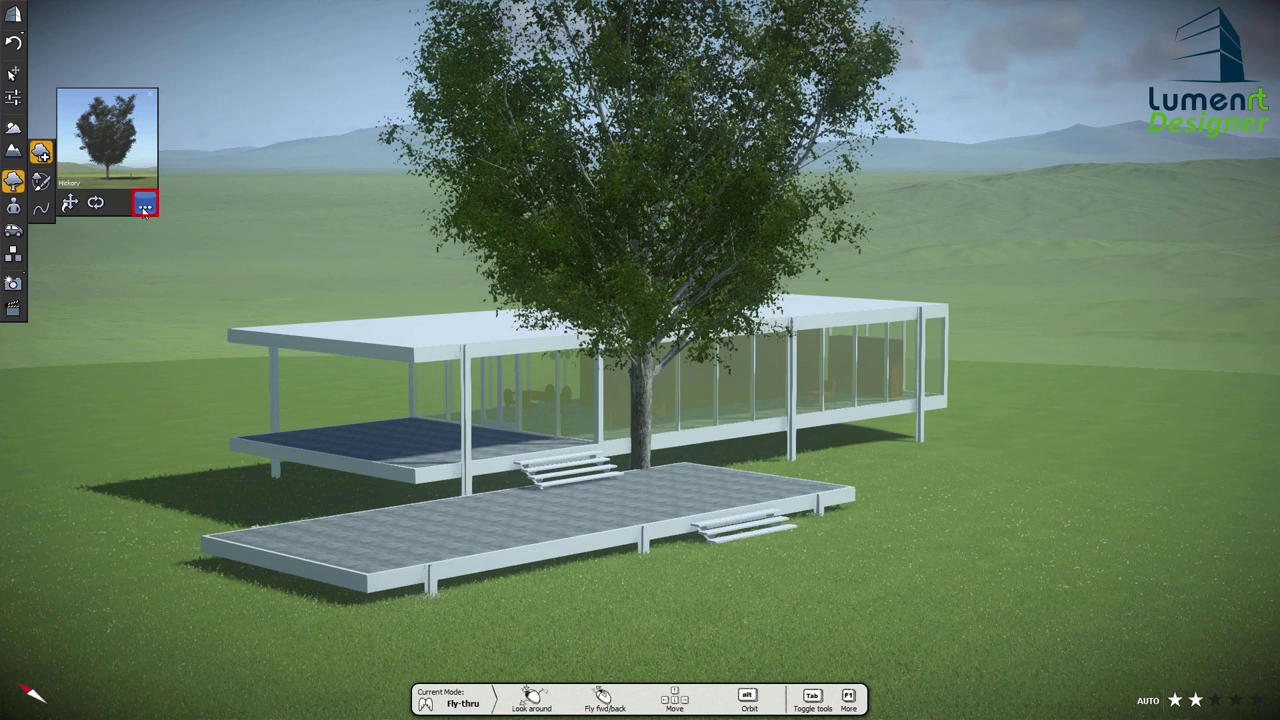
left_click(145, 206)
left_click(396, 120)
left_click(426, 119)
left_click(470, 120)
left_click(510, 120)
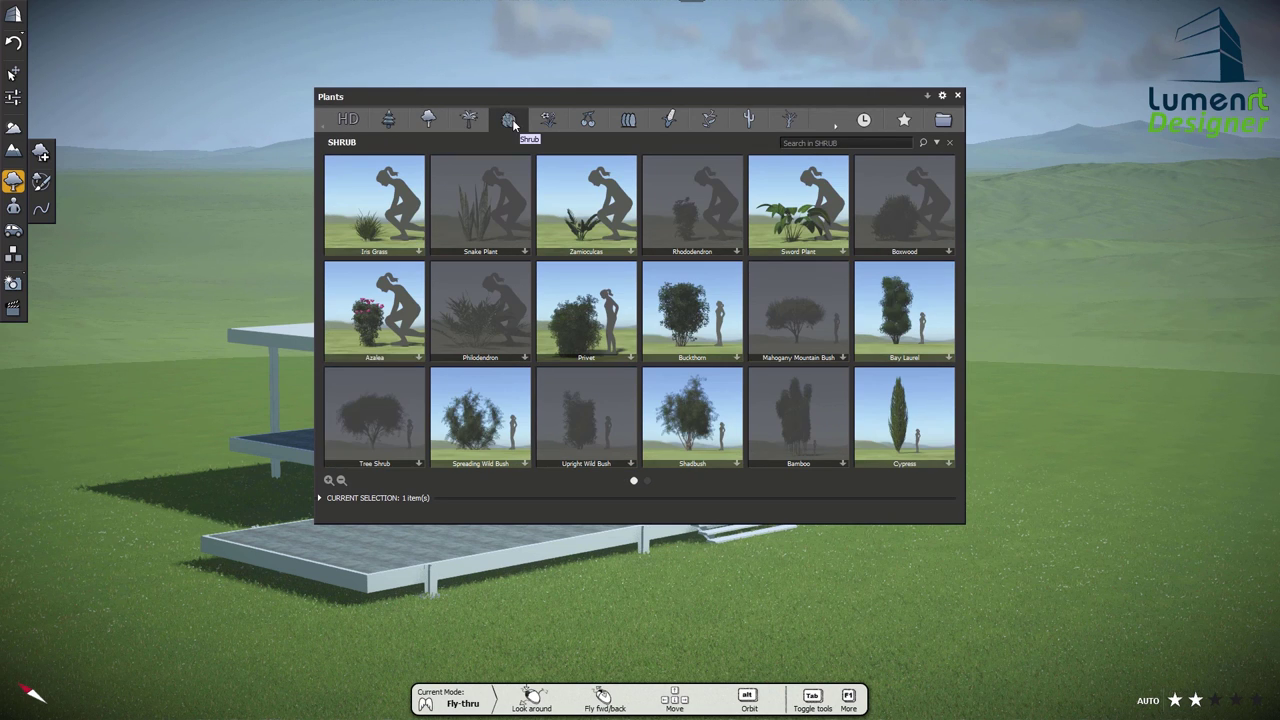
left_click(429, 120)
left_click(378, 190)
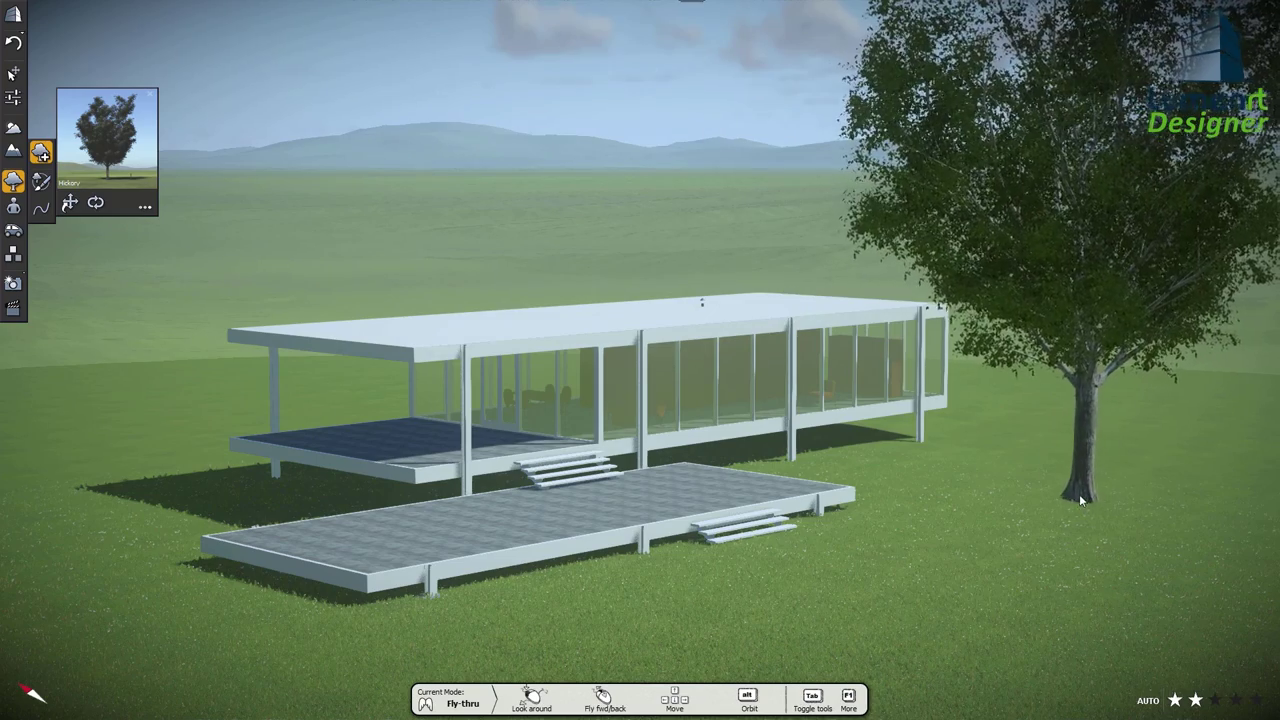
left_click(1080, 497)
left_click_drag(952, 524, 1028, 482)
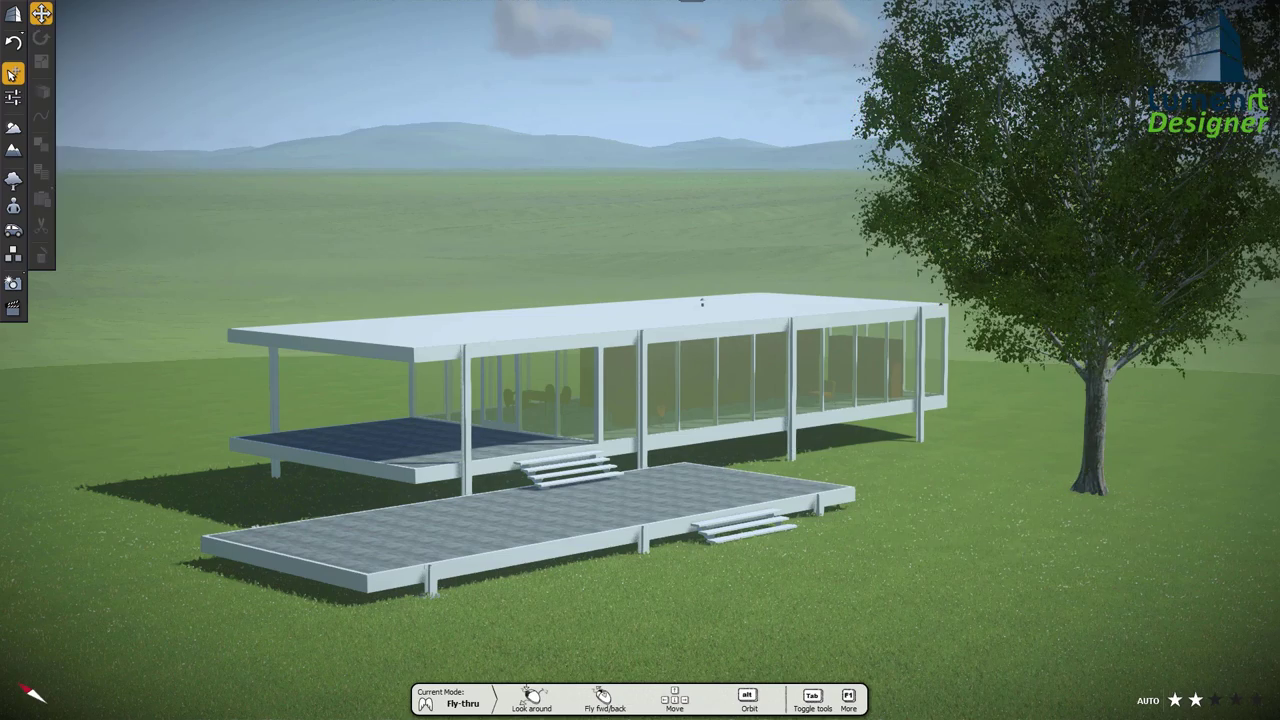
Paint a dense stand of Hickory trees on the lawn behind and around the house
left_click(13, 181)
left_click(41, 181)
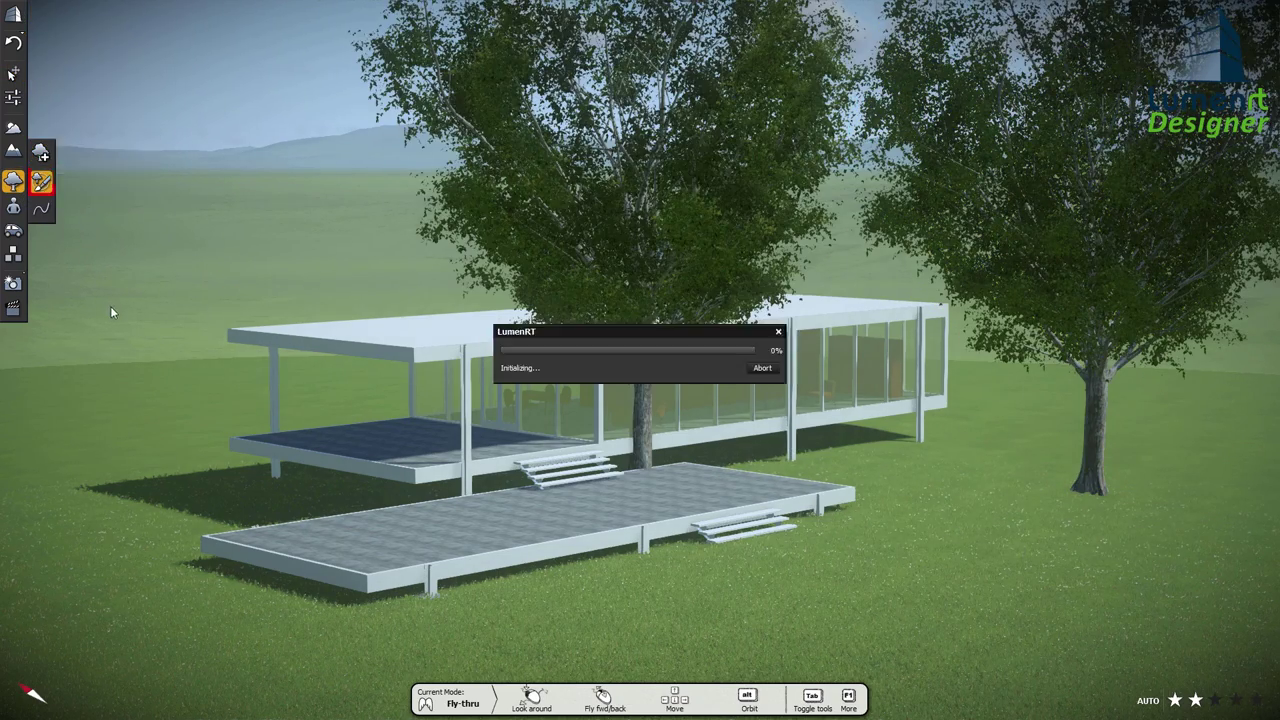
mouse_move(354, 500)
left_mouse_down()
mouse_move(318, 631)
mouse_move(257, 623)
mouse_move(129, 564)
mouse_move(1030, 477)
left_mouse_up()
scroll(1030, 469, "down", 5)
right_click_drag(1030, 469, 655, 410)
mouse_move(600, 110)
left_mouse_down()
mouse_move(708, 120)
mouse_move(500, 165)
mouse_move(228, 328)
mouse_move(255, 480)
left_mouse_up()
mouse_move(1075, 445)
left_mouse_down()
mouse_move(1005, 64)
mouse_move(272, 569)
mouse_move(745, 627)
left_mouse_up()
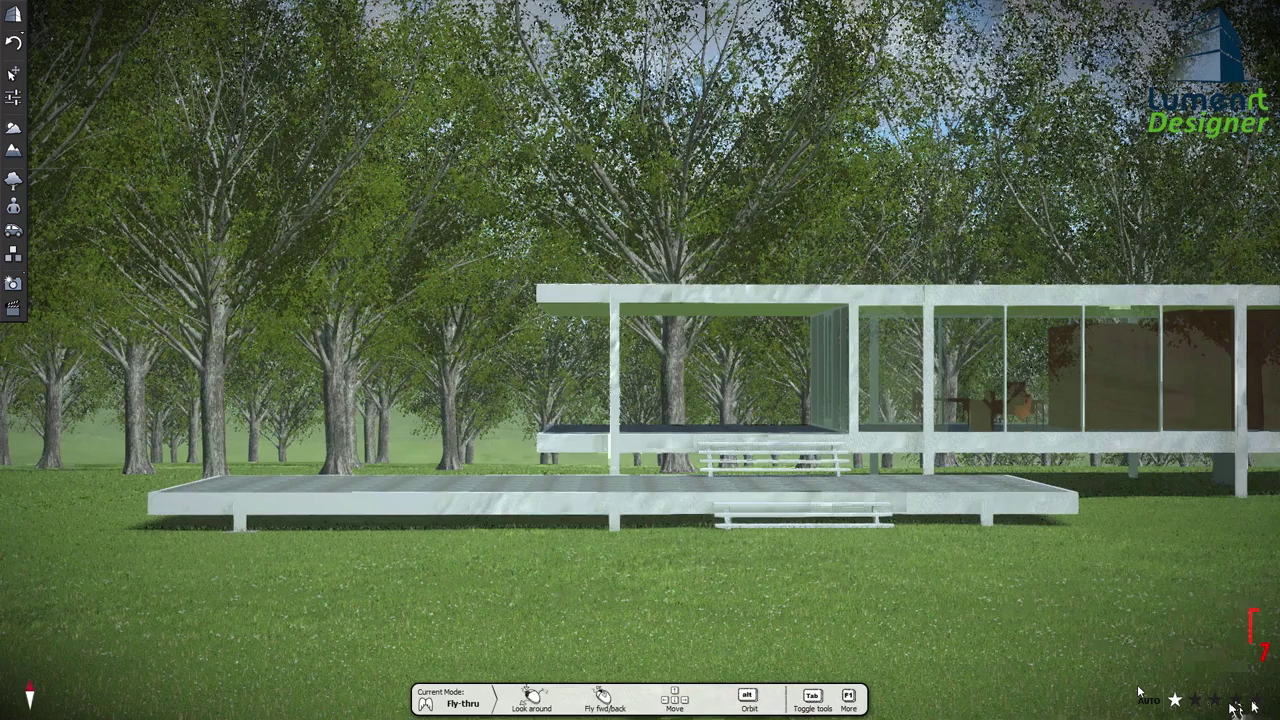
Adjust the season setting for the trees' foliage
left_click(13, 127)
mouse_move(80, 73)
left_mouse_down()
mouse_move(107, 73)
mouse_move(80, 73)
left_mouse_up()
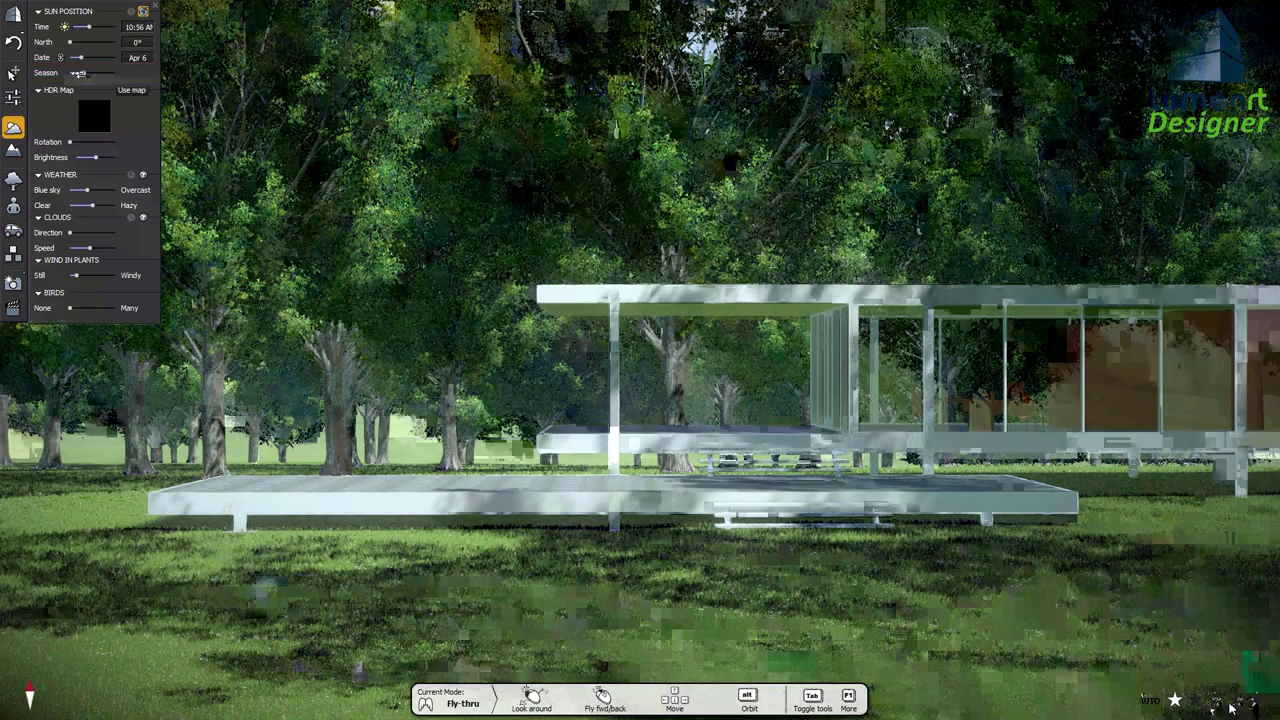
Place the standing man in a dark suit from the character library on the lawn before the front terrace
left_click(13, 206)
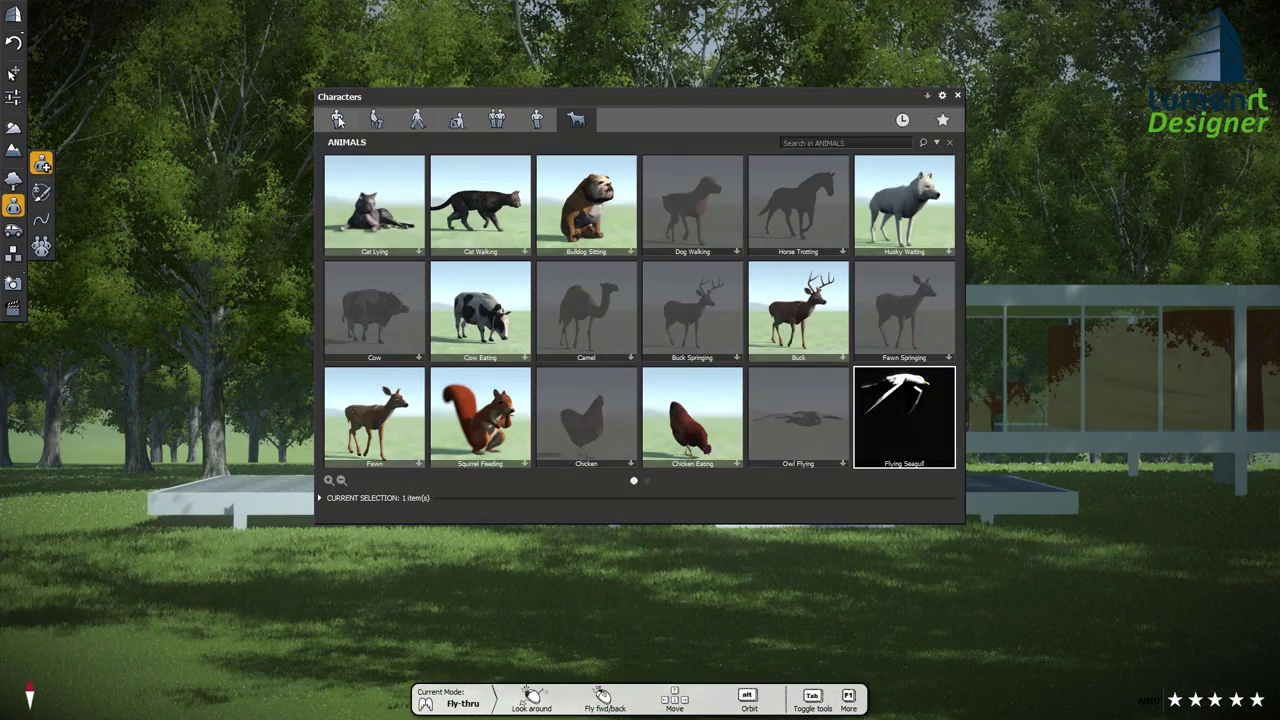
left_click(376, 119)
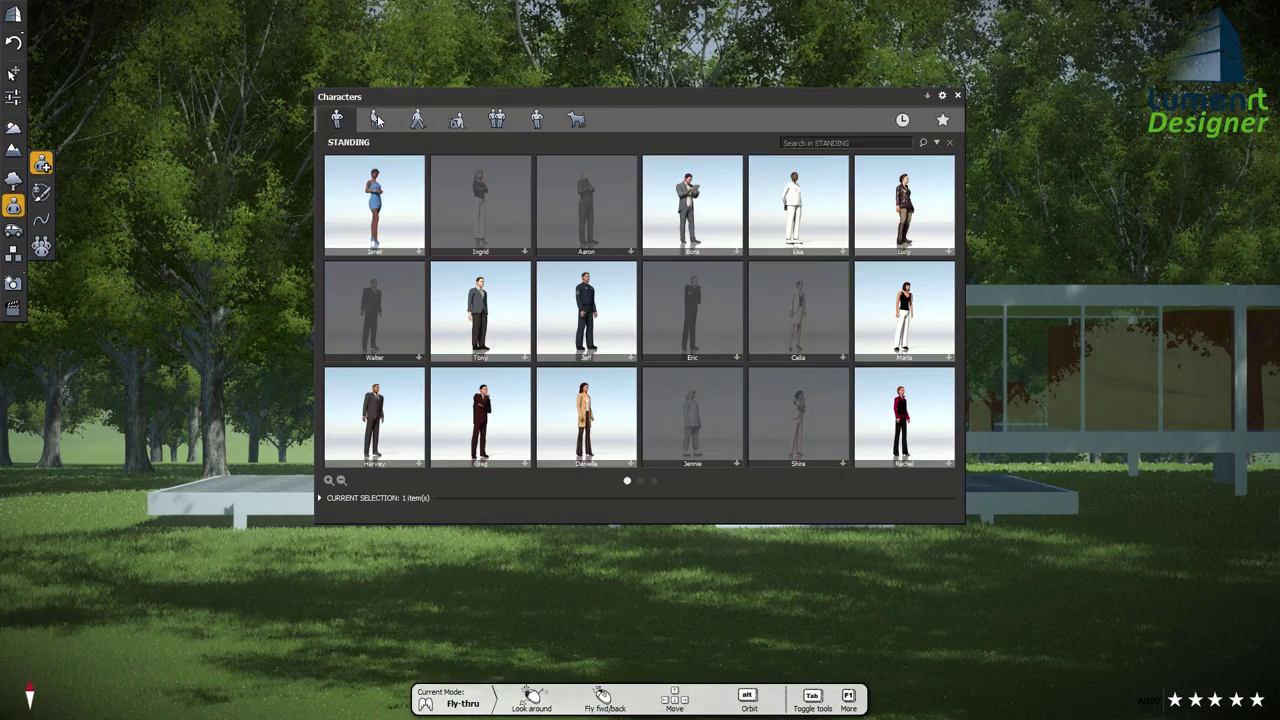
left_click(416, 119)
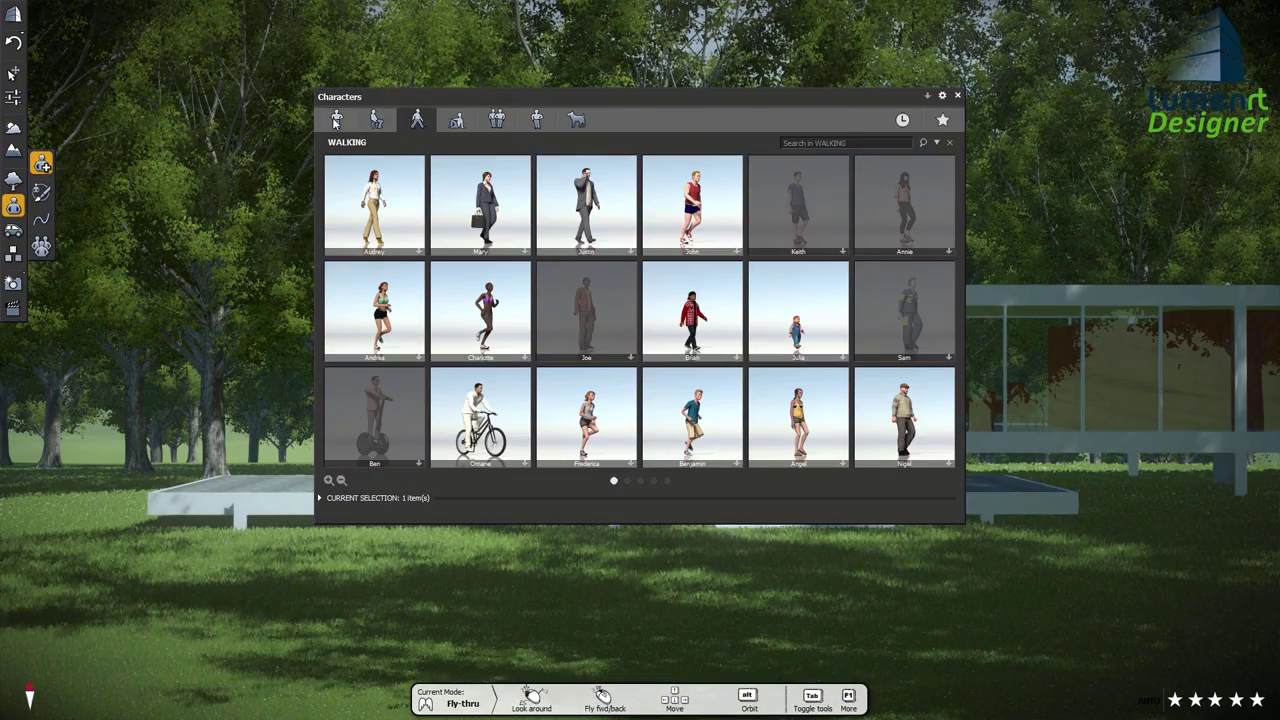
left_click(337, 119)
left_click(487, 407)
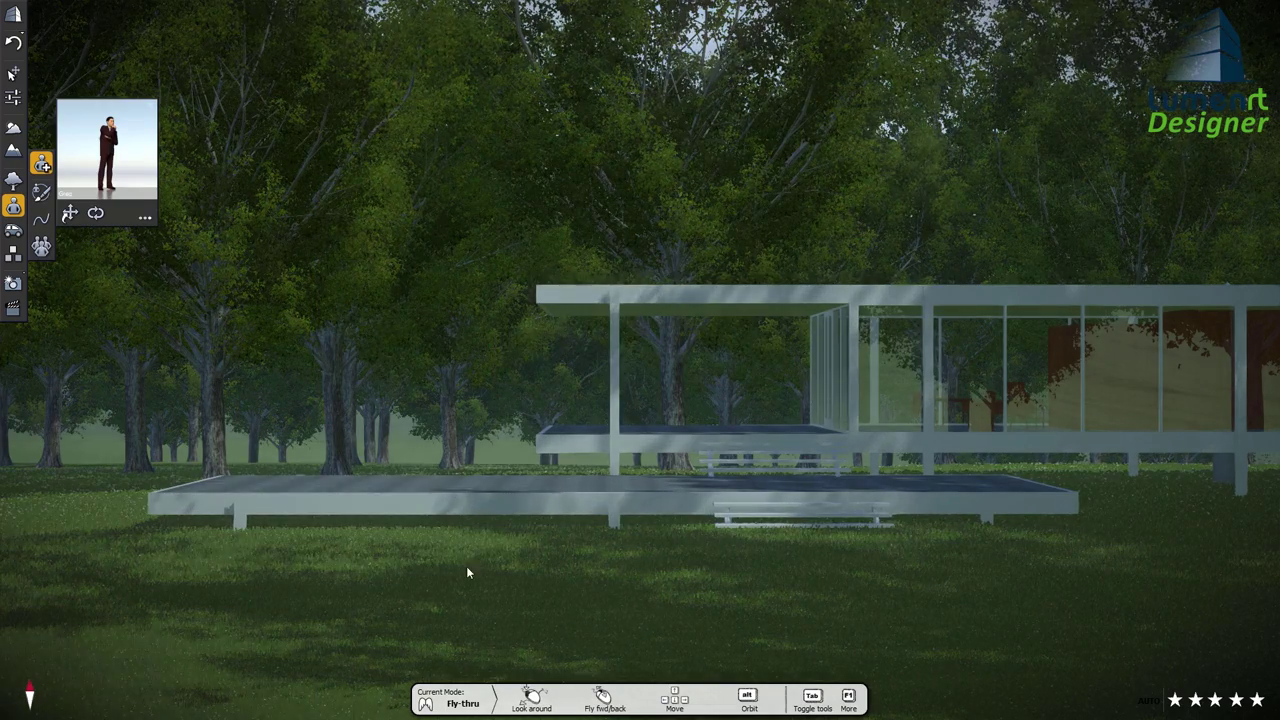
left_click(413, 614)
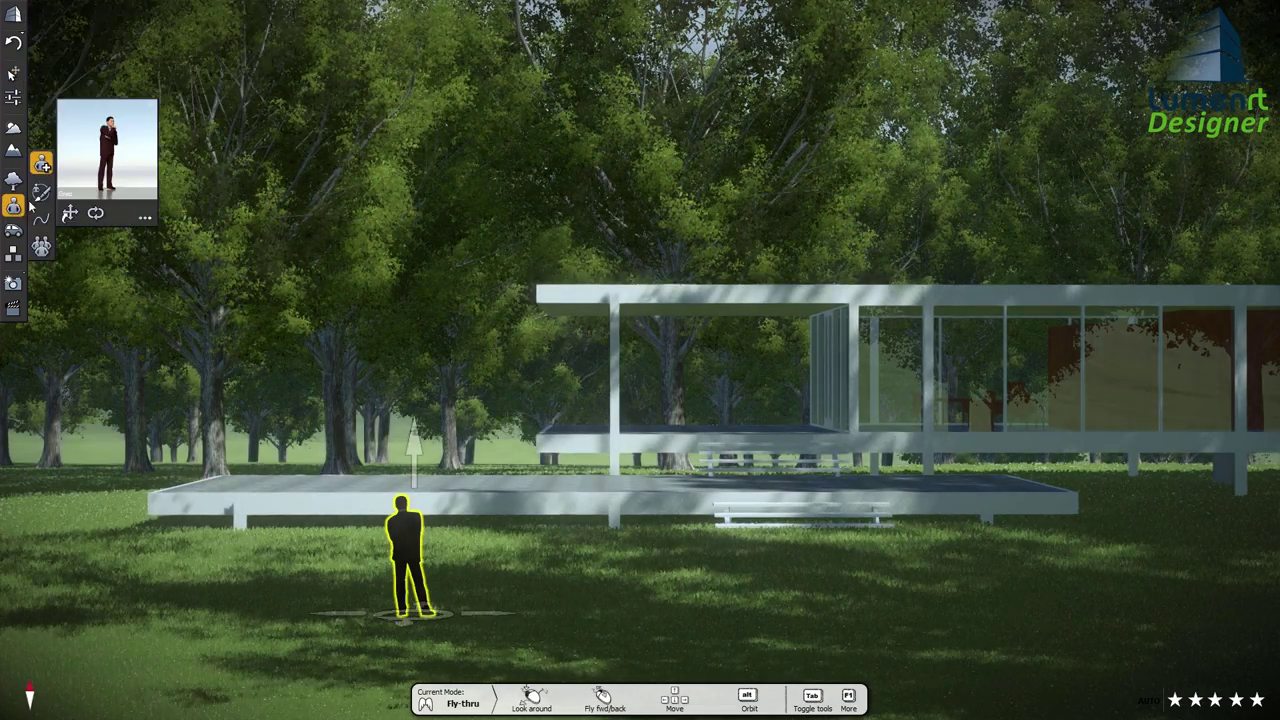
Place the standing character in a white suit on the lawn next to the man in the dark suit
left_click(150, 213)
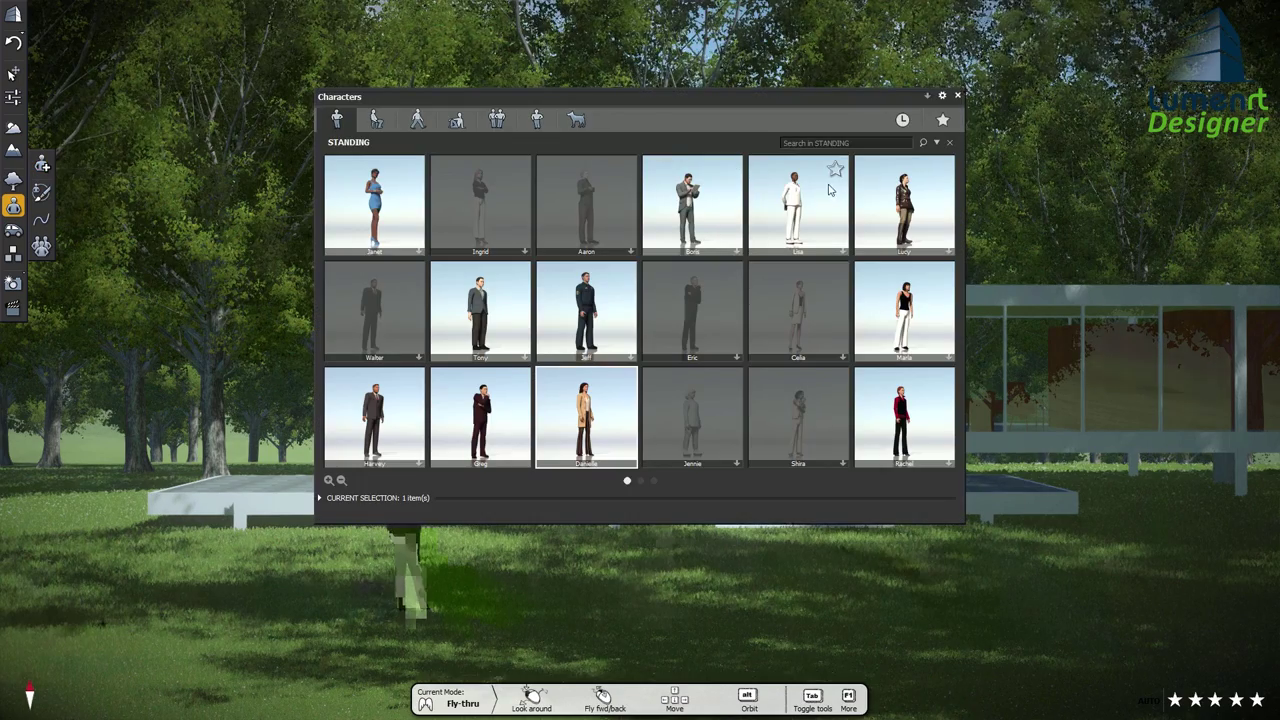
left_click(829, 190)
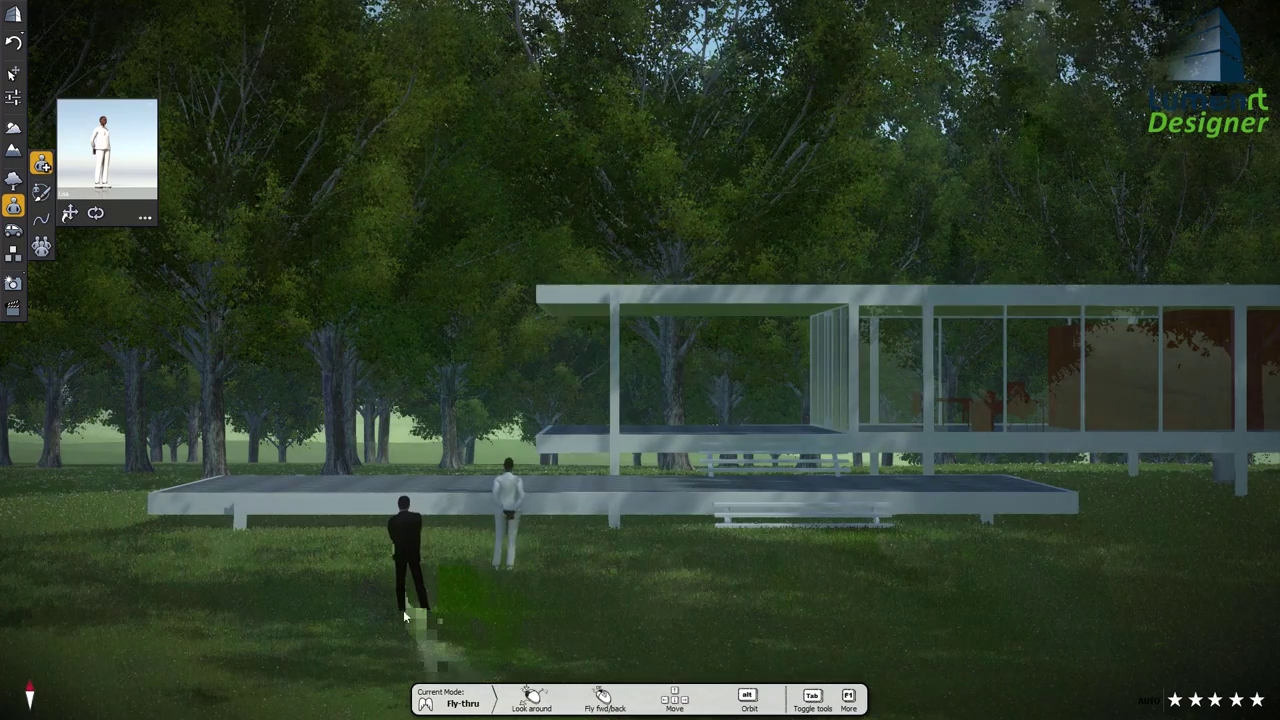
left_click(315, 597)
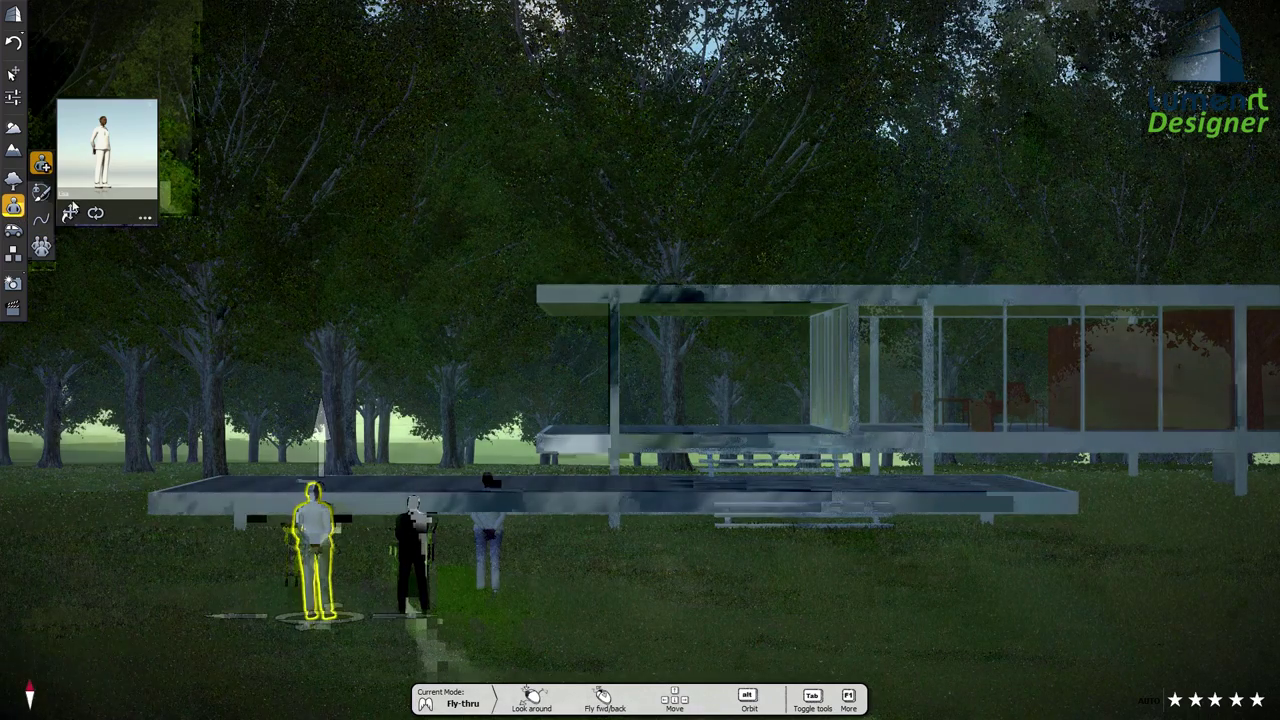
Place a walking man from the second page of the Walking characters on the lawn, right of the standing pair
left_click(141, 214)
left_click(417, 120)
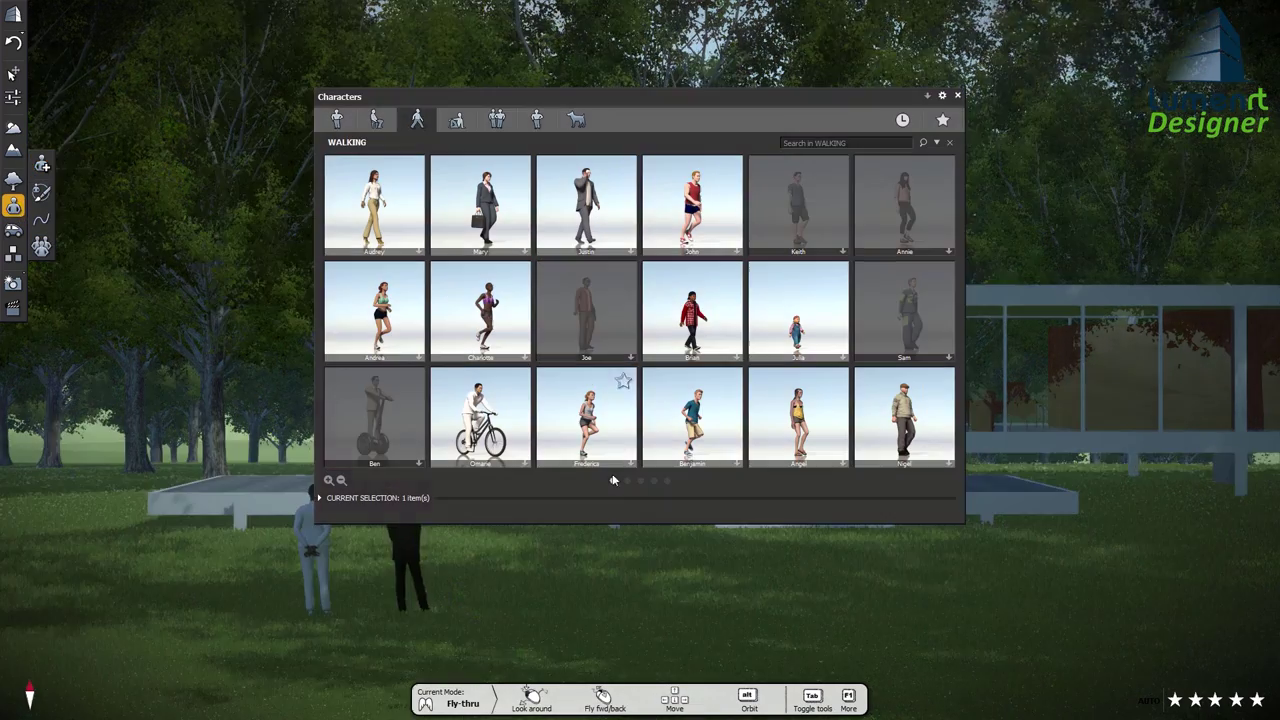
left_click(626, 482)
left_click(818, 308)
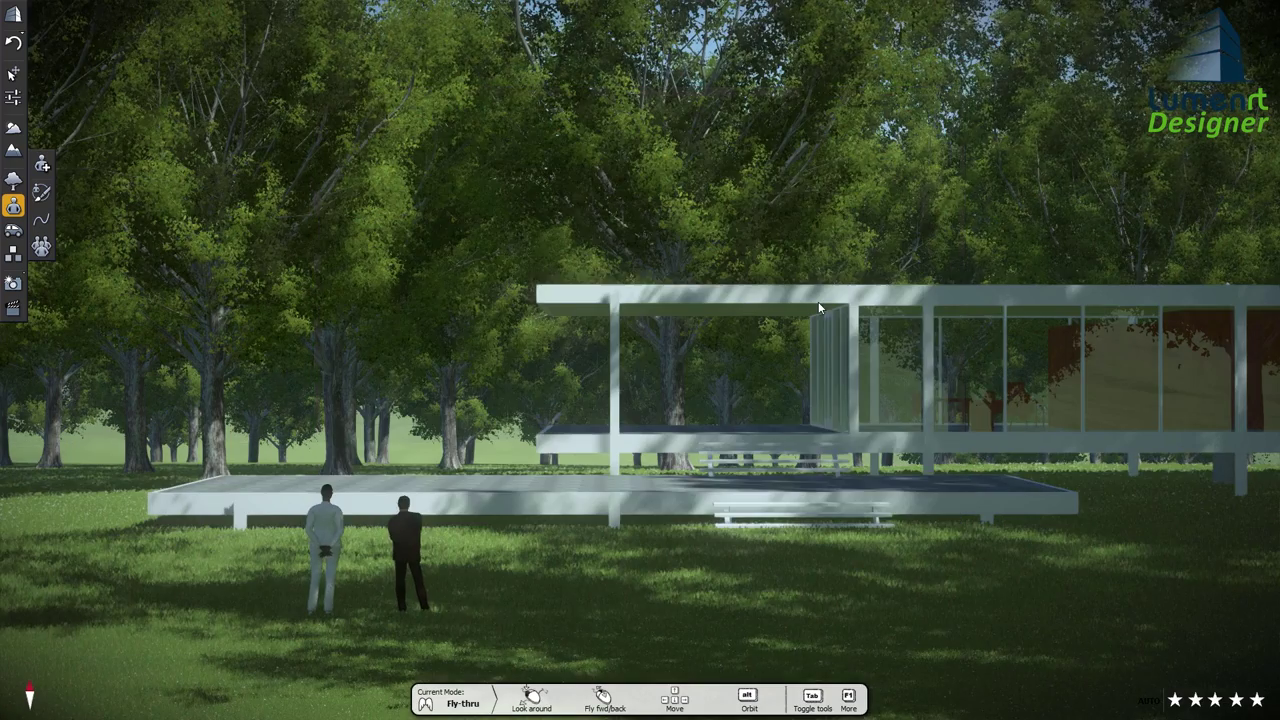
left_click(1105, 655)
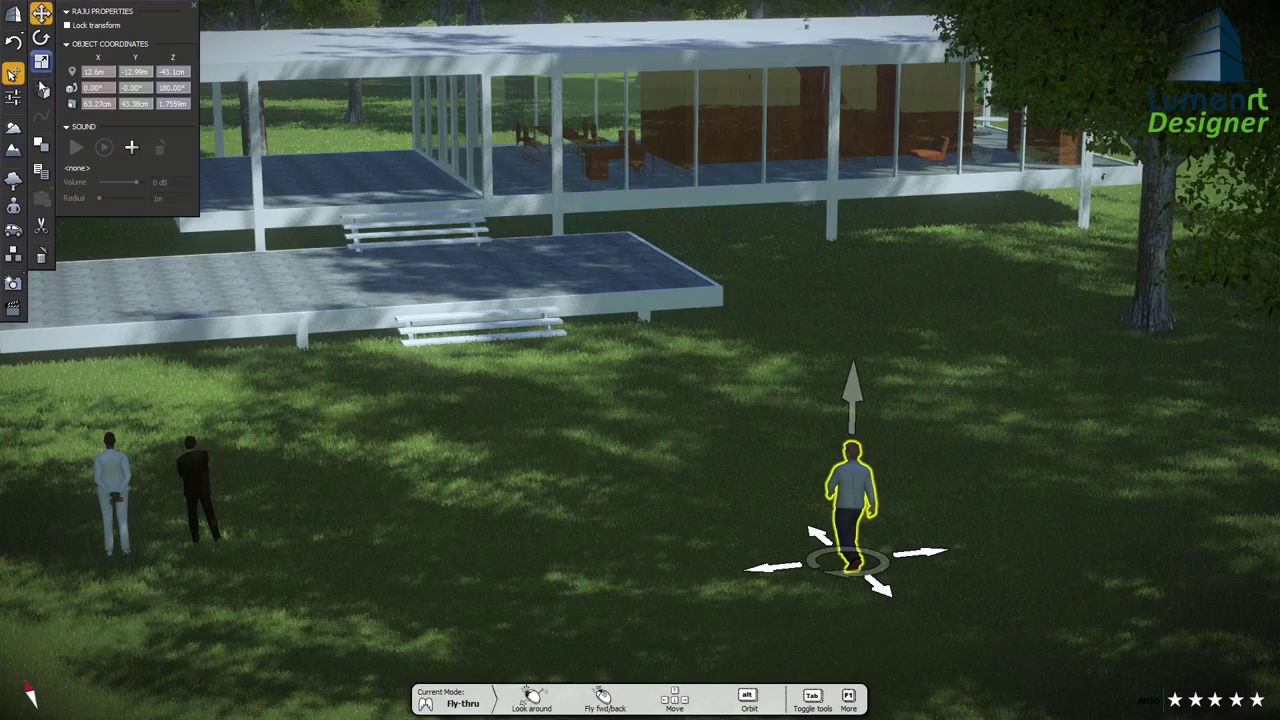
Animate the walking man along a path circling the house, move its starting point beside the standing pair and close the path into a loop
left_click(41, 91)
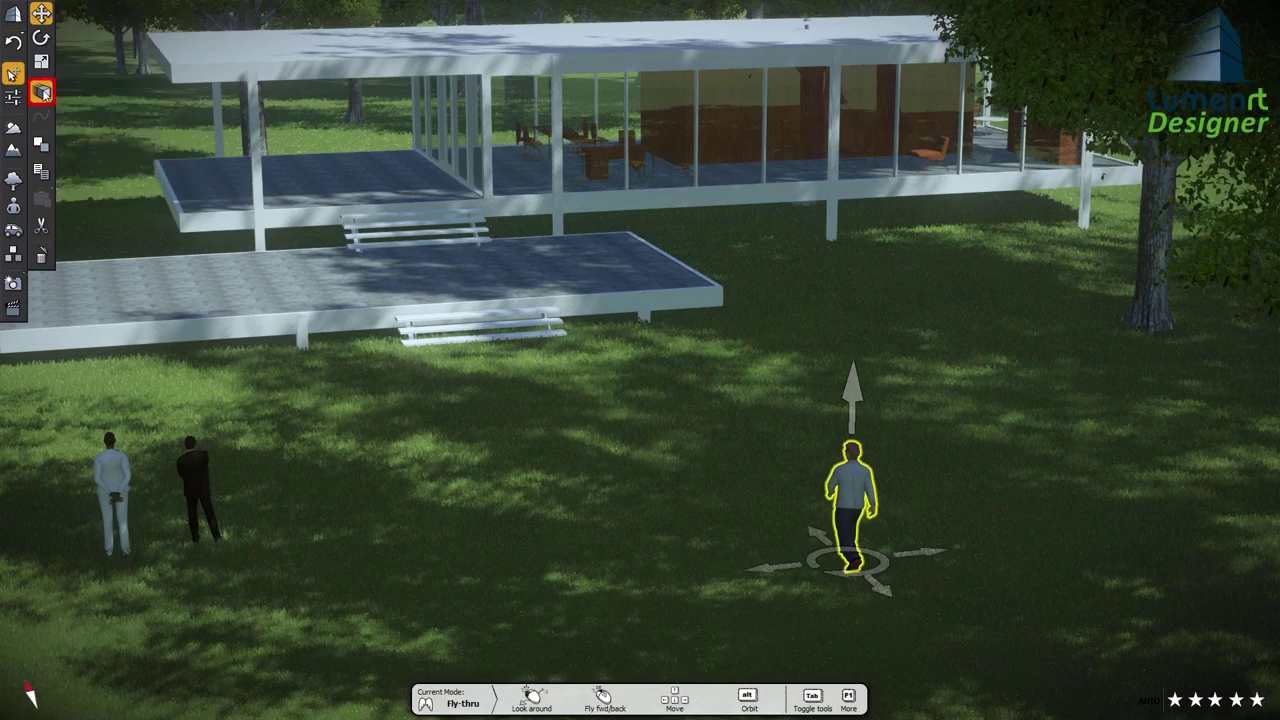
left_click(74, 33)
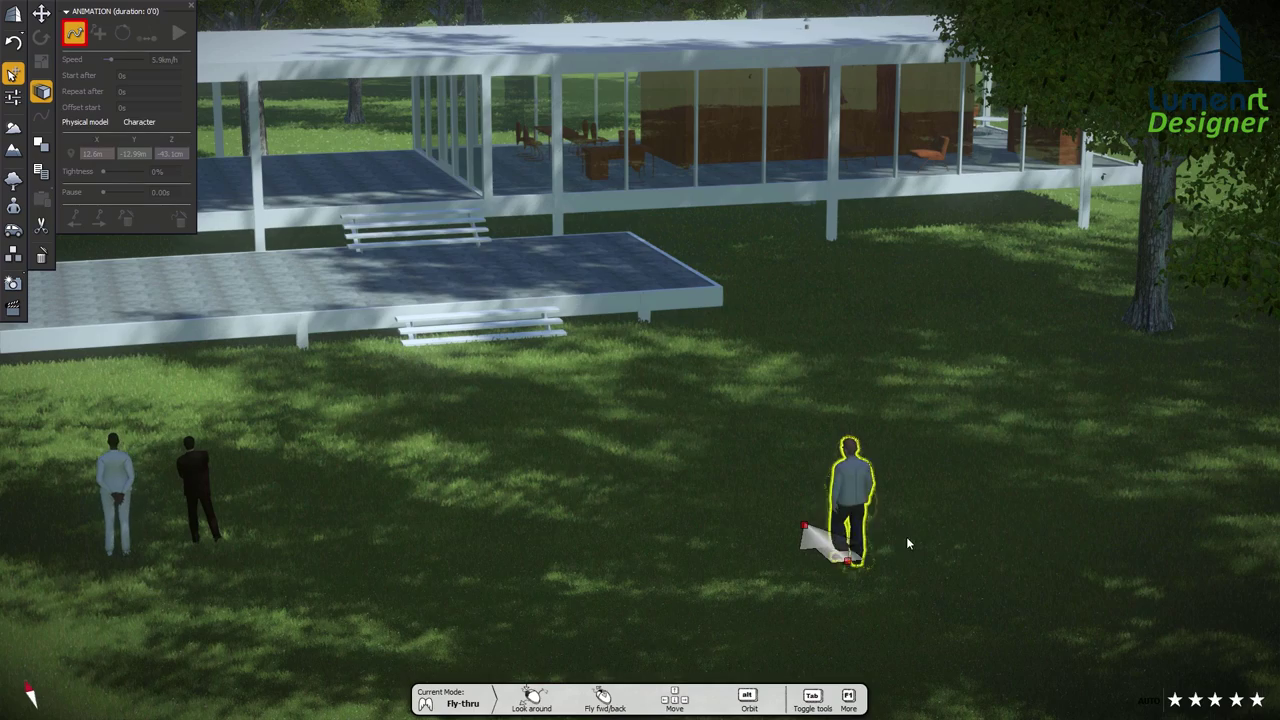
left_click(805, 523)
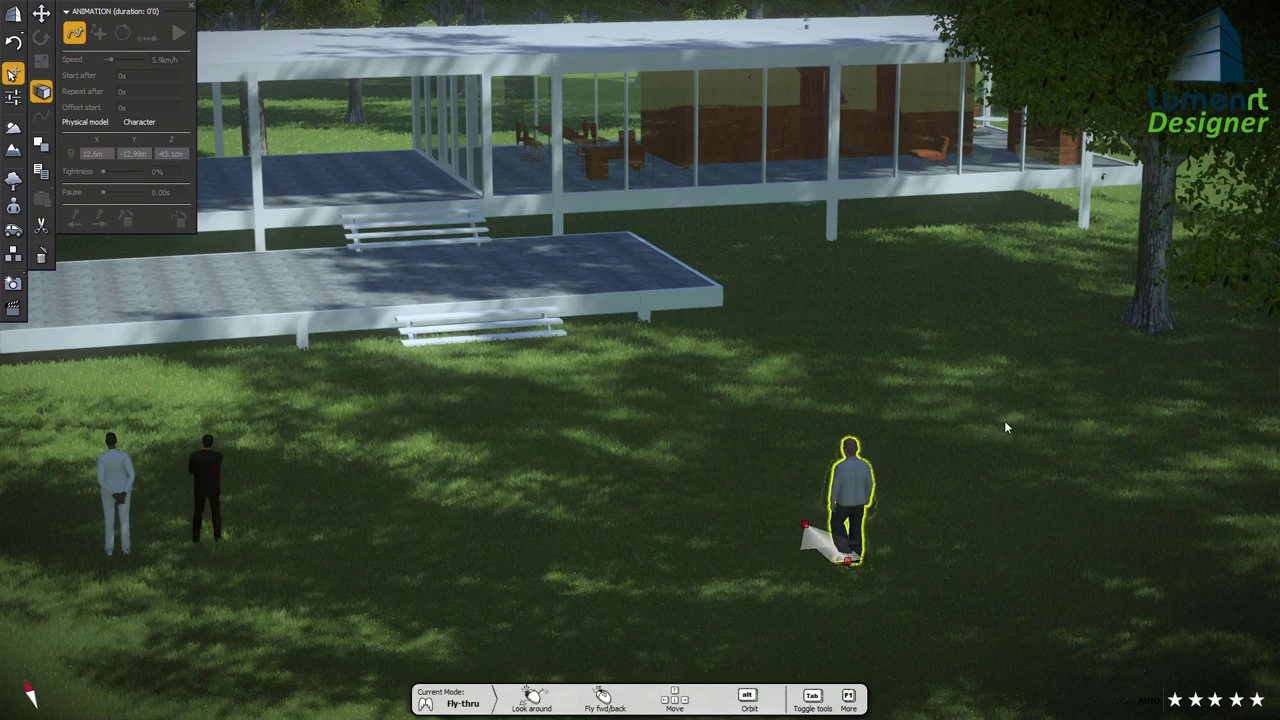
left_click(1040, 421)
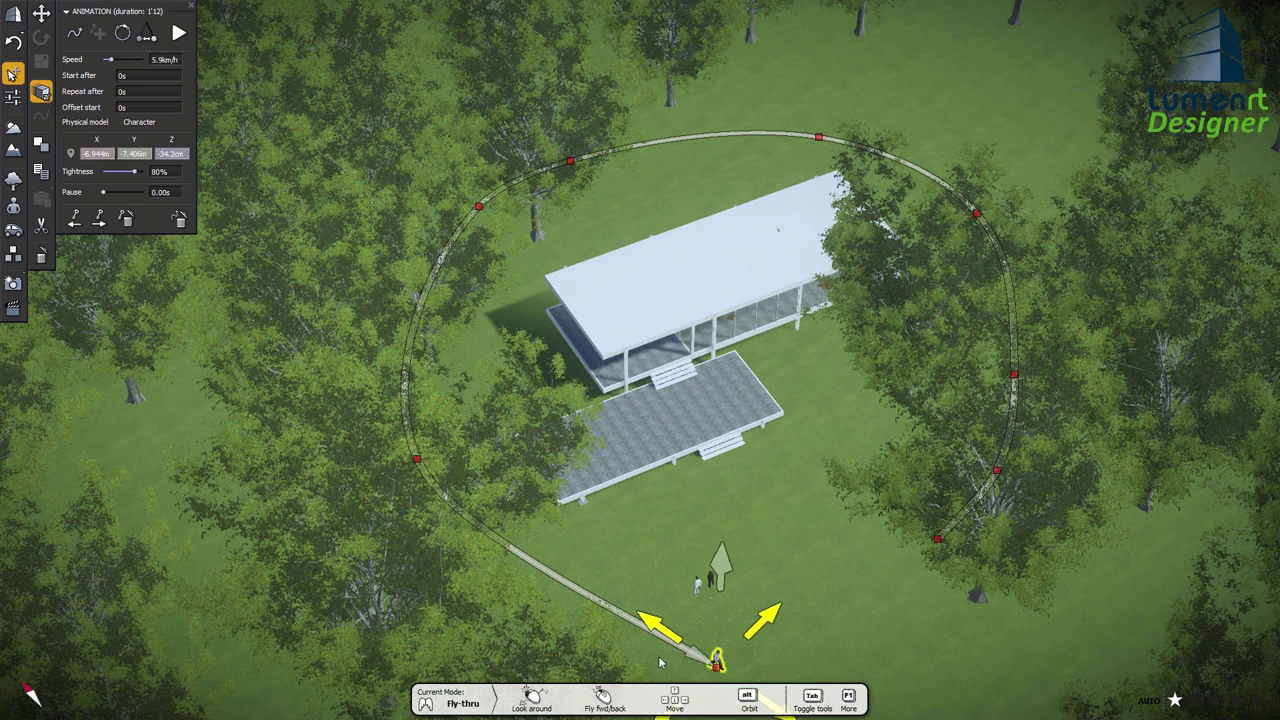
mouse_move(716, 662)
left_mouse_down()
mouse_move(576, 602)
mouse_move(590, 610)
left_mouse_up()
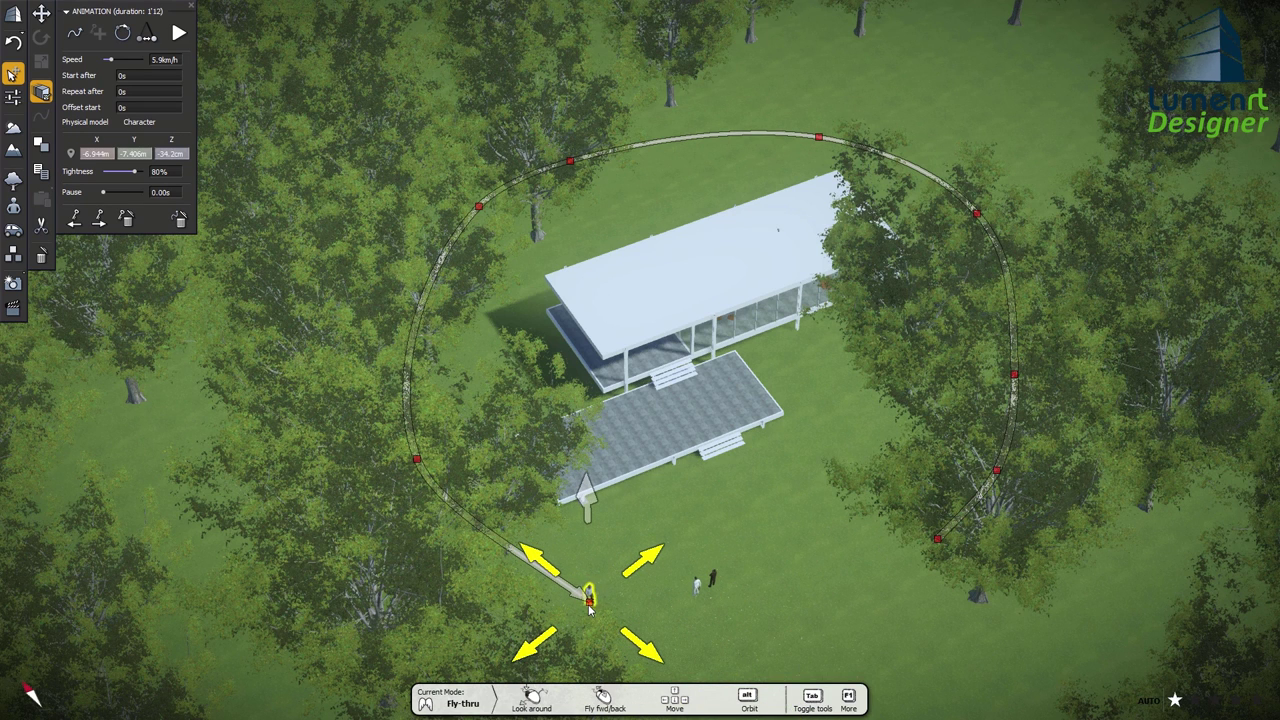
left_click(123, 35)
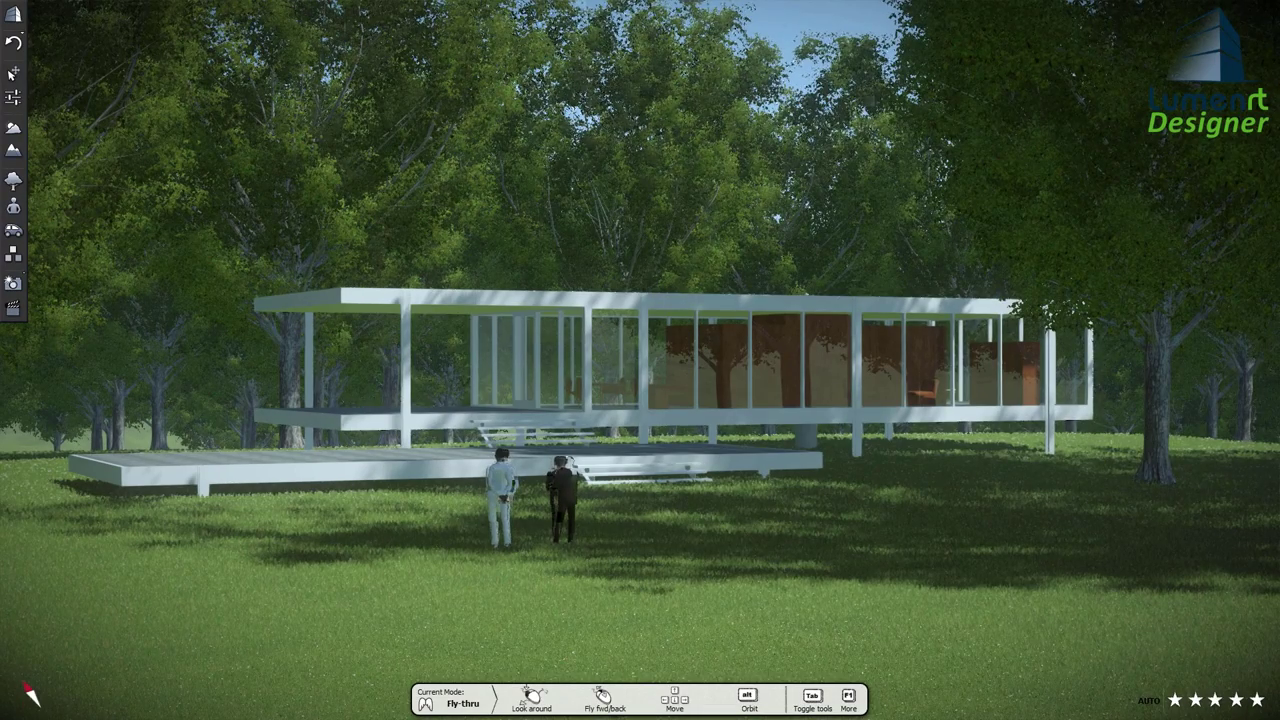
Take a photo of the house view and accept the photo options with 1024 x 576 resolution, super fine quality and the desktop as destination
left_click(13, 284)
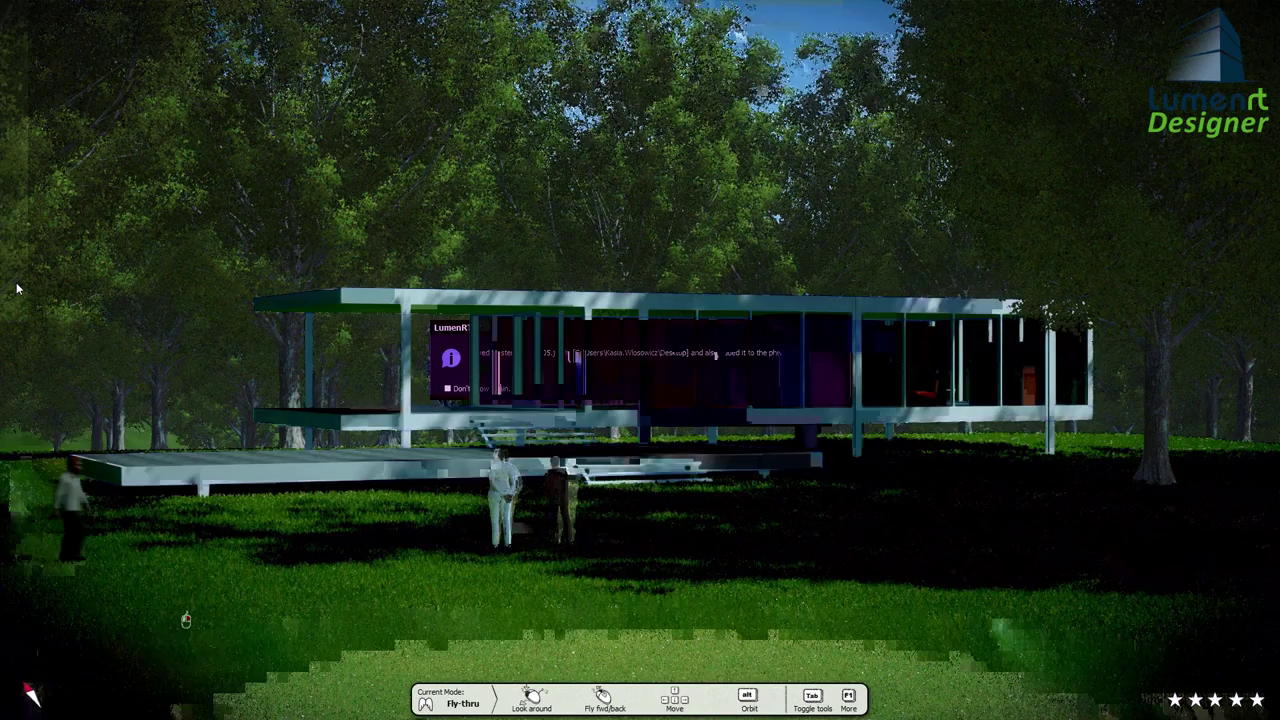
left_click(16, 288)
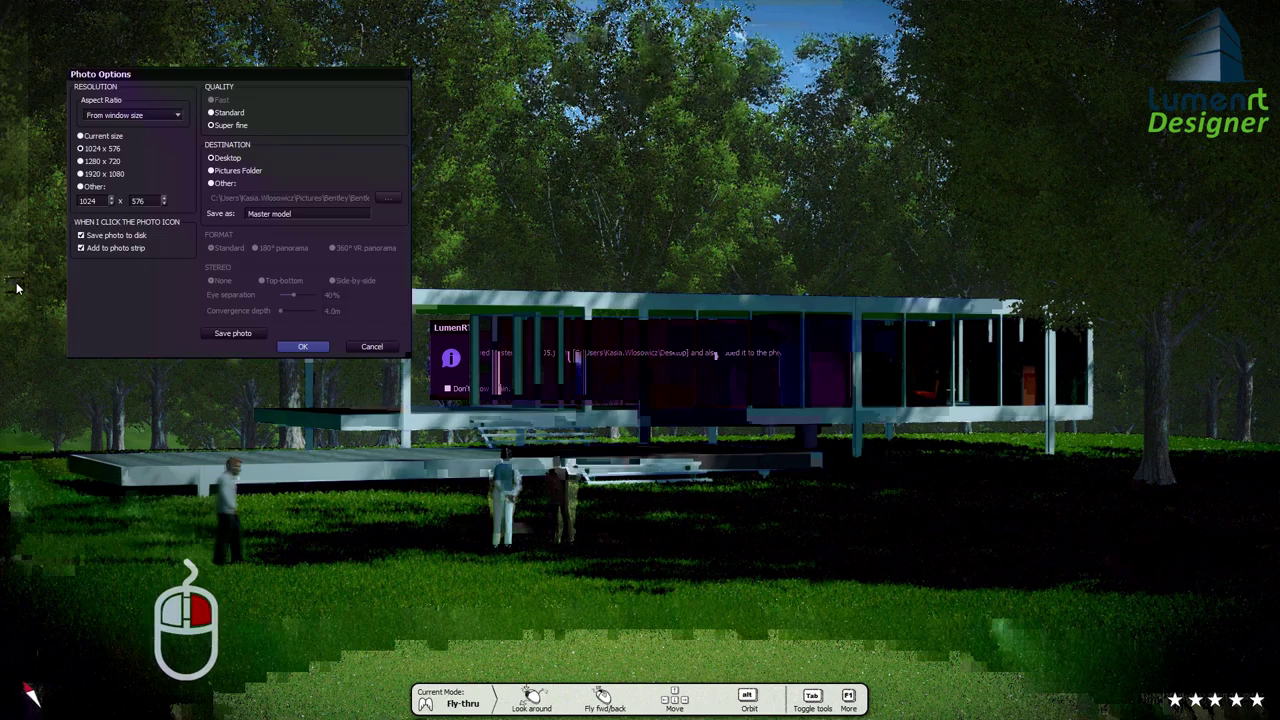
left_click(302, 346)
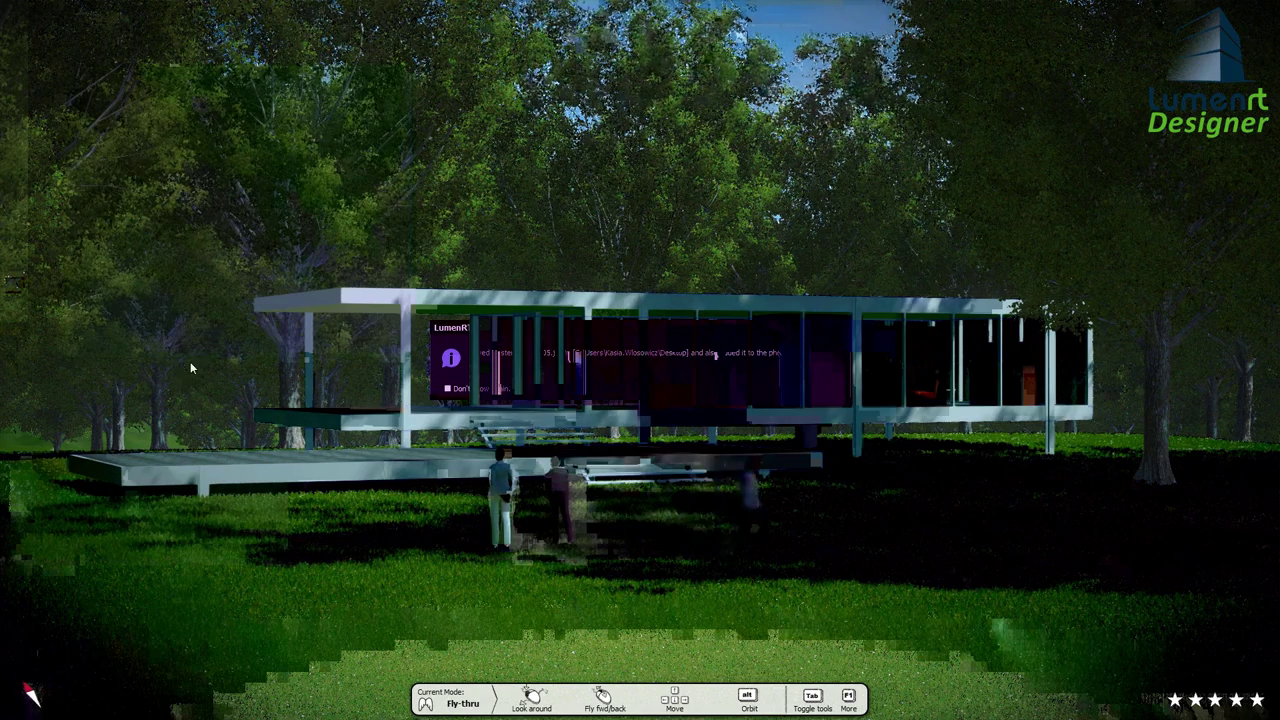
Add a second movie clip in the movie editor and build its camera path from five viewpoints moving across the front of the house
left_click(13, 310)
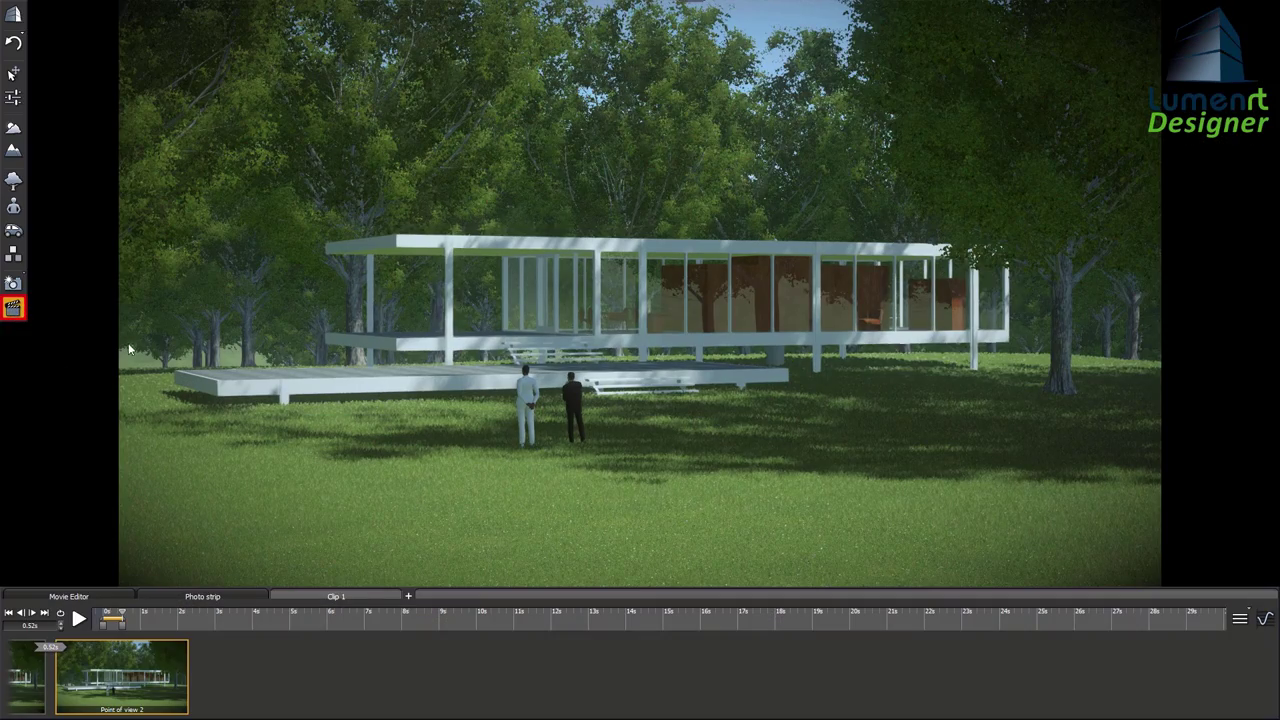
left_click(104, 595)
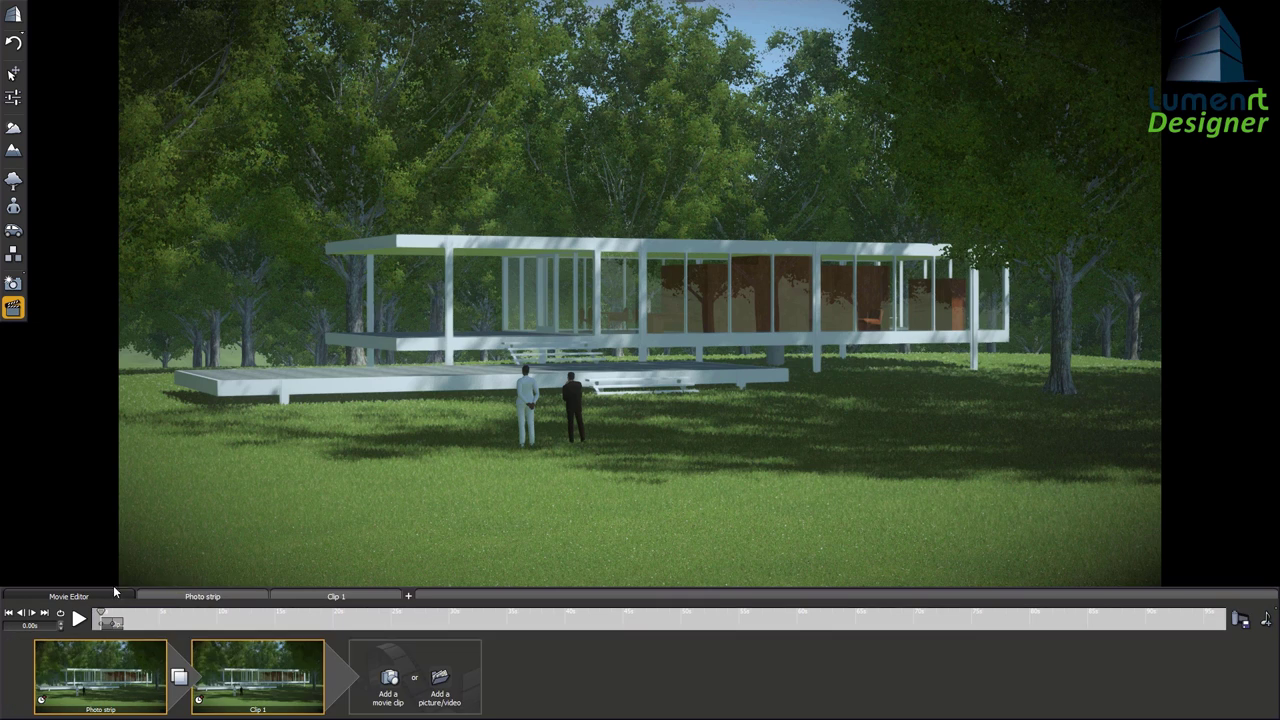
left_click(388, 684)
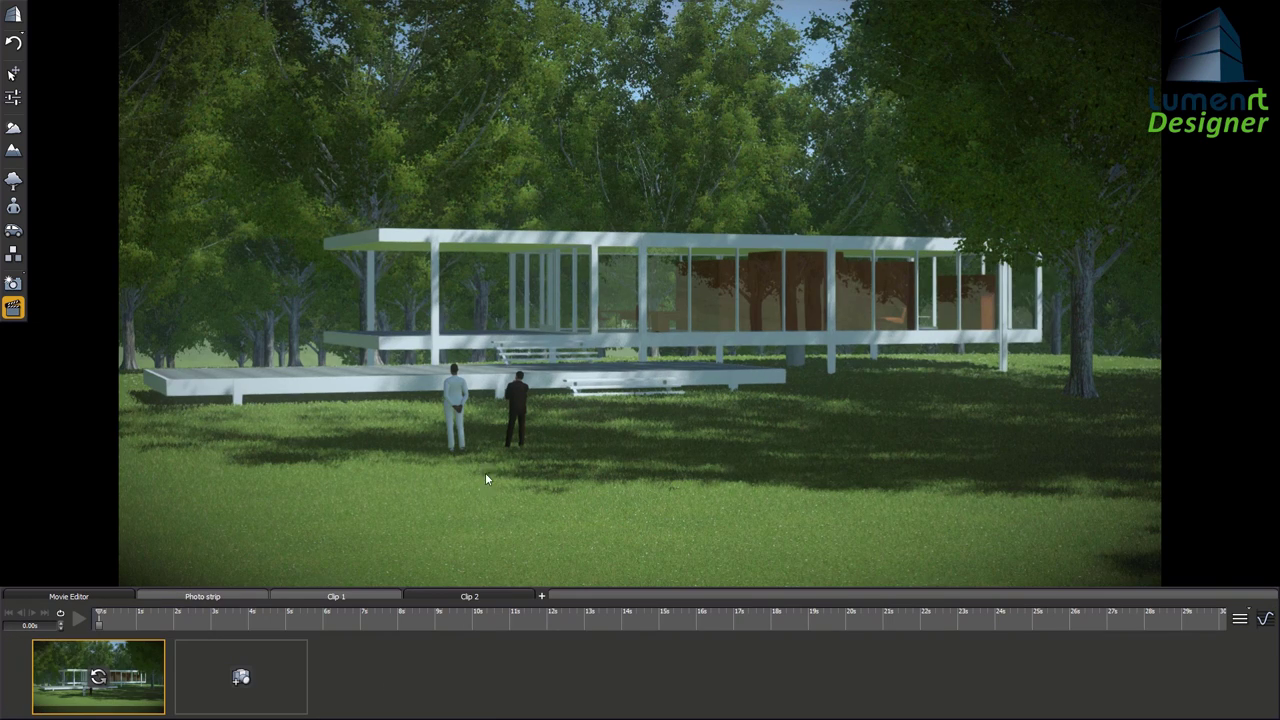
left_click_drag(524, 448, 588, 458)
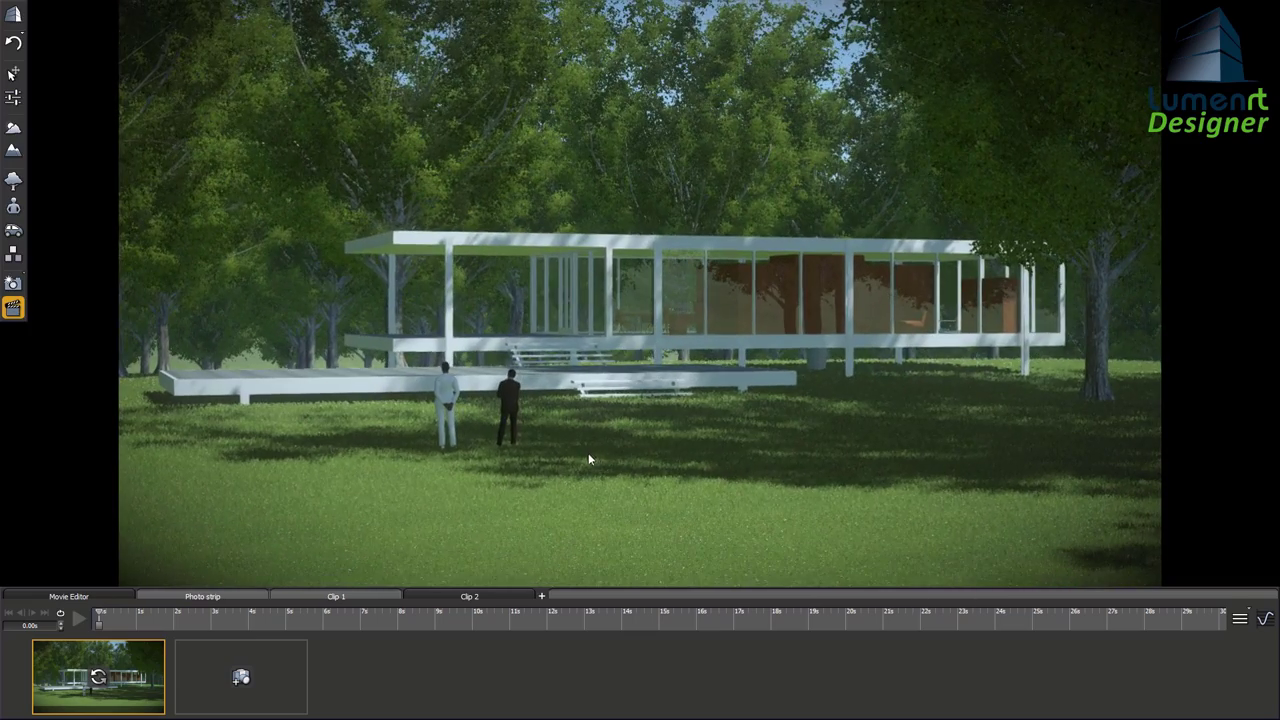
key("d")
left_click(241, 678)
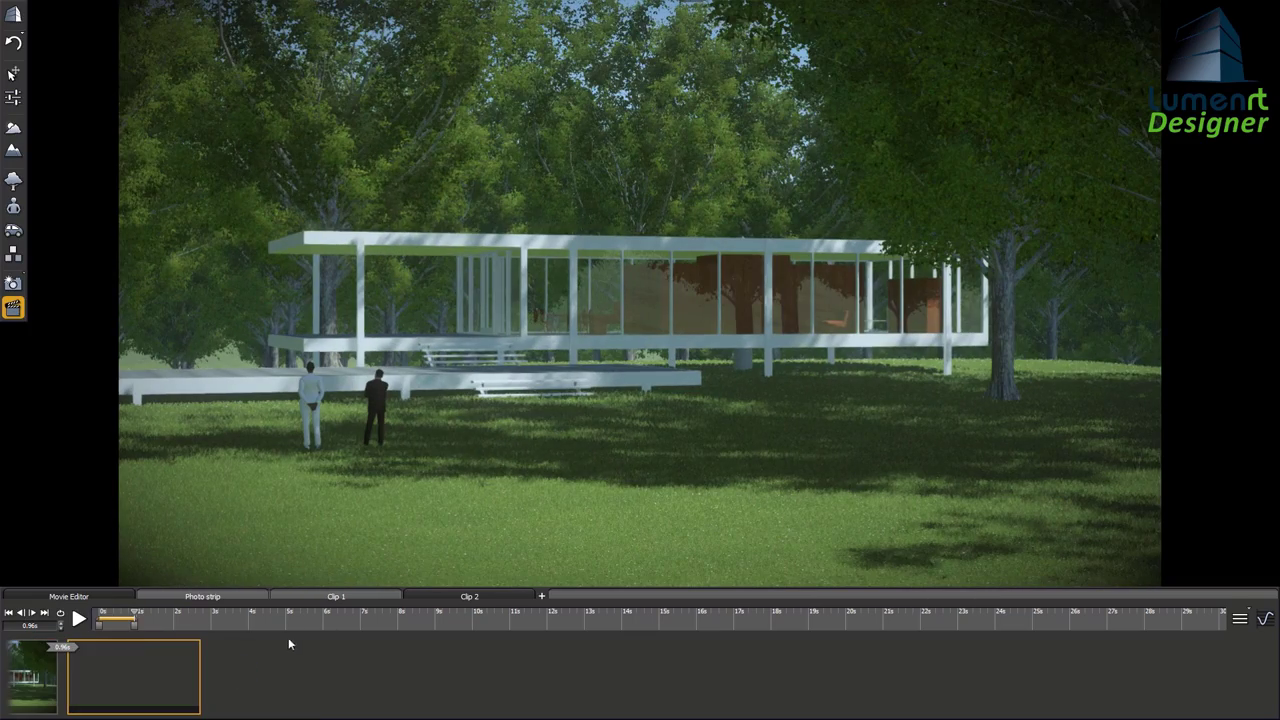
left_click_drag(527, 456, 509, 514)
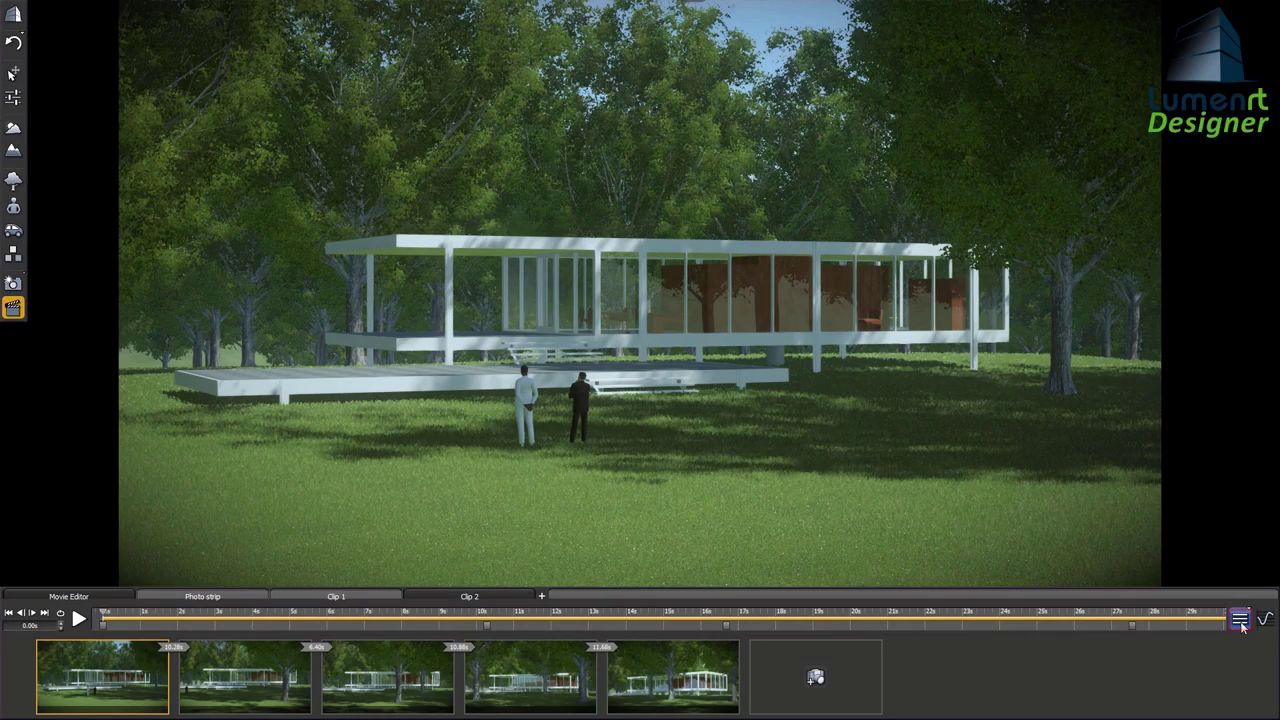
Open the movie options for exporting the second clip
left_click(1240, 621)
left_click(1218, 711)
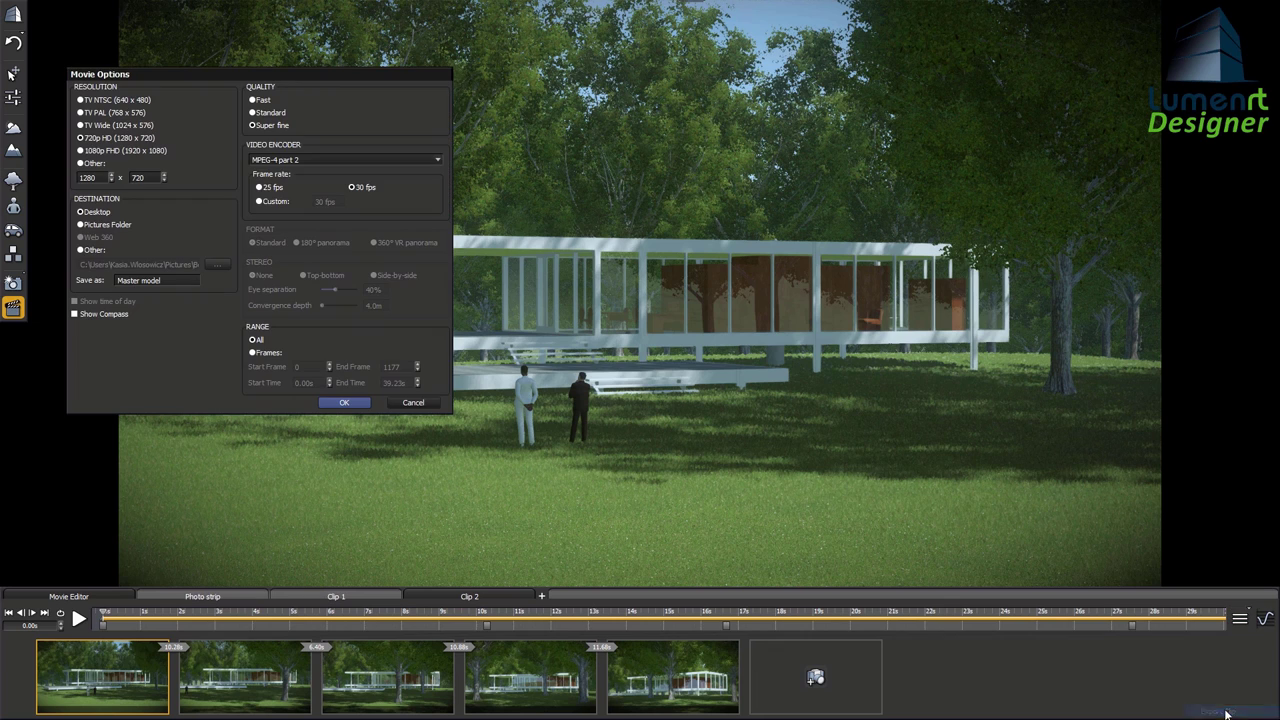